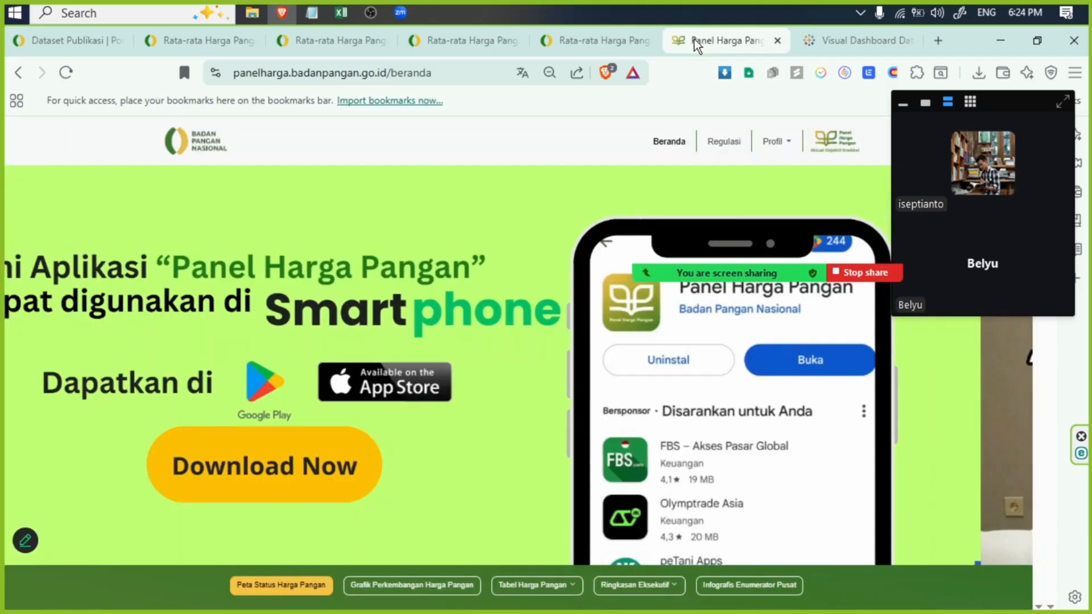
- Show the available Jenis Data Panel options under Informasi Harga Pangan Strategis on the Panel Harga Pangan site
{"action": "scroll", "coordinate": [495, 255], "scroll_direction": "down", "scroll_amount": 5}
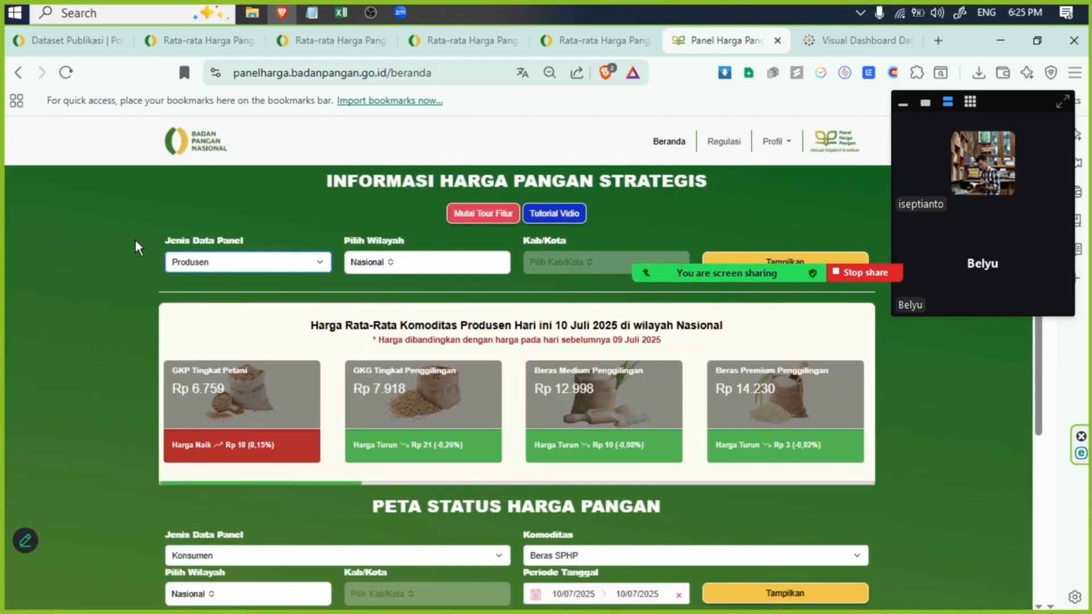
{"action": "left_click_drag", "start_coordinate": [135, 240], "coordinate": [271, 238]}
{"action": "left_click", "coordinate": [260, 261]}
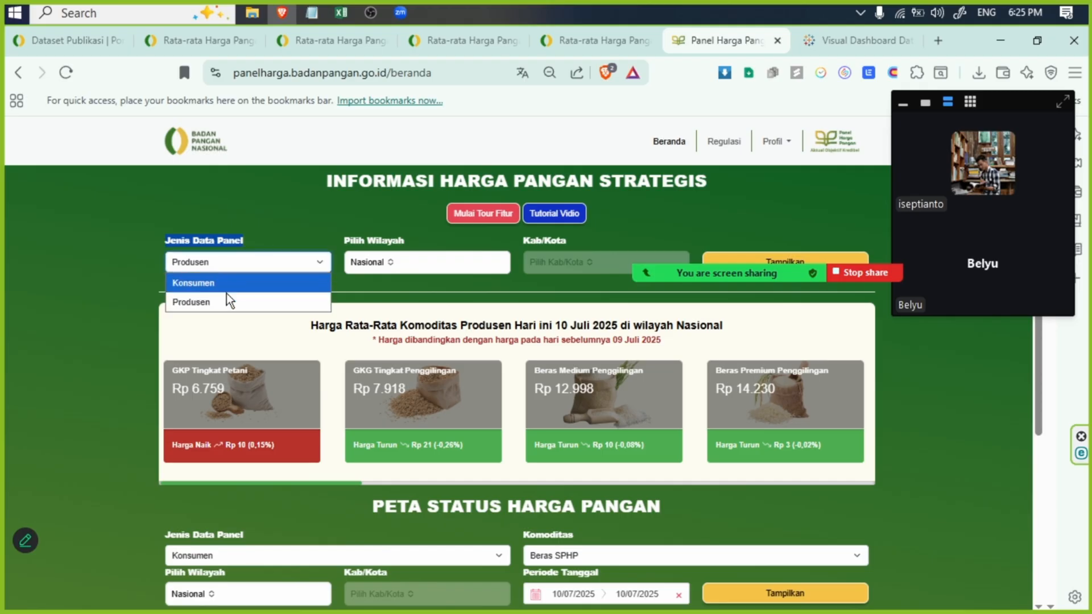
- Search the Dataset Publikasi page for "harga" and look through the monthly food price datasets, moving the screen-sharing bar out of the way
{"action": "left_click", "coordinate": [59, 38]}
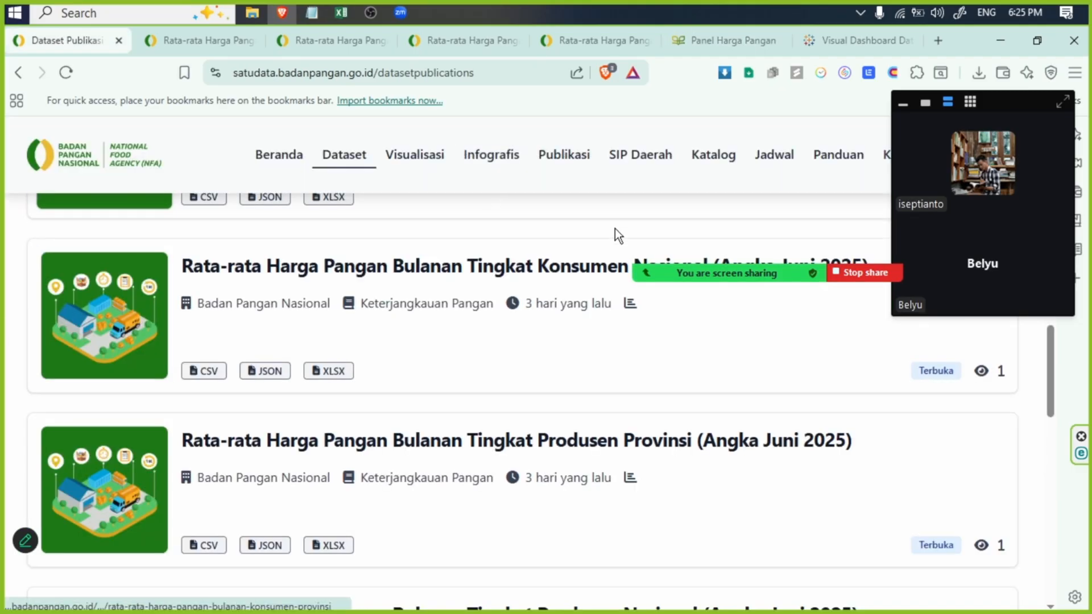
{"action": "key", "text": "ctrl+f"}
{"action": "type", "text": "harga"}
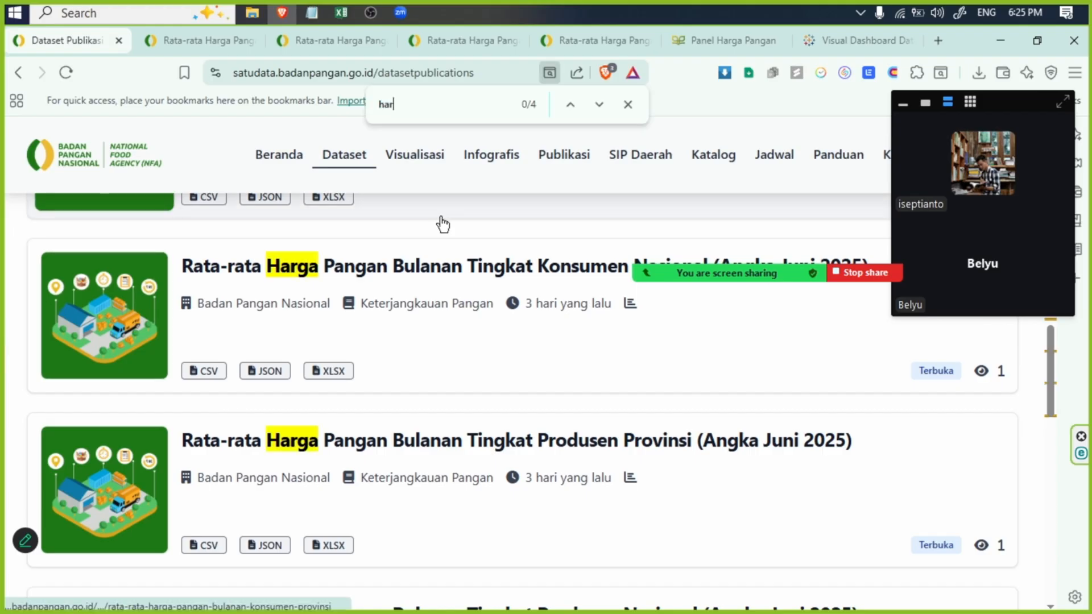
{"action": "mouse_move", "coordinate": [873, 292]}
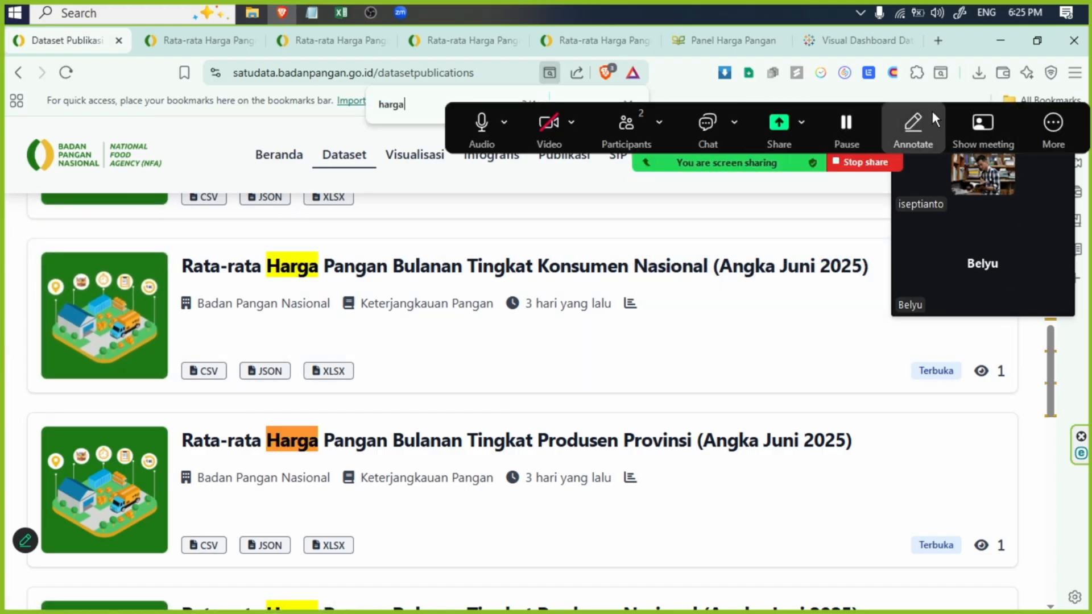
{"action": "left_click_drag", "start_coordinate": [1026, 109], "coordinate": [951, 40]}
{"action": "left_click_drag", "start_coordinate": [1051, 386], "coordinate": [1035, 347]}
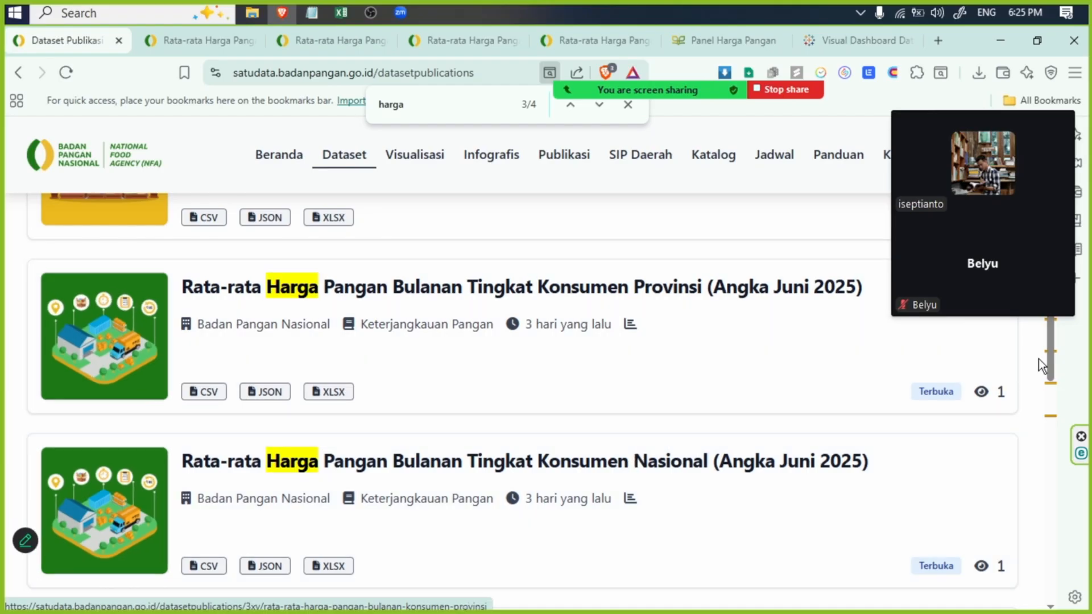
{"action": "left_click_drag", "start_coordinate": [1050, 357], "coordinate": [1050, 395]}
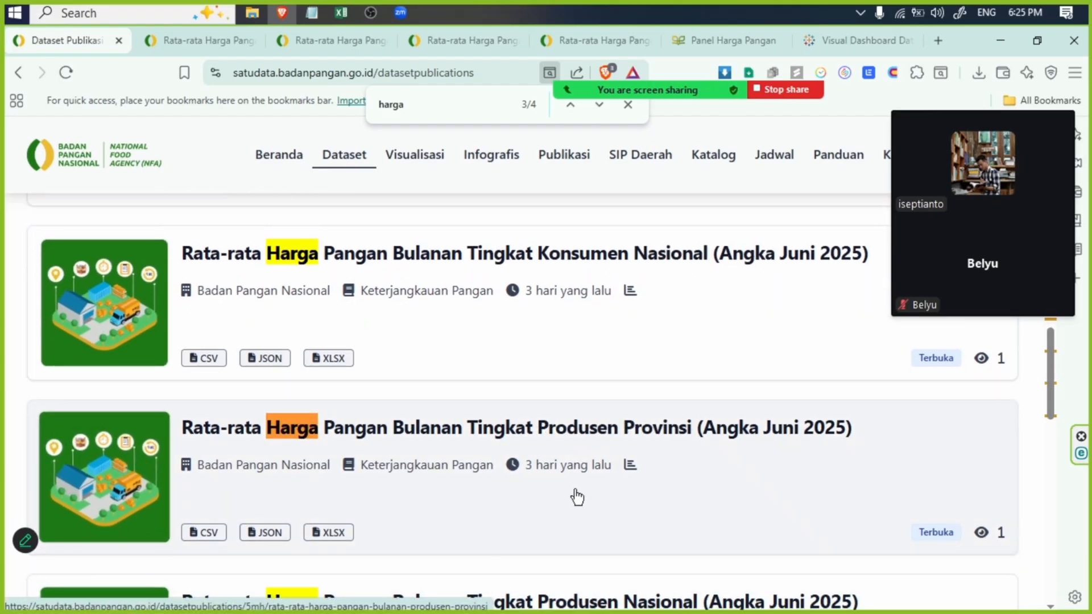
- Look through the four opened Rata-rata Harga Pangan dataset pages and check the download formats of the Konsumen Nasional one
{"action": "left_click", "coordinate": [188, 41]}
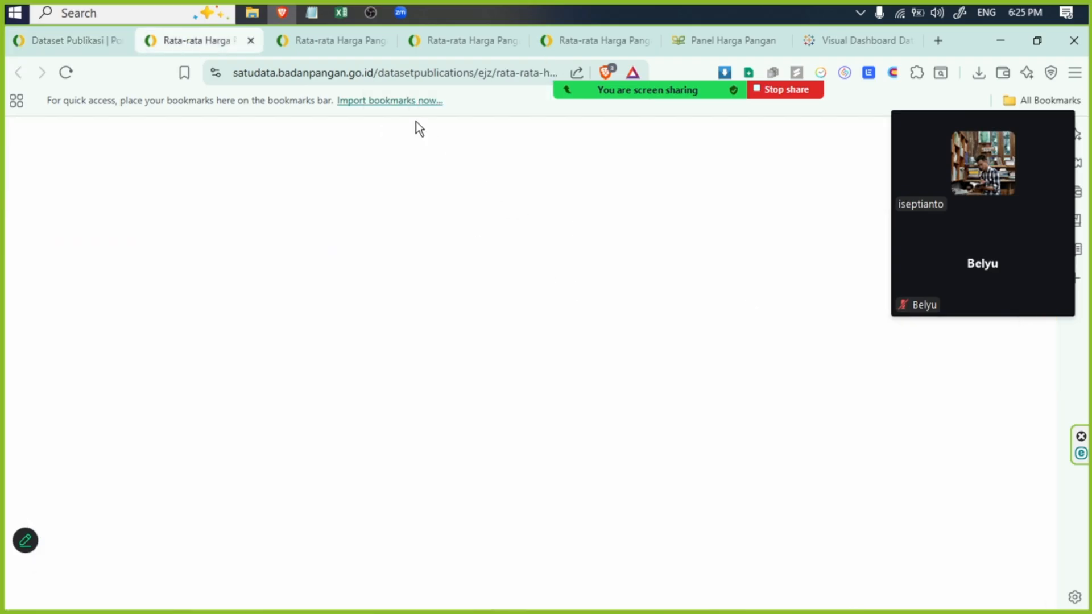
{"action": "left_click", "coordinate": [344, 40]}
{"action": "left_click", "coordinate": [449, 39]}
{"action": "left_click", "coordinate": [563, 41]}
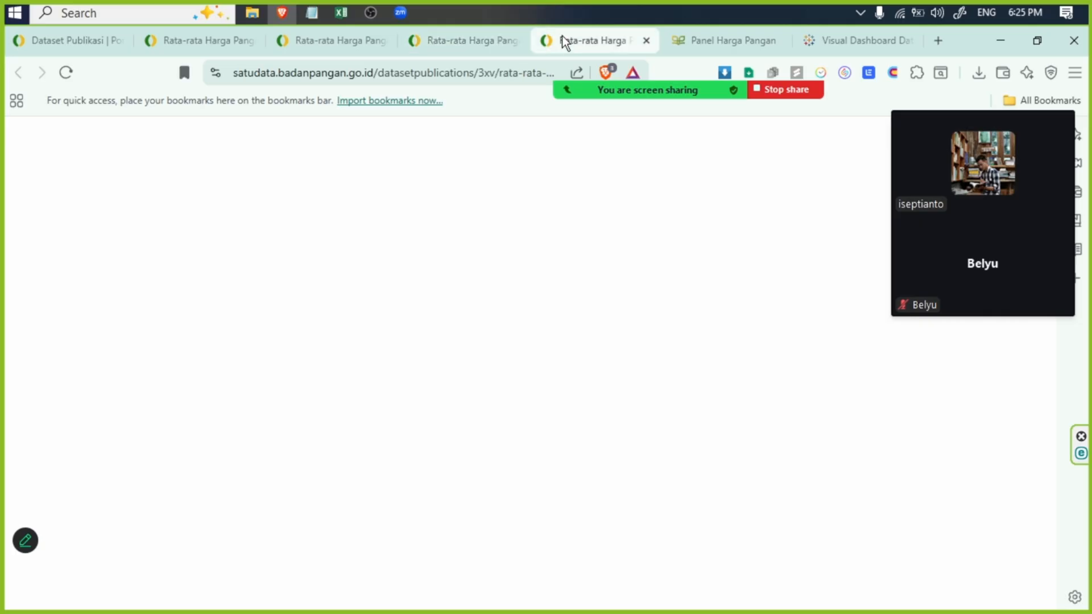
{"action": "left_click", "coordinate": [184, 42]}
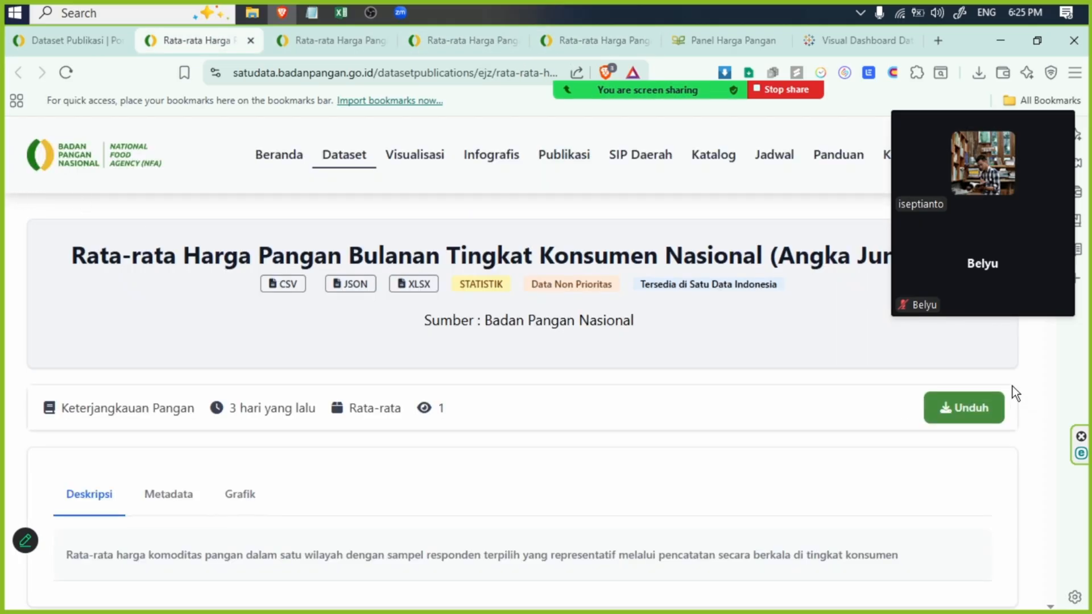
{"action": "left_click", "coordinate": [976, 421]}
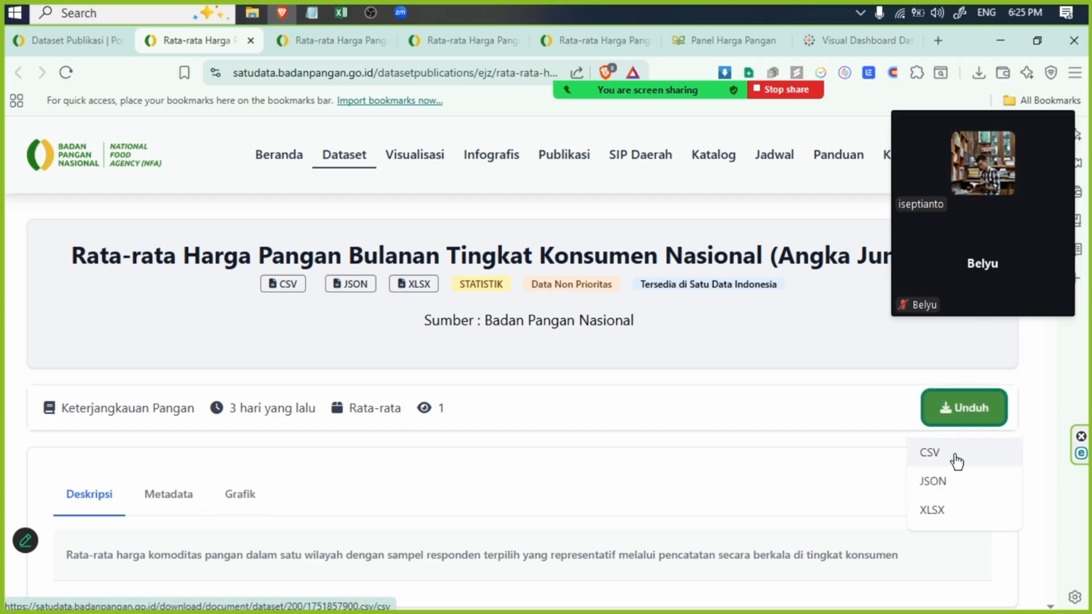
{"action": "left_click", "coordinate": [589, 381]}
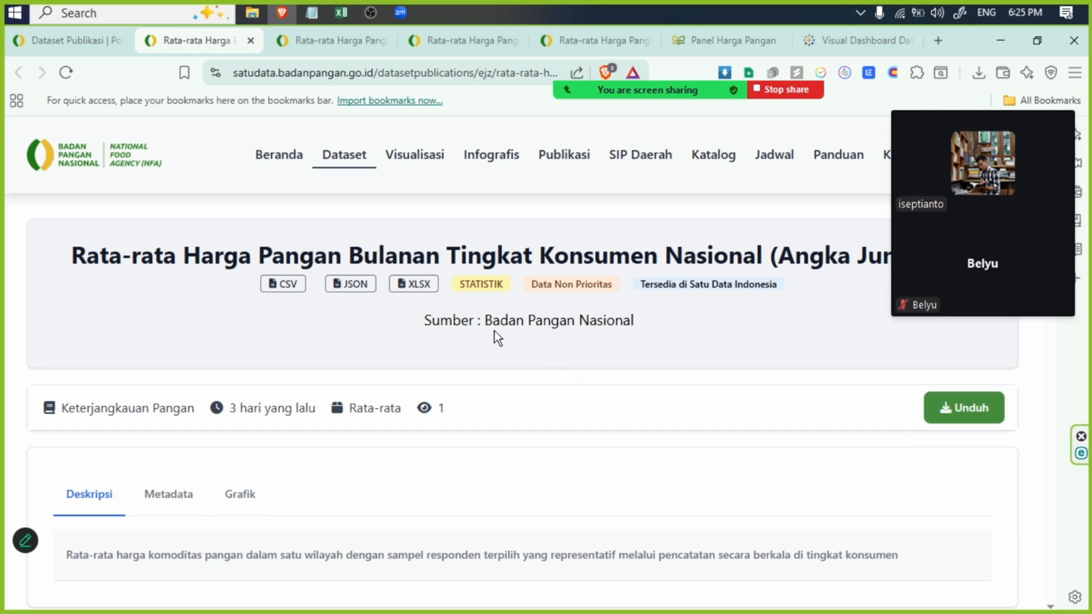
- Switch to the keterangan.txt notes in Notepad and review the list of consumer and producer datasets at province and national level
{"action": "left_click", "coordinate": [312, 13]}
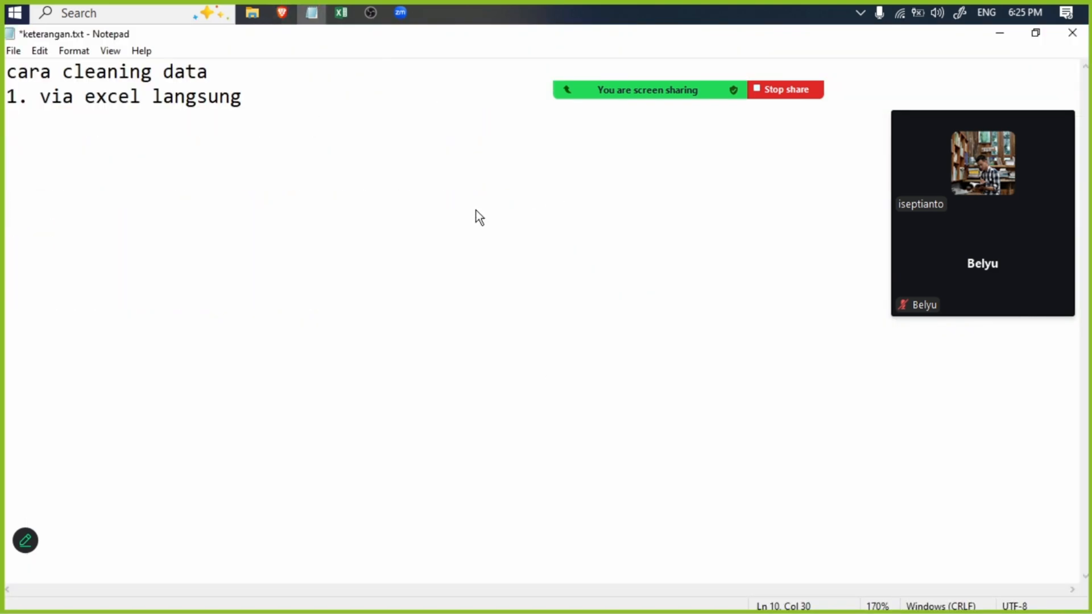
{"action": "left_click", "coordinate": [264, 148]}
{"action": "left_click_drag", "start_coordinate": [335, 296], "coordinate": [2, 221]}
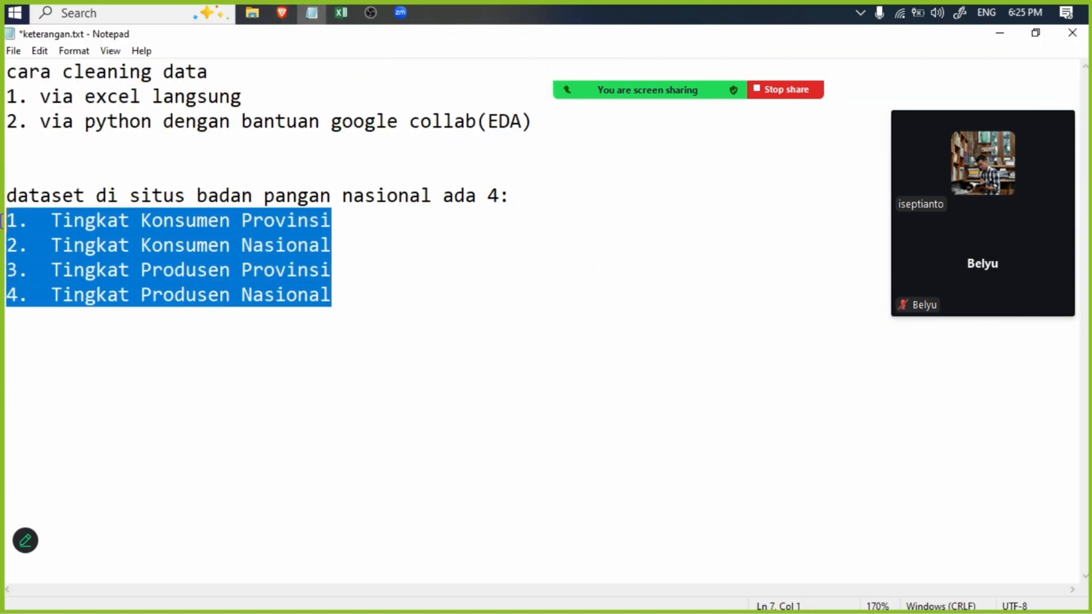
{"action": "left_click", "coordinate": [119, 245]}
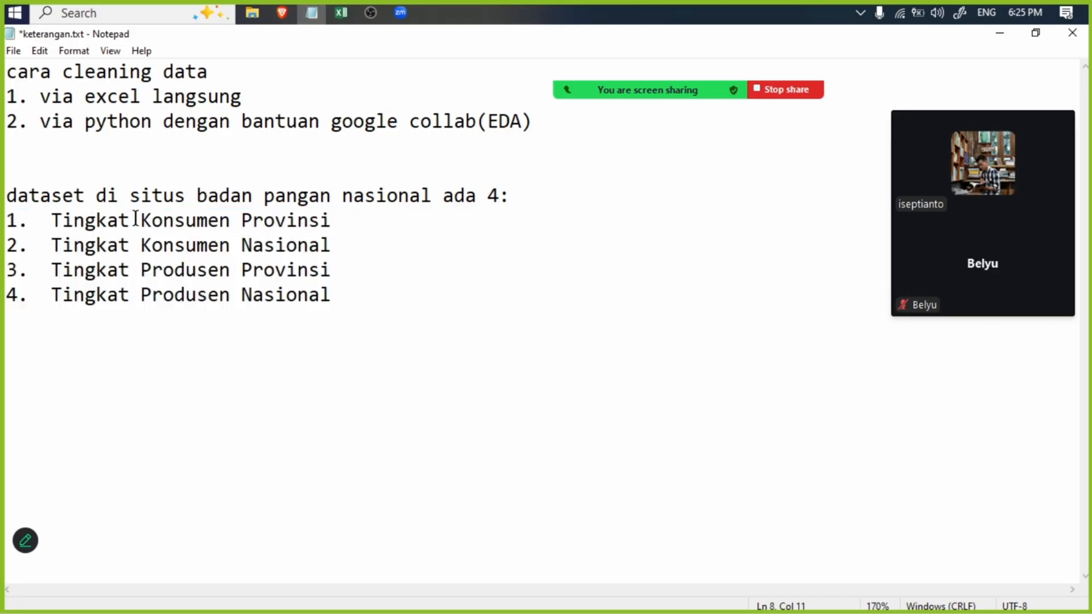
{"action": "left_click_drag", "start_coordinate": [162, 221], "coordinate": [241, 221]}
{"action": "left_click_drag", "start_coordinate": [341, 245], "coordinate": [183, 256]}
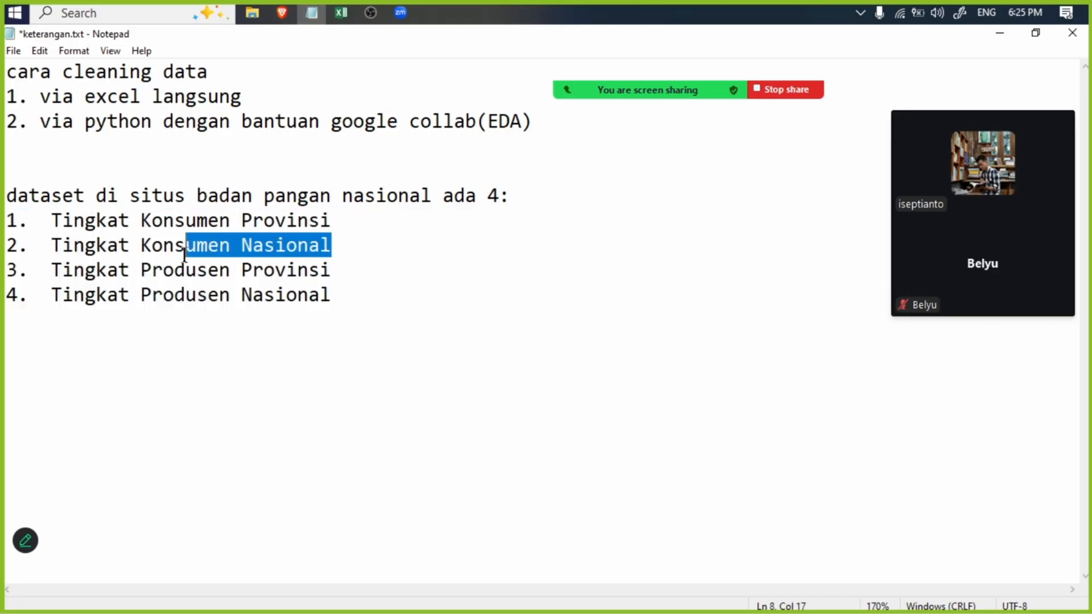
{"action": "left_click", "coordinate": [393, 247]}
{"action": "left_click_drag", "start_coordinate": [358, 271], "coordinate": [143, 272]}
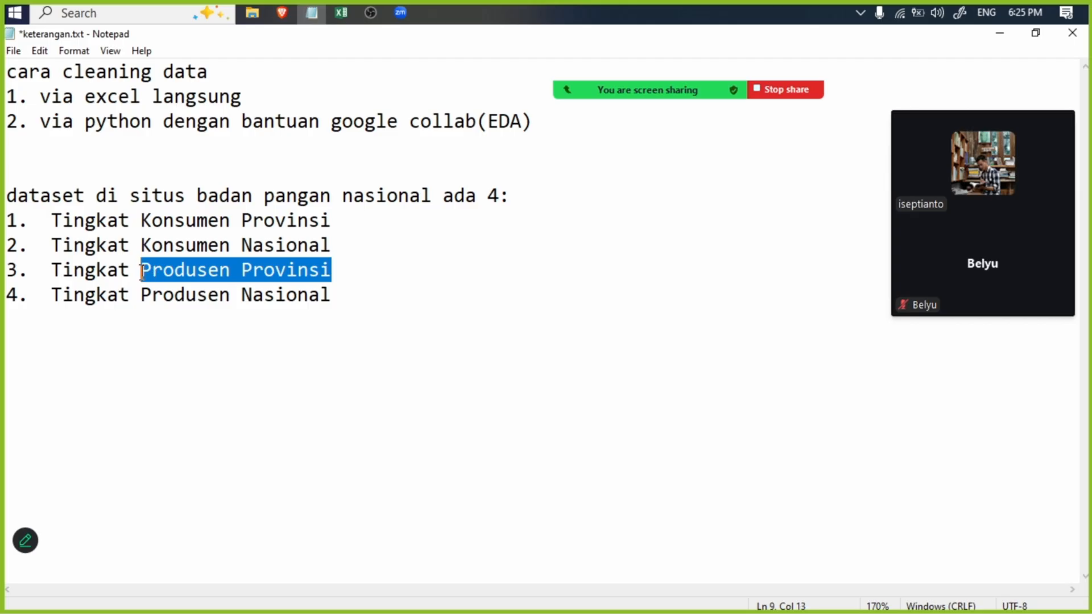
{"action": "left_click_drag", "start_coordinate": [395, 294], "coordinate": [139, 295]}
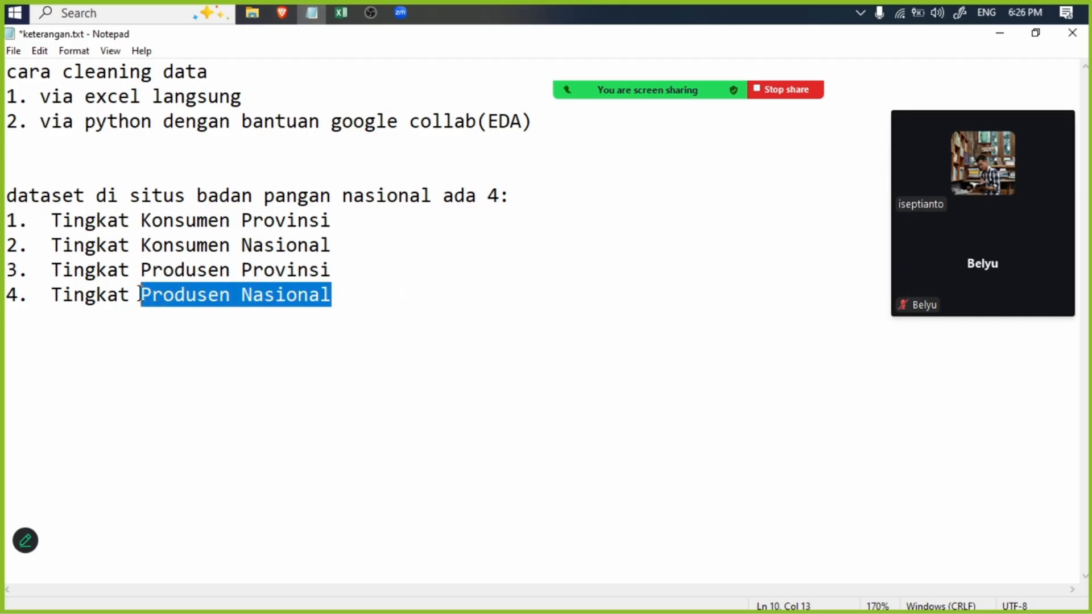
{"action": "left_click", "coordinate": [337, 322]}
- Return to the Dataset Publikasi page in the browser, search it again for "harga" and go to the next match
{"action": "left_click", "coordinate": [283, 14]}
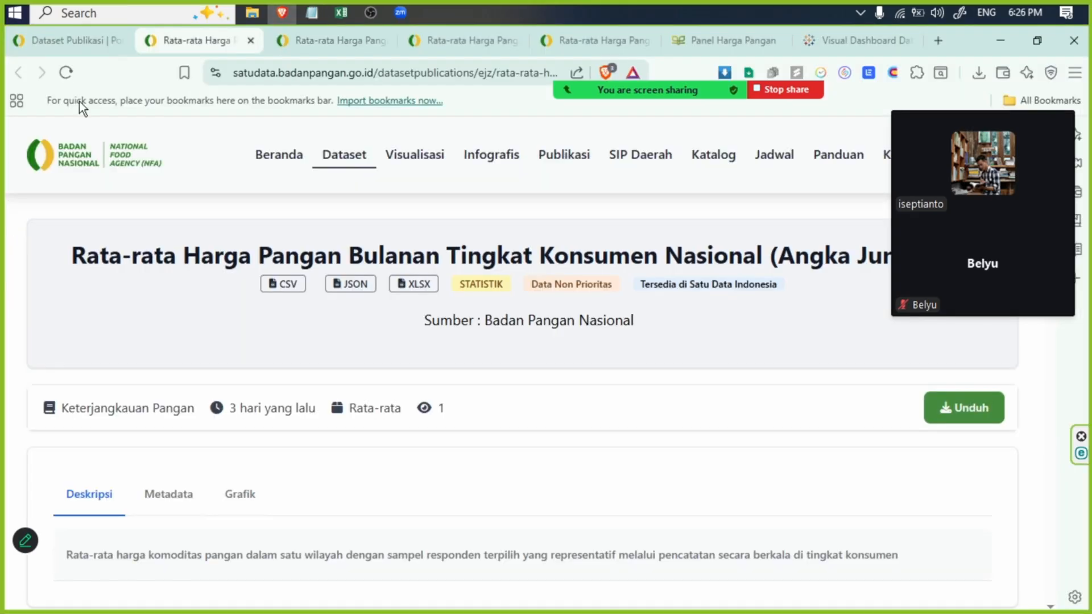
{"action": "left_click", "coordinate": [38, 38]}
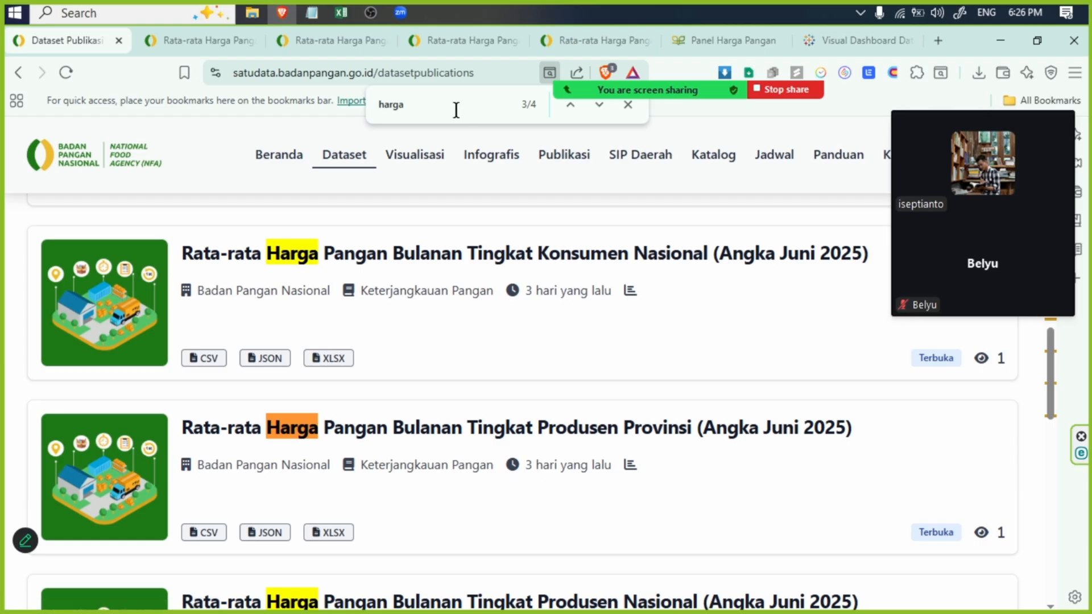
{"action": "left_click_drag", "start_coordinate": [442, 111], "coordinate": [337, 111]}
{"action": "type", "text": "harga"}
{"action": "left_click", "coordinate": [600, 112]}
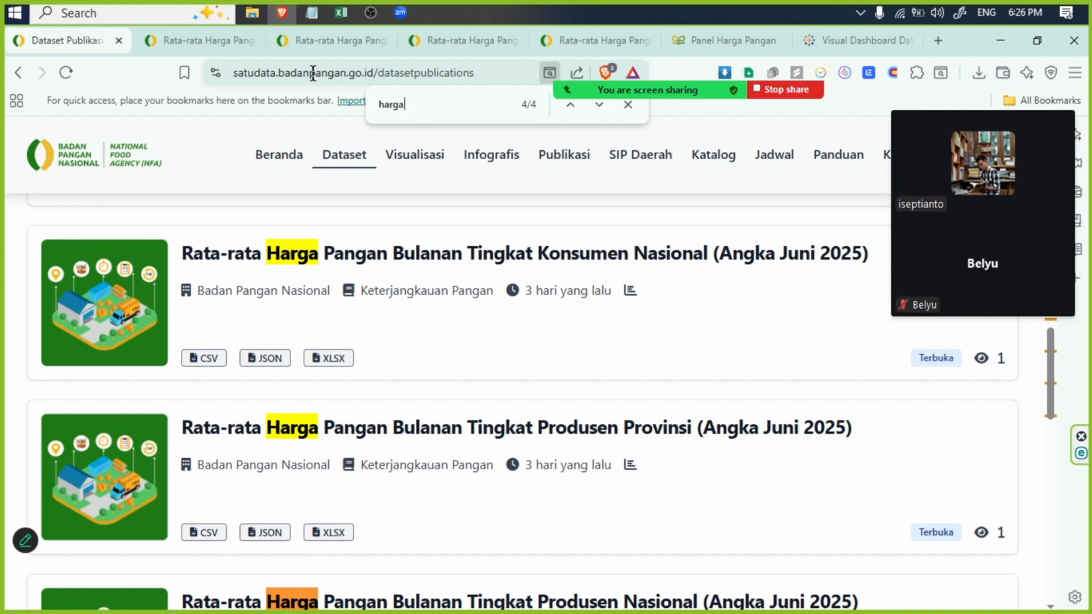
- Check the download formats of the Tingkat Konsumen Nasional dataset and close its page
{"action": "left_click", "coordinate": [182, 41]}
{"action": "left_click_drag", "start_coordinate": [539, 255], "coordinate": [751, 253]}
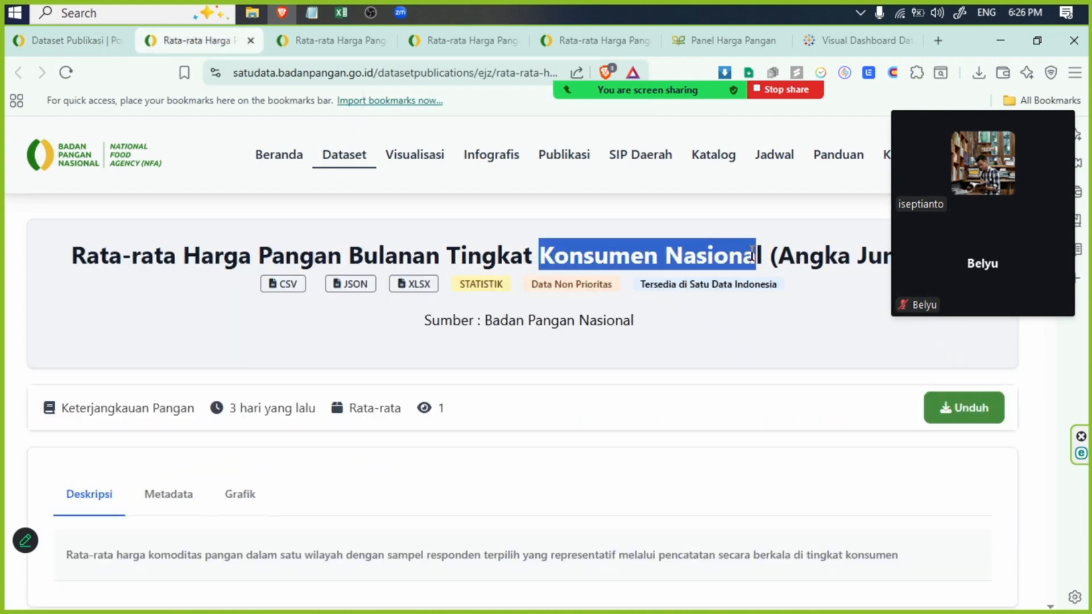
{"action": "left_click", "coordinate": [985, 417]}
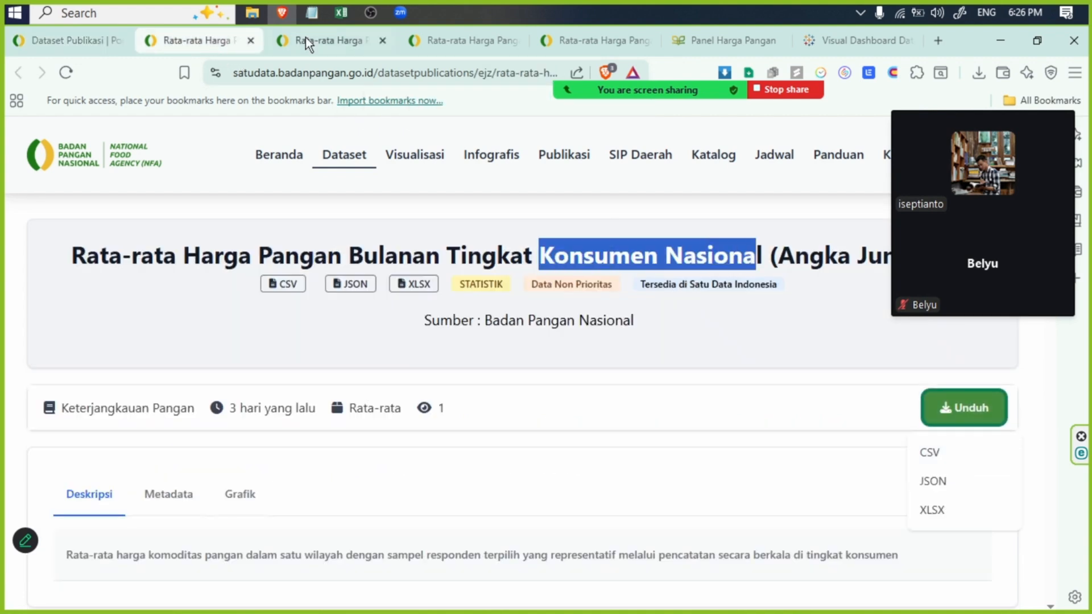
{"action": "left_click", "coordinate": [250, 41]}
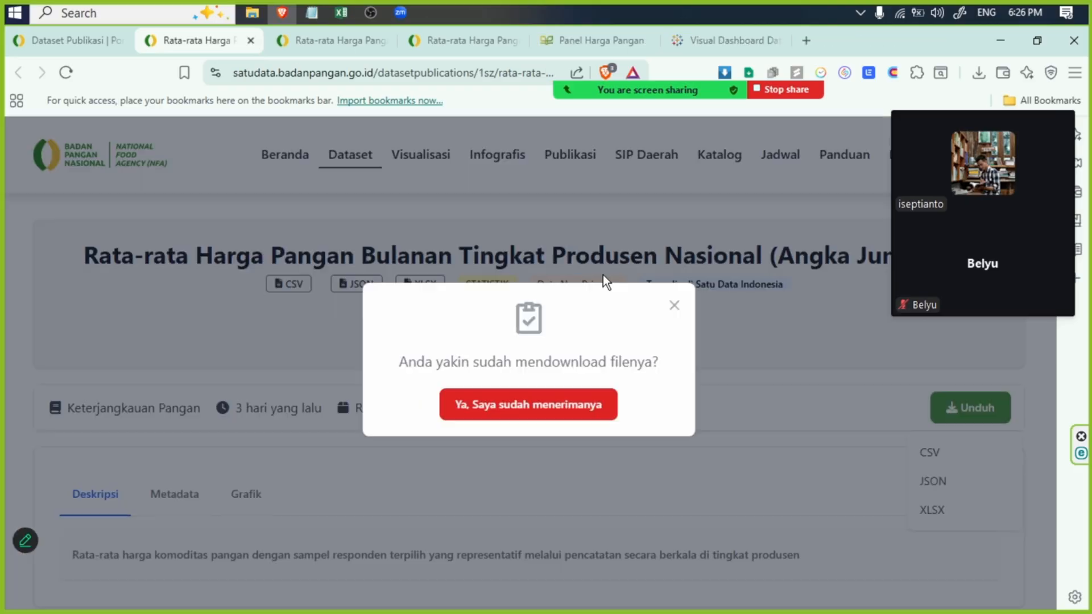
- Dismiss the download confirmation on the Tingkat Produsen Nasional dataset, open its download options and close the page
{"action": "left_click", "coordinate": [673, 308]}
{"action": "left_click_drag", "start_coordinate": [556, 265], "coordinate": [750, 259]}
{"action": "left_click", "coordinate": [960, 414]}
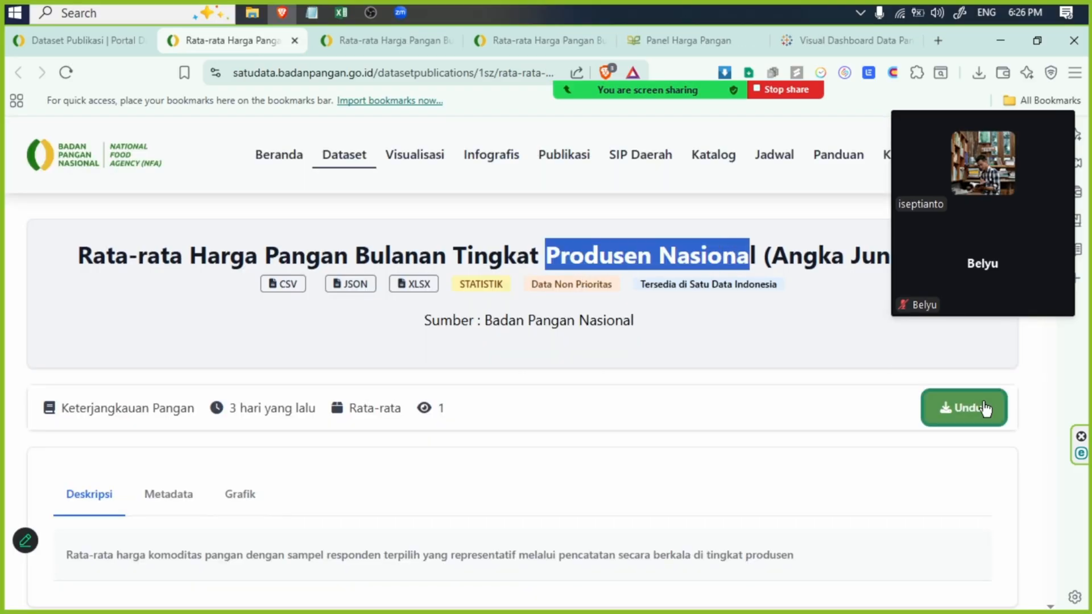
{"action": "key", "text": "ctrl+w"}
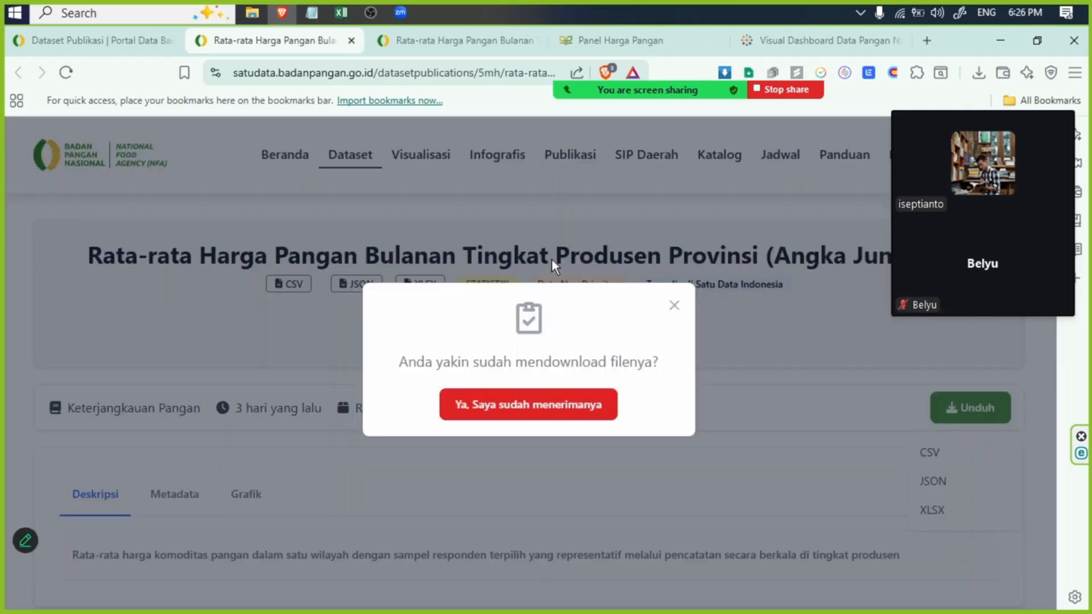
- Check the download formats of the Tingkat Produsen Provinsi dataset, and close both its page and the Tingkat Konsumen Provinsi page
{"action": "left_click", "coordinate": [673, 306]}
{"action": "left_click_drag", "start_coordinate": [551, 258], "coordinate": [735, 259]}
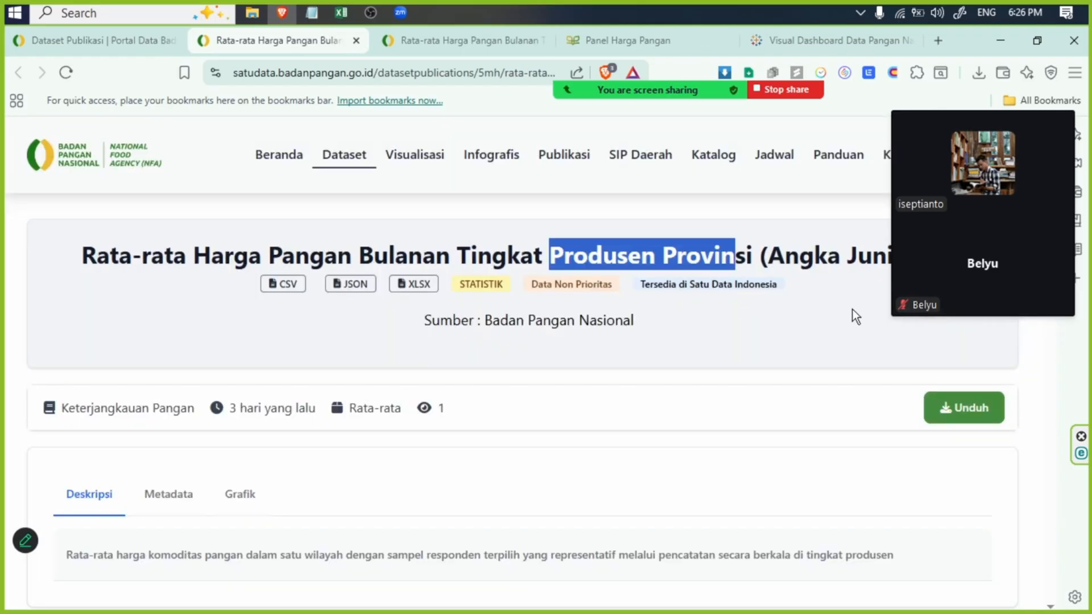
{"action": "left_click", "coordinate": [948, 404]}
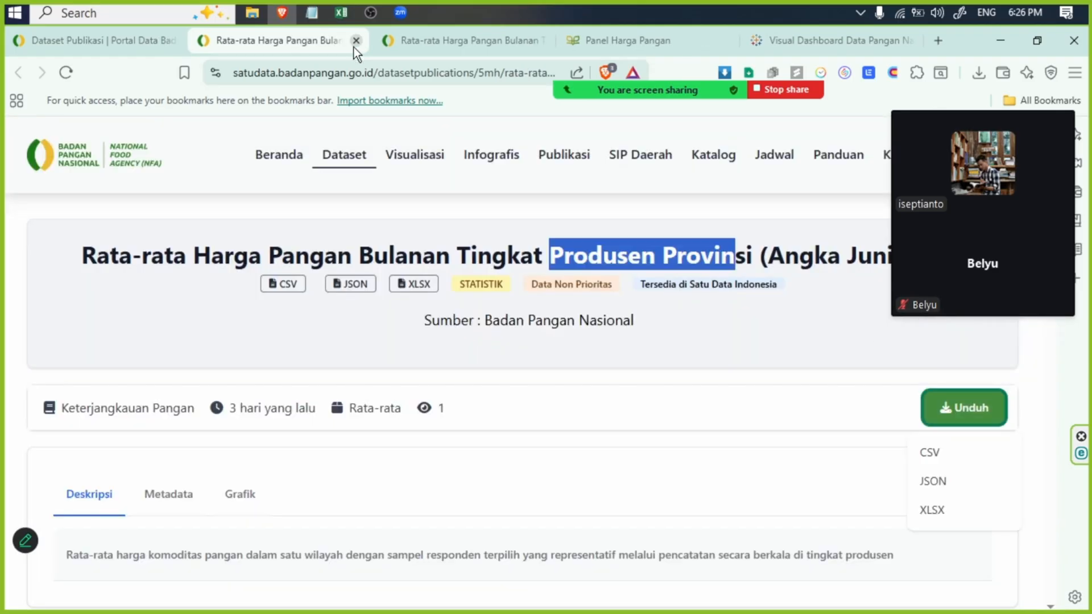
{"action": "left_click", "coordinate": [354, 41]}
{"action": "left_click_drag", "start_coordinate": [558, 246], "coordinate": [715, 256]}
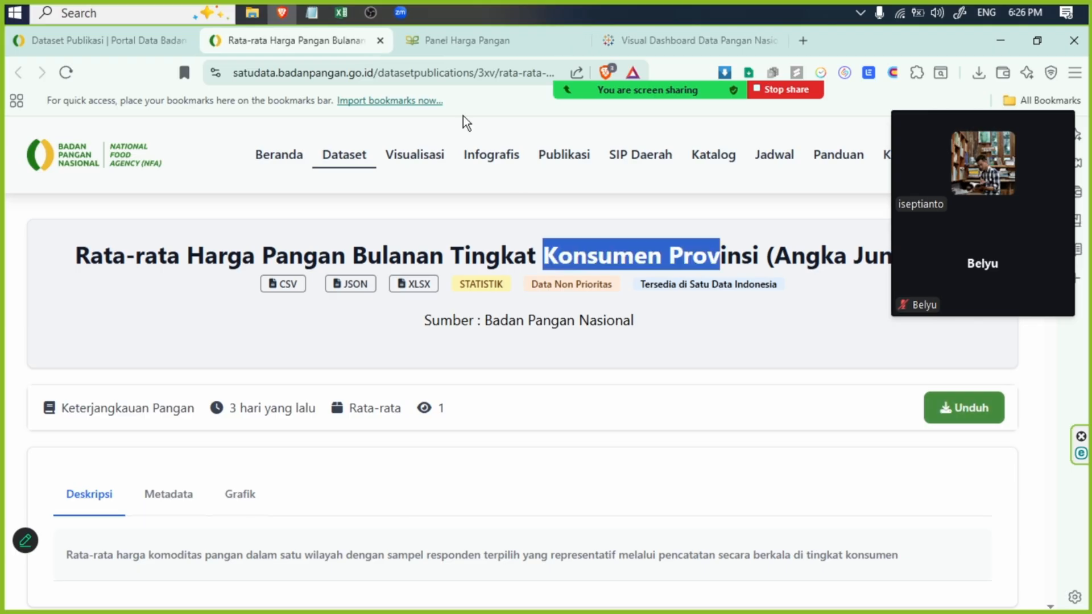
{"action": "left_click", "coordinate": [380, 41]}
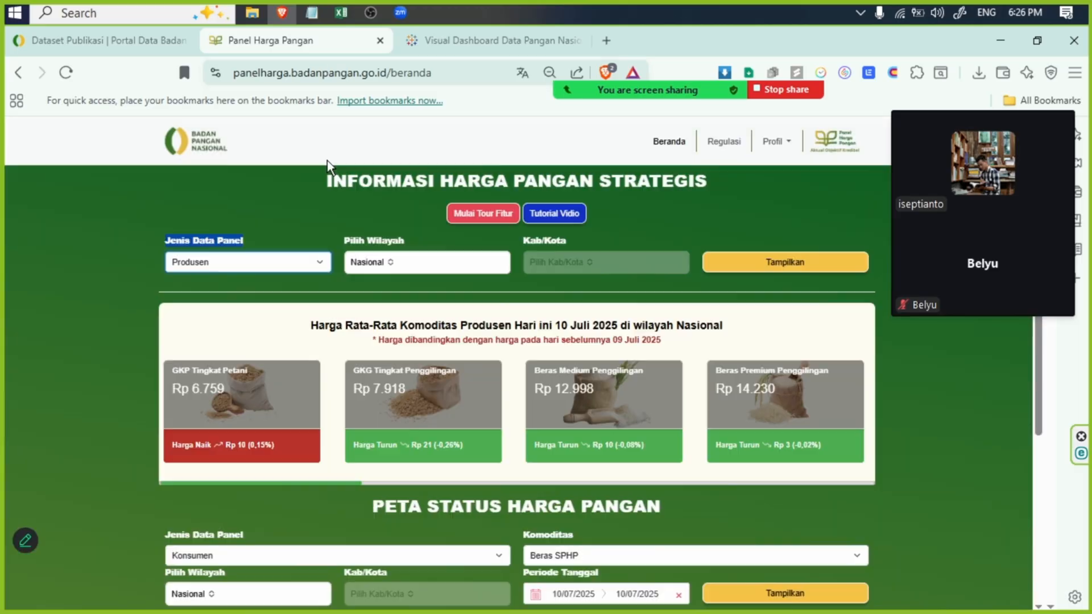
- Examine the Jenis Data Panel and Pilih Wilayah options of the strategic food price panel, leaving Produsen and Nasional selected
{"action": "left_click", "coordinate": [255, 262]}
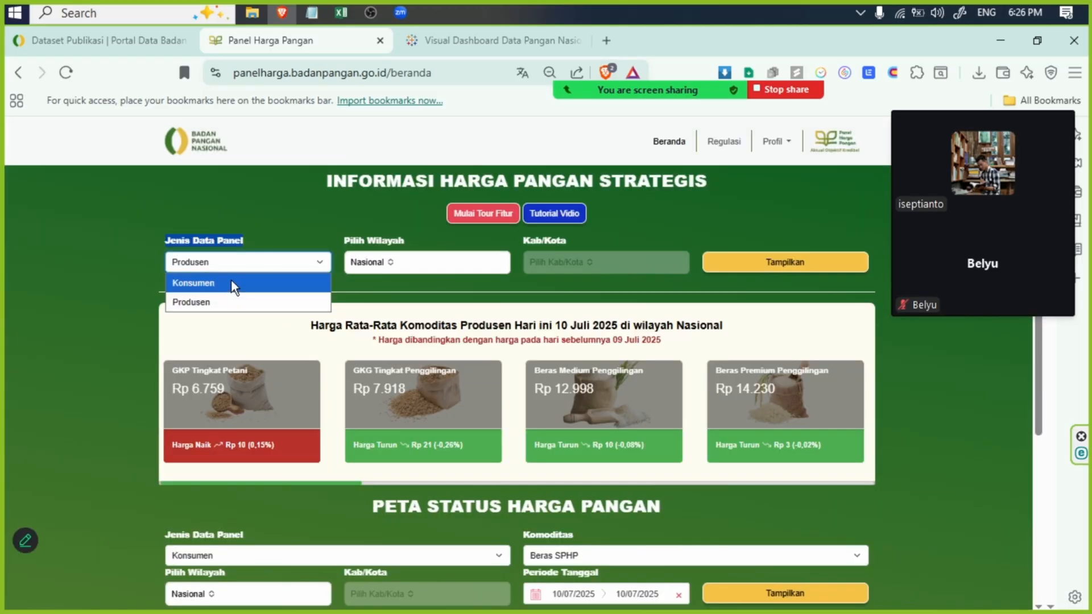
{"action": "left_click", "coordinate": [396, 259]}
{"action": "left_click", "coordinate": [390, 264]}
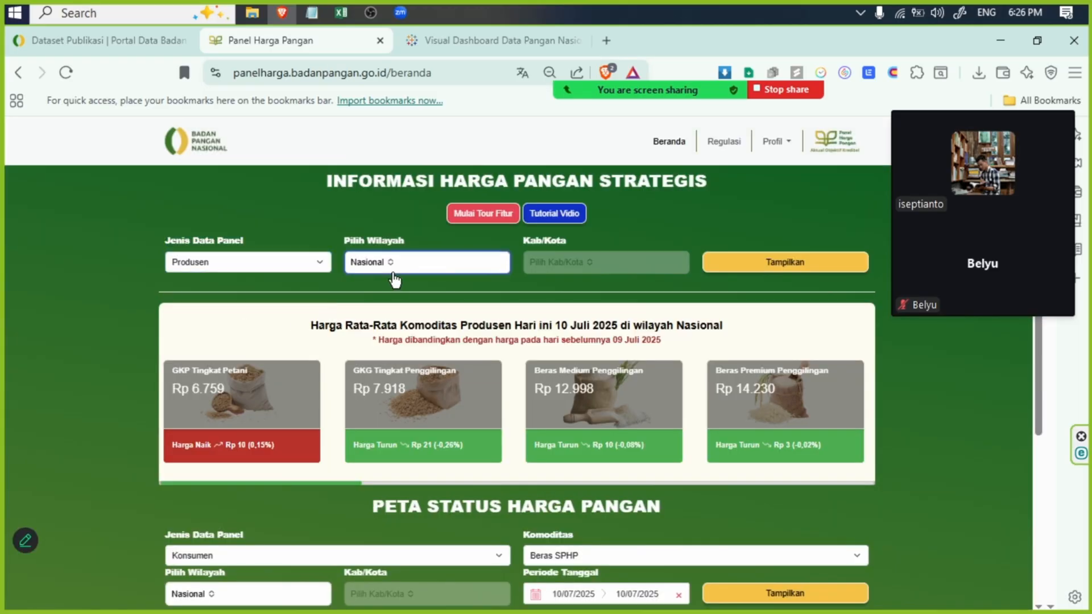
{"action": "left_click", "coordinate": [389, 267]}
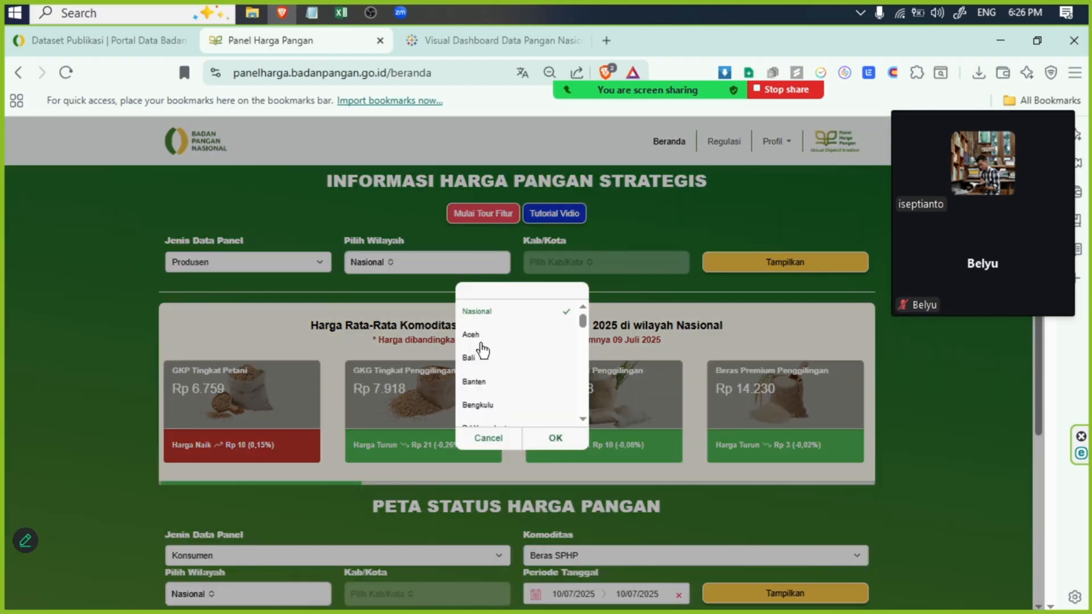
{"action": "left_click", "coordinate": [367, 257]}
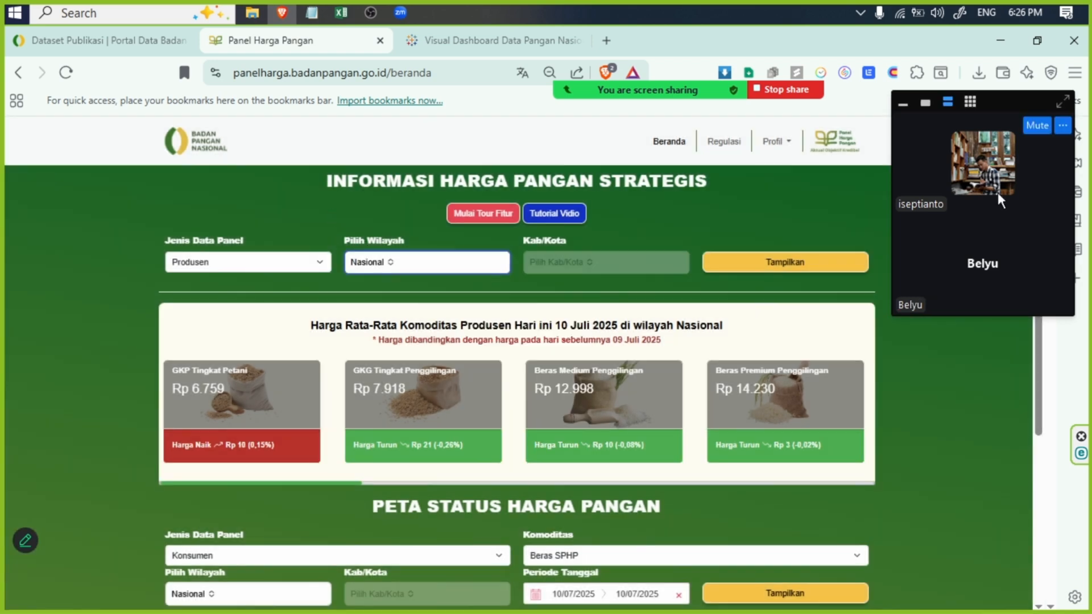
- Open Konsumen Provinsi.csv from the Contoh folder on Local Disk (E:)
{"action": "left_click", "coordinate": [252, 13]}
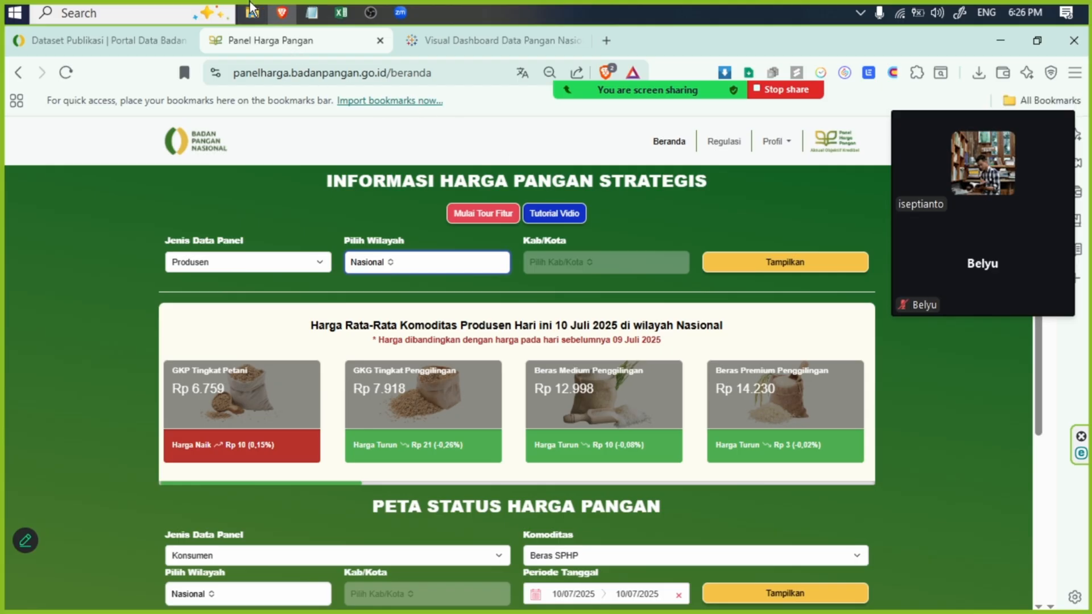
{"action": "left_click", "coordinate": [70, 403]}
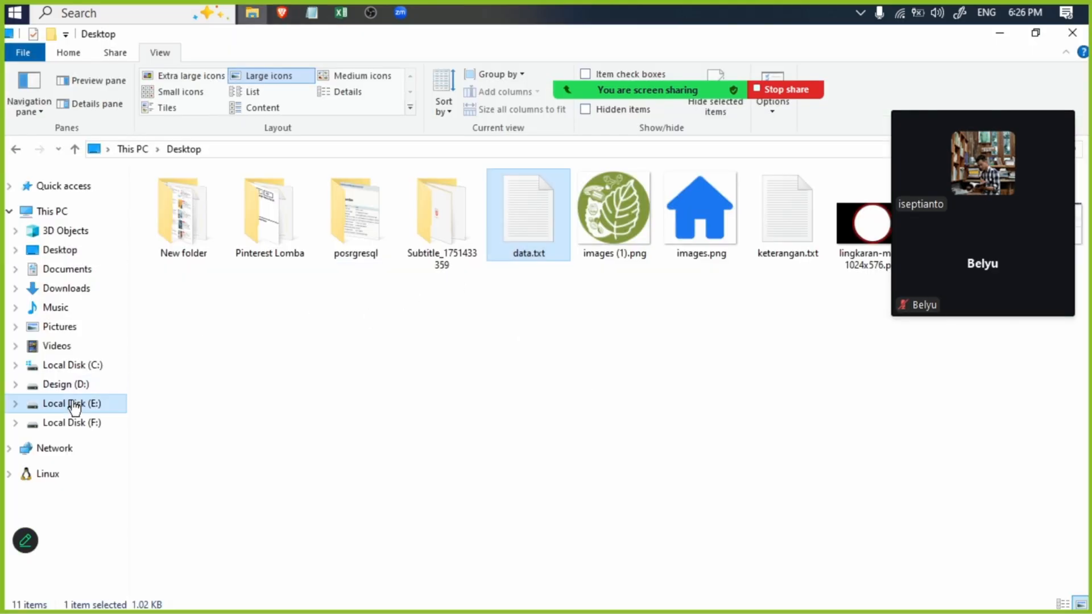
{"action": "left_click", "coordinate": [180, 210]}
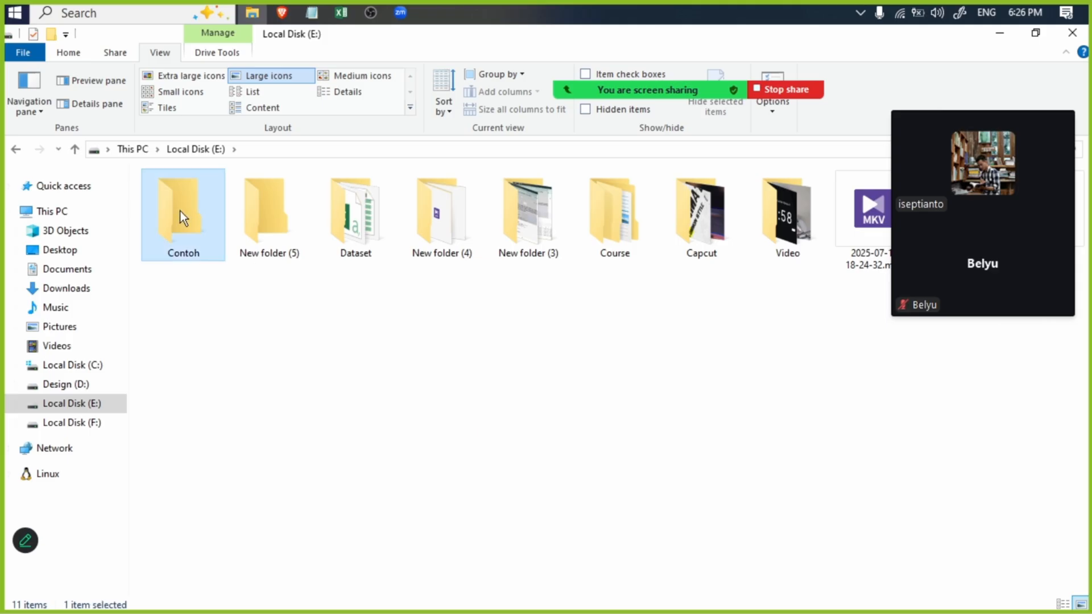
{"action": "double_click", "coordinate": [190, 213]}
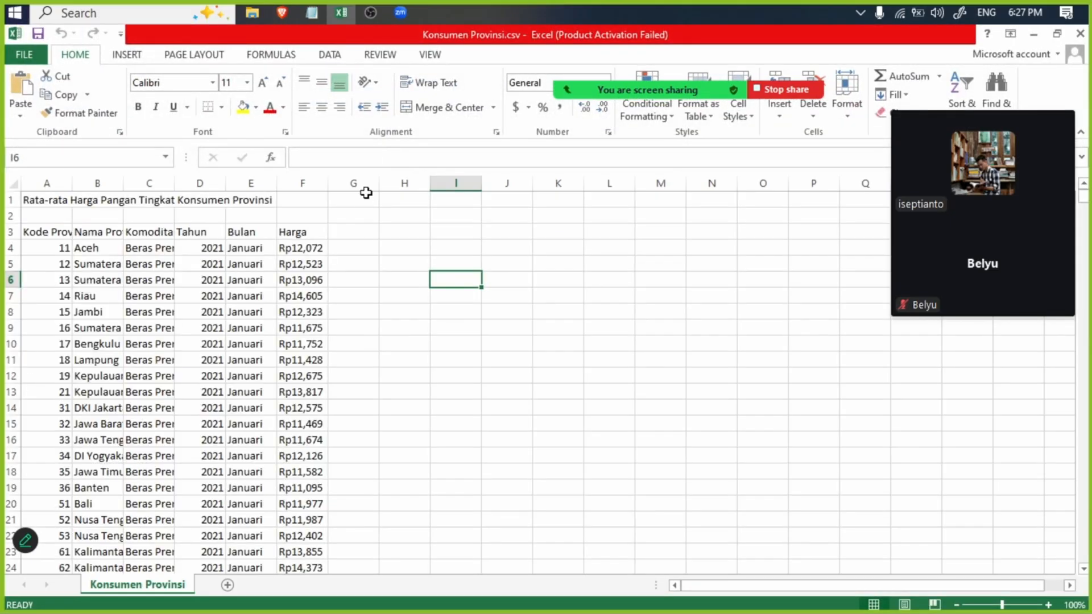
- Review the title and header rows of Konsumen Provinsi.csv against the Tingkat Konsumen entries in the keterangan.txt notes
{"action": "left_click", "coordinate": [366, 243]}
{"action": "left_click_drag", "start_coordinate": [187, 202], "coordinate": [251, 199]}
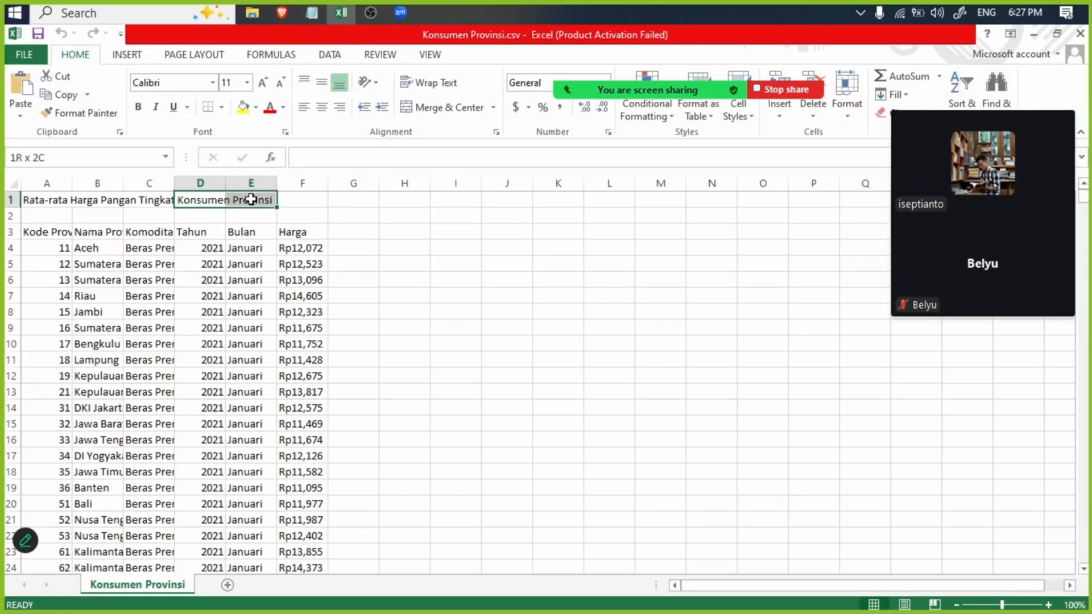
{"action": "key", "text": "alt+Tab"}
{"action": "left_click_drag", "start_coordinate": [354, 245], "coordinate": [17, 220]}
{"action": "left_click_drag", "start_coordinate": [420, 330], "coordinate": [2, 270]}
{"action": "left_click_drag", "start_coordinate": [390, 261], "coordinate": [5, 245]}
{"action": "left_click_drag", "start_coordinate": [334, 237], "coordinate": [5, 221]}
{"action": "left_click", "coordinate": [999, 33]}
{"action": "left_click_drag", "start_coordinate": [357, 279], "coordinate": [358, 265]}
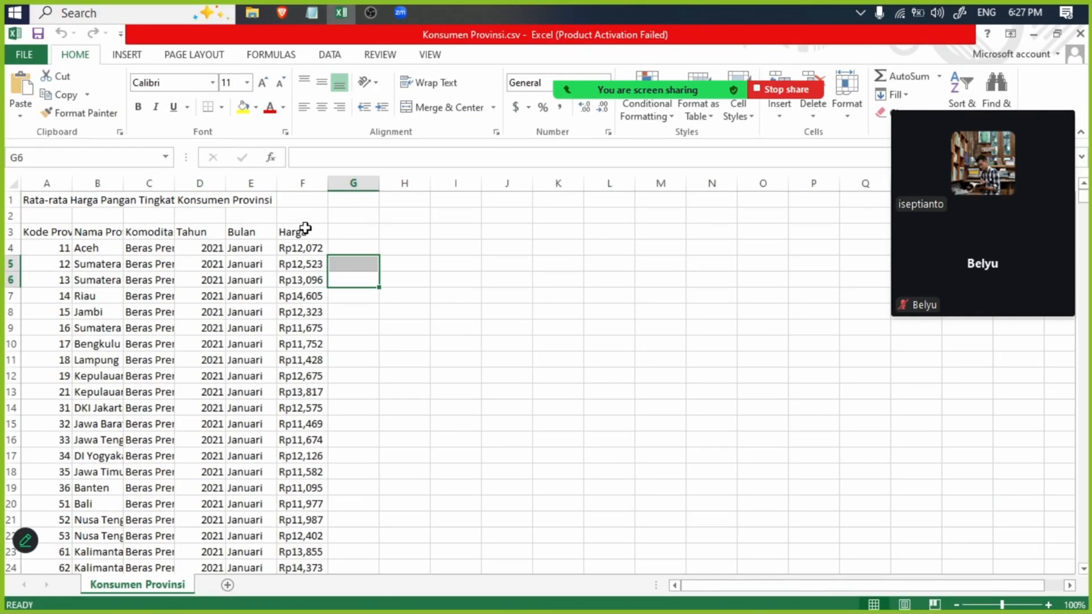
{"action": "left_click", "coordinate": [411, 233]}
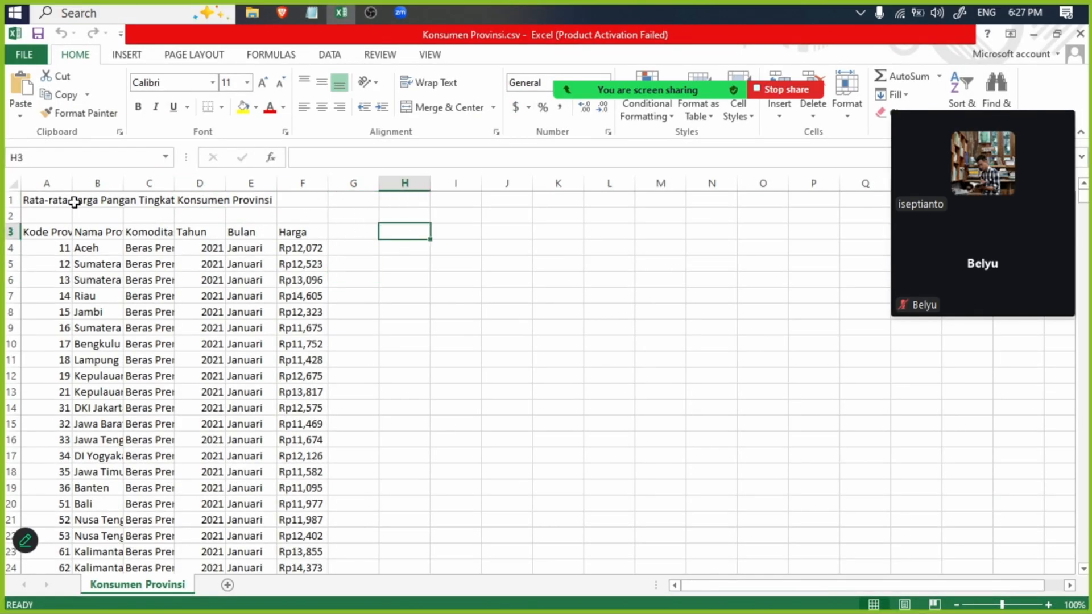
- Delete the title row and the blank row above the column headers in Konsumen Provinsi.csv
{"action": "left_click_drag", "start_coordinate": [11, 215], "coordinate": [11, 199]}
{"action": "right_click", "coordinate": [12, 203]}
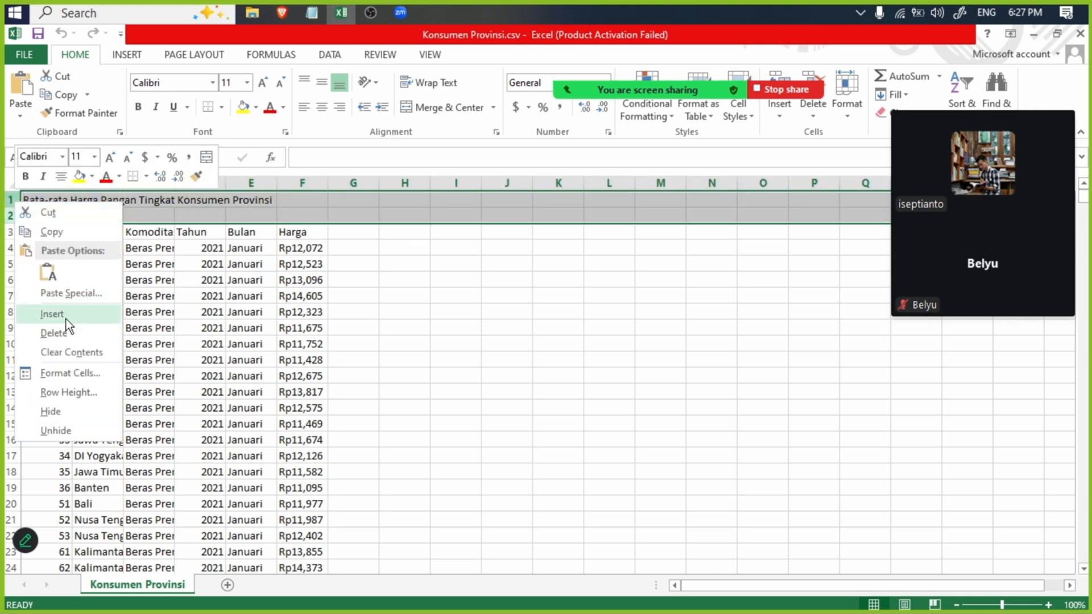
{"action": "left_click", "coordinate": [59, 333]}
- Open Konsumen Nasional.csv from the Contoh folder and show it in a maximized window
{"action": "left_click", "coordinate": [331, 6]}
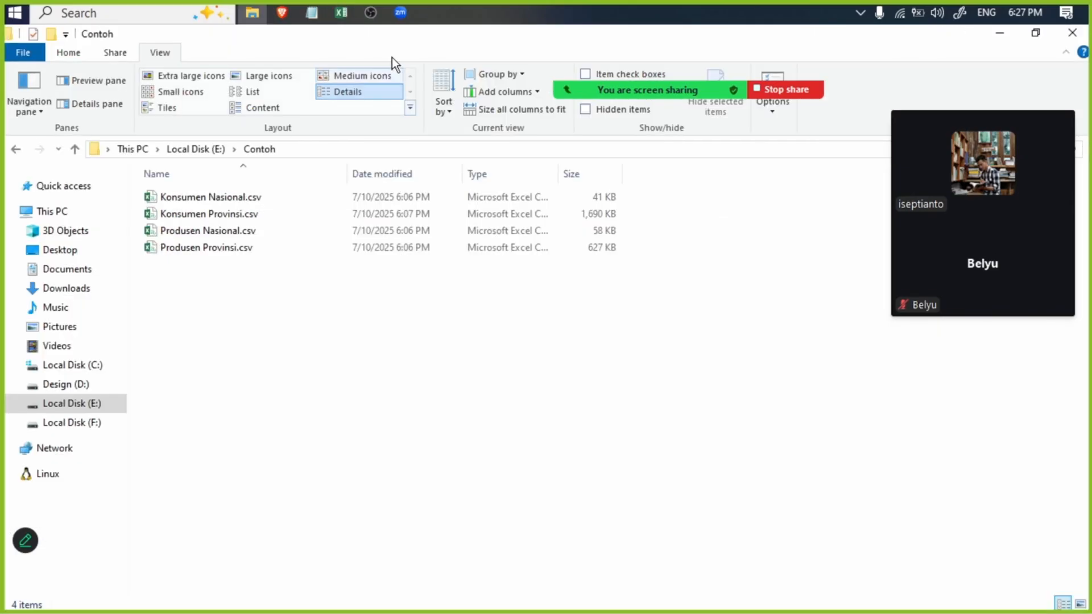
{"action": "left_click", "coordinate": [338, 8]}
{"action": "left_click", "coordinate": [338, 8]}
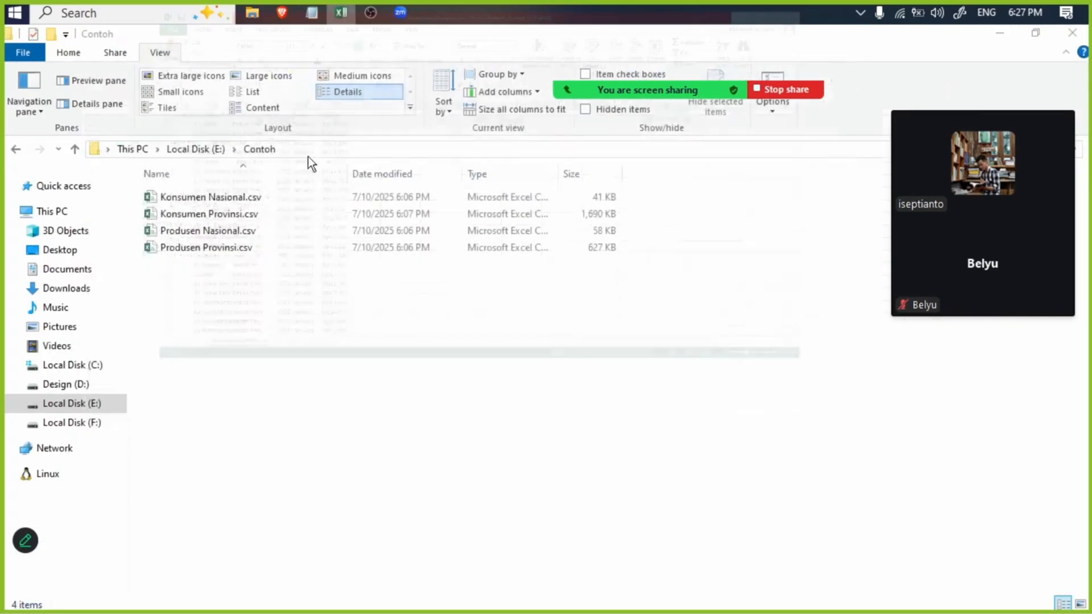
{"action": "left_click", "coordinate": [260, 203]}
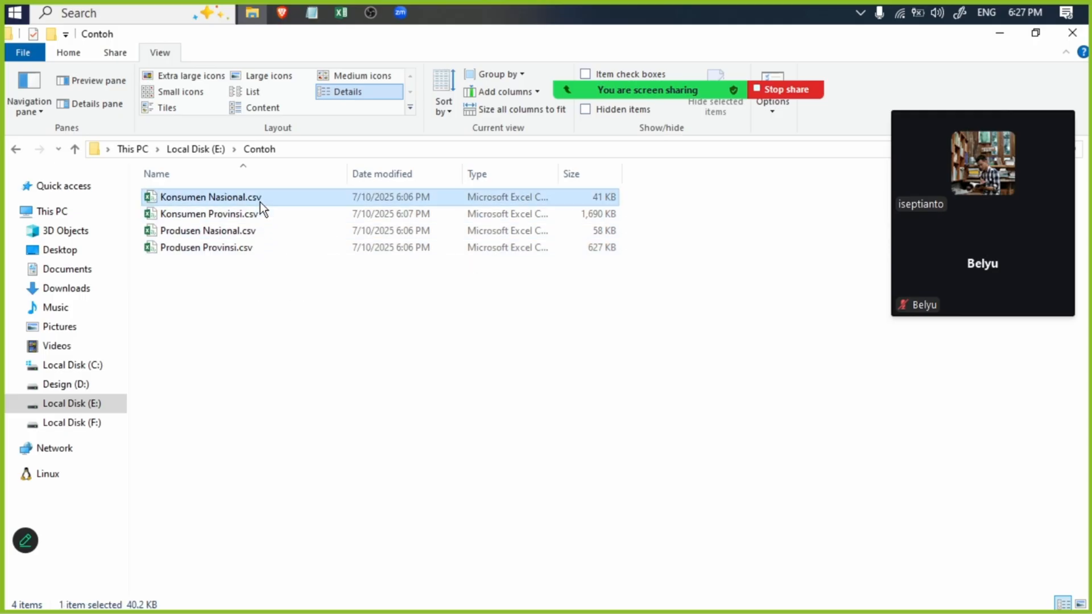
{"action": "double_click", "coordinate": [298, 198]}
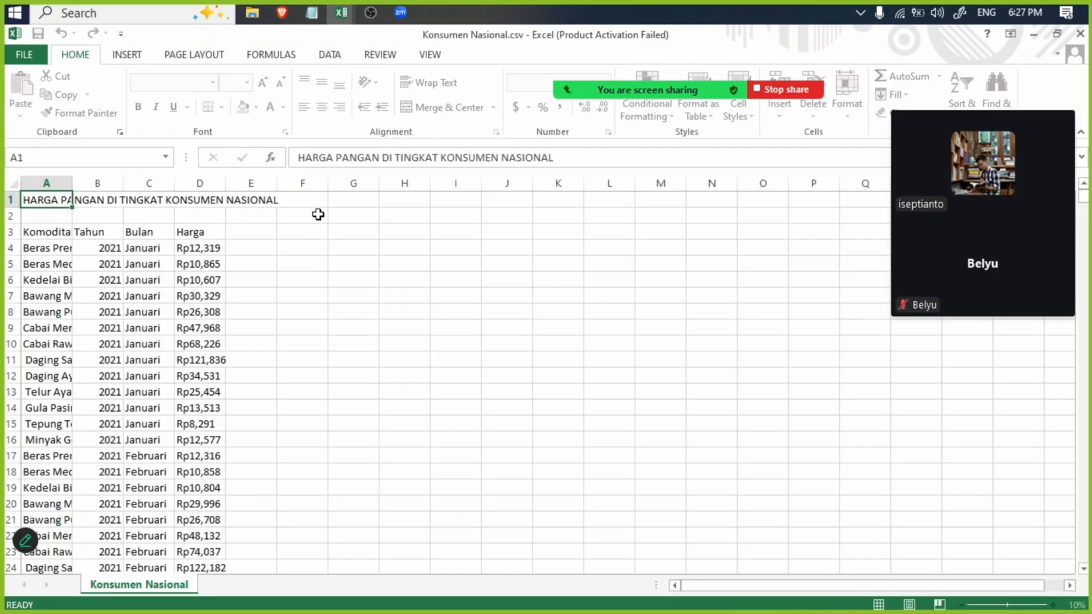
{"action": "double_click", "coordinate": [472, 35]}
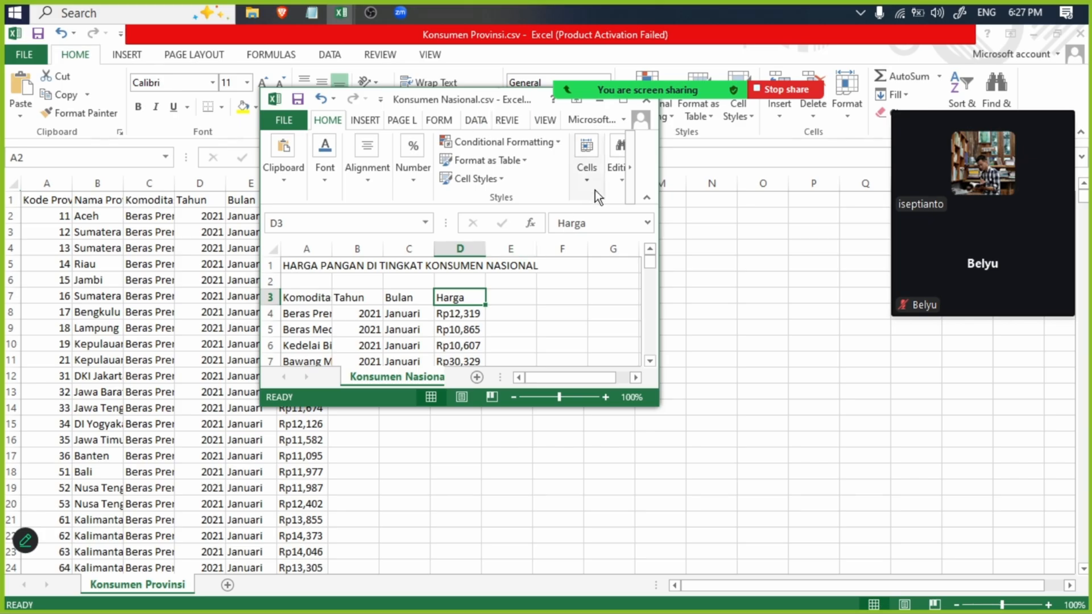
{"action": "left_click", "coordinate": [622, 100]}
{"action": "left_click", "coordinate": [480, 332]}
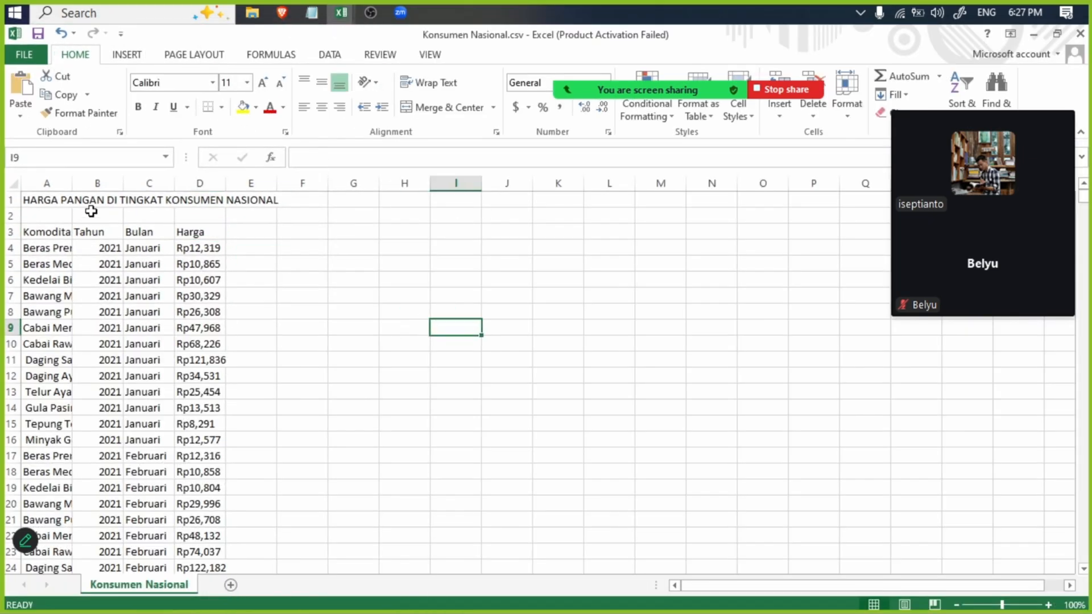
- Delete the title row and the blank row above the column headers in Konsumen Nasional.csv
{"action": "left_click_drag", "start_coordinate": [4, 215], "coordinate": [10, 201]}
{"action": "right_click", "coordinate": [12, 203]}
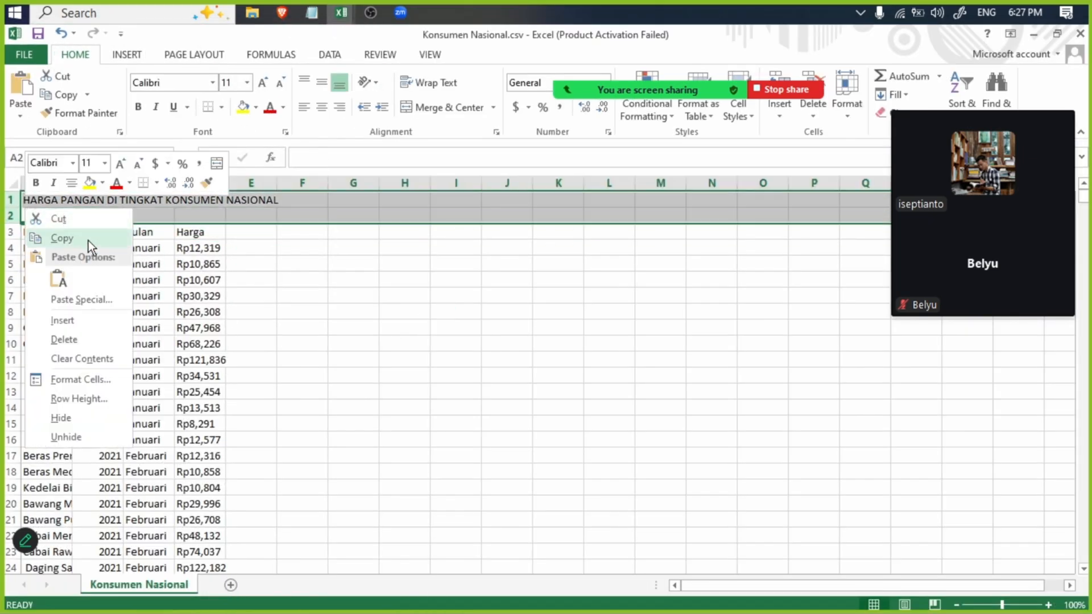
{"action": "left_click", "coordinate": [94, 338]}
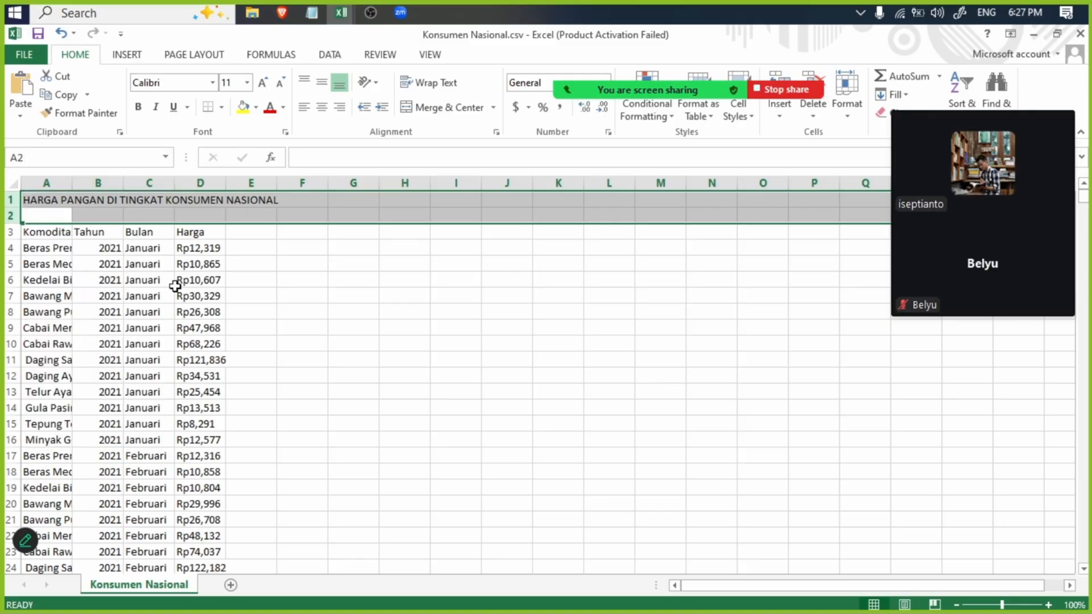
- Insert an empty row above the header row of Konsumen Nasional.csv
{"action": "left_click", "coordinate": [318, 250]}
{"action": "left_click", "coordinate": [7, 194]}
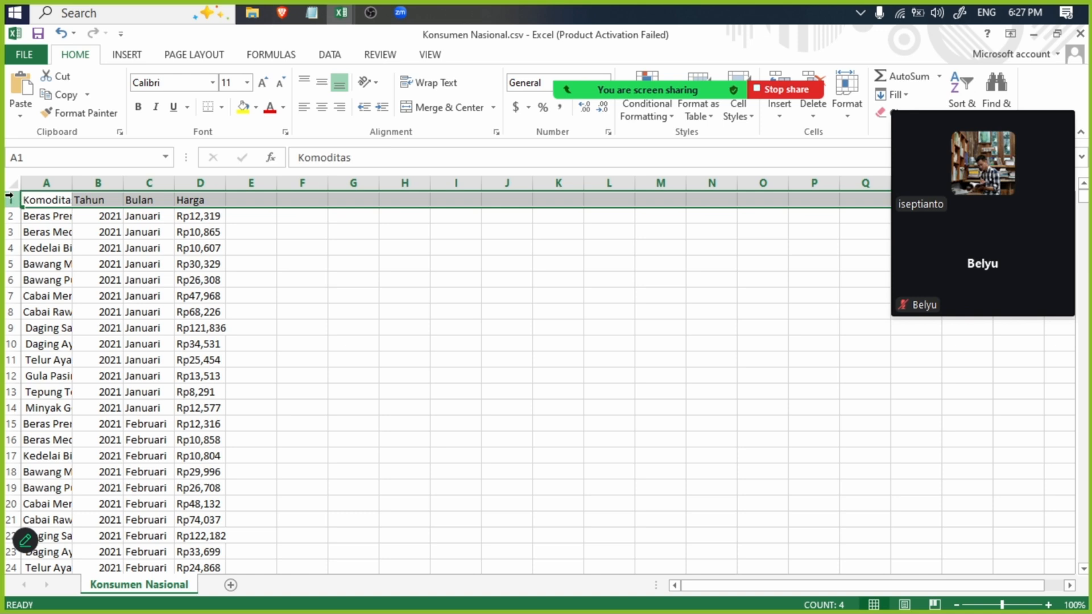
{"action": "right_click", "coordinate": [10, 195]}
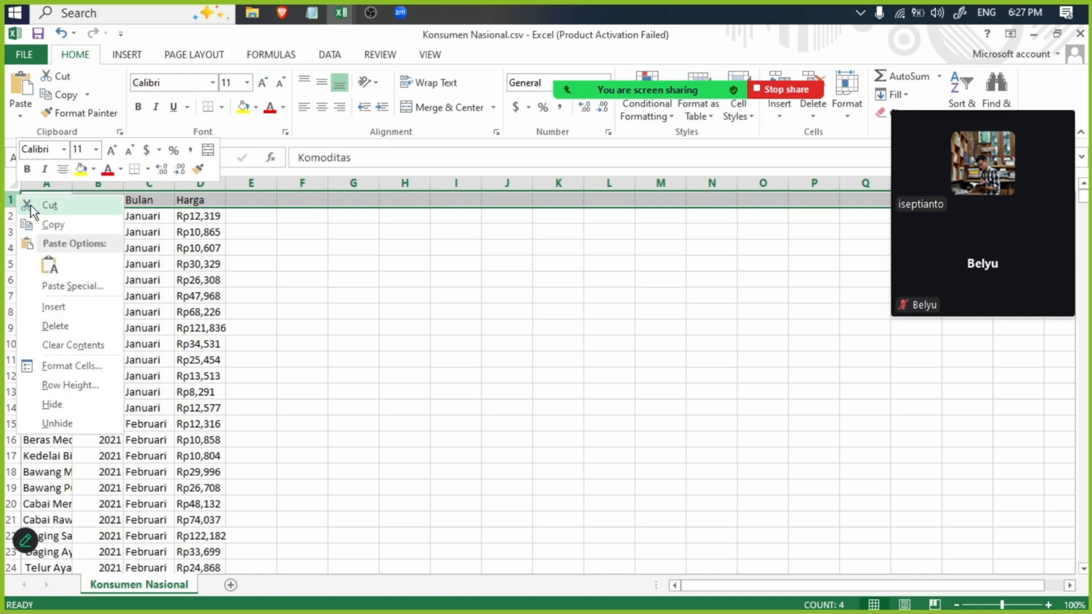
{"action": "left_click", "coordinate": [77, 307]}
- Copy the header row of Konsumen Provinsi.csv into the empty first row of Konsumen Nasional.csv
{"action": "left_click", "coordinate": [312, 11]}
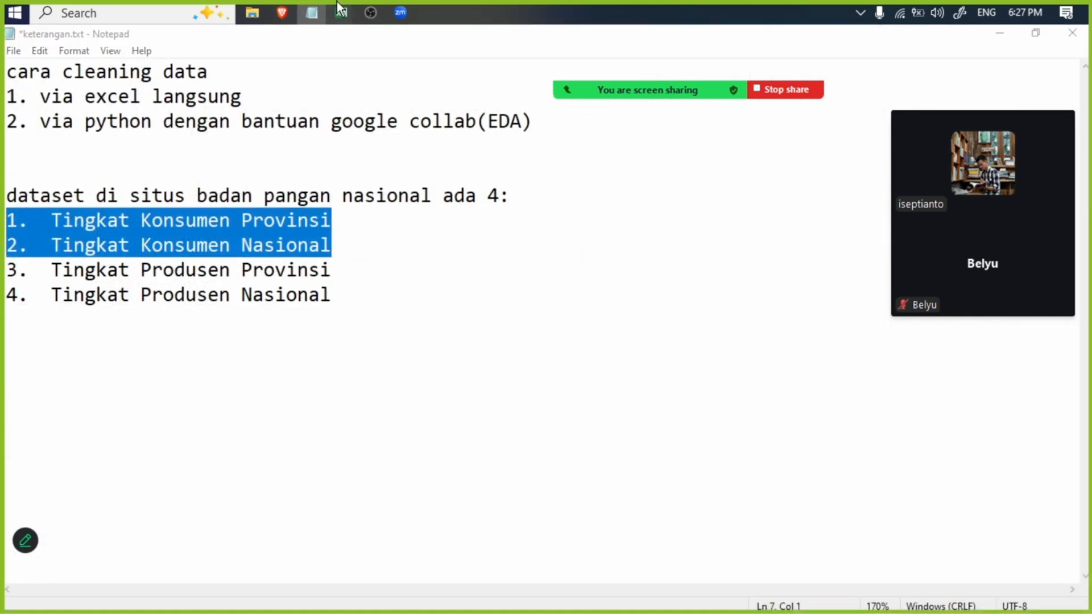
{"action": "mouse_move", "coordinate": [341, 13]}
{"action": "left_click", "coordinate": [266, 121]}
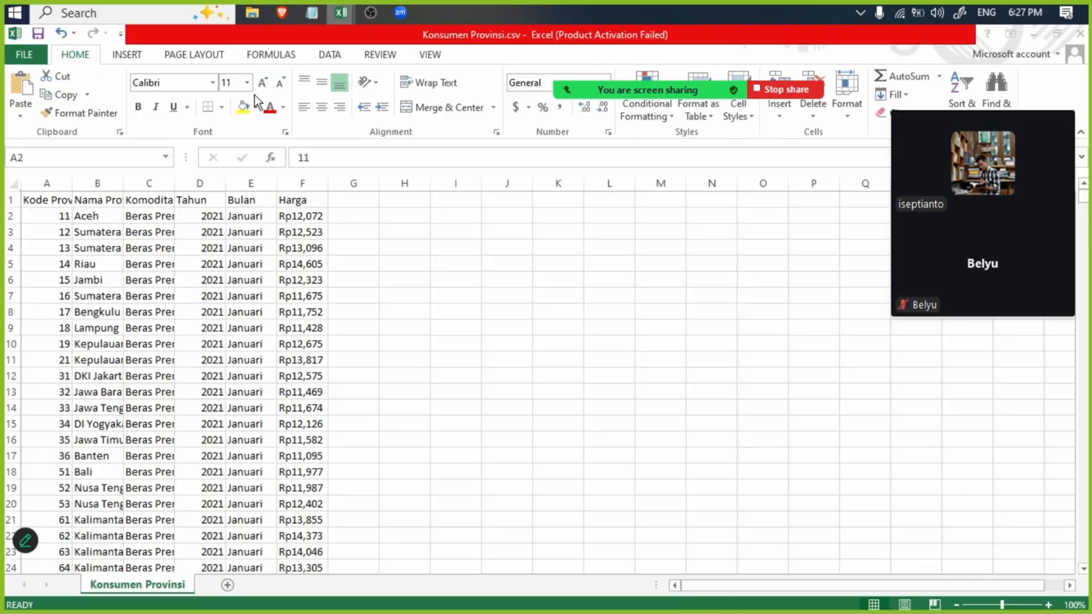
{"action": "left_click", "coordinate": [10, 199]}
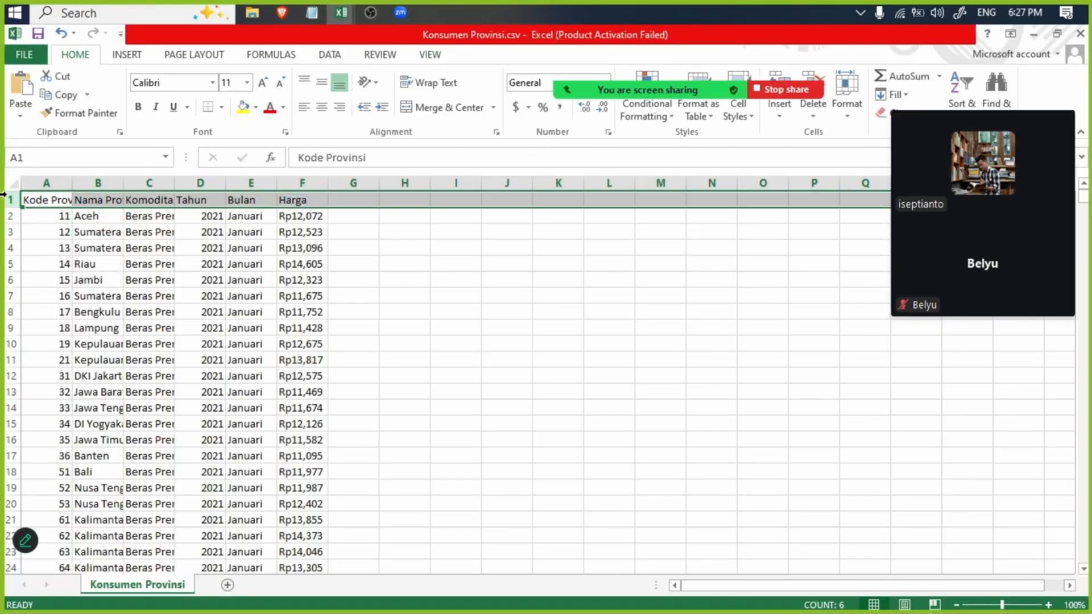
{"action": "key", "text": "ctrl+c"}
{"action": "mouse_move", "coordinate": [342, 13]}
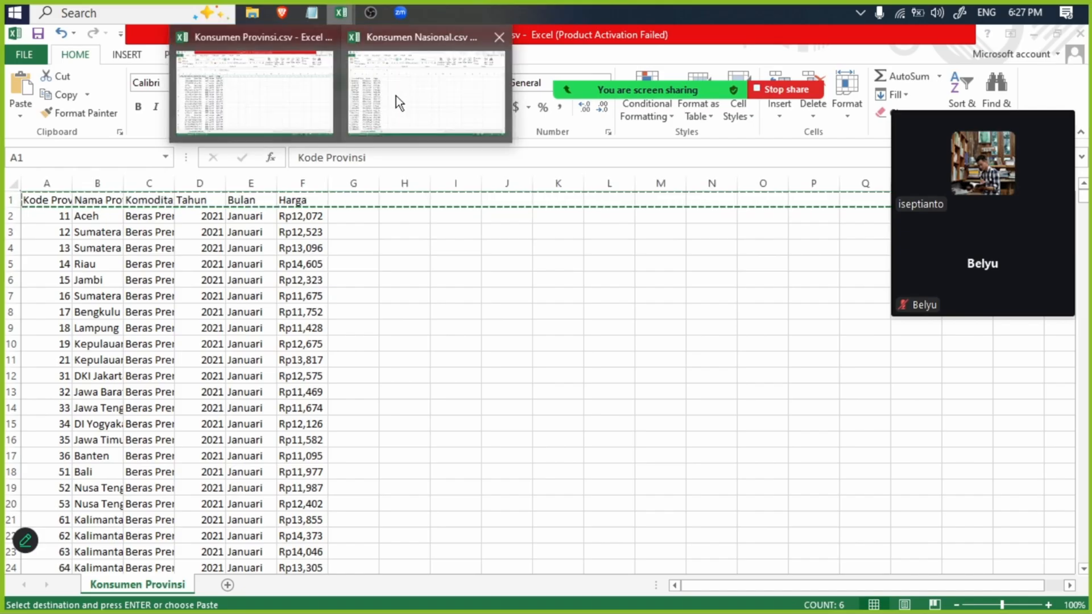
{"action": "left_click", "coordinate": [424, 79]}
{"action": "key", "text": "ctrl+v"}
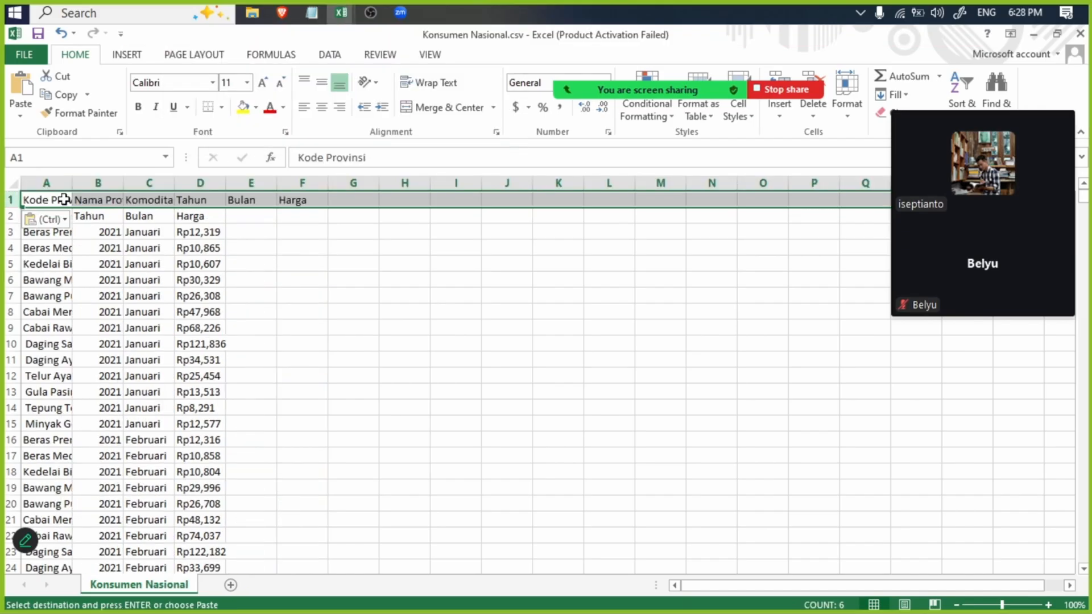
- Shorten the header in cell A1 of Konsumen Nasional.csv to "Kode"
{"action": "left_click", "coordinate": [302, 287]}
{"action": "left_click", "coordinate": [43, 198]}
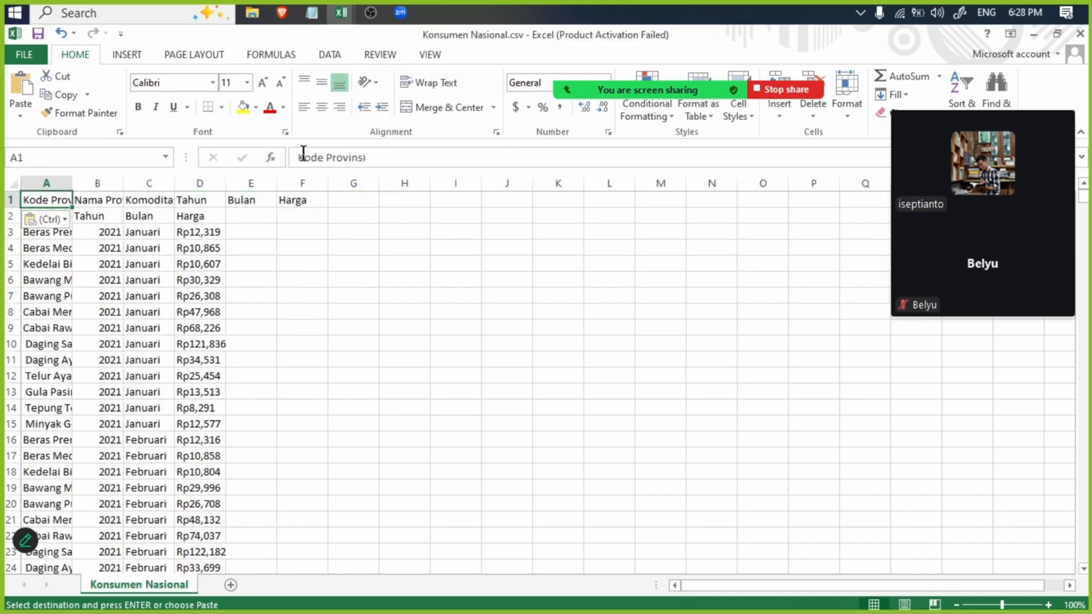
{"action": "double_click", "coordinate": [361, 157]}
{"action": "key", "text": "BackSpace"}
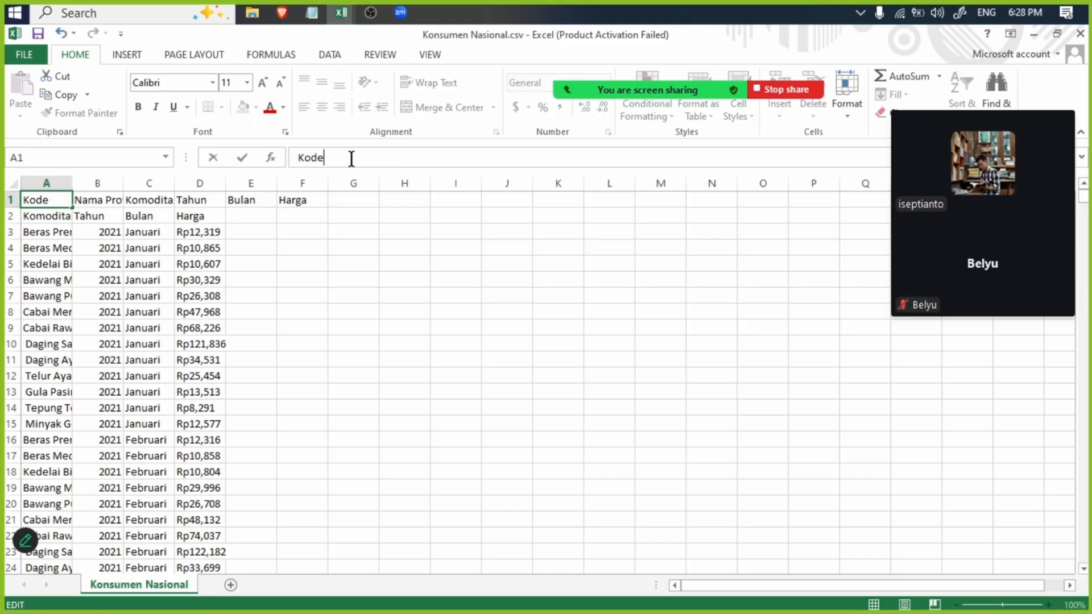
- In the keterangan.txt notes, add a "Column" heading below the dataset list with the entry "1.kode"
{"action": "left_click", "coordinate": [312, 12]}
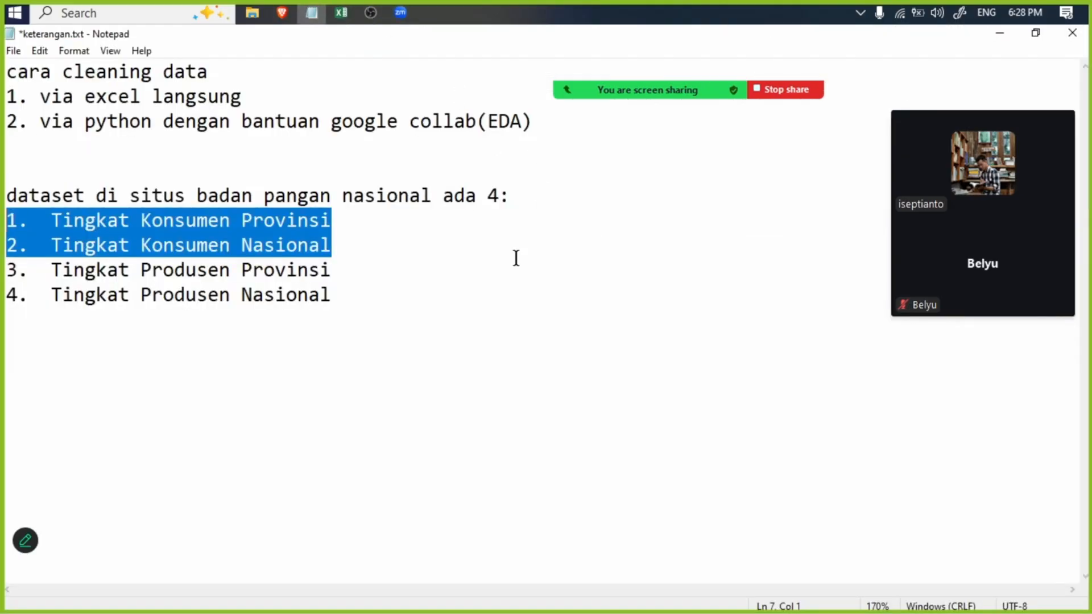
{"action": "left_click", "coordinate": [476, 305]}
{"action": "key", "text": "Return"}
{"action": "key", "text": "Return"}
{"action": "type", "text": "Column"}
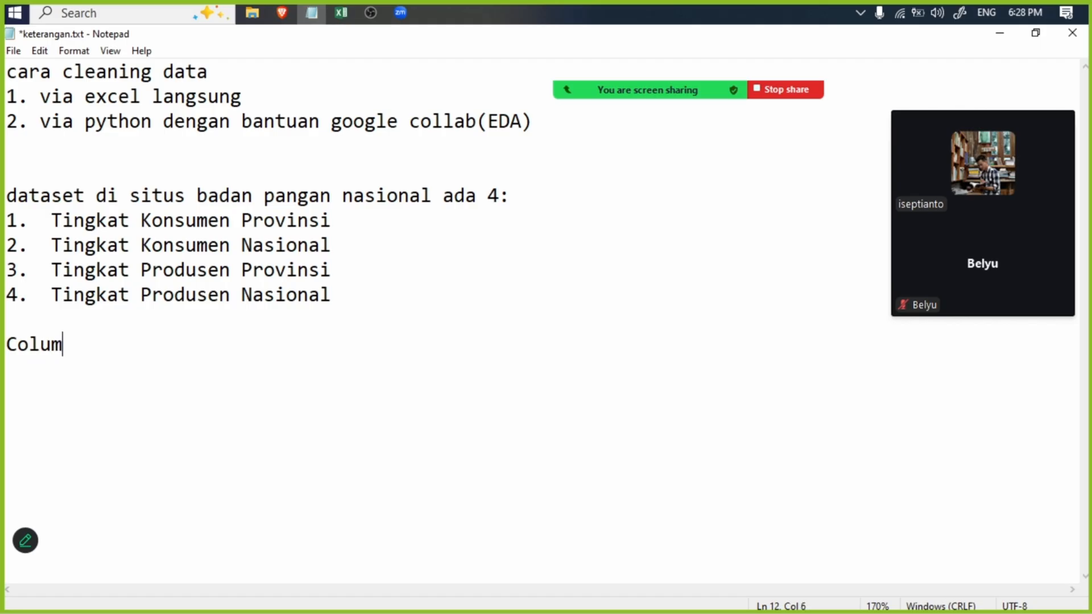
{"action": "key", "text": "Return"}
{"action": "type", "text": "1.kode"}
{"action": "key", "text": "Return"}
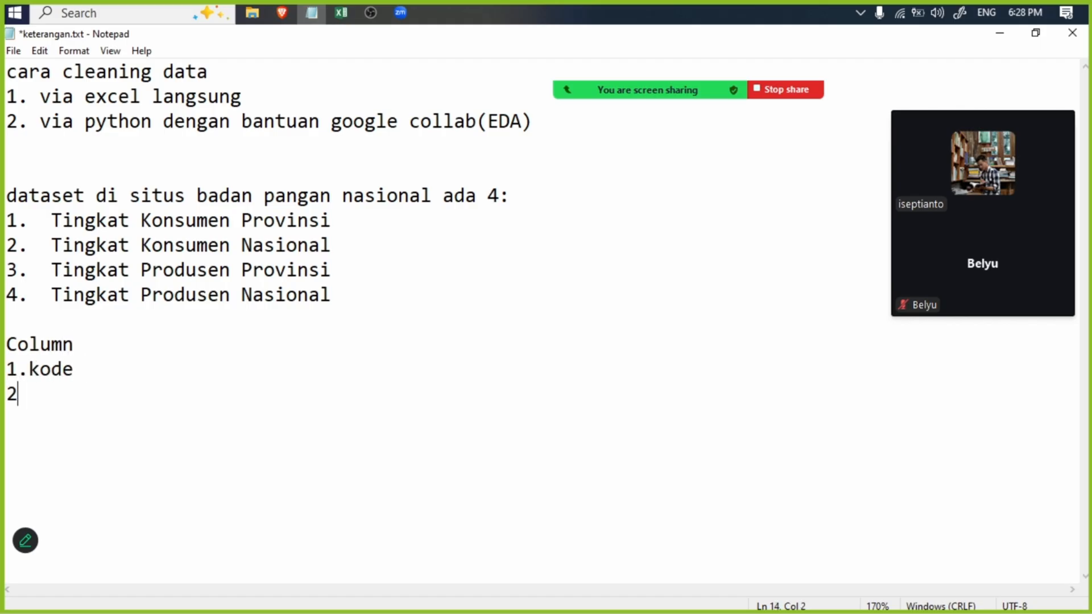
- Add the entries "2.Nama" and "3.Komiditas" to the Column list in the notes
{"action": "type", "text": "2.Nama"}
{"action": "key", "text": "BackSpace"}
{"action": "key", "text": "BackSpace"}
{"action": "type", "text": "ama"}
{"action": "key", "text": "Return"}
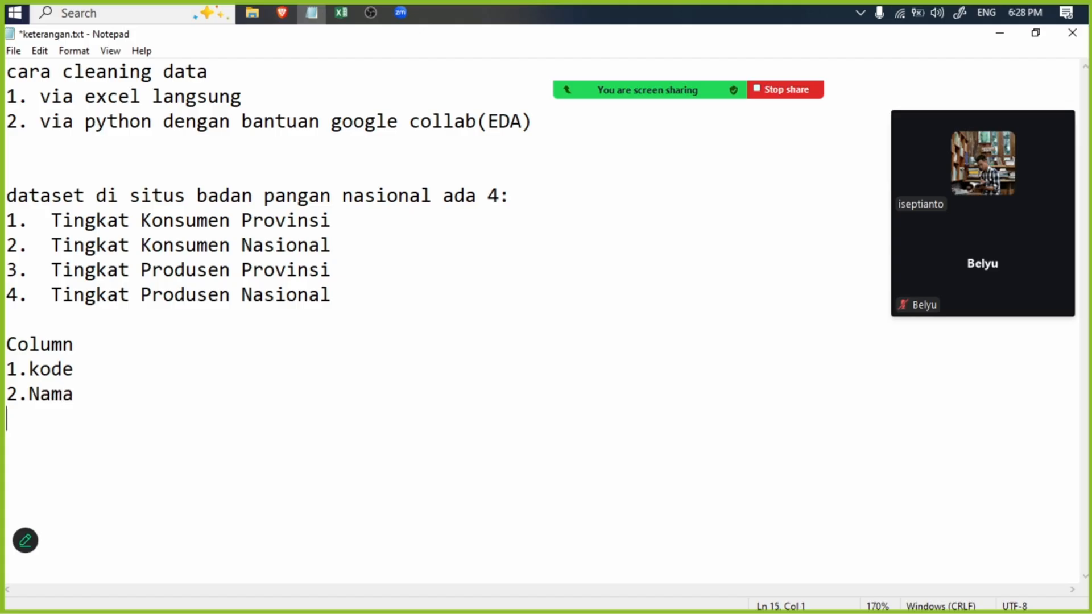
{"action": "type", "text": "3.KOmd"}
{"action": "key", "text": "BackSpace"}
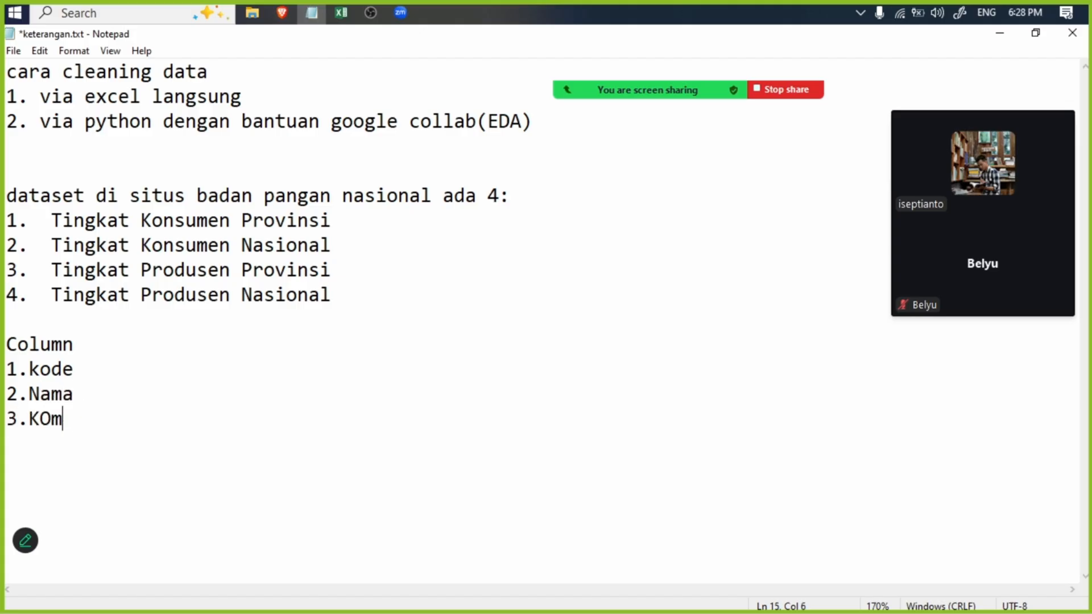
{"action": "key", "text": "BackSpace"}
{"action": "key", "text": "BackSpace"}
{"action": "type", "text": "o"}
{"action": "type", "text": "ditas"}
{"action": "key", "text": "Return"}
- Display the keterangan.txt notes as a smaller window over Konsumen Provinsi.csv, keeping its column headers in view
{"action": "mouse_move", "coordinate": [328, 22]}
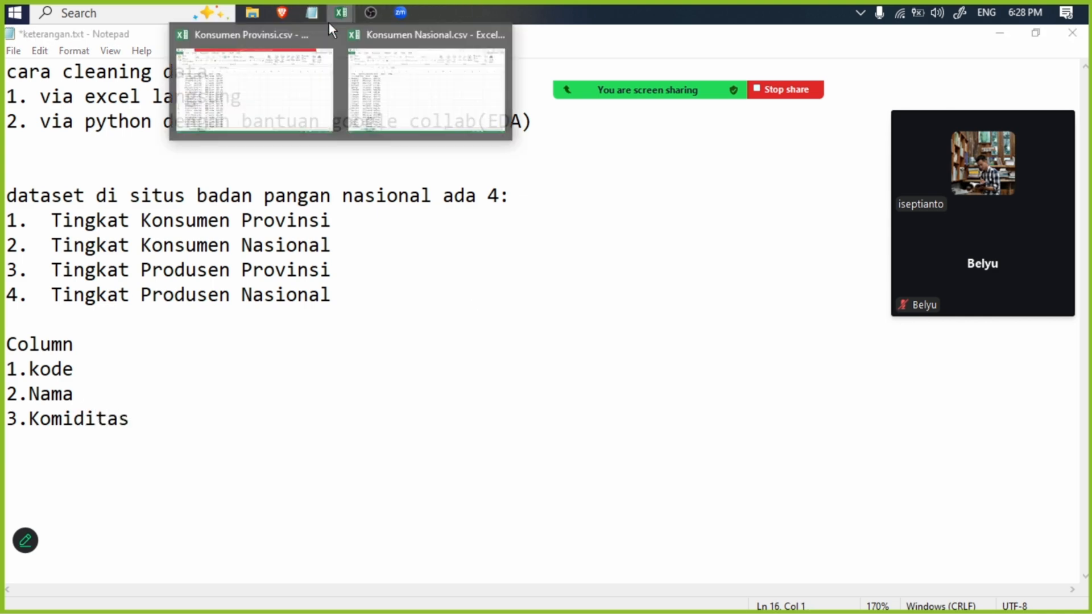
{"action": "left_click", "coordinate": [240, 66]}
{"action": "left_click", "coordinate": [191, 216]}
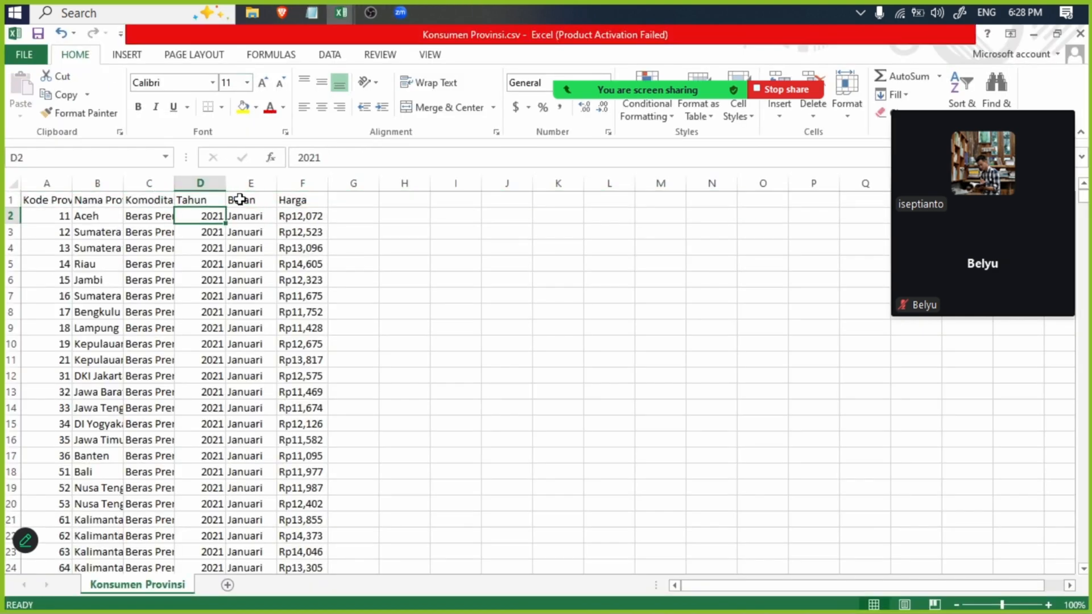
{"action": "left_click", "coordinate": [312, 11]}
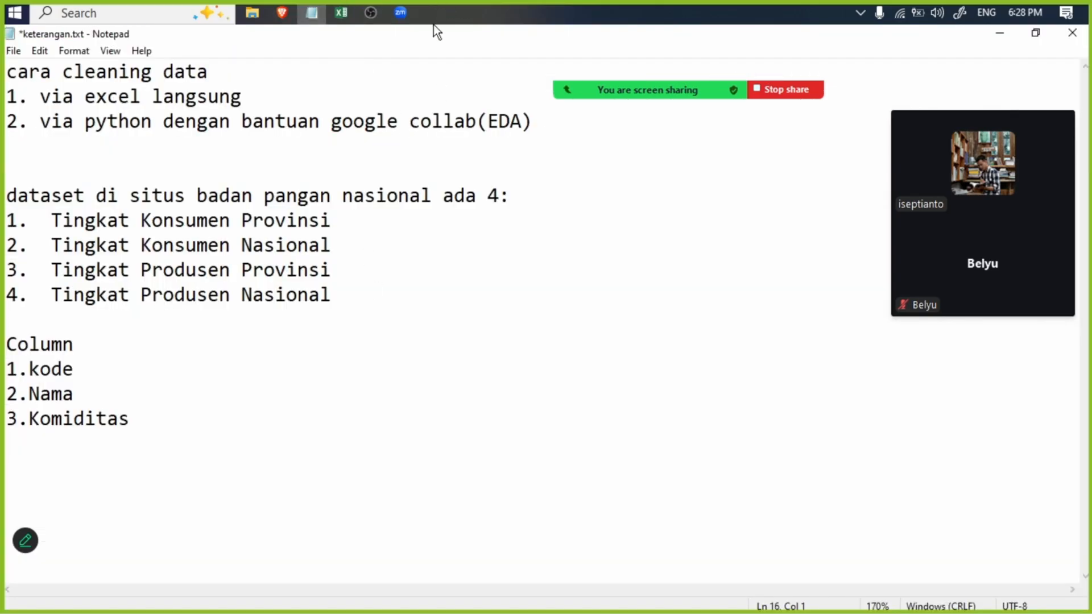
{"action": "left_click_drag", "start_coordinate": [433, 26], "coordinate": [741, 172]}
{"action": "scroll", "coordinate": [795, 392], "scroll_direction": "down", "scroll_amount": 2}
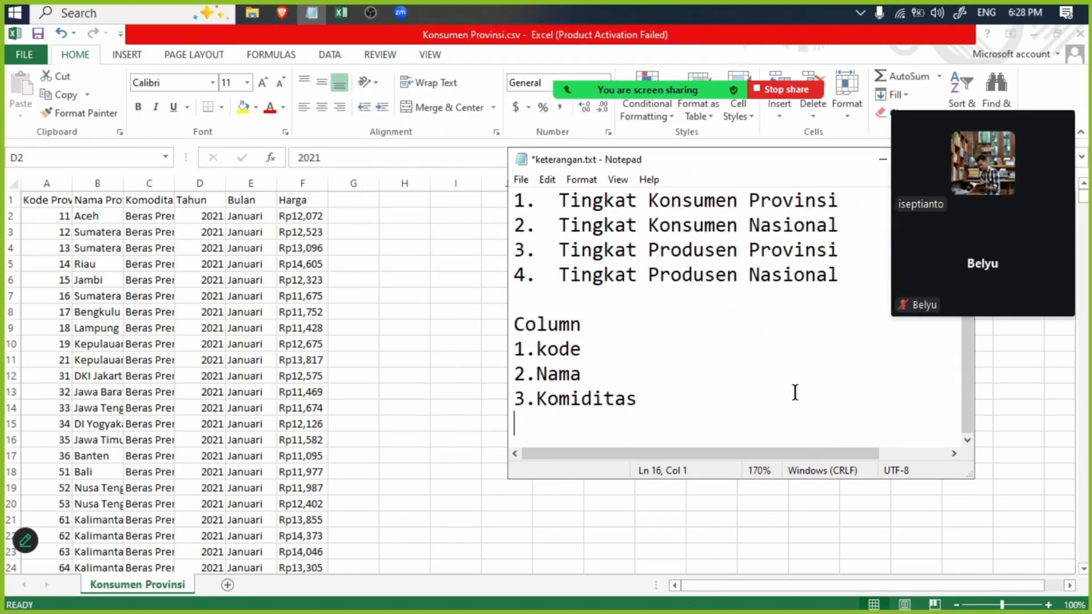
- Add the entries "4.Tahun" and "5.BUlan" to the Column list in the keterangan.txt notes
{"action": "type", "text": "4.Tahun"}
{"action": "key", "text": "Return"}
{"action": "type", "text": "5"}
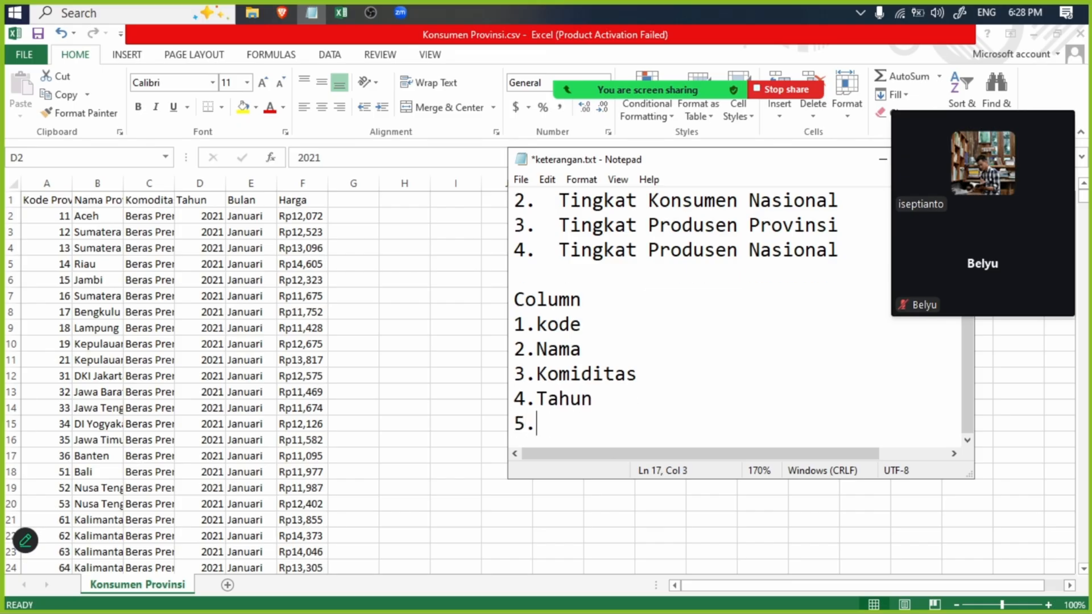
{"action": "type", "text": ".BUlan"}
{"action": "key", "text": "Return"}
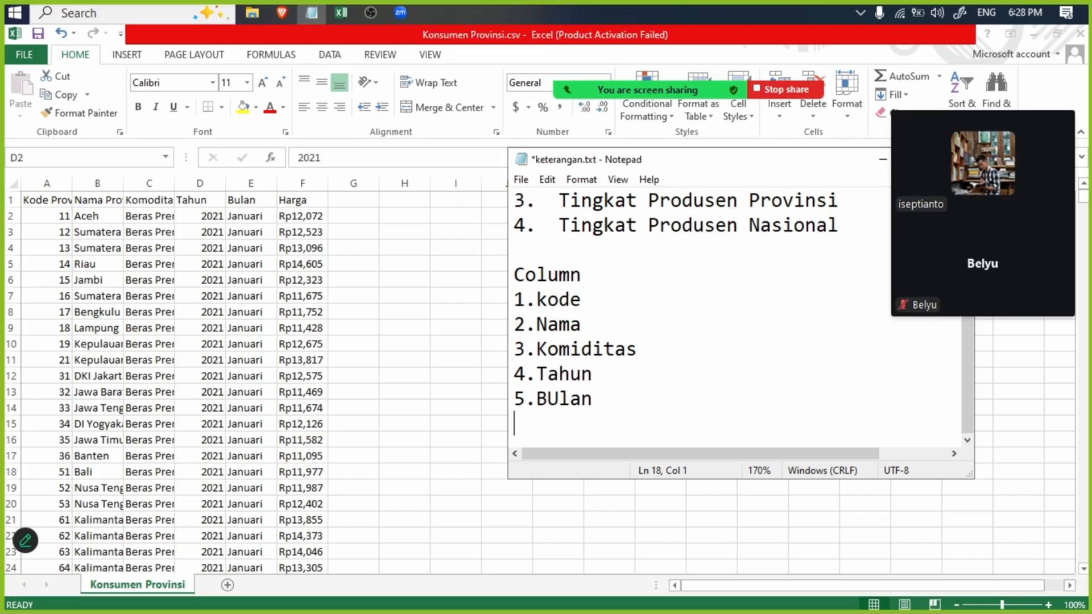
- Extend the Column list in the notes with the entries "6.Harga" and "7. Type"
{"action": "type", "text": "6.Harga"}
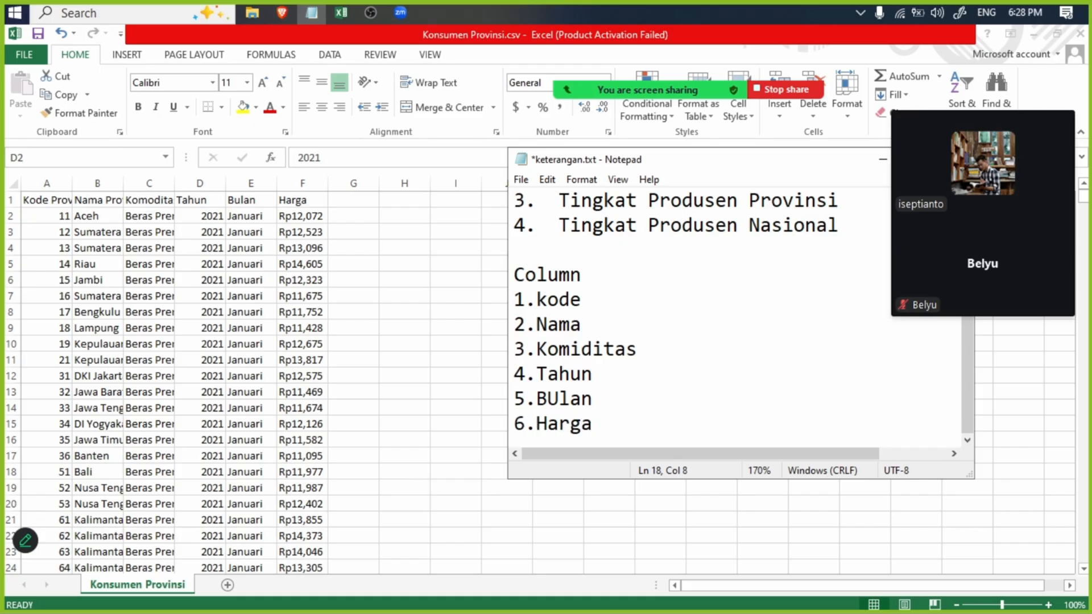
{"action": "type", "text": "7."}
{"action": "key", "text": "BackSpace"}
{"action": "key", "text": "BackSpace"}
{"action": "key", "text": "Return"}
{"action": "type", "text": "7"}
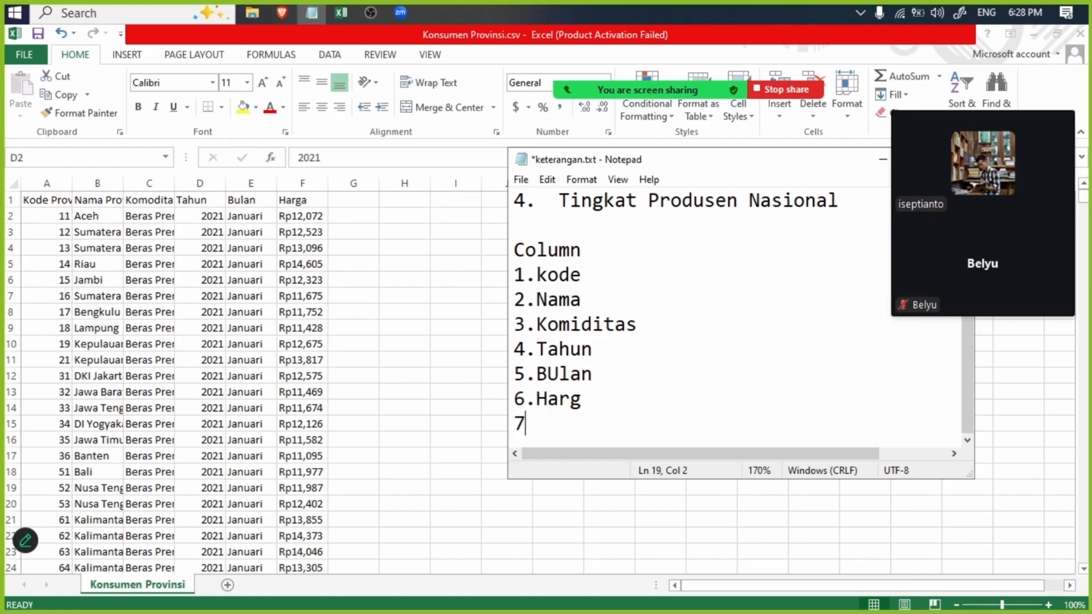
{"action": "key", "text": "BackSpace"}
{"action": "key", "text": "BackSpace"}
{"action": "type", "text": "a"}
{"action": "key", "text": "Return"}
{"action": "type", "text": "7. Type"}
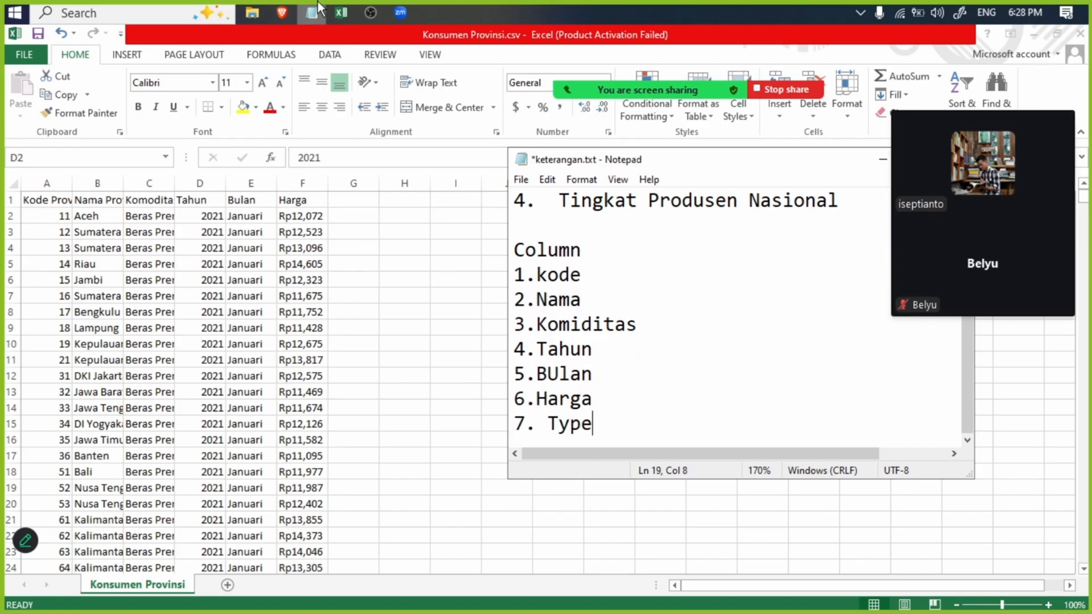
- Check the Jenis Data Panel field on the Panel Harga Pangan website in the browser, and return to the notes
{"action": "left_click", "coordinate": [282, 13]}
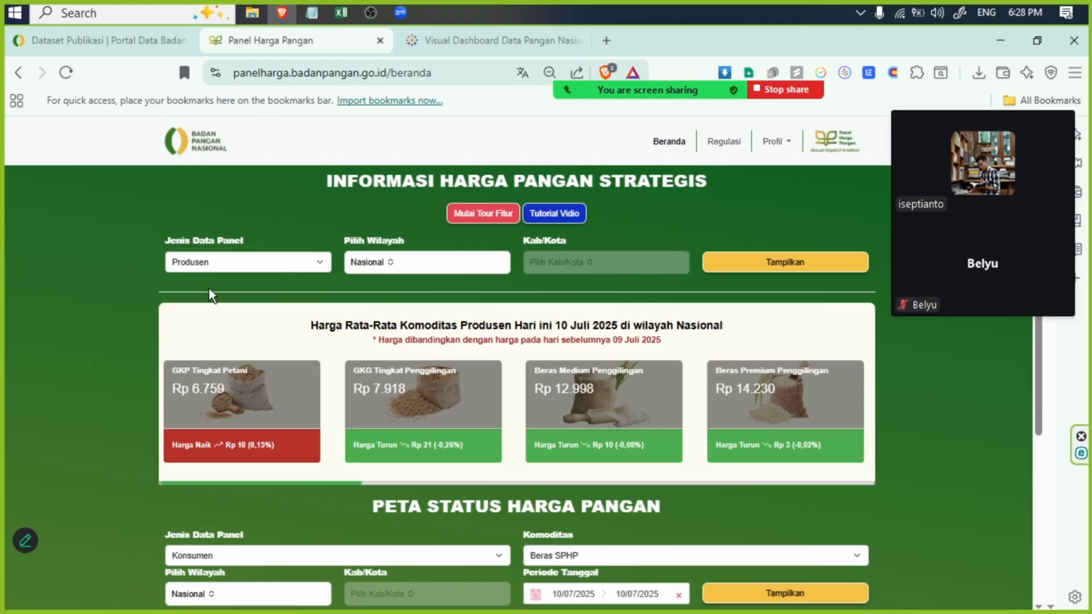
{"action": "left_click", "coordinate": [227, 262]}
{"action": "left_click", "coordinate": [311, 12]}
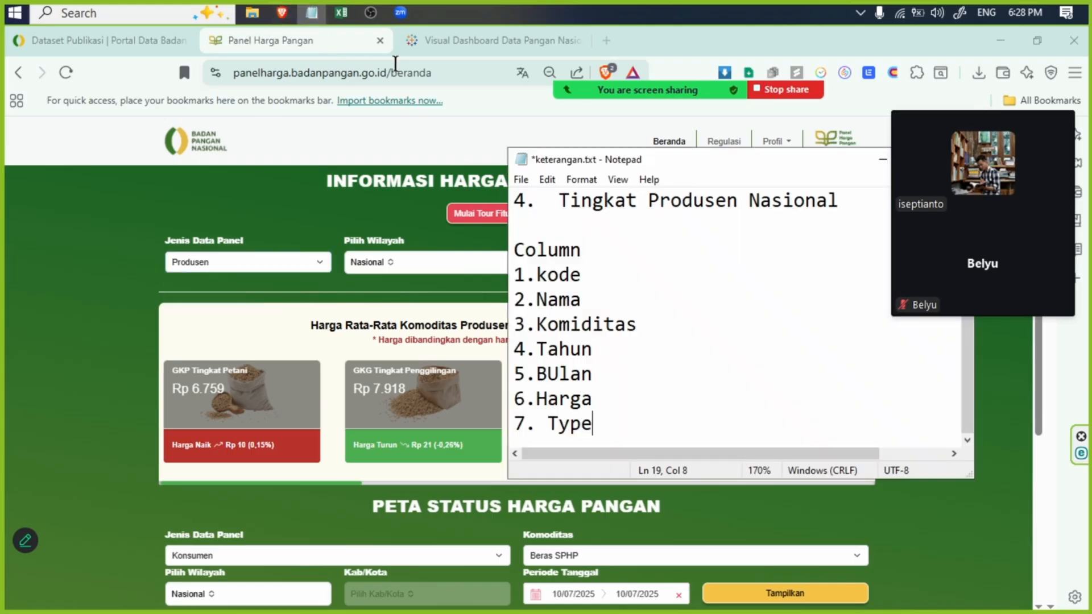
- In Konsumen Nasional.csv, move the whole data block starting at A2 two columns over so it begins at C2 under the matching headers
{"action": "mouse_move", "coordinate": [341, 13]}
{"action": "left_click", "coordinate": [405, 67]}
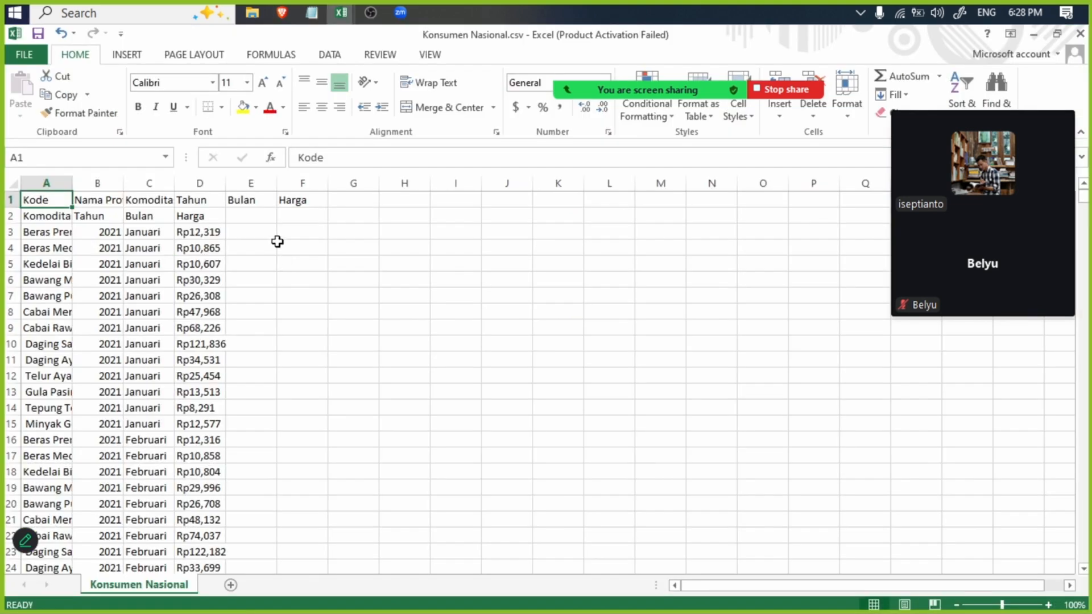
{"action": "left_click", "coordinate": [277, 242]}
{"action": "left_click", "coordinate": [41, 212]}
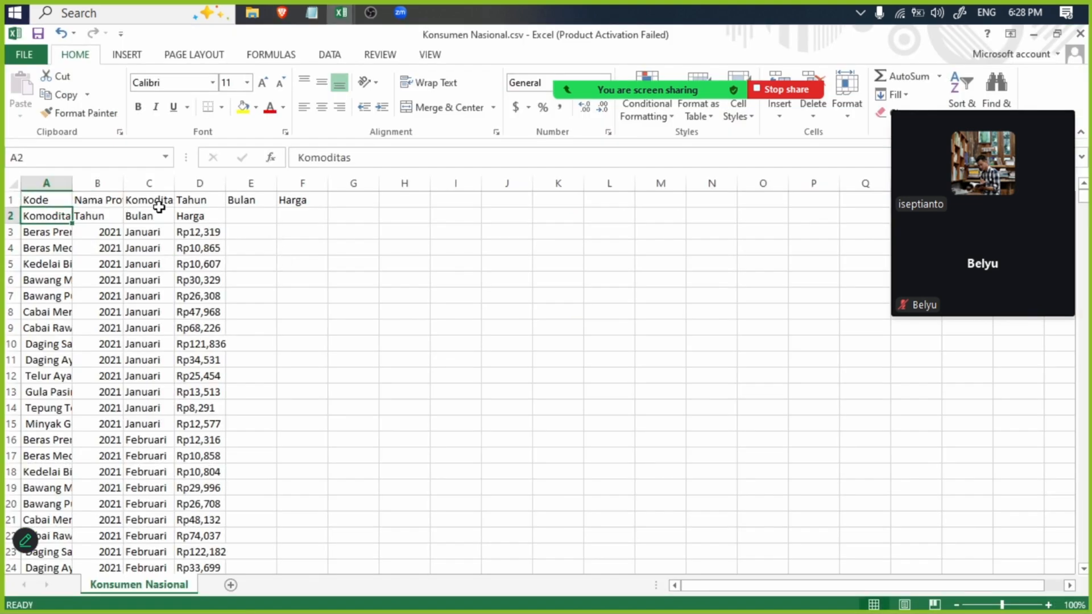
{"action": "scroll", "coordinate": [153, 489], "scroll_direction": "down", "scroll_amount": 20}
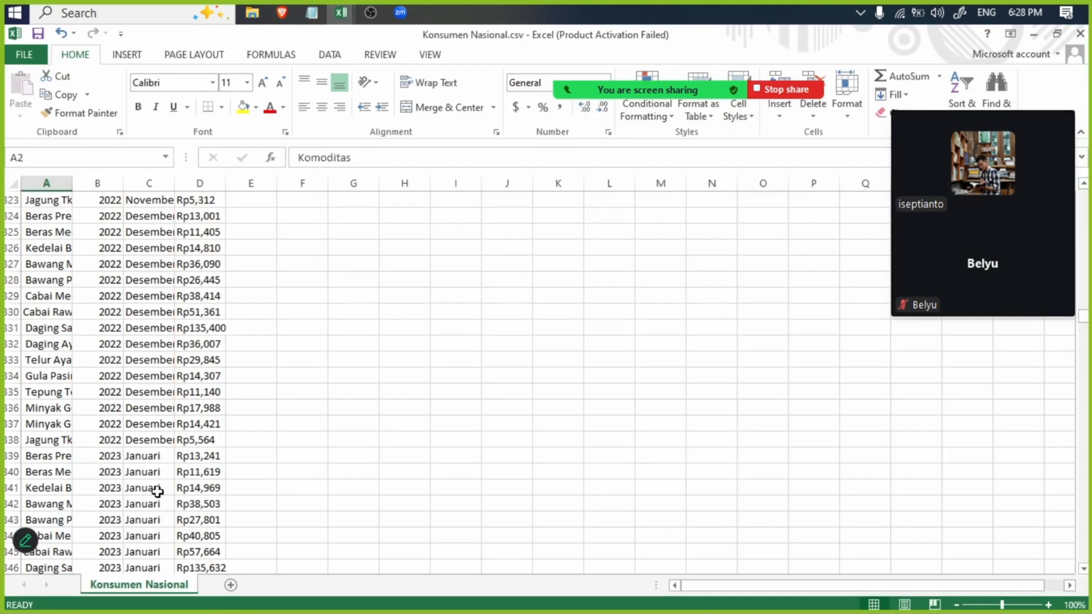
{"action": "scroll", "coordinate": [194, 498], "scroll_direction": "down", "scroll_amount": 20}
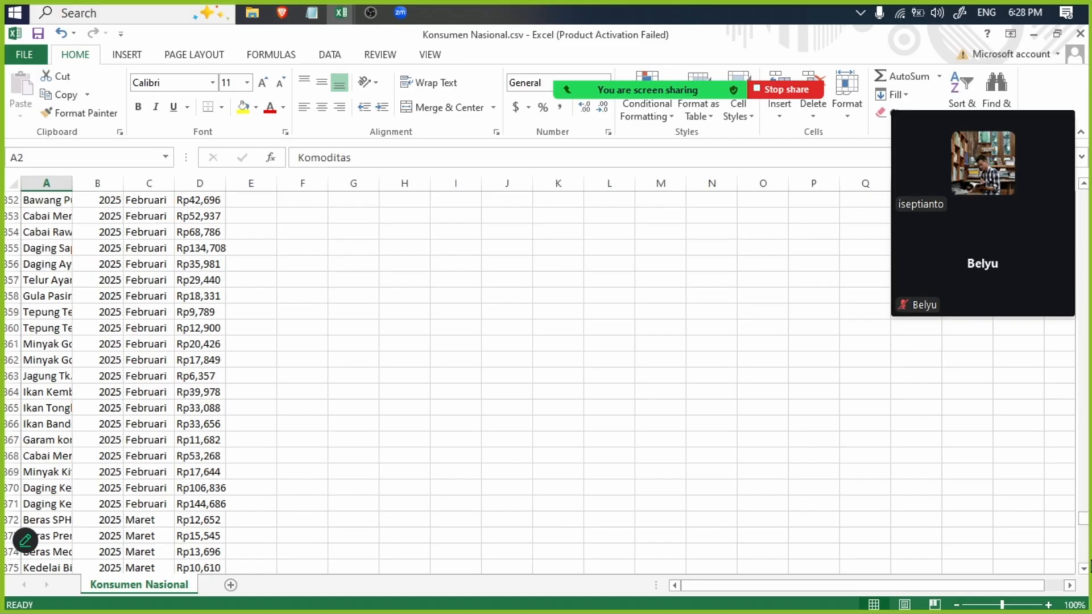
{"action": "left_click_drag", "start_coordinate": [1081, 524], "coordinate": [1081, 560]}
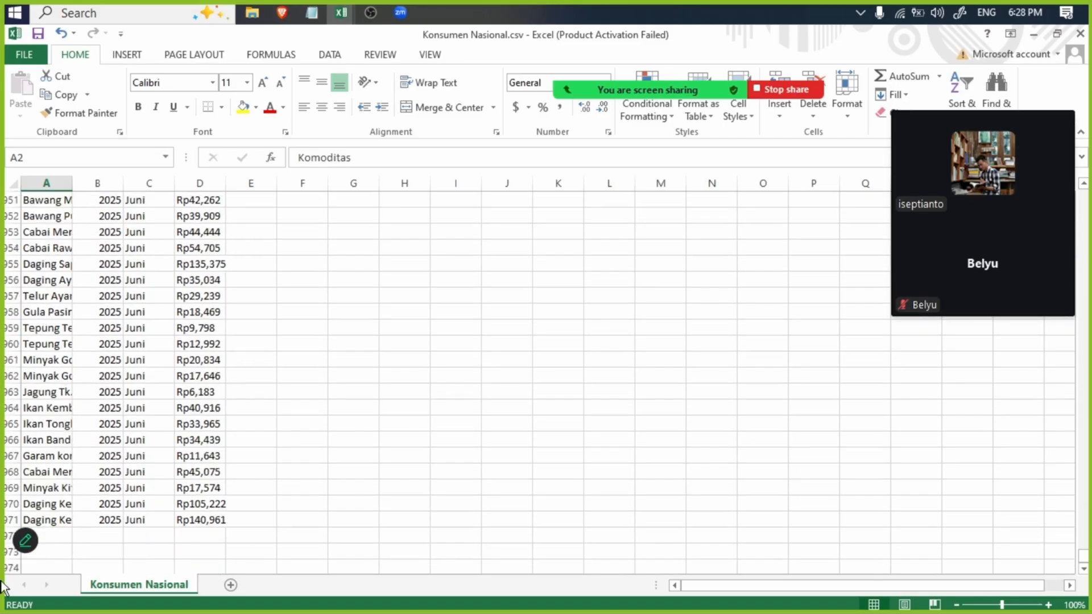
{"action": "left_click", "coordinate": [183, 520], "text": "shift"}
{"action": "key", "text": "ctrl+c"}
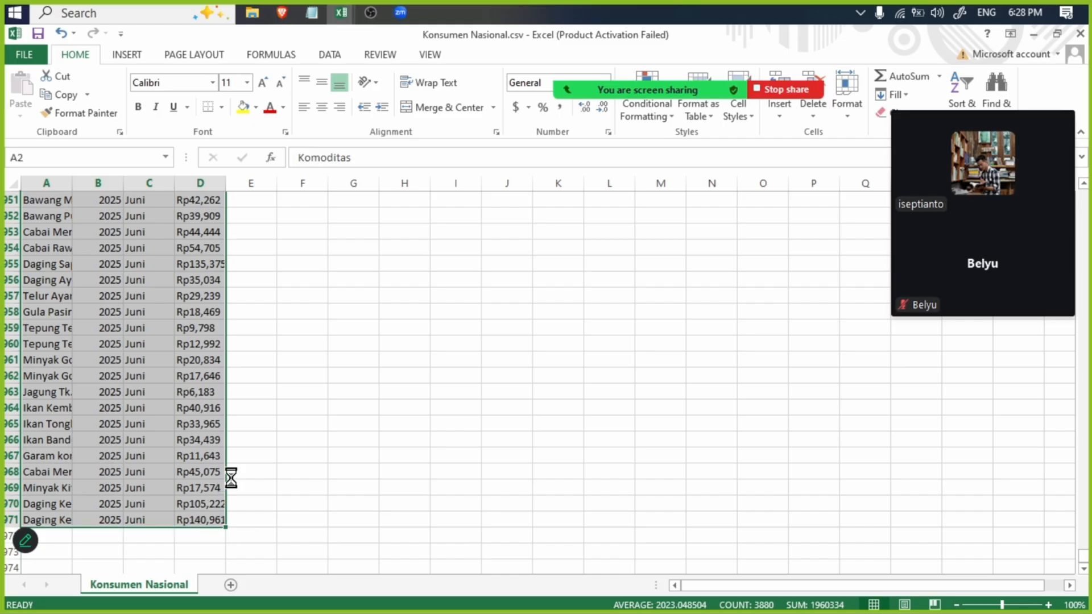
{"action": "scroll", "coordinate": [222, 466], "scroll_direction": "up", "scroll_amount": 20}
{"action": "left_click", "coordinate": [144, 216]}
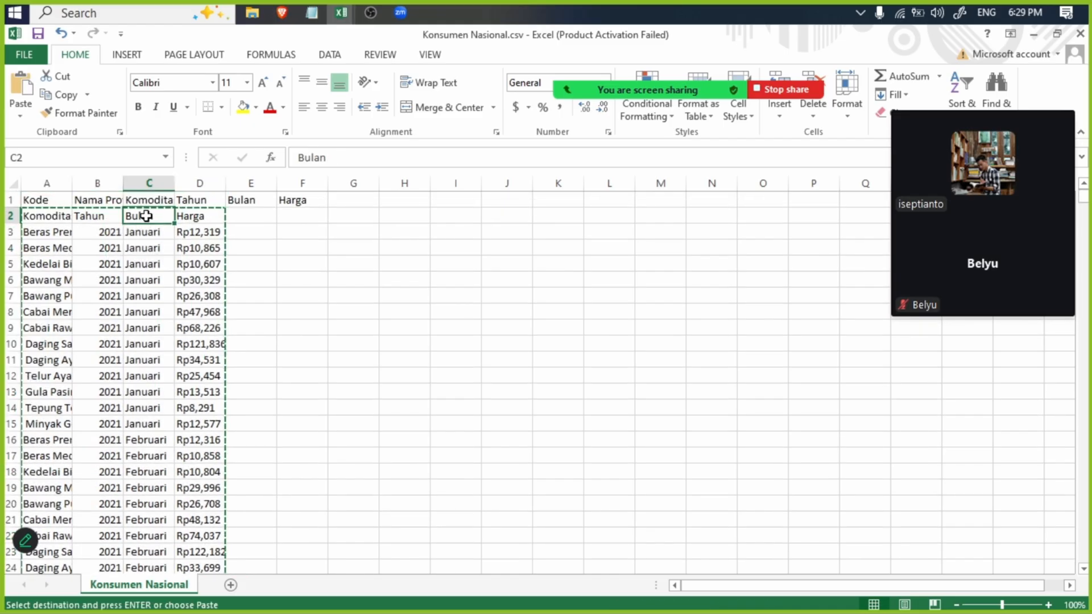
{"action": "key", "text": "ctrl+v"}
{"action": "left_click", "coordinate": [388, 308]}
- Fit column B to its content and shorten the header in B1 to "Nama"
{"action": "left_click", "coordinate": [109, 216]}
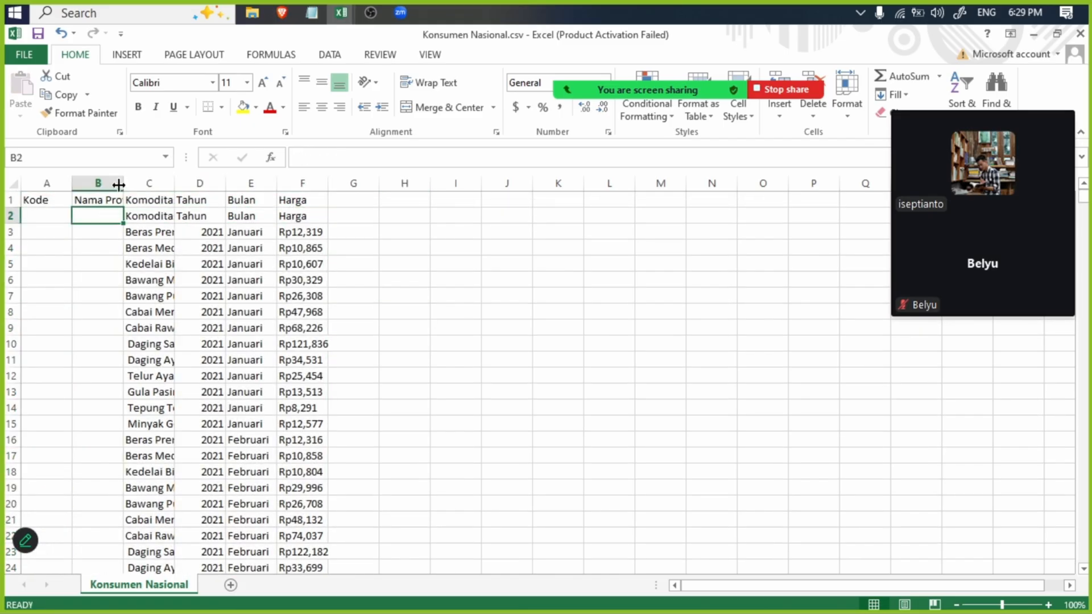
{"action": "double_click", "coordinate": [123, 182]}
{"action": "left_click", "coordinate": [137, 200]}
{"action": "left_click_drag", "start_coordinate": [390, 154], "coordinate": [313, 157]}
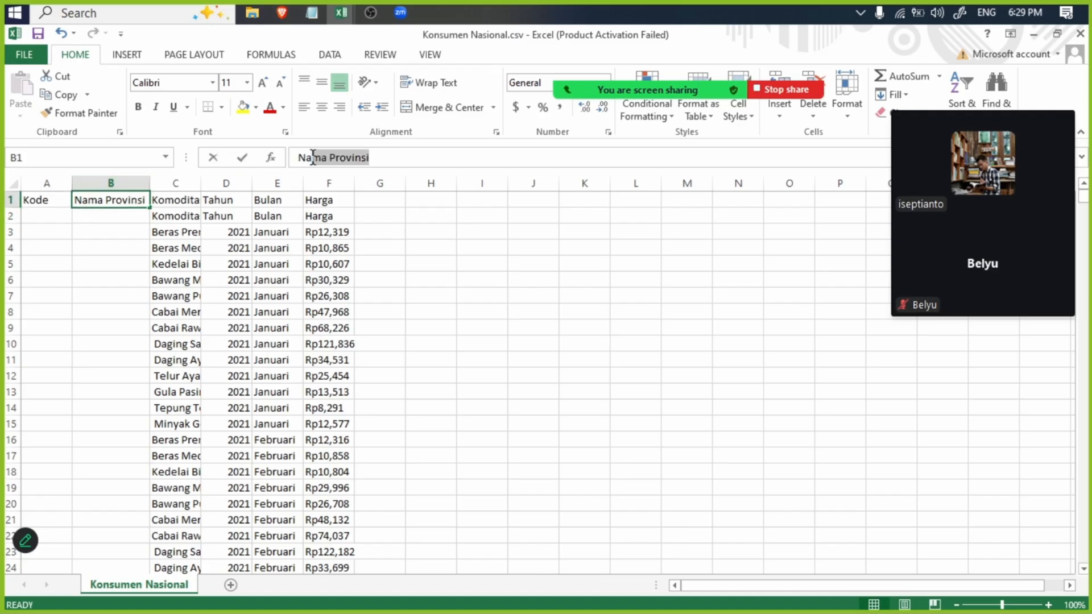
{"action": "key", "text": "BackSpace"}
{"action": "left_click", "coordinate": [476, 437]}
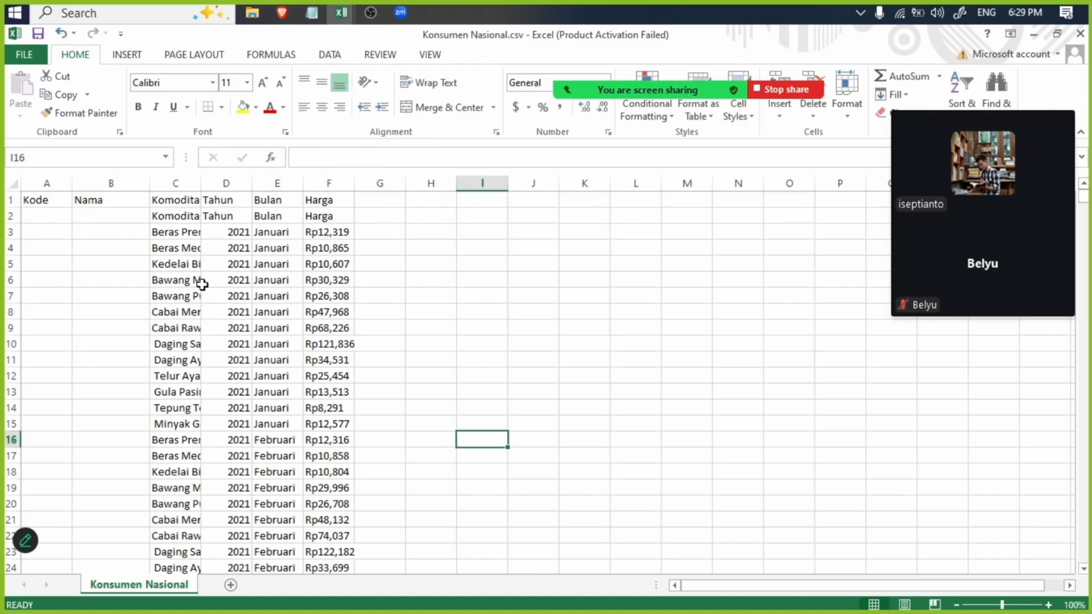
- Enter "Nasional" in B2 and fill it down the Nama column to the last data row
{"action": "left_click", "coordinate": [93, 213]}
{"action": "type", "text": "Nasio"}
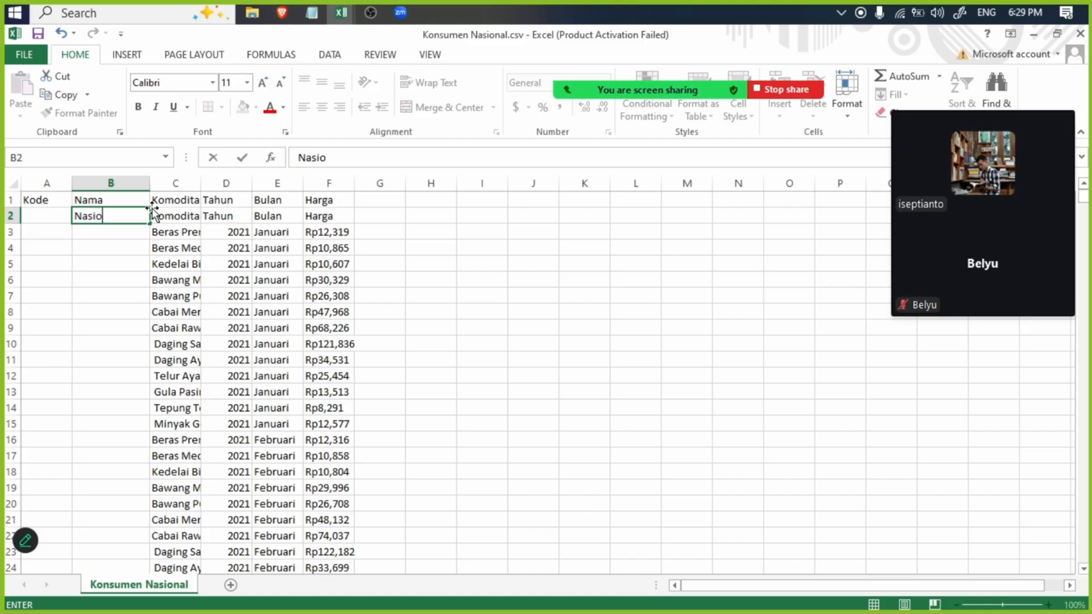
{"action": "type", "text": "nal"}
{"action": "key", "text": "Return"}
{"action": "left_click", "coordinate": [139, 220]}
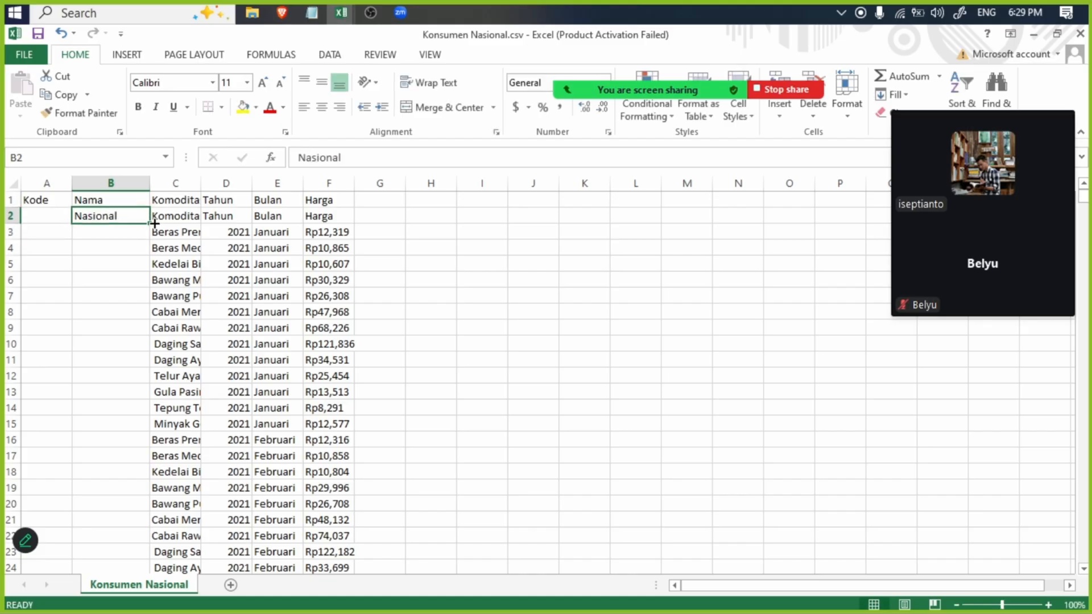
{"action": "scroll", "coordinate": [144, 398], "scroll_direction": "down", "scroll_amount": 16}
{"action": "scroll", "coordinate": [148, 369], "scroll_direction": "up", "scroll_amount": 16}
{"action": "left_click_drag", "start_coordinate": [151, 224], "coordinate": [170, 515]}
{"action": "scroll", "coordinate": [181, 380], "scroll_direction": "up", "scroll_amount": 20}
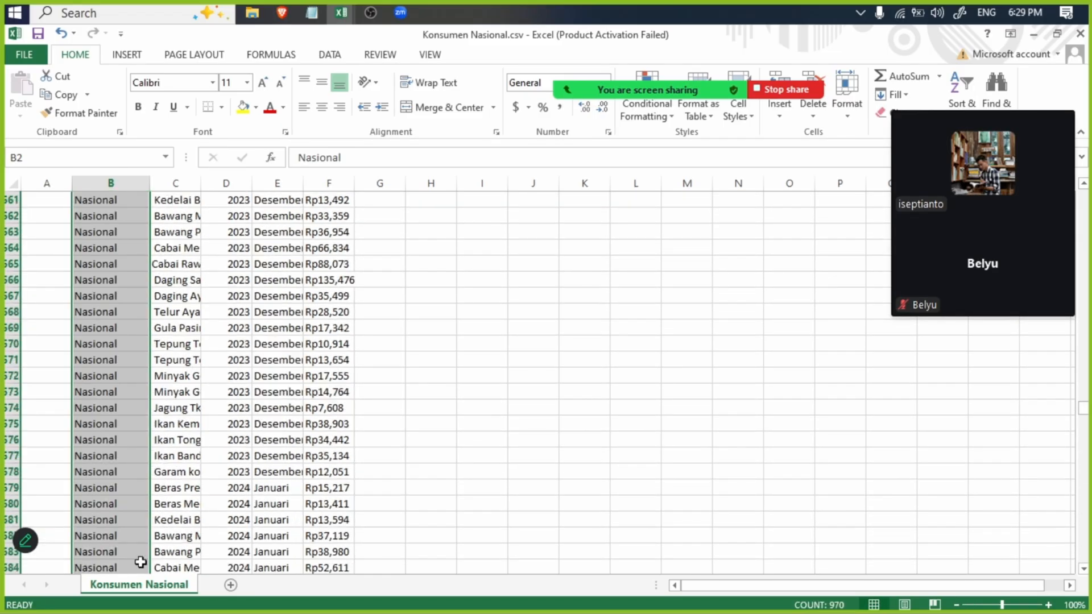
{"action": "scroll", "coordinate": [134, 214], "scroll_direction": "up", "scroll_amount": 20}
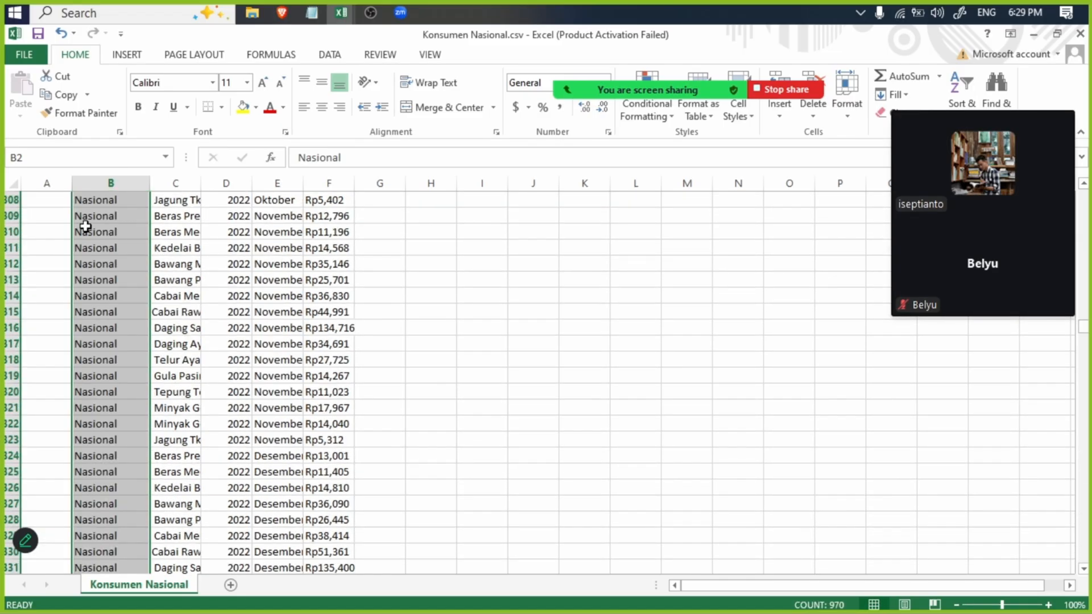
- Examine the province codes and their names in Konsumen Provinsi.csv, and bring up the column notes
{"action": "left_click", "coordinate": [349, 8]}
{"action": "left_click", "coordinate": [52, 213]}
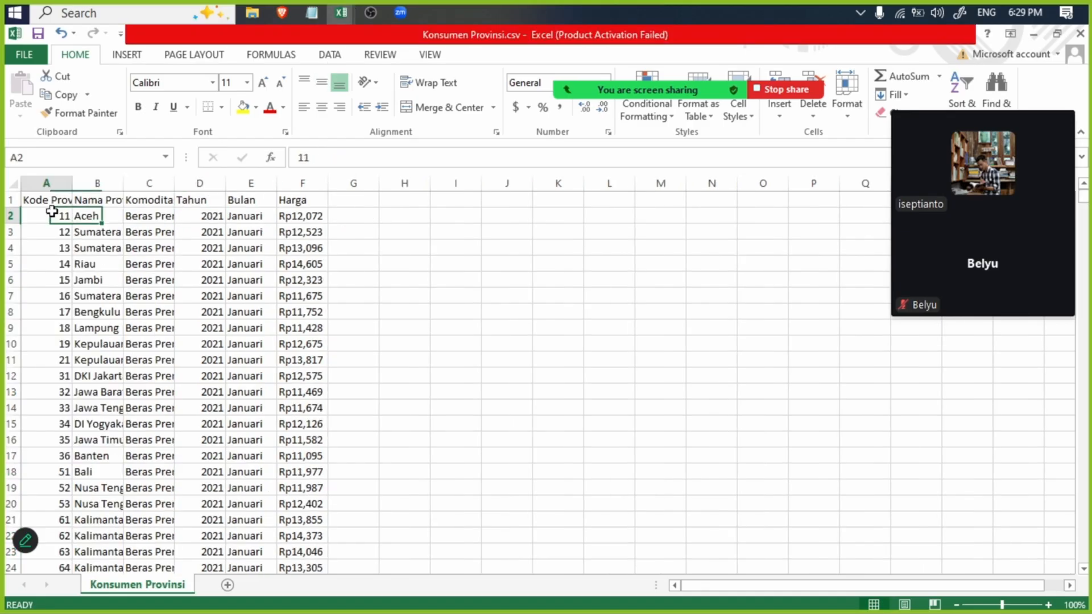
{"action": "left_click", "coordinate": [68, 232]}
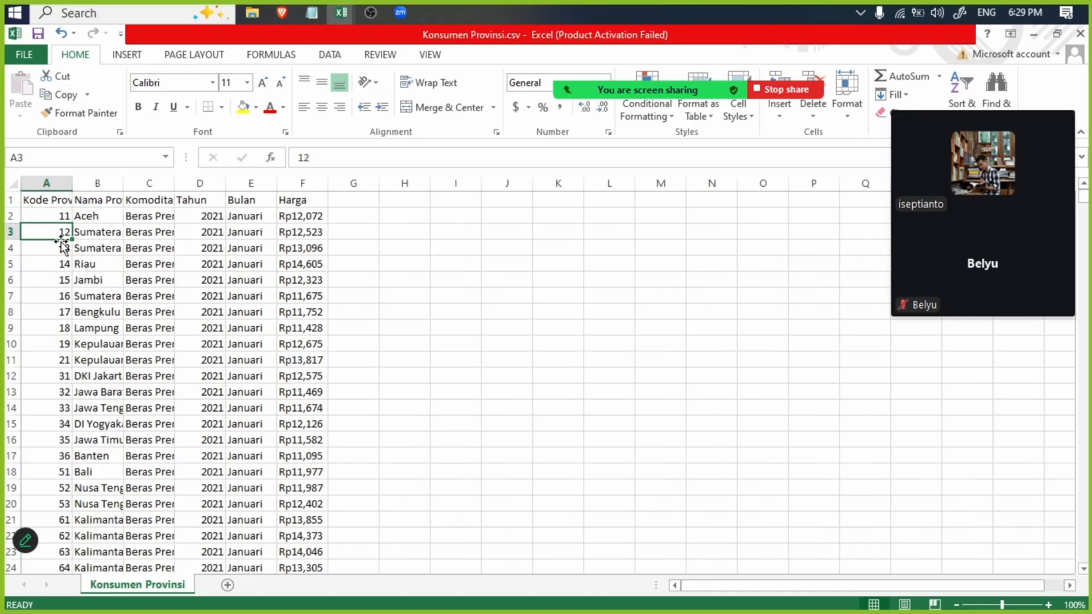
{"action": "left_click", "coordinate": [59, 263]}
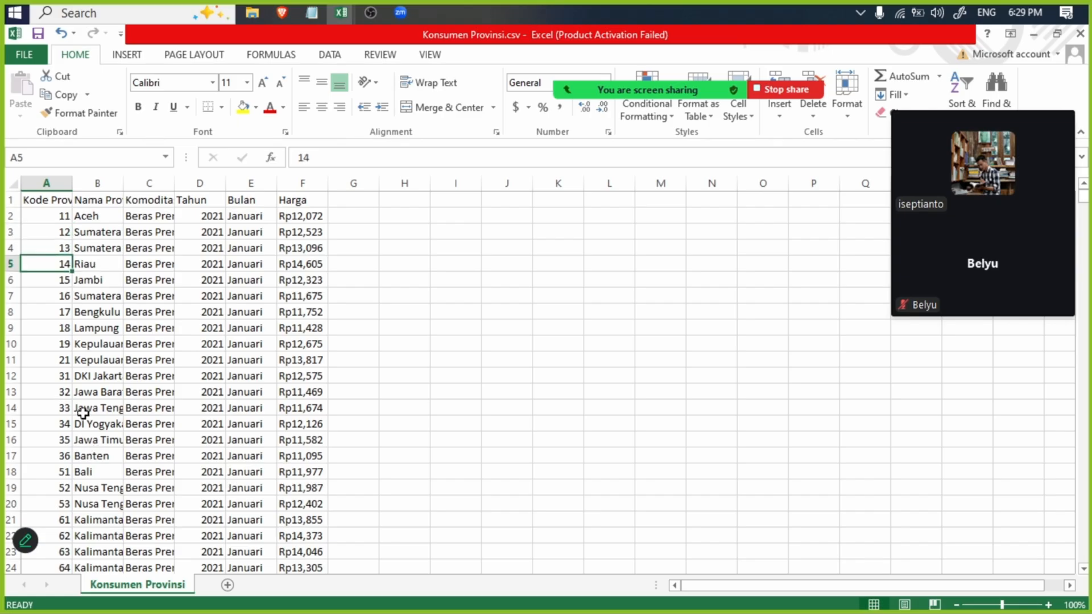
{"action": "scroll", "coordinate": [43, 469], "scroll_direction": "down", "scroll_amount": 8}
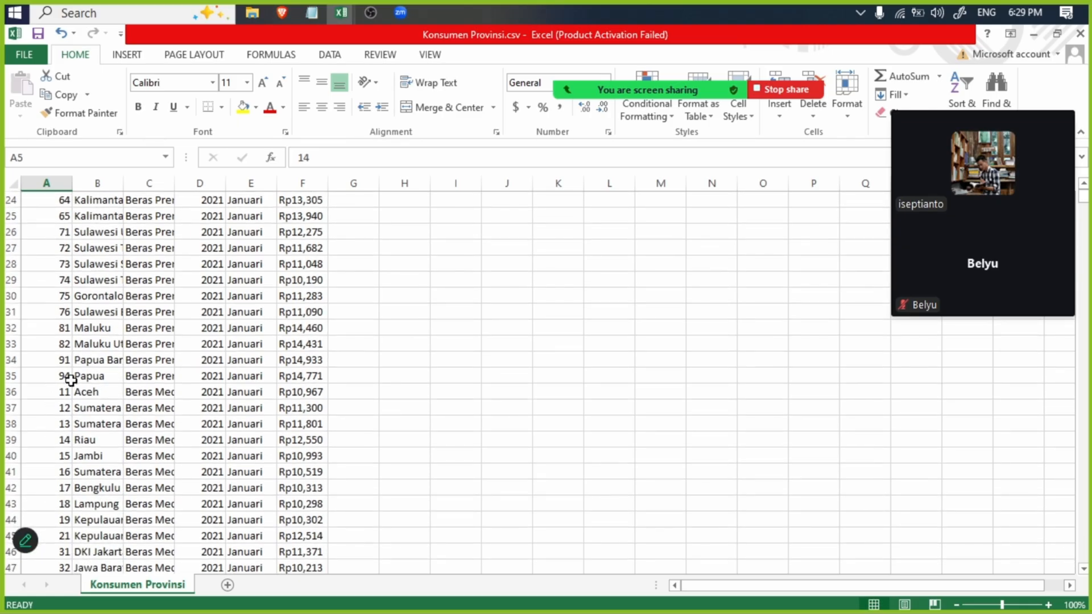
{"action": "left_click", "coordinate": [70, 381]}
{"action": "left_click", "coordinate": [109, 377]}
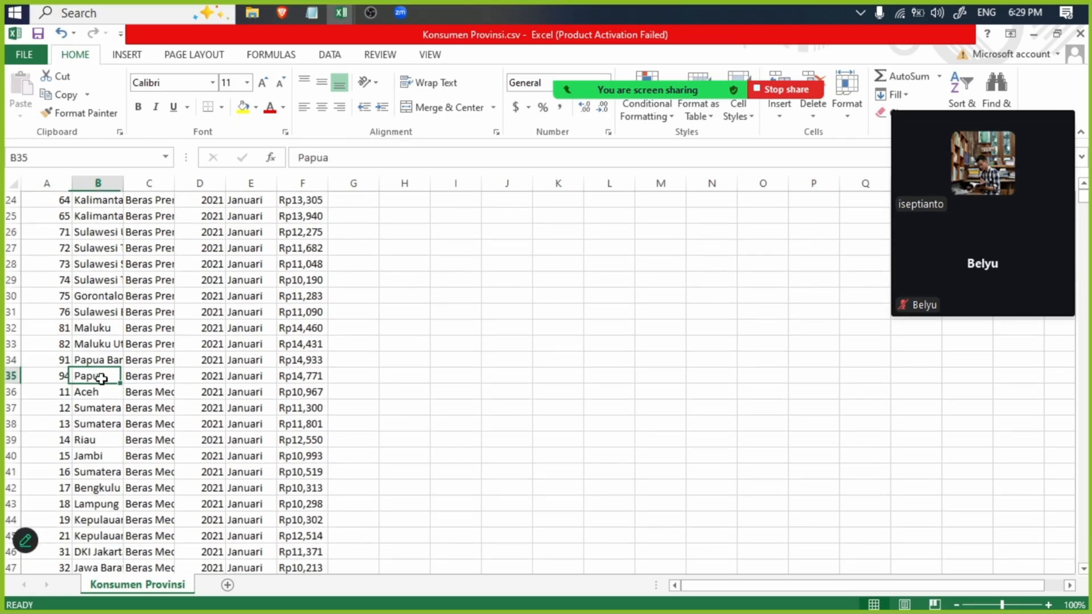
{"action": "left_click", "coordinate": [312, 12]}
- In Konsumen Nasional.csv, enter 1 in A2 and fill it down the Kode column to the last data row
{"action": "mouse_move", "coordinate": [341, 12]}
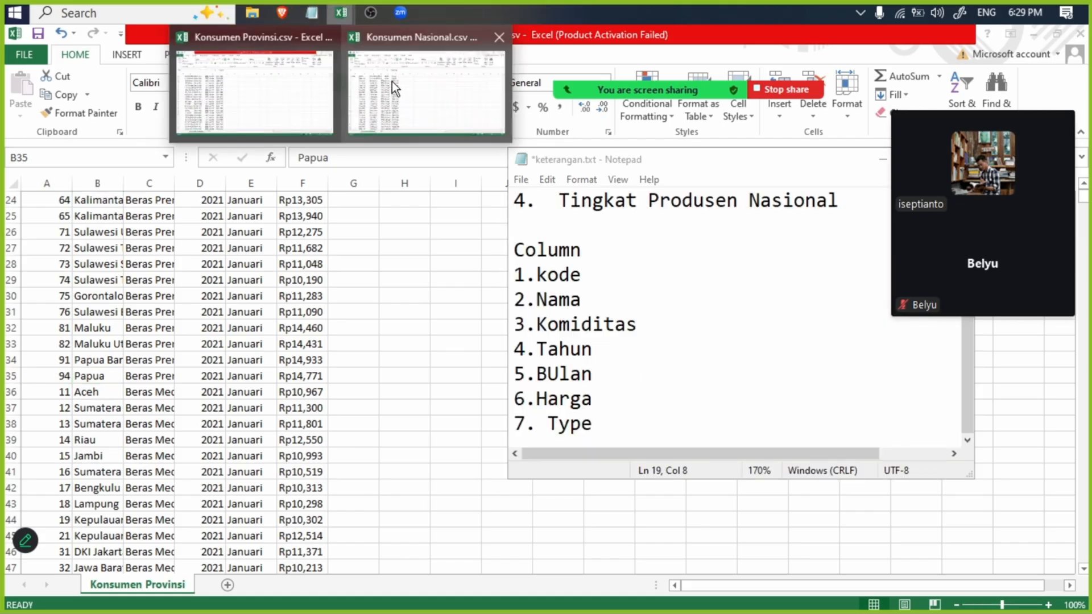
{"action": "left_click", "coordinate": [391, 80]}
{"action": "left_click", "coordinate": [39, 219]}
{"action": "type", "text": "1"}
{"action": "left_click", "coordinate": [85, 248]}
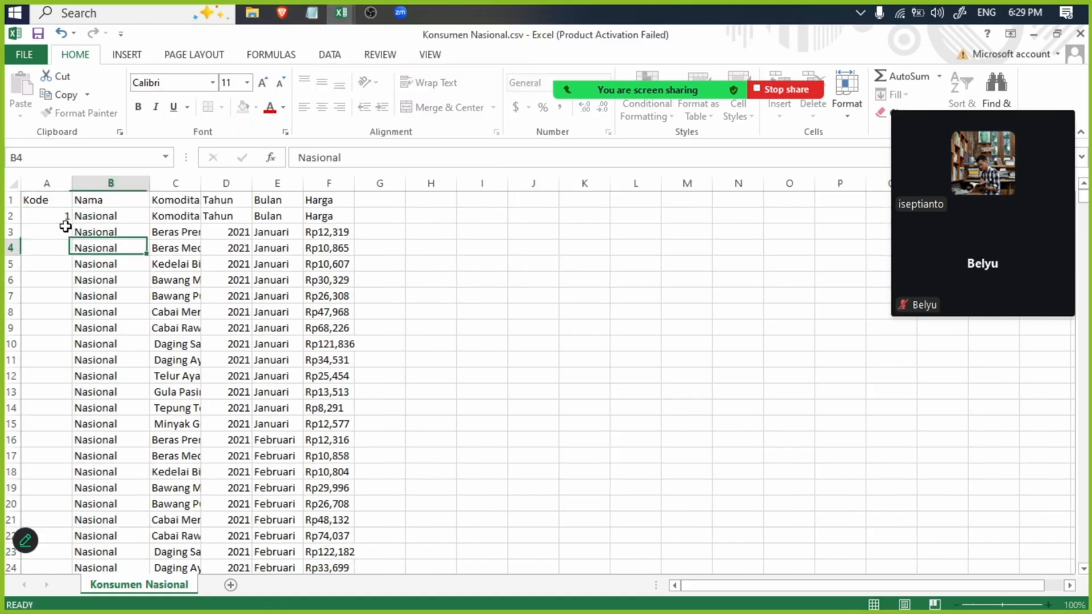
{"action": "left_click", "coordinate": [63, 218]}
{"action": "left_click_drag", "start_coordinate": [71, 224], "coordinate": [108, 545]}
{"action": "scroll", "coordinate": [373, 336], "scroll_direction": "up", "scroll_amount": 15}
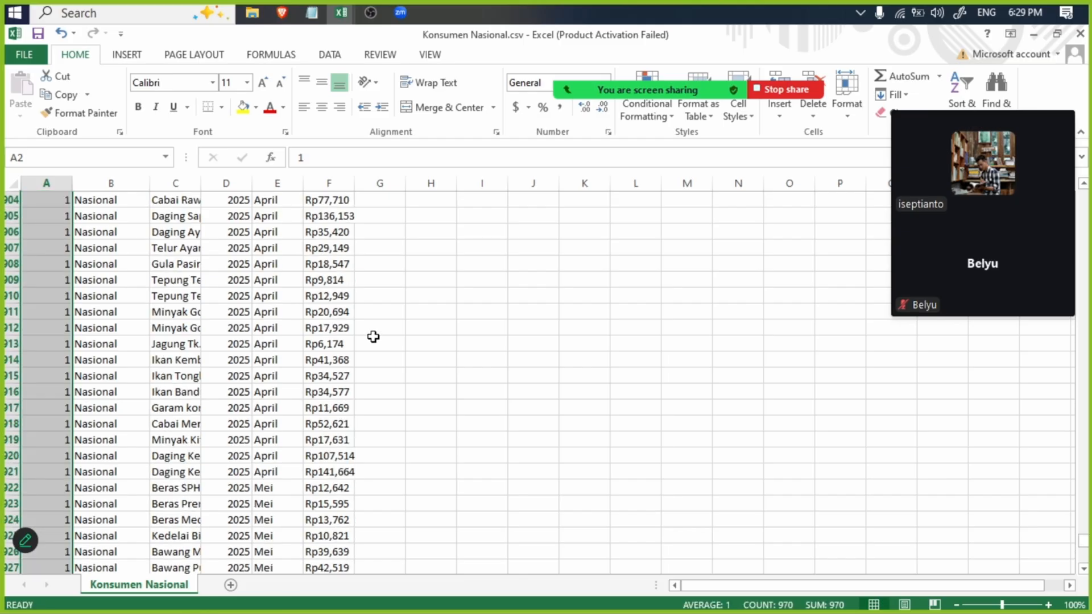
{"action": "scroll", "coordinate": [373, 337], "scroll_direction": "up", "scroll_amount": 20}
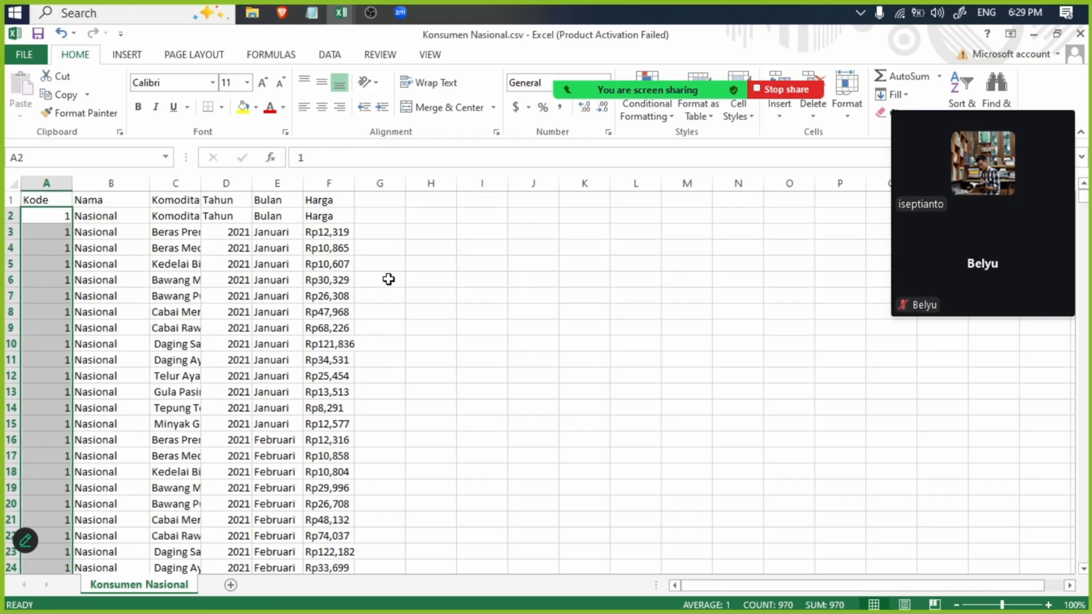
- Add a "Type" header in G1, enter "Konsumen" in G2 and fill it down column G to the last data row
{"action": "left_click", "coordinate": [378, 199]}
{"action": "type", "text": "Type"}
{"action": "key", "text": "Return"}
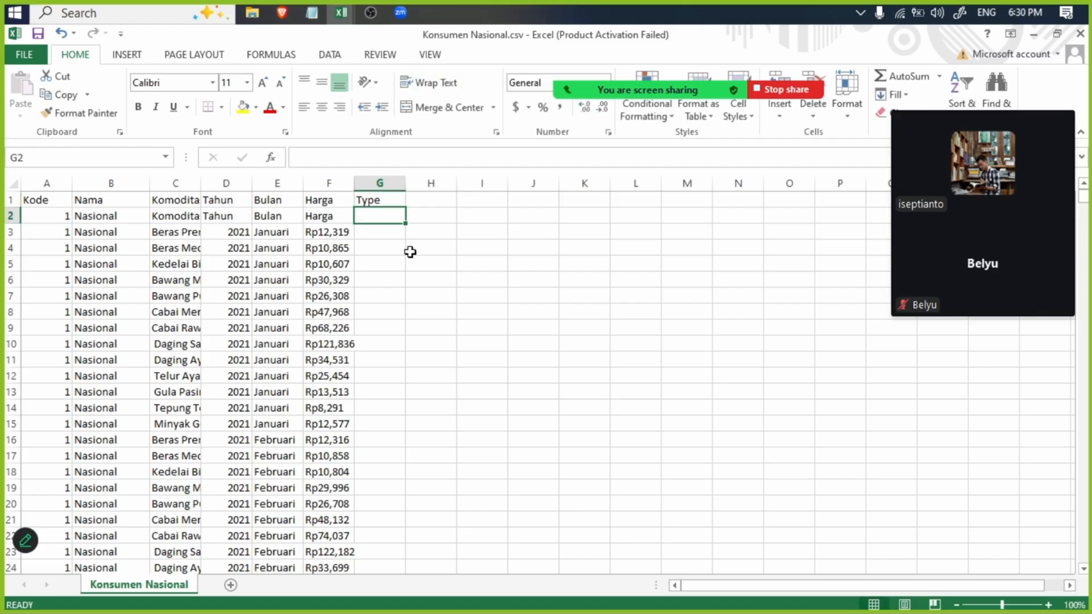
{"action": "type", "text": "Konsume"}
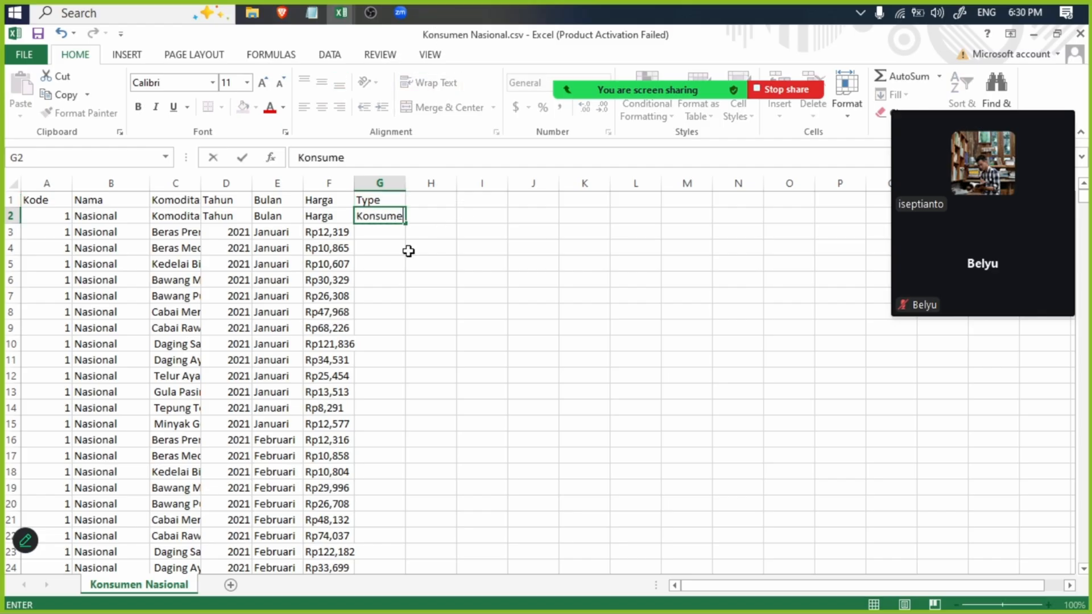
{"action": "type", "text": "n"}
{"action": "key", "text": "Return"}
{"action": "left_click", "coordinate": [386, 220]}
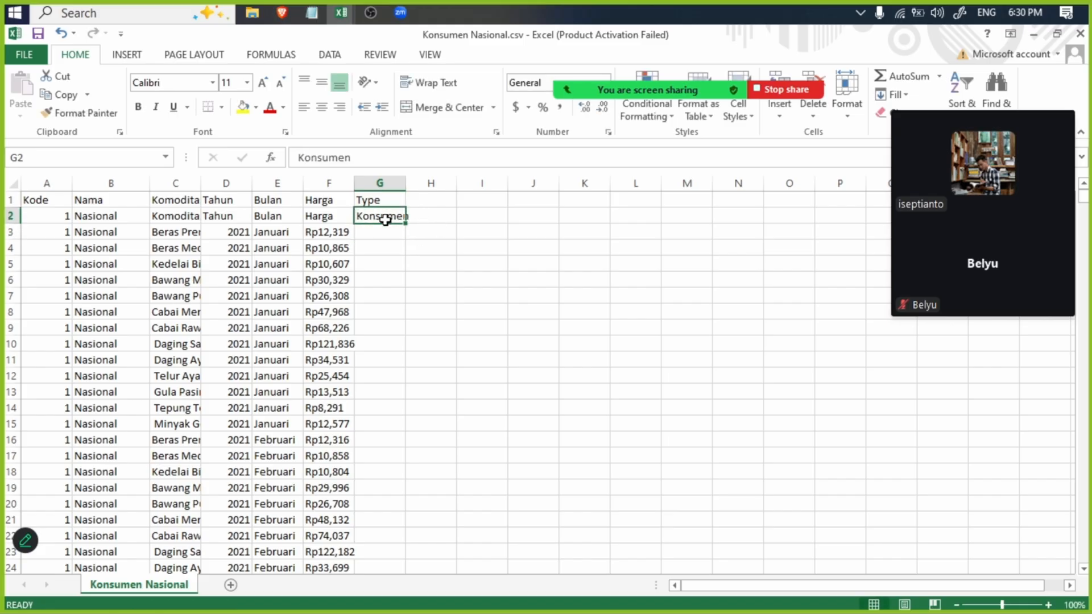
{"action": "left_click_drag", "start_coordinate": [409, 225], "coordinate": [382, 539]}
{"action": "scroll", "coordinate": [308, 291], "scroll_direction": "up", "scroll_amount": 20}
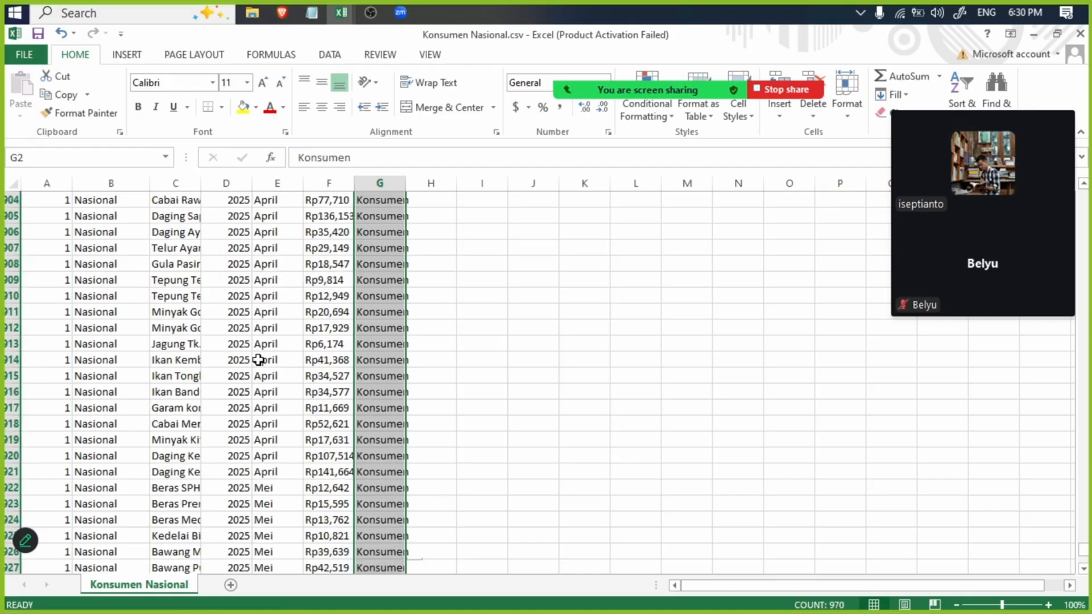
{"action": "scroll", "coordinate": [309, 291], "scroll_direction": "up", "scroll_amount": 20}
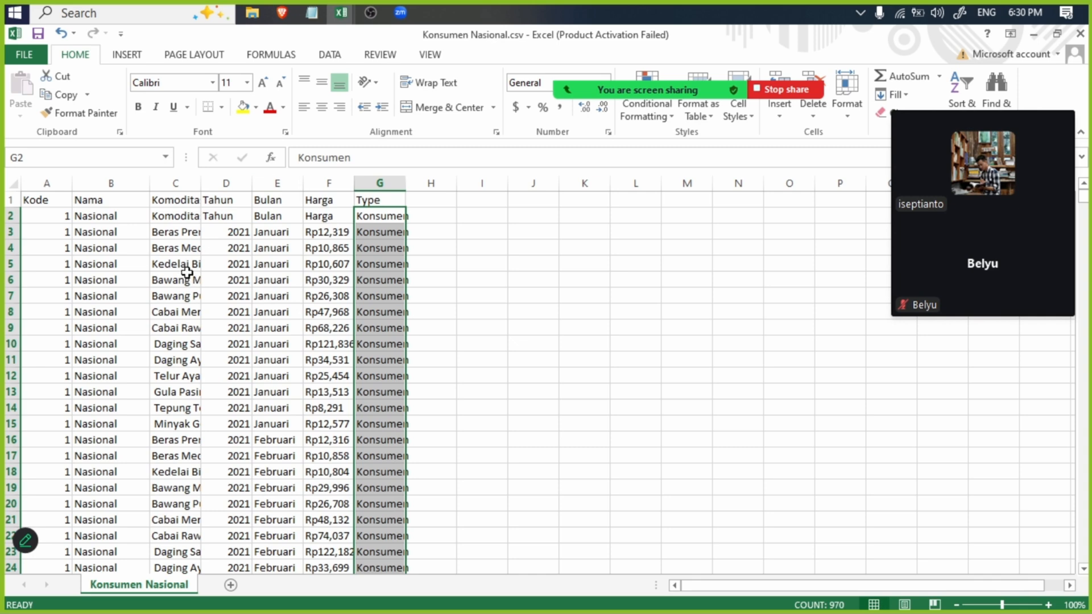
- Delete row 1, holding the Kode, Nama and Type headers, from the Konsumen Nasional sheet
{"action": "left_click", "coordinate": [12, 199]}
{"action": "right_click", "coordinate": [12, 199]}
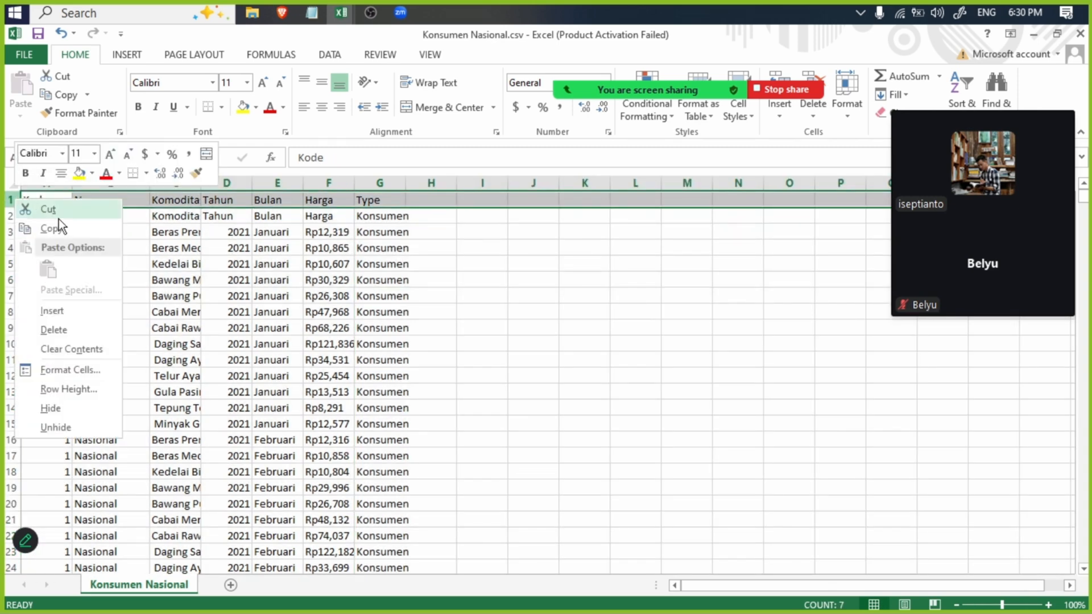
{"action": "left_click", "coordinate": [54, 330]}
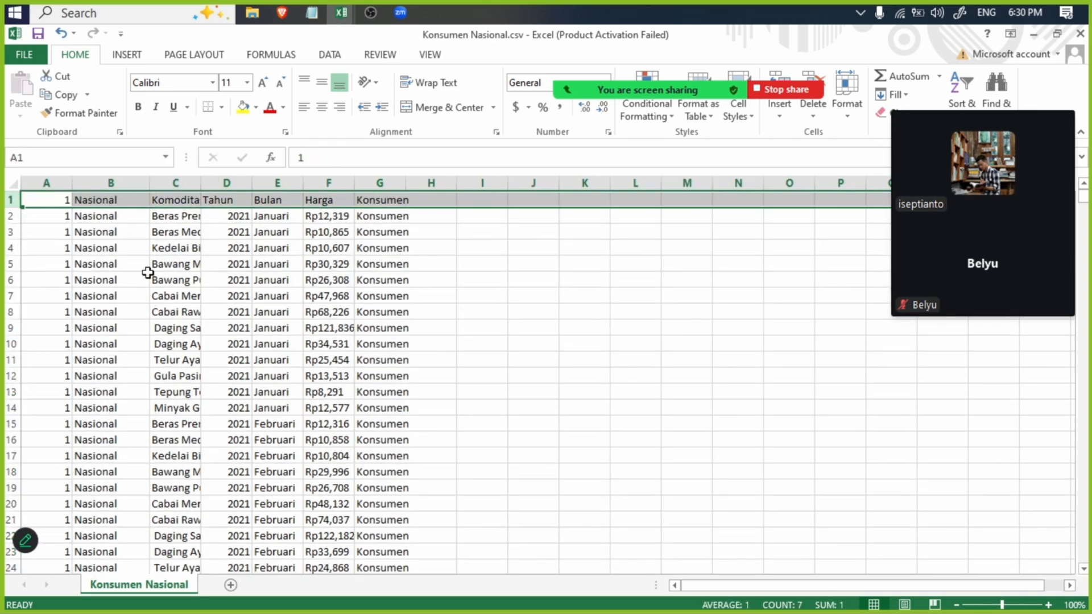
{"action": "left_click", "coordinate": [234, 279]}
- Left-align all cells of the Konsumen Nasional sheet and fit column C to its commodity names
{"action": "left_click", "coordinate": [8, 182]}
{"action": "left_click", "coordinate": [304, 107]}
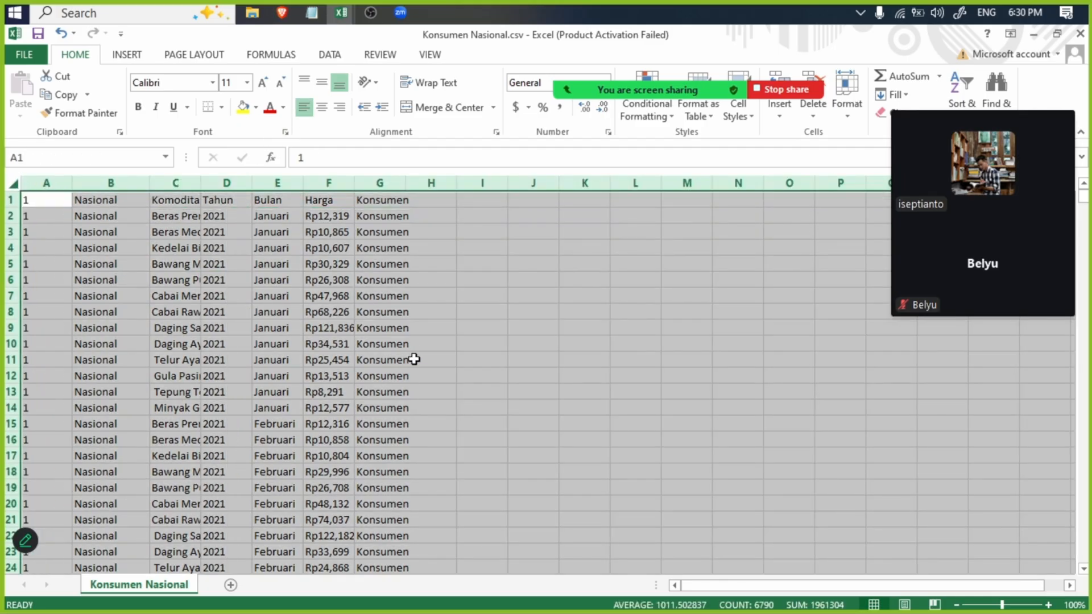
{"action": "left_click", "coordinate": [415, 359]}
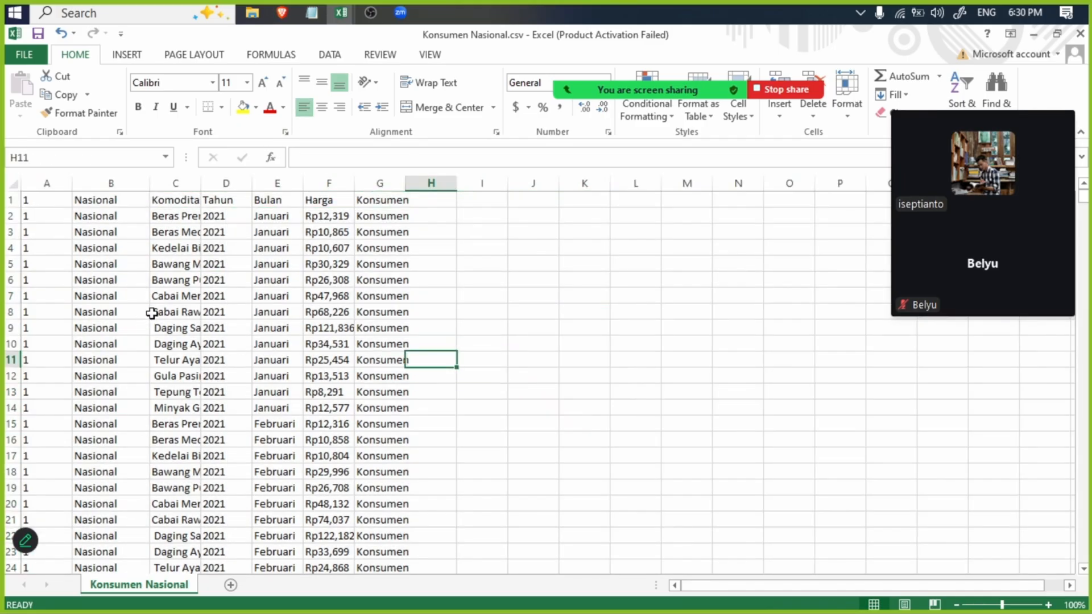
{"action": "double_click", "coordinate": [195, 181]}
- Create a recommended PivotTable on a new sheet that counts Komoditas by commodity name for the Konsumen Nasional data
{"action": "left_click", "coordinate": [207, 183]}
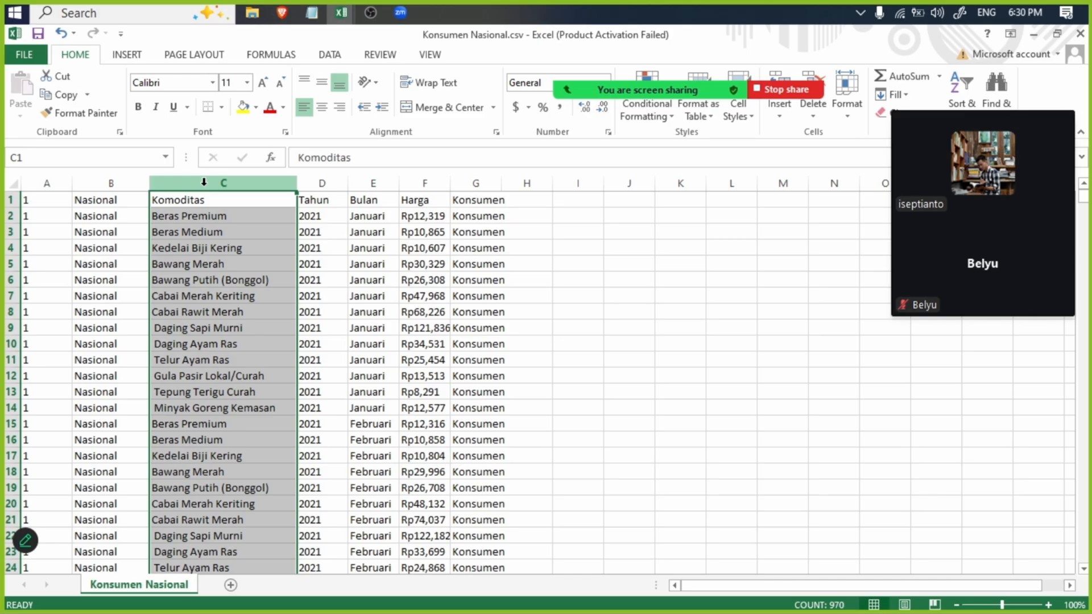
{"action": "left_click", "coordinate": [120, 55]}
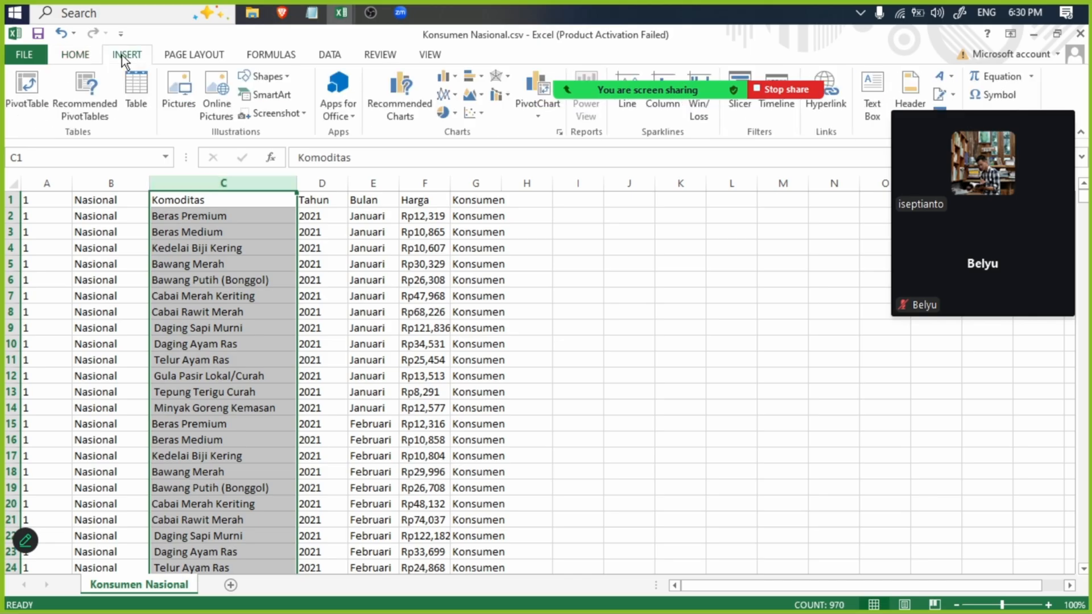
{"action": "left_click", "coordinate": [89, 81]}
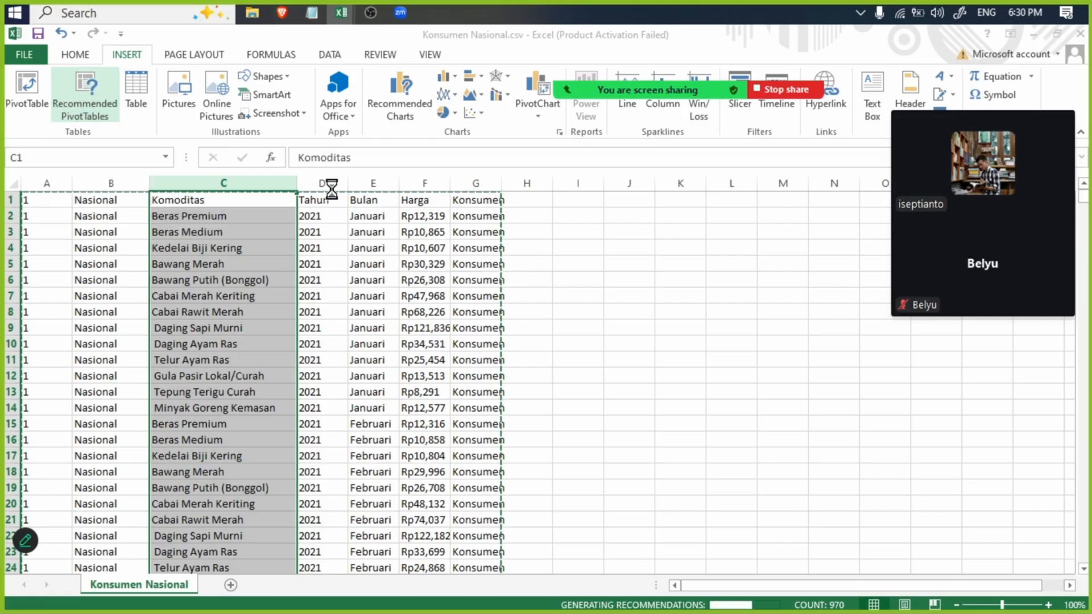
{"action": "left_click", "coordinate": [762, 532]}
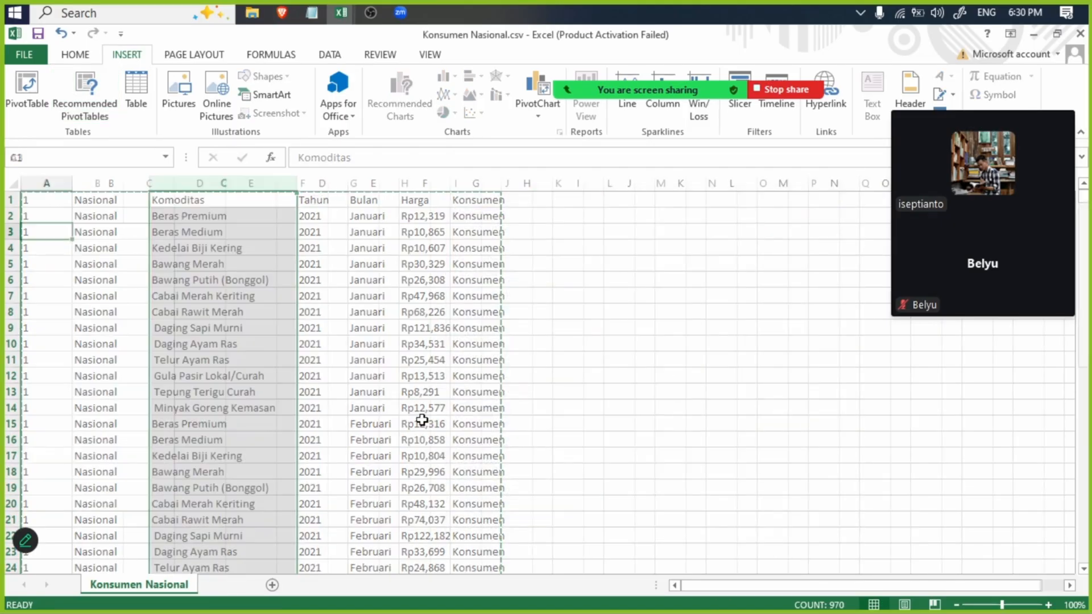
{"action": "left_click", "coordinate": [142, 278]}
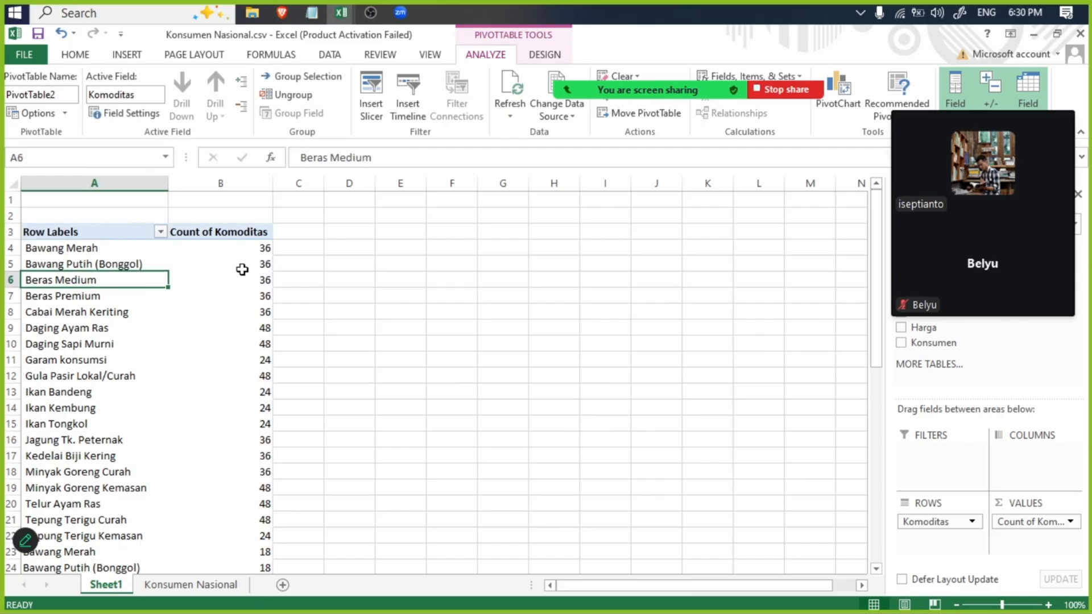
{"action": "left_click", "coordinate": [92, 397]}
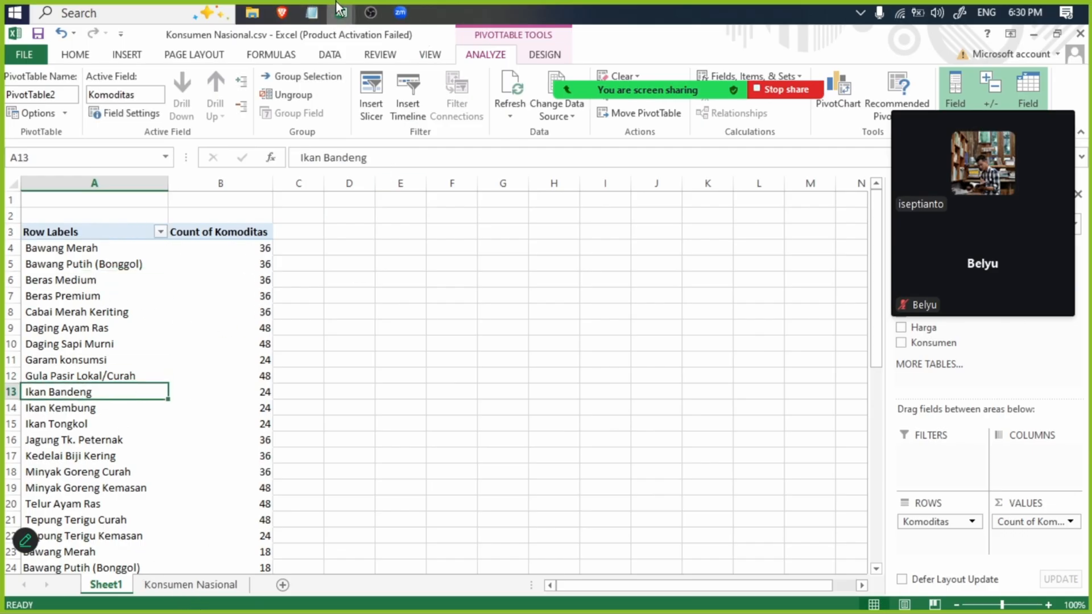
- In Konsumen Provinsi.csv, fit the Komoditas column to its contents and create a recommended PivotTable counting Komoditas by commodity name
{"action": "mouse_move", "coordinate": [341, 13]}
{"action": "left_click", "coordinate": [273, 75]}
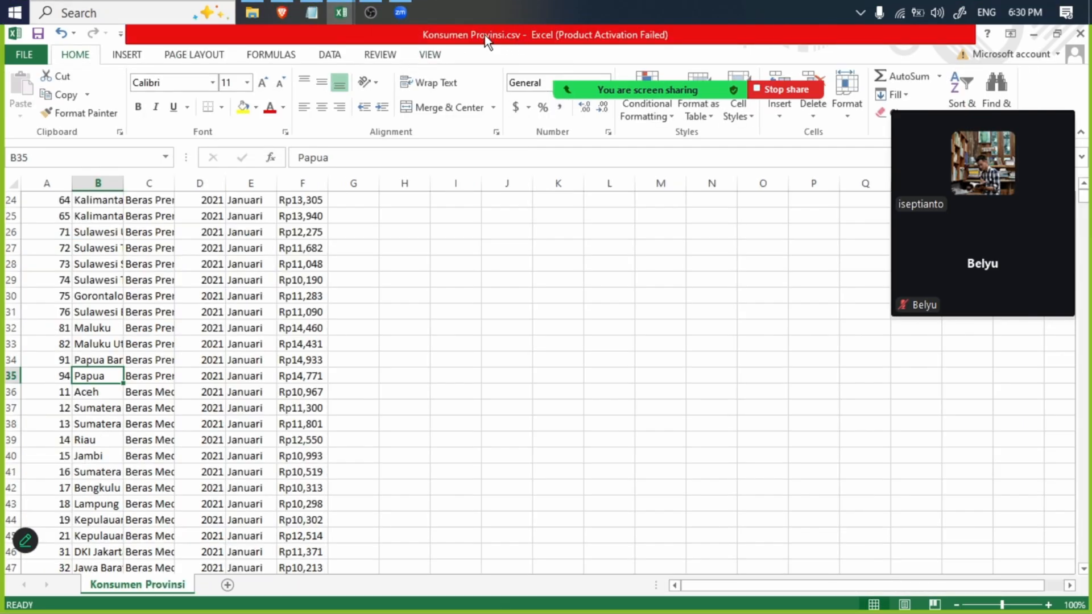
{"action": "scroll", "coordinate": [149, 266], "scroll_direction": "up", "scroll_amount": 8}
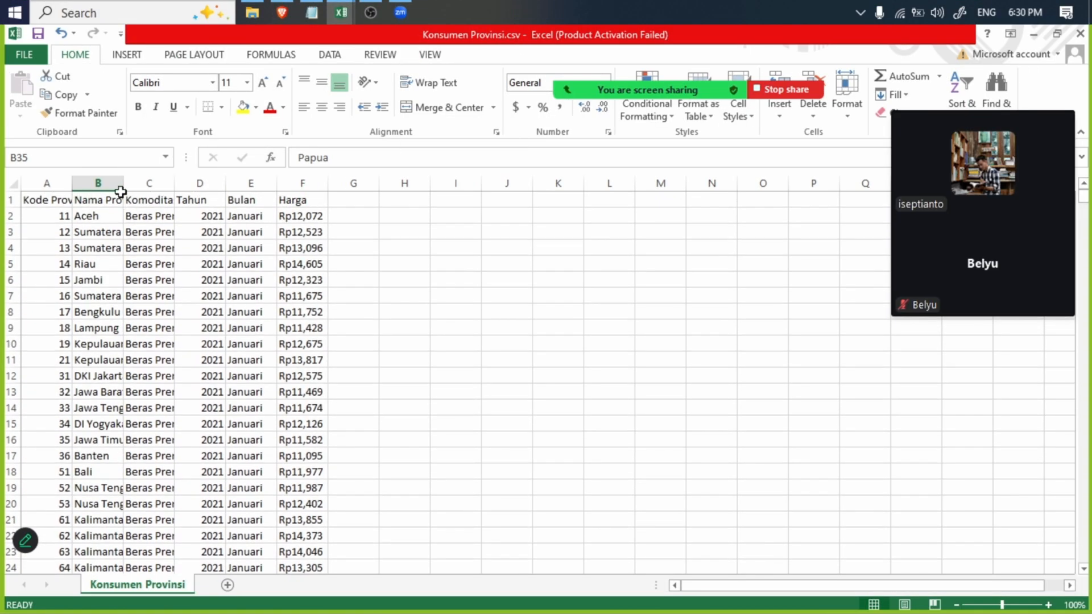
{"action": "left_click", "coordinate": [151, 183]}
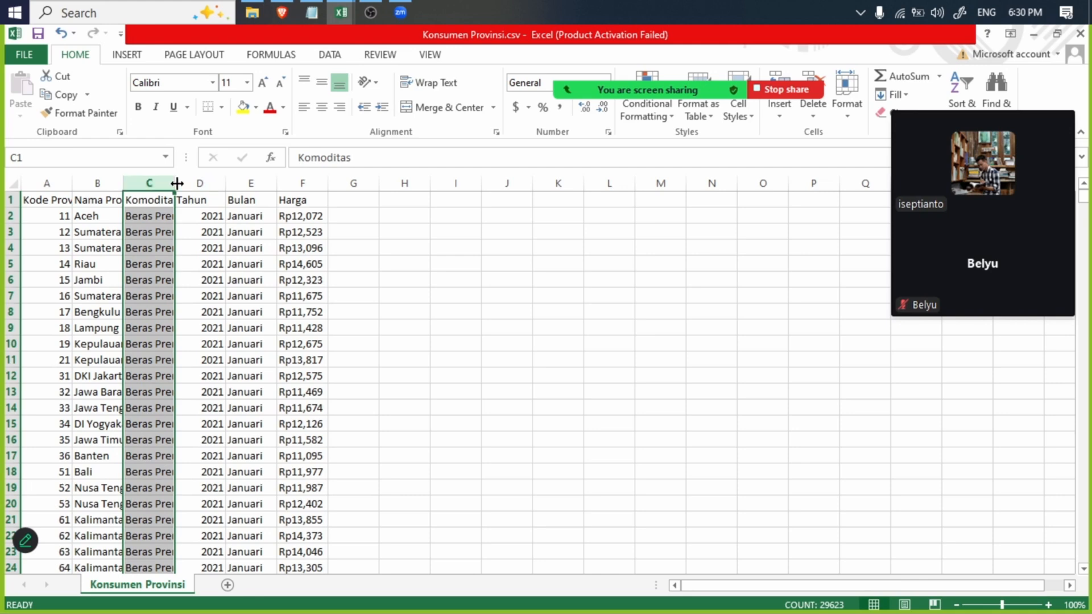
{"action": "double_click", "coordinate": [177, 183]}
{"action": "left_click", "coordinate": [135, 57]}
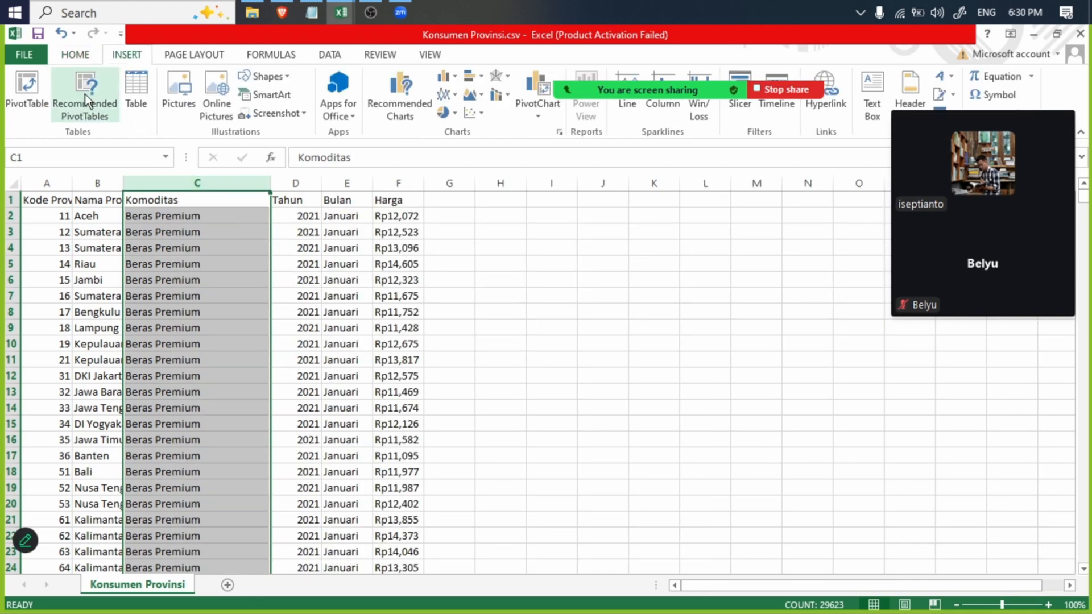
{"action": "left_click", "coordinate": [80, 84]}
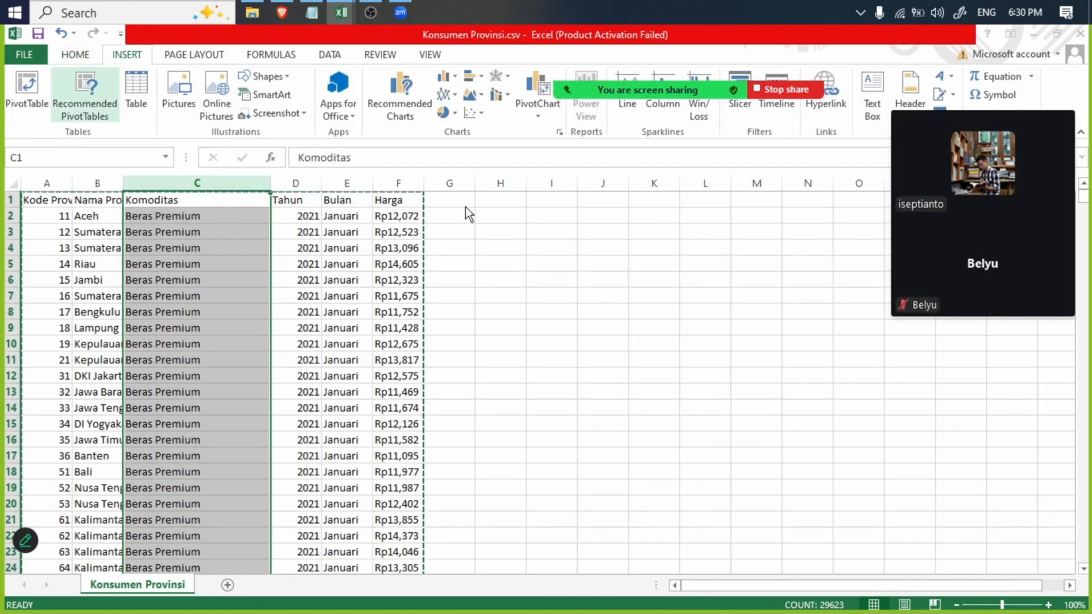
{"action": "left_click", "coordinate": [753, 528]}
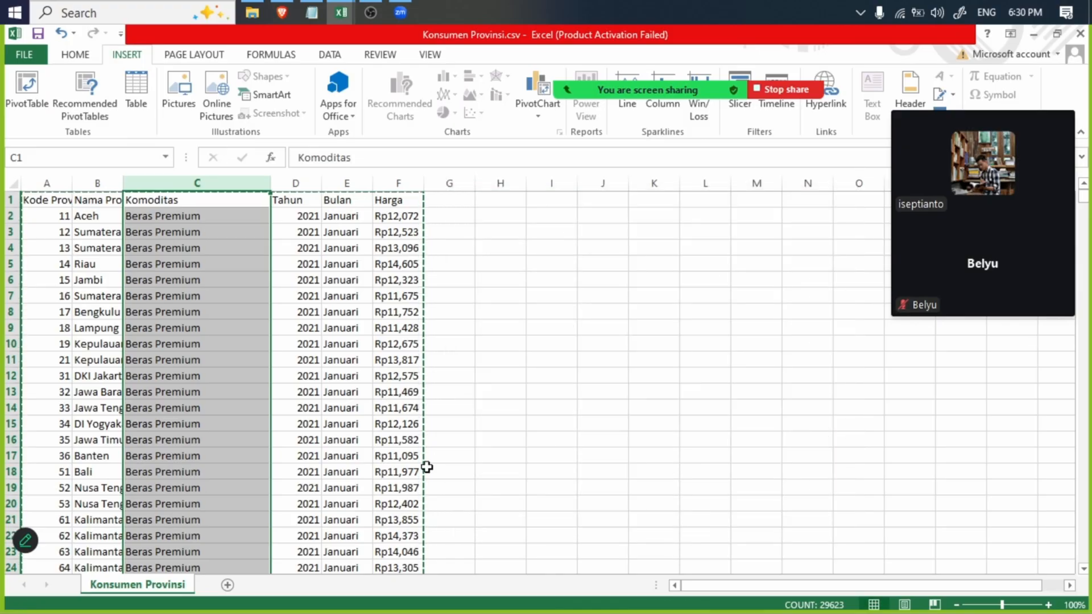
{"action": "left_click_drag", "start_coordinate": [307, 345], "coordinate": [288, 332]}
- Copy the commodity names in A4:A28 of the provincial PivotTable to D4 on Sheet1 of Konsumen Nasional.csv, and fit column D to them
{"action": "left_click", "coordinate": [95, 246]}
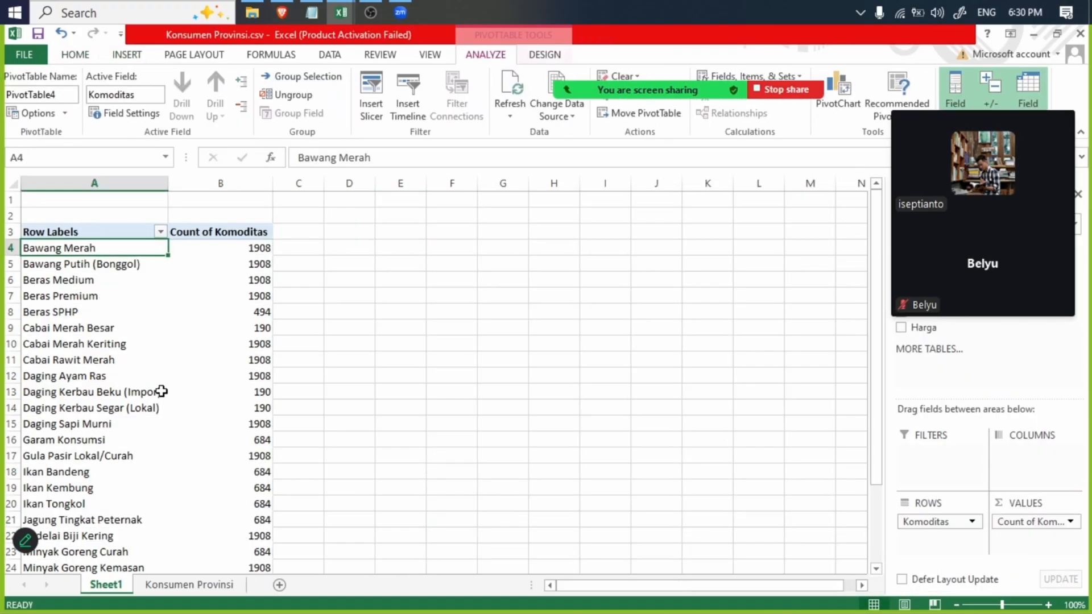
{"action": "scroll", "coordinate": [117, 413], "scroll_direction": "down", "scroll_amount": 8}
{"action": "left_click", "coordinate": [90, 261], "text": "shift"}
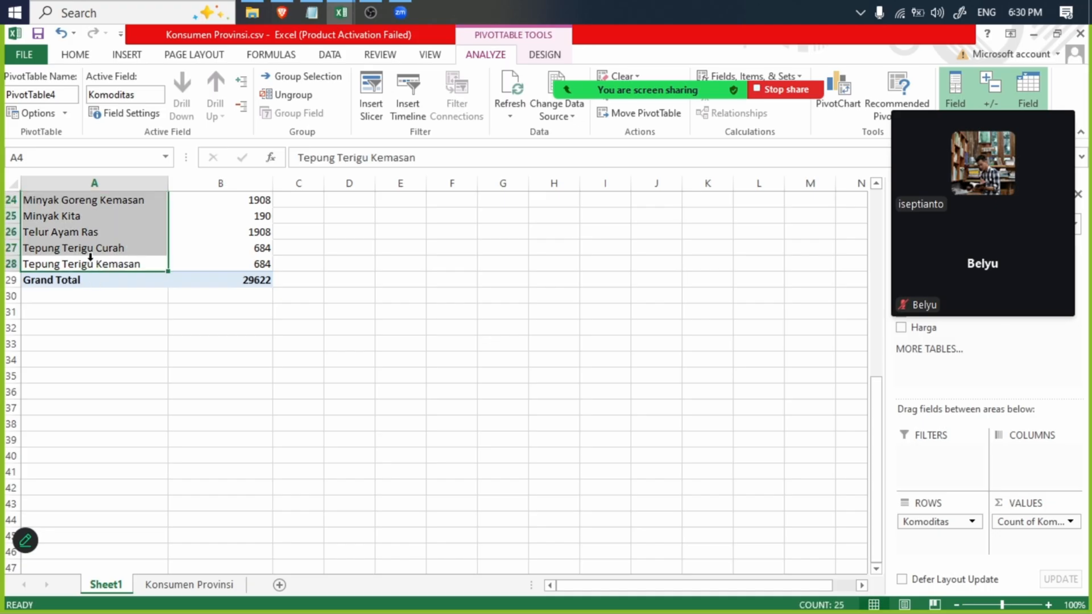
{"action": "key", "text": "ctrl+c"}
{"action": "mouse_move", "coordinate": [341, 12]}
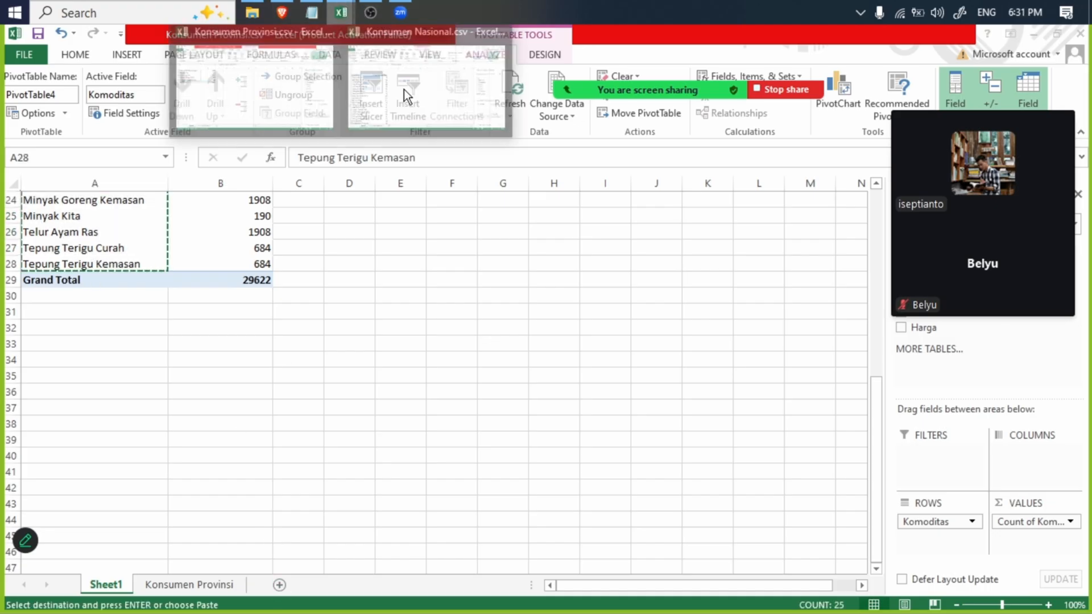
{"action": "left_click", "coordinate": [463, 88]}
{"action": "left_click", "coordinate": [351, 248]}
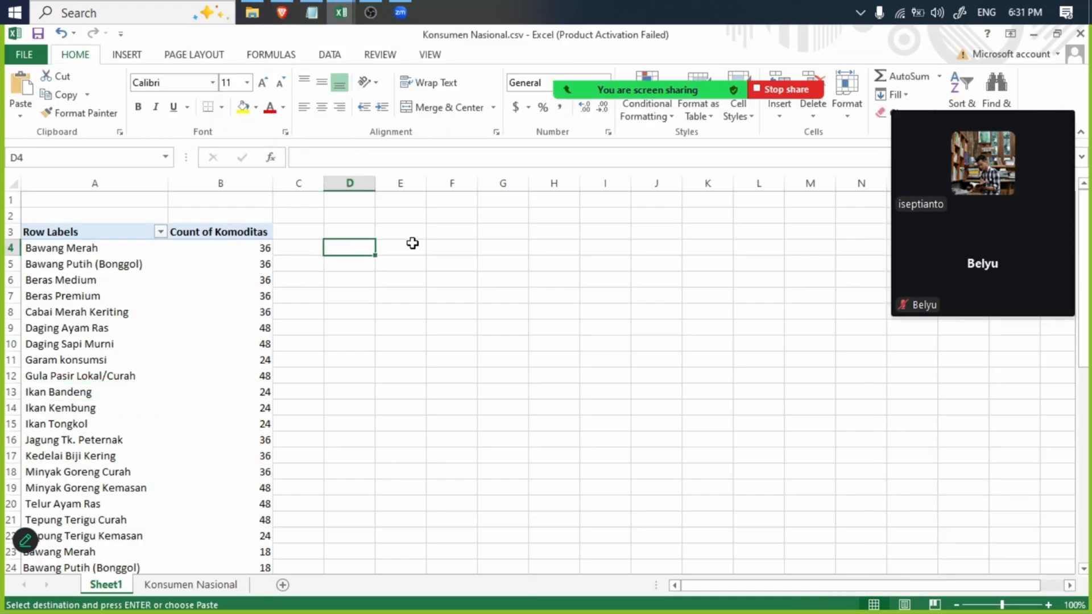
{"action": "key", "text": "ctrl+v"}
{"action": "double_click", "coordinate": [376, 183]}
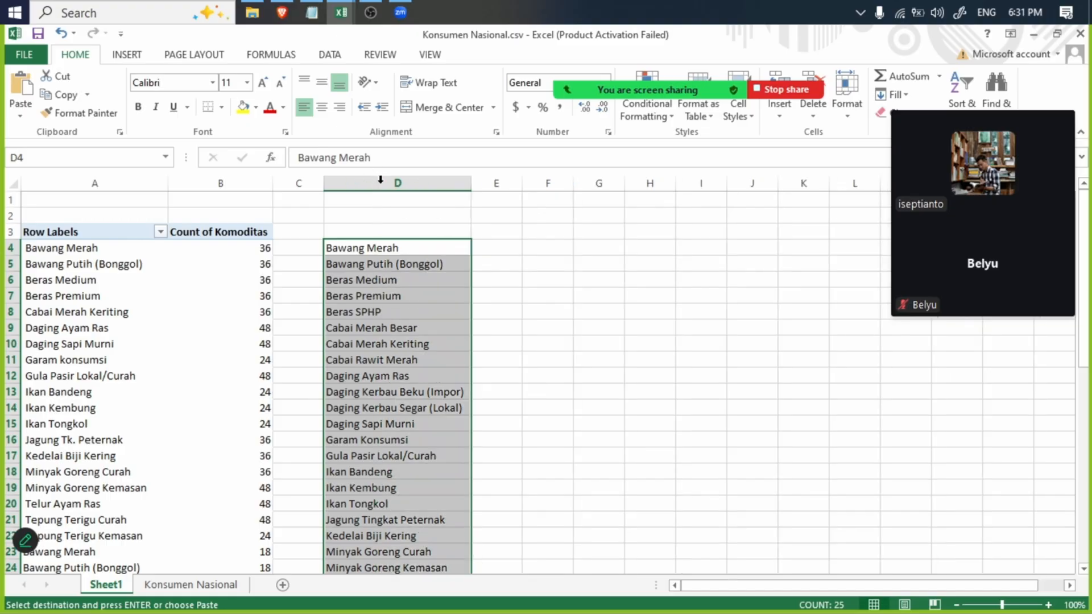
{"action": "left_click", "coordinate": [600, 262]}
- Compare the start of the "Bawang Merah" text in A4 and D4 for leading spaces
{"action": "left_click", "coordinate": [427, 248]}
{"action": "left_click", "coordinate": [74, 256]}
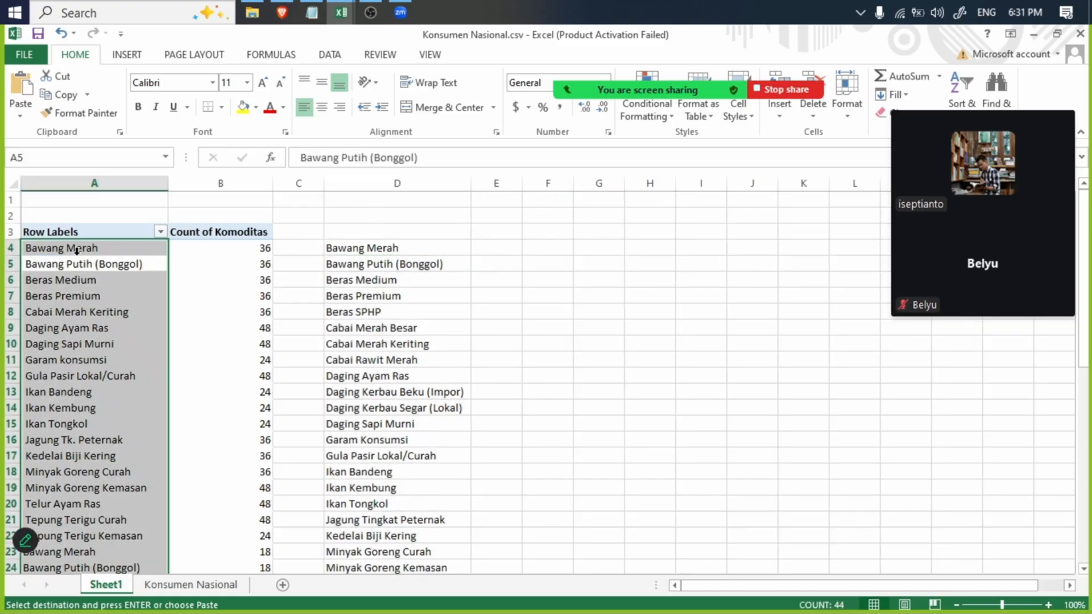
{"action": "left_click", "coordinate": [134, 240]}
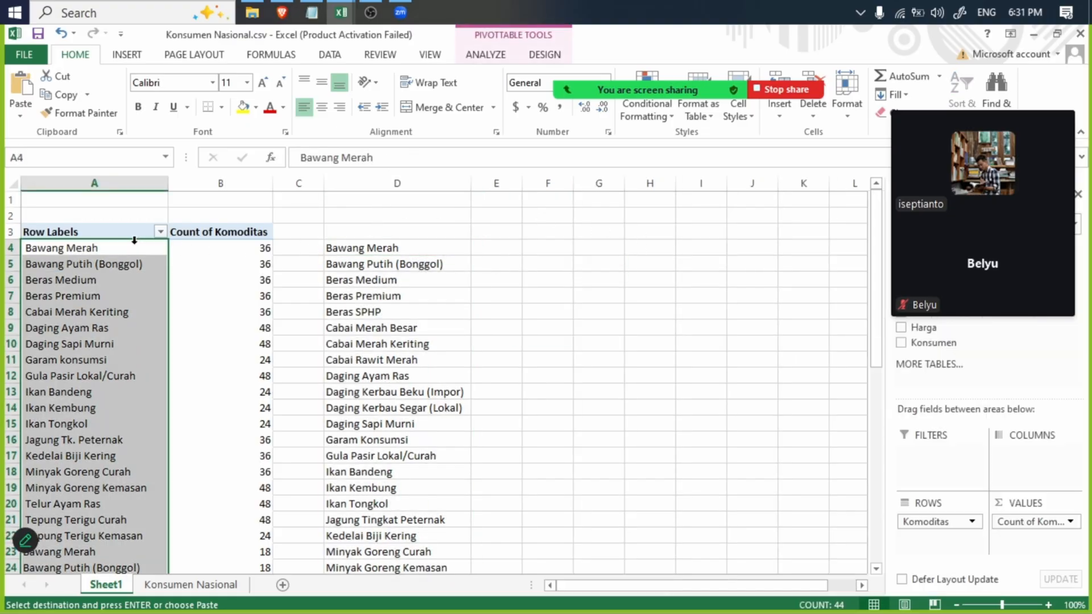
{"action": "double_click", "coordinate": [54, 251]}
{"action": "left_click", "coordinate": [738, 386]}
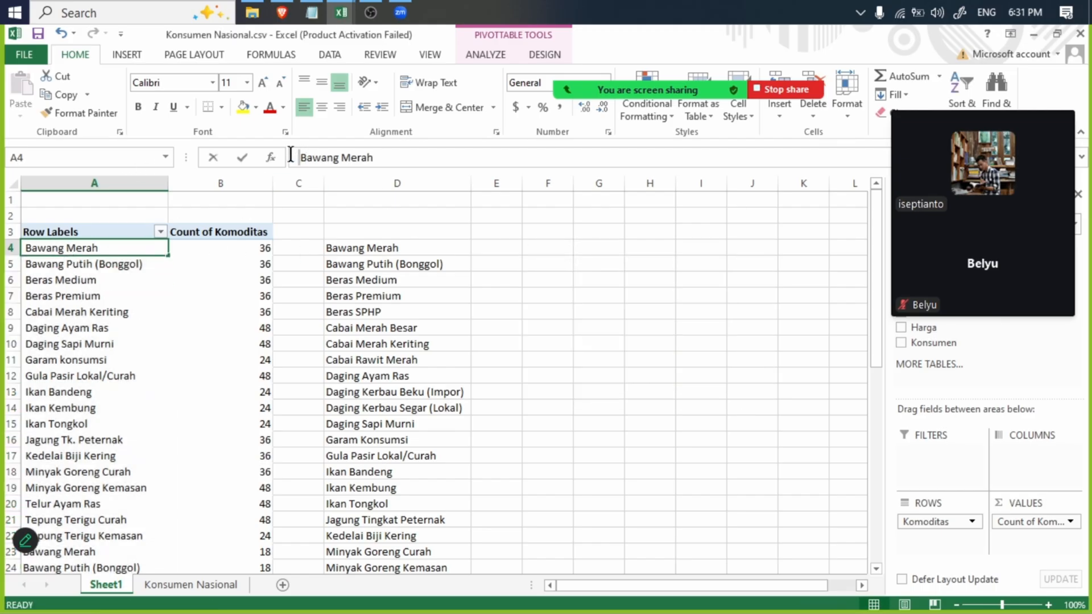
{"action": "left_click", "coordinate": [378, 248]}
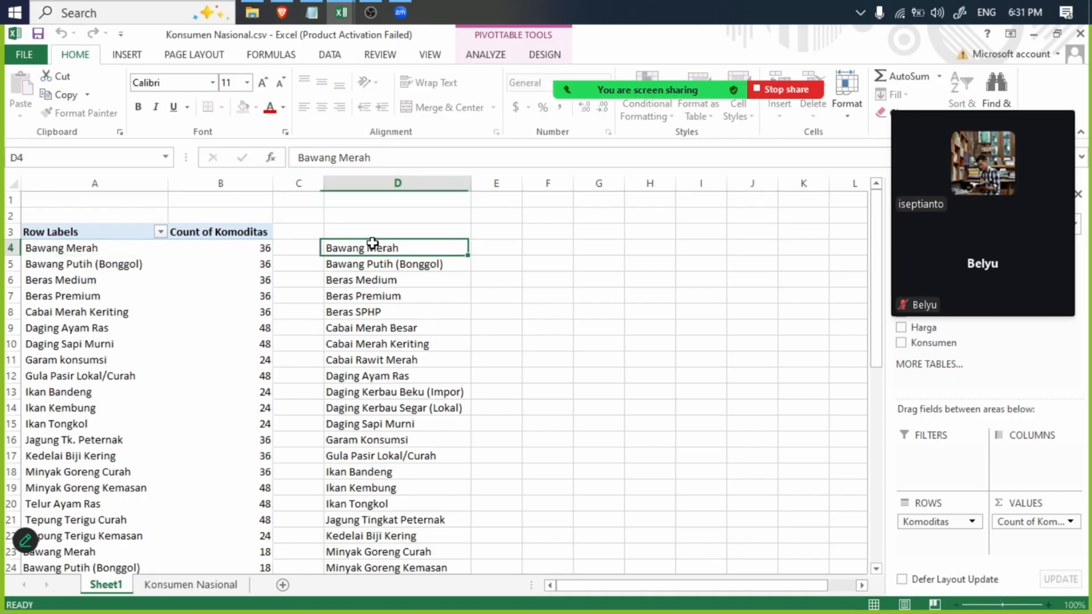
{"action": "left_click", "coordinate": [300, 155]}
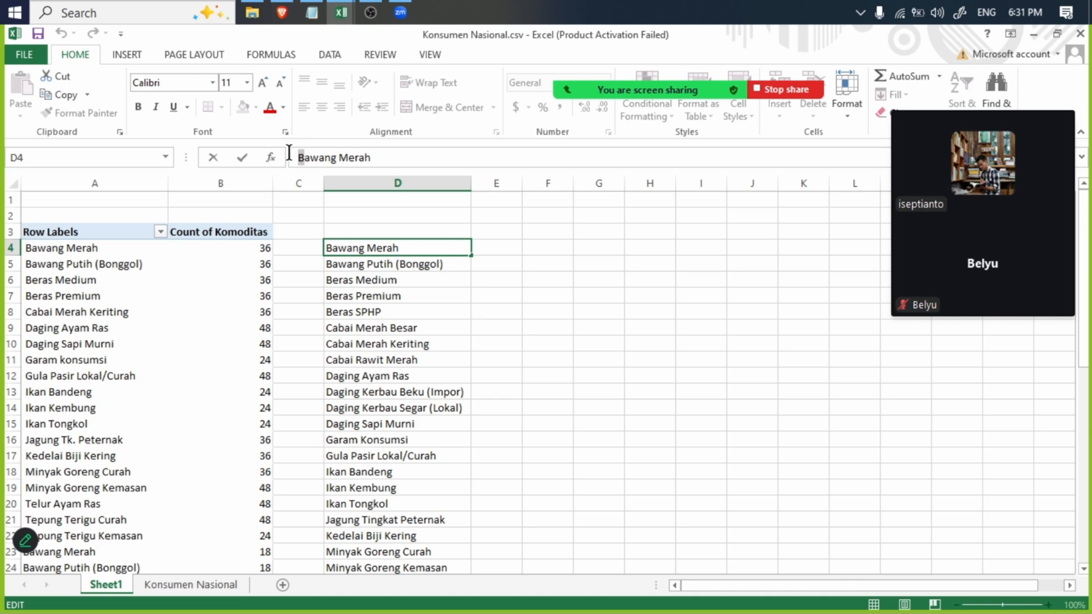
{"action": "left_click", "coordinate": [100, 254]}
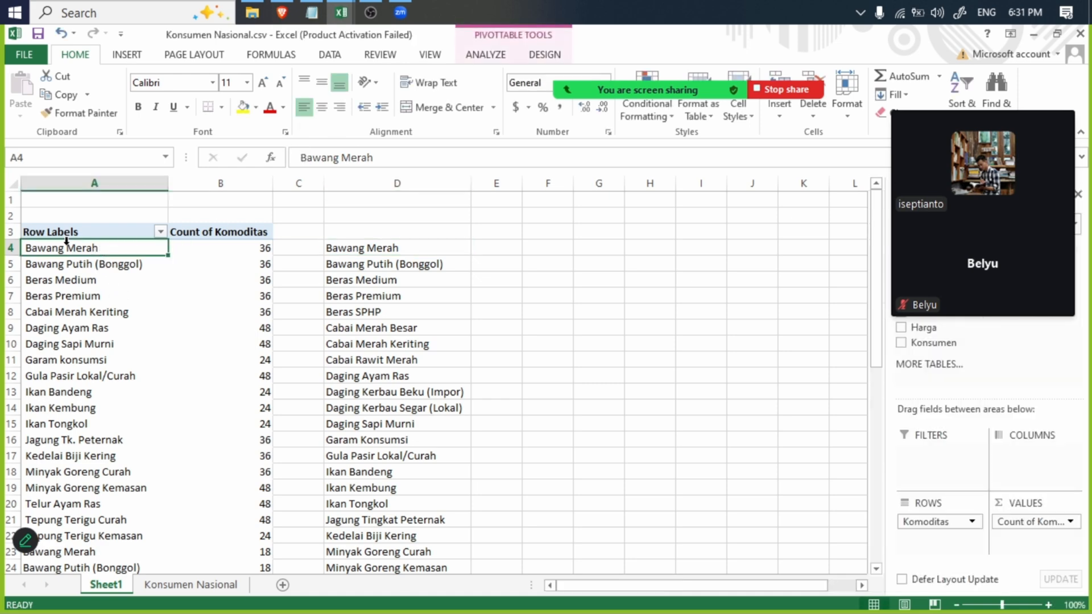
{"action": "left_click", "coordinate": [301, 156]}
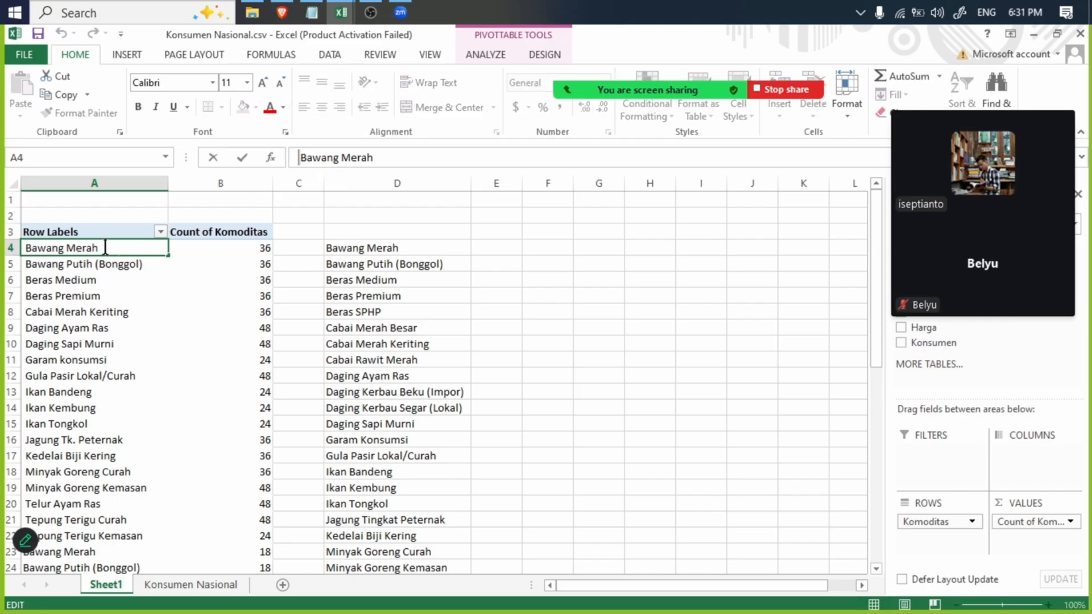
{"action": "left_click", "coordinate": [367, 255]}
- Compare the first three commodity names in the national list, A4:A6, with those in the provincial list, D4:D6
{"action": "left_click", "coordinate": [117, 254]}
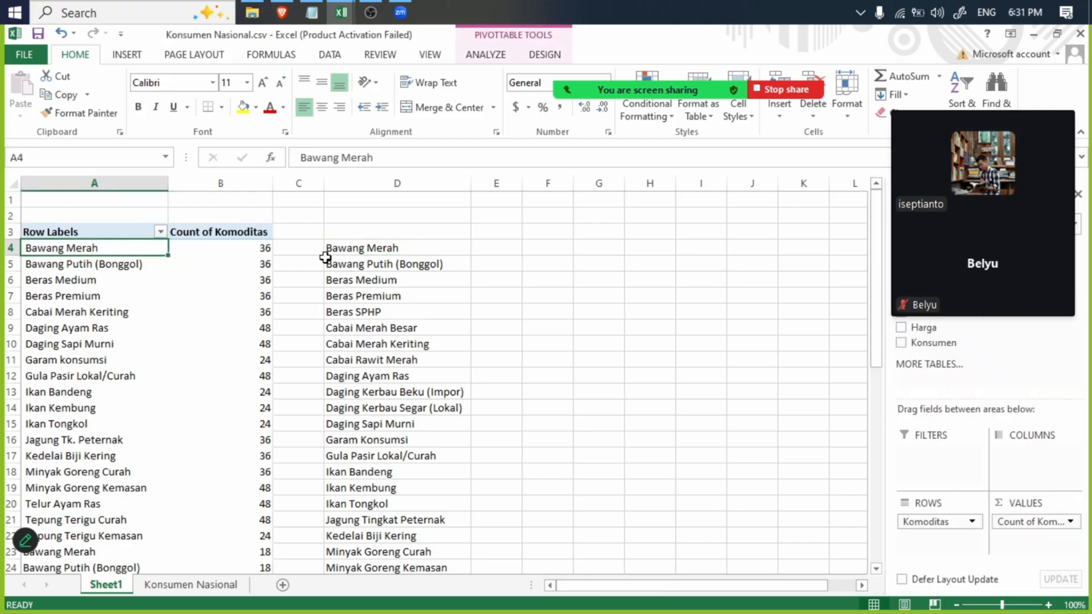
{"action": "left_click", "coordinate": [357, 254], "text": "ctrl"}
{"action": "left_click", "coordinate": [364, 263], "text": "ctrl"}
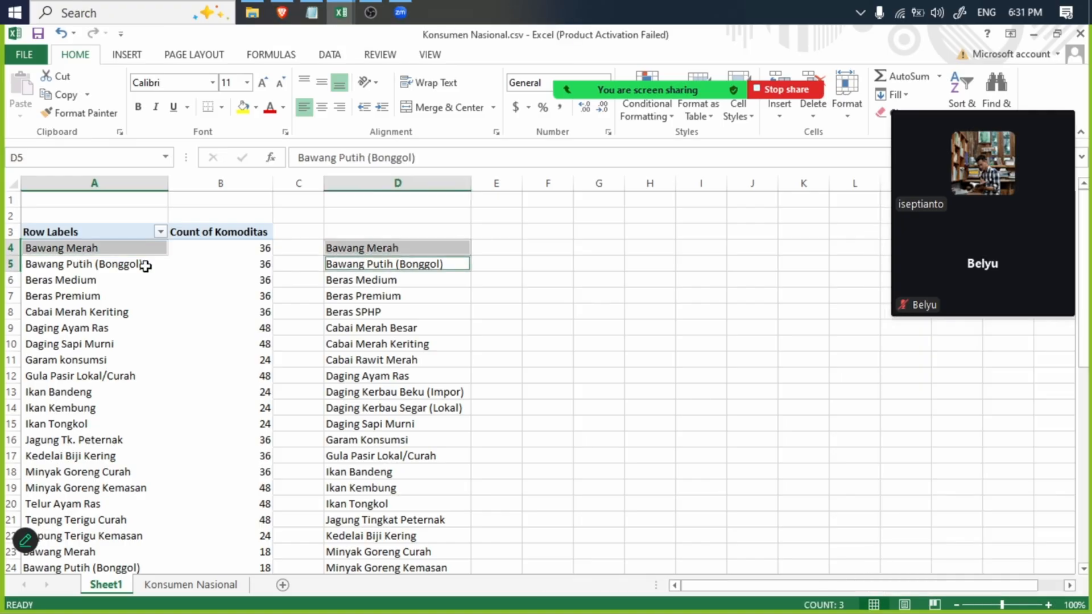
{"action": "left_click", "coordinate": [142, 264], "text": "ctrl"}
{"action": "left_click", "coordinate": [347, 280], "text": "ctrl"}
{"action": "left_click", "coordinate": [78, 280]}
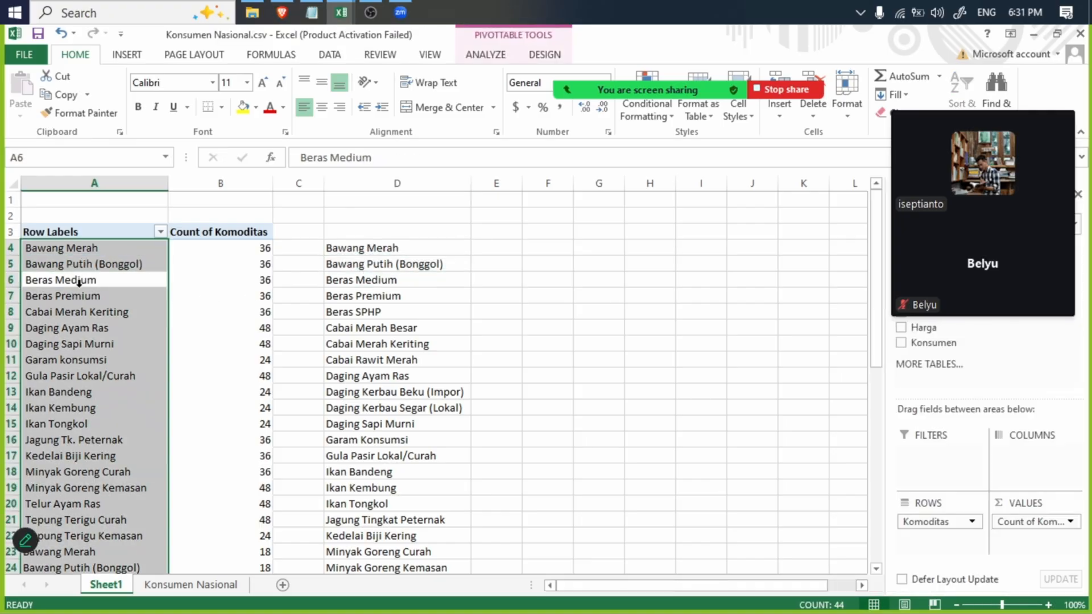
{"action": "left_click", "coordinate": [78, 248]}
{"action": "left_click", "coordinate": [80, 280]}
{"action": "left_click", "coordinate": [80, 246], "text": "ctrl"}
{"action": "left_click", "coordinate": [80, 263], "text": "ctrl"}
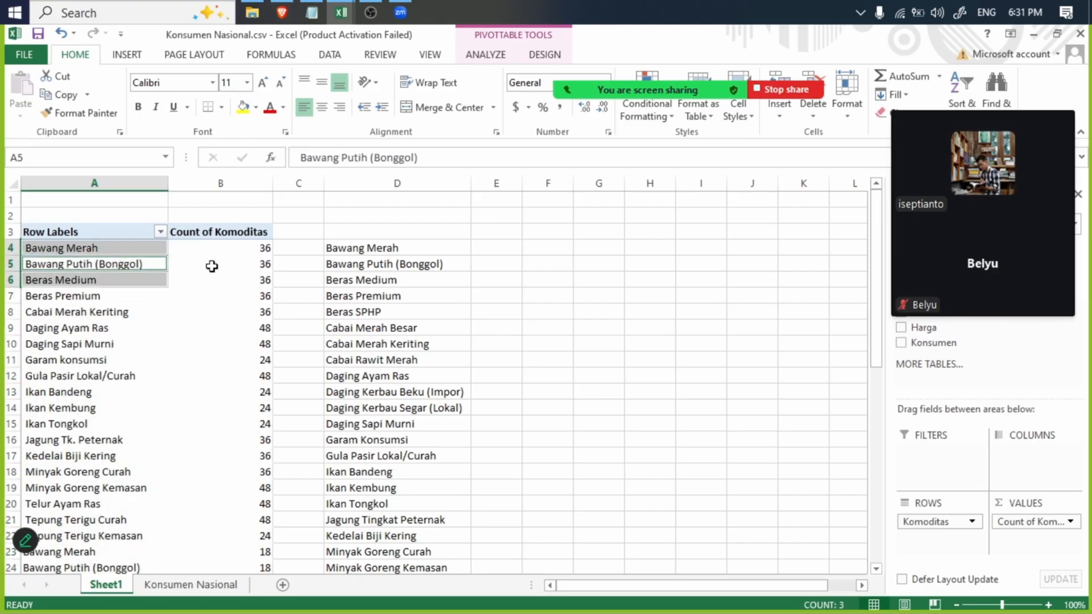
{"action": "left_click", "coordinate": [353, 250], "text": "ctrl"}
{"action": "left_click", "coordinate": [362, 265], "text": "ctrl"}
{"action": "left_click", "coordinate": [371, 281], "text": "ctrl"}
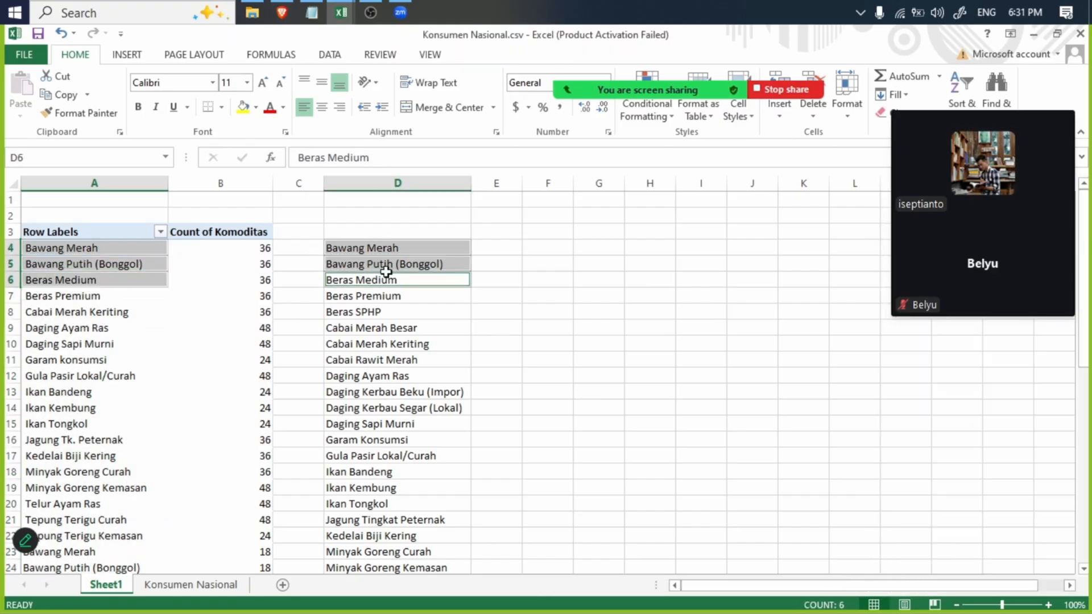
- Enter the label "Column daridata konsumen provinsi" in D2 above the provincial commodity list
{"action": "left_click", "coordinate": [363, 225]}
{"action": "left_click", "coordinate": [362, 214]}
{"action": "type", "text": "Co"}
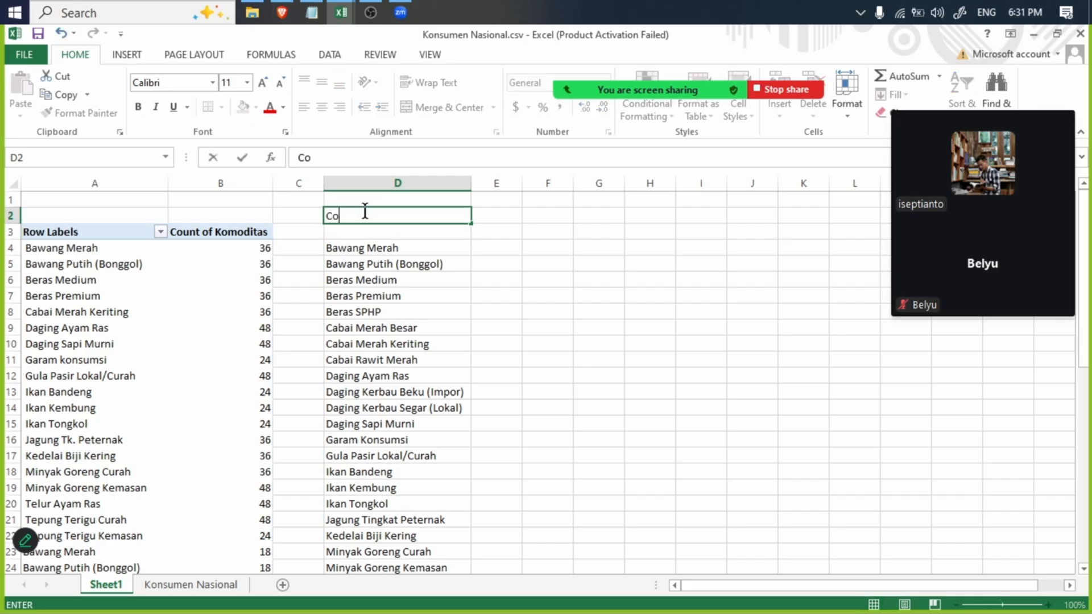
{"action": "type", "text": "lumn da"}
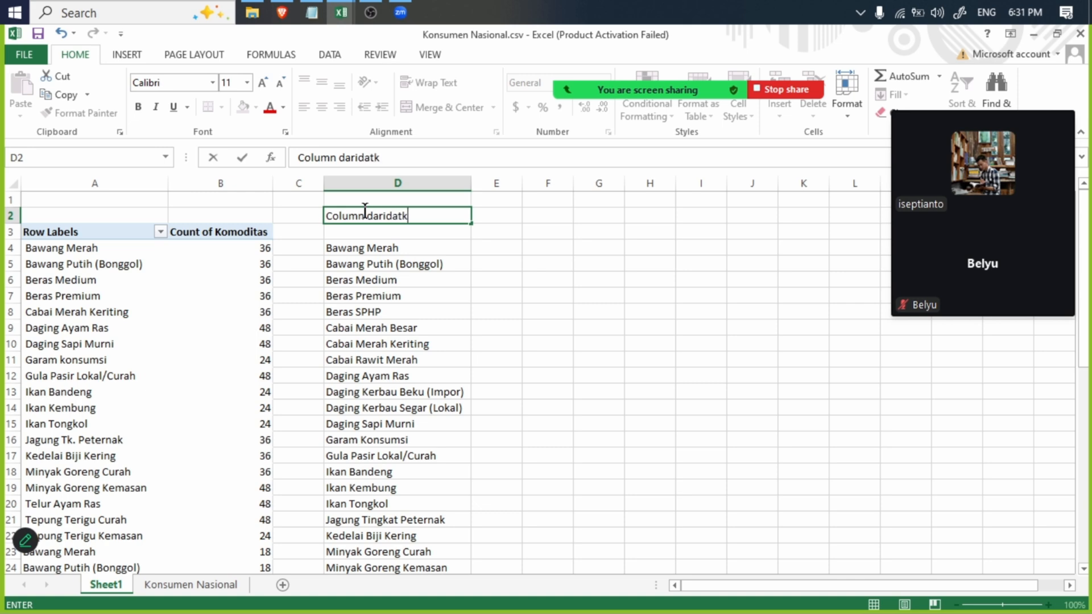
{"action": "type", "text": "ridata konsumen provinsi"}
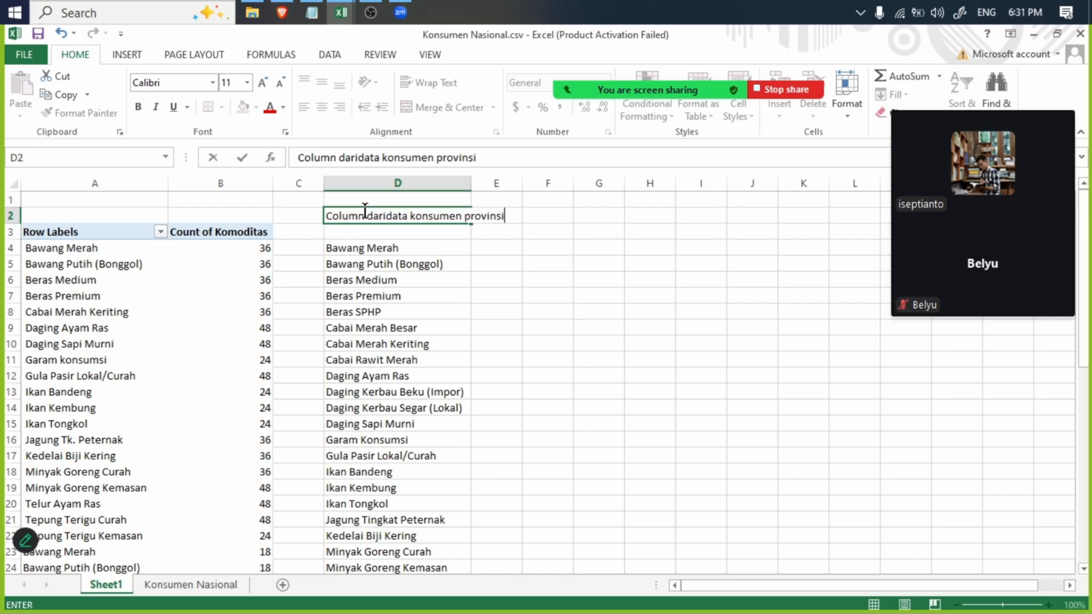
{"action": "key", "text": "Return"}
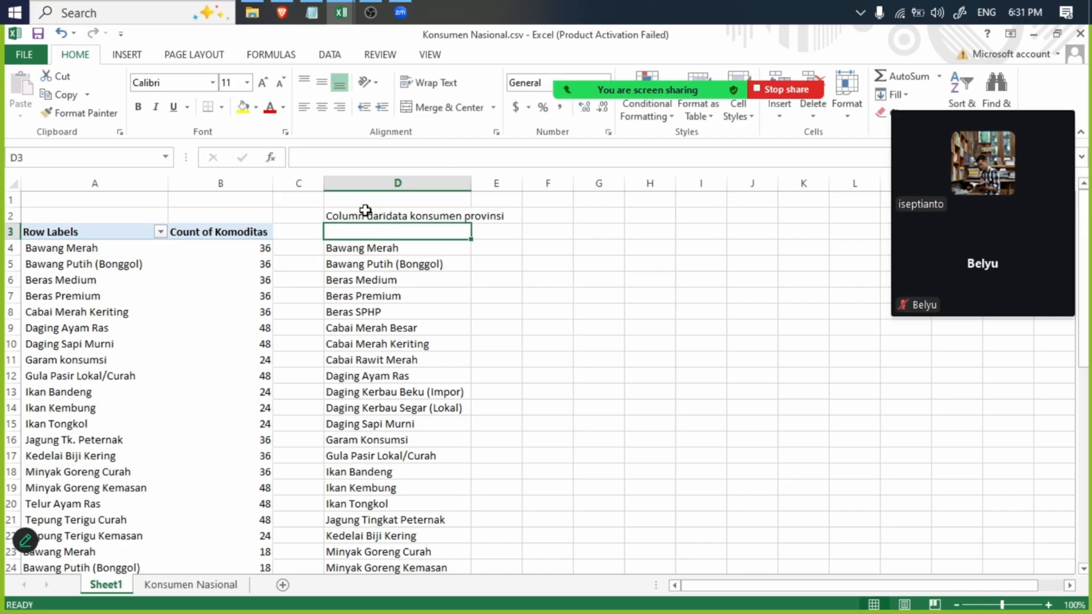
- Copy the D2 label to A2 above the national list and edit it to read "Column daridata konsumen pnasional"
{"action": "left_click", "coordinate": [364, 212]}
{"action": "key", "text": "ctrl+c"}
{"action": "left_click", "coordinate": [140, 214]}
{"action": "key", "text": "ctrl+v"}
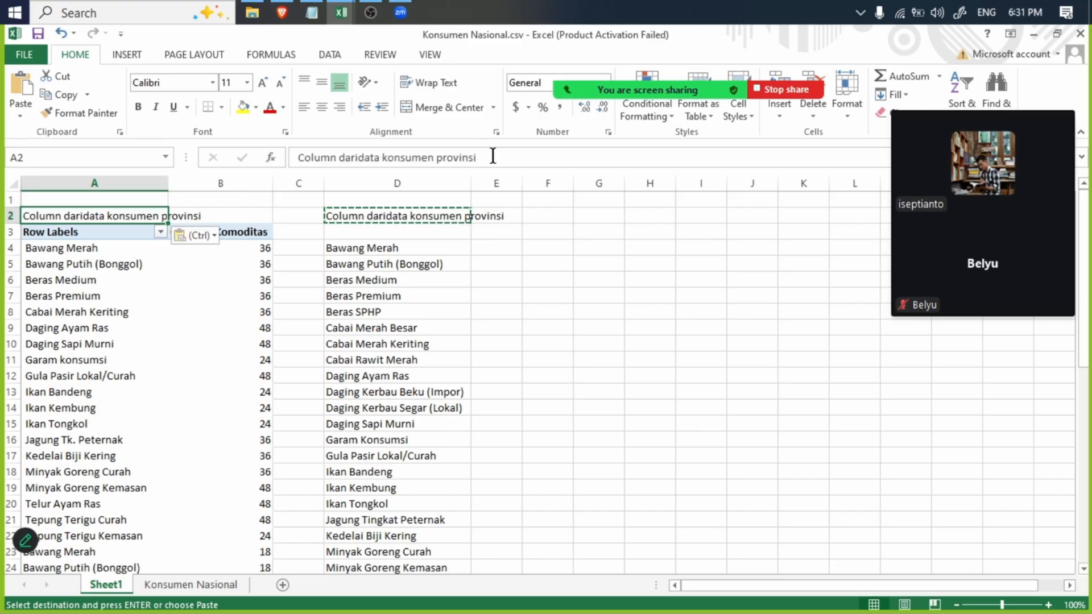
{"action": "left_click_drag", "start_coordinate": [492, 157], "coordinate": [448, 164]}
{"action": "type", "text": "na"}
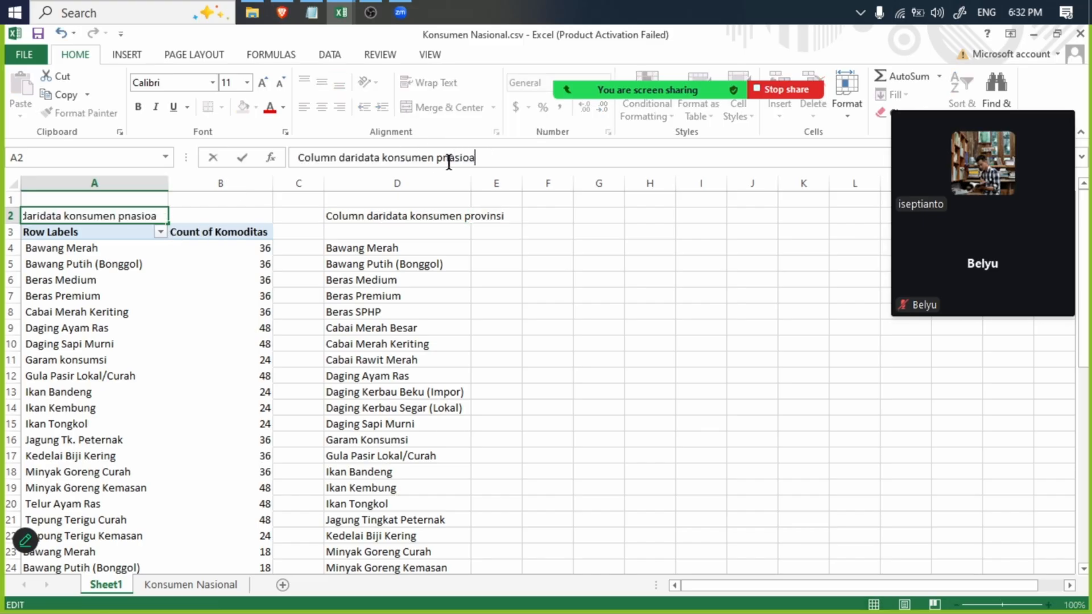
{"action": "type", "text": "sional"}
{"action": "key", "text": "Return"}
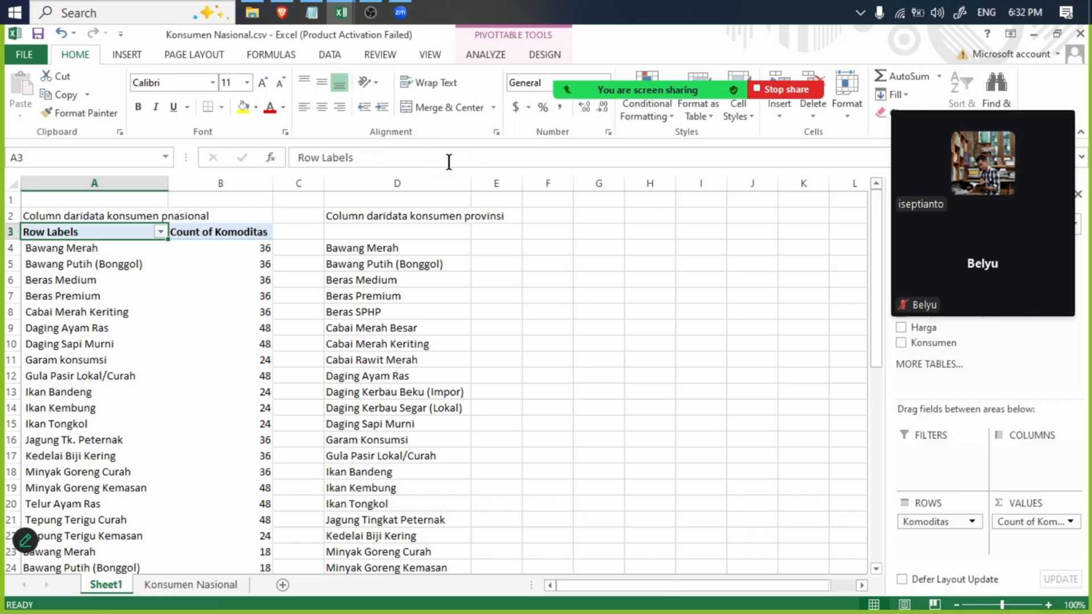
- Fill the matching names from Bawang Merah to Beras Premium in yellow in both lists, A4:A7 and D4:D7
{"action": "left_click", "coordinate": [370, 245]}
{"action": "left_click", "coordinate": [386, 266], "text": "ctrl"}
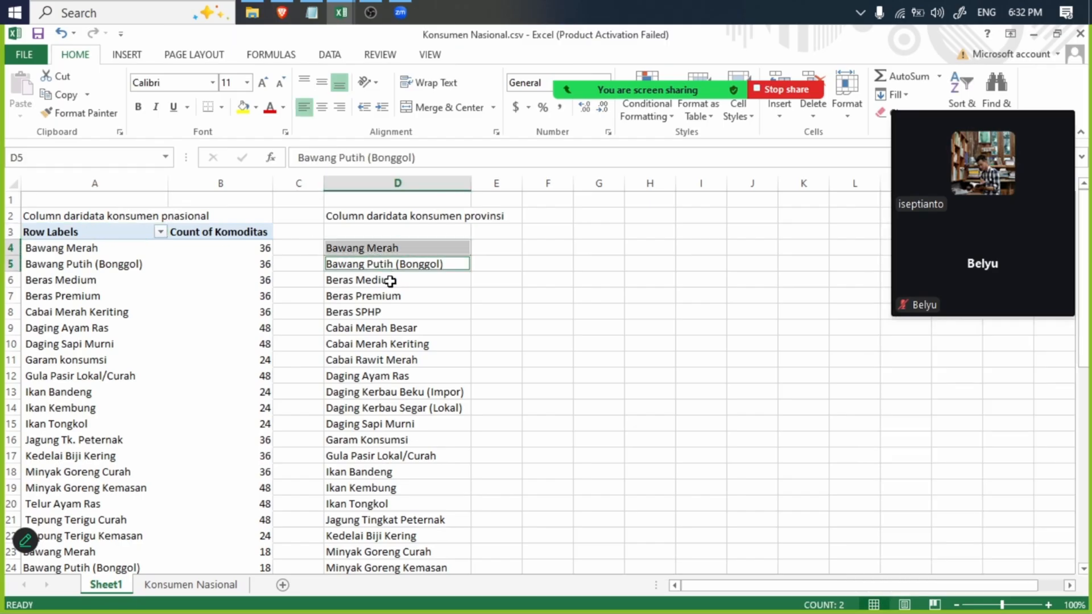
{"action": "left_click", "coordinate": [385, 280], "text": "ctrl"}
{"action": "left_click", "coordinate": [382, 295], "text": "ctrl"}
{"action": "left_click", "coordinate": [92, 272]}
{"action": "left_click", "coordinate": [88, 295]}
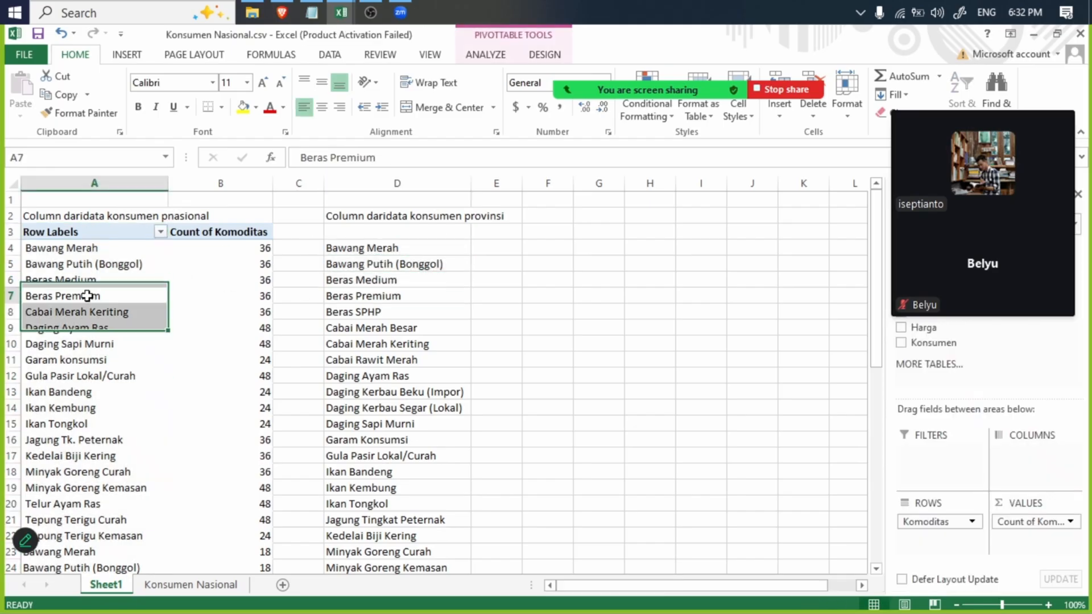
{"action": "left_click", "coordinate": [85, 280], "text": "ctrl"}
{"action": "left_click", "coordinate": [84, 264], "text": "ctrl"}
{"action": "left_click", "coordinate": [83, 248], "text": "ctrl"}
{"action": "left_click", "coordinate": [343, 253], "text": "ctrl"}
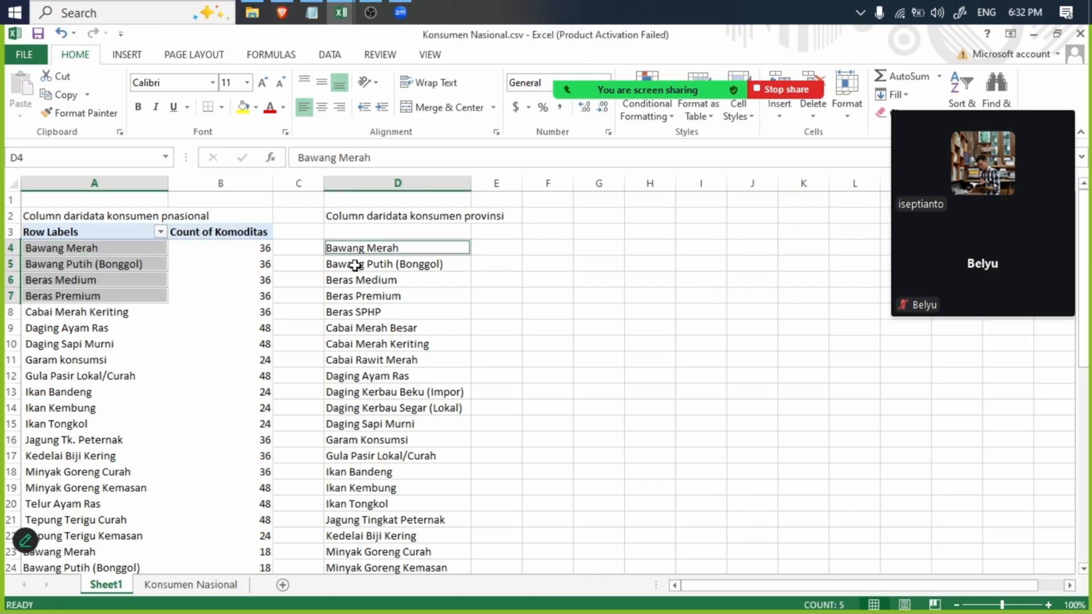
{"action": "left_click", "coordinate": [361, 264], "text": "ctrl"}
{"action": "left_click", "coordinate": [361, 280], "text": "ctrl"}
{"action": "left_click", "coordinate": [367, 297], "text": "ctrl"}
{"action": "left_click", "coordinate": [244, 107]}
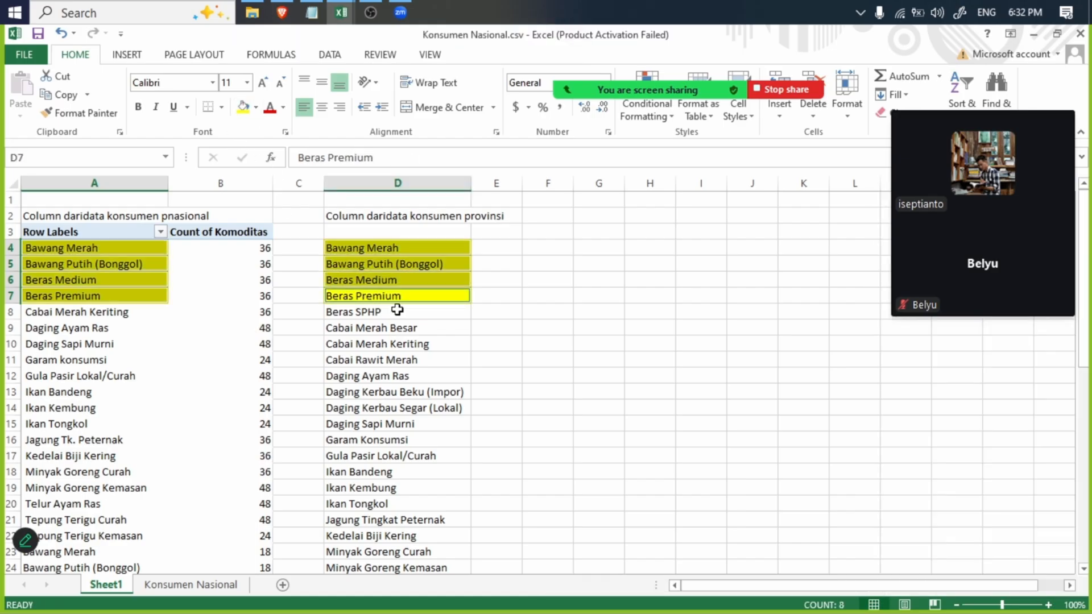
- Examine the national list for repeated commodity names, comparing the leading spaces of "Bawang Merah" in A4 and A23
{"action": "left_click", "coordinate": [394, 315]}
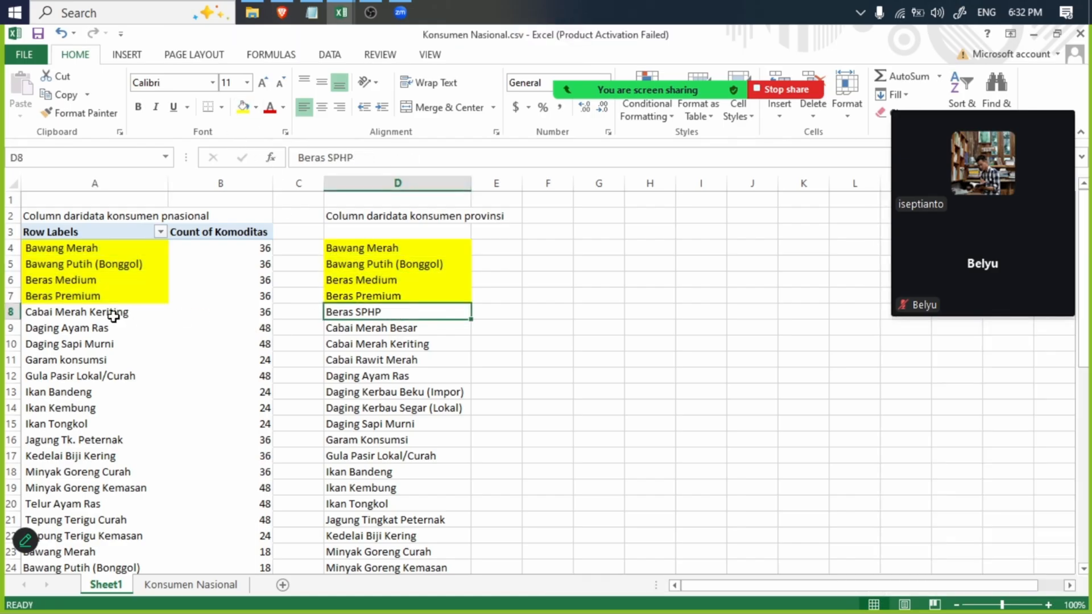
{"action": "left_click", "coordinate": [74, 253]}
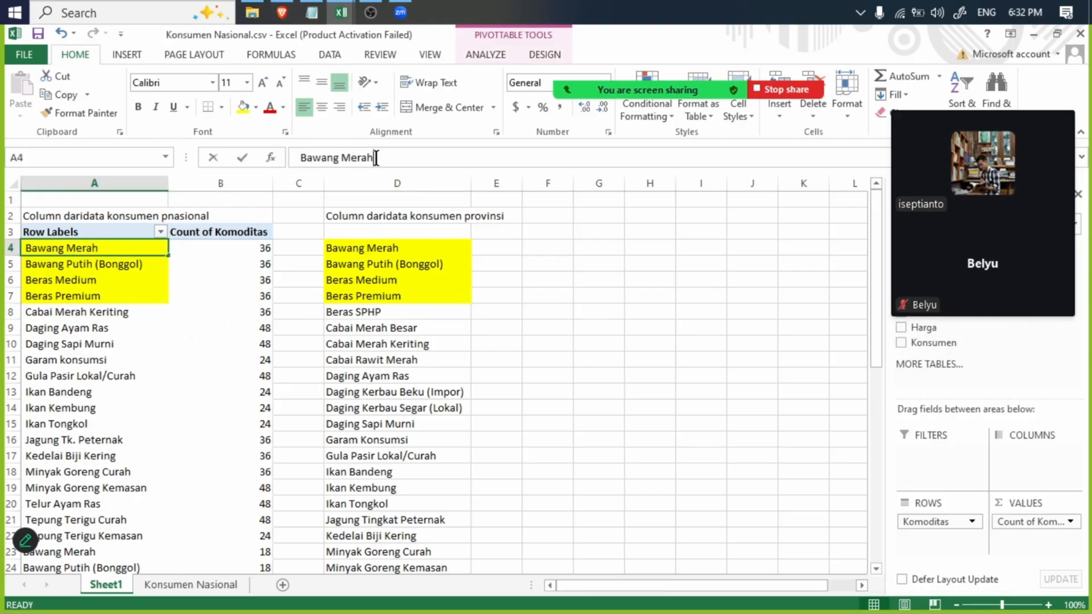
{"action": "left_click", "coordinate": [295, 158]}
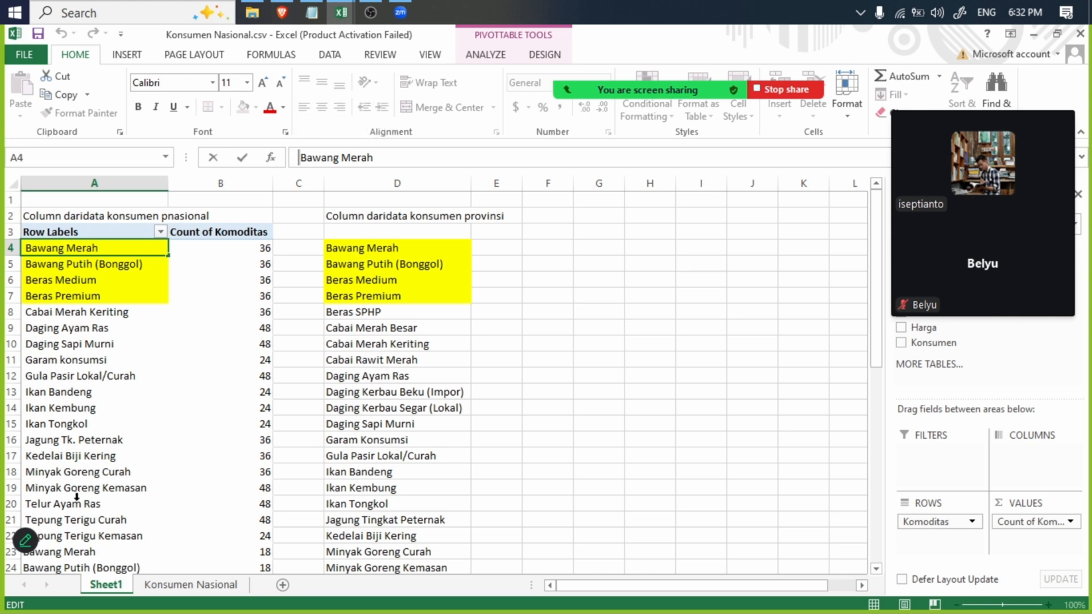
{"action": "left_click", "coordinate": [80, 456]}
{"action": "scroll", "coordinate": [80, 450], "scroll_direction": "down", "scroll_amount": 8}
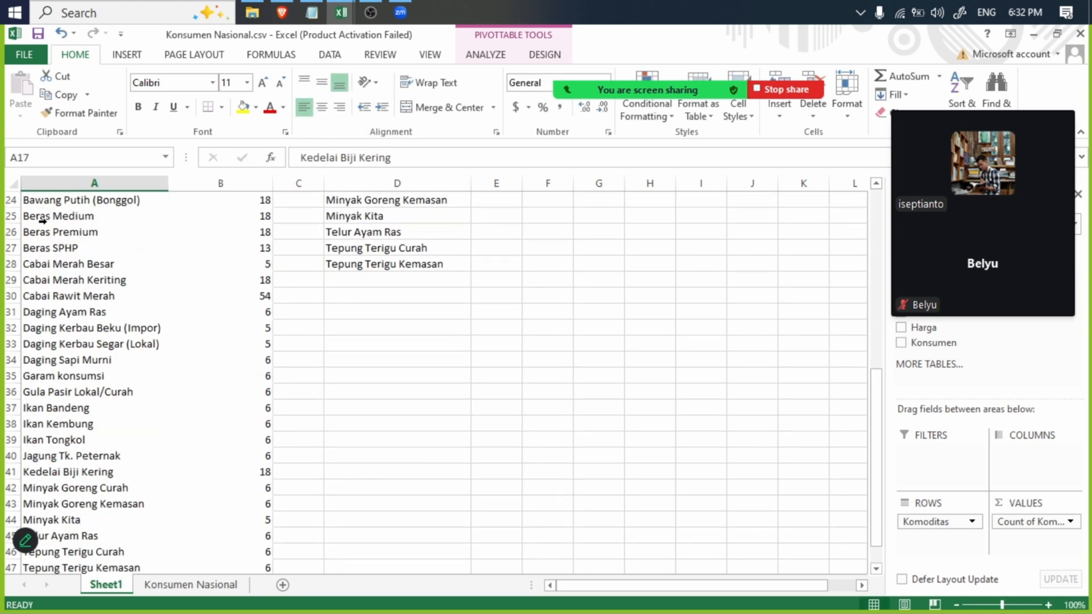
{"action": "left_click", "coordinate": [72, 217]}
{"action": "scroll", "coordinate": [84, 219], "scroll_direction": "up", "scroll_amount": 8}
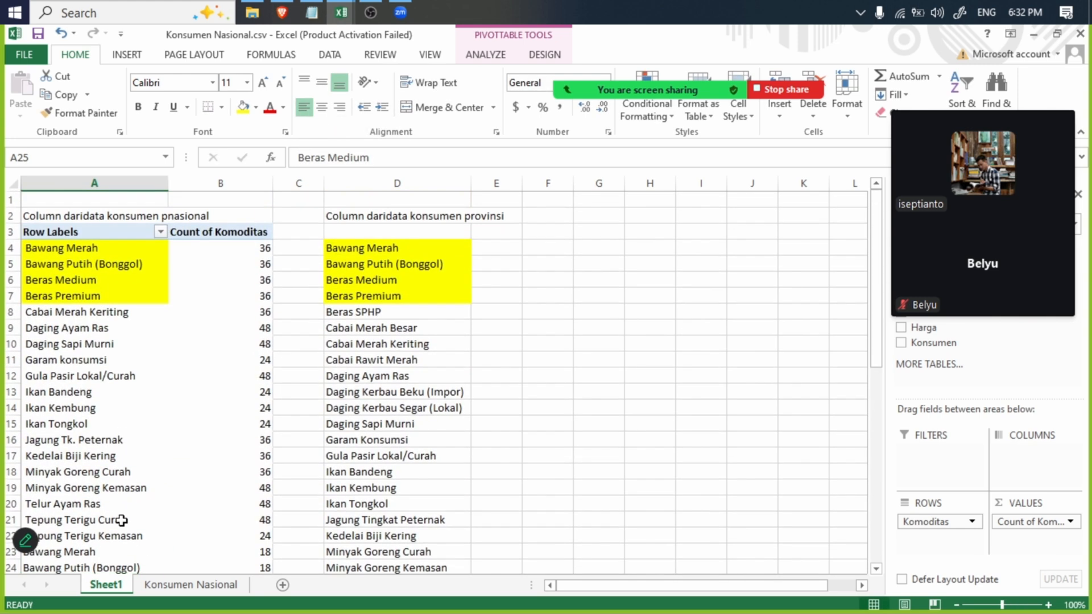
{"action": "left_click", "coordinate": [83, 545]}
{"action": "left_click", "coordinate": [83, 549]}
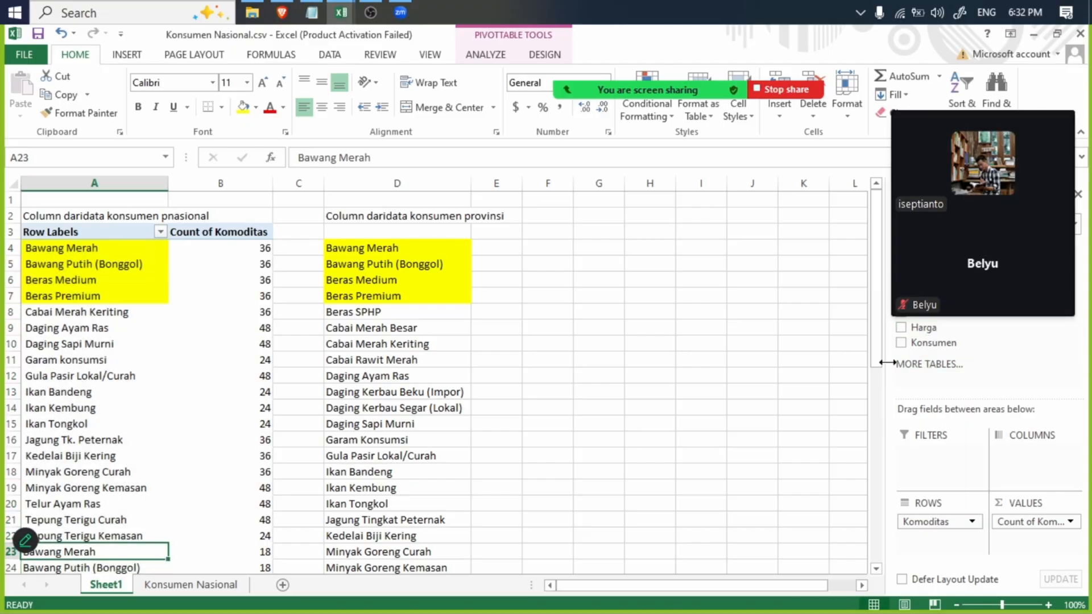
{"action": "left_click_drag", "start_coordinate": [875, 363], "coordinate": [872, 371]}
{"action": "scroll", "coordinate": [118, 232], "scroll_direction": "down", "scroll_amount": 1}
{"action": "left_click", "coordinate": [62, 255]}
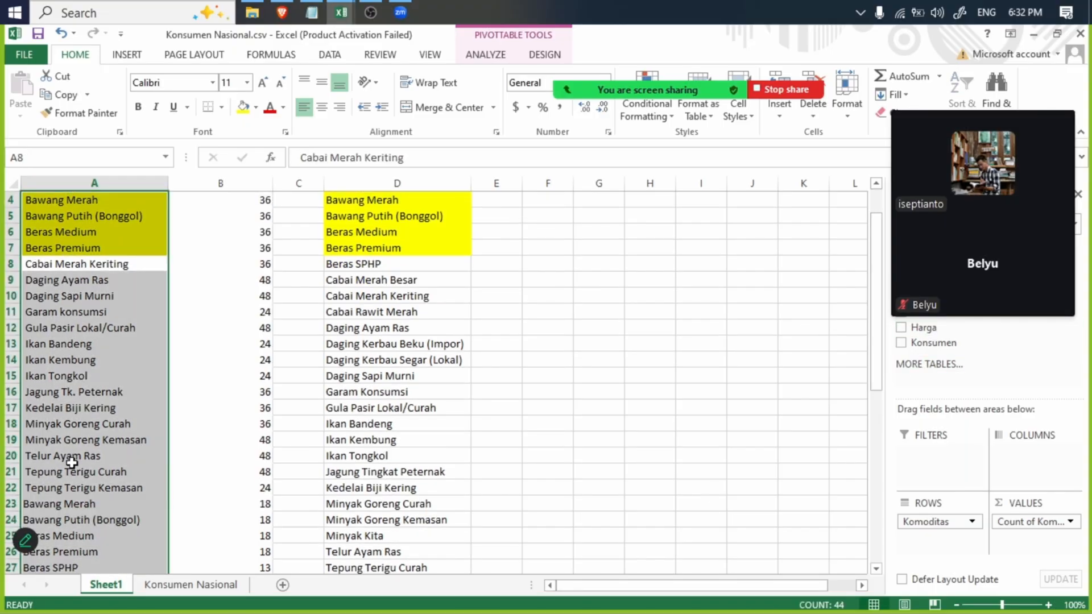
{"action": "left_click", "coordinate": [63, 505]}
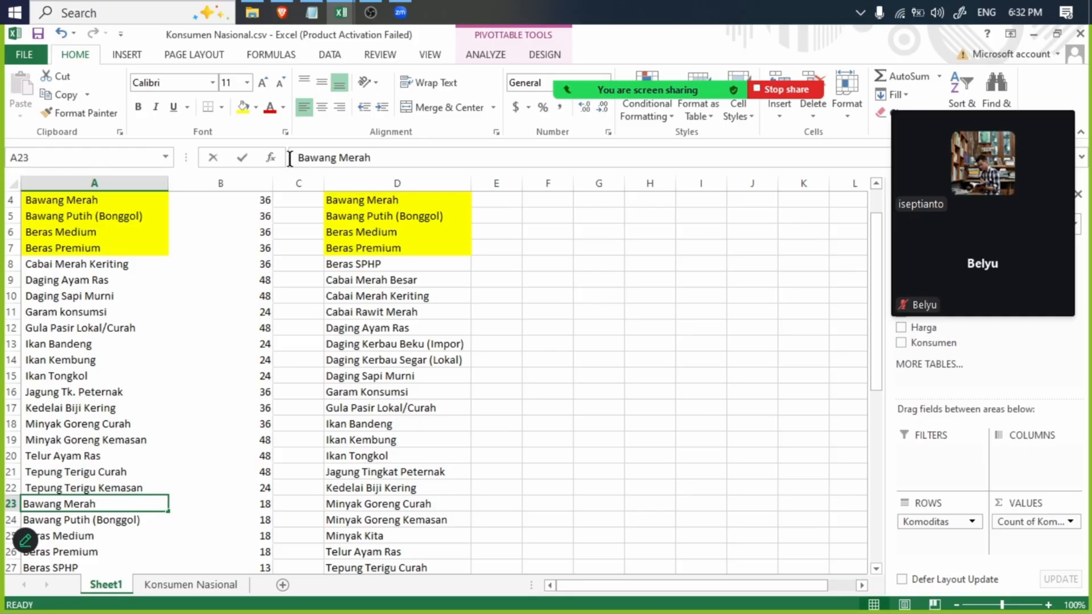
{"action": "left_click", "coordinate": [299, 160]}
{"action": "left_click", "coordinate": [89, 457]}
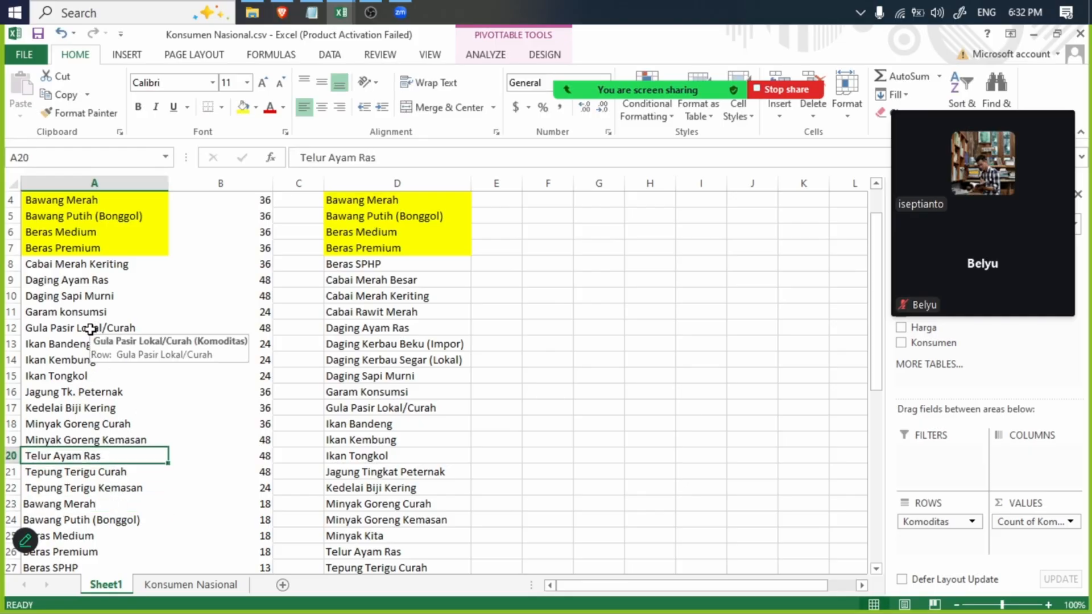
- Fill the matching names from Cabai Merah Keriting to Ikan Tongkol in yellow: A8:A15 nationally and D10, D12 and D15:D20 provincially
{"action": "left_click", "coordinate": [137, 263]}
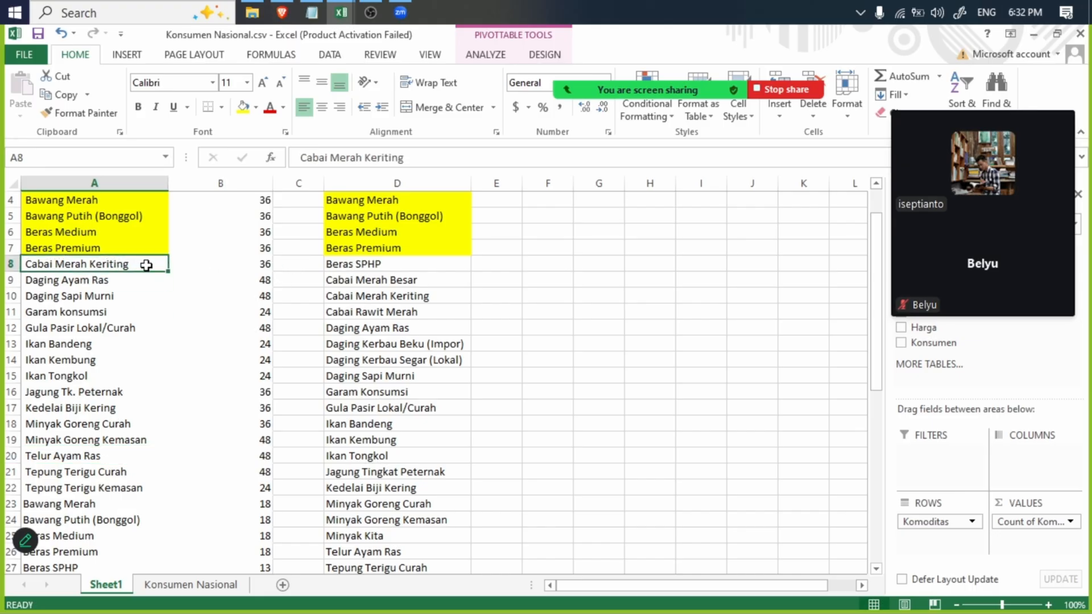
{"action": "left_click", "coordinate": [354, 264]}
{"action": "left_click", "coordinate": [94, 264]}
{"action": "left_click", "coordinate": [411, 297], "text": "ctrl"}
{"action": "left_click", "coordinate": [115, 280], "text": "ctrl"}
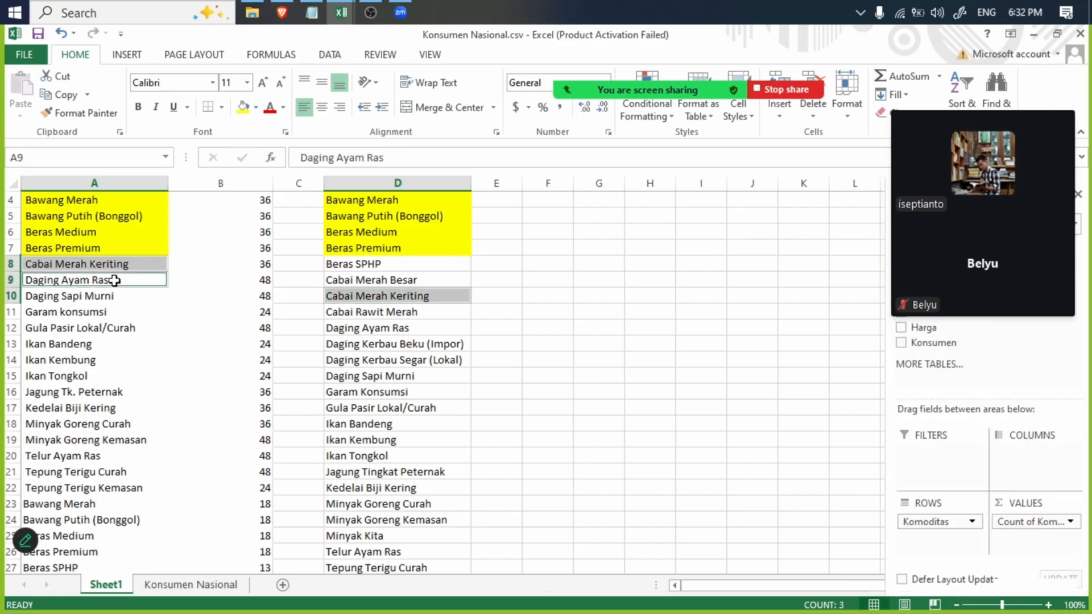
{"action": "left_click", "coordinate": [415, 329], "text": "ctrl"}
{"action": "left_click", "coordinate": [120, 296], "text": "ctrl"}
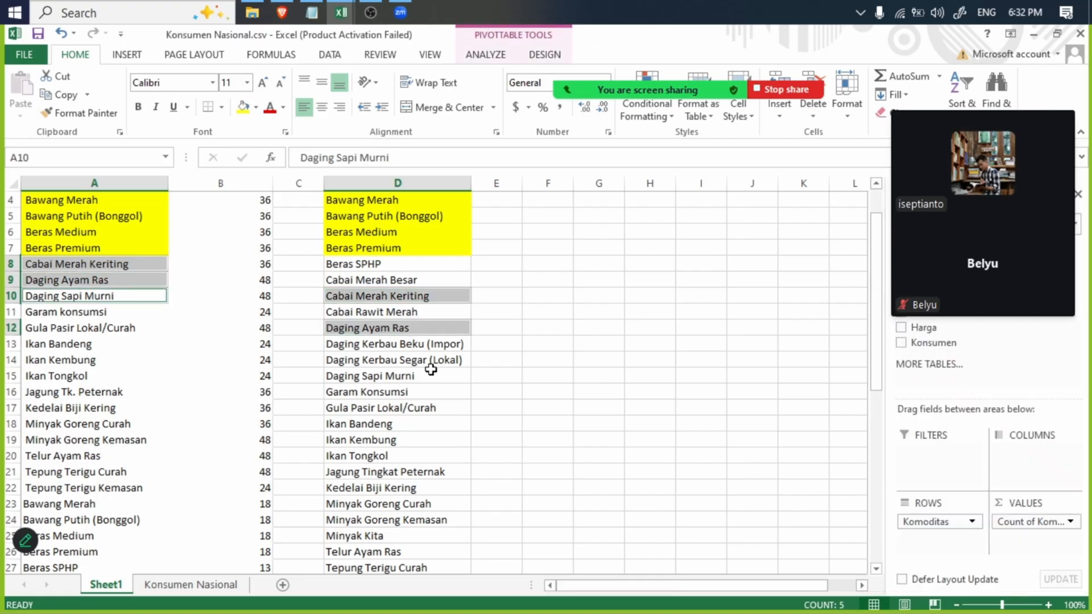
{"action": "left_click", "coordinate": [410, 375], "text": "ctrl"}
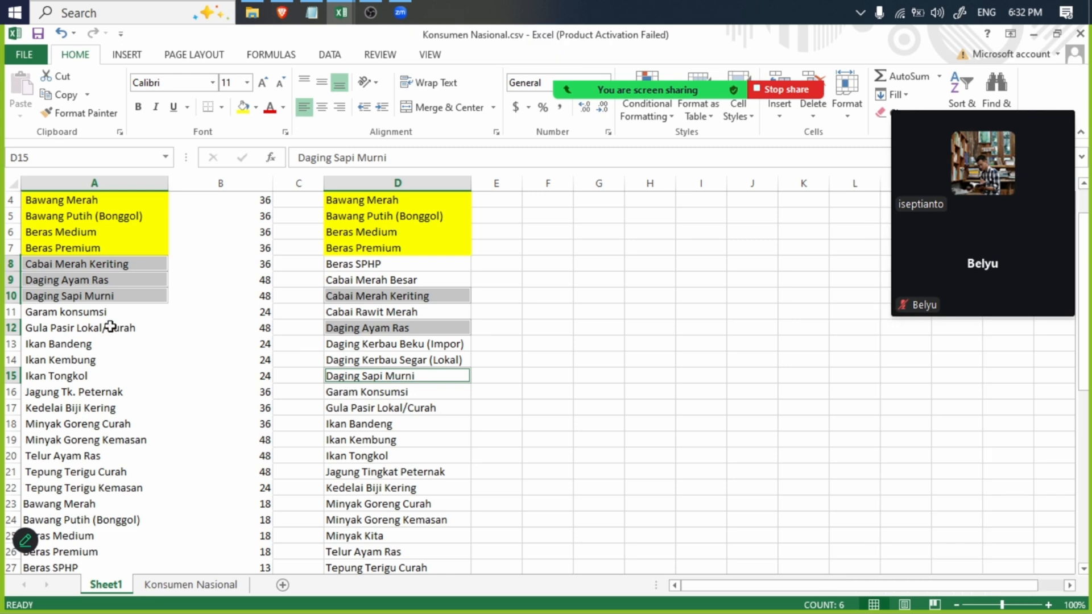
{"action": "left_click", "coordinate": [97, 311], "text": "ctrl"}
{"action": "left_click", "coordinate": [332, 391], "text": "ctrl"}
{"action": "left_click", "coordinate": [85, 329], "text": "ctrl"}
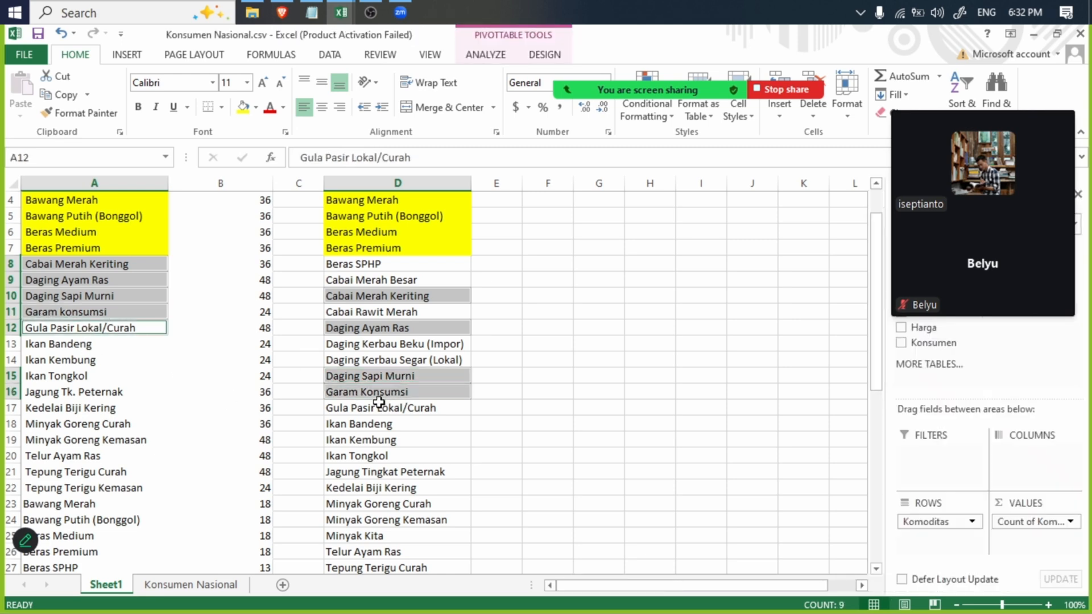
{"action": "left_click", "coordinate": [377, 408], "text": "ctrl"}
{"action": "left_click", "coordinate": [108, 348], "text": "ctrl"}
{"action": "left_click", "coordinate": [376, 423], "text": "ctrl"}
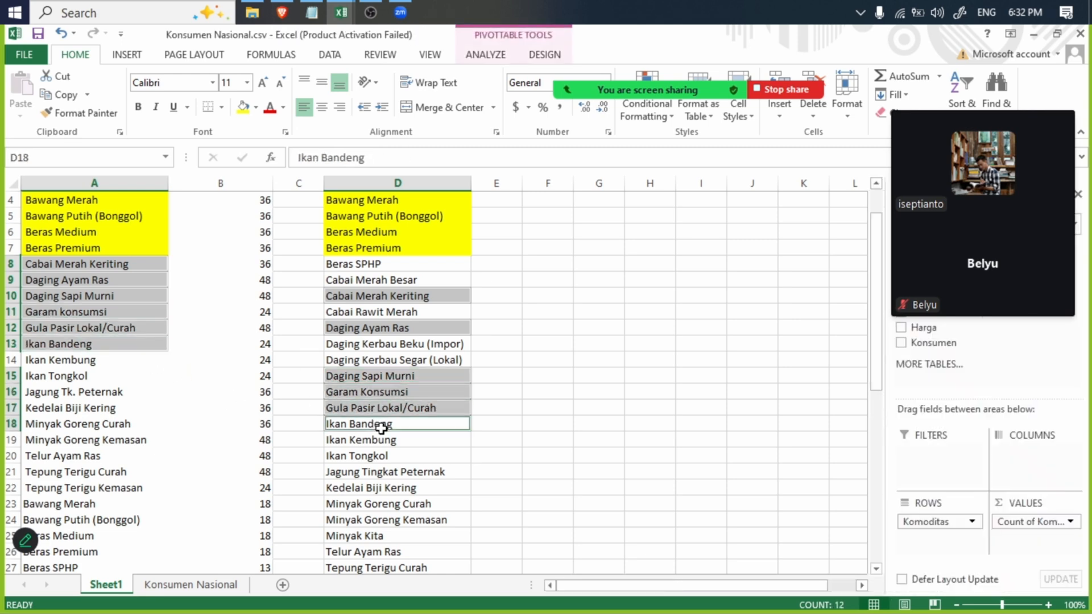
{"action": "left_click", "coordinate": [365, 440], "text": "ctrl"}
{"action": "left_click", "coordinate": [102, 359], "text": "ctrl"}
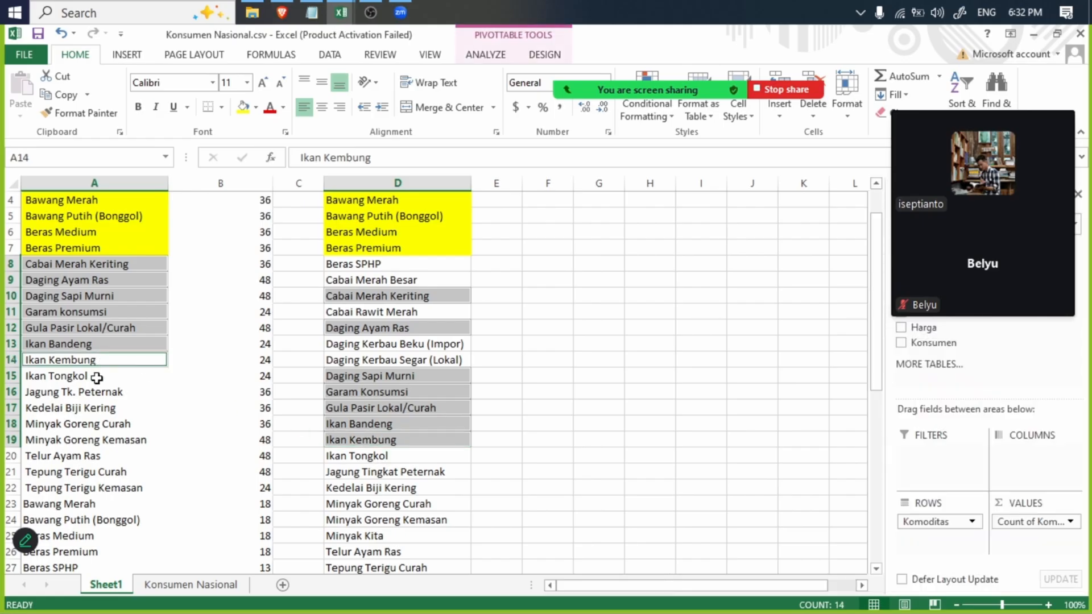
{"action": "left_click", "coordinate": [98, 375], "text": "ctrl"}
{"action": "left_click", "coordinate": [398, 455], "text": "ctrl"}
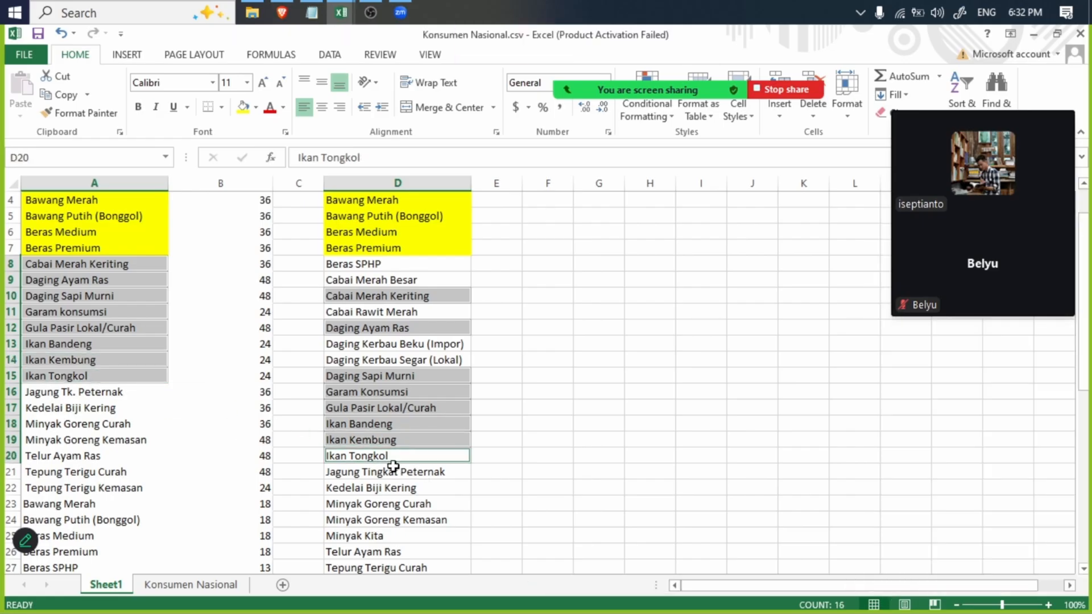
{"action": "left_click", "coordinate": [245, 107]}
{"action": "left_click", "coordinate": [487, 376]}
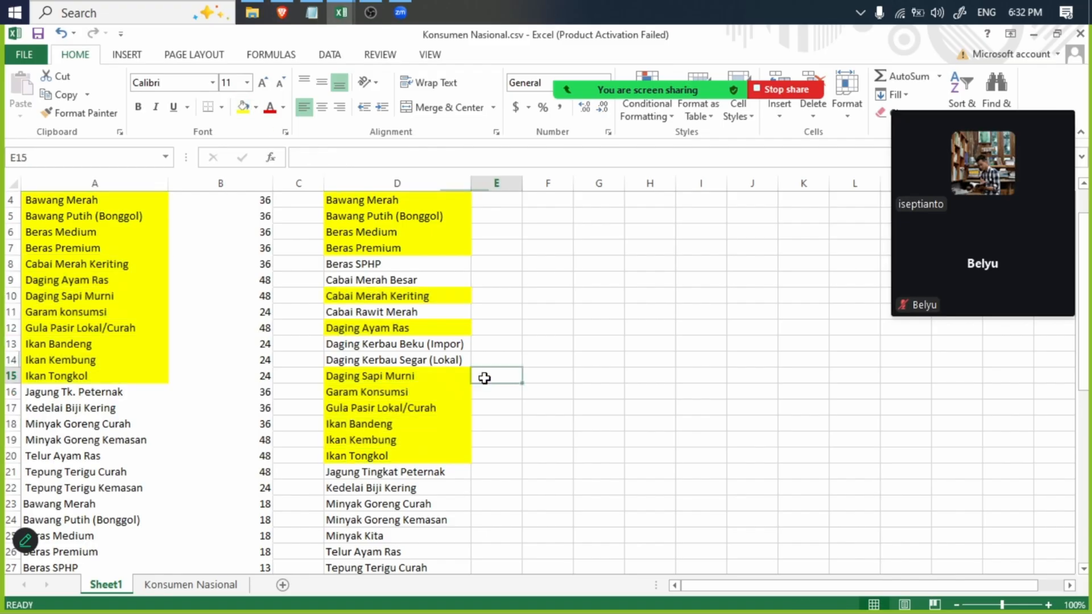
- Compare the spelling of "Jagung Tk. Peternak" in A16 with "Jagung Tingkat Peternak" in D21
{"action": "left_click", "coordinate": [86, 385]}
{"action": "left_click", "coordinate": [85, 385]}
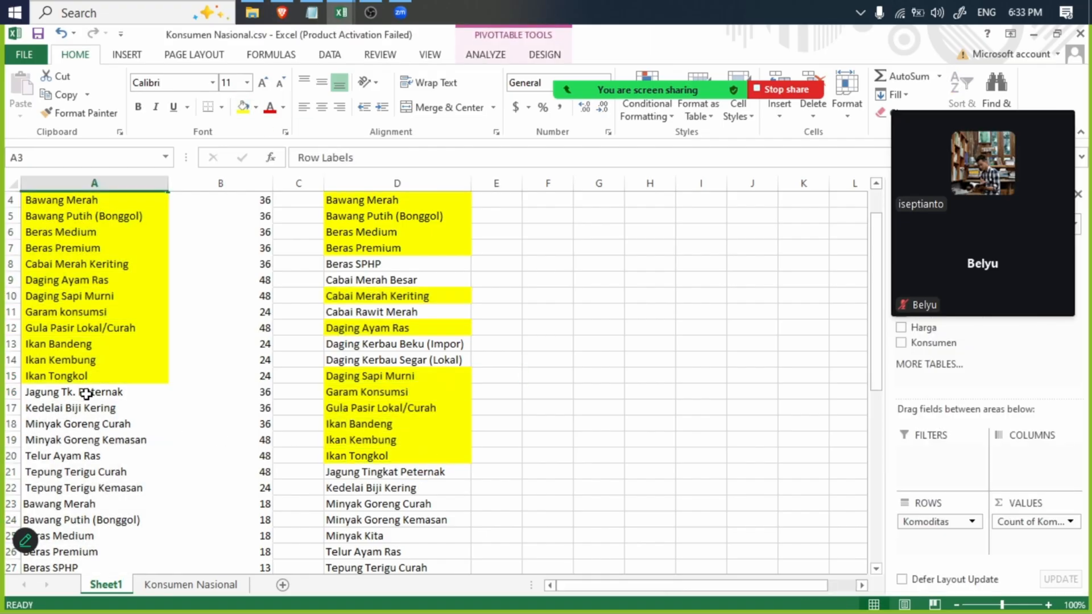
{"action": "left_click", "coordinate": [79, 395]}
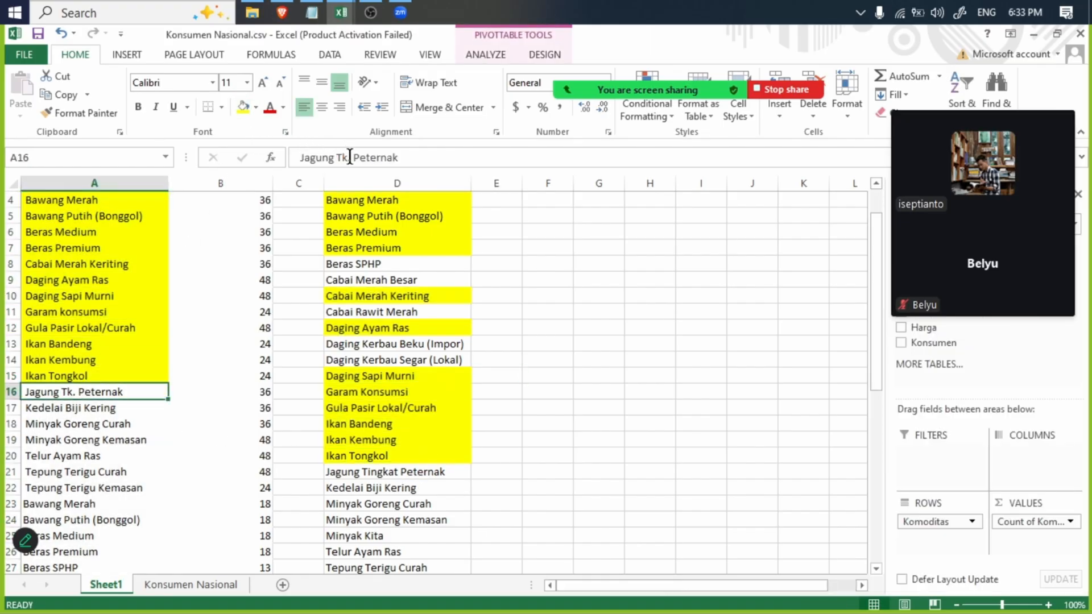
{"action": "left_click", "coordinate": [404, 472]}
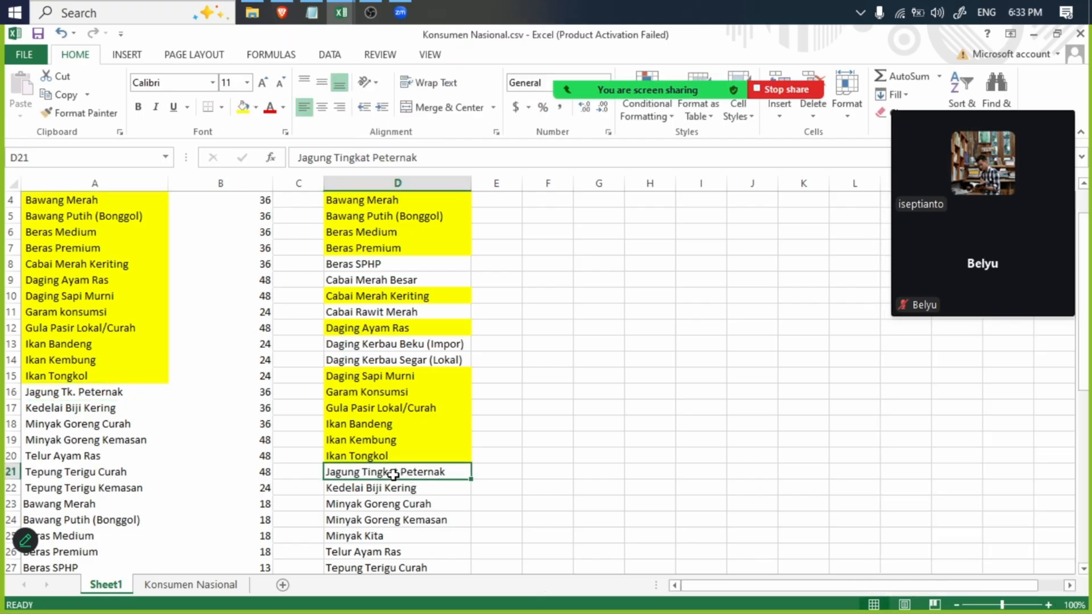
{"action": "double_click", "coordinate": [395, 472]}
{"action": "left_click_drag", "start_coordinate": [397, 472], "coordinate": [364, 472]}
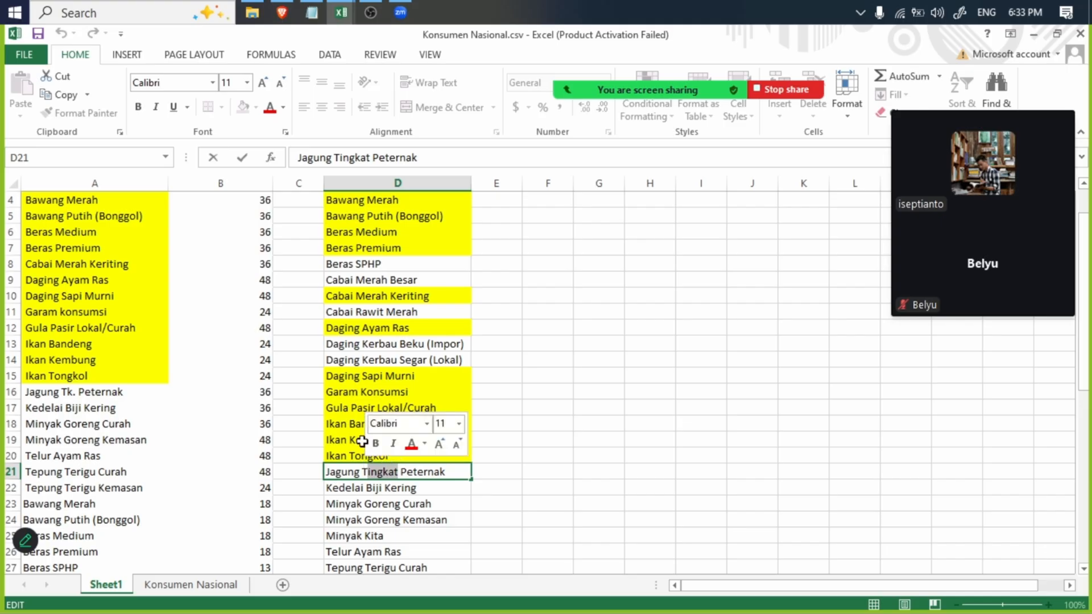
{"action": "left_click", "coordinate": [357, 408]}
{"action": "left_click", "coordinate": [109, 410]}
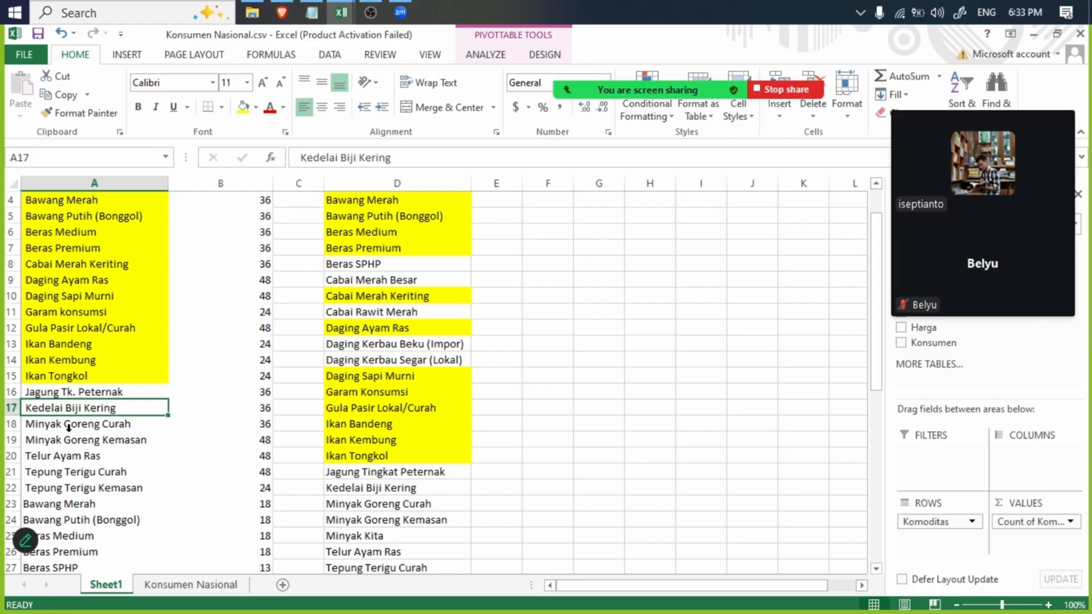
{"action": "left_click", "coordinate": [80, 425], "text": "ctrl"}
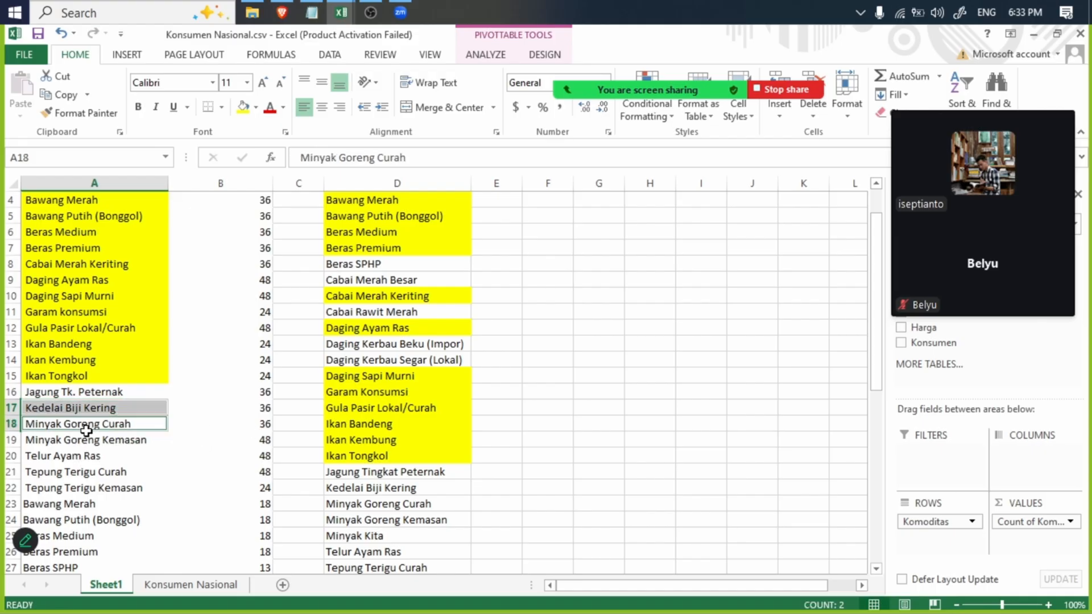
{"action": "left_click", "coordinate": [330, 485], "text": "ctrl"}
{"action": "left_click", "coordinate": [372, 506], "text": "ctrl"}
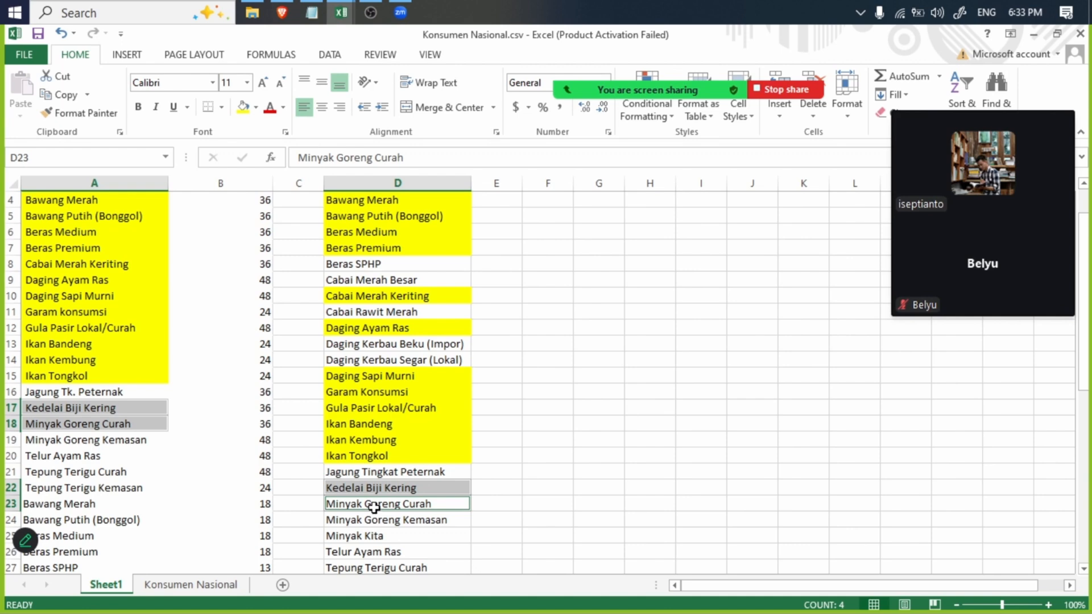
{"action": "left_click", "coordinate": [125, 442], "text": "ctrl"}
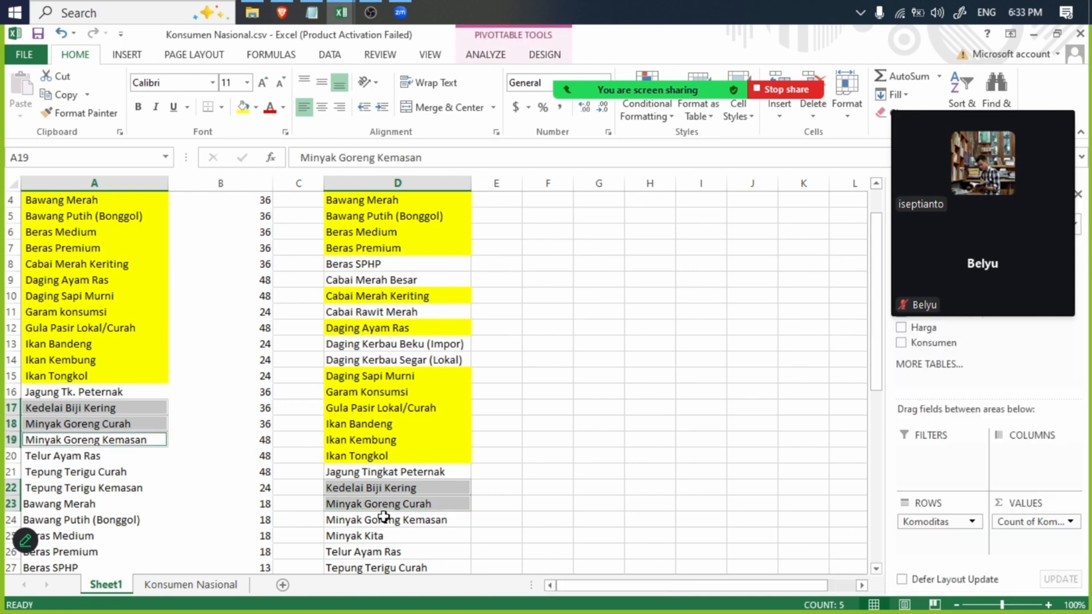
{"action": "left_click", "coordinate": [408, 523], "text": "ctrl"}
{"action": "left_click", "coordinate": [96, 449], "text": "ctrl"}
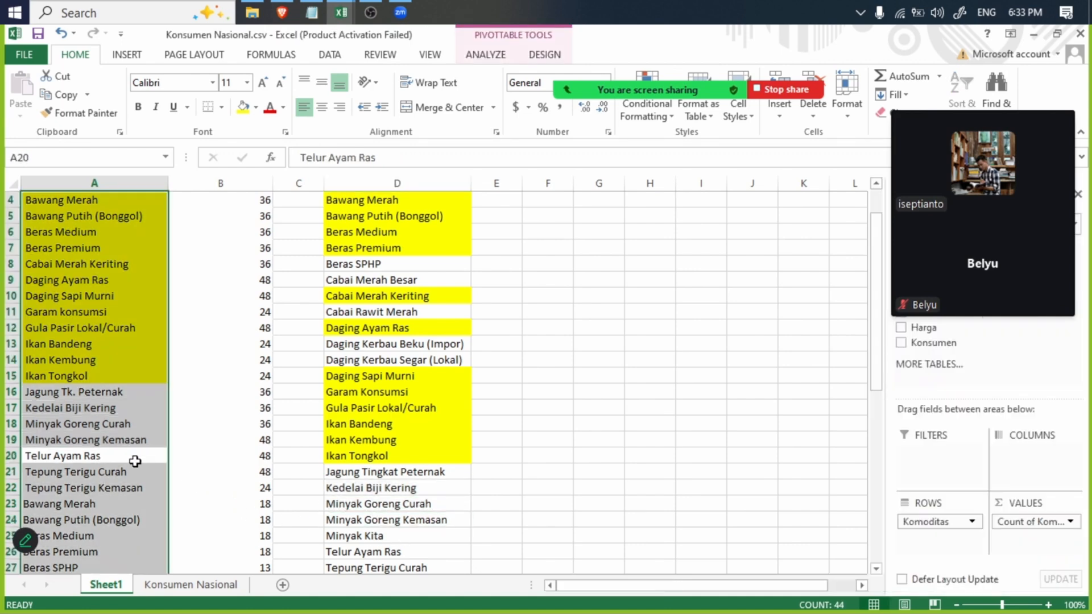
{"action": "key", "text": "ctrl+z"}
{"action": "left_click", "coordinate": [114, 456], "text": "ctrl"}
{"action": "left_click", "coordinate": [112, 440], "text": "ctrl"}
{"action": "left_click", "coordinate": [108, 425], "text": "ctrl"}
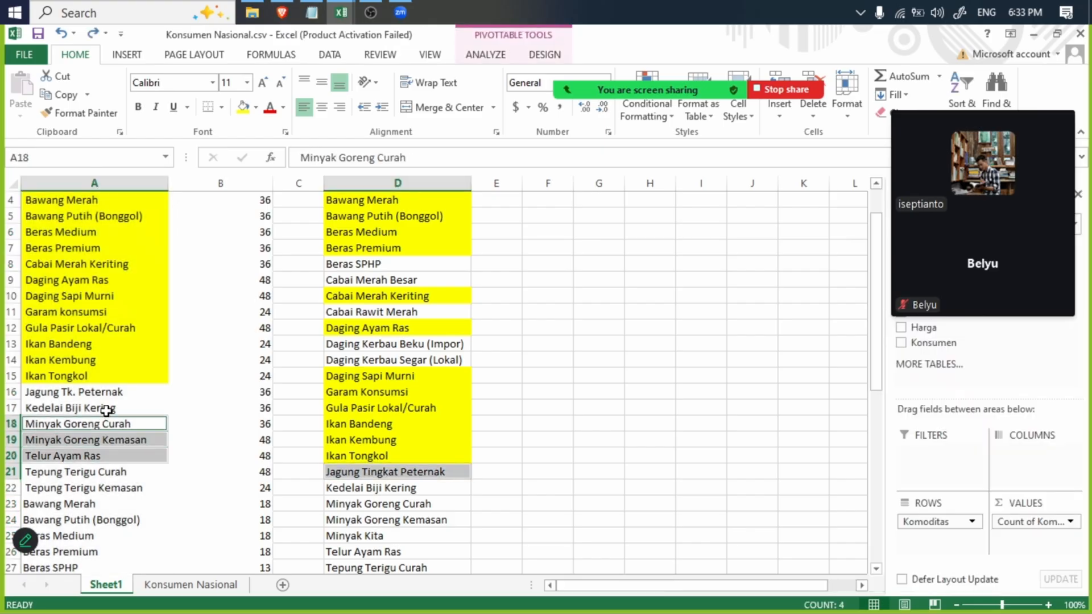
{"action": "left_click", "coordinate": [107, 409], "text": "ctrl"}
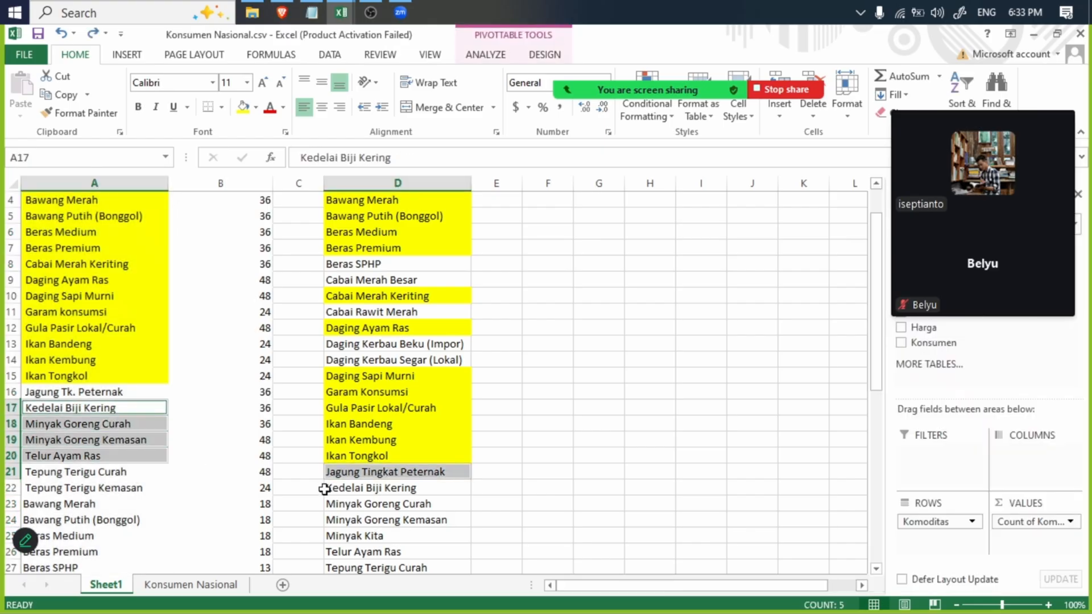
- Fill the matching names from Kedelai Biji Kering to Minyak Goreng Kemasan in yellow in both lists, A17:A19 and D22:D24
{"action": "left_click", "coordinate": [420, 491]}
{"action": "left_click", "coordinate": [420, 505], "text": "ctrl"}
{"action": "left_click", "coordinate": [418, 520], "text": "ctrl"}
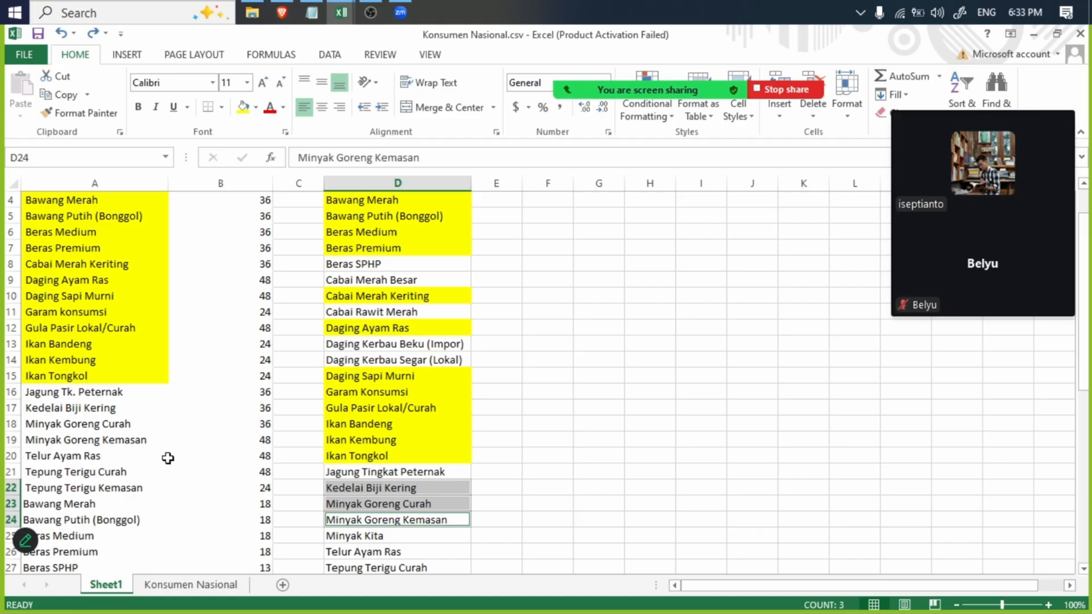
{"action": "left_click", "coordinate": [98, 409], "text": "ctrl"}
{"action": "left_click", "coordinate": [100, 426], "text": "ctrl"}
{"action": "left_click", "coordinate": [103, 444], "text": "ctrl"}
{"action": "left_click", "coordinate": [249, 113]}
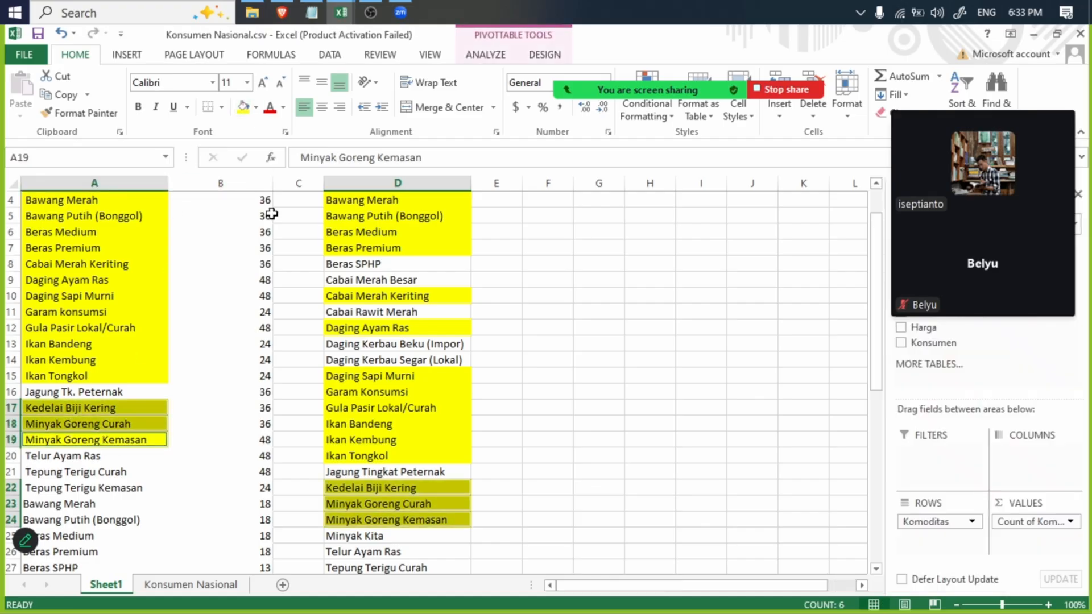
{"action": "left_click", "coordinate": [131, 386]}
{"action": "left_click", "coordinate": [117, 425]}
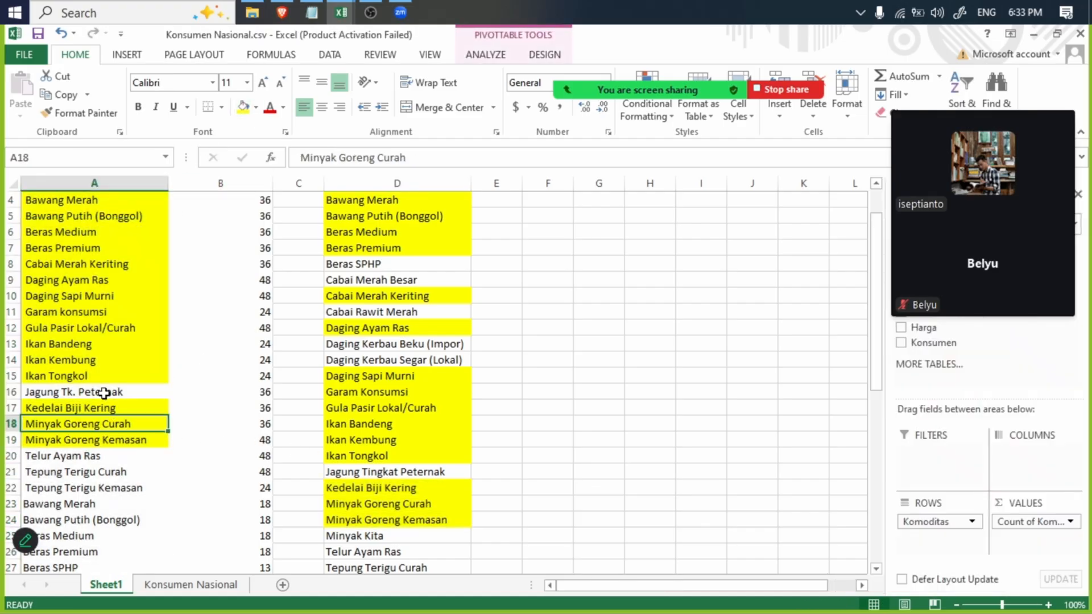
{"action": "left_click", "coordinate": [103, 392]}
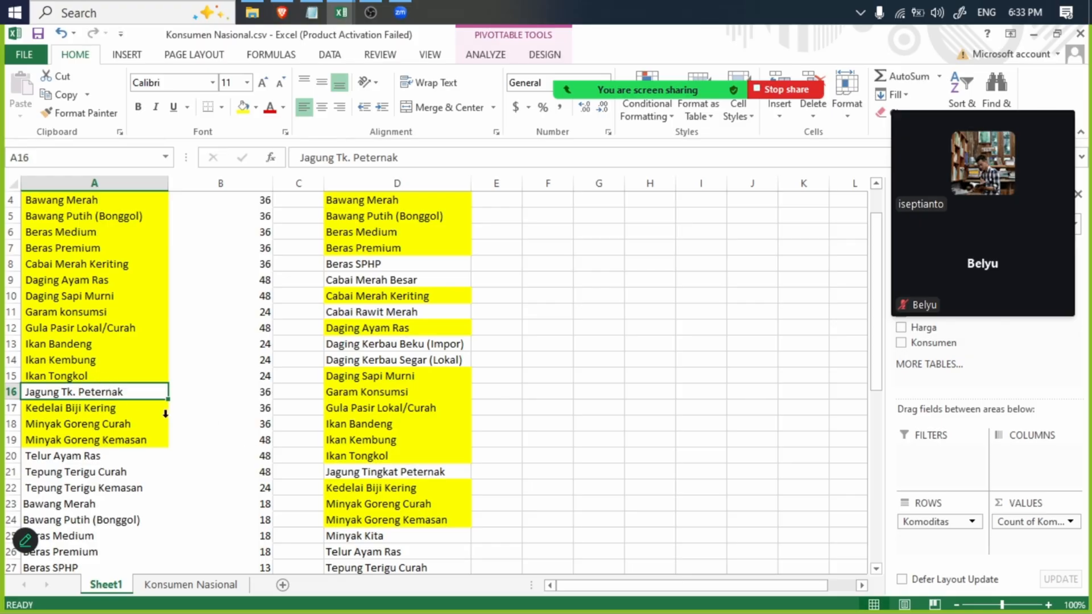
- Fill the matching names Minyak Kita and Telur Ayam Ras in yellow in both lists, D25:D26 and A44:A45
{"action": "left_click", "coordinate": [405, 538]}
{"action": "left_click", "coordinate": [377, 553]}
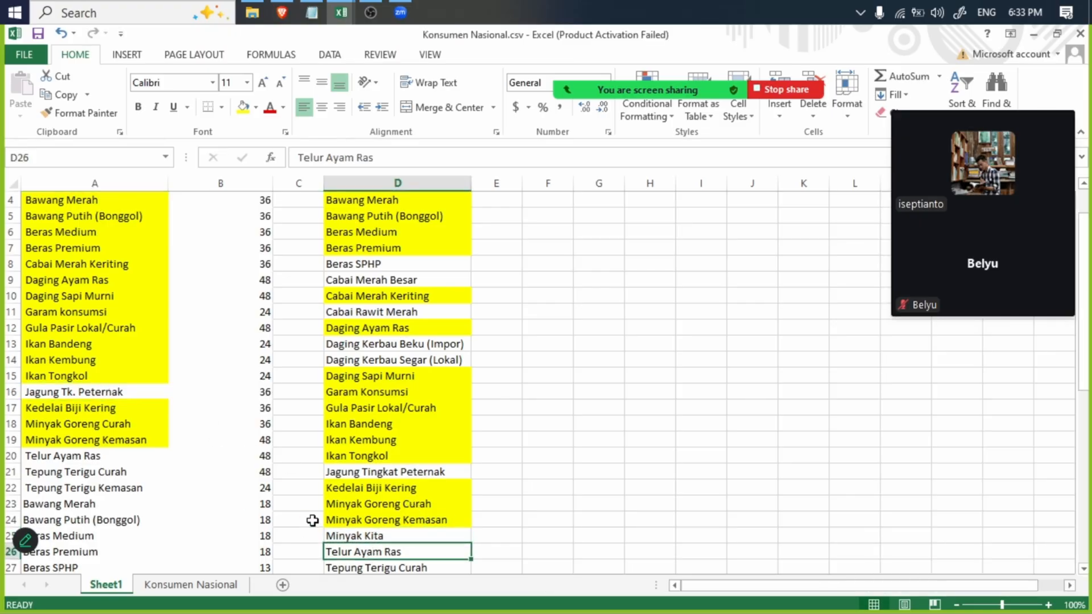
{"action": "left_click", "coordinate": [380, 538]}
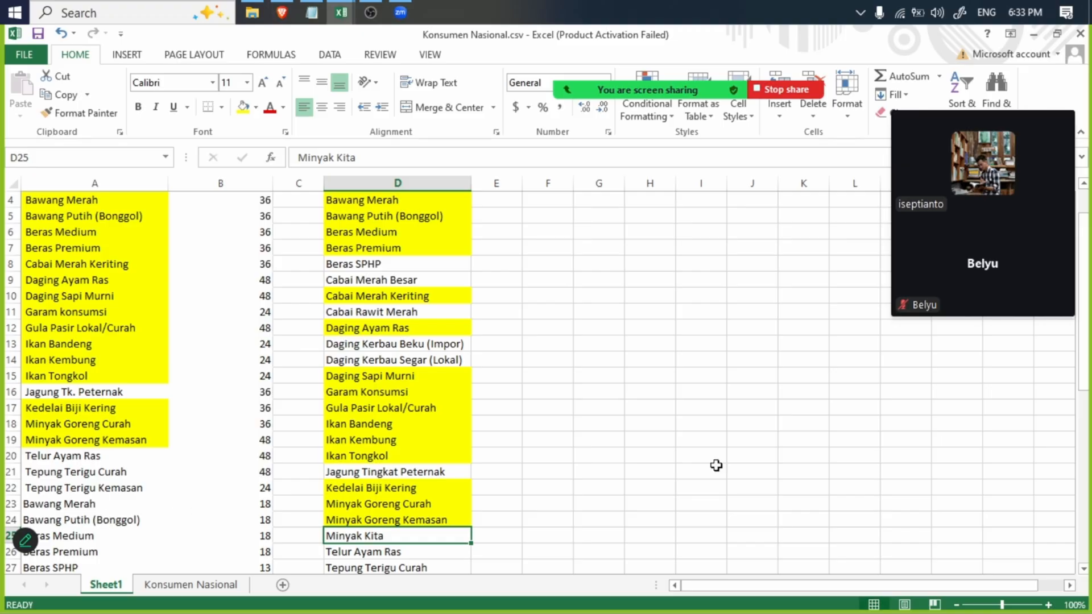
{"action": "left_click_drag", "start_coordinate": [1084, 370], "coordinate": [1080, 532]}
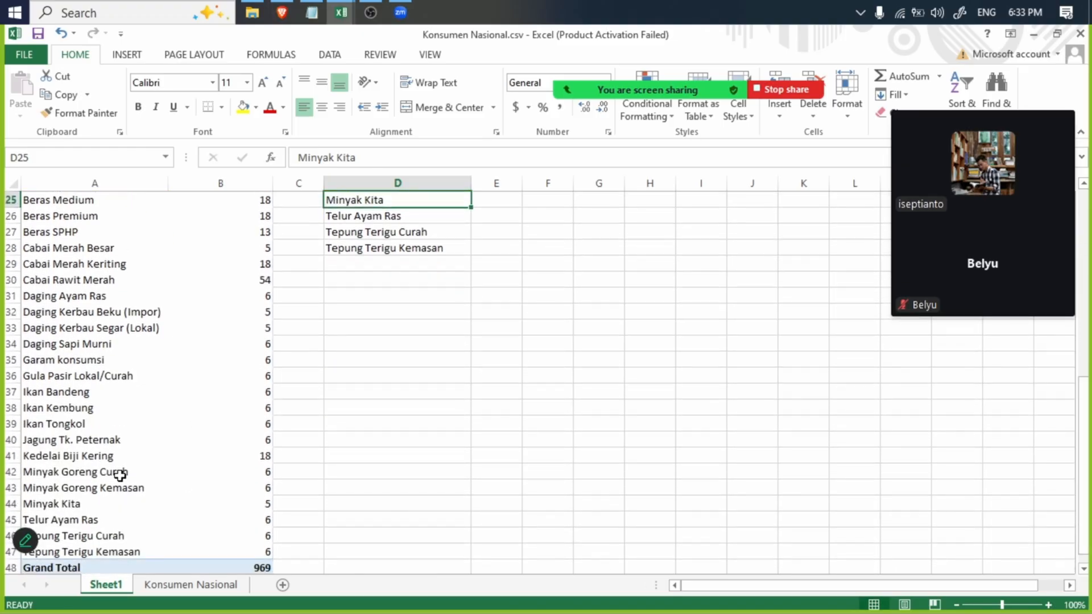
{"action": "left_click", "coordinate": [84, 504], "text": "ctrl"}
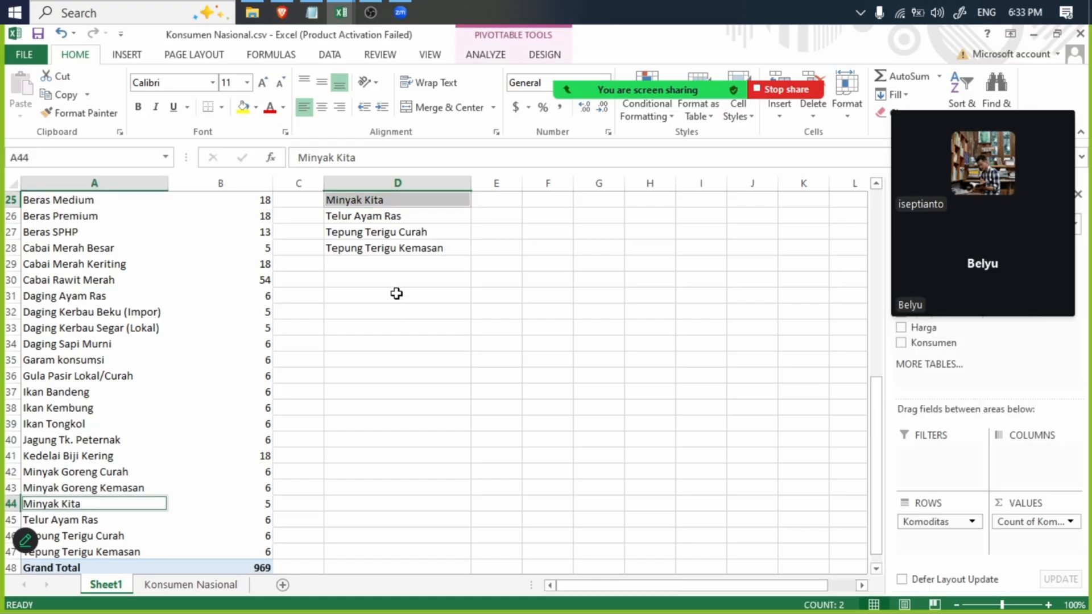
{"action": "left_click", "coordinate": [376, 215], "text": "ctrl"}
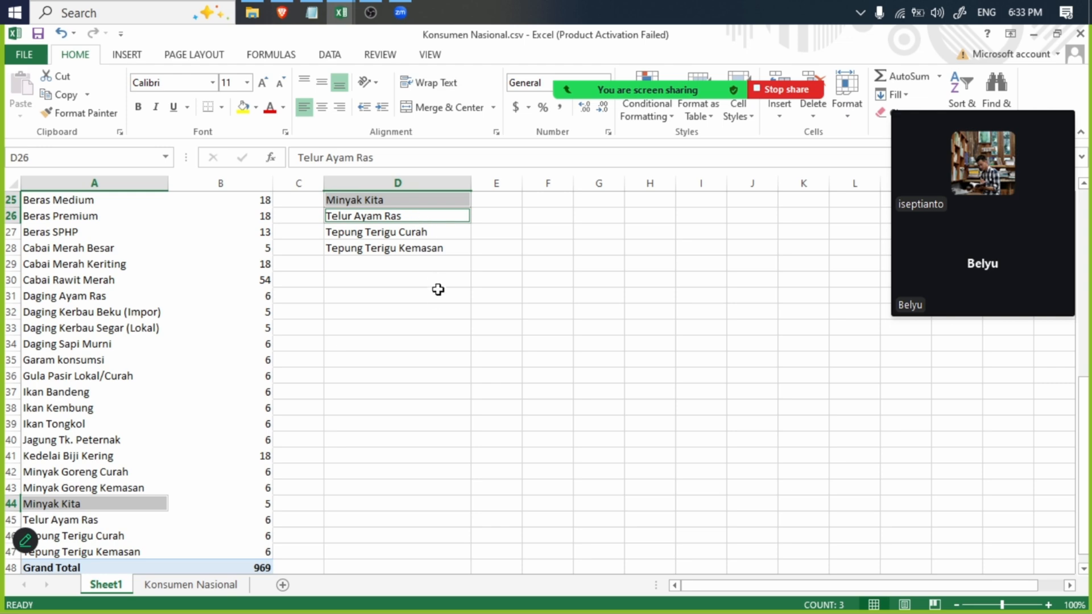
{"action": "scroll", "coordinate": [438, 300], "scroll_direction": "up", "scroll_amount": 8}
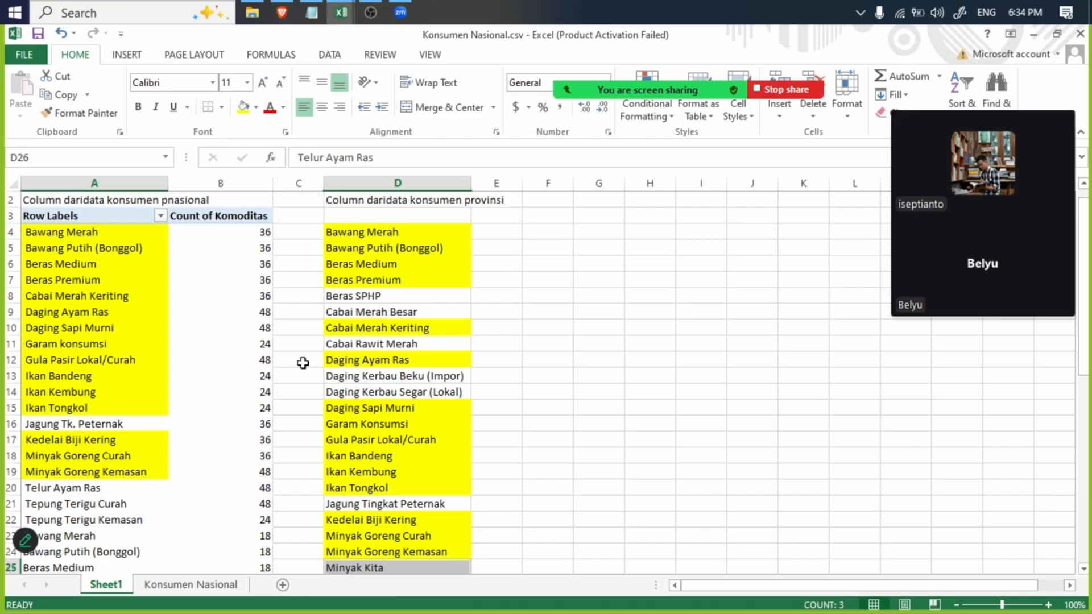
{"action": "scroll", "coordinate": [353, 353], "scroll_direction": "down", "scroll_amount": 8}
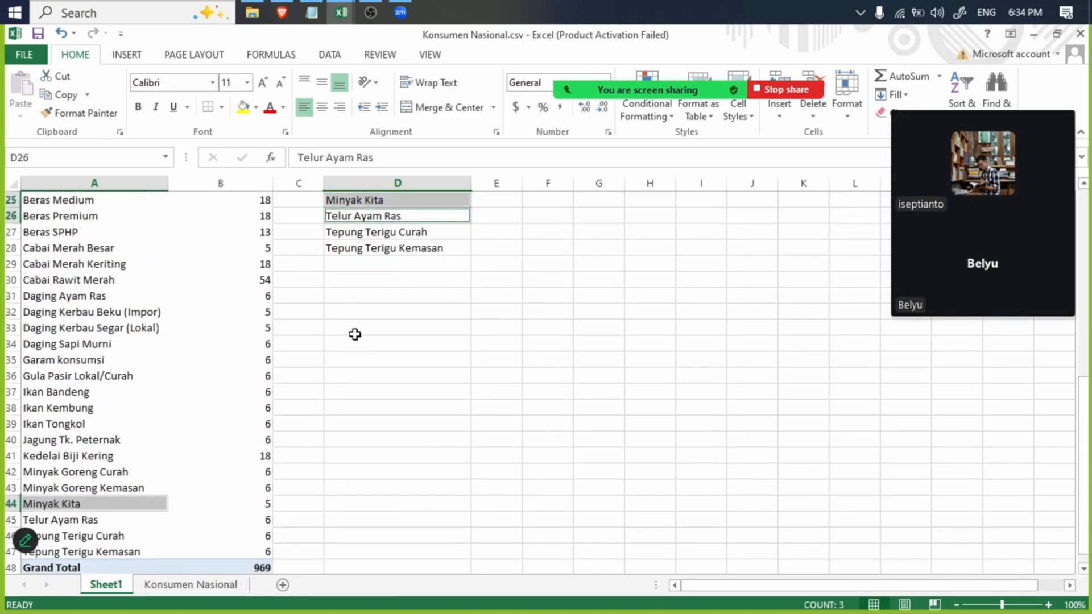
{"action": "scroll", "coordinate": [350, 335], "scroll_direction": "up", "scroll_amount": 8}
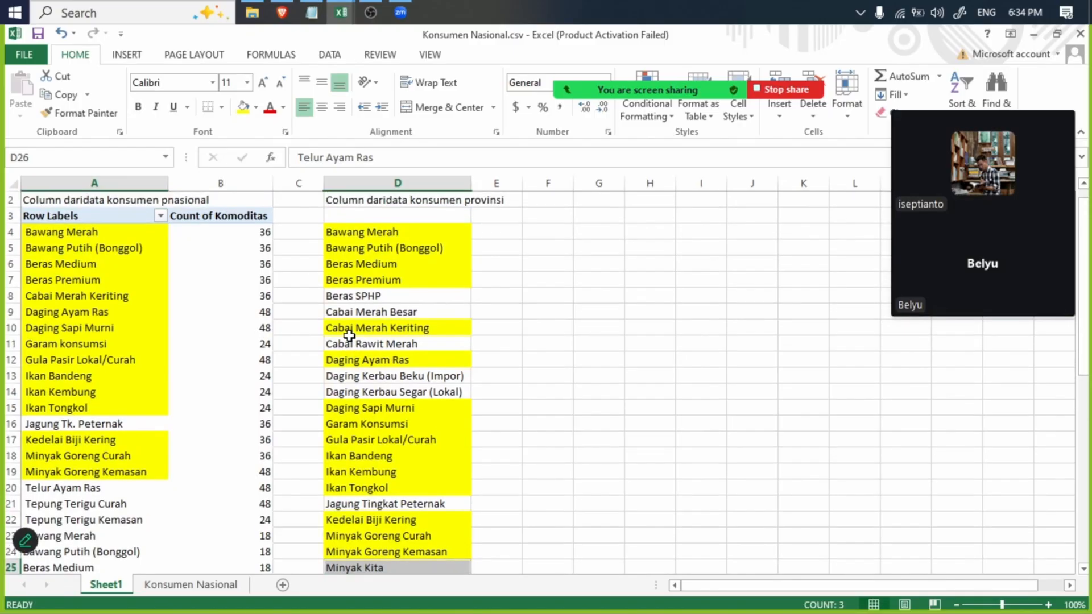
{"action": "scroll", "coordinate": [349, 336], "scroll_direction": "down", "scroll_amount": 8}
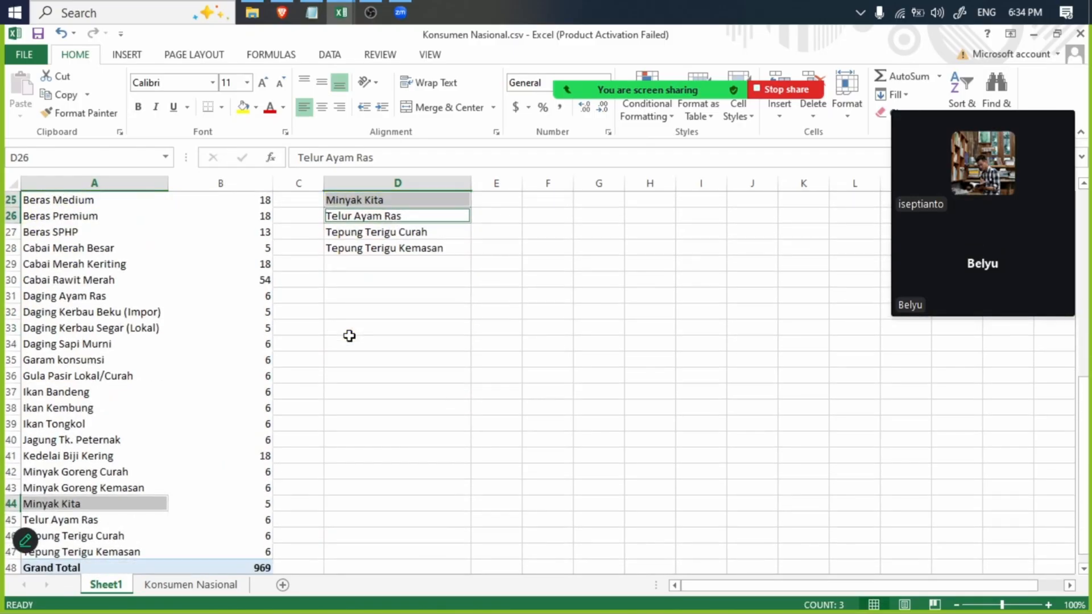
{"action": "left_click", "coordinate": [120, 518], "text": "ctrl"}
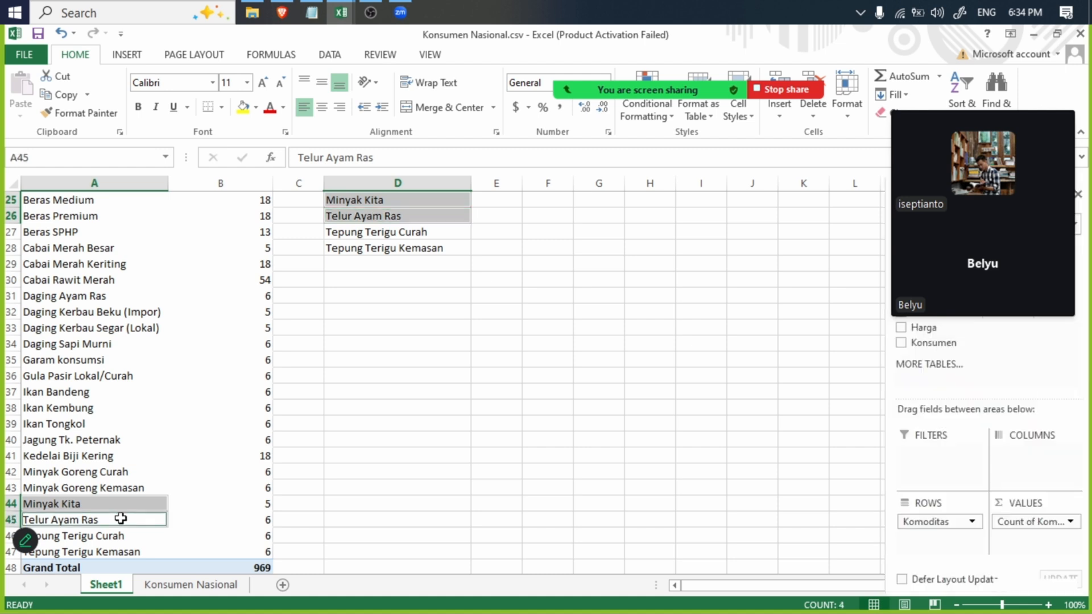
{"action": "left_click", "coordinate": [243, 107]}
- Fill the matching names Tepung Terigu Curah and Tepung Terigu Kemasan in yellow in both lists, D27:D28 and A46:A47
{"action": "left_click", "coordinate": [377, 233]}
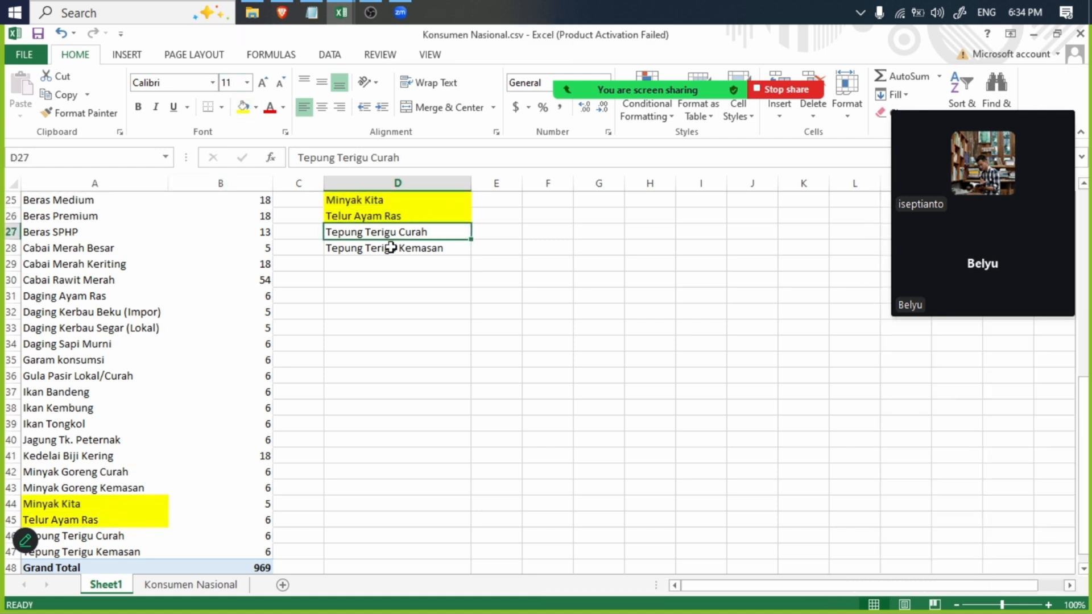
{"action": "left_click", "coordinate": [390, 247], "text": "ctrl"}
{"action": "left_click", "coordinate": [131, 529], "text": "ctrl"}
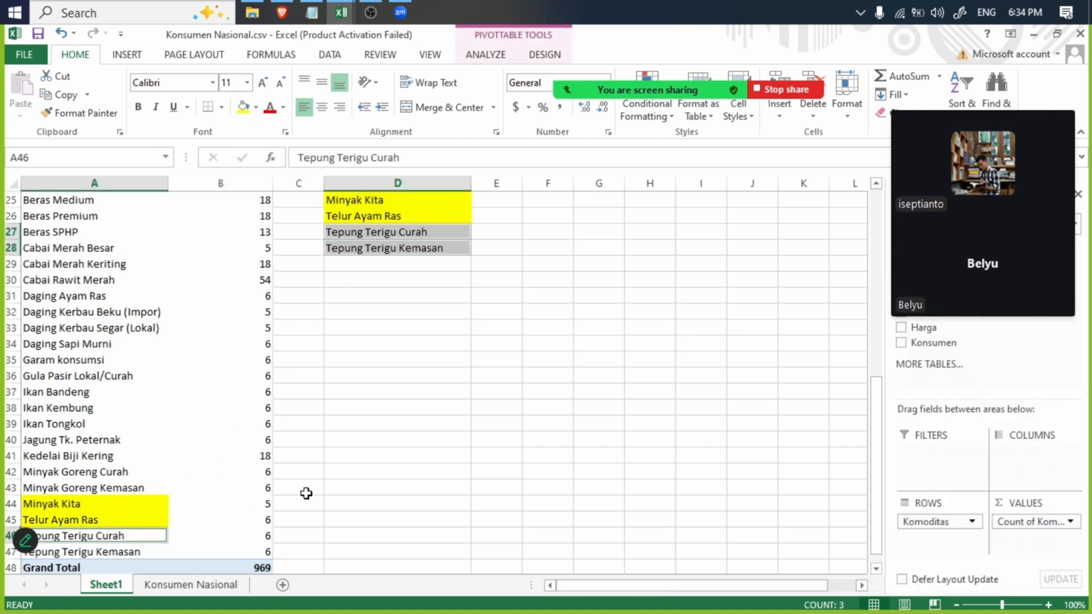
{"action": "left_click", "coordinate": [106, 555], "text": "ctrl"}
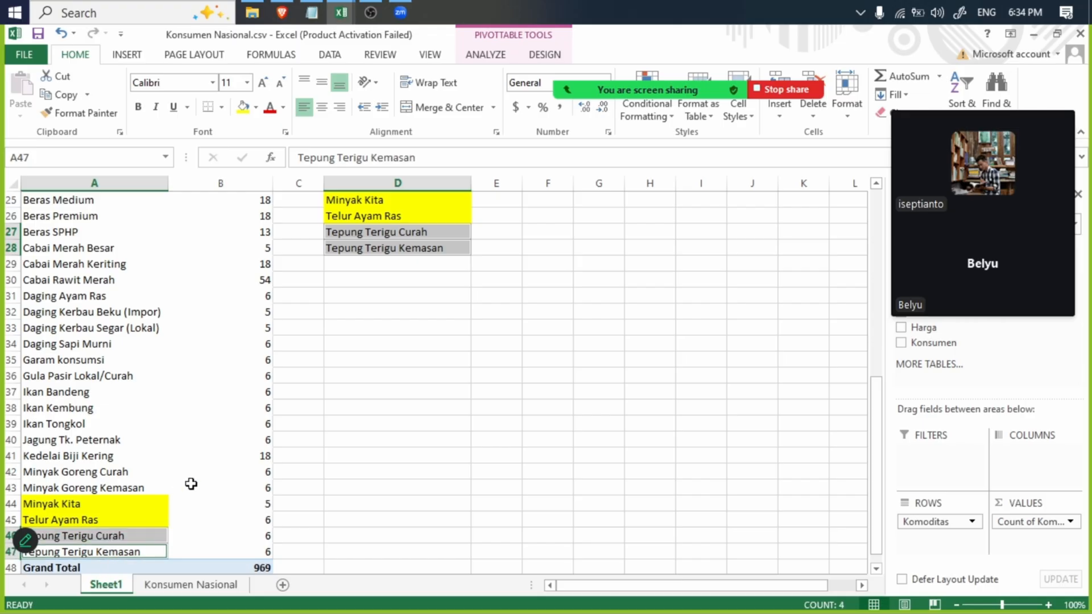
{"action": "left_click", "coordinate": [243, 108]}
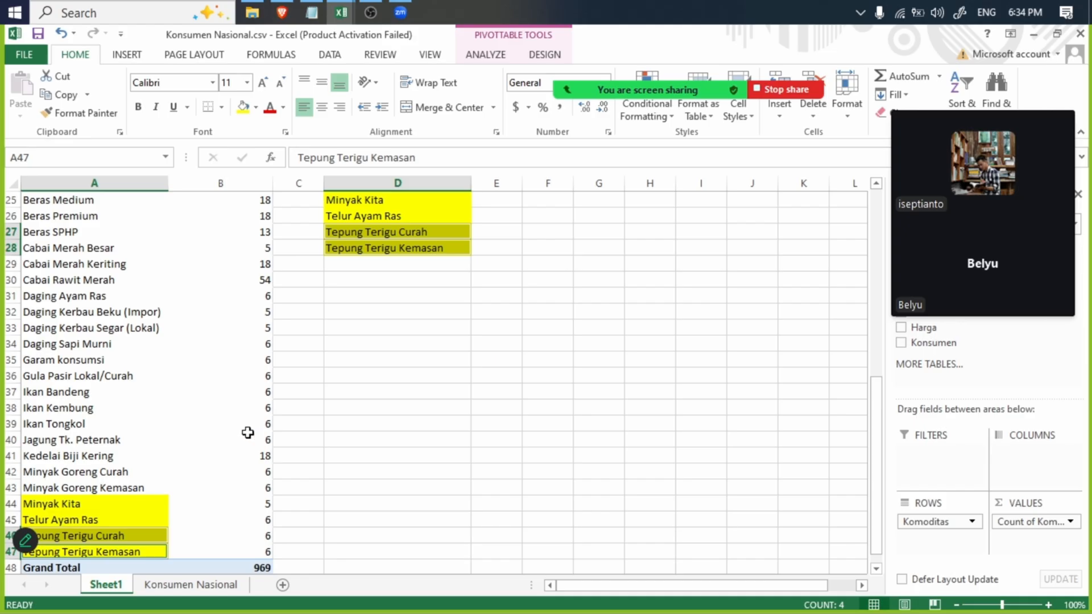
{"action": "left_click_drag", "start_coordinate": [875, 438], "coordinate": [853, 393]}
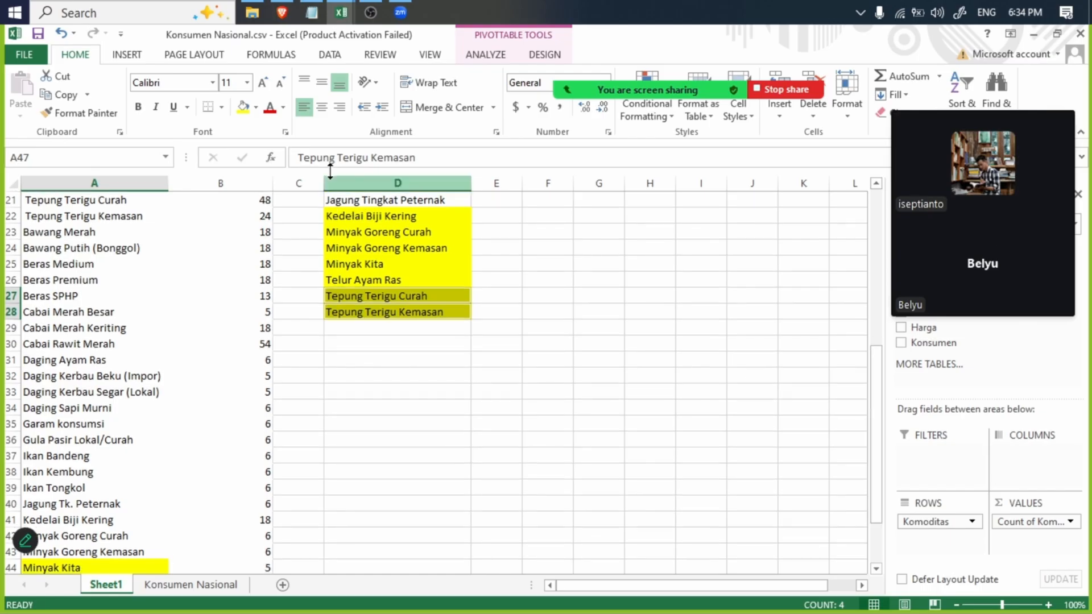
- Switch to the keterangan.txt notes in Notepad and review the two data cleaning methods, directly in Excel and with Python in Google Colab
{"action": "left_click", "coordinate": [312, 13]}
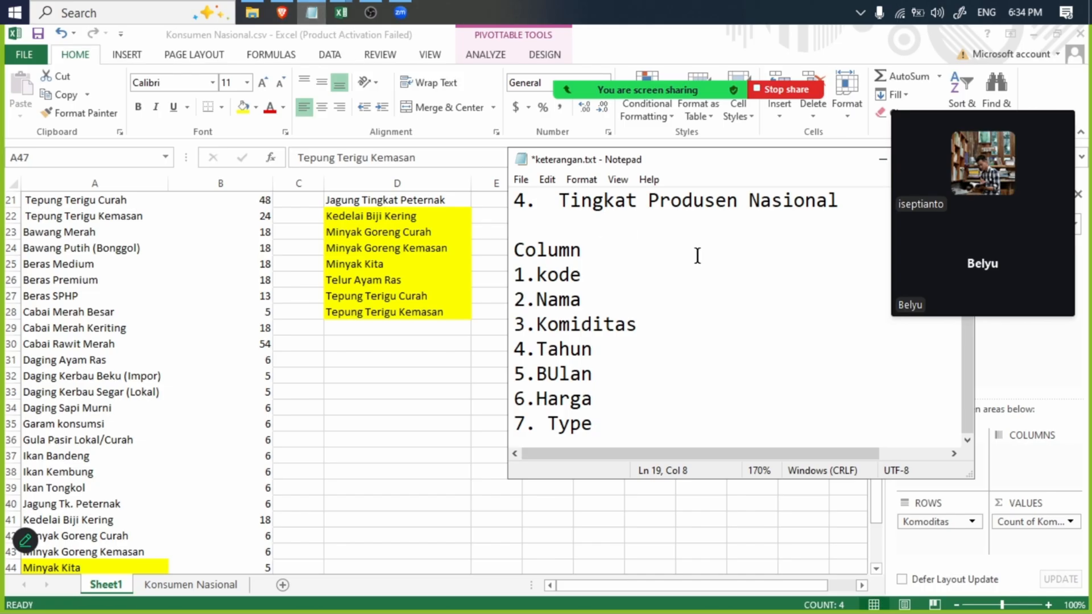
{"action": "scroll", "coordinate": [697, 255], "scroll_direction": "up", "scroll_amount": 3}
{"action": "left_click_drag", "start_coordinate": [693, 160], "coordinate": [402, 242]}
{"action": "left_click_drag", "start_coordinate": [425, 284], "coordinate": [391, 285]}
{"action": "left_click_drag", "start_coordinate": [465, 310], "coordinate": [214, 306]}
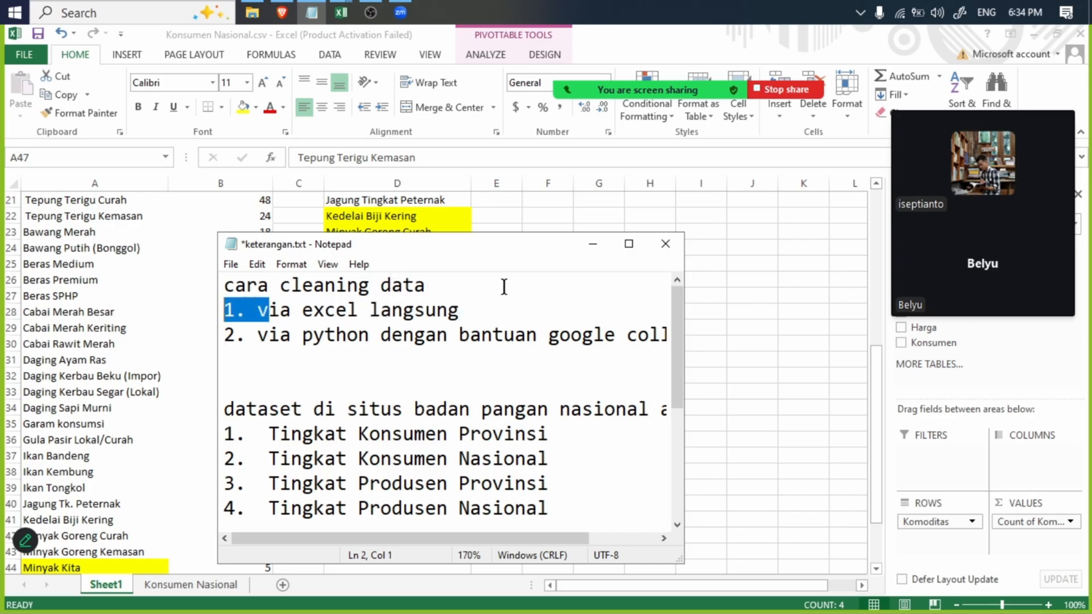
{"action": "left_click", "coordinate": [629, 244]}
{"action": "left_click_drag", "start_coordinate": [557, 136], "coordinate": [2, 112]}
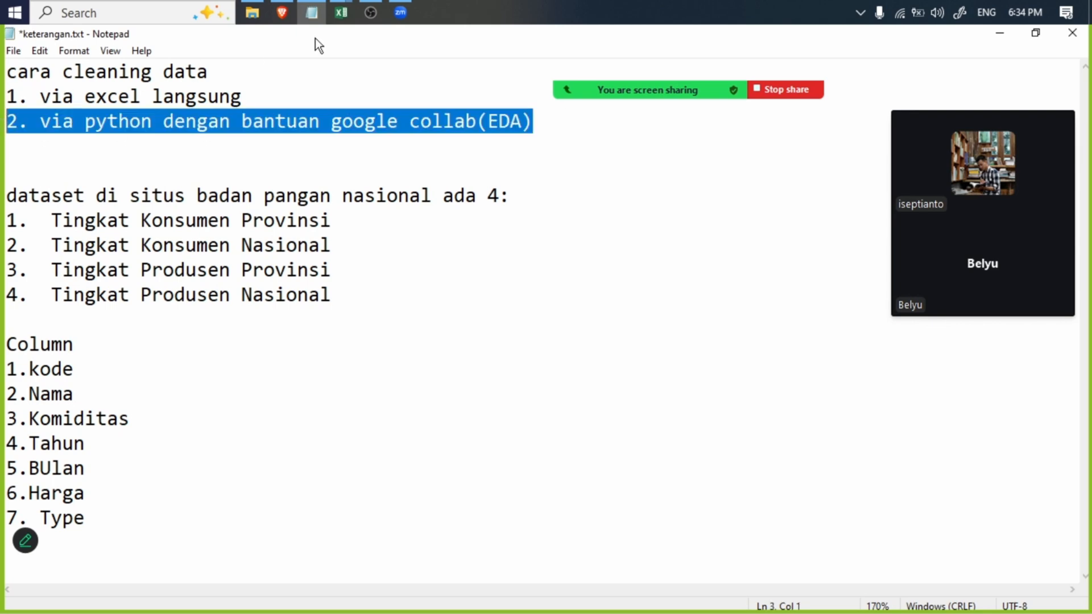
{"action": "left_click_drag", "start_coordinate": [315, 39], "coordinate": [435, 111]}
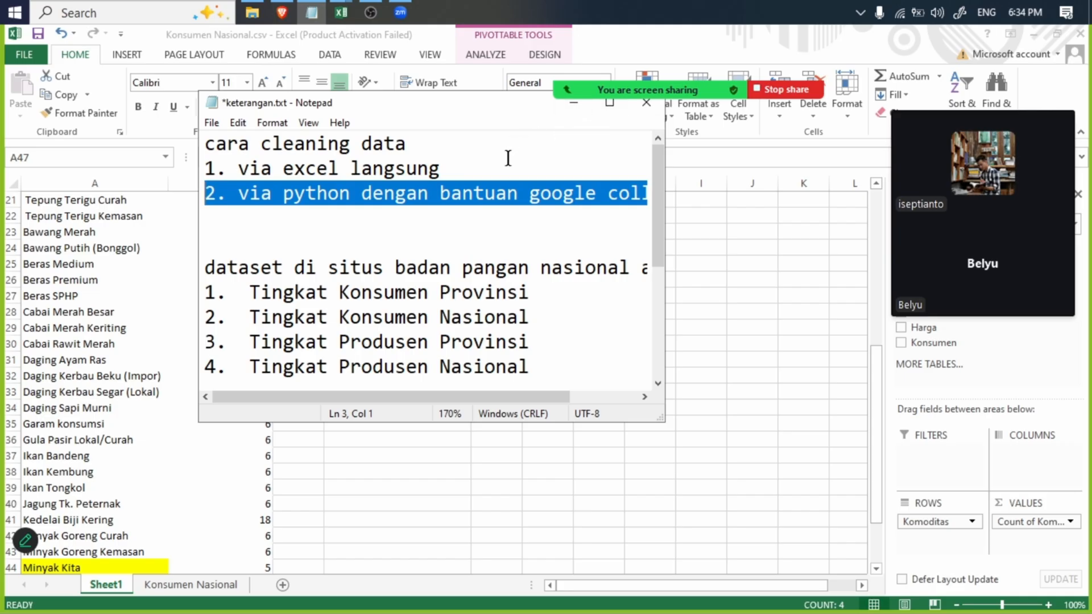
{"action": "left_click_drag", "start_coordinate": [507, 162], "coordinate": [169, 168]}
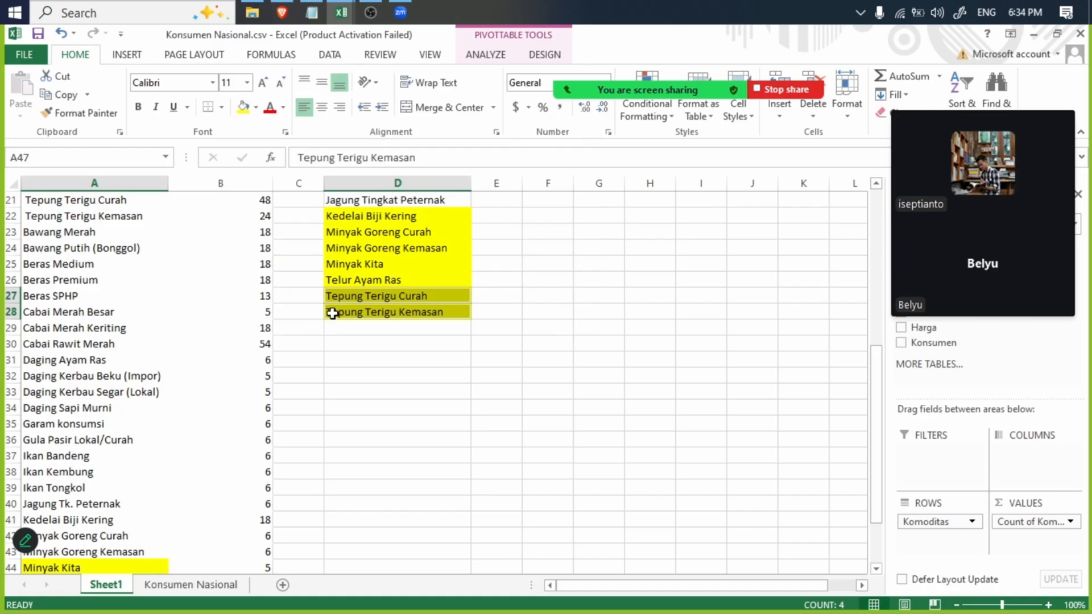
- Return to Excel and review which national and provincial commodity names are still unmarked, such as Daging Kerbau Segar (Lokal) in D14
{"action": "left_click", "coordinate": [211, 424]}
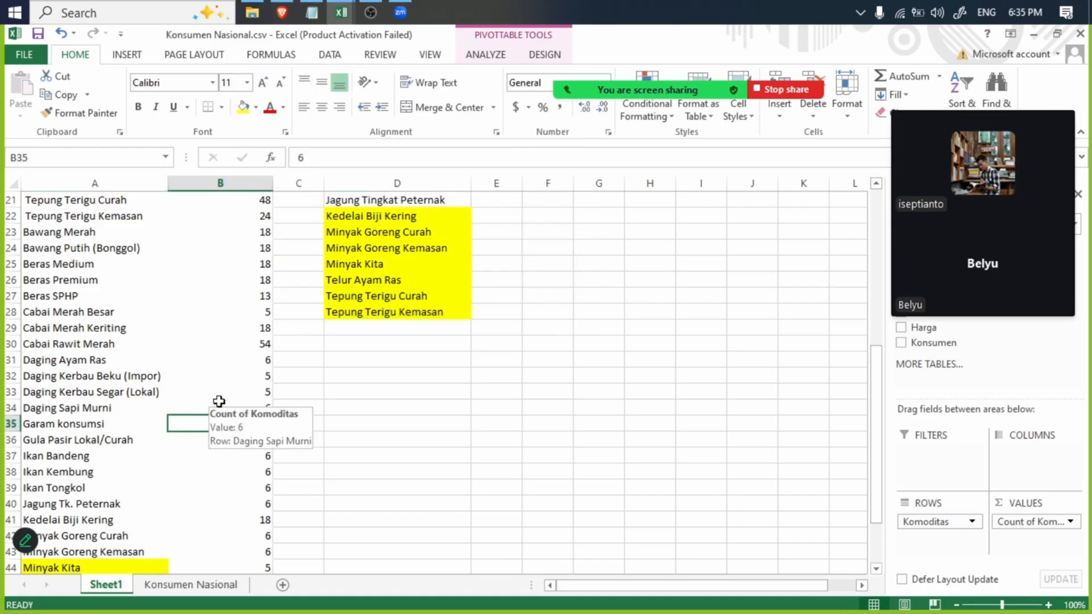
{"action": "scroll", "coordinate": [225, 398], "scroll_direction": "up", "scroll_amount": 7}
{"action": "scroll", "coordinate": [253, 381], "scroll_direction": "down", "scroll_amount": 8}
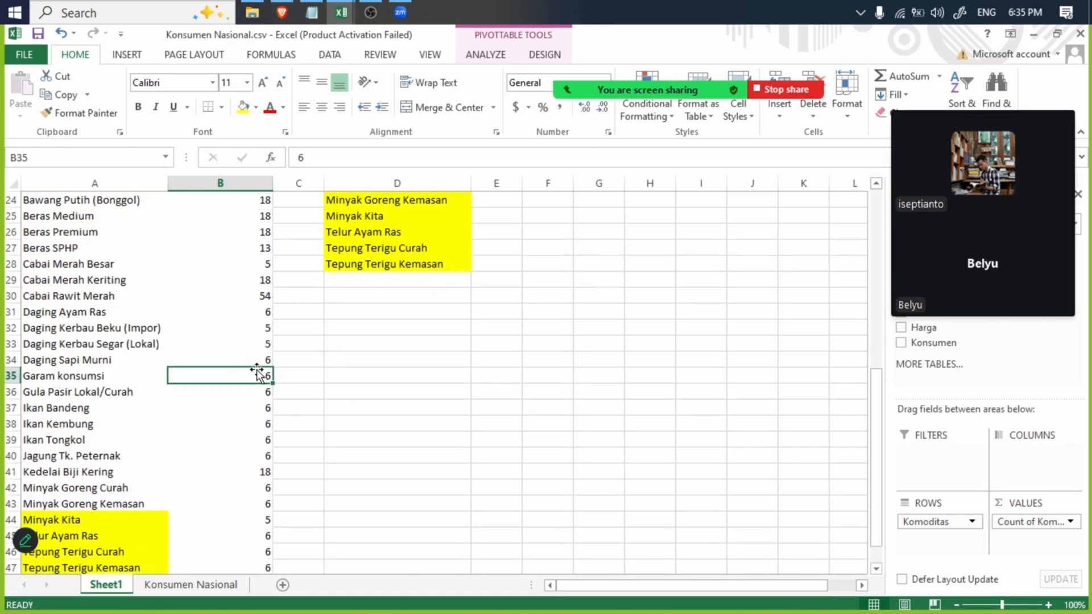
{"action": "scroll", "coordinate": [261, 368], "scroll_direction": "up", "scroll_amount": 8}
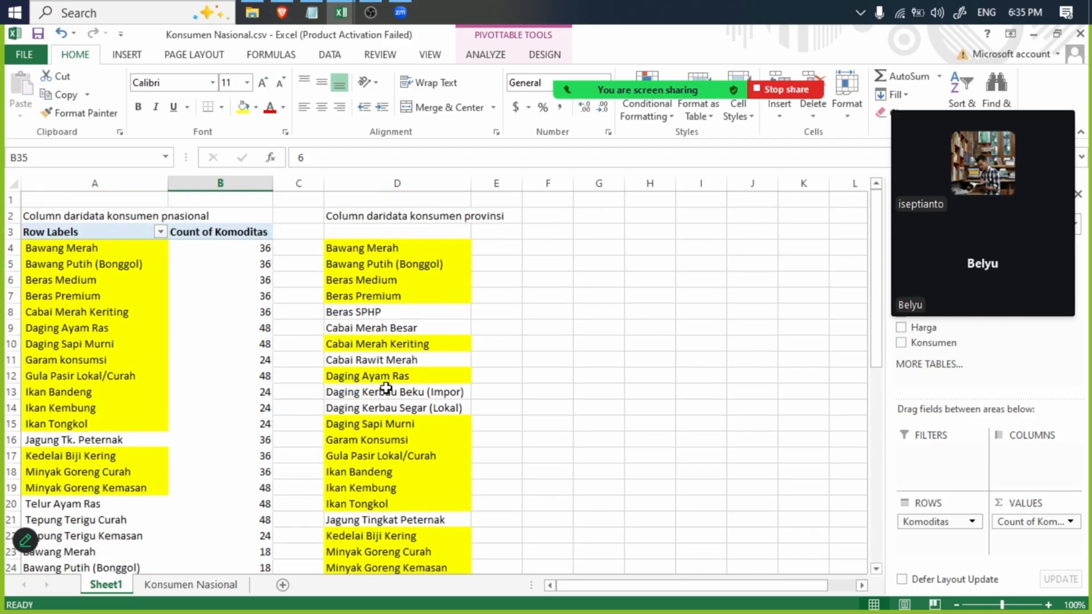
{"action": "left_click", "coordinate": [377, 409]}
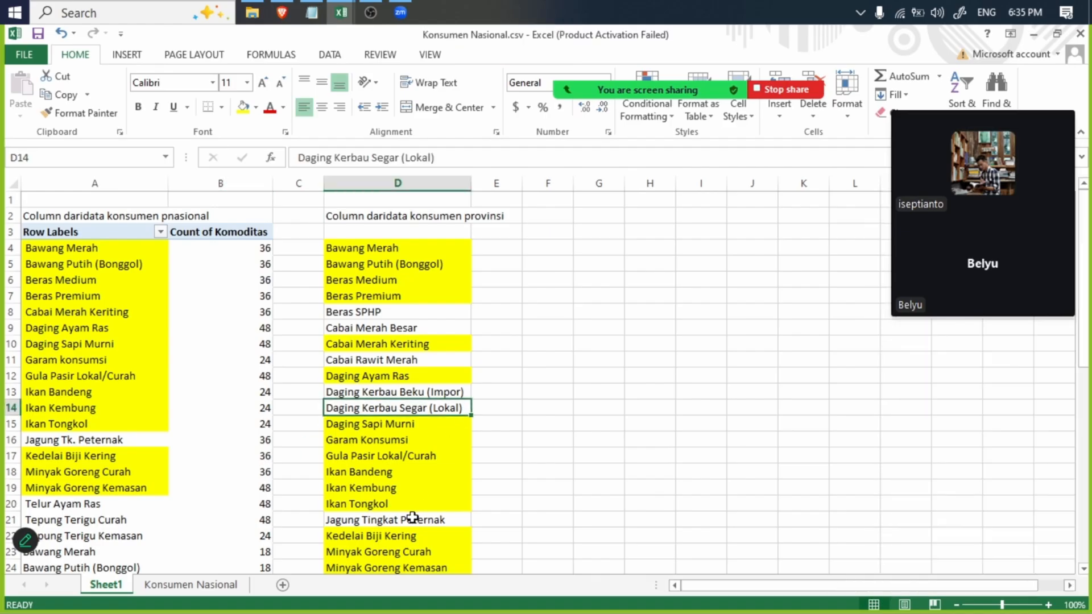
- Fill the matching names Daging Kerbau Beku (Impor) and Daging Kerbau Segar (Lokal) in yellow in both lists, D13:D14 and A32:A33
{"action": "left_click", "coordinate": [415, 519]}
{"action": "left_click_drag", "start_coordinate": [1085, 293], "coordinate": [1069, 361]}
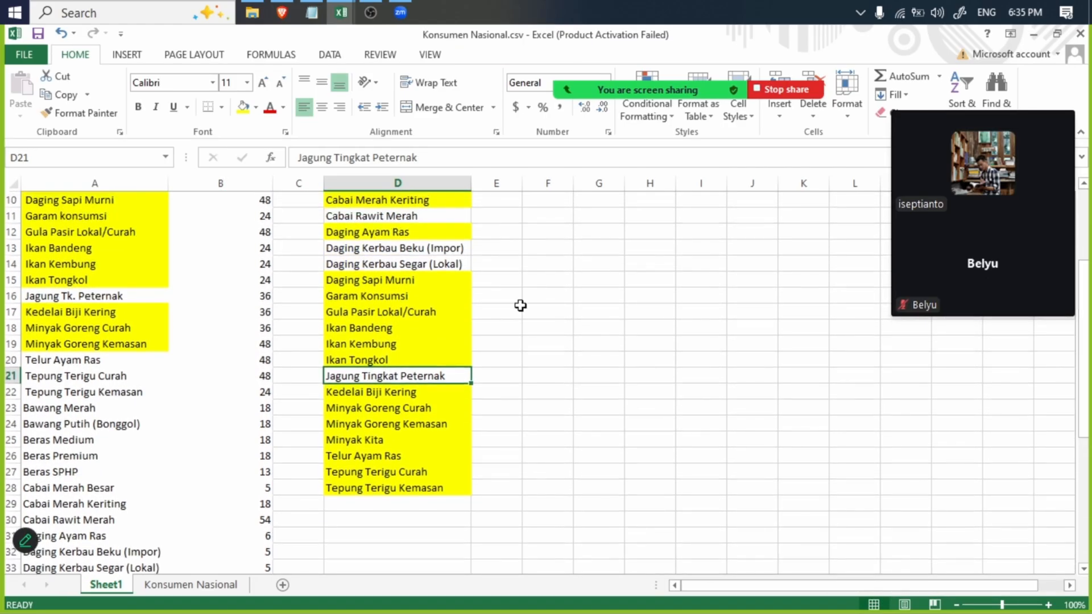
{"action": "left_click", "coordinate": [379, 265]}
{"action": "left_click_drag", "start_coordinate": [392, 248], "coordinate": [393, 264]}
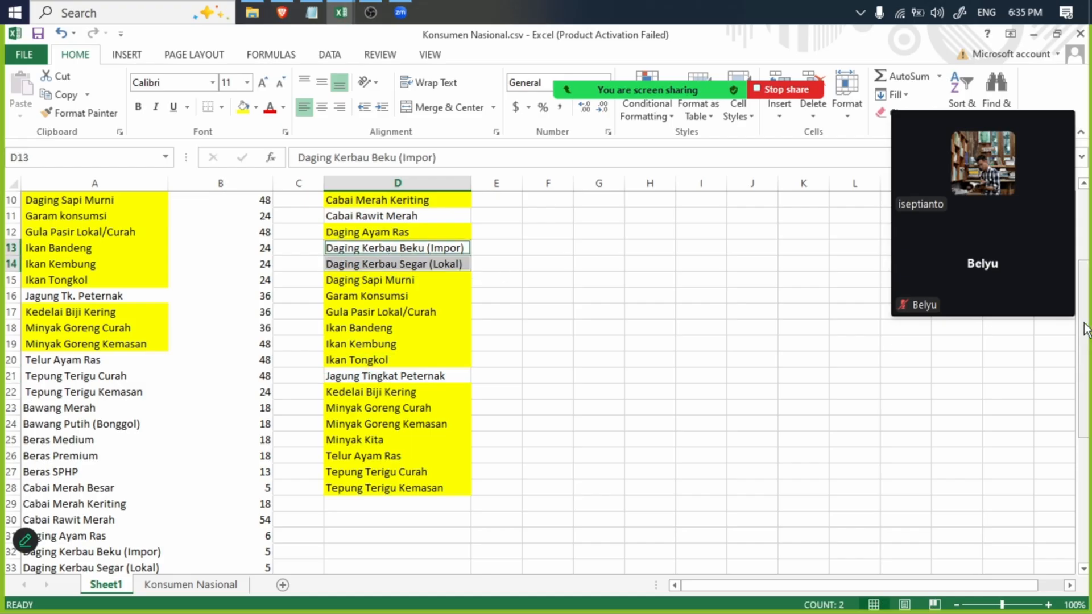
{"action": "left_click_drag", "start_coordinate": [1085, 330], "coordinate": [1084, 390]}
{"action": "left_click", "coordinate": [151, 439]}
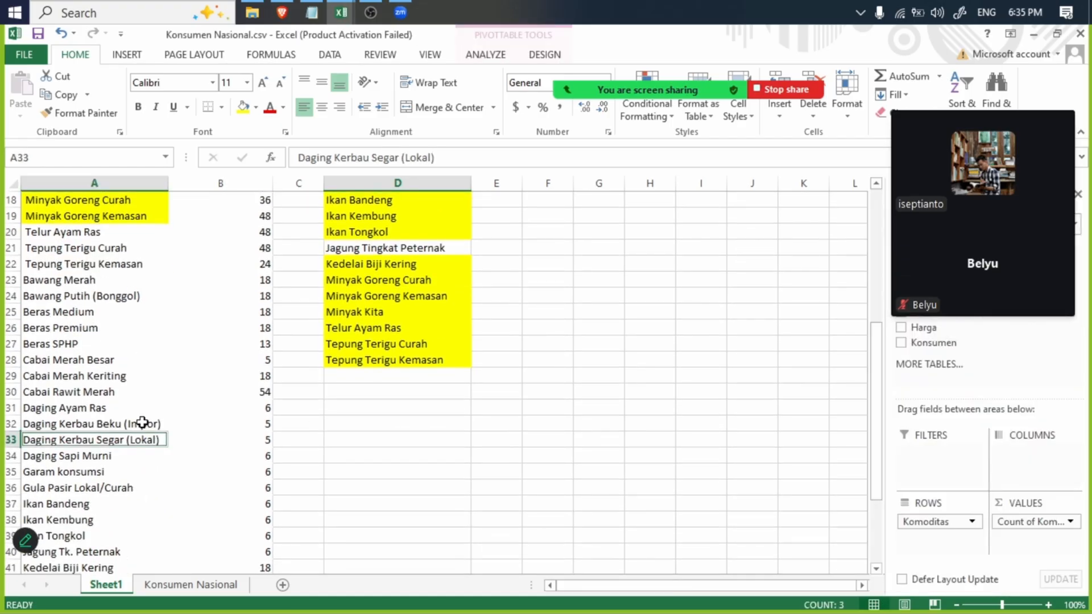
{"action": "left_click", "coordinate": [143, 418]}
{"action": "left_click", "coordinate": [122, 427]}
{"action": "left_click", "coordinate": [133, 442]}
{"action": "left_click", "coordinate": [138, 423], "text": "ctrl"}
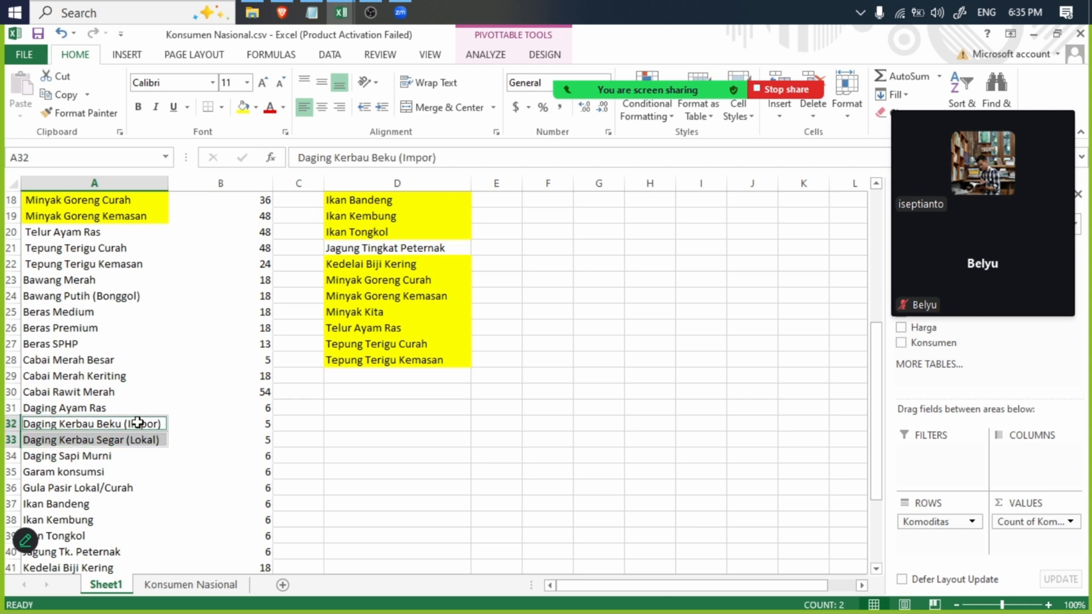
{"action": "scroll", "coordinate": [658, 256], "scroll_direction": "up", "scroll_amount": 6}
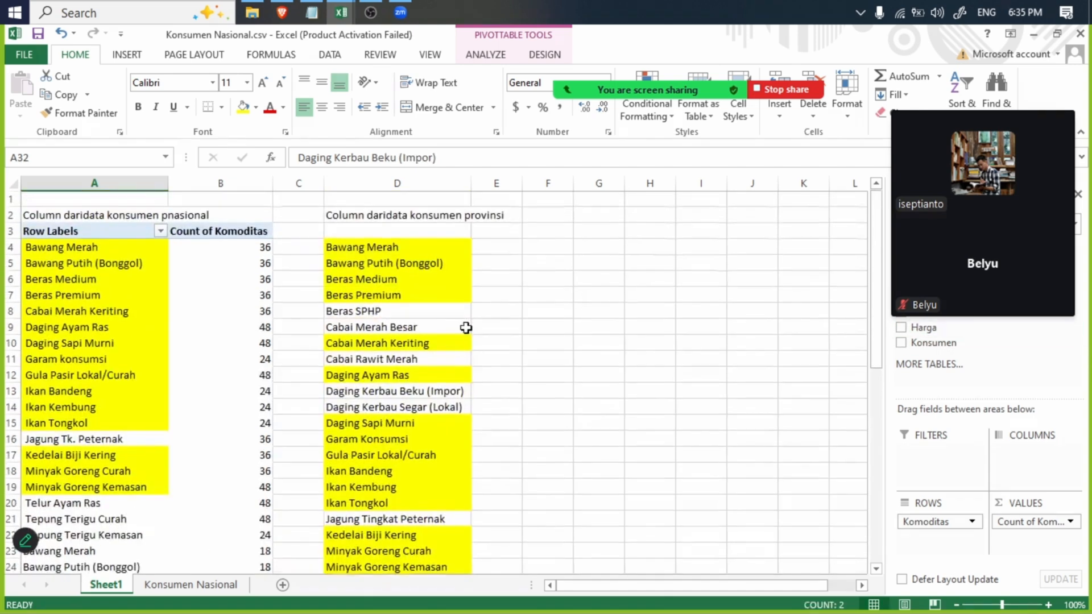
{"action": "left_click", "coordinate": [398, 409], "text": "ctrl"}
{"action": "left_click", "coordinate": [408, 392], "text": "ctrl"}
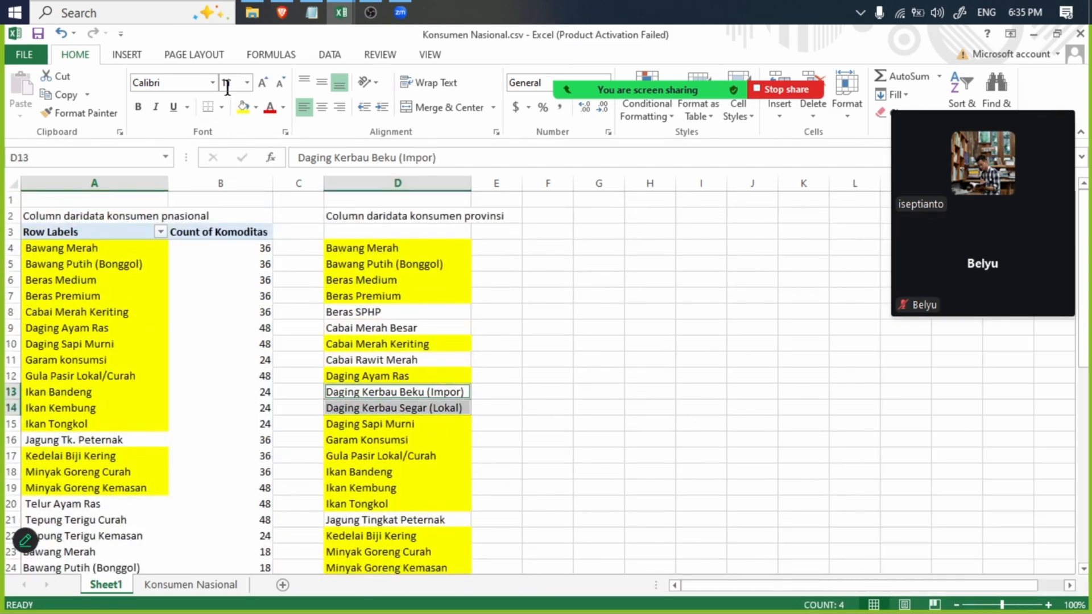
- Fill the matching name Cabai Rawit Merah in yellow in both lists, D11 and A30
{"action": "left_click", "coordinate": [371, 359]}
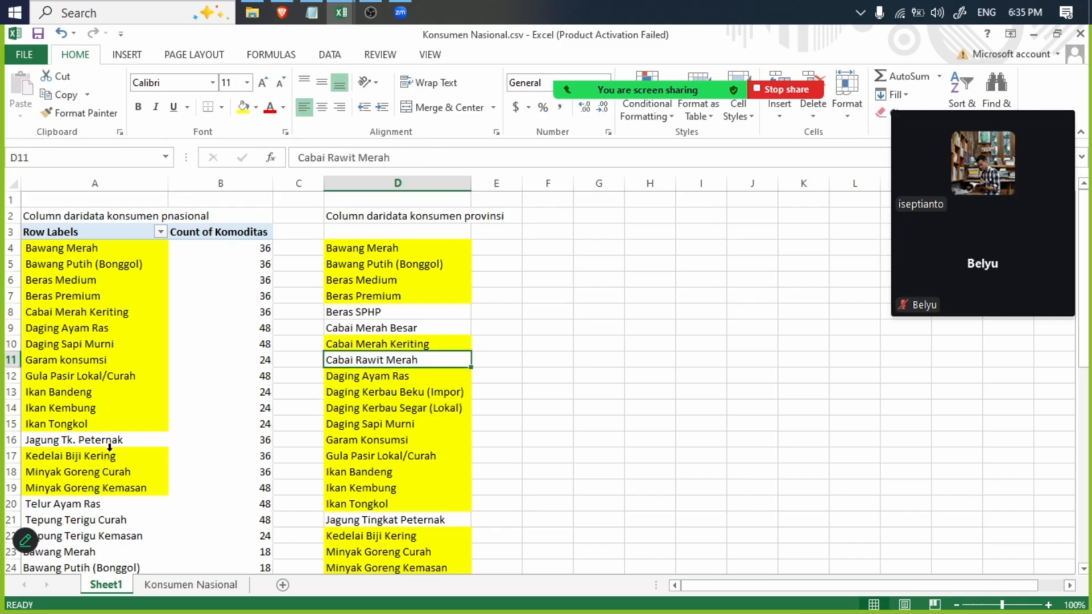
{"action": "scroll", "coordinate": [109, 438], "scroll_direction": "down", "scroll_amount": 8}
{"action": "left_click", "coordinate": [113, 294]}
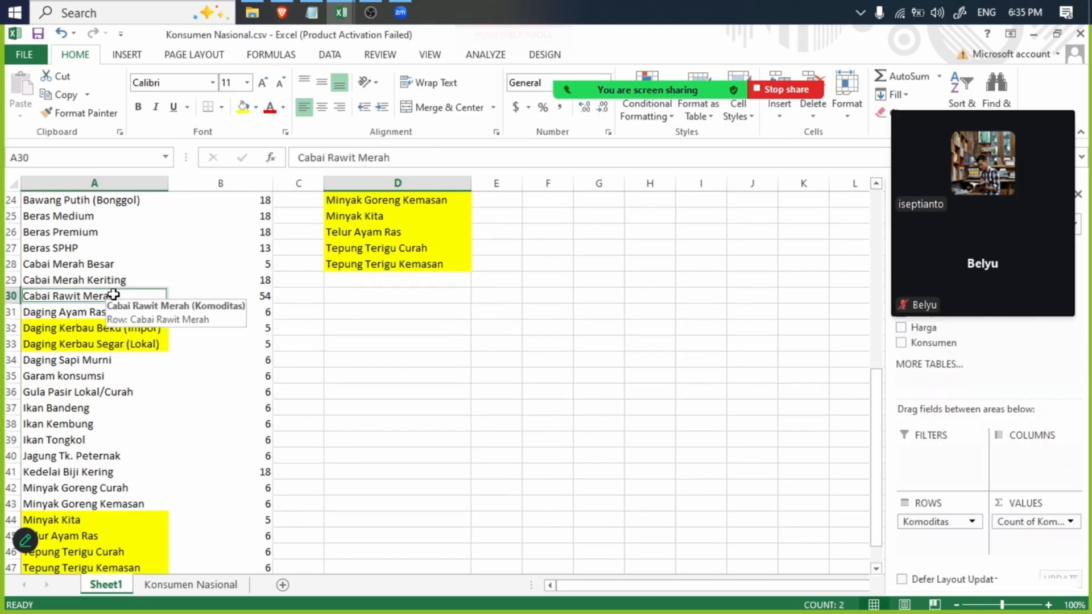
{"action": "scroll", "coordinate": [171, 296], "scroll_direction": "up", "scroll_amount": 8}
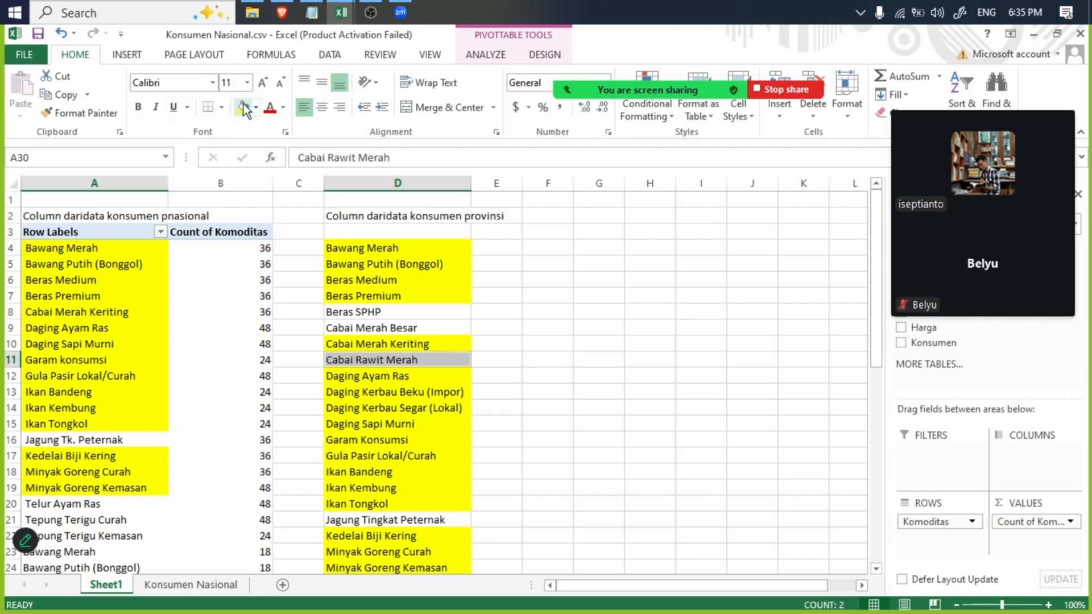
{"action": "scroll", "coordinate": [386, 336], "scroll_direction": "down", "scroll_amount": 6}
{"action": "scroll", "coordinate": [384, 311], "scroll_direction": "up", "scroll_amount": 6}
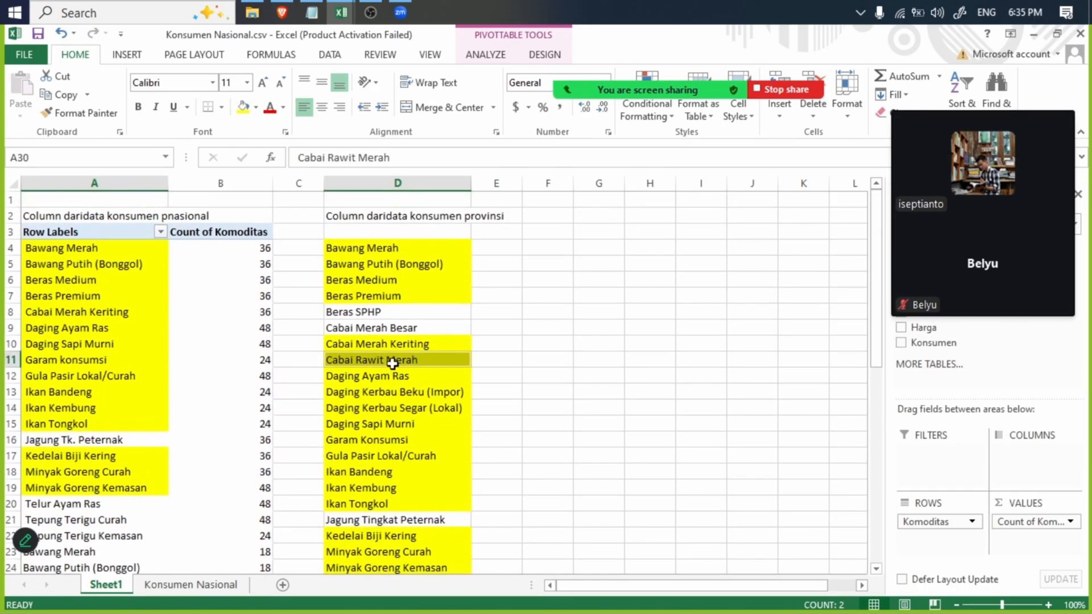
- Fill the matching name Cabai Merah Besar in yellow in both lists, D9 and A28
{"action": "left_click", "coordinate": [379, 328]}
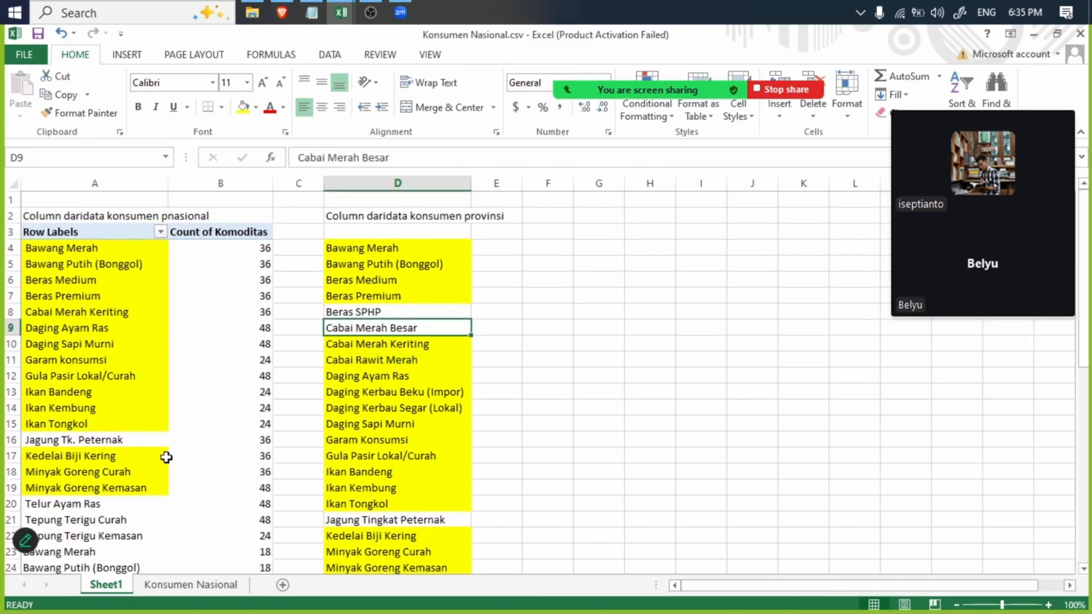
{"action": "scroll", "coordinate": [133, 472], "scroll_direction": "down", "scroll_amount": 8}
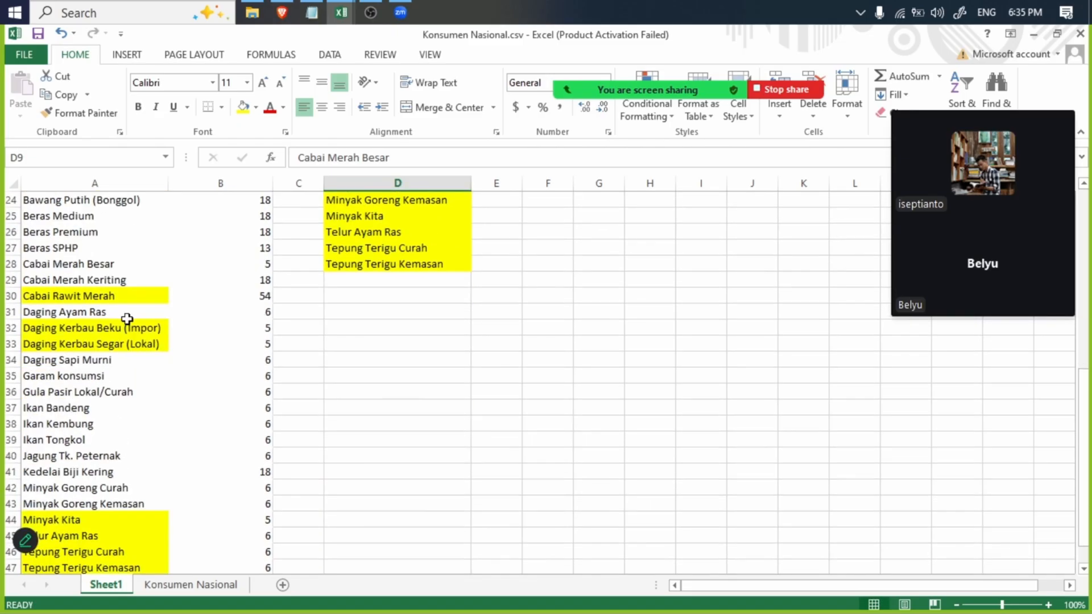
{"action": "left_click", "coordinate": [122, 268], "text": "ctrl"}
{"action": "scroll", "coordinate": [288, 317], "scroll_direction": "up", "scroll_amount": 8}
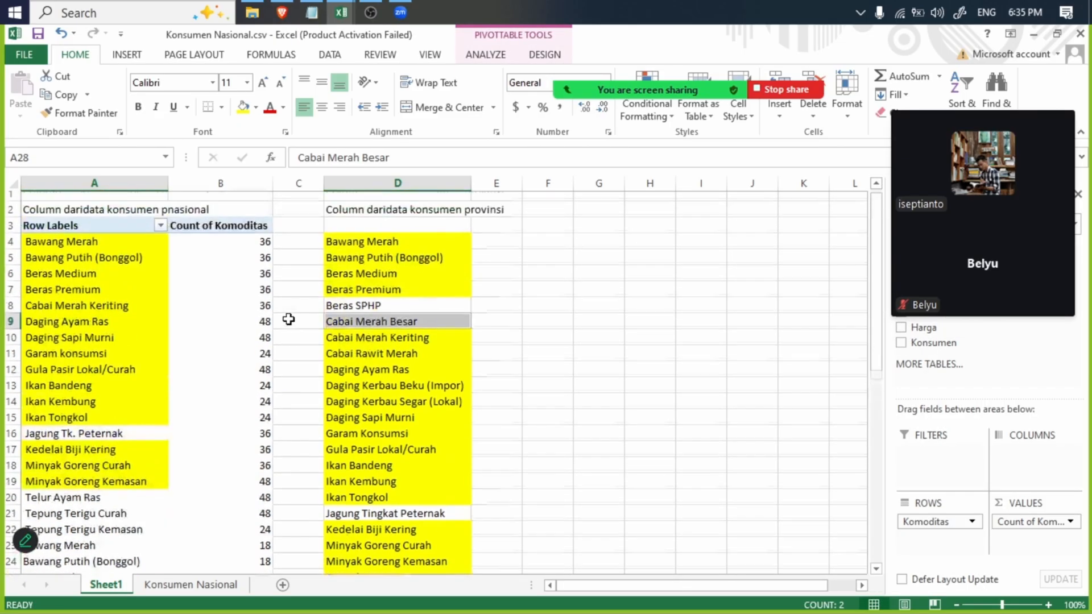
{"action": "left_click", "coordinate": [245, 108]}
- Fill the matching name Beras SPHP in yellow in both lists, A27 and D8
{"action": "scroll", "coordinate": [110, 344], "scroll_direction": "down", "scroll_amount": 5}
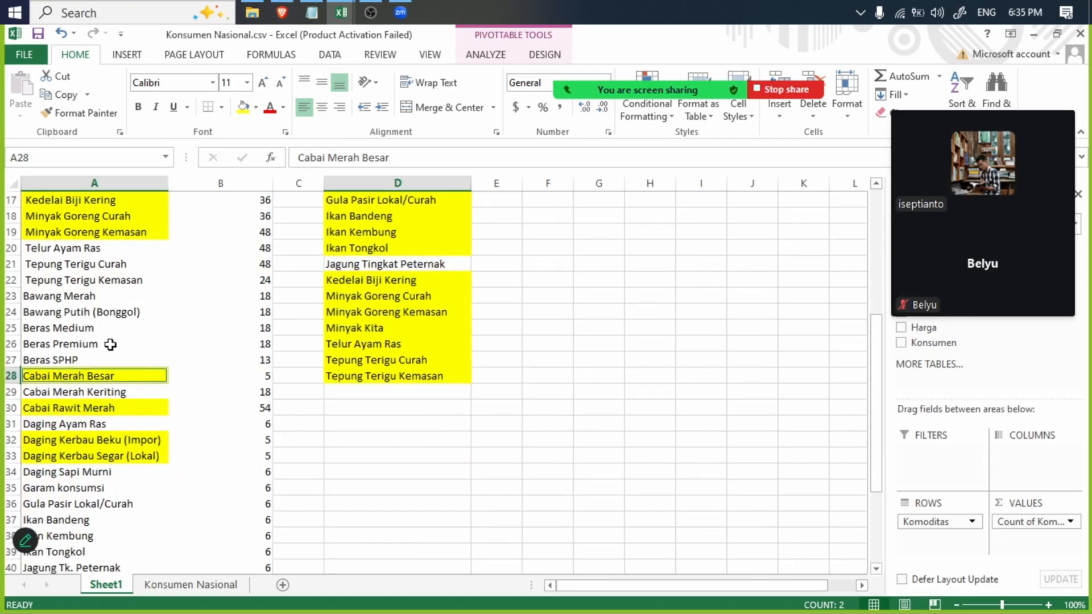
{"action": "left_click", "coordinate": [101, 358]}
{"action": "scroll", "coordinate": [390, 392], "scroll_direction": "up", "scroll_amount": 5}
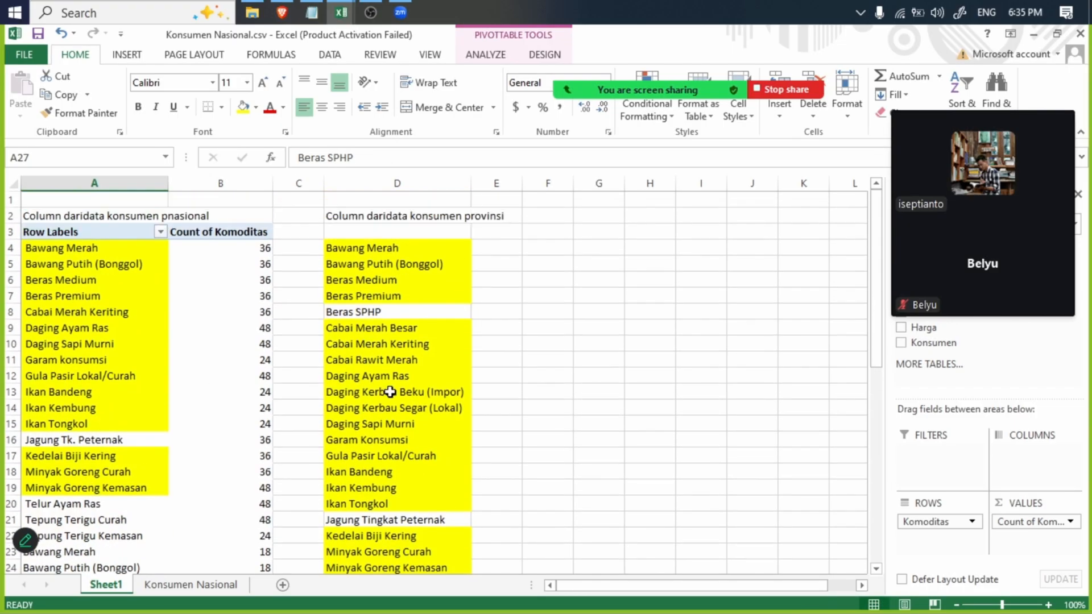
{"action": "left_click", "coordinate": [378, 313], "text": "ctrl"}
{"action": "scroll", "coordinate": [431, 343], "scroll_direction": "down", "scroll_amount": 8}
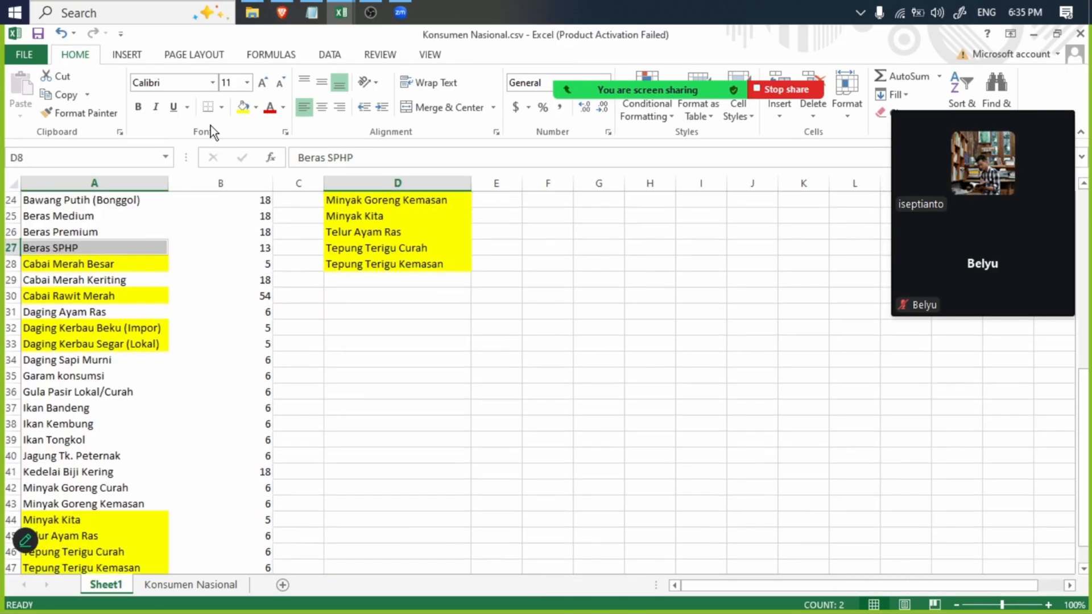
{"action": "left_click", "coordinate": [244, 108]}
{"action": "scroll", "coordinate": [244, 341], "scroll_direction": "up", "scroll_amount": 8}
{"action": "scroll", "coordinate": [239, 344], "scroll_direction": "down", "scroll_amount": 8}
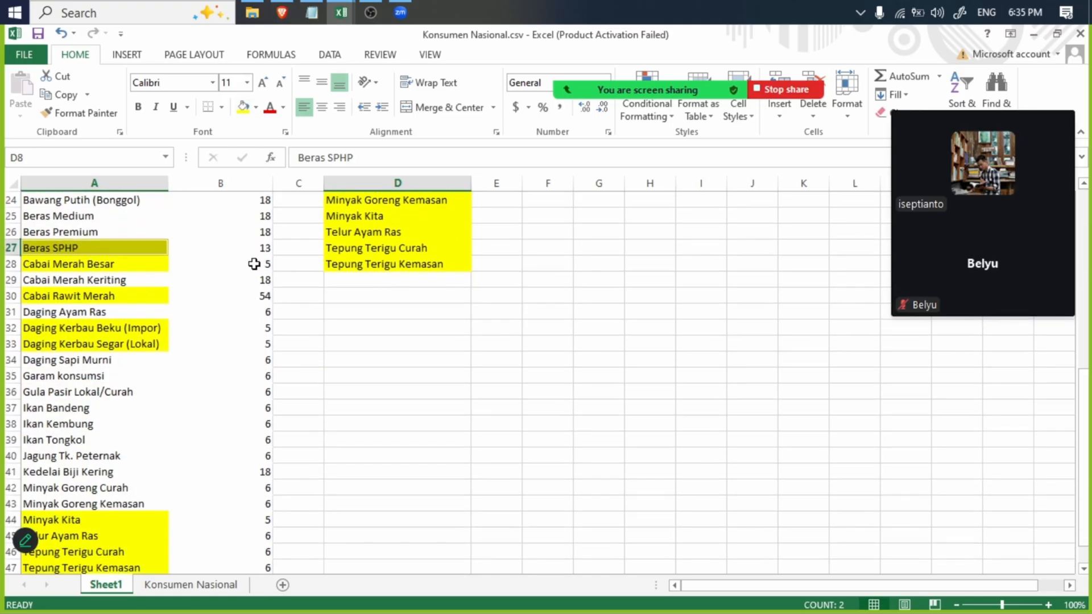
{"action": "scroll", "coordinate": [254, 263], "scroll_direction": "up", "scroll_amount": 8}
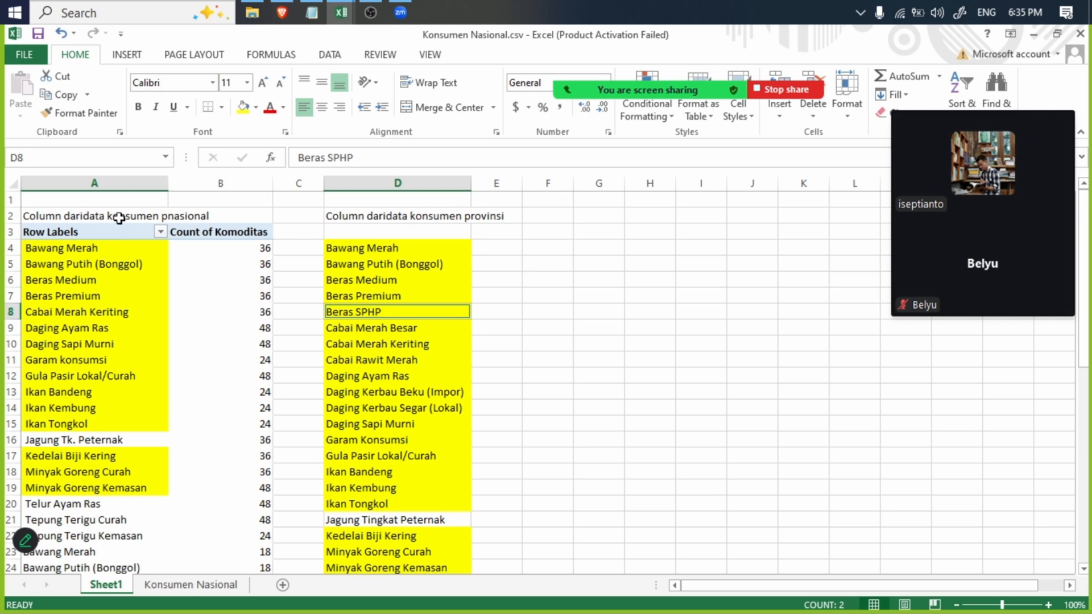
- Compare the provincial name Jagung Tingkat Peternak in D21 with its national counterpart, and copy the national text Jagung Tk. Peternak from A16
{"action": "left_click", "coordinate": [353, 522]}
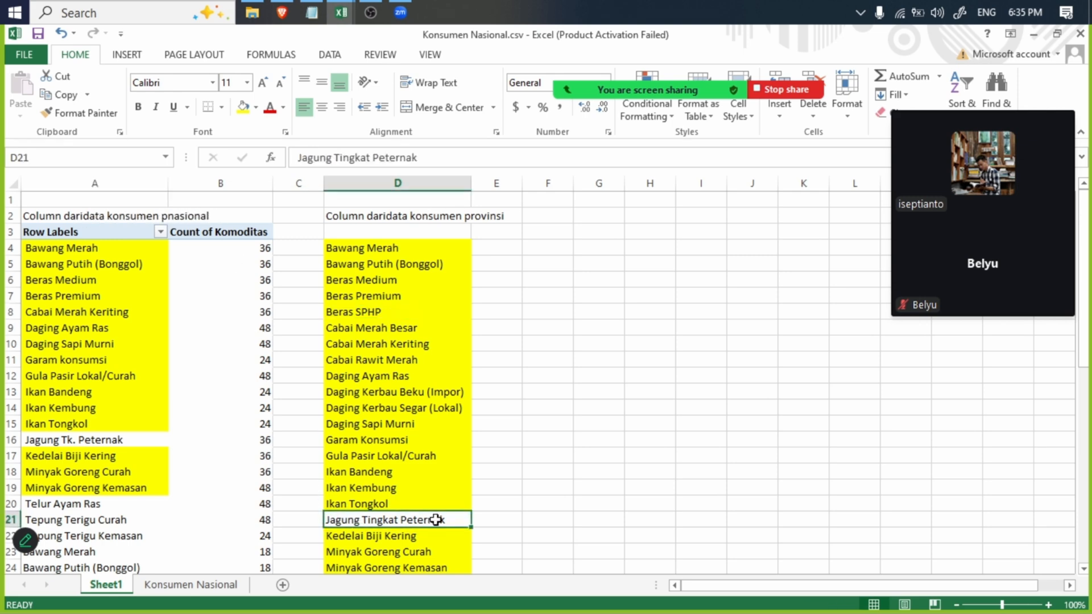
{"action": "left_click", "coordinate": [106, 429]}
{"action": "left_click", "coordinate": [390, 520]}
{"action": "left_click", "coordinate": [437, 154]}
{"action": "left_click", "coordinate": [74, 440]}
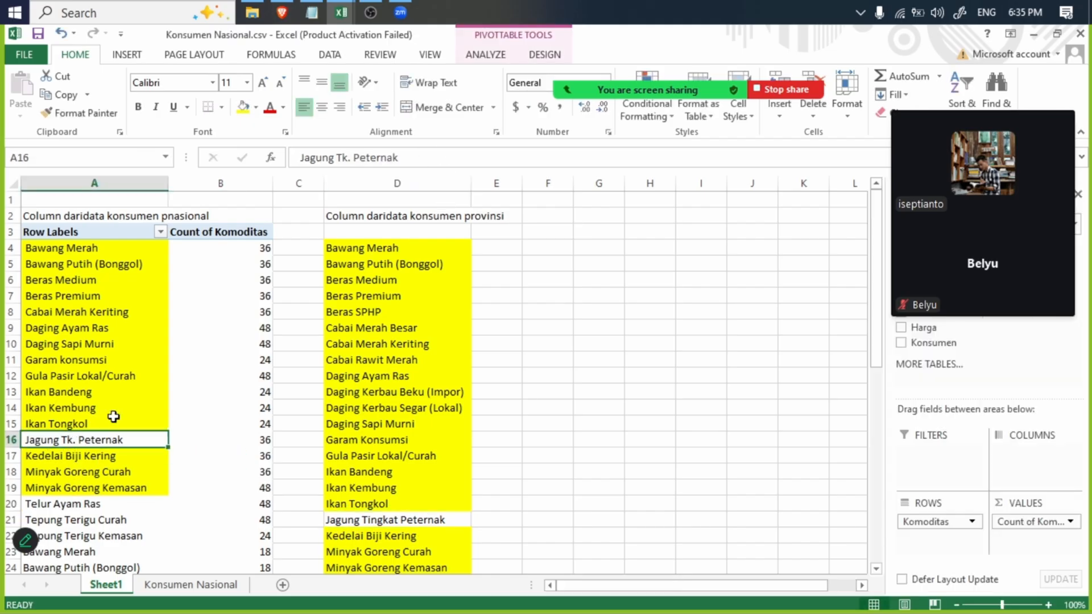
{"action": "left_click_drag", "start_coordinate": [419, 159], "coordinate": [259, 153]}
{"action": "key", "text": "ctrl+c"}
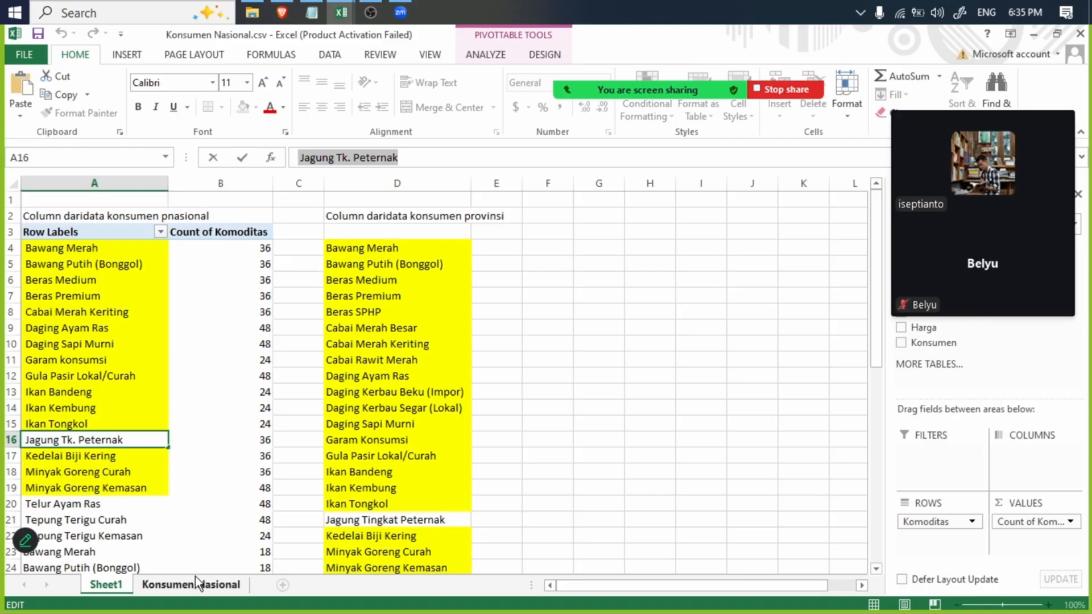
- On the Konsumen Nasional sheet, start a find and replace with Jagung Tk. Peternak as the search text
{"action": "left_click", "coordinate": [194, 586]}
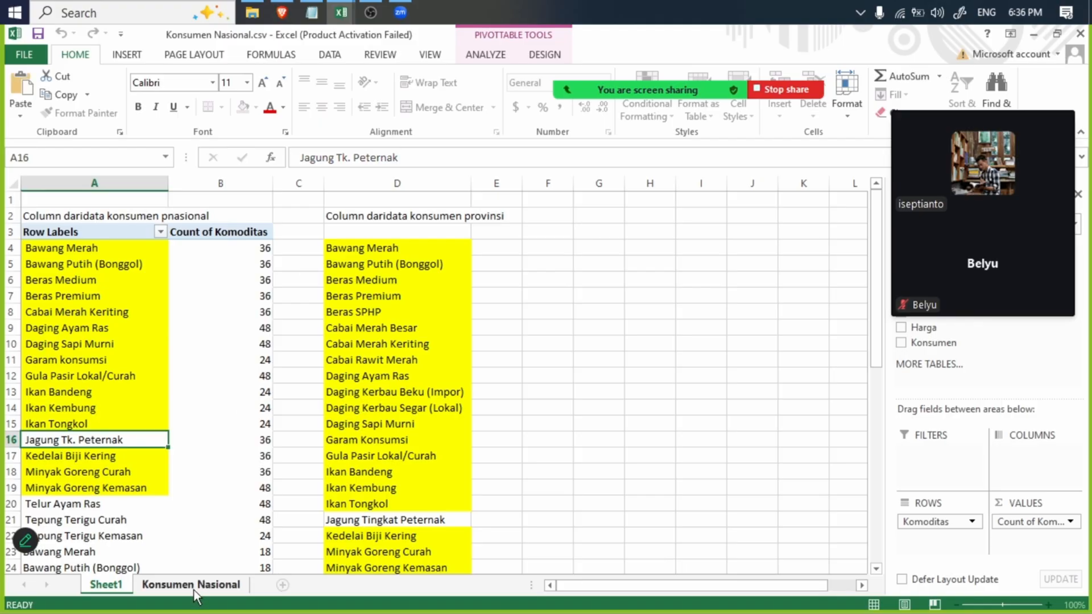
{"action": "left_click", "coordinate": [595, 296]}
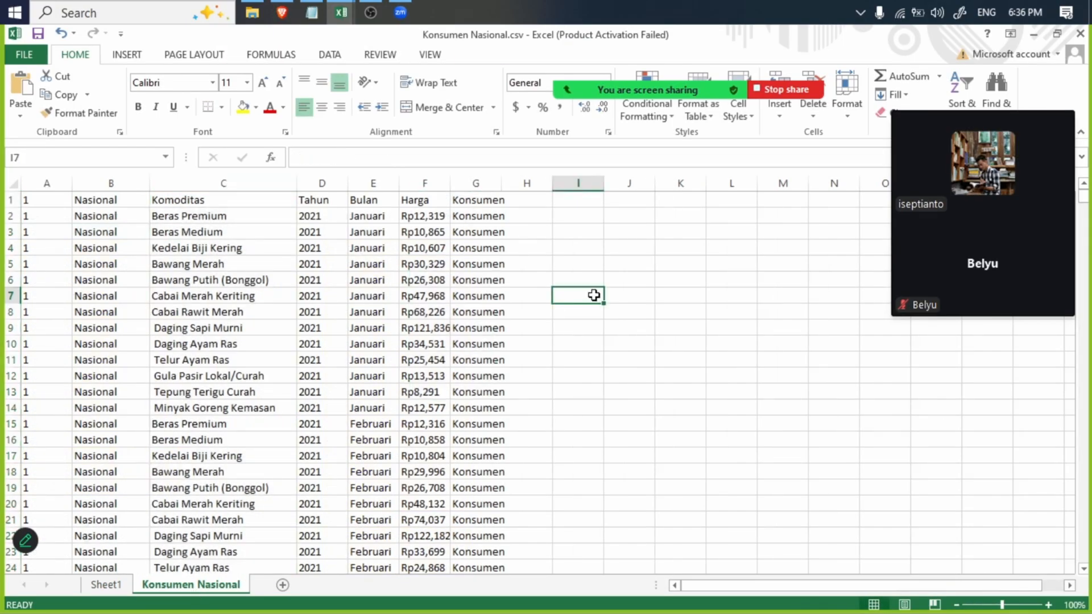
{"action": "key", "text": "ctrl+f"}
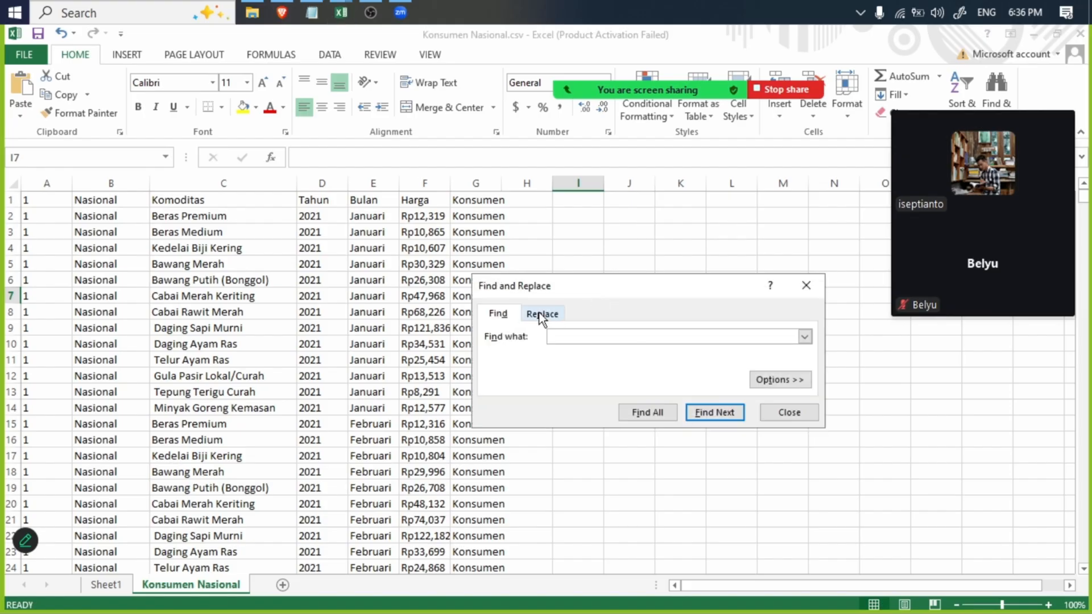
{"action": "left_click", "coordinate": [542, 313]}
{"action": "key", "text": "ctrl+v"}
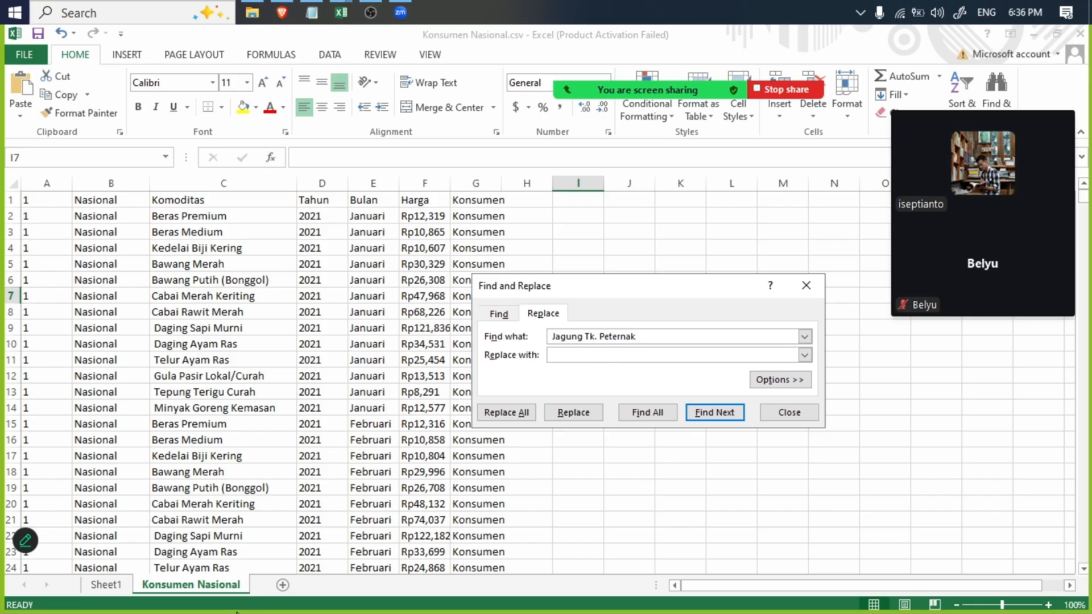
- Copy Jagung Tingkat Peternak from D21 of Sheet1 as the replacement text and replace all occurrences on the Konsumen Nasional sheet
{"action": "left_click", "coordinate": [106, 585]}
{"action": "left_click", "coordinate": [393, 519]}
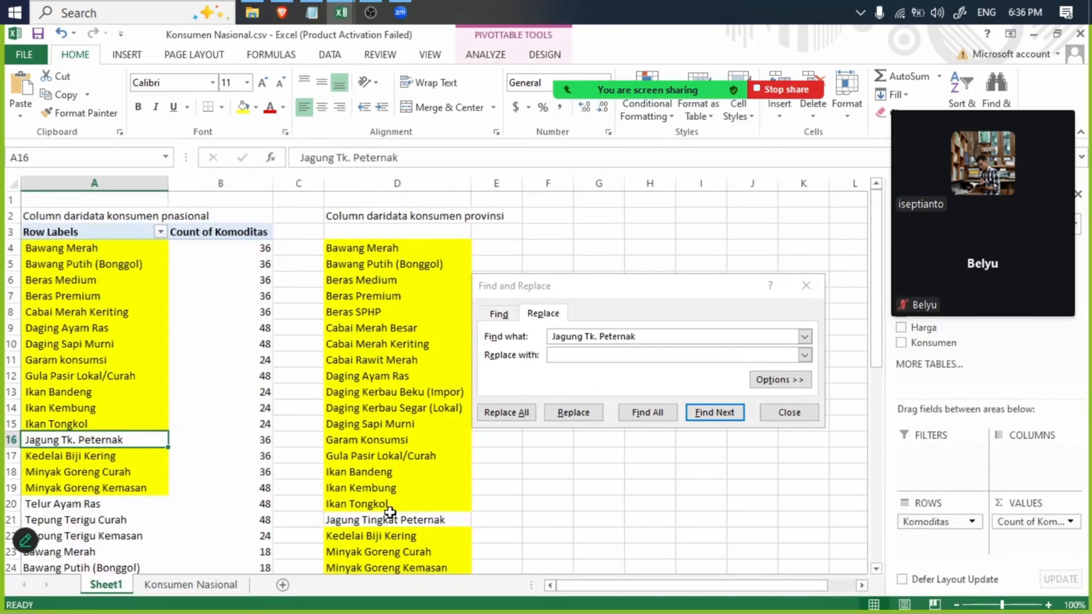
{"action": "left_click_drag", "start_coordinate": [449, 161], "coordinate": [234, 177]}
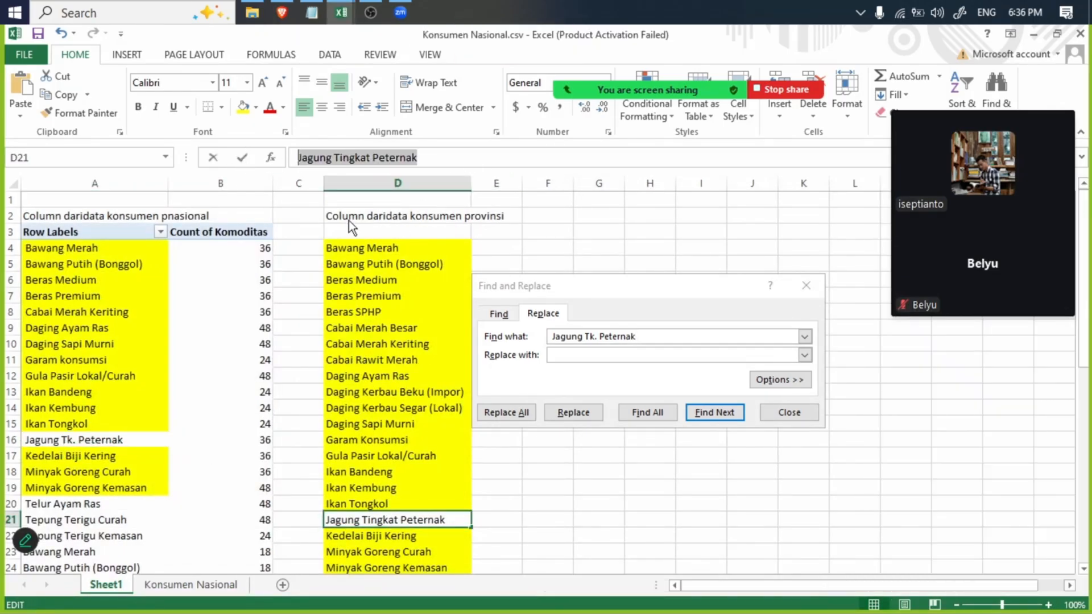
{"action": "left_click", "coordinate": [163, 586]}
{"action": "left_click", "coordinate": [609, 319]}
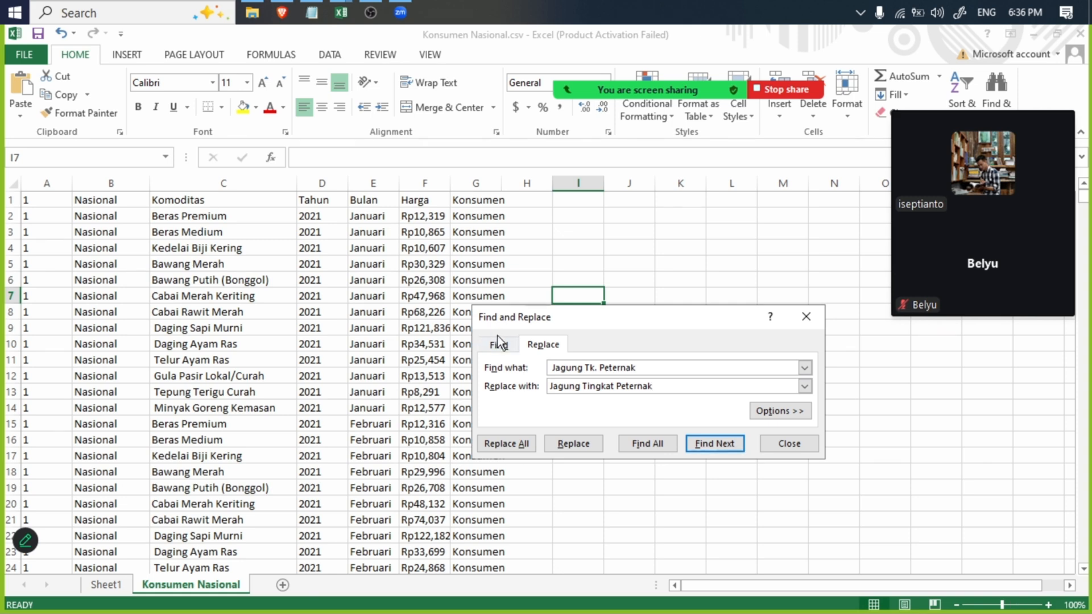
{"action": "left_click", "coordinate": [517, 445]}
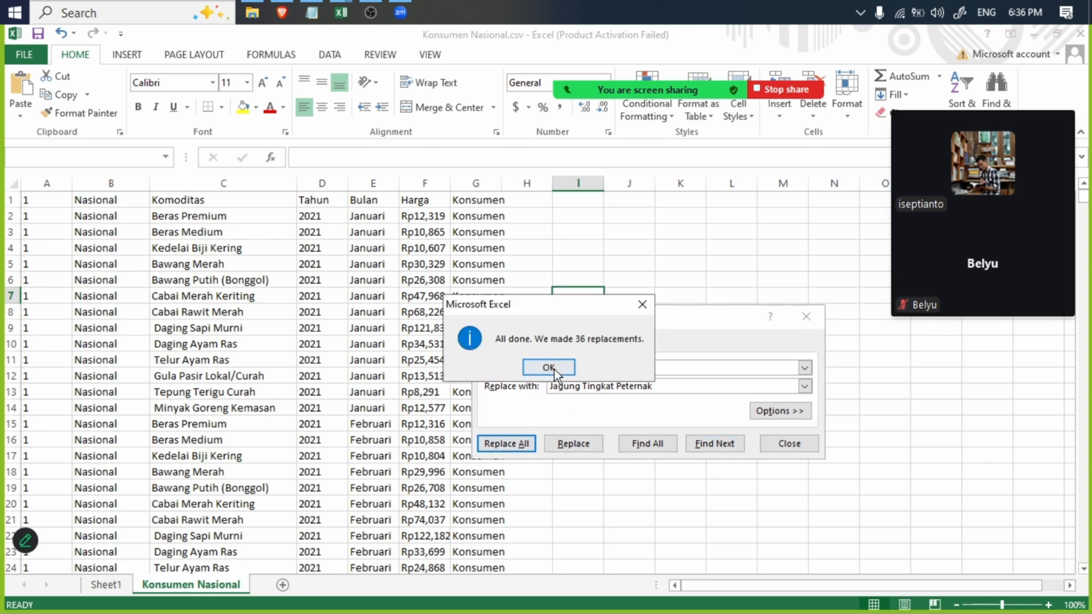
{"action": "left_click", "coordinate": [554, 367]}
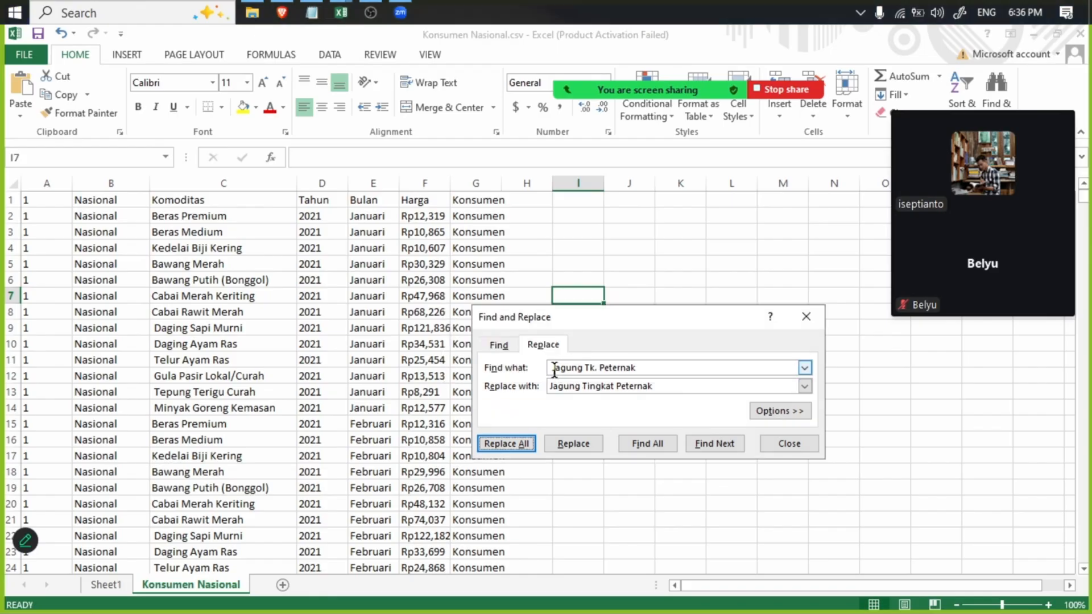
{"action": "left_click", "coordinate": [803, 317]}
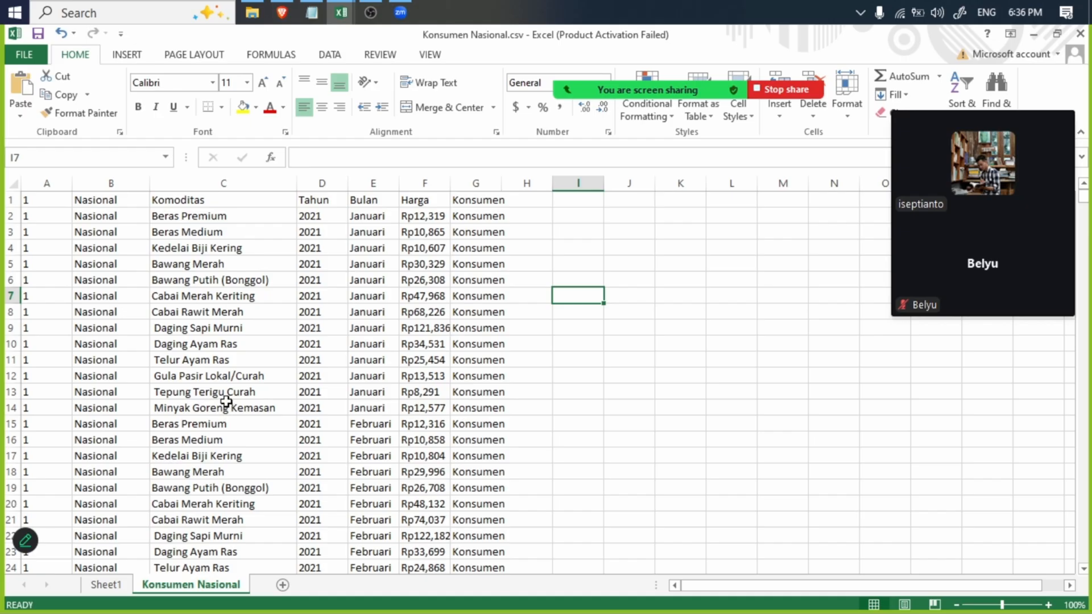
- Compare Beras Premium in C2 with Tepung Terigu Curah in C13 for a leading space before the commodity name
{"action": "left_click", "coordinate": [168, 215]}
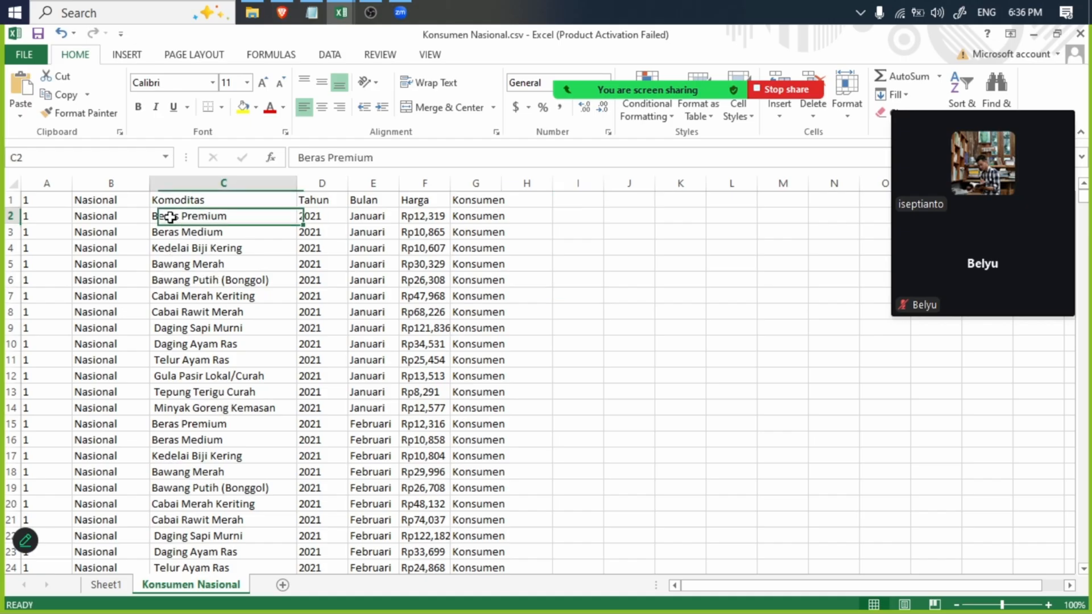
{"action": "left_click", "coordinate": [298, 157]}
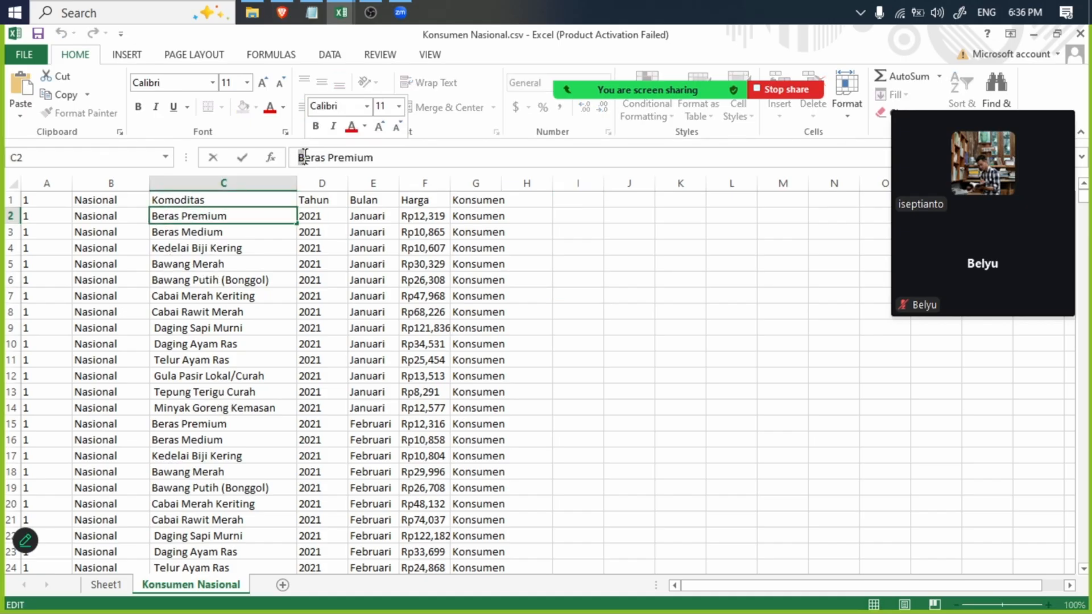
{"action": "left_click", "coordinate": [211, 247]}
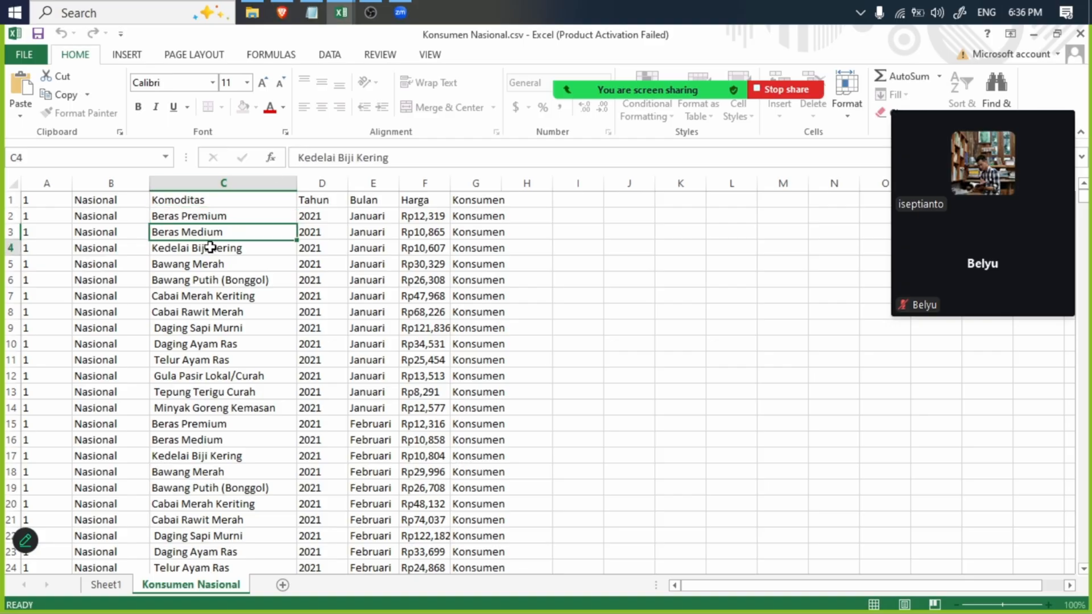
{"action": "left_click", "coordinate": [189, 396]}
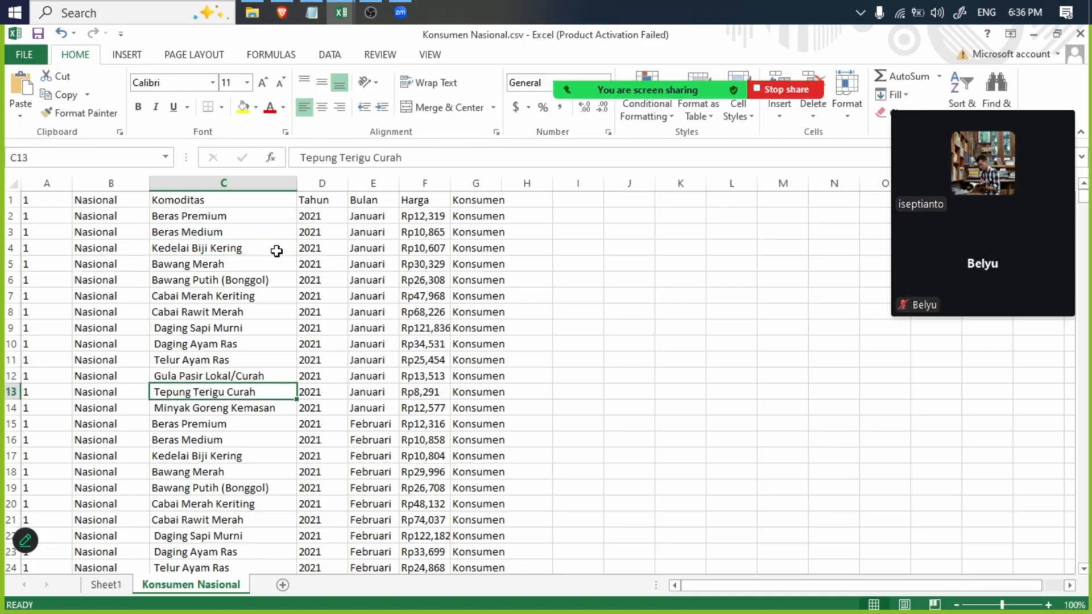
{"action": "left_click", "coordinate": [302, 157]}
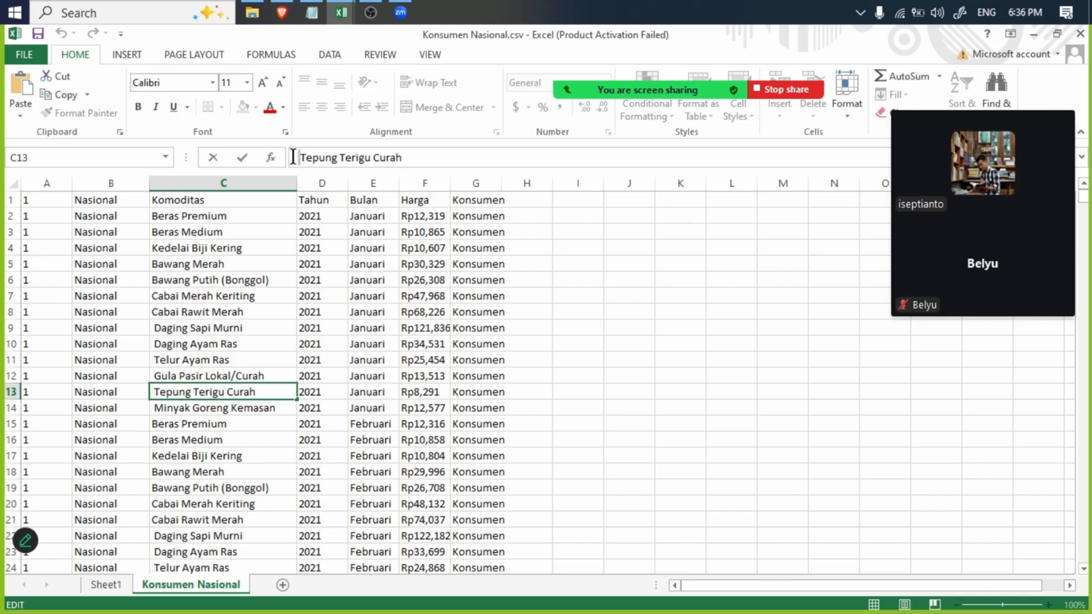
{"action": "left_click", "coordinate": [213, 388]}
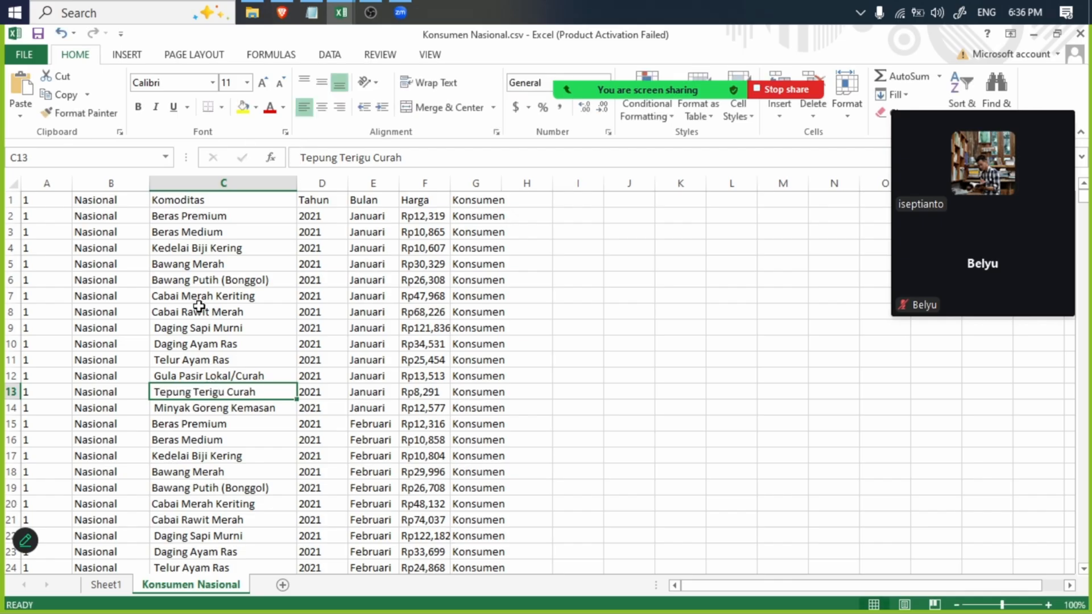
- Convert the Komoditas column C with Text to Columns, using fixed width, Text as the data format and destination $C$1
{"action": "left_click", "coordinate": [200, 176]}
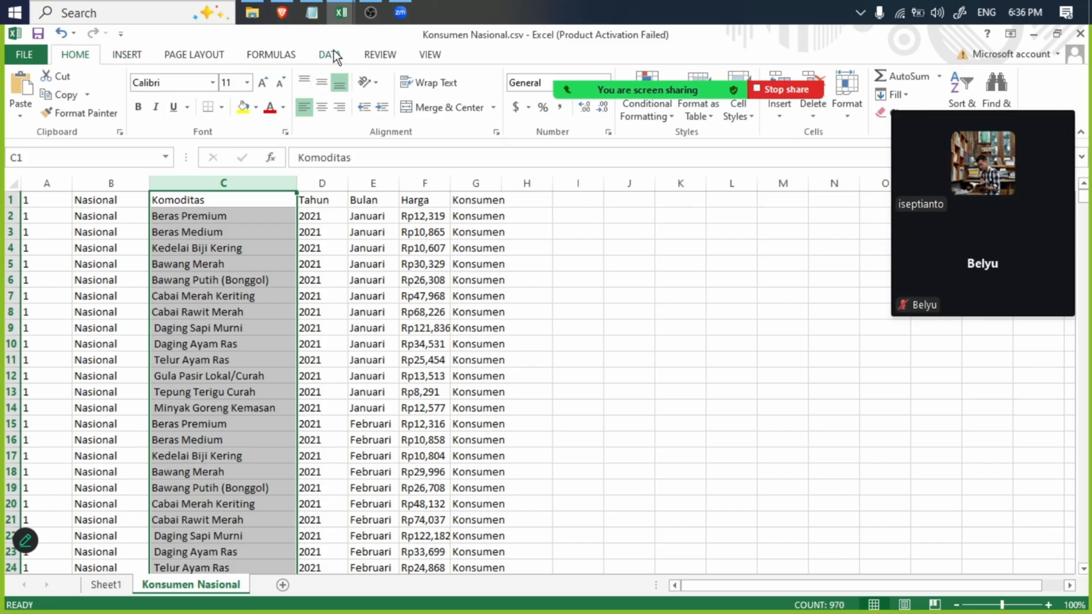
{"action": "left_click", "coordinate": [331, 54]}
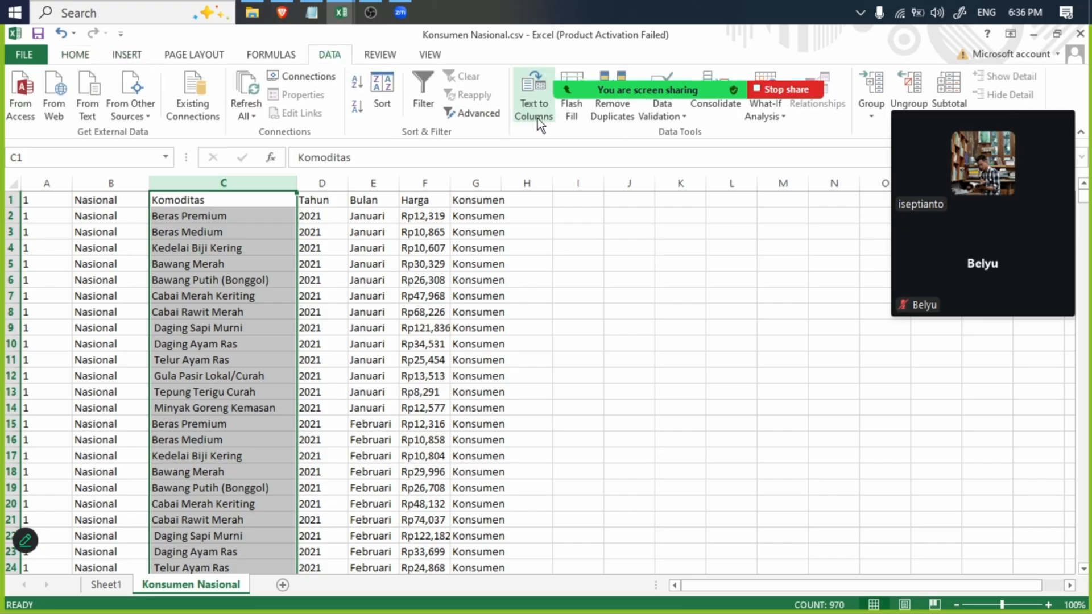
{"action": "left_click", "coordinate": [538, 116]}
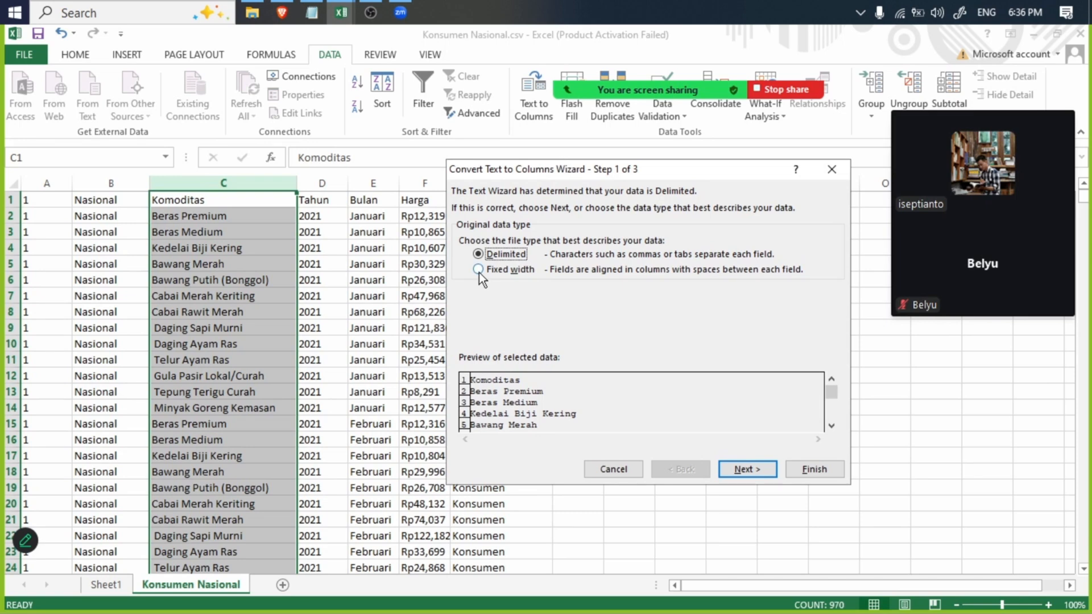
{"action": "left_click", "coordinate": [478, 270]}
{"action": "left_click", "coordinate": [745, 469]}
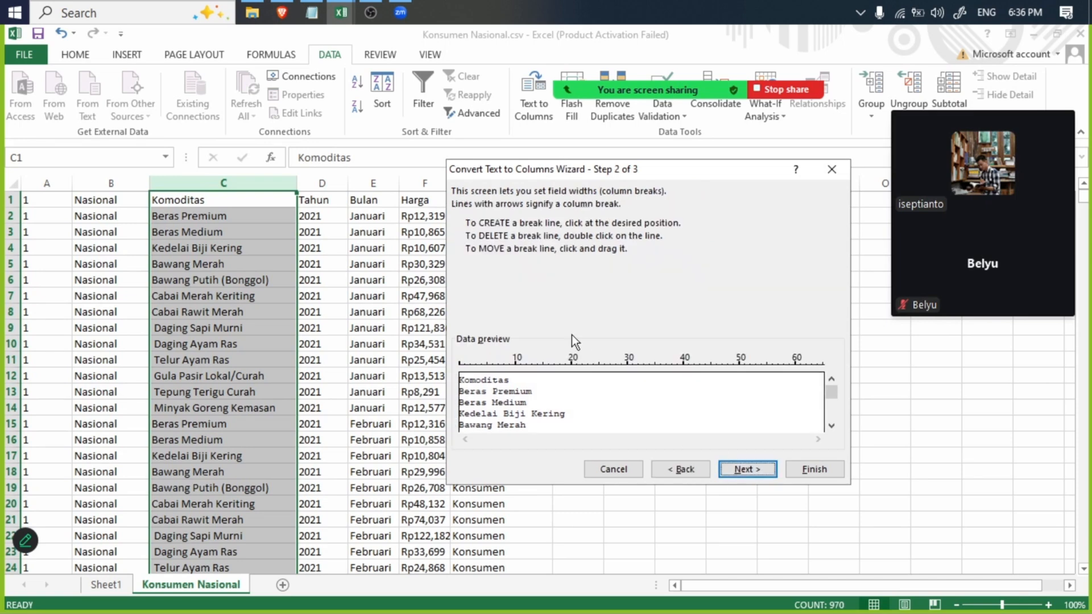
{"action": "left_click", "coordinate": [747, 470]}
{"action": "left_click", "coordinate": [482, 239]}
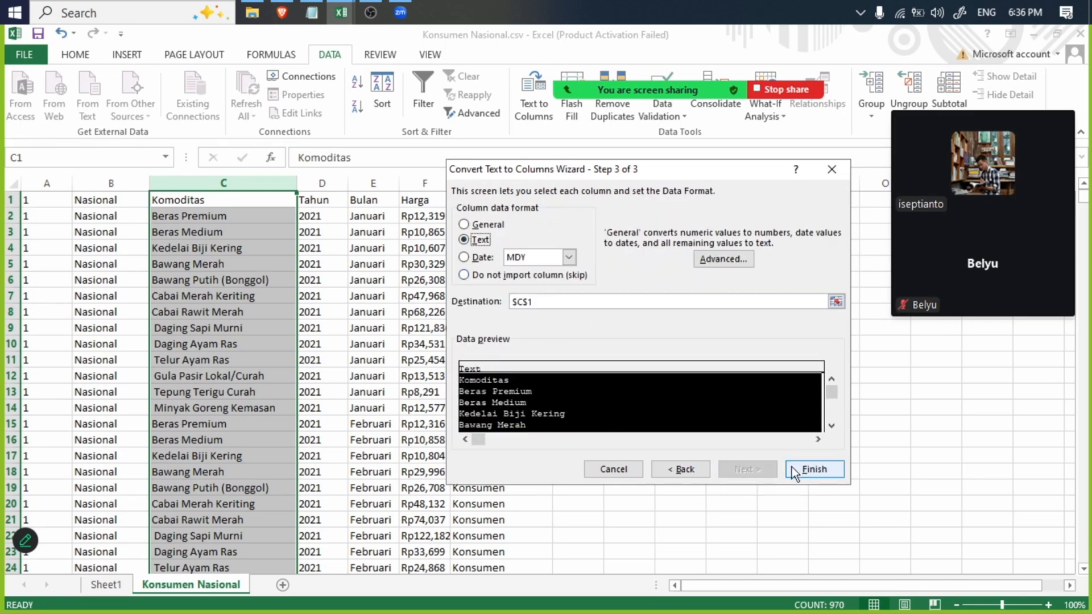
{"action": "left_click", "coordinate": [810, 471]}
- Undo the Text to Columns conversion to compare the leading space in C13, and redo the conversion
{"action": "left_click", "coordinate": [191, 407]}
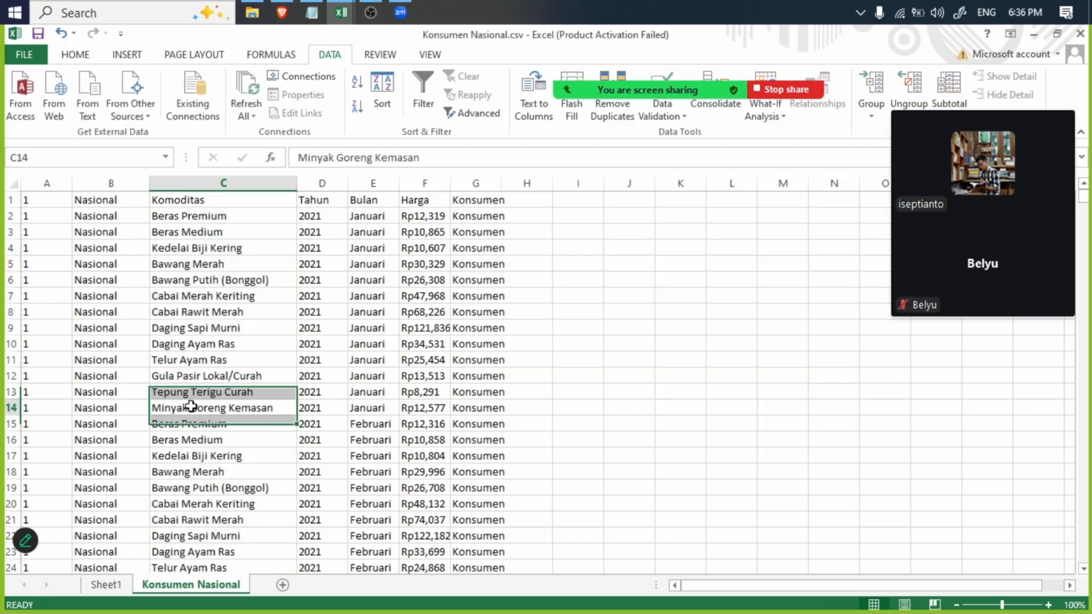
{"action": "left_click", "coordinate": [182, 390]}
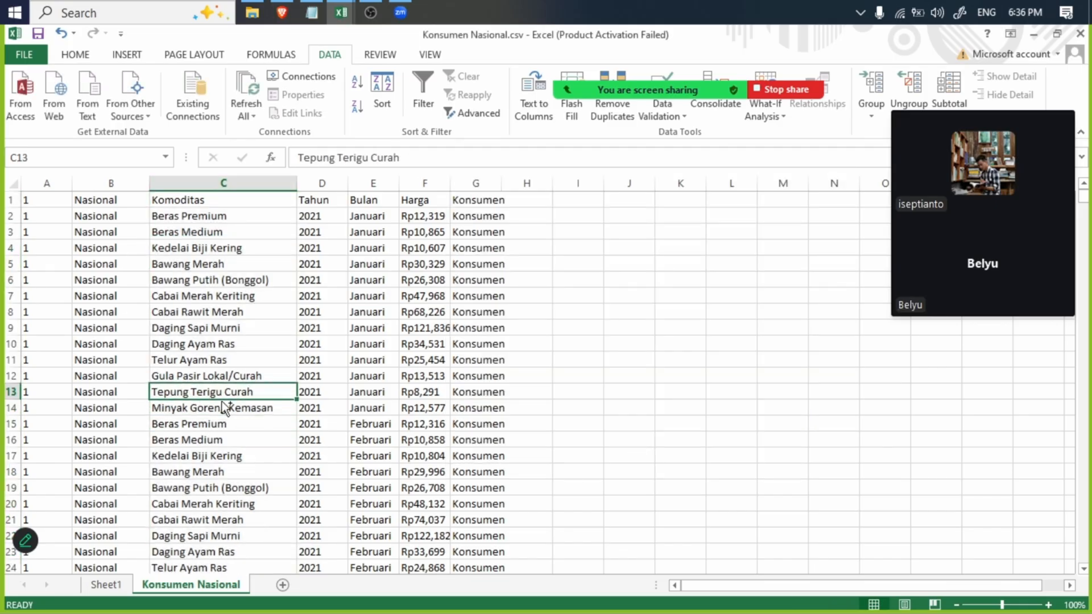
{"action": "key", "text": "ctrl+z"}
{"action": "left_click", "coordinate": [203, 390]}
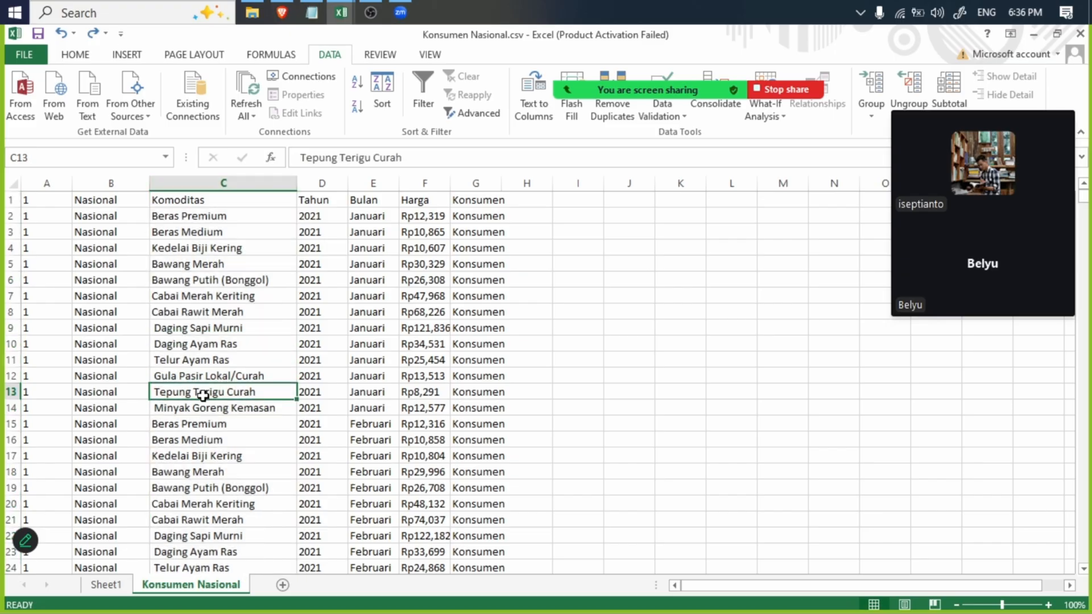
{"action": "left_click", "coordinate": [90, 37]}
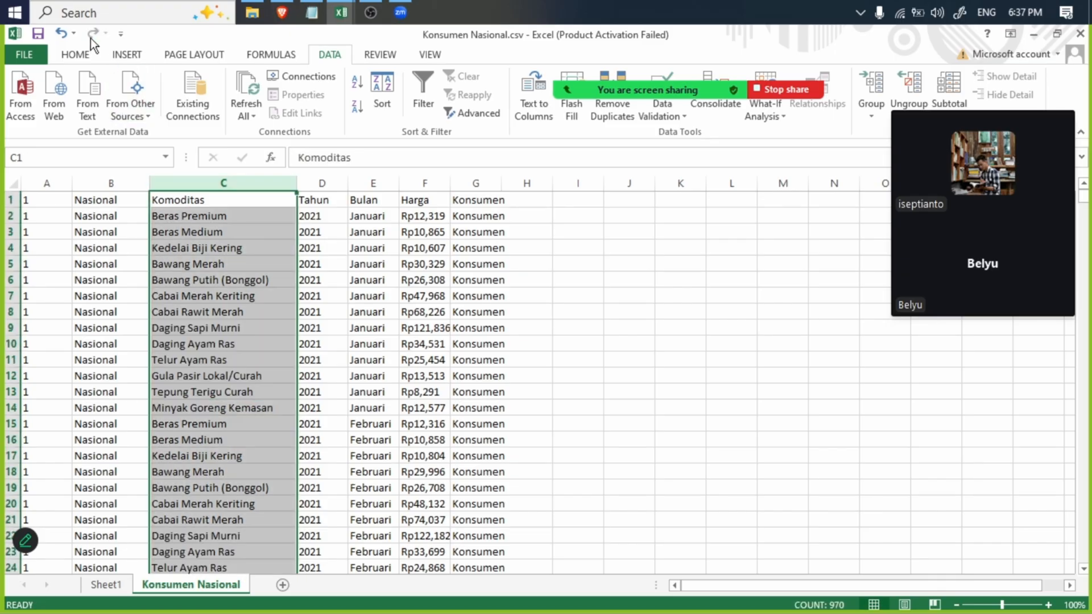
{"action": "left_click", "coordinate": [219, 360]}
{"action": "scroll", "coordinate": [227, 366], "scroll_direction": "down", "scroll_amount": 6}
{"action": "scroll", "coordinate": [202, 297], "scroll_direction": "up", "scroll_amount": 6}
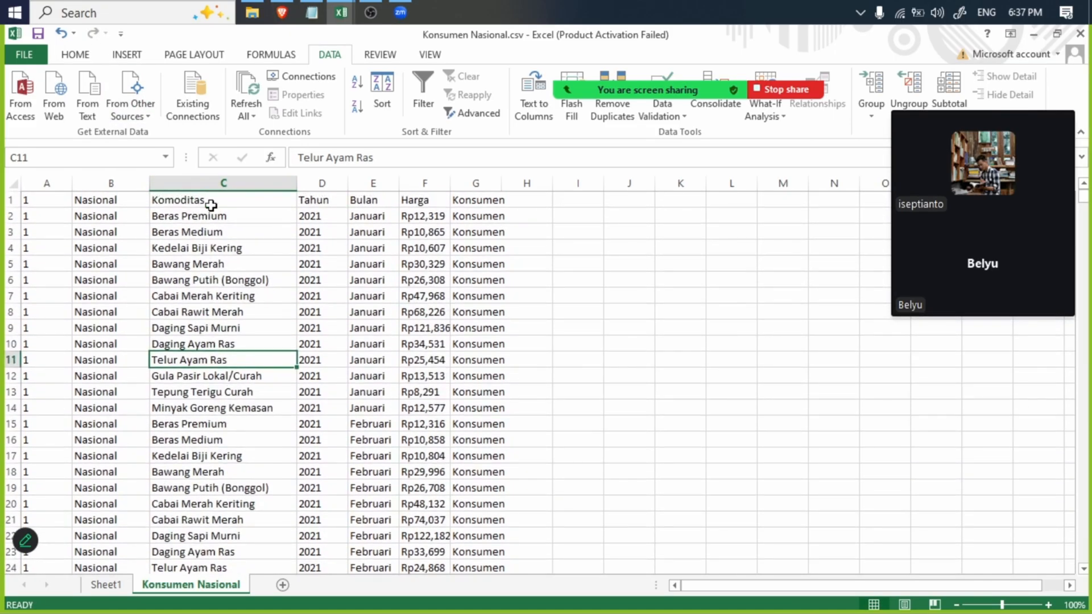
- Insert the recommended Count of Komoditas pivot table from the Komoditas column on a new sheet
{"action": "left_click", "coordinate": [197, 181]}
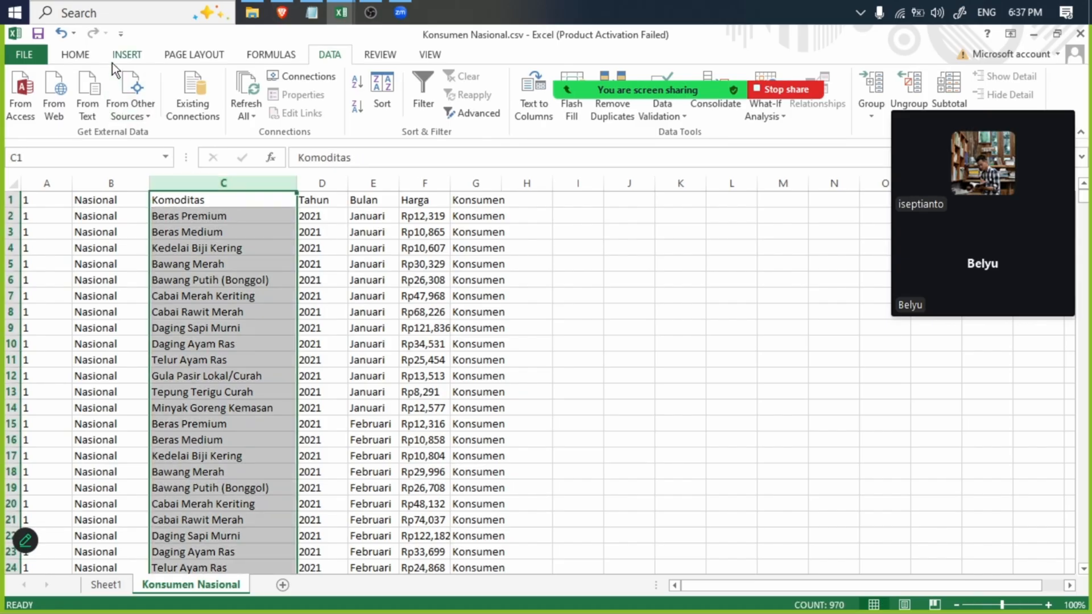
{"action": "left_click", "coordinate": [120, 52]}
{"action": "left_click", "coordinate": [80, 84]}
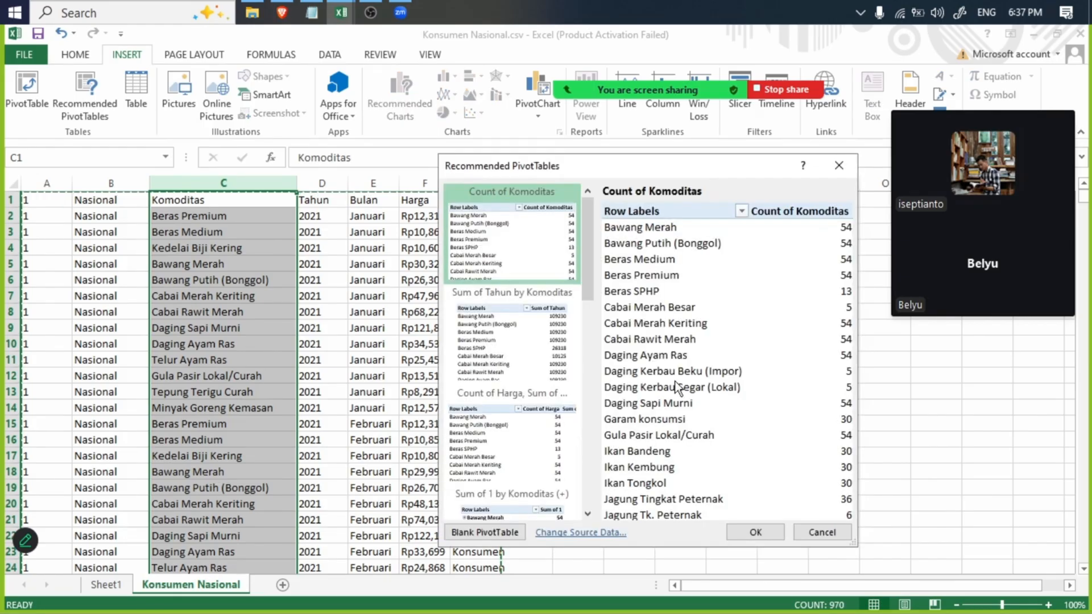
{"action": "left_click", "coordinate": [757, 534]}
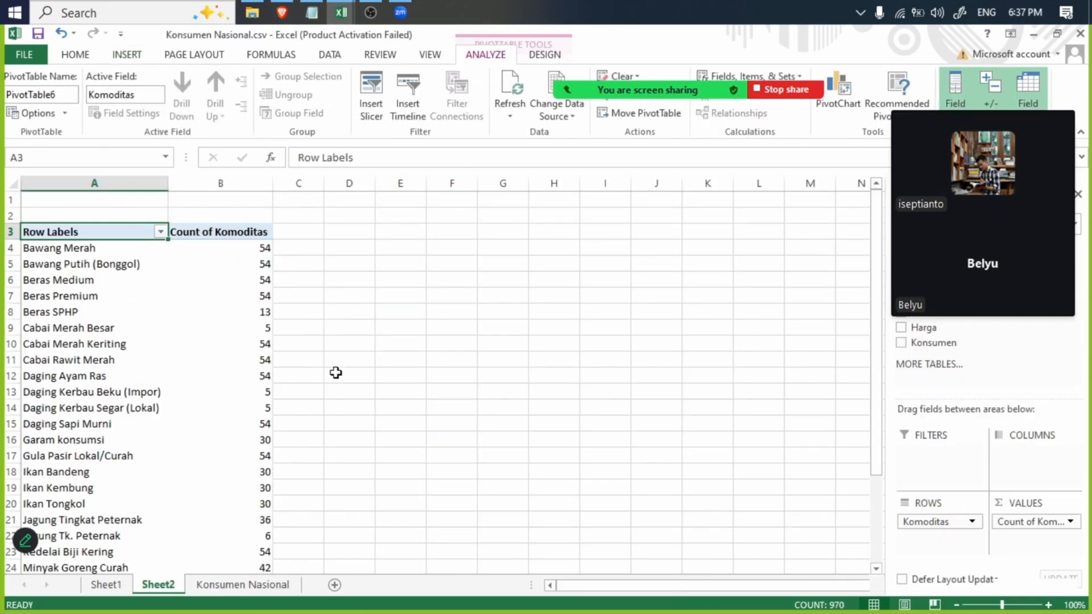
- Compare the commodity rows of the new pivot table on Sheet2 with the earlier list on Sheet1 from row 4 down
{"action": "left_click", "coordinate": [80, 264]}
{"action": "scroll", "coordinate": [93, 414], "scroll_direction": "down", "scroll_amount": 8}
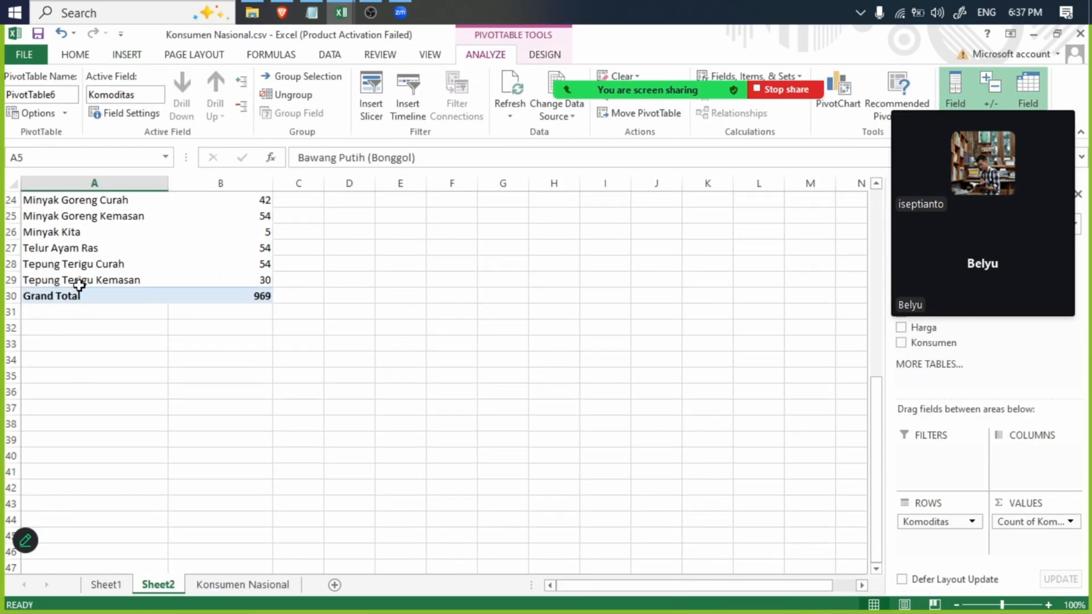
{"action": "left_click", "coordinate": [74, 279]}
{"action": "scroll", "coordinate": [14, 246], "scroll_direction": "up", "scroll_amount": 8}
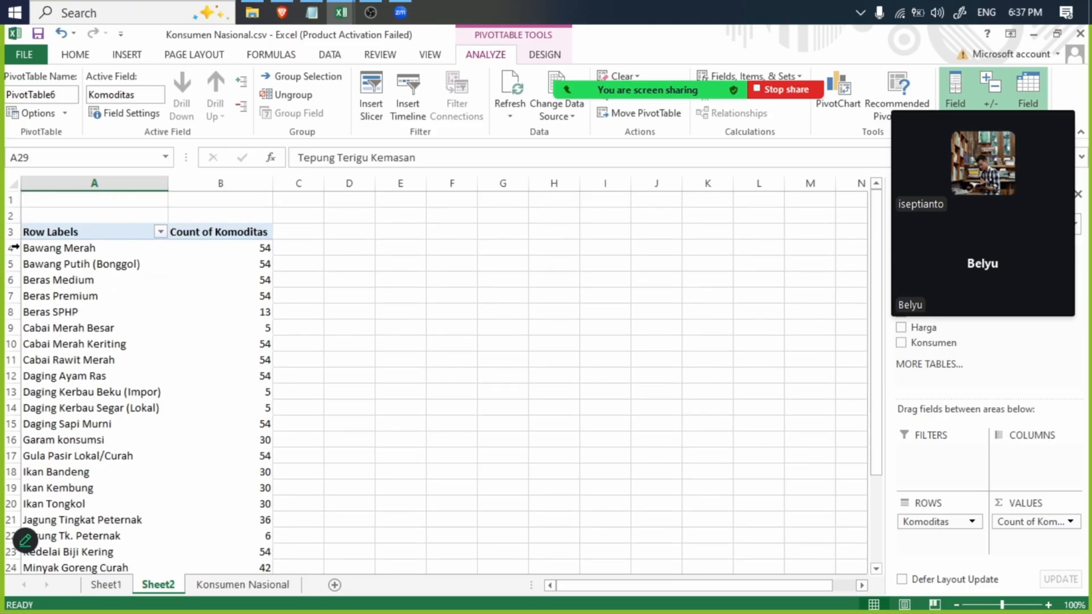
{"action": "scroll", "coordinate": [13, 245], "scroll_direction": "down", "scroll_amount": 8}
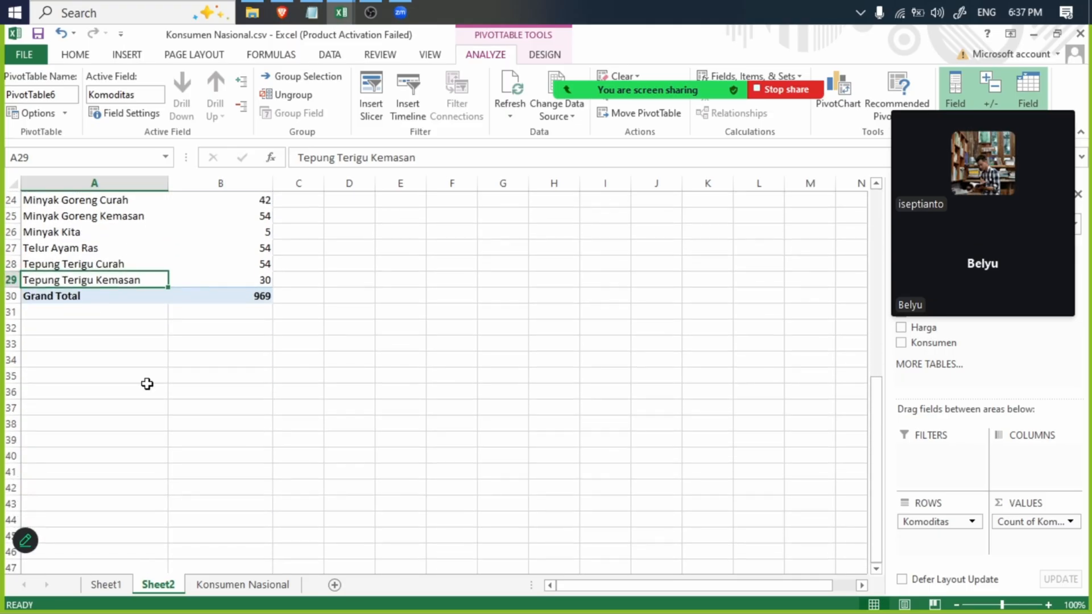
{"action": "left_click", "coordinate": [106, 585]}
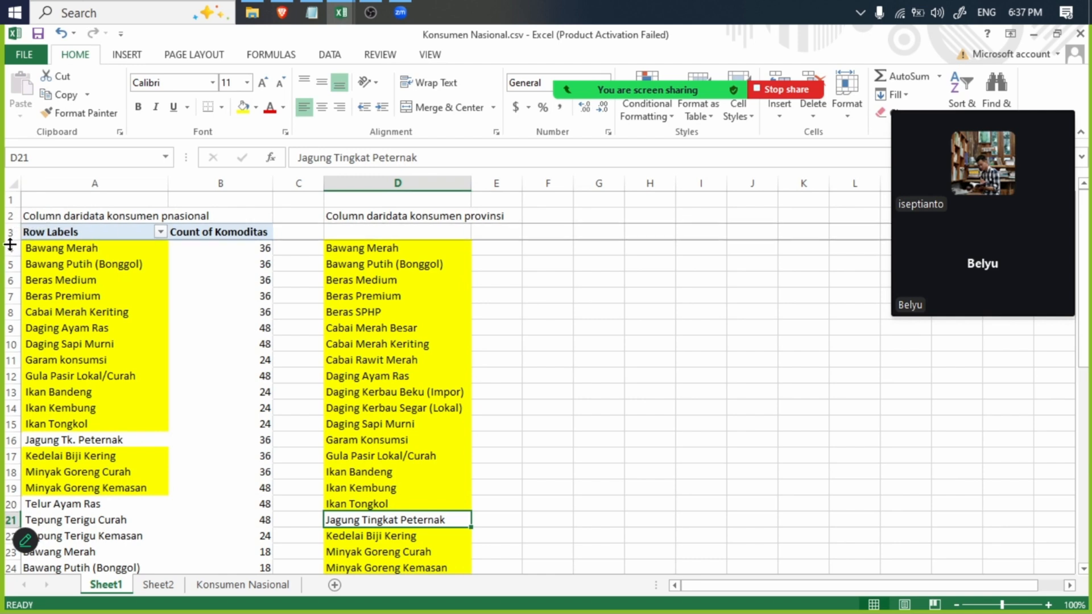
{"action": "left_click", "coordinate": [9, 248]}
{"action": "scroll", "coordinate": [9, 248], "scroll_direction": "down", "scroll_amount": 15}
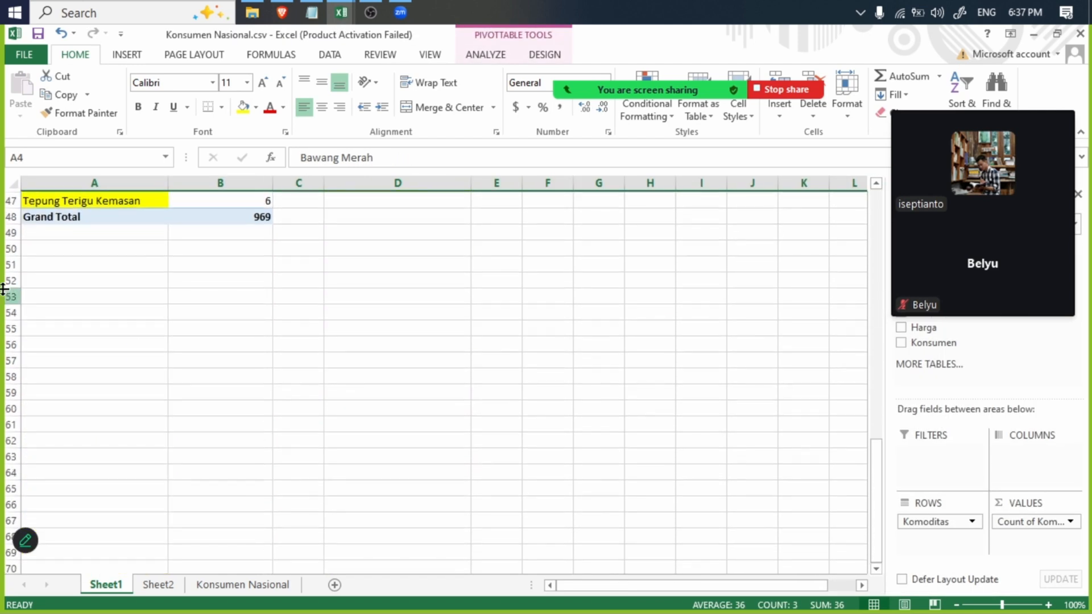
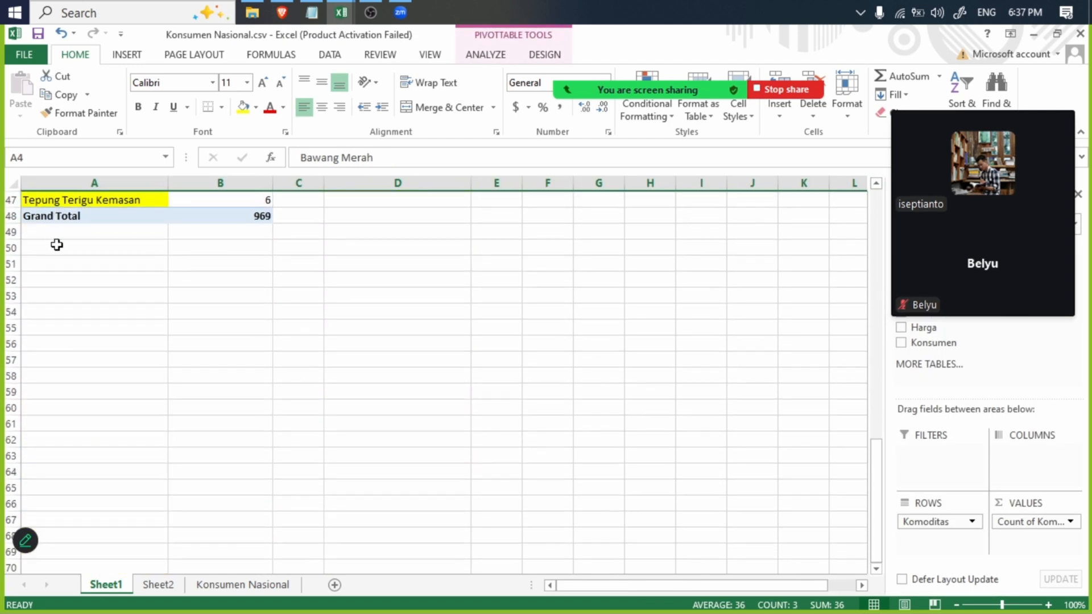
- Examine the commodity rows from Bawang Merah to Tepung Terigu Kemasan in the Sheet2 pivot table
{"action": "left_click", "coordinate": [159, 585]}
{"action": "scroll", "coordinate": [88, 334], "scroll_direction": "up", "scroll_amount": 8}
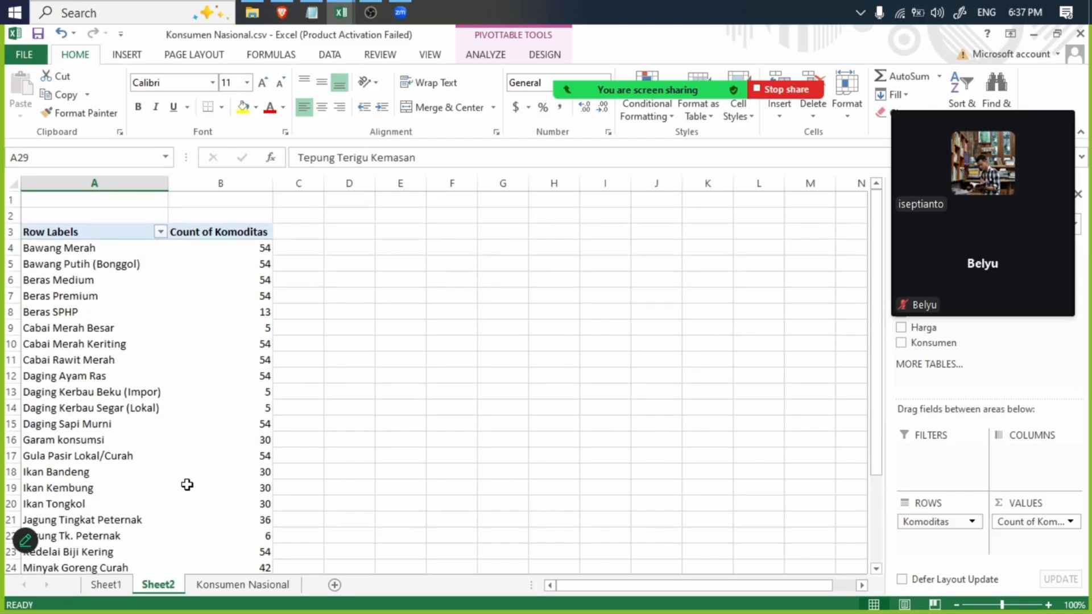
{"action": "scroll", "coordinate": [187, 484], "scroll_direction": "down", "scroll_amount": 8}
{"action": "scroll", "coordinate": [52, 239], "scroll_direction": "up", "scroll_amount": 8}
{"action": "left_click", "coordinate": [32, 248]}
{"action": "scroll", "coordinate": [77, 321], "scroll_direction": "down", "scroll_amount": 8}
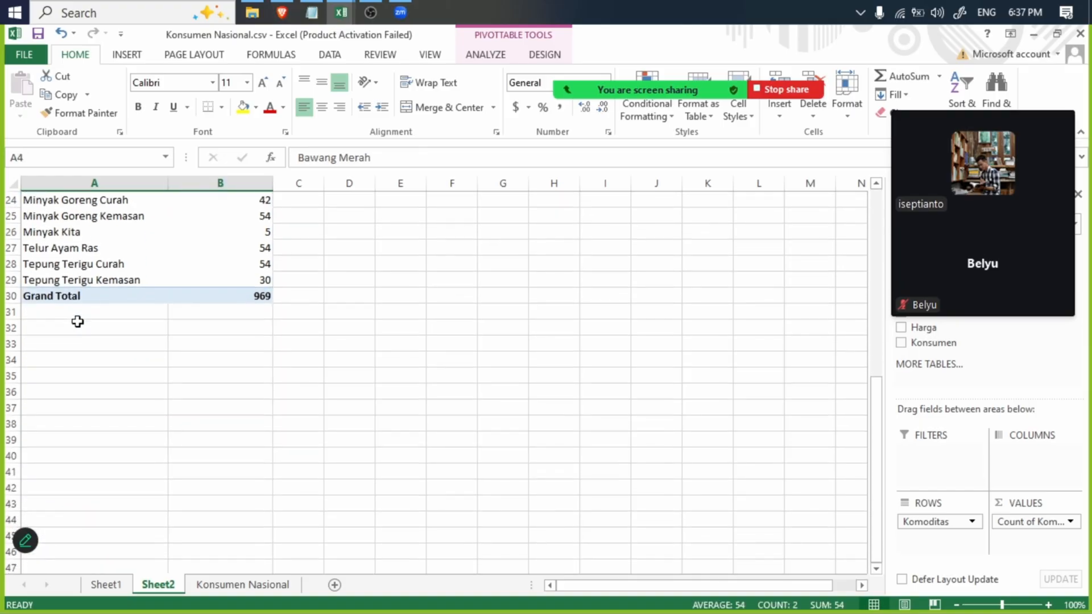
{"action": "left_click", "coordinate": [58, 282], "text": "shift"}
{"action": "scroll", "coordinate": [151, 312], "scroll_direction": "up", "scroll_amount": 8}
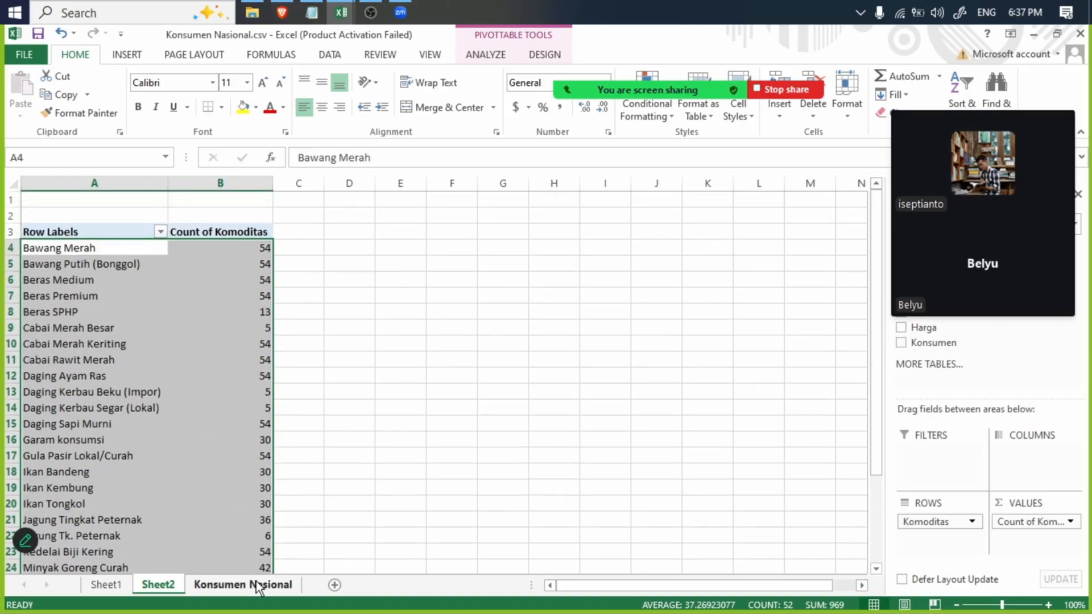
- On the Konsumen Nasional sheet, rename the header in B1 as Nama and the header in A1 as Kode
{"action": "left_click", "coordinate": [258, 586]}
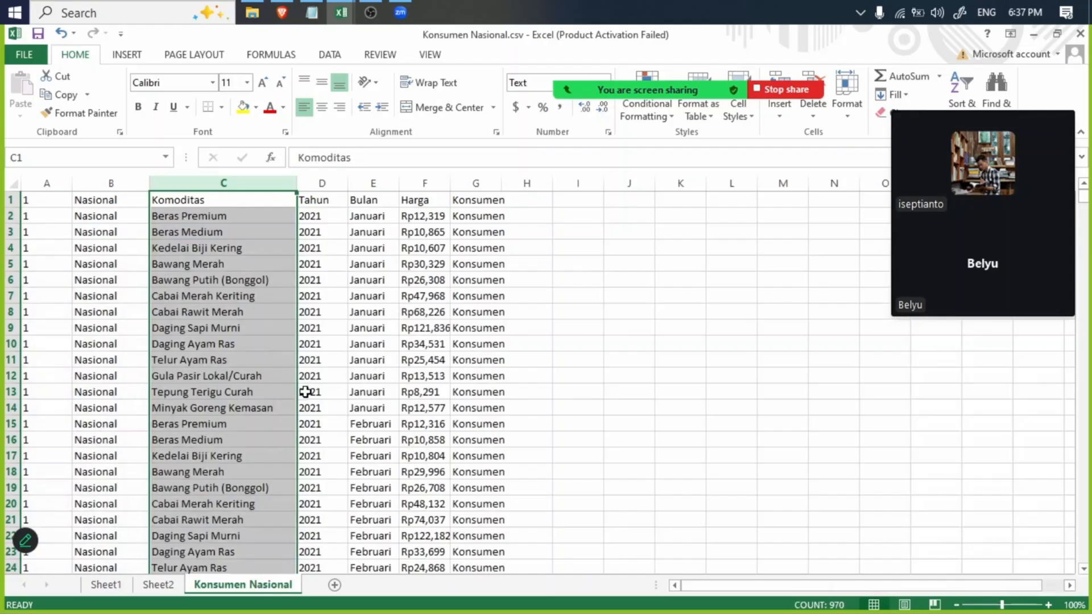
{"action": "left_click", "coordinate": [358, 326]}
{"action": "scroll", "coordinate": [235, 324], "scroll_direction": "down", "scroll_amount": 7}
{"action": "scroll", "coordinate": [234, 324], "scroll_direction": "up", "scroll_amount": 7}
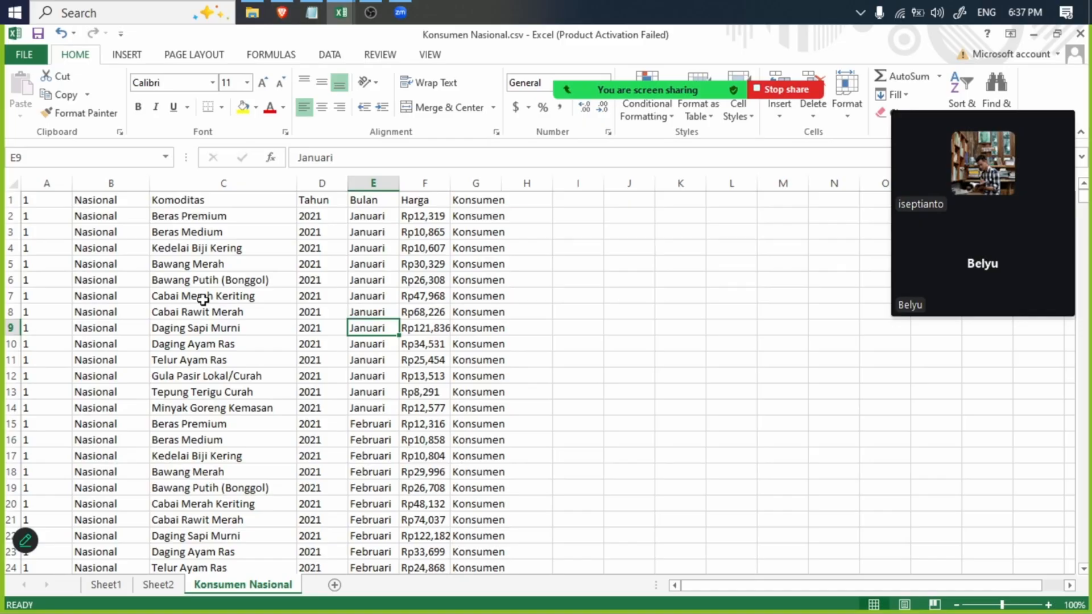
{"action": "key", "text": "Down"}
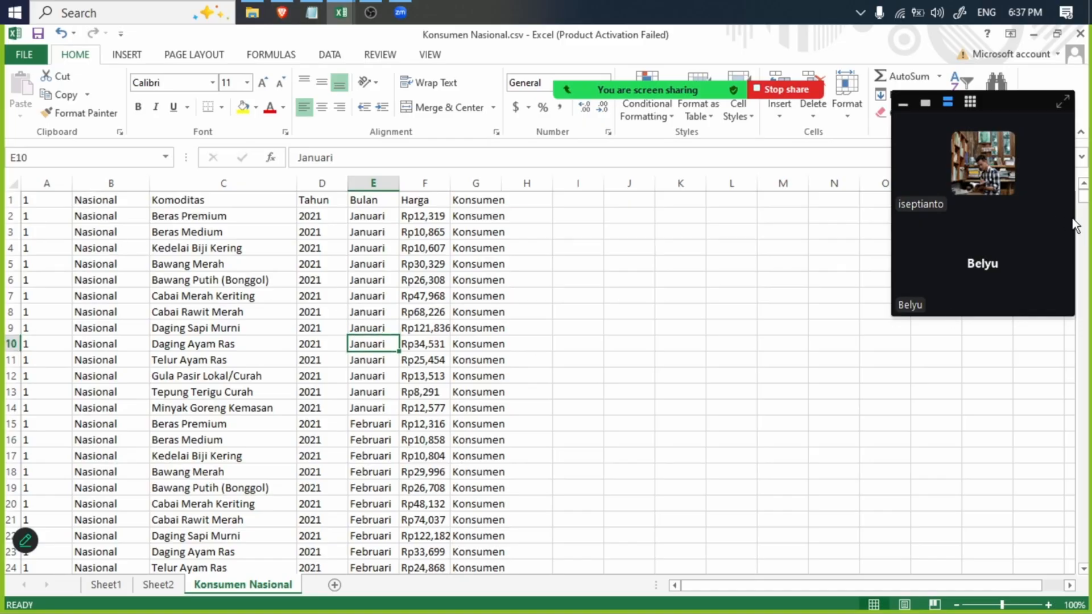
{"action": "left_click", "coordinate": [109, 200]}
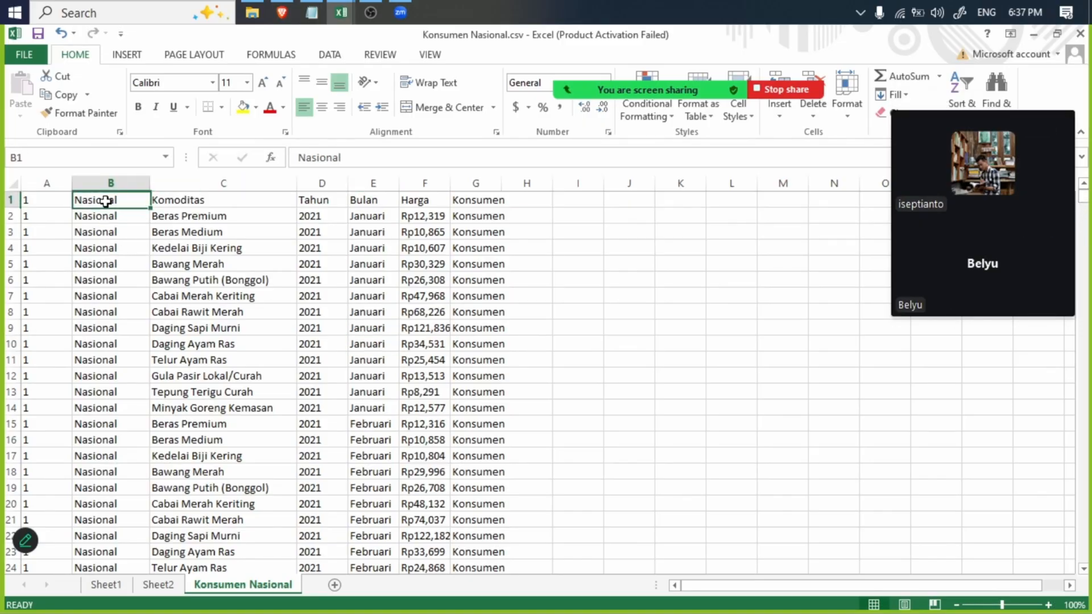
{"action": "double_click", "coordinate": [109, 199]}
{"action": "double_click", "coordinate": [141, 199]}
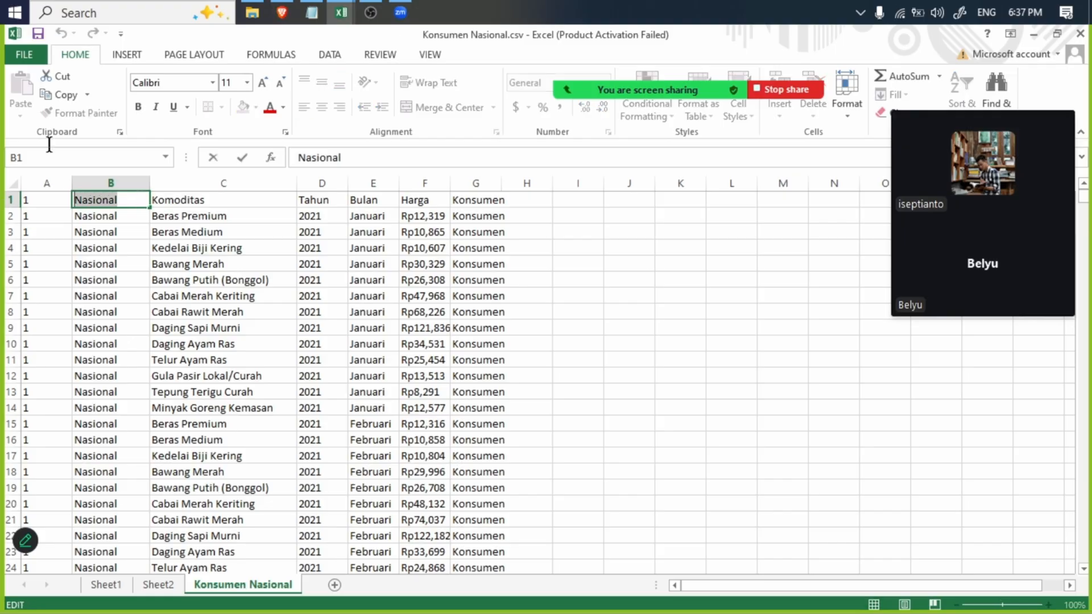
{"action": "type", "text": "Nama"}
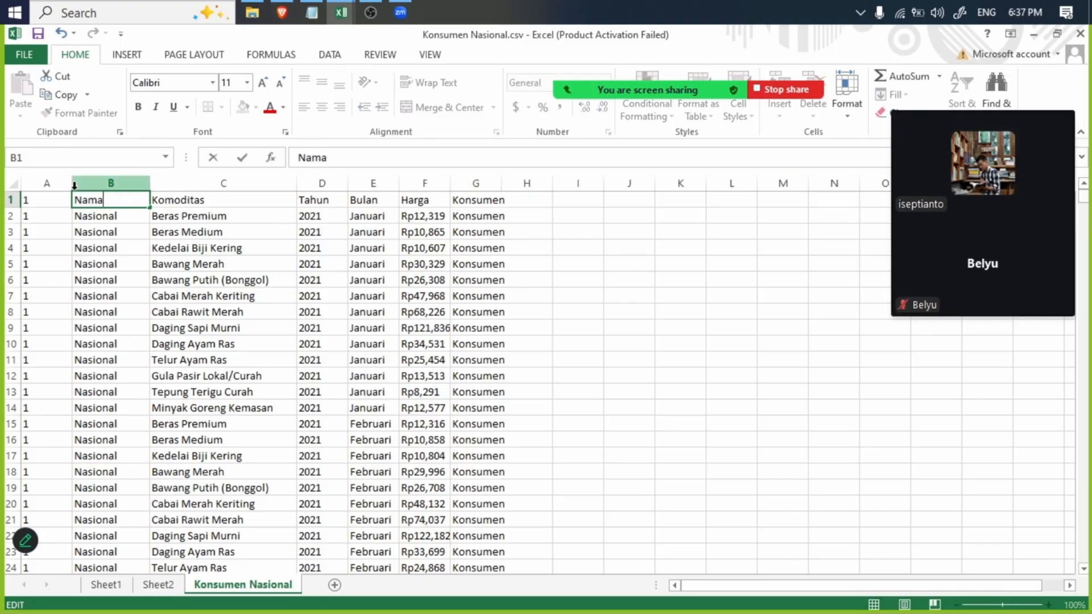
{"action": "left_click", "coordinate": [40, 199]}
{"action": "double_click", "coordinate": [39, 199]}
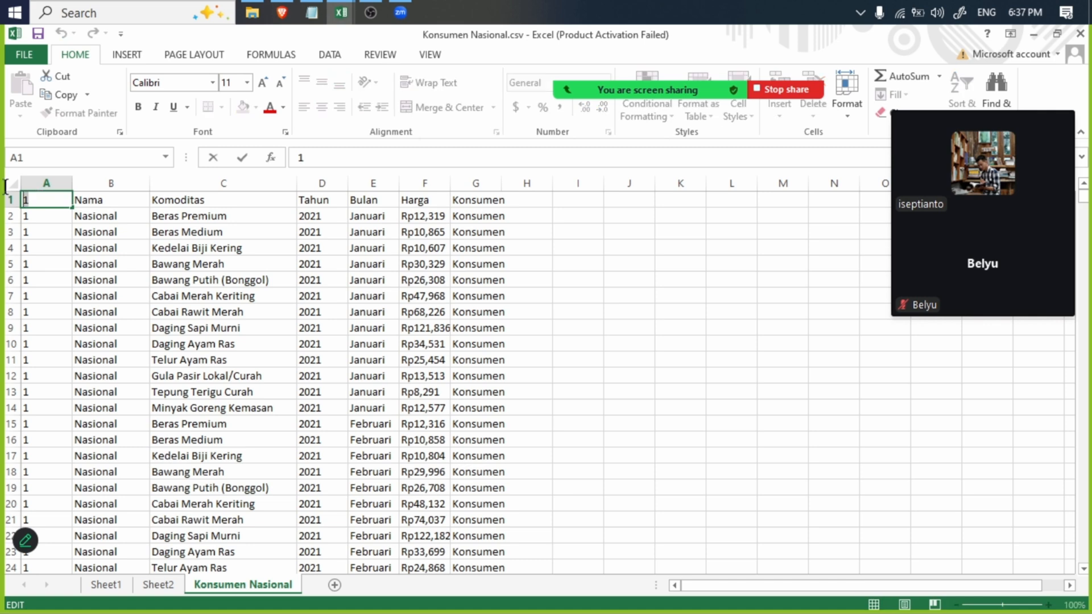
{"action": "type", "text": "Kode"}
{"action": "key", "text": "Return"}
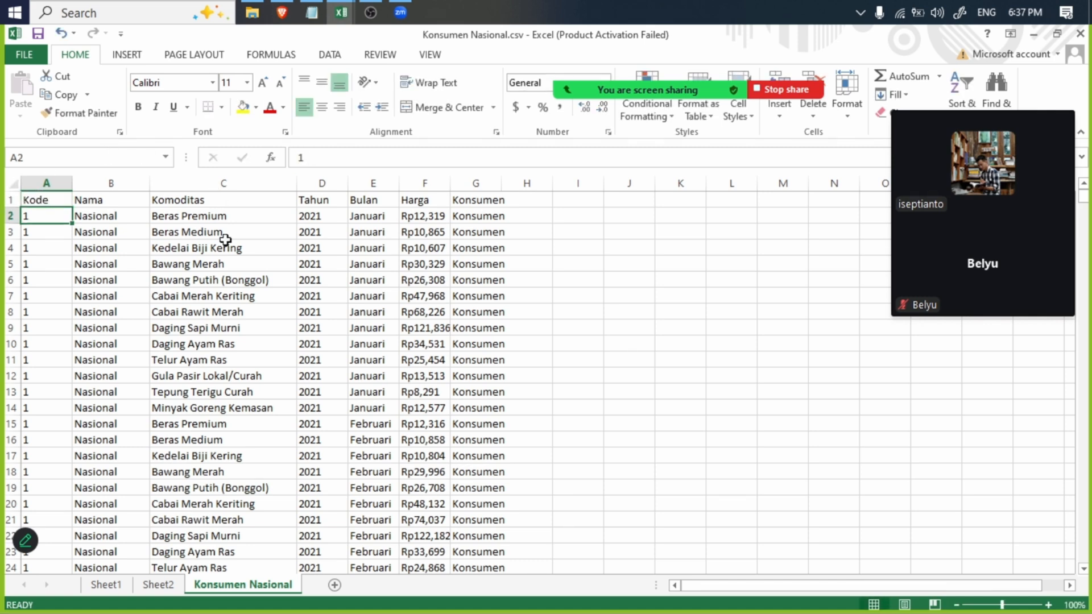
- With the Nama column selected, insert the recommended Sum of Tahun by Komoditas pivot table on a new sheet
{"action": "left_click", "coordinate": [109, 183]}
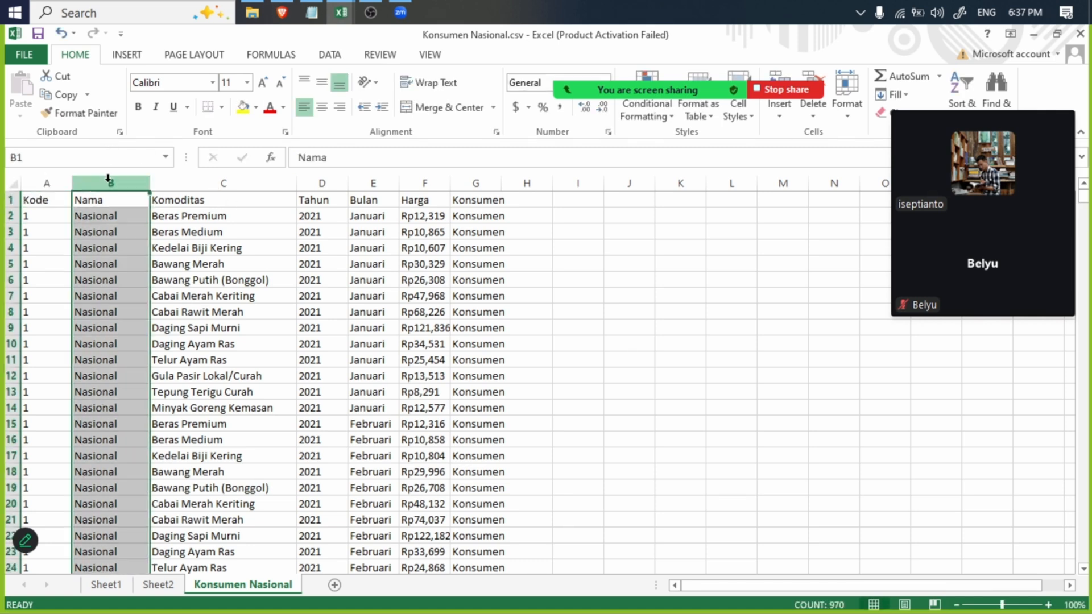
{"action": "left_click", "coordinate": [126, 55]}
{"action": "left_click", "coordinate": [86, 91]}
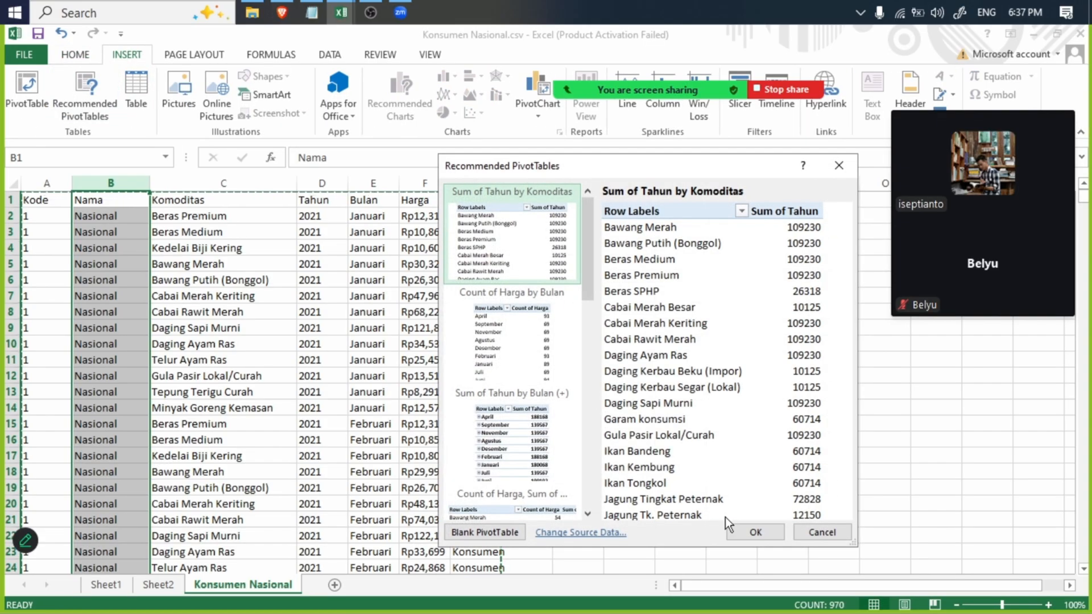
{"action": "left_click", "coordinate": [739, 528]}
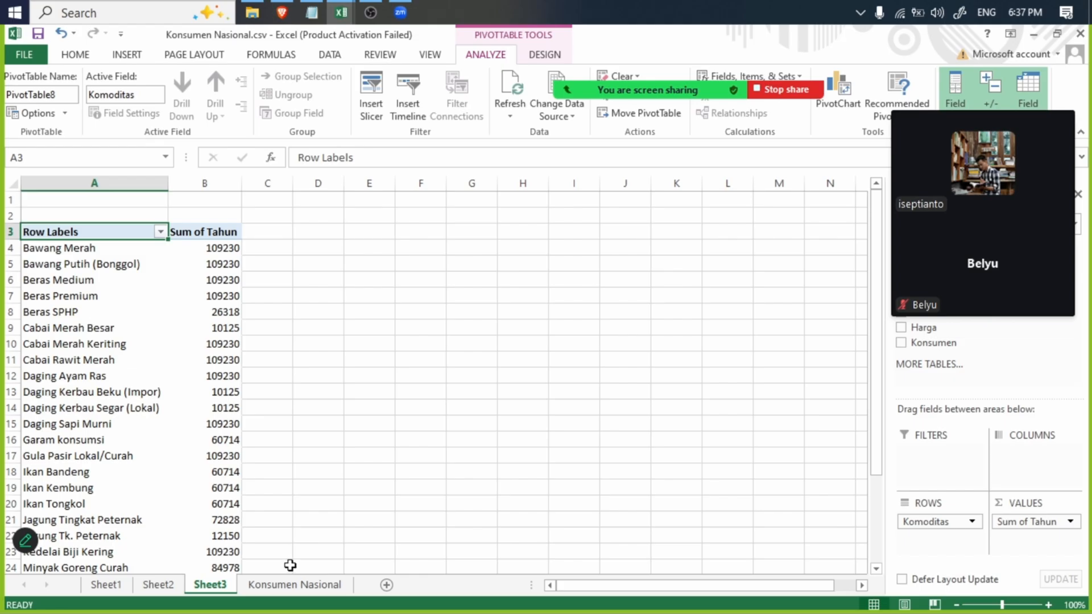
{"action": "scroll", "coordinate": [170, 426], "scroll_direction": "down", "scroll_amount": 8}
{"action": "scroll", "coordinate": [205, 489], "scroll_direction": "up", "scroll_amount": 8}
- Change the new pivot table's fields so that only Nama remains, as its row field, without Komoditas and Tahun
{"action": "left_click_drag", "start_coordinate": [1019, 114], "coordinate": [758, 114]}
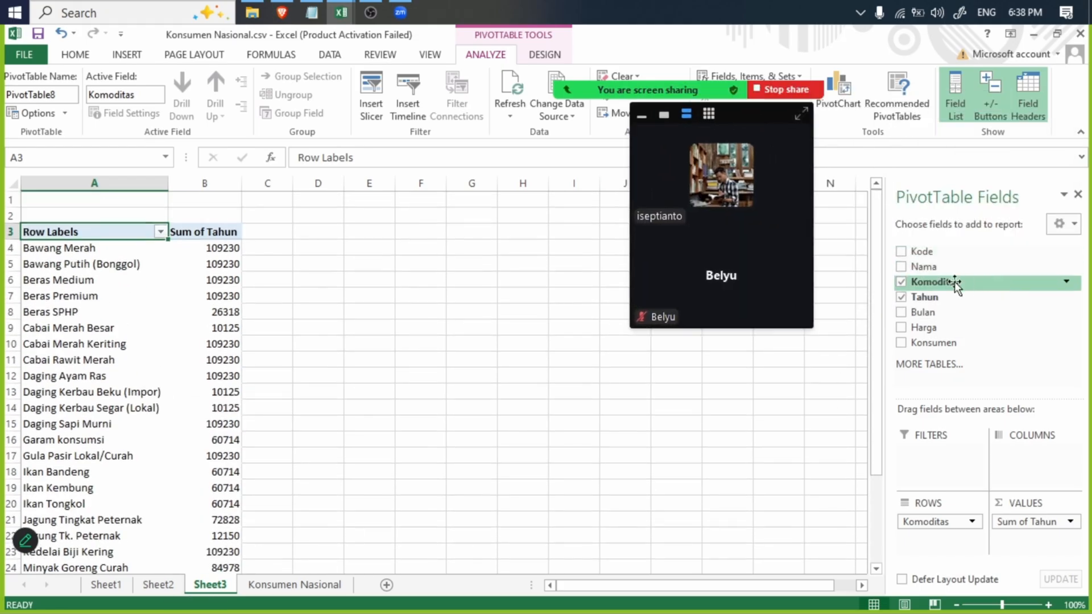
{"action": "scroll", "coordinate": [919, 307], "scroll_direction": "down", "scroll_amount": 8}
{"action": "left_click", "coordinate": [902, 266]}
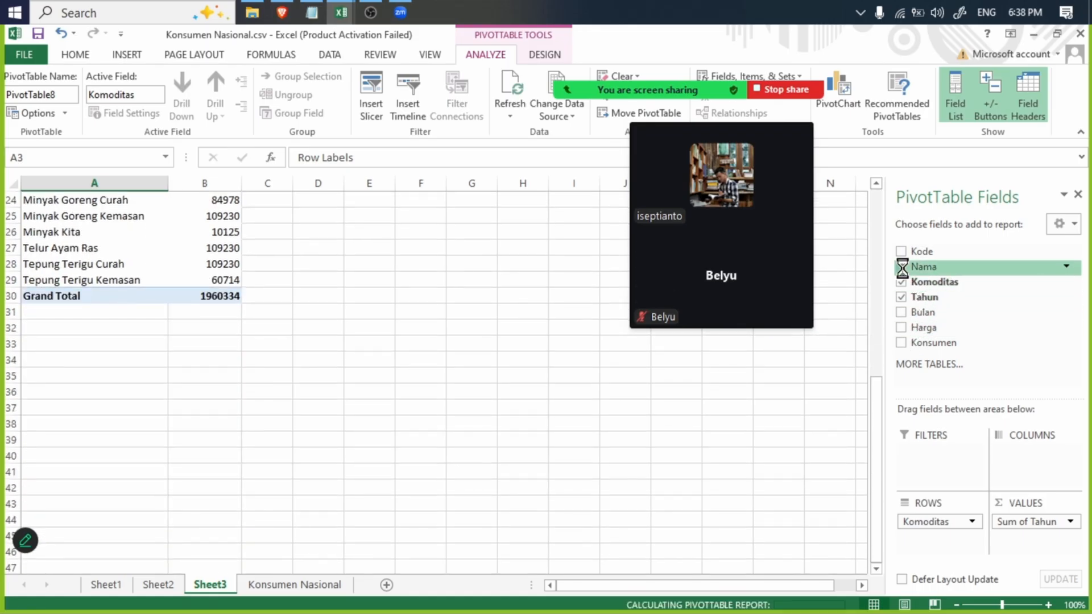
{"action": "left_click", "coordinate": [902, 298]}
{"action": "left_click", "coordinate": [900, 282]}
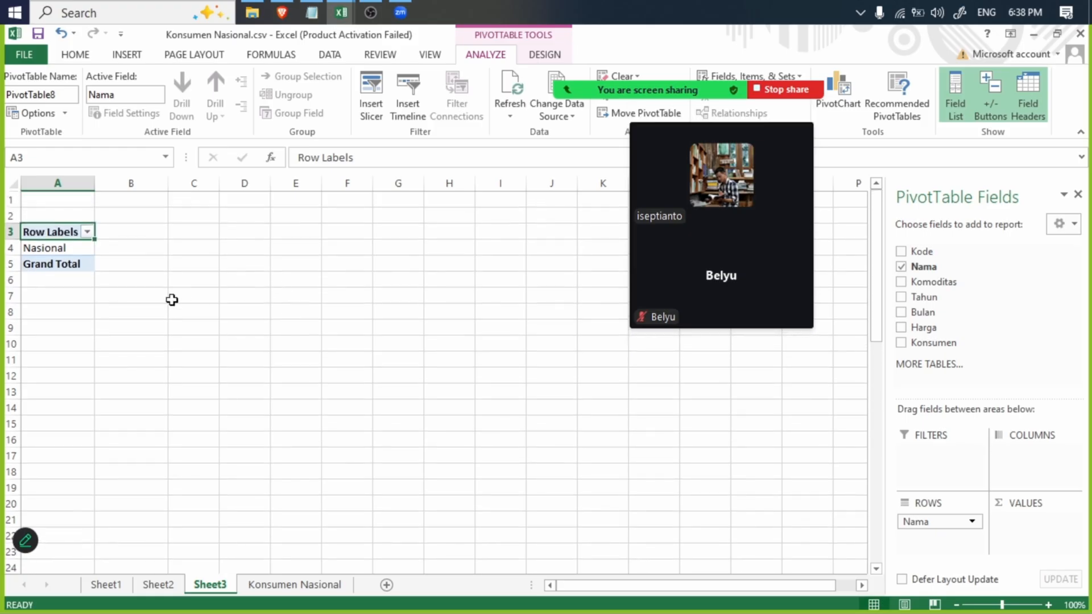
{"action": "left_click", "coordinate": [62, 249]}
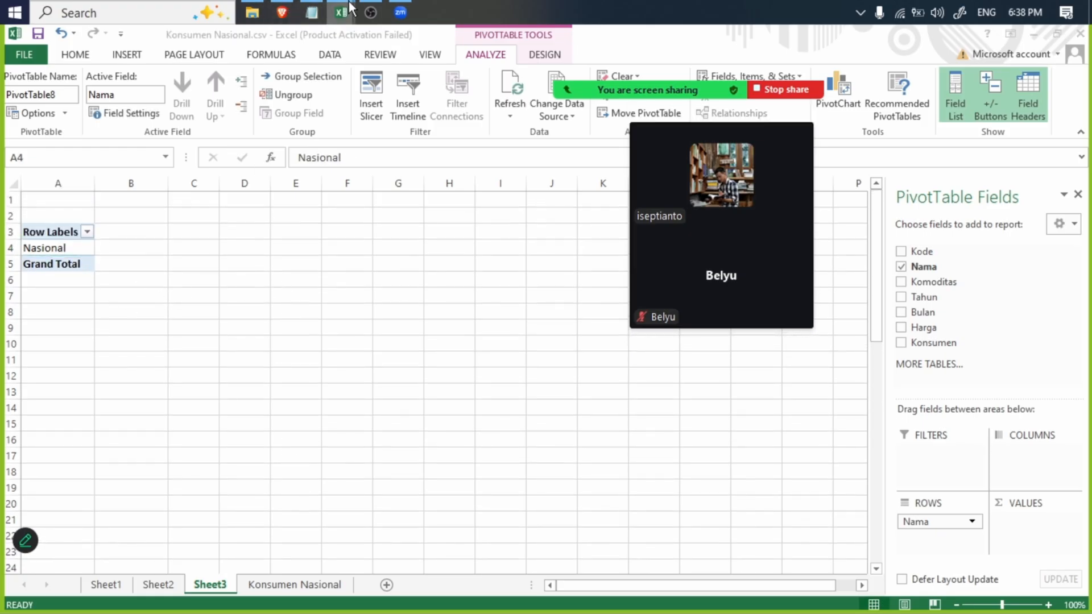
- In the Konsumen Provinsi.csv workbook, fit the width of the Nama Provinsi column B to its contents and copy the column
{"action": "mouse_move", "coordinate": [341, 13]}
{"action": "left_click", "coordinate": [248, 75]}
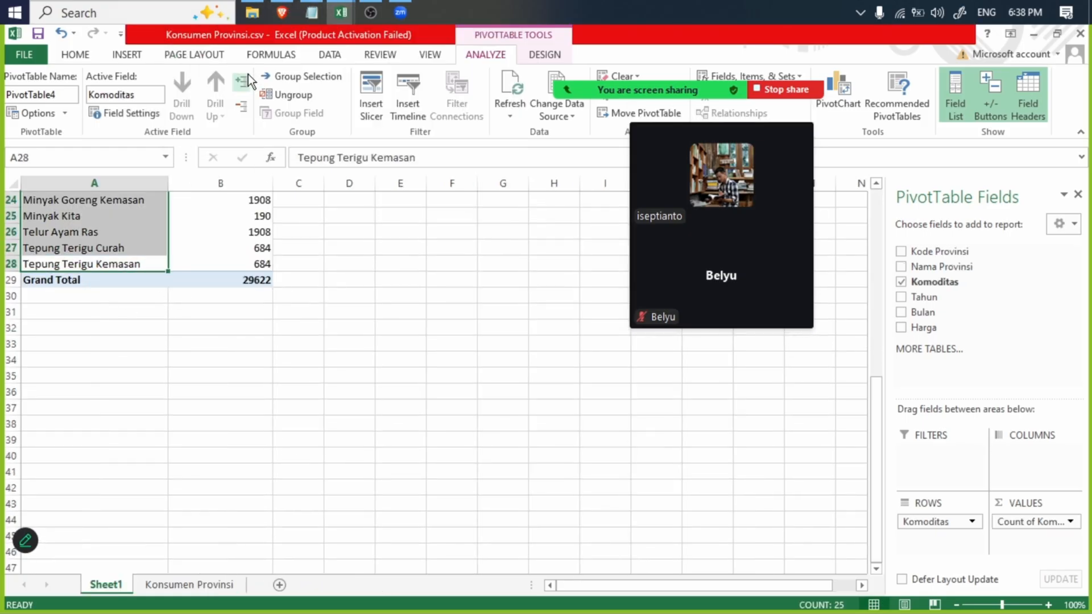
{"action": "left_click", "coordinate": [182, 586]}
{"action": "left_click", "coordinate": [102, 184]}
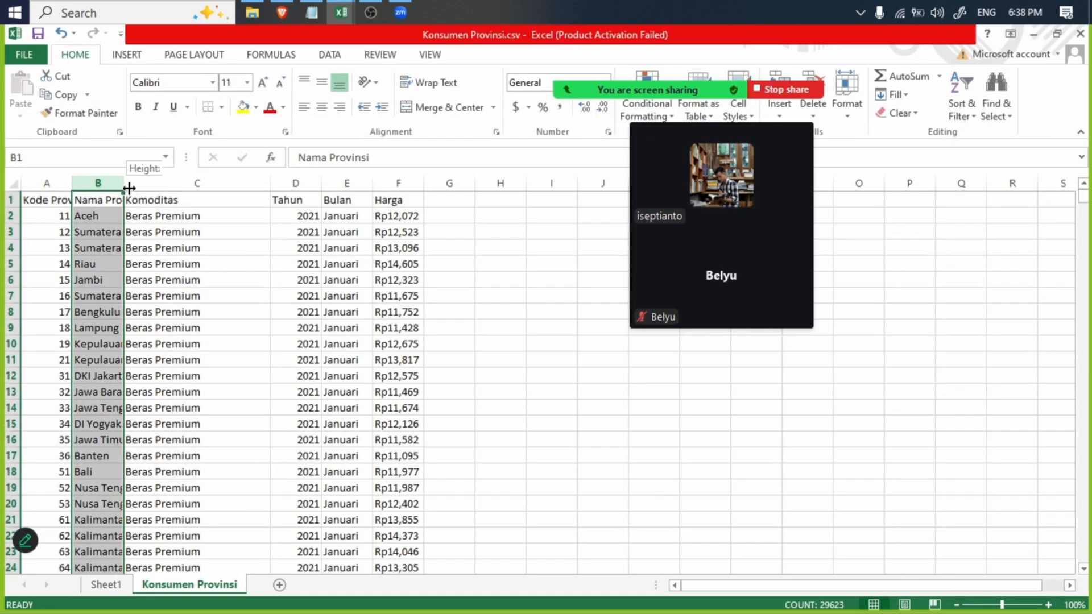
{"action": "double_click", "coordinate": [124, 188]}
{"action": "key", "text": "ctrl+c"}
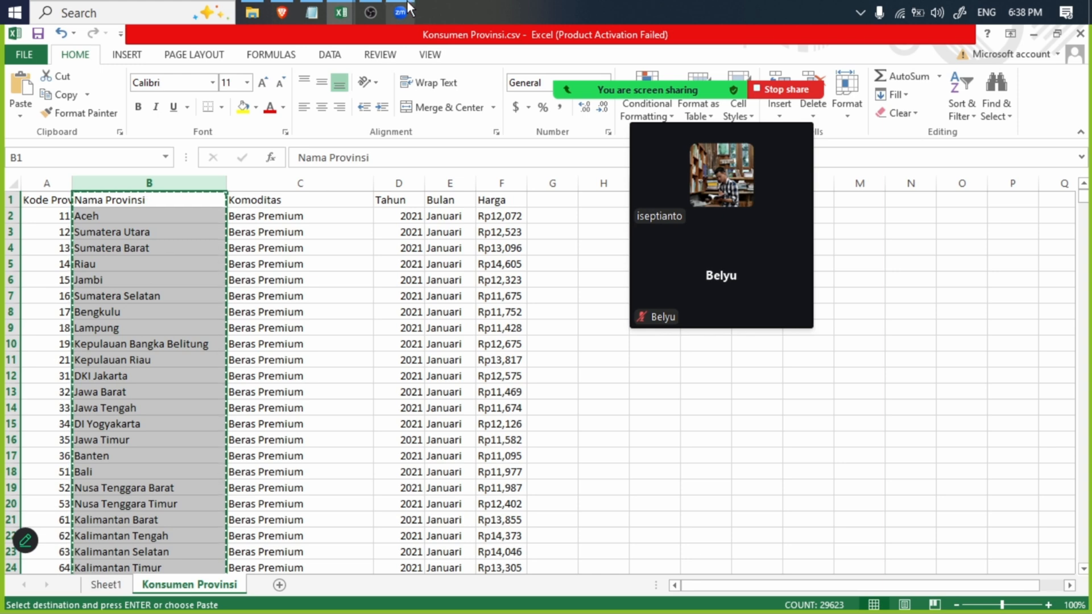
- Paste the copied Nama Provinsi column at A1 on a new sheet in the Konsumen Nasional.csv workbook
{"action": "left_click", "coordinate": [341, 12]}
{"action": "left_click", "coordinate": [427, 71]}
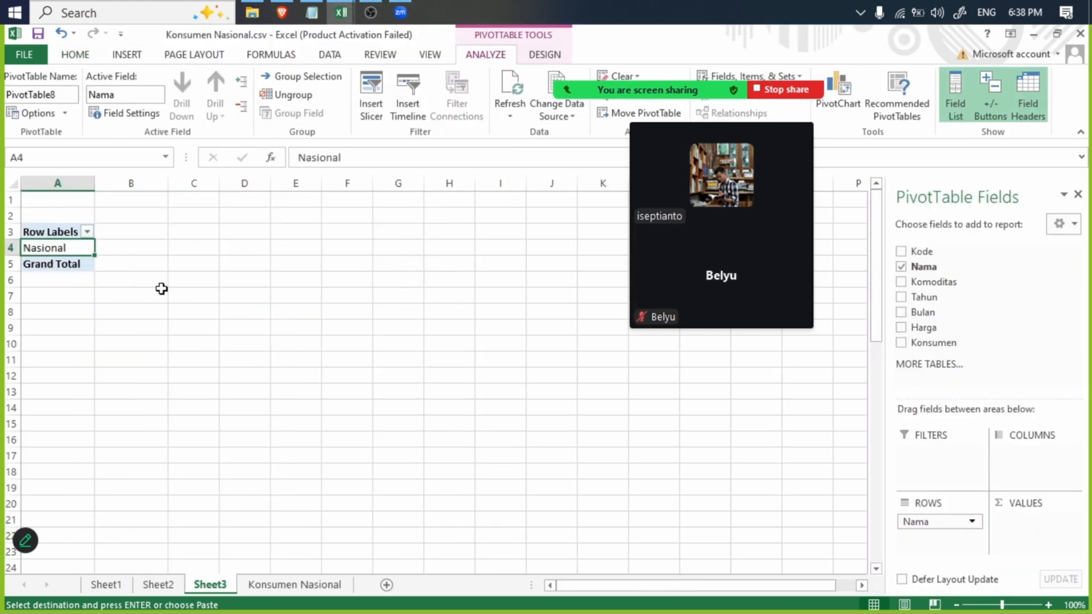
{"action": "left_click", "coordinate": [386, 585]}
{"action": "key", "text": "ctrl+v"}
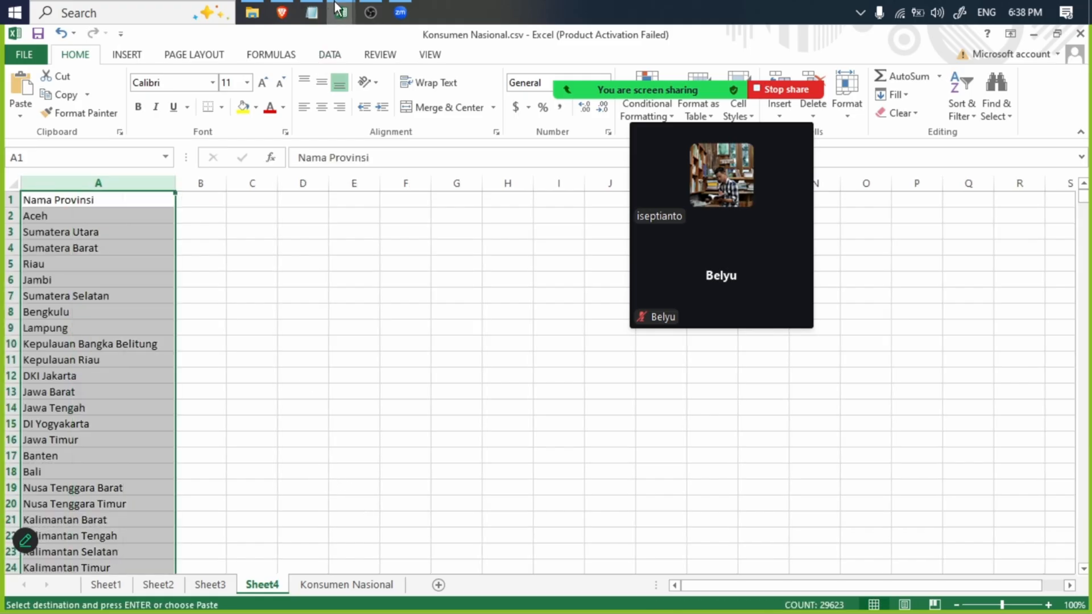
- Back in Konsumen Provinsi.csv, insert the recommended Count of Nama Provinsi pivot table on a new sheet and look through its province rows
{"action": "left_click", "coordinate": [335, 12]}
{"action": "left_click", "coordinate": [259, 74]}
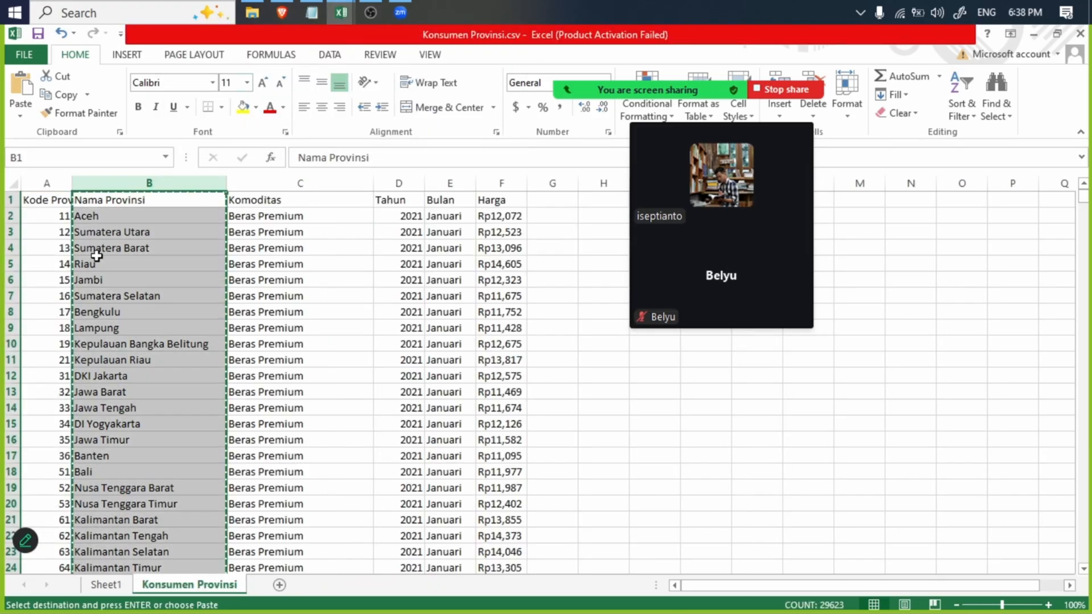
{"action": "left_click", "coordinate": [129, 54]}
{"action": "left_click", "coordinate": [85, 94]}
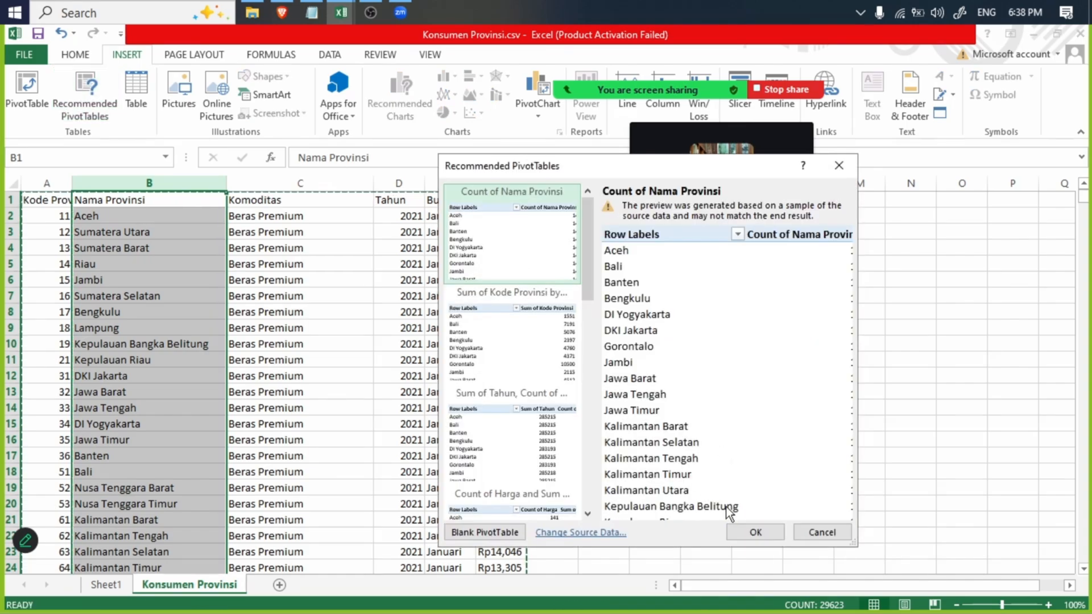
{"action": "left_click", "coordinate": [759, 533]}
{"action": "left_click", "coordinate": [78, 274]}
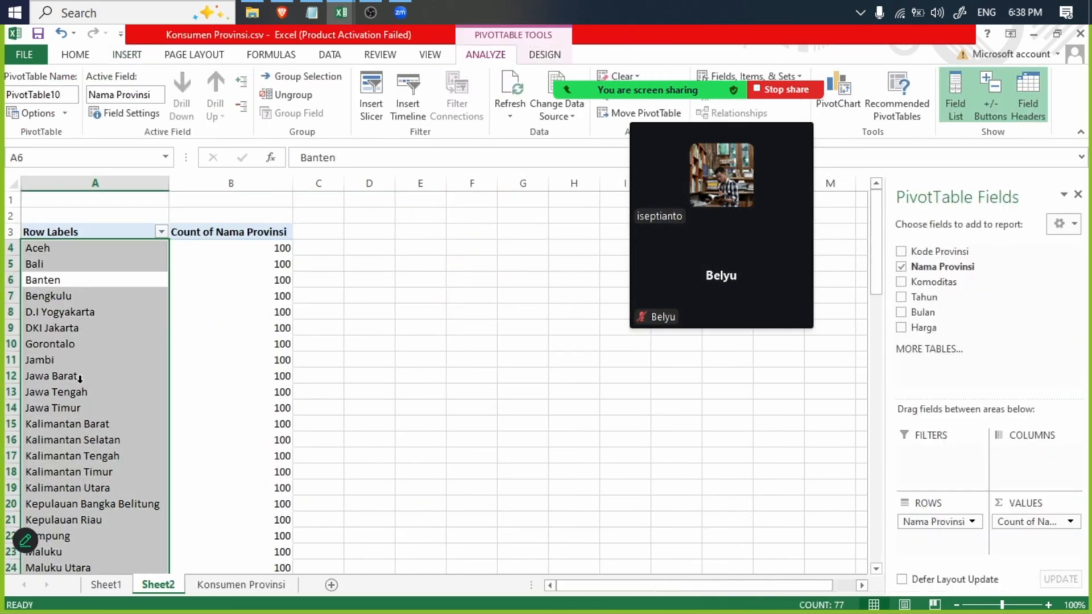
{"action": "scroll", "coordinate": [79, 379], "scroll_direction": "down", "scroll_amount": 8}
{"action": "scroll", "coordinate": [59, 348], "scroll_direction": "up", "scroll_amount": 8}
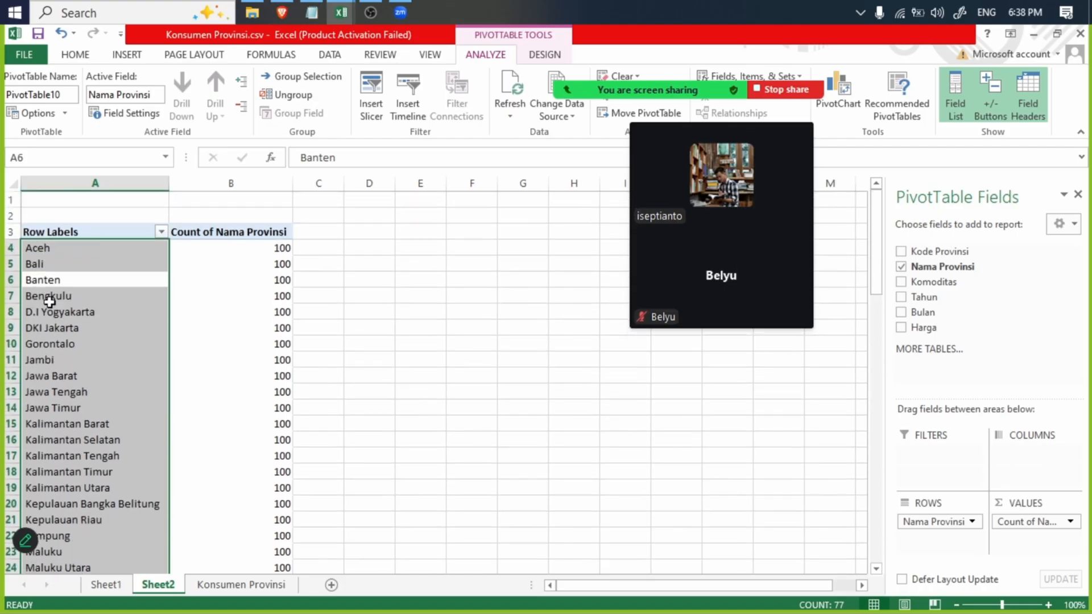
- Try removing the leading space before Aceh in pivot cell A4, and undo the edit
{"action": "left_click", "coordinate": [38, 249]}
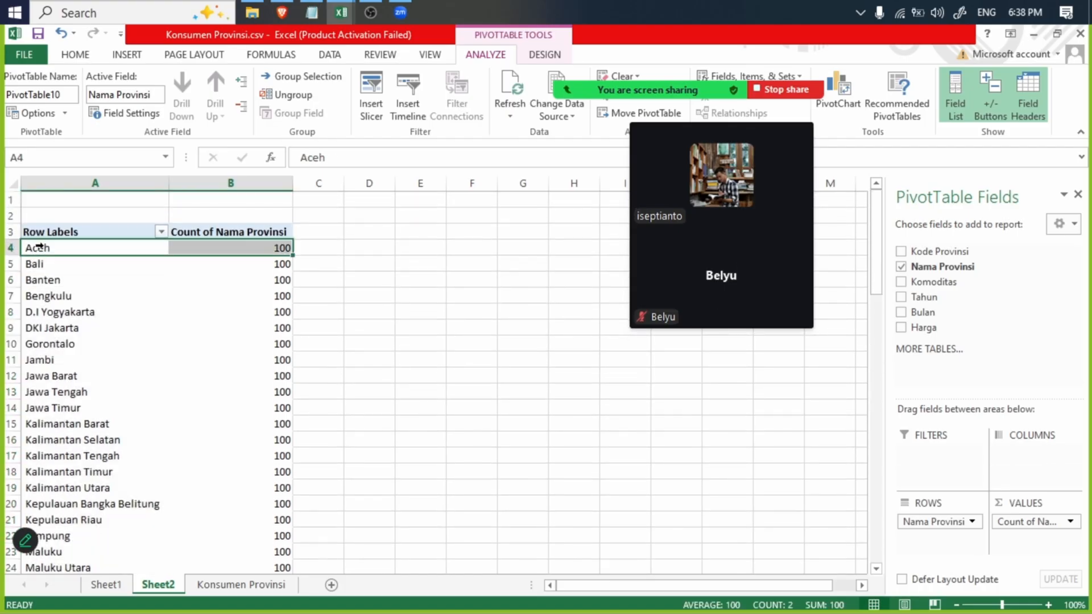
{"action": "left_click", "coordinate": [305, 157]}
{"action": "key", "text": "BackSpace"}
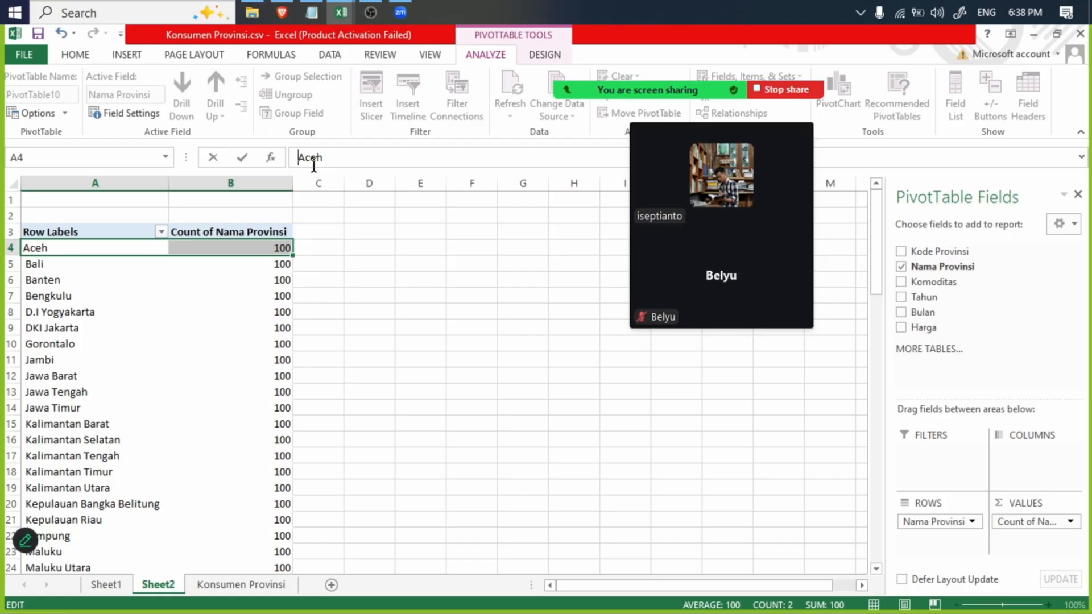
{"action": "key", "text": "ctrl+z"}
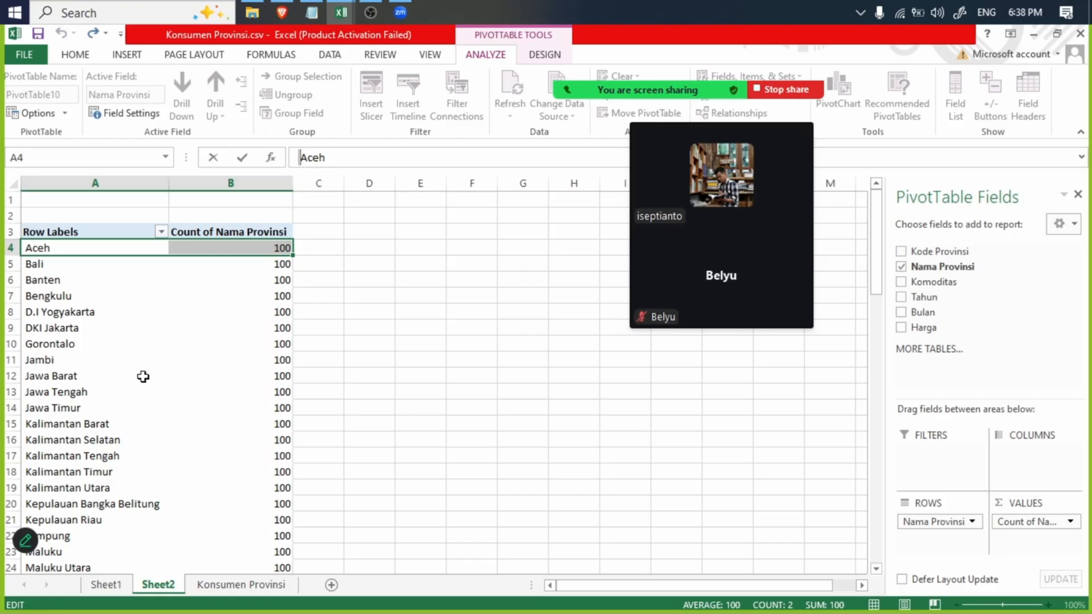
- Inspect the content of the second Aceh entry in A42 for a leading space
{"action": "left_click", "coordinate": [101, 431]}
{"action": "scroll", "coordinate": [43, 330], "scroll_direction": "down", "scroll_amount": 8}
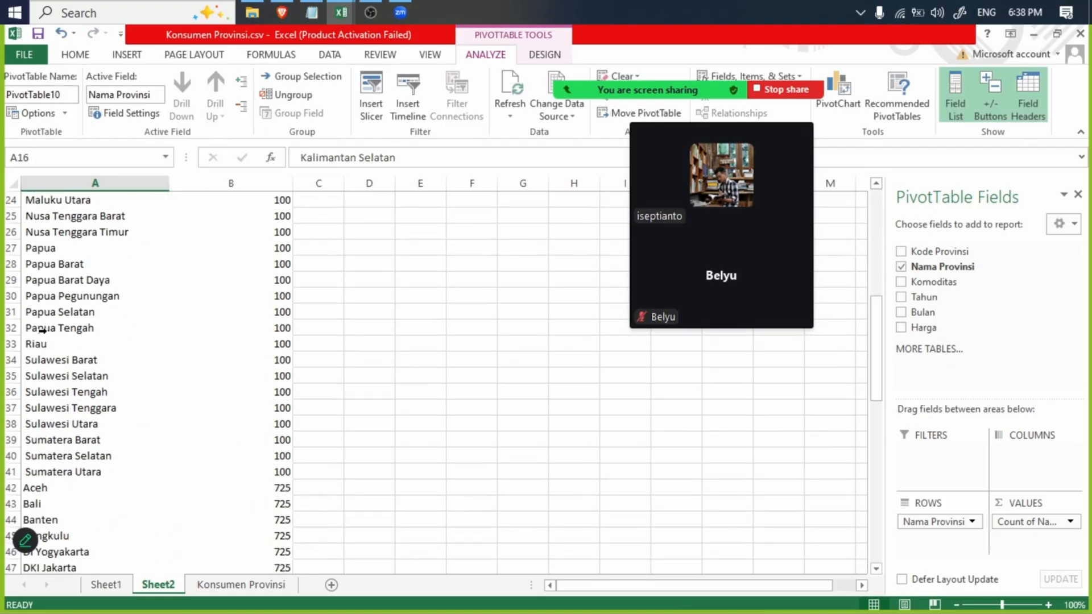
{"action": "left_click", "coordinate": [53, 490]}
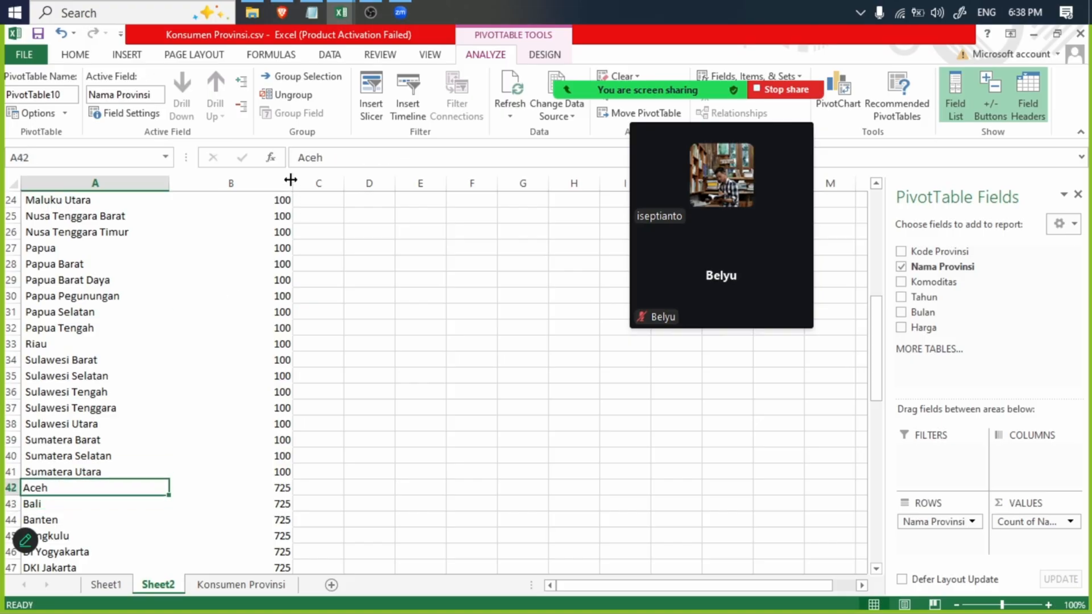
{"action": "left_click", "coordinate": [301, 157]}
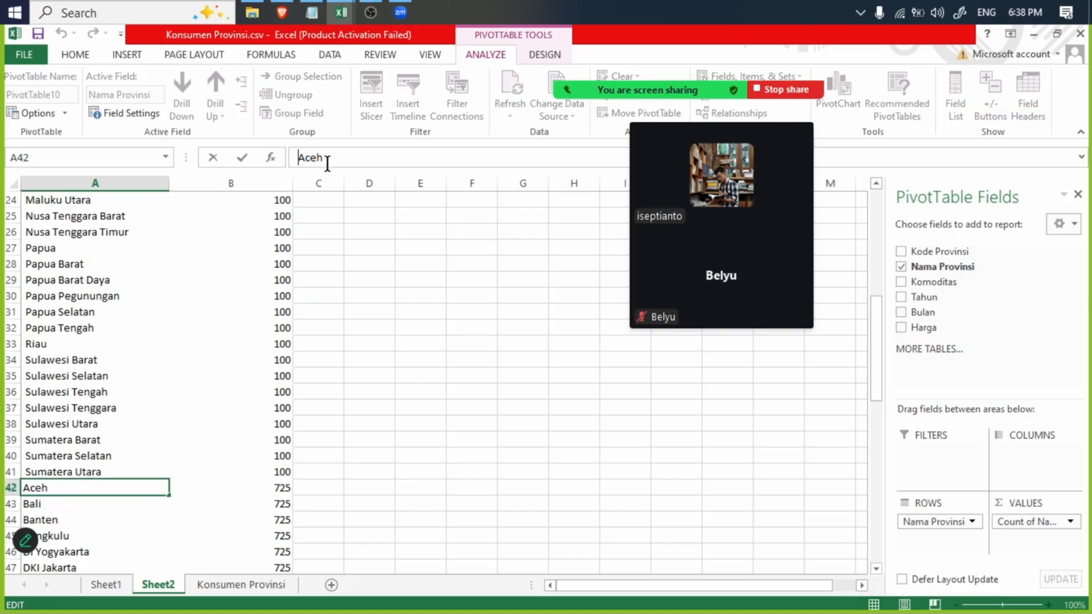
{"action": "type", "text": "A"}
{"action": "left_click", "coordinate": [78, 265]}
- Compare the province names from row 4 down with the repeated names from row 42 down
{"action": "scroll", "coordinate": [71, 251], "scroll_direction": "up", "scroll_amount": 8}
{"action": "left_click", "coordinate": [71, 251]}
{"action": "scroll", "coordinate": [73, 303], "scroll_direction": "down", "scroll_amount": 8}
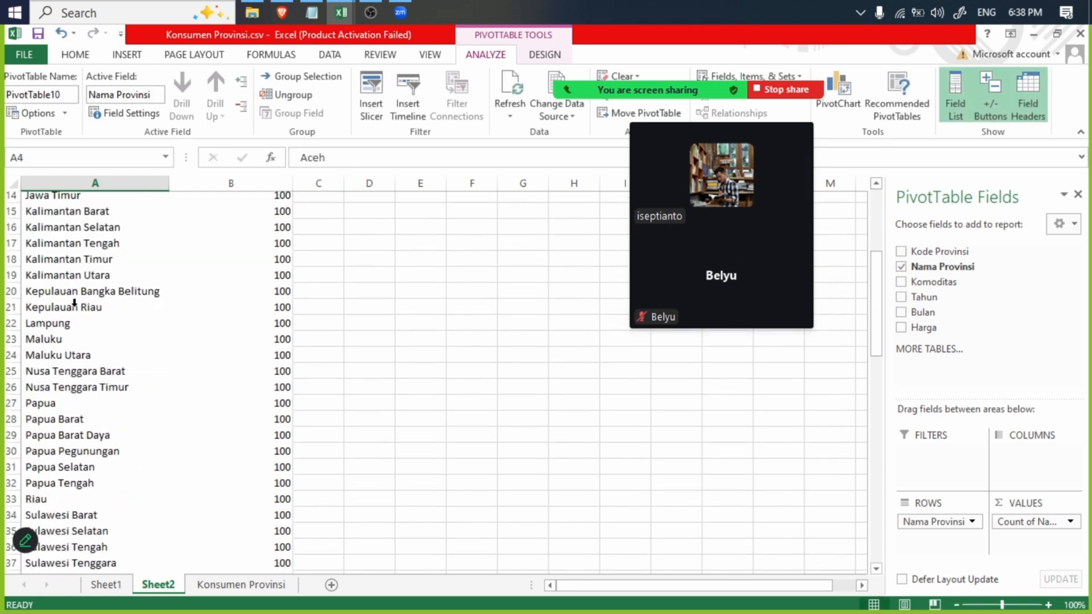
{"action": "scroll", "coordinate": [103, 316], "scroll_direction": "up", "scroll_amount": 8}
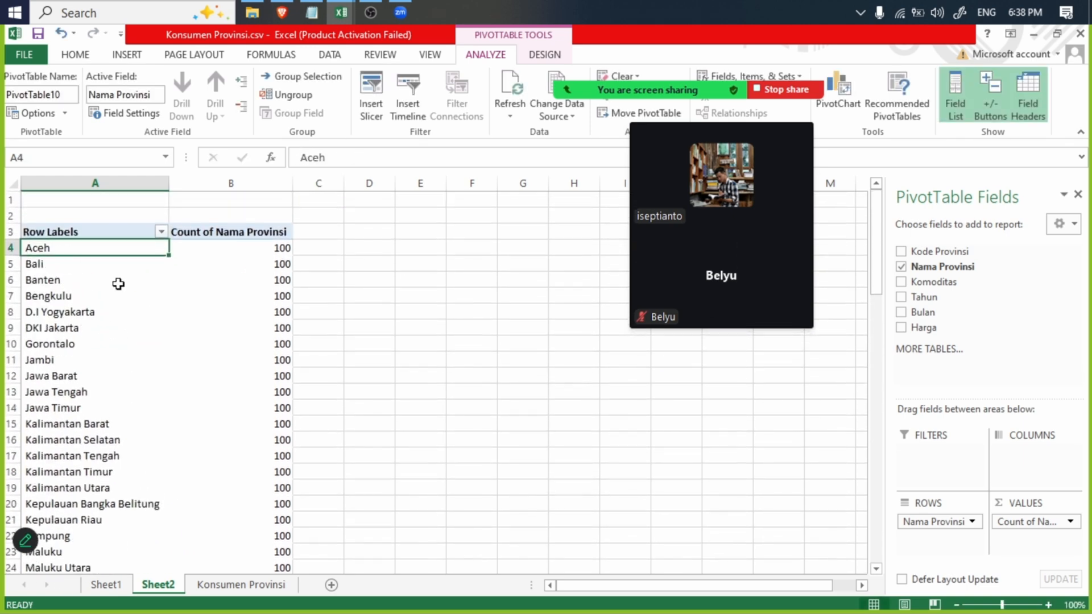
{"action": "scroll", "coordinate": [119, 281], "scroll_direction": "down", "scroll_amount": 15}
{"action": "scroll", "coordinate": [227, 384], "scroll_direction": "up", "scroll_amount": 8}
{"action": "scroll", "coordinate": [200, 374], "scroll_direction": "down", "scroll_amount": 2}
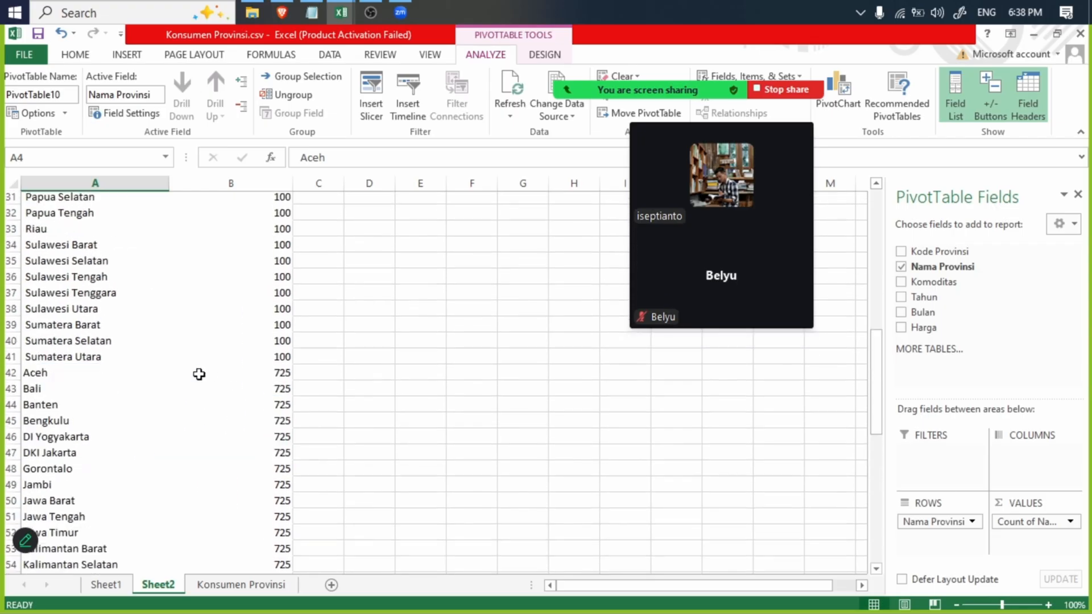
- Copy all province rows and counts from the pivot table and switch to Sheet4 of Konsumen Nasional.csv
{"action": "scroll", "coordinate": [216, 370], "scroll_direction": "down", "scroll_amount": 13}
{"action": "left_click", "coordinate": [279, 356], "text": "shift"}
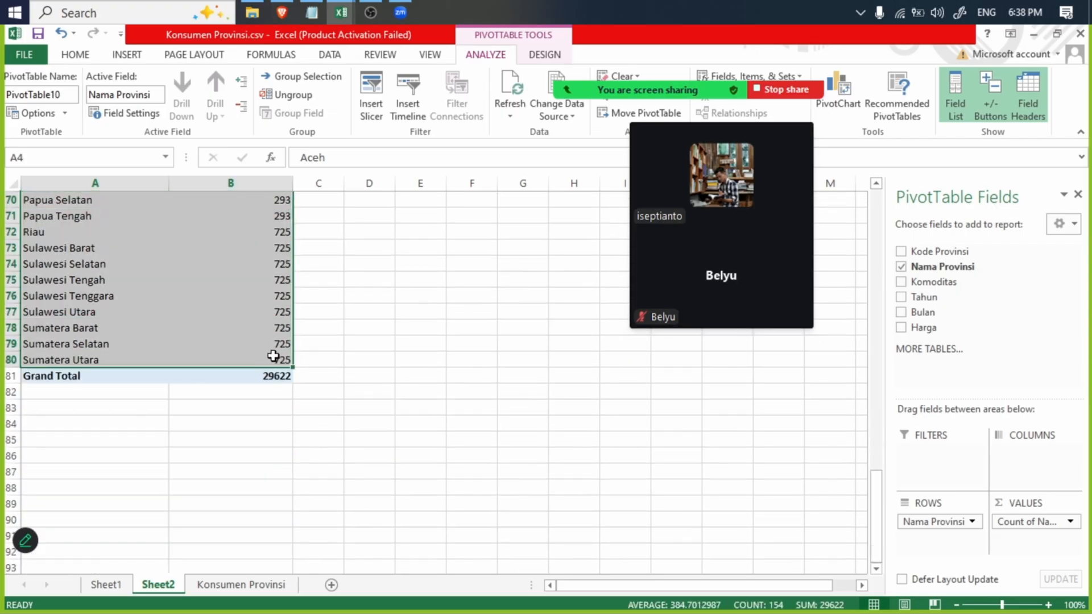
{"action": "key", "text": "ctrl+c"}
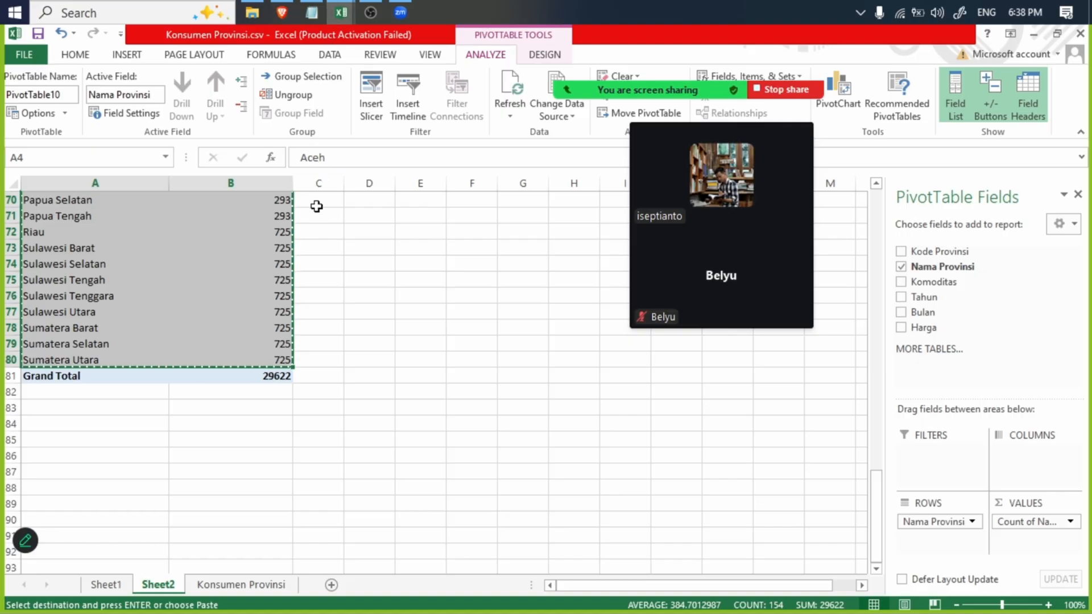
{"action": "left_click", "coordinate": [342, 12]}
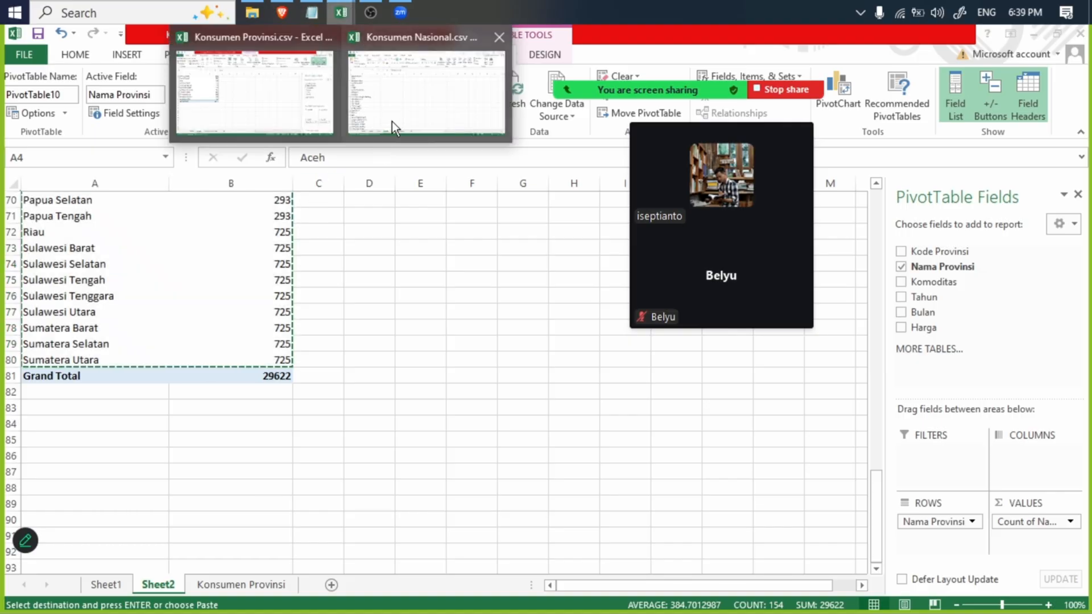
{"action": "left_click", "coordinate": [391, 121]}
{"action": "left_click", "coordinate": [273, 201]}
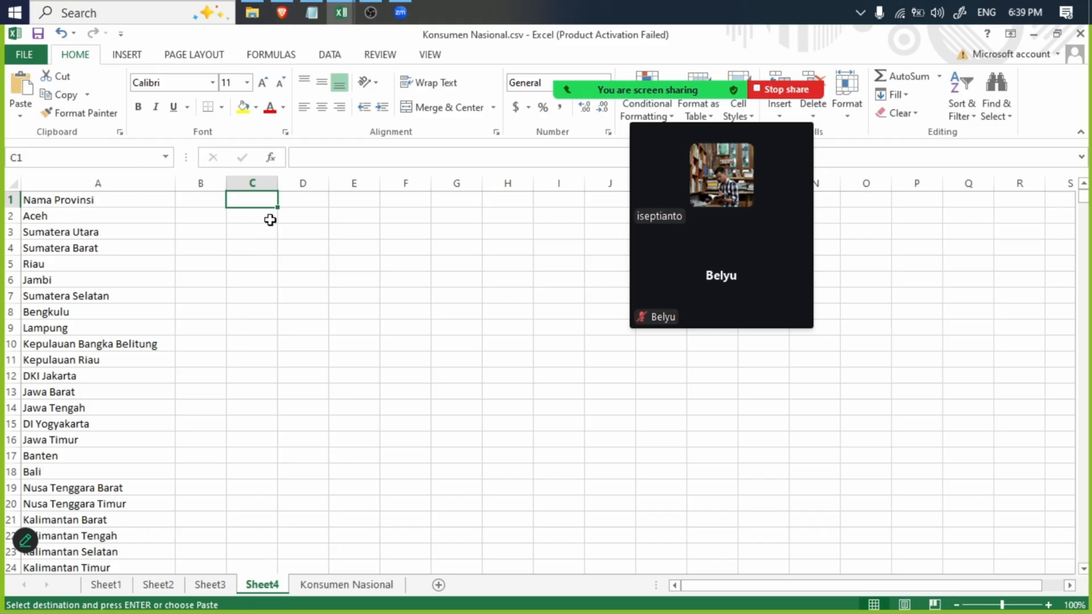
- Undo the province pivot table in Konsumen Provinsi.csv and the pasted province column on Sheet4 of Konsumen Nasional.csv
{"action": "key", "text": "ctrl+z"}
{"action": "key", "text": "ctrl+z"}
{"action": "key", "text": "ctrl+z"}
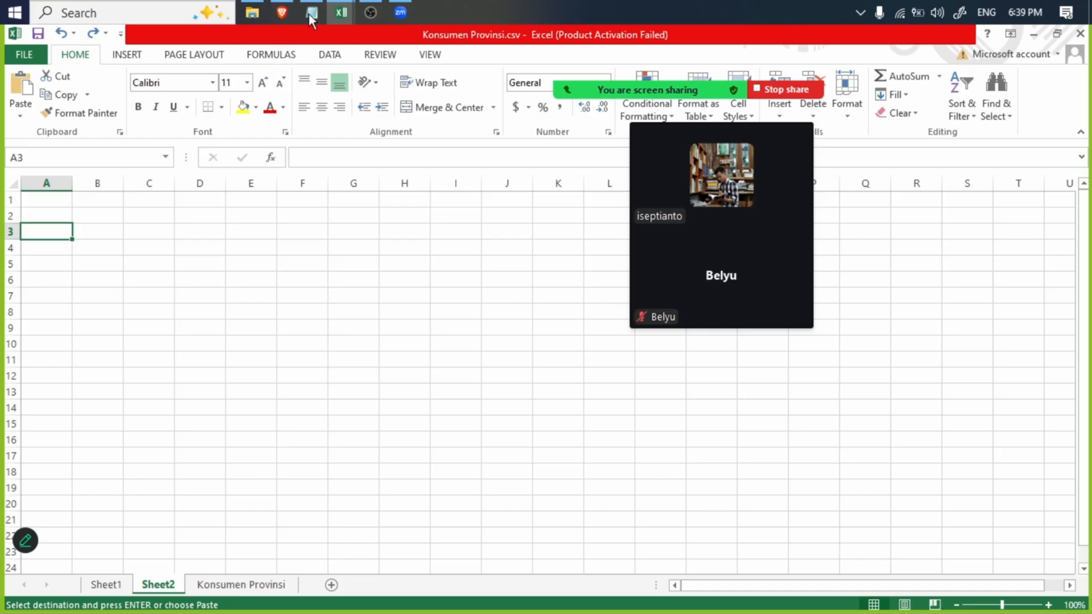
{"action": "mouse_move", "coordinate": [336, 12]}
{"action": "left_click", "coordinate": [412, 108]}
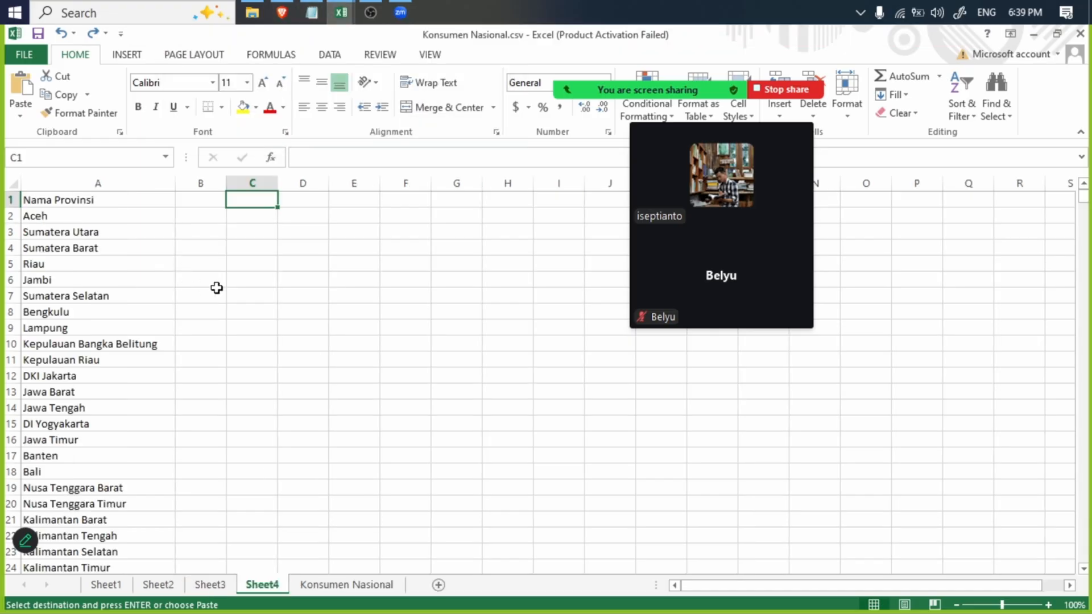
{"action": "left_click", "coordinate": [62, 33]}
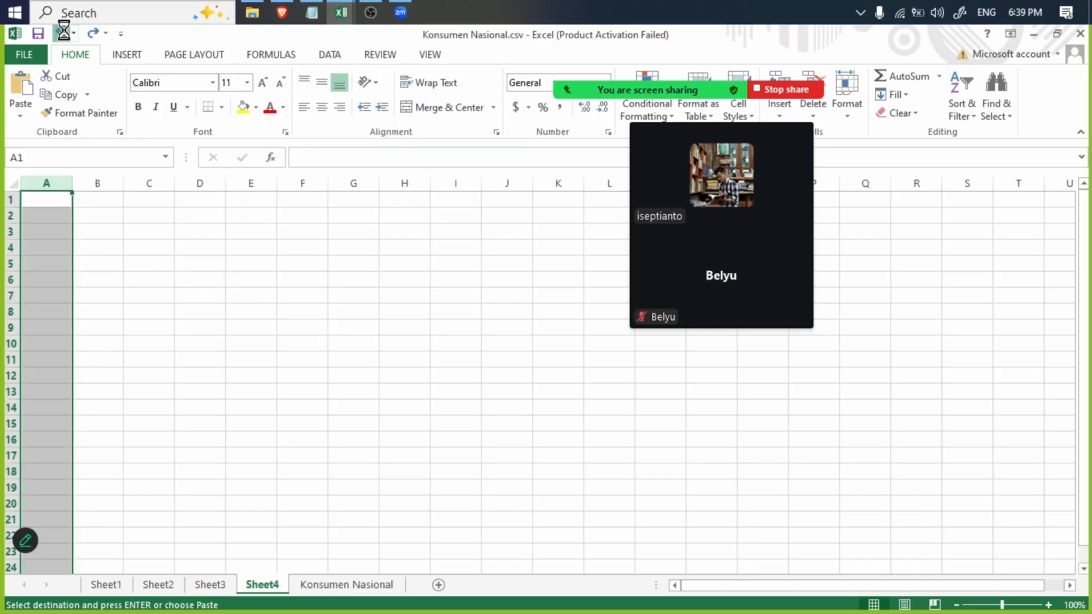
- Check Sheet2 and the data sheet of Konsumen Provinsi.csv, and return to Konsumen Nasional.csv
{"action": "key", "text": "alt+Tab"}
{"action": "left_click", "coordinate": [157, 584]}
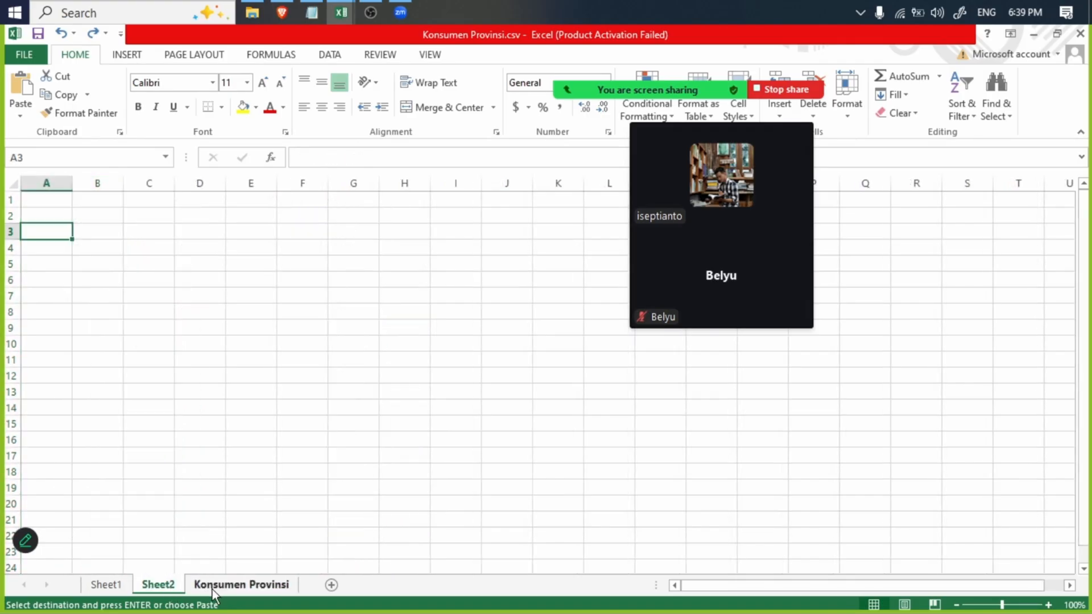
{"action": "left_click", "coordinate": [214, 590]}
{"action": "mouse_move", "coordinate": [341, 11]}
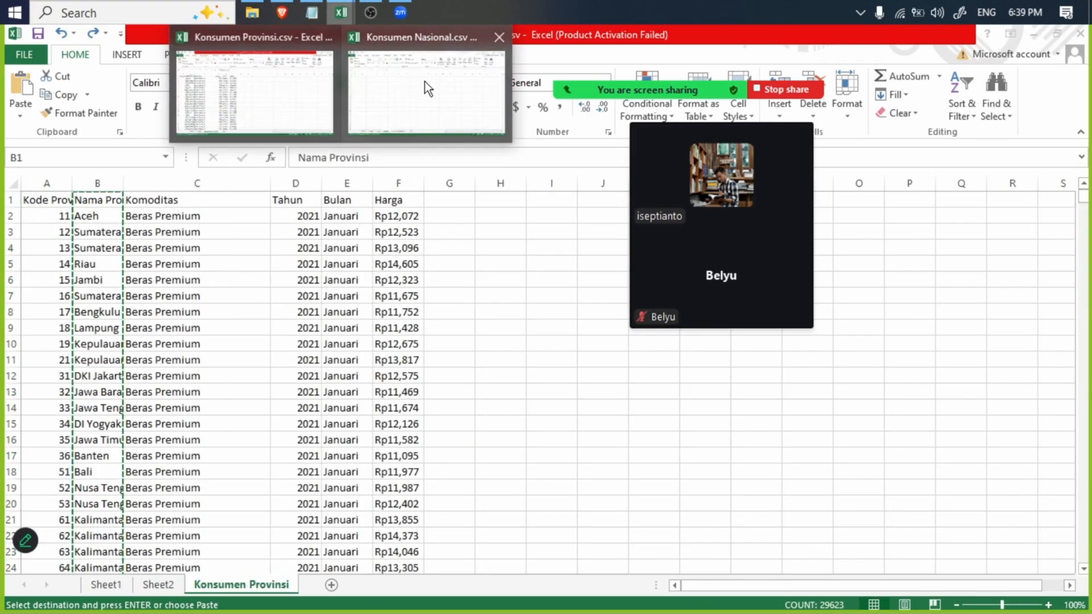
{"action": "left_click", "coordinate": [425, 81]}
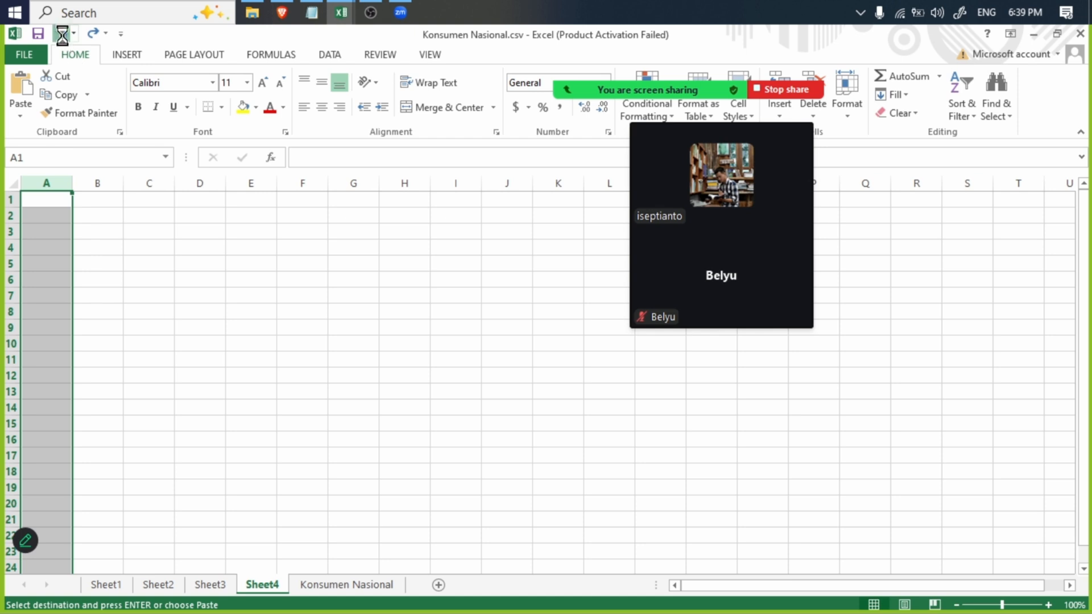
- Take Komoditas out of the pivot table on Sheet3, keeping only Nama as the row field
{"action": "key", "text": "ctrl+Page_Up"}
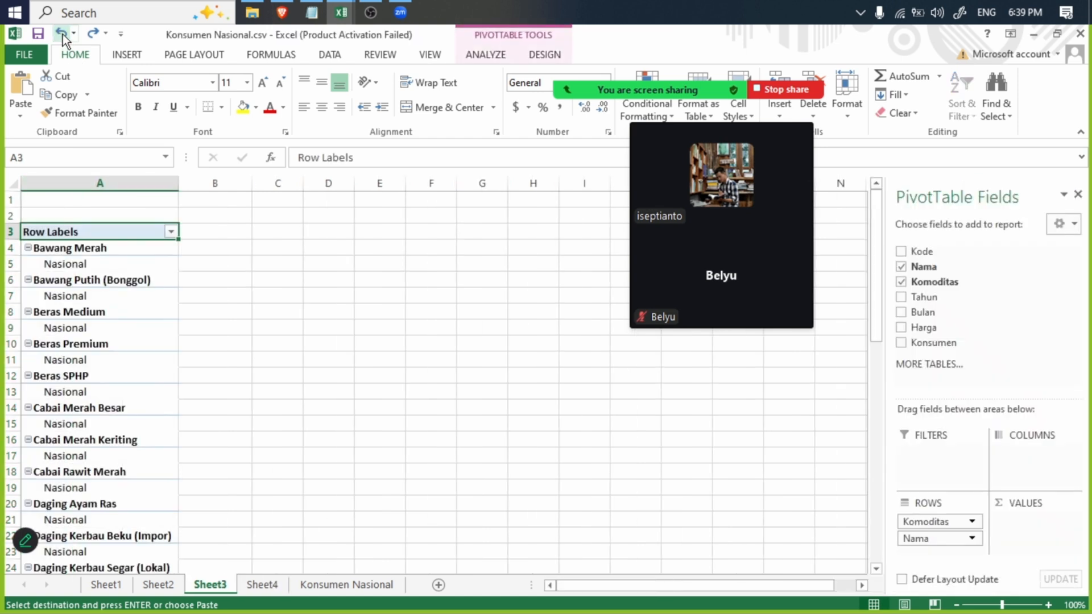
{"action": "left_click", "coordinate": [899, 281]}
{"action": "left_click", "coordinate": [902, 266]}
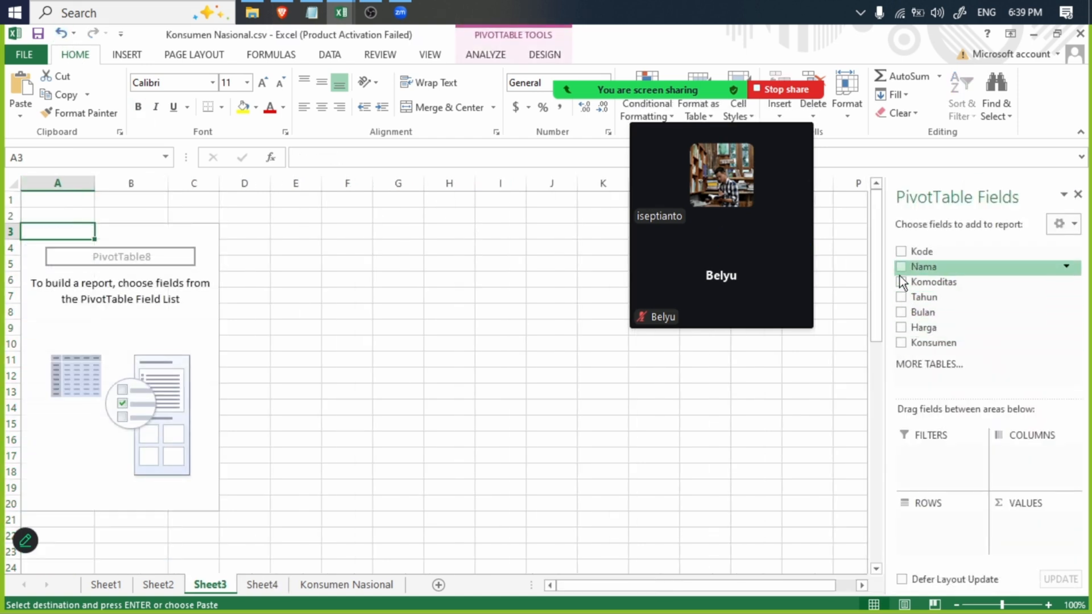
{"action": "left_click", "coordinate": [901, 267]}
{"action": "left_click", "coordinate": [50, 248]}
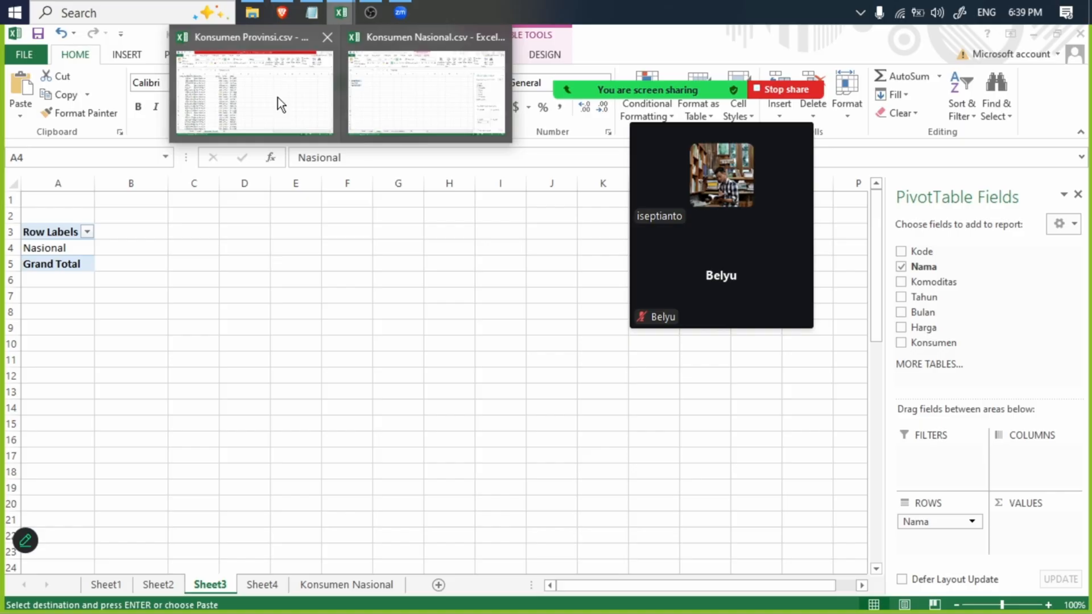
- Try to paste the copied Nama Provinsi column at cell D3 beside the pivot table
{"action": "left_click", "coordinate": [243, 231]}
{"action": "key", "text": "ctrl+v"}
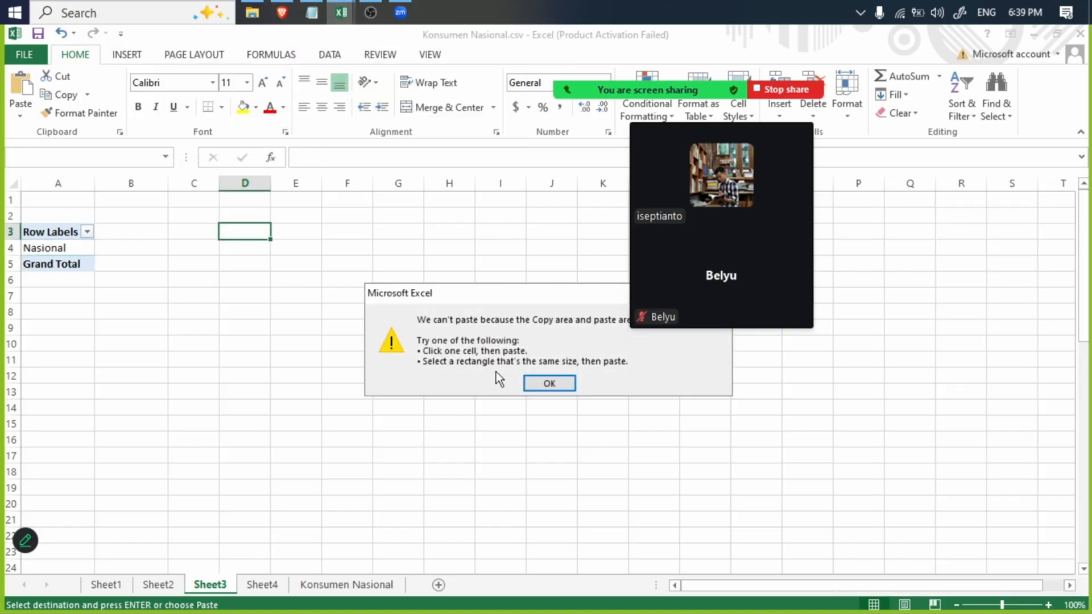
{"action": "left_click", "coordinate": [550, 384]}
- Switch back to Konsumen Provinsi.csv and look over the first records of its data sheet
{"action": "mouse_move", "coordinate": [347, 7]}
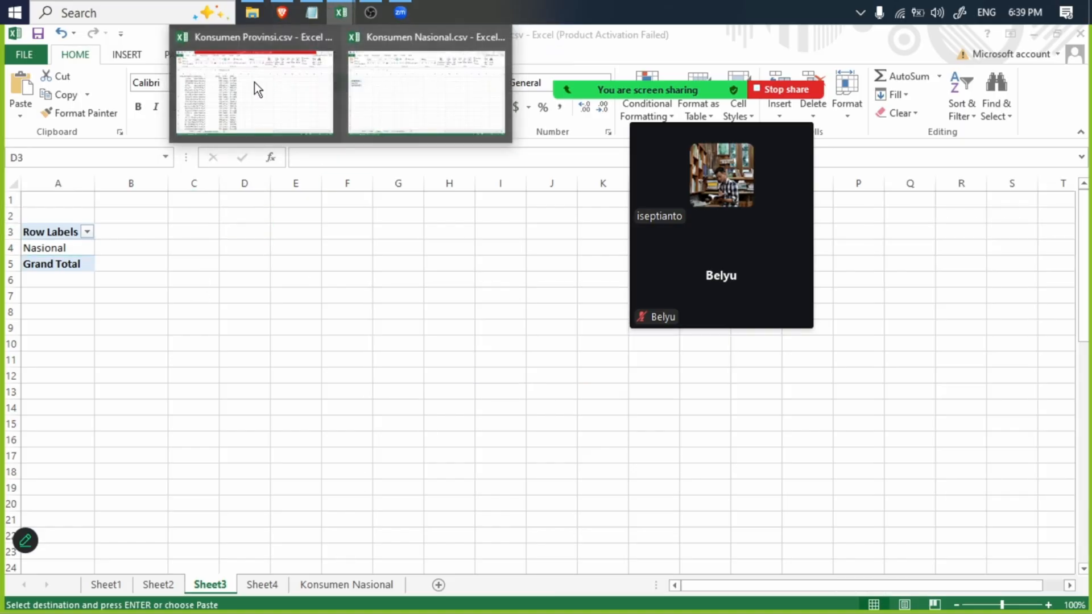
{"action": "left_click", "coordinate": [255, 91]}
{"action": "left_click", "coordinate": [188, 344]}
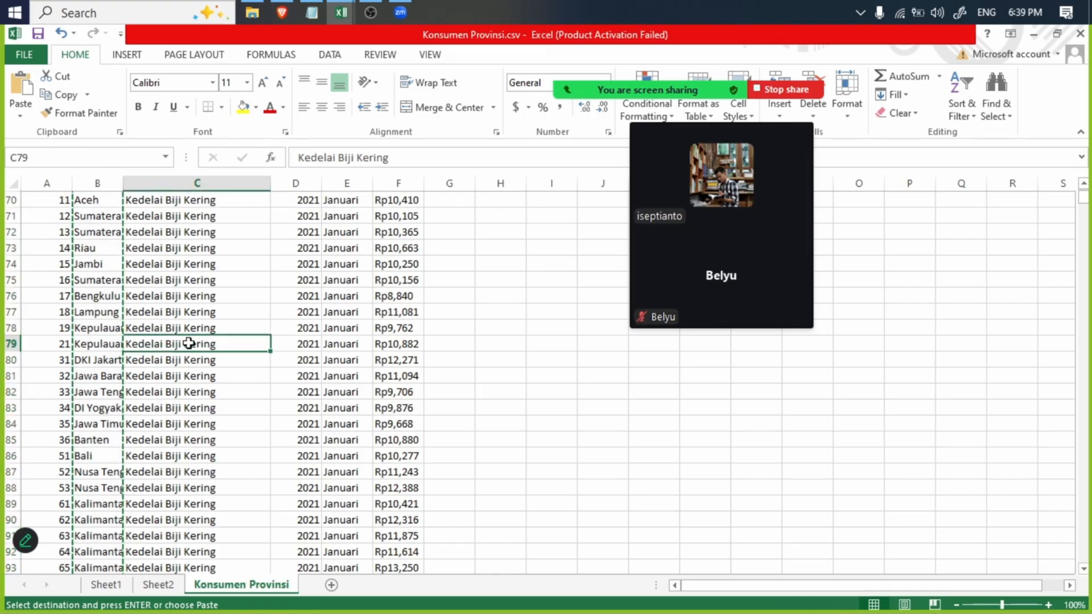
{"action": "scroll", "coordinate": [226, 349], "scroll_direction": "up", "scroll_amount": 20}
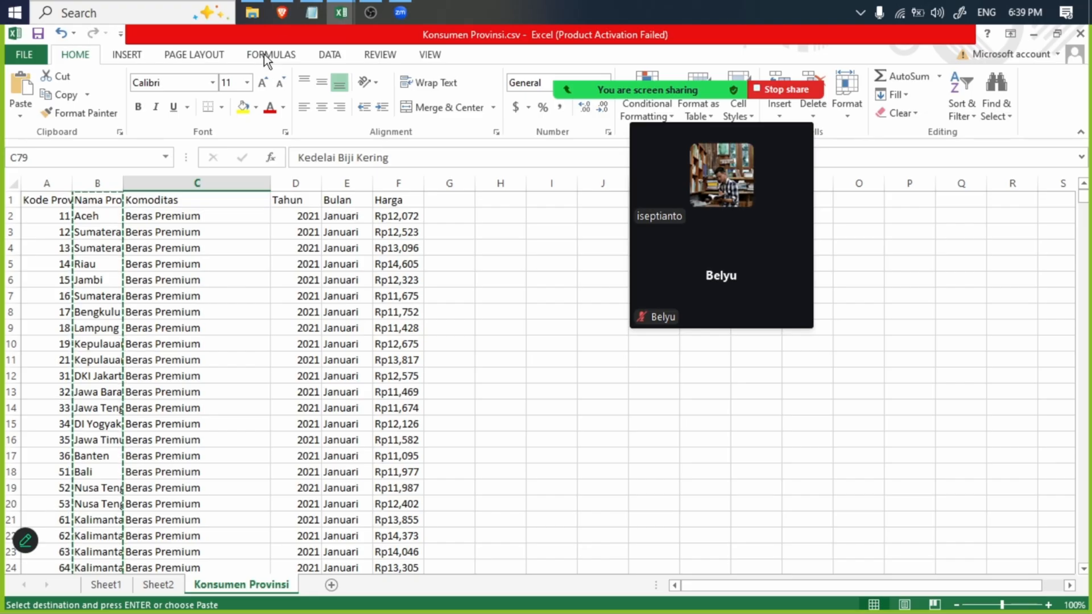
{"action": "mouse_move", "coordinate": [341, 12]}
{"action": "left_click", "coordinate": [188, 376]}
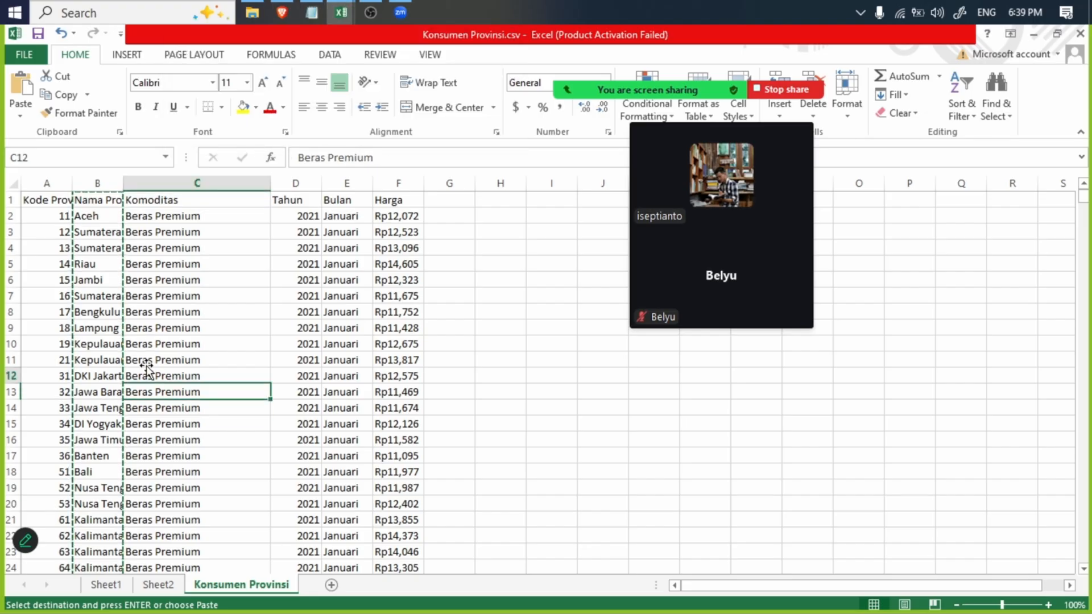
- Run Text to Columns on the whole Nama Provinsi column as fixed width, without any column breaks
{"action": "left_click", "coordinate": [100, 183]}
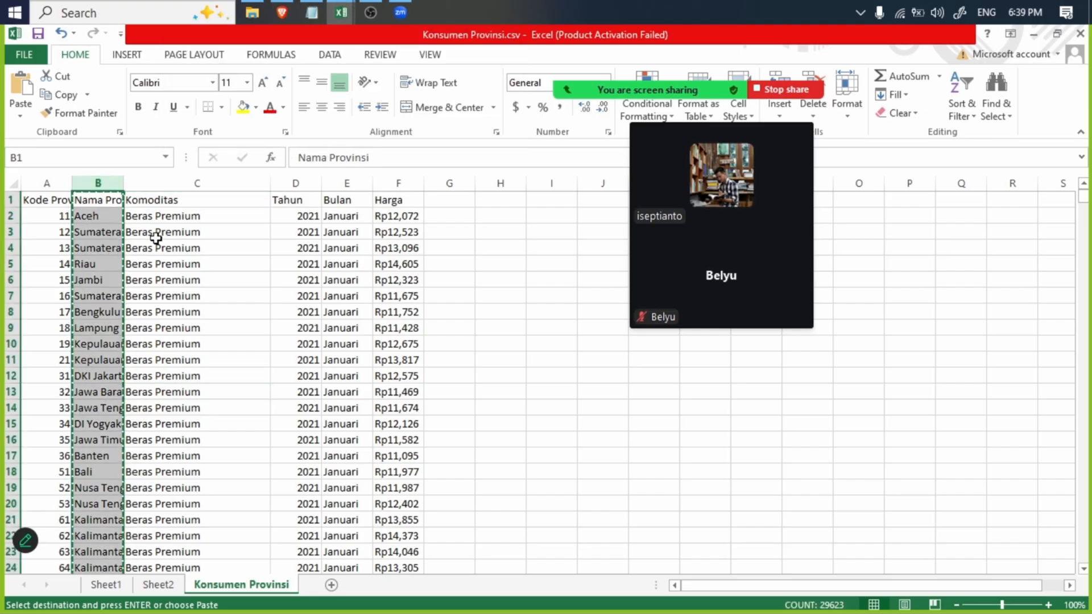
{"action": "left_click", "coordinate": [328, 55]}
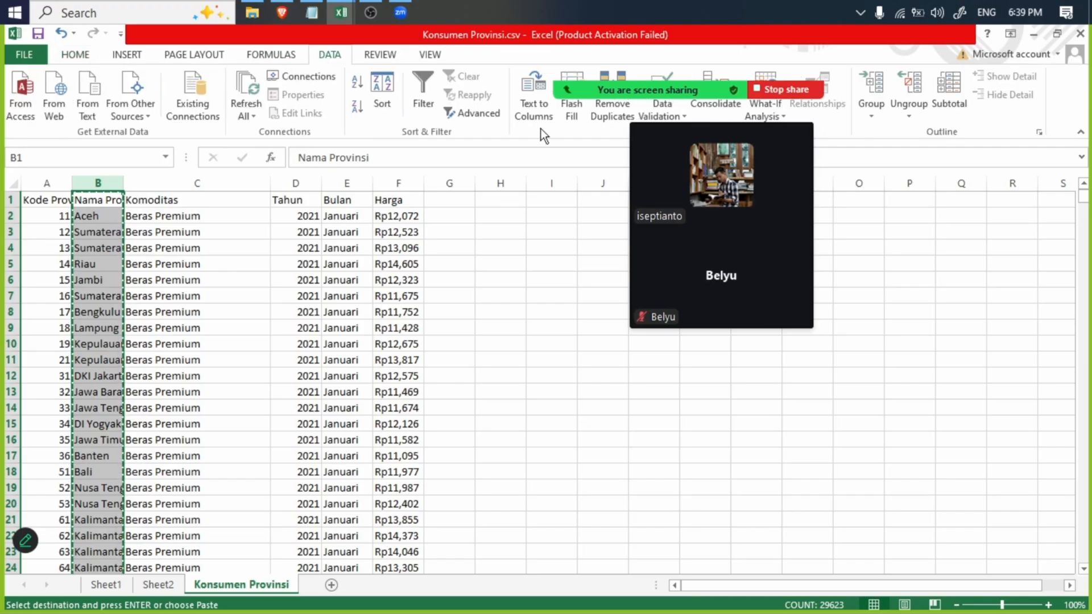
{"action": "left_click", "coordinate": [533, 99]}
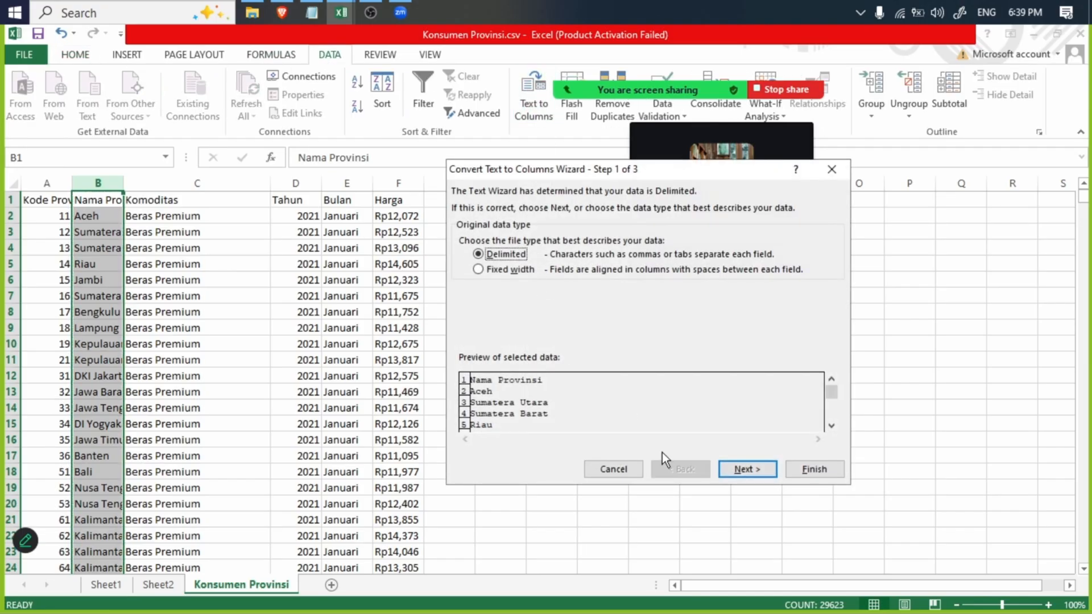
{"action": "left_click", "coordinate": [743, 469]}
{"action": "left_click", "coordinate": [493, 252]}
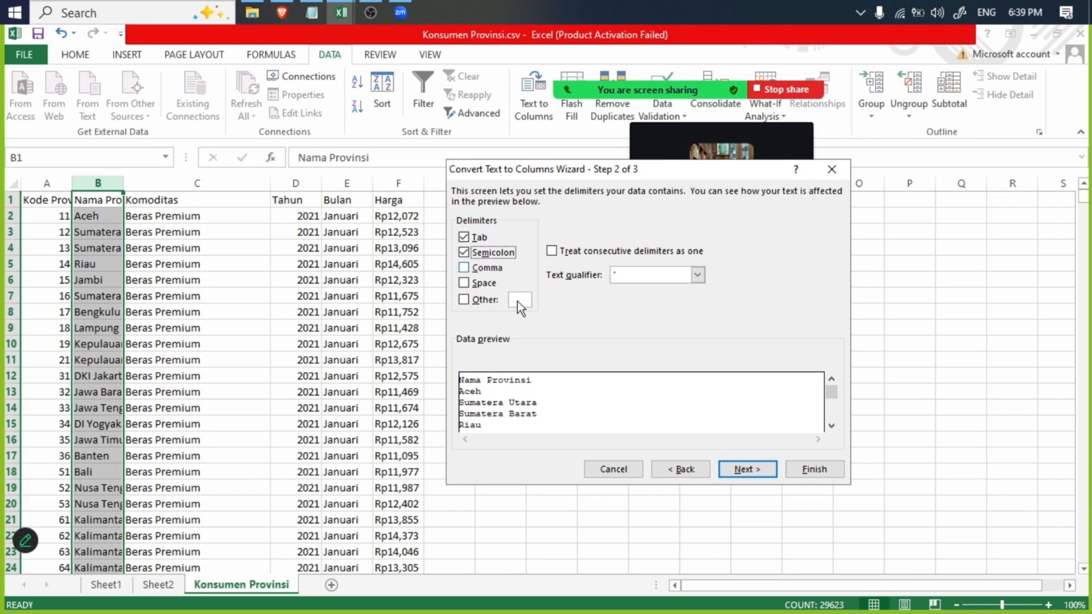
{"action": "left_click", "coordinate": [691, 472]}
{"action": "left_click", "coordinate": [512, 270]}
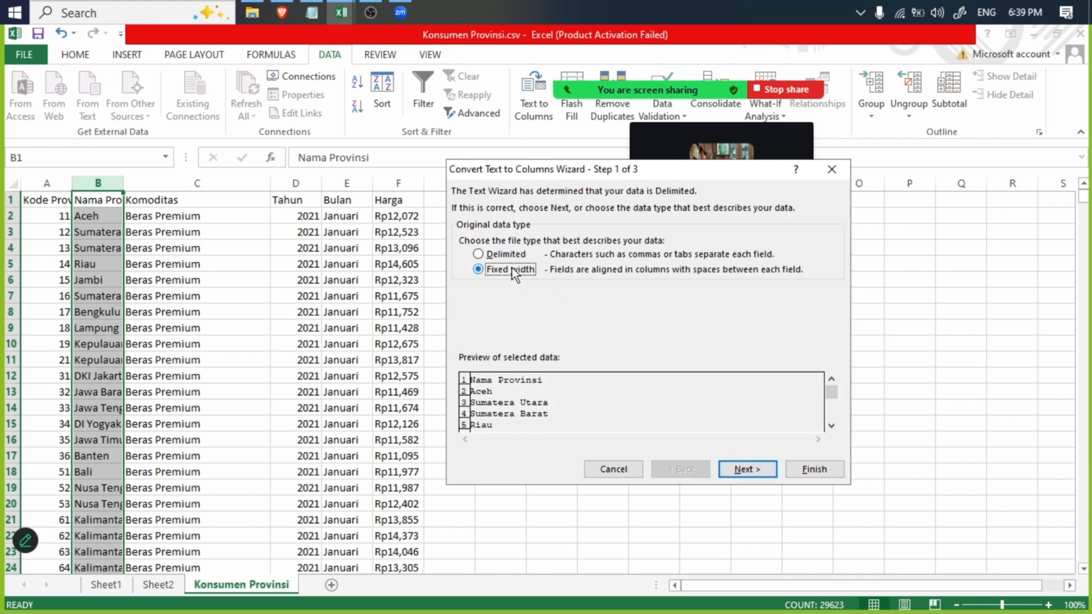
{"action": "left_click", "coordinate": [748, 470]}
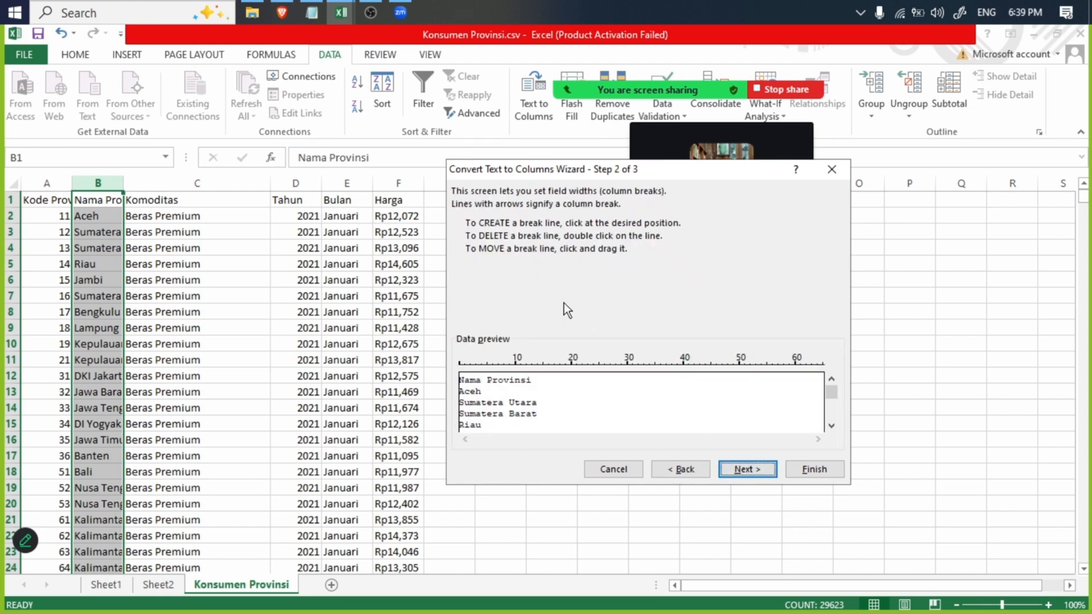
{"action": "left_click", "coordinate": [748, 470]}
{"action": "left_click", "coordinate": [819, 469]}
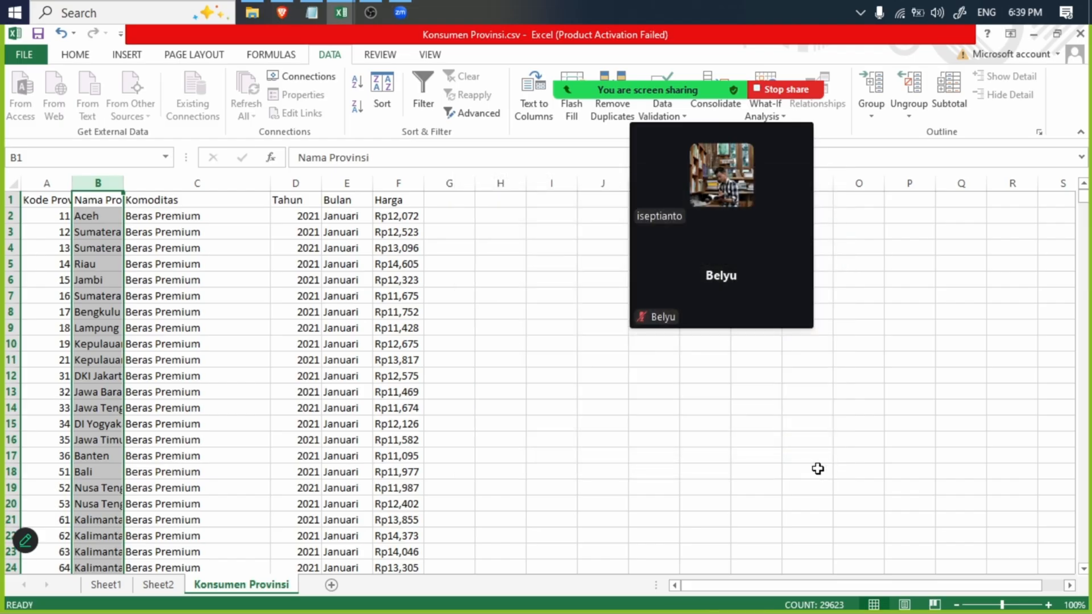
- Insert the recommended Count of Nama Provinsi pivot table on a new sheet and look through its province rows
{"action": "left_click", "coordinate": [126, 55]}
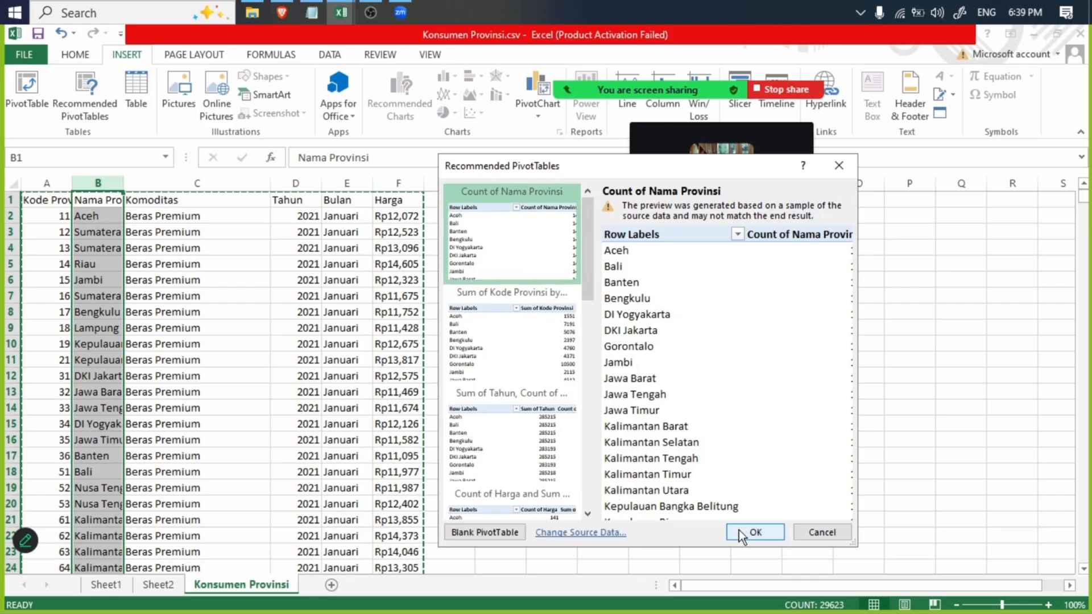
{"action": "left_click", "coordinate": [740, 532]}
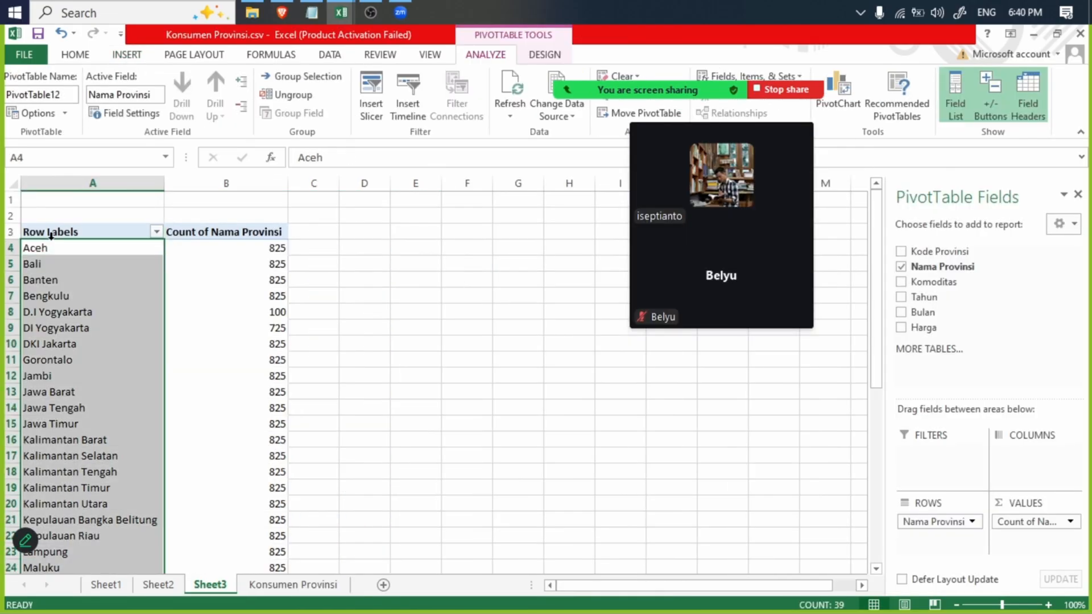
{"action": "scroll", "coordinate": [51, 235], "scroll_direction": "down", "scroll_amount": 8}
{"action": "left_click", "coordinate": [78, 488]}
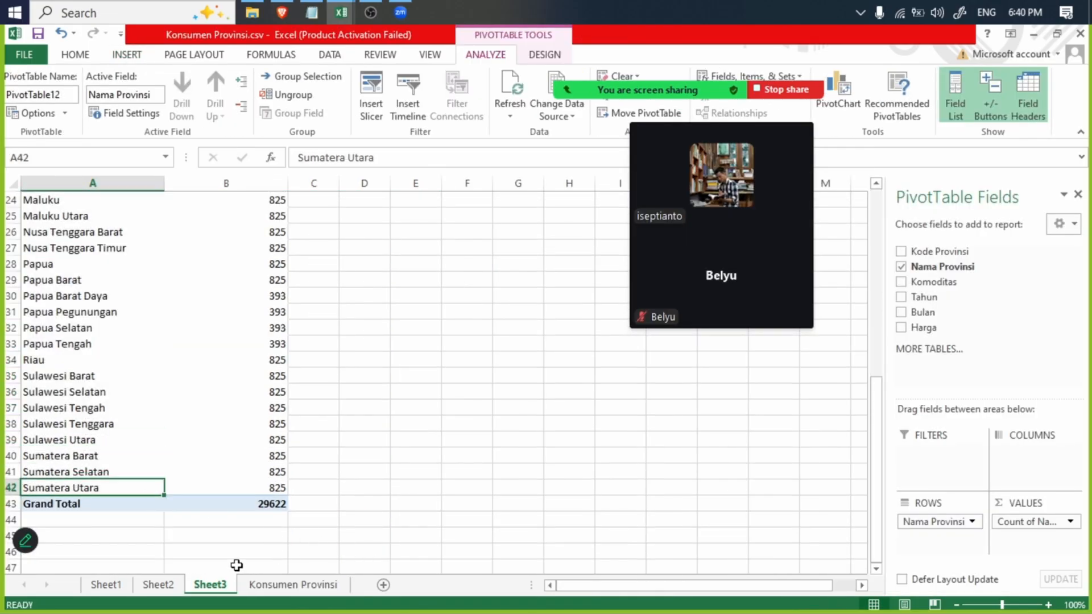
- Look at Sheet2 and the commodity pivot table on Sheet1, and return to Sheet3
{"action": "left_click", "coordinate": [158, 585]}
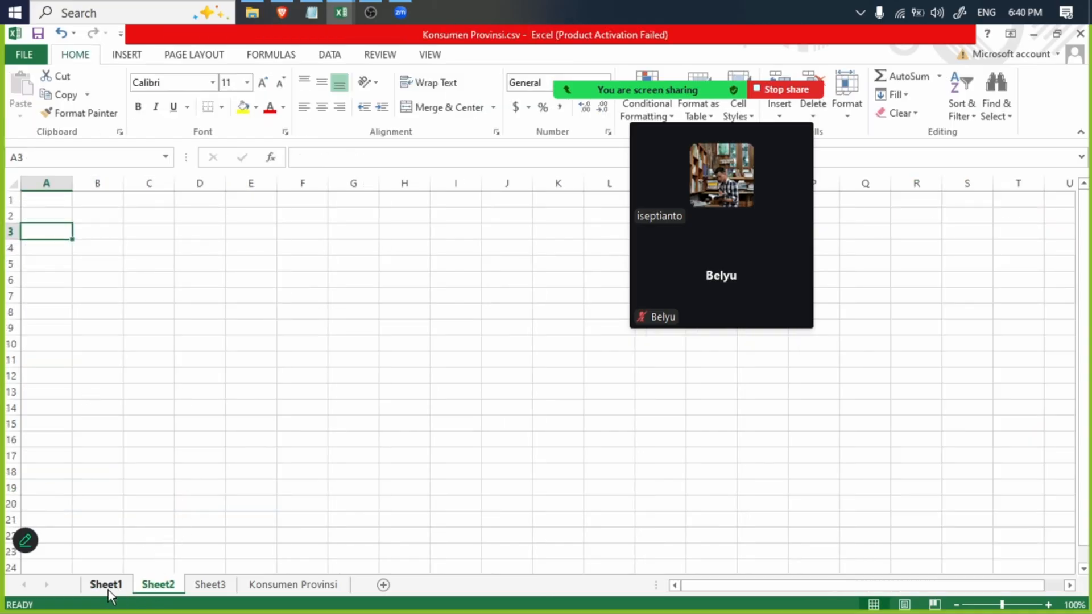
{"action": "left_click", "coordinate": [106, 585]}
{"action": "scroll", "coordinate": [134, 455], "scroll_direction": "up", "scroll_amount": 8}
{"action": "left_click", "coordinate": [160, 585]}
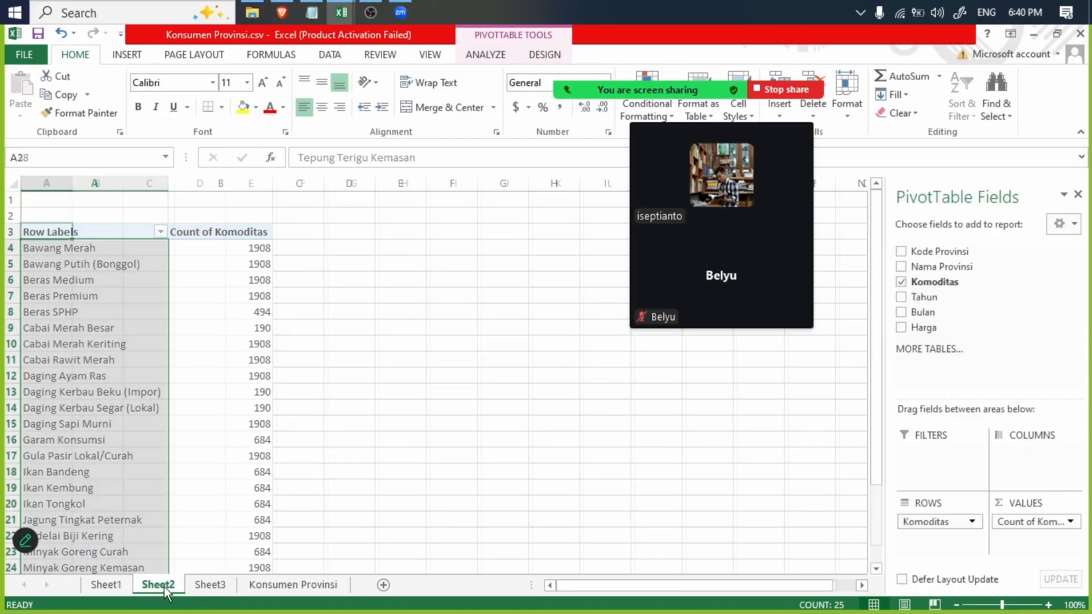
{"action": "left_click", "coordinate": [210, 584]}
- Select the province names in A4:A42 of the pivot table and examine them for spelling variants
{"action": "left_click", "coordinate": [51, 249]}
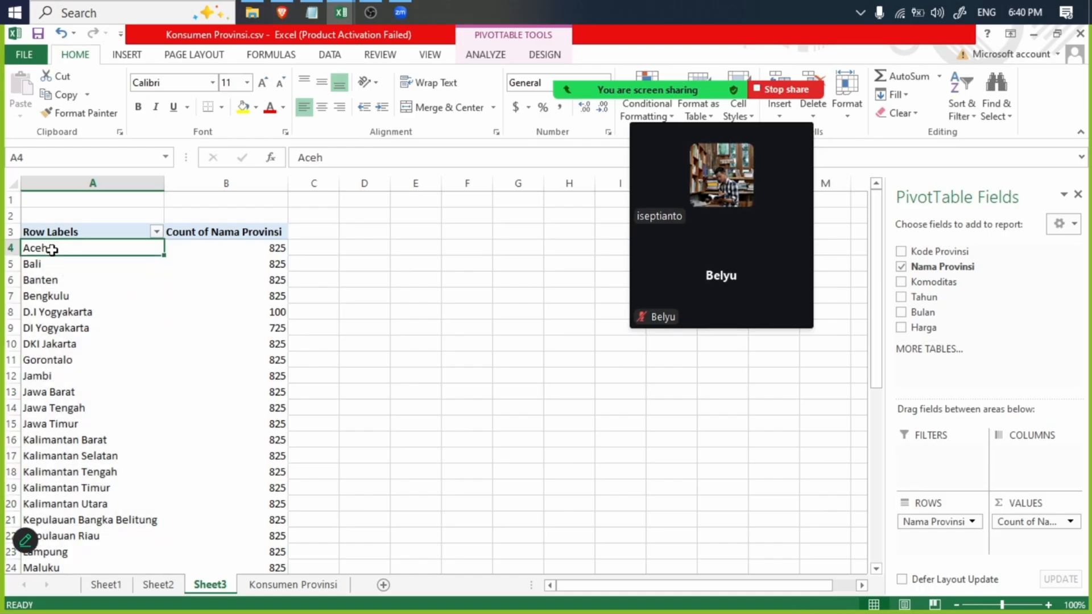
{"action": "scroll", "coordinate": [57, 316], "scroll_direction": "down", "scroll_amount": 8}
{"action": "left_click", "coordinate": [61, 490], "text": "shift"}
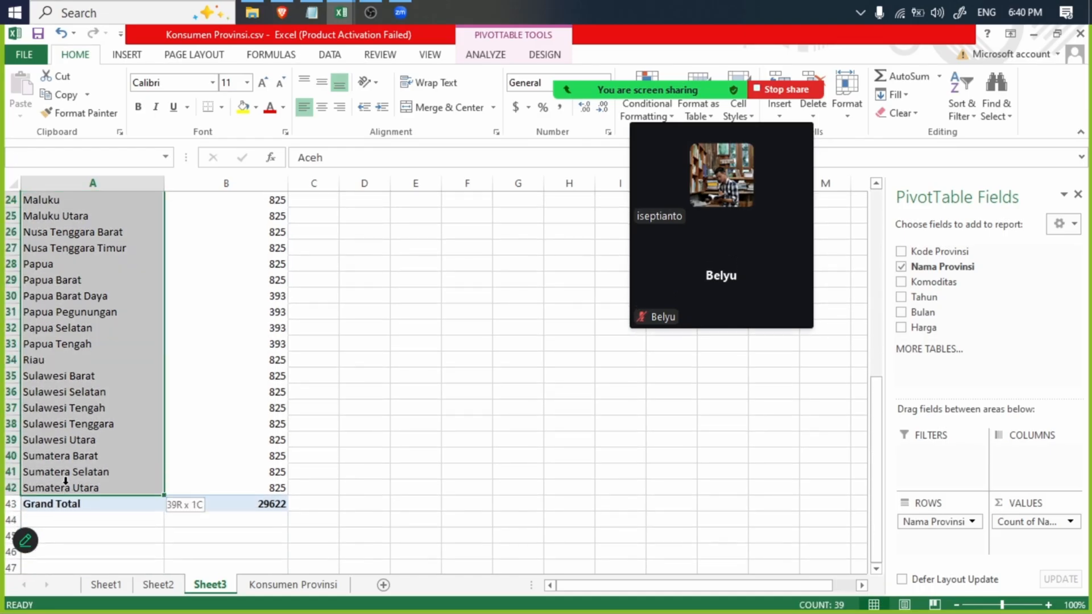
{"action": "scroll", "coordinate": [81, 391], "scroll_direction": "up", "scroll_amount": 8}
{"action": "scroll", "coordinate": [80, 390], "scroll_direction": "down", "scroll_amount": 8}
{"action": "scroll", "coordinate": [91, 390], "scroll_direction": "up", "scroll_amount": 8}
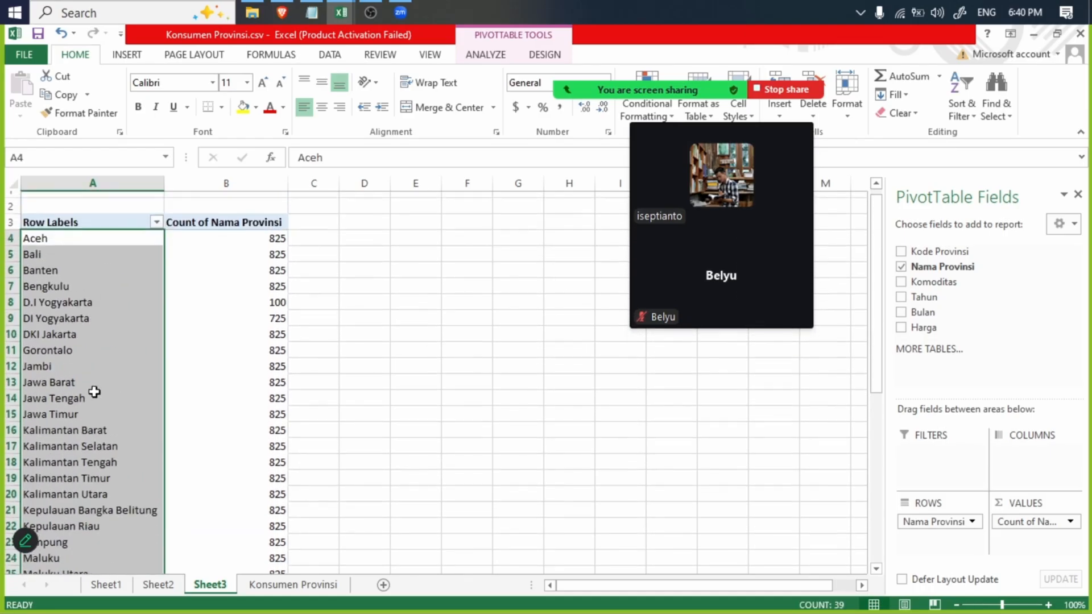
- Copy the whole Konsumen Provinsi data table, from the header in A1 to F29623
{"action": "left_click", "coordinate": [171, 586]}
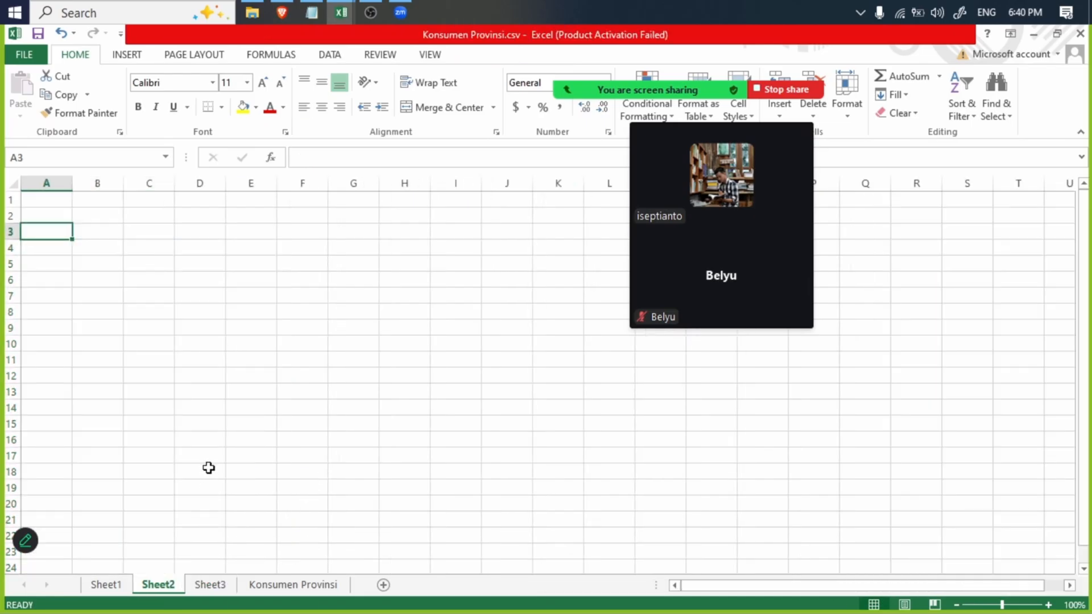
{"action": "left_click", "coordinate": [269, 585]}
{"action": "left_click", "coordinate": [11, 185]}
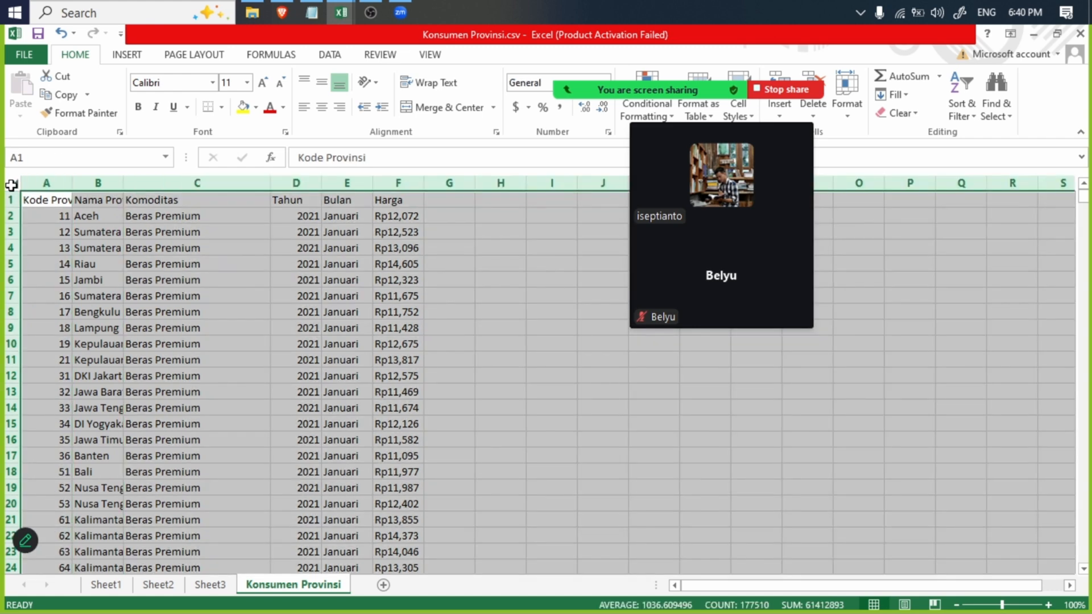
{"action": "left_click", "coordinate": [427, 297]}
{"action": "left_click", "coordinate": [39, 198]}
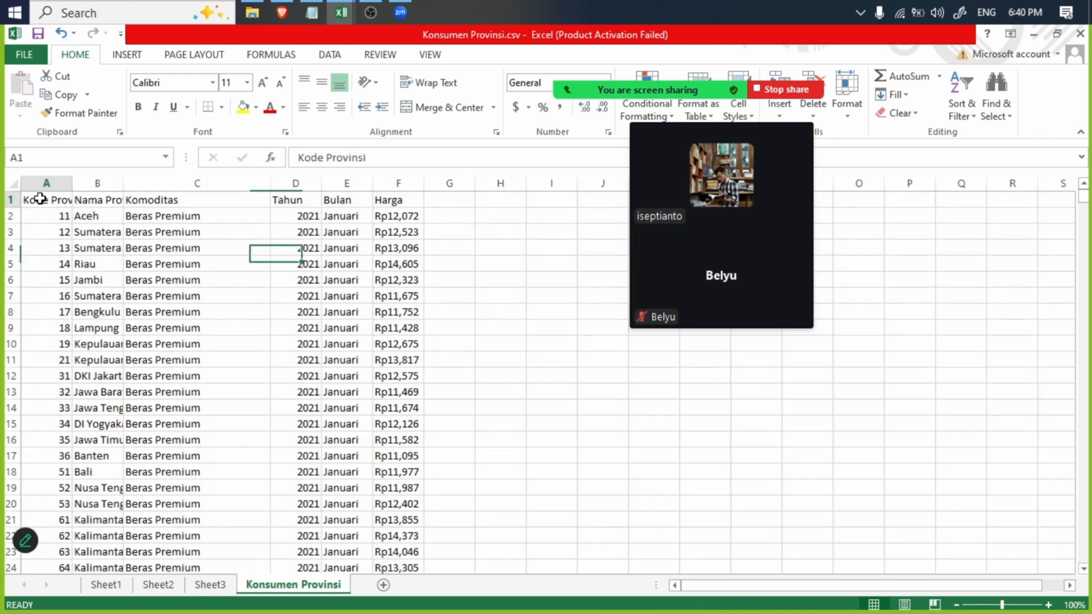
{"action": "left_click_drag", "start_coordinate": [1084, 210], "coordinate": [1083, 555]}
{"action": "left_click", "coordinate": [427, 527], "text": "shift"}
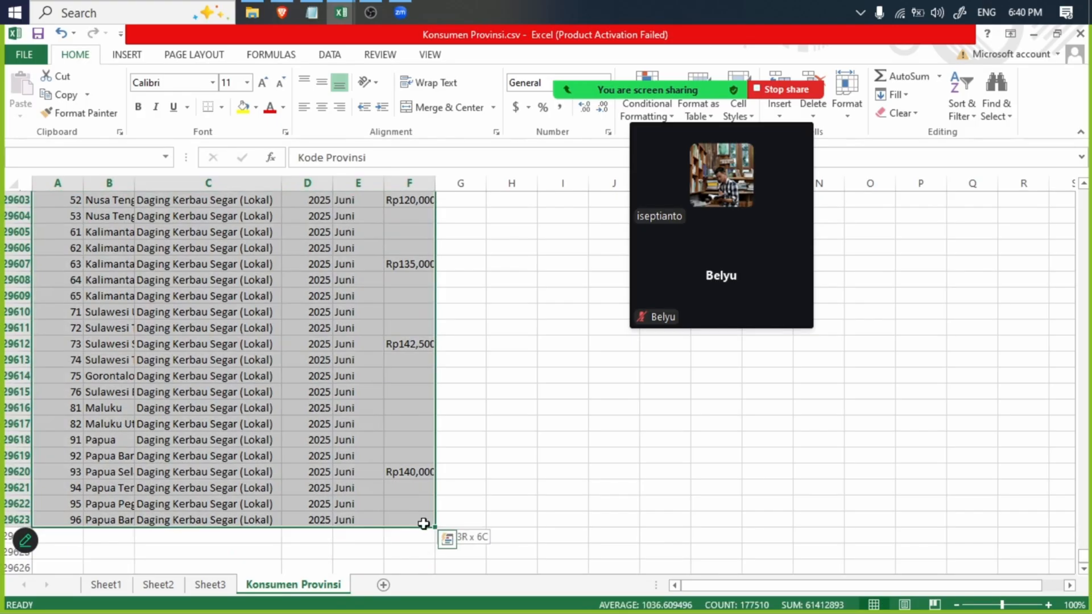
{"action": "key", "text": "ctrl+c"}
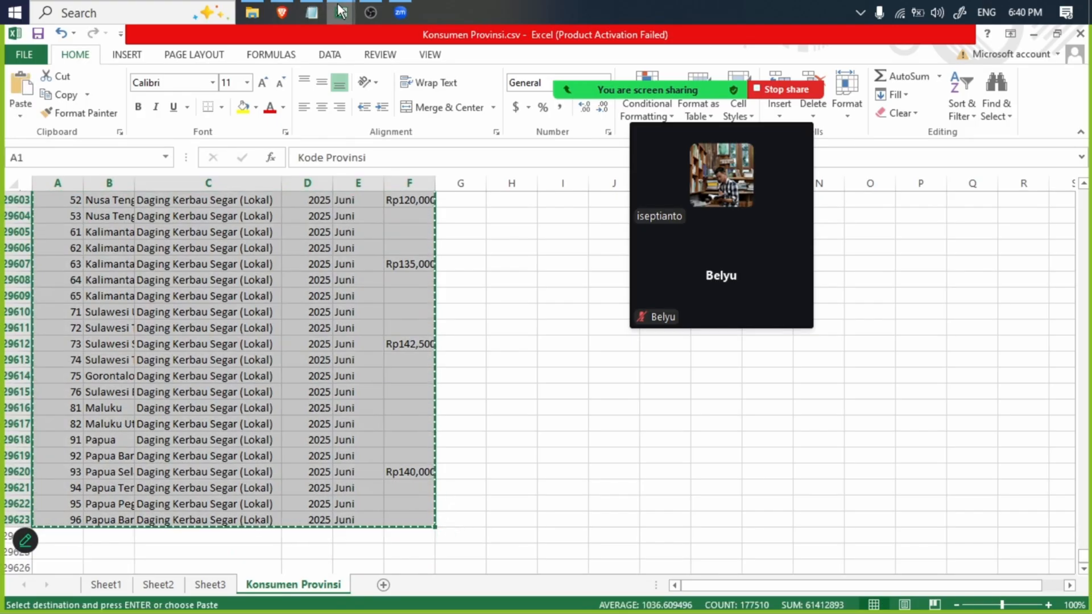
- Paste the copied provincial table into the Konsumen Nasional sheet of Konsumen Nasional.csv, starting at A972 below the national rows
{"action": "left_click", "coordinate": [343, 22]}
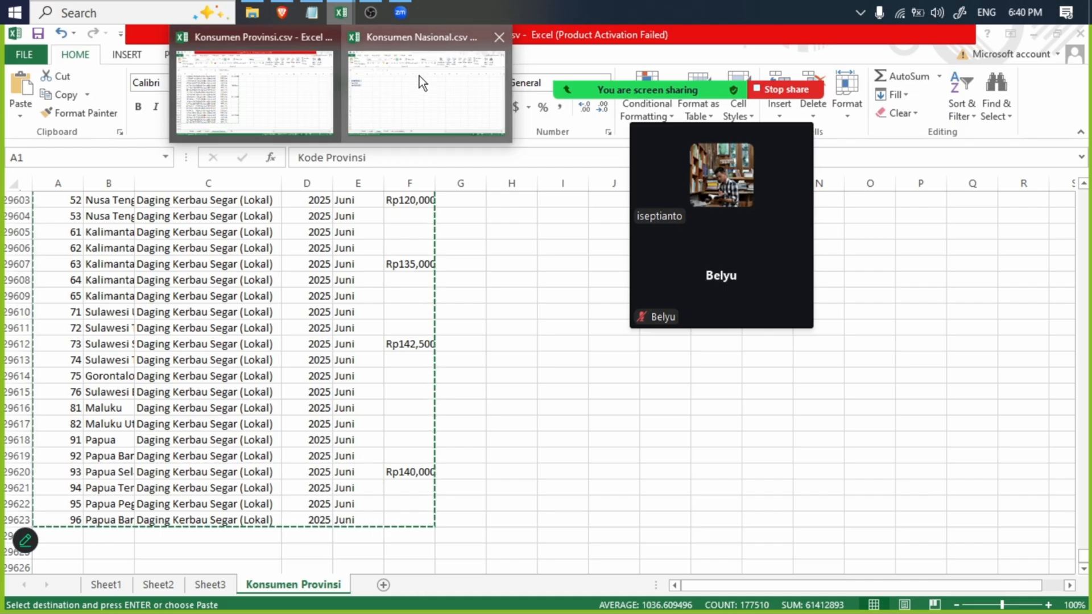
{"action": "left_click", "coordinate": [418, 77]}
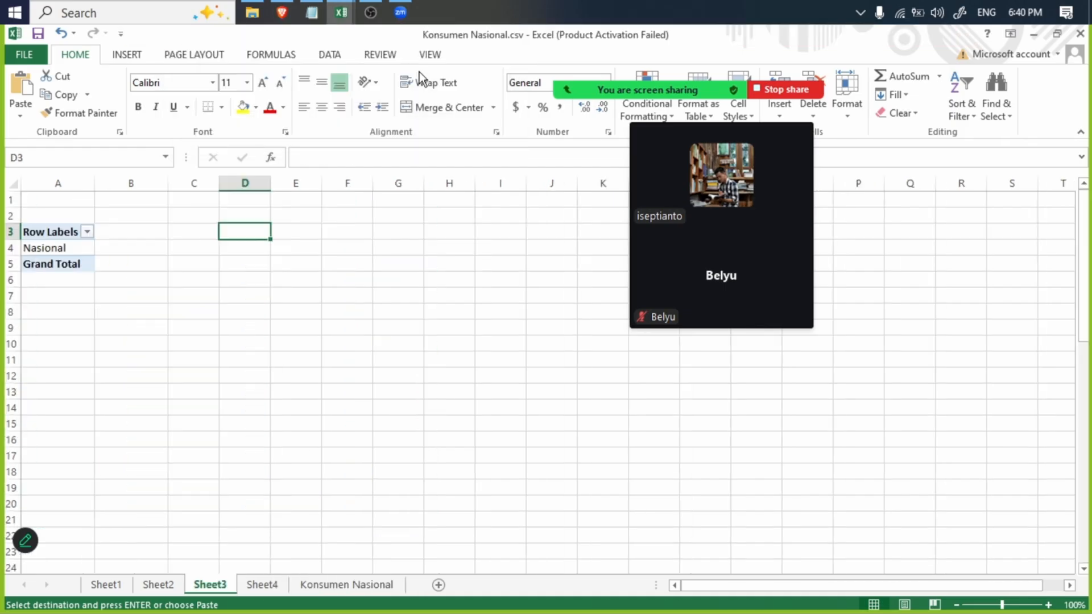
{"action": "left_click", "coordinate": [348, 586]}
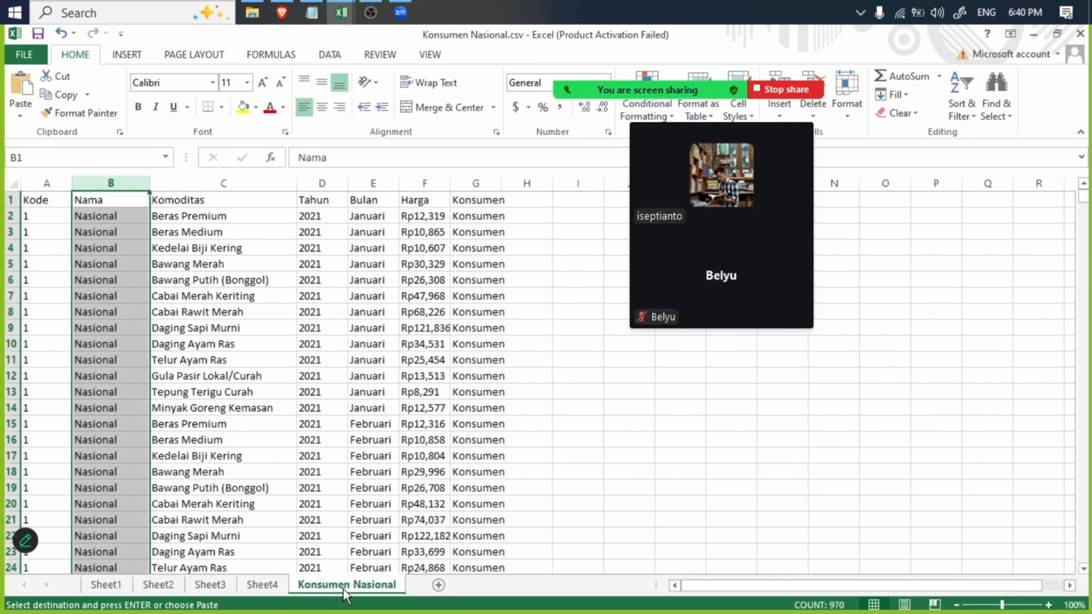
{"action": "left_click", "coordinate": [1085, 234]}
{"action": "left_click_drag", "start_coordinate": [1086, 269], "coordinate": [1081, 554]}
{"action": "left_click", "coordinate": [61, 531]}
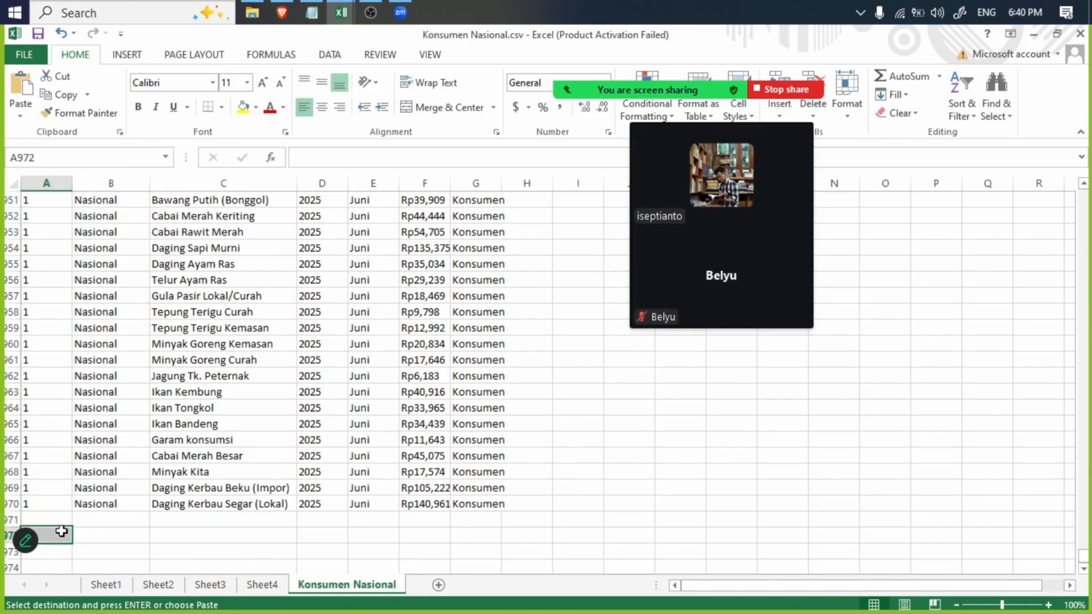
{"action": "key", "text": "ctrl+v"}
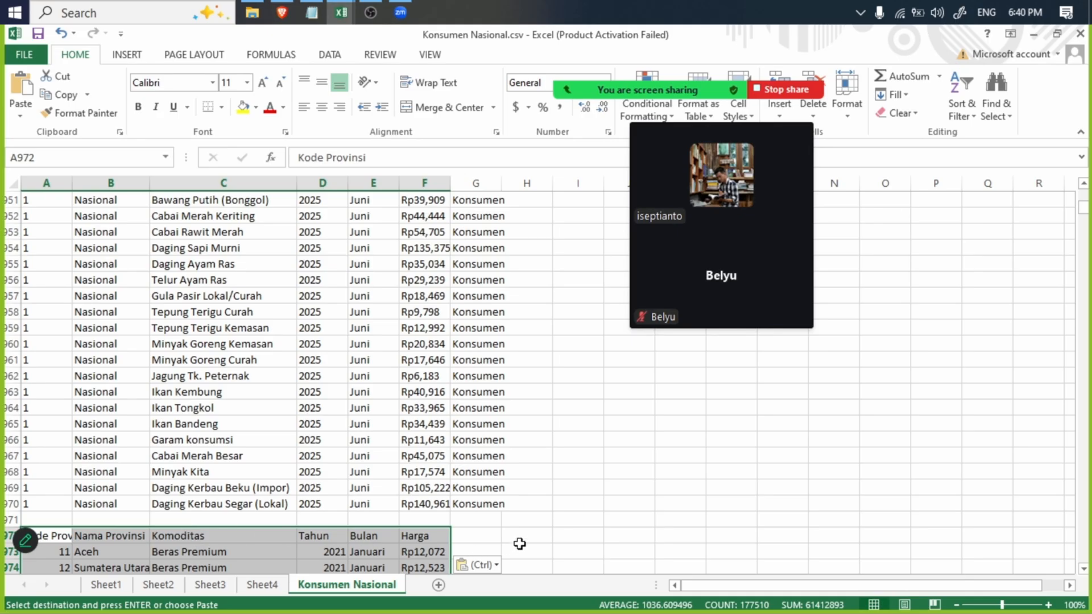
- Copy the Konsumen label from G970 to G972 and fill it down column G to row 3804
{"action": "left_click", "coordinate": [491, 527]}
{"action": "left_click", "coordinate": [500, 512]}
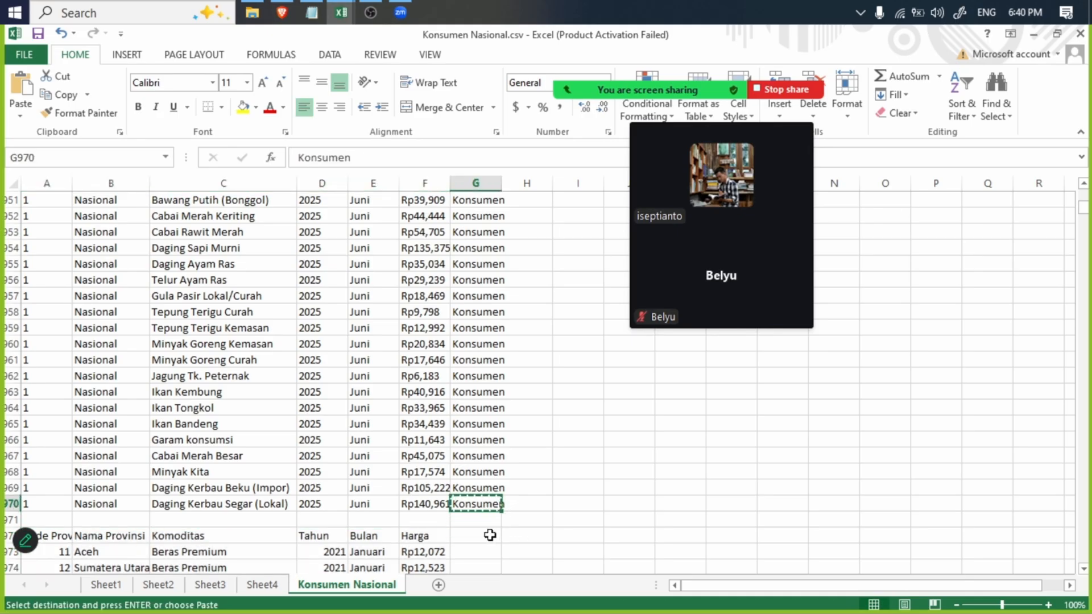
{"action": "left_click", "coordinate": [489, 535]}
{"action": "key", "text": "ctrl+v"}
{"action": "left_click_drag", "start_coordinate": [504, 544], "coordinate": [472, 540]}
- Copy the filled Konsumen block G972:G3804 and paste it directly below at G3805
{"action": "key", "text": "ctrl+c"}
{"action": "left_click", "coordinate": [472, 554]}
{"action": "key", "text": "ctrl+v"}
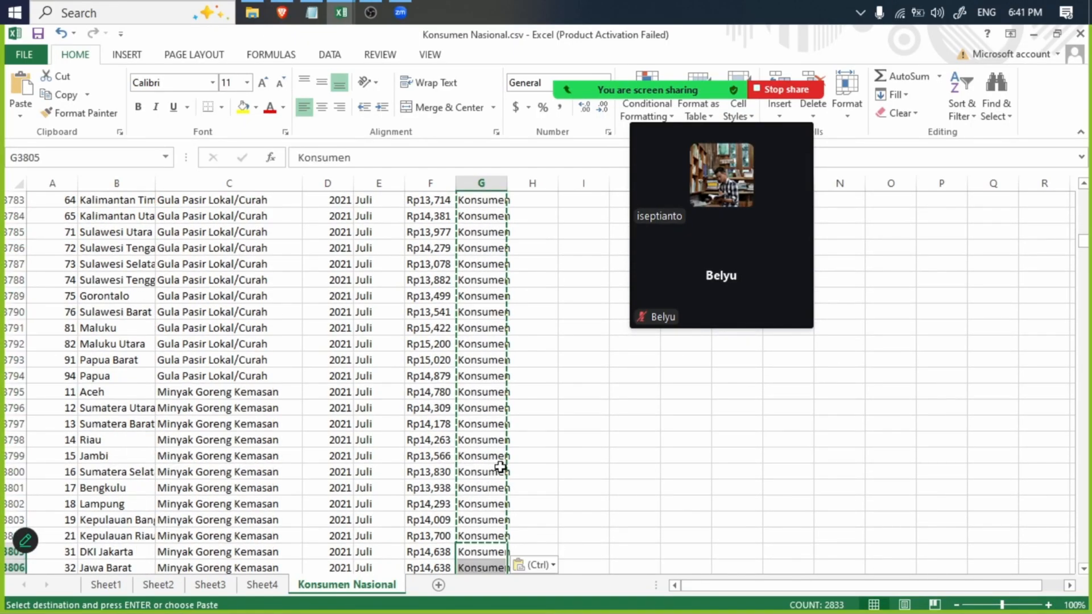
- Paste the Konsumen block again at G6638, the first empty column G cell beside the provincial rows
{"action": "scroll", "coordinate": [500, 467], "scroll_direction": "down", "scroll_amount": 20}
{"action": "left_click_drag", "start_coordinate": [1085, 245], "coordinate": [1085, 292]}
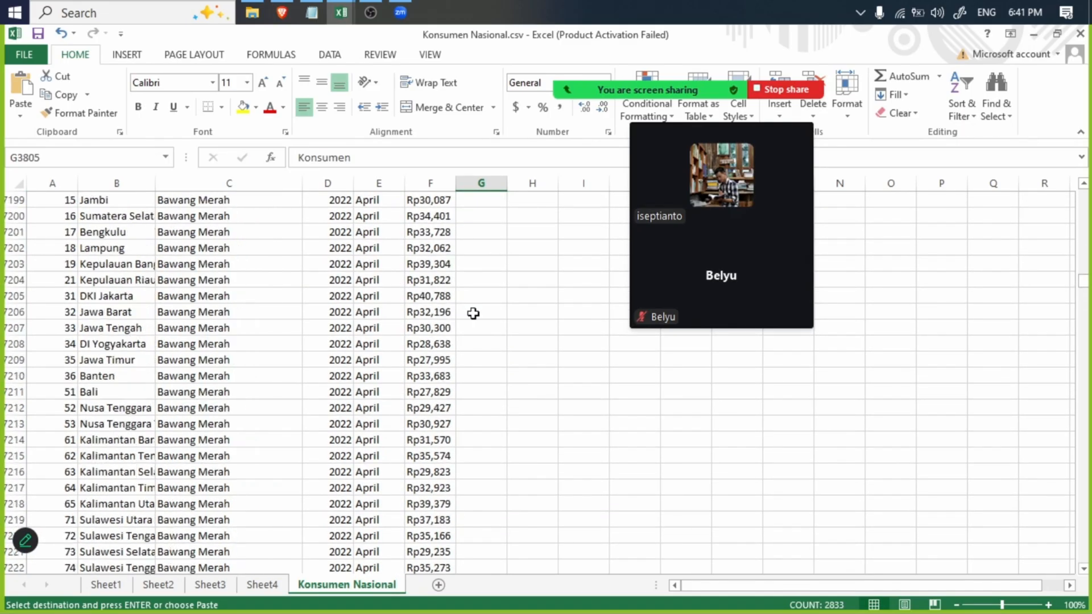
{"action": "scroll", "coordinate": [473, 313], "scroll_direction": "up", "scroll_amount": 20}
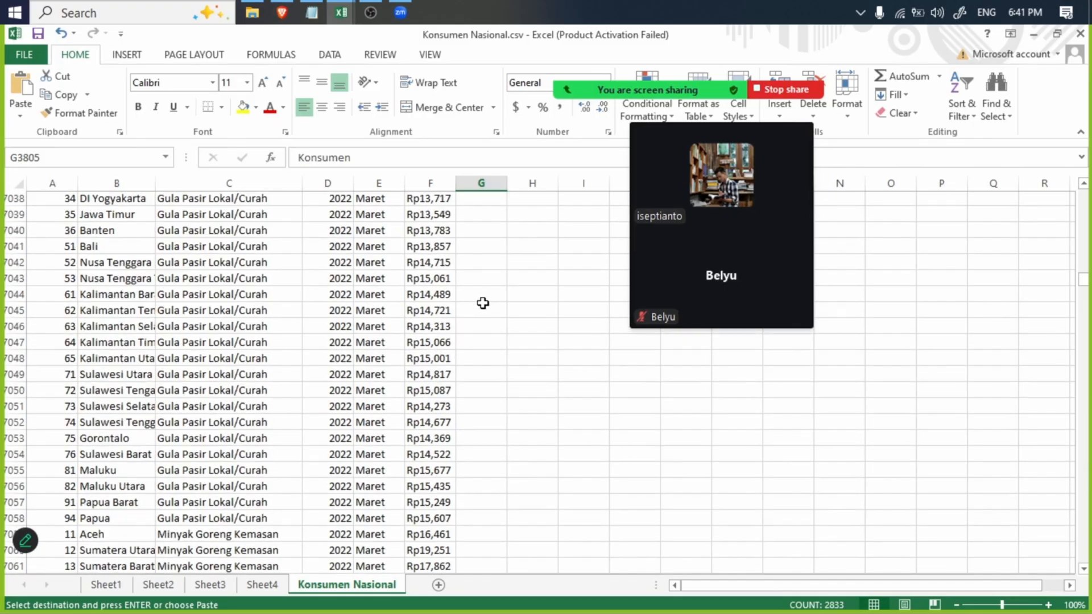
{"action": "scroll", "coordinate": [485, 300], "scroll_direction": "up", "scroll_amount": 20}
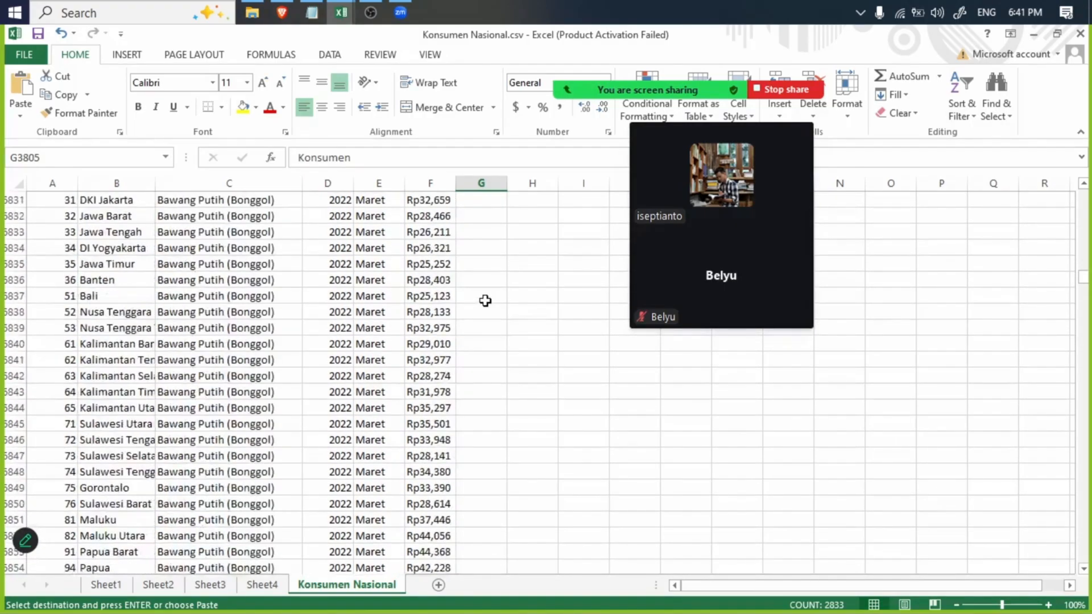
{"action": "scroll", "coordinate": [485, 300], "scroll_direction": "up", "scroll_amount": 20}
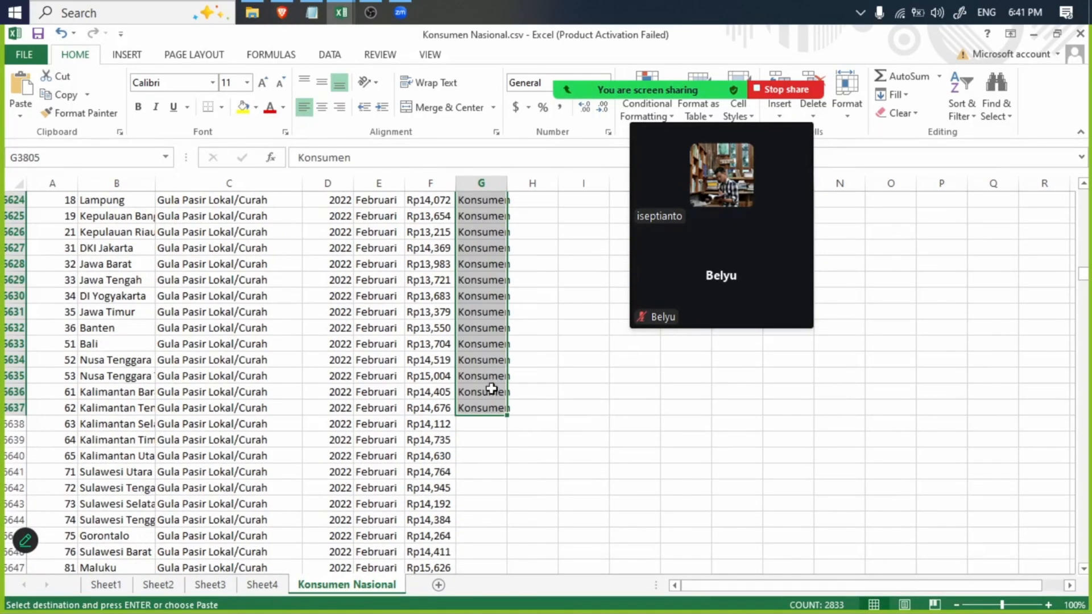
{"action": "left_click", "coordinate": [487, 424]}
{"action": "key", "text": "ctrl+v"}
- Find the next empty cell in column G and paste the Konsumen block at G9471
{"action": "scroll", "coordinate": [505, 412], "scroll_direction": "down", "scroll_amount": 20}
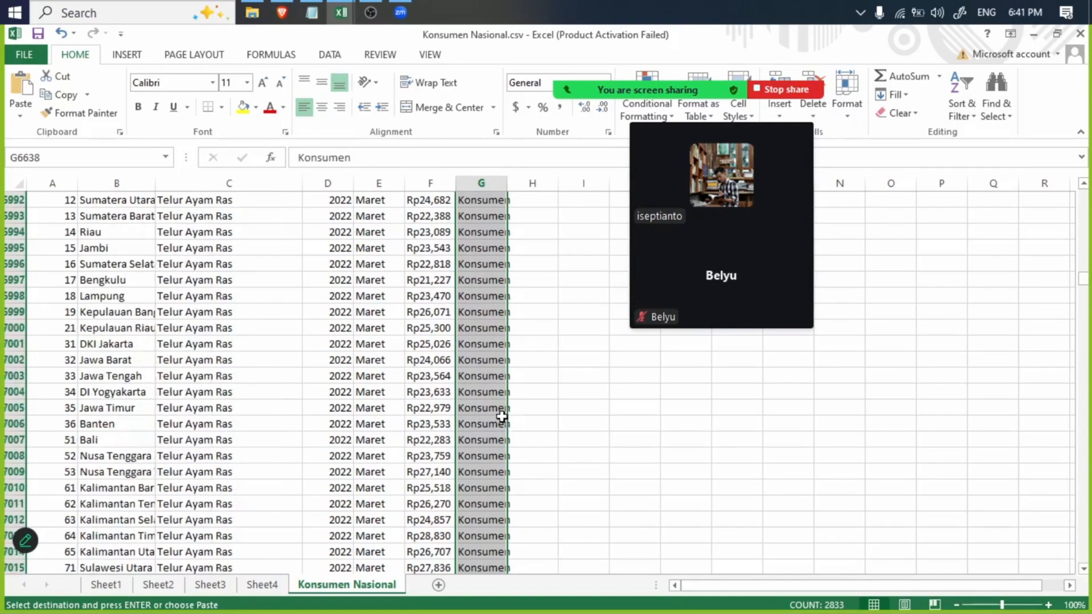
{"action": "scroll", "coordinate": [501, 417], "scroll_direction": "down", "scroll_amount": 20}
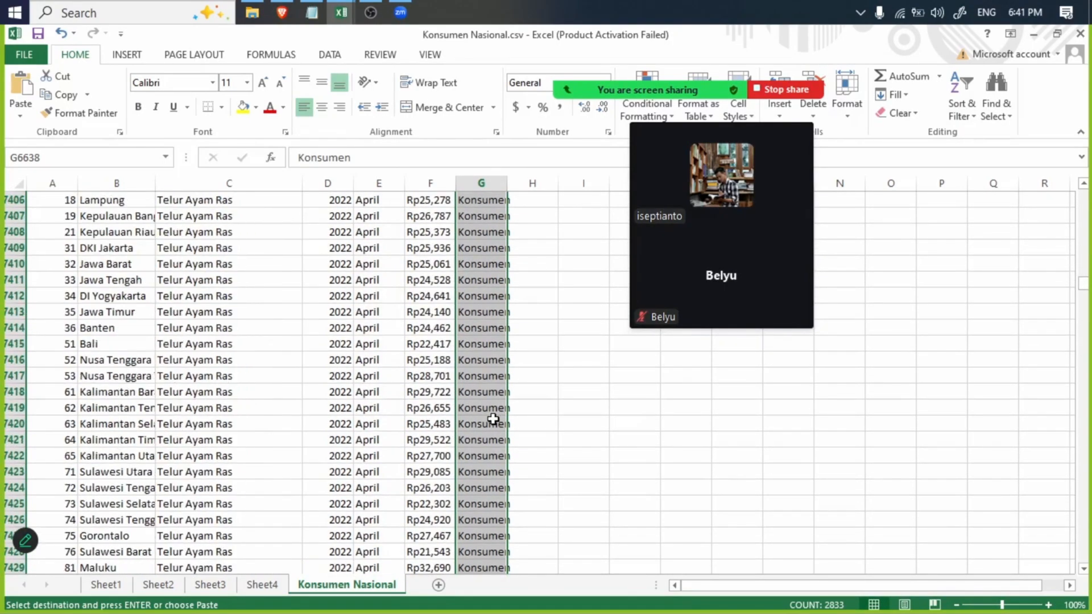
{"action": "scroll", "coordinate": [493, 419], "scroll_direction": "down", "scroll_amount": 20}
{"action": "scroll", "coordinate": [493, 420], "scroll_direction": "down", "scroll_amount": 20}
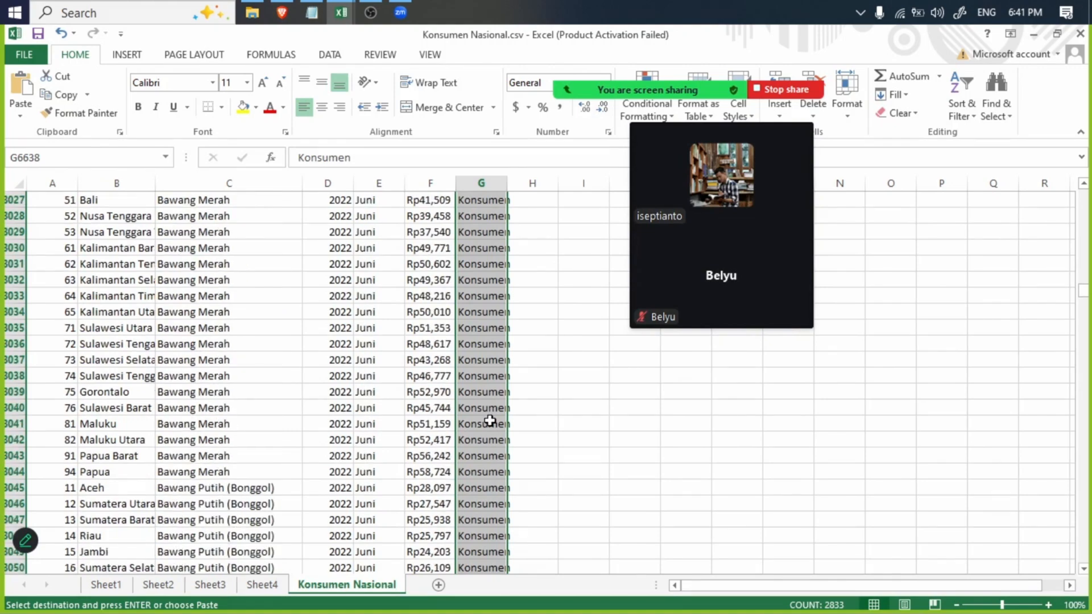
{"action": "scroll", "coordinate": [489, 422], "scroll_direction": "down", "scroll_amount": 20}
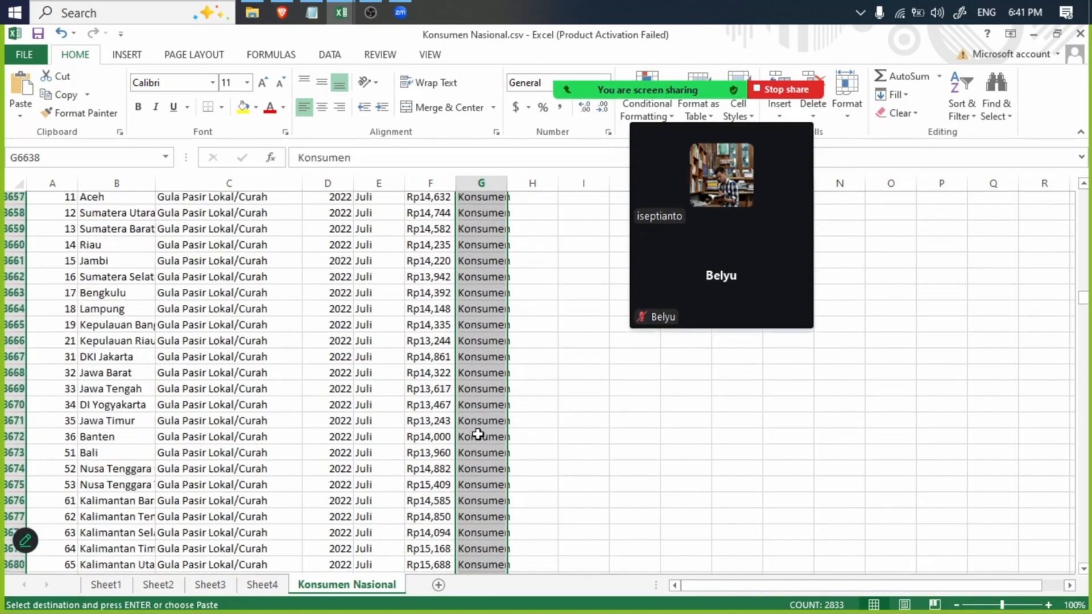
{"action": "scroll", "coordinate": [479, 436], "scroll_direction": "down", "scroll_amount": 20}
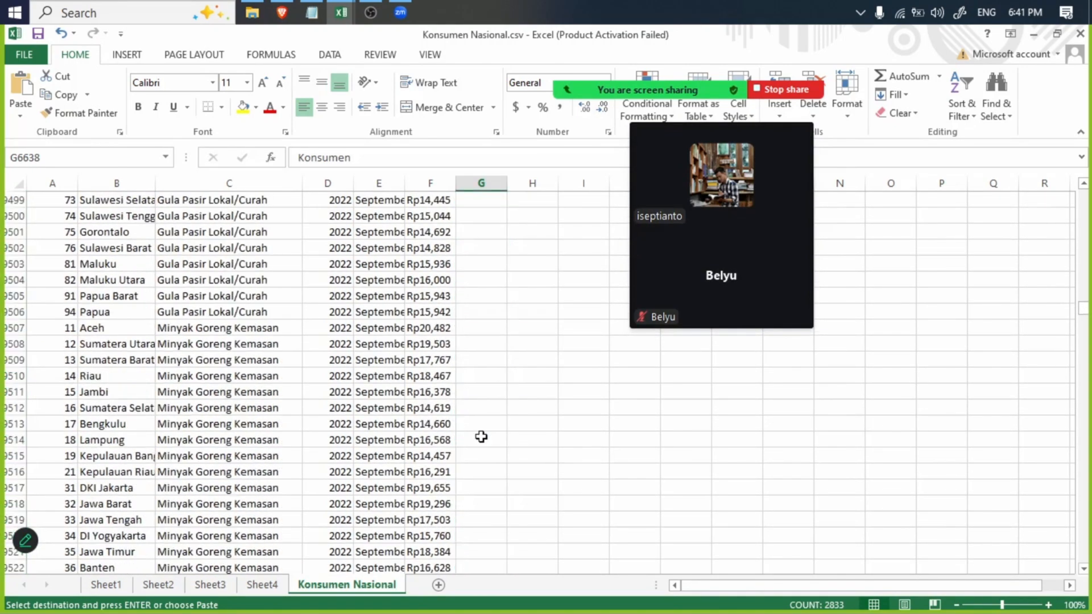
{"action": "scroll", "coordinate": [482, 432], "scroll_direction": "up", "scroll_amount": 20}
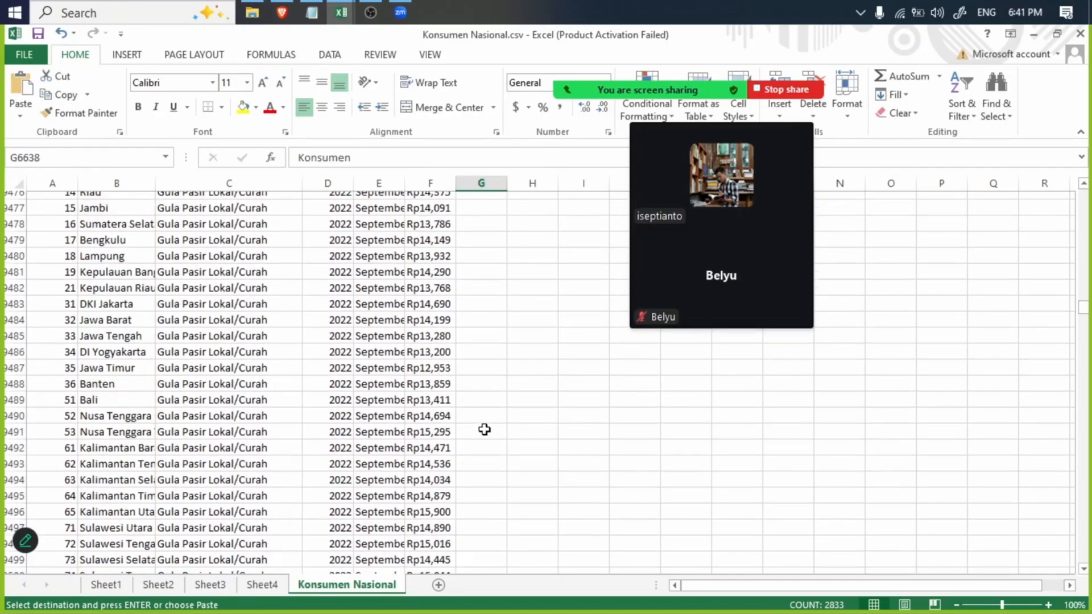
{"action": "left_click", "coordinate": [484, 488]}
{"action": "key", "text": "ctrl+v"}
- Fill the Konsumen label from G12303 down column G to row 14675
{"action": "scroll", "coordinate": [492, 432], "scroll_direction": "down", "scroll_amount": 20}
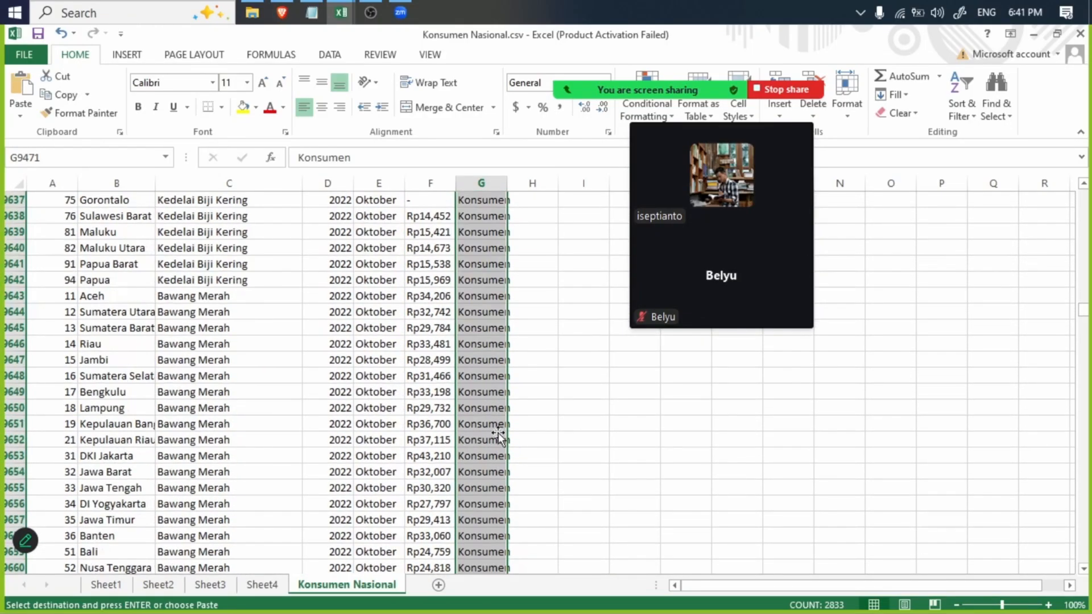
{"action": "scroll", "coordinate": [491, 429], "scroll_direction": "down", "scroll_amount": 20}
{"action": "scroll", "coordinate": [486, 464], "scroll_direction": "down", "scroll_amount": 20}
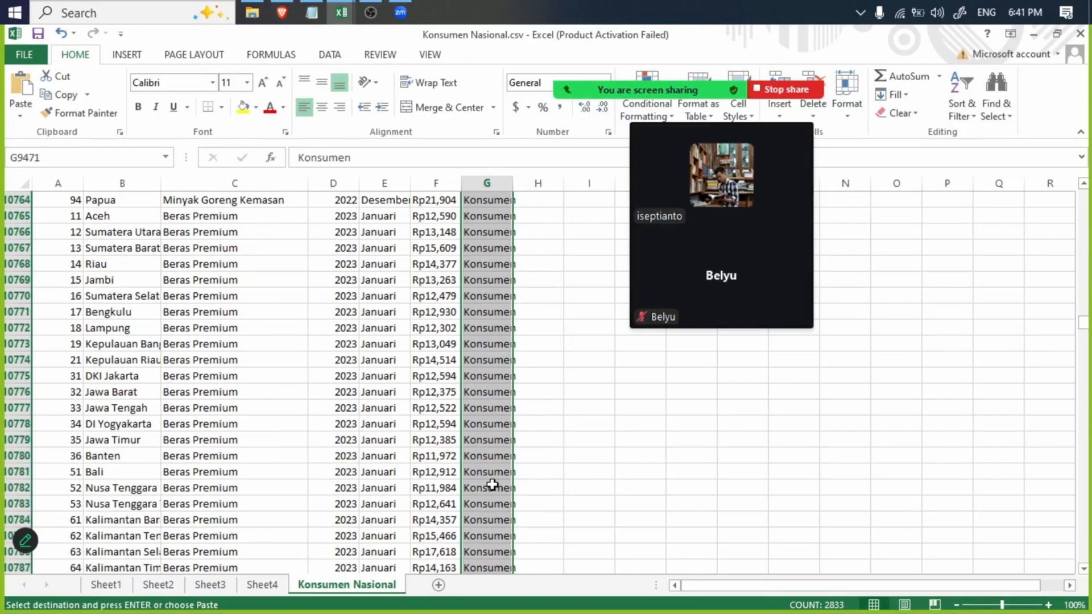
{"action": "scroll", "coordinate": [492, 484], "scroll_direction": "down", "scroll_amount": 20}
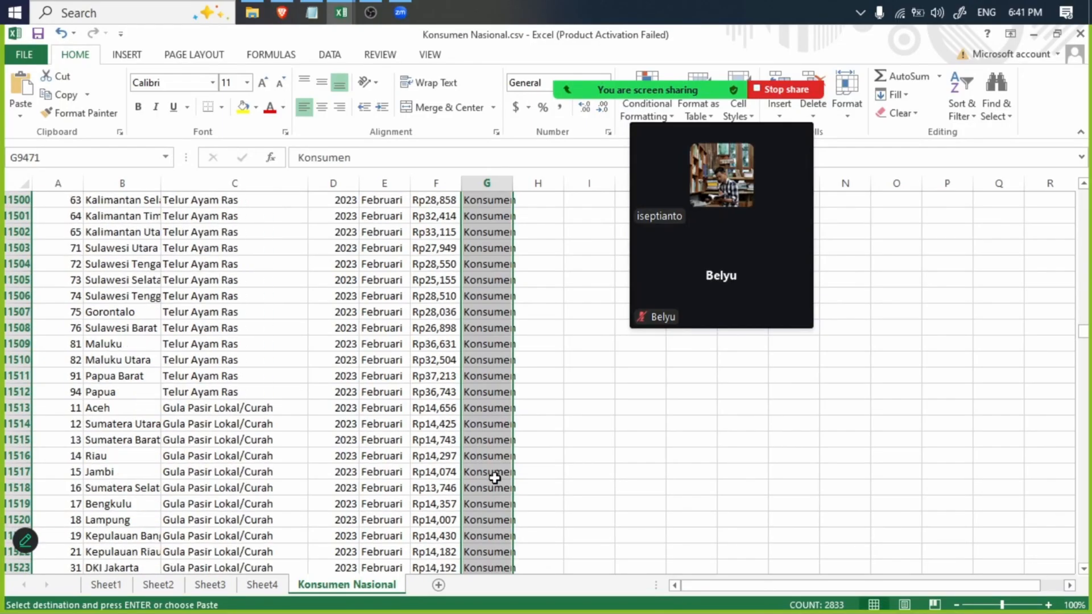
{"action": "scroll", "coordinate": [492, 482], "scroll_direction": "down", "scroll_amount": 20}
{"action": "scroll", "coordinate": [490, 485], "scroll_direction": "down", "scroll_amount": 20}
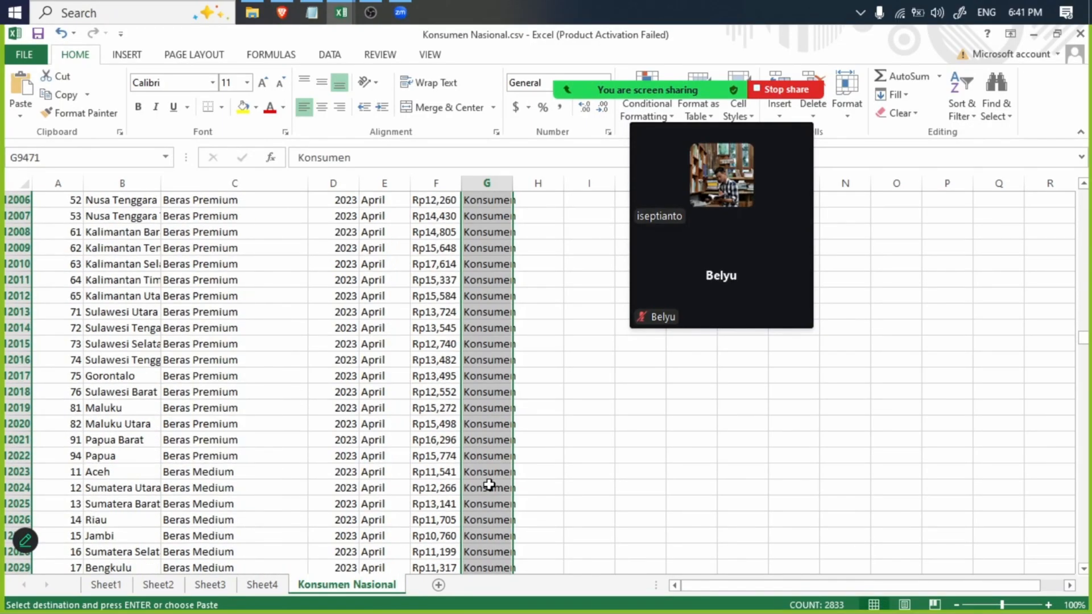
{"action": "scroll", "coordinate": [492, 481], "scroll_direction": "up", "scroll_amount": 20}
{"action": "scroll", "coordinate": [493, 476], "scroll_direction": "up", "scroll_amount": 20}
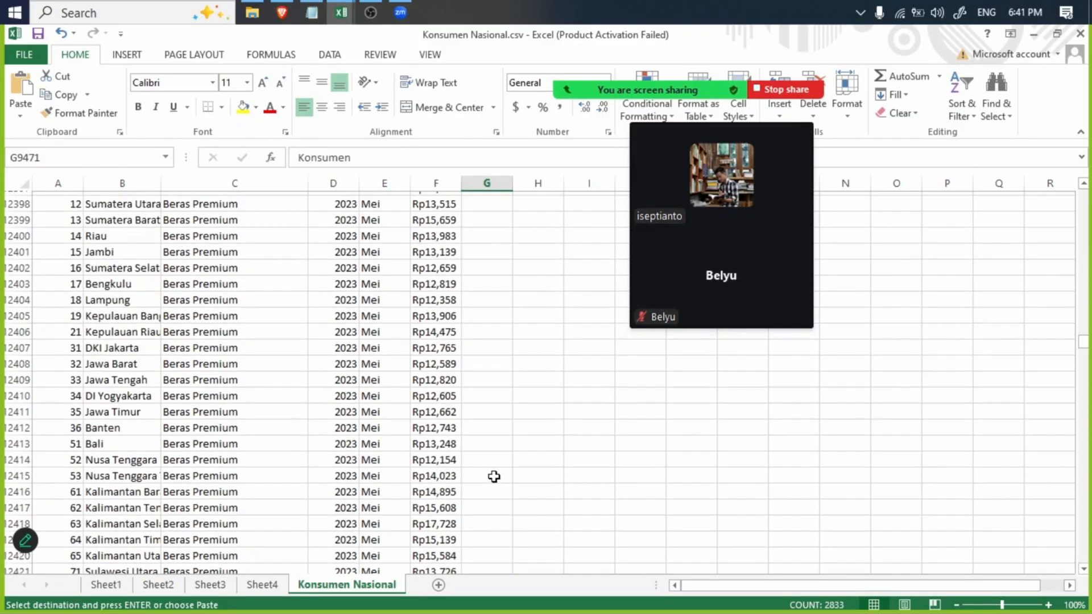
{"action": "scroll", "coordinate": [494, 476], "scroll_direction": "up", "scroll_amount": 20}
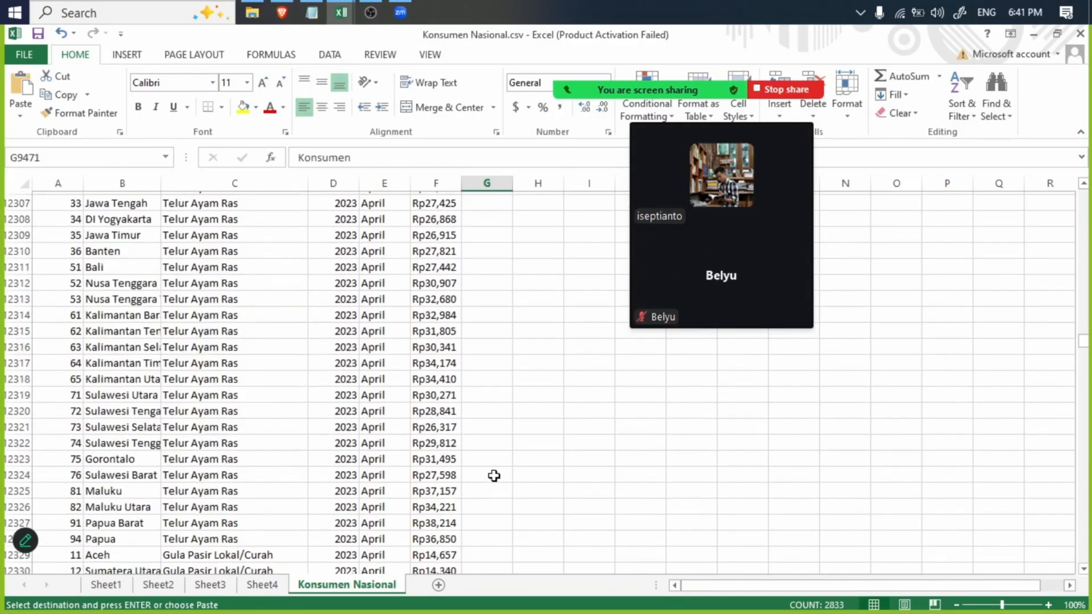
{"action": "left_click", "coordinate": [501, 536]}
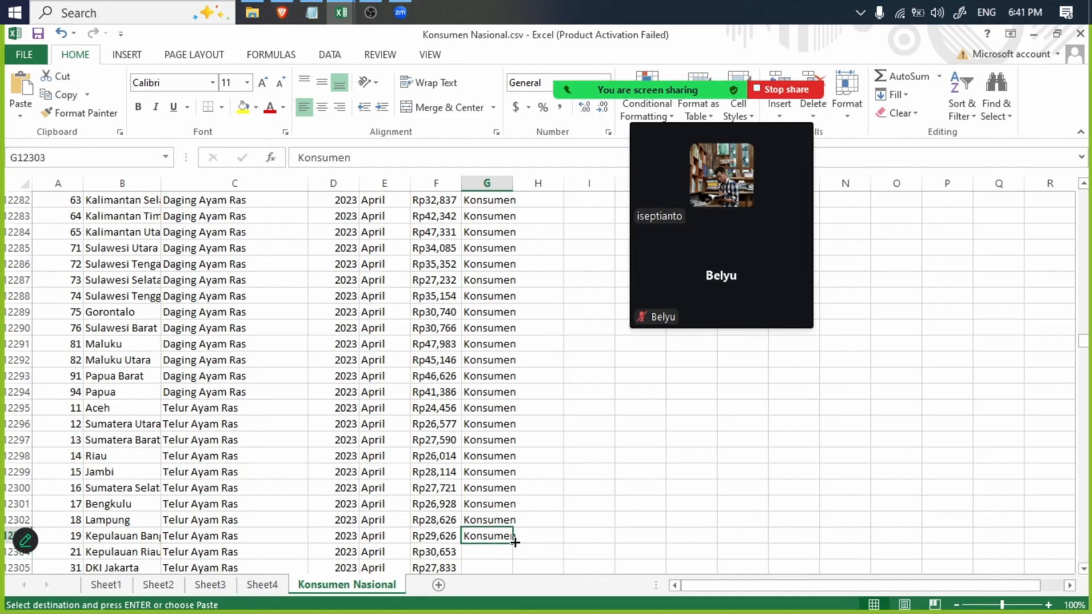
{"action": "mouse_move", "coordinate": [513, 544]}
{"action": "left_mouse_down"}
{"action": "mouse_move", "coordinate": [529, 597]}
{"action": "mouse_move", "coordinate": [581, 612]}
{"action": "mouse_move", "coordinate": [511, 611]}
{"action": "mouse_move", "coordinate": [524, 539]}
{"action": "left_mouse_up"}
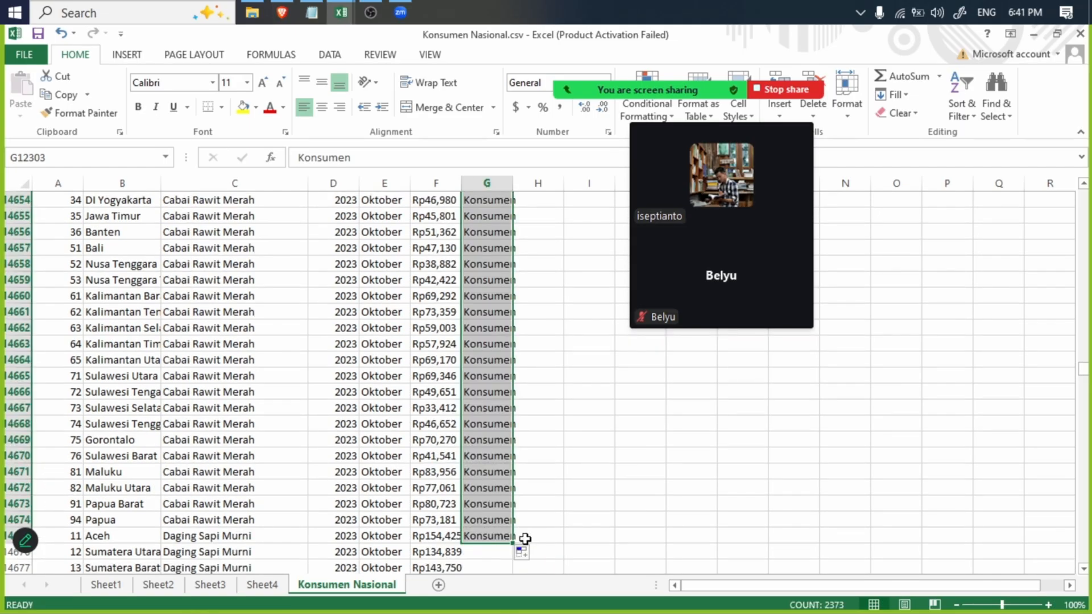
- Copy the Konsumen cells G12303:G14675 and paste them directly below at G14676
{"action": "key", "text": "ctrl+c"}
{"action": "left_click", "coordinate": [492, 551]}
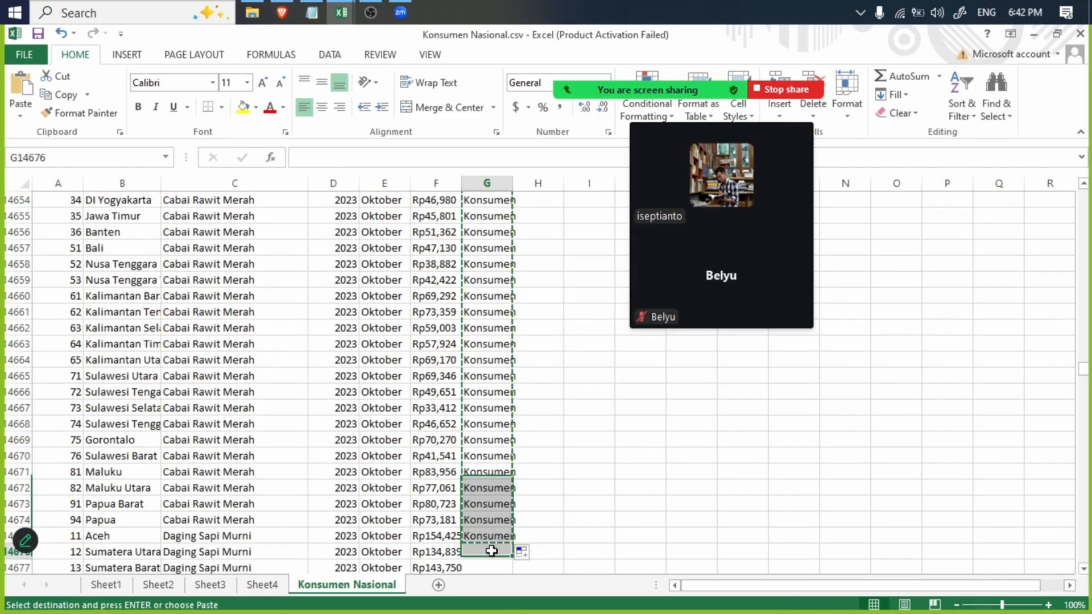
{"action": "key", "text": "ctrl+v"}
- Paste the copied Konsumen cells again at G17049, below the last labelled row
{"action": "left_click_drag", "start_coordinate": [1082, 370], "coordinate": [1083, 400]}
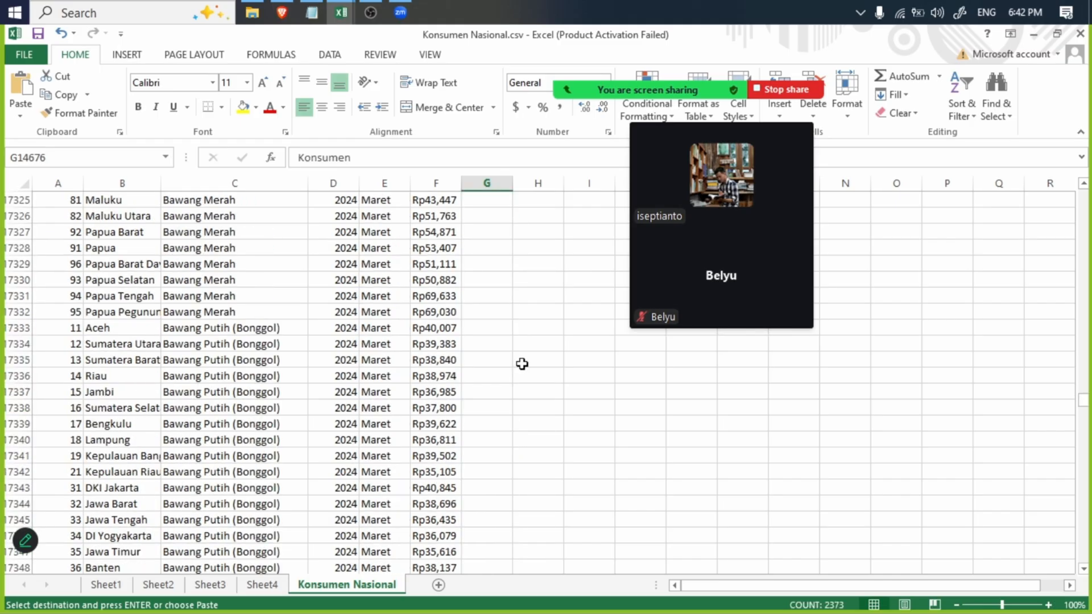
{"action": "scroll", "coordinate": [517, 364], "scroll_direction": "up", "scroll_amount": 20}
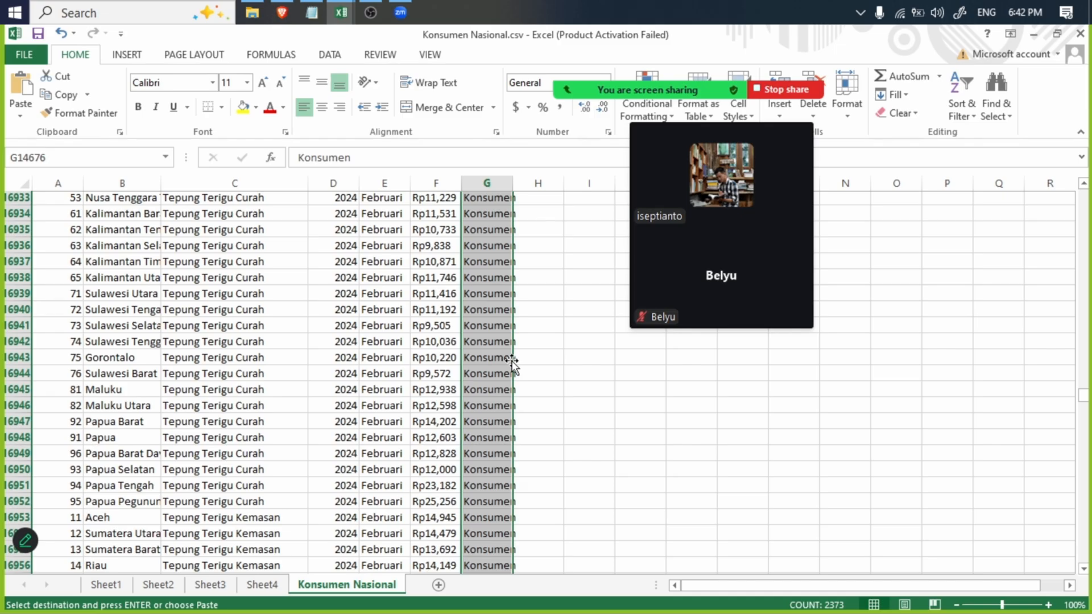
{"action": "scroll", "coordinate": [507, 362], "scroll_direction": "down", "scroll_amount": 20}
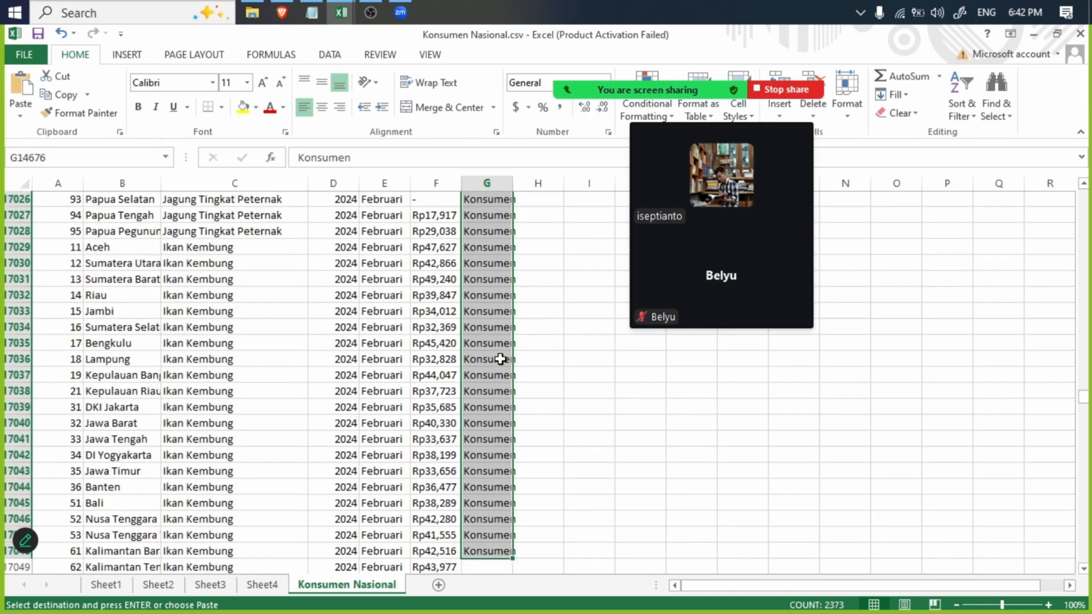
{"action": "left_click", "coordinate": [487, 566]}
{"action": "key", "text": "ctrl+v"}
{"action": "scroll", "coordinate": [570, 395], "scroll_direction": "down", "scroll_amount": 19}
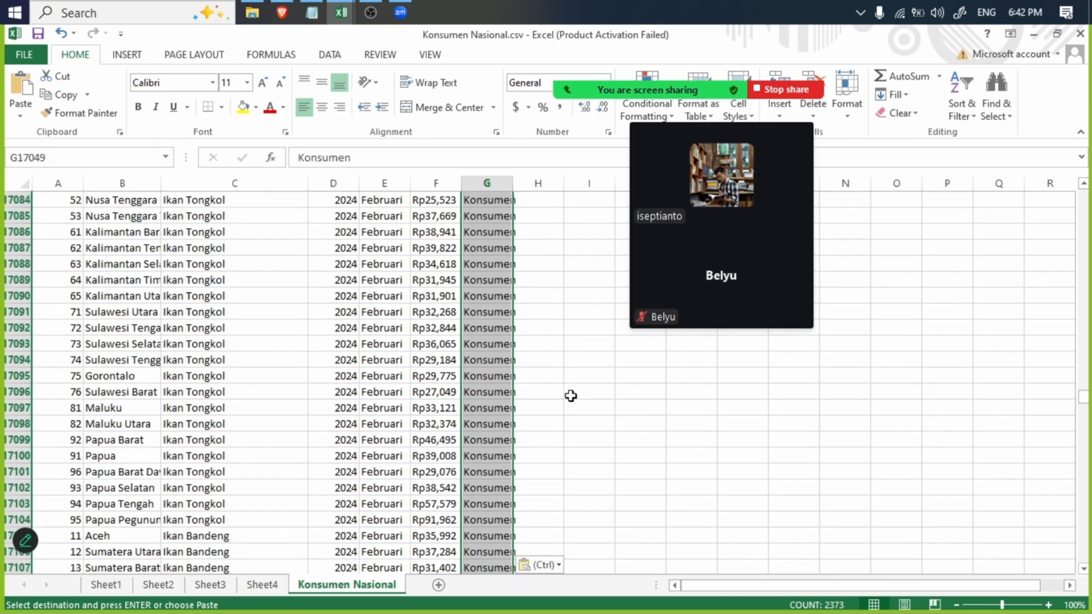
- Extend the Konsumen labels in column G down to row 23337, and paste a copy of G17049:G23337 at G23338
{"action": "scroll", "coordinate": [570, 395], "scroll_direction": "down", "scroll_amount": 20}
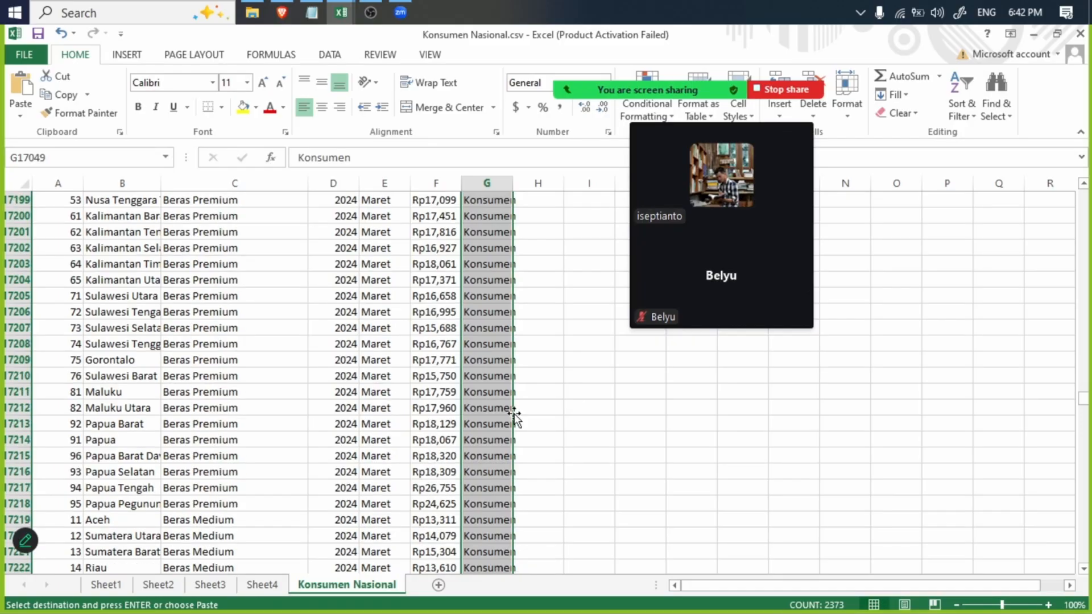
{"action": "scroll", "coordinate": [515, 419], "scroll_direction": "down", "scroll_amount": 20}
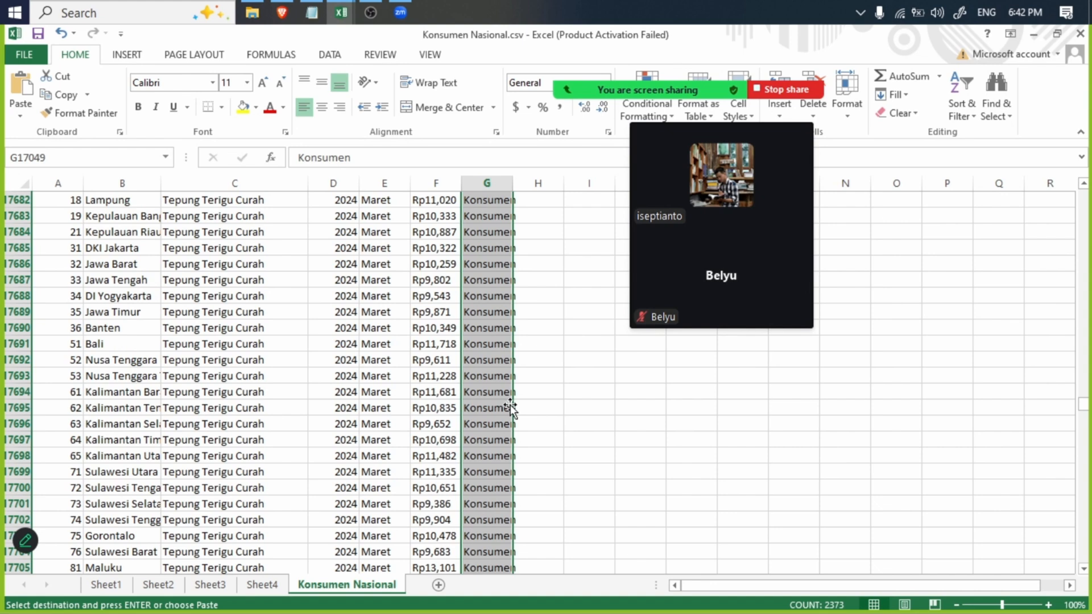
{"action": "scroll", "coordinate": [511, 408], "scroll_direction": "down", "scroll_amount": 20}
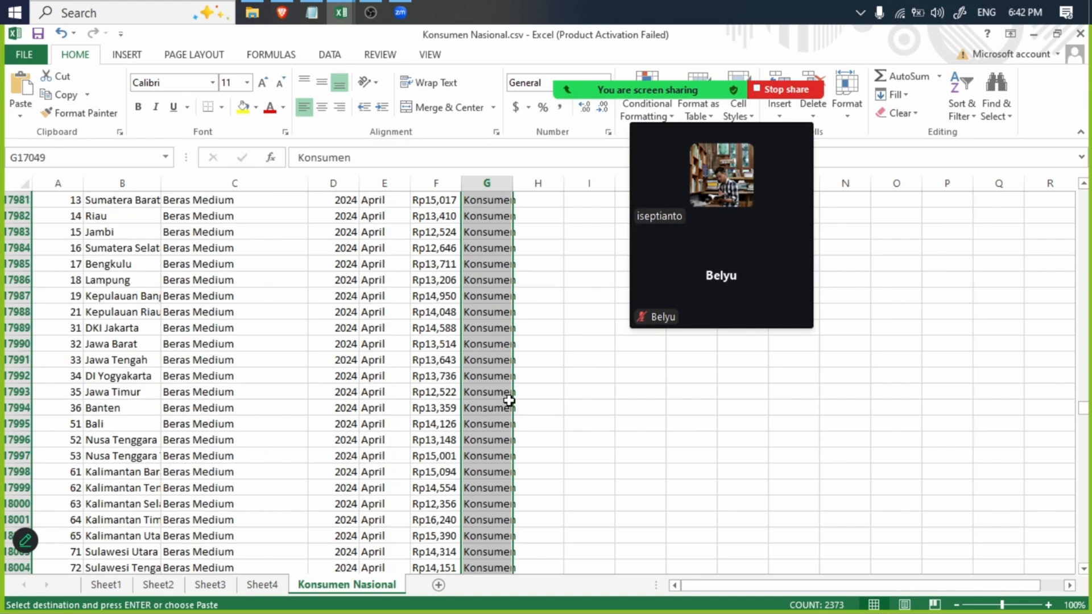
{"action": "scroll", "coordinate": [509, 400], "scroll_direction": "down", "scroll_amount": 20}
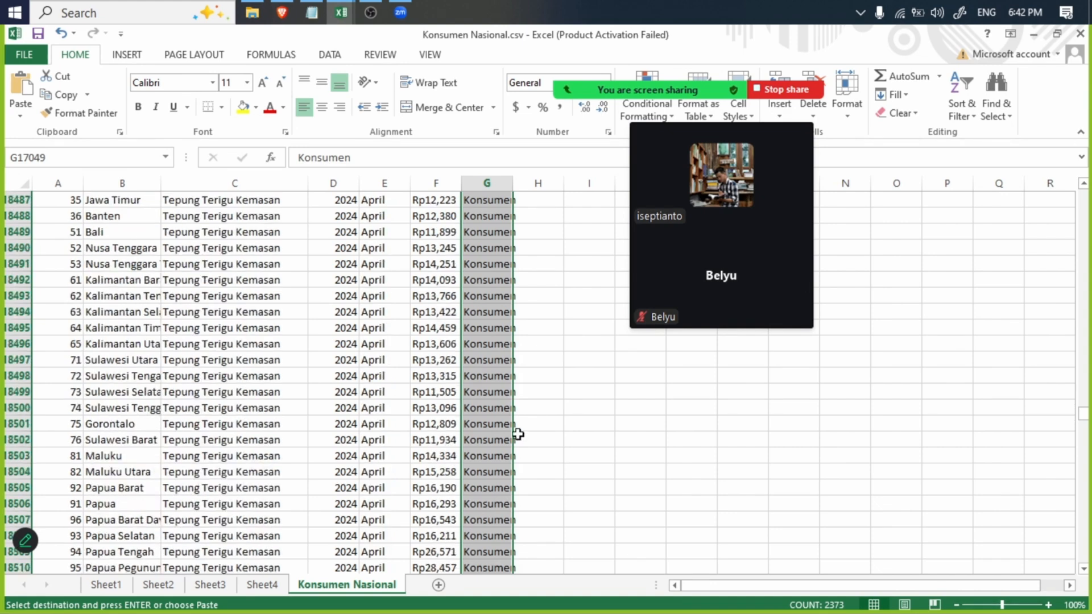
{"action": "scroll", "coordinate": [515, 430], "scroll_direction": "down", "scroll_amount": 20}
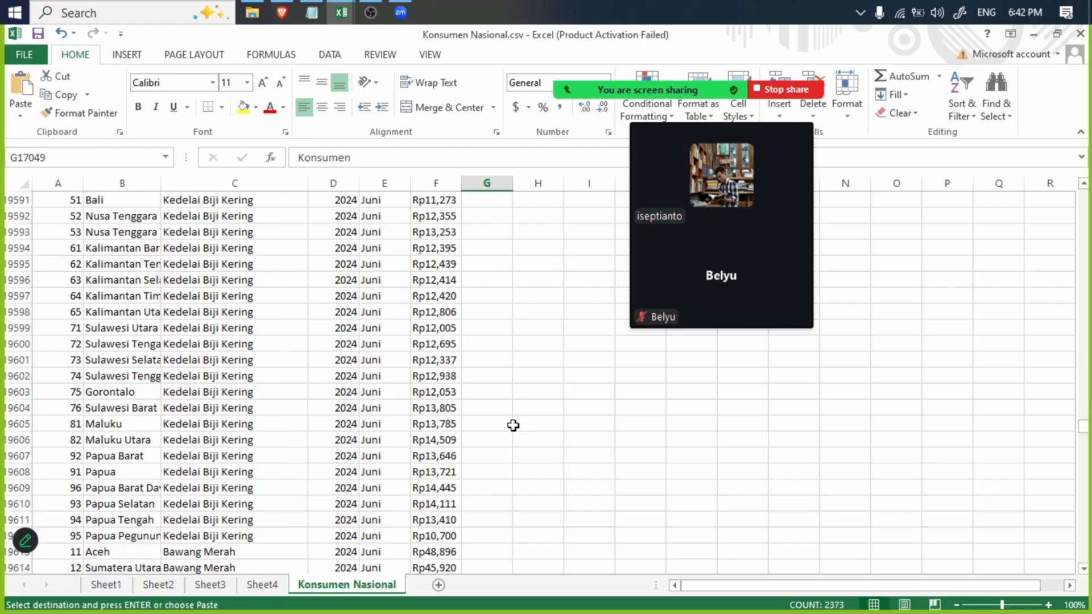
{"action": "scroll", "coordinate": [513, 426], "scroll_direction": "up", "scroll_amount": 20}
{"action": "scroll", "coordinate": [495, 418], "scroll_direction": "up", "scroll_amount": 20}
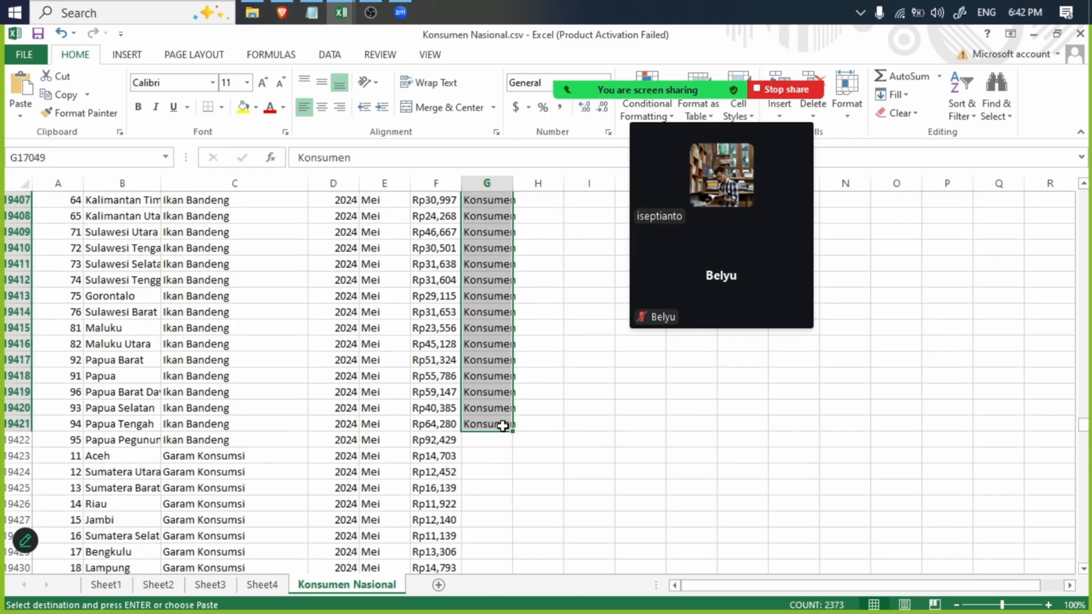
{"action": "left_click_drag", "start_coordinate": [503, 426], "coordinate": [502, 610]}
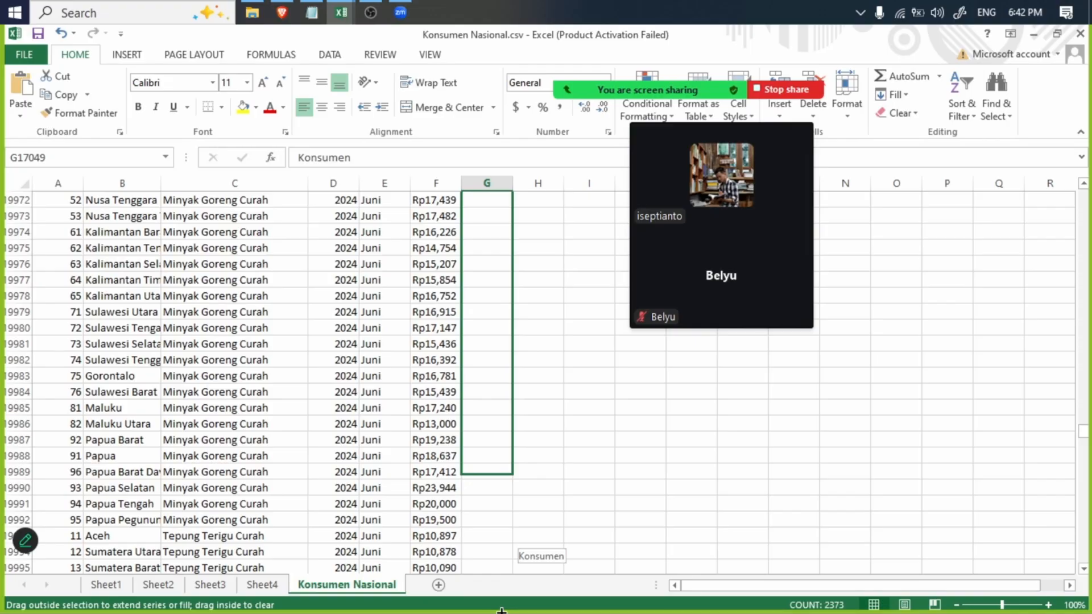
{"action": "left_click_drag", "start_coordinate": [501, 611], "coordinate": [501, 610]}
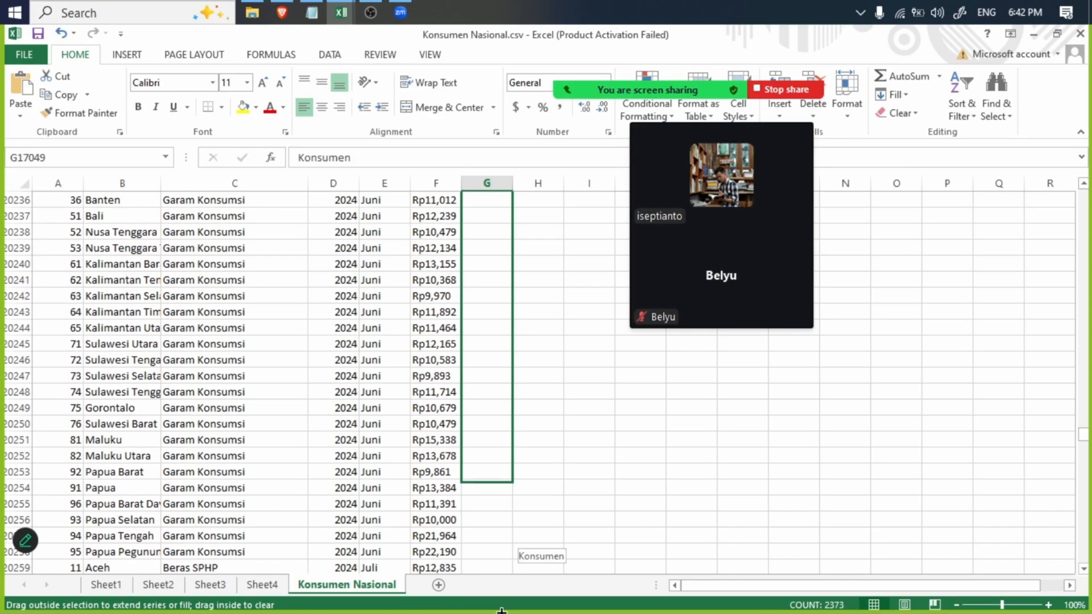
{"action": "left_click_drag", "start_coordinate": [502, 610], "coordinate": [504, 612]}
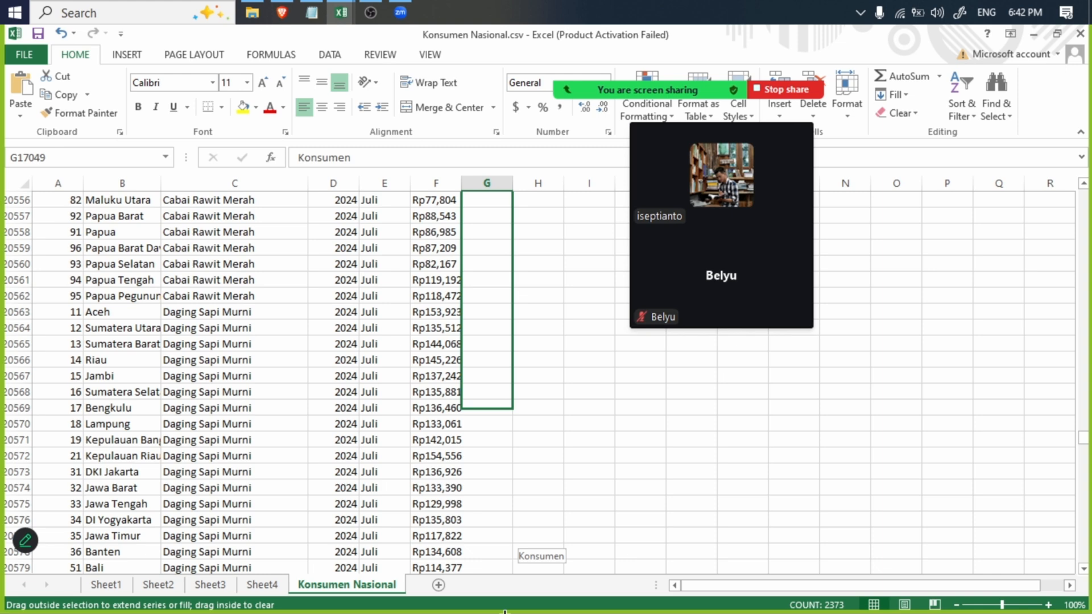
{"action": "mouse_move", "coordinate": [504, 611]}
{"action": "left_mouse_down"}
{"action": "mouse_move", "coordinate": [526, 612]}
{"action": "mouse_move", "coordinate": [510, 612]}
{"action": "left_mouse_up"}
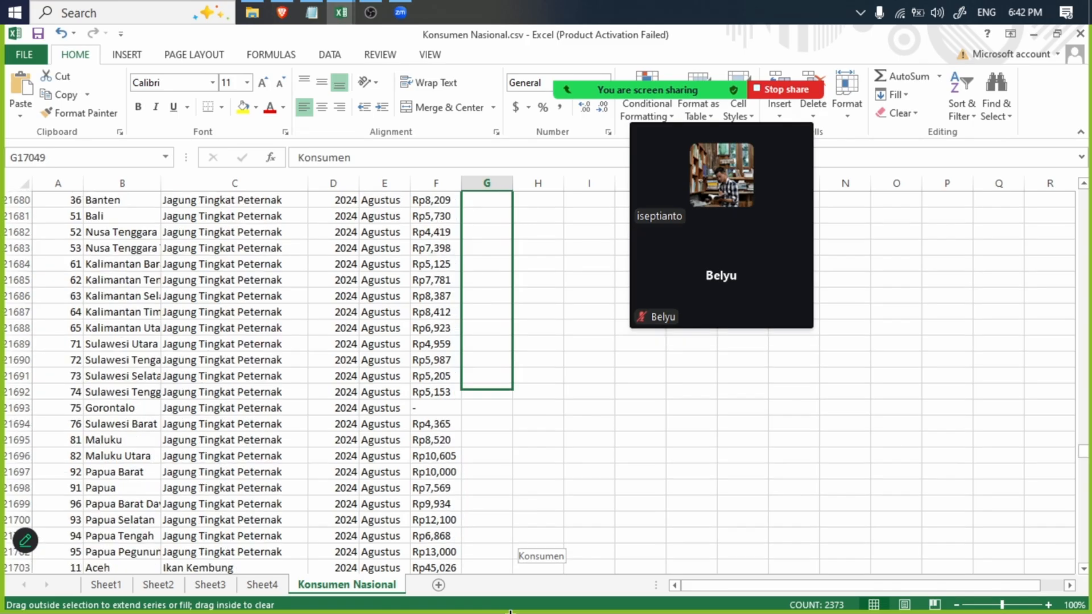
{"action": "left_click_drag", "start_coordinate": [510, 612], "coordinate": [513, 612]}
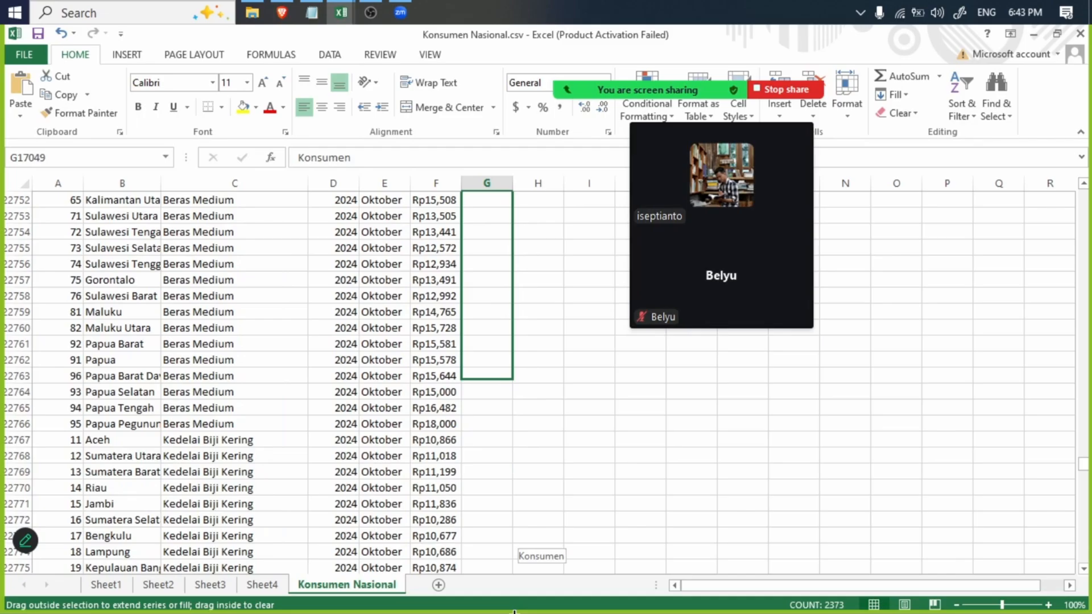
{"action": "left_click_drag", "start_coordinate": [514, 612], "coordinate": [521, 612]}
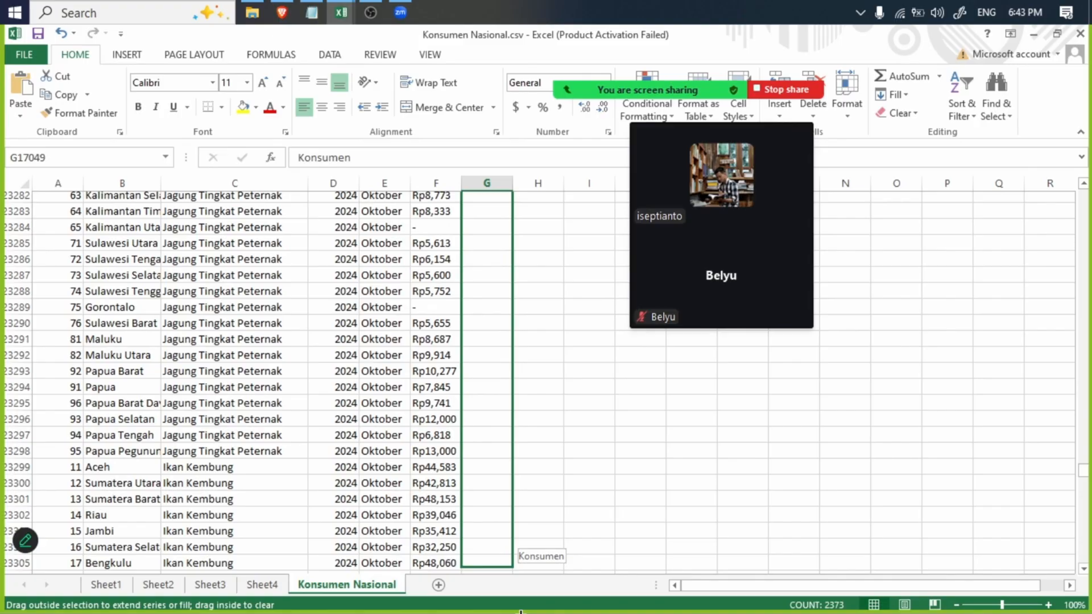
{"action": "left_click_drag", "start_coordinate": [520, 612], "coordinate": [521, 612]}
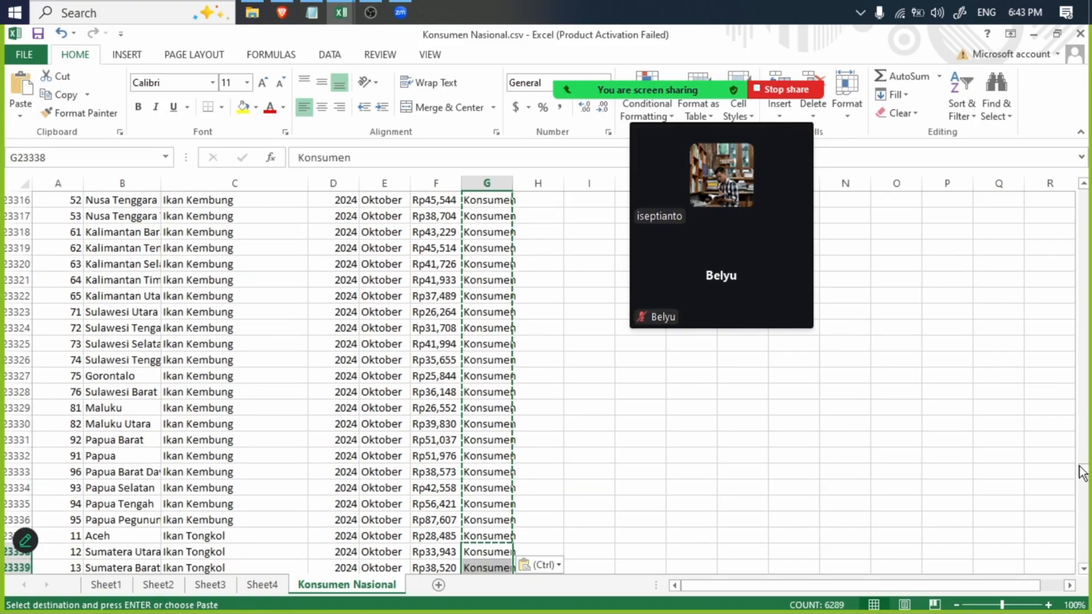
- Fill the Konsumen label from G29626 down column G to the last data row, 30594
{"action": "left_click_drag", "start_coordinate": [1082, 472], "coordinate": [1082, 539]}
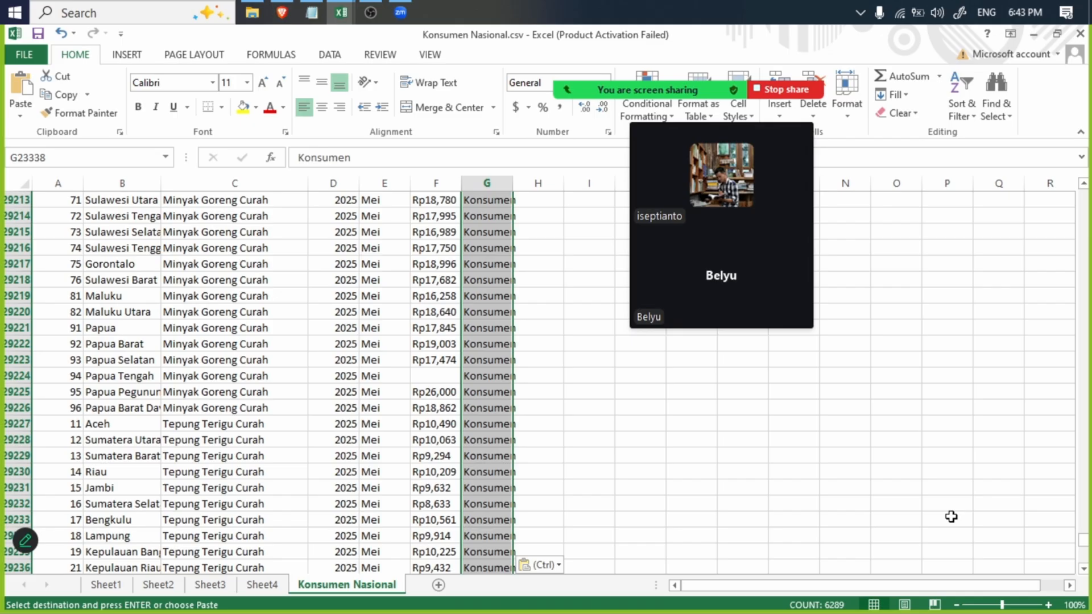
{"action": "scroll", "coordinate": [539, 451], "scroll_direction": "up", "scroll_amount": 6}
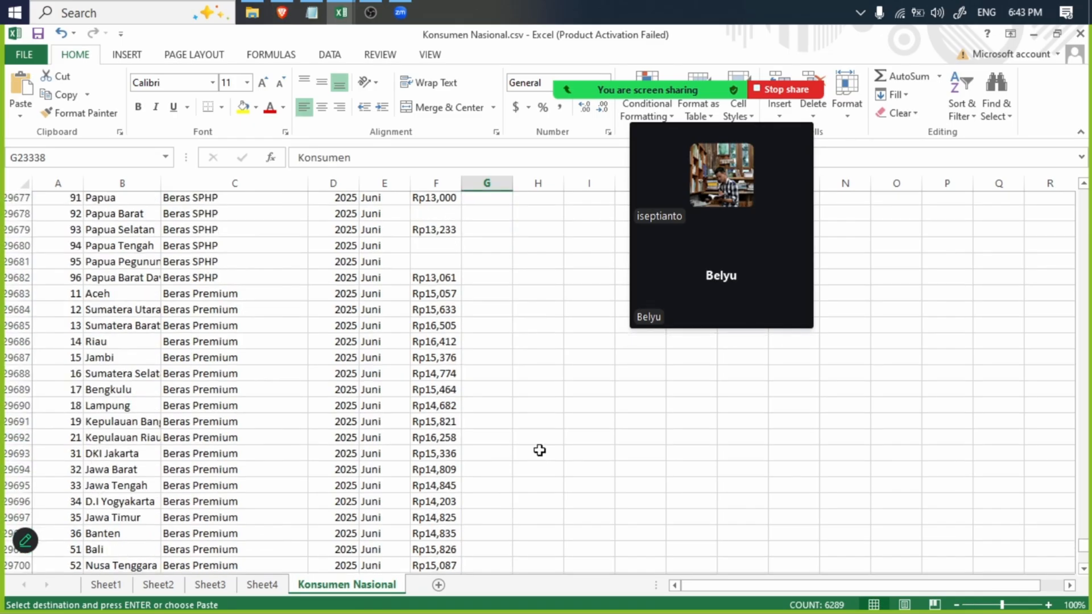
{"action": "key", "text": "ctrl+Down"}
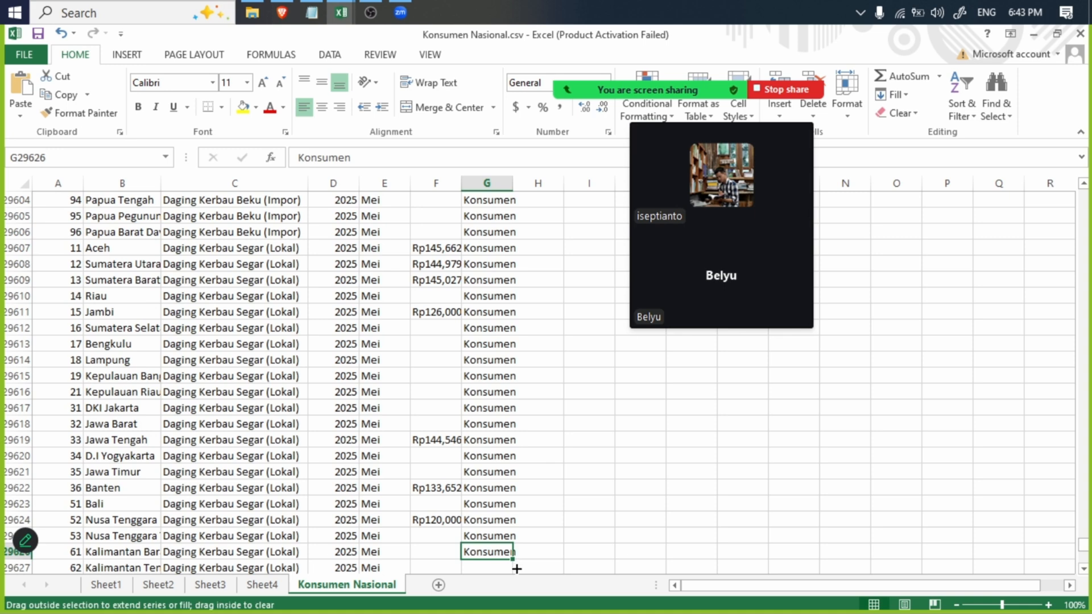
{"action": "left_click_drag", "start_coordinate": [516, 569], "coordinate": [528, 603]}
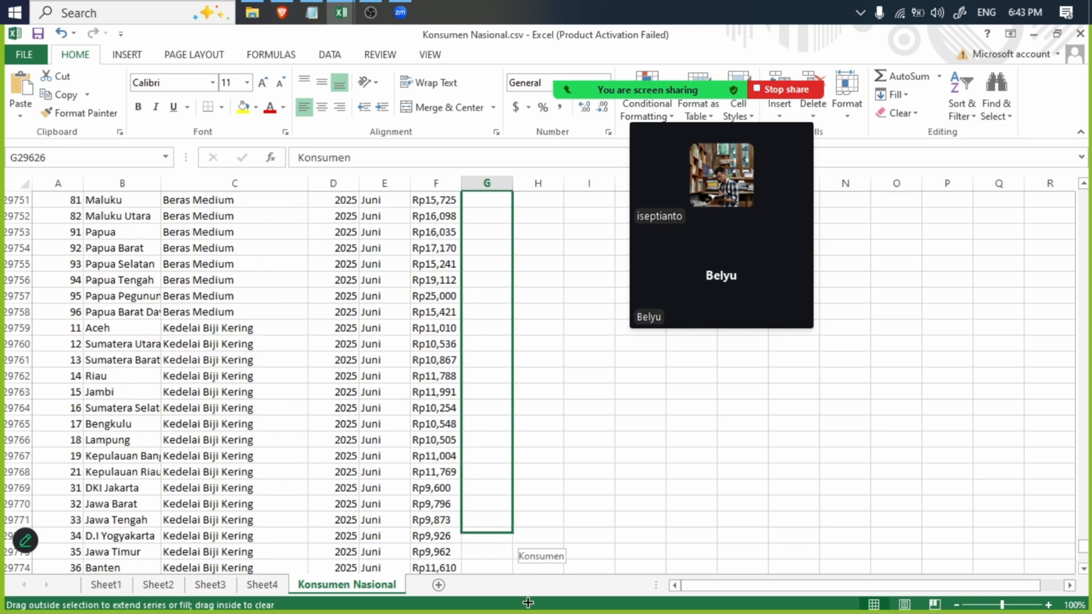
{"action": "left_click_drag", "start_coordinate": [528, 603], "coordinate": [500, 531]}
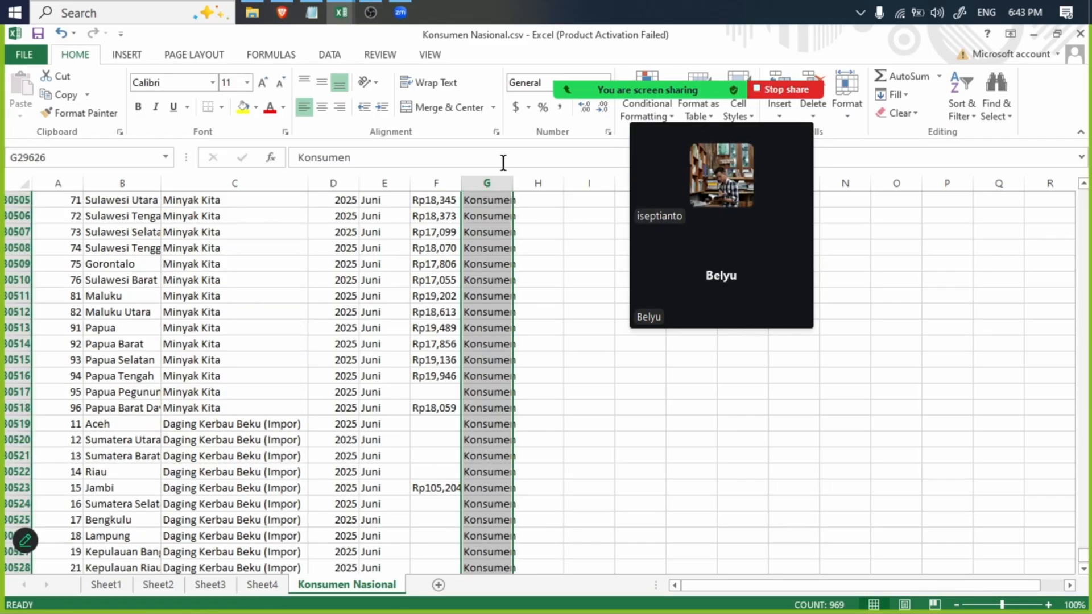
- Auto-fit the width of column G and check the label in the last data row, G30594
{"action": "double_click", "coordinate": [513, 186]}
{"action": "scroll", "coordinate": [410, 196], "scroll_direction": "up", "scroll_amount": 20}
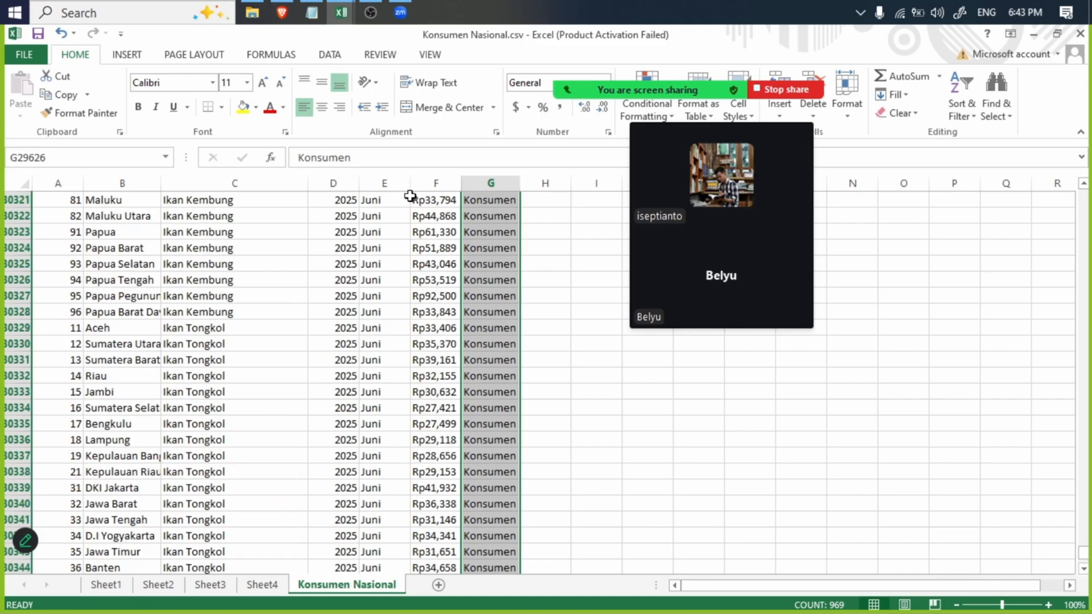
{"action": "scroll", "coordinate": [410, 196], "scroll_direction": "up", "scroll_amount": 20}
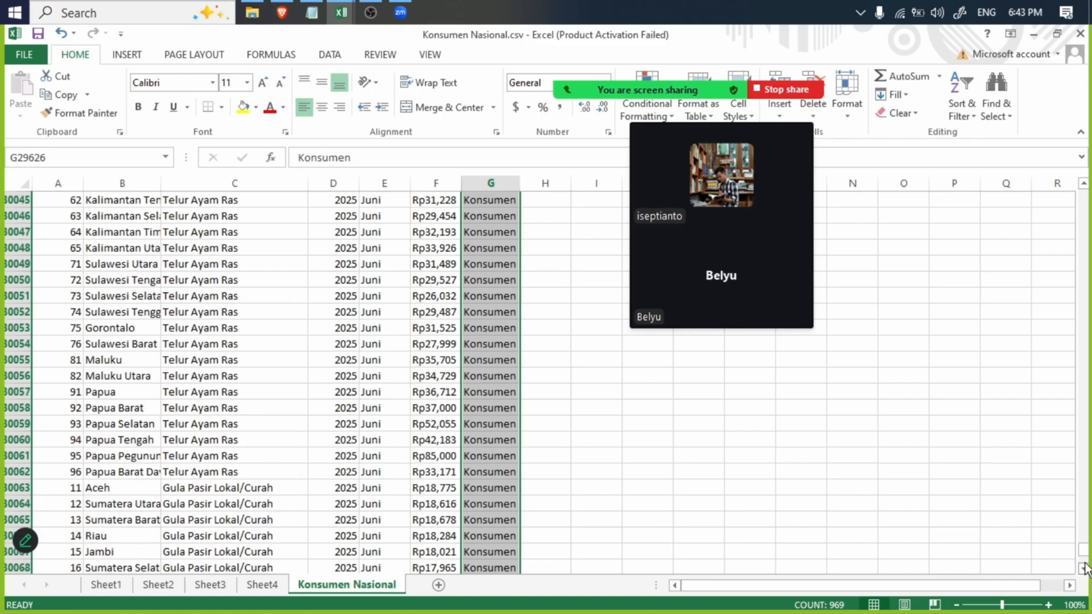
{"action": "left_click_drag", "start_coordinate": [1084, 569], "coordinate": [1072, 565]}
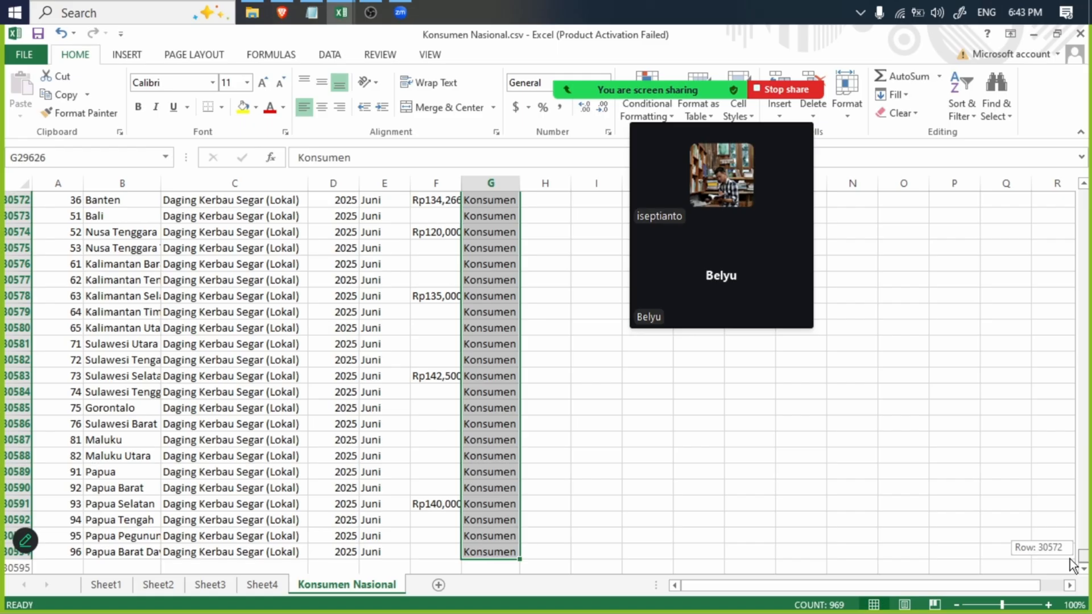
{"action": "left_click", "coordinate": [440, 552]}
{"action": "left_click", "coordinate": [482, 552]}
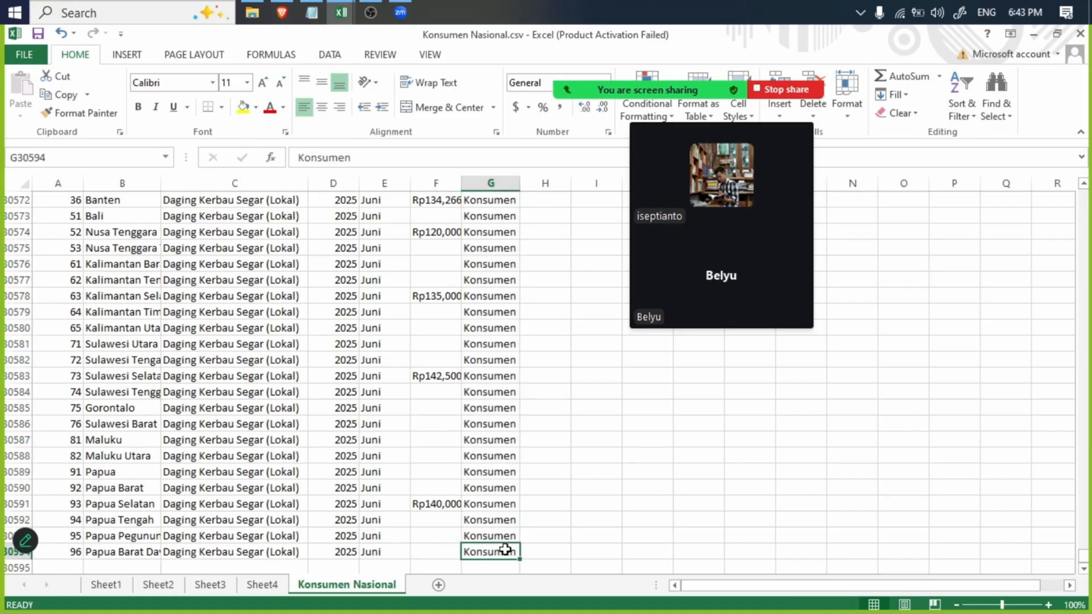
- Review the Konsumen labels around the rows where the Nasional data meets the provincial data
{"action": "left_click_drag", "start_coordinate": [1086, 555], "coordinate": [1086, 217]}
{"action": "scroll", "coordinate": [97, 351], "scroll_direction": "down", "scroll_amount": 20}
{"action": "scroll", "coordinate": [110, 267], "scroll_direction": "up", "scroll_amount": 20}
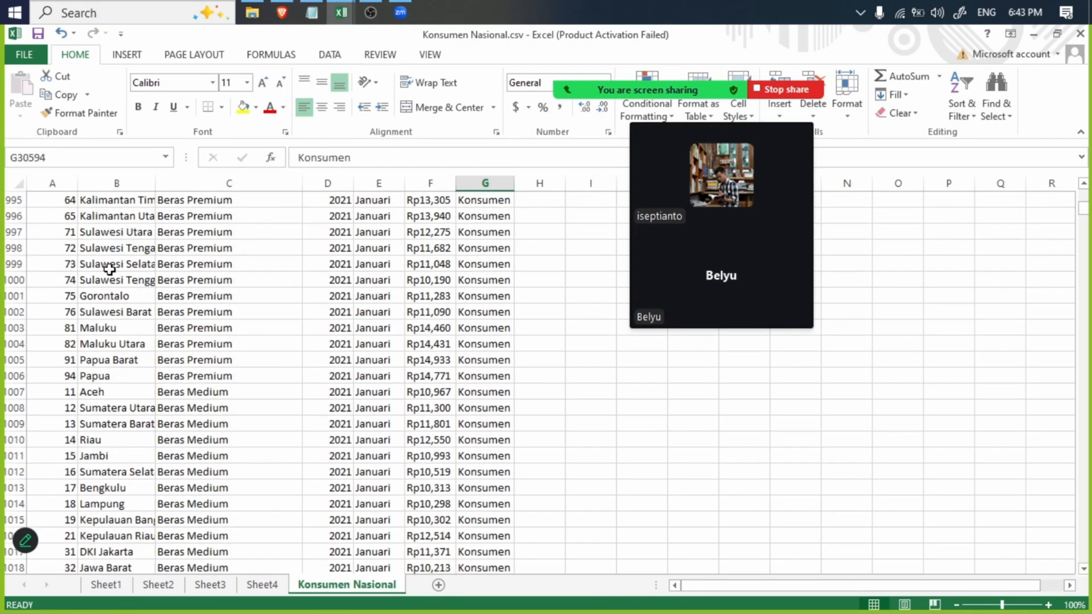
{"action": "scroll", "coordinate": [116, 299], "scroll_direction": "up", "scroll_amount": 20}
{"action": "left_click", "coordinate": [115, 310]}
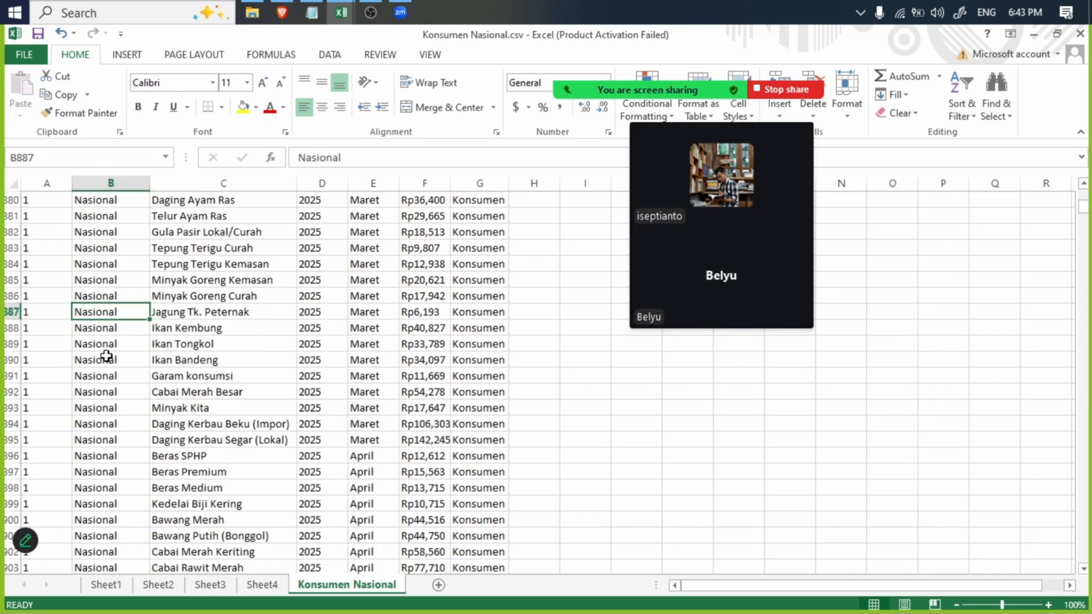
{"action": "scroll", "coordinate": [106, 367], "scroll_direction": "down", "scroll_amount": 20}
{"action": "left_click", "coordinate": [109, 375]}
{"action": "scroll", "coordinate": [125, 370], "scroll_direction": "up", "scroll_amount": 20}
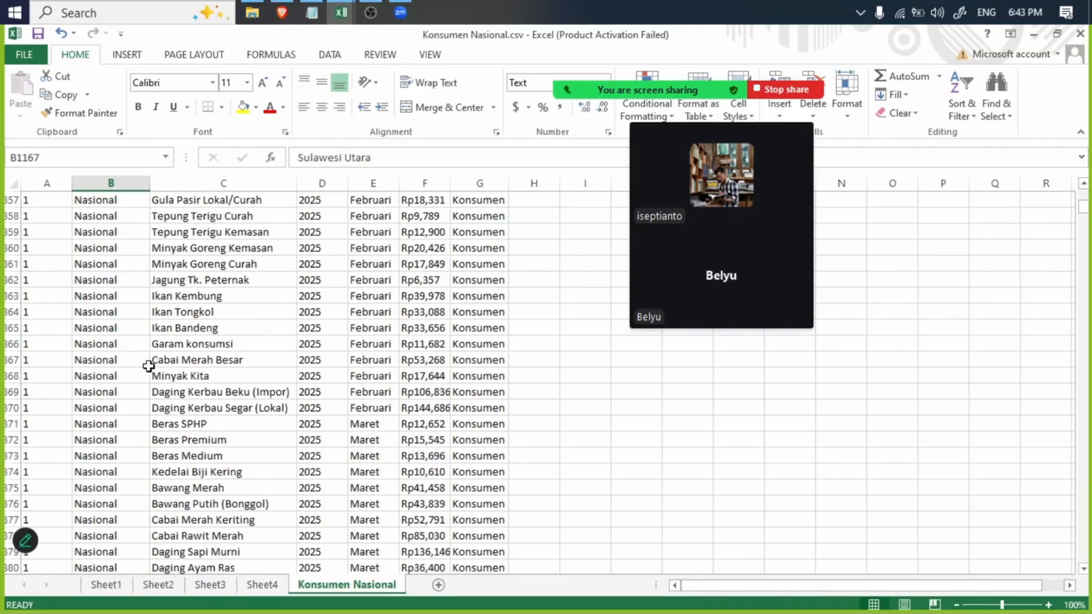
{"action": "scroll", "coordinate": [397, 347], "scroll_direction": "up", "scroll_amount": 20}
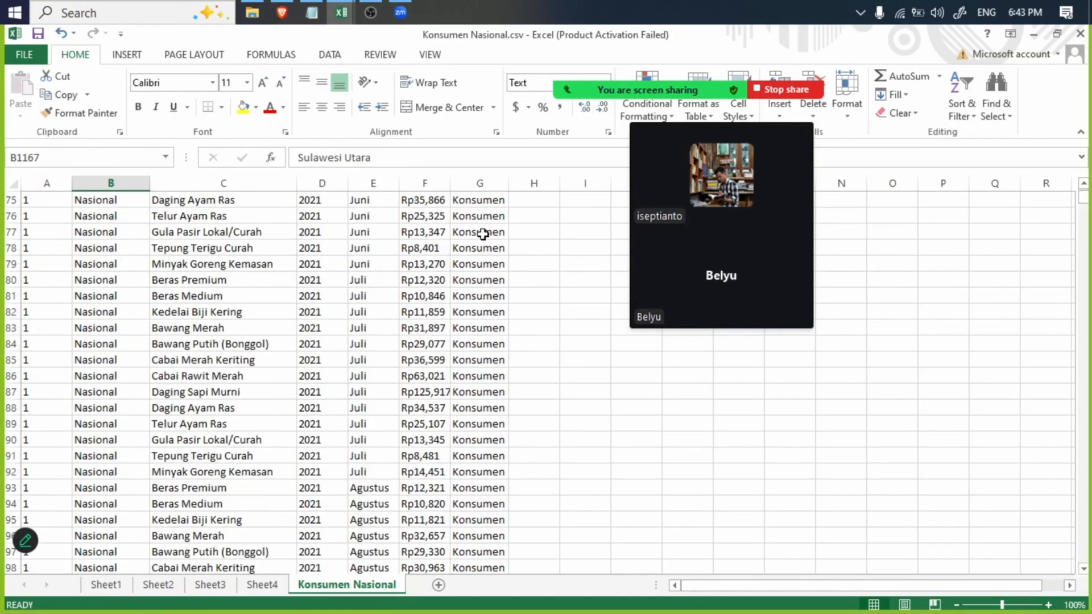
- Change the column G header in G1 to Type
{"action": "scroll", "coordinate": [483, 233], "scroll_direction": "up", "scroll_amount": 20}
{"action": "left_click", "coordinate": [483, 200]}
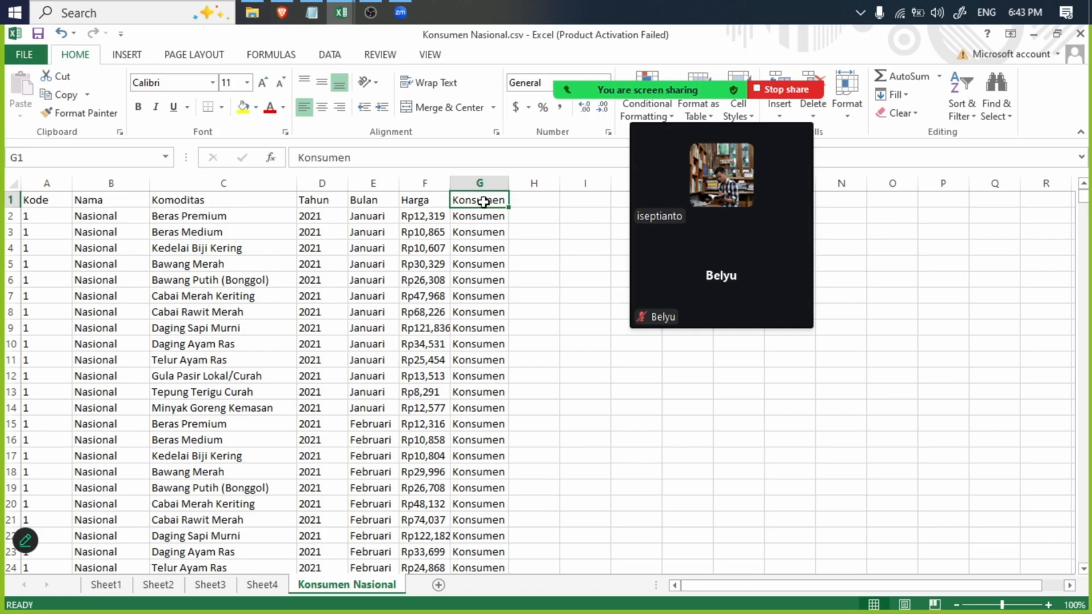
{"action": "double_click", "coordinate": [321, 158]}
{"action": "type", "text": "Ty"}
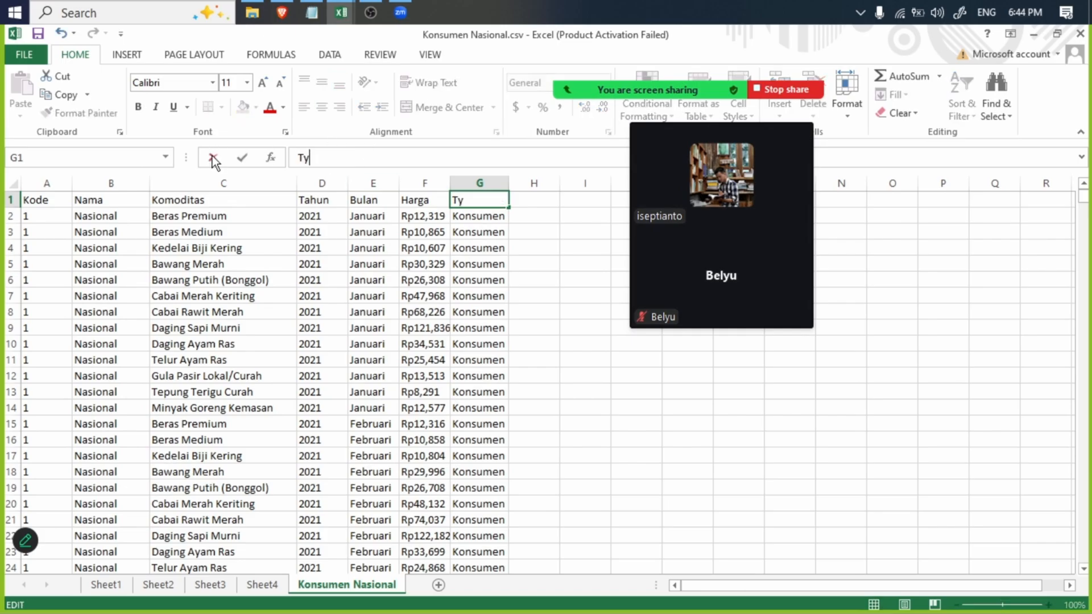
{"action": "type", "text": "pe"}
{"action": "key", "text": "Return"}
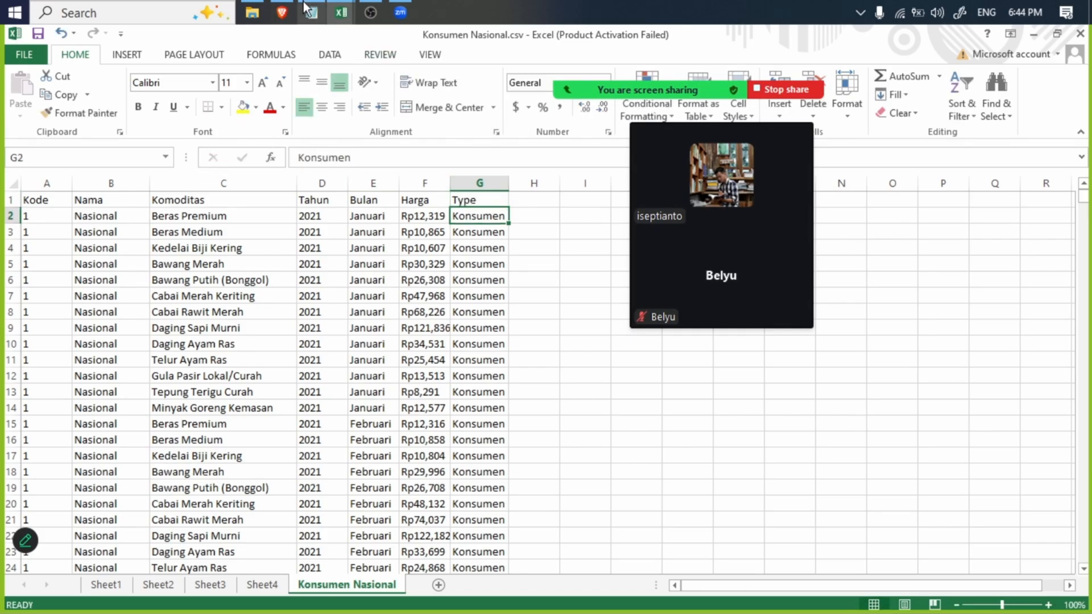
- Switch to the browser to check the Jenis Data Panel field, and to File Explorer to select the two Produsen CSV files
{"action": "left_click", "coordinate": [282, 12]}
{"action": "left_click_drag", "start_coordinate": [164, 238], "coordinate": [254, 240]}
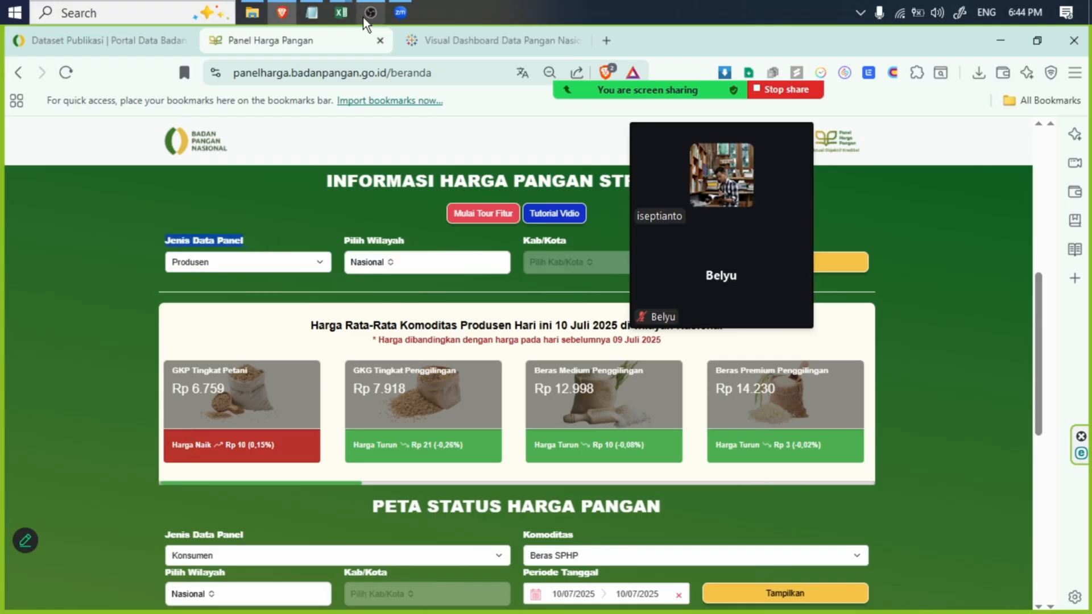
{"action": "left_click", "coordinate": [250, 10]}
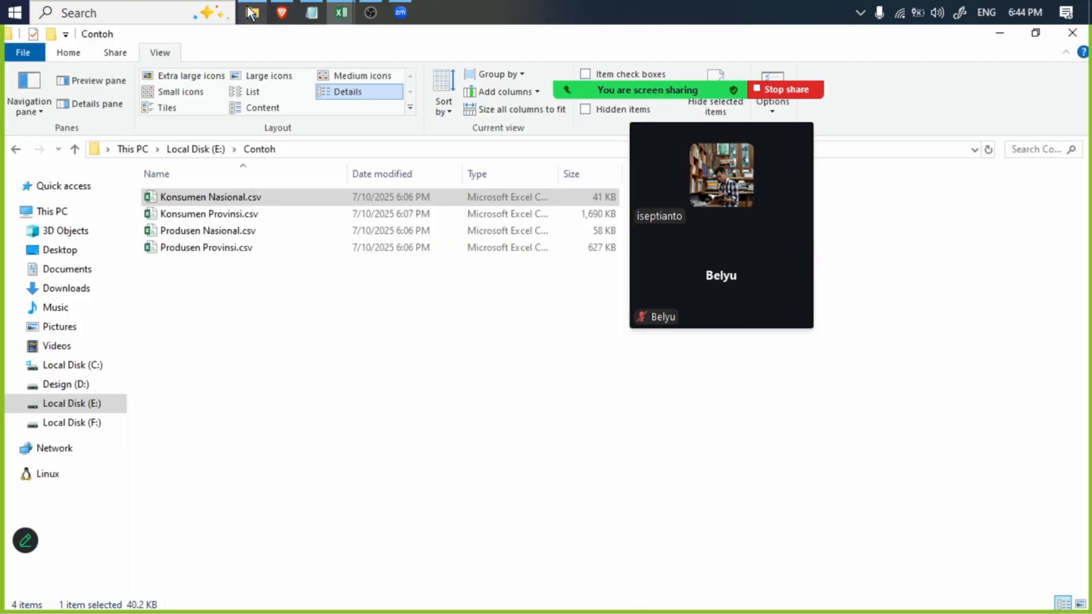
{"action": "left_click_drag", "start_coordinate": [267, 273], "coordinate": [240, 231]}
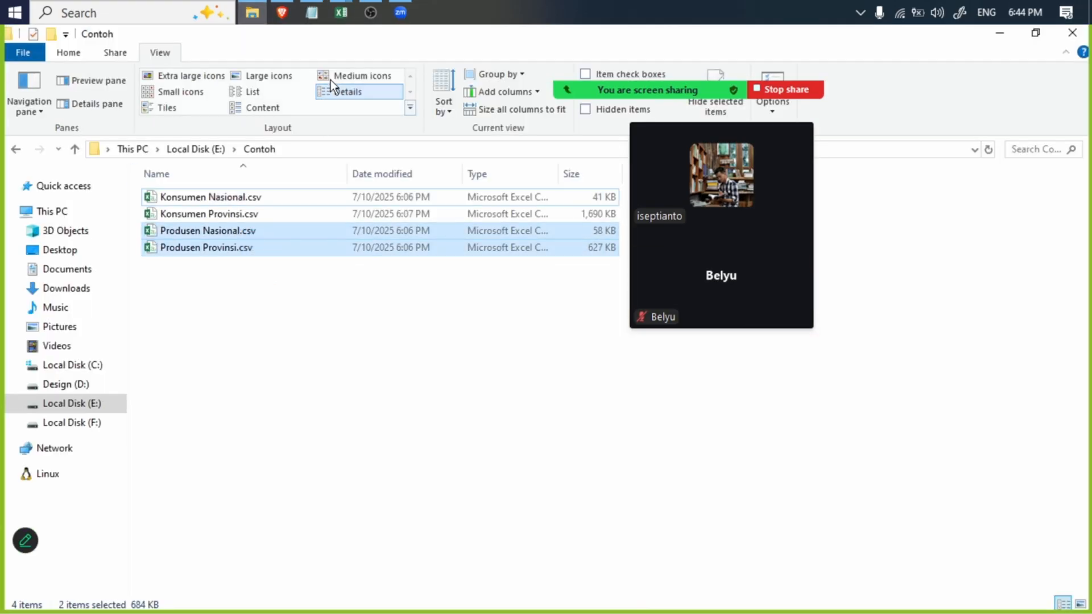
- Switch back to the Konsumen Nasional workbook in Excel and go to the end of its data at row 30594
{"action": "left_click", "coordinate": [340, 12]}
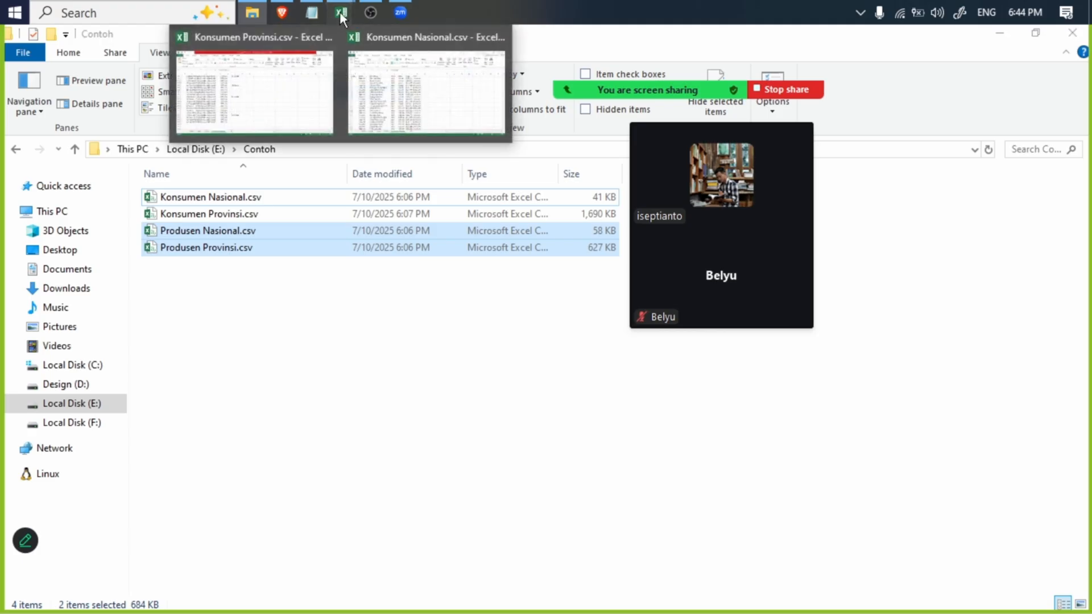
{"action": "left_click", "coordinate": [408, 67]}
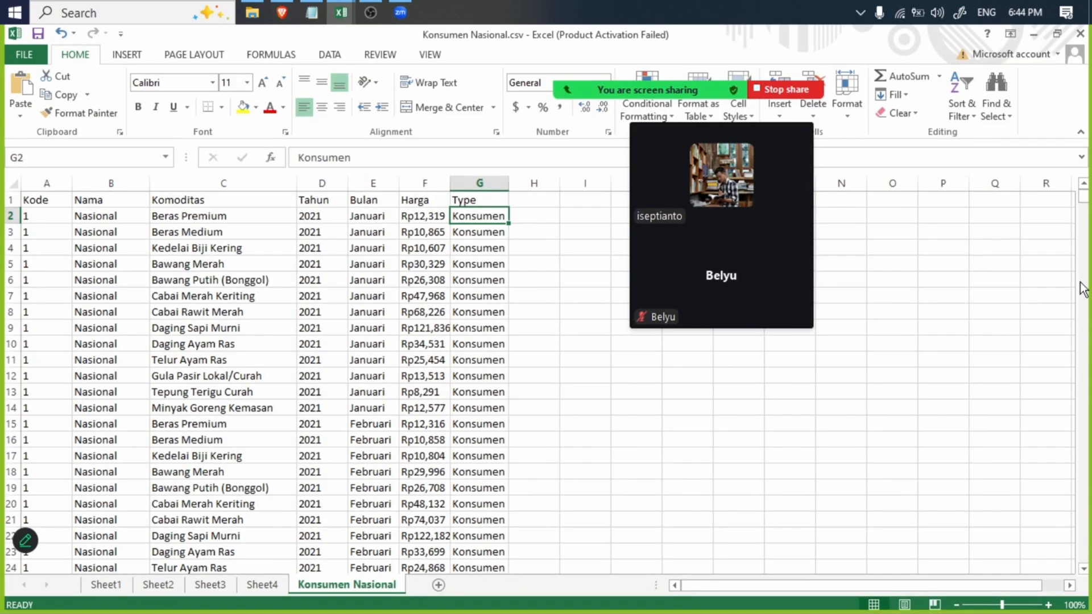
{"action": "left_click_drag", "start_coordinate": [1084, 196], "coordinate": [1084, 555]}
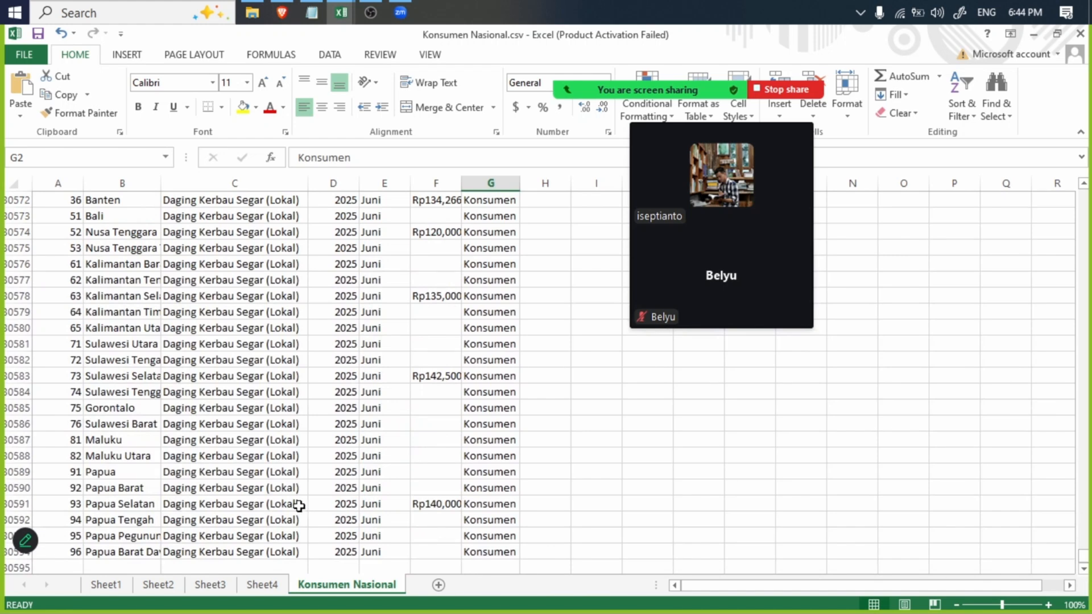
- Copy the last data row, A30594:G30594, into row 30595 directly below it on the Konsumen Nasional sheet
{"action": "left_click", "coordinate": [55, 566]}
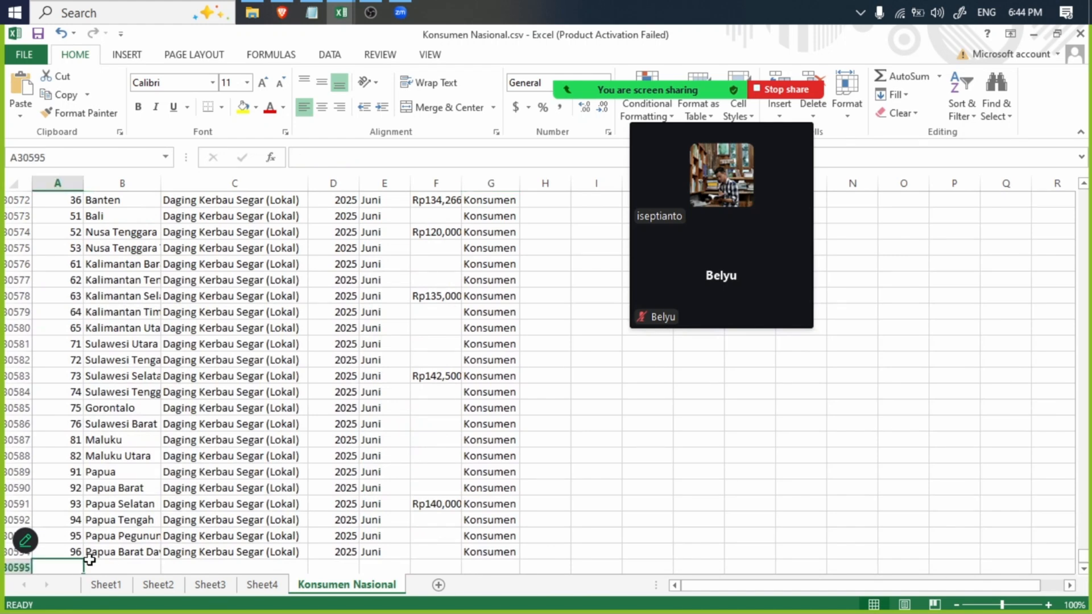
{"action": "left_click", "coordinate": [248, 7]}
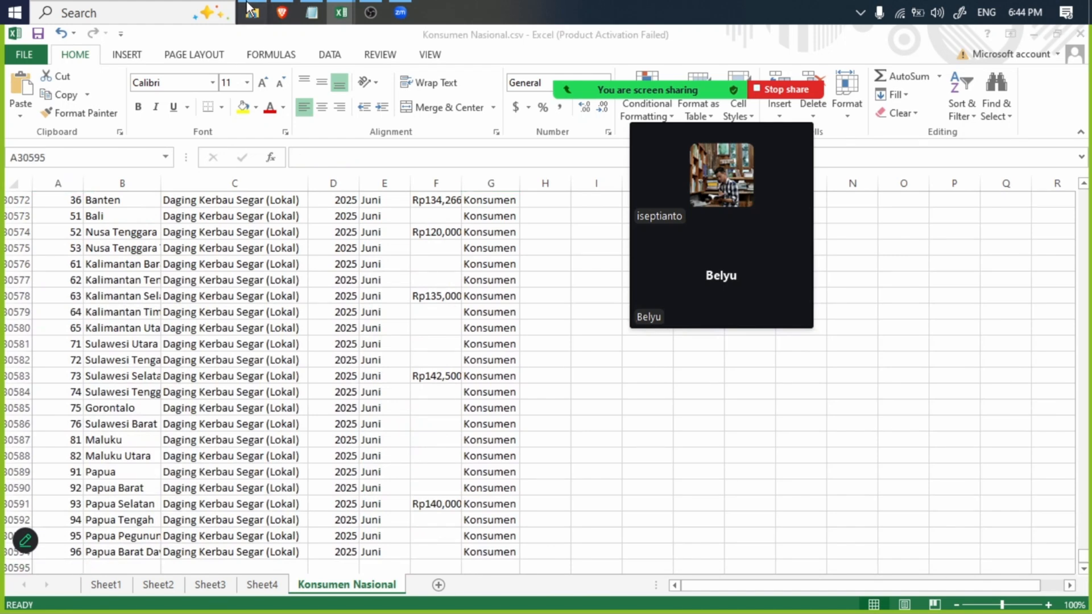
{"action": "left_click", "coordinate": [248, 7]}
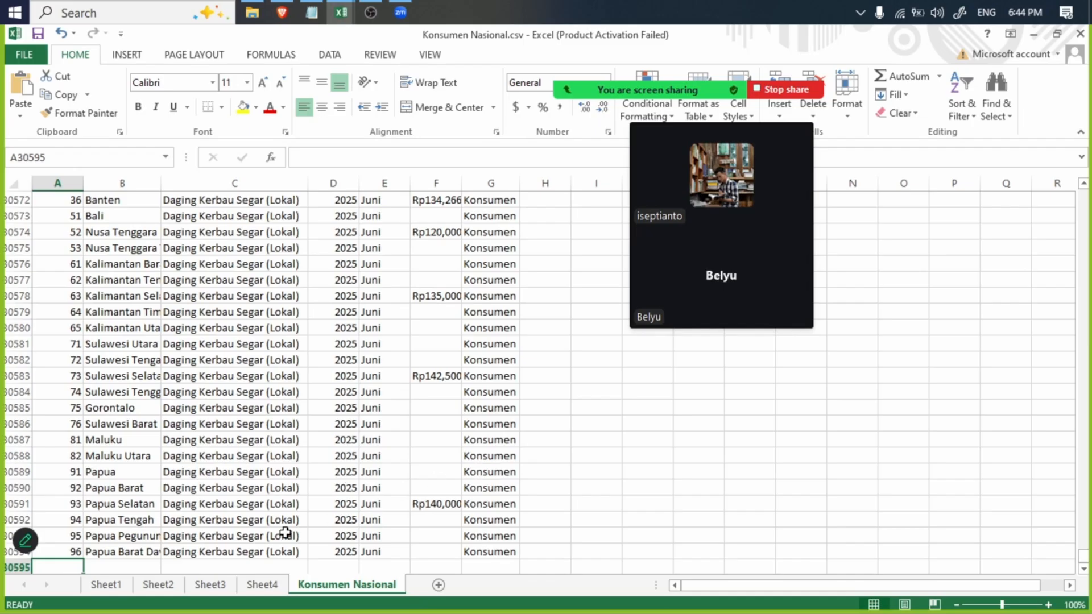
{"action": "left_click_drag", "start_coordinate": [74, 552], "coordinate": [500, 554]}
{"action": "key", "text": "ctrl+c"}
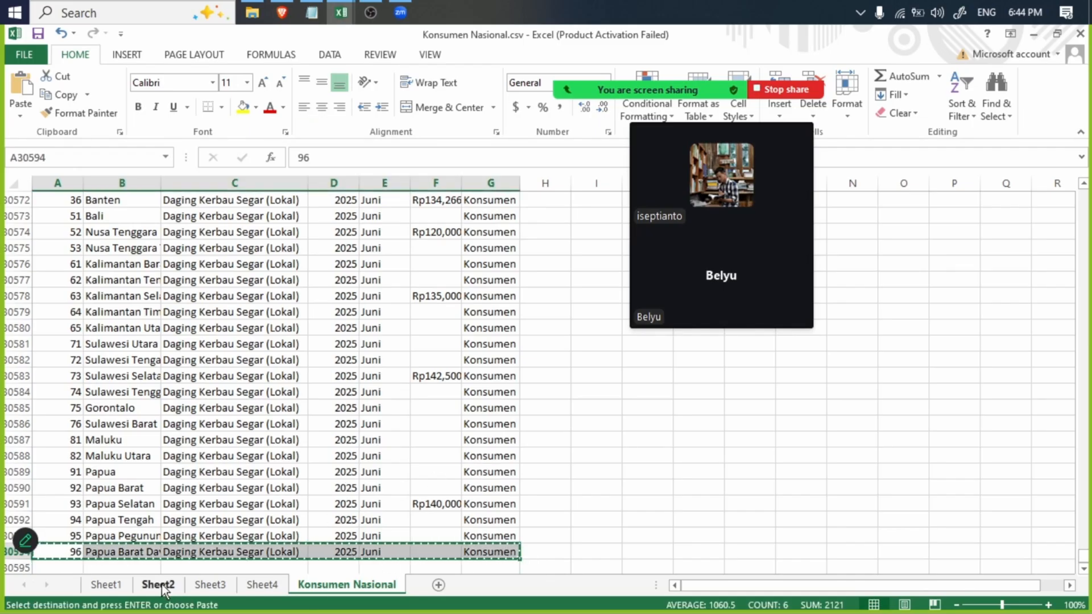
{"action": "left_click", "coordinate": [62, 563]}
{"action": "key", "text": "ctrl+v"}
{"action": "scroll", "coordinate": [251, 555], "scroll_direction": "down", "scroll_amount": 4}
- Replace the type label in G30595 with Produsen
{"action": "double_click", "coordinate": [494, 376]}
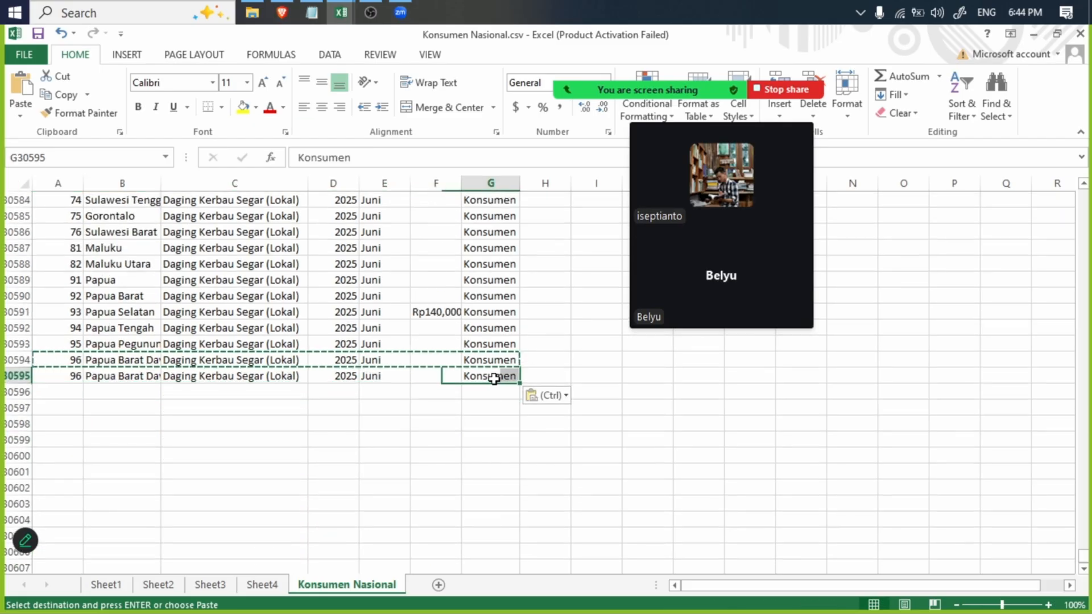
{"action": "left_click_drag", "start_coordinate": [462, 377], "coordinate": [545, 396]}
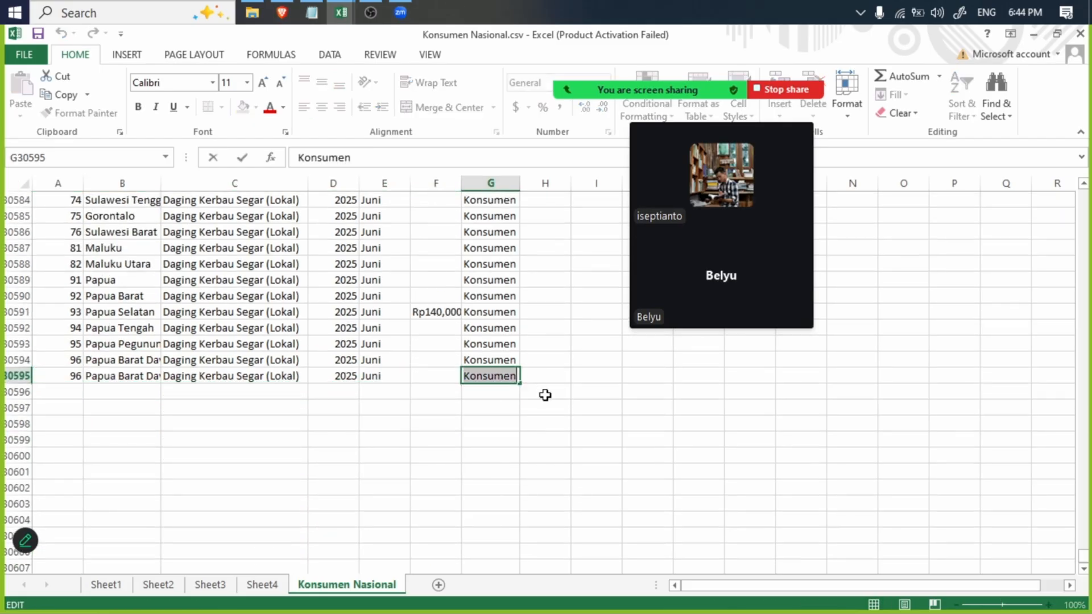
{"action": "type", "text": "Produse"}
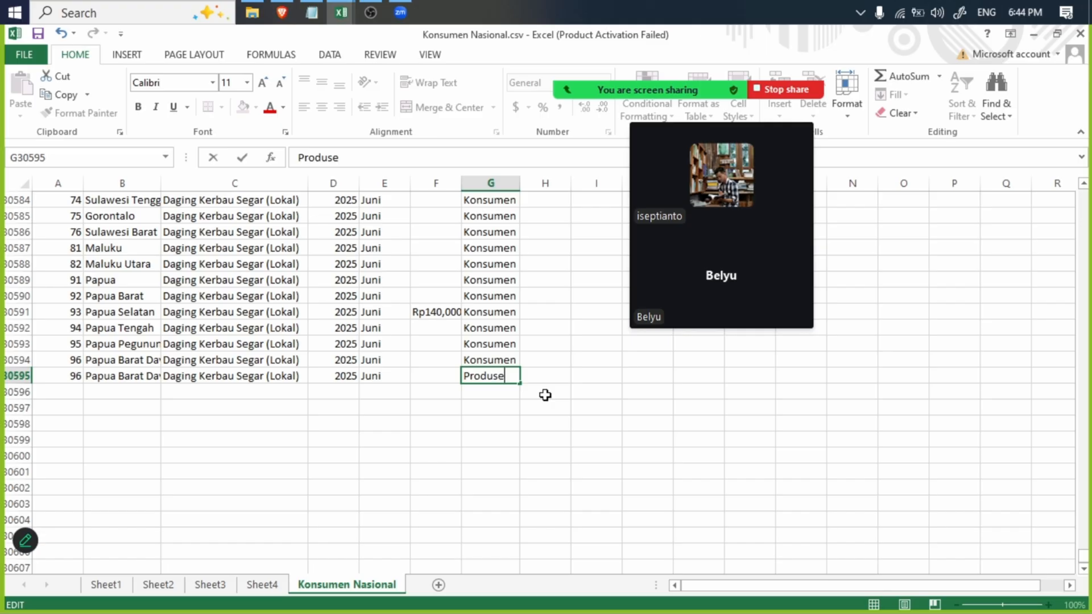
{"action": "type", "text": "n"}
{"action": "left_click", "coordinate": [560, 392]}
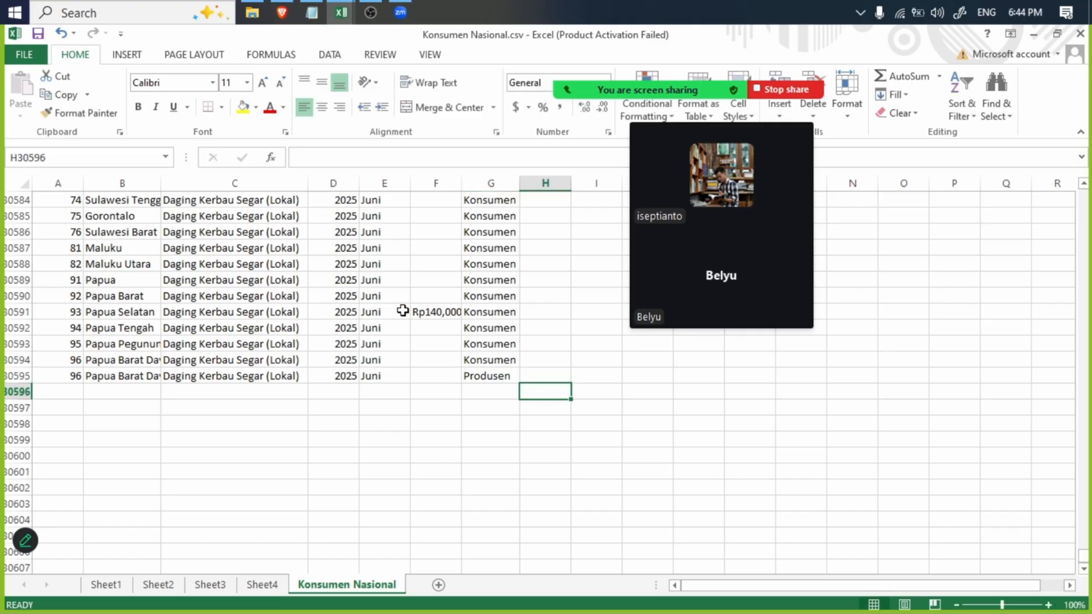
{"action": "left_click", "coordinate": [496, 373]}
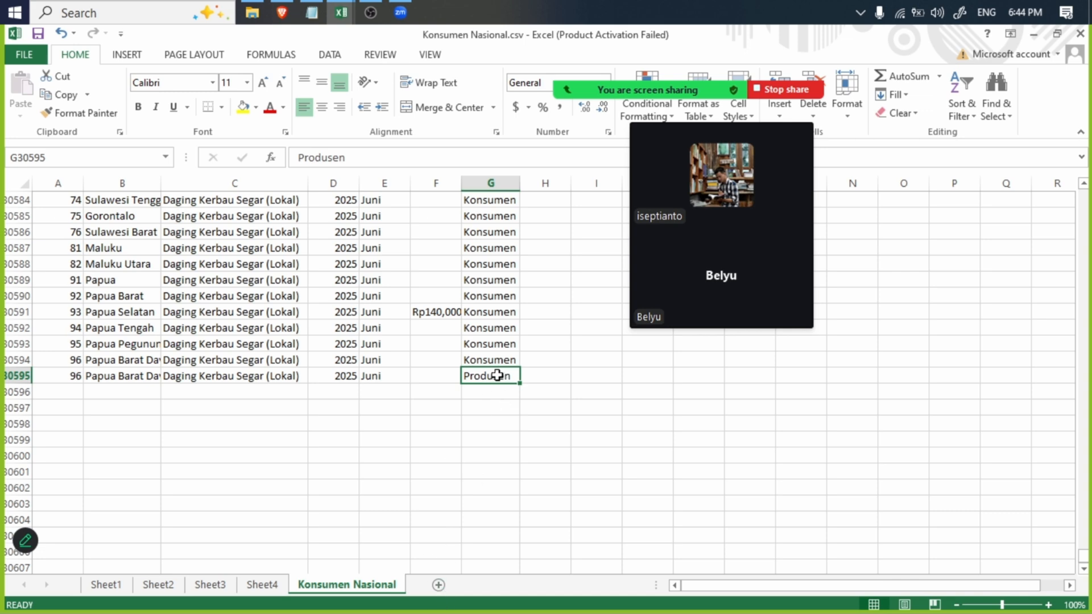
{"action": "left_click", "coordinate": [496, 392]}
{"action": "left_click", "coordinate": [493, 373]}
{"action": "left_click", "coordinate": [126, 55]}
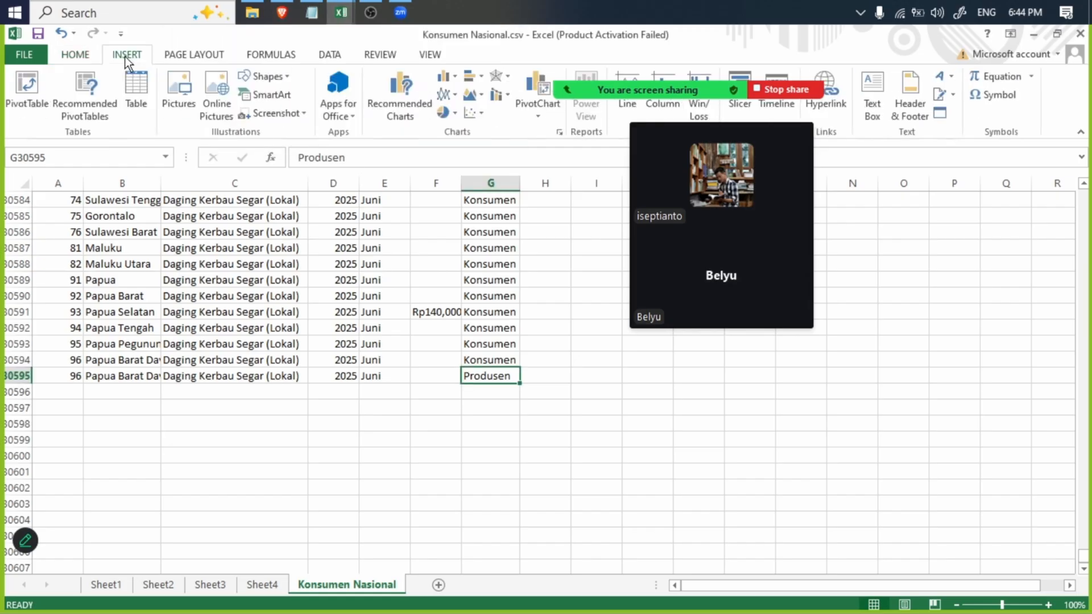
{"action": "left_click", "coordinate": [338, 56]}
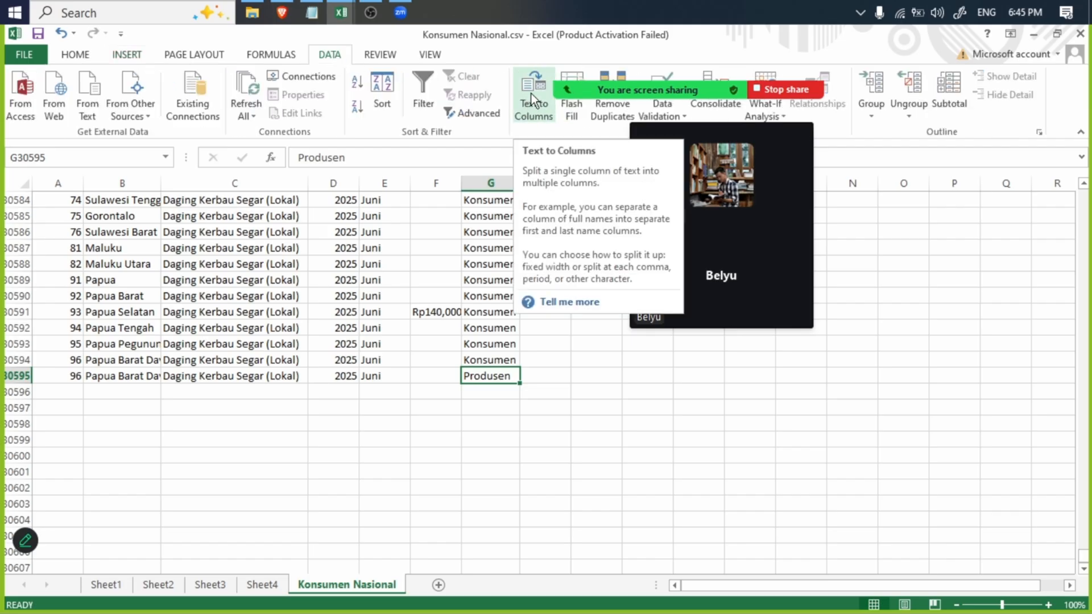
{"action": "left_click", "coordinate": [484, 345]}
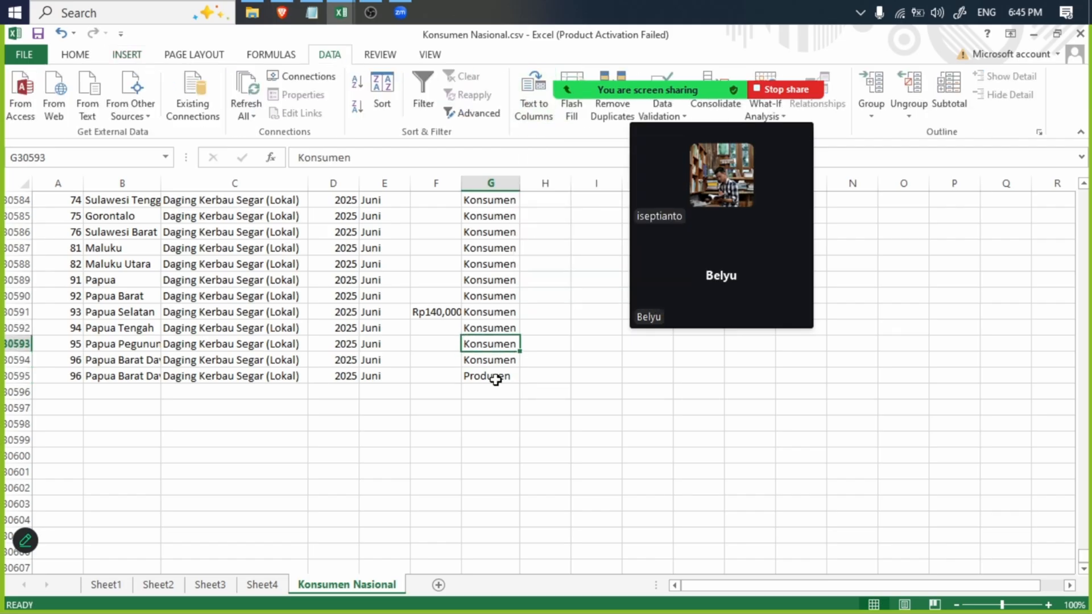
{"action": "left_click", "coordinate": [498, 392]}
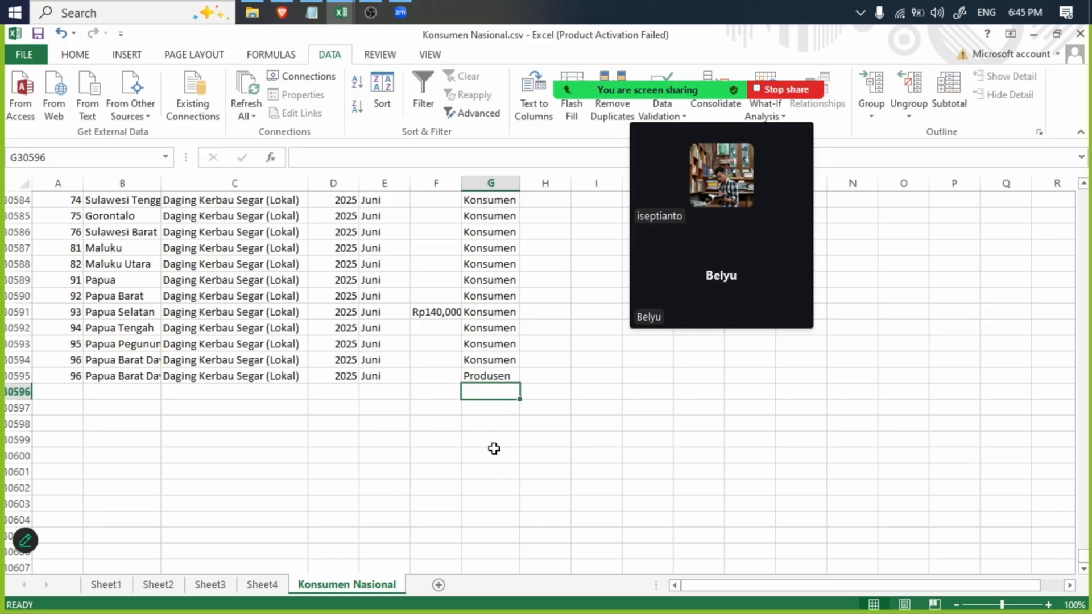
- Switch to File Explorer and open New folder inside the Dataset folder on Local Disk (E:)
{"action": "left_click", "coordinate": [252, 13]}
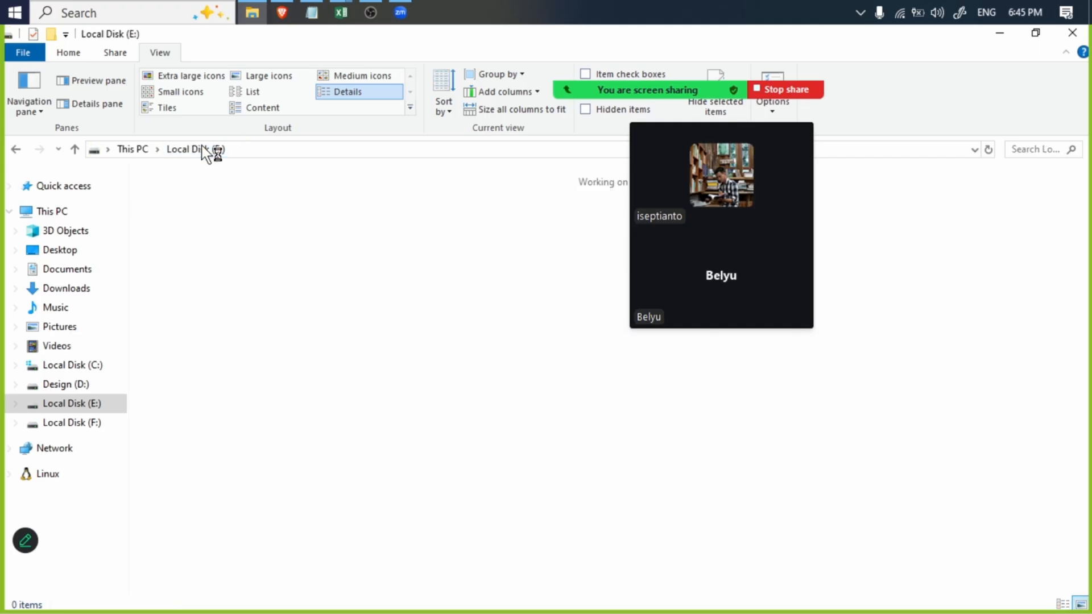
{"action": "left_click", "coordinate": [260, 215]}
{"action": "double_click", "coordinate": [259, 214]}
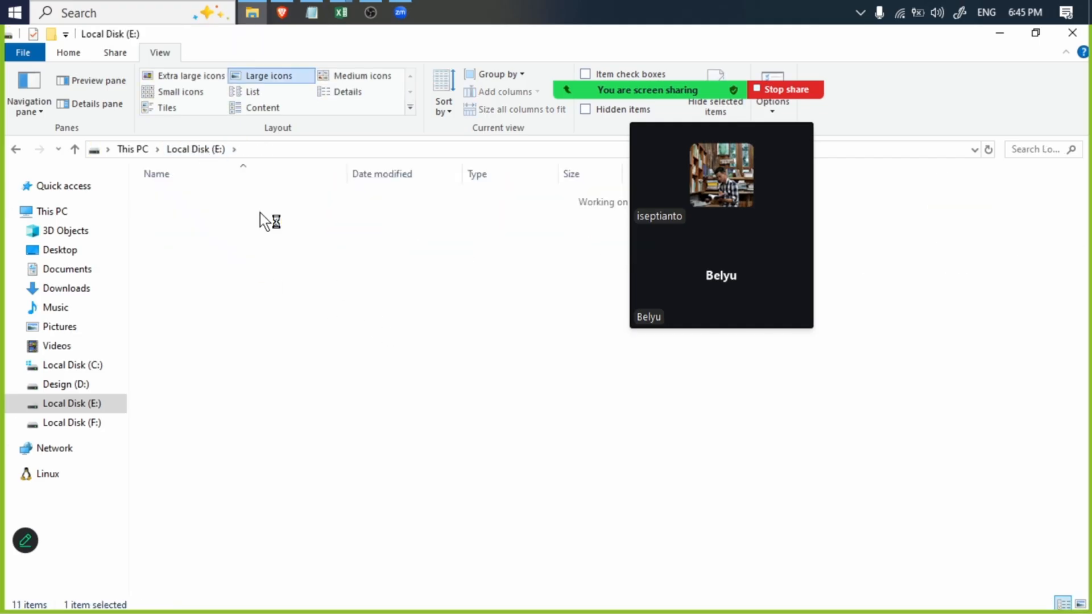
{"action": "left_click", "coordinate": [210, 152]}
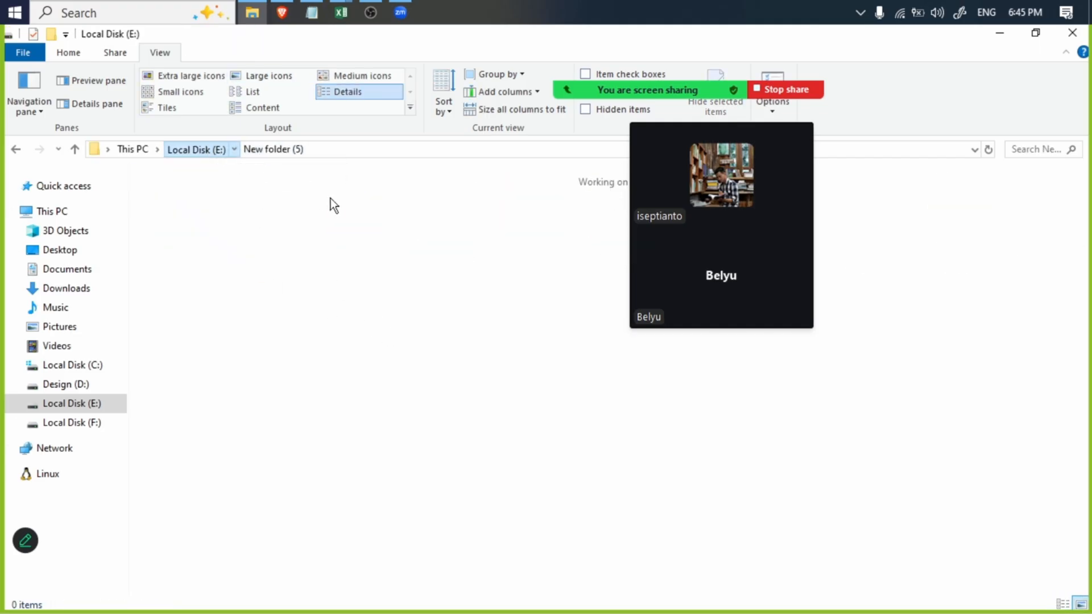
{"action": "double_click", "coordinate": [343, 192]}
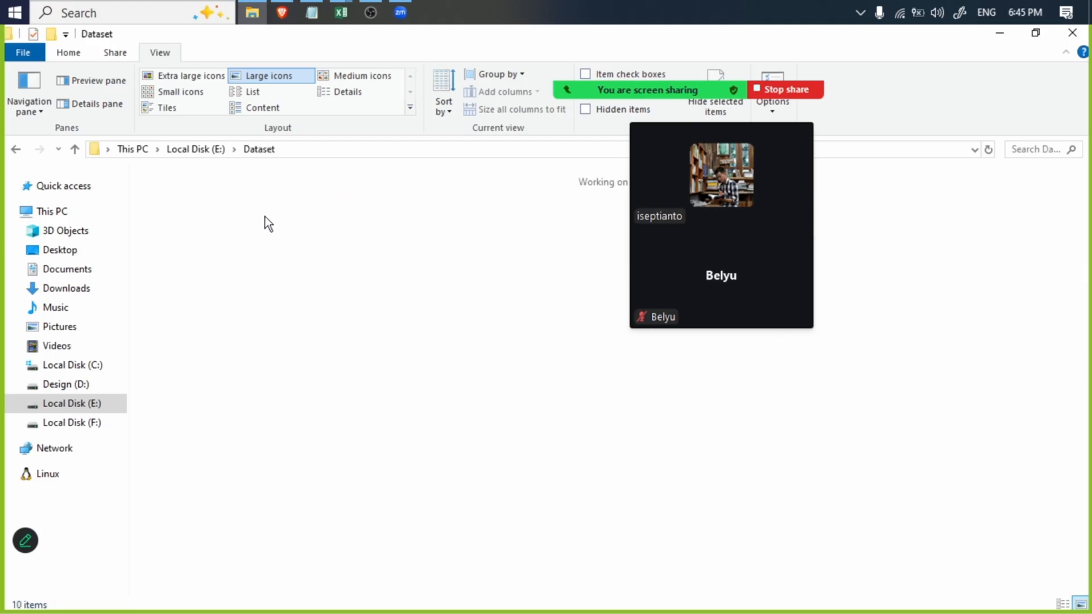
{"action": "double_click", "coordinate": [278, 230]}
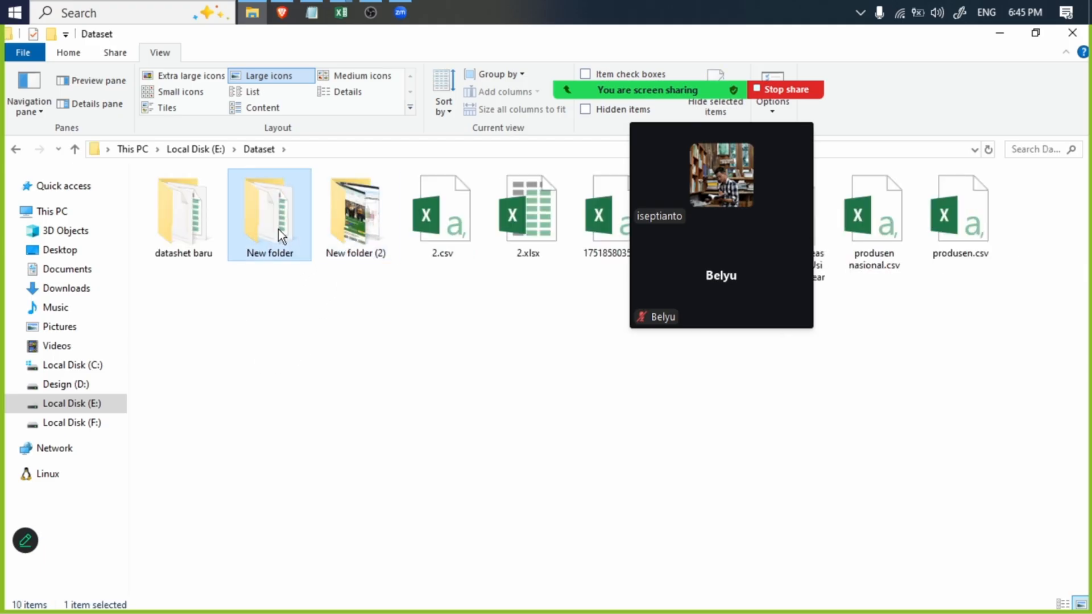
- Open the data - Copy.xlsx workbook from New folder
{"action": "left_click", "coordinate": [208, 233]}
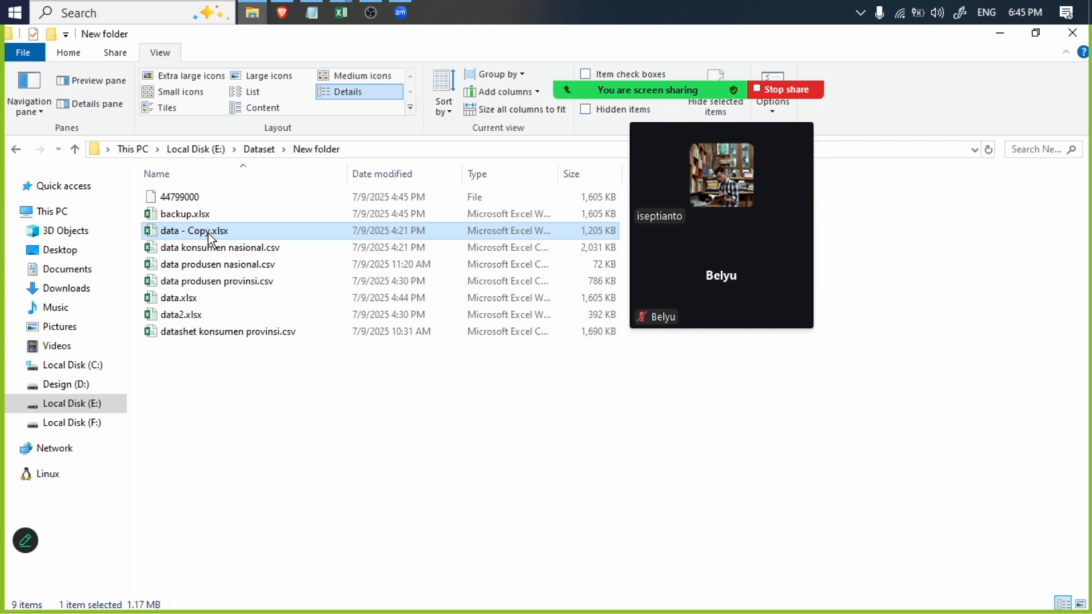
{"action": "left_click", "coordinate": [210, 214]}
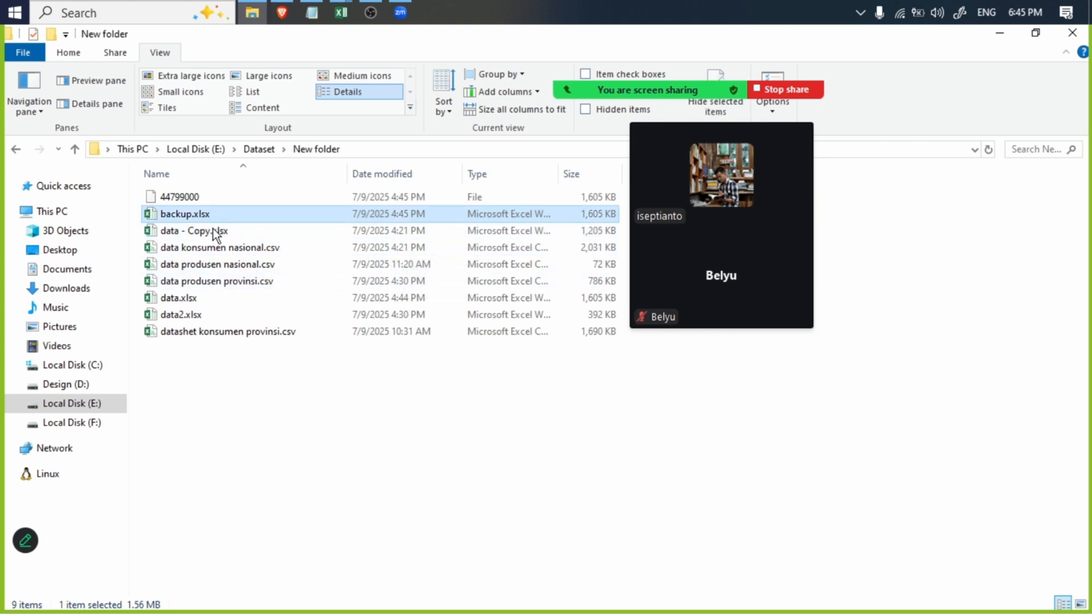
{"action": "left_click", "coordinate": [215, 233]}
{"action": "left_click", "coordinate": [234, 246]}
{"action": "left_click", "coordinate": [234, 230]}
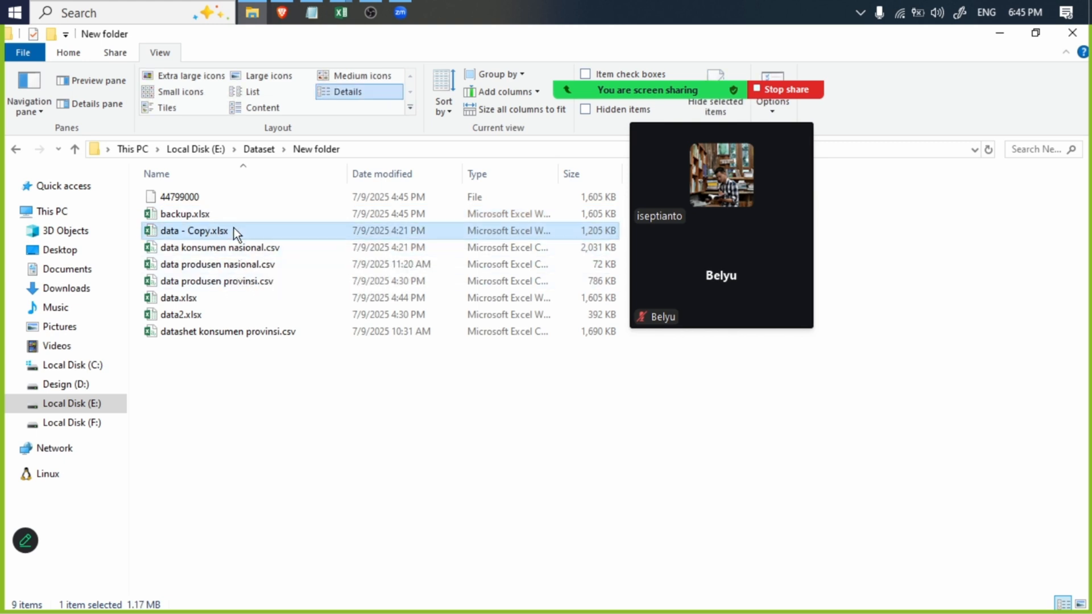
{"action": "double_click", "coordinate": [247, 225]}
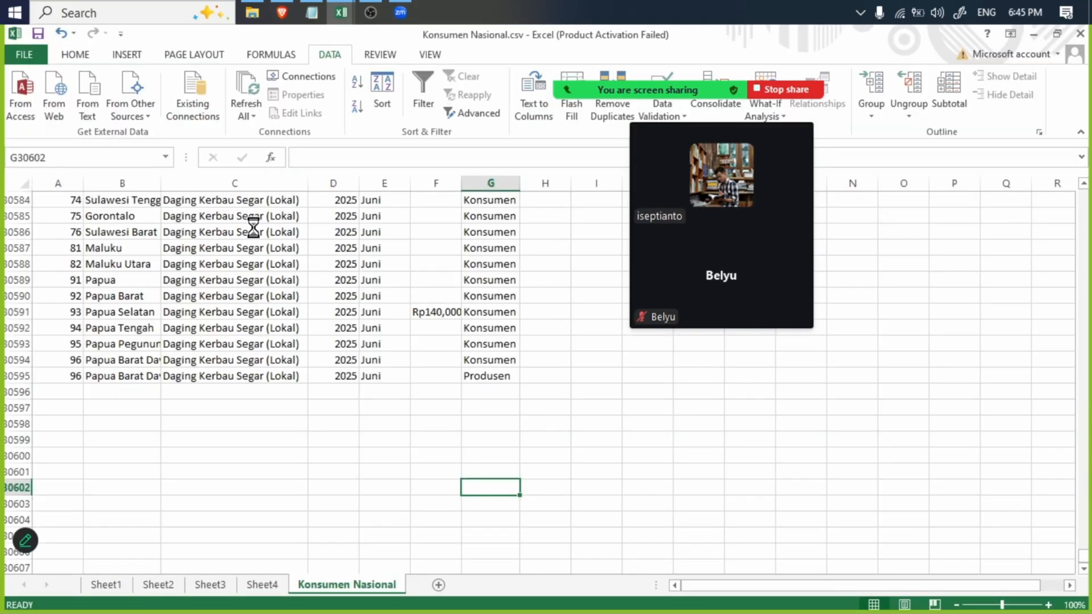
- Sort New folder by date modified, open data.xlsx in Excel, and close the data - Copy.xlsx workbook
{"action": "left_click", "coordinate": [252, 12]}
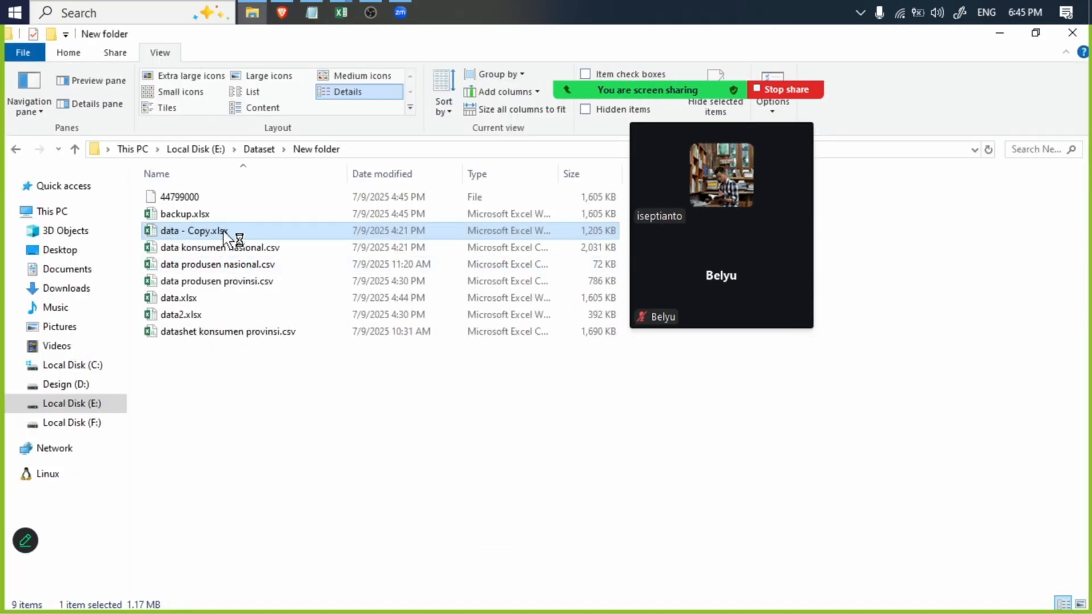
{"action": "left_click", "coordinate": [229, 302]}
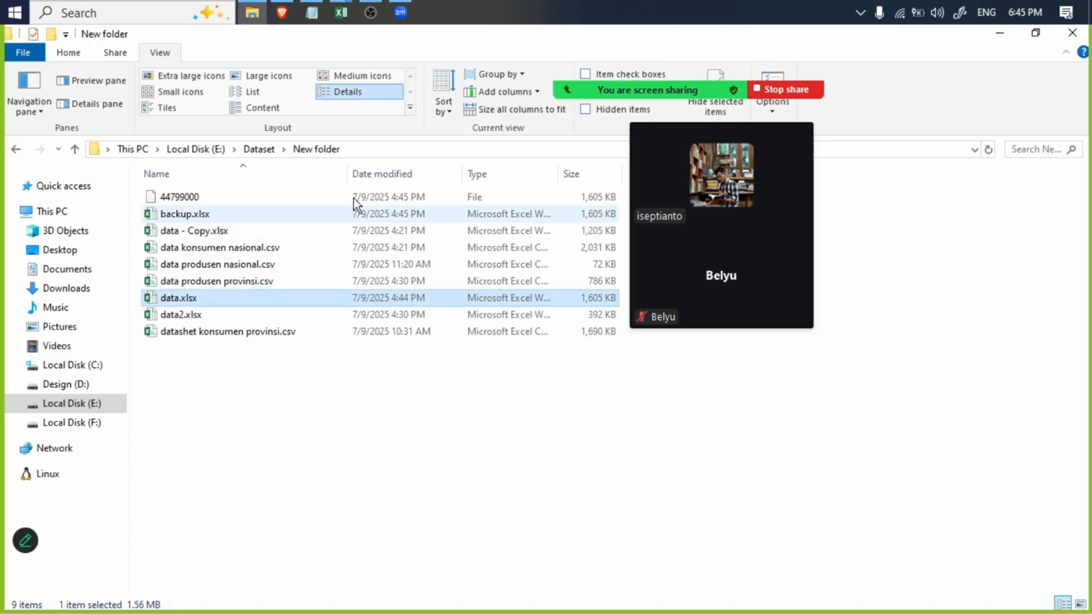
{"action": "left_click", "coordinate": [376, 173]}
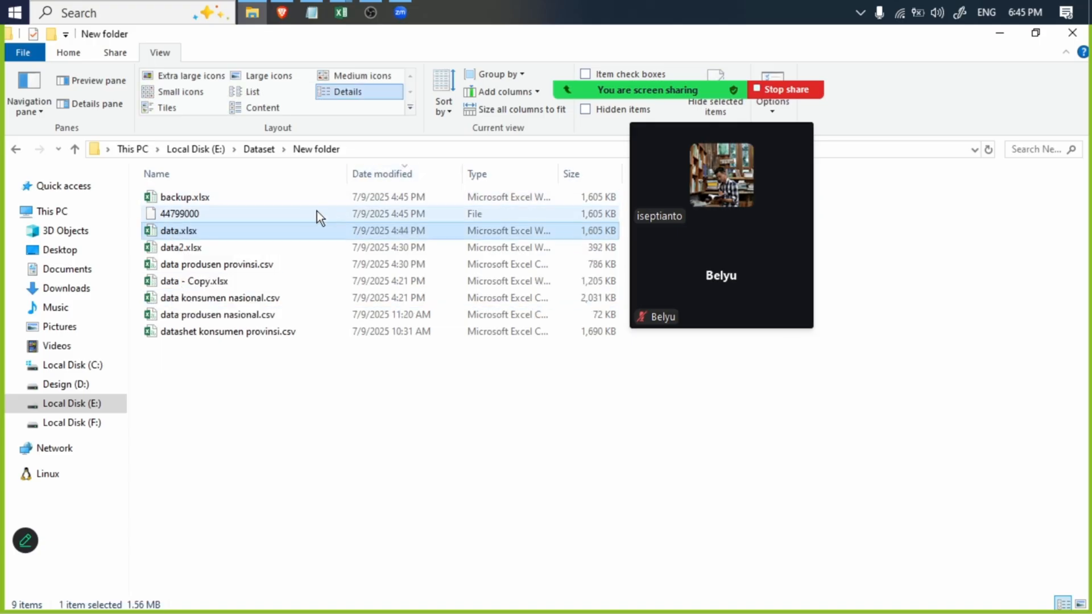
{"action": "double_click", "coordinate": [281, 234]}
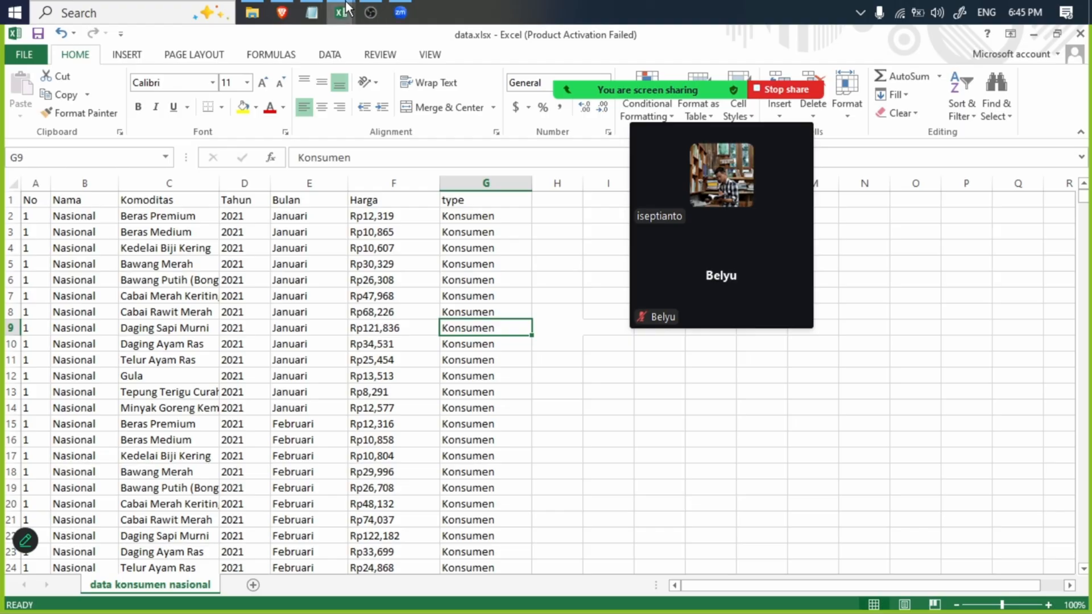
{"action": "mouse_move", "coordinate": [342, 12]}
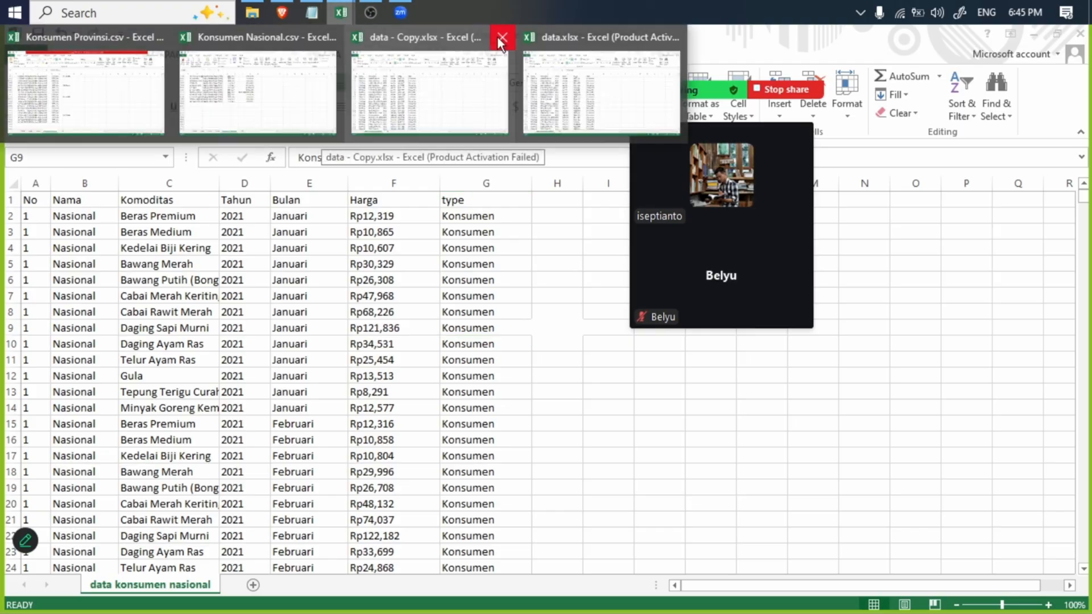
{"action": "left_click", "coordinate": [500, 38]}
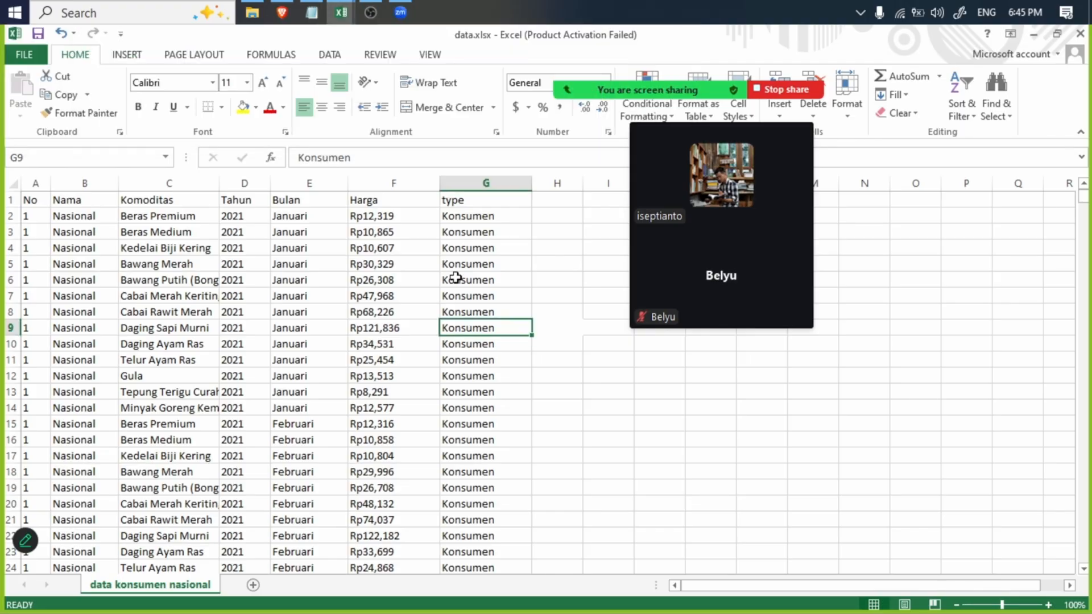
- Examine the Nasional rows and their type labels in data.xlsx, and highlight "Tingkat Konsumen Nasional" in the keterangan.txt notes in Notepad
{"action": "left_click", "coordinate": [401, 362]}
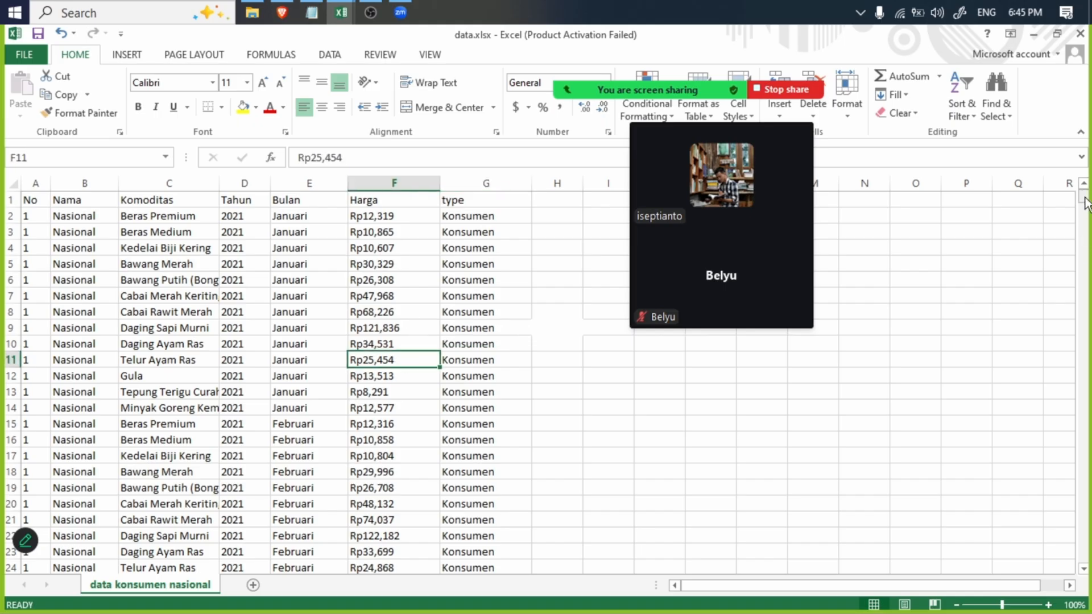
{"action": "mouse_move", "coordinate": [1086, 199]}
{"action": "left_mouse_down"}
{"action": "mouse_move", "coordinate": [1085, 209]}
{"action": "mouse_move", "coordinate": [1083, 190]}
{"action": "left_mouse_up"}
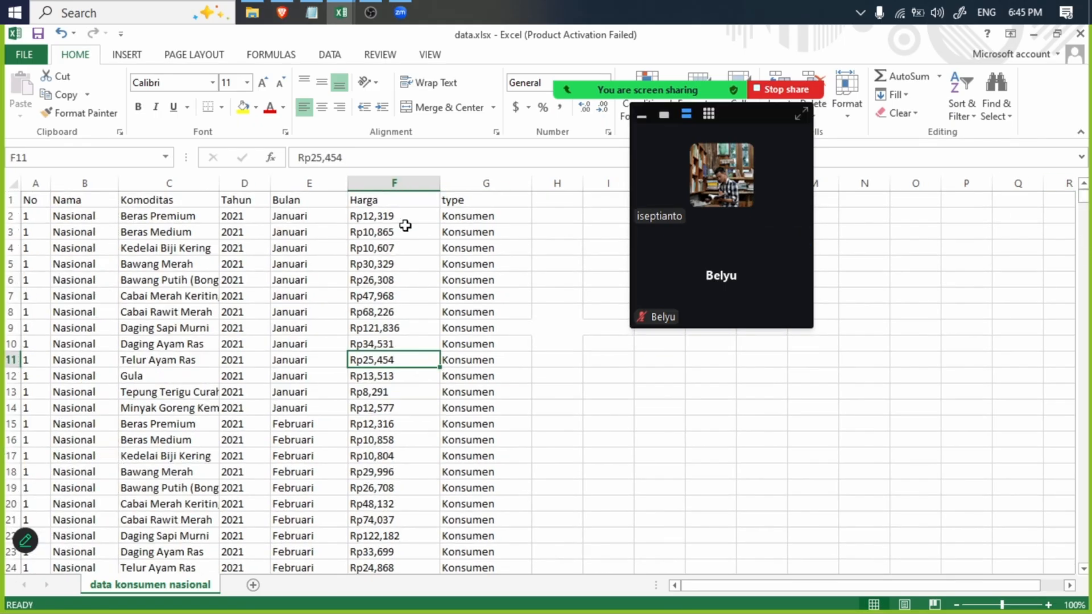
{"action": "left_click", "coordinate": [472, 216]}
{"action": "scroll", "coordinate": [136, 388], "scroll_direction": "down", "scroll_amount": 20}
{"action": "left_click", "coordinate": [89, 378]}
{"action": "scroll", "coordinate": [480, 385], "scroll_direction": "down", "scroll_amount": 20}
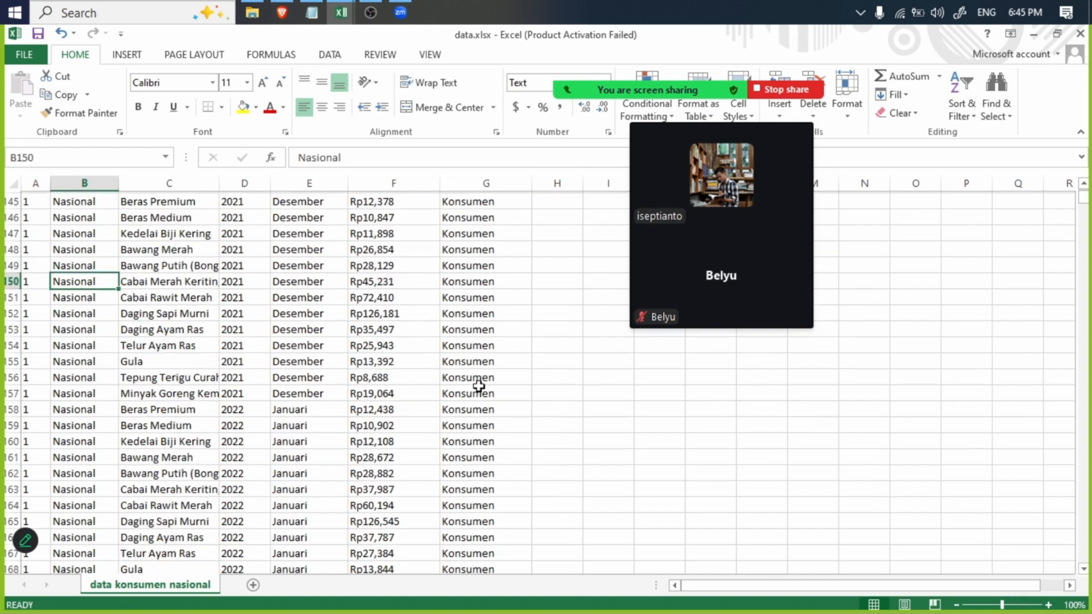
{"action": "scroll", "coordinate": [325, 415], "scroll_direction": "down", "scroll_amount": 20}
{"action": "left_click", "coordinate": [312, 13]}
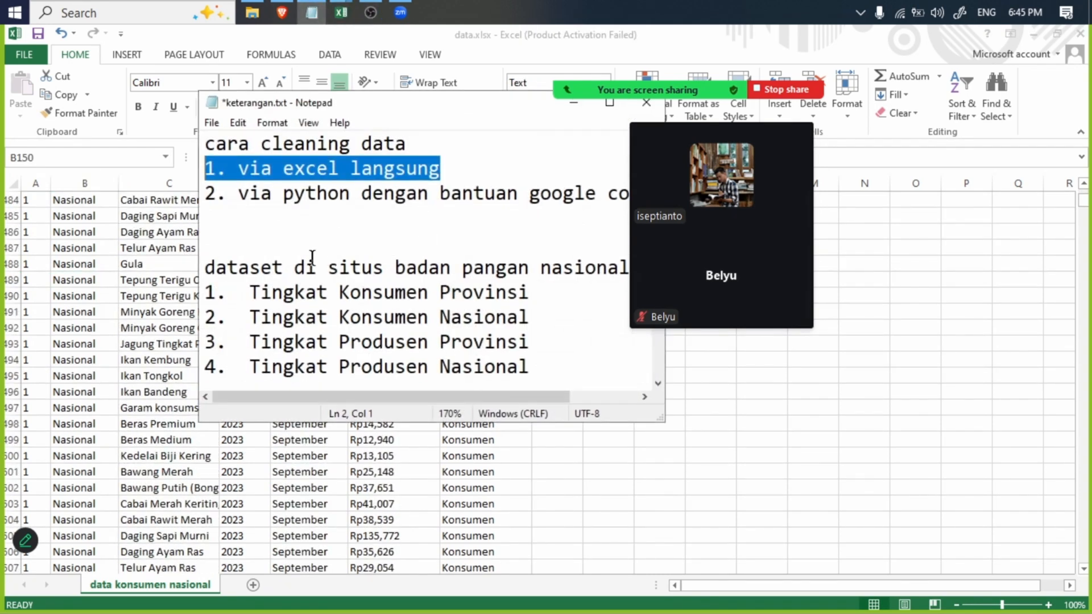
{"action": "left_click", "coordinate": [306, 292]}
{"action": "left_click_drag", "start_coordinate": [540, 316], "coordinate": [146, 325]}
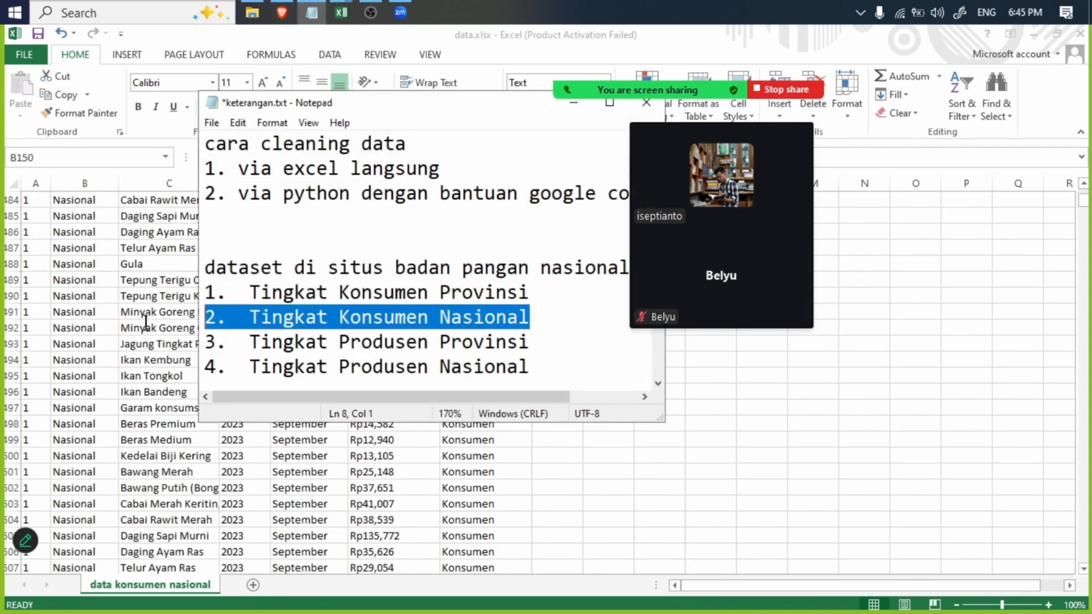
- Return to data.xlsx in Excel and examine the provincial names and type labels below the Nasional rows
{"action": "left_click", "coordinate": [494, 508]}
{"action": "scroll", "coordinate": [549, 382], "scroll_direction": "down", "scroll_amount": 2}
{"action": "scroll", "coordinate": [439, 447], "scroll_direction": "down", "scroll_amount": 20}
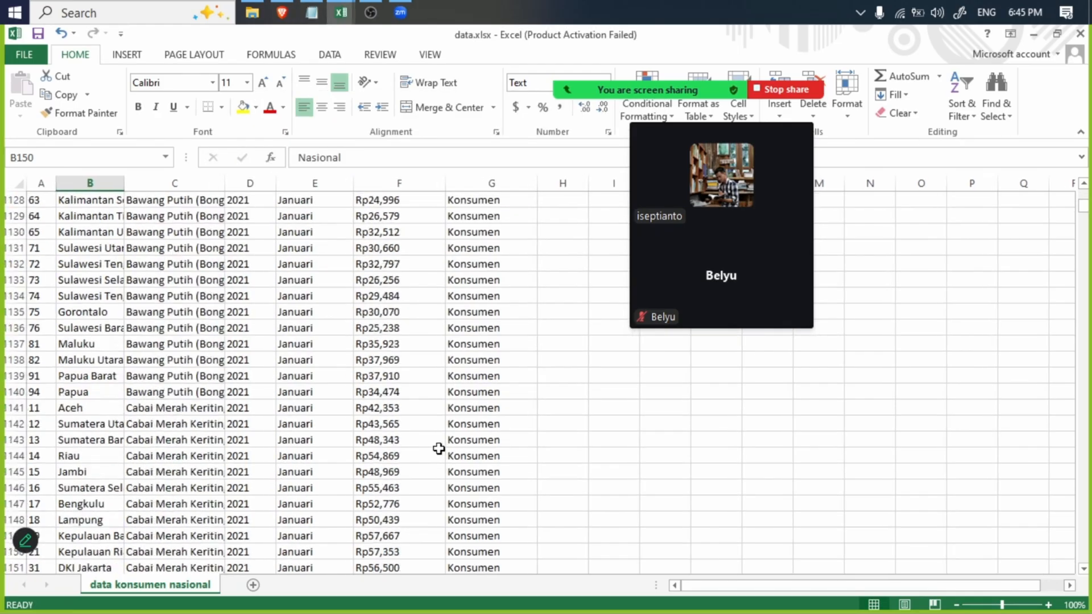
{"action": "left_click", "coordinate": [499, 401]}
{"action": "left_click", "coordinate": [95, 420]}
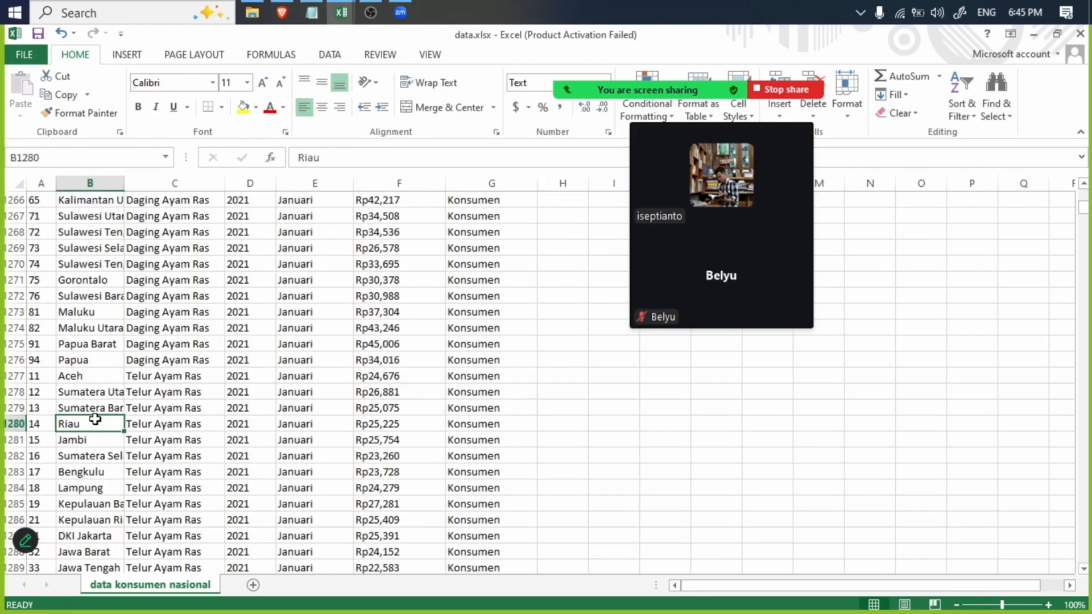
- Highlight "1. Tingkat Konsumen Provinsi" in the keterangan.txt notes in Notepad, and return to data.xlsx in Excel
{"action": "left_click", "coordinate": [311, 13]}
{"action": "left_click_drag", "start_coordinate": [540, 295], "coordinate": [186, 295]}
{"action": "left_click", "coordinate": [569, 349]}
{"action": "left_click", "coordinate": [520, 504]}
- Examine the provincial names and type labels in the Konsumen and Produsen rows further down data.xlsx
{"action": "left_click", "coordinate": [1086, 309]}
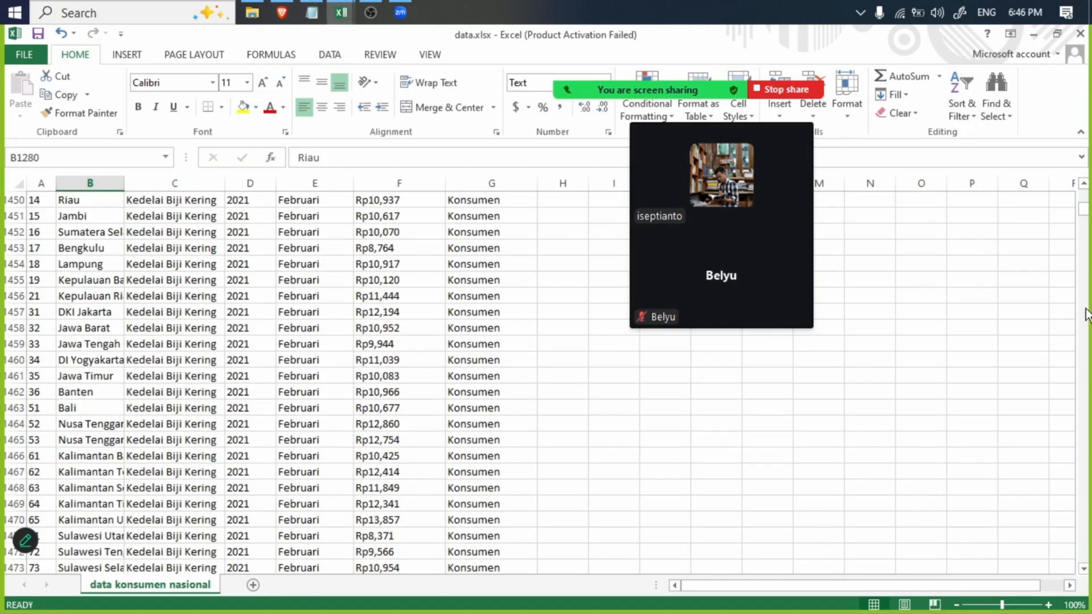
{"action": "left_click_drag", "start_coordinate": [1084, 228], "coordinate": [1068, 413]}
{"action": "scroll", "coordinate": [1068, 414], "scroll_direction": "down", "scroll_amount": 20}
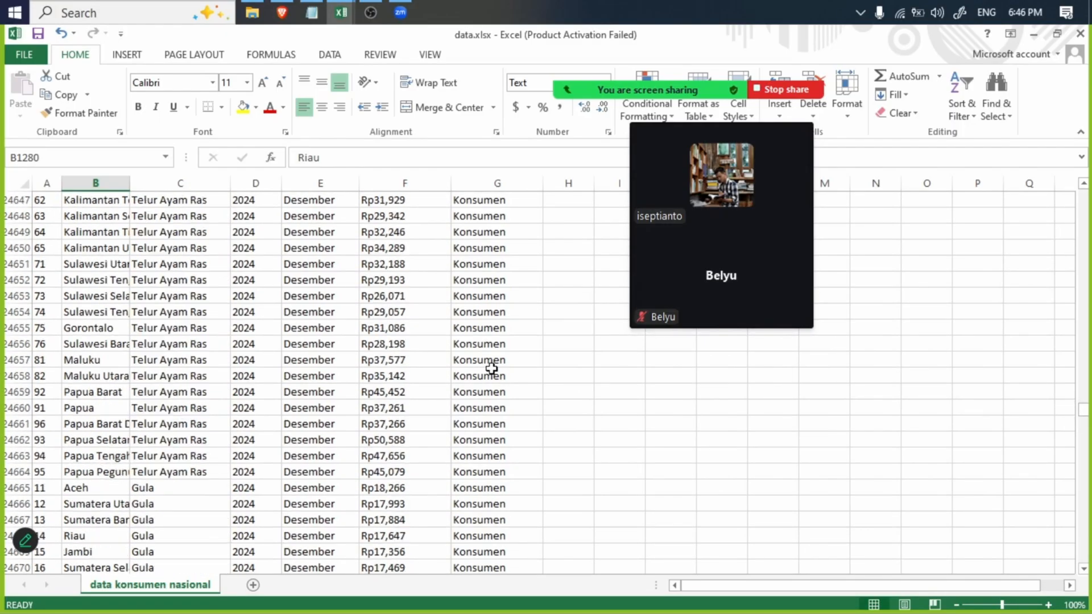
{"action": "scroll", "coordinate": [814, 436], "scroll_direction": "down", "scroll_amount": 20}
{"action": "left_click_drag", "start_coordinate": [1082, 424], "coordinate": [1084, 486]}
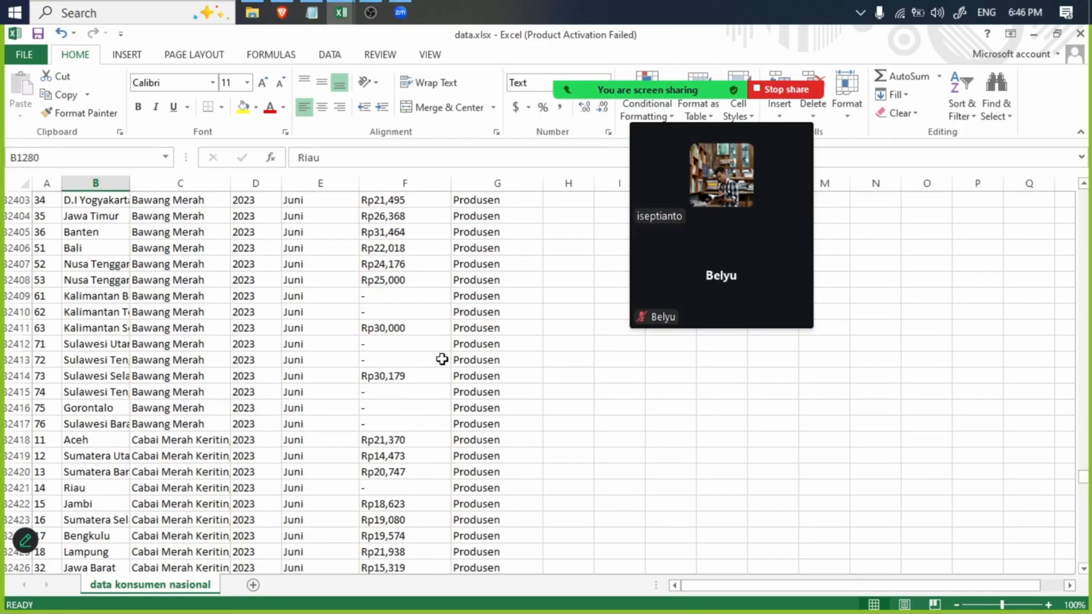
{"action": "left_click", "coordinate": [443, 345]}
{"action": "left_click", "coordinate": [489, 344]}
{"action": "left_click", "coordinate": [109, 343]}
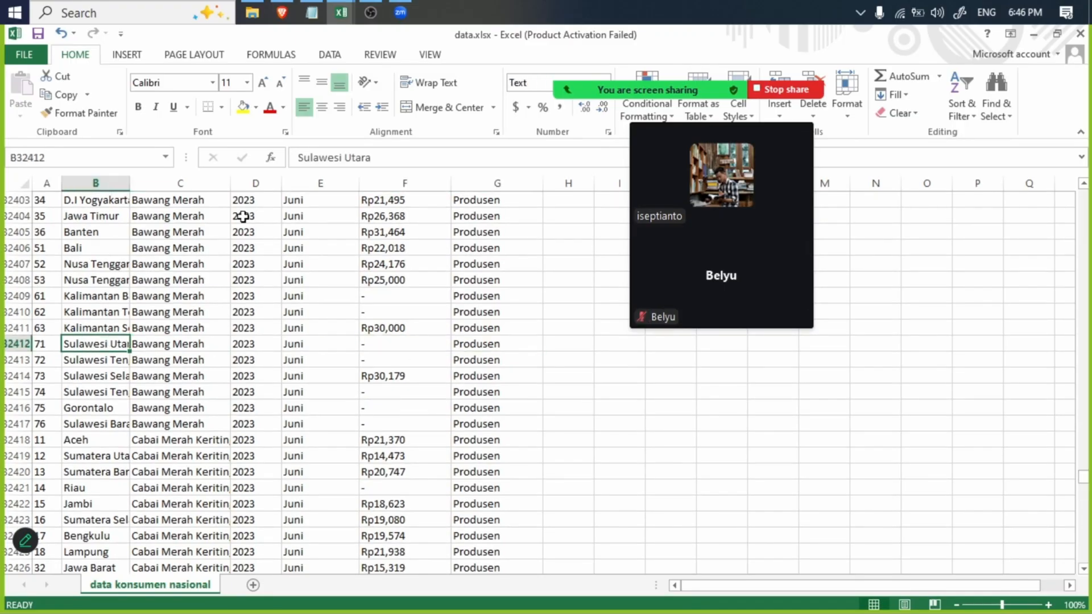
- Highlight "3. Tingkat Produsen Provinsi" in the keterangan.txt notes in Notepad, and return to data.xlsx in Excel
{"action": "left_click", "coordinate": [312, 13]}
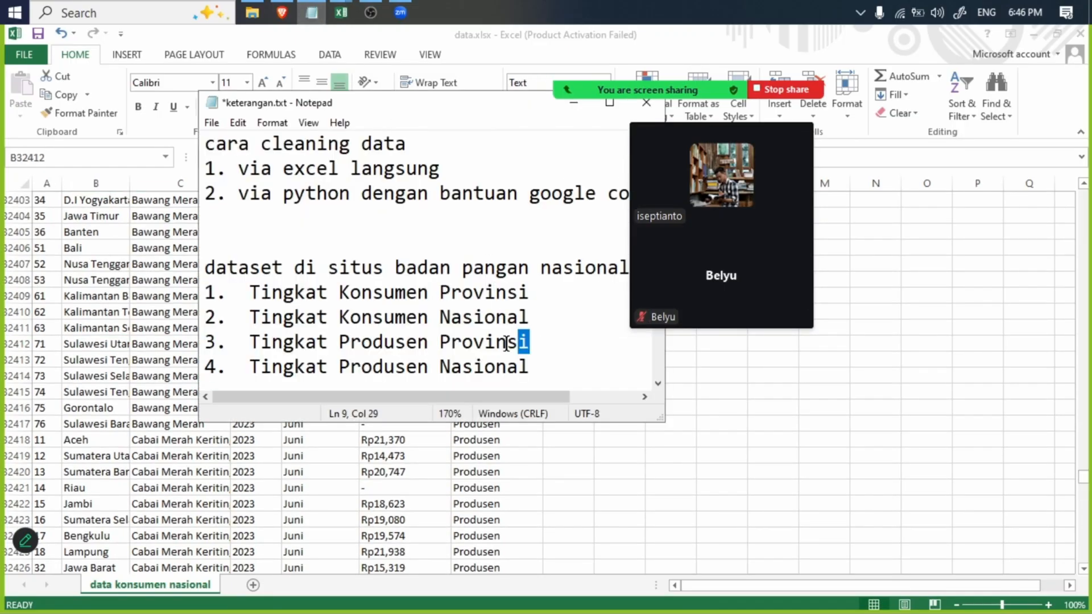
{"action": "left_click_drag", "start_coordinate": [507, 344], "coordinate": [121, 341]}
{"action": "key", "text": "alt+Tab"}
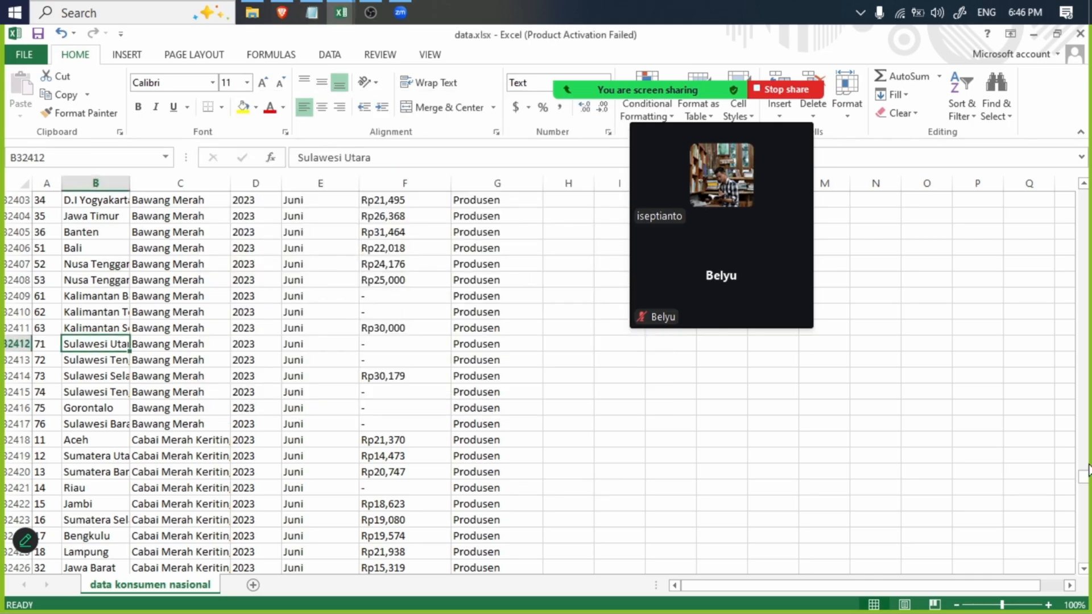
- Examine the Nasional rows and their type labels at the end of data.xlsx, return to its first rows, and minimize the workbook
{"action": "left_click_drag", "start_coordinate": [1082, 492], "coordinate": [1024, 543]}
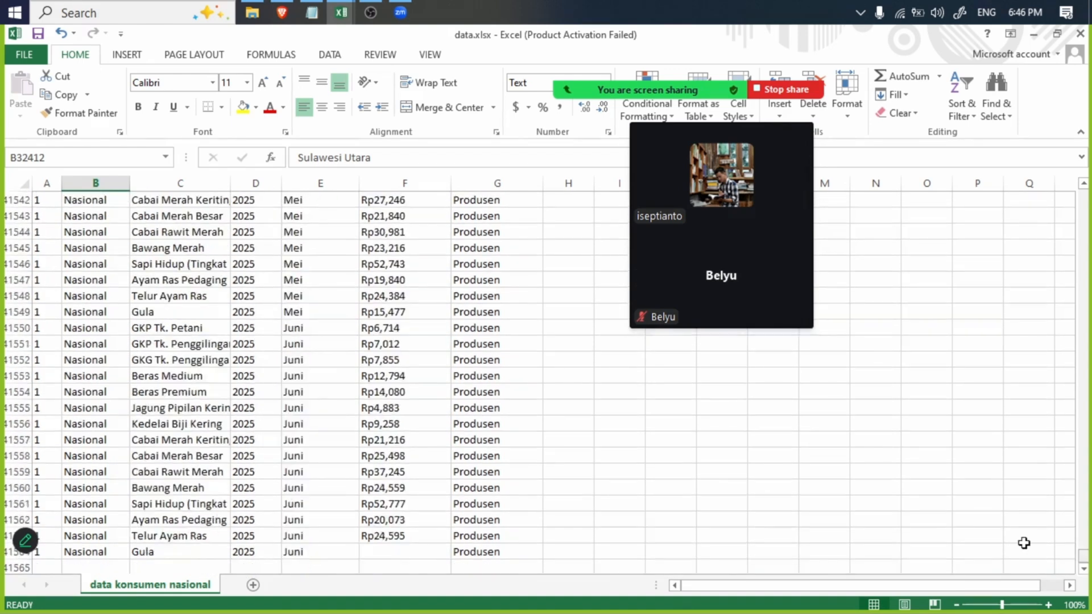
{"action": "left_click", "coordinate": [105, 409]}
{"action": "left_click", "coordinate": [489, 392]}
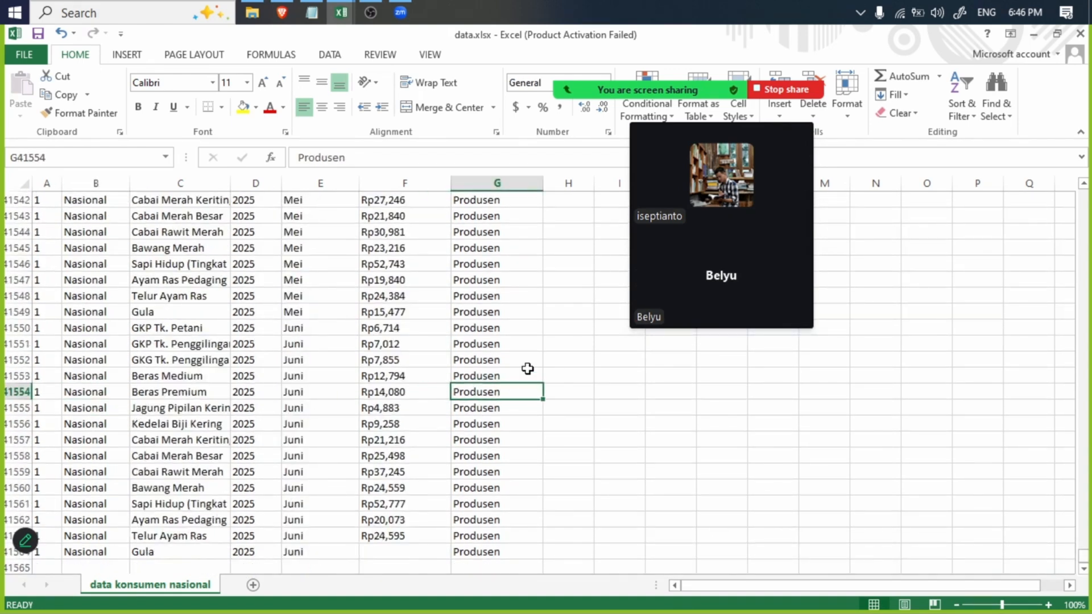
{"action": "left_click_drag", "start_coordinate": [1082, 551], "coordinate": [1046, 166]}
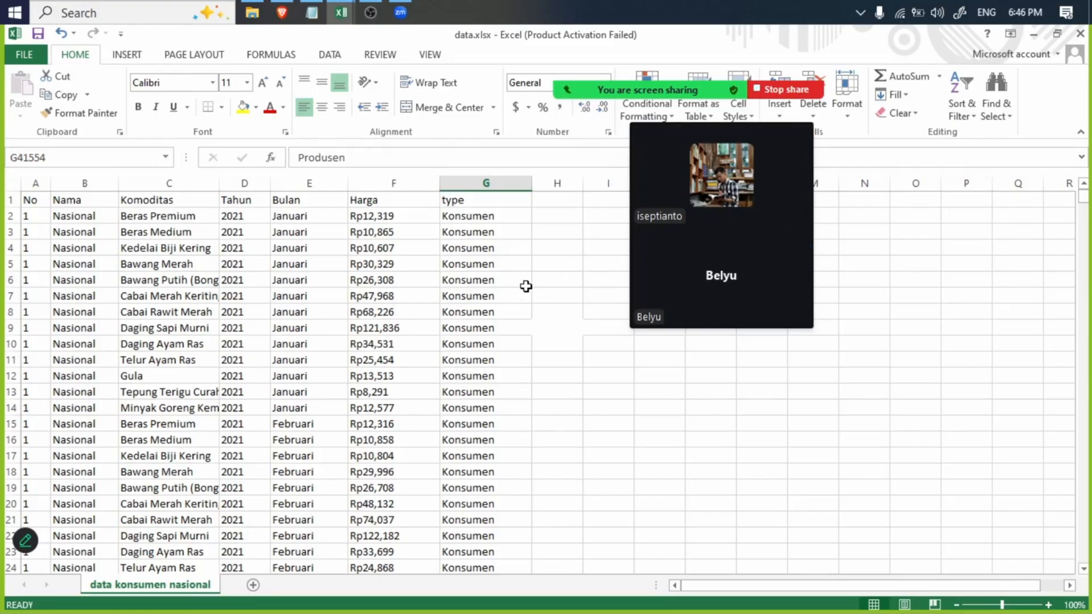
{"action": "left_click", "coordinate": [1034, 33]}
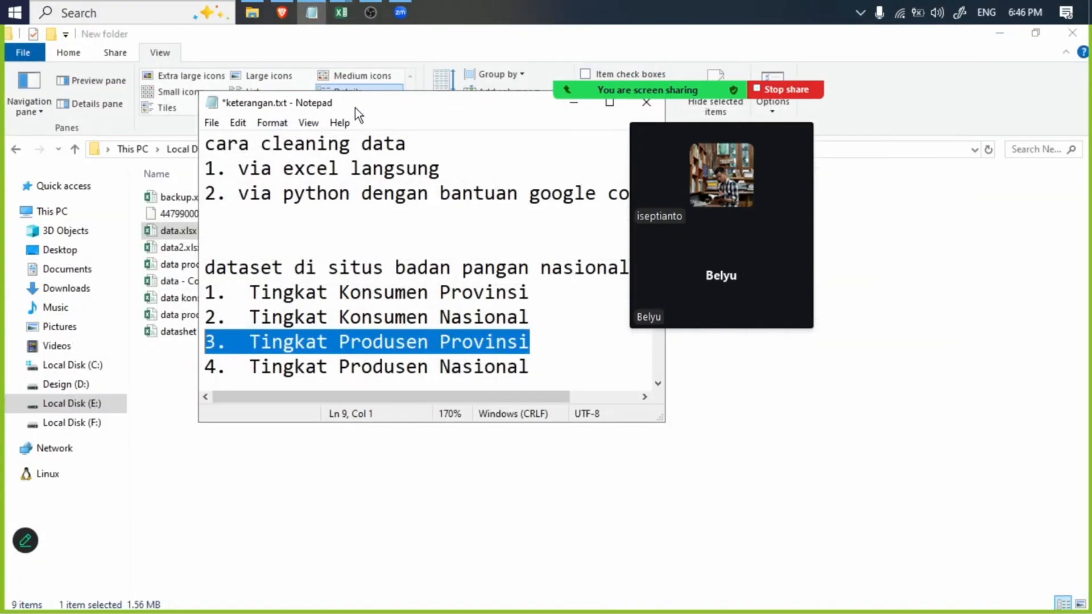
- Switch to the Konsumen Nasional.csv workbook in Excel and save it, keeping the CSV format
{"action": "left_click", "coordinate": [342, 12]}
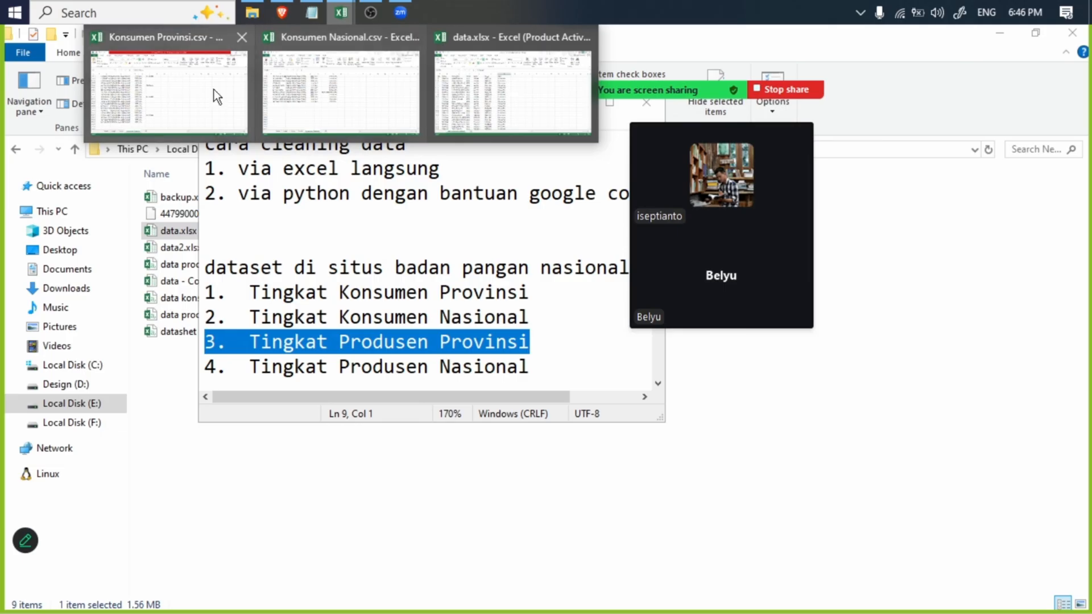
{"action": "left_click", "coordinate": [361, 83]}
{"action": "left_click", "coordinate": [477, 440]}
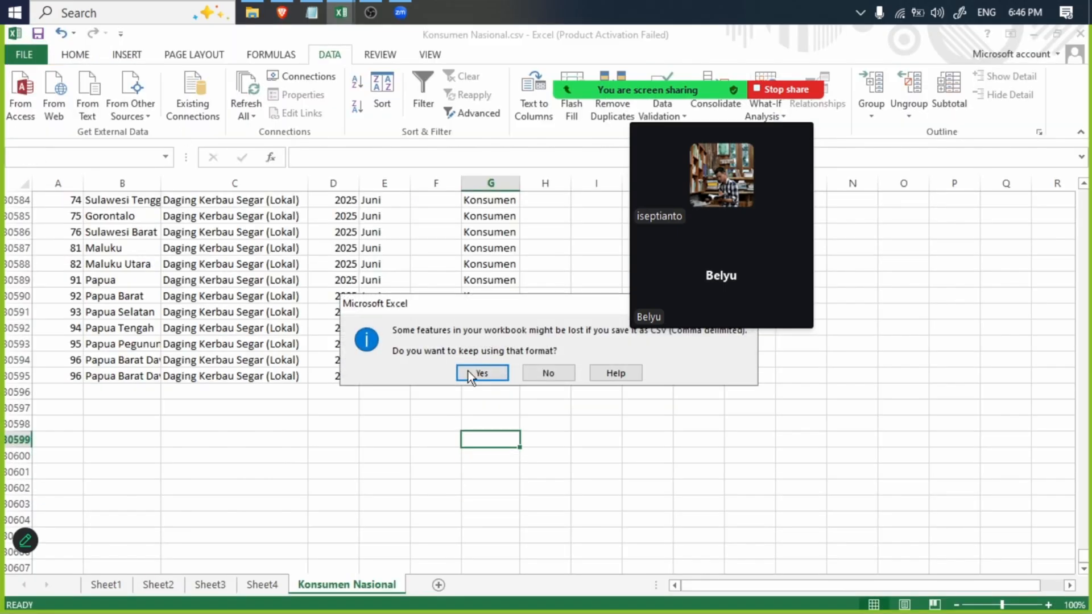
{"action": "left_click", "coordinate": [481, 374]}
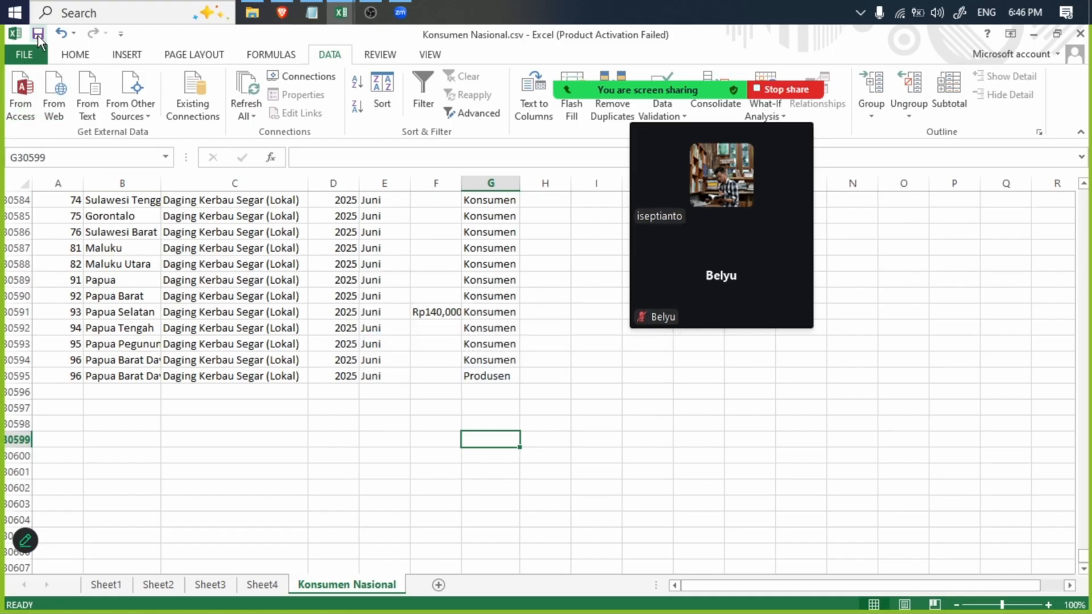
{"action": "left_click", "coordinate": [38, 35]}
{"action": "left_click", "coordinate": [483, 374]}
- Save the CSV data as the Excel Workbook Konsumen Nasional.xlsx in the Contoh folder on Local Disk (E:)
{"action": "key", "text": "ctrl+s"}
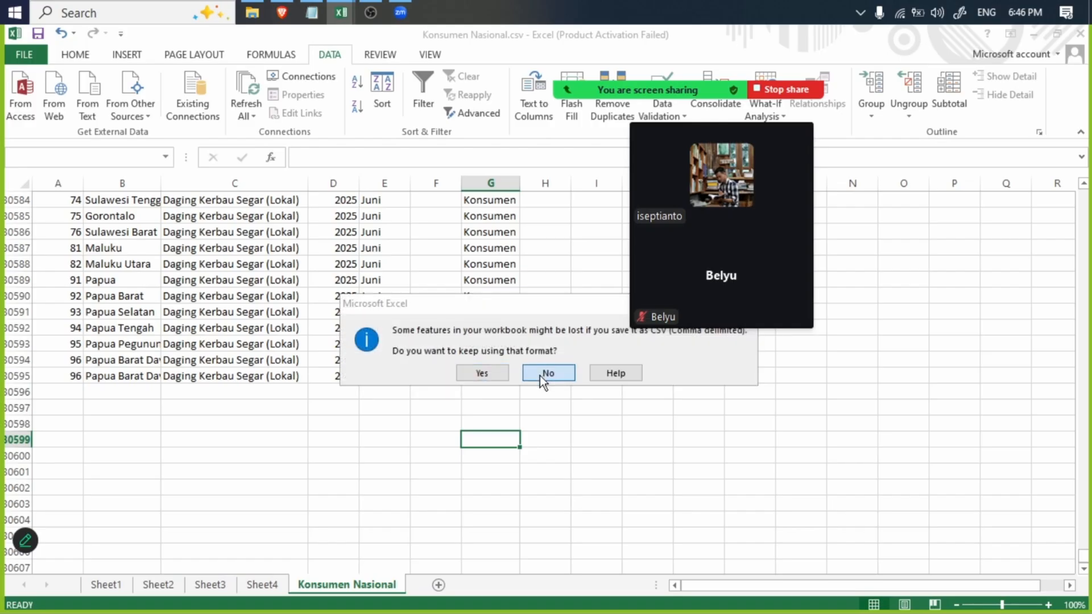
{"action": "left_click", "coordinate": [542, 374]}
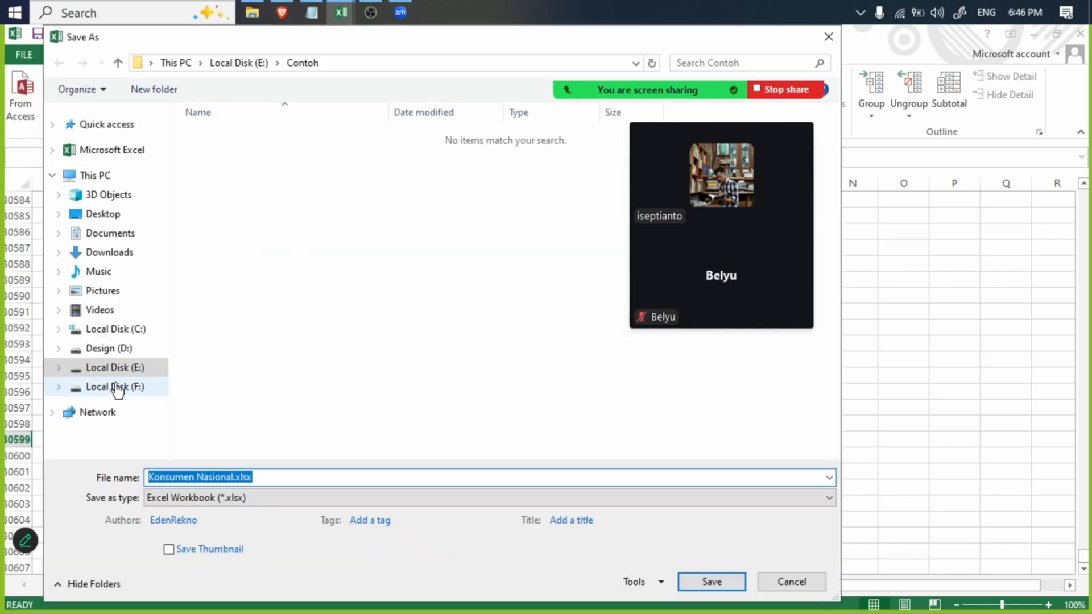
{"action": "left_click", "coordinate": [120, 366]}
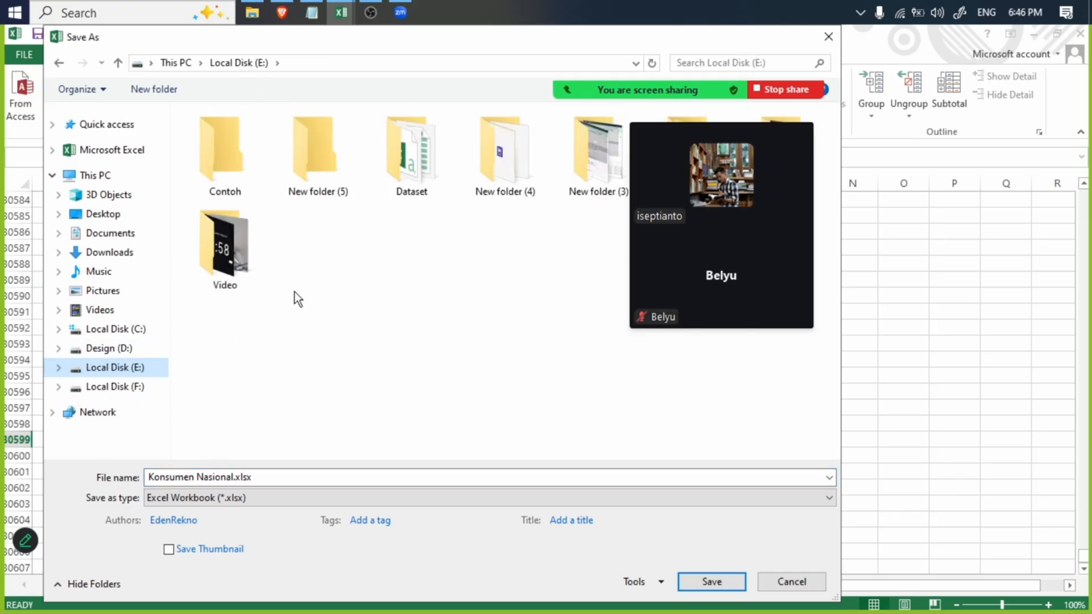
{"action": "left_click", "coordinate": [228, 153]}
{"action": "left_click", "coordinate": [216, 477]}
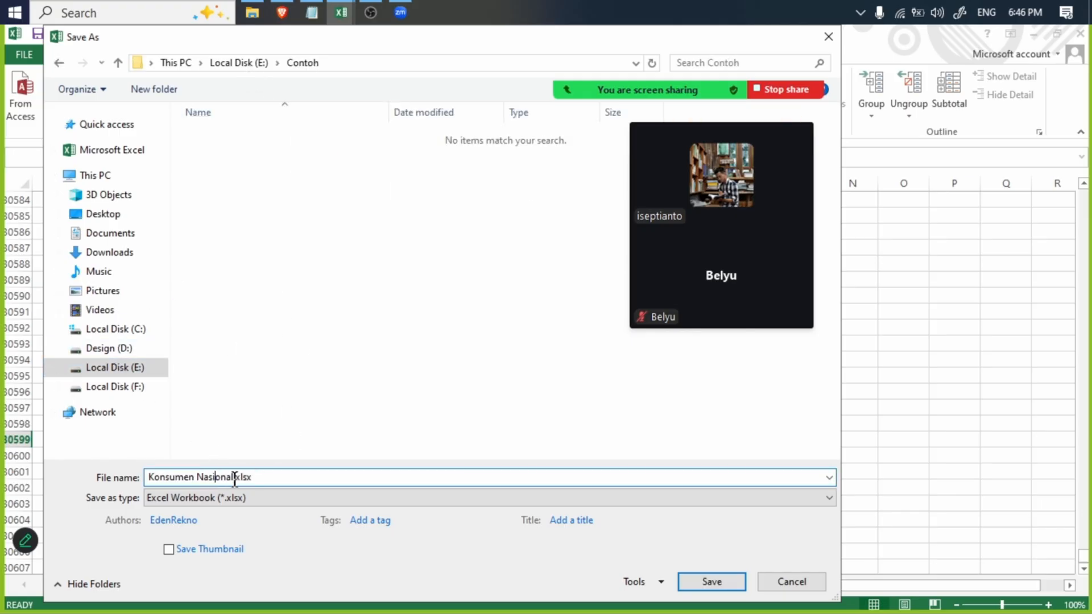
{"action": "left_click", "coordinate": [681, 583]}
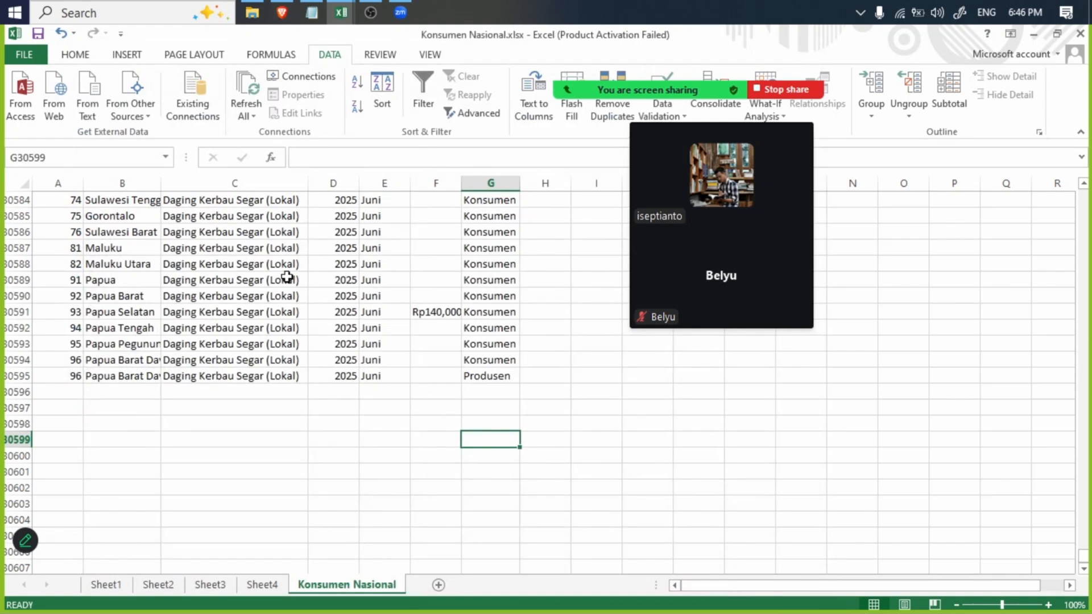
- Insert the recommended Count of Komoditas PivotTable based on the Komoditas column of the Konsumen Nasional sheet
{"action": "left_click", "coordinate": [1079, 474]}
{"action": "left_click_drag", "start_coordinate": [1085, 563], "coordinate": [1052, 173]}
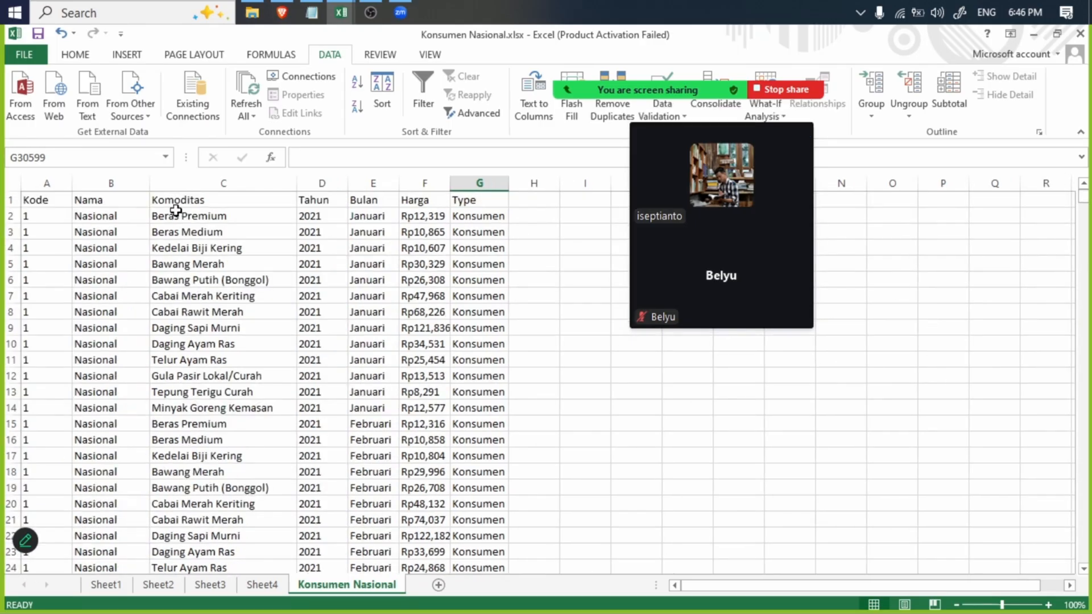
{"action": "left_click", "coordinate": [191, 184]}
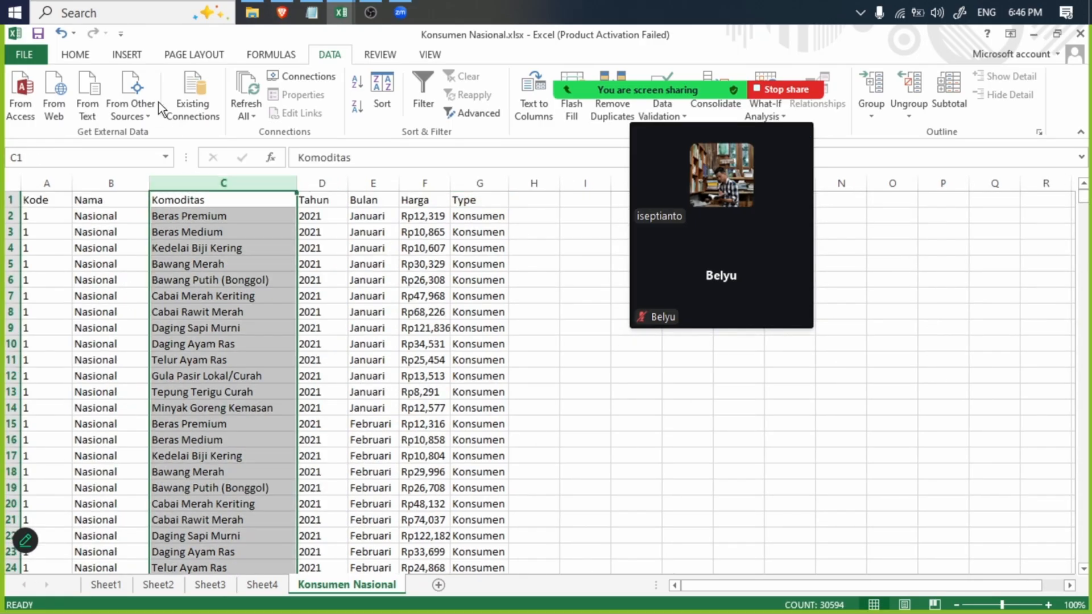
{"action": "left_click", "coordinate": [126, 55]}
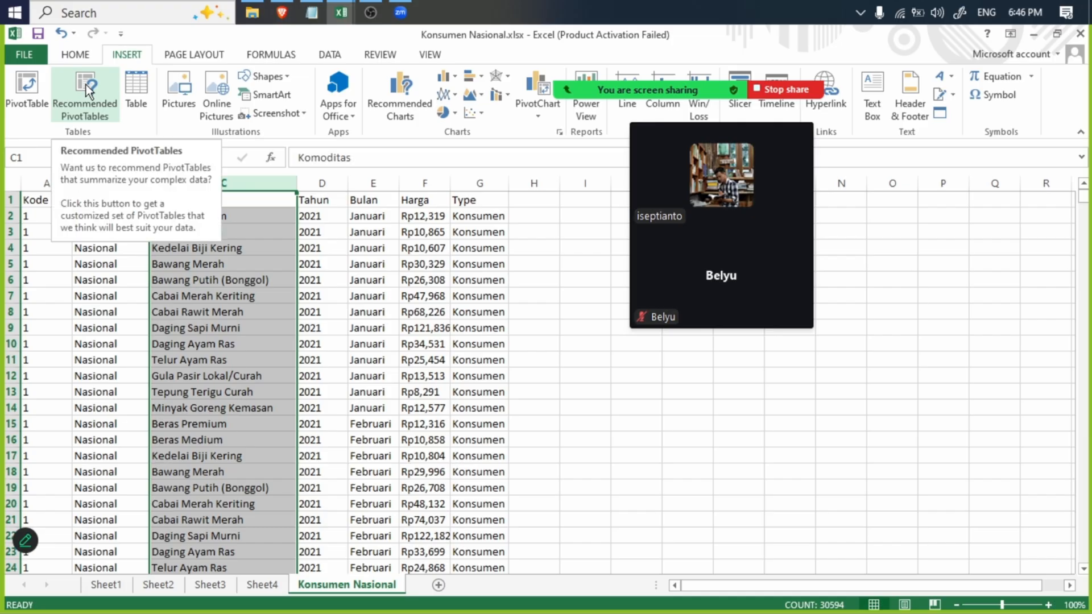
{"action": "left_click", "coordinate": [86, 85]}
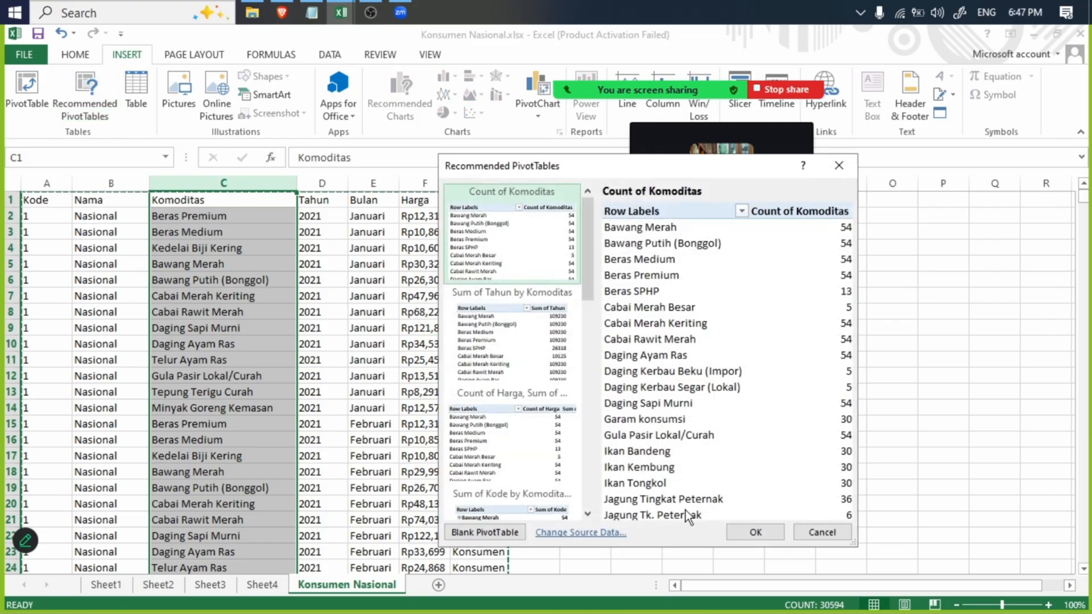
{"action": "left_click", "coordinate": [757, 537]}
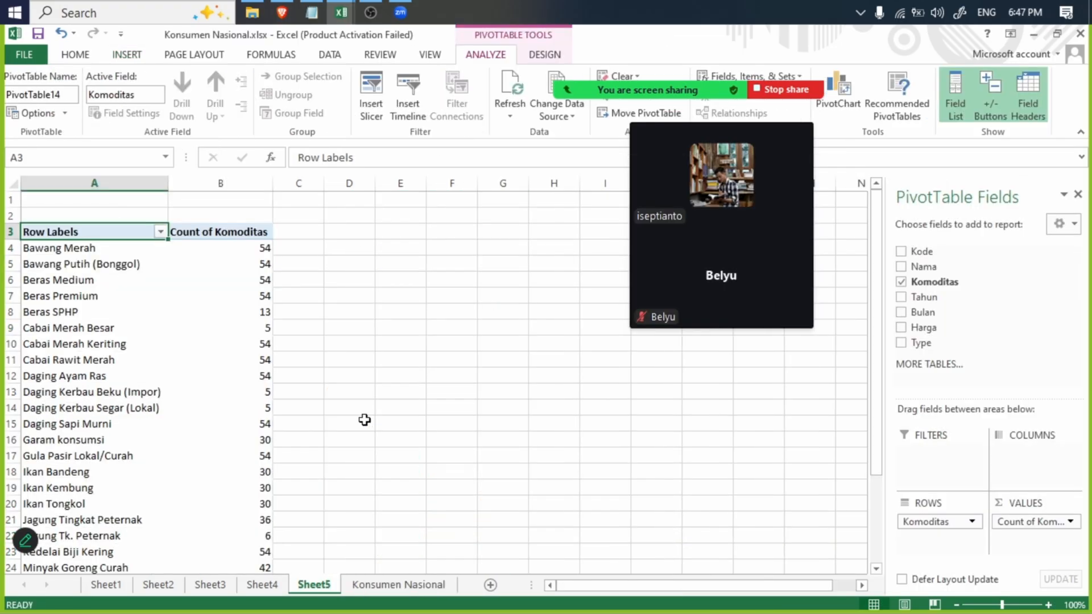
- Examine the commodity names listed in the Komoditas PivotTable, from Bawang Merah down to the Grand Total
{"action": "left_click", "coordinate": [218, 286]}
{"action": "left_click", "coordinate": [95, 239]}
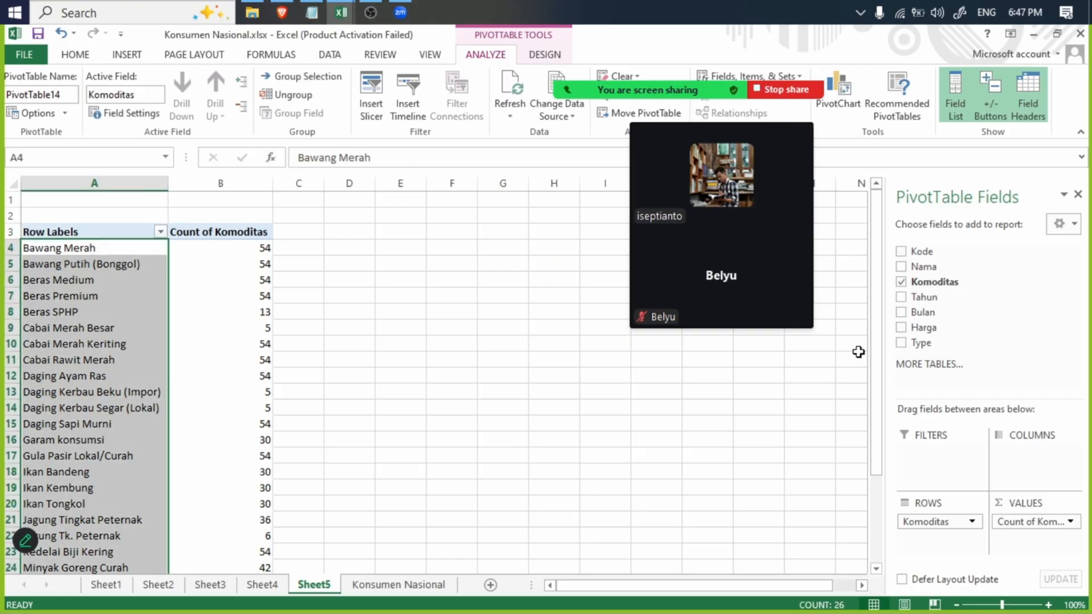
{"action": "mouse_move", "coordinate": [876, 356]}
{"action": "left_mouse_down"}
{"action": "mouse_move", "coordinate": [876, 458]}
{"action": "mouse_move", "coordinate": [869, 372]}
{"action": "left_mouse_up"}
{"action": "left_click", "coordinate": [69, 219]}
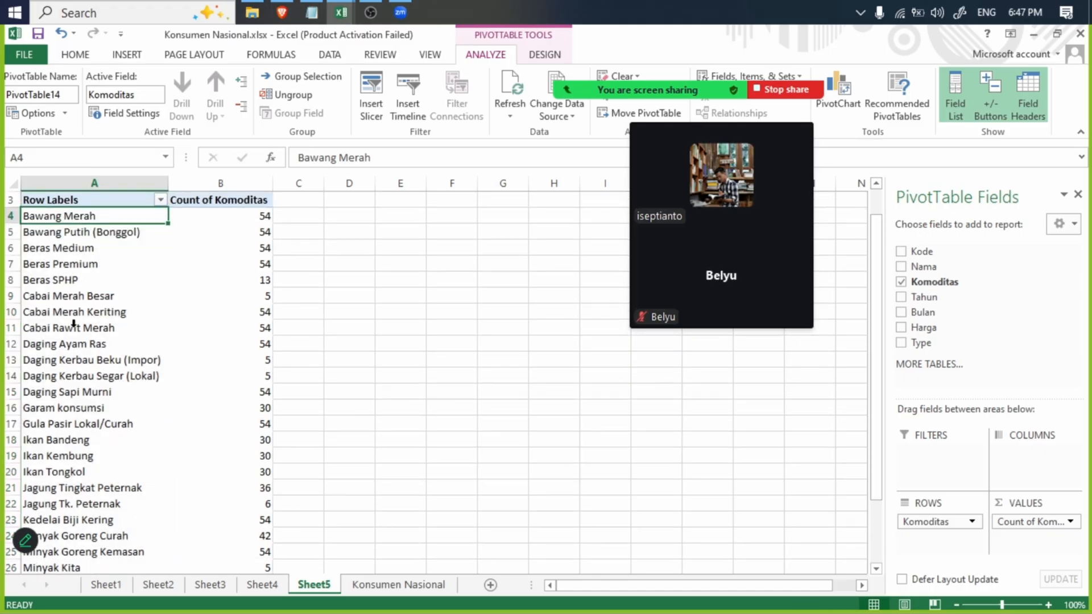
{"action": "left_click_drag", "start_coordinate": [74, 536], "coordinate": [74, 520]}
{"action": "scroll", "coordinate": [83, 510], "scroll_direction": "down", "scroll_amount": 7}
{"action": "scroll", "coordinate": [90, 500], "scroll_direction": "up", "scroll_amount": 8}
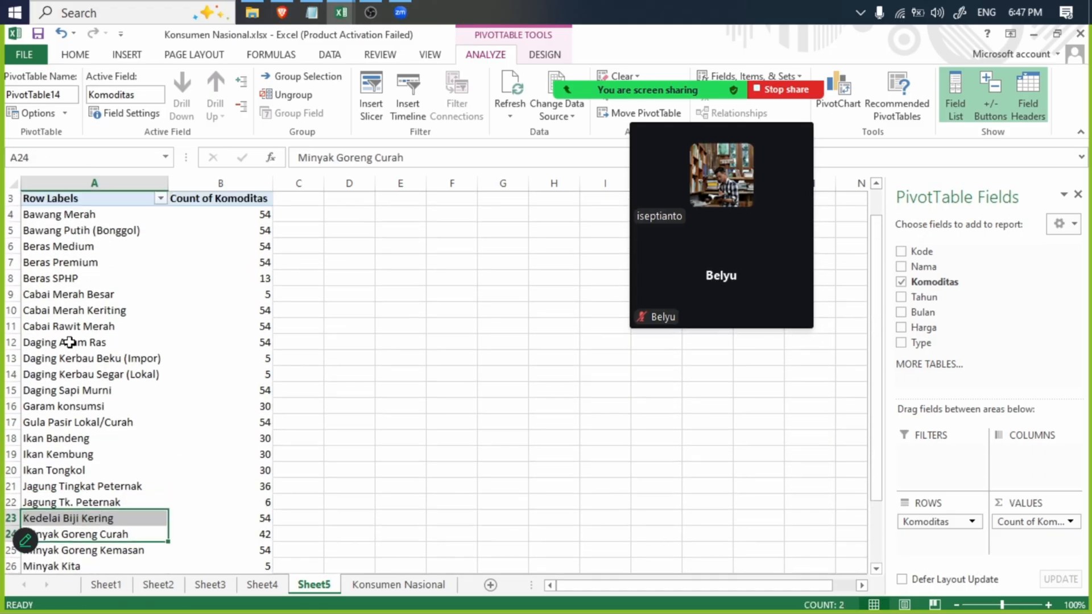
{"action": "left_click", "coordinate": [74, 234]}
{"action": "scroll", "coordinate": [86, 387], "scroll_direction": "down", "scroll_amount": 8}
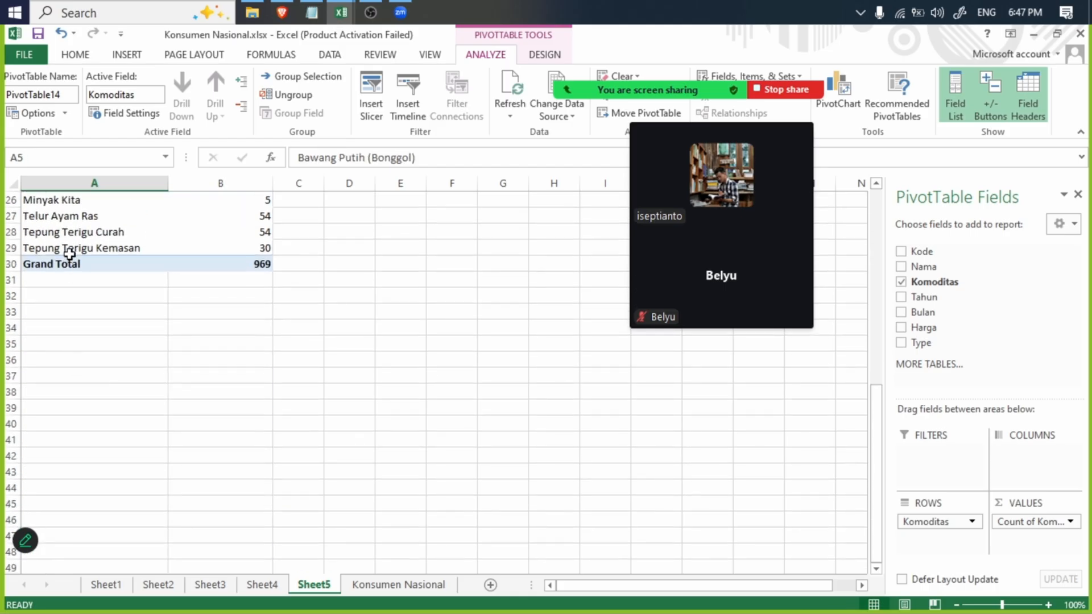
{"action": "left_click", "coordinate": [68, 240]}
{"action": "scroll", "coordinate": [69, 240], "scroll_direction": "up", "scroll_amount": 8}
{"action": "left_click", "coordinate": [97, 304]}
{"action": "left_click", "coordinate": [120, 432]}
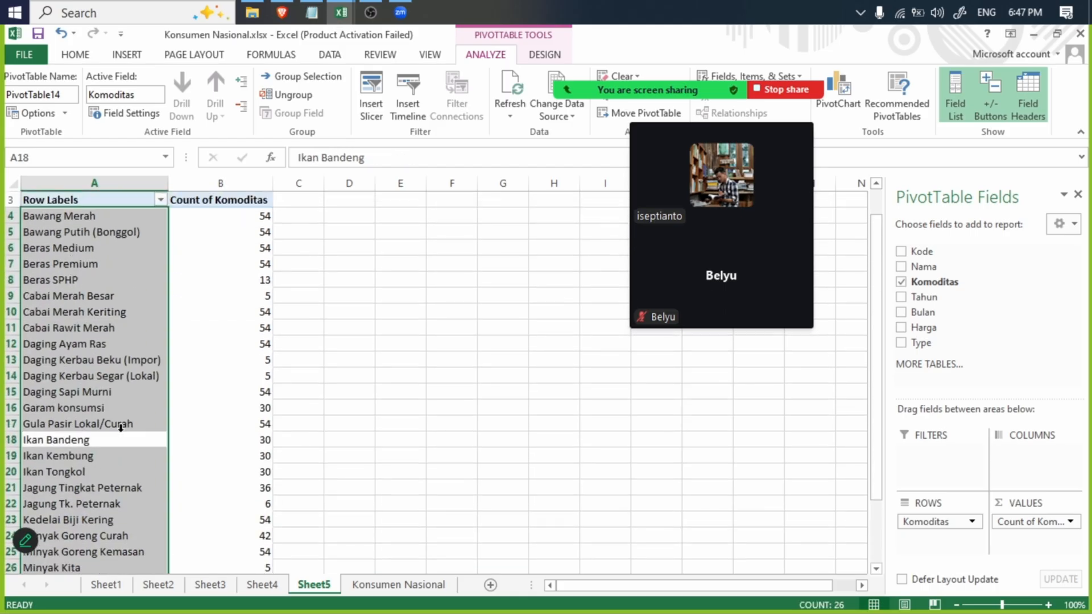
{"action": "left_click", "coordinate": [111, 480]}
{"action": "left_click", "coordinate": [110, 497]}
{"action": "left_click", "coordinate": [108, 516]}
{"action": "left_click", "coordinate": [107, 534]}
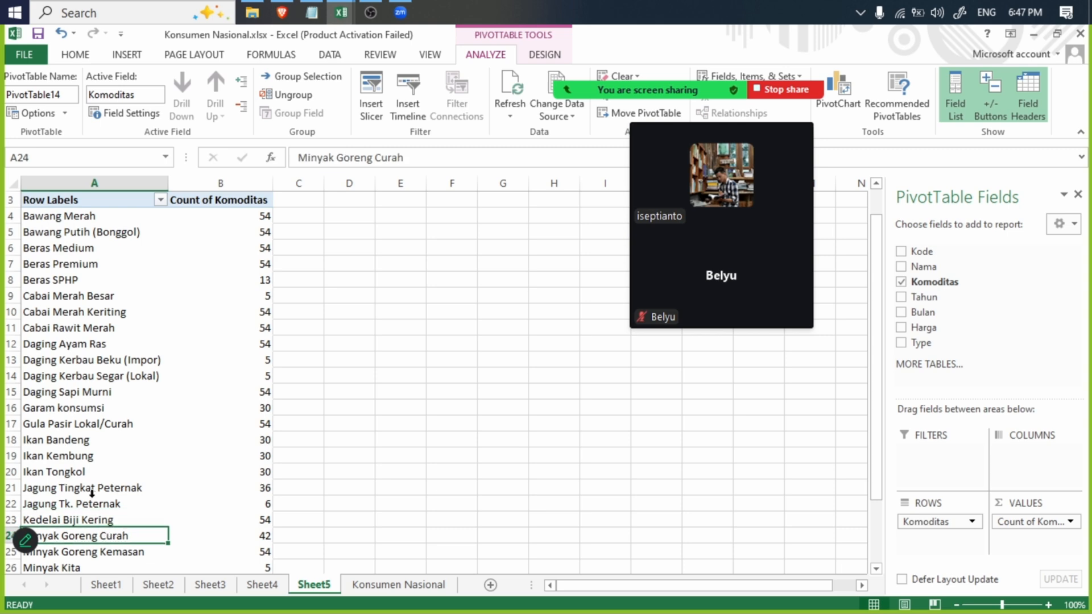
{"action": "scroll", "coordinate": [95, 497], "scroll_direction": "down", "scroll_amount": 8}
- Insert the recommended Sum of Tahun by Komoditas PivotTable from the Konsumen Nasional sheet's data
{"action": "left_click", "coordinate": [385, 585]}
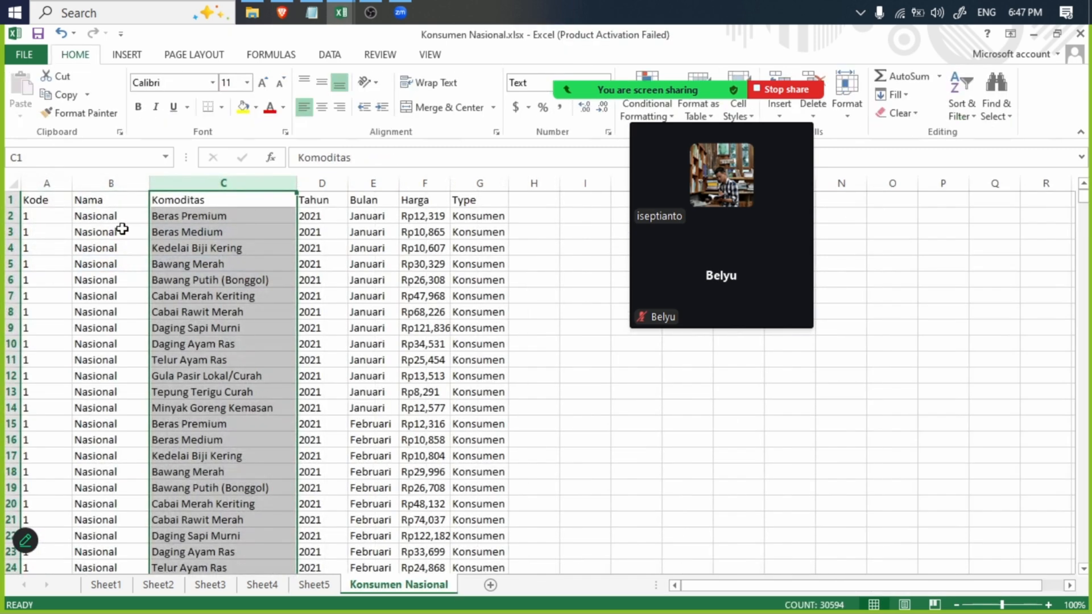
{"action": "left_click", "coordinate": [108, 183]}
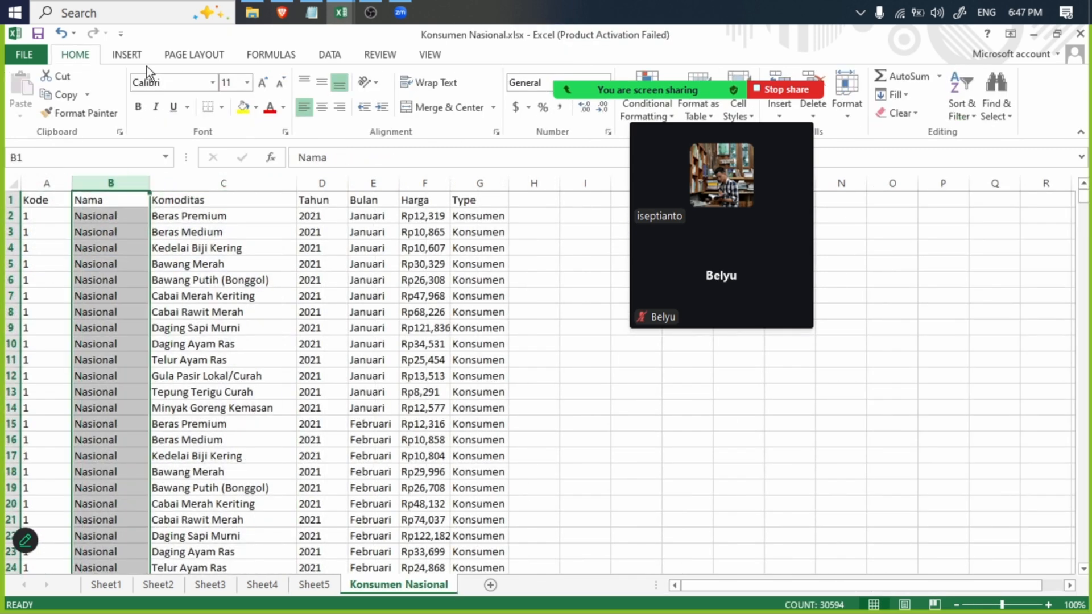
{"action": "left_click", "coordinate": [128, 54]}
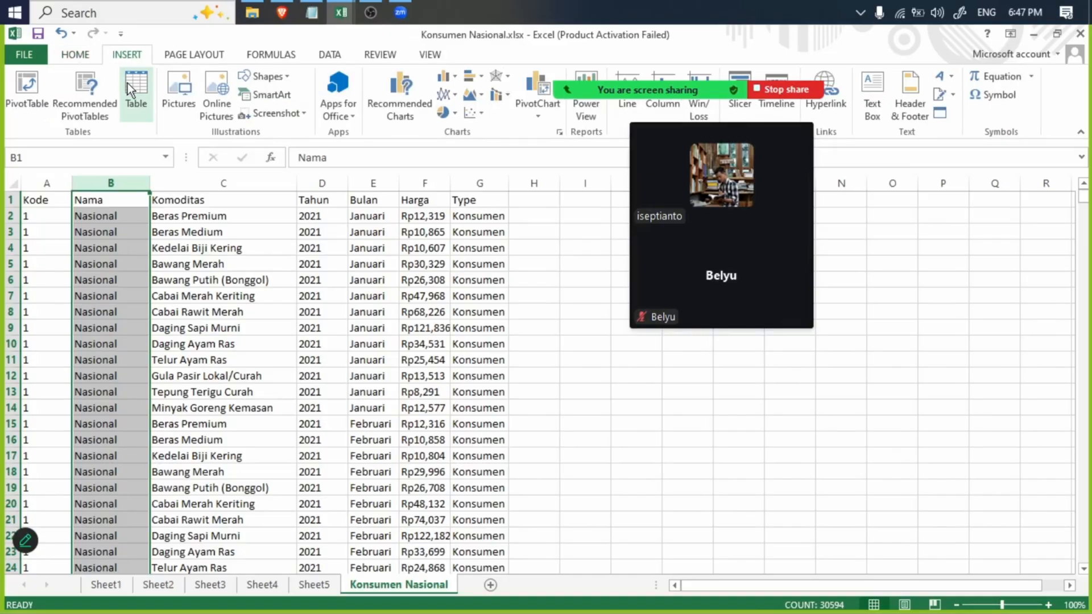
{"action": "left_click", "coordinate": [91, 81]}
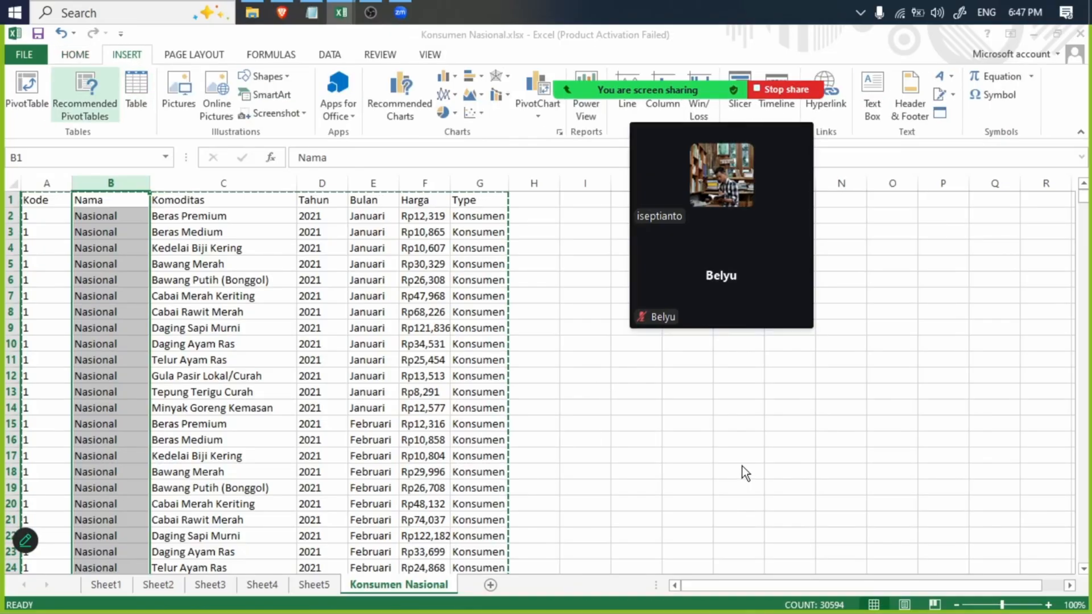
{"action": "left_click", "coordinate": [768, 536]}
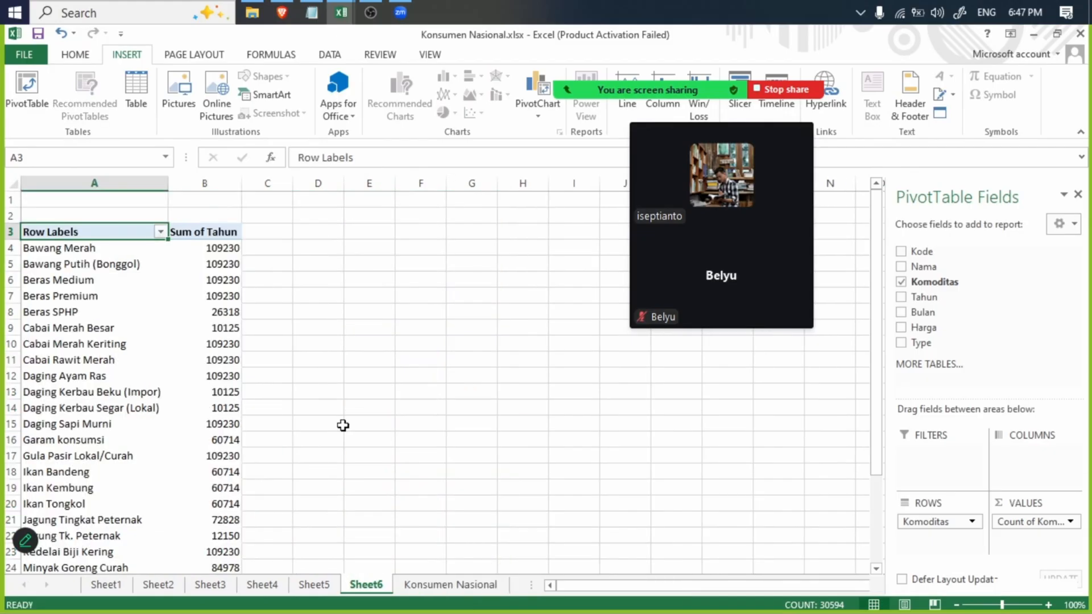
- Remove Tahun and Komoditas from the new PivotTable and add Nama as its only row field
{"action": "left_click", "coordinate": [901, 296]}
{"action": "left_click", "coordinate": [902, 282]}
{"action": "left_click", "coordinate": [902, 267]}
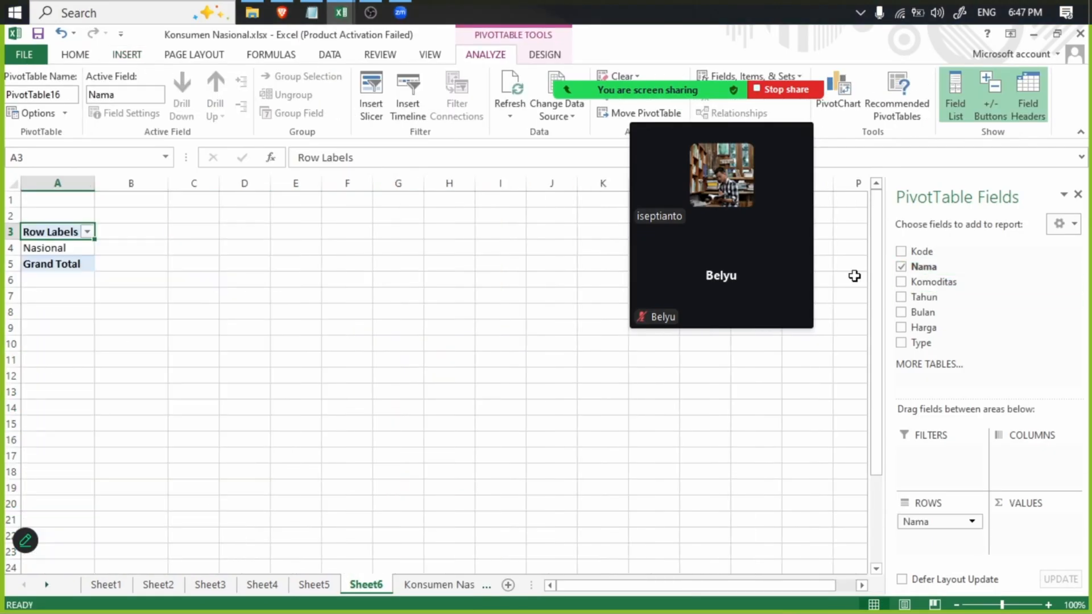
- Examine the Nama column of the Konsumen Nasional sheet from the Nasional rows down to the 2025 provincial rows
{"action": "left_click", "coordinate": [158, 585]}
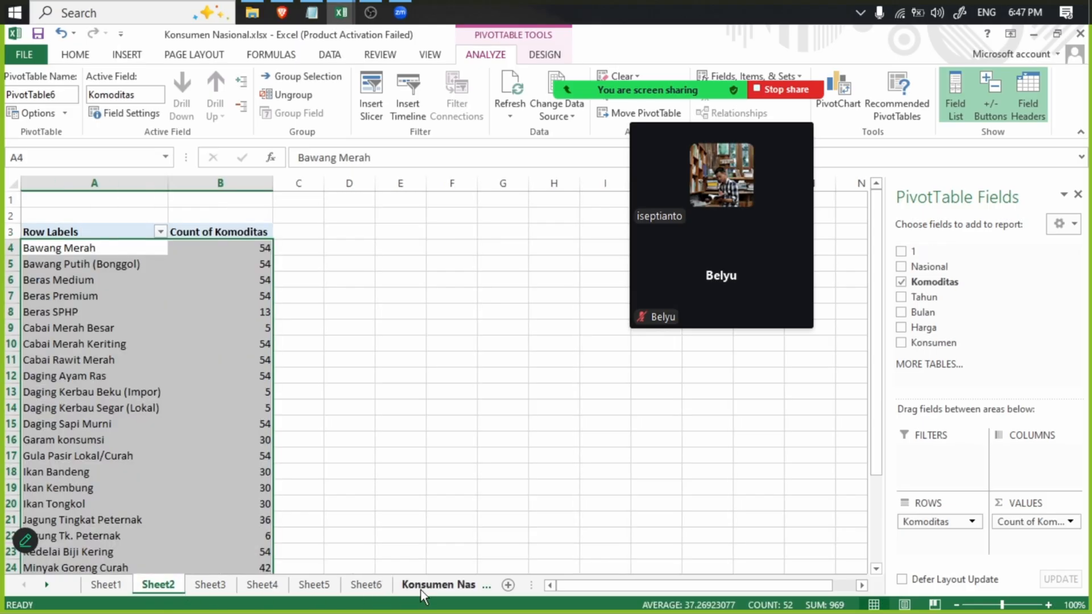
{"action": "left_click", "coordinate": [439, 585]}
{"action": "scroll", "coordinate": [214, 421], "scroll_direction": "down", "scroll_amount": 20}
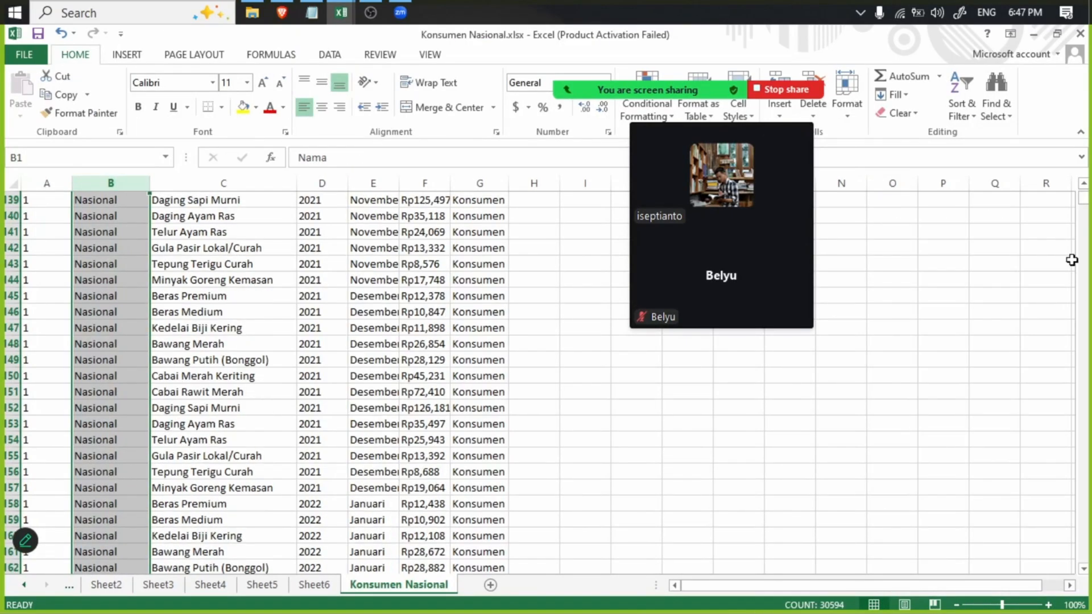
{"action": "scroll", "coordinate": [256, 384], "scroll_direction": "down", "scroll_amount": 20}
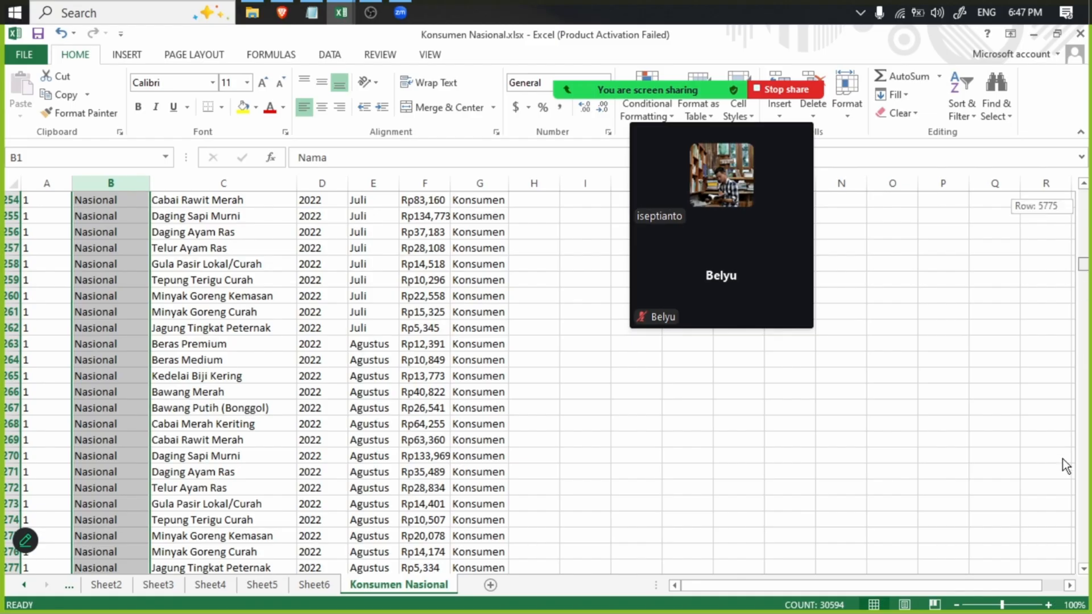
{"action": "left_click_drag", "start_coordinate": [1065, 465], "coordinate": [1059, 505]}
{"action": "left_click", "coordinate": [127, 54]}
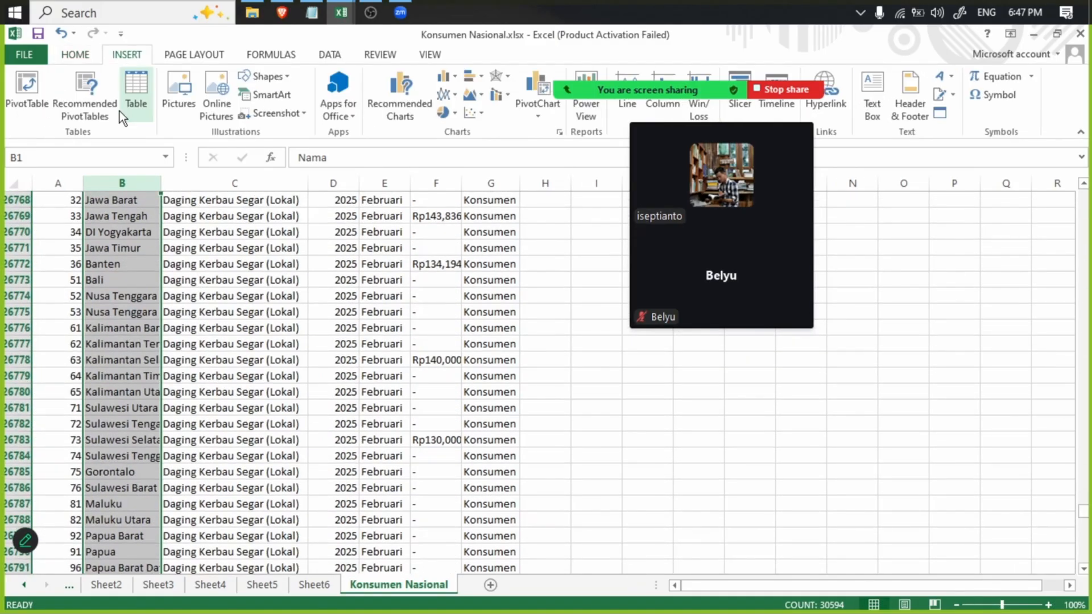
{"action": "left_click", "coordinate": [88, 87]}
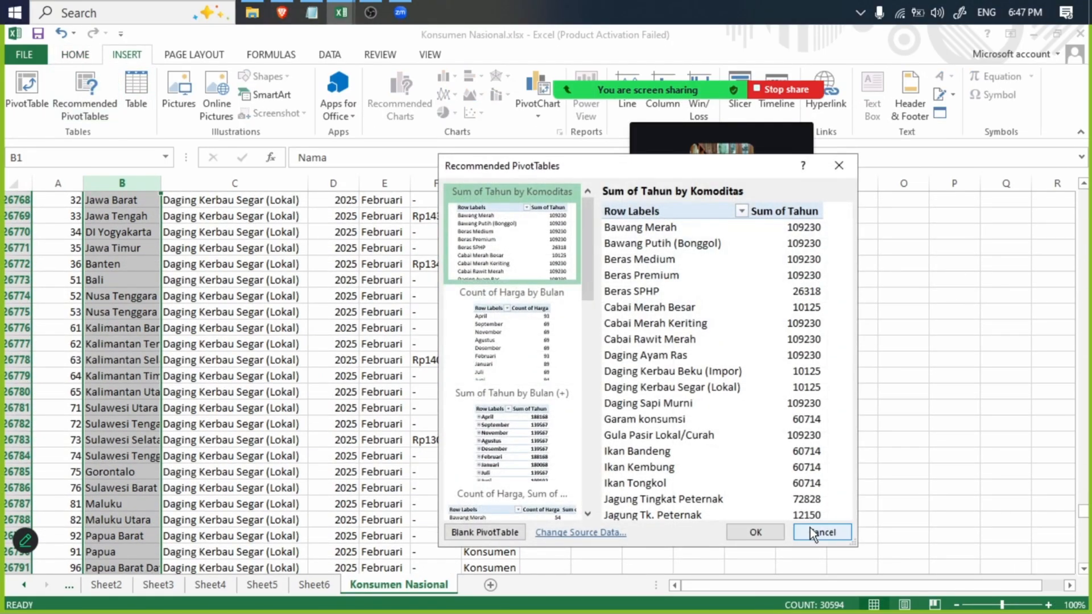
{"action": "left_click", "coordinate": [812, 533]}
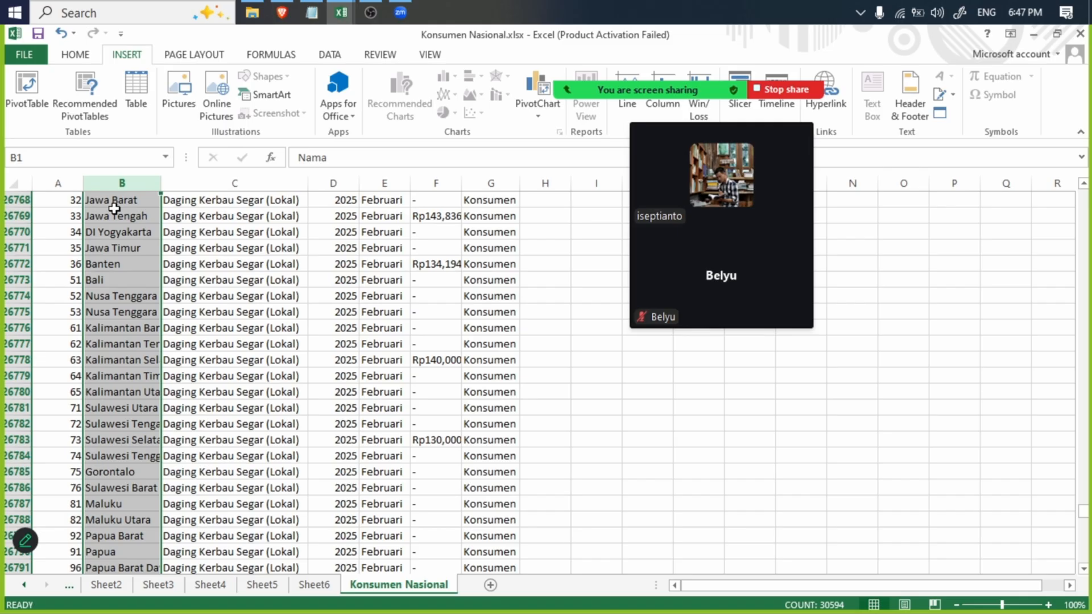
- Insert a PivotTable from the Nama column on a new sheet and add Nama as its row field
{"action": "left_click", "coordinate": [26, 81]}
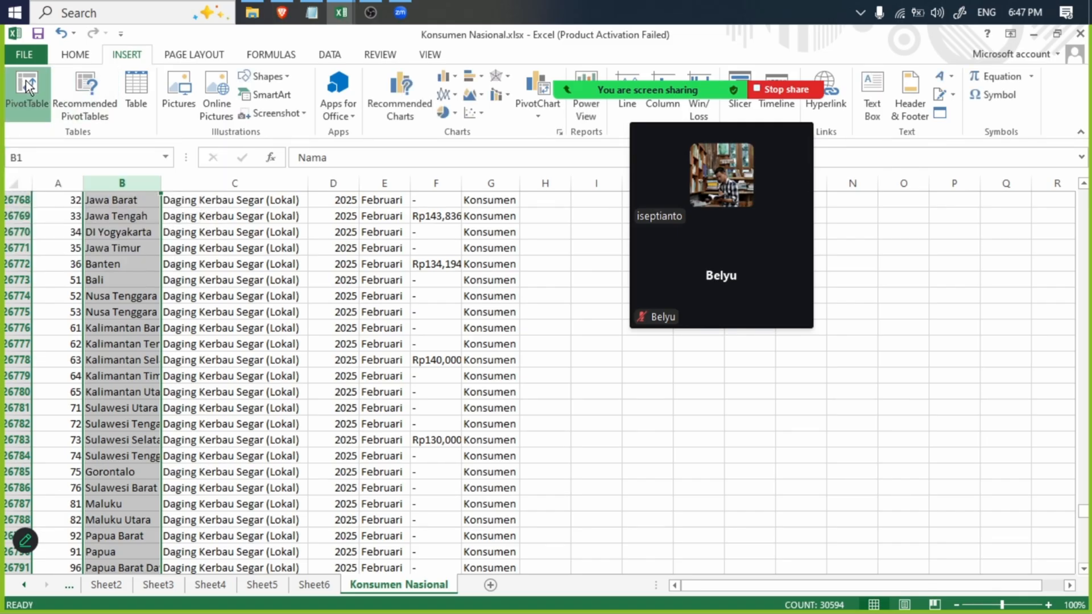
{"action": "left_click", "coordinate": [699, 435]}
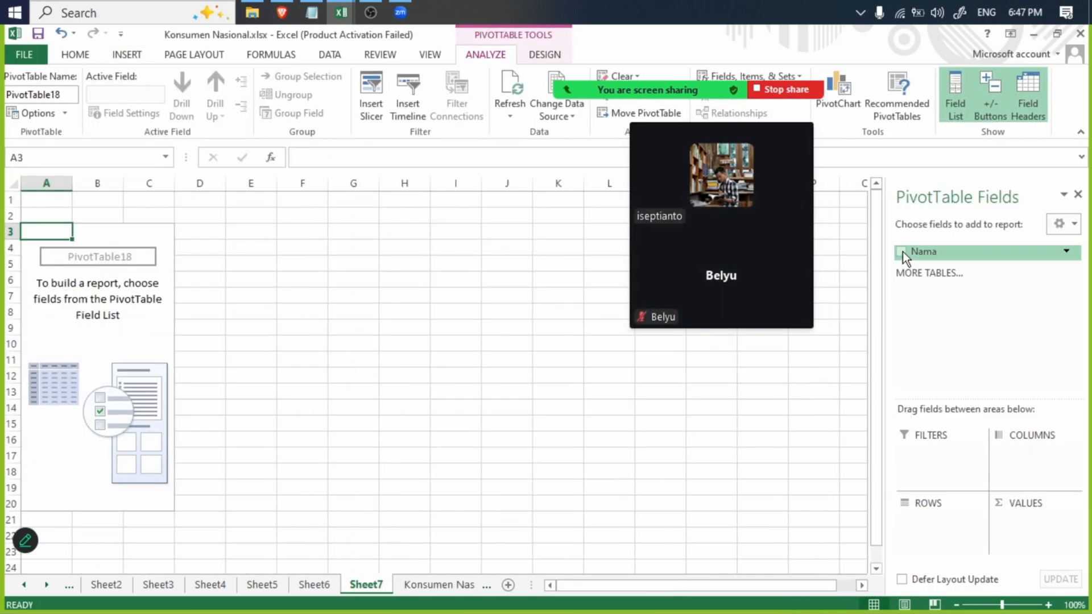
{"action": "left_click", "coordinate": [901, 251]}
- Compare the spelling of the two Yogyakarta entries, D.I Yogyakarta and DI Yogyakarta, in the Nama PivotTable
{"action": "left_click", "coordinate": [81, 238]}
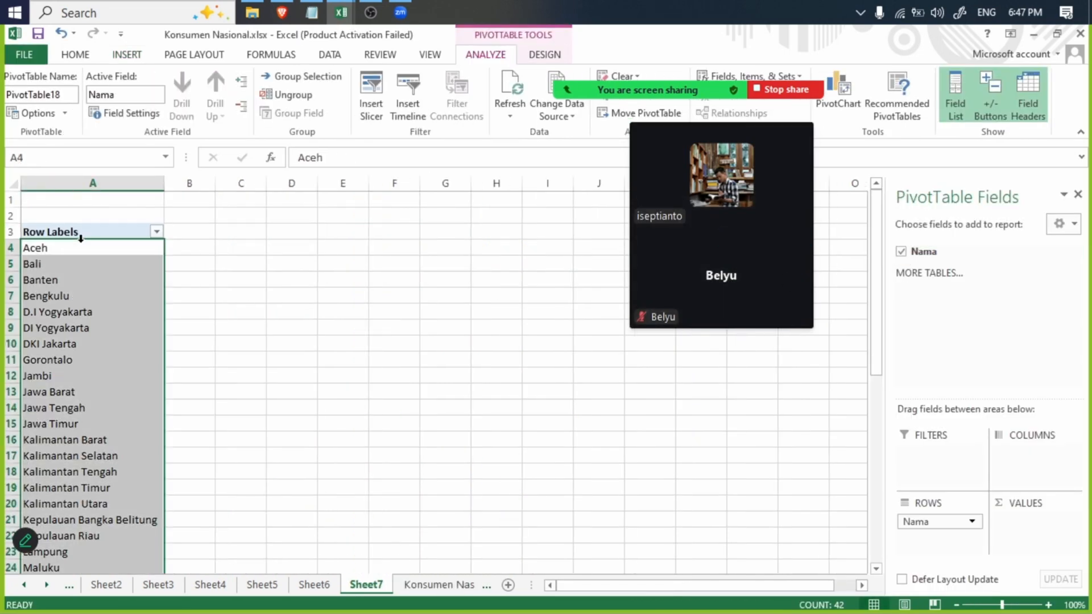
{"action": "left_click", "coordinate": [79, 266]}
{"action": "left_click", "coordinate": [84, 315]}
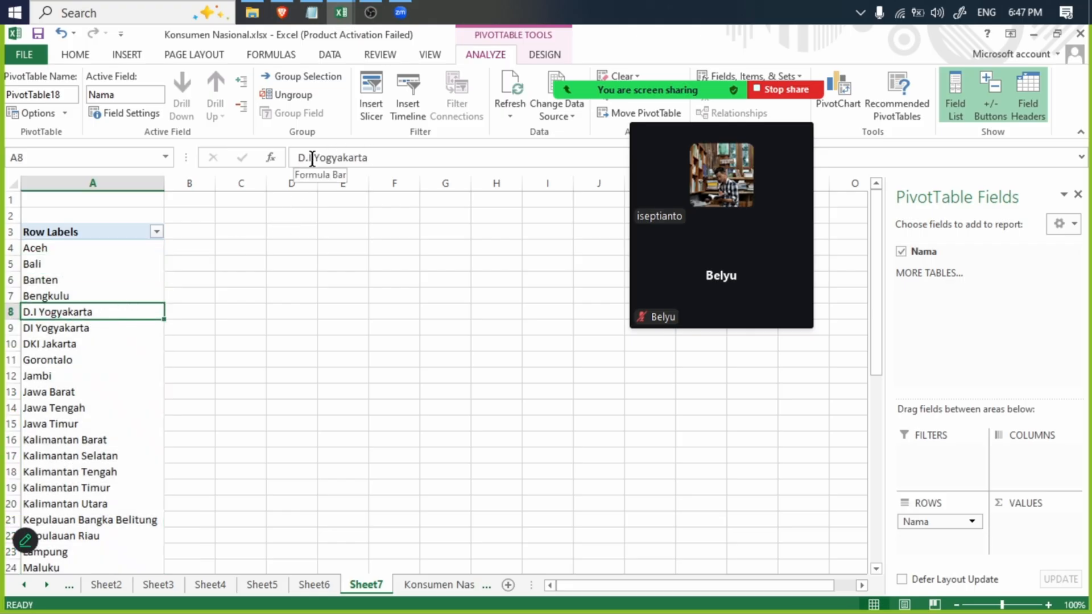
{"action": "left_click_drag", "start_coordinate": [383, 157], "coordinate": [315, 157]}
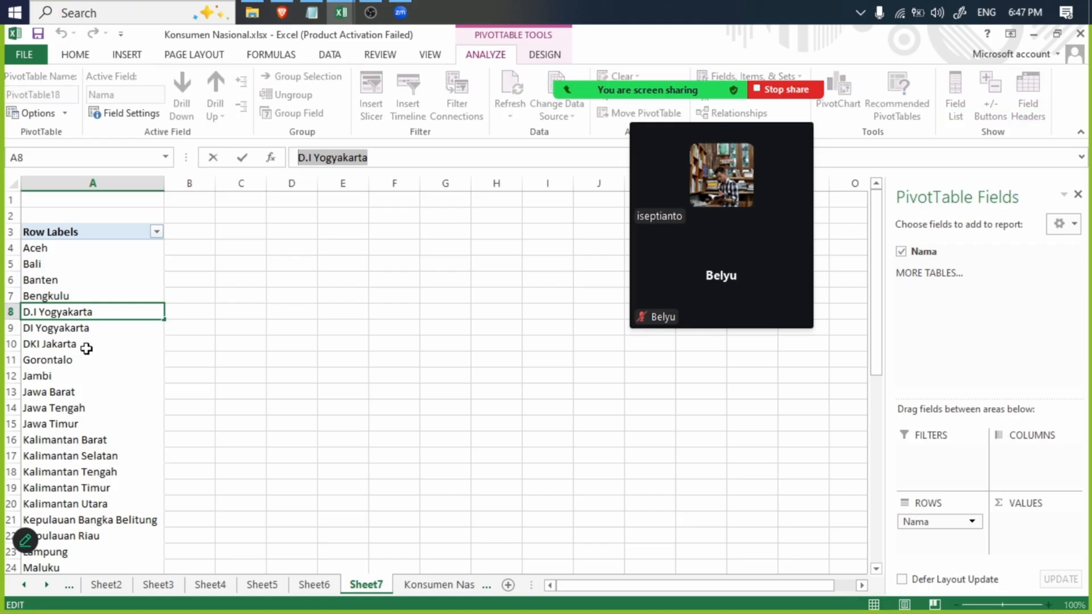
{"action": "left_click", "coordinate": [77, 330]}
{"action": "left_click", "coordinate": [72, 322]}
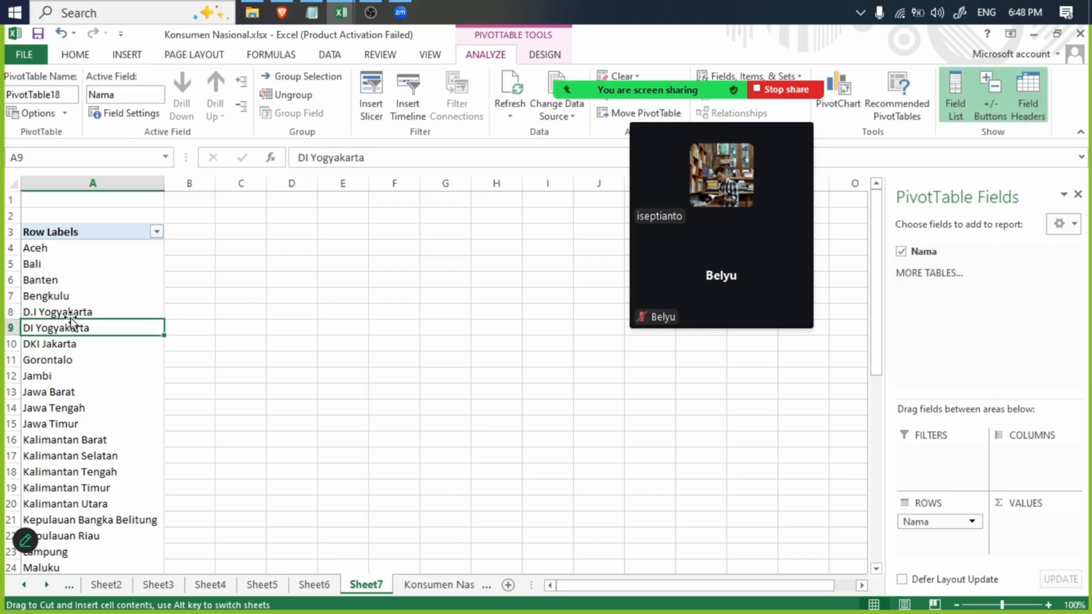
{"action": "left_click", "coordinate": [76, 312]}
{"action": "left_click", "coordinate": [79, 321]}
{"action": "left_click", "coordinate": [75, 329]}
{"action": "left_click", "coordinate": [71, 319]}
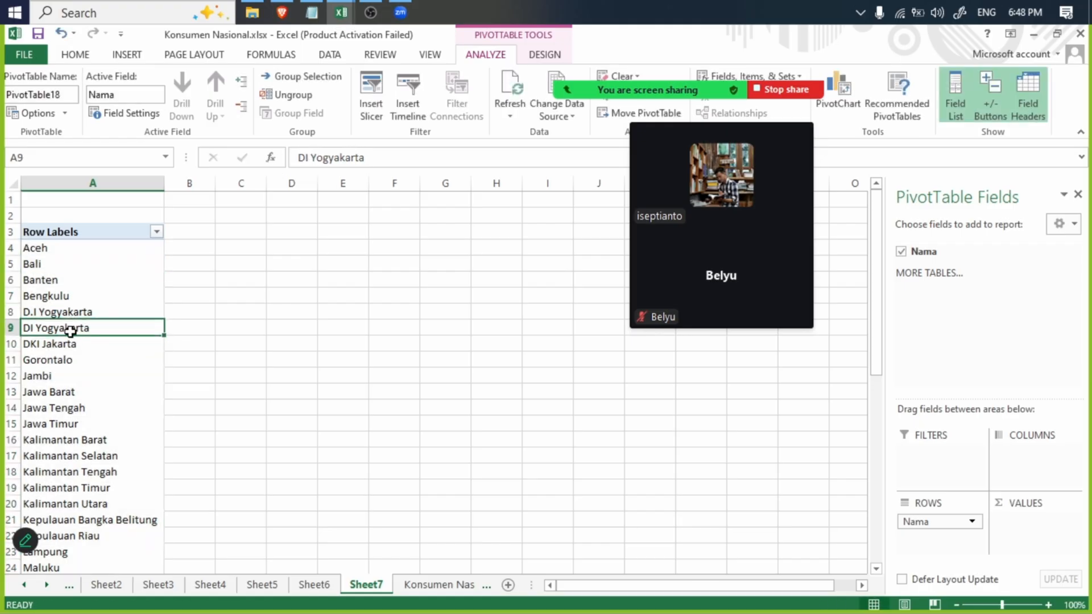
{"action": "left_click", "coordinate": [69, 320]}
{"action": "left_click", "coordinate": [68, 329]}
{"action": "left_click", "coordinate": [69, 314]}
{"action": "left_click", "coordinate": [69, 320]}
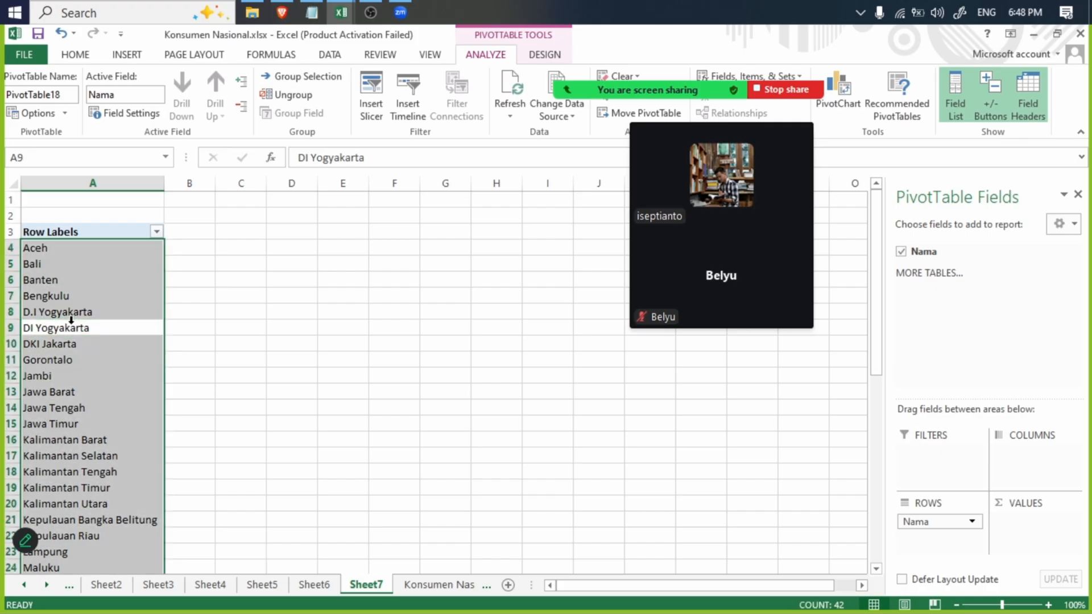
{"action": "left_click", "coordinate": [69, 319]}
- Copy D.I Yogyakarta from the Nama PivotTable and enter it as the search text for the Konsumen Nasional sheet
{"action": "left_click", "coordinate": [71, 314]}
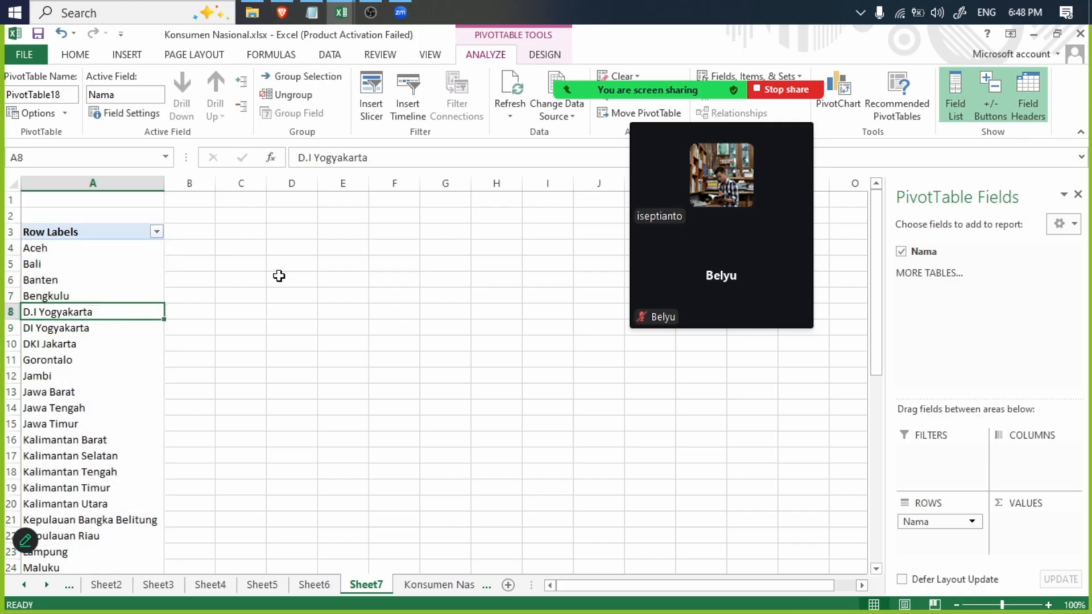
{"action": "triple_click", "coordinate": [358, 155]}
{"action": "key", "text": "ctrl+c"}
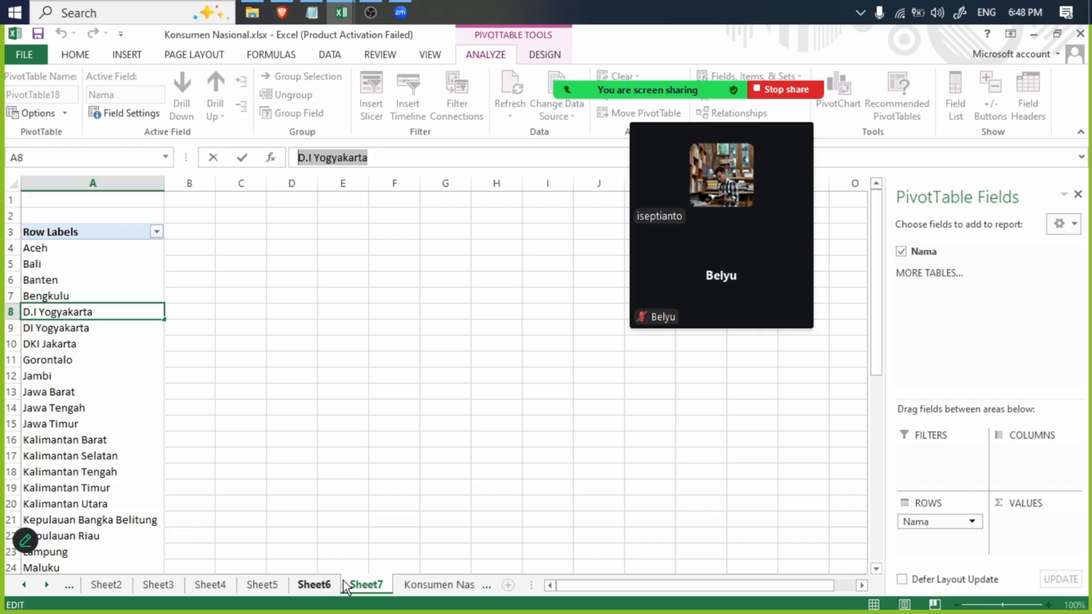
{"action": "left_click", "coordinate": [442, 585]}
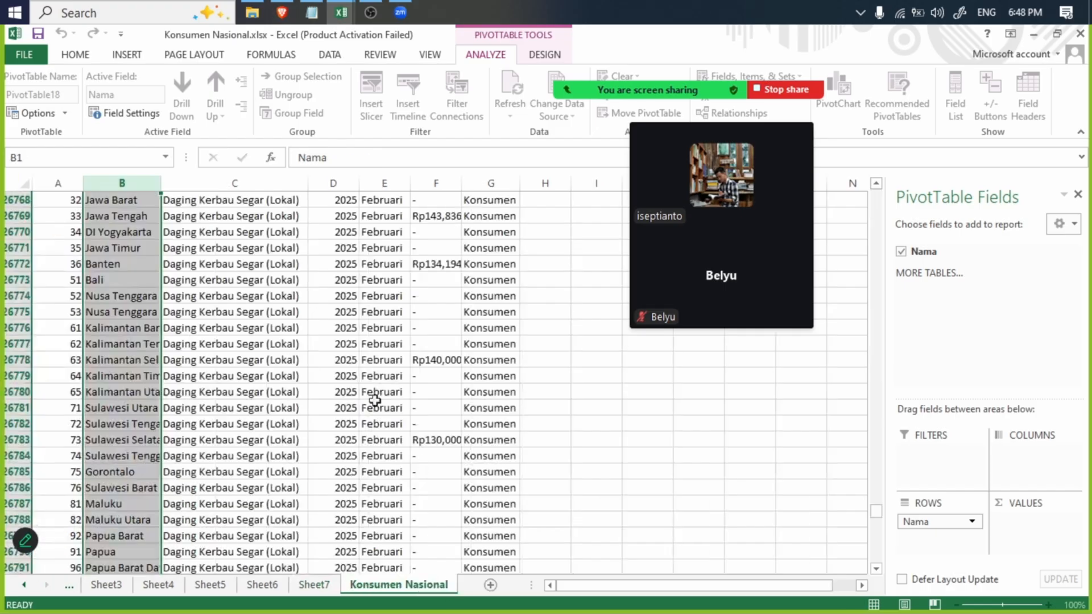
{"action": "left_click", "coordinate": [556, 357]}
{"action": "key", "text": "ctrl+f"}
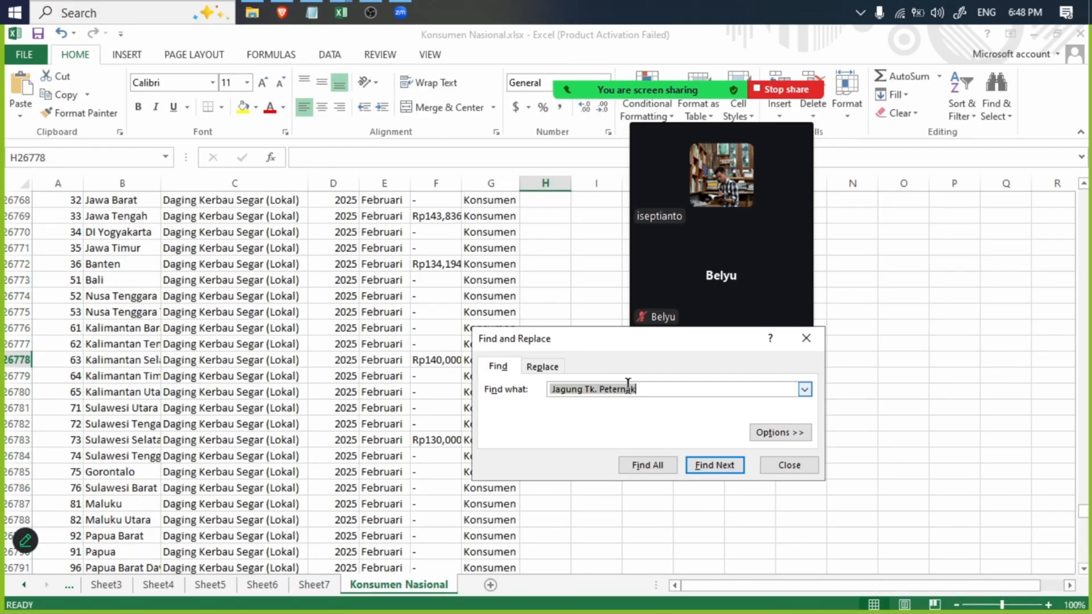
{"action": "key", "text": "ctrl+v"}
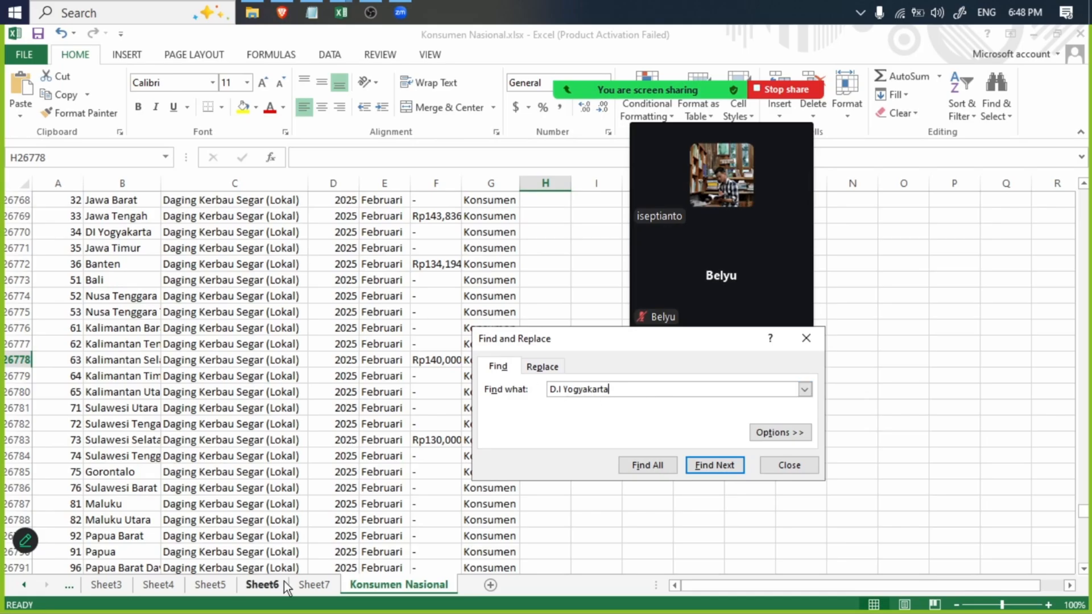
- Copy DI Yogyakarta from the Nama PivotTable on Sheet7 and enter it as the replacement text
{"action": "left_click", "coordinate": [314, 586]}
{"action": "left_click", "coordinate": [59, 330]}
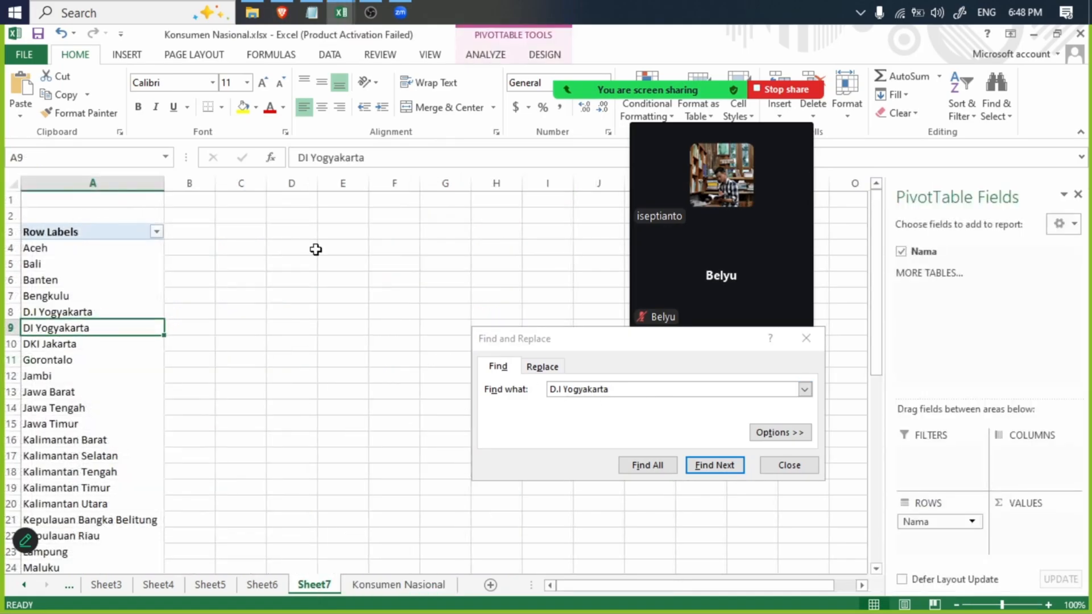
{"action": "left_click_drag", "start_coordinate": [394, 157], "coordinate": [246, 159]}
{"action": "key", "text": "ctrl+c"}
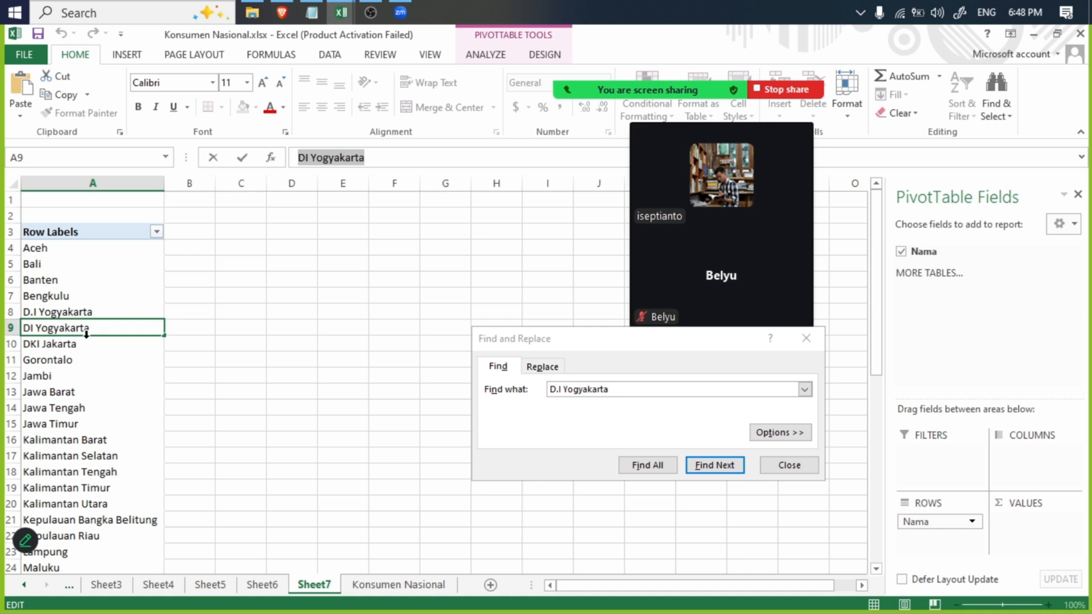
{"action": "left_click", "coordinate": [545, 366]}
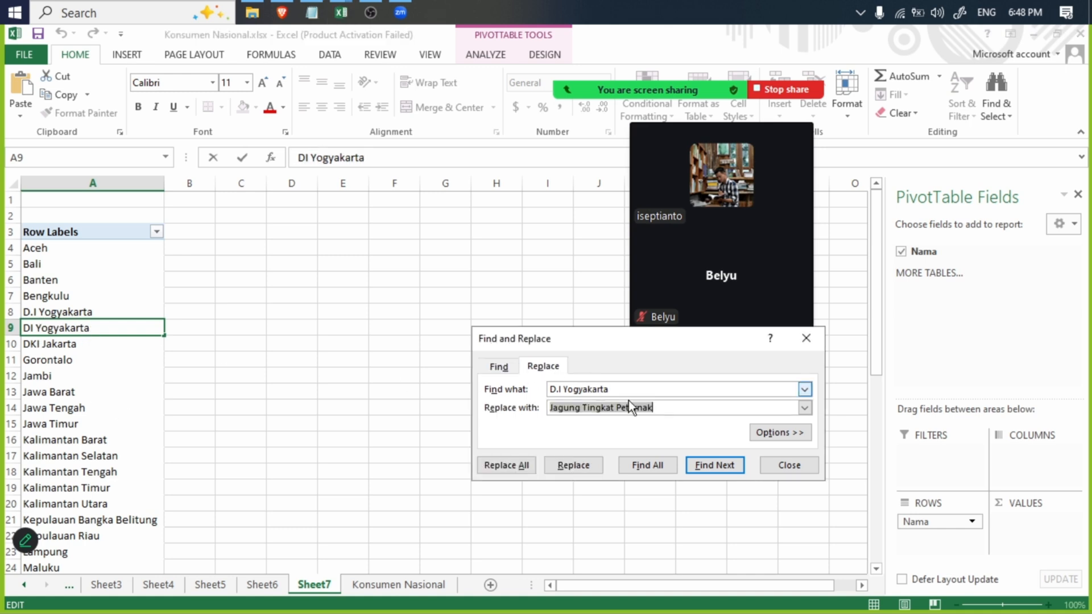
{"action": "left_click_drag", "start_coordinate": [665, 407], "coordinate": [538, 408]}
{"action": "key", "text": "ctrl+v"}
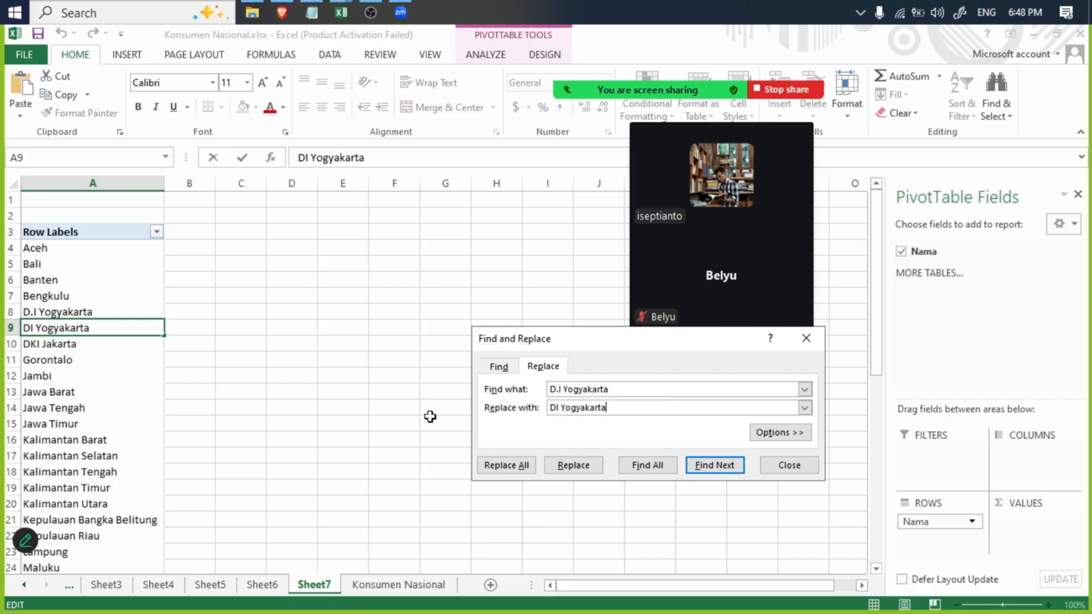
- Replace all occurrences of D.I Yogyakarta with DI Yogyakarta in the Konsumen Nasional sheet and close Find and Replace
{"action": "left_click", "coordinate": [382, 586]}
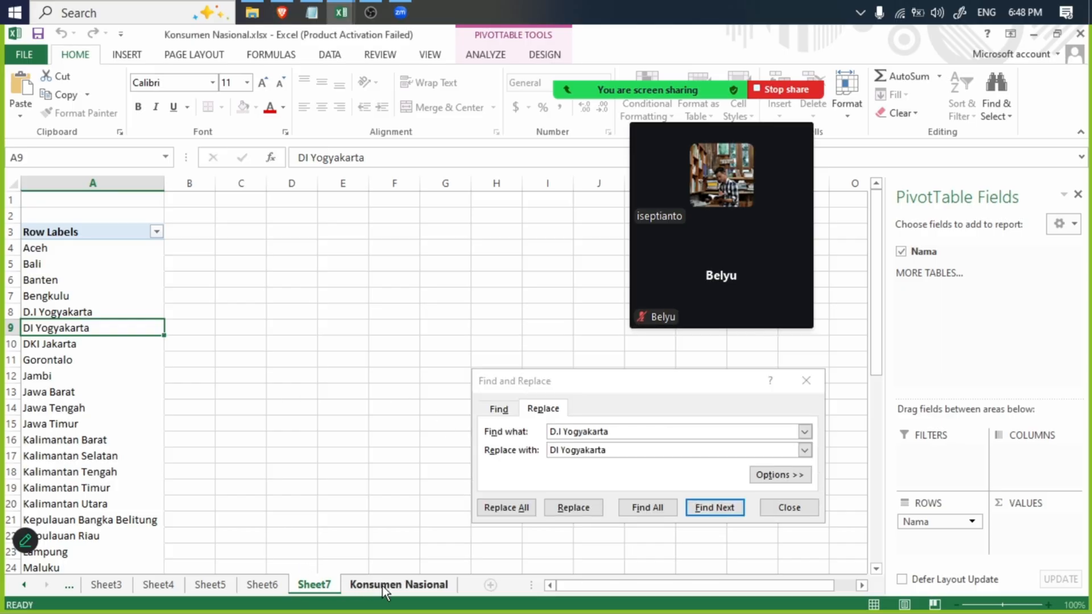
{"action": "left_click", "coordinate": [569, 313]}
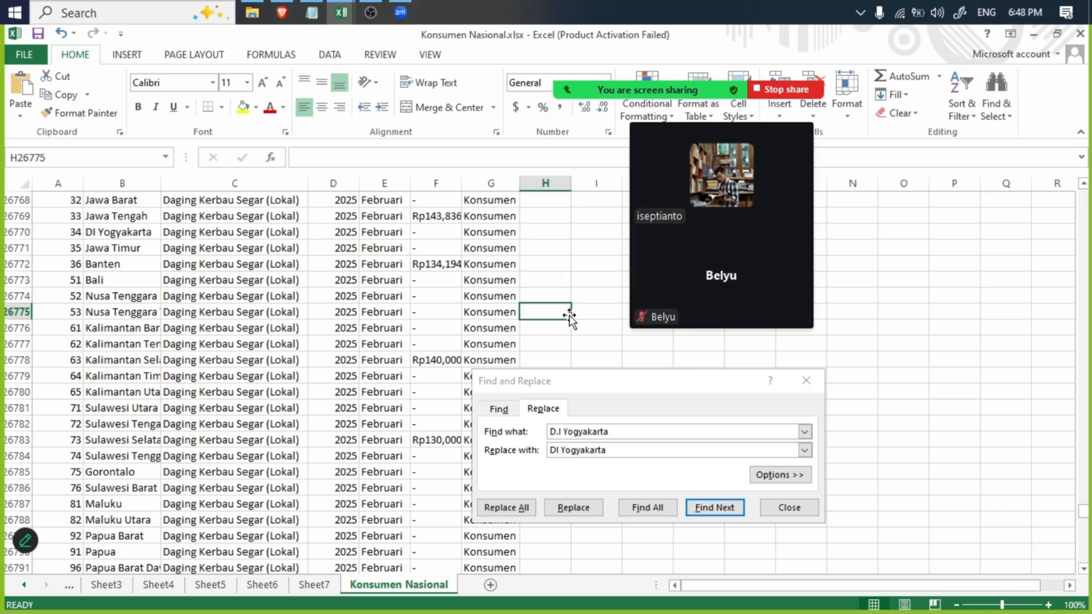
{"action": "key", "text": "ctrl+f"}
{"action": "left_click", "coordinate": [543, 409]}
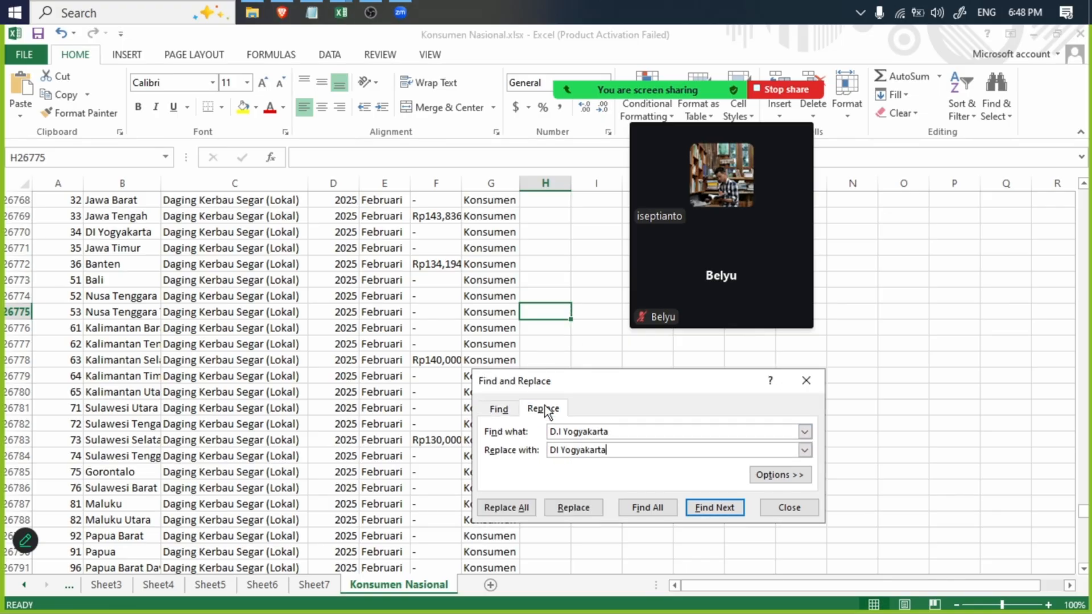
{"action": "left_click", "coordinate": [500, 513]}
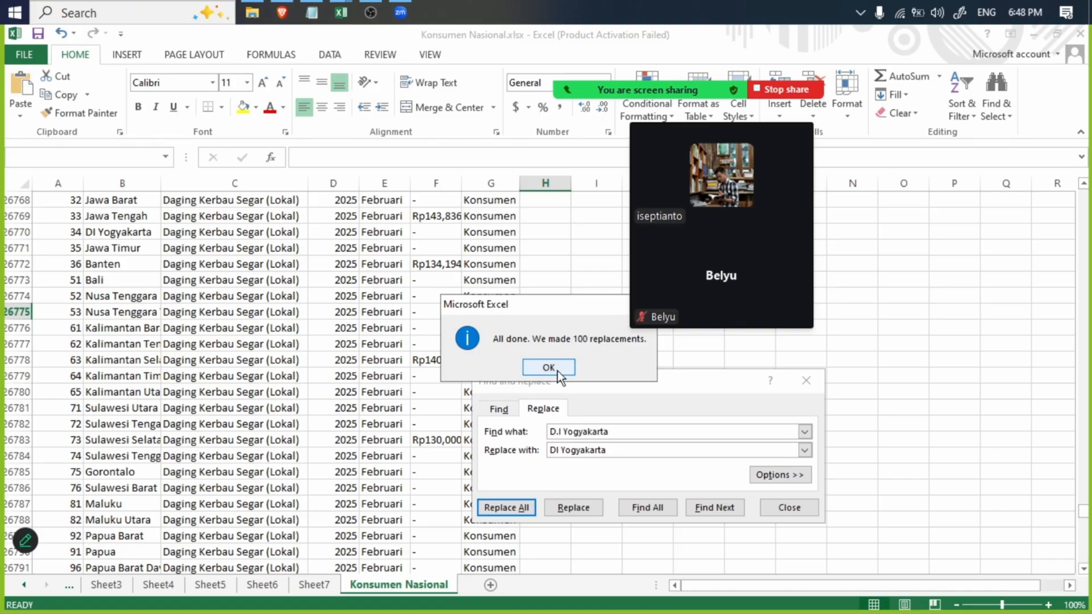
{"action": "left_click", "coordinate": [557, 370]}
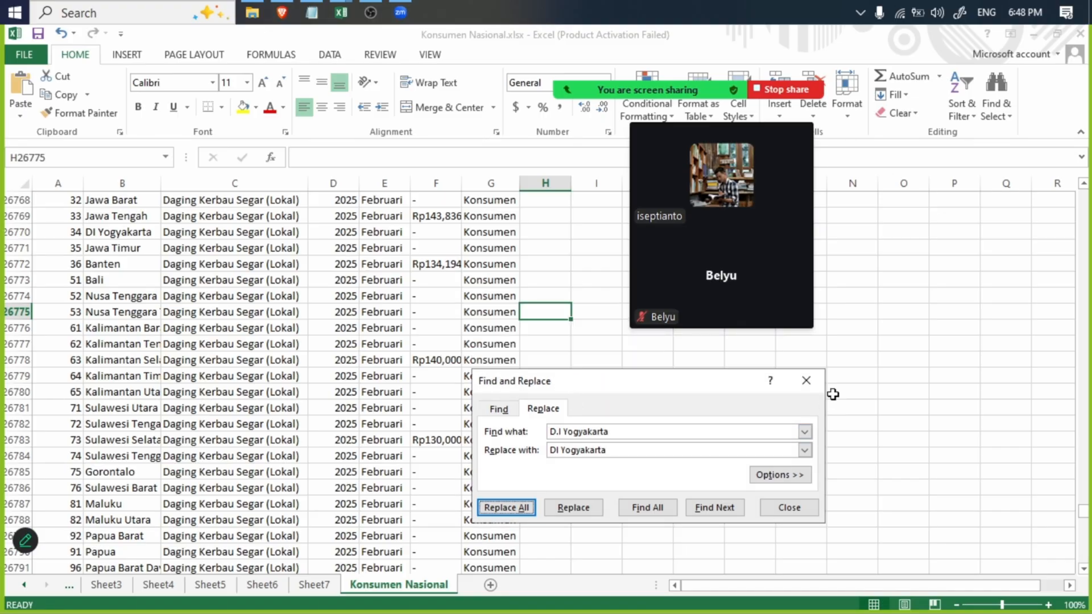
{"action": "left_click", "coordinate": [815, 386]}
- Create another PivotTable on a new sheet from the Konsumen Nasional sheet's whole Nama column, with Nama as the row field
{"action": "scroll", "coordinate": [94, 273], "scroll_direction": "up", "scroll_amount": 20}
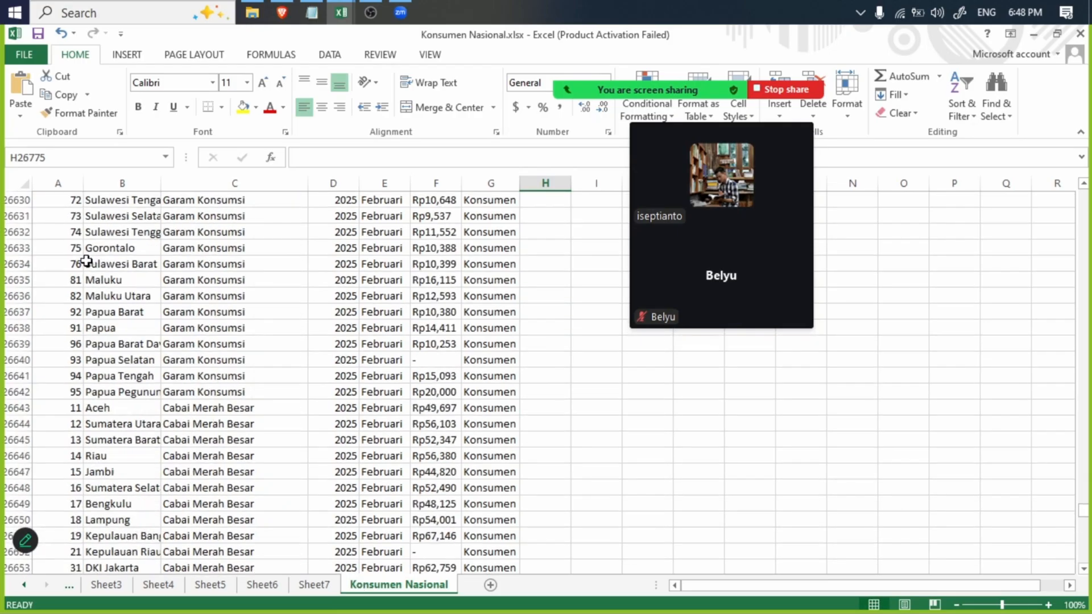
{"action": "scroll", "coordinate": [1087, 449], "scroll_direction": "up", "scroll_amount": 20}
{"action": "left_click_drag", "start_coordinate": [1084, 509], "coordinate": [1078, 194]}
{"action": "left_click", "coordinate": [103, 185]}
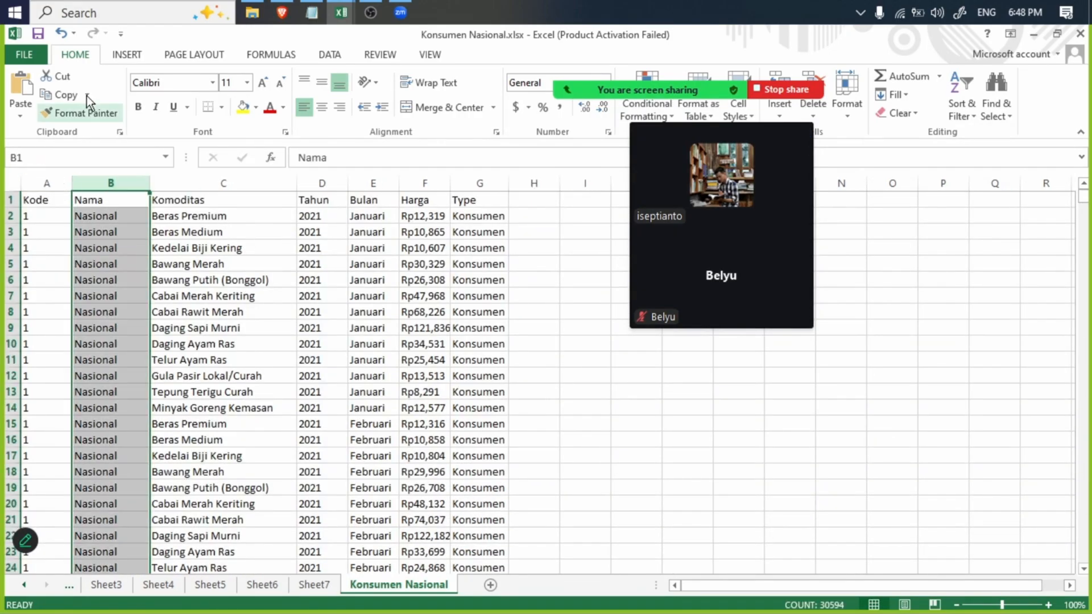
{"action": "left_click", "coordinate": [119, 54]}
{"action": "left_click", "coordinate": [30, 85]}
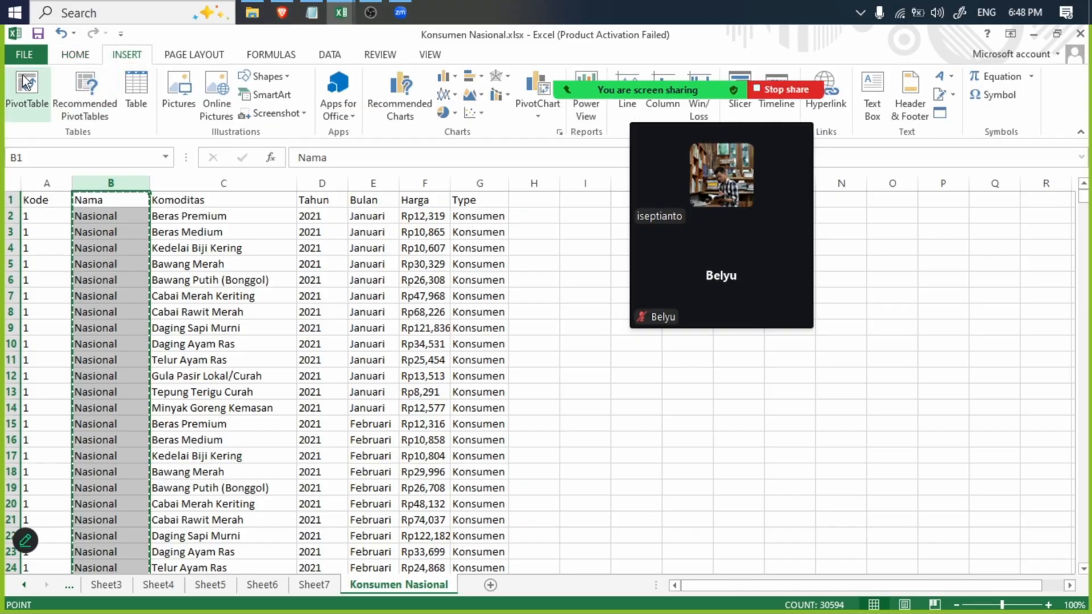
{"action": "left_click", "coordinate": [698, 436]}
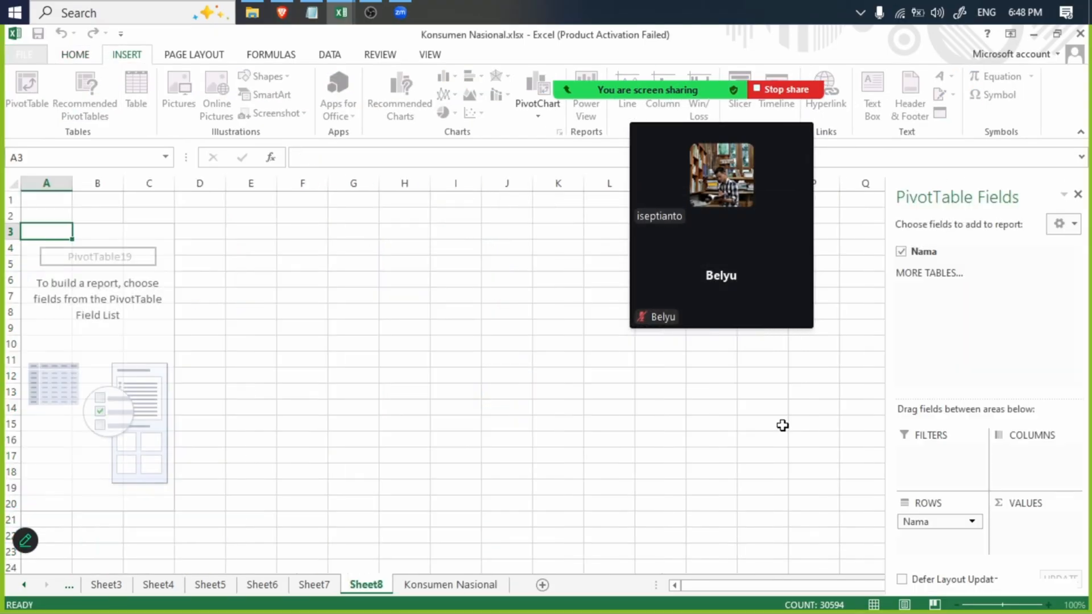
{"action": "left_click", "coordinate": [901, 251]}
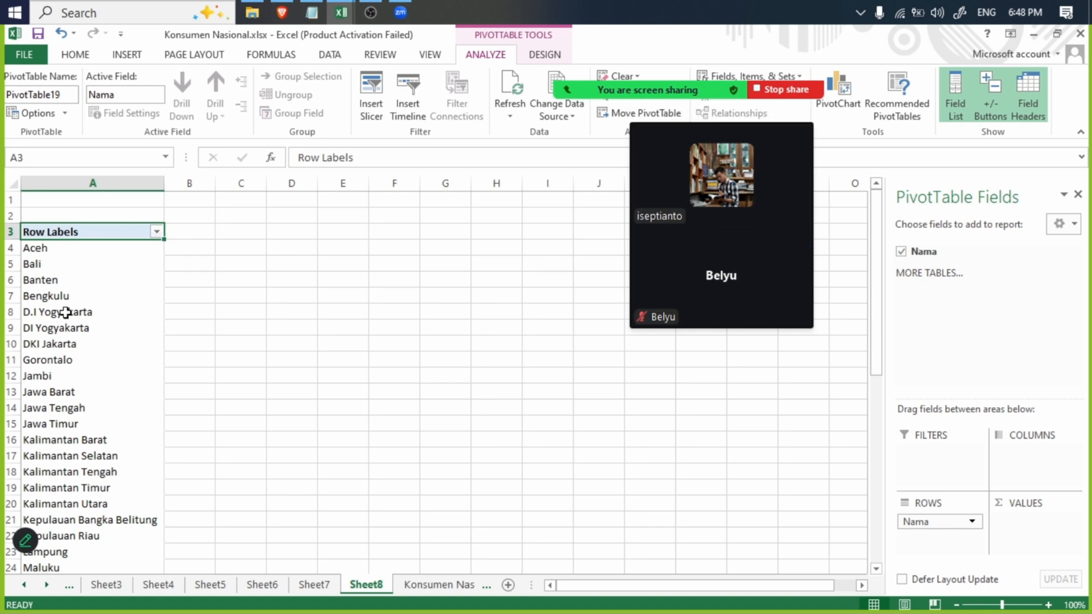
- Build a fresh PivotTable on a new sheet from the Konsumen Nasional sheet's whole Nama column, listing Nama as rows
{"action": "left_click", "coordinate": [419, 584]}
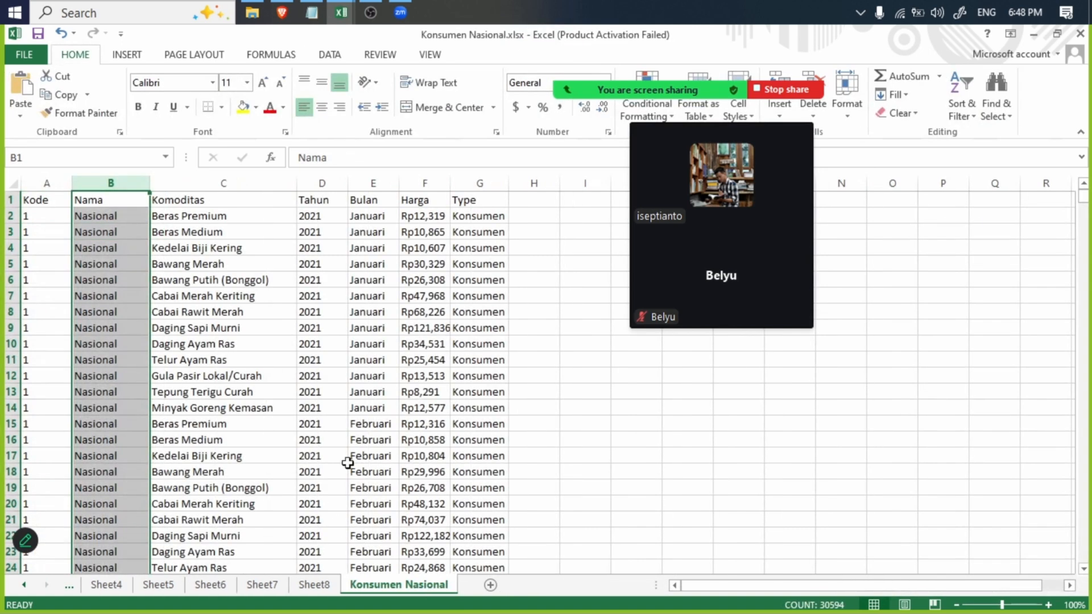
{"action": "left_click", "coordinate": [109, 56]}
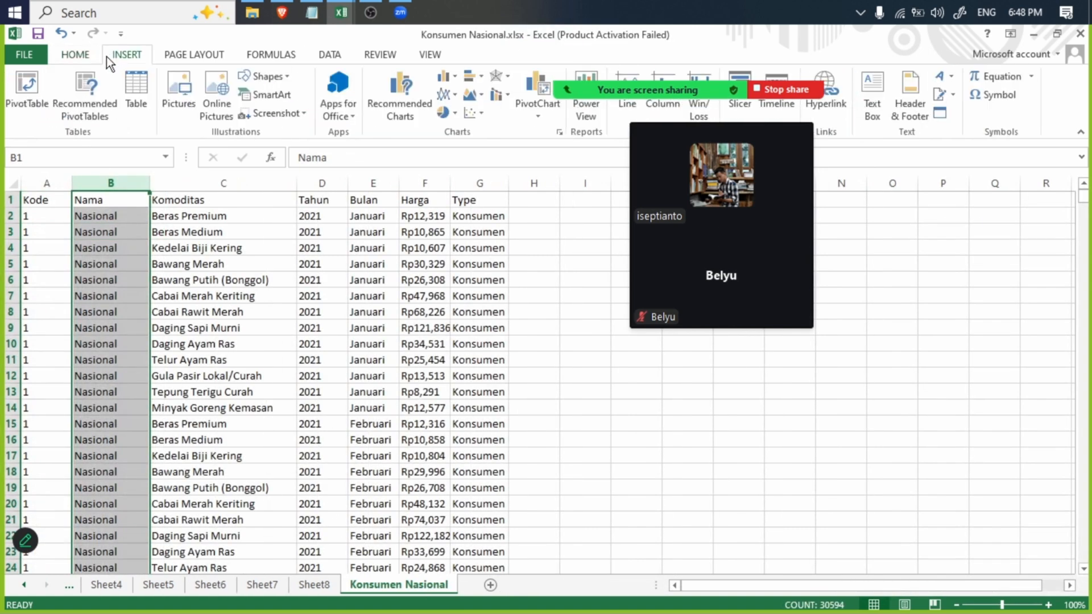
{"action": "left_click", "coordinate": [29, 84]}
{"action": "left_click", "coordinate": [704, 437]}
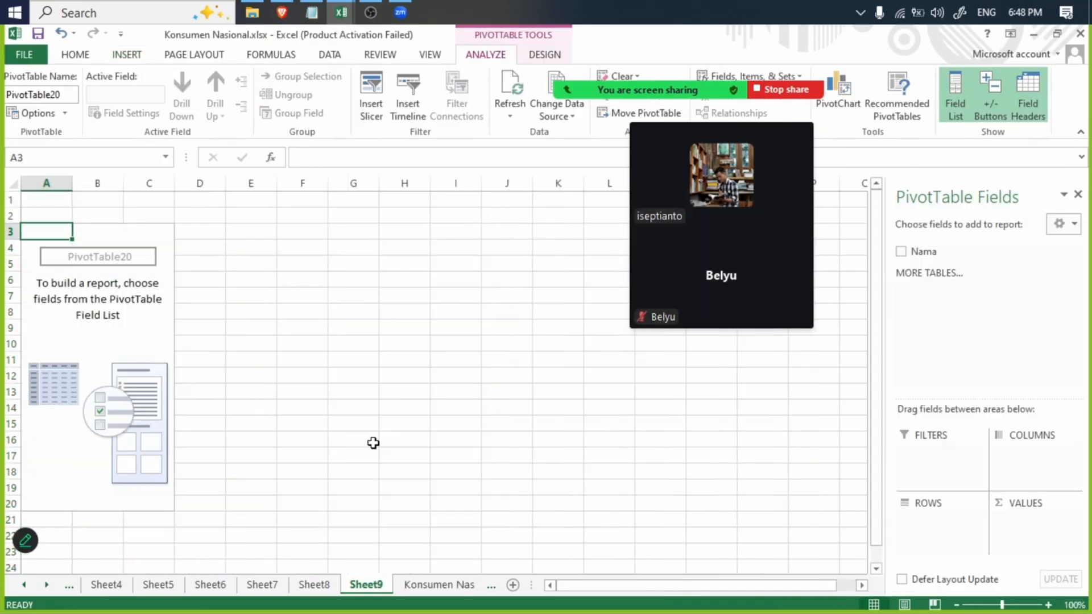
{"action": "left_click", "coordinate": [900, 252]}
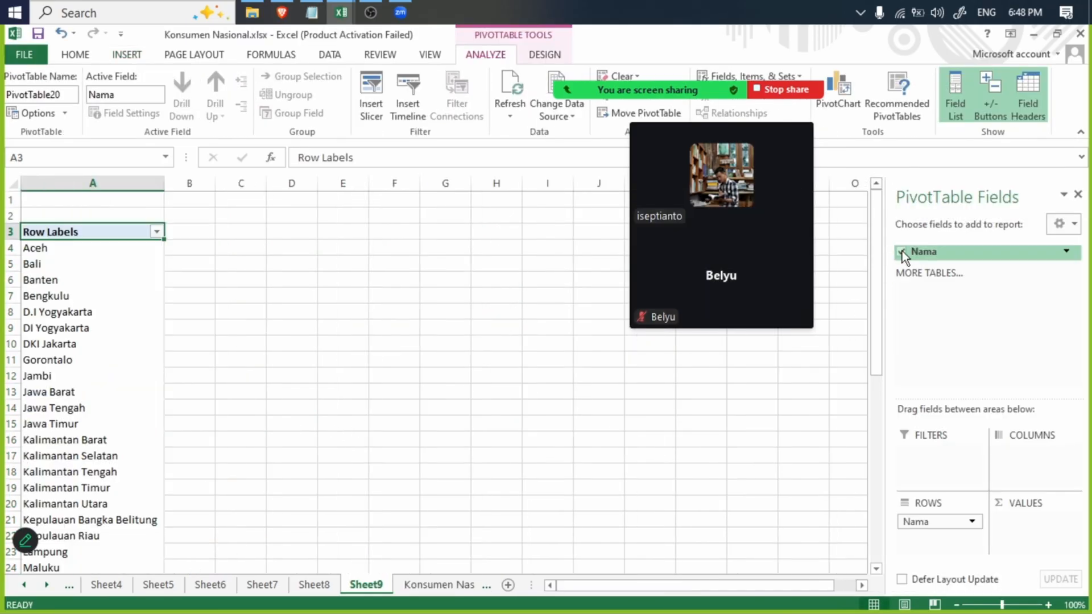
- Insert a recommended PivotTable from the Konsumen Nasional data on a new sheet and replace its Komoditas and Tahun fields with Nama
{"action": "left_click", "coordinate": [440, 584]}
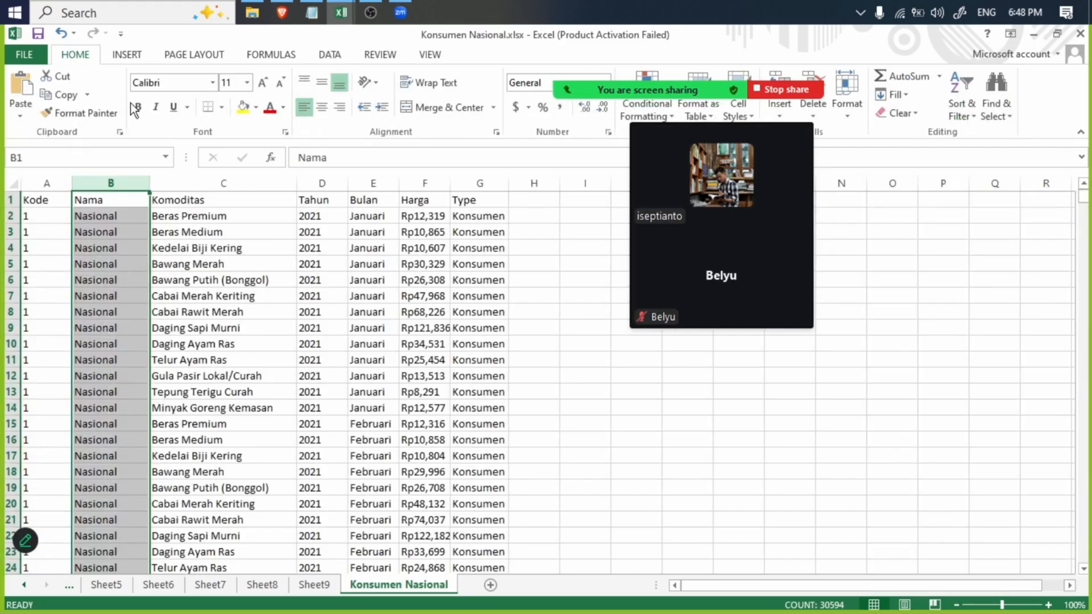
{"action": "left_click", "coordinate": [126, 54]}
{"action": "left_click", "coordinate": [86, 88]}
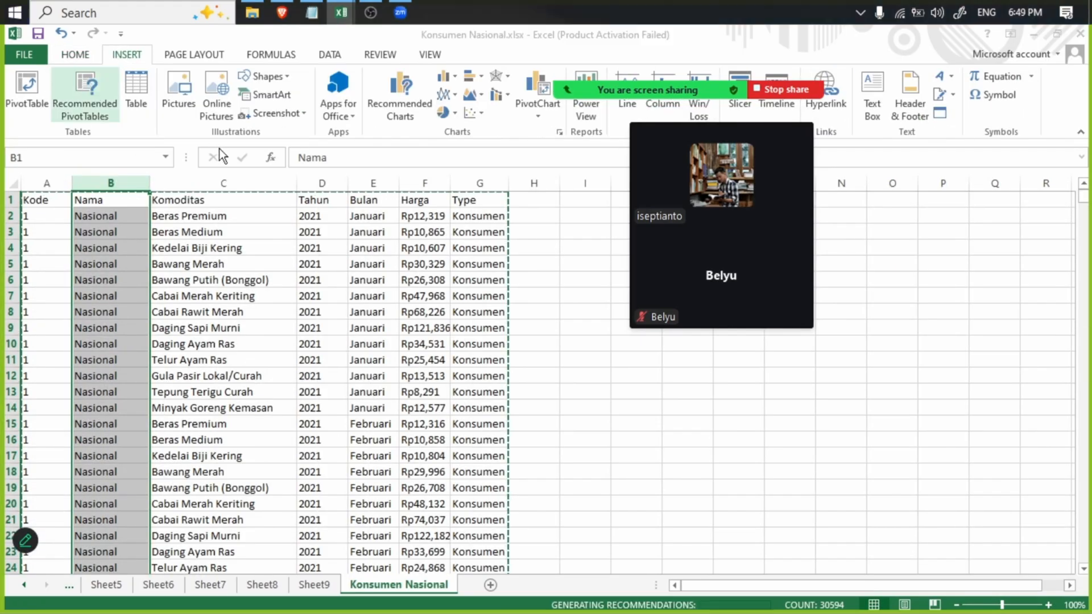
{"action": "left_click", "coordinate": [747, 530]}
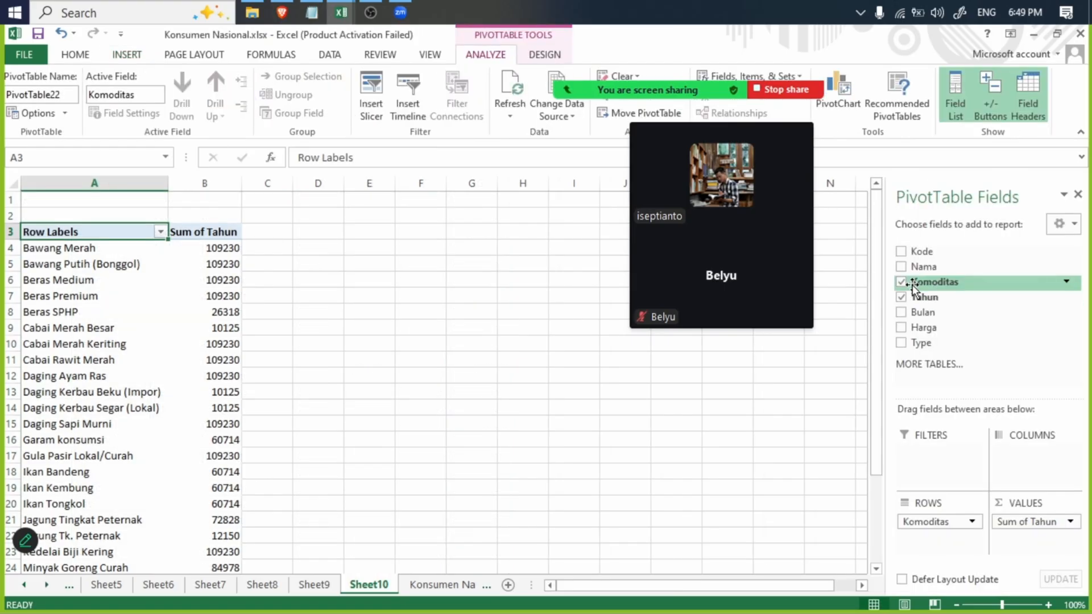
{"action": "left_click", "coordinate": [901, 282]}
{"action": "left_click", "coordinate": [901, 297]}
{"action": "left_click", "coordinate": [901, 267]}
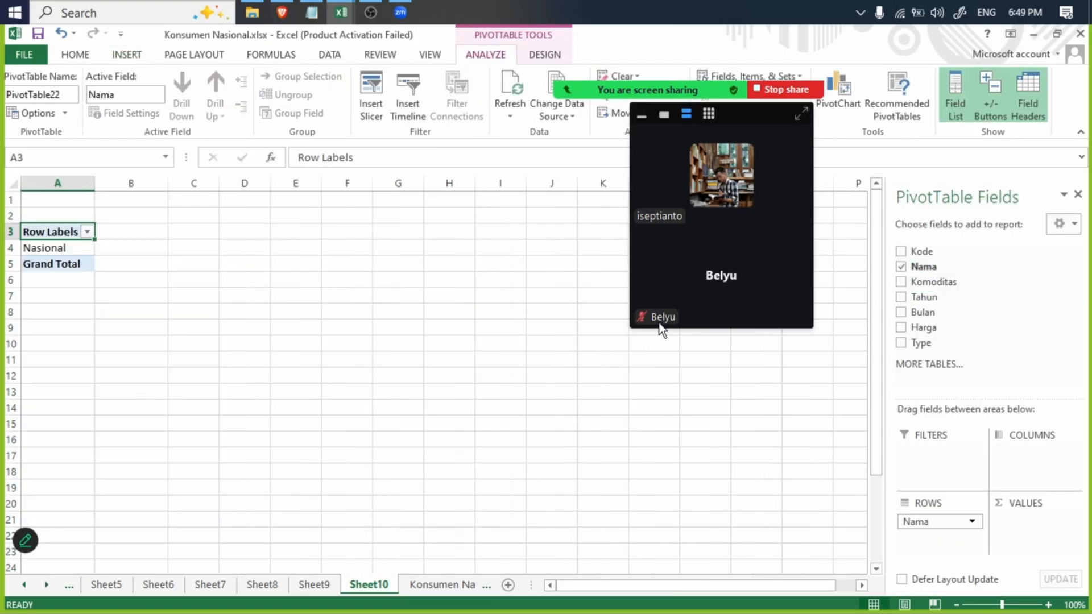
- Reselect the Konsumen Nasional sheet's whole Nama column and create a standard PivotTable from it on a new sheet, with Nama as rows
{"action": "left_click", "coordinate": [428, 585]}
{"action": "left_click", "coordinate": [98, 297]}
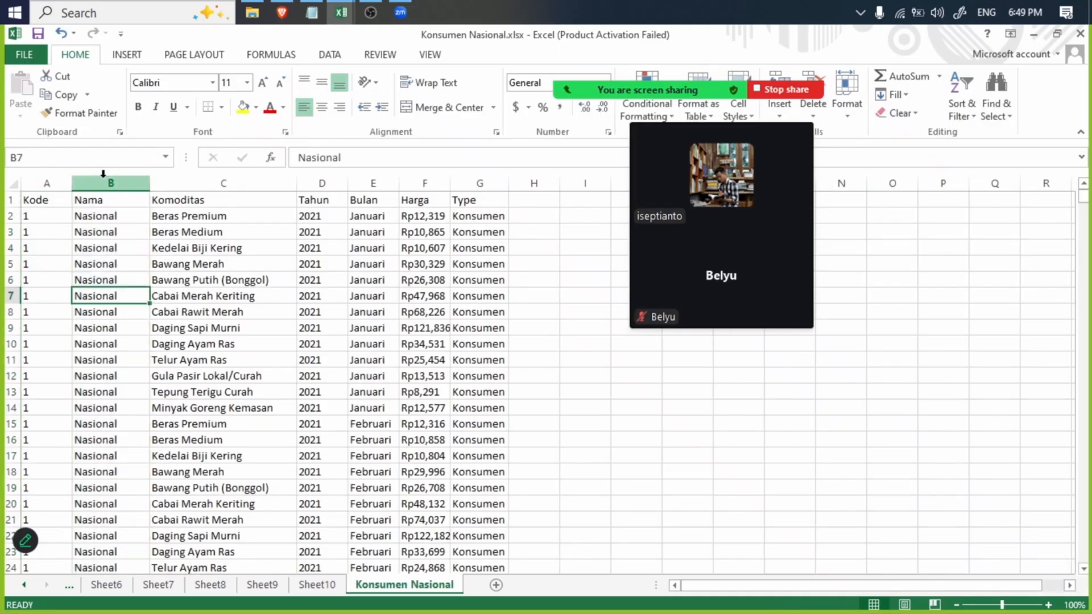
{"action": "left_click", "coordinate": [103, 177]}
{"action": "left_click", "coordinate": [128, 54]}
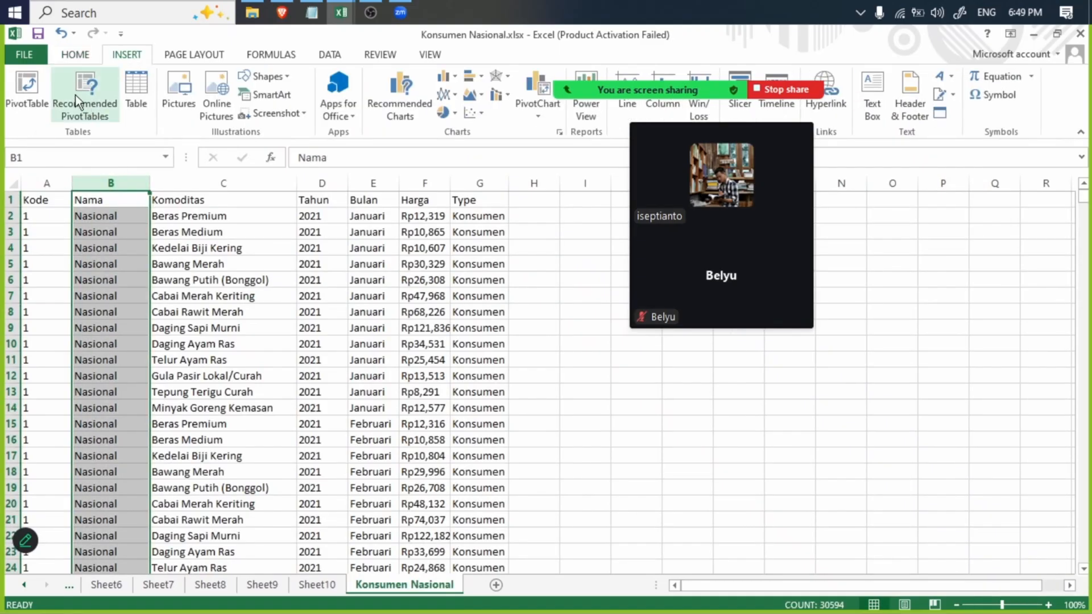
{"action": "left_click", "coordinate": [27, 91]}
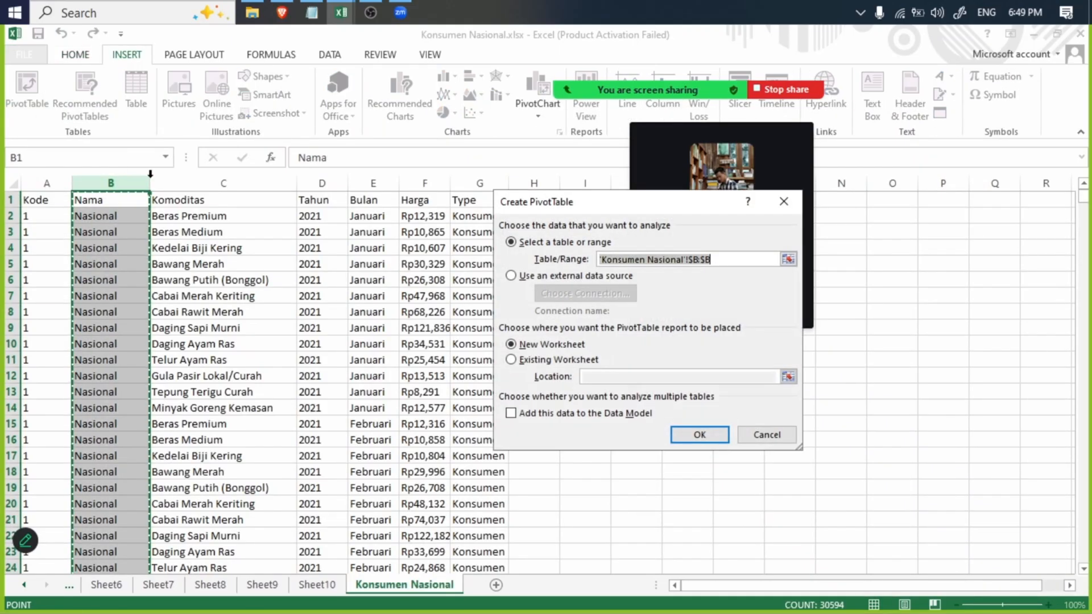
{"action": "left_click", "coordinate": [701, 434]}
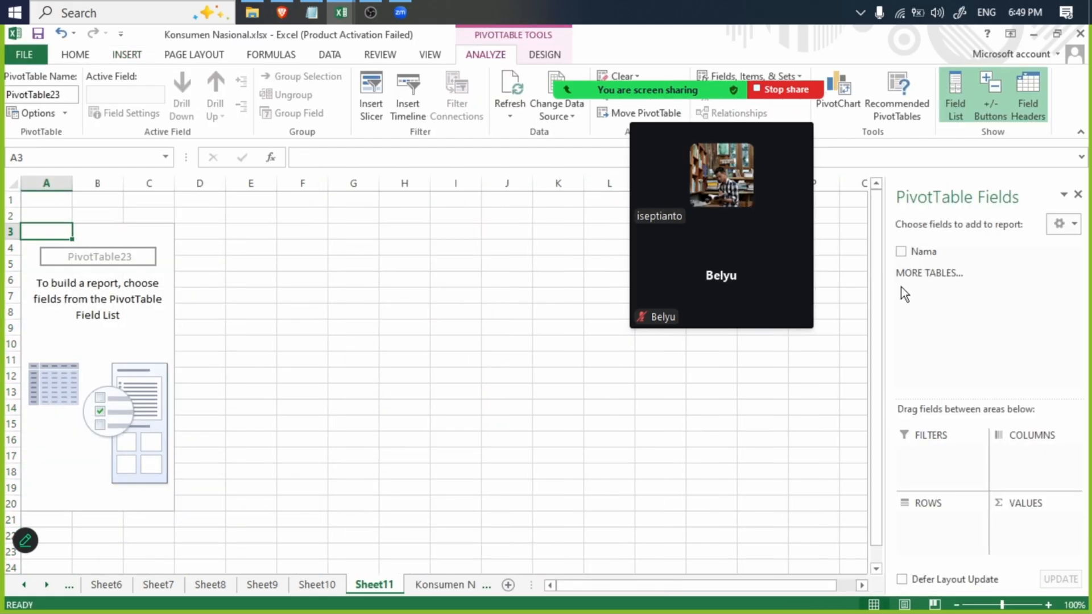
{"action": "left_click", "coordinate": [900, 251]}
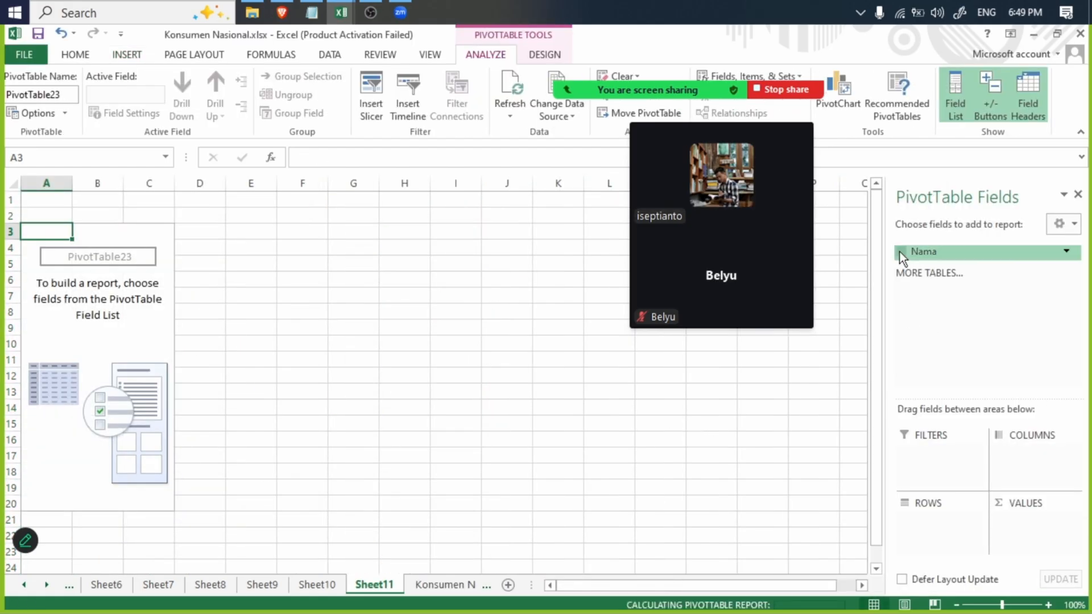
- Try again to replace all occurrences of D.I Yogyakarta with DI Yogyakarta in the Konsumen Nasional sheet
{"action": "left_click", "coordinate": [436, 584]}
{"action": "key", "text": "ctrl+f"}
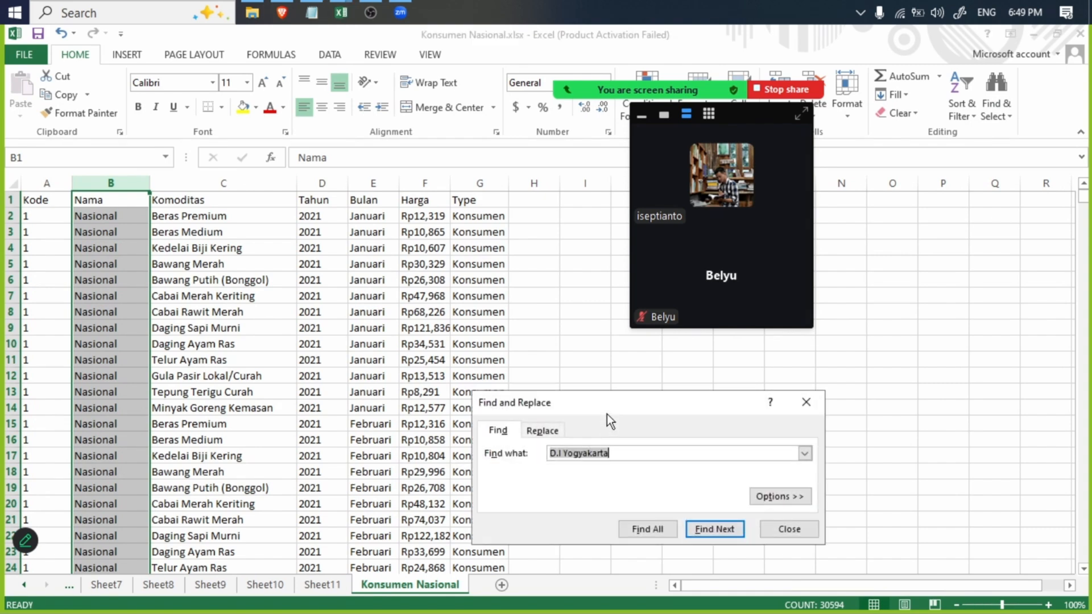
{"action": "left_click", "coordinate": [554, 431]}
{"action": "left_click", "coordinate": [566, 325]}
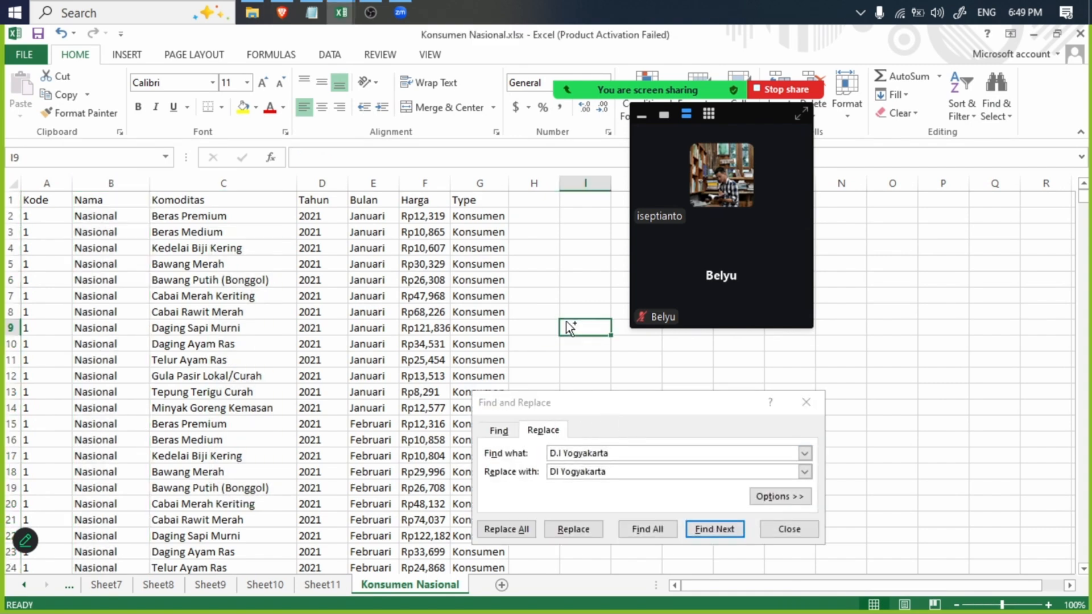
{"action": "key", "text": "ctrl+f"}
{"action": "left_click", "coordinate": [545, 431]}
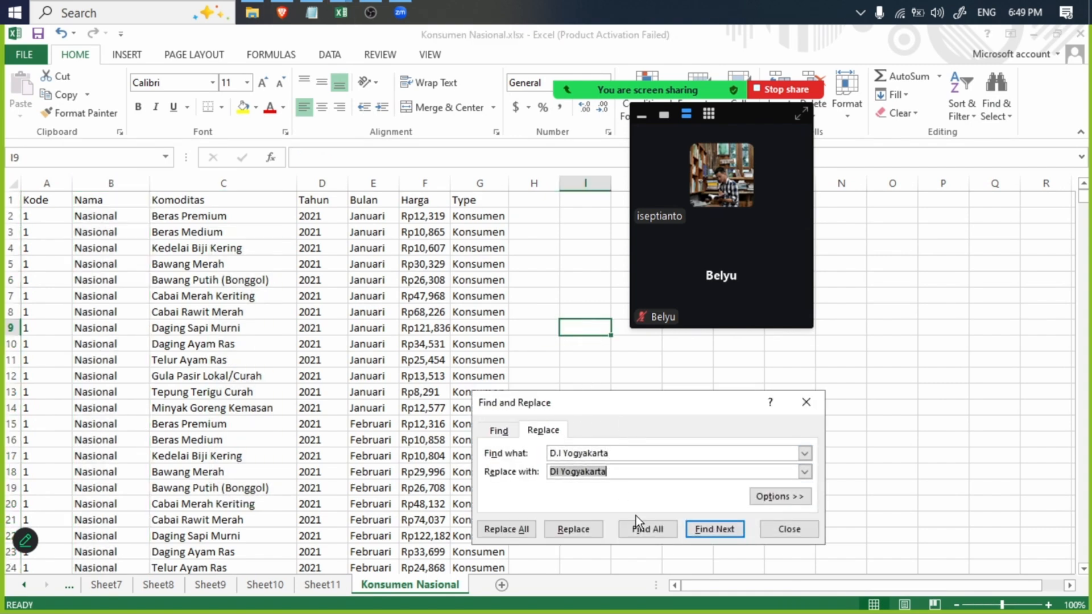
{"action": "left_click", "coordinate": [513, 530]}
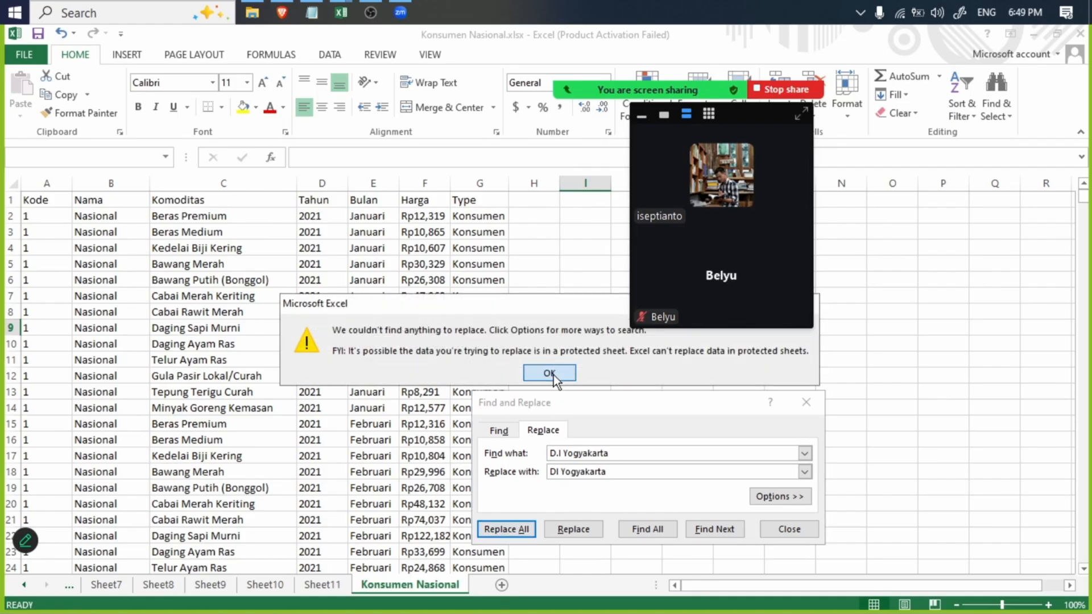
{"action": "left_click", "coordinate": [549, 373]}
- Search the Konsumen Nasional sheet for all occurrences of D.I Yogyakarta, then close Find and Replace
{"action": "left_click_drag", "start_coordinate": [626, 454], "coordinate": [478, 444]}
{"action": "key", "text": "ctrl+c"}
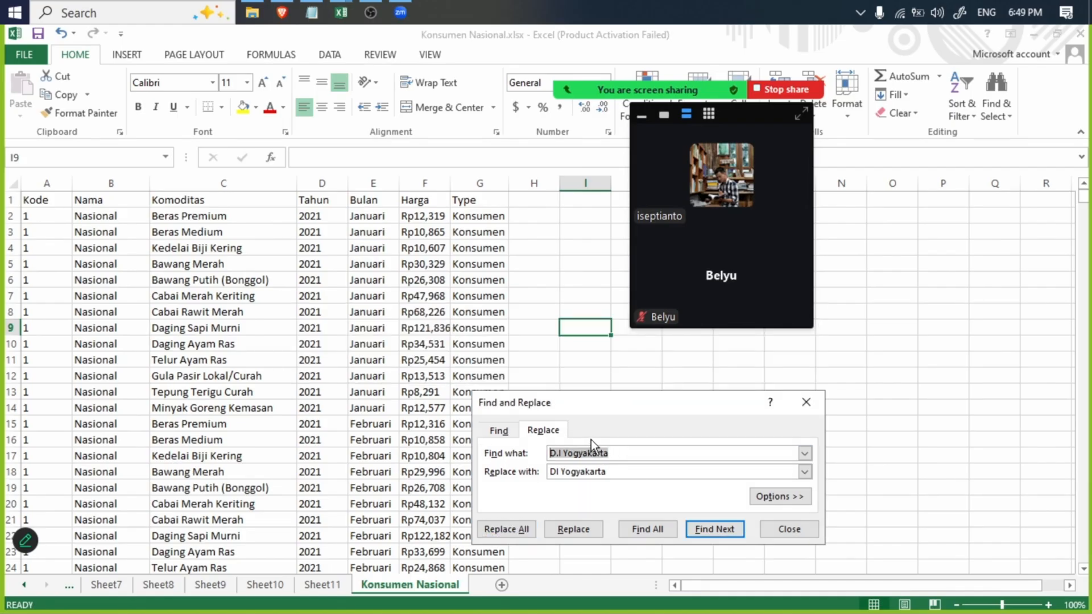
{"action": "left_click", "coordinate": [487, 434]}
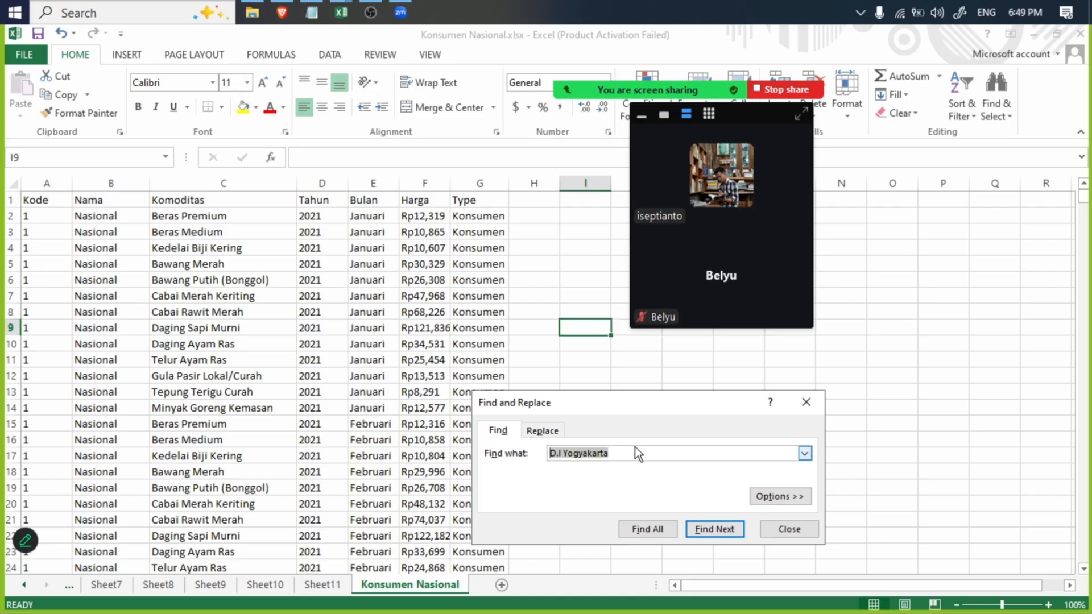
{"action": "left_click_drag", "start_coordinate": [646, 455], "coordinate": [477, 465]}
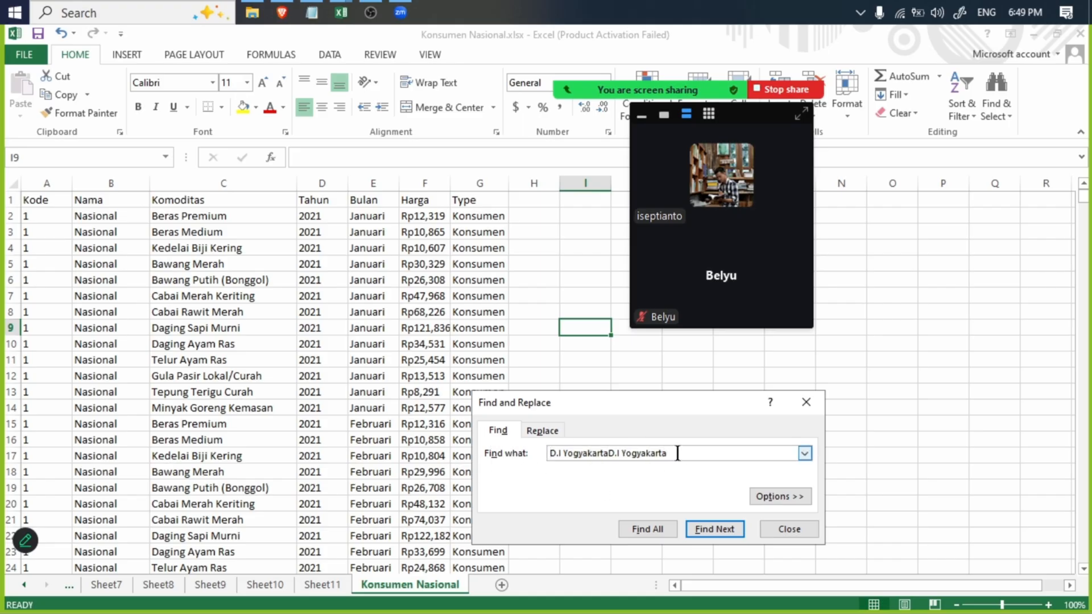
{"action": "left_click_drag", "start_coordinate": [671, 453], "coordinate": [462, 448]}
{"action": "key", "text": "ctrl+v"}
{"action": "left_click", "coordinate": [656, 528]}
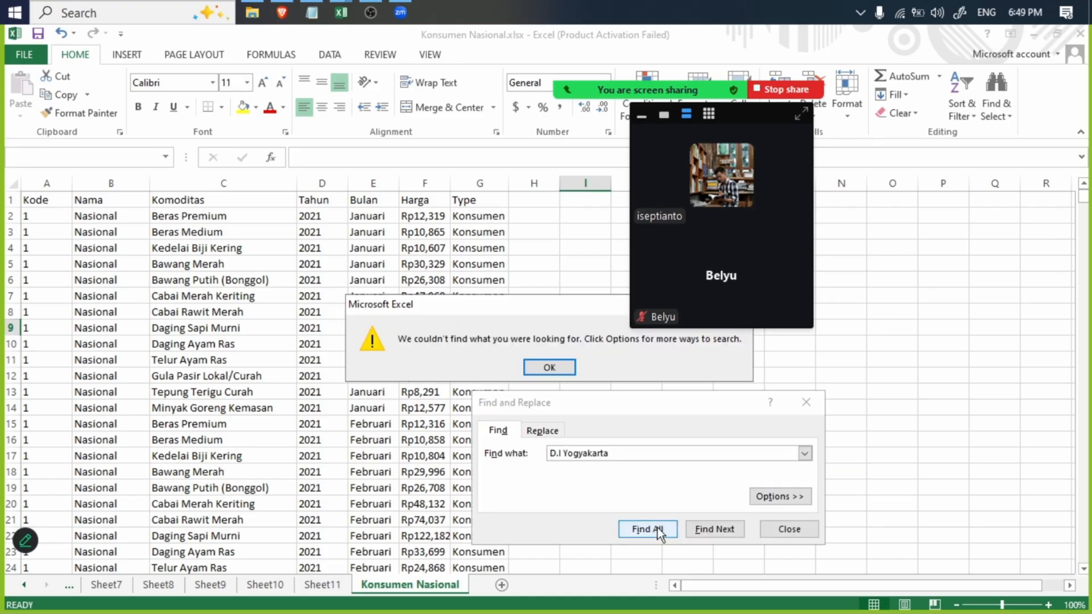
{"action": "left_click", "coordinate": [551, 367]}
{"action": "left_click", "coordinate": [789, 529]}
- Create one more PivotTable on a new sheet from the Konsumen Nasional sheet's whole Nama column, with Nama as the row field
{"action": "left_click", "coordinate": [188, 327]}
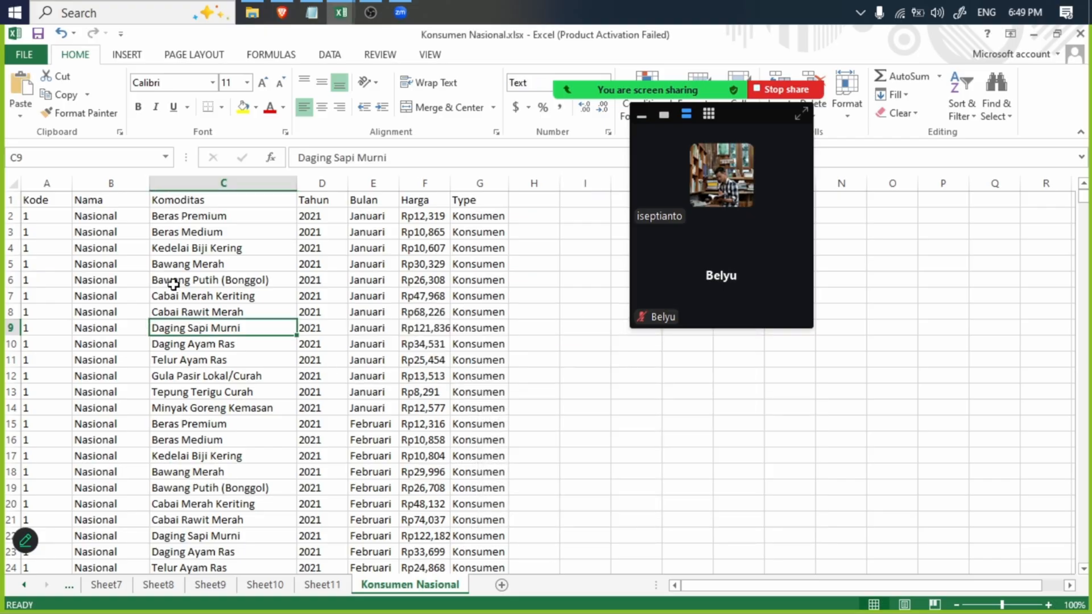
{"action": "left_click", "coordinate": [125, 184]}
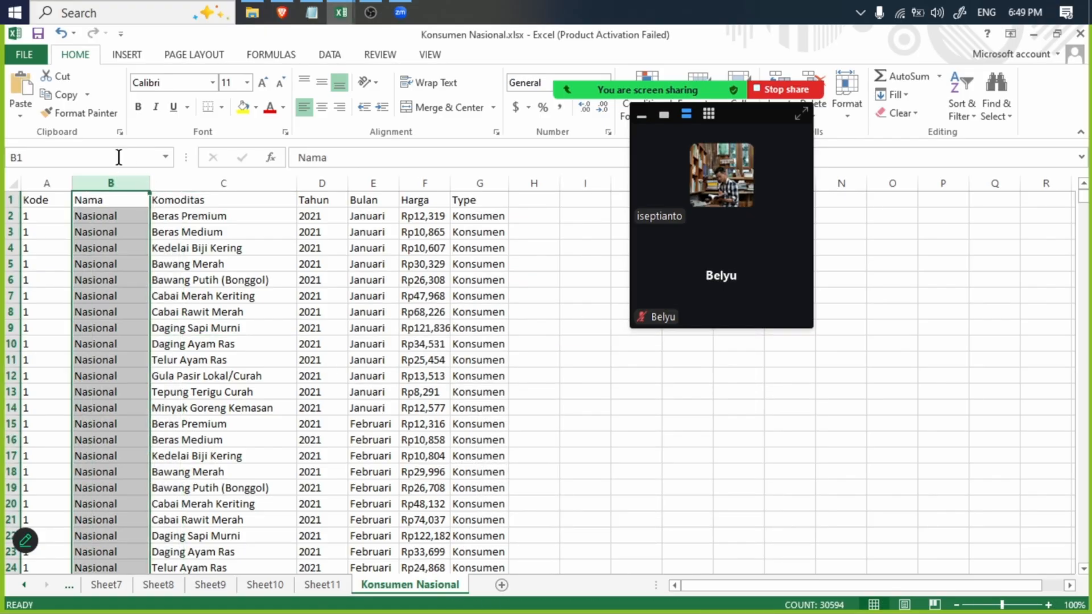
{"action": "left_click", "coordinate": [123, 57]}
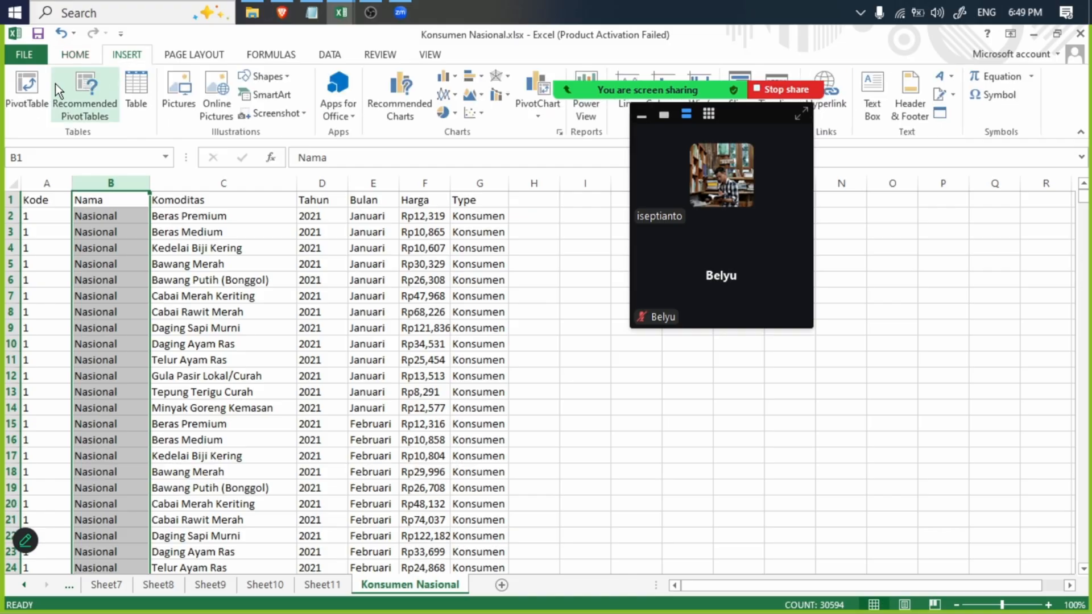
{"action": "left_click", "coordinate": [48, 83]}
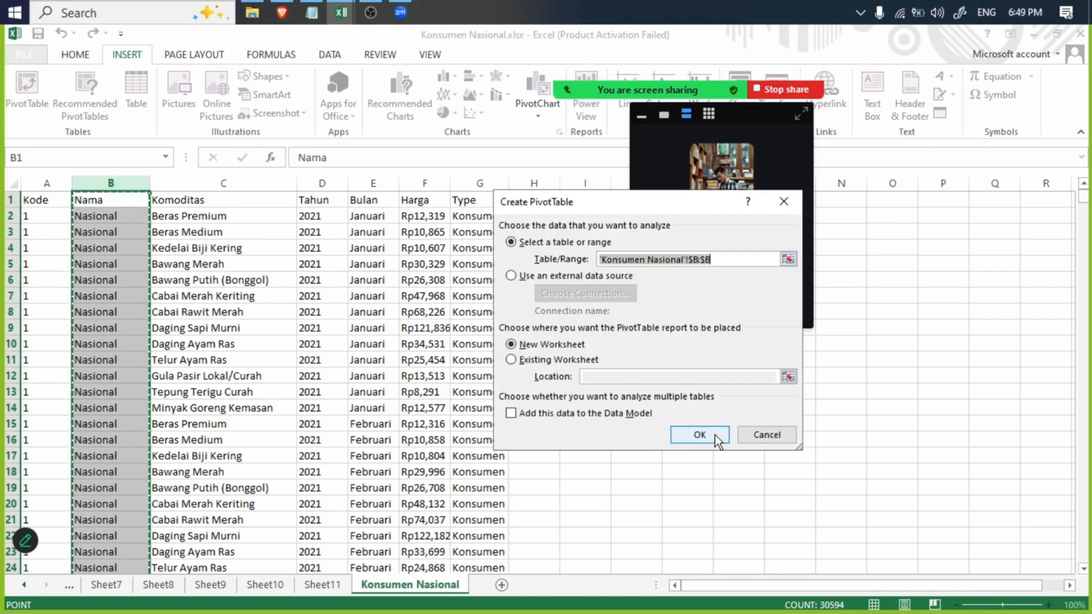
{"action": "left_click", "coordinate": [701, 433]}
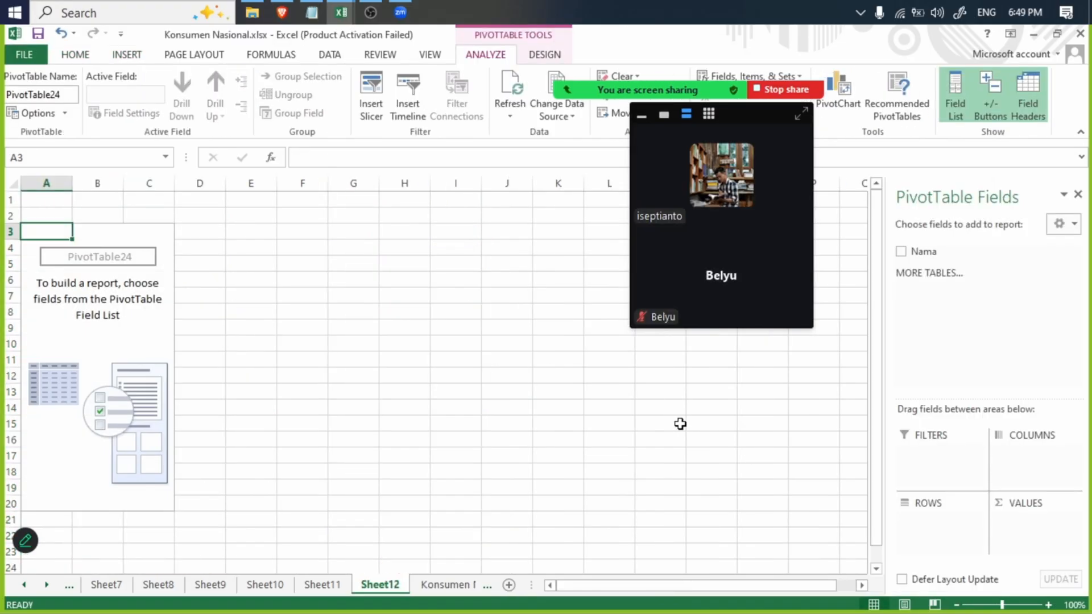
{"action": "left_click", "coordinate": [901, 251]}
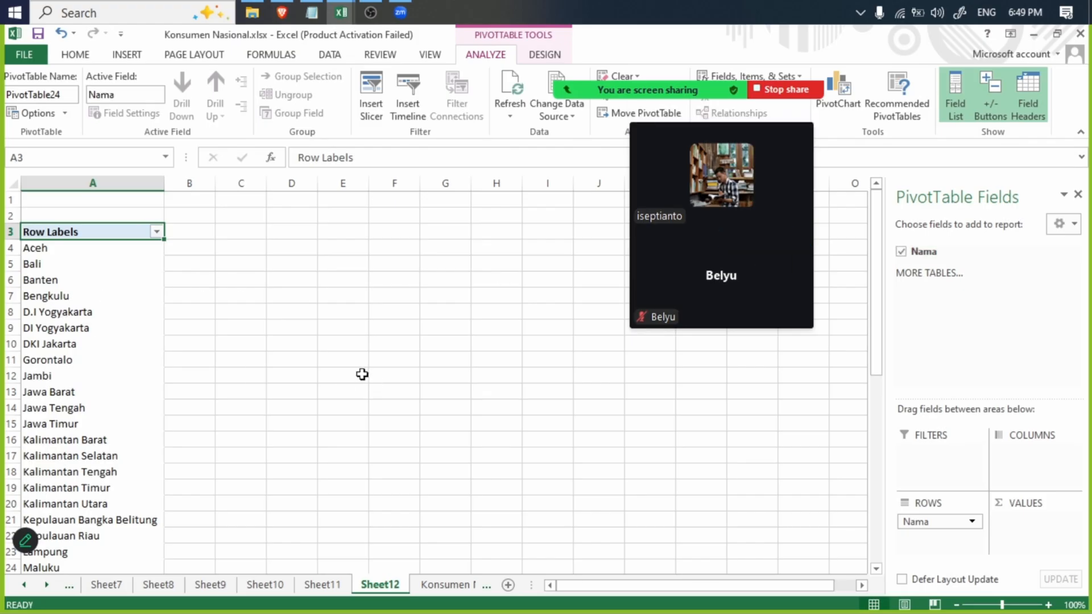
- Auto-fit the width of the Bulan column in the Konsumen Nasional sheet
{"action": "left_click", "coordinate": [445, 586]}
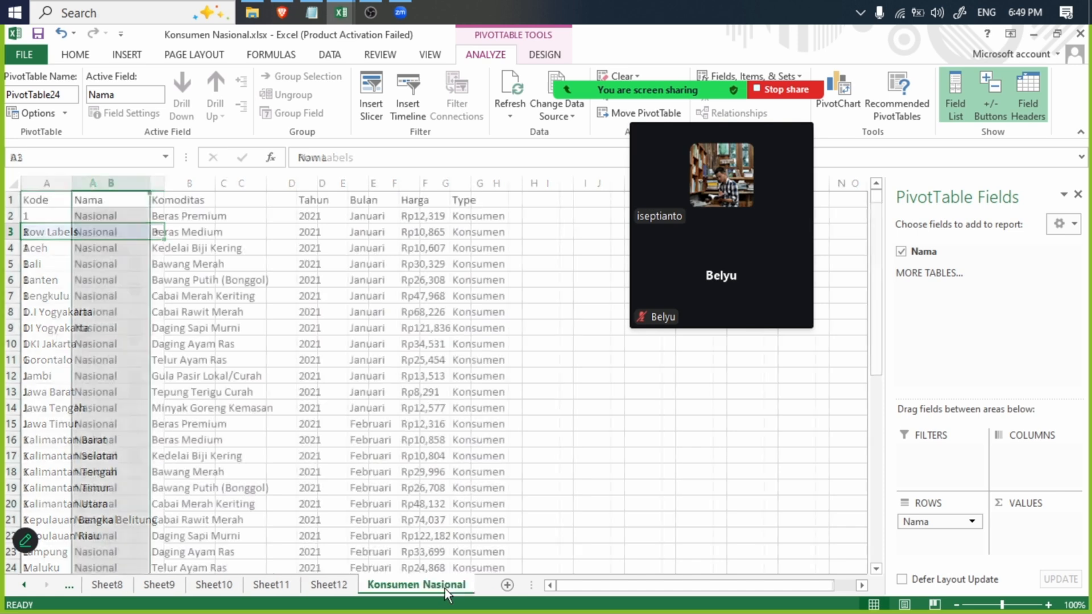
{"action": "left_click", "coordinate": [327, 586]}
{"action": "left_click", "coordinate": [401, 585]}
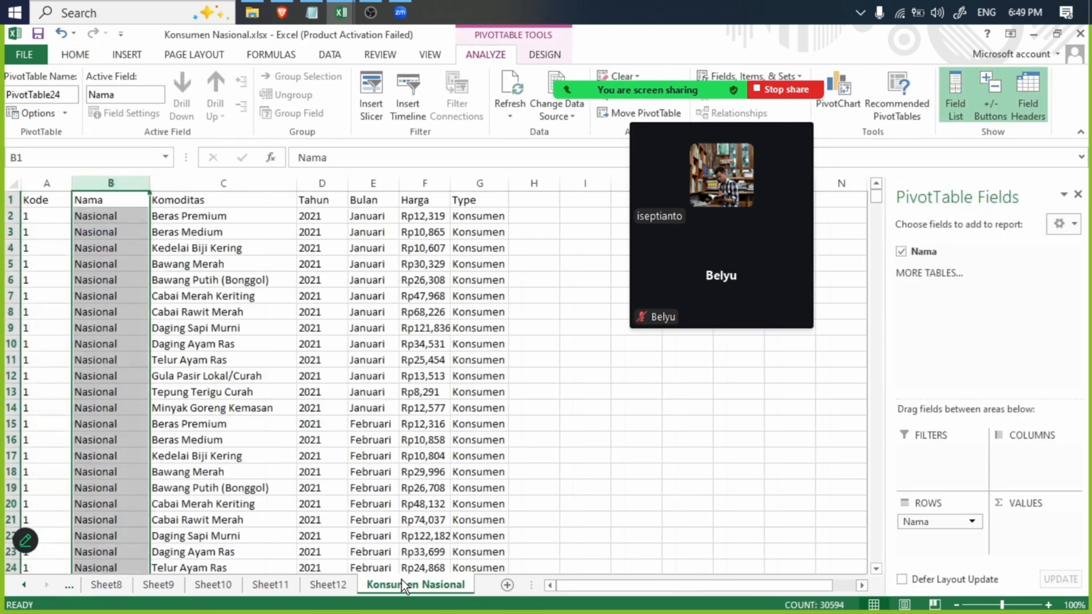
{"action": "left_click", "coordinate": [284, 373]}
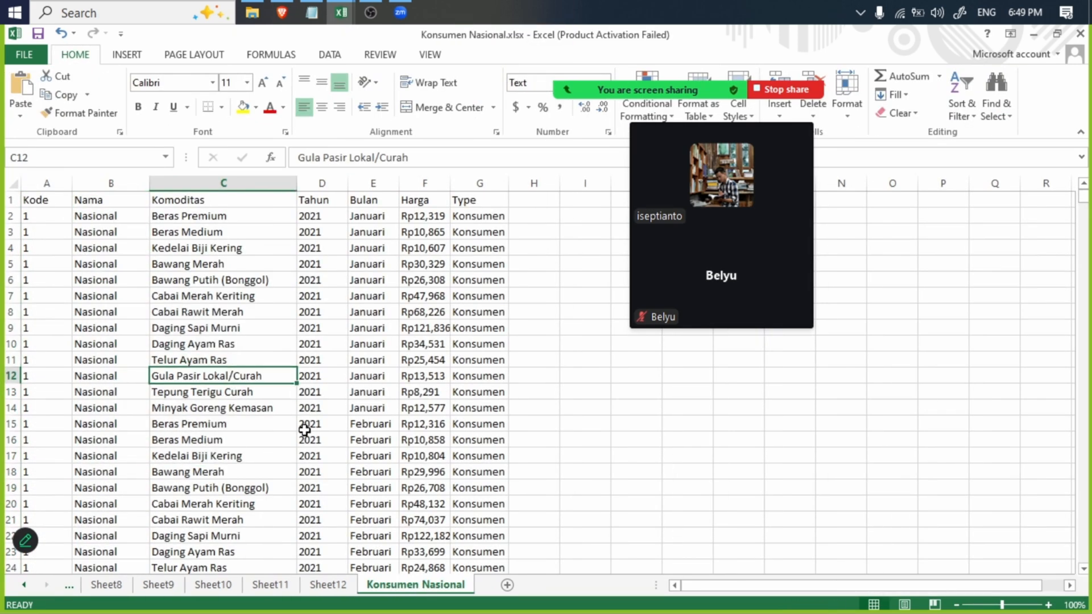
{"action": "scroll", "coordinate": [305, 431], "scroll_direction": "down", "scroll_amount": 20}
{"action": "scroll", "coordinate": [390, 250], "scroll_direction": "up", "scroll_amount": 20}
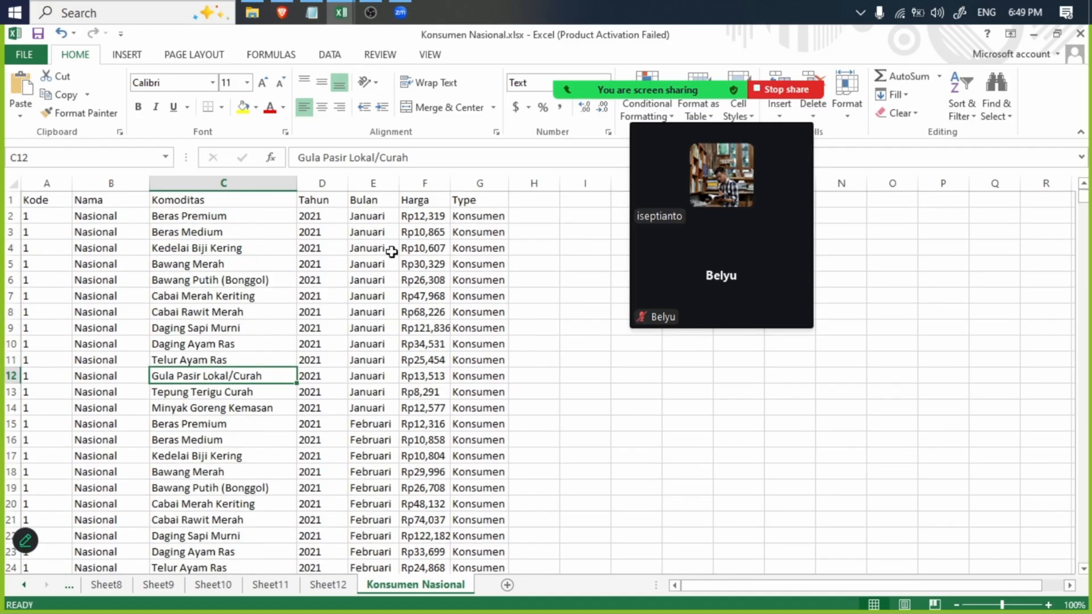
{"action": "double_click", "coordinate": [398, 183]}
- Create a PivotTable on a new sheet from the Konsumen Nasional sheet's whole Bulan column, with Bulan as the row field
{"action": "scroll", "coordinate": [450, 452], "scroll_direction": "down", "scroll_amount": 20}
{"action": "scroll", "coordinate": [450, 452], "scroll_direction": "down", "scroll_amount": 20}
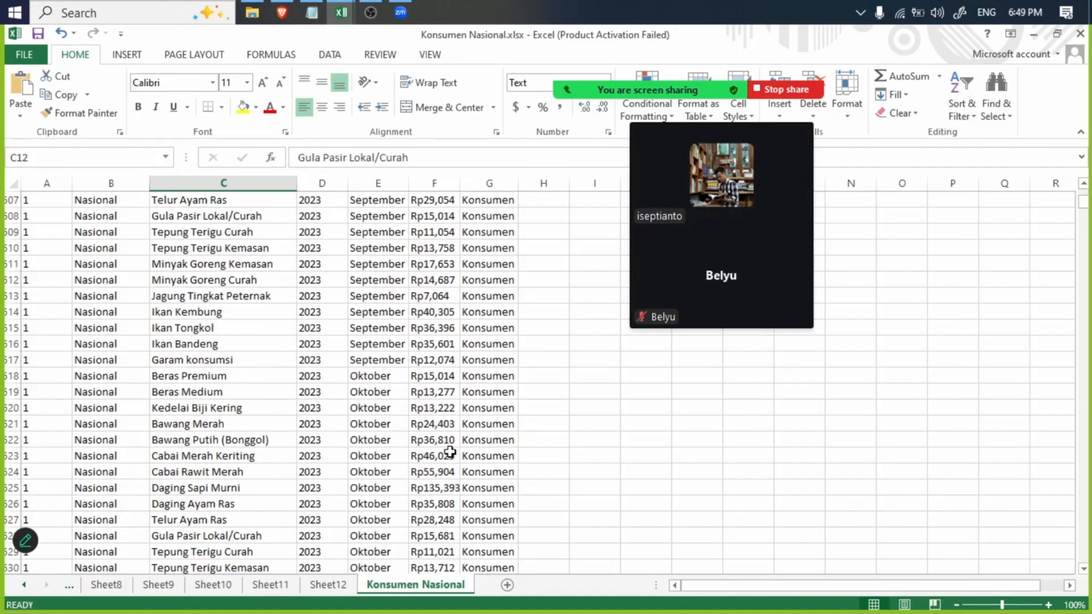
{"action": "left_click", "coordinate": [378, 183]}
{"action": "scroll", "coordinate": [364, 239], "scroll_direction": "up", "scroll_amount": 20}
{"action": "scroll", "coordinate": [356, 218], "scroll_direction": "up", "scroll_amount": 20}
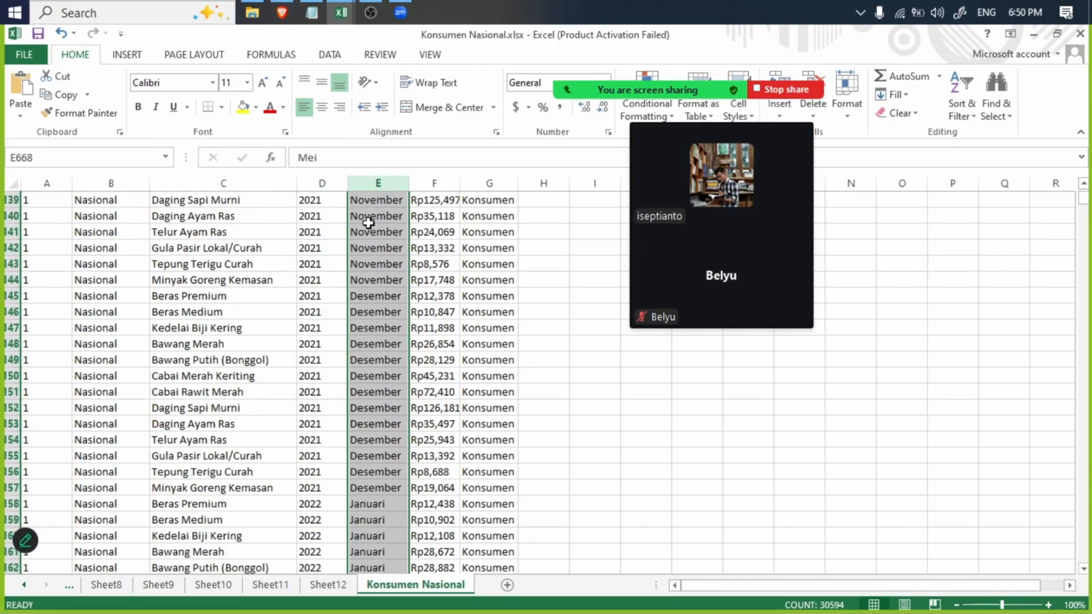
{"action": "left_click", "coordinate": [126, 57]}
{"action": "left_click", "coordinate": [29, 75]}
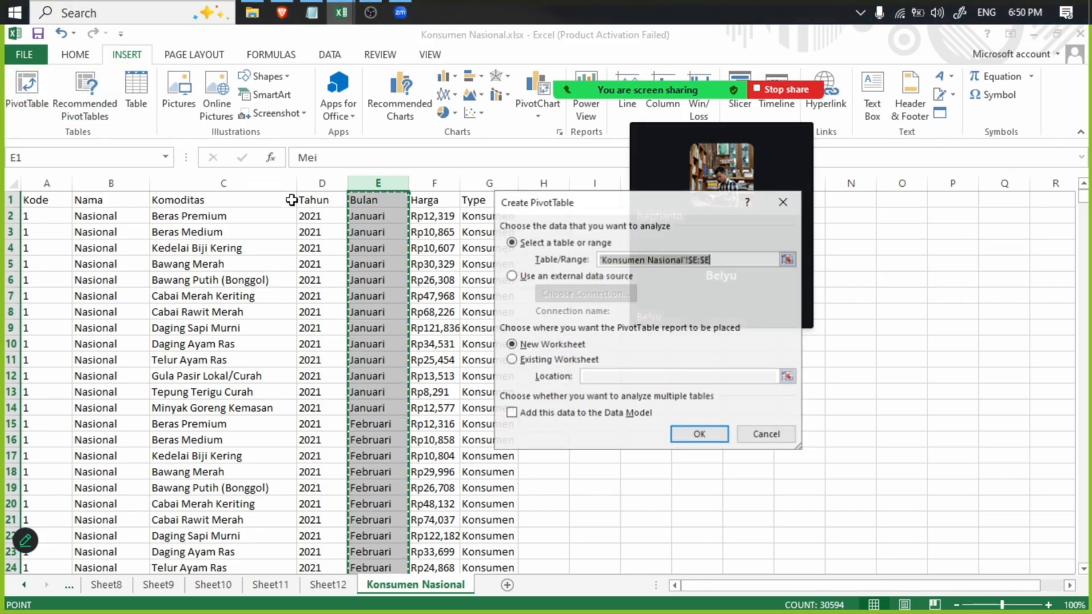
{"action": "left_click", "coordinate": [711, 437]}
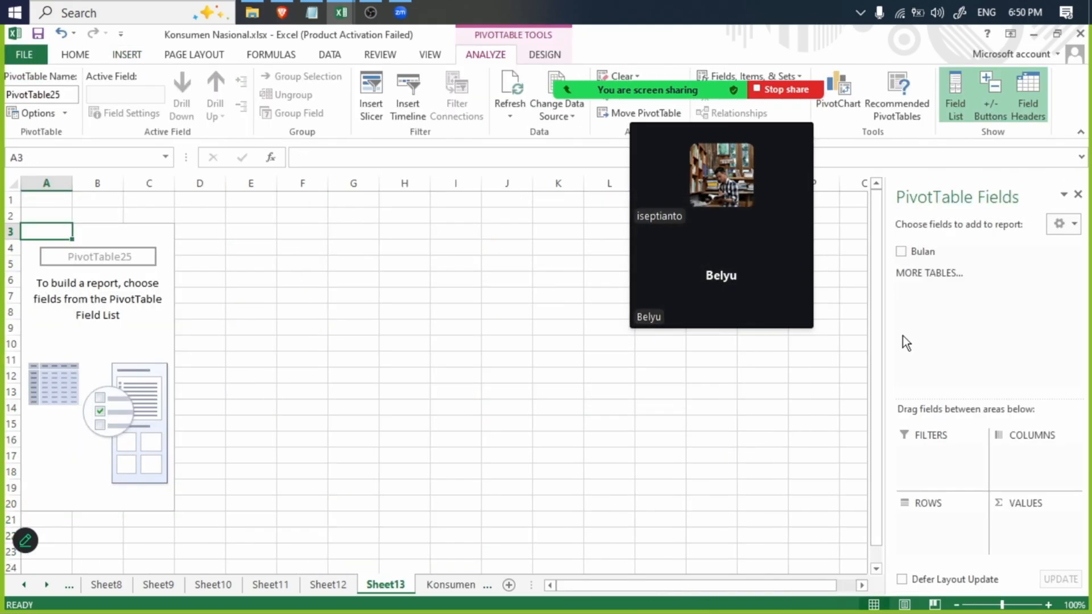
{"action": "left_click", "coordinate": [904, 251]}
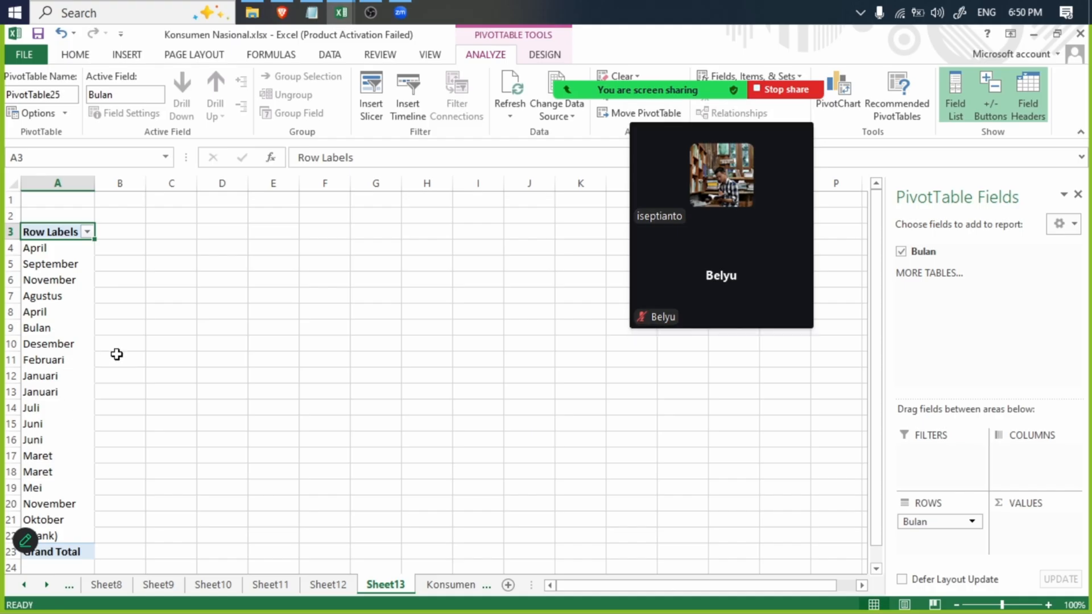
- Compare the two April entries in the Bulan PivotTable's row labels to check for differences in their text
{"action": "left_click", "coordinate": [38, 247]}
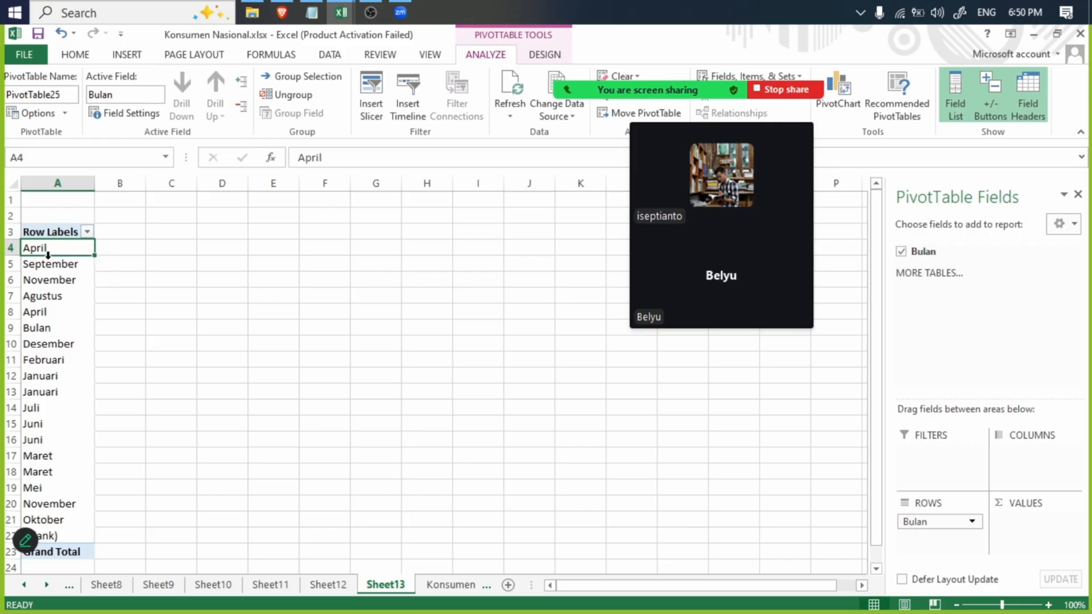
{"action": "left_click", "coordinate": [34, 313]}
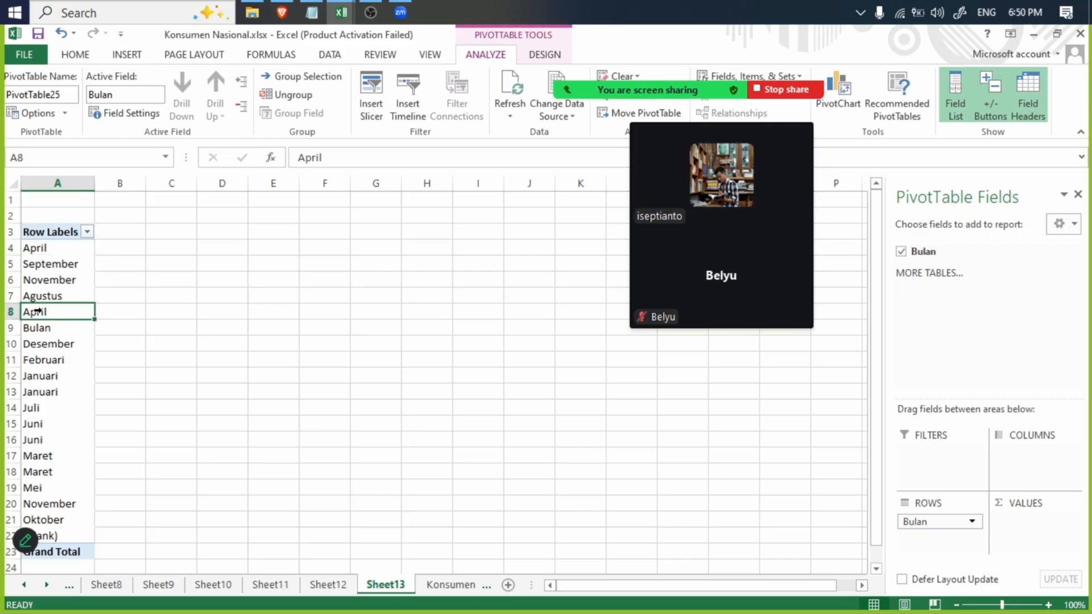
{"action": "left_click", "coordinate": [42, 246]}
{"action": "left_click", "coordinate": [48, 310]}
{"action": "left_click", "coordinate": [38, 250]}
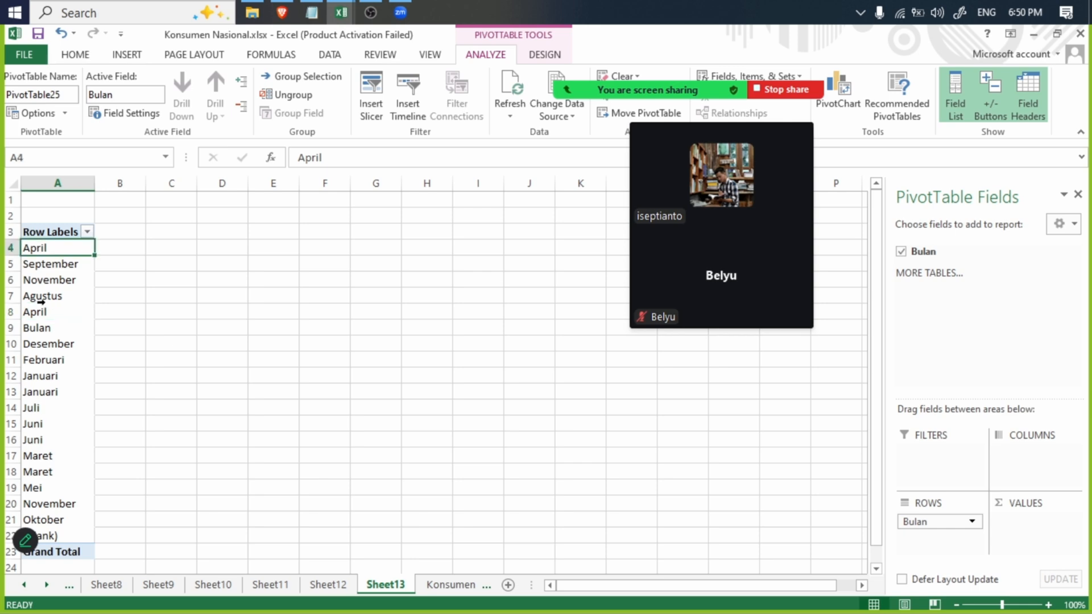
{"action": "left_click", "coordinate": [41, 307]}
{"action": "left_click", "coordinate": [40, 255]}
{"action": "left_click", "coordinate": [40, 307]}
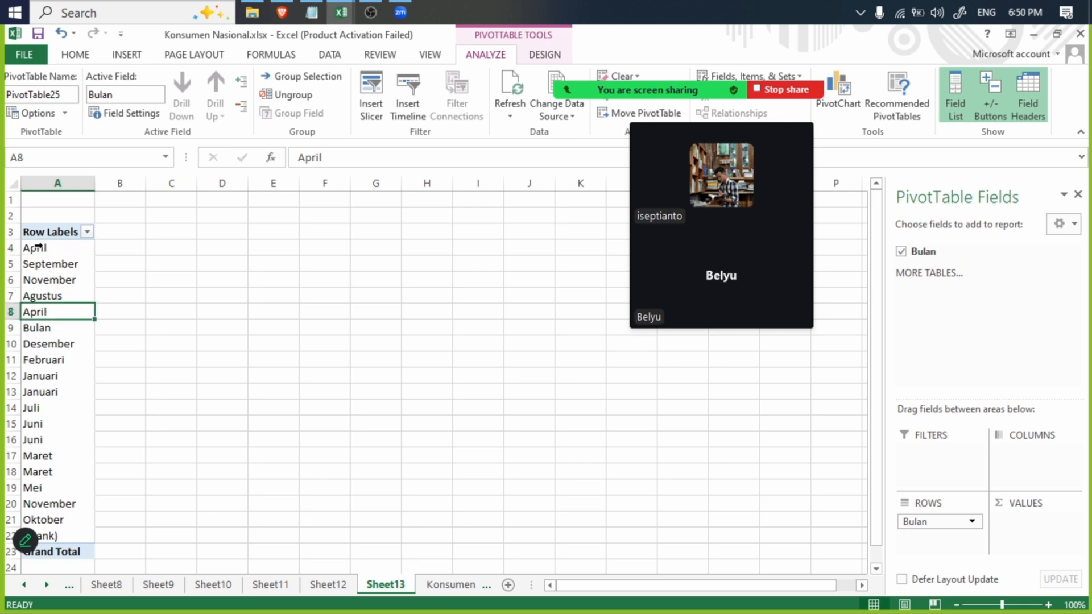
- Convert the Konsumen Nasional sheet's Bulan column to Text format in place using Text to Columns with the Fixed width option
{"action": "left_click", "coordinate": [451, 585]}
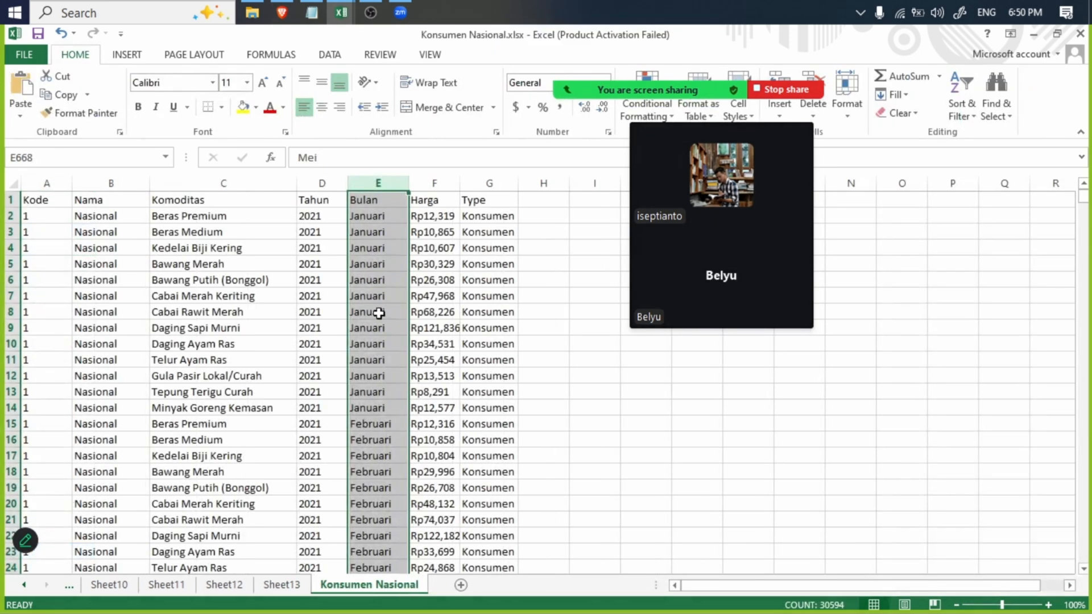
{"action": "left_click", "coordinate": [336, 57]}
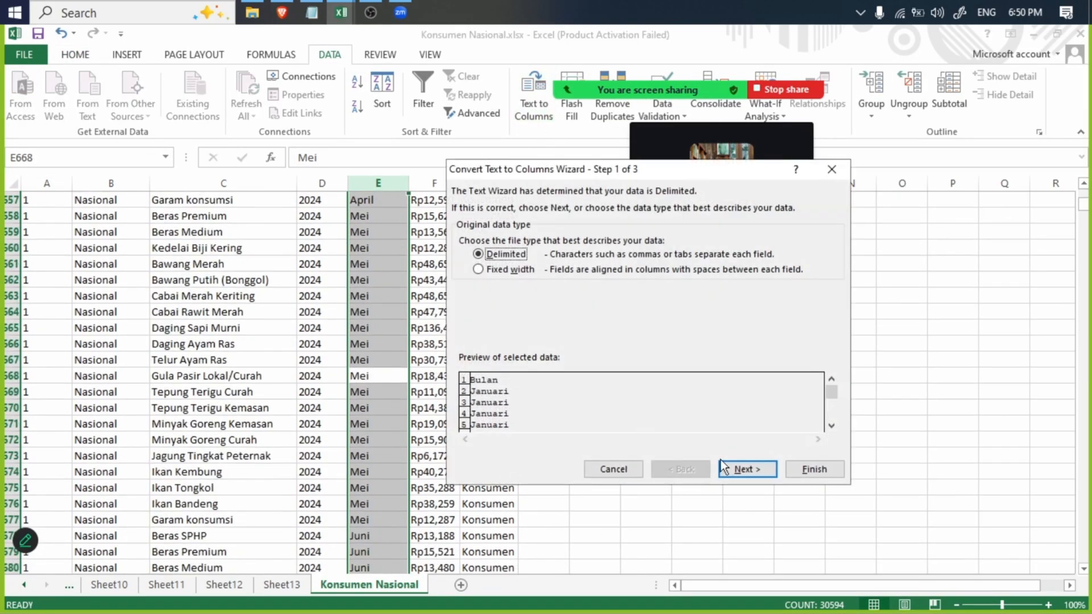
{"action": "left_click", "coordinate": [510, 269]}
{"action": "left_click", "coordinate": [760, 468]}
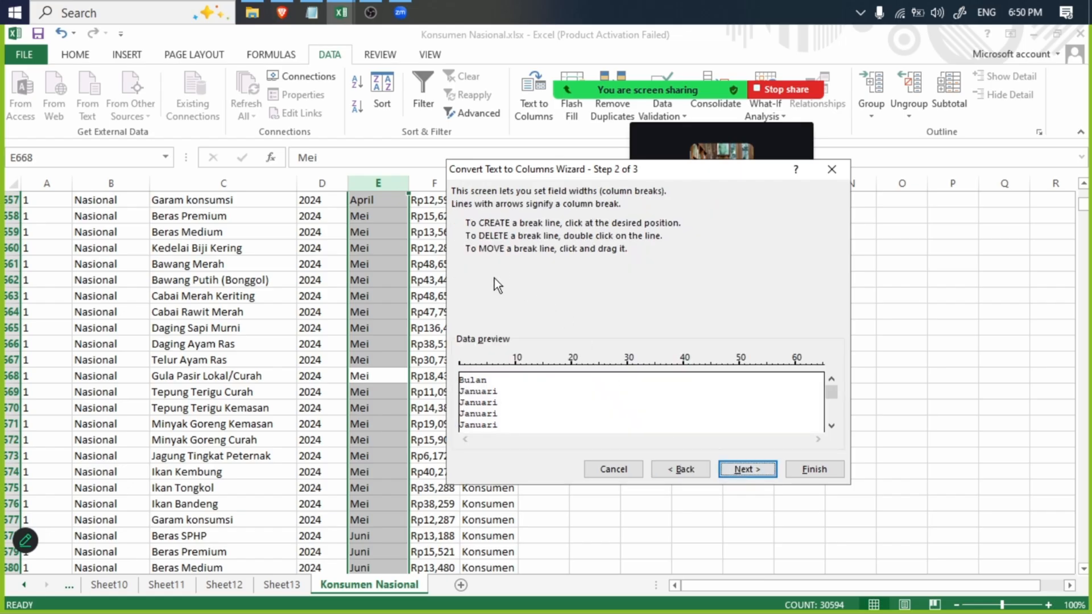
{"action": "left_click", "coordinate": [758, 470]}
{"action": "left_click", "coordinate": [480, 240]}
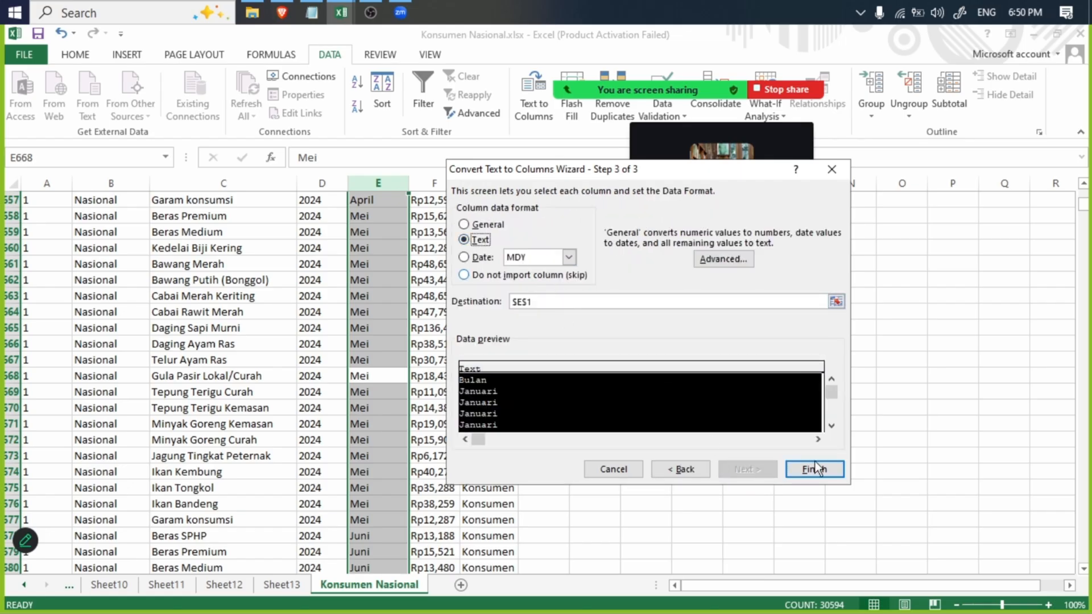
{"action": "left_click", "coordinate": [815, 469]}
- Create another PivotTable on a new sheet from the Konsumen Nasional sheet's whole Bulan column, with Bulan as the row field
{"action": "scroll", "coordinate": [429, 398], "scroll_direction": "up", "scroll_amount": 20}
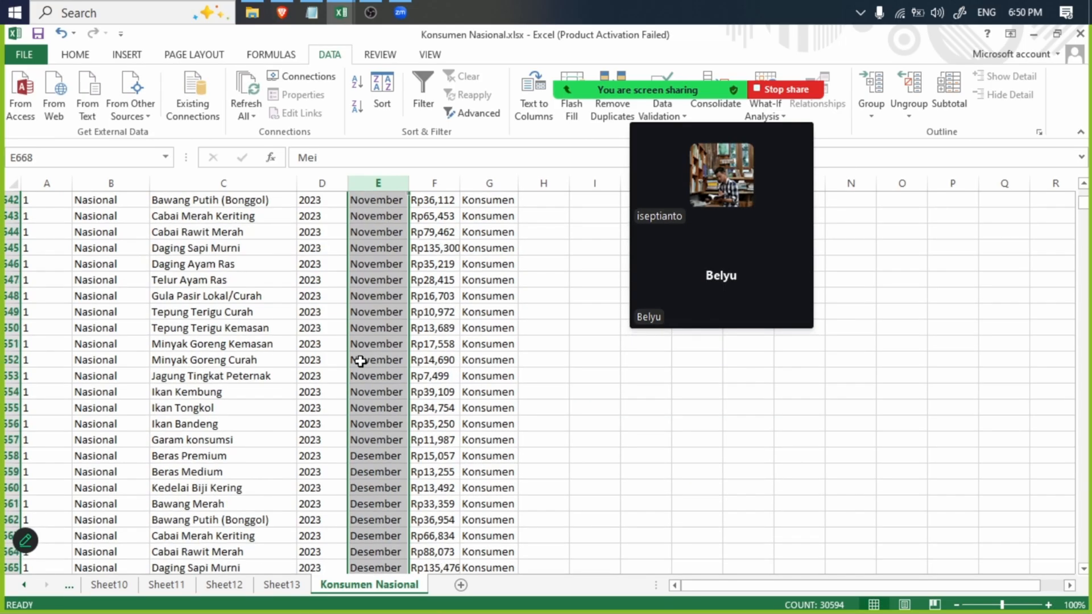
{"action": "scroll", "coordinate": [367, 361], "scroll_direction": "up", "scroll_amount": 20}
{"action": "left_click", "coordinate": [126, 54]}
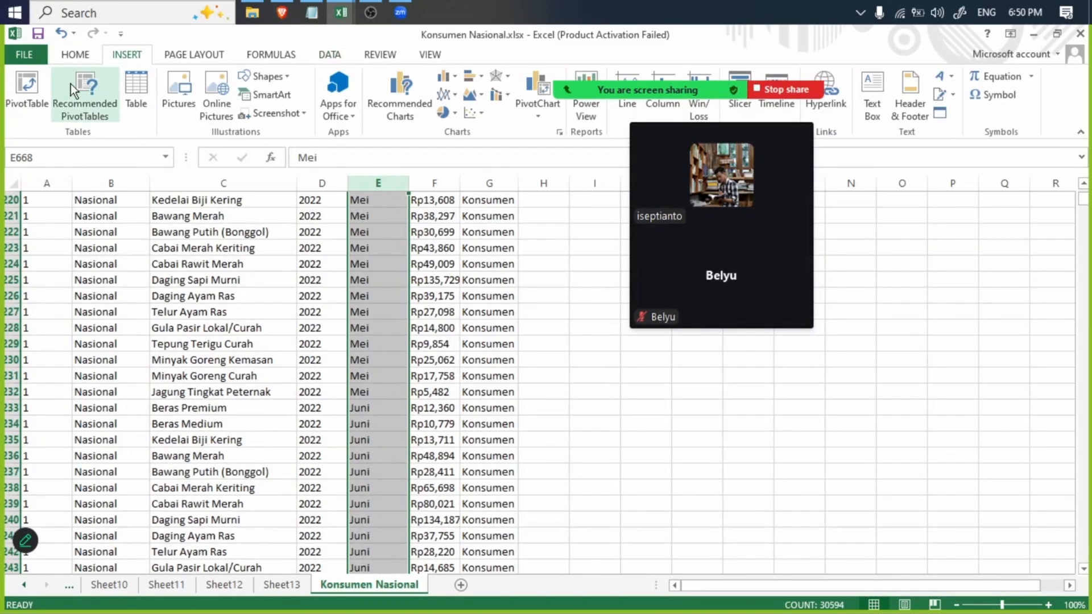
{"action": "left_click", "coordinate": [36, 87]}
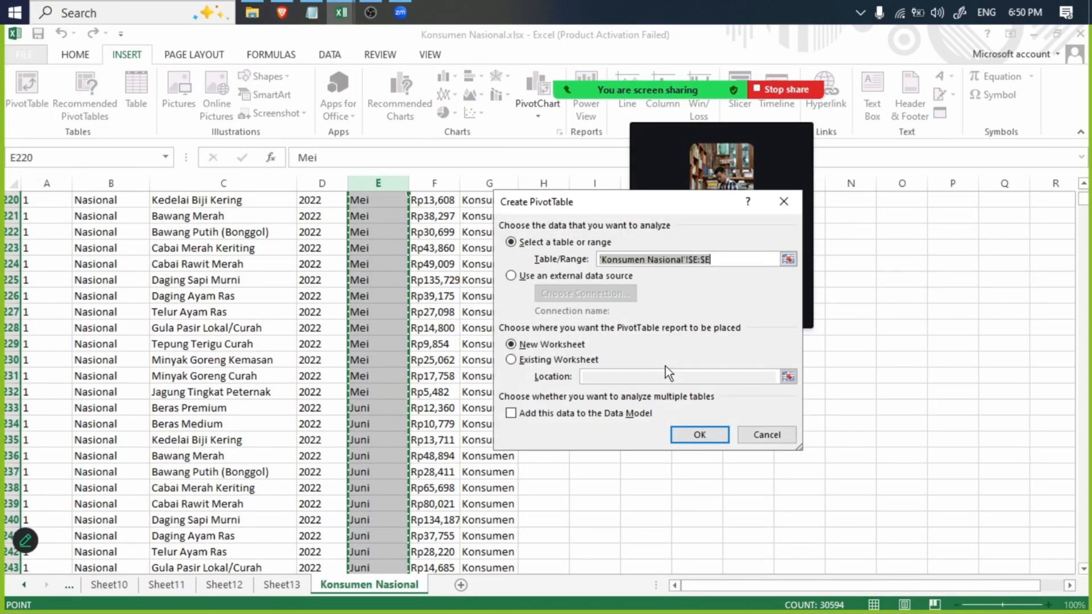
{"action": "left_click", "coordinate": [701, 436]}
{"action": "left_click", "coordinate": [902, 252]}
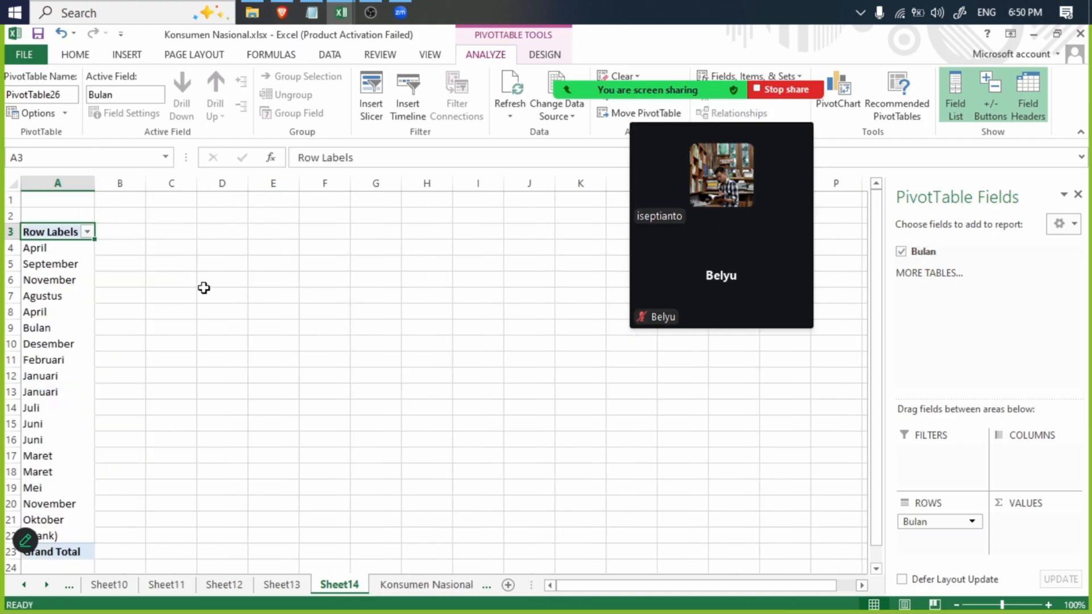
- Close the open workbooks with their changes saved, keeping the CSV format for Konsumen Provinsi.csv
{"action": "left_click", "coordinate": [1034, 34]}
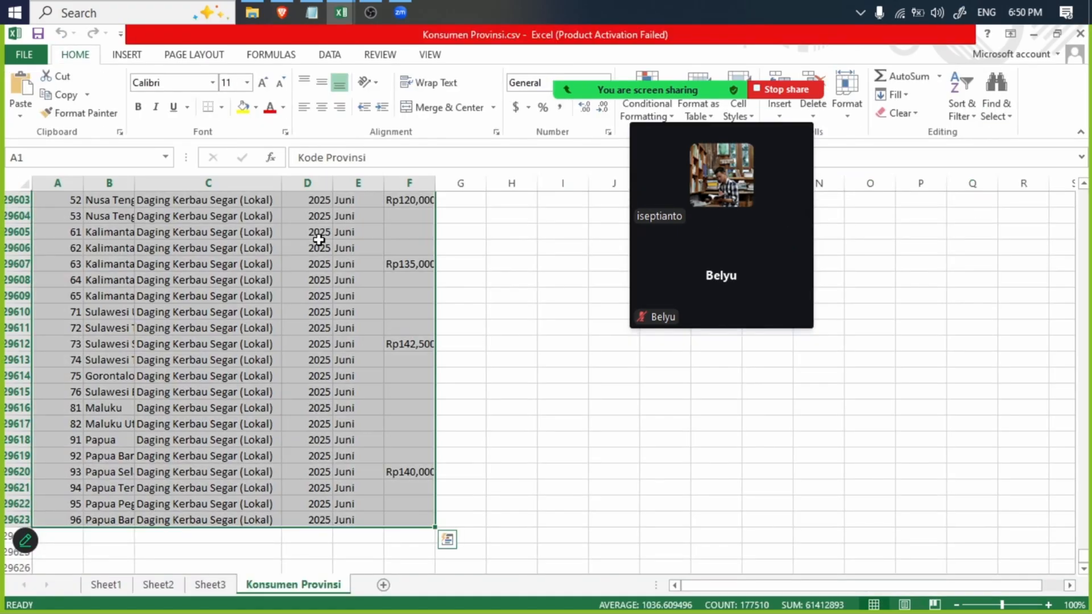
{"action": "left_click", "coordinate": [1080, 33]}
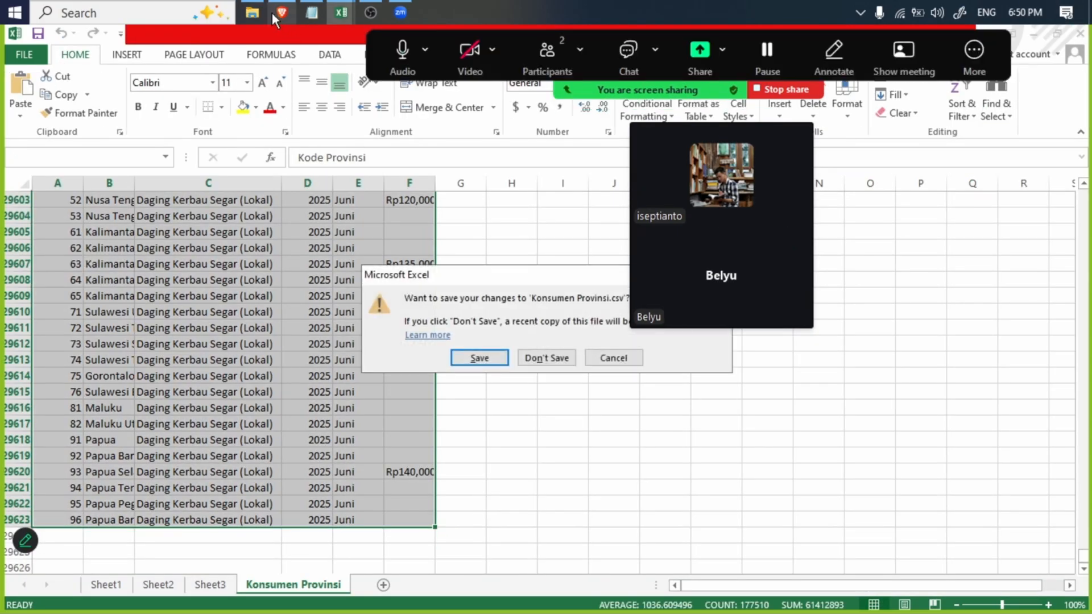
{"action": "left_click", "coordinate": [478, 356]}
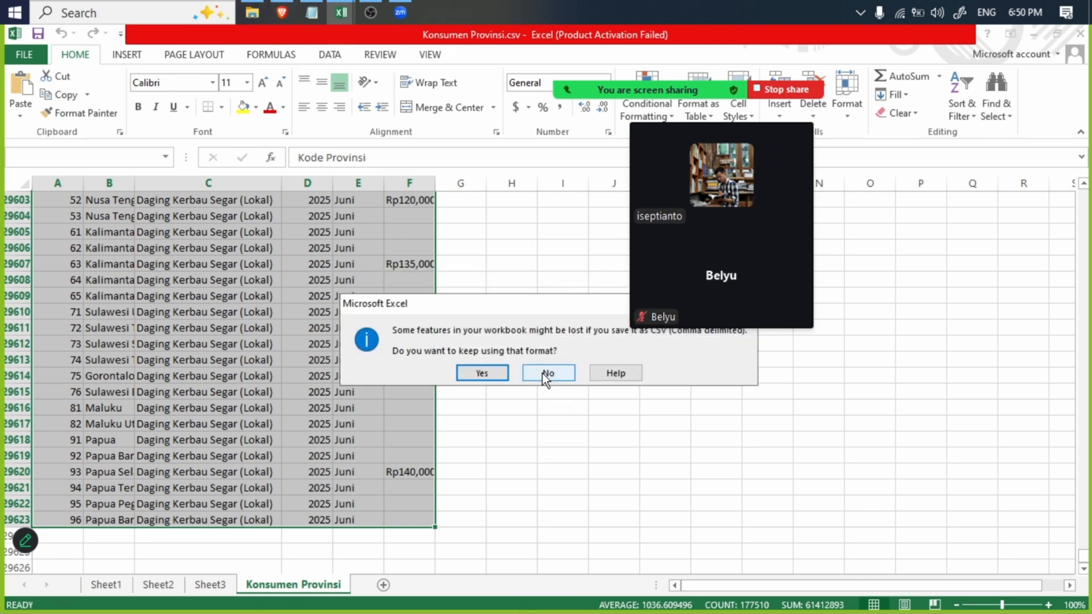
{"action": "left_click", "coordinate": [489, 373]}
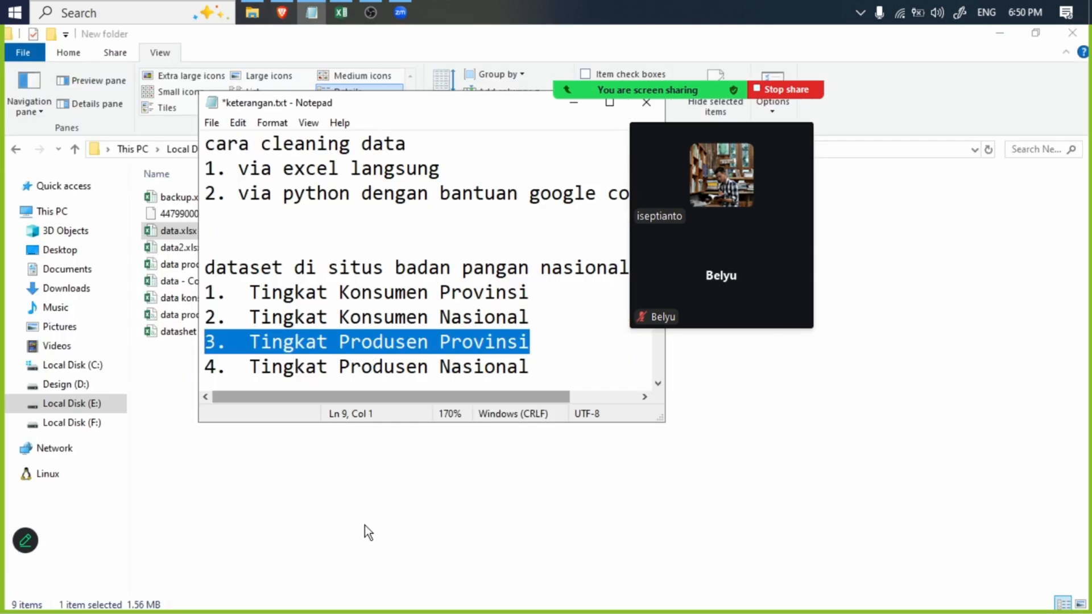
- Switch to File Explorer and reopen Konsumen Nasional.xlsx from the Contoh folder on Local Disk (E:)
{"action": "left_click", "coordinate": [364, 525]}
{"action": "left_click", "coordinate": [245, 151]}
{"action": "left_click", "coordinate": [180, 185]}
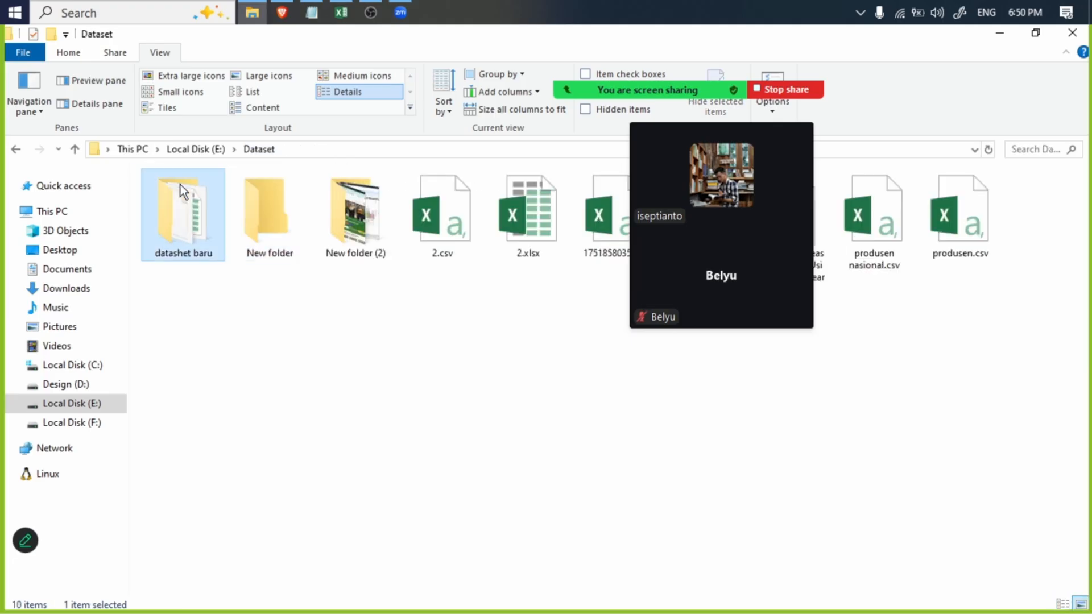
{"action": "left_click", "coordinate": [199, 149]}
{"action": "left_click", "coordinate": [184, 212]}
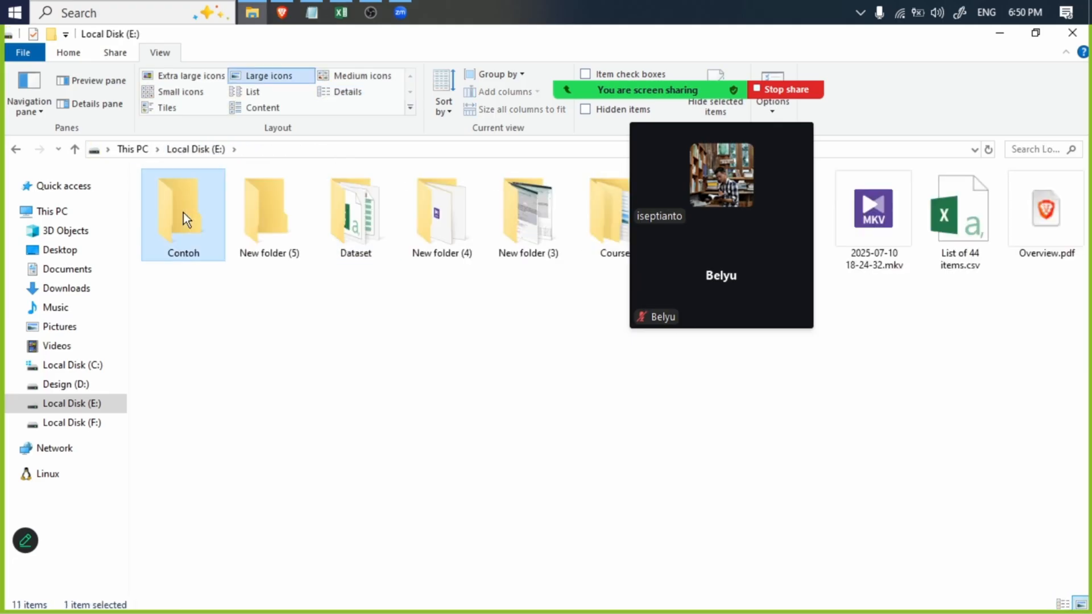
{"action": "double_click", "coordinate": [183, 212]}
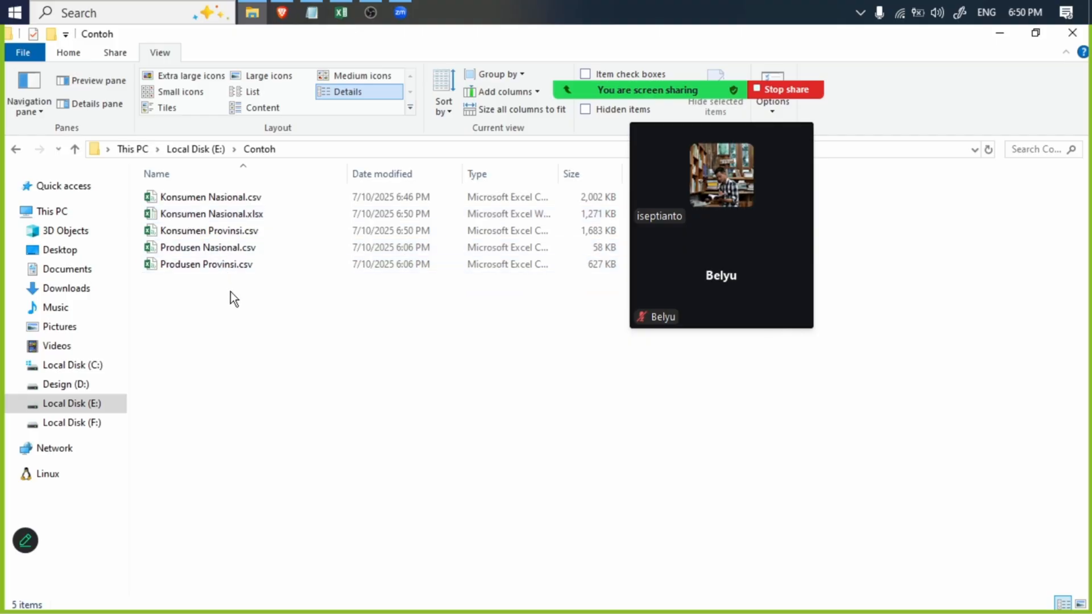
{"action": "left_click", "coordinate": [265, 217]}
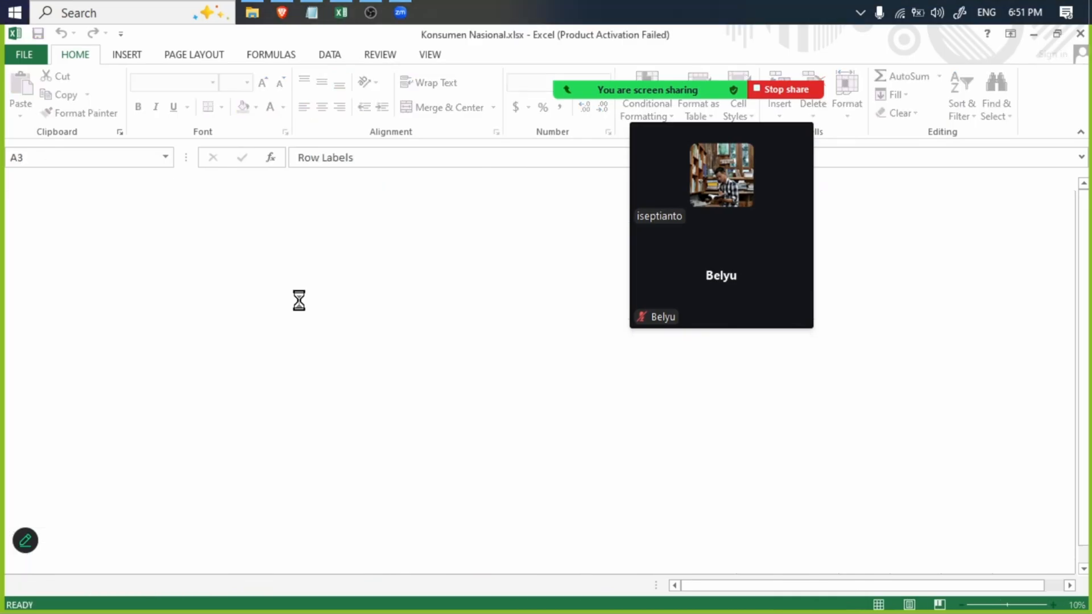
- In the reopened workbook, create a new-sheet PivotTable from the Konsumen Nasional sheet's whole Bulan column, with Bulan as the row field
{"action": "left_click", "coordinate": [421, 585]}
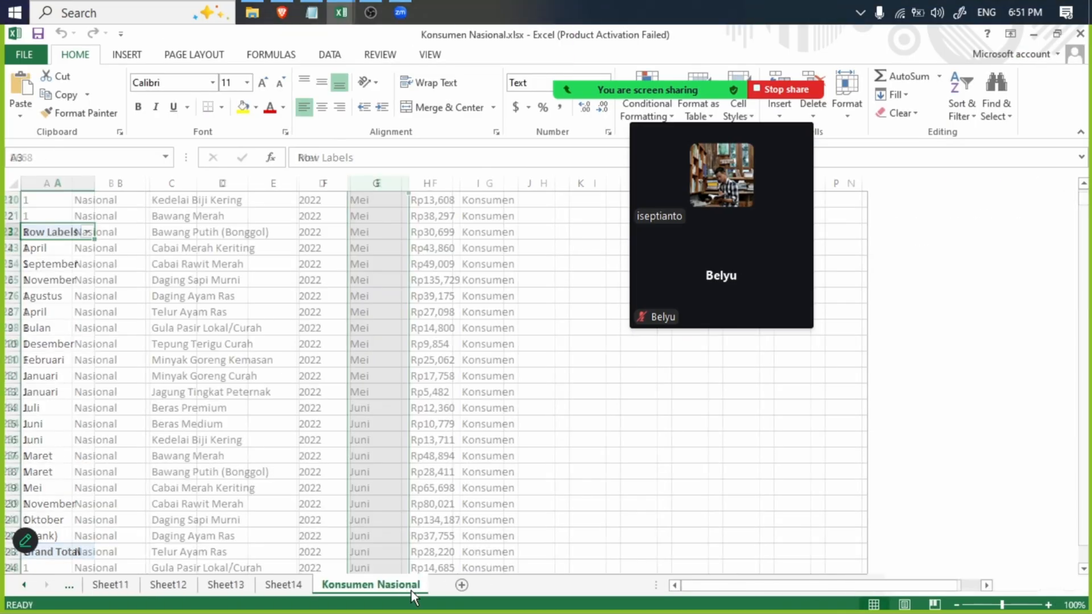
{"action": "scroll", "coordinate": [284, 201], "scroll_direction": "up", "scroll_amount": 15}
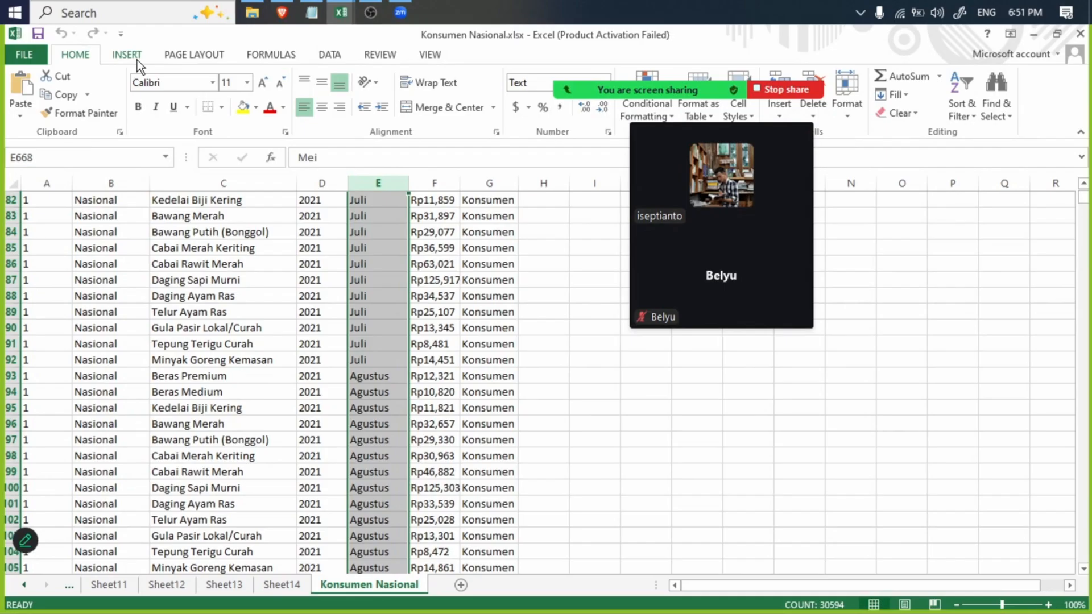
{"action": "left_click", "coordinate": [137, 59]}
{"action": "left_click", "coordinate": [21, 93]}
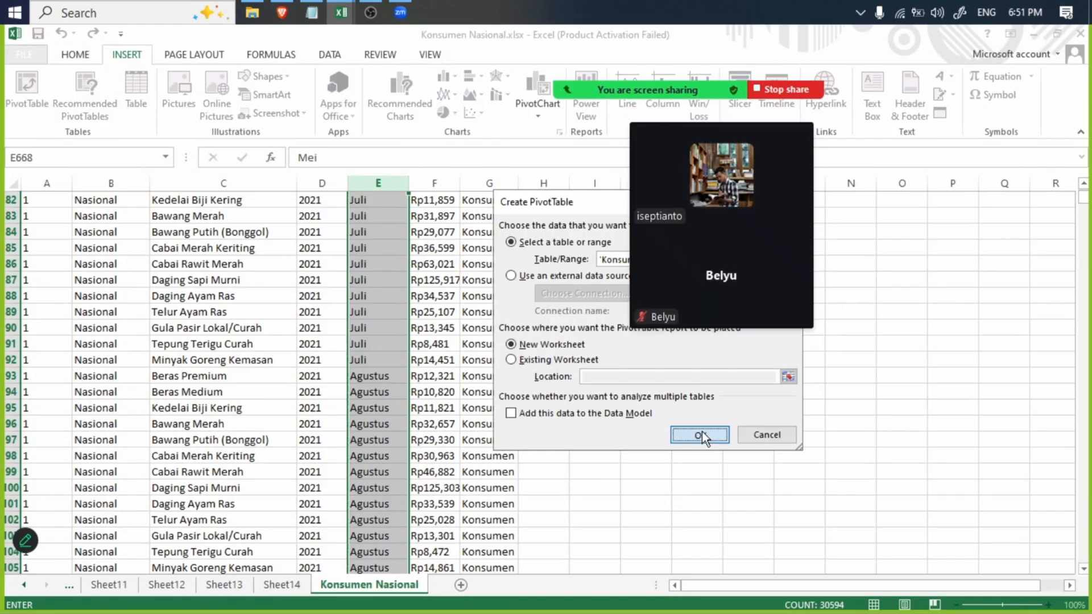
{"action": "left_click", "coordinate": [702, 434]}
{"action": "left_click", "coordinate": [902, 252]}
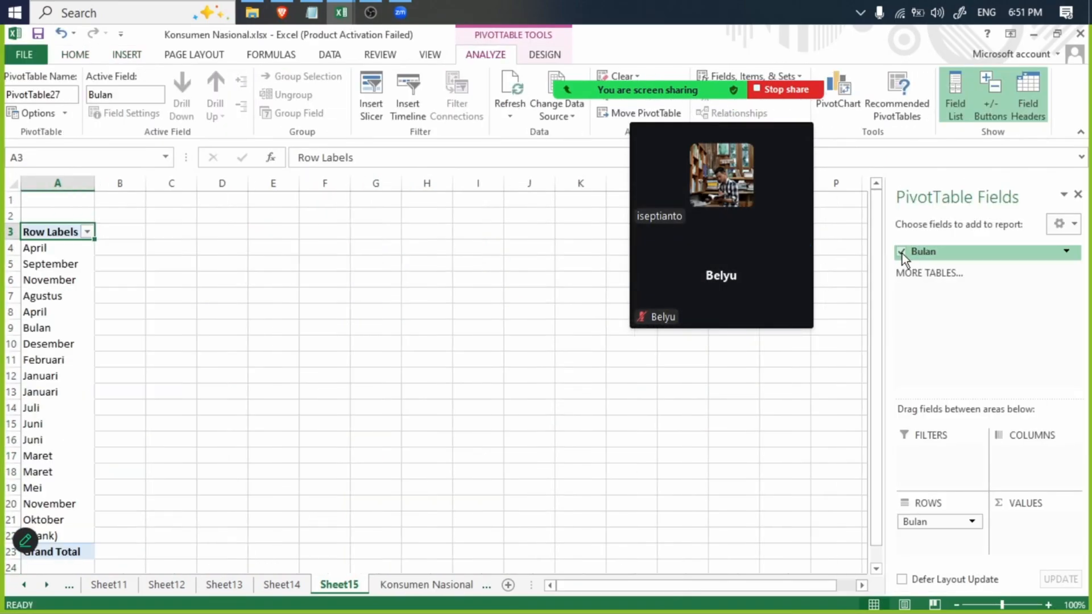
- Run Text to Columns on the Konsumen Nasional sheet's Bulan column with Fixed width and the Do not import column (skip) format
{"action": "left_click", "coordinate": [425, 585]}
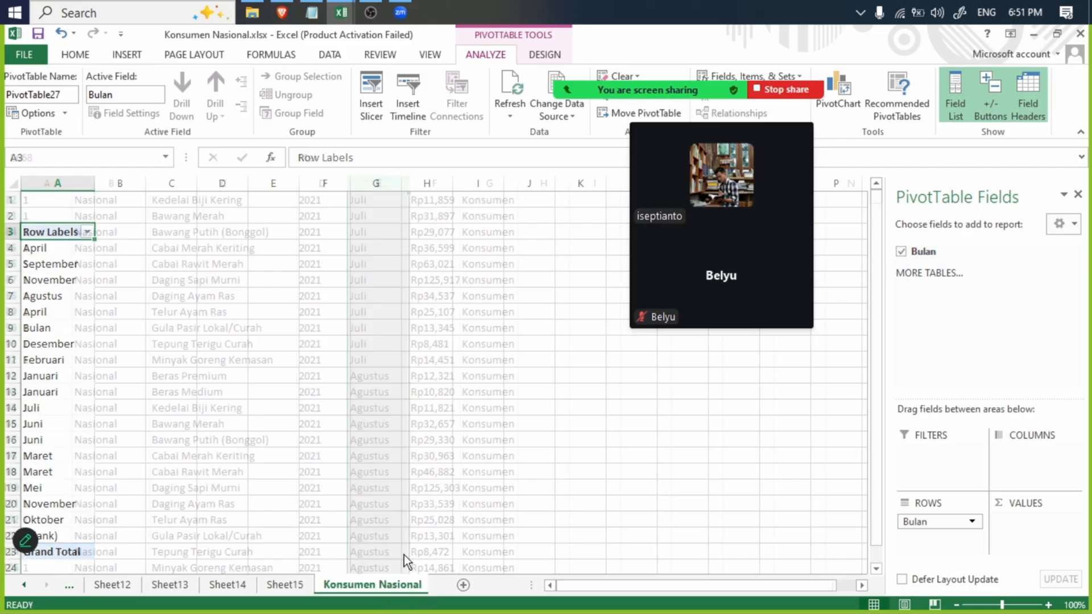
{"action": "scroll", "coordinate": [293, 283], "scroll_direction": "up", "scroll_amount": 20}
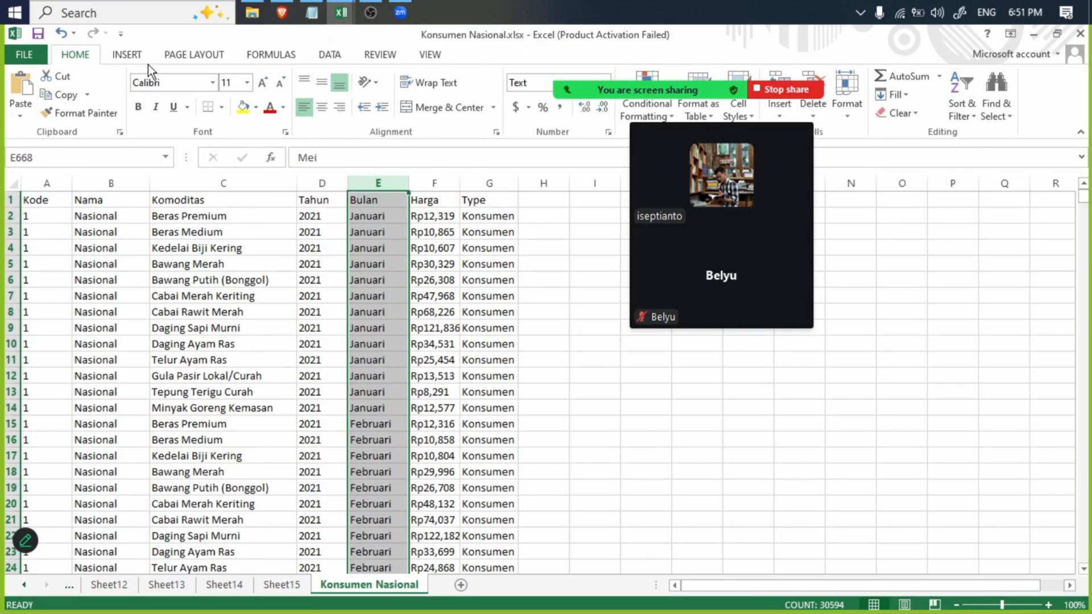
{"action": "left_click", "coordinate": [127, 54]}
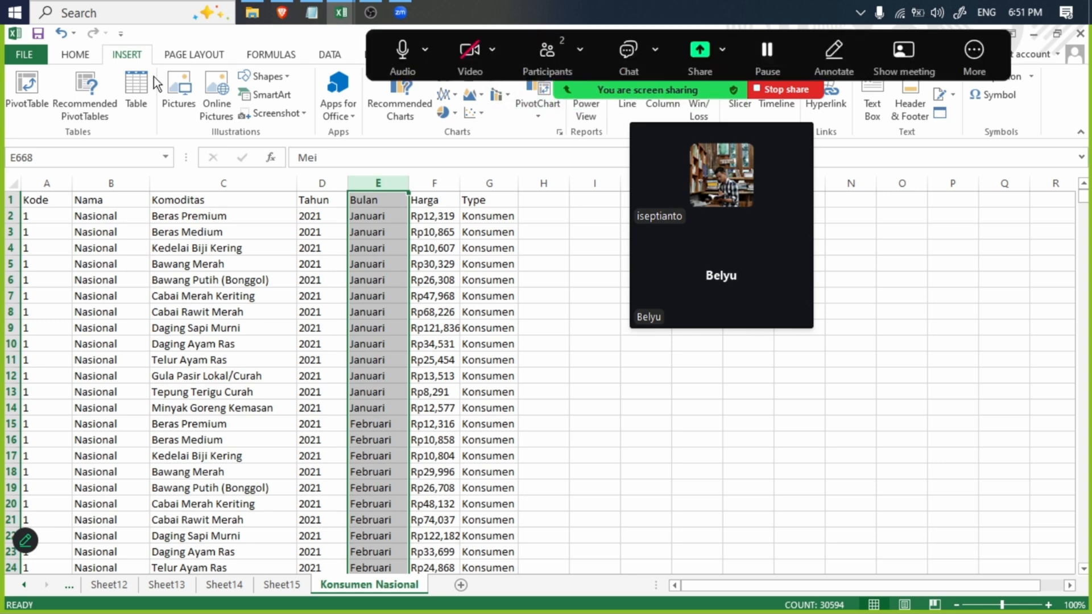
{"action": "left_click", "coordinate": [331, 54]}
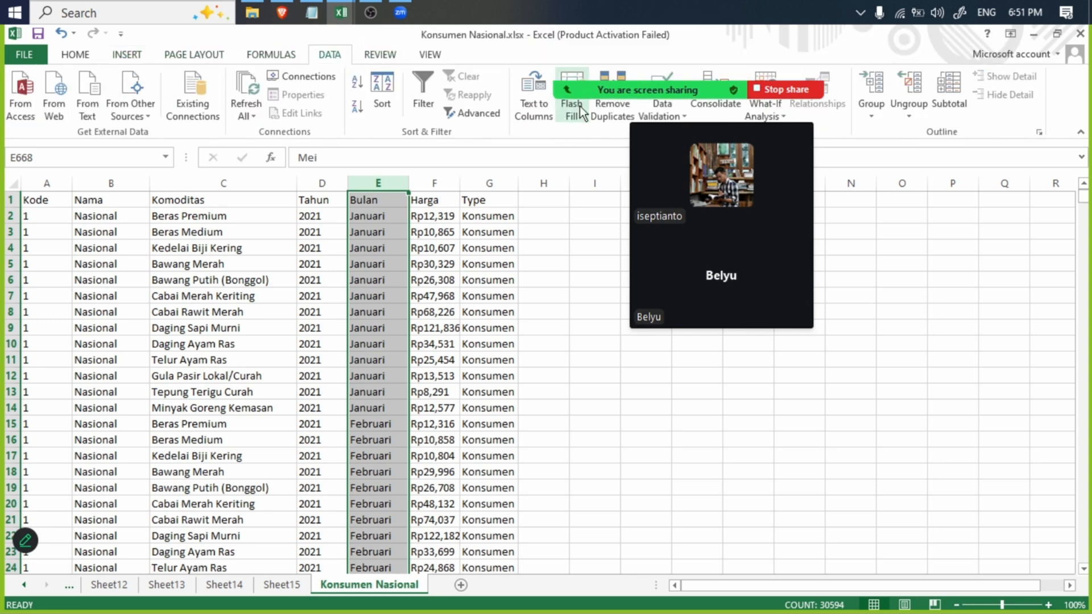
{"action": "left_click", "coordinate": [533, 106]}
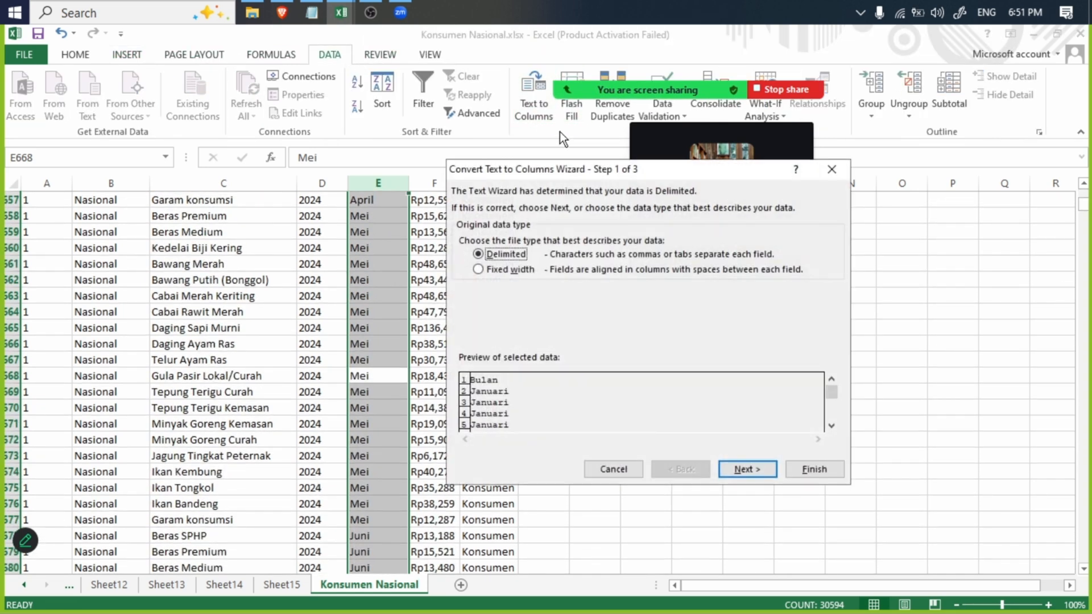
{"action": "left_click", "coordinate": [737, 465]}
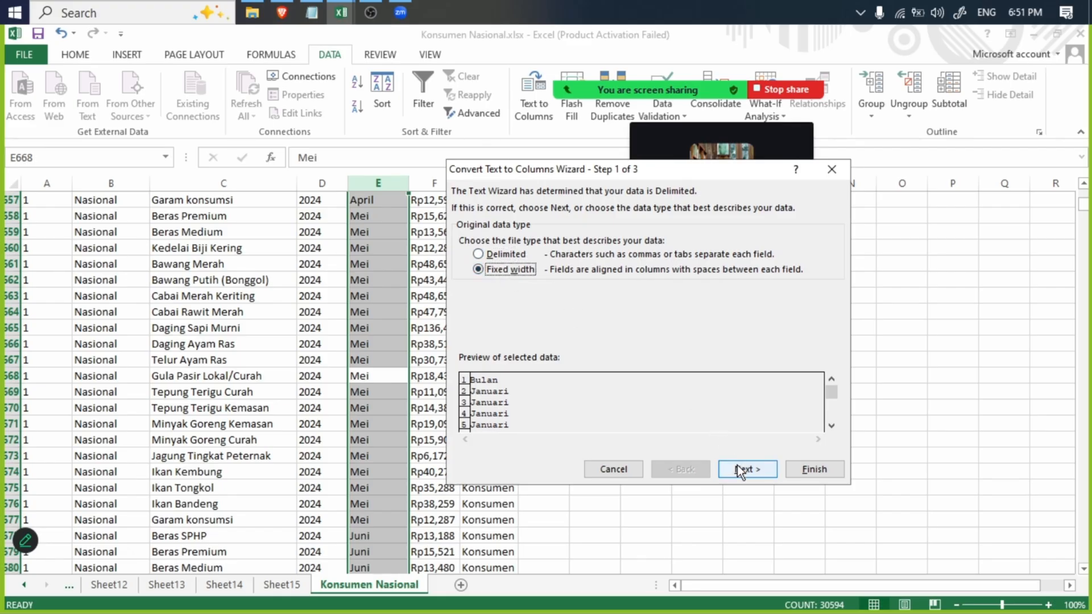
{"action": "left_click", "coordinate": [746, 470]}
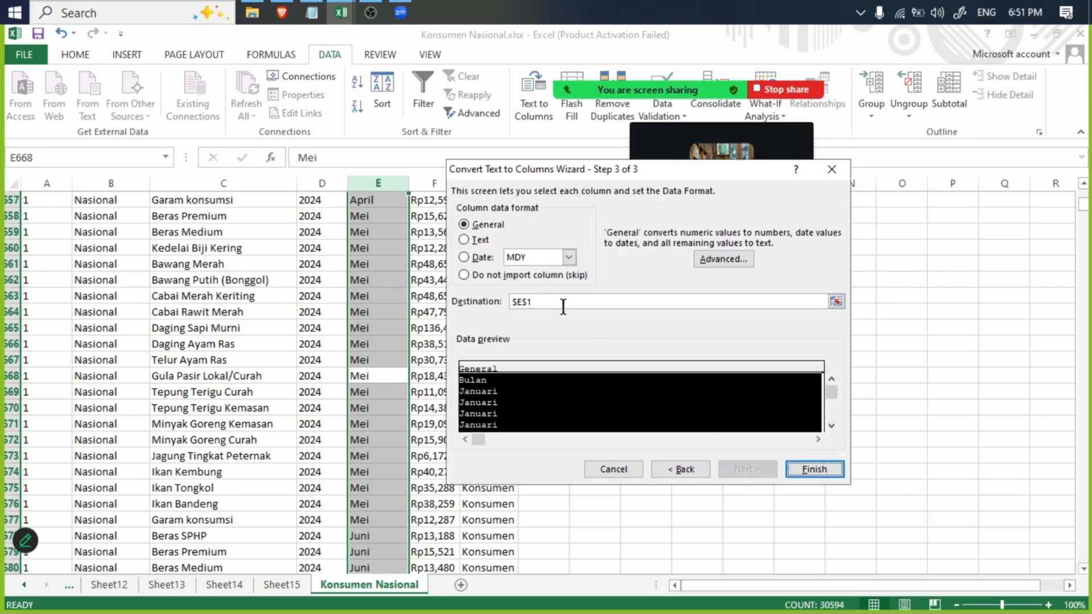
{"action": "left_click", "coordinate": [497, 275]}
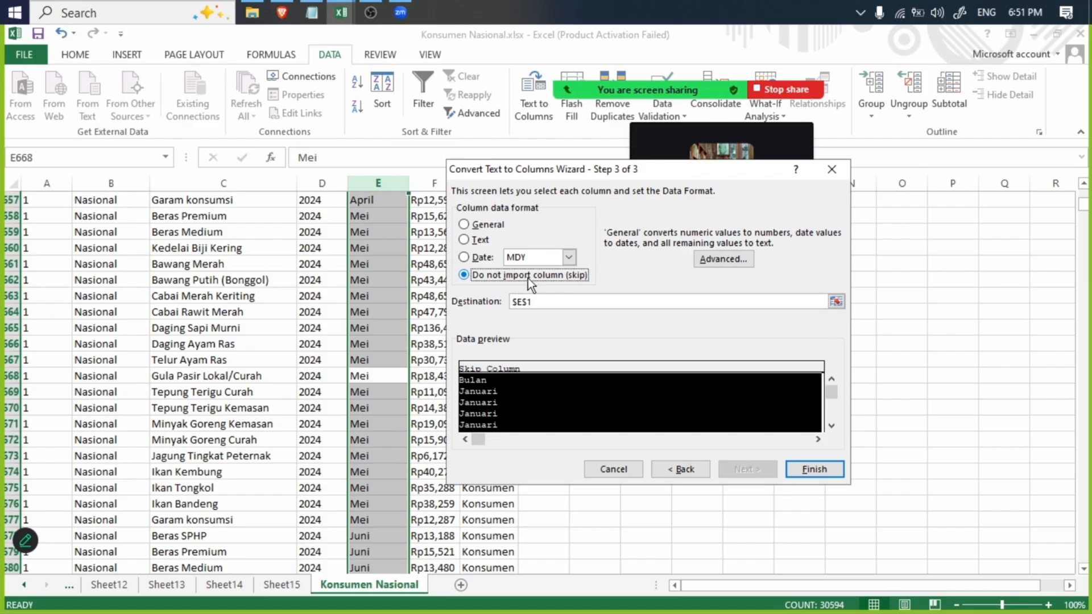
{"action": "left_click", "coordinate": [815, 469]}
- Insert the recommended Count of Bulan PivotTable from the Konsumen Nasional data and select its month labels from April to Oktober
{"action": "scroll", "coordinate": [472, 392], "scroll_direction": "up", "scroll_amount": 20}
{"action": "scroll", "coordinate": [137, 63], "scroll_direction": "up", "scroll_amount": 3}
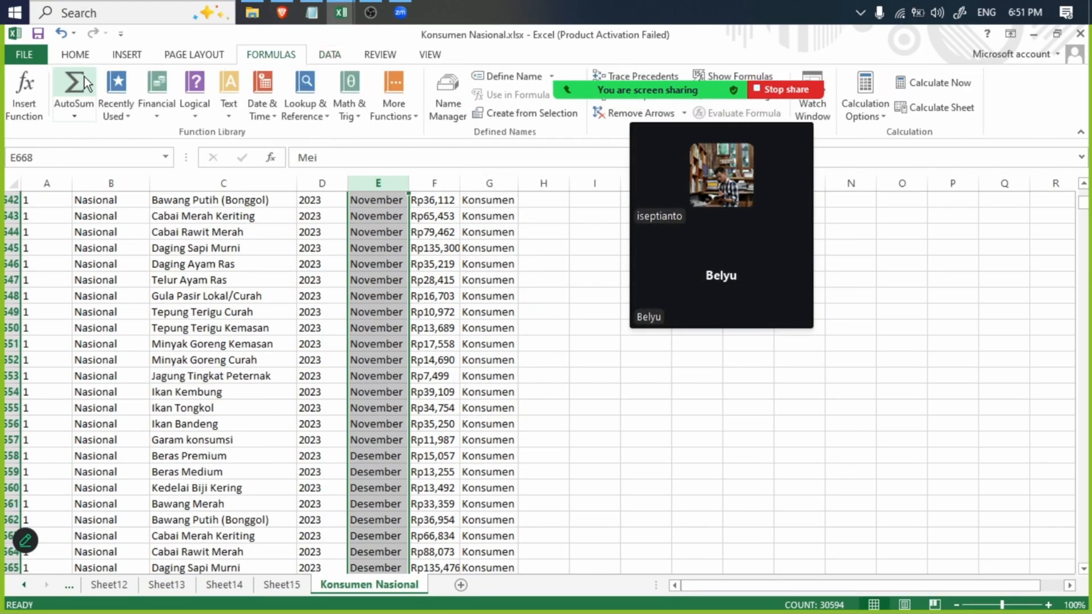
{"action": "left_click", "coordinate": [85, 94]}
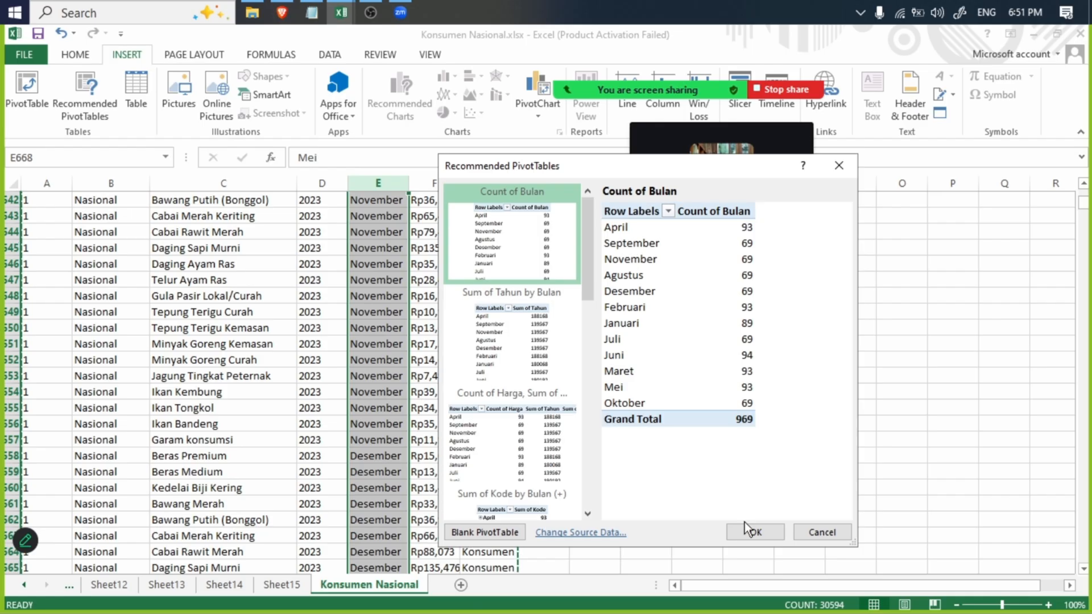
{"action": "left_click", "coordinate": [755, 533]}
{"action": "left_click_drag", "start_coordinate": [45, 249], "coordinate": [61, 428]}
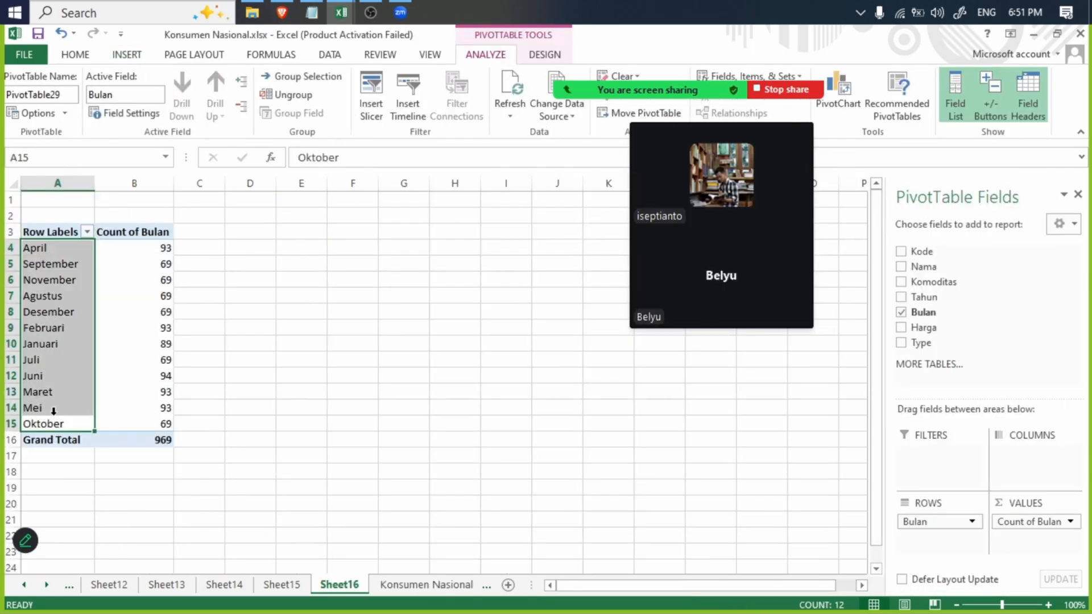
{"action": "left_click", "coordinate": [449, 585]}
{"action": "left_click", "coordinate": [328, 54]}
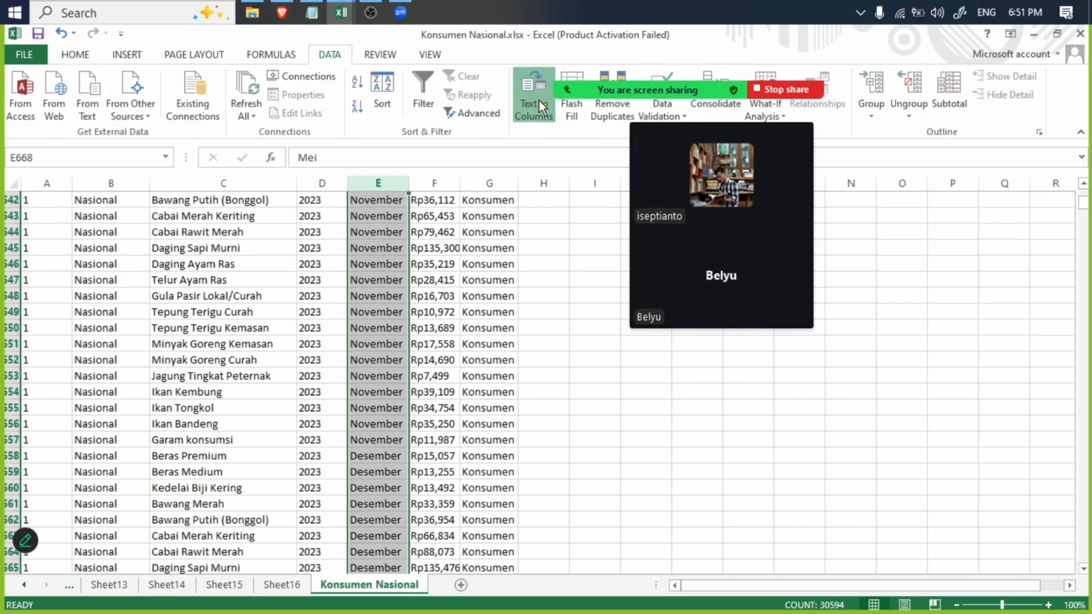
{"action": "left_click", "coordinate": [539, 101]}
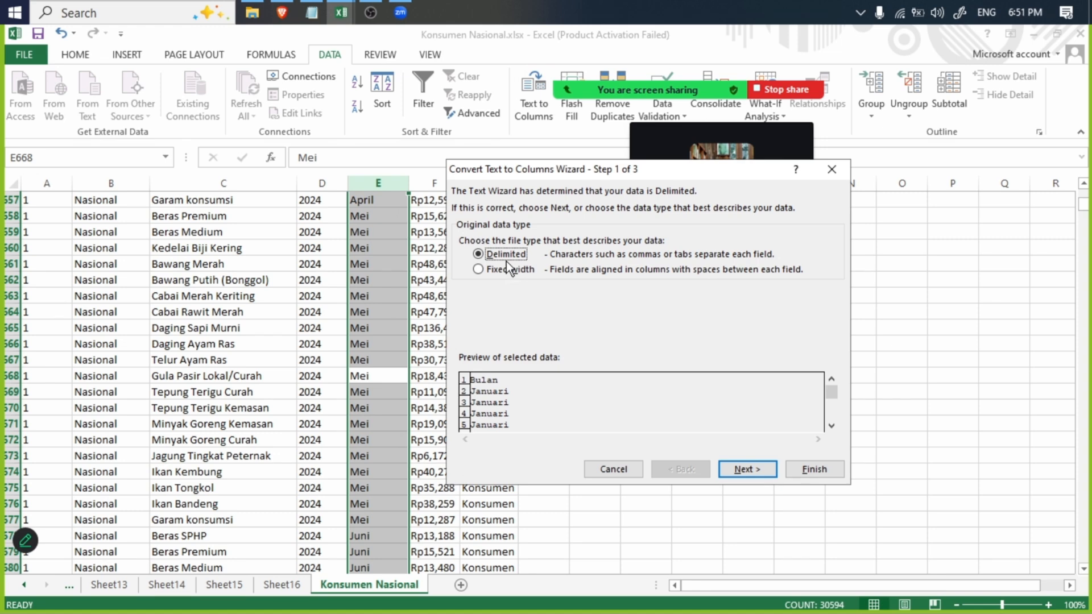
{"action": "key", "text": "Return"}
{"action": "key", "text": "Return"}
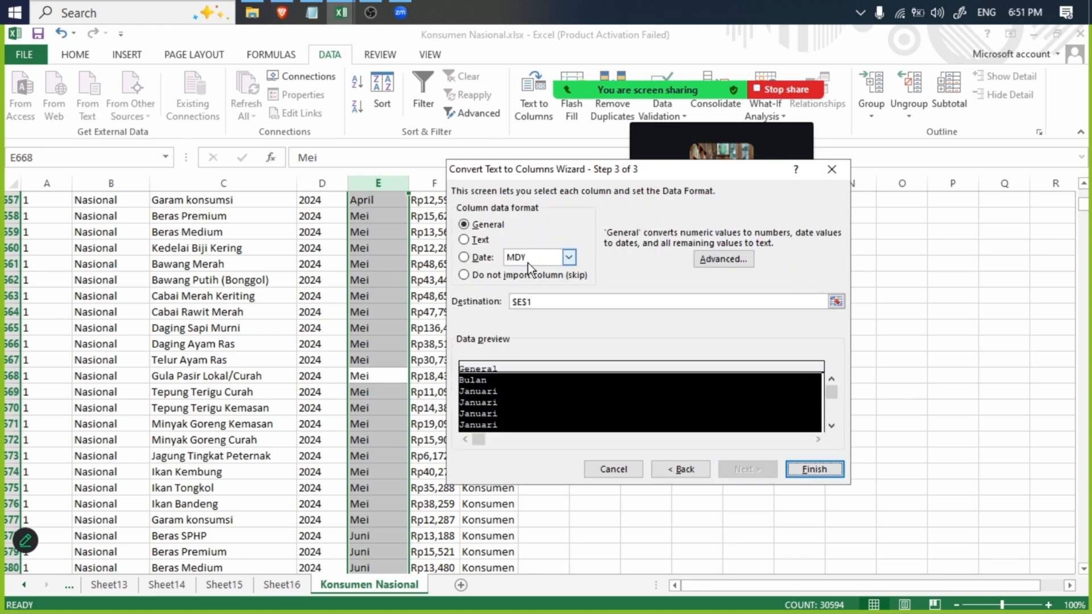
{"action": "left_click", "coordinate": [494, 275]}
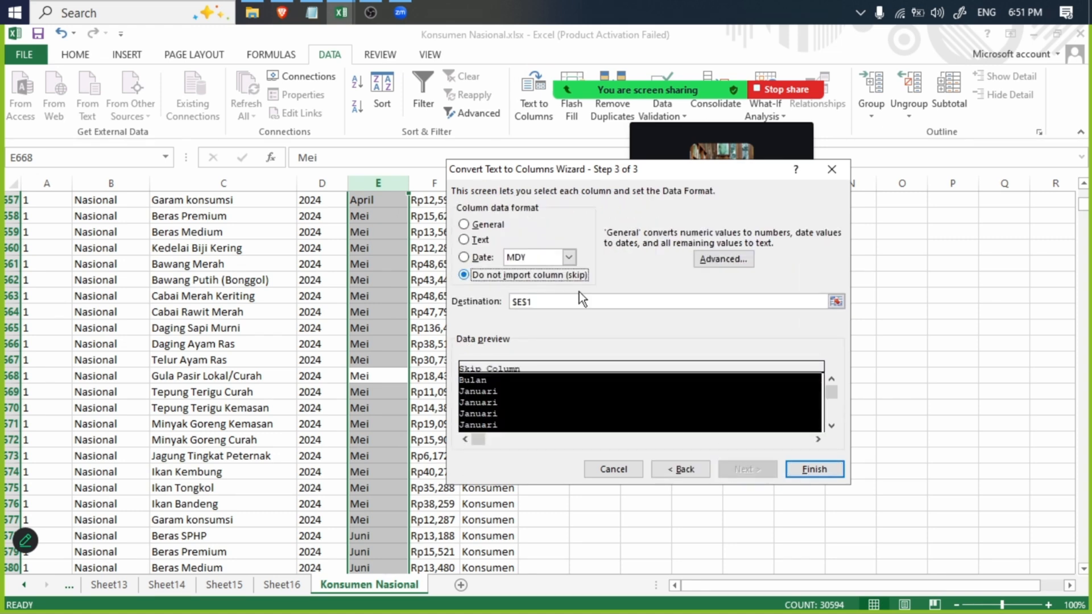
{"action": "left_click", "coordinate": [678, 468]}
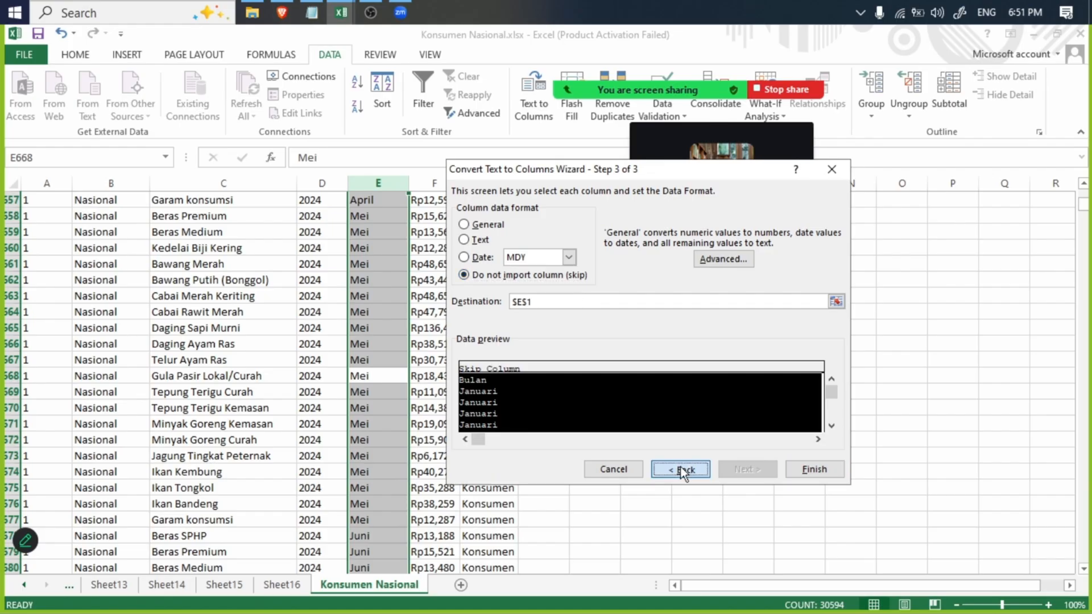
{"action": "left_click", "coordinate": [620, 471]}
- Create a new-sheet PivotTable from the Konsumen Nasional sheet's whole Nama column, with Nama as the row field
{"action": "scroll", "coordinate": [84, 305], "scroll_direction": "up", "scroll_amount": 20}
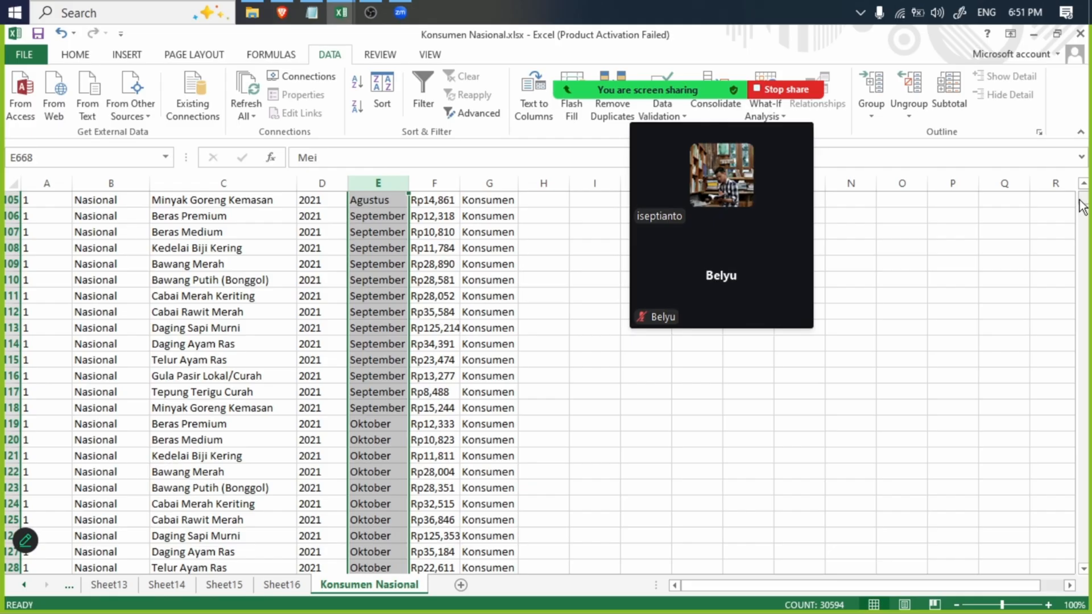
{"action": "left_click_drag", "start_coordinate": [1081, 206], "coordinate": [1076, 185]}
{"action": "left_click", "coordinate": [109, 182]}
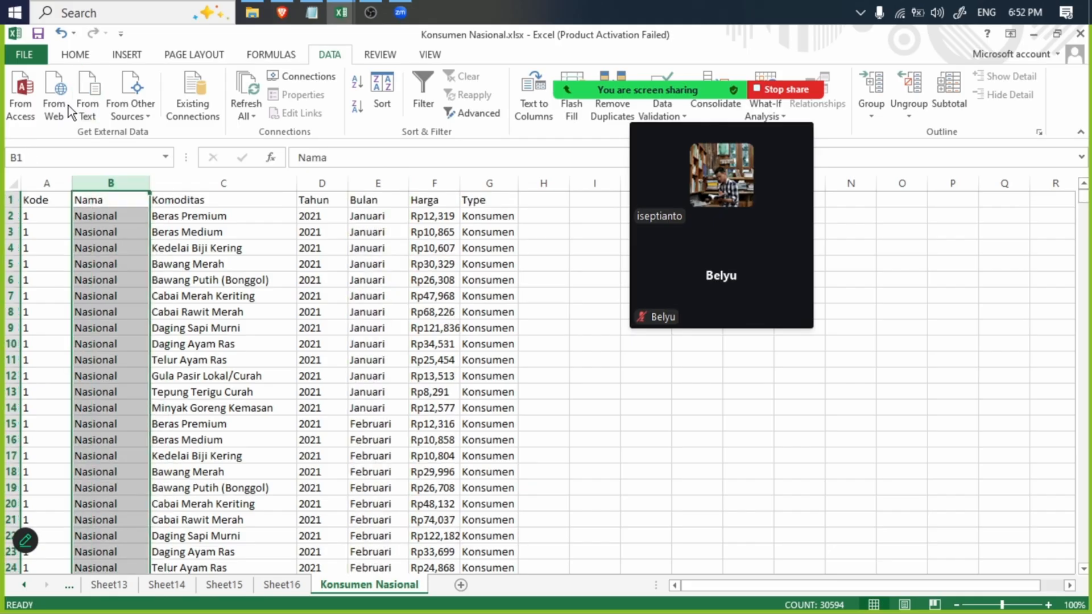
{"action": "left_click", "coordinate": [125, 54]}
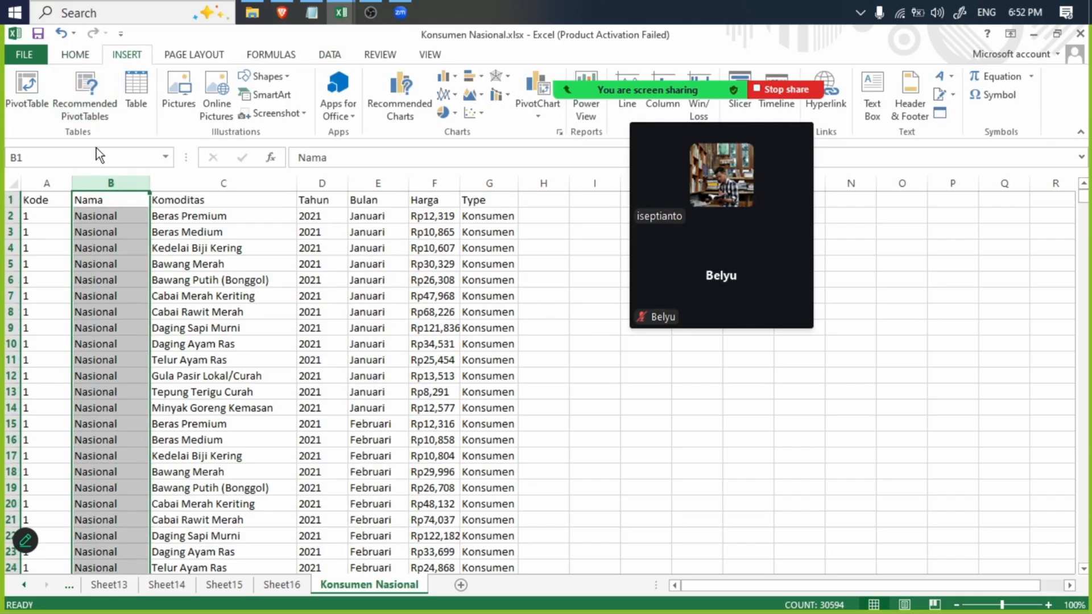
{"action": "left_click", "coordinate": [29, 77]}
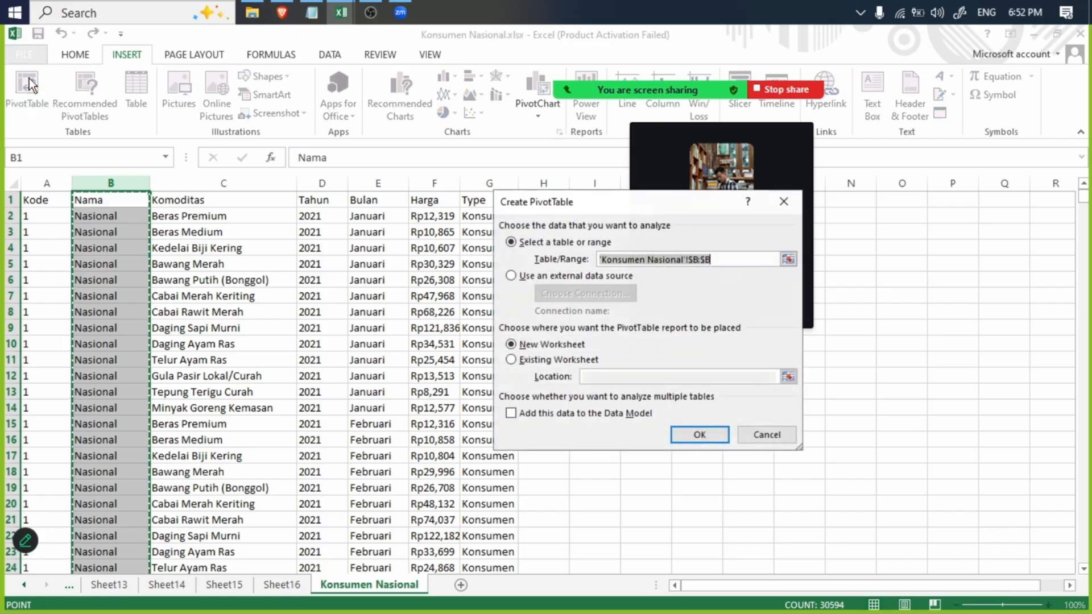
{"action": "left_click", "coordinate": [688, 436]}
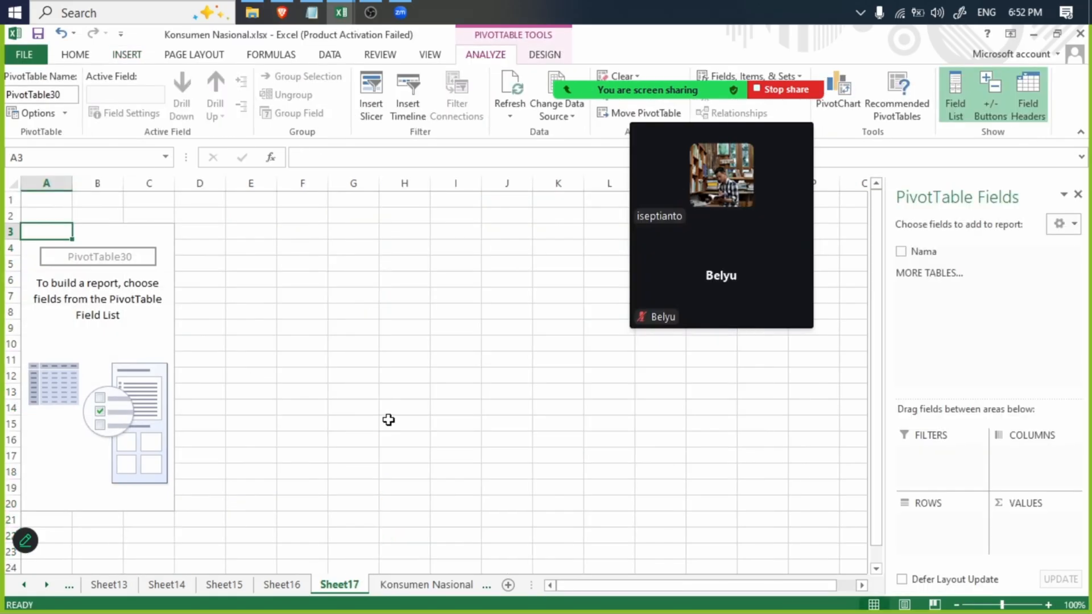
{"action": "left_click", "coordinate": [902, 252]}
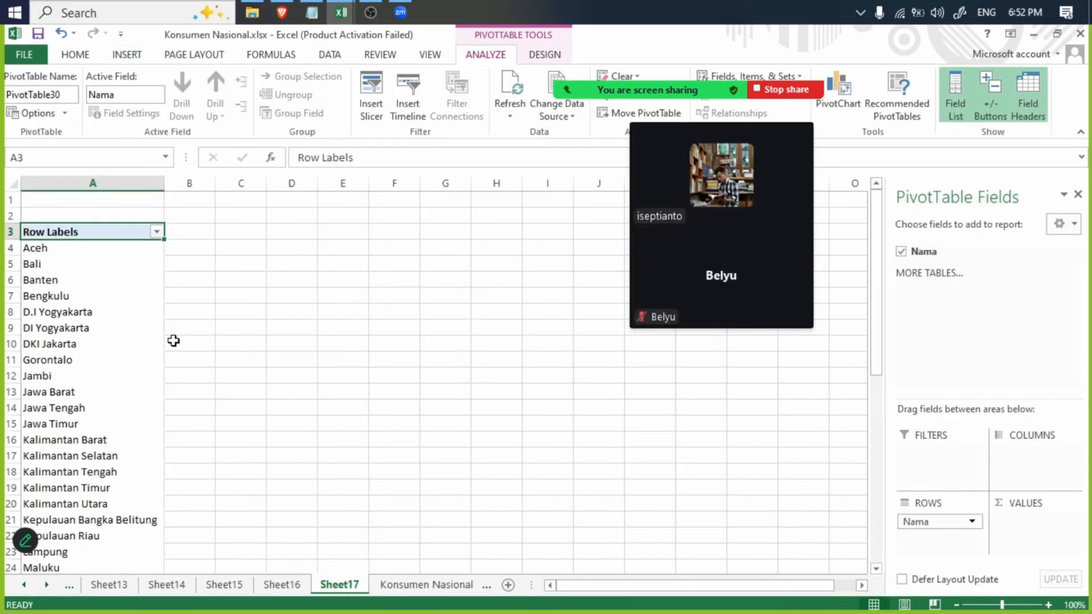
- Run Text to Columns on the Konsumen Nasional sheet's Nama column with Fixed width and the Do not import column (skip) format
{"action": "left_click", "coordinate": [393, 584]}
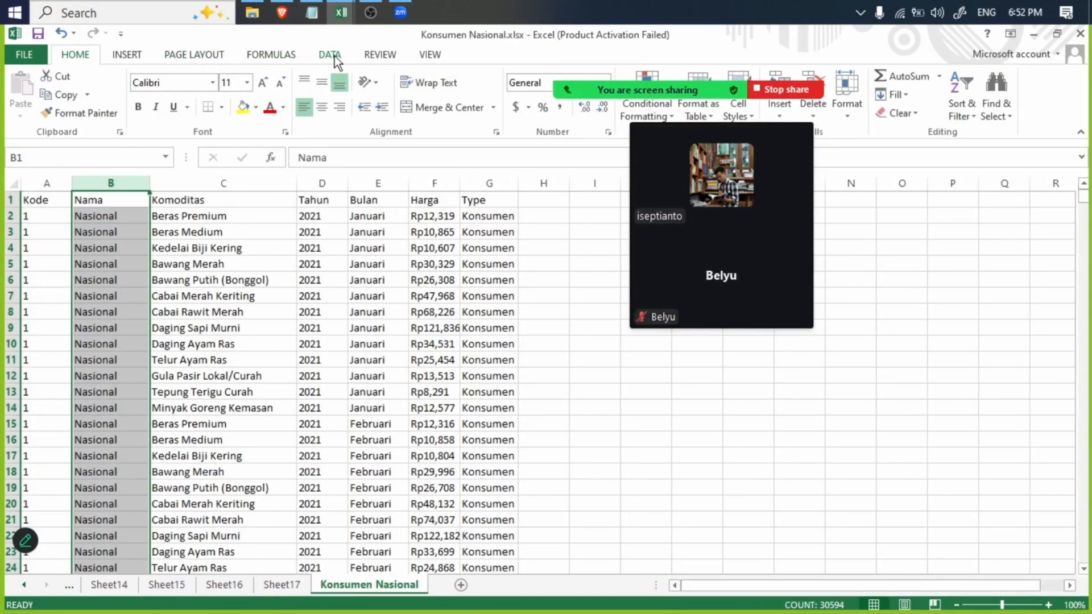
{"action": "left_click", "coordinate": [330, 55]}
{"action": "left_click", "coordinate": [533, 103]}
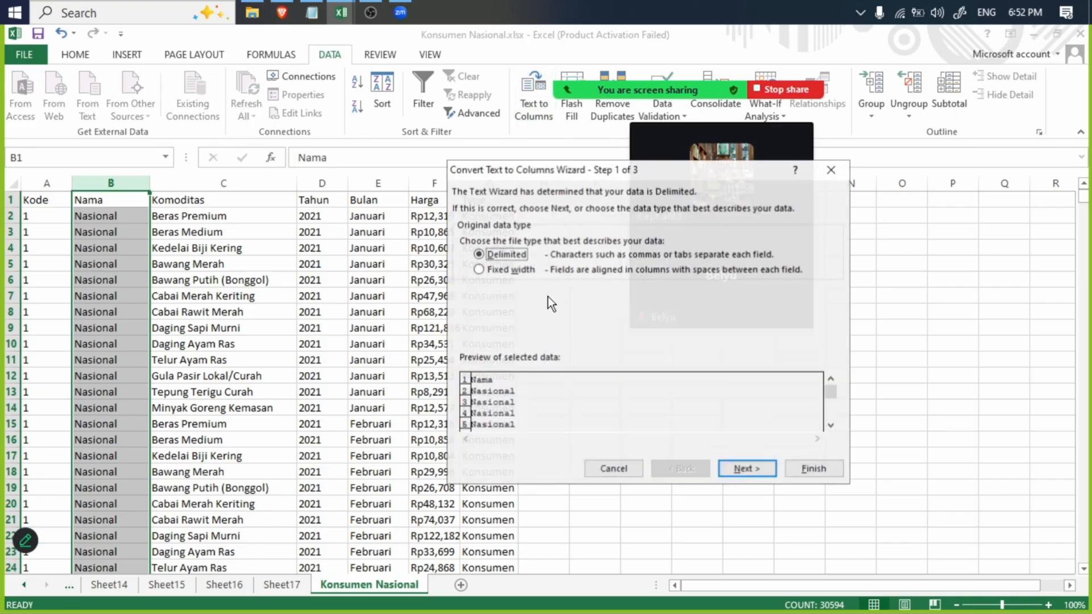
{"action": "left_click", "coordinate": [509, 268]}
{"action": "left_click", "coordinate": [740, 470]}
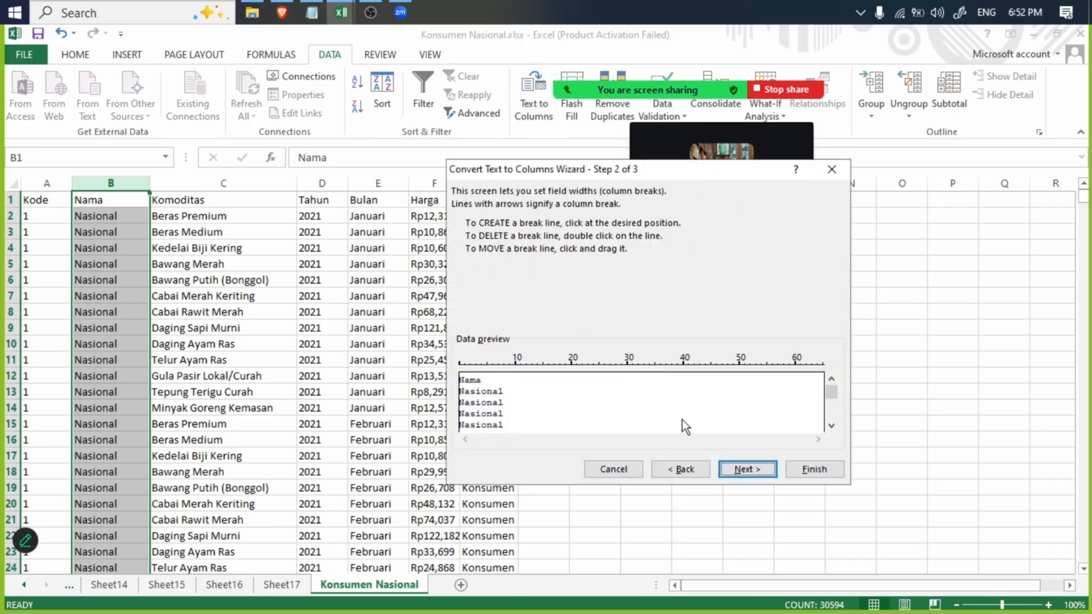
{"action": "left_click", "coordinate": [741, 468]}
{"action": "left_click", "coordinate": [485, 275]}
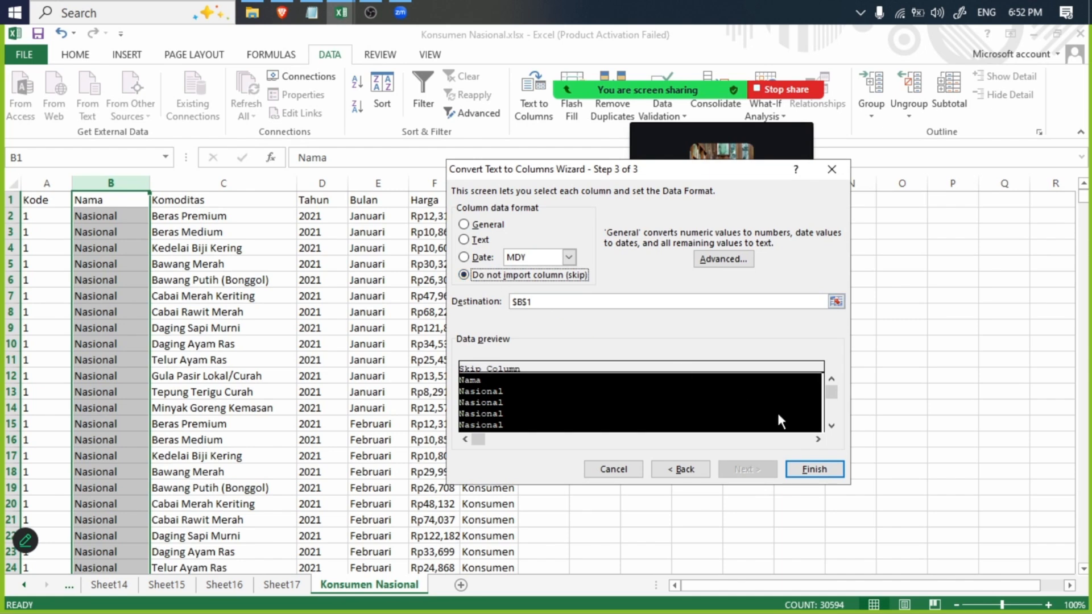
{"action": "left_click", "coordinate": [814, 469]}
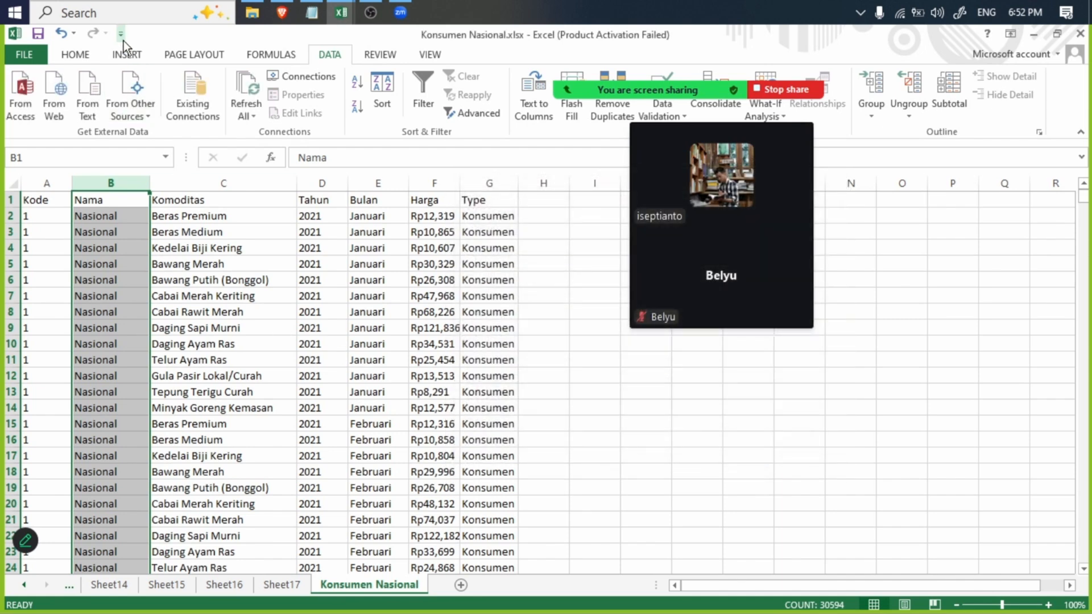
- Insert the recommended Sum of Tahun by Komoditas PivotTable from the Konsumen Nasional data
{"action": "left_click", "coordinate": [127, 57]}
{"action": "left_click", "coordinate": [85, 91]}
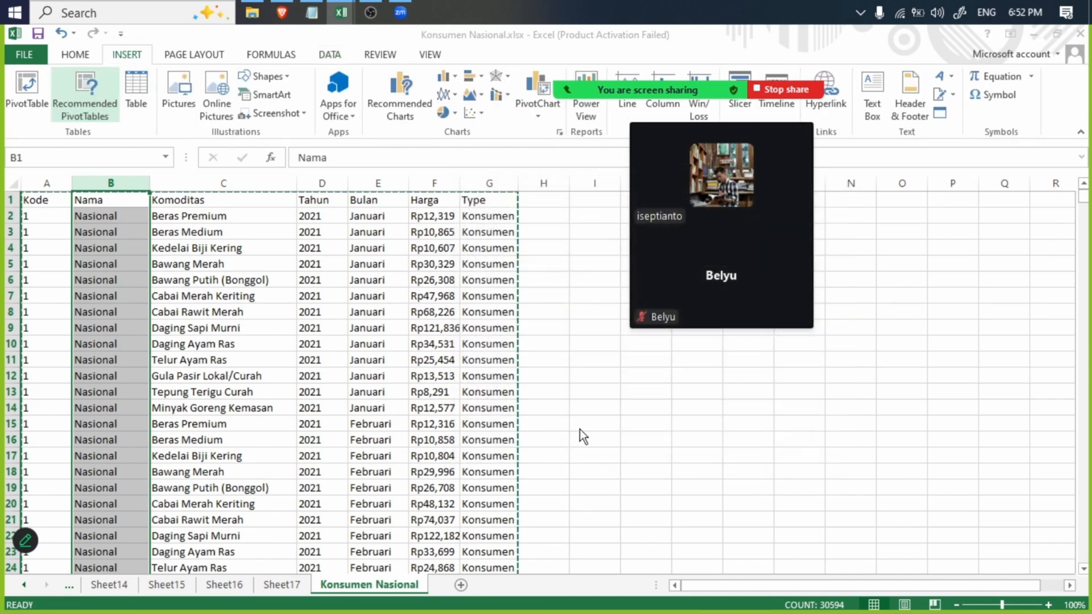
{"action": "scroll", "coordinate": [632, 375], "scroll_direction": "down", "scroll_amount": 5}
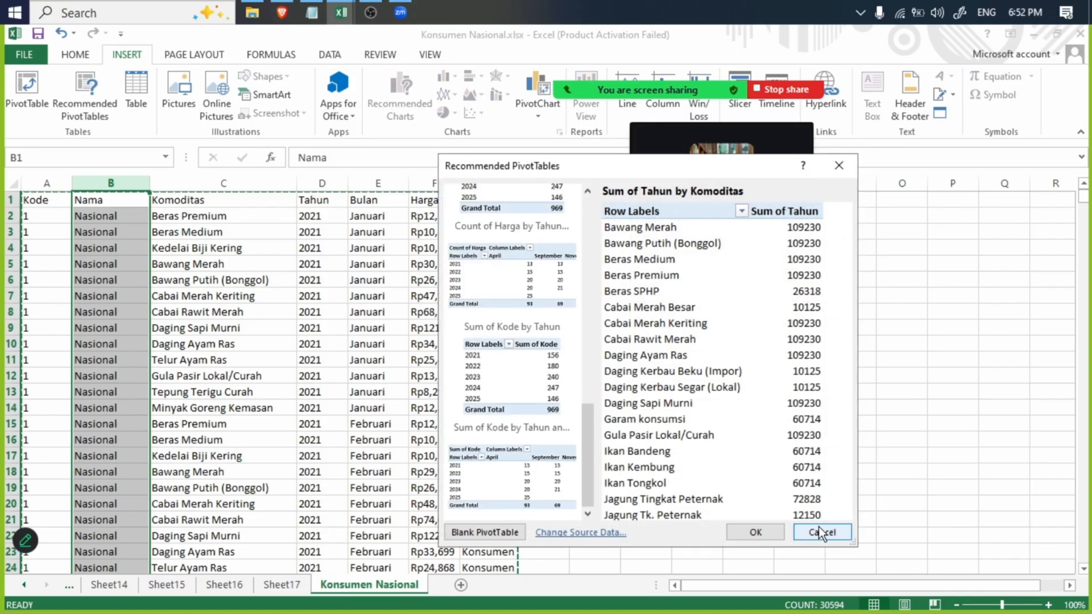
{"action": "scroll", "coordinate": [719, 391], "scroll_direction": "up", "scroll_amount": 5}
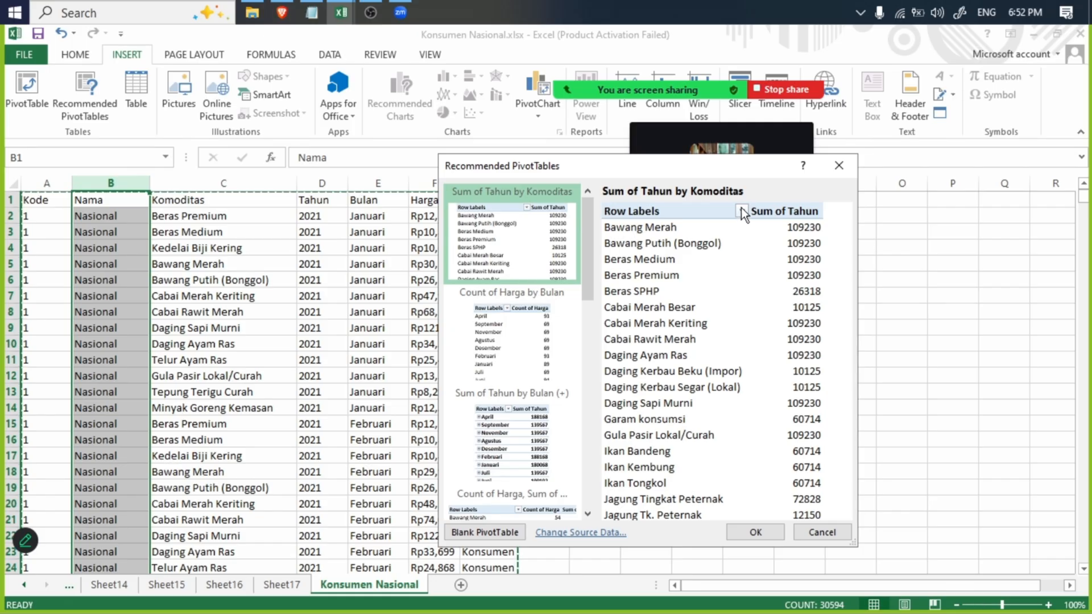
{"action": "key", "text": "Return"}
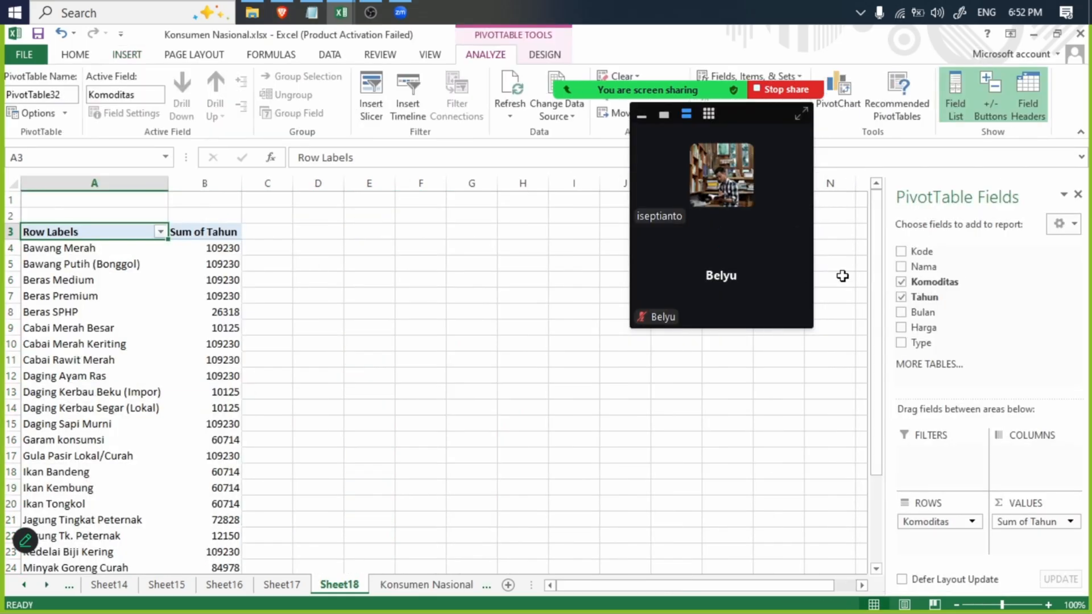
- Swap the new PivotTable's Komoditas and Tahun fields for Nama, and finally remove Nama to leave the report empty
{"action": "left_click", "coordinate": [901, 266]}
{"action": "left_click", "coordinate": [902, 283]}
{"action": "left_click", "coordinate": [902, 298]}
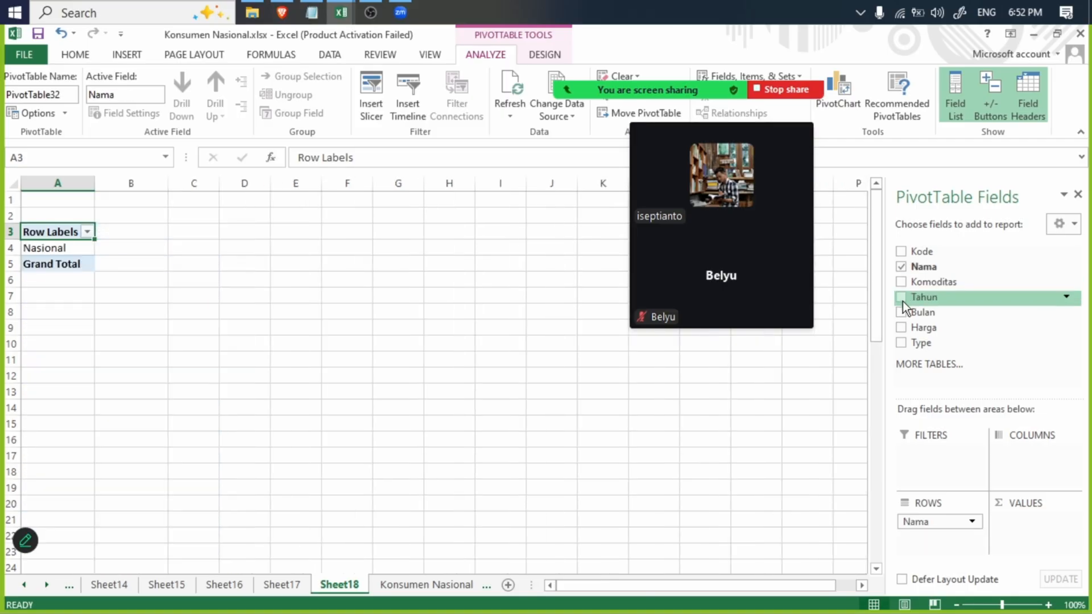
{"action": "left_click", "coordinate": [901, 267]}
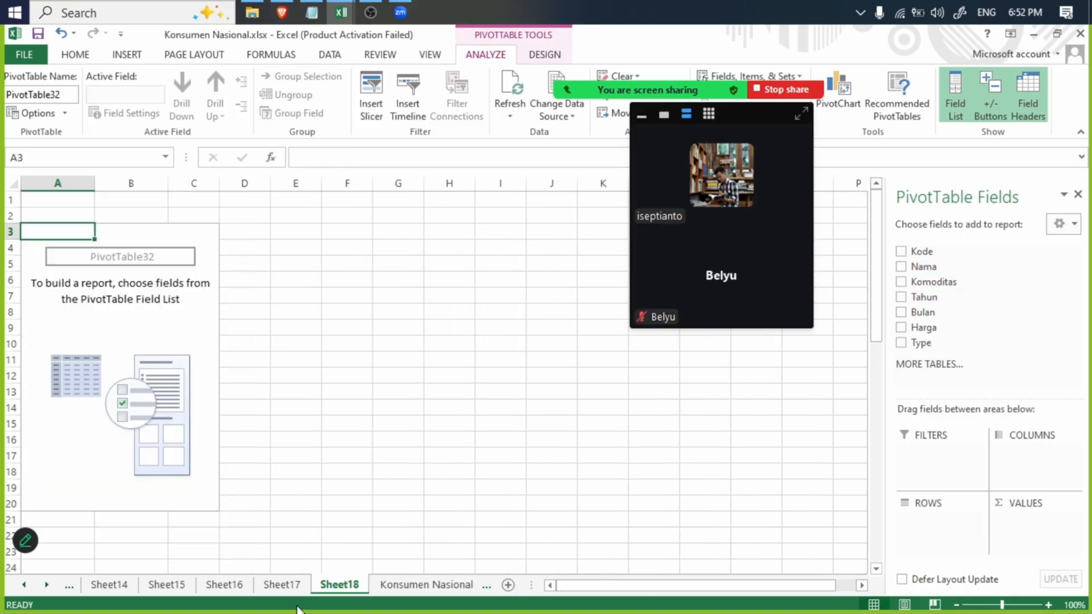
- Build another new-worksheet PivotTable from column B of the Konsumen Nasional sheet, listing the Nama values as rows
{"action": "left_click", "coordinate": [427, 585]}
{"action": "left_click", "coordinate": [116, 55]}
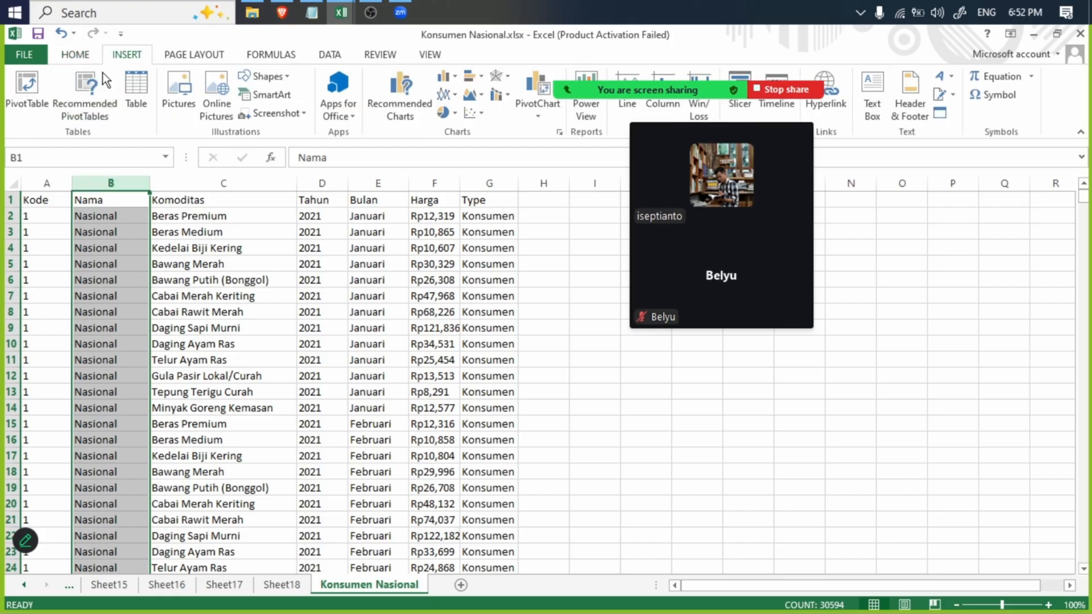
{"action": "left_click", "coordinate": [23, 82]}
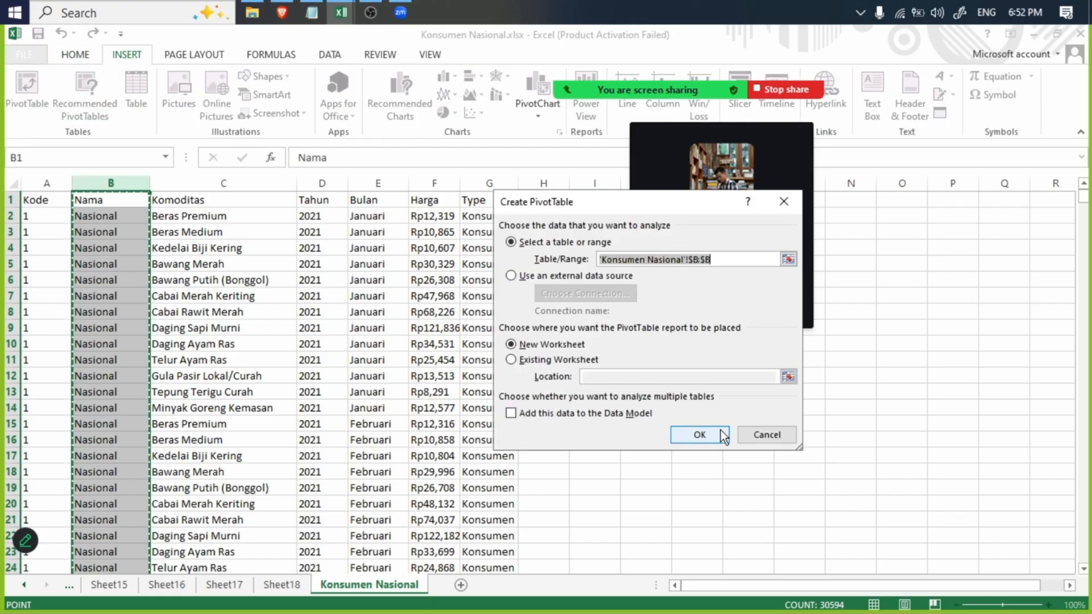
{"action": "left_click", "coordinate": [698, 434]}
{"action": "left_click", "coordinate": [901, 254]}
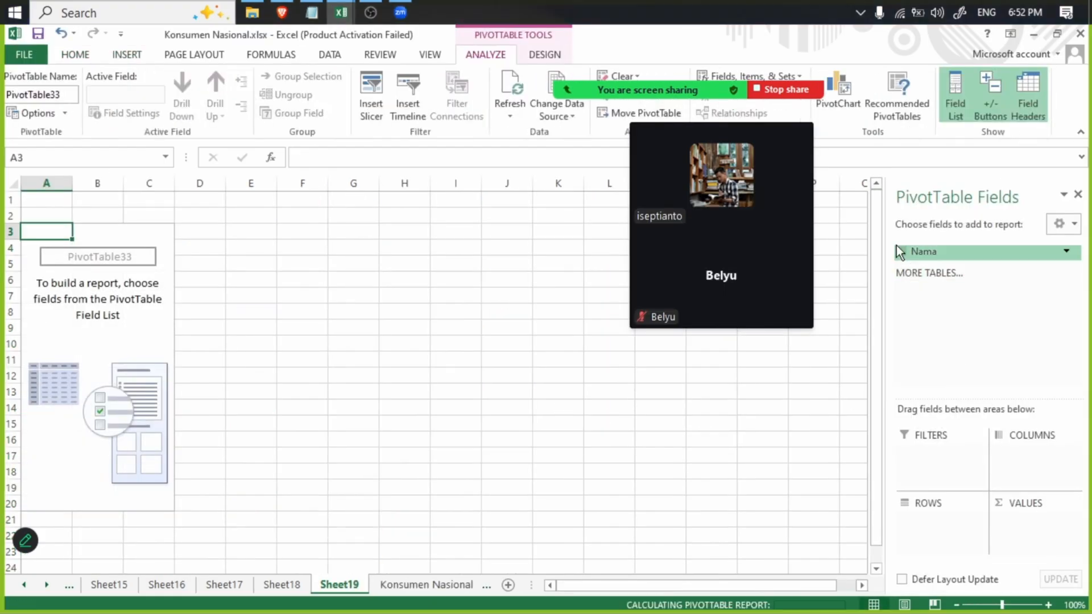
- Copy the D.I Yogyakarta label from the PivotTable and search the Konsumen Nasional sheet for all its occurrences
{"action": "left_click", "coordinate": [100, 314]}
{"action": "left_click_drag", "start_coordinate": [423, 162], "coordinate": [264, 154]}
{"action": "left_click", "coordinate": [415, 588]}
{"action": "left_click", "coordinate": [387, 300]}
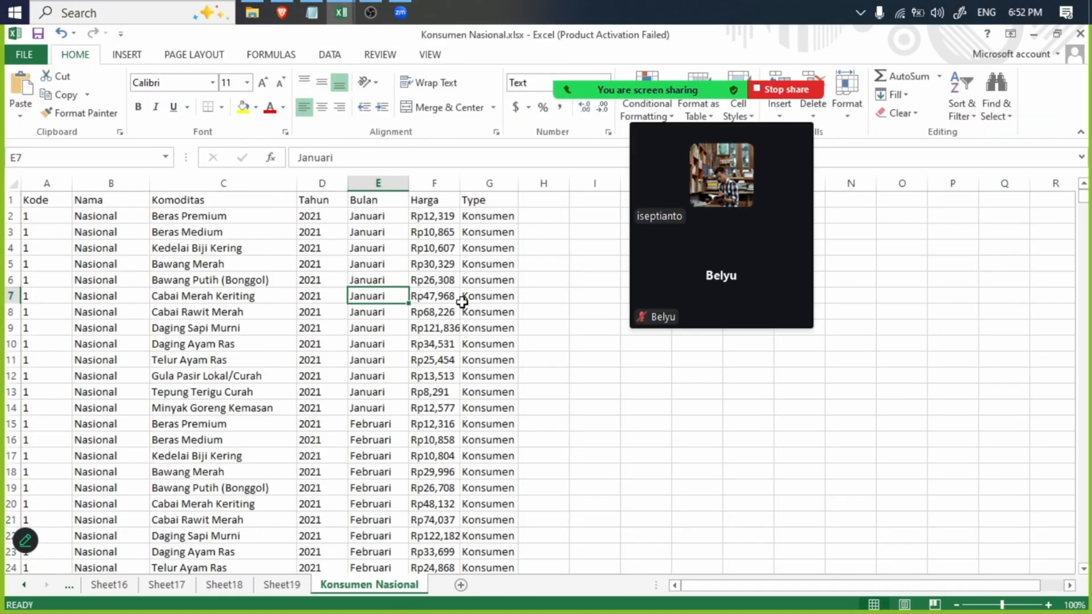
{"action": "key", "text": "ctrl+f"}
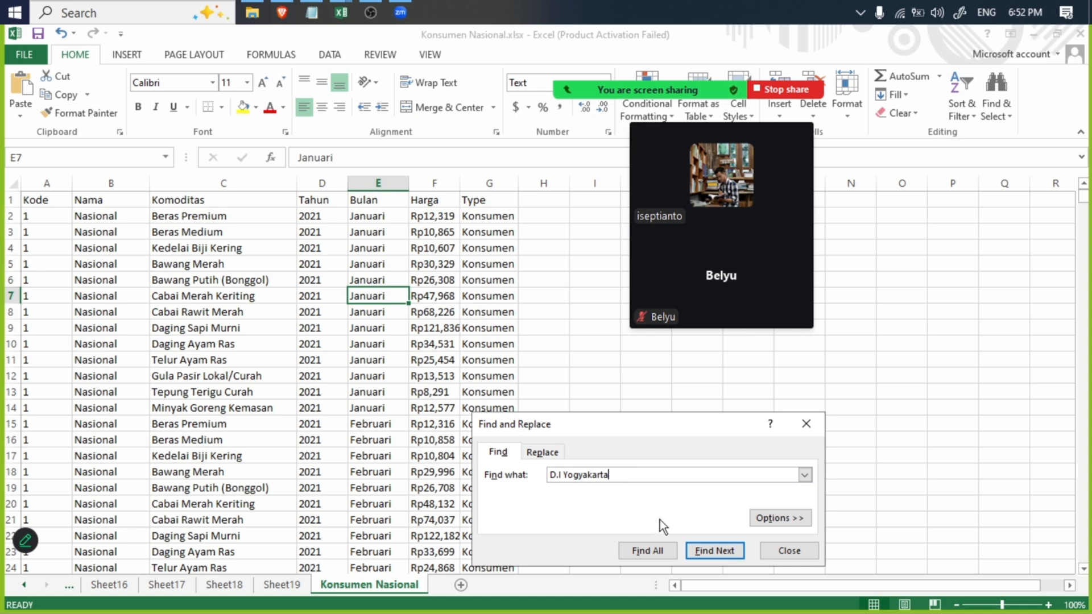
{"action": "left_click", "coordinate": [661, 551]}
{"action": "left_click", "coordinate": [551, 367]}
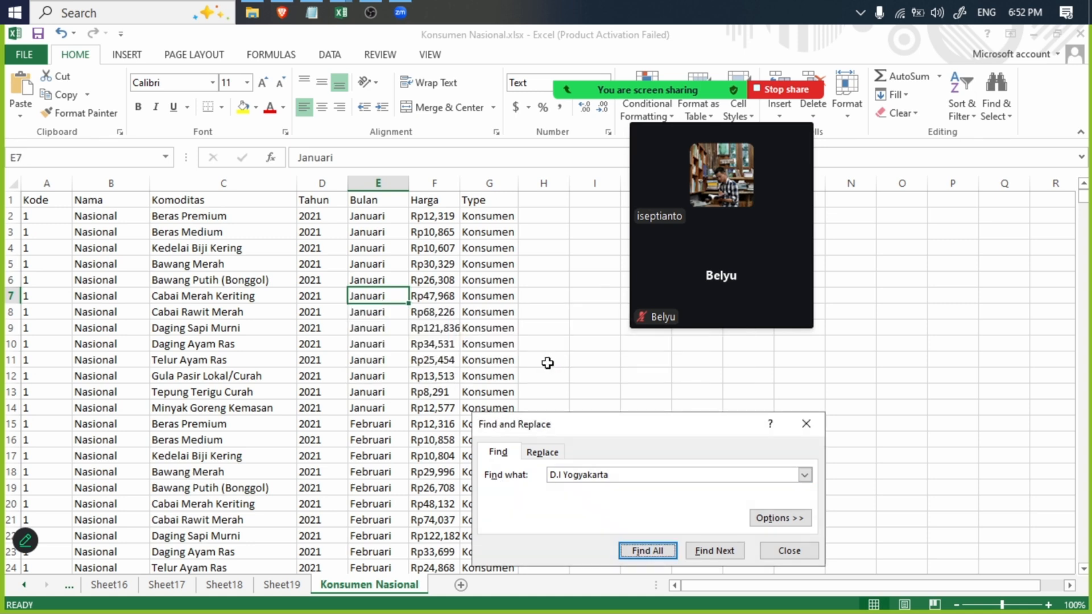
{"action": "left_click", "coordinate": [790, 550]}
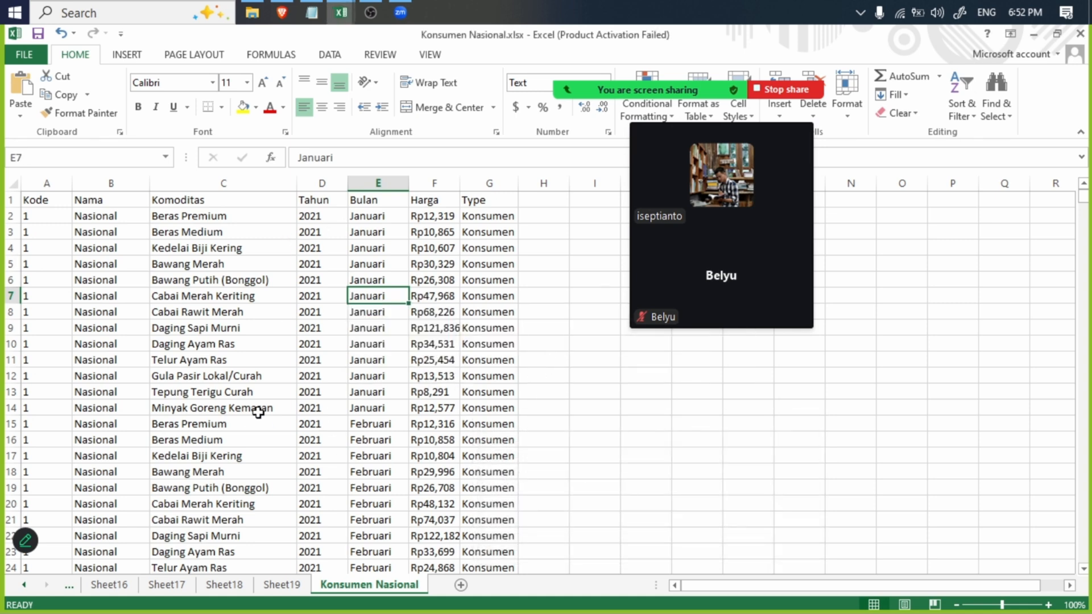
- Check how the region names are written in the sheet's Januari 2024 Beras rows and save the workbook
{"action": "scroll", "coordinate": [542, 399], "scroll_direction": "down", "scroll_amount": 2}
{"action": "left_click_drag", "start_coordinate": [1082, 199], "coordinate": [1083, 383]}
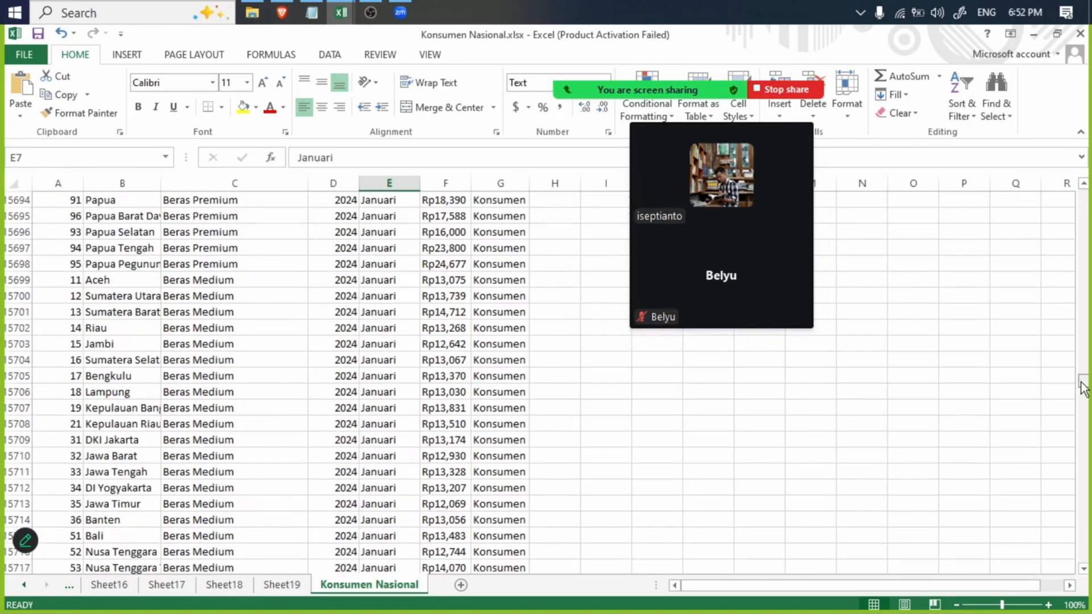
{"action": "scroll", "coordinate": [225, 356], "scroll_direction": "up", "scroll_amount": 8}
{"action": "left_click", "coordinate": [417, 406]}
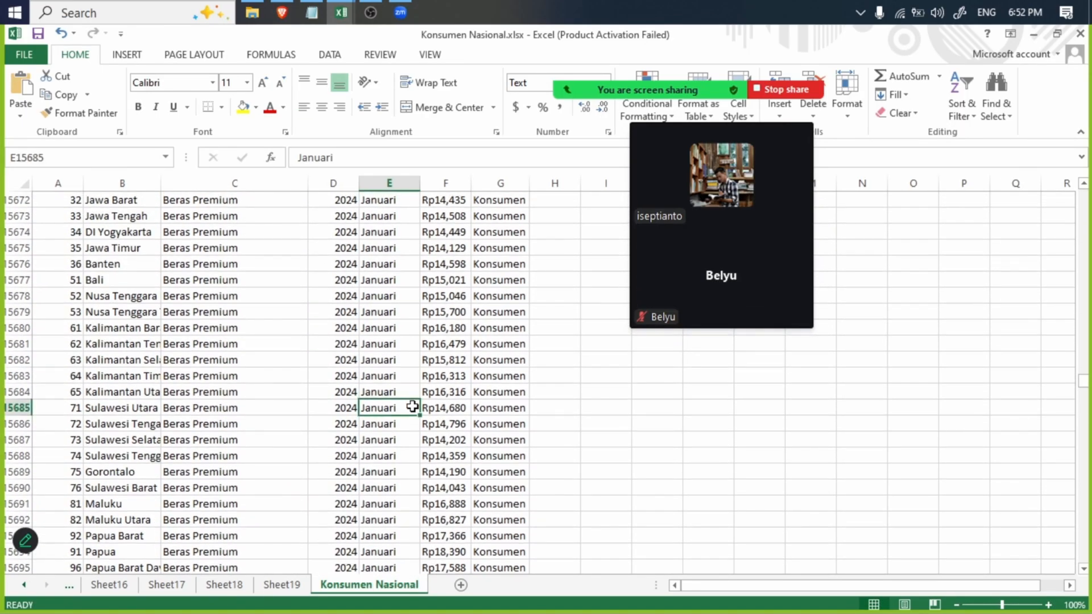
{"action": "key", "text": "ctrl+s"}
- Switch to the data.xlsx workbook, and launch Tableau Public 2025.2
{"action": "left_click", "coordinate": [341, 12]}
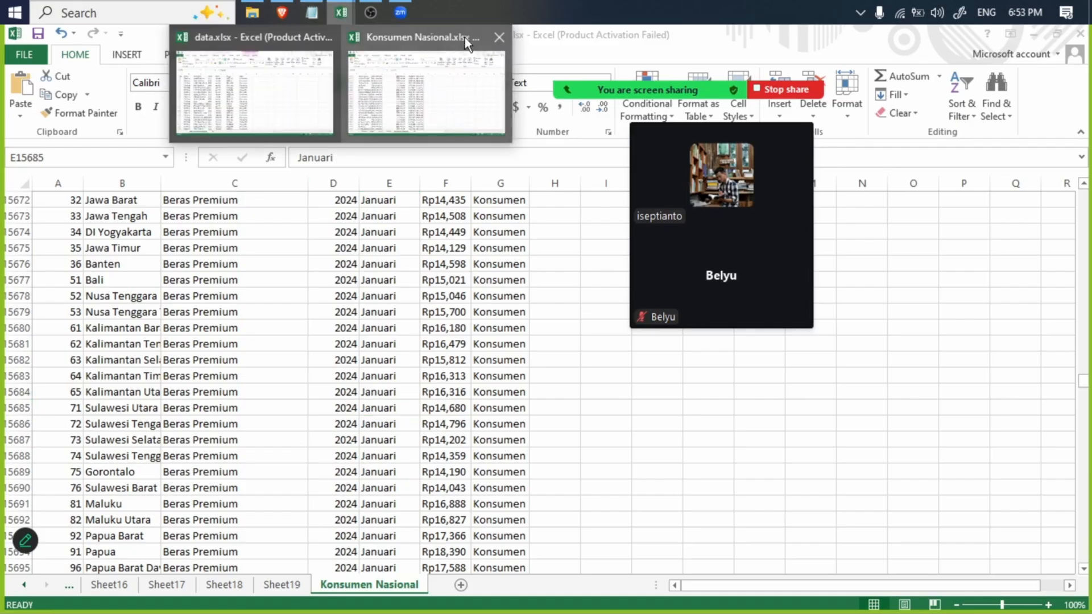
{"action": "left_click", "coordinate": [232, 97]}
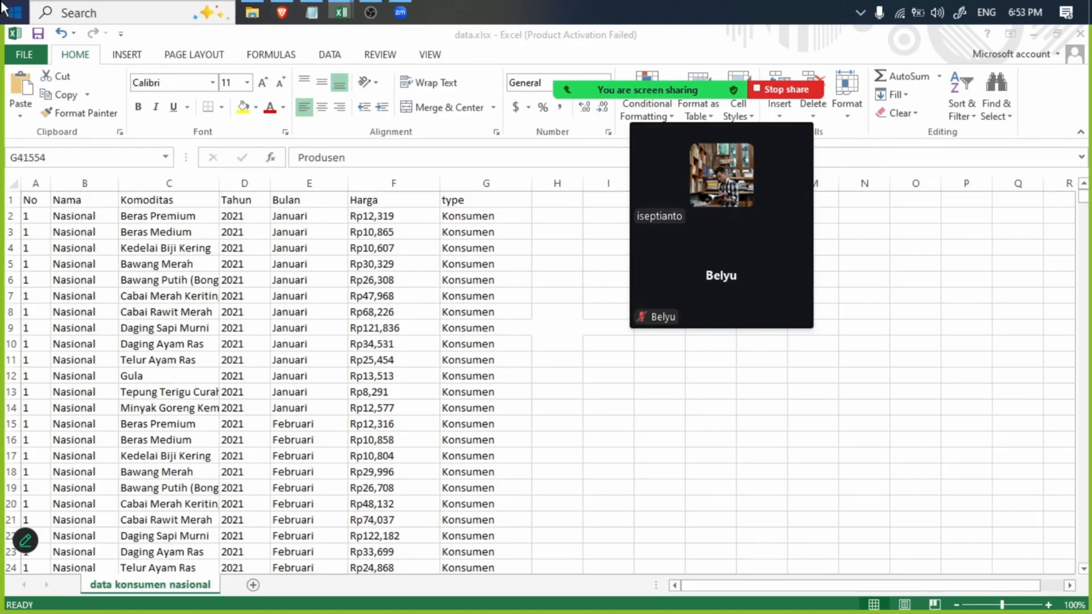
{"action": "key", "text": "super"}
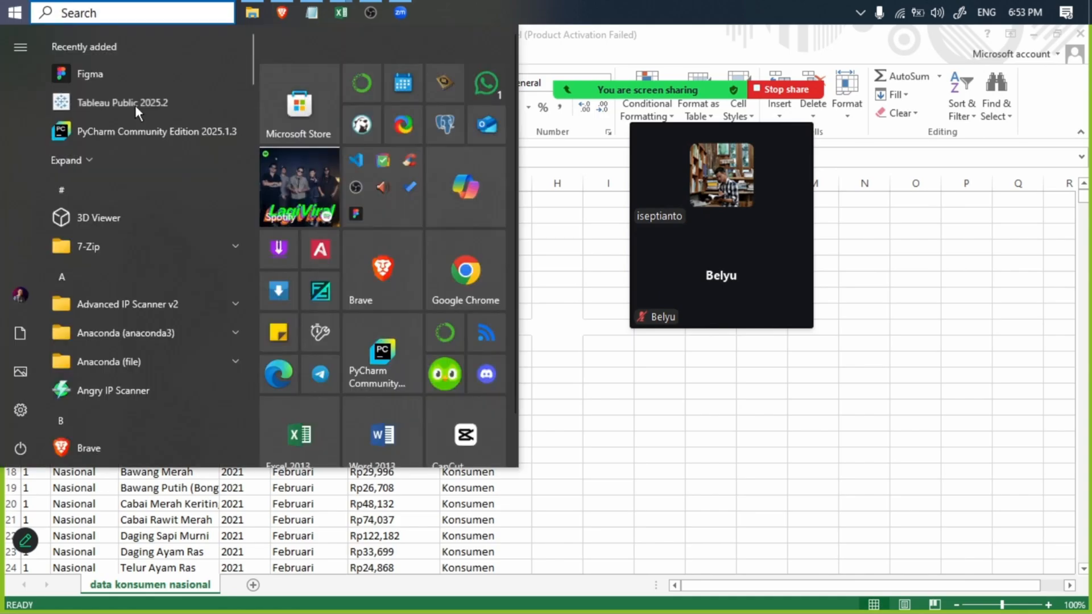
{"action": "left_click", "coordinate": [135, 105]}
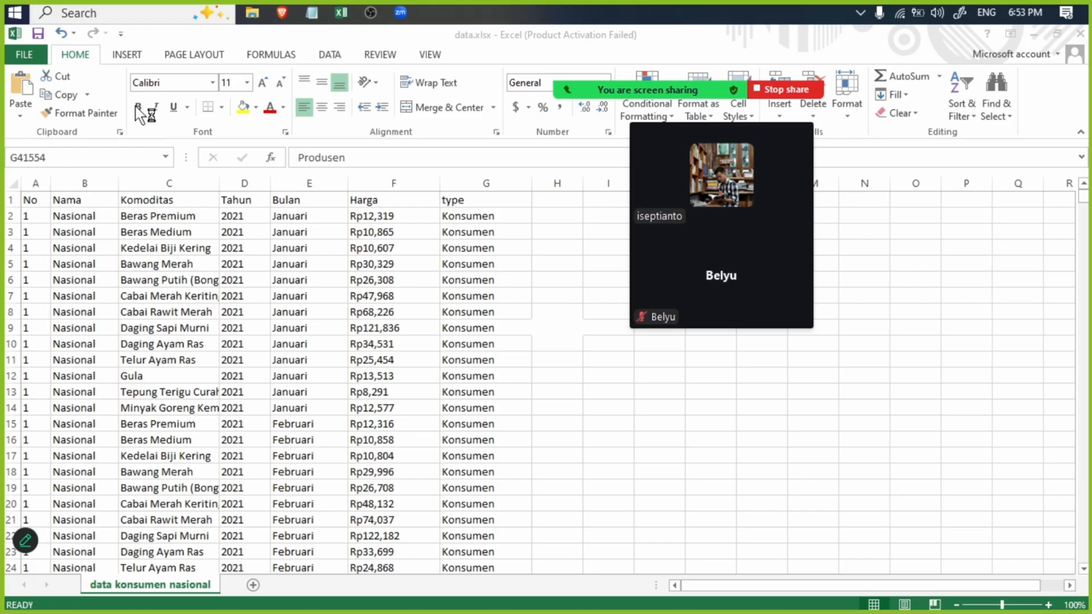
- Go to Local Disk (E:) and review the data cleaning notes in keterangan.txt, highlighting the "via python dengan bantuan" line
{"action": "left_click", "coordinate": [252, 12]}
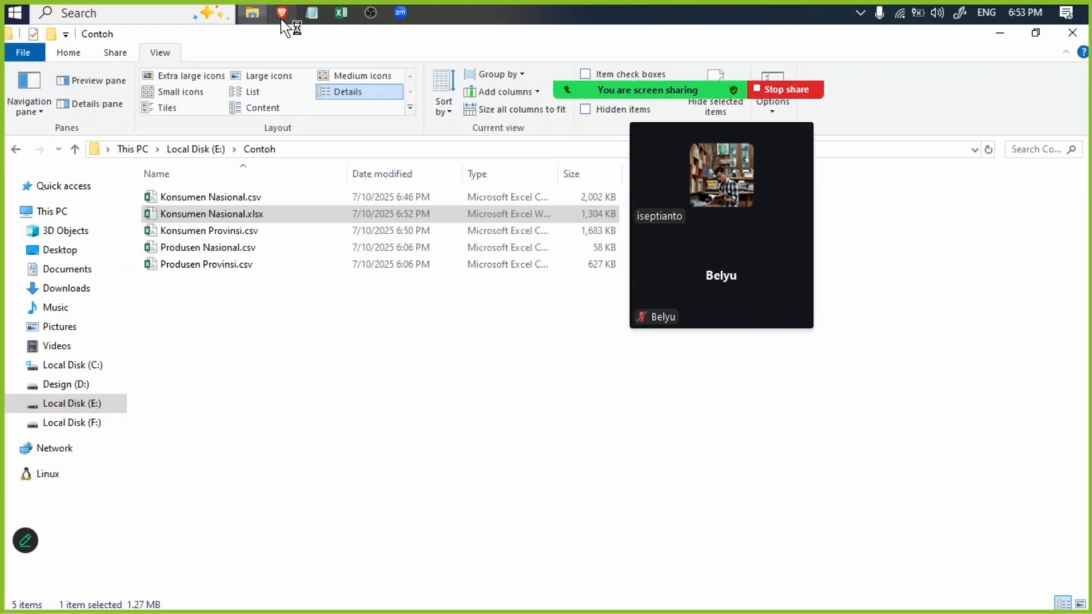
{"action": "left_click", "coordinate": [193, 148]}
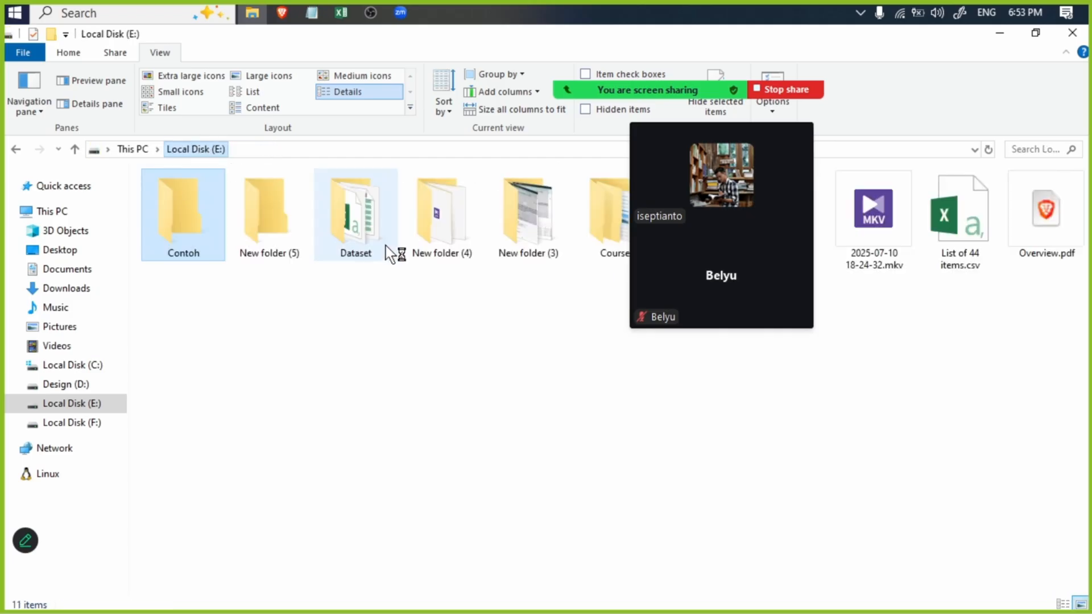
{"action": "left_click", "coordinate": [311, 12]}
{"action": "left_click_drag", "start_coordinate": [446, 178], "coordinate": [502, 200]}
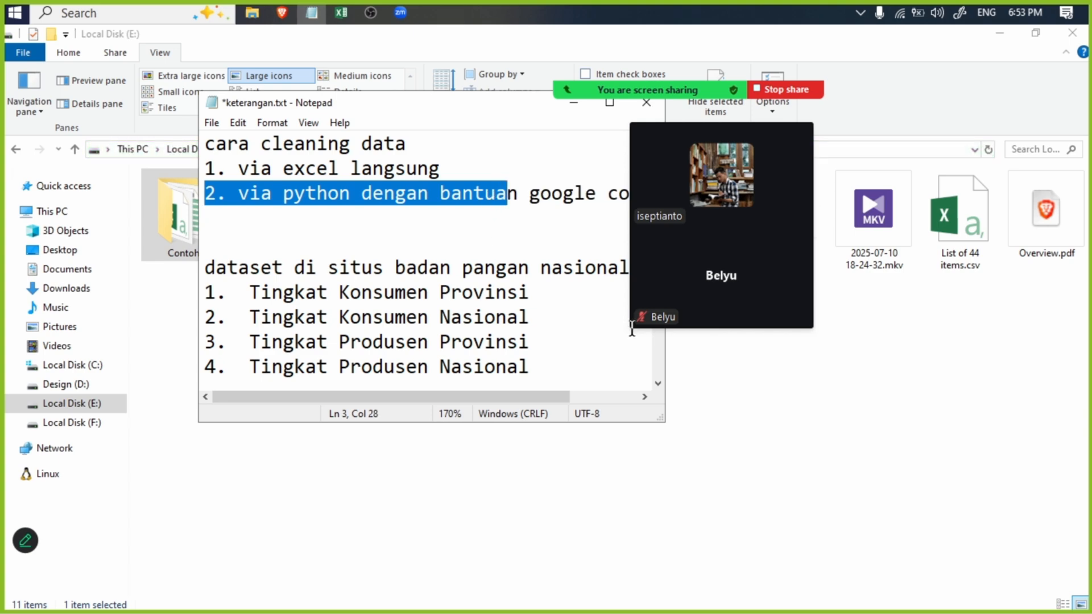
{"action": "left_click", "coordinate": [692, 357]}
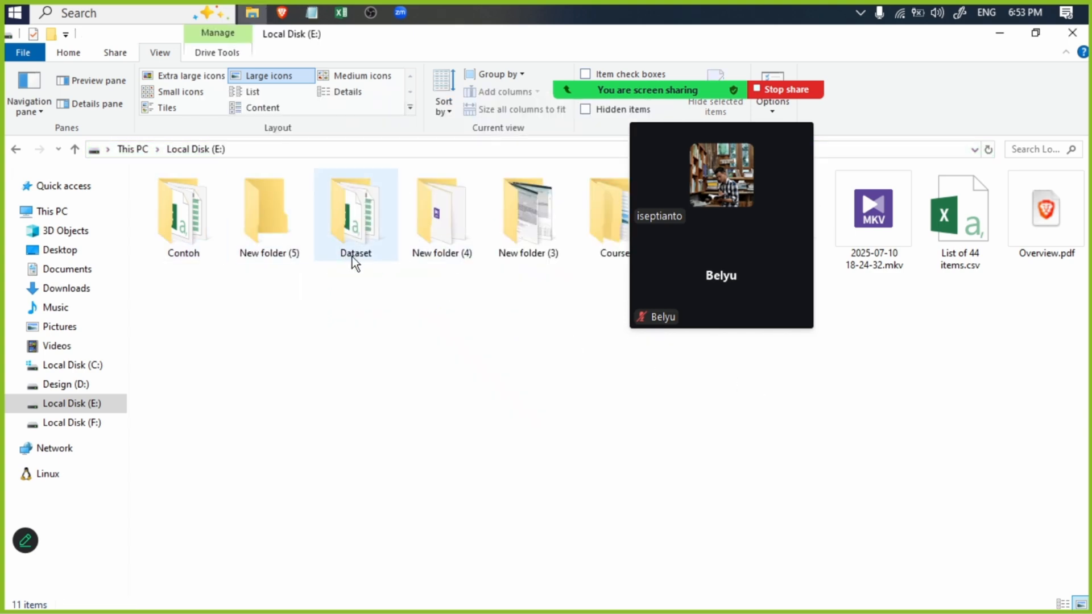
{"action": "left_click", "coordinate": [311, 13]}
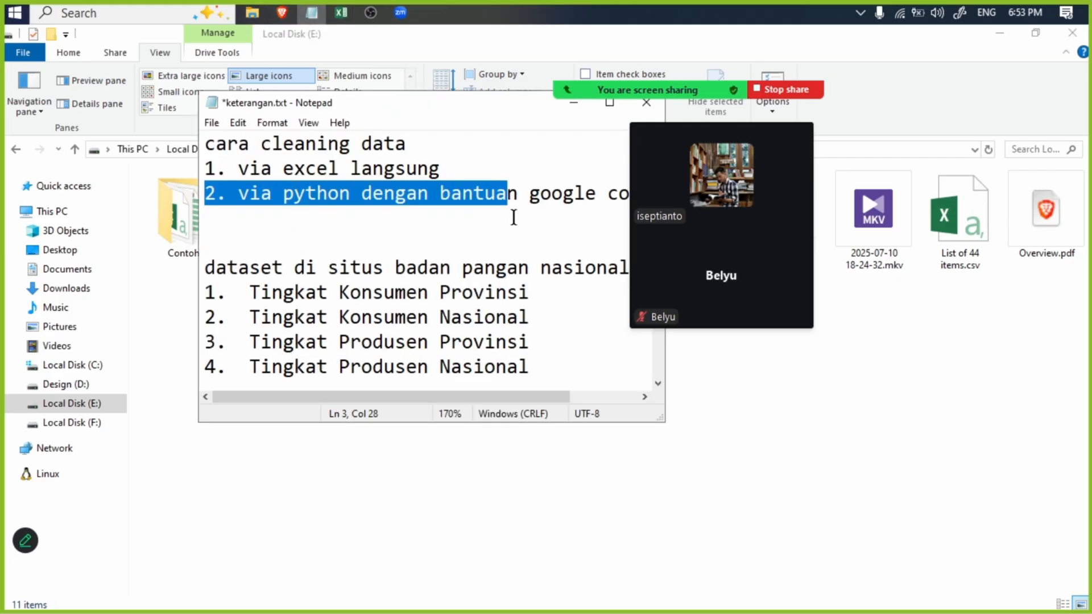
{"action": "left_click_drag", "start_coordinate": [514, 186], "coordinate": [205, 194]}
- Switch to the Konsumen Nasional.xlsx workbook and turn on filters for the header row of the Konsumen Nasional sheet
{"action": "left_click", "coordinate": [342, 12]}
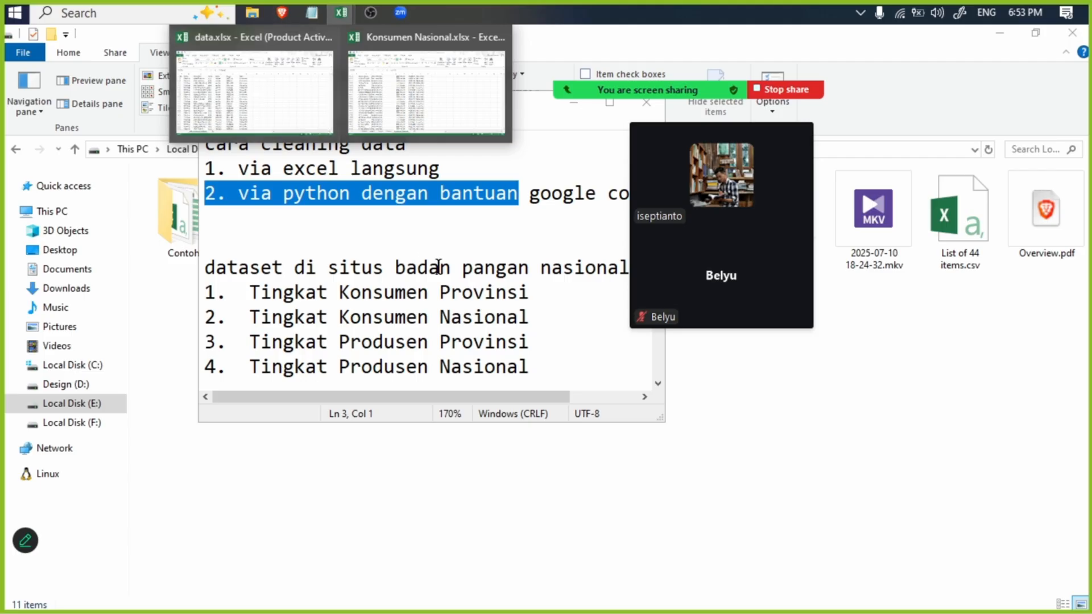
{"action": "left_click", "coordinate": [355, 121]}
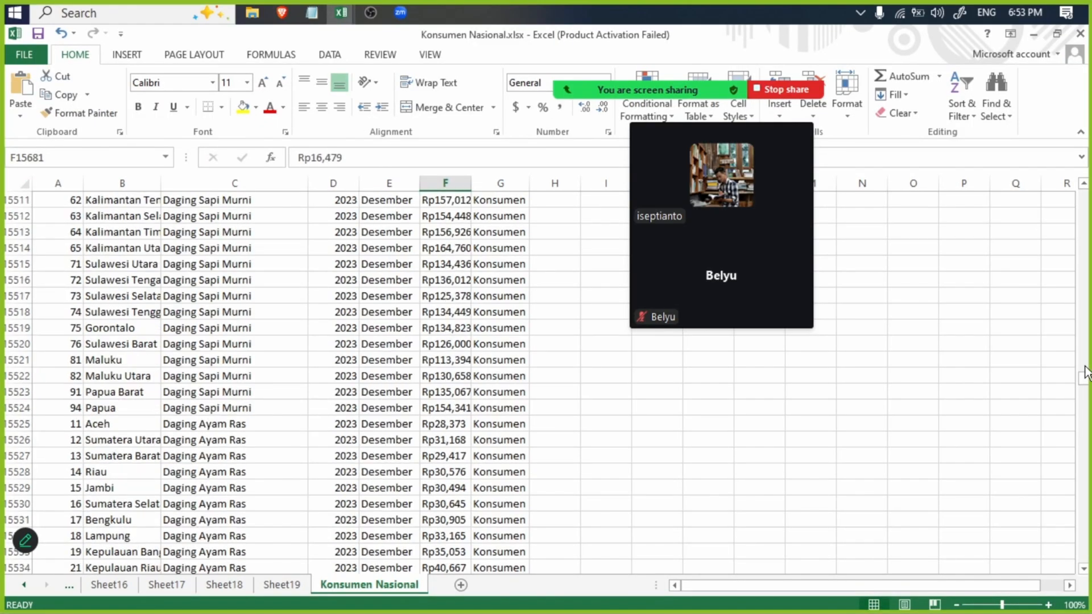
{"action": "left_click_drag", "start_coordinate": [1086, 373], "coordinate": [1083, 196]}
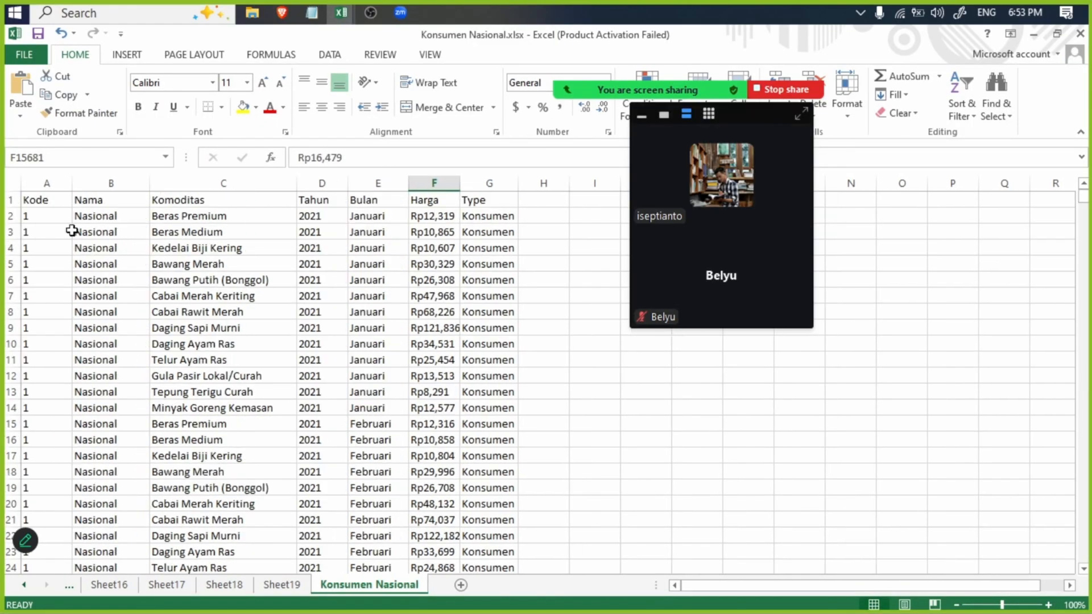
{"action": "left_click", "coordinate": [11, 200]}
{"action": "left_click", "coordinate": [330, 55]}
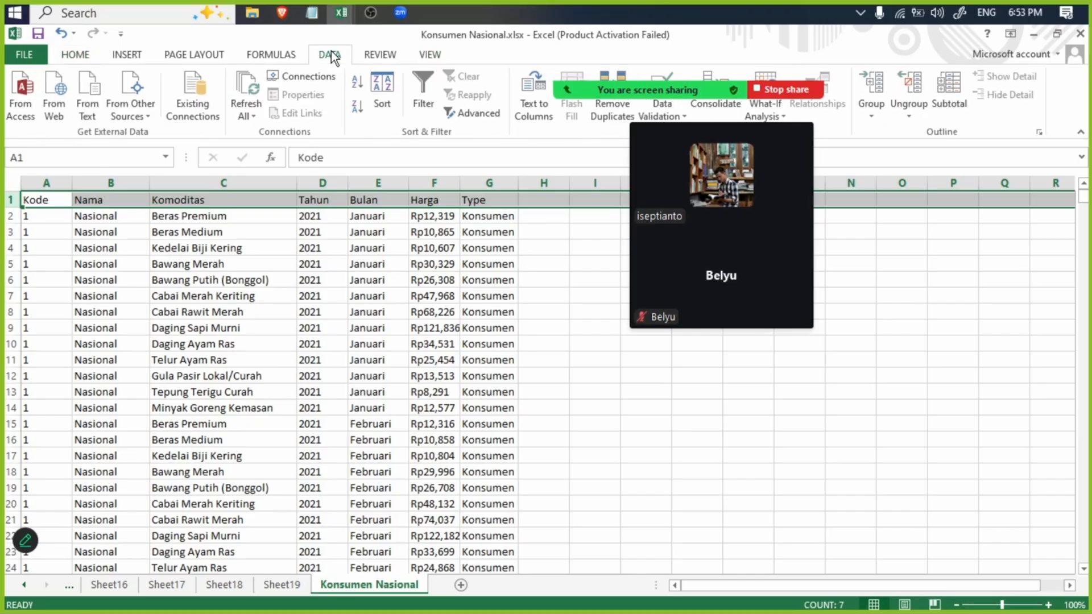
{"action": "left_click", "coordinate": [431, 71]}
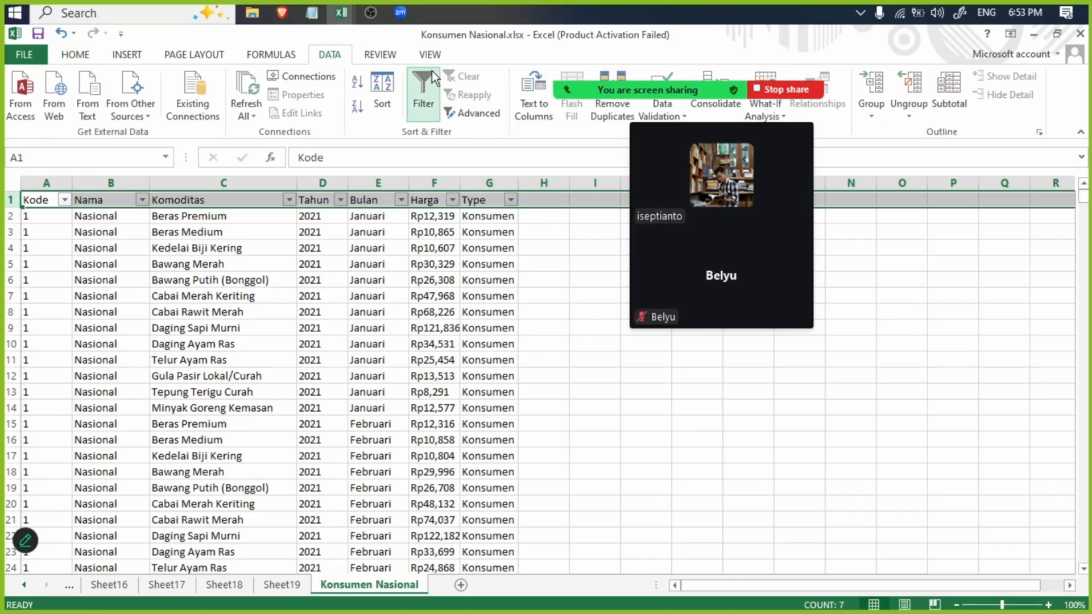
- Filter the Harga column to only the "-" value and dismiss the meeting time notice
{"action": "left_click", "coordinate": [452, 200]}
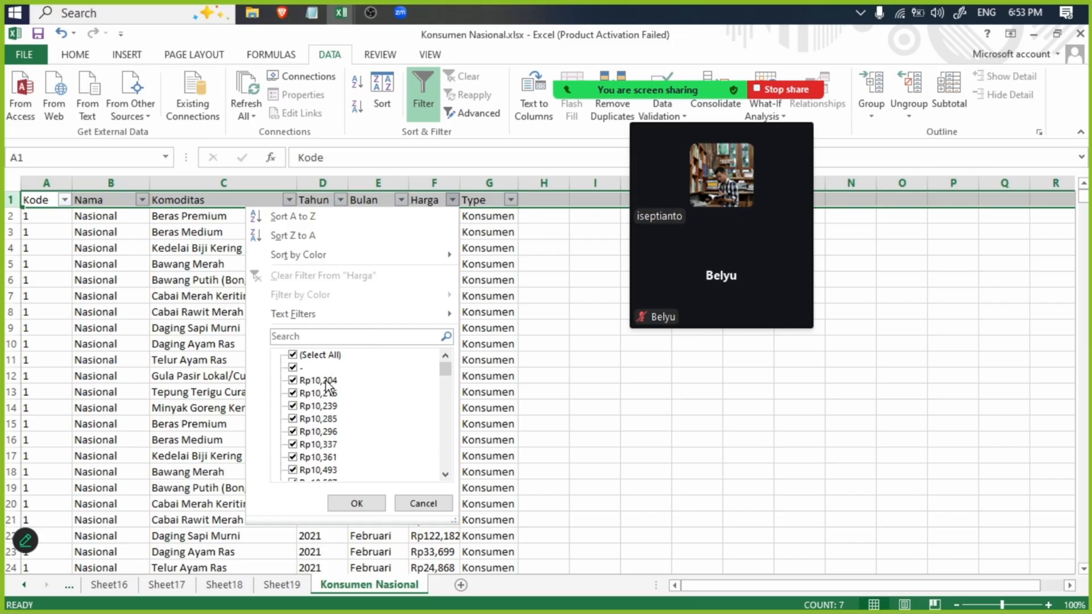
{"action": "left_click", "coordinate": [292, 355]}
{"action": "left_click", "coordinate": [292, 367]}
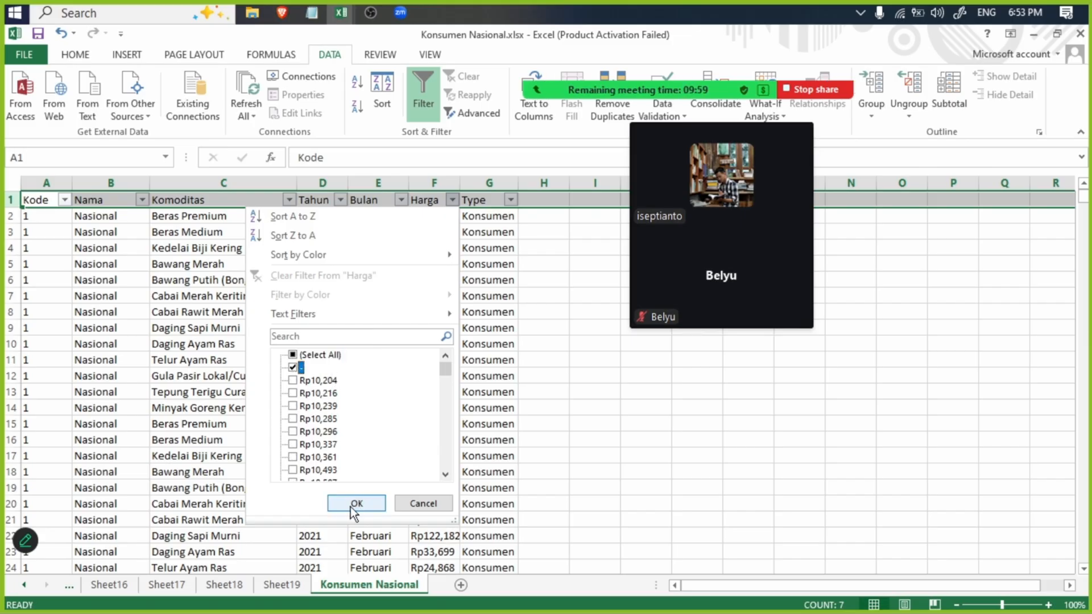
{"action": "left_click", "coordinate": [351, 507]}
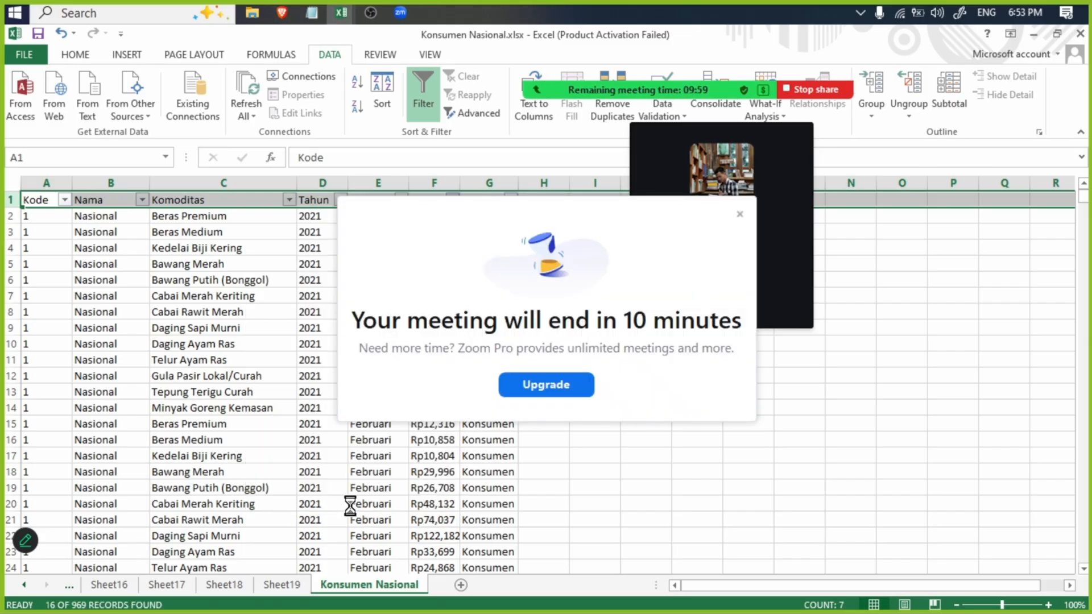
{"action": "left_click", "coordinate": [739, 215]}
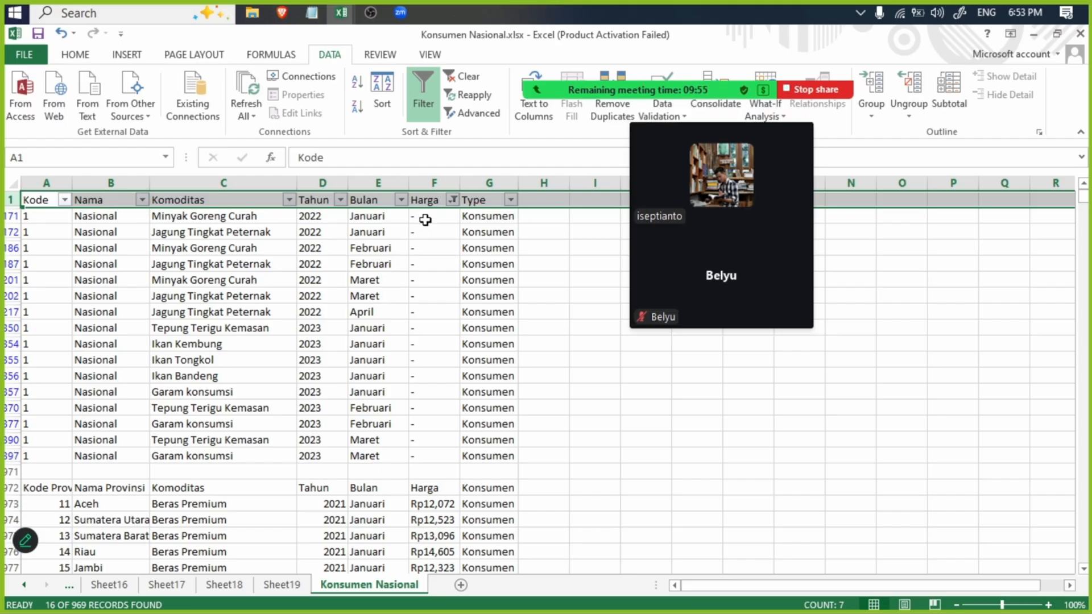
- Select the filtered Harga cells containing "-" and highlight the Python cleaning method in the keterangan.txt notes
{"action": "left_click_drag", "start_coordinate": [425, 219], "coordinate": [434, 456]}
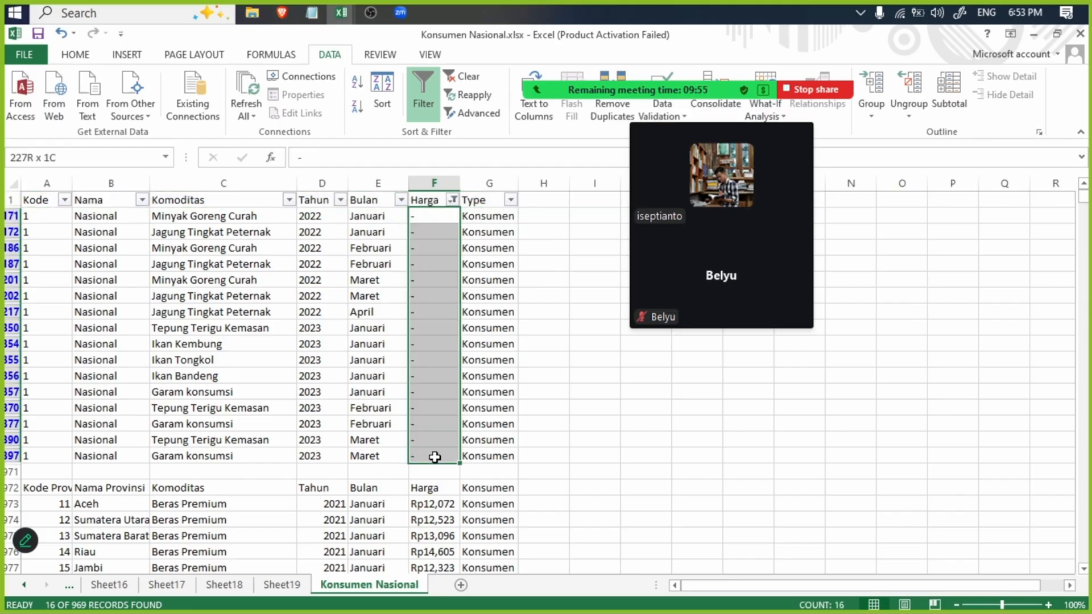
{"action": "left_click", "coordinate": [314, 10]}
{"action": "left_click_drag", "start_coordinate": [214, 192], "coordinate": [583, 194]}
{"action": "left_click", "coordinate": [573, 102]}
- Examine the Komoditas and Harga cells of the filtered rows that have "-" instead of a price
{"action": "left_click", "coordinate": [428, 232]}
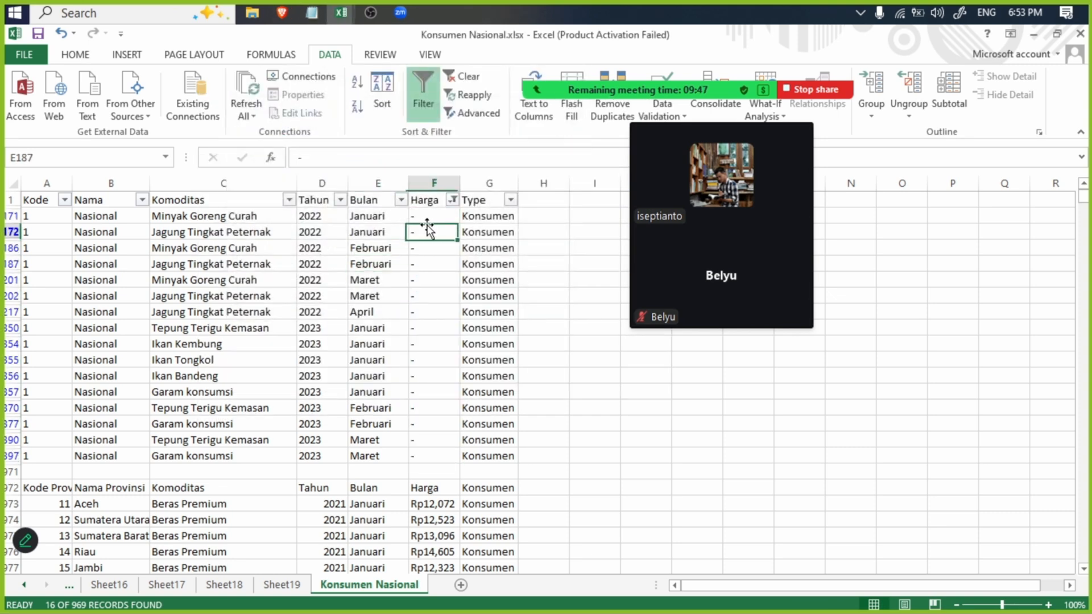
{"action": "left_click", "coordinate": [435, 216]}
{"action": "left_click", "coordinate": [435, 458], "text": "shift"}
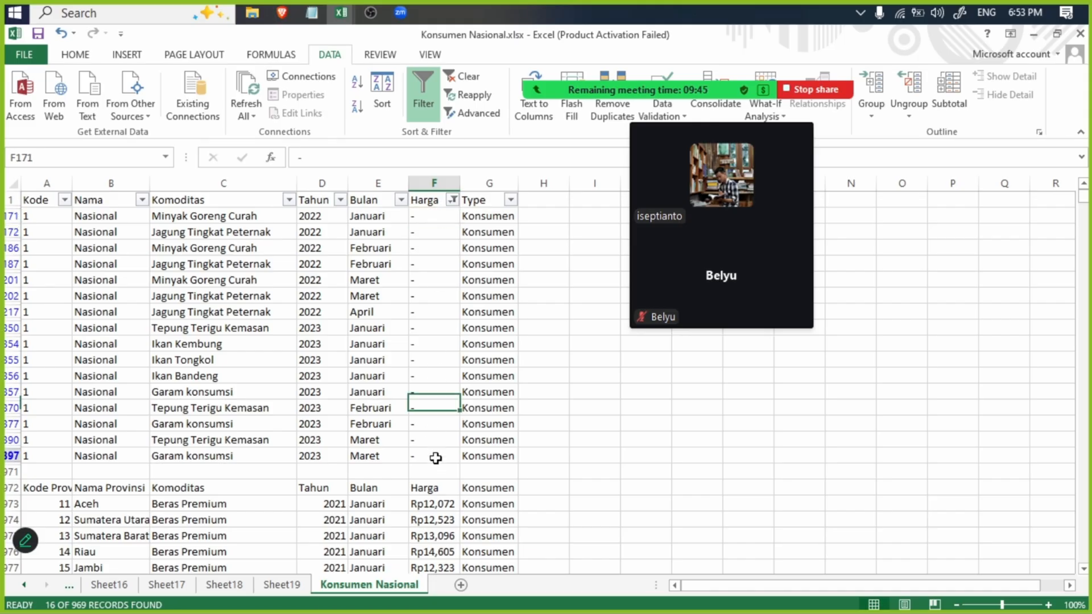
{"action": "left_click", "coordinate": [437, 456]}
{"action": "left_click", "coordinate": [434, 231]}
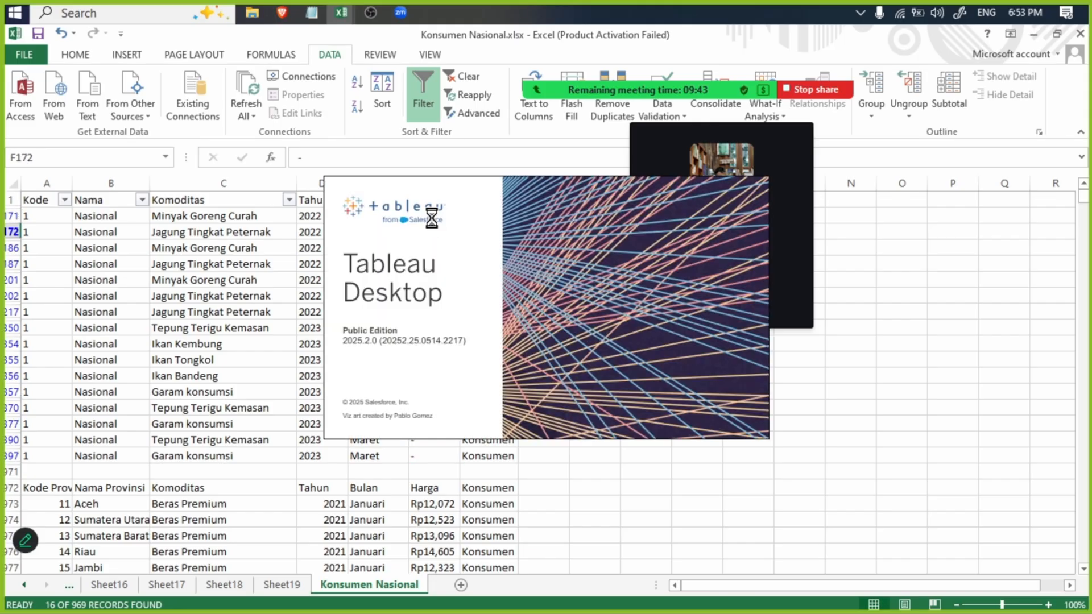
{"action": "left_click", "coordinate": [215, 260]}
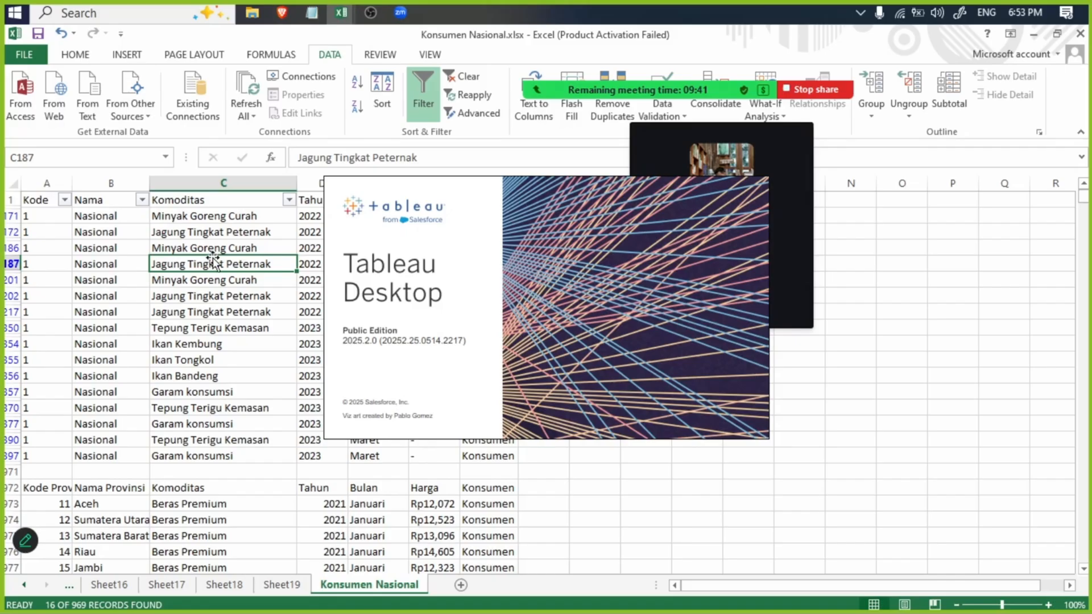
{"action": "left_click_drag", "start_coordinate": [739, 103], "coordinate": [946, 111]}
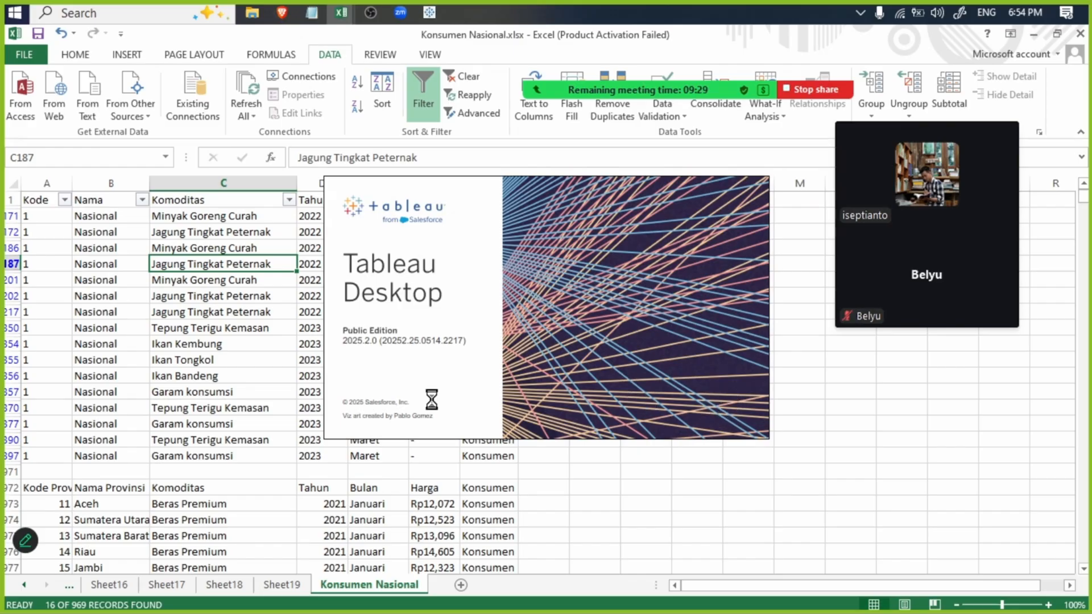
{"action": "left_click", "coordinate": [428, 452]}
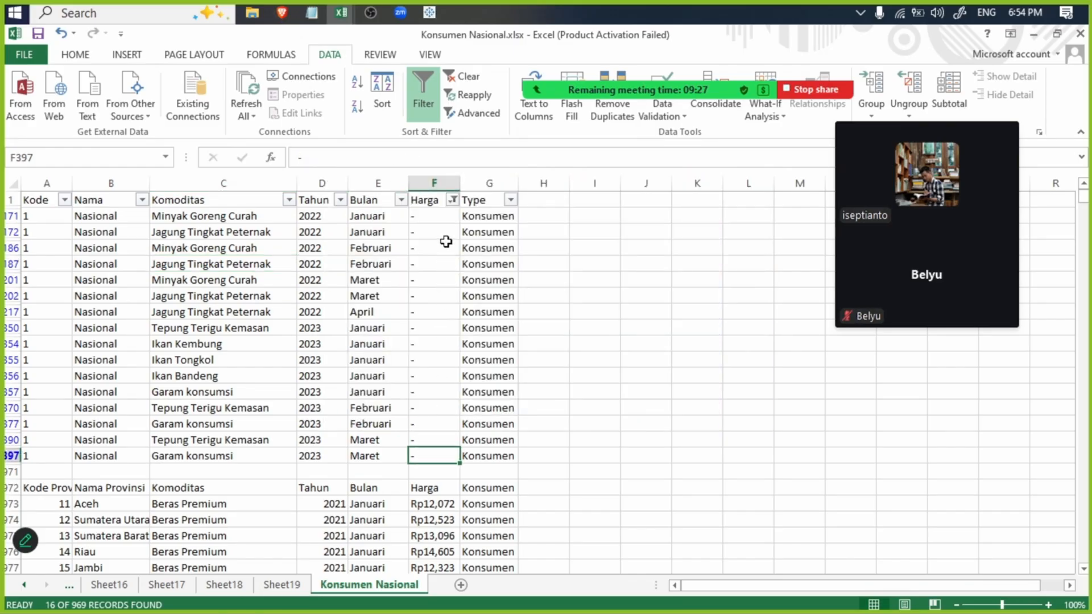
- Check the value lists offered by the Harga and Type column filters
{"action": "left_click", "coordinate": [452, 199]}
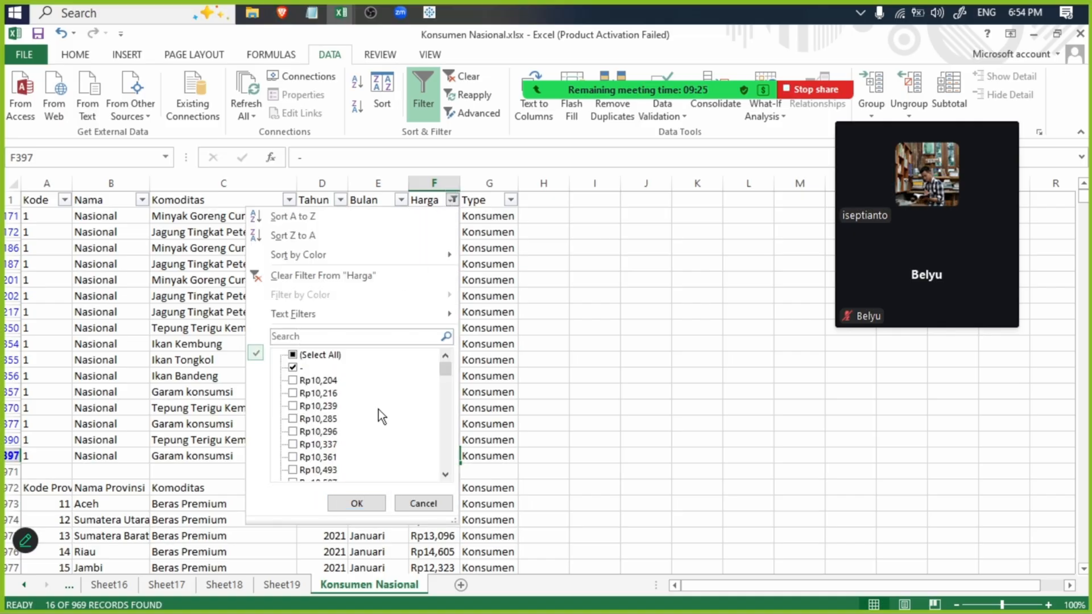
{"action": "left_click", "coordinate": [434, 503]}
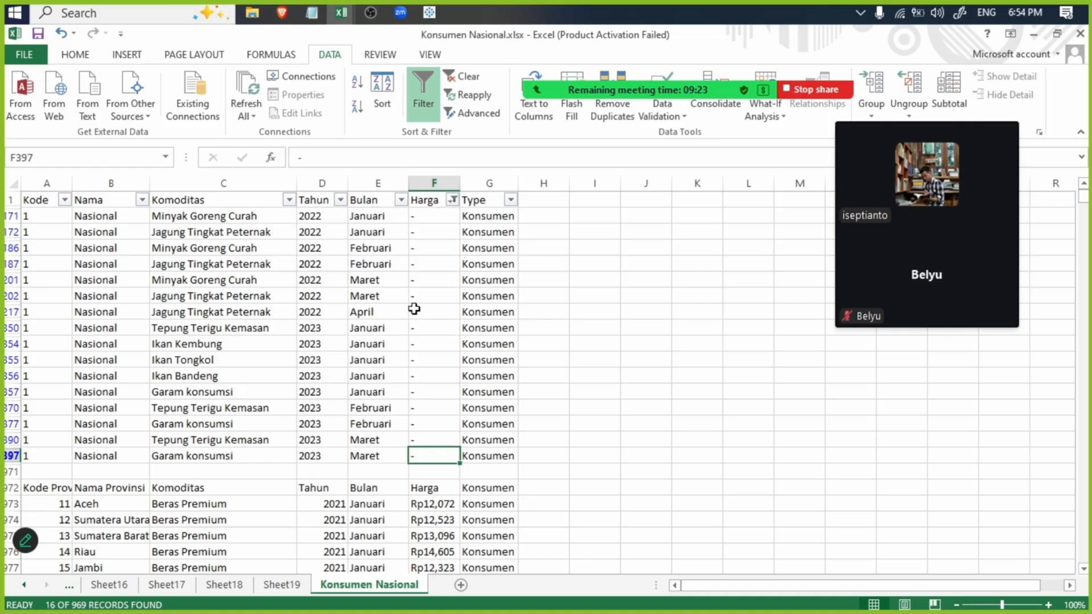
{"action": "left_click", "coordinate": [452, 199]}
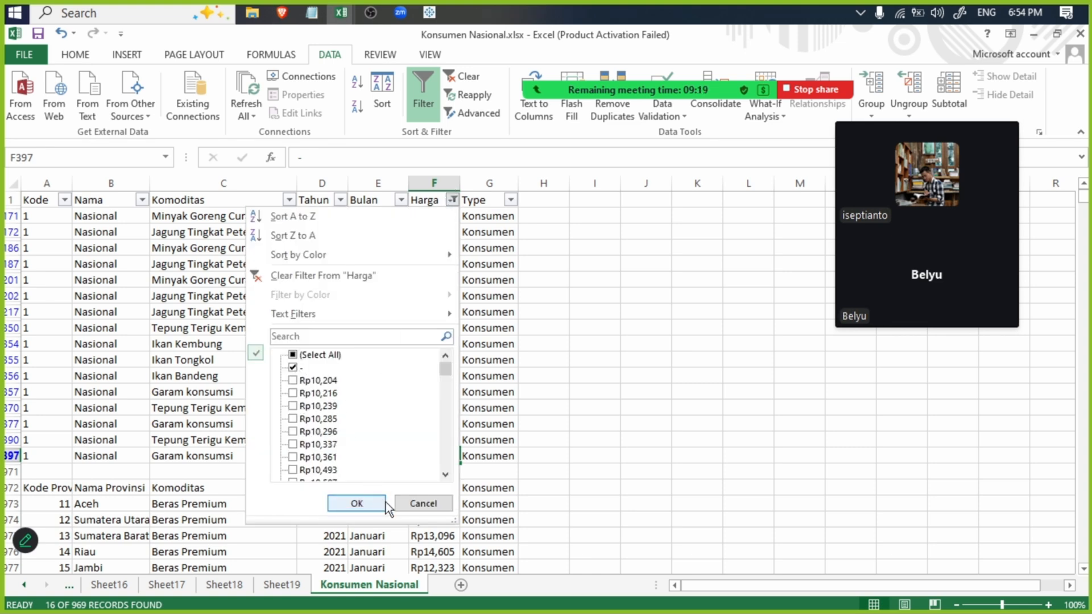
{"action": "left_click", "coordinate": [413, 503]}
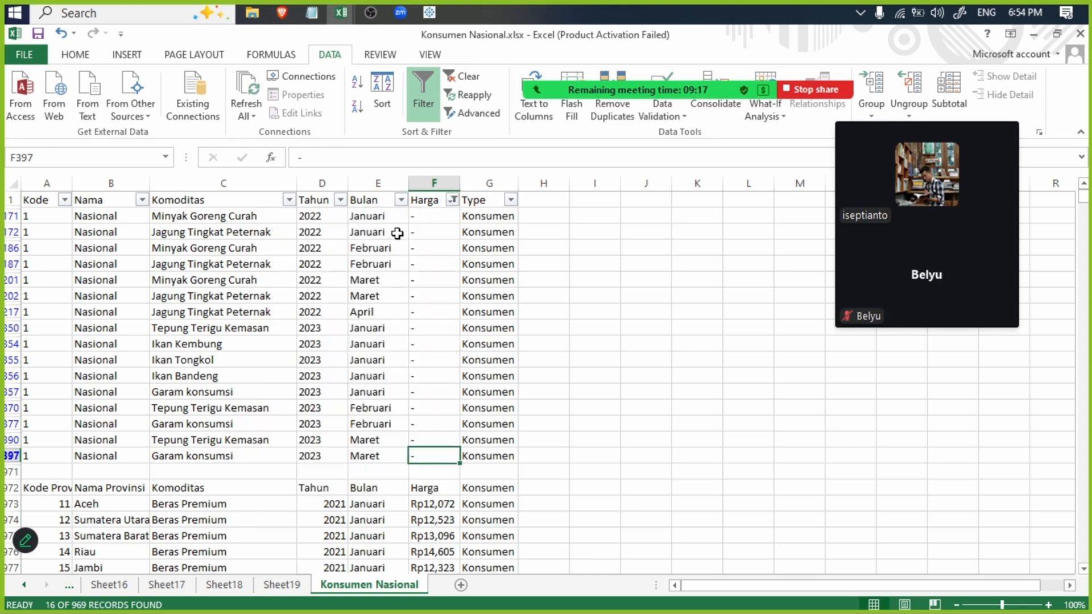
{"action": "left_click", "coordinate": [341, 13]}
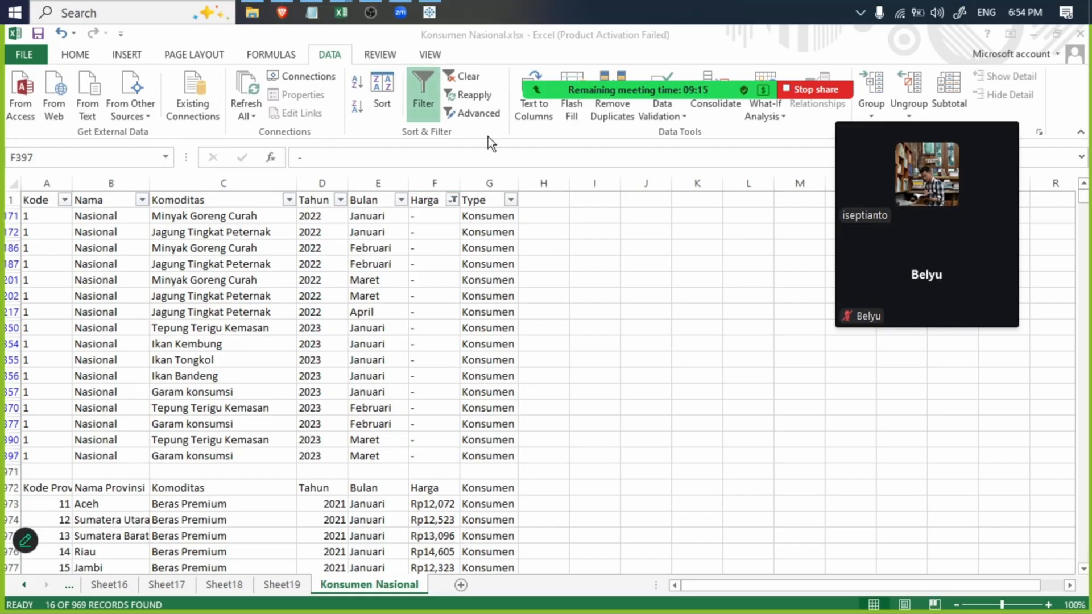
{"action": "key", "text": "super"}
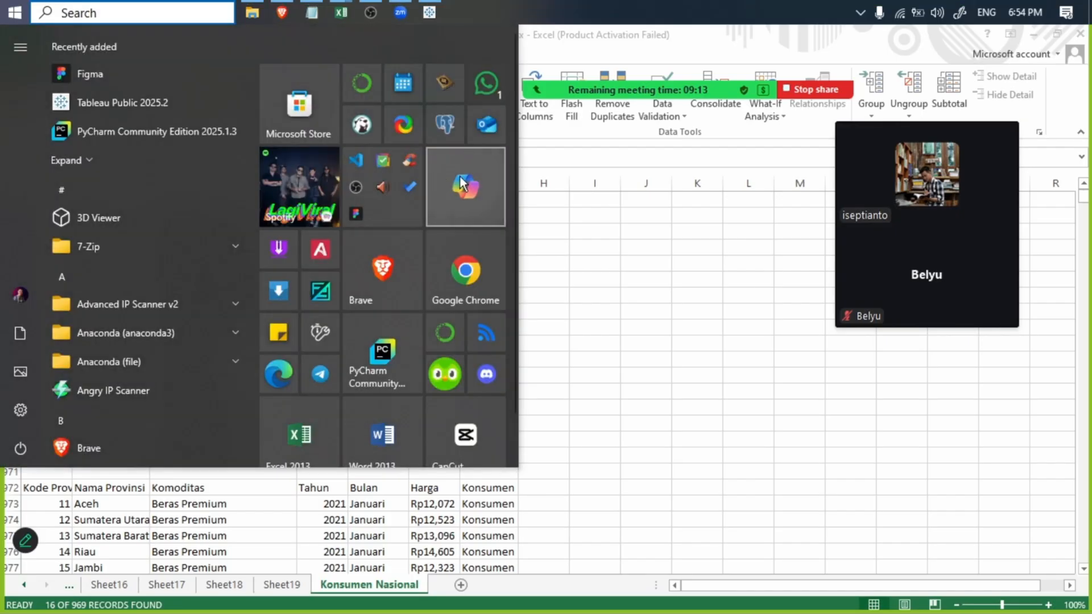
{"action": "left_click", "coordinate": [459, 175]}
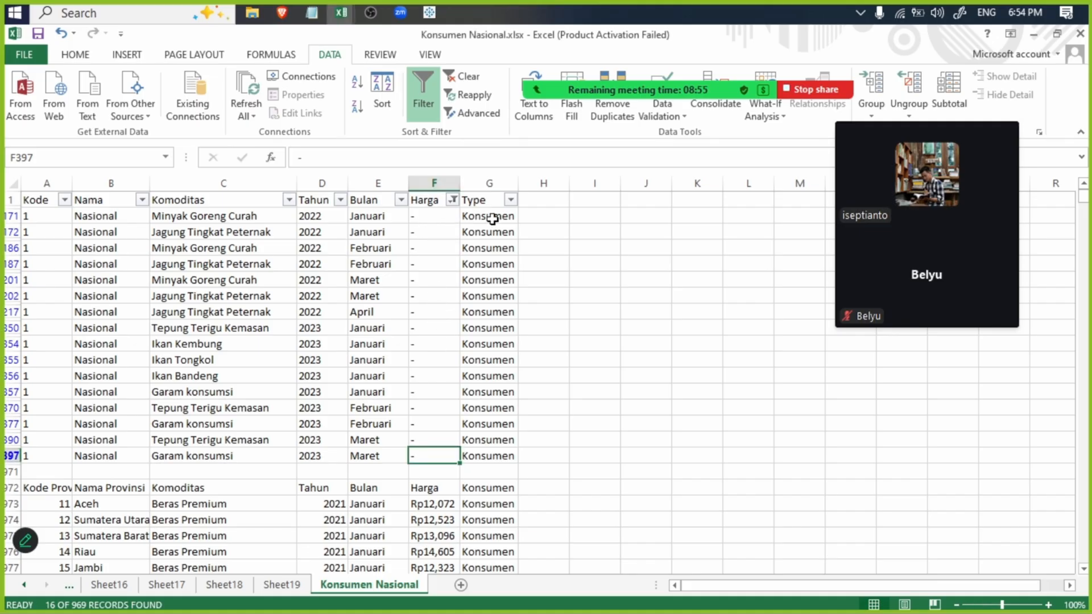
{"action": "left_click", "coordinate": [510, 200]}
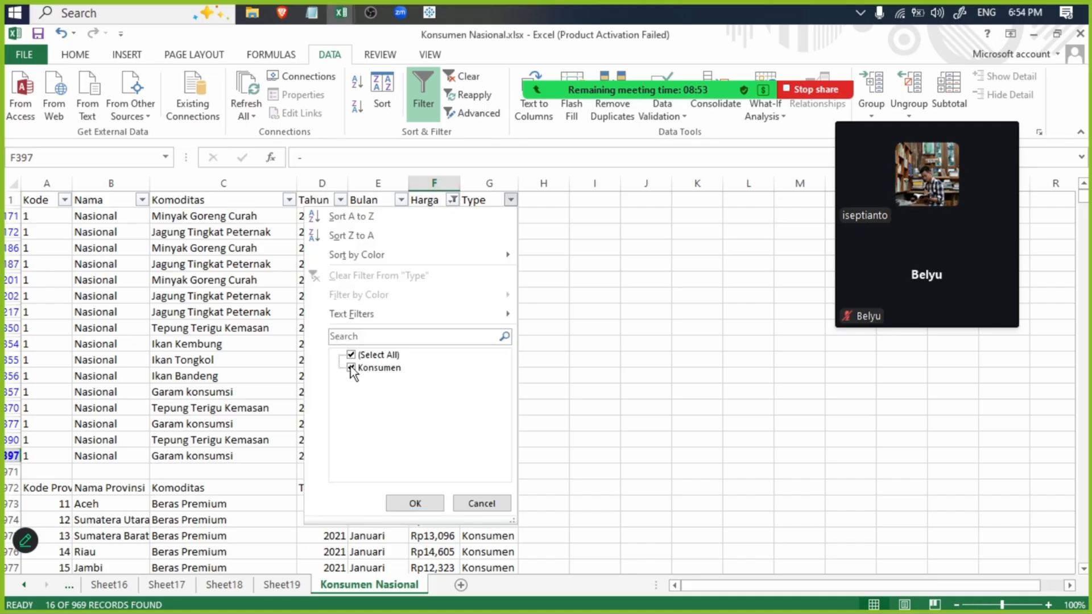
{"action": "left_click", "coordinate": [482, 504]}
- Switch to Tableau Public and look through the Dataset subfolders on drive E for the cleaned data file
{"action": "left_click", "coordinate": [429, 12]}
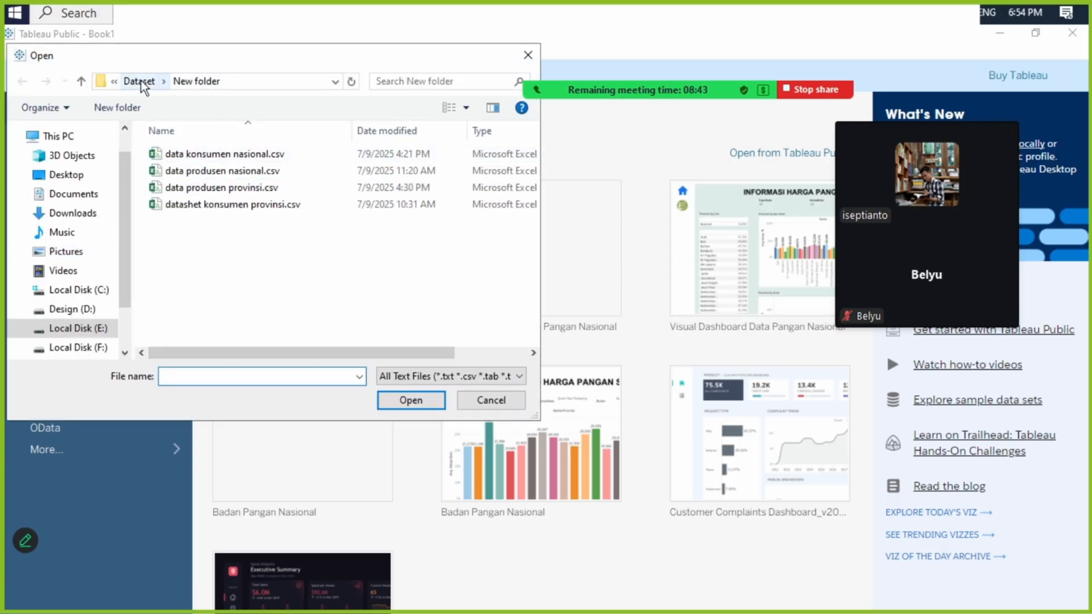
{"action": "left_click", "coordinate": [141, 83]}
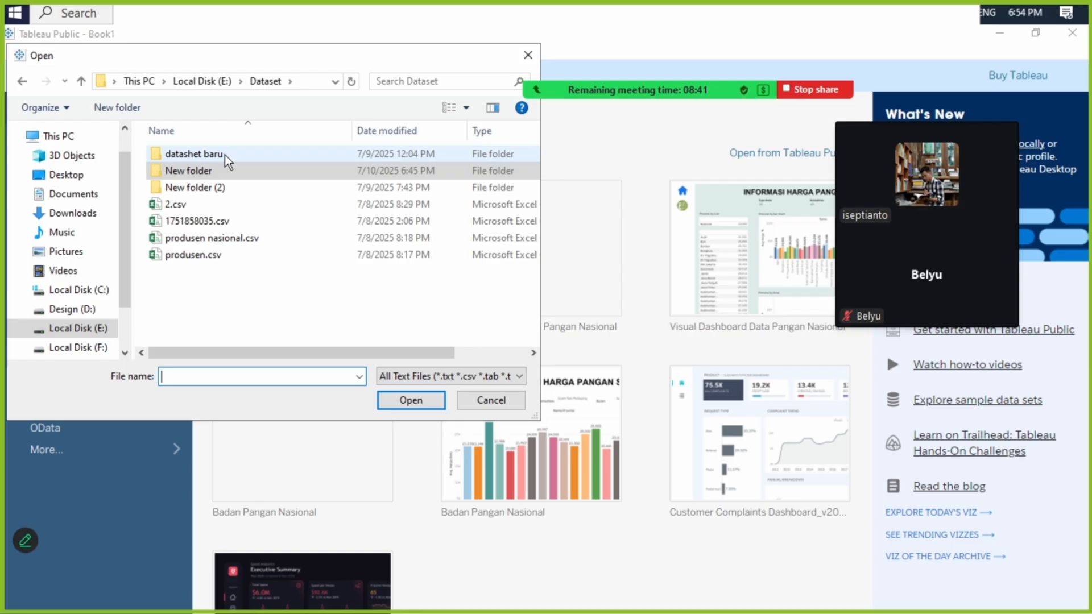
{"action": "double_click", "coordinate": [208, 190]}
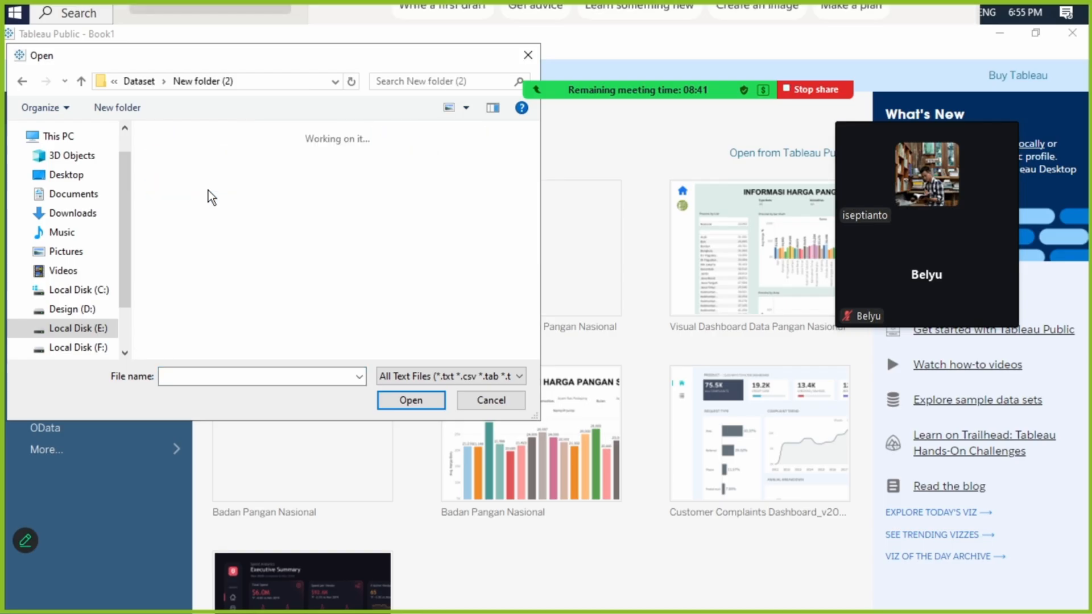
{"action": "left_click", "coordinate": [137, 81]}
{"action": "left_click", "coordinate": [212, 154]}
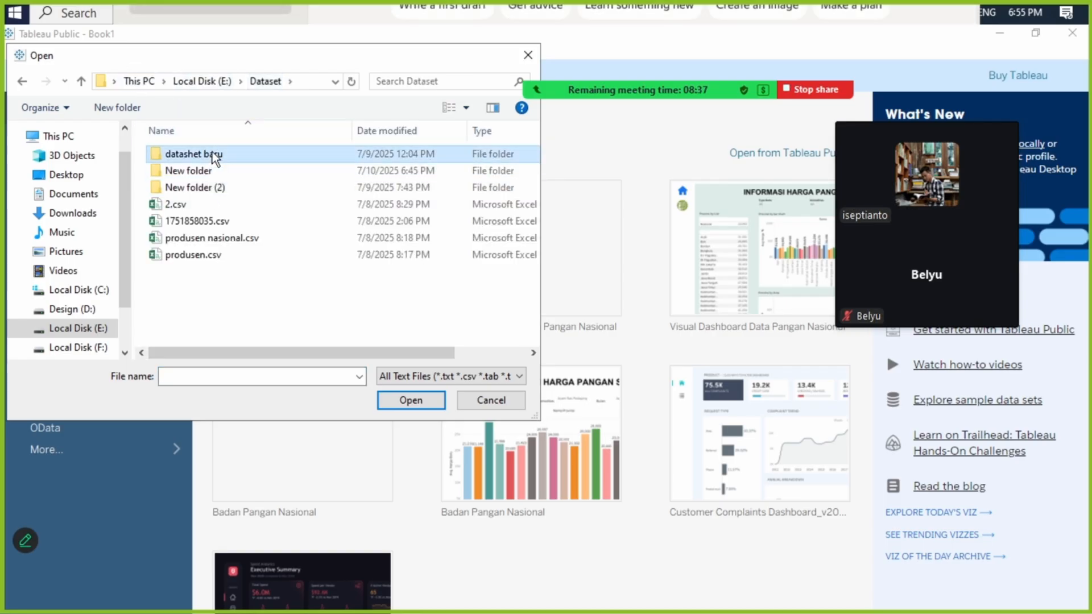
{"action": "left_click", "coordinate": [187, 80]}
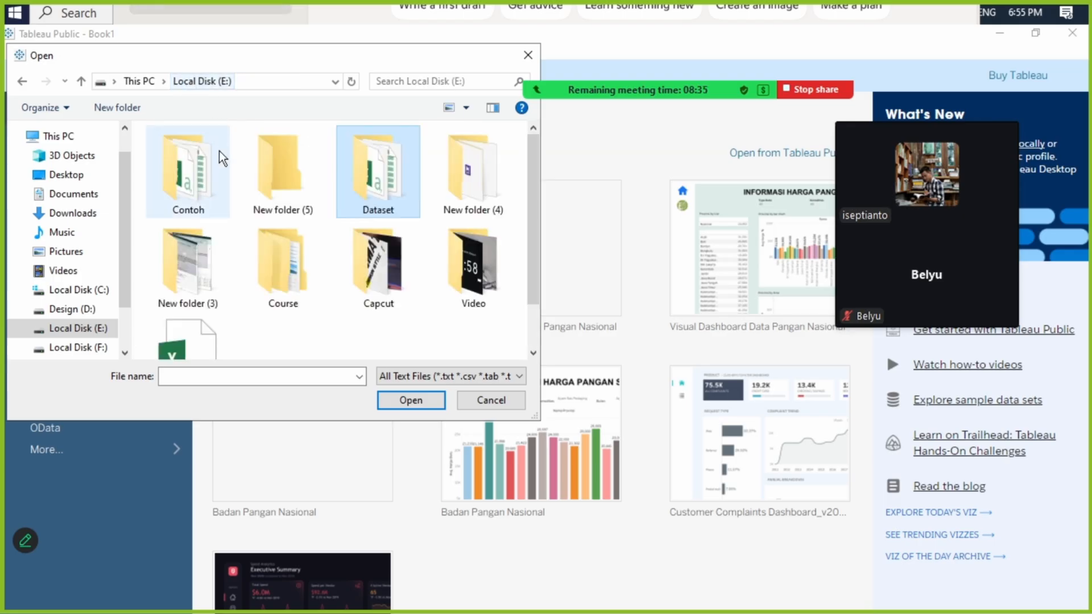
{"action": "double_click", "coordinate": [391, 177]}
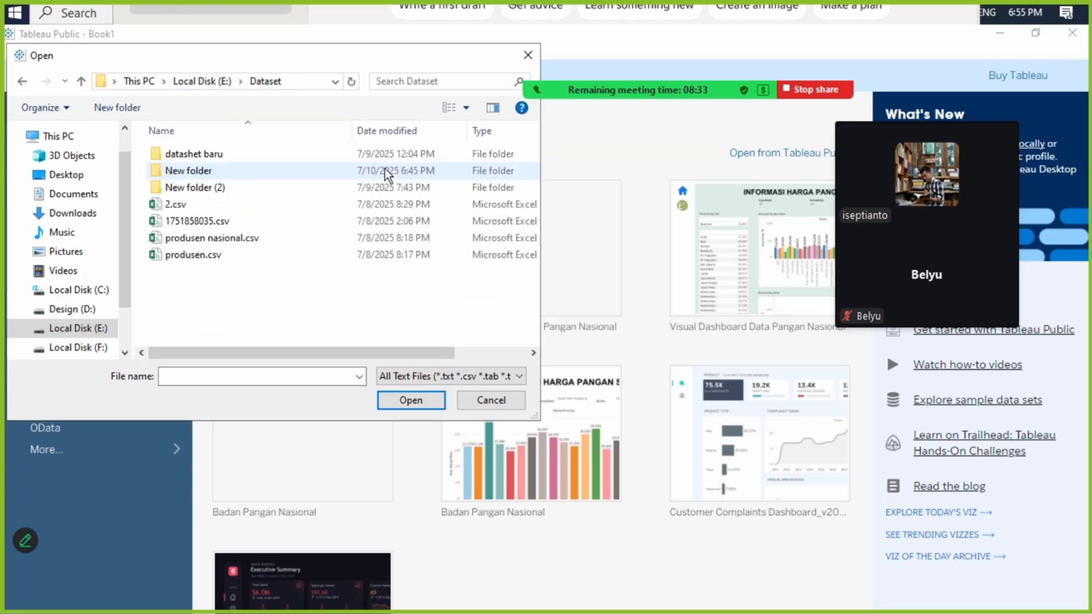
{"action": "double_click", "coordinate": [281, 151]}
{"action": "left_click", "coordinate": [152, 84]}
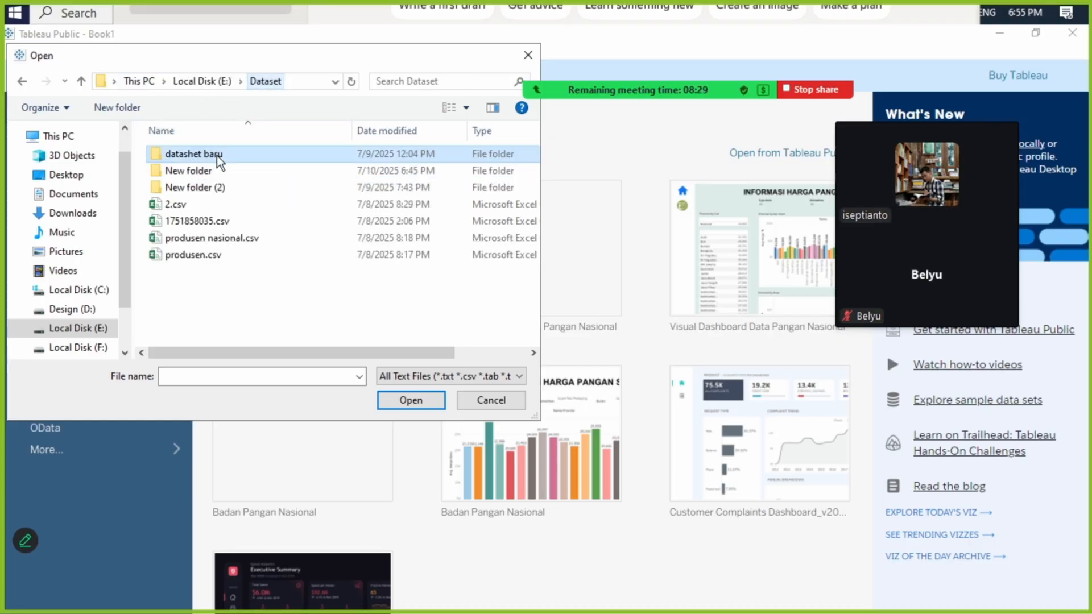
{"action": "double_click", "coordinate": [226, 172]}
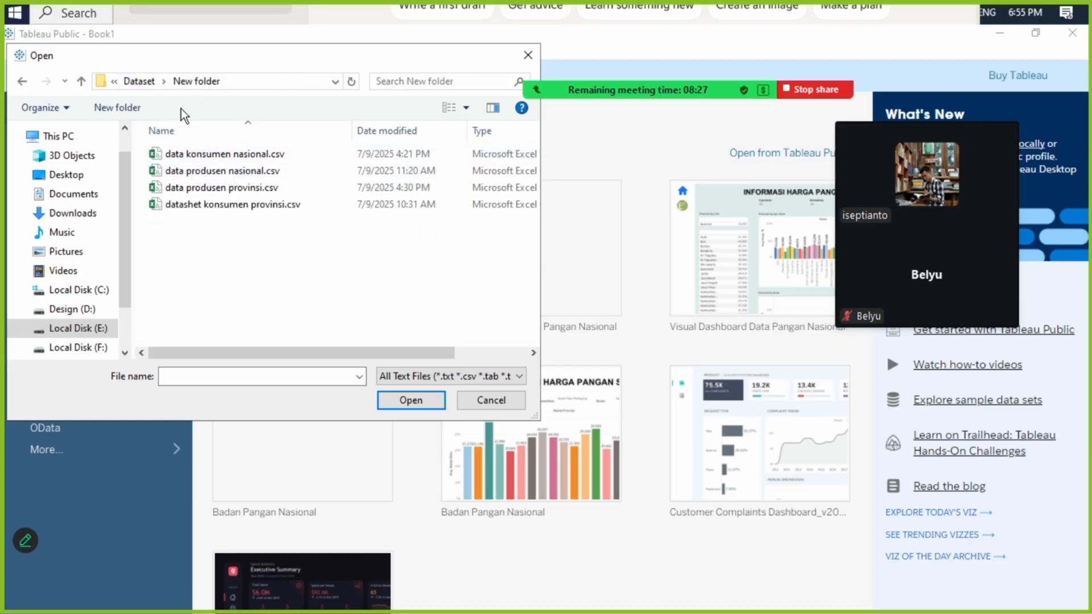
{"action": "left_click", "coordinate": [145, 81]}
{"action": "double_click", "coordinate": [224, 181]}
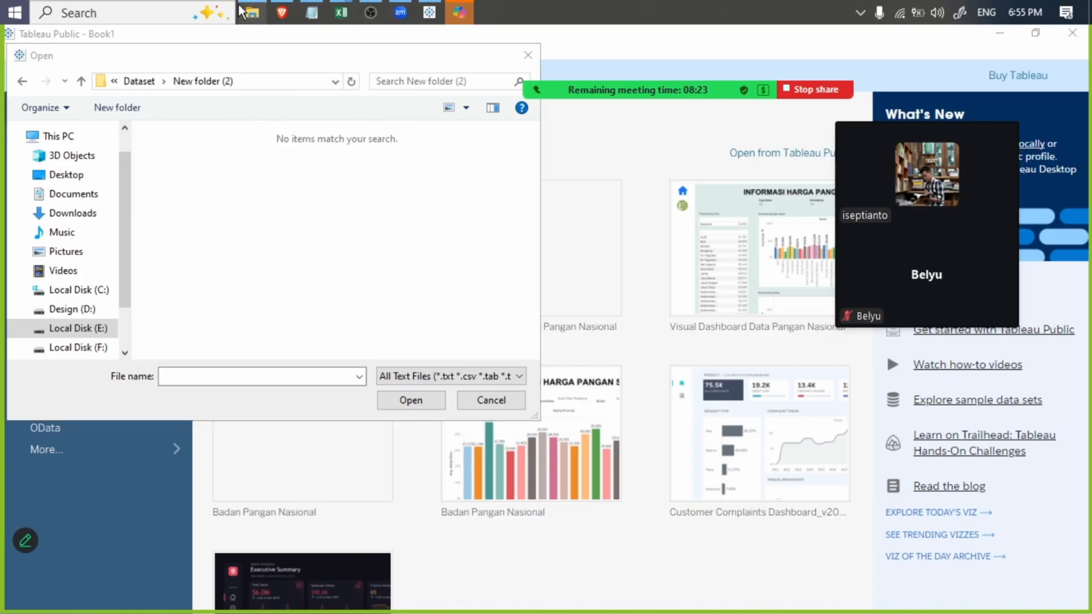
- Open E:\Dataset\New folder in File Explorer and select its full path
{"action": "left_click", "coordinate": [253, 10]}
{"action": "left_click", "coordinate": [354, 219]}
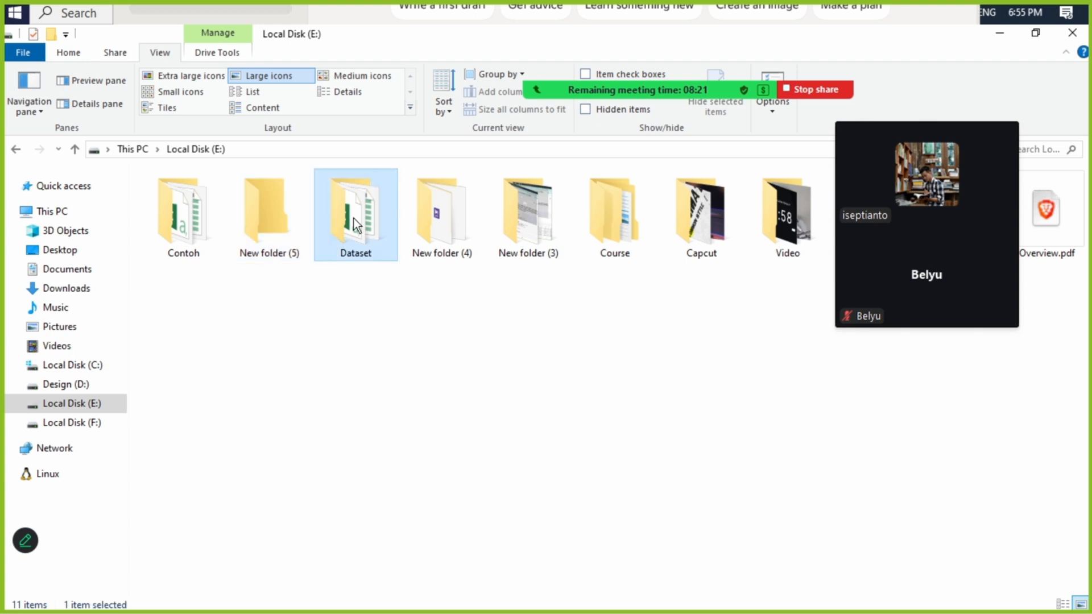
{"action": "double_click", "coordinate": [354, 218]}
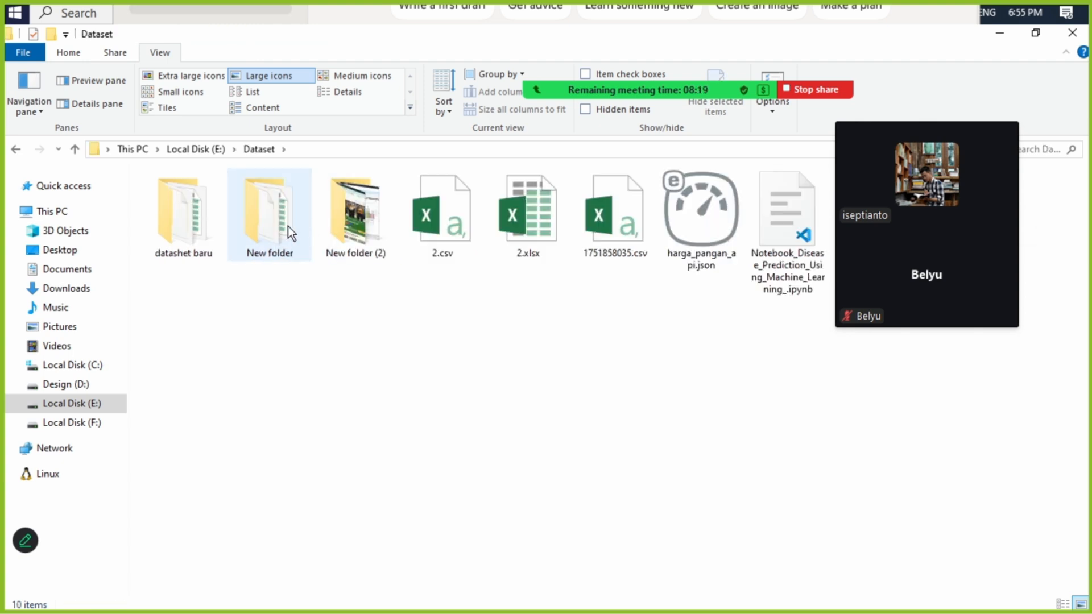
{"action": "double_click", "coordinate": [288, 227]}
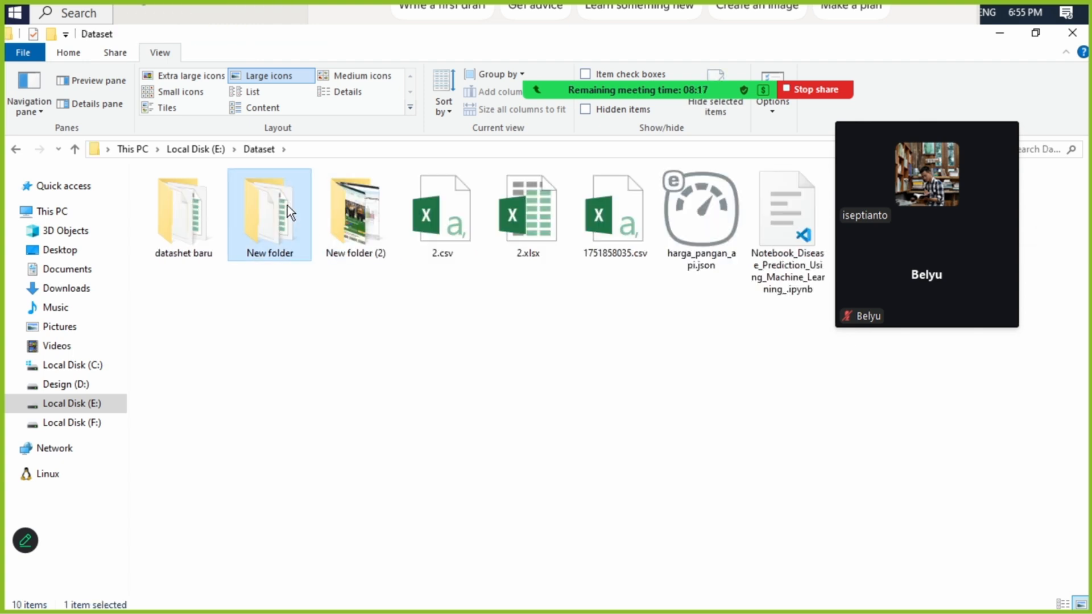
{"action": "double_click", "coordinate": [292, 235]}
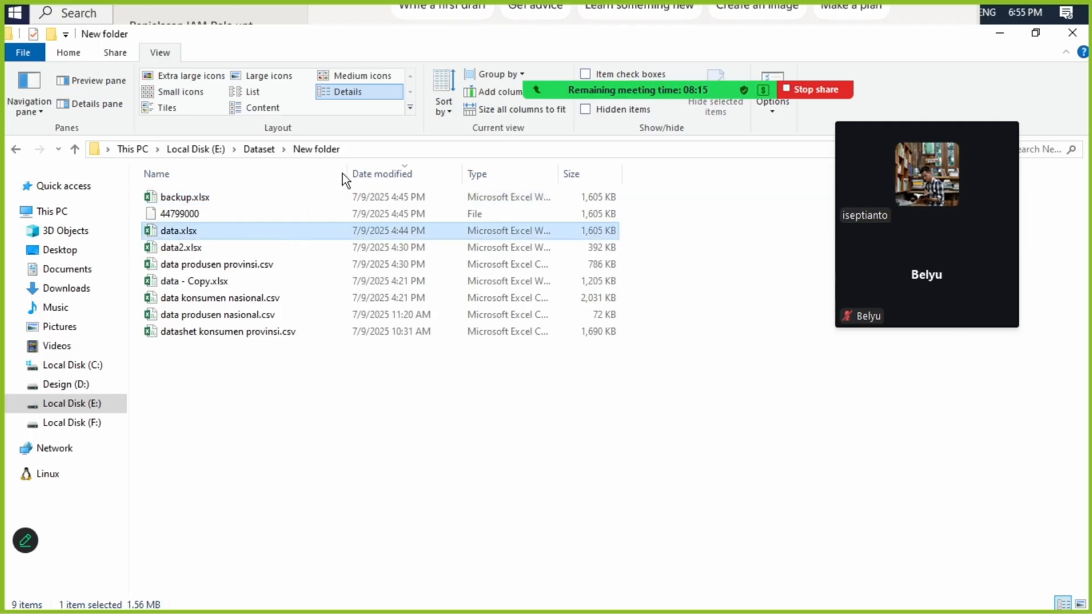
{"action": "left_click", "coordinate": [372, 149]}
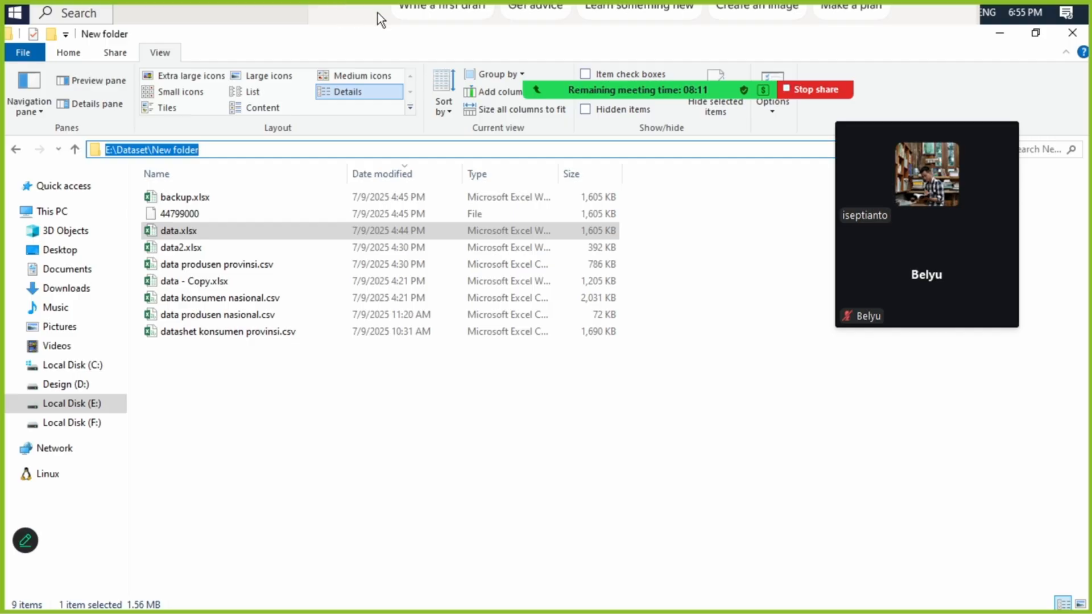
- Return to Tableau's text file dialog and change its folder to E:\Dataset\New folder
{"action": "key", "text": "super"}
{"action": "left_click", "coordinate": [419, 19]}
{"action": "left_click", "coordinate": [292, 82]}
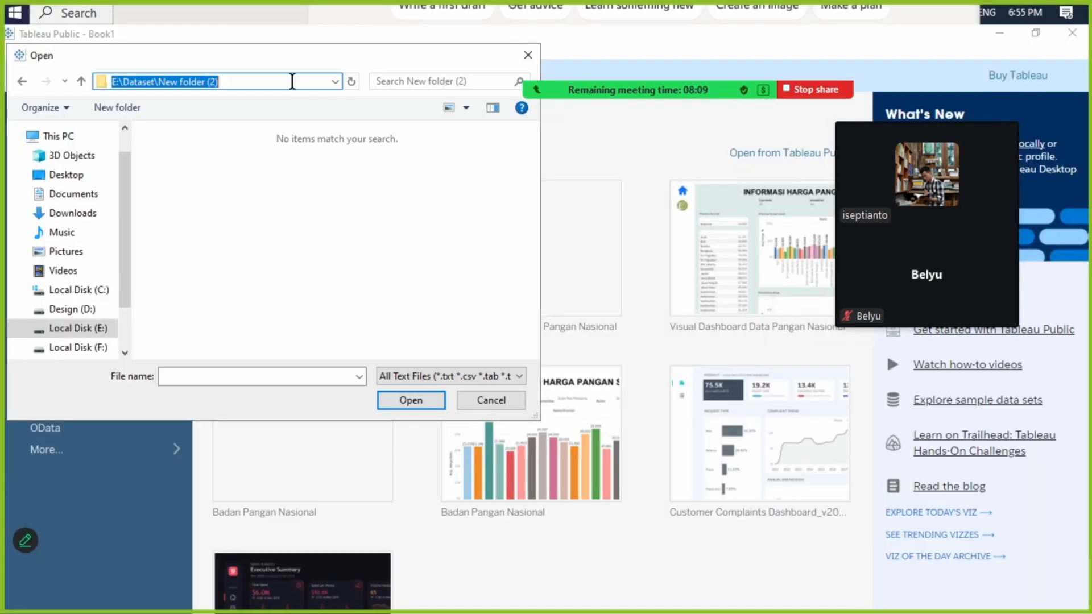
{"action": "left_click", "coordinate": [293, 82]}
{"action": "key", "text": "BackSpace"}
{"action": "key", "text": "BackSpace"}
{"action": "key", "text": "BackSpace"}
{"action": "key", "text": "BackSpace"}
{"action": "key", "text": "Return"}
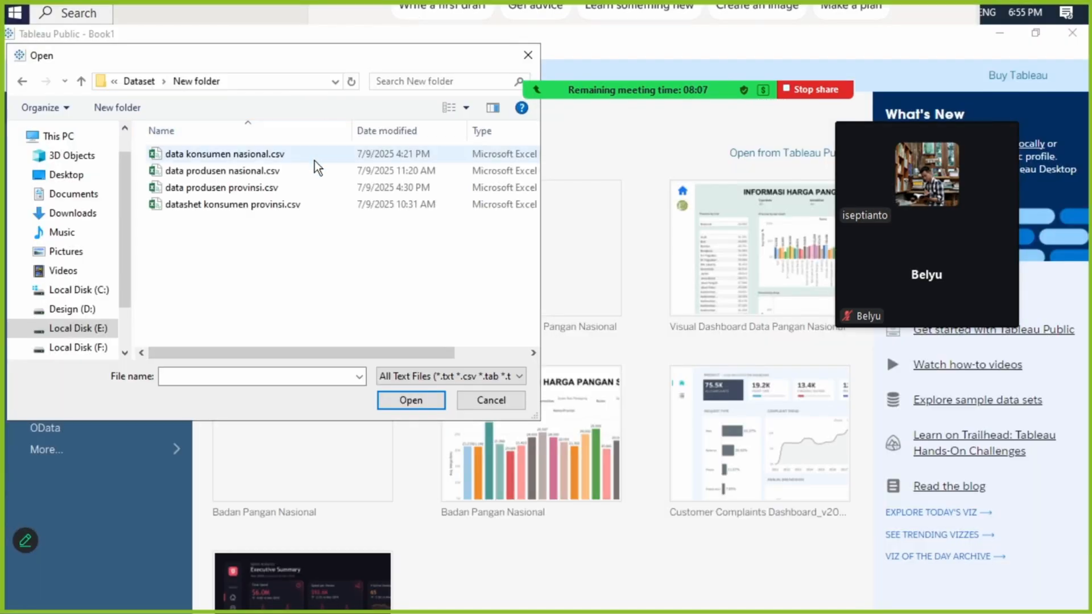
- Check the file type choices for text files and cancel the file selection
{"action": "left_click", "coordinate": [444, 376]}
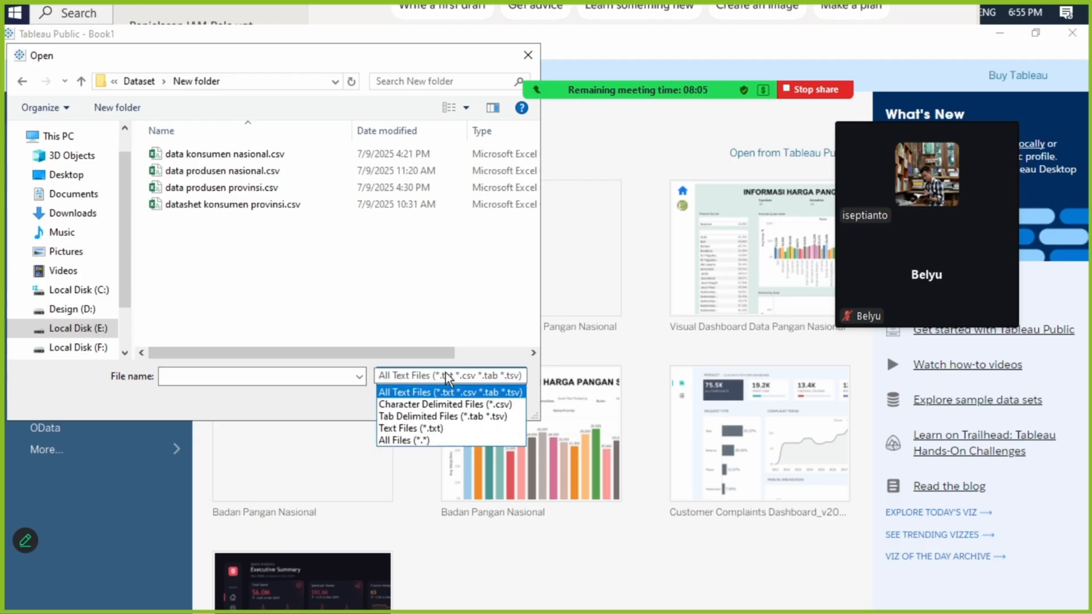
{"action": "left_click", "coordinate": [349, 408]}
{"action": "left_click", "coordinate": [503, 401]}
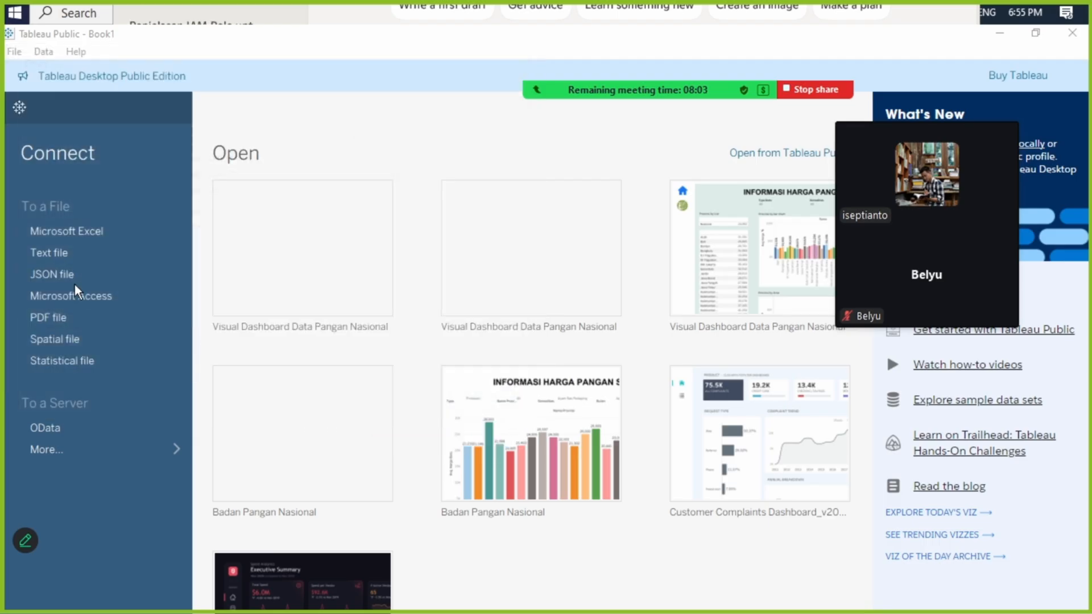
- Connect to the Microsoft Excel workbook data.xlsx from E:\Dataset\New folder
{"action": "left_click", "coordinate": [78, 231]}
{"action": "left_click", "coordinate": [271, 82]}
{"action": "left_click", "coordinate": [271, 81]}
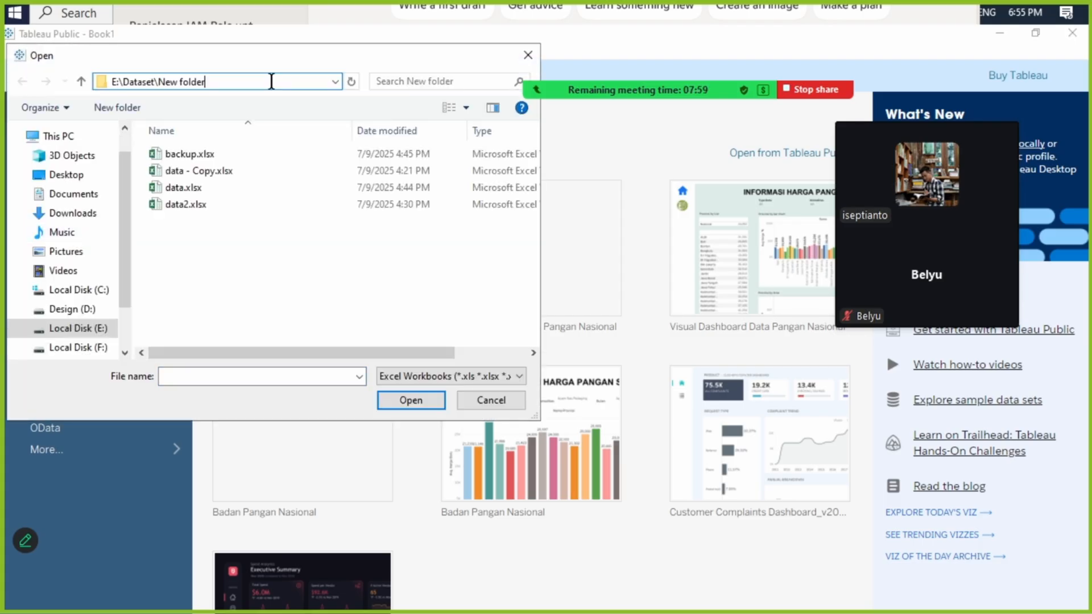
{"action": "key", "text": "Escape"}
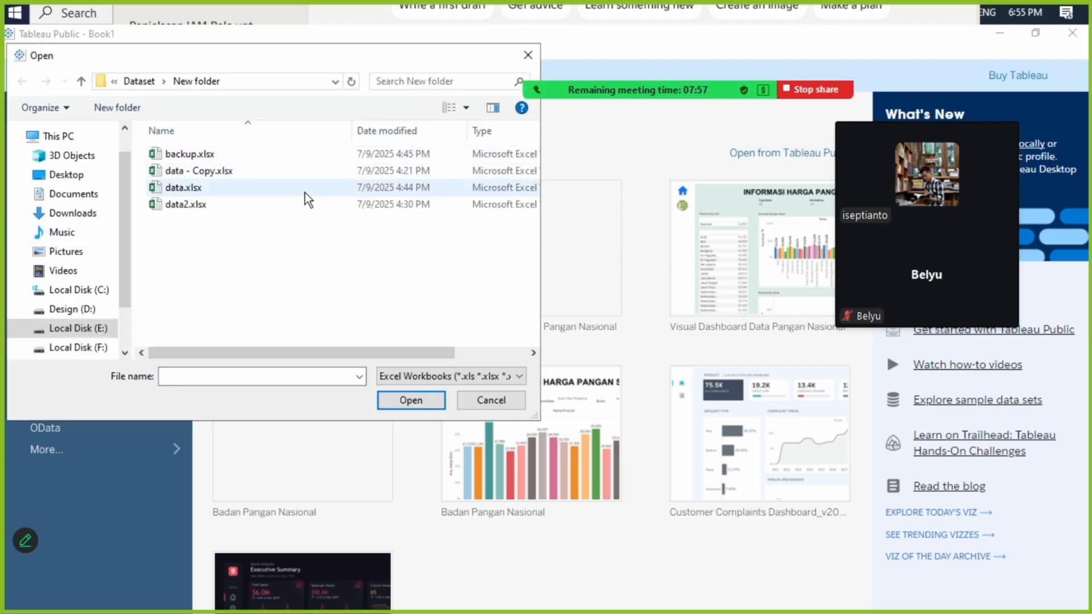
{"action": "left_click", "coordinate": [434, 190]}
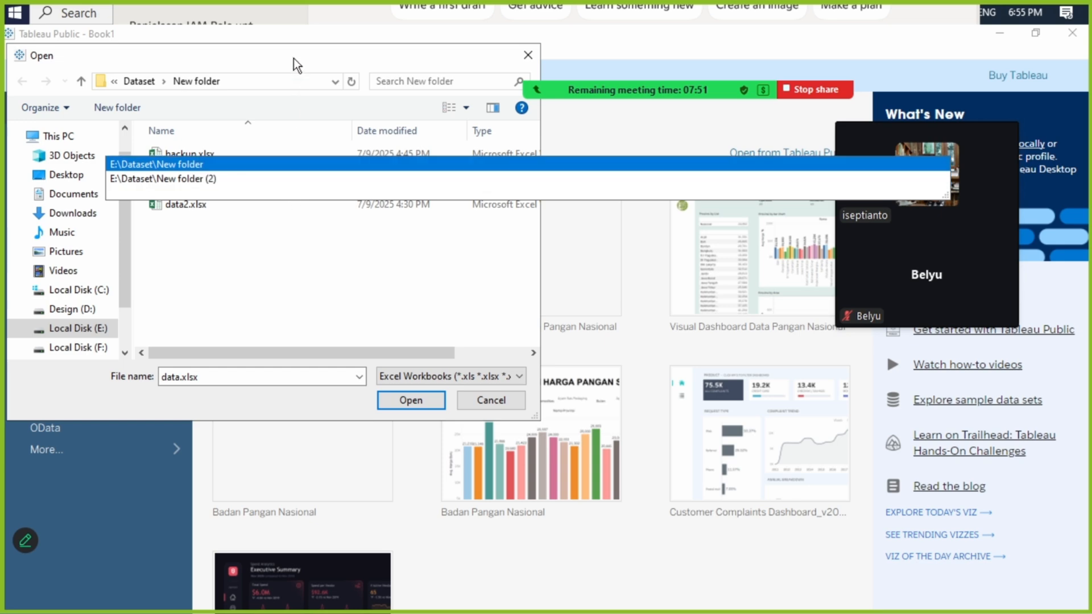
{"action": "left_click_drag", "start_coordinate": [294, 58], "coordinate": [427, 160]}
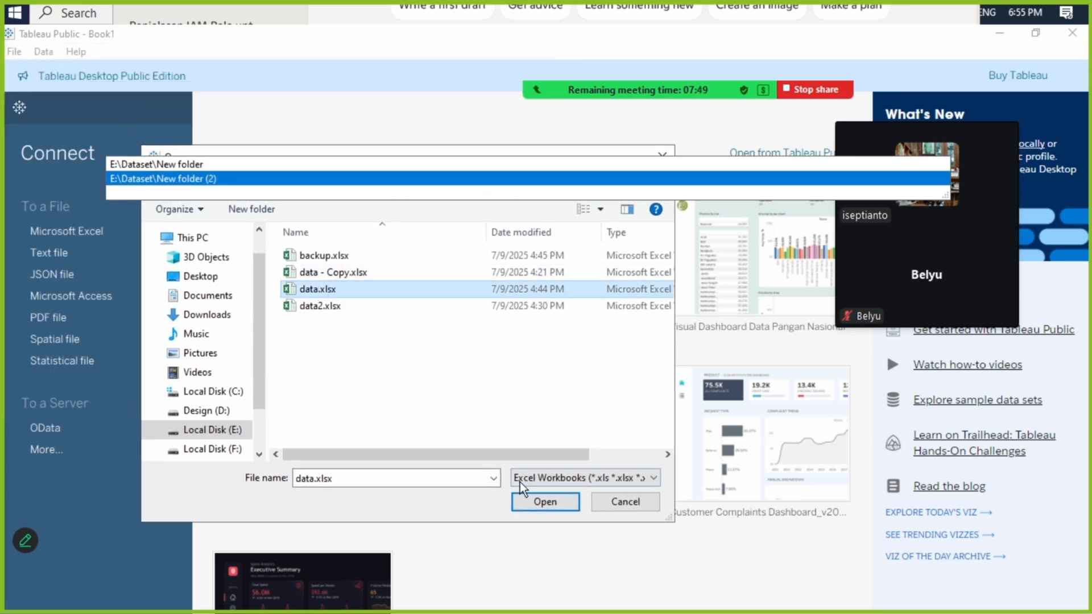
{"action": "left_click", "coordinate": [540, 504]}
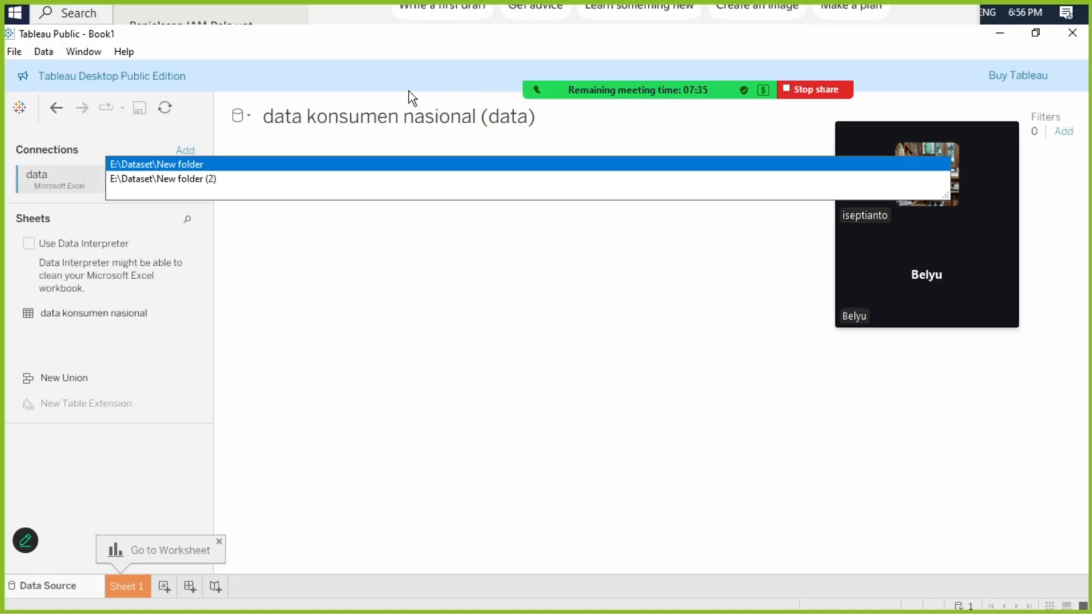
- Check the data.xlsx workbook in Excel and minimize it to return to Tableau
{"action": "key", "text": "super"}
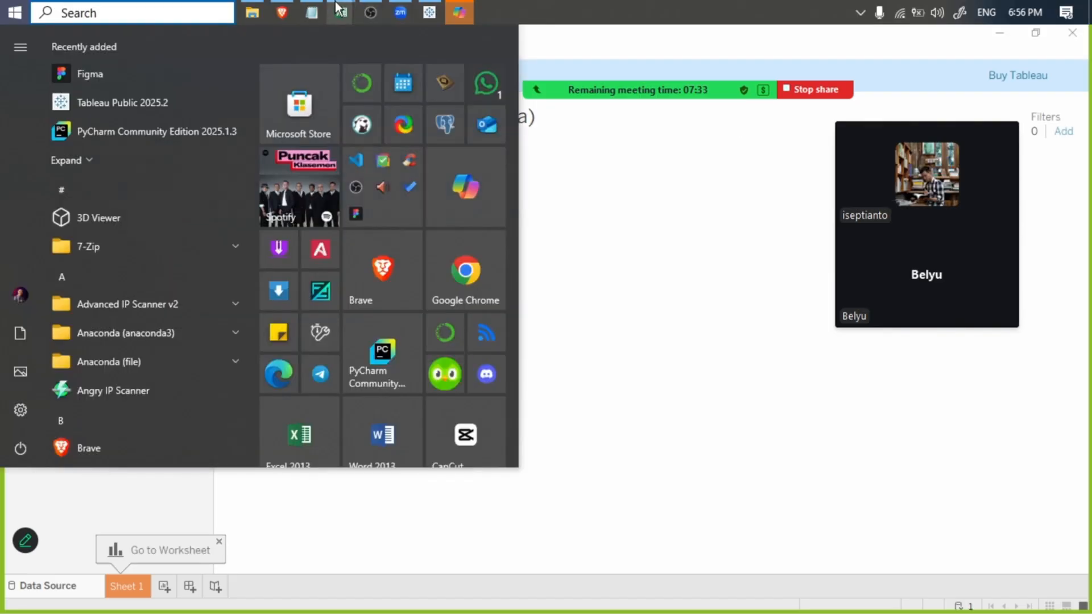
{"action": "mouse_move", "coordinate": [341, 12]}
{"action": "left_click", "coordinate": [264, 59]}
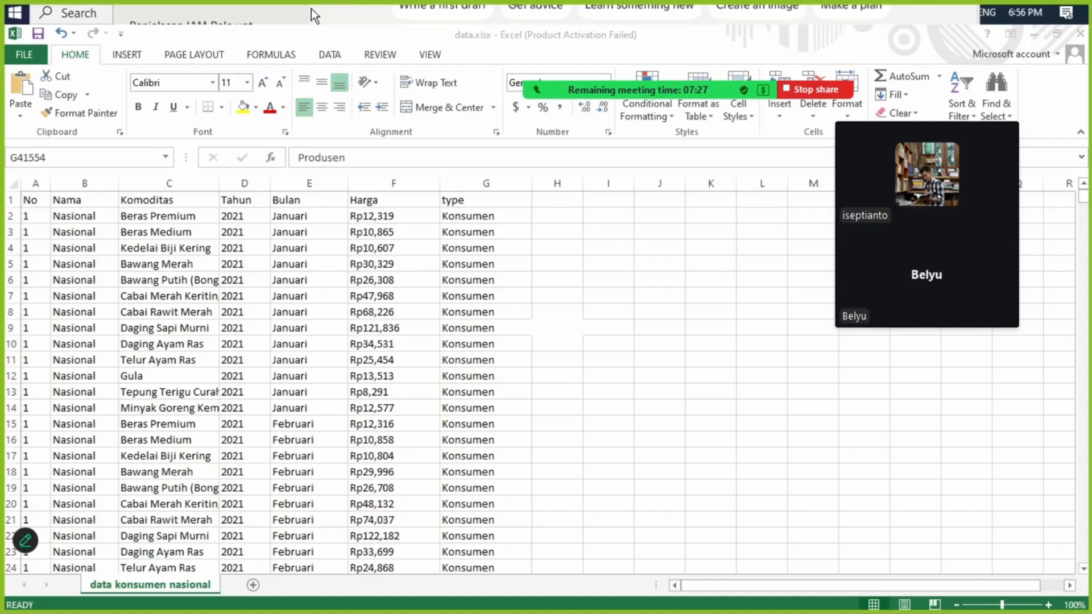
{"action": "key", "text": "super"}
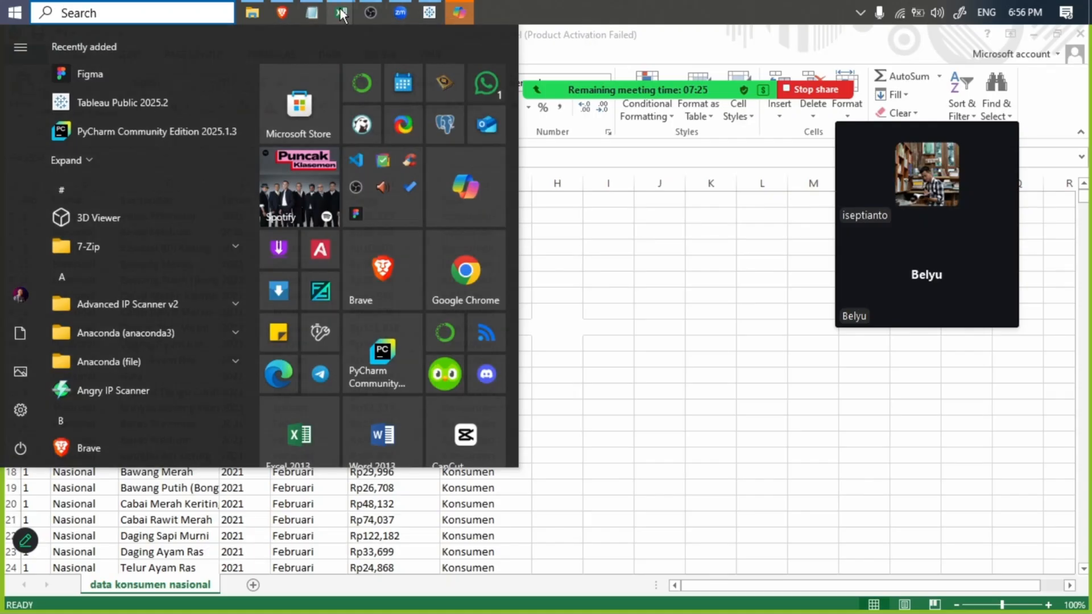
{"action": "mouse_move", "coordinate": [341, 12]}
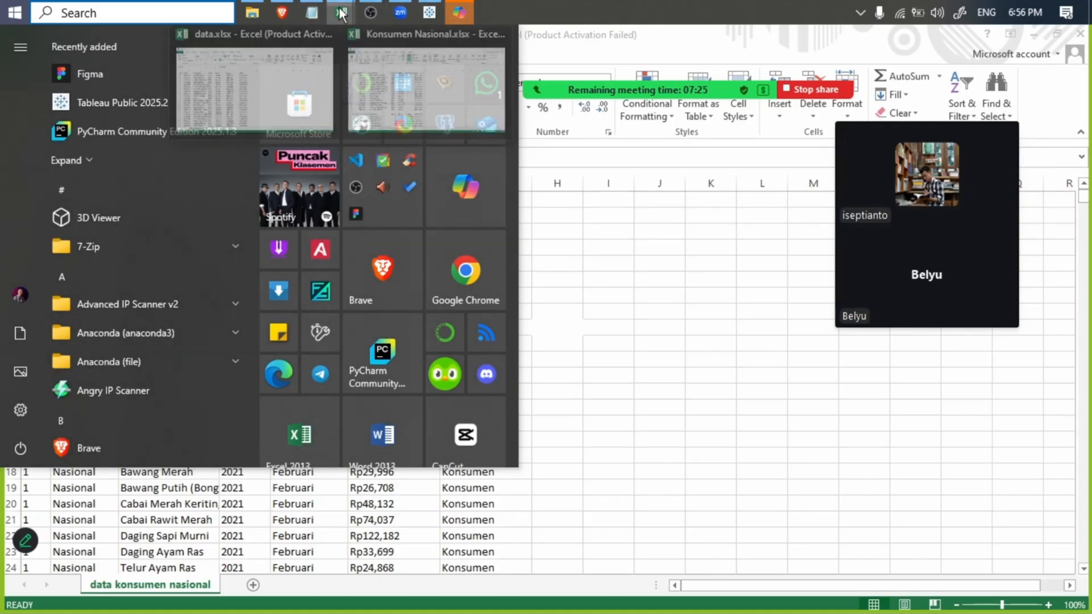
{"action": "left_click", "coordinate": [364, 46]}
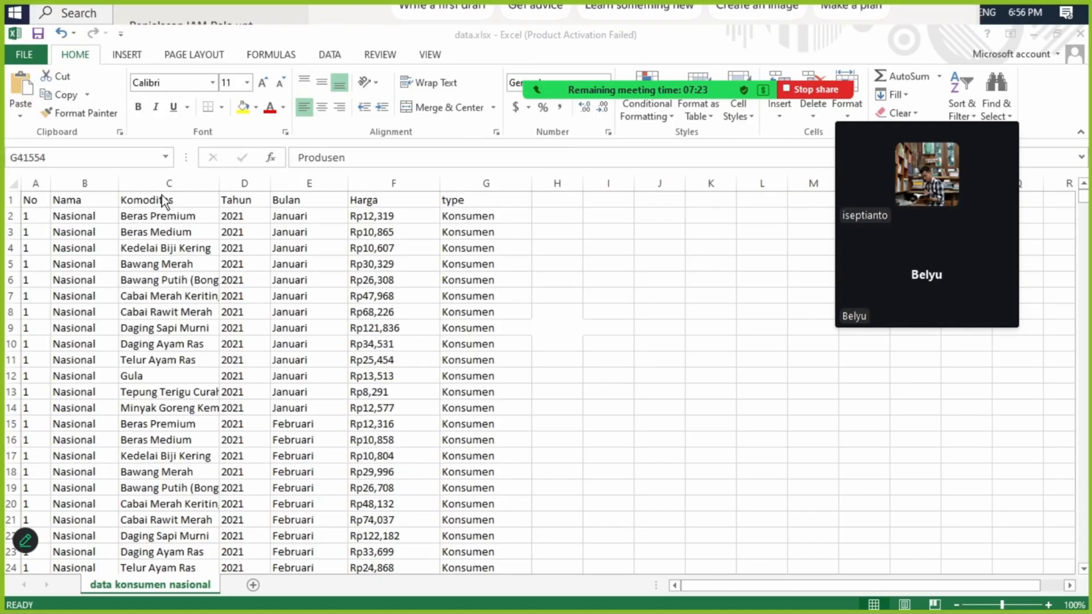
{"action": "left_click", "coordinate": [1033, 32]}
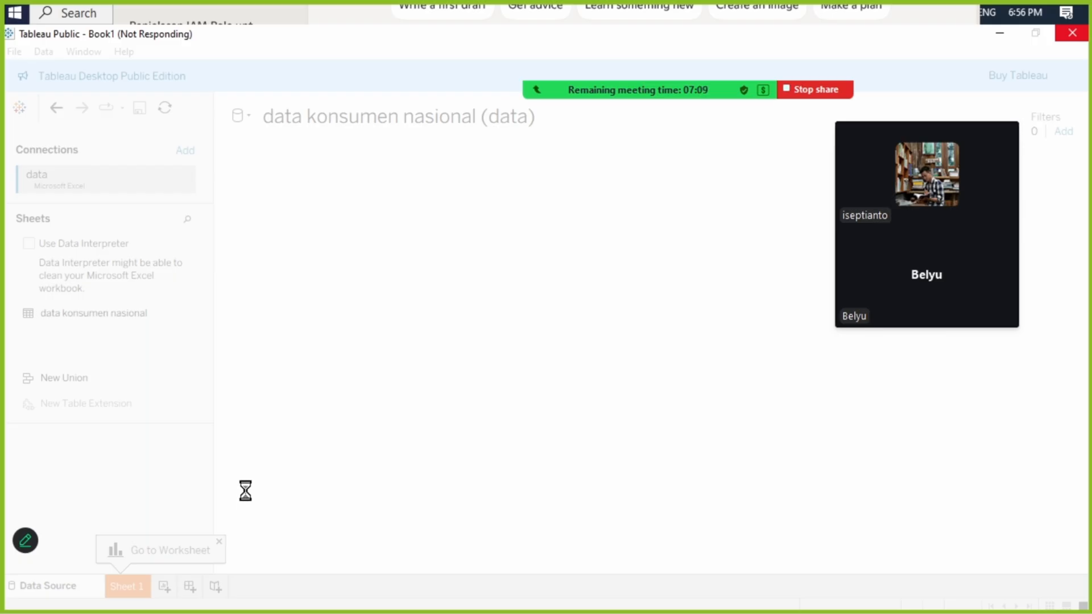
{"action": "key", "text": "super"}
{"action": "key", "text": "super"}
{"action": "key", "text": "super"}
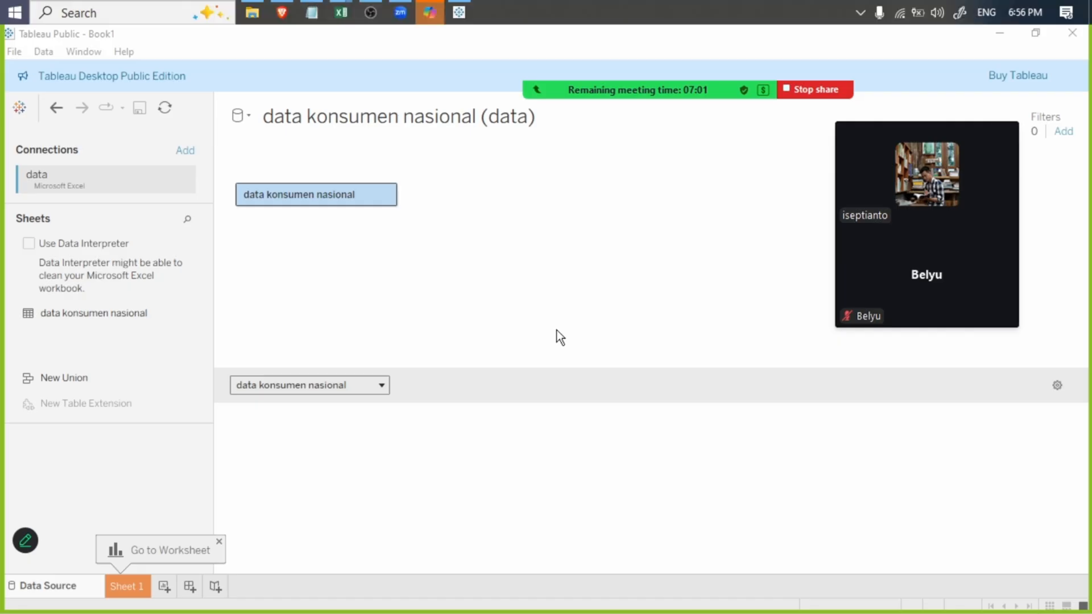
{"action": "key", "text": "super"}
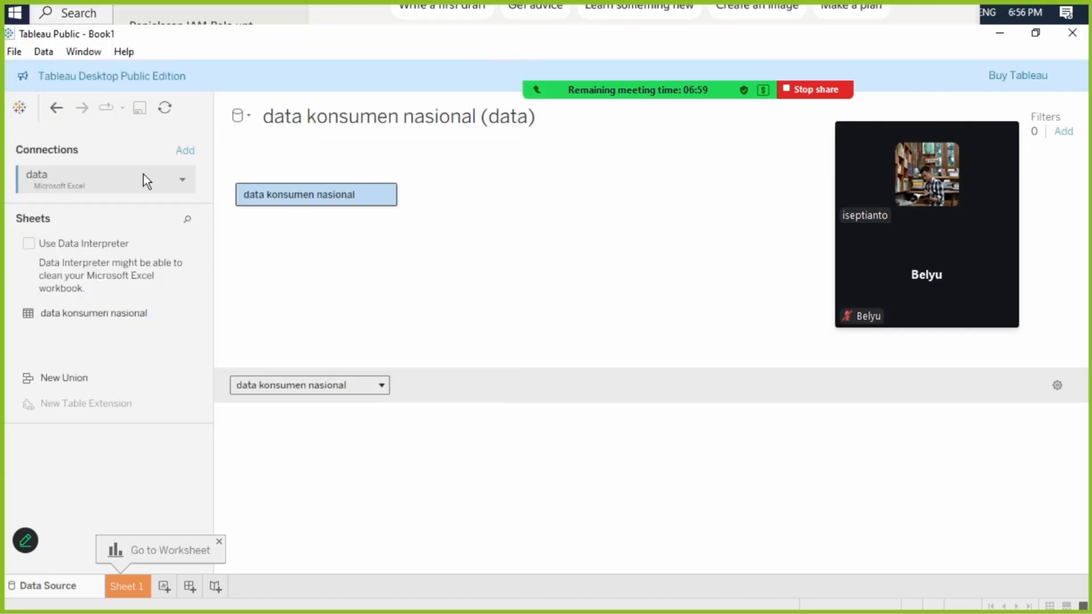
- Open Sheet 1 and place Nama on Columns and Harga on Rows, adding all members of Harga
{"action": "left_click", "coordinate": [108, 316]}
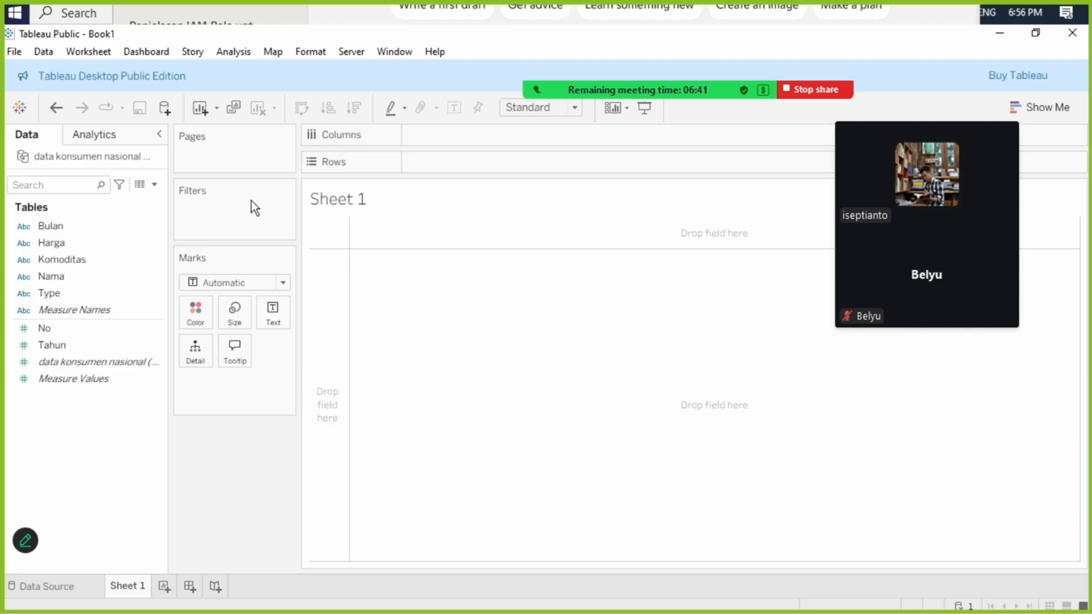
{"action": "mouse_move", "coordinate": [71, 277]}
{"action": "left_mouse_down"}
{"action": "mouse_move", "coordinate": [499, 129]}
{"action": "mouse_move", "coordinate": [471, 138]}
{"action": "mouse_move", "coordinate": [476, 129]}
{"action": "left_mouse_up"}
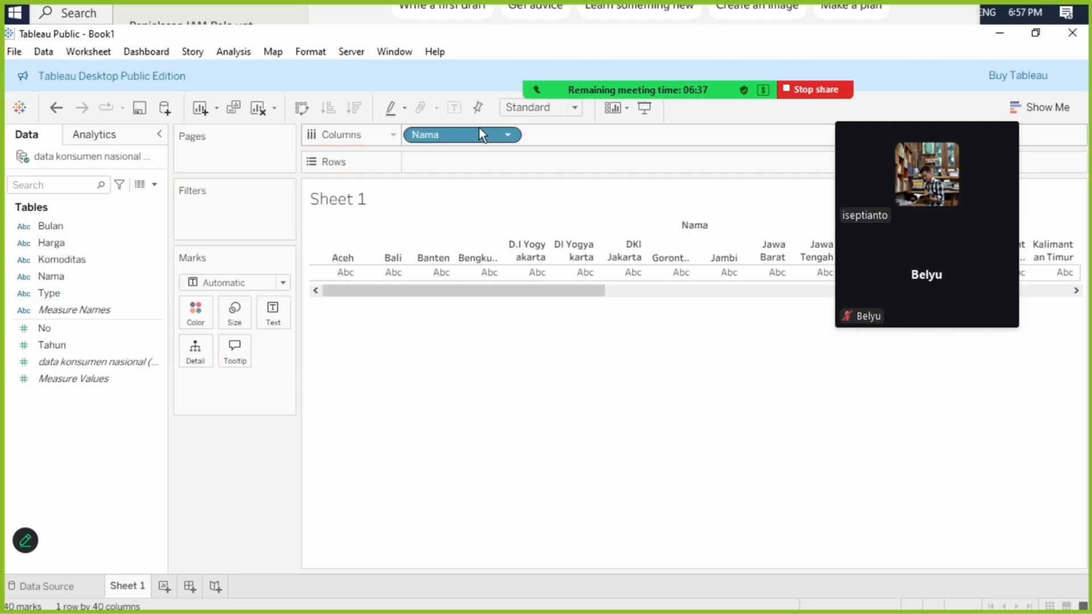
{"action": "left_click", "coordinate": [61, 332]}
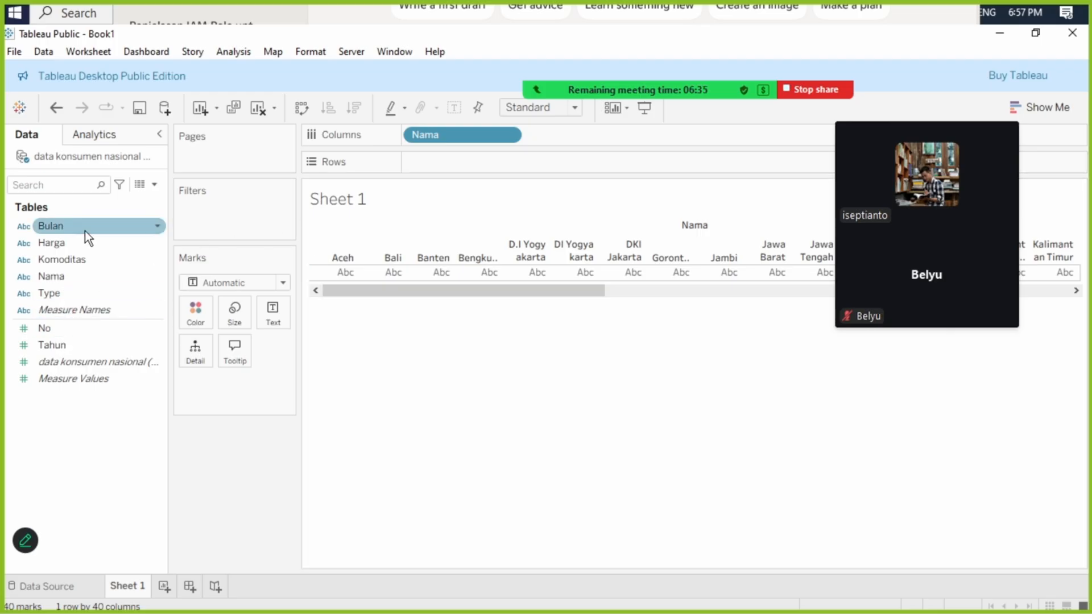
{"action": "left_click_drag", "start_coordinate": [61, 244], "coordinate": [573, 162]}
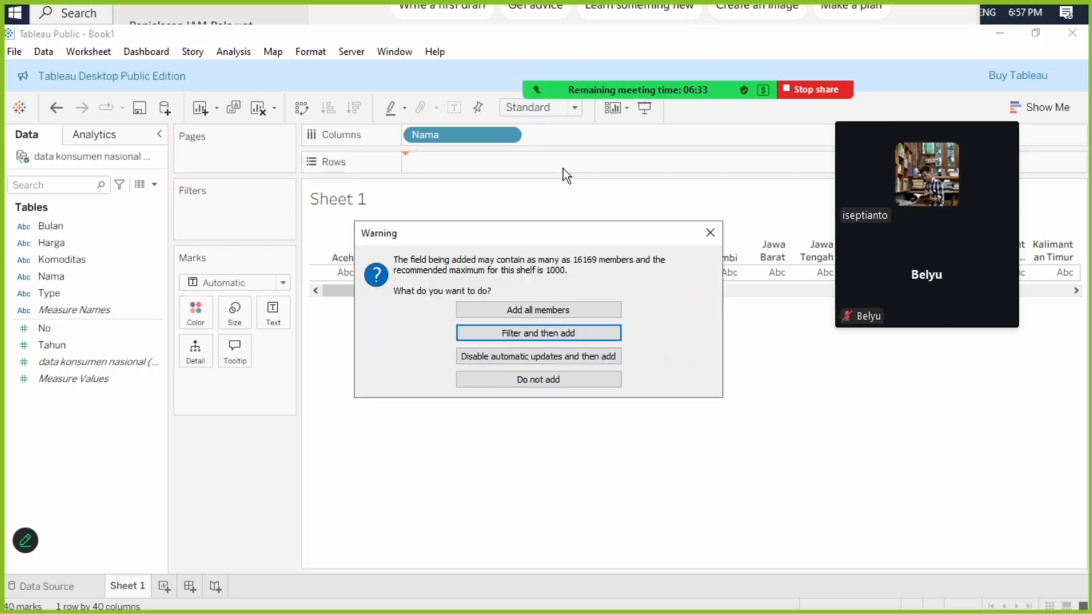
{"action": "left_click", "coordinate": [569, 309]}
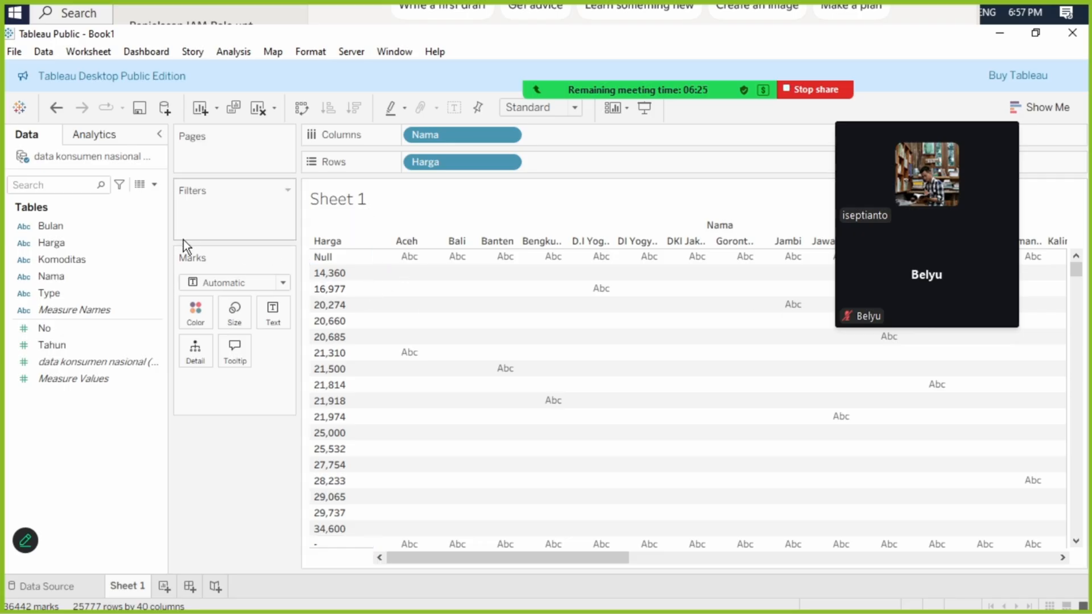
- Find the Harga-to-number formula in Copilot's "Visualisasi Data Harga Pangan di Tableau" conversation, copy it, and return to Tableau
{"action": "key", "text": "super"}
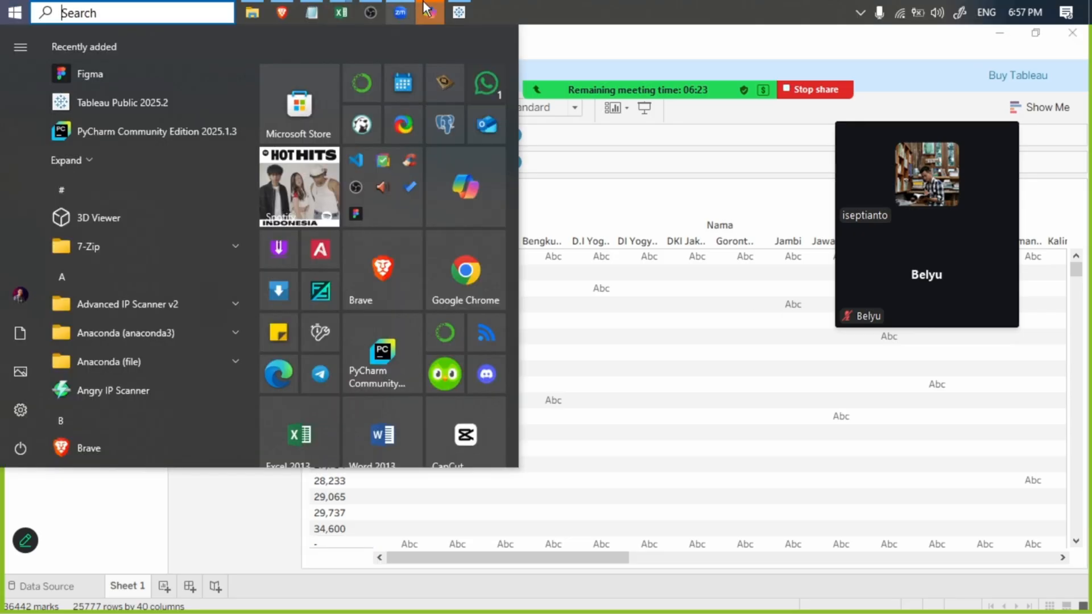
{"action": "left_click", "coordinate": [430, 12]}
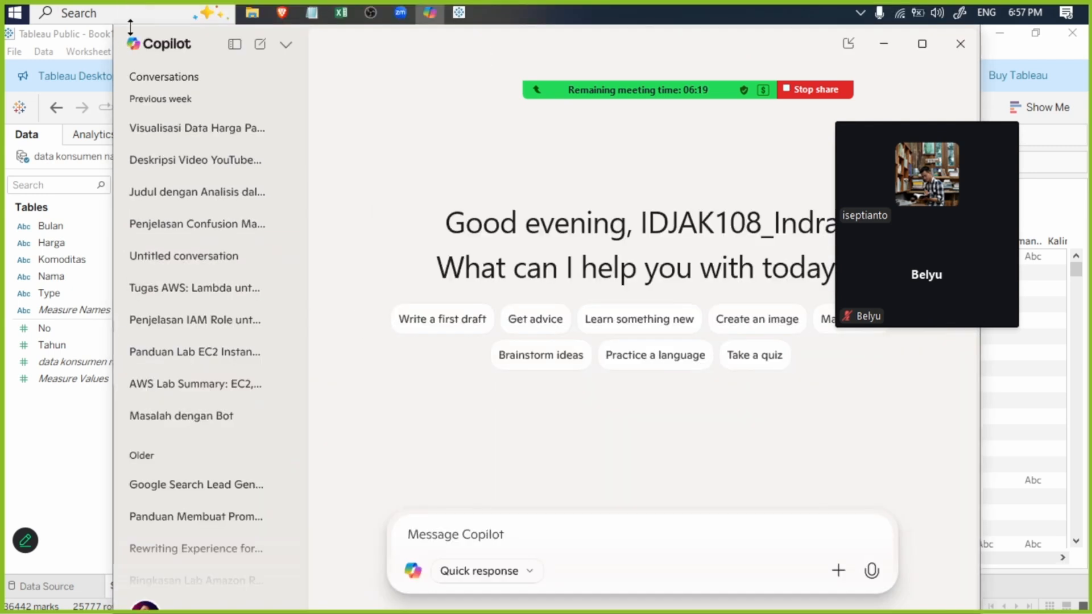
{"action": "left_click", "coordinate": [194, 124]}
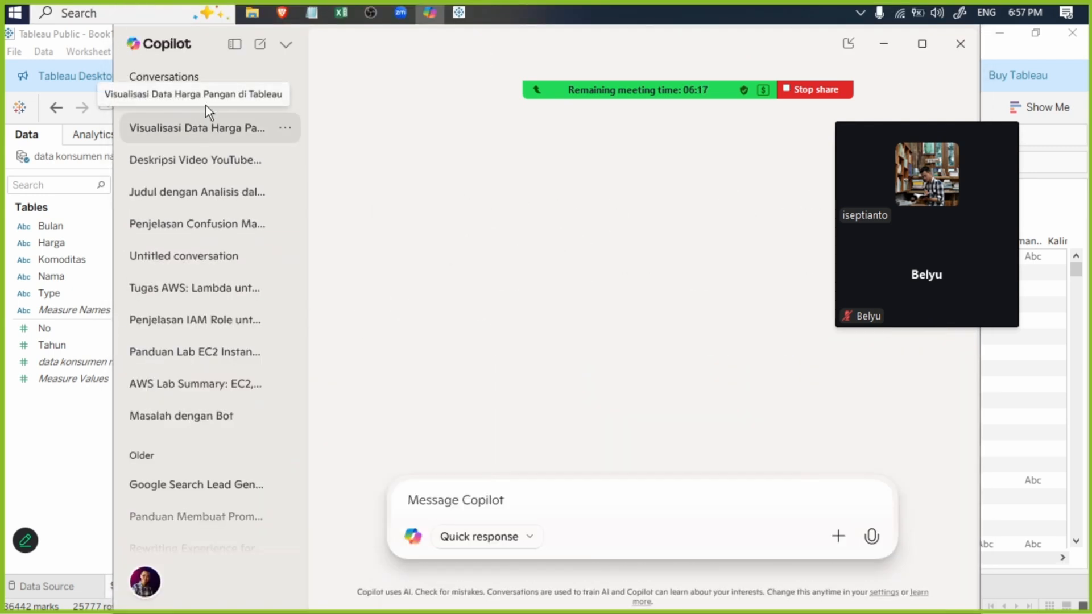
{"action": "left_click_drag", "start_coordinate": [943, 104], "coordinate": [686, 202]}
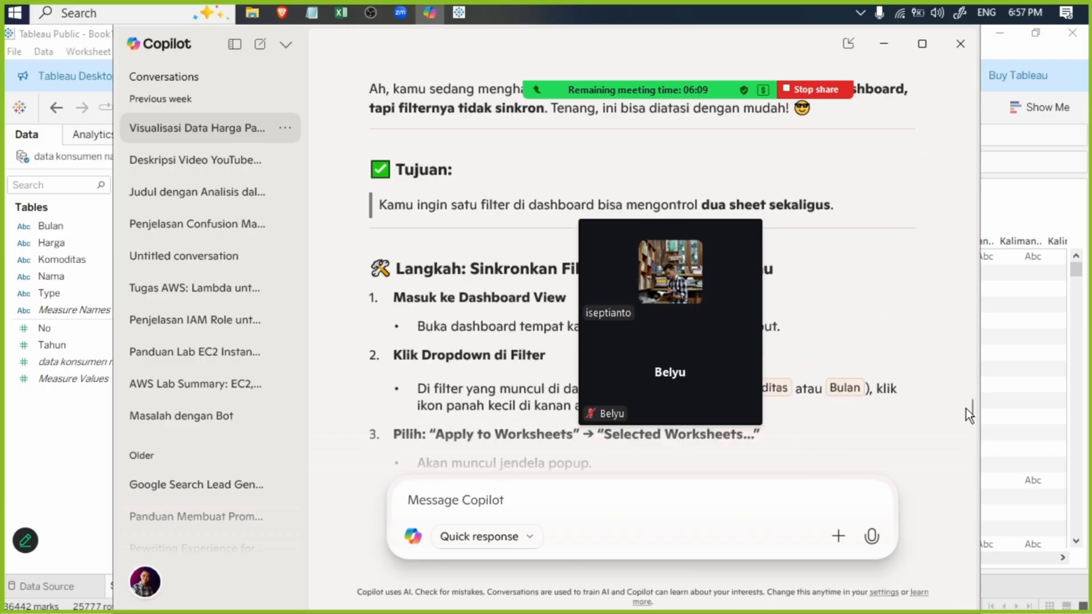
{"action": "left_click_drag", "start_coordinate": [973, 399], "coordinate": [936, 155]}
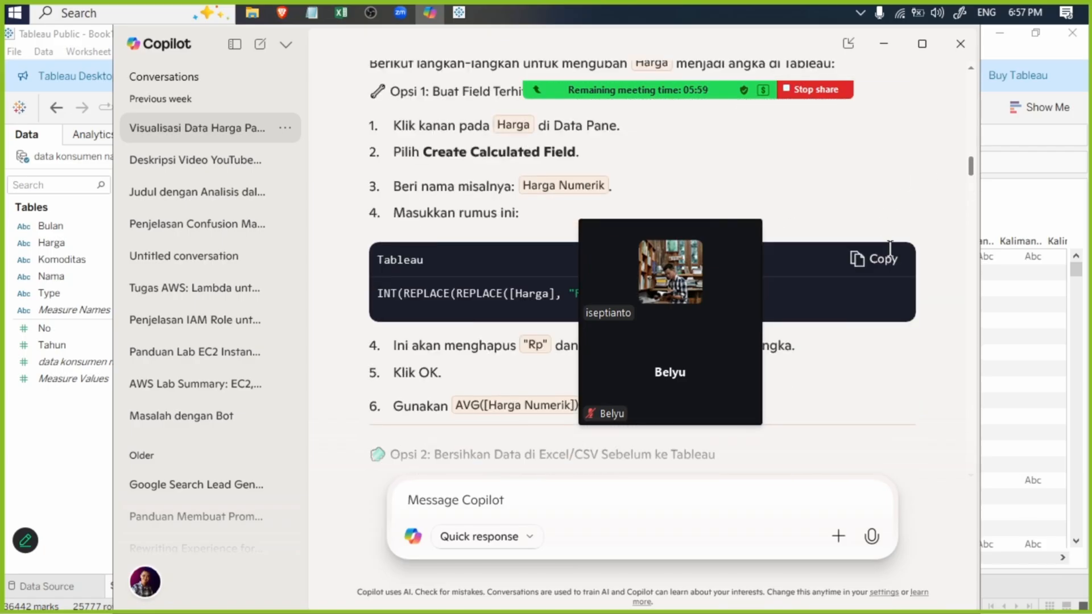
{"action": "left_click", "coordinate": [5, 454]}
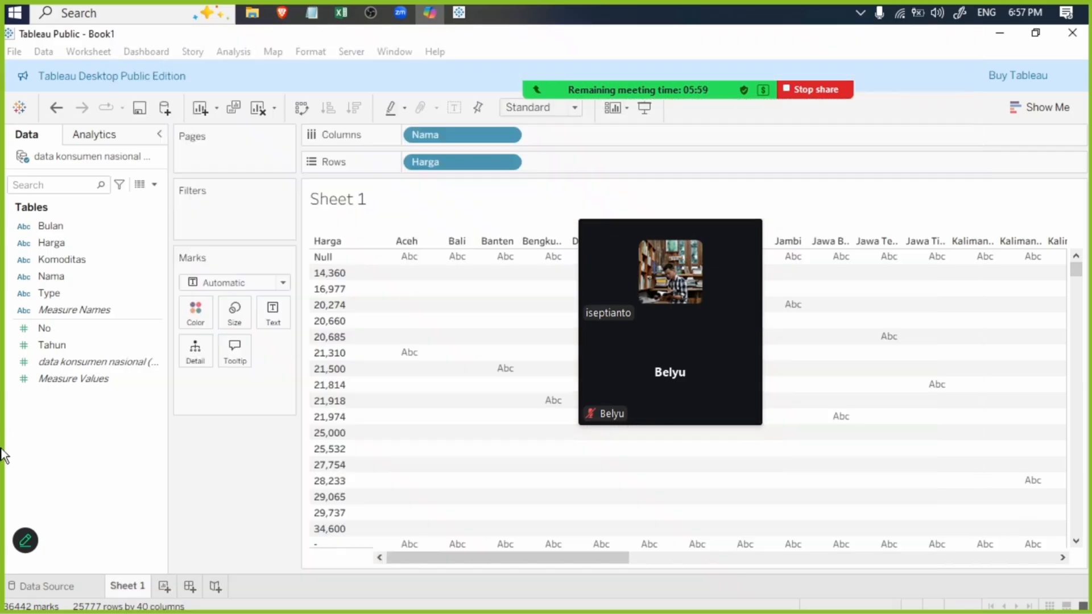
- Start a new calculated field and name it Harga Baru
{"action": "left_click", "coordinate": [154, 184]}
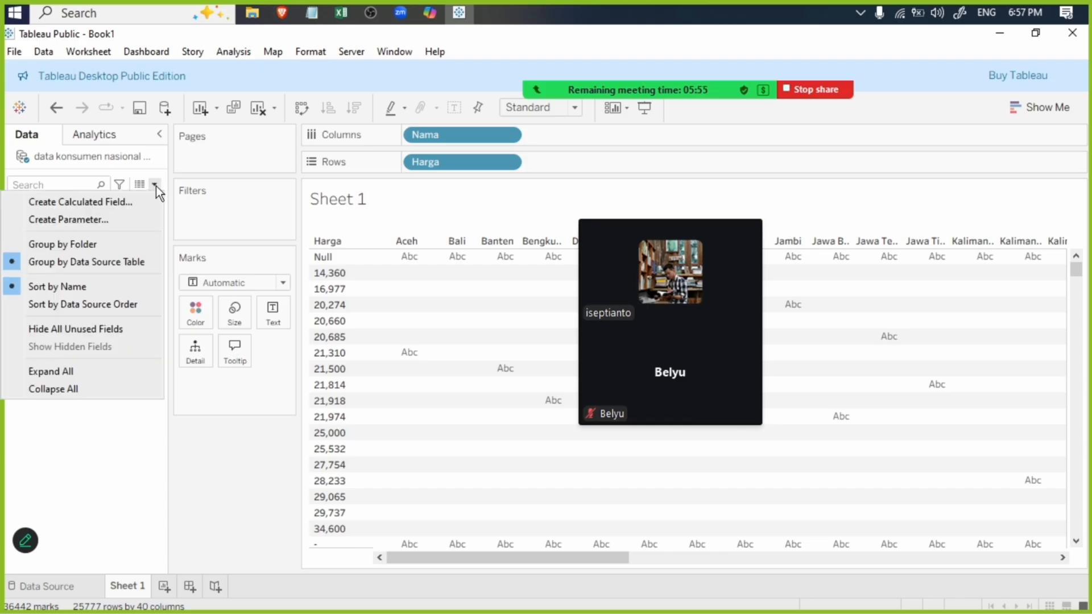
{"action": "left_click", "coordinate": [128, 202]}
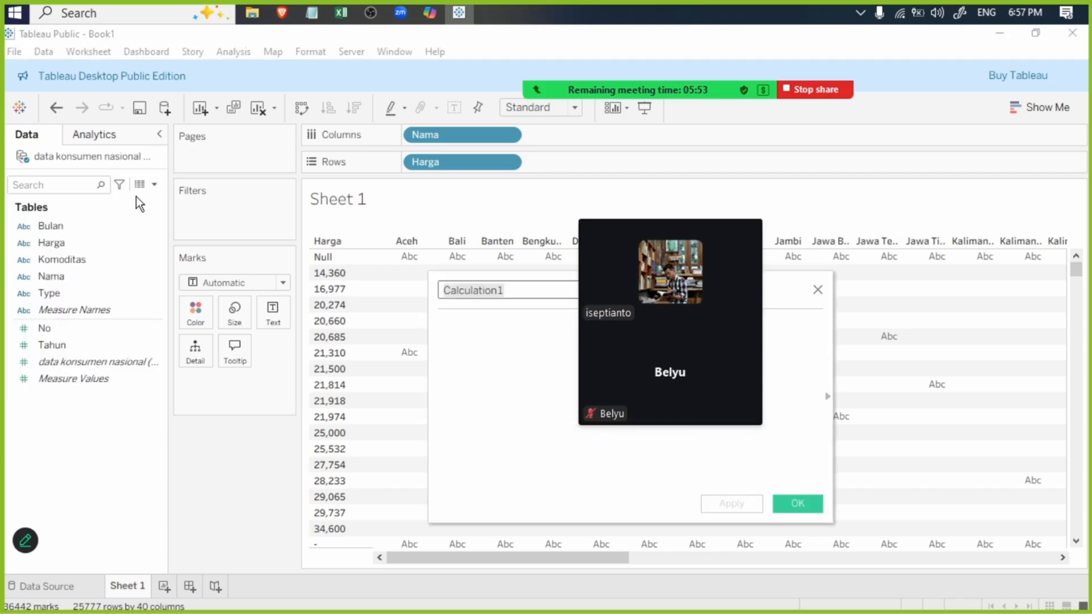
{"action": "left_click", "coordinate": [472, 334]}
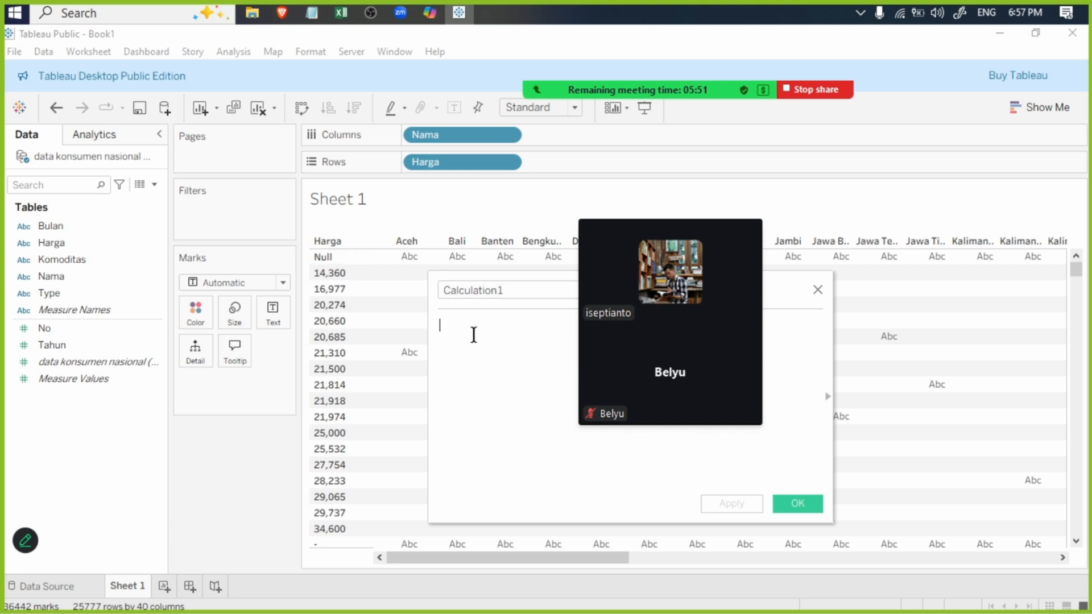
{"action": "double_click", "coordinate": [504, 291]}
{"action": "type", "text": "Ha"}
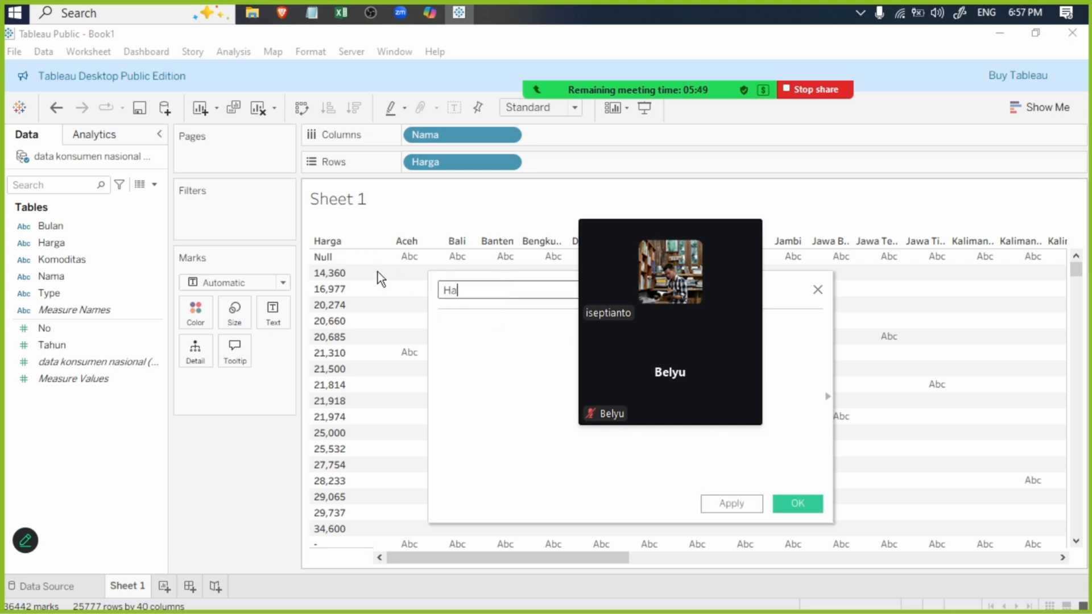
{"action": "type", "text": "rga Bary"}
{"action": "key", "text": "BackSpace"}
{"action": "type", "text": "u"}
- Paste the formula INT(REPLACE(REPLACE([Harga], "Rp", ""), ".", "")) into Harga Baru and save the calculated field
{"action": "left_click", "coordinate": [489, 360]}
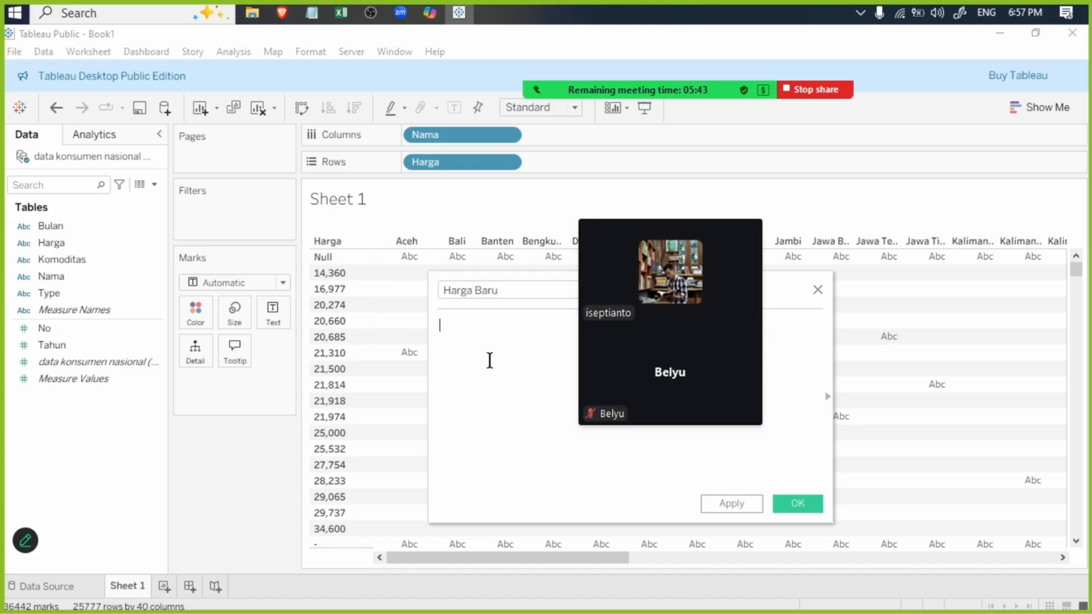
{"action": "key", "text": "ctrl+v"}
{"action": "left_click_drag", "start_coordinate": [678, 203], "coordinate": [892, 202]}
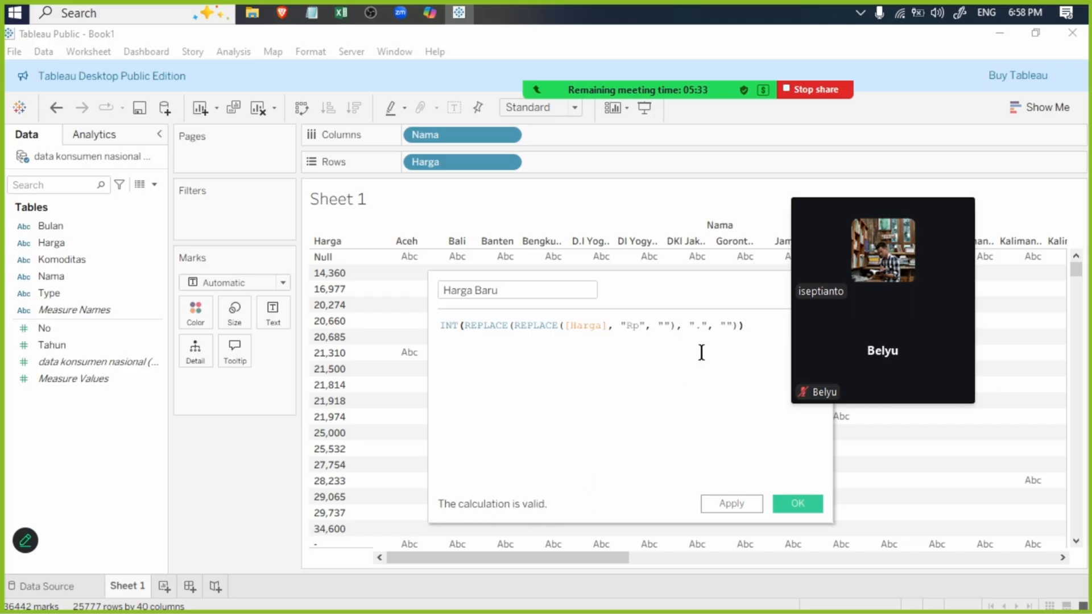
{"action": "left_click", "coordinate": [799, 503]}
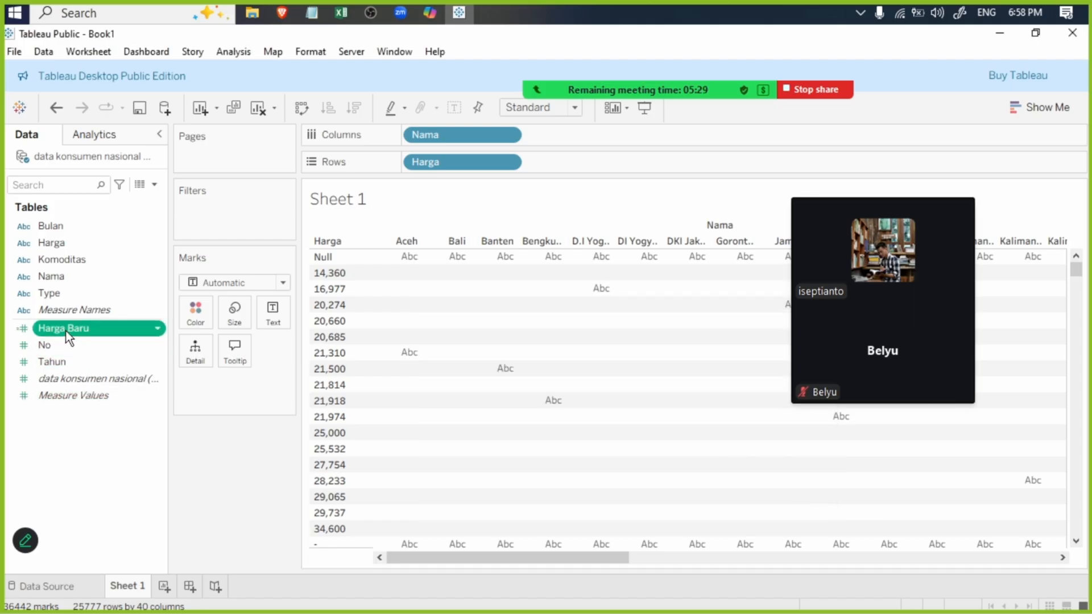
- Add Harga Baru to Rows after Harga
{"action": "left_click_drag", "start_coordinate": [66, 331], "coordinate": [579, 162]}
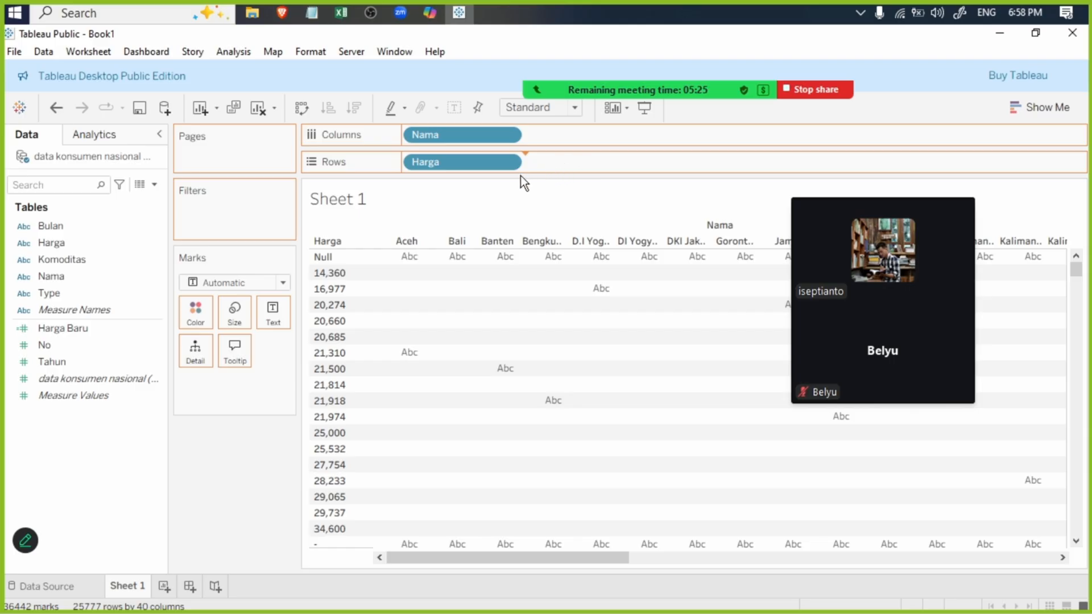
{"action": "left_click_drag", "start_coordinate": [514, 172], "coordinate": [510, 167]}
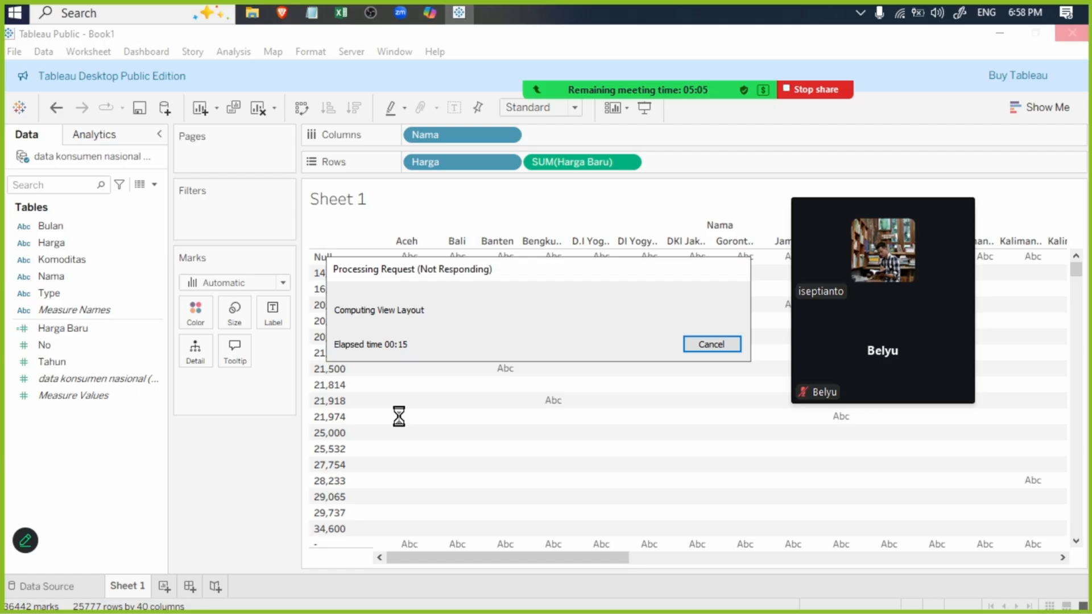
- Switch to Excel, save and close Konsumen Nasional.xlsx, and close data.xlsx
{"action": "mouse_move", "coordinate": [343, 15]}
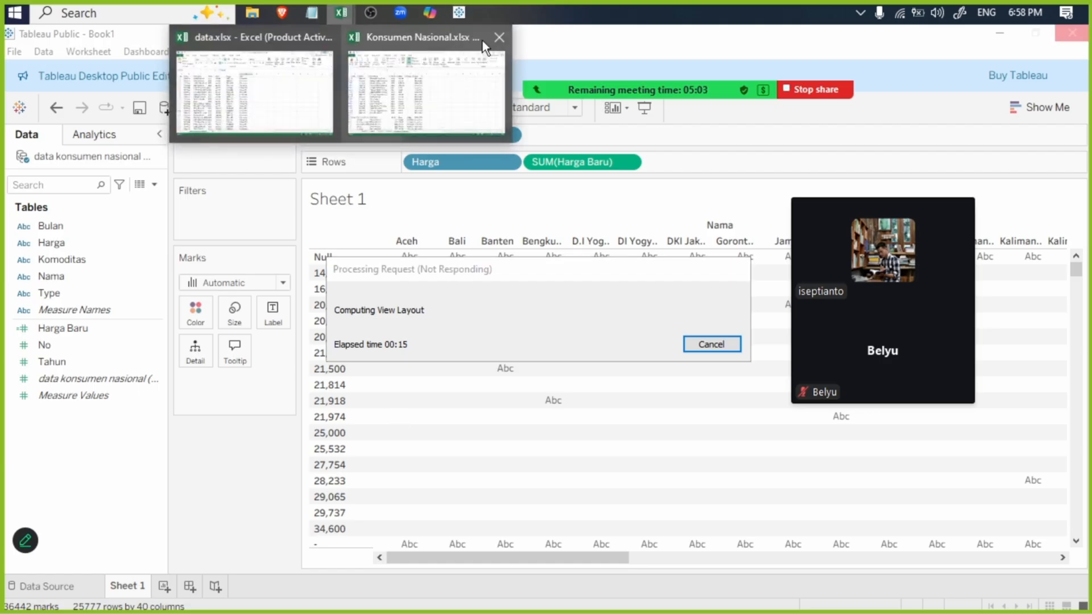
{"action": "left_click", "coordinate": [436, 82]}
{"action": "left_click", "coordinate": [1080, 34]}
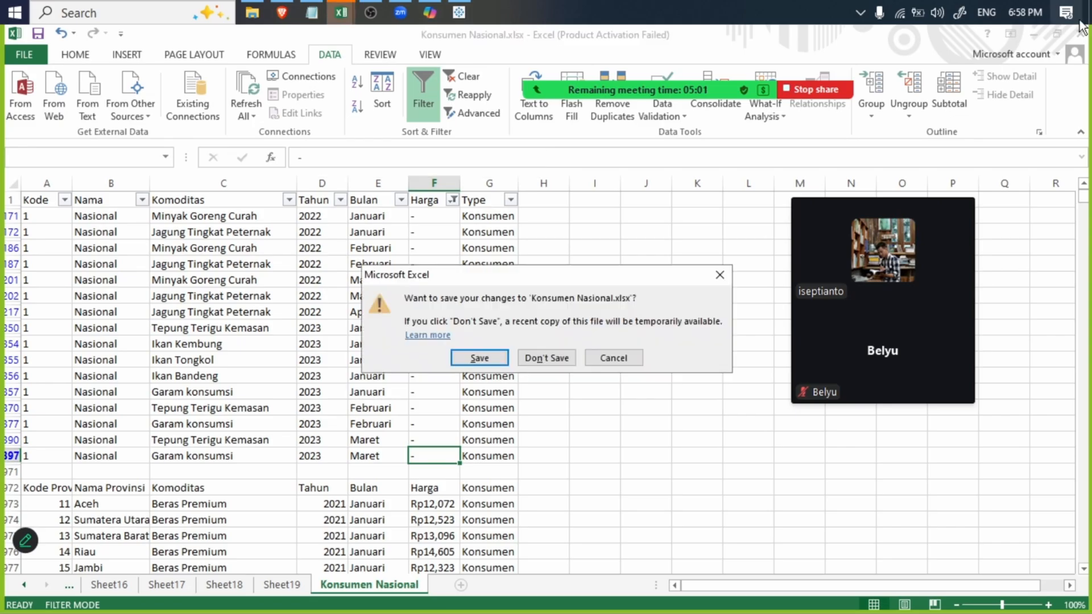
{"action": "left_click", "coordinate": [490, 362]}
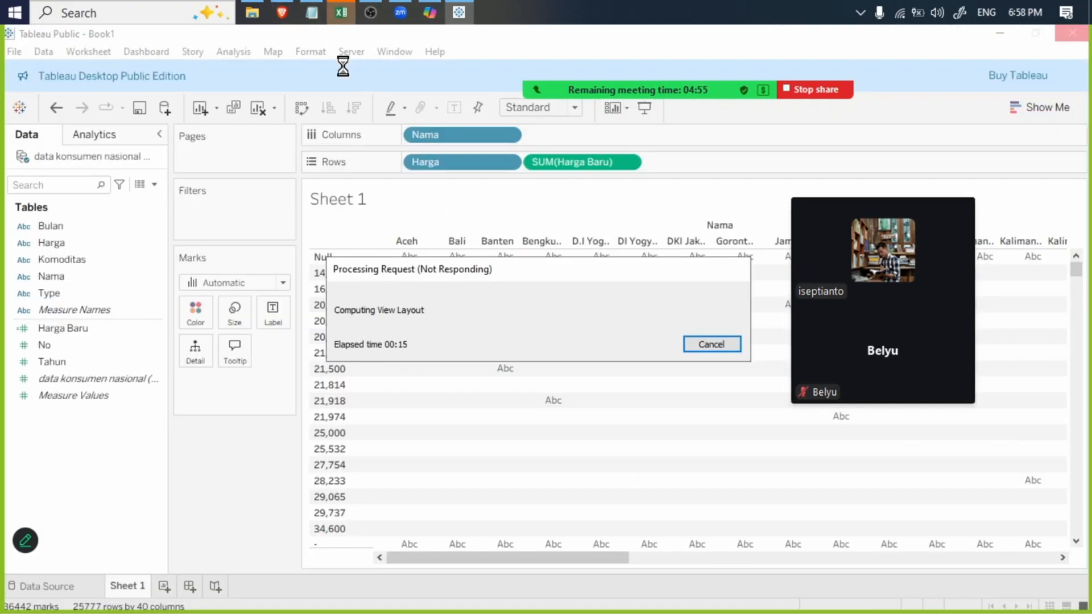
{"action": "left_click", "coordinate": [341, 12]}
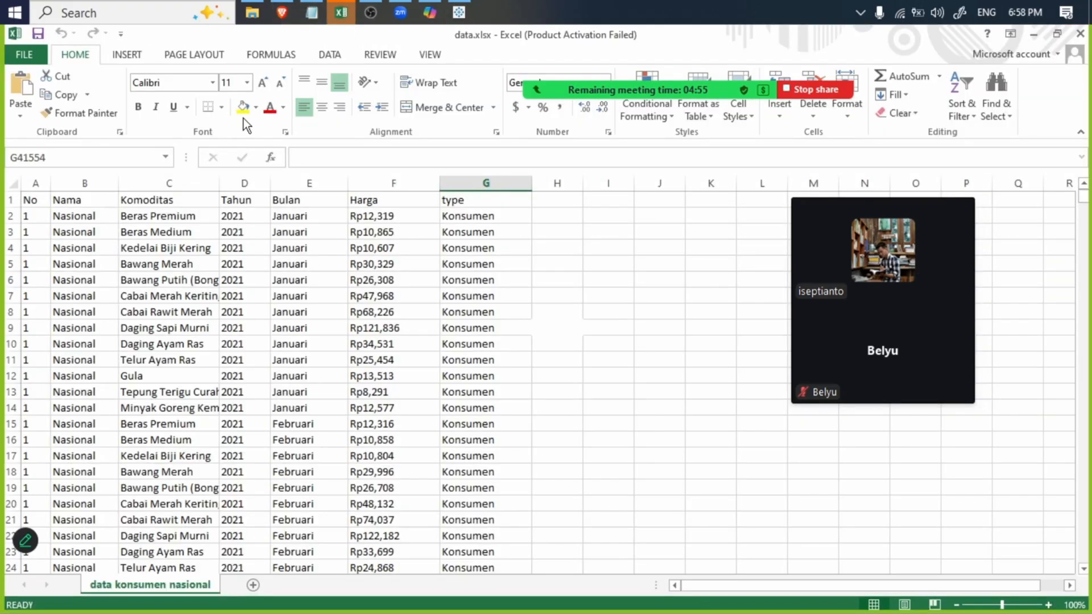
{"action": "left_click", "coordinate": [1080, 35]}
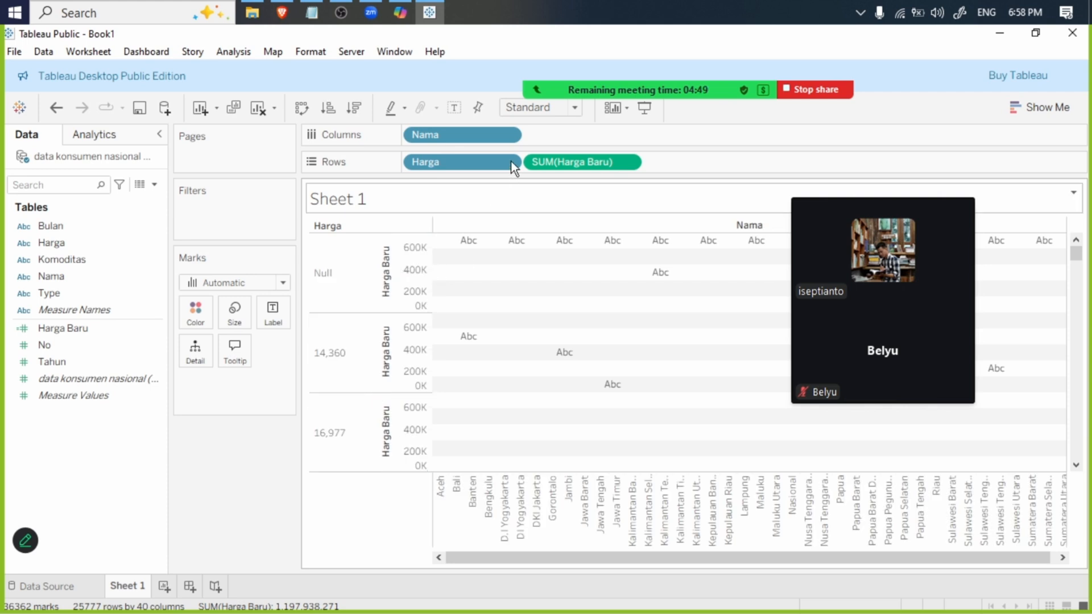
- Remove Harga from Rows and change the Harga Baru measure to Average
{"action": "right_click", "coordinate": [479, 162]}
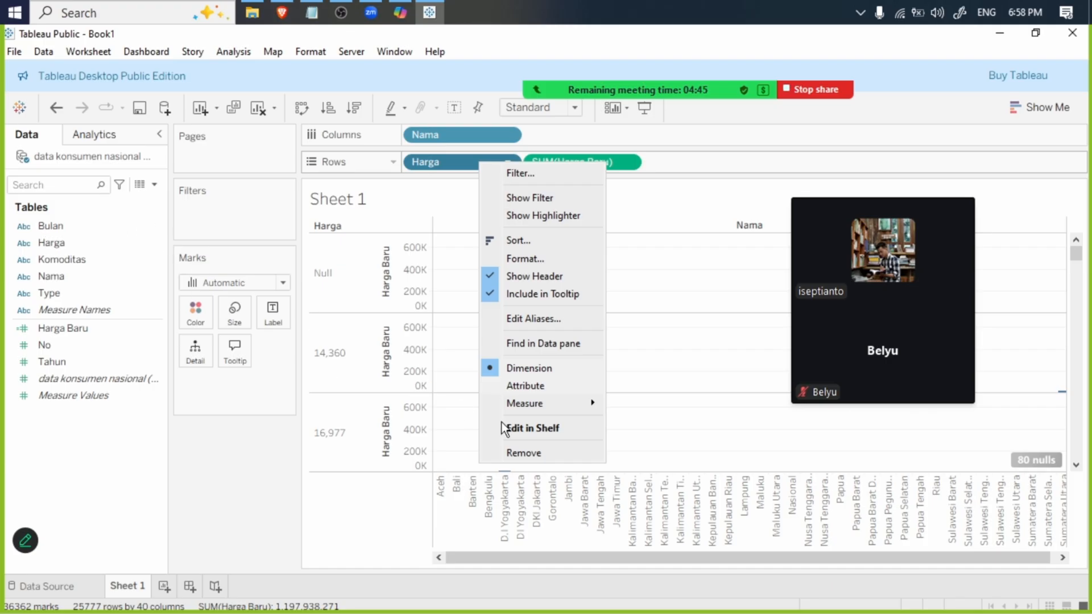
{"action": "left_click", "coordinate": [516, 453]}
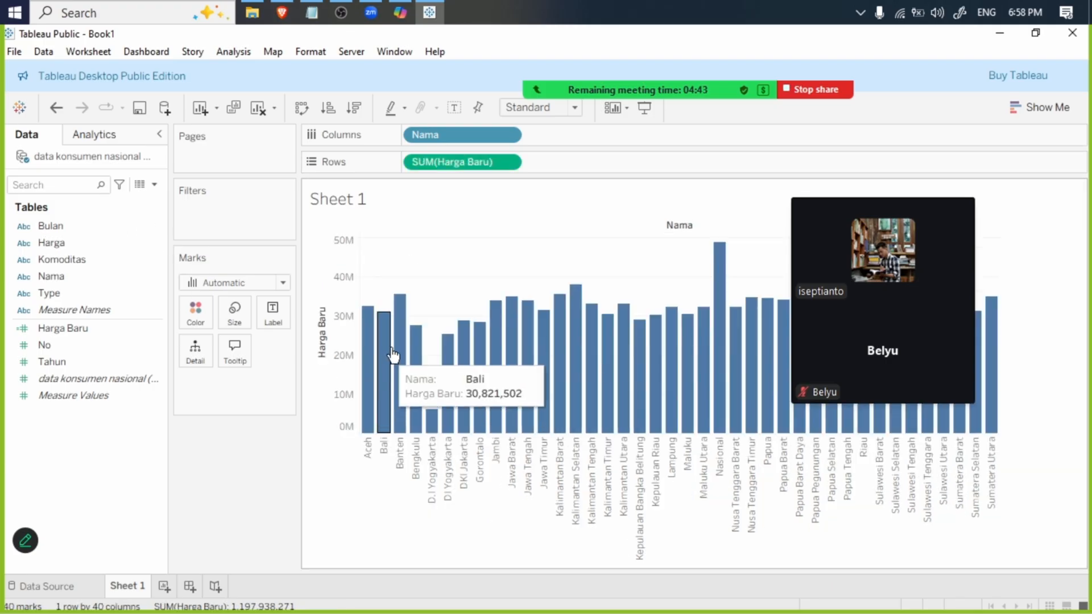
{"action": "left_click", "coordinate": [511, 160]}
{"action": "mouse_move", "coordinate": [528, 352]}
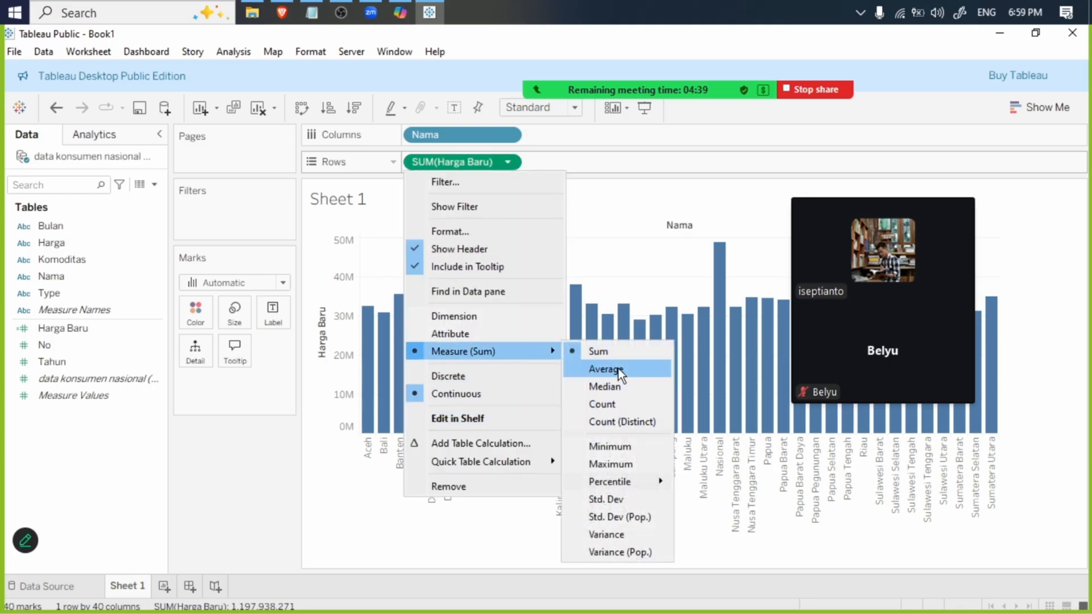
{"action": "left_click", "coordinate": [618, 369]}
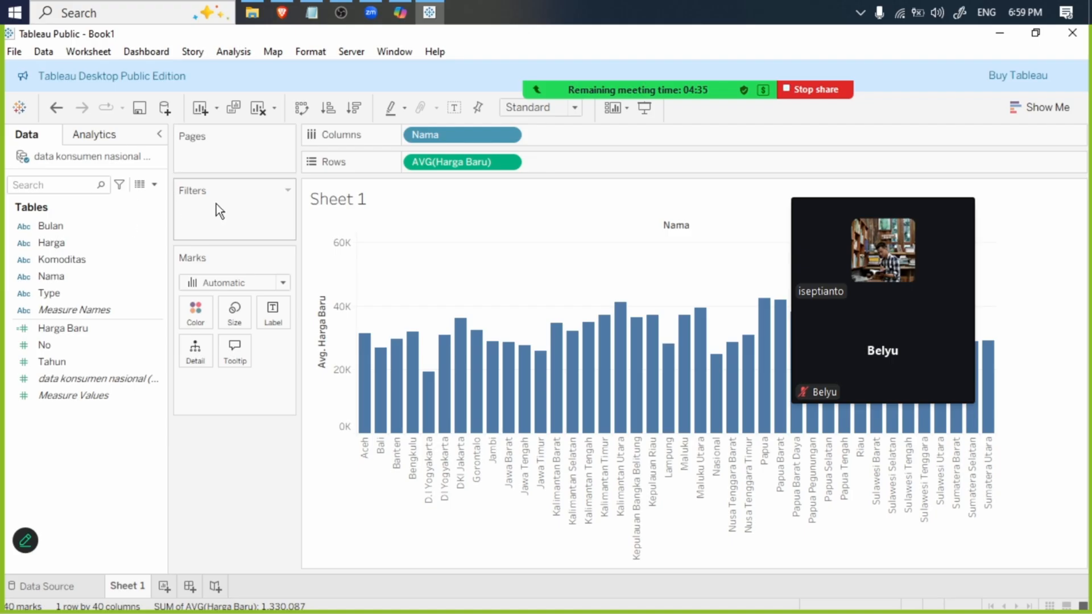
- Add Bulan as a filter with all months selected
{"action": "left_click_drag", "start_coordinate": [51, 226], "coordinate": [125, 223]}
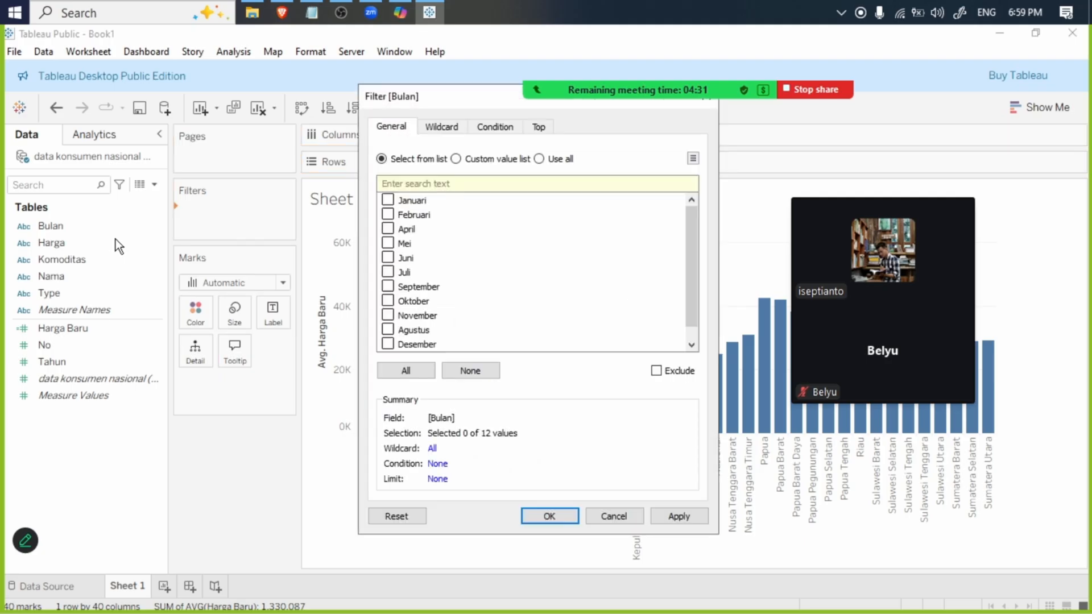
{"action": "left_click", "coordinate": [407, 373]}
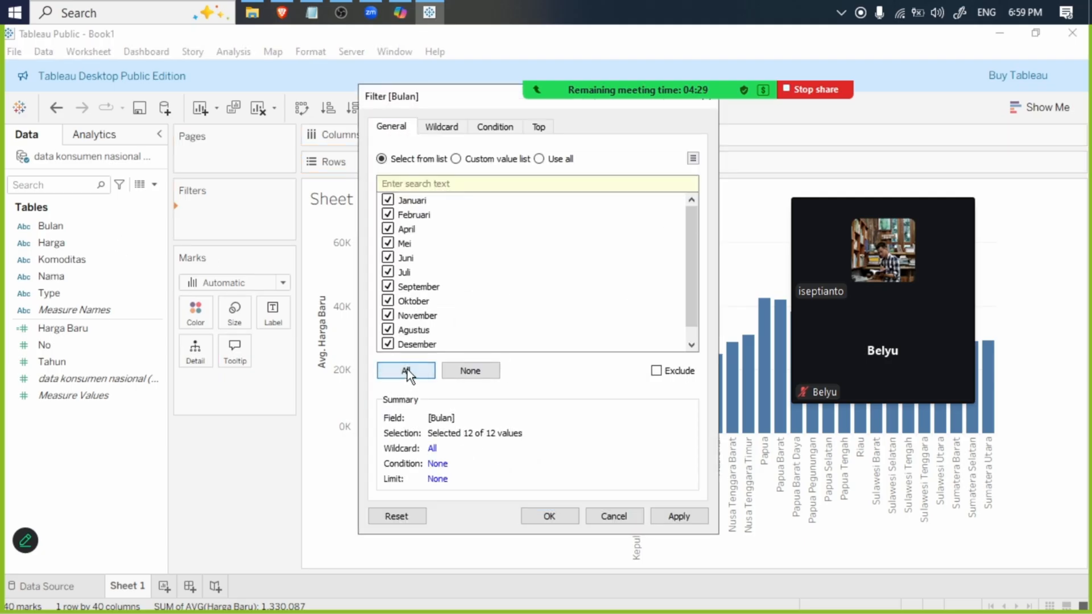
{"action": "scroll", "coordinate": [465, 274], "scroll_direction": "down", "scroll_amount": 1}
{"action": "left_click", "coordinate": [673, 521]}
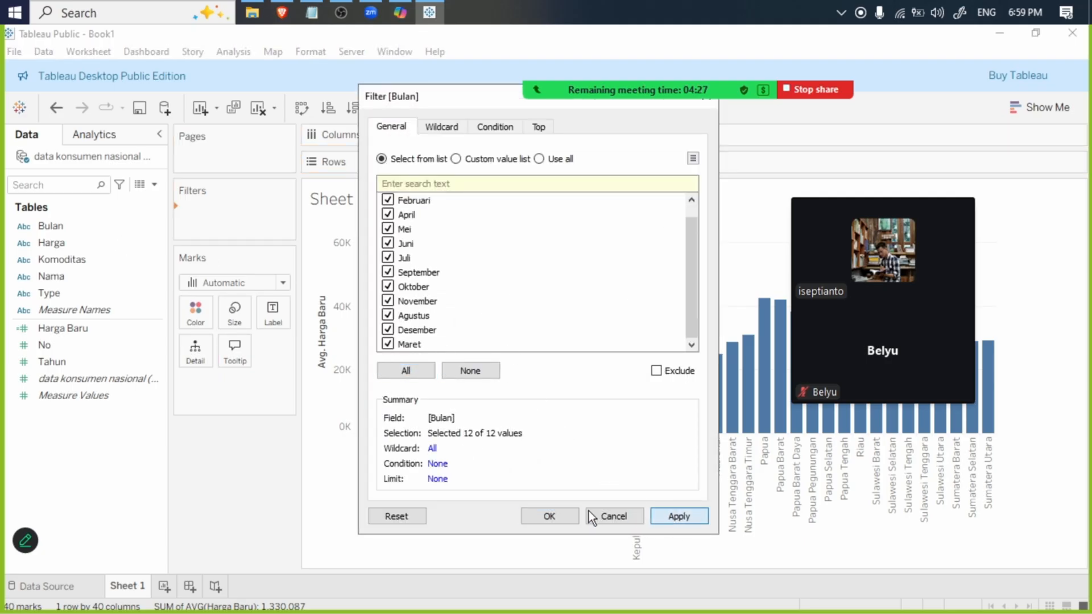
{"action": "left_click", "coordinate": [549, 516]}
- Add Komoditas as a filter with all commodities selected
{"action": "left_click_drag", "start_coordinate": [78, 259], "coordinate": [227, 231]}
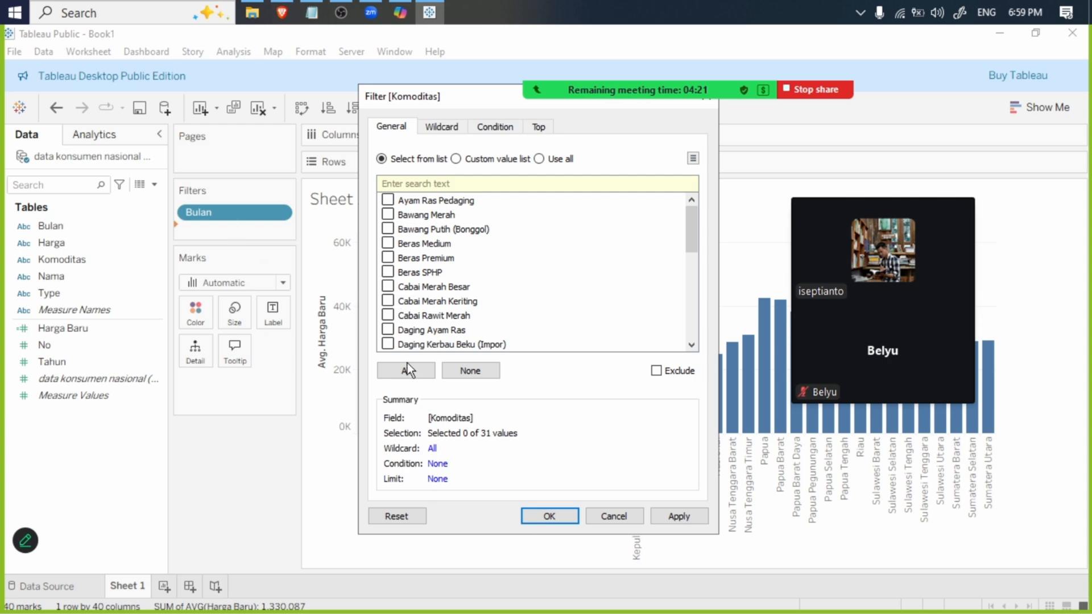
{"action": "left_click", "coordinate": [406, 371]}
{"action": "left_click", "coordinate": [692, 514]}
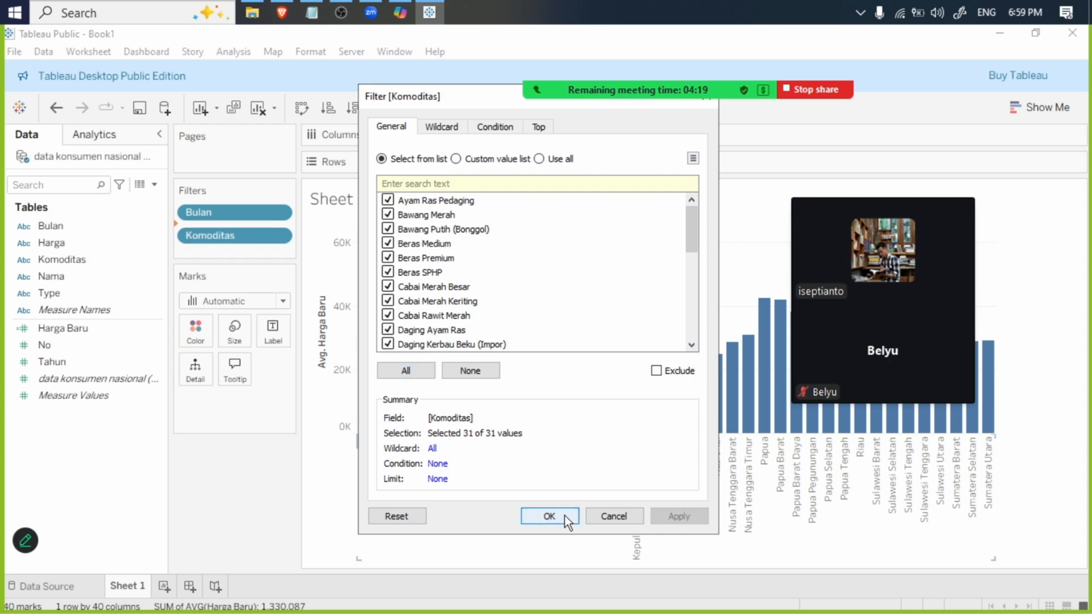
{"action": "left_click", "coordinate": [565, 517]}
- Add Type as a filter with both Konsumen and Produsen selected
{"action": "left_click_drag", "start_coordinate": [77, 291], "coordinate": [234, 244]}
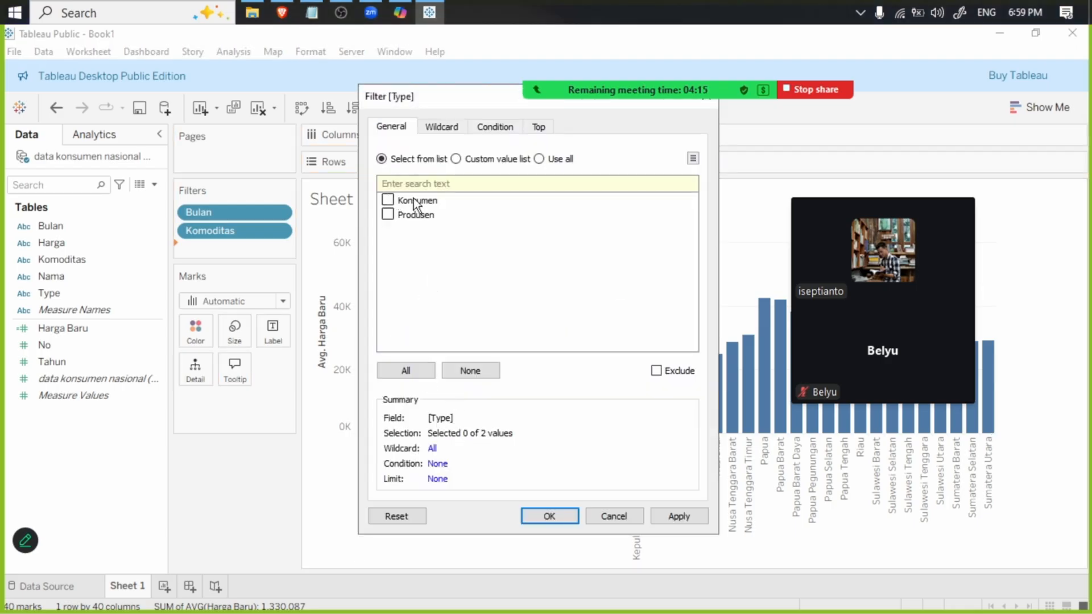
{"action": "left_click", "coordinate": [415, 374]}
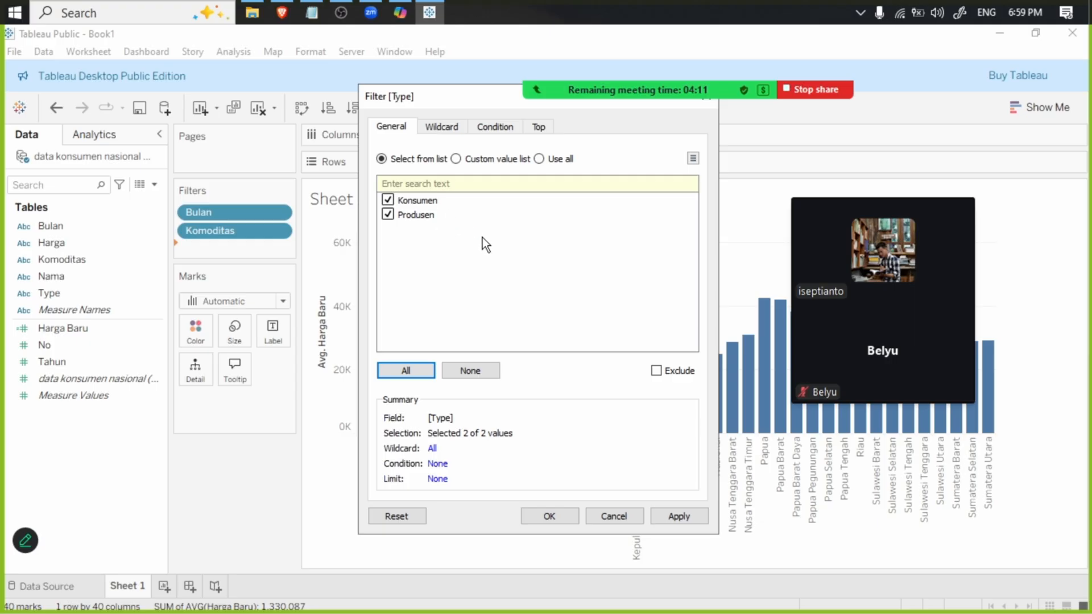
{"action": "left_click", "coordinate": [682, 517]}
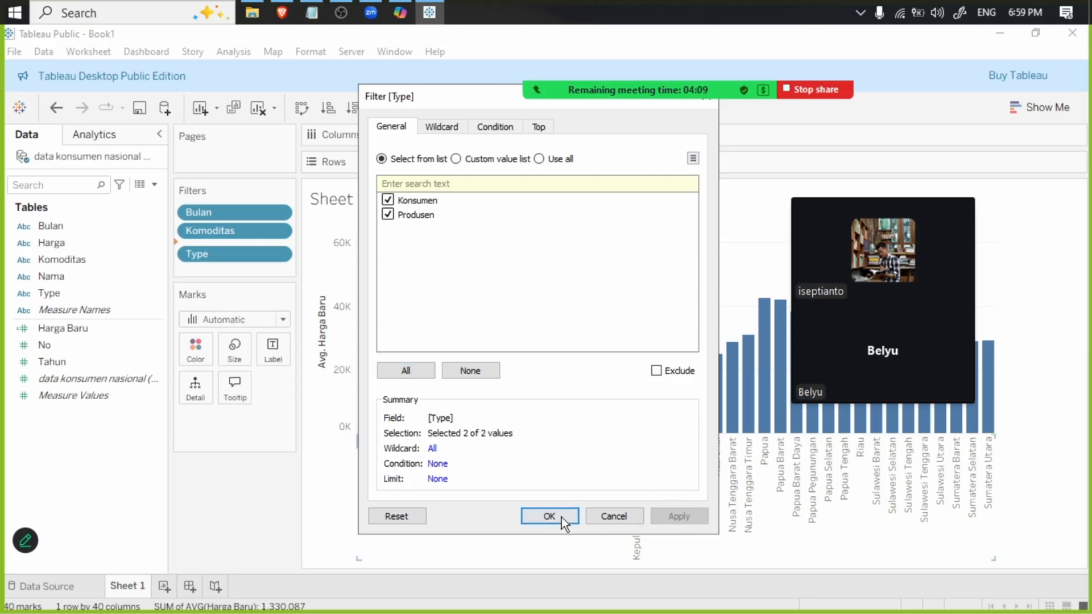
{"action": "left_click", "coordinate": [562, 517]}
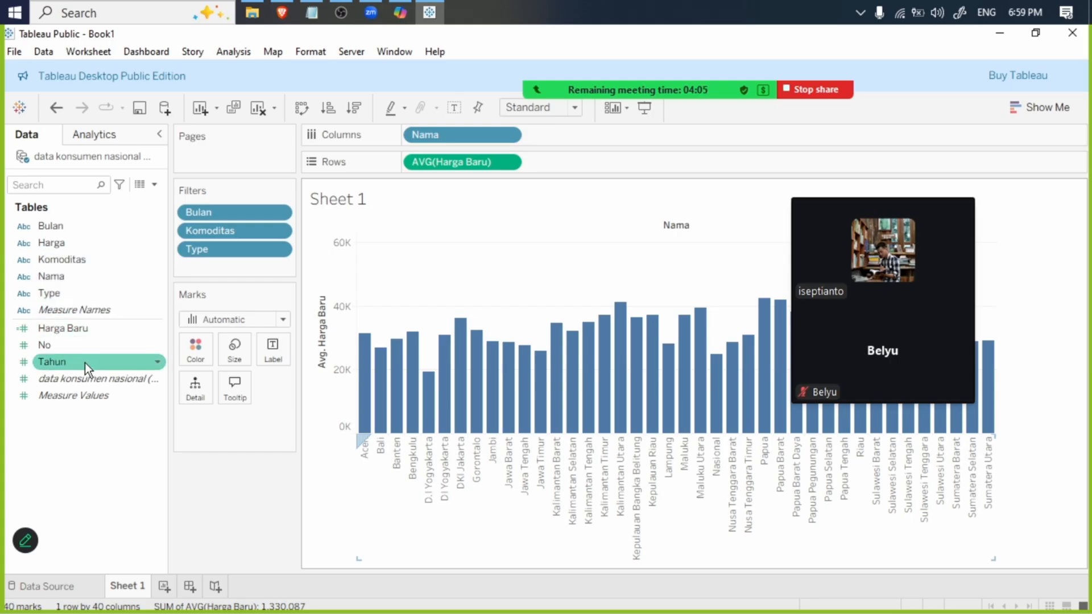
- Add Tahun as a range-of-values filter spanning 2019 to 2025
{"action": "left_click_drag", "start_coordinate": [84, 363], "coordinate": [228, 269]}
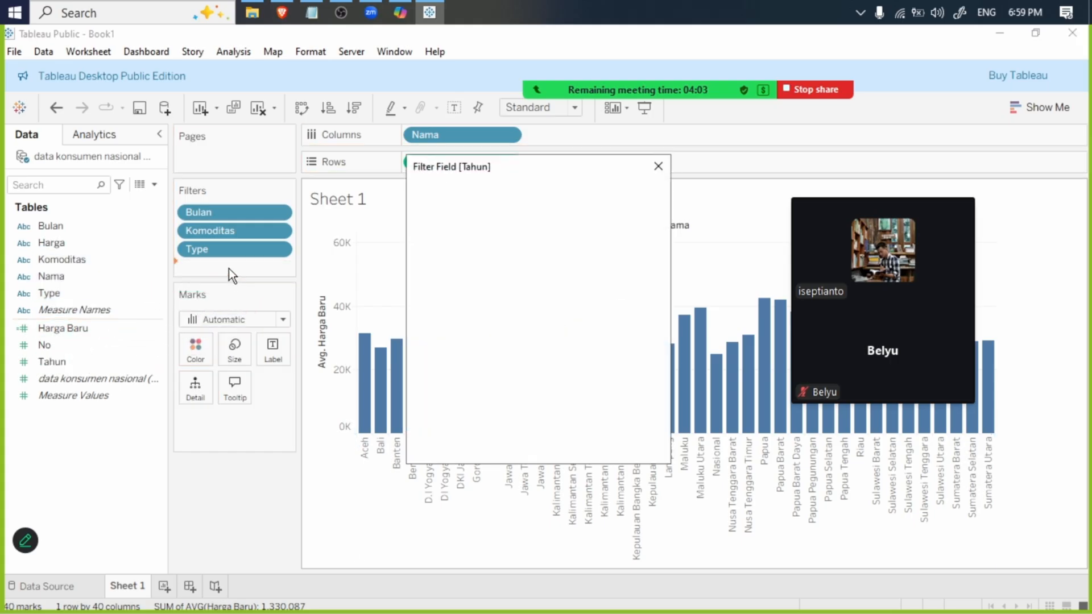
{"action": "left_click", "coordinate": [556, 446]}
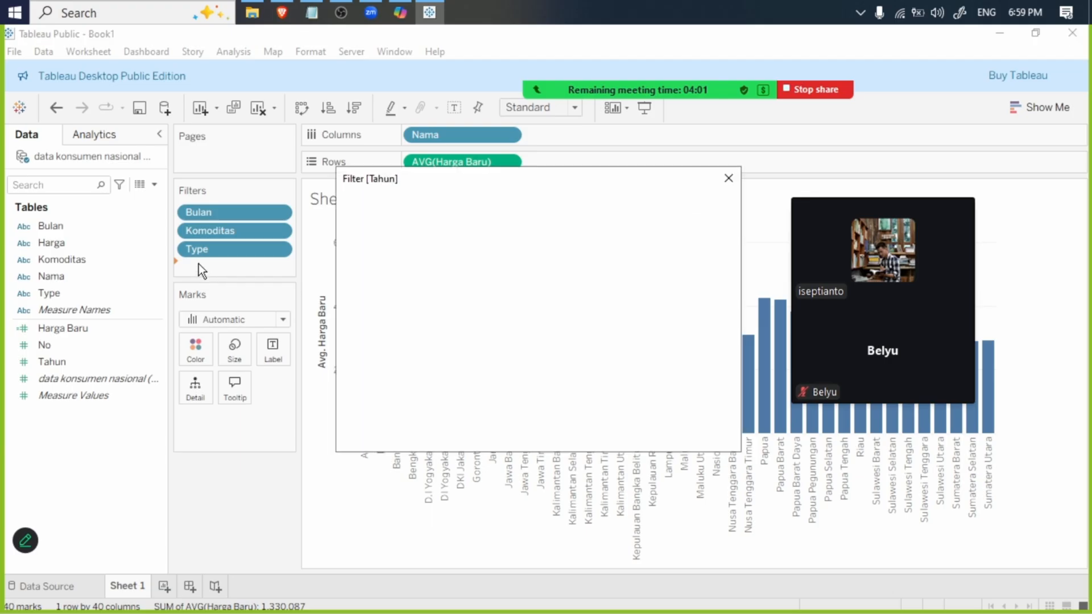
{"action": "left_click", "coordinate": [700, 434]}
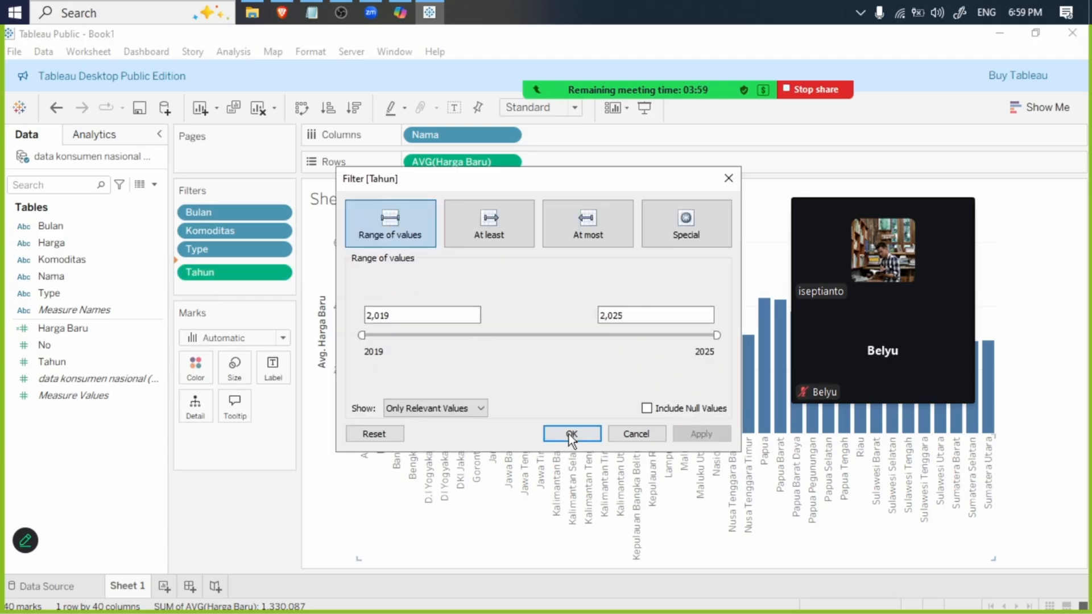
{"action": "left_click", "coordinate": [572, 434]}
- Show the Tahun filter control beside the chart and move the meeting video window off it
{"action": "right_click", "coordinate": [203, 264]}
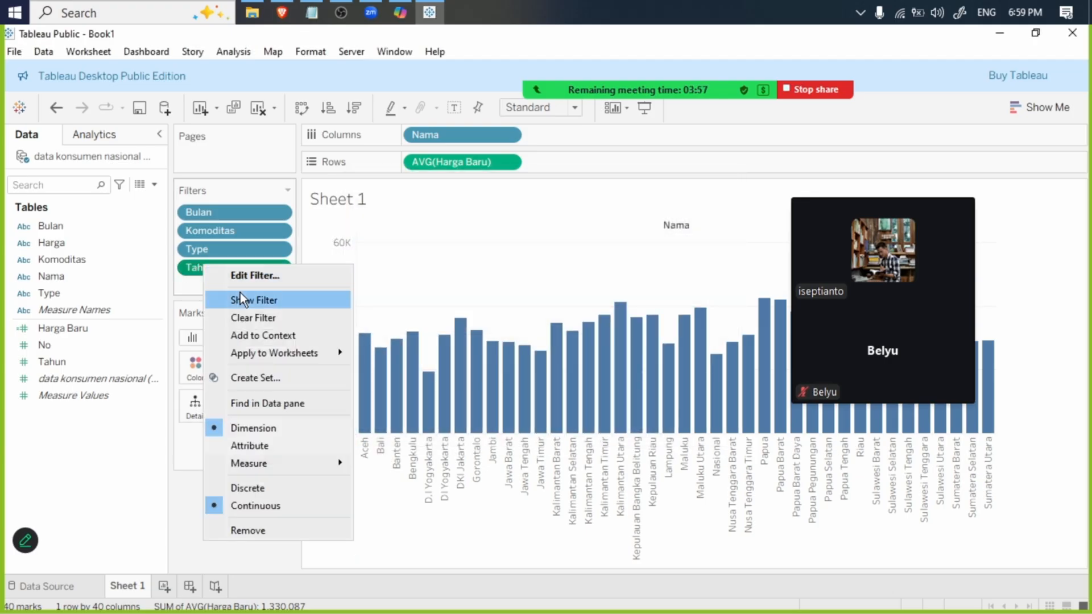
{"action": "left_click", "coordinate": [241, 292]}
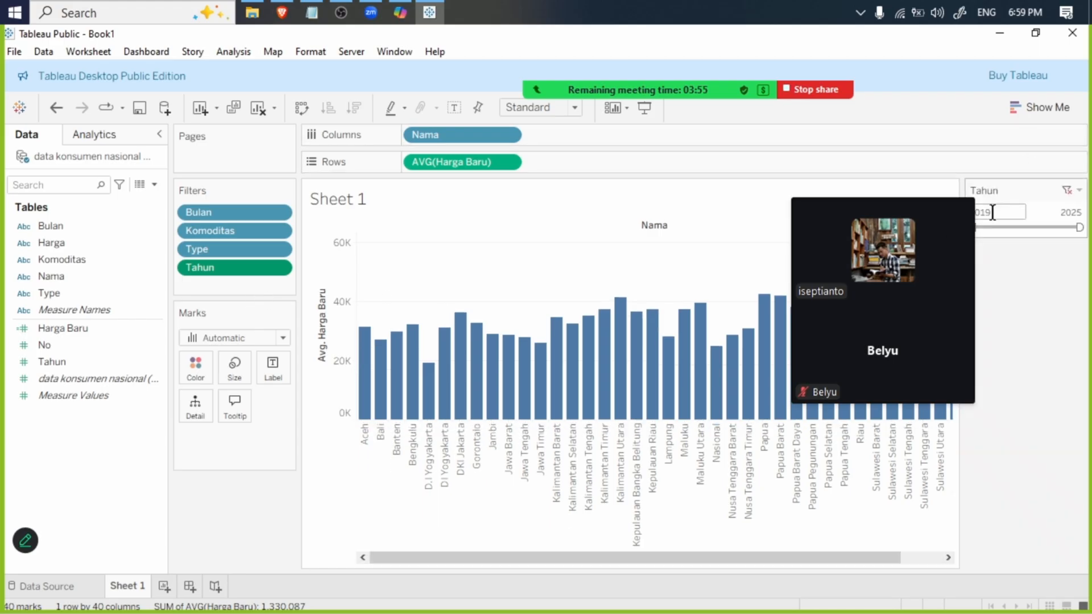
{"action": "left_click_drag", "start_coordinate": [940, 197], "coordinate": [883, 196]}
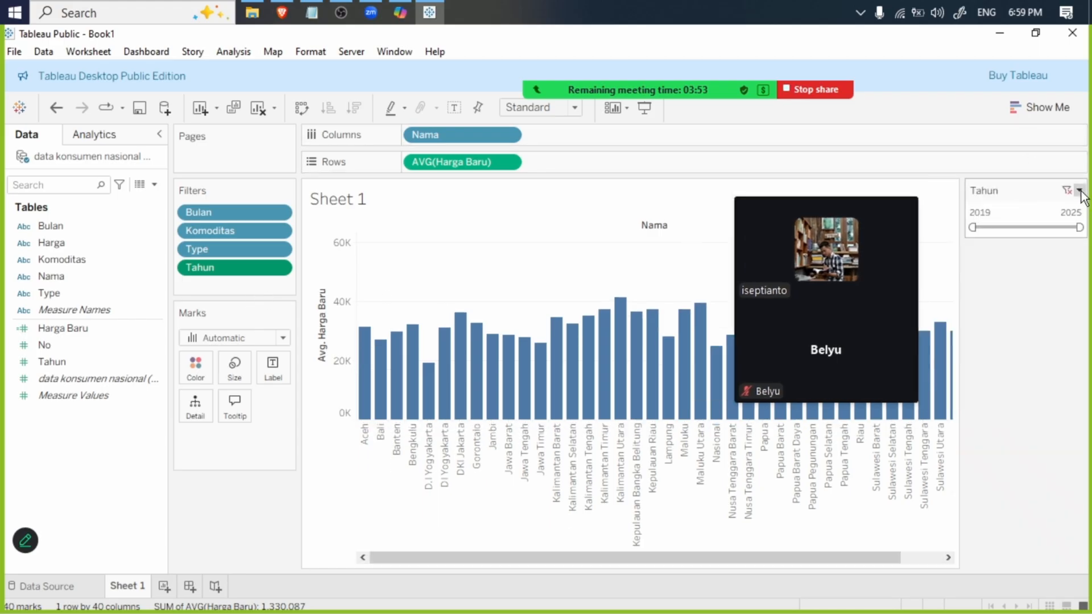
{"action": "left_click", "coordinate": [1079, 190]}
{"action": "left_click", "coordinate": [249, 280]}
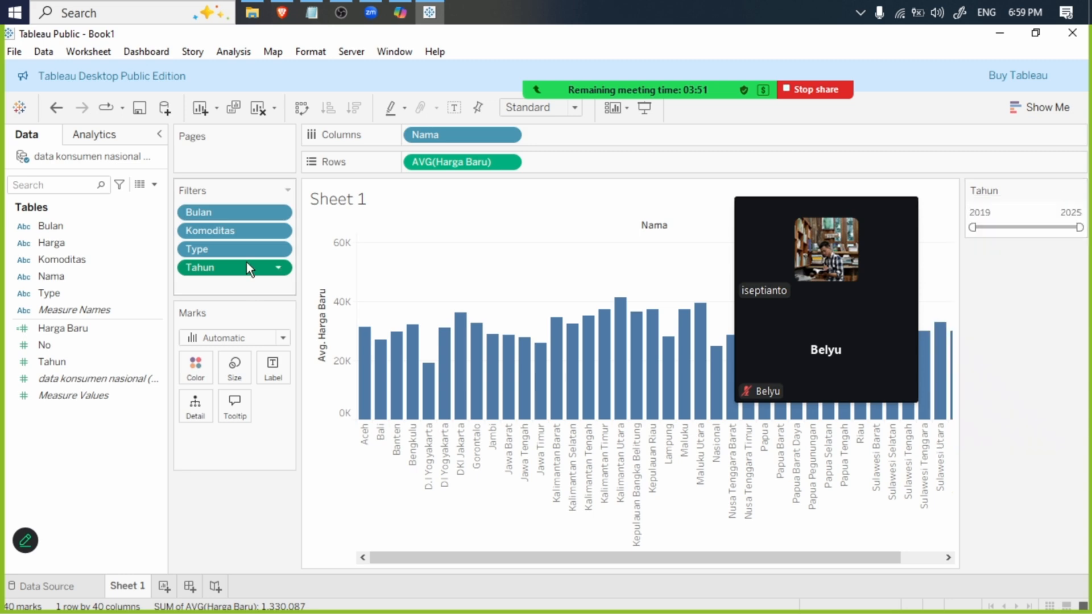
- Show the Bulan filter control and change it to a single-value dropdown
{"action": "right_click", "coordinate": [228, 210]}
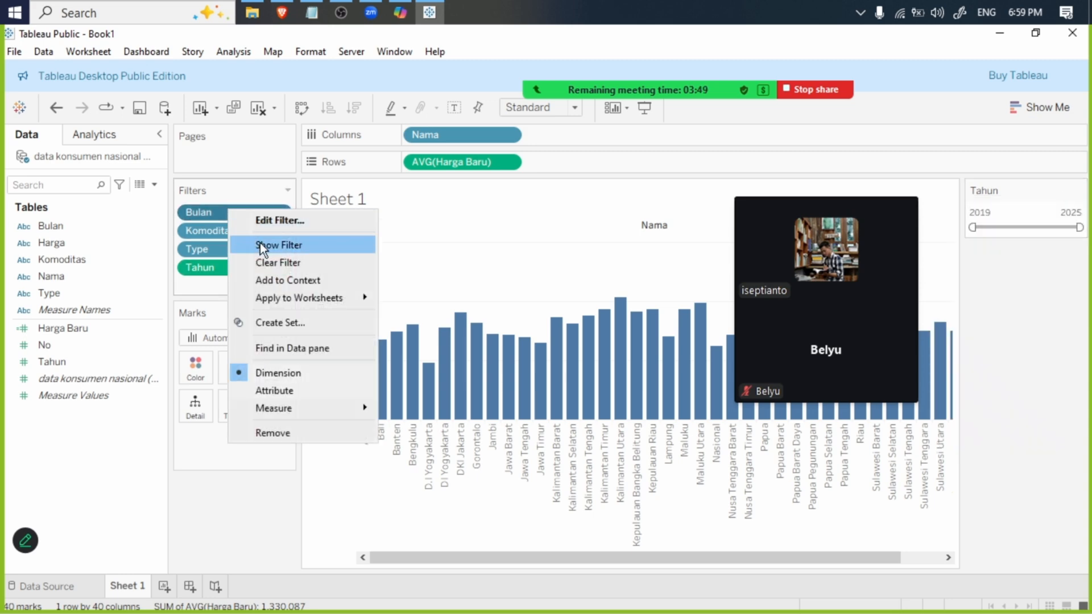
{"action": "left_click", "coordinate": [261, 243]}
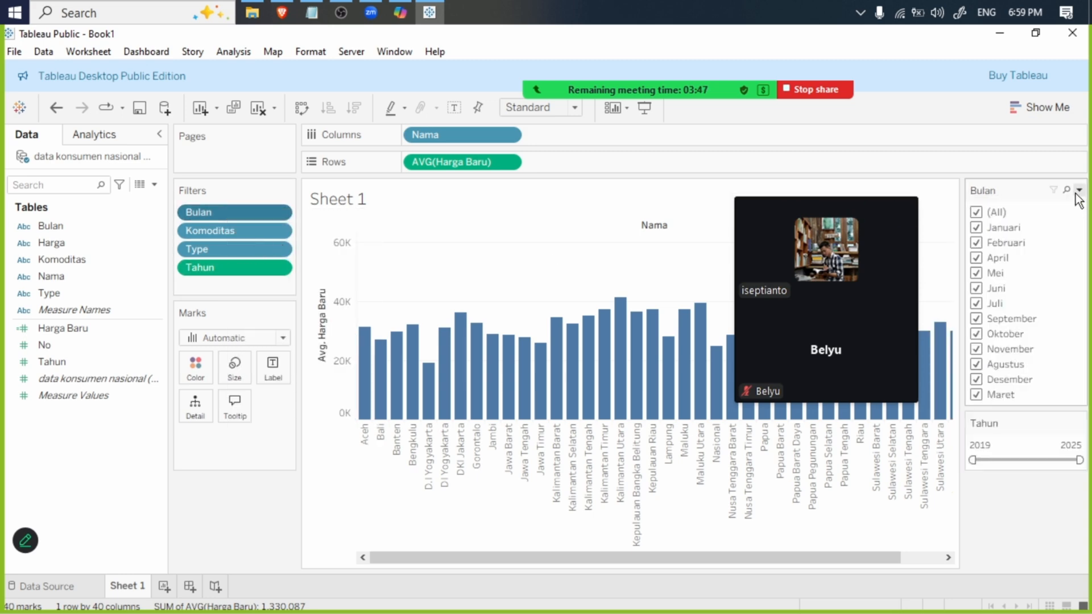
{"action": "left_click", "coordinate": [1079, 190]}
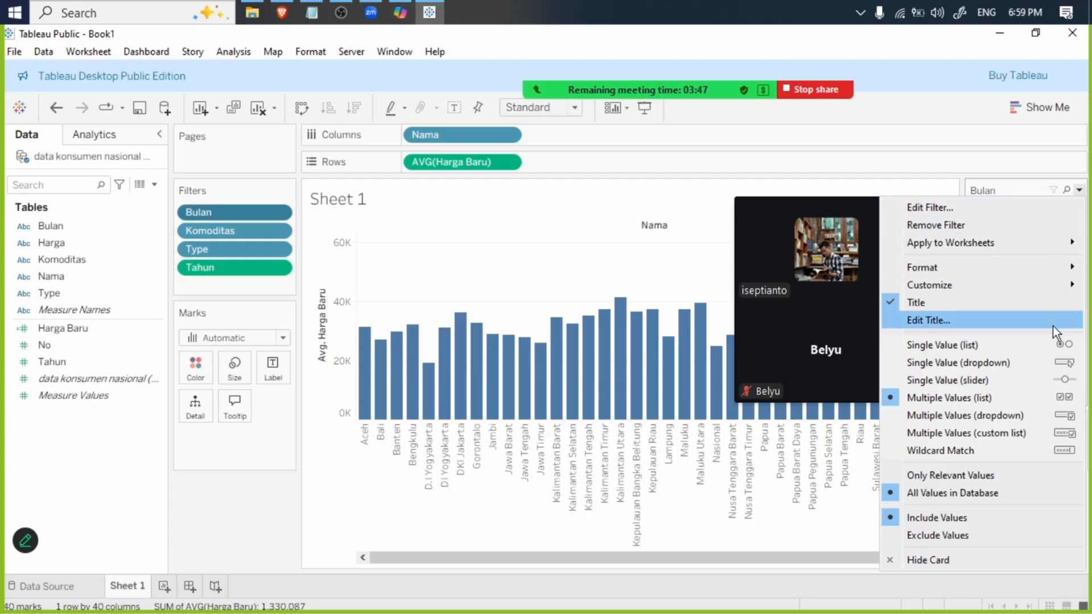
{"action": "left_click", "coordinate": [1044, 364]}
{"action": "left_click", "coordinate": [1076, 213]}
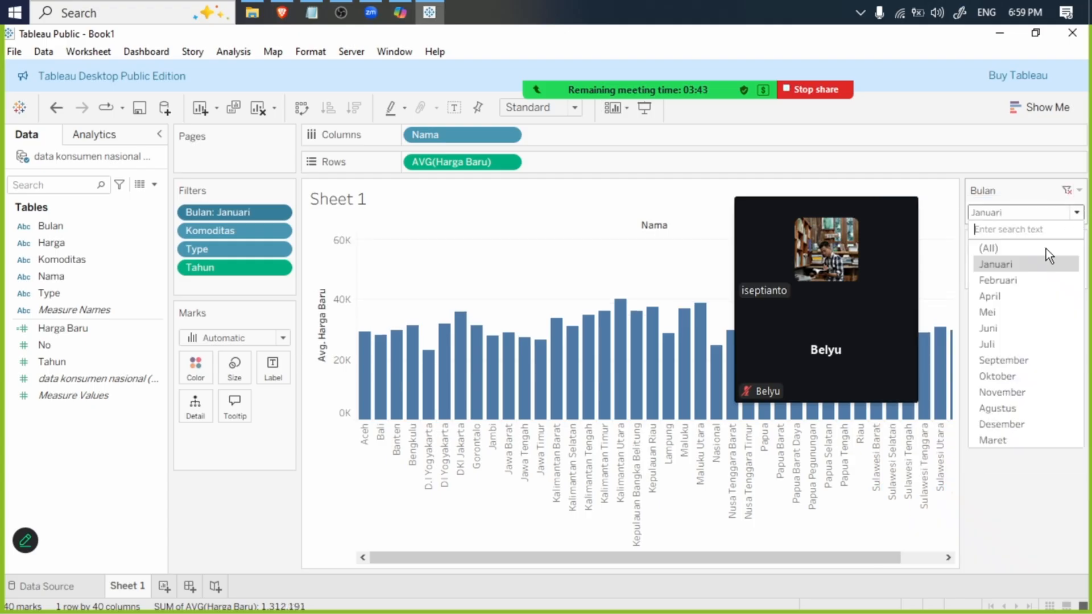
{"action": "left_click", "coordinate": [1080, 192]}
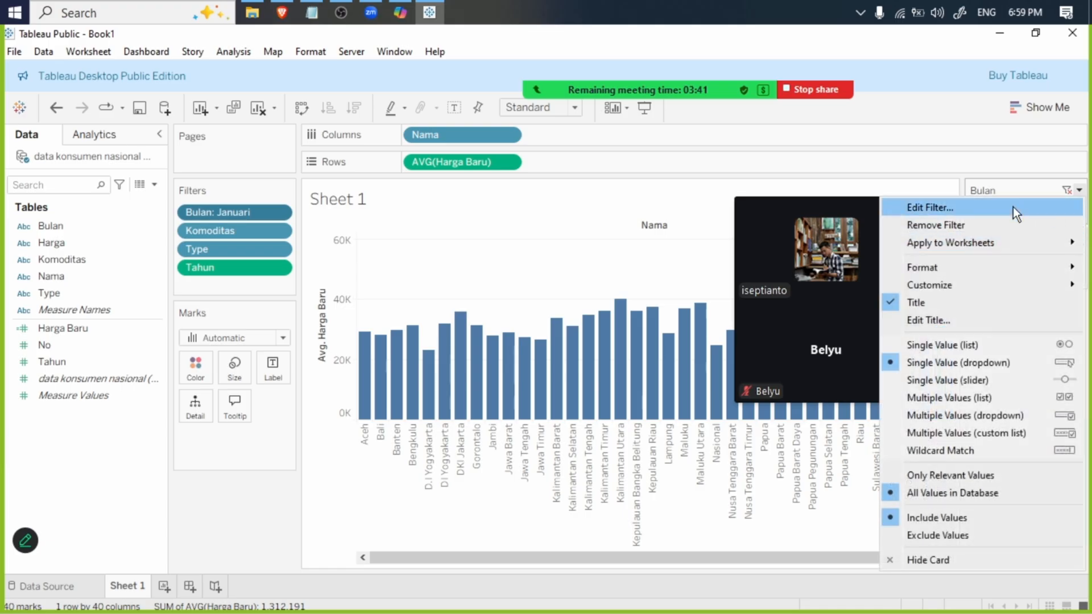
{"action": "left_click", "coordinate": [934, 191]}
- Convert the Tahun filter from continuous to discrete with all years selected
{"action": "left_click", "coordinate": [1081, 249]}
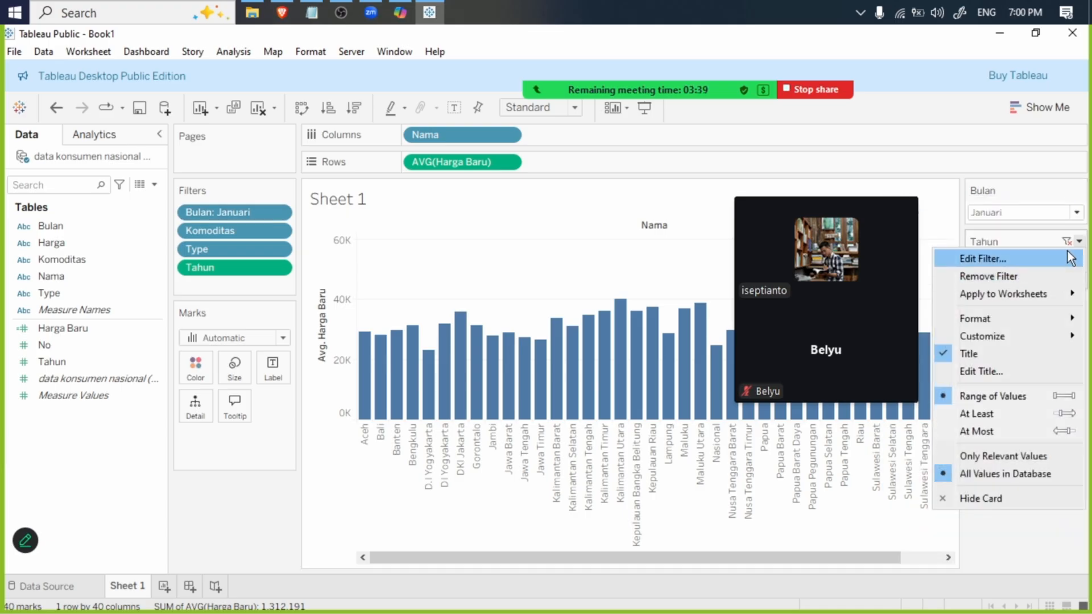
{"action": "left_click", "coordinate": [1057, 246]}
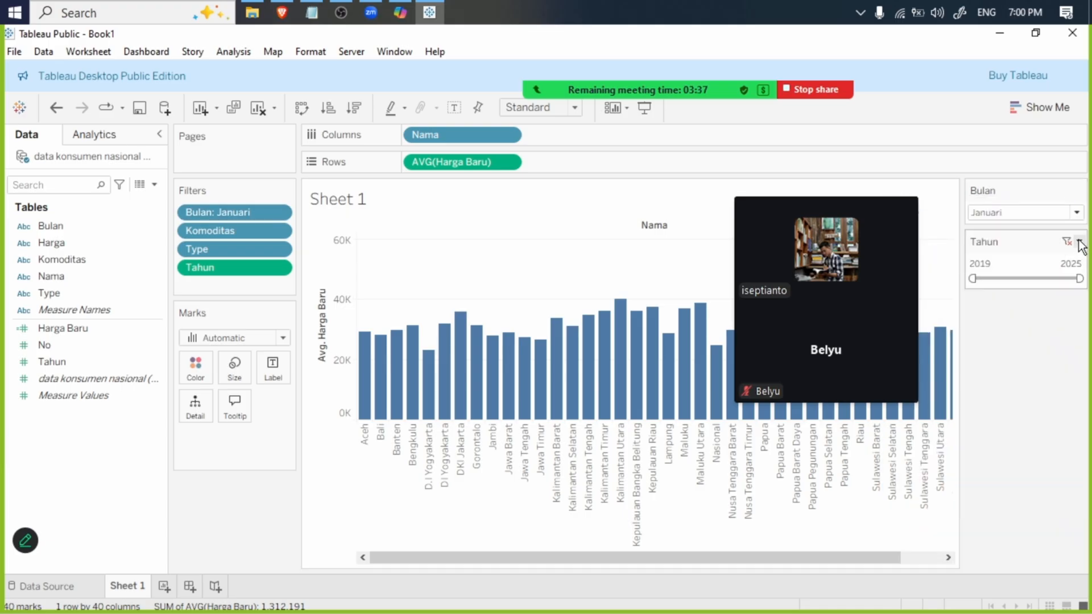
{"action": "right_click", "coordinate": [237, 267]}
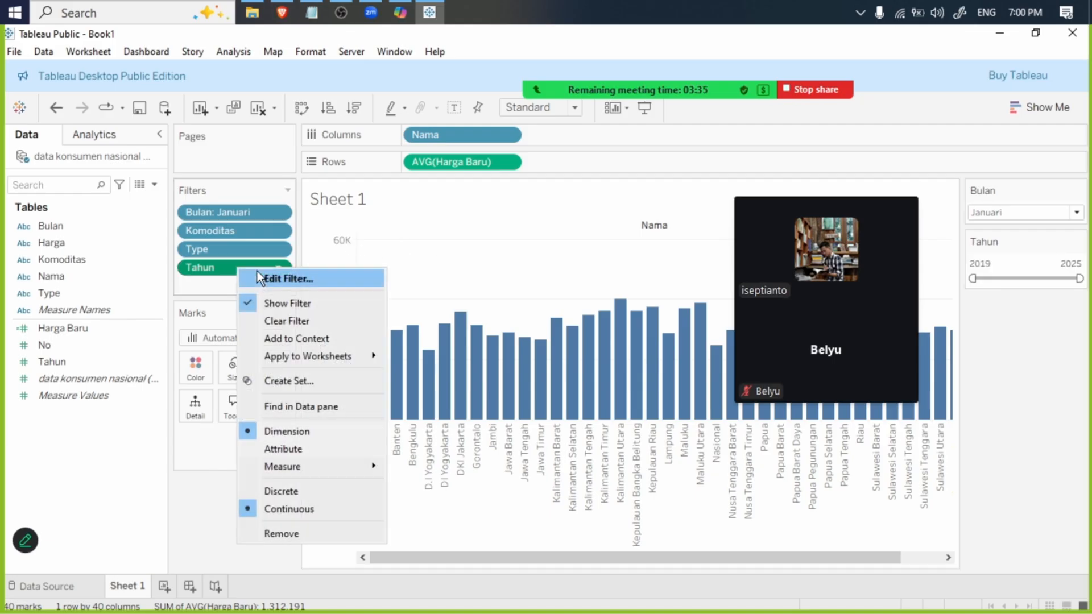
{"action": "left_click", "coordinate": [324, 493]}
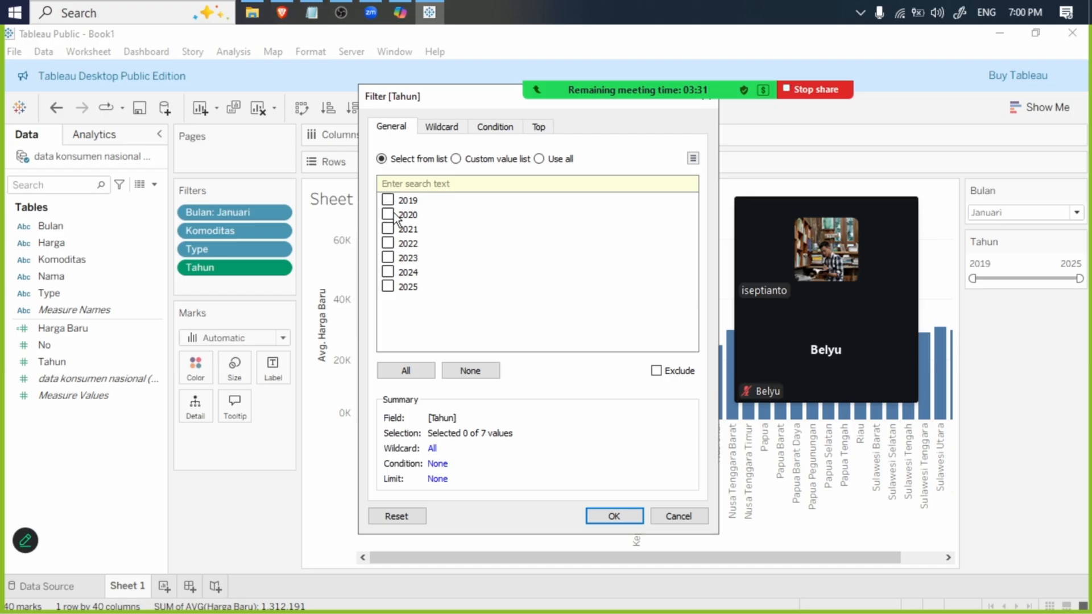
{"action": "left_click", "coordinate": [392, 371]}
{"action": "left_click", "coordinate": [605, 517]}
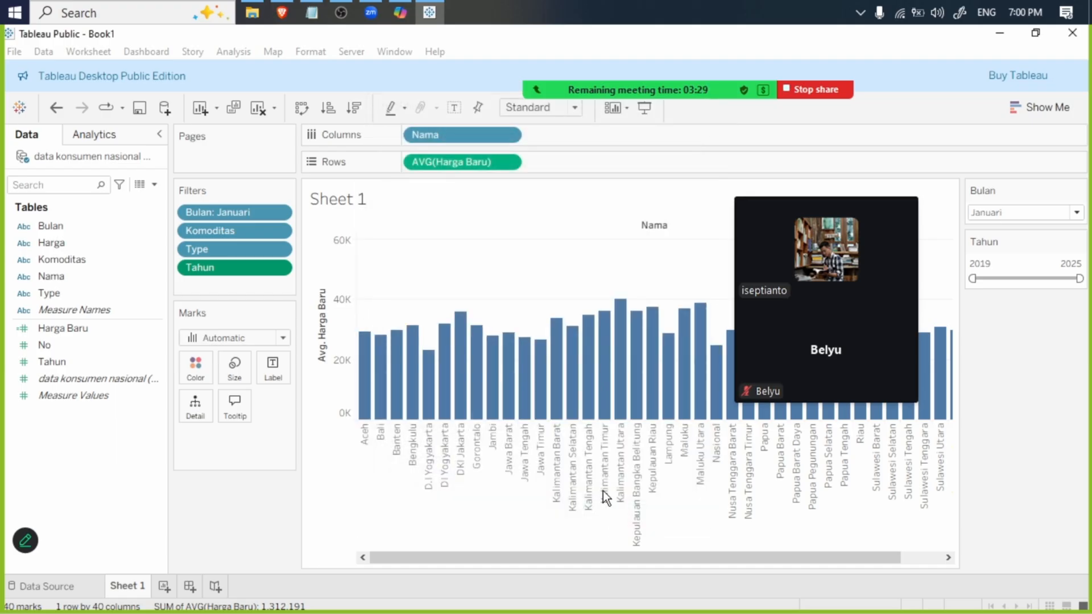
- Show the discrete Tahun filter control and change it to a single-value dropdown
{"action": "right_click", "coordinate": [224, 267]}
{"action": "left_click", "coordinate": [261, 303]}
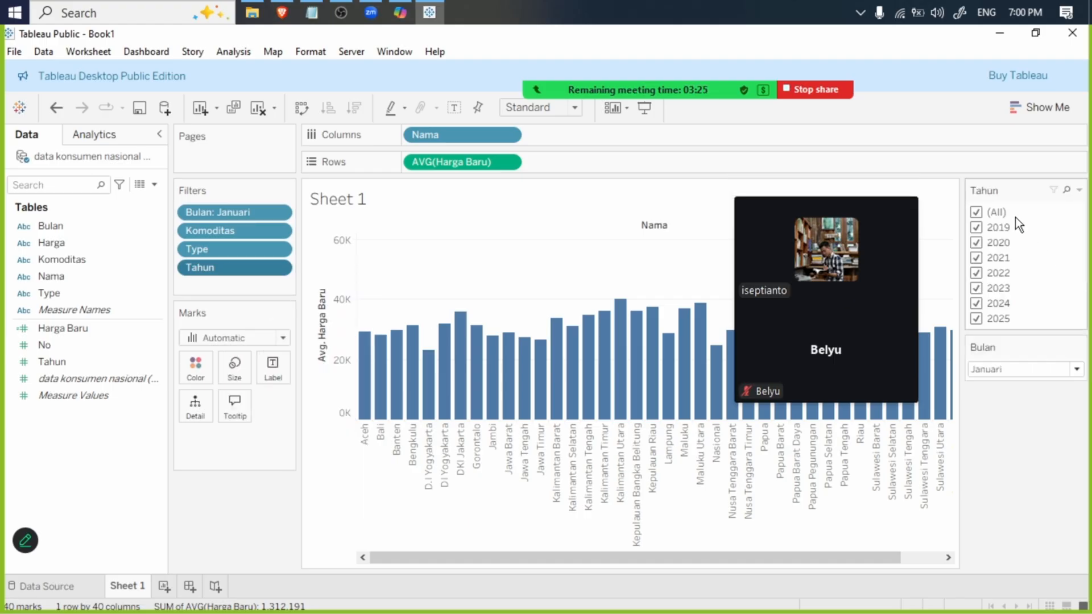
{"action": "left_click", "coordinate": [1079, 190]}
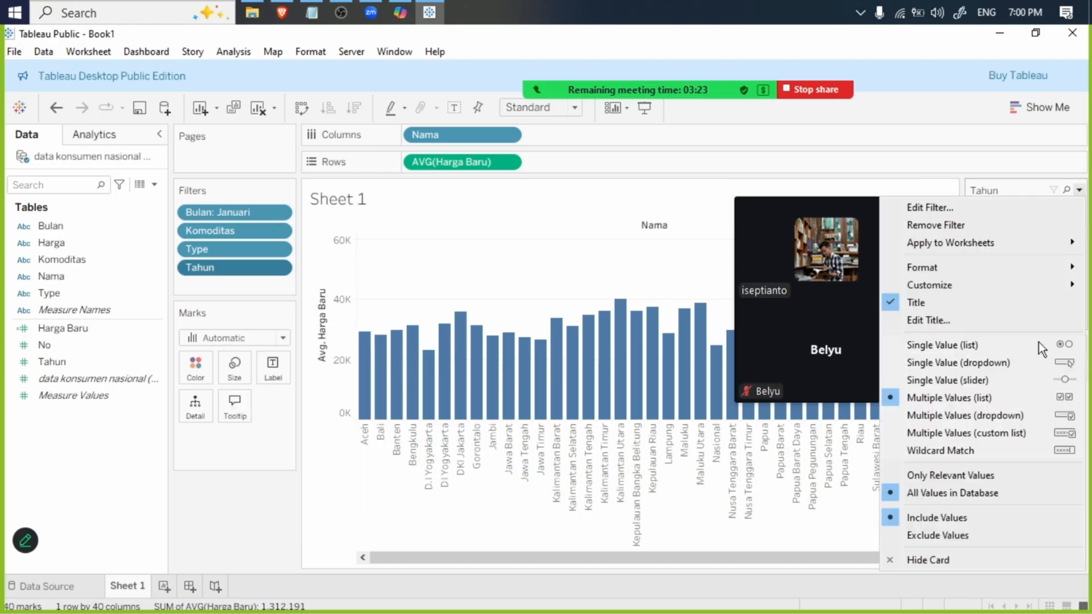
{"action": "left_click", "coordinate": [1035, 368]}
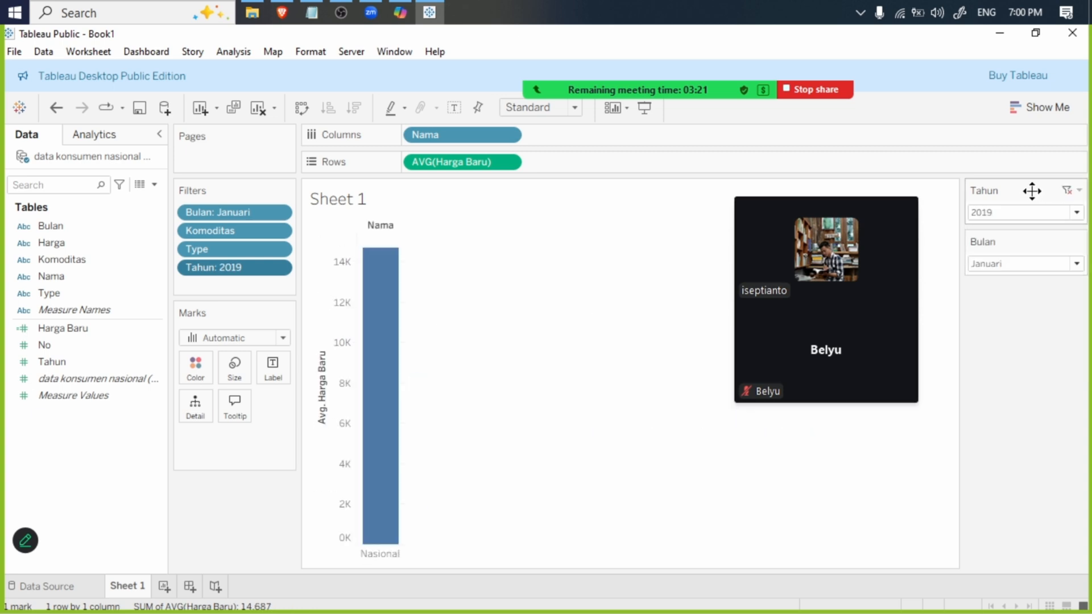
- Set both the Tahun and Bulan filter dropdowns to (All)
{"action": "left_click", "coordinate": [1011, 217]}
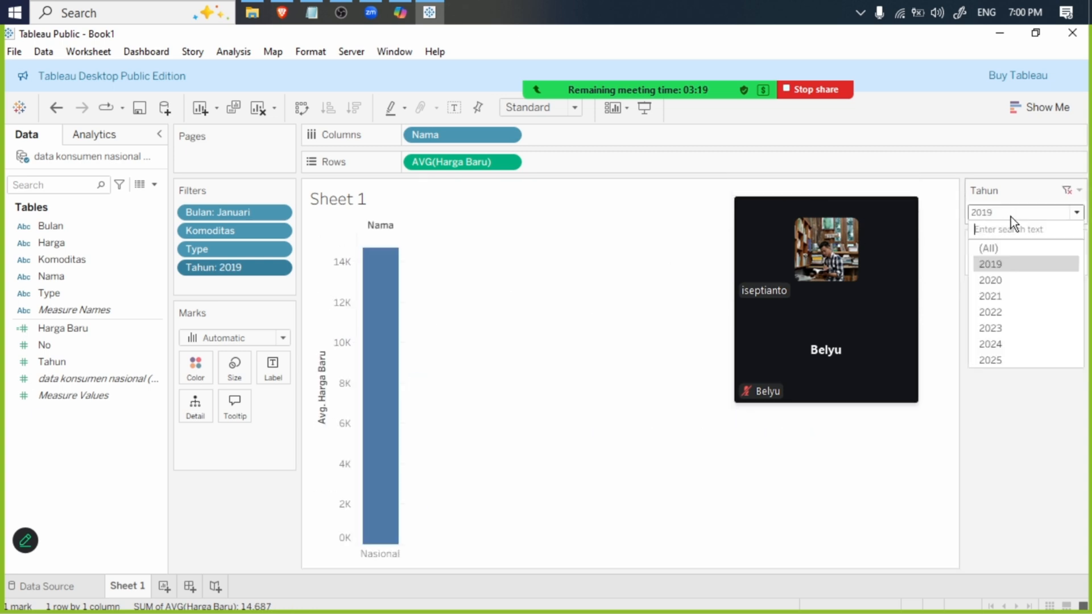
{"action": "left_click", "coordinate": [1005, 247]}
{"action": "left_click", "coordinate": [1011, 264]}
{"action": "left_click", "coordinate": [1003, 298]}
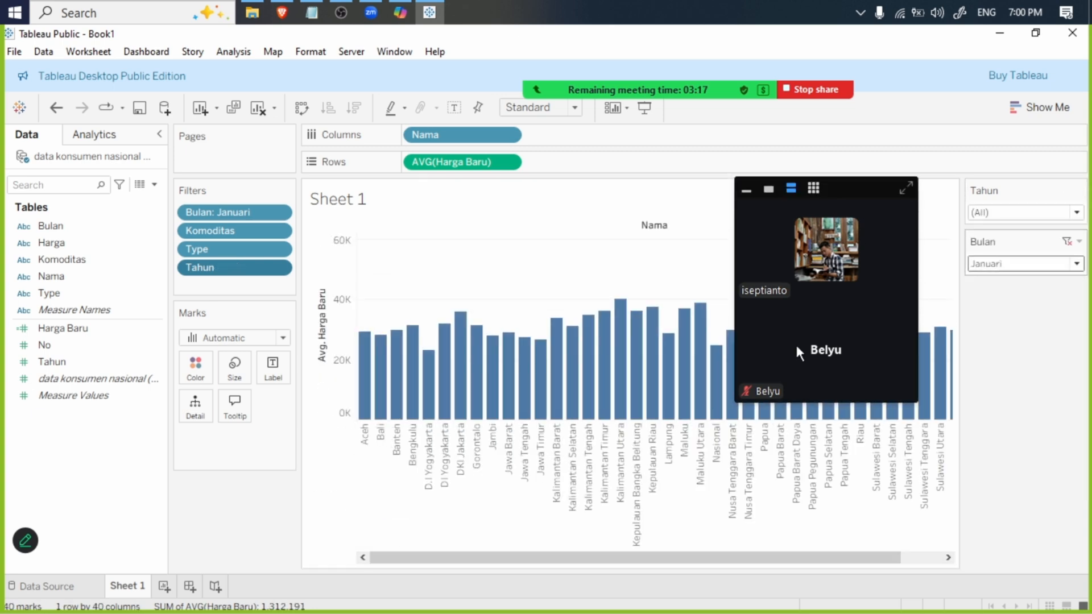
- Show the Komoditas filter control and change it to a single-value dropdown
{"action": "right_click", "coordinate": [220, 228]}
{"action": "left_click", "coordinate": [276, 265]}
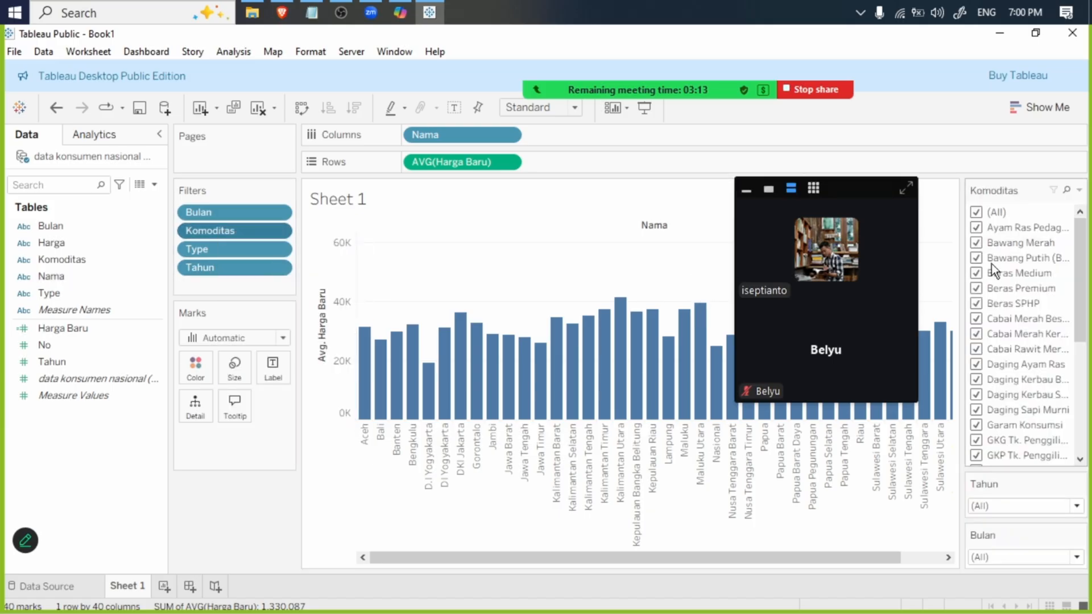
{"action": "left_click", "coordinate": [1079, 190]}
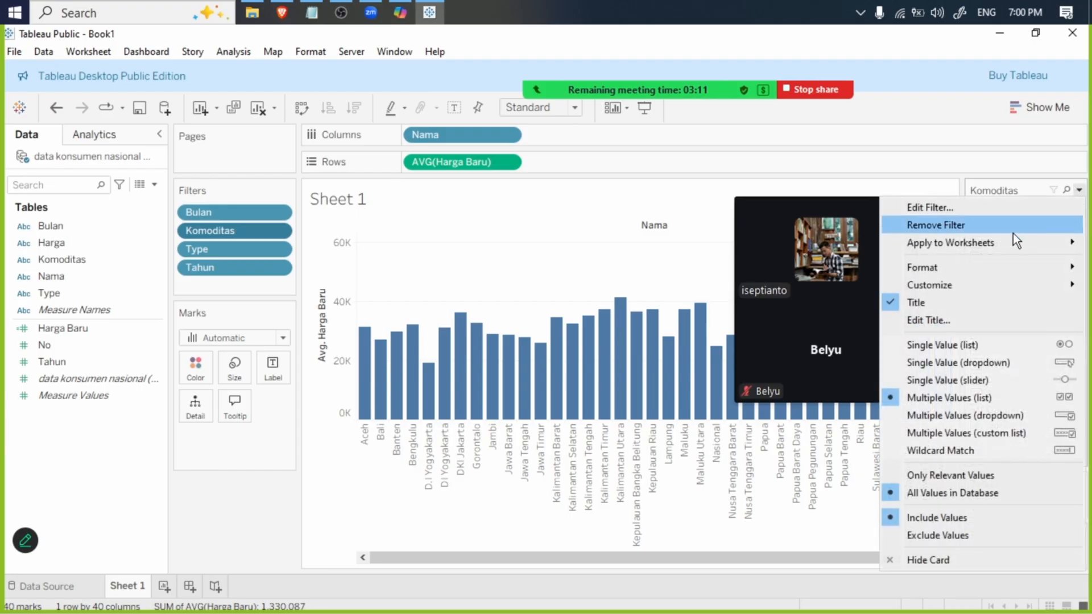
{"action": "left_click", "coordinate": [999, 361]}
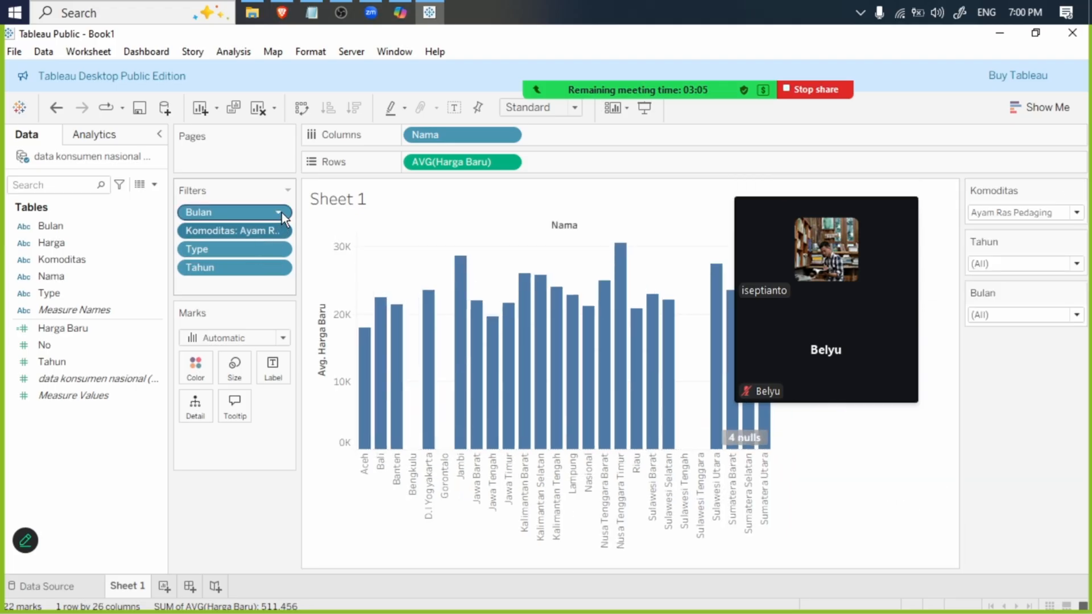
- Show the Type filter control and change it to a single-value dropdown
{"action": "left_click", "coordinate": [278, 212]}
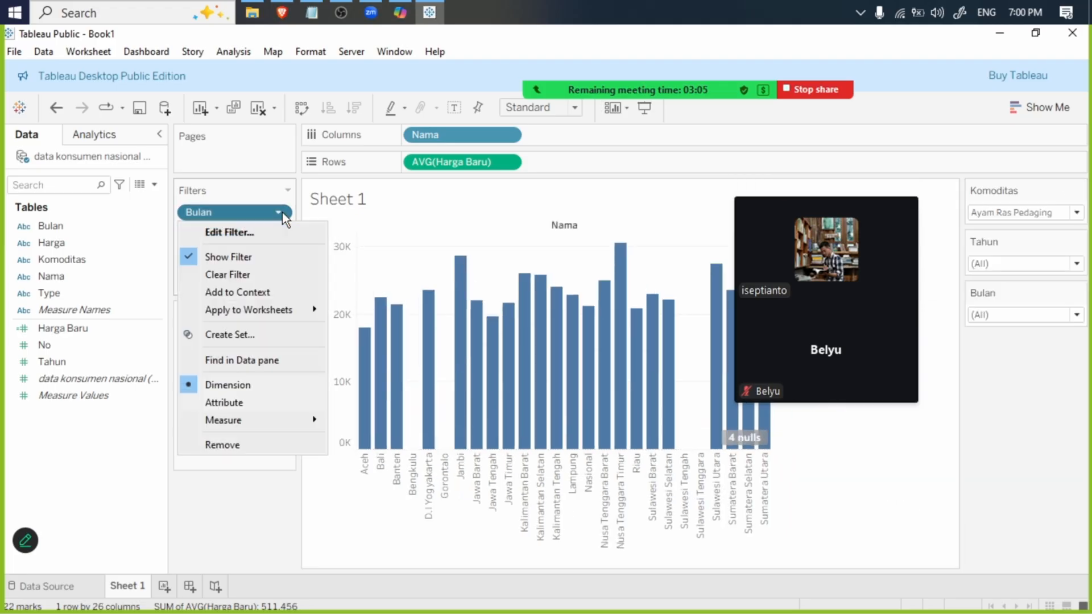
{"action": "left_click", "coordinate": [234, 472]}
{"action": "left_click", "coordinate": [281, 248]}
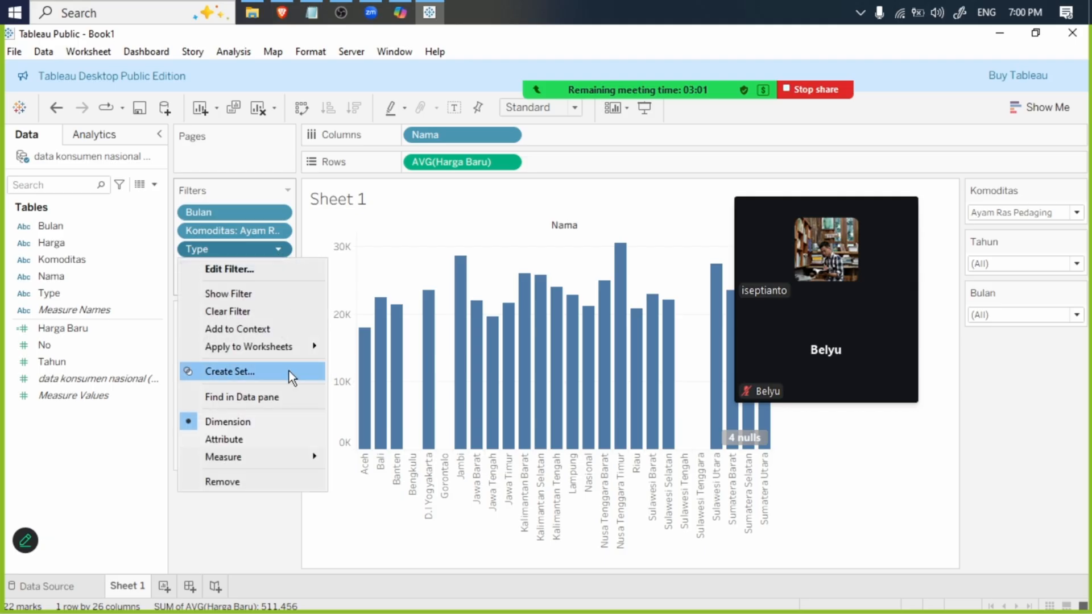
{"action": "left_click", "coordinate": [275, 293]}
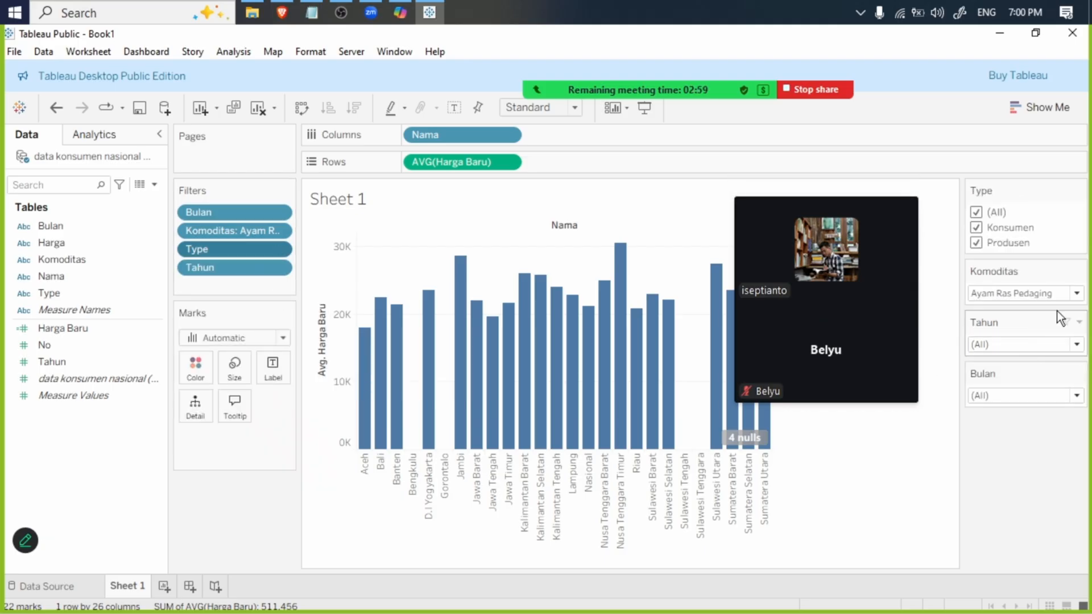
{"action": "left_click", "coordinate": [1081, 190]}
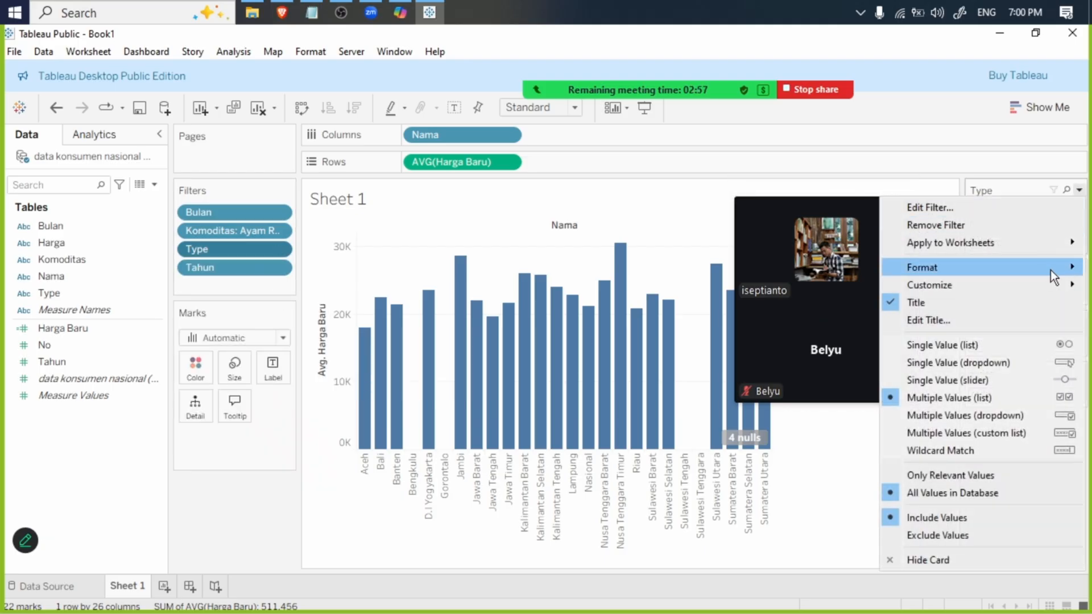
{"action": "left_click", "coordinate": [1034, 373]}
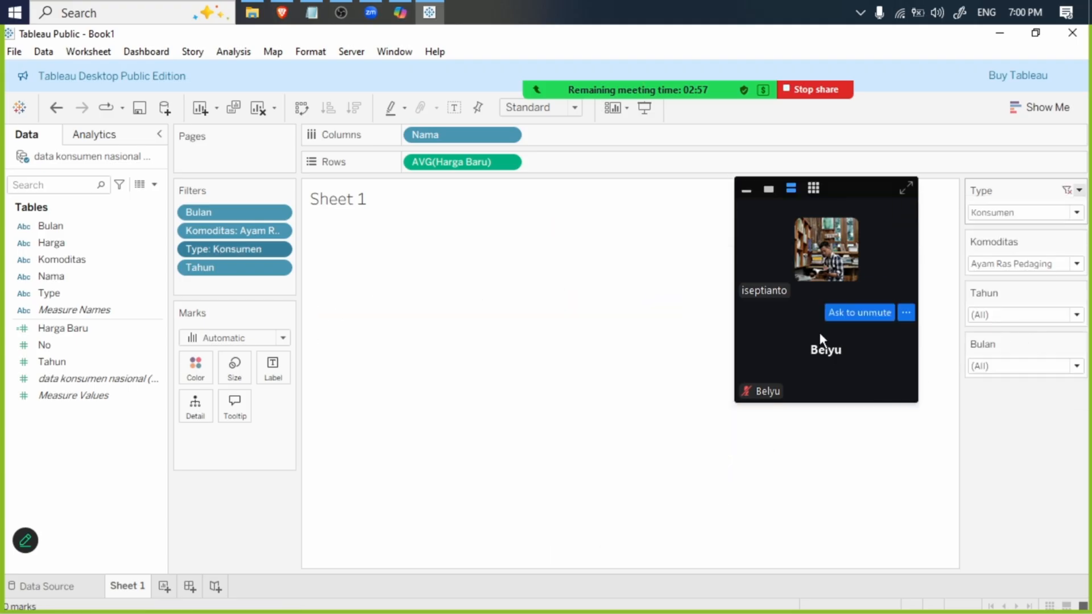
- Switch to the Visual Dashboard Data Pangan Nasional page in the browser and filter its Type Data to Konsumen
{"action": "left_click", "coordinate": [282, 8]}
{"action": "left_click", "coordinate": [552, 40]}
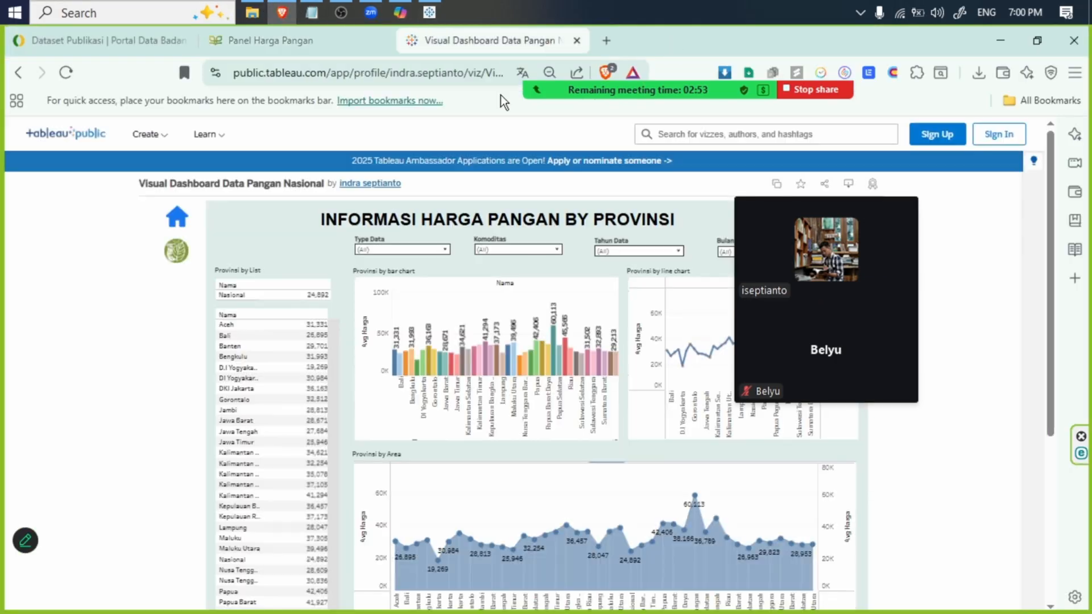
{"action": "left_click", "coordinate": [406, 250]}
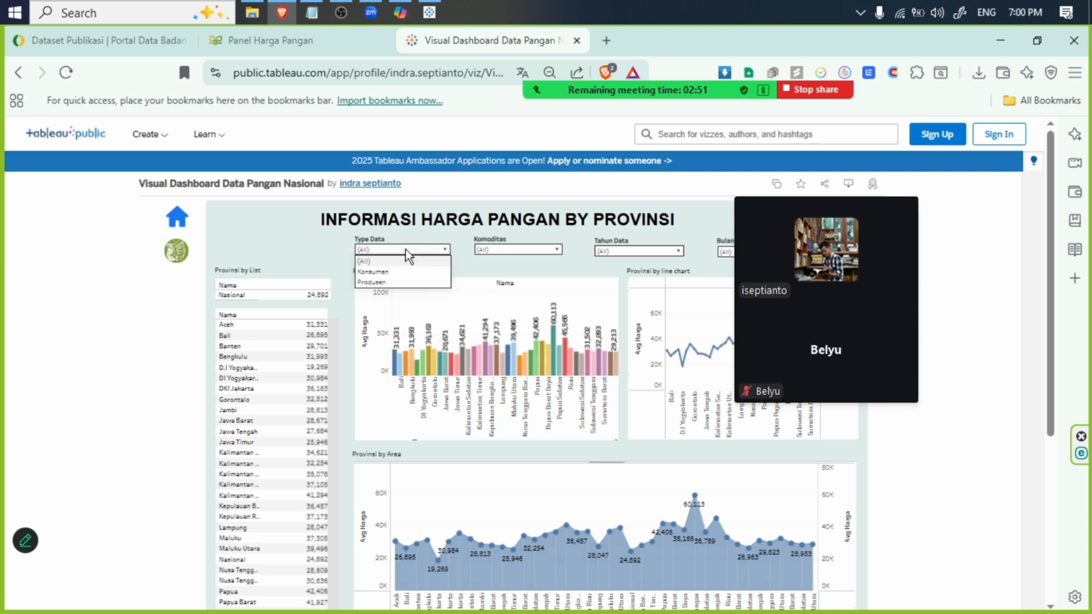
{"action": "left_click", "coordinate": [391, 271]}
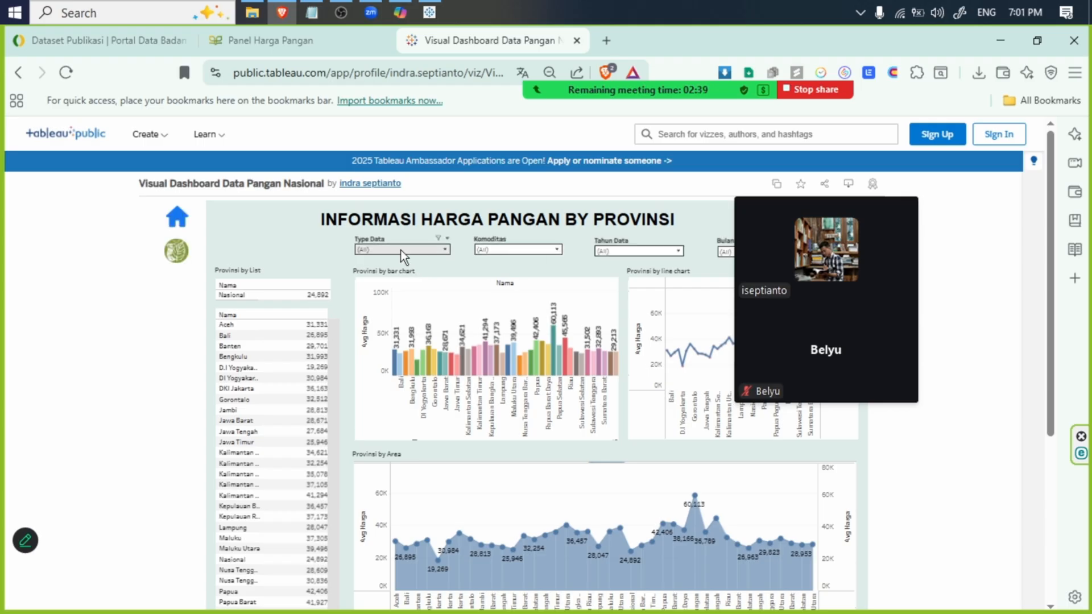
{"action": "left_click", "coordinate": [401, 251]}
{"action": "left_click", "coordinate": [404, 271]}
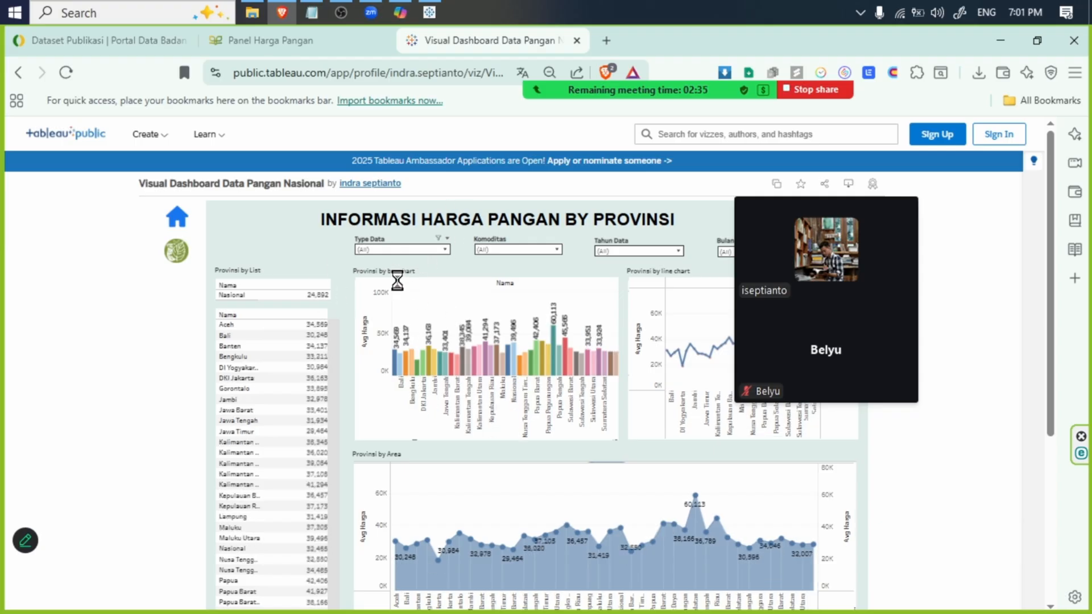
- Filter the published dashboard to the commodity Ayam Ras Pedaging and the data year 2023
{"action": "left_click", "coordinate": [506, 250]}
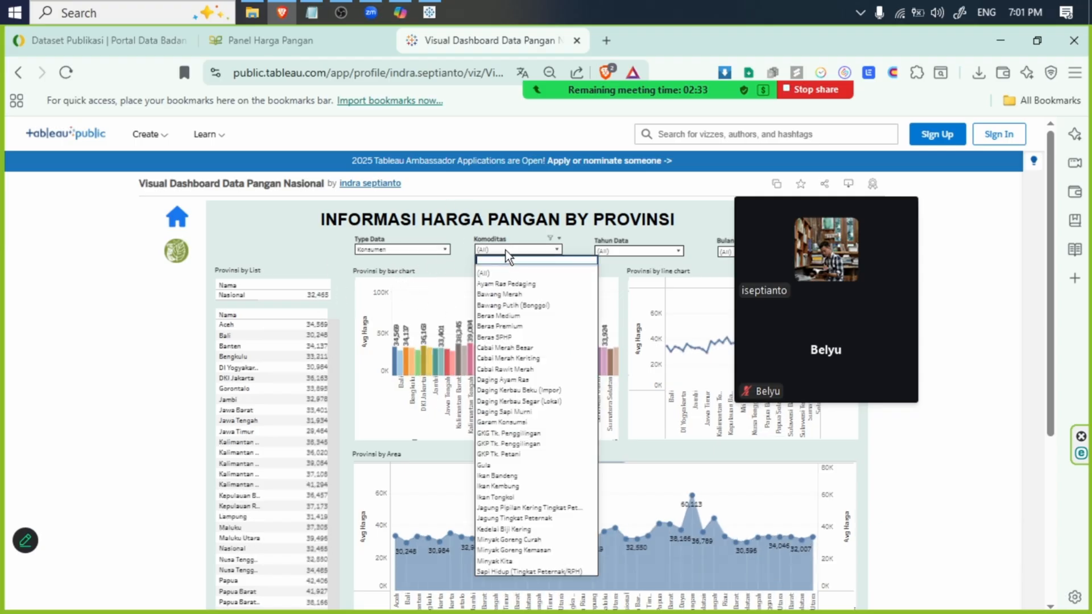
{"action": "left_click", "coordinate": [504, 285]}
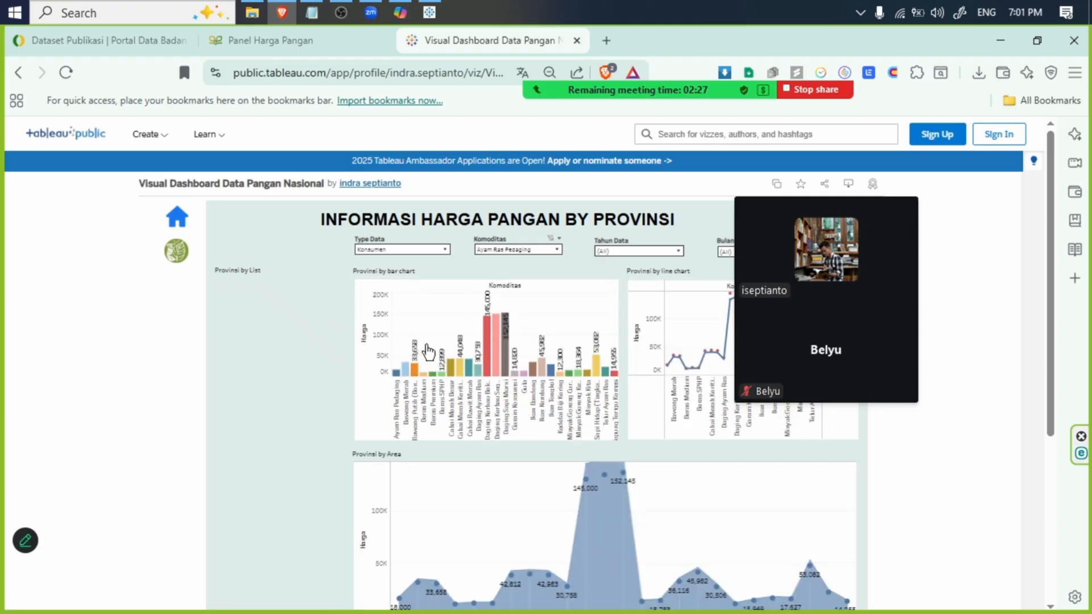
{"action": "left_click", "coordinate": [614, 251]}
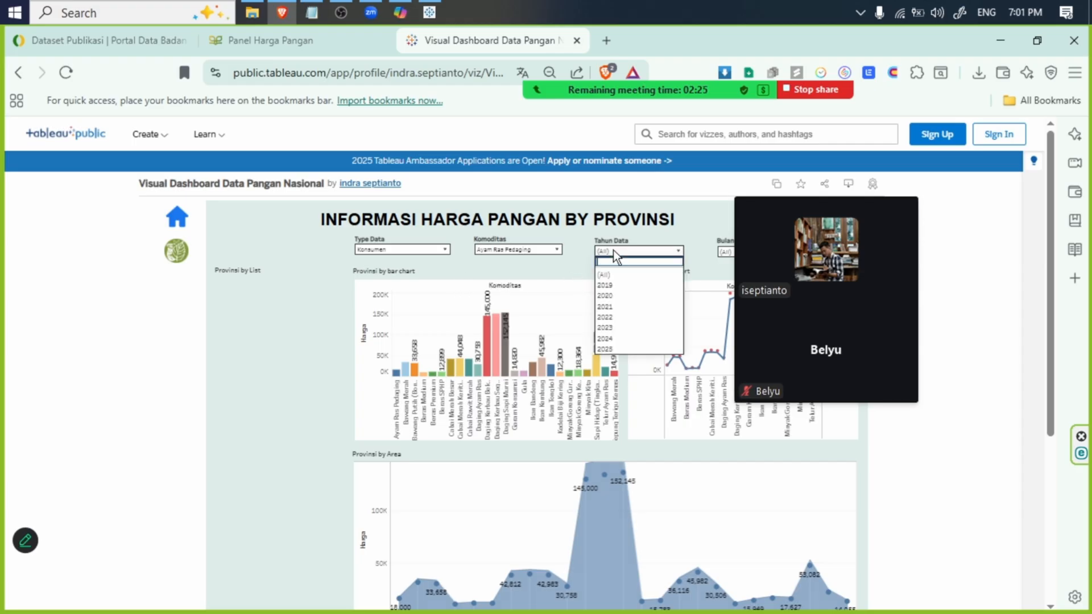
{"action": "left_click", "coordinate": [622, 324]}
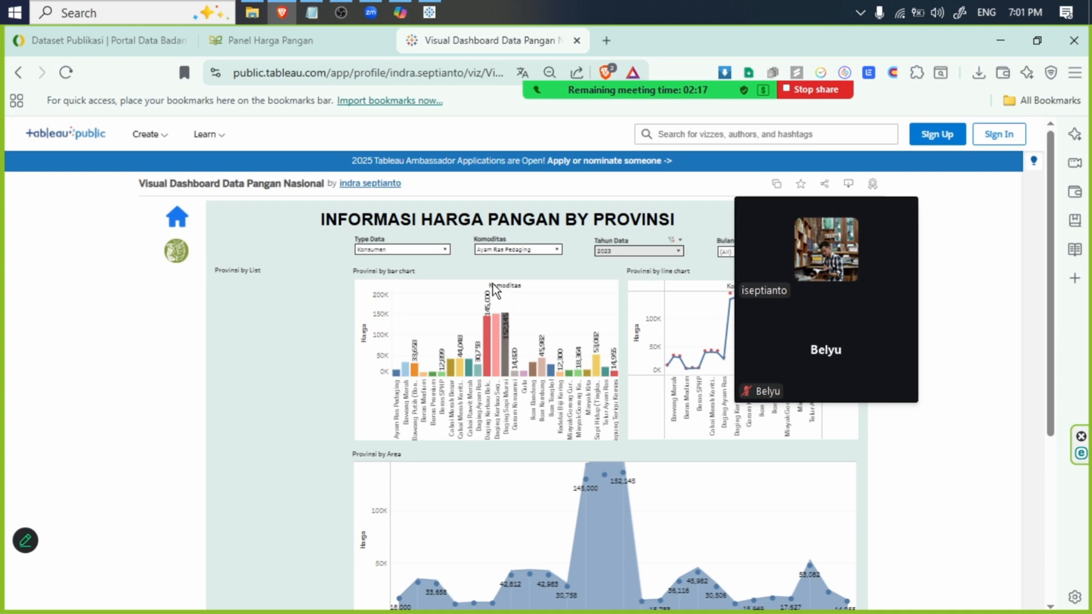
- Move the meeting thumbnail off the dashboard filters and view the month options of Bulan Data
{"action": "mouse_move", "coordinate": [860, 200]}
{"action": "left_click_drag", "start_coordinate": [854, 187], "coordinate": [929, 193]}
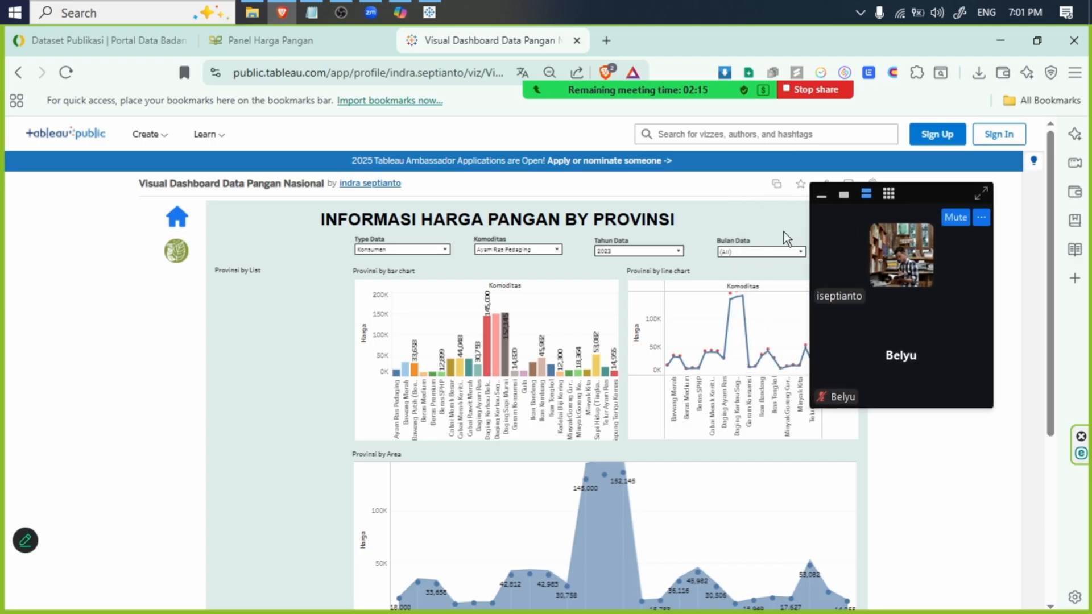
{"action": "left_click", "coordinate": [645, 251]}
{"action": "left_click", "coordinate": [739, 251]}
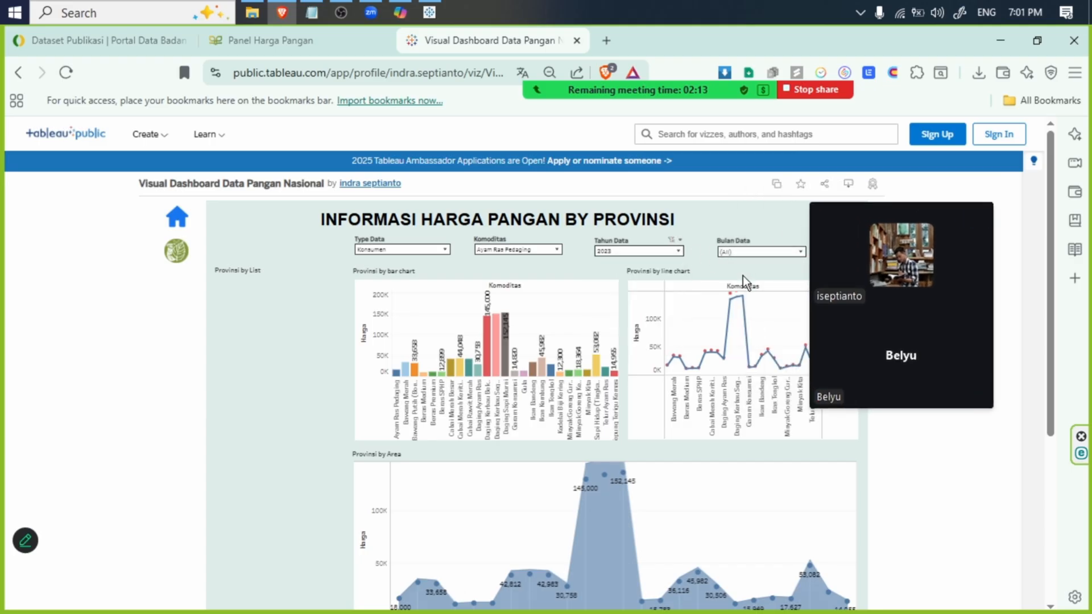
{"action": "left_click", "coordinate": [745, 251]}
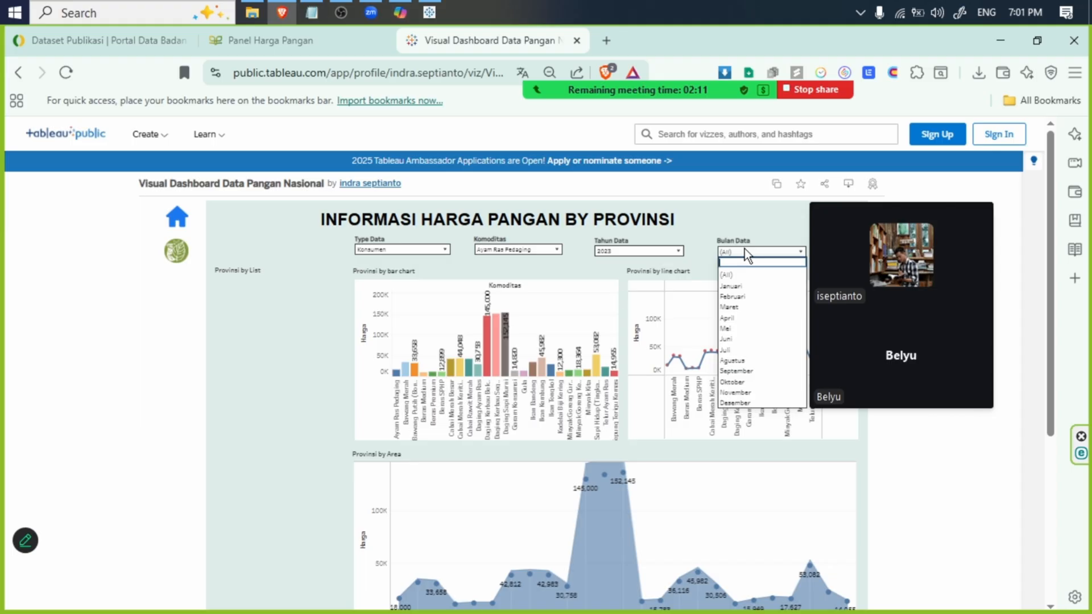
{"action": "left_click", "coordinate": [628, 255]}
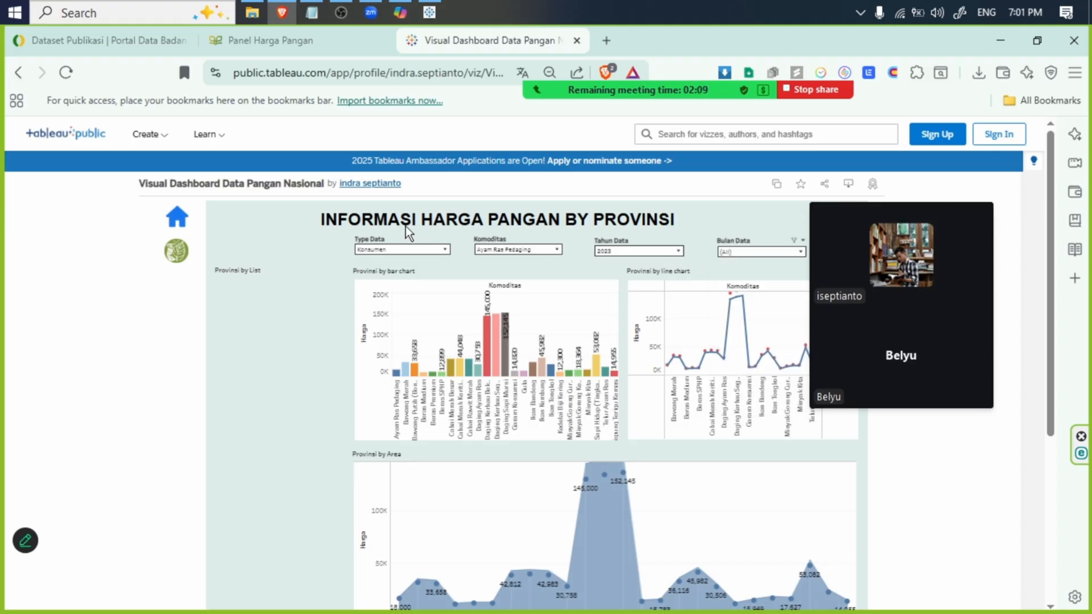
- Switch to the Dataset Publikasi page and review the Rata-rata Harga Pangan Bulanan datasets
{"action": "left_click", "coordinate": [66, 37]}
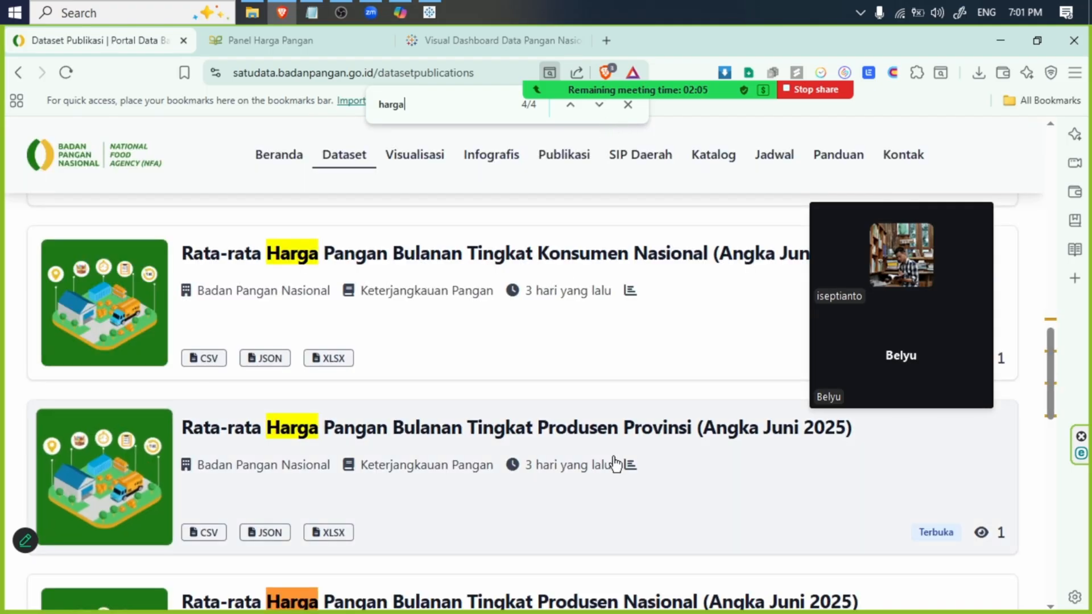
{"action": "left_click_drag", "start_coordinate": [541, 476], "coordinate": [555, 467]}
{"action": "mouse_move", "coordinate": [543, 467]}
{"action": "left_mouse_down"}
{"action": "mouse_move", "coordinate": [554, 463]}
{"action": "mouse_move", "coordinate": [551, 472]}
{"action": "left_mouse_up"}
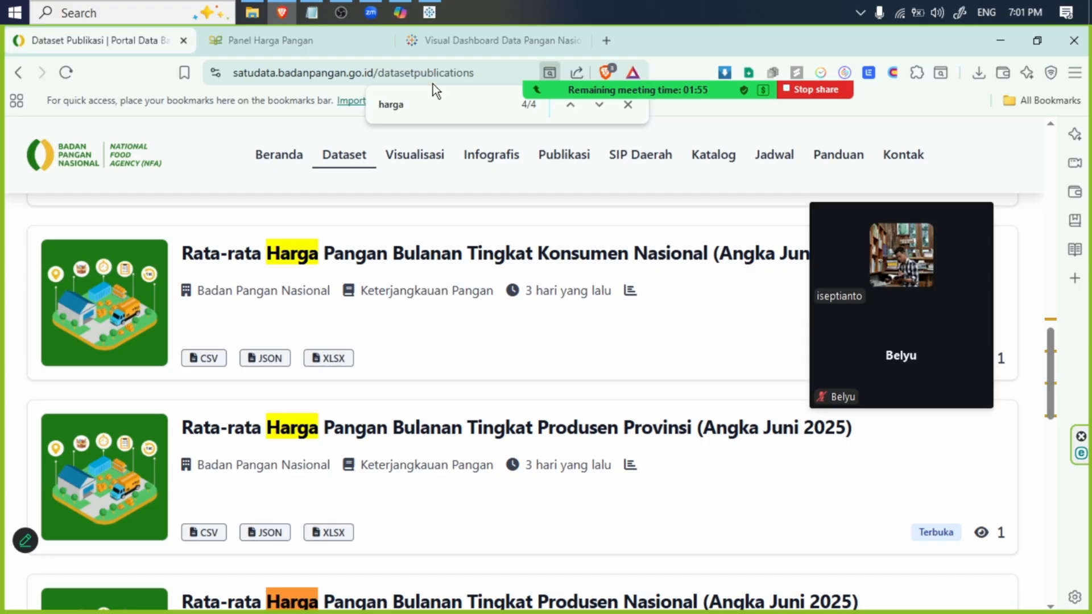
- Switch back to Tableau Public and set both the Komoditas and Type filters to (All)
{"action": "left_click", "coordinate": [429, 12]}
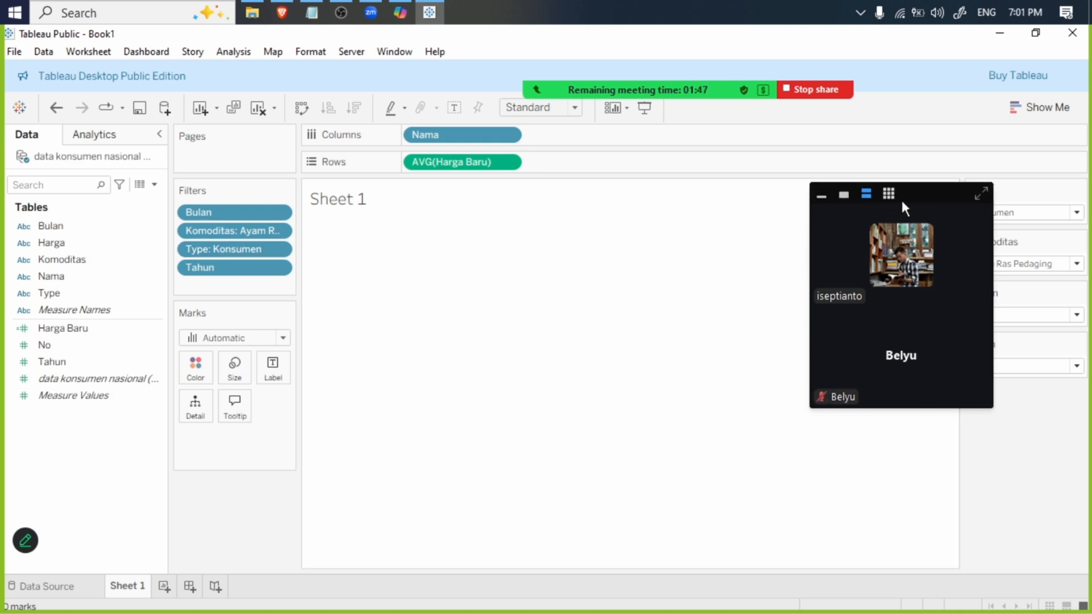
{"action": "left_click_drag", "start_coordinate": [918, 216], "coordinate": [766, 171]}
{"action": "left_click", "coordinate": [1010, 264]}
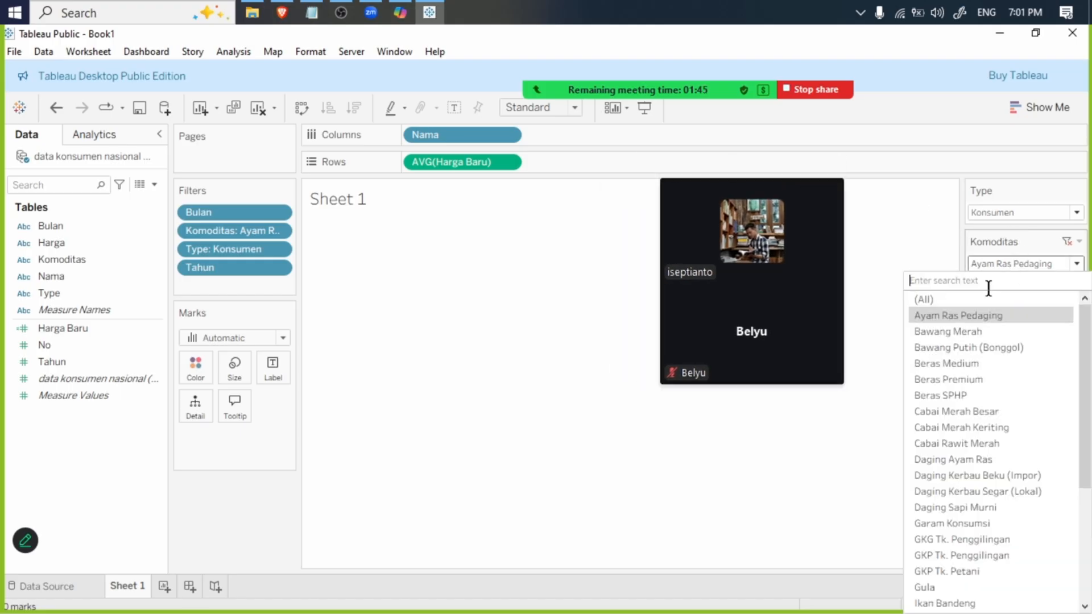
{"action": "left_click", "coordinate": [1011, 225]}
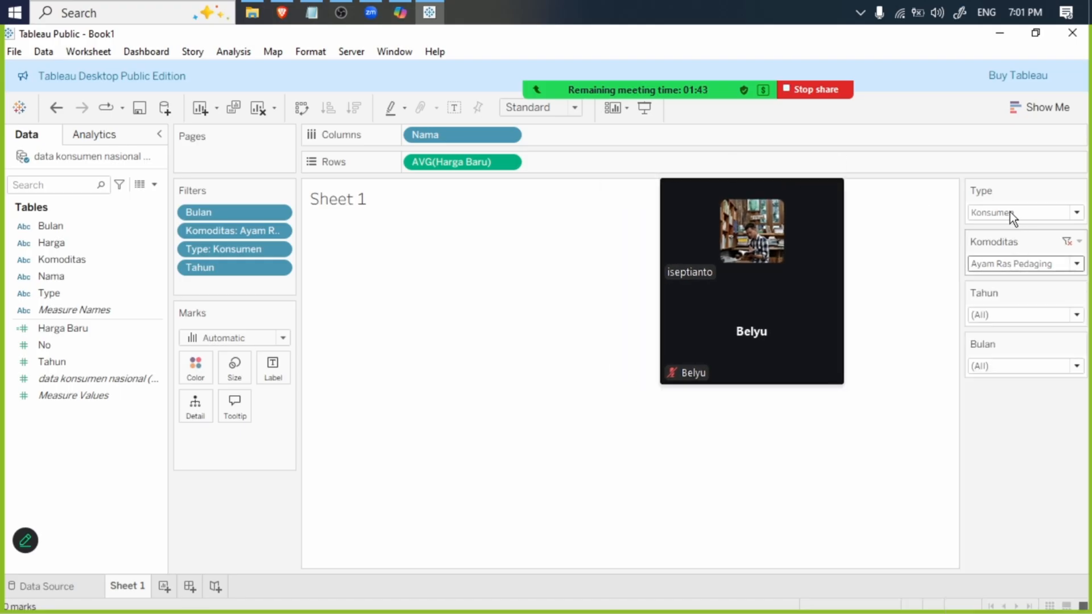
{"action": "left_click", "coordinate": [1009, 212]}
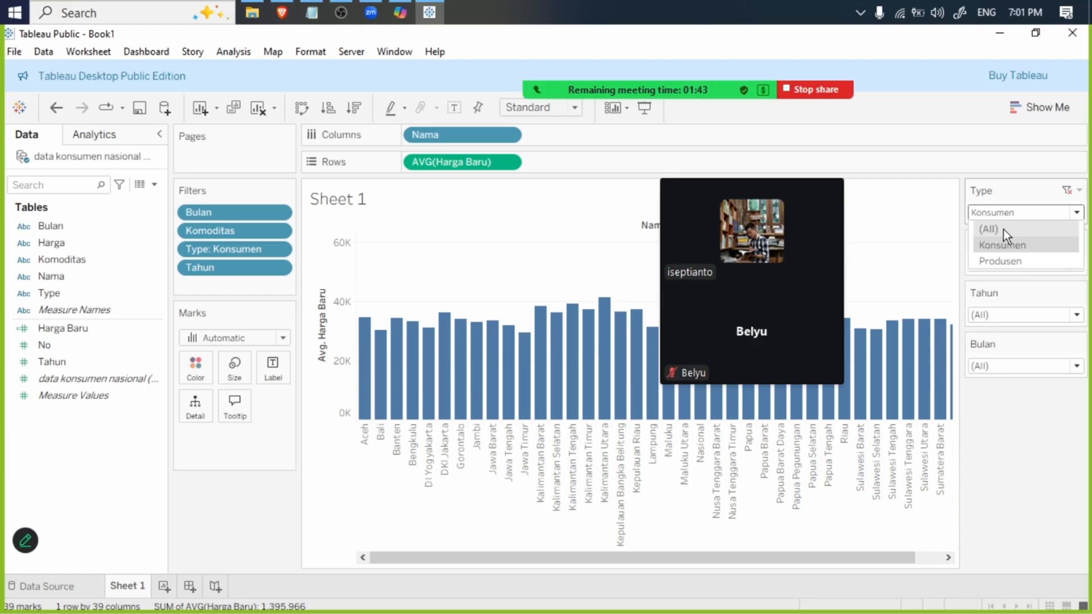
{"action": "left_click", "coordinate": [1003, 245]}
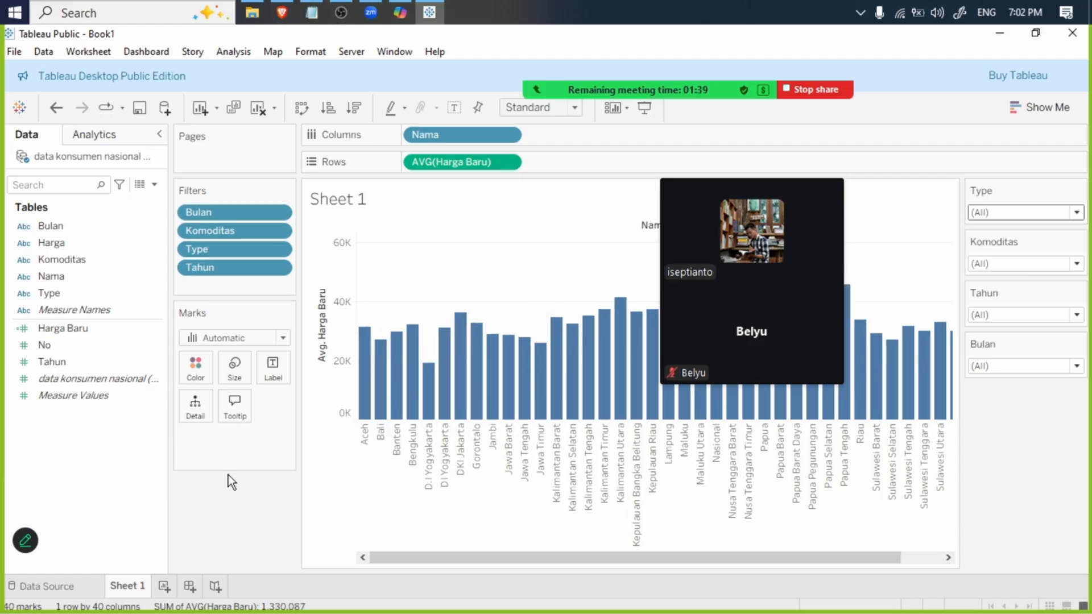
- Color the bars of the average price chart by the Nama field
{"action": "left_click", "coordinate": [70, 259]}
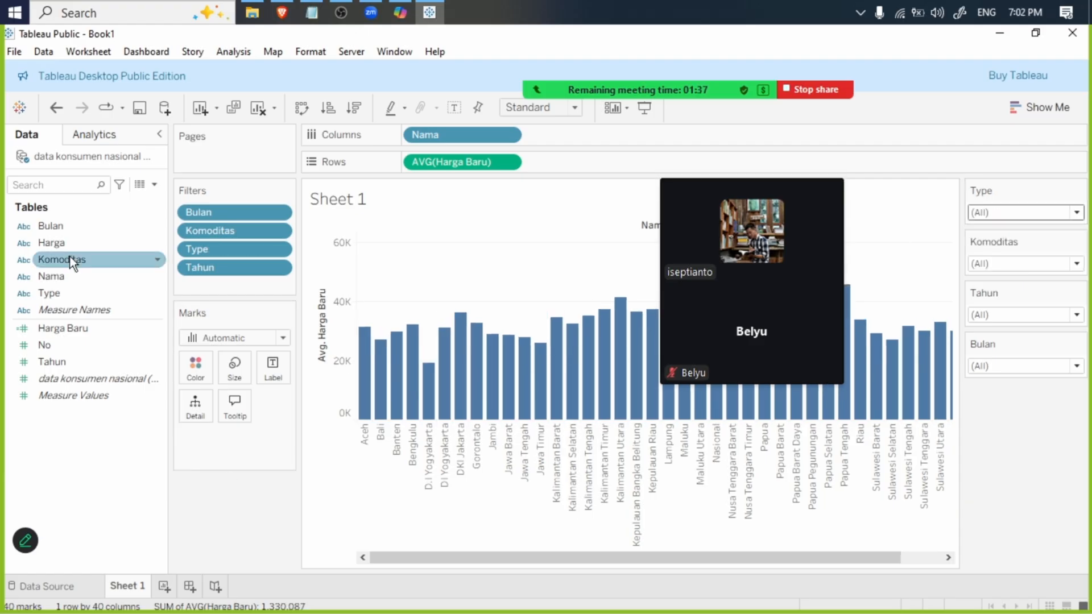
{"action": "left_click", "coordinate": [70, 276]}
{"action": "left_click_drag", "start_coordinate": [69, 276], "coordinate": [188, 363]}
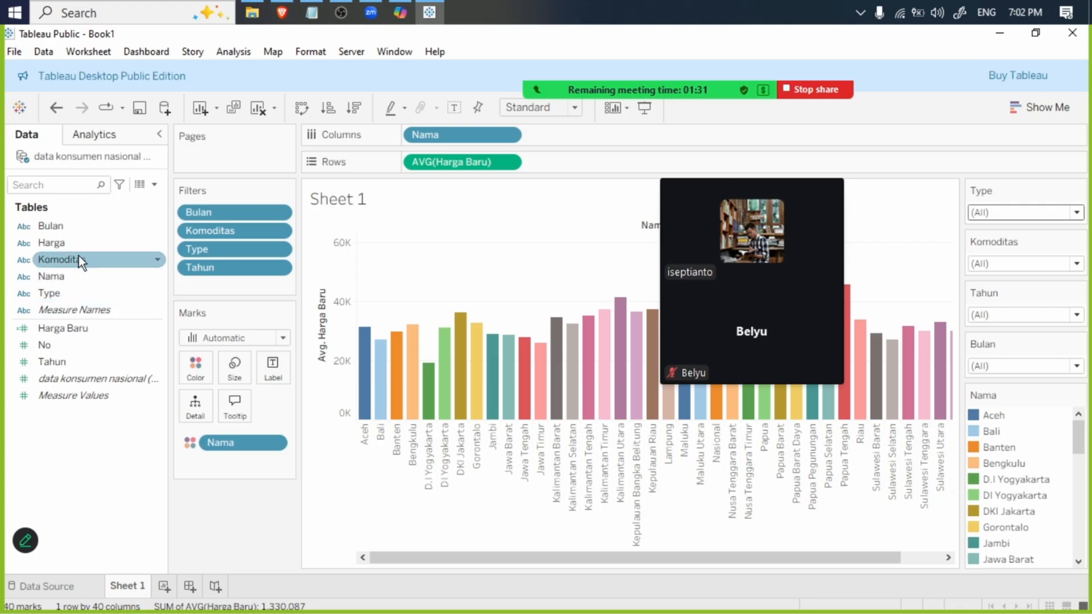
- Add the Harga field as the label of the bars and open the label settings
{"action": "left_click_drag", "start_coordinate": [67, 244], "coordinate": [272, 371]}
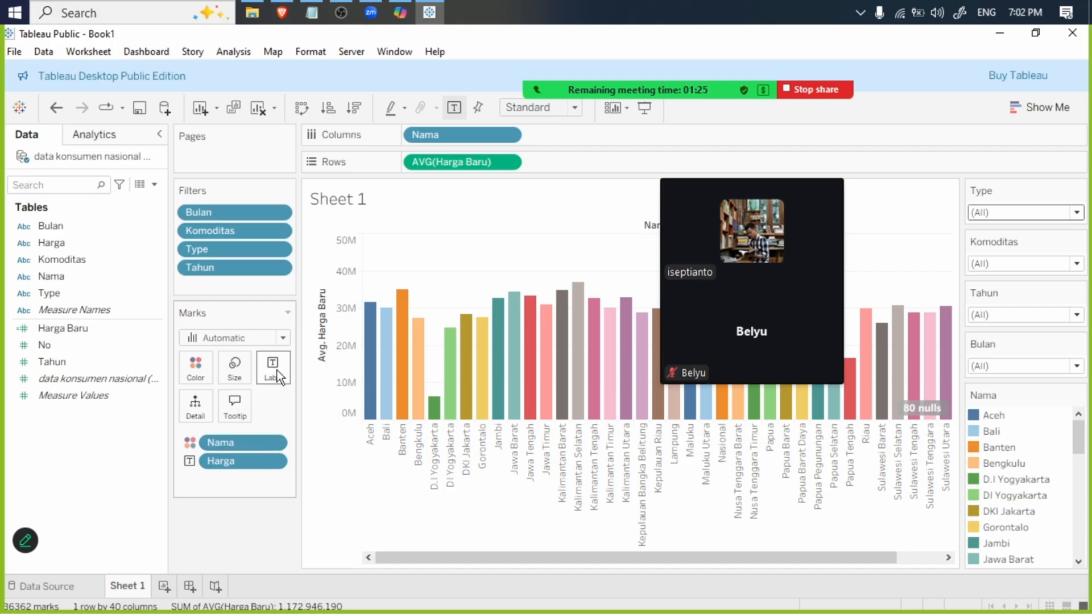
{"action": "left_click", "coordinate": [276, 369]}
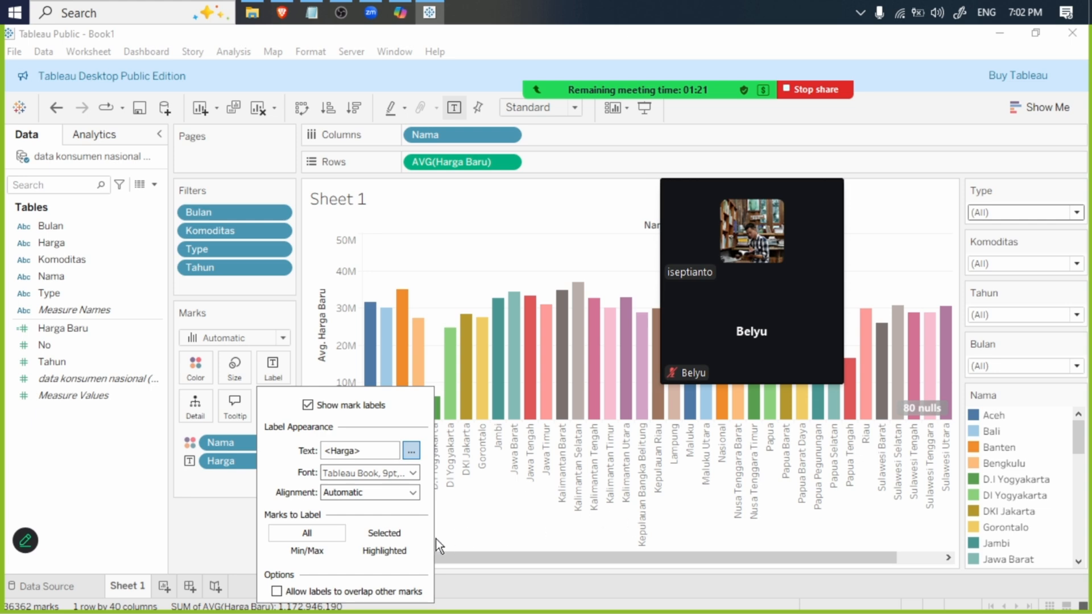
{"action": "left_click", "coordinate": [640, 422]}
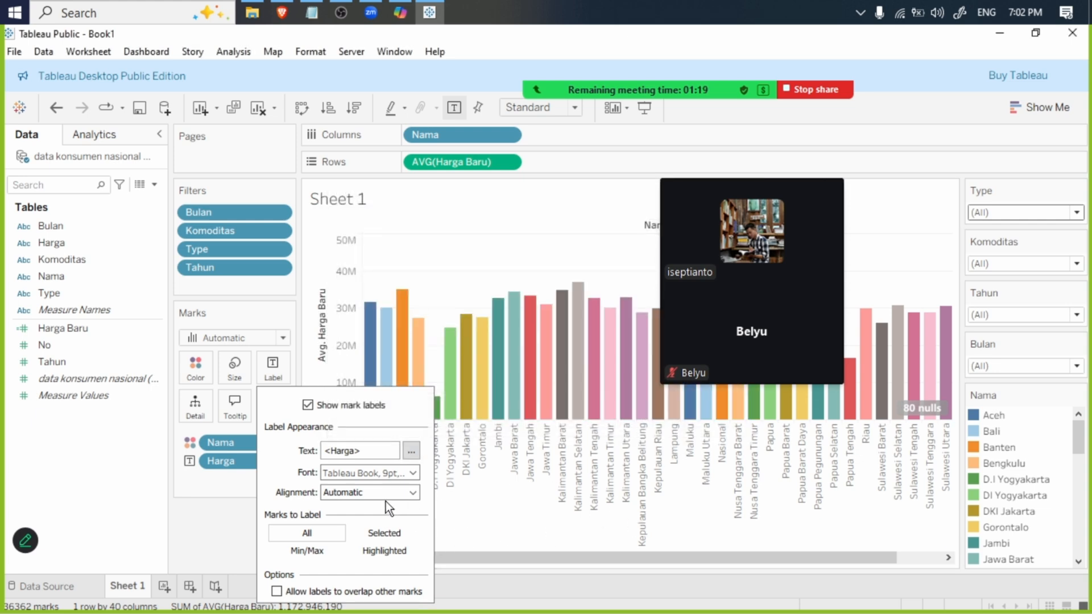
- Align the bar labels right and top, with upward text direction and wrapping off
{"action": "left_click", "coordinate": [412, 494]}
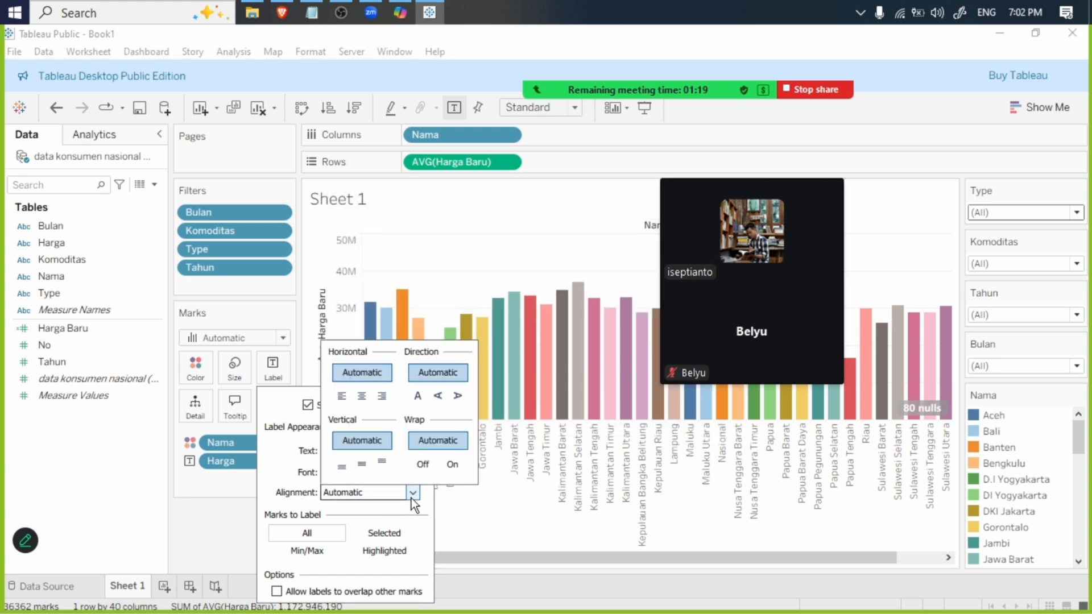
{"action": "left_click", "coordinate": [437, 397]}
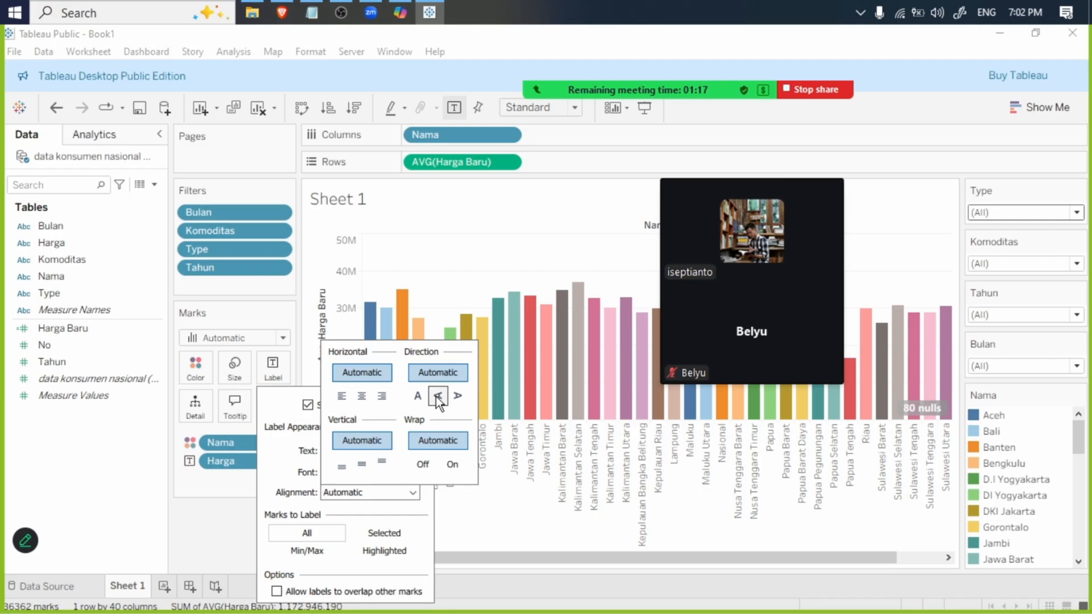
{"action": "left_click", "coordinate": [453, 465]}
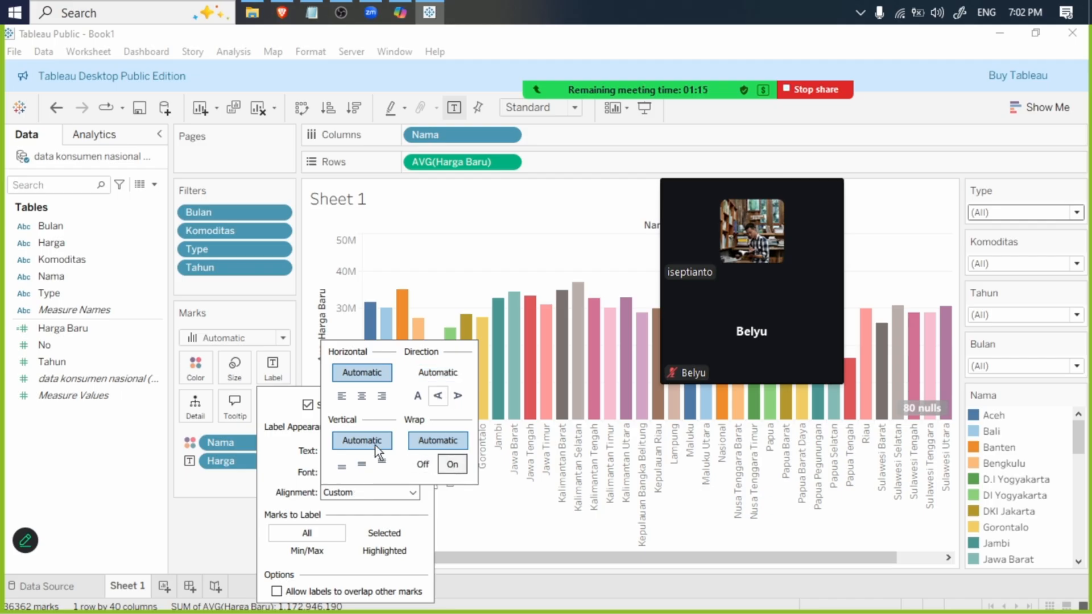
{"action": "left_click", "coordinate": [376, 399]}
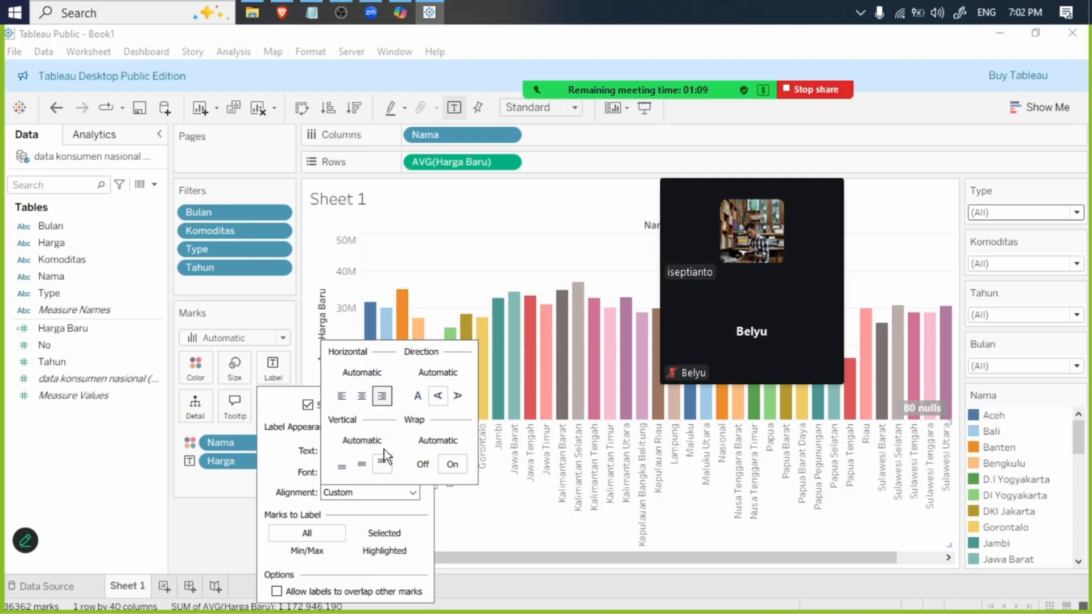
{"action": "left_click", "coordinate": [433, 468]}
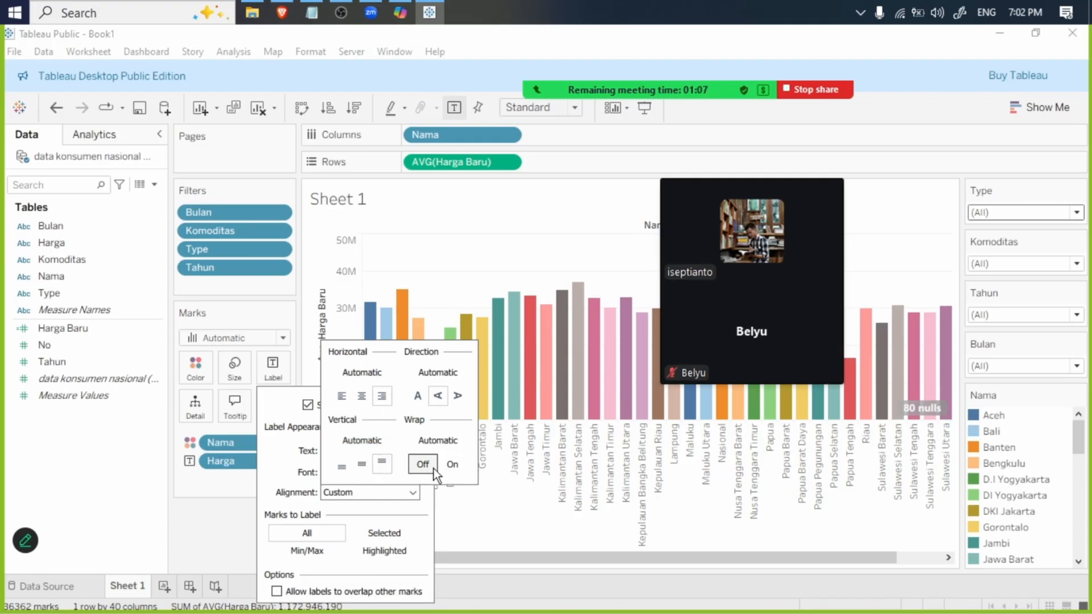
{"action": "left_click", "coordinate": [208, 542]}
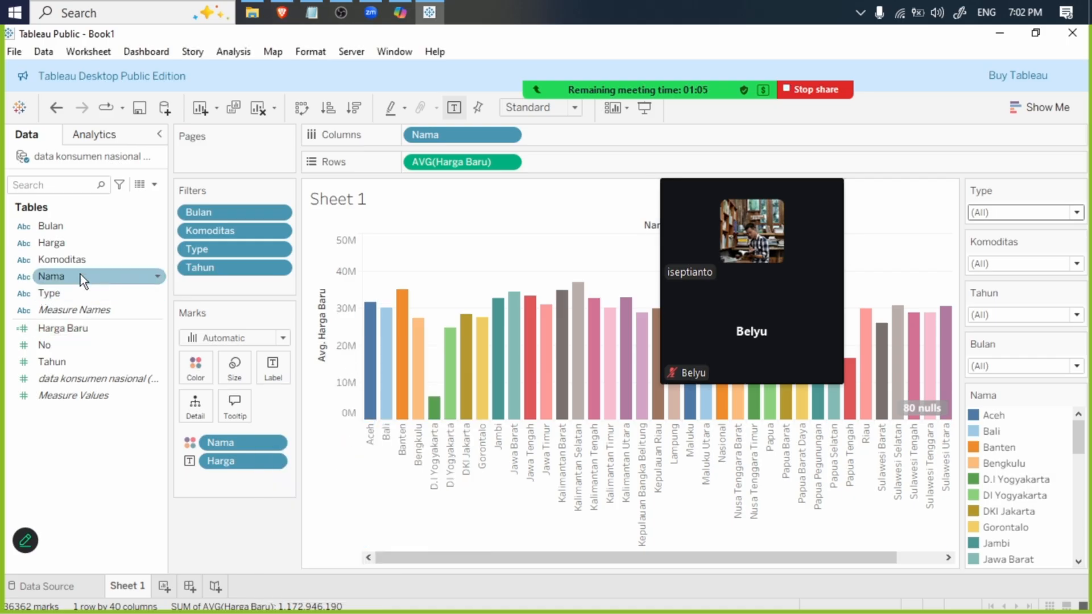
- Add Harga Baru to the bar labels and aggregate it as Average
{"action": "left_click_drag", "start_coordinate": [51, 242], "coordinate": [266, 371]}
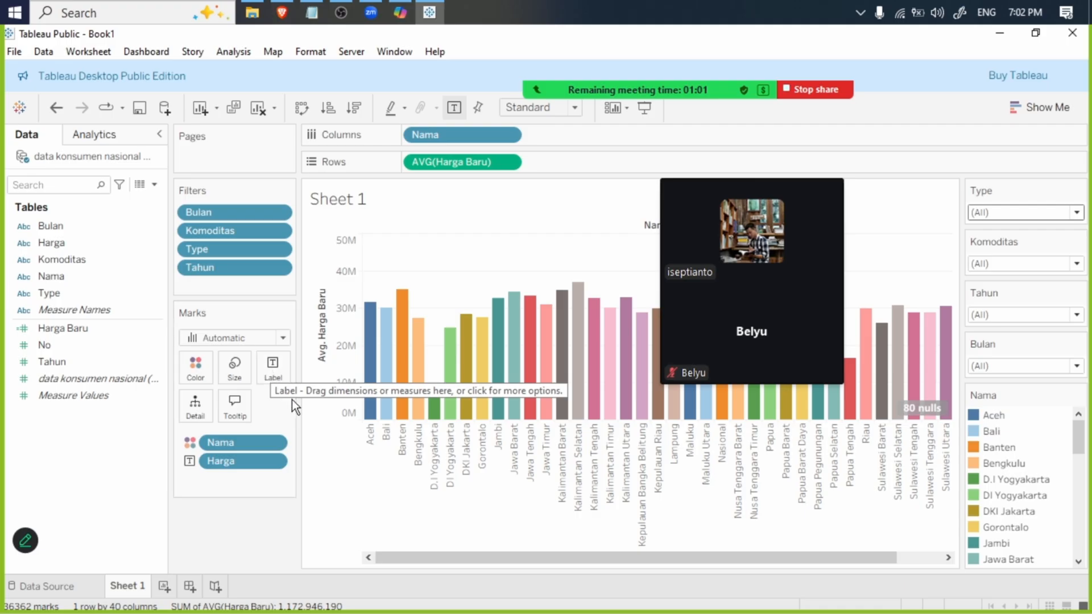
{"action": "left_click_drag", "start_coordinate": [71, 248], "coordinate": [282, 372]}
{"action": "left_click_drag", "start_coordinate": [77, 326], "coordinate": [265, 367]}
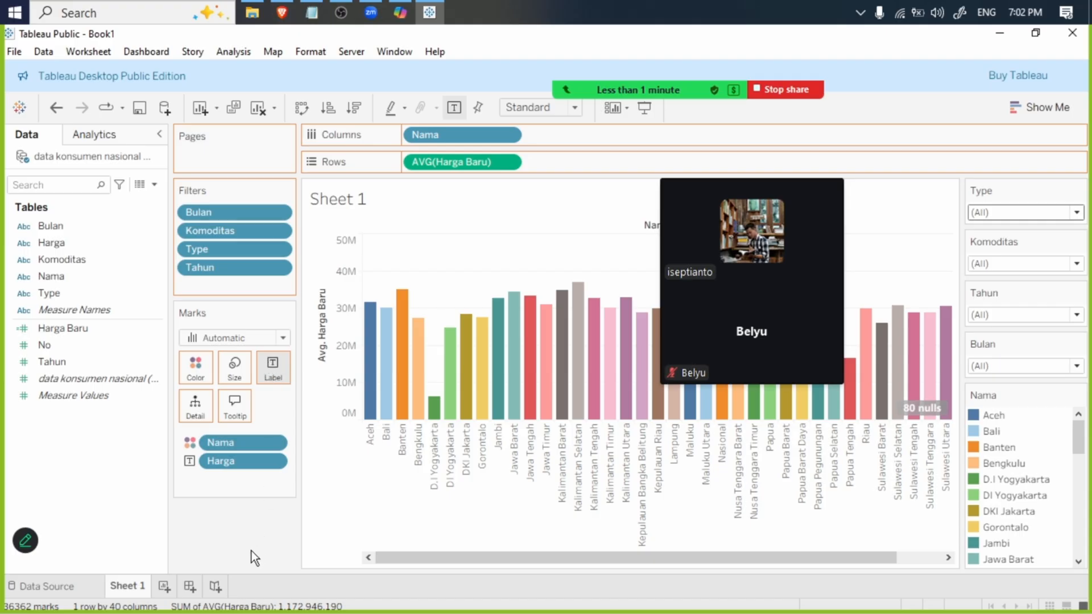
{"action": "left_click_drag", "start_coordinate": [258, 364], "coordinate": [259, 364]}
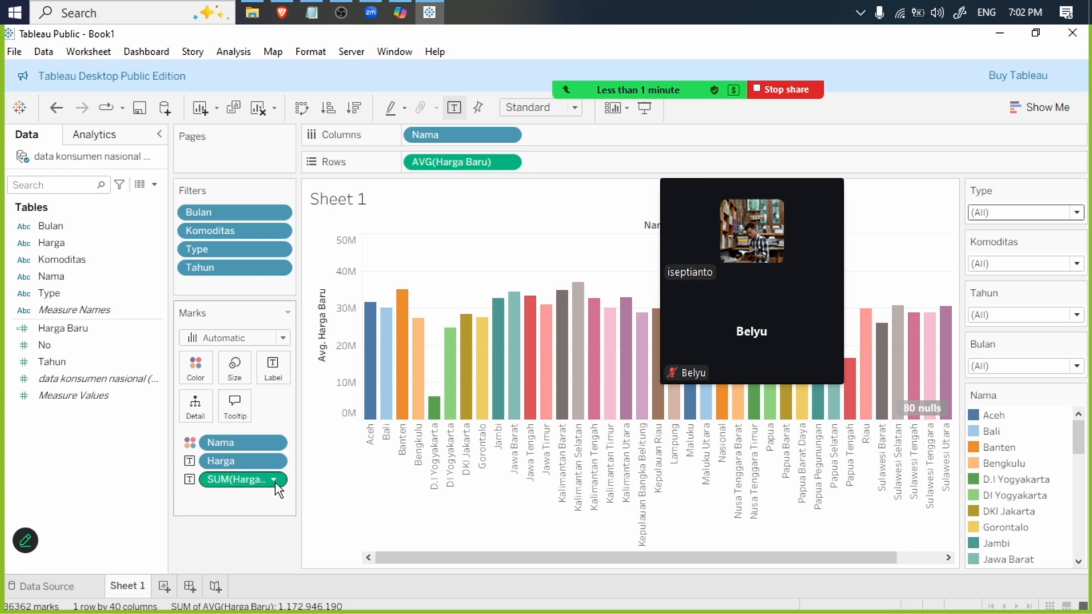
{"action": "left_click", "coordinate": [276, 479]}
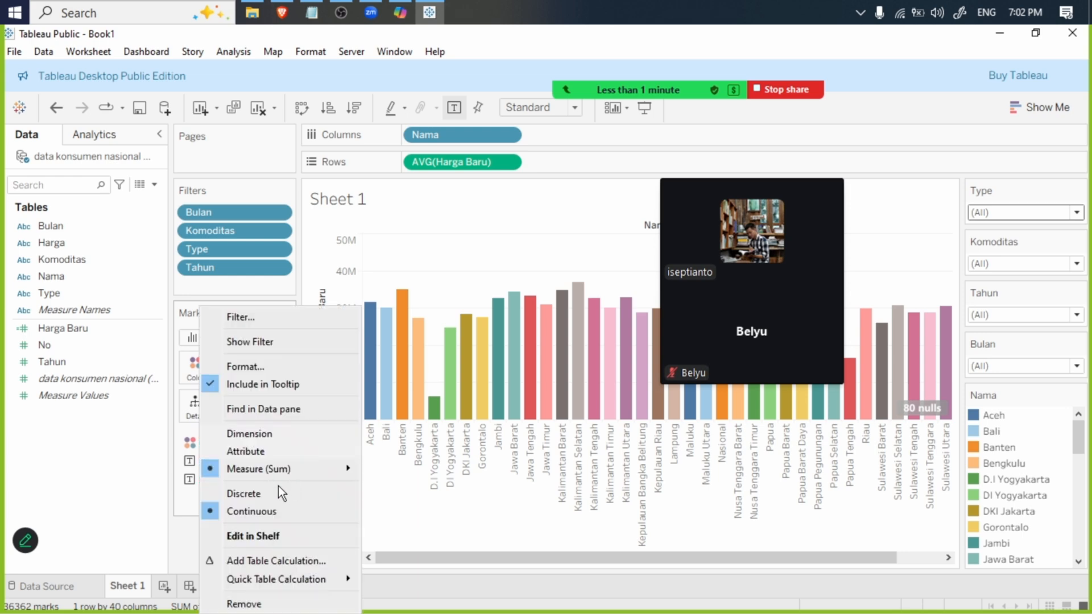
{"action": "mouse_move", "coordinate": [315, 470]}
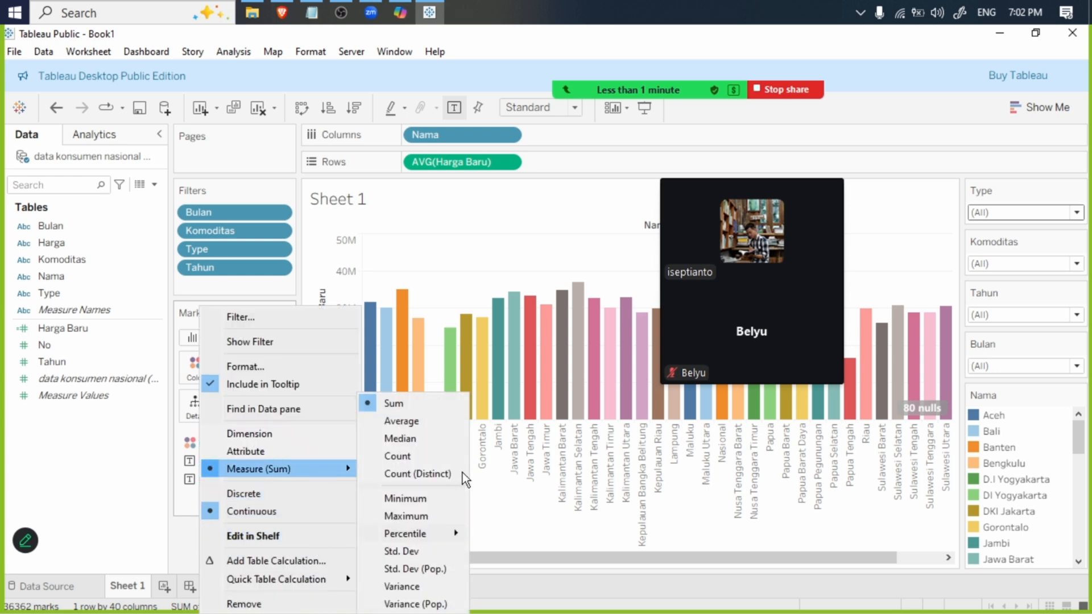
{"action": "left_click", "coordinate": [402, 424]}
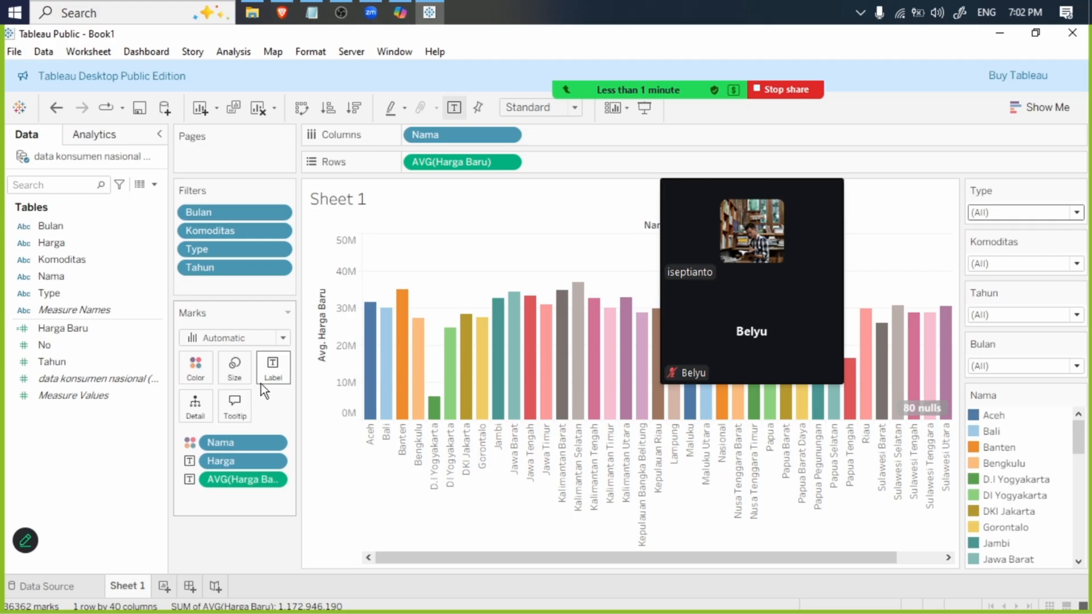
- Stop sharing the screen in the Zoom meeting
{"action": "mouse_move", "coordinate": [668, 86]}
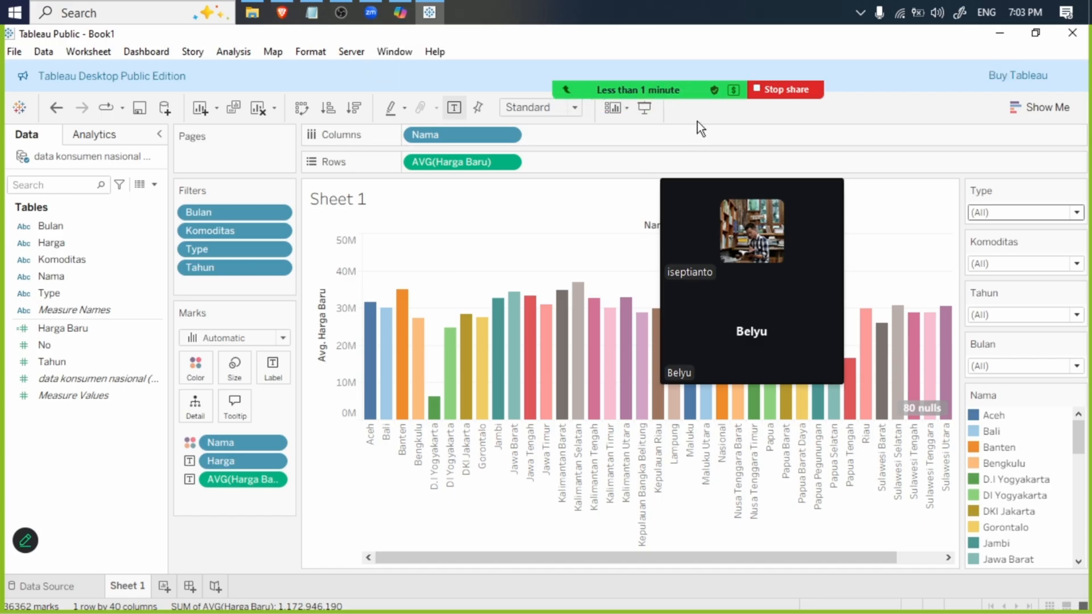
{"action": "mouse_move", "coordinate": [701, 89]}
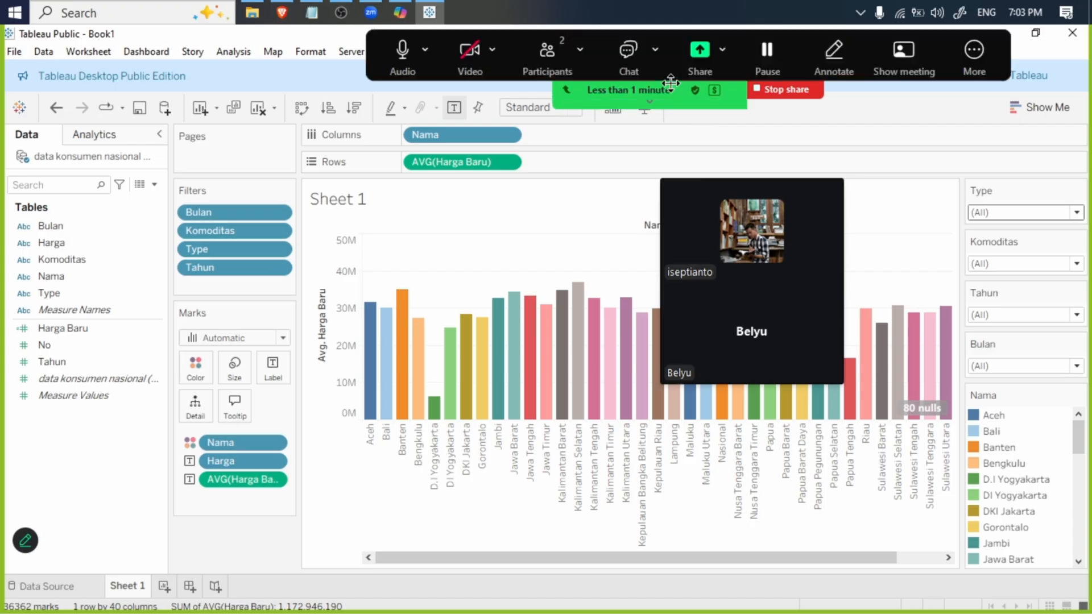
{"action": "left_click", "coordinate": [773, 91]}
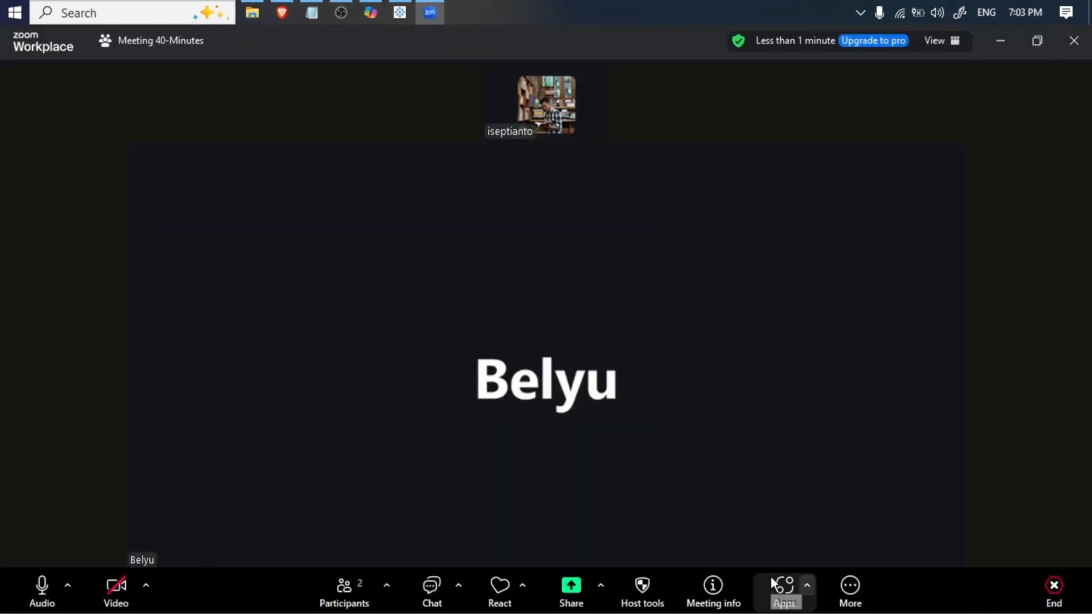
- End the current Zoom meeting for all participants and open the Zoom Workplace home window again
{"action": "left_click", "coordinate": [1056, 594]}
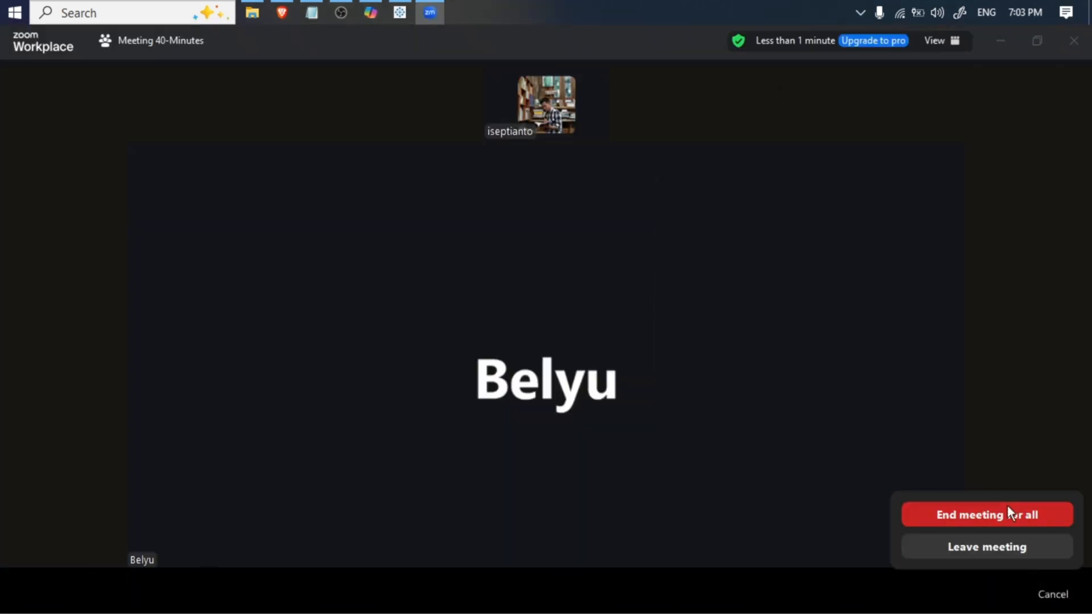
{"action": "left_click", "coordinate": [1005, 515]}
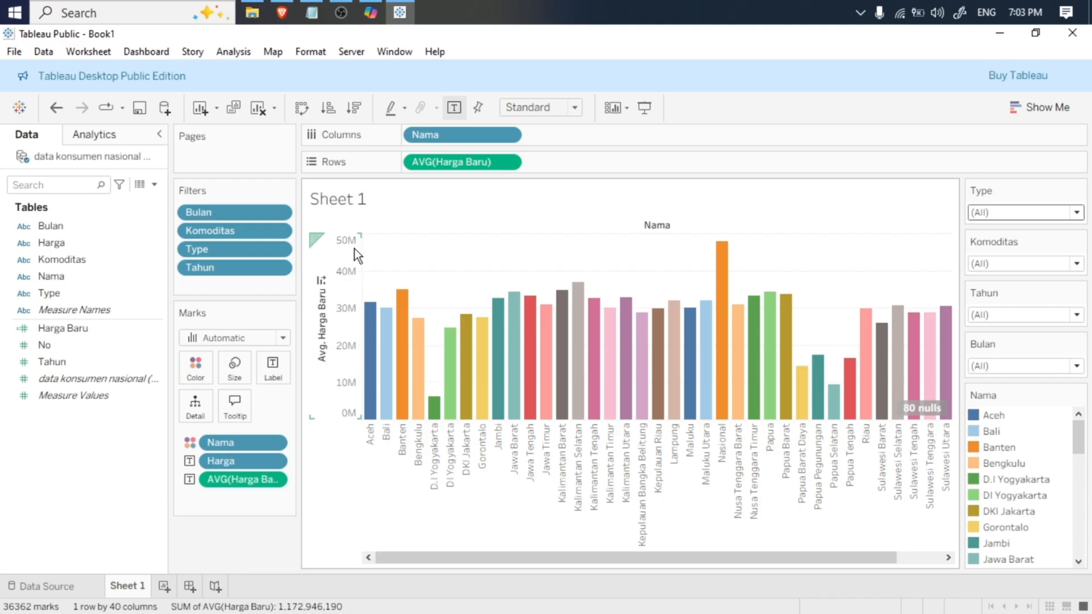
{"action": "left_click", "coordinate": [3, 6]}
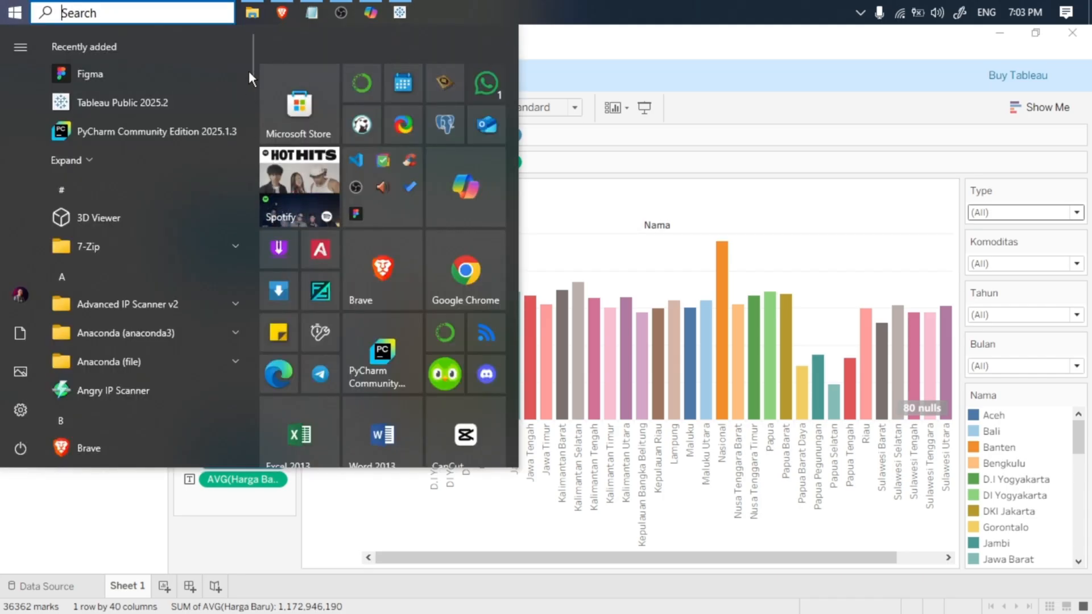
{"action": "left_click_drag", "start_coordinate": [248, 60], "coordinate": [229, 507]}
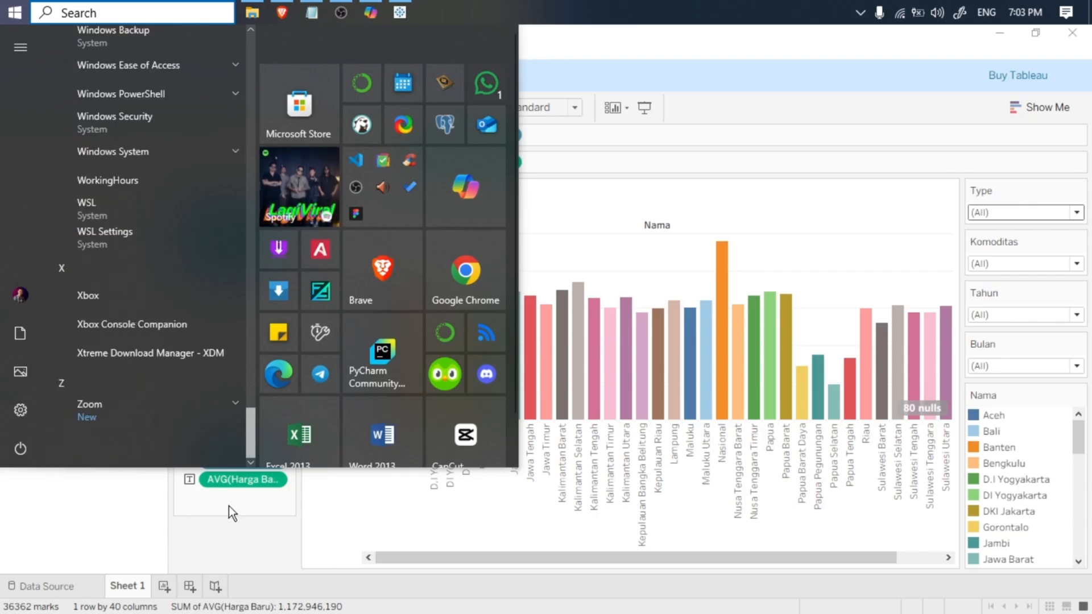
{"action": "scroll", "coordinate": [155, 453], "scroll_direction": "down", "scroll_amount": 1}
{"action": "left_click", "coordinate": [149, 410]}
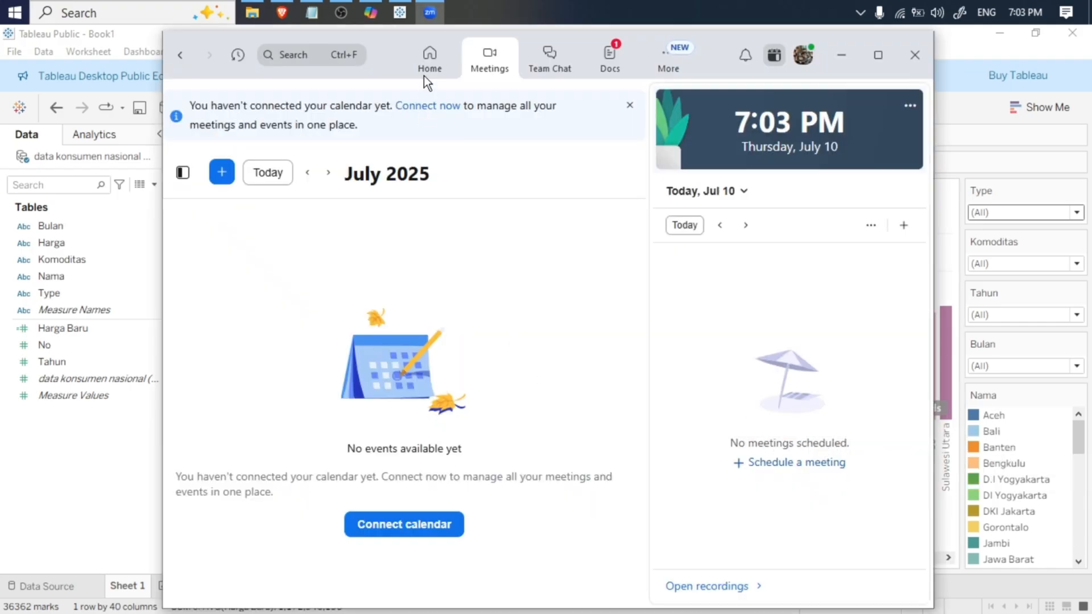
- Start a new instant Zoom meeting from the Meetings page
{"action": "left_click", "coordinate": [222, 172]}
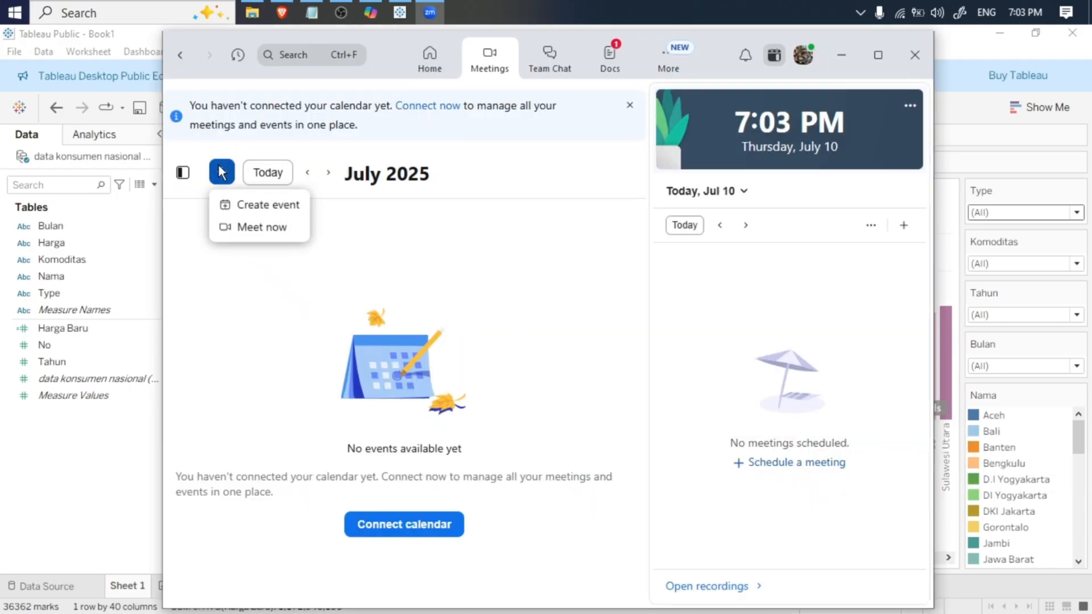
{"action": "left_click", "coordinate": [268, 230]}
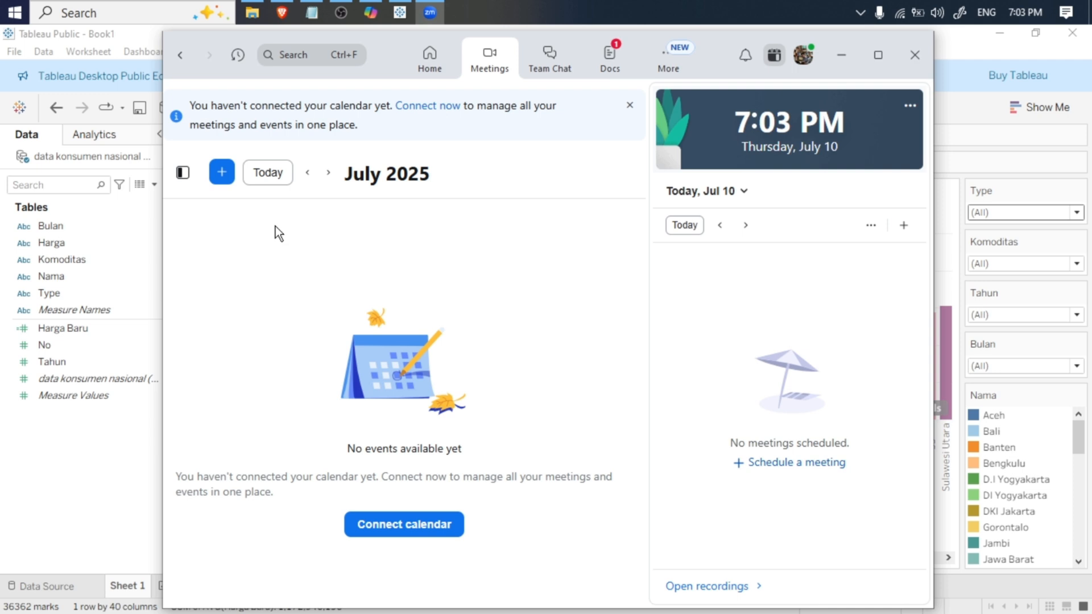
{"action": "left_click", "coordinate": [227, 176]}
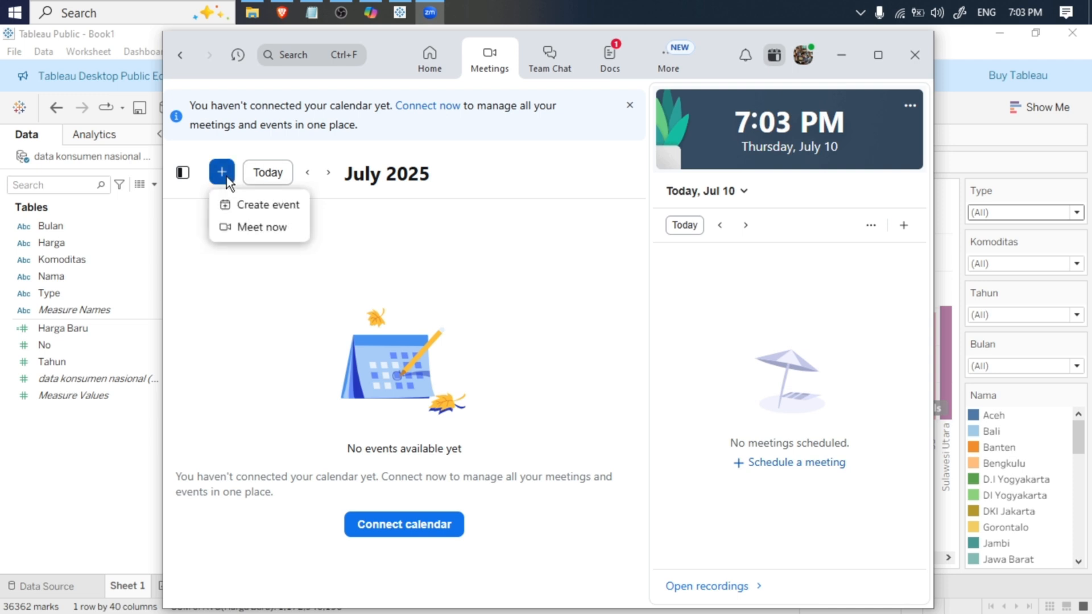
{"action": "left_click", "coordinate": [253, 229]}
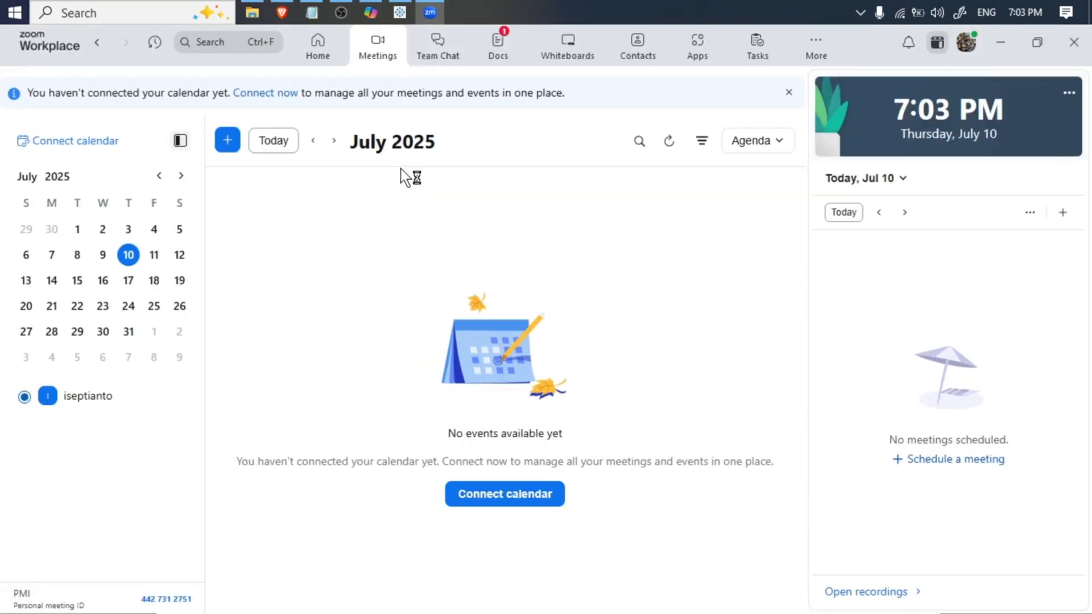
{"action": "left_click", "coordinate": [230, 142]}
{"action": "left_click", "coordinate": [242, 194]}
- Launch WhatsApp and enter the new Zoom meeting with audio on and video off
{"action": "left_click", "coordinate": [5, 8]}
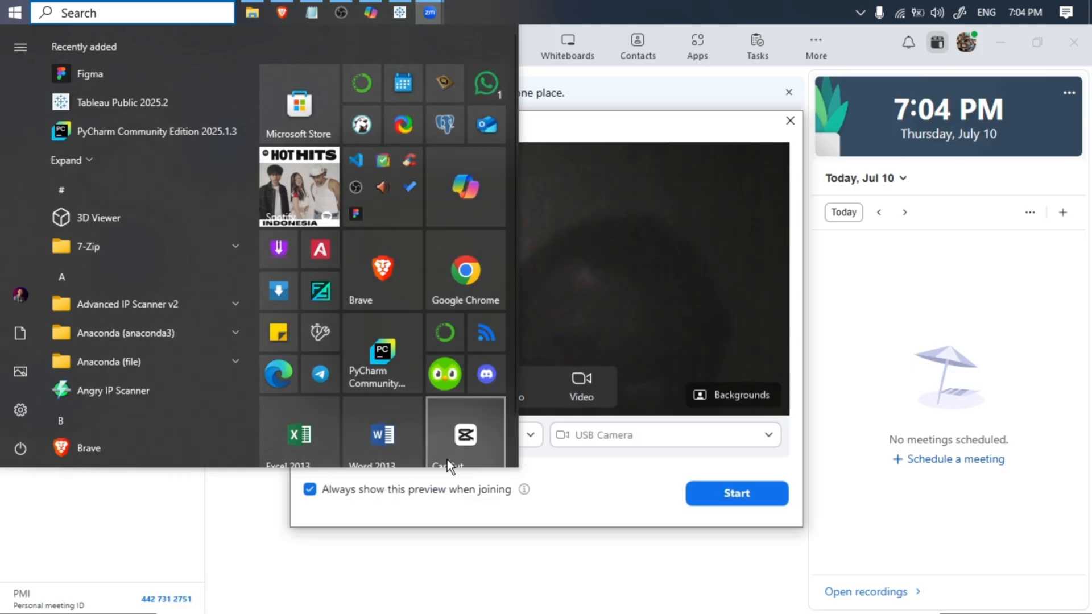
{"action": "left_click", "coordinate": [595, 114]}
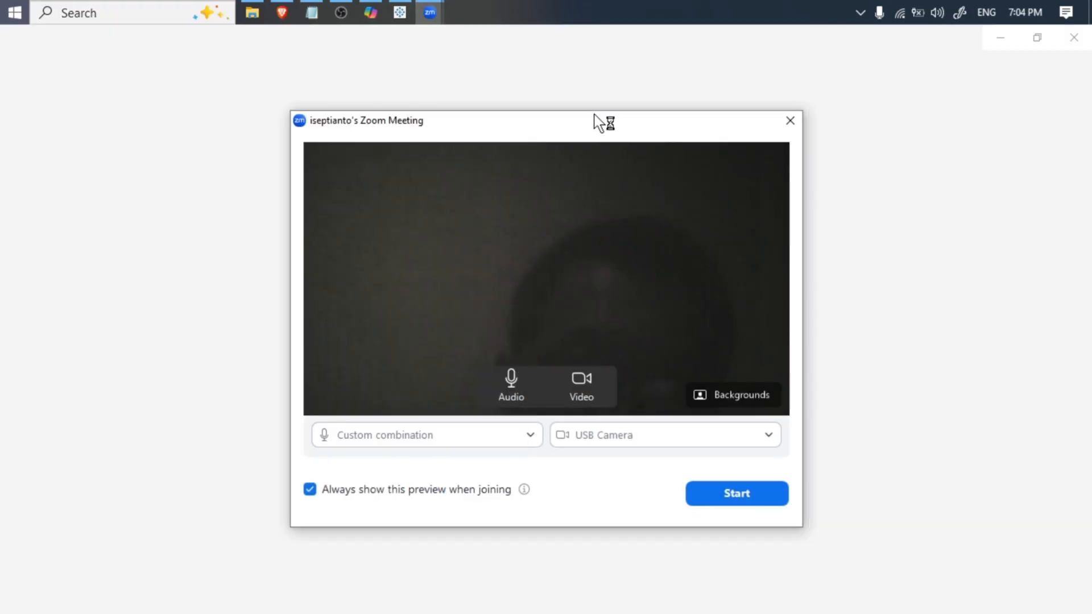
{"action": "left_click", "coordinate": [499, 383]}
{"action": "left_click", "coordinate": [568, 371]}
{"action": "left_click", "coordinate": [498, 380]}
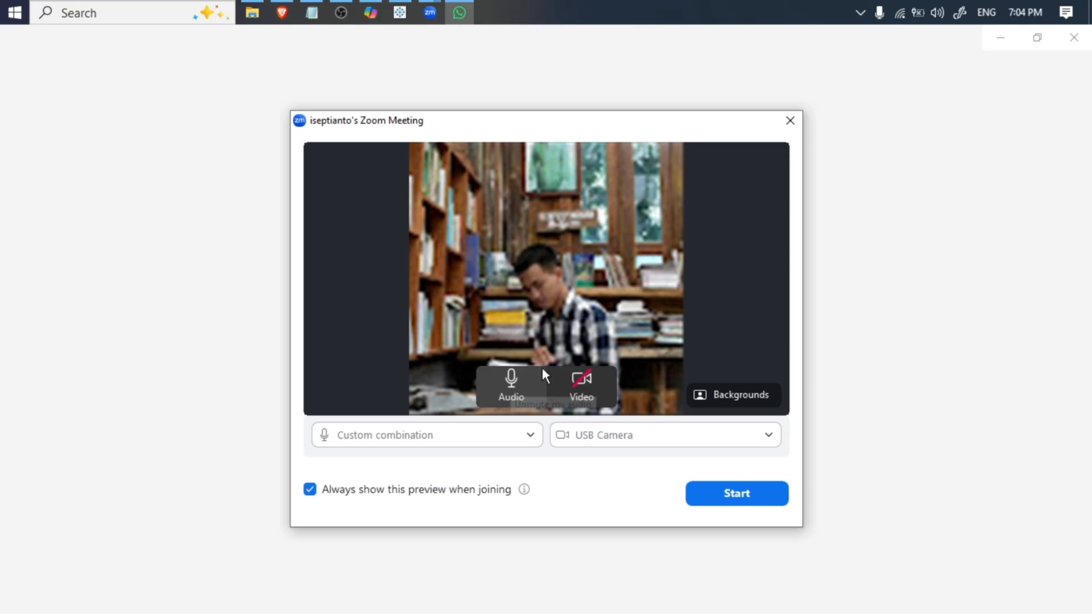
{"action": "left_click", "coordinate": [721, 494]}
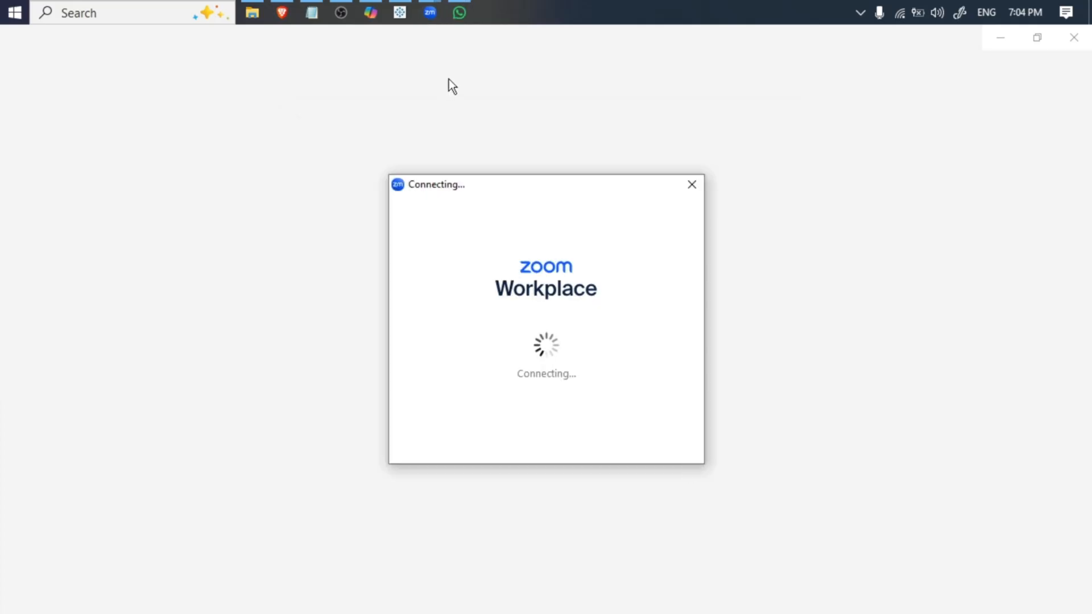
{"action": "left_click", "coordinate": [371, 13]}
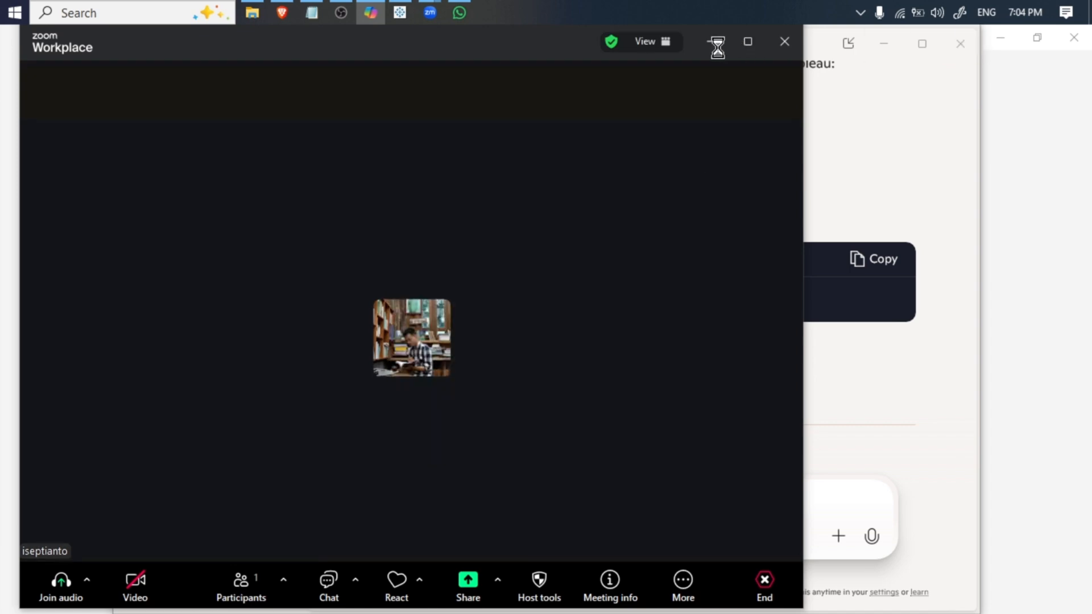
{"action": "left_click", "coordinate": [881, 161]}
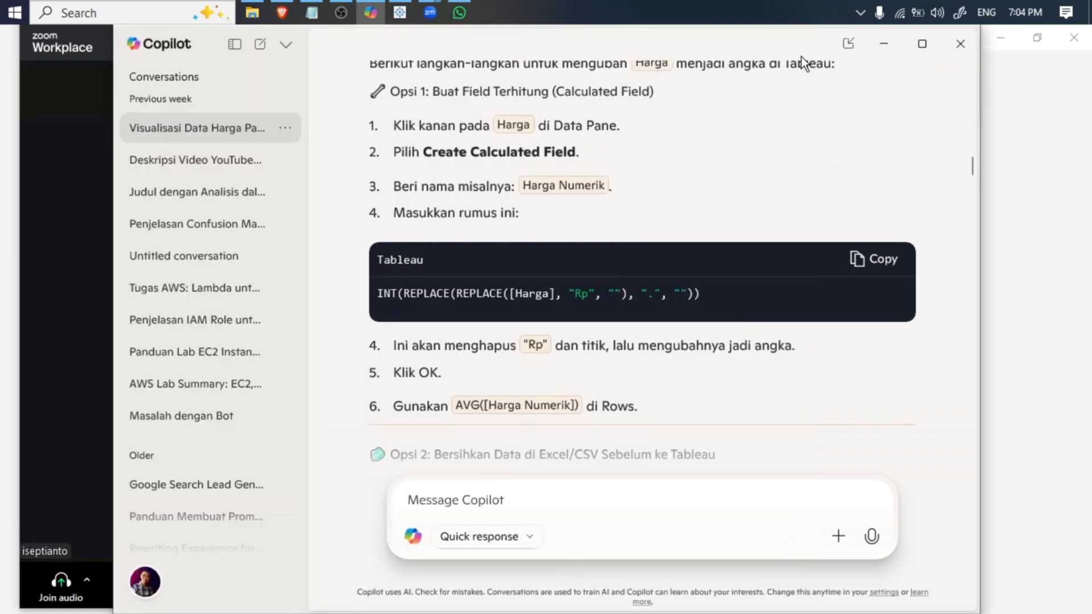
{"action": "left_click", "coordinate": [887, 44]}
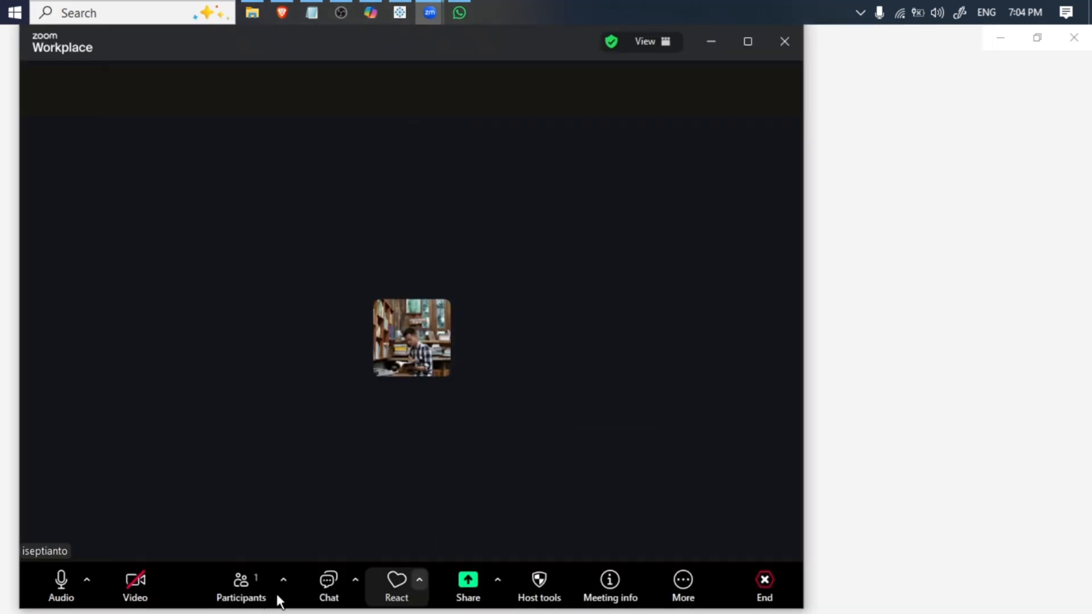
- Copy the meeting's invite link with its embedded passcode and paste it into the WhatsApp chat with the unread messages
{"action": "left_click", "coordinate": [283, 579]}
{"action": "left_click", "coordinate": [309, 553]}
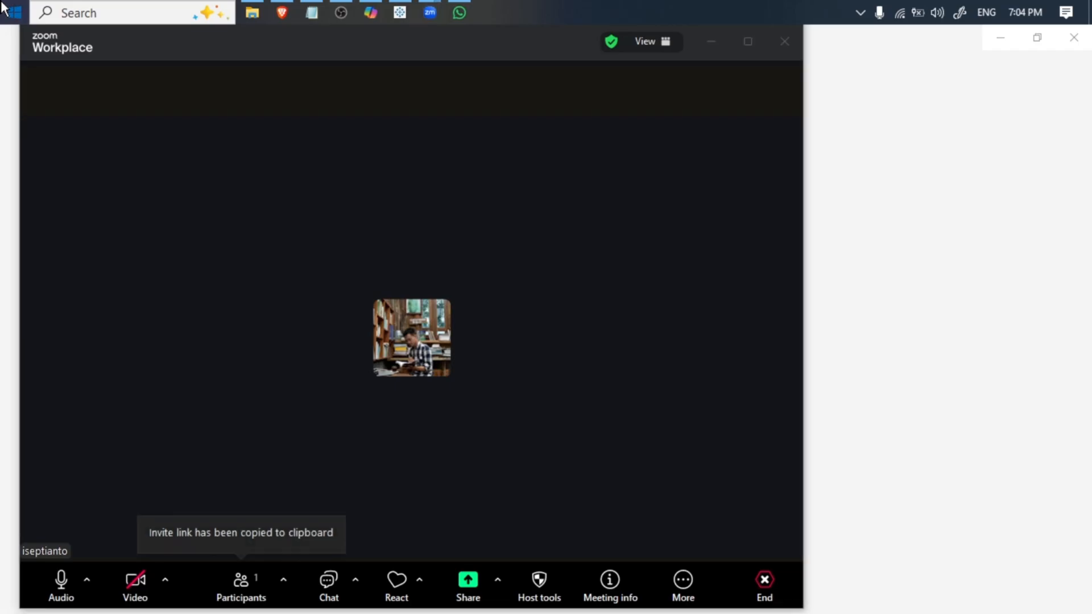
{"action": "left_click", "coordinate": [5, 9]}
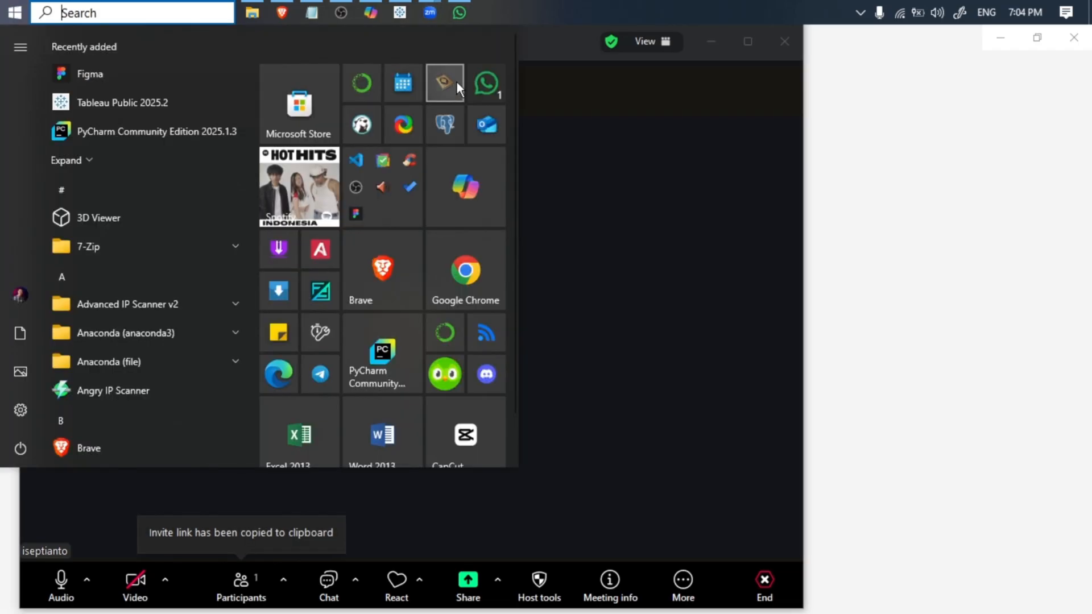
{"action": "left_click", "coordinate": [474, 13]}
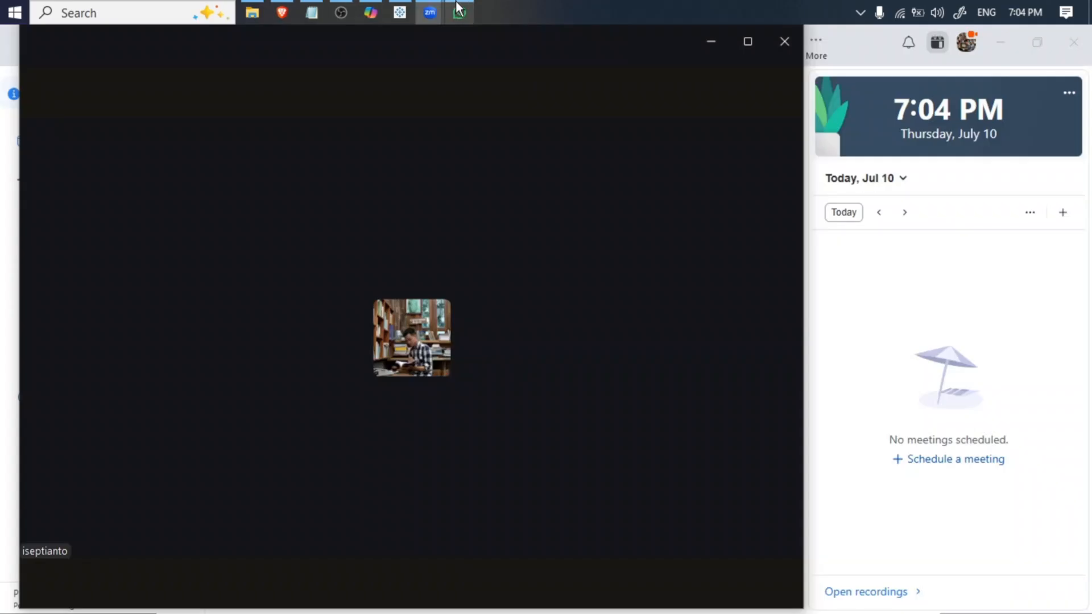
{"action": "mouse_move", "coordinate": [673, 131]}
{"action": "left_click", "coordinate": [711, 42]}
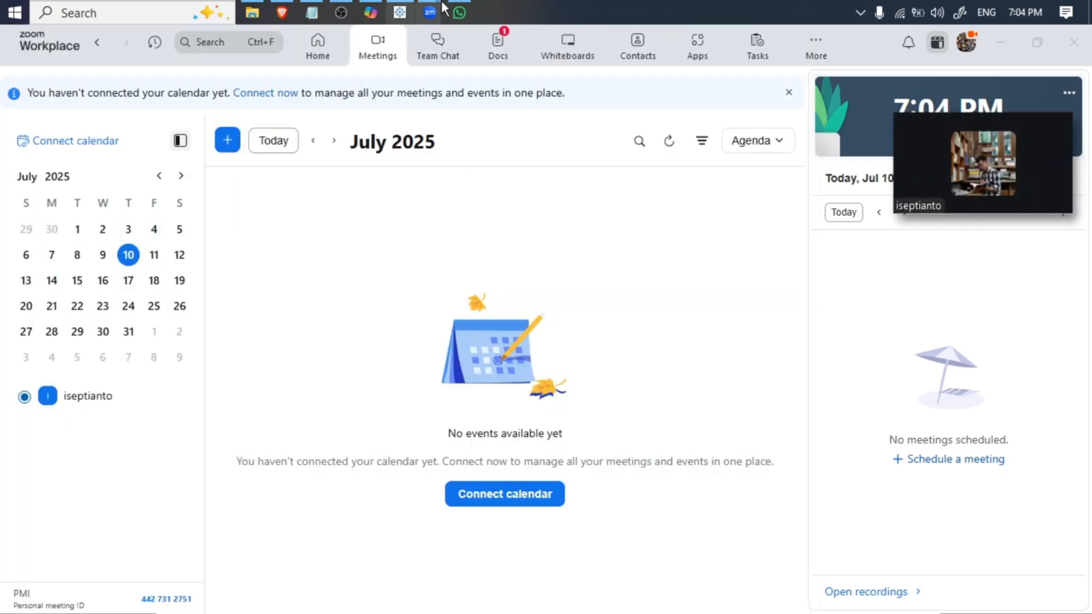
{"action": "left_click", "coordinate": [461, 10]}
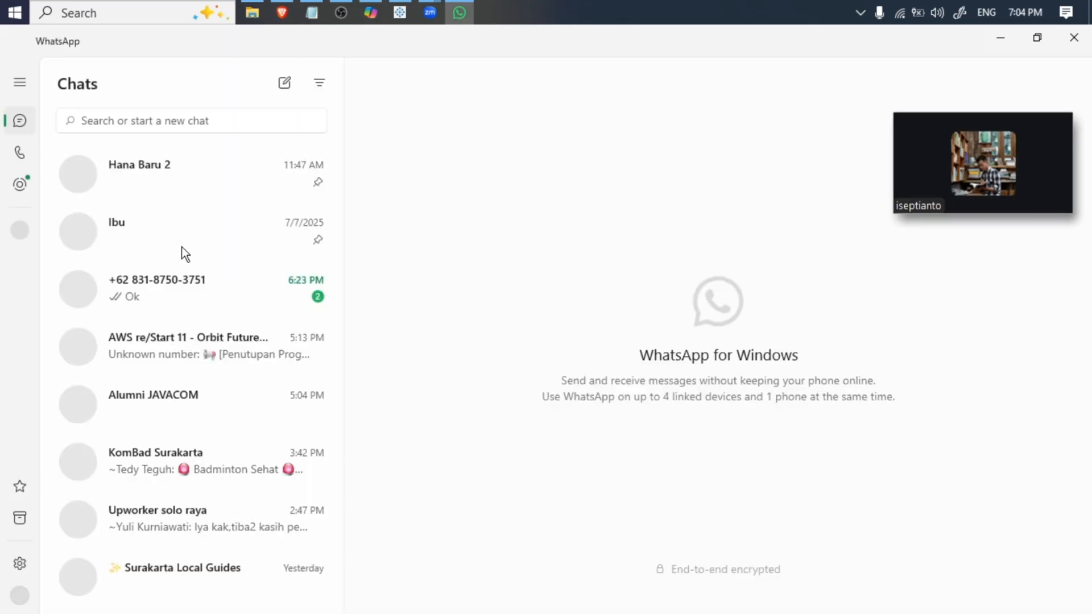
{"action": "left_click", "coordinate": [179, 290]}
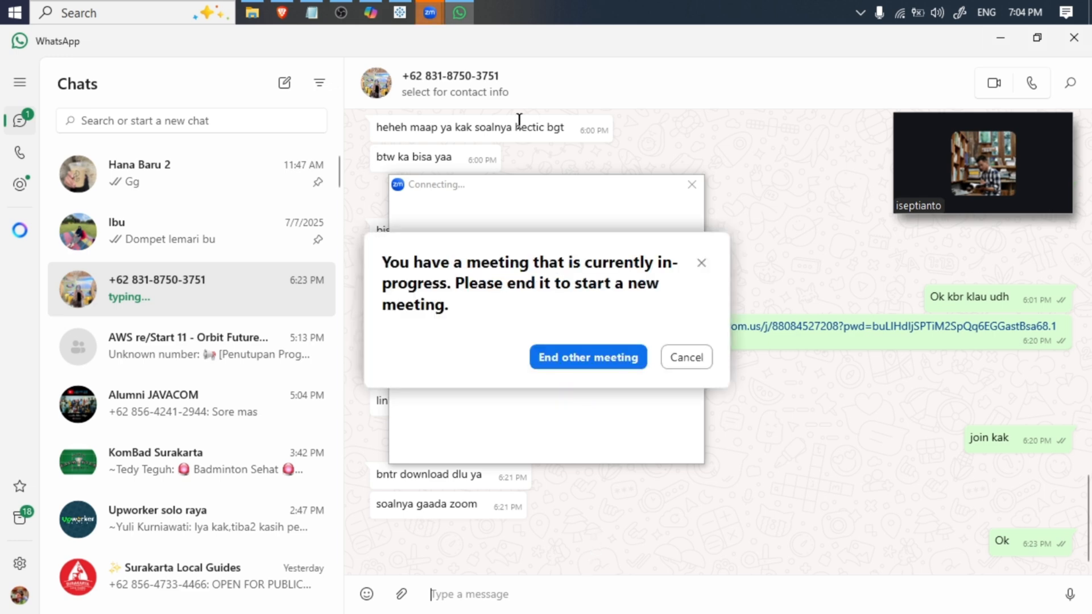
{"action": "key", "text": "ctrl+v"}
- End the other in-progress Zoom meeting and start a new one with audio on and video off
{"action": "left_click", "coordinate": [620, 361]}
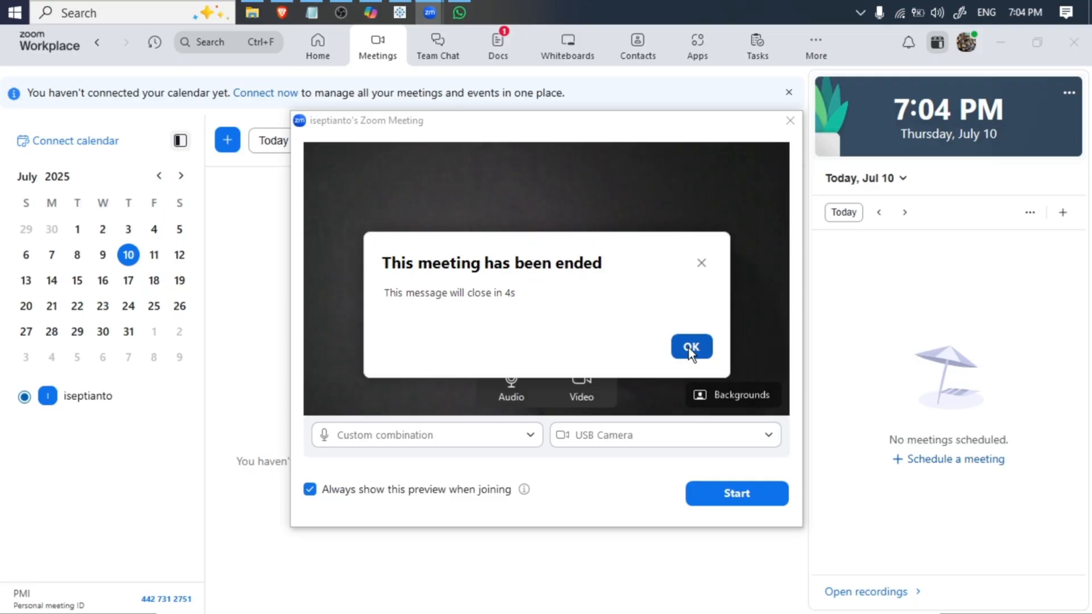
{"action": "left_click", "coordinate": [690, 348]}
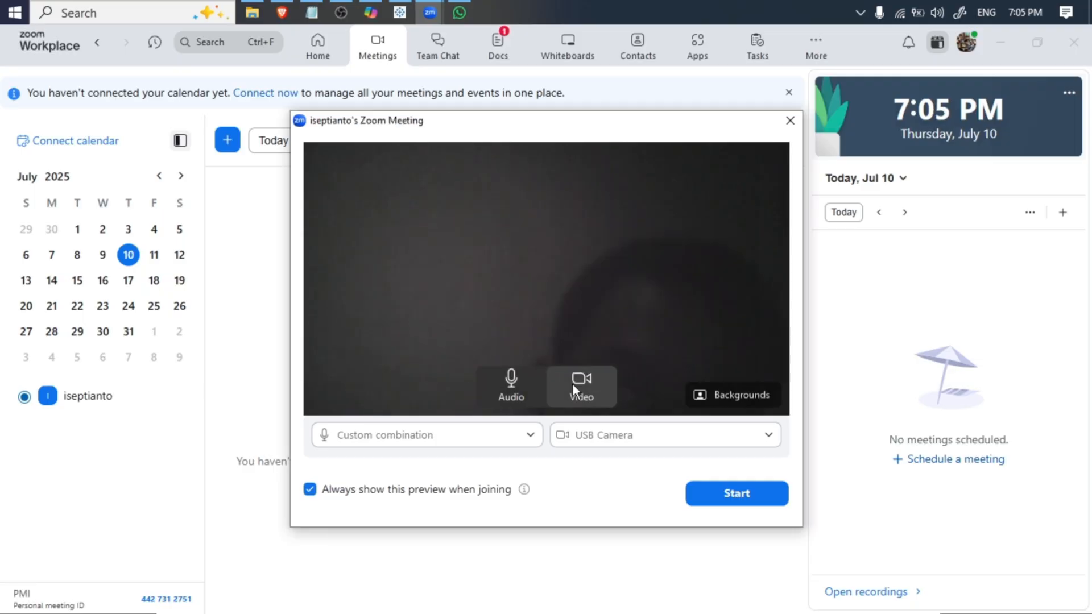
{"action": "left_click", "coordinate": [515, 382]}
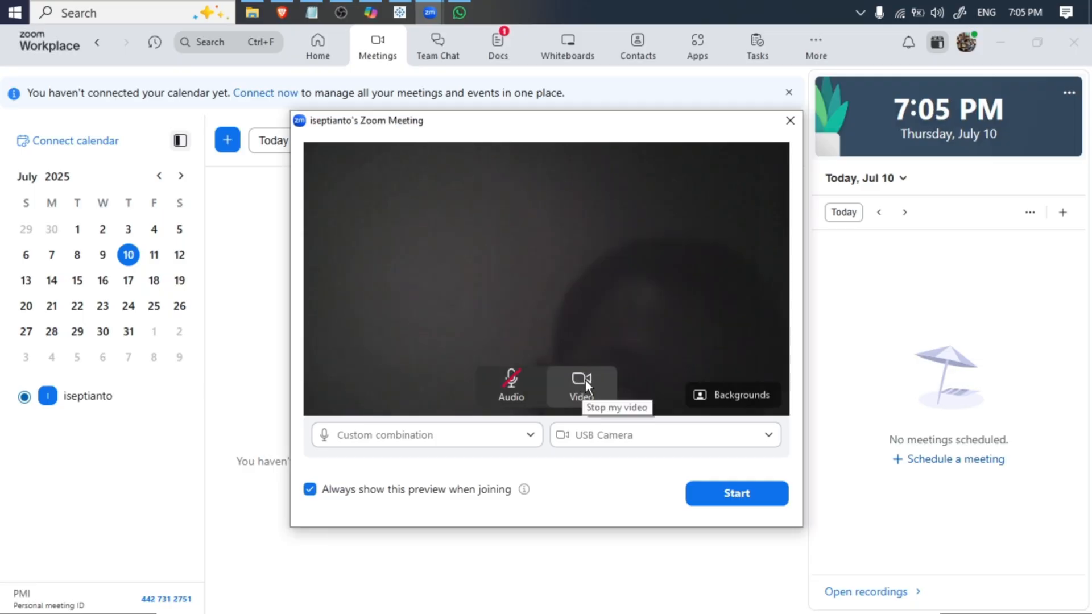
{"action": "left_click", "coordinate": [725, 497]}
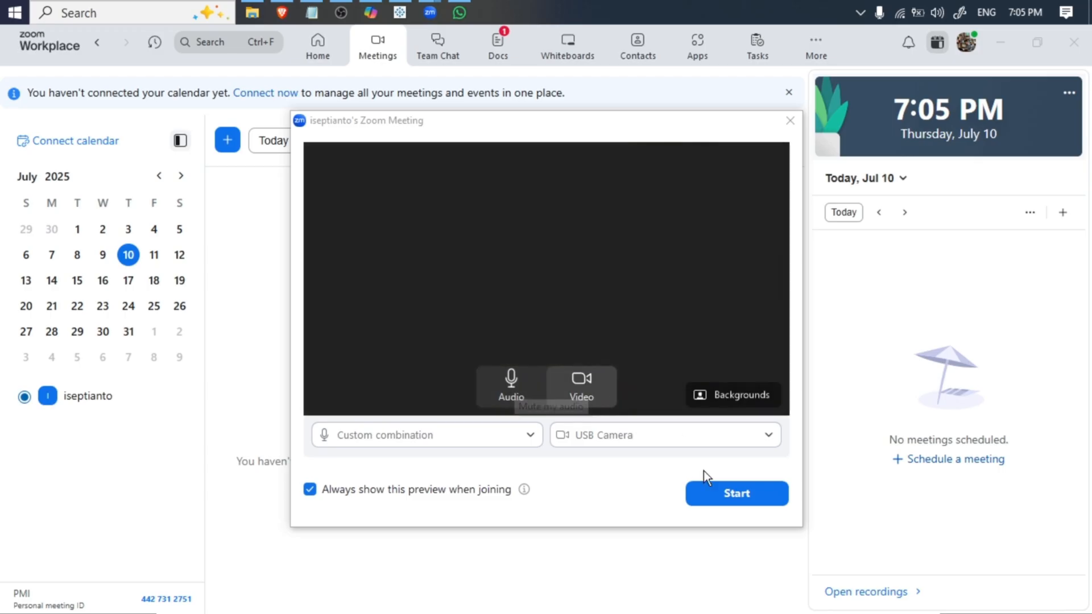
{"action": "left_click", "coordinate": [712, 497]}
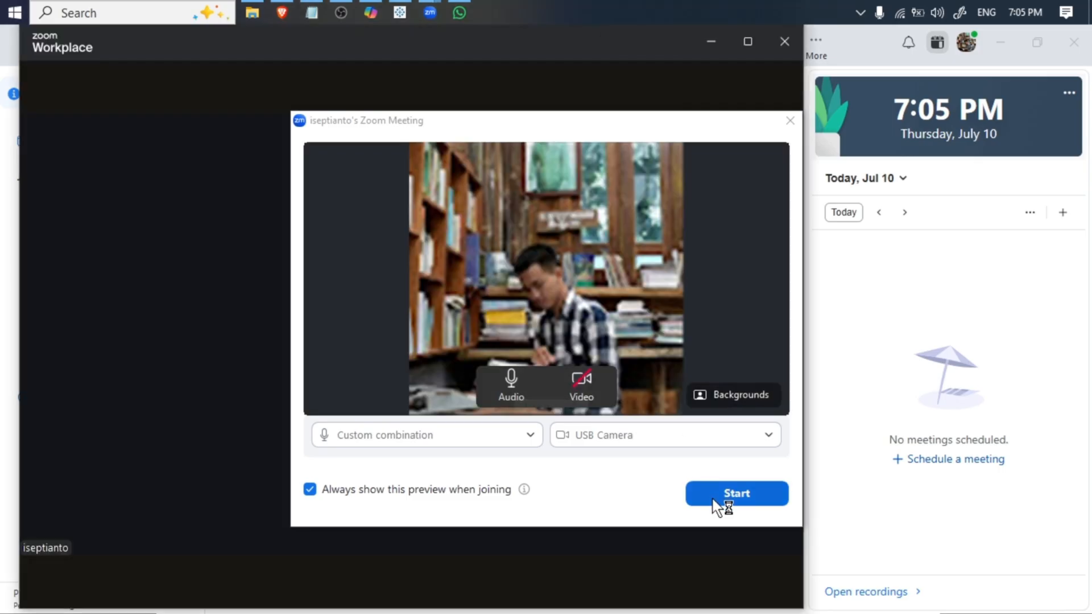
{"action": "left_click", "coordinate": [798, 129]}
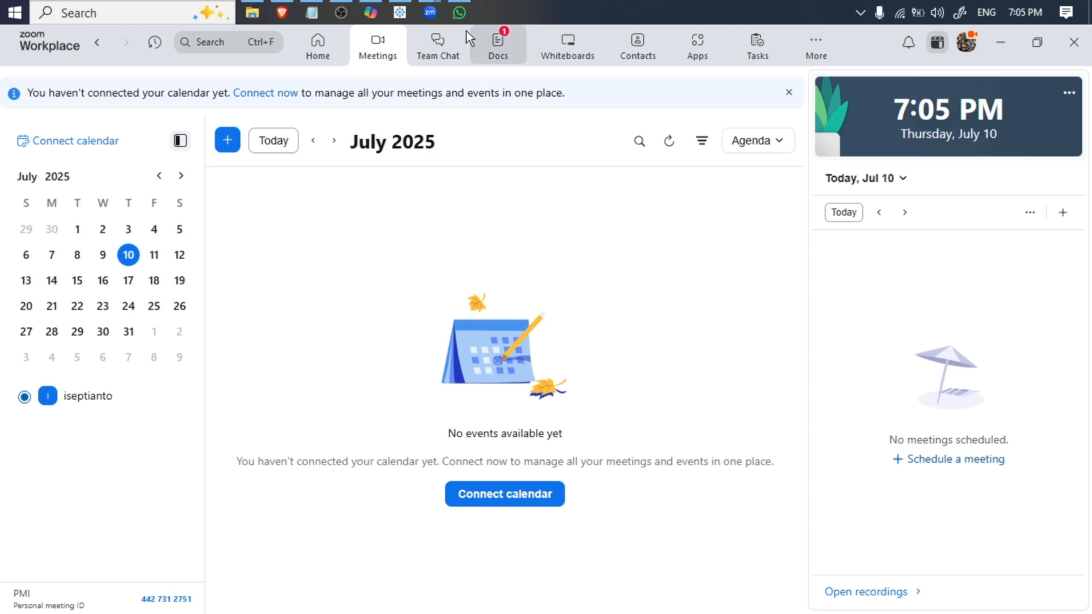
- Replace the WhatsApp draft with the new meeting's invite link, including its embedded passcode, and send it to the contact
{"action": "left_click", "coordinate": [432, 11]}
{"action": "left_click", "coordinate": [533, 90]}
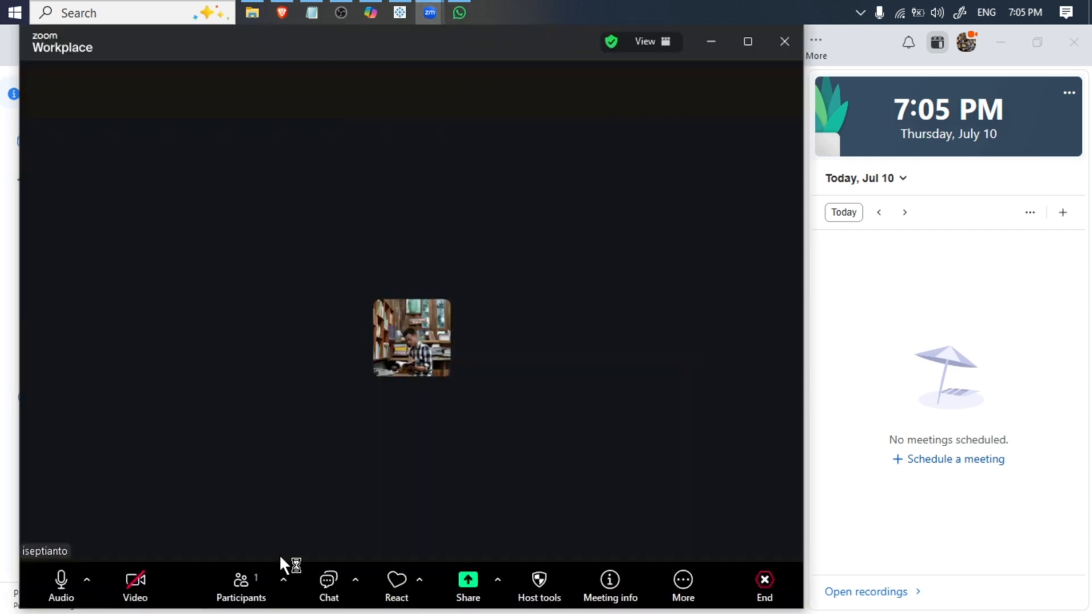
{"action": "left_click", "coordinate": [459, 12]}
{"action": "key", "text": "ctrl+v"}
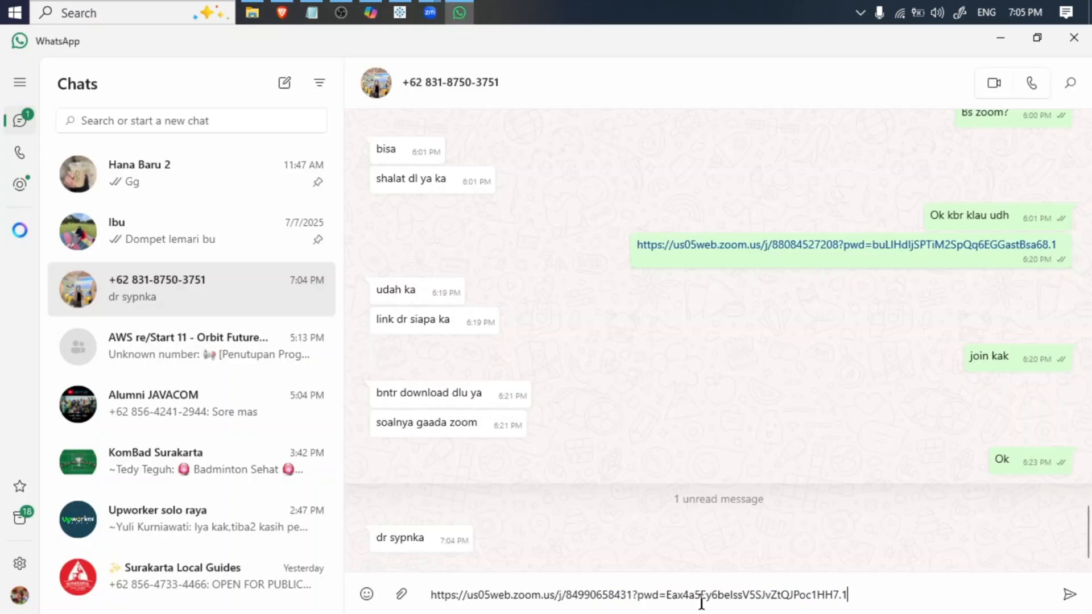
{"action": "key", "text": "ctrl+a"}
{"action": "key", "text": "ctrl+v"}
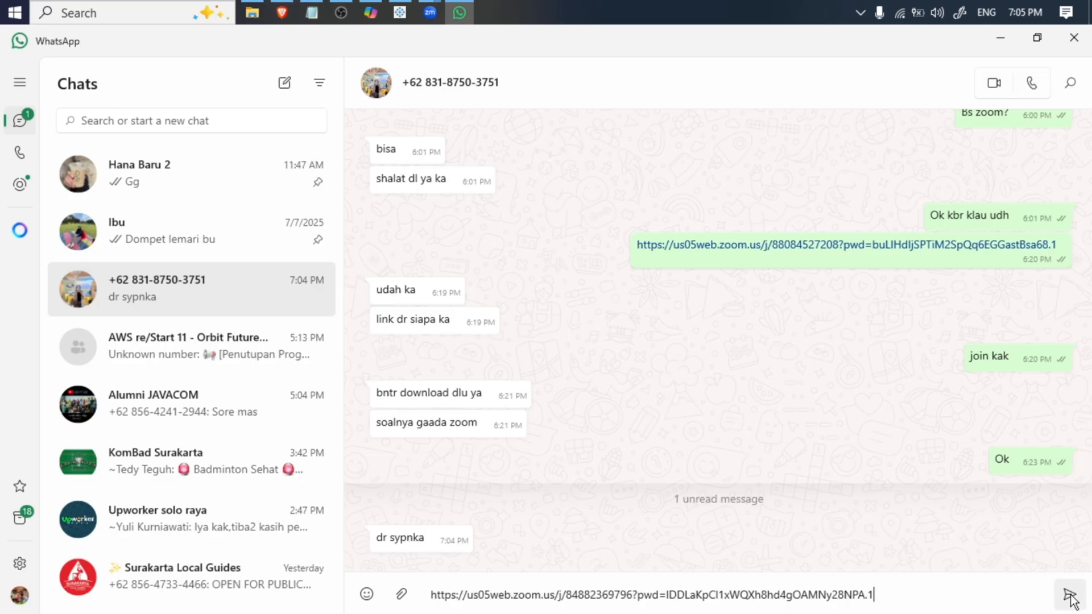
{"action": "left_click", "coordinate": [1070, 596]}
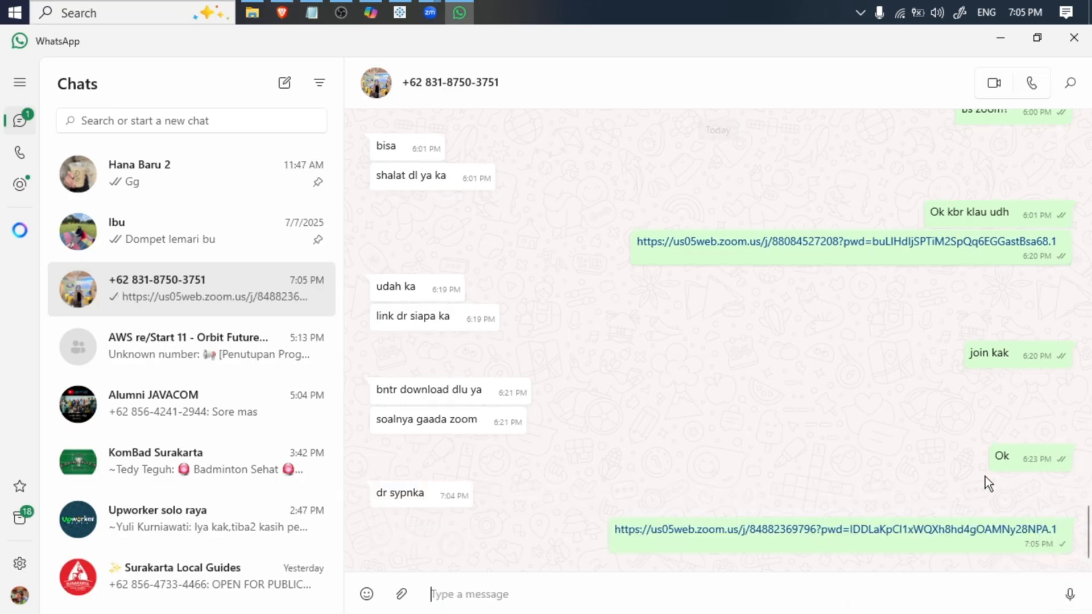
{"action": "key", "text": "ctrl+v"}
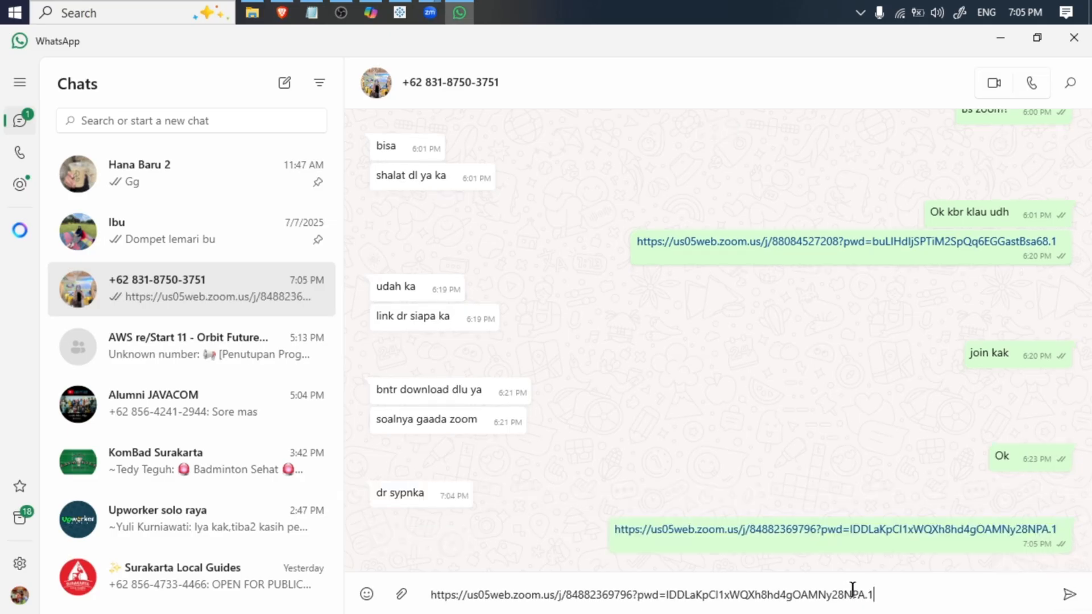
- Clear WhatsApp and the Zoom windows off the screen and switch to the Copilot conversation about the Tableau data
{"action": "left_click", "coordinate": [1074, 38]}
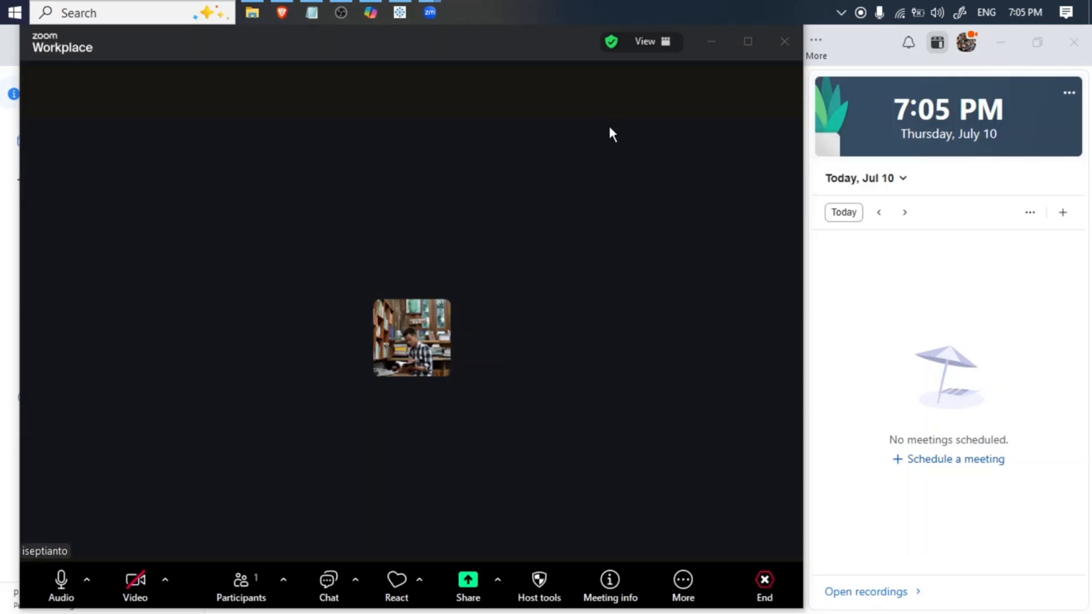
{"action": "left_click", "coordinate": [695, 45]}
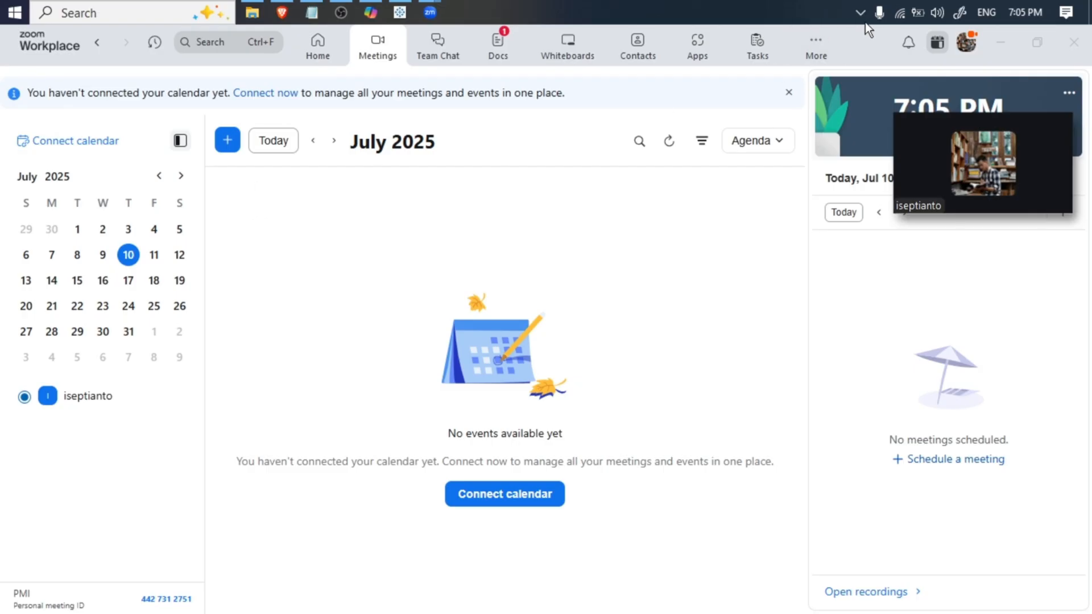
{"action": "left_click", "coordinate": [1075, 41]}
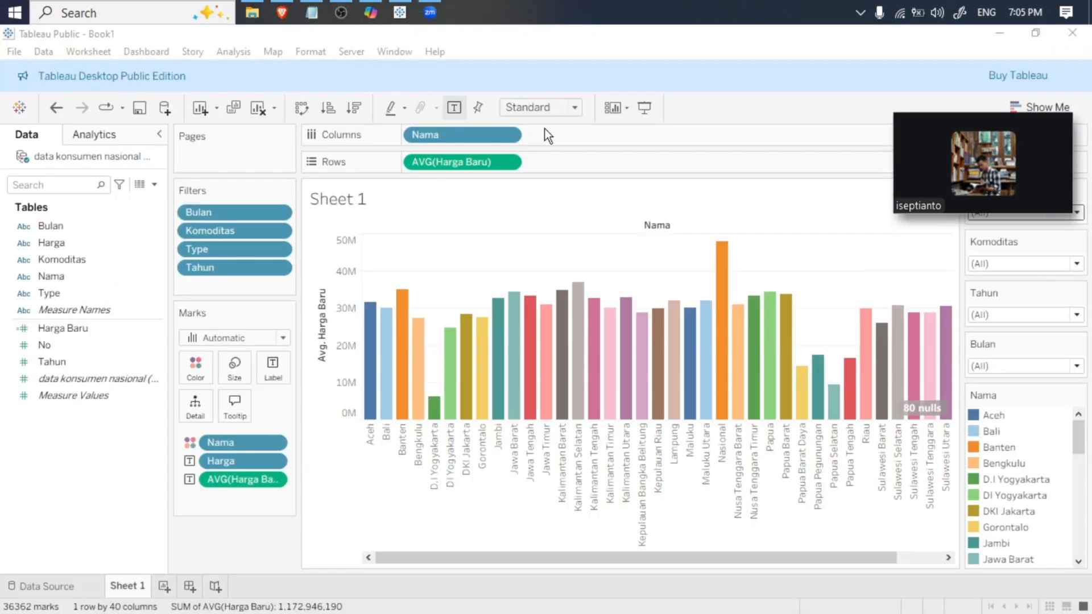
{"action": "left_click", "coordinate": [370, 12]}
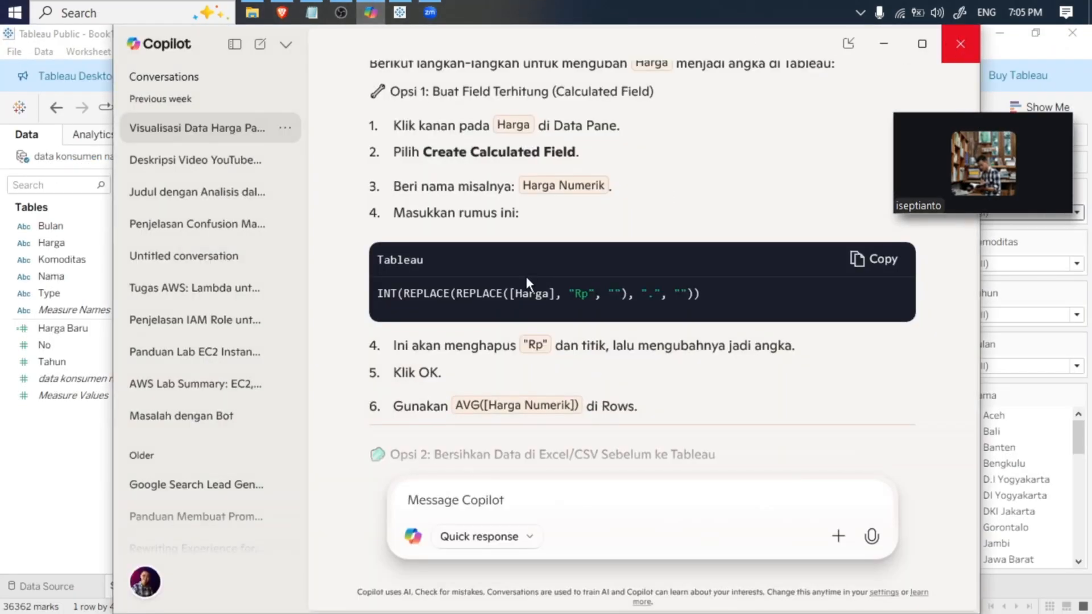
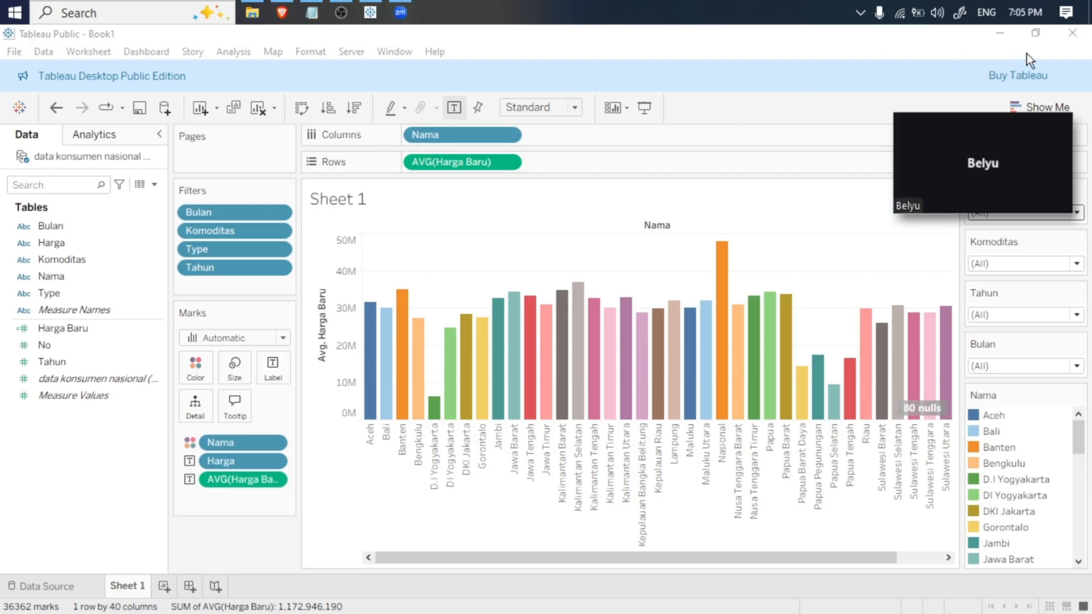
- Minimize the open windows to reach the desktop, switch to Zoom and dismiss its crash report dialog
{"action": "left_click", "coordinate": [1002, 34]}
{"action": "left_click", "coordinate": [992, 40]}
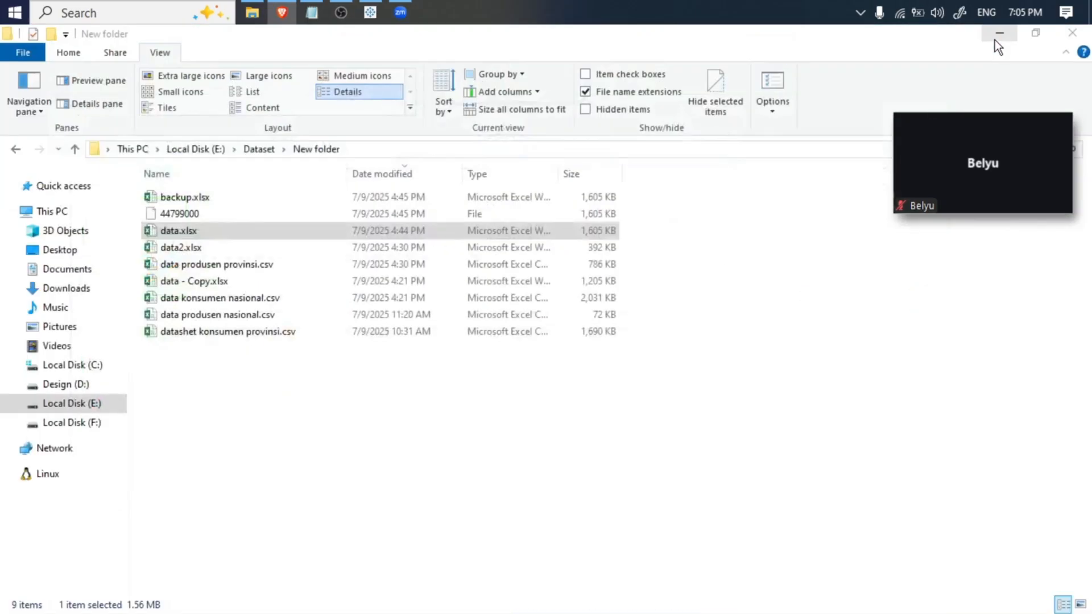
{"action": "left_click", "coordinate": [988, 40]}
{"action": "mouse_move", "coordinate": [400, 16]}
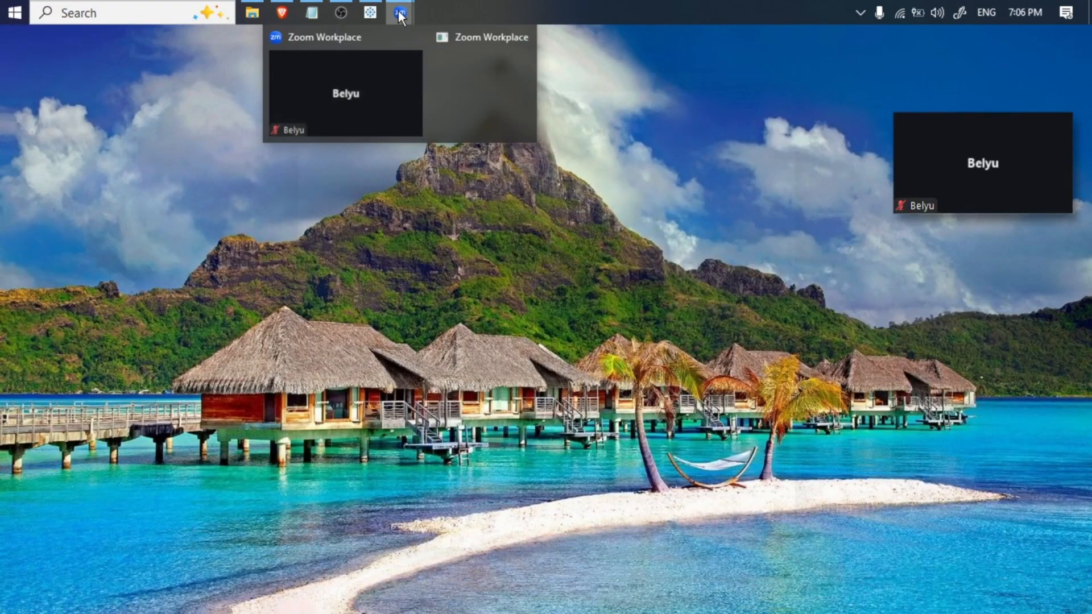
{"action": "left_click", "coordinate": [381, 73]}
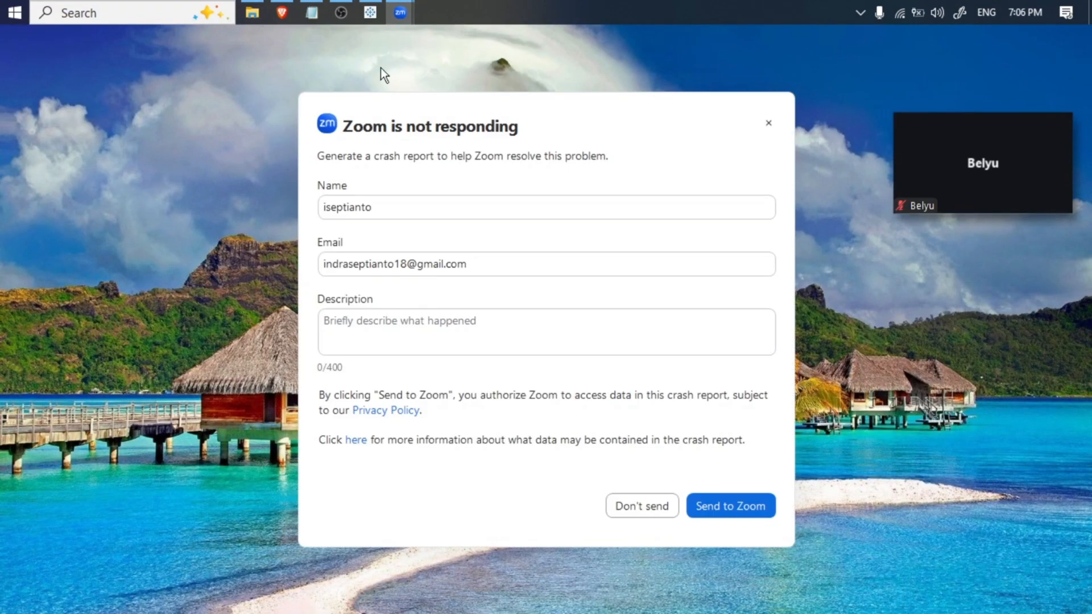
{"action": "left_click", "coordinate": [771, 124]}
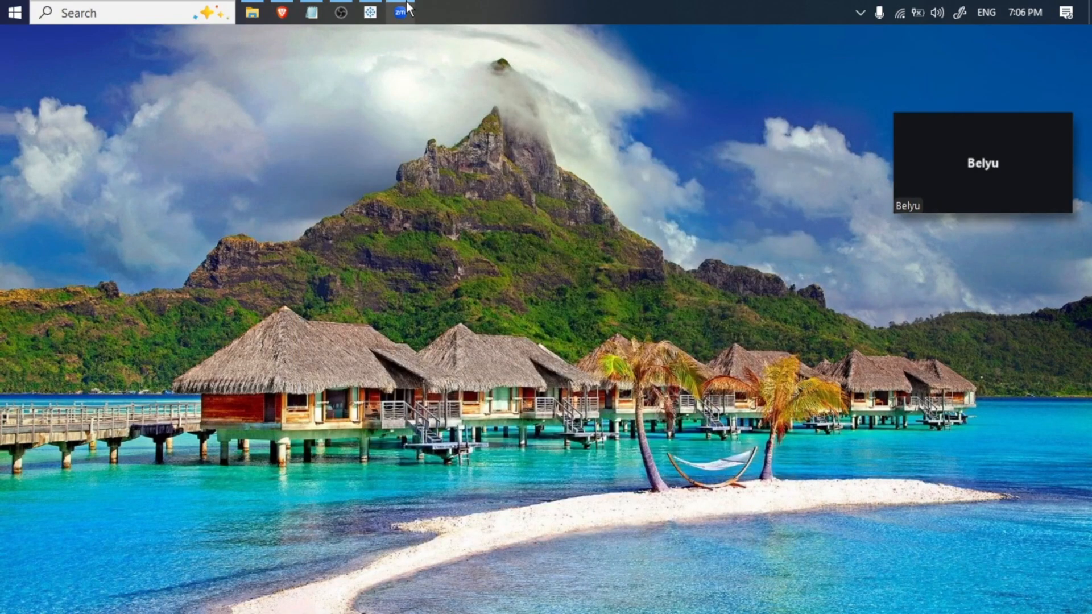
- Reopen Zoom Workplace and expand the floating meeting thumbnail into the full meeting window
{"action": "left_click", "coordinate": [859, 13]}
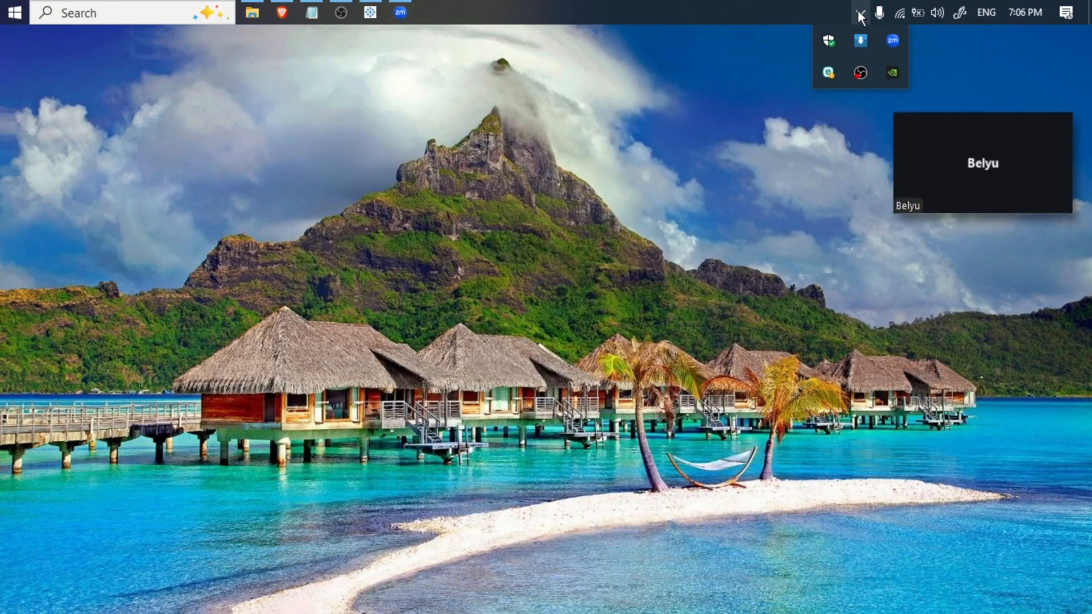
{"action": "left_click", "coordinate": [892, 48]}
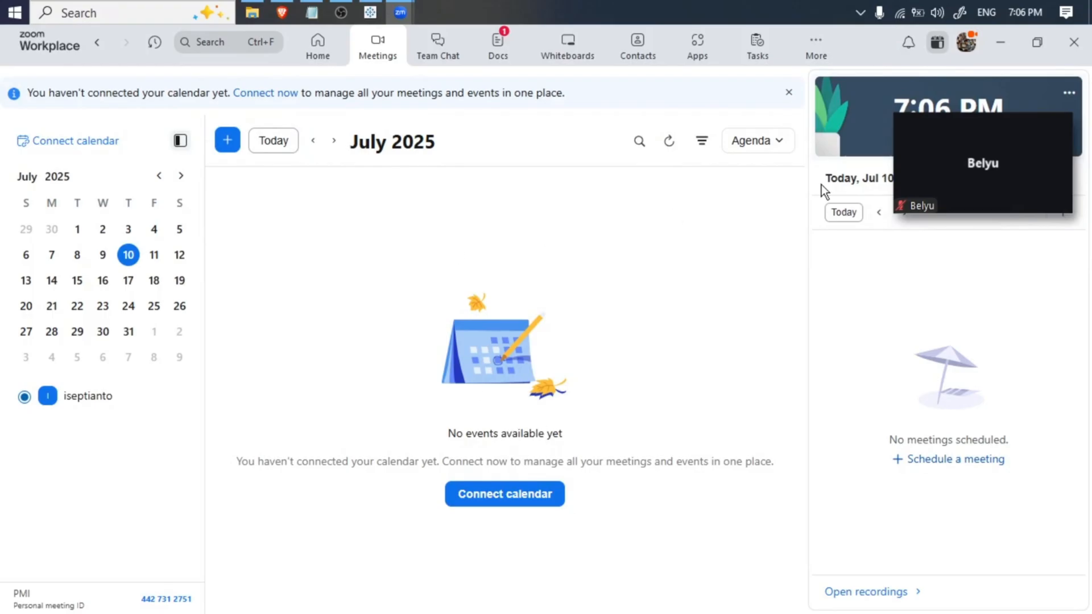
{"action": "mouse_move", "coordinate": [934, 128]}
{"action": "left_click", "coordinate": [917, 202]}
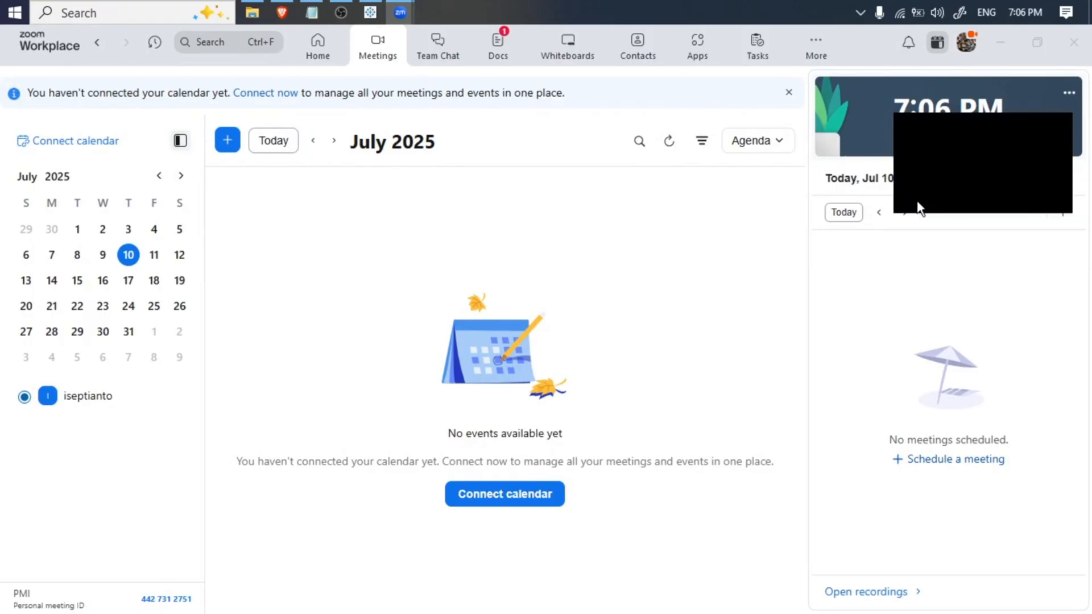
{"action": "left_click", "coordinate": [1039, 199]}
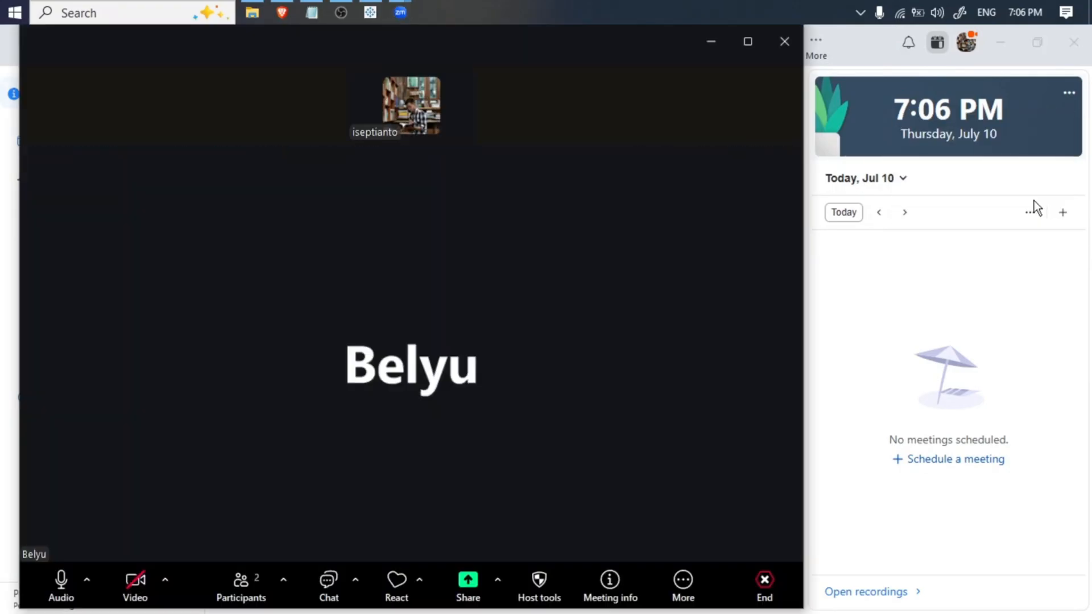
- Share the entire screen in the Zoom meeting and switch back to the Tableau Public workbook
{"action": "left_click", "coordinate": [467, 580]}
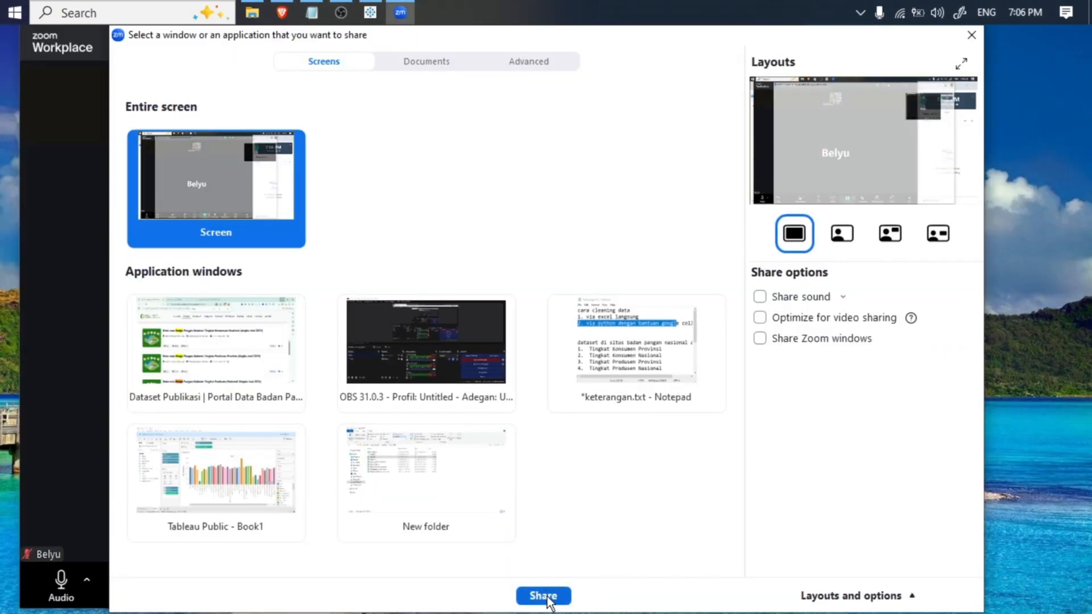
{"action": "left_click", "coordinate": [545, 597]}
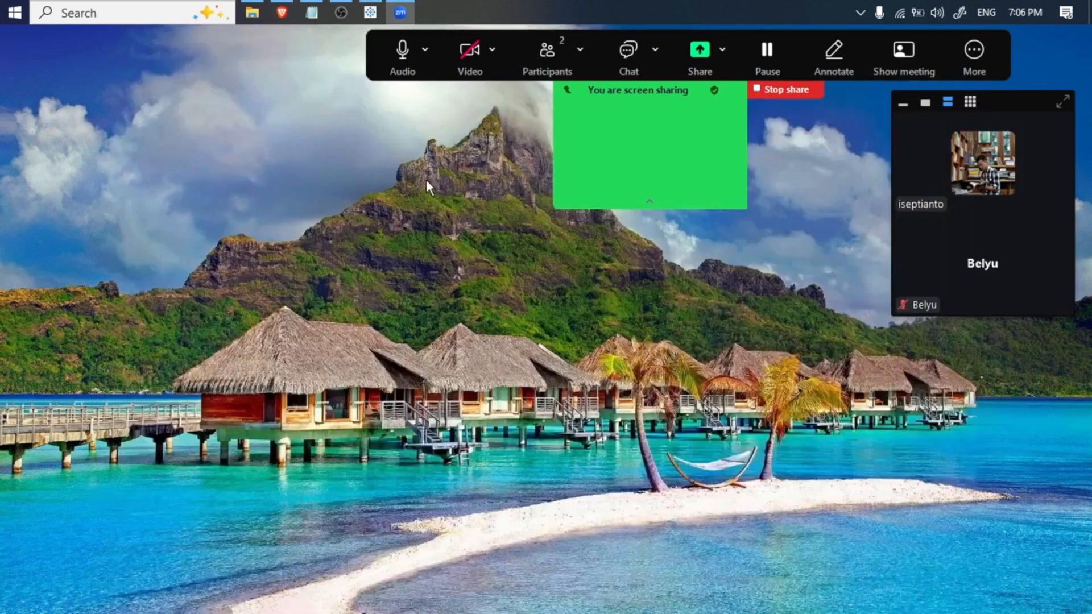
{"action": "left_click", "coordinate": [375, 11]}
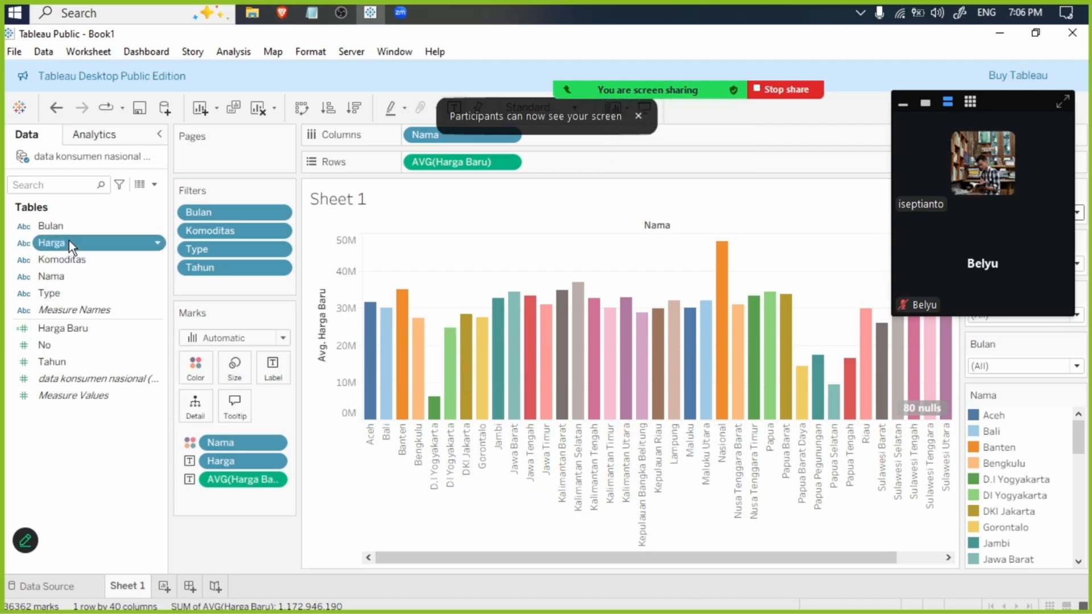
- Add Harga and Harga Baru to the labels of the bar chart's marks
{"action": "left_click_drag", "start_coordinate": [69, 241], "coordinate": [268, 365]}
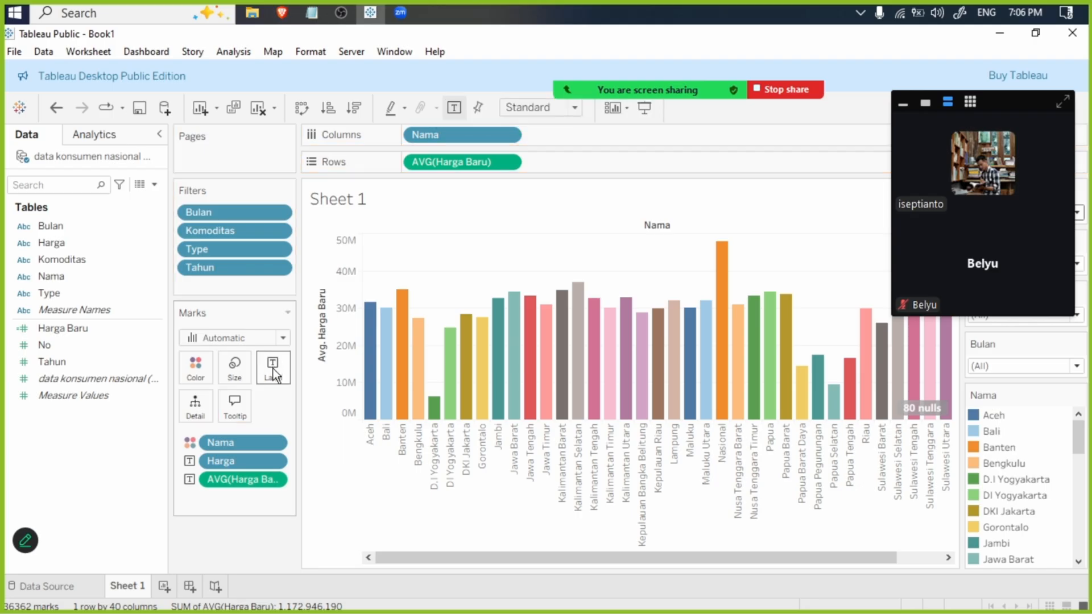
{"action": "left_click_drag", "start_coordinate": [102, 329], "coordinate": [262, 440]}
{"action": "left_click_drag", "start_coordinate": [280, 480], "coordinate": [280, 480]}
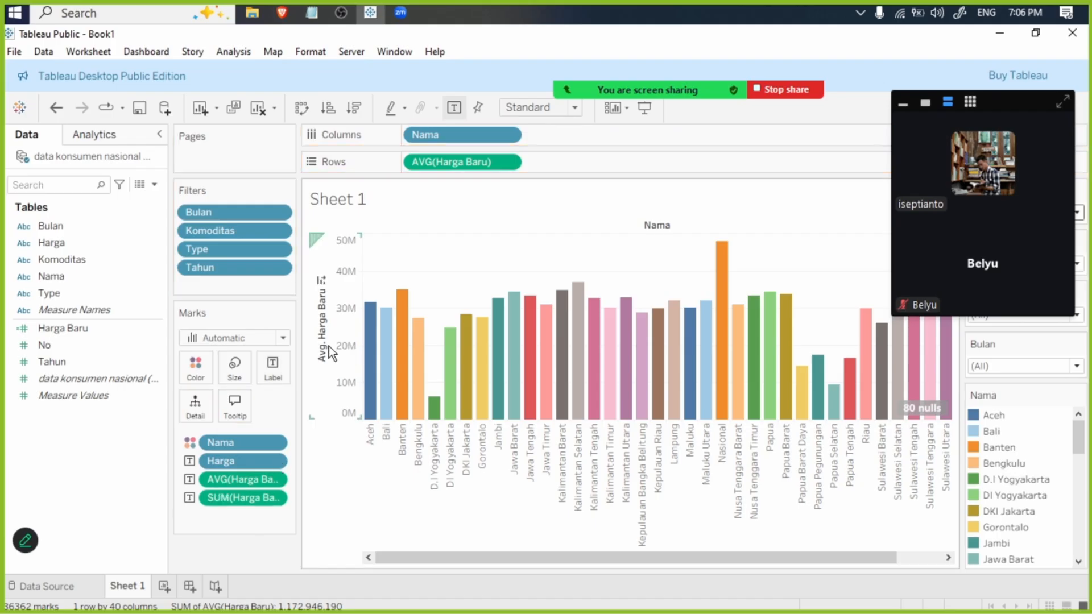
{"action": "right_click", "coordinate": [278, 480]}
{"action": "left_click", "coordinate": [82, 503]}
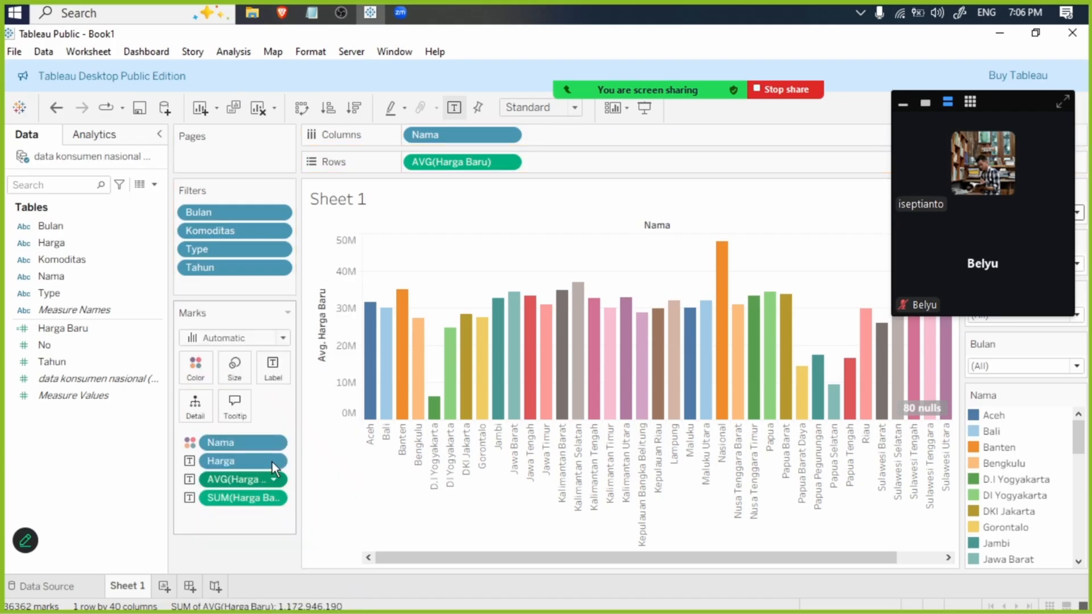
- Review the fields in the mark label text and leave the label editor without changes
{"action": "left_click", "coordinate": [274, 367]}
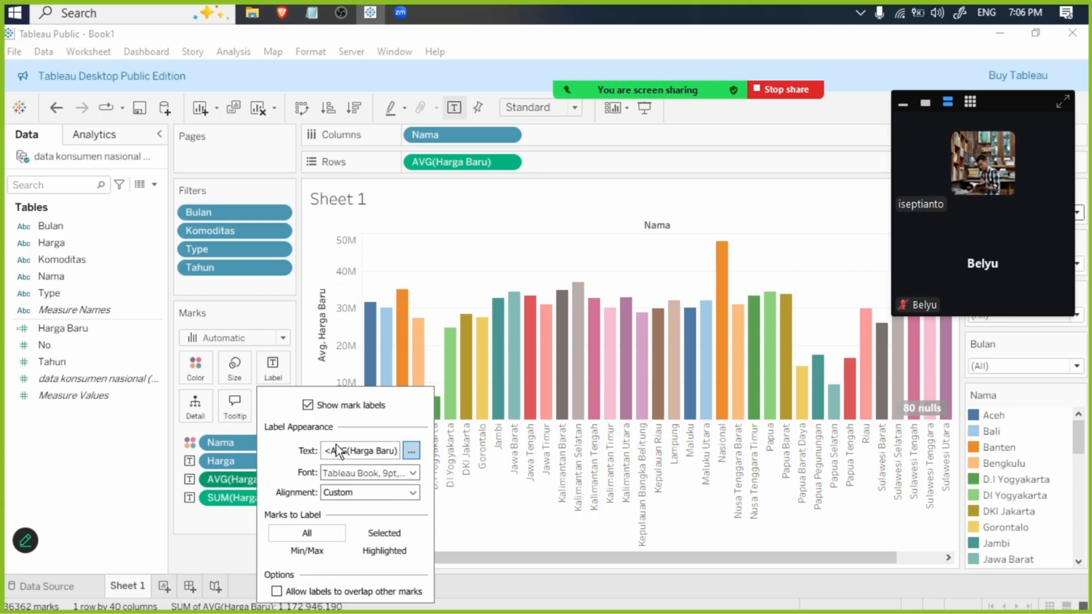
{"action": "left_click", "coordinate": [382, 450]}
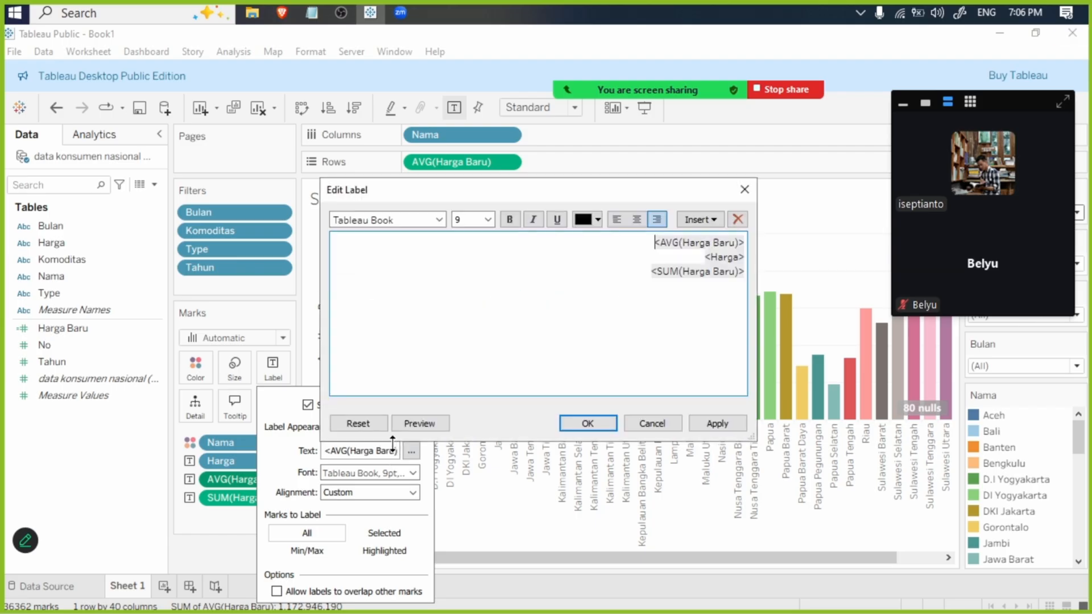
{"action": "left_click", "coordinate": [652, 423]}
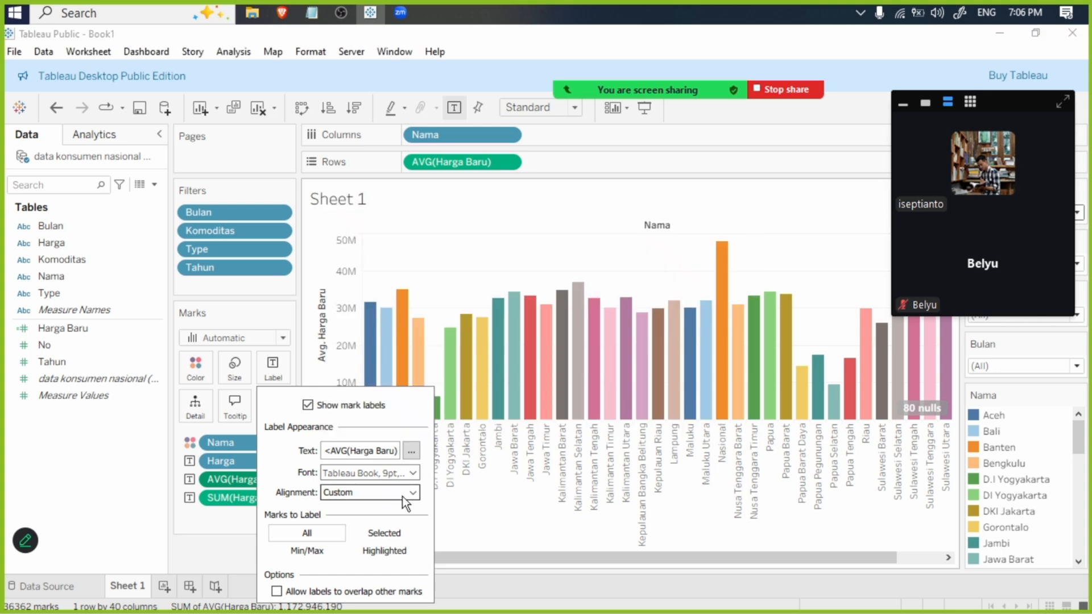
- Try different choices of marks to label, including All and Min/Max, and toggle whether labels may overlap other marks
{"action": "left_click", "coordinate": [405, 494]}
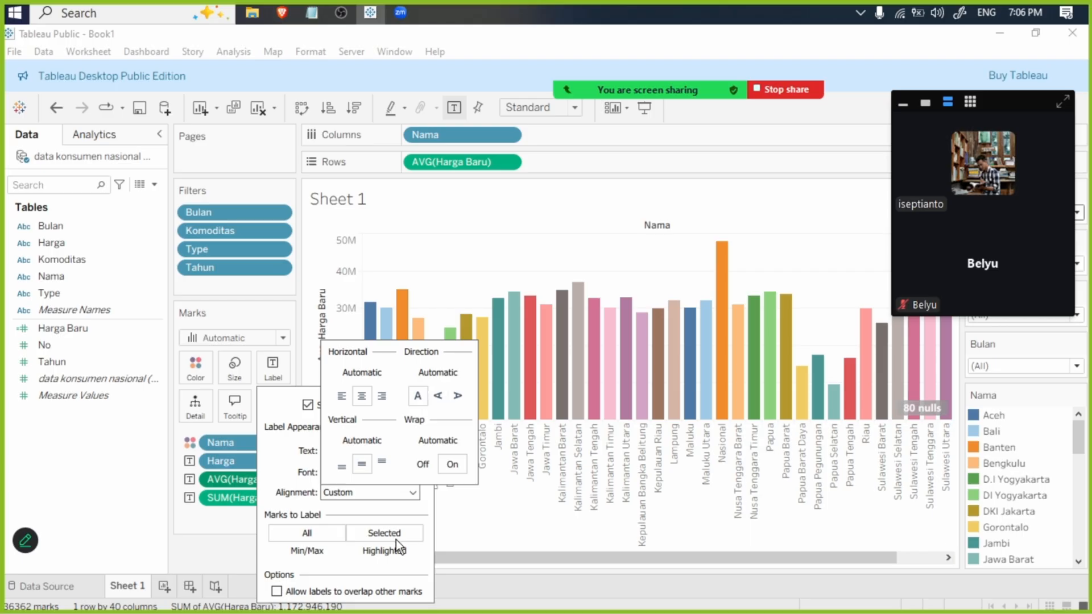
{"action": "left_click", "coordinate": [367, 551]}
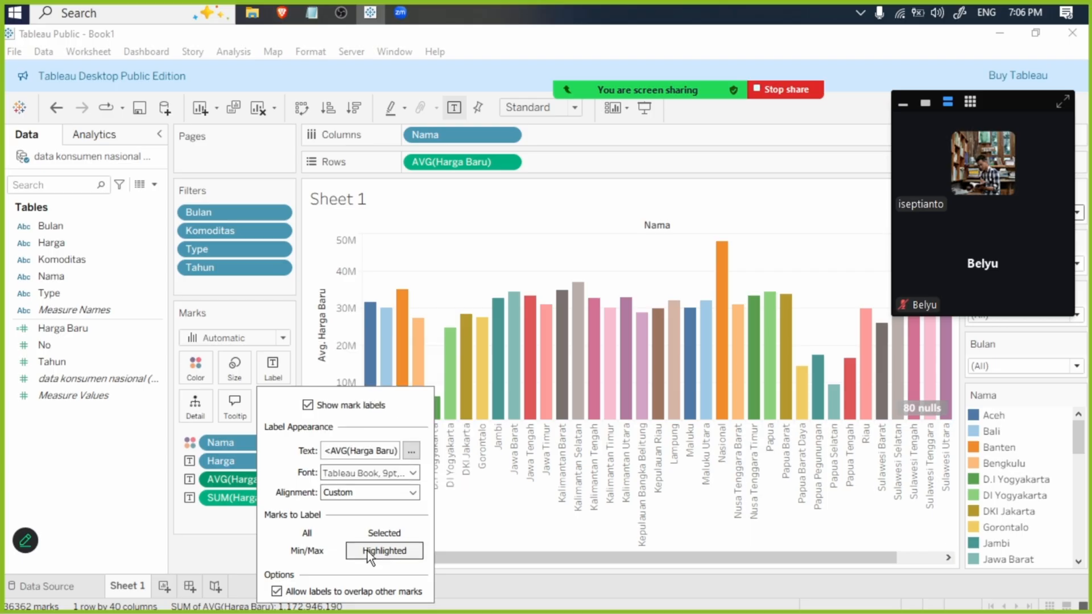
{"action": "left_click", "coordinate": [313, 550]}
{"action": "left_click", "coordinate": [315, 535]}
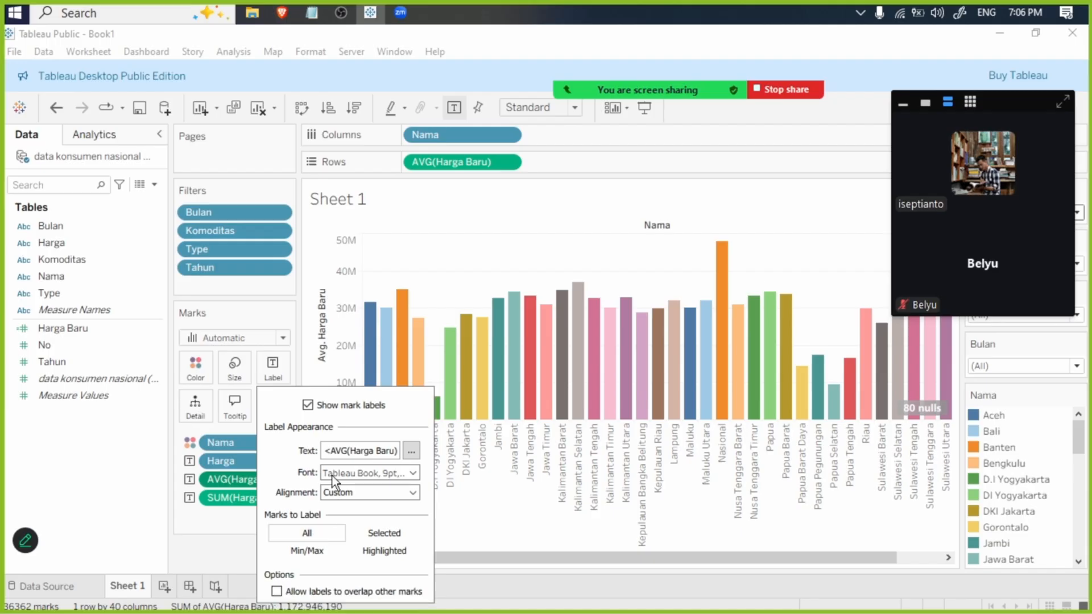
{"action": "left_click", "coordinate": [318, 592]}
{"action": "left_click", "coordinate": [313, 551]}
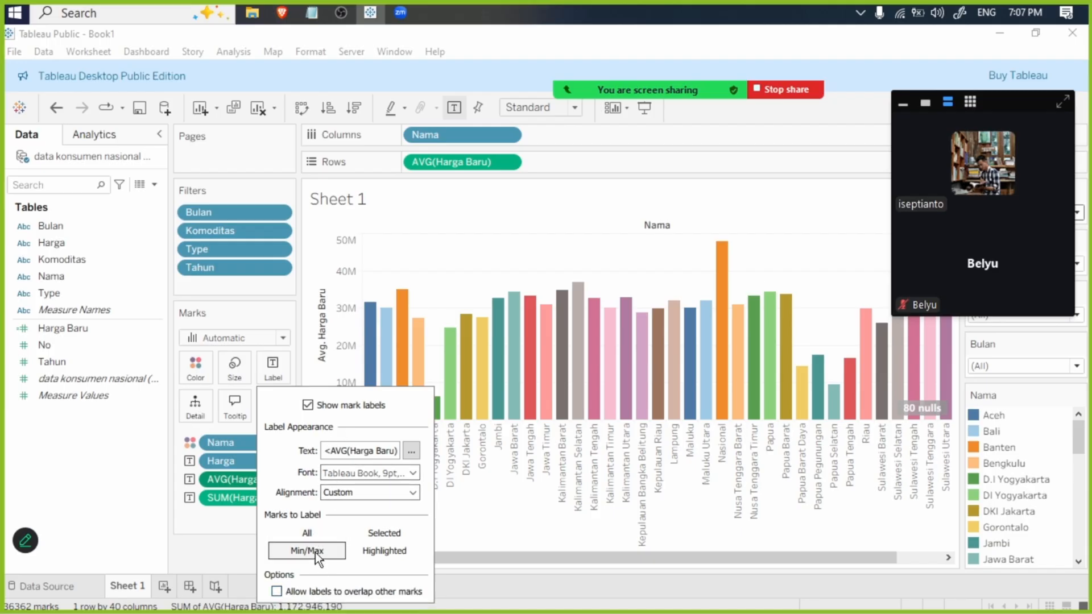
{"action": "left_click", "coordinate": [372, 552]}
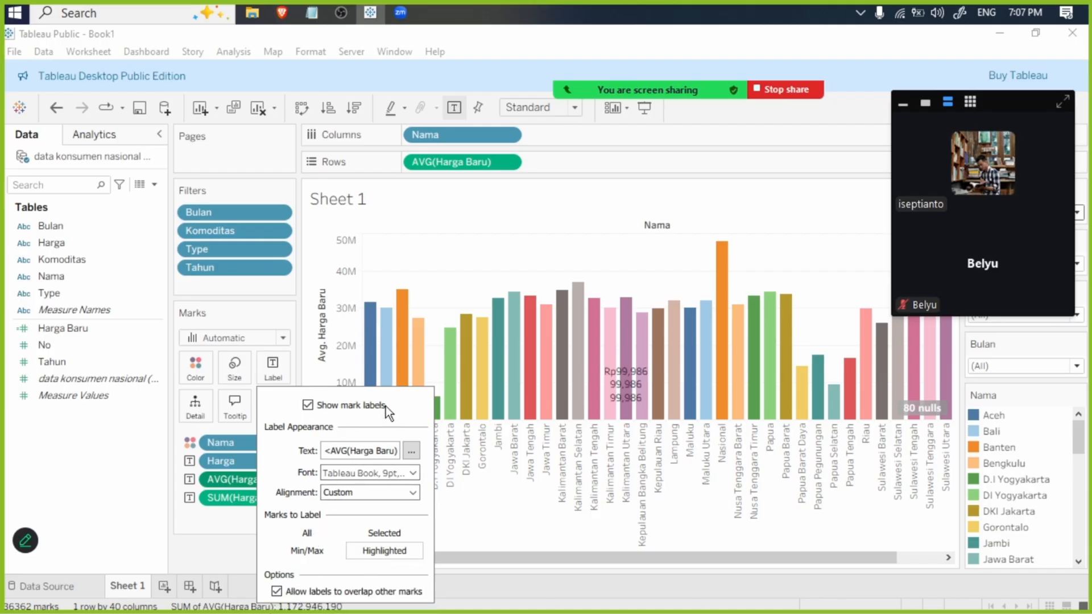
- Try upward label text with bottom vertical alignment, and apply labels to all marks
{"action": "left_click", "coordinate": [388, 491]}
{"action": "left_click", "coordinate": [438, 396]}
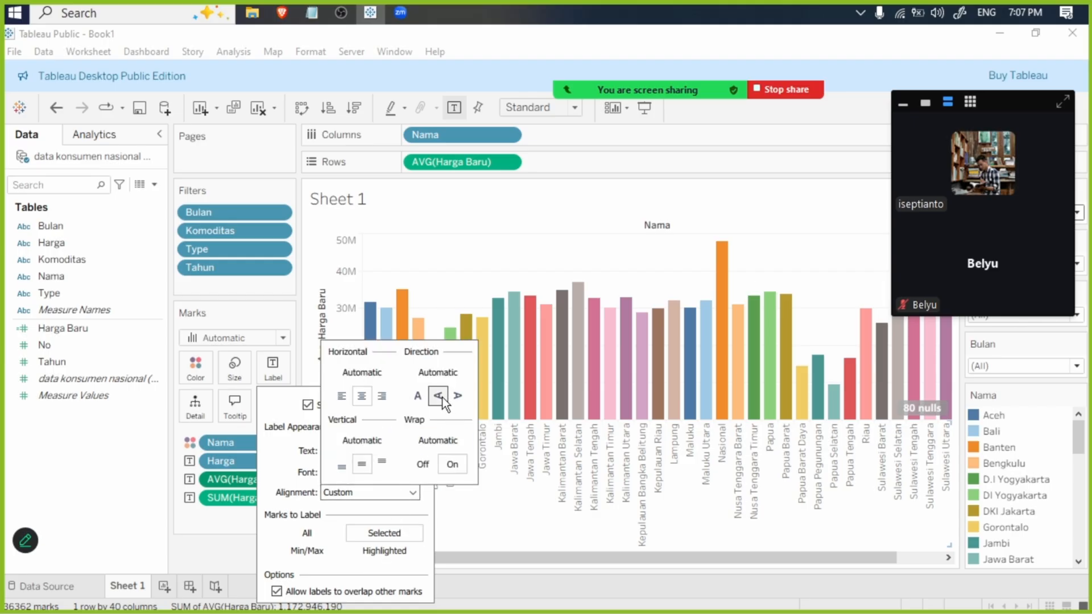
{"action": "left_click", "coordinate": [342, 465]}
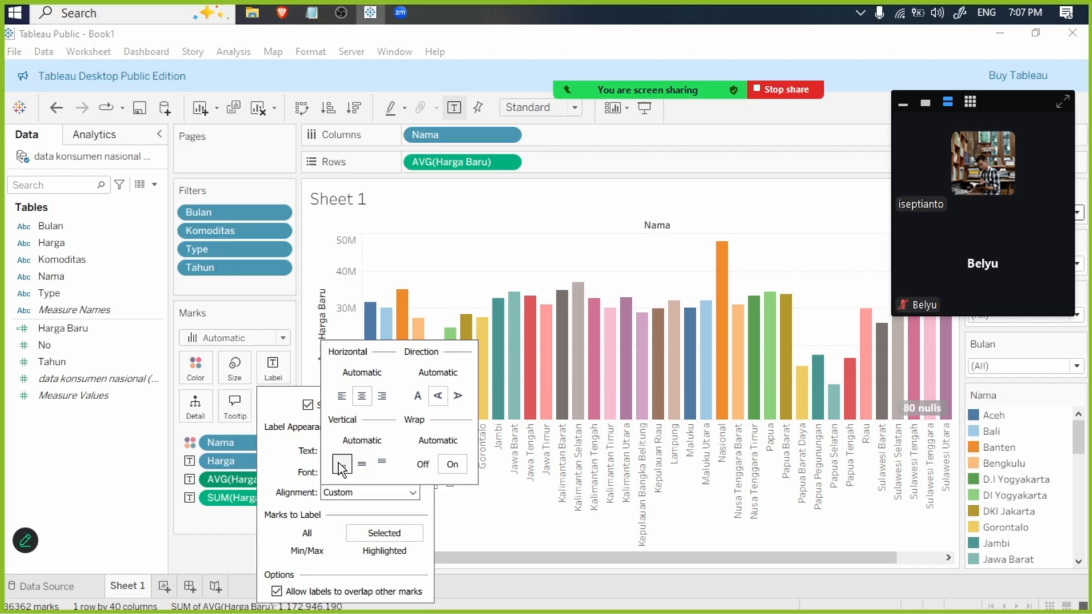
{"action": "left_click", "coordinate": [333, 530]}
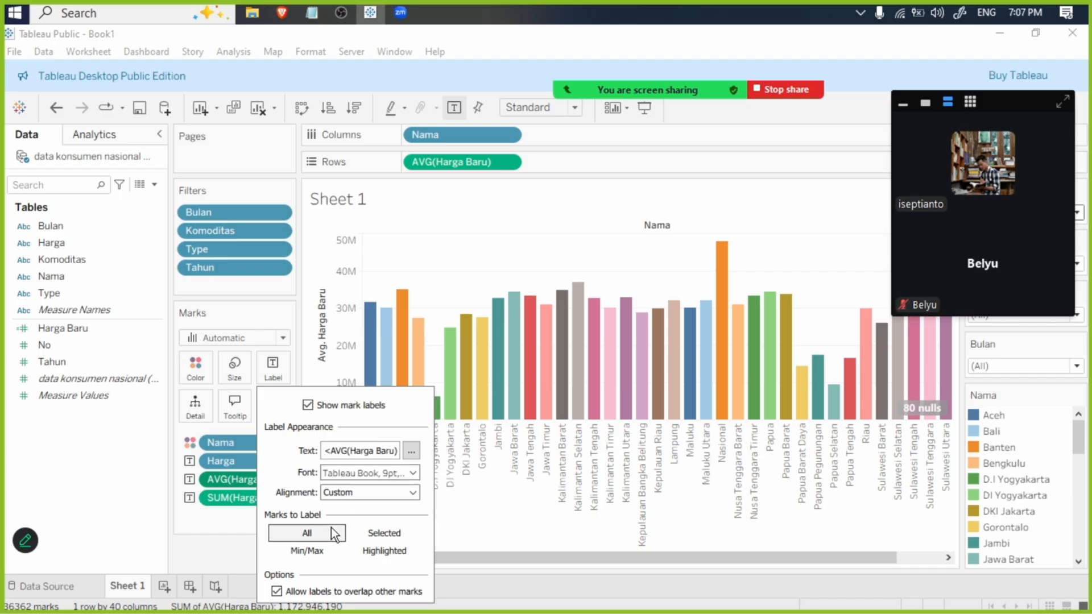
- Align the mark labels to horizontal center and vertical middle, with the text direction rotated down
{"action": "left_click", "coordinate": [350, 492]}
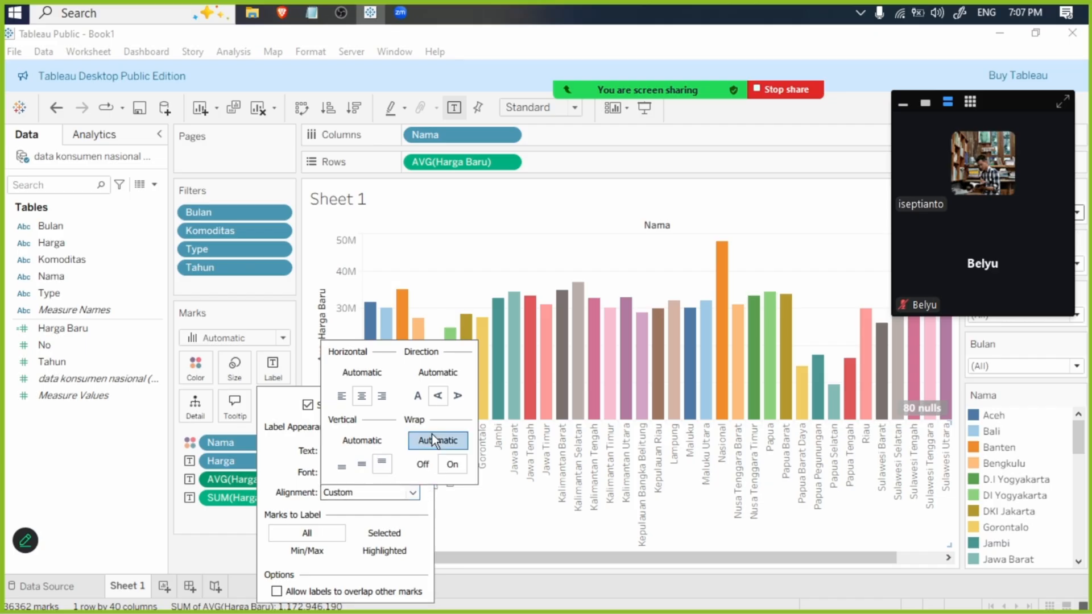
{"action": "left_click", "coordinate": [388, 400]}
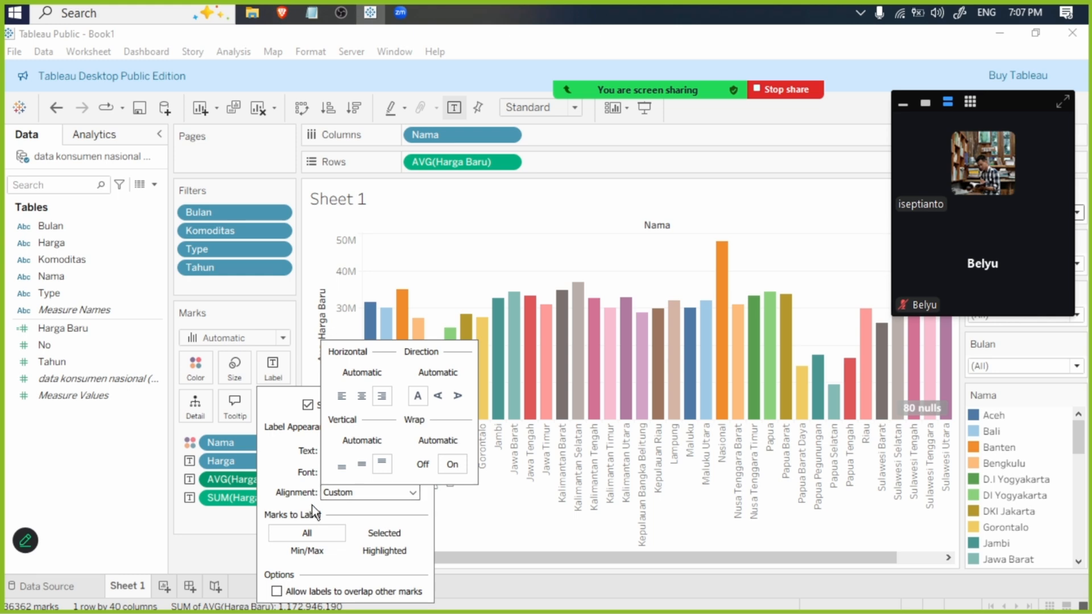
{"action": "left_click", "coordinate": [458, 395]}
{"action": "left_click", "coordinate": [362, 395]}
{"action": "left_click", "coordinate": [362, 464]}
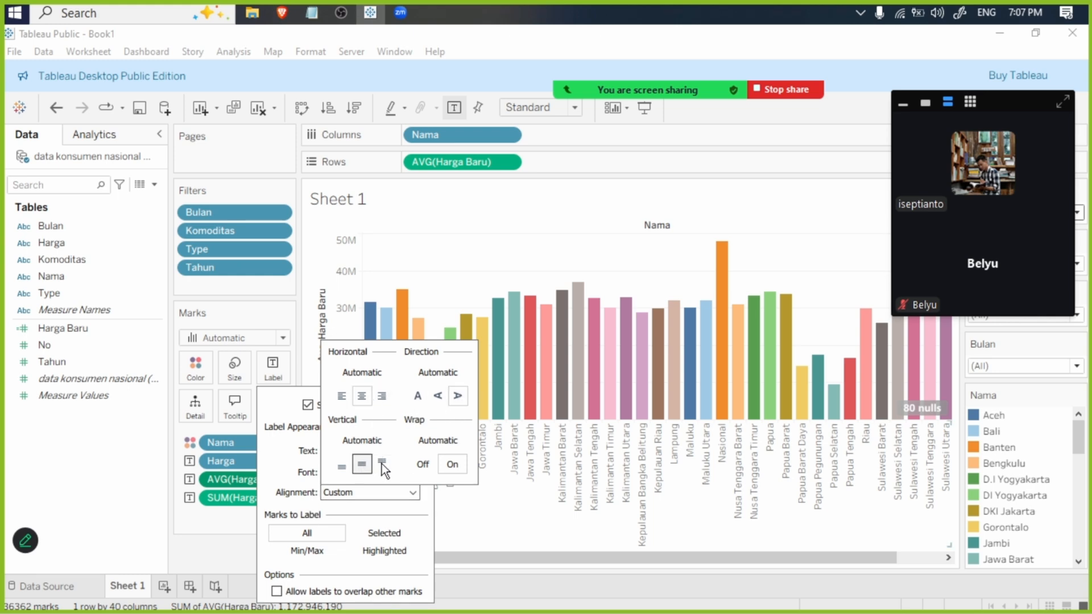
{"action": "left_click", "coordinate": [371, 506]}
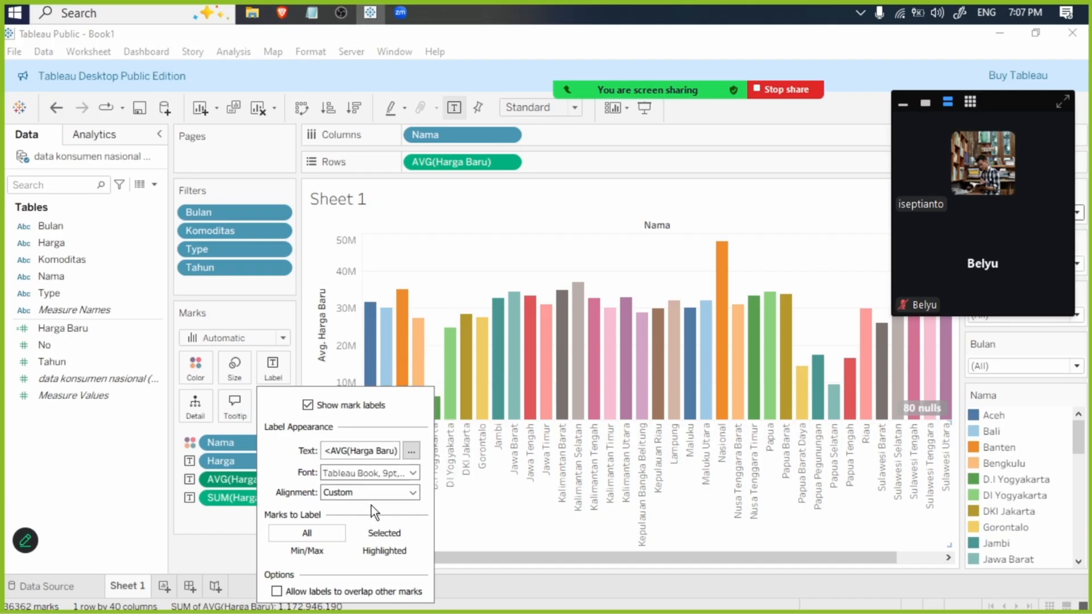
- Limit the mark labels to highlighted marks and allow labels to overlap other marks
{"action": "left_click", "coordinate": [373, 490]}
{"action": "left_click", "coordinate": [385, 533]}
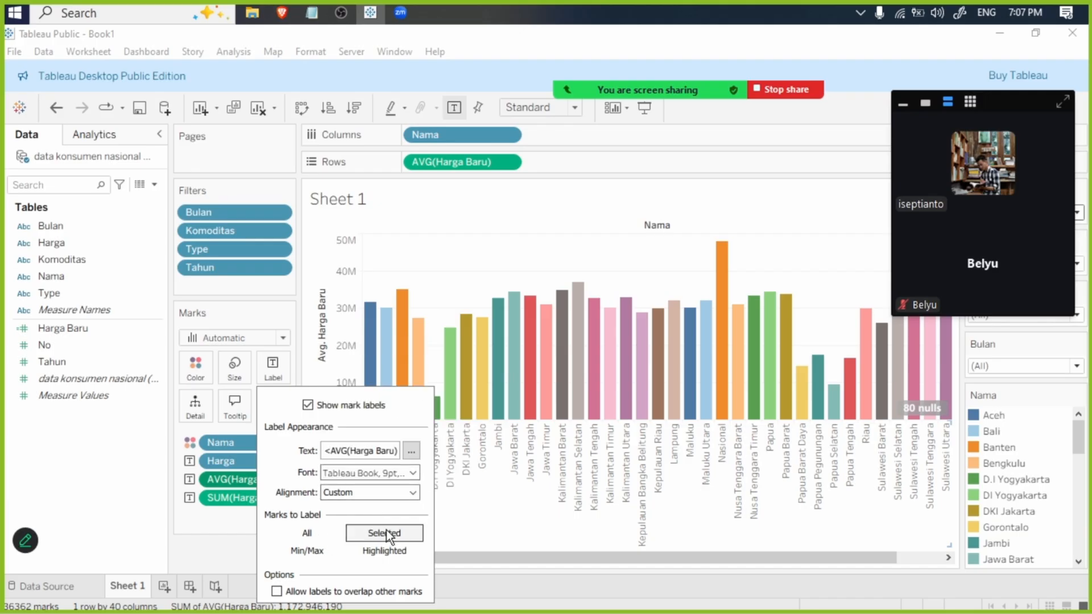
{"action": "left_click", "coordinate": [391, 556]}
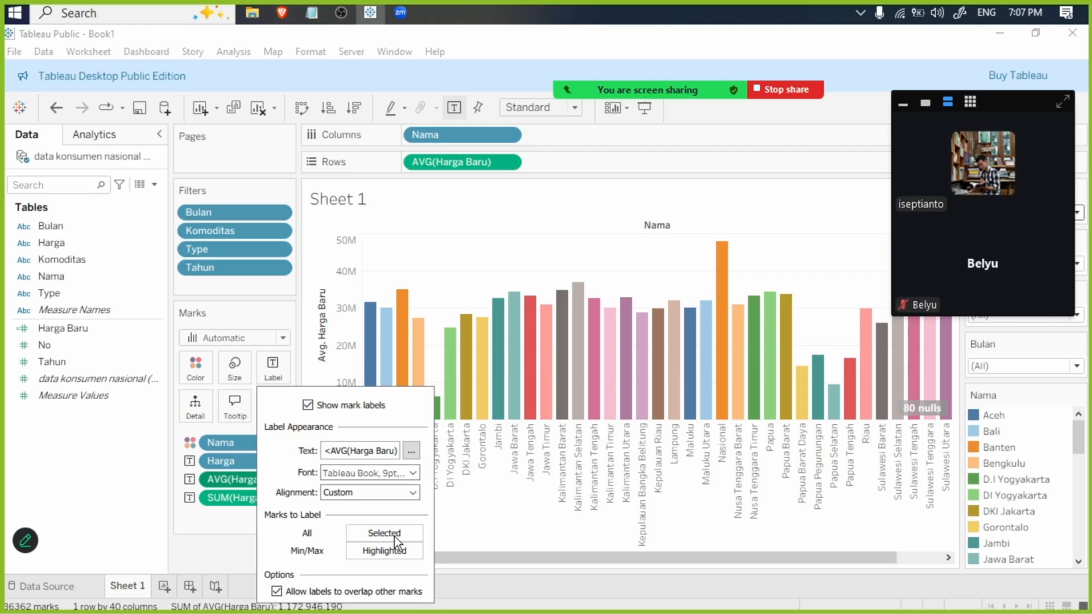
{"action": "left_click", "coordinate": [216, 531]}
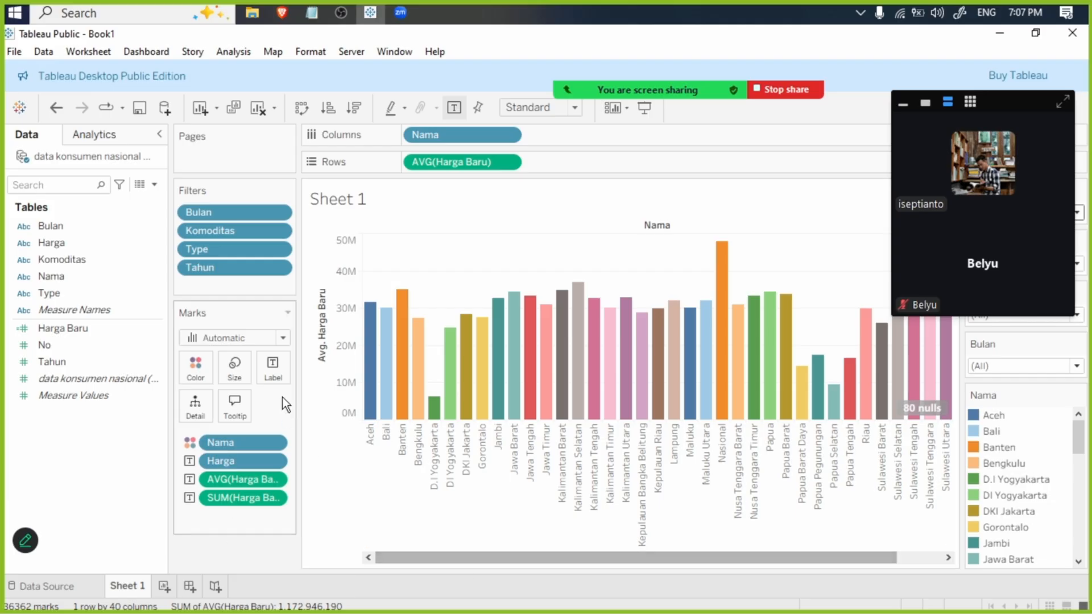
- Add Harga Baru as a sum to the detail level of the chart's marks
{"action": "left_click_drag", "start_coordinate": [80, 334], "coordinate": [208, 406]}
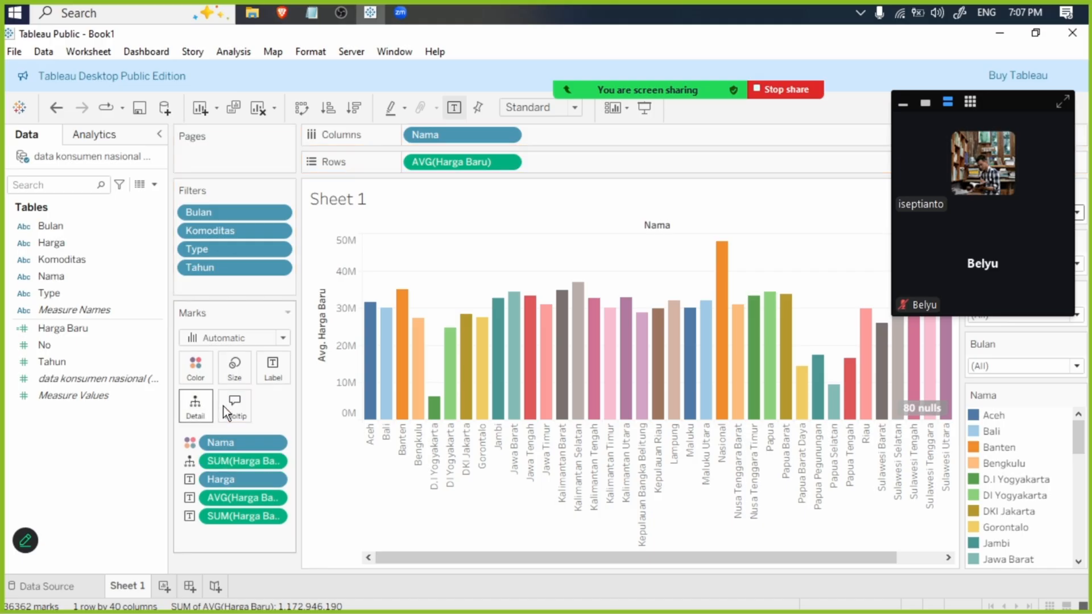
{"action": "left_click", "coordinate": [278, 463]}
{"action": "mouse_move", "coordinate": [315, 470]}
{"action": "left_click", "coordinate": [398, 424]}
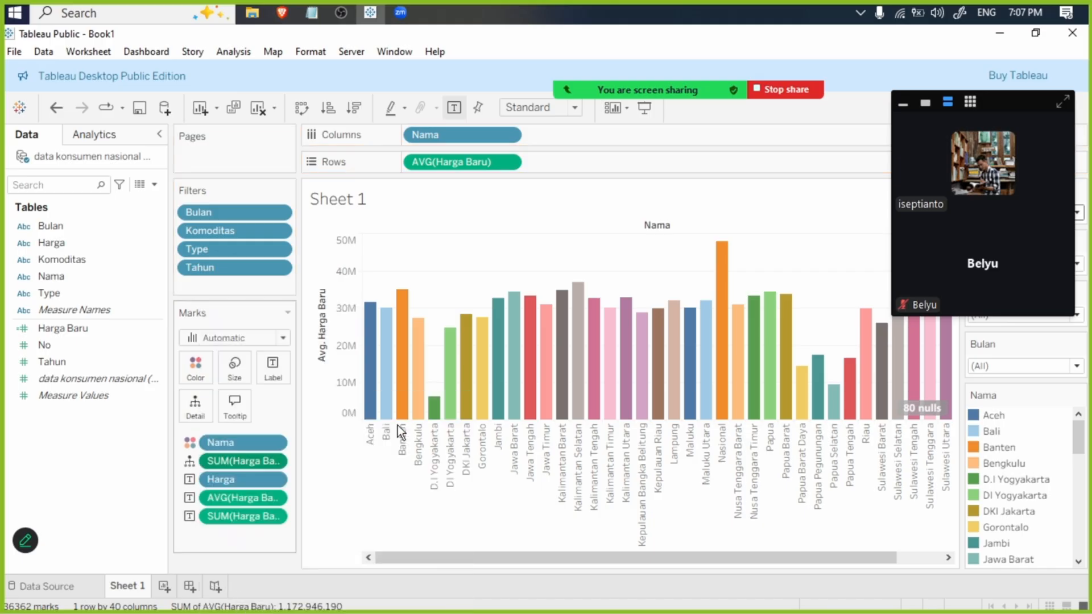
- Apply the mark labels to all marks and disallow labels overlapping other marks
{"action": "left_click", "coordinate": [278, 369]}
{"action": "left_click", "coordinate": [411, 451]}
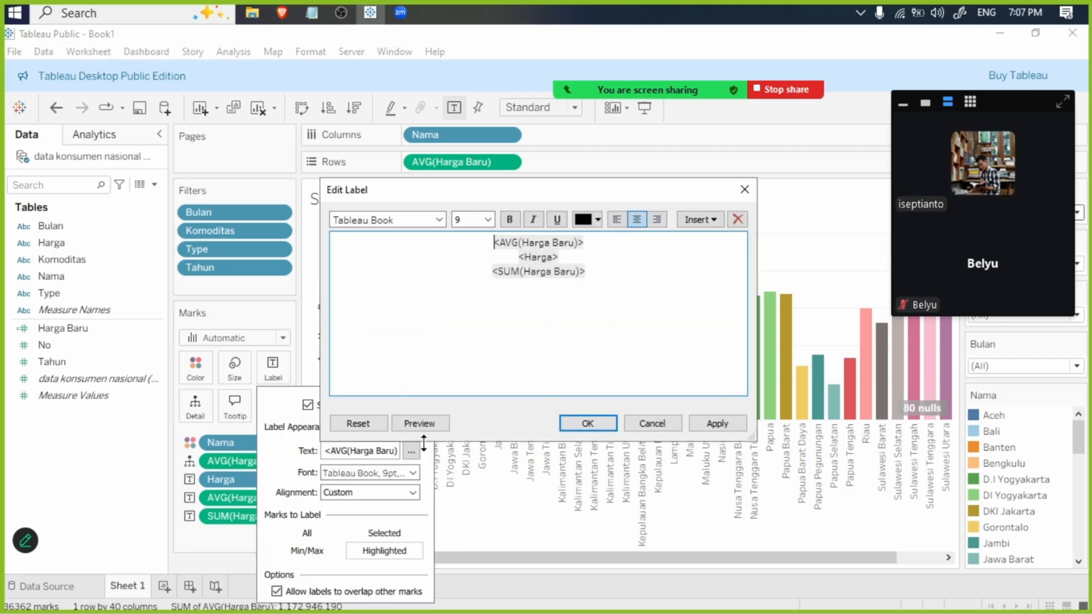
{"action": "left_click", "coordinate": [651, 422]}
{"action": "left_click", "coordinate": [405, 494]}
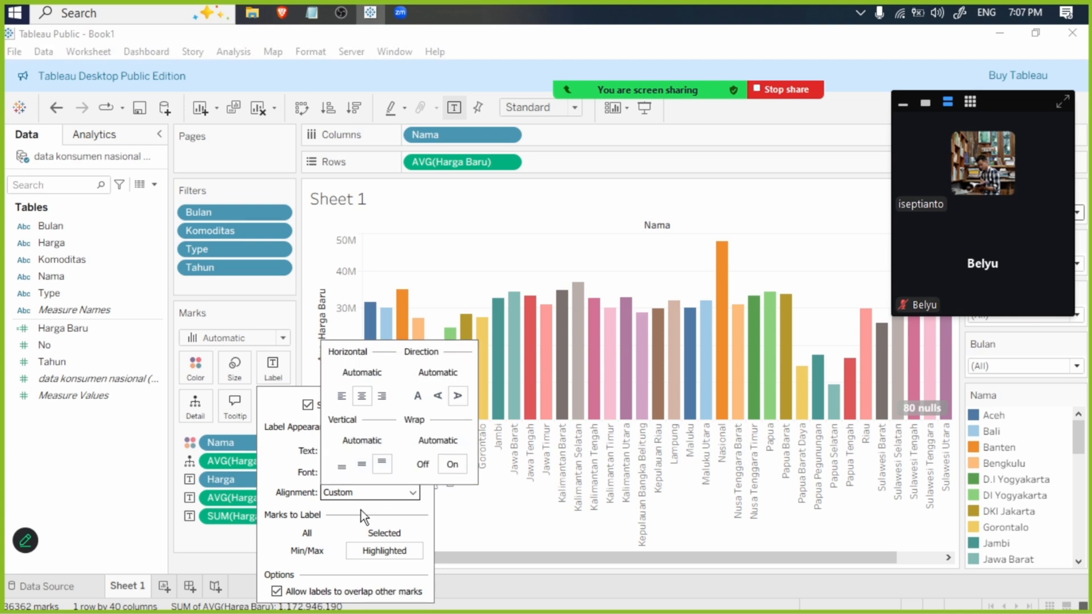
{"action": "left_click", "coordinate": [317, 531]}
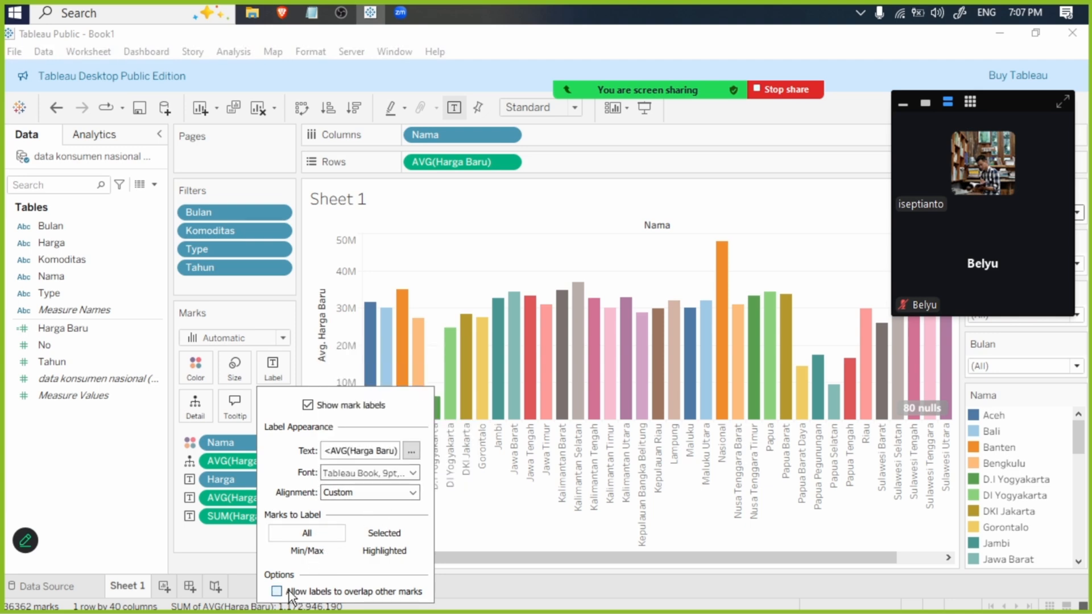
- Align the mark labels to horizontal left and vertical middle, with normal unrotated text direction
{"action": "left_click", "coordinate": [381, 494]}
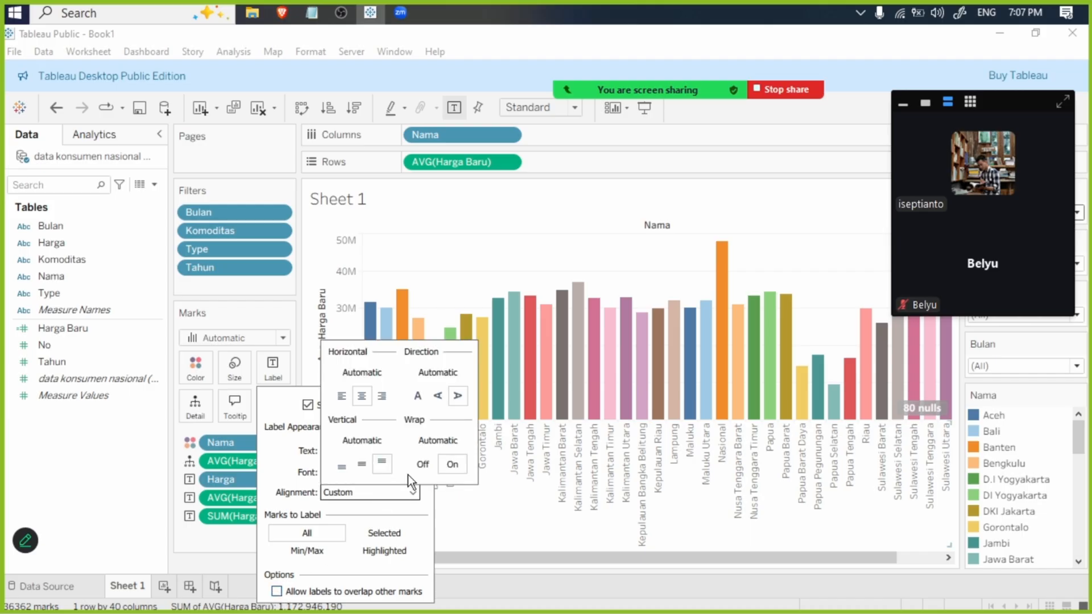
{"action": "left_click", "coordinate": [437, 396]}
{"action": "left_click", "coordinate": [418, 397]}
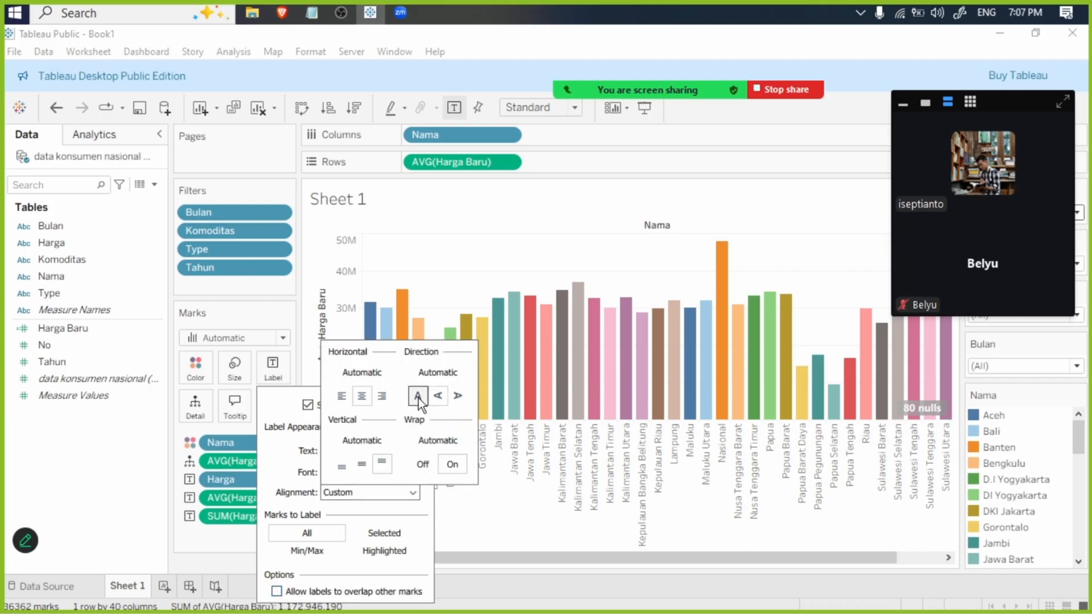
{"action": "left_click", "coordinate": [362, 464]}
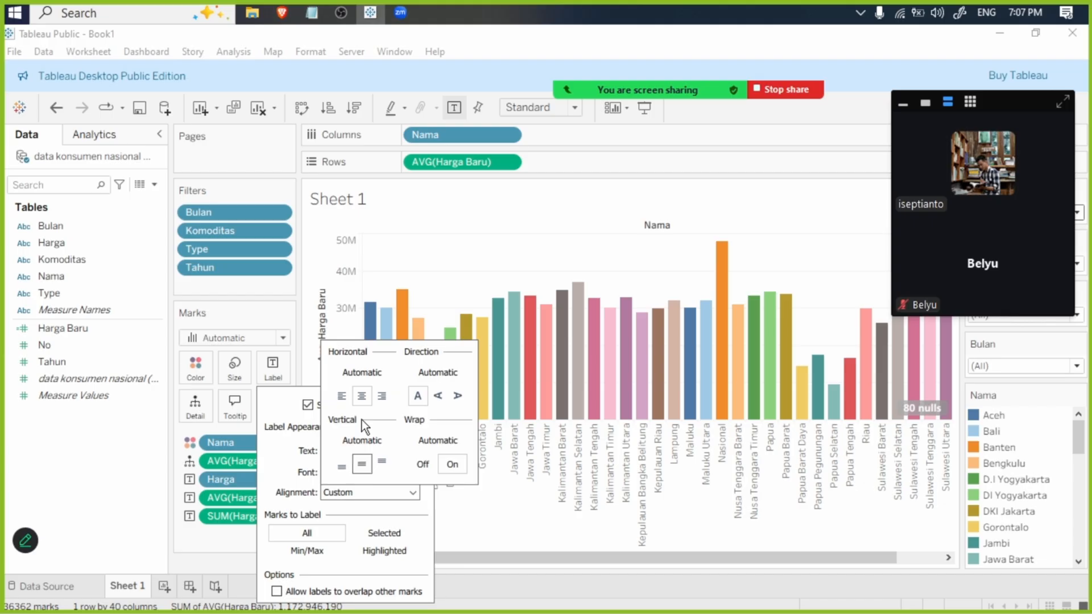
{"action": "left_click", "coordinate": [341, 395]}
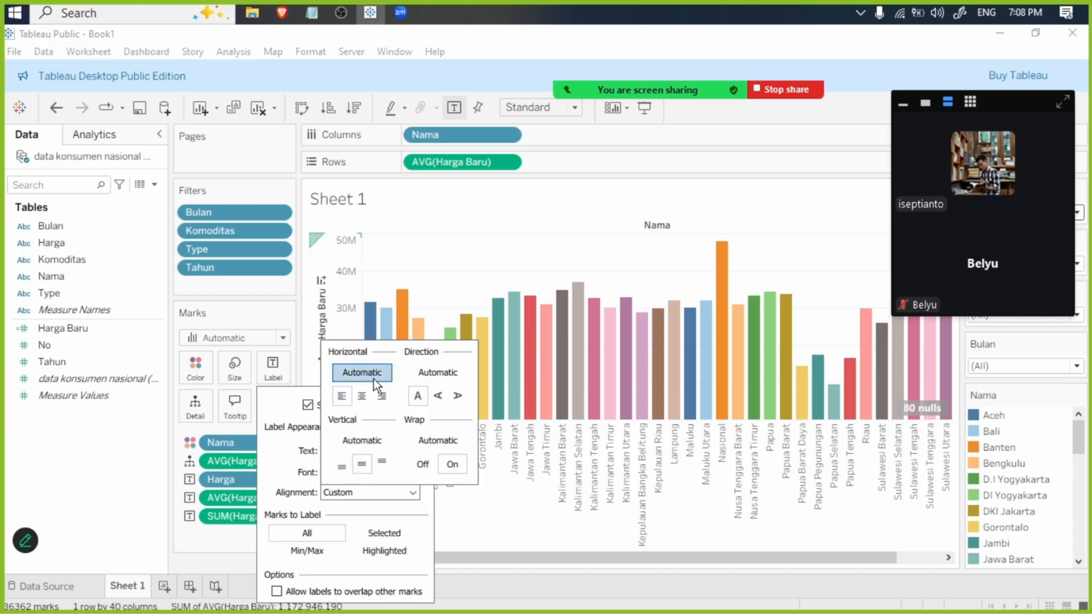
{"action": "mouse_move", "coordinate": [409, 312]}
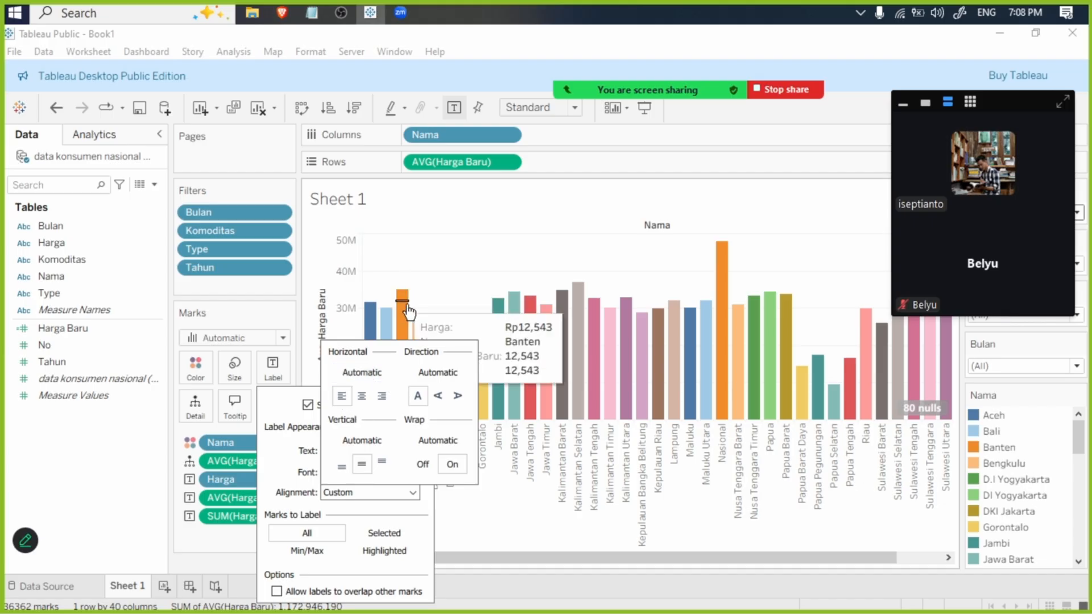
{"action": "left_click", "coordinate": [230, 521]}
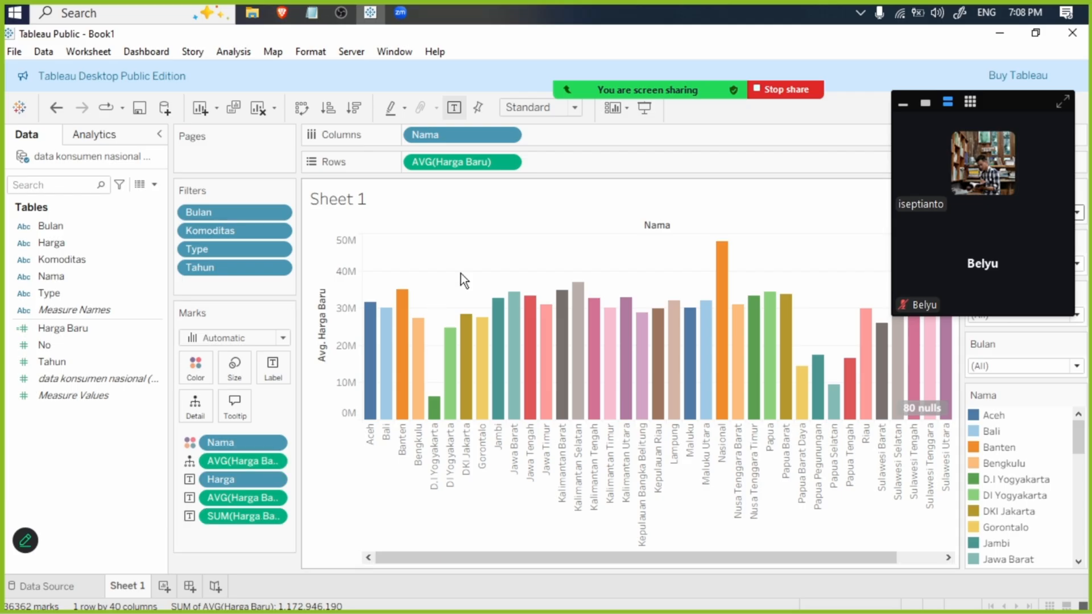
- Create a new worksheet and chart Harga Baru in rows against Nama in columns
{"action": "left_click", "coordinate": [165, 592]}
{"action": "left_click_drag", "start_coordinate": [1020, 143], "coordinate": [908, 88]}
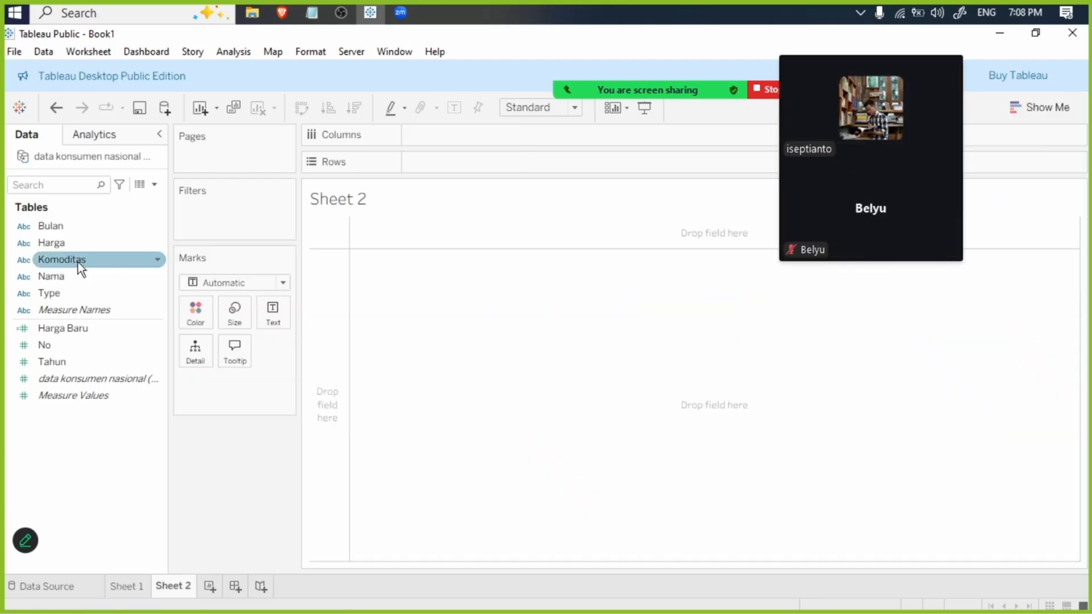
{"action": "left_click_drag", "start_coordinate": [77, 248], "coordinate": [538, 141]}
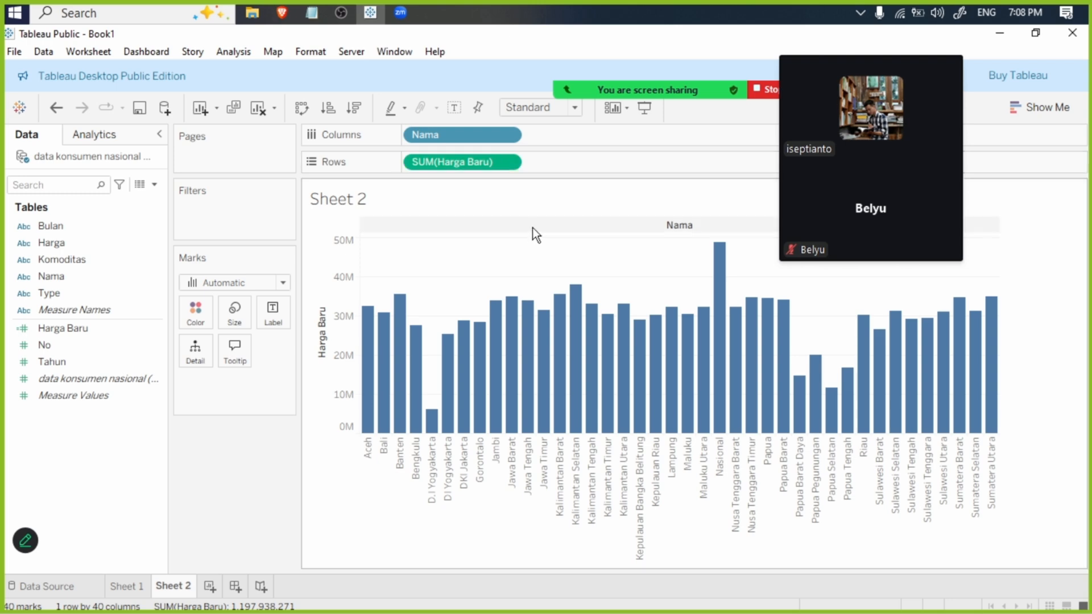
- Change the mark type to Circle and duplicate the Harga Baru sum in the rows
{"action": "left_click", "coordinate": [1040, 108]}
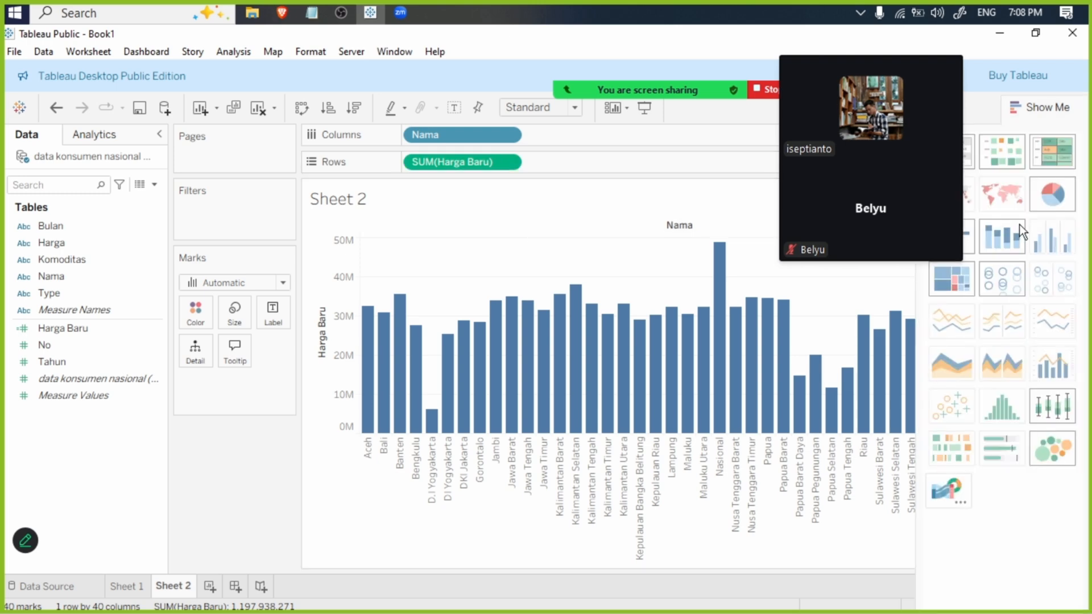
{"action": "left_click", "coordinate": [252, 284]}
{"action": "left_click", "coordinate": [241, 391]}
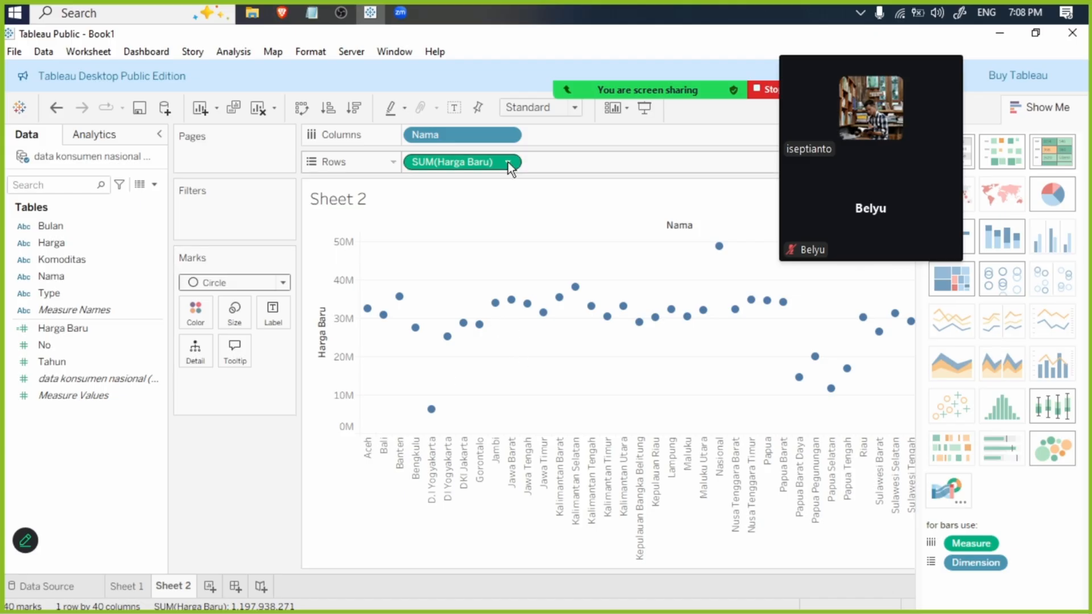
{"action": "left_click_drag", "start_coordinate": [500, 162], "coordinate": [623, 161]}
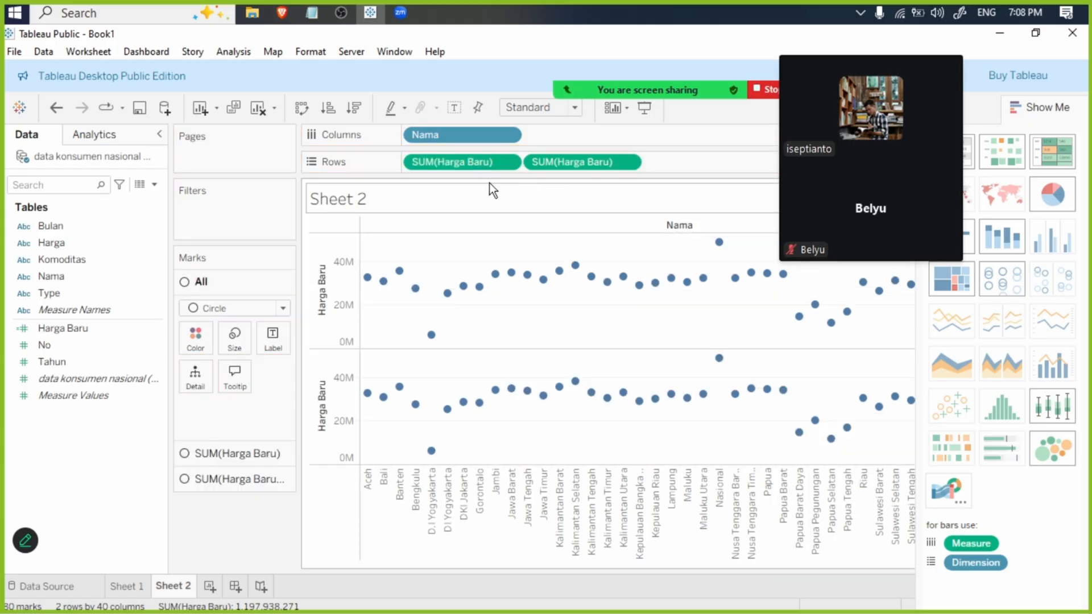
- Change the aggregation of both Harga Baru measures in the rows to Average
{"action": "left_click", "coordinate": [511, 161]}
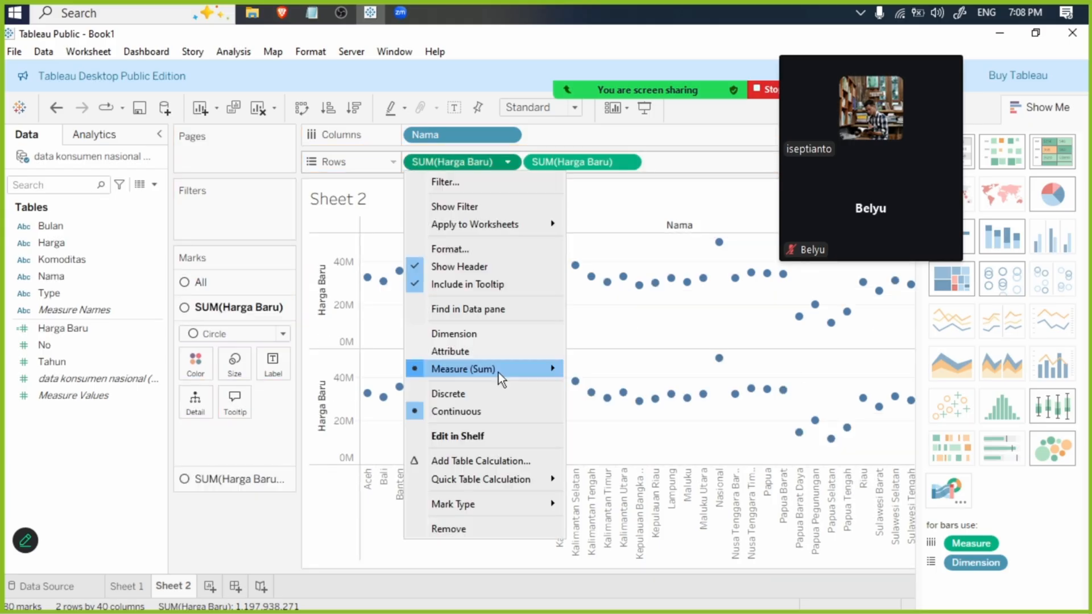
{"action": "mouse_move", "coordinate": [498, 370]}
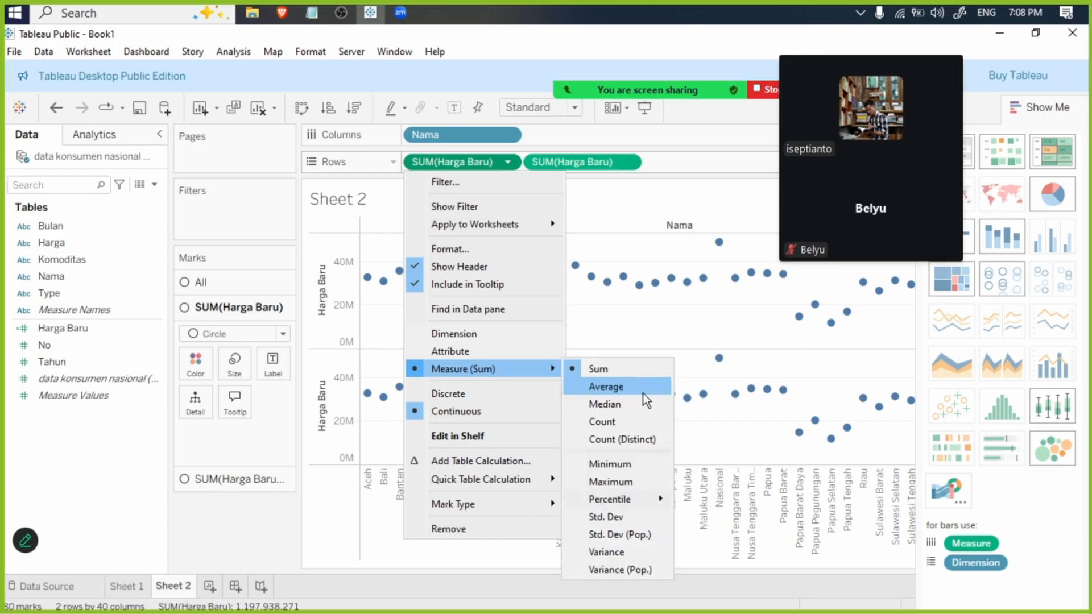
{"action": "left_click", "coordinate": [643, 389]}
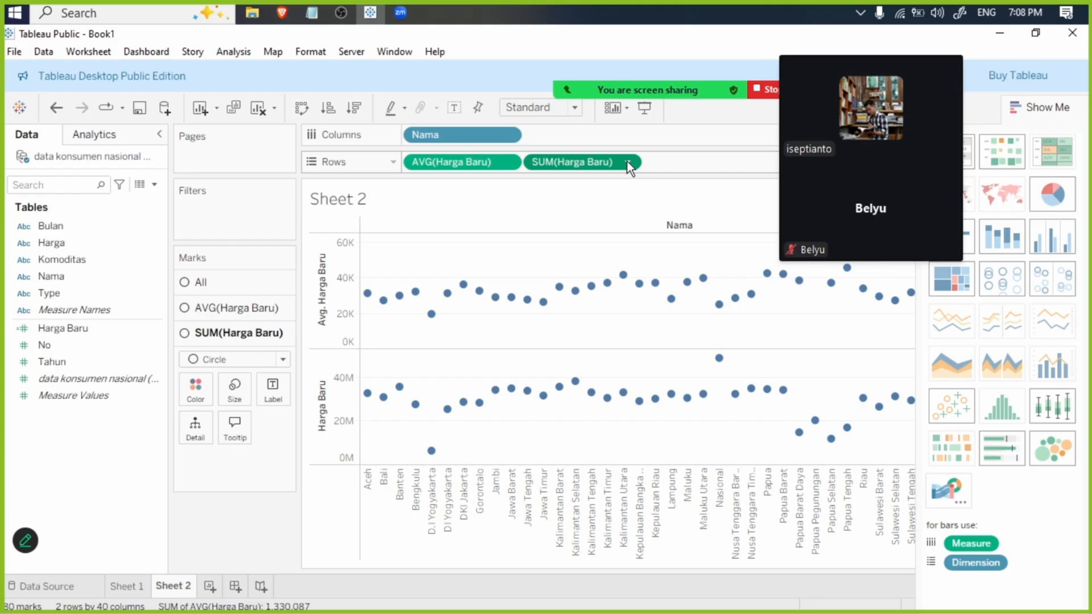
{"action": "left_click", "coordinate": [627, 162]}
{"action": "left_click", "coordinate": [653, 264]}
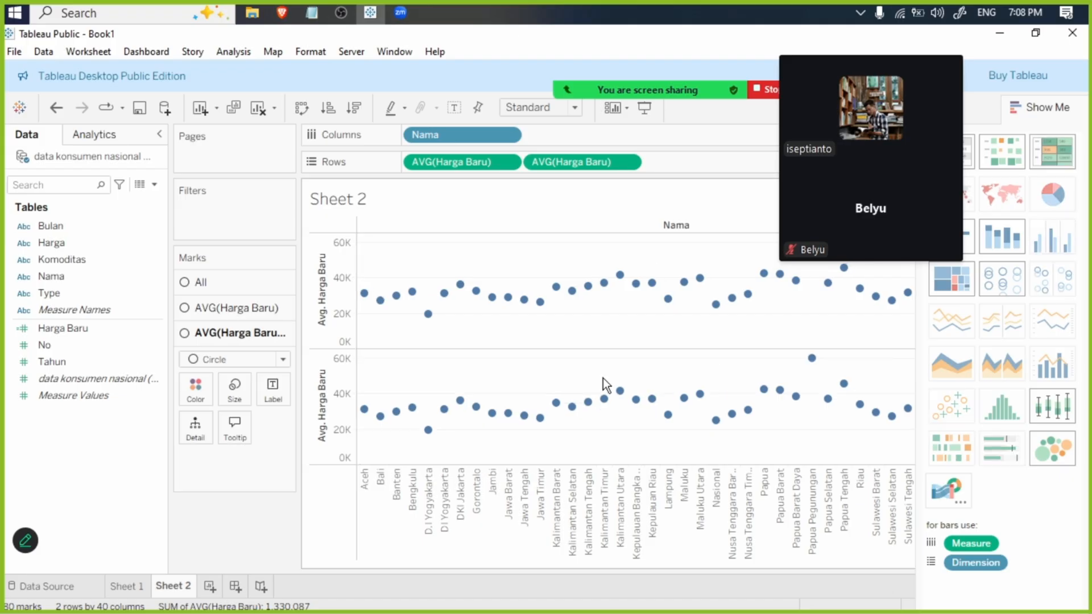
- Show the second average Harga Baru measure as a line and color it red
{"action": "left_click", "coordinate": [283, 359]}
{"action": "left_click", "coordinate": [211, 409]}
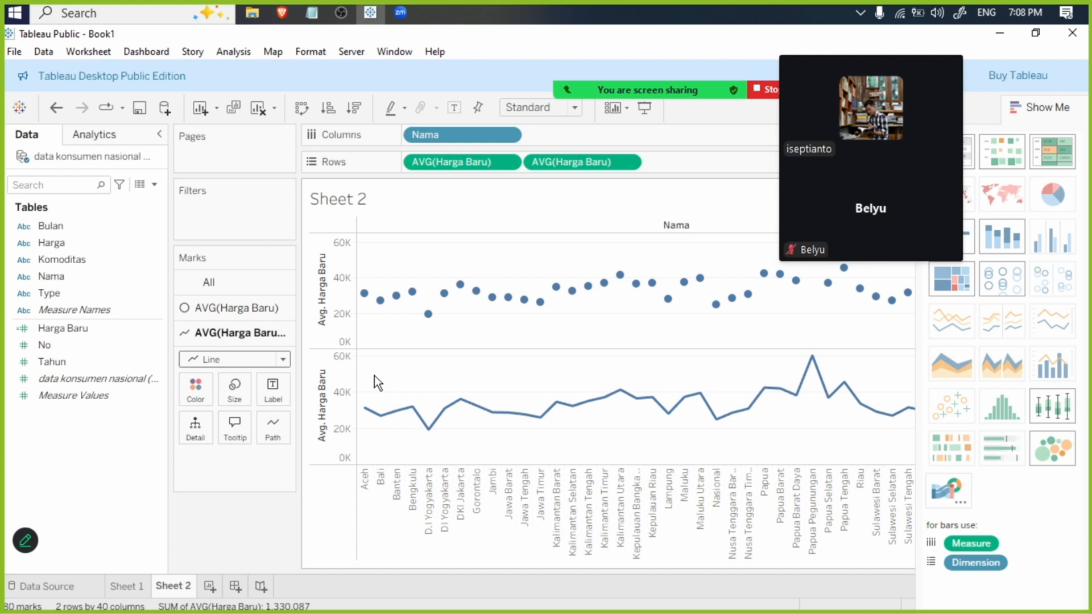
{"action": "left_click", "coordinate": [208, 391]}
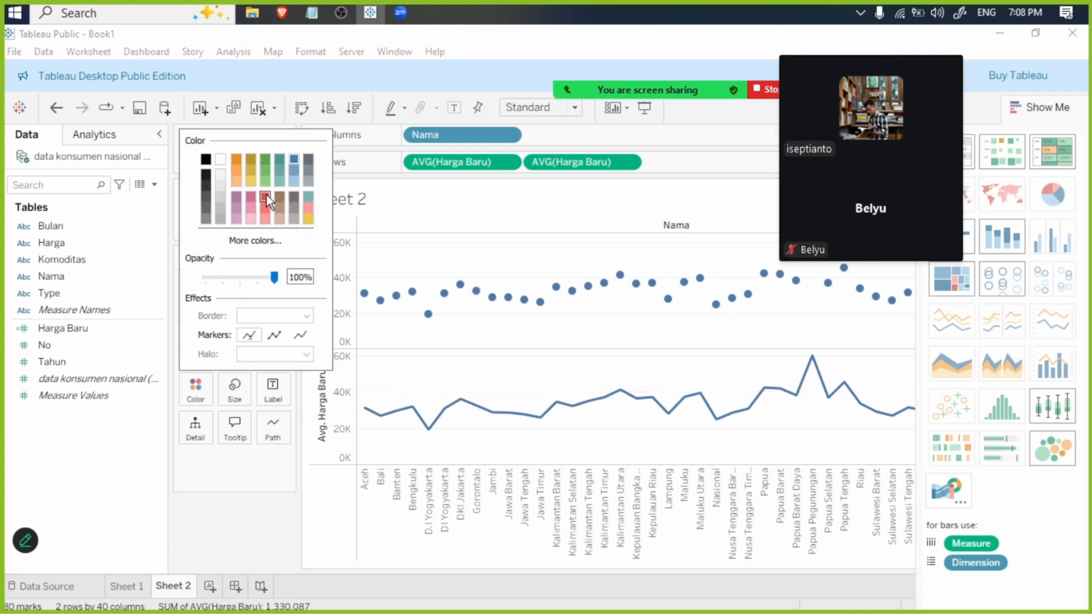
{"action": "left_click", "coordinate": [588, 257]}
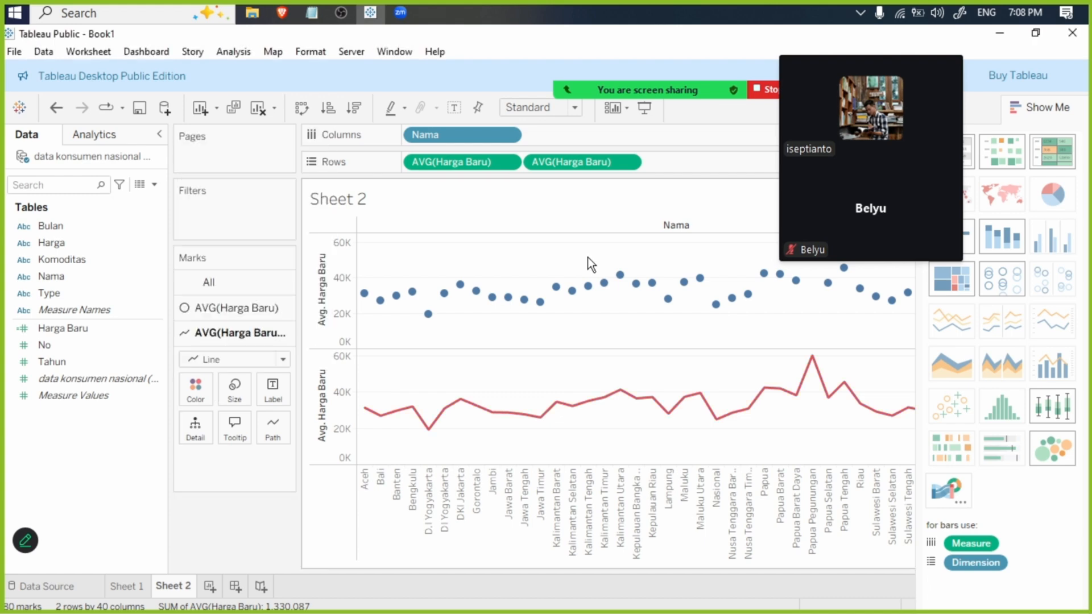
- Combine the two average Harga Baru charts on a dual axis and hide the sheet title
{"action": "left_click", "coordinate": [626, 163]}
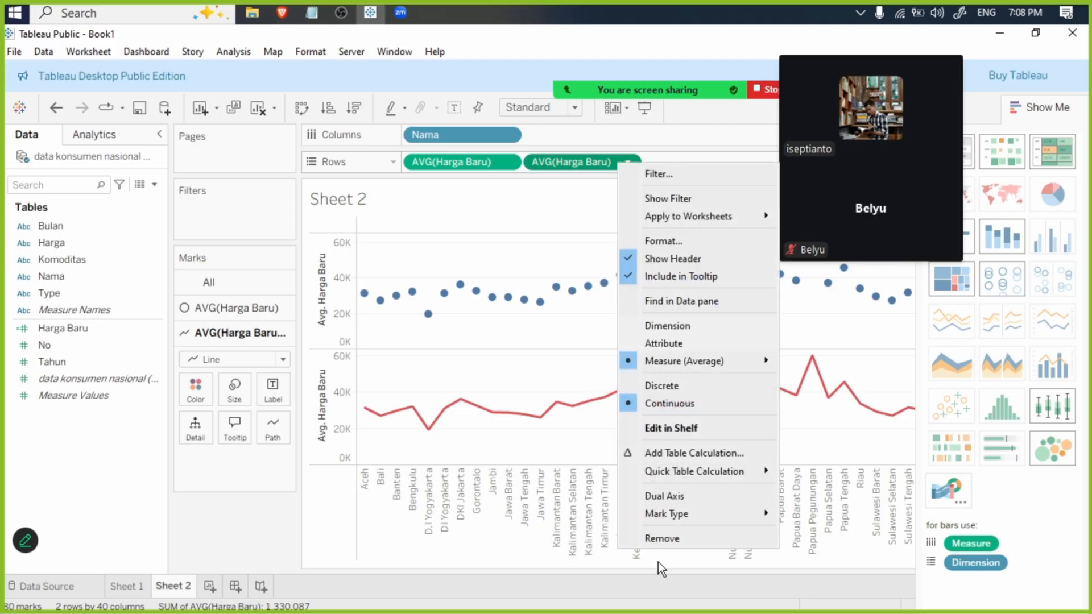
{"action": "left_click", "coordinate": [668, 499]}
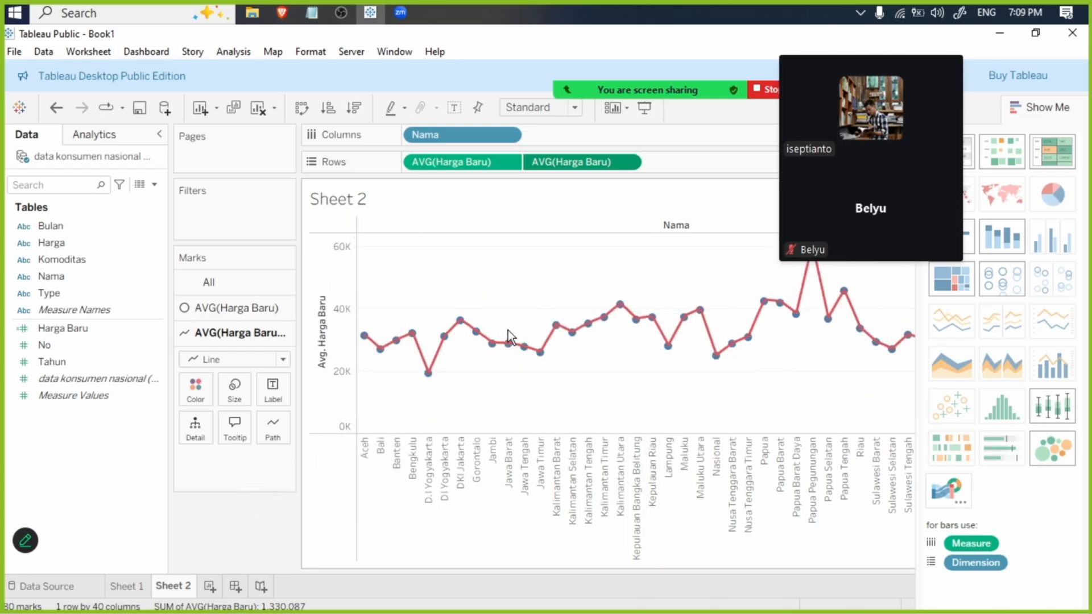
{"action": "right_click", "coordinate": [351, 202]}
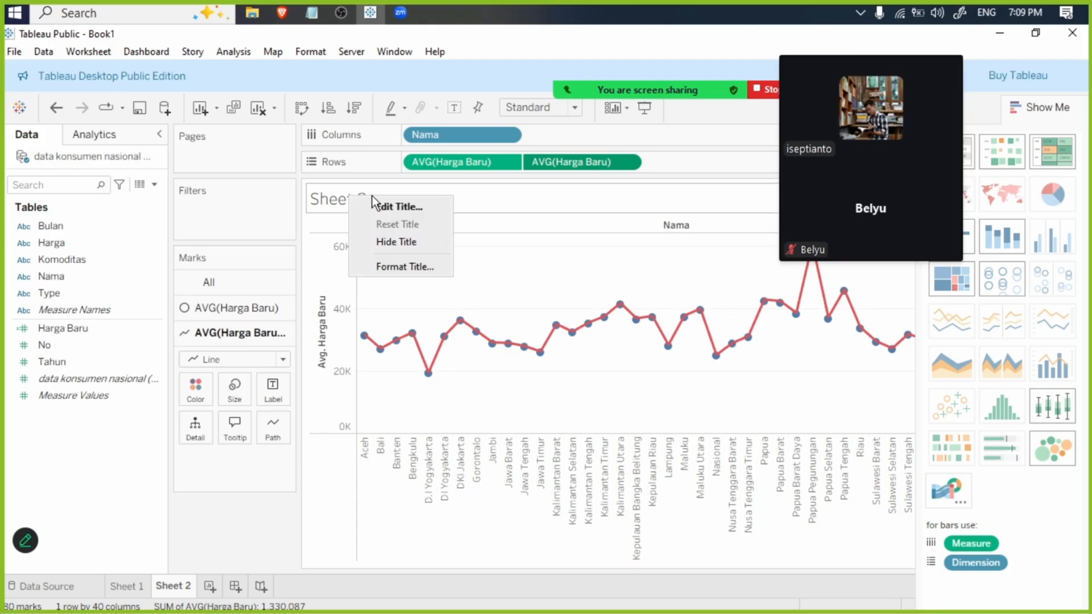
{"action": "left_click", "coordinate": [407, 240]}
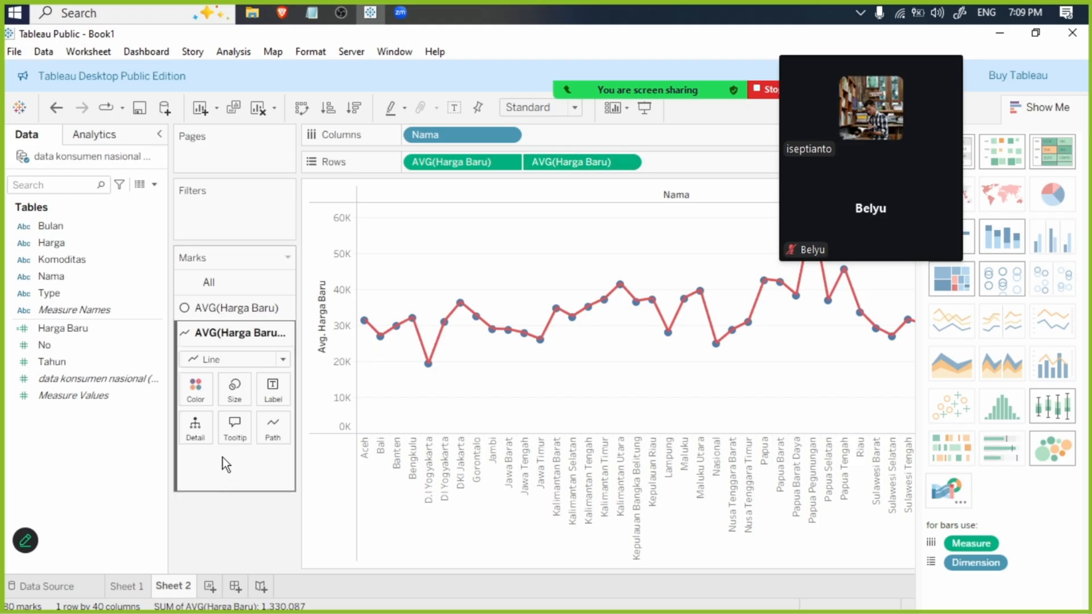
- Add a Bulan filter to the sheet with all months selected
{"action": "left_click_drag", "start_coordinate": [63, 226], "coordinate": [188, 210]}
{"action": "left_click", "coordinate": [407, 371]}
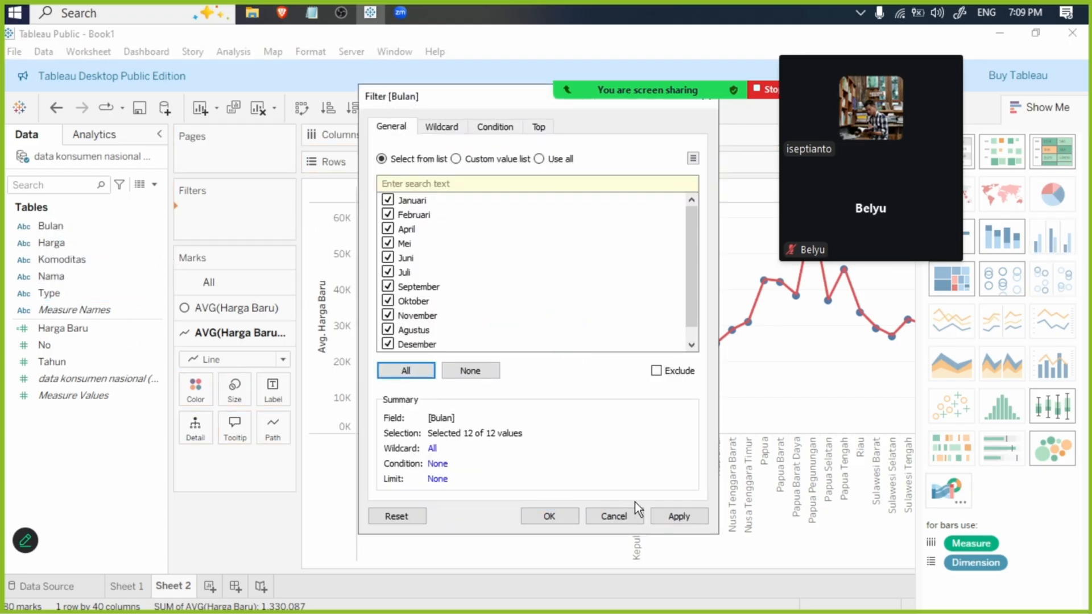
{"action": "left_click", "coordinate": [677, 516]}
{"action": "left_click", "coordinate": [549, 516]}
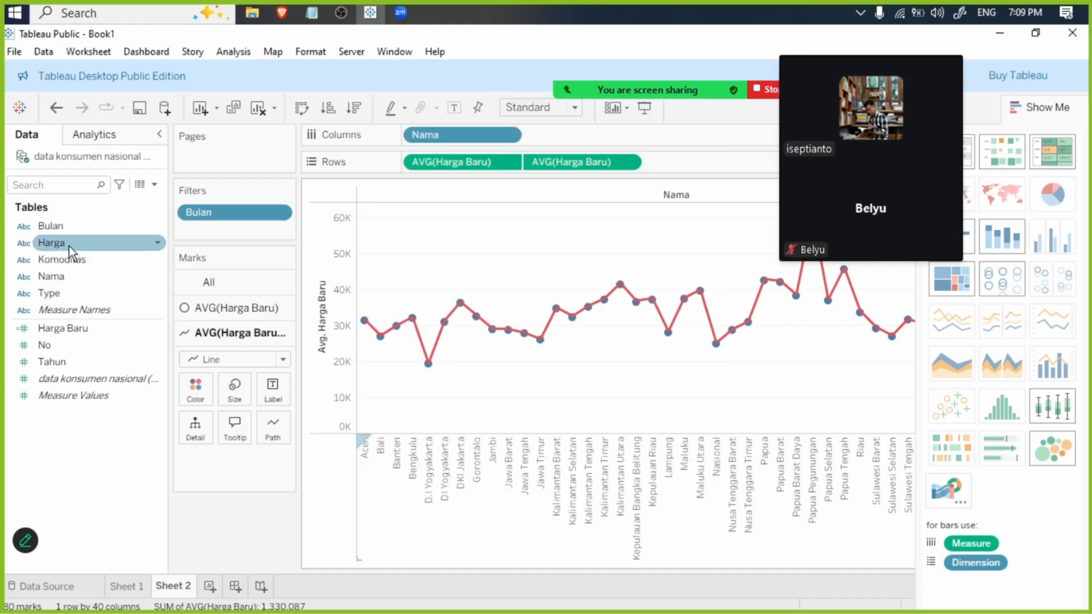
- Add a Komoditas filter to the sheet with all commodities selected
{"action": "left_click_drag", "start_coordinate": [70, 246], "coordinate": [235, 228]}
{"action": "left_click", "coordinate": [397, 367]}
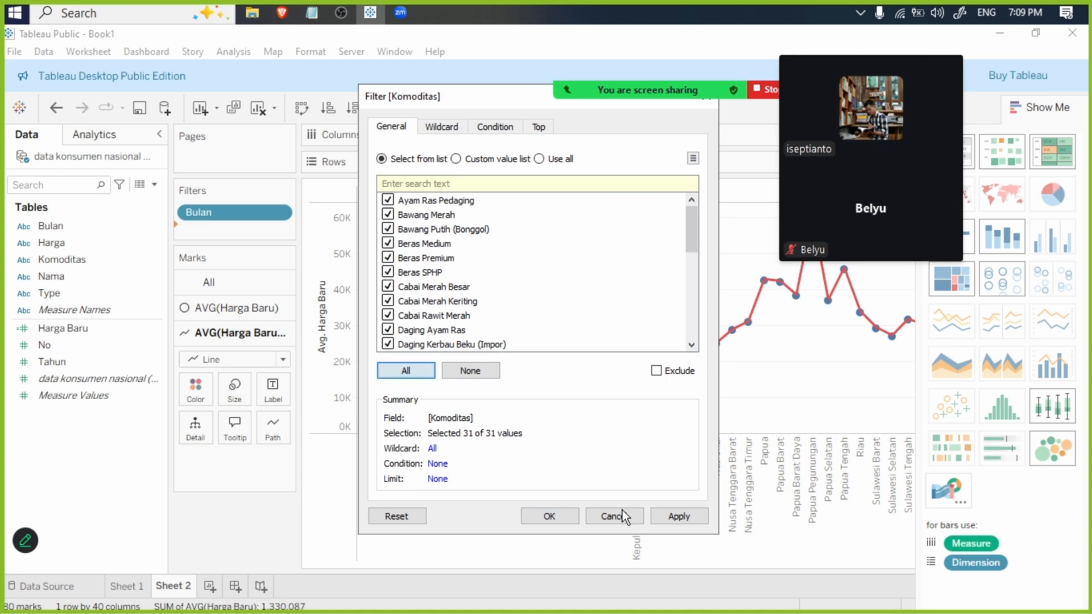
{"action": "left_click", "coordinate": [676, 516]}
{"action": "left_click", "coordinate": [558, 516]}
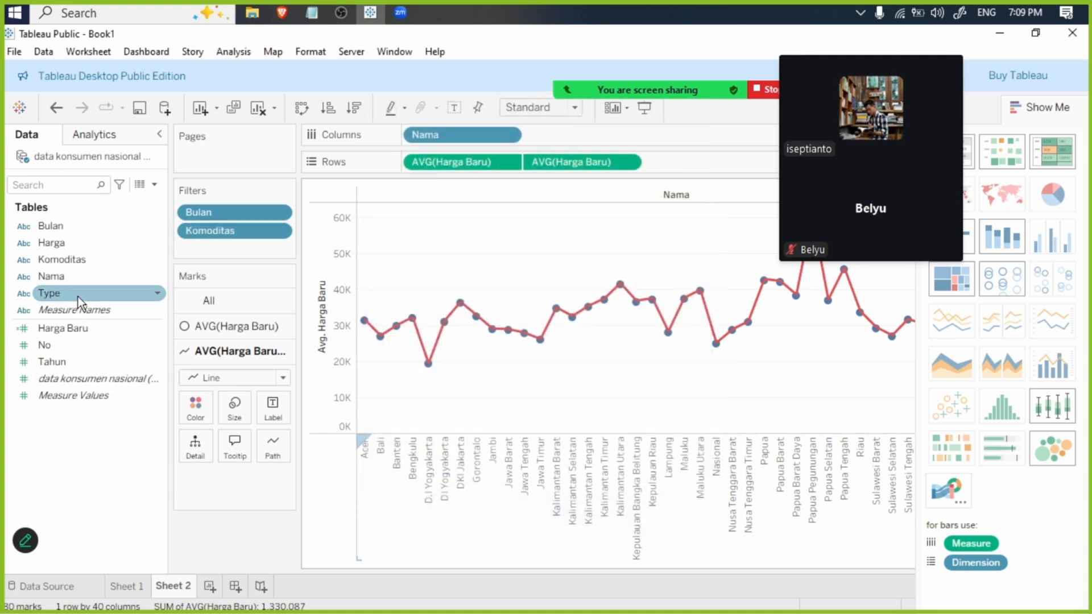
- Add a Type filter to the sheet with both Konsumen and Produsen selected
{"action": "left_click_drag", "start_coordinate": [77, 296], "coordinate": [256, 248]}
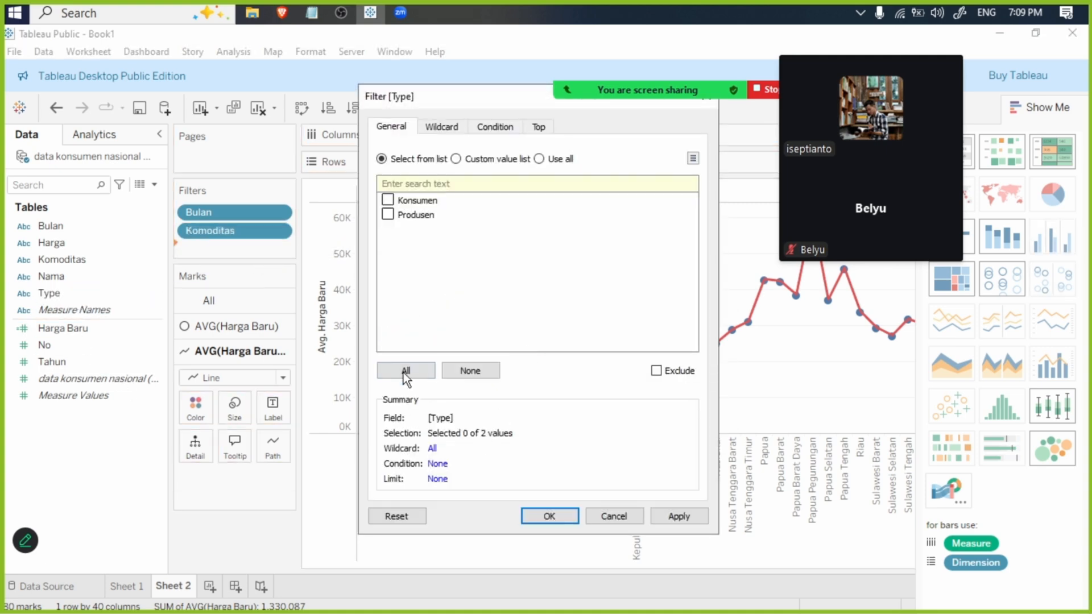
{"action": "left_click", "coordinate": [406, 371]}
{"action": "left_click", "coordinate": [677, 516]}
{"action": "left_click", "coordinate": [554, 517]}
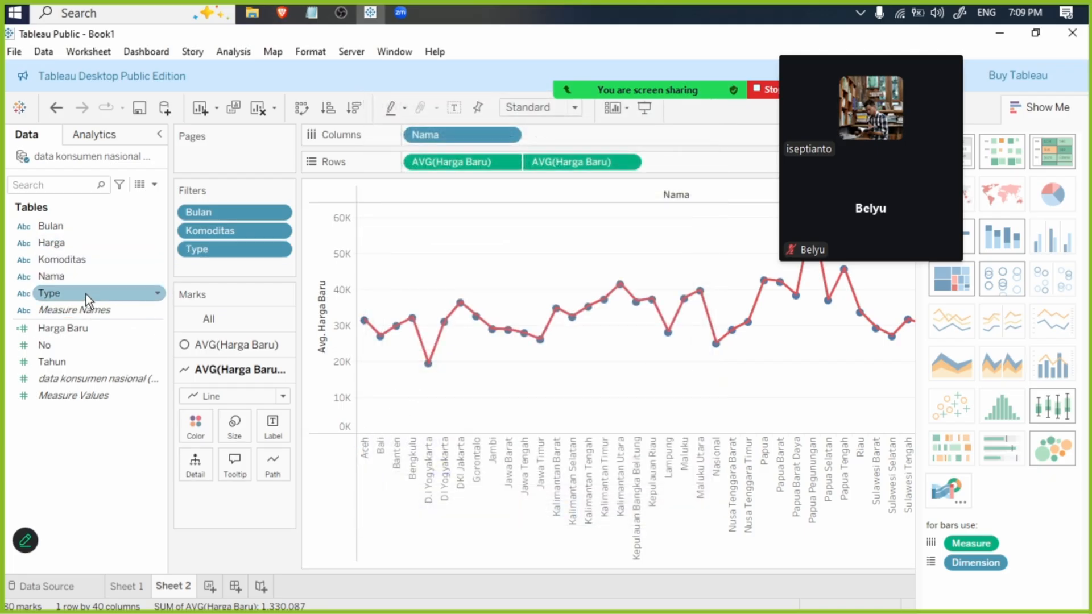
- Add Tahun as a filter on the sheet, accepting the default filter settings
{"action": "left_click_drag", "start_coordinate": [83, 361], "coordinate": [254, 260]}
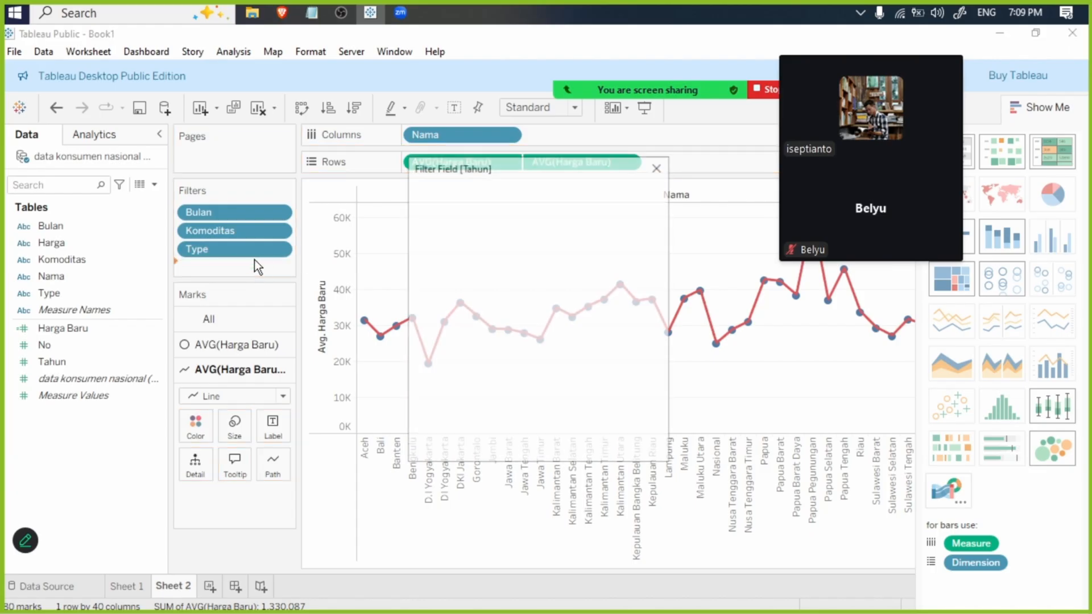
{"action": "left_click", "coordinate": [558, 447]}
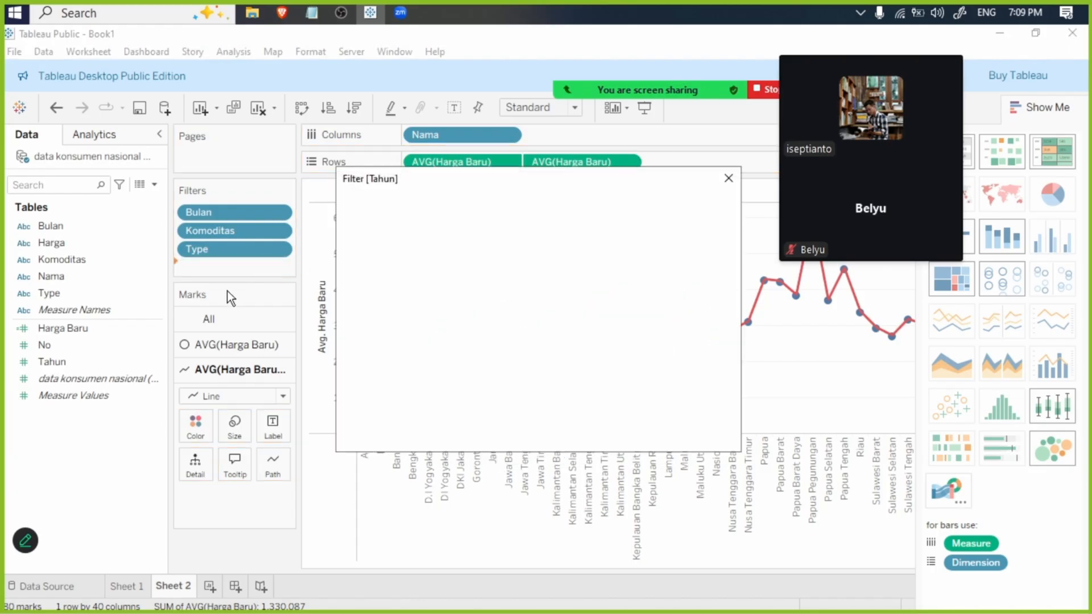
{"action": "left_click", "coordinate": [574, 433]}
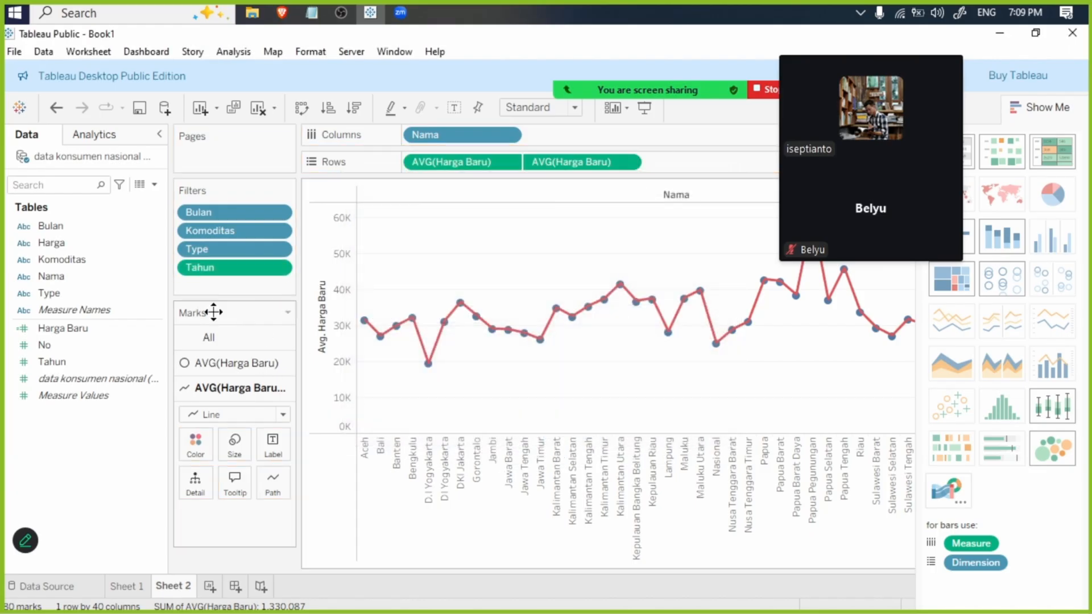
- Convert the Tahun filter to discrete and select all years from 2019 to 2025
{"action": "right_click", "coordinate": [206, 270]}
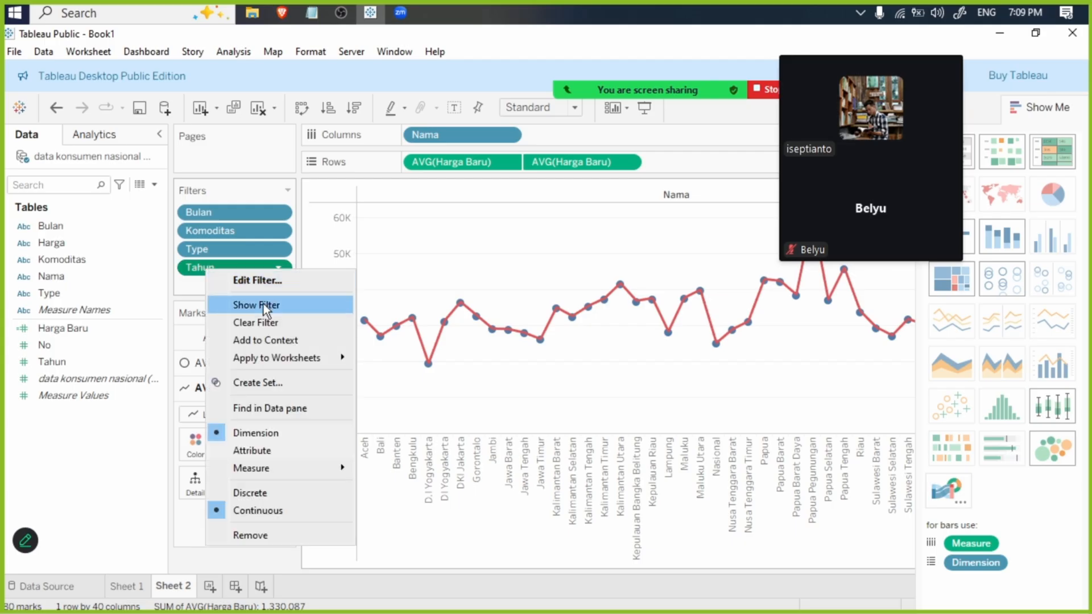
{"action": "left_click", "coordinate": [271, 493]}
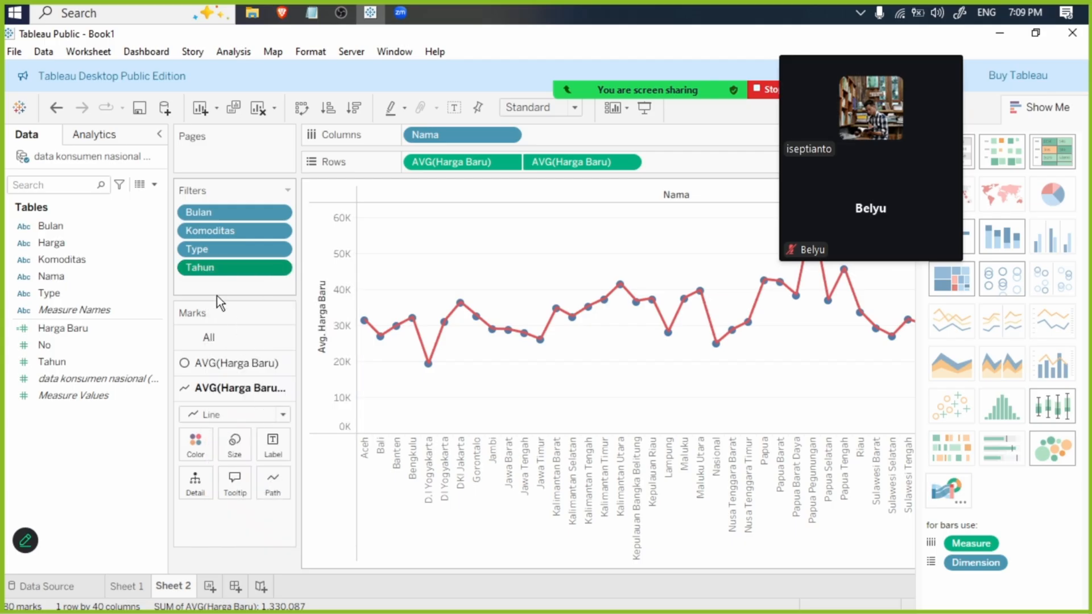
{"action": "left_click", "coordinate": [406, 370]}
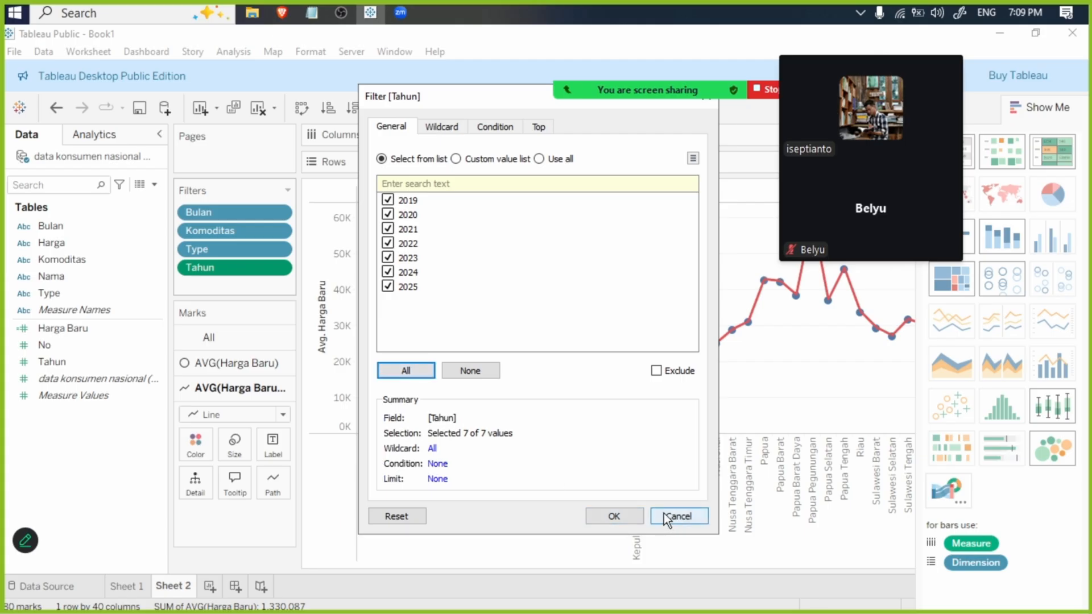
{"action": "left_click", "coordinate": [616, 515]}
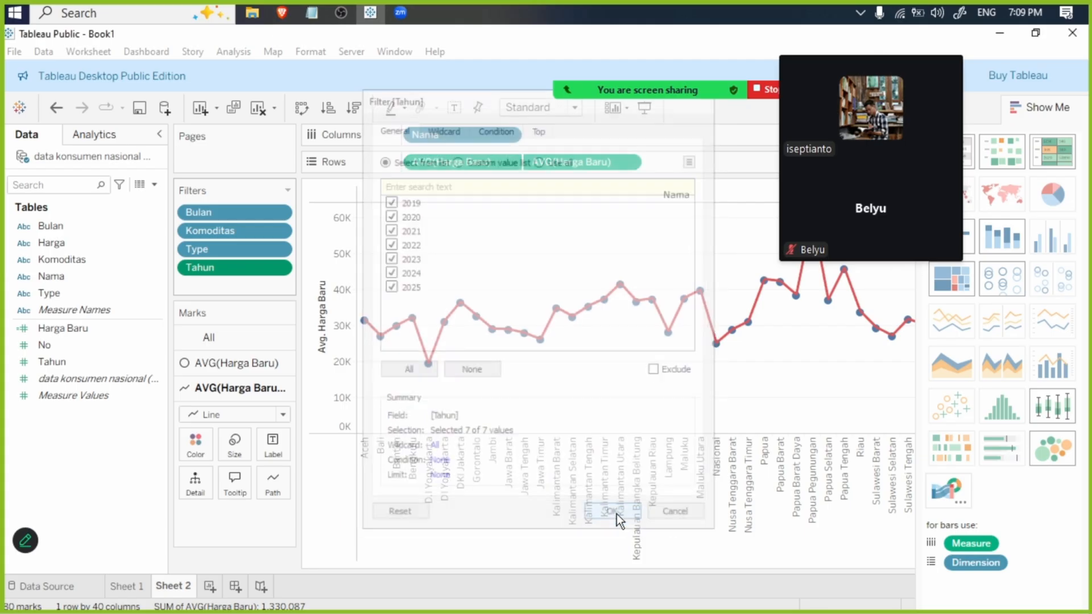
- Hide the Show Me chart suggestions so the full chart fits in the view
{"action": "right_click", "coordinate": [235, 266]}
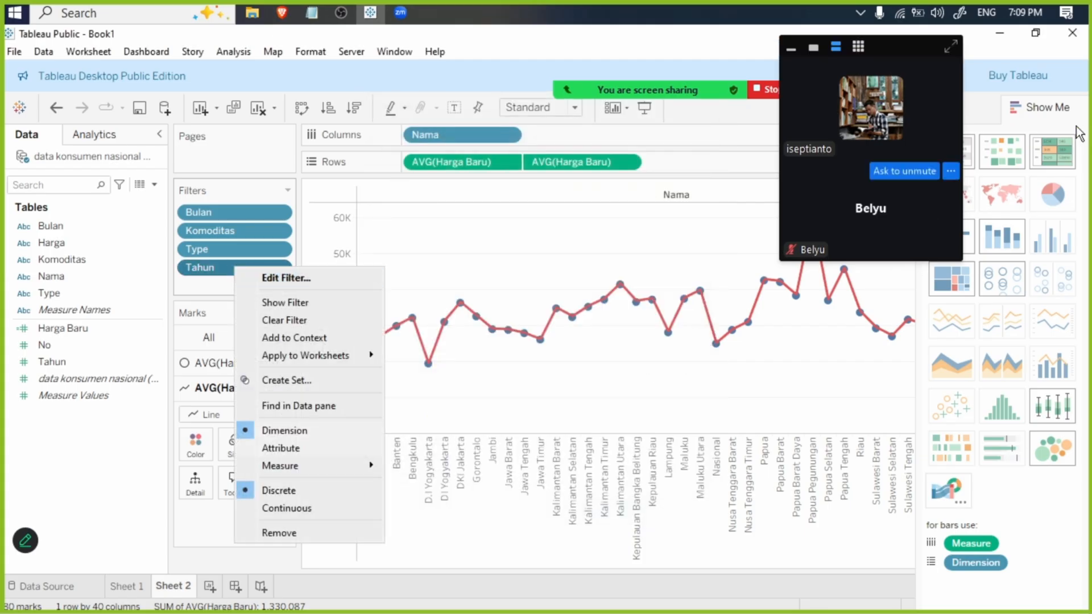
{"action": "left_click", "coordinate": [1048, 110]}
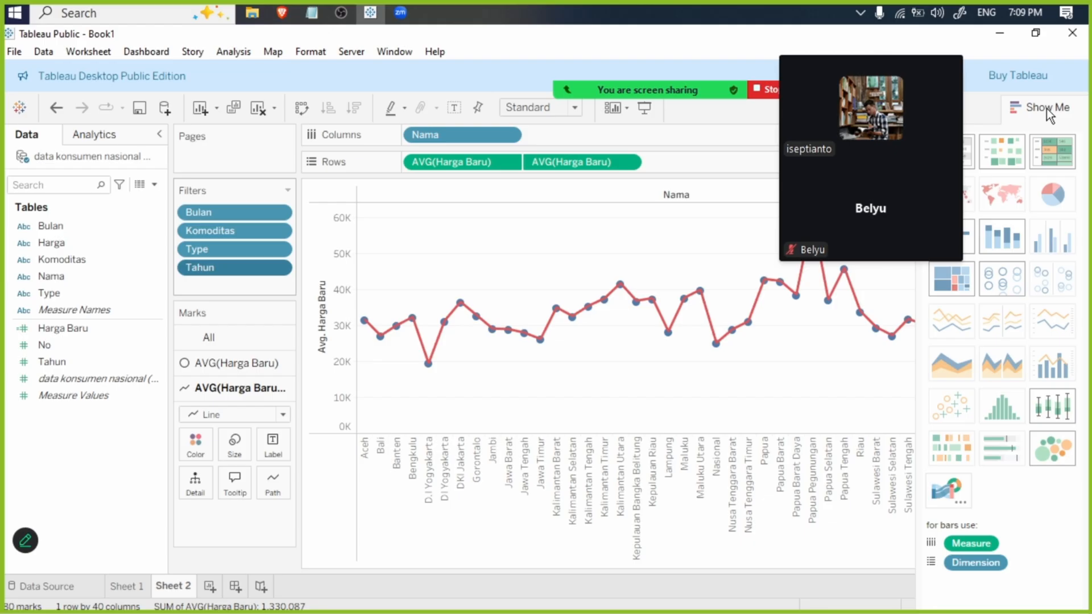
{"action": "right_click", "coordinate": [223, 274]}
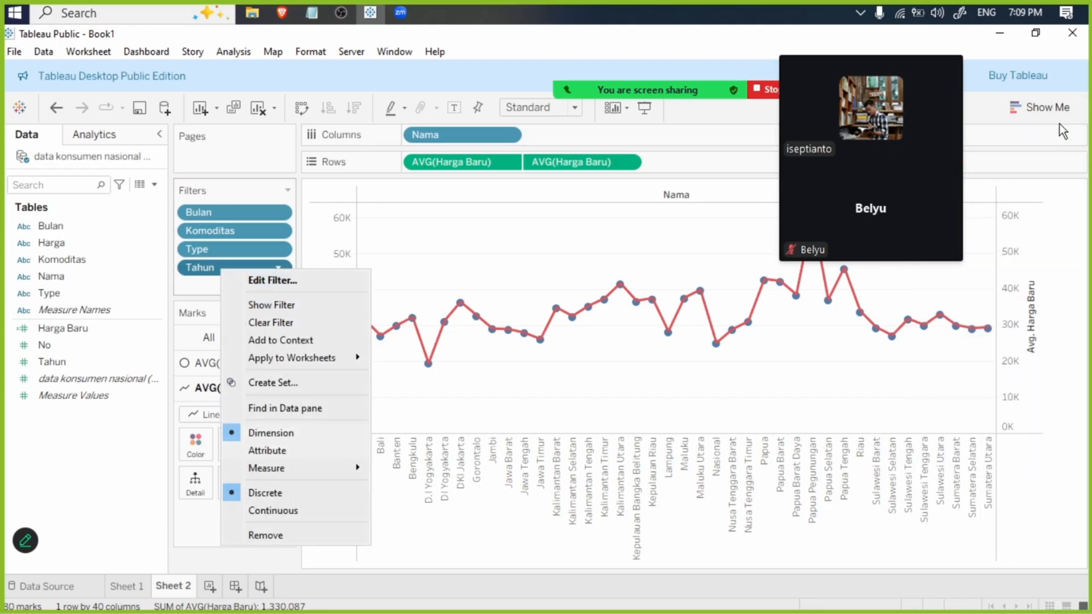
{"action": "left_click", "coordinate": [193, 524]}
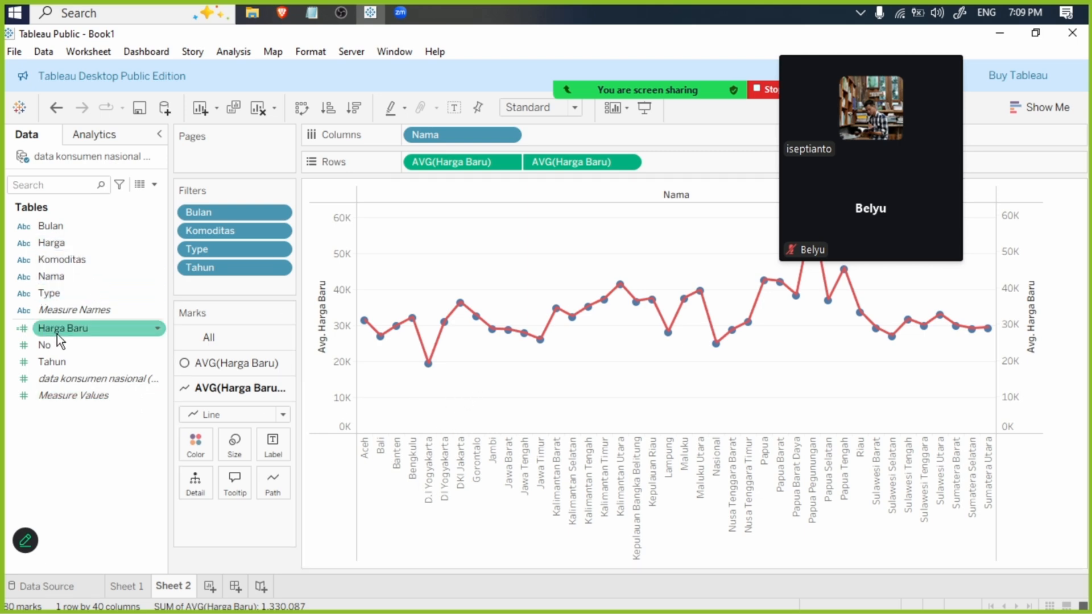
- Label the line marks with the sum of Harga Baru and set the label text direction to horizontal
{"action": "left_click_drag", "start_coordinate": [57, 334], "coordinate": [278, 451]}
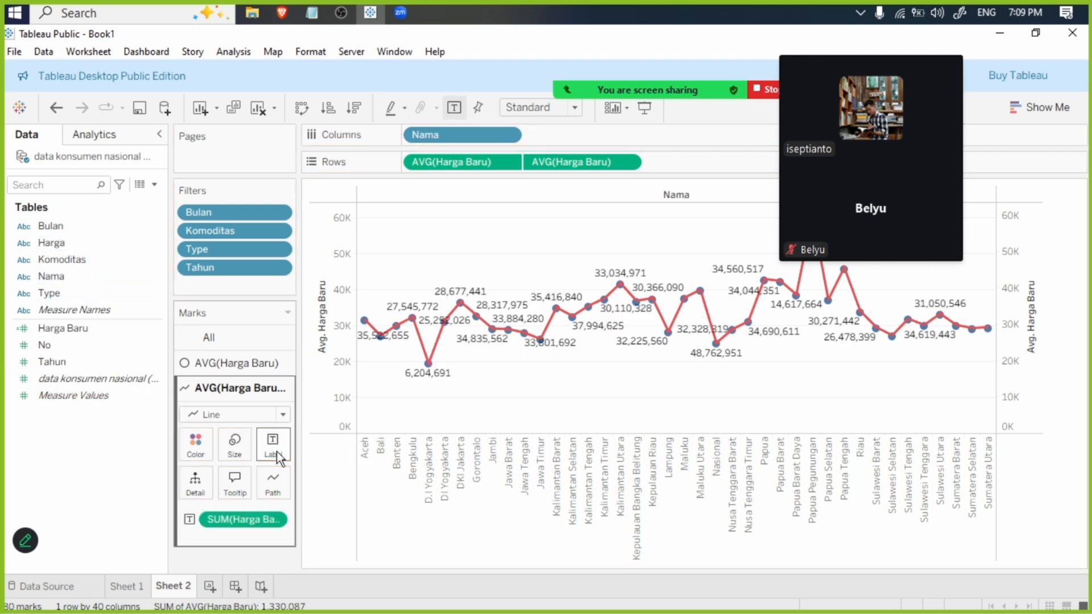
{"action": "left_click", "coordinate": [276, 448]}
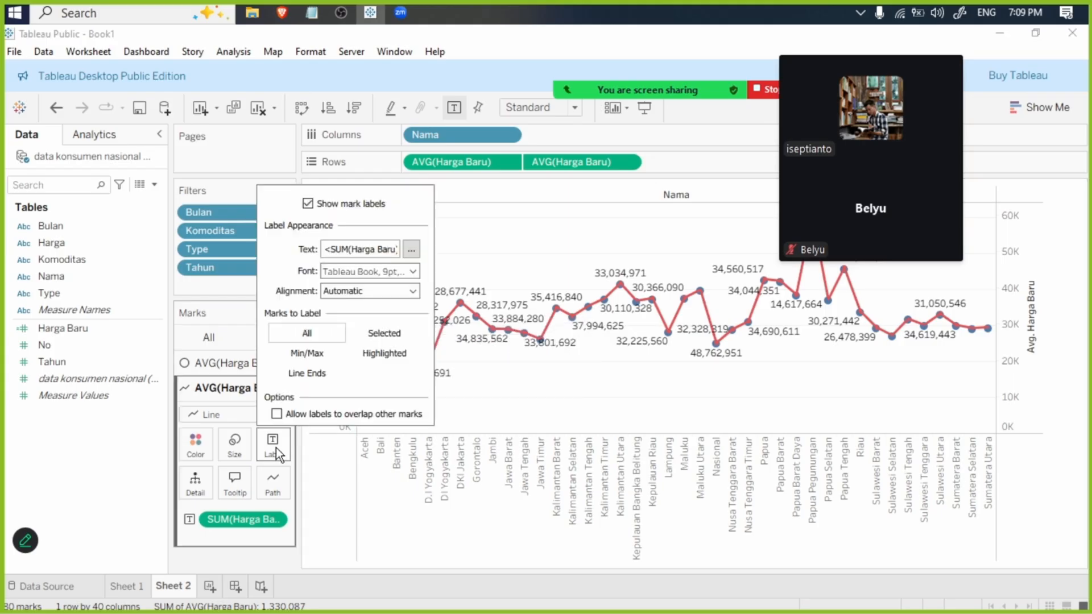
{"action": "left_click", "coordinate": [413, 291]}
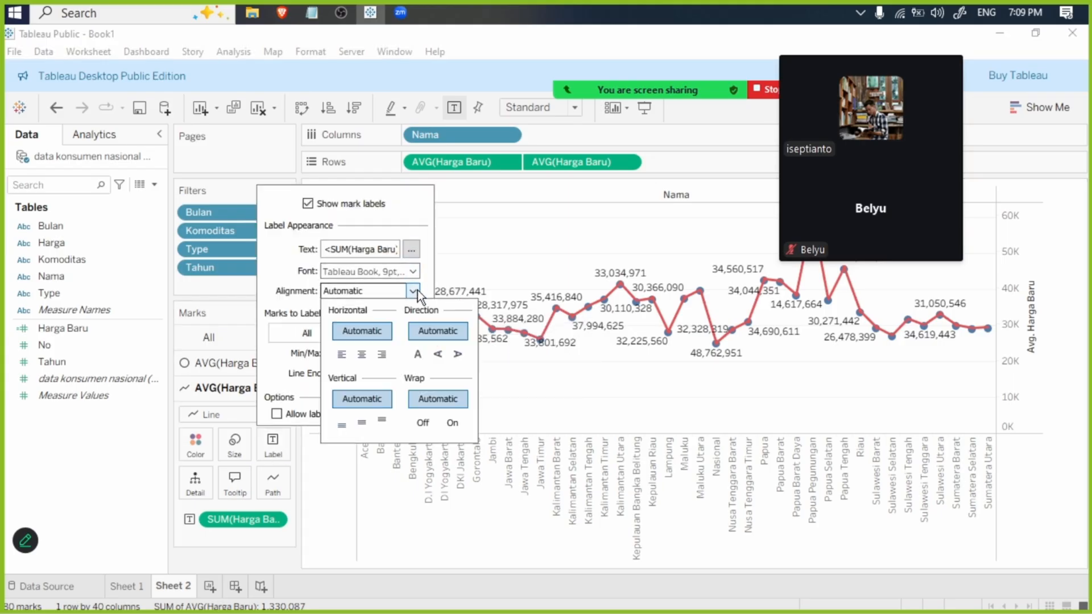
{"action": "left_click", "coordinate": [439, 354]}
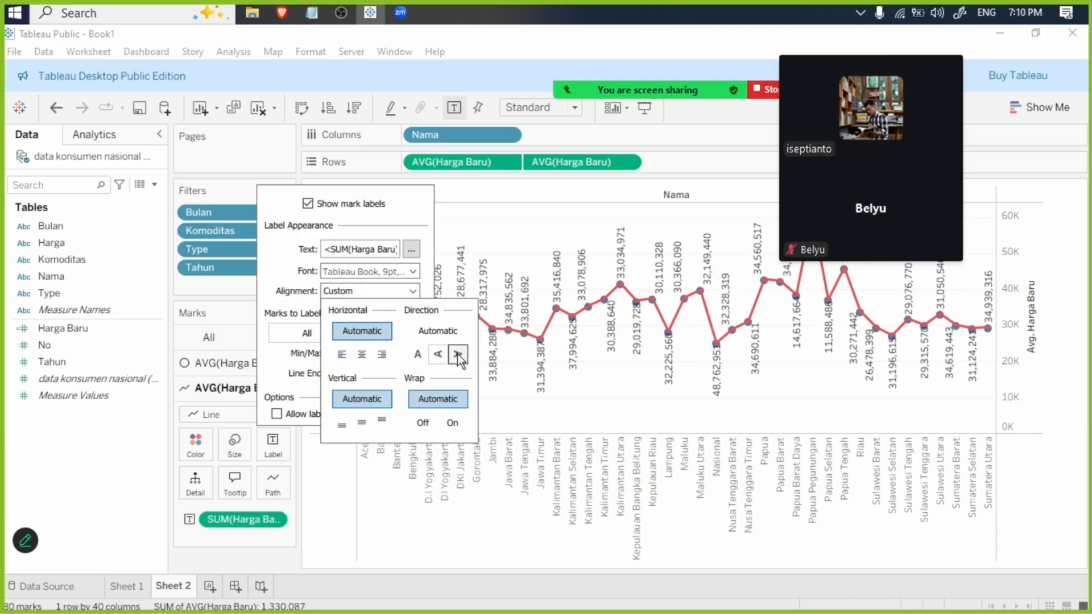
{"action": "left_click", "coordinate": [458, 354]}
{"action": "left_click", "coordinate": [423, 360]}
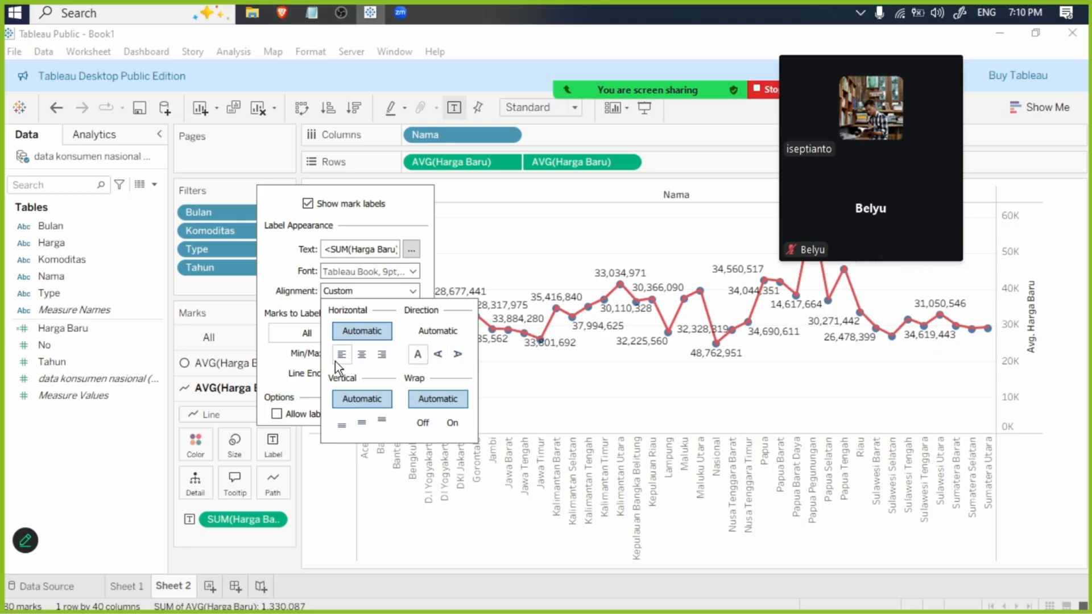
- Try labelling only the minimum and maximum marks of the line, and return to labelling all marks
{"action": "left_click", "coordinate": [295, 354]}
{"action": "left_click", "coordinate": [300, 354]}
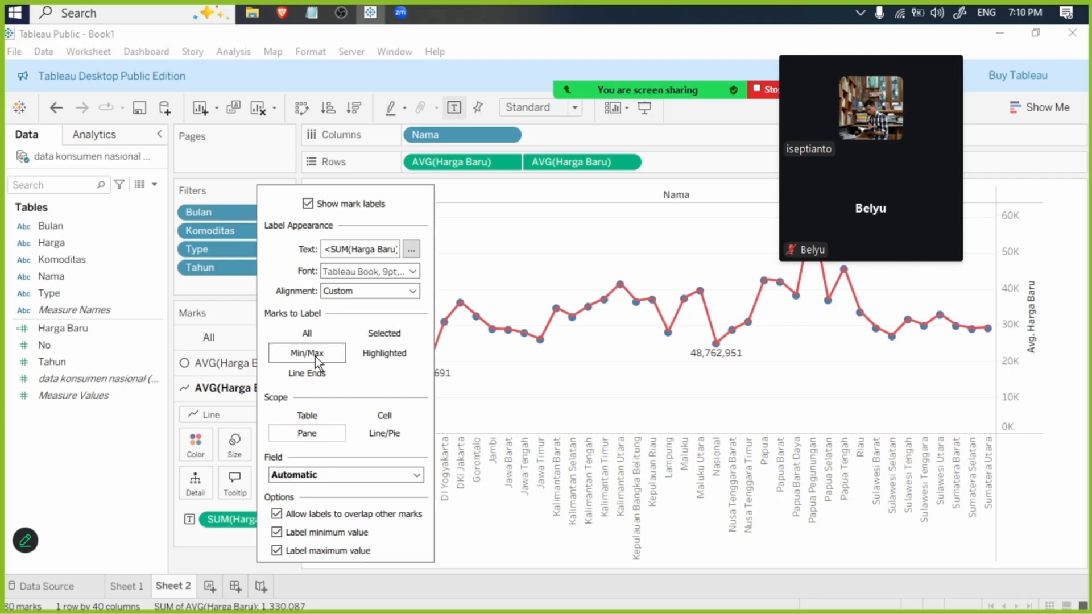
{"action": "left_click", "coordinate": [317, 336]}
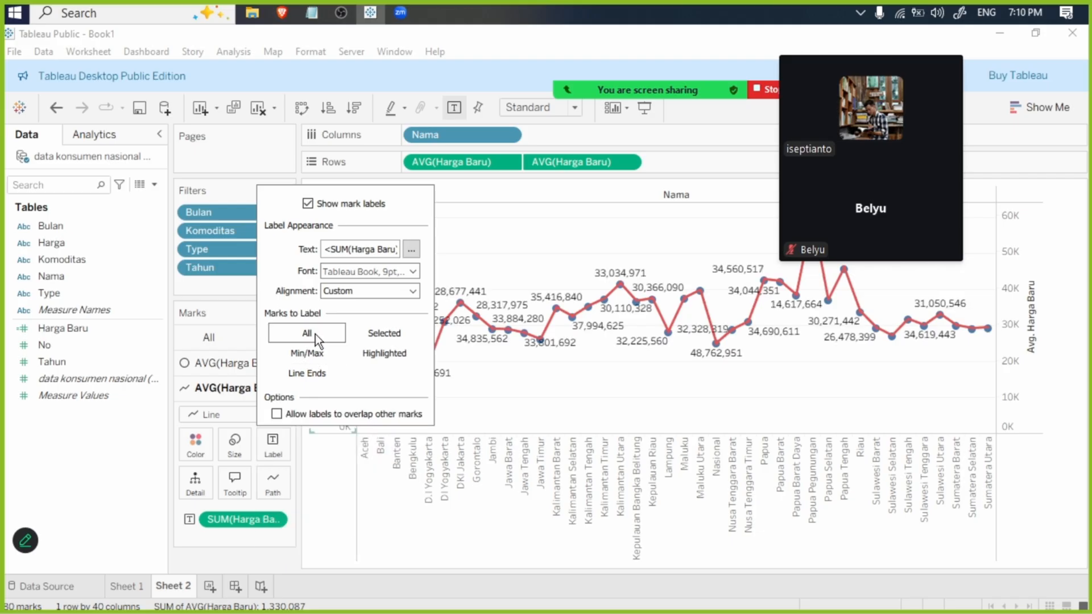
{"action": "left_click", "coordinate": [53, 477]}
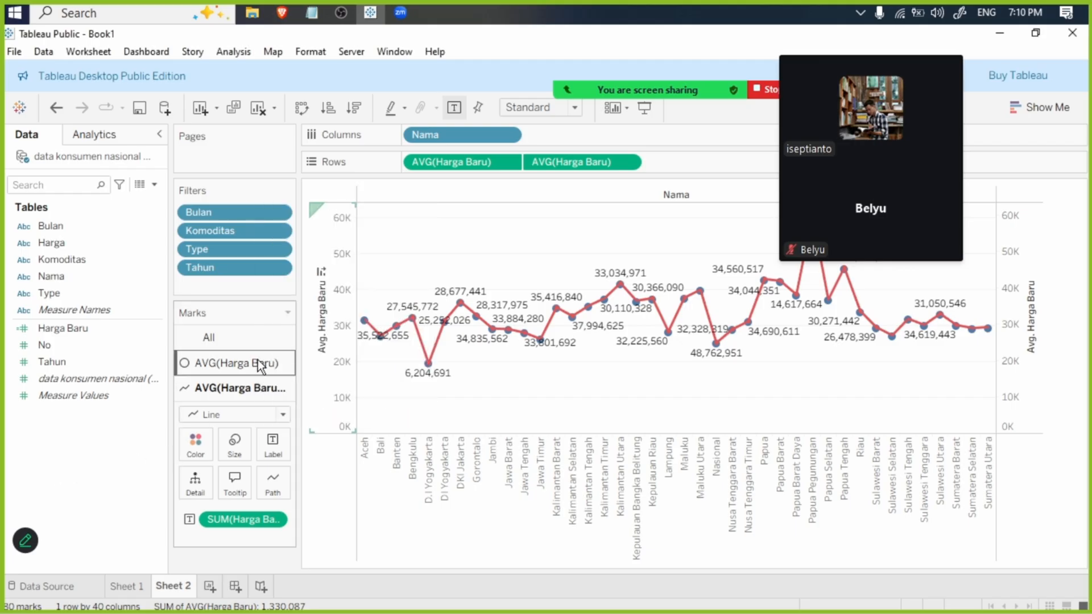
{"action": "left_click", "coordinate": [246, 390]}
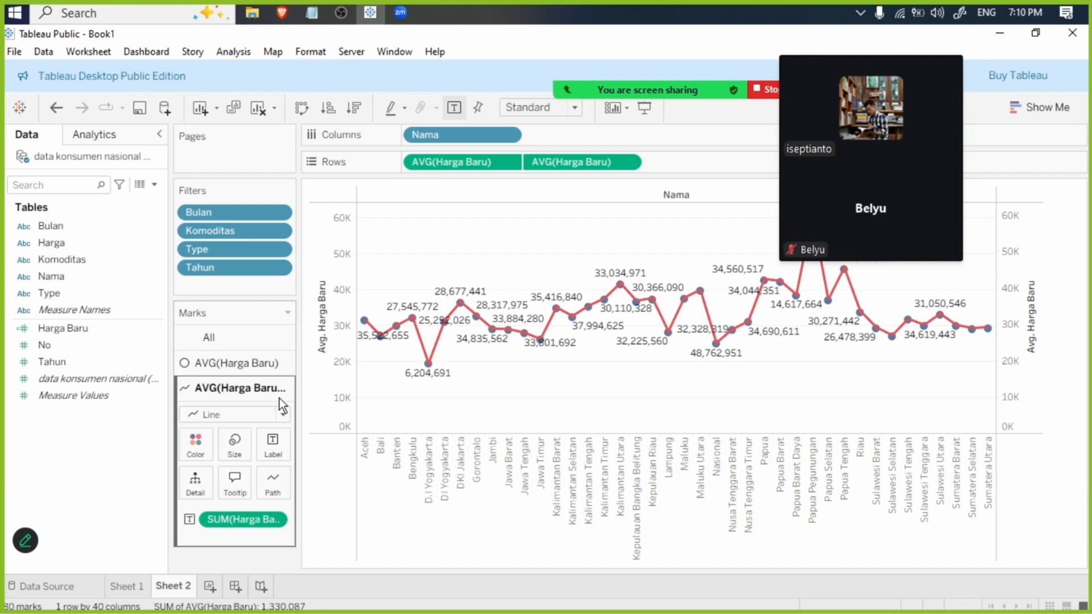
- Create a new worksheet with an area chart of Harga Baru by Nama, with Nama as columns
{"action": "left_click", "coordinate": [210, 587]}
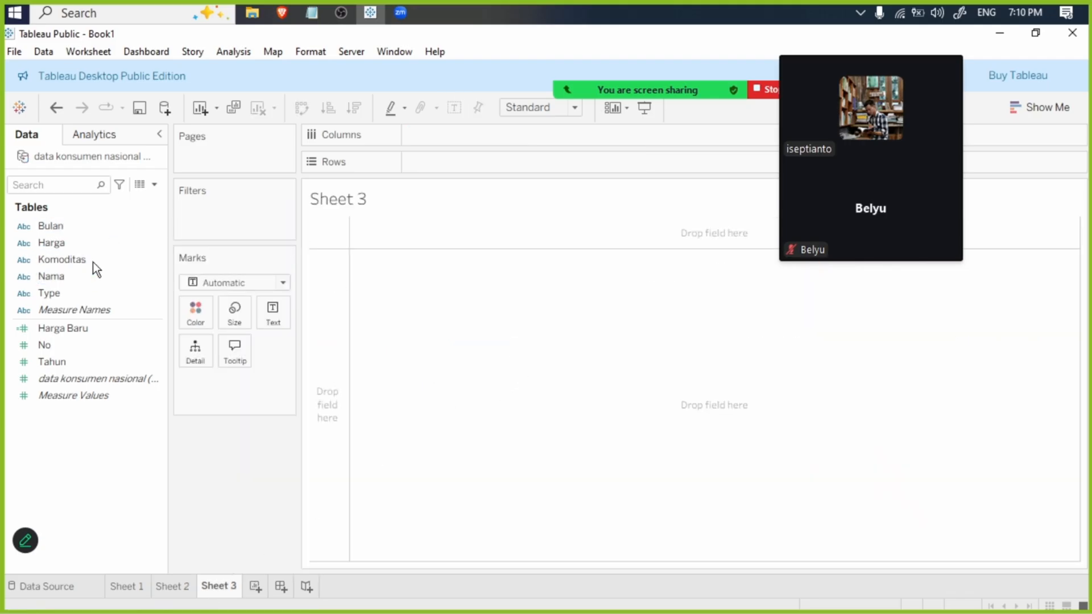
{"action": "left_click_drag", "start_coordinate": [77, 276], "coordinate": [462, 143]}
{"action": "left_click_drag", "start_coordinate": [79, 329], "coordinate": [526, 164]}
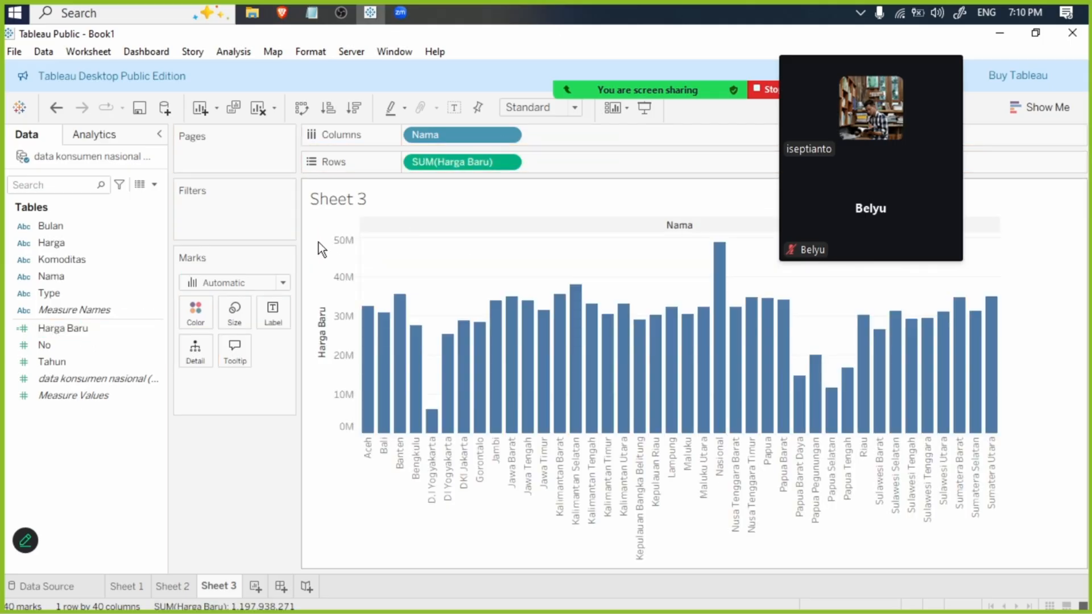
{"action": "left_click", "coordinate": [222, 284]}
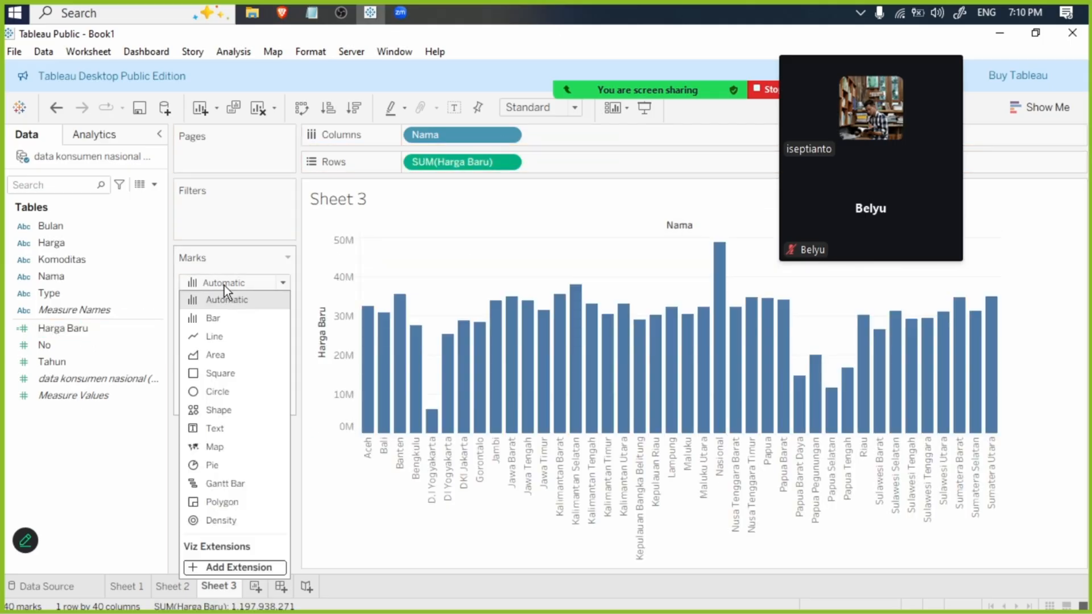
{"action": "left_click", "coordinate": [228, 355]}
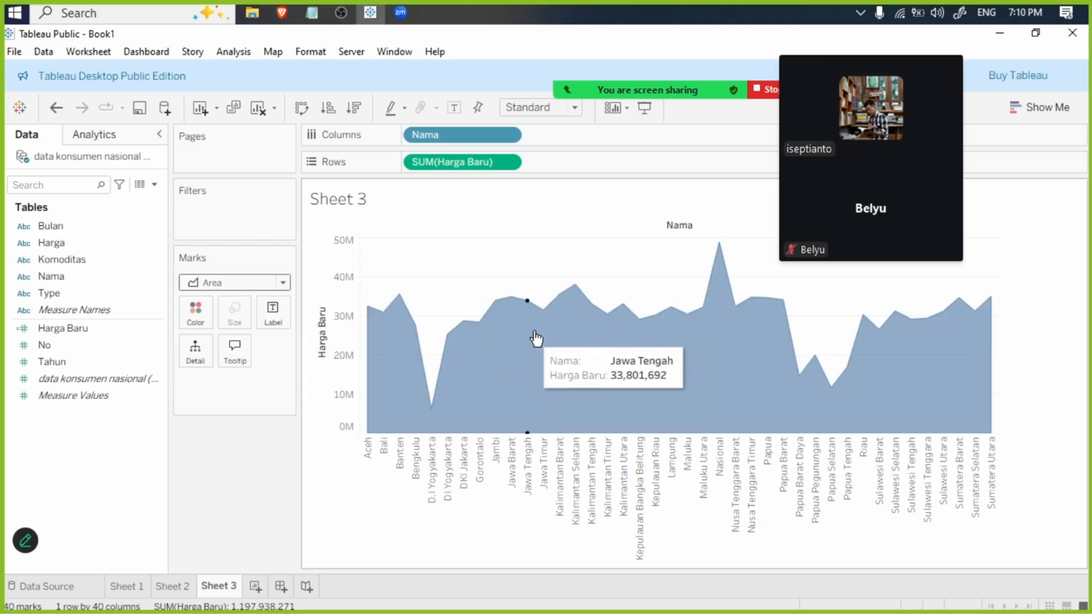
- Duplicate the Harga Baru measure on the rows and aggregate both copies as Average
{"action": "left_click_drag", "start_coordinate": [469, 162], "coordinate": [622, 148]}
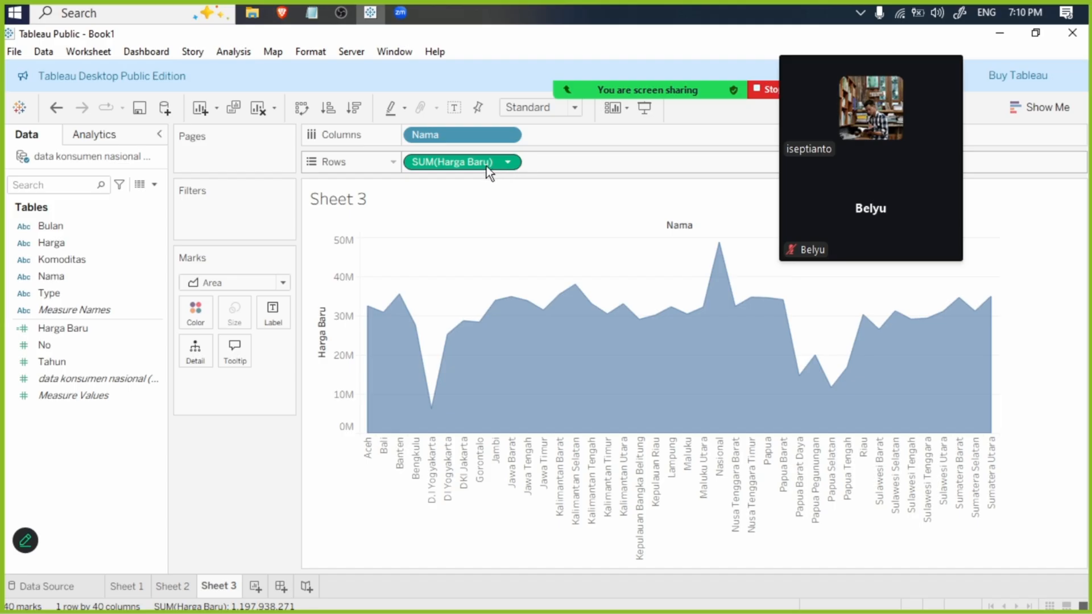
{"action": "left_click_drag", "start_coordinate": [486, 166], "coordinate": [595, 156]}
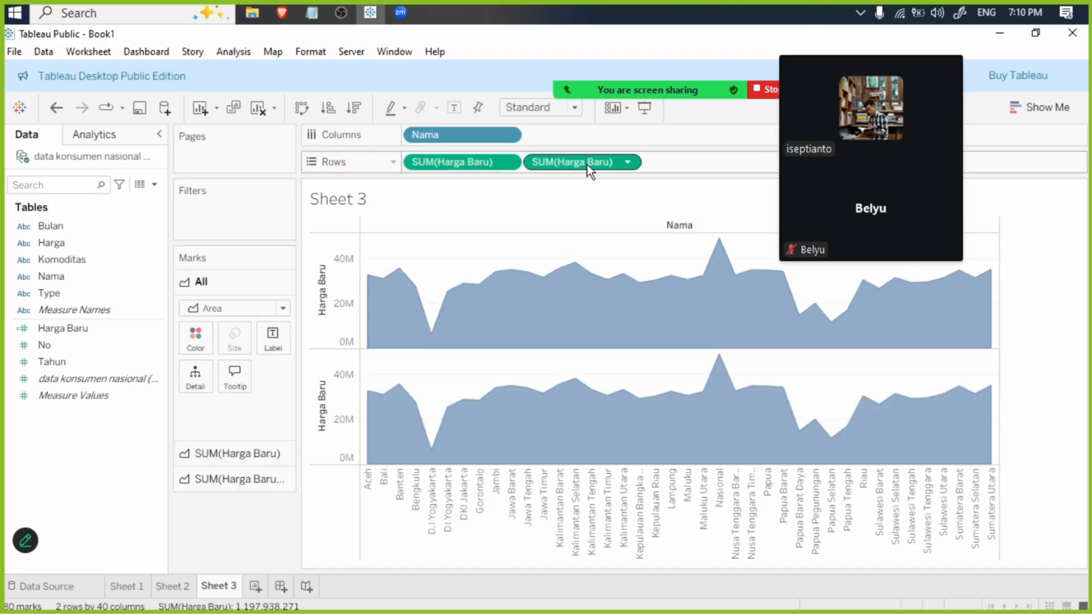
{"action": "left_click", "coordinate": [627, 162]}
{"action": "mouse_move", "coordinate": [605, 369]}
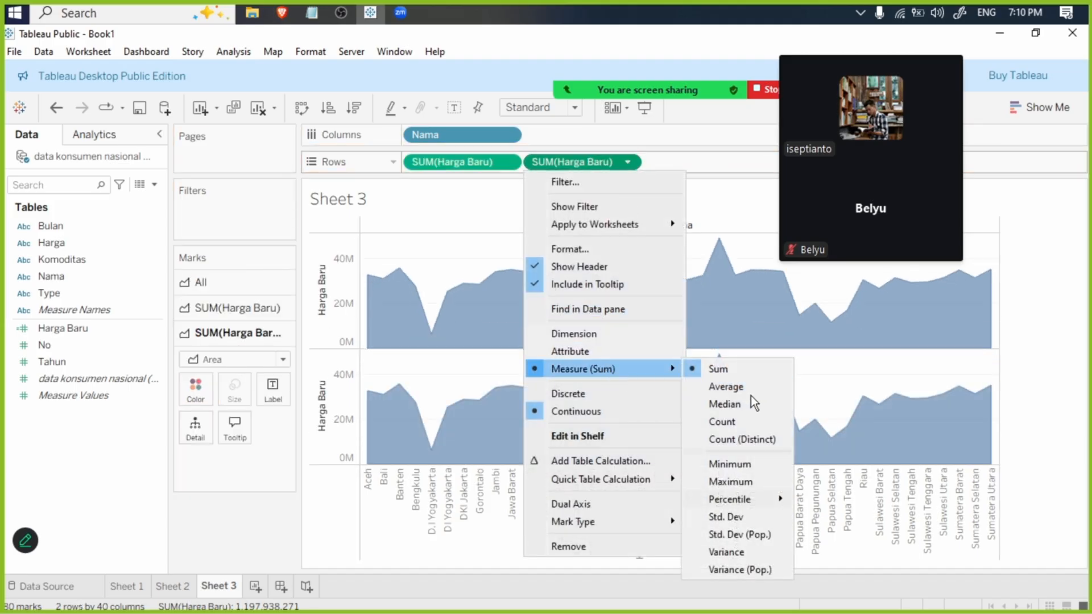
{"action": "left_click", "coordinate": [756, 388]}
{"action": "left_click", "coordinate": [509, 161]}
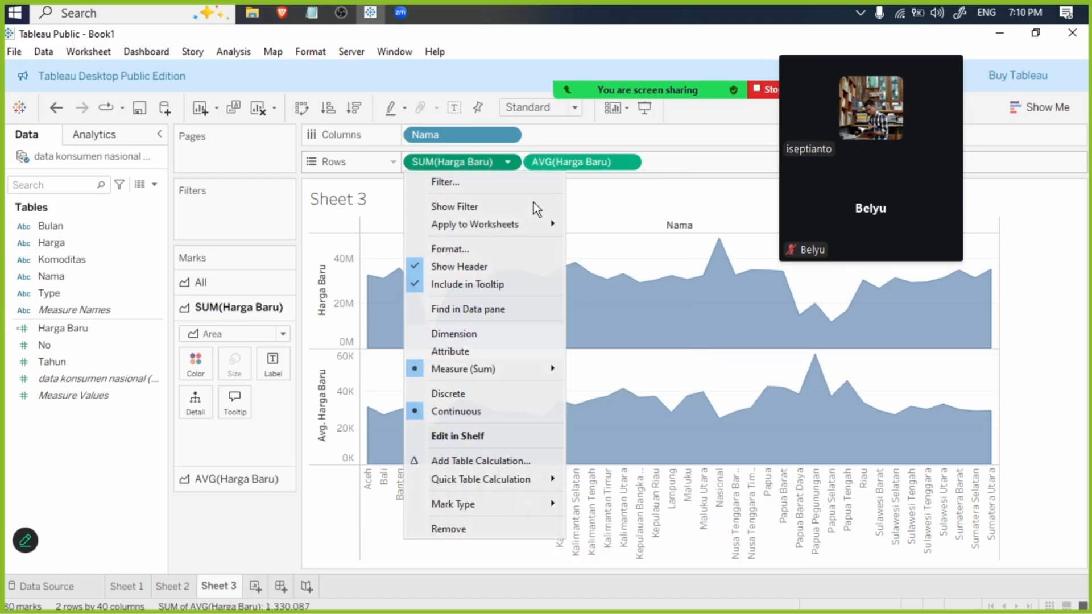
{"action": "mouse_move", "coordinate": [516, 368]}
{"action": "left_click", "coordinate": [638, 384]}
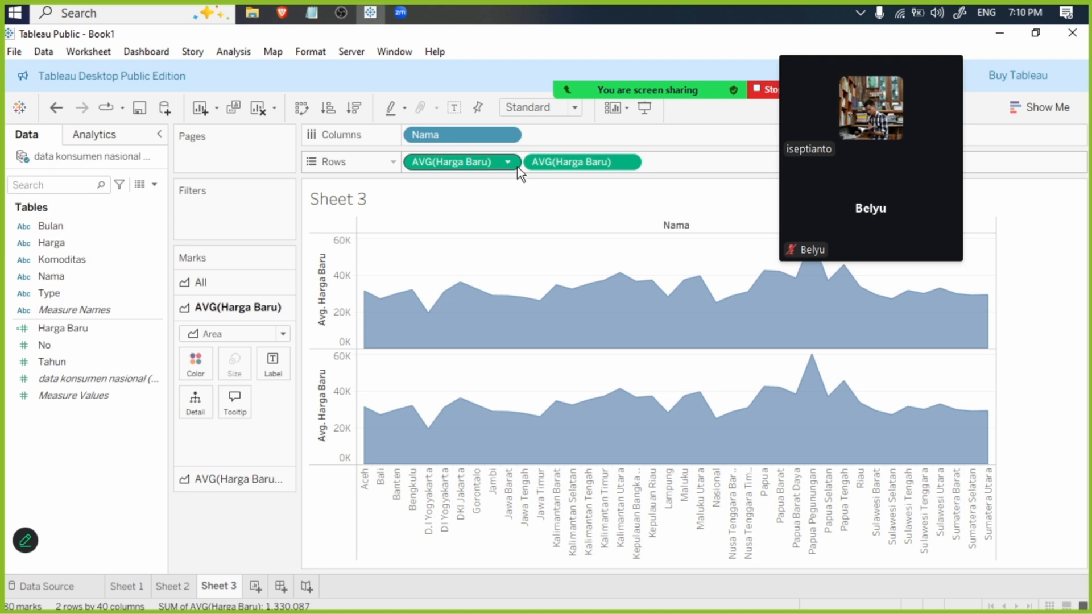
- Show the second average Harga Baru measure as red circles and combine it with the area chart on a dual axis
{"action": "left_click", "coordinate": [228, 475]}
{"action": "left_click", "coordinate": [231, 358]}
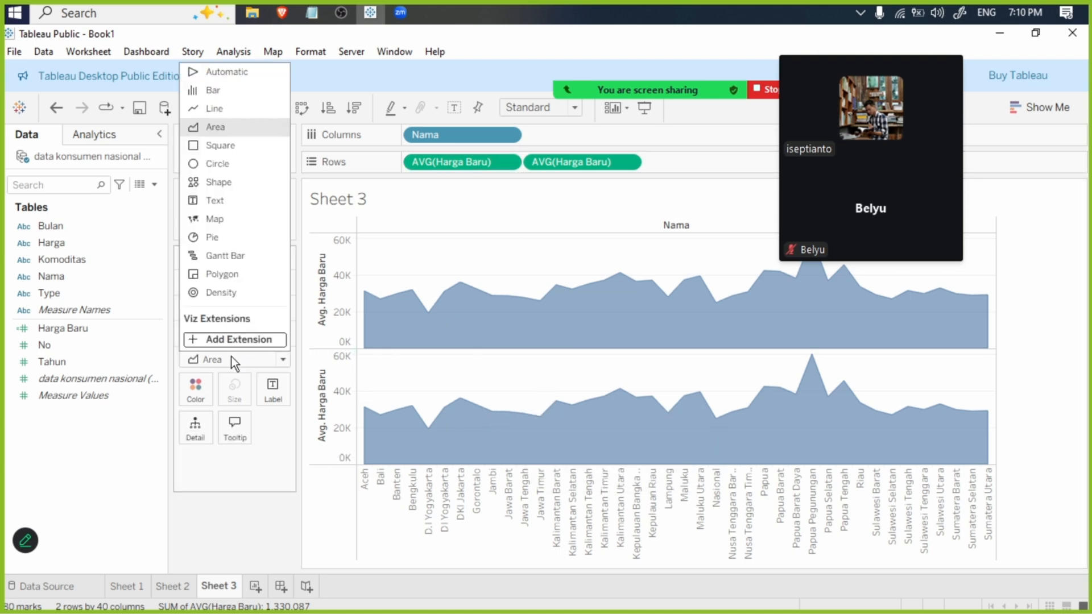
{"action": "left_click", "coordinate": [236, 163]}
{"action": "left_click", "coordinate": [195, 389]}
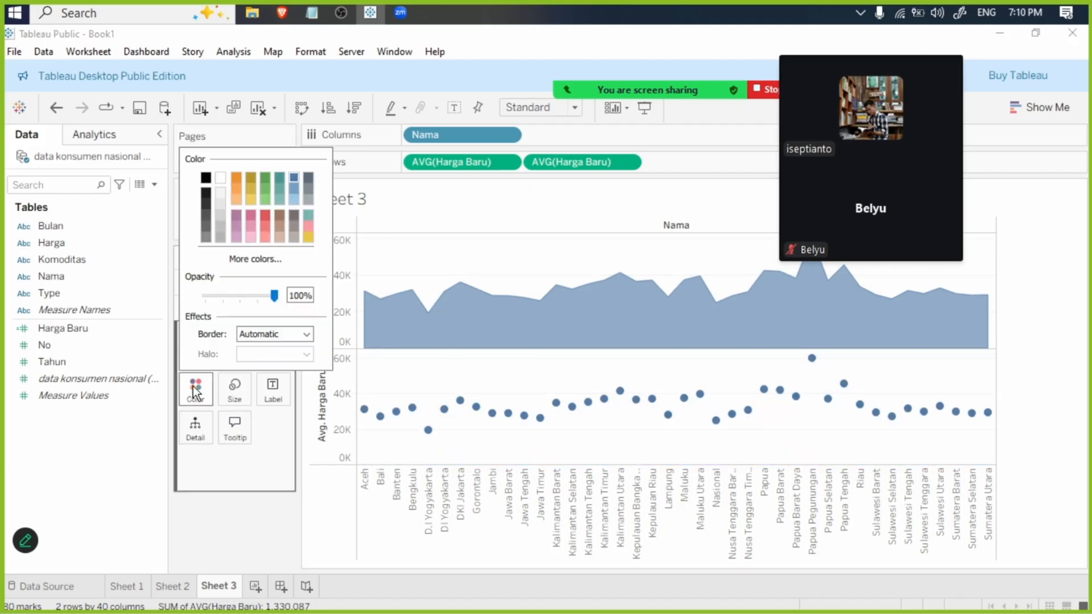
{"action": "left_click", "coordinate": [266, 220]}
{"action": "left_click", "coordinate": [210, 534]}
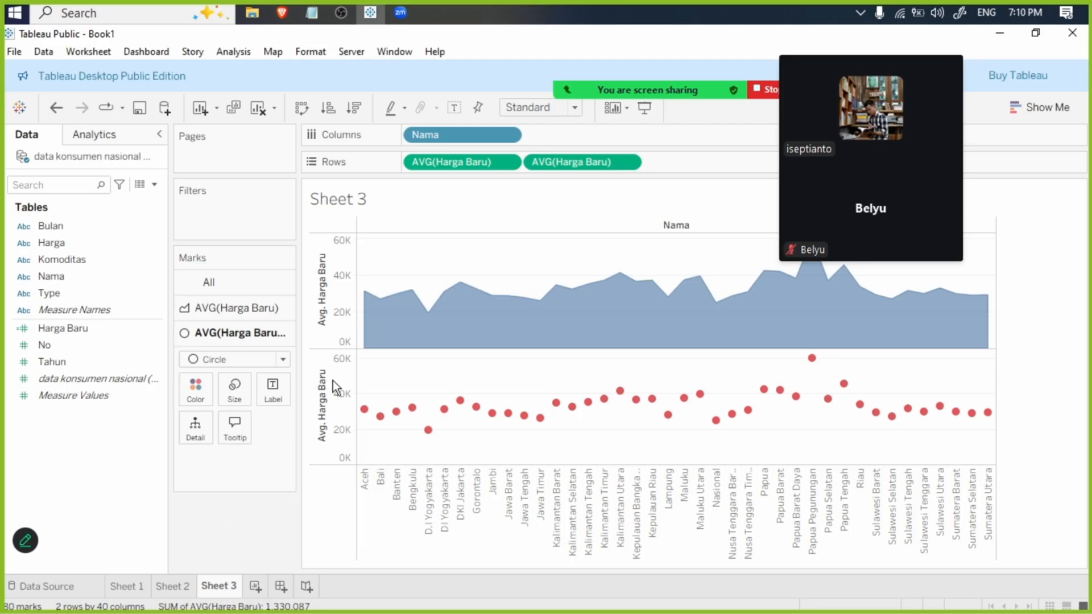
{"action": "left_click", "coordinate": [623, 164]}
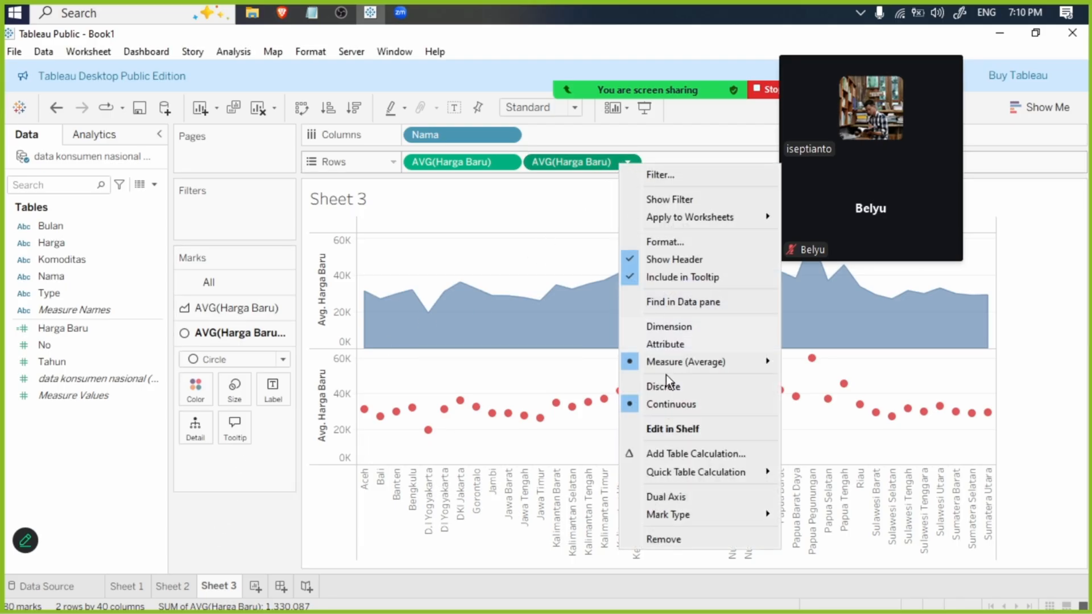
{"action": "left_click", "coordinate": [679, 498]}
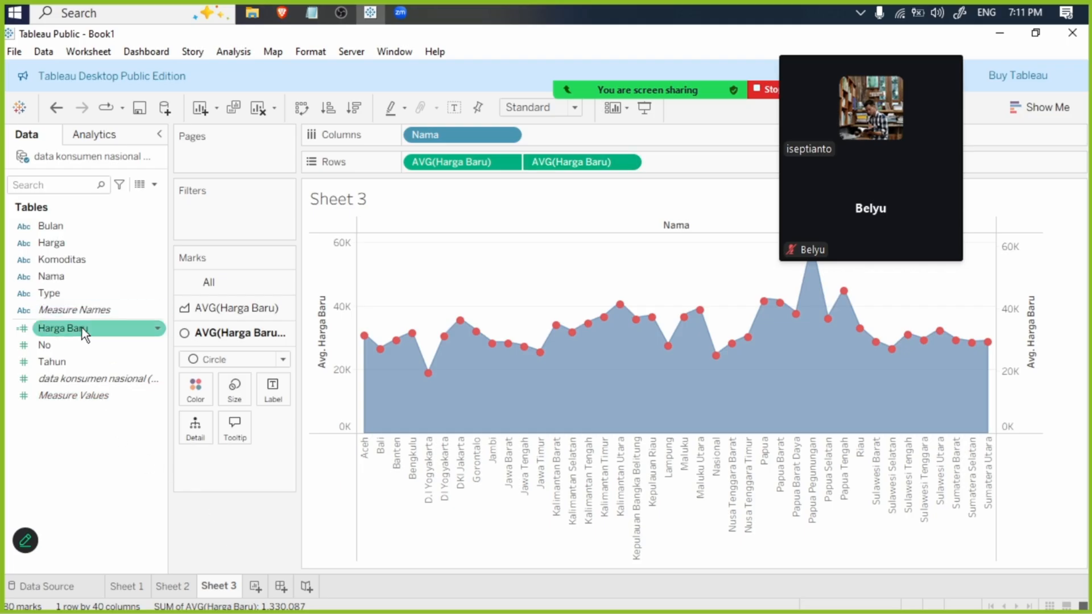
- Label the circles with the sum of Harga Baru, rotating the text to read upward and keeping wrap on Automatic
{"action": "left_click_drag", "start_coordinate": [82, 328], "coordinate": [281, 395]}
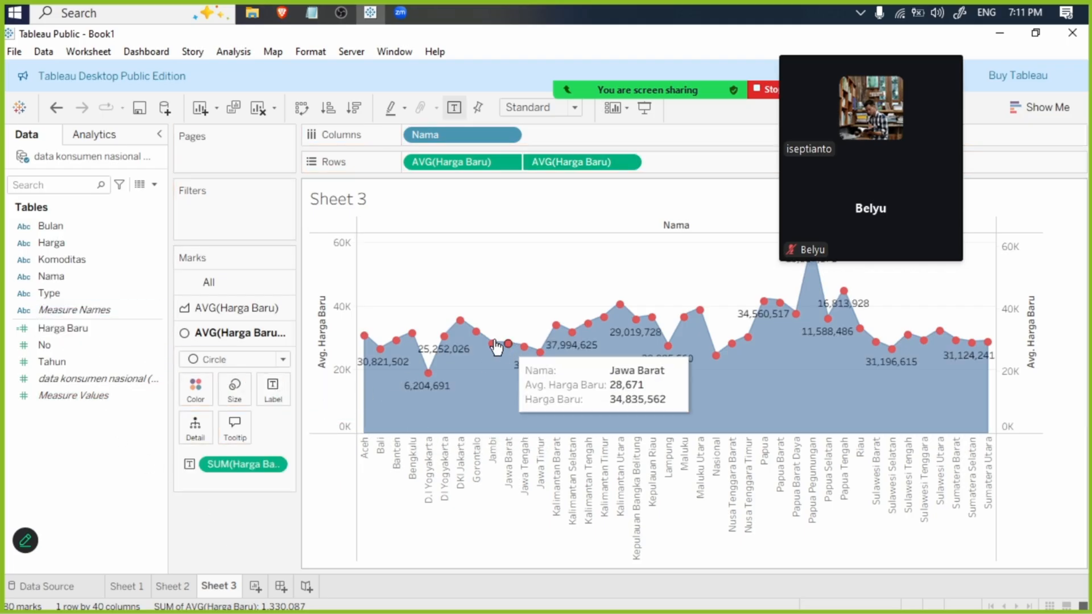
{"action": "left_click", "coordinate": [273, 390]}
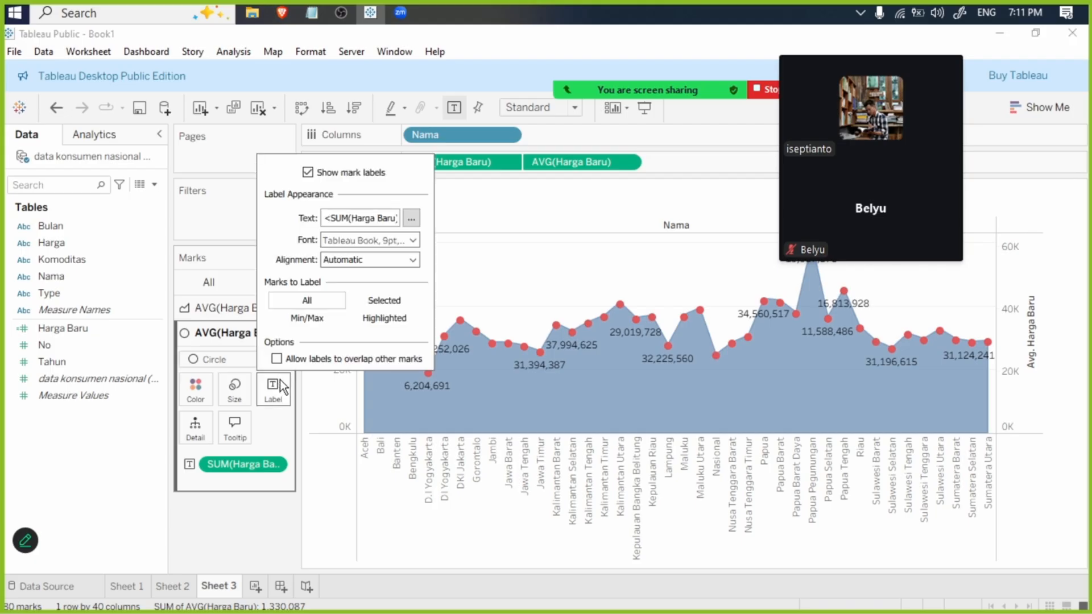
{"action": "left_click", "coordinate": [413, 261]}
{"action": "left_click", "coordinate": [438, 323]}
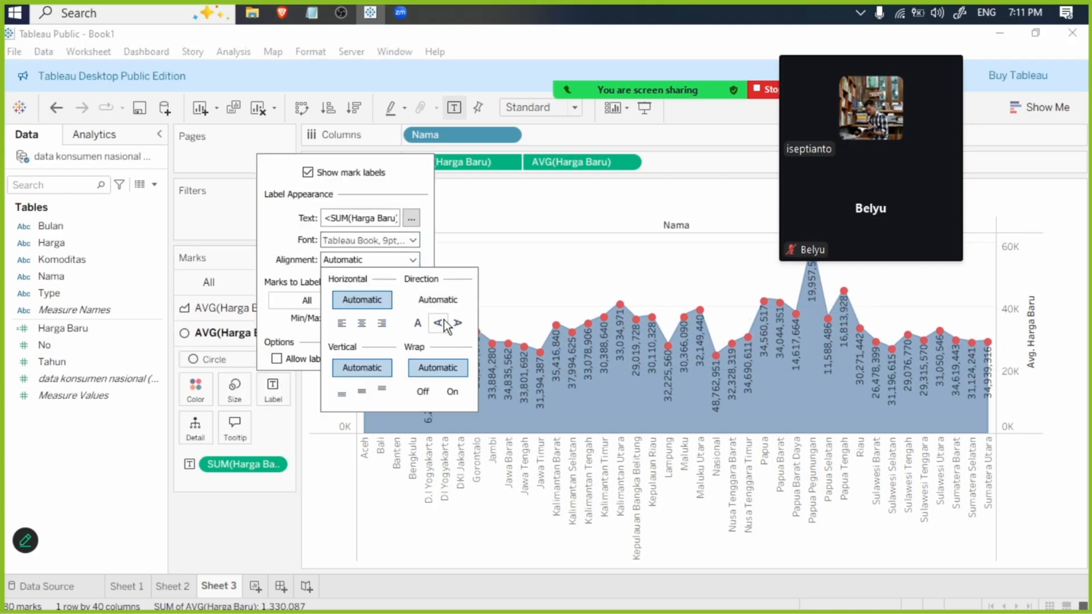
{"action": "left_click", "coordinate": [453, 391]}
{"action": "left_click", "coordinate": [443, 367]}
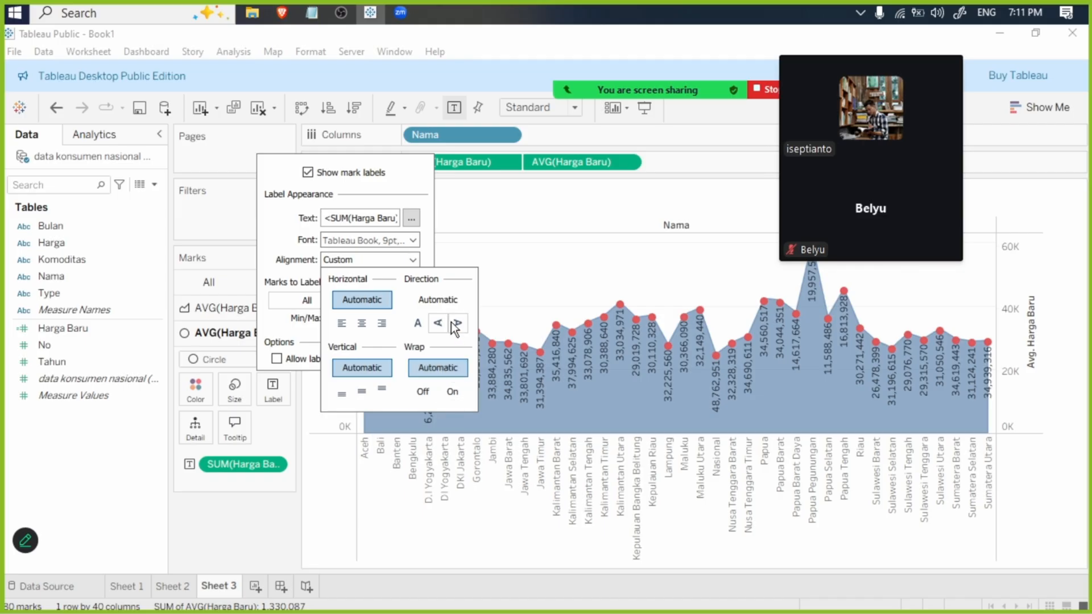
- Reset the label alignment on Sheet 1 to Automatic for horizontal, vertical, direction and wrap
{"action": "left_click", "coordinate": [491, 272]}
{"action": "left_click", "coordinate": [126, 585]}
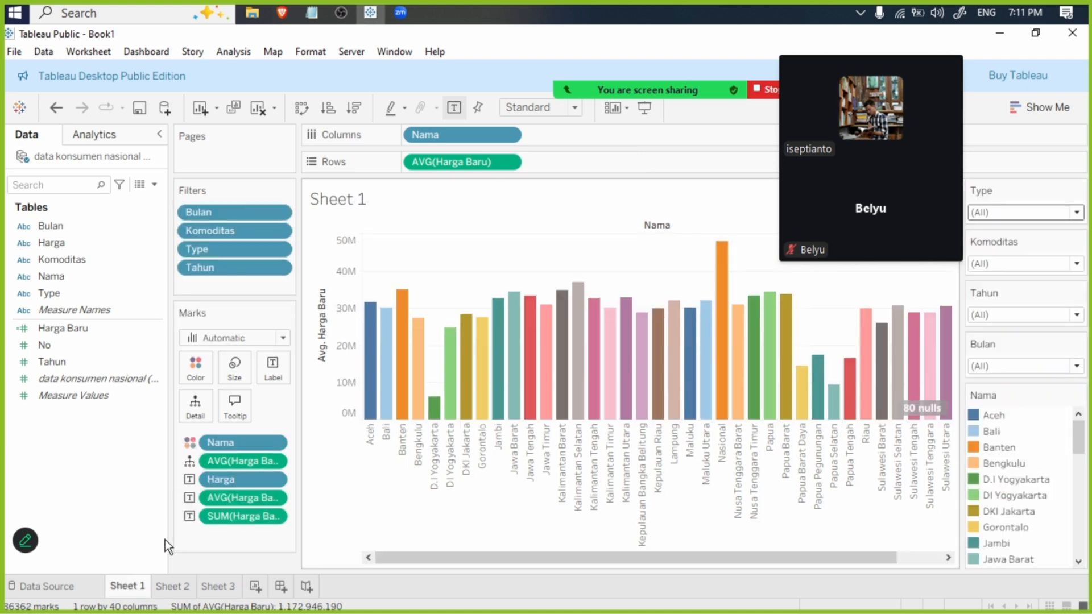
{"action": "left_click", "coordinate": [277, 373]}
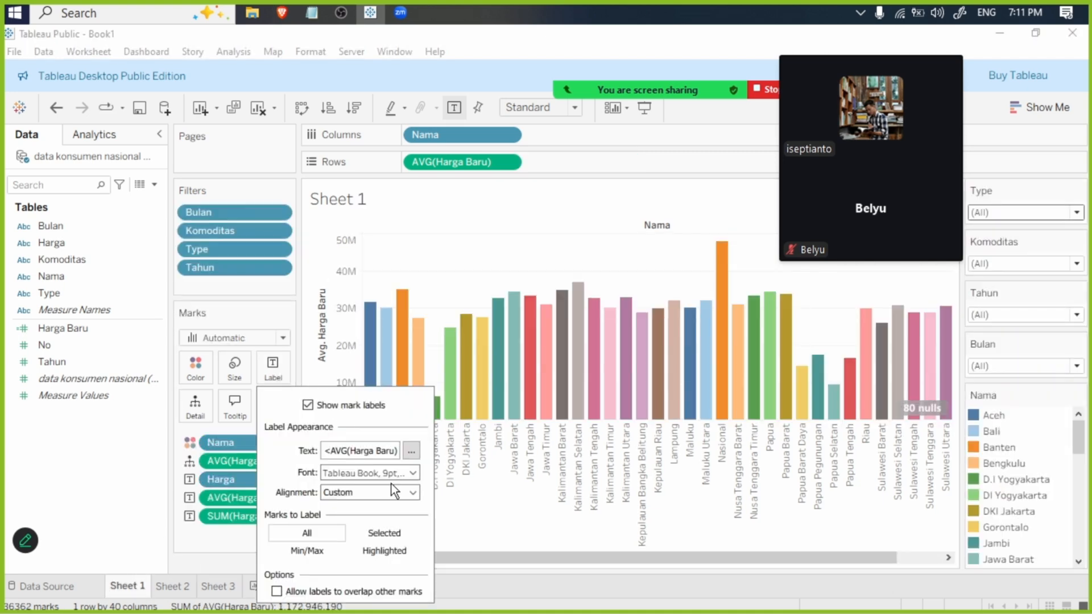
{"action": "left_click", "coordinate": [413, 493]}
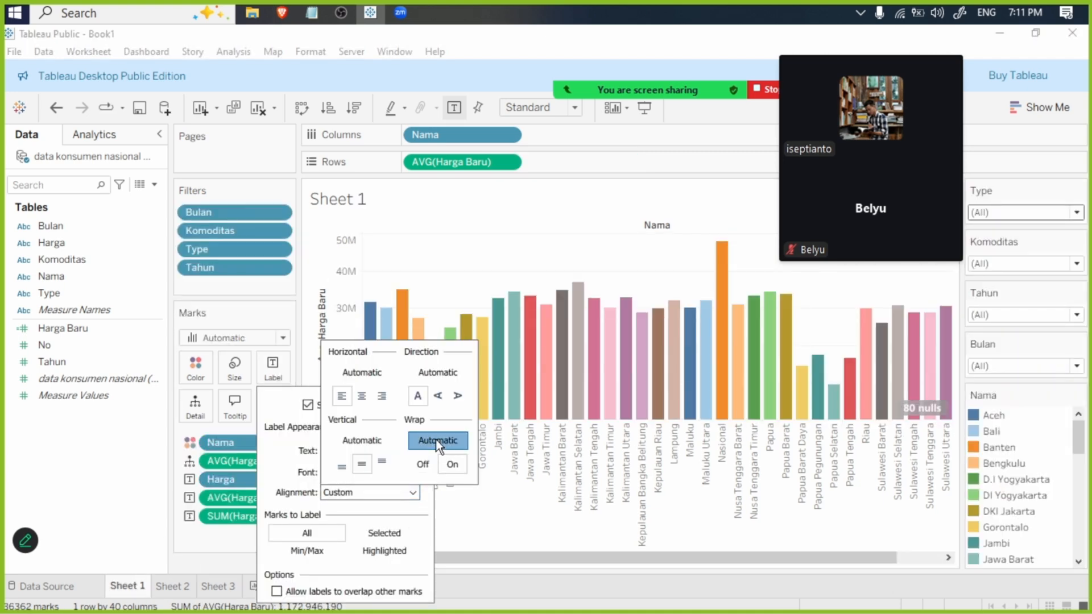
{"action": "left_click", "coordinate": [439, 398]}
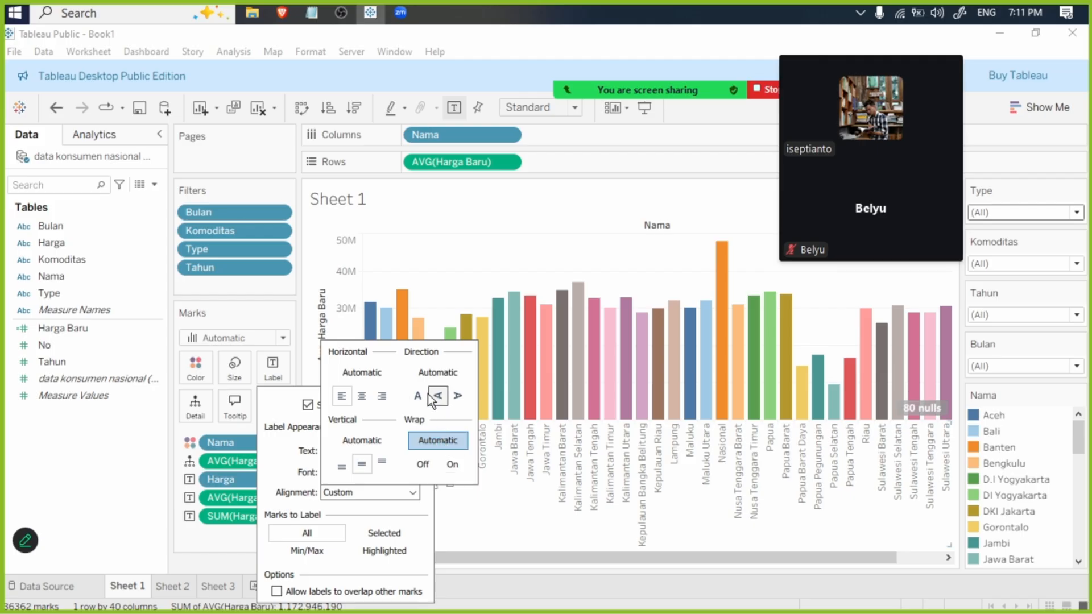
{"action": "left_click", "coordinate": [381, 394]}
{"action": "left_click", "coordinate": [369, 373]}
{"action": "left_click", "coordinate": [421, 368]}
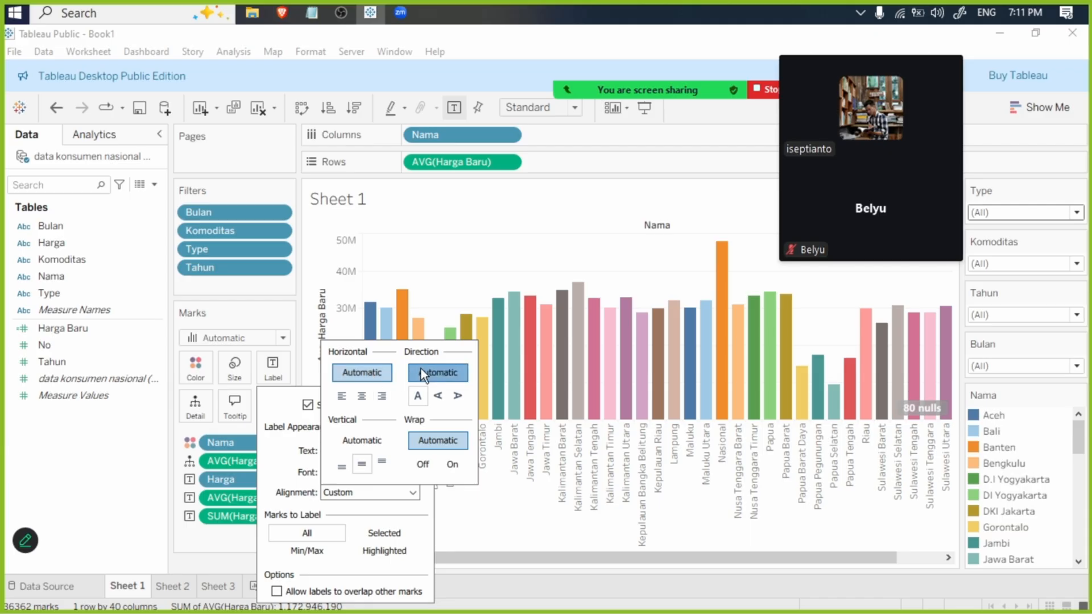
{"action": "left_click", "coordinate": [374, 447]}
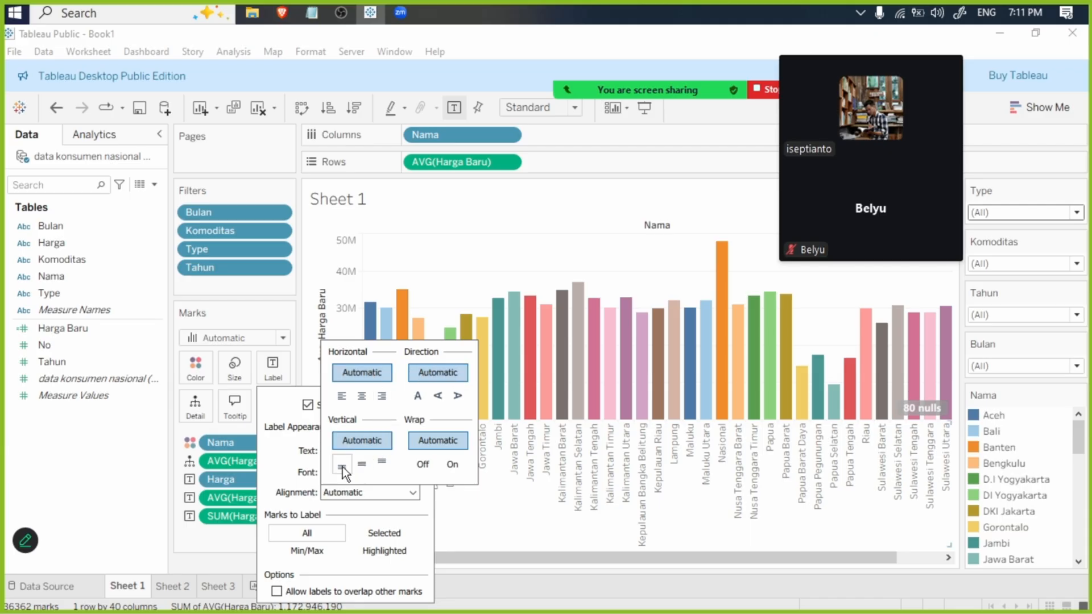
{"action": "left_click", "coordinate": [319, 511]}
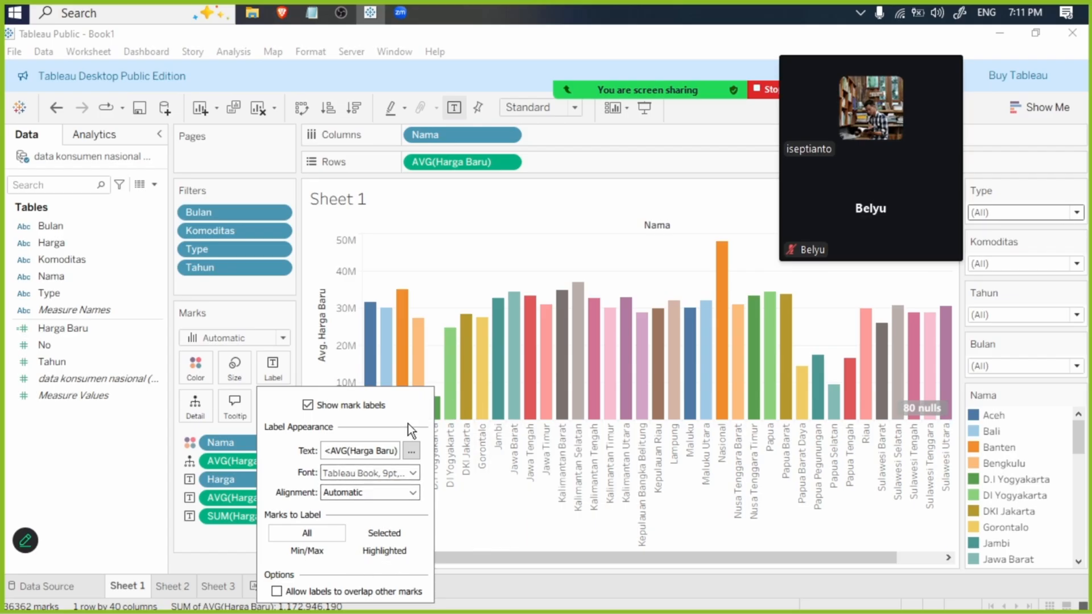
- Turn the mark labels of Sheet 1's bar chart off and back on
{"action": "left_click", "coordinate": [331, 407]}
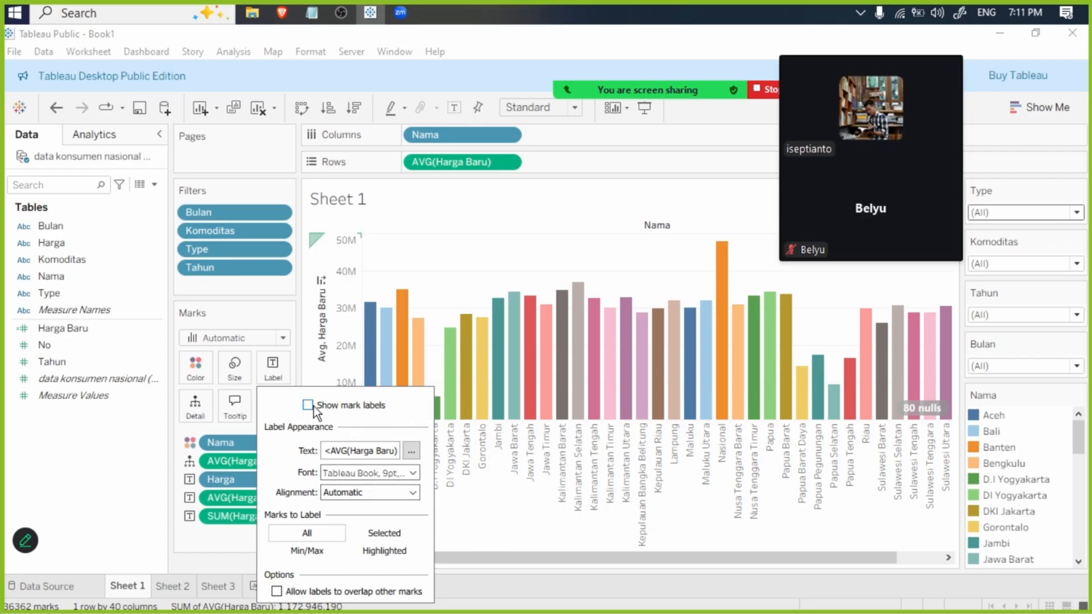
{"action": "left_click", "coordinate": [308, 405]}
{"action": "left_click", "coordinate": [227, 541]}
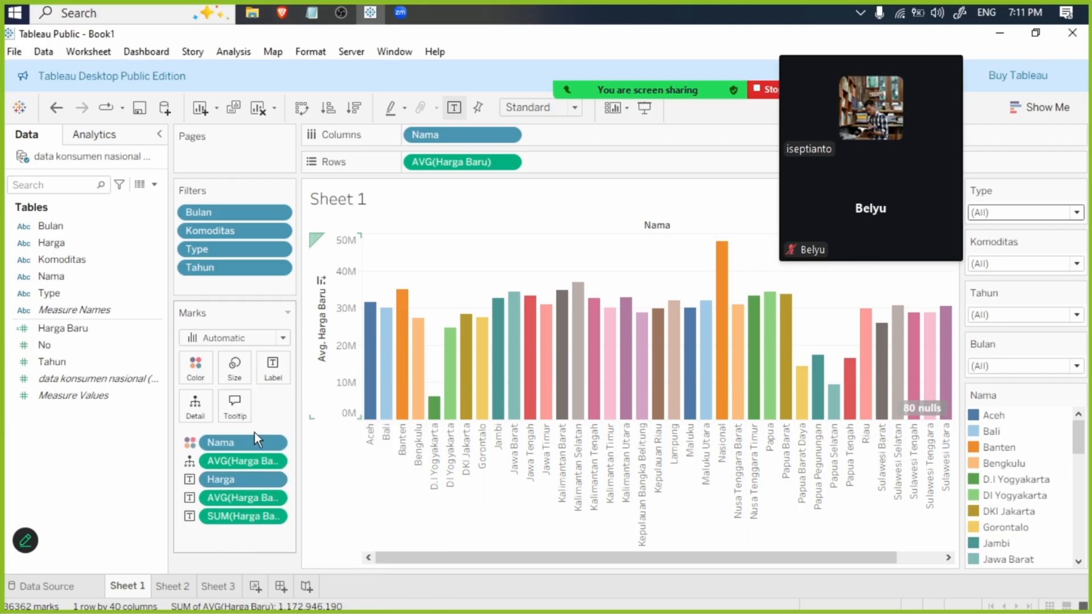
- Create a new worksheet with a text table of summed Harga Baru by Nama
{"action": "left_click", "coordinate": [233, 586]}
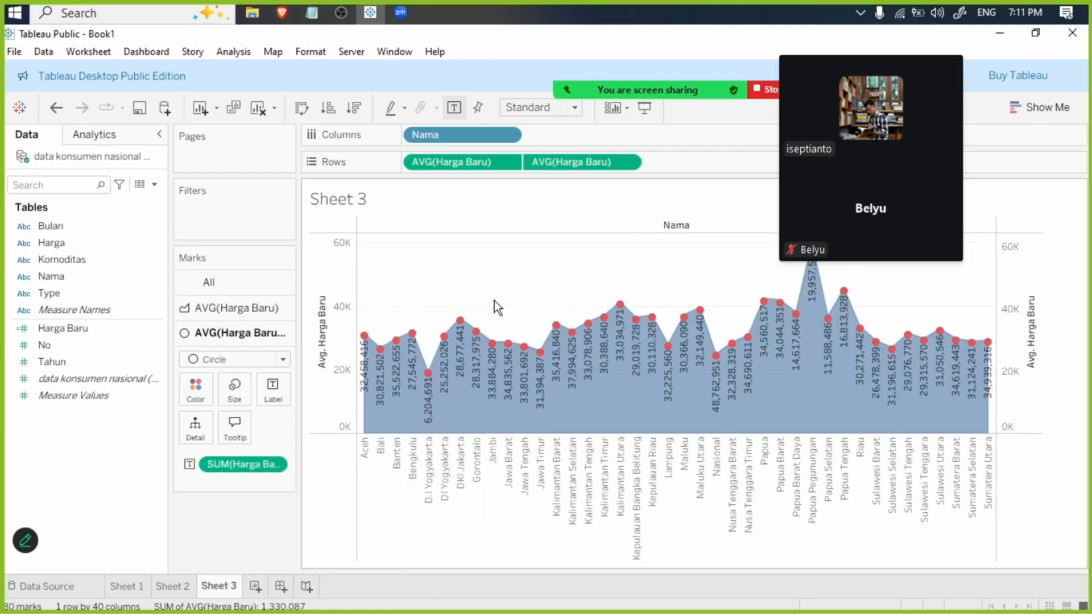
{"action": "left_click", "coordinate": [255, 587]}
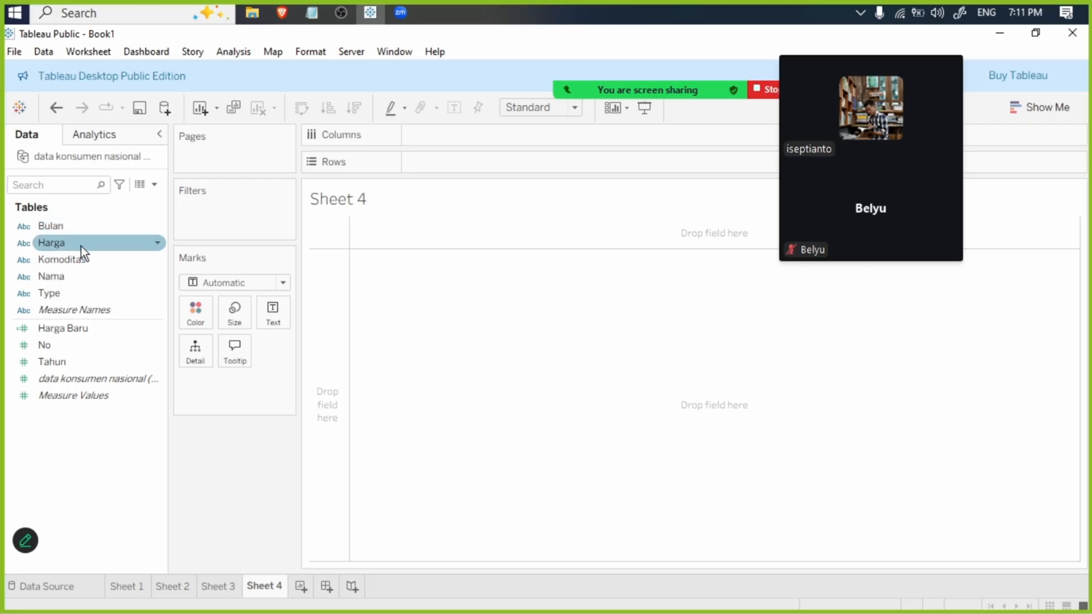
{"action": "left_click_drag", "start_coordinate": [81, 278], "coordinate": [443, 137]}
{"action": "mouse_move", "coordinate": [66, 328]}
{"action": "left_mouse_down"}
{"action": "mouse_move", "coordinate": [453, 215]}
{"action": "mouse_move", "coordinate": [459, 168]}
{"action": "left_mouse_up"}
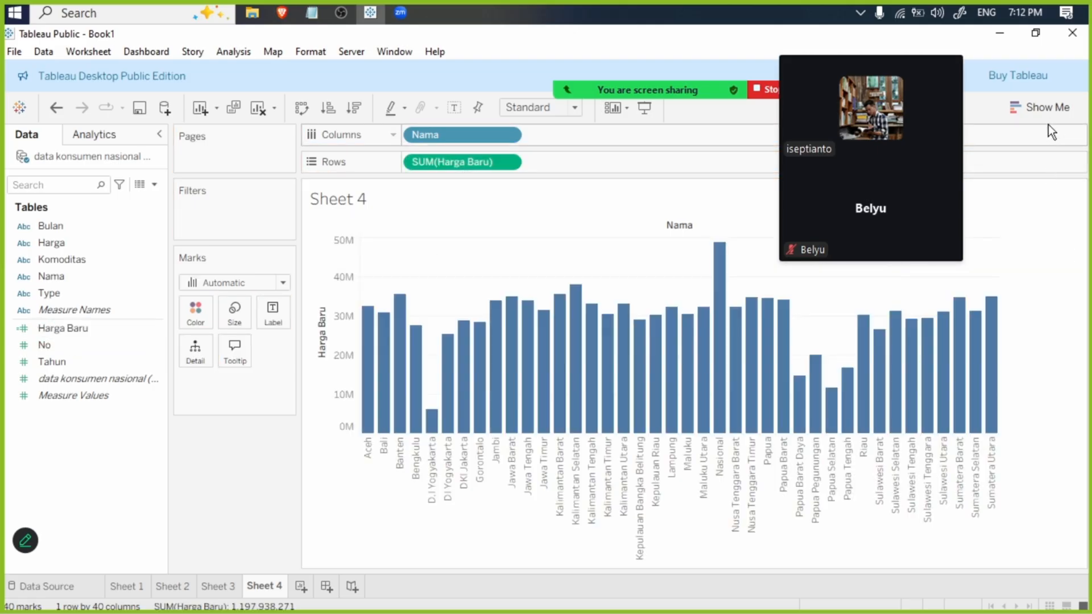
{"action": "left_click", "coordinate": [1041, 108]}
{"action": "left_click_drag", "start_coordinate": [880, 36], "coordinate": [817, 37]}
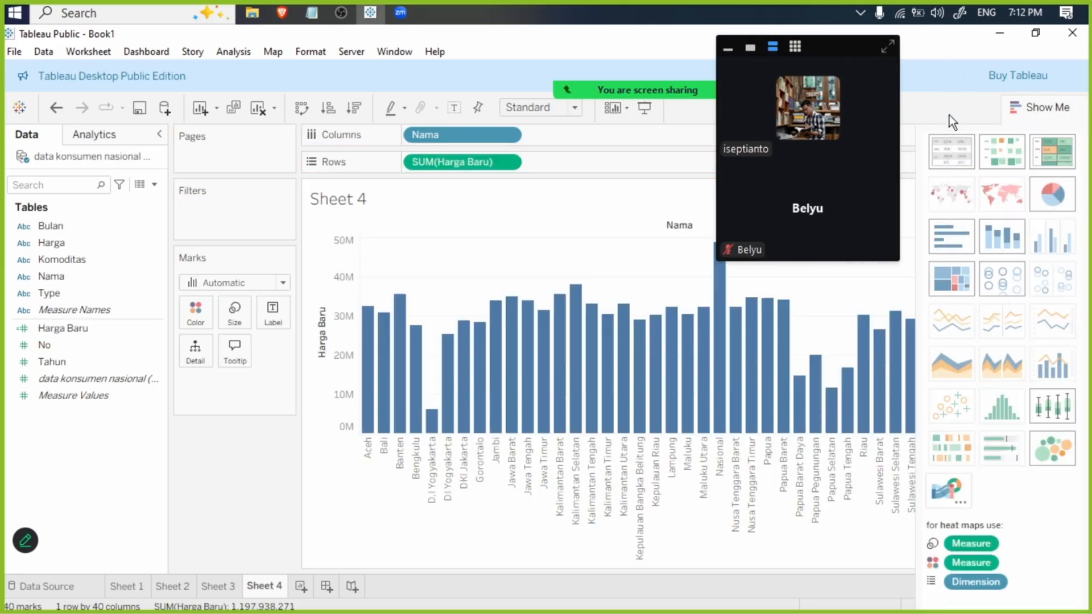
{"action": "left_click", "coordinate": [954, 150]}
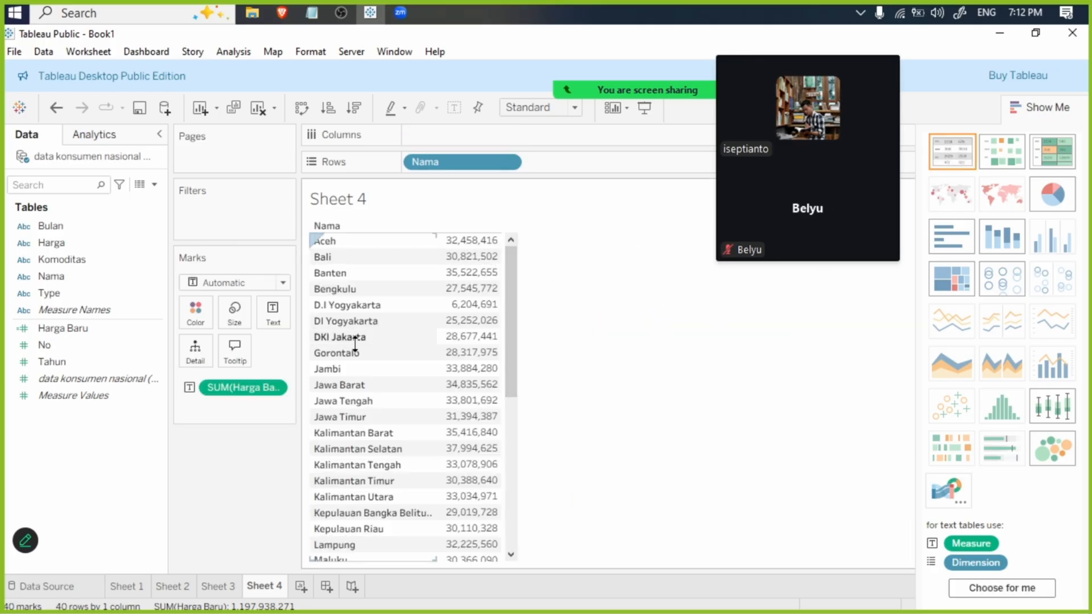
- Add a Bulan filter to Sheet 3 with all months selected
{"action": "left_click", "coordinate": [200, 588]}
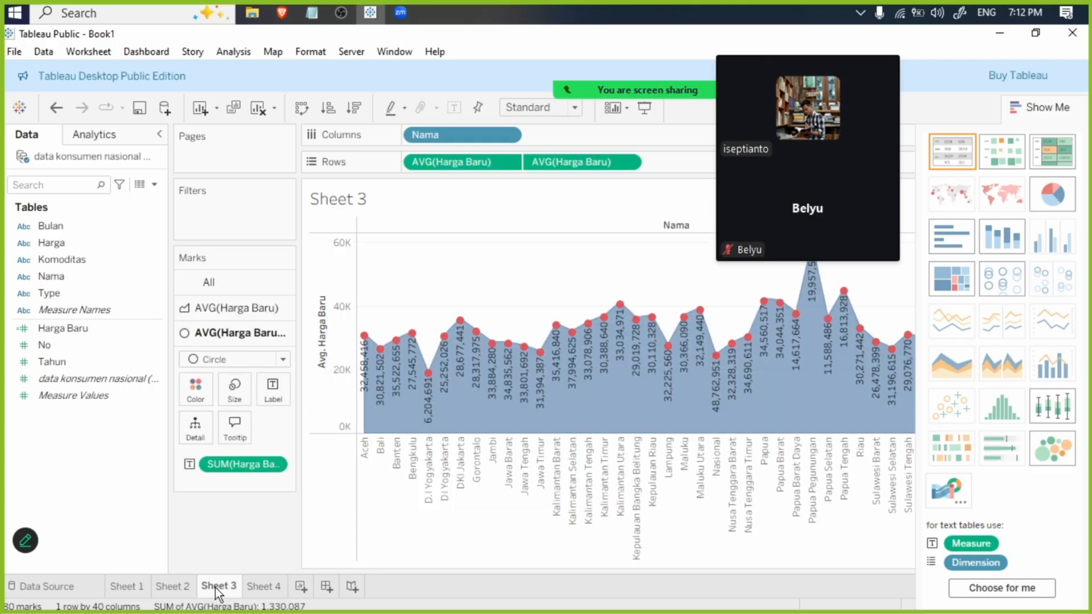
{"action": "left_click_drag", "start_coordinate": [64, 229], "coordinate": [209, 205]}
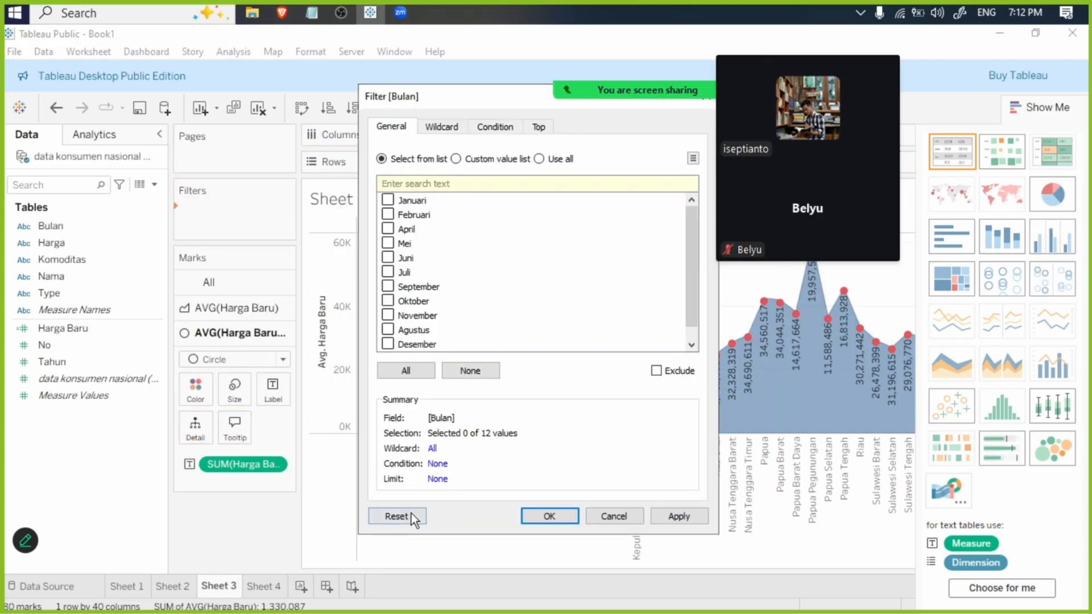
{"action": "left_click", "coordinate": [409, 513]}
{"action": "left_click", "coordinate": [414, 374]}
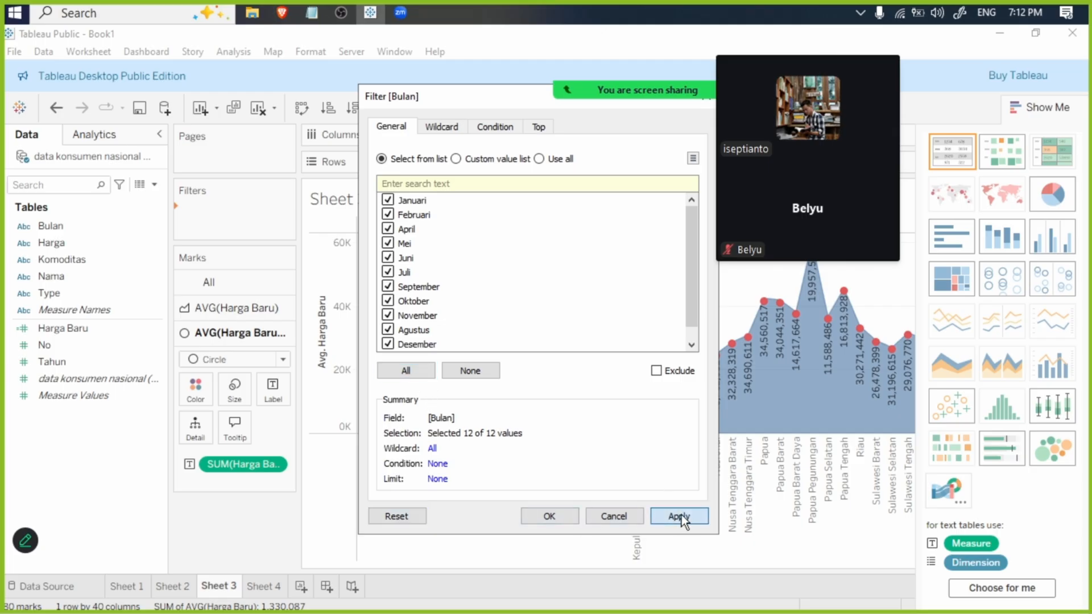
{"action": "left_click", "coordinate": [568, 520]}
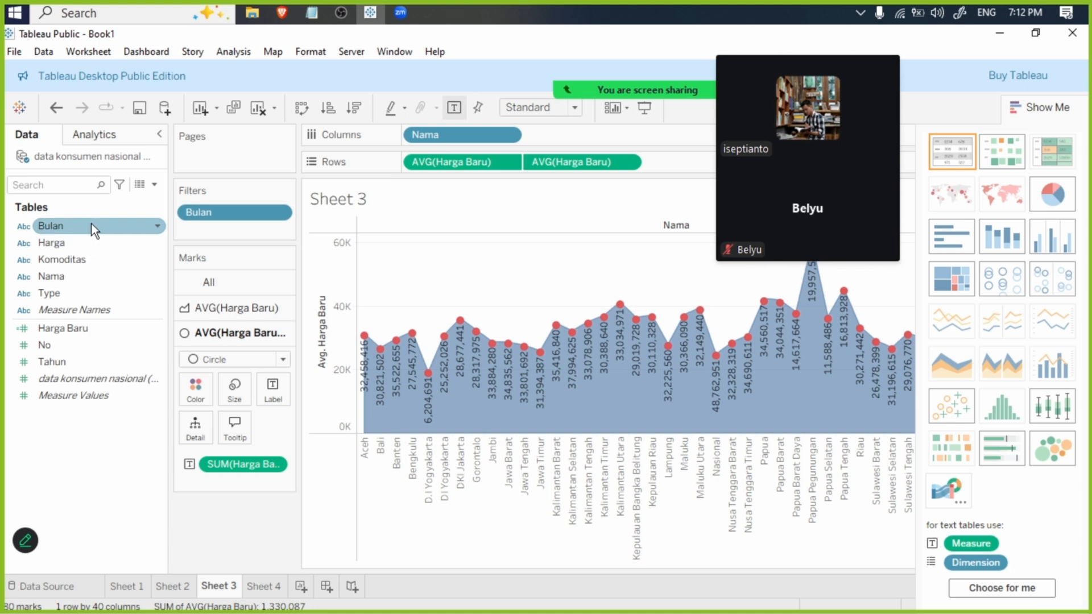
- Add Komoditas and Type filters to Sheet 3 with all their values selected
{"action": "left_click_drag", "start_coordinate": [80, 258], "coordinate": [237, 228]}
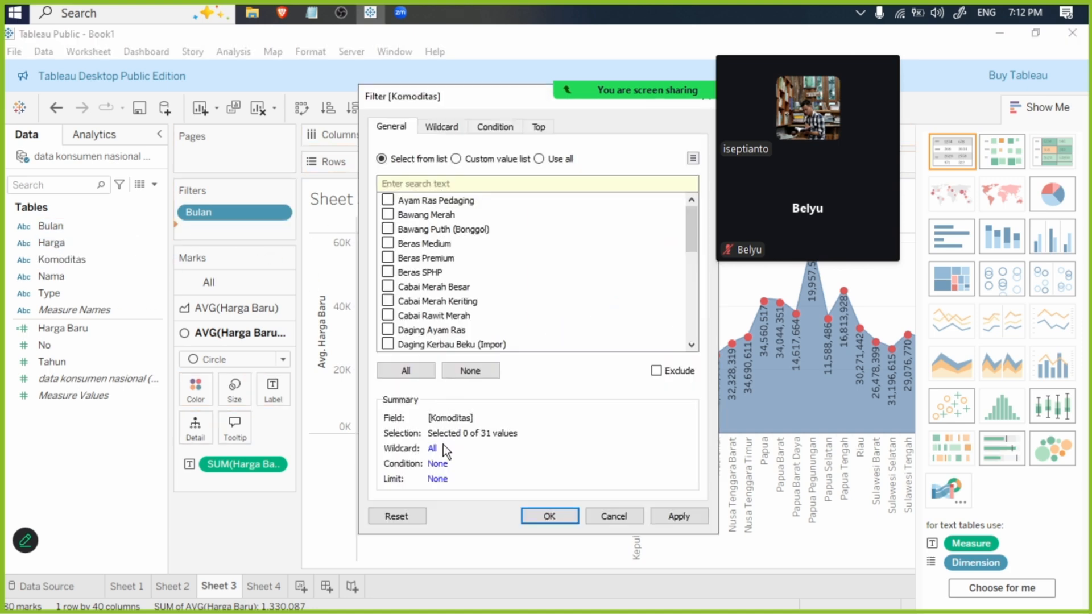
{"action": "left_click", "coordinate": [406, 371]}
{"action": "left_click", "coordinate": [654, 517]}
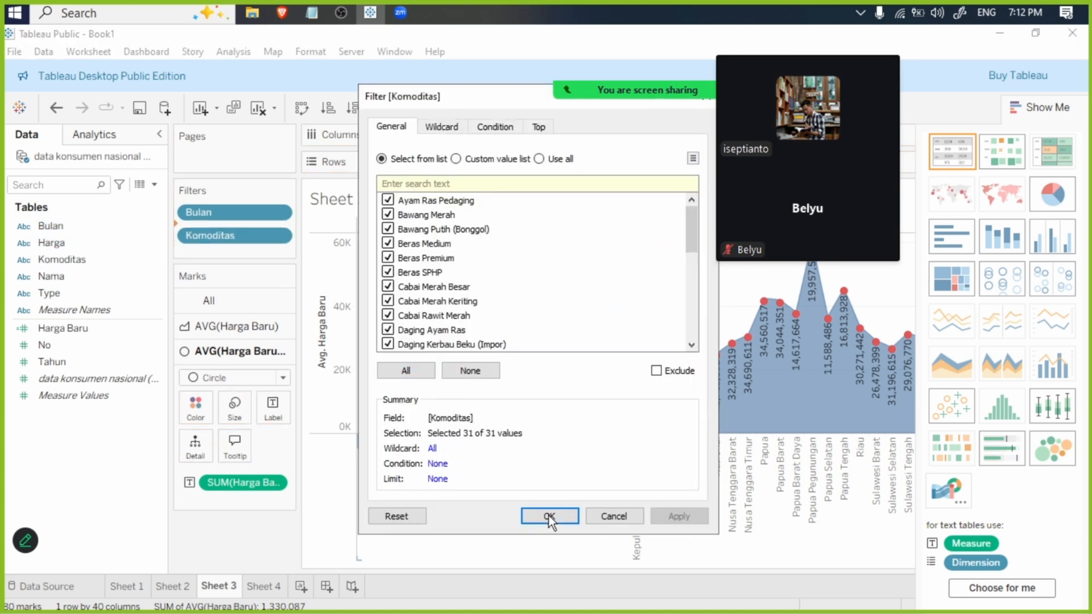
{"action": "left_click", "coordinate": [554, 516]}
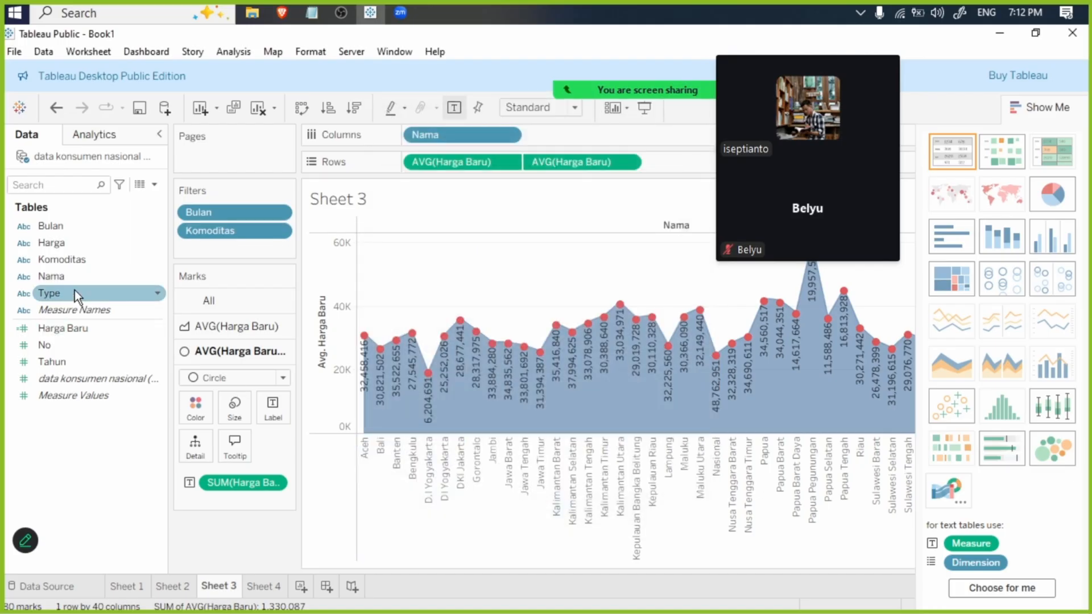
{"action": "left_click_drag", "start_coordinate": [74, 292], "coordinate": [225, 239]}
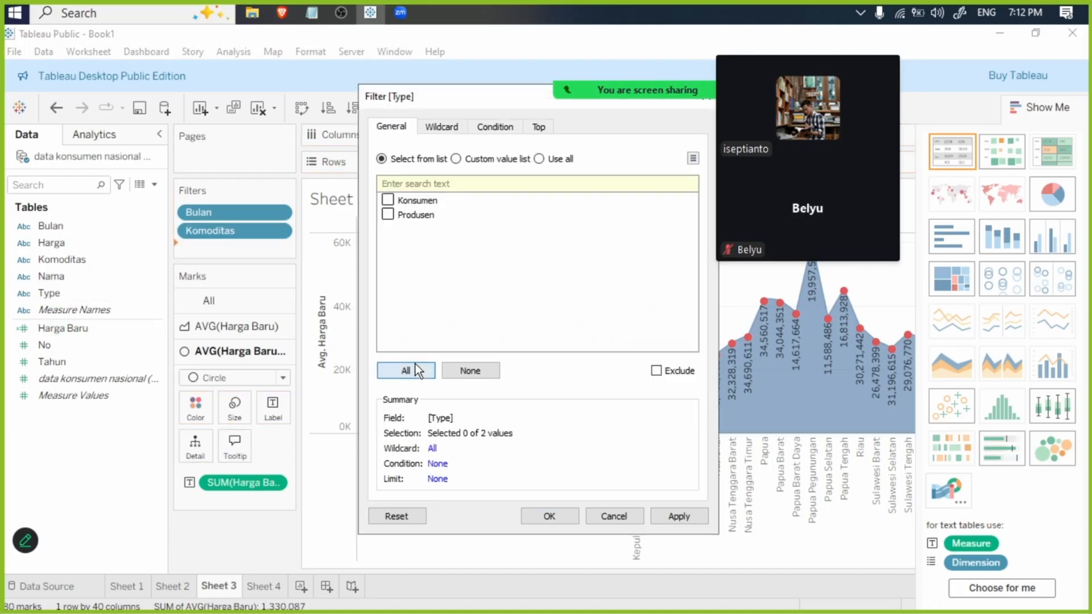
{"action": "left_click", "coordinate": [407, 371]}
{"action": "left_click", "coordinate": [569, 516]}
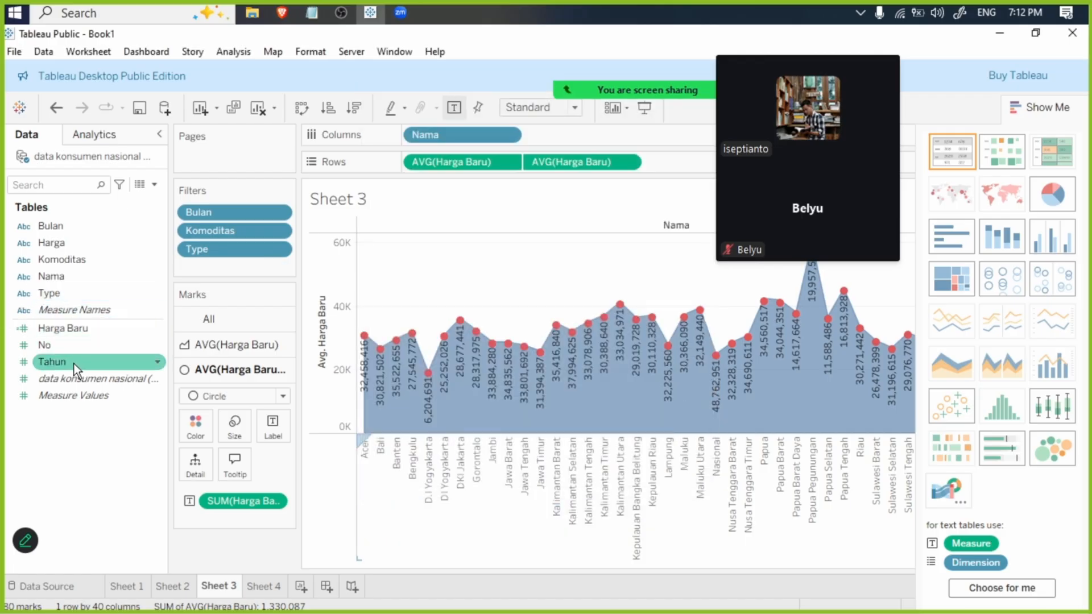
- Filter Sheet 3 by Tahun as a discrete field with all years from 2019 to 2025 selected, and hide the chart-type suggestions
{"action": "left_click_drag", "start_coordinate": [74, 364], "coordinate": [221, 268]}
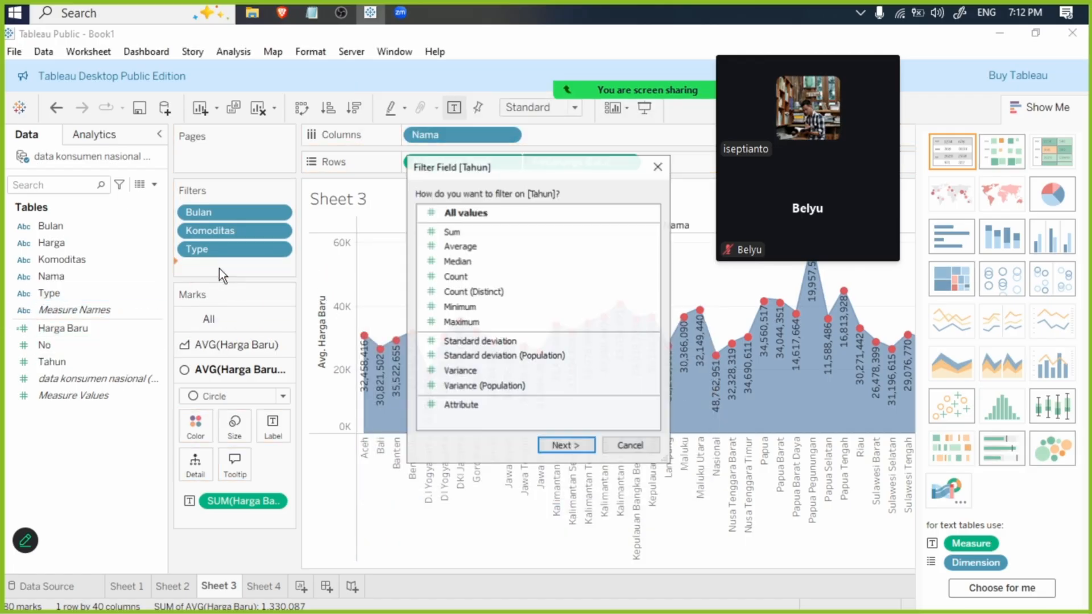
{"action": "left_click", "coordinate": [564, 446]}
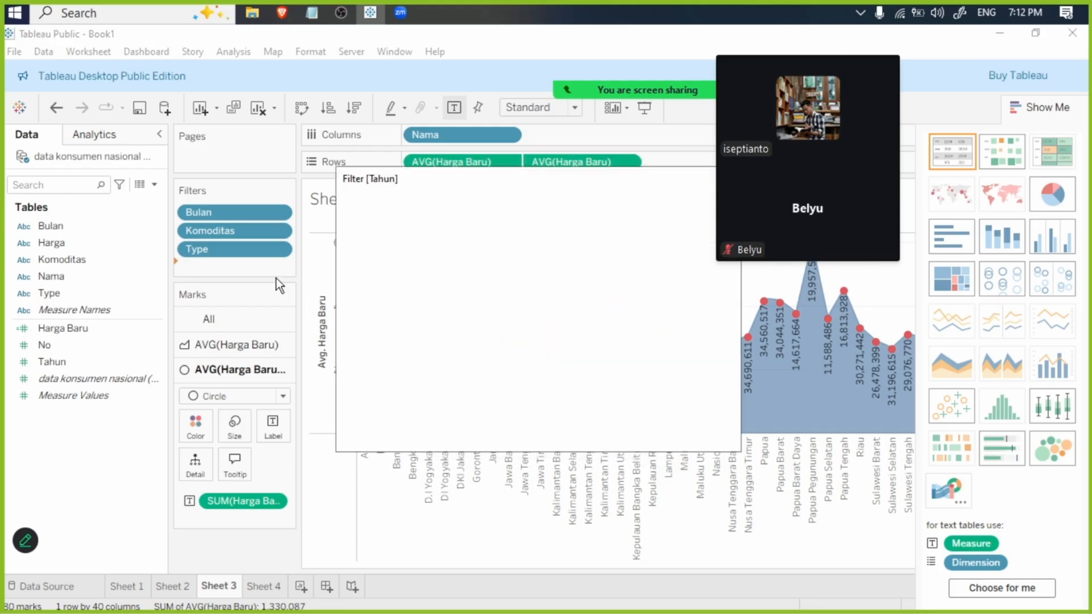
{"action": "left_click", "coordinate": [677, 435]}
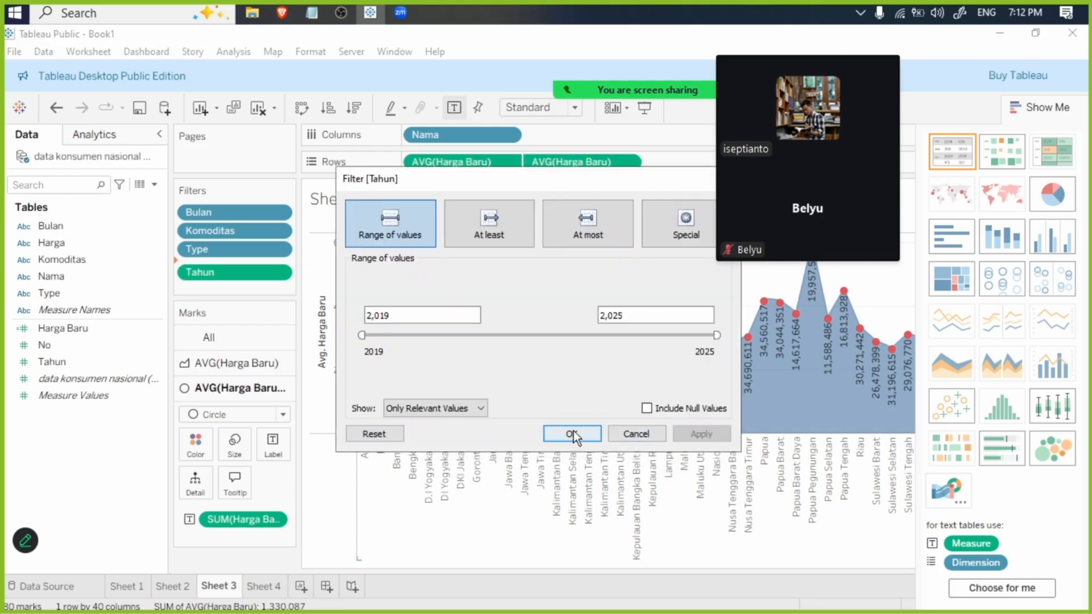
{"action": "left_click", "coordinate": [571, 433]}
{"action": "right_click", "coordinate": [240, 268]}
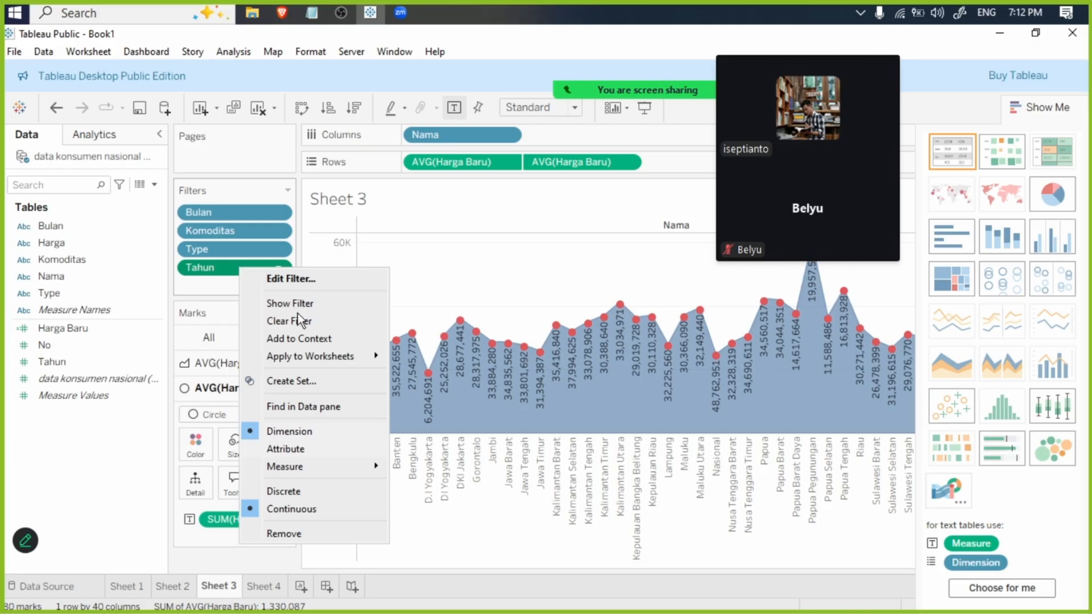
{"action": "left_click", "coordinate": [298, 493]}
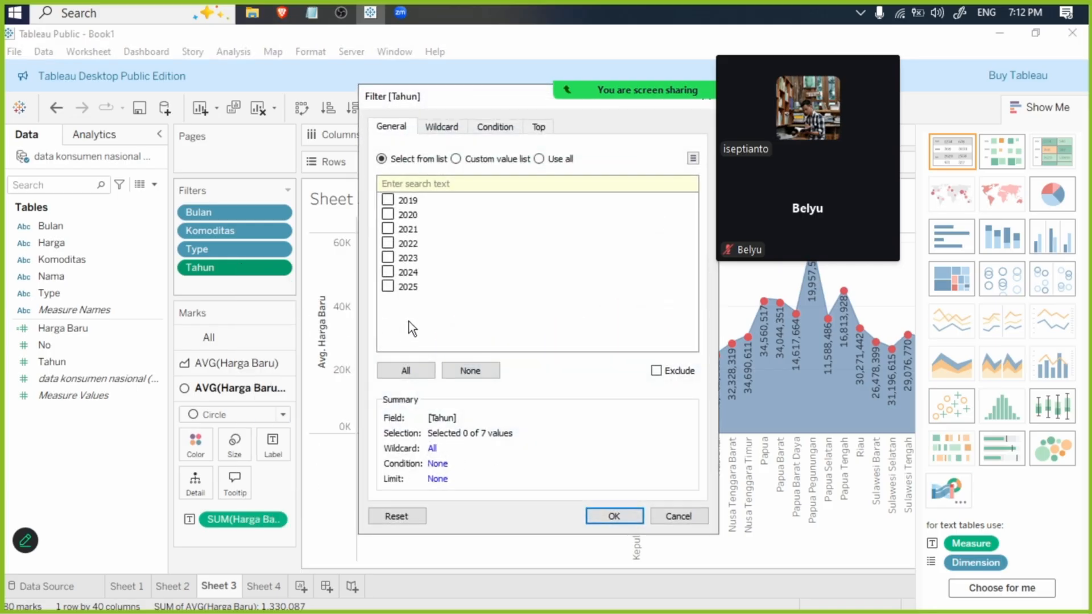
{"action": "left_click", "coordinate": [406, 370]}
{"action": "left_click", "coordinate": [608, 518]}
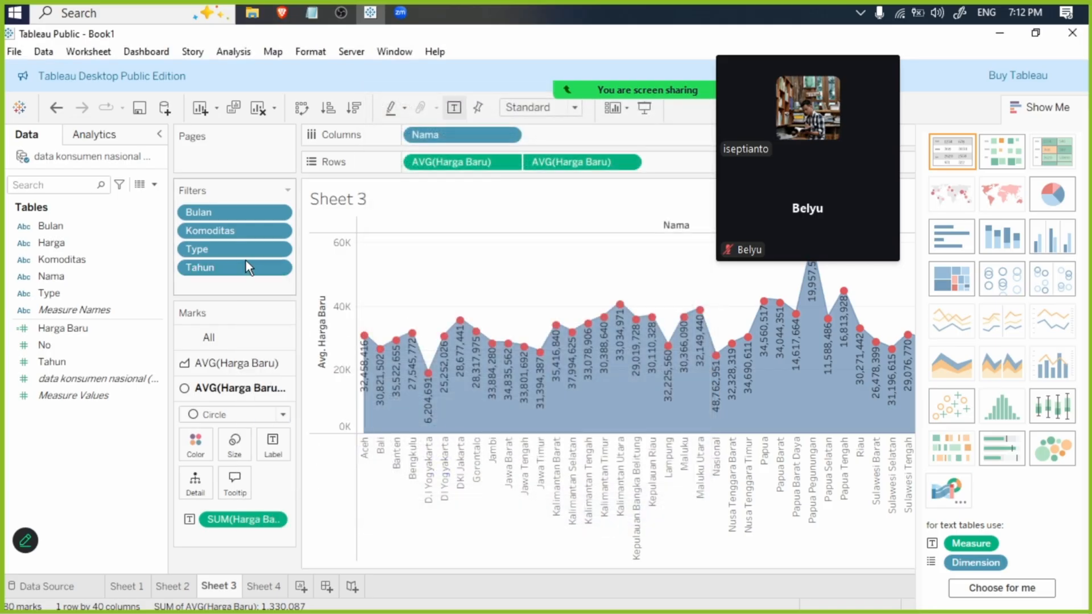
{"action": "left_click", "coordinate": [1052, 108]}
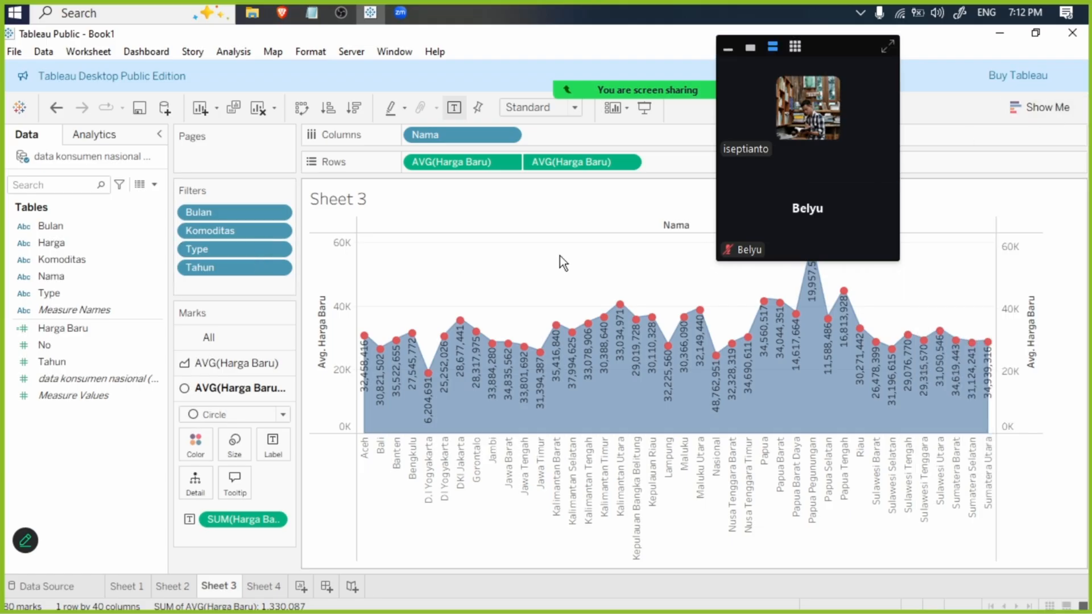
- Change the aggregation of Harga Baru in Sheet 4's text table to Average
{"action": "left_click", "coordinate": [272, 586]}
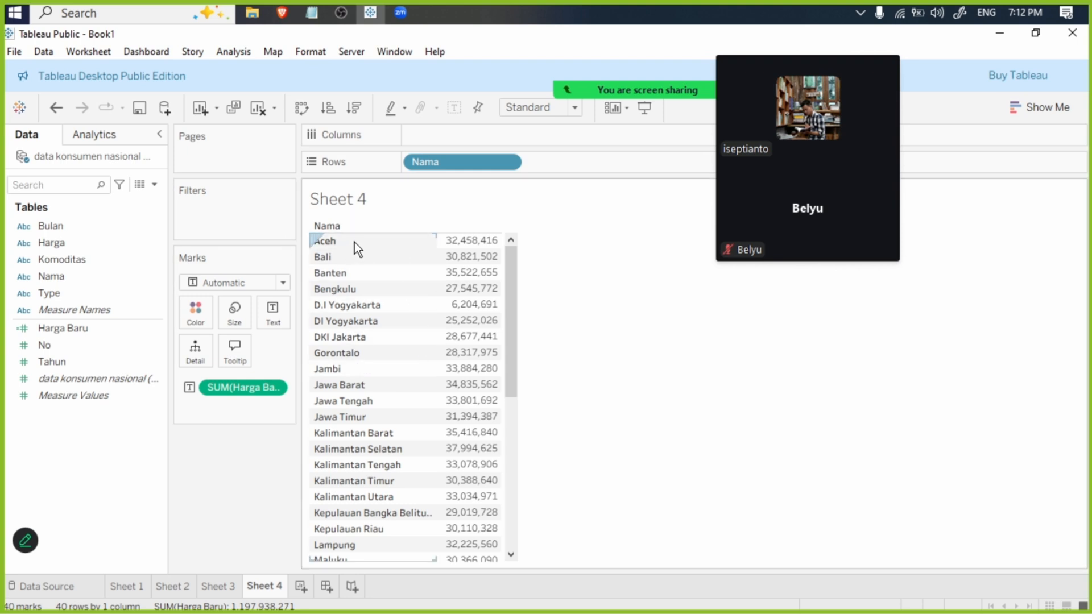
{"action": "mouse_move", "coordinate": [457, 253]}
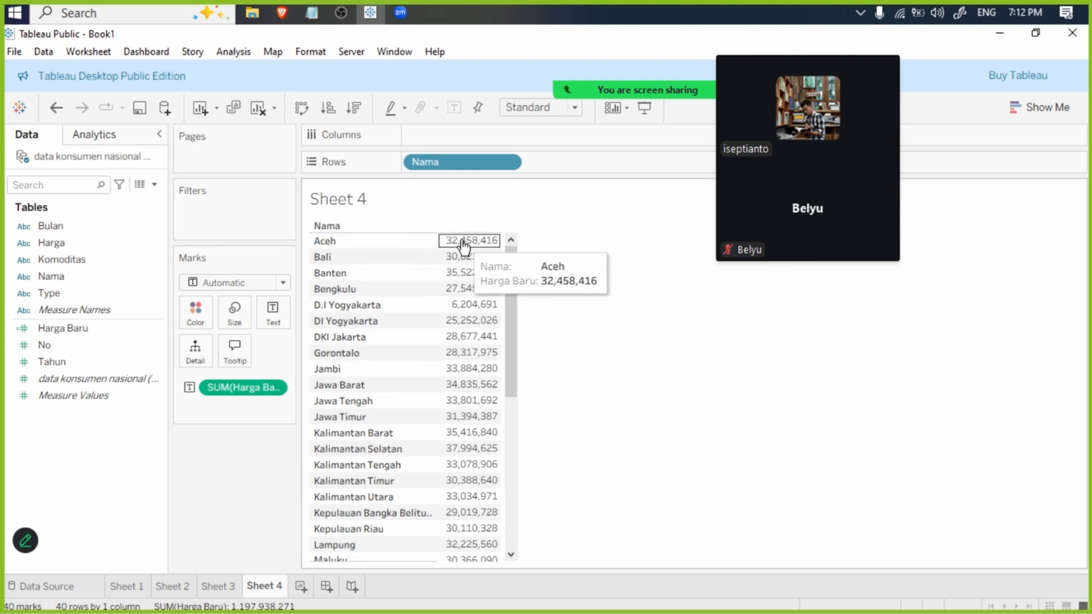
{"action": "left_click", "coordinate": [277, 388]}
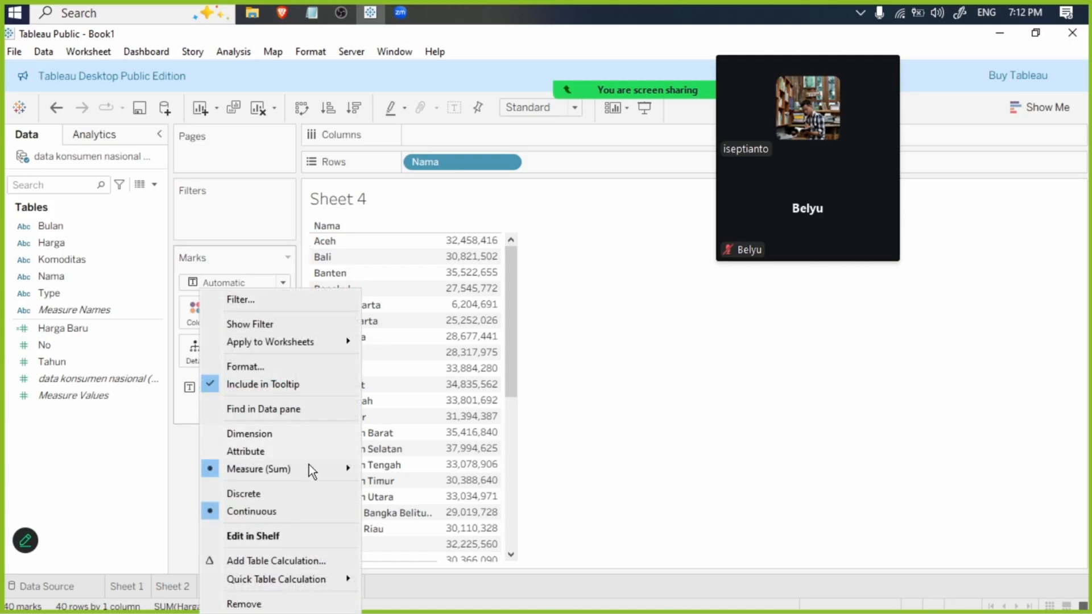
{"action": "mouse_move", "coordinate": [307, 469]}
{"action": "left_click", "coordinate": [392, 426]}
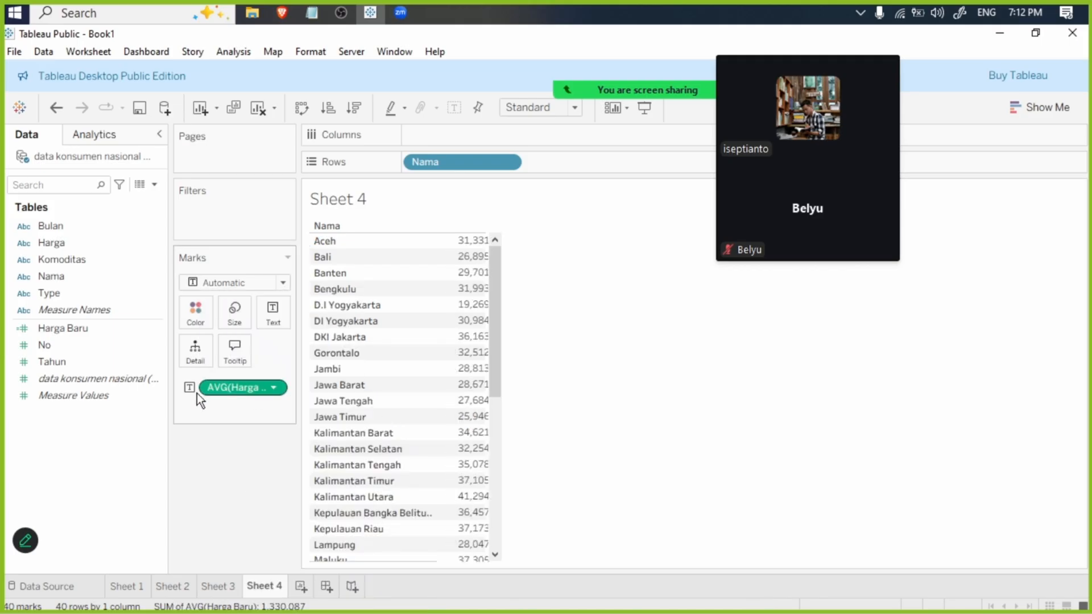
- Change the aggregation of the Harga Baru label on Sheet 3's circle marks to Average
{"action": "left_click", "coordinate": [221, 587]}
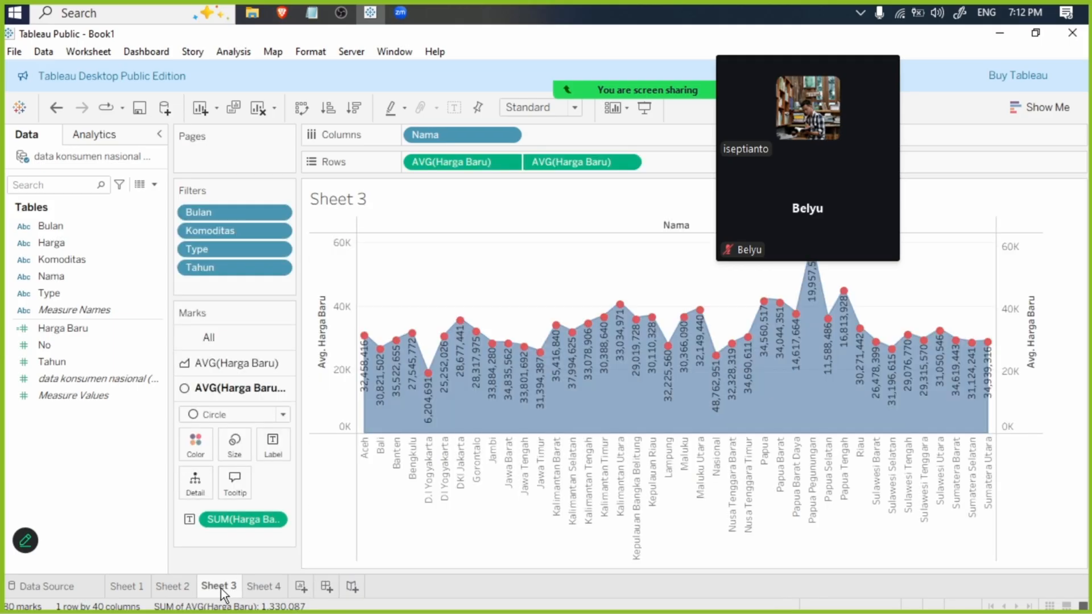
{"action": "left_click", "coordinate": [278, 520]}
{"action": "mouse_move", "coordinate": [297, 470]}
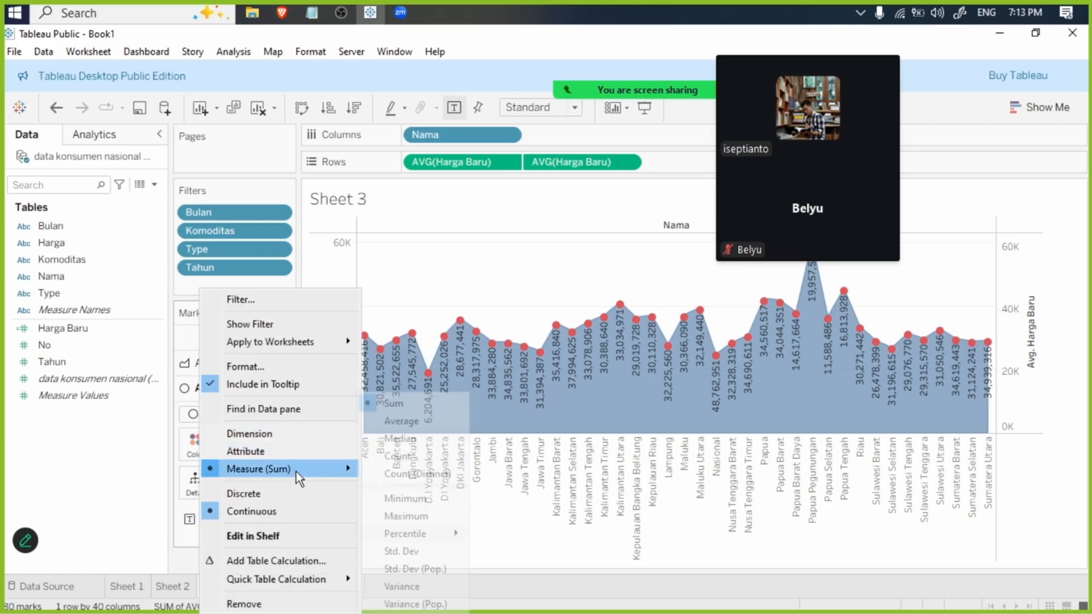
{"action": "left_click", "coordinate": [398, 420]}
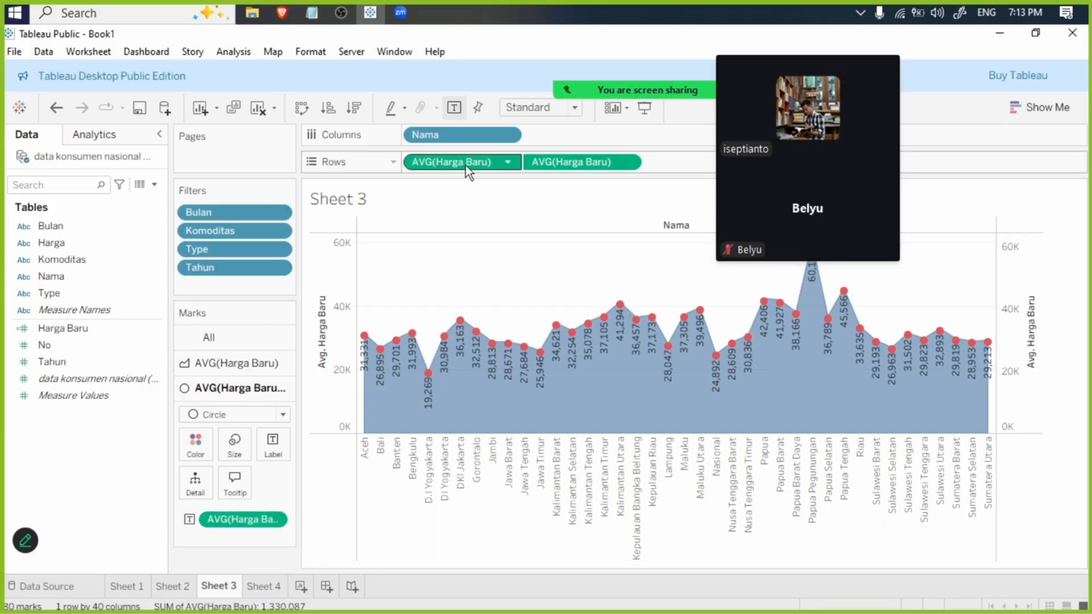
- Change the aggregation of the Harga Baru label on Sheet 2's line marks to Average
{"action": "left_click", "coordinate": [264, 585]}
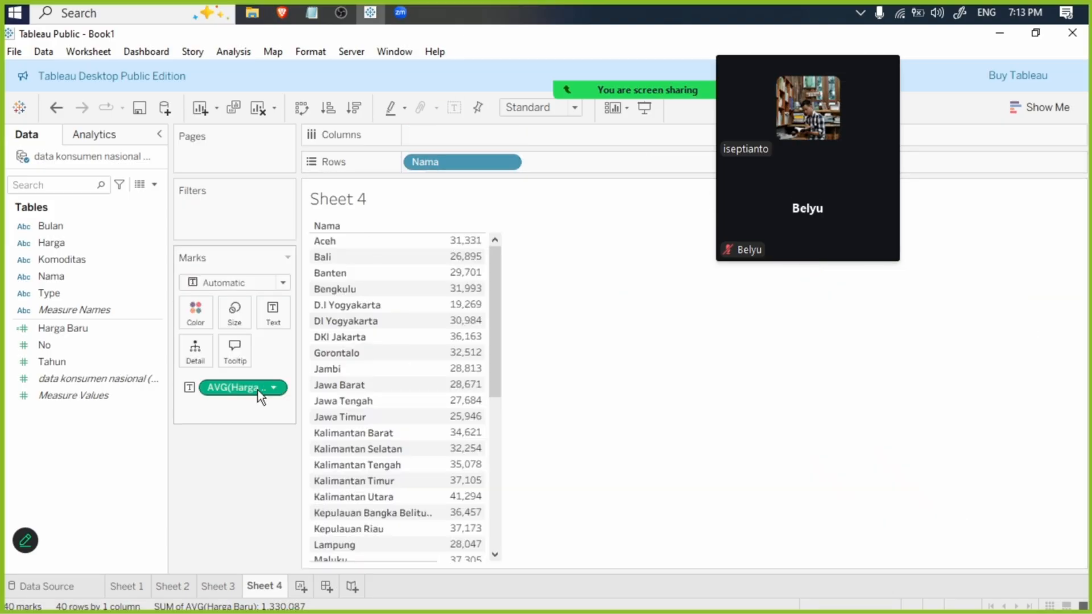
{"action": "left_click", "coordinate": [171, 586]}
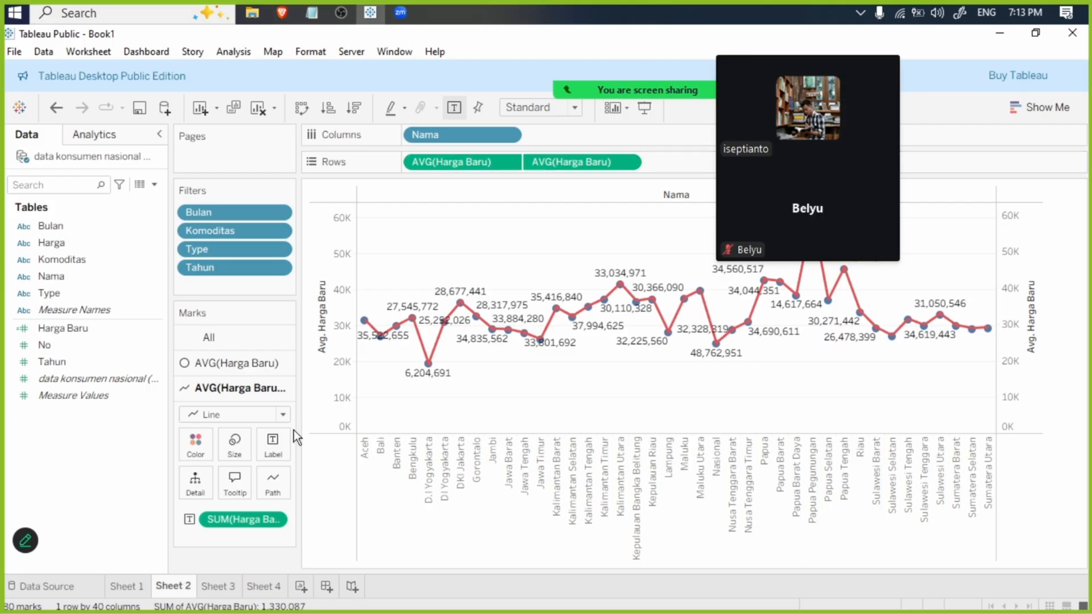
{"action": "left_click", "coordinate": [276, 520]}
{"action": "mouse_move", "coordinate": [329, 472]}
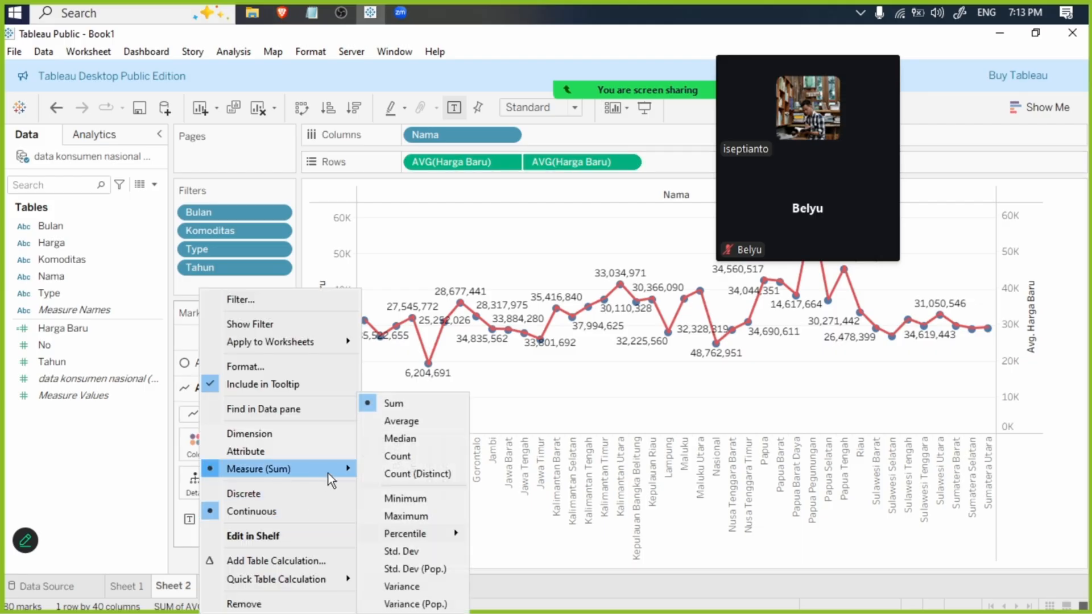
{"action": "left_click", "coordinate": [402, 420]}
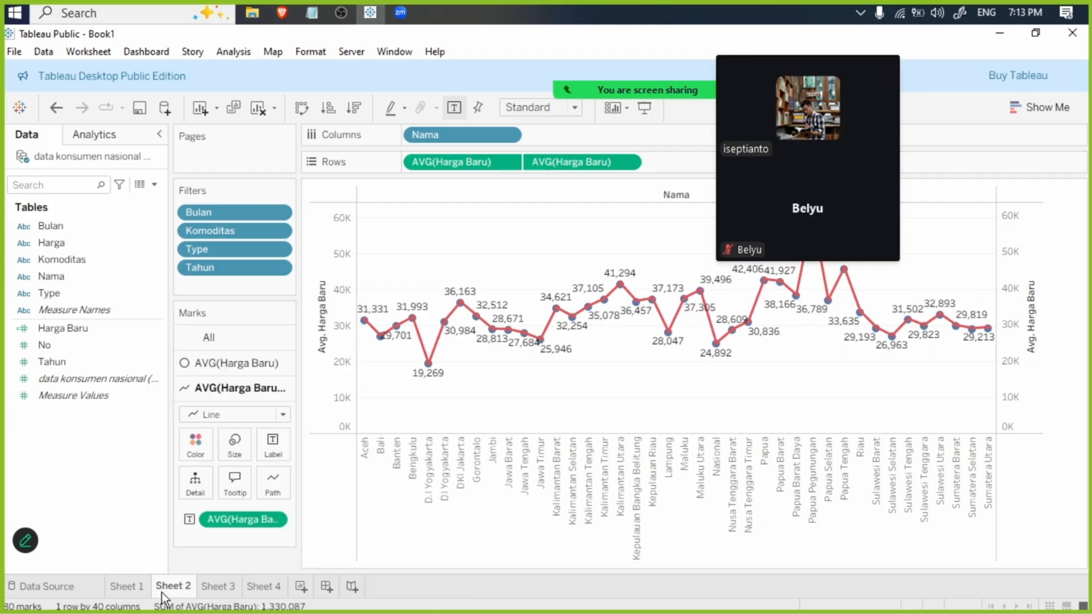
- Remove the summed Harga Baru label and both averaged Harga Baru fields from the marks of Sheet 1
{"action": "left_click", "coordinate": [130, 586]}
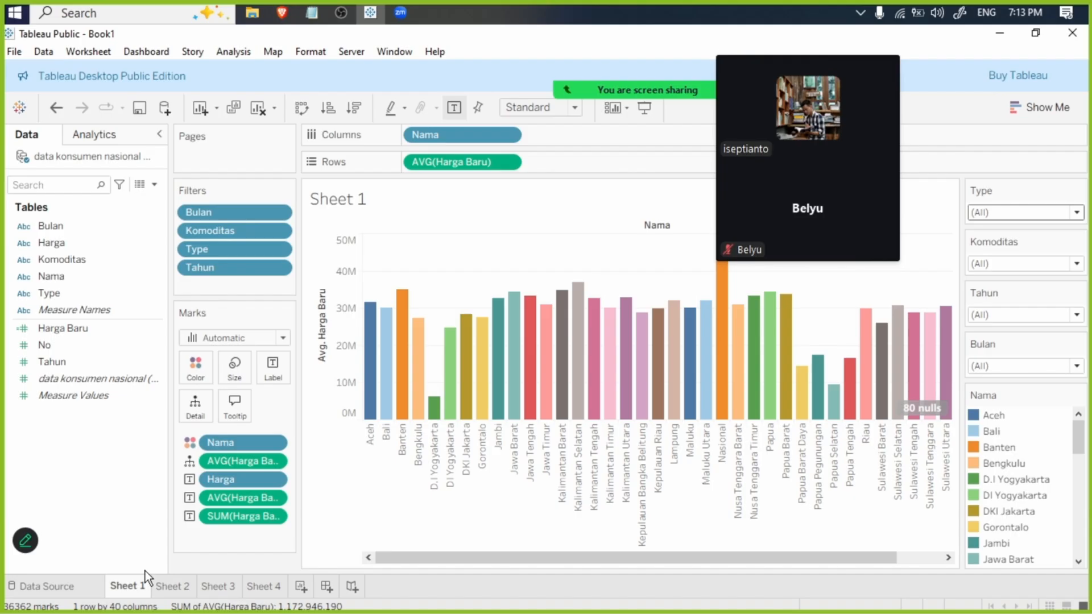
{"action": "left_click", "coordinate": [277, 517]}
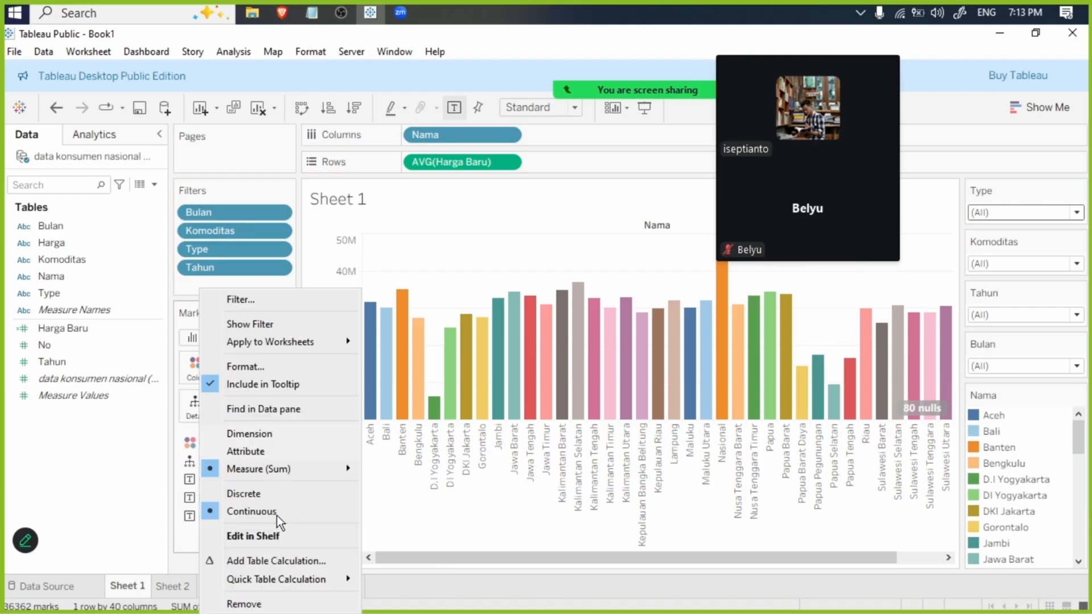
{"action": "left_click", "coordinate": [255, 602]}
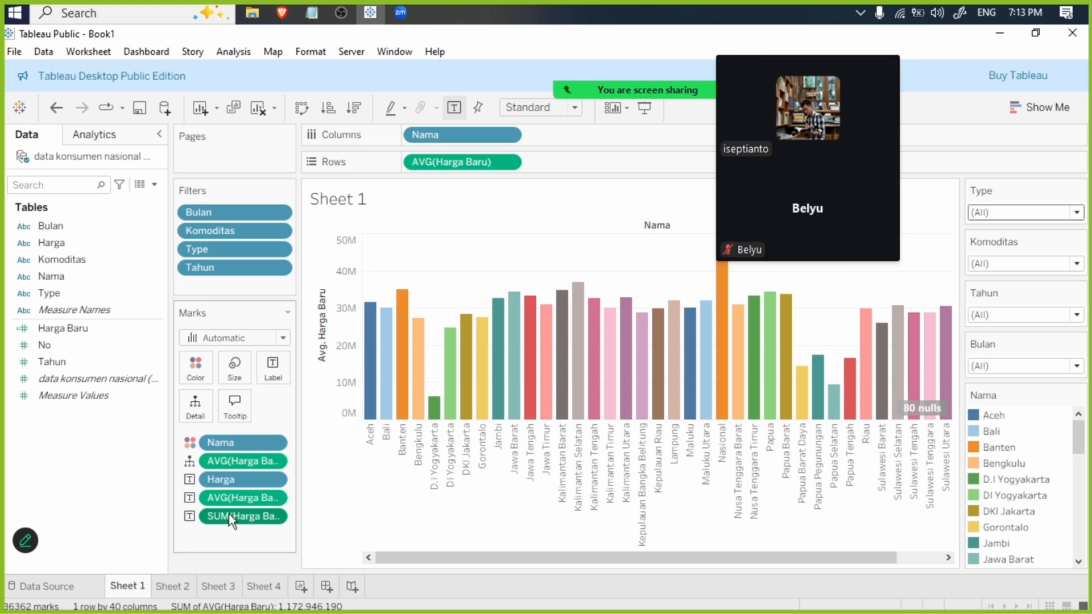
{"action": "left_click", "coordinate": [274, 498]}
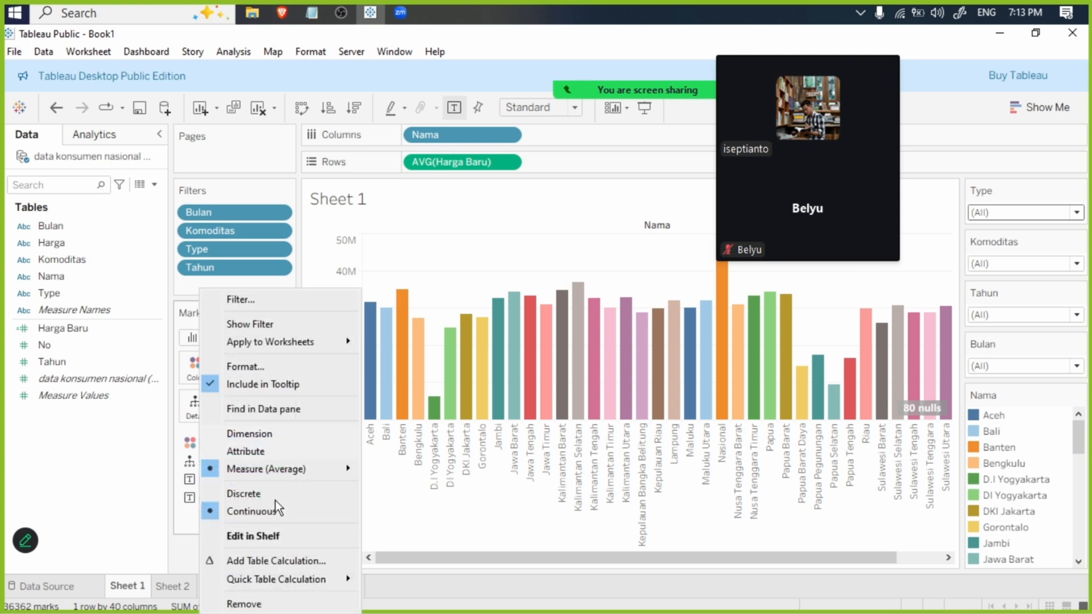
{"action": "left_click", "coordinate": [172, 514]}
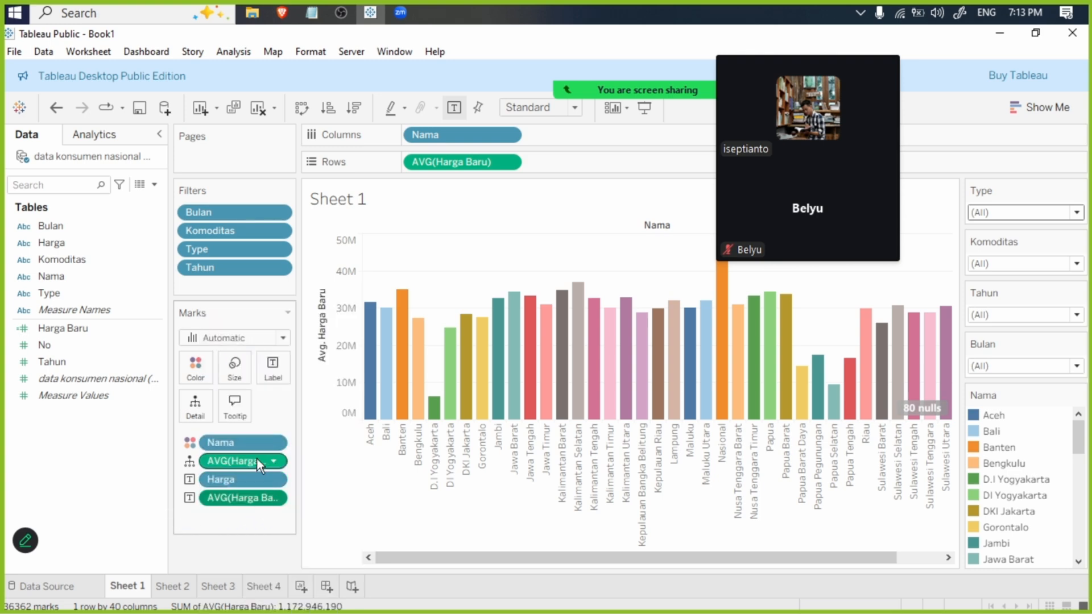
{"action": "right_click", "coordinate": [254, 493]}
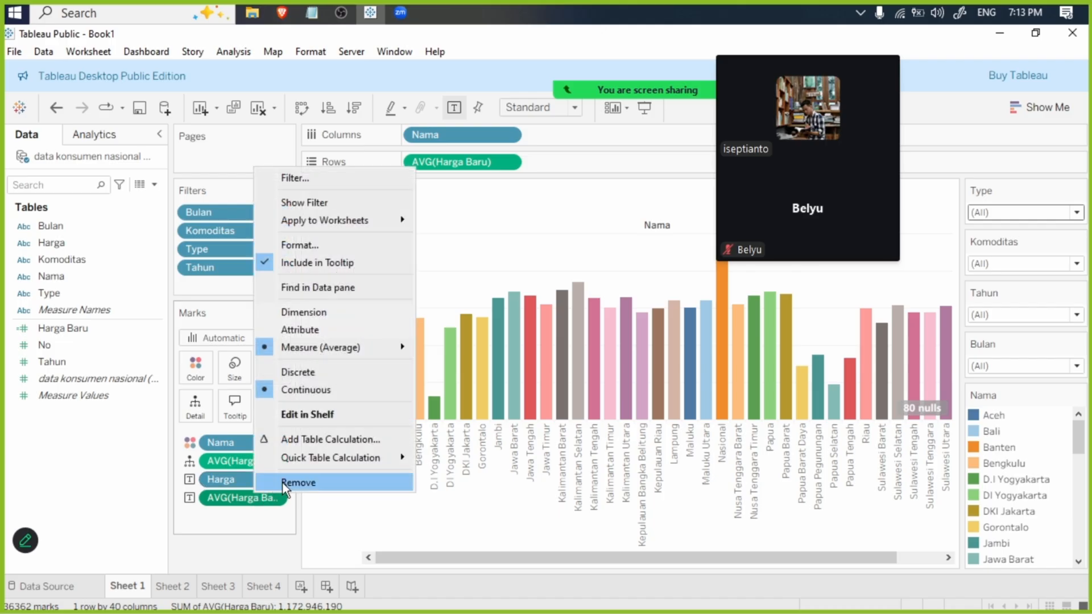
{"action": "left_click", "coordinate": [282, 483]}
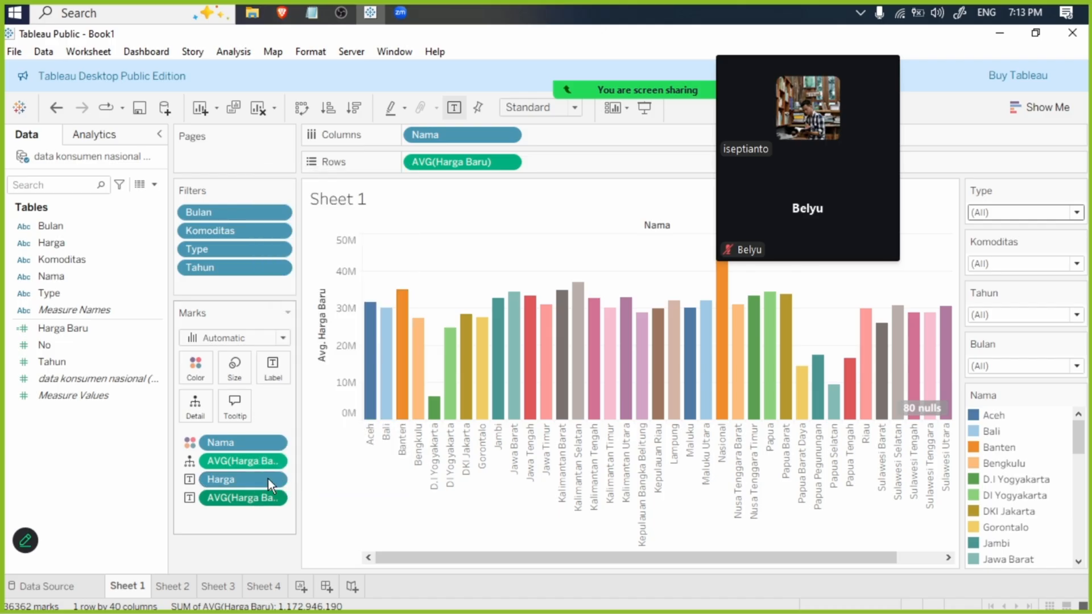
{"action": "right_click", "coordinate": [273, 460]}
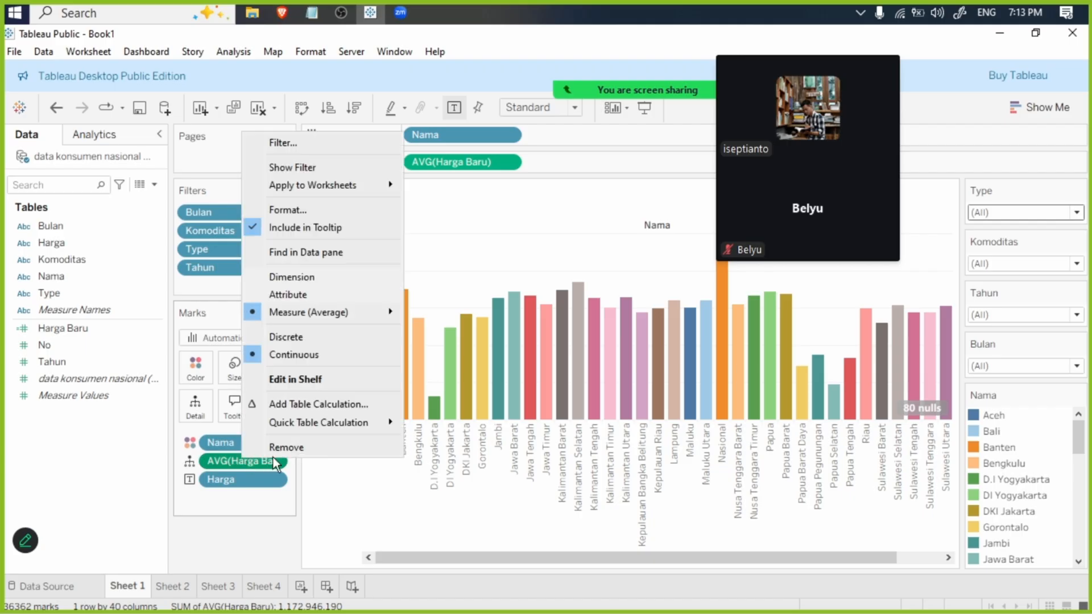
{"action": "left_click", "coordinate": [278, 447]}
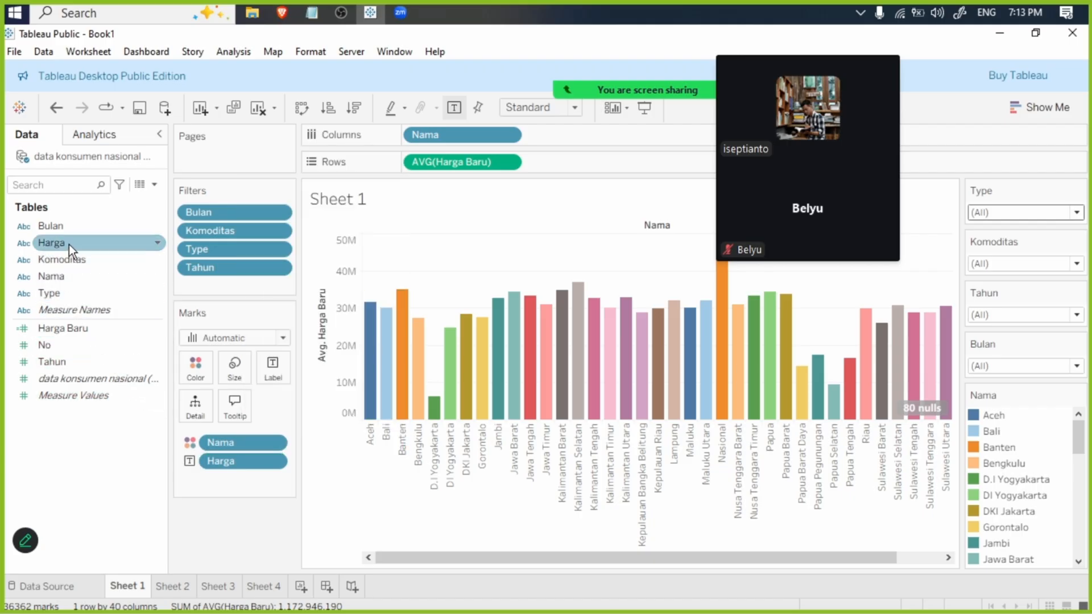
- Label Sheet 1's bars with Harga Baru aggregated as Average, and remove the Harga label
{"action": "left_click_drag", "start_coordinate": [71, 329], "coordinate": [272, 377]}
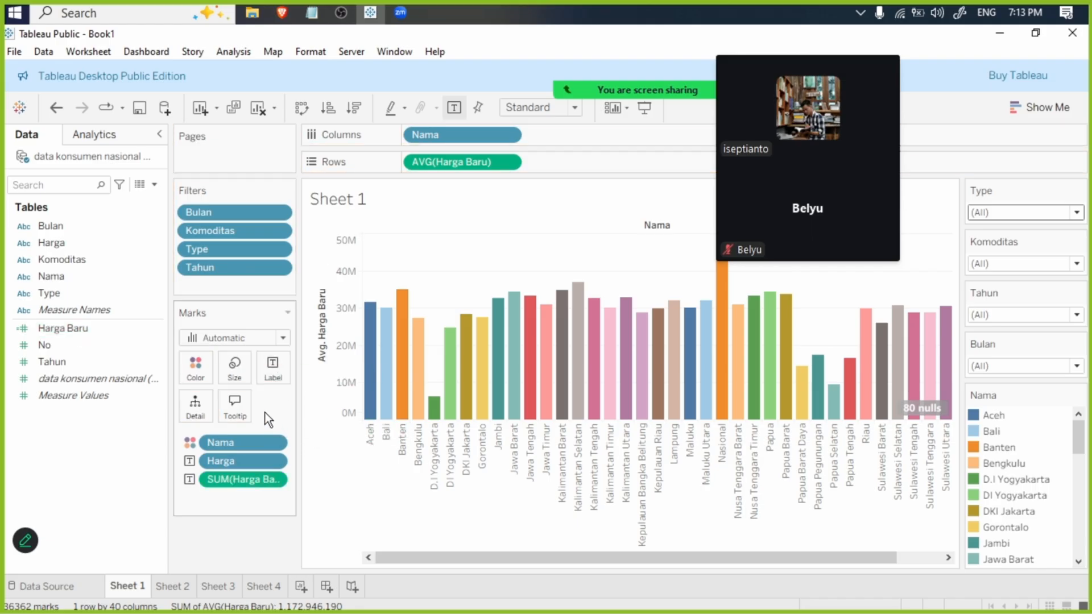
{"action": "right_click", "coordinate": [249, 462]}
{"action": "left_click", "coordinate": [292, 448]}
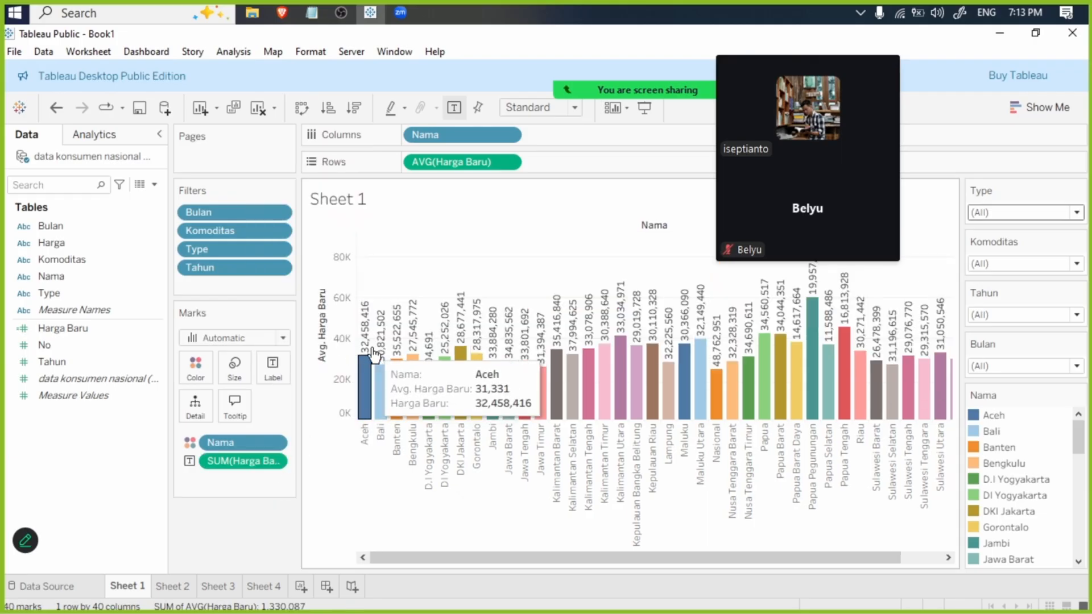
{"action": "right_click", "coordinate": [278, 463]}
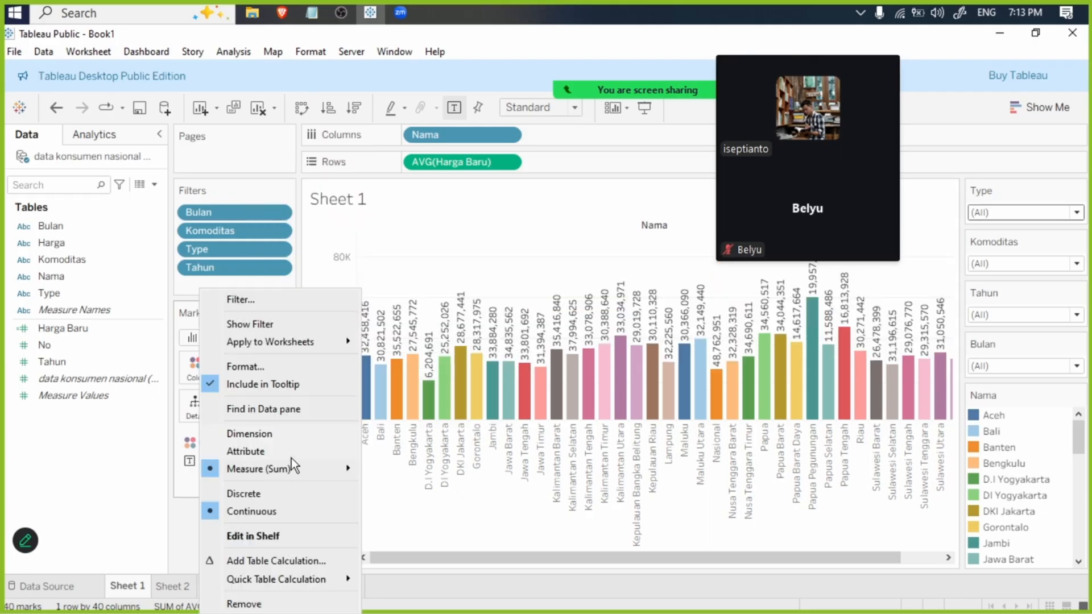
{"action": "mouse_move", "coordinate": [305, 470]}
{"action": "left_click", "coordinate": [446, 424]}
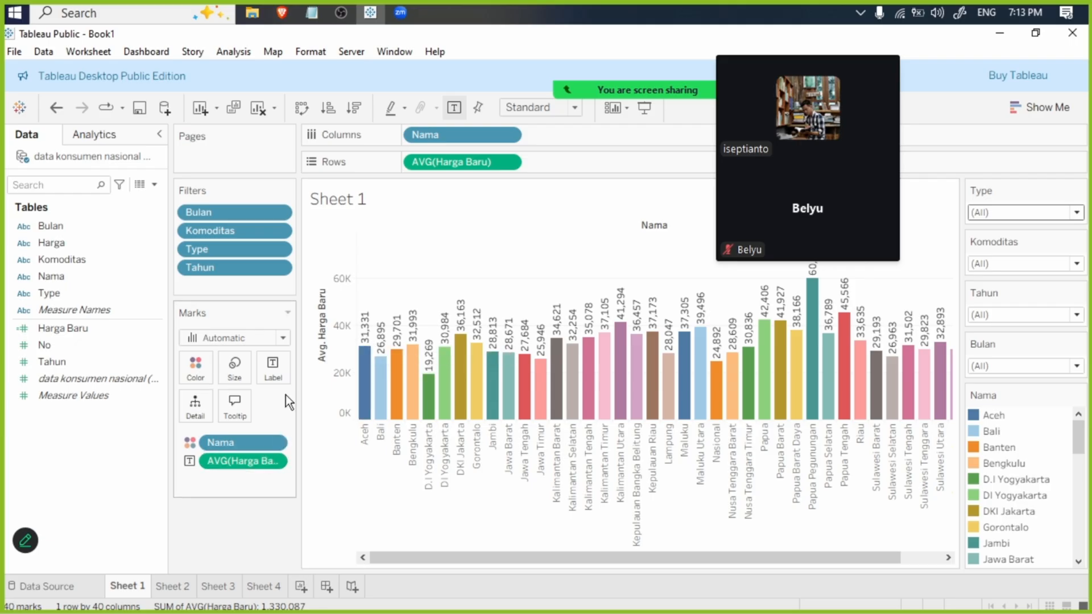
- Set the vertical alignment of Sheet 1's bar labels to Middle
{"action": "left_click", "coordinate": [275, 369]}
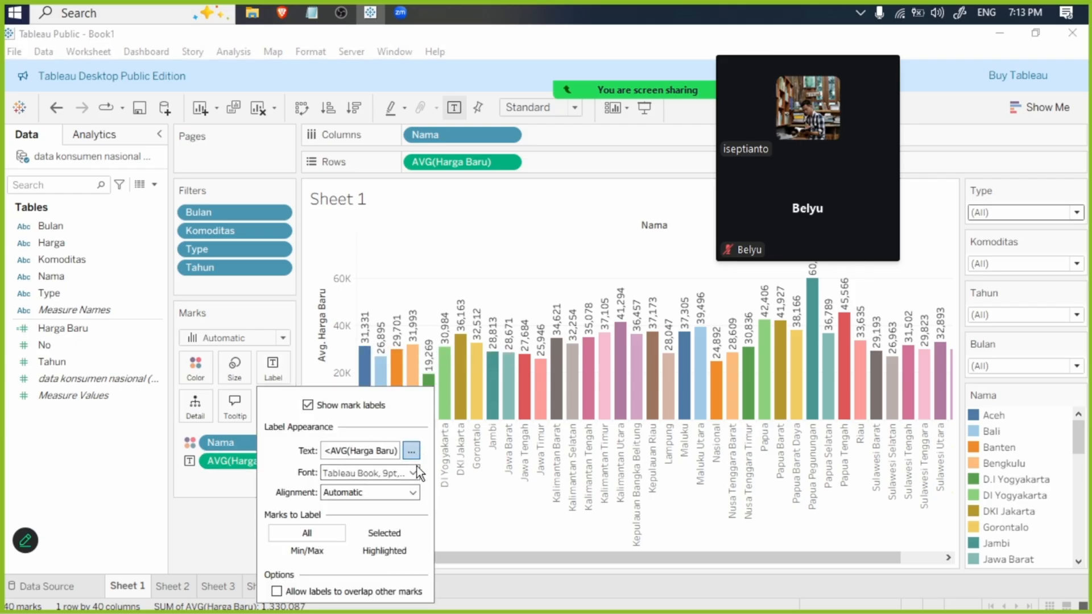
{"action": "left_click", "coordinate": [413, 493]}
{"action": "left_click", "coordinate": [361, 465]}
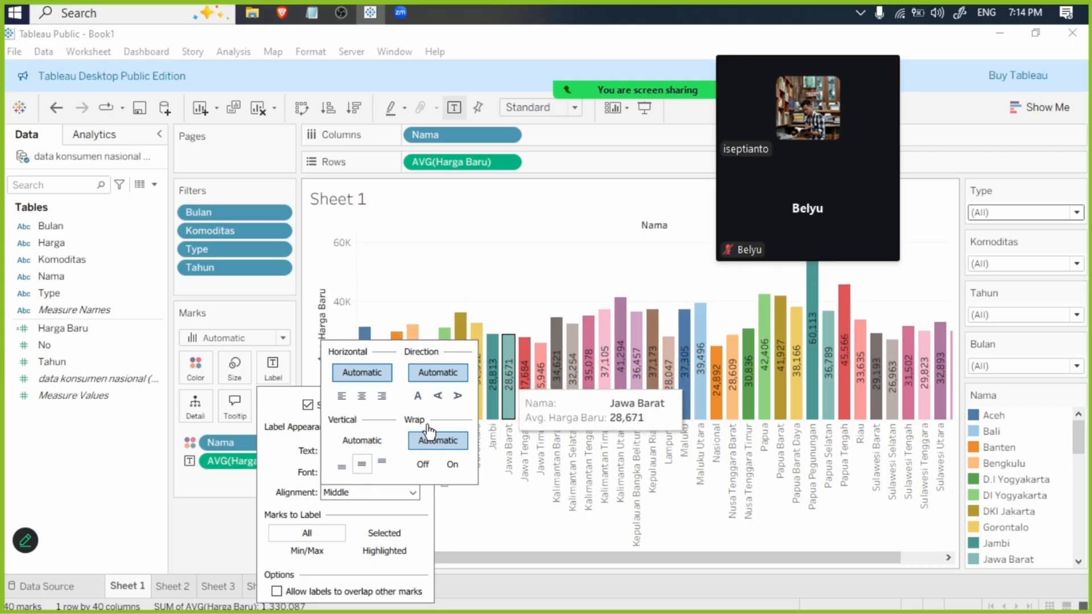
{"action": "left_click", "coordinate": [302, 417]}
- Make the AVG(Harga Baru) label text on Sheet 1's bars bold
{"action": "left_click", "coordinate": [410, 451]}
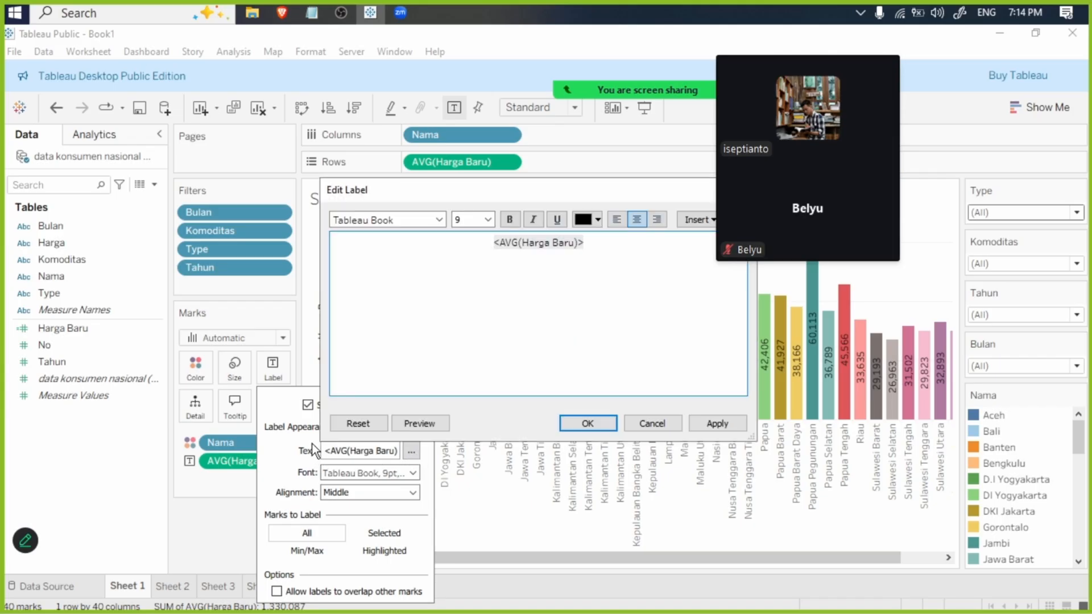
{"action": "key", "text": "ctrl+a"}
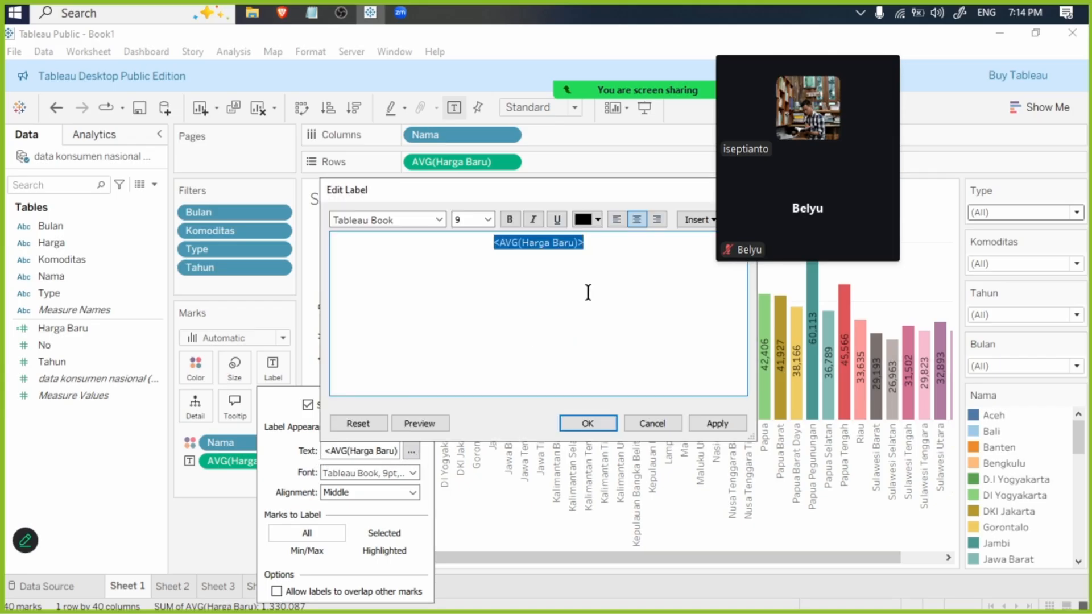
{"action": "left_click", "coordinate": [512, 218]}
{"action": "left_click", "coordinate": [716, 424]}
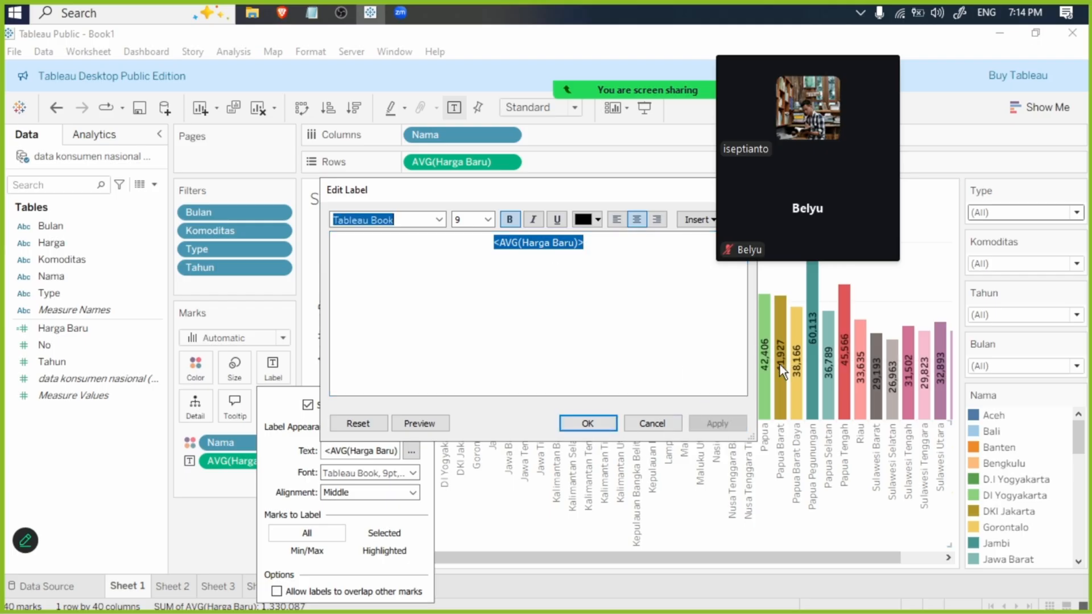
{"action": "left_click", "coordinate": [596, 426]}
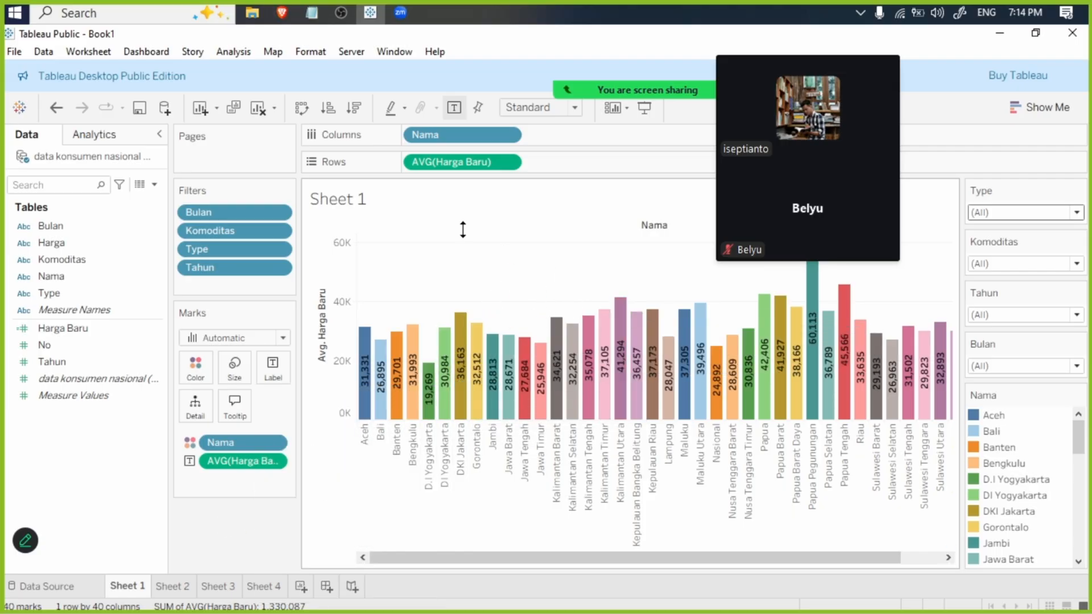
- Hide the titles of Sheet 1 and Sheet 4
{"action": "right_click", "coordinate": [368, 196]}
{"action": "left_click", "coordinate": [423, 242]}
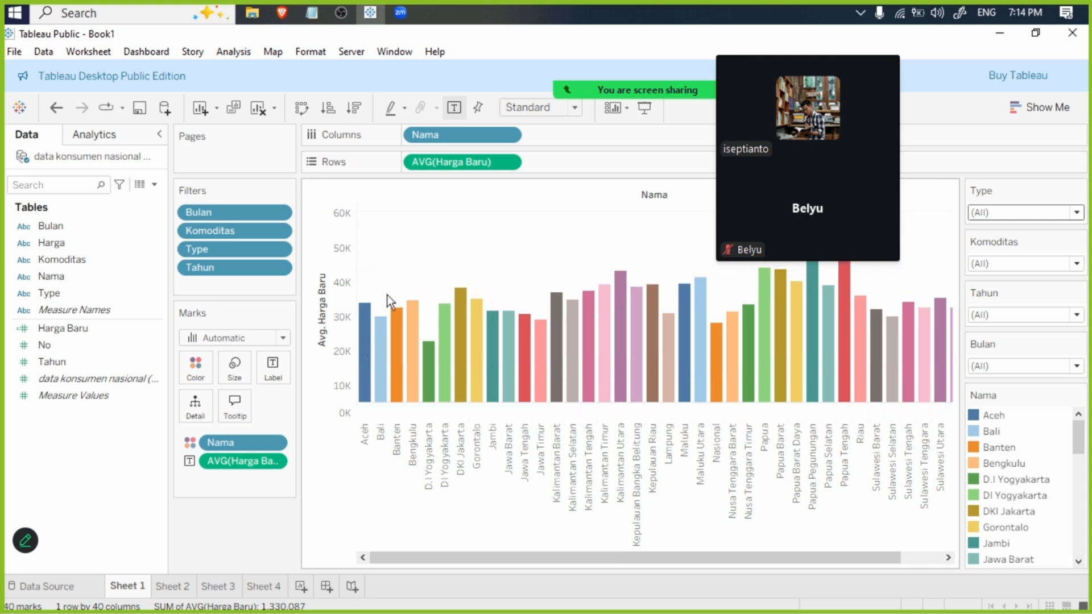
{"action": "left_click", "coordinate": [264, 586]}
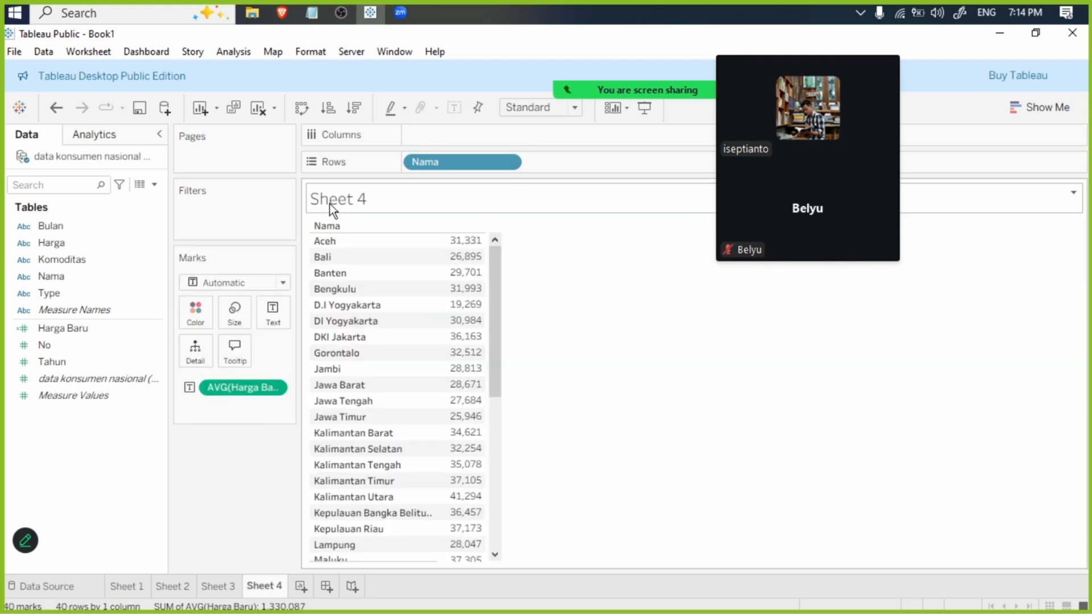
{"action": "right_click", "coordinate": [363, 198]}
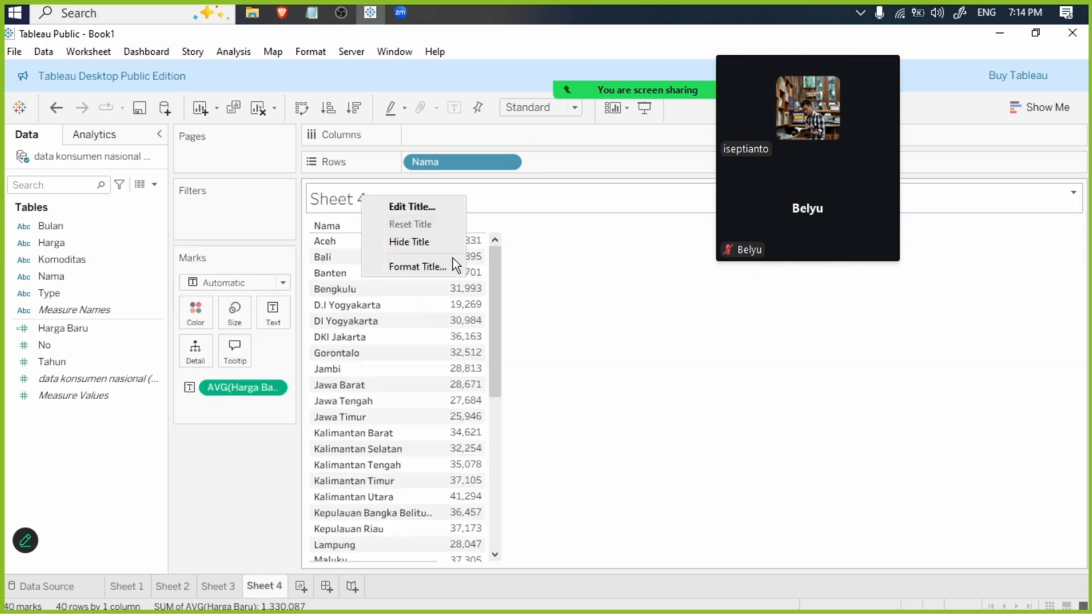
{"action": "left_click", "coordinate": [421, 242]}
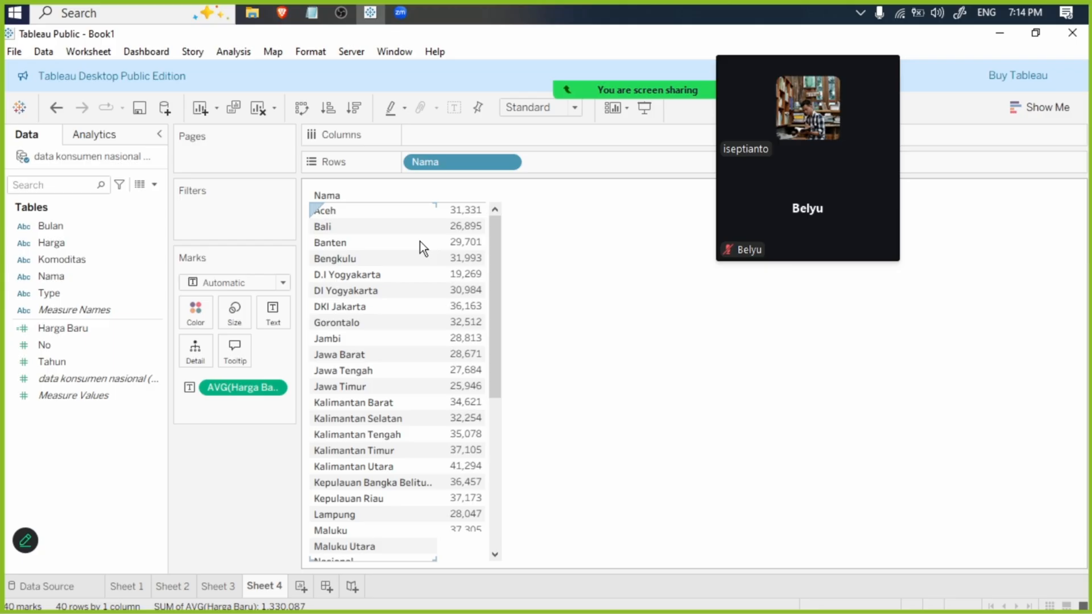
- Create a new worksheet with Nama in columns and Harga Baru in rows, and convert it to a text table
{"action": "left_click", "coordinate": [301, 587]}
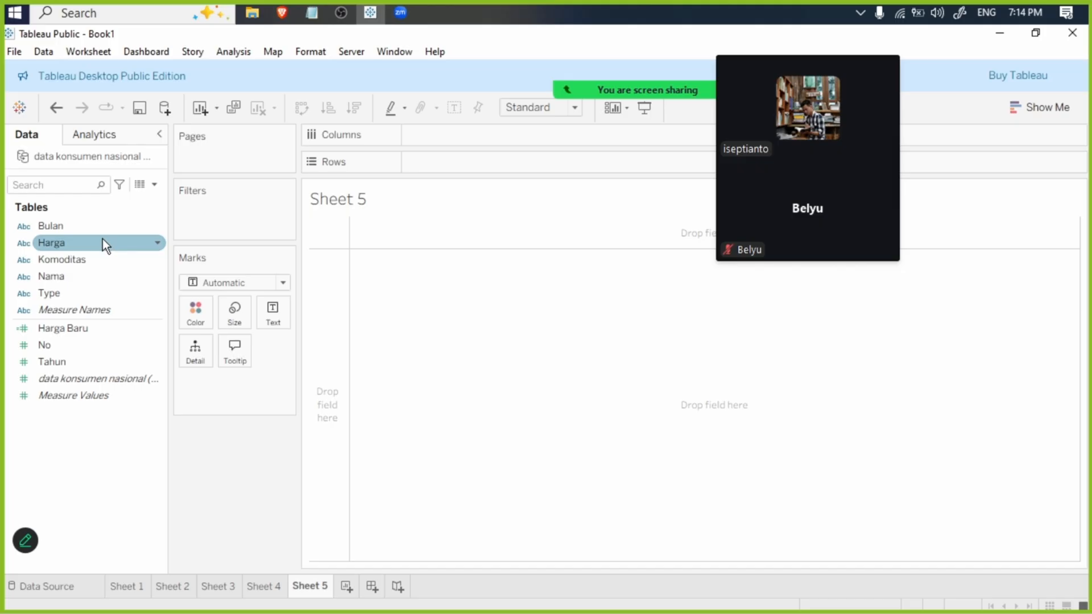
{"action": "left_click_drag", "start_coordinate": [94, 276], "coordinate": [466, 135]}
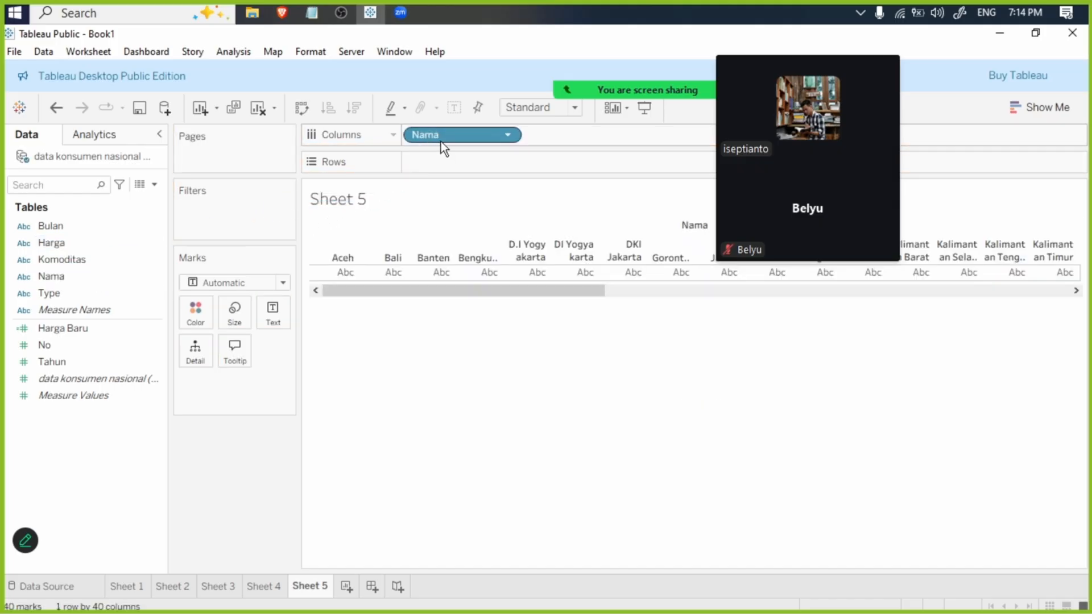
{"action": "left_click_drag", "start_coordinate": [90, 334], "coordinate": [467, 162]}
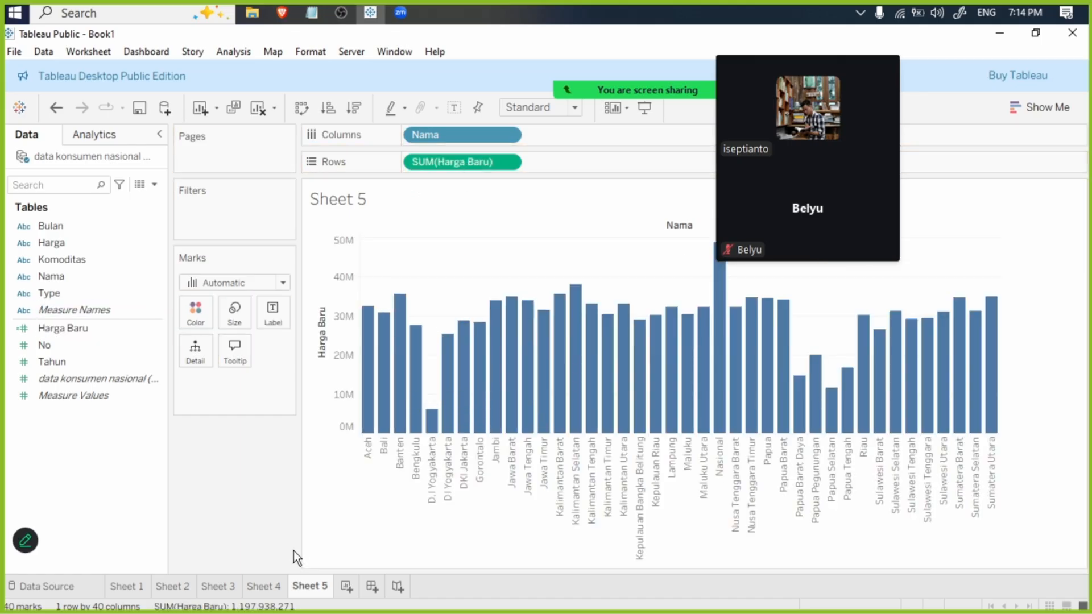
{"action": "left_click", "coordinate": [1047, 107]}
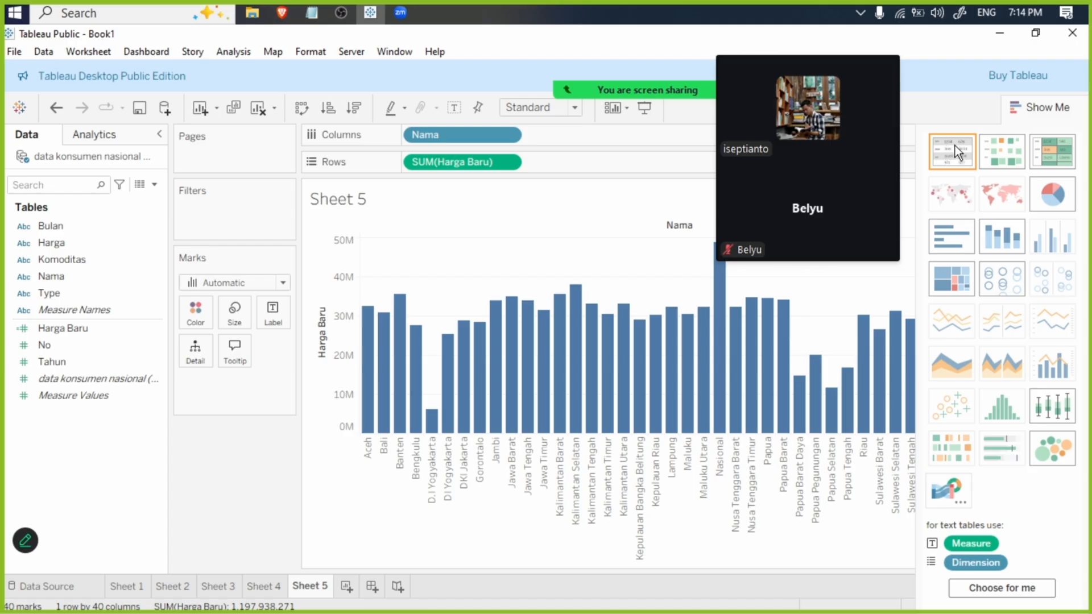
{"action": "left_click", "coordinate": [955, 145]}
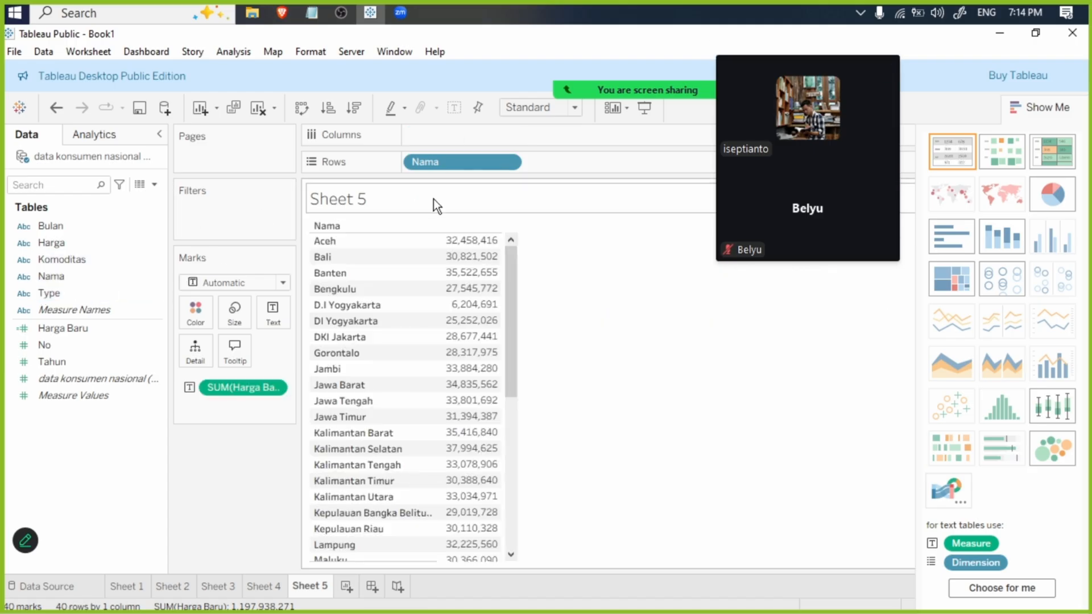
- Filter the Nama field on Sheet 5 so that only Nasional is selected
{"action": "right_click", "coordinate": [456, 166]}
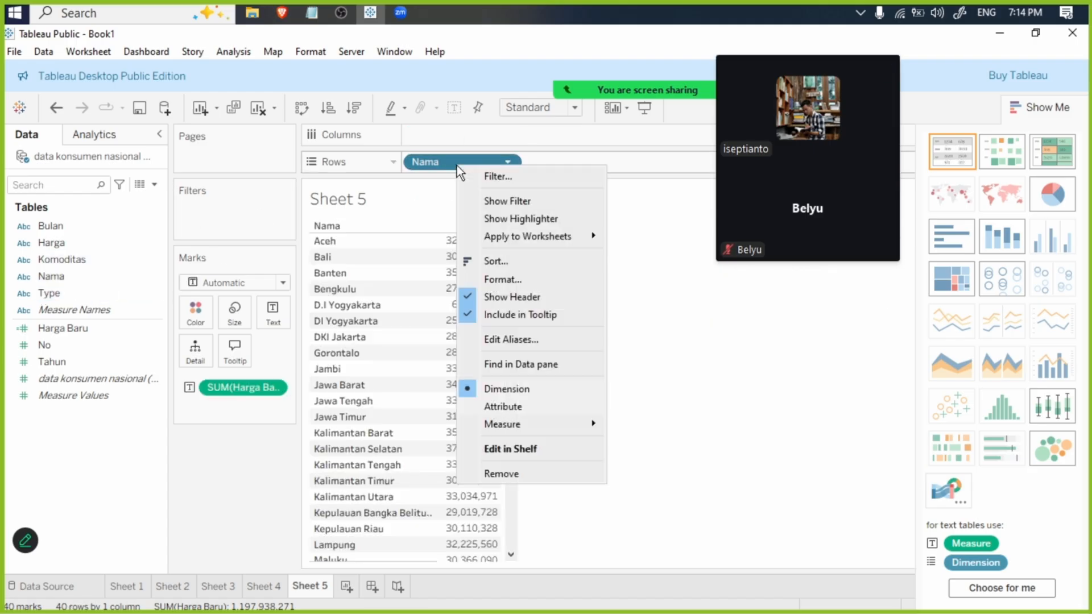
{"action": "left_click", "coordinate": [508, 176]}
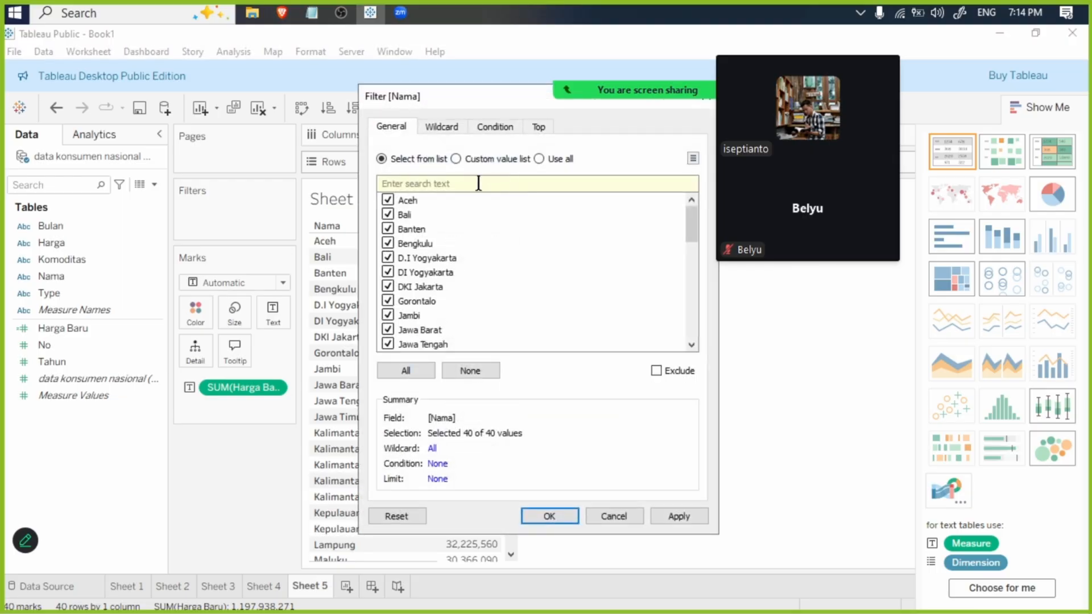
{"action": "left_click", "coordinate": [465, 373]}
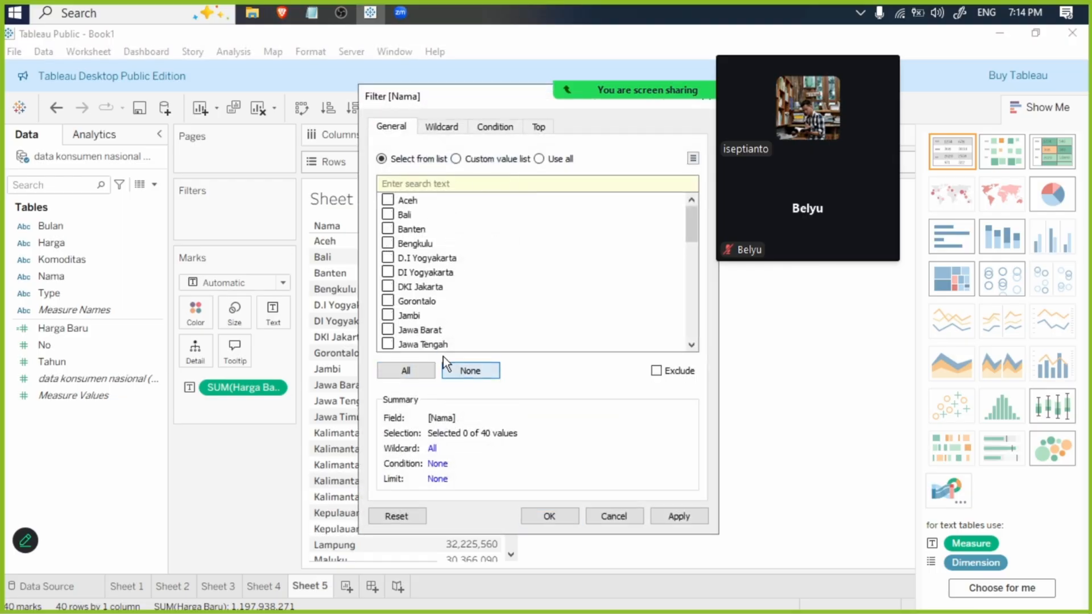
{"action": "scroll", "coordinate": [435, 314], "scroll_direction": "down", "scroll_amount": 4}
{"action": "scroll", "coordinate": [405, 293], "scroll_direction": "down", "scroll_amount": 3}
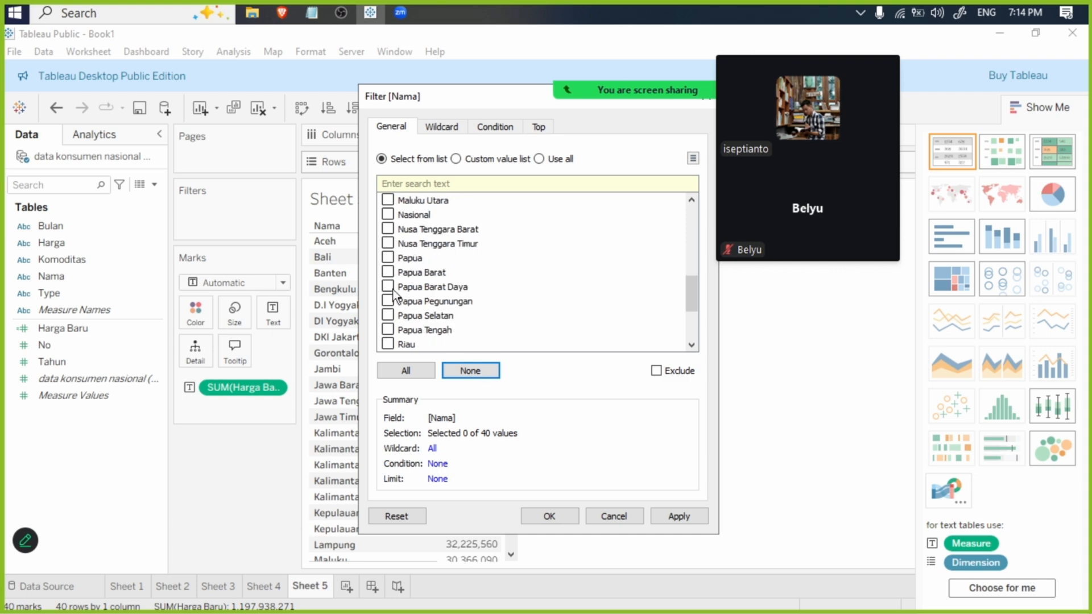
{"action": "left_click", "coordinate": [388, 215]}
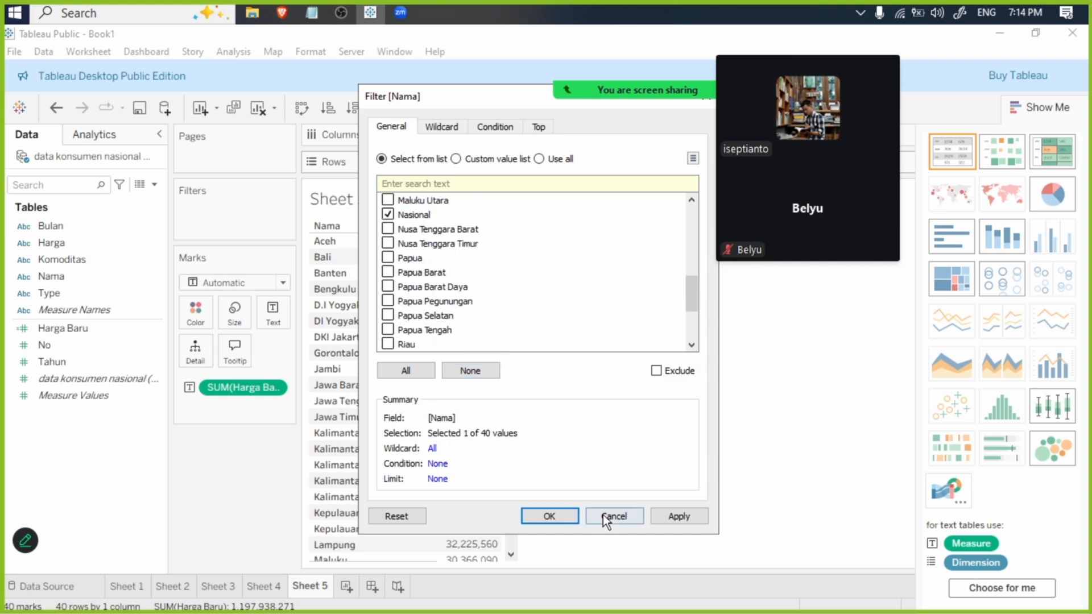
{"action": "left_click", "coordinate": [667, 517]}
{"action": "left_click", "coordinate": [549, 516]}
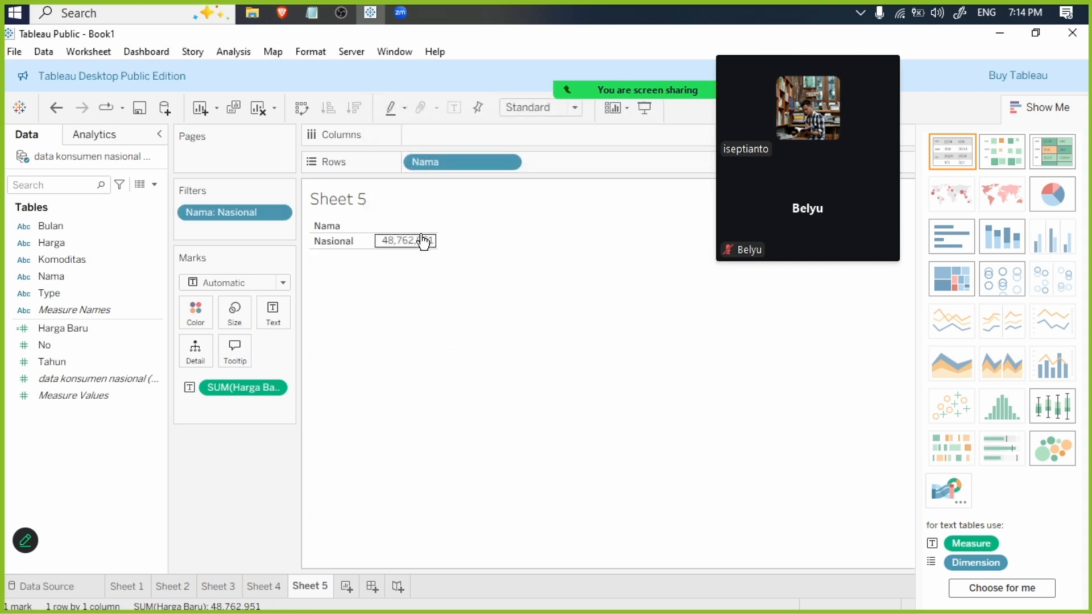
- Add a Bulan filter to Sheet 5 with all months selected
{"action": "left_click_drag", "start_coordinate": [106, 220], "coordinate": [255, 228]}
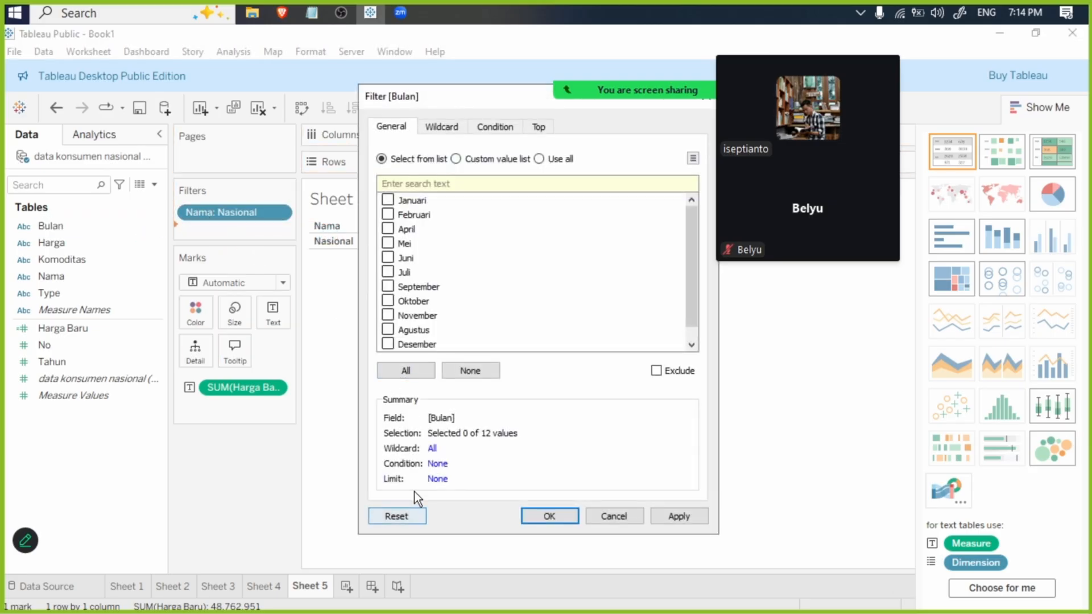
{"action": "left_click", "coordinate": [410, 370]}
{"action": "left_click", "coordinate": [548, 517]}
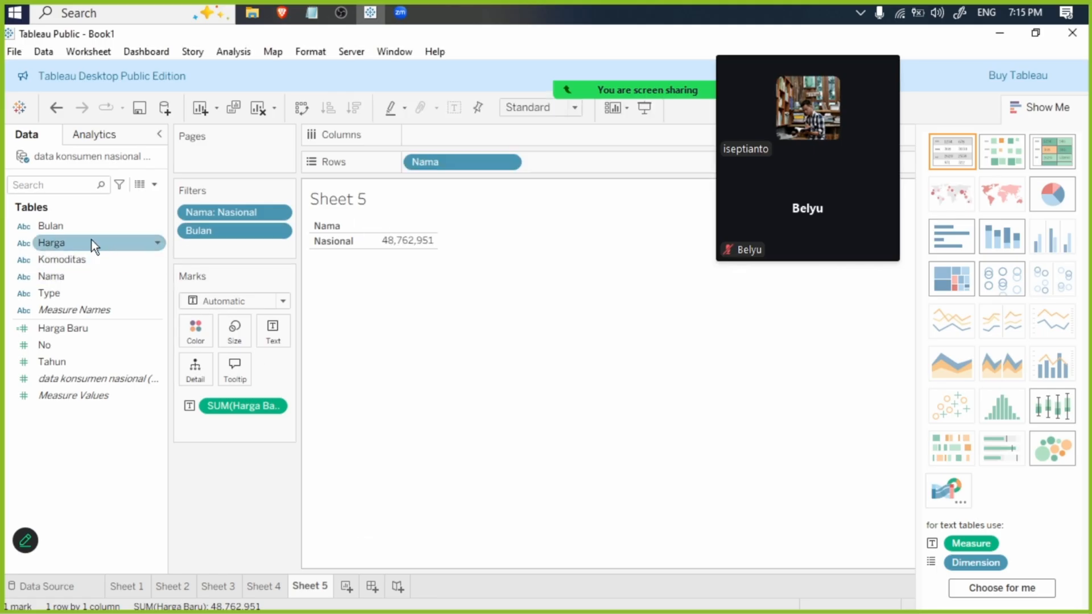
- Add a Komoditas filter to Sheet 5 with all commodities selected
{"action": "left_click_drag", "start_coordinate": [90, 258], "coordinate": [240, 235]}
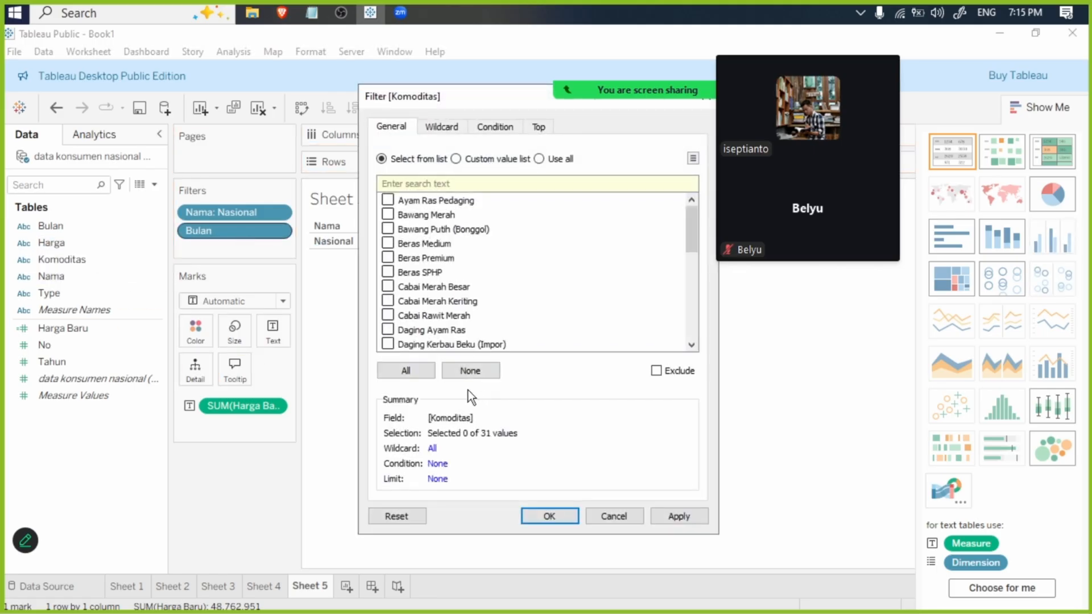
{"action": "left_click", "coordinate": [426, 372]}
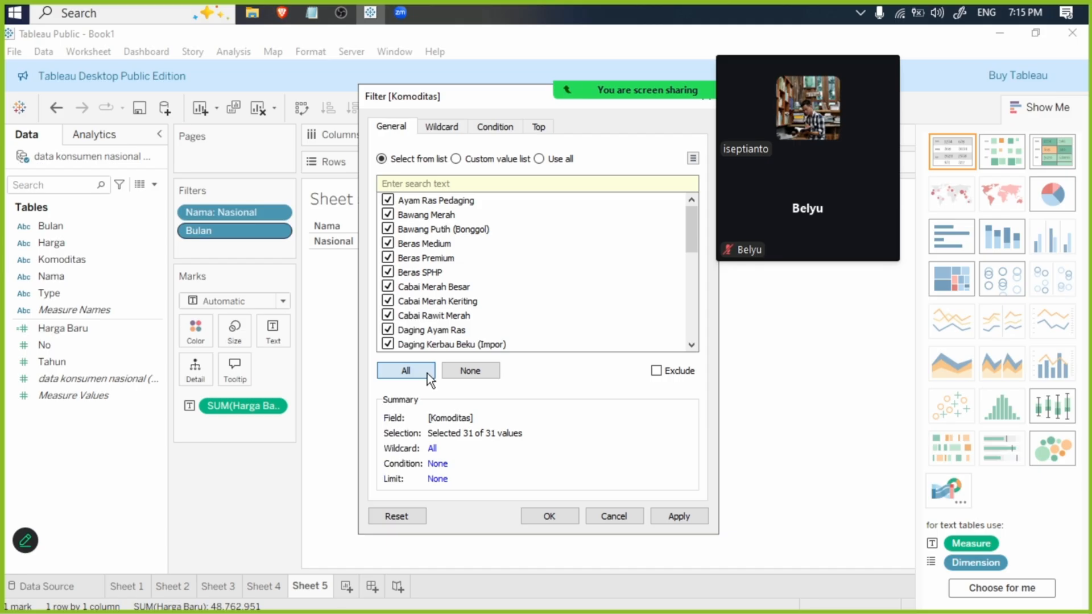
{"action": "left_click", "coordinate": [550, 516]}
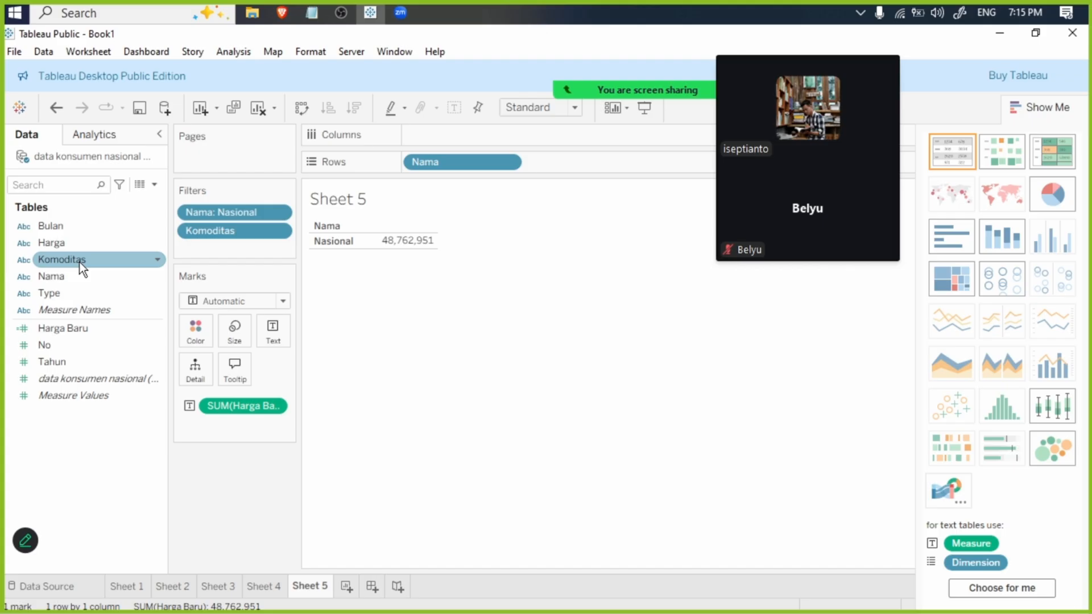
- Add a Type filter to Sheet 5 with all types selected
{"action": "left_click_drag", "start_coordinate": [79, 277], "coordinate": [80, 293]}
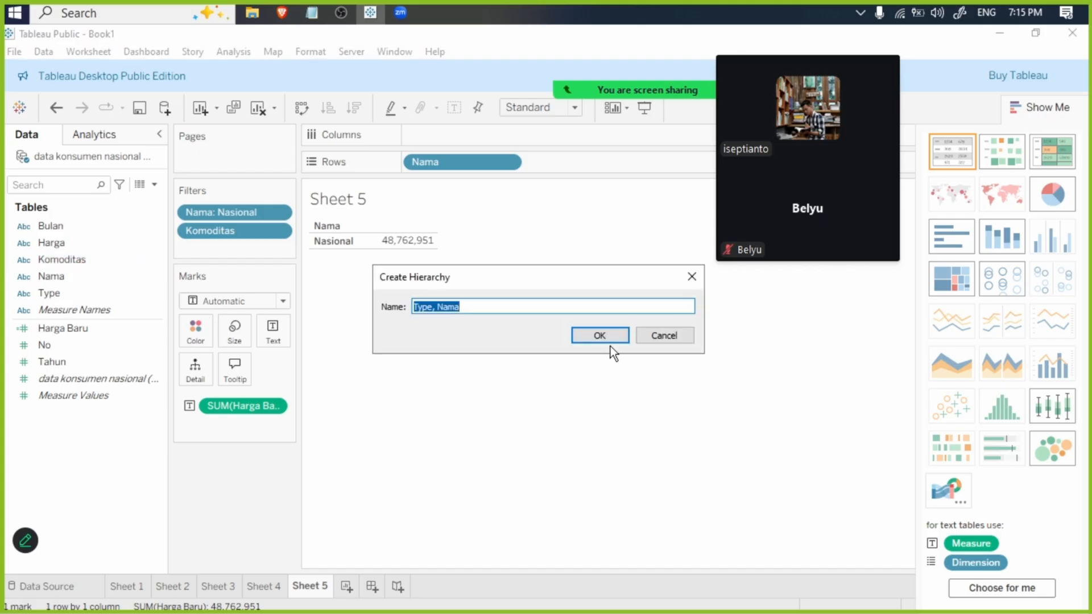
{"action": "left_click_drag", "start_coordinate": [59, 294], "coordinate": [231, 242]}
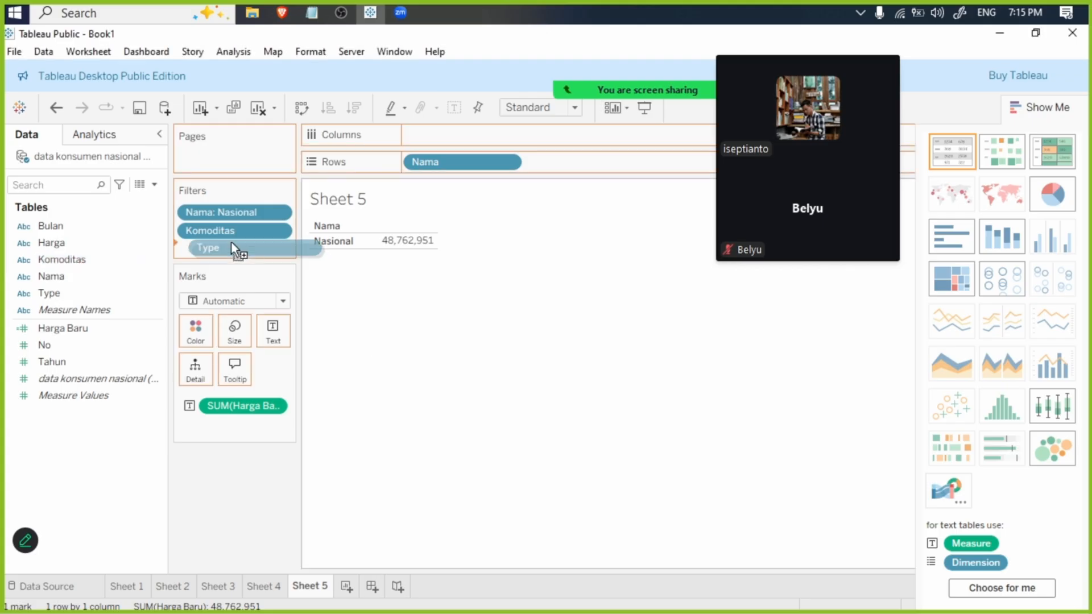
{"action": "left_click", "coordinate": [397, 370]}
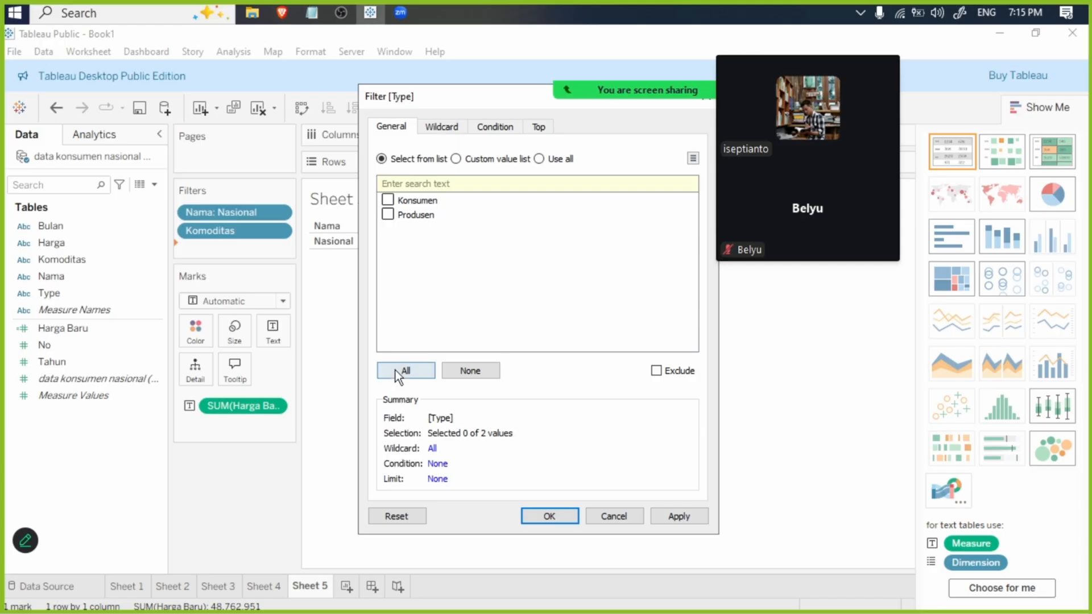
{"action": "left_click", "coordinate": [680, 517]}
{"action": "left_click", "coordinate": [551, 516]}
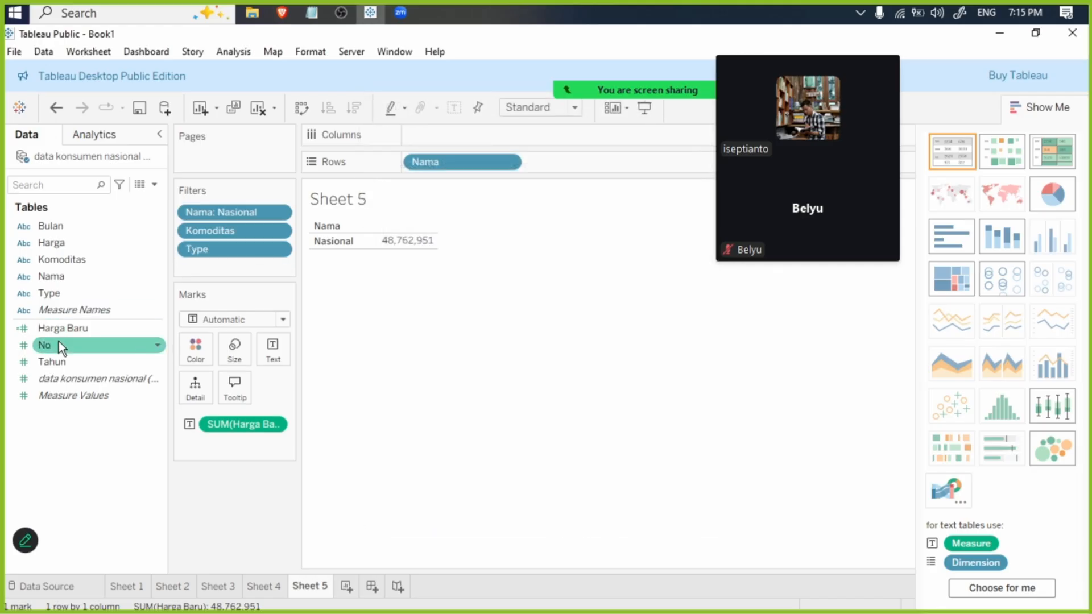
- Add a Tahun filter on all values to Sheet 5, covering the full range from 2019 to 2025
{"action": "left_click_drag", "start_coordinate": [57, 361], "coordinate": [225, 268]}
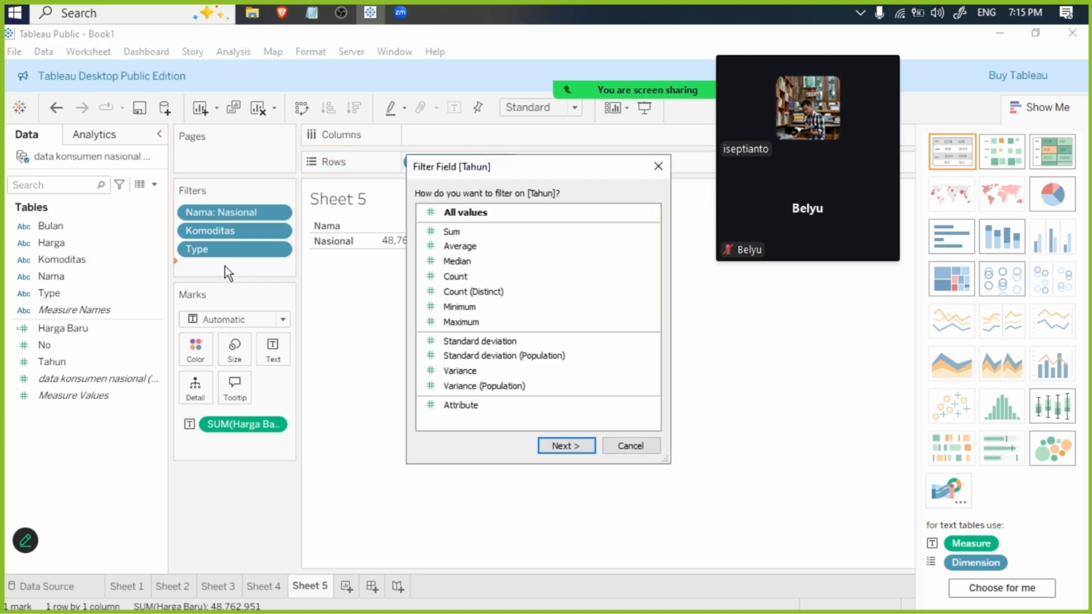
{"action": "left_click", "coordinate": [582, 445]}
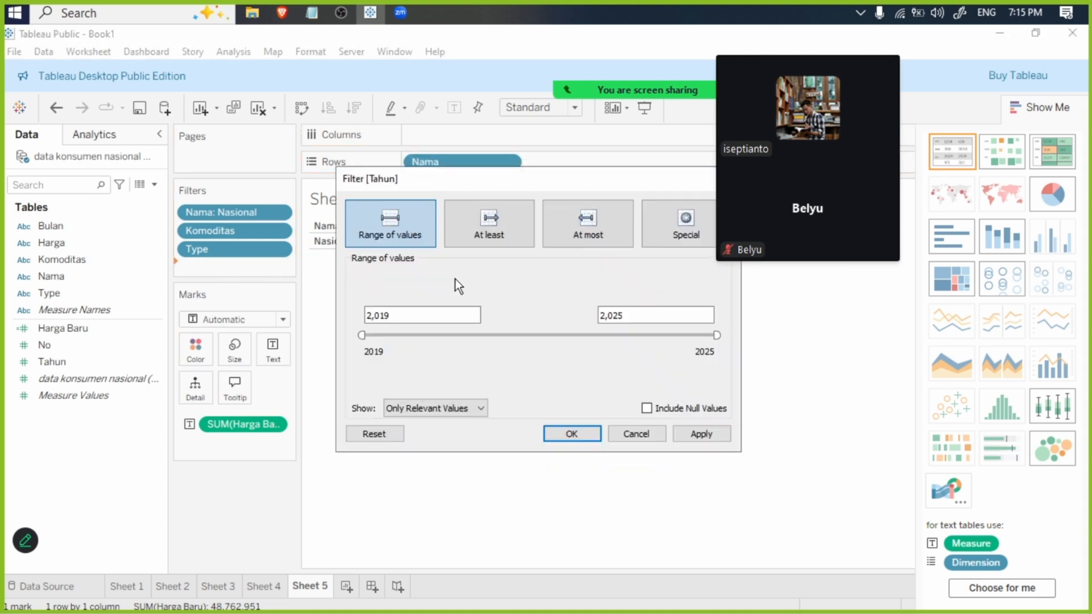
{"action": "left_click", "coordinate": [703, 434]}
{"action": "left_click", "coordinate": [574, 434]}
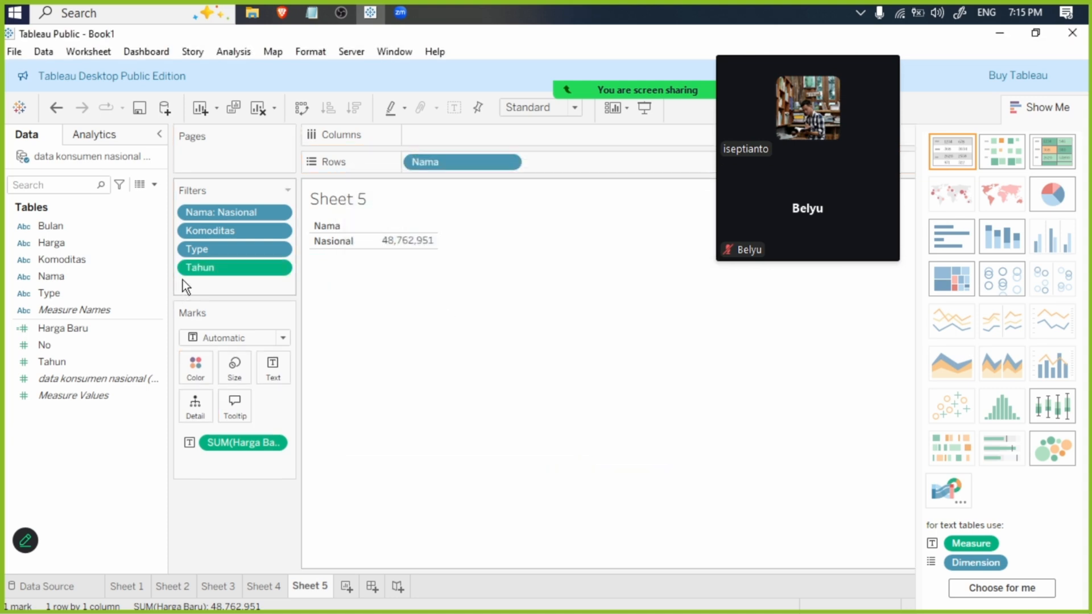
- Convert Sheet 5's Tahun filter to discrete
{"action": "left_click", "coordinate": [278, 268]}
{"action": "left_click", "coordinate": [255, 490]}
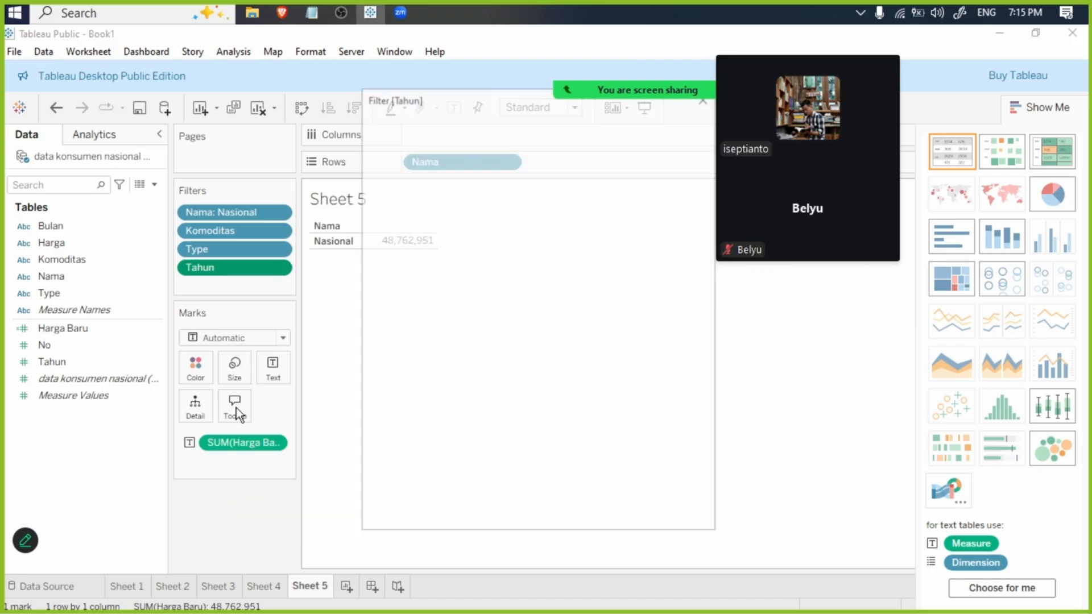
{"action": "left_click", "coordinate": [421, 370]}
{"action": "left_click", "coordinate": [615, 516]}
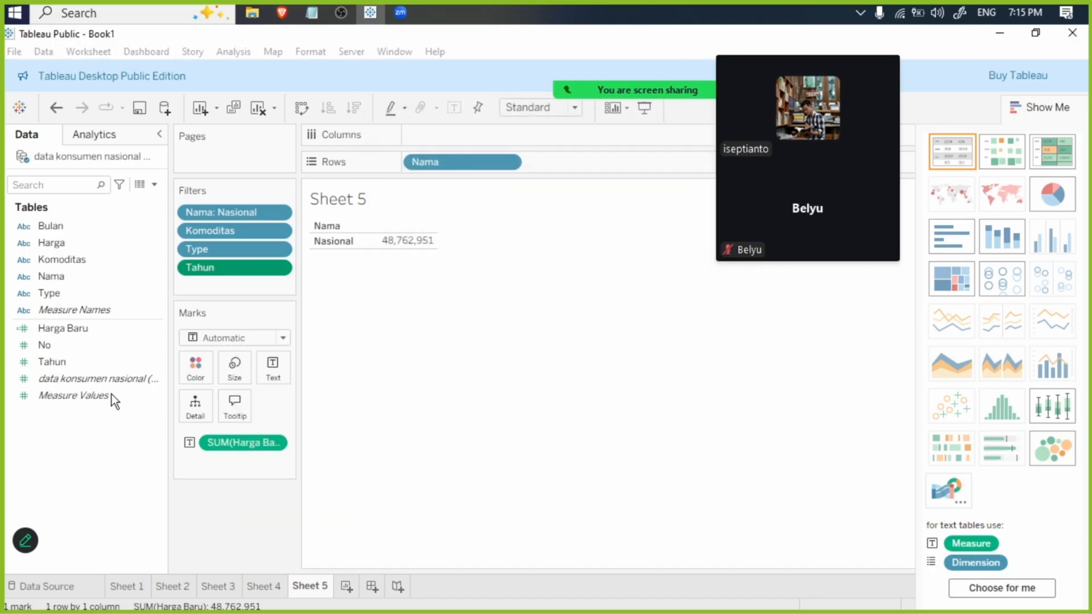
- Add a Bulan filter covering all months alongside Sheet 5's Nama, Komoditas and Tahun filters
{"action": "left_click_drag", "start_coordinate": [51, 226], "coordinate": [216, 255]}
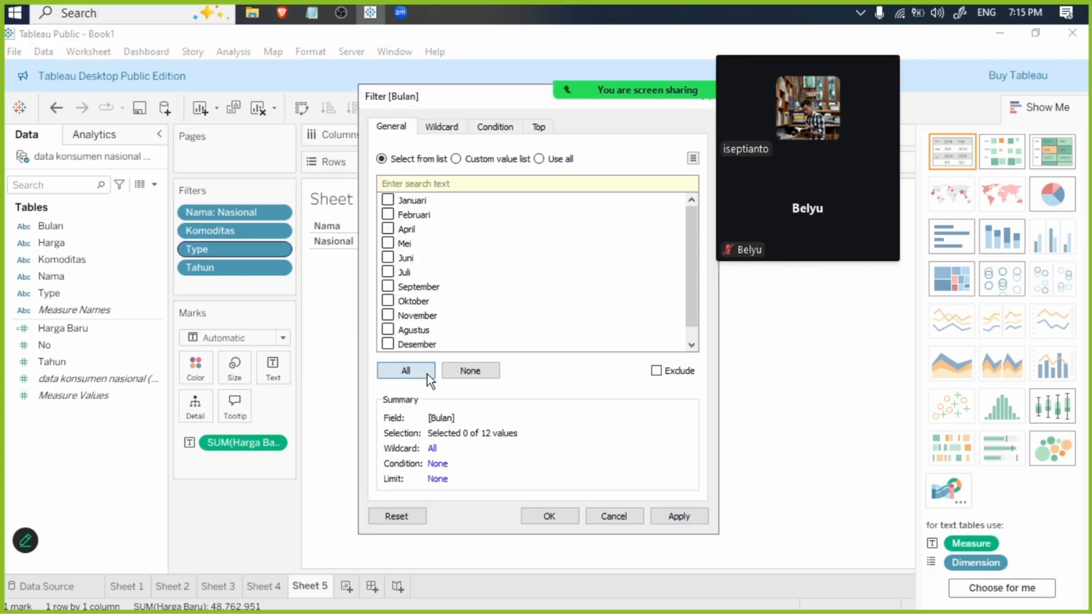
{"action": "left_click", "coordinate": [428, 374]}
{"action": "left_click", "coordinate": [658, 515]}
{"action": "left_click", "coordinate": [529, 515]}
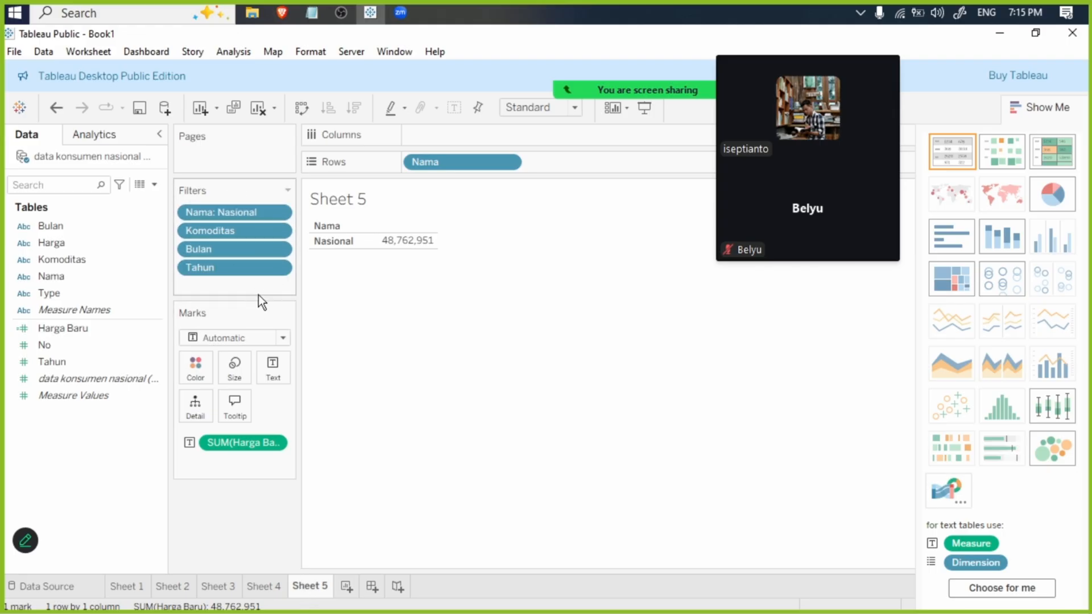
- Add a Type filter below Tahun on Sheet 5 with both Konsumen and Produsen selected
{"action": "left_click_drag", "start_coordinate": [37, 294], "coordinate": [192, 279]}
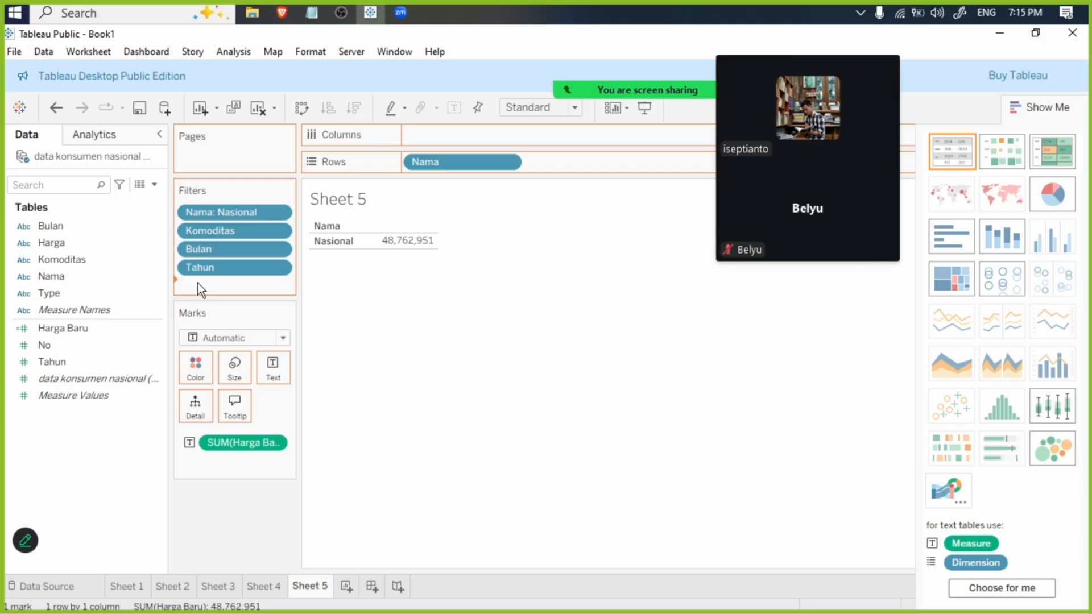
{"action": "left_click", "coordinate": [422, 370]}
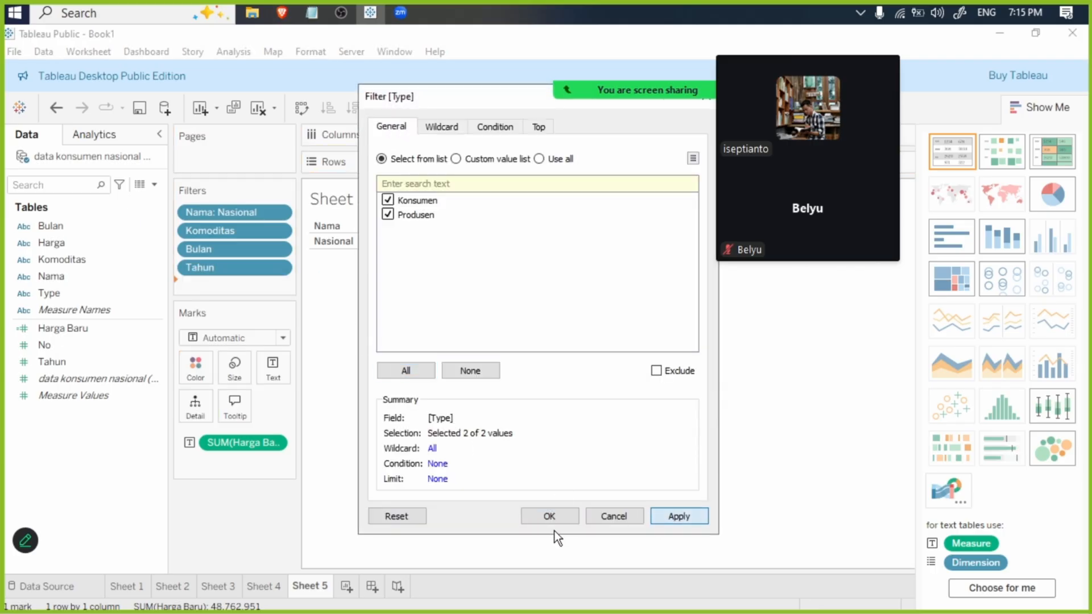
{"action": "left_click", "coordinate": [548, 518]}
- Check the filters on the earlier sheets and add a Bulan filter with all months selected to Sheet 4
{"action": "left_click", "coordinate": [138, 586]}
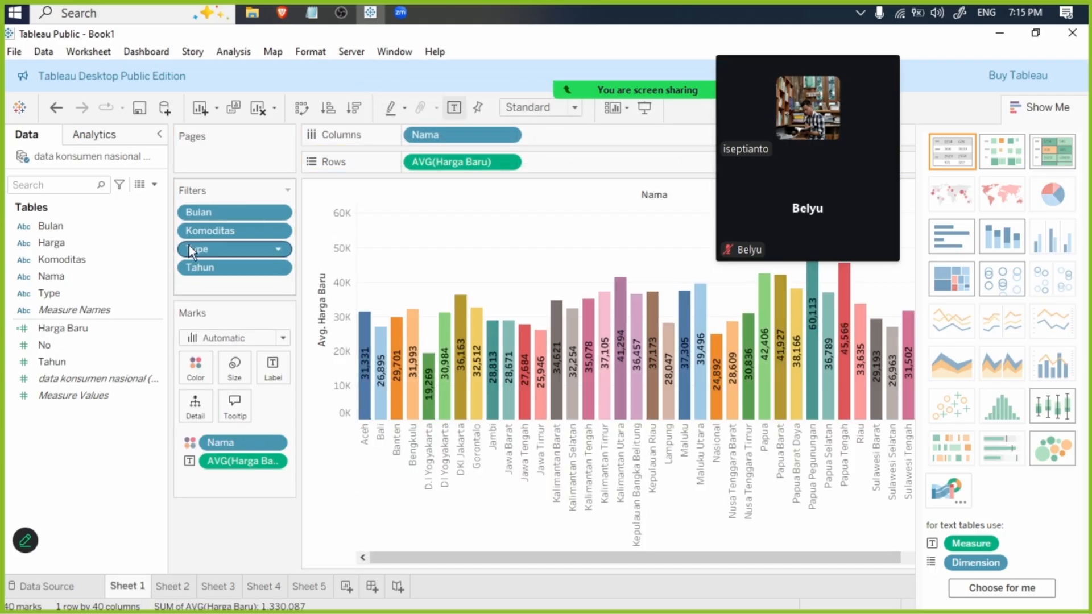
{"action": "left_click", "coordinate": [171, 584]}
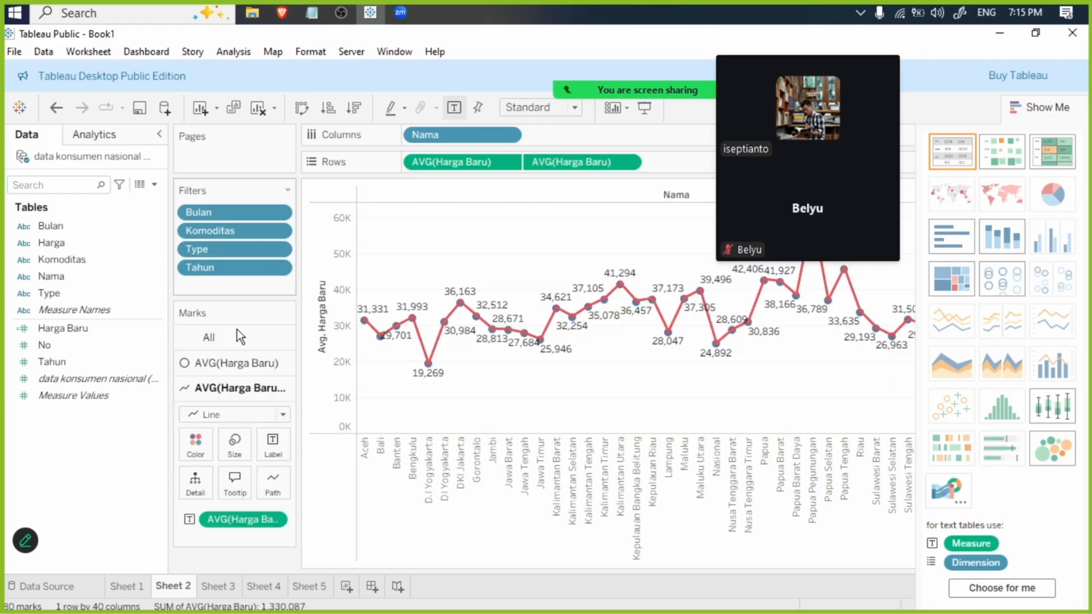
{"action": "left_click", "coordinate": [228, 585]}
{"action": "left_click", "coordinate": [270, 584]}
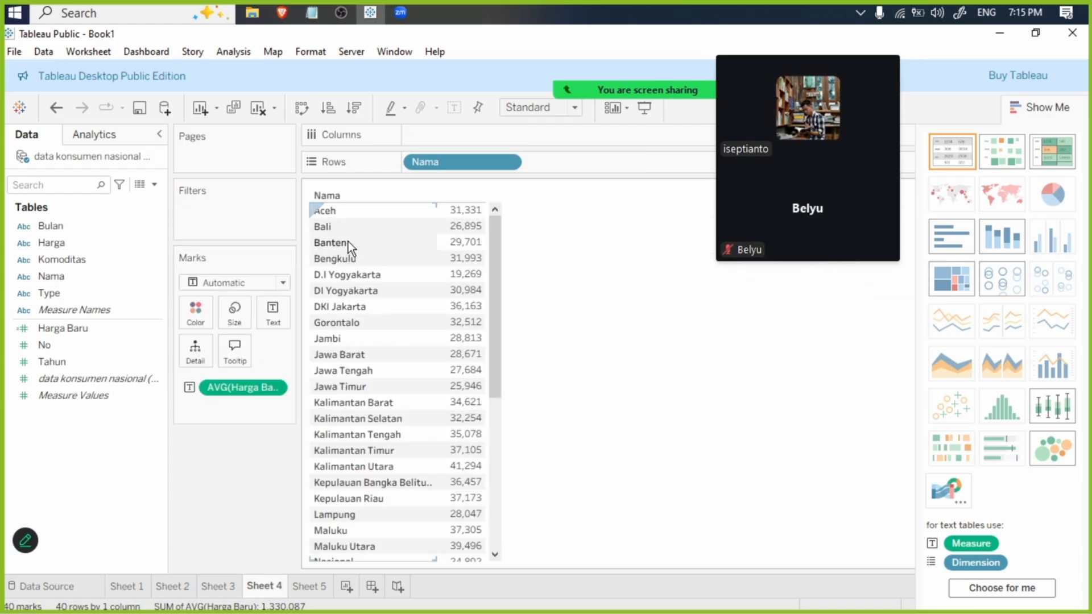
{"action": "left_click_drag", "start_coordinate": [66, 226], "coordinate": [224, 206]}
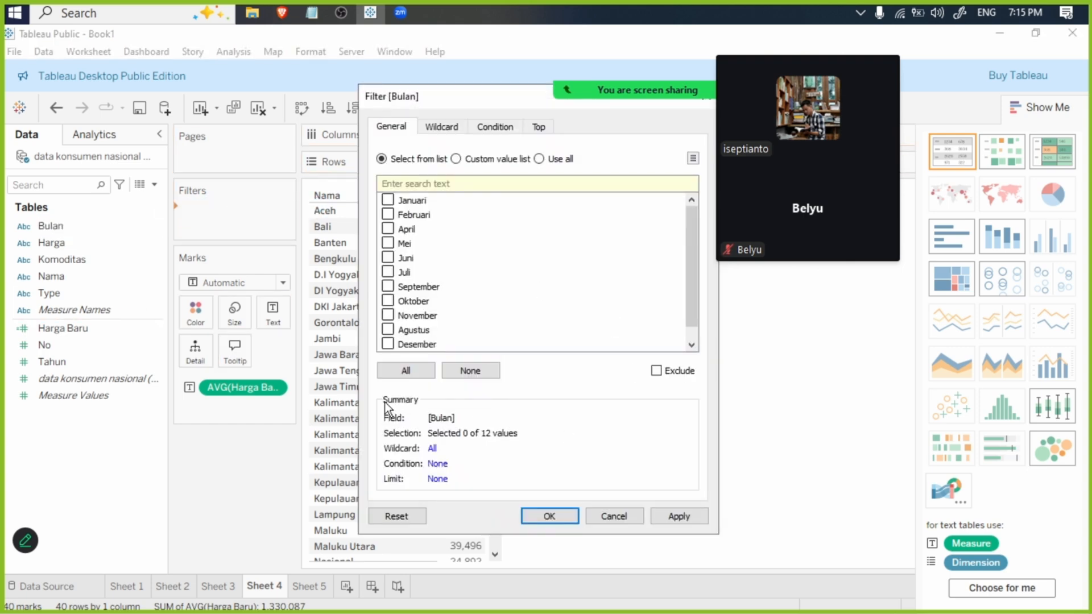
{"action": "left_click", "coordinate": [406, 371]}
{"action": "left_click", "coordinate": [680, 516]}
{"action": "left_click", "coordinate": [554, 515]}
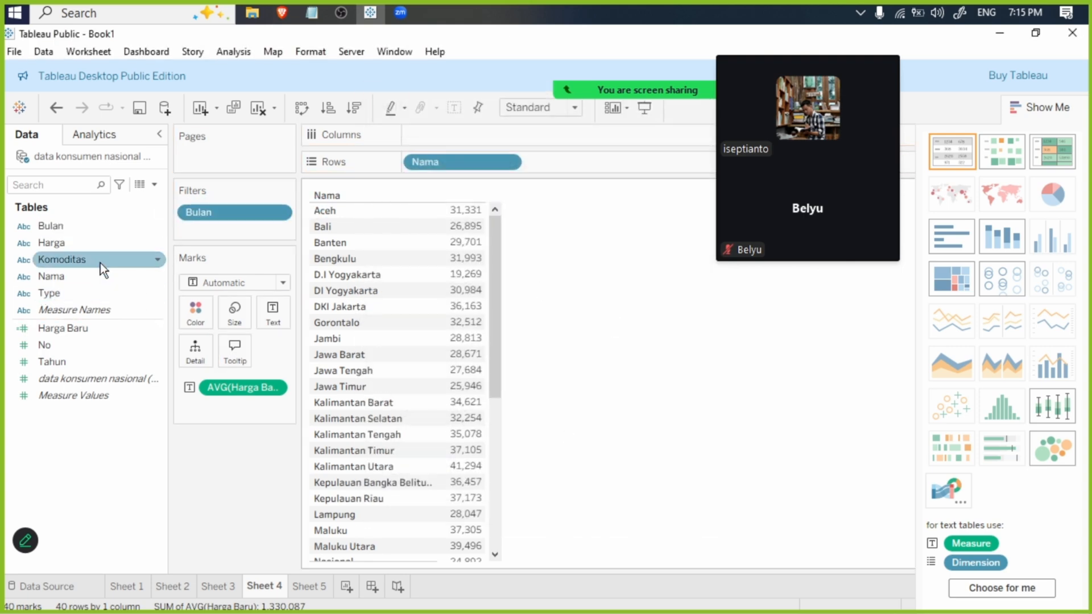
- Add a Komoditas filter to Sheet 4's text table with all commodities selected
{"action": "left_click_drag", "start_coordinate": [87, 258], "coordinate": [243, 229]}
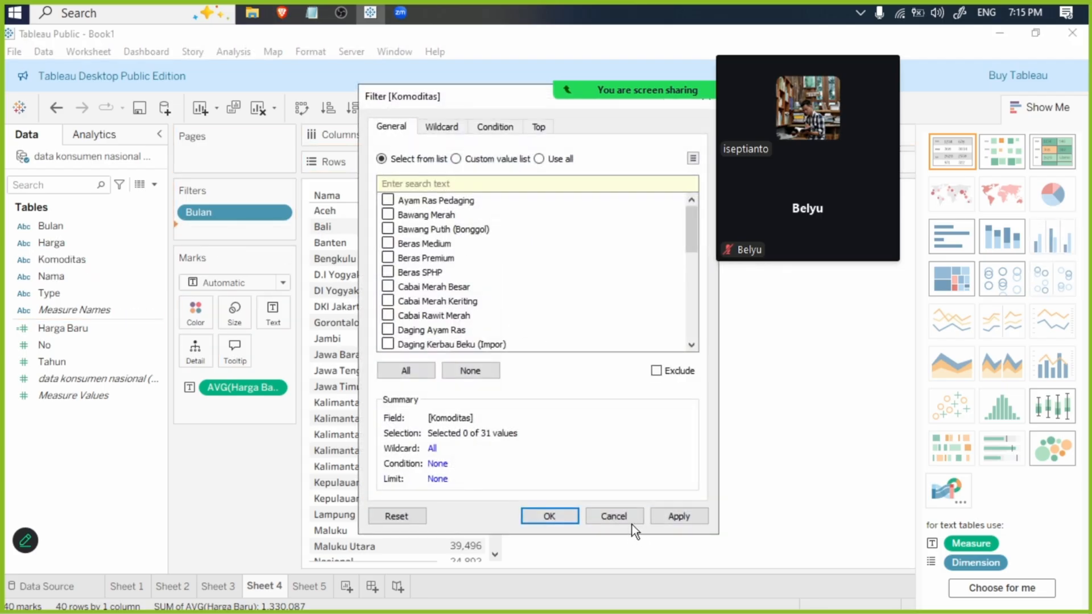
{"action": "left_click", "coordinate": [405, 370]}
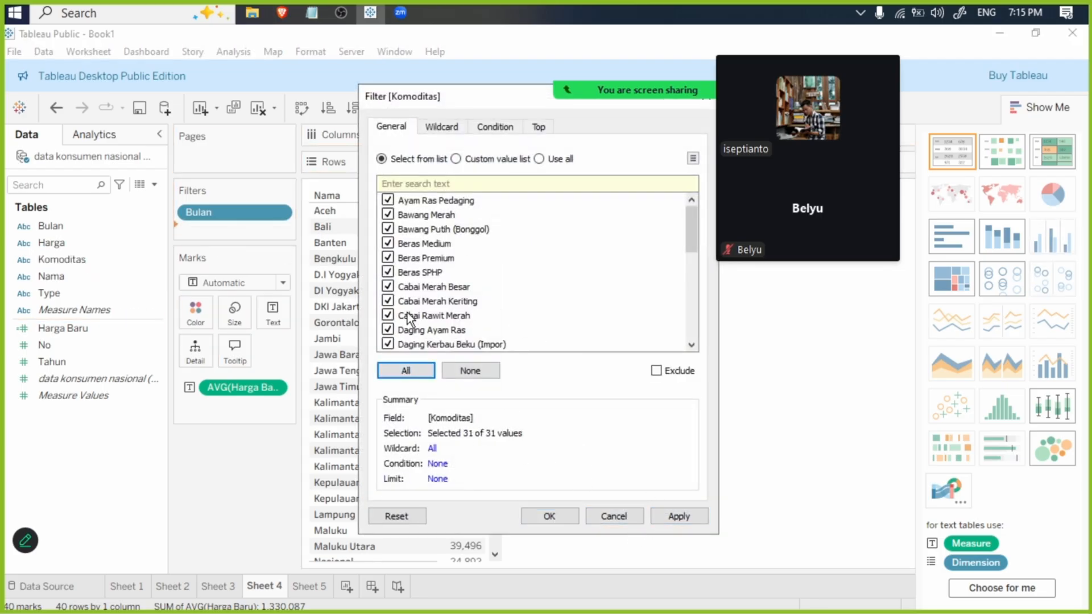
{"action": "scroll", "coordinate": [409, 317], "scroll_direction": "down", "scroll_amount": 5}
{"action": "left_click", "coordinate": [680, 515]}
{"action": "left_click", "coordinate": [557, 514]}
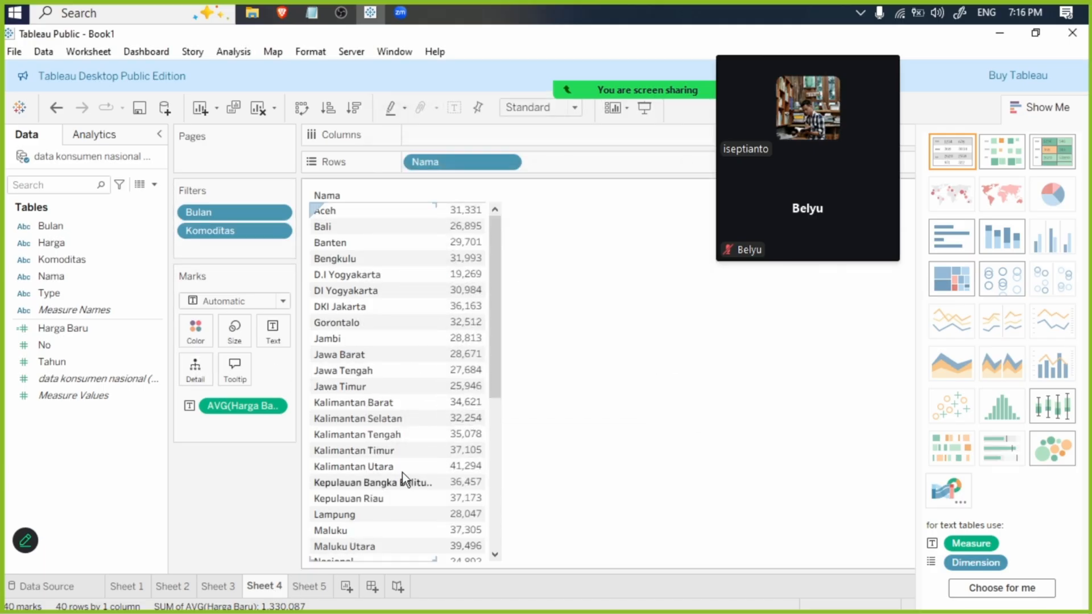
- Filter Nama on Sheet 4 to leave out Nasional while keeping all the other regions
{"action": "scroll", "coordinate": [387, 472], "scroll_direction": "down", "scroll_amount": 1}
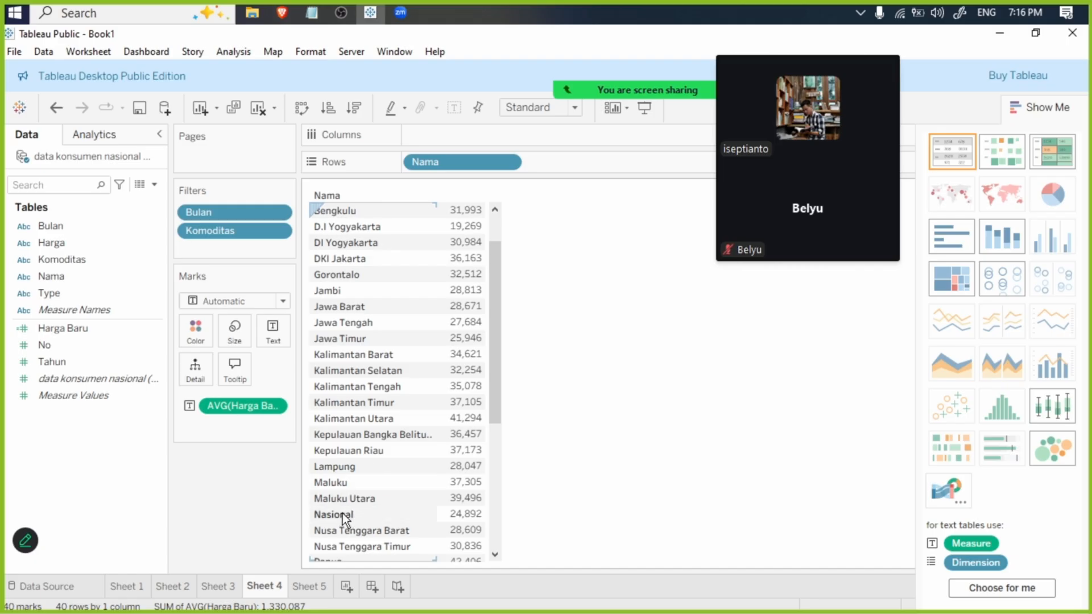
{"action": "right_click", "coordinate": [451, 160]}
{"action": "left_click", "coordinate": [495, 176]}
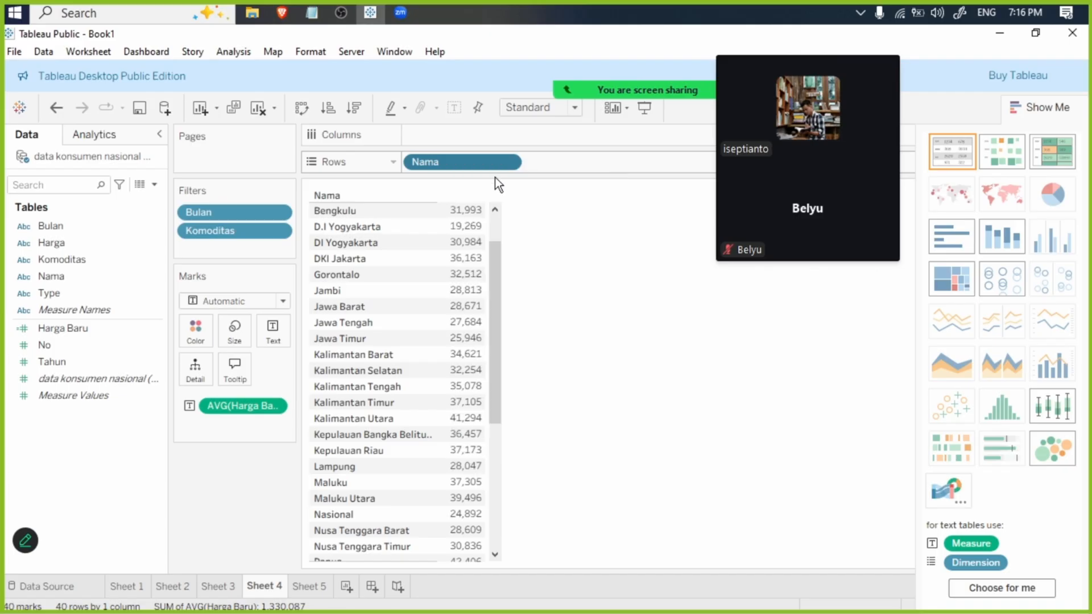
{"action": "scroll", "coordinate": [406, 313], "scroll_direction": "down", "scroll_amount": 6}
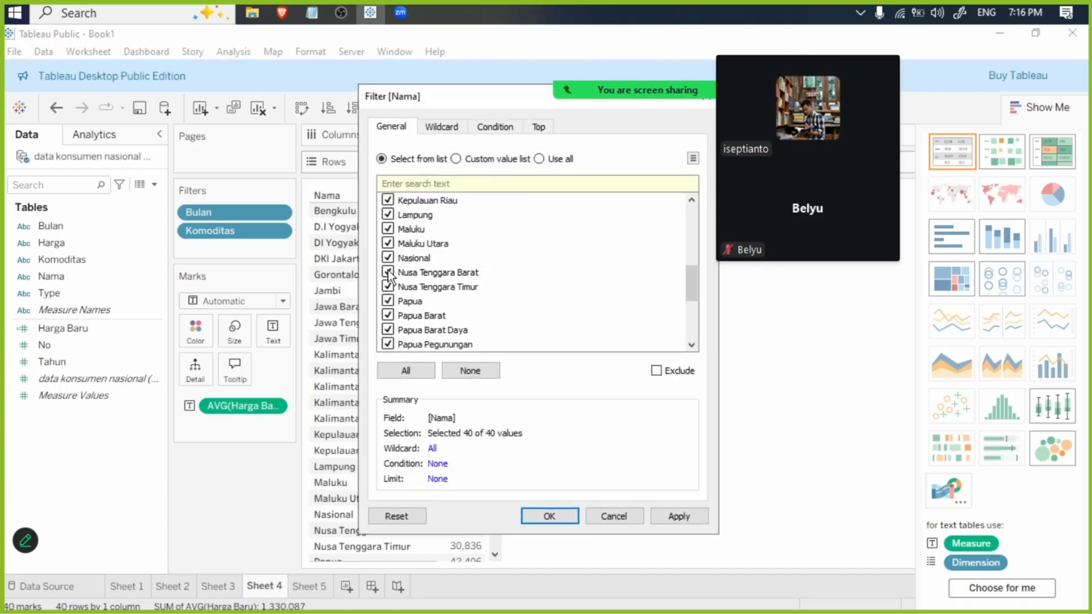
{"action": "left_click", "coordinate": [690, 517]}
{"action": "left_click", "coordinate": [549, 516]}
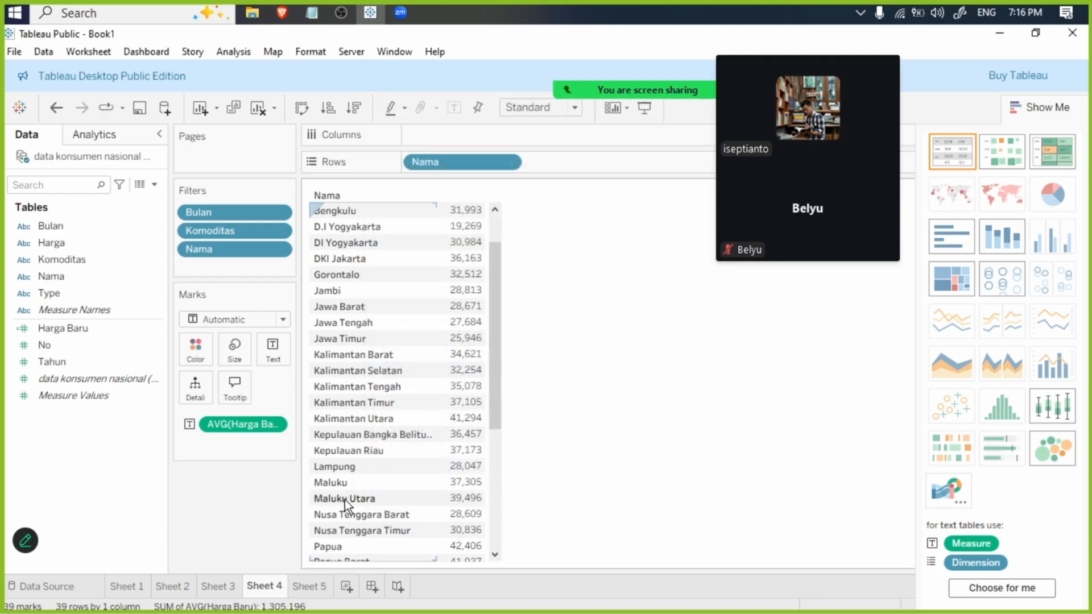
- Add a Type filter to Sheet 4 with both Konsumen and Produsen selected
{"action": "scroll", "coordinate": [356, 509], "scroll_direction": "down", "scroll_amount": 1}
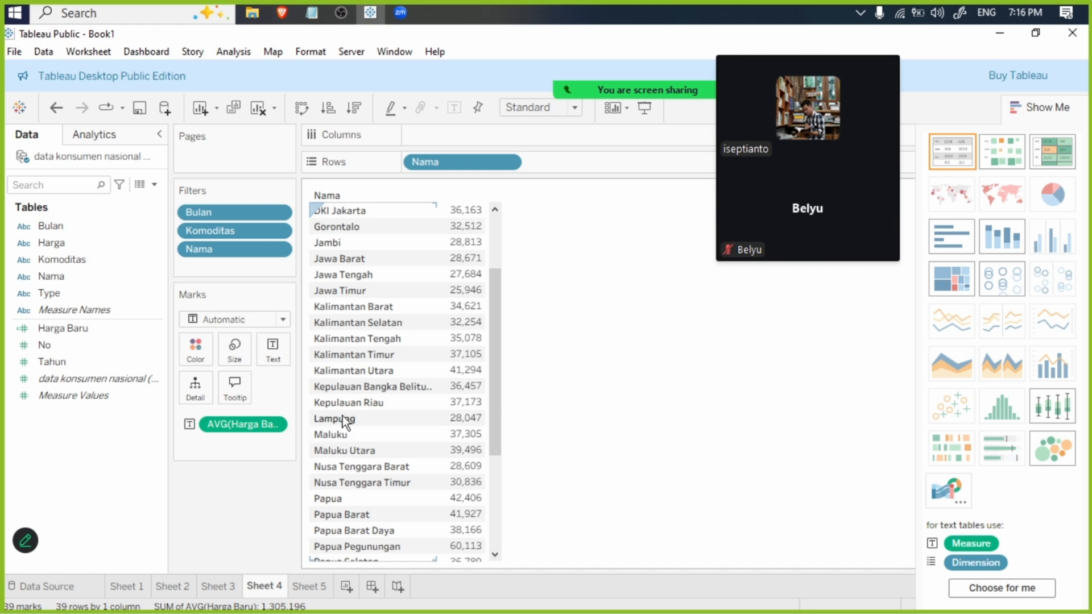
{"action": "scroll", "coordinate": [341, 417], "scroll_direction": "up", "scroll_amount": 1}
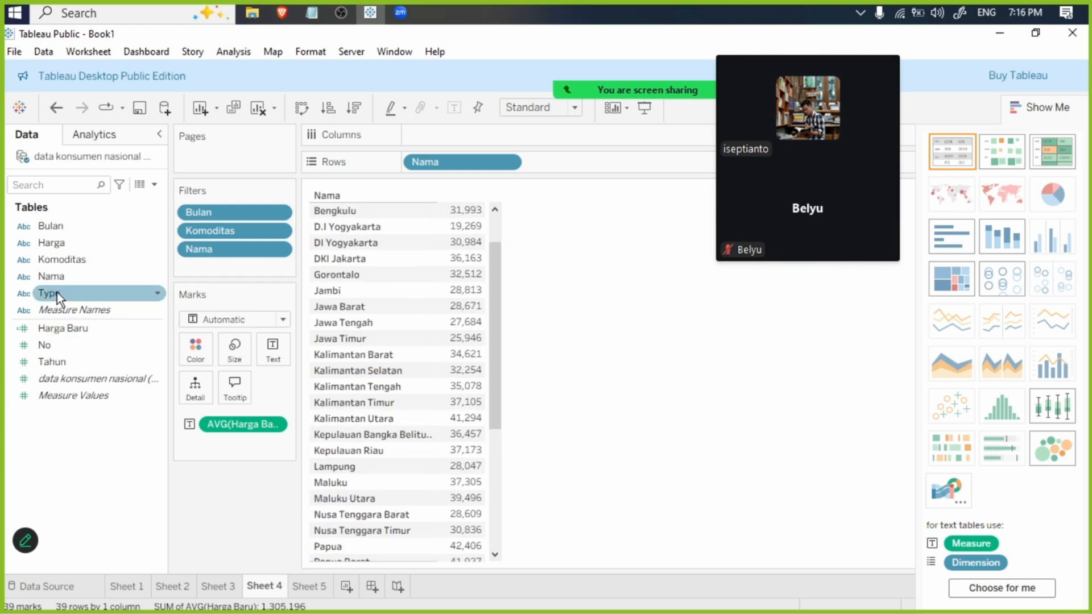
{"action": "left_click_drag", "start_coordinate": [57, 294], "coordinate": [226, 265]}
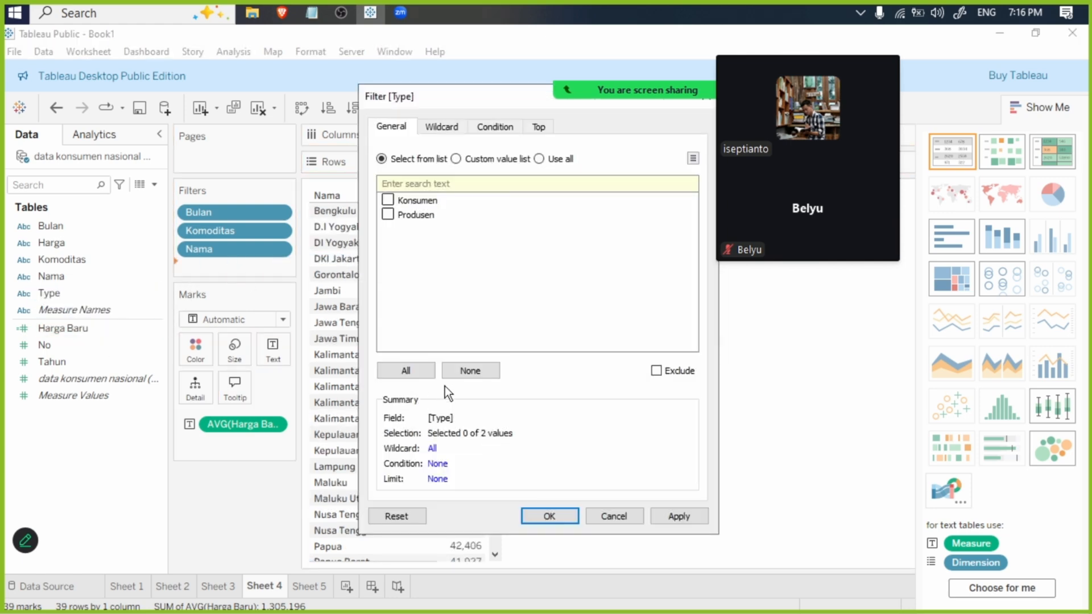
{"action": "left_click", "coordinate": [420, 371]}
{"action": "left_click", "coordinate": [696, 517]}
{"action": "left_click", "coordinate": [576, 515]}
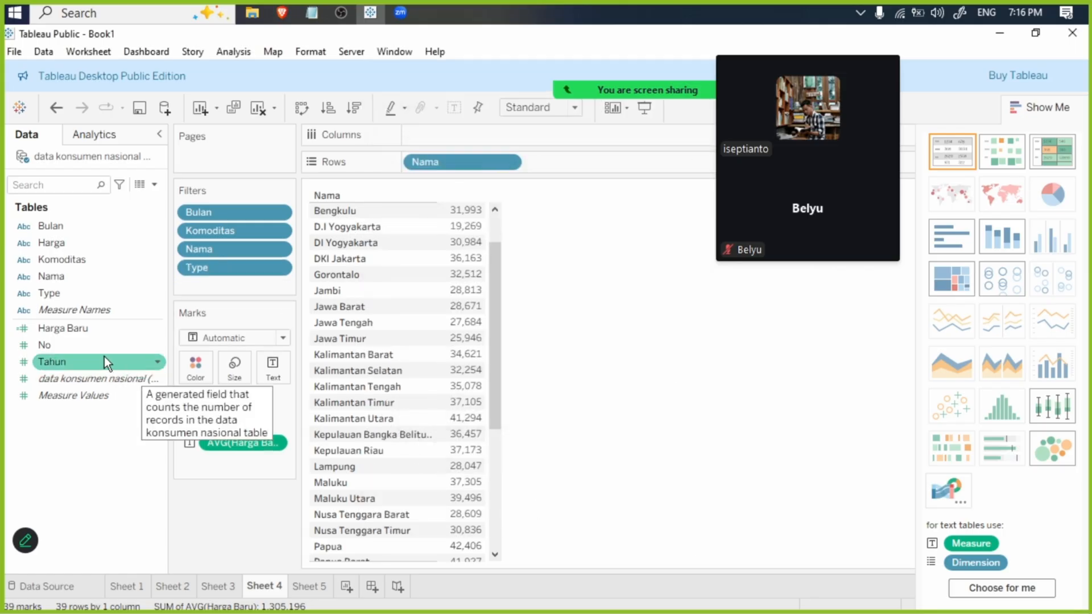
{"action": "left_click", "coordinate": [349, 13]}
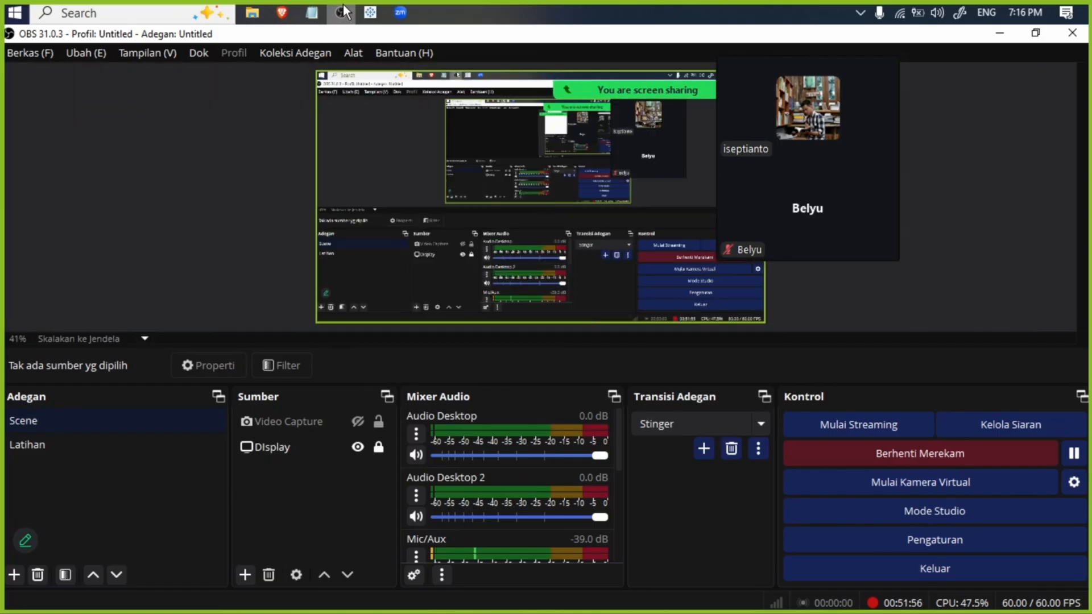
{"action": "left_click", "coordinate": [345, 10]}
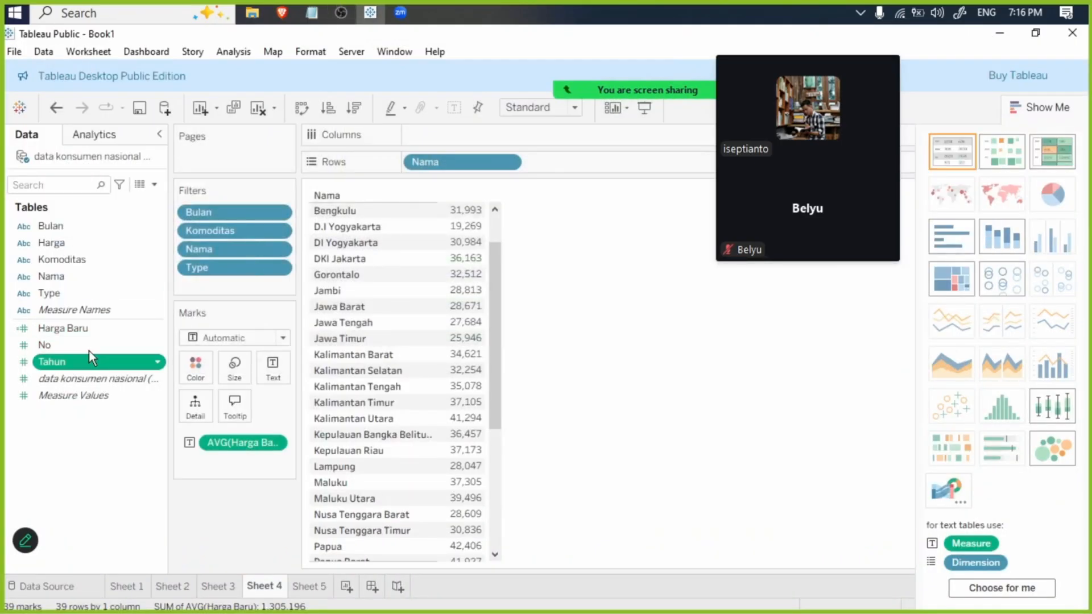
- Add a Tahun filter on all values to Sheet 4, make it discrete and select every year from 2021 to 2025
{"action": "left_click_drag", "start_coordinate": [85, 360], "coordinate": [248, 278]}
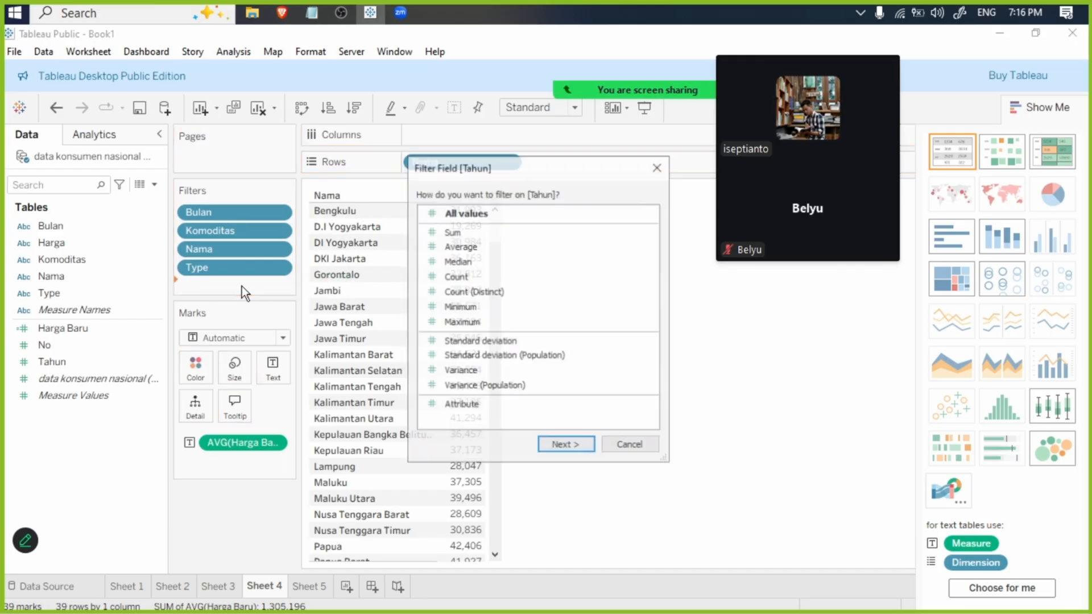
{"action": "left_click", "coordinate": [563, 448]}
{"action": "left_click", "coordinate": [700, 435]}
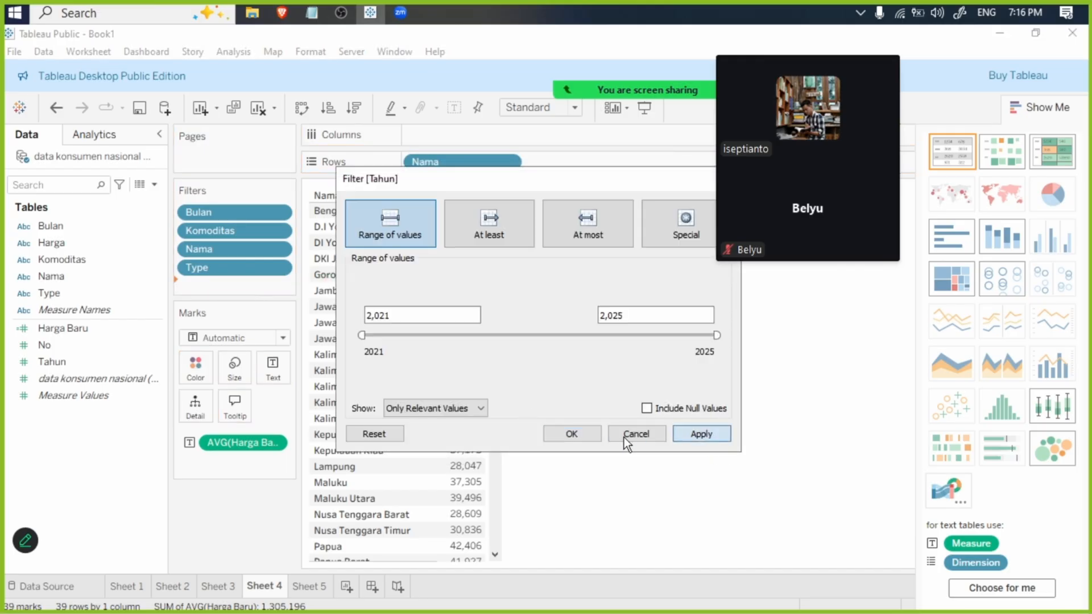
{"action": "left_click", "coordinate": [571, 434]}
{"action": "left_click", "coordinate": [276, 289]}
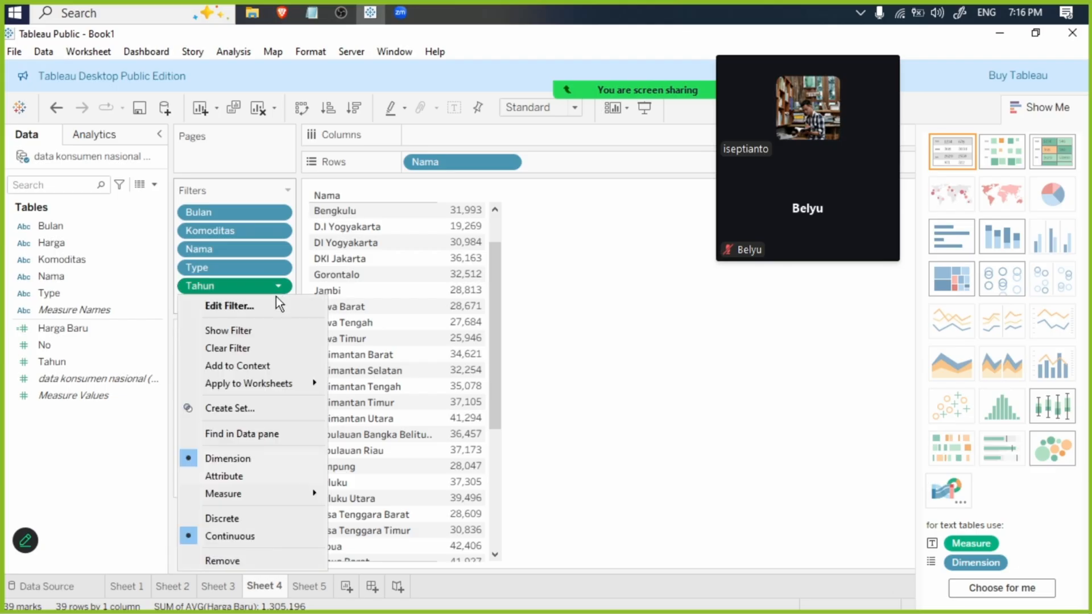
{"action": "left_click", "coordinate": [254, 516]}
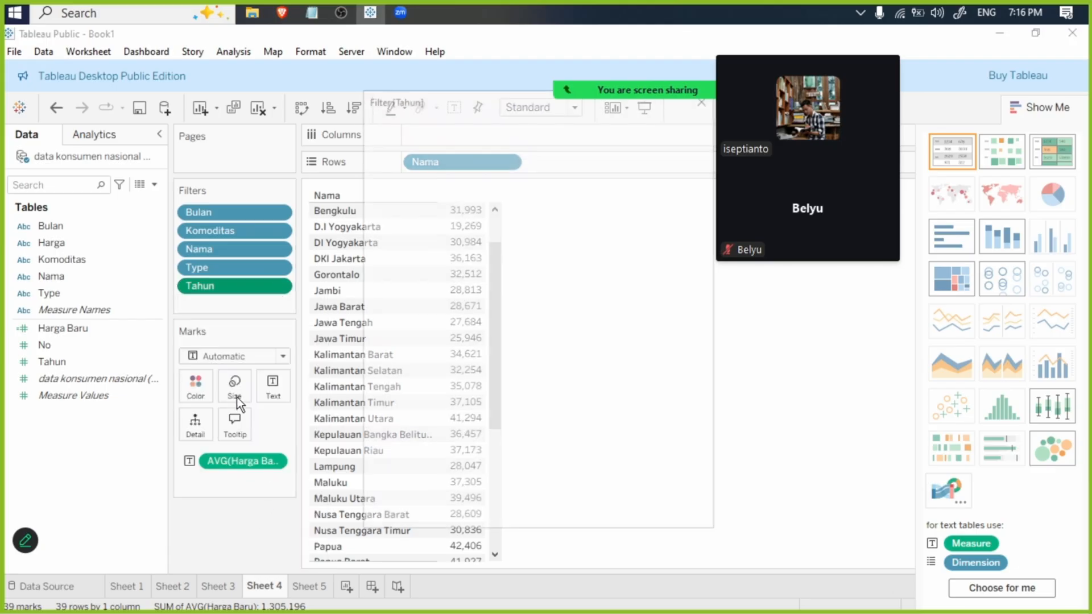
{"action": "left_click", "coordinate": [407, 371]}
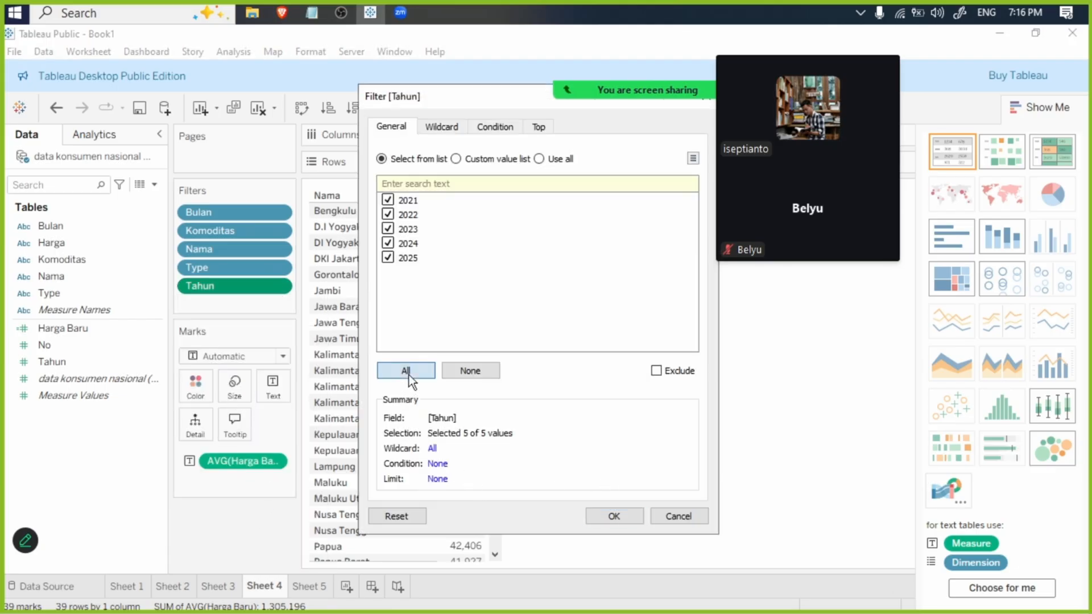
{"action": "left_click", "coordinate": [604, 516]}
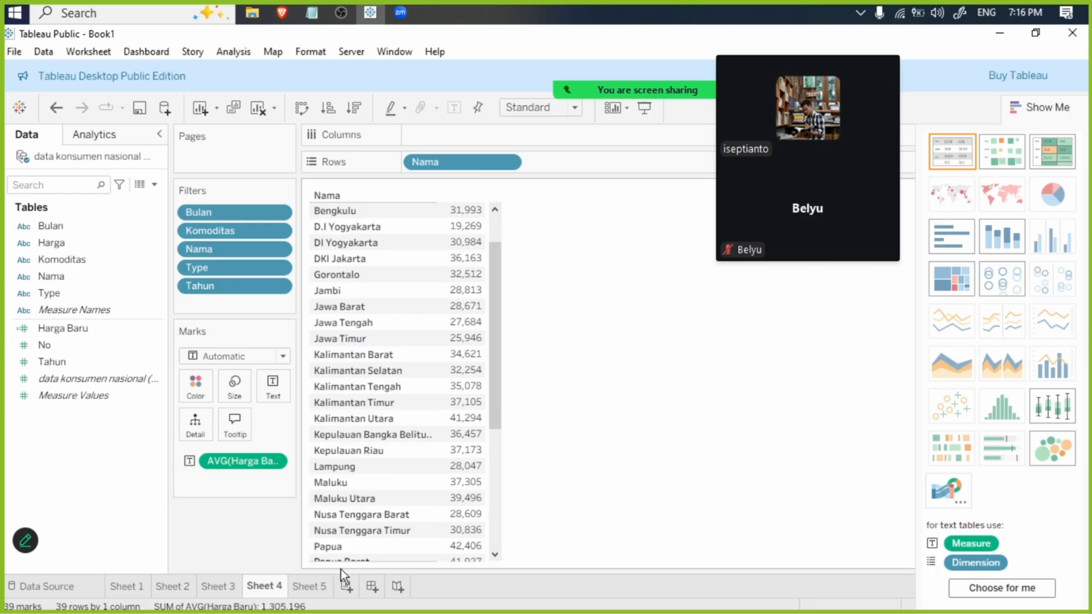
- Hide the title of Sheet 5
{"action": "left_click", "coordinate": [318, 585]}
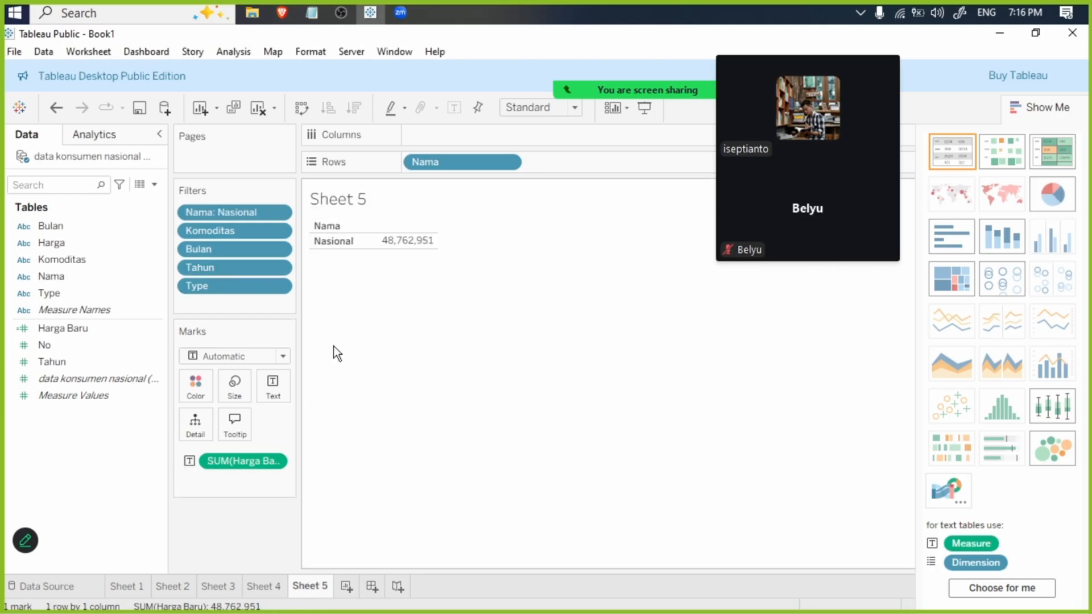
{"action": "right_click", "coordinate": [343, 200]}
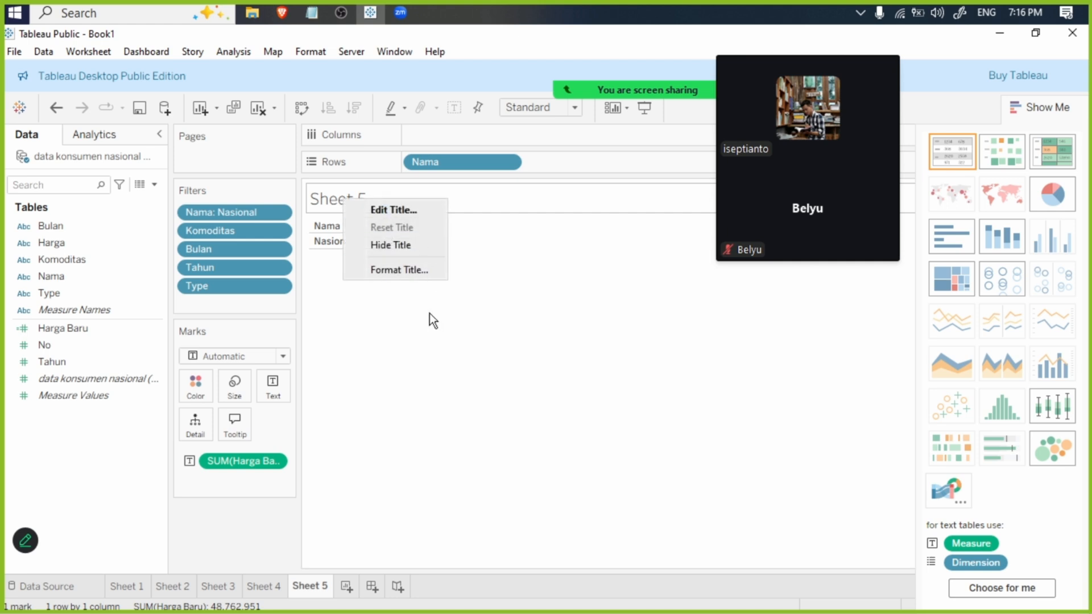
{"action": "left_click", "coordinate": [403, 244]}
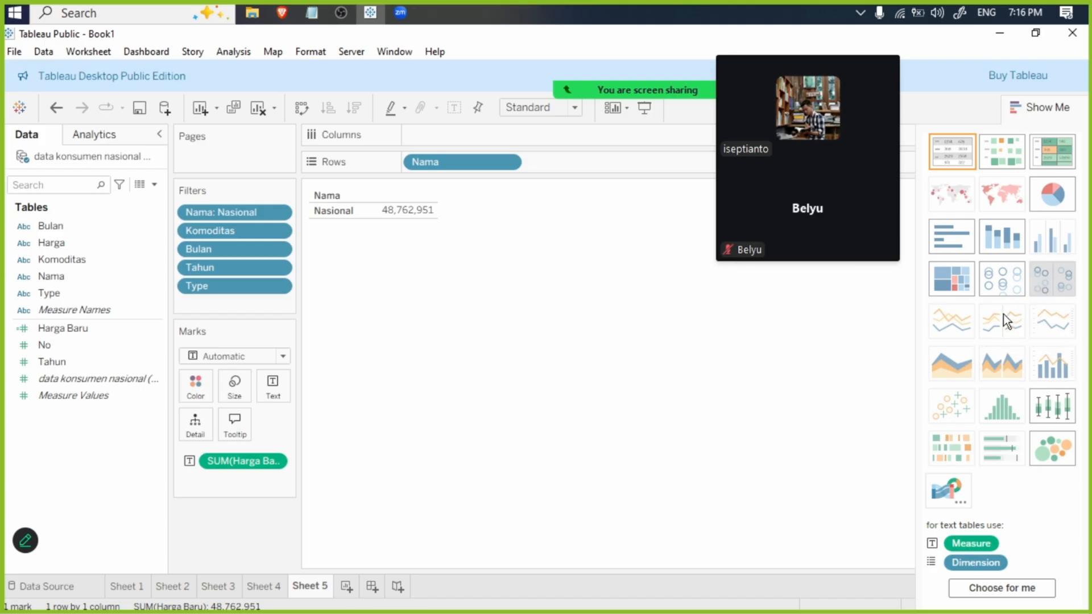
- Apply Sheet 1's Bulan filter to the selected worksheets Sheet 2, Sheet 3, Sheet 4 and Sheet 5
{"action": "left_click", "coordinate": [120, 583]}
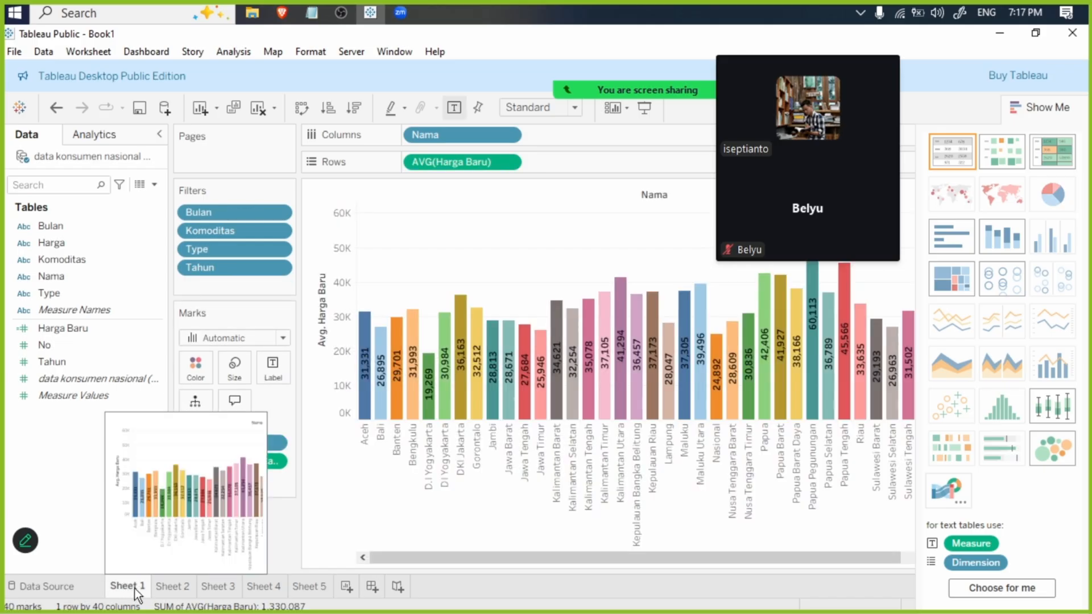
{"action": "right_click", "coordinate": [232, 215]}
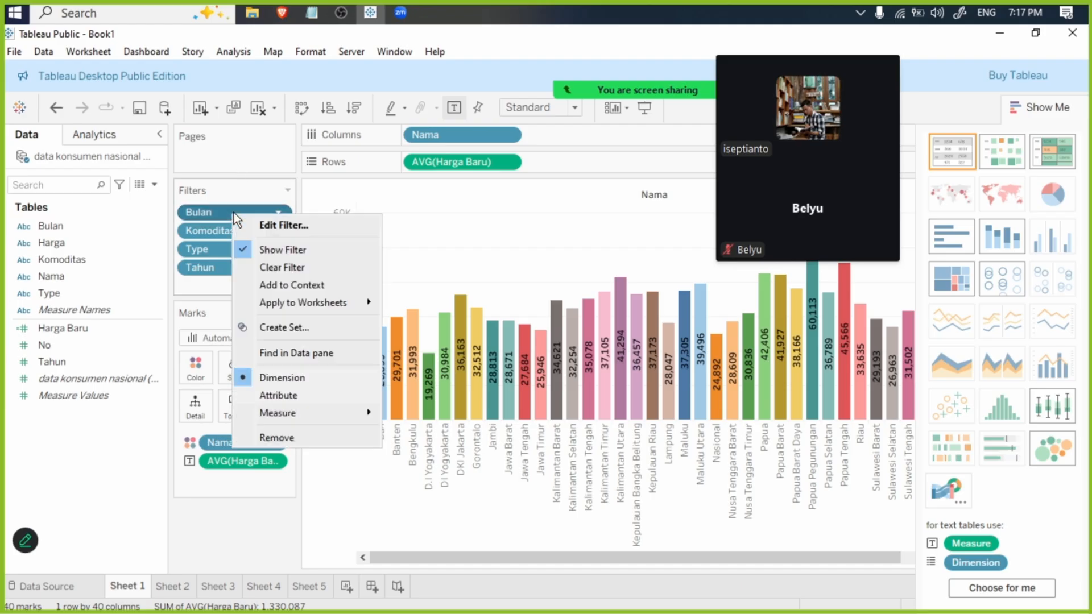
{"action": "mouse_move", "coordinate": [295, 308]}
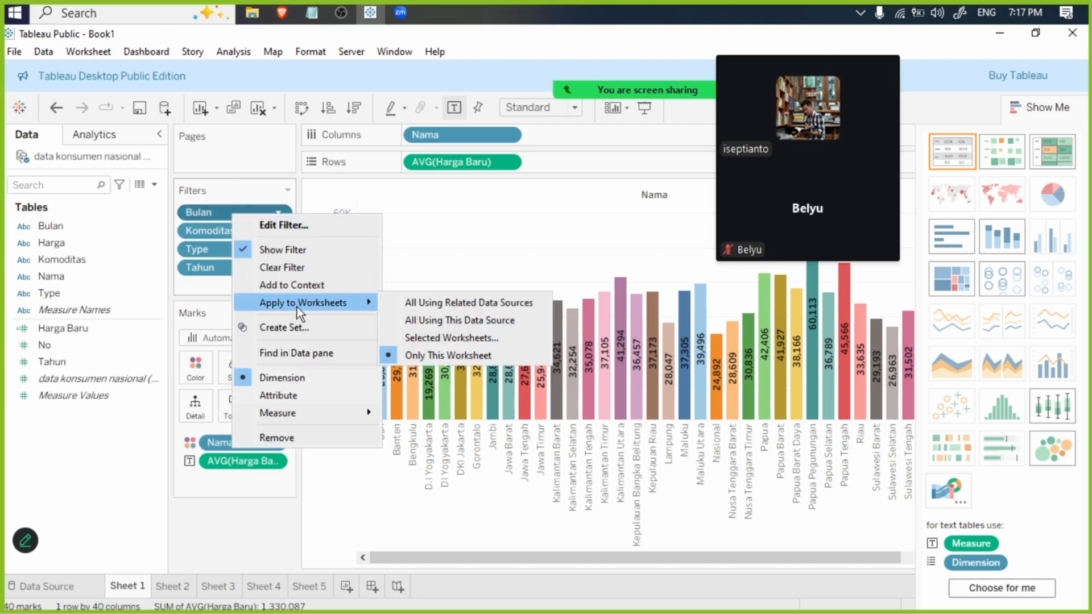
{"action": "left_click", "coordinate": [437, 338]}
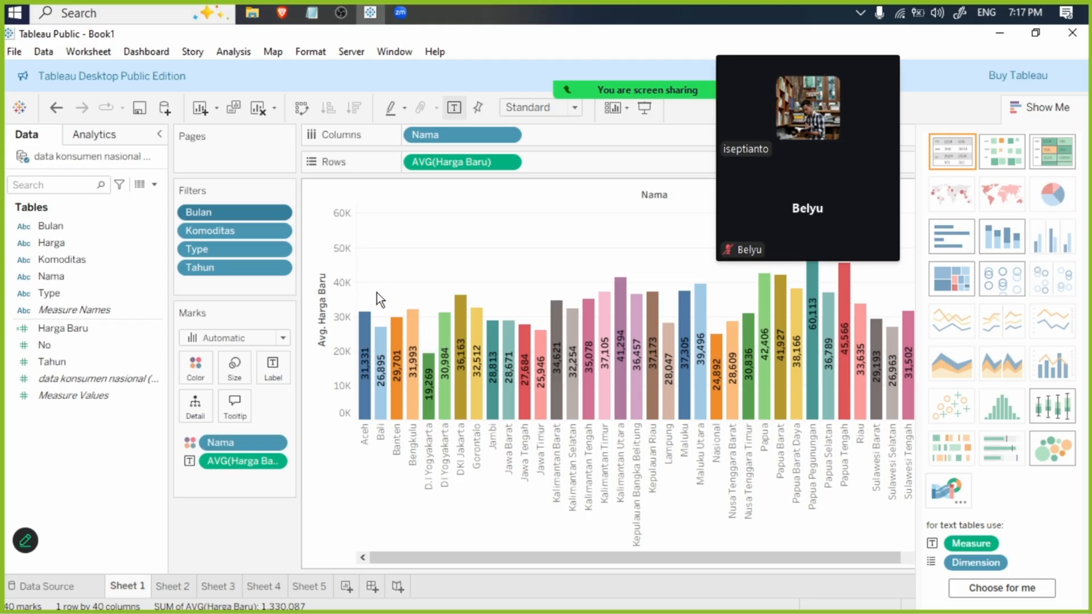
{"action": "right_click", "coordinate": [256, 210]}
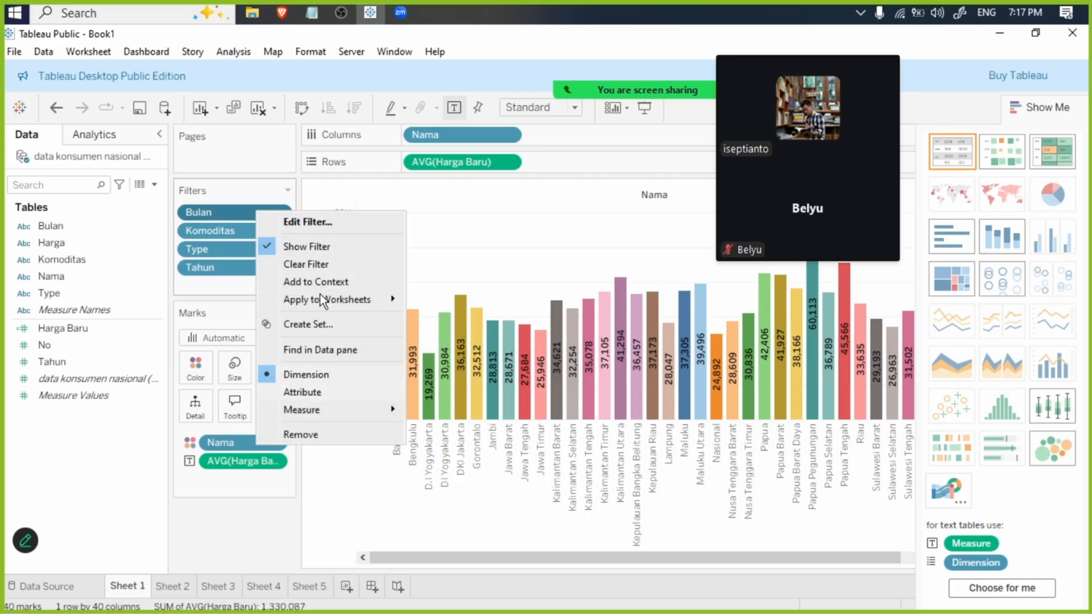
{"action": "mouse_move", "coordinate": [333, 298]}
{"action": "left_click", "coordinate": [450, 335]}
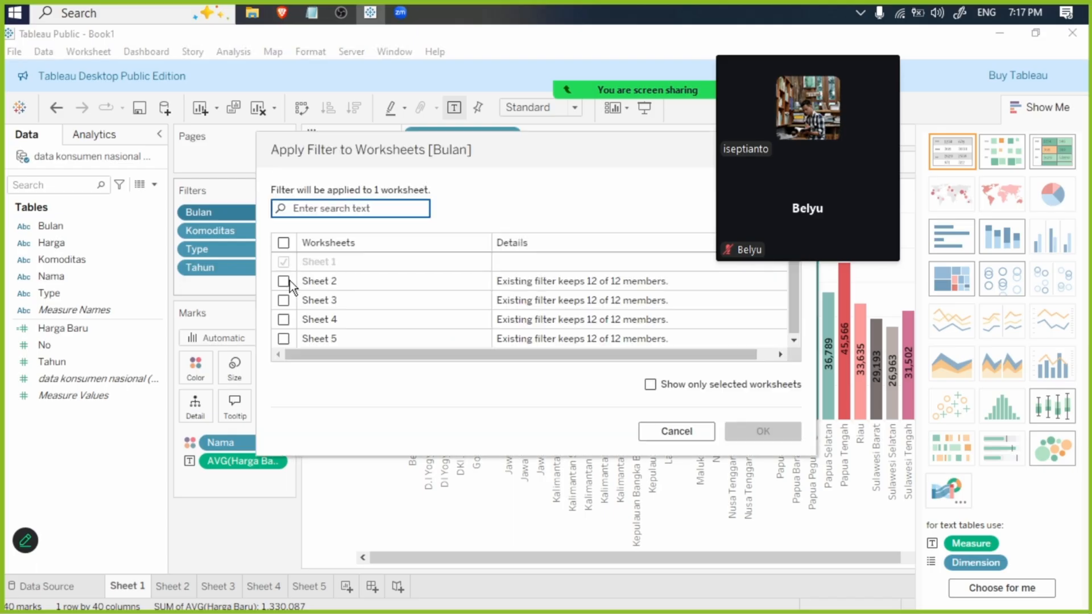
{"action": "left_click", "coordinate": [289, 281]}
{"action": "left_click", "coordinate": [284, 338]}
{"action": "left_click", "coordinate": [284, 319]}
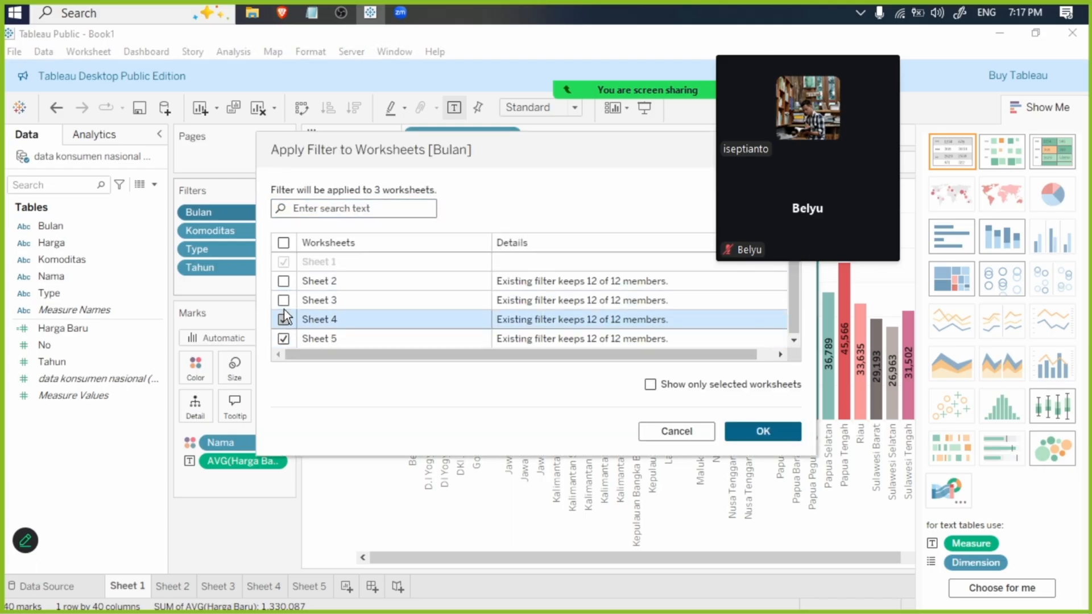
{"action": "left_click", "coordinate": [284, 299]}
{"action": "left_click", "coordinate": [283, 281]}
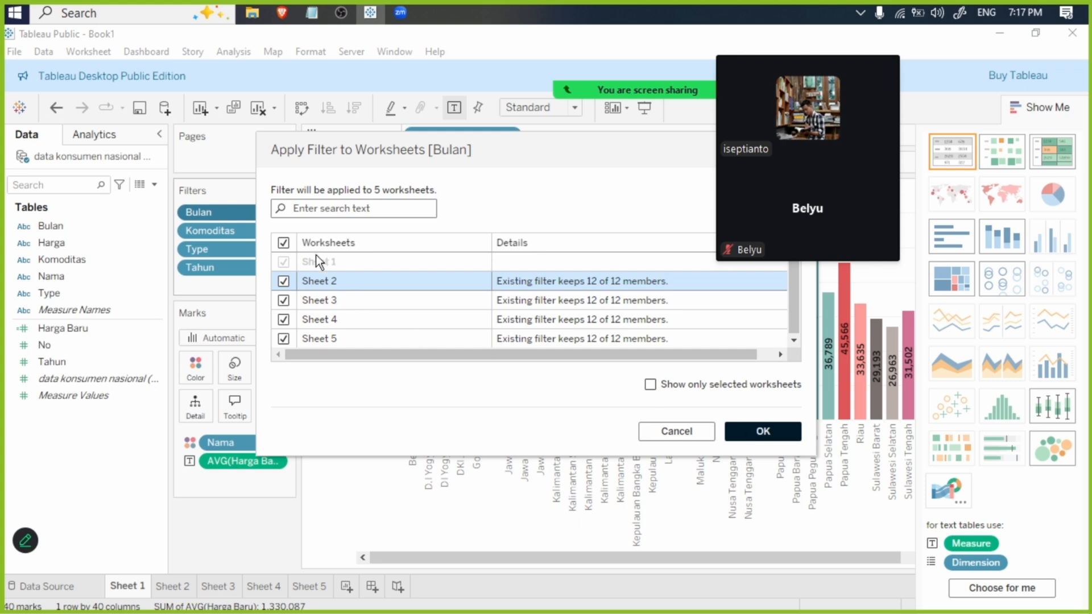
{"action": "key", "text": "Return"}
- Apply Sheet 1's Komoditas filter to Sheets 2, 3, 4 and 5 as well
{"action": "right_click", "coordinate": [242, 227]}
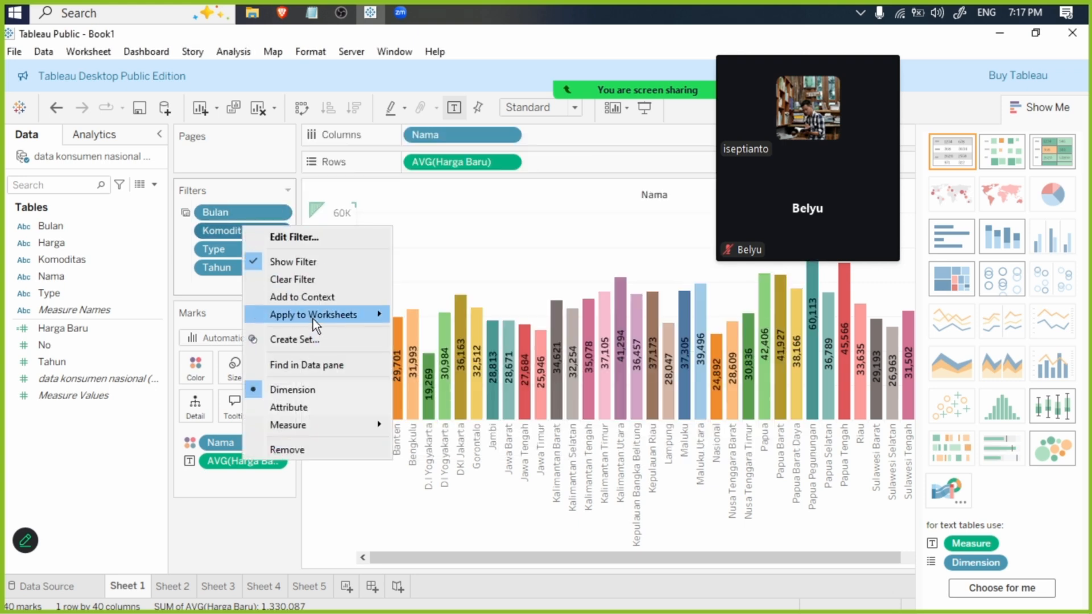
{"action": "mouse_move", "coordinate": [312, 316]}
{"action": "left_click", "coordinate": [484, 353]}
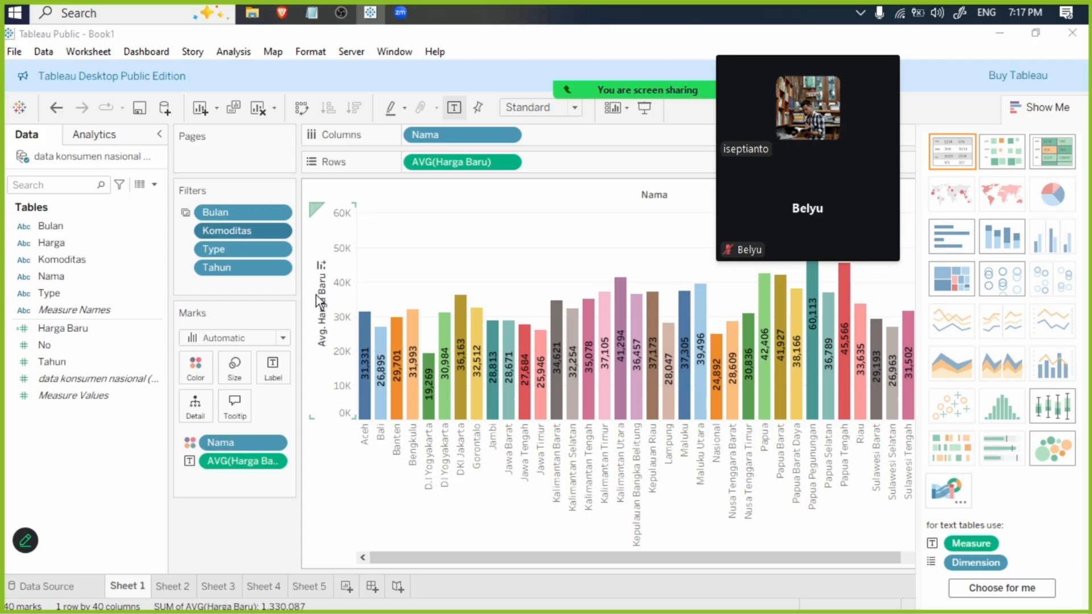
{"action": "left_click", "coordinate": [284, 281]}
{"action": "left_click", "coordinate": [281, 299]}
{"action": "left_click", "coordinate": [283, 319]}
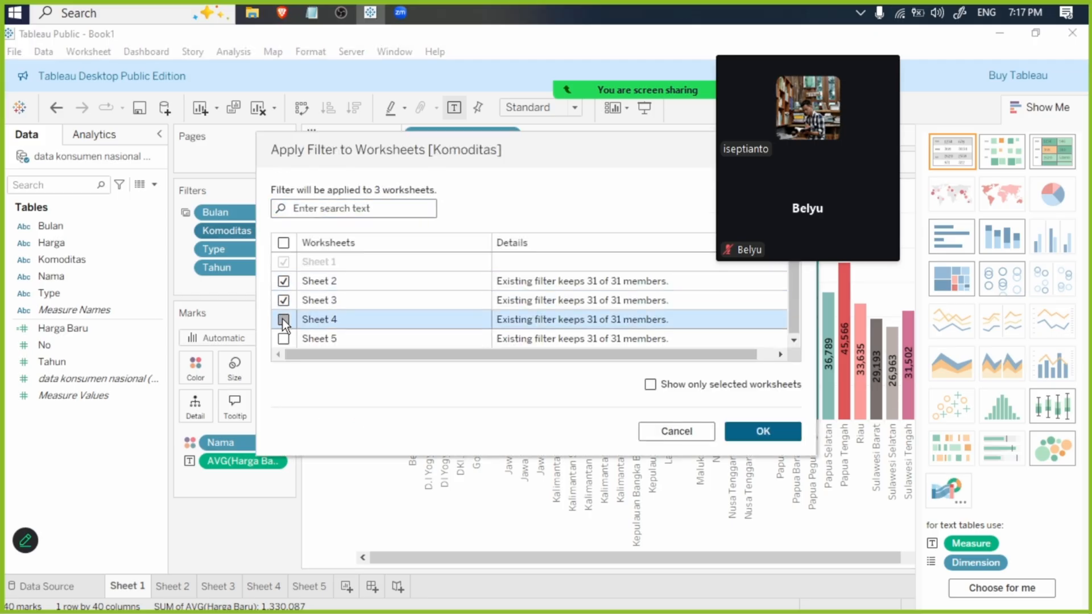
{"action": "left_click", "coordinate": [285, 338]}
{"action": "left_click", "coordinate": [763, 432]}
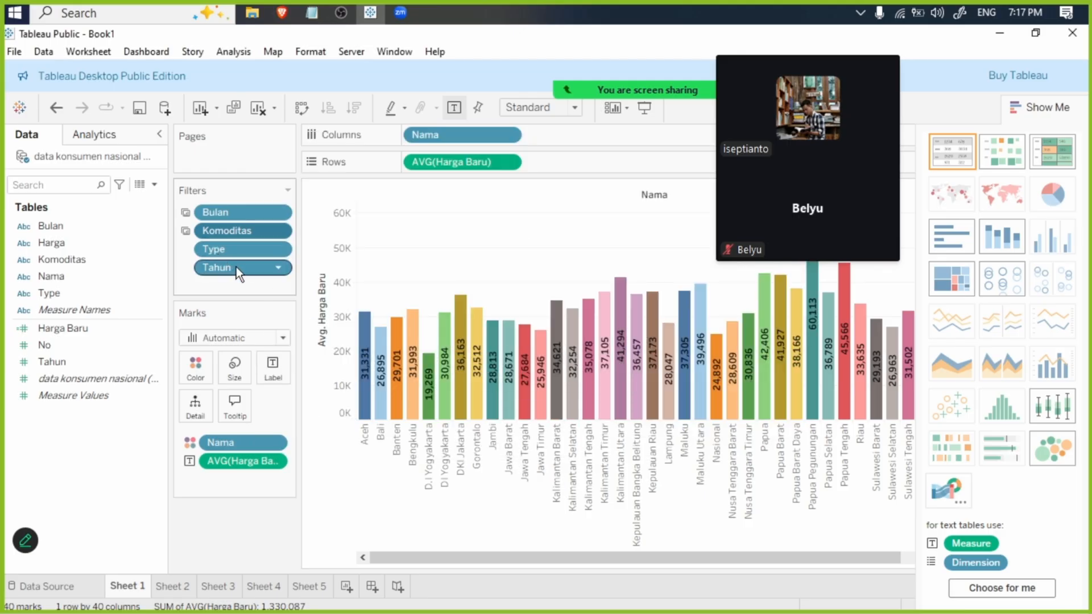
- Apply Sheet 1's Tahun filter to all the other worksheets, Sheets 2 to 5
{"action": "right_click", "coordinate": [237, 267]}
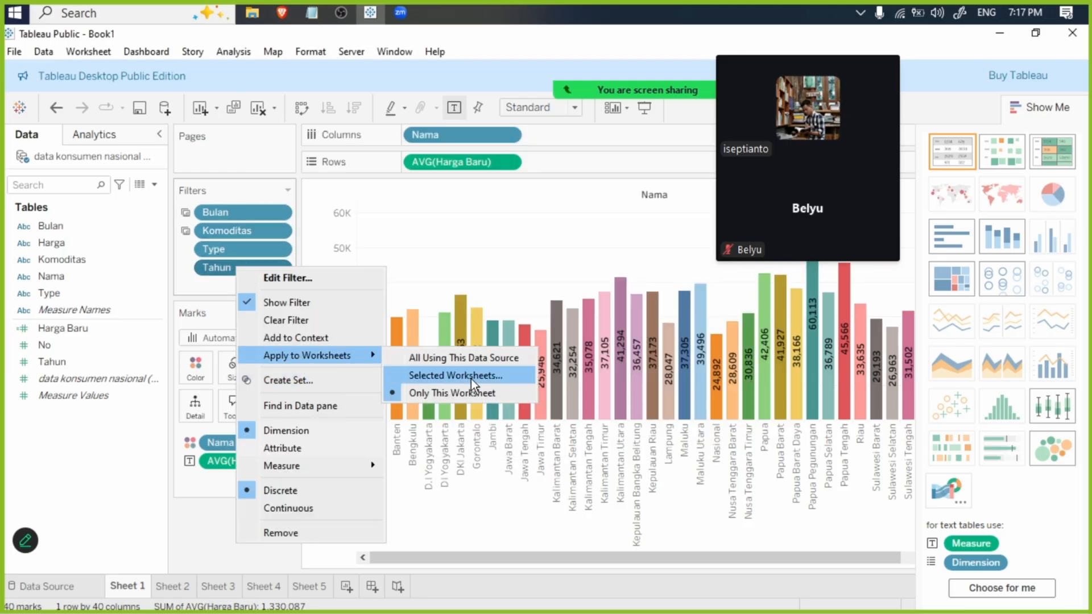
{"action": "left_click", "coordinate": [477, 377]}
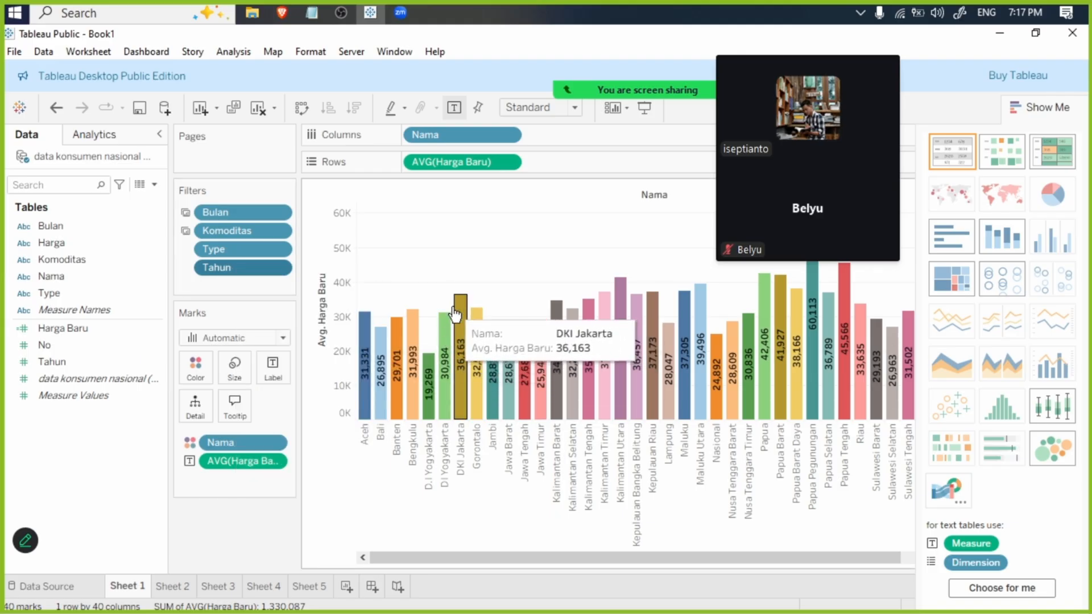
{"action": "left_click", "coordinate": [283, 243]}
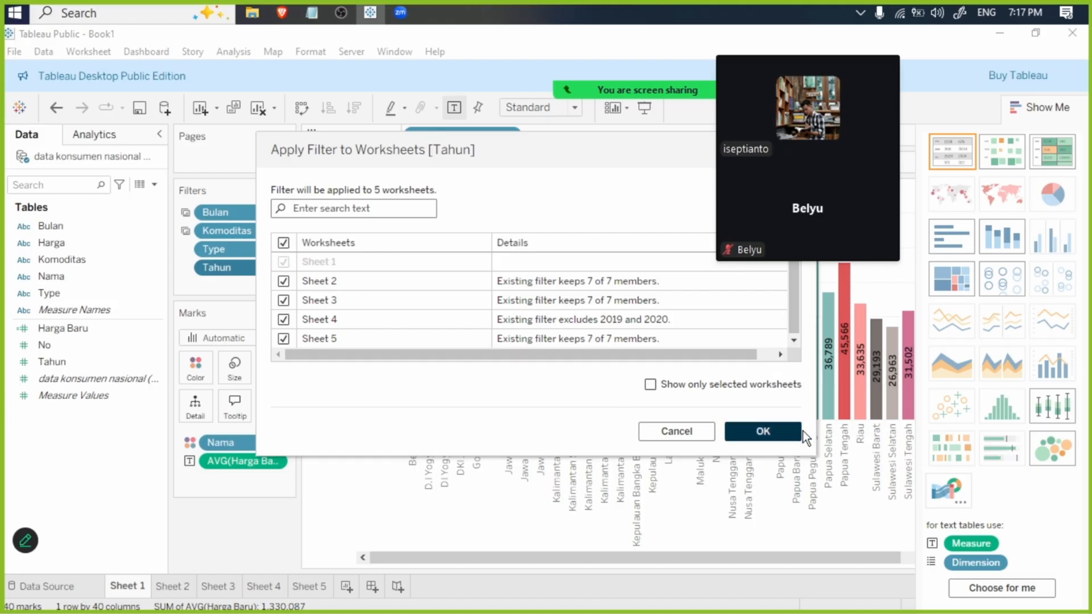
{"action": "left_click", "coordinate": [791, 434]}
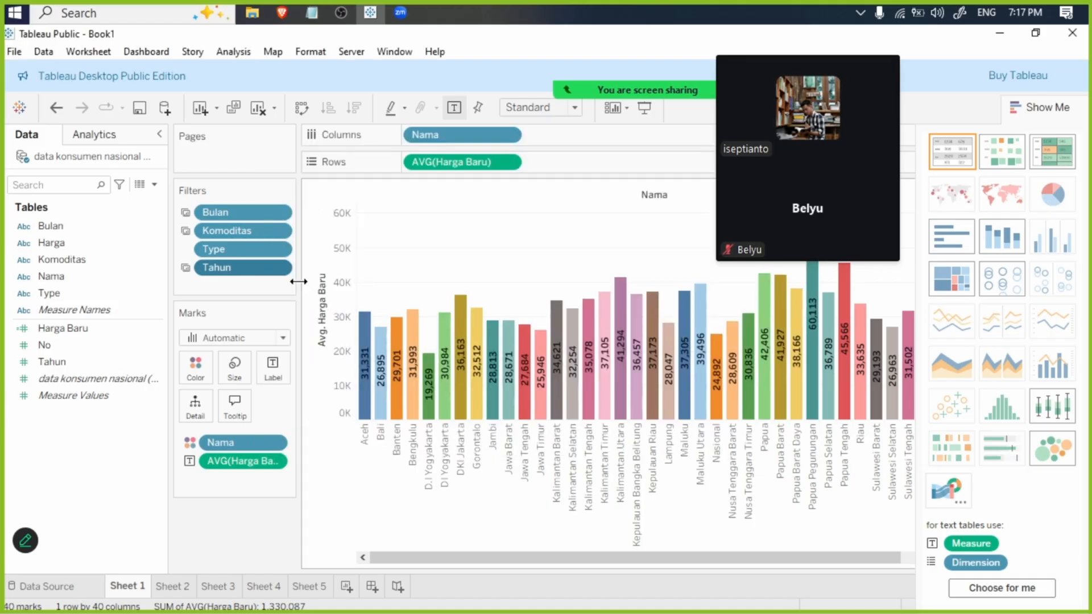
- Apply Sheet 1's Type filter to all the other worksheets, Sheets 2 to 5
{"action": "right_click", "coordinate": [257, 250]}
{"action": "mouse_move", "coordinate": [341, 339]}
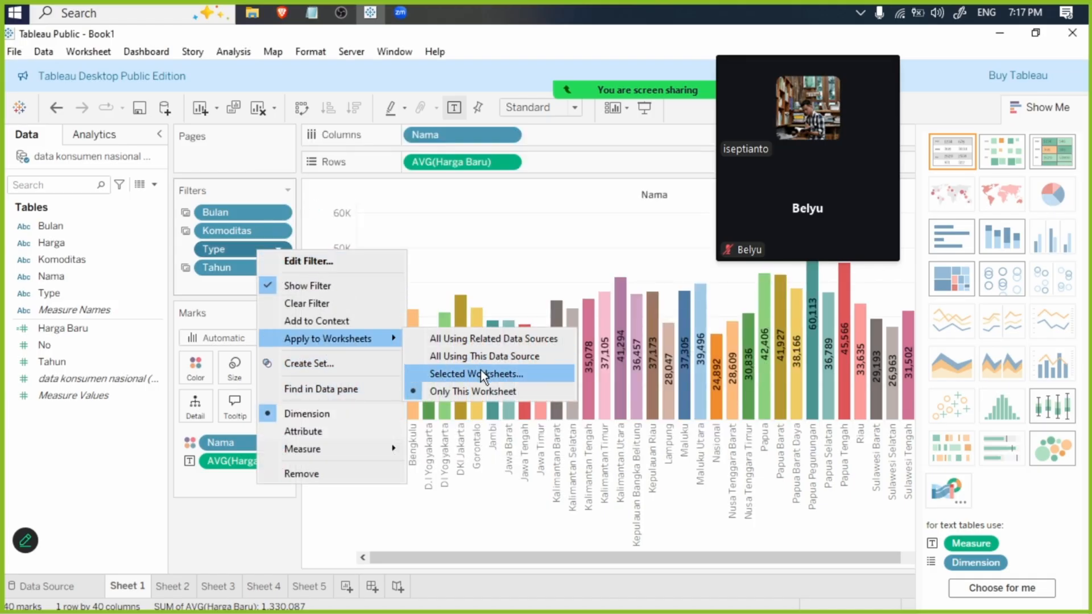
{"action": "left_click", "coordinate": [480, 370]}
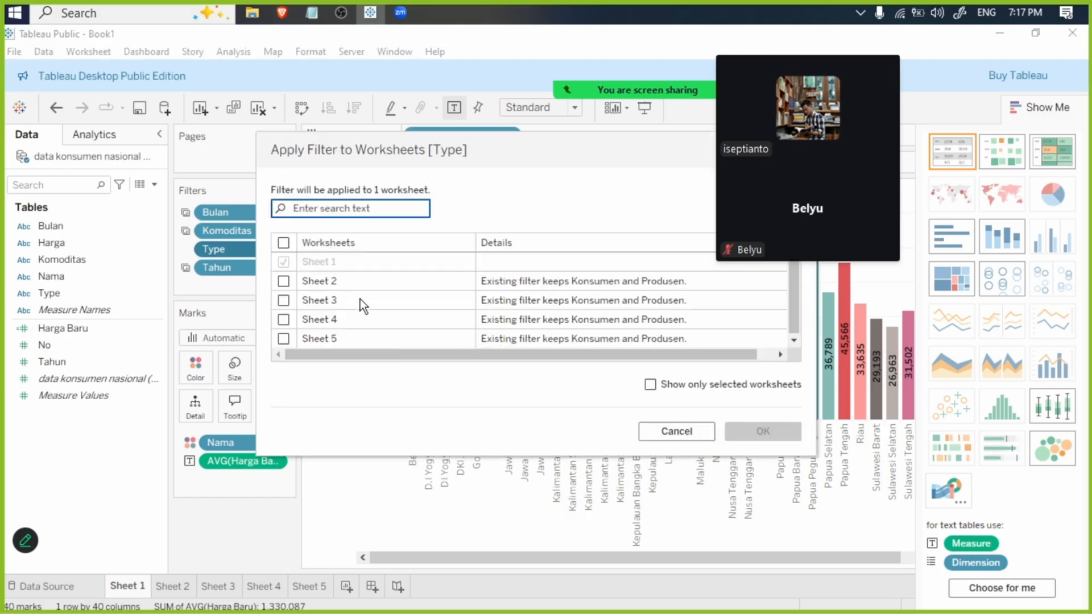
{"action": "left_click", "coordinate": [283, 243]}
{"action": "left_click", "coordinate": [763, 431]}
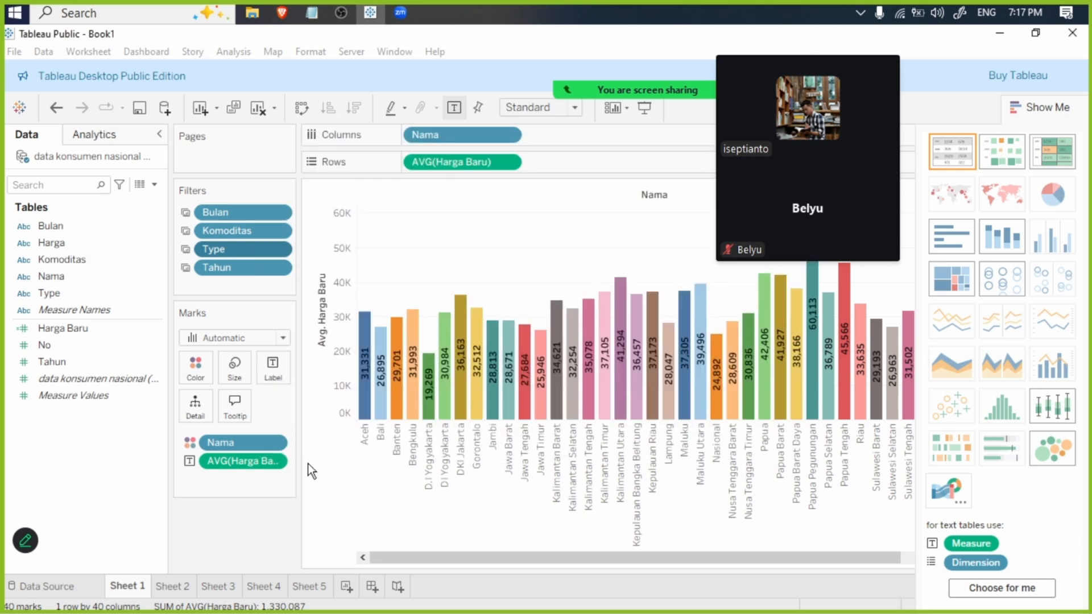
- Check on Sheets 2 to 5 that the Bulan, Komoditas, Type and Tahun filters are marked as shared
{"action": "left_click", "coordinate": [177, 585]}
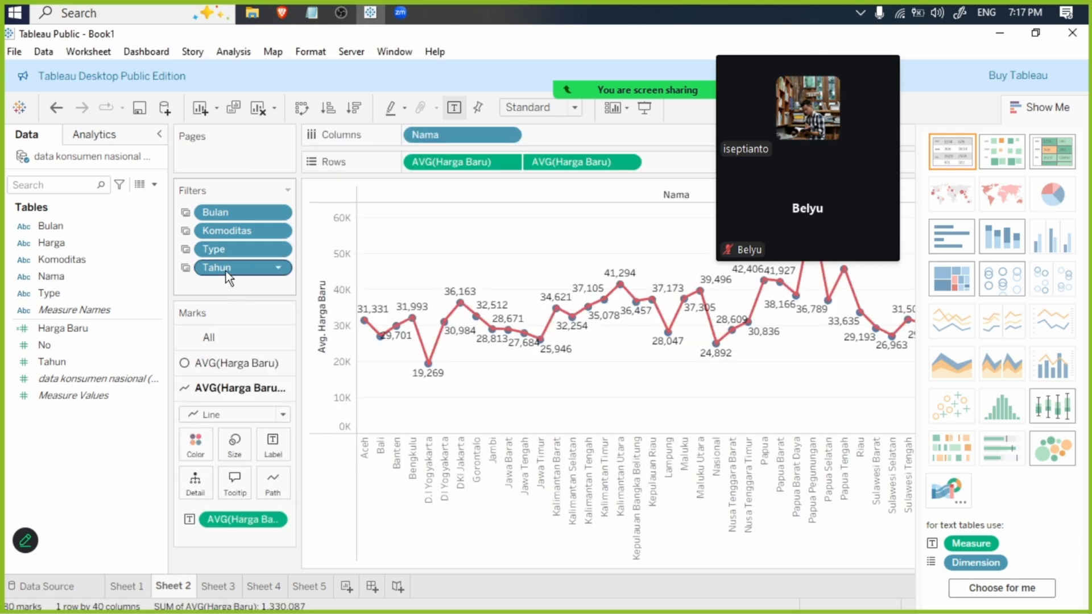
{"action": "left_click", "coordinate": [215, 581]}
{"action": "left_click", "coordinate": [267, 581]}
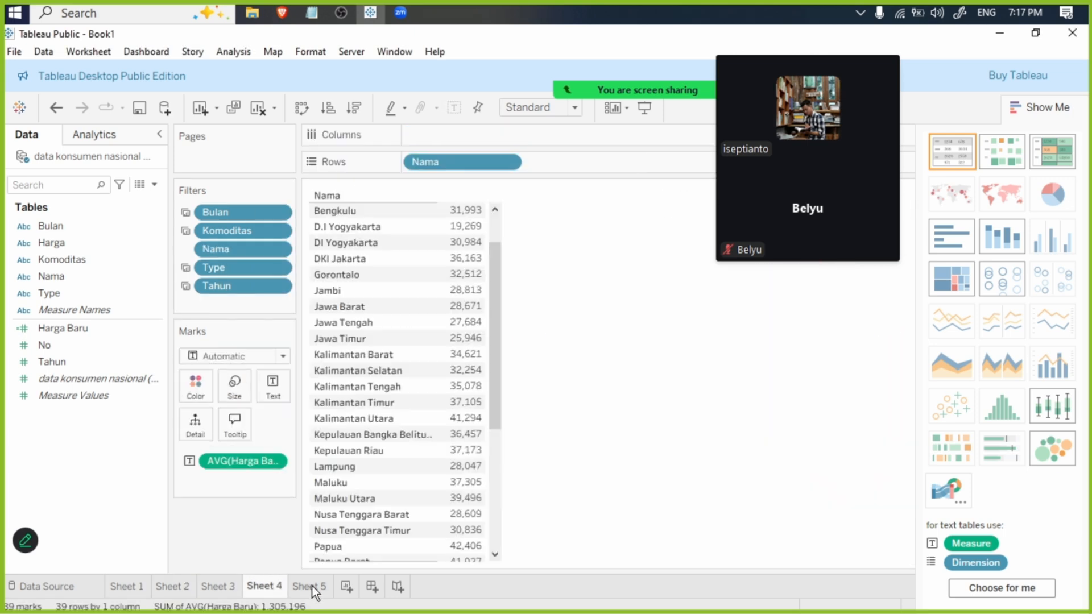
{"action": "left_click", "coordinate": [312, 586]}
{"action": "left_click", "coordinate": [263, 587]}
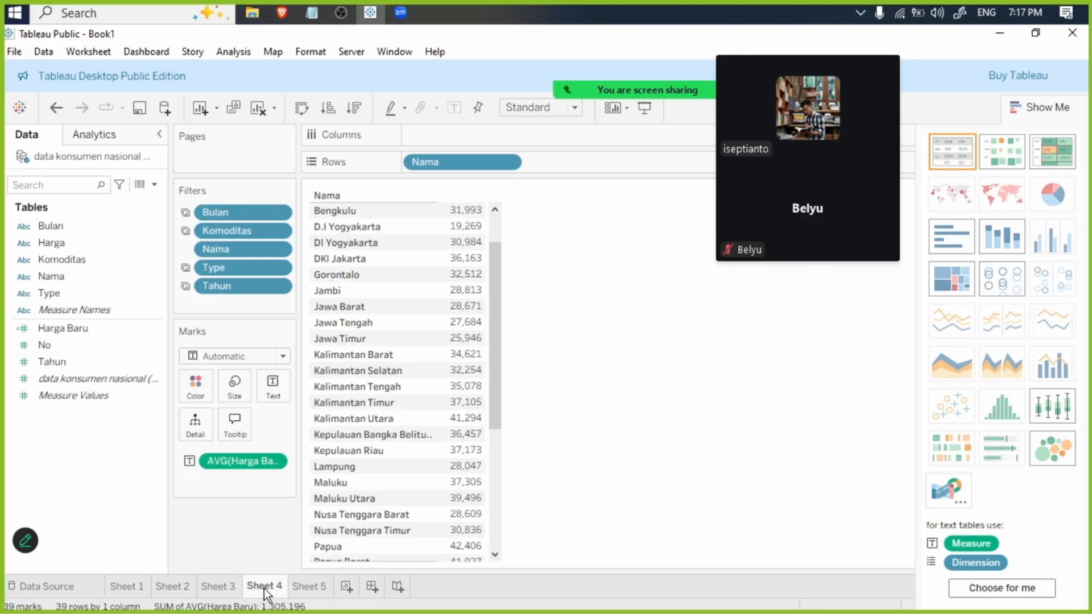
{"action": "left_click", "coordinate": [311, 586]}
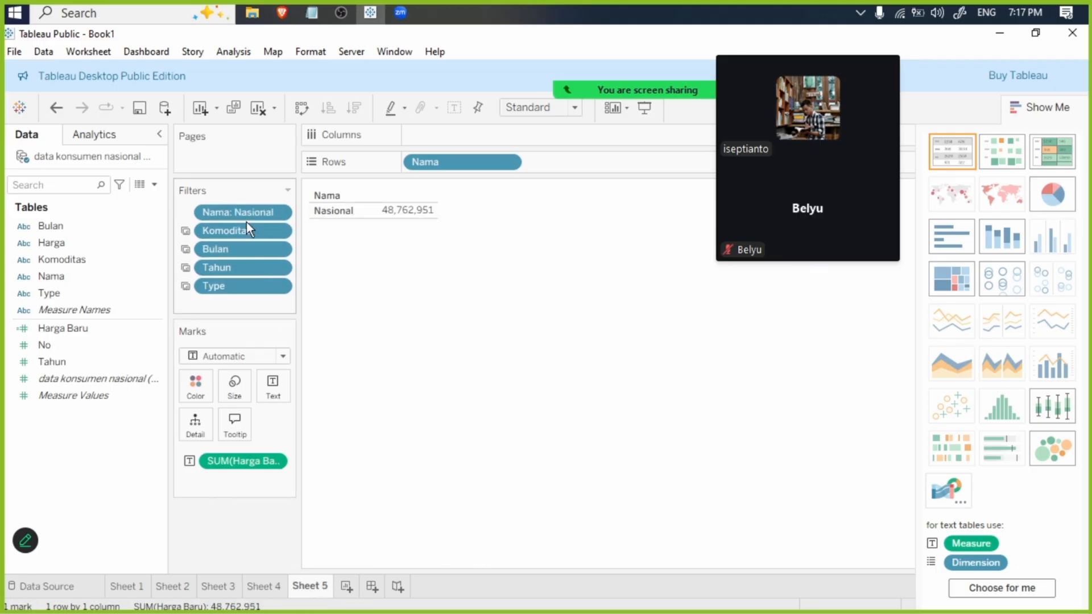
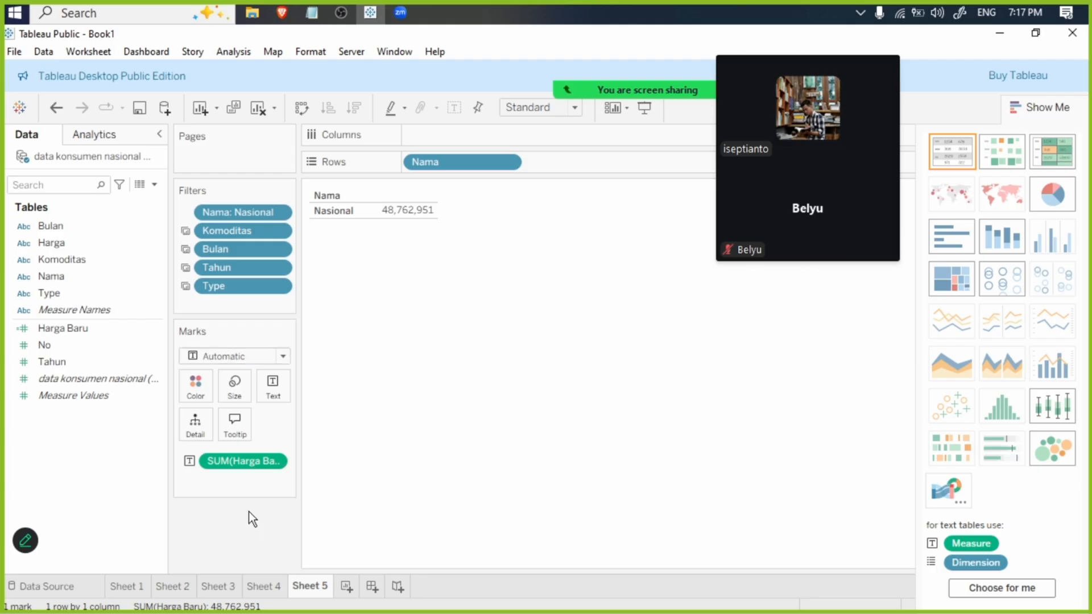
- Create a new dashboard and set its minimum size to 130 px wide and 880 px high
{"action": "left_click", "coordinate": [372, 587]}
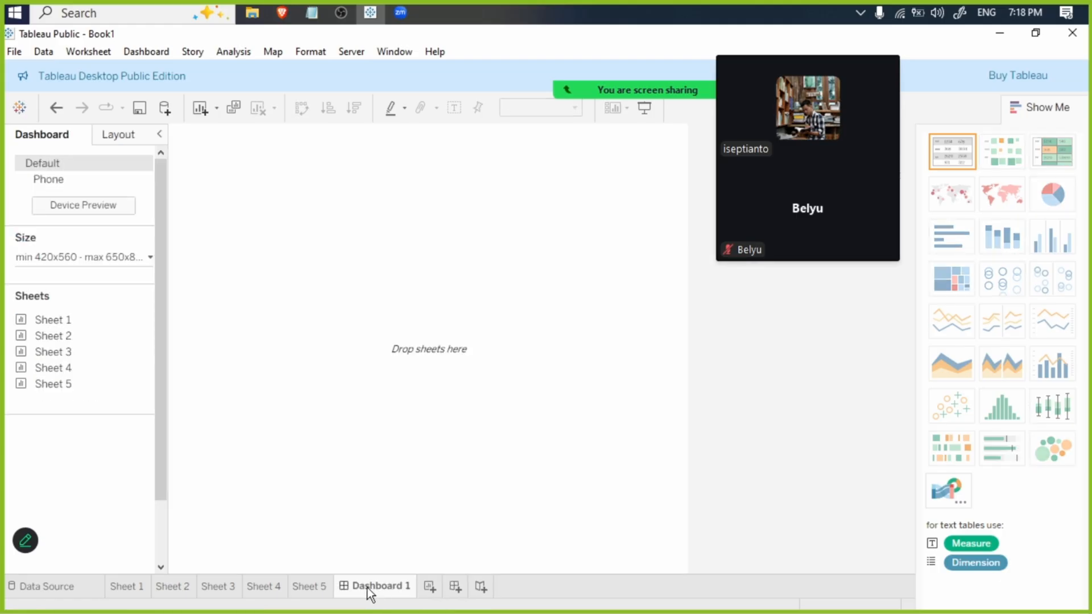
{"action": "left_click", "coordinate": [74, 256]}
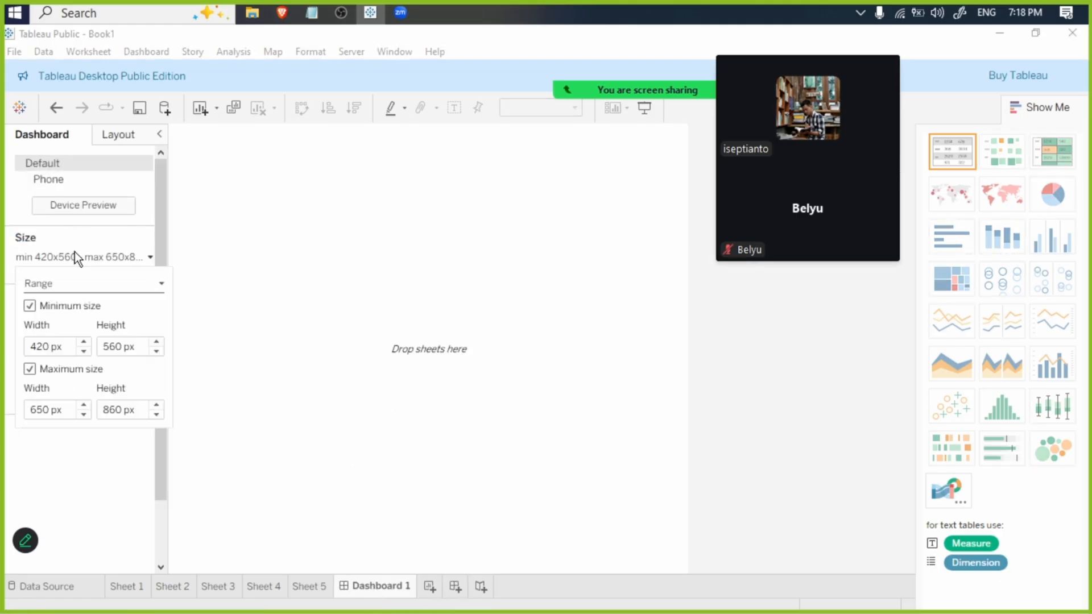
{"action": "double_click", "coordinate": [41, 346]}
{"action": "type", "text": "1"}
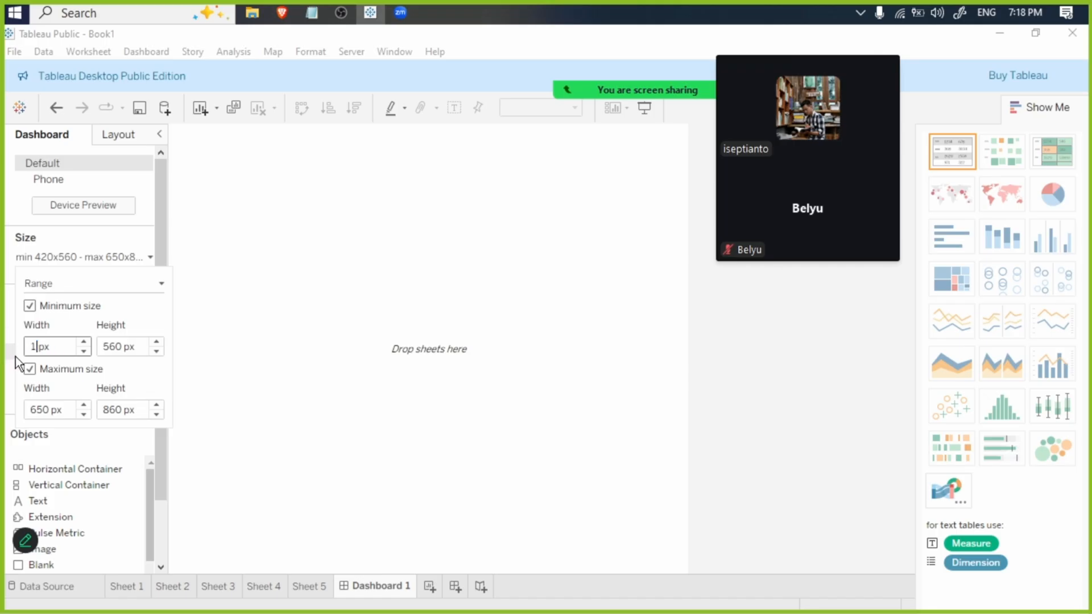
{"action": "type", "text": "30"}
{"action": "key", "text": "Tab"}
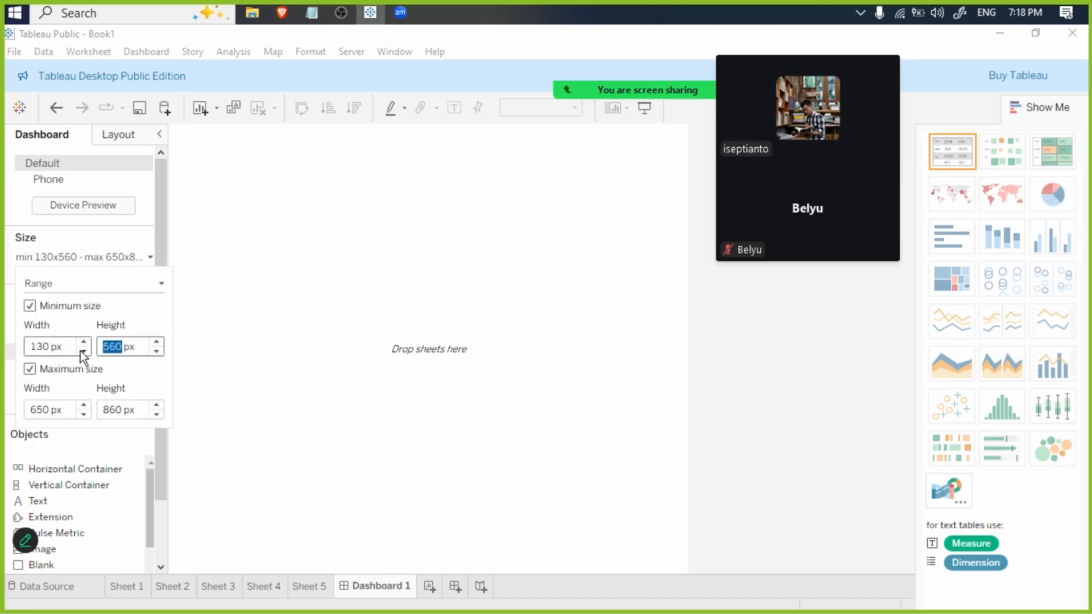
{"action": "type", "text": "880"}
{"action": "key", "text": "Return"}
{"action": "left_click", "coordinate": [303, 317]}
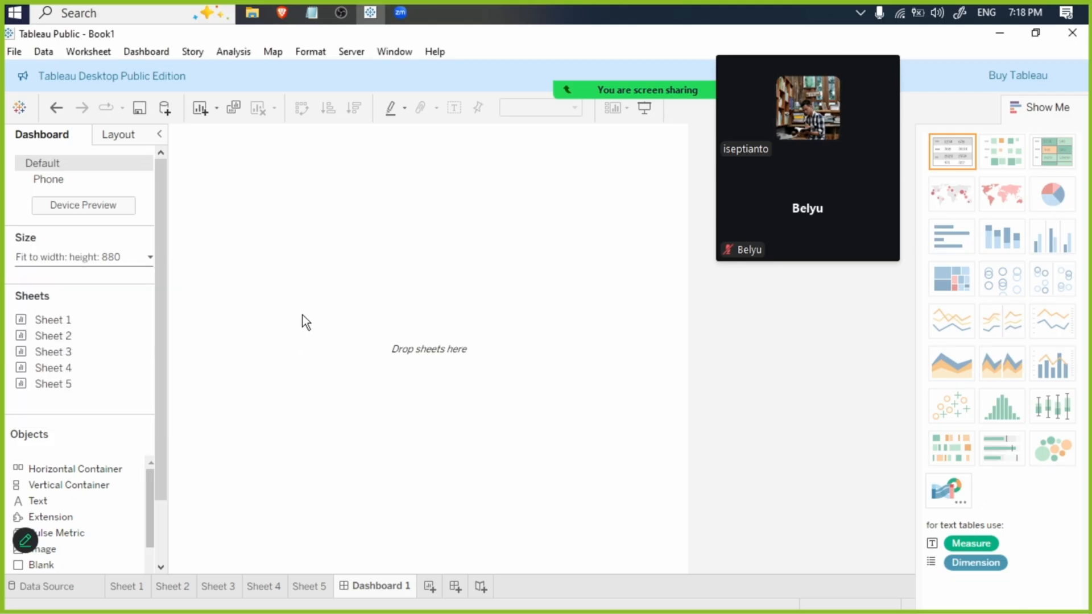
- Hide the Show Me pane and set the dashboard's minimum width to 1330 px
{"action": "left_click", "coordinate": [1041, 107]}
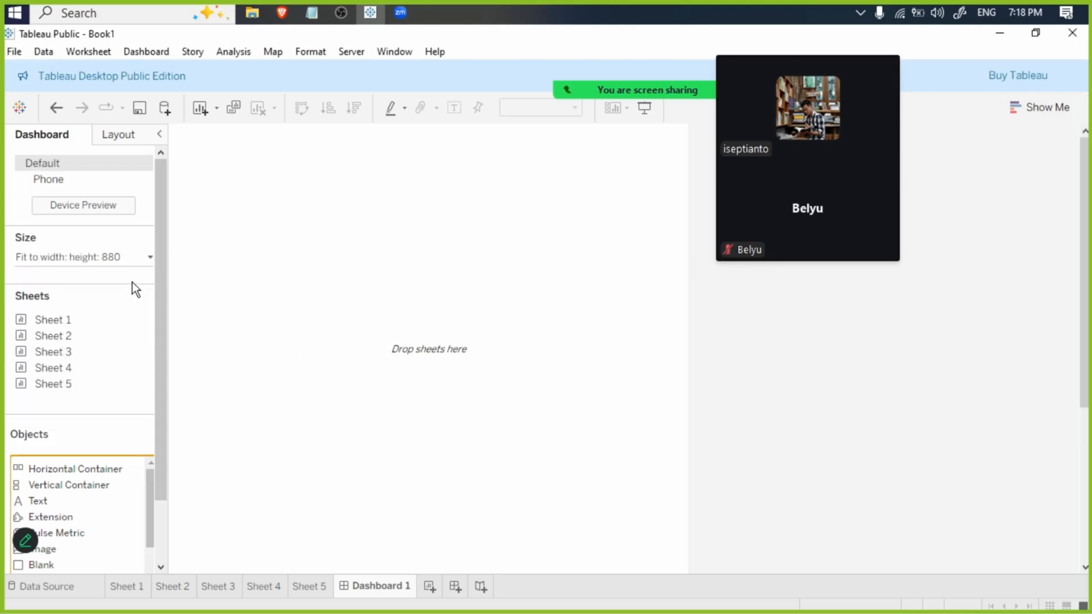
{"action": "left_click", "coordinate": [120, 257]}
{"action": "left_click", "coordinate": [47, 348]}
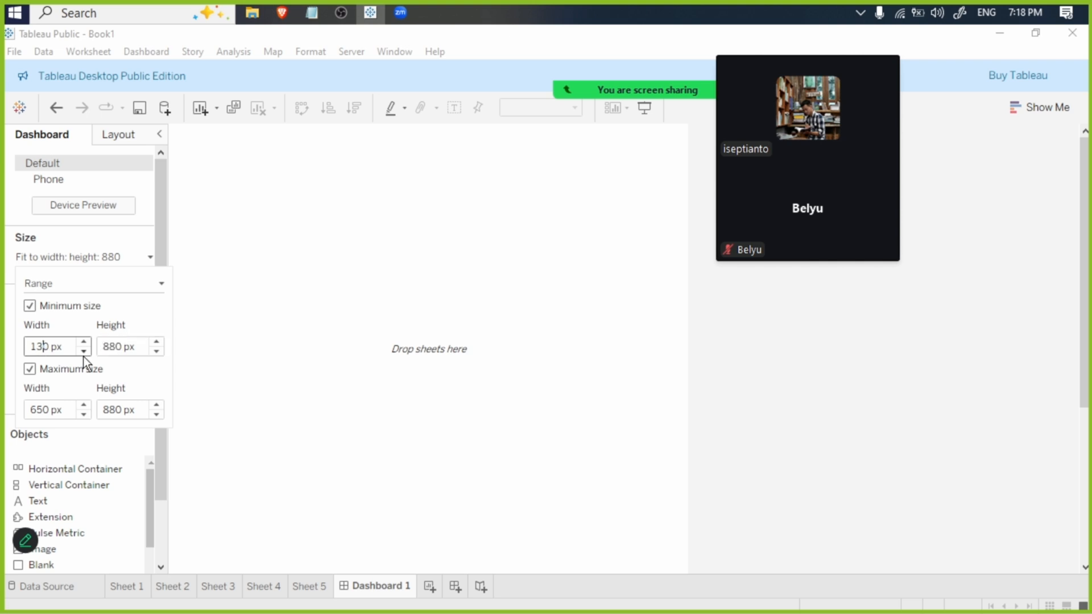
{"action": "type", "text": "3"}
{"action": "key", "text": "Return"}
{"action": "left_click", "coordinate": [274, 372]}
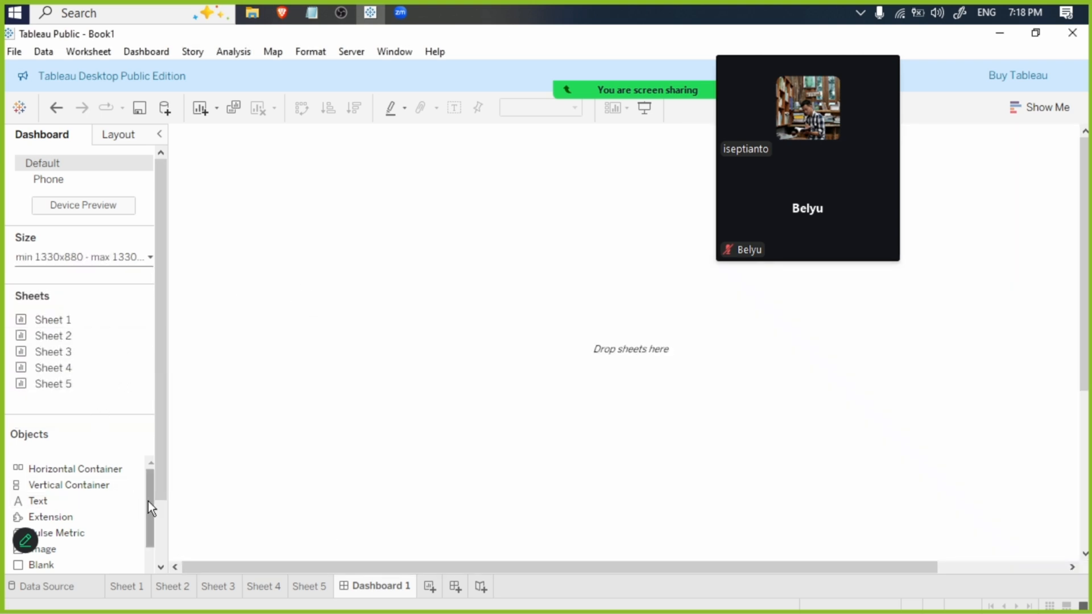
- Place a tiled horizontal container on the dashboard and add a blank object that fills it
{"action": "left_click_drag", "start_coordinate": [159, 463], "coordinate": [160, 530]}
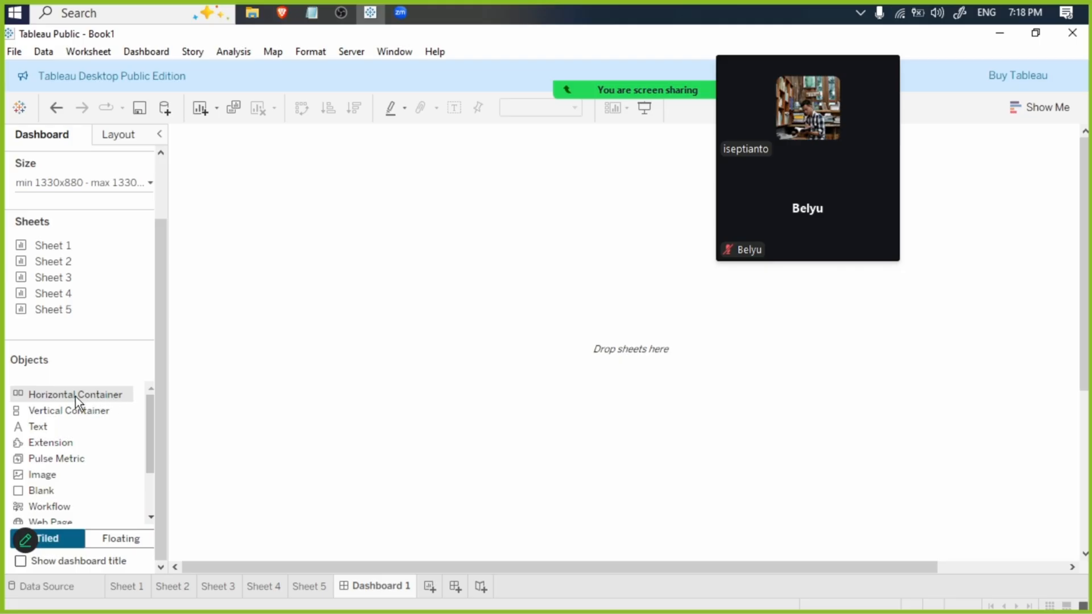
{"action": "left_click_drag", "start_coordinate": [63, 393], "coordinate": [429, 342]}
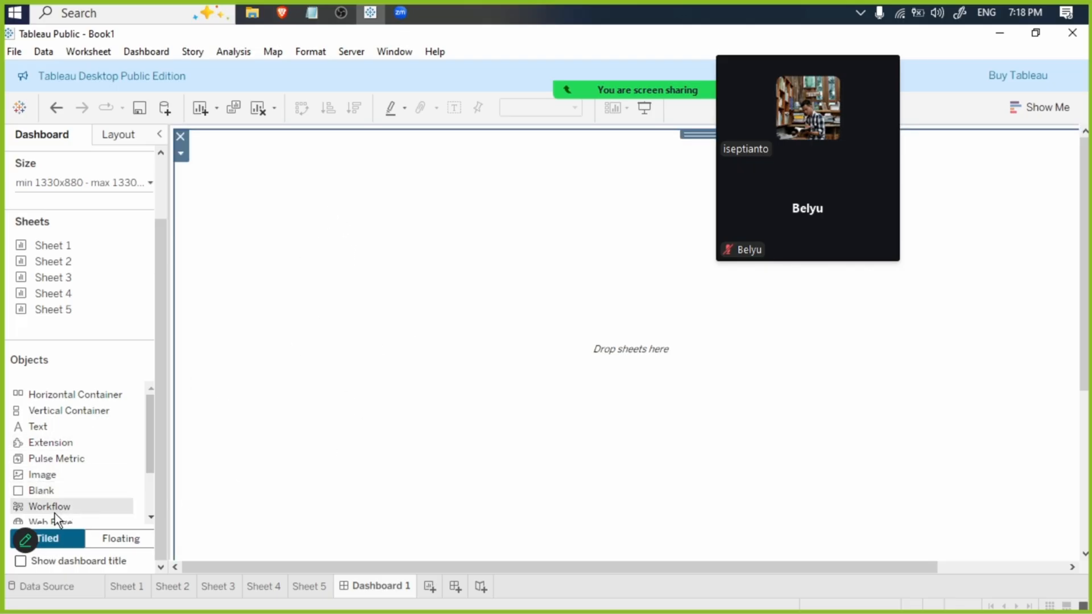
{"action": "left_click_drag", "start_coordinate": [46, 474], "coordinate": [413, 397]}
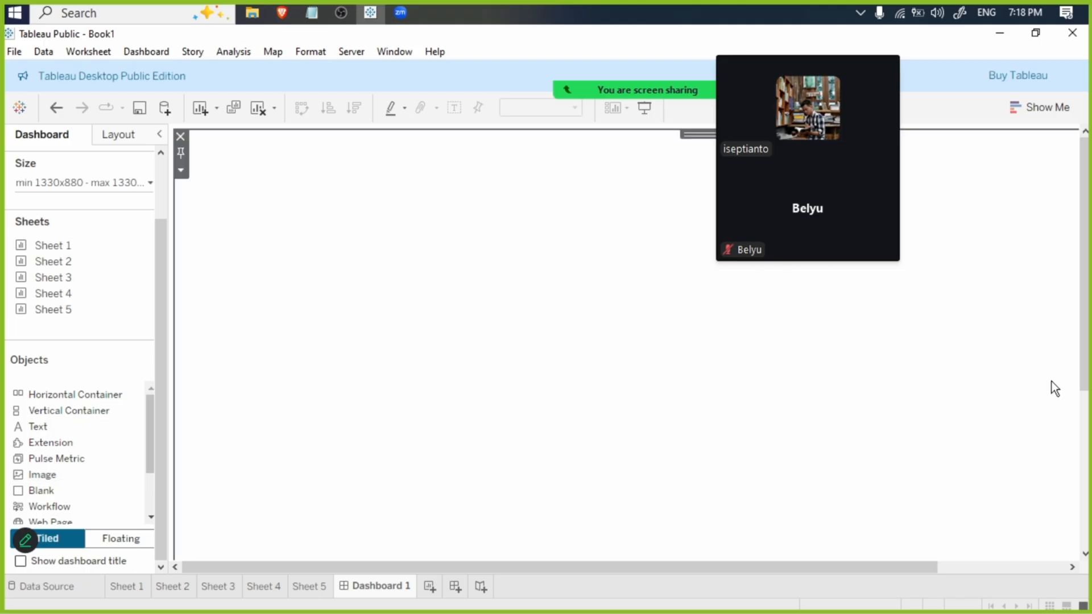
{"action": "left_click_drag", "start_coordinate": [485, 566], "coordinate": [996, 563]}
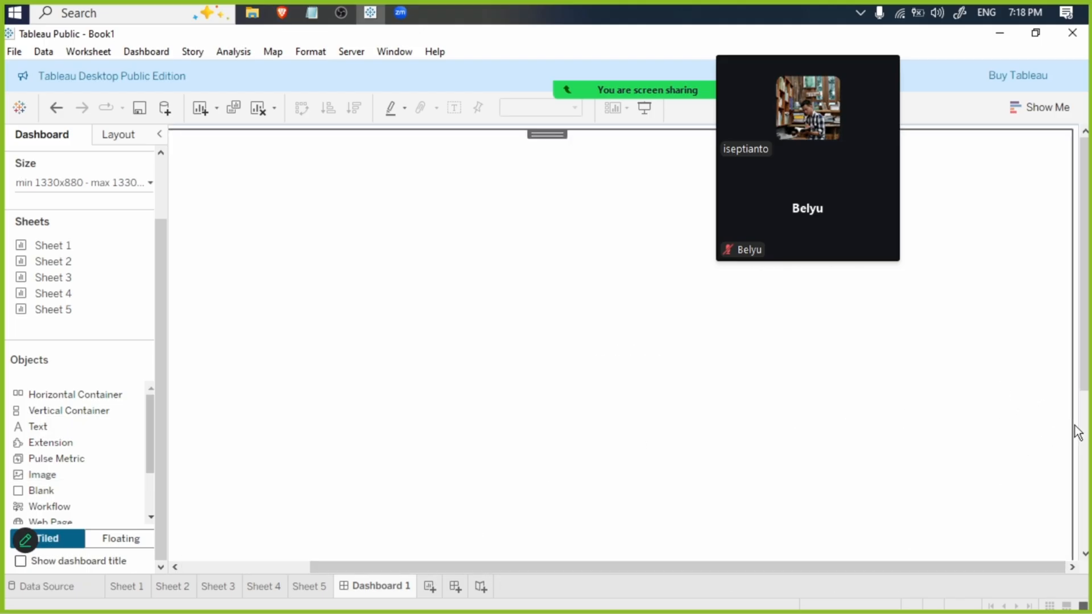
{"action": "left_click_drag", "start_coordinate": [507, 569], "coordinate": [377, 568]}
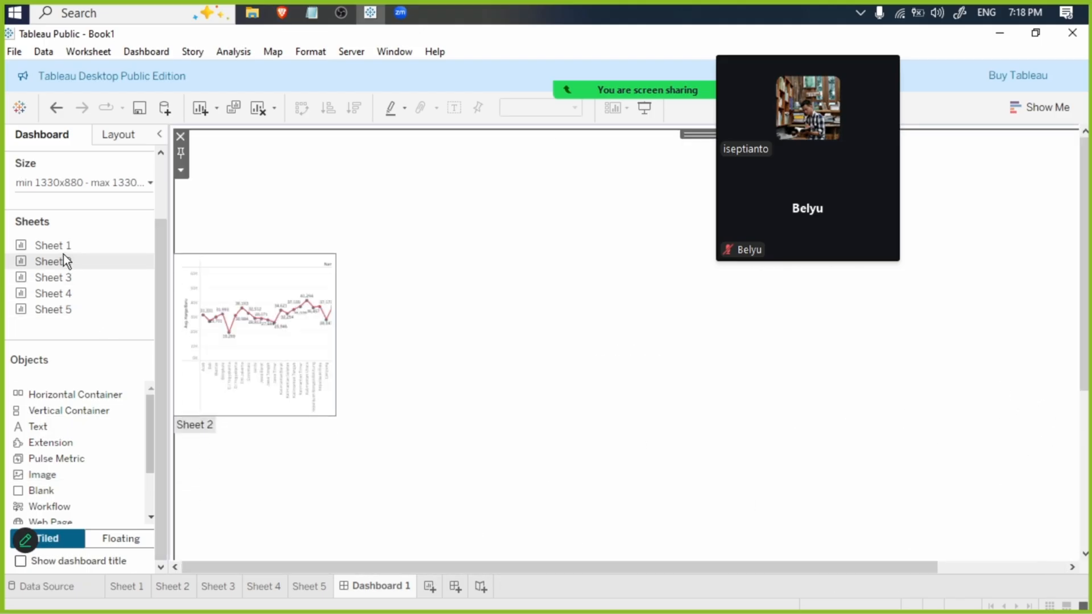
- Add Sheet 1 to the dashboard on the right side of the blank object
{"action": "left_click_drag", "start_coordinate": [56, 244], "coordinate": [1018, 286]}
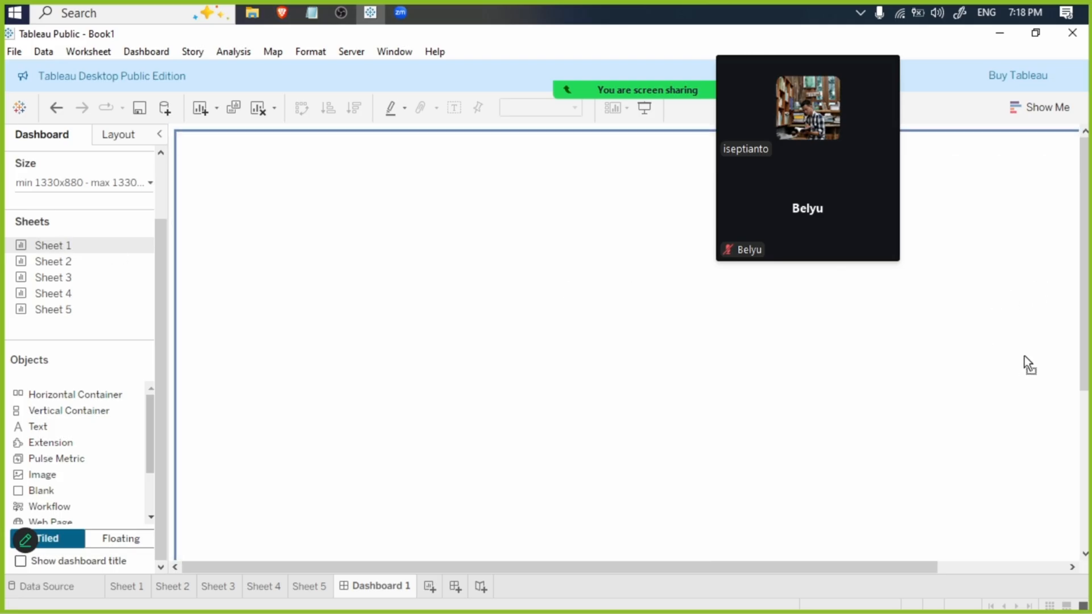
{"action": "left_click_drag", "start_coordinate": [1025, 356], "coordinate": [908, 558]}
{"action": "left_click_drag", "start_coordinate": [1017, 565], "coordinate": [856, 566]}
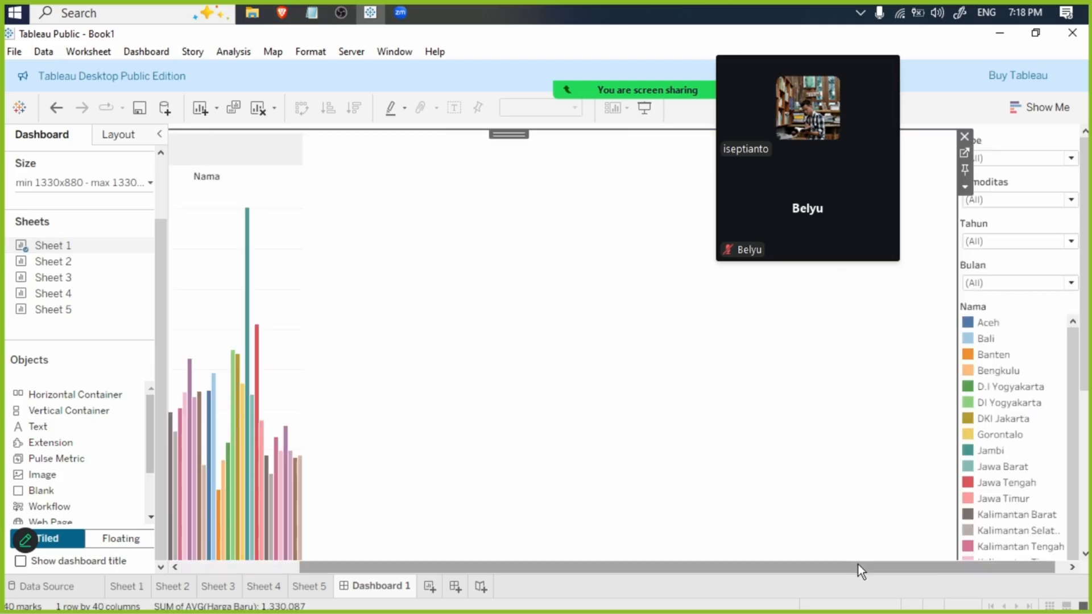
- Narrow the blank object to a slim margin on the left of Sheet 1
{"action": "left_click_drag", "start_coordinate": [579, 562], "coordinate": [258, 549]}
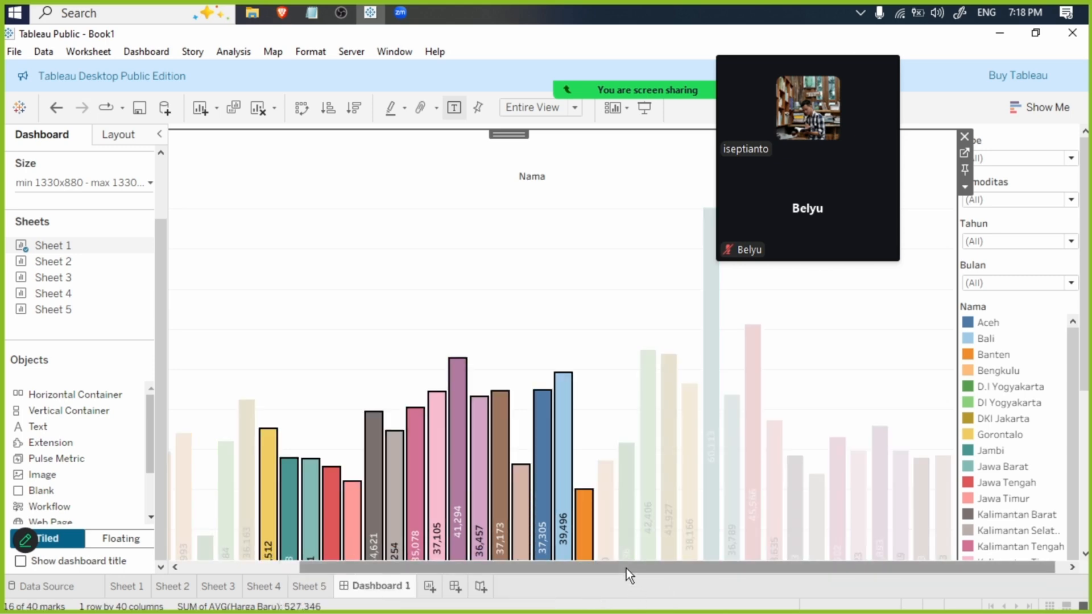
{"action": "left_click_drag", "start_coordinate": [626, 569], "coordinate": [308, 565]}
{"action": "left_click", "coordinate": [199, 345]}
{"action": "left_click_drag", "start_coordinate": [199, 346], "coordinate": [309, 353]}
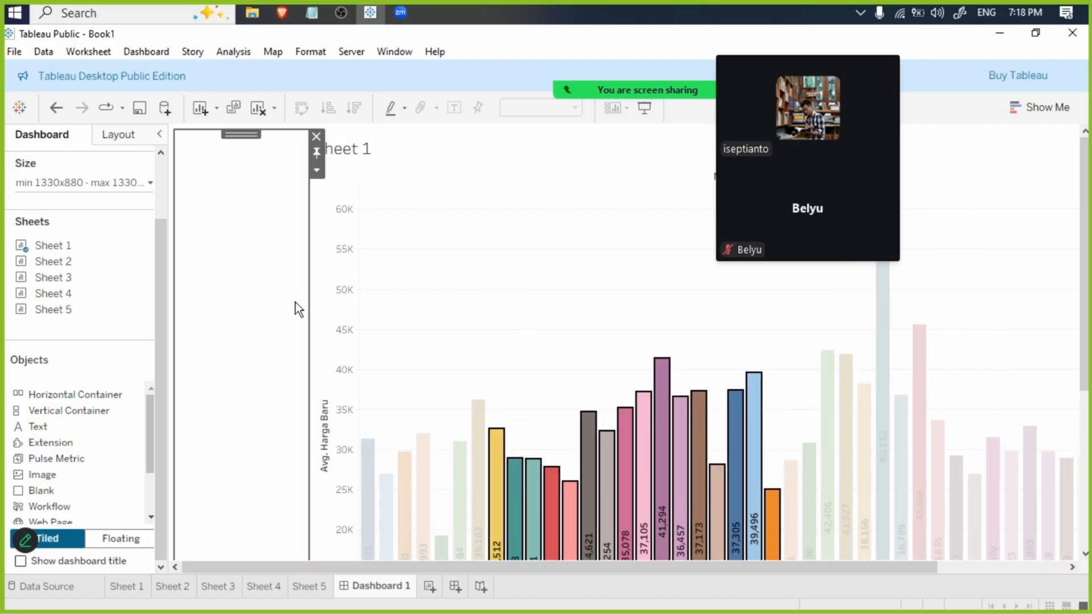
{"action": "left_click_drag", "start_coordinate": [309, 307], "coordinate": [266, 300]}
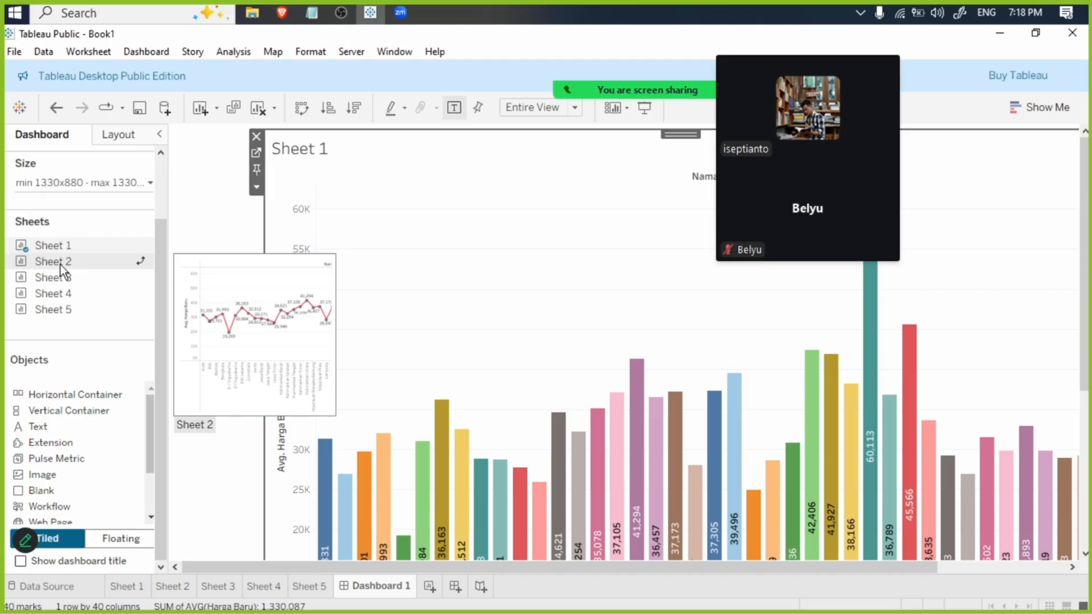
- Add Sheet 2 to the dashboard on the right of Sheet 1
{"action": "left_click_drag", "start_coordinate": [60, 265], "coordinate": [1069, 412]}
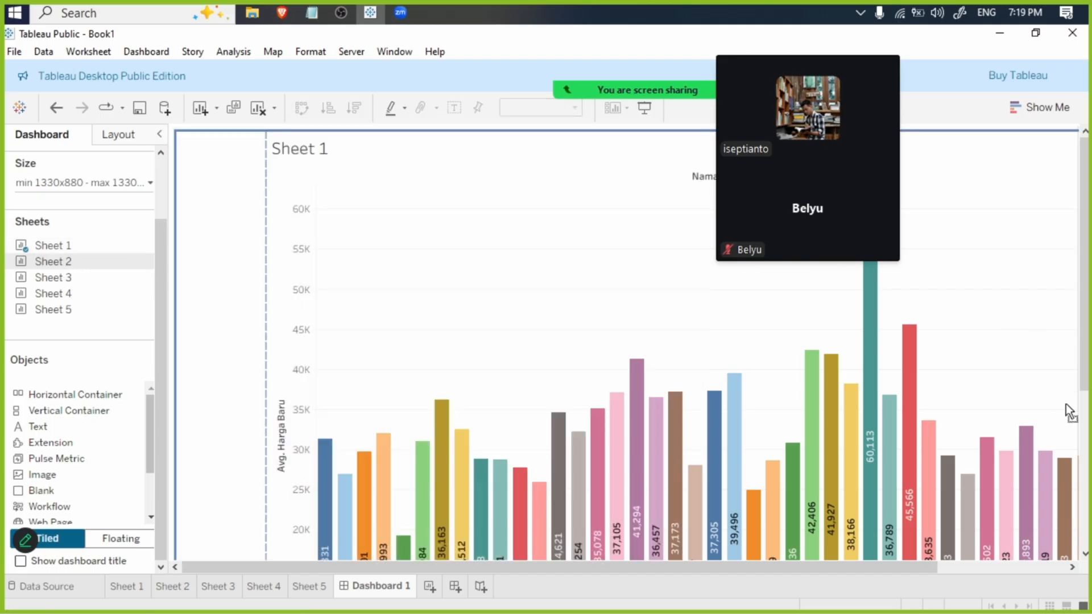
{"action": "left_click_drag", "start_coordinate": [891, 536], "coordinate": [863, 565]}
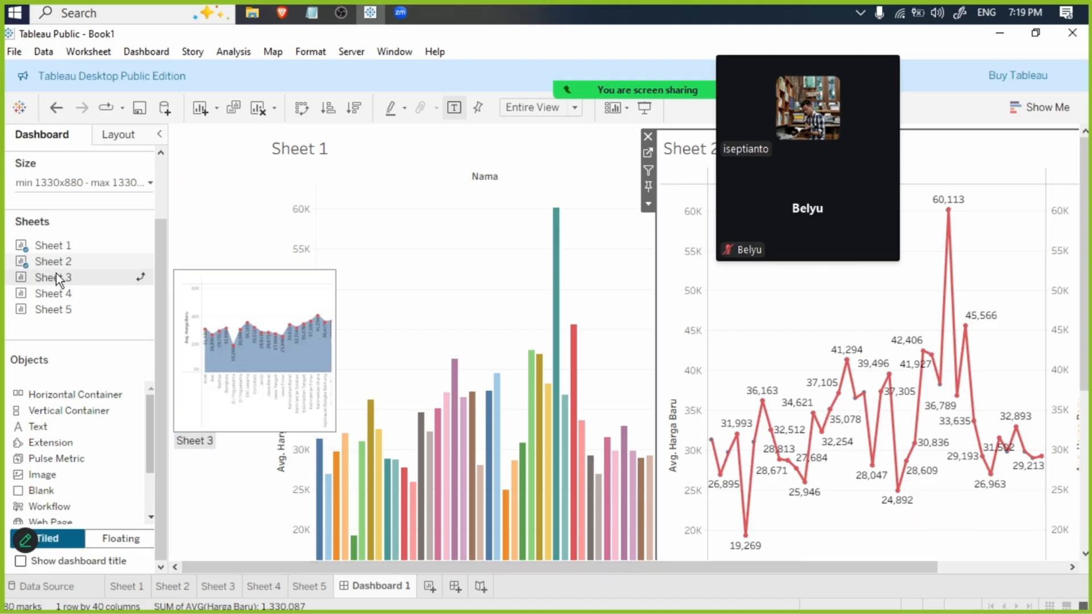
{"action": "mouse_move", "coordinate": [56, 274]}
{"action": "left_mouse_down"}
{"action": "mouse_move", "coordinate": [515, 412]}
{"action": "mouse_move", "coordinate": [743, 596]}
{"action": "left_mouse_up"}
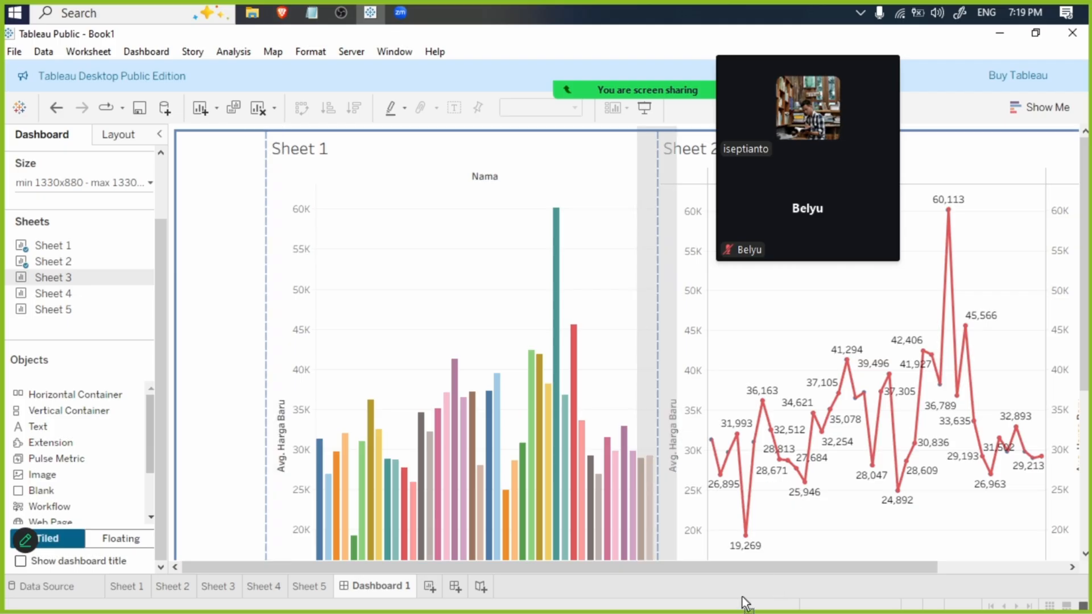
{"action": "left_click_drag", "start_coordinate": [698, 558], "coordinate": [944, 551]}
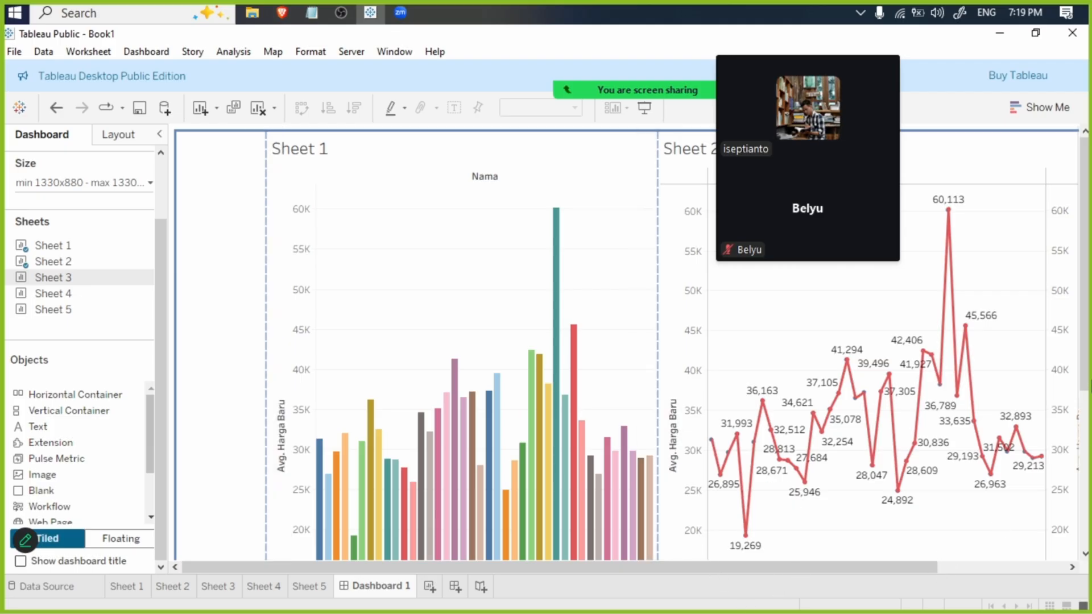
{"action": "left_click_drag", "start_coordinate": [1082, 360], "coordinate": [1084, 367]}
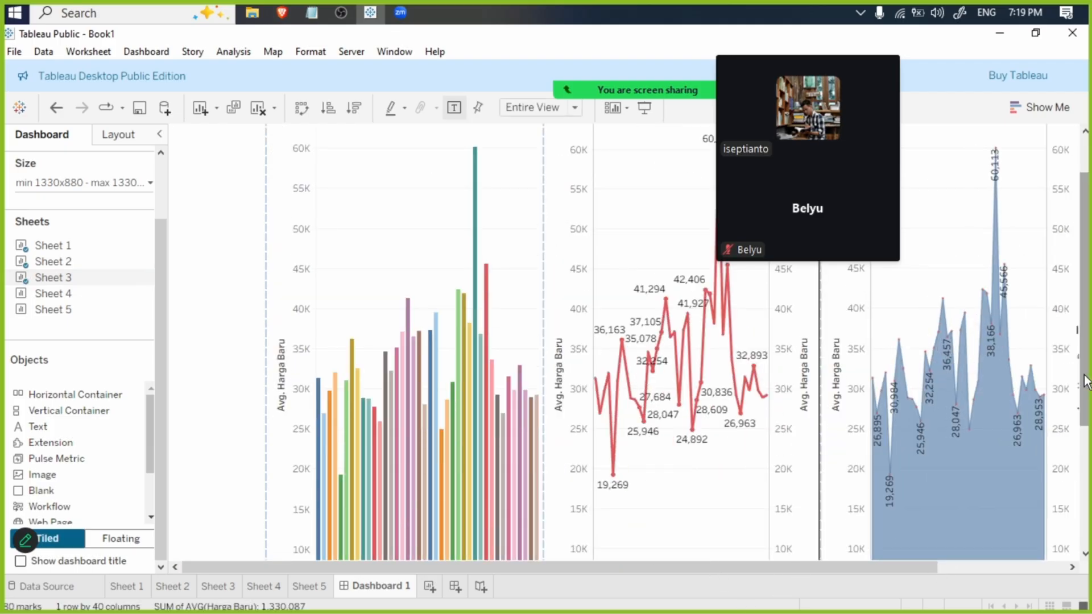
{"action": "key", "text": "ctrl+z"}
- Add Sheet 3 across the full width of the dashboard below Sheets 1 and 2
{"action": "left_click_drag", "start_coordinate": [1084, 327], "coordinate": [1079, 512]}
{"action": "left_click_drag", "start_coordinate": [53, 277], "coordinate": [347, 541]}
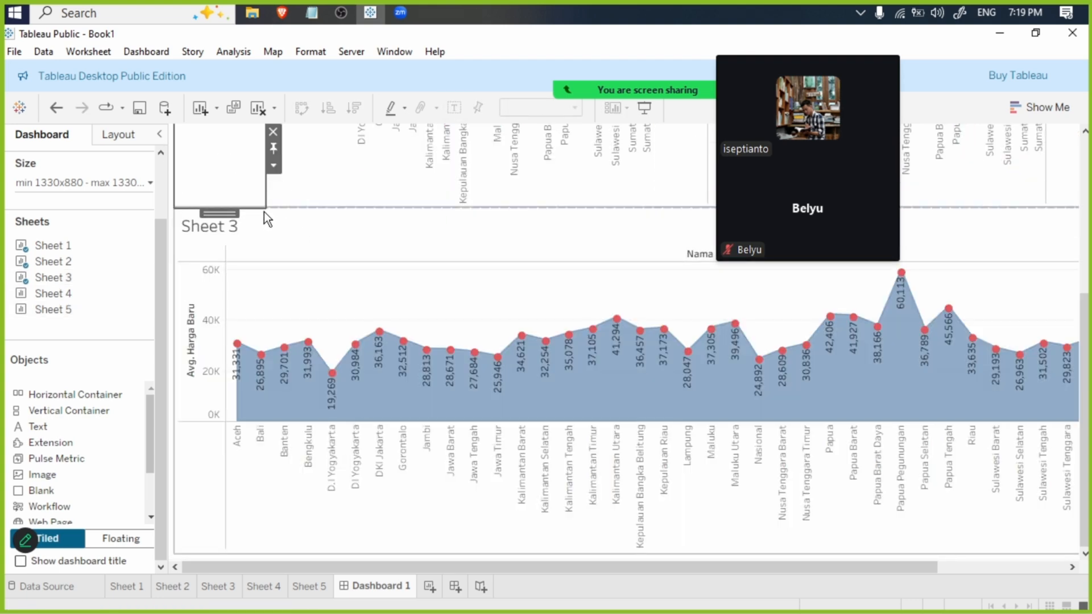
- Add a blank object on the left of Sheet 3 and narrow it to match the blank margin above
{"action": "scroll", "coordinate": [1008, 247], "scroll_direction": "up", "scroll_amount": 5}
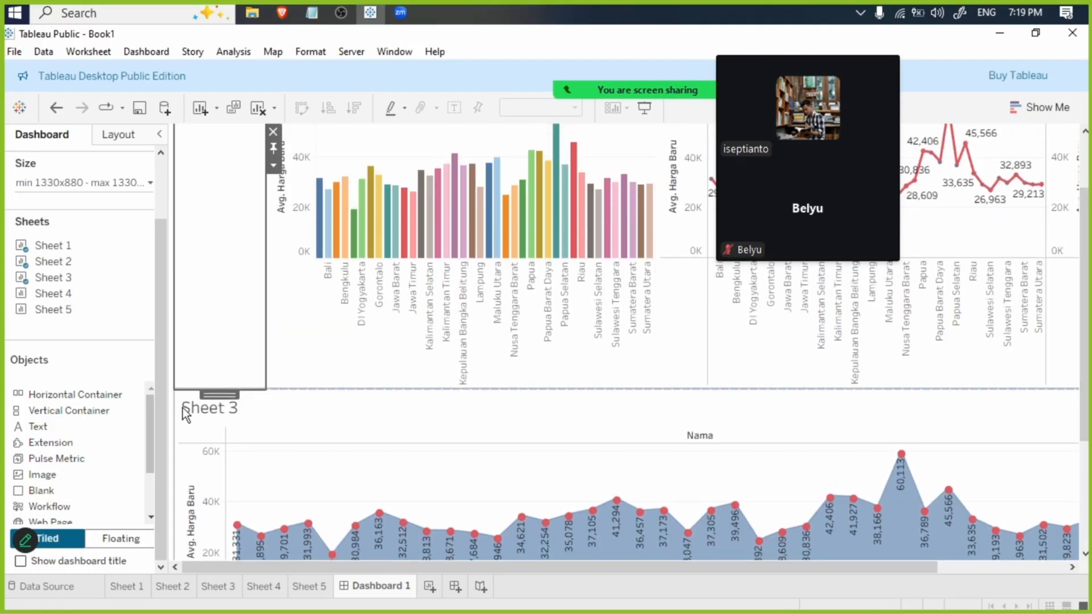
{"action": "left_click_drag", "start_coordinate": [82, 503], "coordinate": [215, 474]}
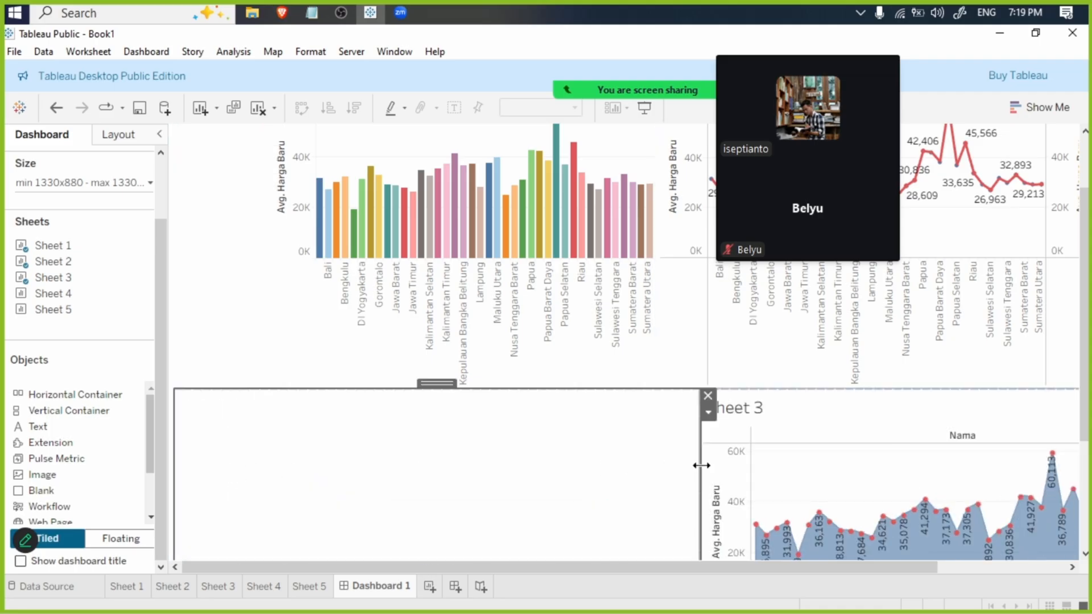
{"action": "left_click_drag", "start_coordinate": [701, 466], "coordinate": [276, 432]}
{"action": "left_click", "coordinate": [224, 324]}
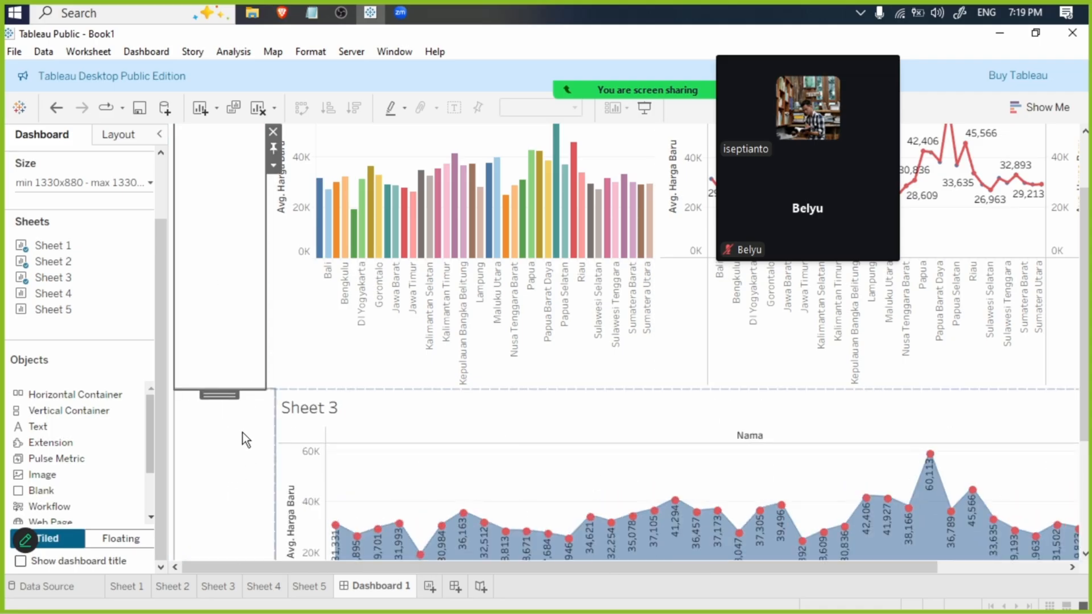
{"action": "left_click_drag", "start_coordinate": [268, 434], "coordinate": [285, 383]}
{"action": "left_click", "coordinate": [220, 501]}
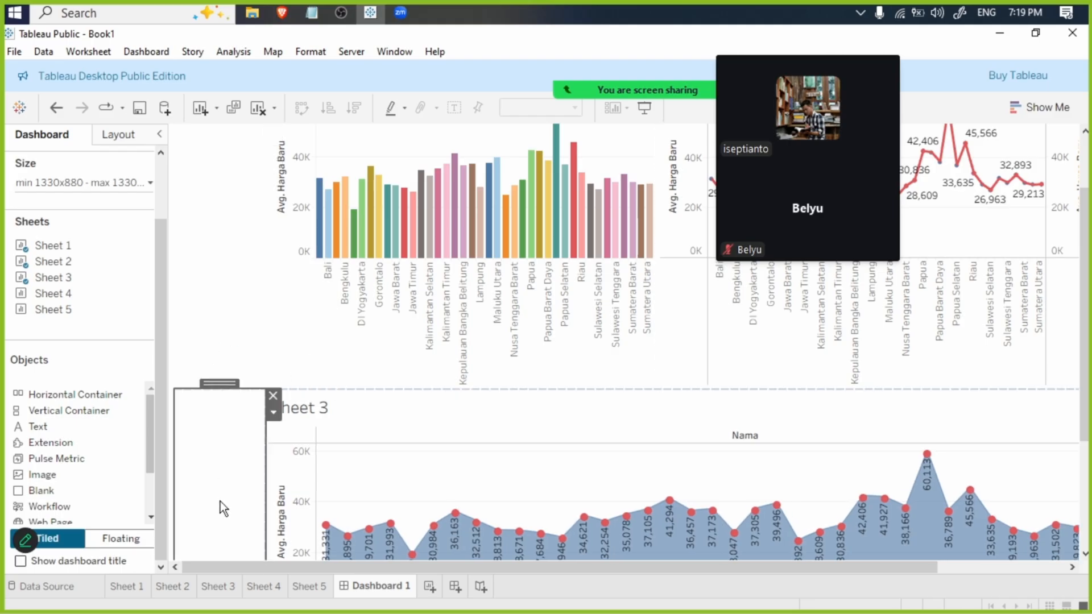
- Add Sheet 4 between the upper blank margin and Sheet 1, and look through its rows
{"action": "left_click", "coordinate": [247, 332]}
{"action": "mouse_move", "coordinate": [100, 301]}
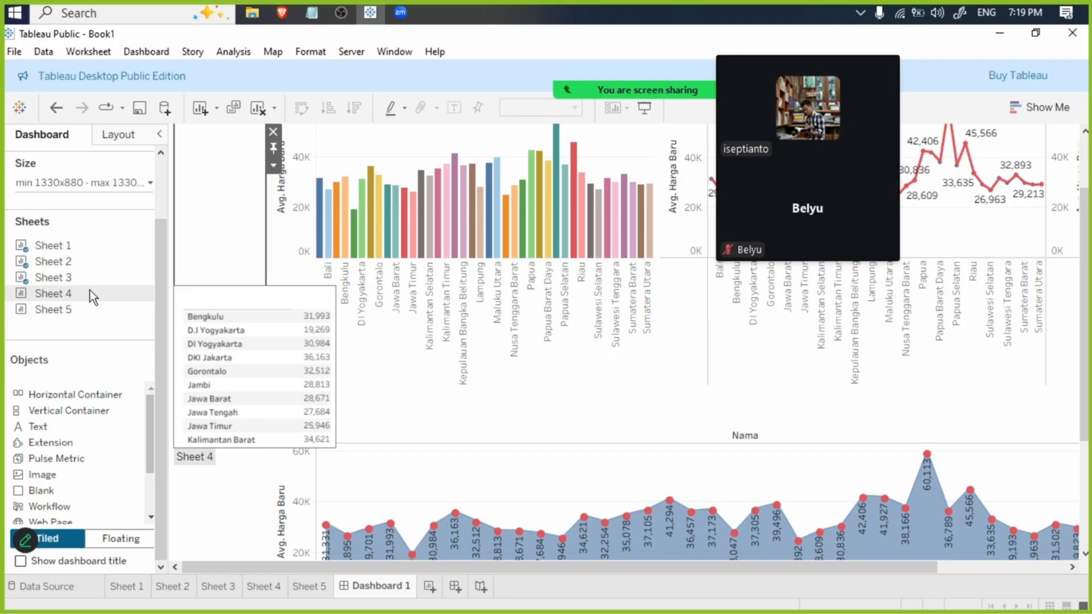
{"action": "left_click_drag", "start_coordinate": [77, 290], "coordinate": [288, 290]}
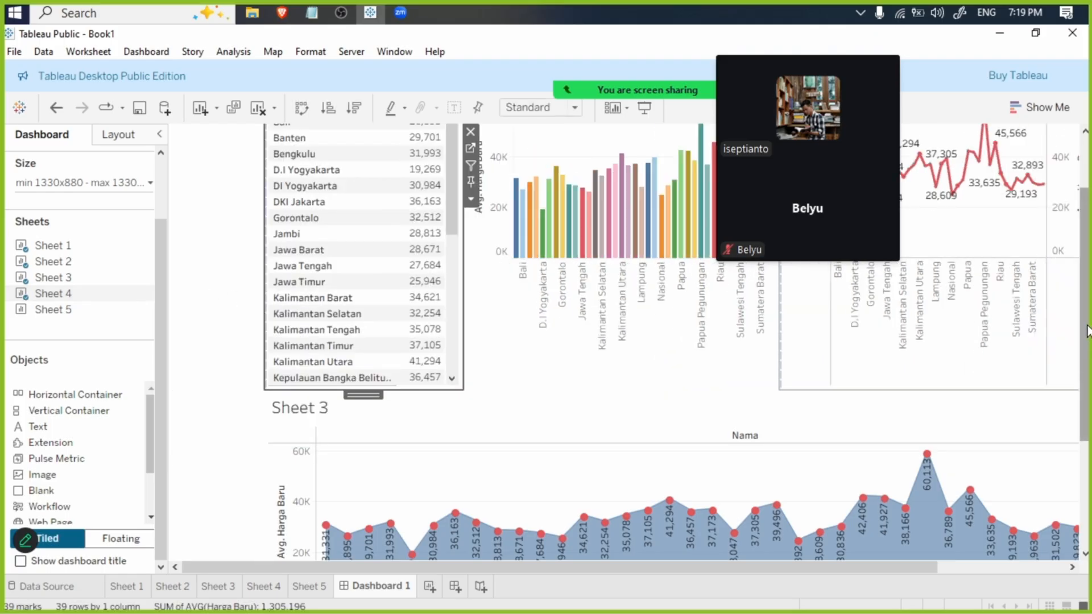
{"action": "left_click_drag", "start_coordinate": [1087, 332], "coordinate": [1083, 152]}
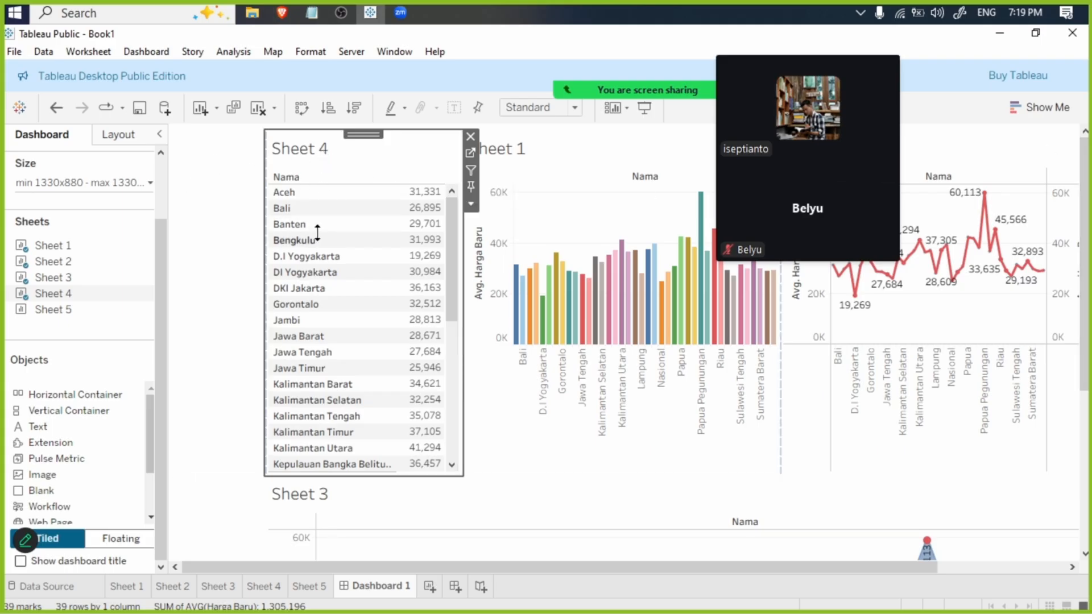
{"action": "scroll", "coordinate": [317, 232], "scroll_direction": "down", "scroll_amount": 3}
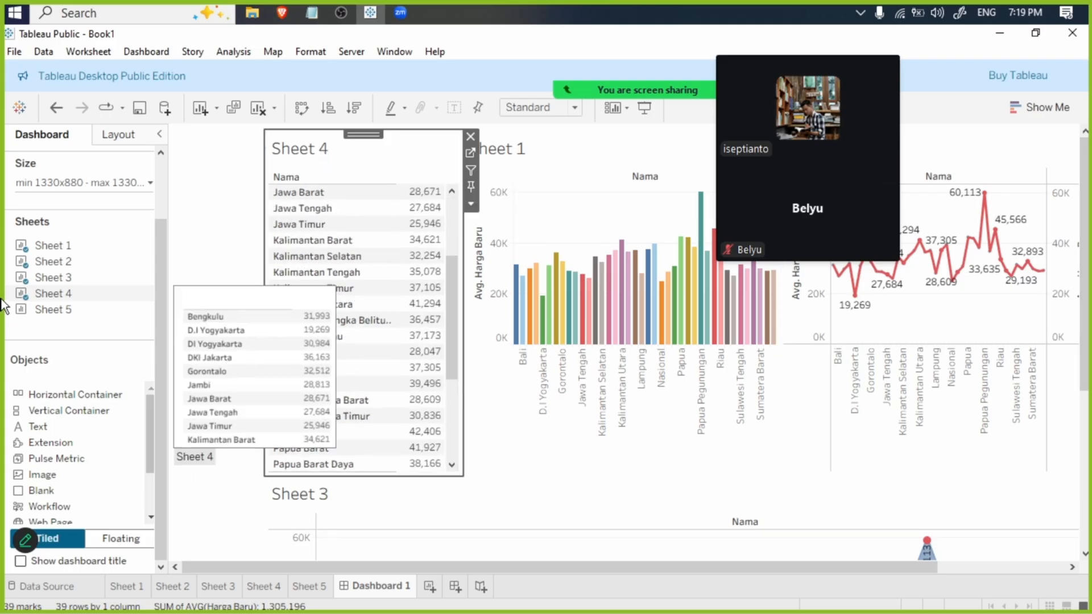
- Place Sheet 5 as a short strip across the top of the dashboard and hide its title
{"action": "mouse_move", "coordinate": [47, 310]}
{"action": "left_mouse_down"}
{"action": "mouse_move", "coordinate": [339, 173]}
{"action": "mouse_move", "coordinate": [340, 142]}
{"action": "mouse_move", "coordinate": [321, 160]}
{"action": "mouse_move", "coordinate": [343, 154]}
{"action": "left_mouse_up"}
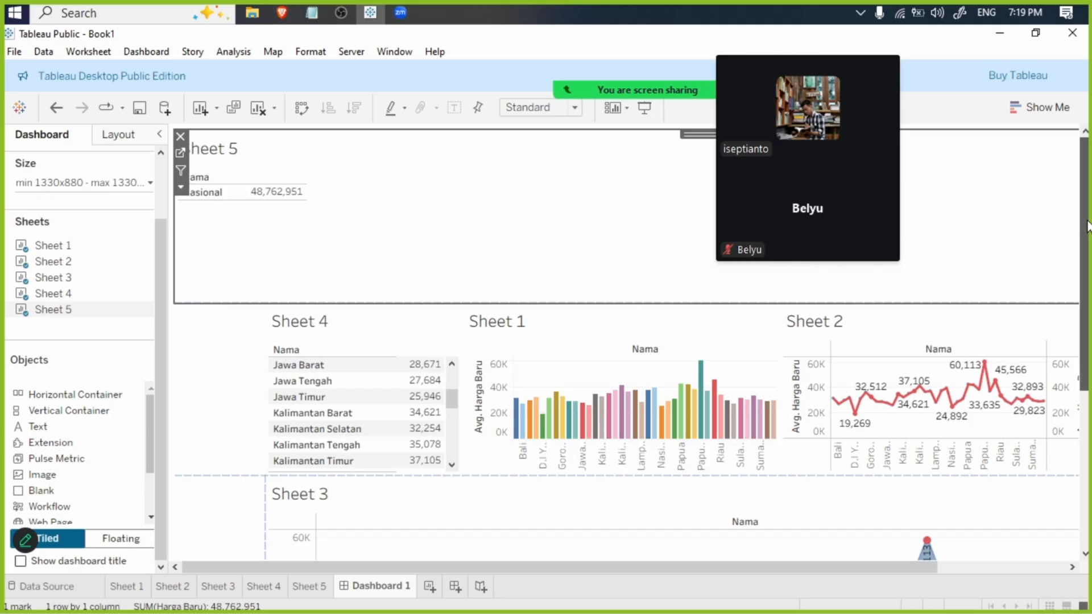
{"action": "left_click_drag", "start_coordinate": [283, 306], "coordinate": [296, 217]}
{"action": "right_click", "coordinate": [214, 146]}
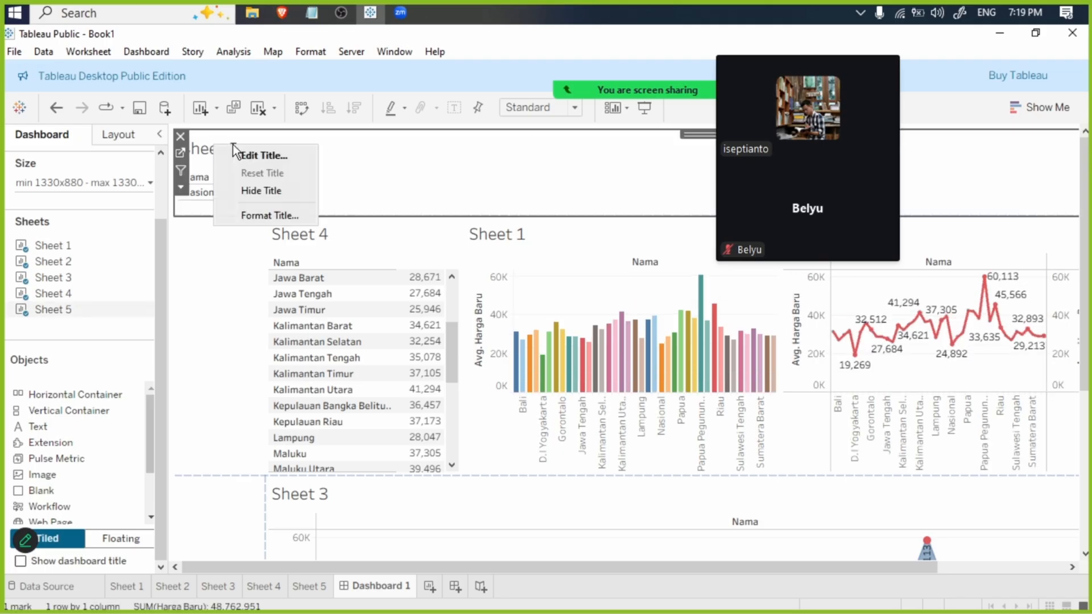
{"action": "left_click", "coordinate": [258, 192]}
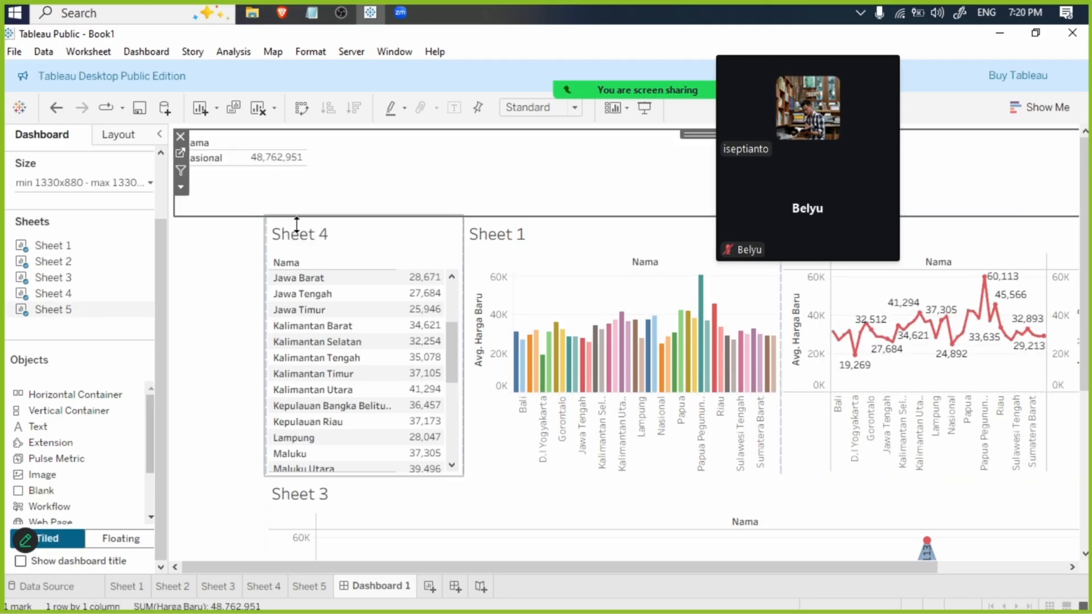
- Hide the titles of Sheet 4 and Sheet 1 on the dashboard
{"action": "left_click", "coordinate": [299, 231]}
{"action": "right_click", "coordinate": [299, 231]}
{"action": "left_click", "coordinate": [372, 279]}
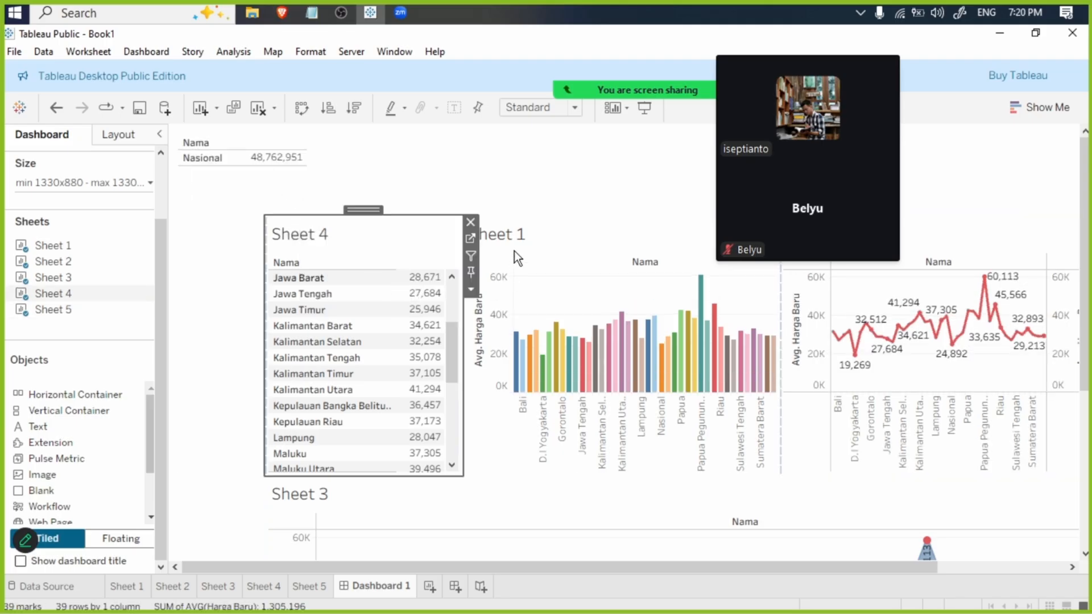
{"action": "left_click", "coordinate": [512, 236]}
{"action": "right_click", "coordinate": [512, 236]}
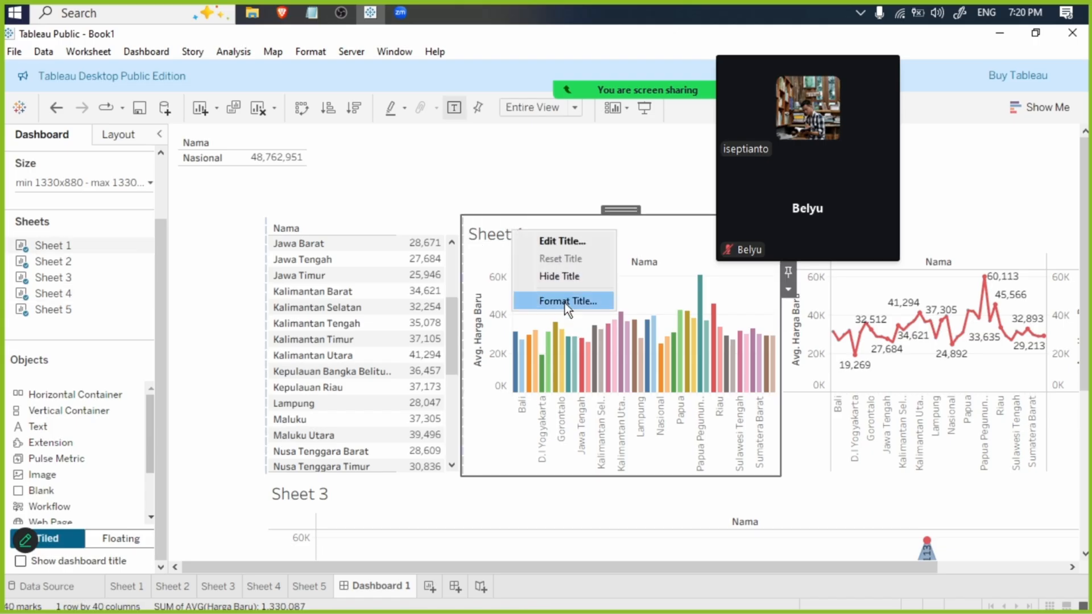
{"action": "left_click", "coordinate": [564, 275]}
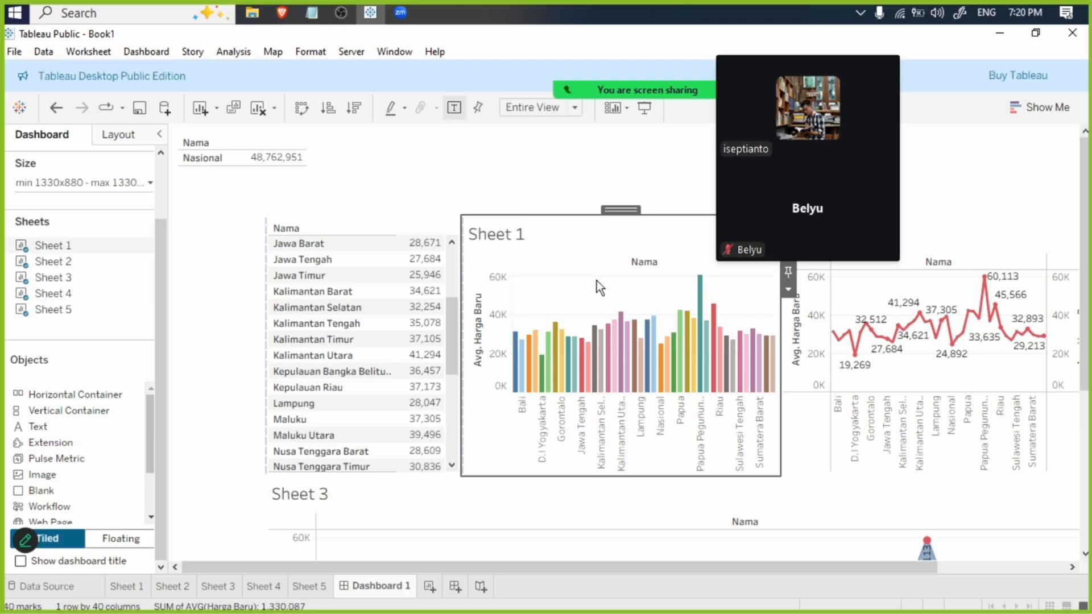
- Hide the titles of the Sheet 2 line chart and the Sheet 3 area chart
{"action": "left_click", "coordinate": [972, 233]}
{"action": "right_click", "coordinate": [971, 233]}
{"action": "left_click", "coordinate": [1014, 280]}
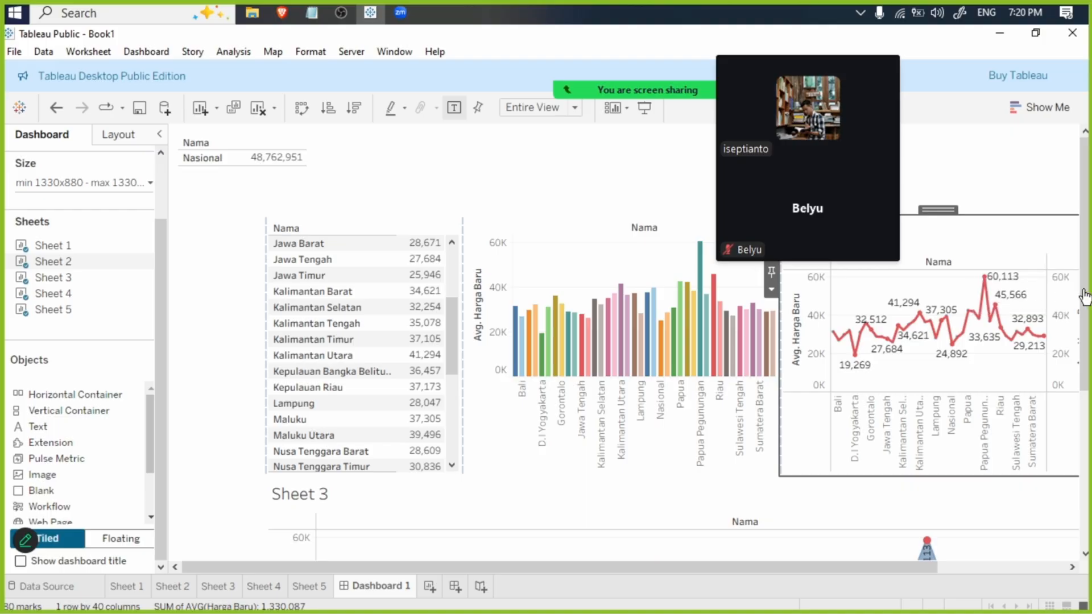
{"action": "scroll", "coordinate": [1082, 329], "scroll_direction": "down", "scroll_amount": 3}
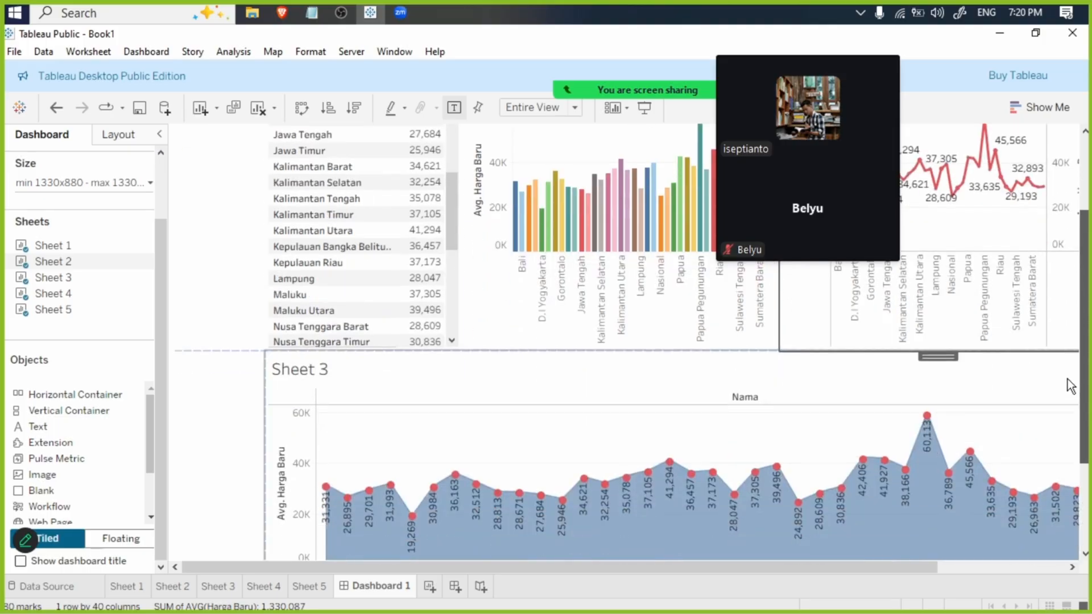
{"action": "left_click", "coordinate": [531, 374]}
{"action": "right_click", "coordinate": [531, 375]}
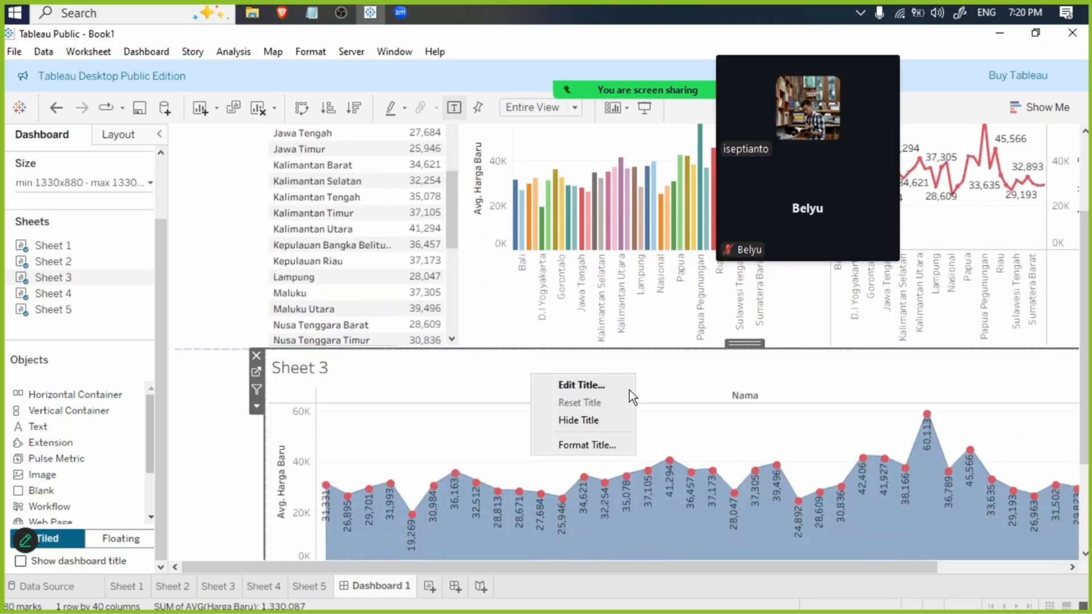
{"action": "left_click", "coordinate": [602, 422]}
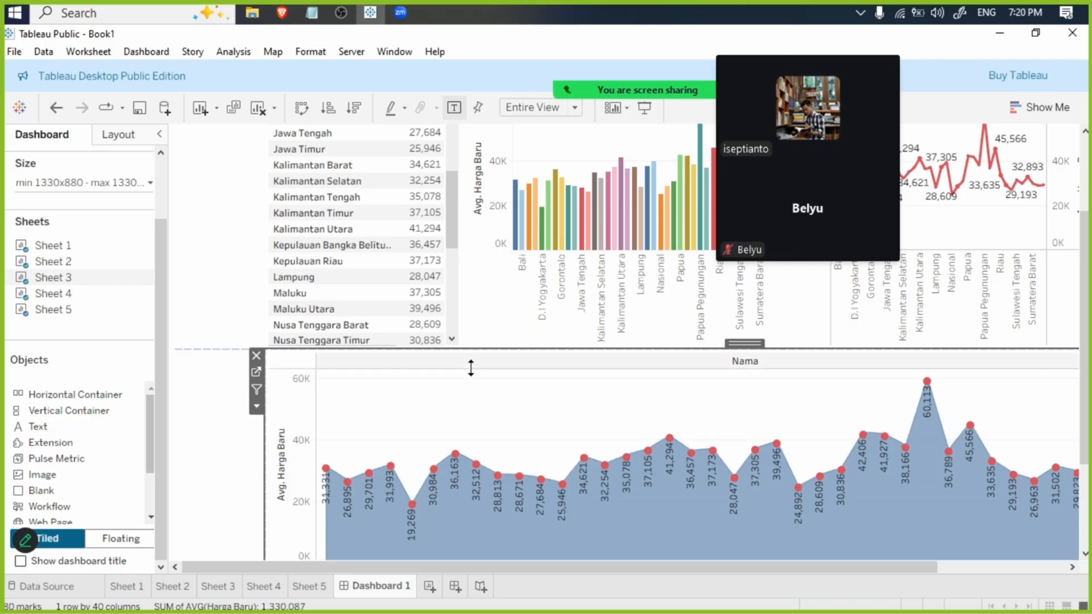
- Reduce the height of the Sheet 5 strip across the dashboard's upper edge
{"action": "scroll", "coordinate": [527, 408], "scroll_direction": "up", "scroll_amount": 3}
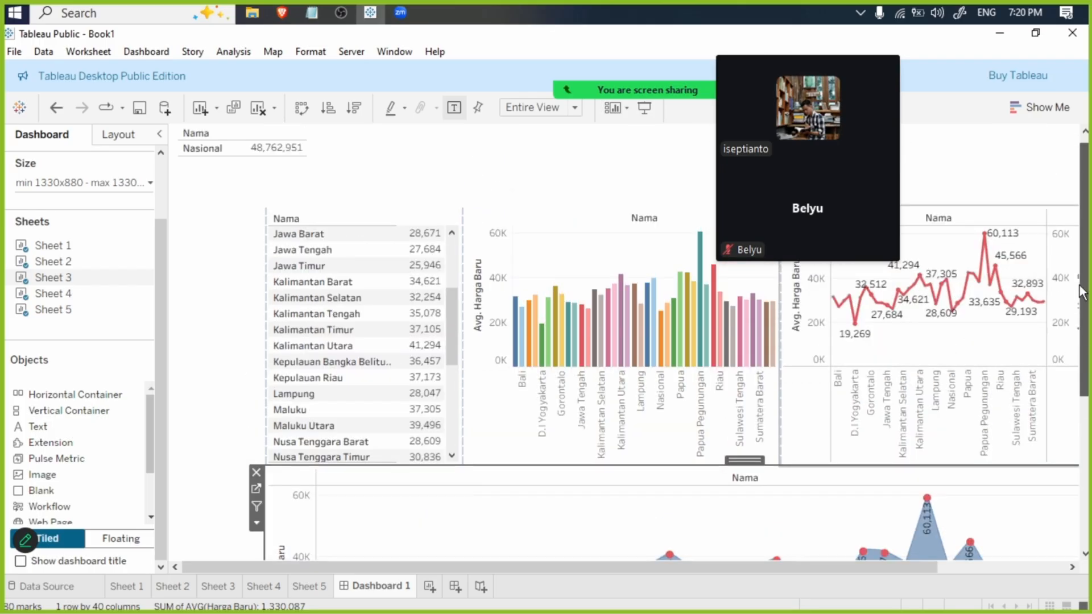
{"action": "left_click", "coordinate": [248, 146]}
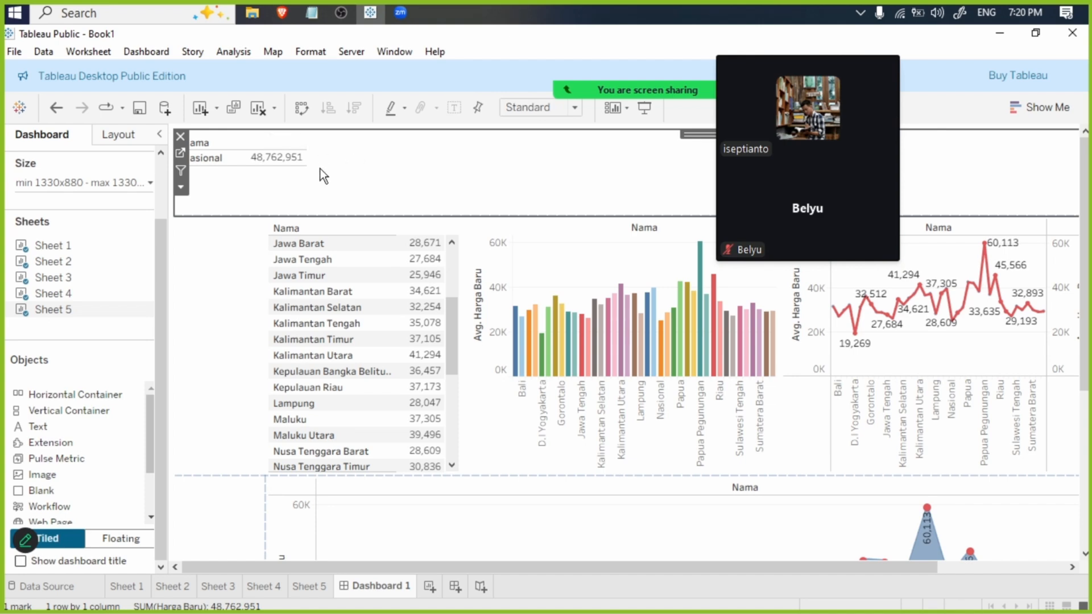
{"action": "left_click_drag", "start_coordinate": [392, 216], "coordinate": [376, 185]}
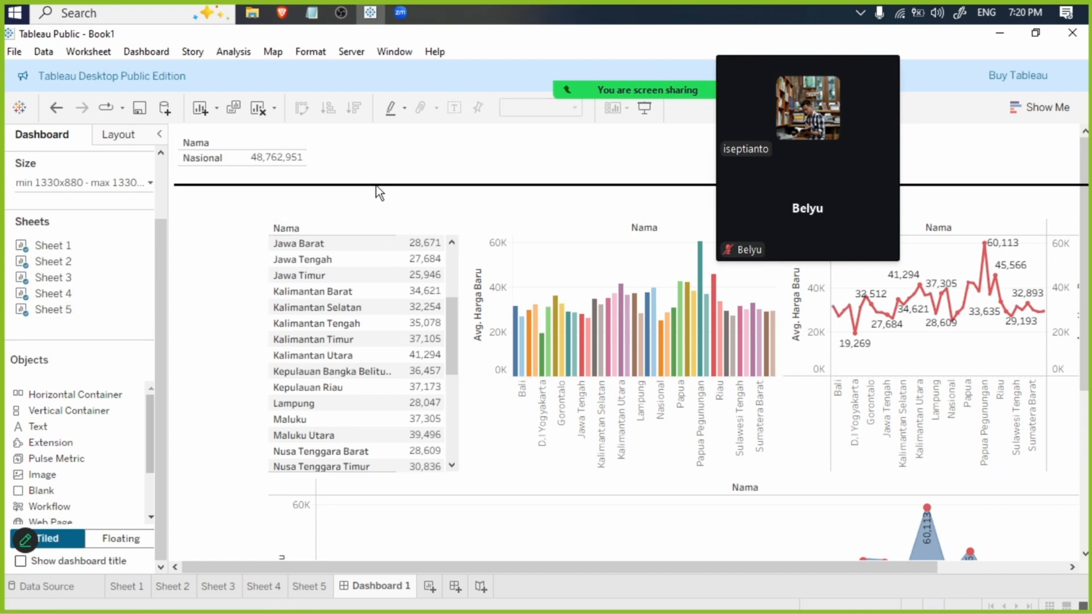
- Make Sheet 5 floating, place it above the upper rows of Sheet 4 and narrow it to that table's width
{"action": "left_click", "coordinate": [325, 158]}
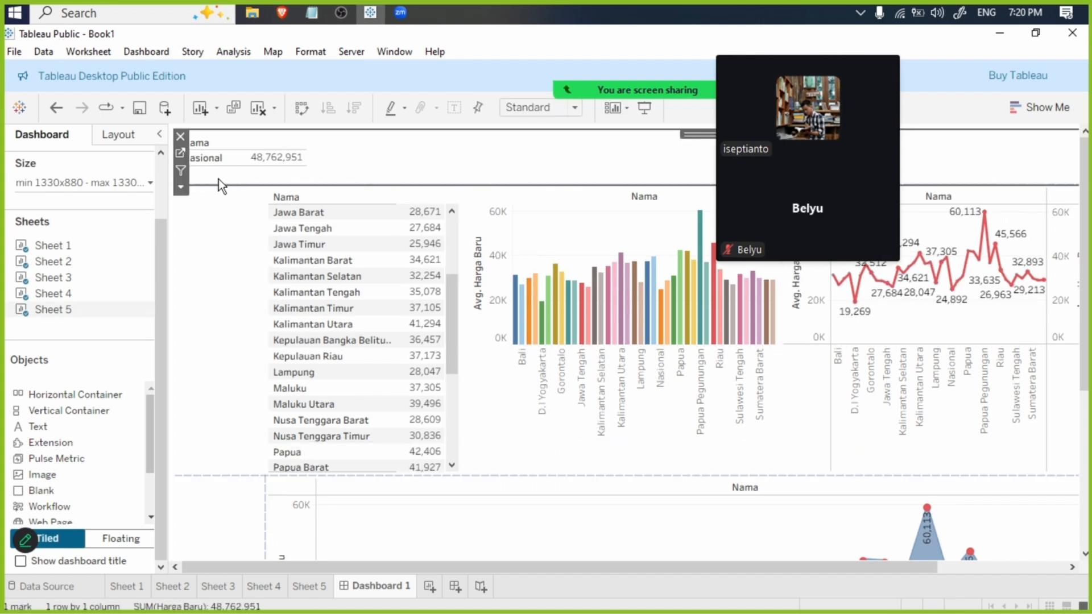
{"action": "left_click", "coordinate": [181, 188]}
{"action": "left_click", "coordinate": [218, 476]}
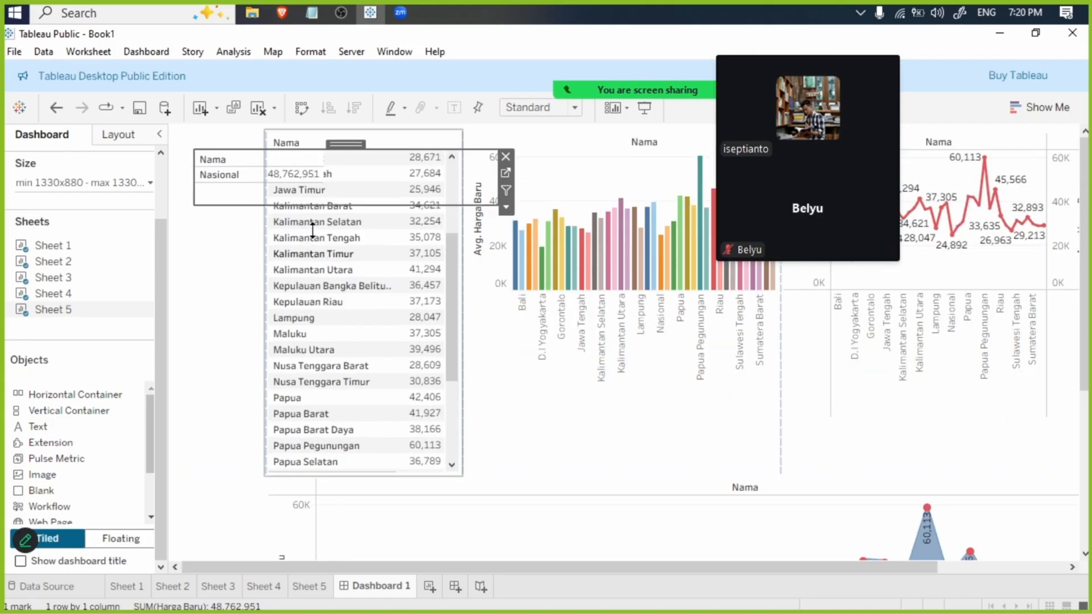
{"action": "left_click_drag", "start_coordinate": [347, 141], "coordinate": [420, 135]}
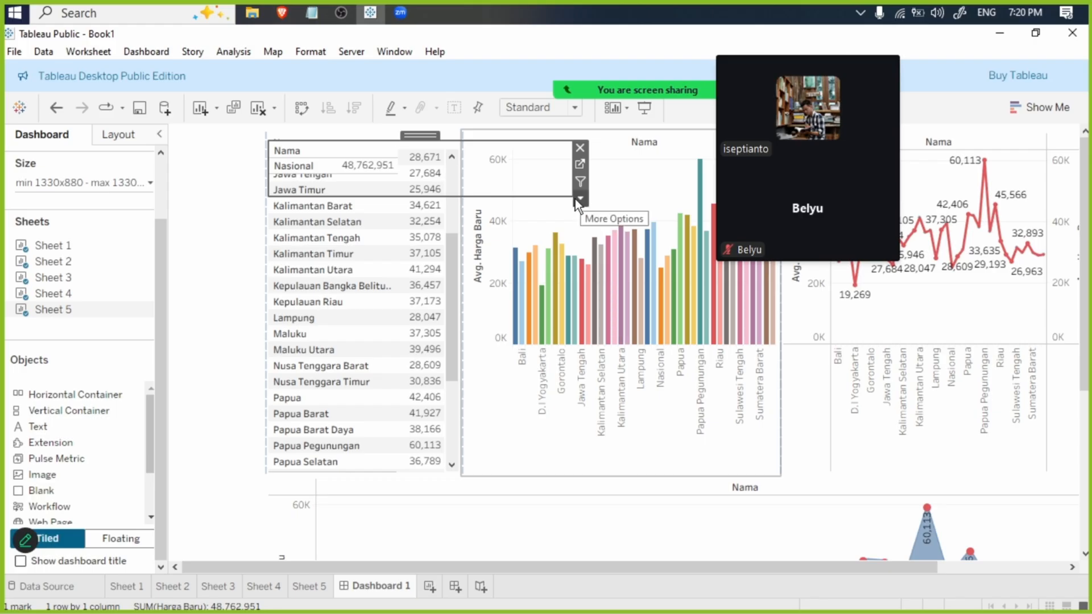
{"action": "left_click_drag", "start_coordinate": [569, 195], "coordinate": [459, 193]}
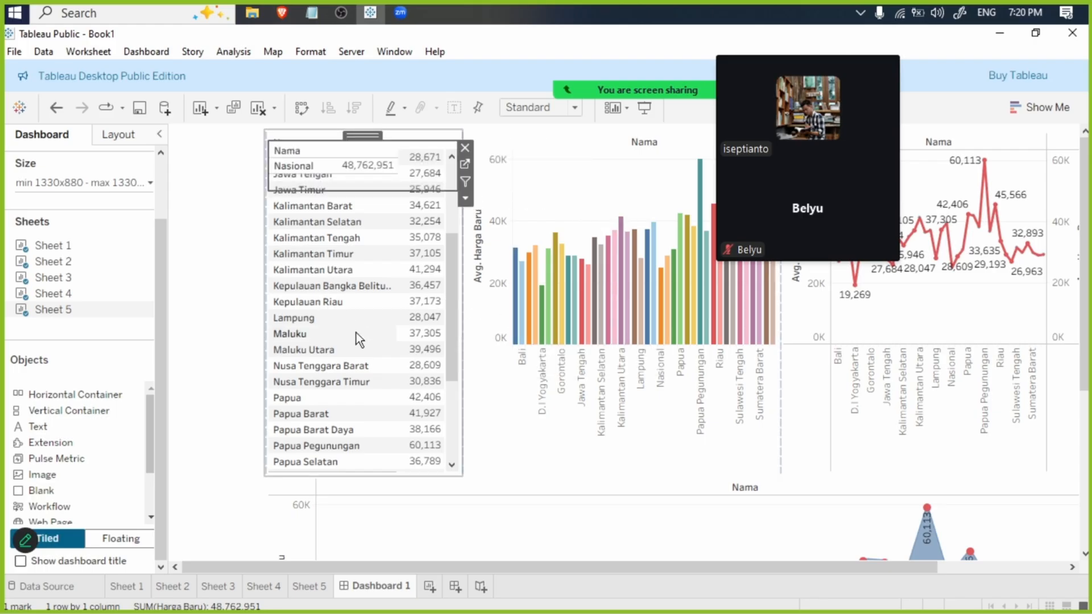
- Make the Sheet 4 table a floating object on the dashboard
{"action": "left_click", "coordinate": [367, 316]}
{"action": "left_click", "coordinate": [470, 203]}
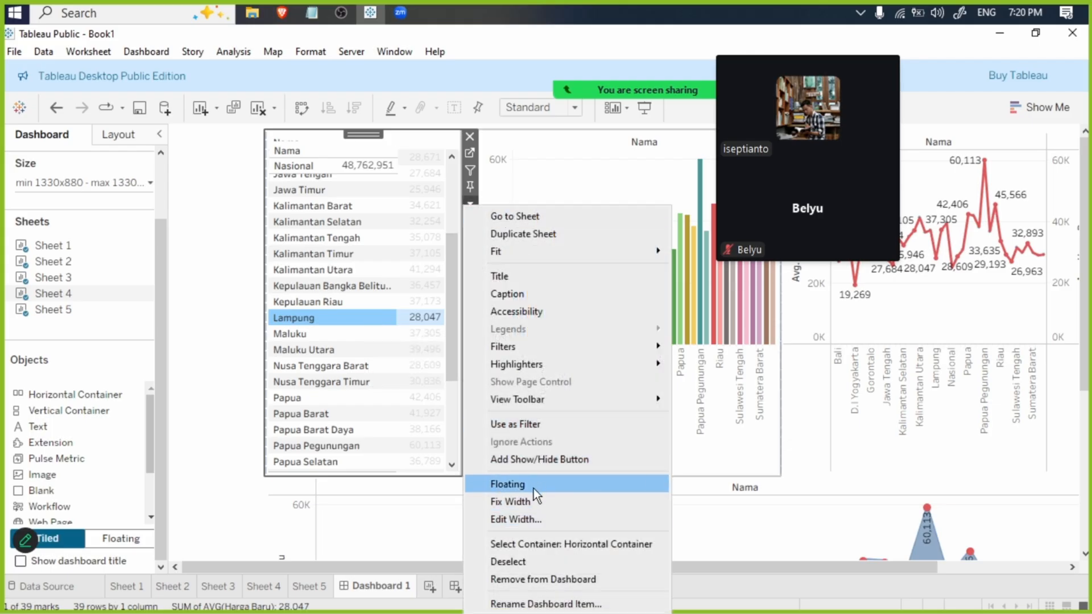
{"action": "left_click", "coordinate": [558, 151]}
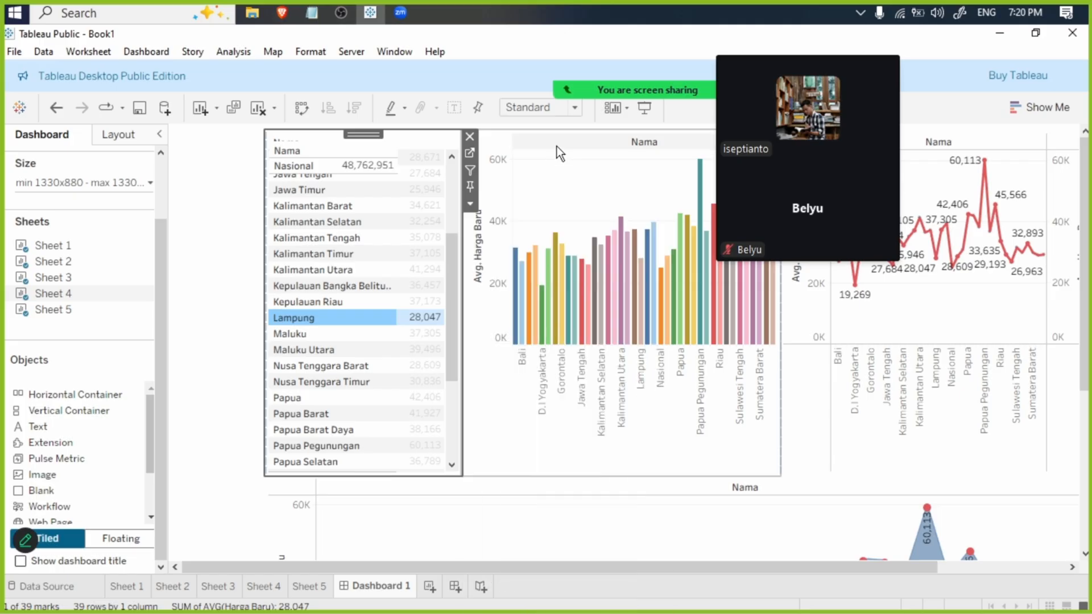
{"action": "left_click", "coordinate": [469, 204]}
{"action": "left_click", "coordinate": [512, 483]}
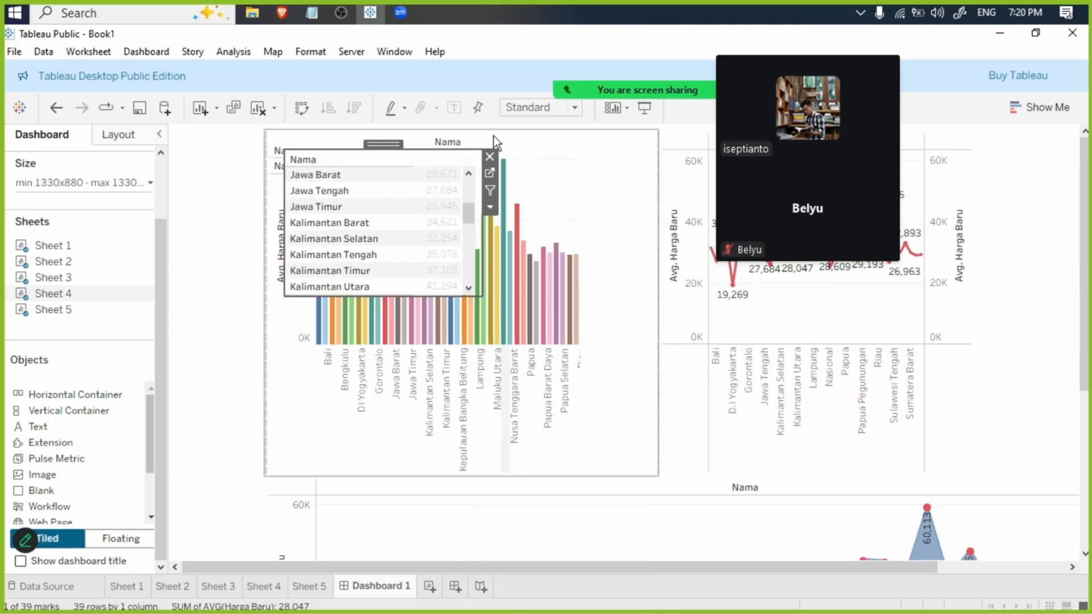
- Enlarge the floating Sheet 4 table to show more rows and place it directly below Sheet 5, aligned with its left edge
{"action": "left_click", "coordinate": [644, 179]}
{"action": "left_click", "coordinate": [410, 153]}
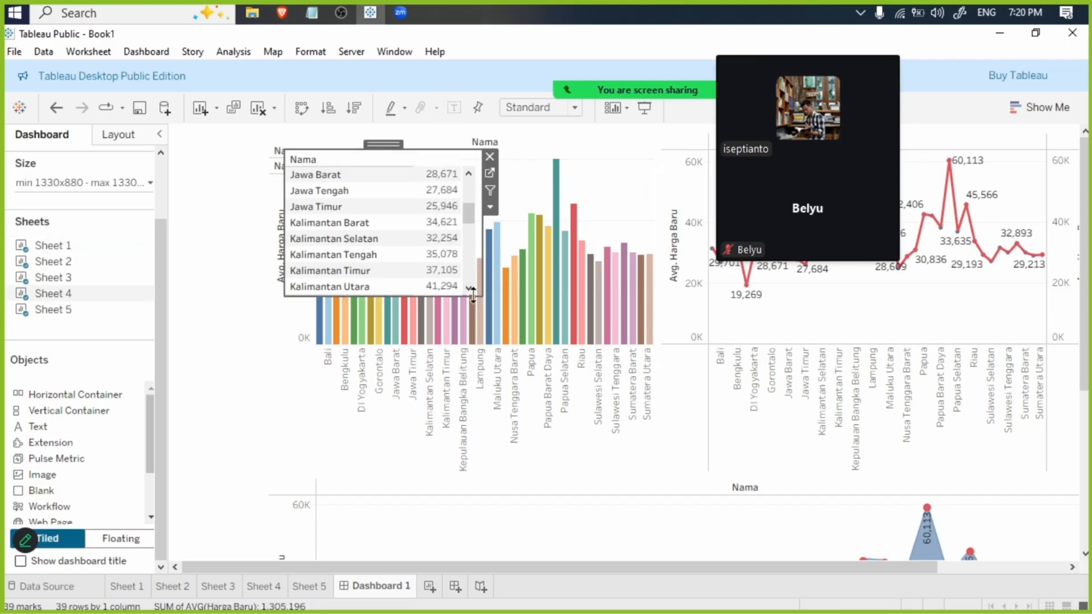
{"action": "left_click_drag", "start_coordinate": [482, 295], "coordinate": [508, 490]}
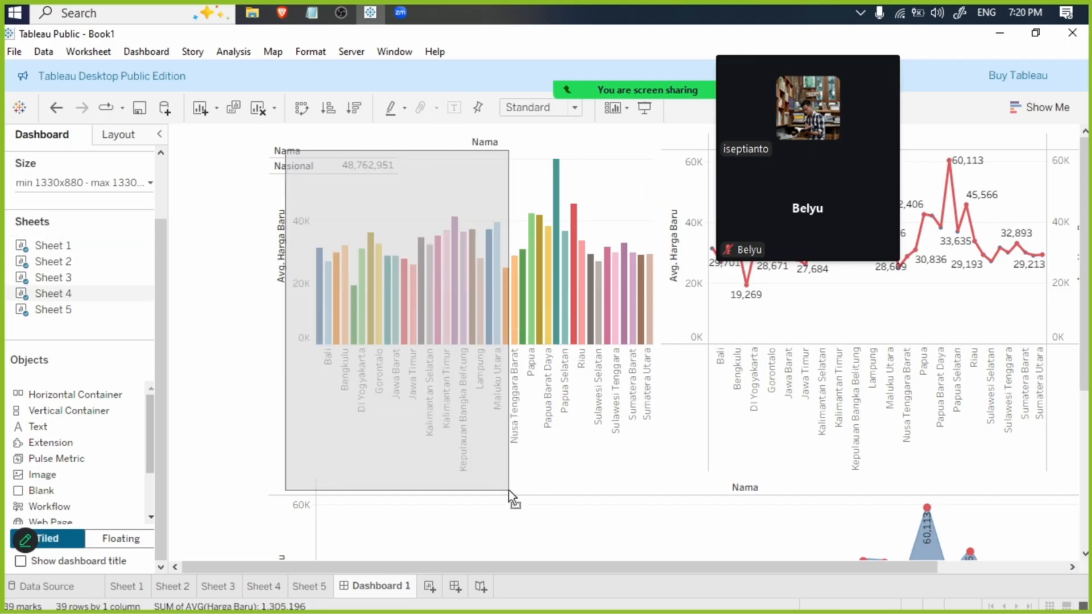
{"action": "left_click_drag", "start_coordinate": [409, 140], "coordinate": [388, 173]}
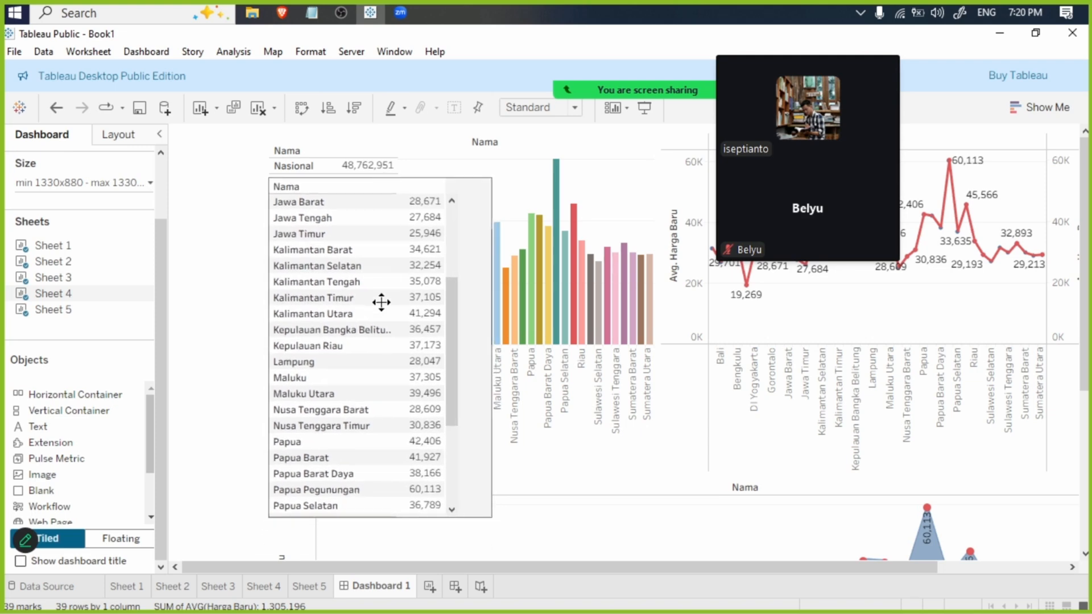
{"action": "left_click", "coordinate": [308, 155]}
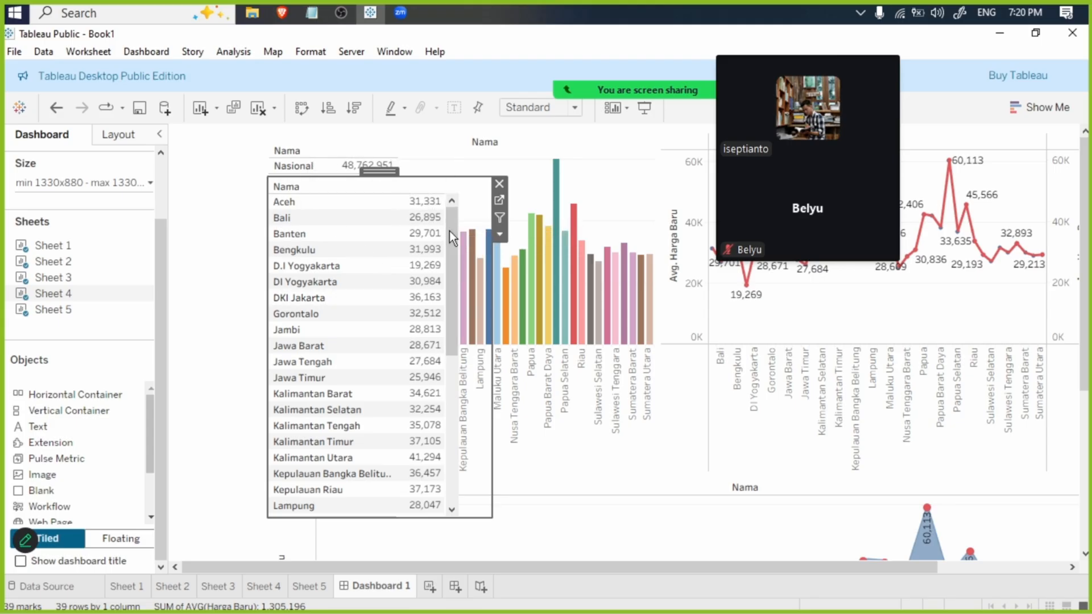
- Change the Harga Baru aggregation on Sheet 5 from Sum to Average
{"action": "left_click", "coordinate": [310, 586]}
{"action": "right_click", "coordinate": [280, 461]}
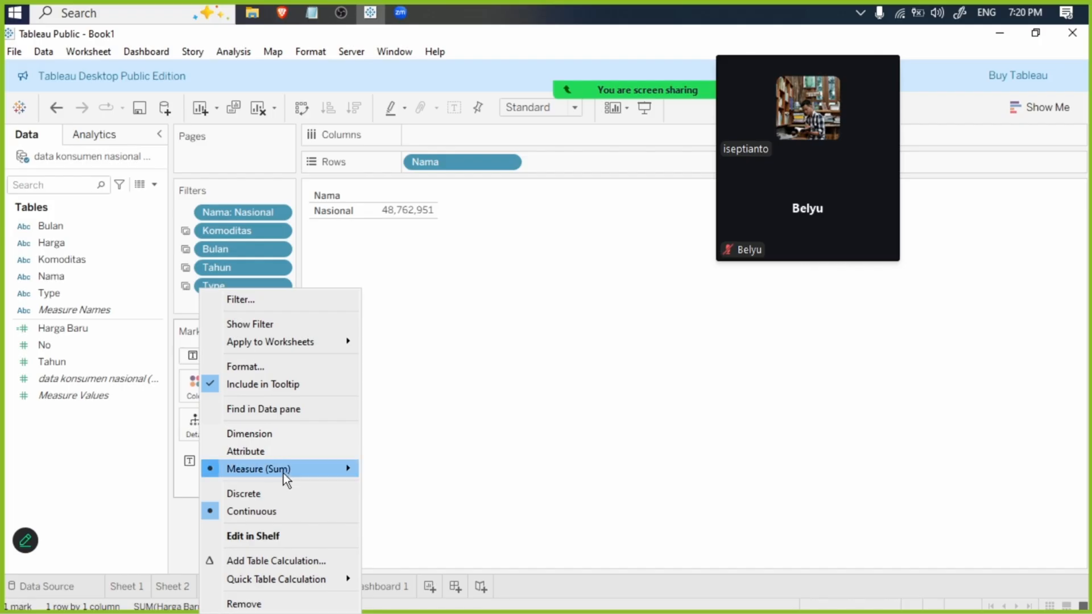
{"action": "mouse_move", "coordinate": [283, 472]}
{"action": "left_click", "coordinate": [424, 422]}
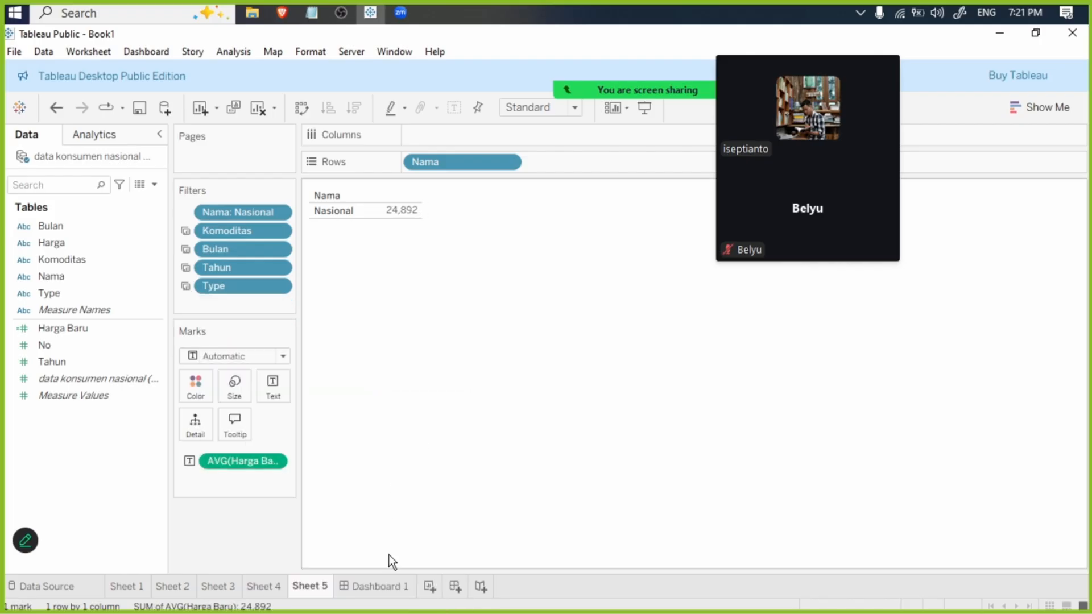
- Return to Dashboard 1 and narrow the floating Sheet 4 table from its right edge
{"action": "left_click", "coordinate": [381, 586]}
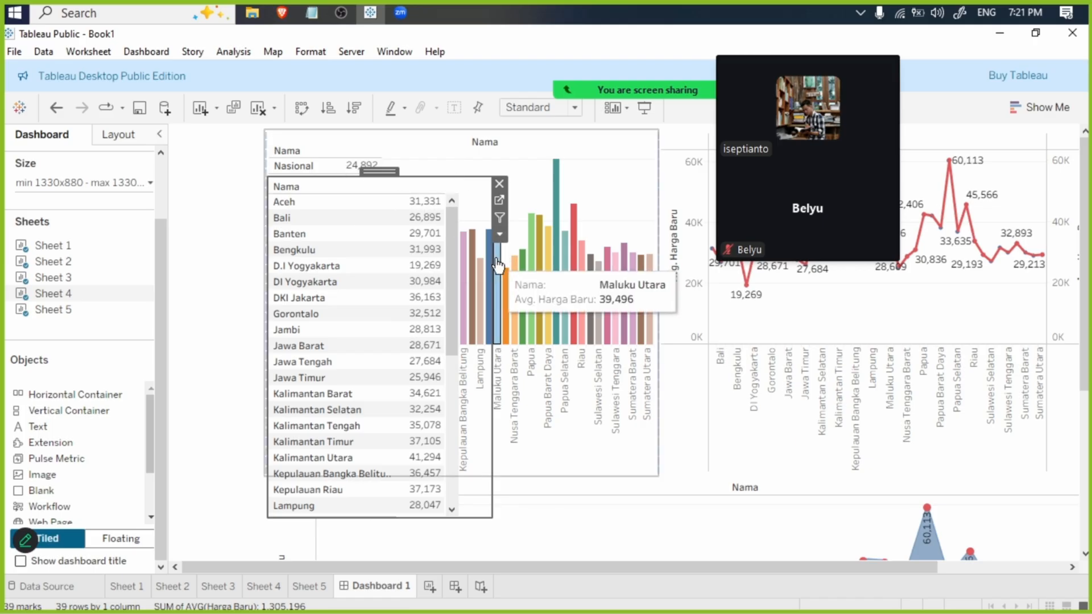
{"action": "left_click_drag", "start_coordinate": [493, 434], "coordinate": [437, 428]}
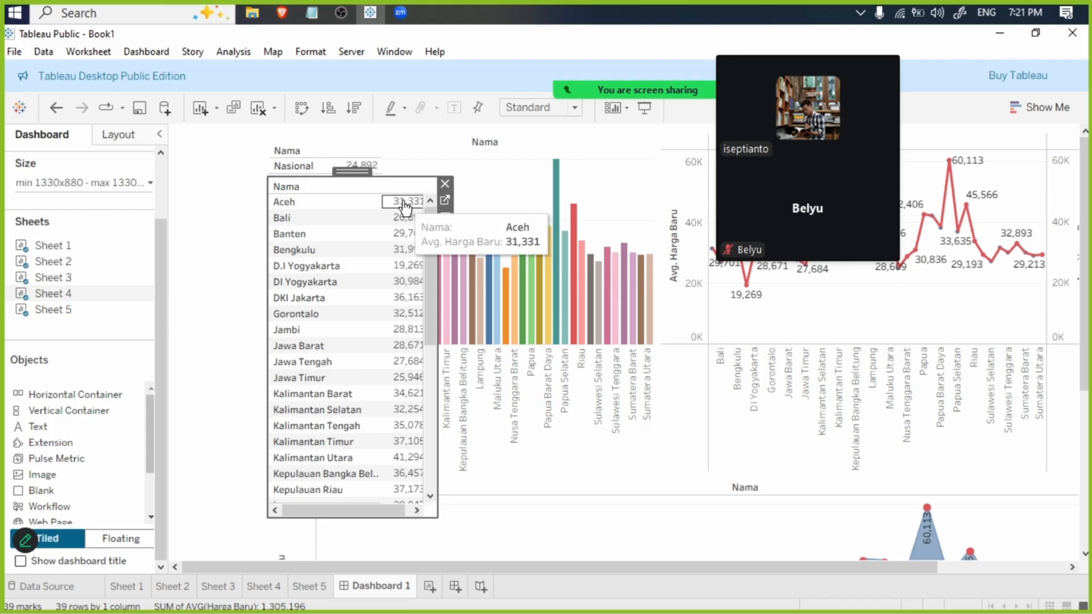
{"action": "left_click", "coordinate": [353, 152]}
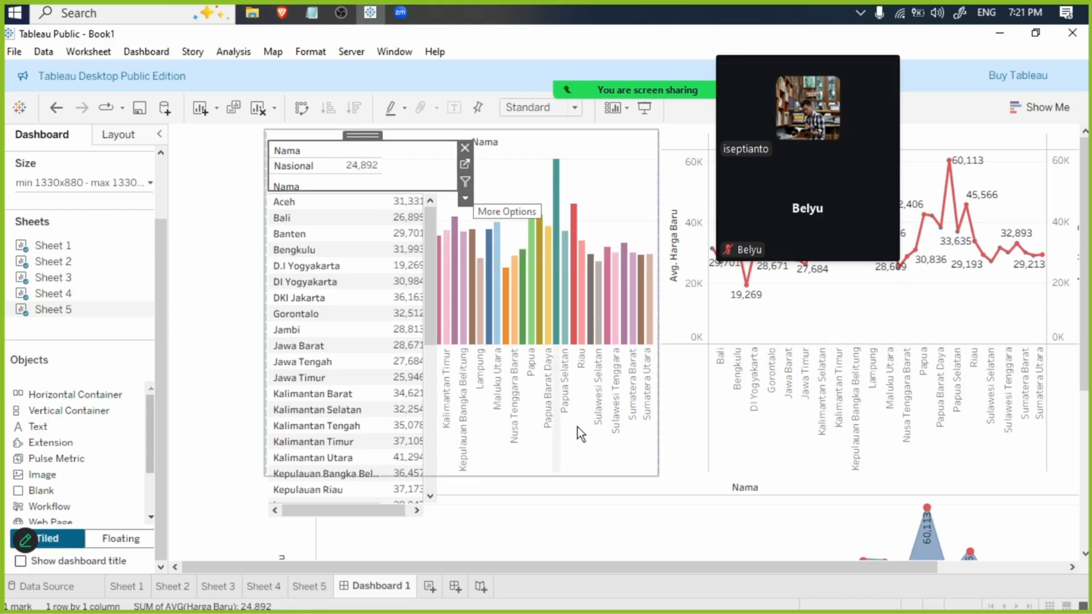
- Make the Sheet 1 bar chart floating and move it to the right of the Sheet 4 table
{"action": "left_click", "coordinate": [648, 471]}
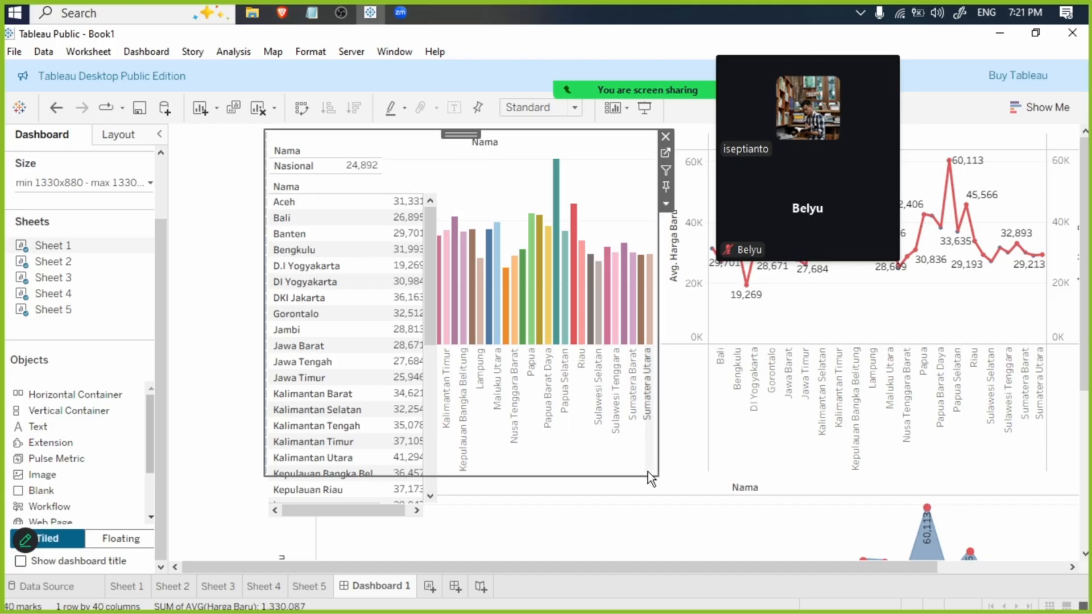
{"action": "left_click", "coordinate": [668, 203]}
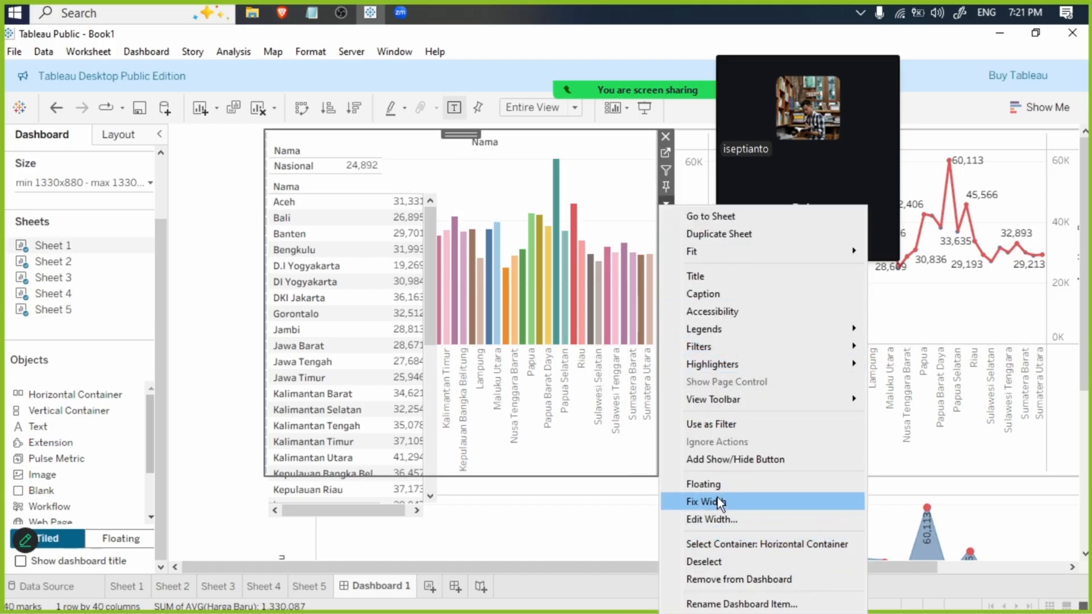
{"action": "left_click", "coordinate": [558, 470]}
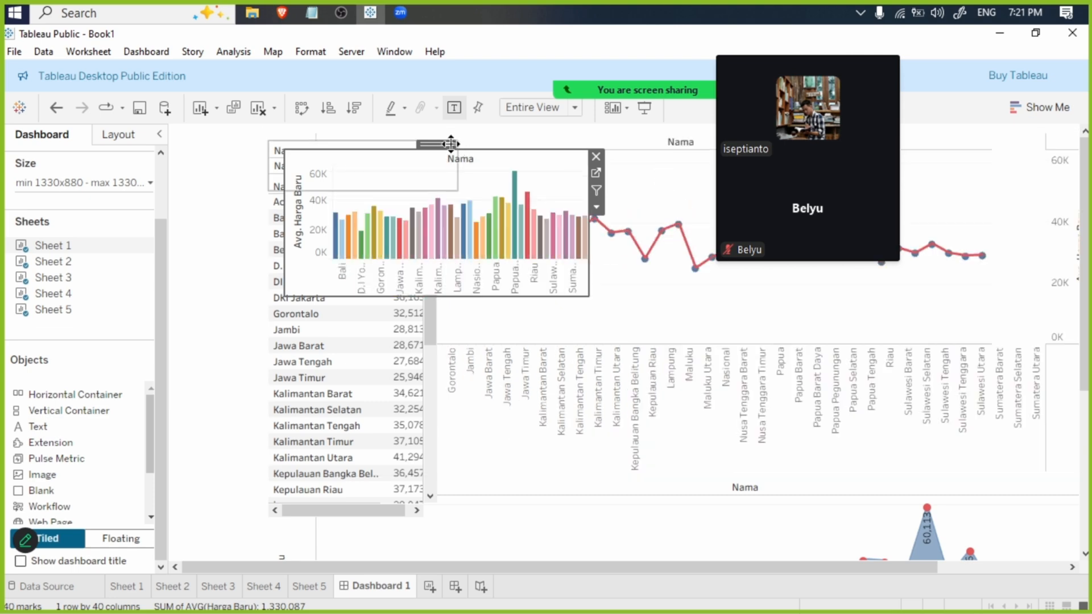
{"action": "left_click_drag", "start_coordinate": [450, 143], "coordinate": [615, 258]}
- Make the Sheet 2 line chart a floating object on the dashboard
{"action": "left_click", "coordinate": [958, 319]}
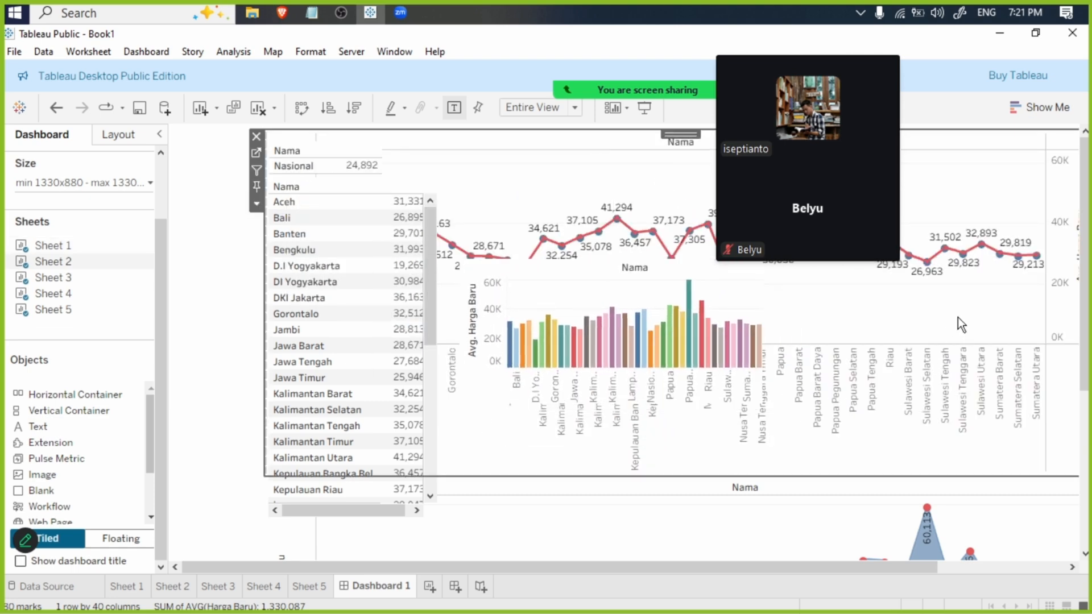
{"action": "left_click", "coordinate": [324, 188]}
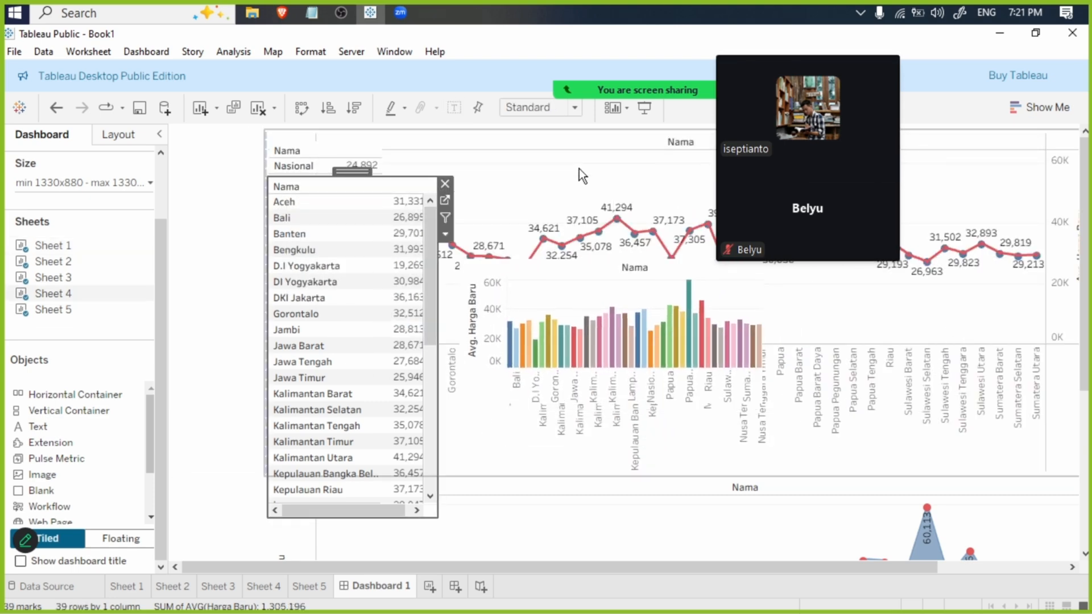
{"action": "left_click", "coordinate": [581, 140]}
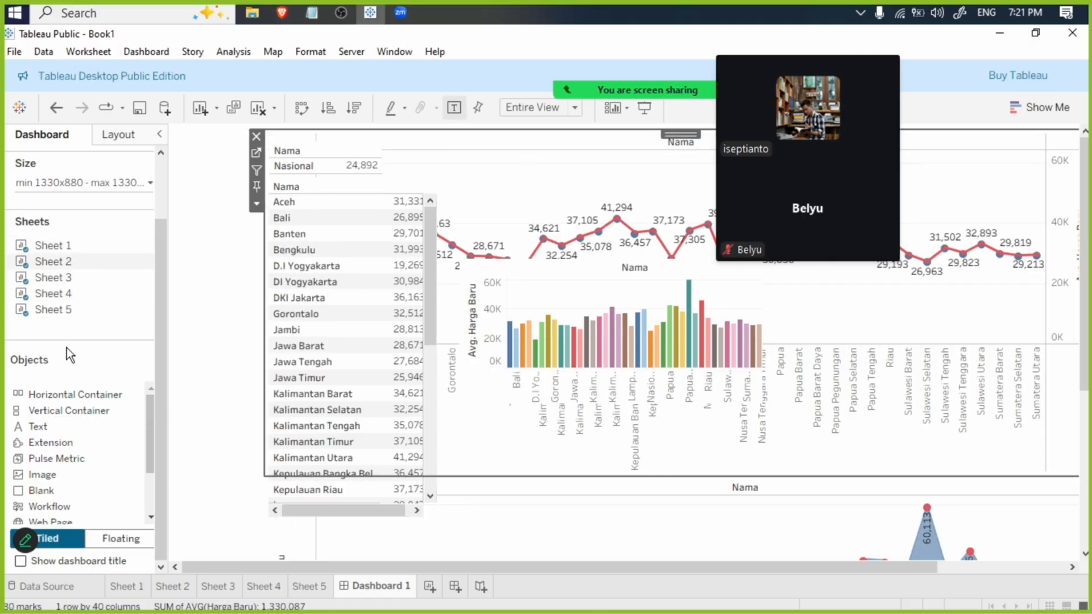
{"action": "mouse_move", "coordinate": [67, 310]}
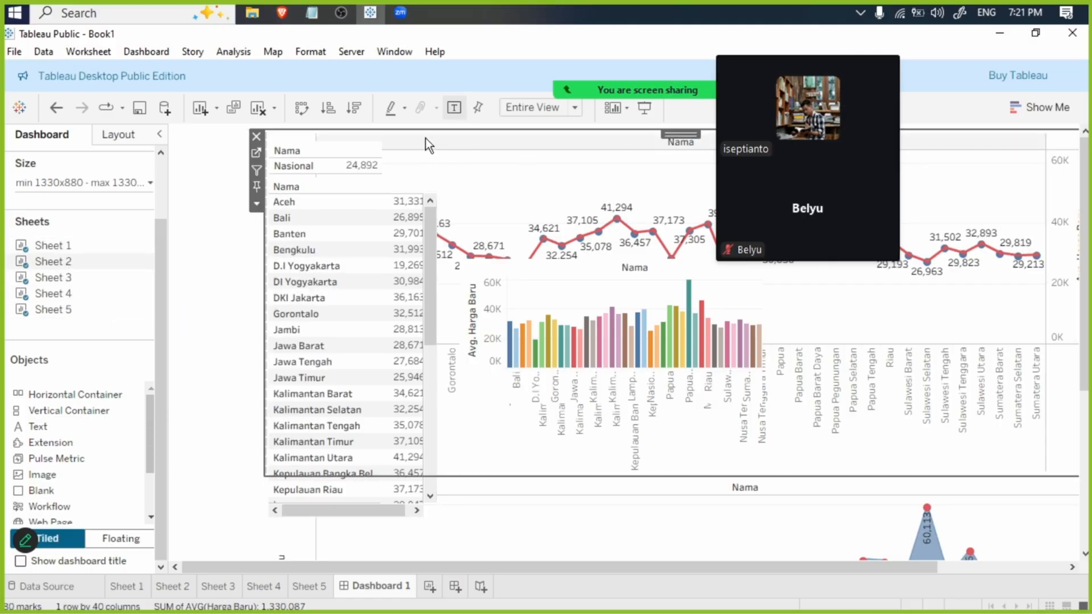
{"action": "left_click", "coordinate": [257, 204]}
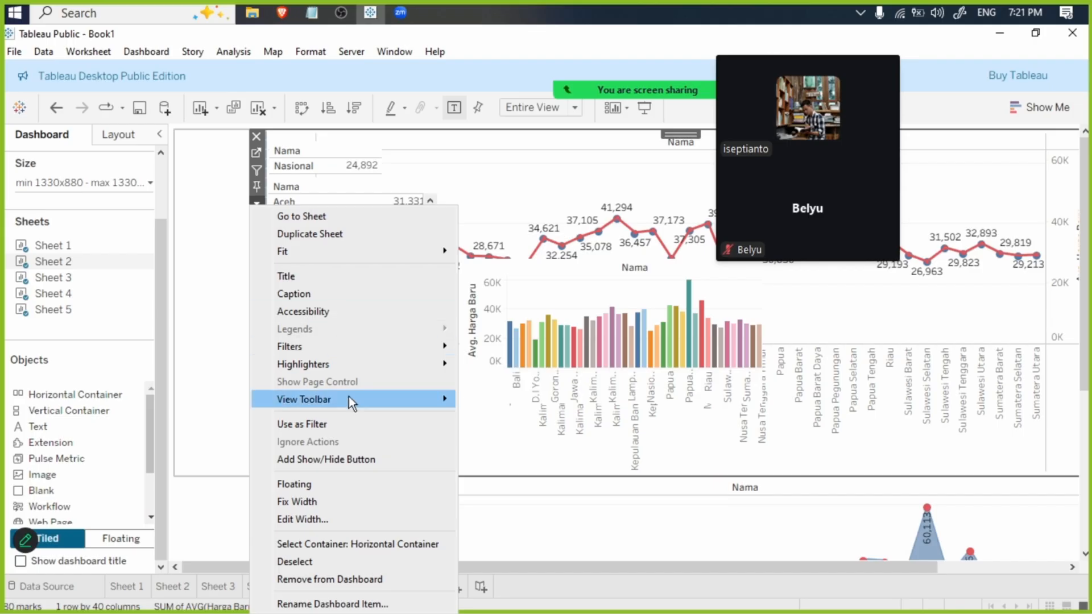
{"action": "left_click", "coordinate": [350, 486]}
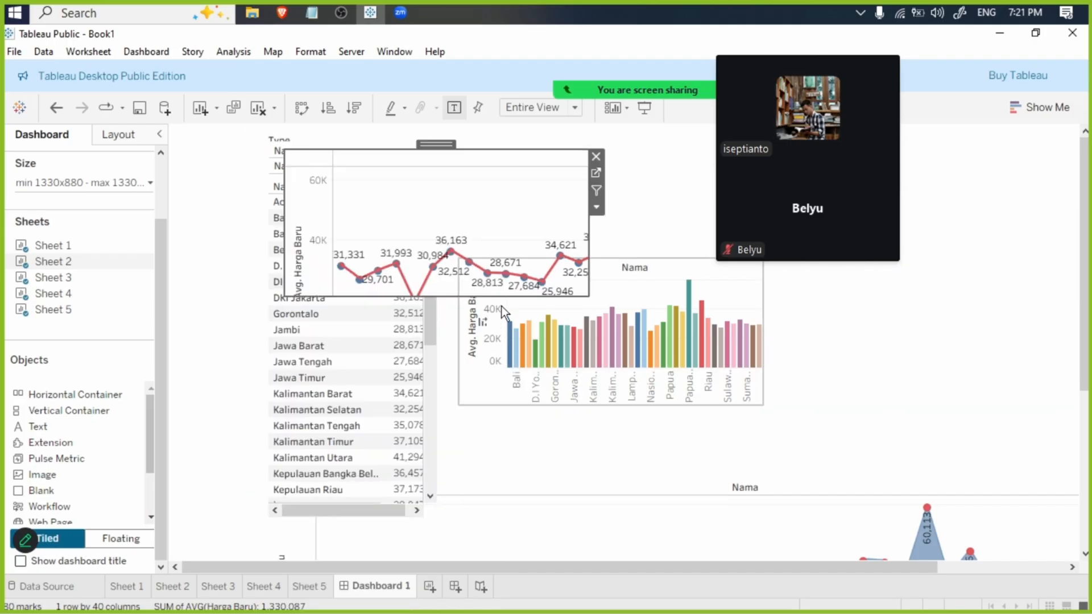
- Place the Sheet 2 line chart beside the Sheet 1 bar chart, then float the Sheet 3 area chart and place it beneath the bar chart
{"action": "left_click_drag", "start_coordinate": [452, 154], "coordinate": [972, 215]}
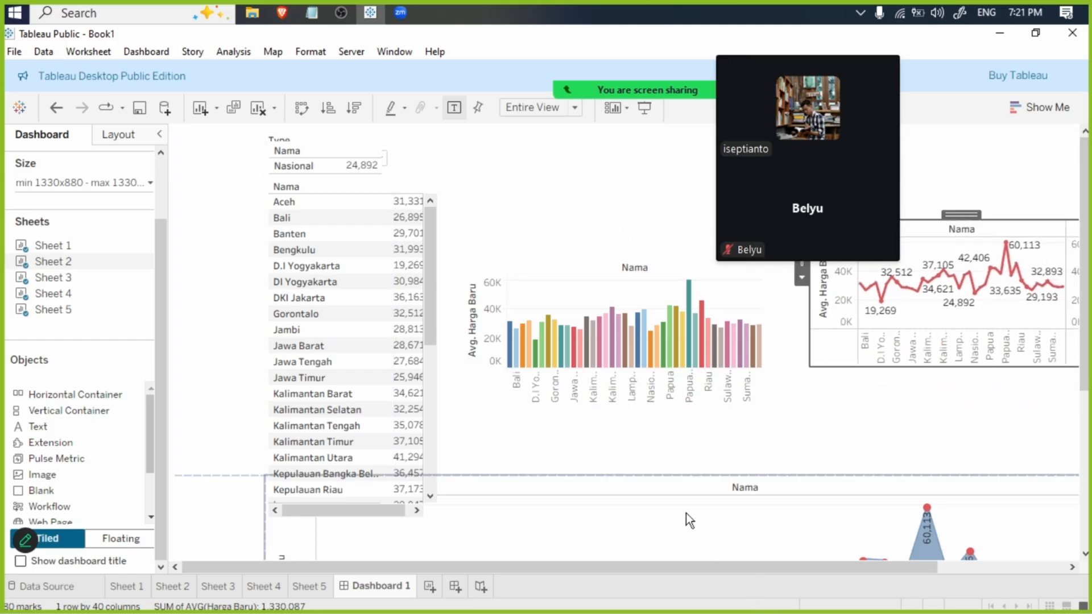
{"action": "left_click", "coordinate": [607, 502]}
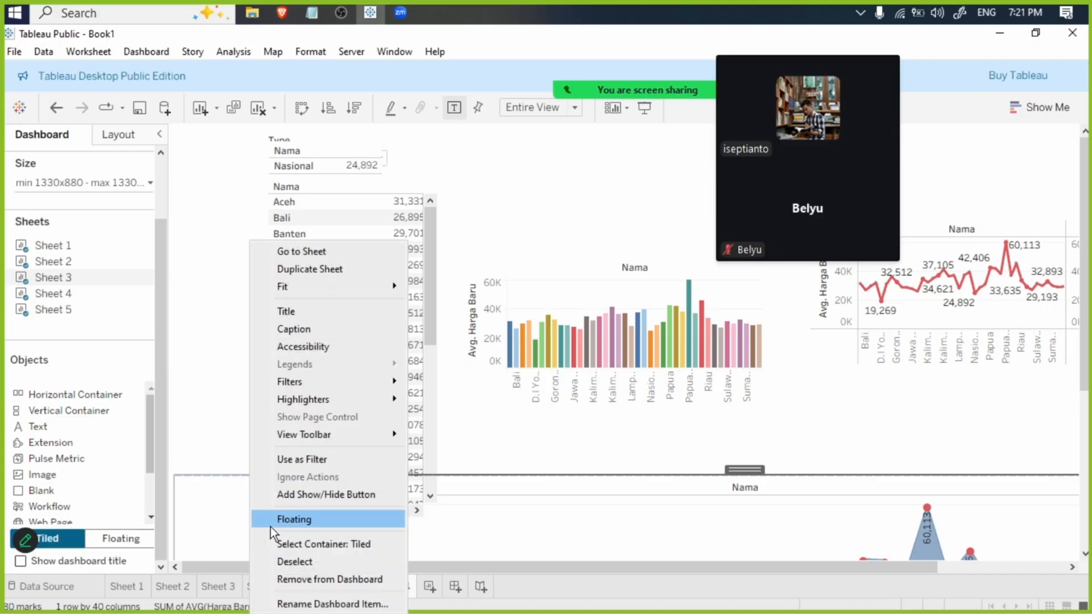
{"action": "left_click", "coordinate": [278, 520]}
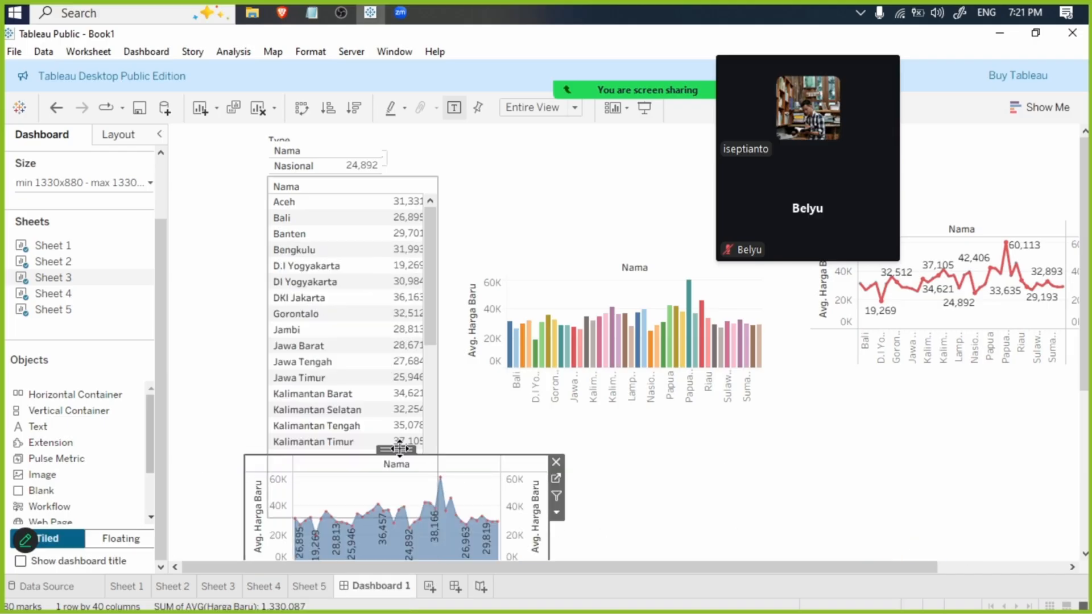
{"action": "left_click_drag", "start_coordinate": [430, 471], "coordinate": [699, 483]}
- Remove the leftover empty tiled area from the lower part of the dashboard
{"action": "left_click_drag", "start_coordinate": [1085, 334], "coordinate": [1082, 456]}
{"action": "left_click", "coordinate": [427, 422]}
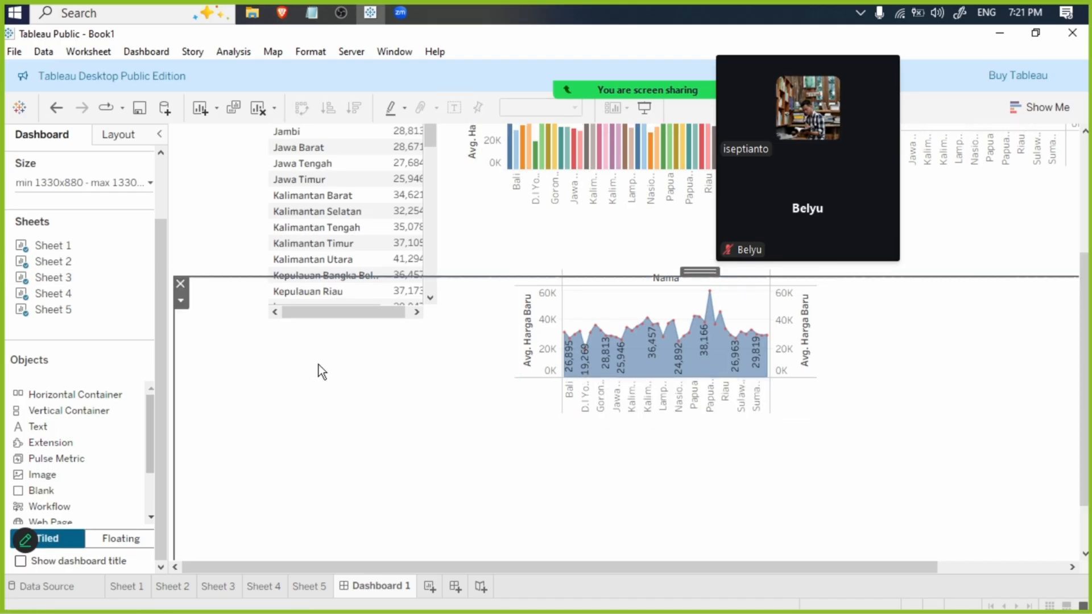
{"action": "left_click", "coordinate": [181, 284]}
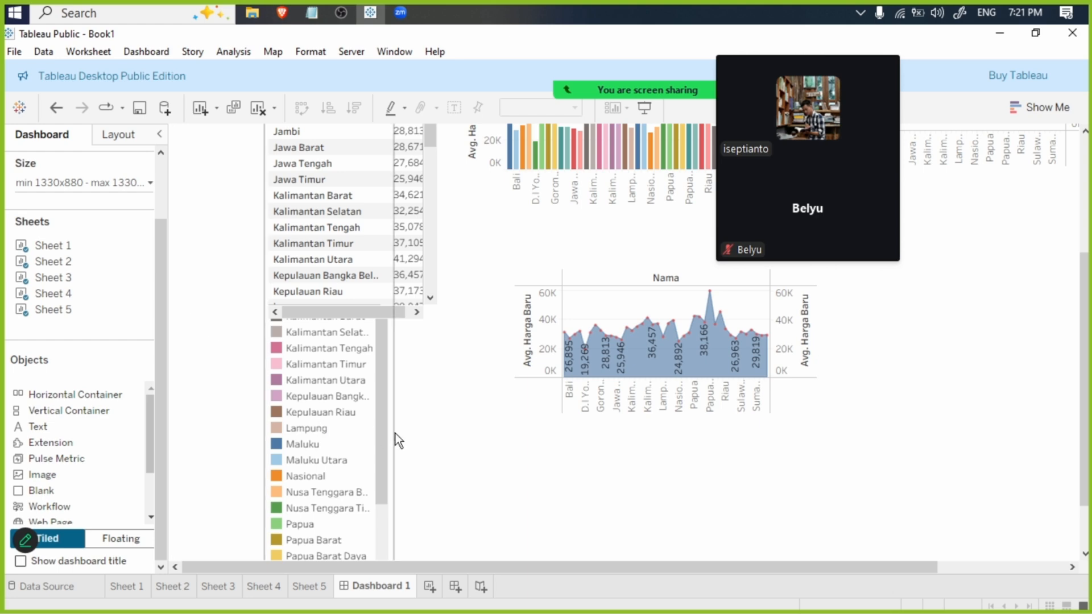
- Add a Blank object to the empty tiled area behind the floating charts
{"action": "scroll", "coordinate": [453, 446], "scroll_direction": "up", "scroll_amount": 2}
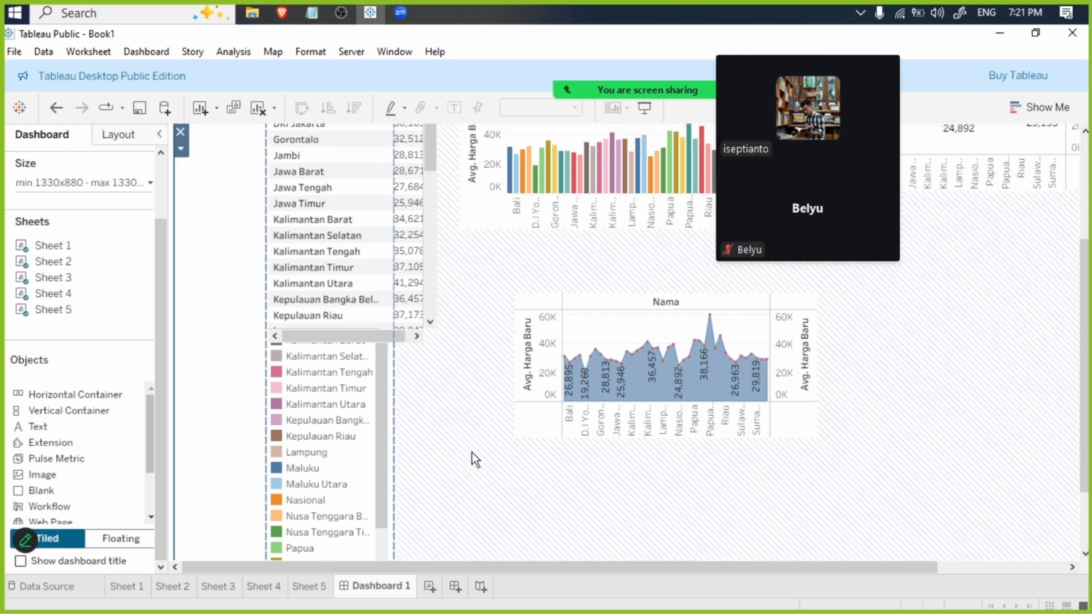
{"action": "left_click_drag", "start_coordinate": [75, 493], "coordinate": [545, 528]}
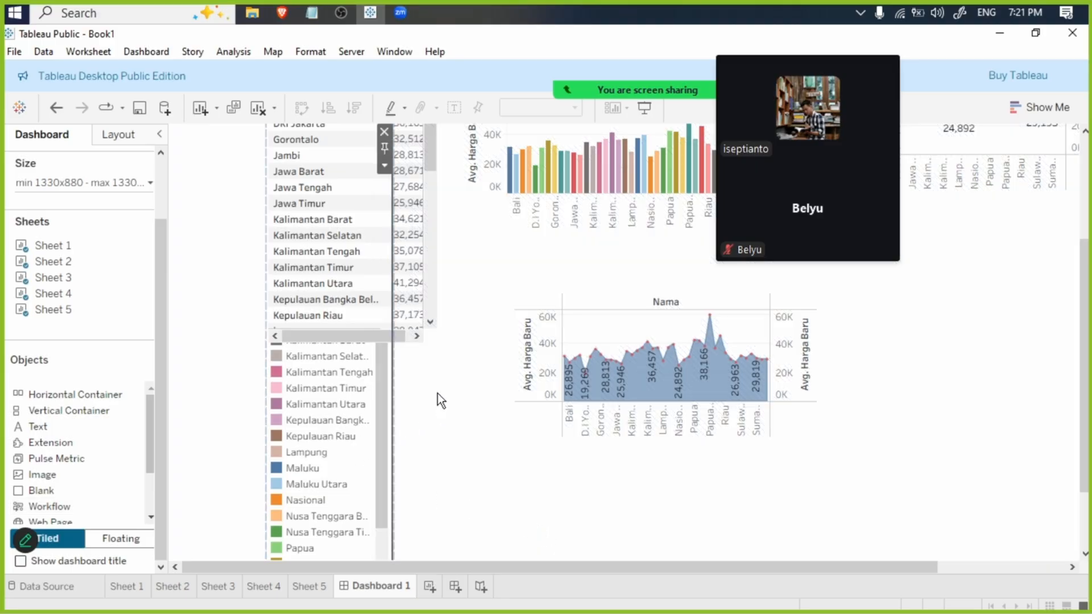
{"action": "scroll", "coordinate": [438, 394], "scroll_direction": "up", "scroll_amount": 2}
- Give the Blank object a pale teal background colour
{"action": "left_click", "coordinate": [128, 135]}
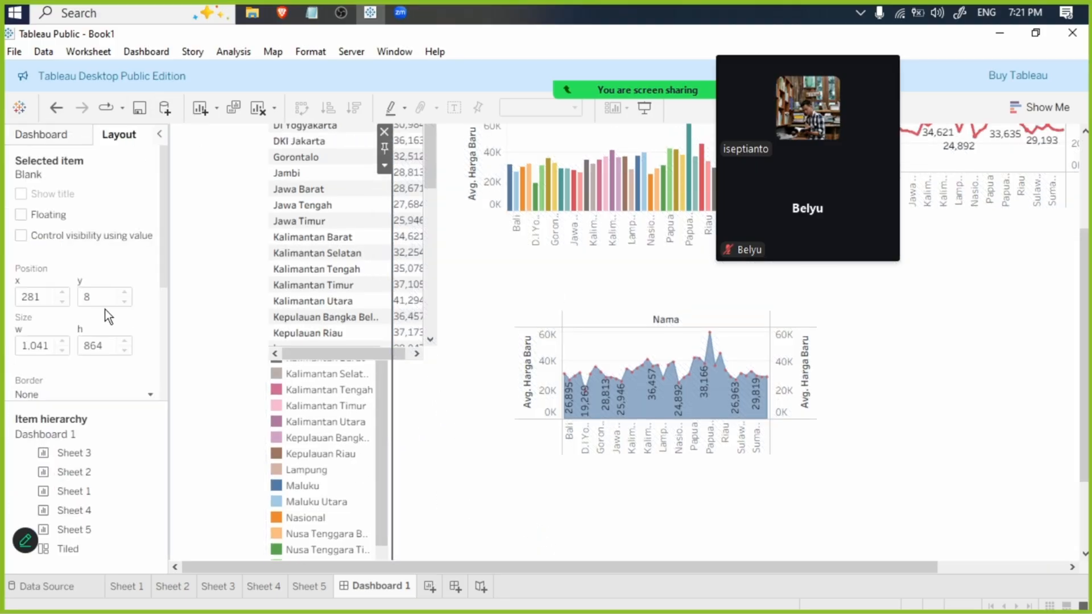
{"action": "scroll", "coordinate": [121, 373], "scroll_direction": "down", "scroll_amount": 3}
{"action": "left_click", "coordinate": [144, 299]}
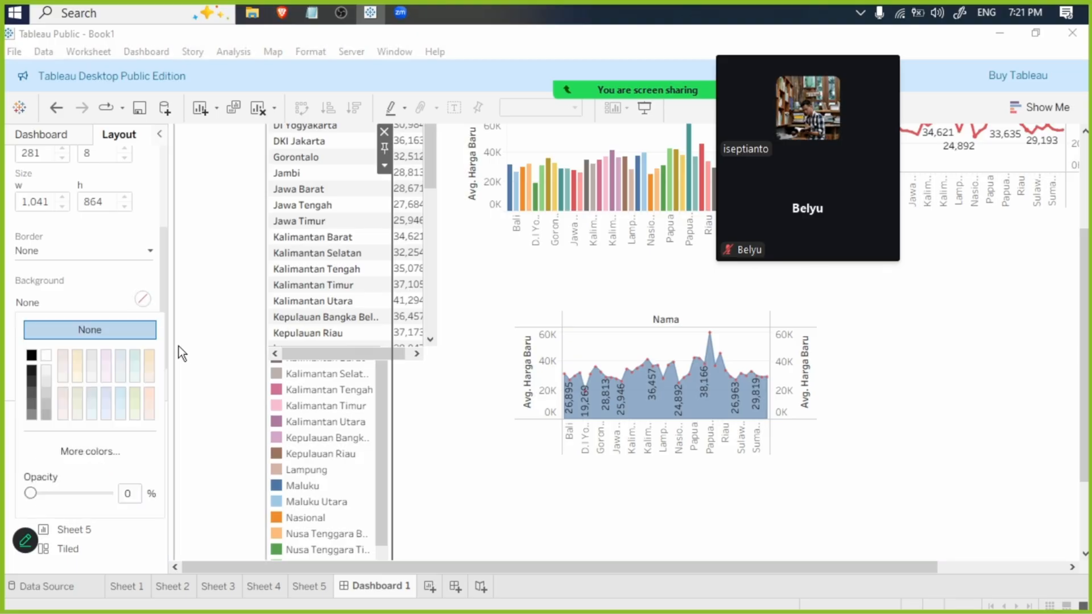
{"action": "left_click", "coordinate": [135, 355]}
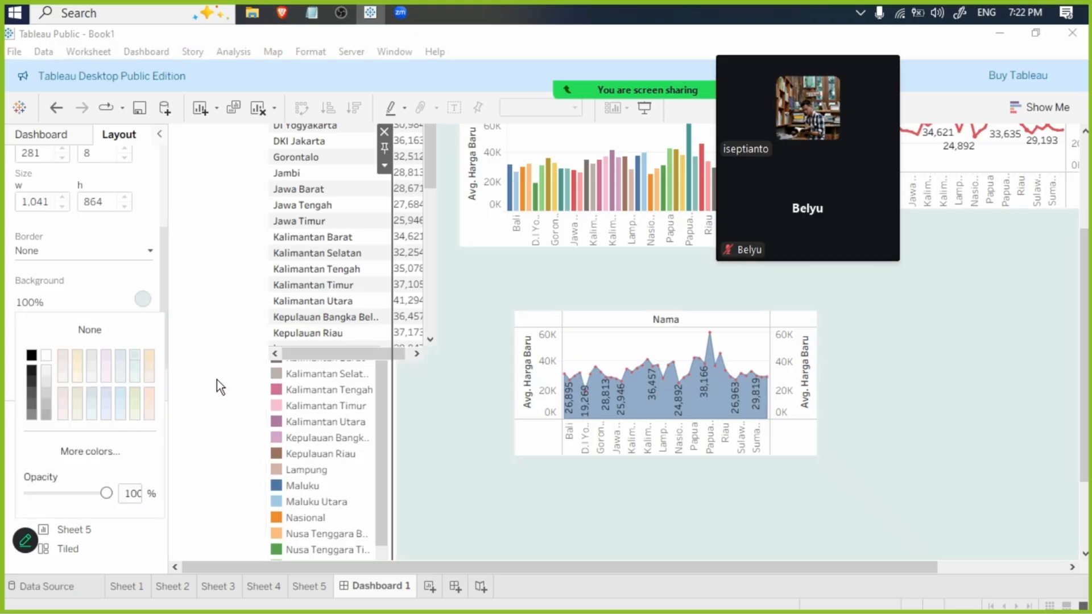
- Shift the floating Sheet 5 Nasional table slightly down and to the right to uncover the Type filter
{"action": "left_click_drag", "start_coordinate": [1087, 339], "coordinate": [1039, 184]}
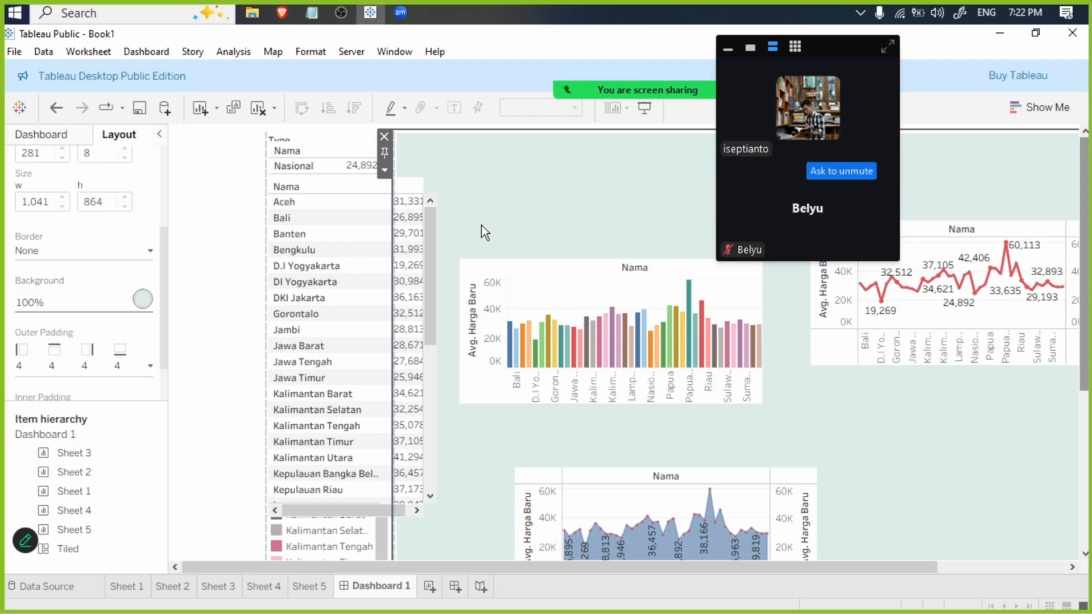
{"action": "left_click", "coordinate": [344, 150]}
{"action": "mouse_move", "coordinate": [367, 139]}
{"action": "left_mouse_down"}
{"action": "mouse_move", "coordinate": [380, 148]}
{"action": "mouse_move", "coordinate": [363, 142]}
{"action": "left_mouse_up"}
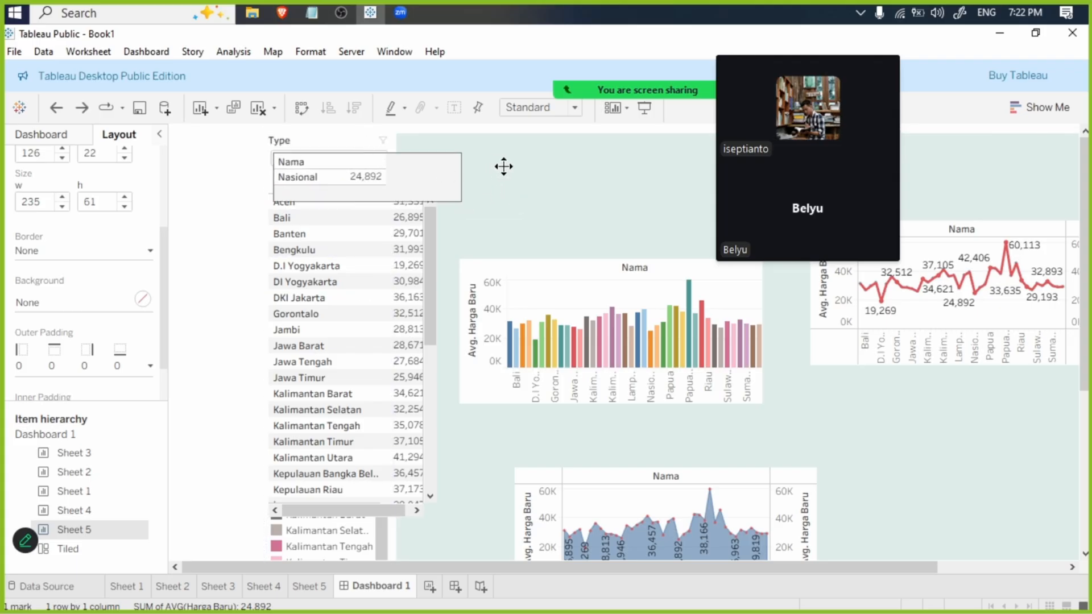
{"action": "left_click", "coordinate": [500, 171]}
{"action": "left_click", "coordinate": [344, 162]}
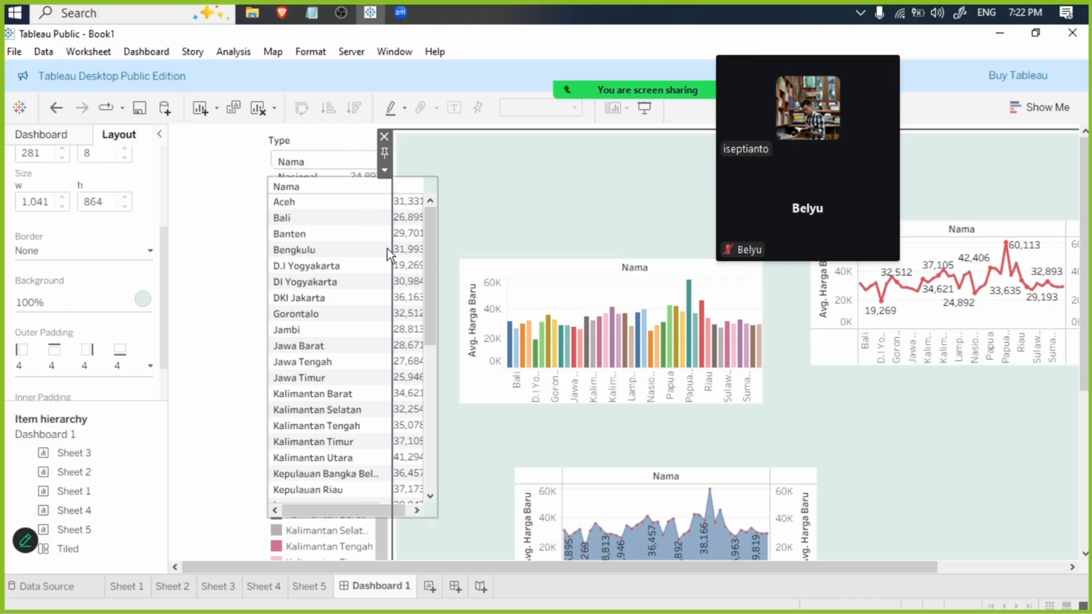
- Make the Type filter floating and place it above the Sheet 1 bar chart
{"action": "left_click", "coordinate": [333, 132]}
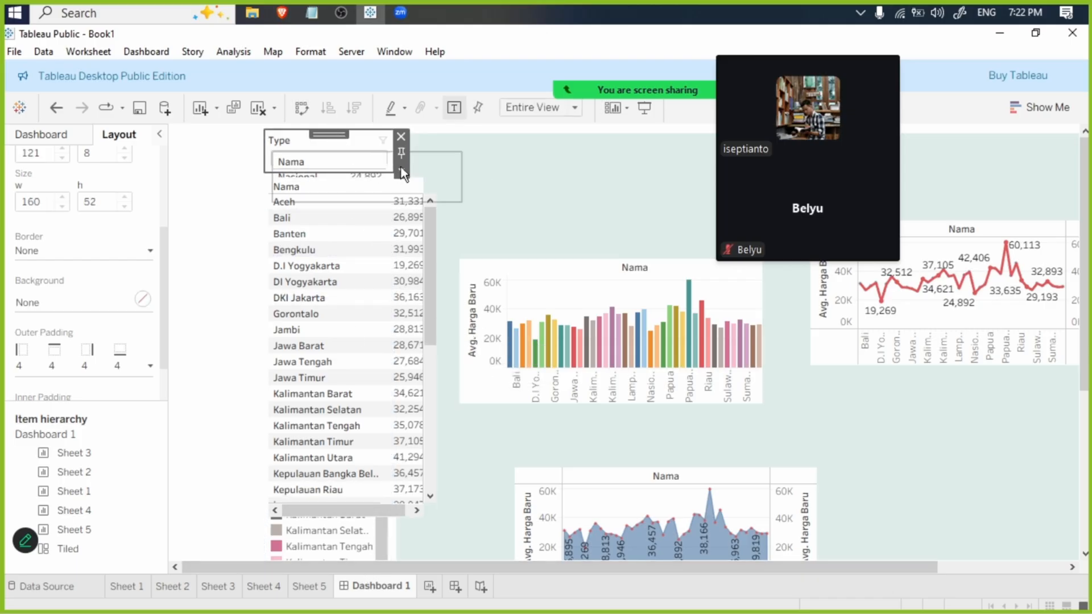
{"action": "left_click_drag", "start_coordinate": [336, 127], "coordinate": [493, 187]}
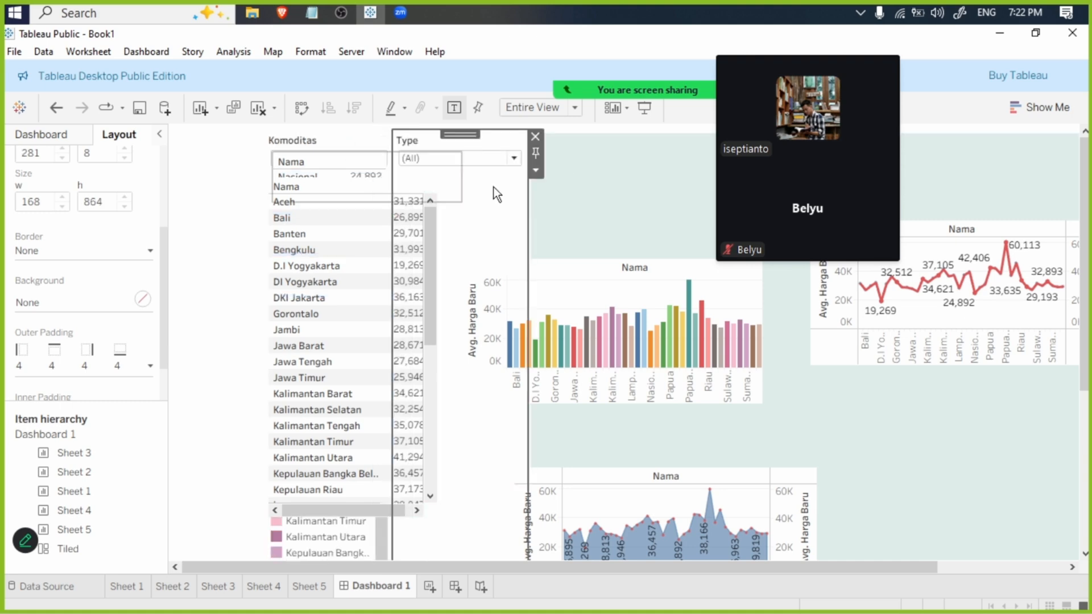
{"action": "left_click_drag", "start_coordinate": [454, 134], "coordinate": [476, 157]}
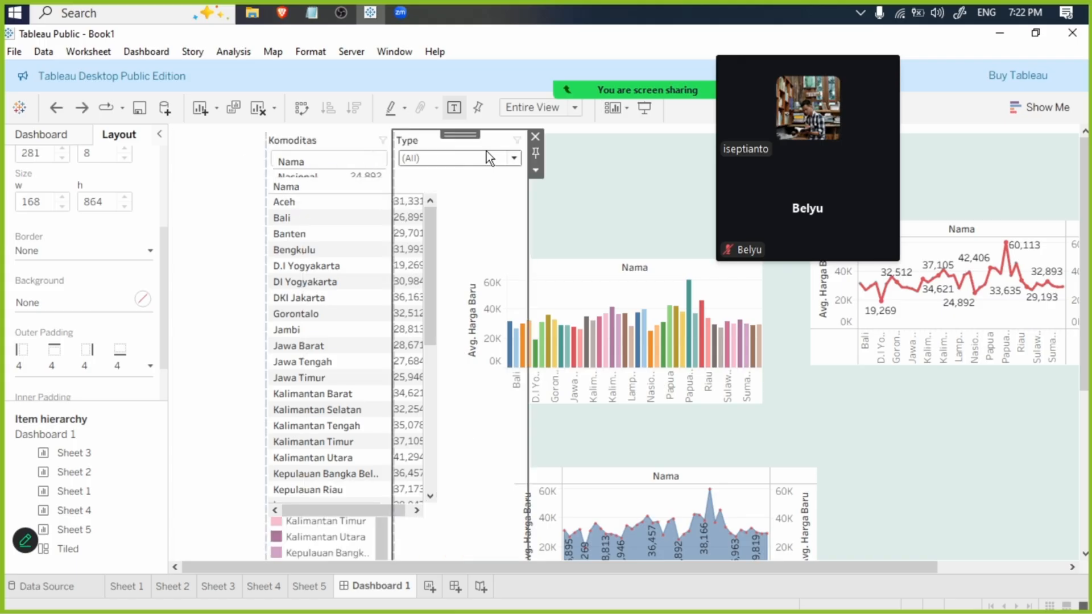
{"action": "left_click", "coordinate": [539, 169]}
{"action": "left_click", "coordinate": [549, 499]}
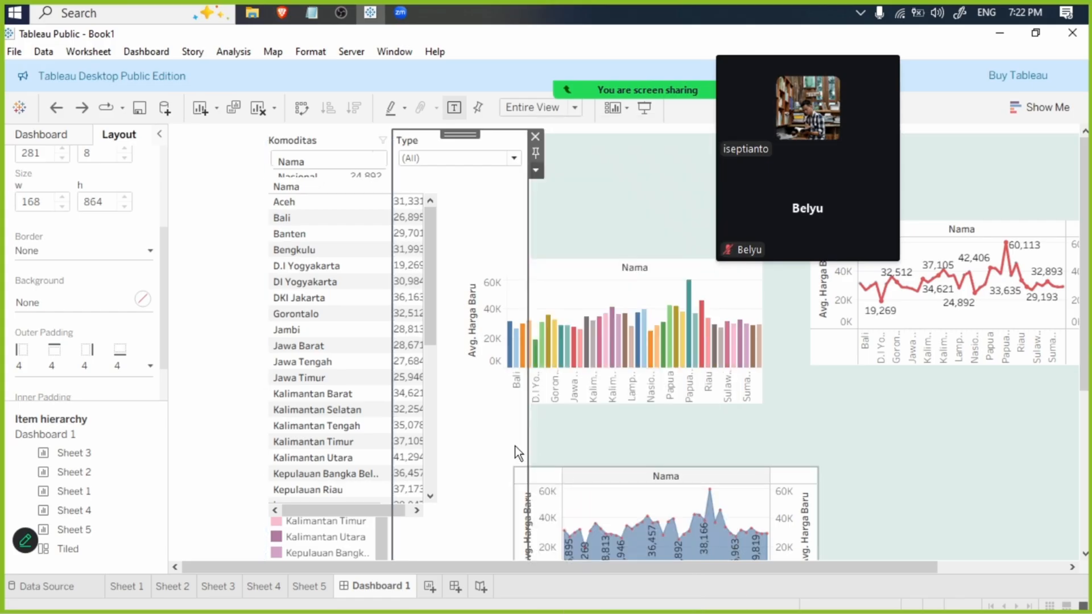
{"action": "left_click_drag", "start_coordinate": [480, 145], "coordinate": [591, 148]}
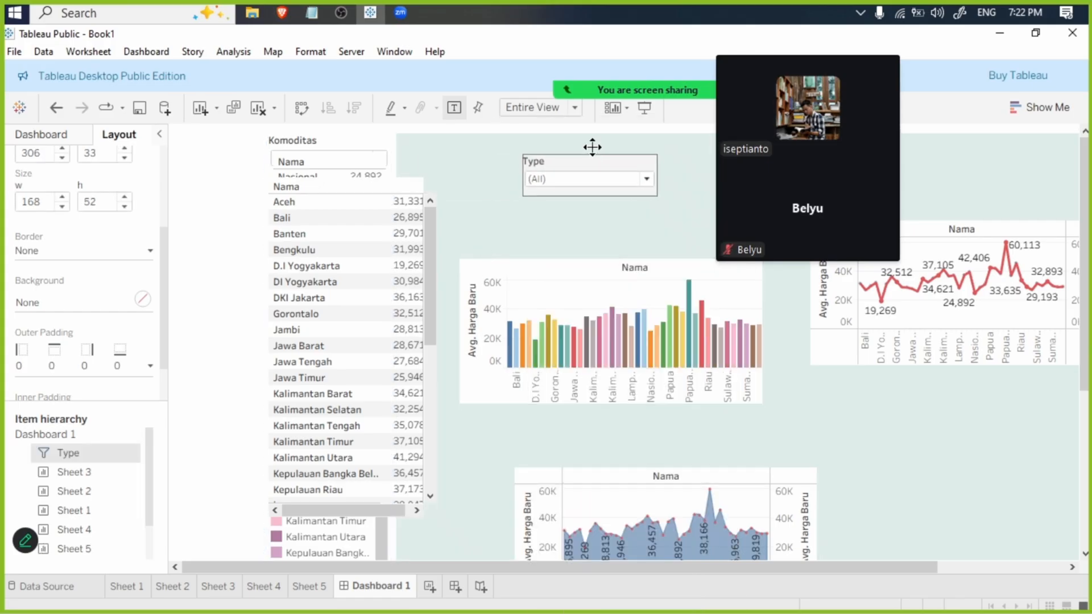
- Make the Komoditas filter floating and place it directly to the right of the Type filter
{"action": "left_click", "coordinate": [346, 140]}
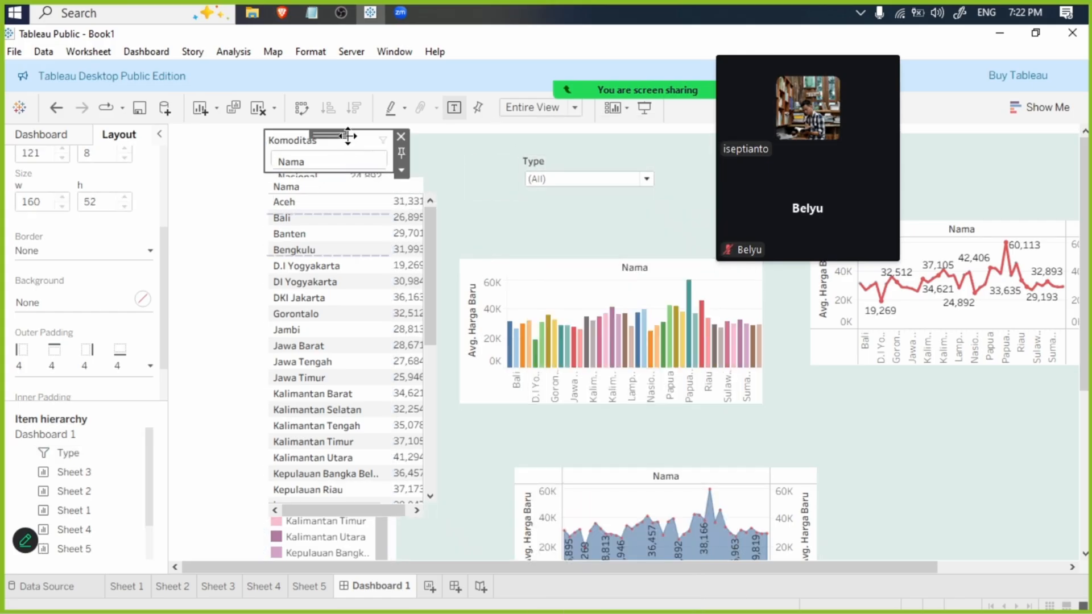
{"action": "left_click", "coordinate": [402, 170]}
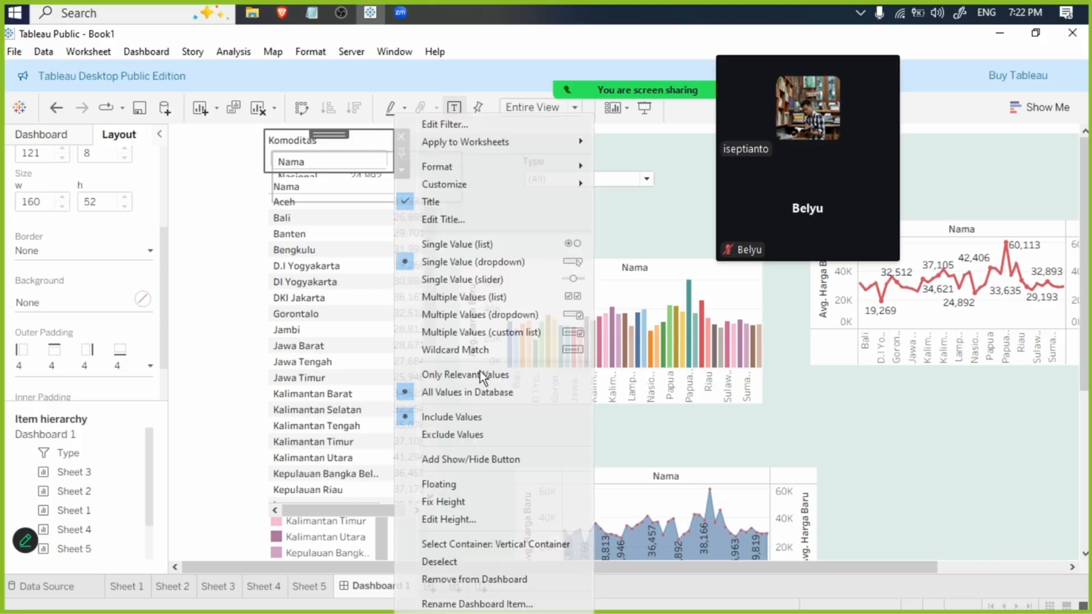
{"action": "left_click", "coordinate": [466, 486]}
{"action": "left_click_drag", "start_coordinate": [357, 142], "coordinate": [708, 148]}
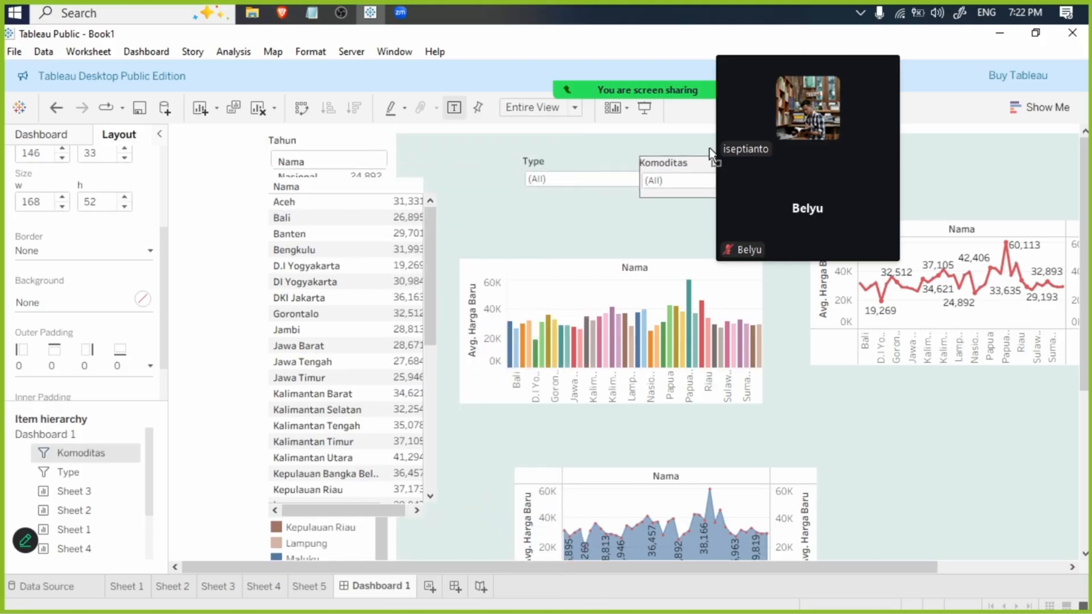
- Make the Tahun filter floating and place it below the Type and Komoditas filters
{"action": "left_click", "coordinate": [291, 137]}
{"action": "left_click", "coordinate": [402, 170]}
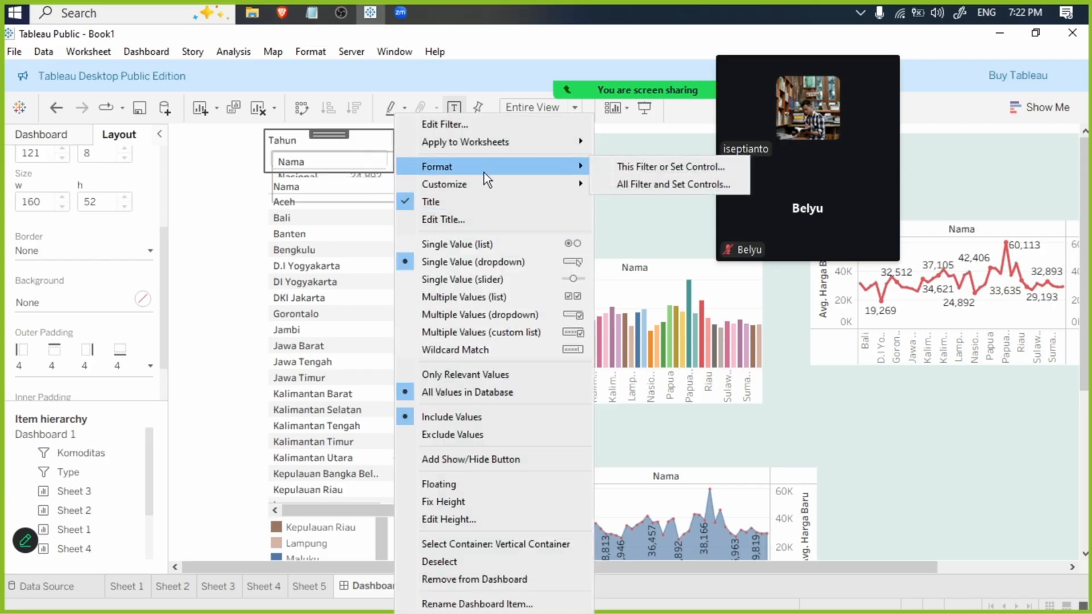
{"action": "left_click", "coordinate": [449, 484]}
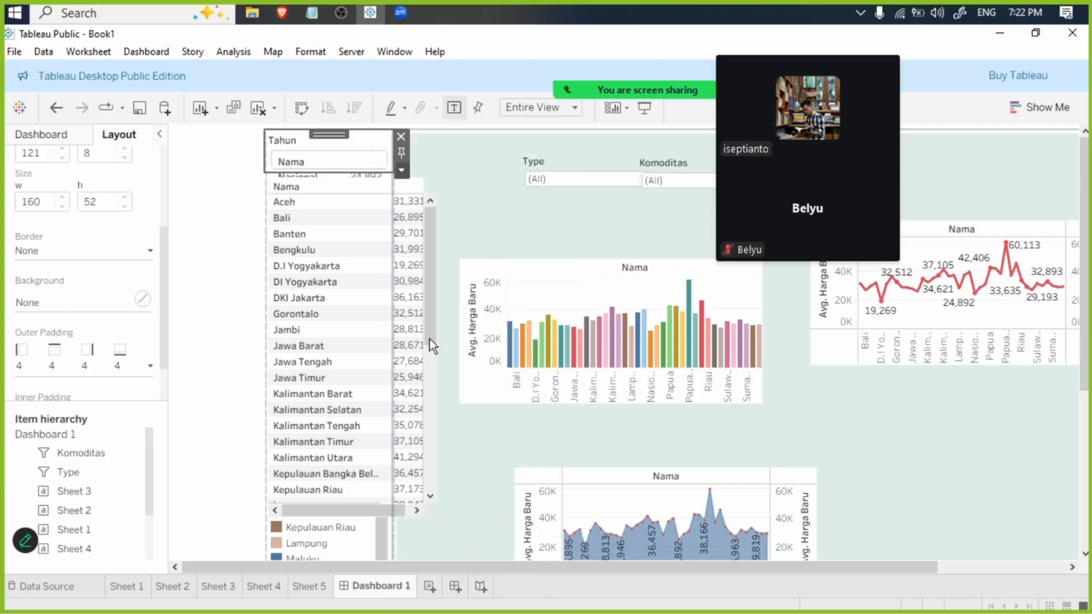
{"action": "left_click_drag", "start_coordinate": [353, 141], "coordinate": [656, 225]}
- Make the Bulan filter floating and place it just below the Type filter
{"action": "left_click", "coordinate": [337, 142]}
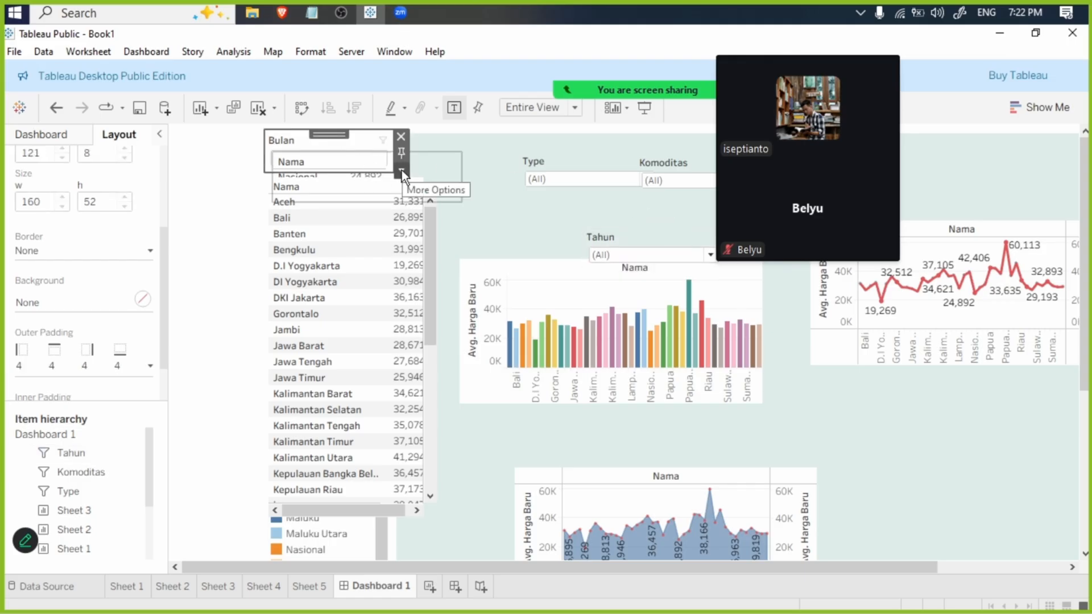
{"action": "left_click", "coordinate": [402, 170]}
{"action": "left_click", "coordinate": [472, 484]}
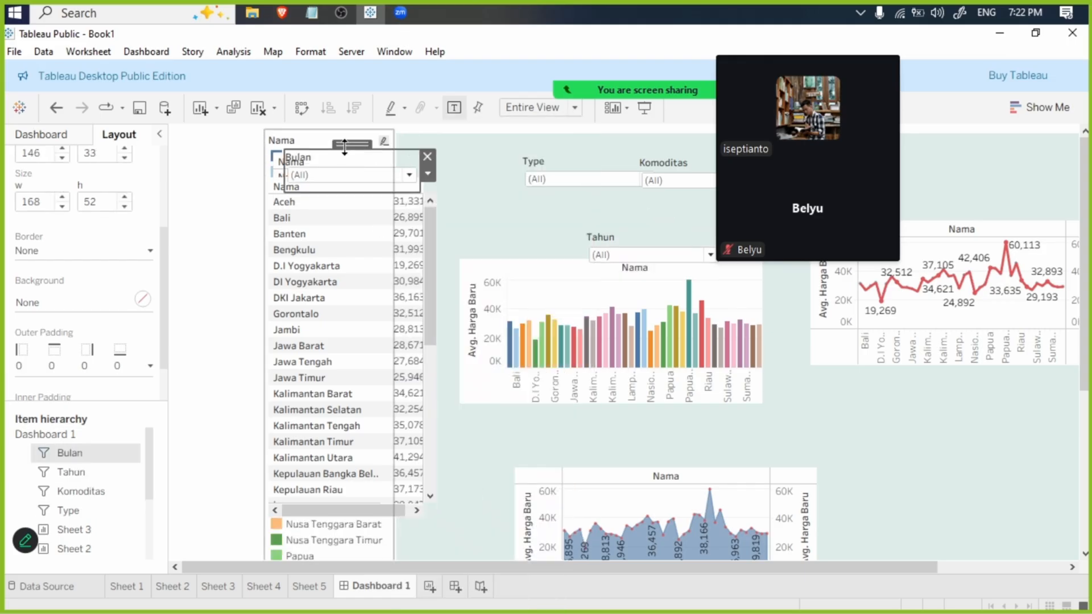
{"action": "left_click_drag", "start_coordinate": [336, 138], "coordinate": [563, 198]}
- Remove the Nama colour legend from the dashboard
{"action": "left_click", "coordinate": [319, 142]}
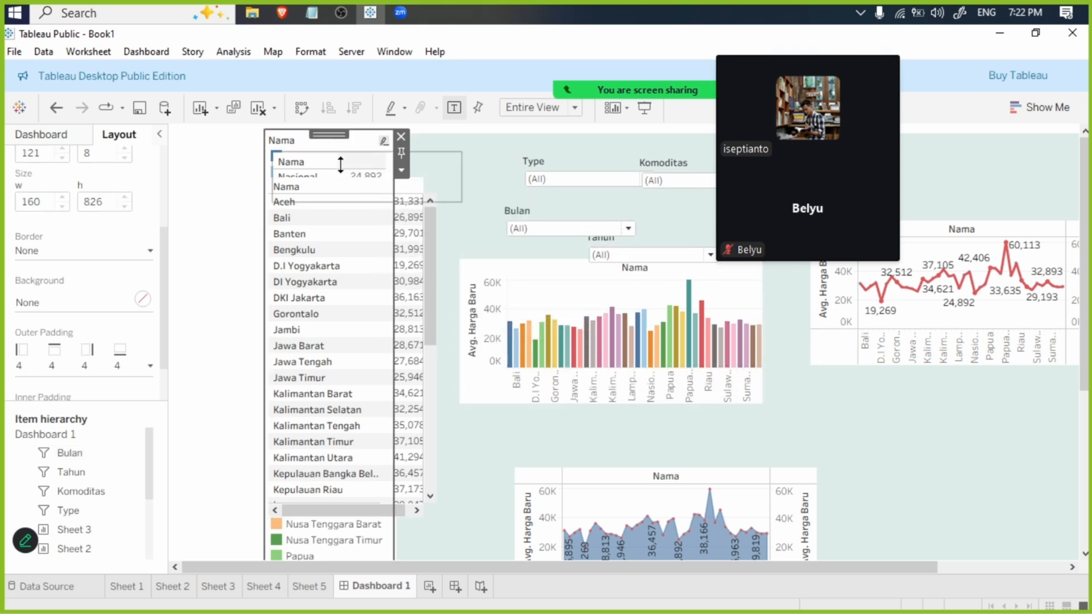
{"action": "left_click", "coordinate": [401, 136]}
- Move the Sheet 4 province table down and place the Sheet 5 Nasional table directly above it
{"action": "left_click", "coordinate": [404, 183]}
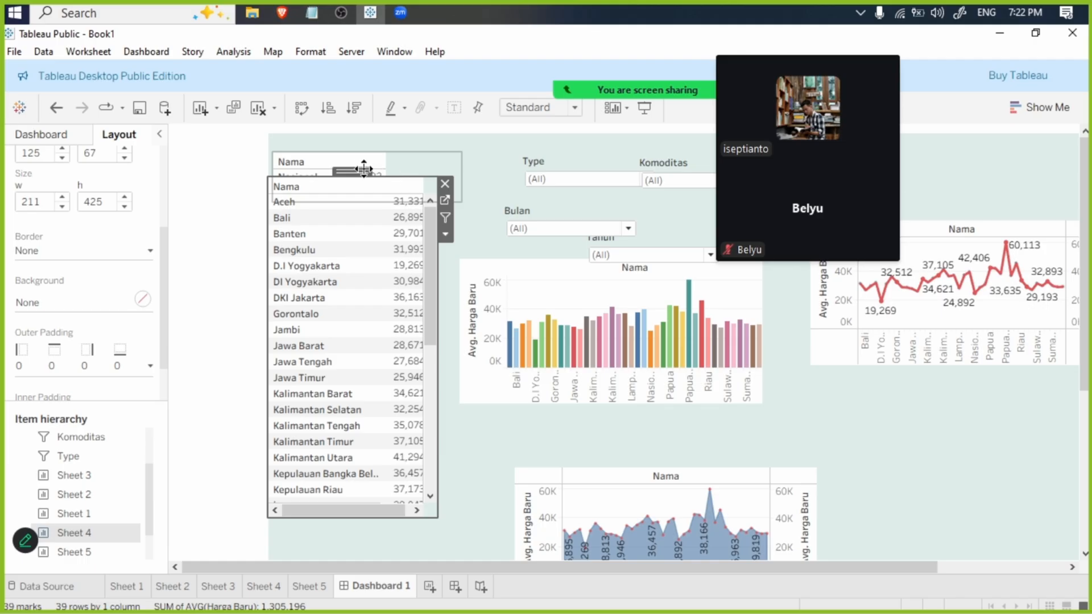
{"action": "left_click_drag", "start_coordinate": [364, 169], "coordinate": [364, 275]}
{"action": "left_click", "coordinate": [331, 160]}
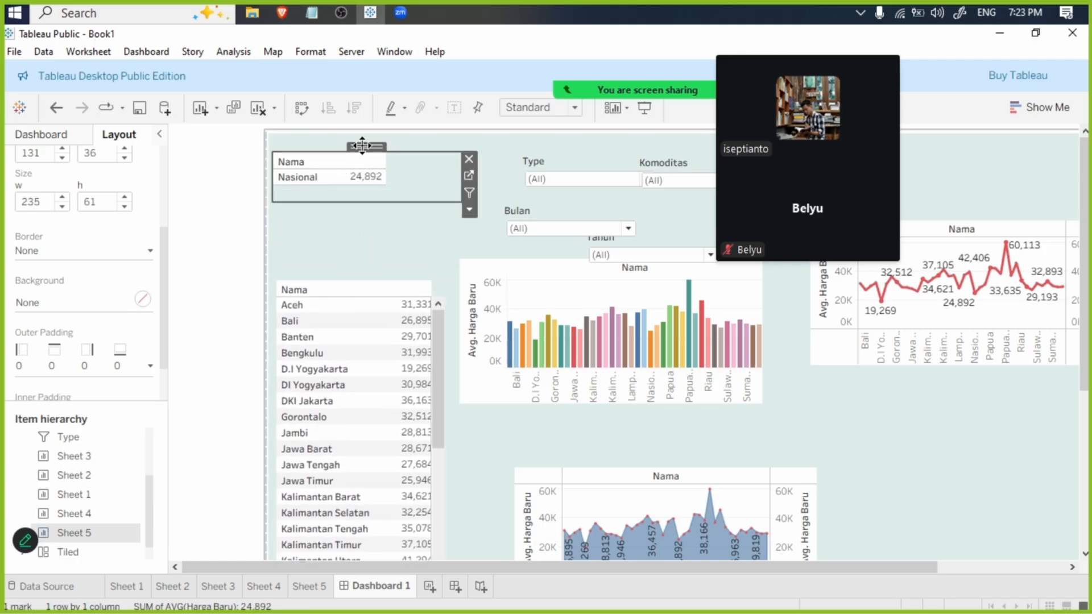
{"action": "left_click_drag", "start_coordinate": [366, 146], "coordinate": [364, 227]}
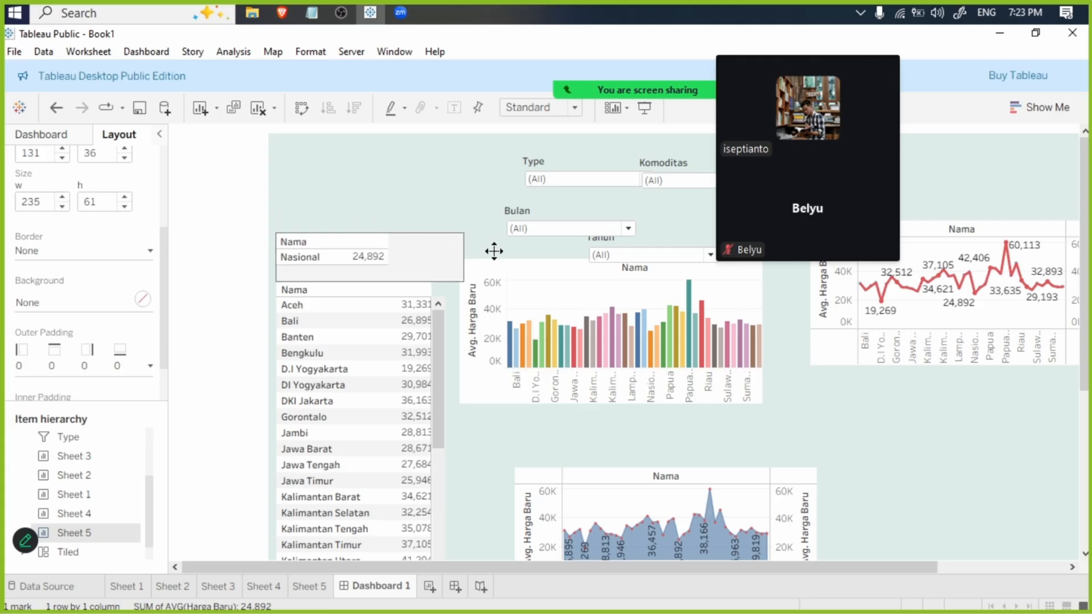
- Move the Sheet 1 bar chart slightly up and enlarge it to about 518 × 298 pixels
{"action": "left_click", "coordinate": [532, 272]}
{"action": "mouse_move", "coordinate": [612, 254]}
{"action": "left_mouse_down"}
{"action": "mouse_move", "coordinate": [581, 239]}
{"action": "mouse_move", "coordinate": [608, 218]}
{"action": "mouse_move", "coordinate": [608, 233]}
{"action": "left_mouse_up"}
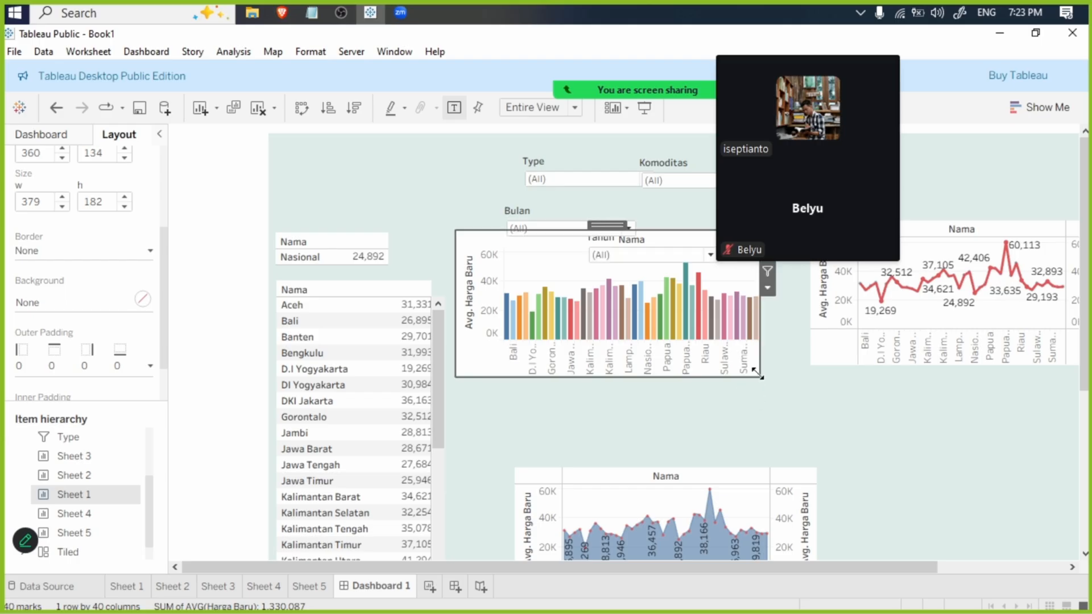
{"action": "left_click_drag", "start_coordinate": [760, 376], "coordinate": [872, 473]}
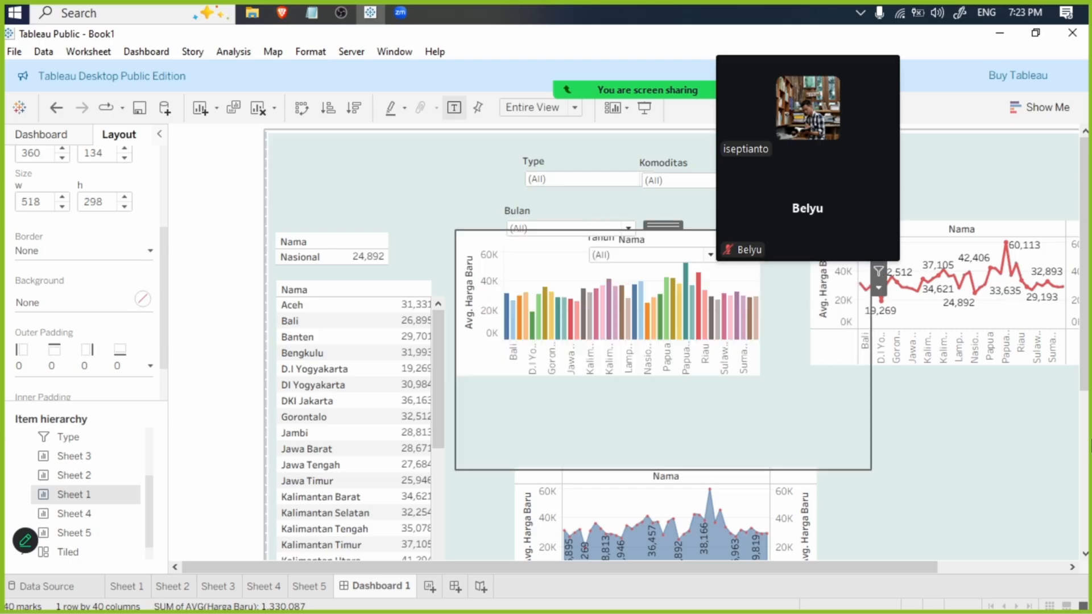
- Place the Sheet 3 area chart just below the Sheet 1 bar chart and enlarge it to about 933 × 393 pixels
{"action": "left_click_drag", "start_coordinate": [1086, 375], "coordinate": [1086, 506]}
{"action": "left_click_drag", "start_coordinate": [658, 260], "coordinate": [620, 271]}
{"action": "left_click", "coordinate": [670, 275]}
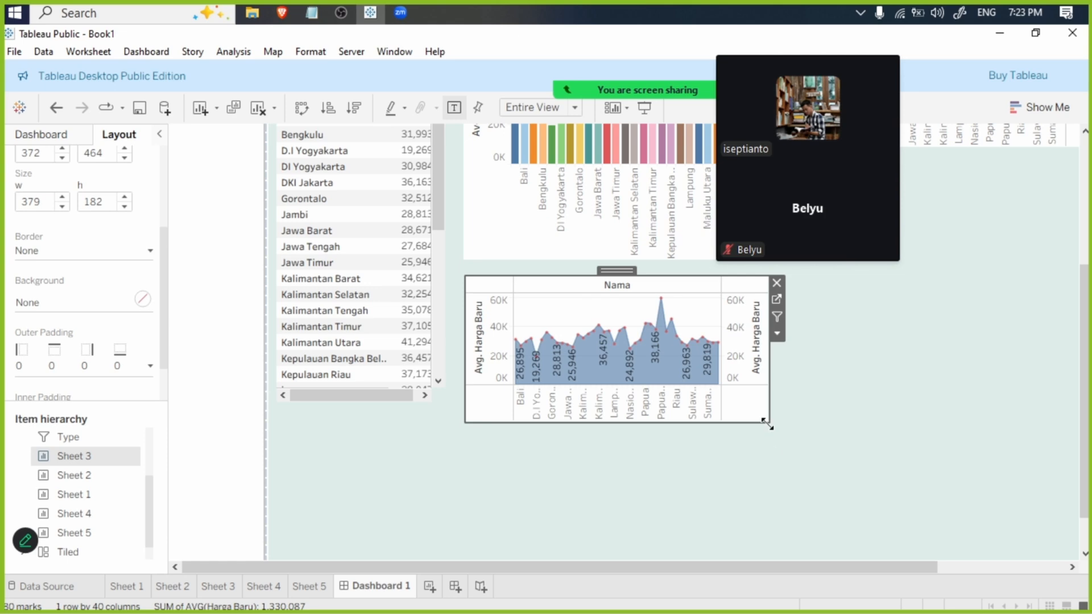
{"action": "left_click_drag", "start_coordinate": [767, 423], "coordinate": [1078, 559]}
{"action": "left_click_drag", "start_coordinate": [971, 567], "coordinate": [973, 567]}
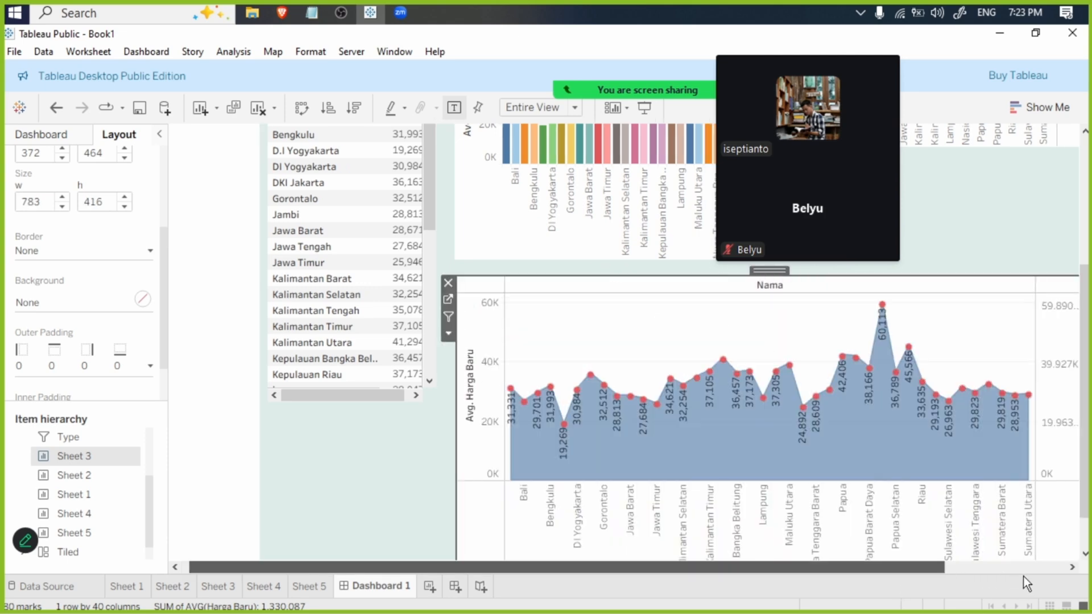
{"action": "left_click_drag", "start_coordinate": [1089, 480], "coordinate": [1087, 517]}
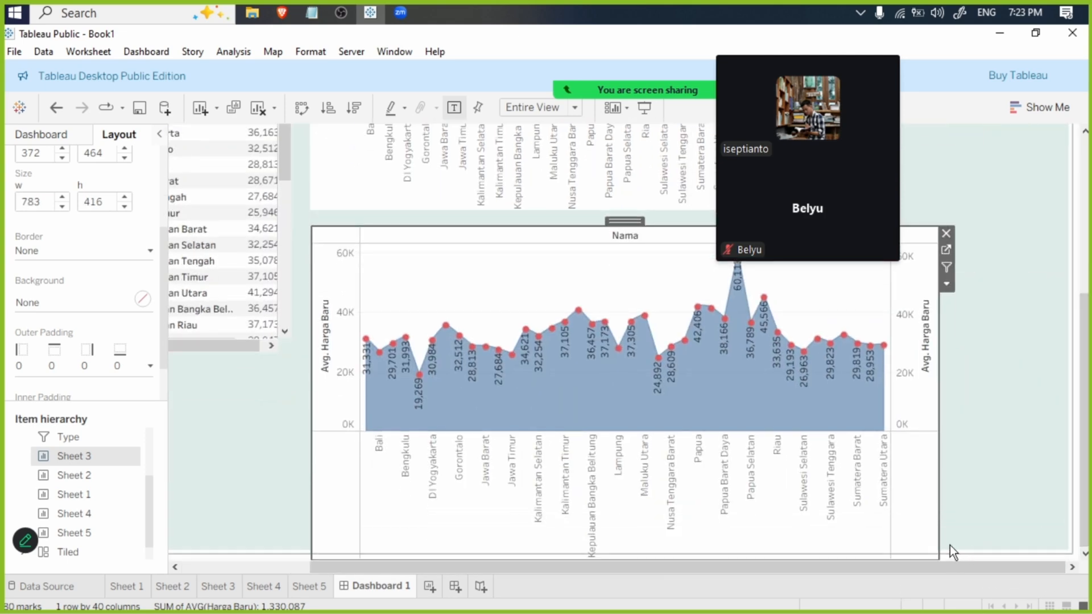
{"action": "left_click_drag", "start_coordinate": [938, 558], "coordinate": [1060, 543]}
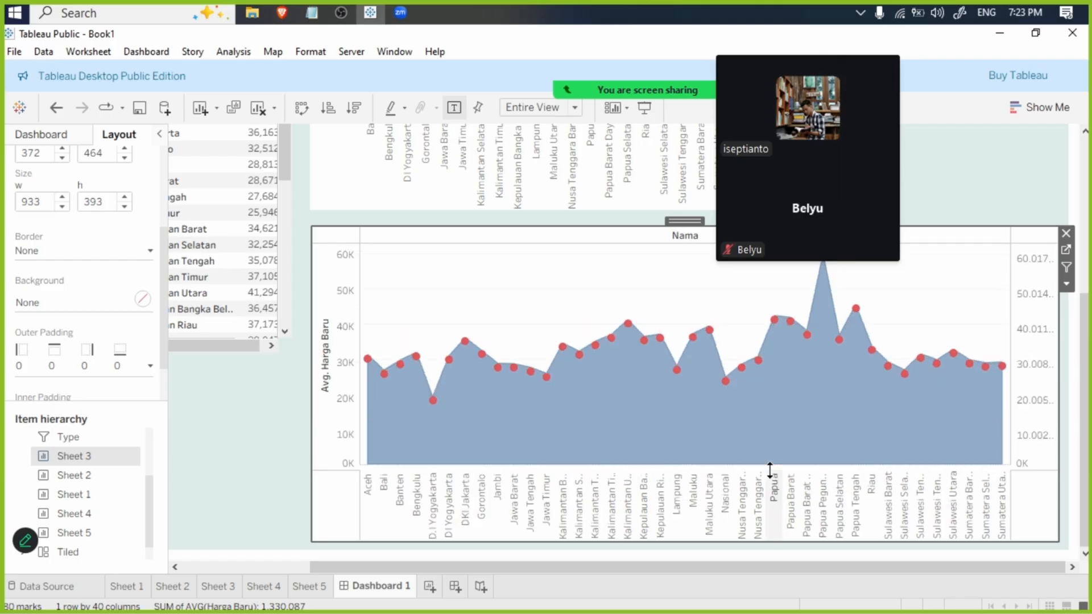
- Move the Sheet 2 line chart directly beside the Sheet 1 bar chart and enlarge it to match the bar chart's height
{"action": "scroll", "coordinate": [1067, 267], "scroll_direction": "up", "scroll_amount": 5}
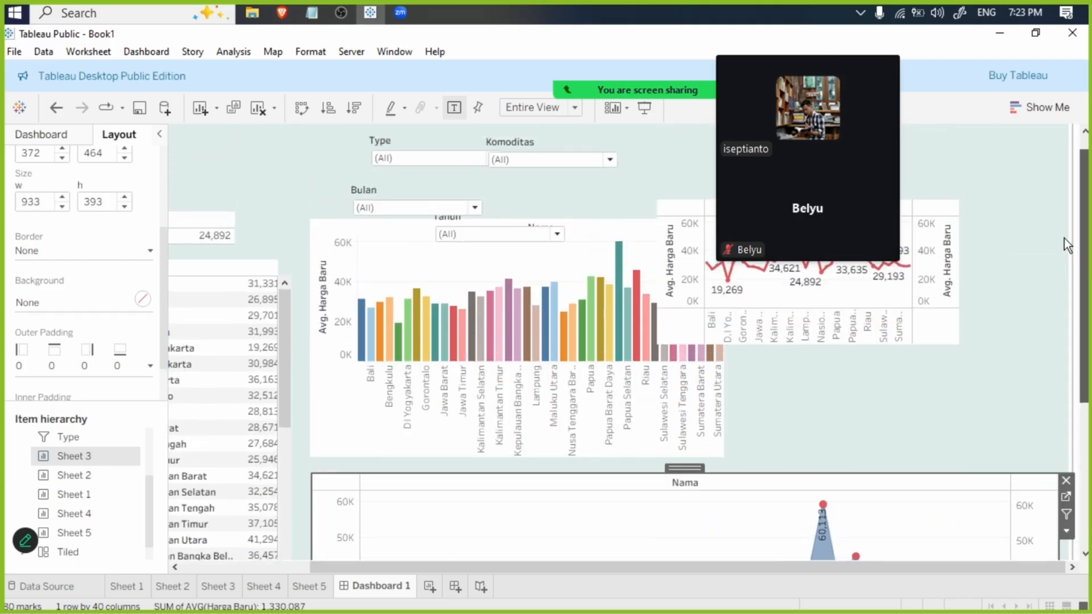
{"action": "left_click", "coordinate": [893, 318]}
{"action": "mouse_move", "coordinate": [772, 133]}
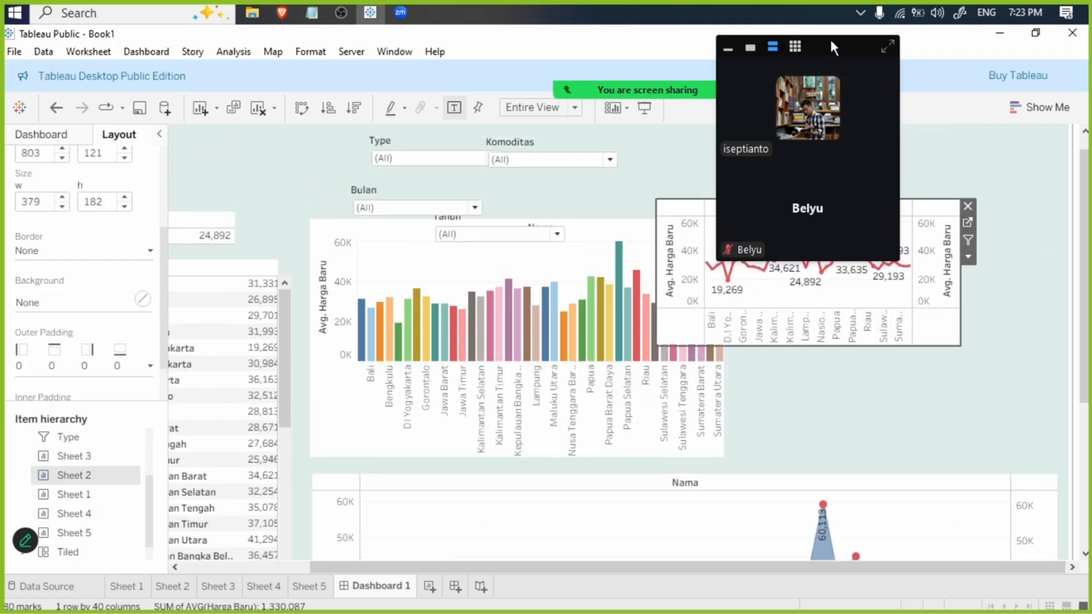
{"action": "left_click_drag", "start_coordinate": [831, 44], "coordinate": [501, 45]}
{"action": "left_click", "coordinate": [874, 235]}
{"action": "left_click_drag", "start_coordinate": [874, 235], "coordinate": [883, 212]}
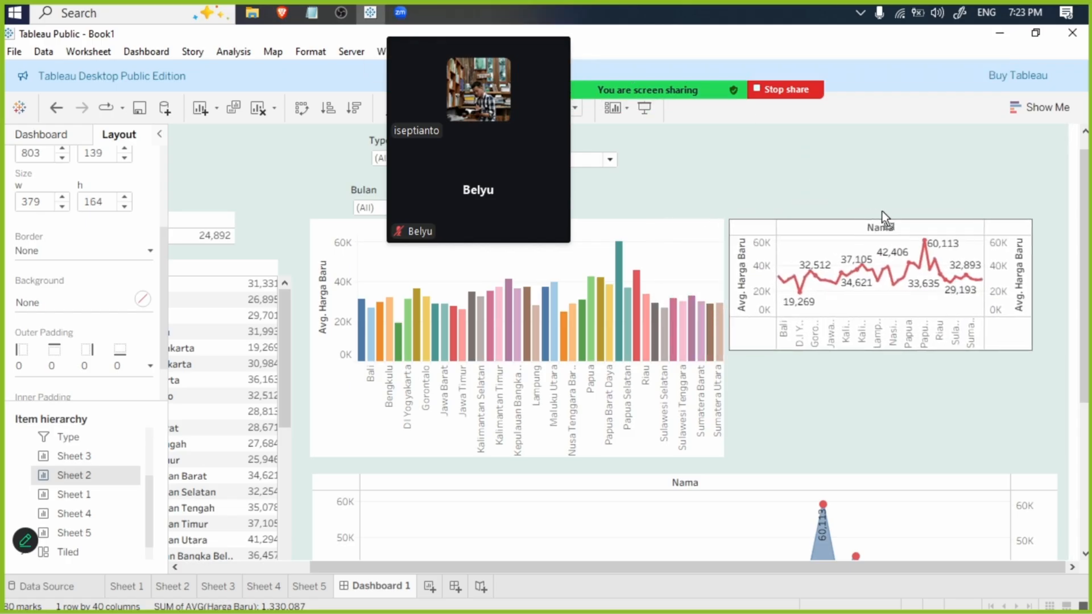
{"action": "left_click_drag", "start_coordinate": [1035, 350], "coordinate": [1073, 466]}
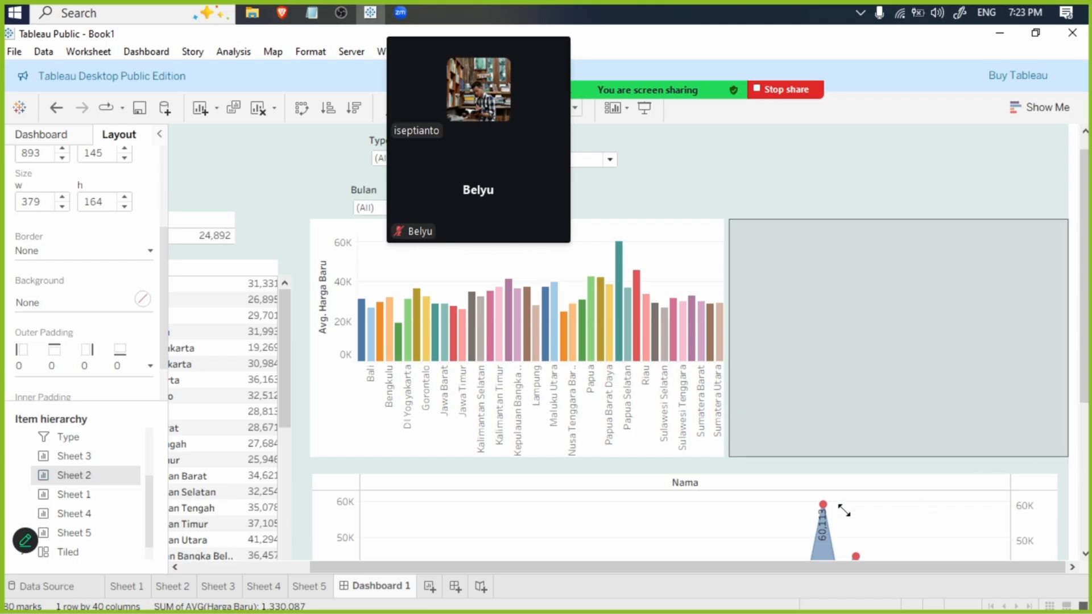
- Place the Type and Komoditas filters side by side in a row above the Sheet 1 bar chart
{"action": "left_click", "coordinate": [793, 170]}
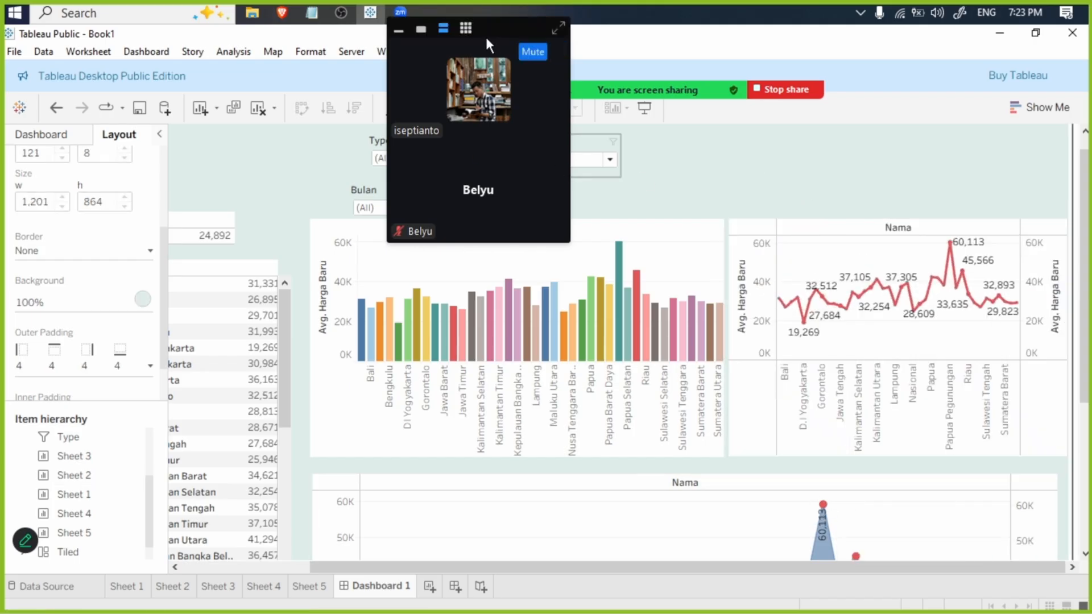
{"action": "left_click_drag", "start_coordinate": [487, 45], "coordinate": [962, 131]}
{"action": "left_click", "coordinate": [567, 142]}
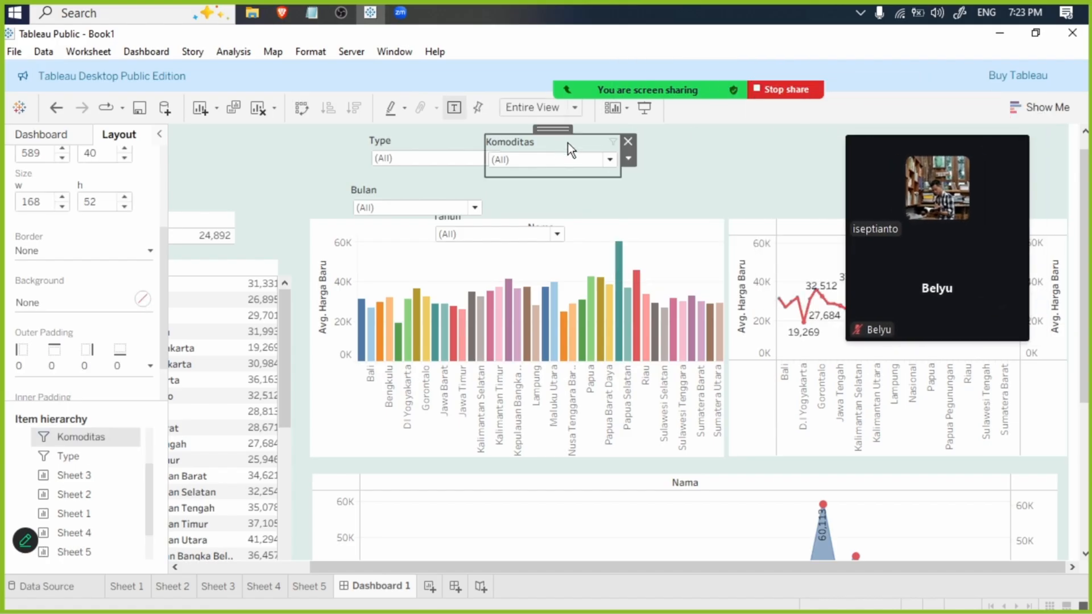
{"action": "left_click_drag", "start_coordinate": [556, 131], "coordinate": [589, 153]}
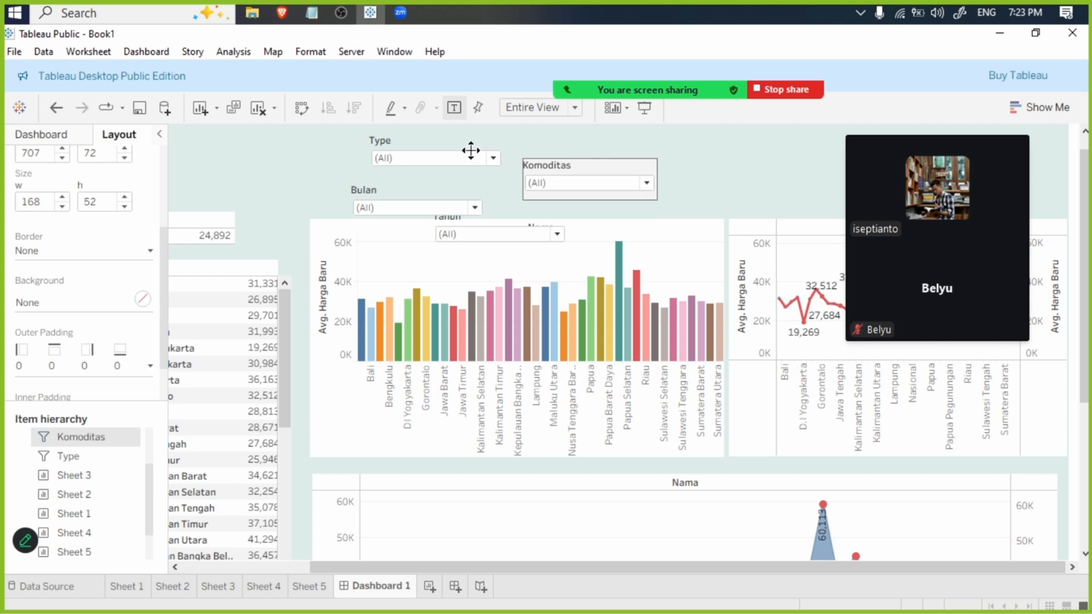
{"action": "left_click", "coordinate": [436, 141]}
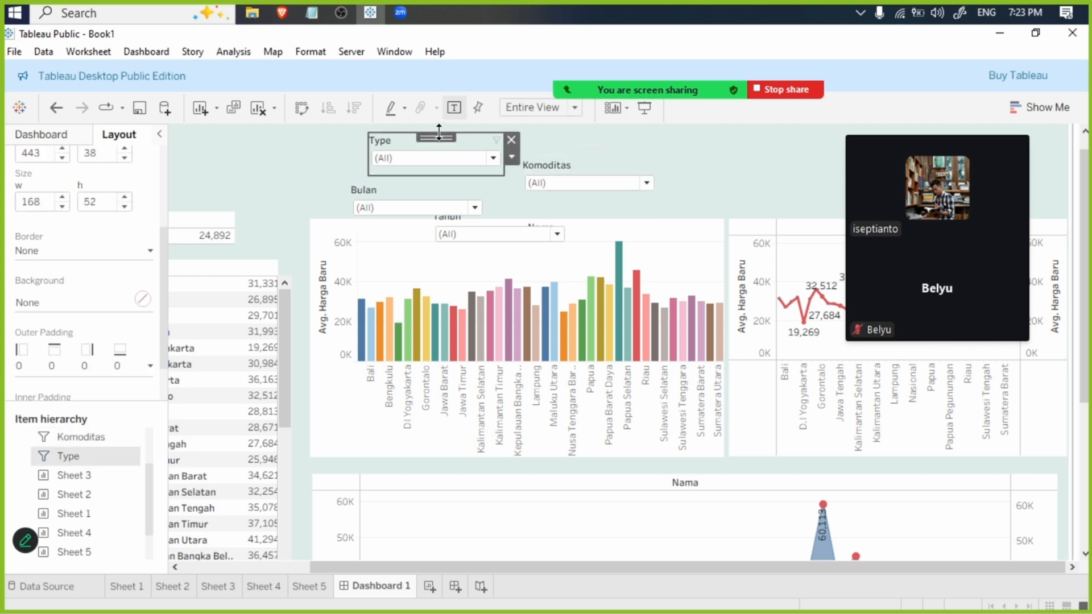
{"action": "left_click_drag", "start_coordinate": [439, 135], "coordinate": [396, 157]}
{"action": "left_click", "coordinate": [581, 166]}
{"action": "left_click_drag", "start_coordinate": [590, 152], "coordinate": [544, 150]}
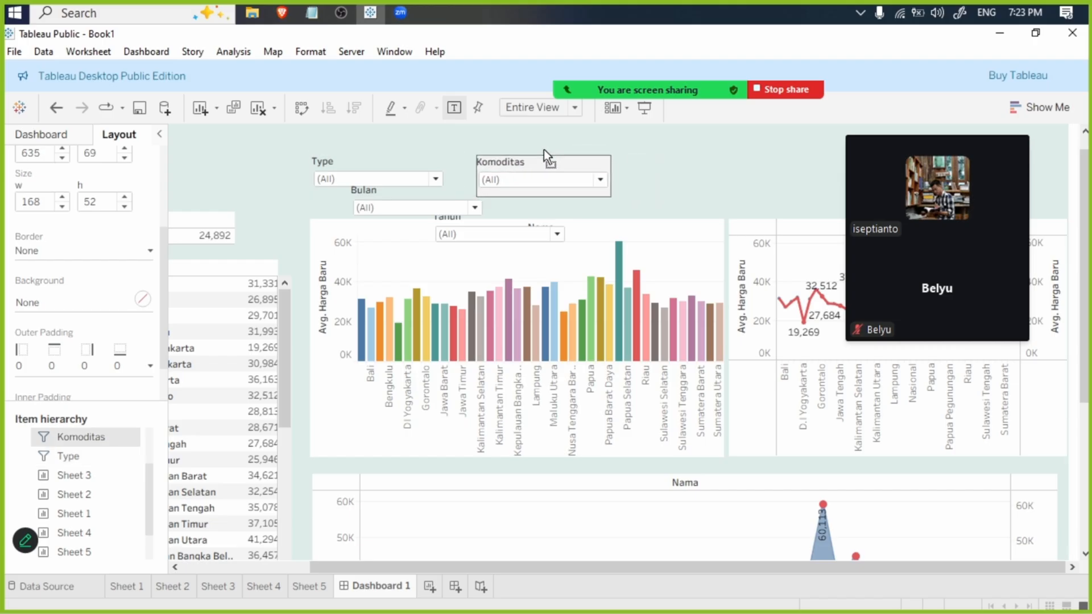
- Move the Bulan filter above the Sheet 2 line chart, in line with the Type and Komoditas filters
{"action": "left_click", "coordinate": [422, 196]}
{"action": "left_click_drag", "start_coordinate": [426, 177], "coordinate": [848, 157]}
{"action": "left_click_drag", "start_coordinate": [624, 252], "coordinate": [655, 239]}
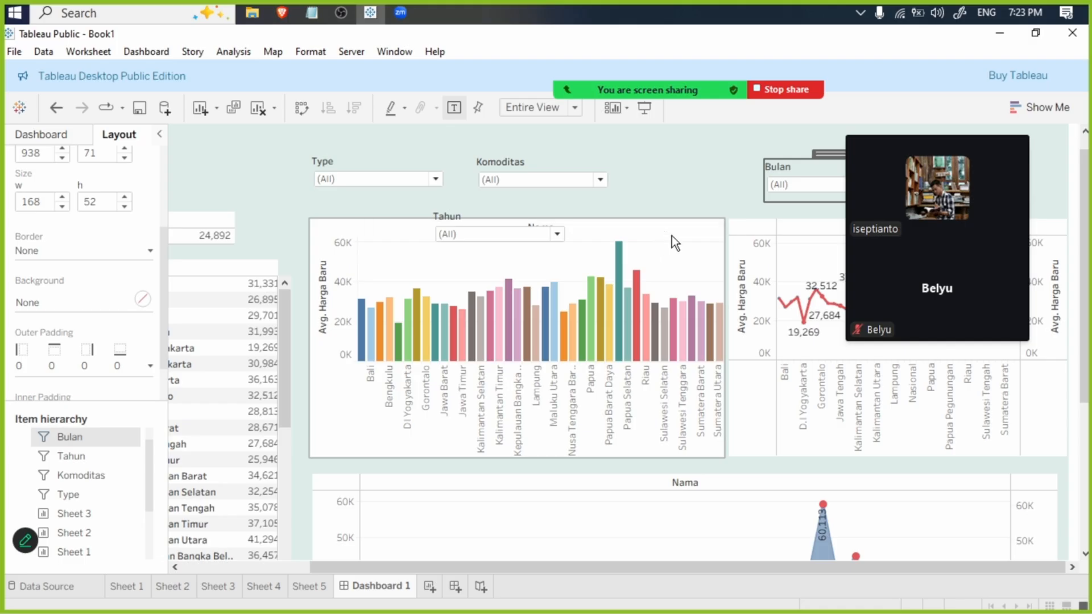
{"action": "left_click", "coordinate": [667, 230]}
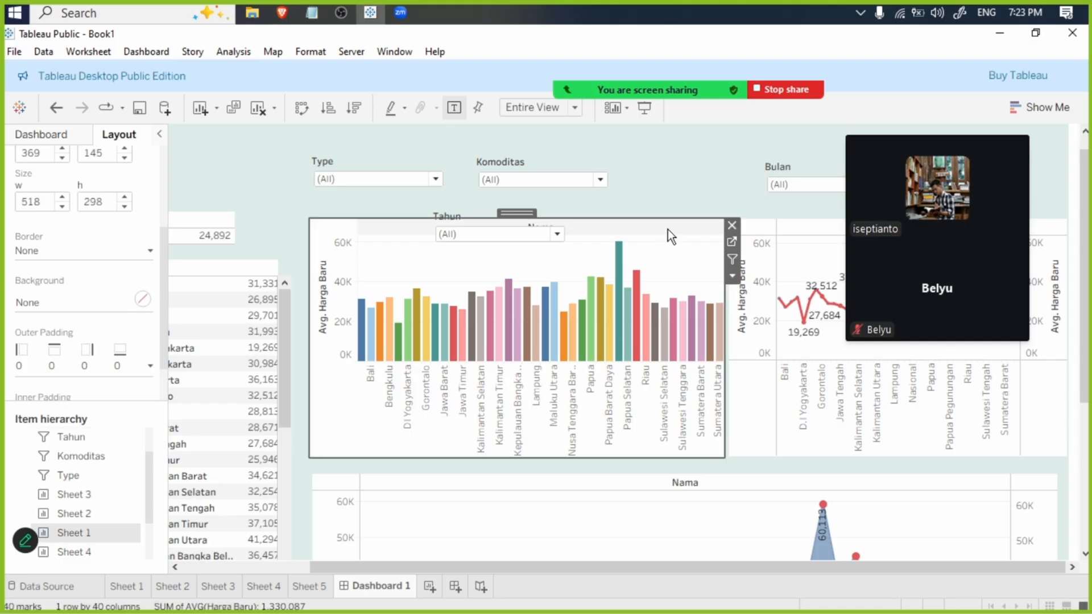
{"action": "left_click", "coordinate": [733, 276]}
{"action": "mouse_move", "coordinate": [792, 384]}
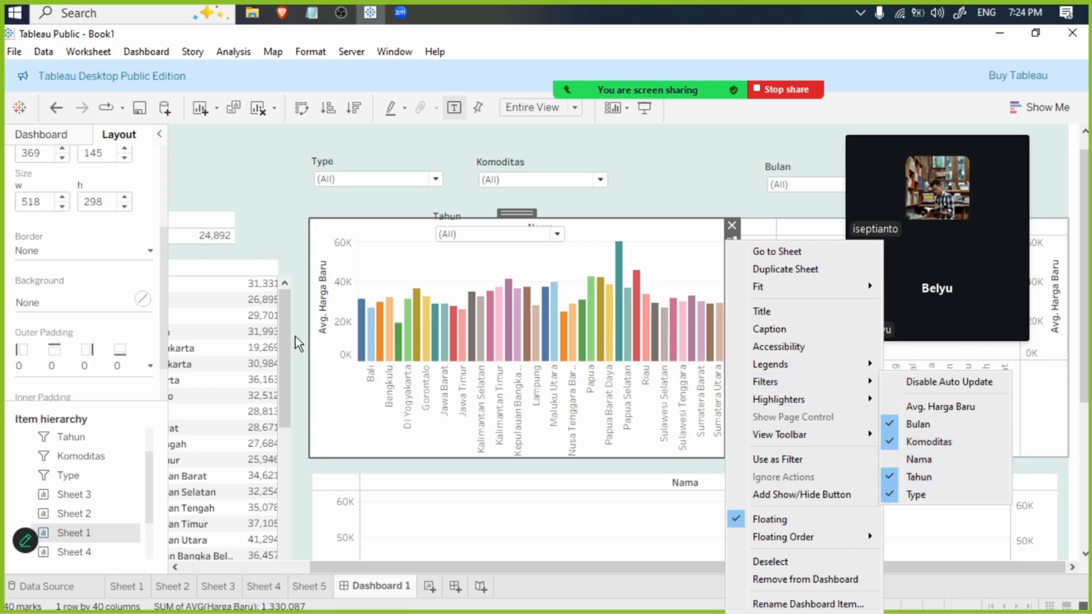
{"action": "left_click", "coordinate": [255, 234]}
- Try removing the empty tile along the dashboard's left edge, beside the province table
{"action": "left_click_drag", "start_coordinate": [387, 565], "coordinate": [174, 565]}
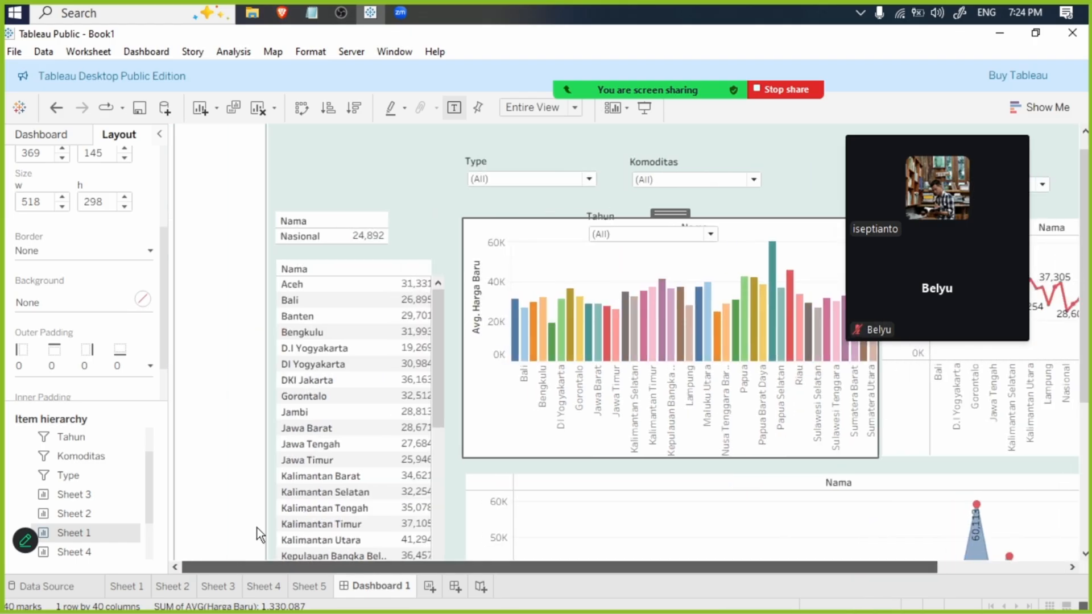
{"action": "left_click", "coordinate": [227, 204]}
{"action": "scroll", "coordinate": [404, 395], "scroll_direction": "down", "scroll_amount": 5}
{"action": "scroll", "coordinate": [404, 395], "scroll_direction": "down", "scroll_amount": 3}
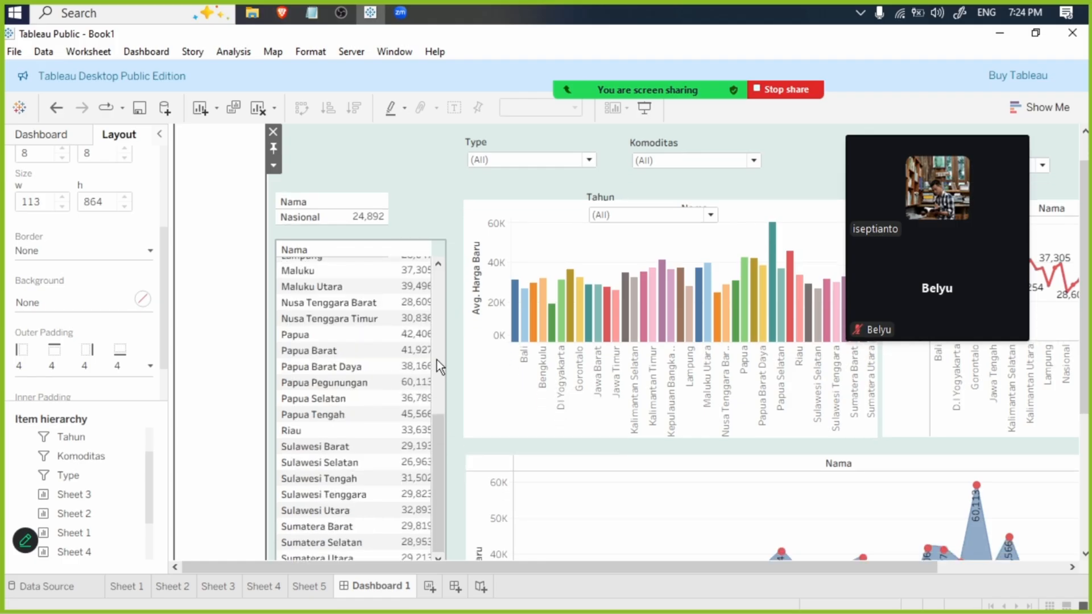
{"action": "scroll", "coordinate": [549, 428], "scroll_direction": "down", "scroll_amount": 2}
{"action": "scroll", "coordinate": [689, 499], "scroll_direction": "up", "scroll_amount": 1}
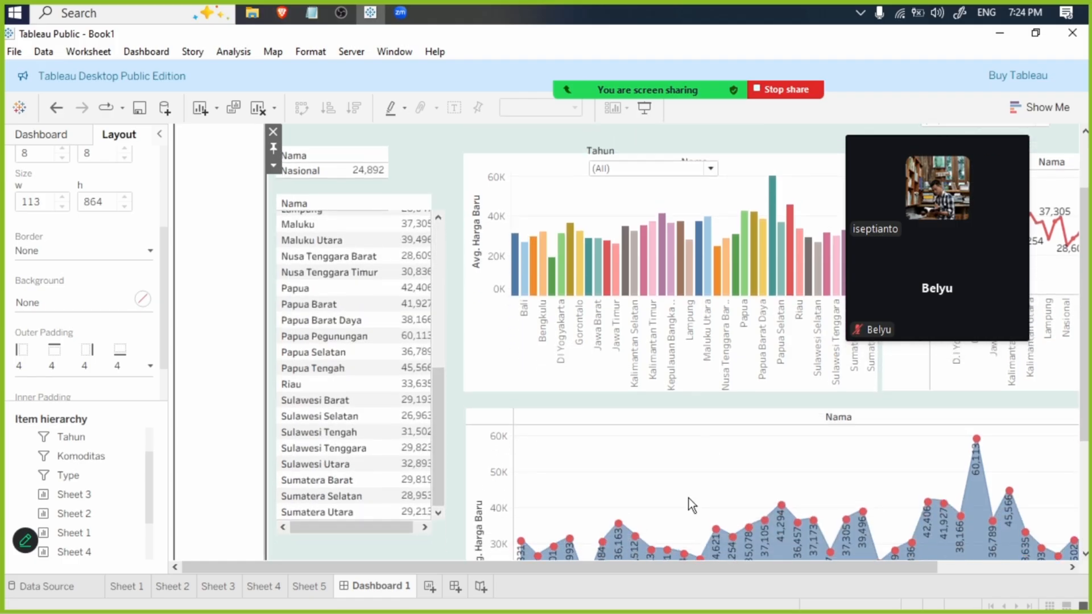
{"action": "left_click_drag", "start_coordinate": [637, 568], "coordinate": [765, 568]}
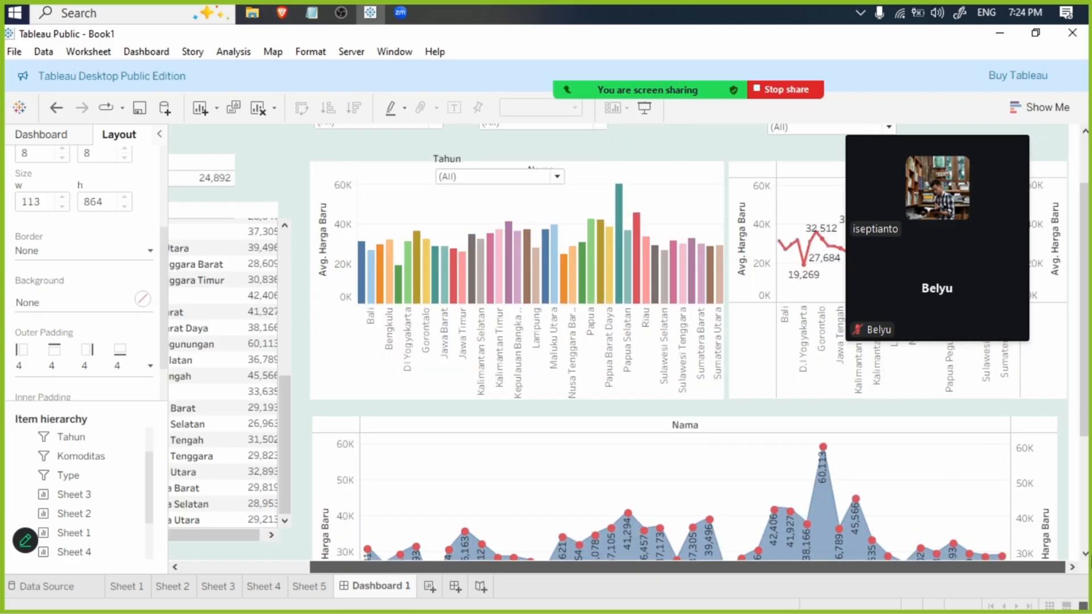
{"action": "left_click_drag", "start_coordinate": [1091, 558], "coordinate": [353, 531]}
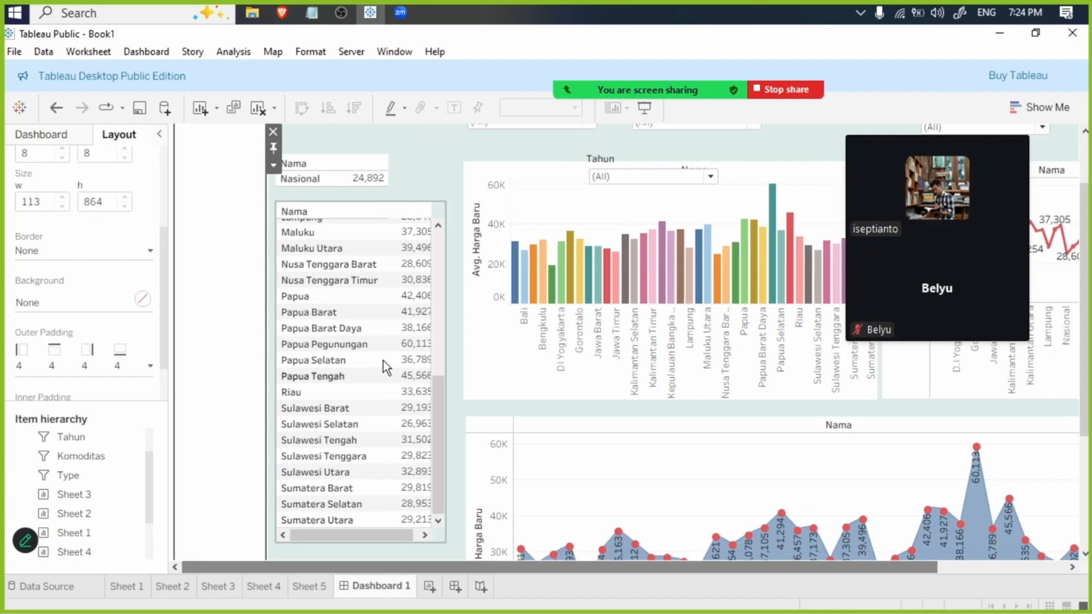
{"action": "left_click", "coordinate": [274, 131]}
{"action": "scroll", "coordinate": [371, 255], "scroll_direction": "up", "scroll_amount": 5}
{"action": "scroll", "coordinate": [456, 218], "scroll_direction": "up", "scroll_amount": 1}
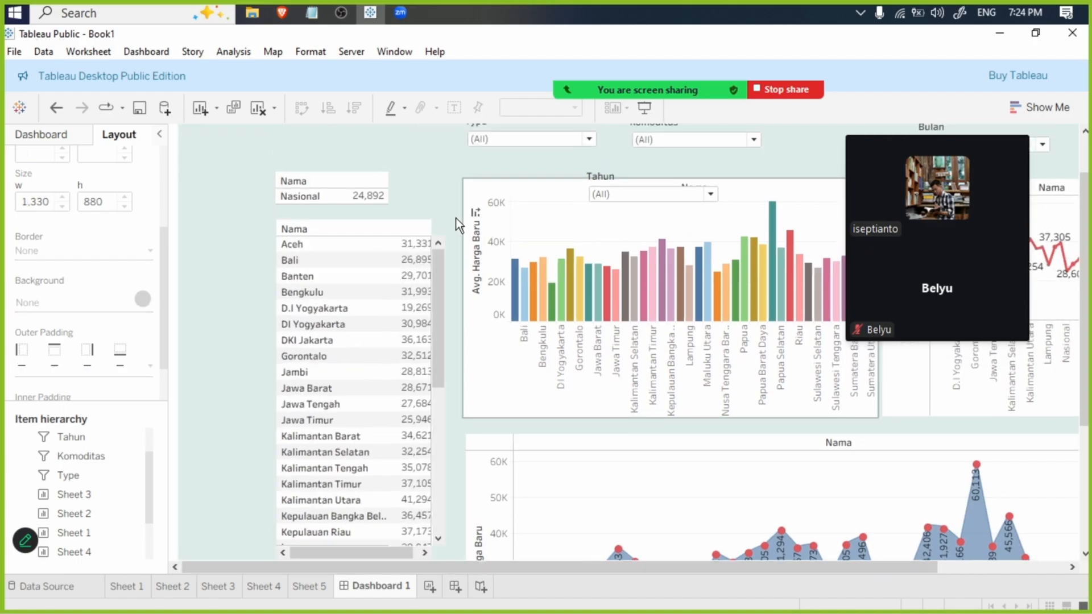
{"action": "left_click", "coordinate": [428, 221]}
{"action": "left_click_drag", "start_coordinate": [376, 212], "coordinate": [465, 290]}
{"action": "scroll", "coordinate": [770, 266], "scroll_direction": "up", "scroll_amount": 3}
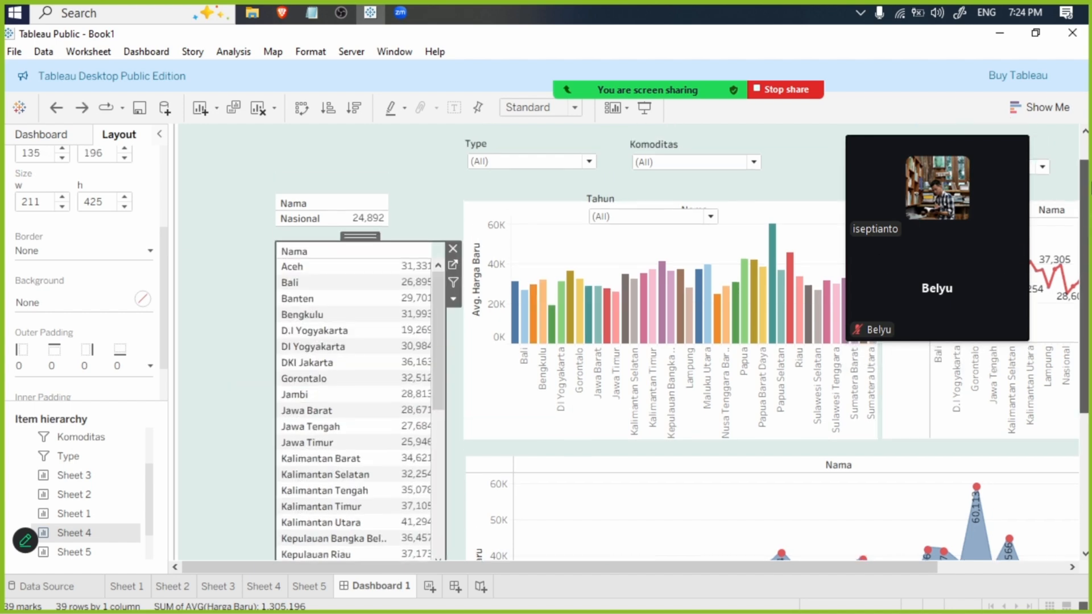
- Undo the accidental move of the Sheet 1 bar chart and the removal of the empty tile
{"action": "left_click", "coordinate": [771, 266]}
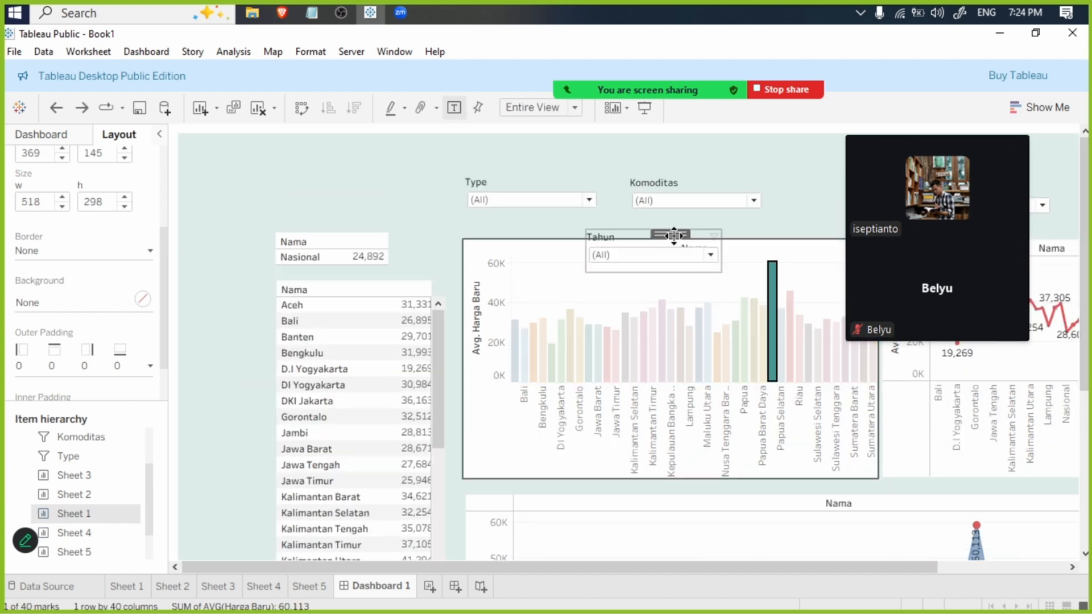
{"action": "left_click_drag", "start_coordinate": [672, 236], "coordinate": [714, 251]}
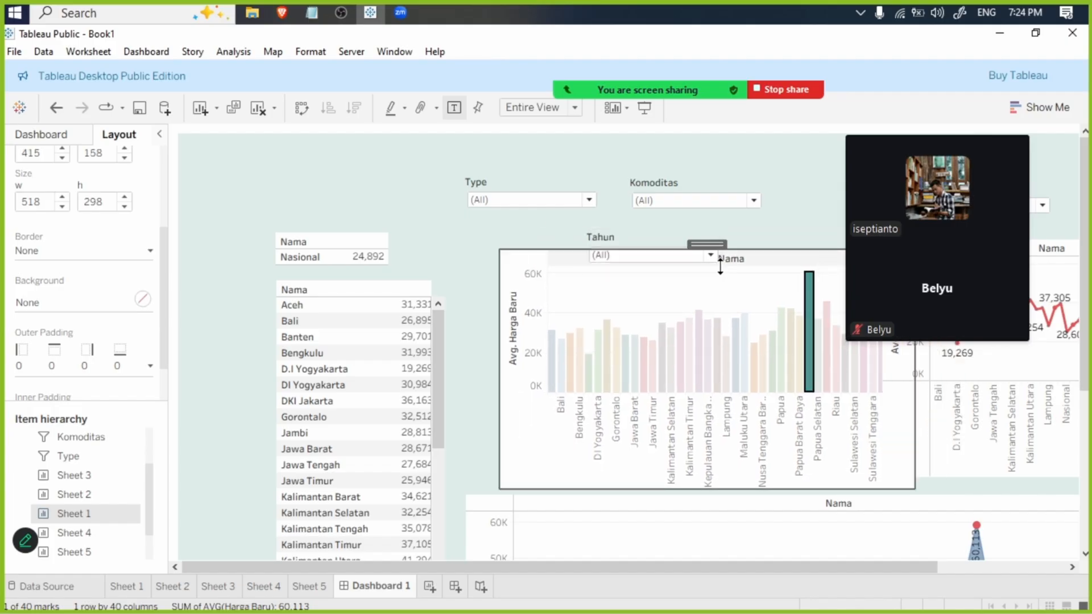
{"action": "key", "text": "ctrl+z"}
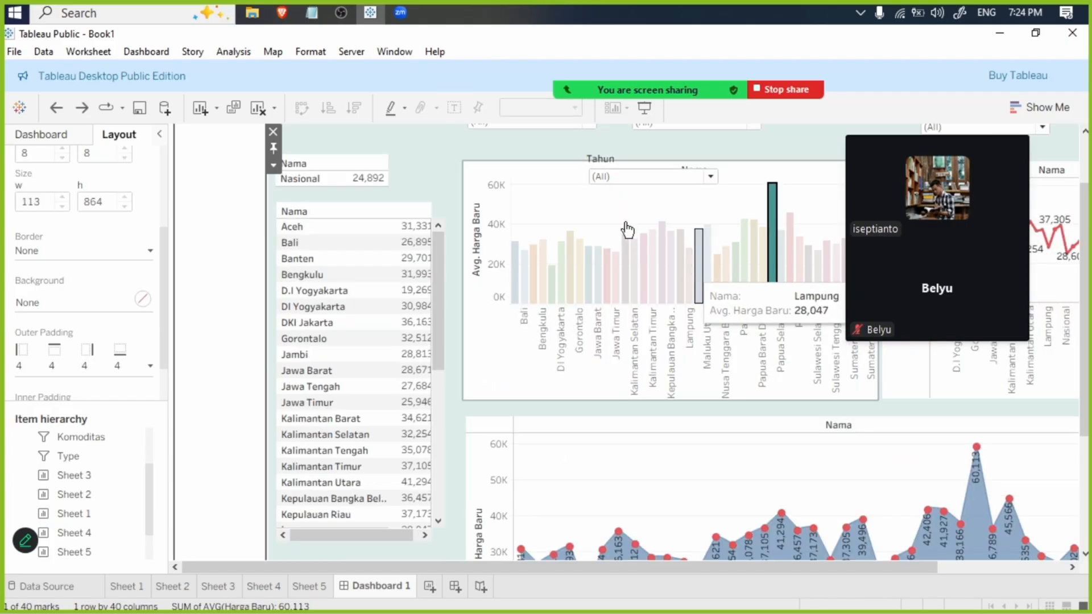
- Place the Tahun filter between Komoditas and Bulan above the charts, and shift the Bulan filter slightly away from it
{"action": "left_click", "coordinate": [620, 160]}
{"action": "left_click_drag", "start_coordinate": [668, 146], "coordinate": [830, 136]}
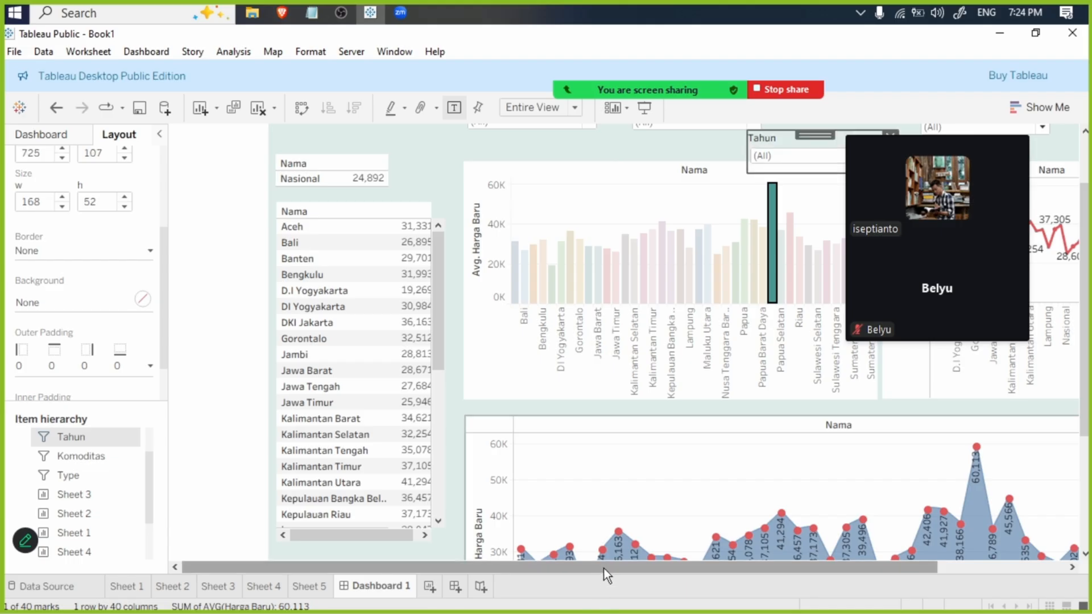
{"action": "left_click_drag", "start_coordinate": [604, 567], "coordinate": [733, 567]}
{"action": "scroll", "coordinate": [758, 251], "scroll_direction": "up", "scroll_amount": 3}
{"action": "left_click_drag", "start_coordinate": [661, 211], "coordinate": [703, 173]}
{"action": "left_click", "coordinate": [799, 190]}
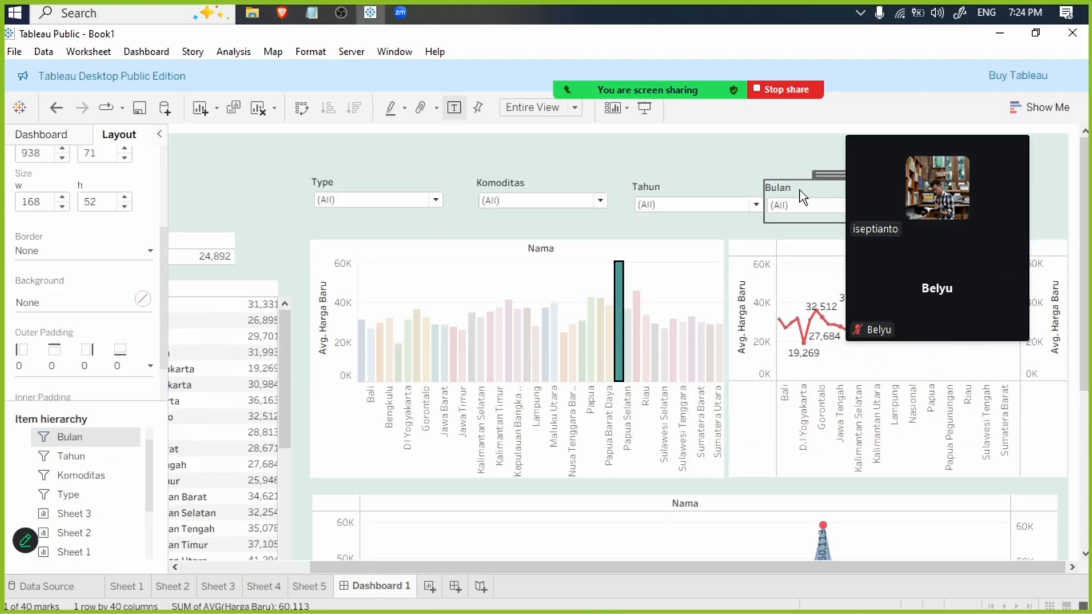
{"action": "left_click_drag", "start_coordinate": [825, 181], "coordinate": [849, 173]}
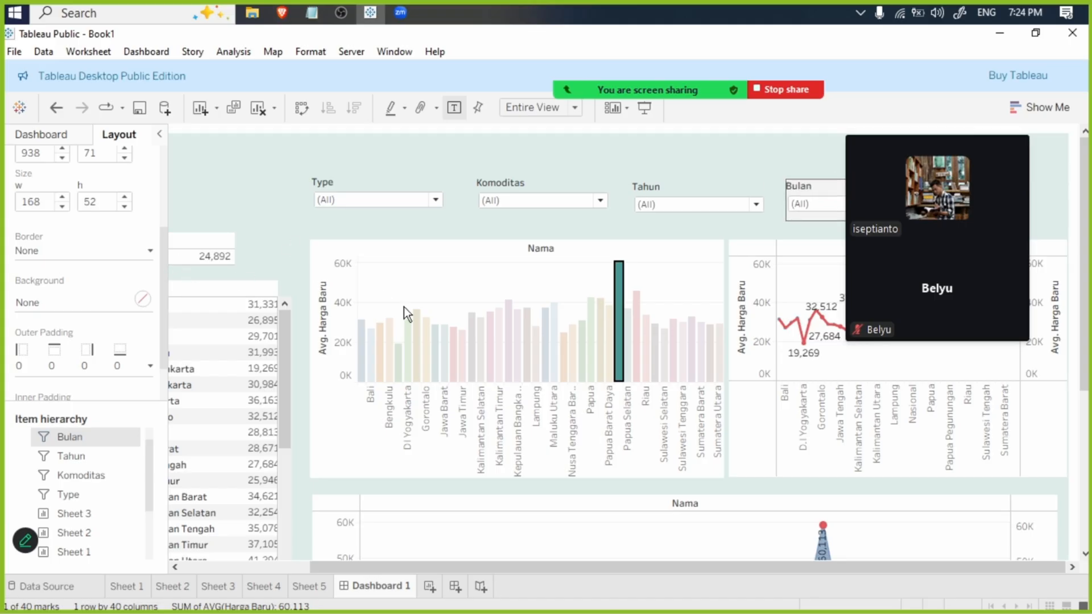
- Clear the highlighted bar selection in the Sheet 1 bar chart
{"action": "left_click", "coordinate": [553, 341]}
{"action": "left_click", "coordinate": [463, 162]}
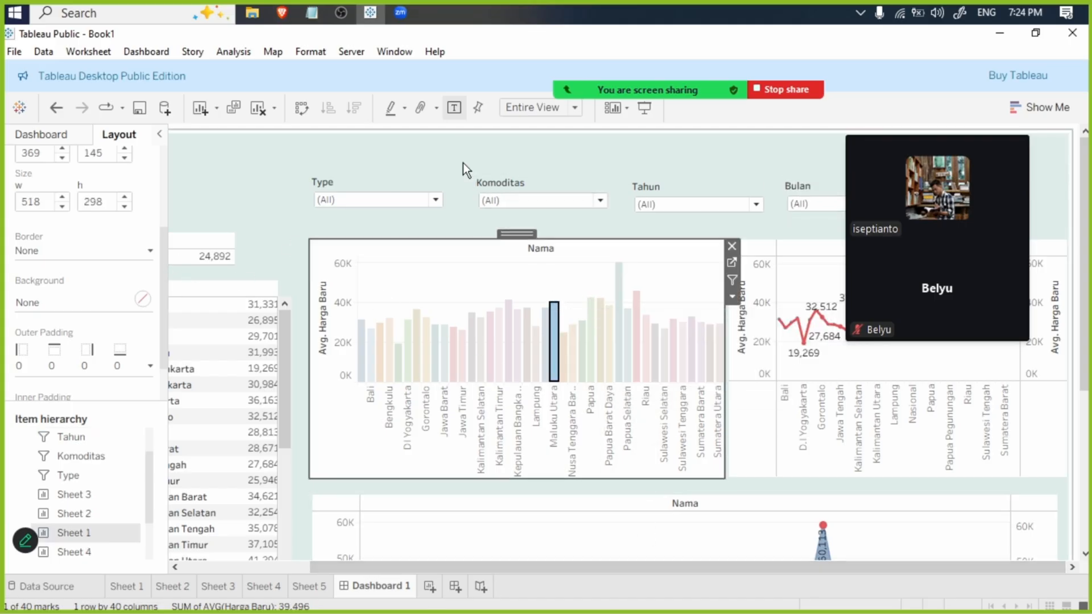
{"action": "left_click", "coordinate": [474, 283]}
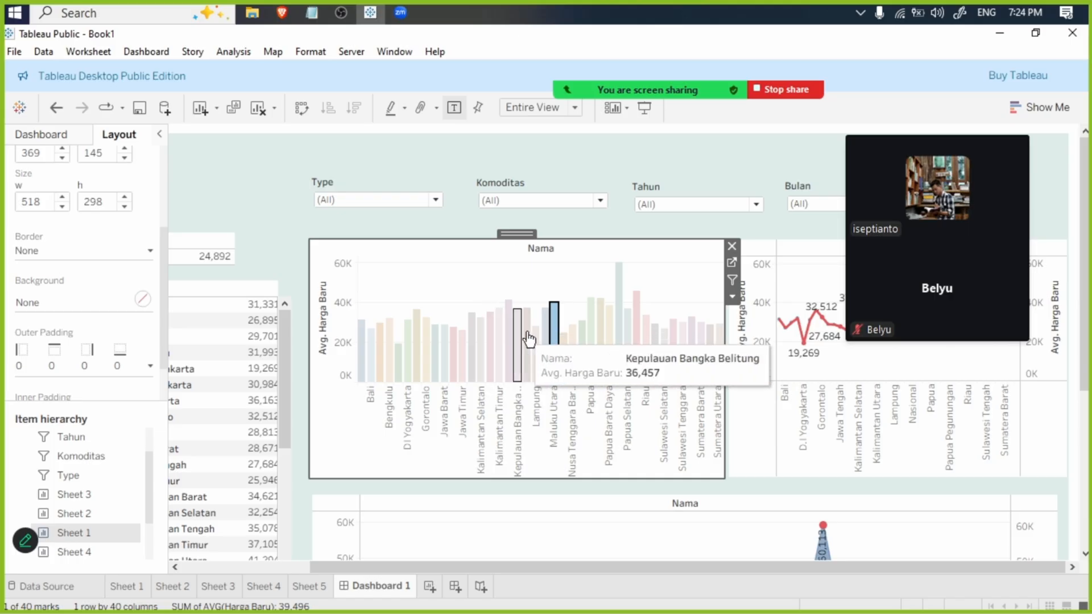
{"action": "left_click", "coordinate": [544, 281]}
{"action": "left_click", "coordinate": [346, 224]}
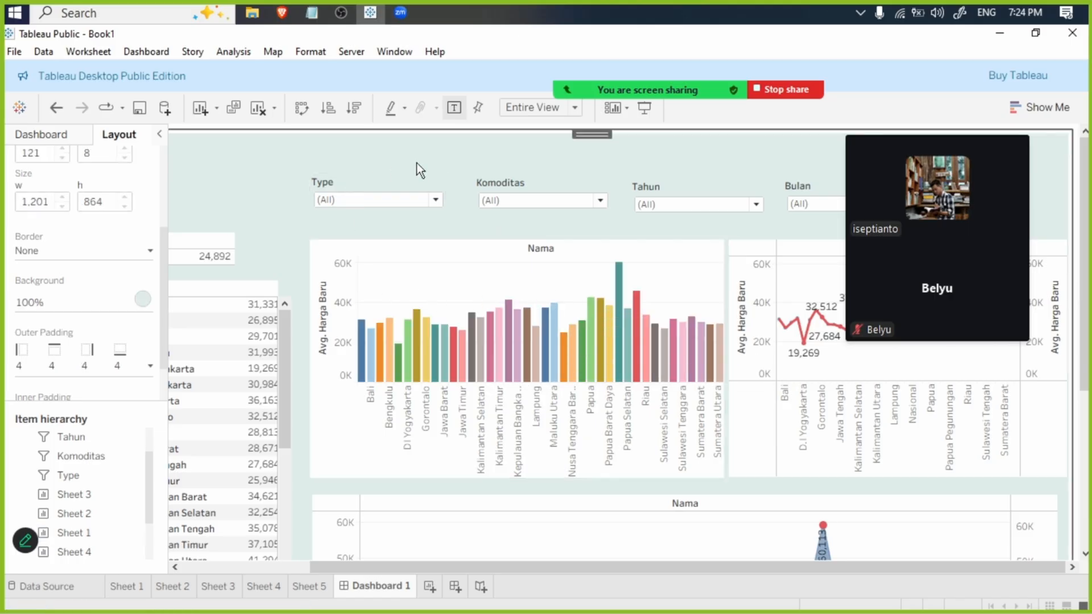
- Add a tiled Text object to the dashboard near the Sheet 1 bar chart
{"action": "left_click_drag", "start_coordinate": [376, 570], "coordinate": [249, 570]}
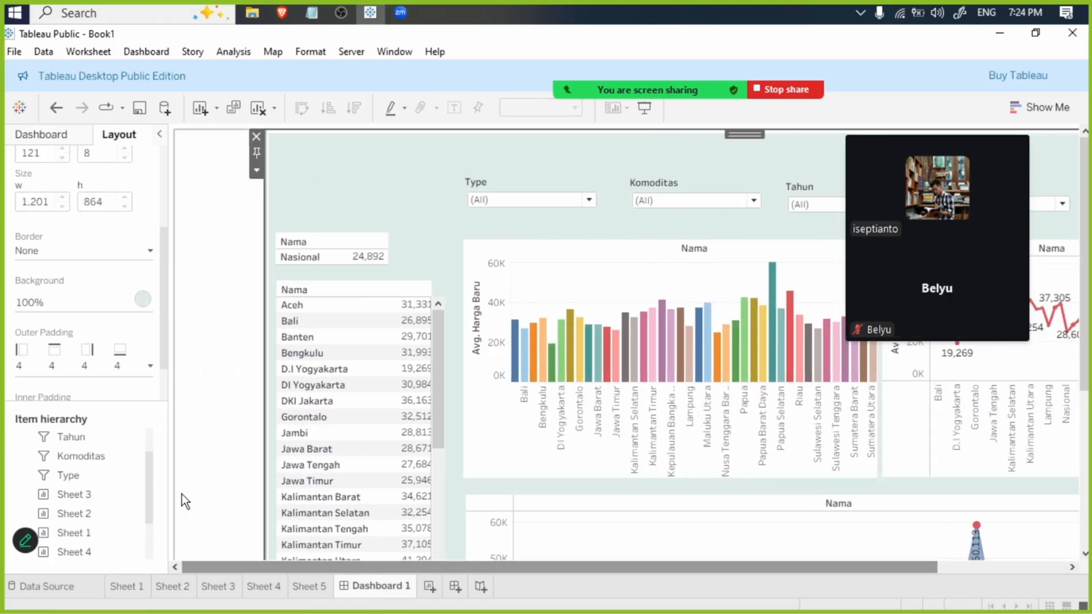
{"action": "scroll", "coordinate": [109, 459], "scroll_direction": "up", "scroll_amount": 2}
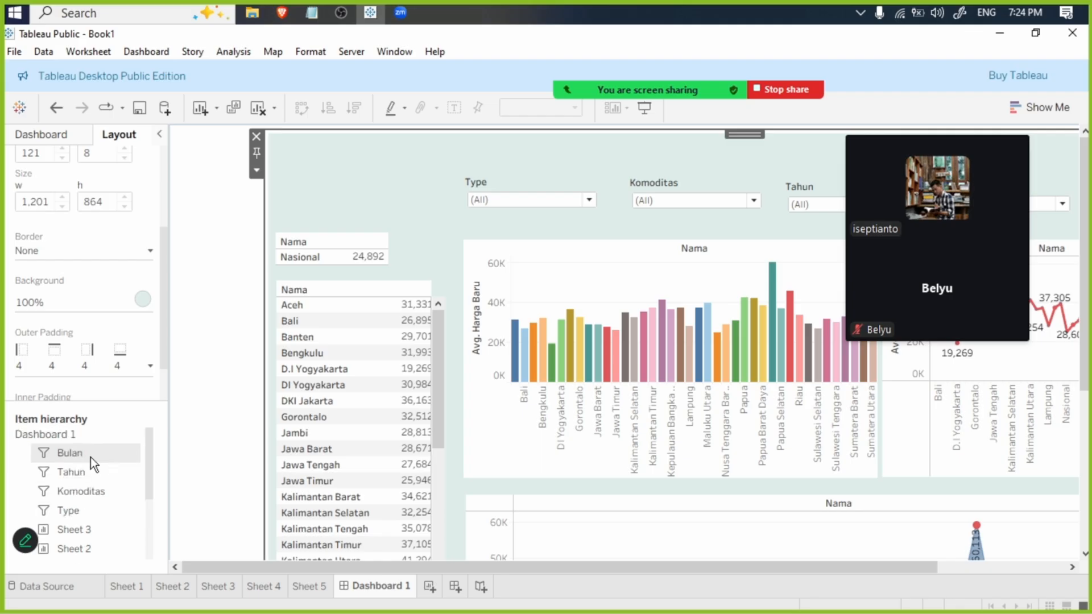
{"action": "left_click", "coordinate": [45, 136]}
{"action": "left_click_drag", "start_coordinate": [57, 428], "coordinate": [460, 240]}
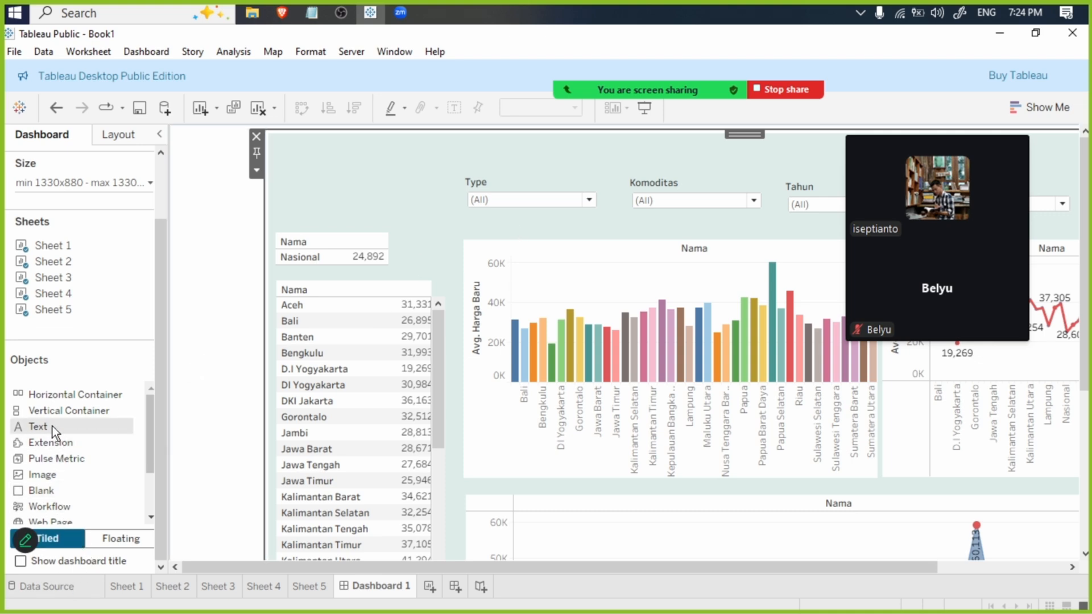
{"action": "left_click_drag", "start_coordinate": [53, 425], "coordinate": [530, 231]}
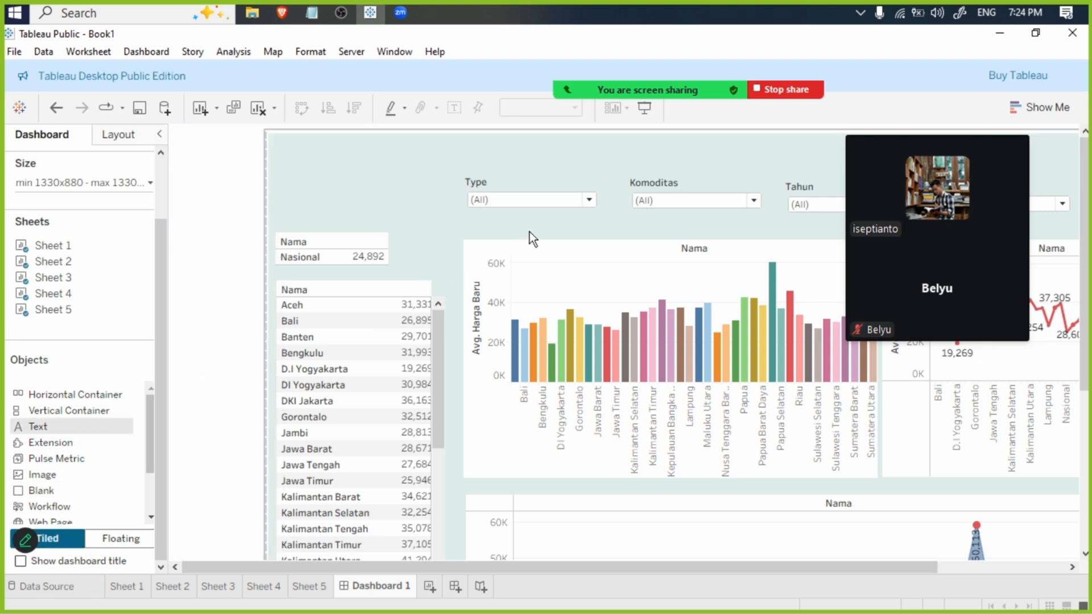
- Enter the text "Data Provinsi By Bar Chart" in bold for the new text object
{"action": "type", "text": "By"}
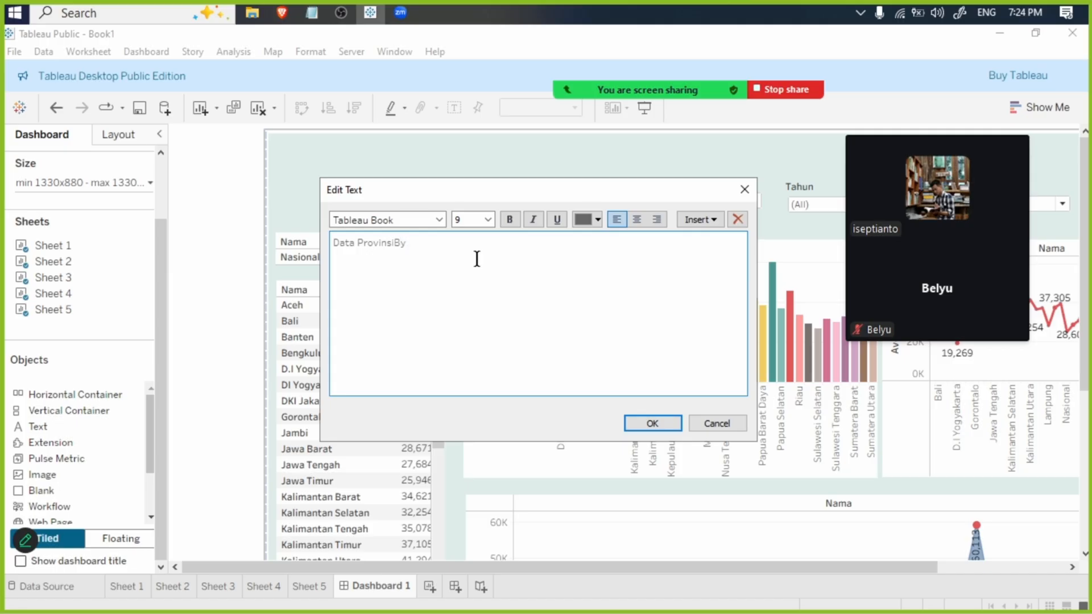
{"action": "key", "text": "BackSpace"}
{"action": "type", "text": "By Bar Chart"}
{"action": "key", "text": "ctrl+a"}
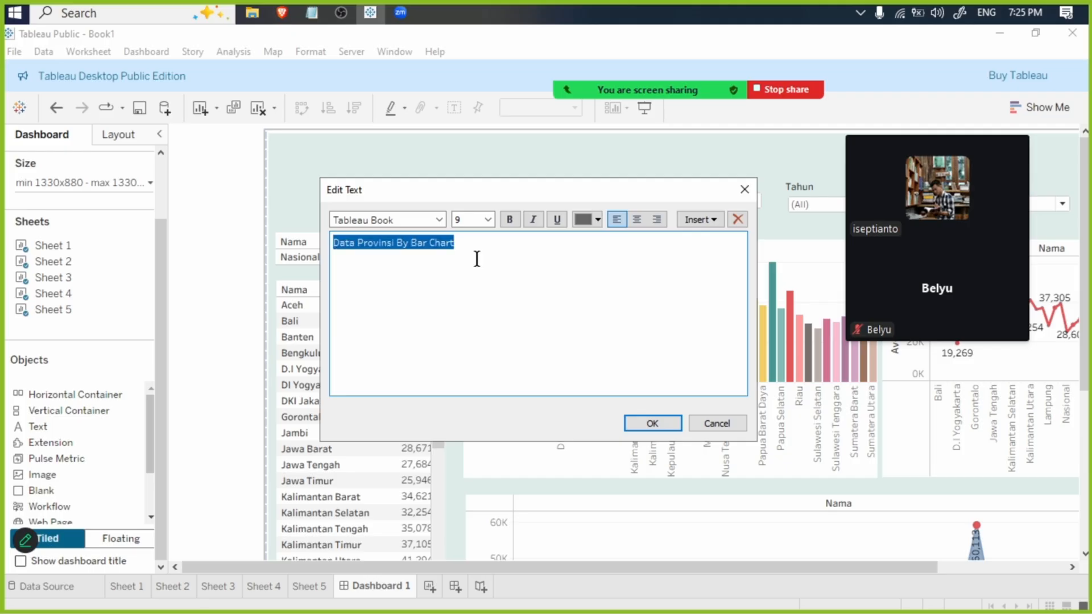
{"action": "left_click", "coordinate": [508, 220]}
{"action": "left_click", "coordinate": [649, 422]}
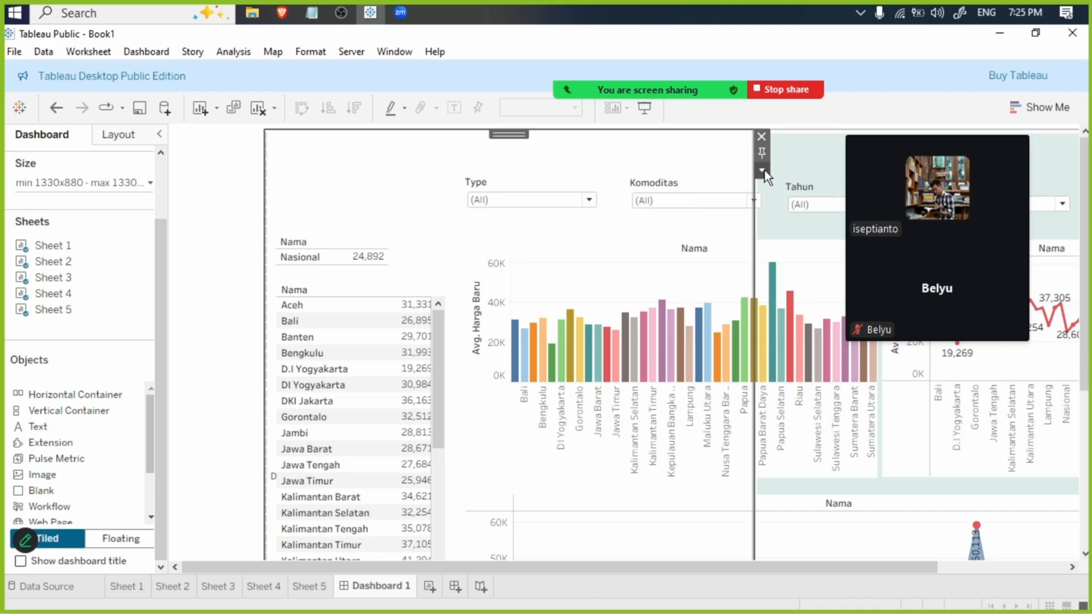
- Make the "Data Provinsi By Bar Chart" text floating and place it directly above the bar chart, below the Type filter
{"action": "left_click", "coordinate": [763, 169]}
{"action": "left_click", "coordinate": [804, 249]}
{"action": "left_click_drag", "start_coordinate": [377, 163], "coordinate": [529, 206]}
{"action": "left_click", "coordinate": [535, 156]}
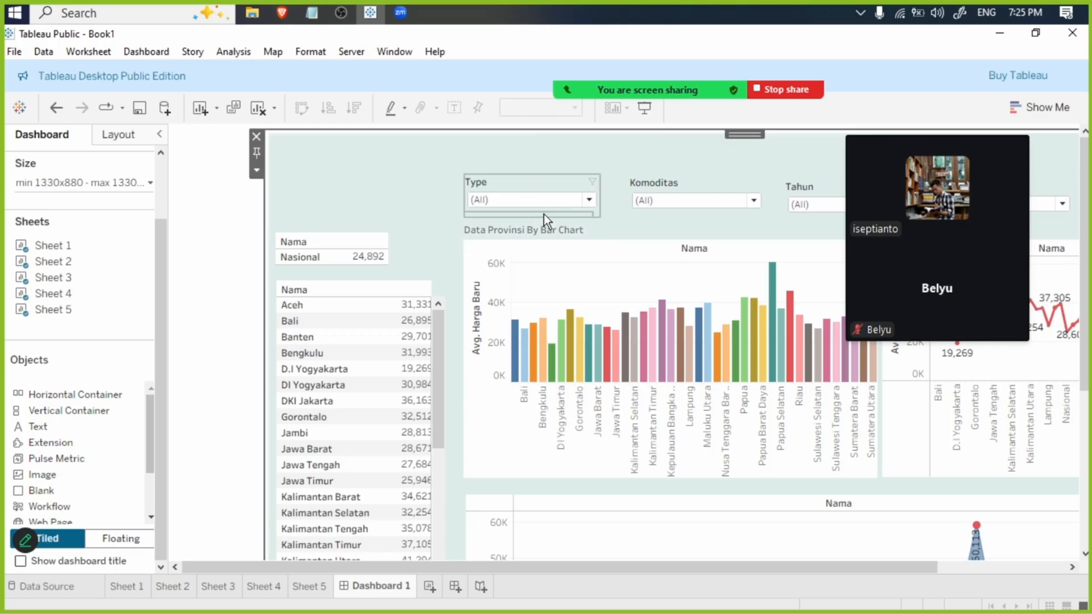
{"action": "left_click", "coordinate": [544, 215]}
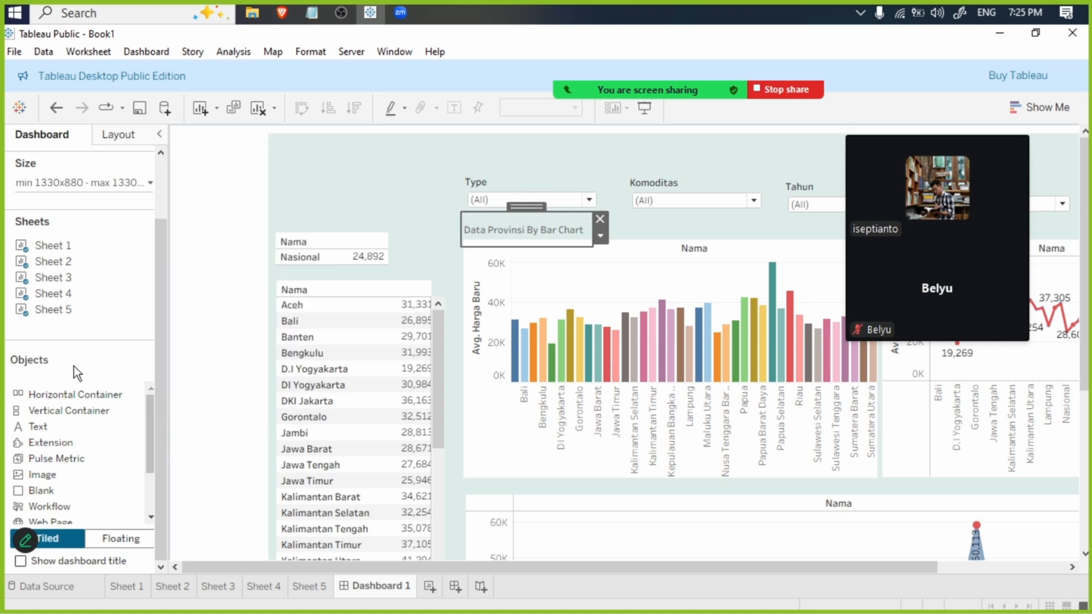
- Add a tiled Text object to the dashboard containing "Data Provinsi by List" in bold
{"action": "mouse_move", "coordinate": [50, 426]}
{"action": "left_mouse_down"}
{"action": "mouse_move", "coordinate": [410, 280]}
{"action": "mouse_move", "coordinate": [383, 208]}
{"action": "left_mouse_up"}
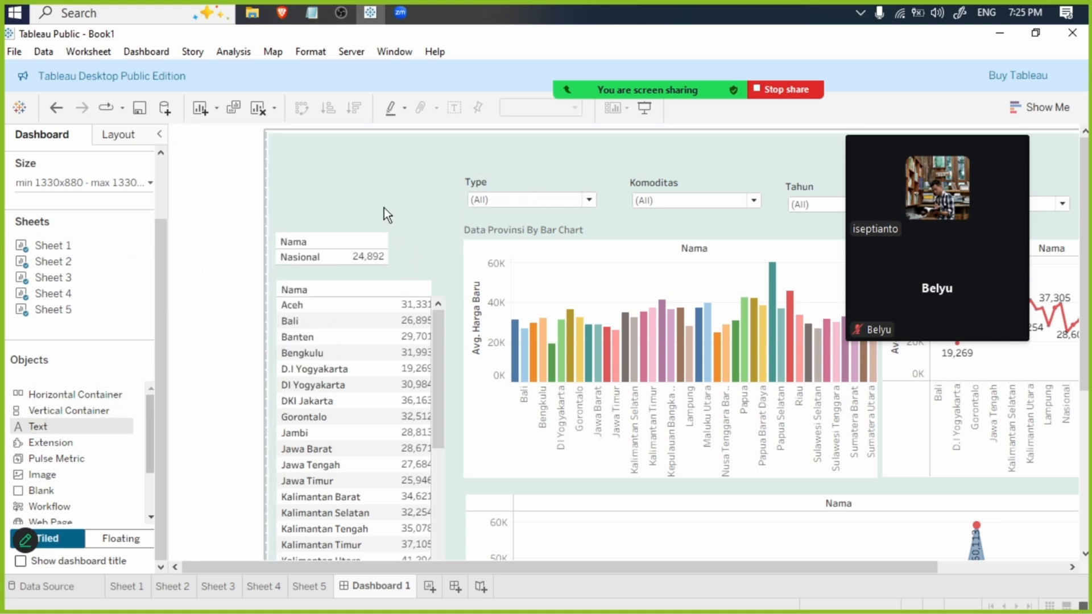
{"action": "type", "text": "Data "}
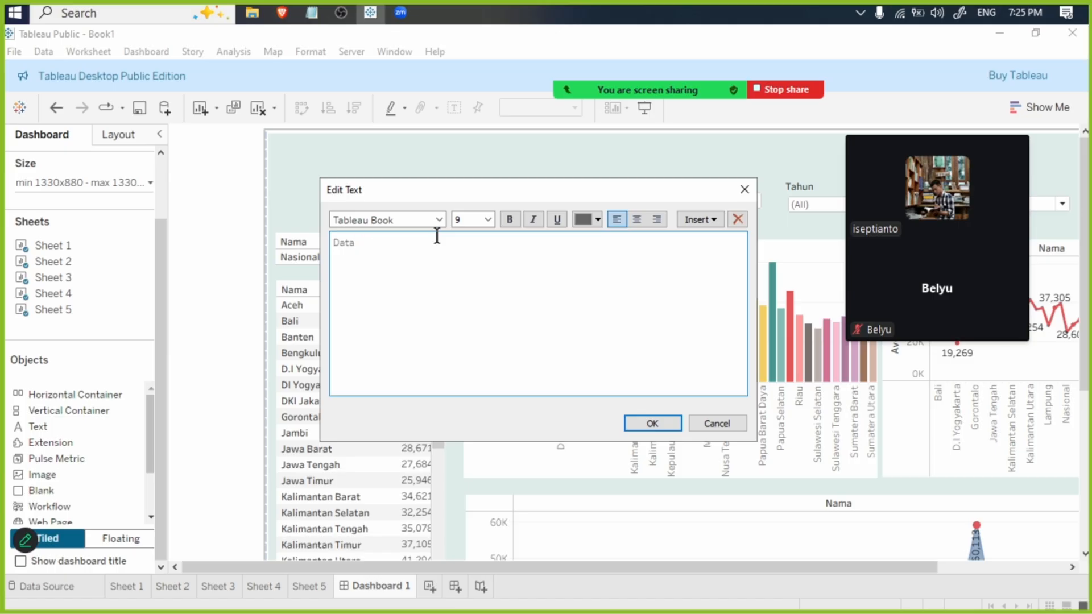
{"action": "type", "text": "Provinsi d"}
{"action": "type", "text": "y List"}
{"action": "key", "text": "ctrl+a"}
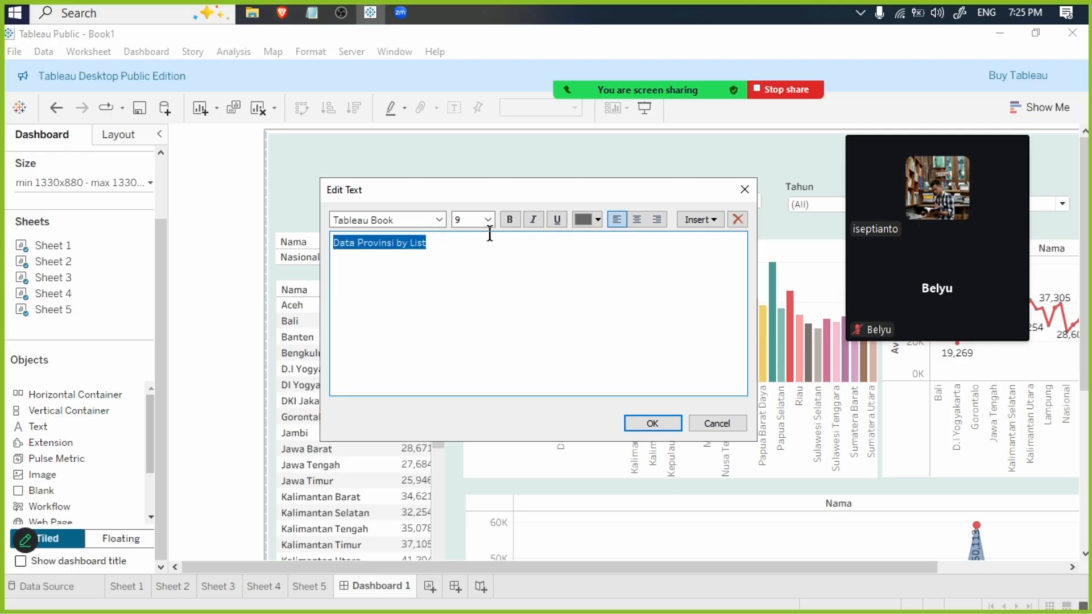
{"action": "left_click", "coordinate": [510, 220]}
{"action": "left_click", "coordinate": [665, 423]}
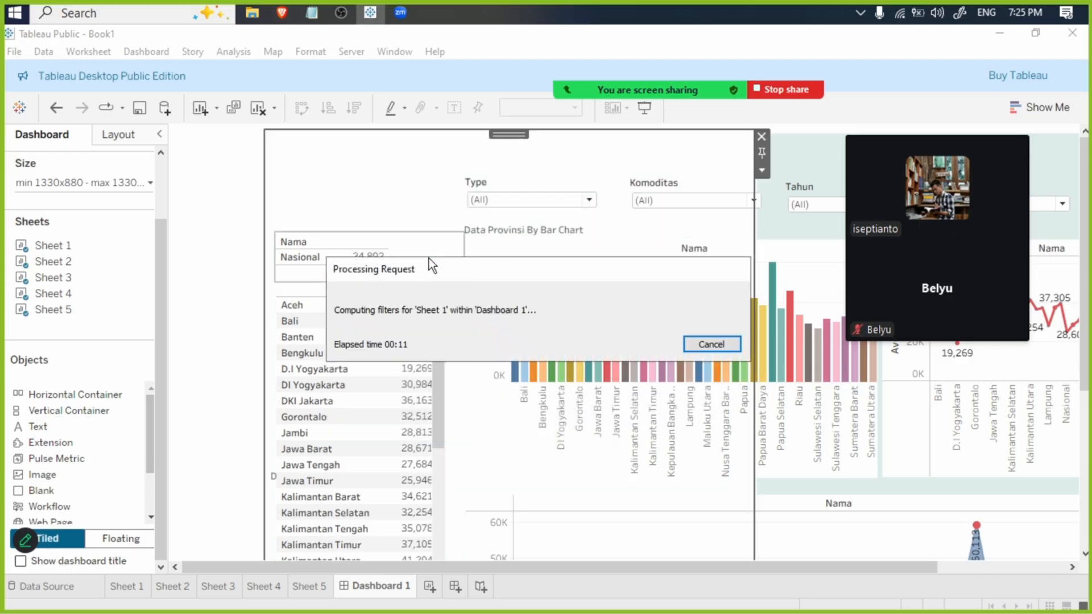
- Make the "Data Provinsi by List" text floating and place it above the Nasional table
{"action": "left_click", "coordinate": [762, 170]}
{"action": "left_click", "coordinate": [810, 270]}
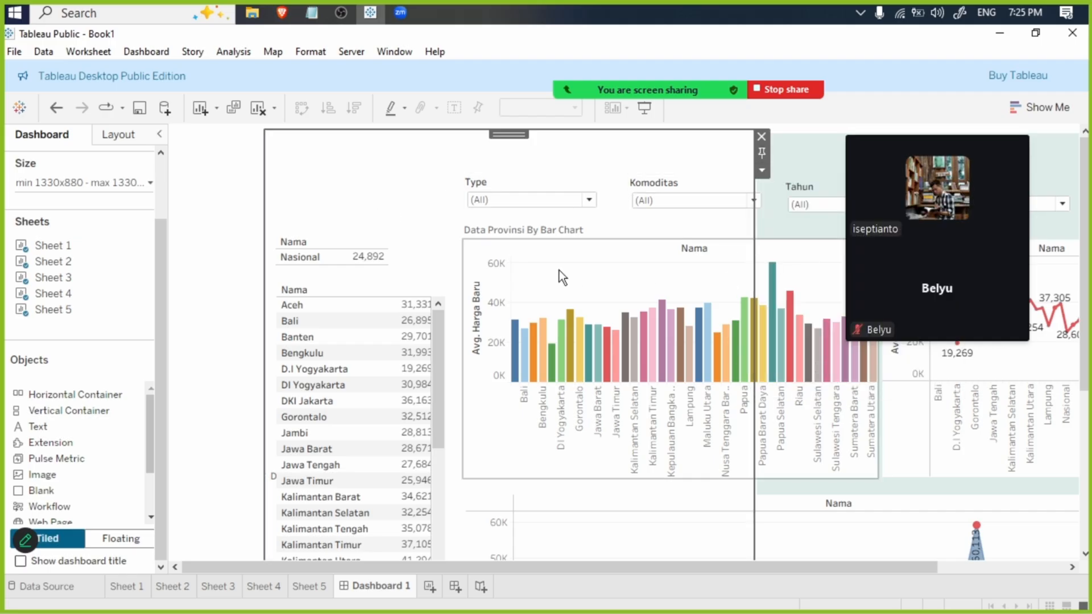
{"action": "left_click_drag", "start_coordinate": [329, 171], "coordinate": [364, 233]}
{"action": "left_click", "coordinate": [367, 237]}
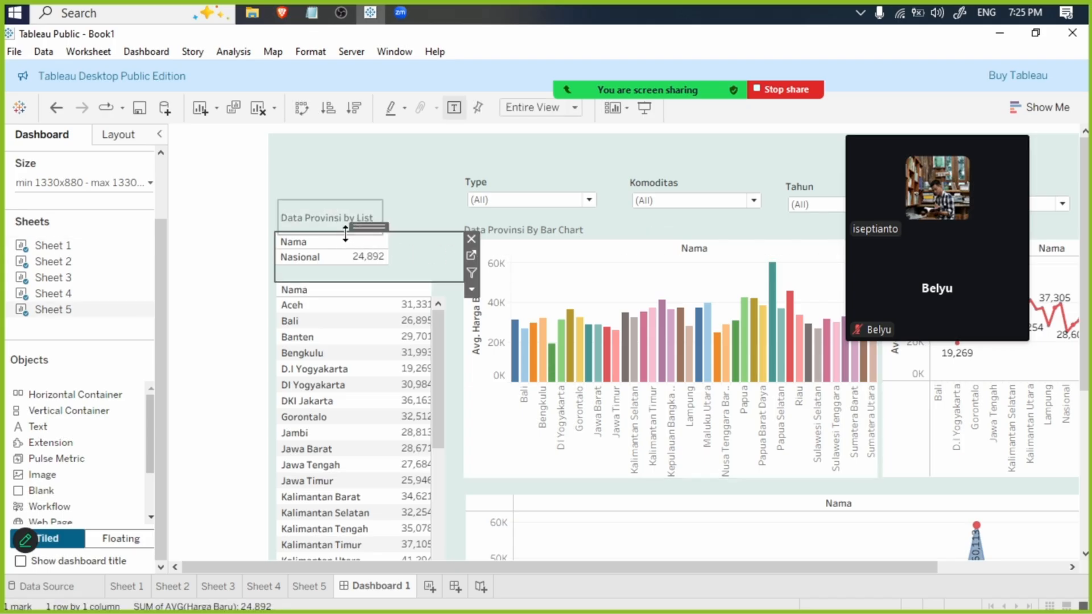
{"action": "left_click", "coordinate": [388, 218]}
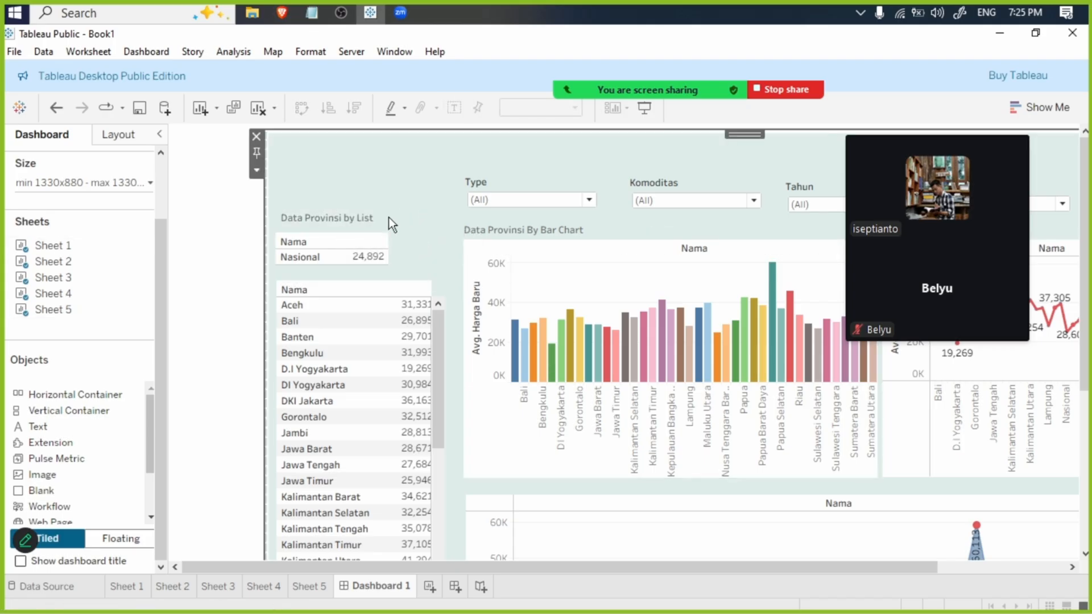
- Shift the Nasional table slightly down and align the "Data Provinsi by List" title with its left edge
{"action": "left_click", "coordinate": [377, 241]}
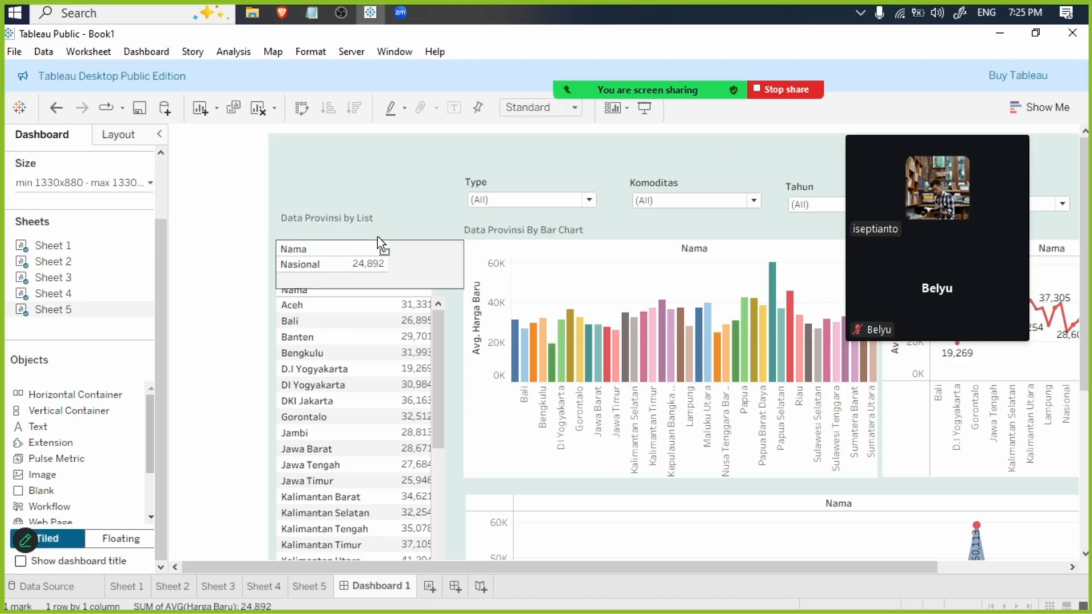
{"action": "left_click", "coordinate": [345, 217]}
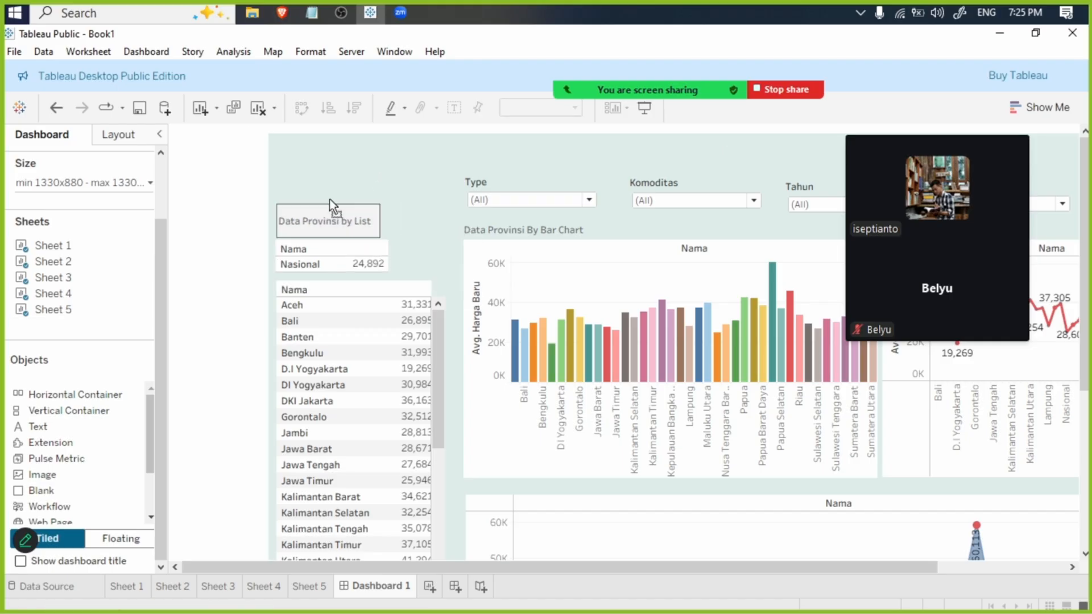
{"action": "left_click", "coordinate": [383, 151]}
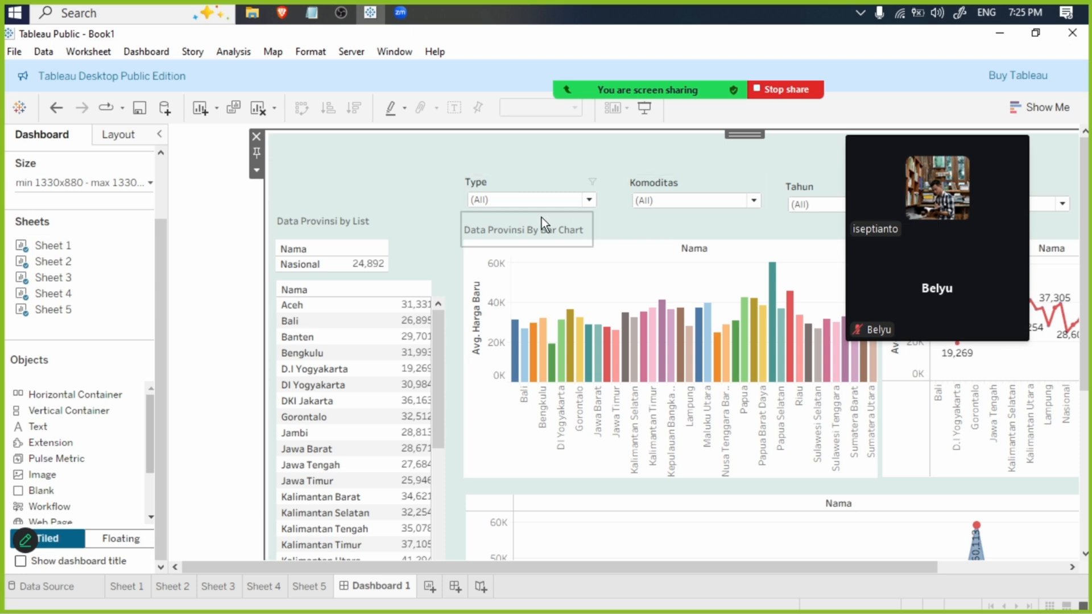
- Add a tiled Text object to the dashboard containing "Data Provinsi By Line Chart" in bold
{"action": "mouse_move", "coordinate": [41, 431]}
{"action": "left_mouse_down"}
{"action": "mouse_move", "coordinate": [420, 319]}
{"action": "mouse_move", "coordinate": [394, 221]}
{"action": "left_mouse_up"}
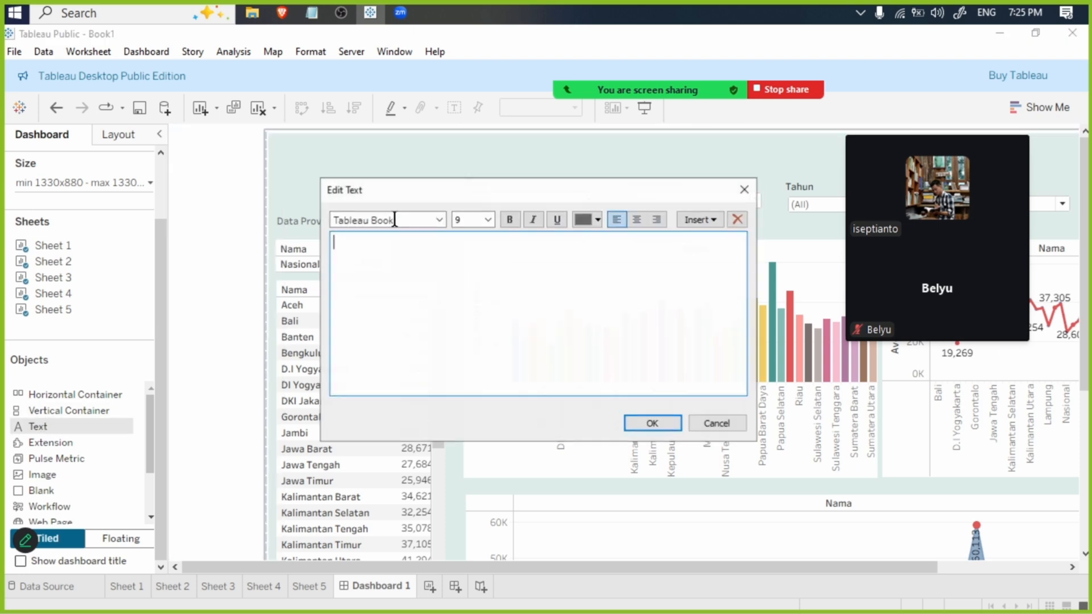
{"action": "type", "text": "Data Pro"}
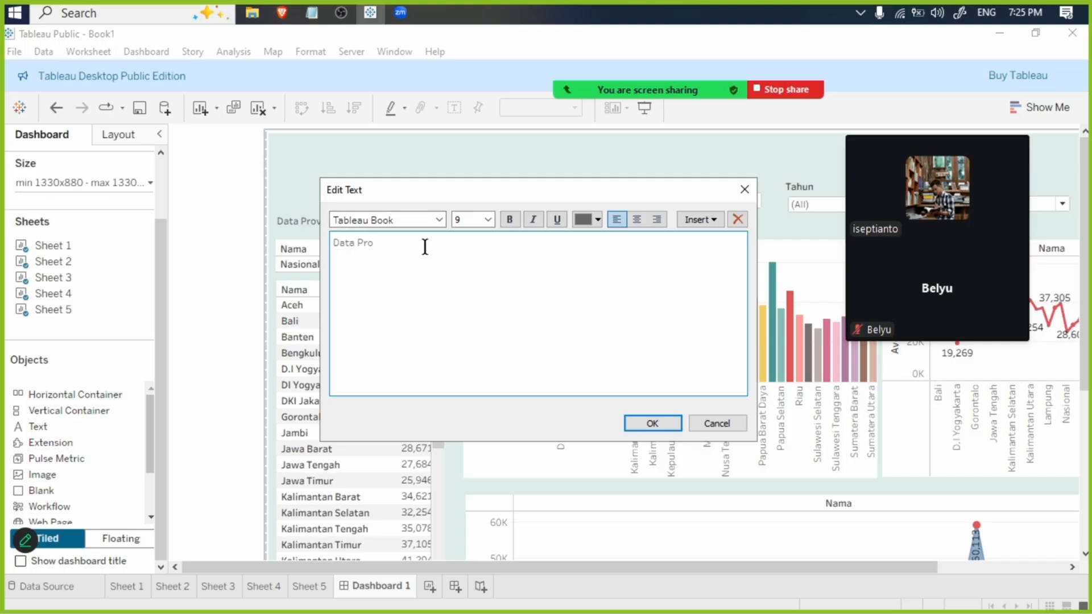
{"action": "type", "text": "vinsi By Line Chart"}
{"action": "key", "text": "ctrl+a"}
{"action": "left_click", "coordinate": [510, 220]}
{"action": "left_click", "coordinate": [652, 423]}
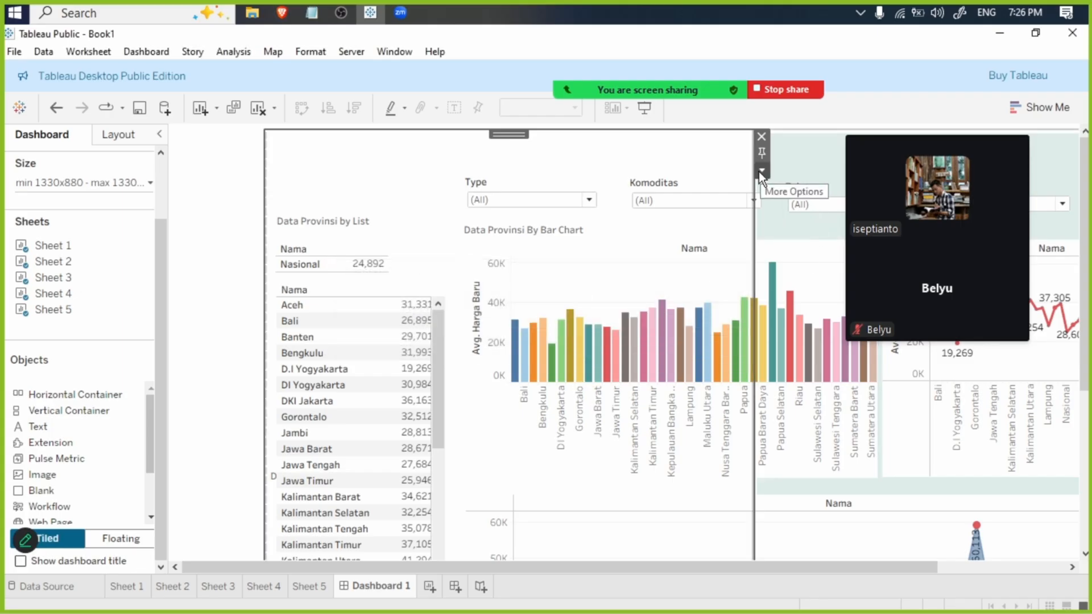
- Make the "Data Provinsi By Line Chart" text floating and place it directly above the line chart, below the Bulan filter
{"action": "left_click", "coordinate": [762, 172]}
{"action": "left_click", "coordinate": [790, 248]}
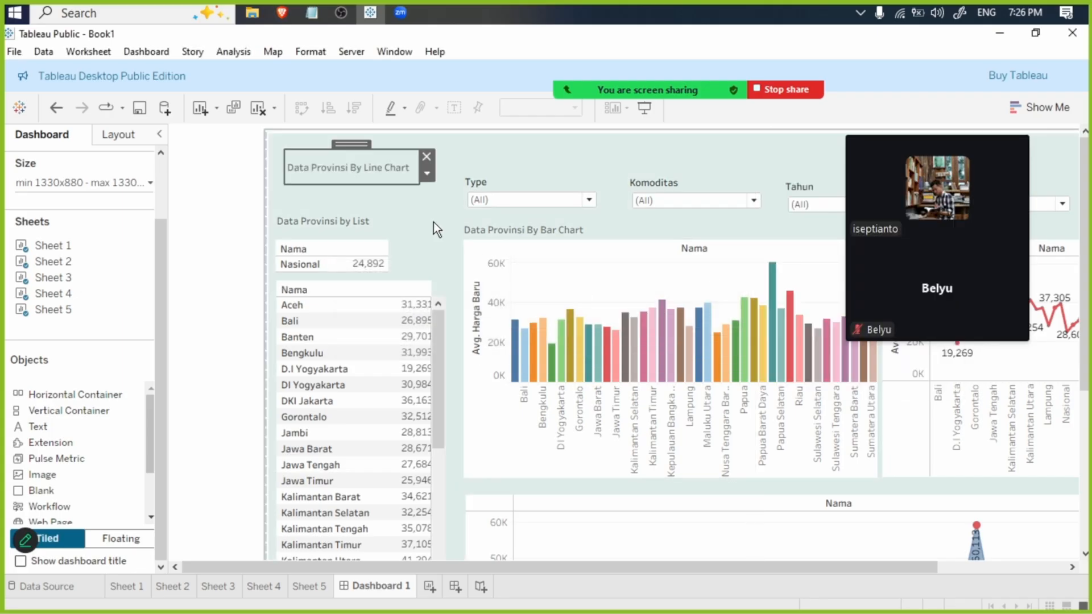
{"action": "left_click_drag", "start_coordinate": [357, 144], "coordinate": [935, 230]}
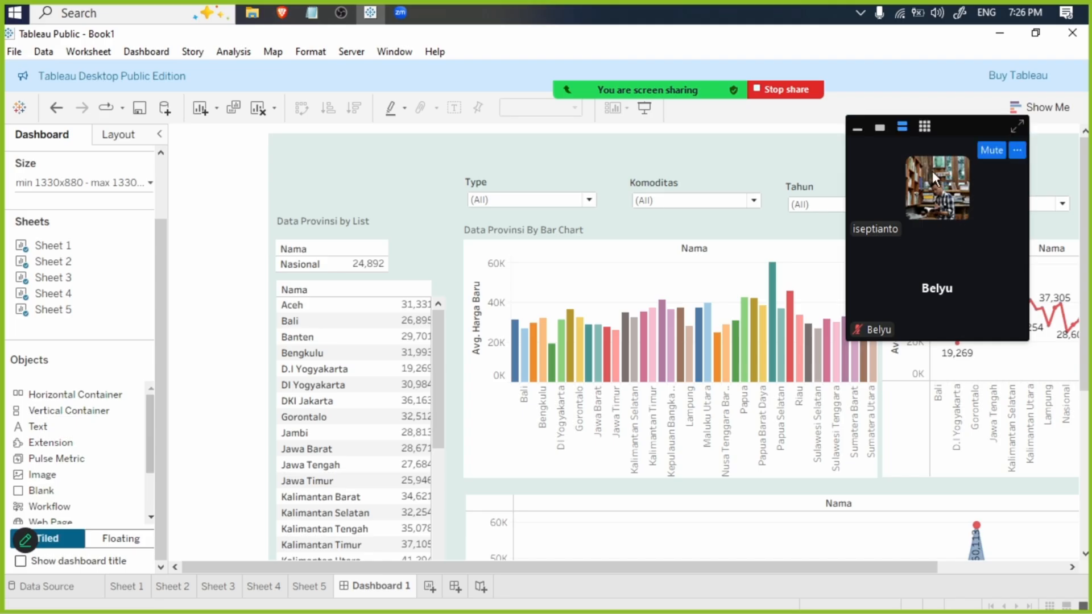
{"action": "left_click_drag", "start_coordinate": [946, 118], "coordinate": [568, 136]}
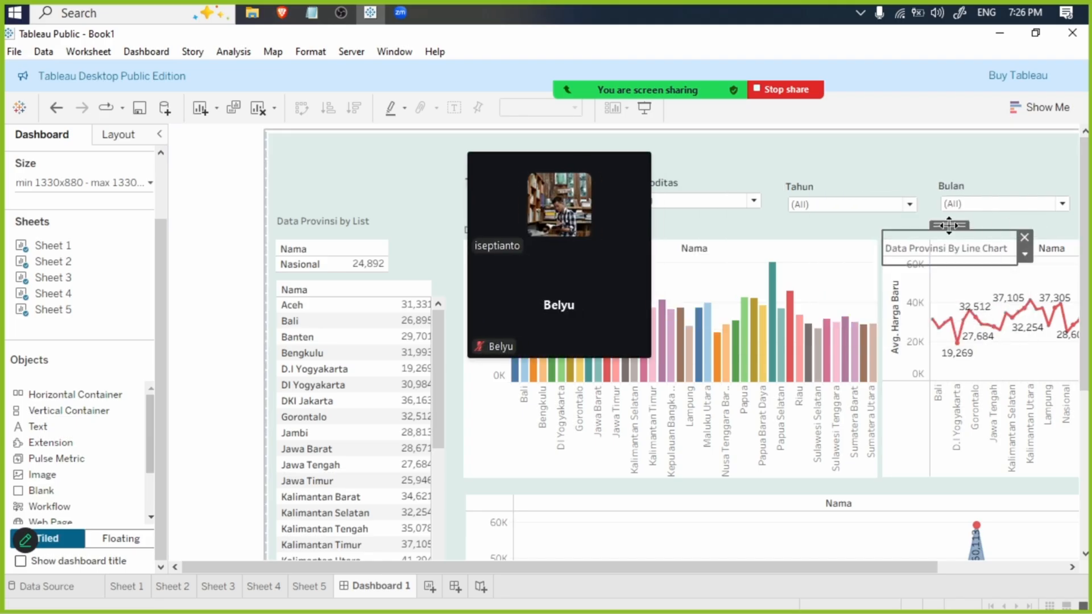
{"action": "left_click_drag", "start_coordinate": [949, 226], "coordinate": [948, 204]}
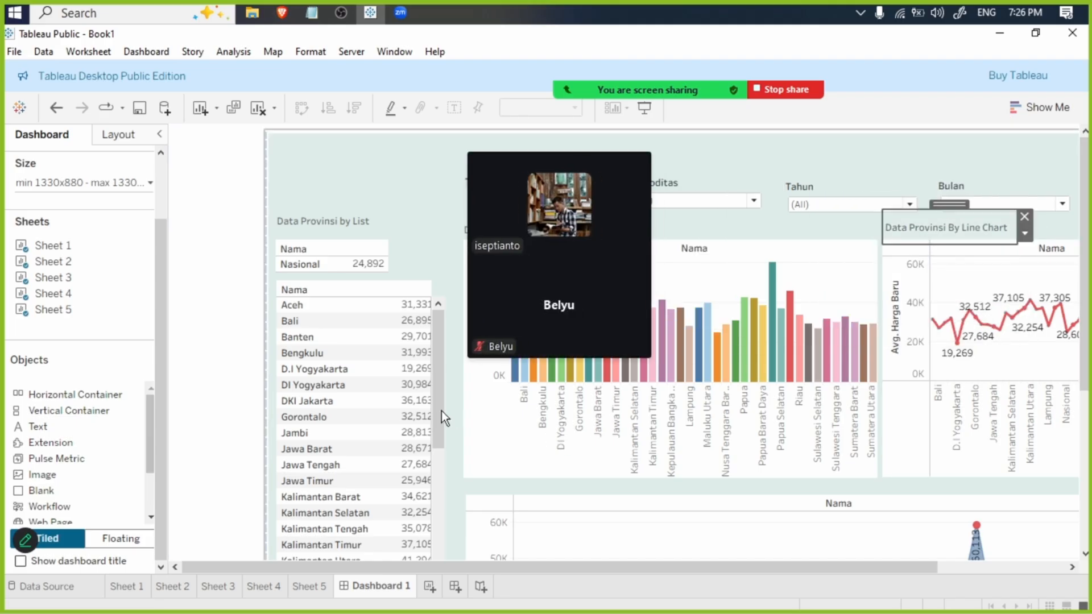
- Add a tiled Text object to the dashboard containing "Data Provinsi By Area" in bold
{"action": "left_click_drag", "start_coordinate": [33, 422], "coordinate": [455, 418]}
{"action": "type", "text": "Dat"}
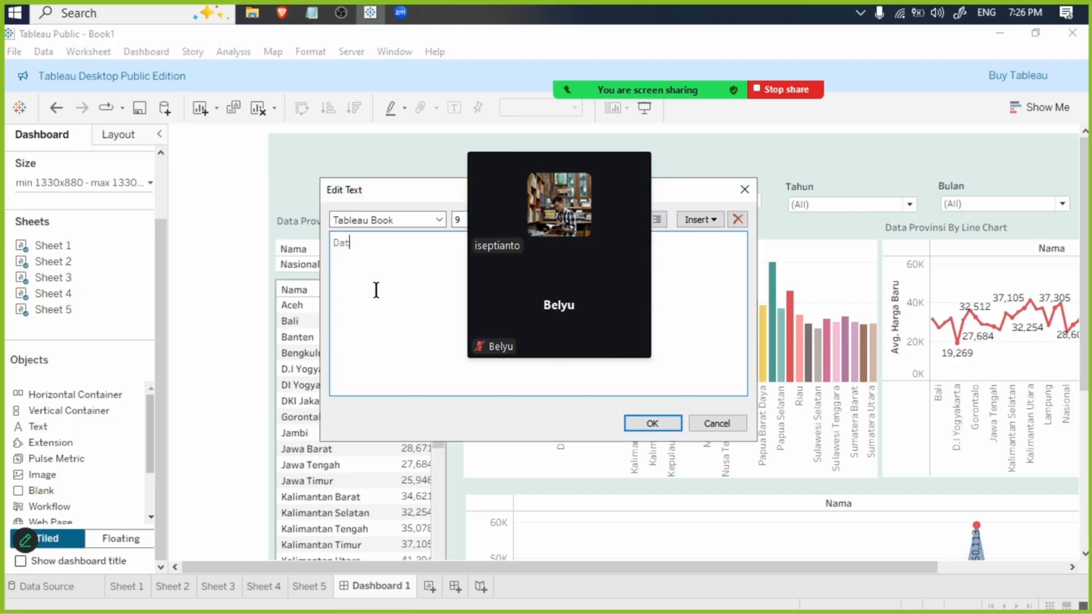
{"action": "type", "text": "a Provinsi By Area"}
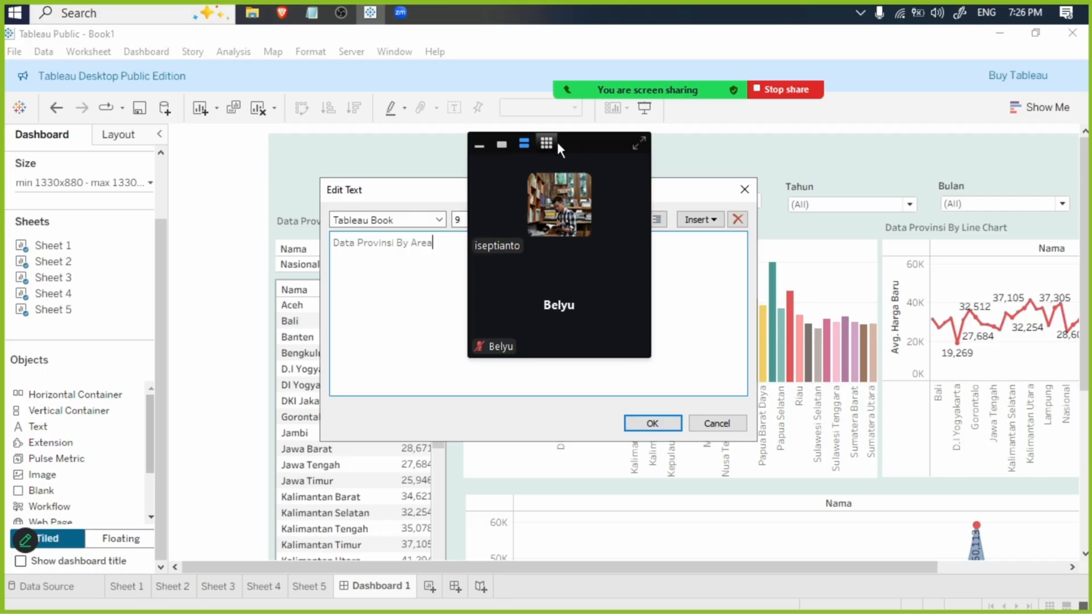
{"action": "left_click_drag", "start_coordinate": [563, 139], "coordinate": [844, 144]}
{"action": "key", "text": "ctrl+a"}
{"action": "key", "text": "ctrl+b"}
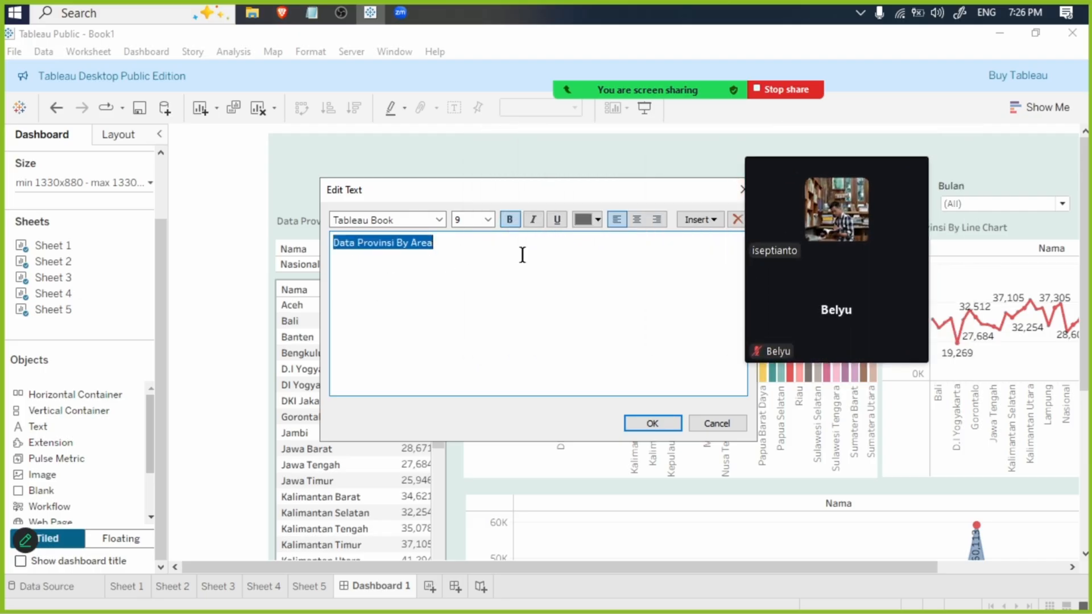
{"action": "left_click", "coordinate": [653, 424]}
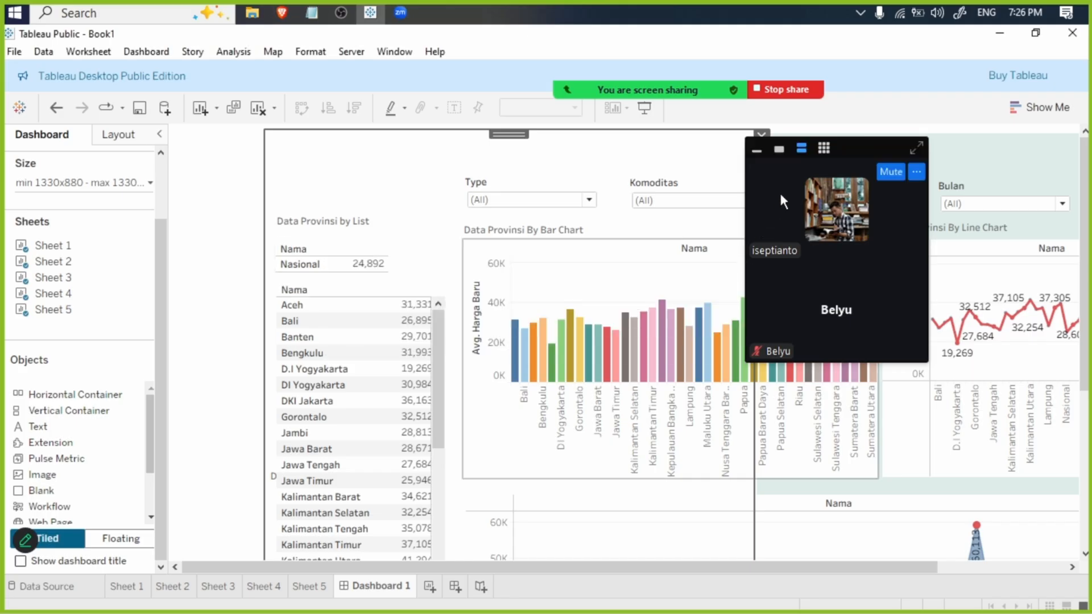
- Make the "Data Provinsi By Area" text floating and place it directly above the area chart
{"action": "left_click_drag", "start_coordinate": [871, 135], "coordinate": [933, 120]}
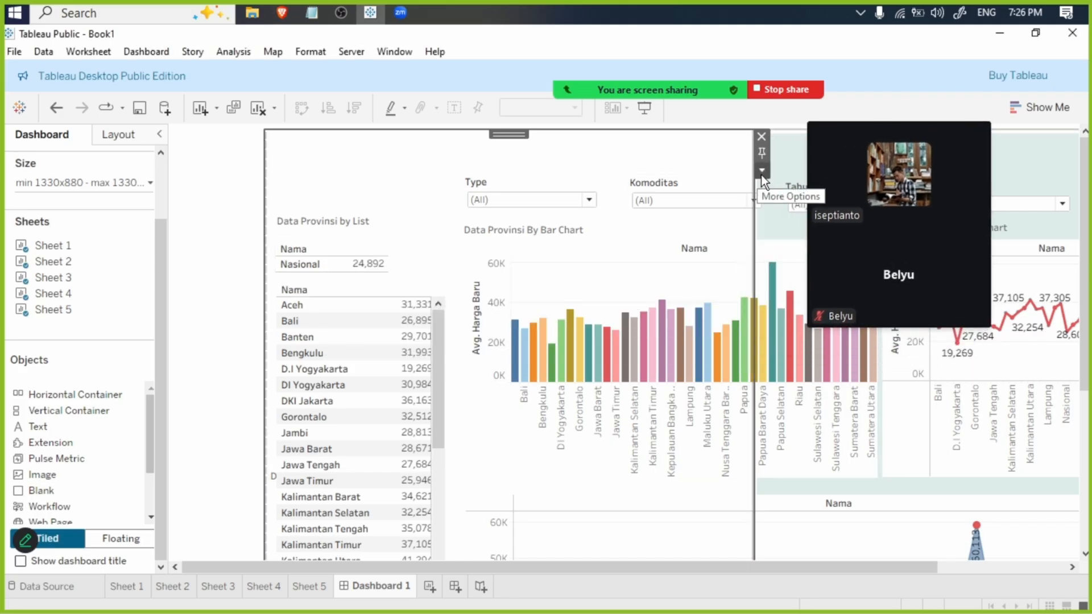
{"action": "left_click", "coordinate": [762, 171]}
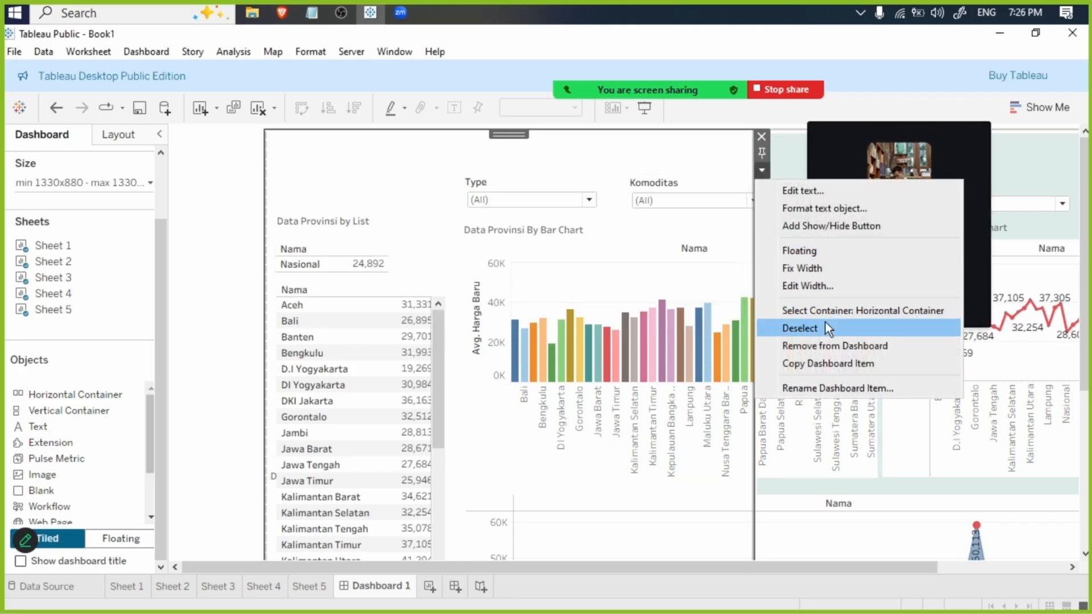
{"action": "left_click", "coordinate": [805, 250]}
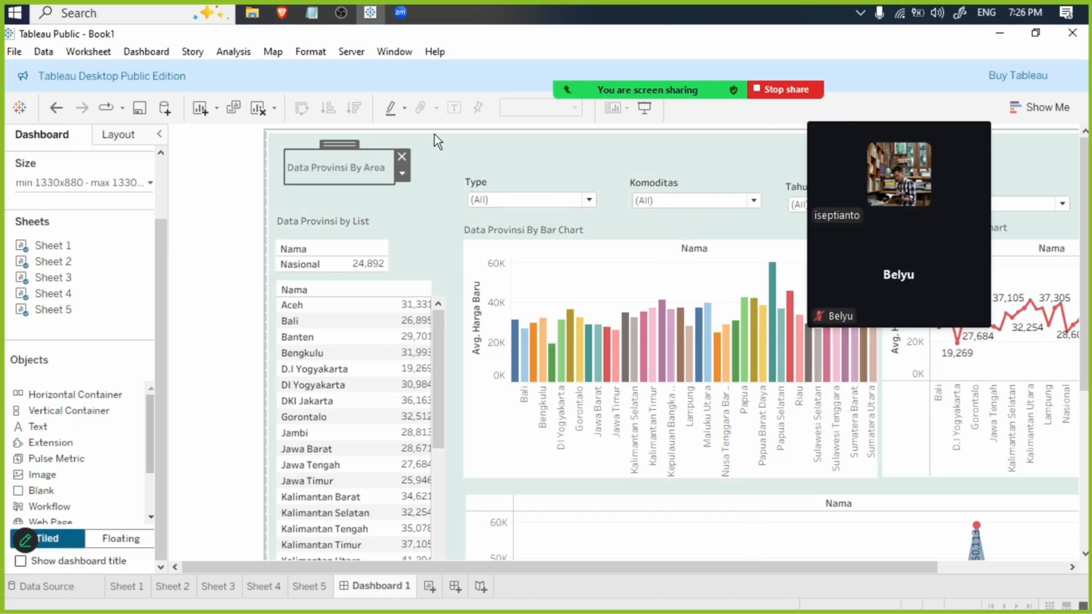
{"action": "left_click_drag", "start_coordinate": [353, 139], "coordinate": [527, 460]}
{"action": "left_click", "coordinate": [379, 158]}
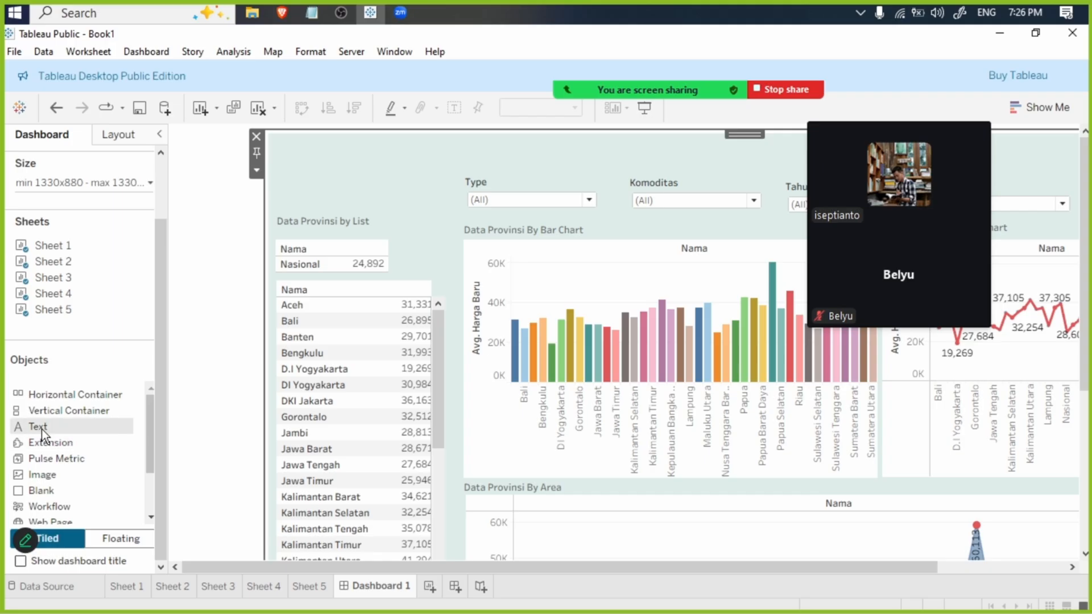
- Add a tiled Text object containing the main title "Dashboarb By Provinsi" in bold at font size 14
{"action": "left_click_drag", "start_coordinate": [42, 429], "coordinate": [336, 364]}
{"action": "type", "text": "Dashb"}
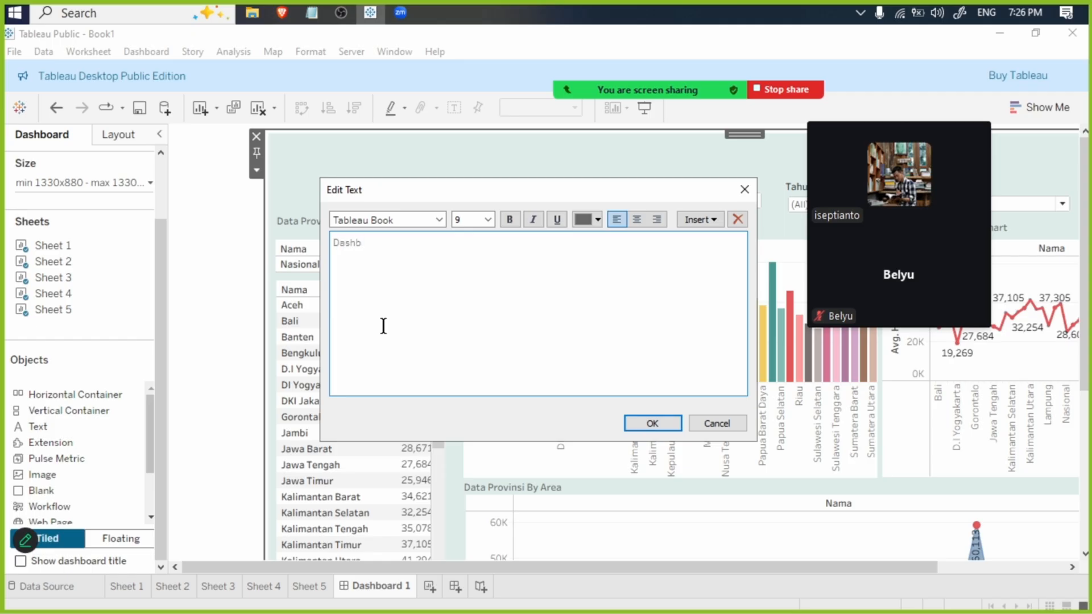
{"action": "type", "text": "oarb By Provinsi"}
{"action": "key", "text": "ctrl+a"}
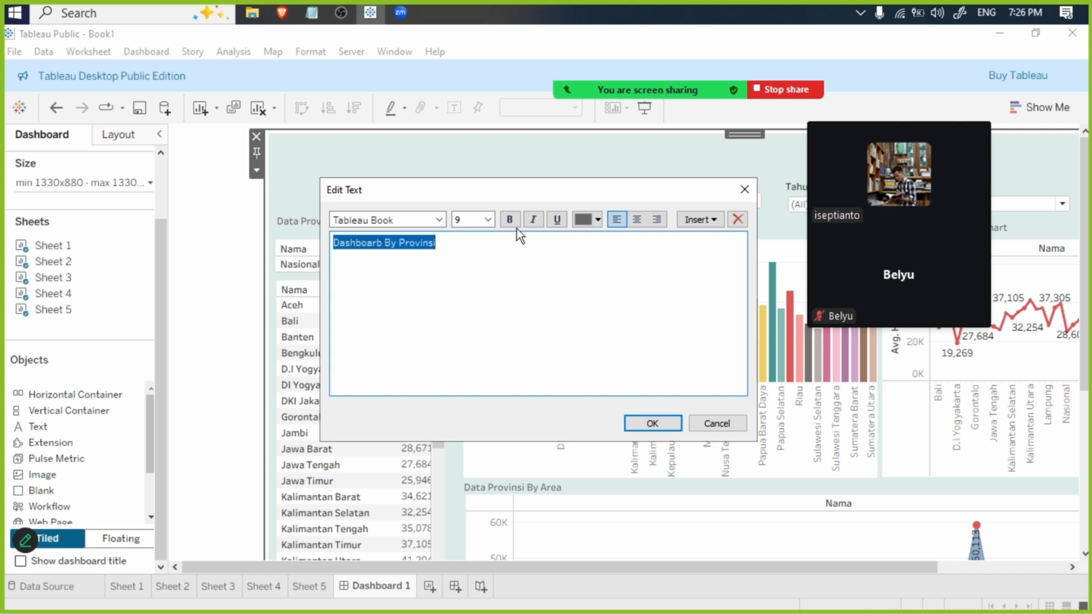
{"action": "left_click", "coordinate": [488, 220]}
{"action": "left_click", "coordinate": [473, 291]}
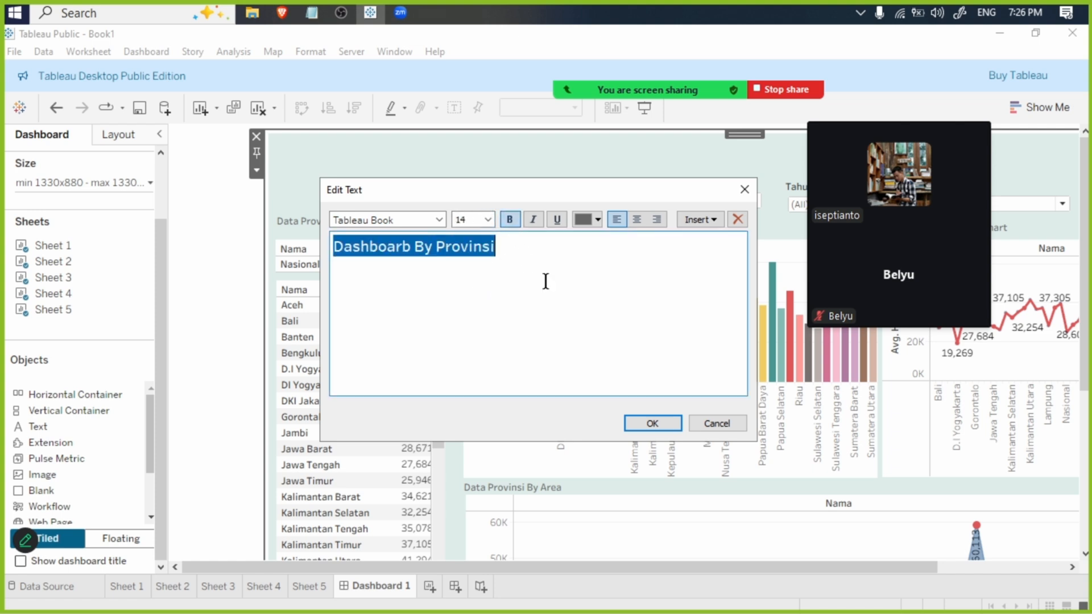
{"action": "left_click", "coordinate": [647, 421]}
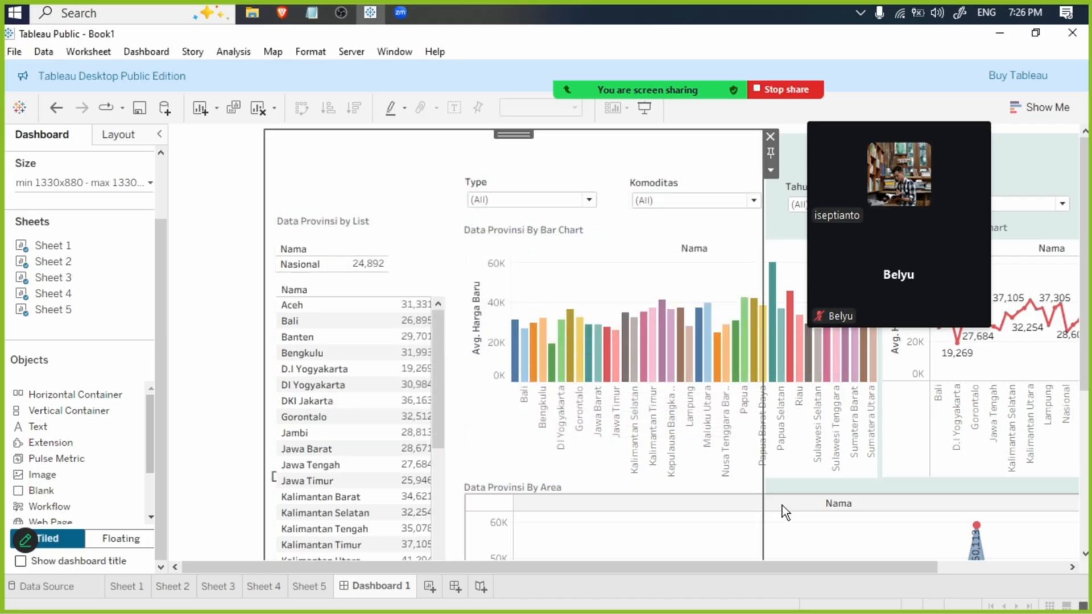
- Make the "Dashboarb By Provinsi" title floating and place it at the top centre of the dashboard, above the filters
{"action": "scroll", "coordinate": [715, 364], "scroll_direction": "down", "scroll_amount": 1}
{"action": "scroll", "coordinate": [743, 509], "scroll_direction": "down", "scroll_amount": 4}
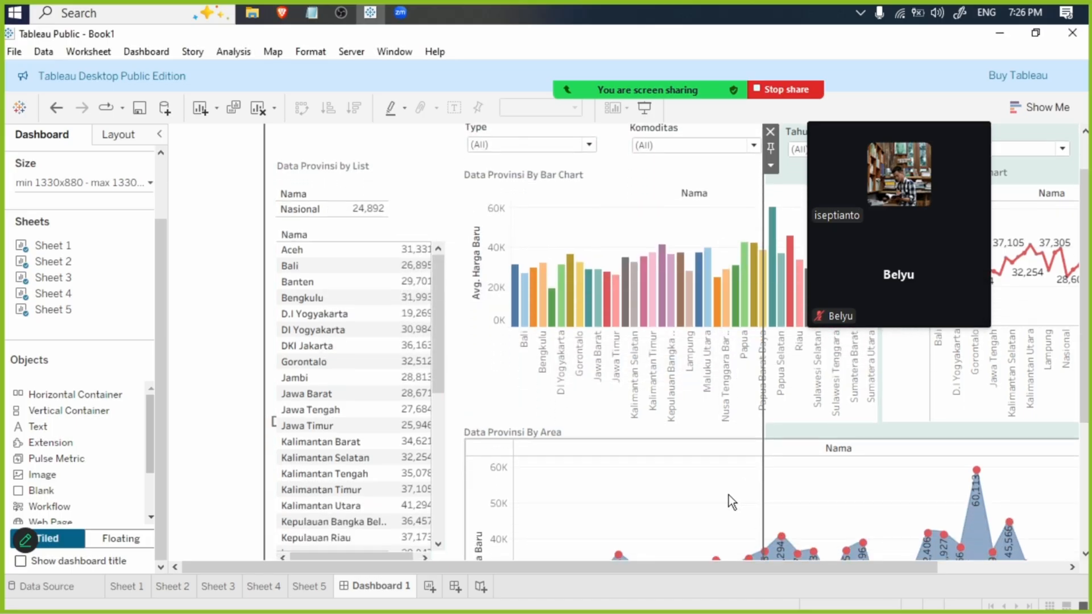
{"action": "scroll", "coordinate": [685, 486], "scroll_direction": "down", "scroll_amount": 2}
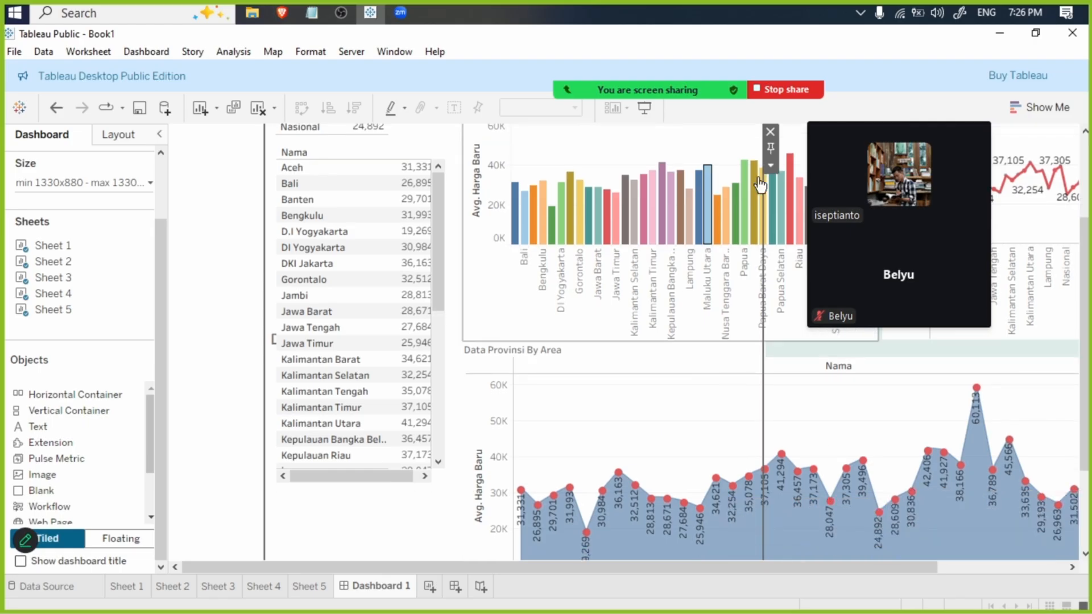
{"action": "left_click", "coordinate": [770, 166]}
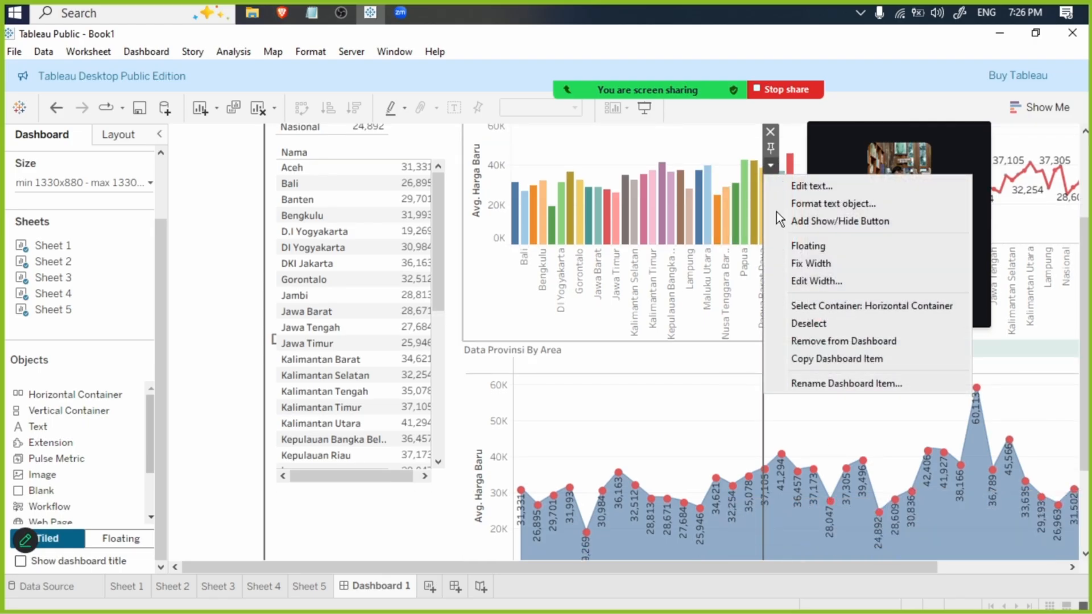
{"action": "left_click", "coordinate": [807, 245]}
{"action": "scroll", "coordinate": [450, 254], "scroll_direction": "up", "scroll_amount": 5}
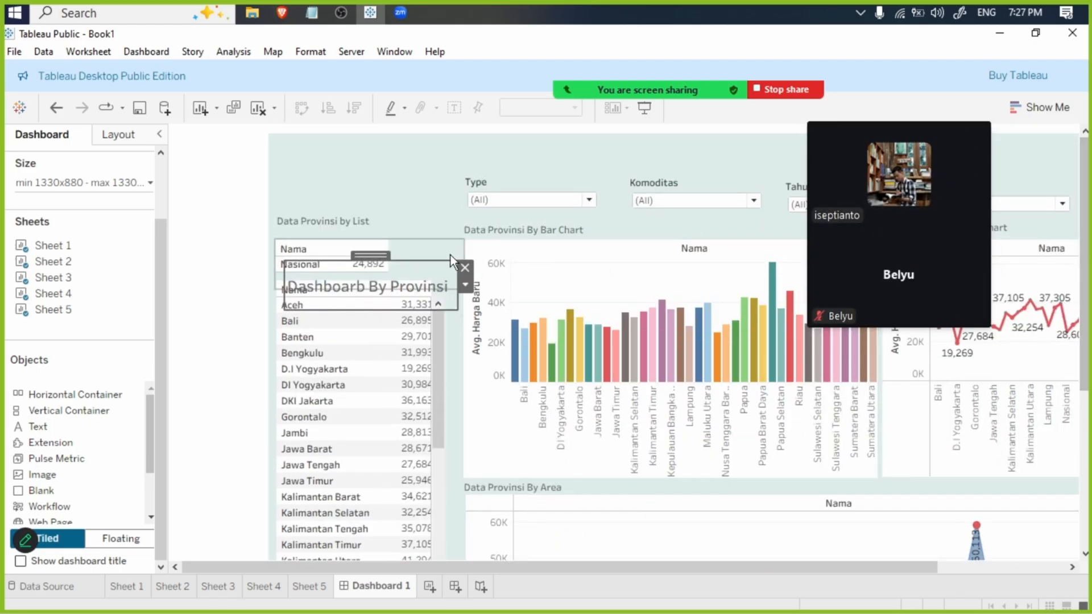
{"action": "left_click_drag", "start_coordinate": [375, 256], "coordinate": [625, 131]}
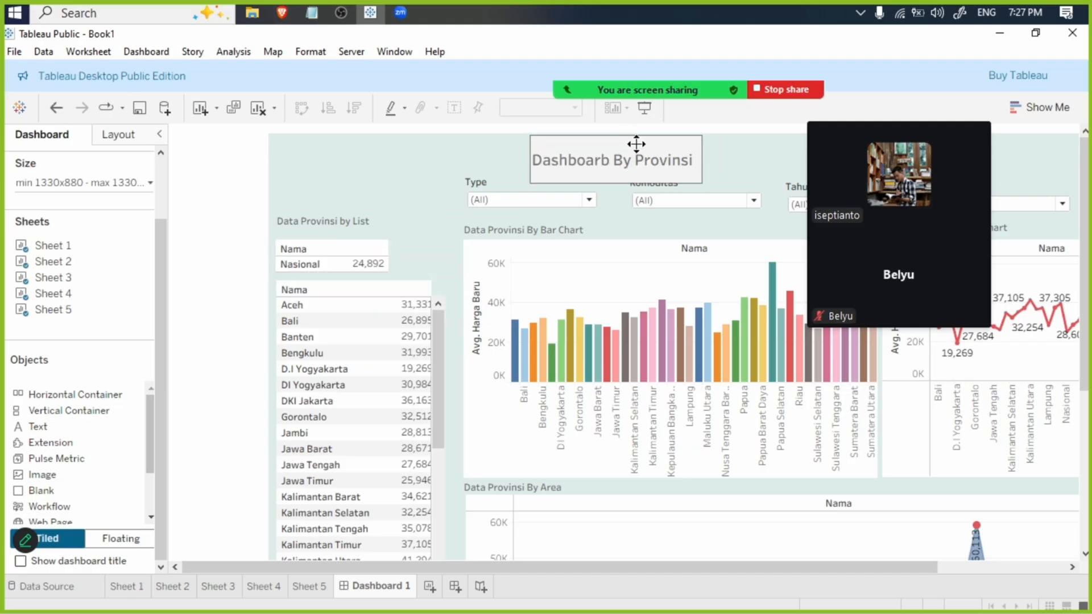
- Increase the font size of the whole "Dashboarb By Provinsi" title to 28
{"action": "double_click", "coordinate": [616, 161]}
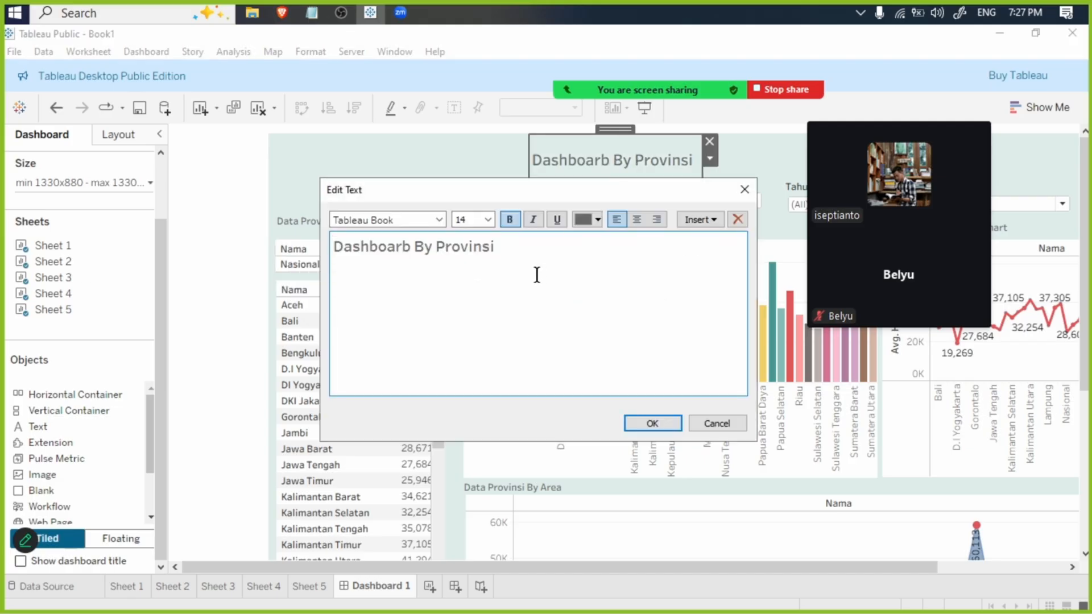
{"action": "key", "text": "ctrl+a"}
{"action": "left_click", "coordinate": [487, 220]}
{"action": "left_click", "coordinate": [472, 390]}
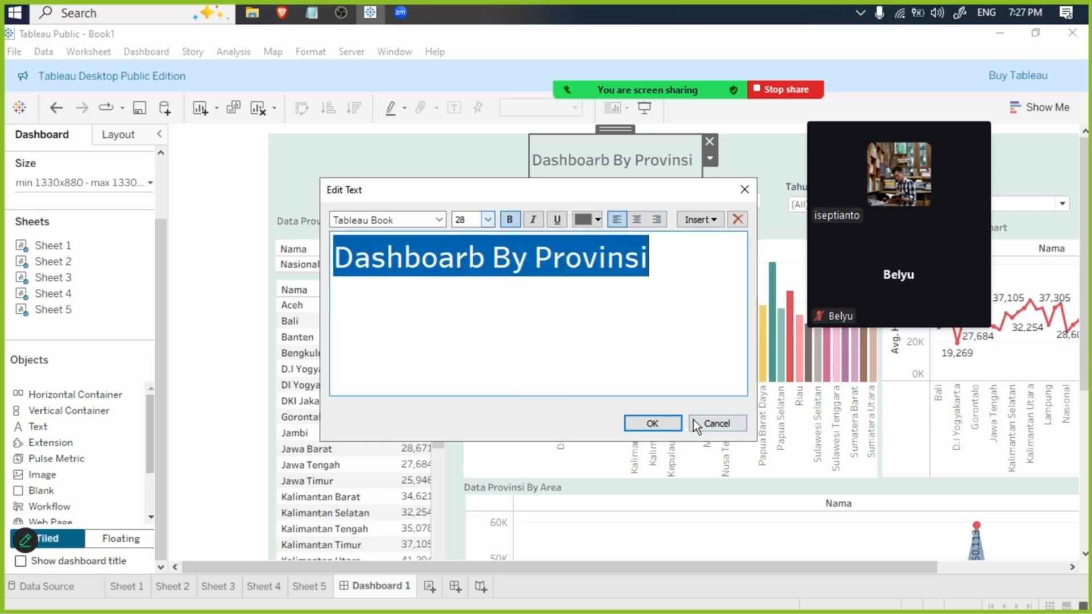
{"action": "left_click", "coordinate": [652, 423]}
- Widen the main title box so its full text fits and shift it slightly toward the dashboard's left side
{"action": "mouse_move", "coordinate": [821, 278]}
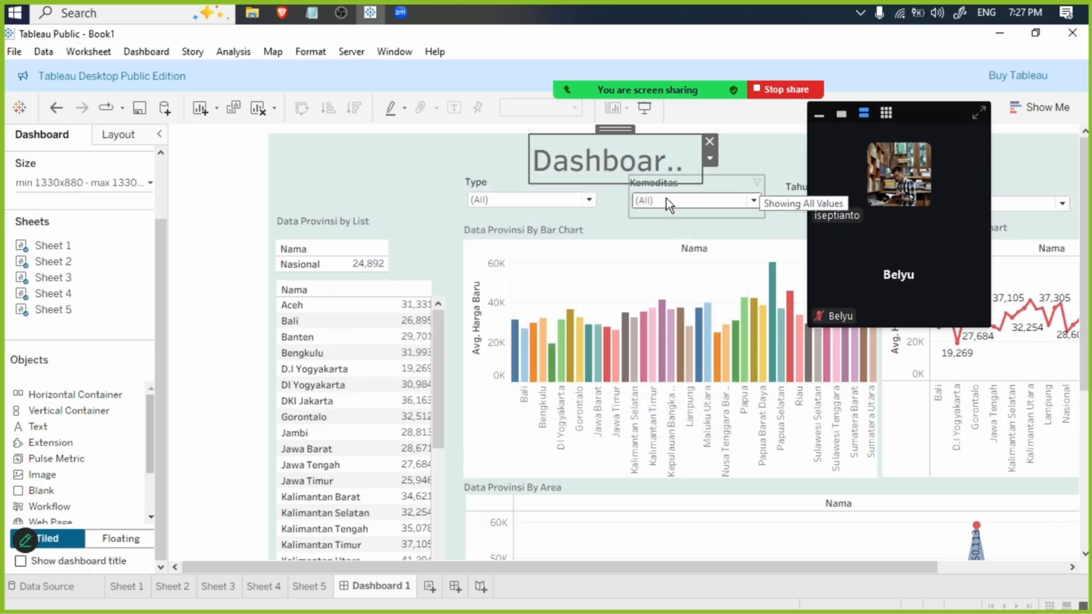
{"action": "left_click_drag", "start_coordinate": [704, 182], "coordinate": [1030, 186]}
{"action": "mouse_move", "coordinate": [963, 166]}
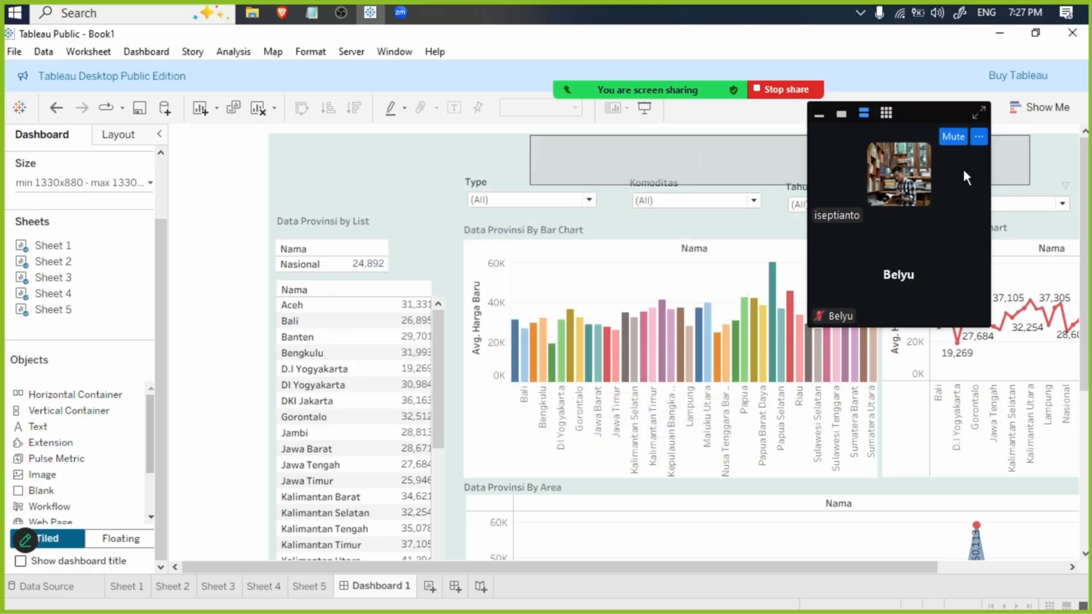
{"action": "left_click_drag", "start_coordinate": [916, 117], "coordinate": [1018, 455]}
{"action": "left_click_drag", "start_coordinate": [779, 129], "coordinate": [756, 132]}
- Realign the Type, Komoditas, Tahun and Bulan filters in one evenly spaced row just below the main title
{"action": "left_click", "coordinate": [589, 200]}
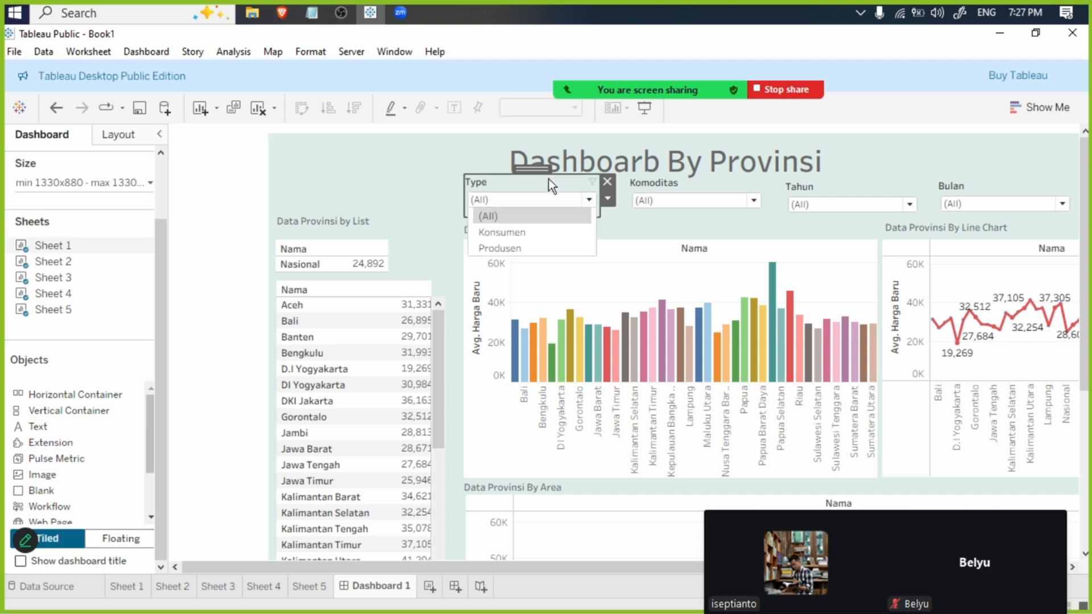
{"action": "left_click", "coordinate": [539, 169]}
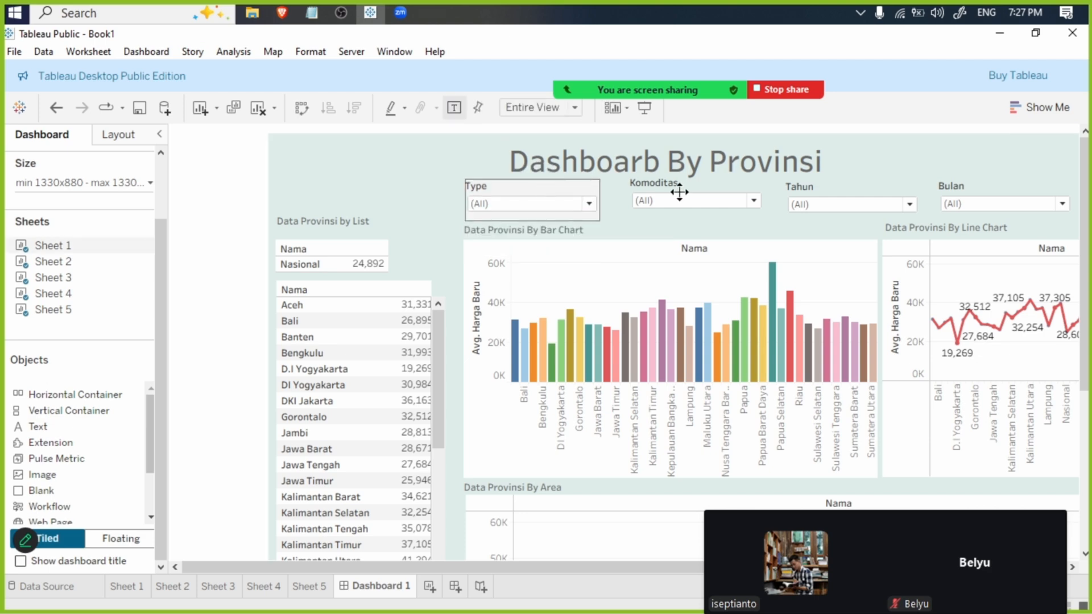
{"action": "left_click", "coordinate": [702, 182]}
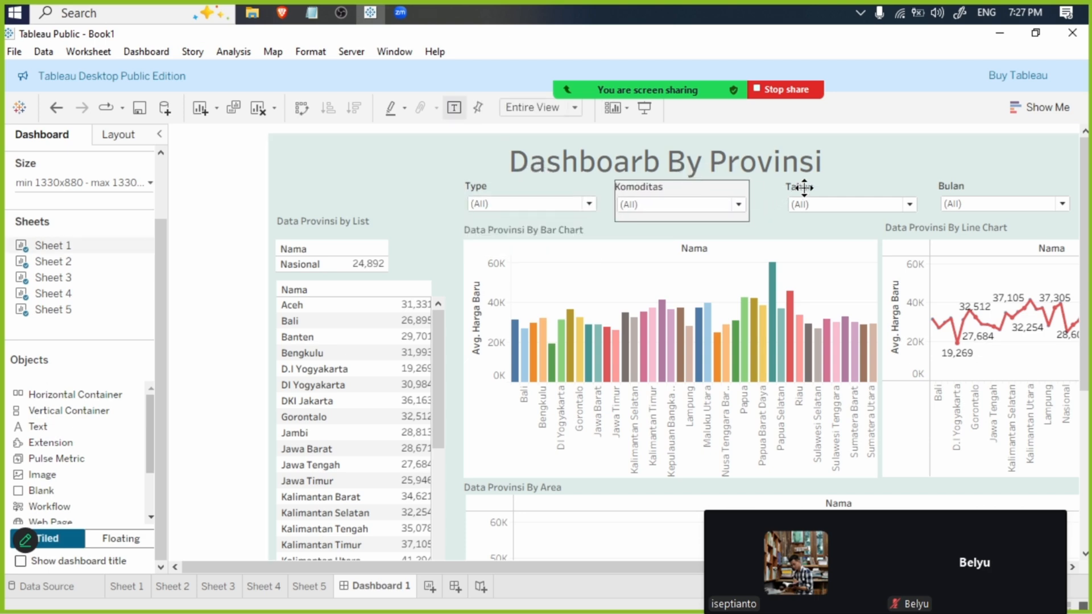
{"action": "left_click", "coordinate": [843, 187]}
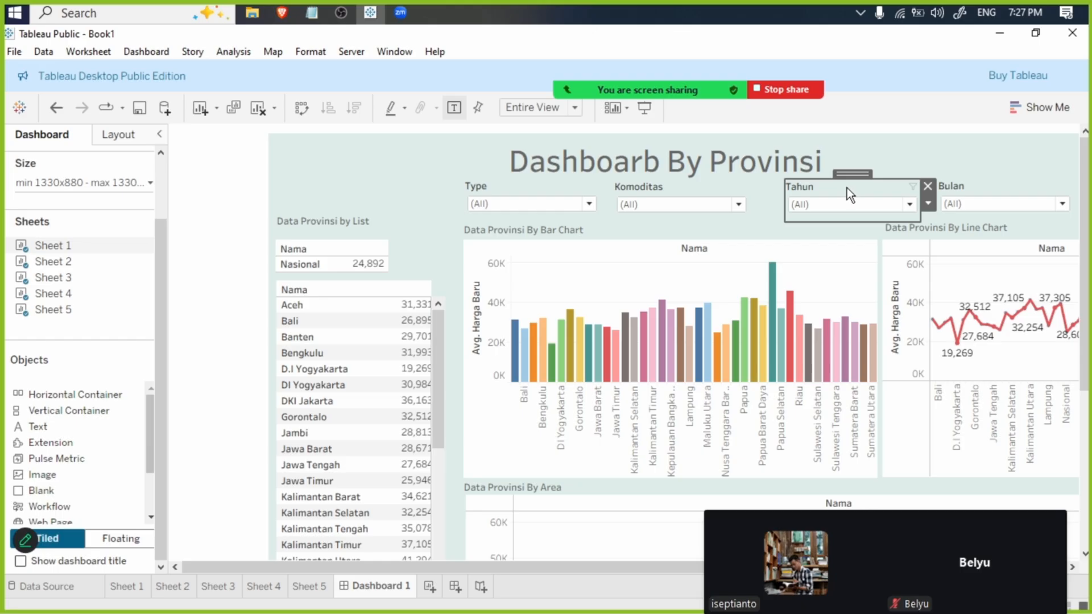
{"action": "left_click", "coordinate": [985, 187]}
{"action": "left_click_drag", "start_coordinate": [1000, 174], "coordinate": [979, 176]}
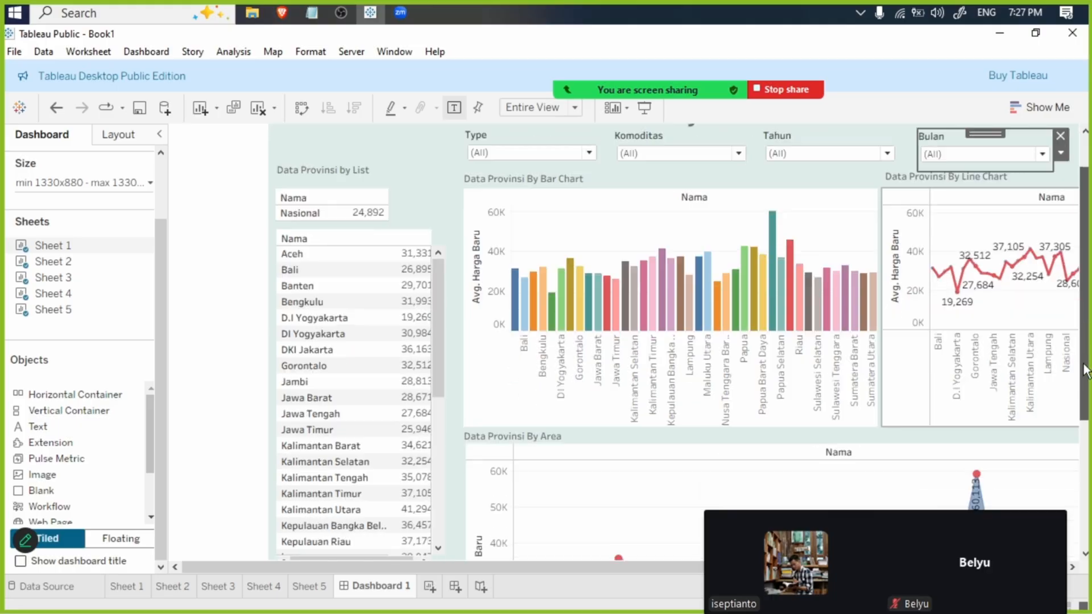
- Lower the top edge of the area chart slightly and reposition the "Data Provinsi By Area" text just above it
{"action": "scroll", "coordinate": [569, 370], "scroll_direction": "down", "scroll_amount": 3}
{"action": "left_click", "coordinate": [677, 392]}
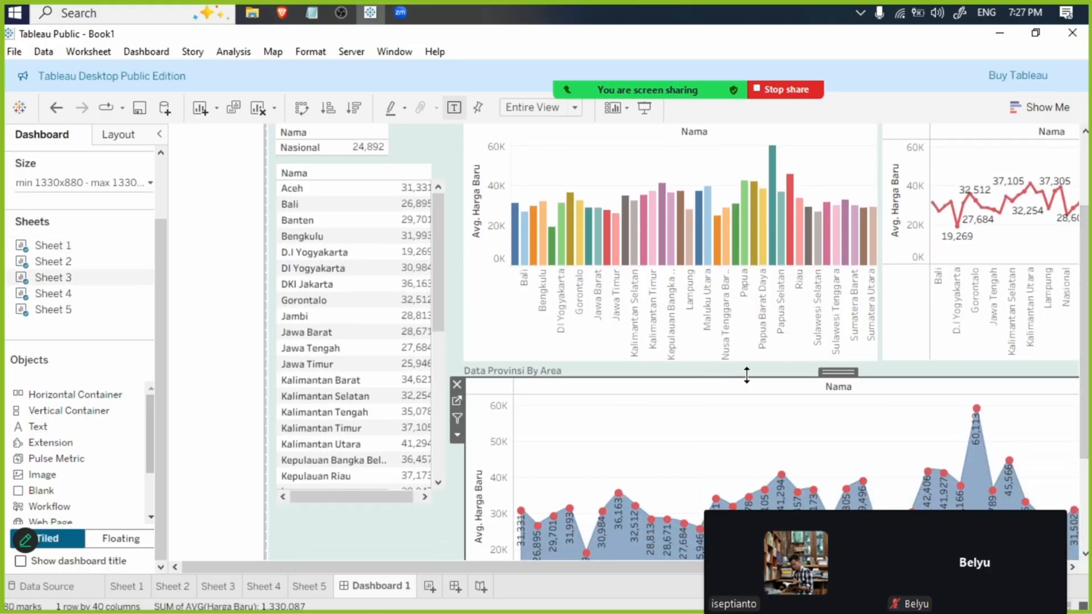
{"action": "left_click_drag", "start_coordinate": [748, 374], "coordinate": [751, 385]}
{"action": "left_click", "coordinate": [487, 373]}
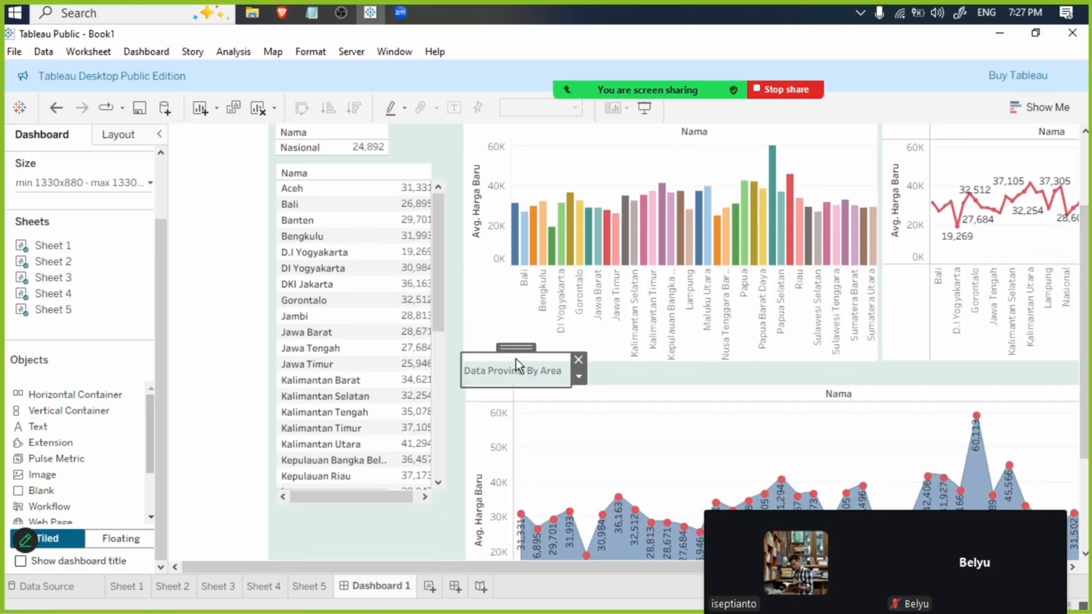
{"action": "left_click_drag", "start_coordinate": [518, 349], "coordinate": [354, 493]}
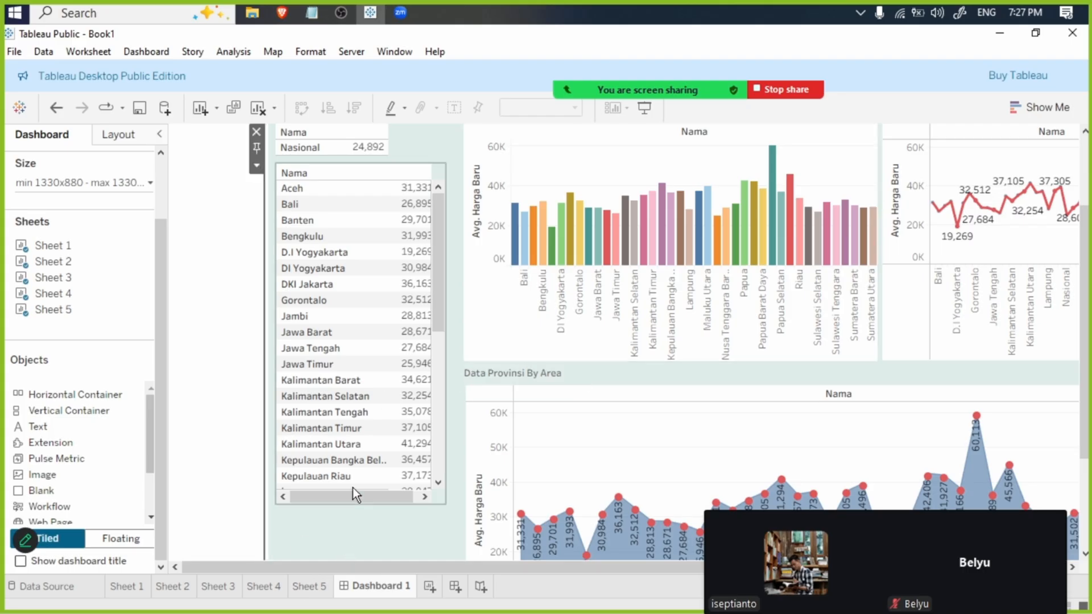
- Move the province list and Nasional tables down and align the "Data Provinsi by List" text with the bar chart title
{"action": "left_click", "coordinate": [418, 149]}
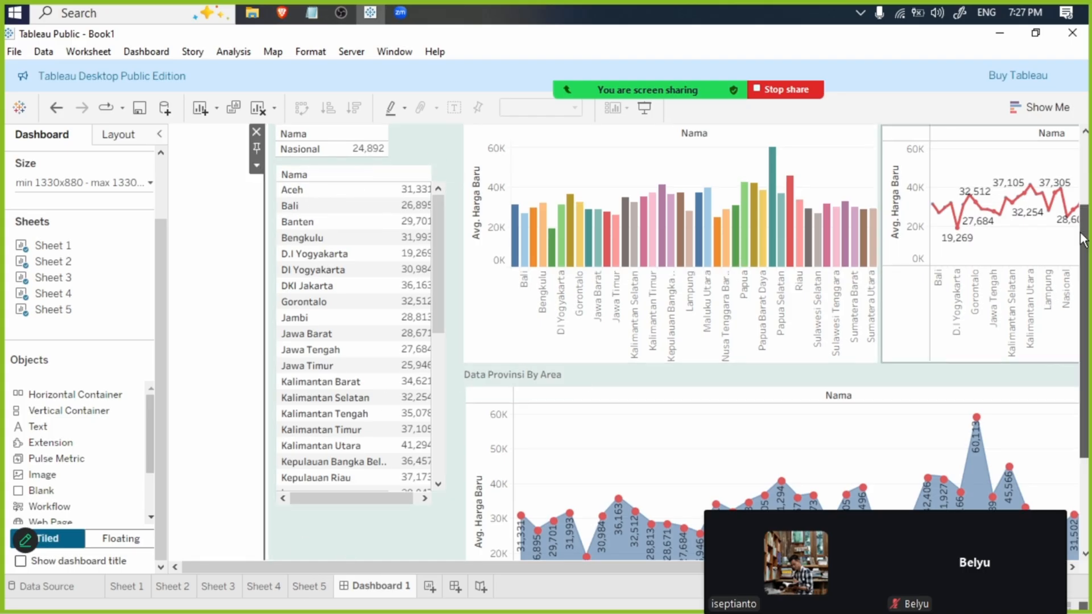
{"action": "scroll", "coordinate": [401, 193], "scroll_direction": "up", "scroll_amount": 2}
{"action": "left_click", "coordinate": [392, 231]}
{"action": "left_click_drag", "start_coordinate": [369, 220], "coordinate": [368, 267]}
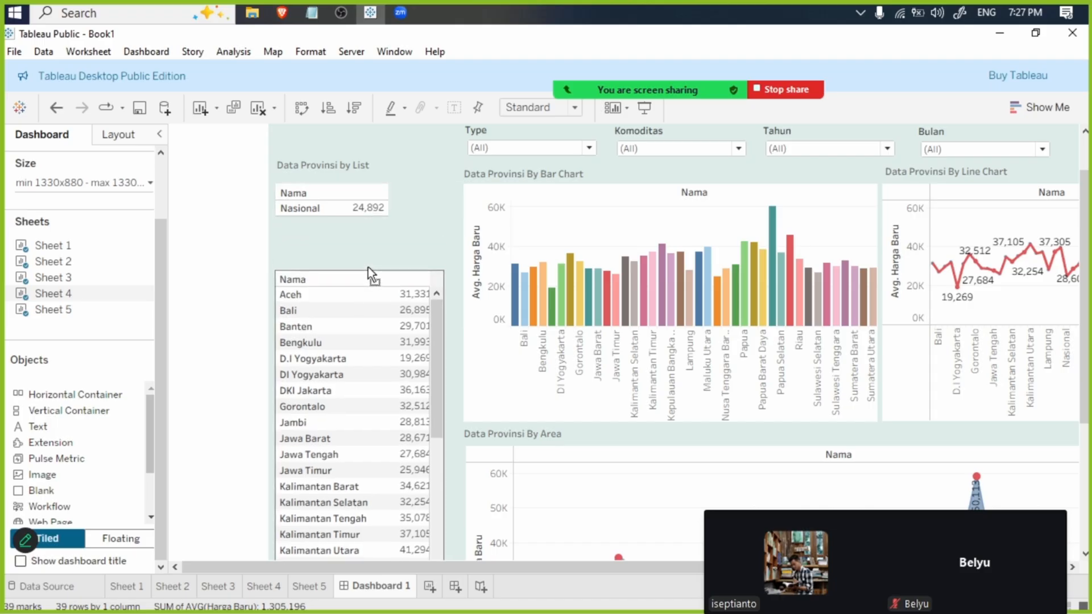
{"action": "left_click", "coordinate": [353, 191]}
{"action": "left_click_drag", "start_coordinate": [369, 177], "coordinate": [360, 201]}
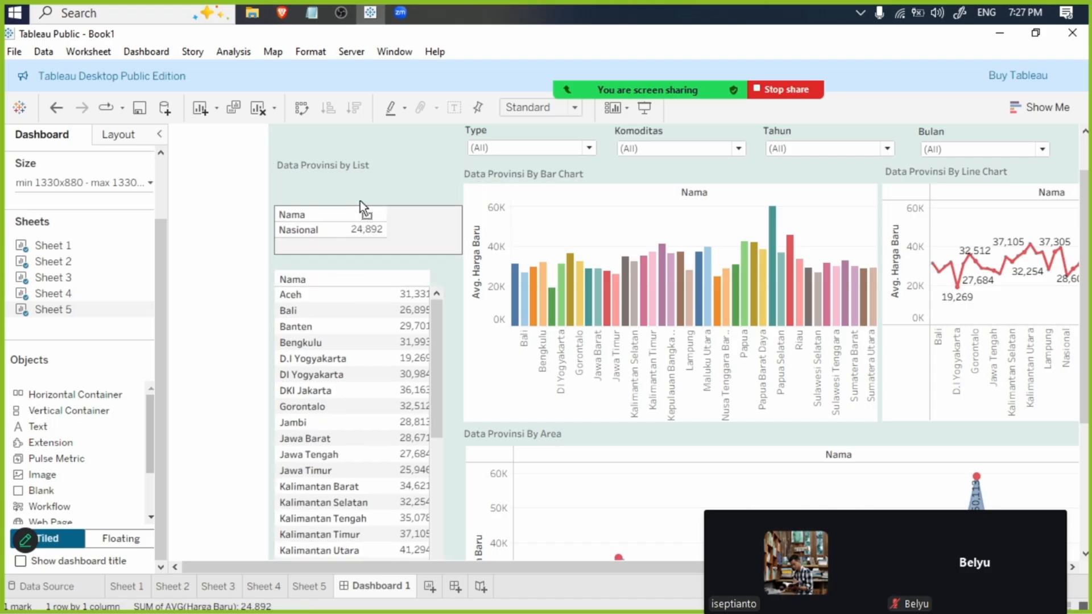
{"action": "left_click", "coordinate": [343, 167]}
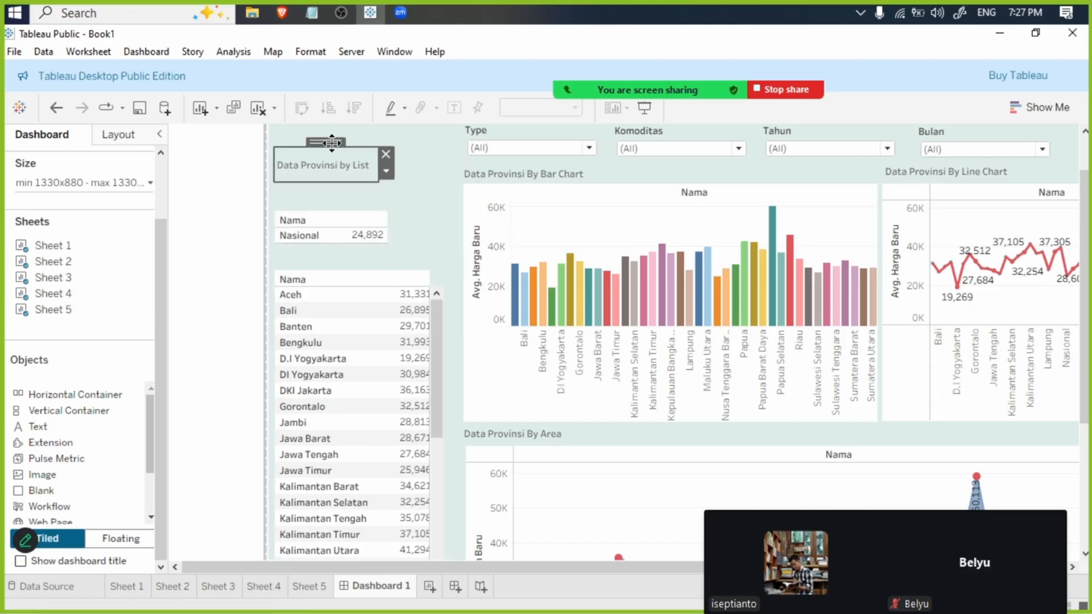
{"action": "left_click_drag", "start_coordinate": [330, 142], "coordinate": [329, 150]}
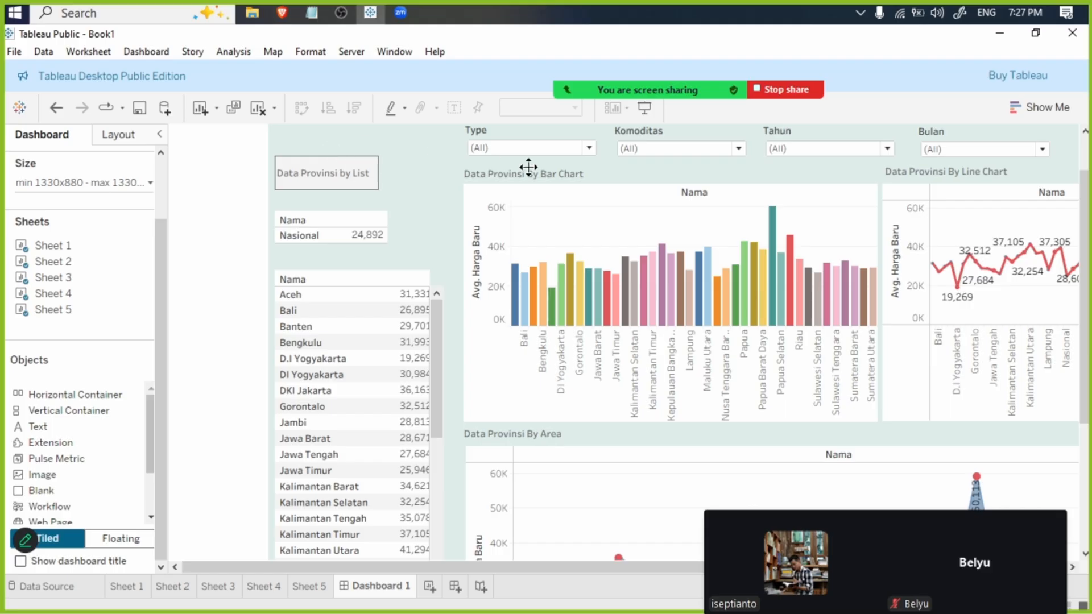
- Move the Nasional table directly under the "Data Provinsi by List" text and the province list directly under that table
{"action": "left_click", "coordinate": [347, 220]}
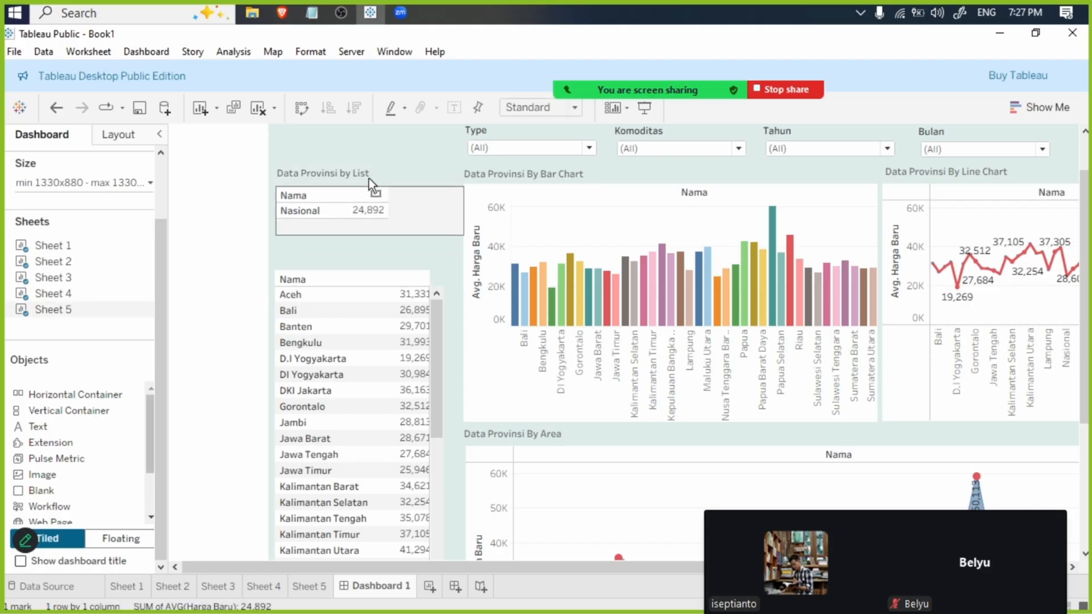
{"action": "left_click", "coordinate": [353, 275]}
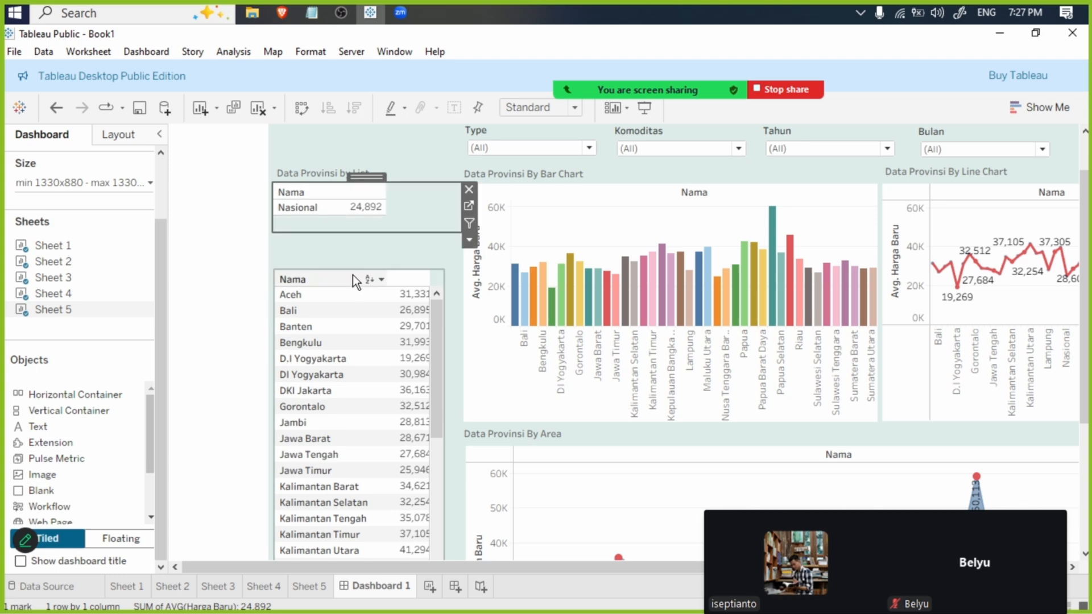
{"action": "left_click_drag", "start_coordinate": [353, 274], "coordinate": [366, 218]}
{"action": "left_click", "coordinate": [365, 207]}
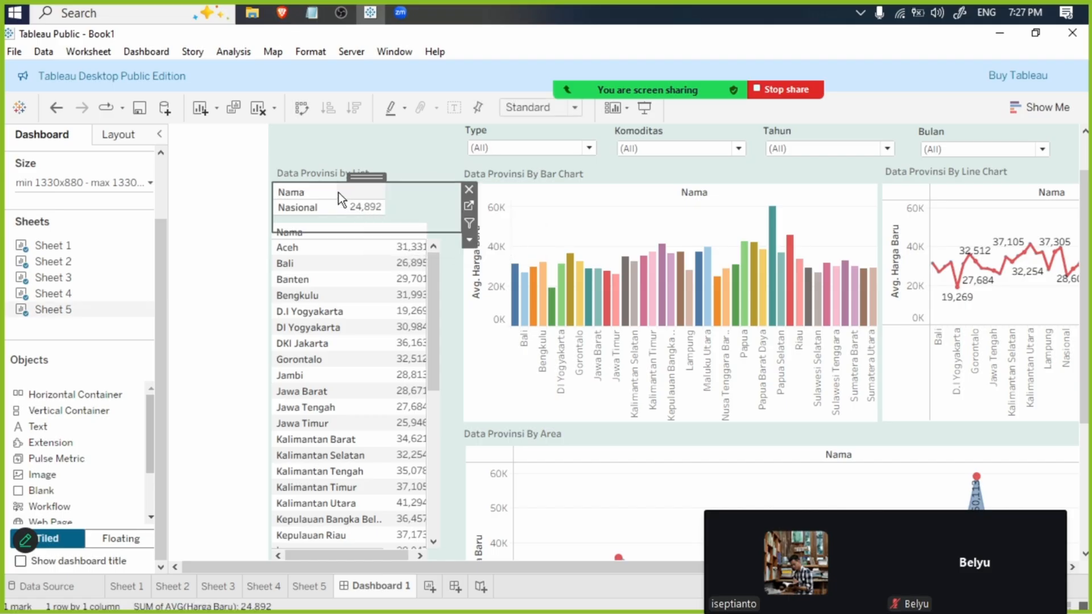
- Narrow the Nama column of the province list table to match the Nasional table's width, and clear the Bali selection
{"action": "left_click", "coordinate": [360, 265]}
{"action": "left_click_drag", "start_coordinate": [384, 248], "coordinate": [345, 259]}
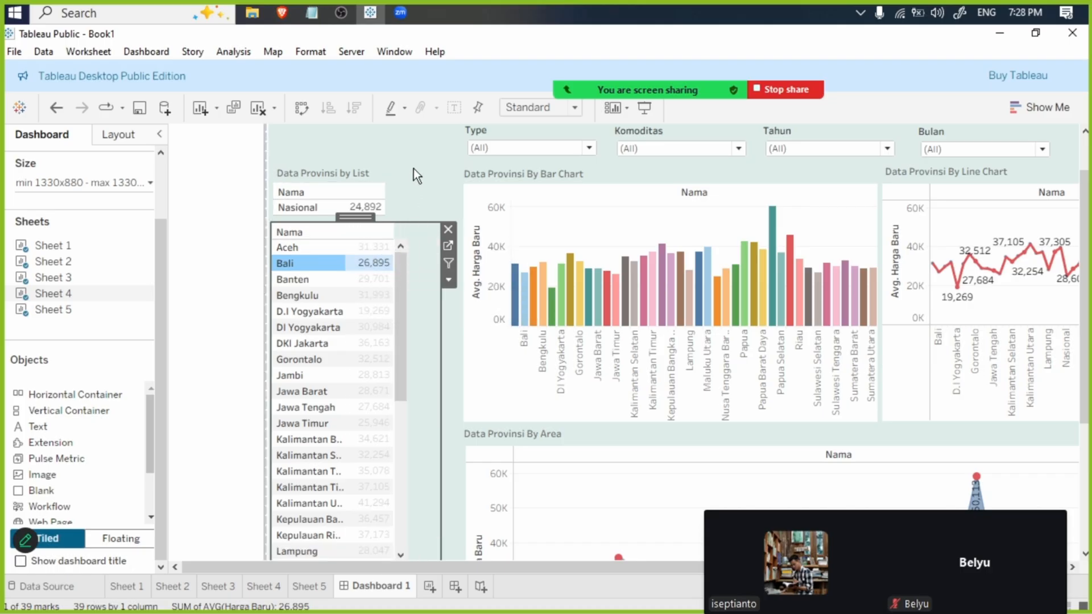
{"action": "left_click", "coordinate": [431, 161]}
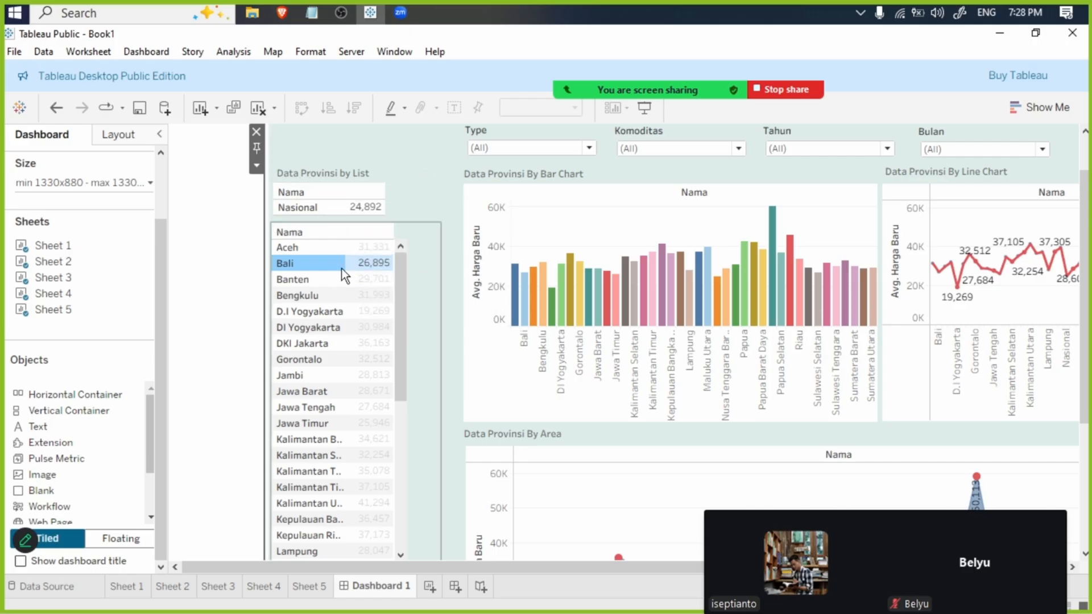
{"action": "left_click", "coordinate": [327, 256]}
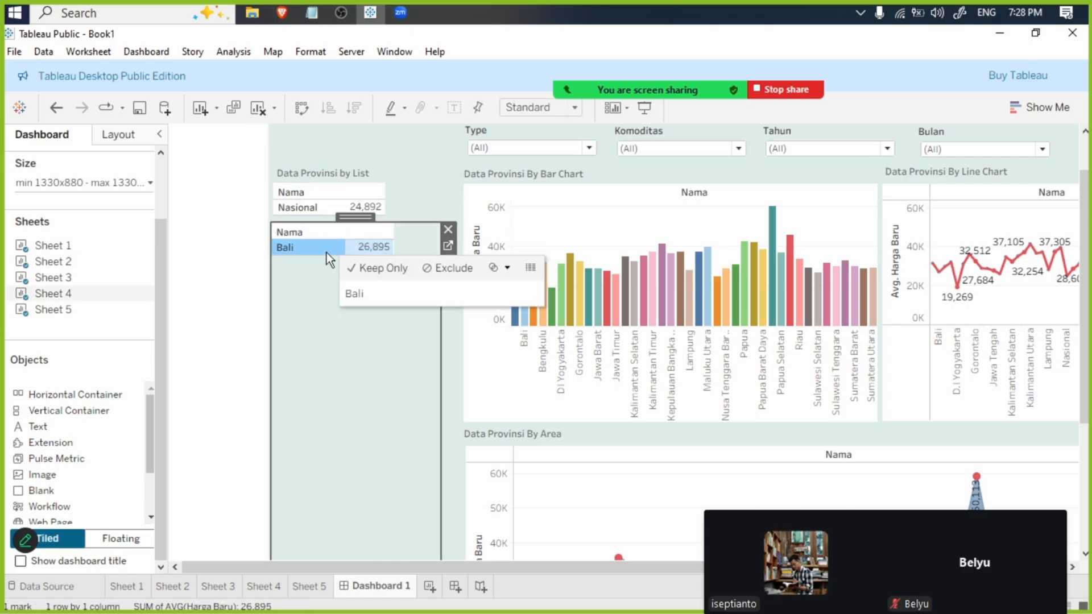
{"action": "left_click", "coordinate": [327, 253]}
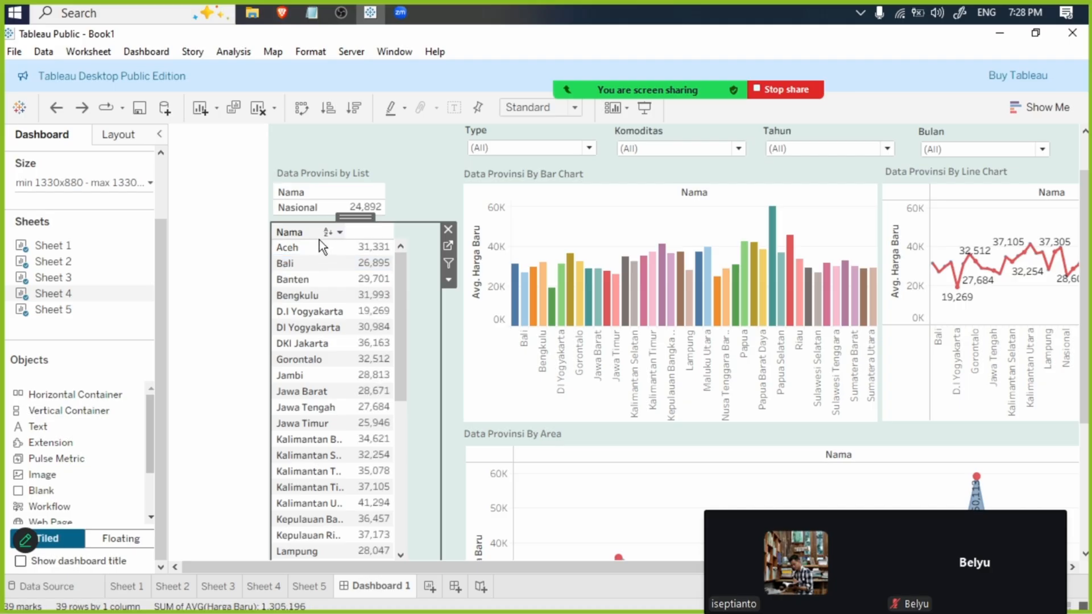
{"action": "left_click", "coordinate": [414, 162]}
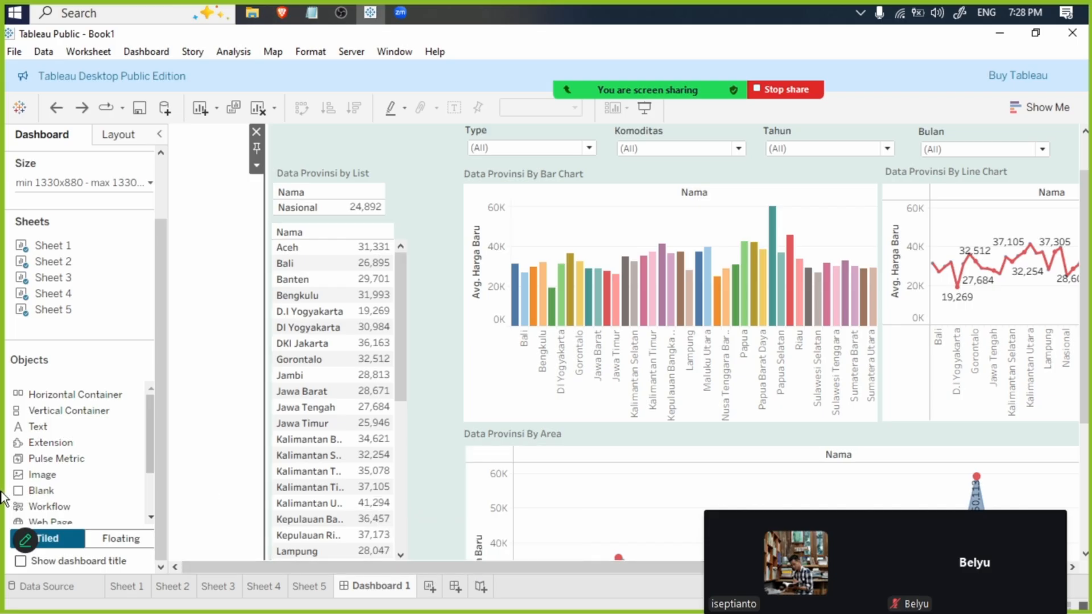
- Add a tiled Navigation object to the dashboard
{"action": "scroll", "coordinate": [60, 487], "scroll_direction": "down", "scroll_amount": 3}
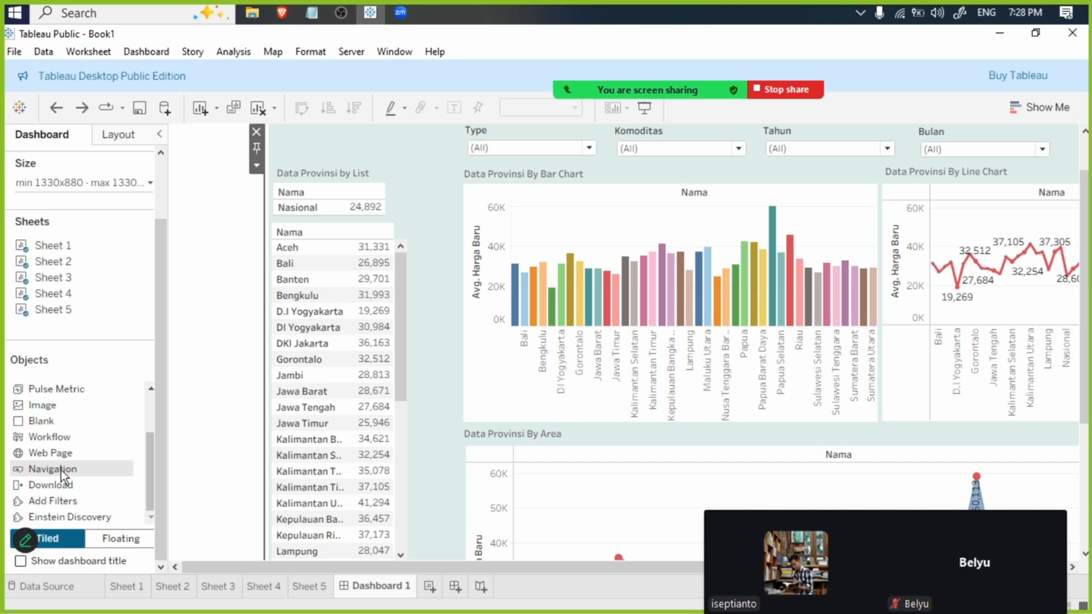
{"action": "mouse_move", "coordinate": [42, 473]}
{"action": "left_mouse_down"}
{"action": "mouse_move", "coordinate": [247, 317]}
{"action": "mouse_move", "coordinate": [222, 223]}
{"action": "mouse_move", "coordinate": [200, 244]}
{"action": "mouse_move", "coordinate": [736, 199]}
{"action": "left_mouse_up"}
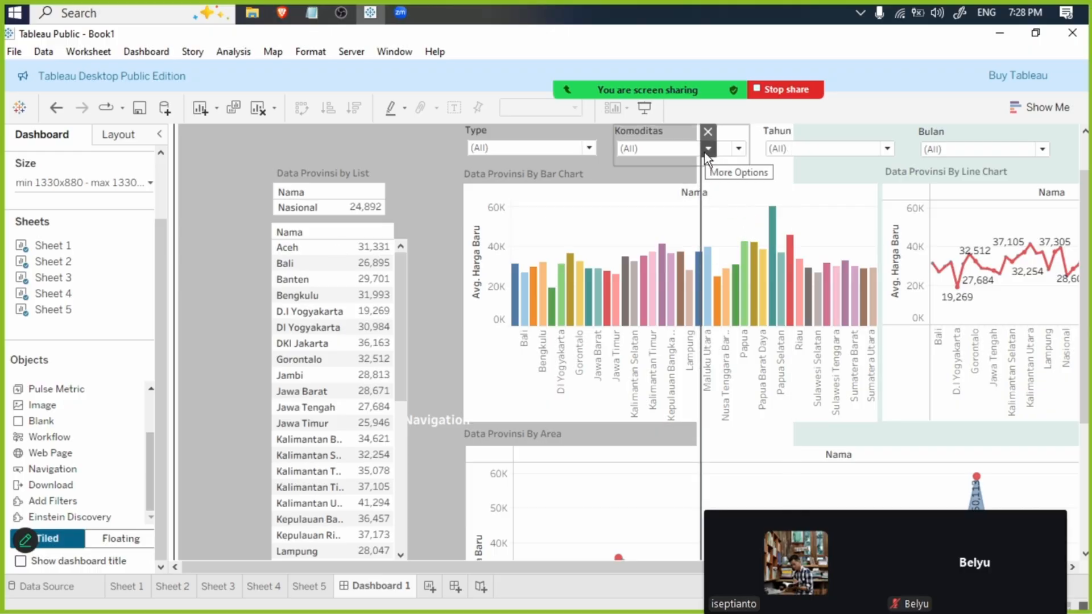
{"action": "scroll", "coordinate": [1081, 168], "scroll_direction": "up", "scroll_amount": 2}
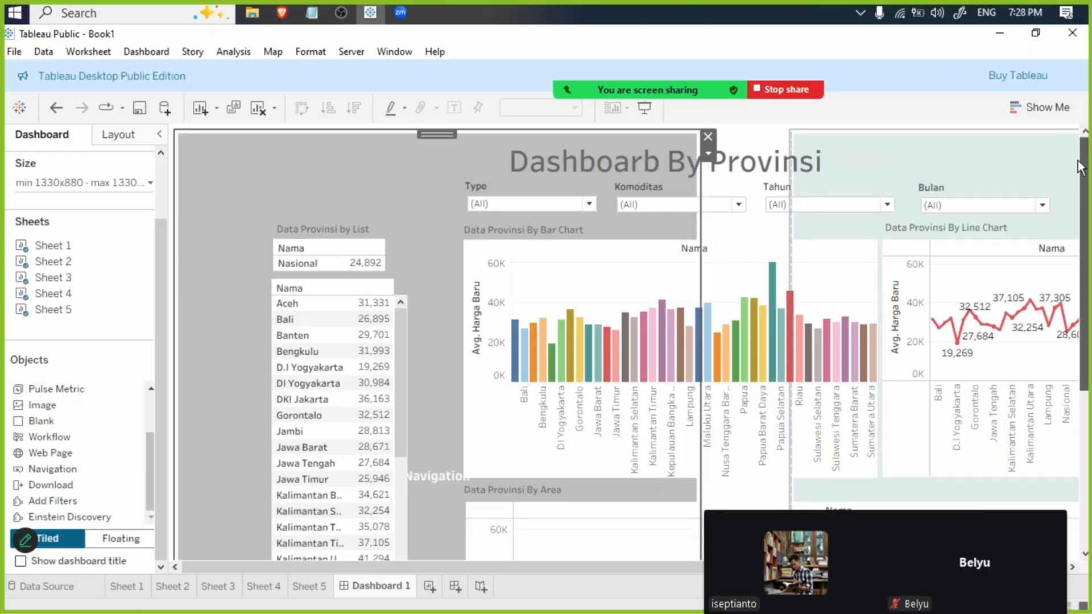
- Open the navigation button's settings and set it to navigate to Dashboard 1
{"action": "left_click", "coordinate": [708, 152]}
{"action": "key", "text": "Escape"}
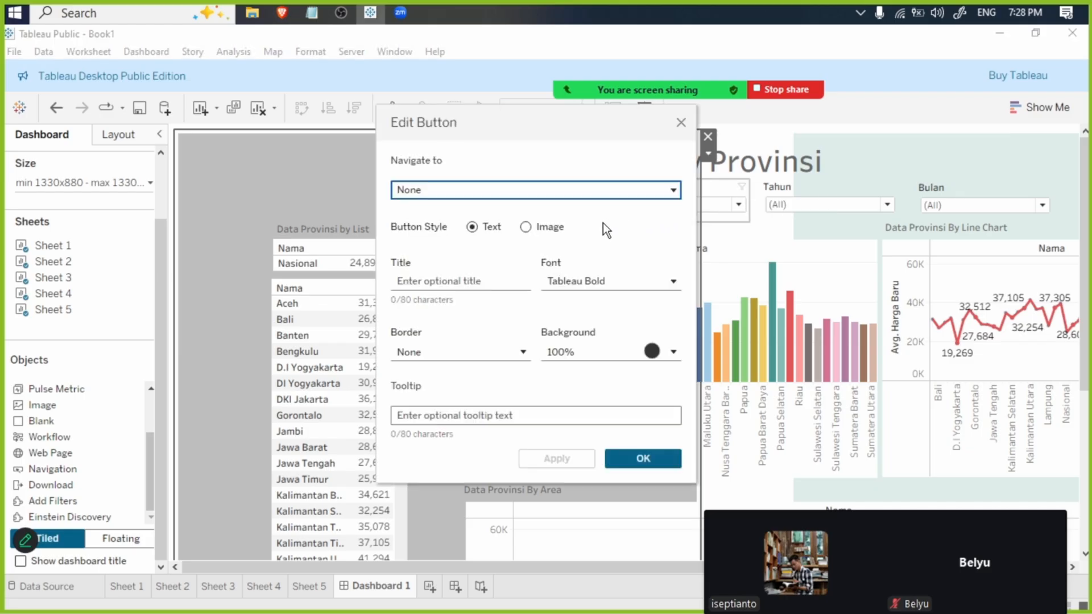
{"action": "left_click", "coordinate": [556, 191]}
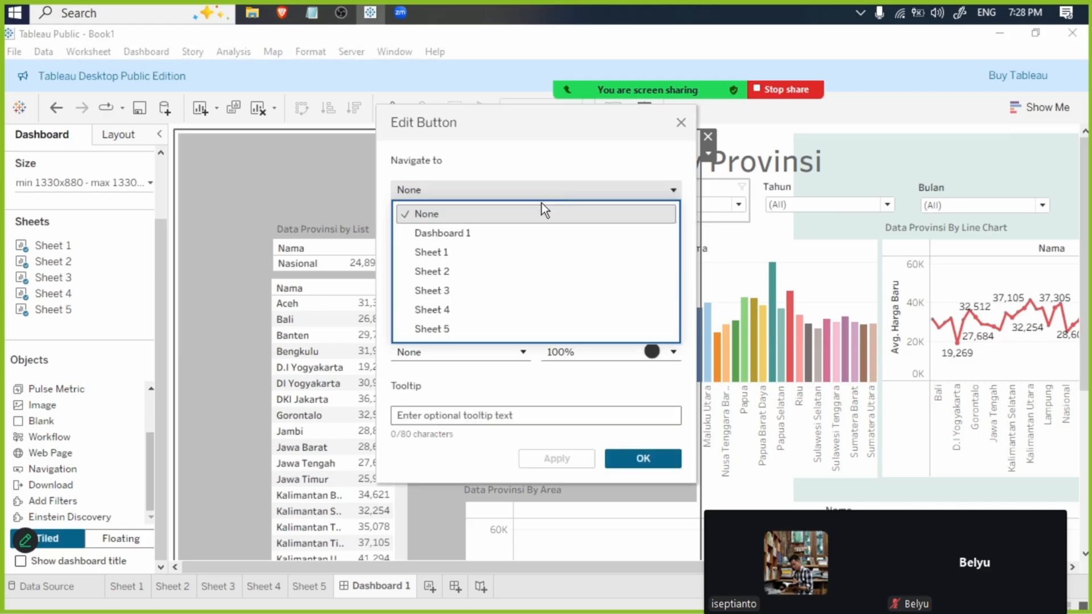
{"action": "left_click", "coordinate": [520, 233]}
- Set the button style to Image, use images.png from the Desktop as its picture, and accept the button settings
{"action": "left_click", "coordinate": [525, 227]}
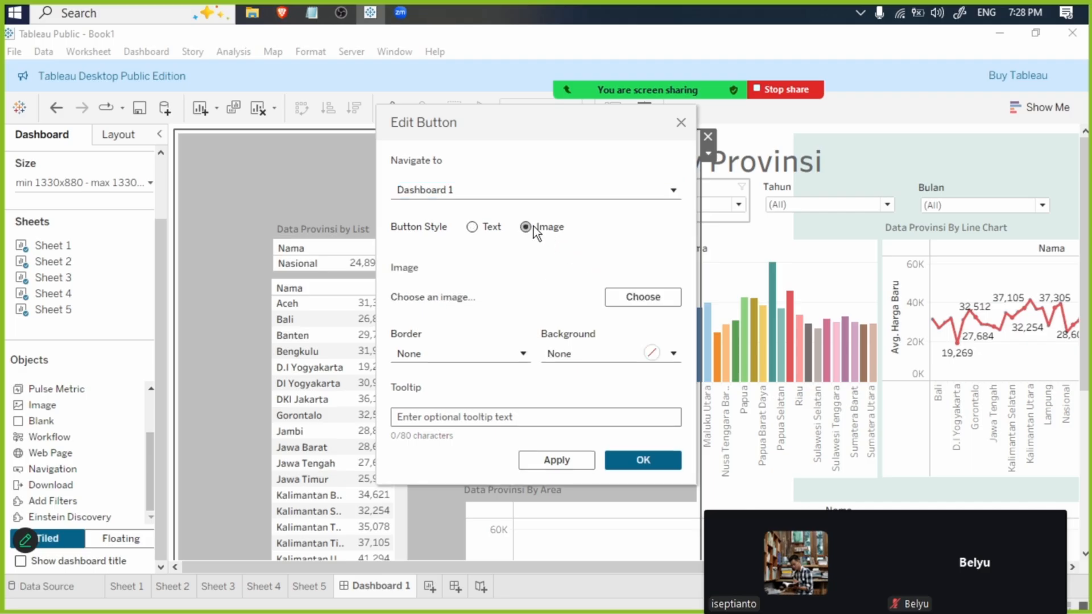
{"action": "left_click", "coordinate": [654, 297]}
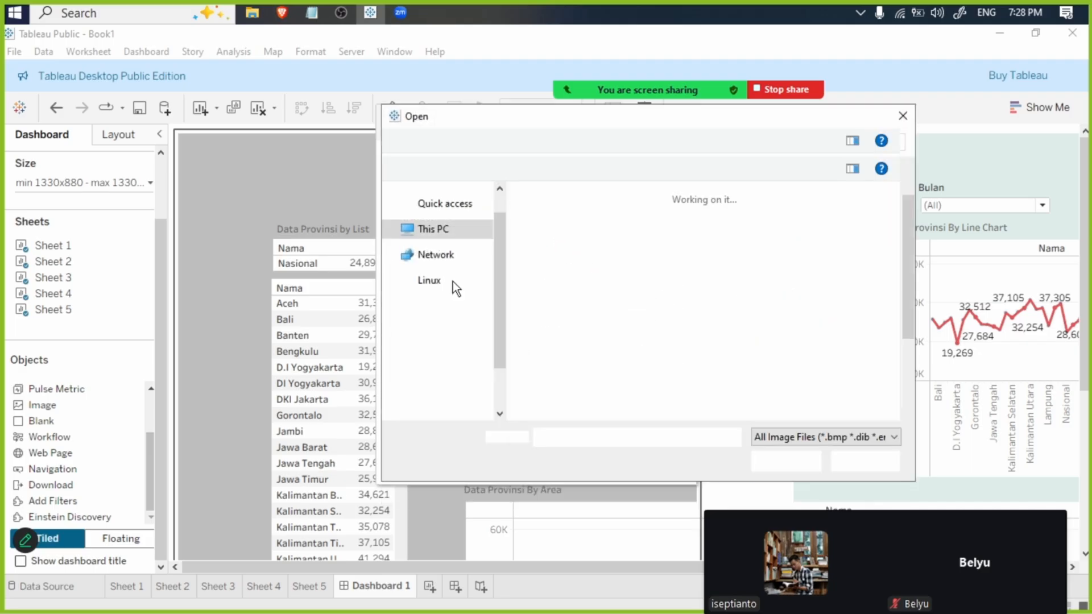
{"action": "left_click", "coordinate": [712, 349]}
{"action": "scroll", "coordinate": [715, 351], "scroll_direction": "down", "scroll_amount": 3}
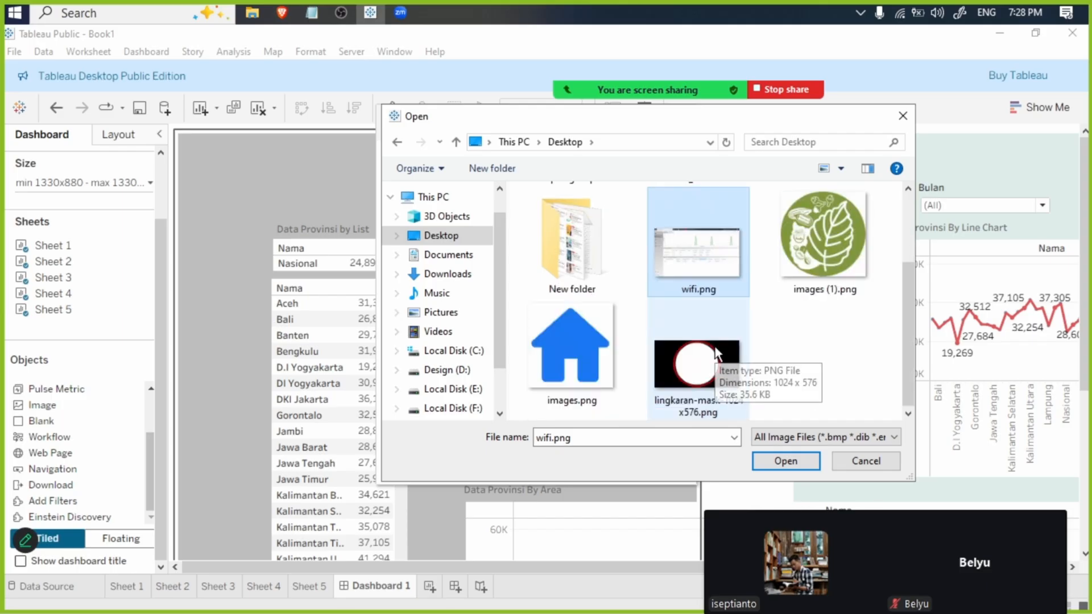
{"action": "double_click", "coordinate": [569, 334]}
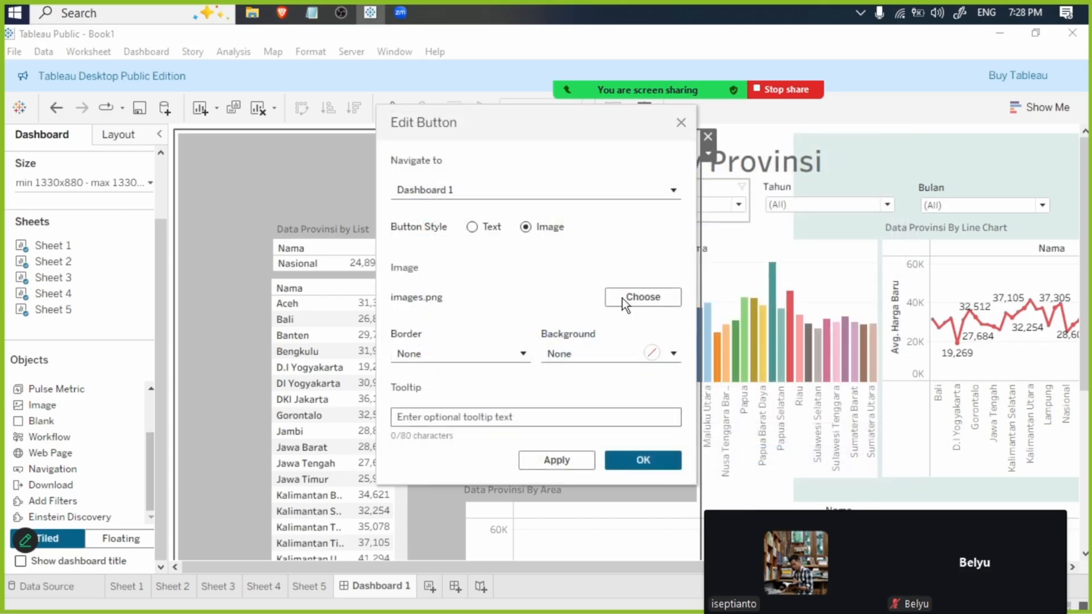
{"action": "left_click", "coordinate": [641, 465]}
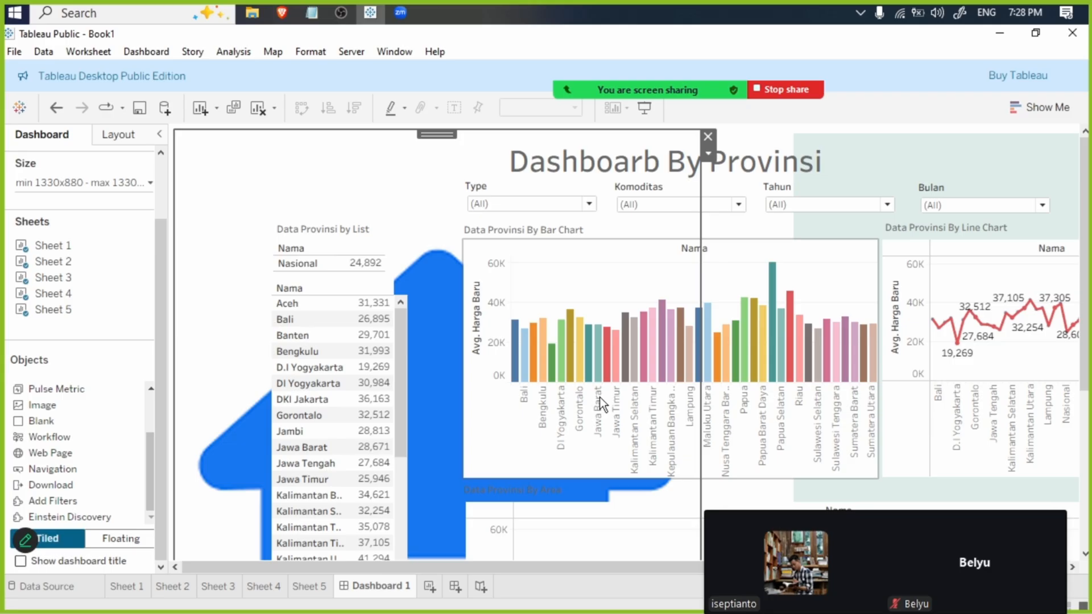
- Make the home button floating, shrink it to icon size and place it in the blank white strip beside the charts
{"action": "left_click", "coordinate": [709, 155]}
{"action": "left_click", "coordinate": [739, 234]}
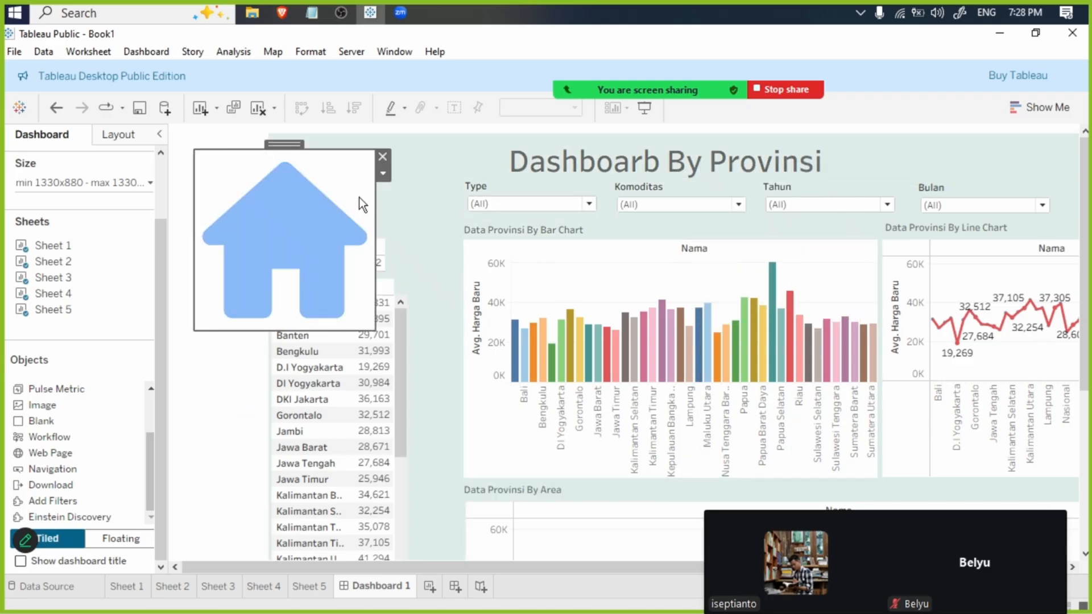
{"action": "left_click_drag", "start_coordinate": [376, 322], "coordinate": [283, 227]}
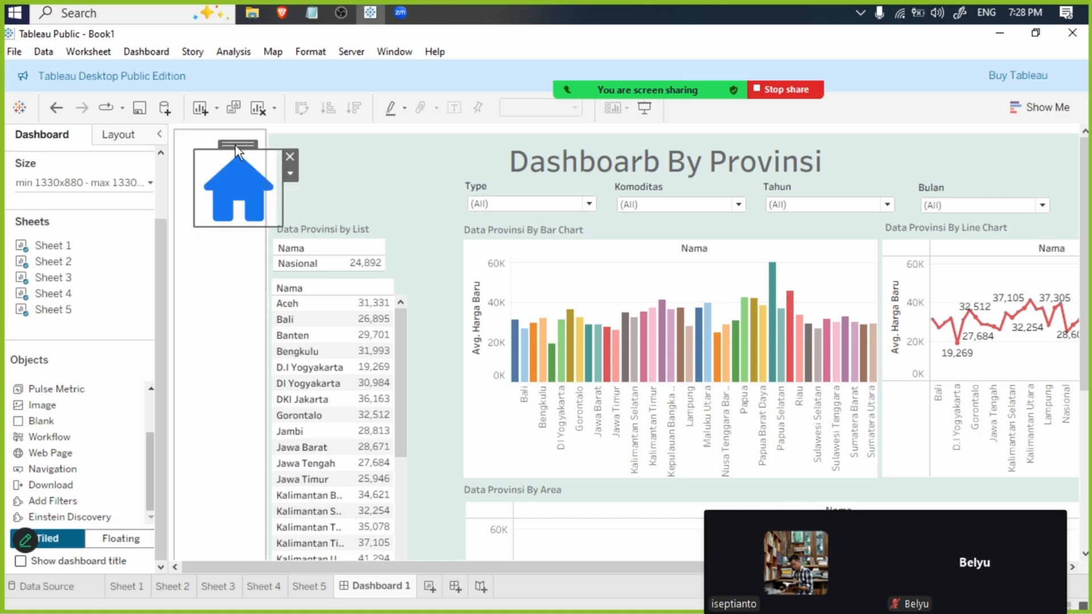
{"action": "left_click_drag", "start_coordinate": [236, 145], "coordinate": [217, 166]}
{"action": "left_click", "coordinate": [382, 170]}
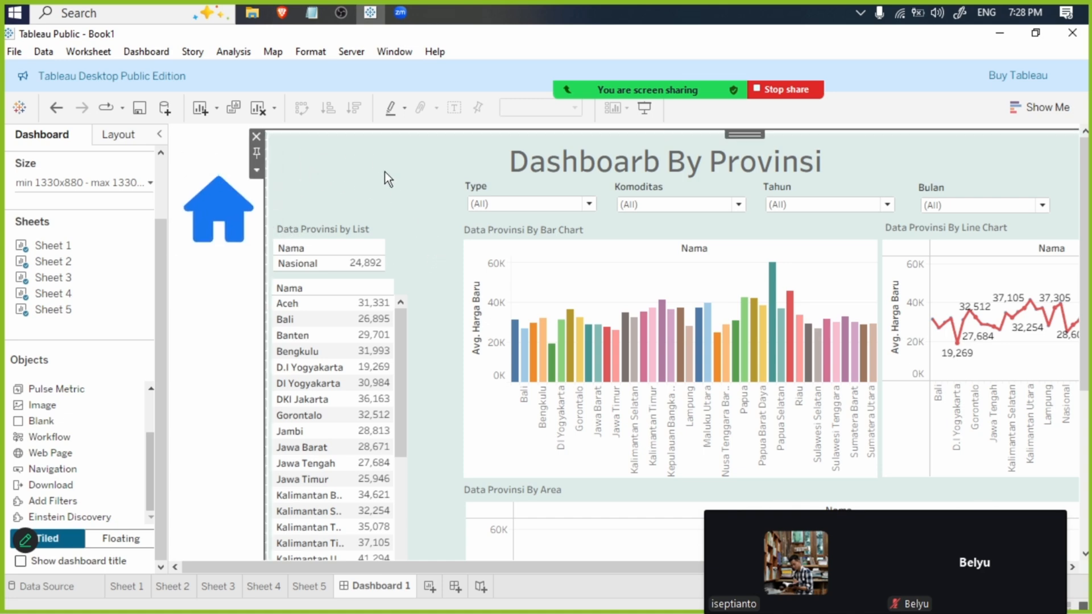
- Duplicate Dashboard 1 and change the copy's title to "Dashboarb By Komoditas"
{"action": "right_click", "coordinate": [371, 593]}
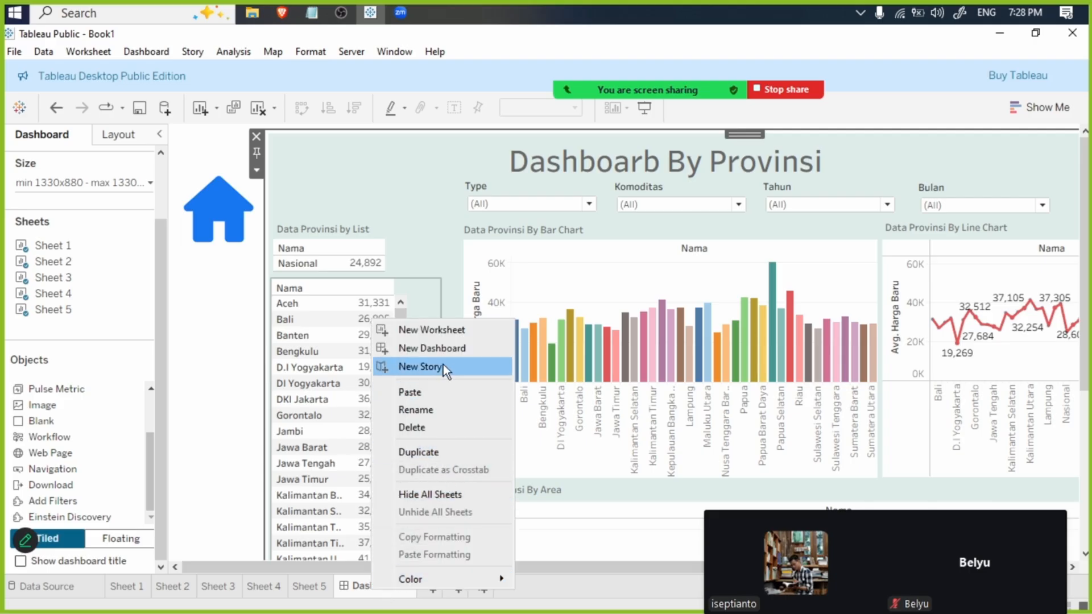
{"action": "left_click", "coordinate": [436, 452]}
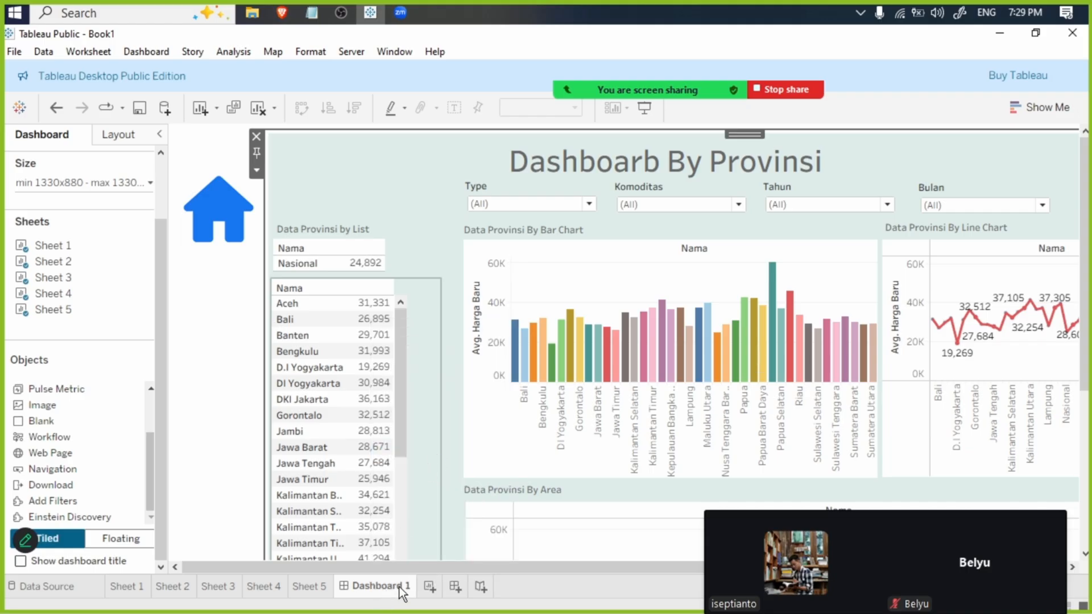
{"action": "left_click", "coordinate": [766, 147]}
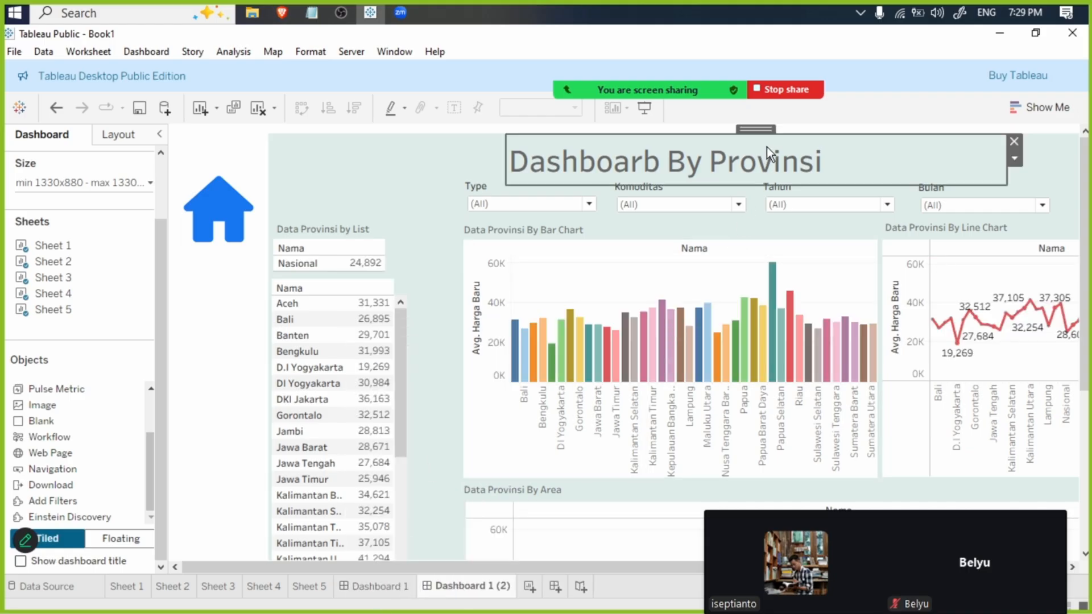
{"action": "double_click", "coordinate": [767, 147]}
{"action": "left_click_drag", "start_coordinate": [651, 270], "coordinate": [530, 273]}
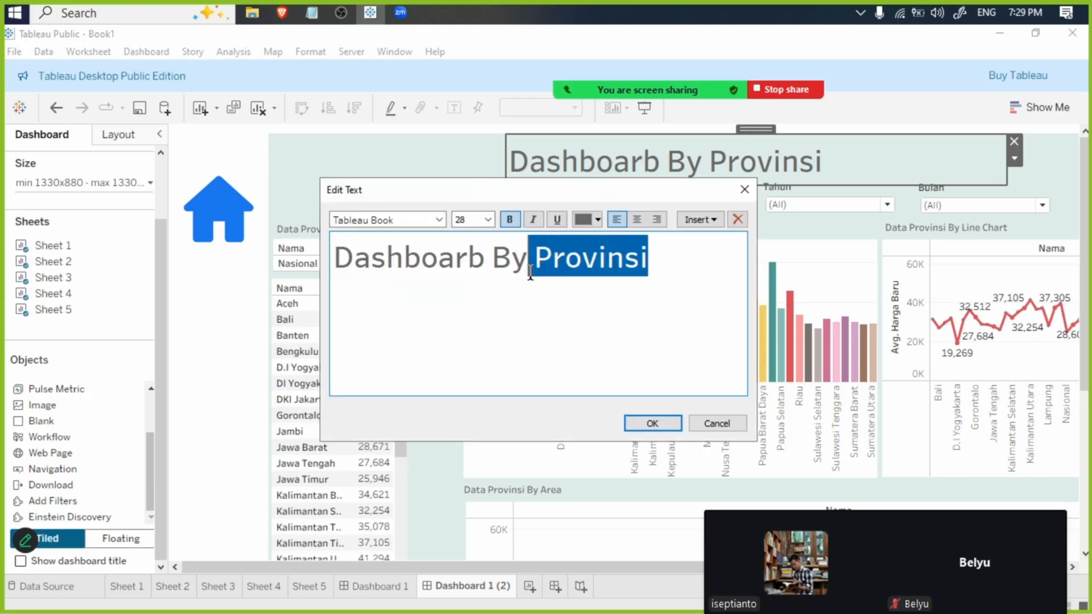
{"action": "type", "text": "Kom"}
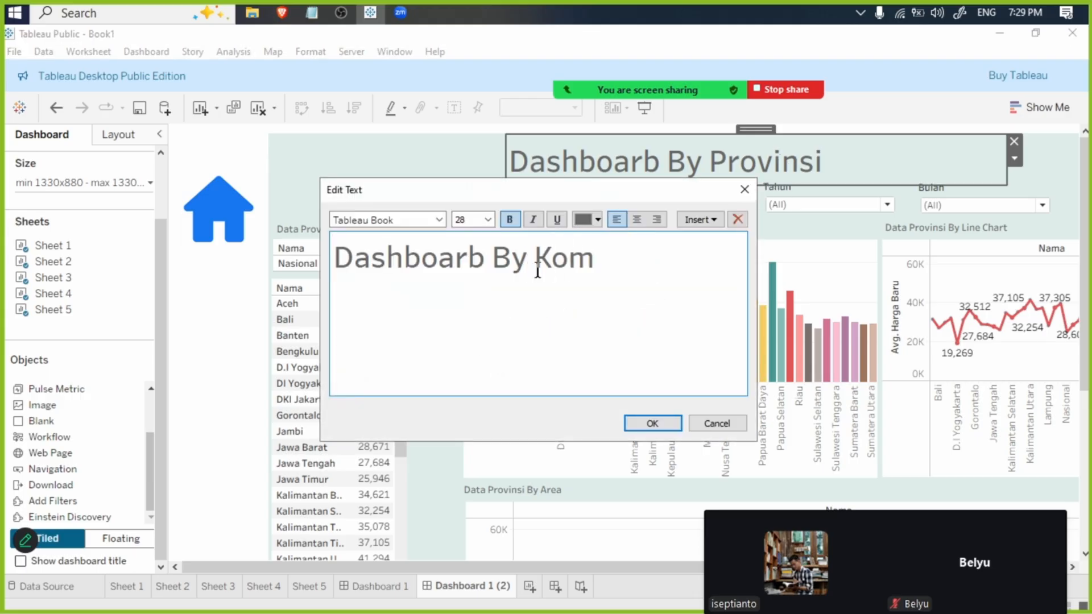
{"action": "type", "text": "oditas"}
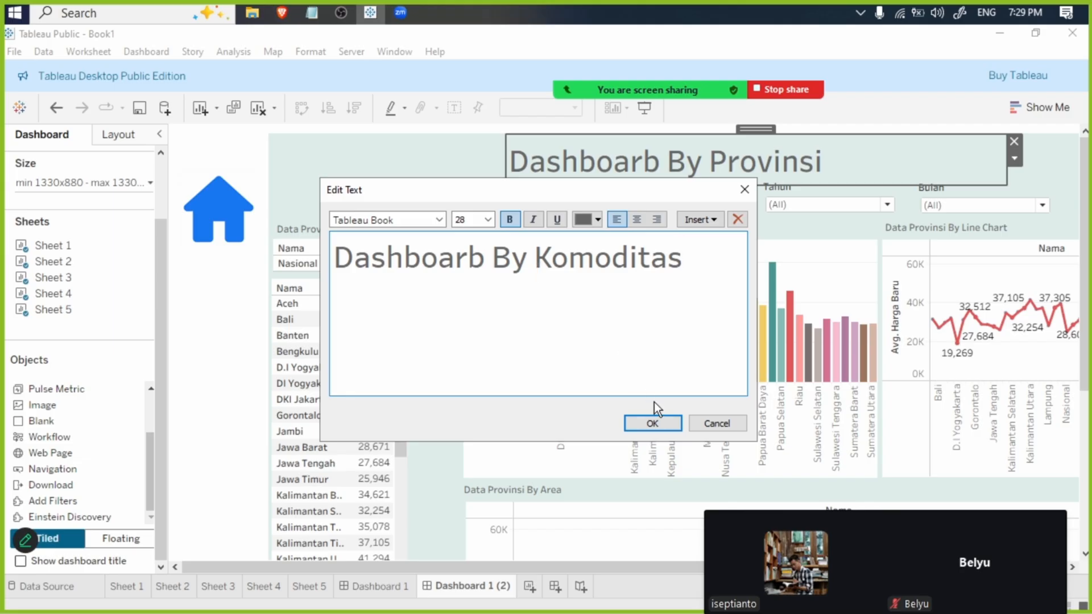
{"action": "left_click", "coordinate": [652, 423]}
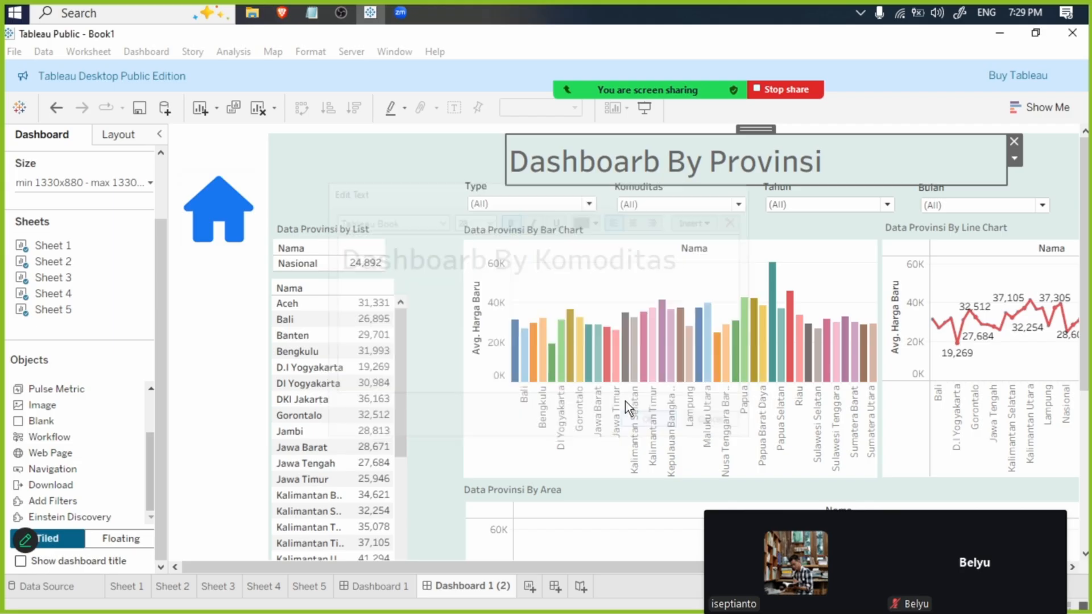
- Switch to the Brave browser and examine the published dashboard's Komoditas filter, navigation icons and By Komoditas page
{"action": "left_click", "coordinate": [276, 13]}
{"action": "left_click", "coordinate": [486, 41]}
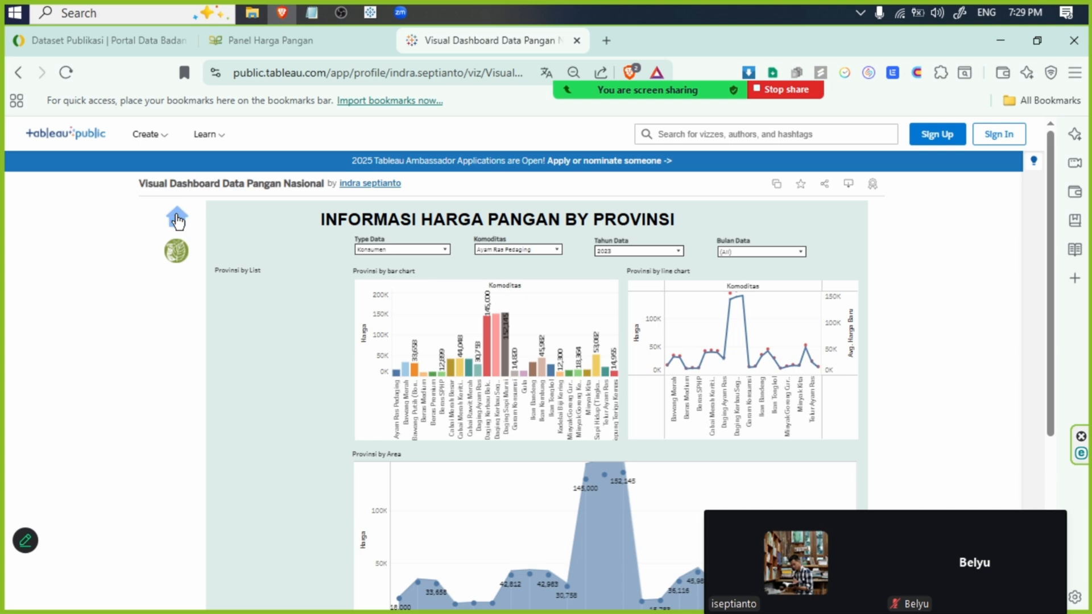
{"action": "left_click", "coordinate": [518, 248]}
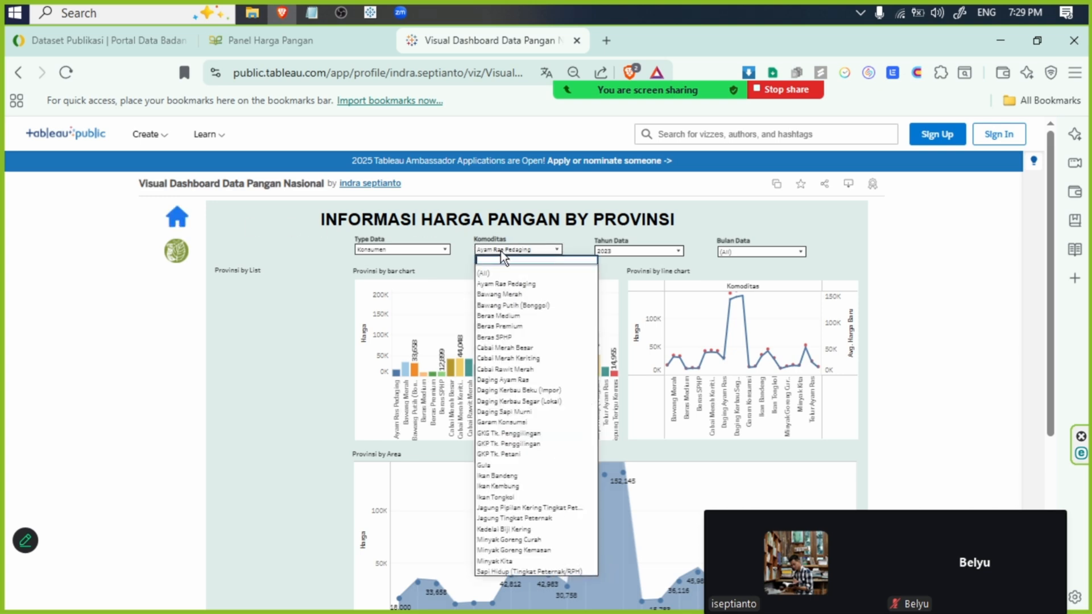
{"action": "left_click", "coordinate": [232, 357]}
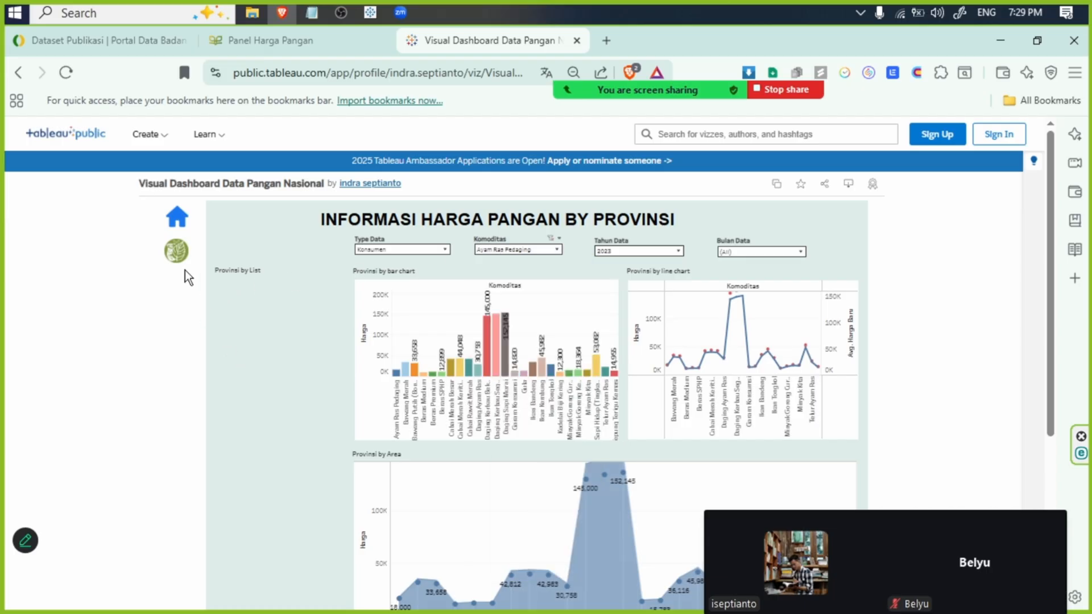
{"action": "left_click", "coordinate": [179, 252]}
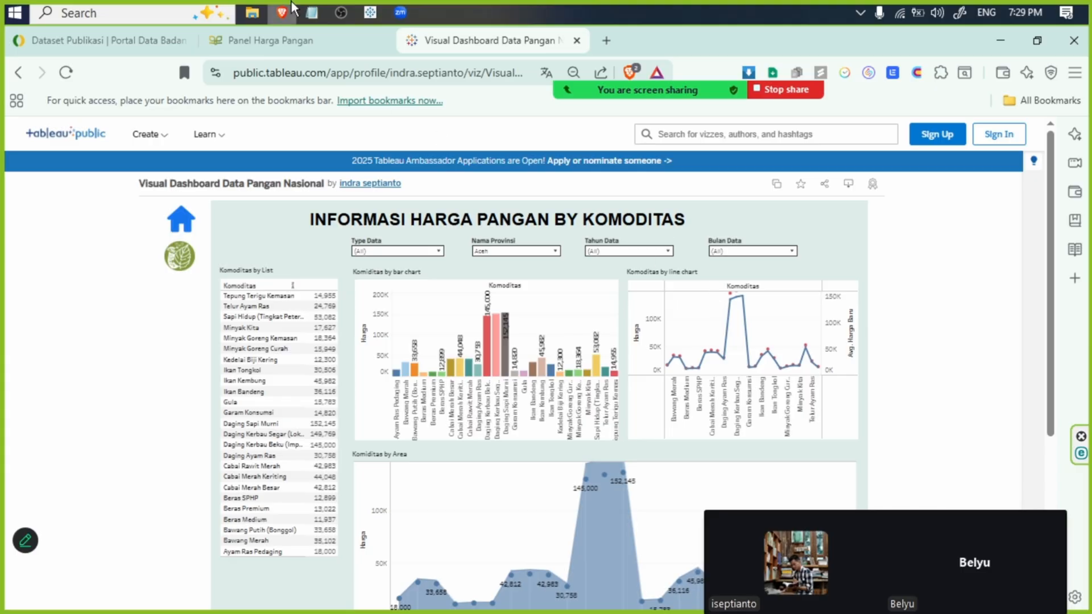
- Switch back to Tableau Public and move the home button slightly up on Dashboard 1 (2)
{"action": "left_click", "coordinate": [370, 13]}
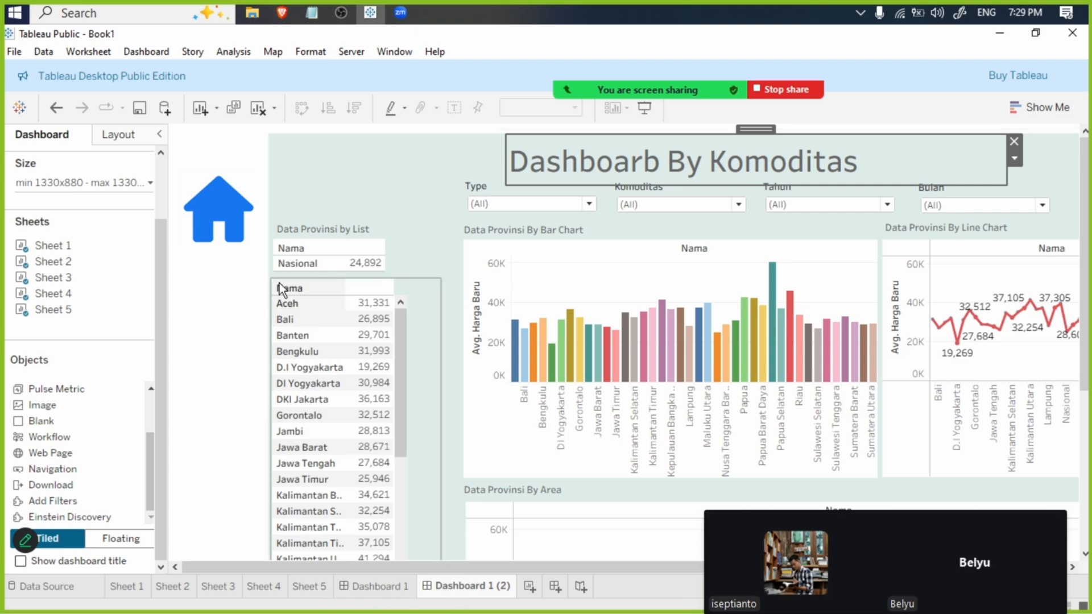
{"action": "left_click", "coordinate": [224, 207]}
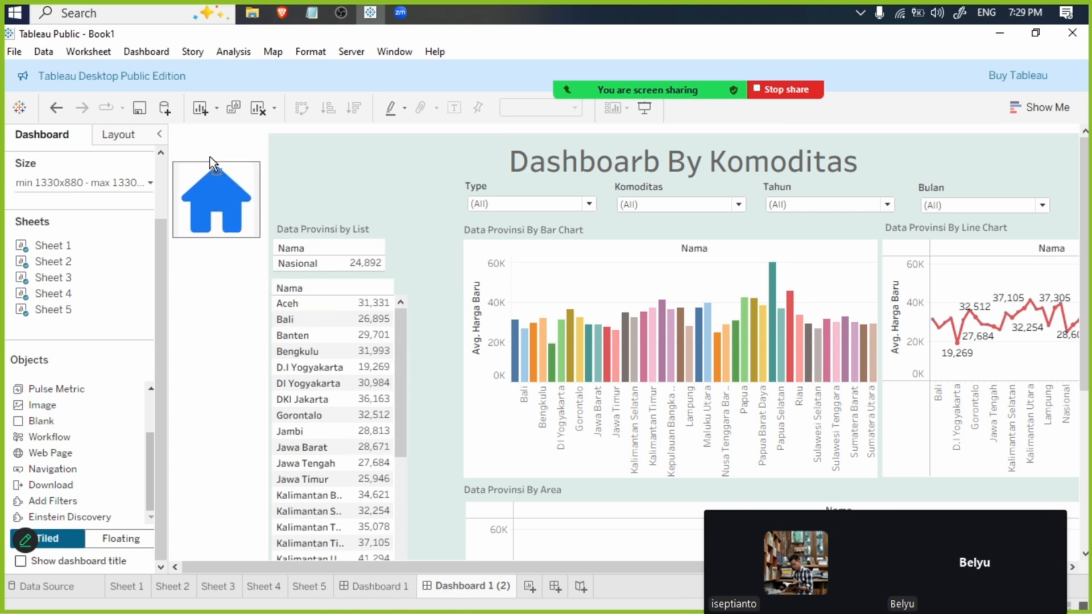
{"action": "left_click", "coordinate": [374, 186]}
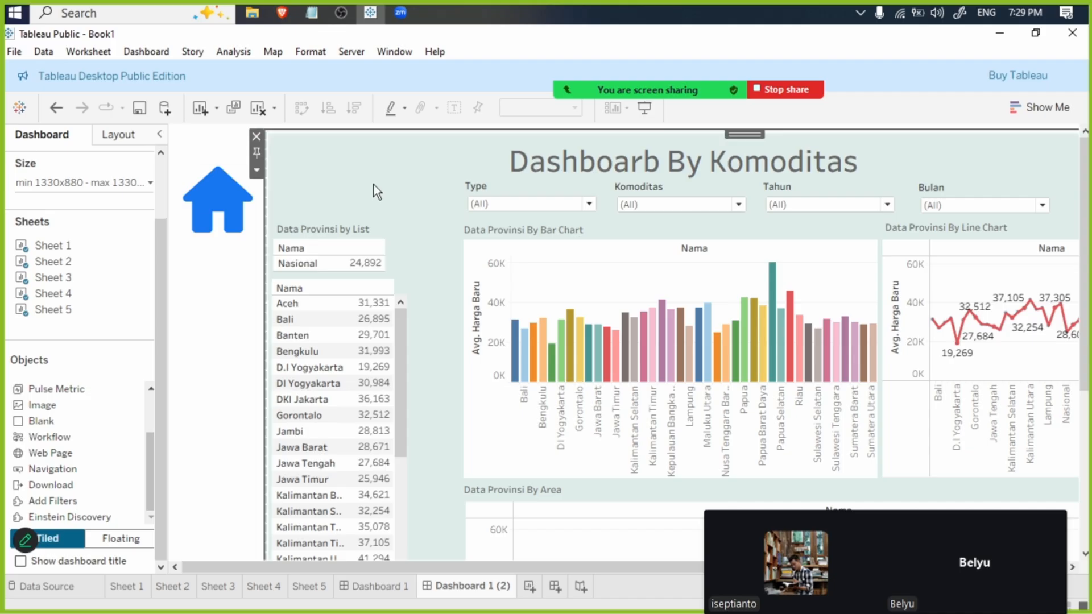
- Duplicate Sheet 1, place the copy after Sheet 5 and name it Sheet 6
{"action": "left_click", "coordinate": [127, 587]}
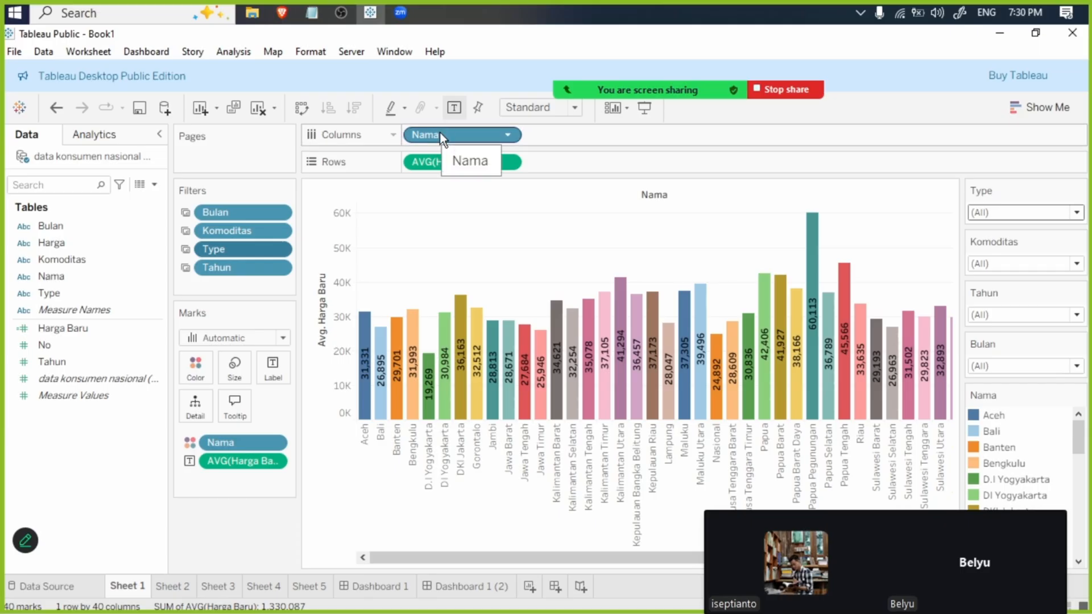
{"action": "left_click", "coordinate": [313, 588]}
{"action": "left_click", "coordinate": [129, 582]}
{"action": "right_click", "coordinate": [129, 584]}
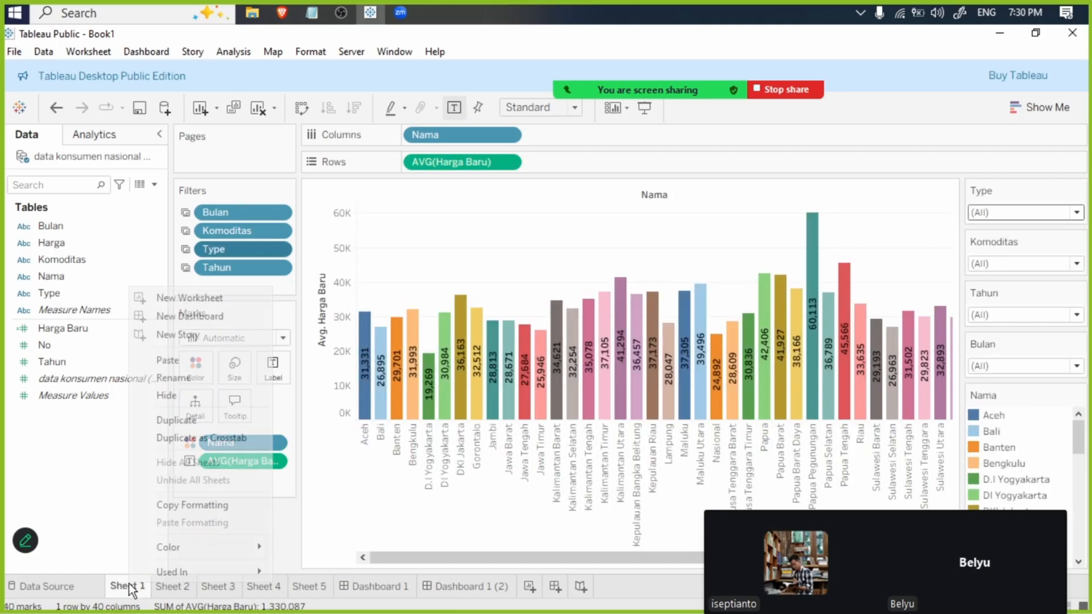
{"action": "left_click", "coordinate": [186, 420]}
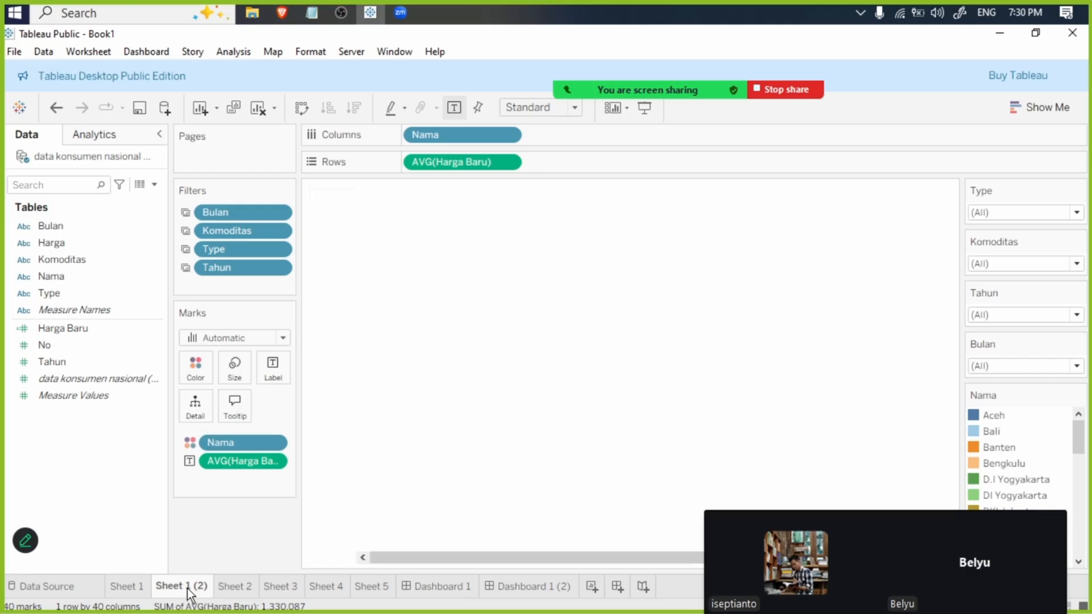
{"action": "left_click_drag", "start_coordinate": [188, 586], "coordinate": [370, 591]}
{"action": "key", "text": "Return"}
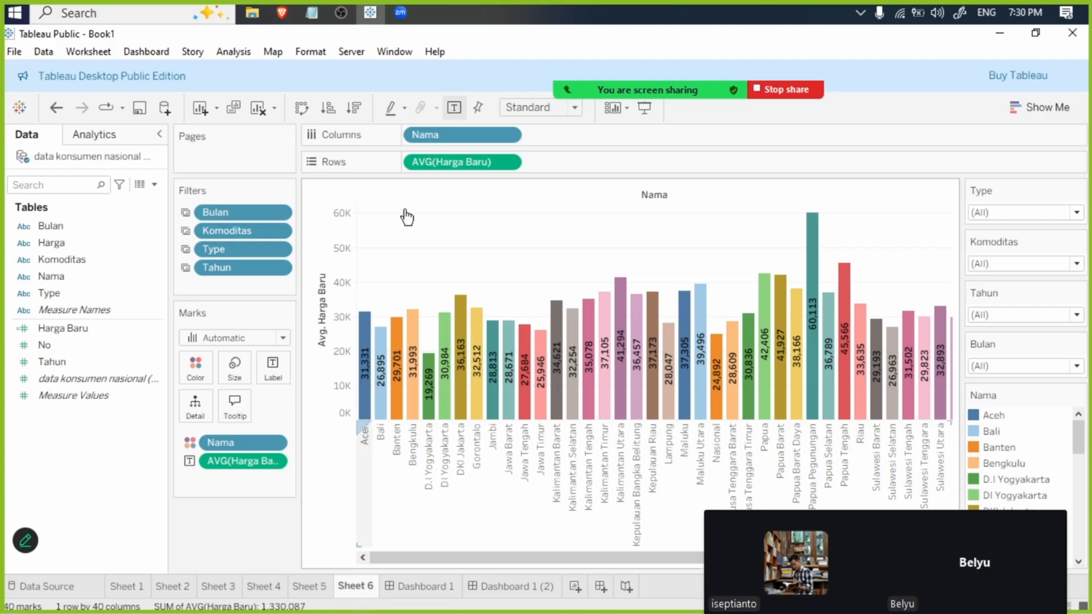
- Replace Nama with Komoditas as the column field of Sheet 6
{"action": "mouse_move", "coordinate": [90, 248]}
{"action": "left_mouse_down"}
{"action": "mouse_move", "coordinate": [65, 255]}
{"action": "mouse_move", "coordinate": [606, 140]}
{"action": "mouse_move", "coordinate": [530, 145]}
{"action": "left_mouse_up"}
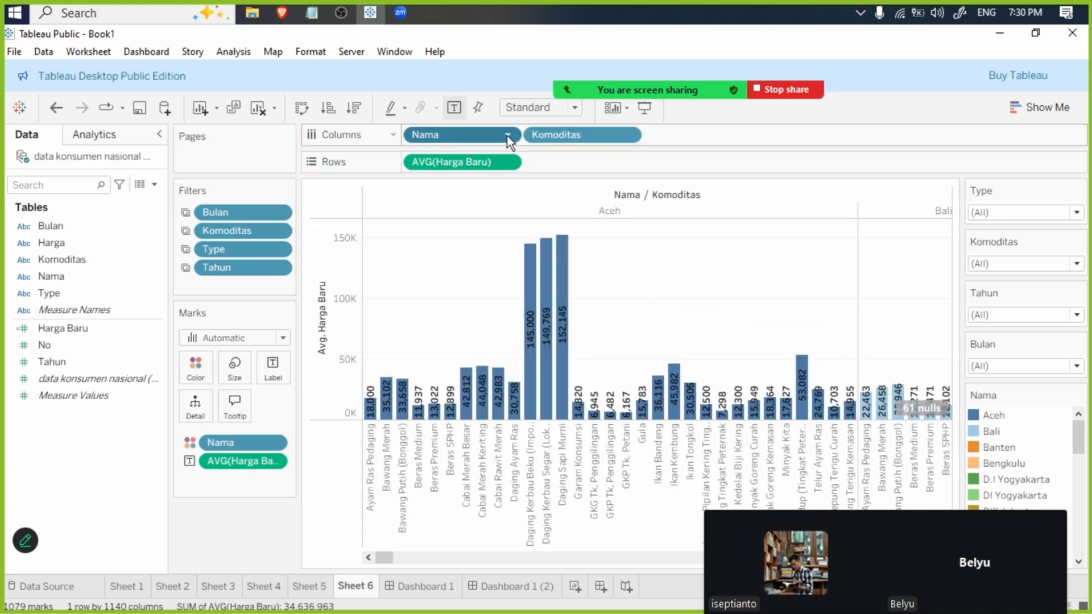
{"action": "left_click", "coordinate": [507, 135]}
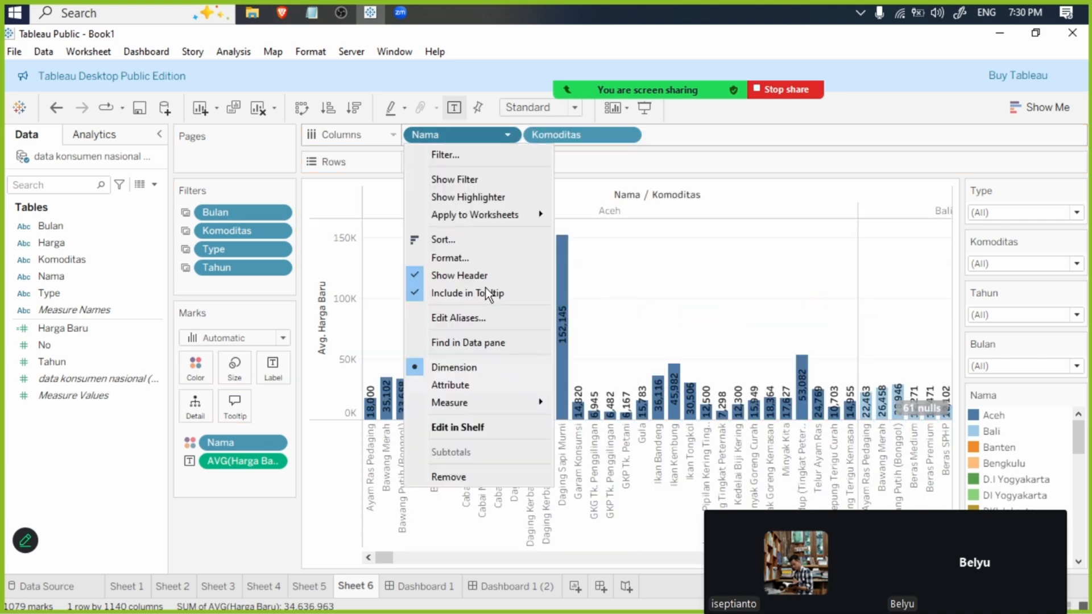
{"action": "left_click", "coordinate": [455, 476]}
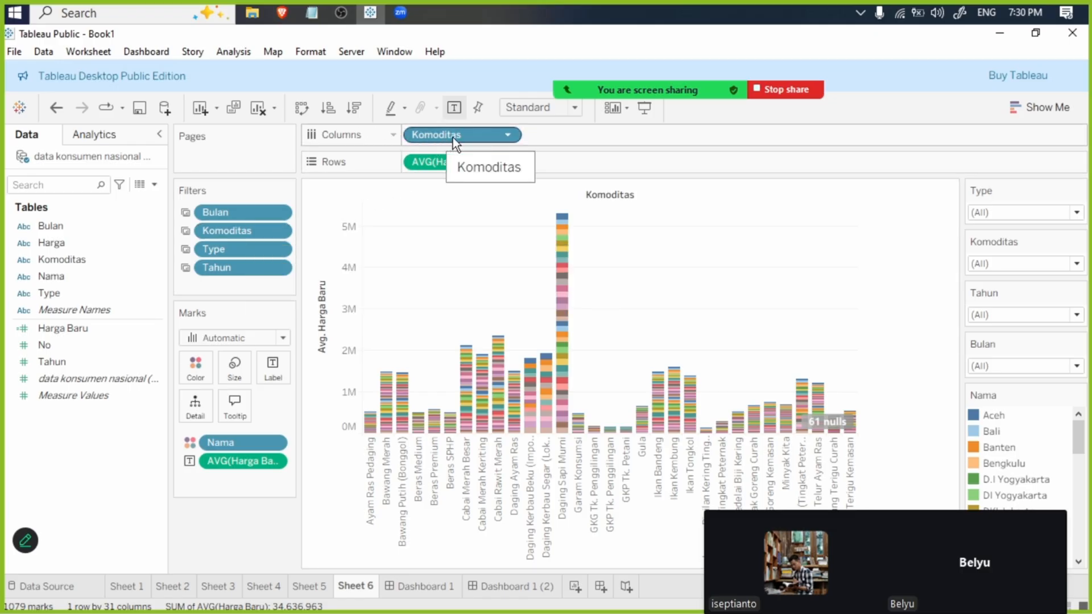
- Replace the Komoditas filter on Sheet 6 with a Nama filter that keeps all provinces selected
{"action": "left_click", "coordinate": [281, 231]}
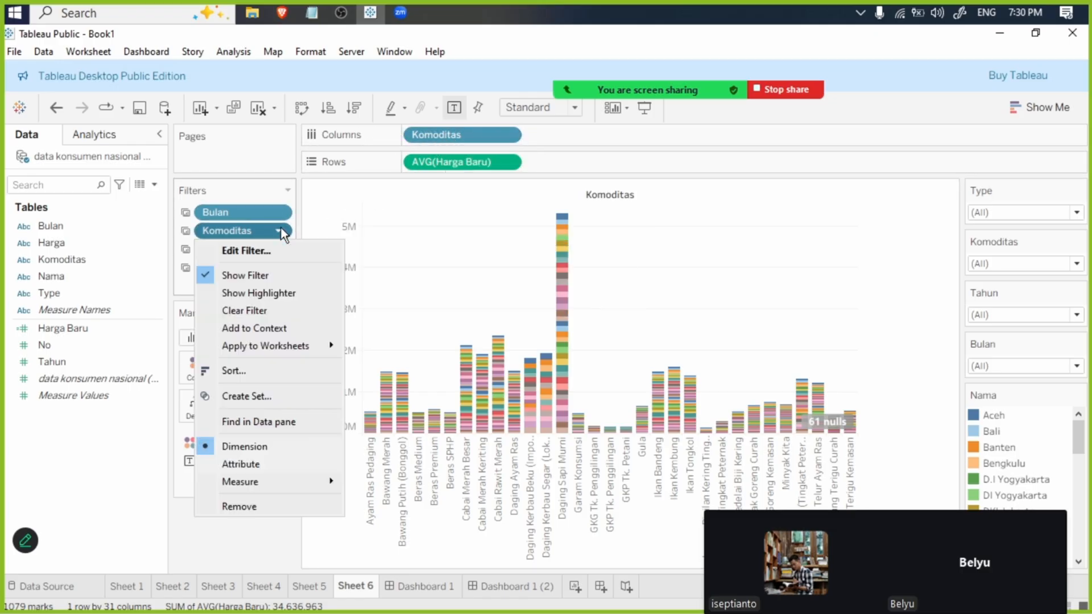
{"action": "left_click", "coordinate": [262, 505]}
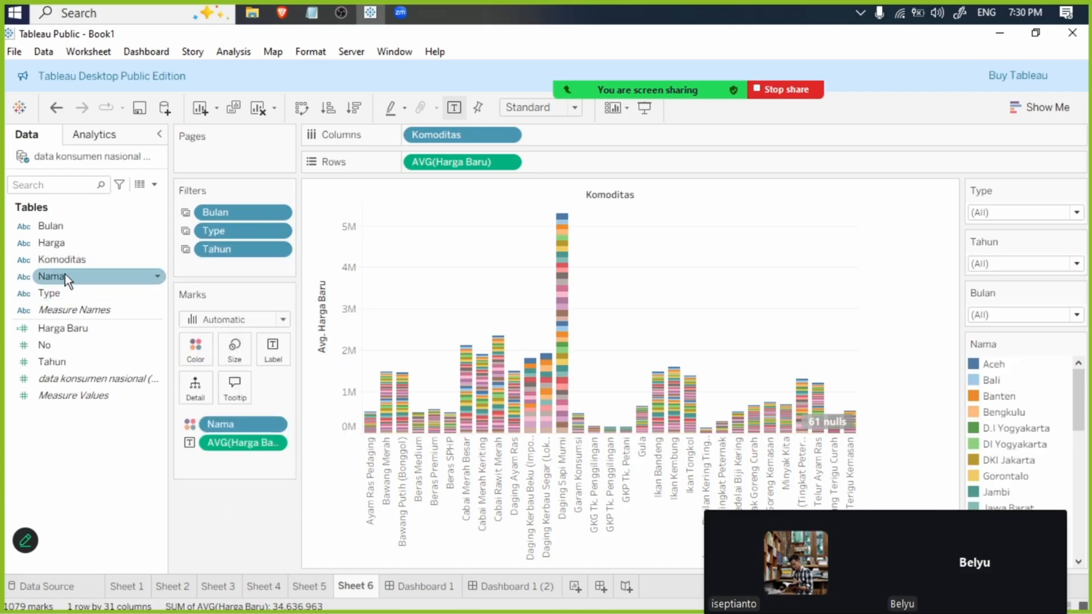
{"action": "left_click_drag", "start_coordinate": [65, 274], "coordinate": [237, 235]}
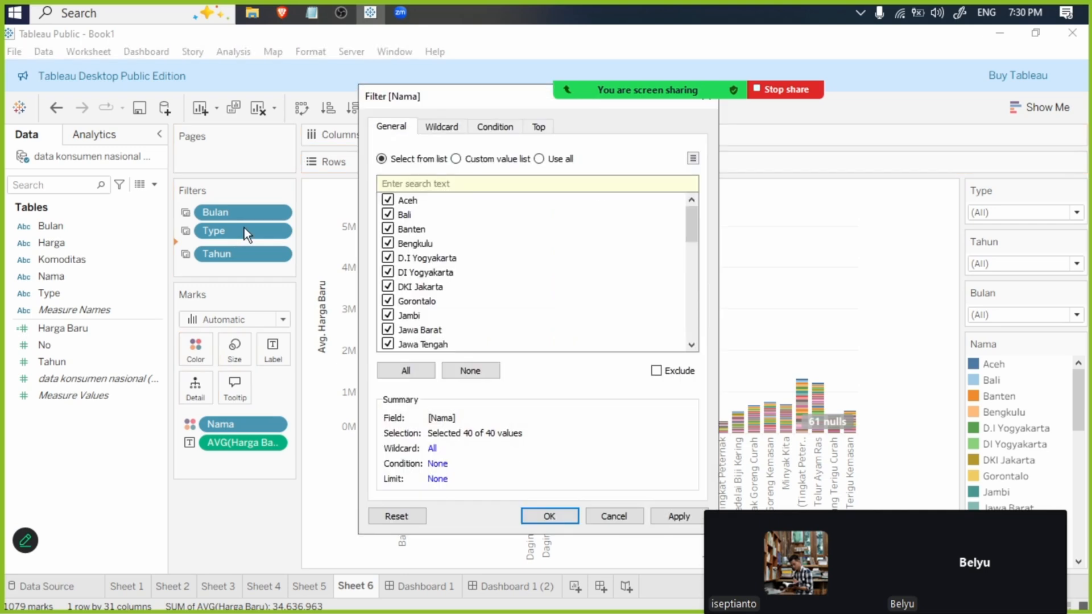
{"action": "left_click", "coordinate": [661, 518]}
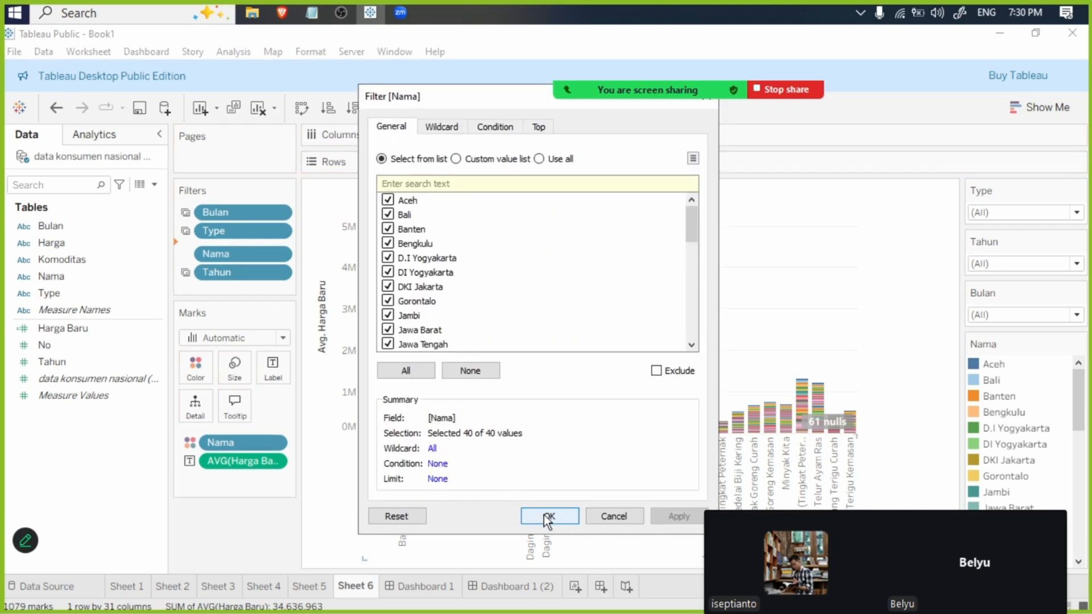
{"action": "left_click", "coordinate": [544, 515]}
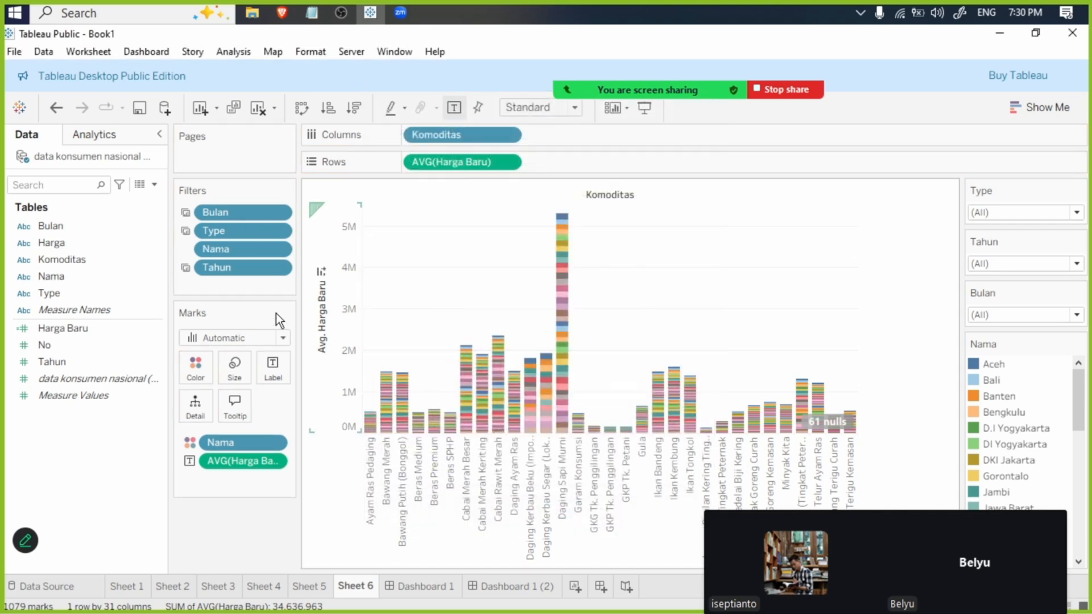
- Return to Sheet 1 and examine its filters for comparison with Sheet 6
{"action": "left_click", "coordinate": [146, 589]}
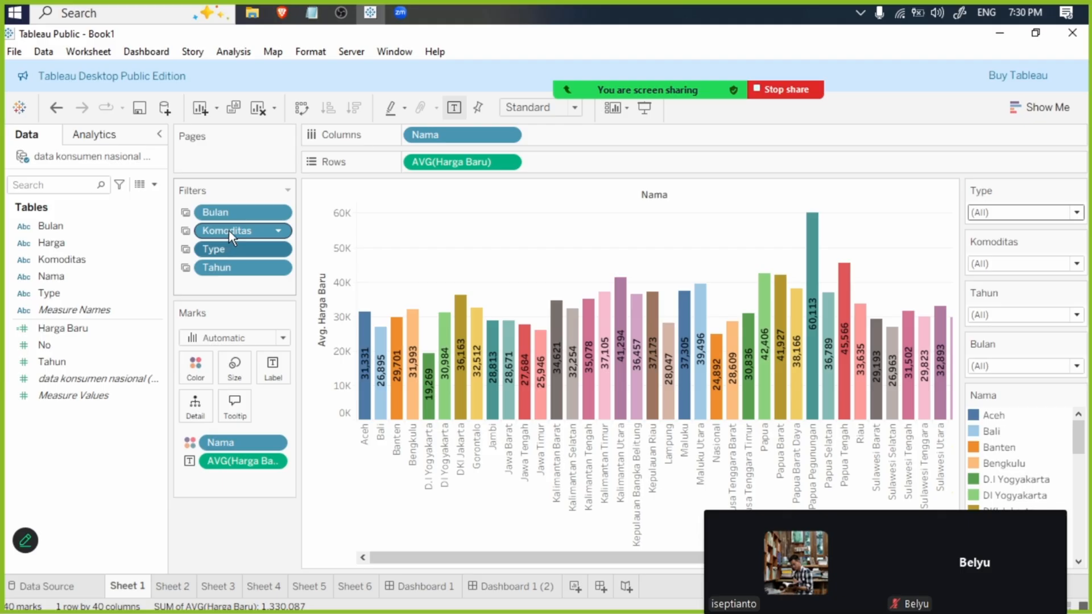
{"action": "left_click", "coordinate": [220, 249]}
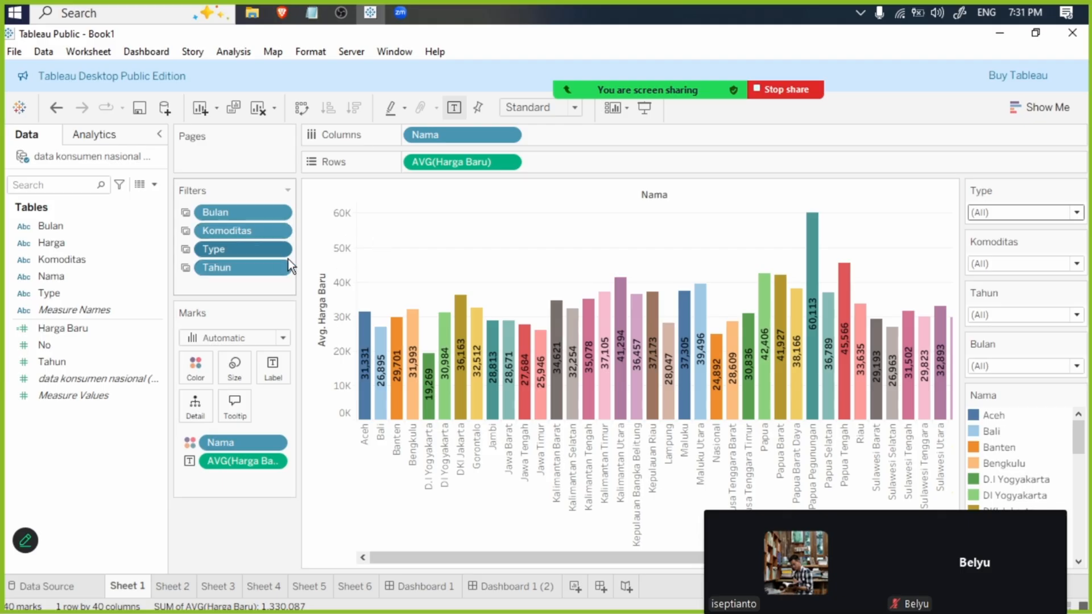
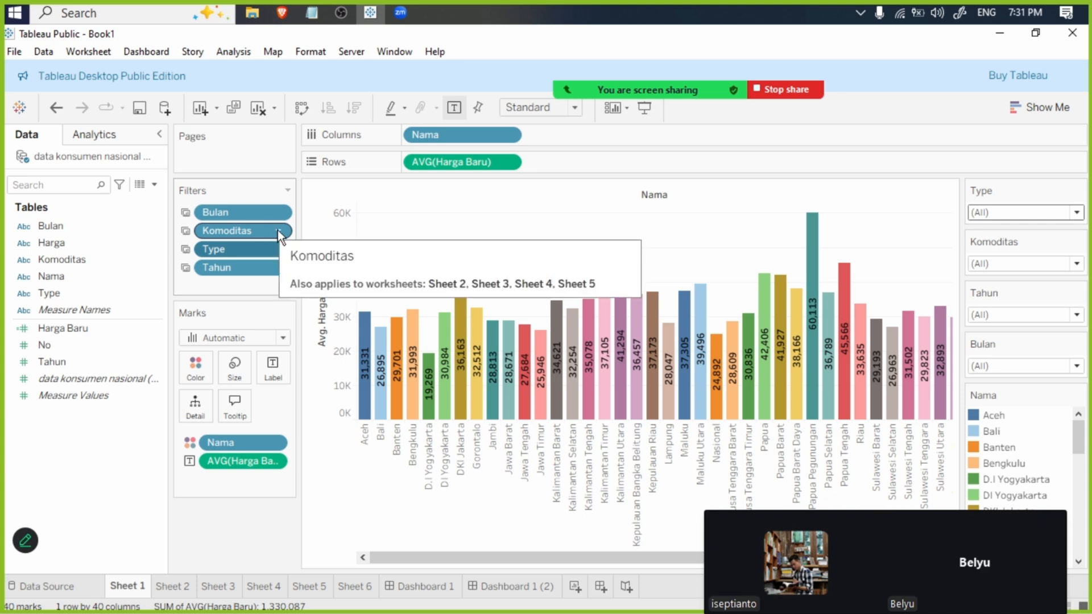
- Remove Nama from the colour marks of Sheet 6 so its bars are no longer split by province
{"action": "left_click", "coordinate": [369, 586]}
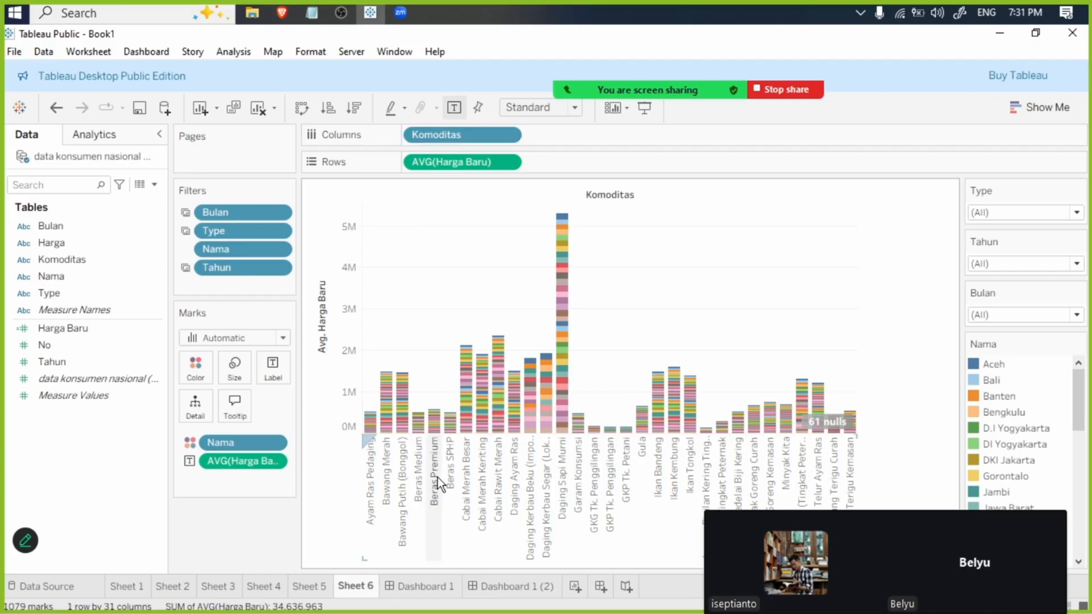
{"action": "left_click", "coordinate": [274, 442]}
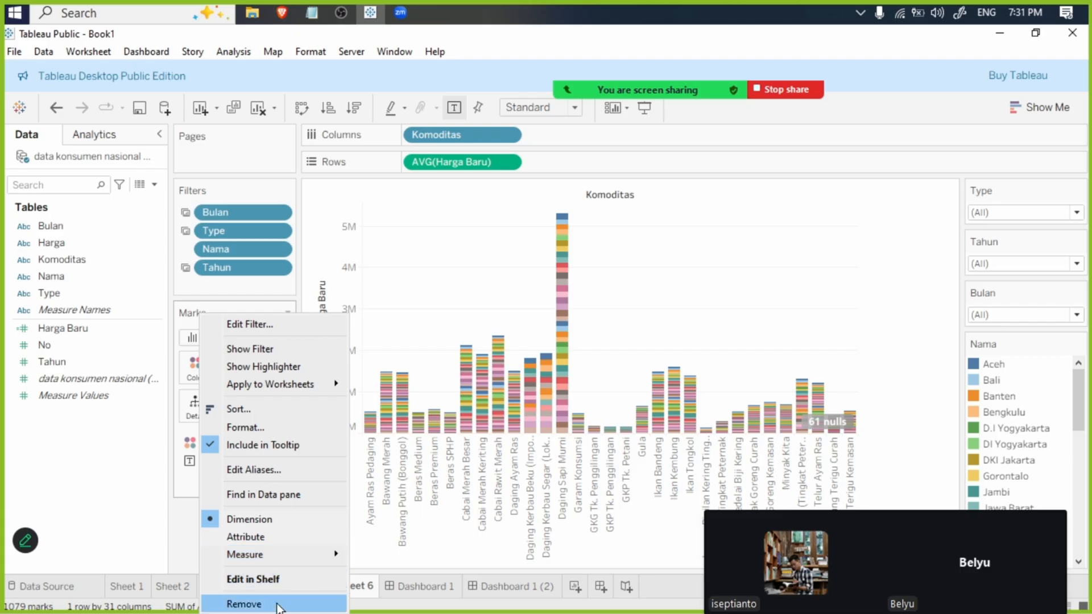
{"action": "left_click", "coordinate": [276, 603]}
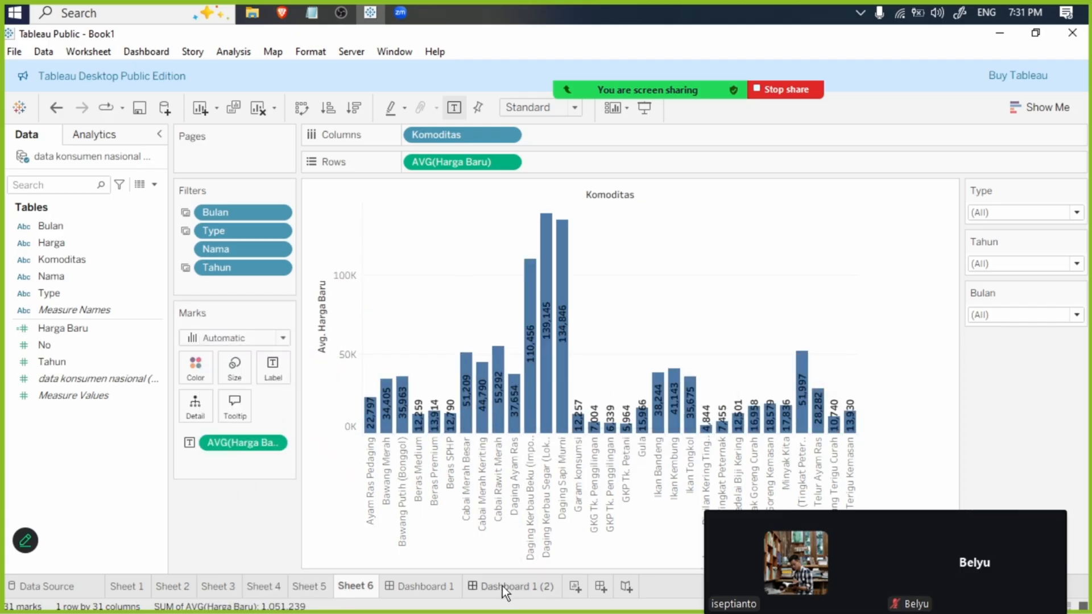
{"action": "mouse_move", "coordinate": [503, 586]}
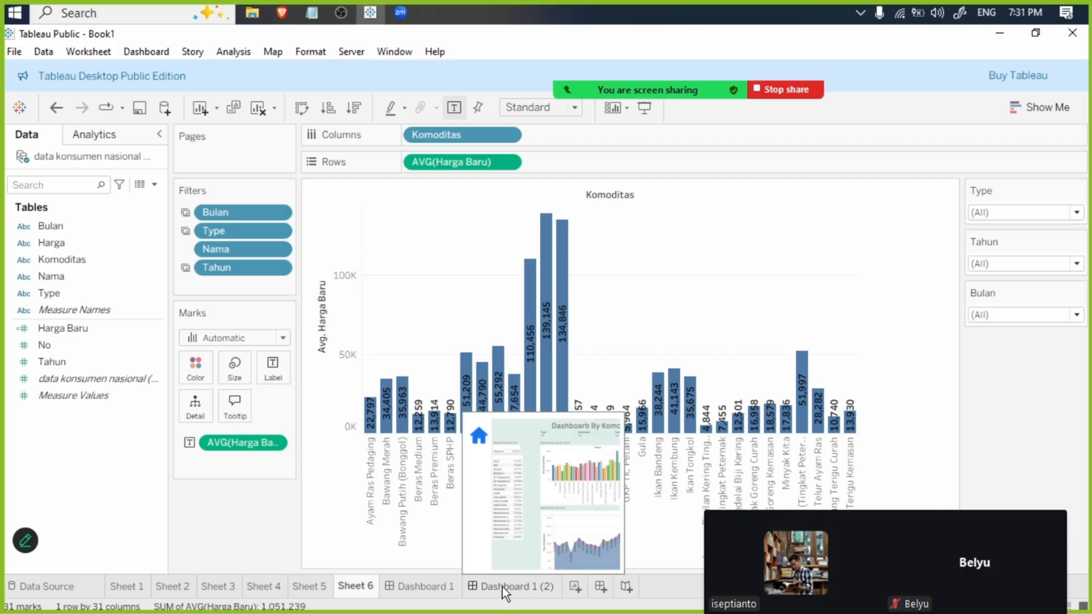
- Switch to the published dashboard in the browser and try its filters, using Aceh as province and 2024 as Tahun Data
{"action": "left_click", "coordinate": [281, 12]}
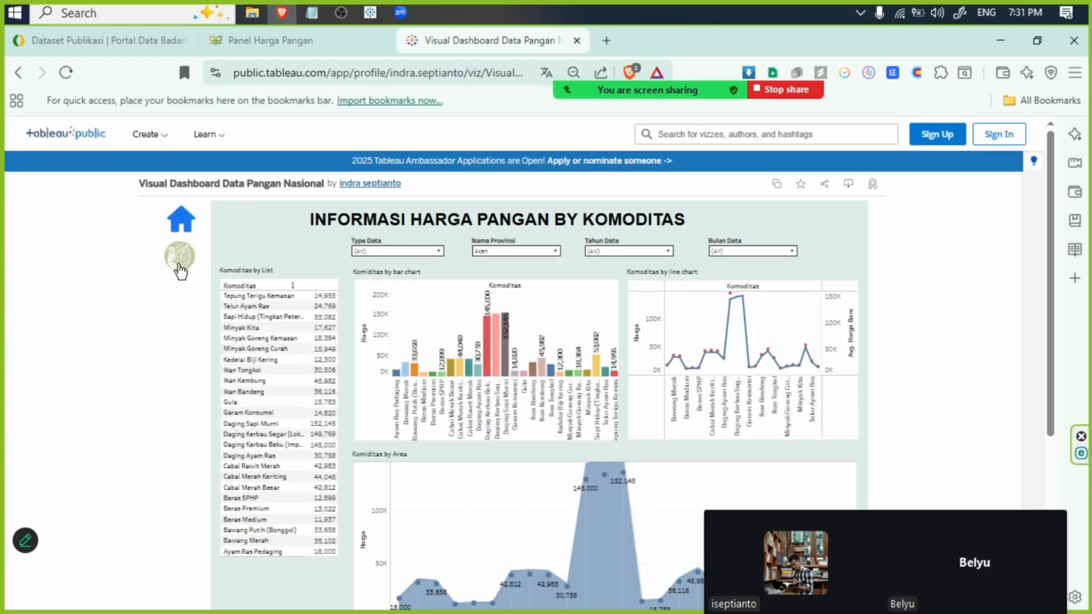
{"action": "left_click", "coordinate": [504, 253]}
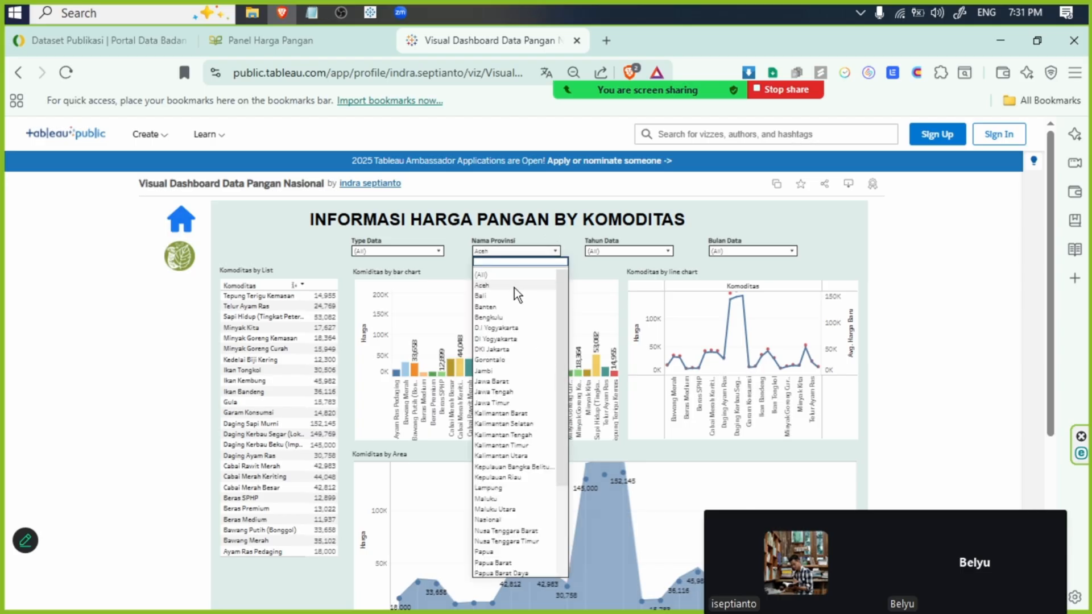
{"action": "left_click", "coordinate": [512, 286]}
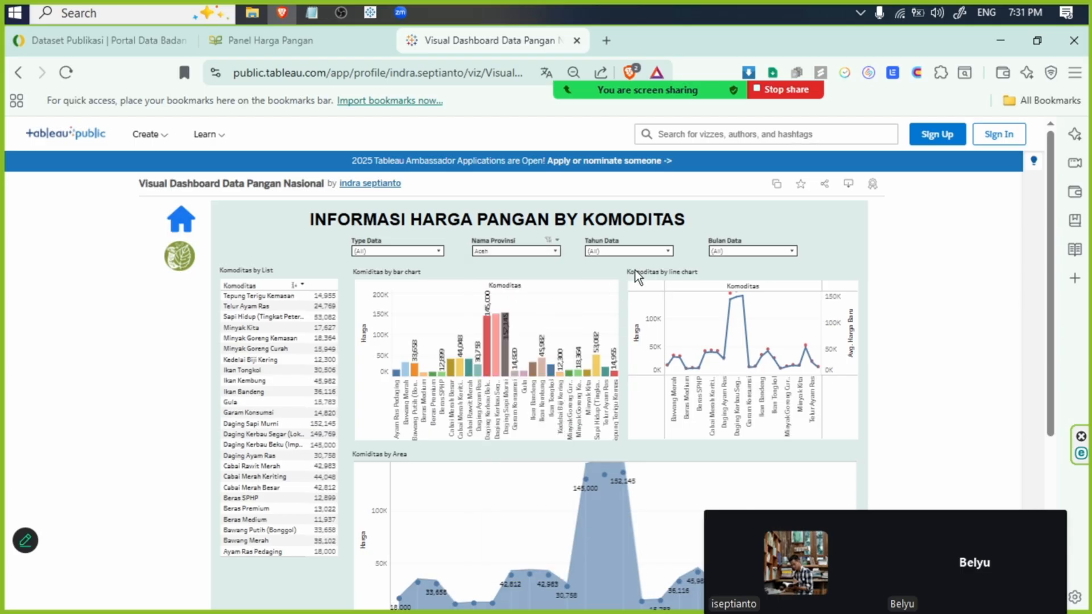
{"action": "left_click", "coordinate": [637, 250]}
{"action": "left_click", "coordinate": [609, 339]}
{"action": "left_click", "coordinate": [752, 250]}
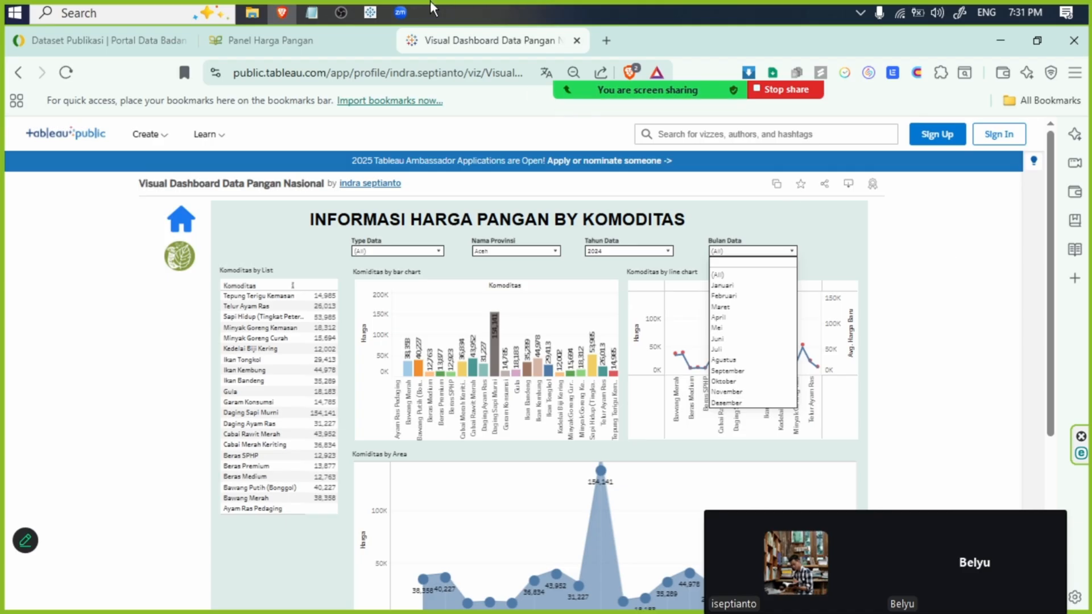
{"action": "left_click", "coordinate": [1000, 41]}
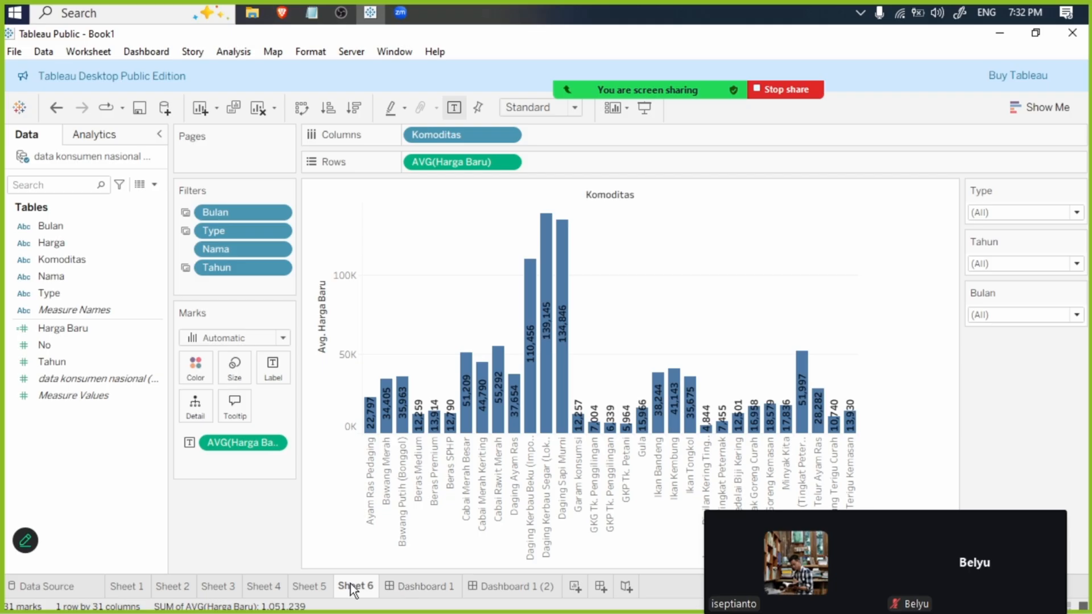
- Move Sheet 6 between Dashboard 1 and Dashboard 1 (2) in the workbook's sheet order
{"action": "left_click", "coordinate": [307, 587]}
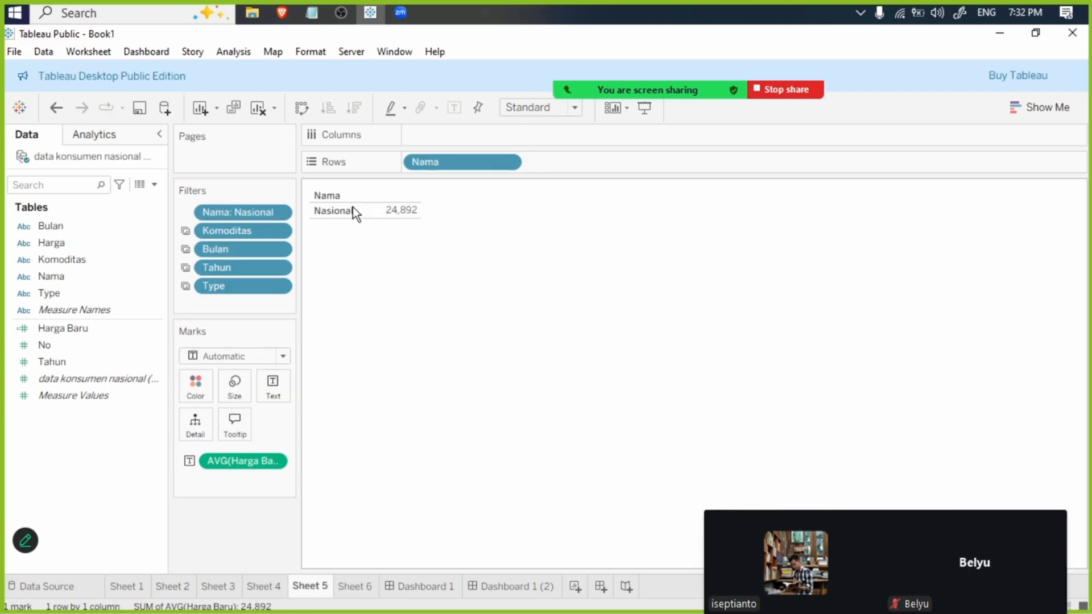
{"action": "left_click", "coordinate": [349, 589]}
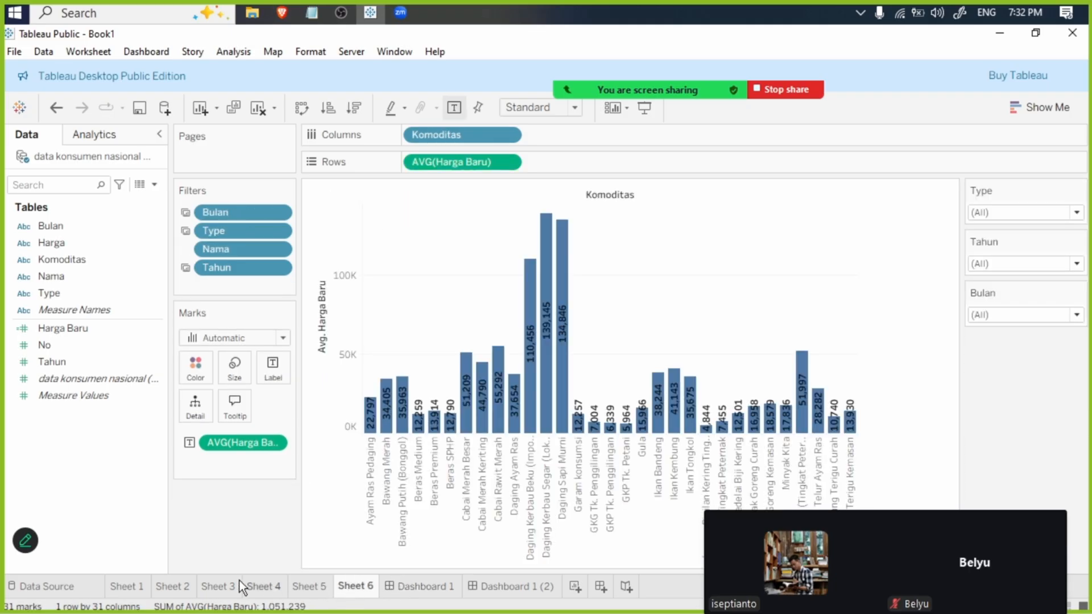
{"action": "left_click", "coordinate": [307, 592]}
{"action": "left_click", "coordinate": [426, 592]}
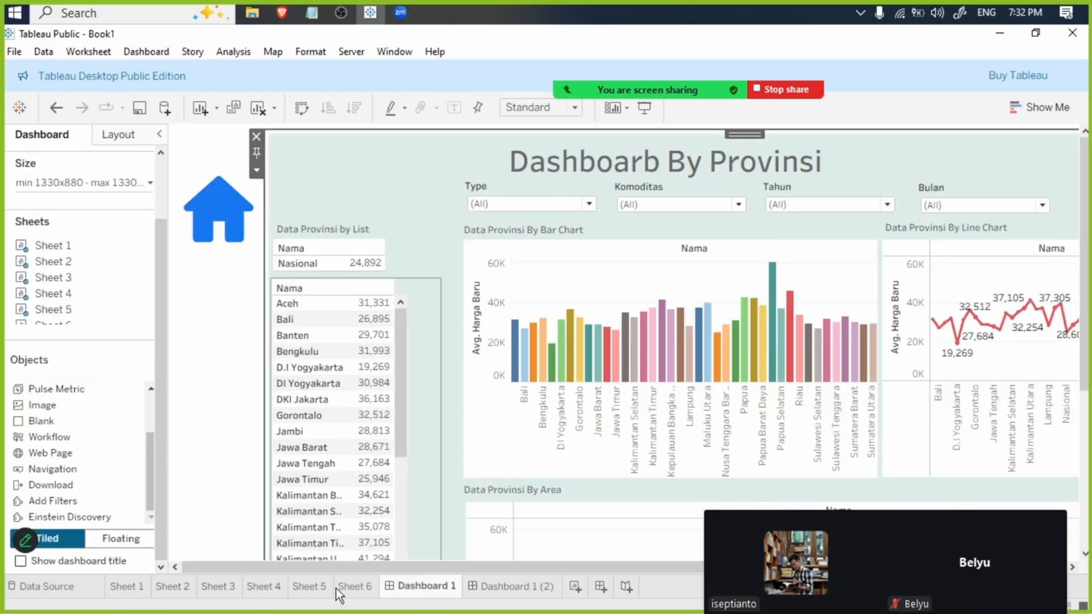
{"action": "left_click", "coordinate": [354, 592]}
{"action": "left_click_drag", "start_coordinate": [355, 593], "coordinate": [477, 594]}
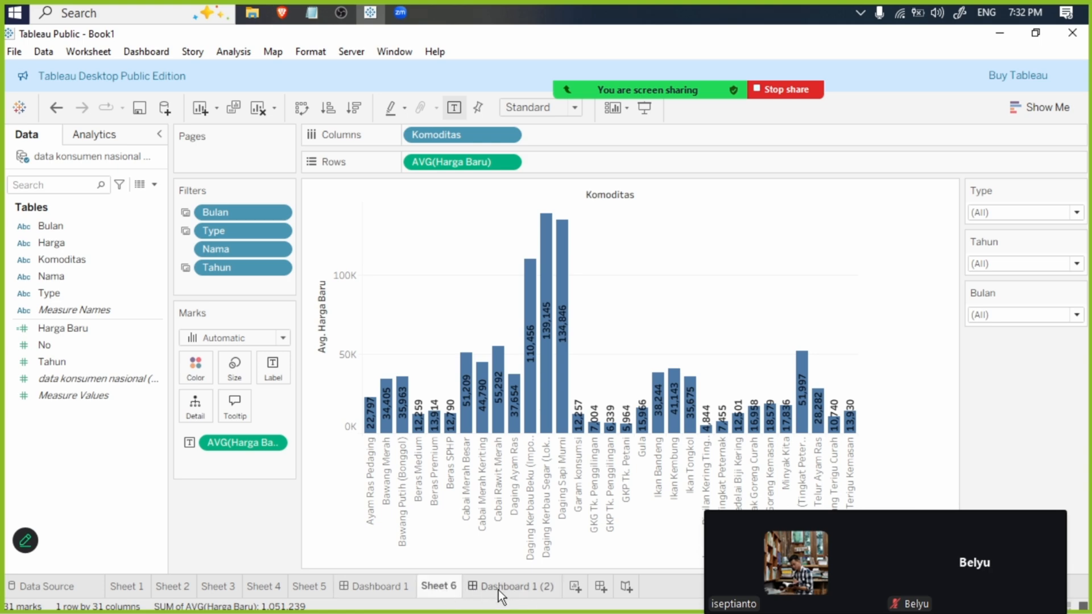
- Rename Dashboard 1 (2) as Dashboard 2
{"action": "left_click", "coordinate": [522, 587]}
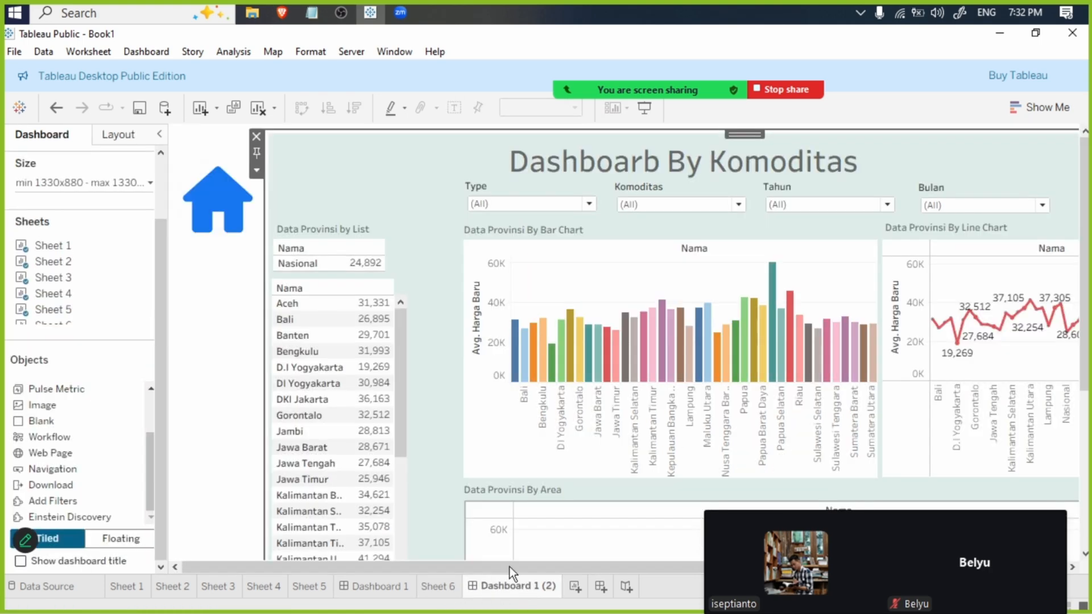
{"action": "double_click", "coordinate": [535, 589]}
{"action": "left_click", "coordinate": [535, 589]}
{"action": "left_click_drag", "start_coordinate": [533, 590], "coordinate": [568, 588]}
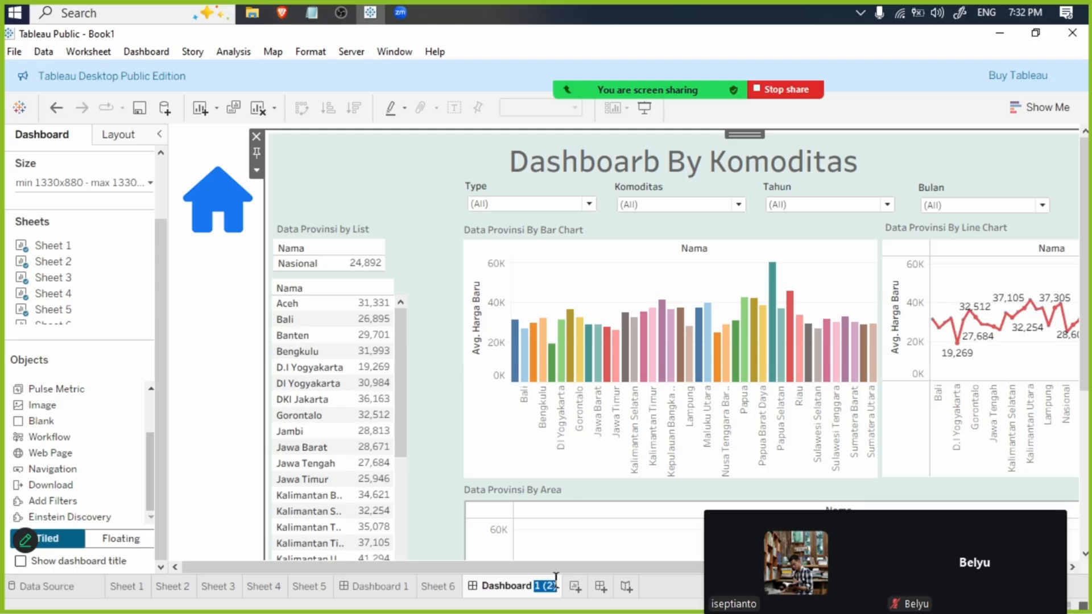
{"action": "type", "text": "2"}
{"action": "left_click", "coordinate": [223, 371]}
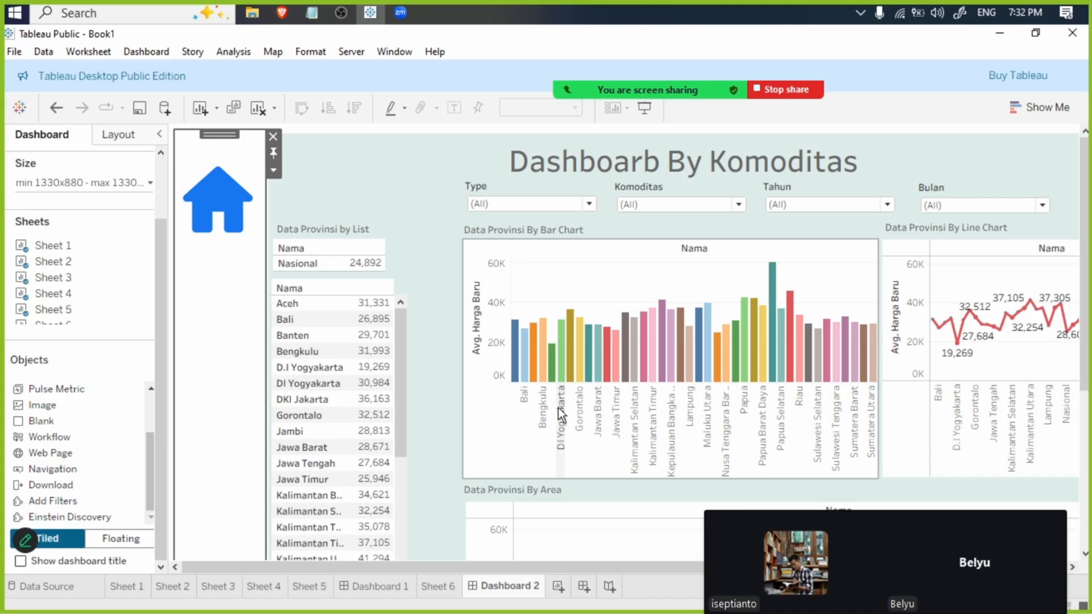
- Compare Sheet 6 with the Komoditas dashboard and delete the Nama bar chart from Dashboard 2
{"action": "left_click", "coordinate": [572, 273]}
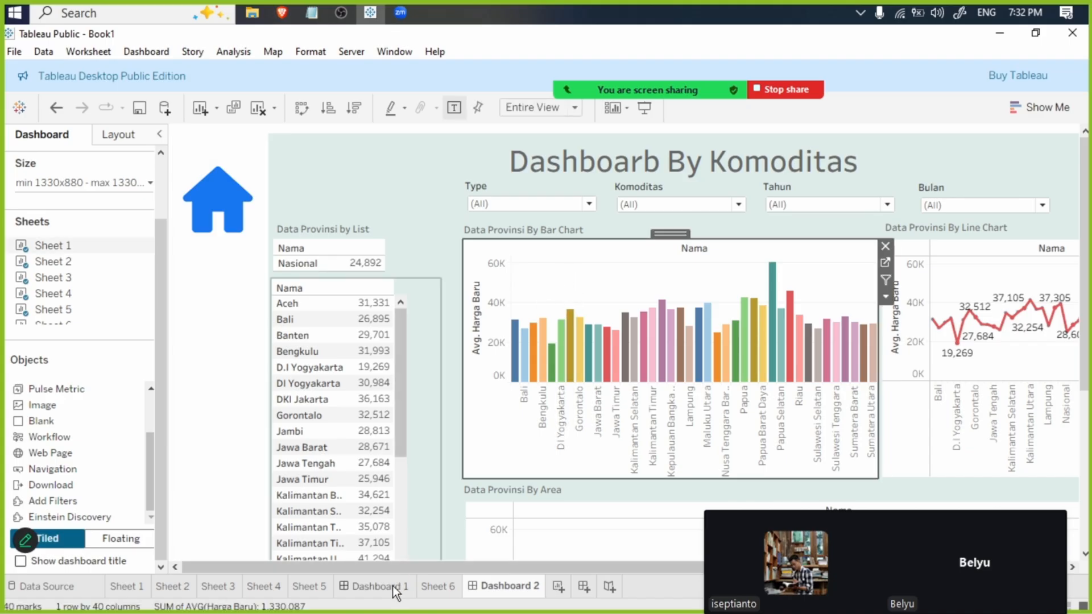
{"action": "left_click", "coordinate": [180, 587]}
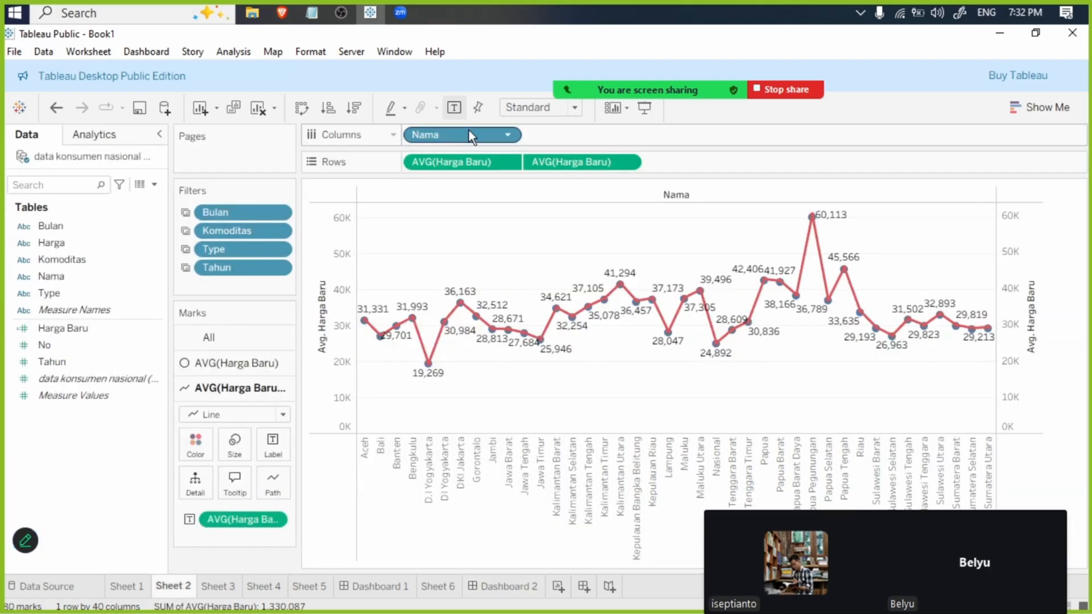
{"action": "left_click", "coordinate": [444, 589]}
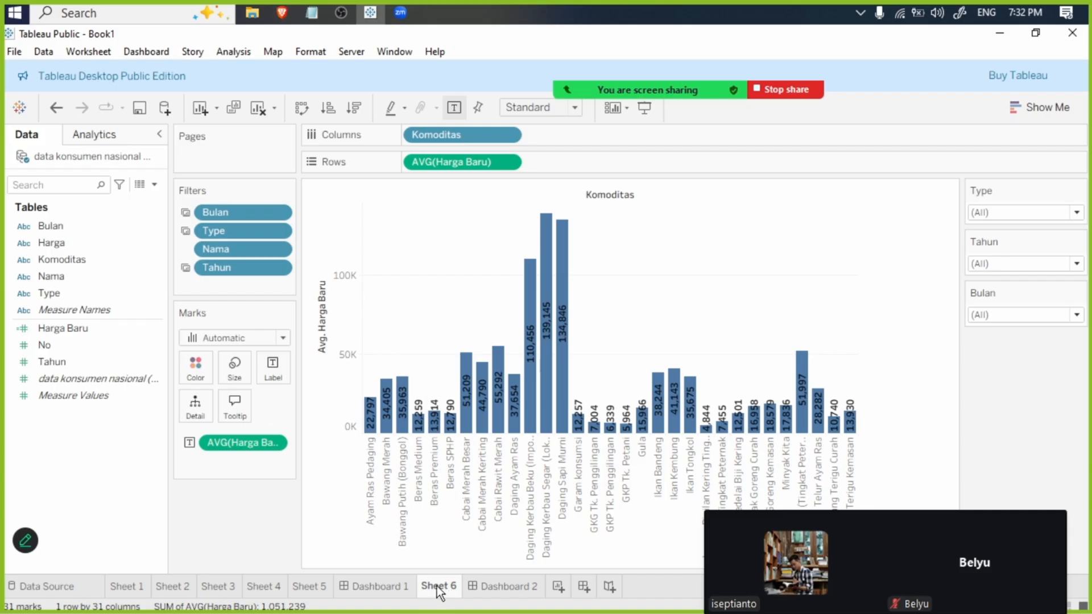
{"action": "left_click", "coordinate": [487, 589]}
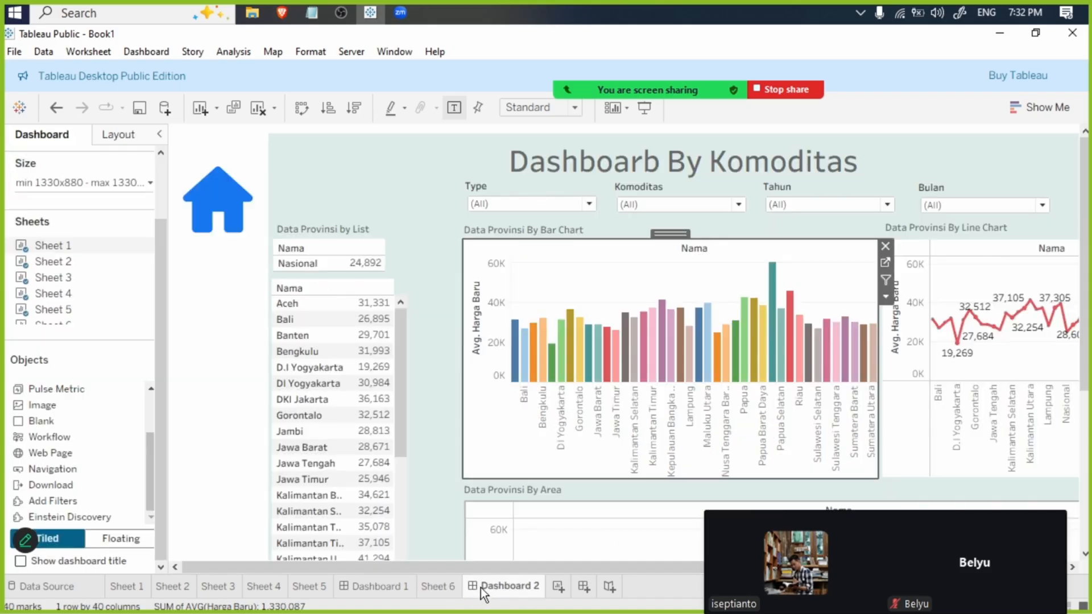
{"action": "left_click", "coordinate": [437, 592]}
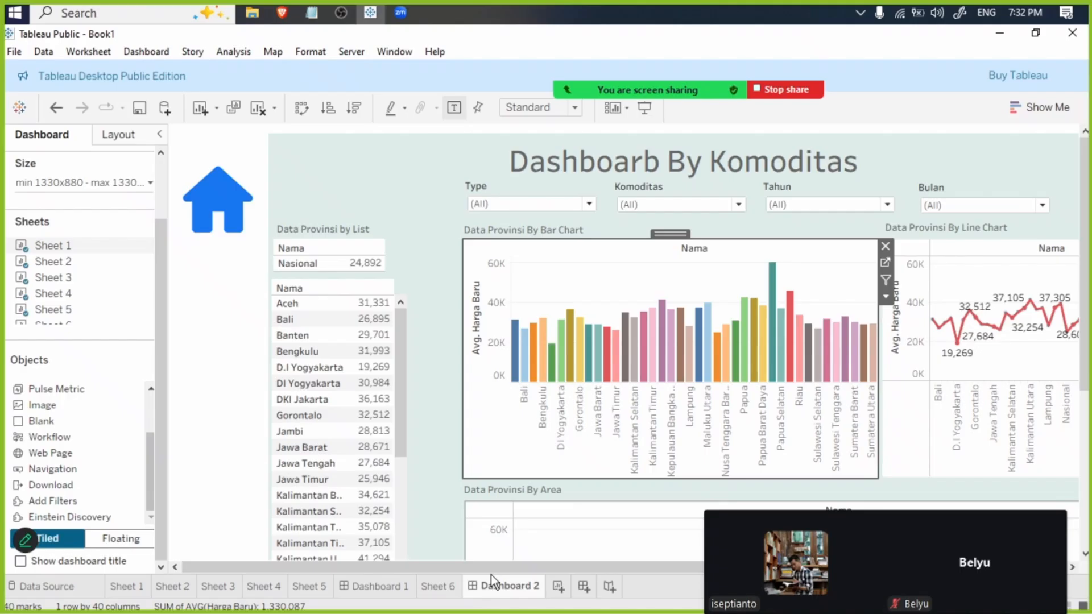
{"action": "left_click", "coordinate": [503, 586]}
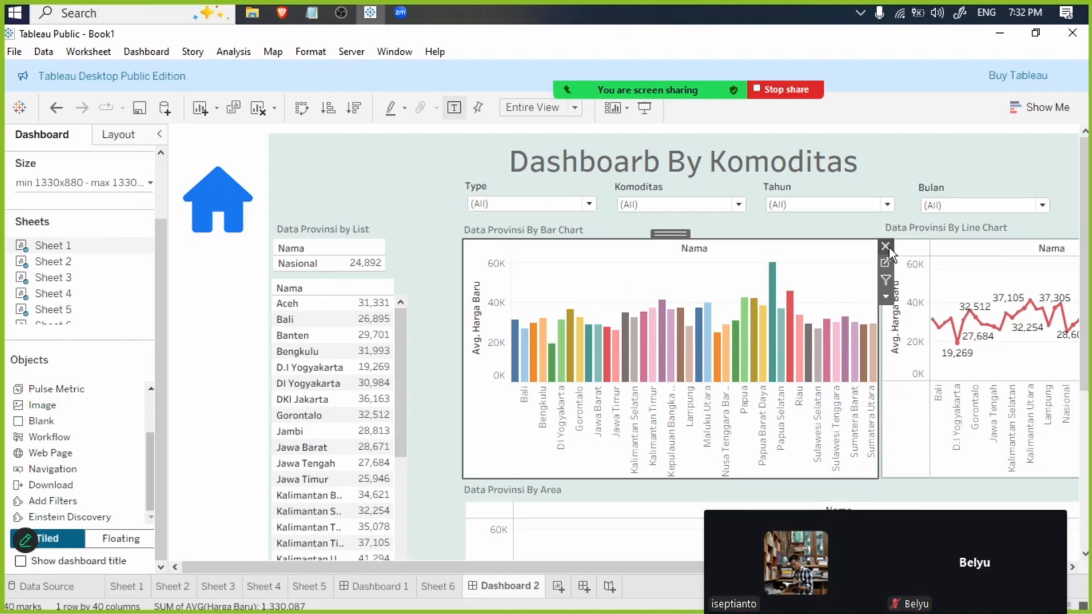
{"action": "key", "text": "Delete"}
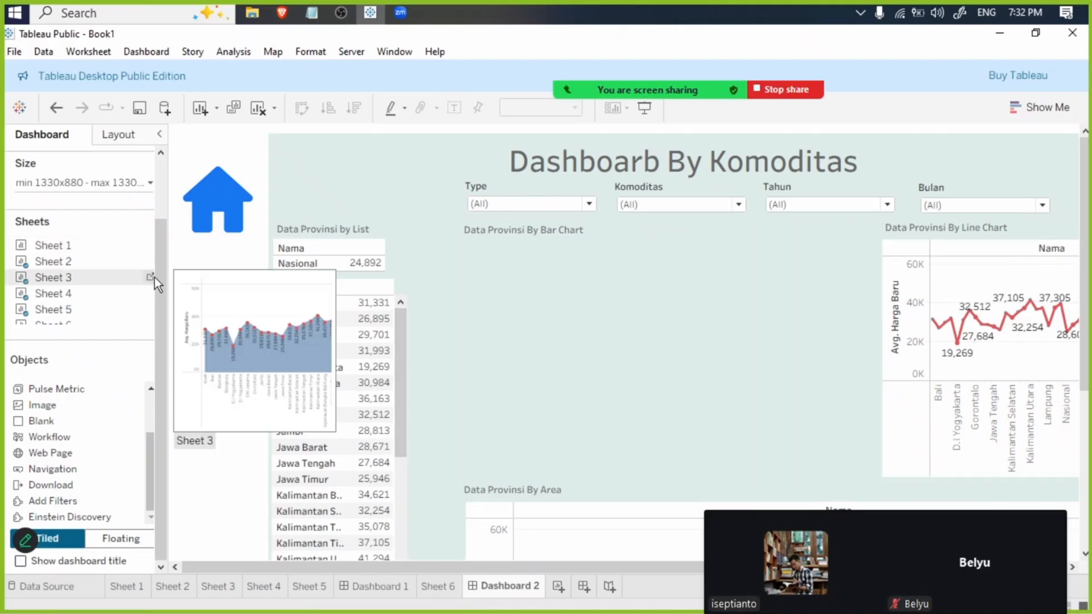
- Add Sheet 6 to Dashboard 2 and make it a floating item
{"action": "mouse_move", "coordinate": [55, 308]}
{"action": "scroll", "coordinate": [55, 309], "scroll_direction": "down", "scroll_amount": 1}
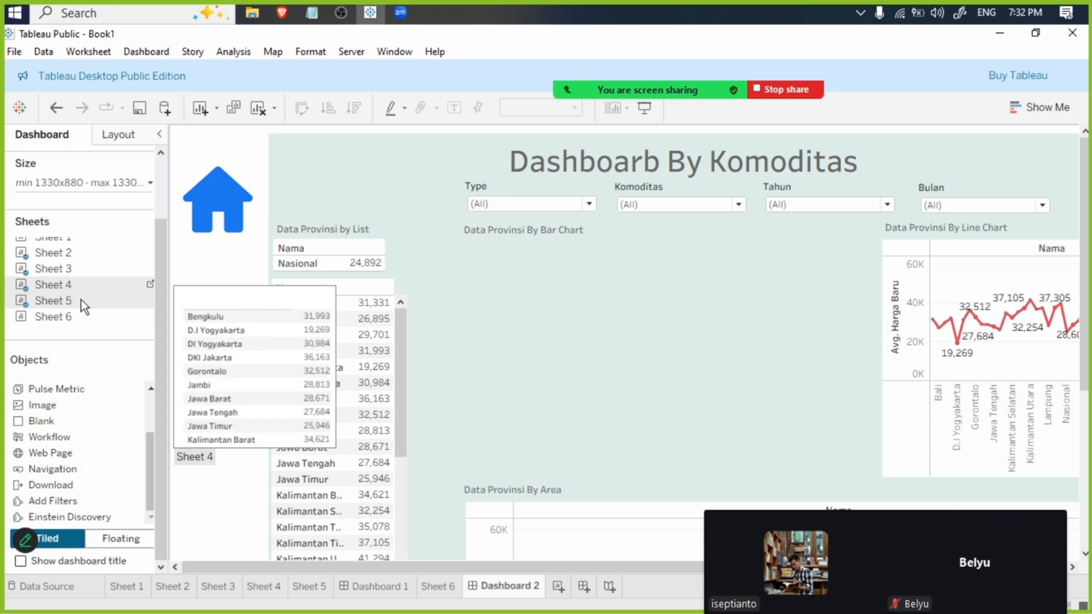
{"action": "left_click_drag", "start_coordinate": [56, 319], "coordinate": [503, 300]}
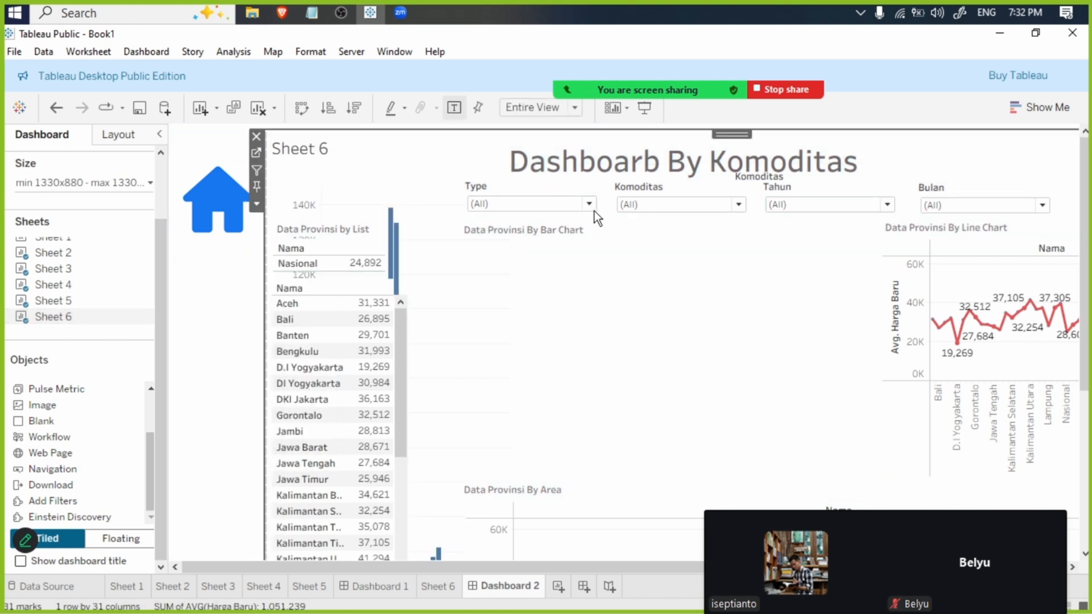
{"action": "left_click", "coordinate": [232, 206]}
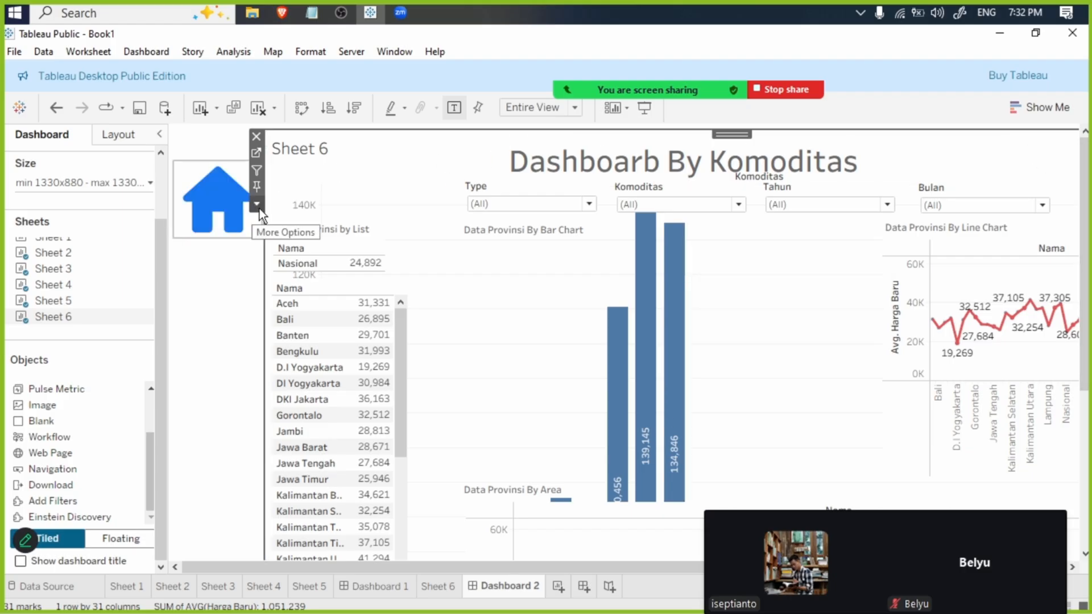
{"action": "left_click", "coordinate": [257, 204]}
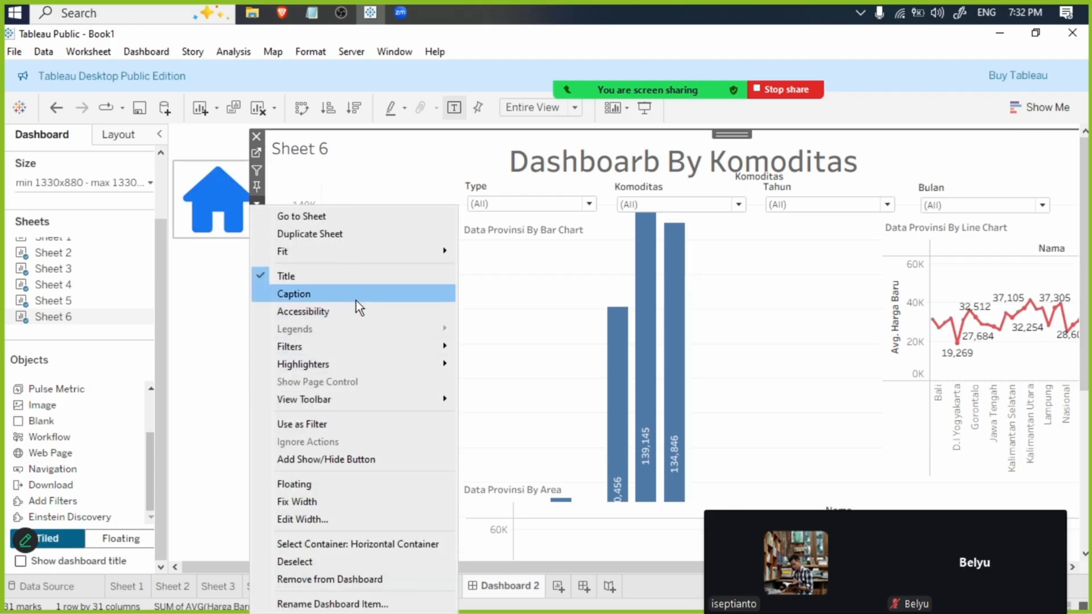
{"action": "left_click", "coordinate": [361, 503]}
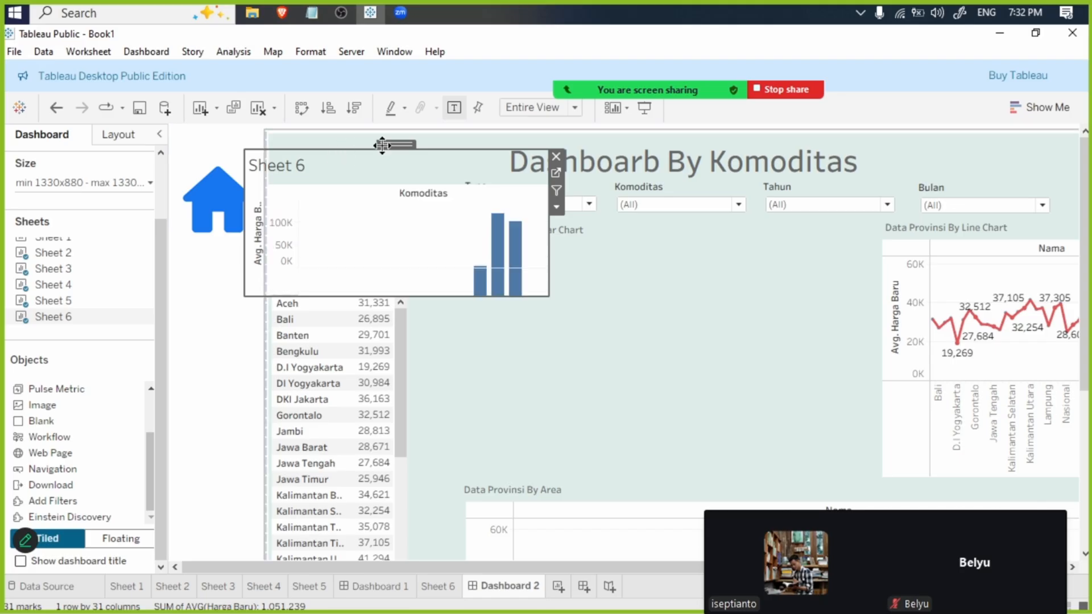
- Move the floating Sheet 6 chart under the Data Provinsi By Bar Chart heading and enlarge it to fill the empty area
{"action": "left_click_drag", "start_coordinate": [388, 147], "coordinate": [574, 242]}
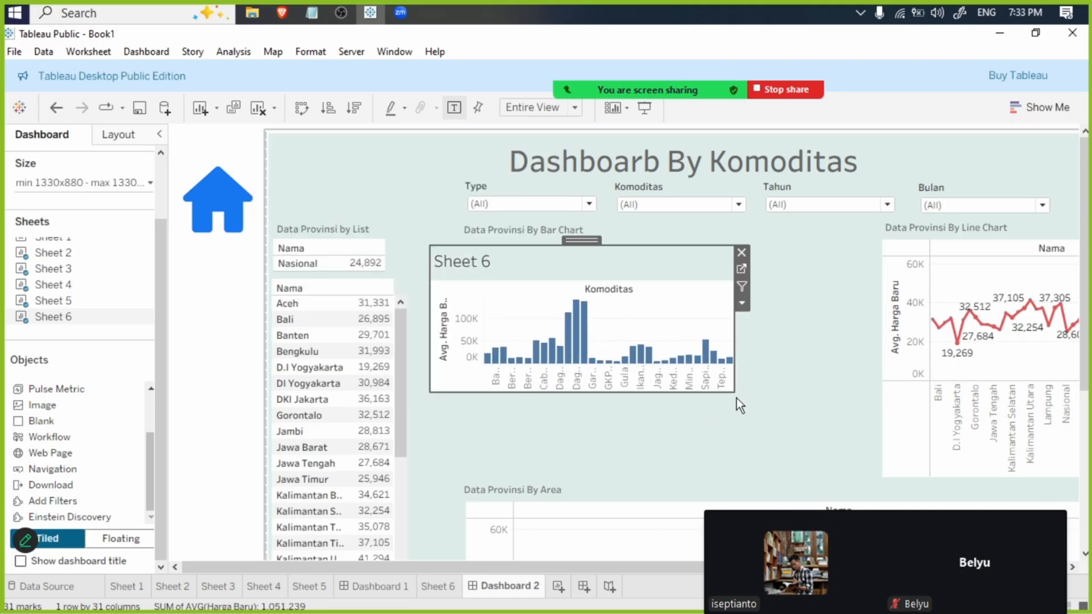
{"action": "left_click_drag", "start_coordinate": [738, 397], "coordinate": [845, 500]}
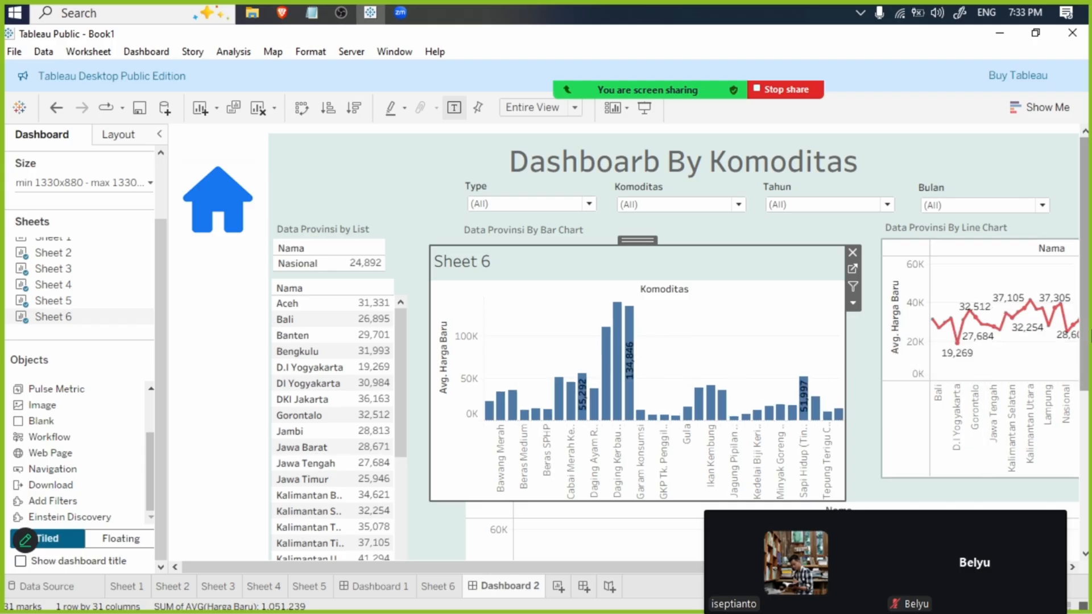
{"action": "scroll", "coordinate": [1077, 402], "scroll_direction": "down", "scroll_amount": 3}
{"action": "scroll", "coordinate": [1077, 402], "scroll_direction": "down", "scroll_amount": 1}
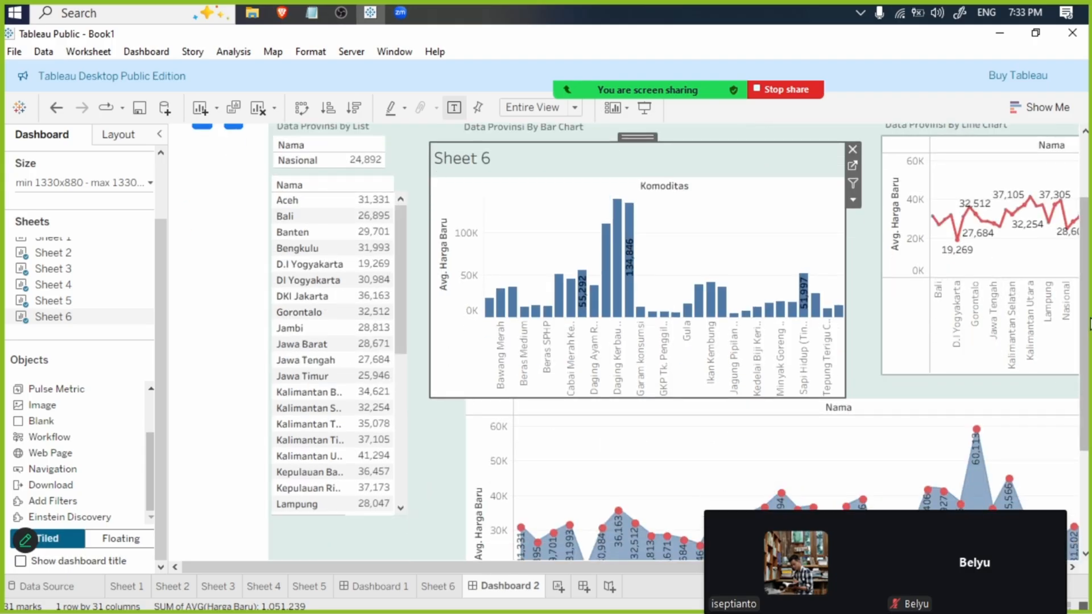
{"action": "scroll", "coordinate": [1077, 222], "scroll_direction": "up", "scroll_amount": 2}
{"action": "scroll", "coordinate": [1077, 222], "scroll_direction": "up", "scroll_amount": 2}
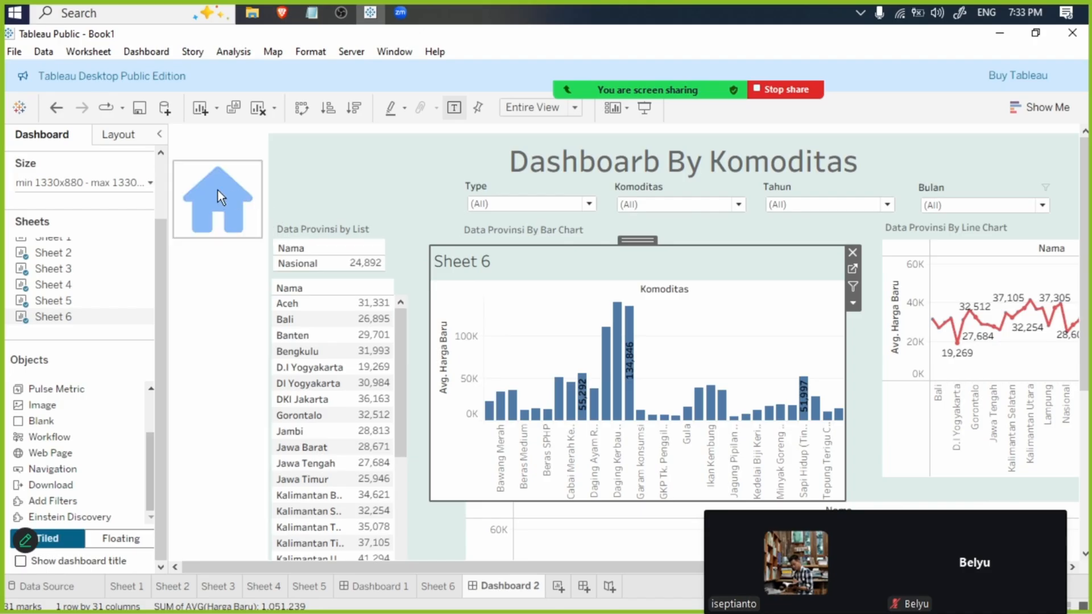
- Add a Navigation object to the sidebar column holding the home icon in Dashboard 1
{"action": "left_click", "coordinate": [363, 590]}
{"action": "left_click", "coordinate": [199, 216]}
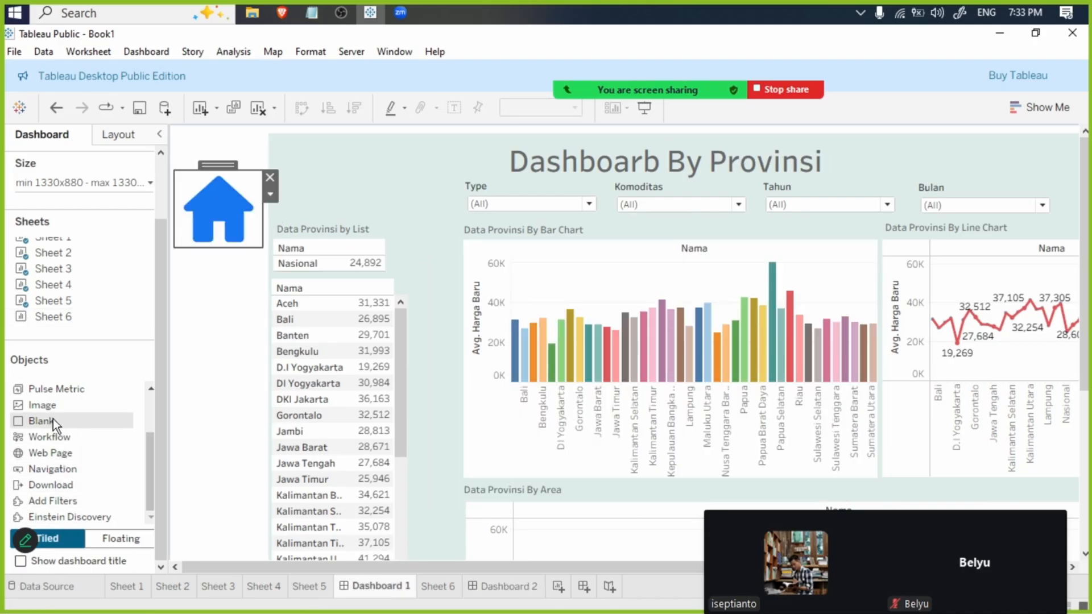
{"action": "left_click_drag", "start_coordinate": [59, 470], "coordinate": [226, 370]}
- Configure the new navigation button to go to Dashboard 2, with the Image button style and images (1).png as its picture
{"action": "left_click", "coordinate": [314, 172]}
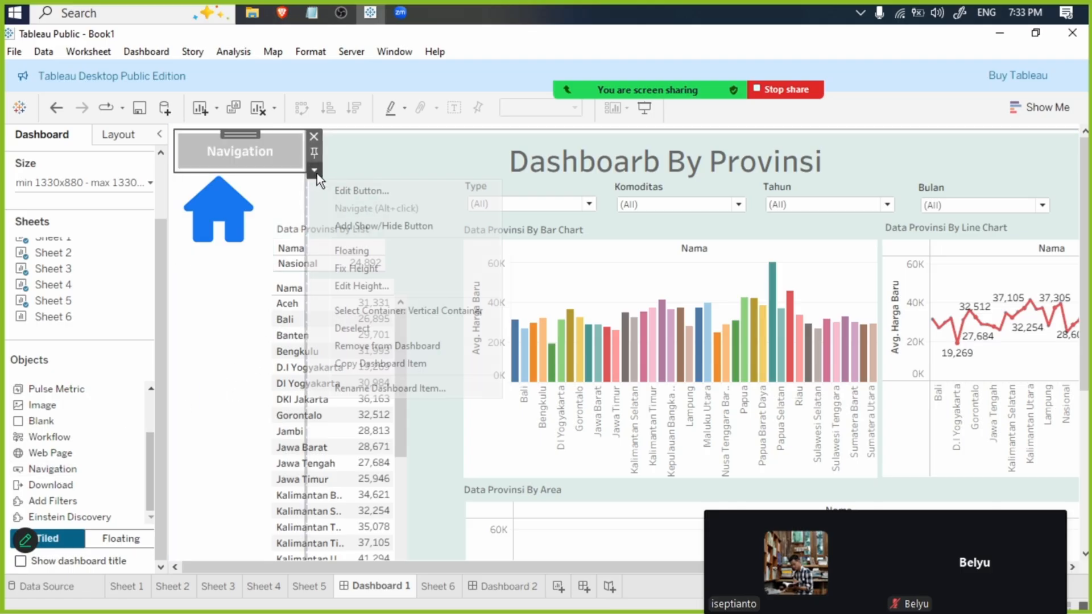
{"action": "left_click", "coordinate": [358, 195]}
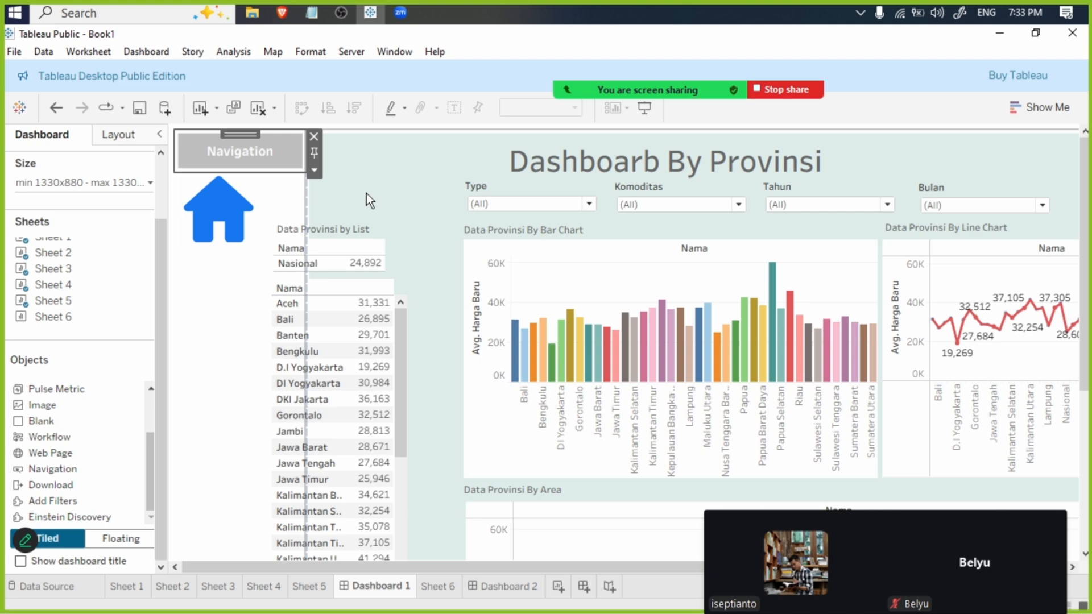
{"action": "left_click", "coordinate": [544, 190]}
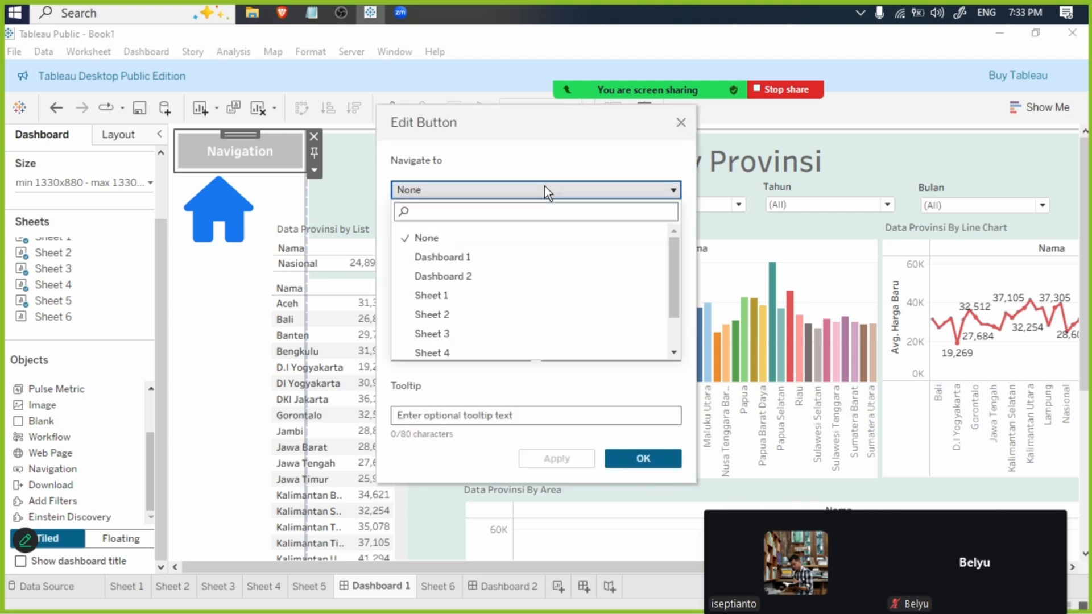
{"action": "left_click", "coordinate": [514, 276]}
{"action": "left_click", "coordinate": [526, 227]}
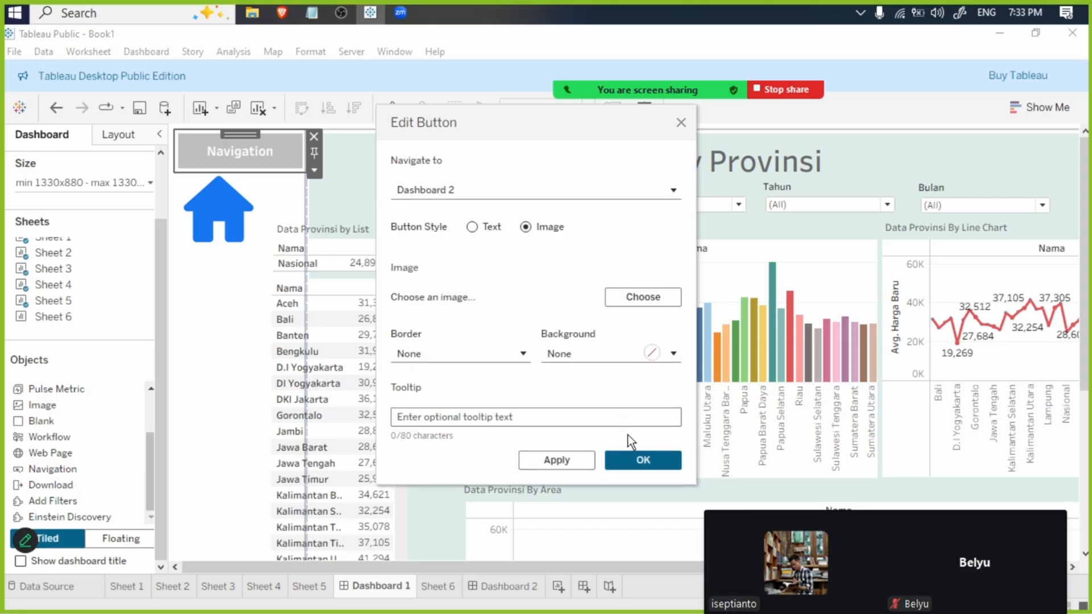
{"action": "left_click", "coordinate": [633, 294]}
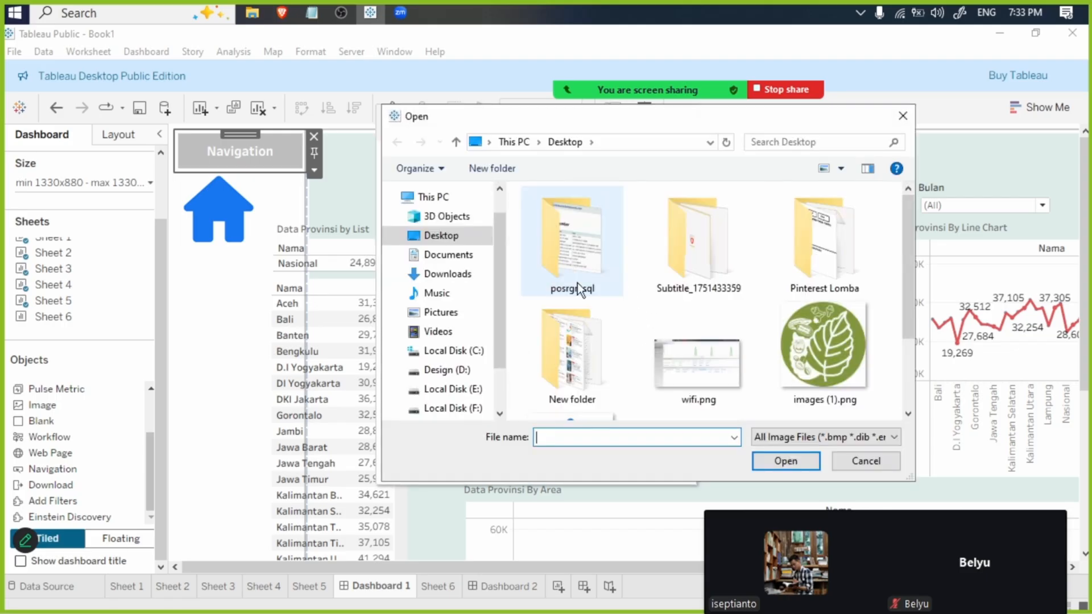
{"action": "double_click", "coordinate": [846, 356]}
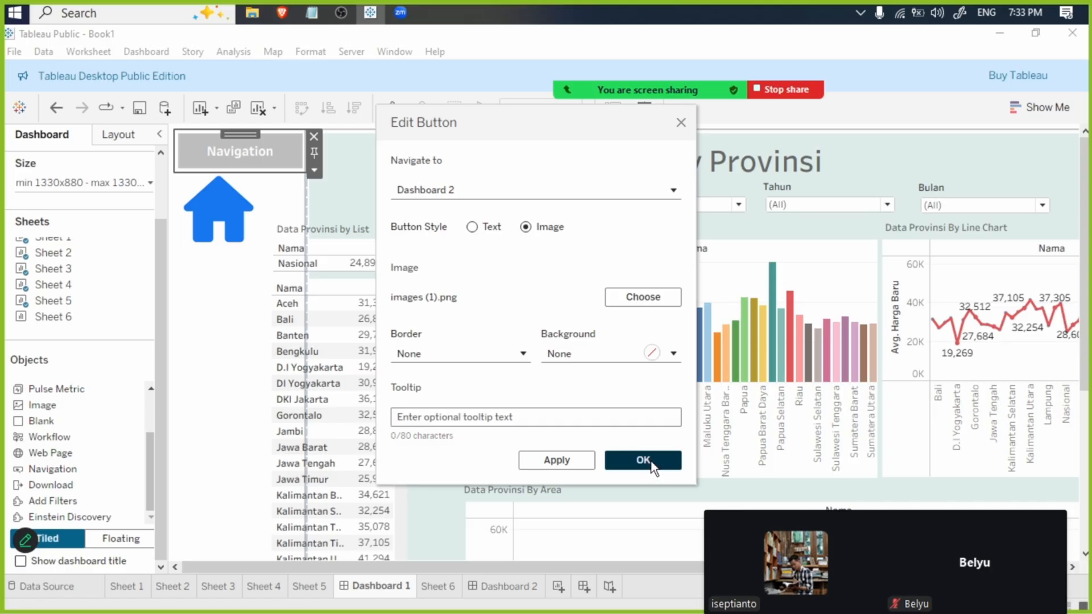
{"action": "left_click", "coordinate": [644, 460]}
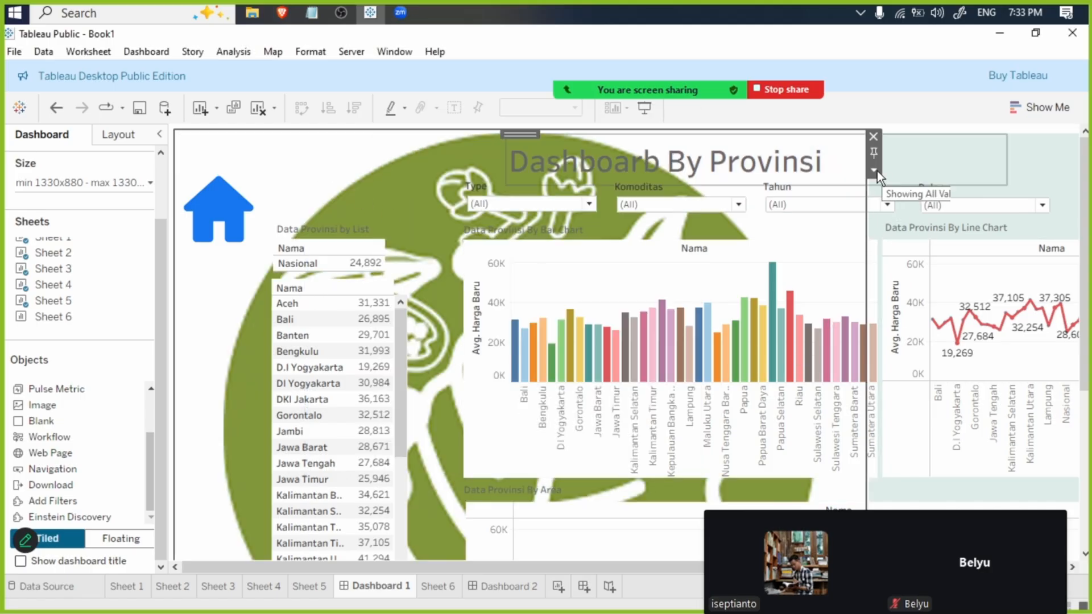
- Make the leaf-image navigation button floating, move it below the home icon and shrink it to roughly the sidebar's width
{"action": "left_click", "coordinate": [874, 171]}
{"action": "left_click", "coordinate": [926, 252]}
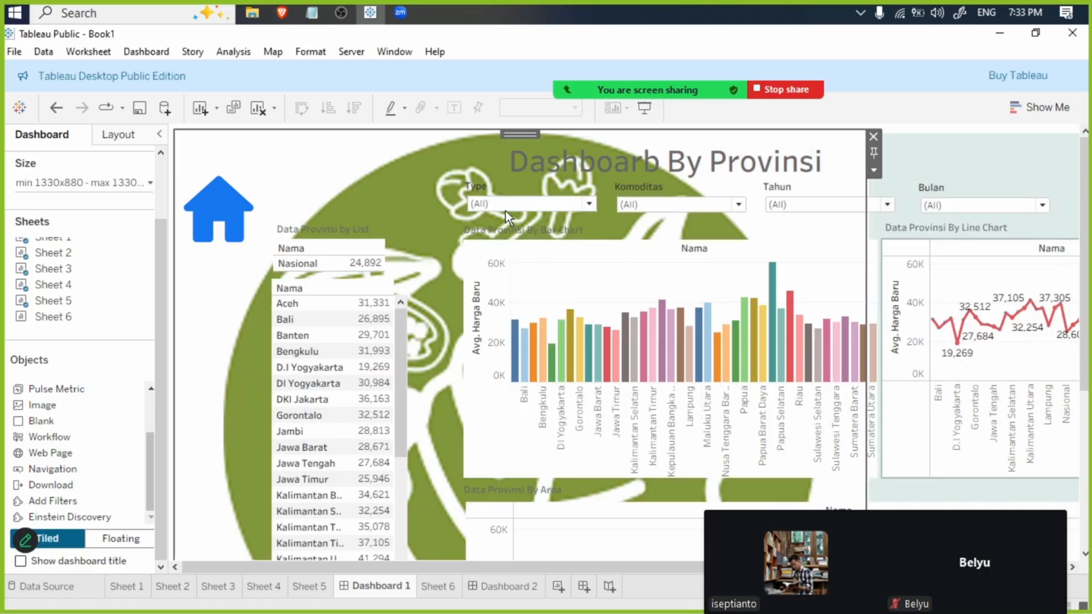
{"action": "left_click_drag", "start_coordinate": [278, 146], "coordinate": [255, 259]}
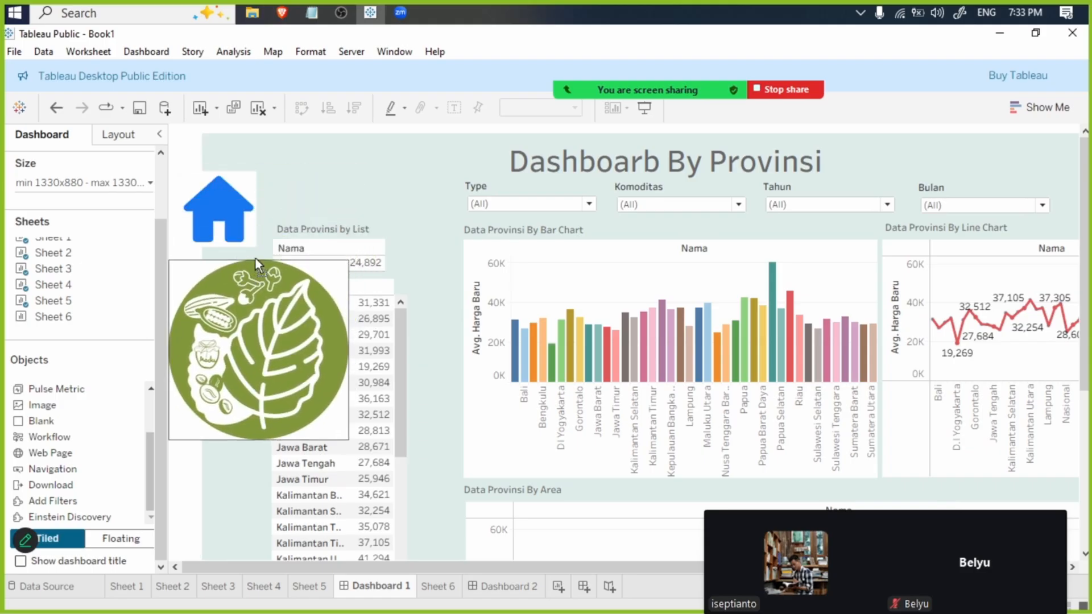
{"action": "left_click_drag", "start_coordinate": [345, 442], "coordinate": [289, 400]}
- Widen the blank sidebar column of Dashboard 1 so its white background reaches just past the home icon
{"action": "left_click", "coordinate": [221, 157]}
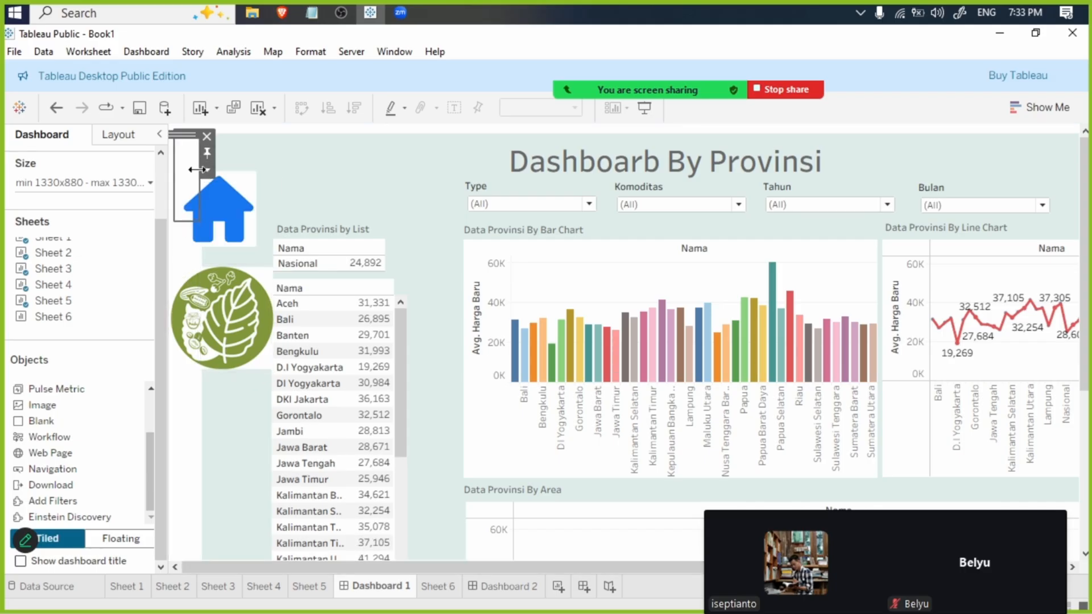
{"action": "left_click", "coordinate": [182, 423]}
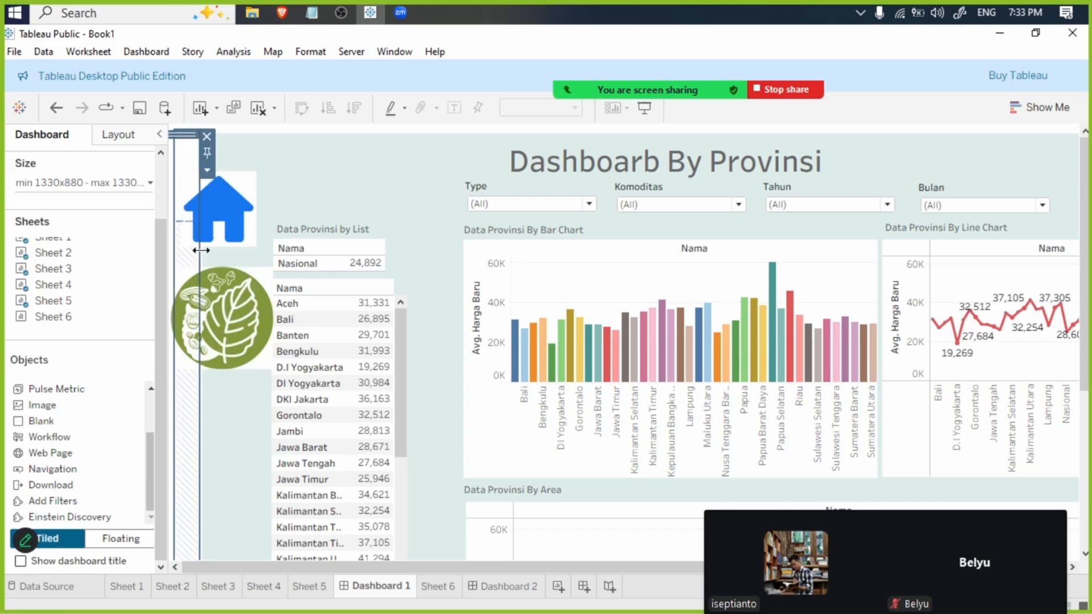
{"action": "left_click_drag", "start_coordinate": [201, 250], "coordinate": [277, 250]}
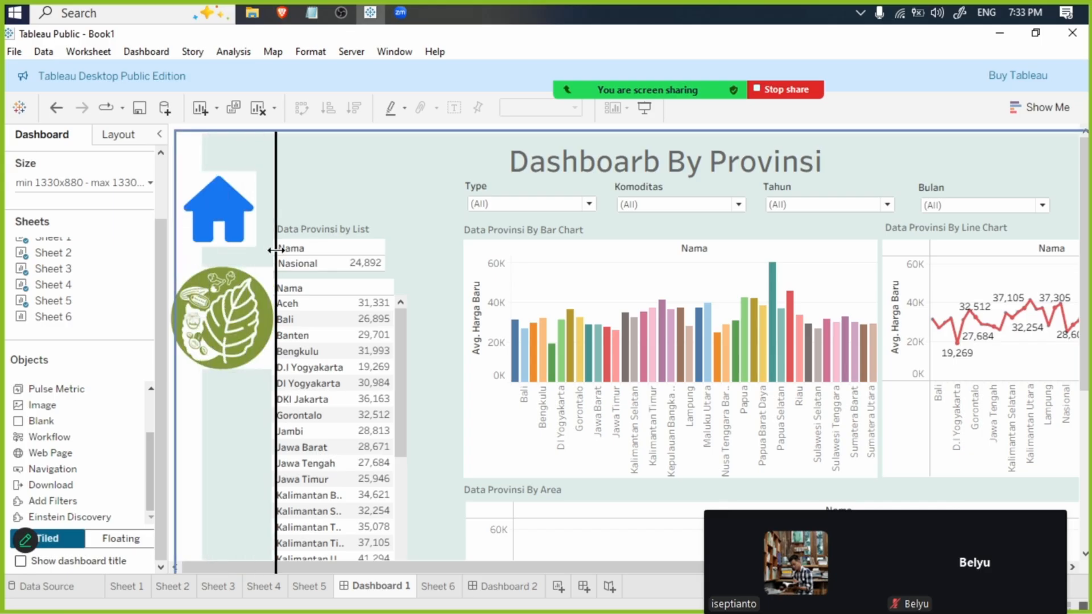
{"action": "left_click", "coordinate": [383, 161]}
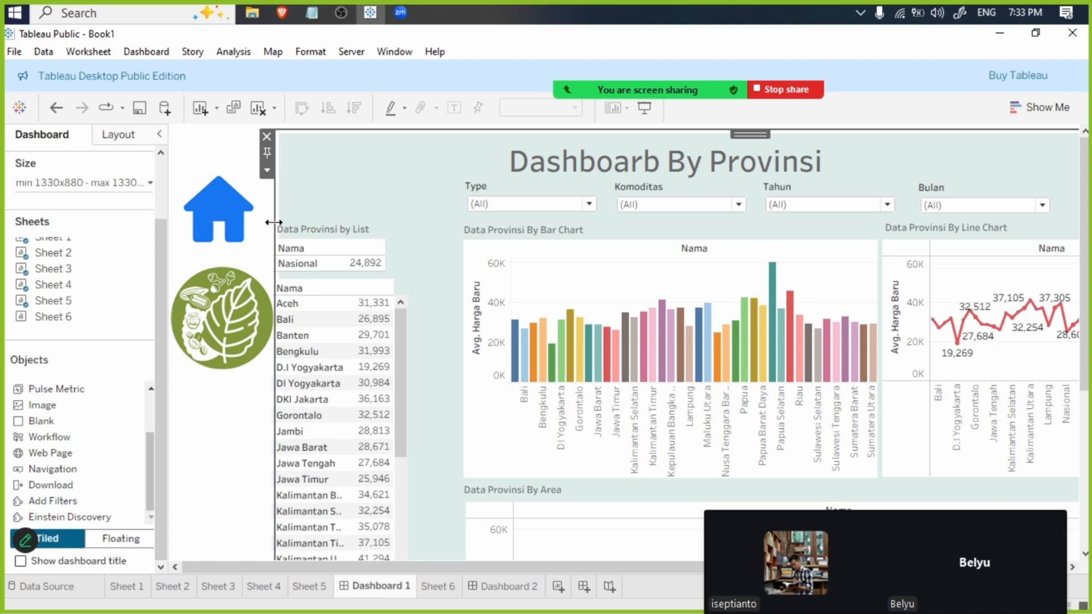
{"action": "left_click_drag", "start_coordinate": [274, 222], "coordinate": [260, 223]}
{"action": "left_click", "coordinate": [362, 178]}
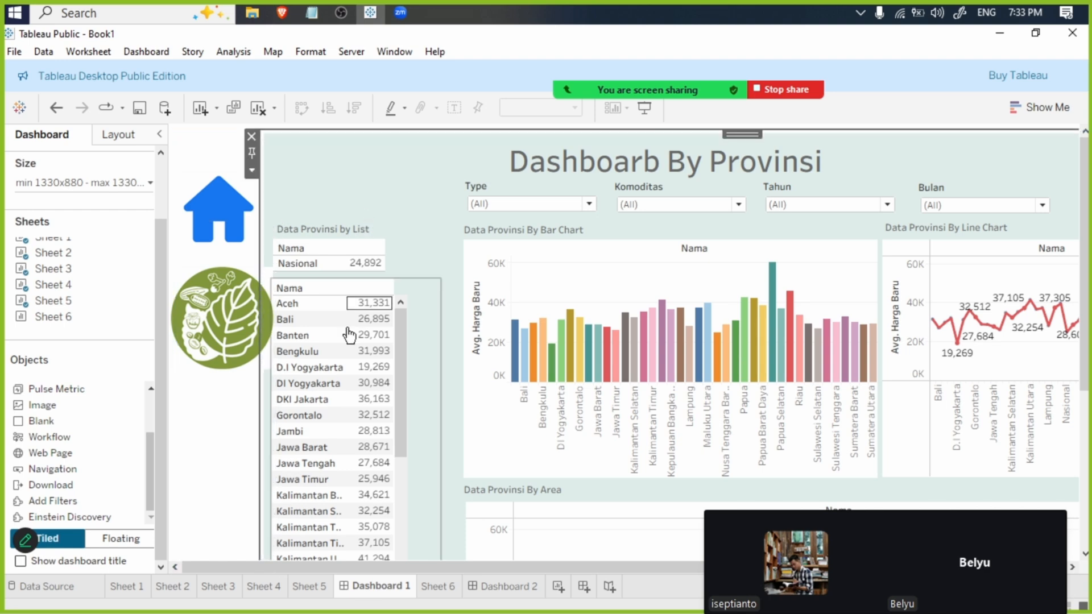
- Shrink the leaf-image button to about the home icon's size and centre it beneath that icon
{"action": "left_click", "coordinate": [196, 290]}
{"action": "left_click_drag", "start_coordinate": [272, 371], "coordinate": [230, 339]}
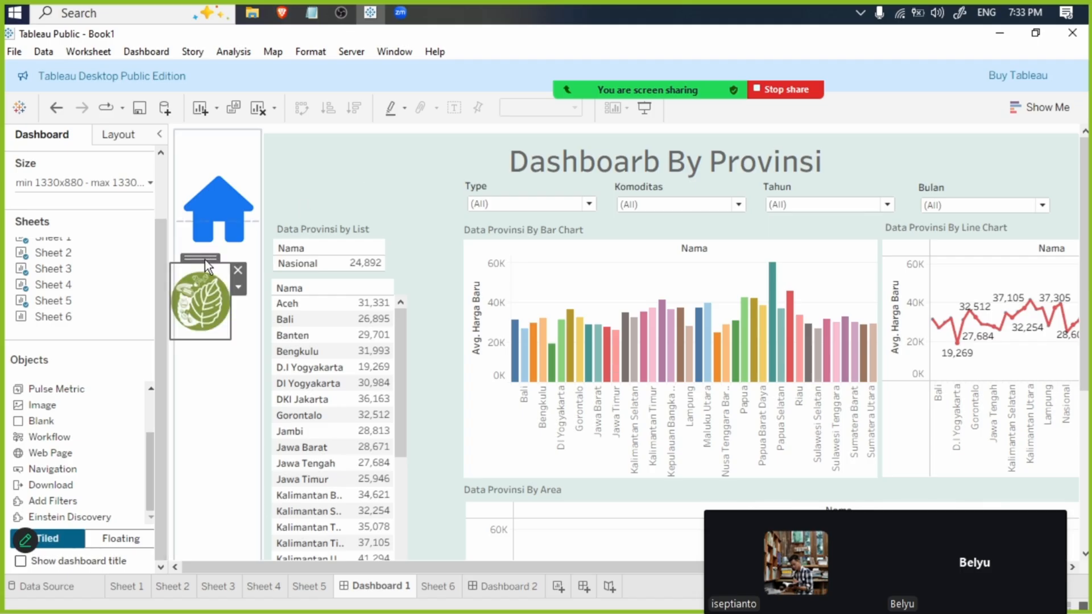
{"action": "left_click", "coordinate": [353, 164]}
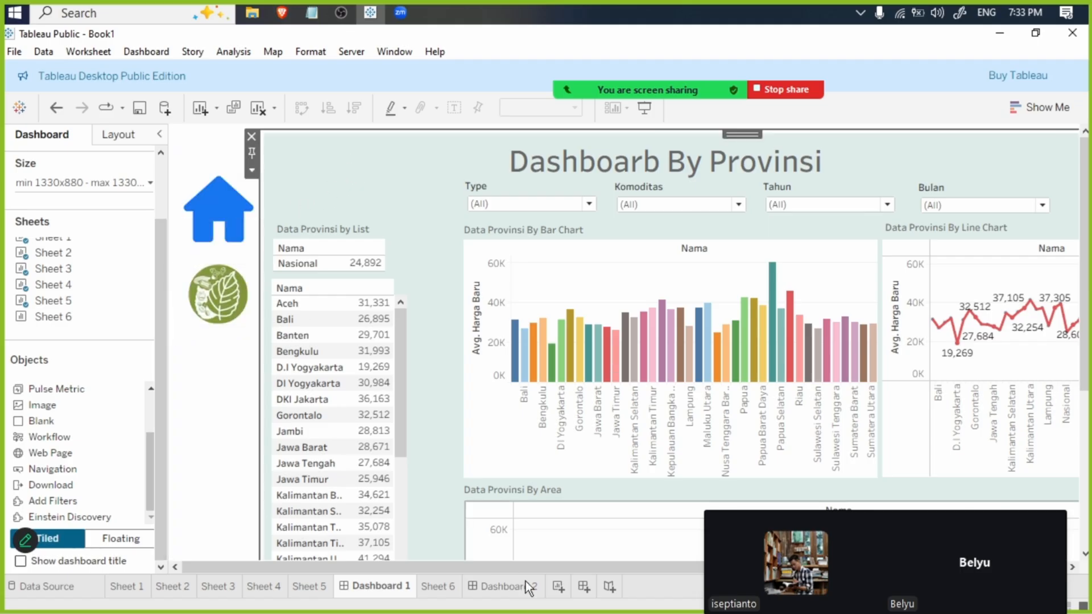
- Set the home button in Dashboard 2 to navigate to Dashboard 1
{"action": "left_click", "coordinate": [509, 586]}
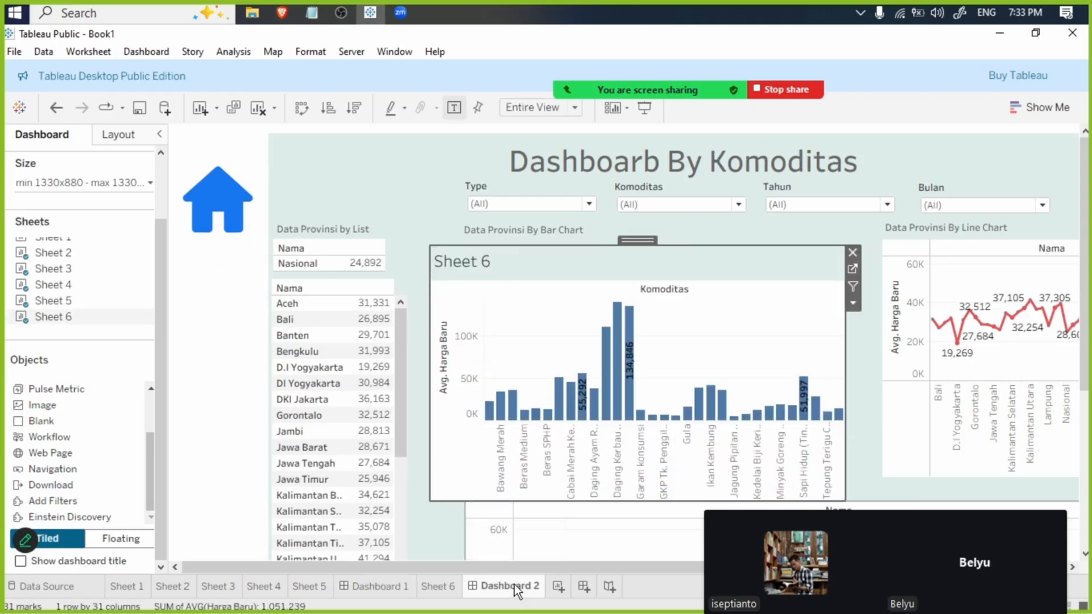
{"action": "left_click", "coordinate": [234, 219]}
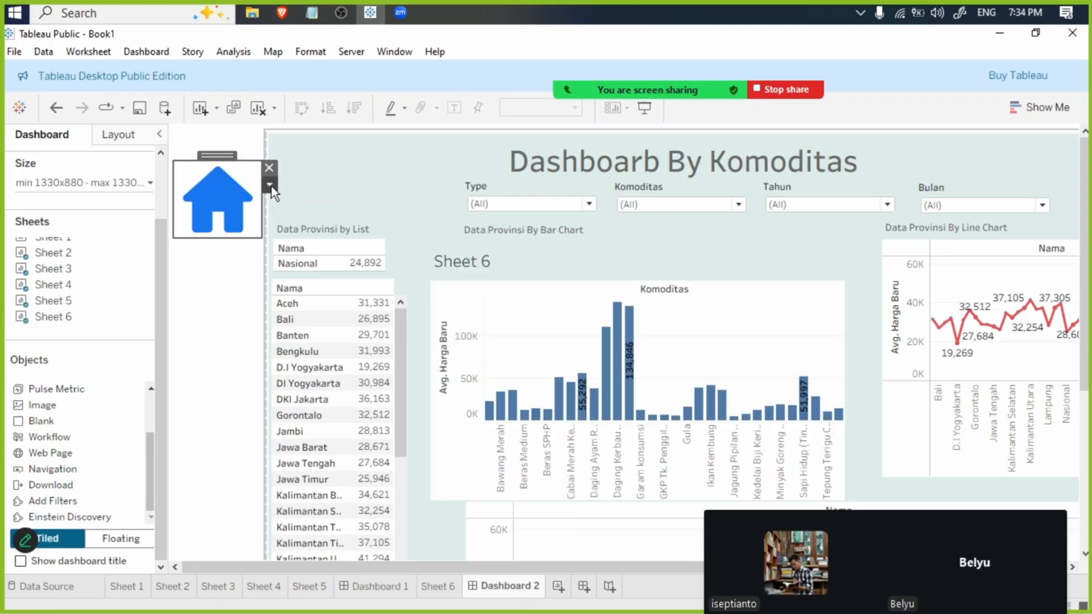
{"action": "left_click", "coordinate": [269, 185]}
{"action": "left_click", "coordinate": [331, 203]}
{"action": "left_click", "coordinate": [559, 189]}
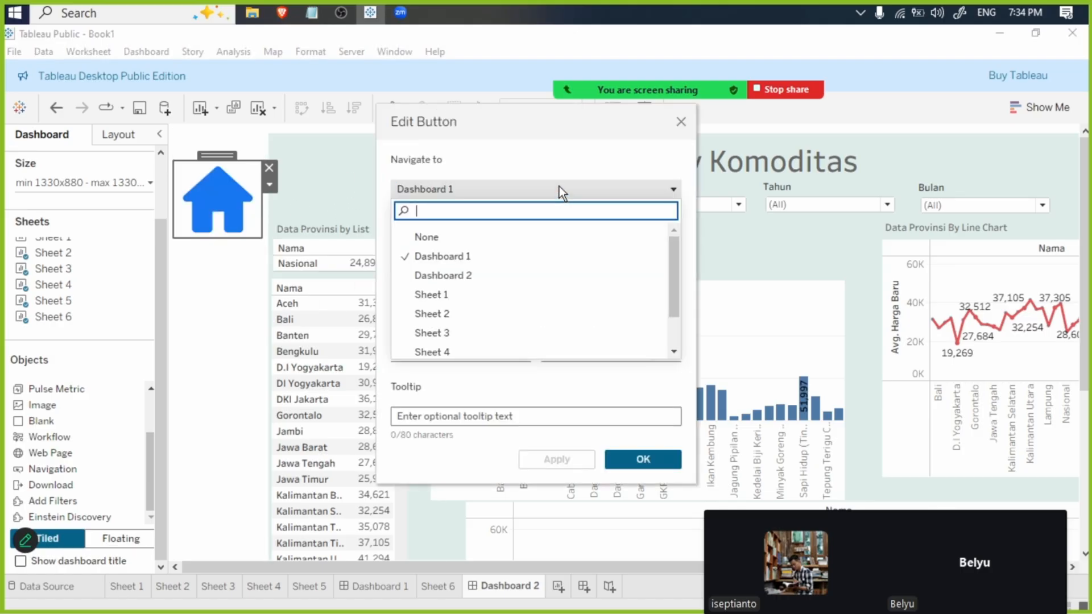
{"action": "left_click", "coordinate": [524, 257]}
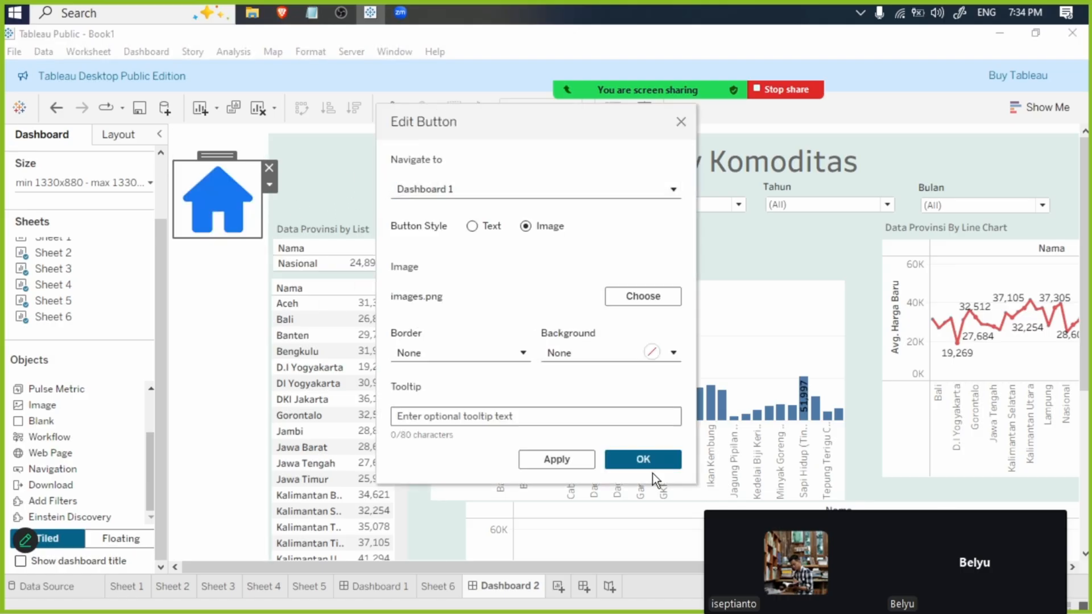
{"action": "key", "text": "Return"}
- Add a Navigation object to Dashboard 2's sidebar and configure it as an image button with images (1).png, leading to Dashboard 2
{"action": "left_click", "coordinate": [209, 292]}
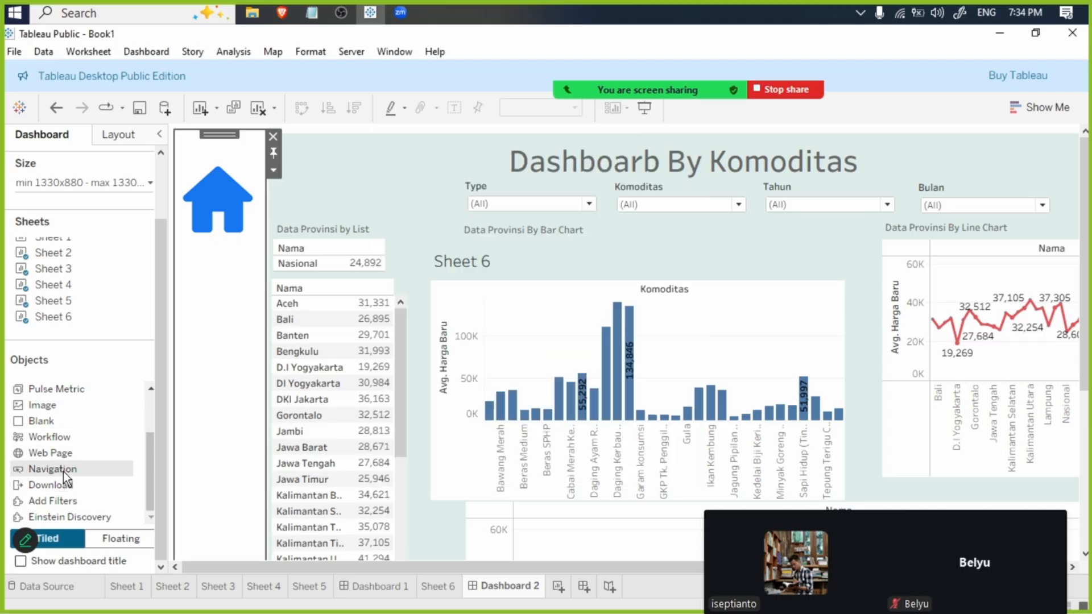
{"action": "left_click_drag", "start_coordinate": [63, 472], "coordinate": [214, 380]}
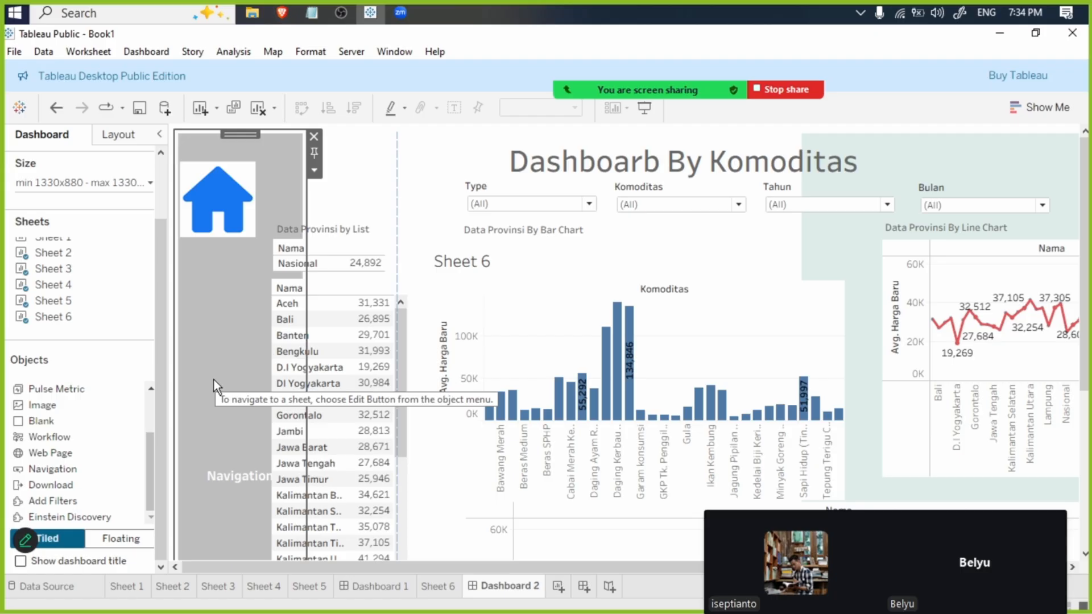
{"action": "left_click", "coordinate": [315, 171]}
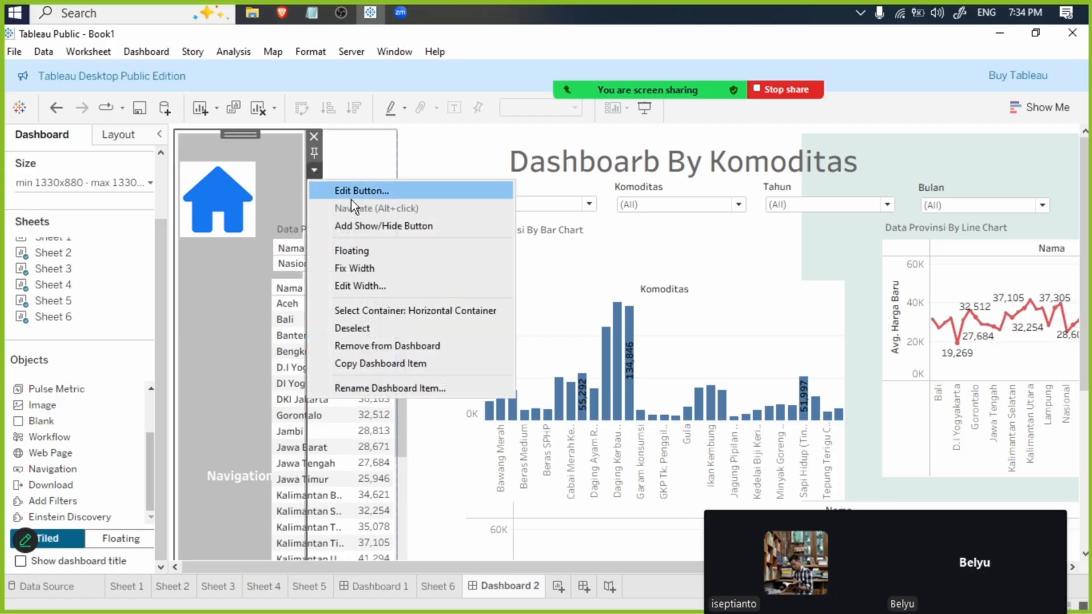
{"action": "left_click", "coordinate": [394, 192]}
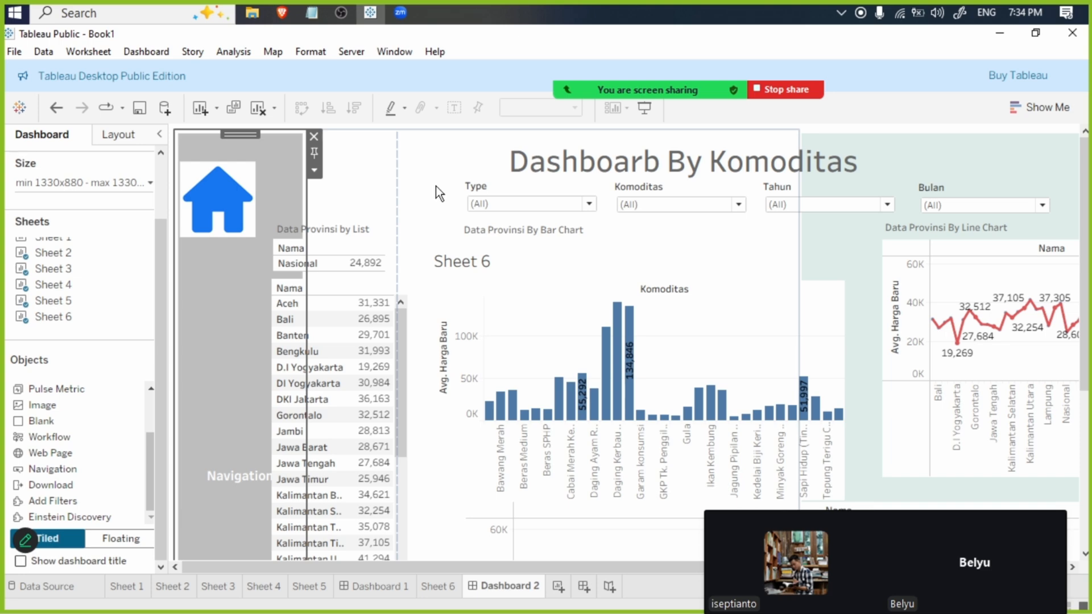
{"action": "left_click", "coordinate": [485, 187]}
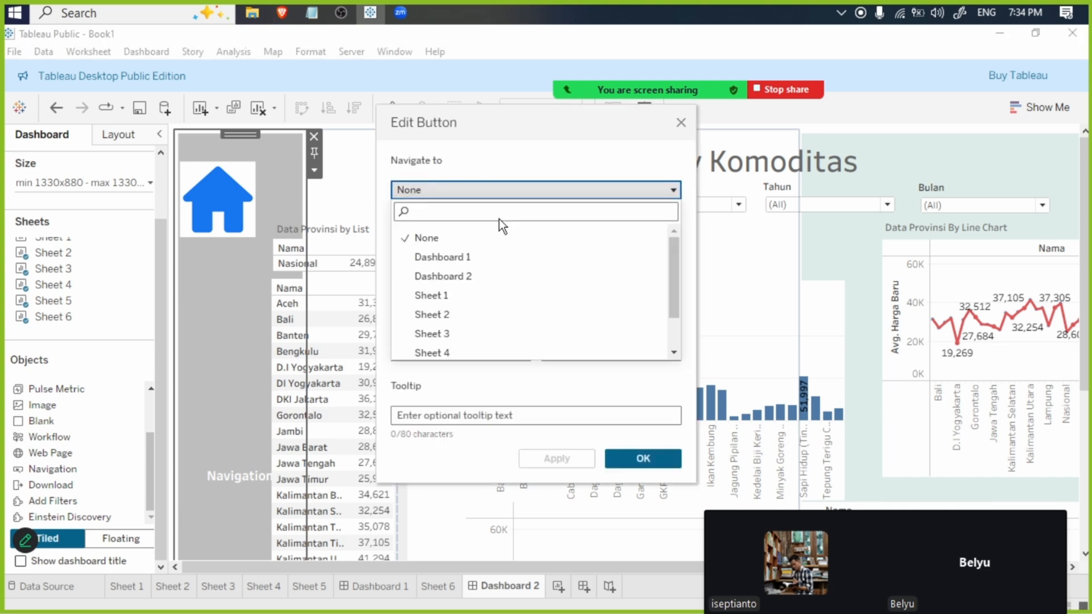
{"action": "left_click", "coordinate": [499, 271]}
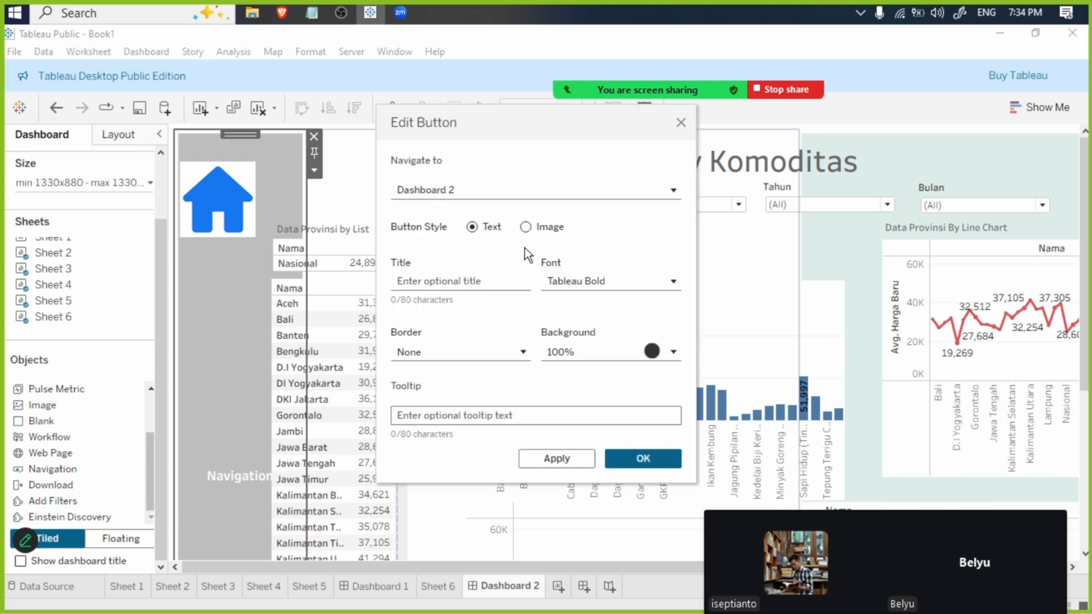
{"action": "left_click", "coordinate": [525, 227]}
{"action": "left_click", "coordinate": [620, 296]}
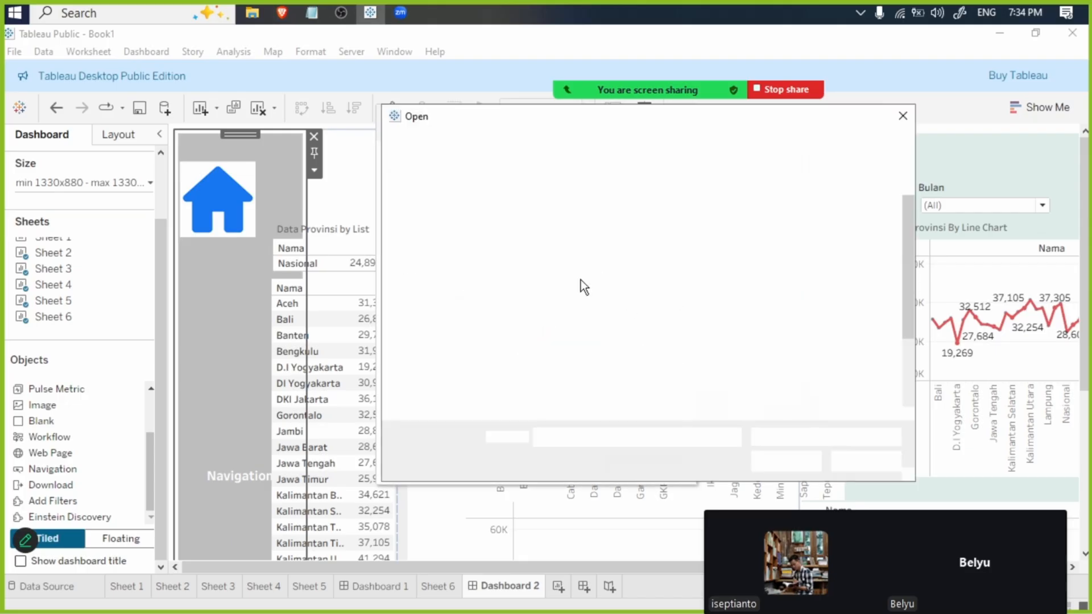
{"action": "double_click", "coordinate": [833, 348]}
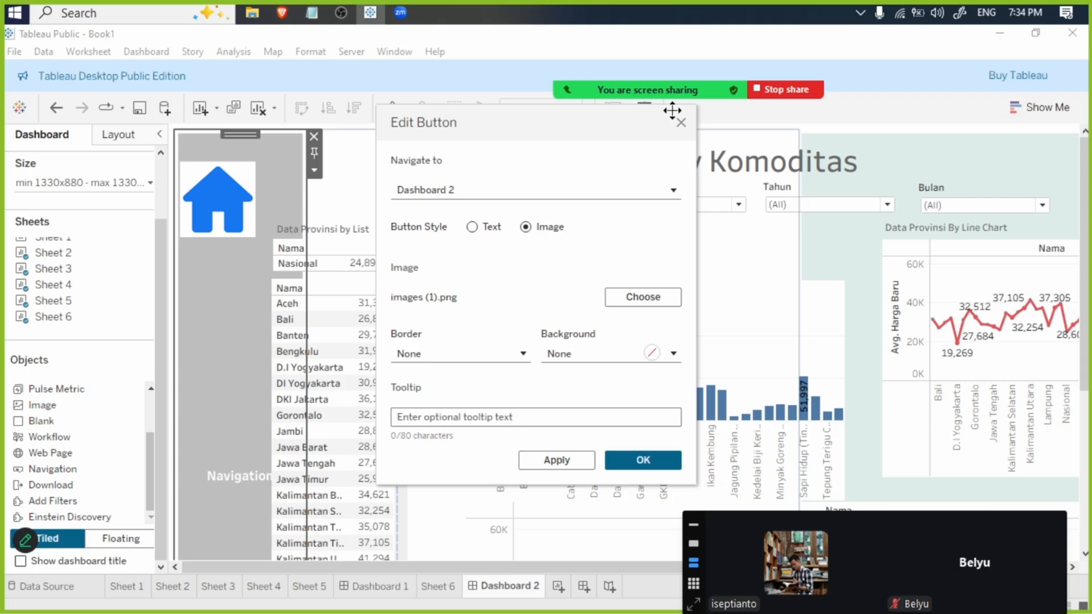
{"action": "left_click", "coordinate": [343, 7]}
{"action": "left_click", "coordinate": [401, 12]}
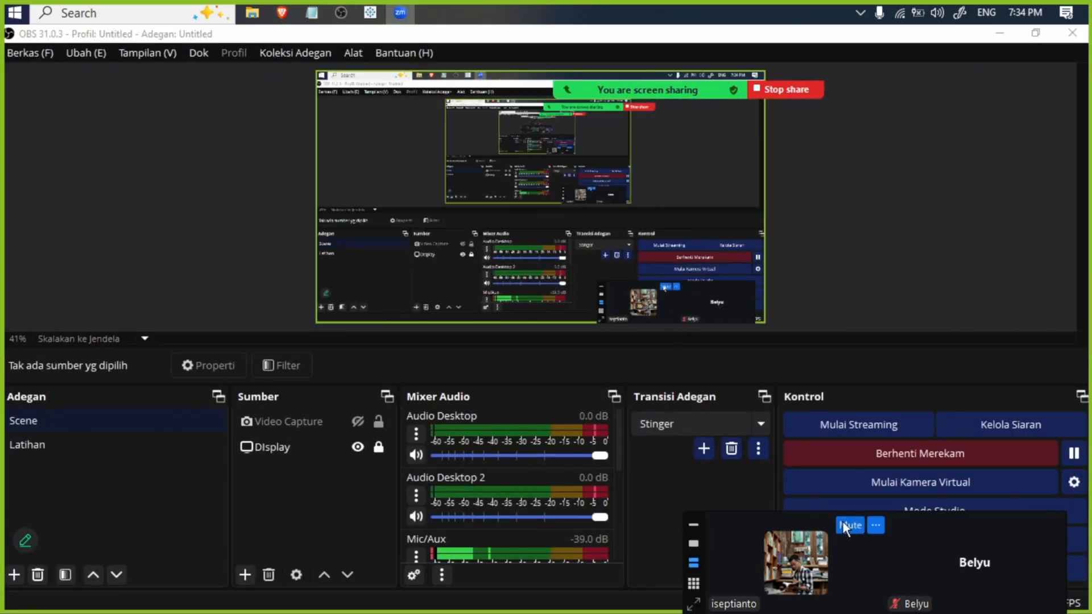
{"action": "left_click", "coordinate": [842, 524]}
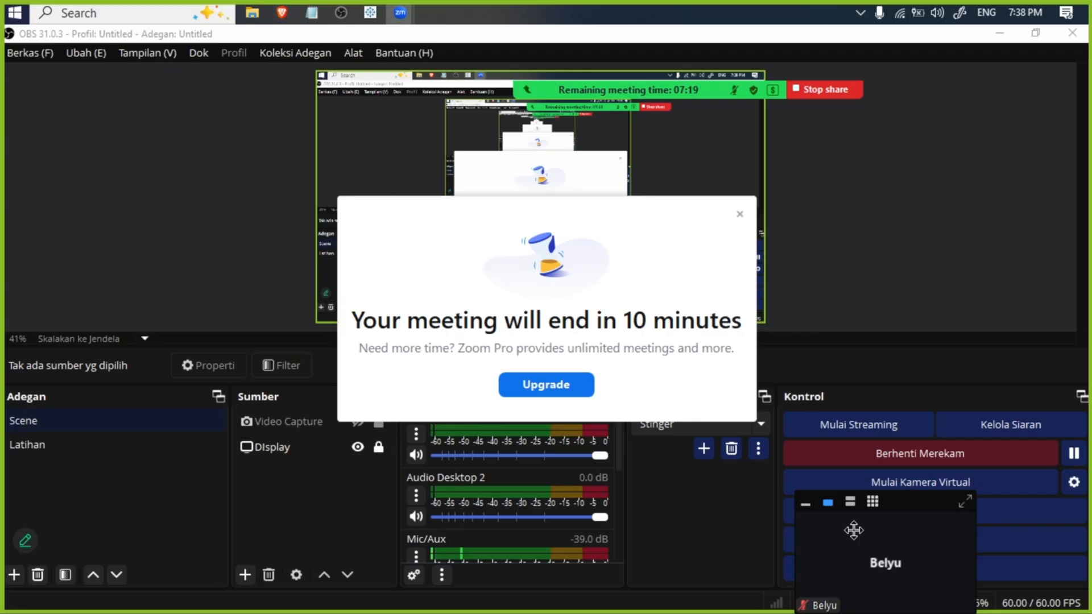
{"action": "left_click", "coordinate": [739, 214]}
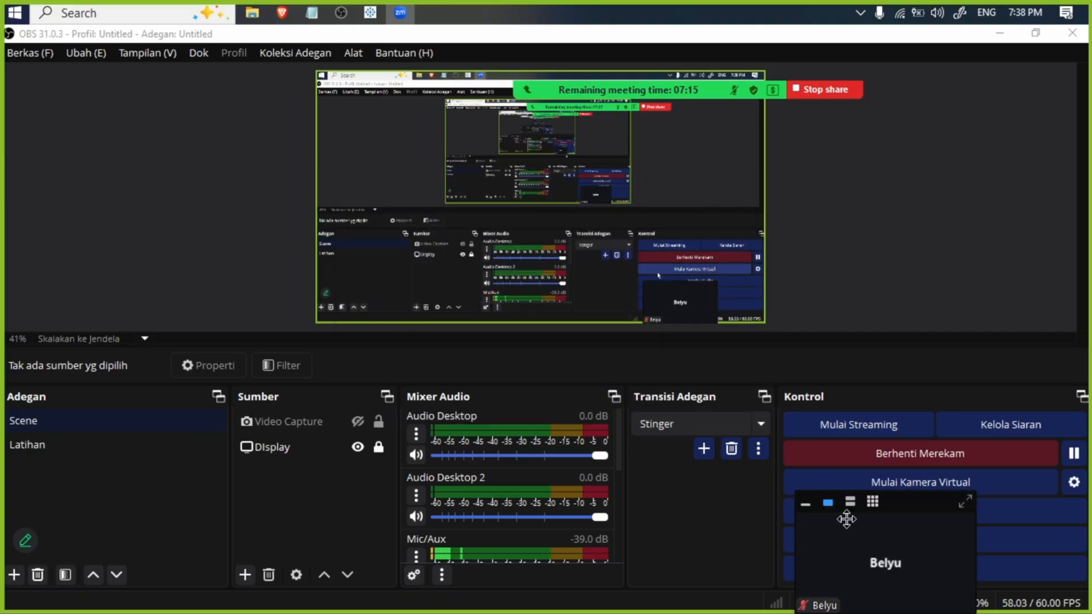
{"action": "left_click", "coordinate": [1003, 31]}
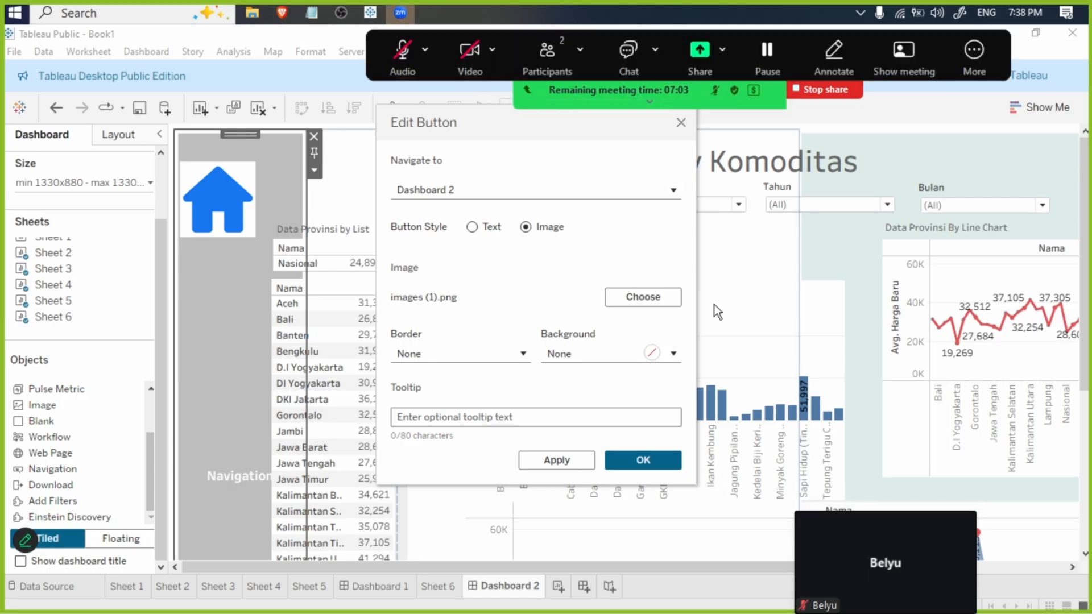
{"action": "left_click", "coordinate": [410, 55]}
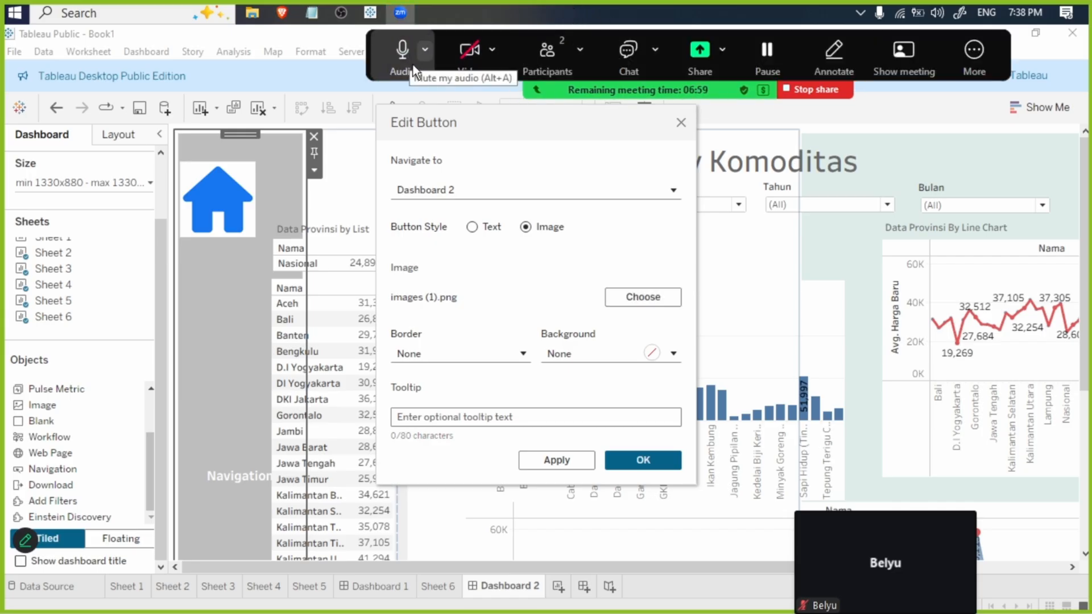
- Choose the image again for Dashboard 2's new navigation button and confirm the button settings
{"action": "left_click", "coordinate": [631, 292]}
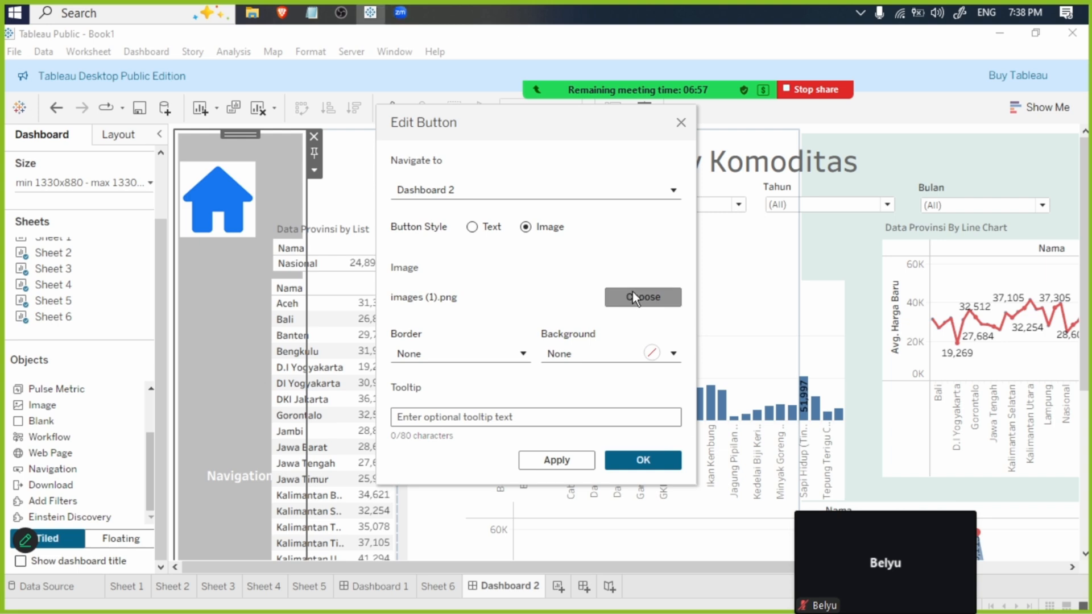
{"action": "double_click", "coordinate": [805, 340]}
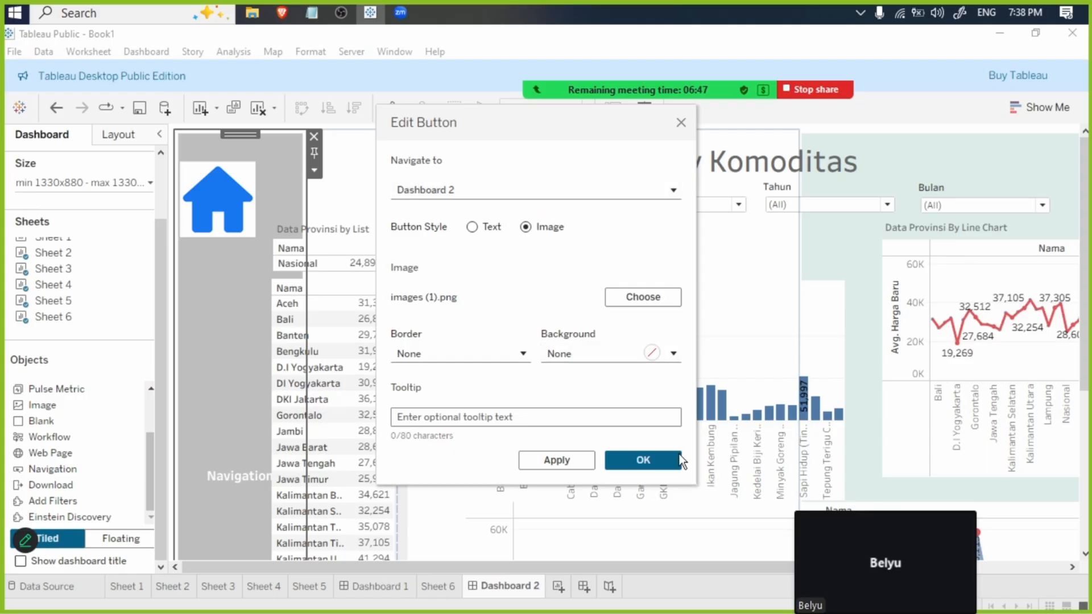
{"action": "left_click", "coordinate": [643, 460]}
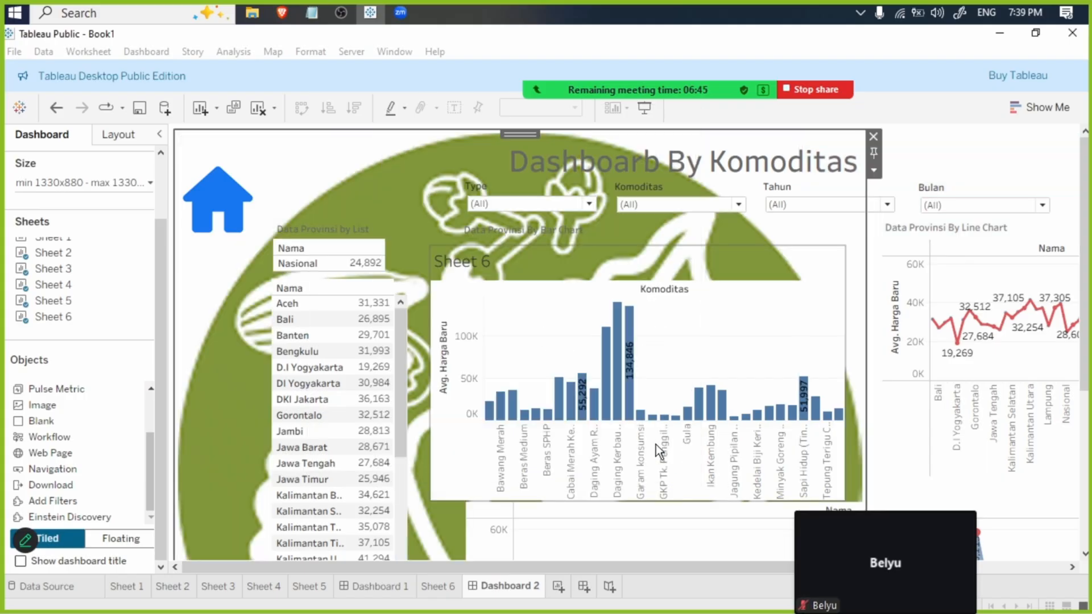
- Make the leaf-image button floating, shrink it to slightly larger than the home icon and place it directly beneath that icon
{"action": "left_click", "coordinate": [872, 172]}
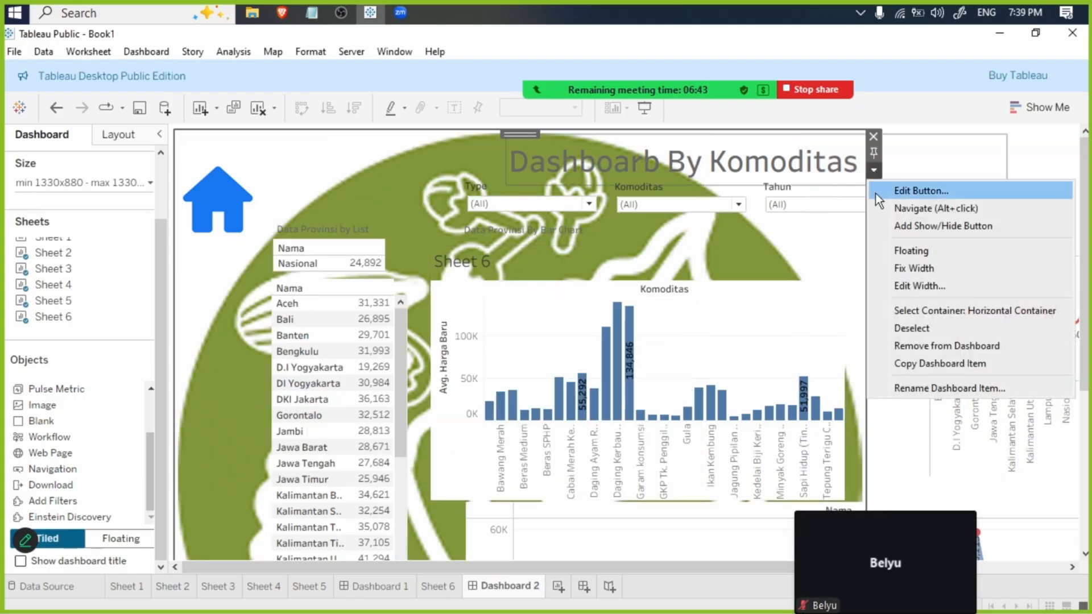
{"action": "left_click", "coordinate": [921, 251]}
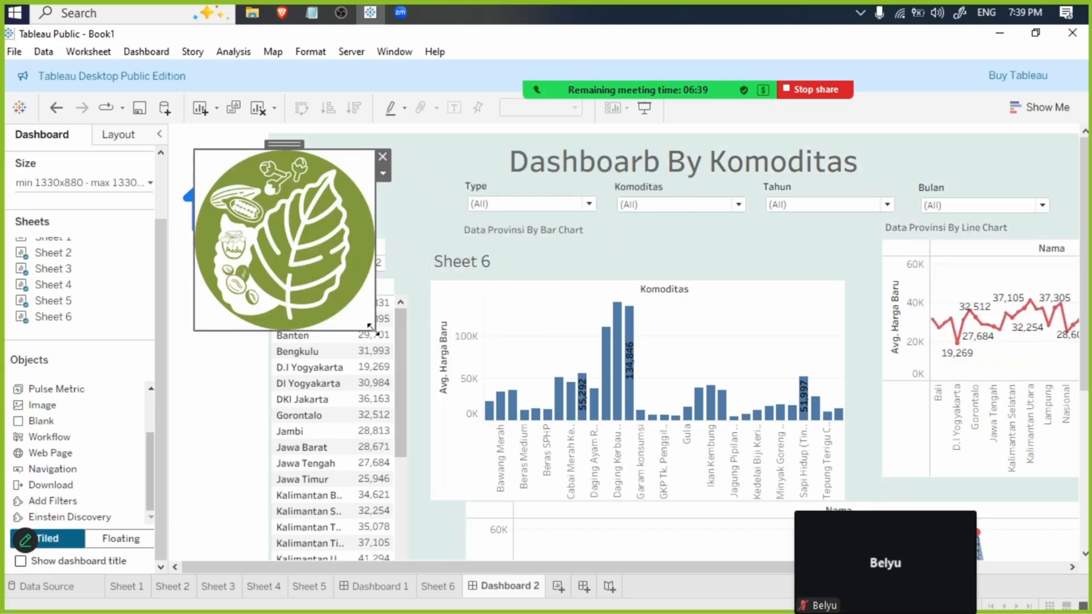
{"action": "left_click_drag", "start_coordinate": [374, 329], "coordinate": [303, 255]}
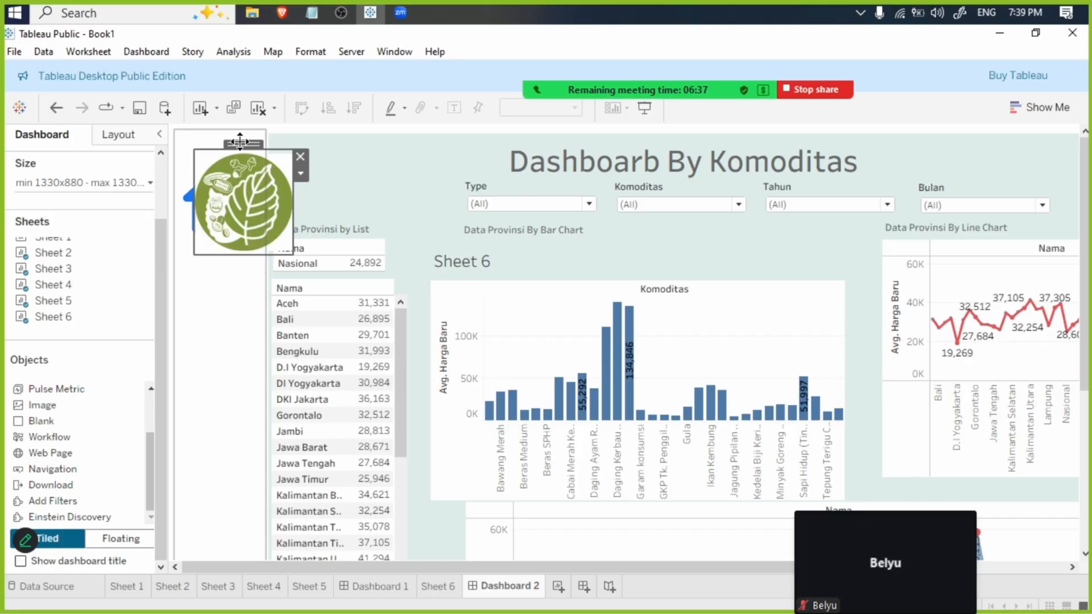
{"action": "left_click_drag", "start_coordinate": [238, 138], "coordinate": [212, 244]}
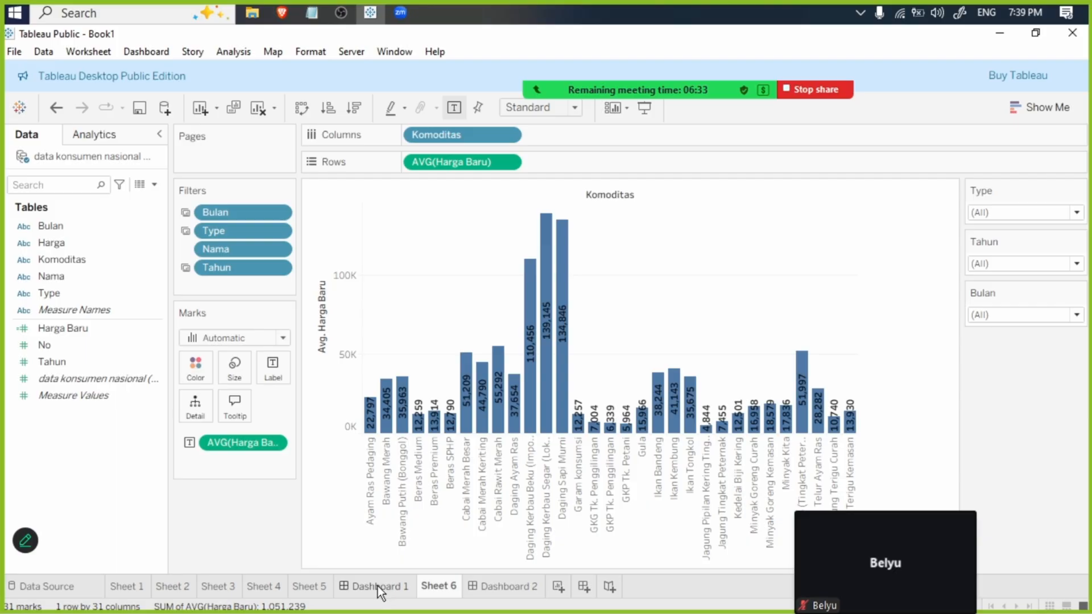
- Look through Dashboard 1 and the existing worksheets to compare their charts, fields and filters
{"action": "left_click", "coordinate": [377, 585]}
{"action": "left_click", "coordinate": [490, 588]}
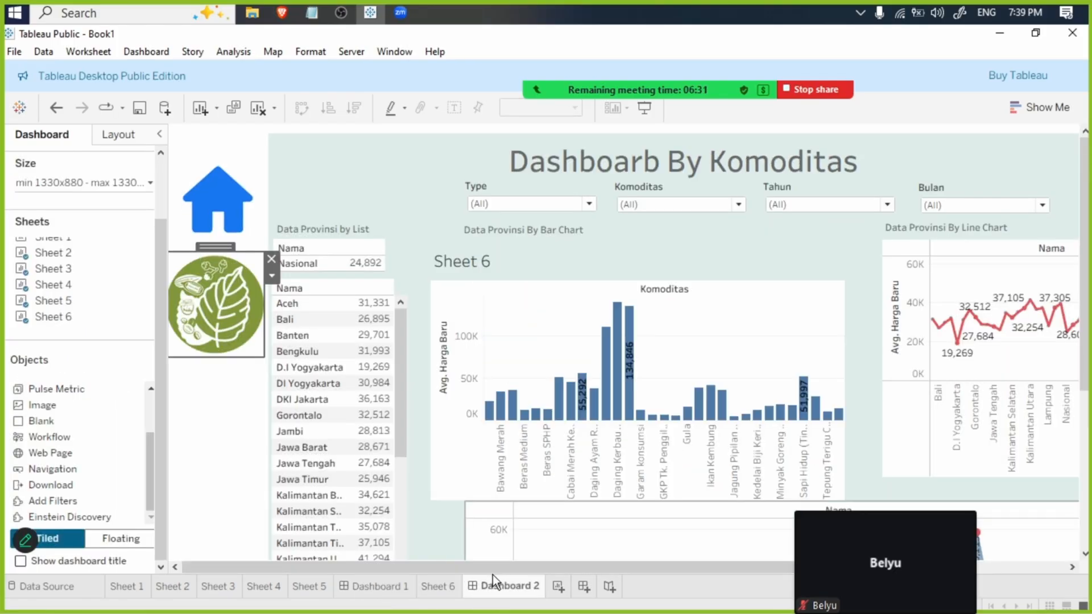
{"action": "left_click", "coordinate": [312, 588]}
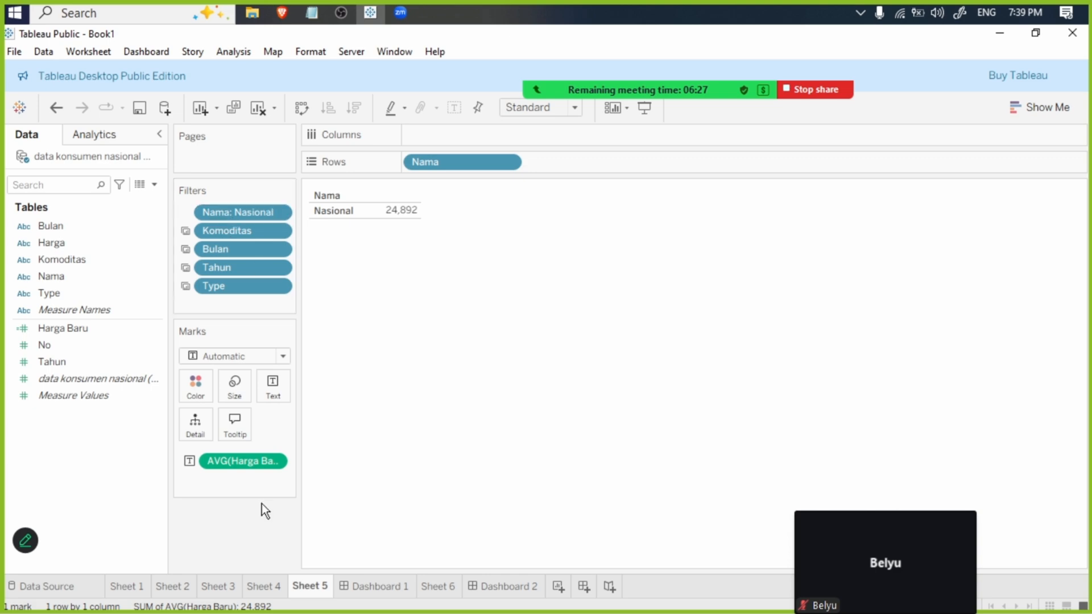
{"action": "left_click", "coordinate": [265, 585]}
{"action": "left_click", "coordinate": [213, 587]}
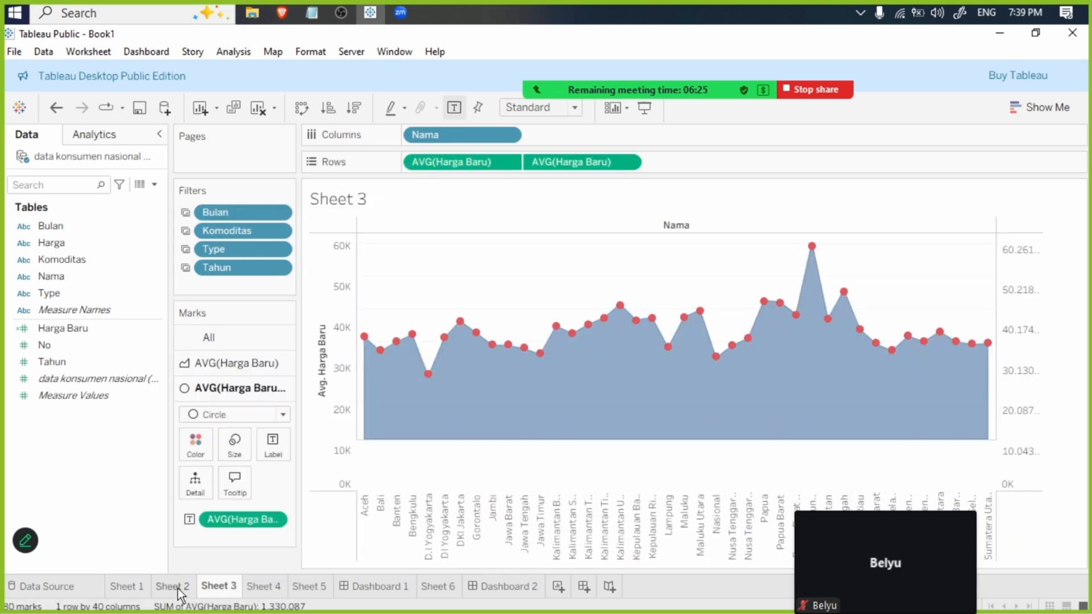
{"action": "left_click", "coordinate": [174, 587]}
{"action": "left_click", "coordinate": [132, 587]}
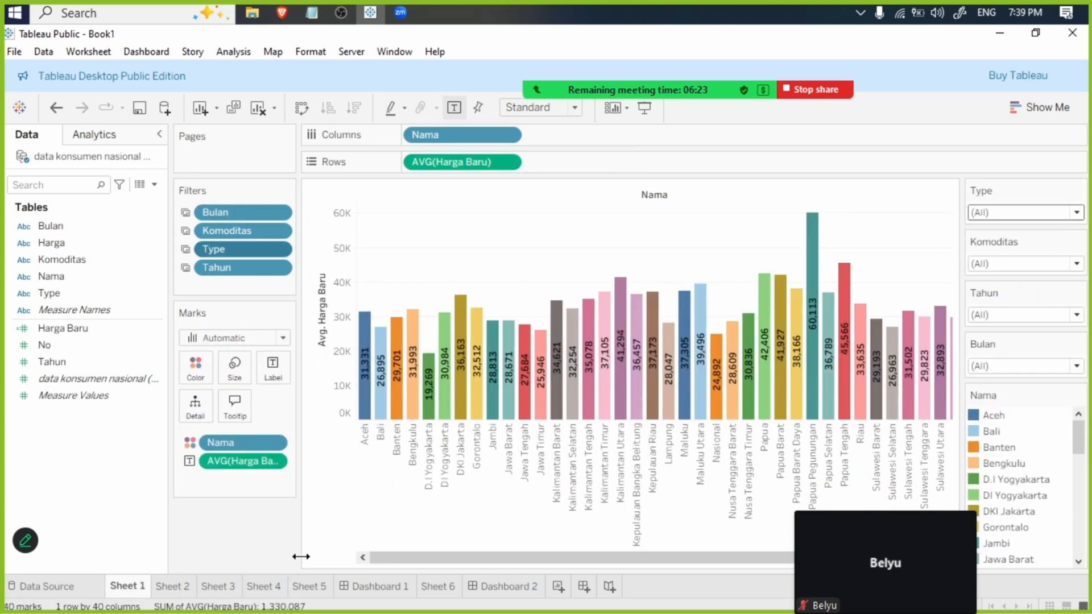
{"action": "left_click", "coordinate": [312, 587]}
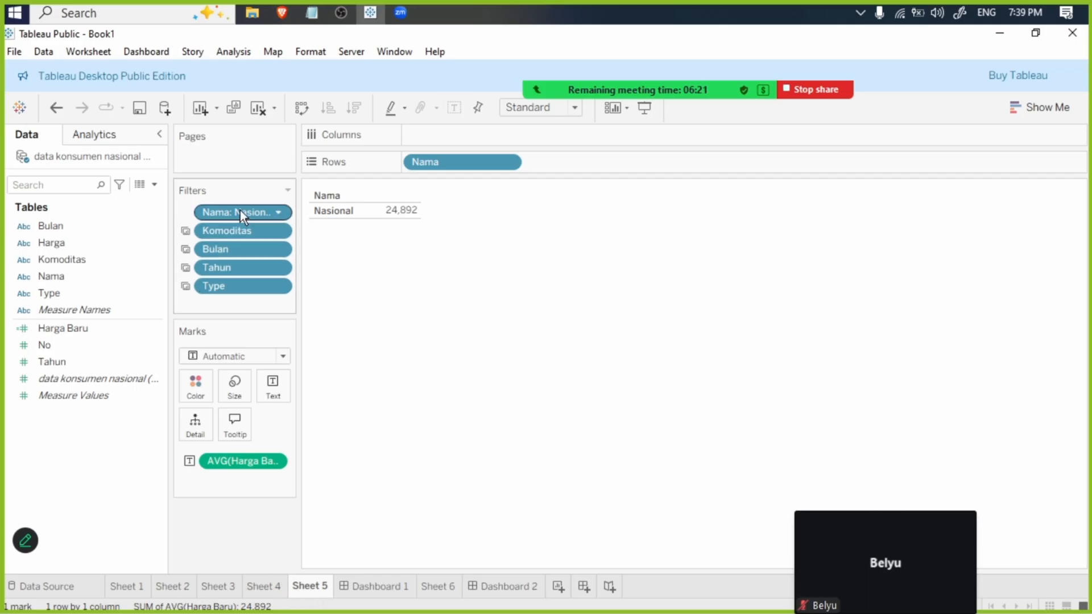
{"action": "left_click", "coordinate": [441, 586]}
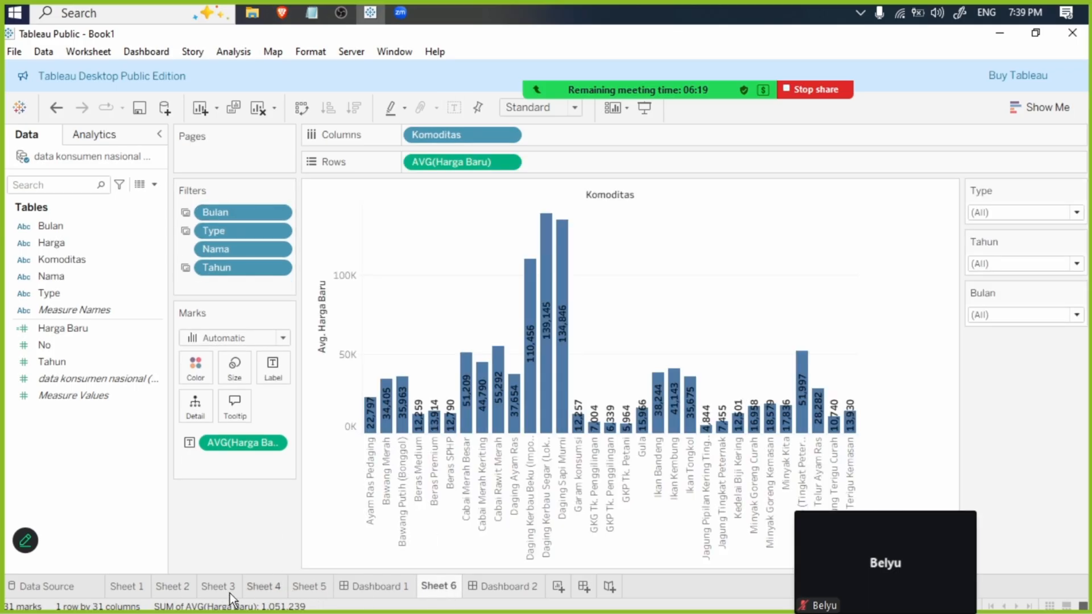
- Duplicate the line chart worksheet Sheet 2 and rename the copy Sheet 7
{"action": "left_click", "coordinate": [177, 589]}
{"action": "right_click", "coordinate": [180, 590]}
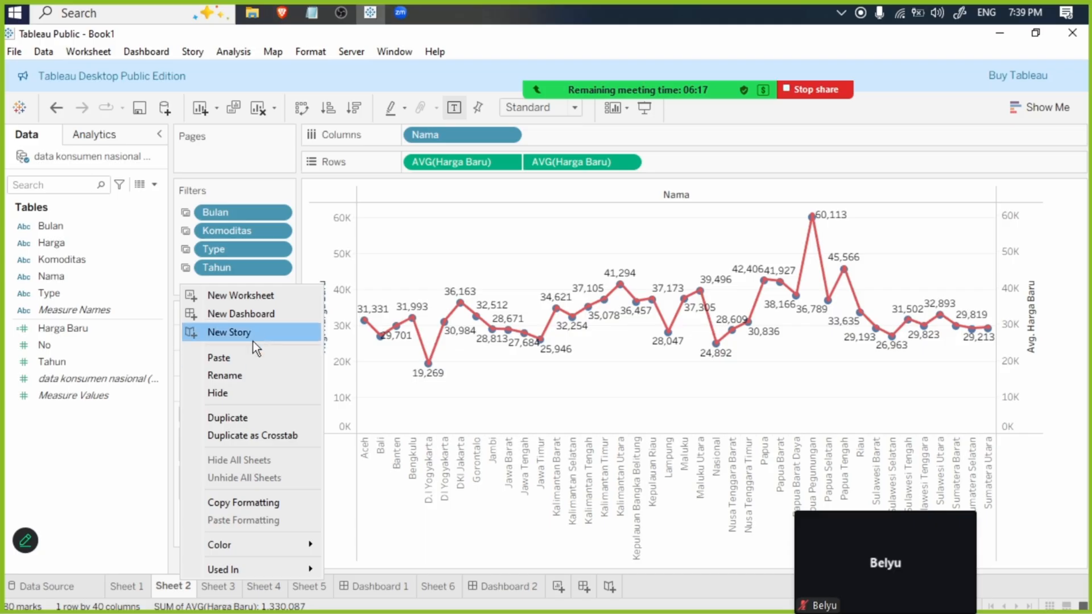
{"action": "left_click", "coordinate": [252, 421]}
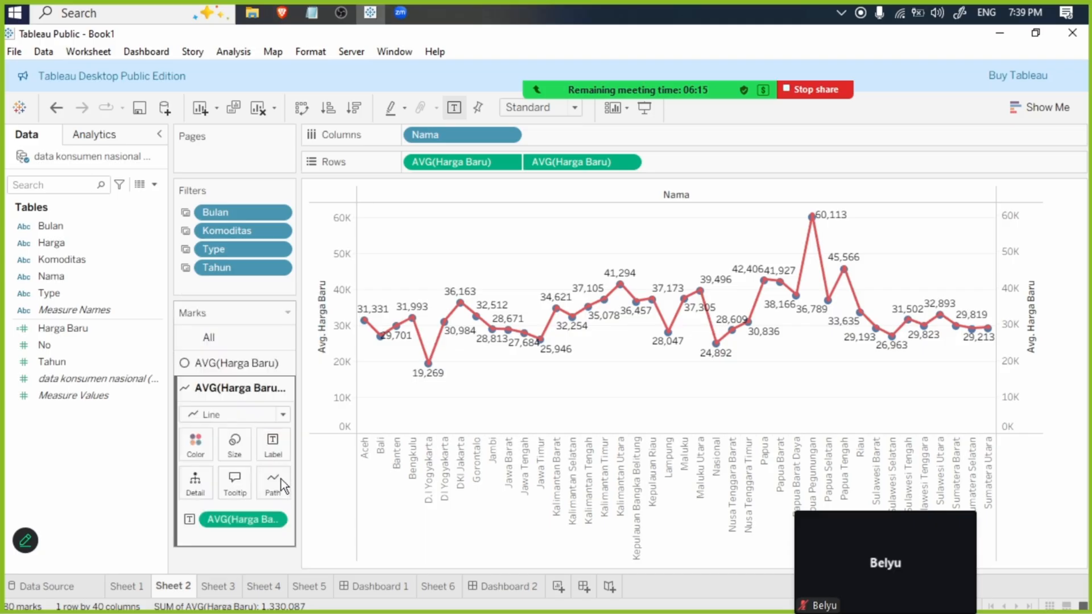
{"action": "right_click", "coordinate": [225, 590]}
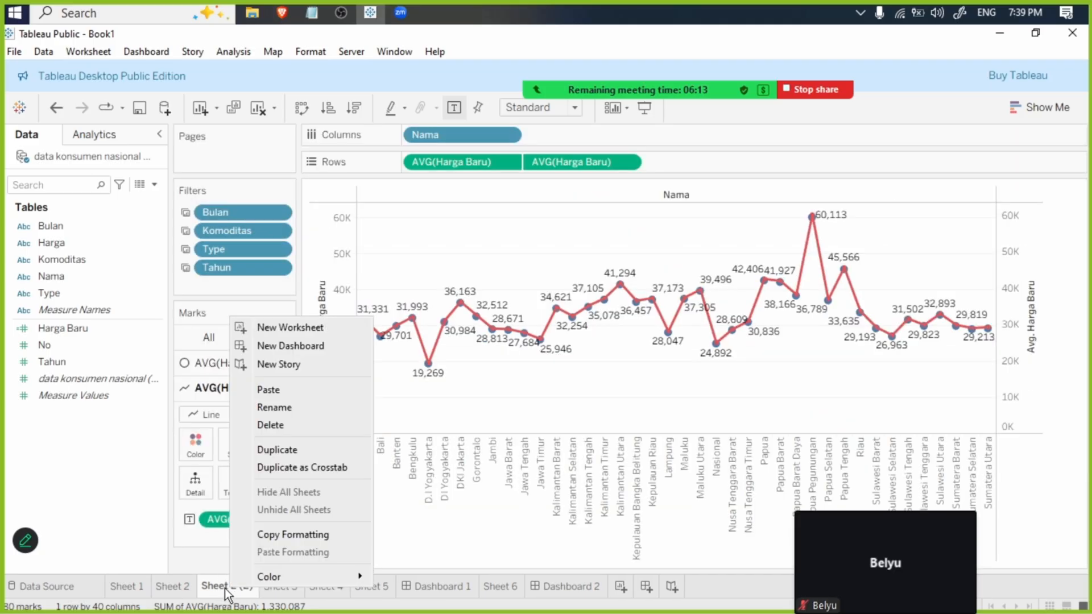
{"action": "left_click", "coordinate": [225, 589]}
{"action": "double_click", "coordinate": [239, 595]}
{"action": "left_click_drag", "start_coordinate": [229, 586], "coordinate": [277, 587]}
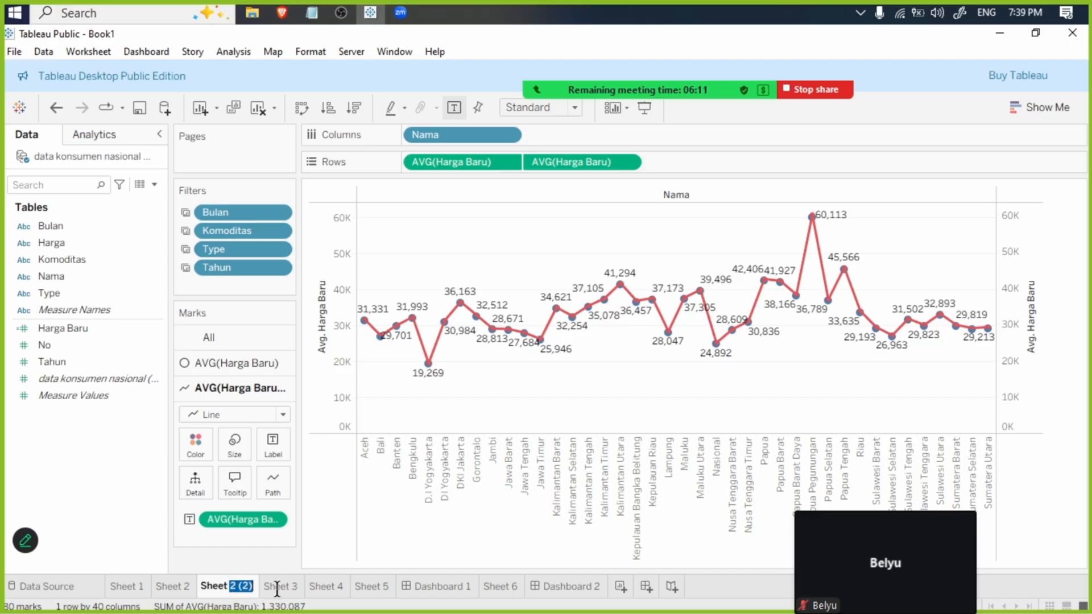
{"action": "type", "text": "7"}
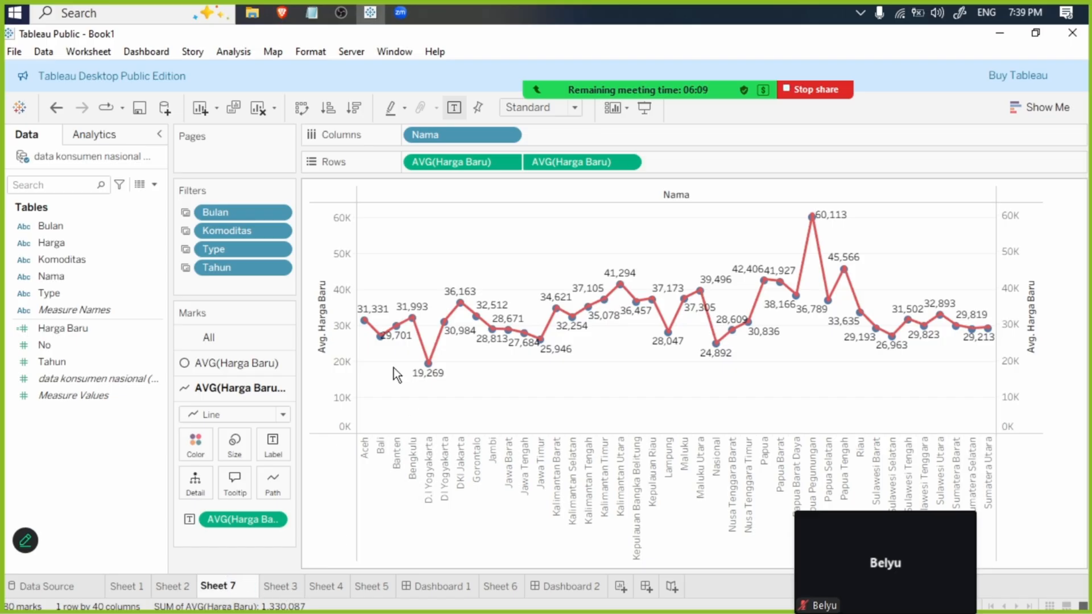
{"action": "key", "text": "Return"}
- Replace Nama with Komoditas as the column dimension of Sheet 7's line chart
{"action": "mouse_move", "coordinate": [73, 259]}
{"action": "left_mouse_down"}
{"action": "mouse_move", "coordinate": [579, 196]}
{"action": "mouse_move", "coordinate": [623, 136]}
{"action": "mouse_move", "coordinate": [542, 144]}
{"action": "left_mouse_up"}
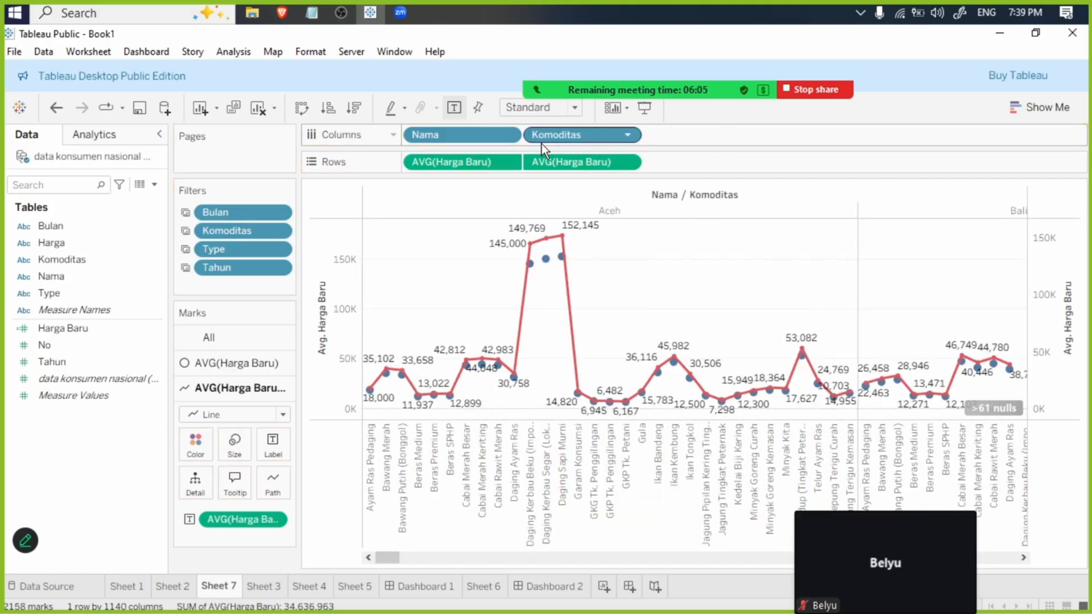
{"action": "left_click", "coordinate": [505, 136]}
{"action": "left_click", "coordinate": [481, 473]}
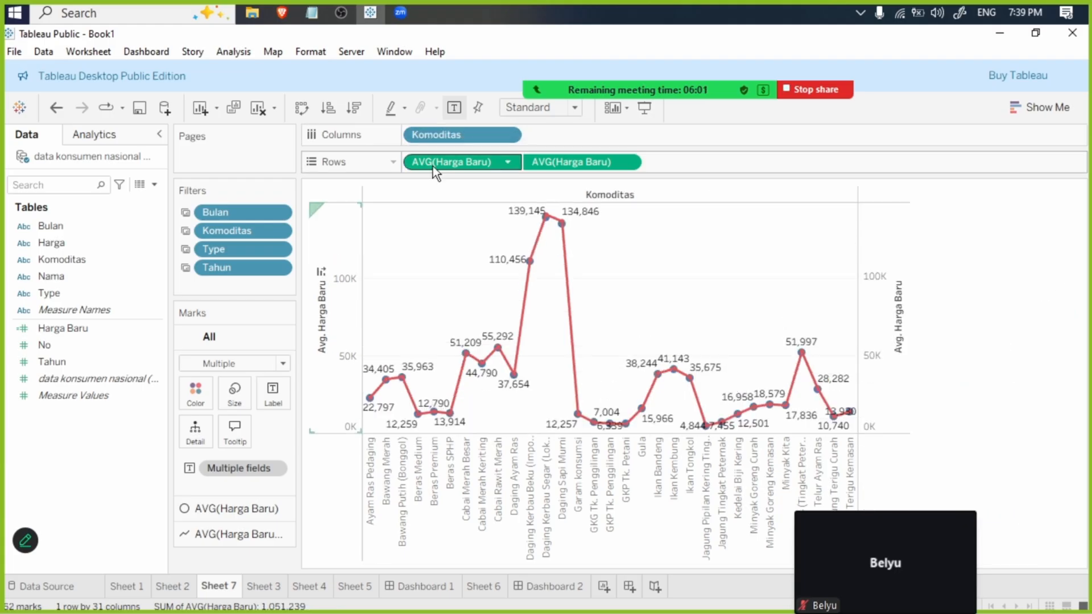
- Swap Sheet 7's Komoditas filter for a Nama filter with all values selected, and reorder the sheet to follow Sheet 6
{"action": "left_click_drag", "start_coordinate": [51, 273], "coordinate": [174, 276]}
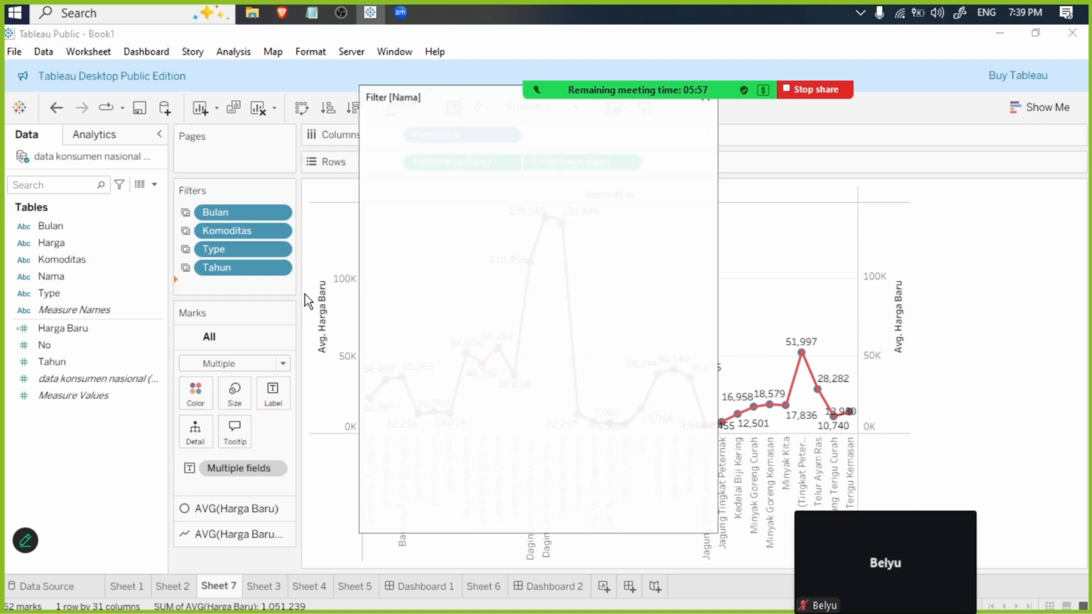
{"action": "left_click", "coordinate": [405, 370]}
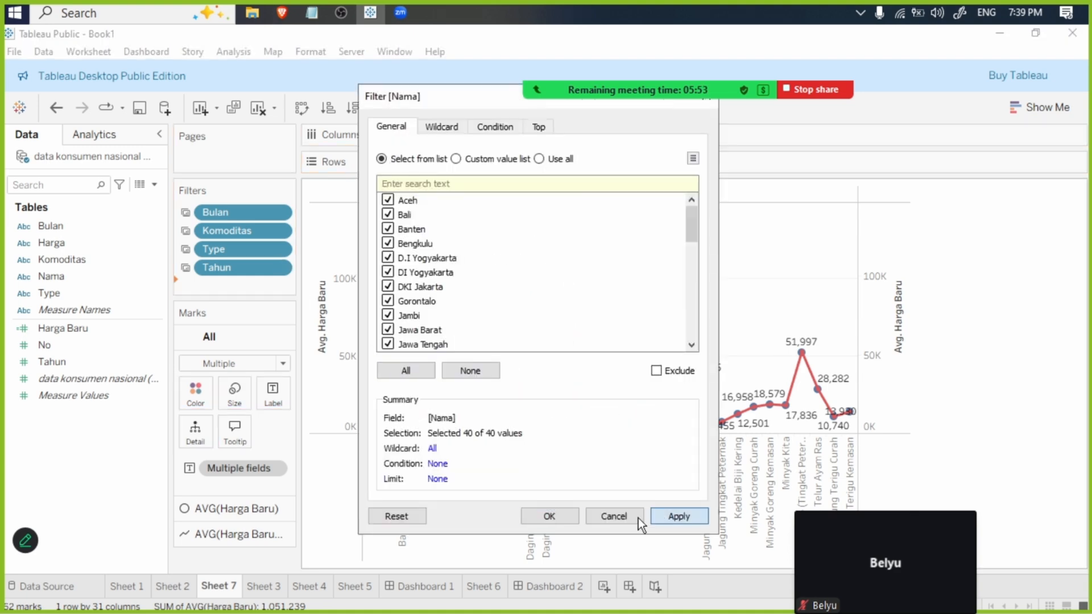
{"action": "left_click", "coordinate": [571, 524]}
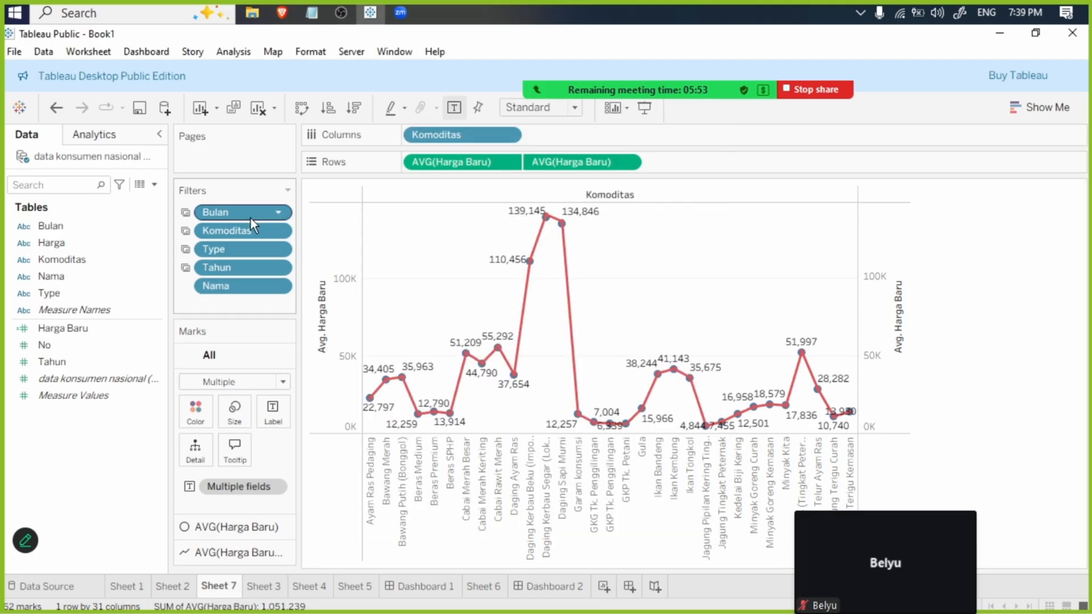
{"action": "left_click", "coordinate": [279, 231]}
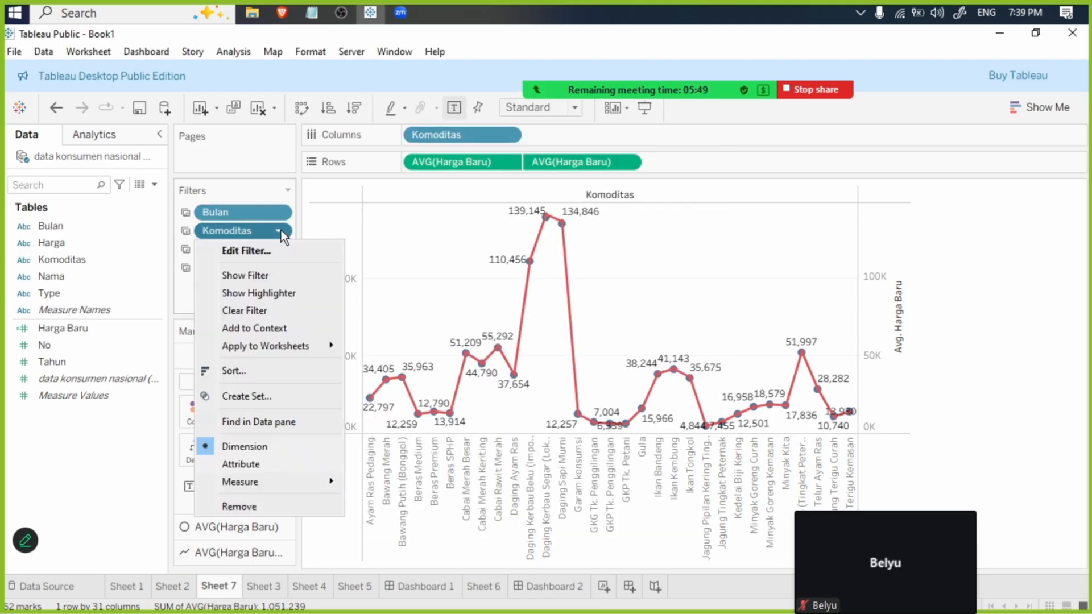
{"action": "left_click", "coordinate": [250, 510]}
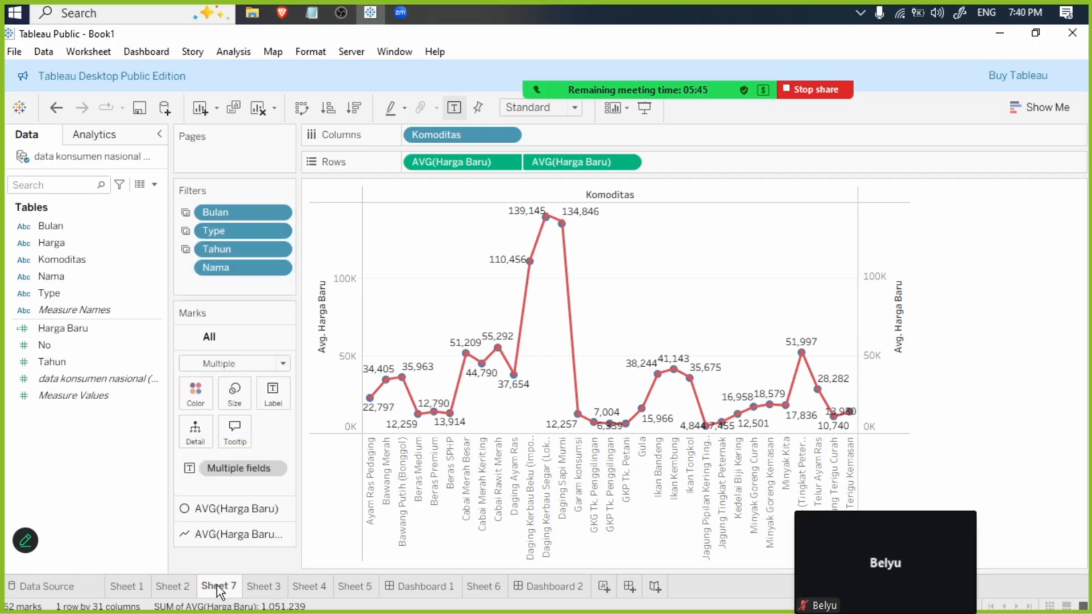
{"action": "left_click_drag", "start_coordinate": [217, 586], "coordinate": [507, 589]}
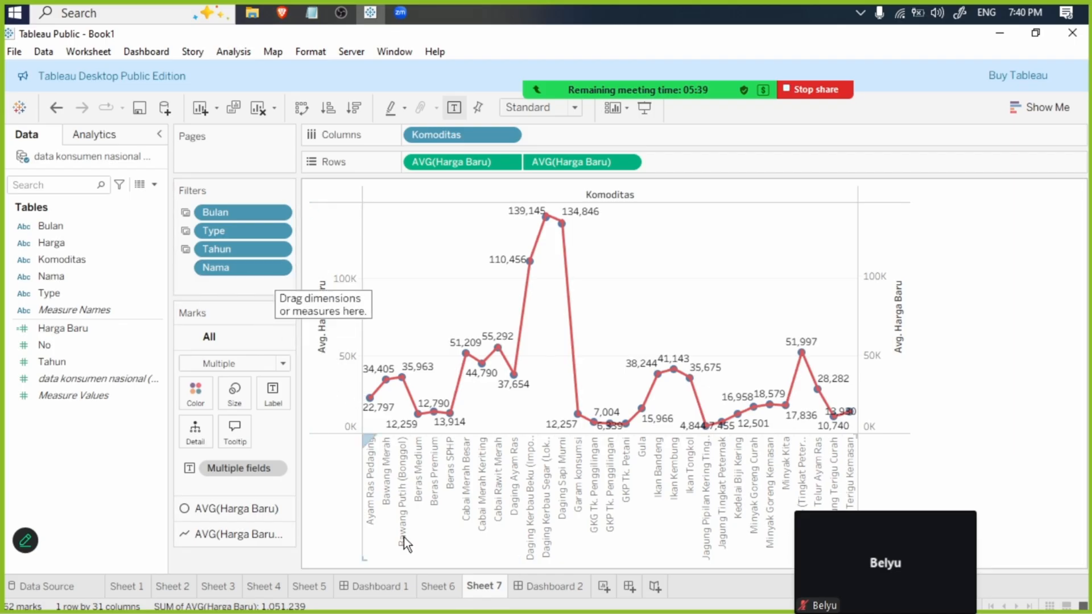
- Open the selected-worksheets settings of Sheet 6's Bulan filter and exclude Sheet 3, Sheet 4 and Sheet 5
{"action": "left_click", "coordinate": [437, 588]}
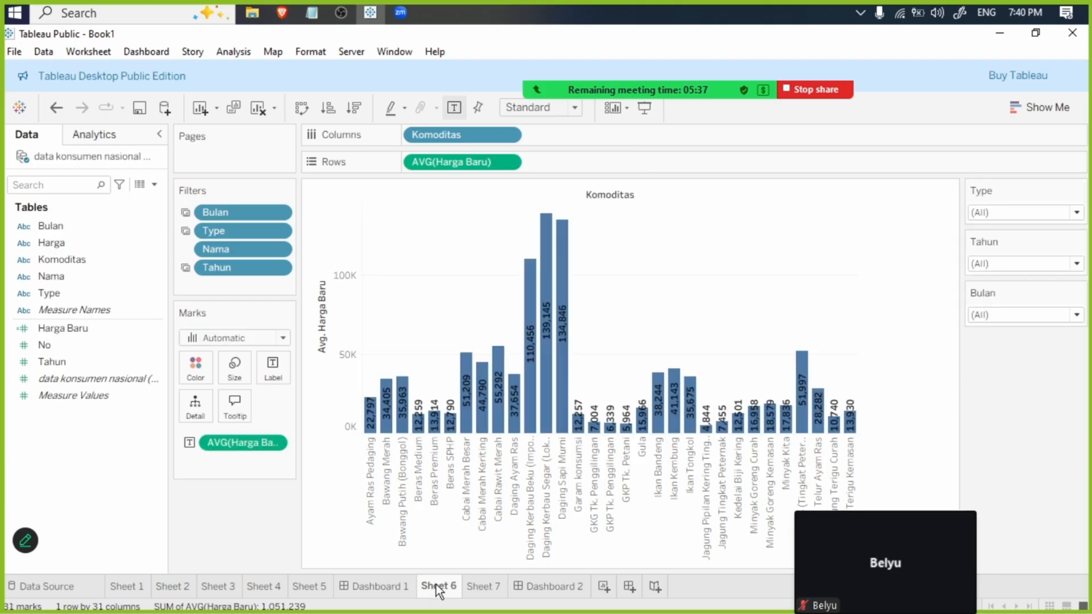
{"action": "left_click", "coordinate": [285, 214]}
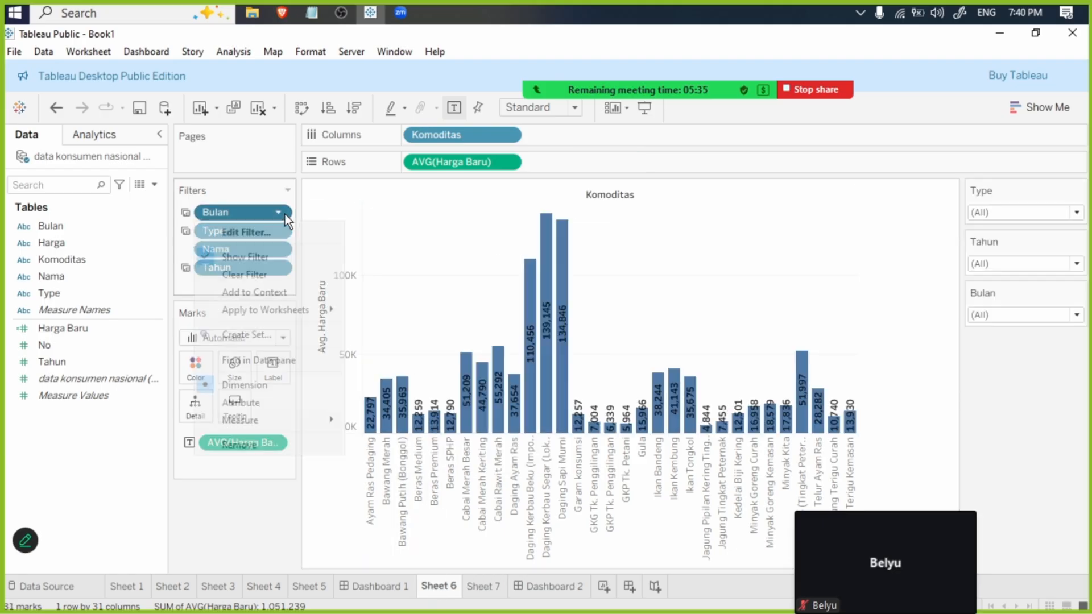
{"action": "mouse_move", "coordinate": [295, 312]}
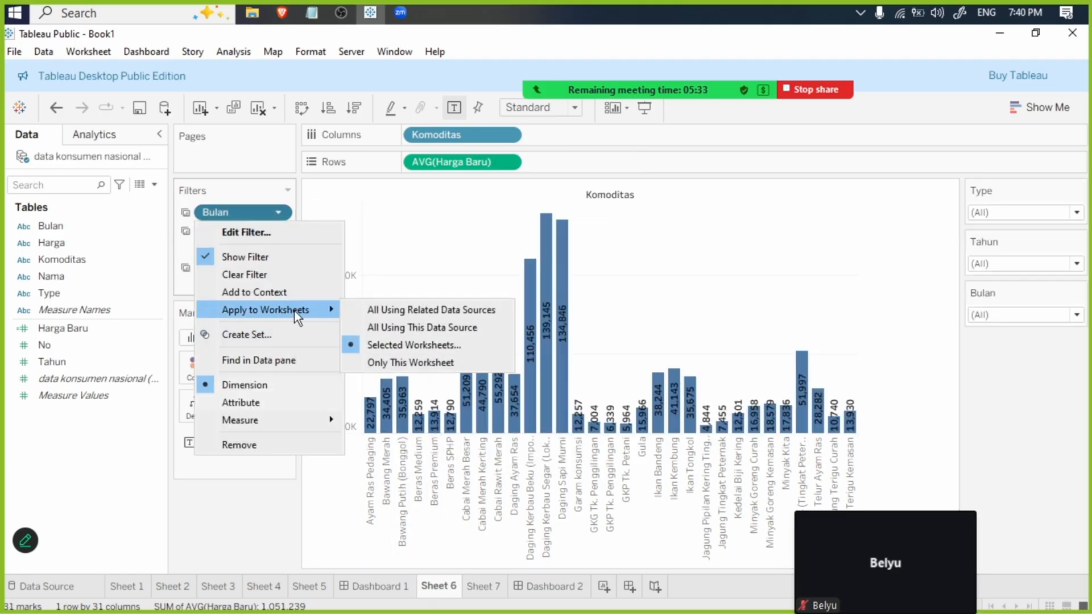
{"action": "left_click", "coordinate": [432, 345]}
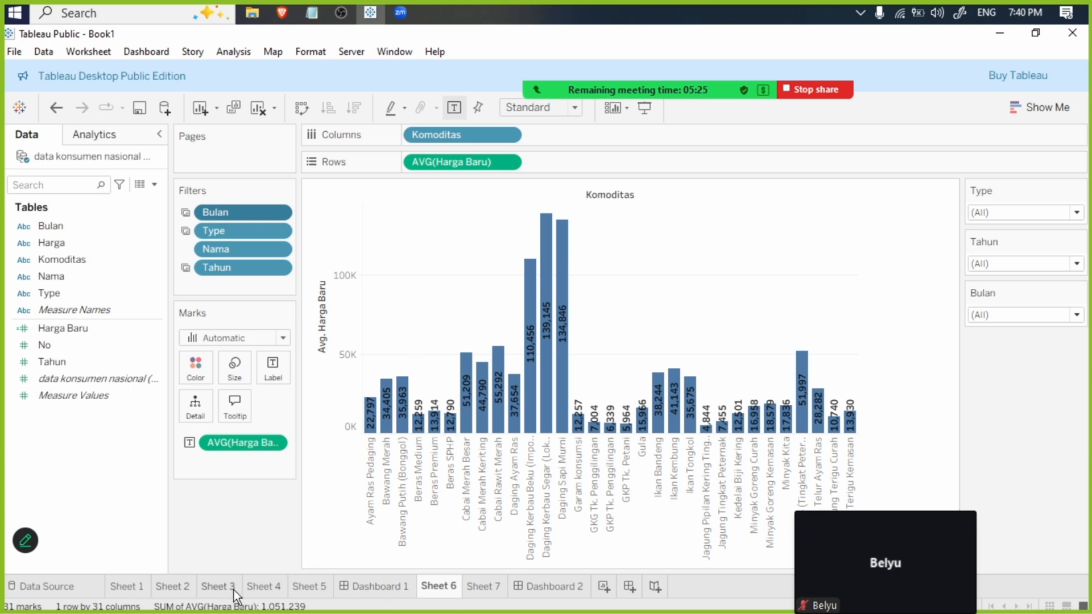
{"action": "right_click", "coordinate": [257, 215]}
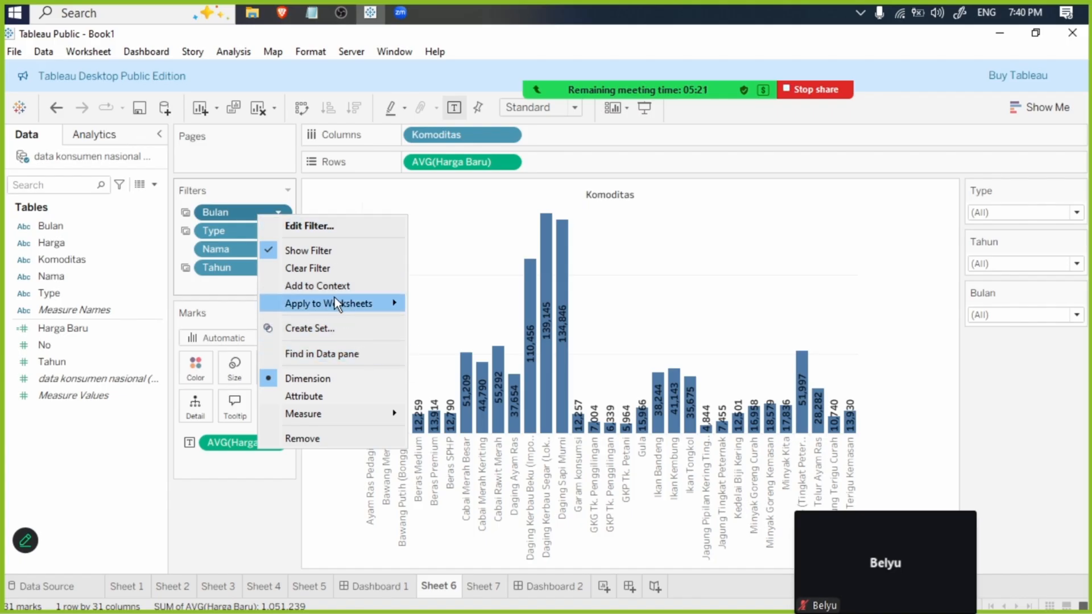
{"action": "mouse_move", "coordinate": [336, 301]}
{"action": "left_click", "coordinate": [524, 319]}
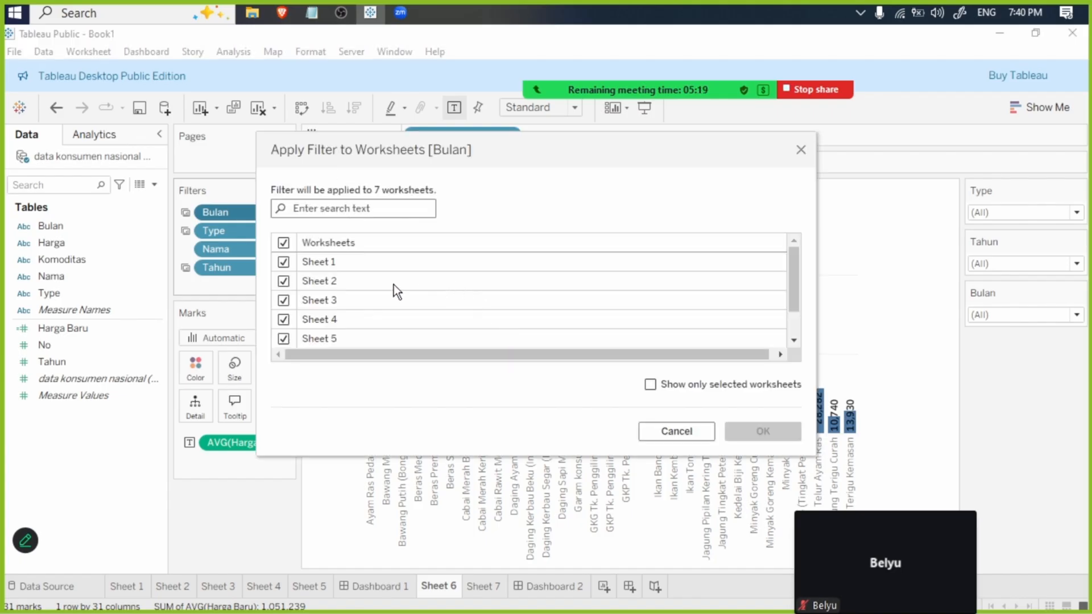
{"action": "scroll", "coordinate": [516, 314], "scroll_direction": "down", "scroll_amount": 1}
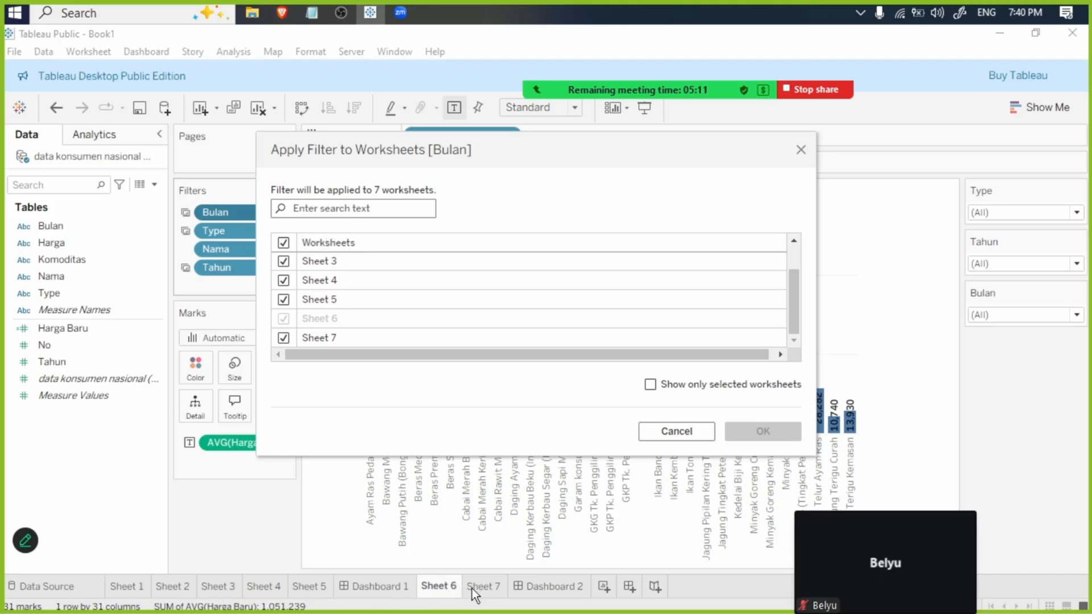
{"action": "left_click", "coordinate": [287, 299]}
{"action": "left_click", "coordinate": [285, 283]}
{"action": "left_click", "coordinate": [285, 264]}
- Exclude Sheet 1 and Sheet 2 from the Bulan filter as well, and apply it only to Sheet 6 and Sheet 7
{"action": "scroll", "coordinate": [286, 265], "scroll_direction": "up", "scroll_amount": 1}
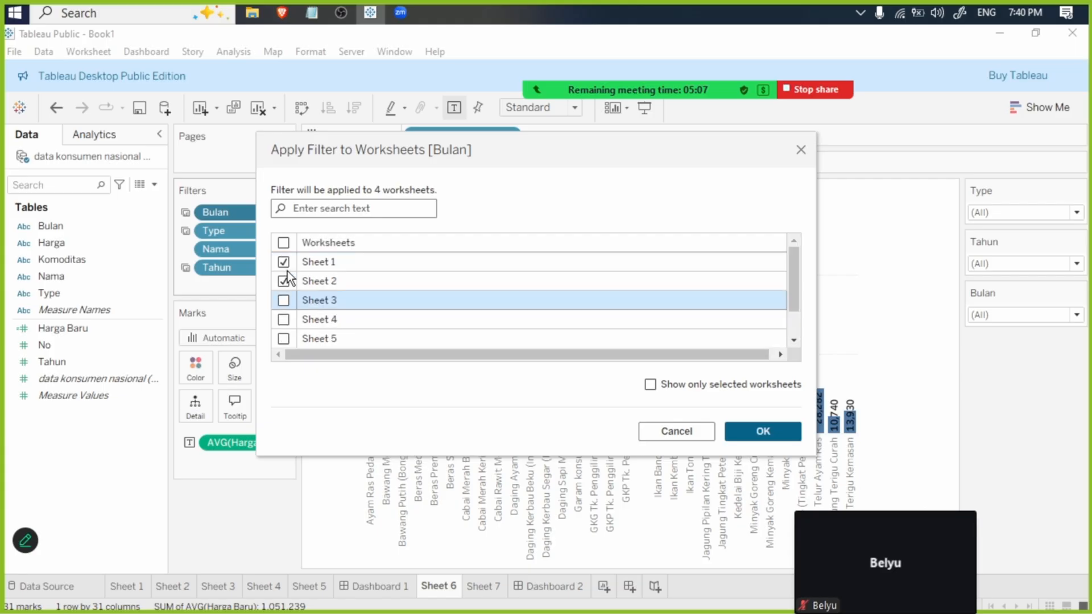
{"action": "left_click", "coordinate": [286, 282]}
{"action": "left_click", "coordinate": [286, 265]}
{"action": "left_click", "coordinate": [286, 265]}
{"action": "scroll", "coordinate": [426, 319], "scroll_direction": "down", "scroll_amount": 2}
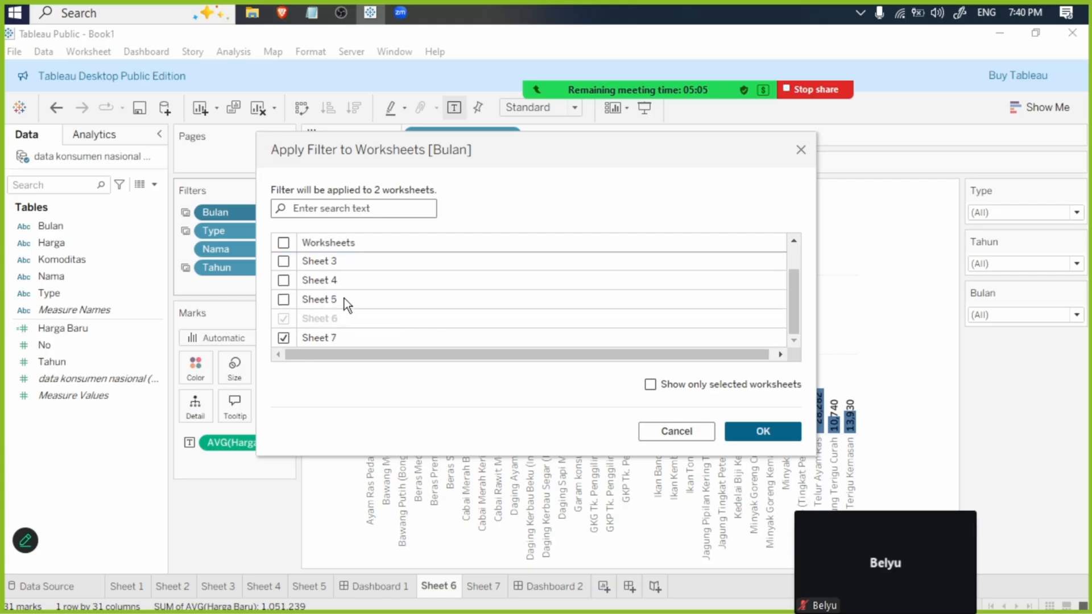
{"action": "scroll", "coordinate": [307, 288], "scroll_direction": "up", "scroll_amount": 2}
{"action": "scroll", "coordinate": [299, 319], "scroll_direction": "down", "scroll_amount": 2}
{"action": "left_click", "coordinate": [778, 438]}
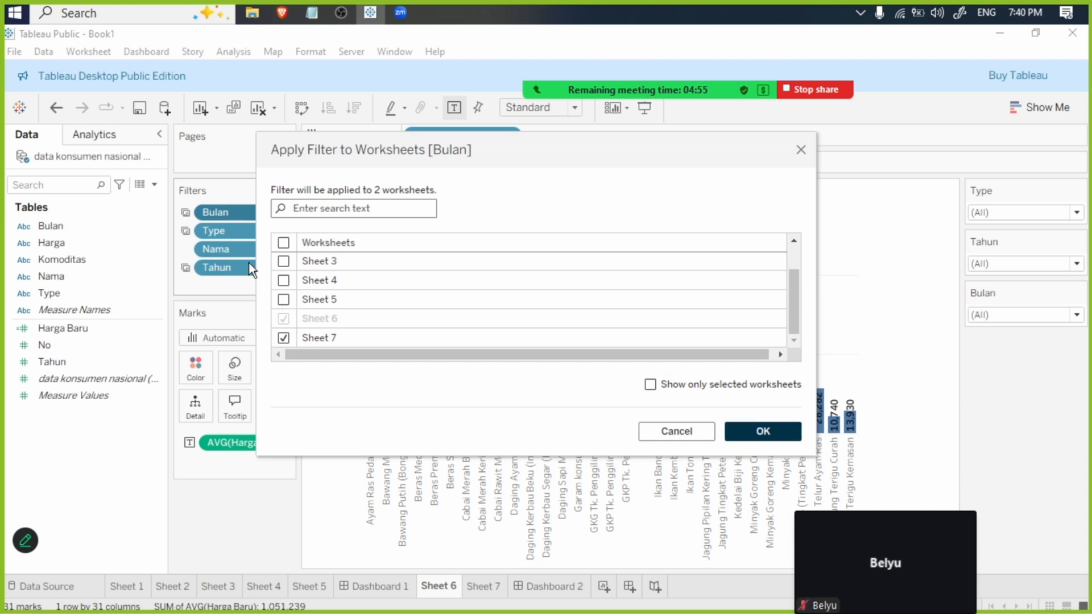
- Limit Sheet 6's Type filter to Sheet 6 and Sheet 7 by clearing all worksheets and reselecting only Sheet 7
{"action": "right_click", "coordinate": [238, 227]}
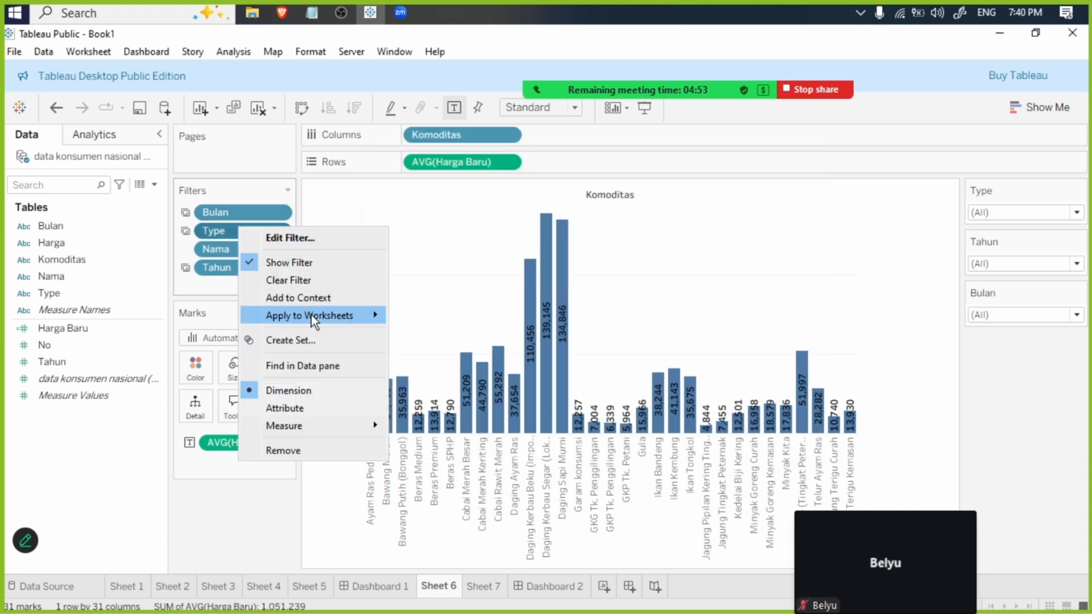
{"action": "mouse_move", "coordinate": [311, 315]}
{"action": "left_click", "coordinate": [487, 348]}
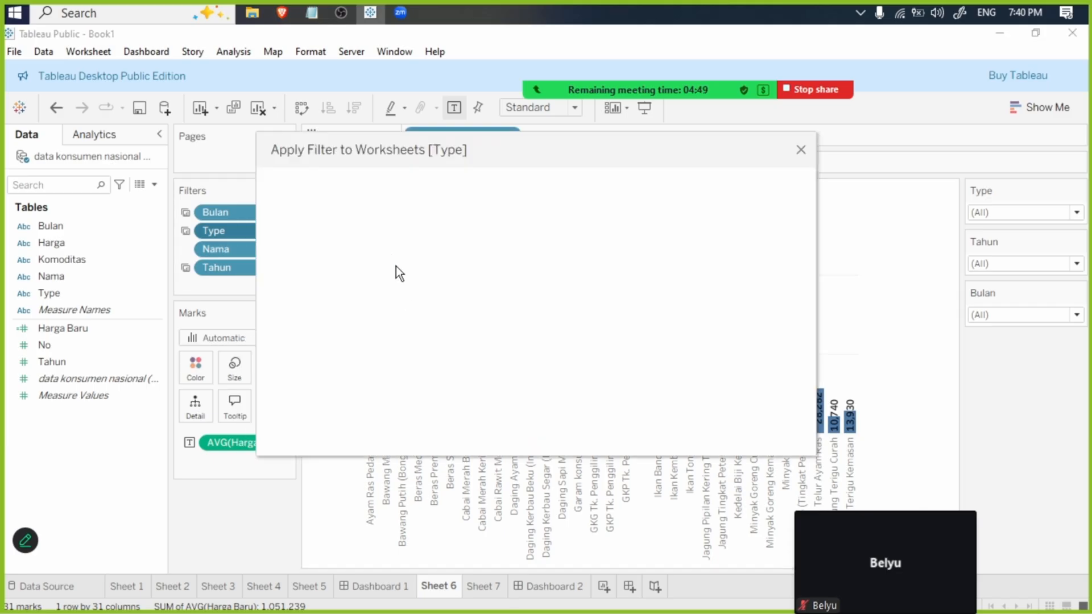
{"action": "left_click", "coordinate": [283, 243]}
{"action": "scroll", "coordinate": [292, 285], "scroll_direction": "down", "scroll_amount": 1}
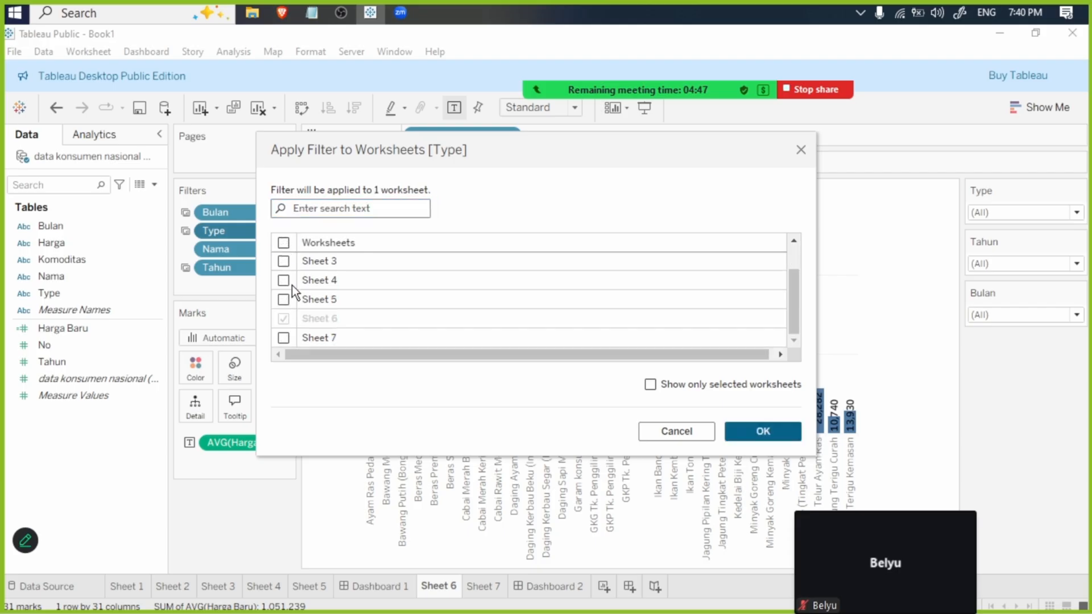
{"action": "left_click", "coordinate": [283, 338]}
{"action": "left_click", "coordinate": [735, 431]}
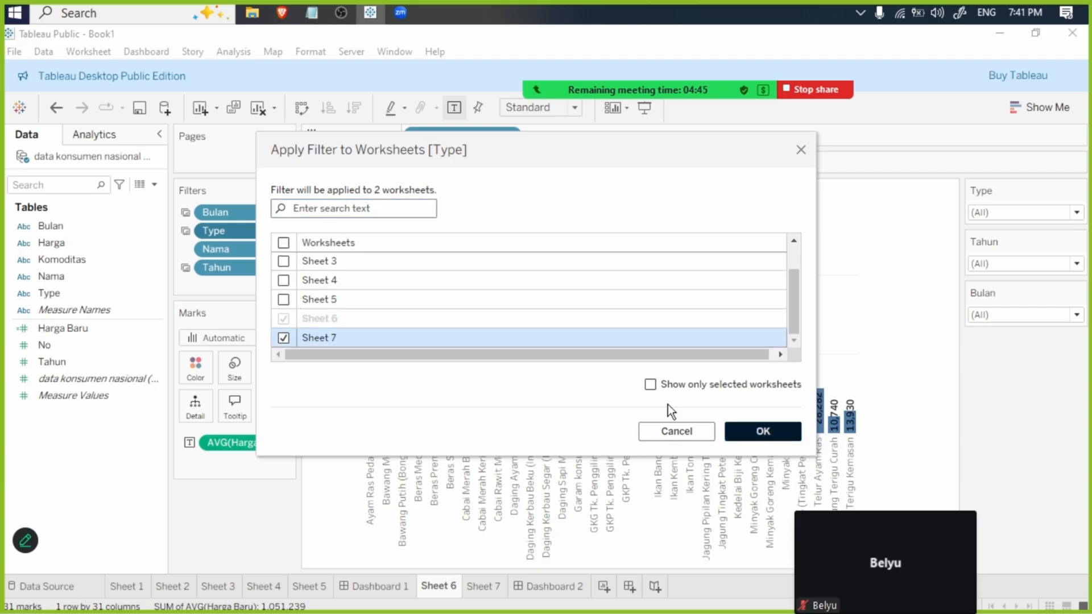
- Extend Sheet 6's Nama filter so that it also applies to Sheet 7
{"action": "right_click", "coordinate": [278, 252]}
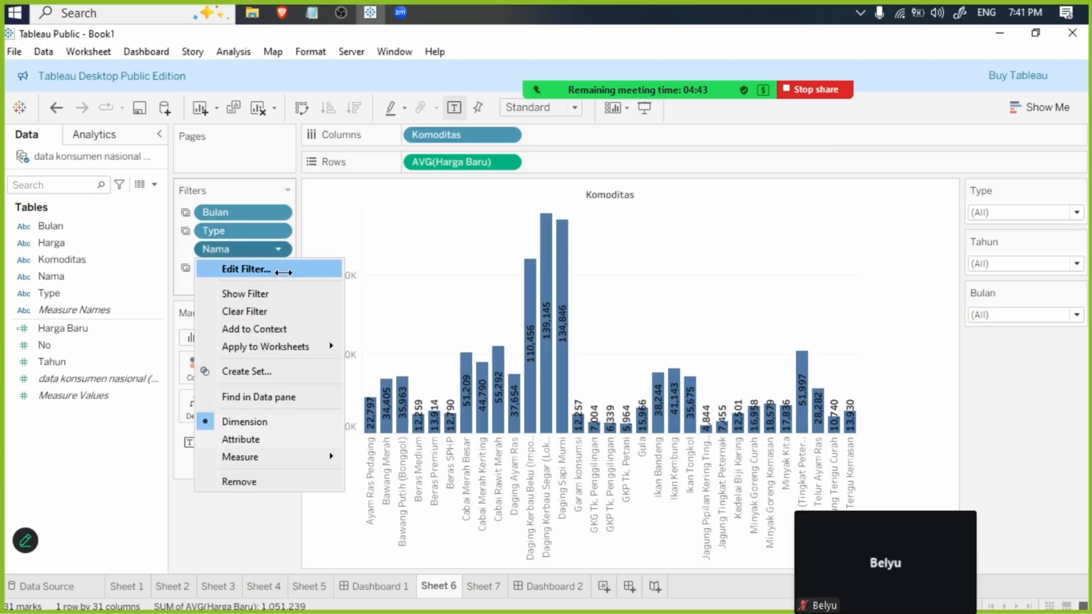
{"action": "mouse_move", "coordinate": [285, 343]}
{"action": "left_click", "coordinate": [470, 379]}
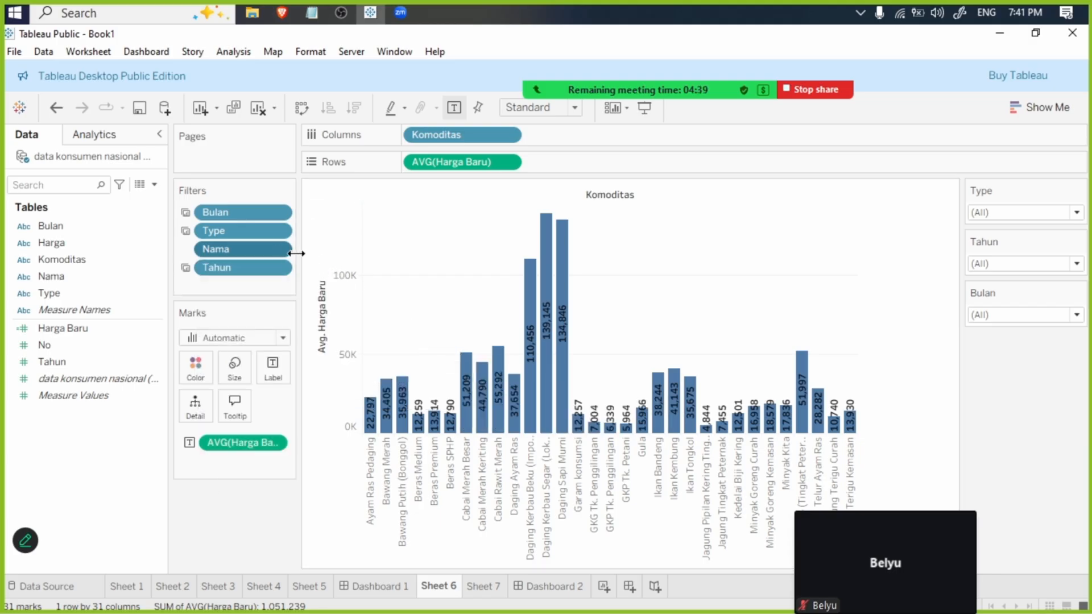
{"action": "scroll", "coordinate": [287, 287], "scroll_direction": "down", "scroll_amount": 1}
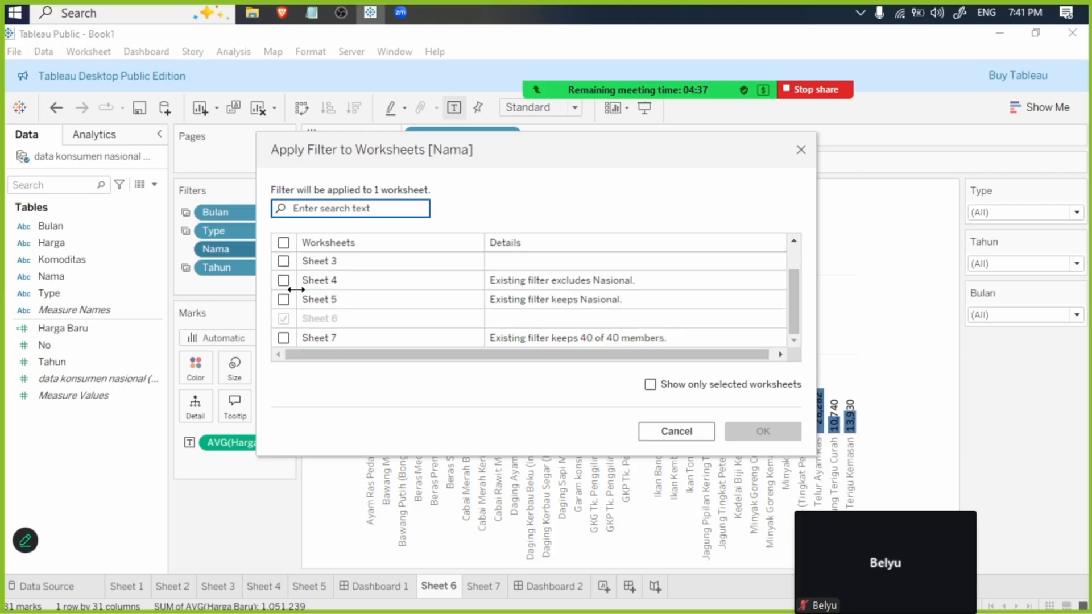
{"action": "left_click", "coordinate": [295, 337]}
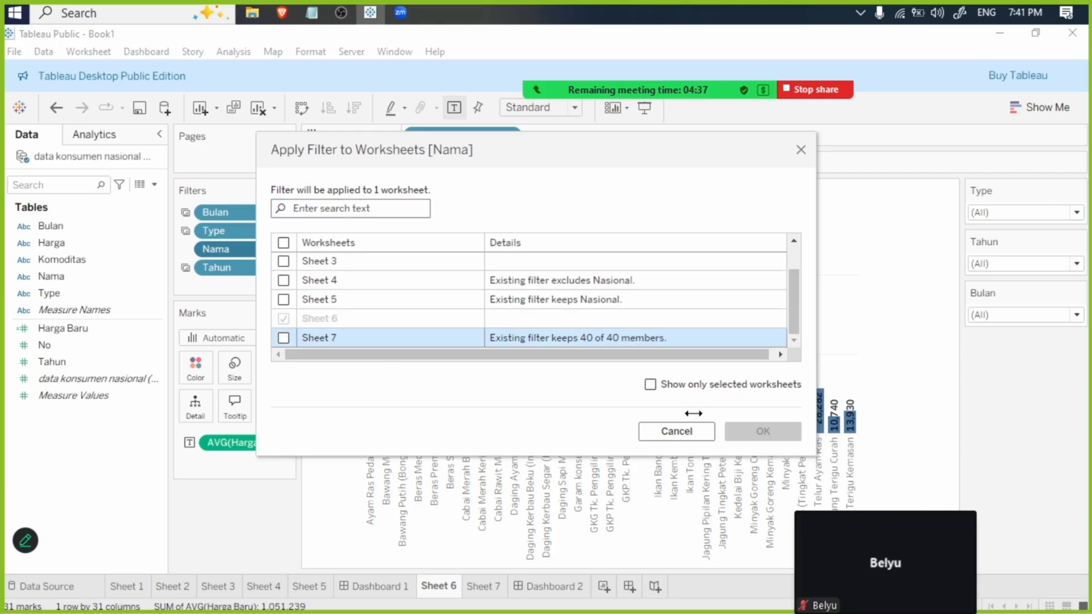
{"action": "left_click", "coordinate": [283, 338]}
{"action": "left_click", "coordinate": [782, 437]}
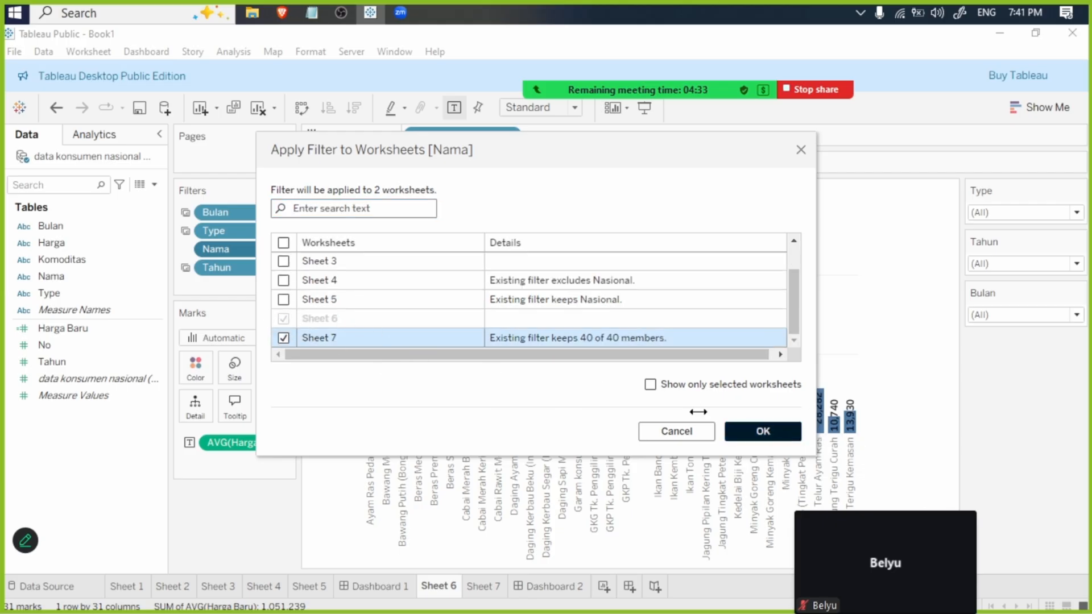
- Limit Sheet 6's Tahun filter to Sheet 6 and Sheet 7, excluding all other worksheets
{"action": "right_click", "coordinate": [264, 271]}
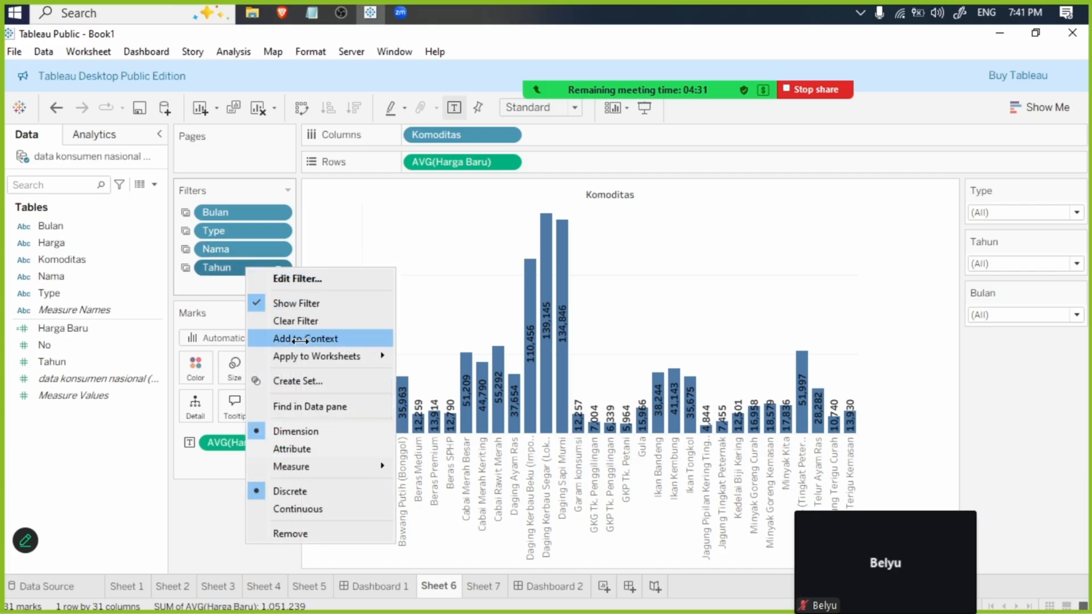
{"action": "mouse_move", "coordinate": [306, 358]}
{"action": "left_click", "coordinate": [482, 376]}
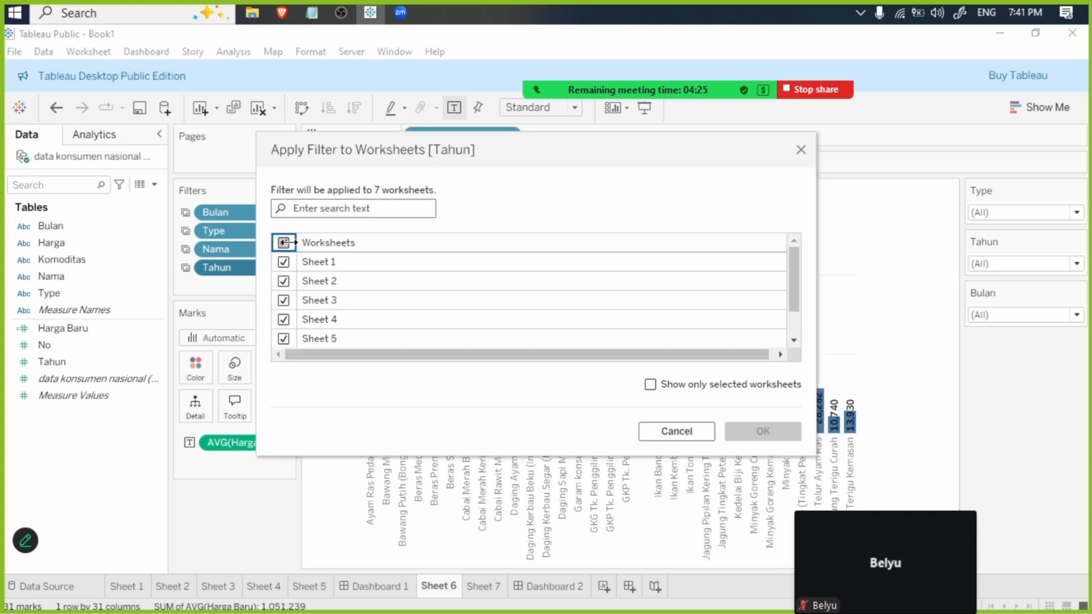
{"action": "left_click", "coordinate": [284, 243]}
{"action": "scroll", "coordinate": [295, 261], "scroll_direction": "down", "scroll_amount": 1}
{"action": "left_click", "coordinate": [284, 337]}
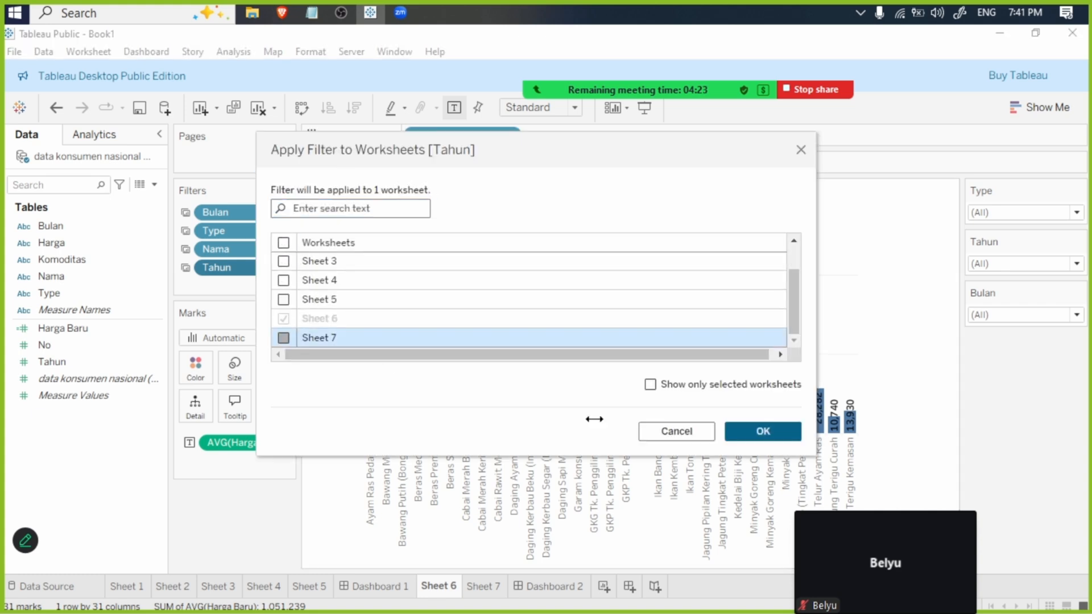
{"action": "left_click", "coordinate": [763, 431]}
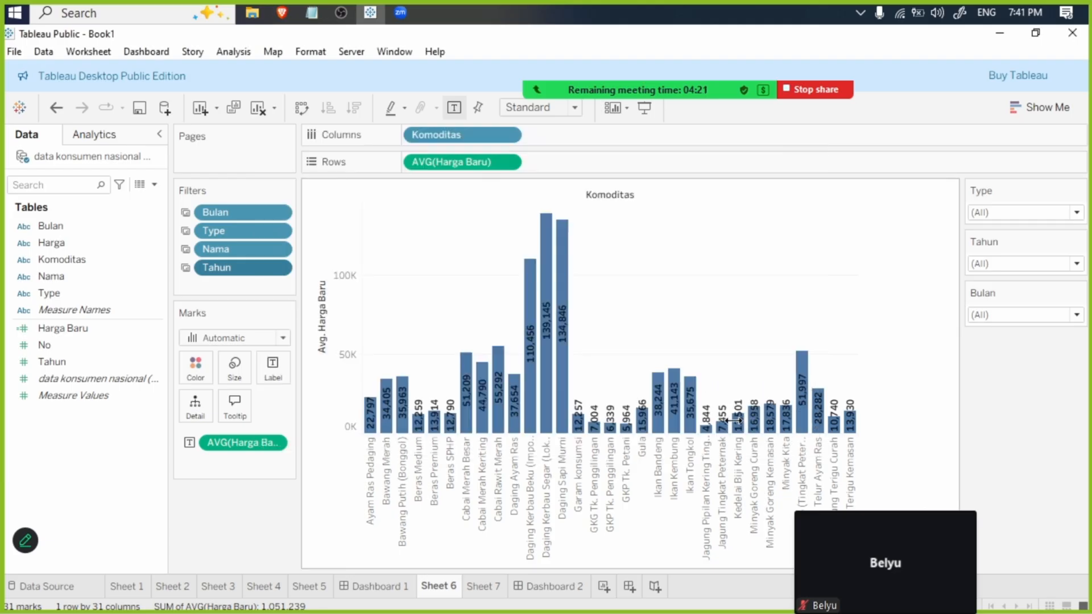
- Check on Sheet 7 which worksheets the Bulan and Type filters apply to, without changing the selection
{"action": "left_click", "coordinate": [483, 586]}
{"action": "left_click", "coordinate": [278, 214]}
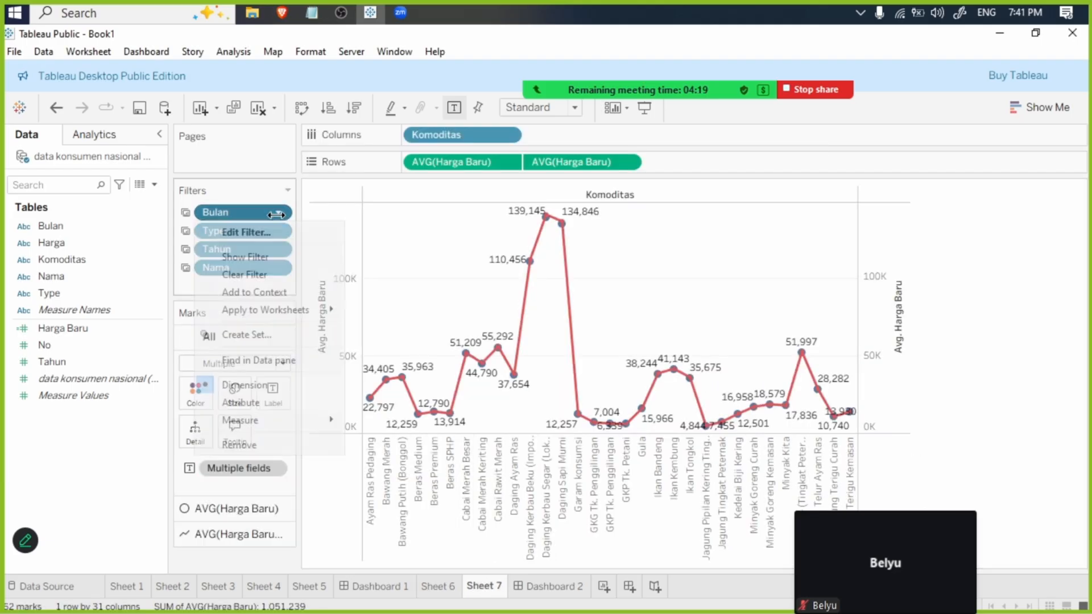
{"action": "mouse_move", "coordinate": [318, 309]}
{"action": "left_click", "coordinate": [419, 334]}
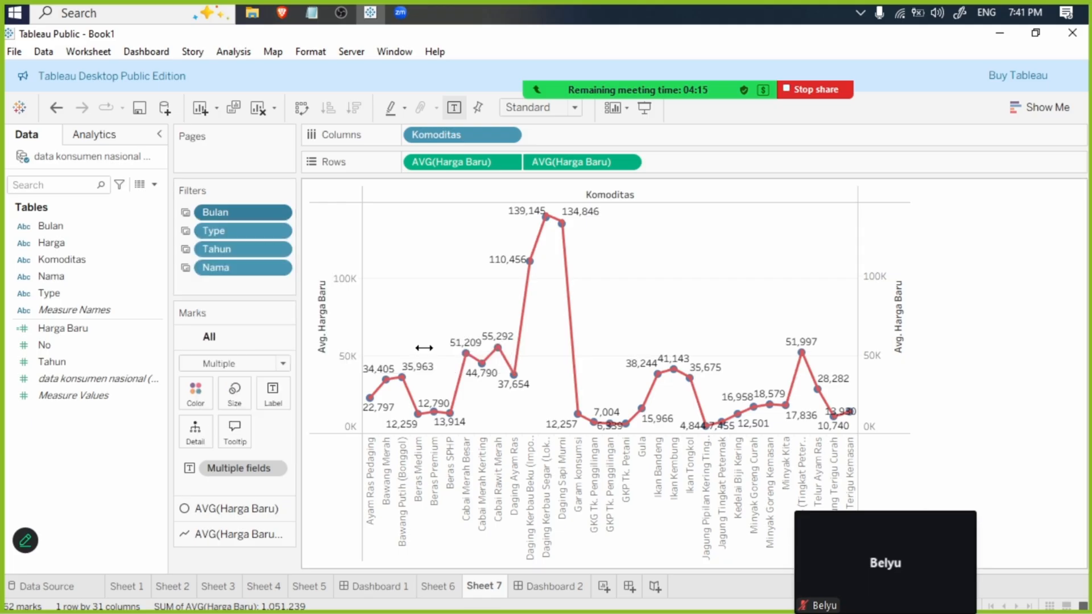
{"action": "scroll", "coordinate": [317, 280], "scroll_direction": "down", "scroll_amount": 1}
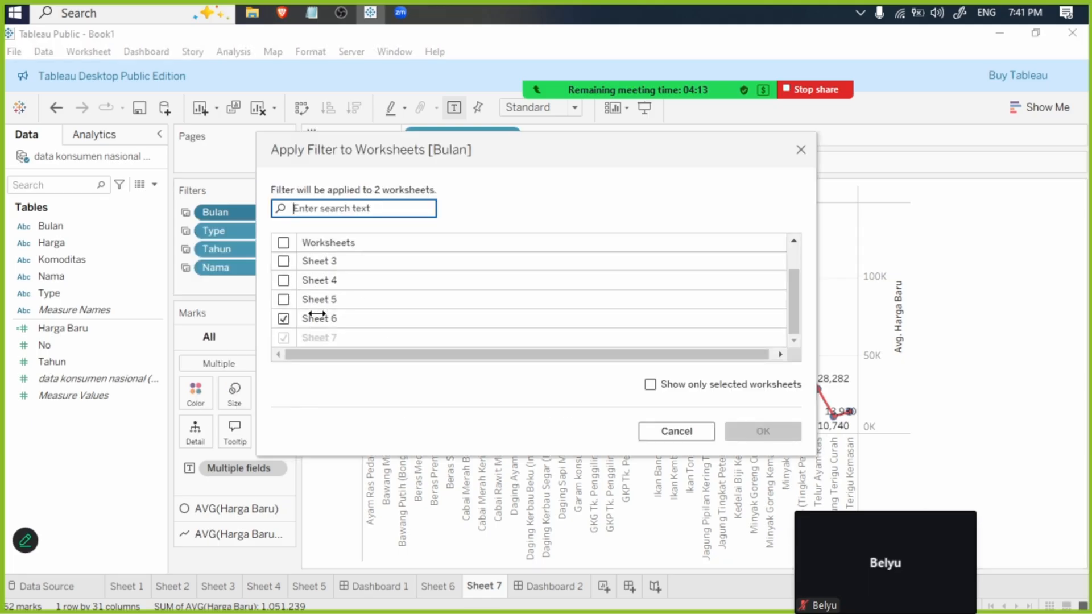
{"action": "left_click", "coordinate": [676, 431]}
{"action": "left_click", "coordinate": [285, 231]}
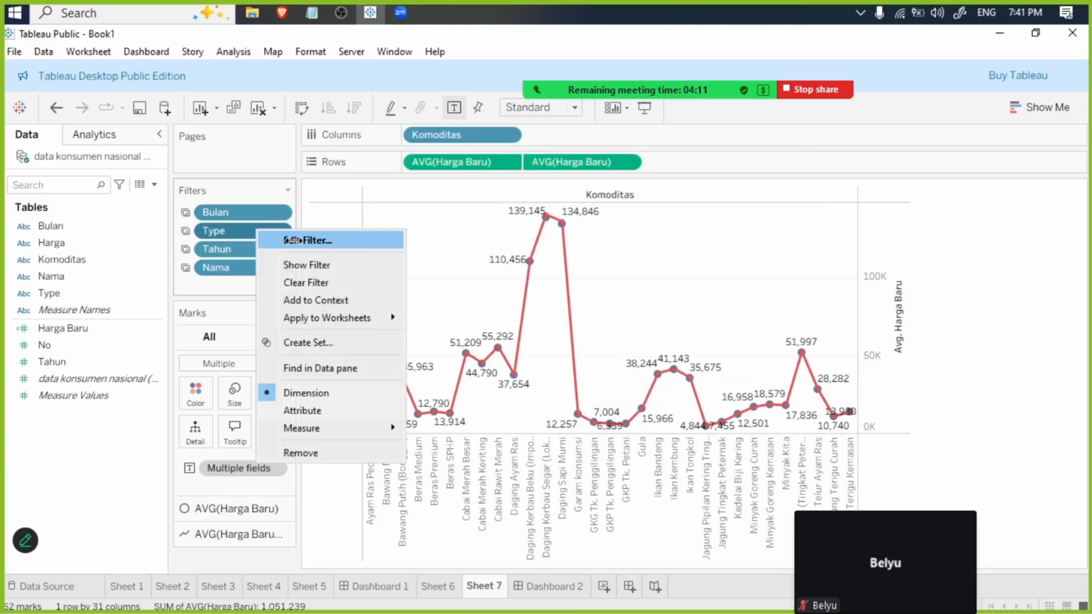
{"action": "mouse_move", "coordinate": [335, 318]}
{"action": "left_click", "coordinate": [440, 347]}
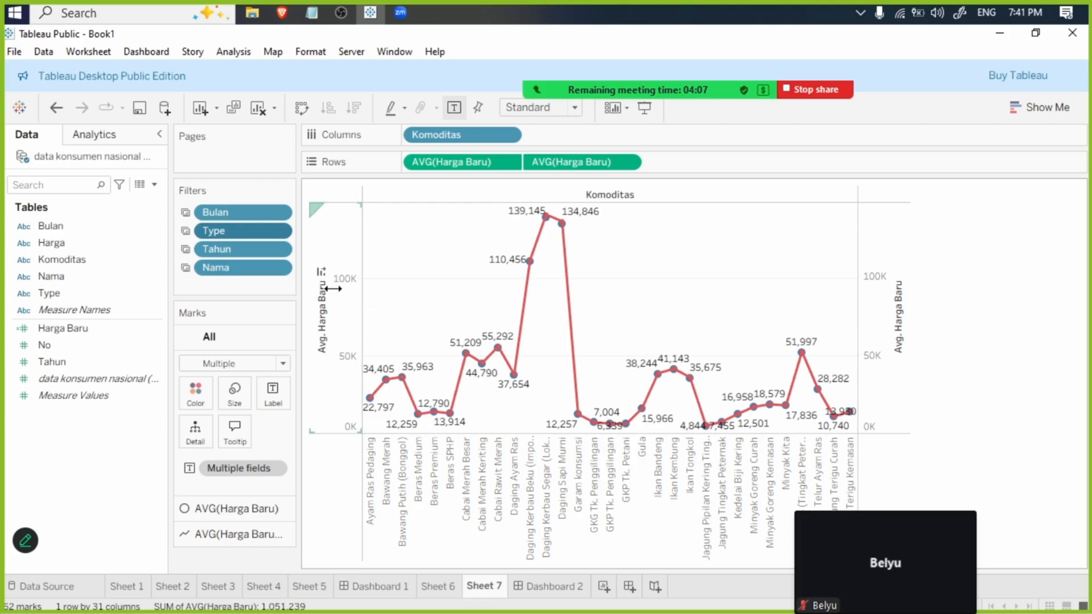
{"action": "scroll", "coordinate": [318, 270], "scroll_direction": "down", "scroll_amount": 2}
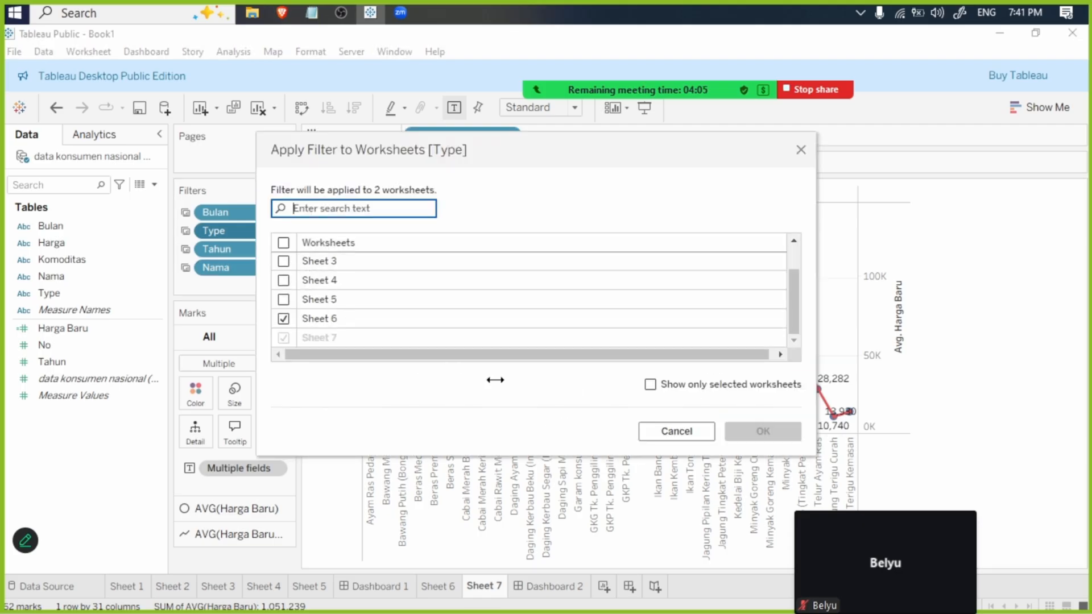
{"action": "left_click", "coordinate": [676, 431]}
- Check on Sheet 7 which worksheets the Tahun and Nama filters apply to, without changing the selection
{"action": "right_click", "coordinate": [234, 250]}
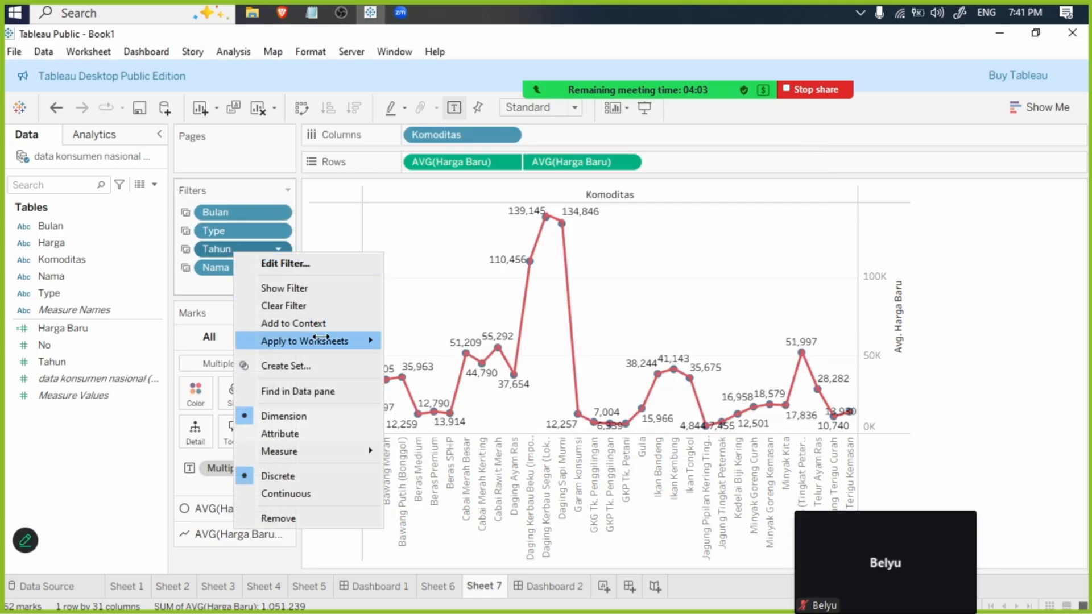
{"action": "mouse_move", "coordinate": [364, 341]}
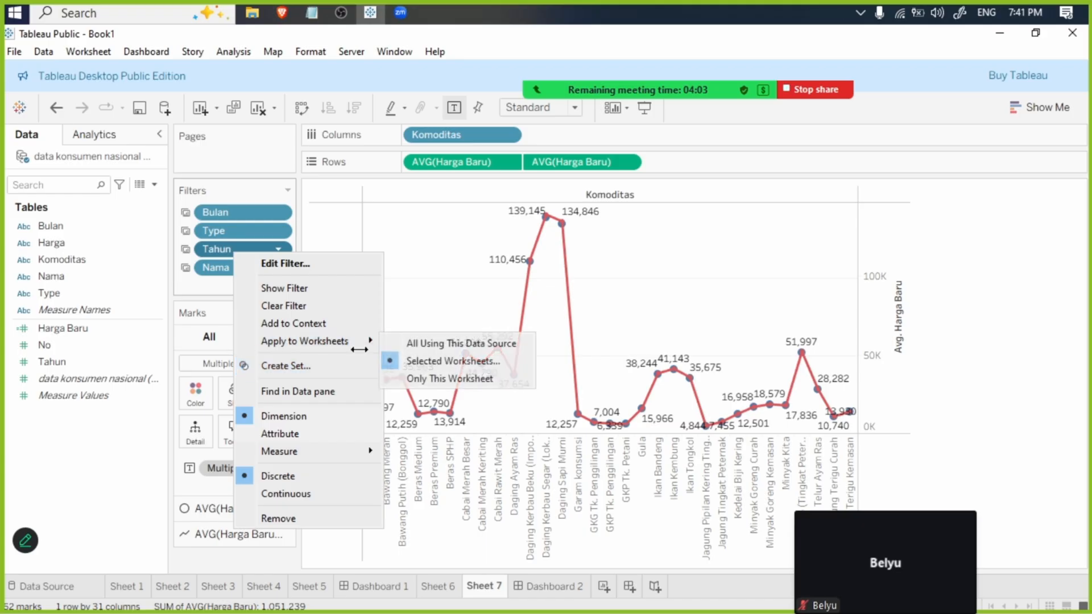
{"action": "left_click", "coordinate": [498, 361]}
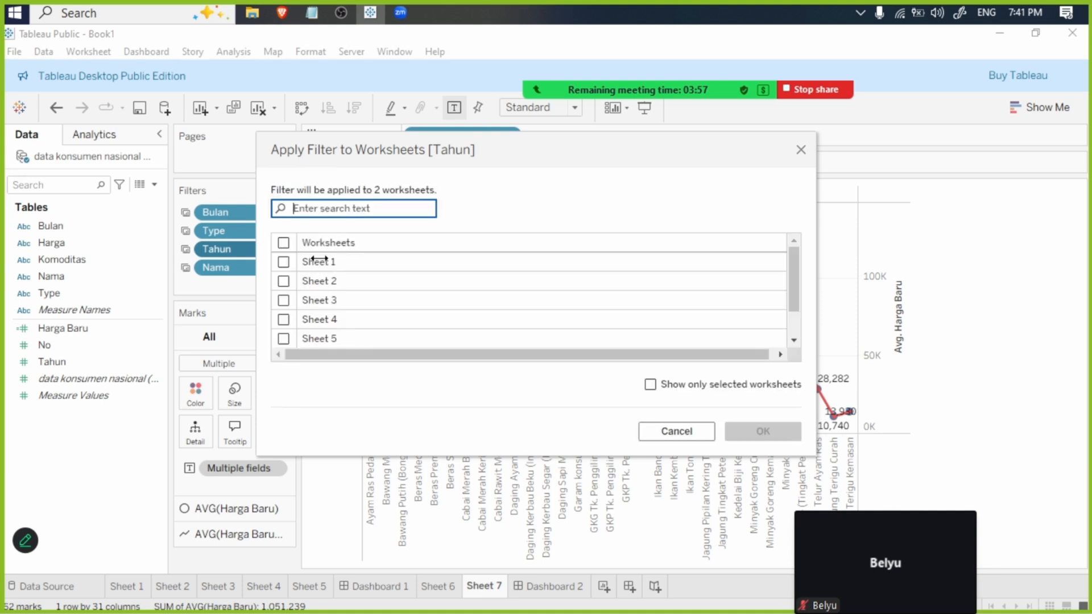
{"action": "scroll", "coordinate": [324, 306], "scroll_direction": "down", "scroll_amount": 1}
{"action": "left_click", "coordinate": [654, 431]}
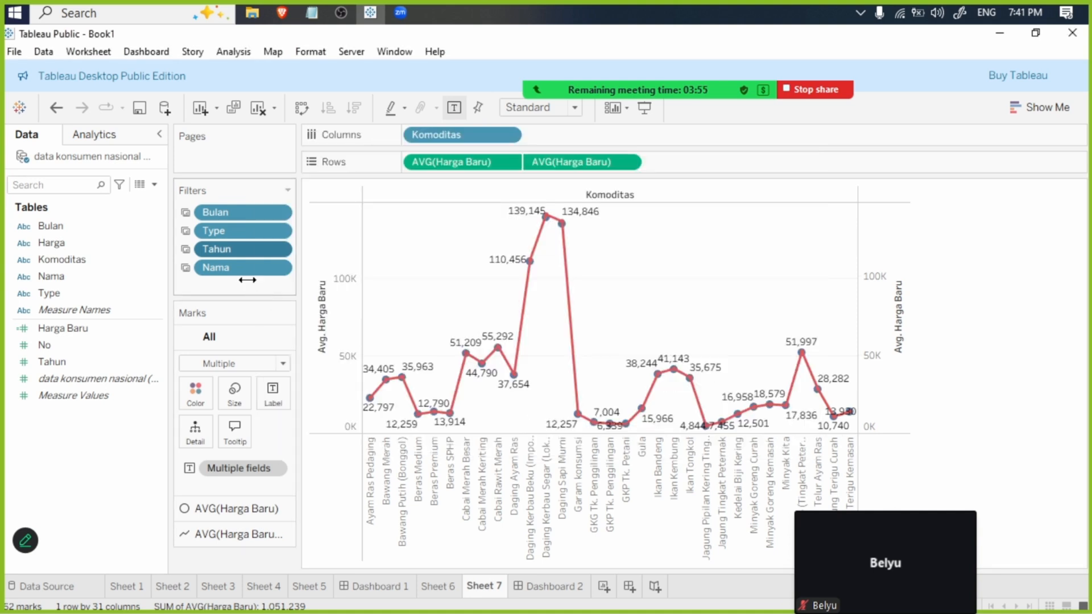
{"action": "right_click", "coordinate": [241, 269]}
{"action": "mouse_move", "coordinate": [364, 358]}
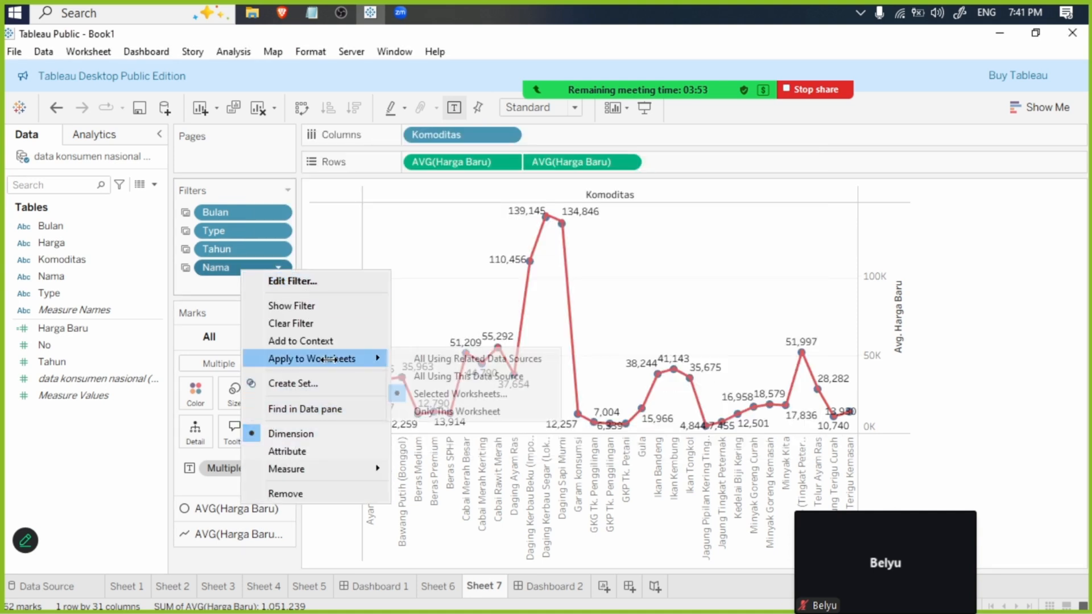
{"action": "left_click", "coordinate": [428, 394]}
{"action": "mouse_move", "coordinate": [421, 370]}
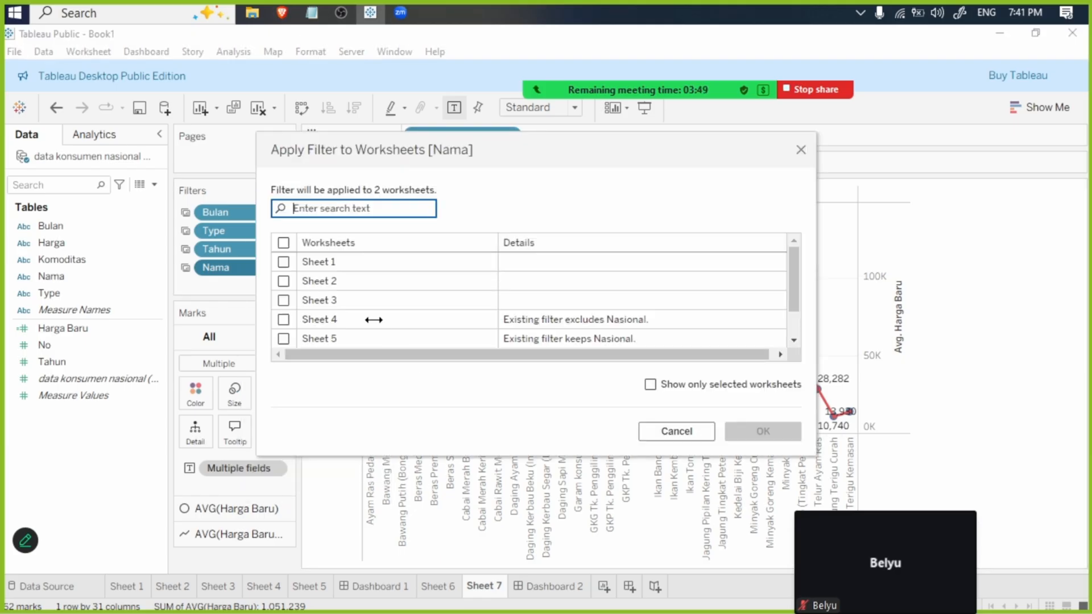
{"action": "scroll", "coordinate": [358, 324], "scroll_direction": "down", "scroll_amount": 1}
{"action": "left_click", "coordinate": [691, 432]}
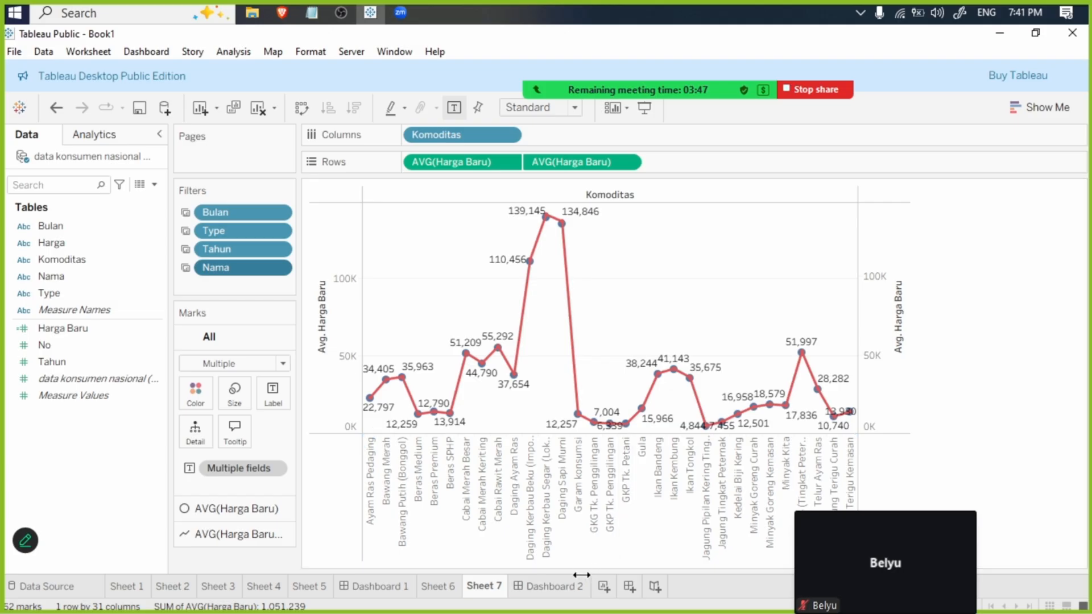
- Remove the provinsi line chart under the "Data Provinsi By Line Chart" heading from Dashboard 2
{"action": "left_click", "coordinate": [557, 585]}
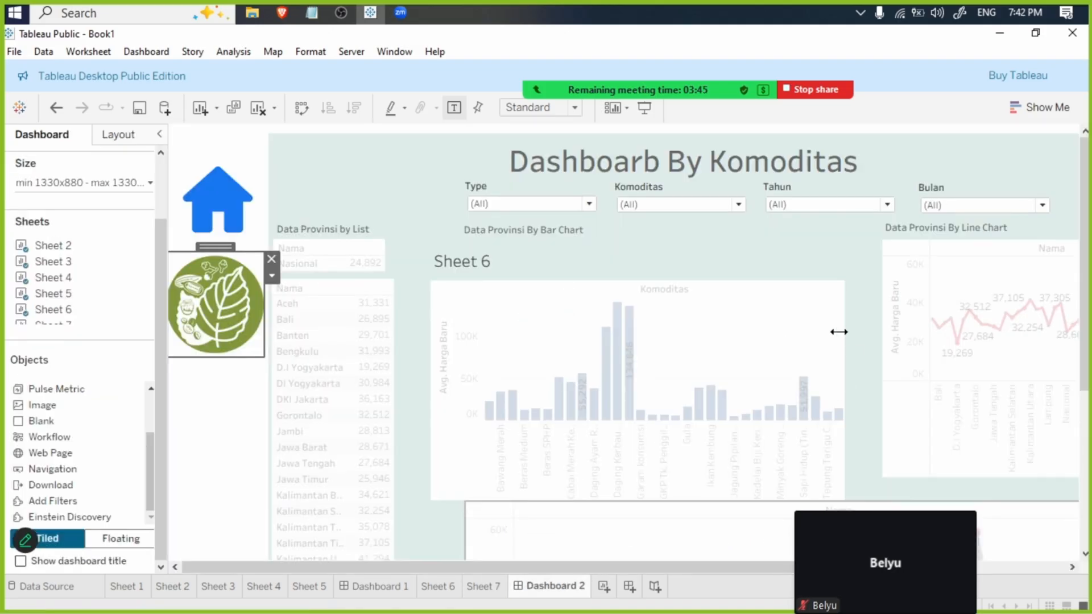
{"action": "left_click", "coordinate": [655, 249]}
{"action": "left_click", "coordinate": [963, 244]}
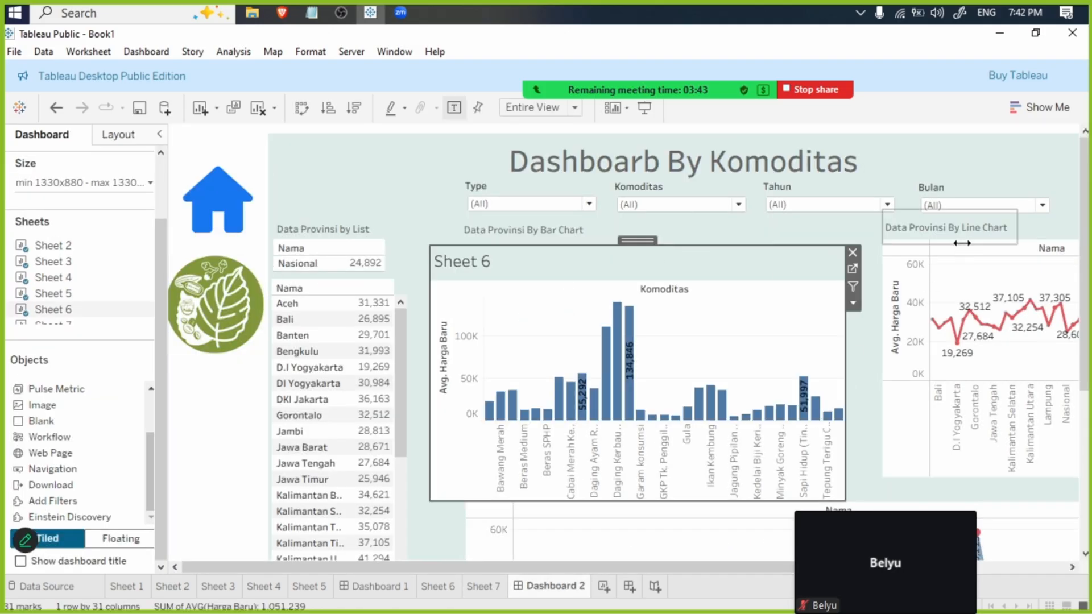
{"action": "left_click", "coordinate": [964, 251]}
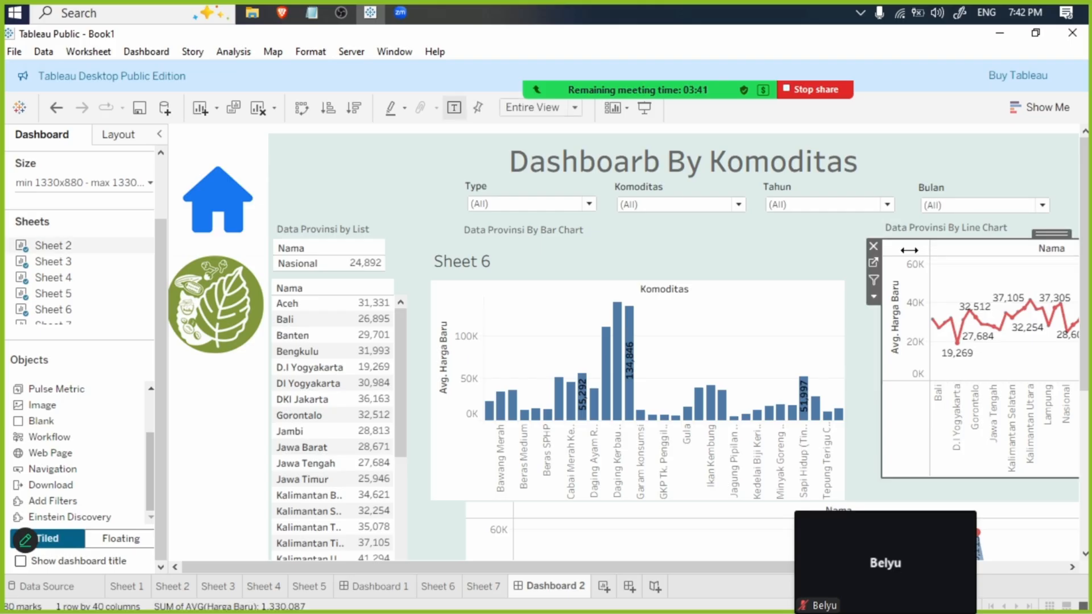
{"action": "left_click", "coordinate": [871, 245]}
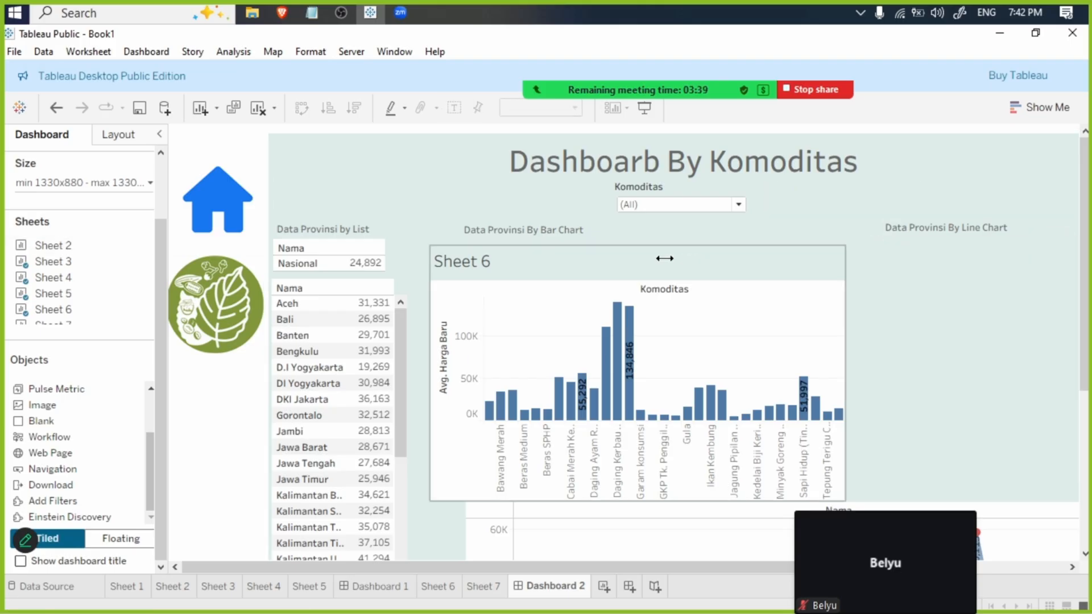
- Add Sheet 7 to the dashboard as a floating chart under the line chart heading and extend its height to match the bar chart's lower edge
{"action": "scroll", "coordinate": [46, 289], "scroll_direction": "down", "scroll_amount": 1}
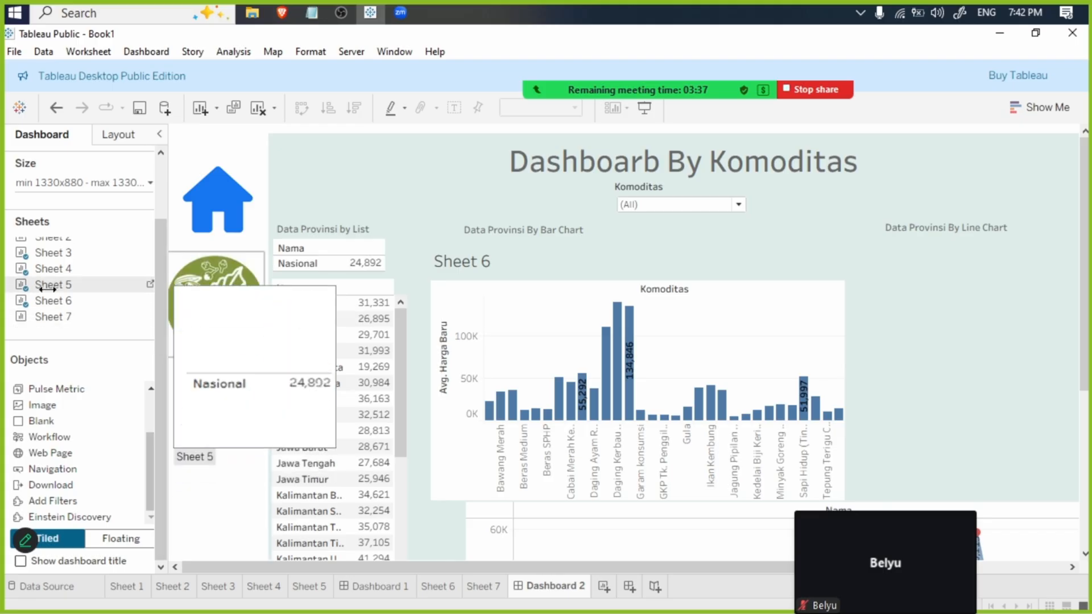
{"action": "left_click_drag", "start_coordinate": [48, 313], "coordinate": [920, 334]}
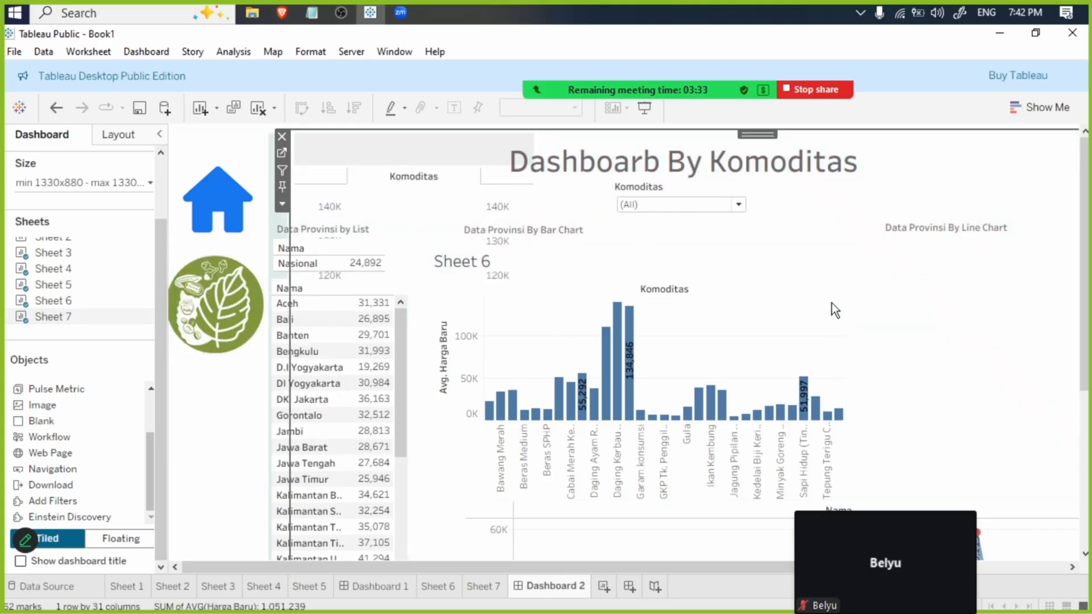
{"action": "left_click", "coordinate": [283, 203]}
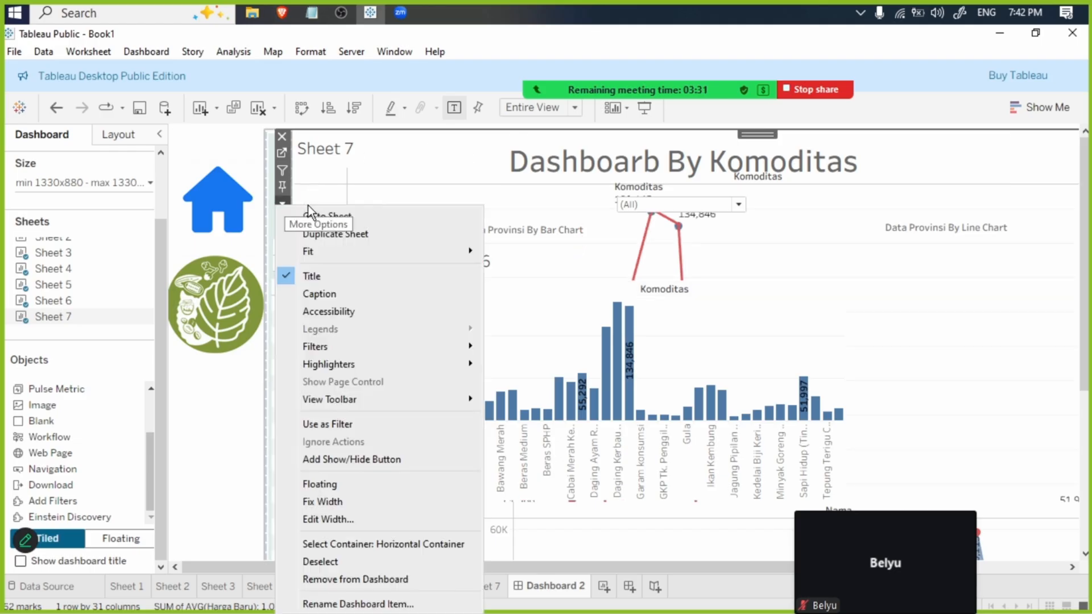
{"action": "left_click", "coordinate": [368, 486]}
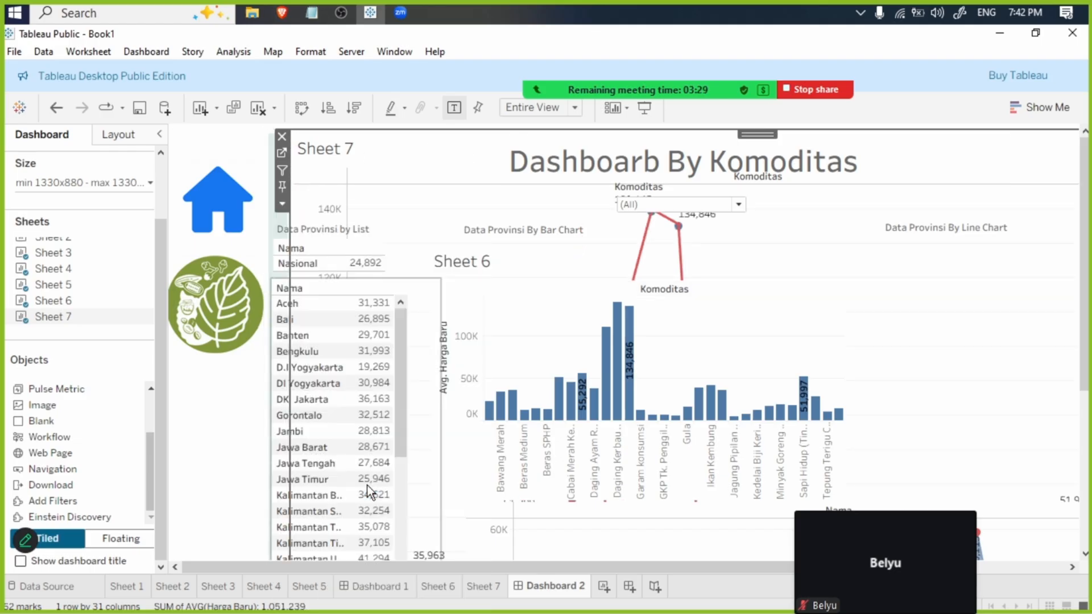
{"action": "left_click_drag", "start_coordinate": [411, 144], "coordinate": [999, 281]}
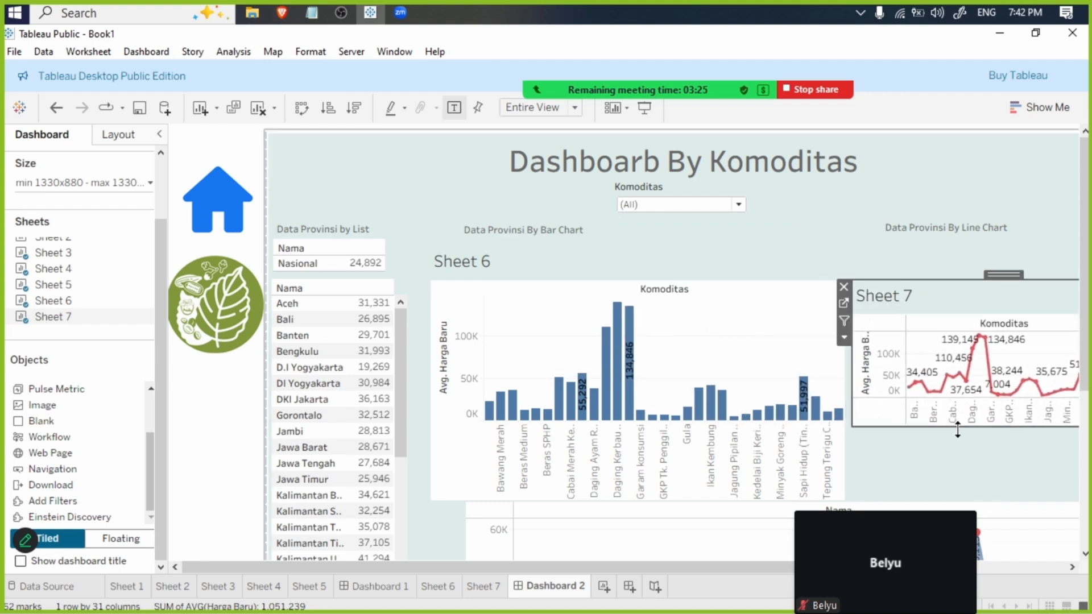
{"action": "left_click_drag", "start_coordinate": [957, 426], "coordinate": [968, 501]}
- Hide the sheet titles of Sheet 6 and Sheet 7 on the dashboard
{"action": "left_click", "coordinate": [469, 264]}
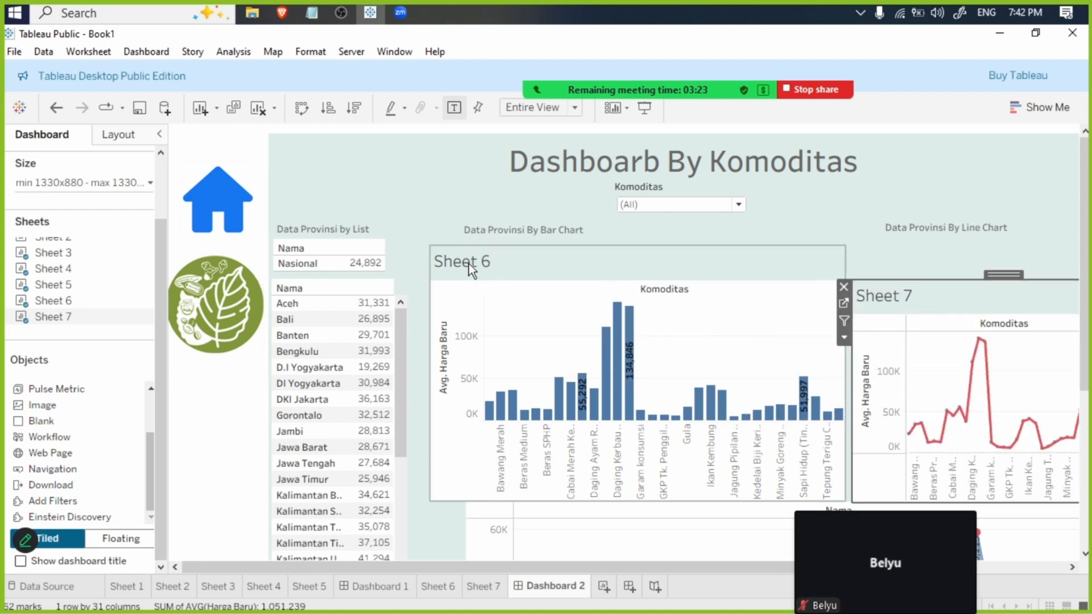
{"action": "right_click", "coordinate": [470, 264]}
{"action": "left_click", "coordinate": [518, 314]}
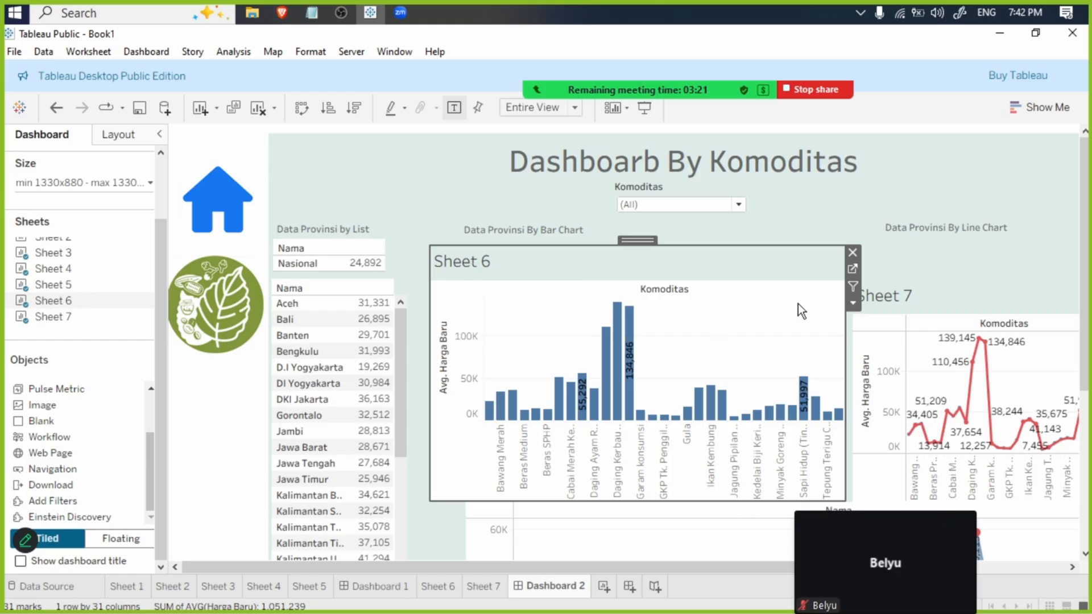
{"action": "left_click", "coordinate": [915, 285]}
{"action": "right_click", "coordinate": [915, 285]}
{"action": "left_click", "coordinate": [993, 336]}
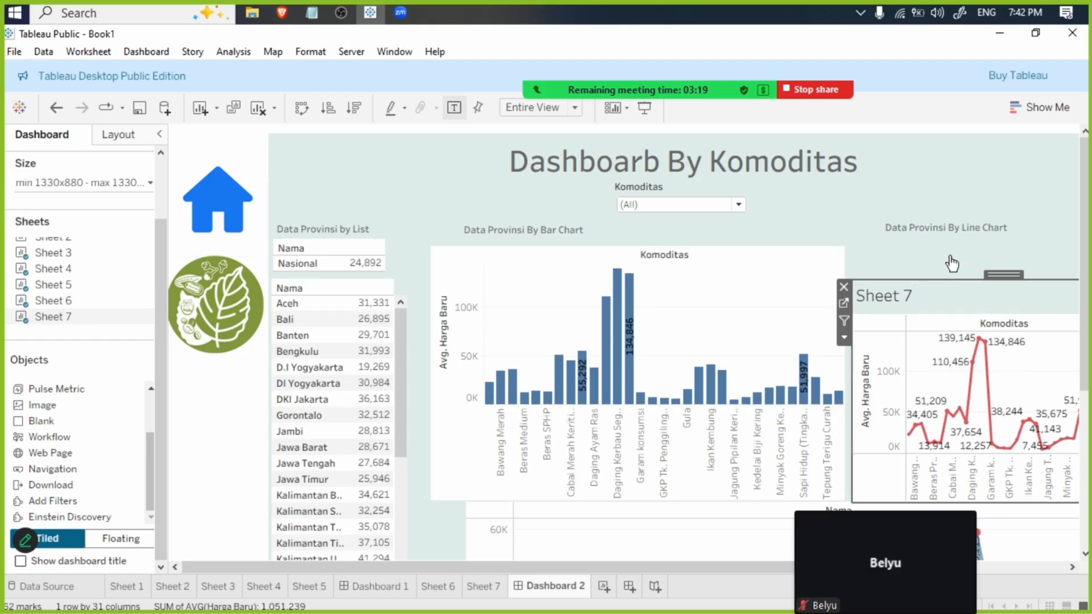
- Reword the two chart headings as "Data Komiditas By Line Chart" and "DataKomoditas By Bar Chart"
{"action": "left_click", "coordinate": [920, 227]}
{"action": "double_click", "coordinate": [920, 227]}
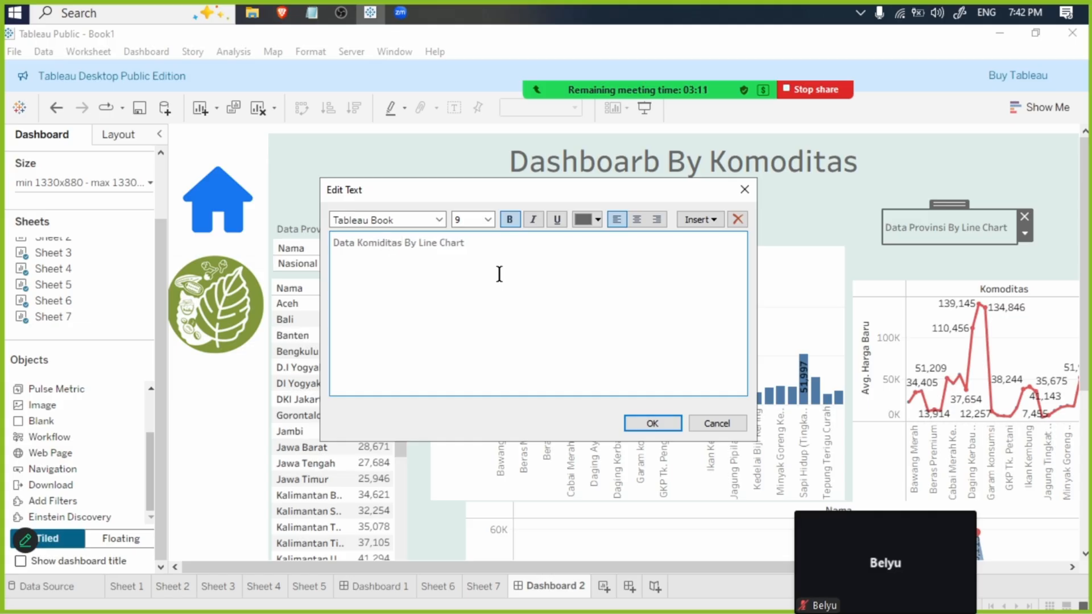
{"action": "left_click", "coordinate": [670, 421]}
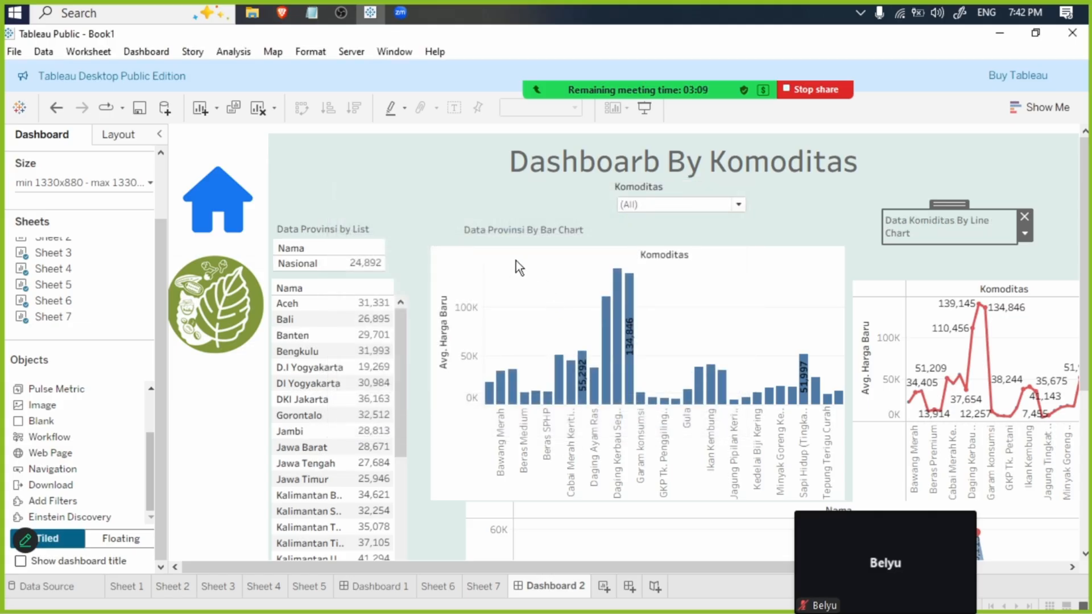
{"action": "left_click", "coordinate": [507, 231]}
{"action": "double_click", "coordinate": [508, 231]}
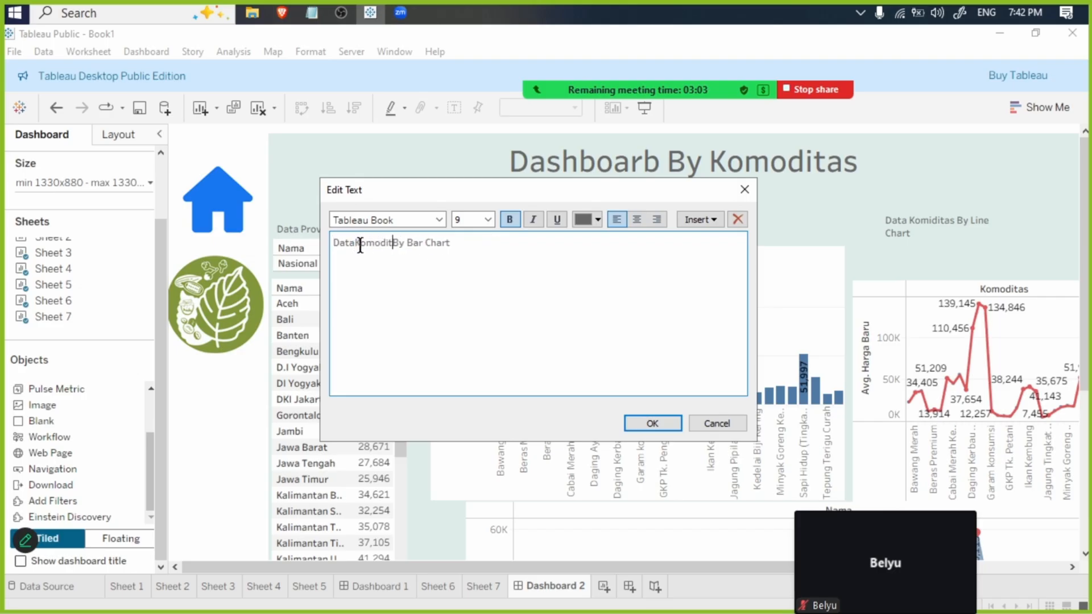
{"action": "left_click", "coordinate": [652, 424]}
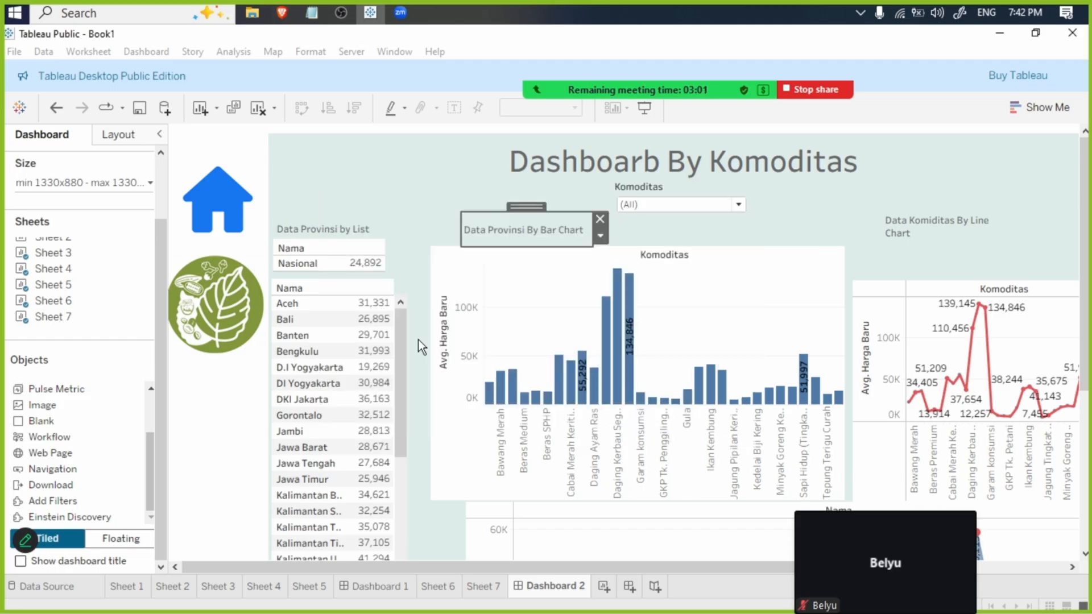
- Remove the remaining provinsi items: the Nasional table, the "Data Provinsi by List" heading, the province list and the Nama chart below the bar chart
{"action": "left_click", "coordinate": [367, 246]}
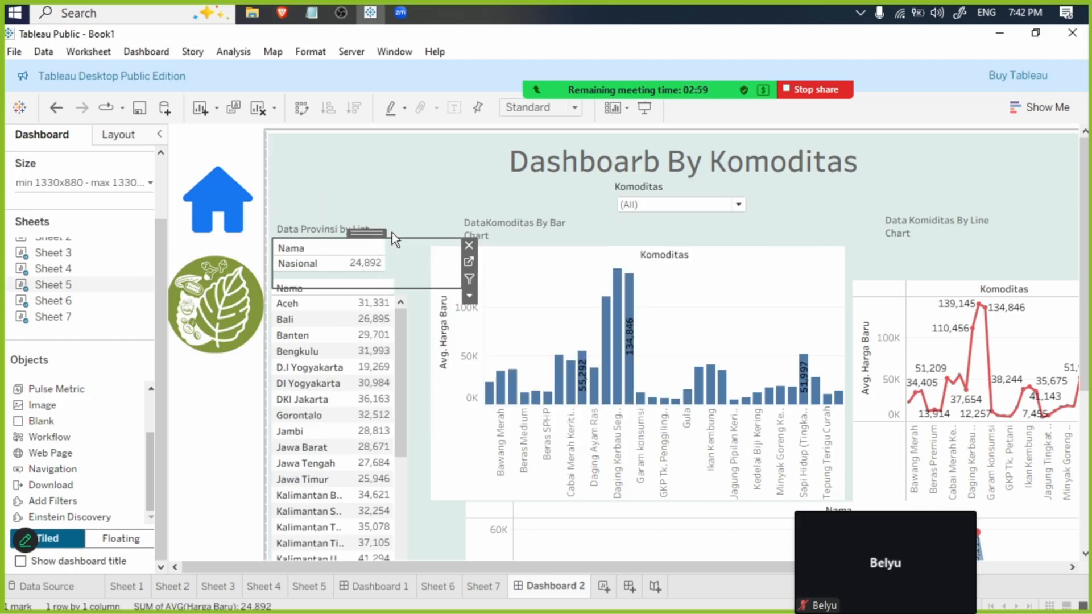
{"action": "left_click", "coordinate": [351, 232]}
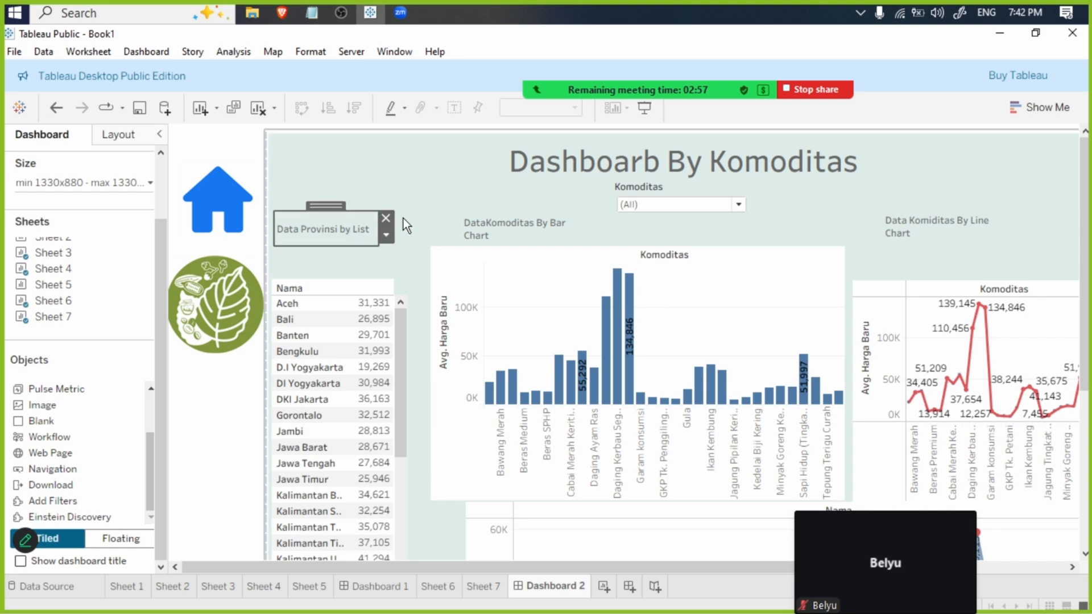
{"action": "left_click", "coordinate": [387, 218]}
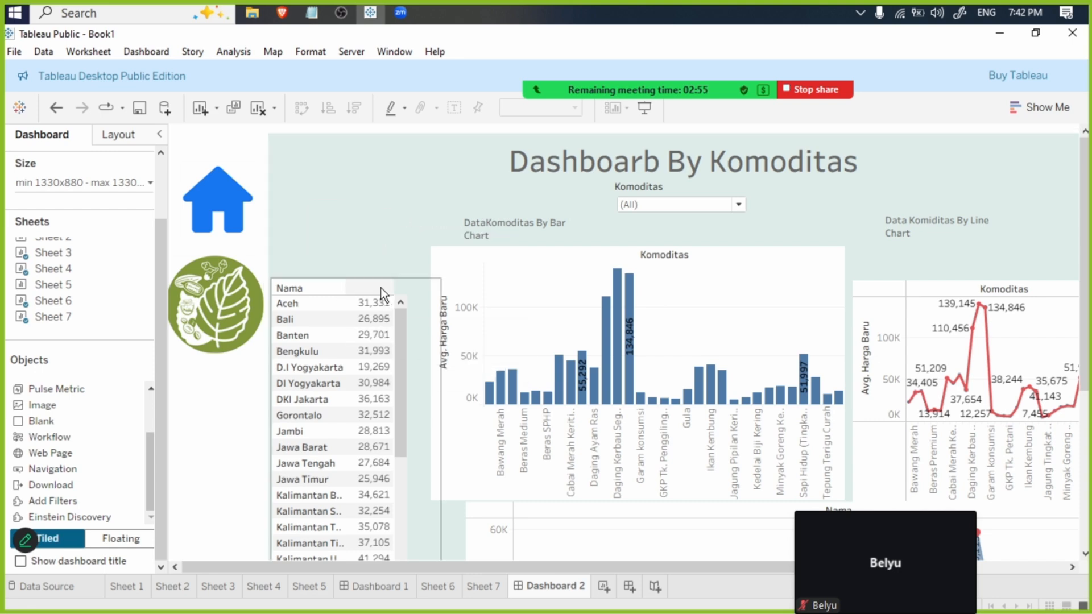
{"action": "left_click", "coordinate": [398, 287]}
{"action": "left_click", "coordinate": [448, 285]}
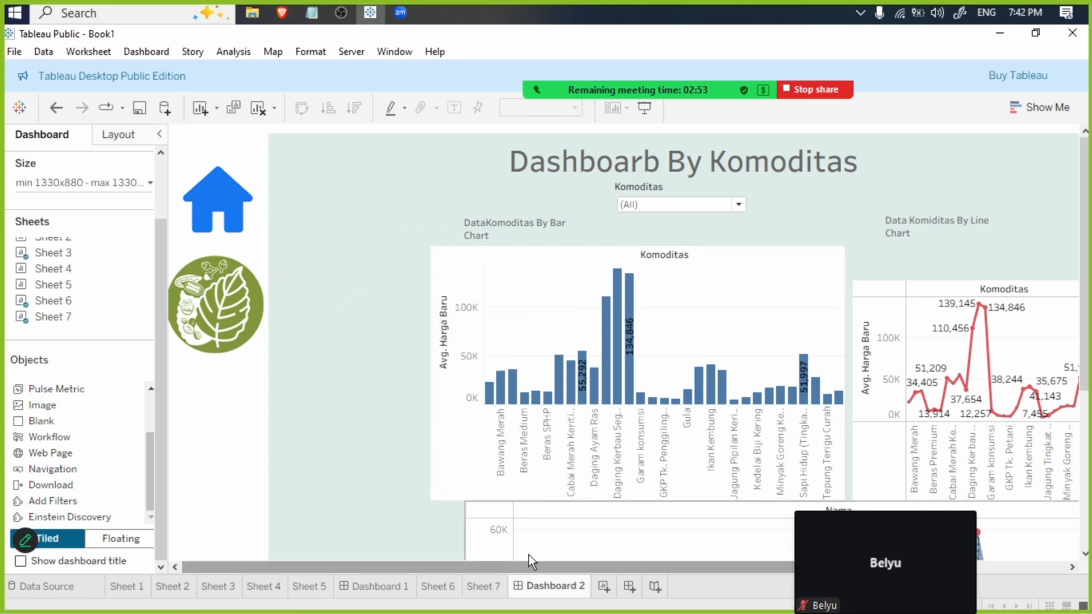
{"action": "left_click", "coordinate": [530, 517]}
{"action": "left_click", "coordinate": [457, 501]}
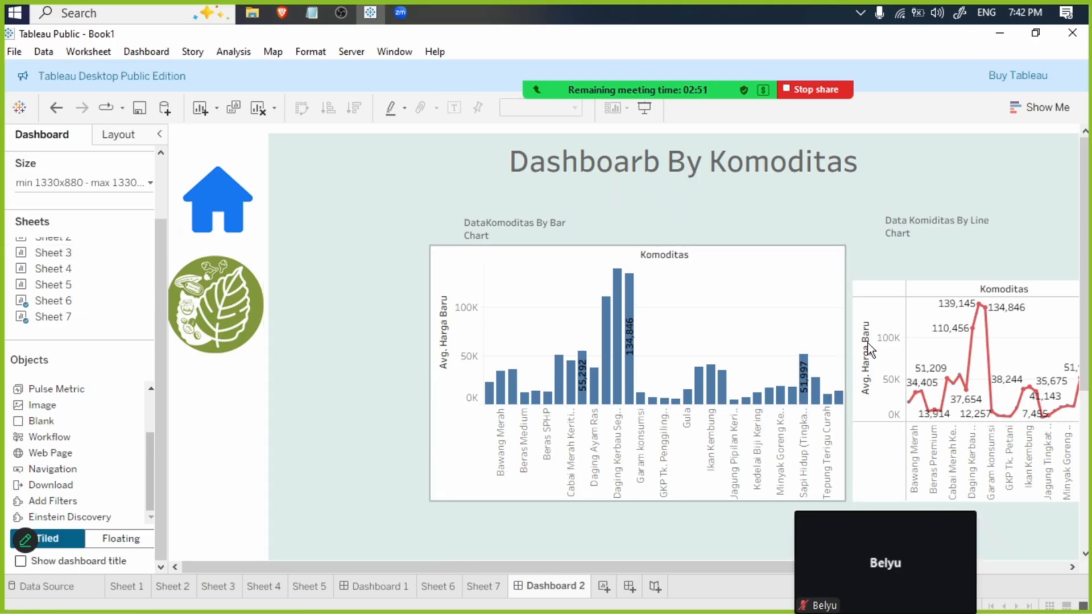
- Show the Bulan, Komoditas and Tahun filters of the Sheet 6 bar chart on the dashboard
{"action": "left_click", "coordinate": [954, 282]}
{"action": "left_click", "coordinate": [722, 260]}
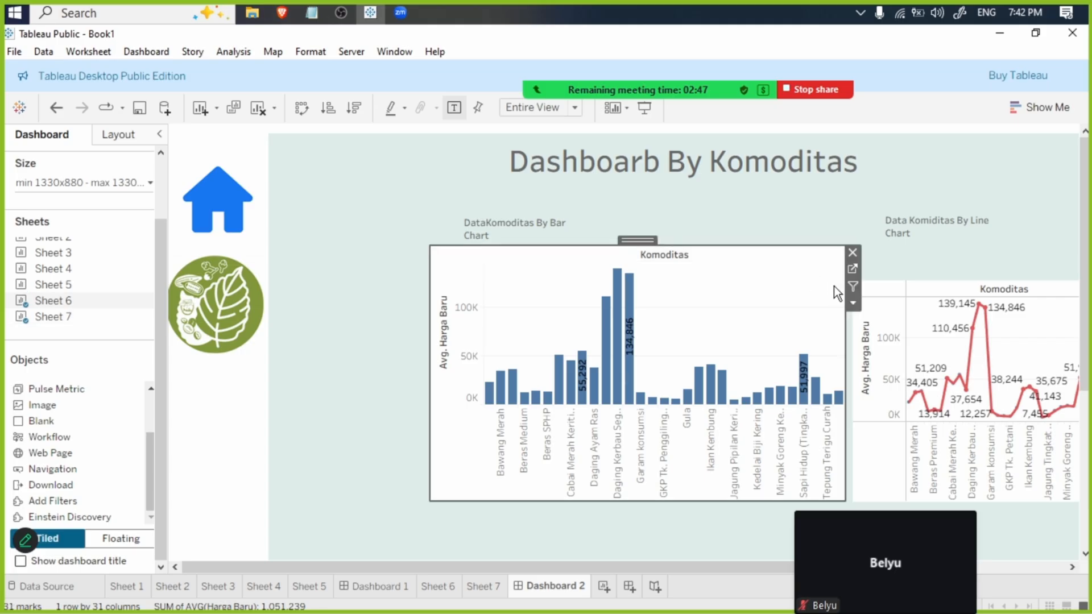
{"action": "left_click", "coordinate": [852, 305]}
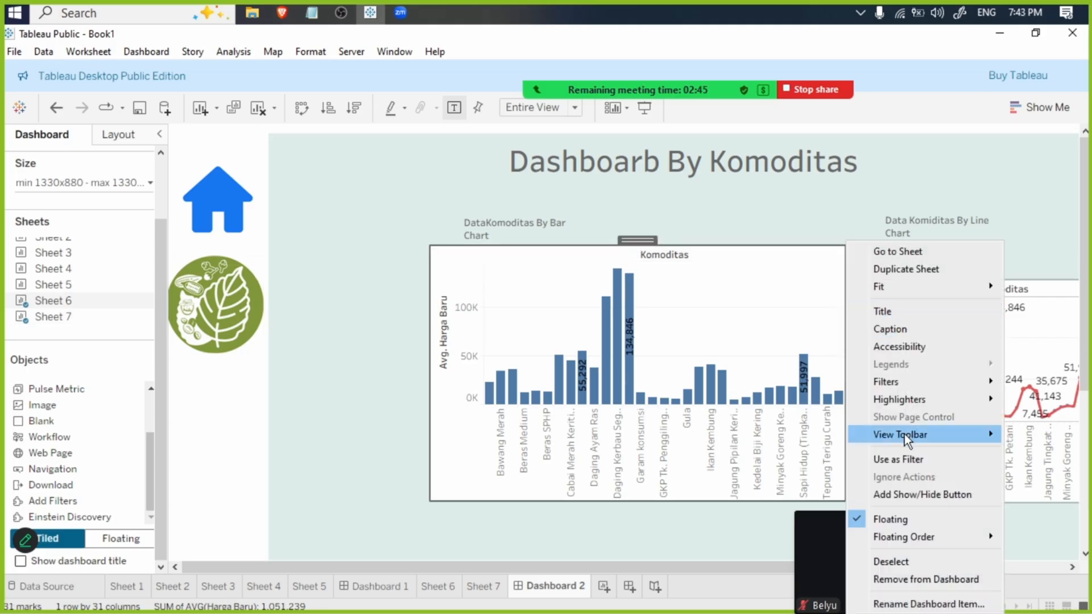
{"action": "mouse_move", "coordinate": [913, 381]}
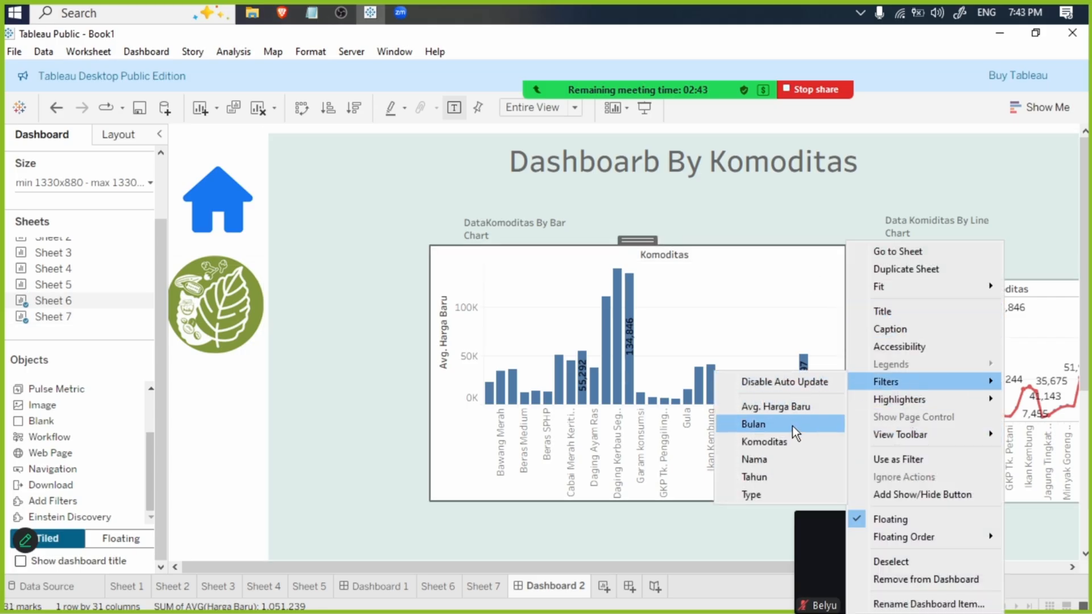
{"action": "left_click", "coordinate": [793, 425]}
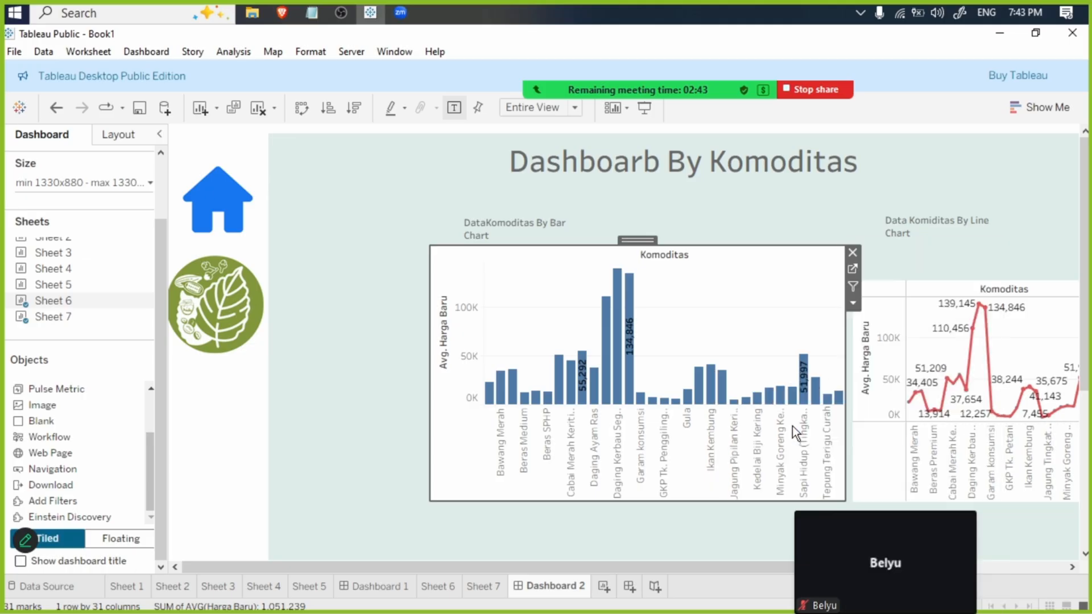
{"action": "left_click", "coordinate": [853, 304]}
{"action": "mouse_move", "coordinate": [902, 385]}
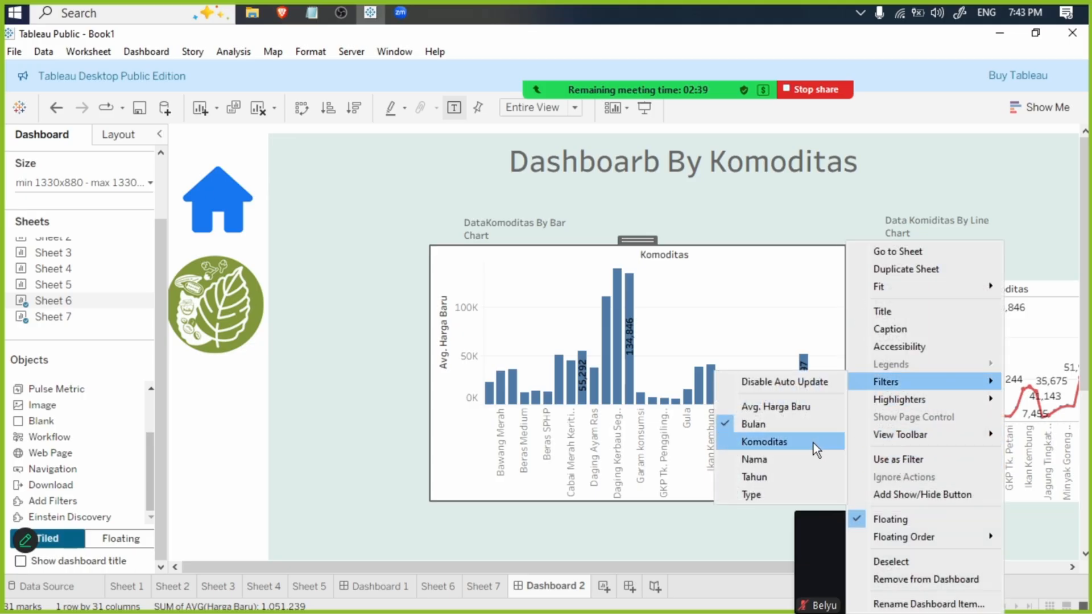
{"action": "left_click", "coordinate": [814, 443]}
{"action": "left_click", "coordinate": [853, 303]}
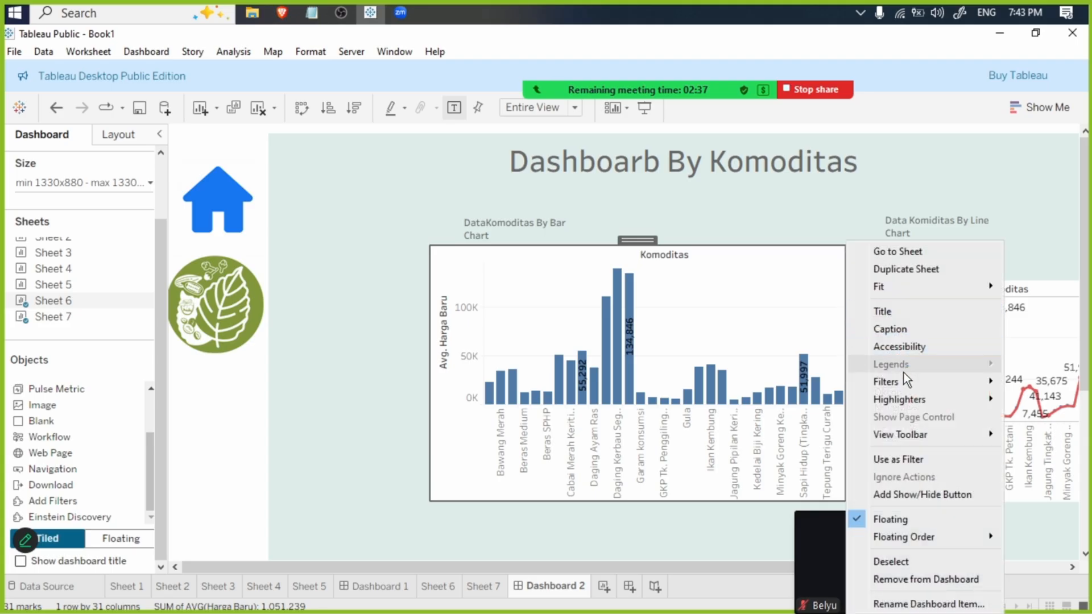
{"action": "mouse_move", "coordinate": [904, 383]}
{"action": "left_click", "coordinate": [797, 476]}
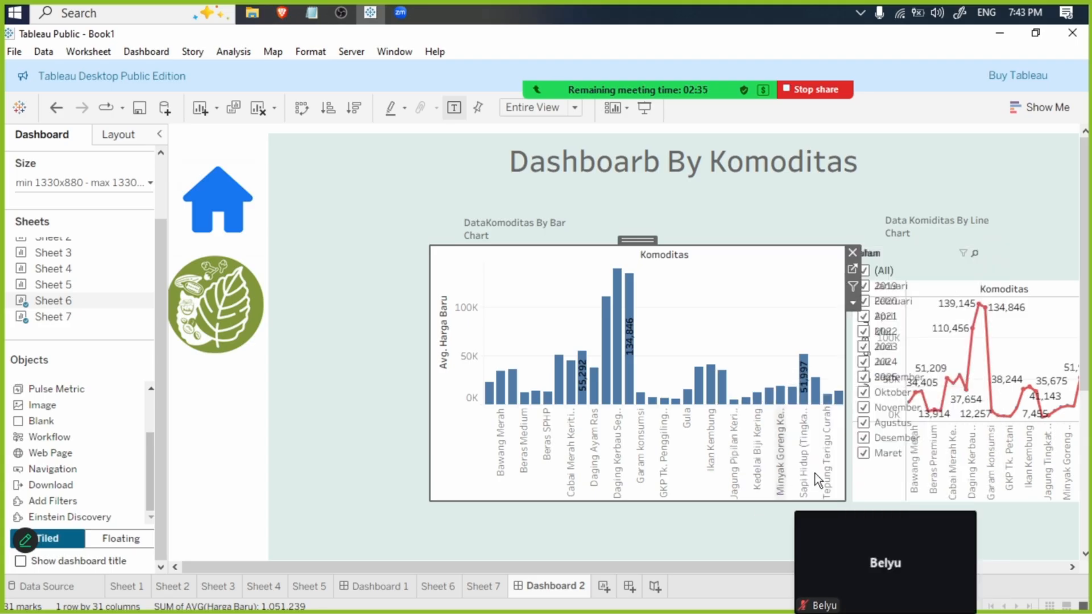
- Show the Nama filter of the Sheet 6 bar chart on the dashboard and shift the line chart heading slightly lower
{"action": "left_click", "coordinate": [854, 305]}
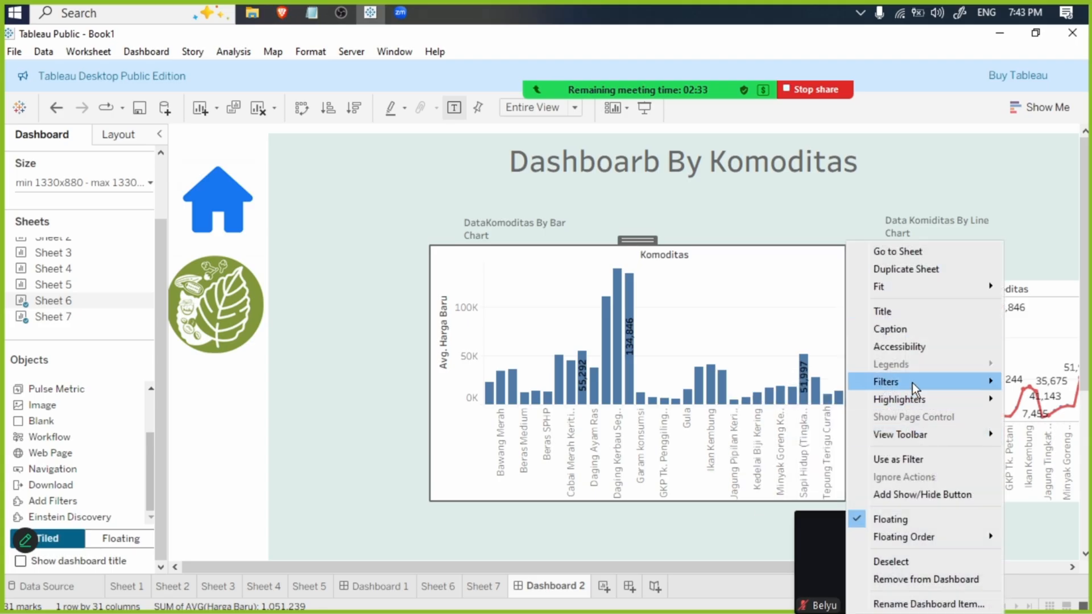
{"action": "mouse_move", "coordinate": [912, 381]}
{"action": "left_click", "coordinate": [789, 459]}
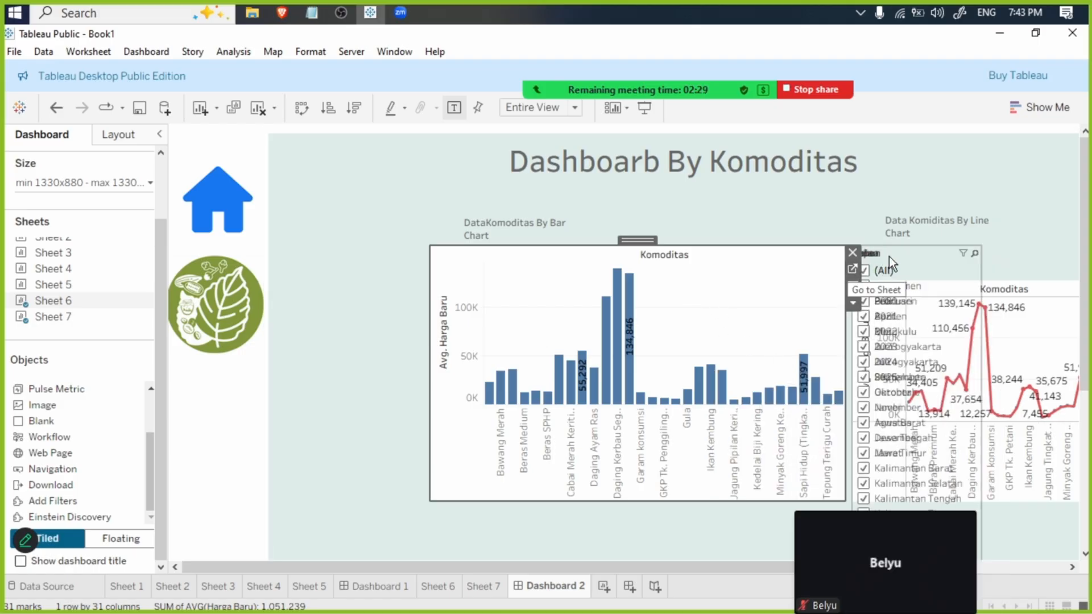
{"action": "left_click", "coordinate": [933, 225]}
{"action": "left_click_drag", "start_coordinate": [954, 223], "coordinate": [952, 243]}
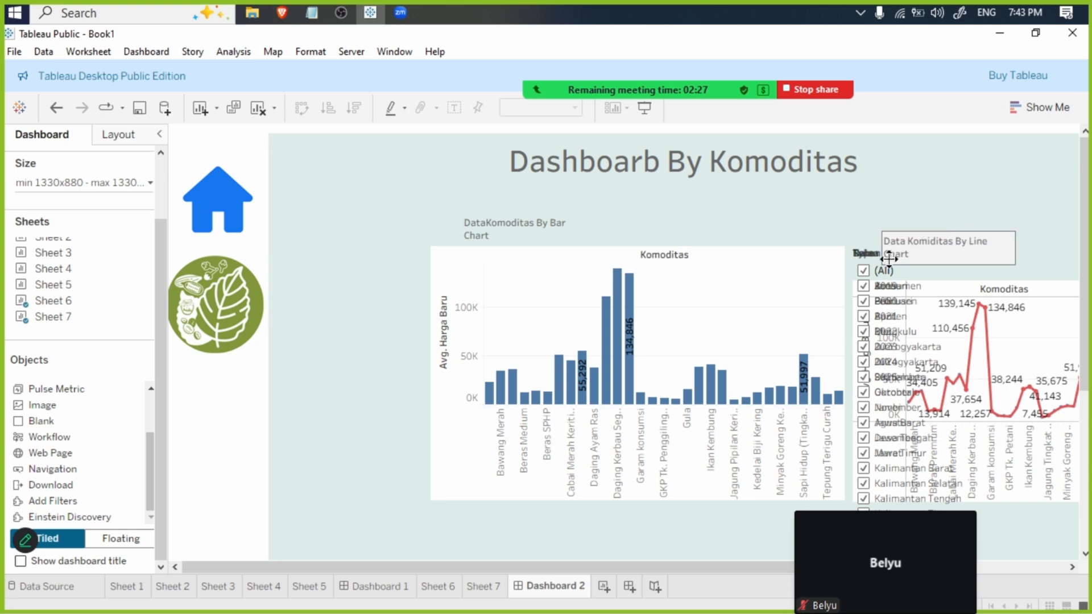
- Turn the Nama filter into a single-value dropdown and place it, shortened, in the empty area above and left of the bar chart
{"action": "left_click", "coordinate": [942, 283]}
{"action": "left_click", "coordinate": [991, 270]}
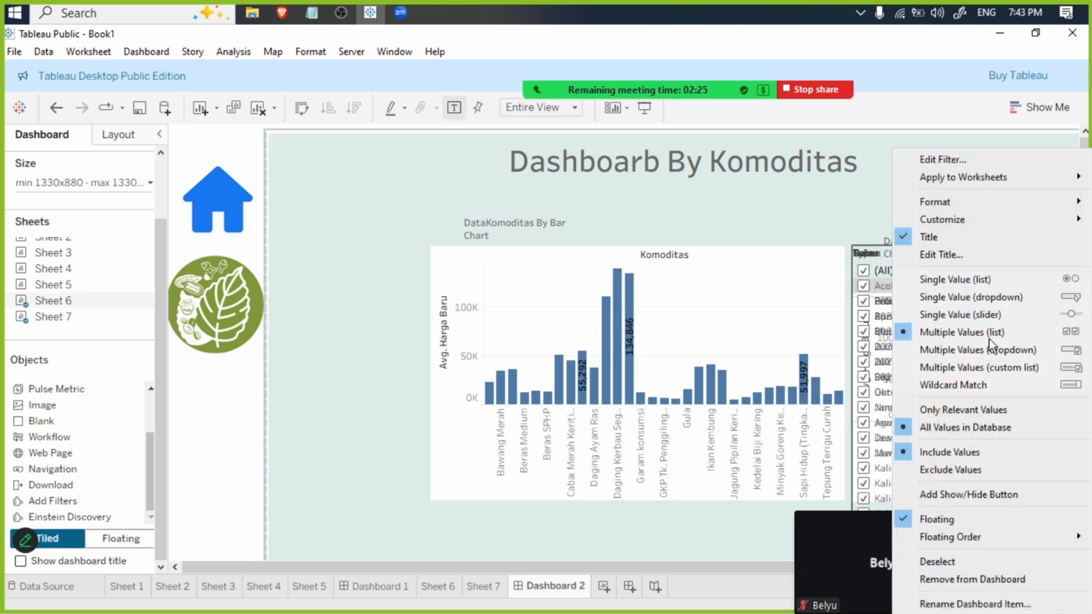
{"action": "left_click", "coordinate": [997, 298]}
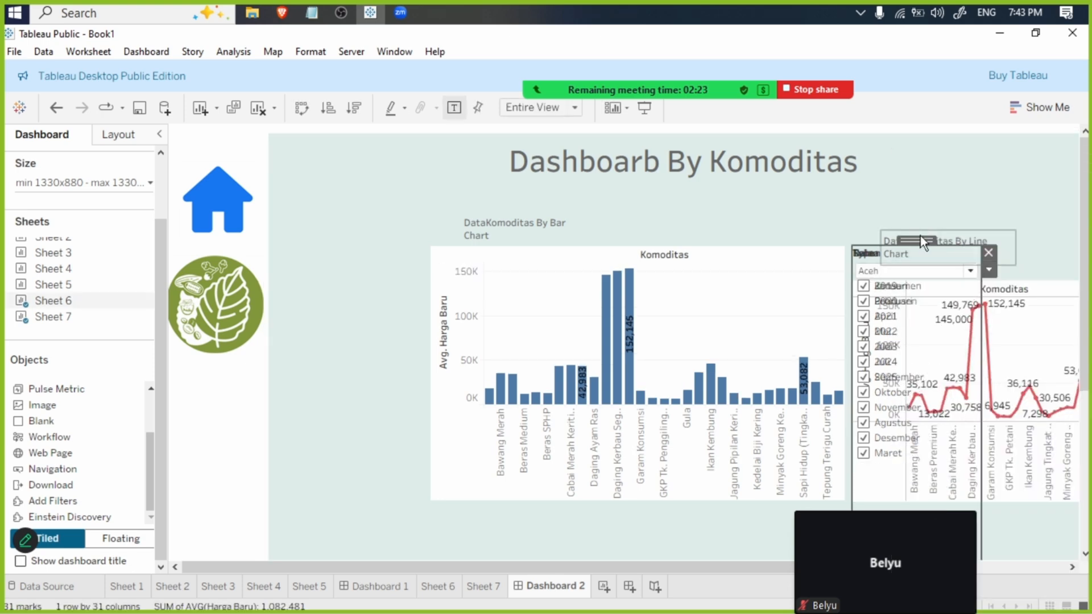
{"action": "left_click_drag", "start_coordinate": [915, 239], "coordinate": [365, 173]}
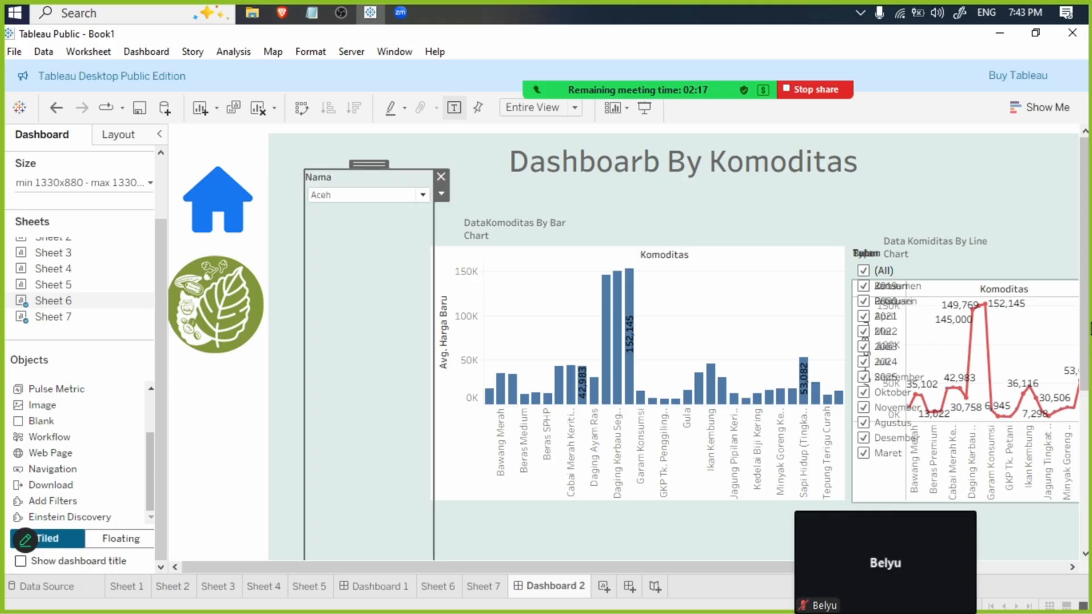
{"action": "scroll", "coordinate": [386, 233], "scroll_direction": "down", "scroll_amount": 5}
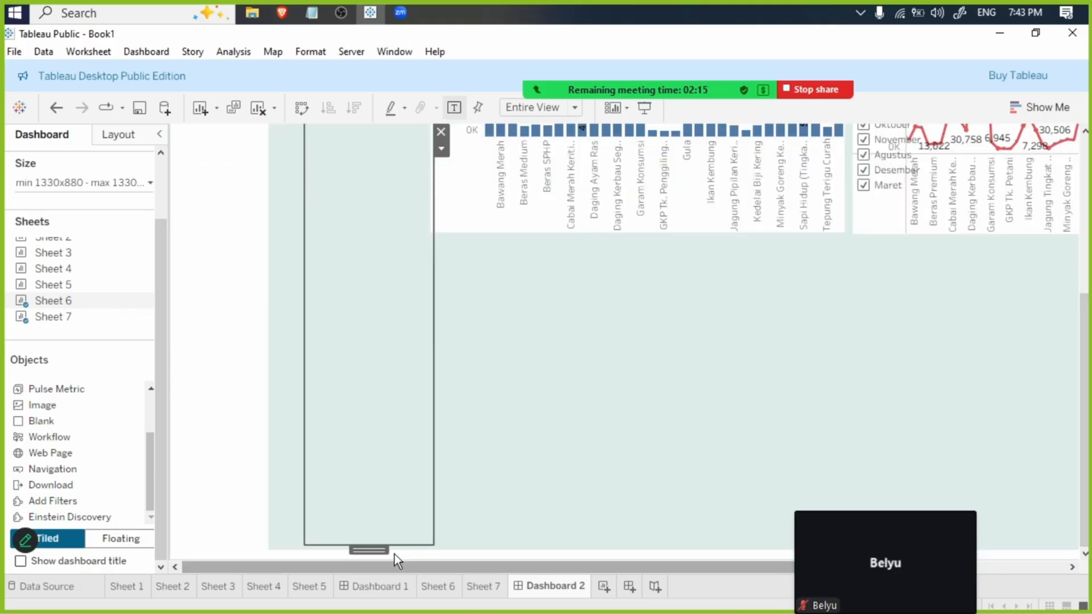
{"action": "left_click_drag", "start_coordinate": [404, 543], "coordinate": [385, 136]}
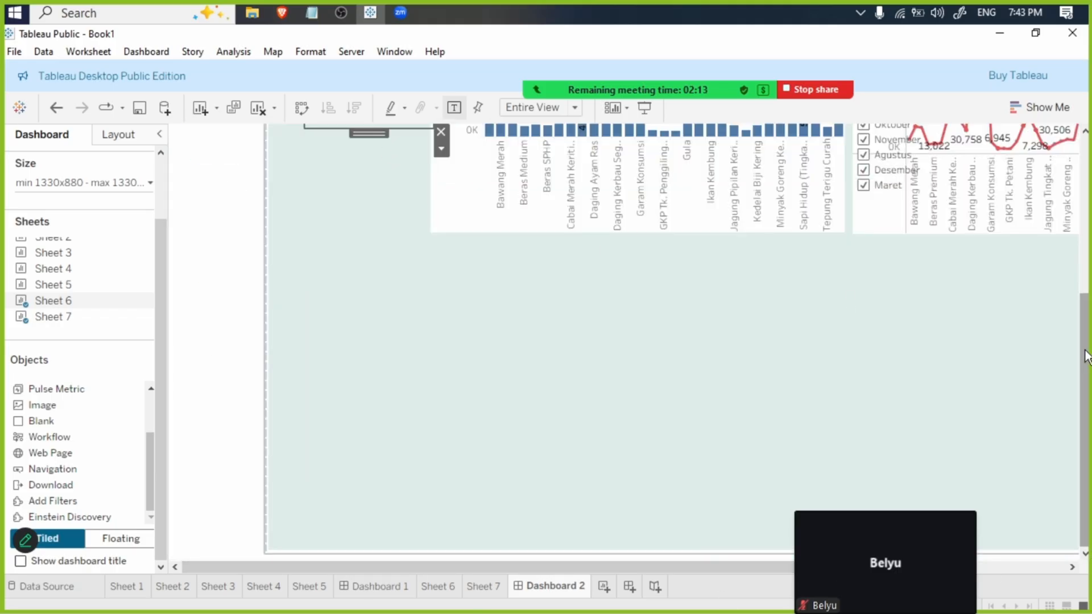
{"action": "scroll", "coordinate": [466, 330], "scroll_direction": "up", "scroll_amount": 5}
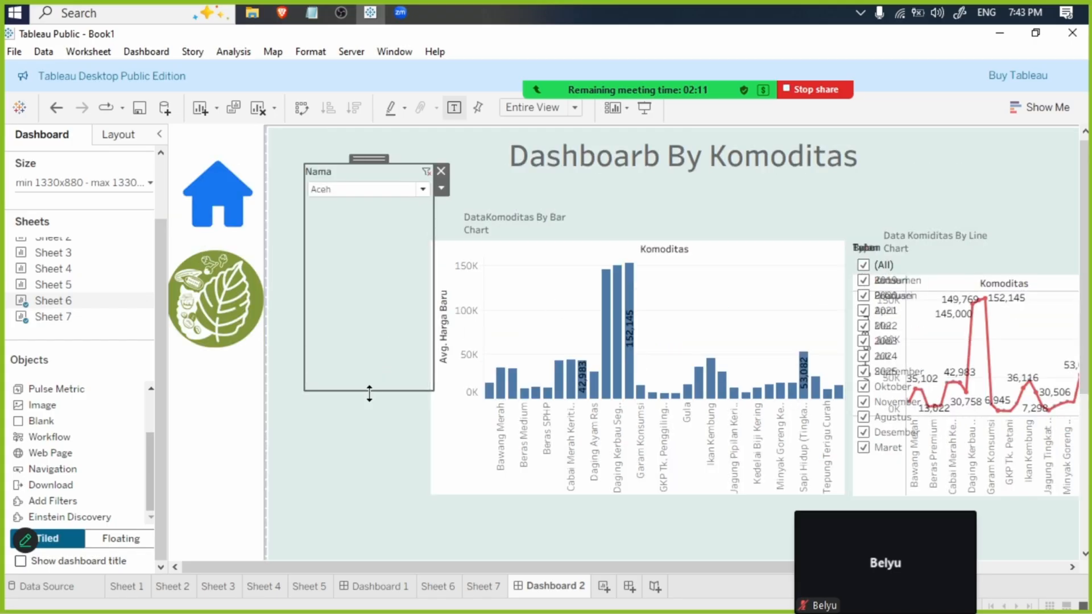
{"action": "left_click_drag", "start_coordinate": [370, 391], "coordinate": [373, 235]}
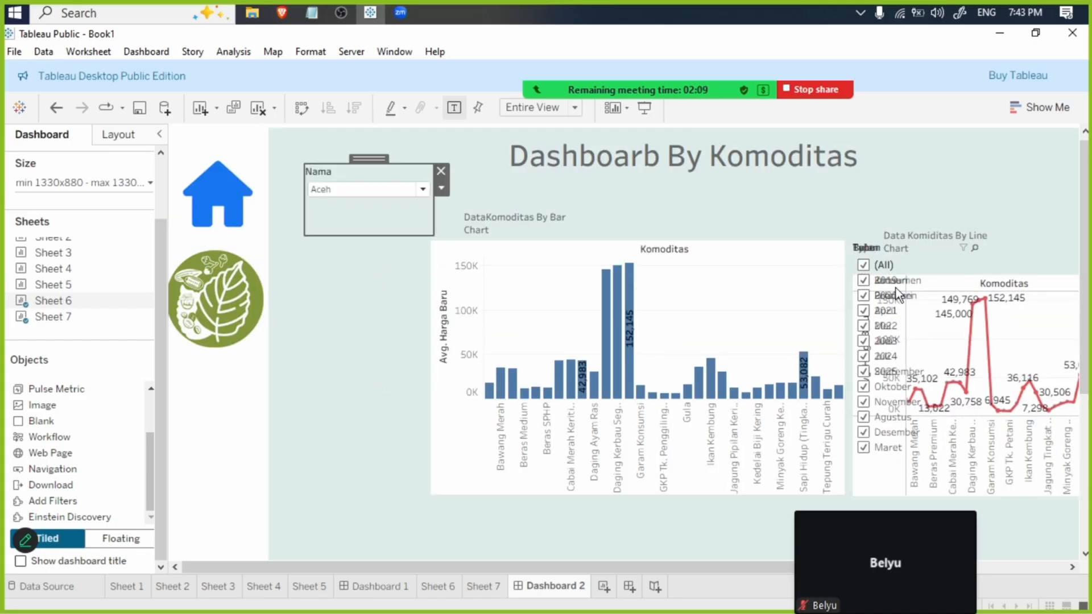
- Turn the Type filter into a single-value dropdown and place it beside the Nama filter above the bar chart
{"action": "left_click", "coordinate": [934, 264]}
{"action": "left_click", "coordinate": [991, 265]}
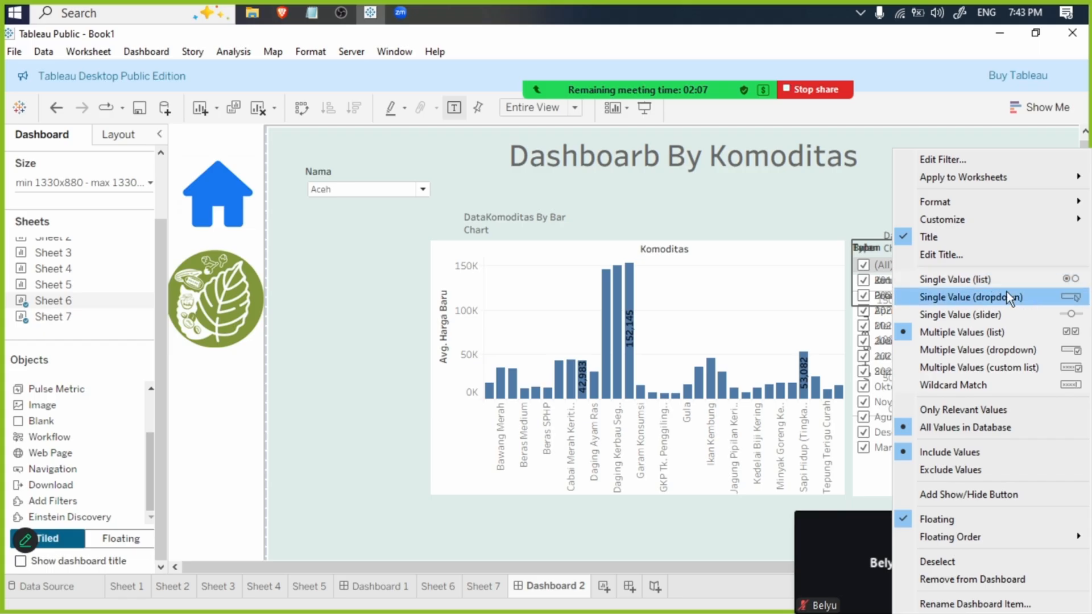
{"action": "left_click", "coordinate": [1006, 294]}
{"action": "left_click_drag", "start_coordinate": [901, 233], "coordinate": [528, 163]}
- Turn the Tahun filter into a single-value dropdown and place it to the right of the Type filter
{"action": "left_click", "coordinate": [930, 258]}
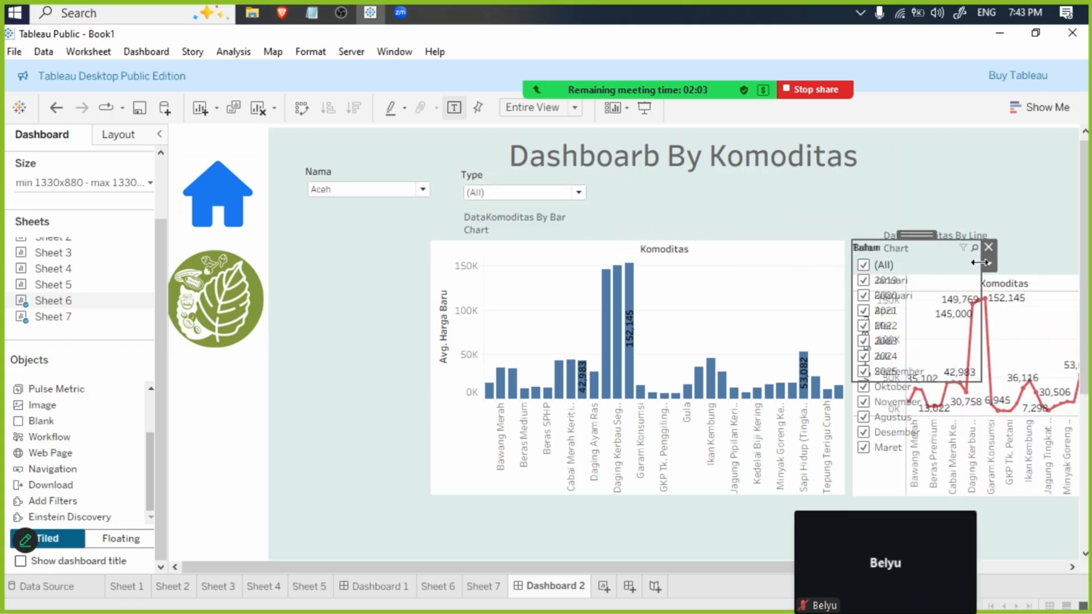
{"action": "left_click", "coordinate": [991, 265]}
{"action": "left_click", "coordinate": [1001, 297]}
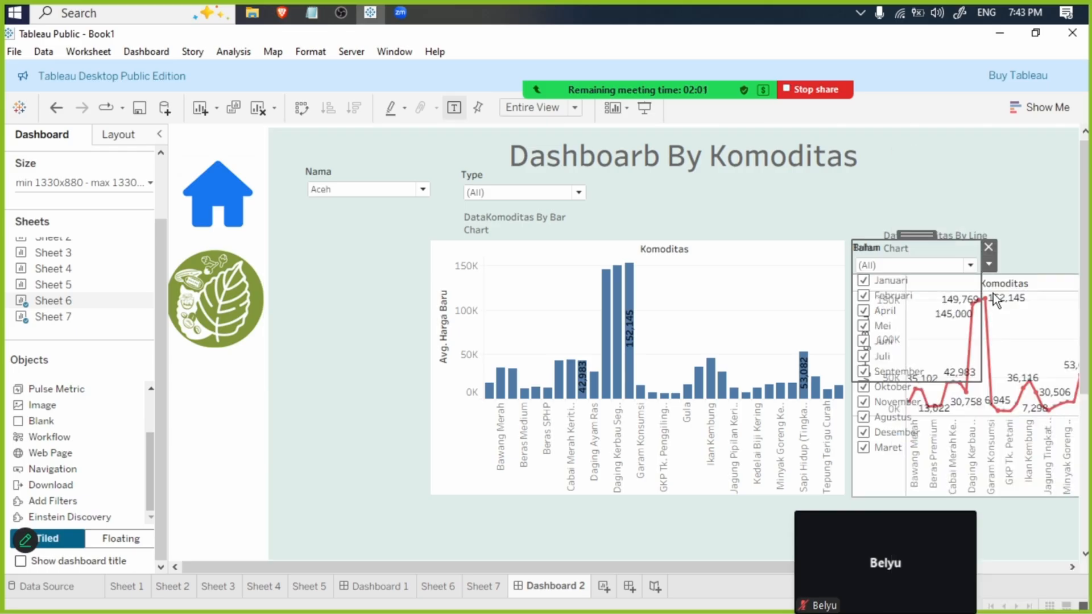
{"action": "left_click_drag", "start_coordinate": [923, 243], "coordinate": [680, 216]}
- Turn the Bulan filter into a single-value dropdown and place it, shortened, to the right of the Tahun filter
{"action": "left_click", "coordinate": [971, 271]}
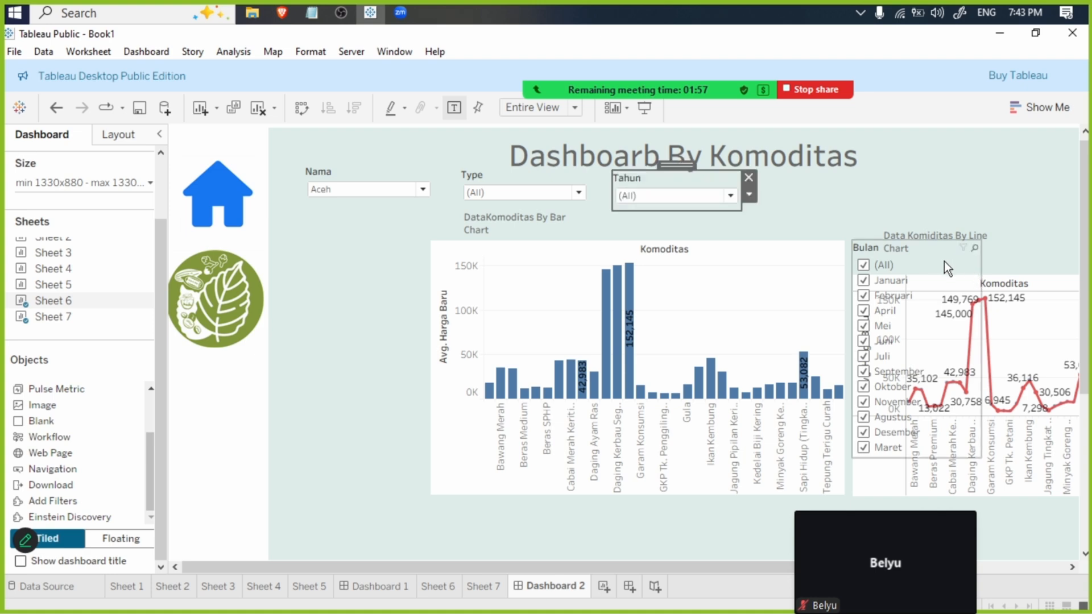
{"action": "left_click", "coordinate": [989, 264]}
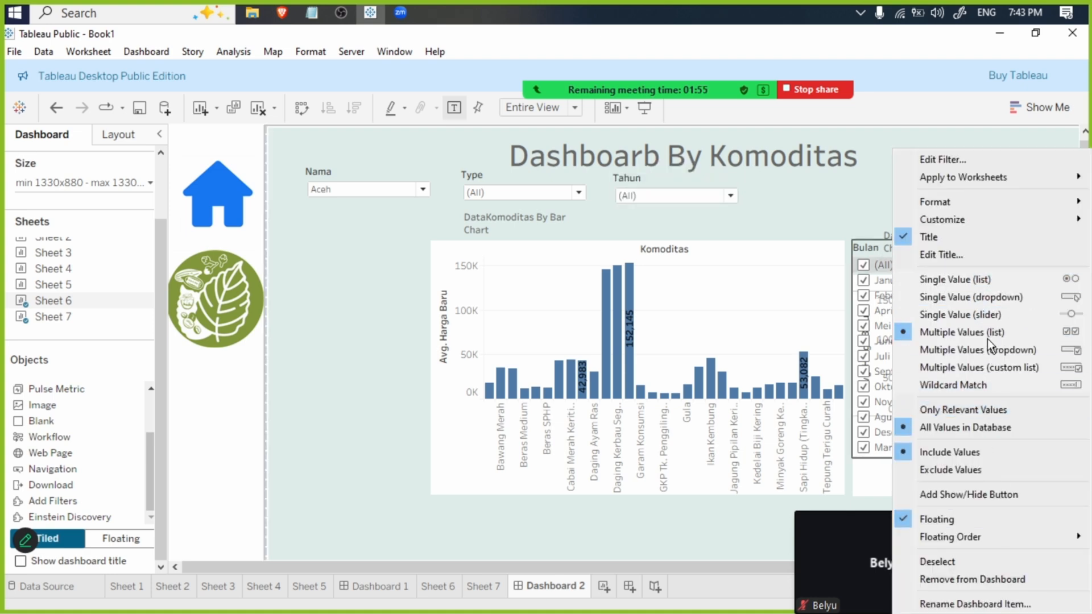
{"action": "left_click", "coordinate": [979, 296]}
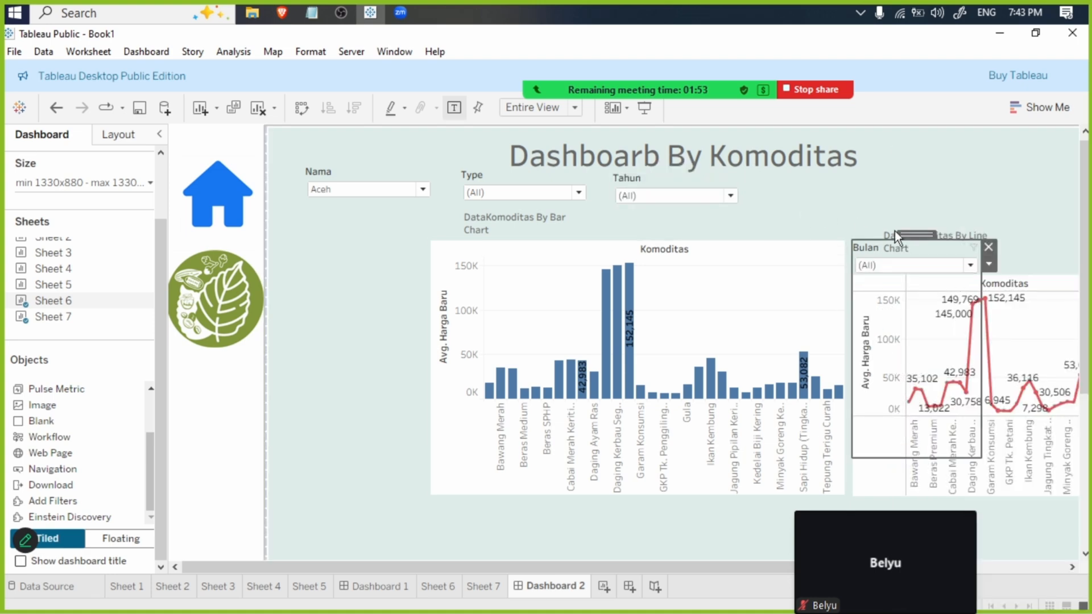
{"action": "left_click_drag", "start_coordinate": [895, 233], "coordinate": [800, 176]}
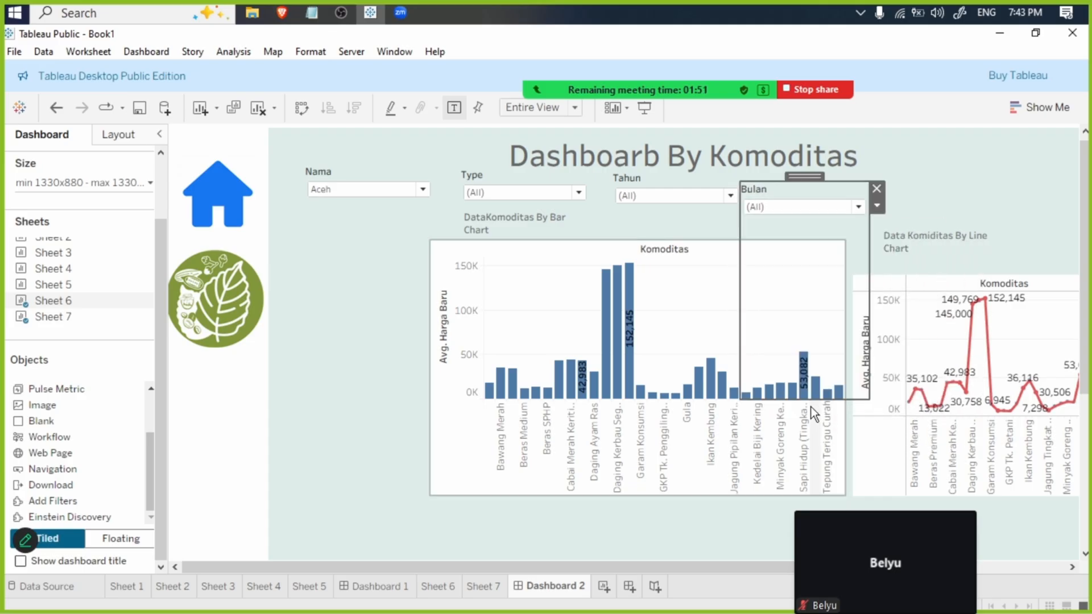
{"action": "left_click_drag", "start_coordinate": [811, 400], "coordinate": [794, 226]}
- Swap the Type and Nama filters so that Type comes first in the filter row
{"action": "left_click", "coordinate": [527, 181]}
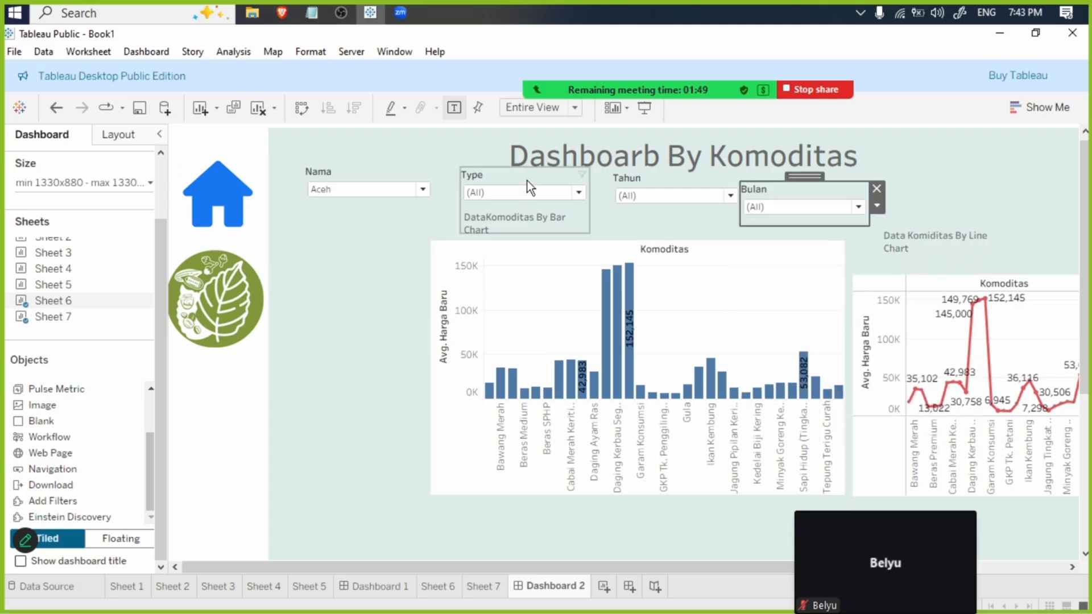
{"action": "mouse_move", "coordinate": [528, 181]}
{"action": "left_mouse_down"}
{"action": "mouse_move", "coordinate": [445, 164]}
{"action": "mouse_move", "coordinate": [362, 202]}
{"action": "mouse_move", "coordinate": [351, 170]}
{"action": "mouse_move", "coordinate": [546, 162]}
{"action": "mouse_move", "coordinate": [536, 171]}
{"action": "left_mouse_up"}
{"action": "left_click", "coordinate": [379, 226]}
{"action": "left_click_drag", "start_coordinate": [351, 205], "coordinate": [395, 175]}
- Space the Bulan filter further right and lower the Tahun filter to line up with the rest of the filter row
{"action": "left_click", "coordinate": [688, 185]}
{"action": "left_click", "coordinate": [817, 186]}
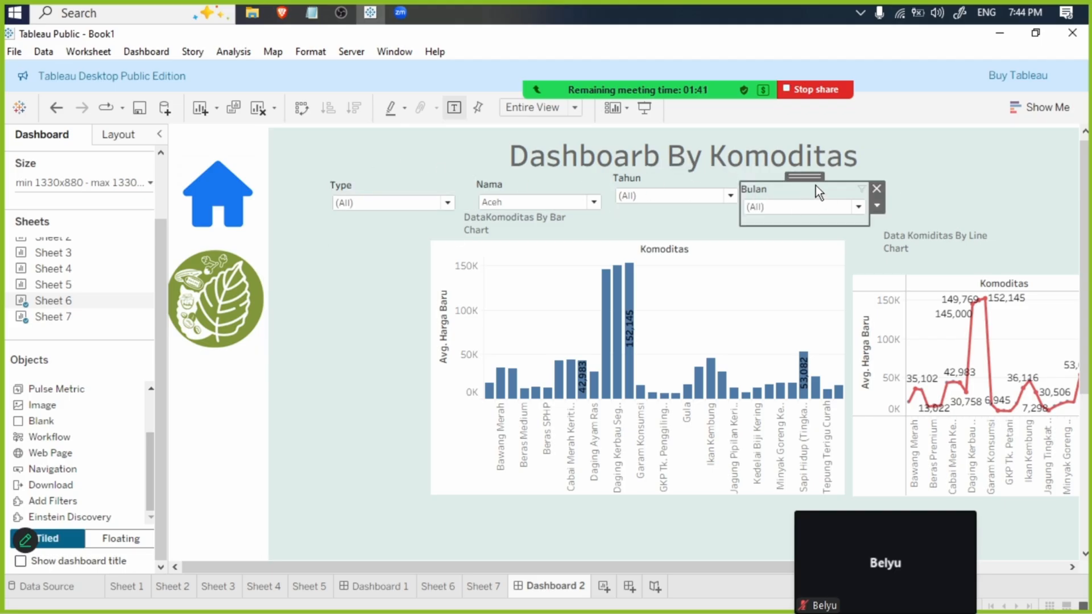
{"action": "left_click_drag", "start_coordinate": [801, 178], "coordinate": [846, 174]}
{"action": "left_click", "coordinate": [675, 183]}
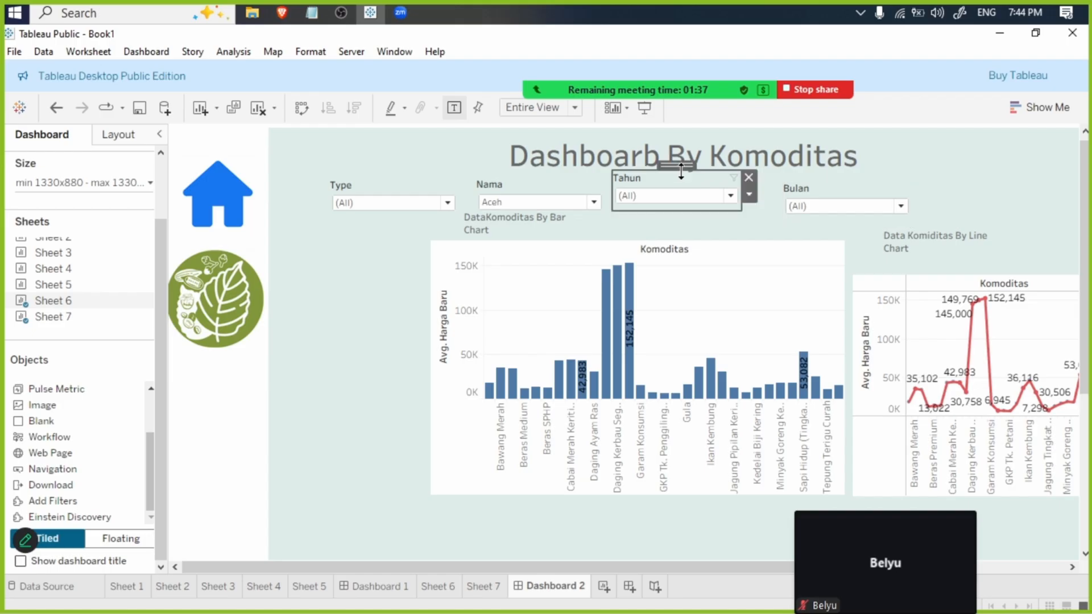
{"action": "left_click_drag", "start_coordinate": [678, 168], "coordinate": [679, 182]}
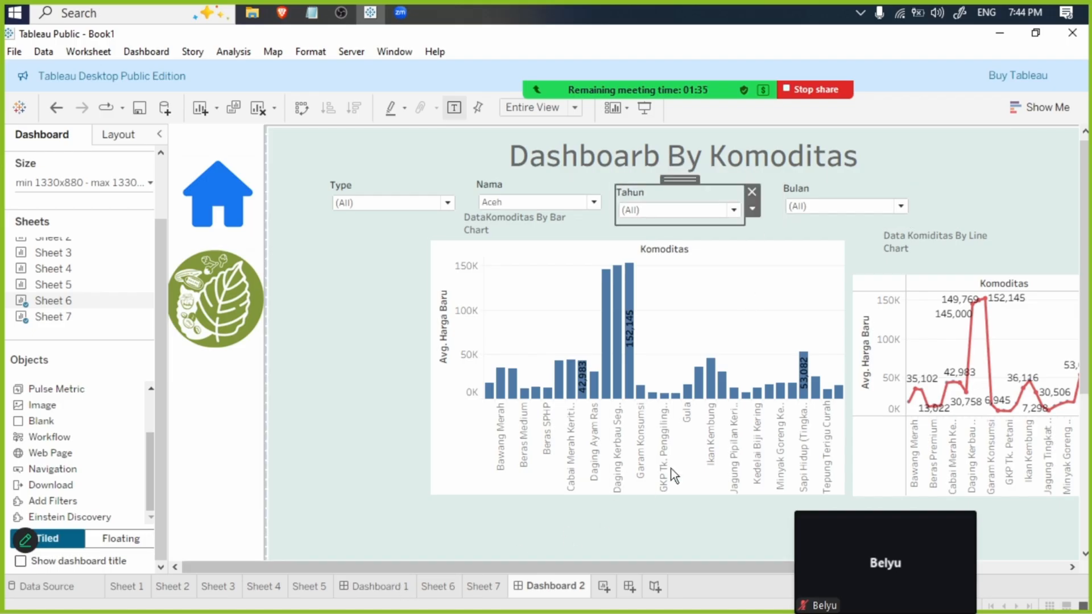
- Use the bar and line charts on Dashboard 2 and all charts and province tables on Dashboard 1 as filters
{"action": "left_click", "coordinate": [808, 278]}
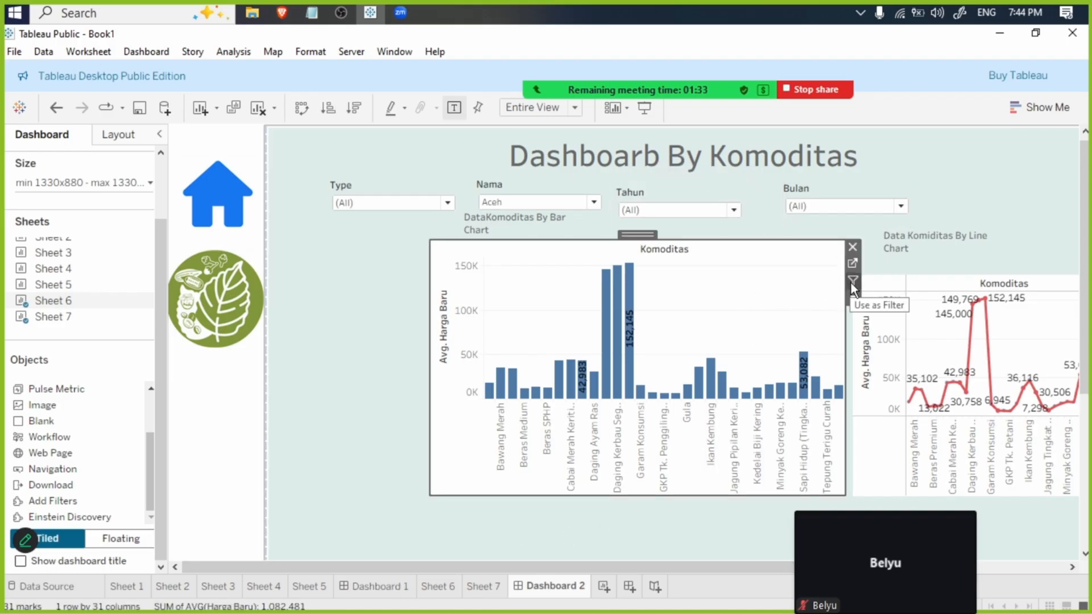
{"action": "left_click", "coordinate": [907, 281]}
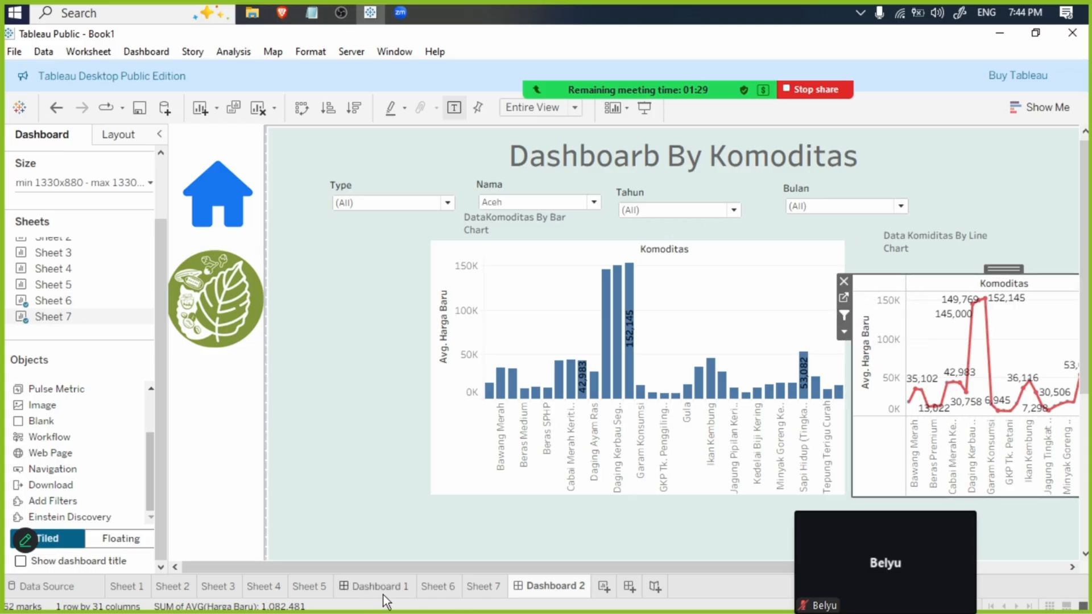
{"action": "left_click", "coordinate": [363, 592]}
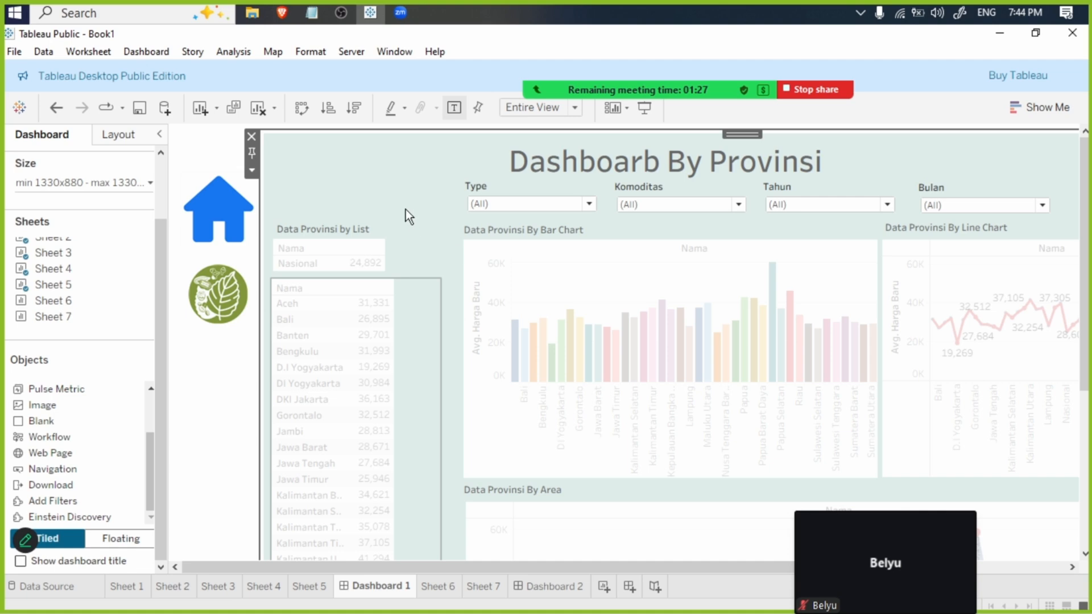
{"action": "left_click", "coordinate": [576, 260]}
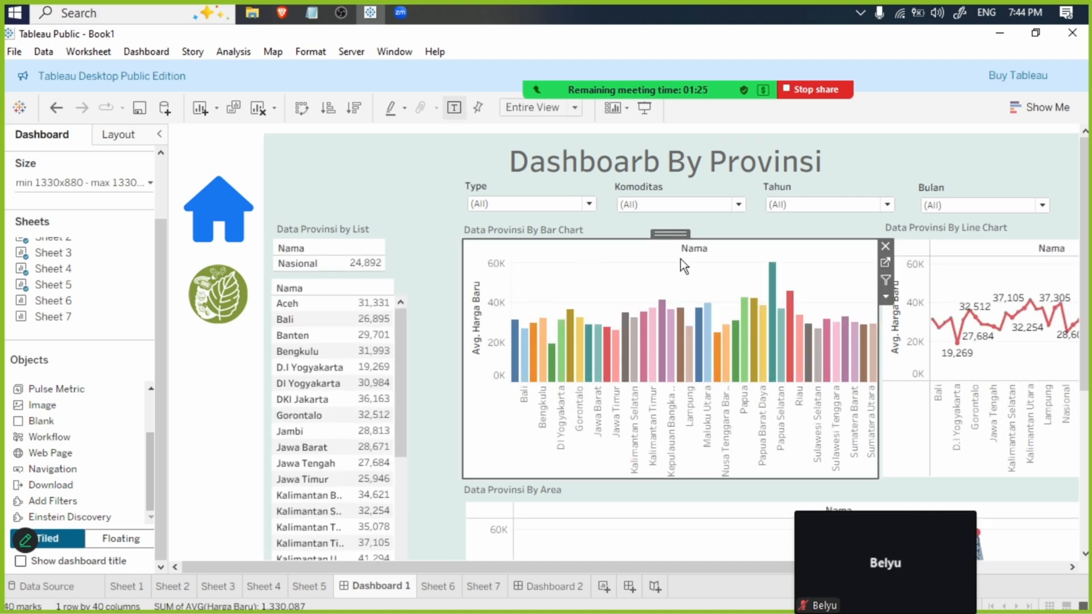
{"action": "left_click", "coordinate": [905, 275]}
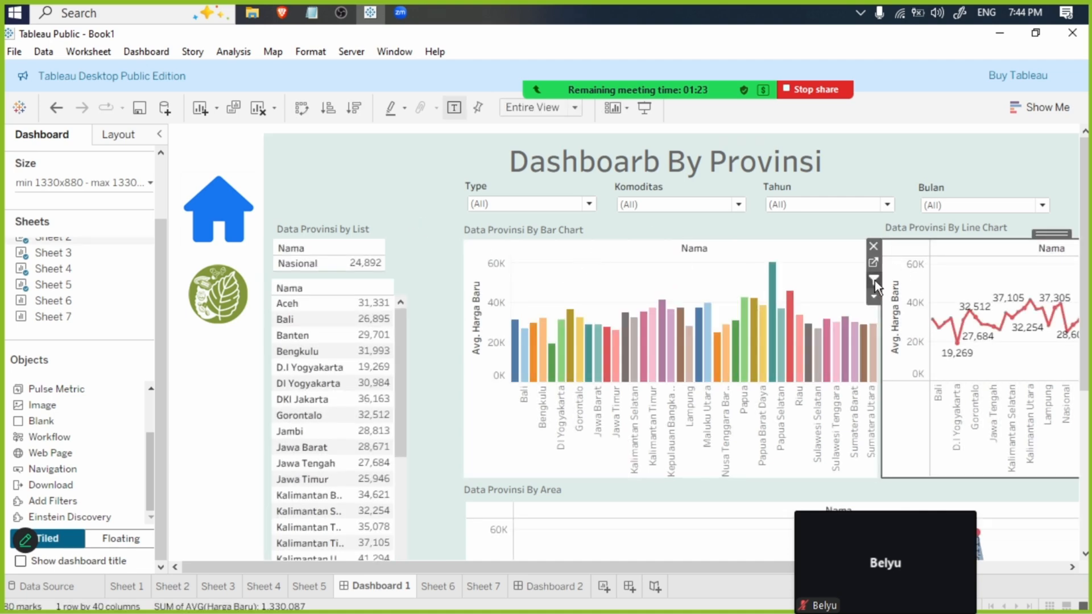
{"action": "left_click", "coordinate": [592, 508]}
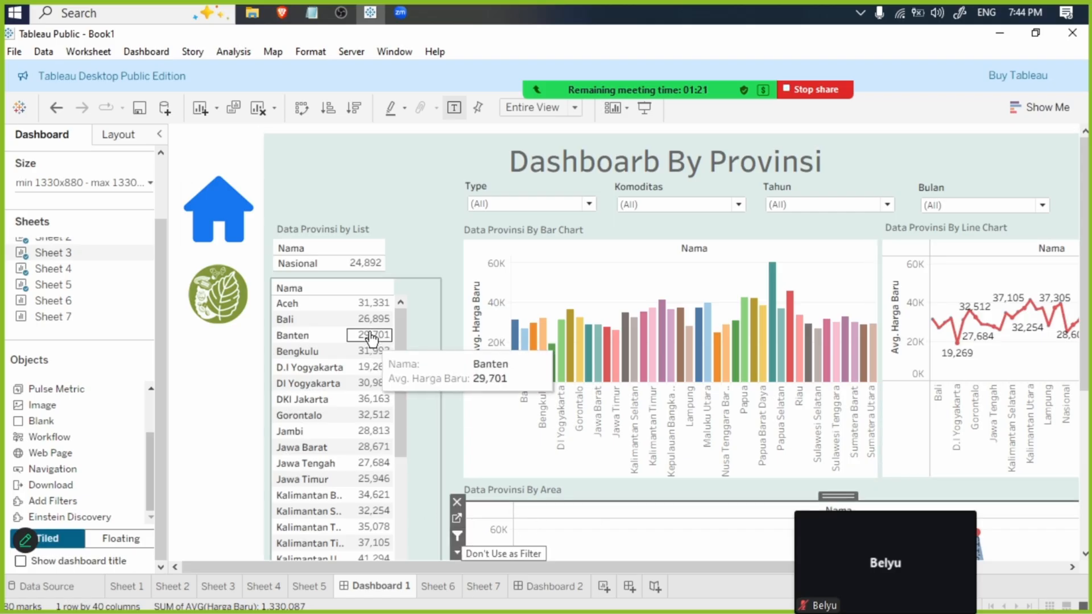
{"action": "left_click", "coordinate": [349, 290]}
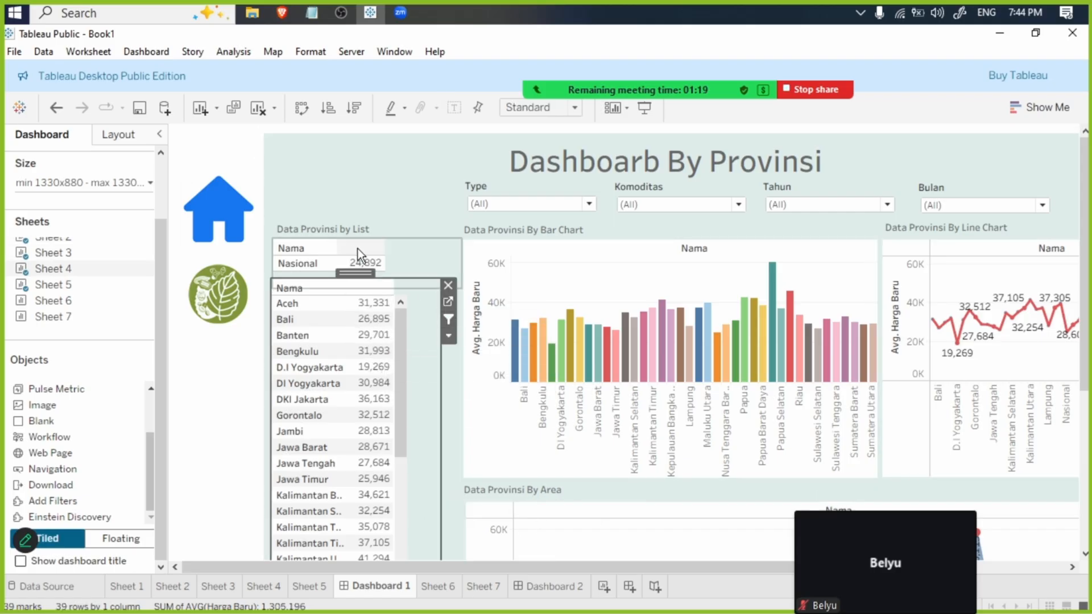
{"action": "left_click", "coordinate": [330, 249]}
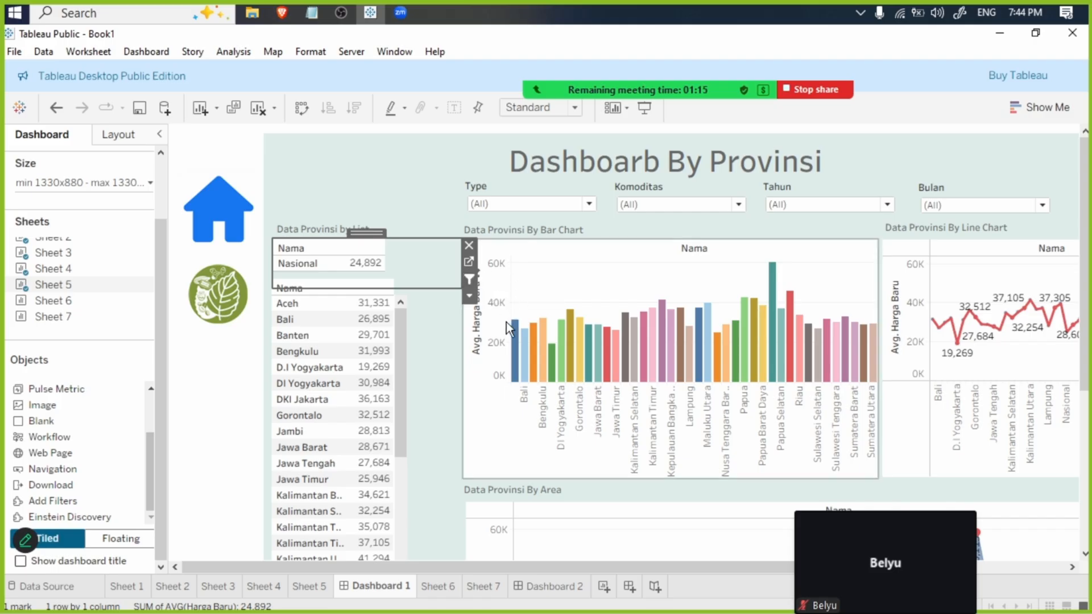
- Present Dashboard 1 full screen and test its filters with Type set to Konsumen and Tahun set to (All)
{"action": "key", "text": "F7"}
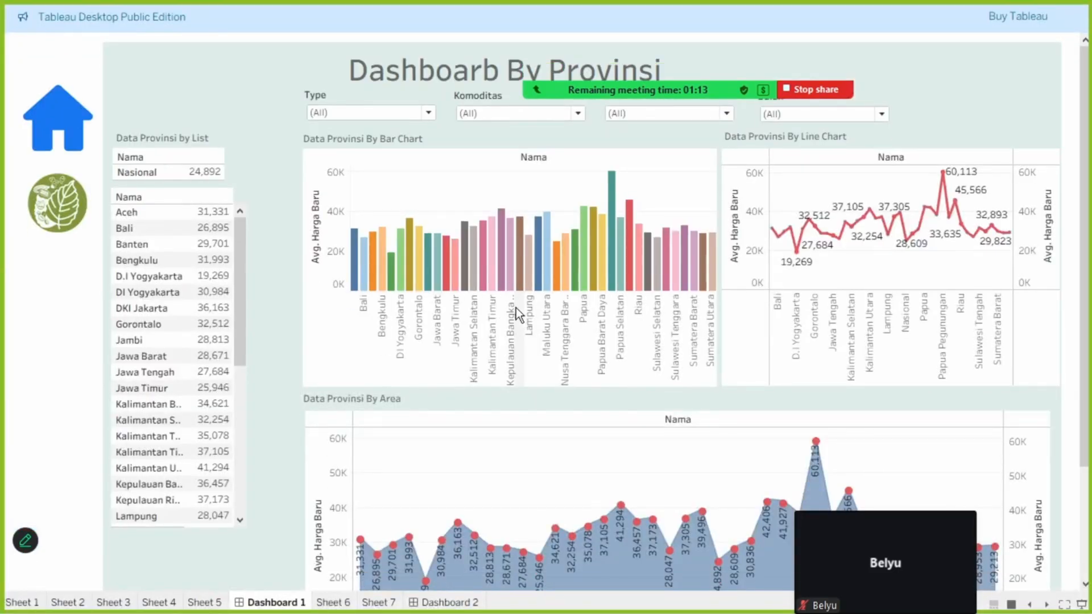
{"action": "left_click", "coordinate": [348, 116]}
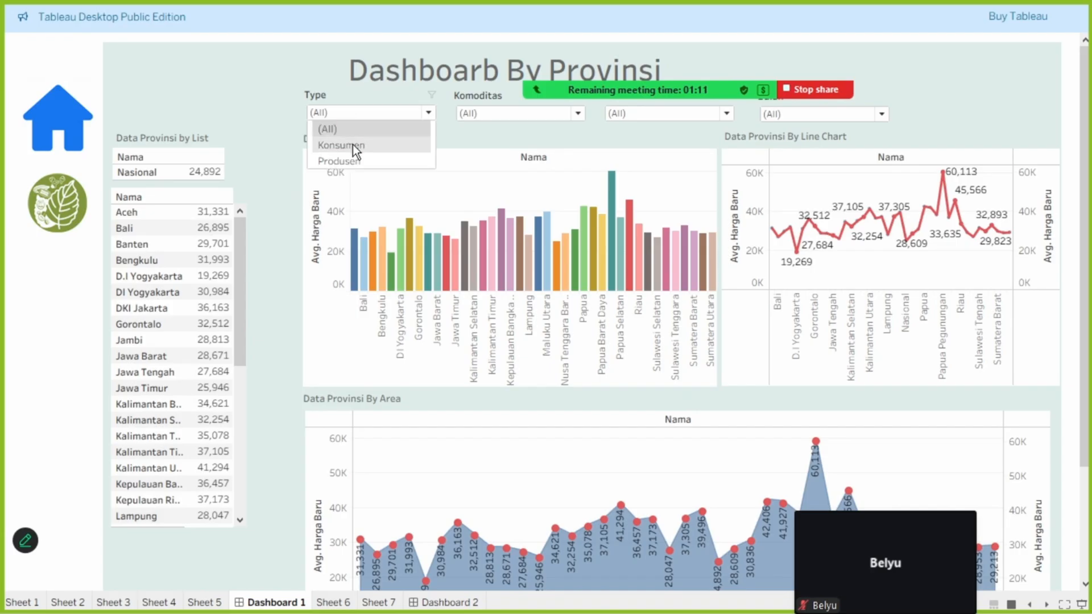
{"action": "left_click", "coordinate": [354, 146]}
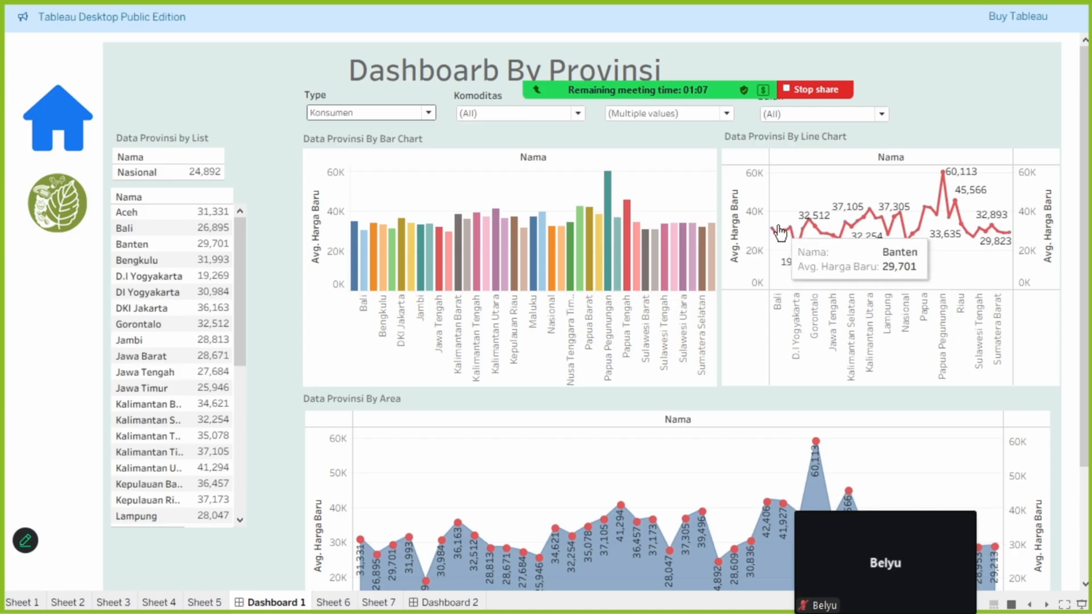
{"action": "left_click", "coordinate": [472, 113]}
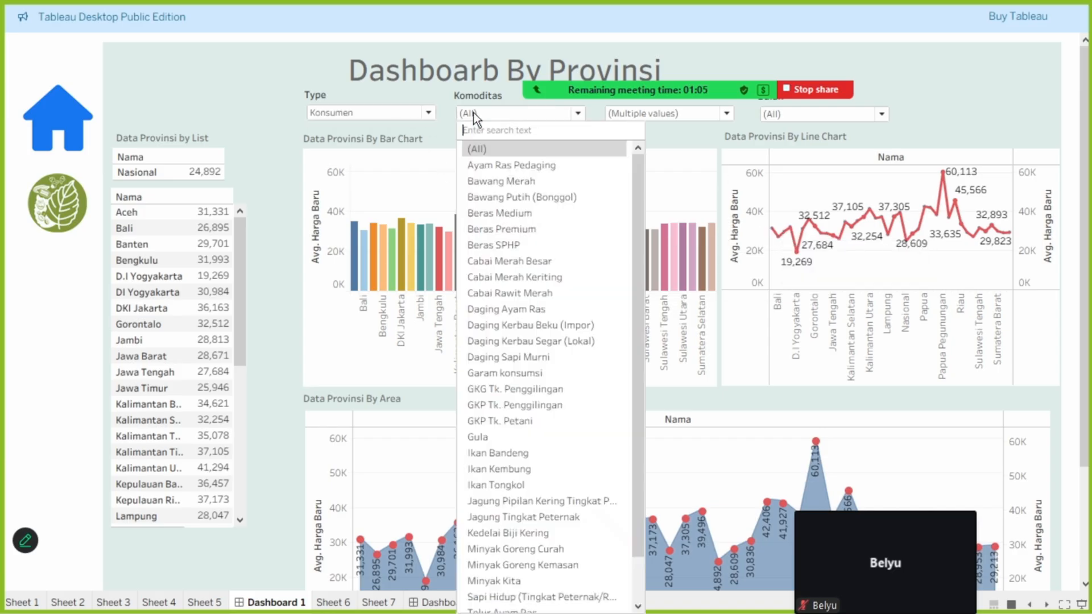
{"action": "left_click", "coordinate": [610, 116]}
{"action": "left_click", "coordinate": [554, 174]}
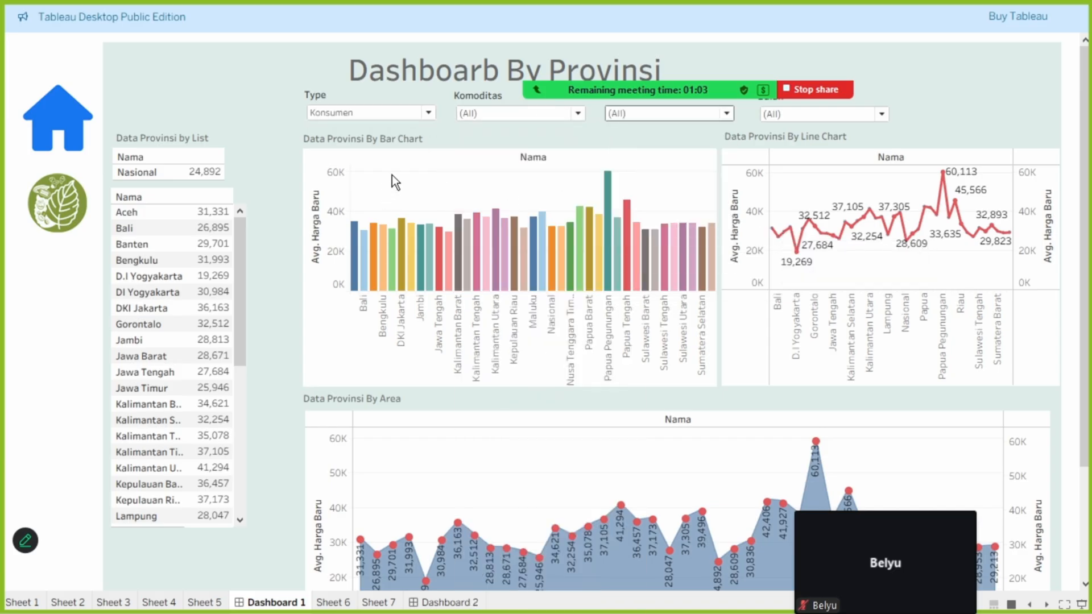
{"action": "mouse_move", "coordinate": [772, 231]}
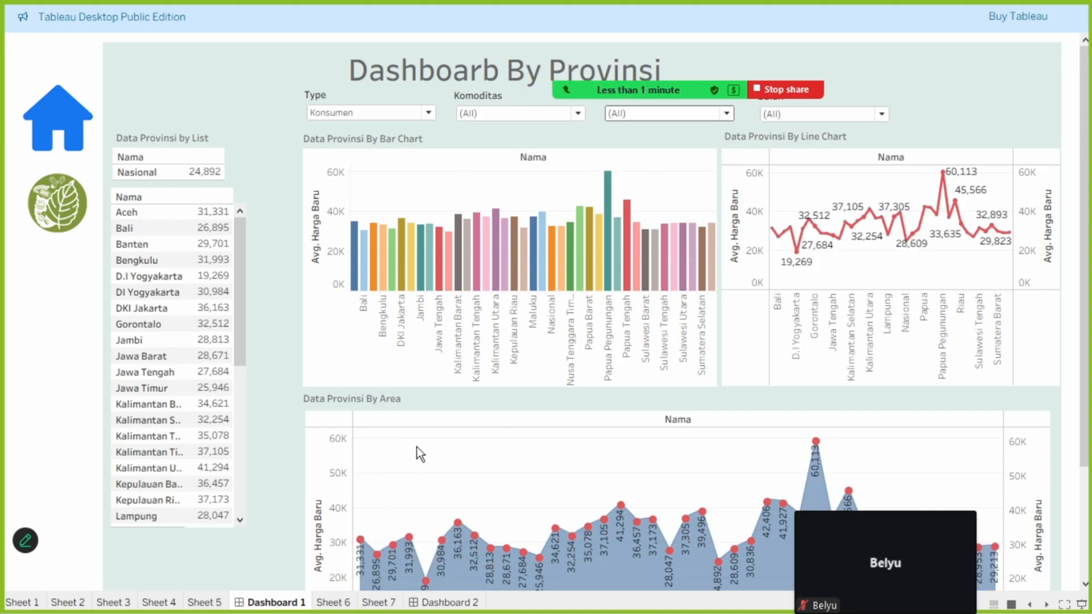
- Exit presentation mode and apply Sheet 1's Tahun filter to Sheets 2, 3, 4 and 5 as well
{"action": "key", "text": "Escape"}
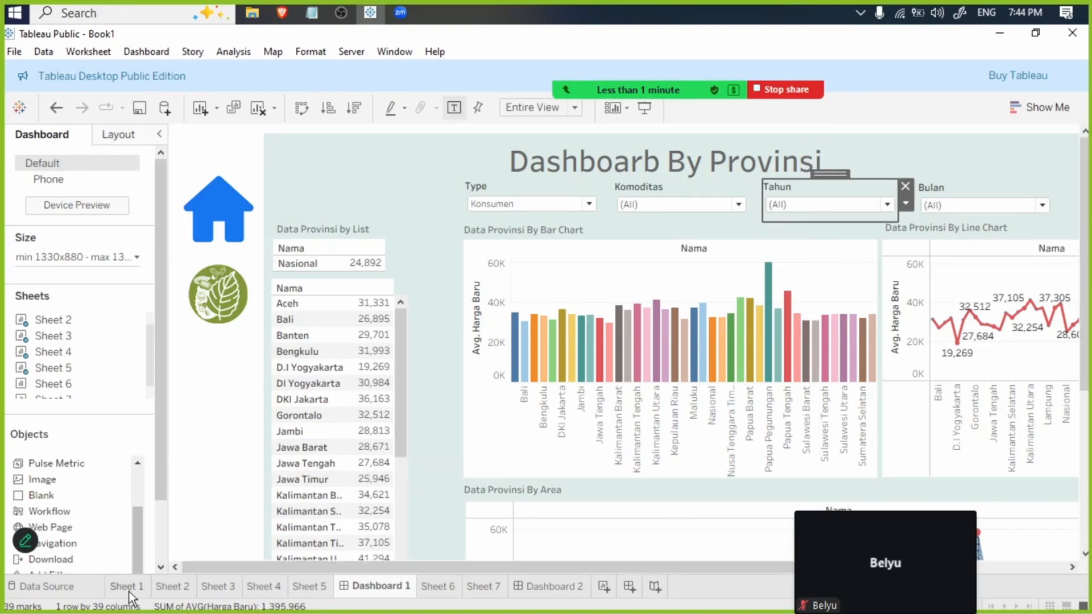
{"action": "left_click", "coordinate": [122, 589]}
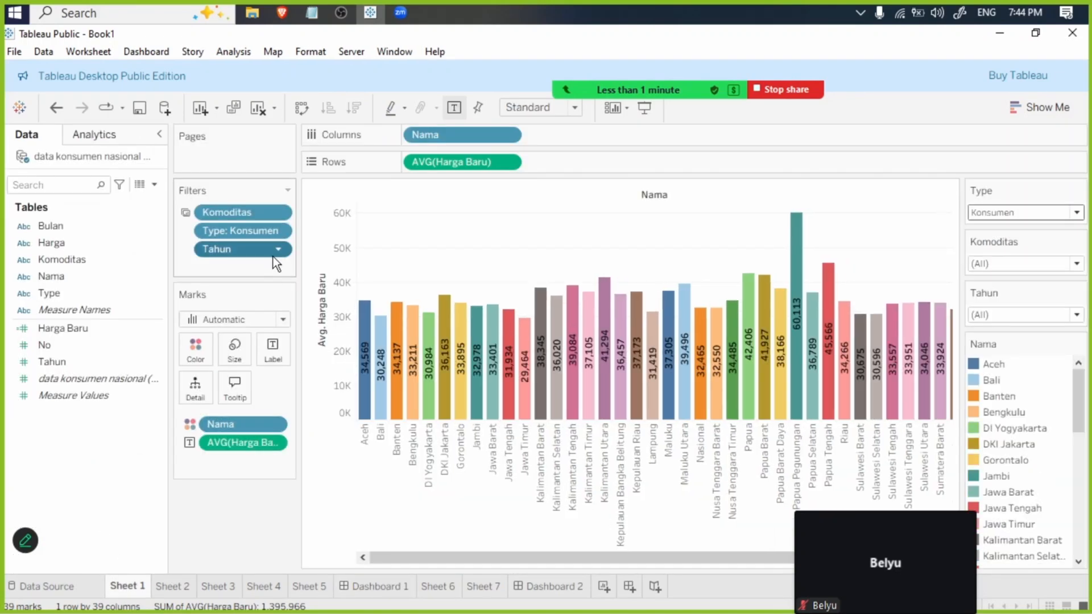
{"action": "right_click", "coordinate": [237, 250]}
{"action": "mouse_move", "coordinate": [301, 335]}
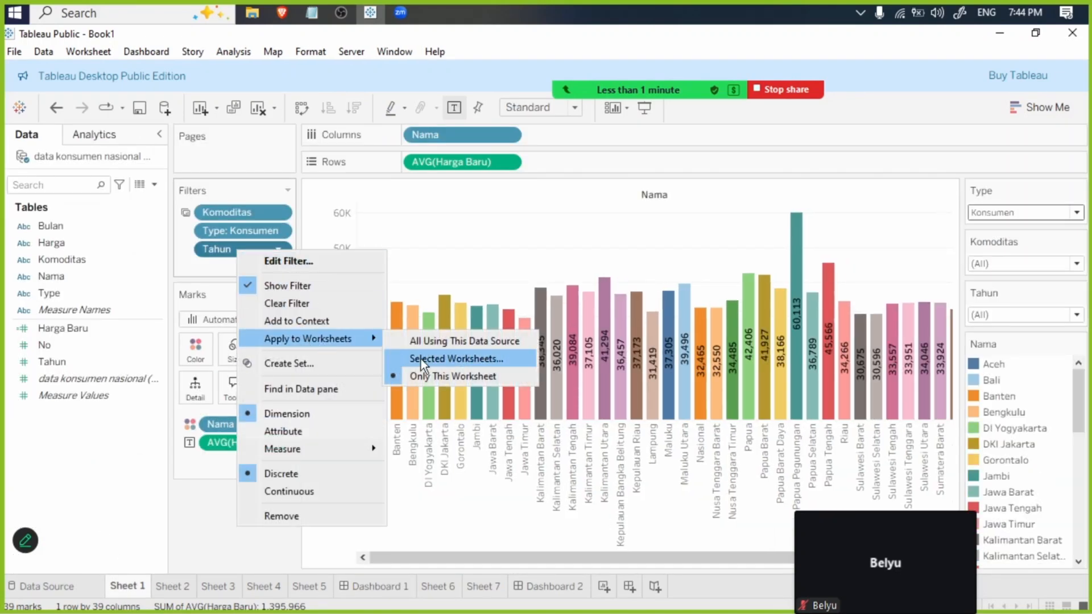
{"action": "left_click", "coordinate": [469, 363]}
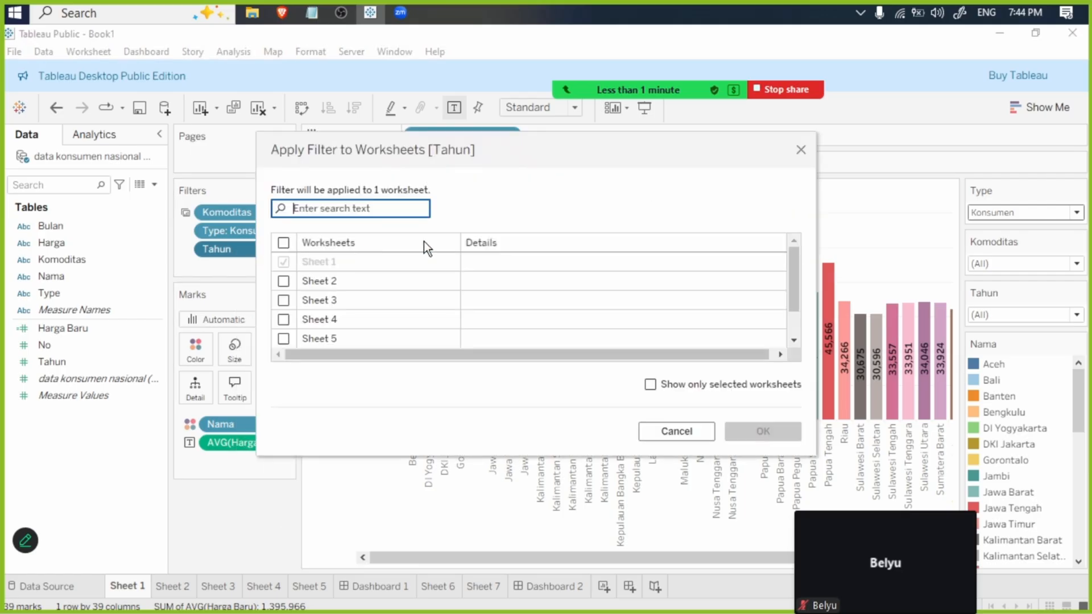
{"action": "left_click", "coordinate": [284, 281]}
{"action": "left_click", "coordinate": [283, 300]}
{"action": "left_click", "coordinate": [284, 320]}
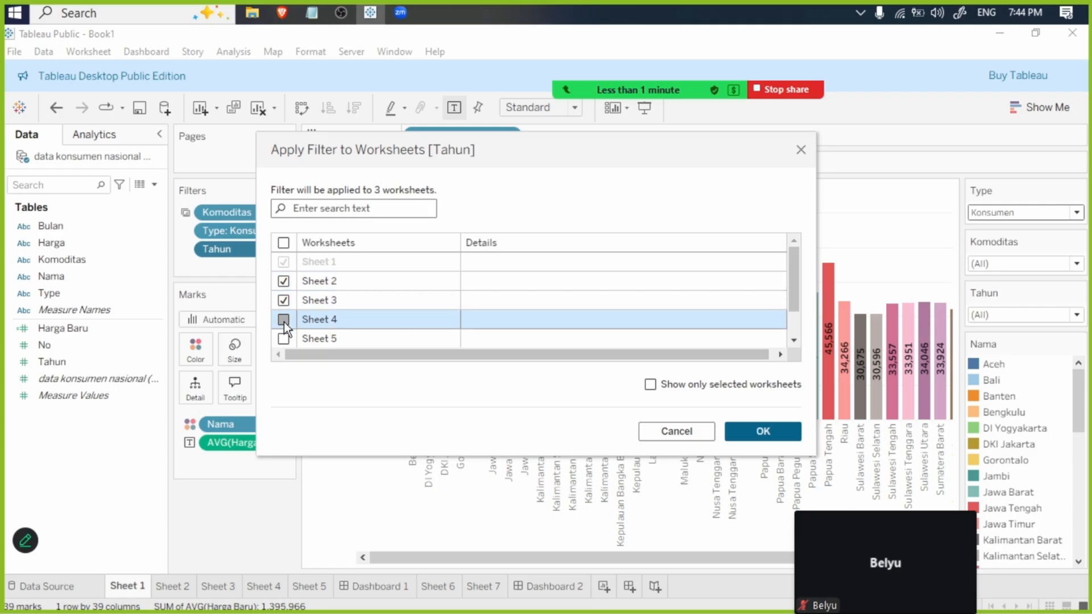
{"action": "left_click", "coordinate": [283, 338]}
{"action": "key", "text": "Return"}
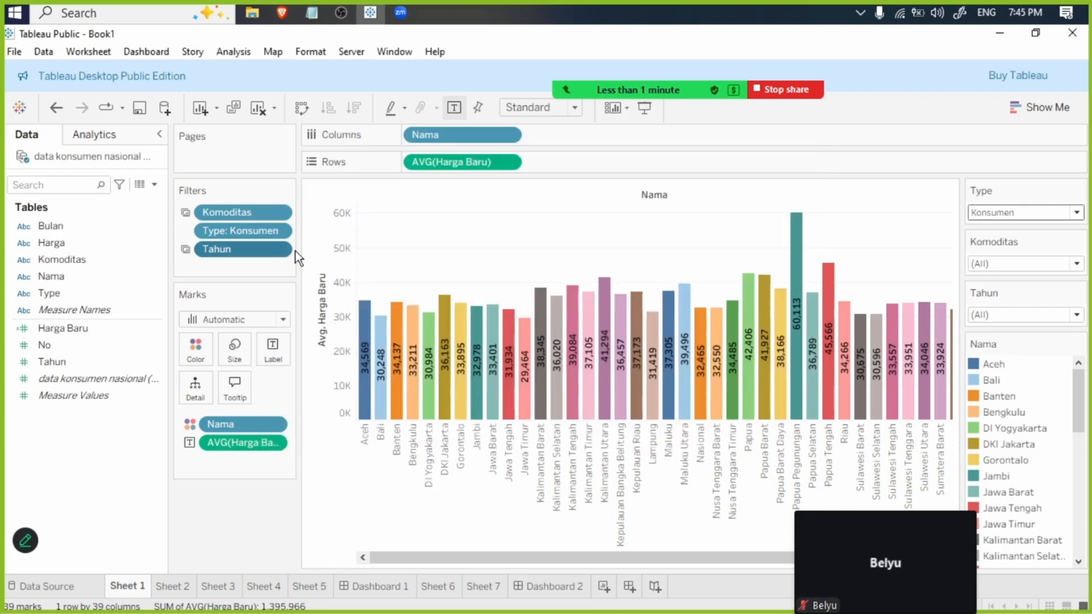
- Open the worksheet selection for applying Sheet 1's Type filter to other worksheets
{"action": "right_click", "coordinate": [258, 233]}
{"action": "mouse_move", "coordinate": [335, 319]}
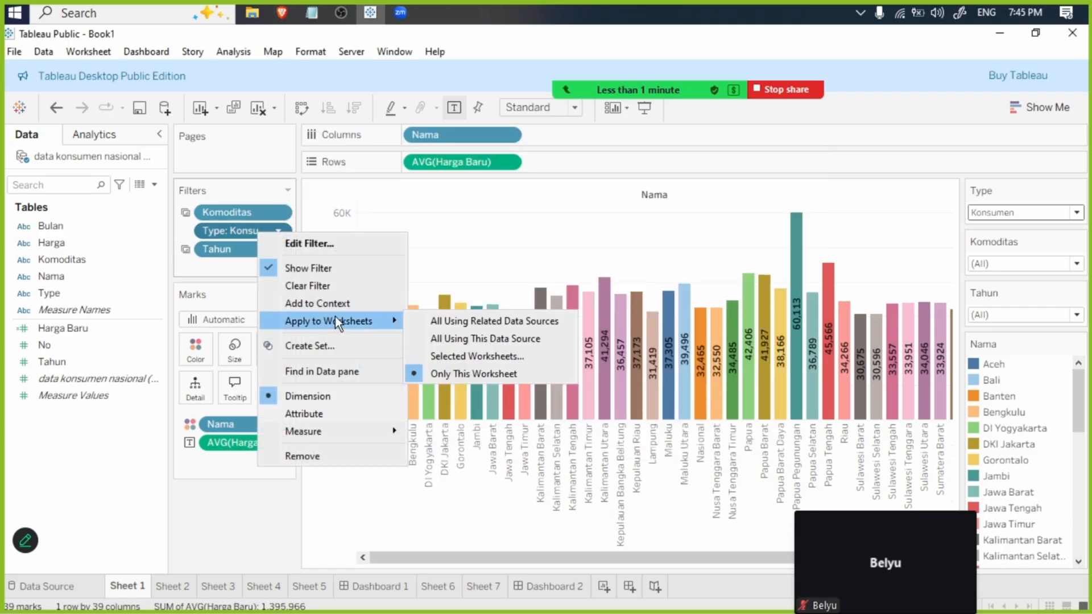
{"action": "left_click", "coordinate": [514, 356]}
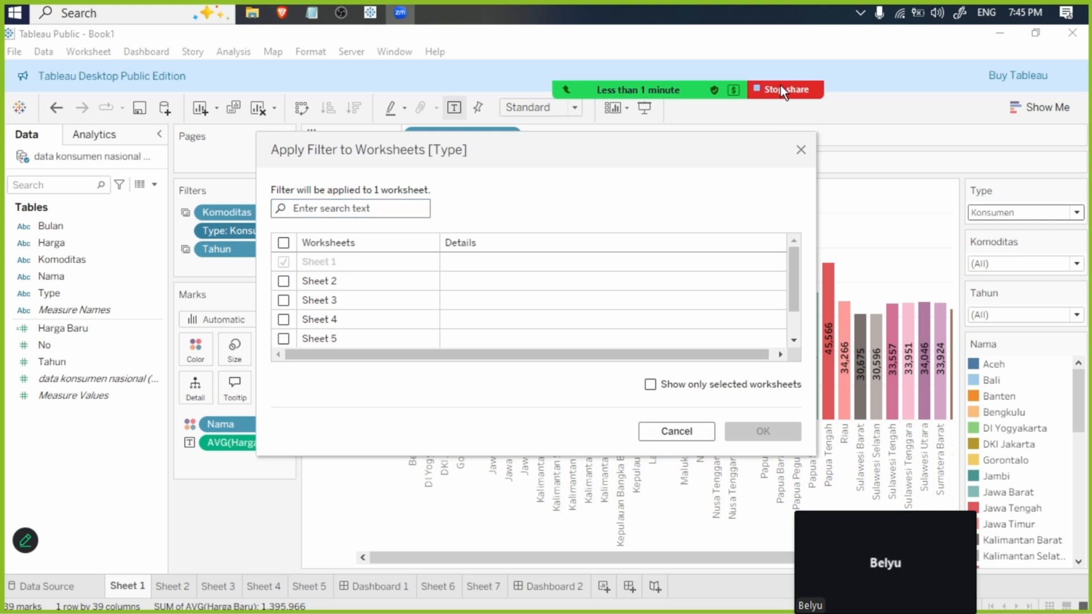
- Stop the screen share and end the Zoom meeting for all participants
{"action": "left_click", "coordinate": [781, 86]}
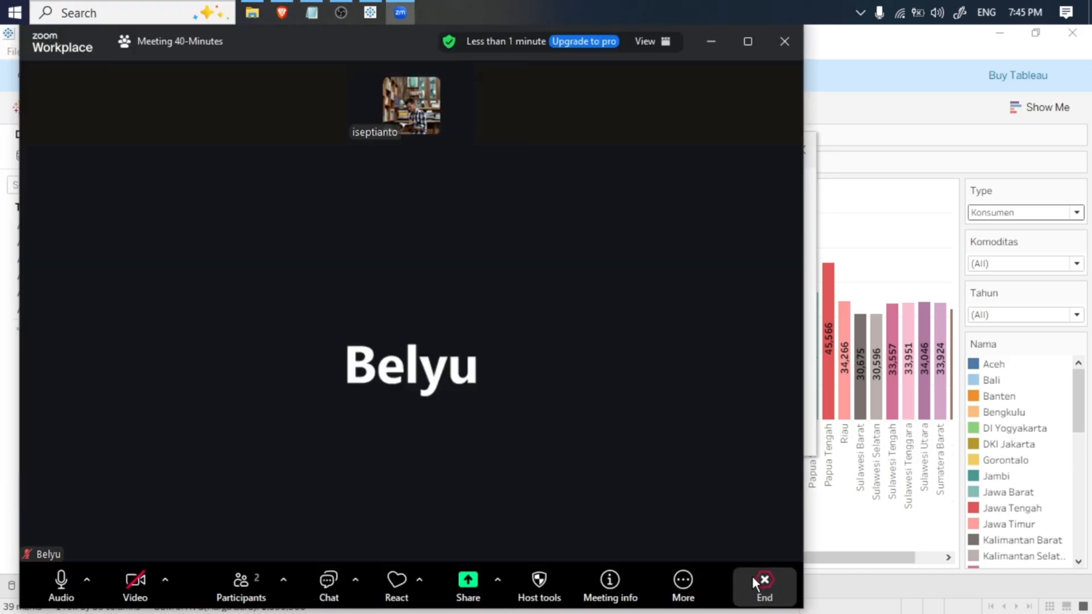
{"action": "left_click", "coordinate": [753, 579]}
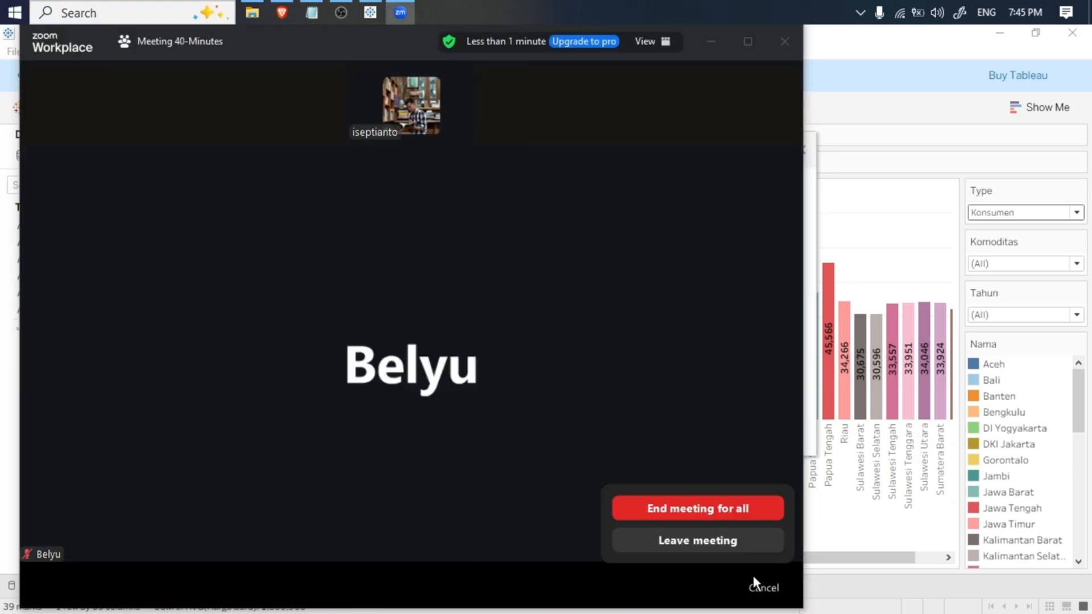
{"action": "left_click", "coordinate": [724, 509]}
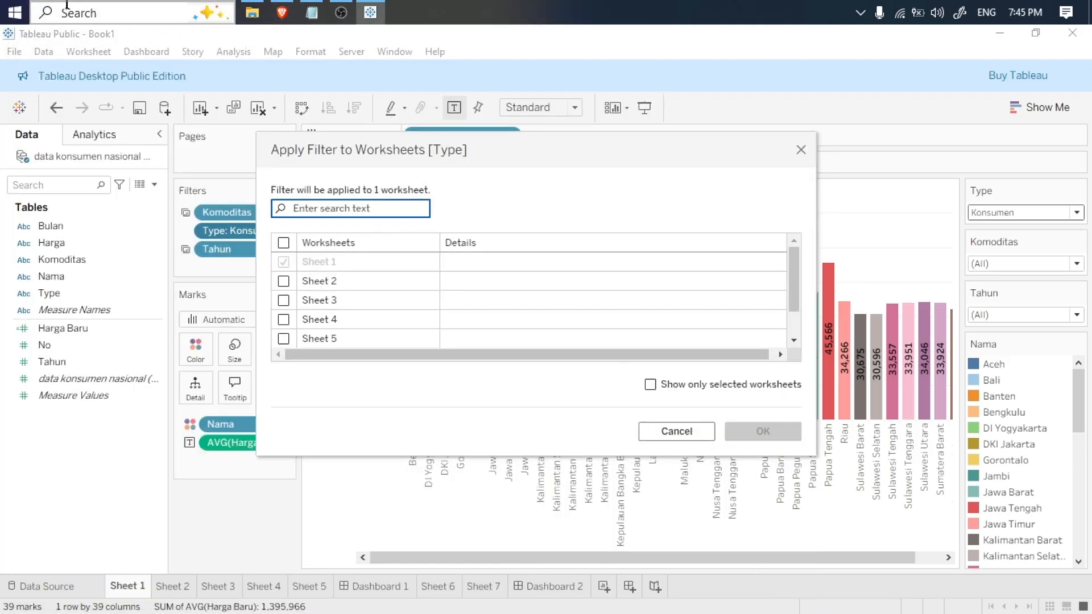
- Switch to OBS and inspect the desktop and microphone channels in the audio mixer
{"action": "key", "text": "super"}
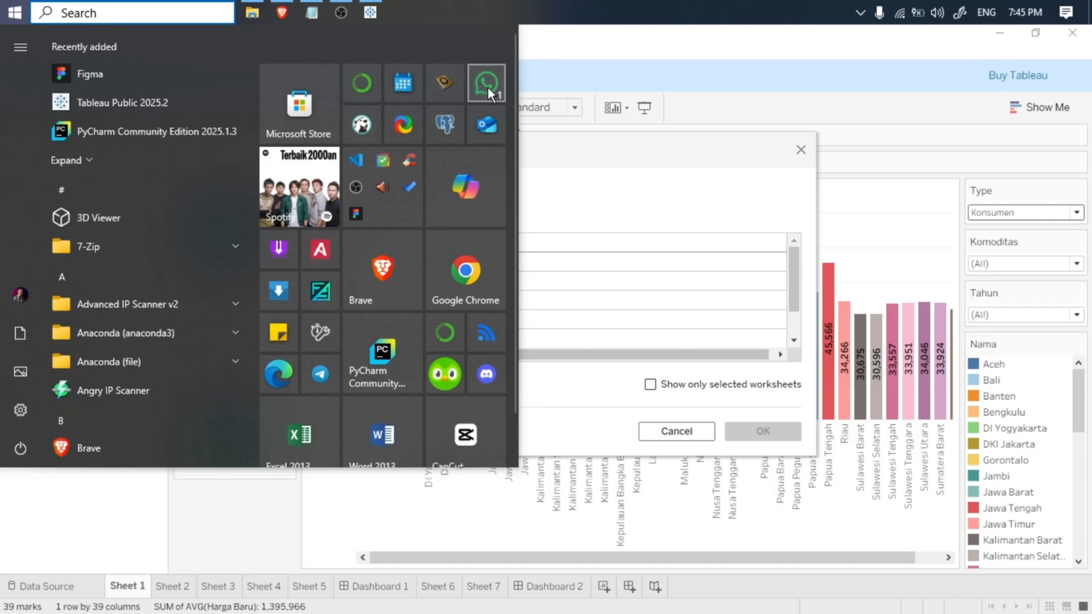
{"action": "left_click", "coordinate": [341, 11]}
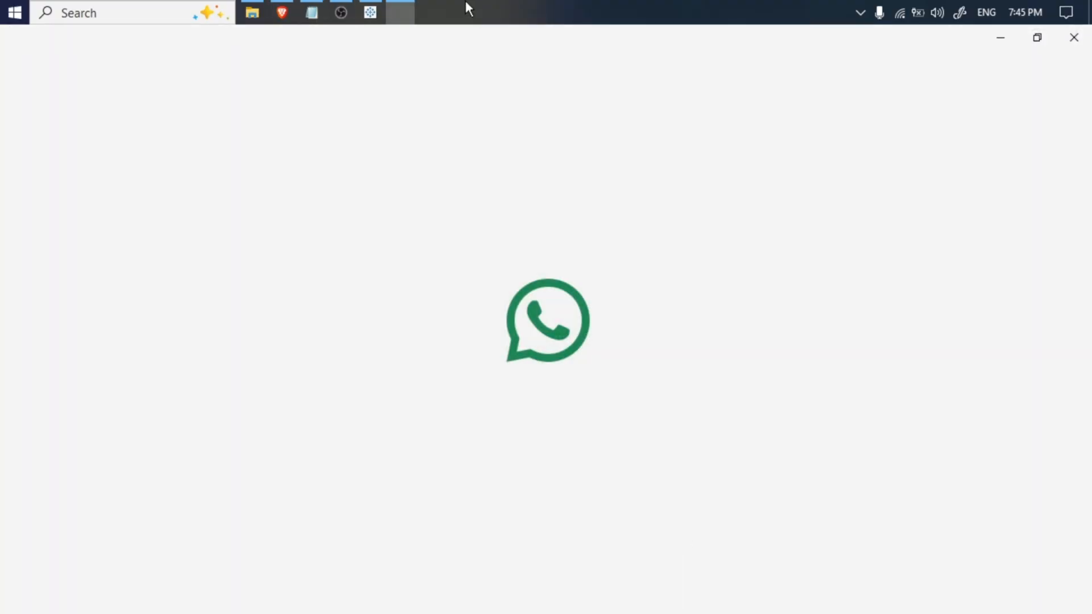
{"action": "left_click", "coordinate": [340, 11]}
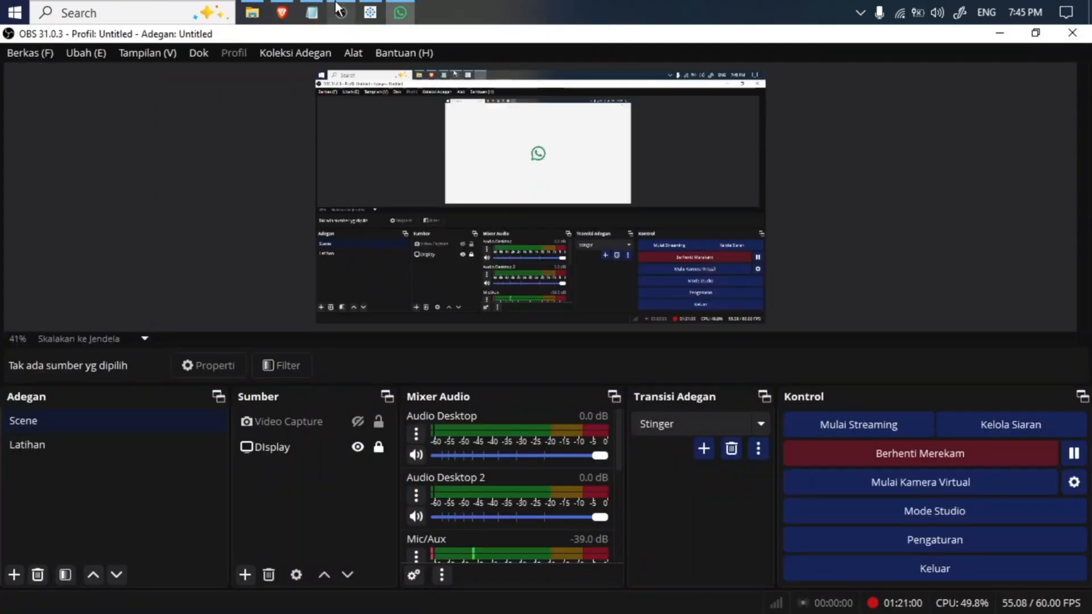
{"action": "scroll", "coordinate": [613, 512], "scroll_direction": "down", "scroll_amount": 5}
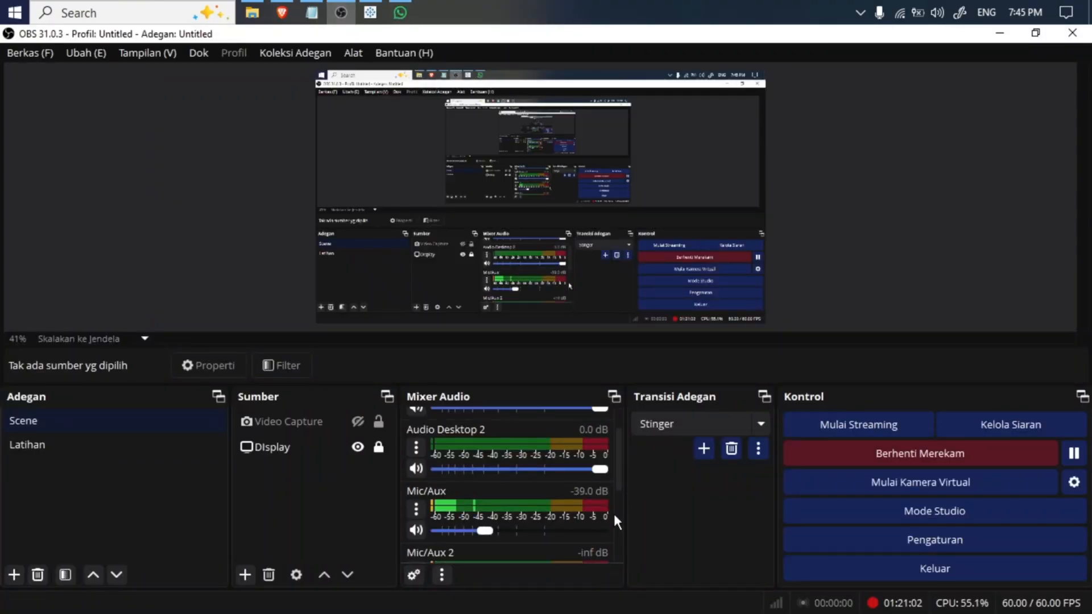
{"action": "left_click", "coordinate": [402, 11]}
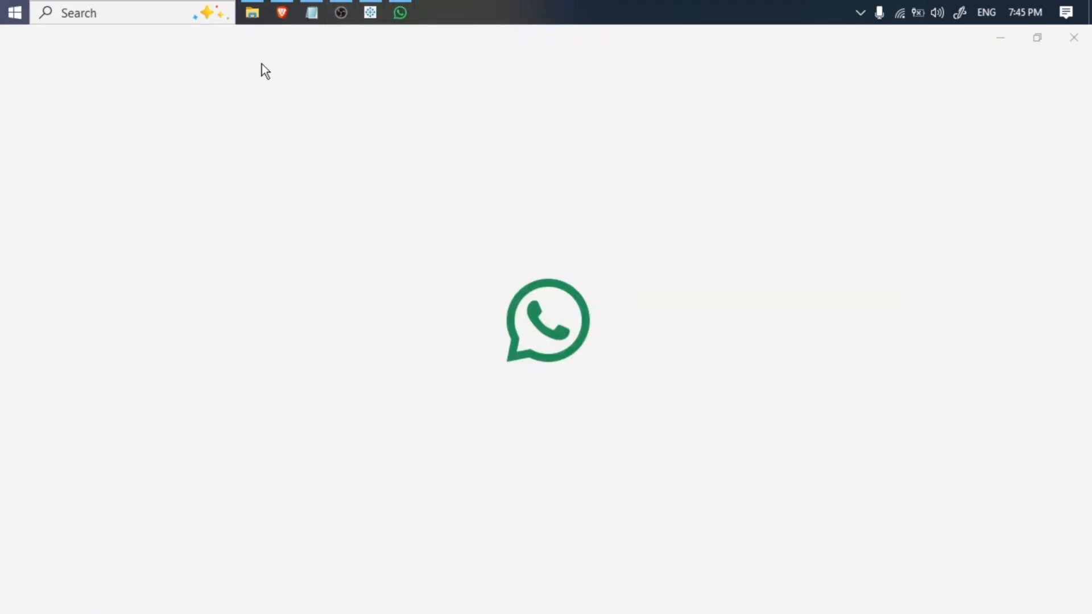
{"action": "key", "text": "super"}
{"action": "left_click", "coordinate": [3, 4]}
{"action": "left_click", "coordinate": [66, 5]}
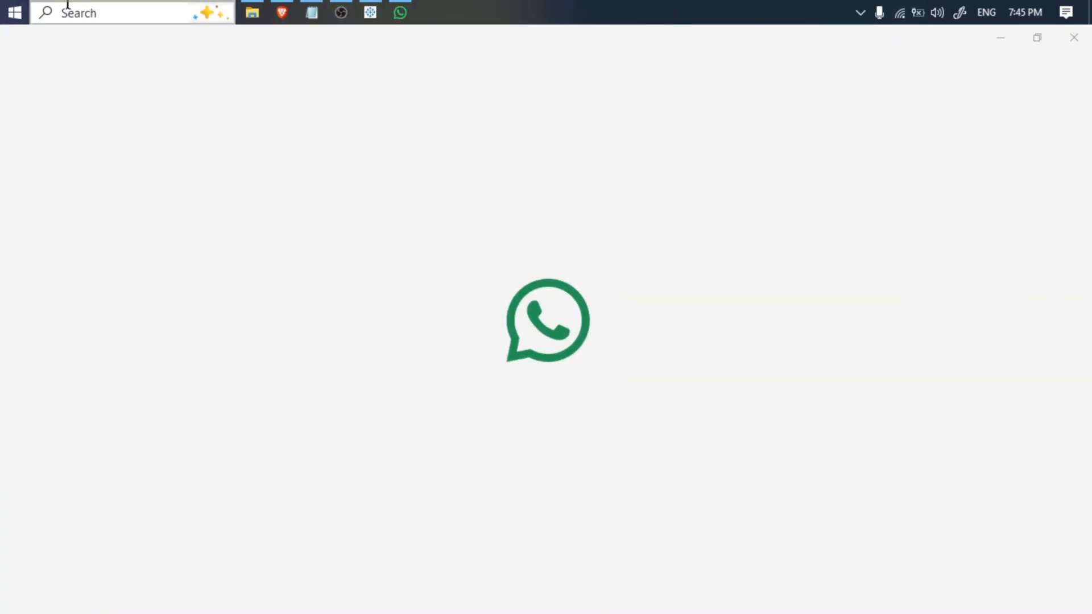
{"action": "left_click", "coordinate": [3, 3]}
{"action": "left_click", "coordinate": [3, 3]}
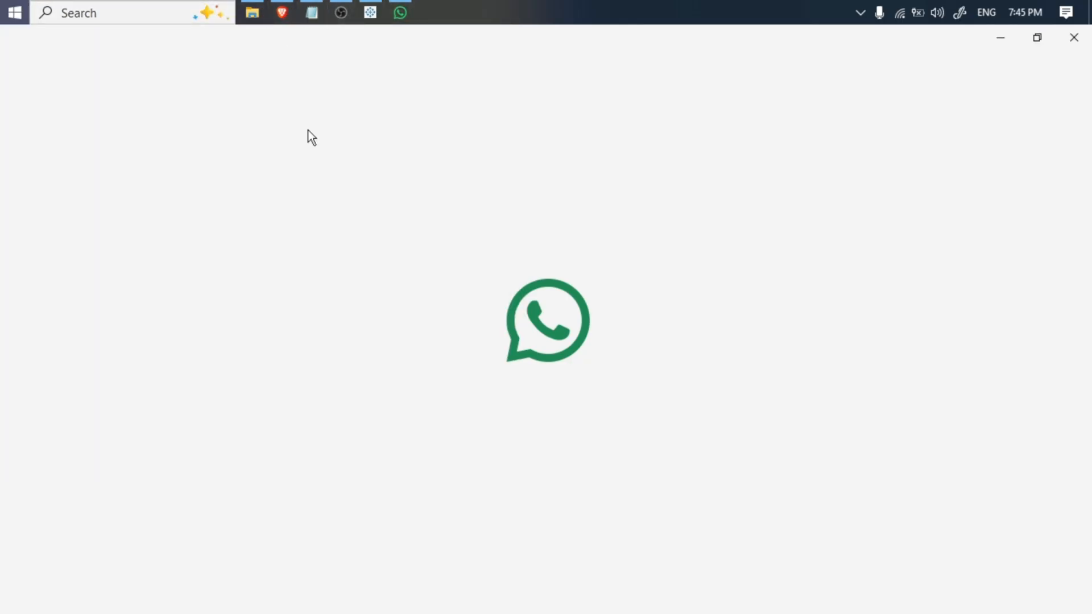
- Launch Zoom Workplace from the list of installed programs
{"action": "key", "text": "super"}
{"action": "left_click_drag", "start_coordinate": [251, 63], "coordinate": [244, 458]}
{"action": "left_click", "coordinate": [147, 410]}
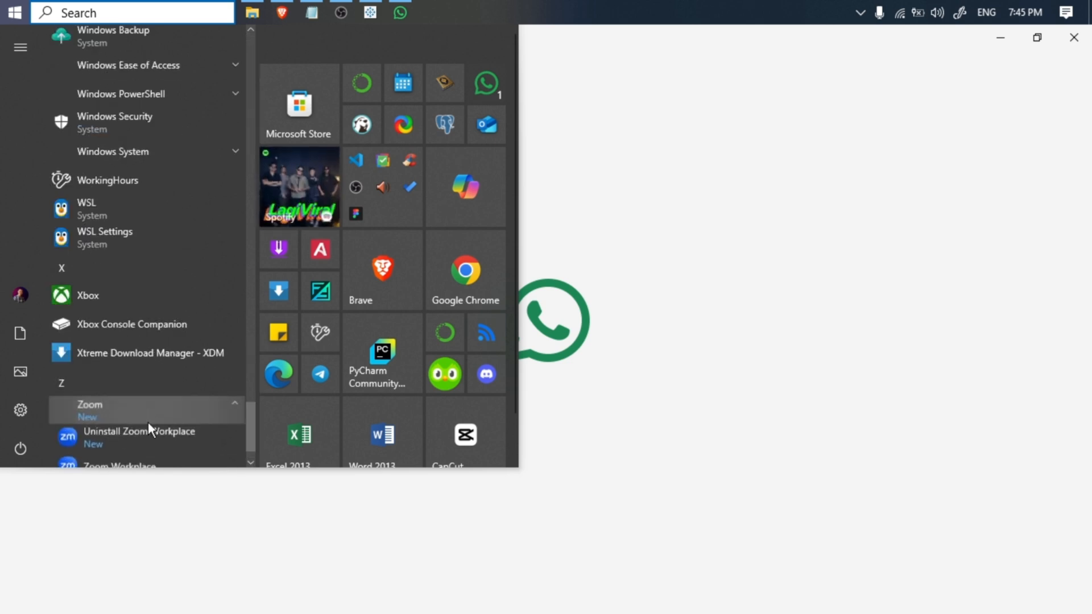
{"action": "left_click", "coordinate": [157, 461]}
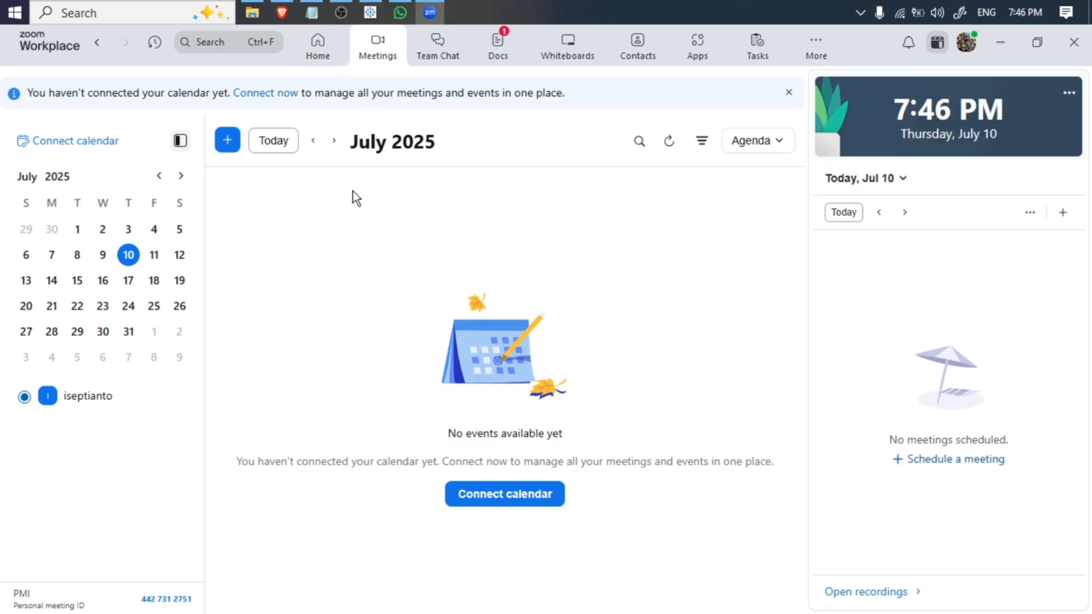
- Request a new instant meeting in Zoom Workplace, repeating the request until the meeting preview opens
{"action": "left_click", "coordinate": [227, 140]}
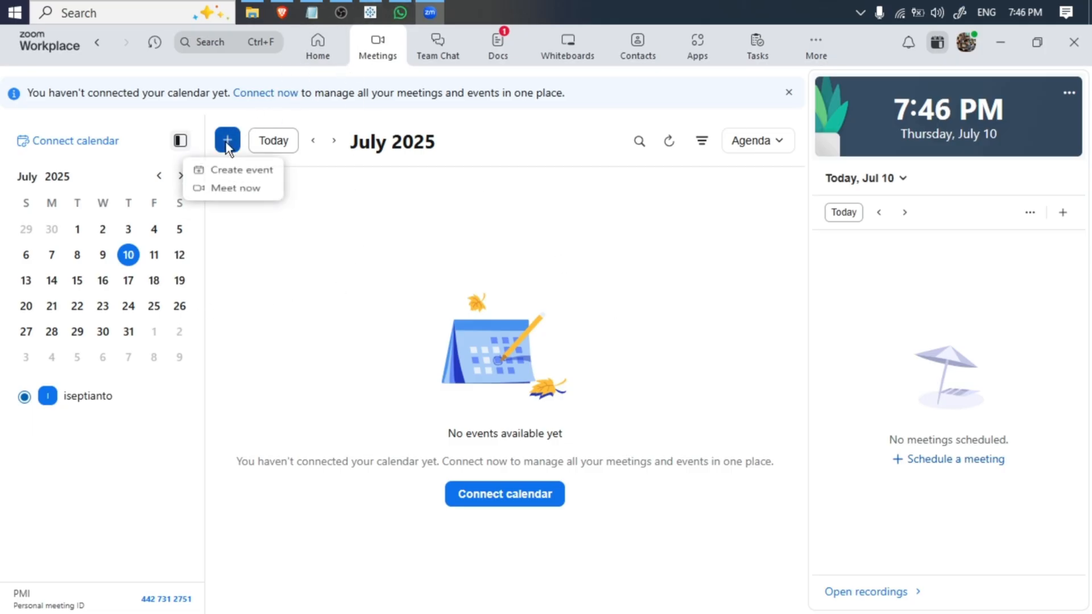
{"action": "left_click", "coordinate": [236, 197]}
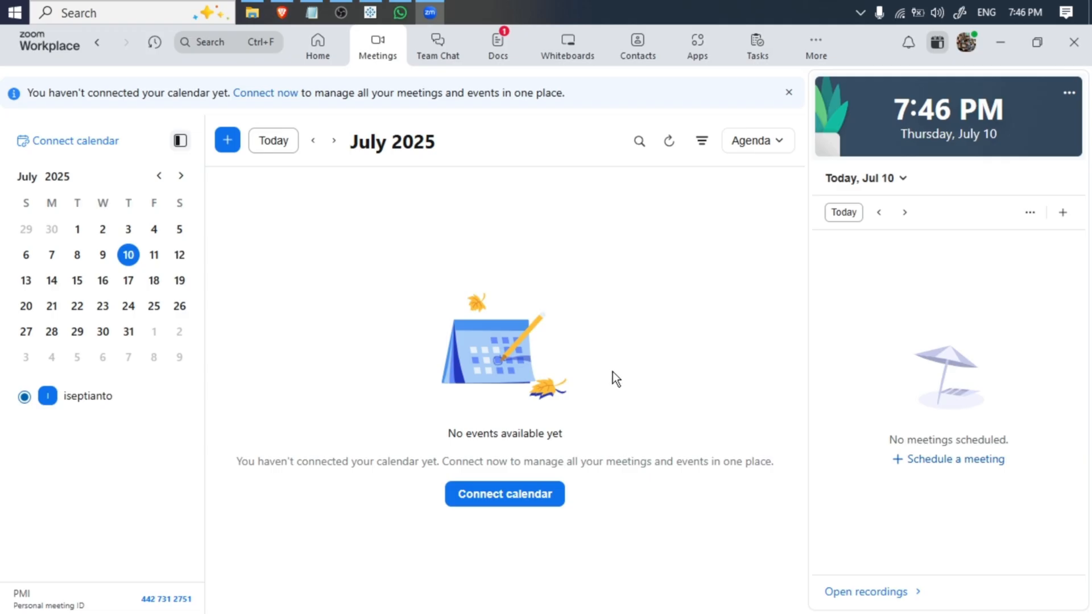
{"action": "left_click", "coordinate": [224, 140]}
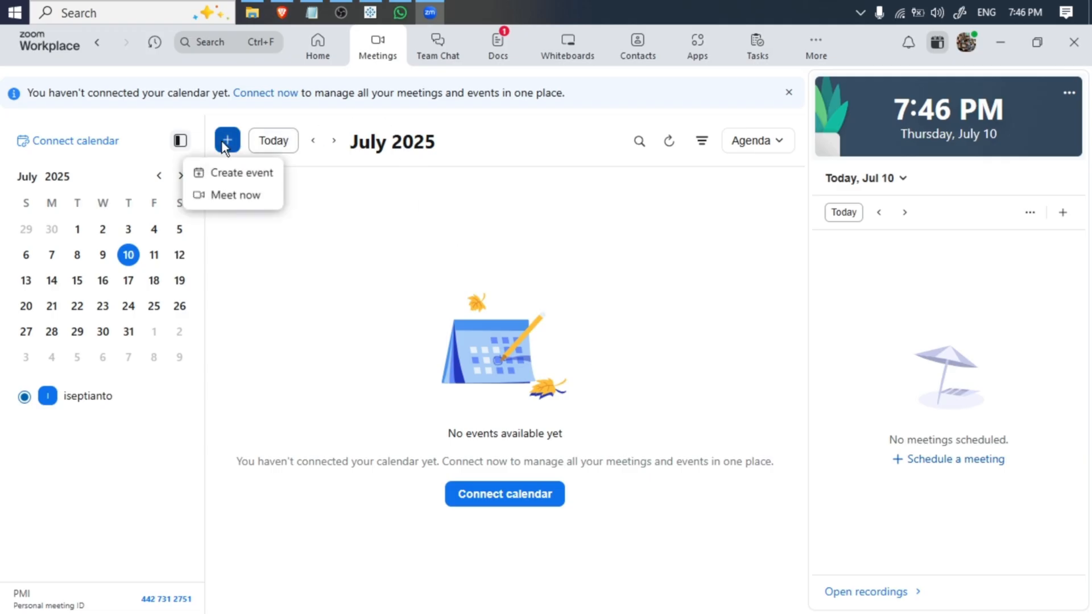
{"action": "left_click", "coordinate": [232, 194]}
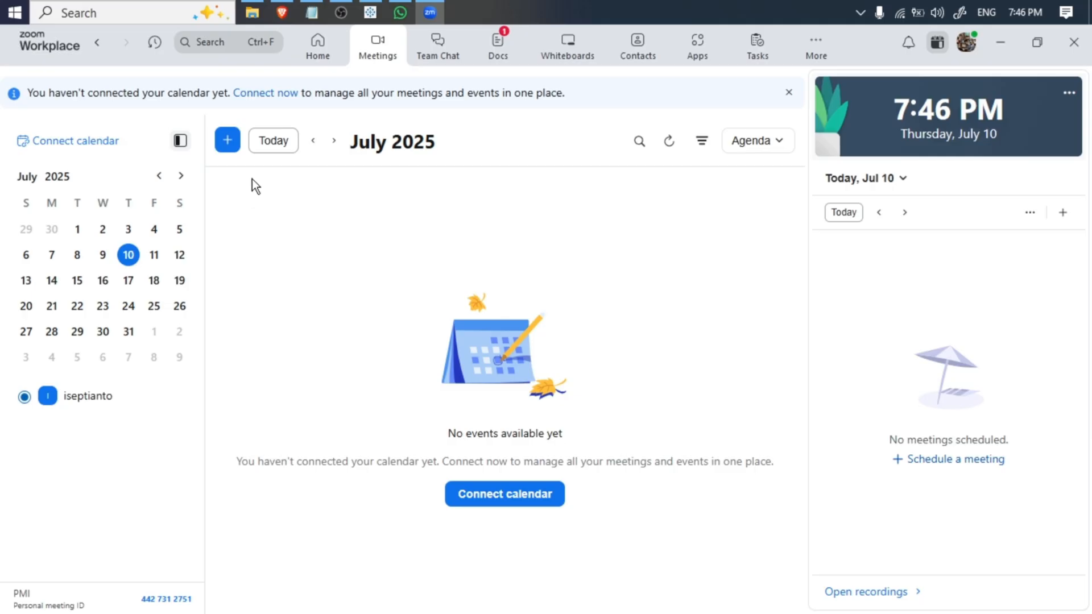
{"action": "left_click", "coordinate": [427, 11]}
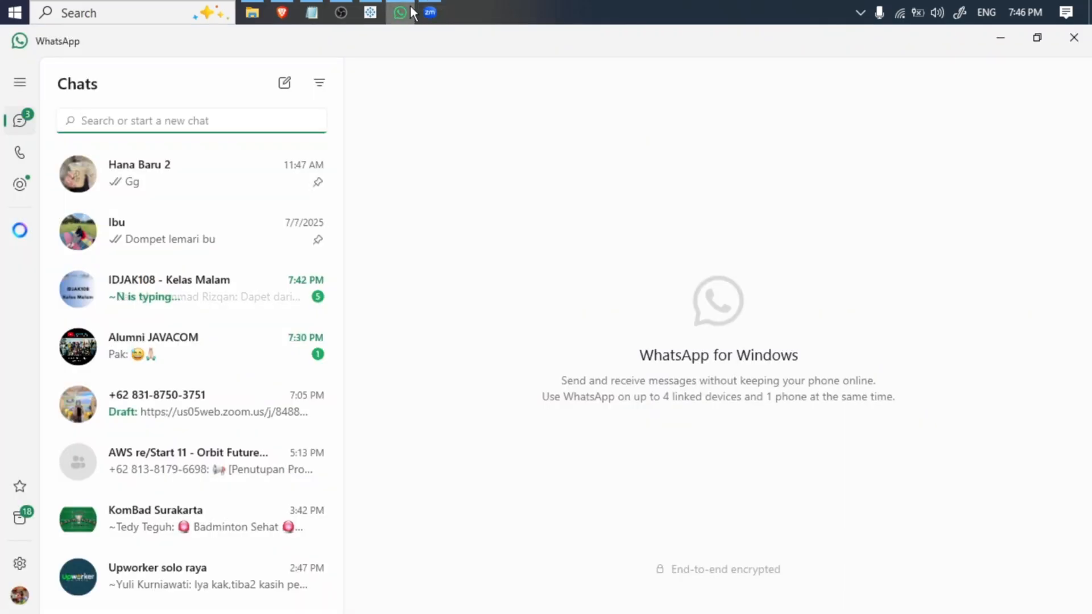
{"action": "left_click", "coordinate": [428, 11]}
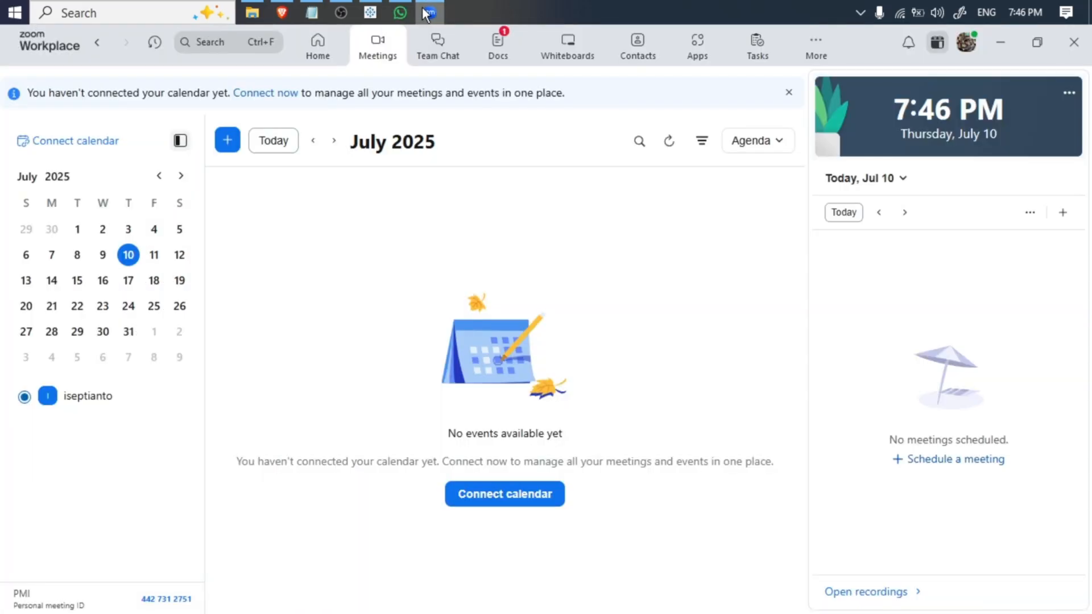
{"action": "left_click", "coordinate": [222, 141]}
{"action": "left_click", "coordinate": [240, 197]}
- Mute the microphone and turn off the camera in the meeting preview, and start the meeting
{"action": "left_click", "coordinate": [855, 10]}
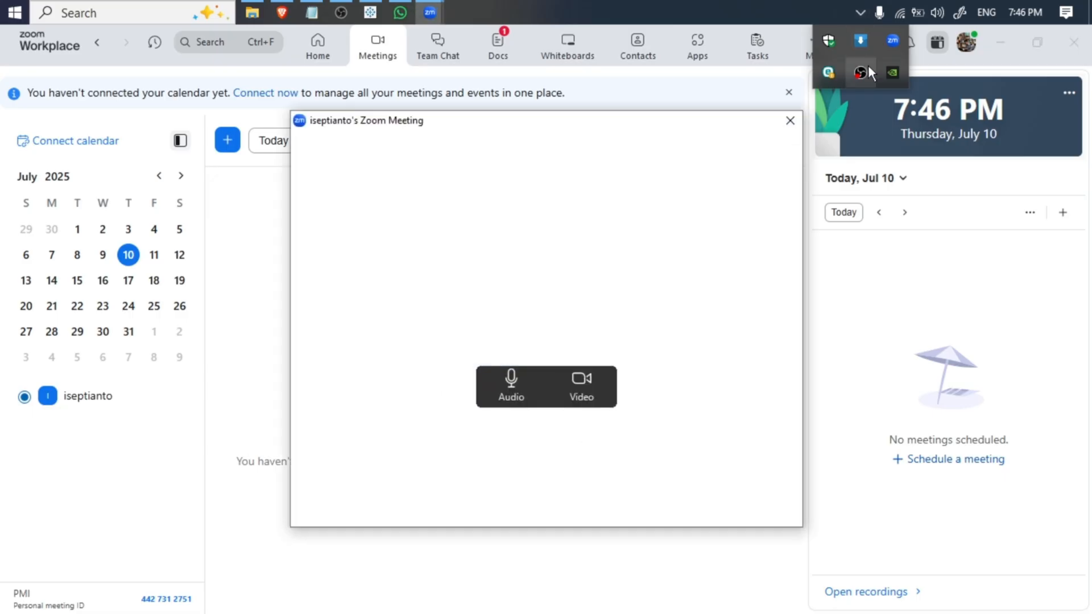
{"action": "left_click", "coordinate": [511, 392]}
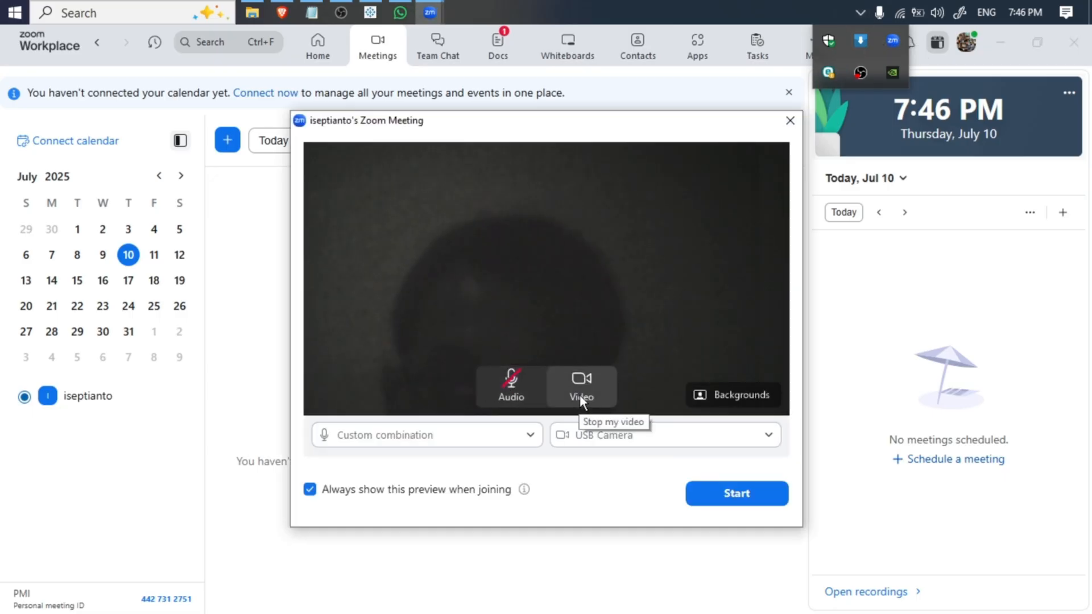
{"action": "left_click", "coordinate": [592, 377]}
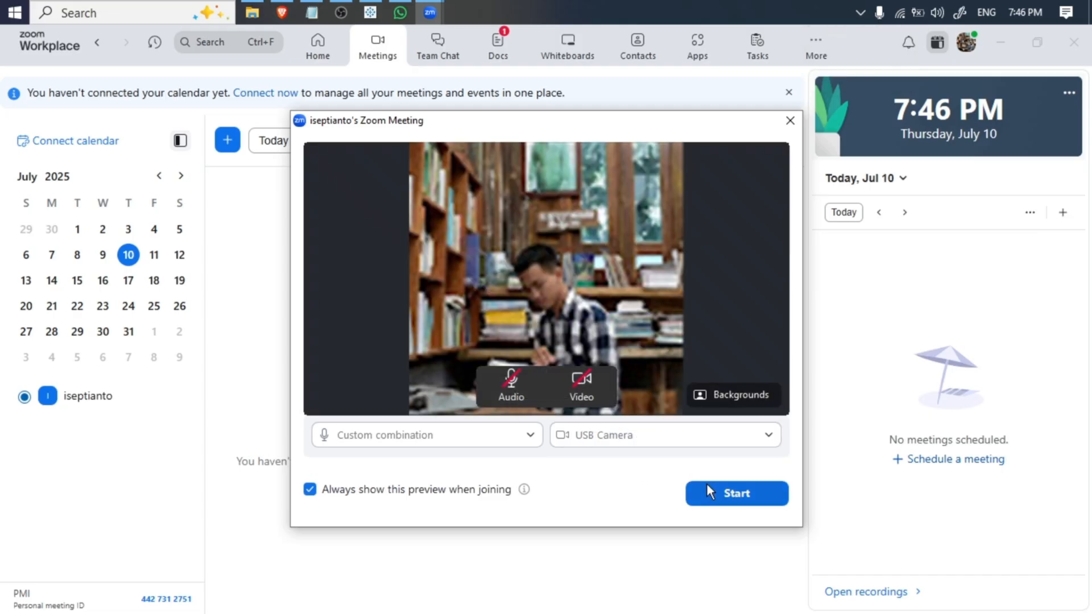
{"action": "left_click", "coordinate": [728, 491]}
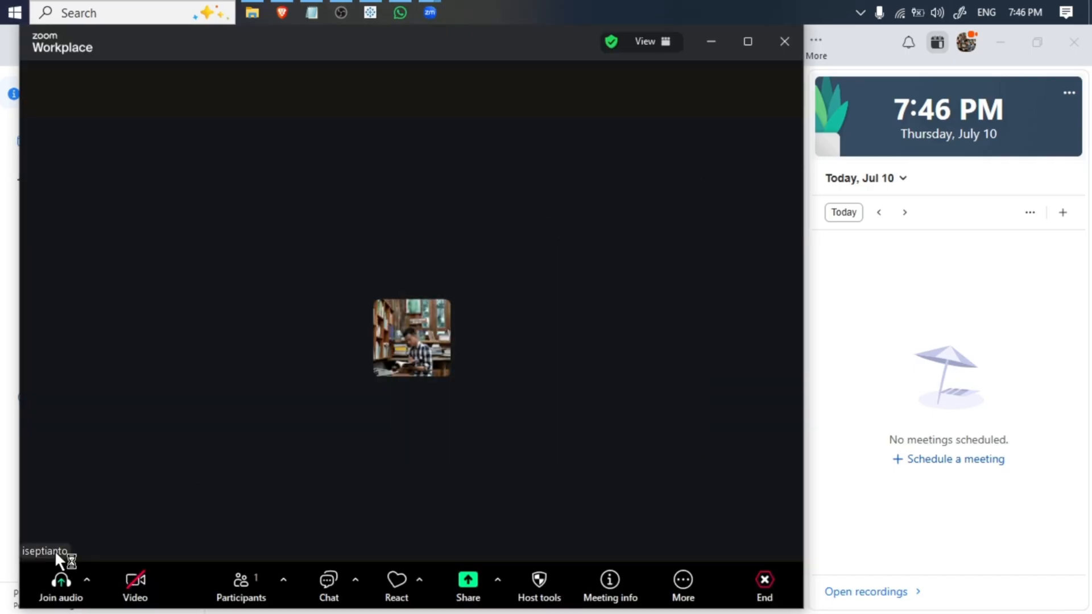
- Switch to OBS and check the Audio Desktop 2 and Mic/Aux levels in the mixer
{"action": "left_click", "coordinate": [342, 8]}
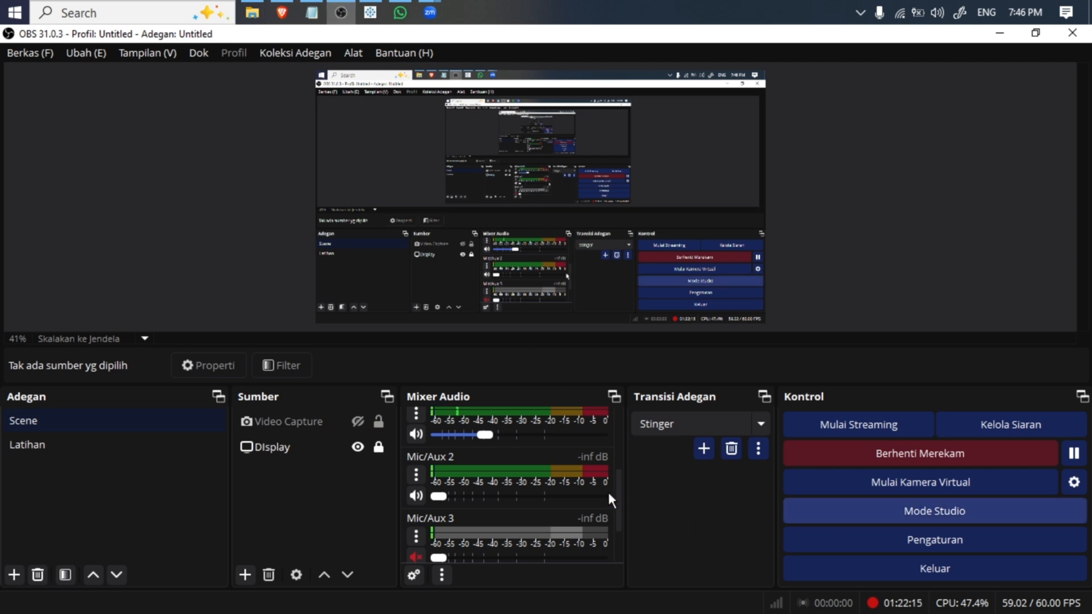
{"action": "scroll", "coordinate": [619, 477], "scroll_direction": "up", "scroll_amount": 3}
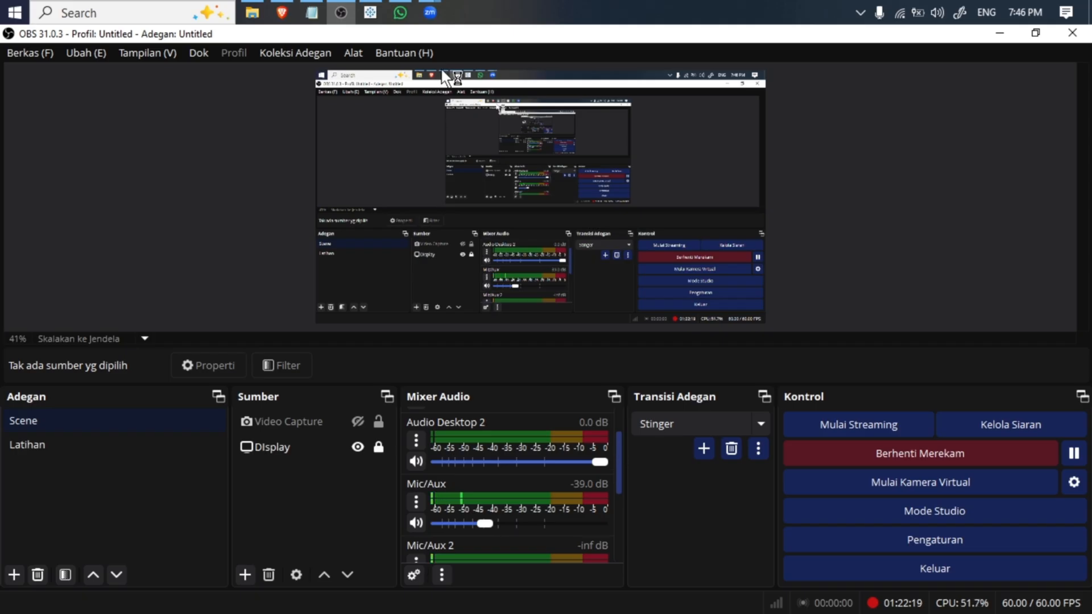
- Return to Zoom and decline ending the meeting in progress for the duplicate meeting request
{"action": "left_click", "coordinate": [430, 13]}
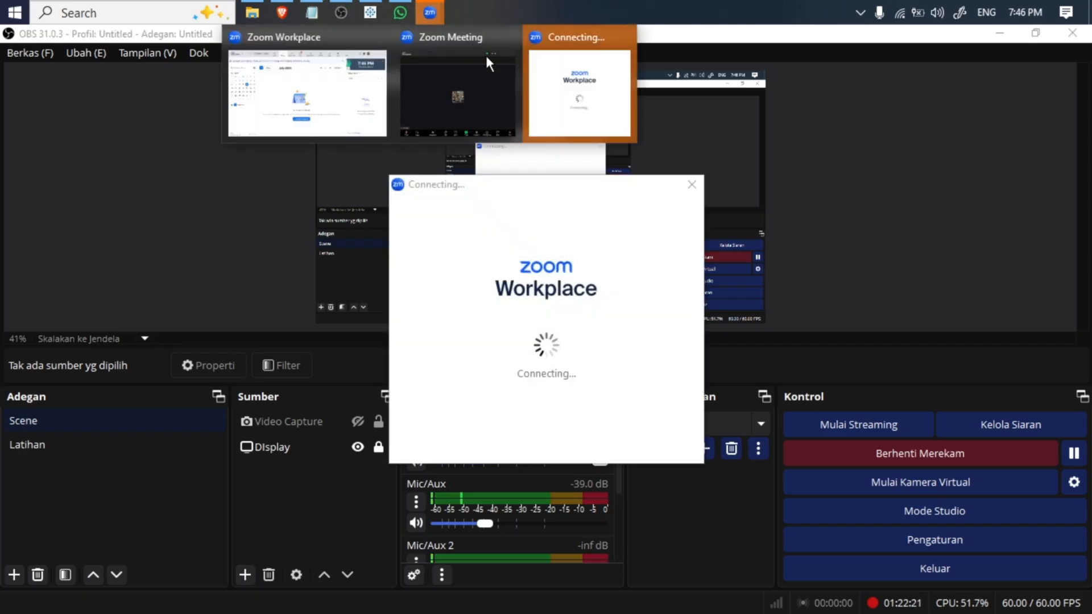
{"action": "left_click", "coordinate": [536, 81]}
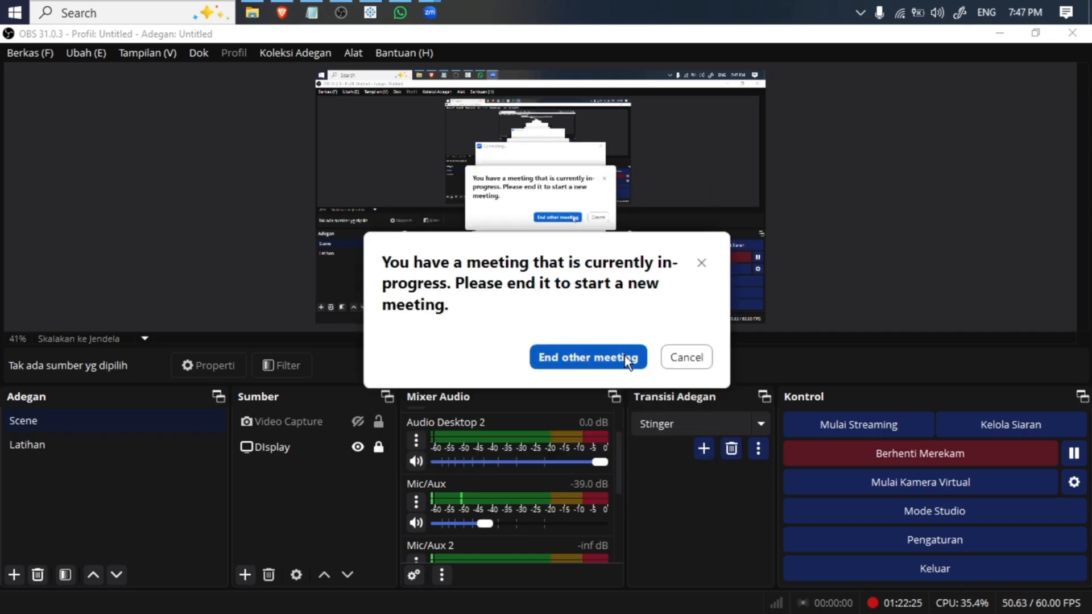
{"action": "left_click", "coordinate": [685, 359]}
{"action": "left_click", "coordinate": [681, 349]}
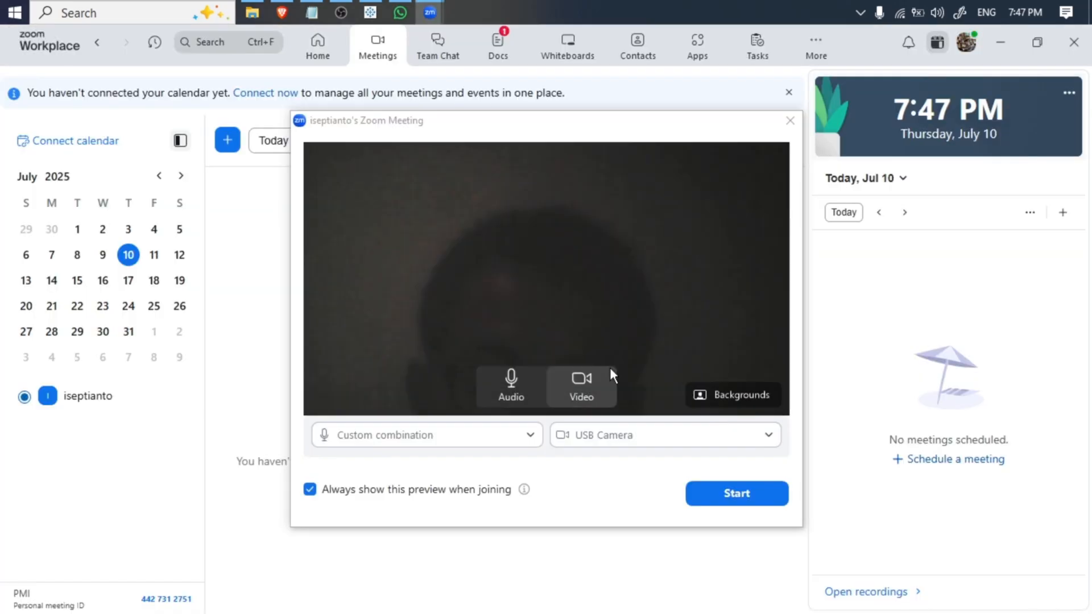
- Start the Zoom meeting from the preview with the camera off and the microphone on, and copy its invite link
{"action": "left_click", "coordinate": [523, 383]}
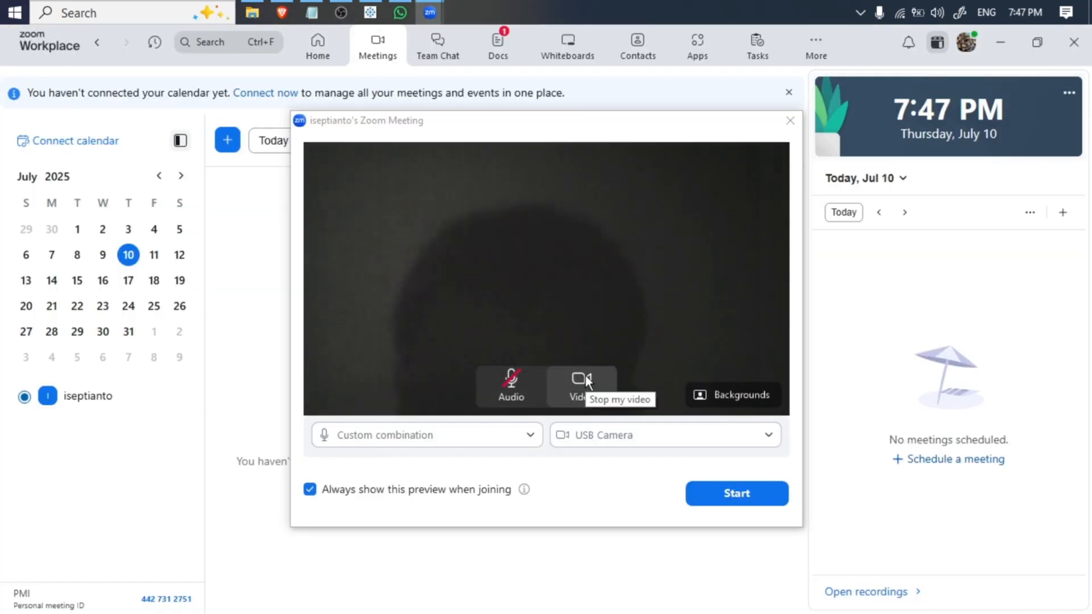
{"action": "left_click", "coordinate": [533, 382]}
{"action": "left_click", "coordinate": [572, 395]}
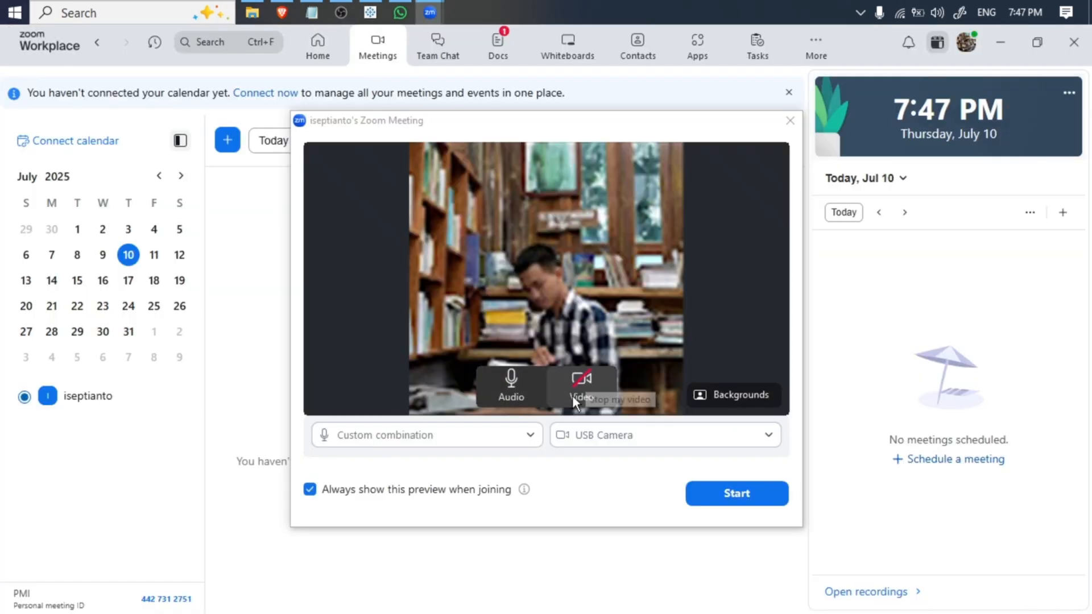
{"action": "left_click", "coordinate": [705, 493]}
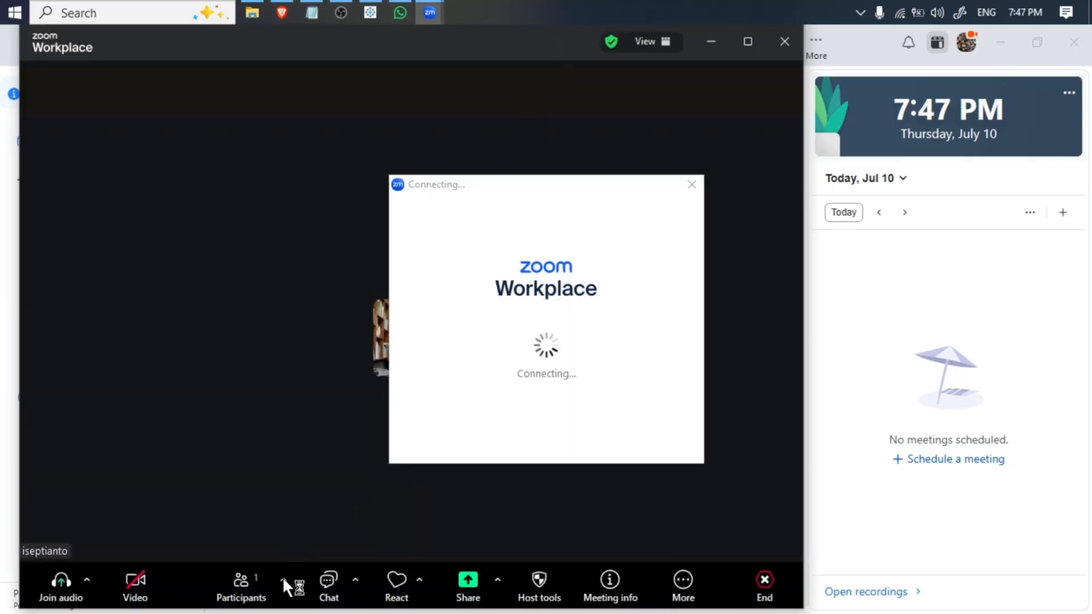
{"action": "left_click", "coordinate": [283, 578]}
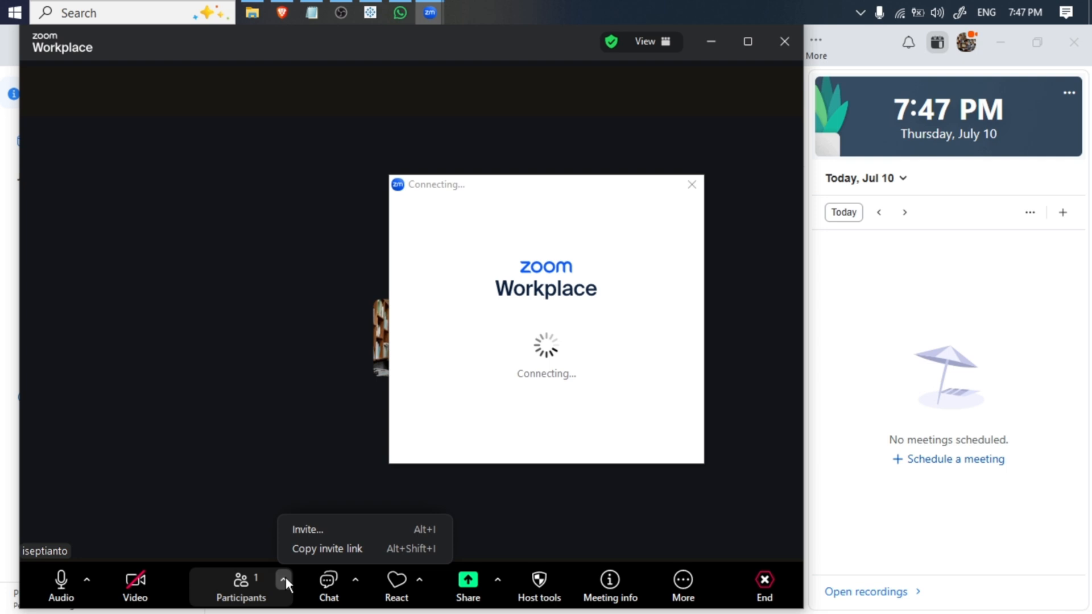
{"action": "left_click", "coordinate": [330, 547]}
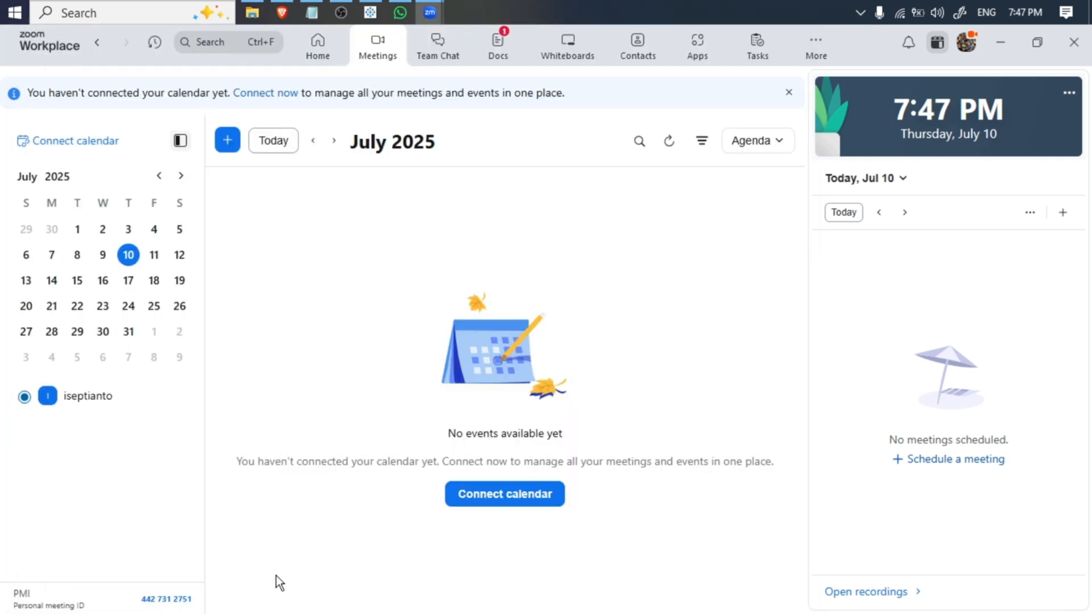
- Request another new meeting in Zoom and switch back to the window of the meeting already running
{"action": "left_click", "coordinate": [227, 140]}
{"action": "left_click", "coordinate": [284, 196]}
{"action": "mouse_move", "coordinate": [430, 12]}
{"action": "left_click", "coordinate": [515, 68]}
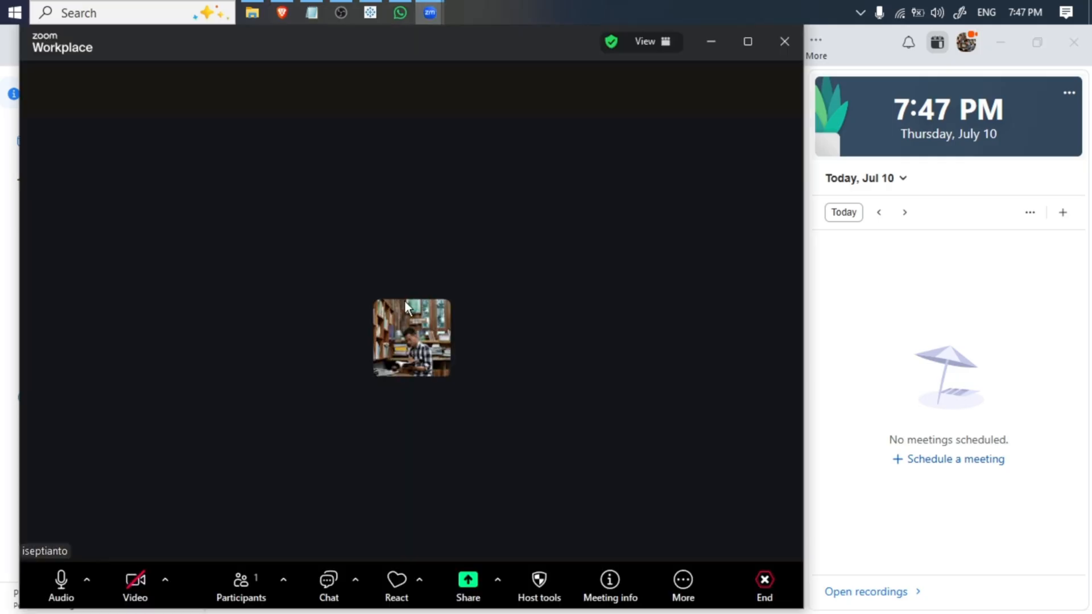
- Copy the running meeting's invite link from the participant options
{"action": "left_click", "coordinate": [165, 580]}
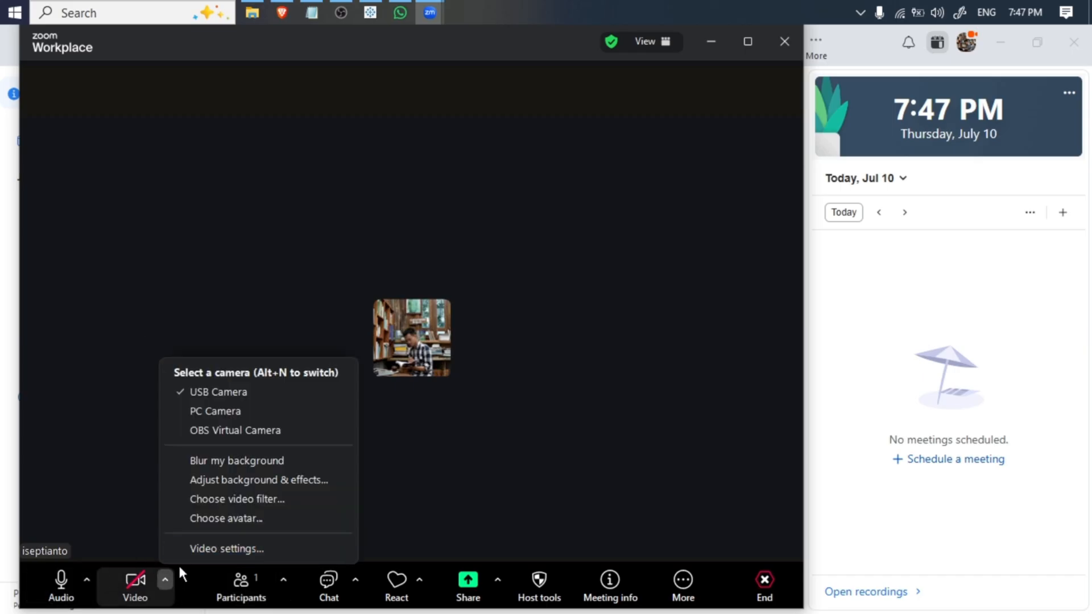
{"action": "left_click", "coordinate": [285, 586]}
{"action": "left_click", "coordinate": [284, 584]}
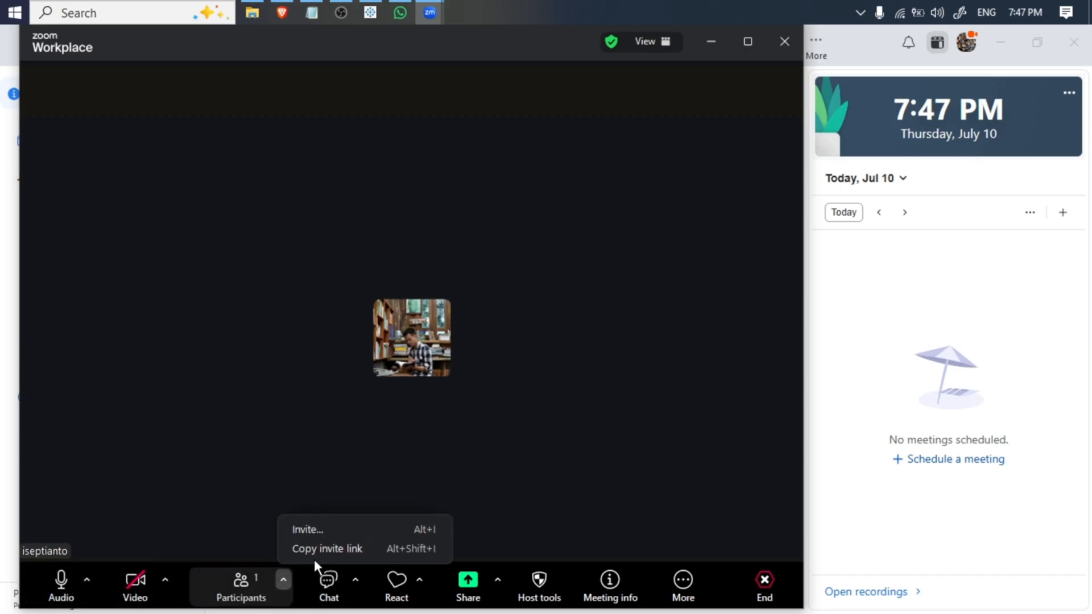
{"action": "left_click", "coordinate": [318, 548]}
- Switch to WhatsApp, replace the old draft in the participant's chat with the copied invite link containing the meeting passcode, and send it
{"action": "left_click", "coordinate": [370, 12]}
{"action": "left_click", "coordinate": [400, 12]}
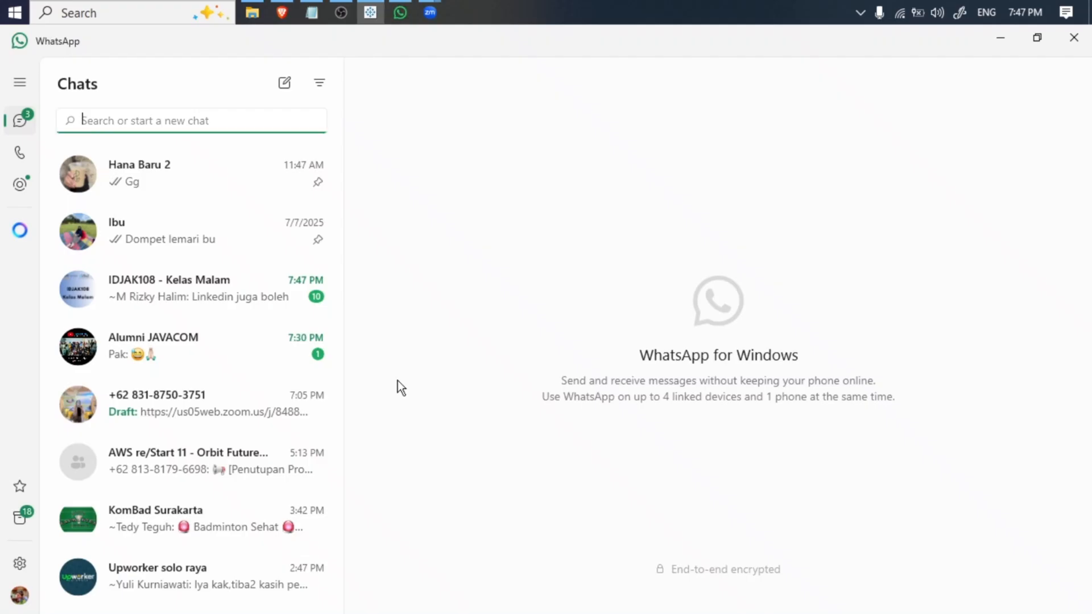
{"action": "left_click", "coordinate": [218, 391]}
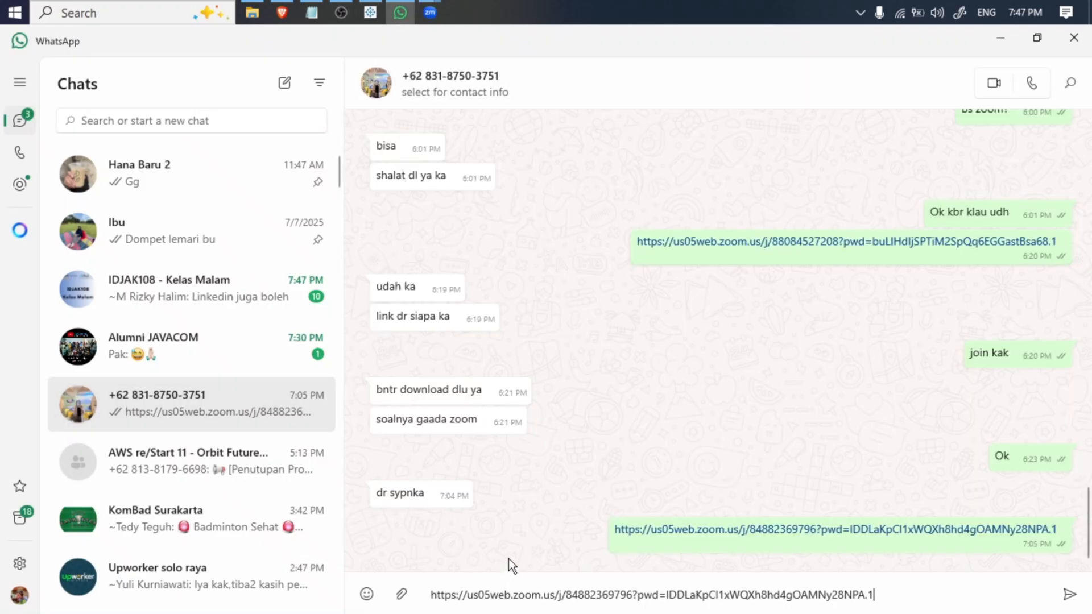
{"action": "triple_click", "coordinate": [549, 594]}
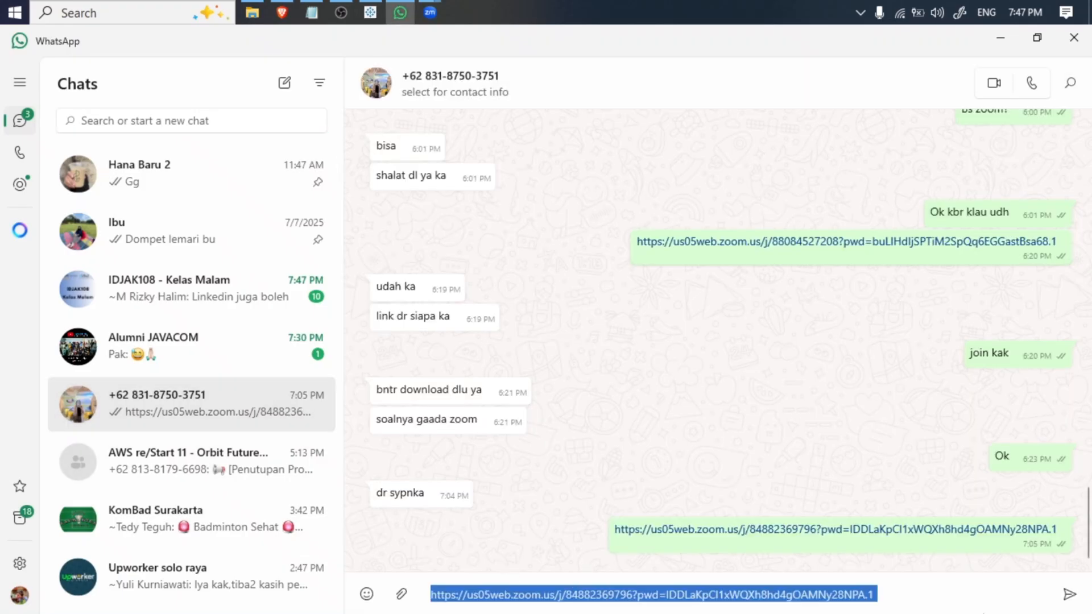
{"action": "key", "text": "ctrl+v"}
{"action": "left_click", "coordinate": [1070, 604]}
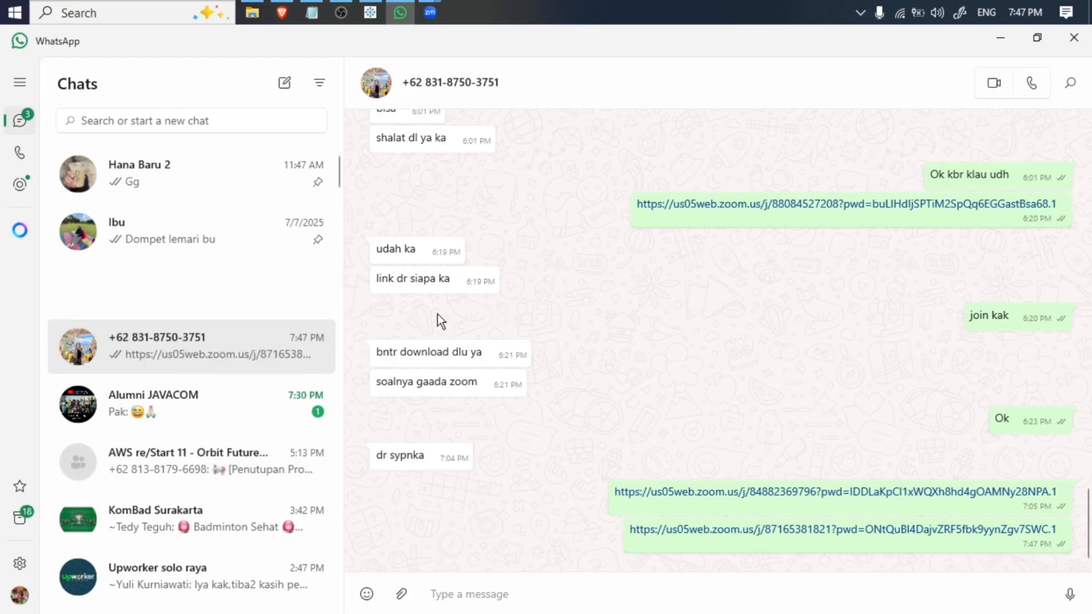
- Return to Tableau and close the worksheet selection for the Type filter without applying it
{"action": "key", "text": "alt+Tab"}
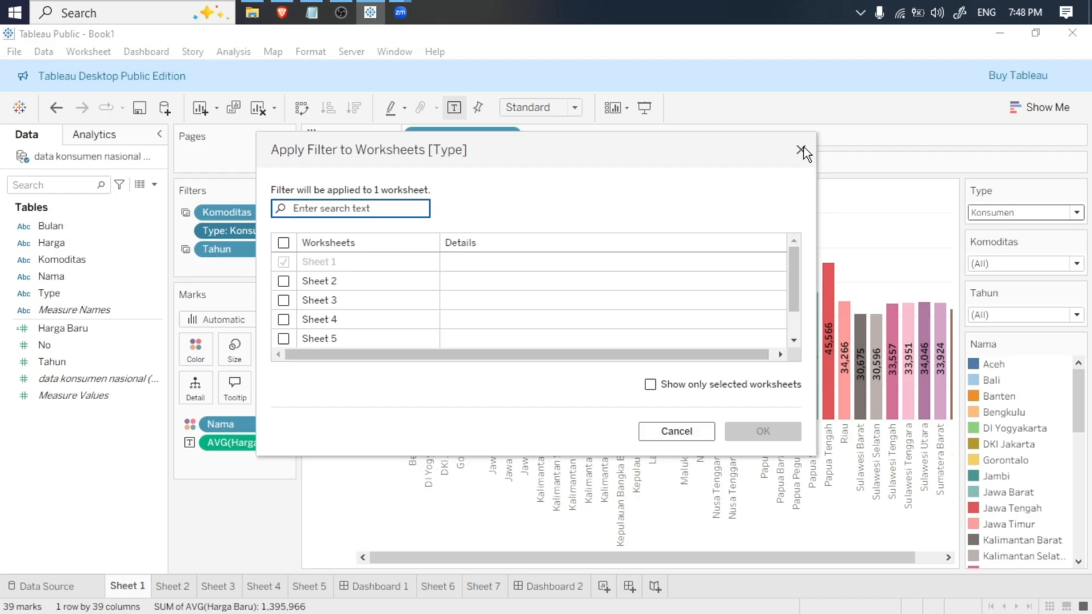
{"action": "left_click", "coordinate": [801, 150]}
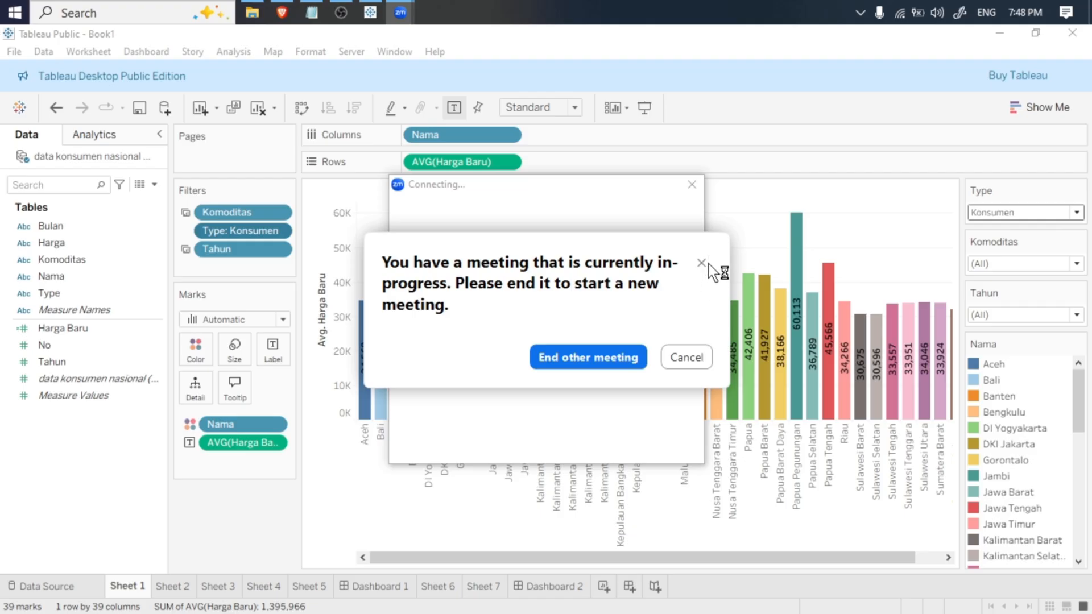
- Decline ending the Zoom meeting in progress for the duplicate request, and open the Windows Start menu
{"action": "left_click", "coordinate": [692, 362]}
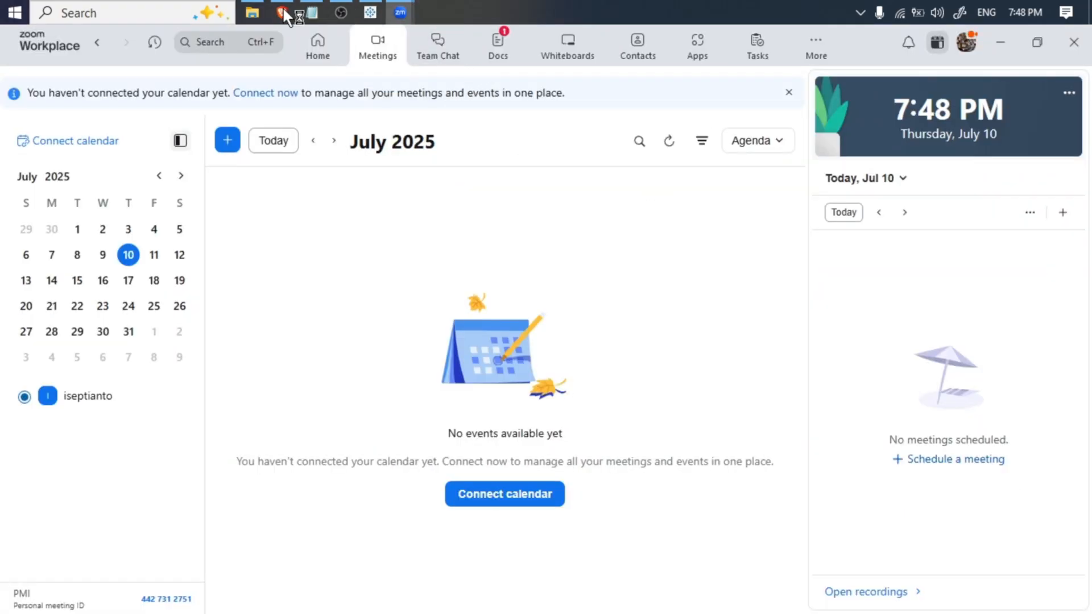
{"action": "left_click", "coordinate": [7, 9]}
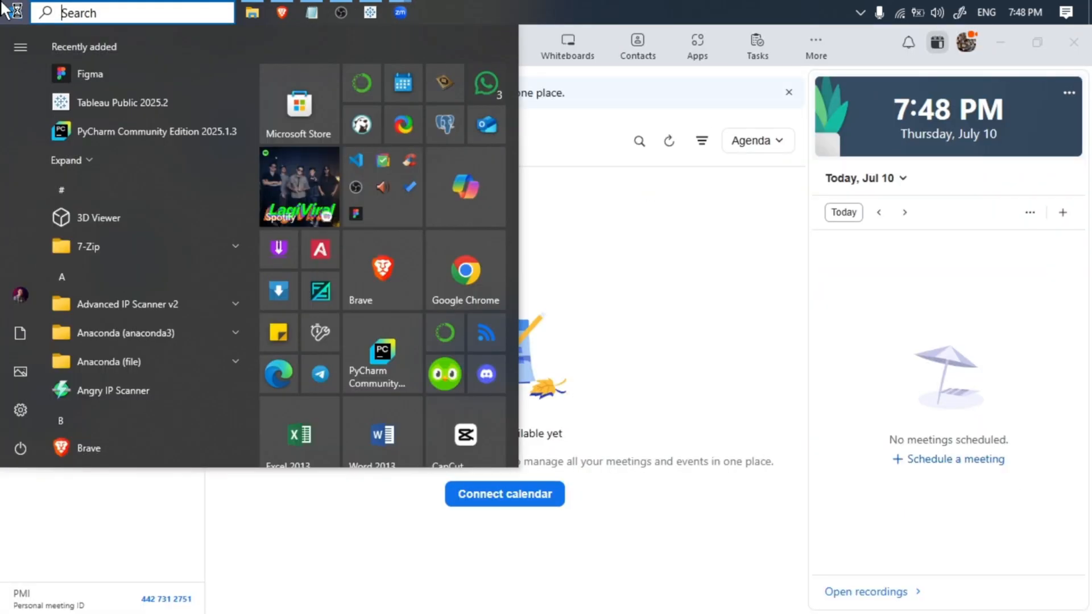
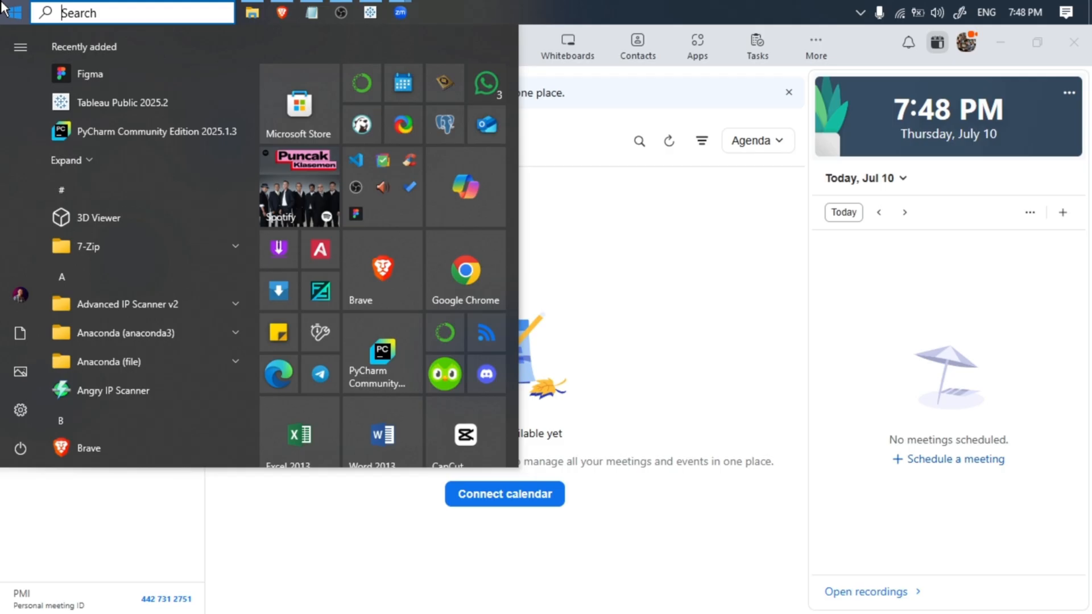
- Share the entire screen in the running Zoom meeting and close the Zoom Workplace home window
{"action": "mouse_move", "coordinate": [400, 13]}
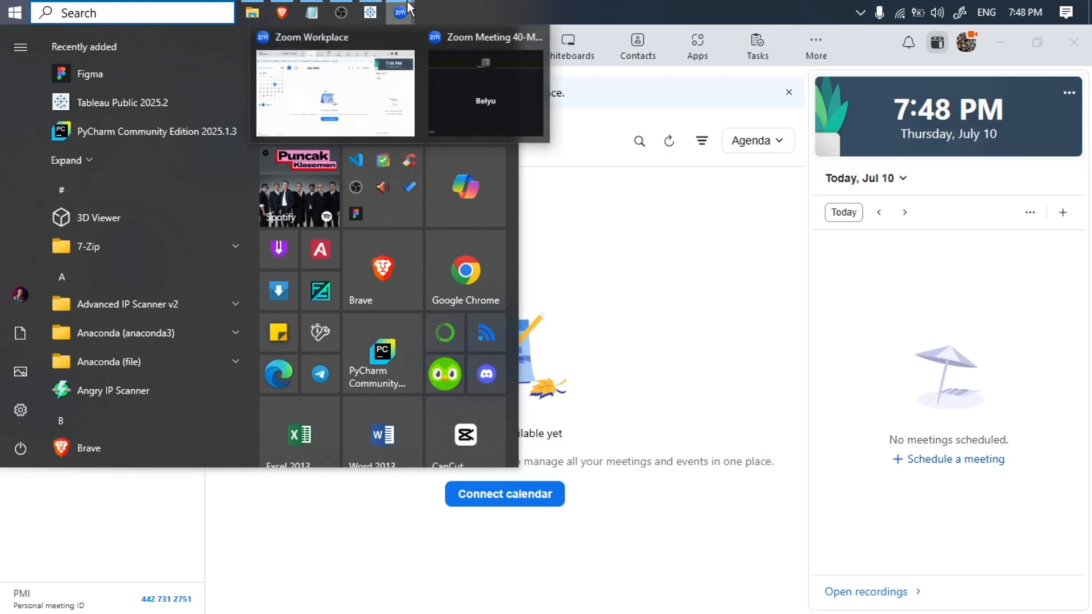
{"action": "left_click", "coordinate": [484, 79]}
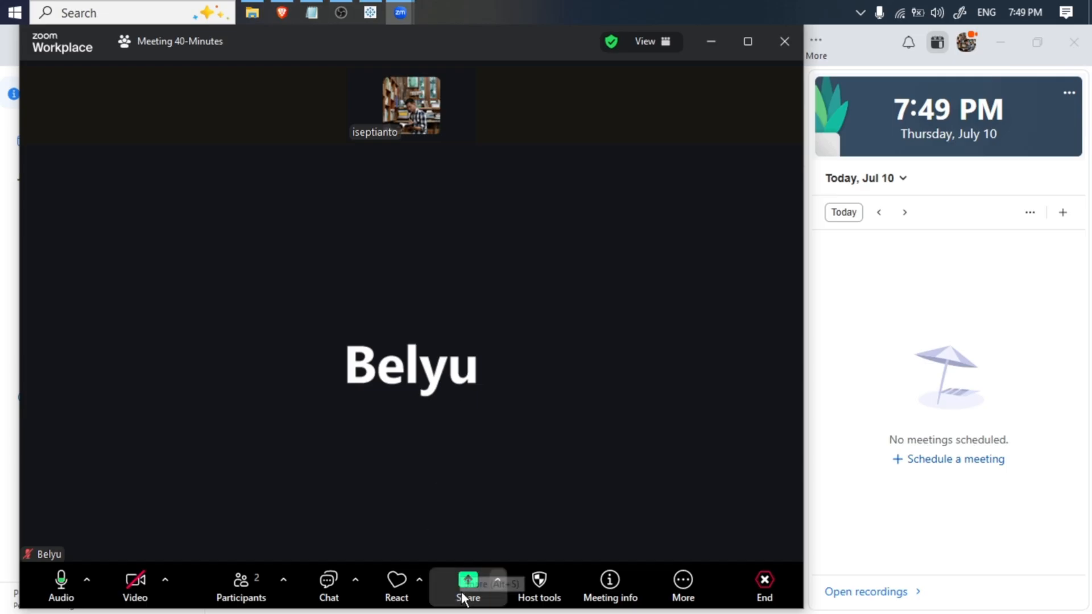
{"action": "left_click", "coordinate": [486, 572]}
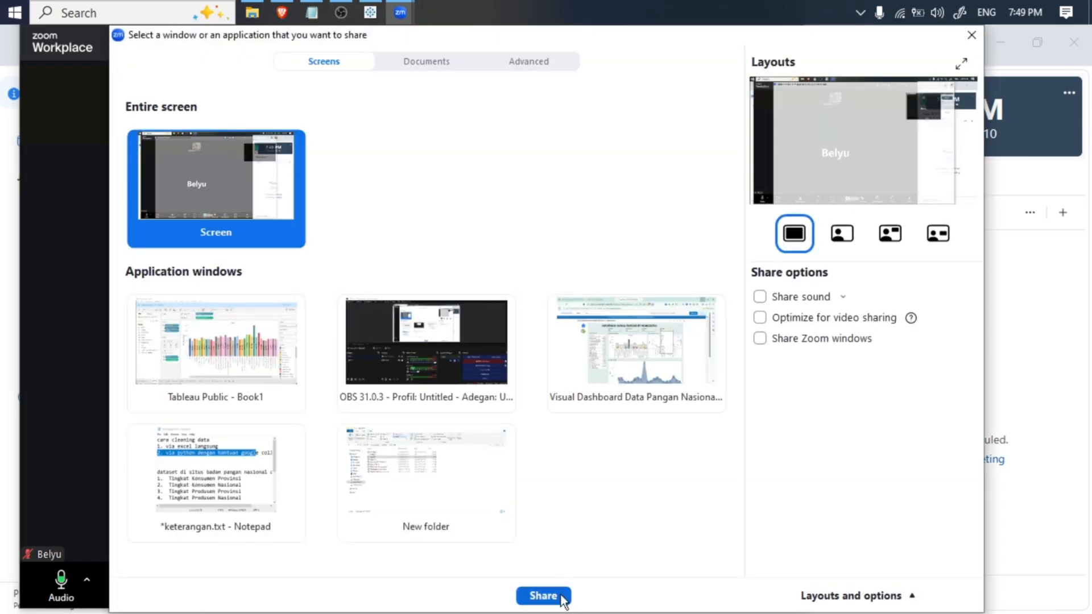
{"action": "left_click", "coordinate": [540, 595]}
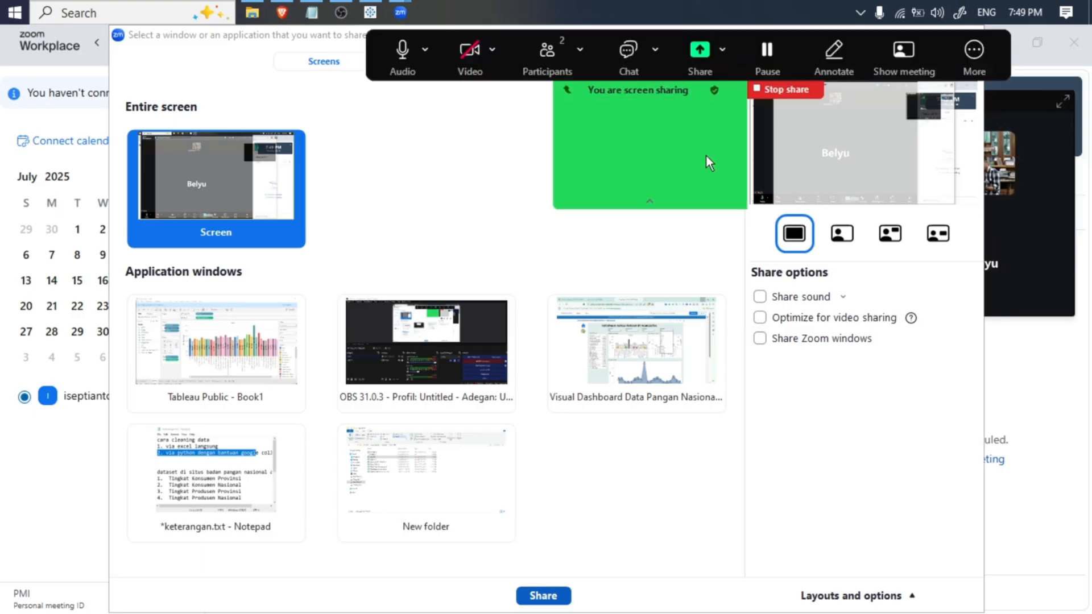
{"action": "left_click", "coordinate": [1074, 42]}
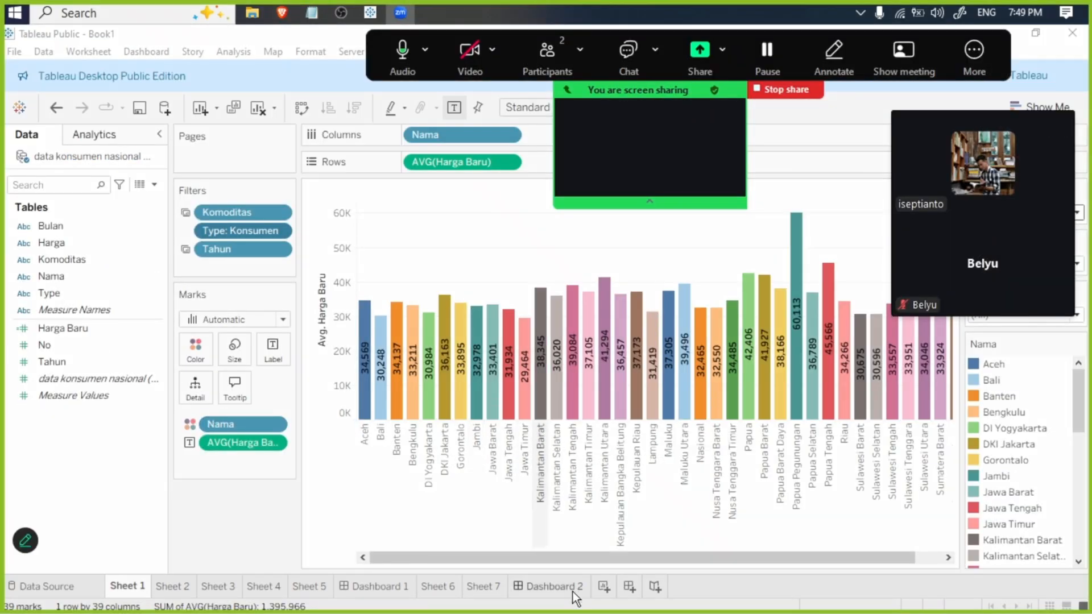
- Apply the Type filter on Sheet 1 to Sheet 2, Sheet 3, Sheet 4 and Sheet 5 as well
{"action": "left_click", "coordinate": [383, 584]}
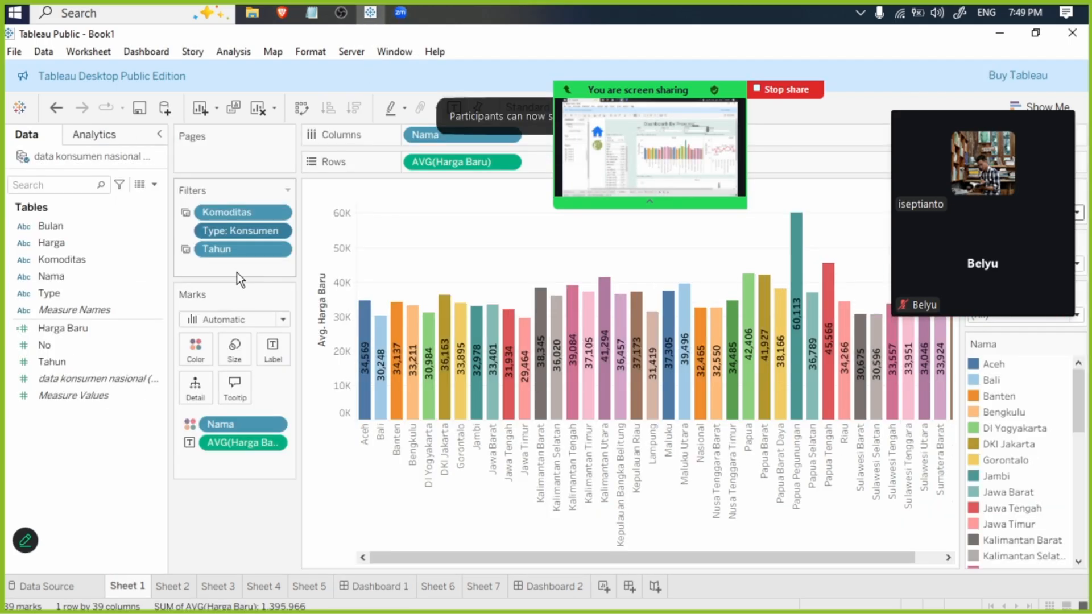
{"action": "left_click", "coordinate": [274, 231]}
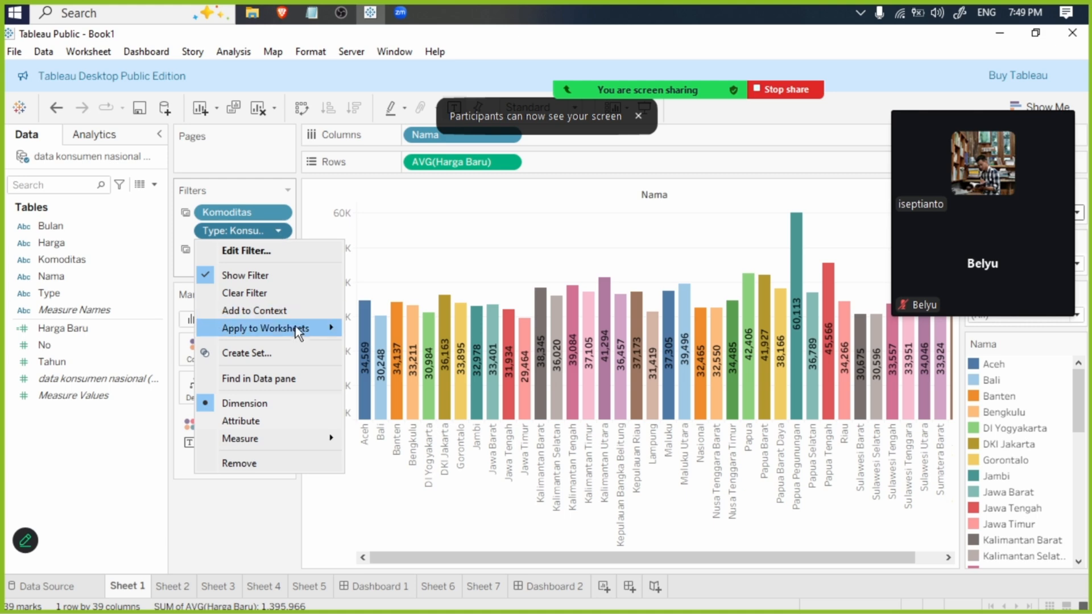
{"action": "mouse_move", "coordinate": [295, 330]}
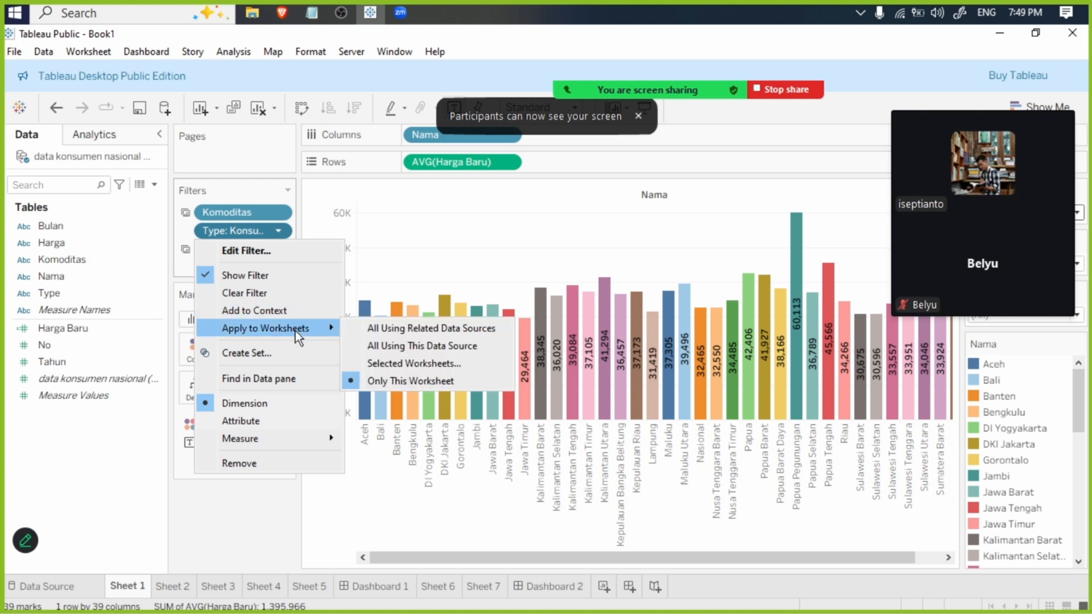
{"action": "left_click", "coordinate": [438, 363]}
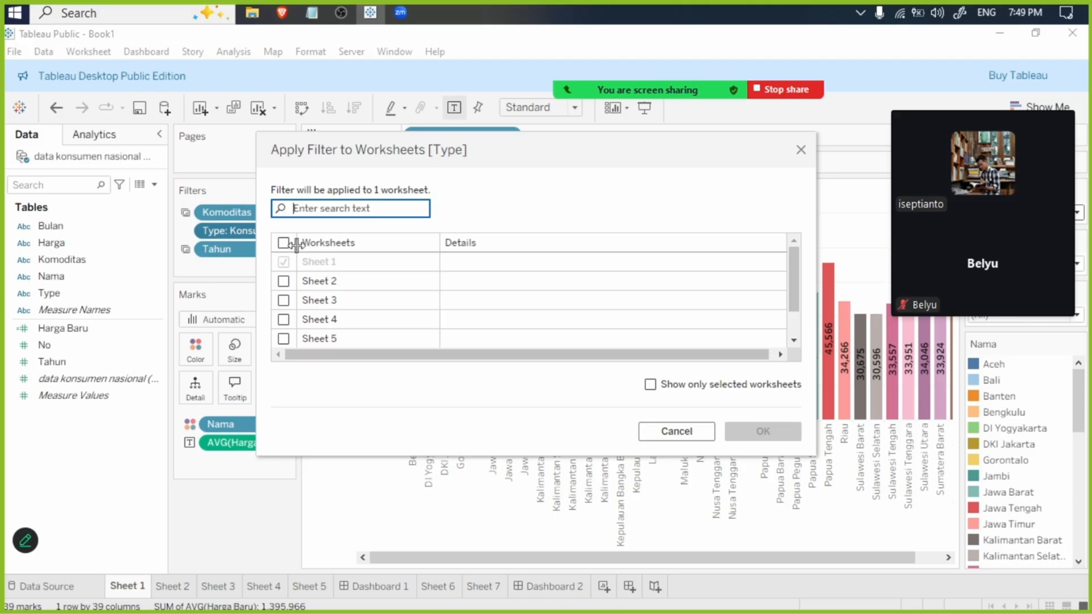
{"action": "left_click", "coordinate": [284, 281]}
{"action": "left_click", "coordinate": [284, 319]}
{"action": "left_click", "coordinate": [288, 340]}
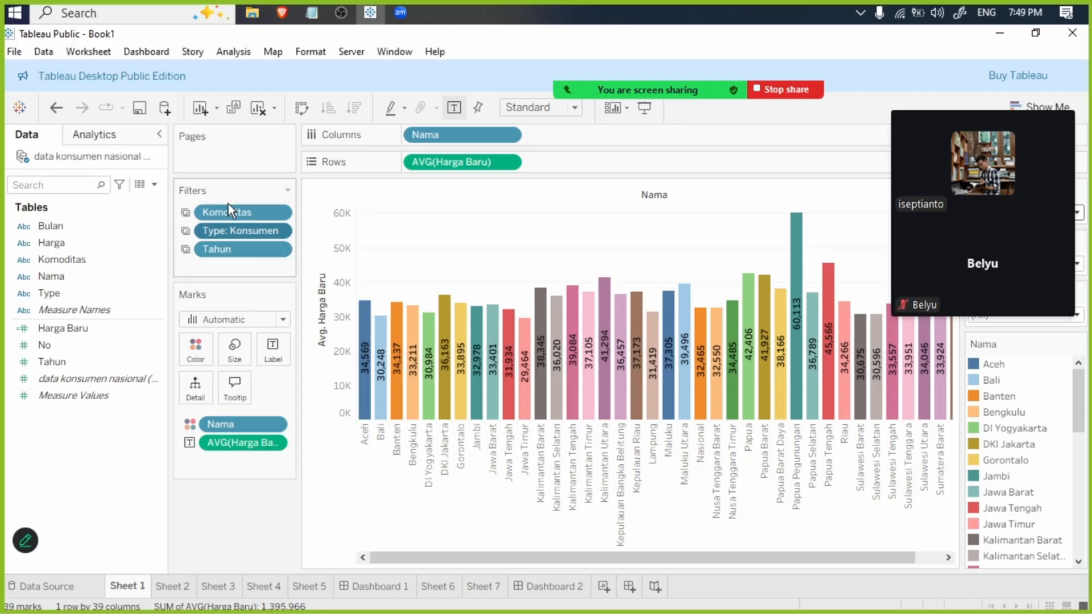
- Add Bulan as a filter on Sheet 1 with all months selected
{"action": "left_click_drag", "start_coordinate": [60, 229], "coordinate": [234, 264]}
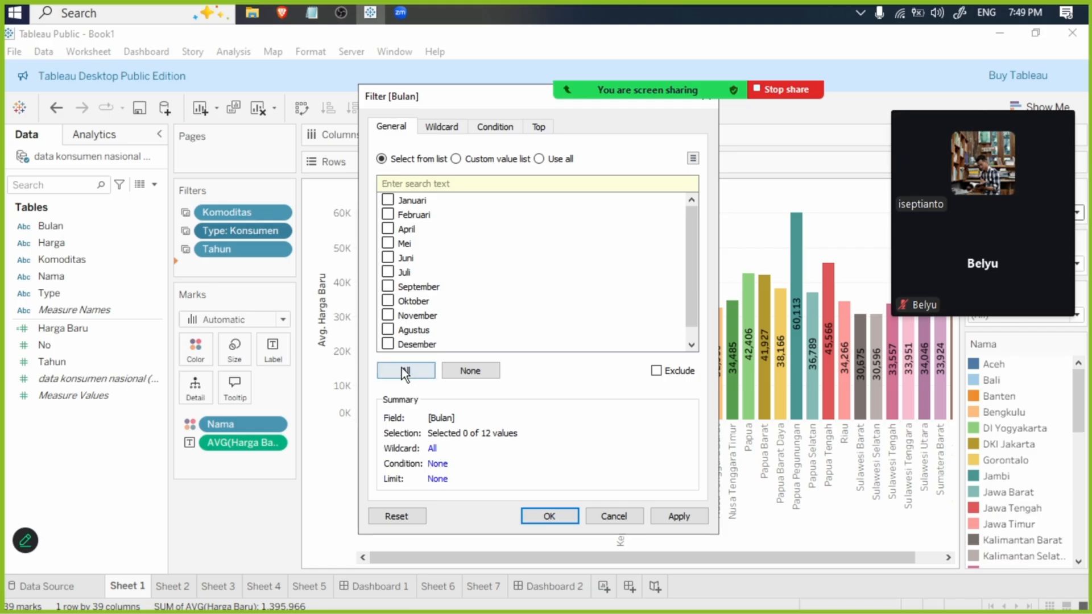
{"action": "left_click", "coordinate": [405, 371]}
{"action": "left_click", "coordinate": [687, 515]}
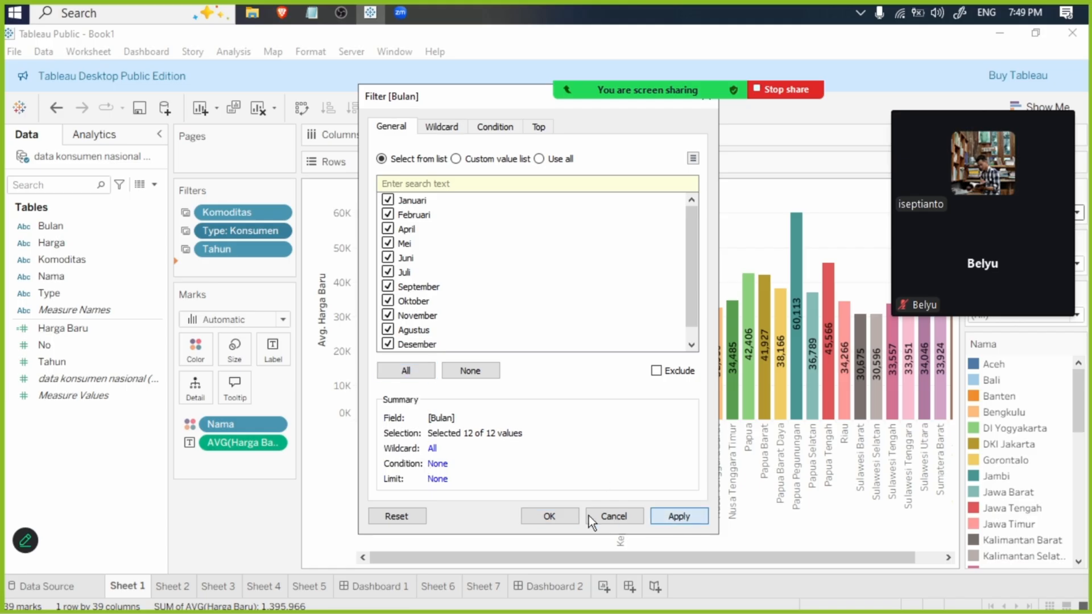
{"action": "left_click", "coordinate": [554, 517]}
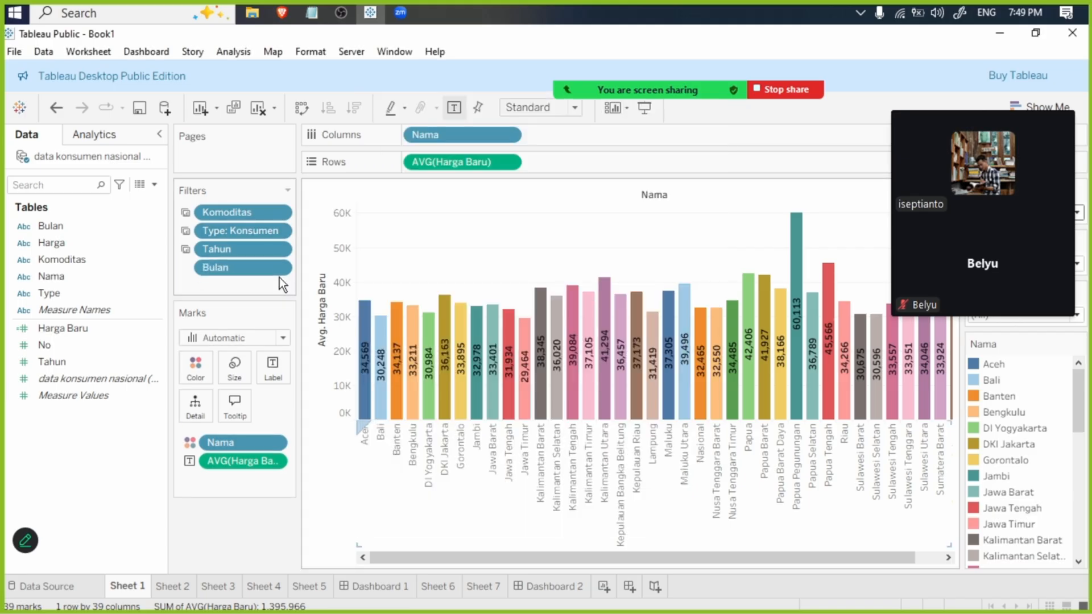
- Apply the Bulan filter on Sheet 1 to Sheet 2, Sheet 3, Sheet 4 and Sheet 5 as well
{"action": "left_click", "coordinate": [278, 267]}
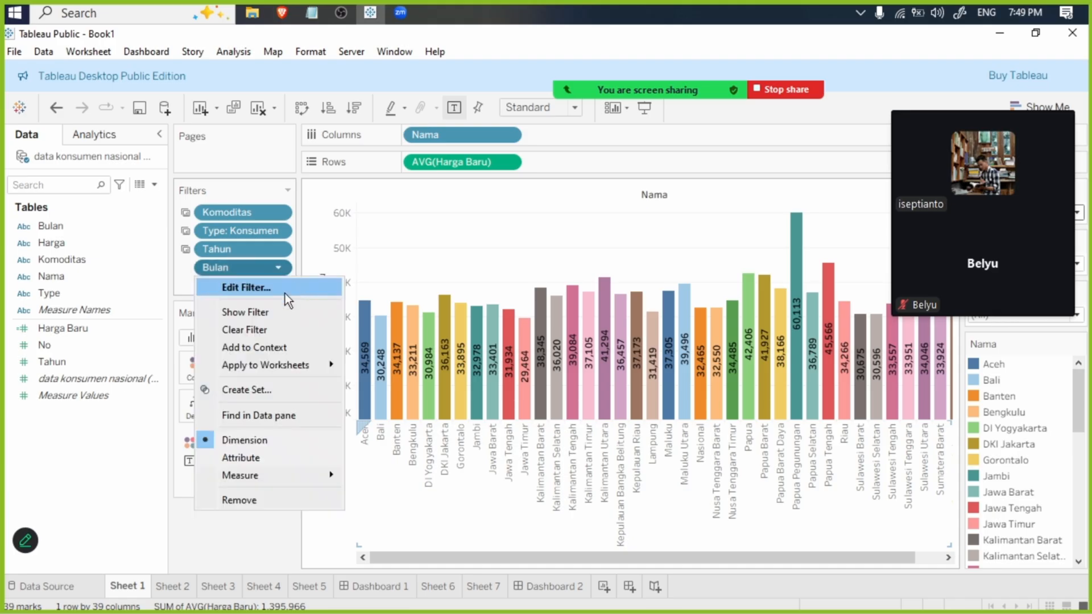
{"action": "mouse_move", "coordinate": [289, 361]}
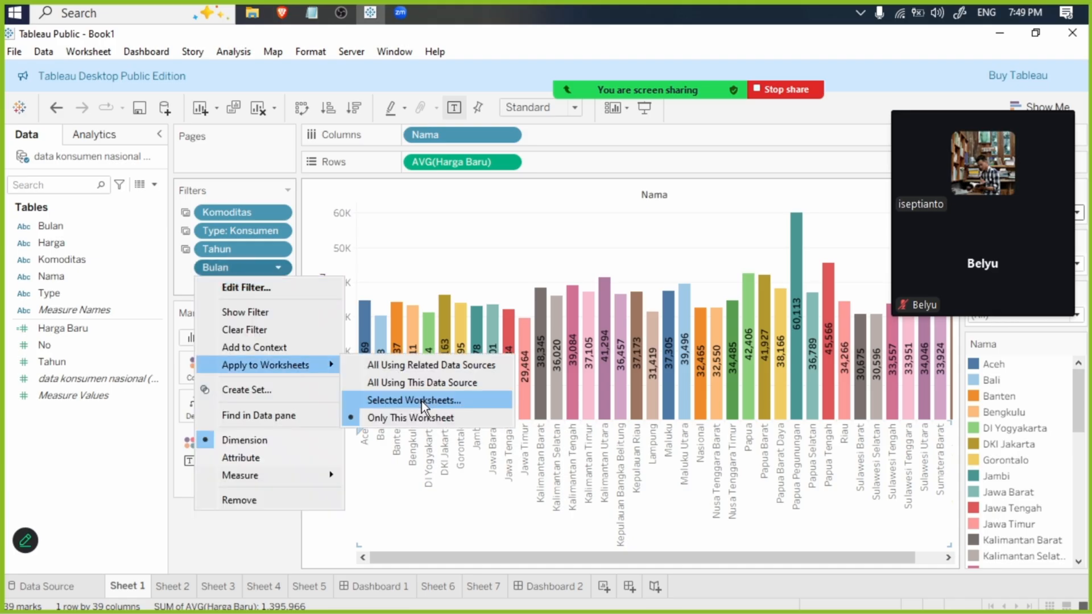
{"action": "left_click", "coordinate": [422, 401]}
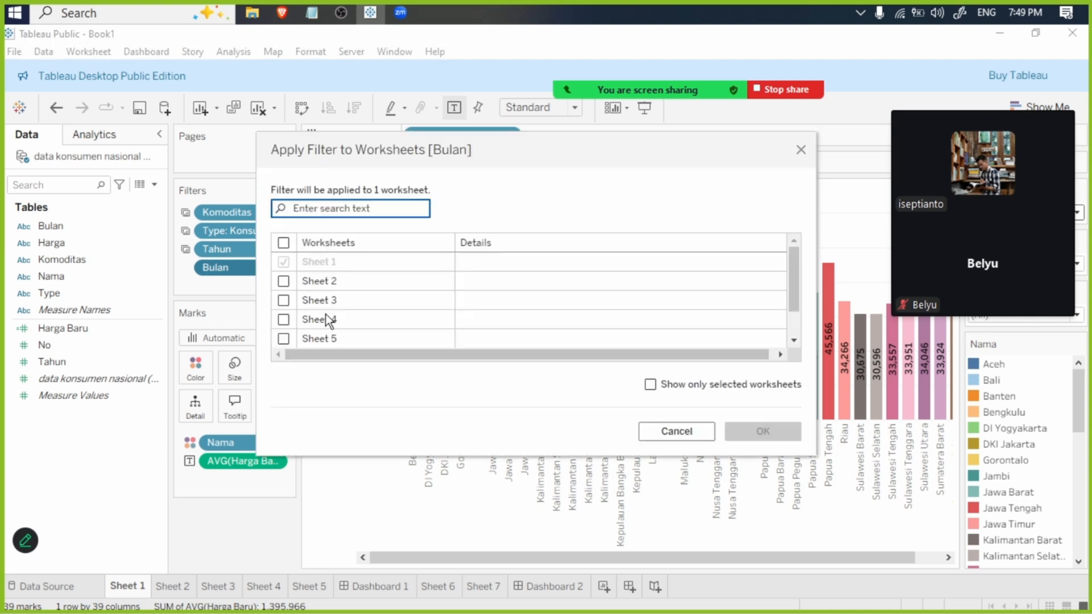
{"action": "left_click", "coordinate": [283, 281]}
{"action": "left_click", "coordinate": [283, 300]}
{"action": "left_click", "coordinate": [283, 320]}
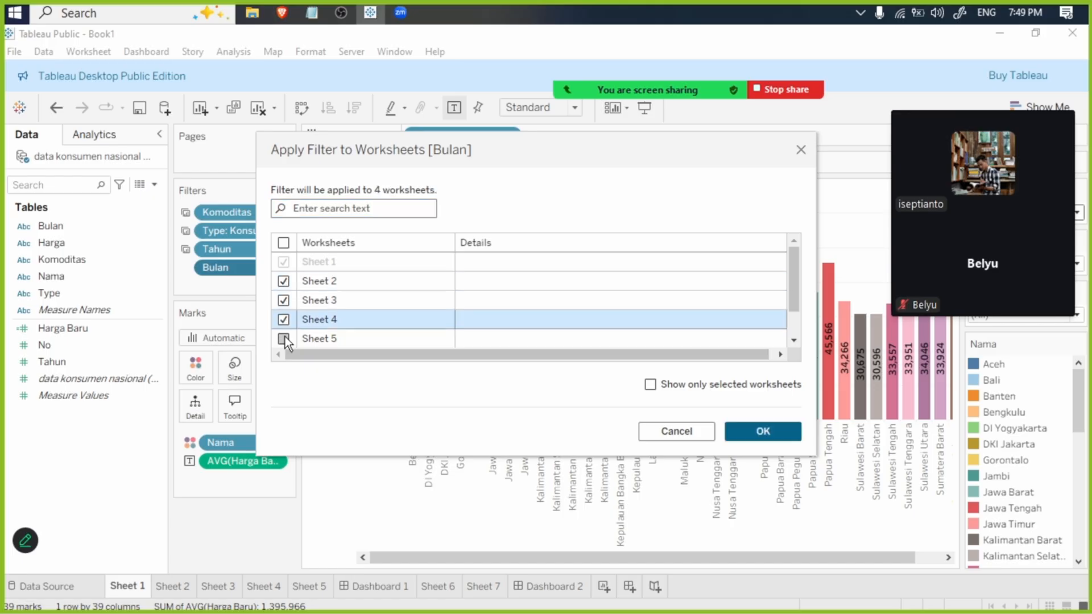
{"action": "left_click", "coordinate": [284, 338]}
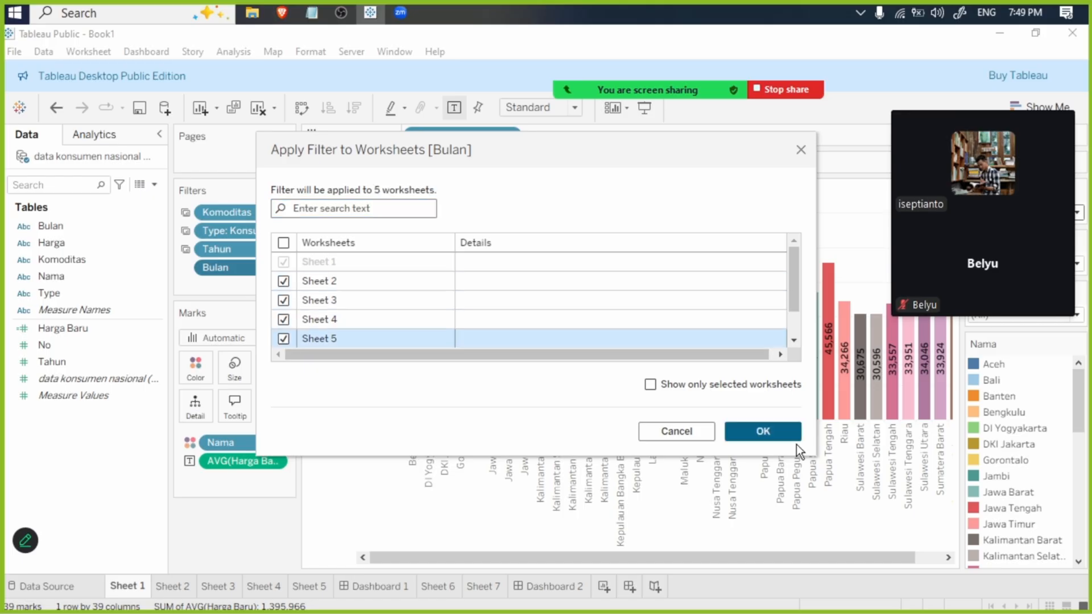
{"action": "key", "text": "Return"}
- Check which worksheets the Type and Komoditas filters on Sheet 1 are applied to, leaving both selections as they are
{"action": "right_click", "coordinate": [227, 231]}
{"action": "mouse_move", "coordinate": [297, 316]}
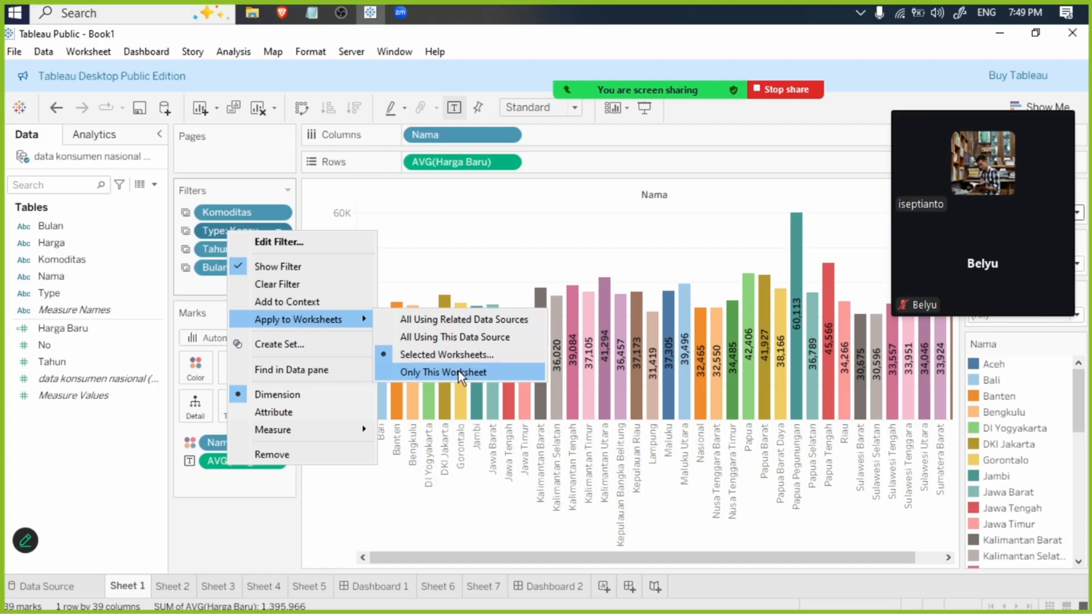
{"action": "left_click", "coordinate": [463, 356]}
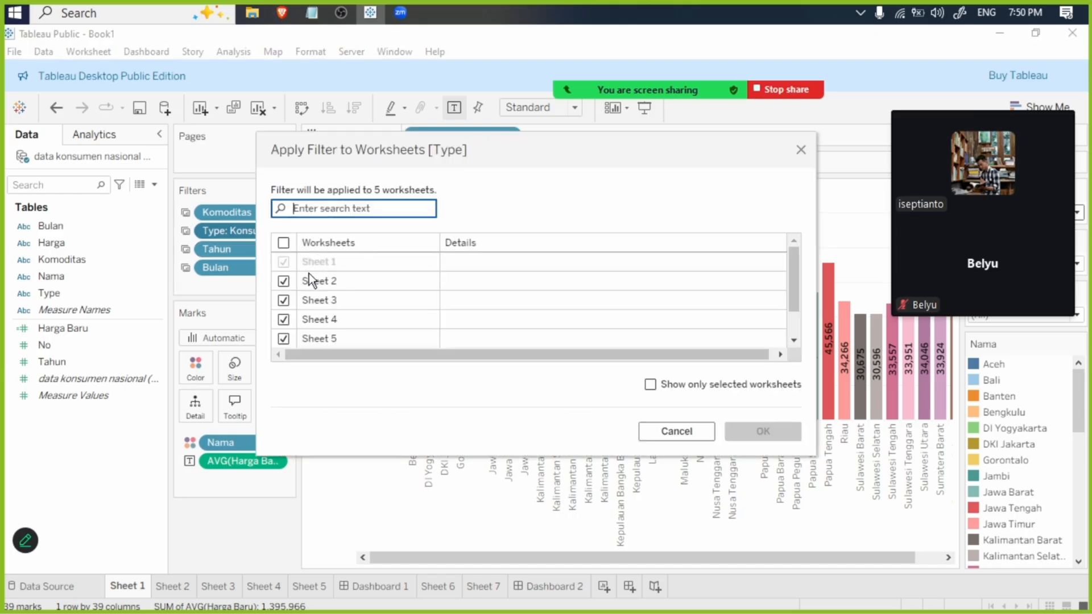
{"action": "scroll", "coordinate": [305, 298], "scroll_direction": "down", "scroll_amount": 2}
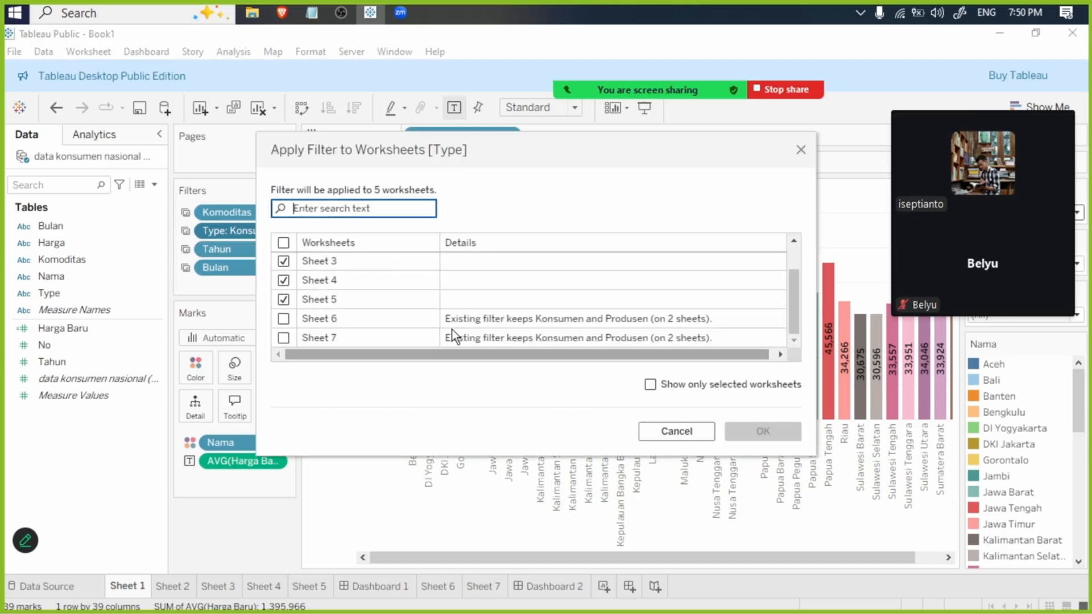
{"action": "left_click", "coordinate": [683, 431]}
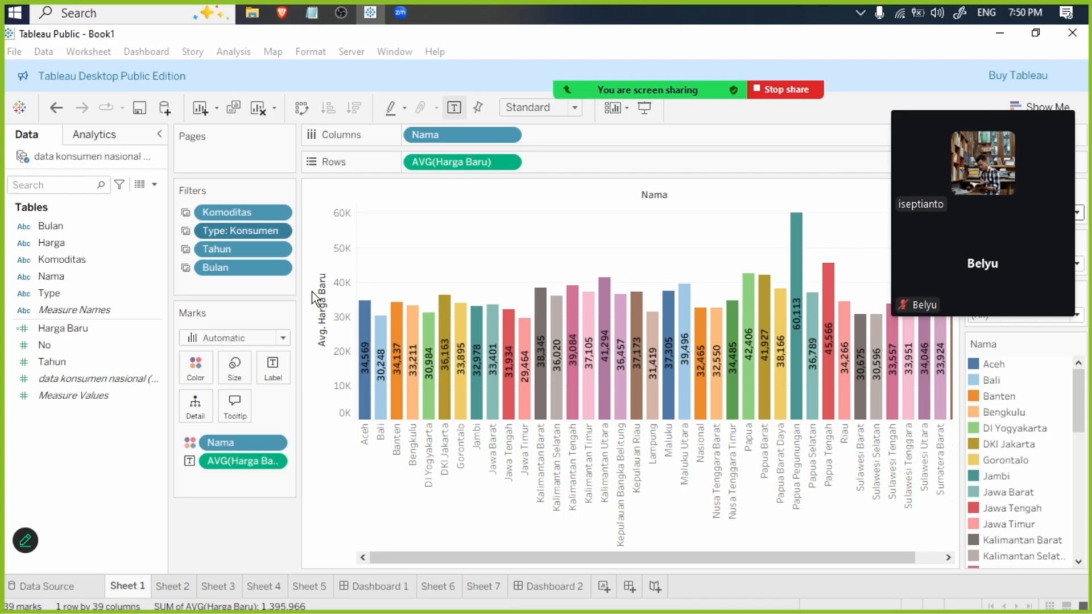
{"action": "right_click", "coordinate": [245, 210]}
{"action": "mouse_move", "coordinate": [319, 298]}
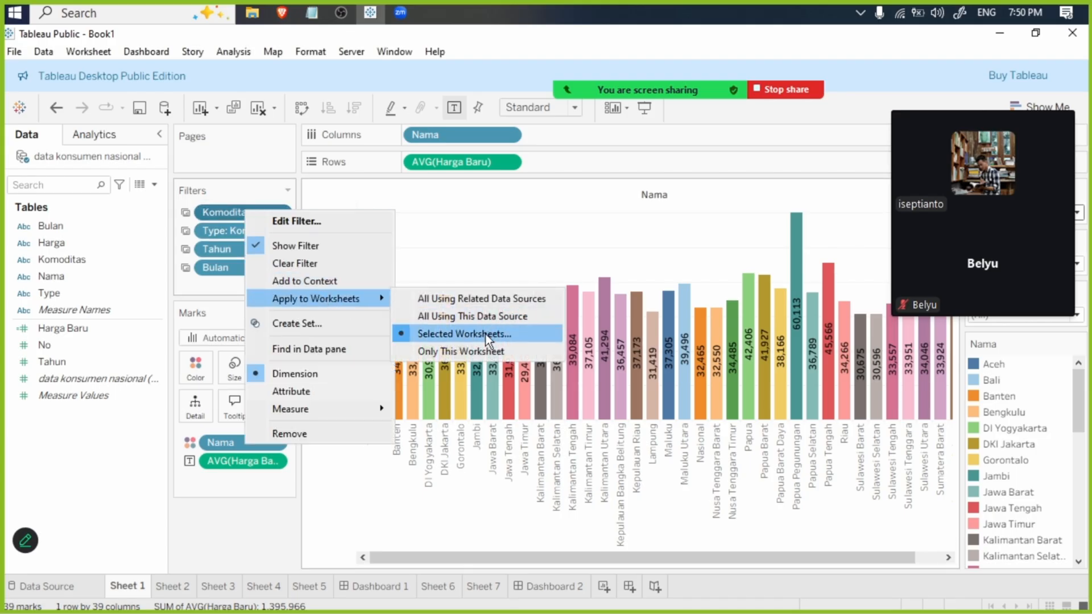
{"action": "left_click", "coordinate": [483, 332]}
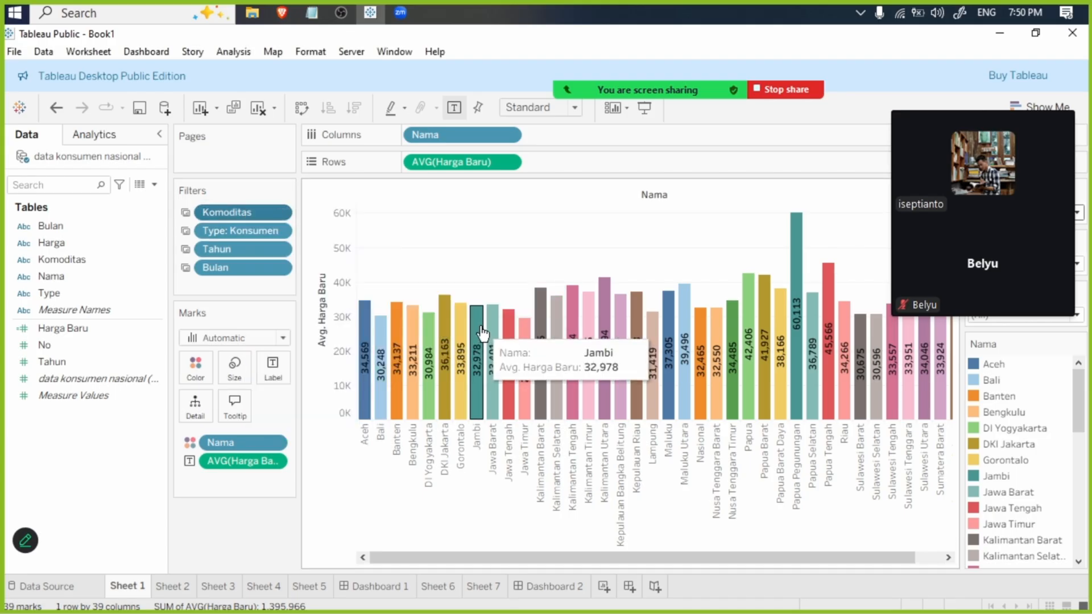
{"action": "scroll", "coordinate": [302, 299], "scroll_direction": "down", "scroll_amount": 1}
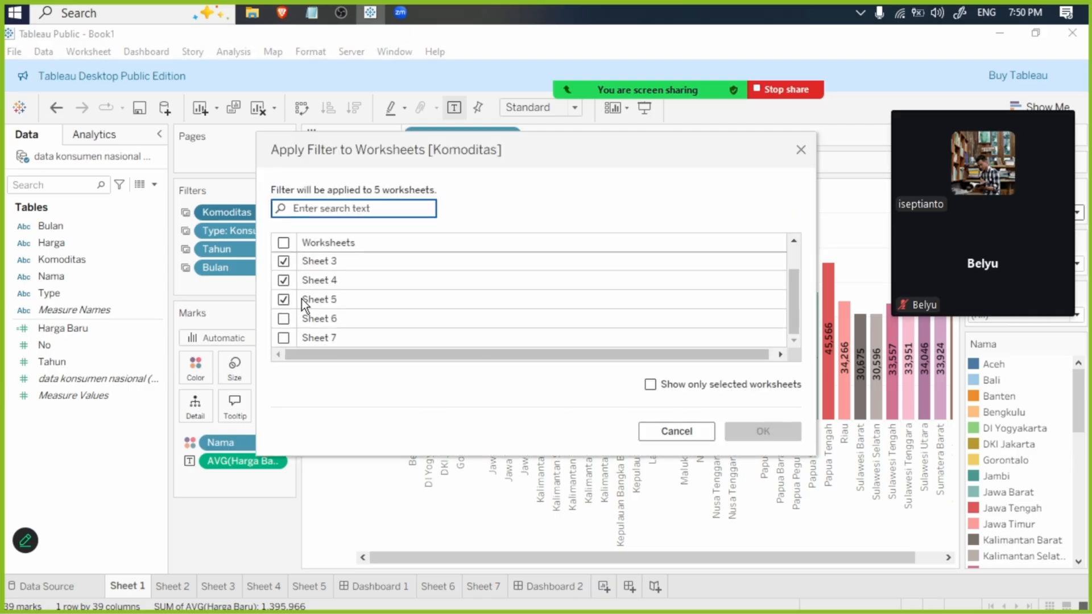
{"action": "left_click", "coordinate": [674, 429]}
- On Sheet 2, check which worksheets the Bulan filter is applied to, without altering the selection
{"action": "left_click", "coordinate": [173, 586]}
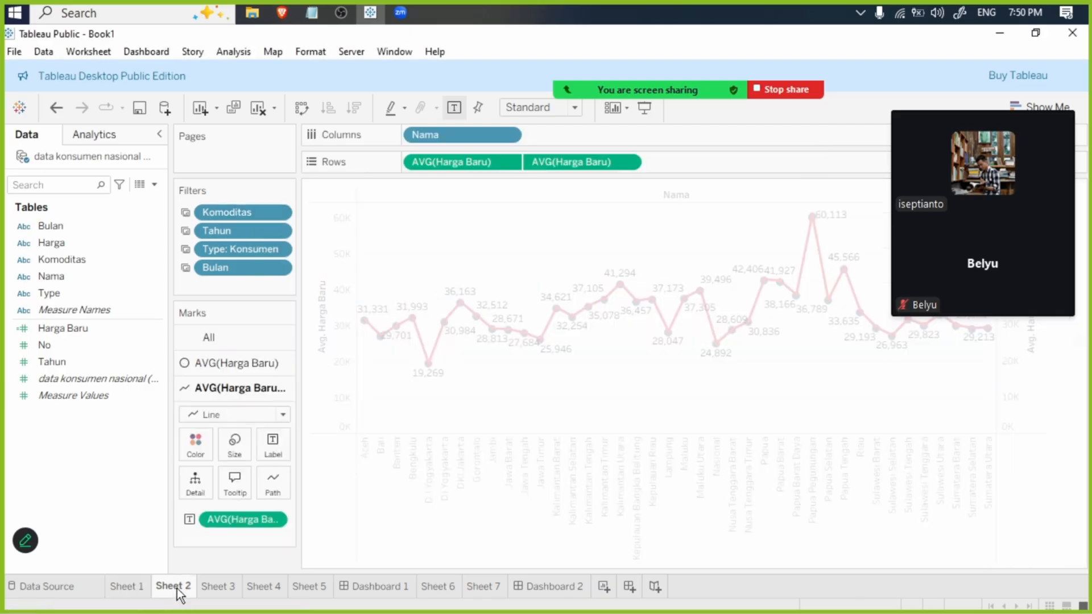
{"action": "right_click", "coordinate": [224, 273]}
{"action": "mouse_move", "coordinate": [358, 364]}
{"action": "left_click", "coordinate": [435, 392]}
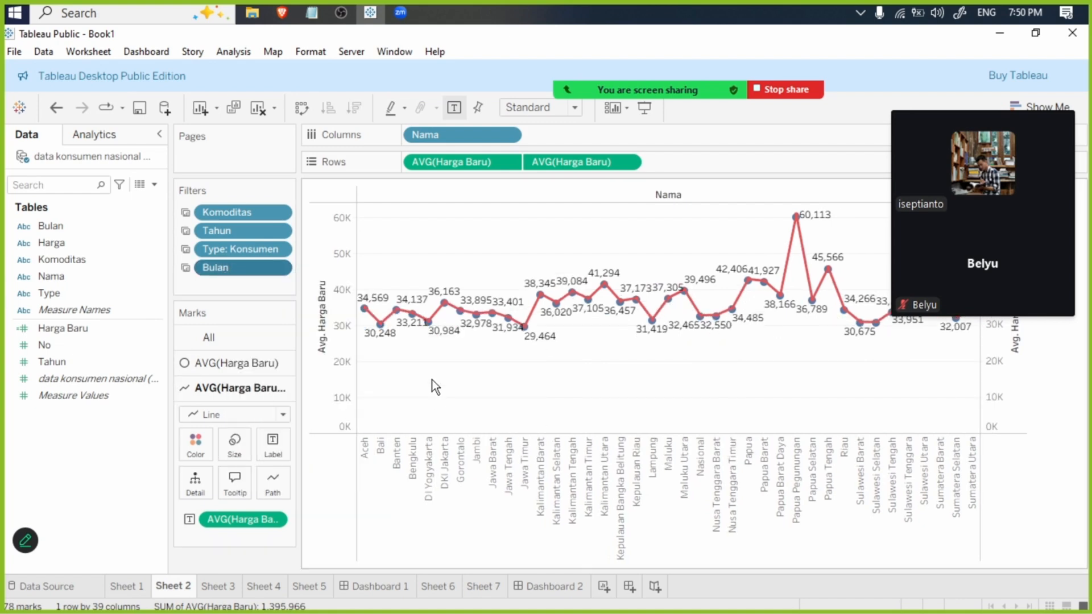
{"action": "scroll", "coordinate": [371, 285], "scroll_direction": "down", "scroll_amount": 1}
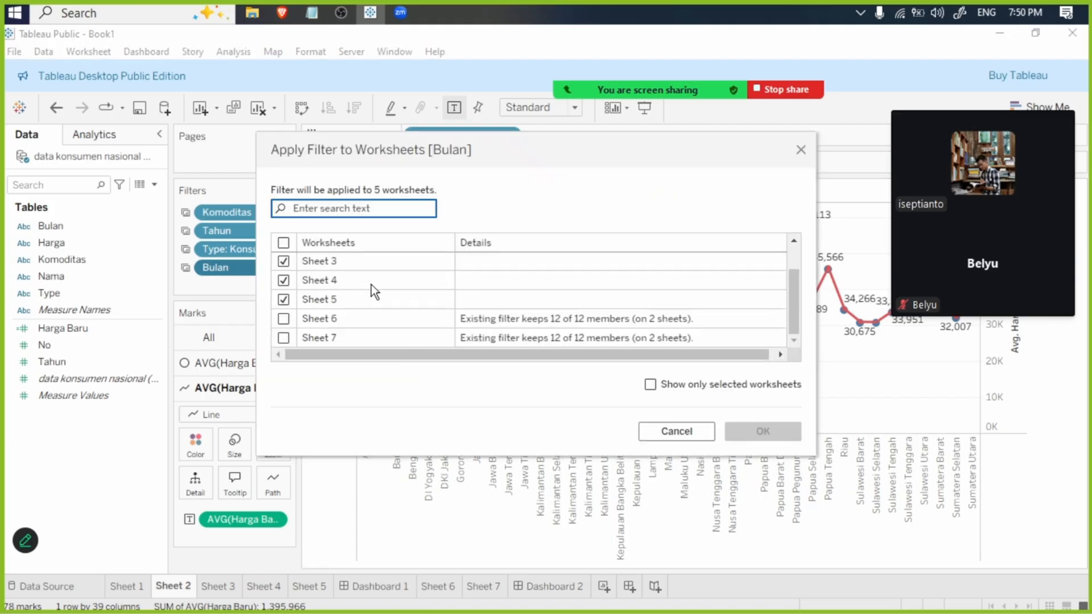
{"action": "scroll", "coordinate": [353, 278], "scroll_direction": "up", "scroll_amount": 1}
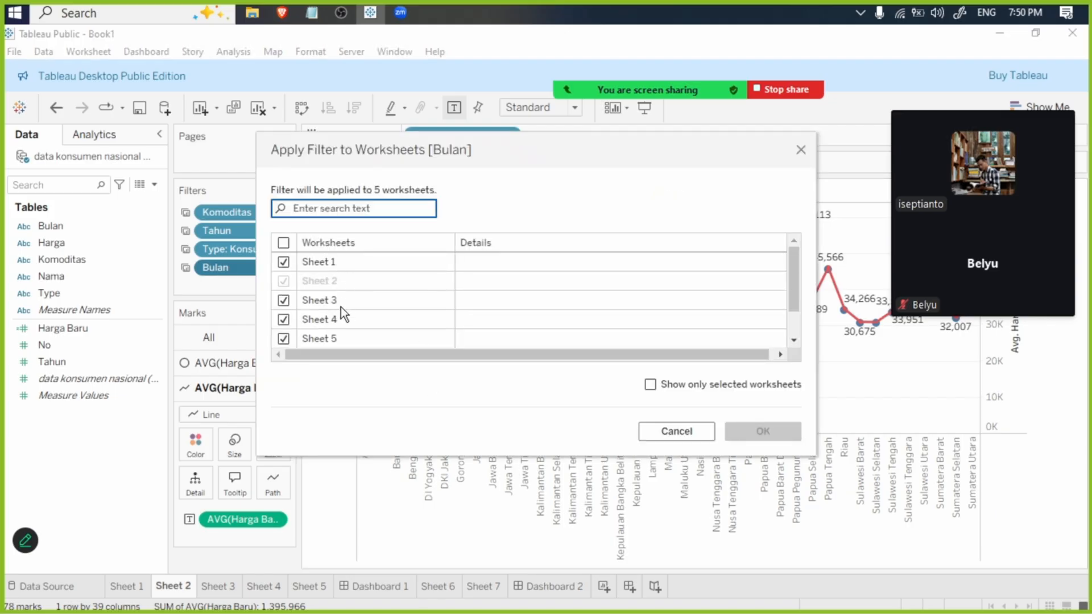
{"action": "scroll", "coordinate": [408, 344], "scroll_direction": "down", "scroll_amount": 1}
{"action": "left_click", "coordinate": [676, 431]}
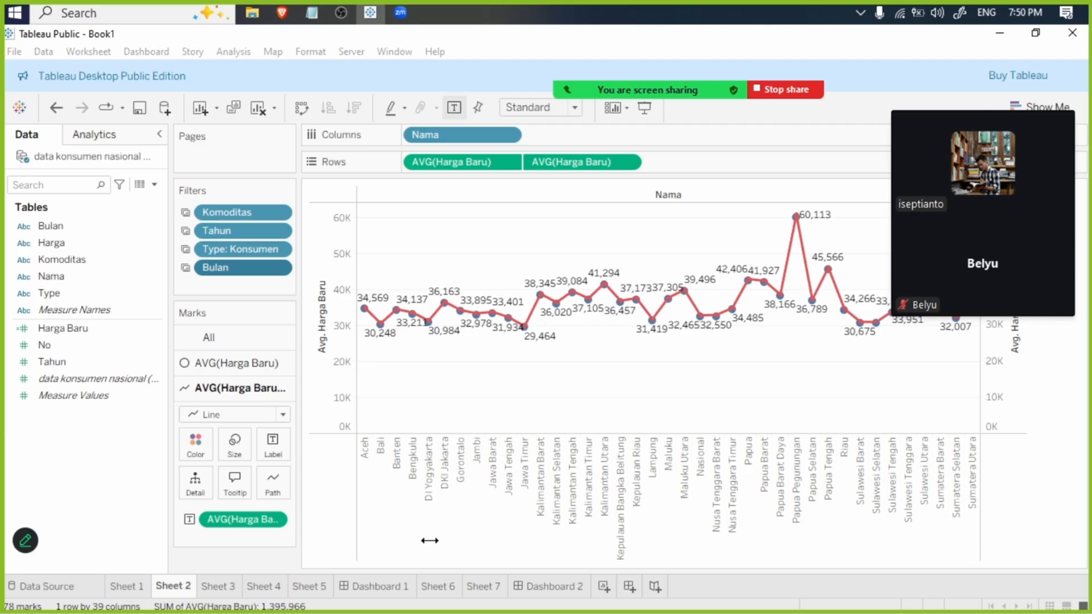
- Show Dashboard 1 in presentation mode and set its Type filter to (All)
{"action": "left_click", "coordinate": [382, 586]}
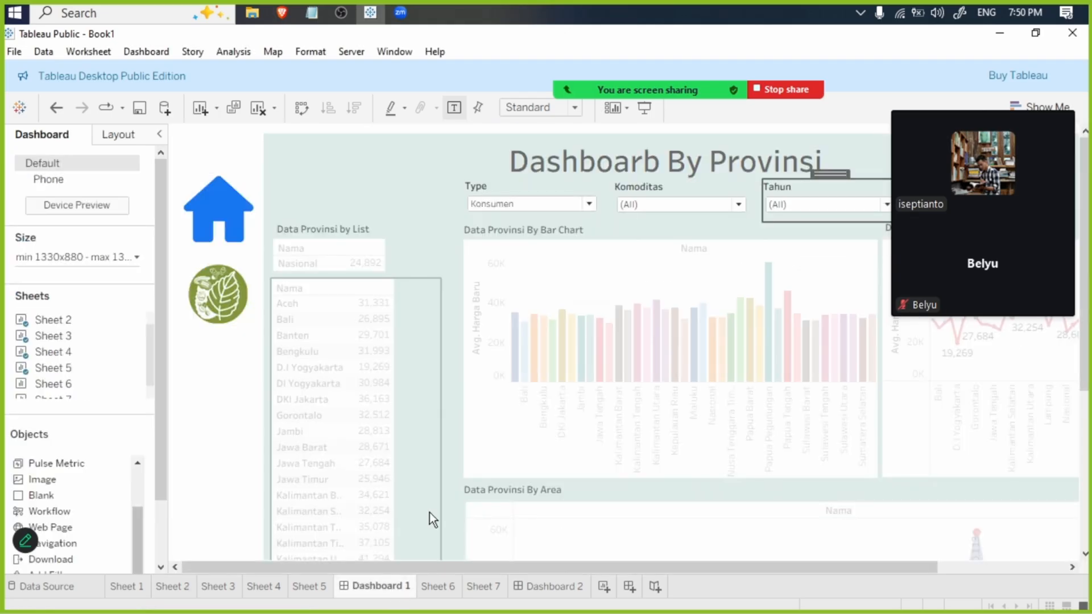
{"action": "left_click", "coordinate": [378, 172]}
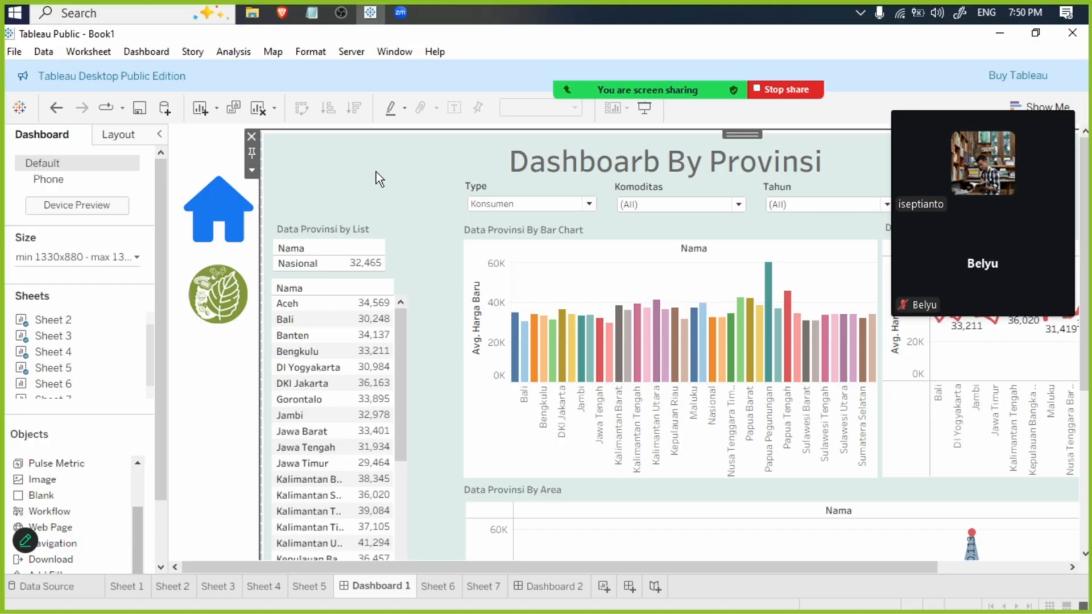
{"action": "key", "text": "F7"}
{"action": "left_click", "coordinate": [382, 116]}
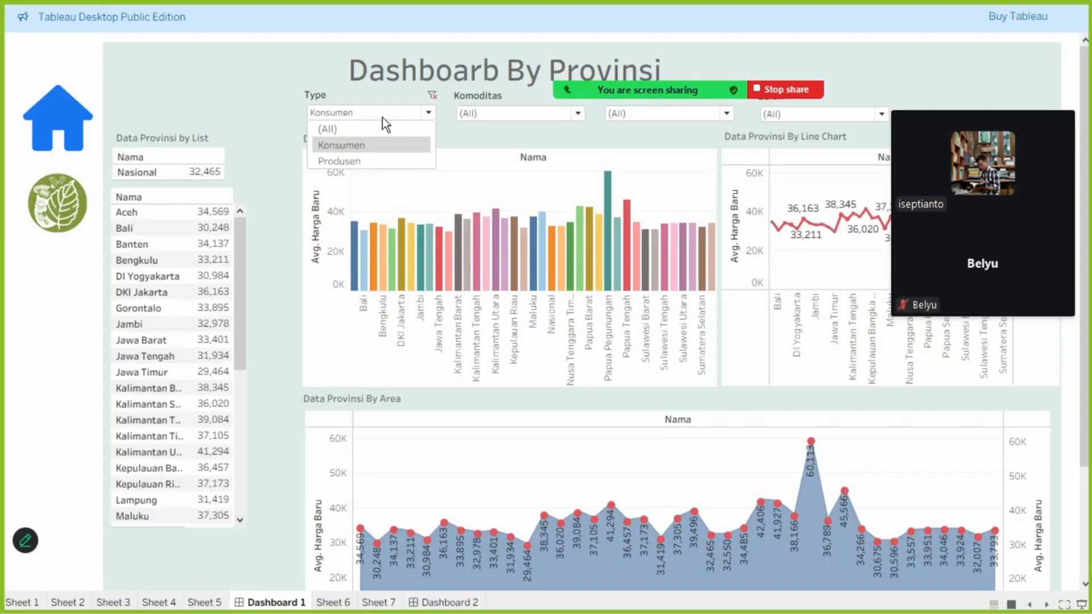
{"action": "left_click", "coordinate": [377, 129]}
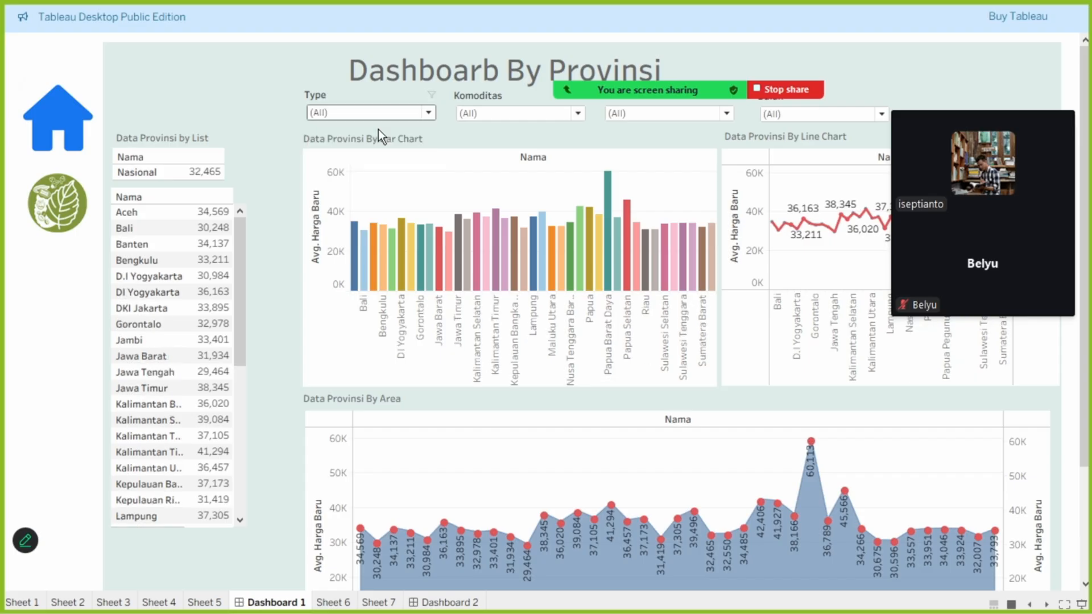
{"action": "mouse_move", "coordinate": [357, 244]}
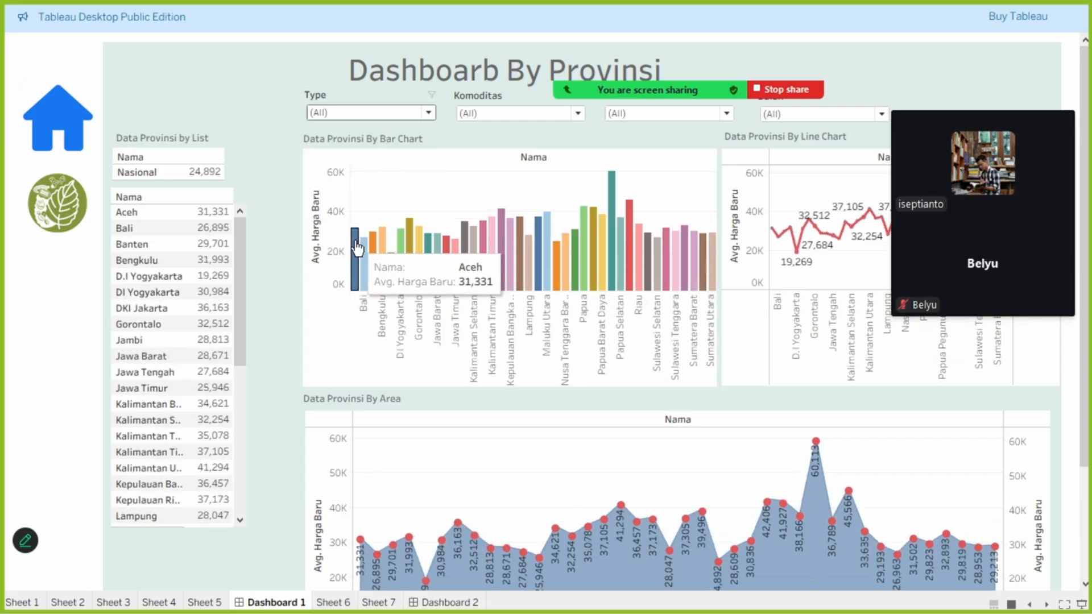
- Compare Aceh's average price across the province list and charts, and set the dashboard's Type filter to Konsumen
{"action": "mouse_move", "coordinate": [227, 221]}
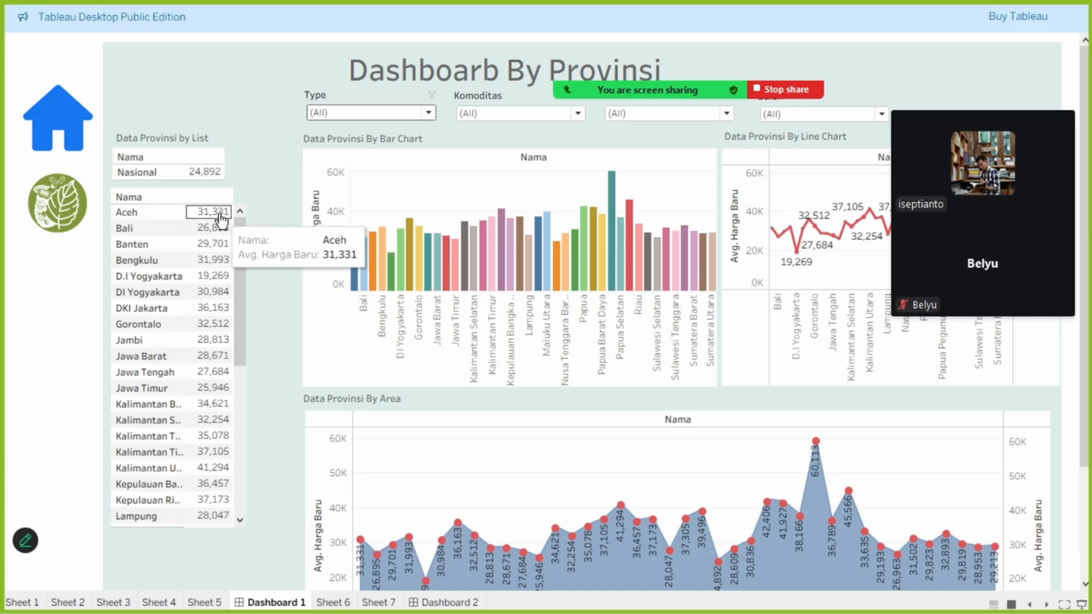
{"action": "mouse_move", "coordinate": [779, 232]}
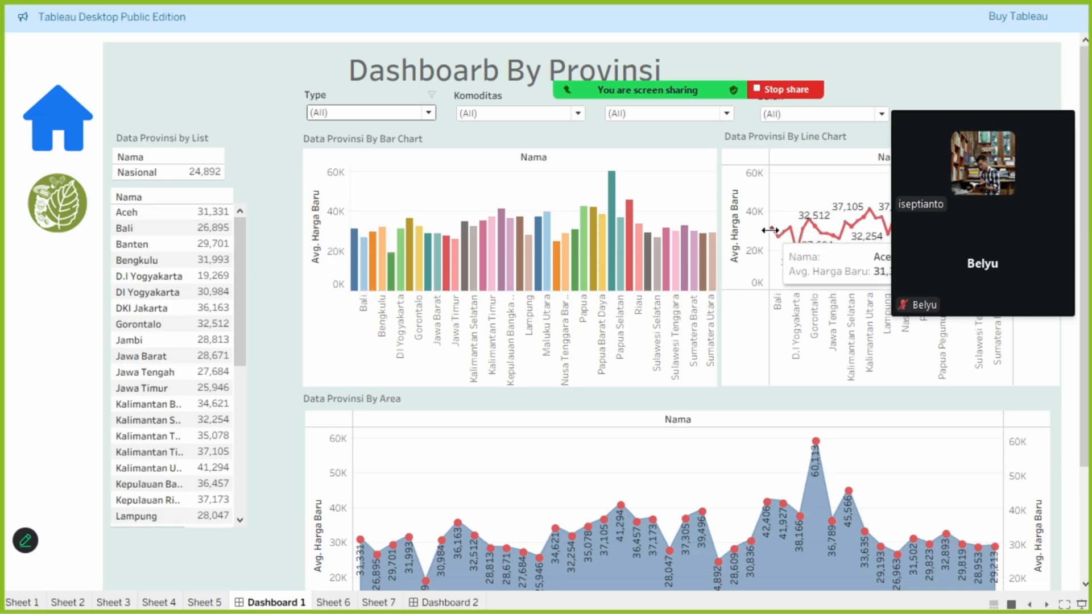
{"action": "mouse_move", "coordinate": [359, 543]}
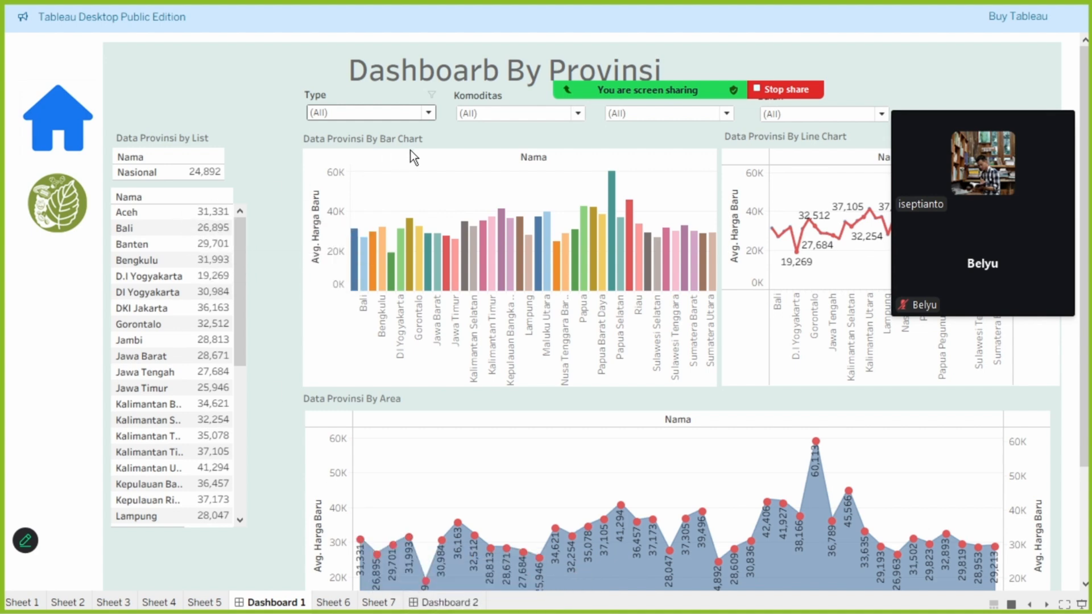
{"action": "left_click", "coordinate": [405, 112]}
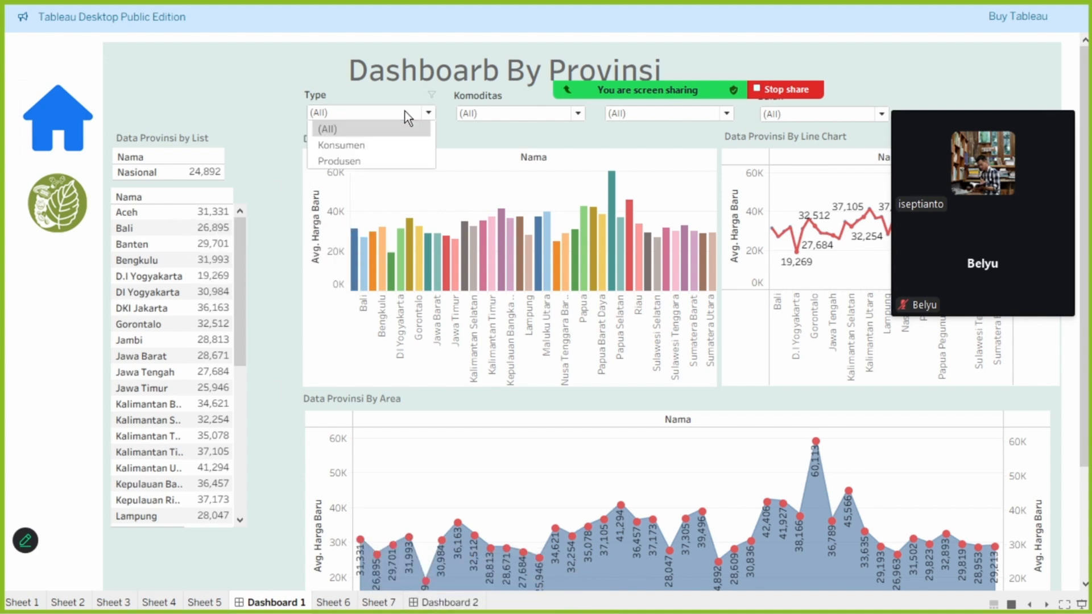
{"action": "left_click", "coordinate": [379, 145]}
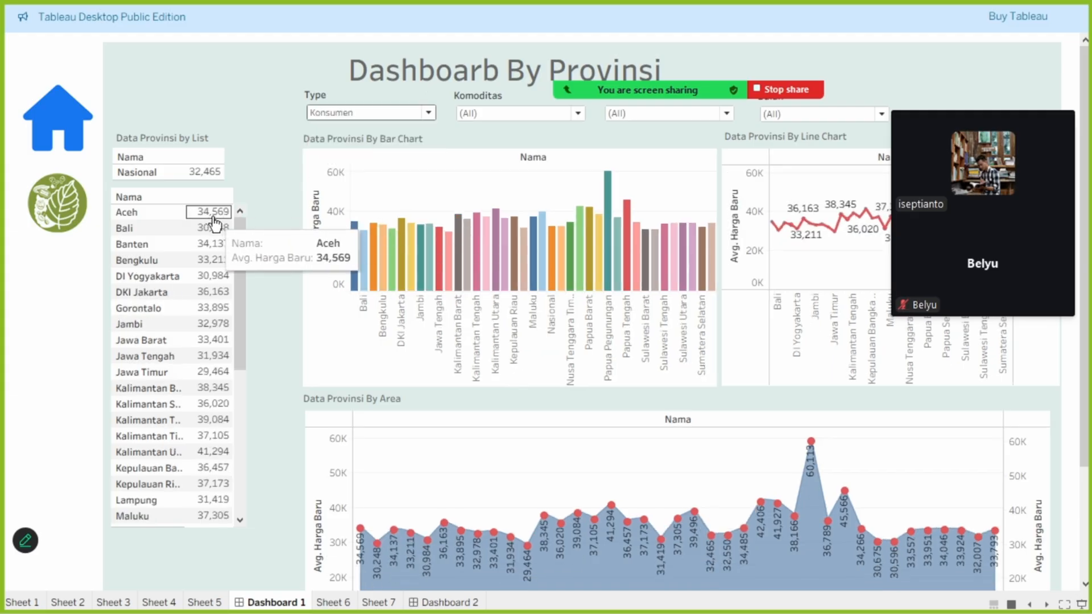
- Move the Zoom video panel off the line chart and inspect Aceh's average price in the line and area charts
{"action": "mouse_move", "coordinate": [772, 227]}
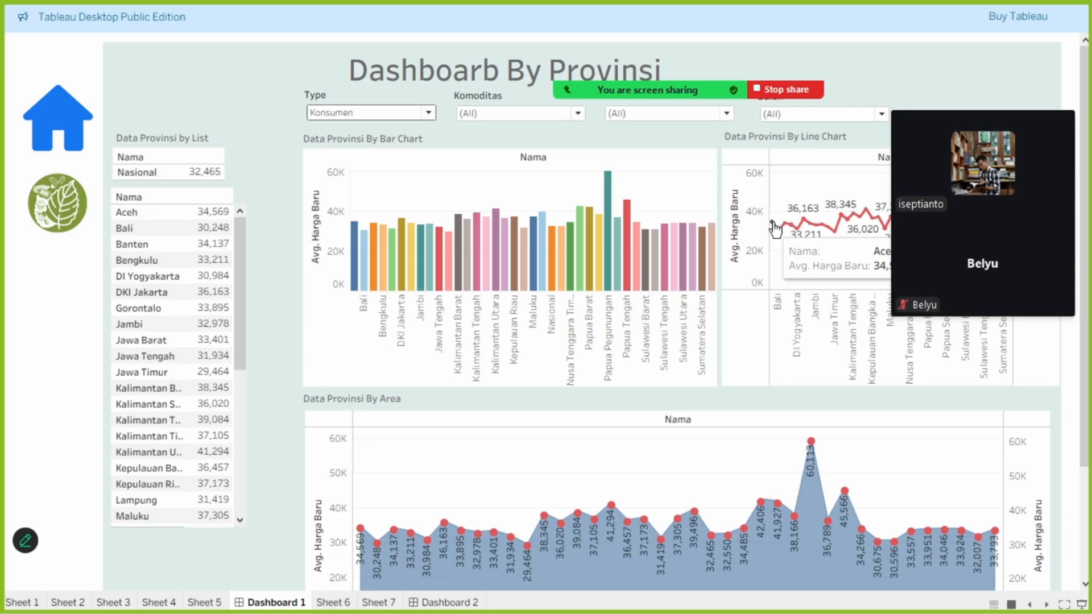
{"action": "mouse_move", "coordinate": [998, 115]}
{"action": "left_click_drag", "start_coordinate": [1008, 129], "coordinate": [996, 284]}
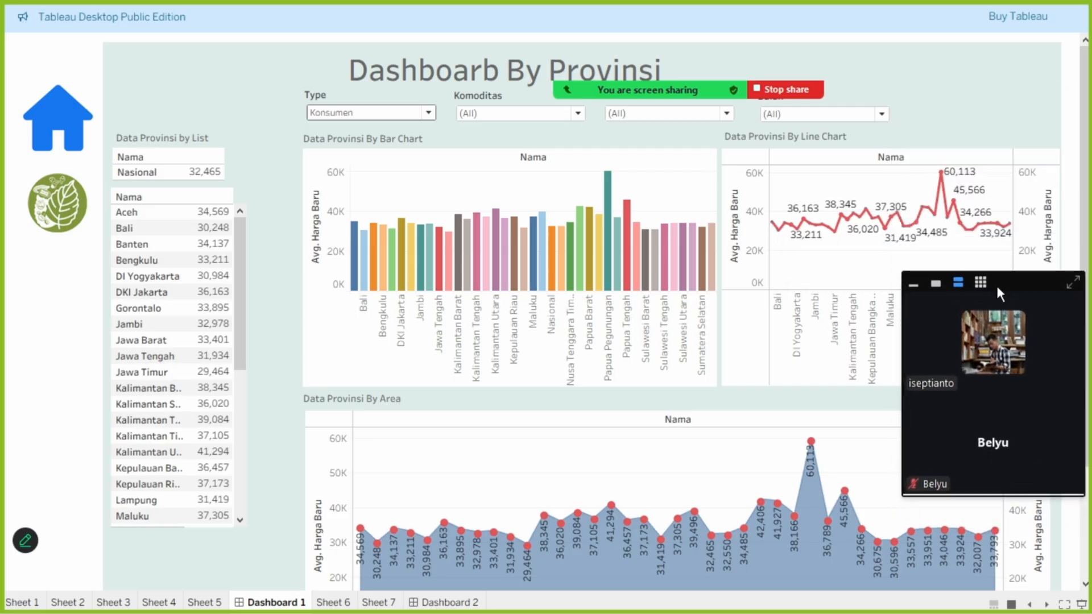
{"action": "mouse_move", "coordinate": [367, 535]}
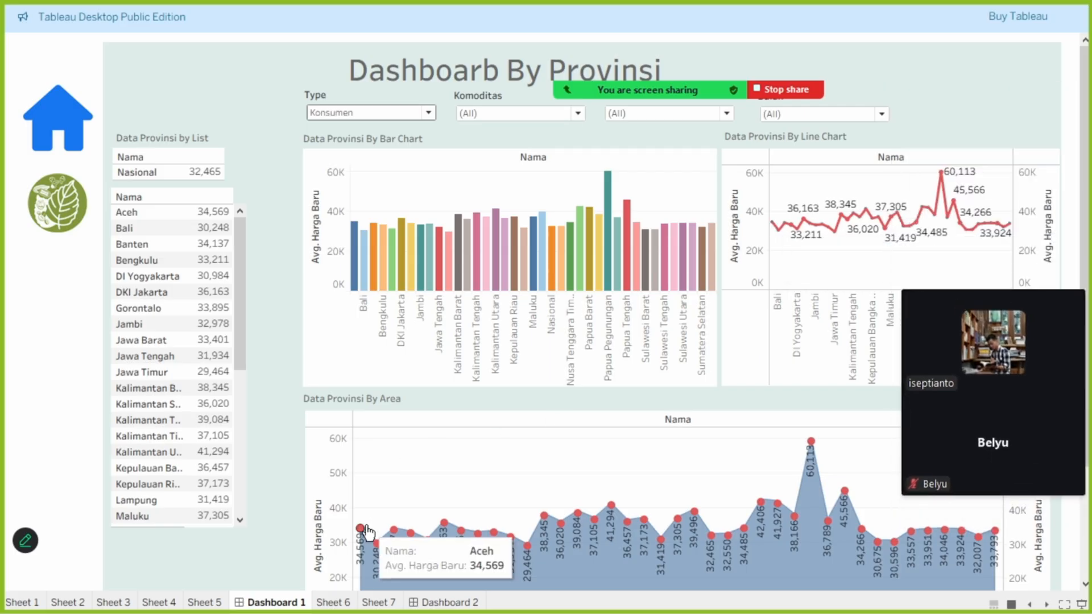
- Set the Komoditas filter on Dashboard 1 to Bawang Merah
{"action": "left_click", "coordinate": [494, 111]}
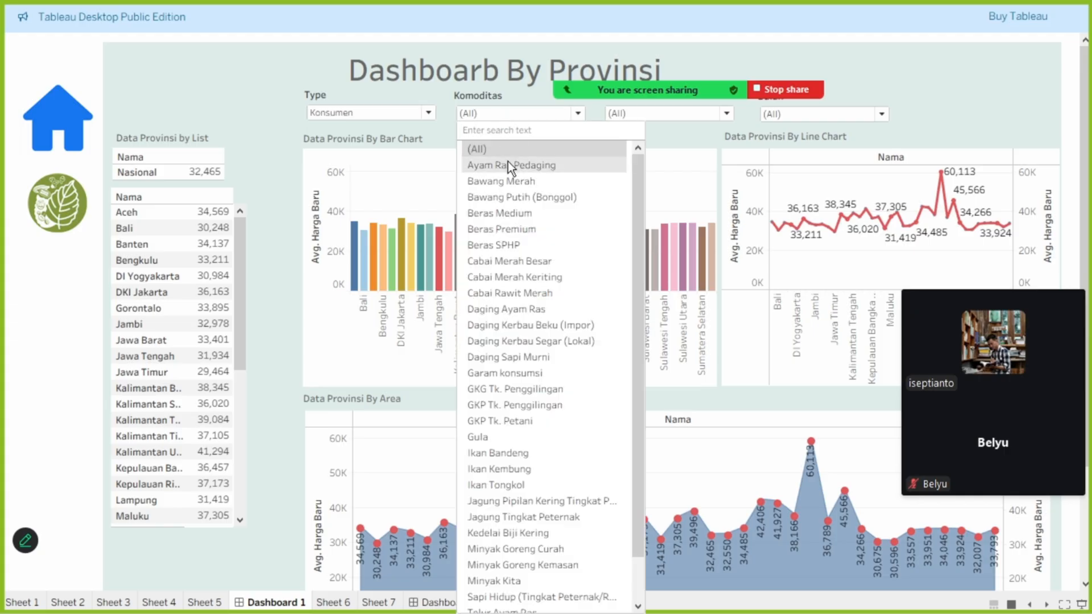
{"action": "left_click", "coordinate": [518, 180]}
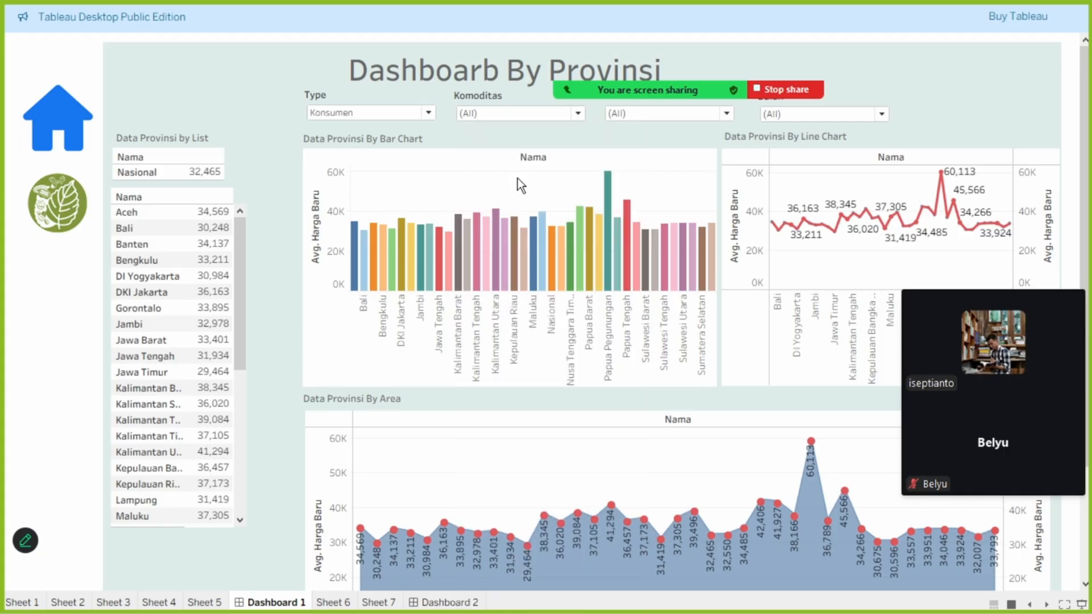
{"action": "mouse_move", "coordinate": [360, 250]}
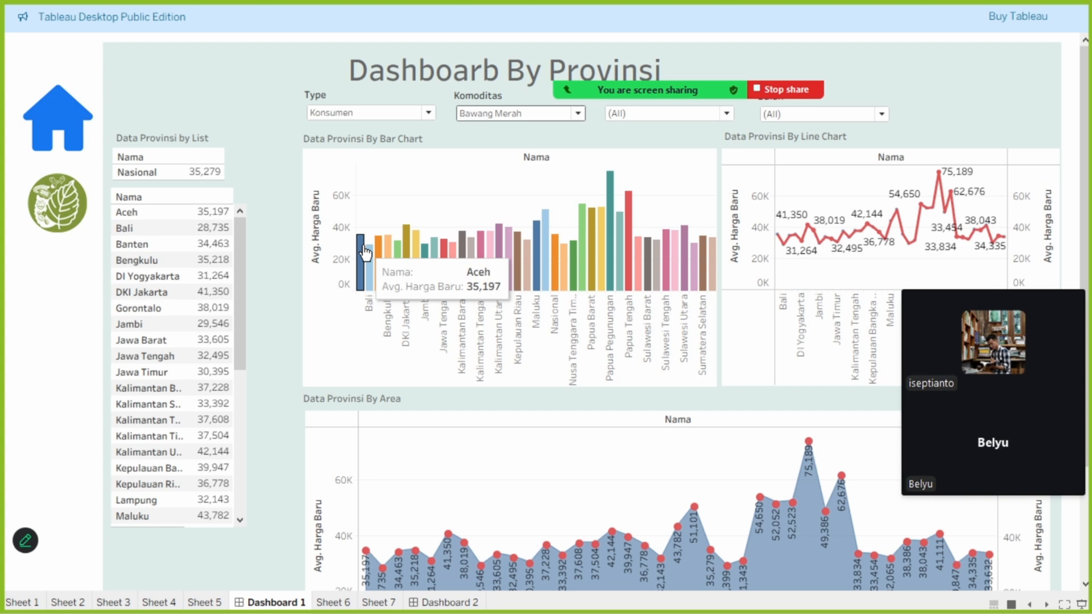
{"action": "left_click", "coordinate": [501, 112]}
{"action": "left_click", "coordinate": [509, 172]}
- Compare the Aceh and Nasional average prices for Bawang Merah across the dashboard's list, bar and area charts
{"action": "mouse_move", "coordinate": [372, 265]}
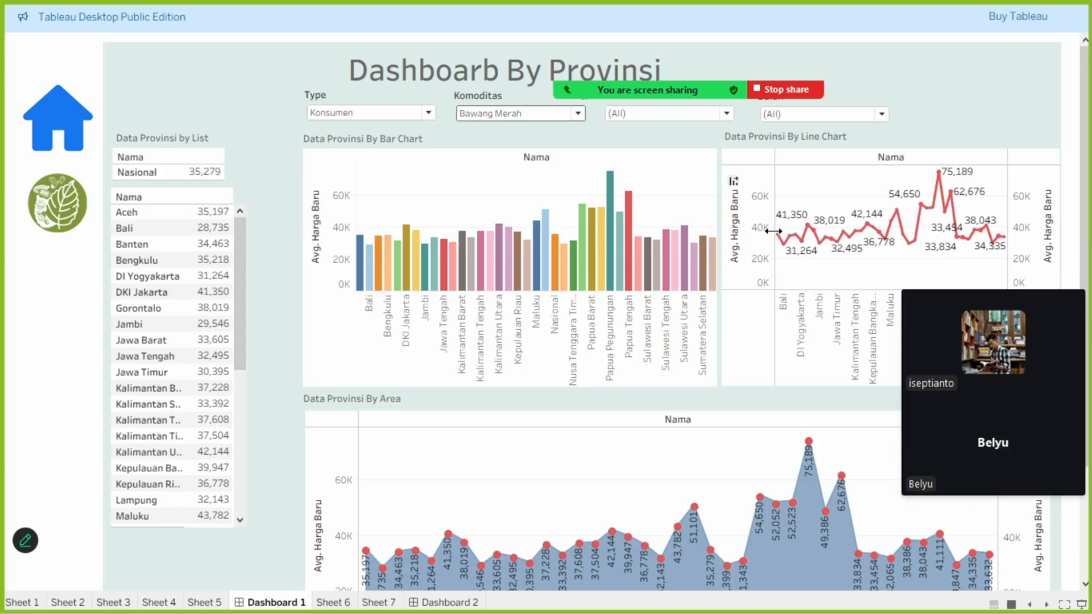
{"action": "mouse_move", "coordinate": [200, 177]}
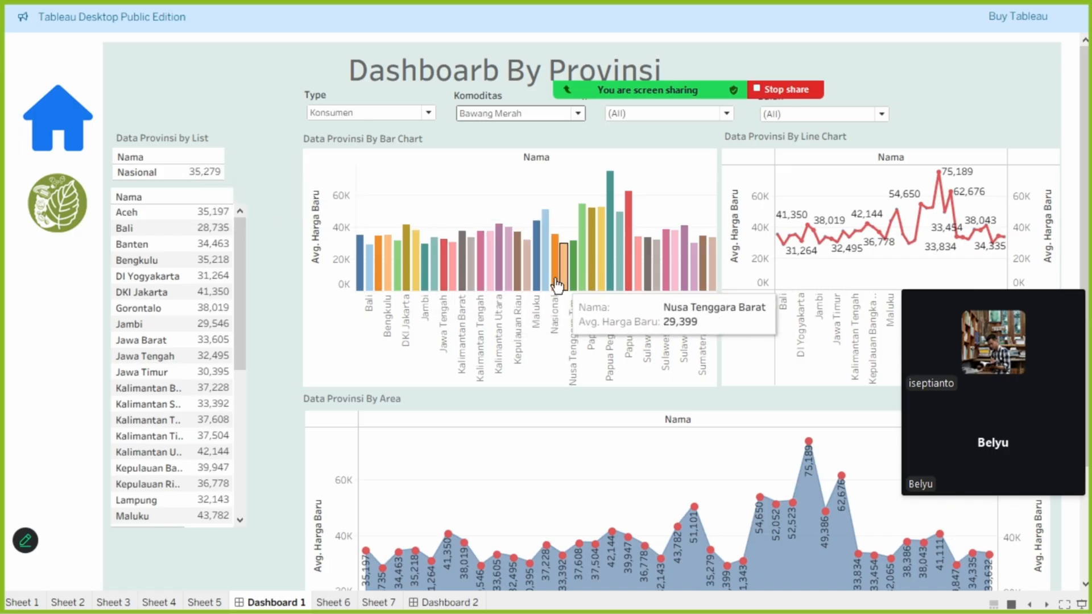
{"action": "mouse_move", "coordinate": [550, 285]}
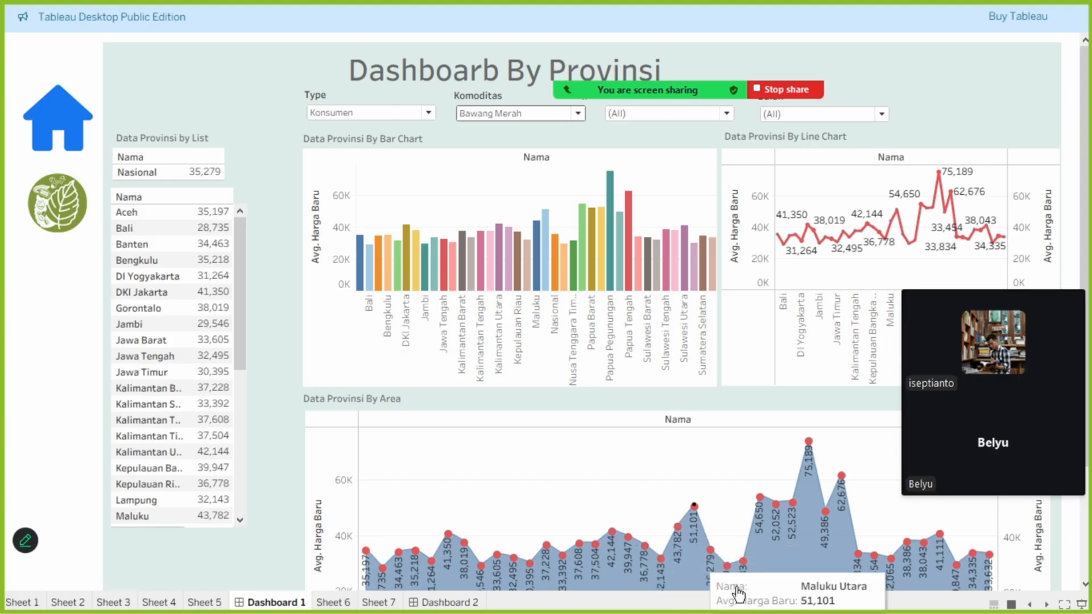
{"action": "mouse_move", "coordinate": [730, 576]}
{"action": "mouse_move", "coordinate": [712, 551]}
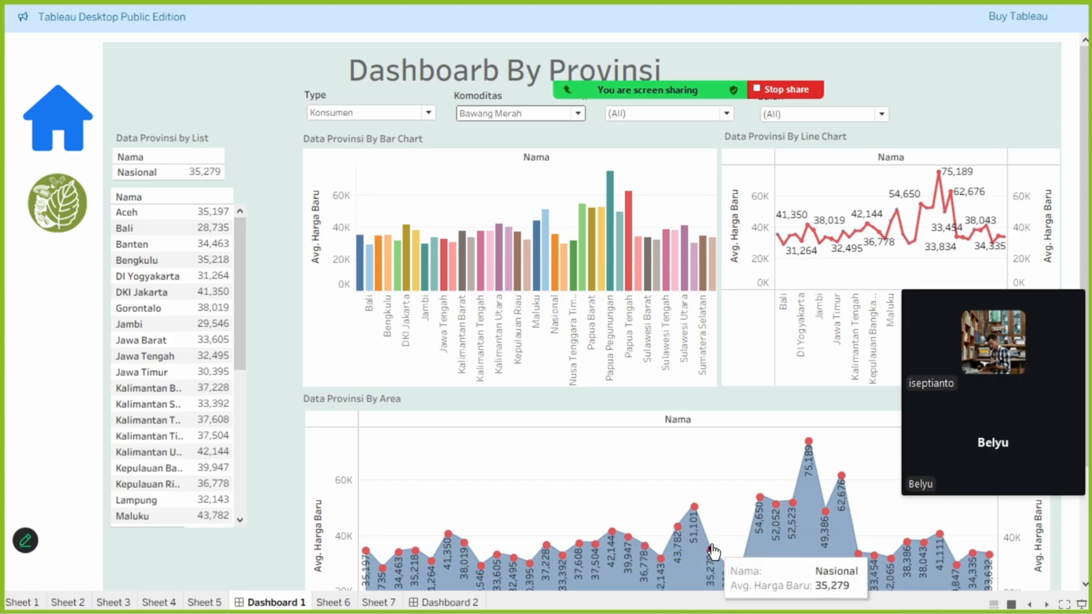
- Set the Tahun filter to 2024 and compare Aceh's average price in the list, bar, line and area charts
{"action": "left_click", "coordinate": [641, 115]}
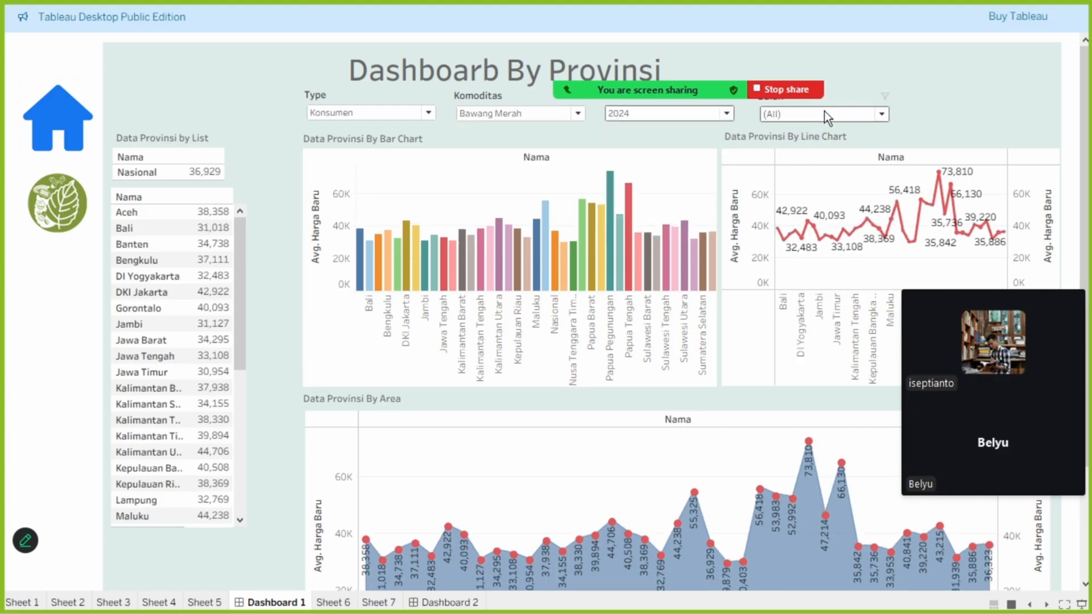
{"action": "mouse_move", "coordinate": [380, 242]}
{"action": "mouse_move", "coordinate": [360, 259]}
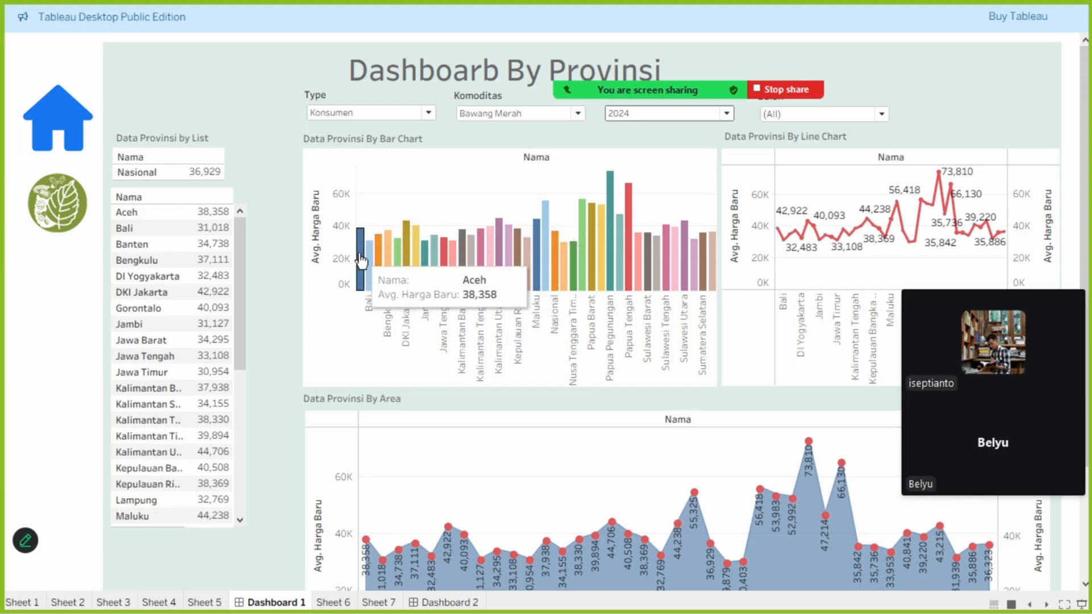
{"action": "mouse_move", "coordinate": [220, 215]}
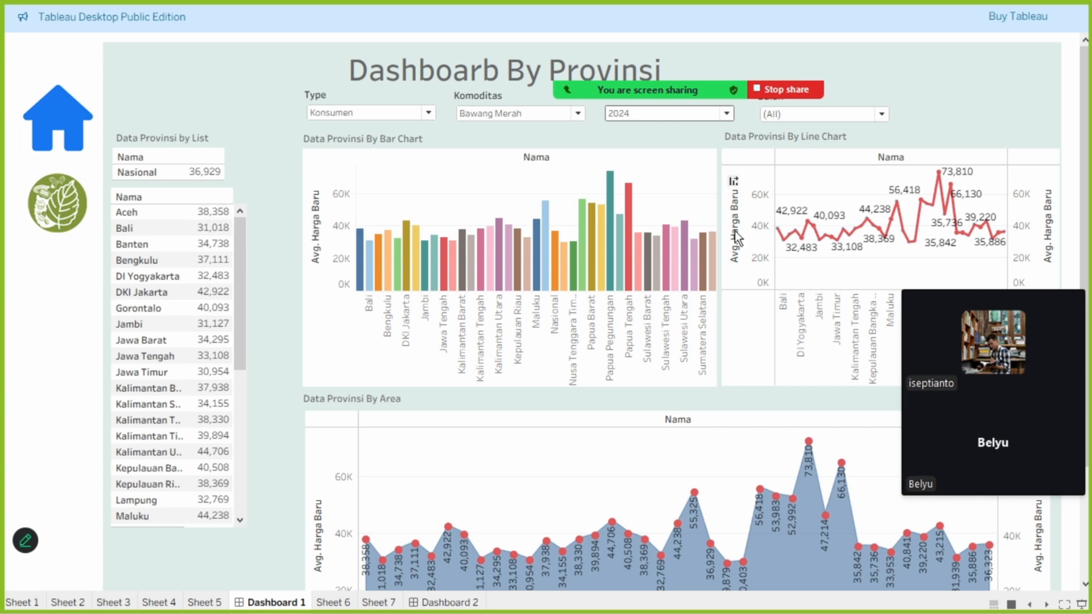
{"action": "mouse_move", "coordinate": [780, 233]}
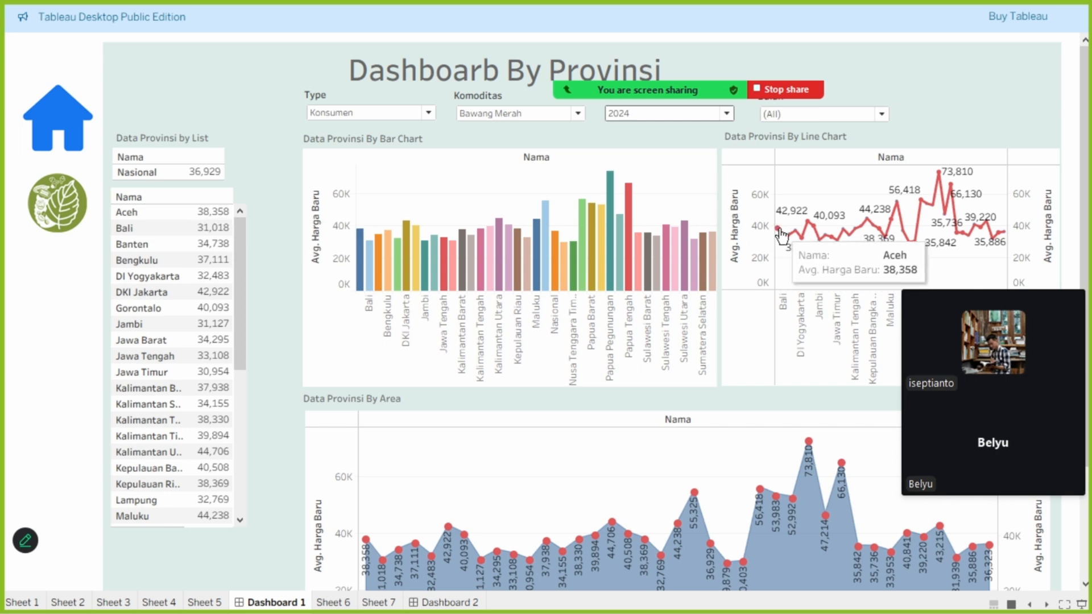
{"action": "mouse_move", "coordinate": [367, 543]}
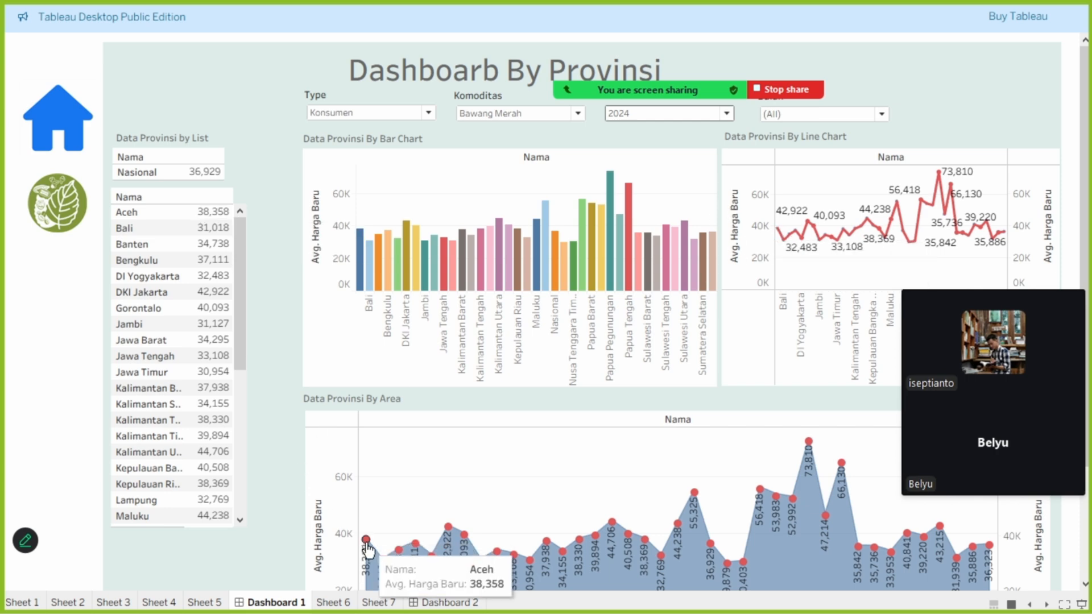
- Set the Bulan filter to Desember and the Type filter to Produsen on Dashboard 1
{"action": "left_click", "coordinate": [815, 117]}
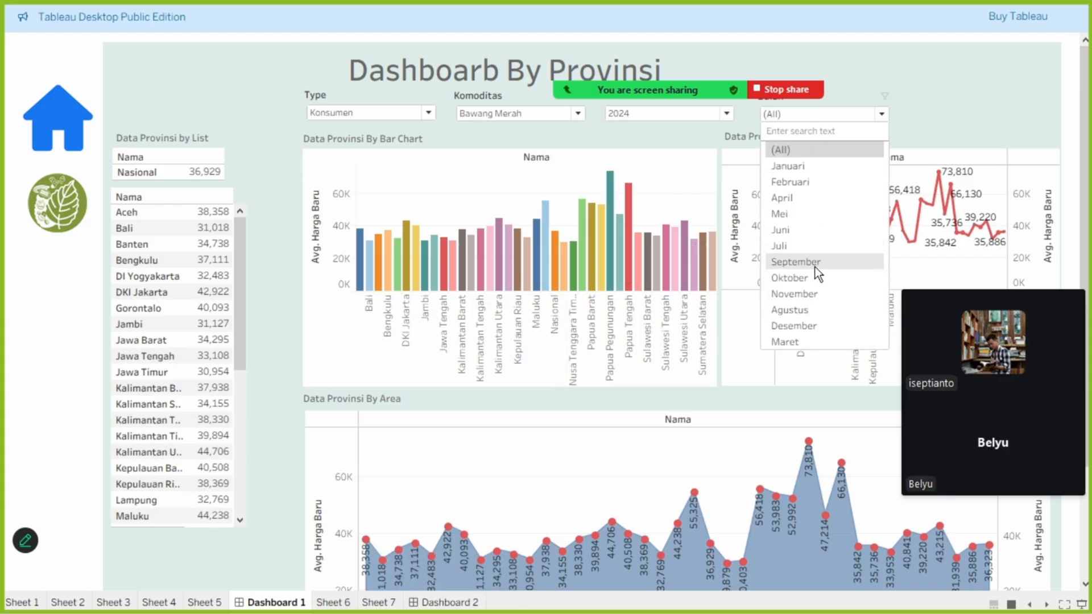
{"action": "left_click", "coordinate": [800, 319]}
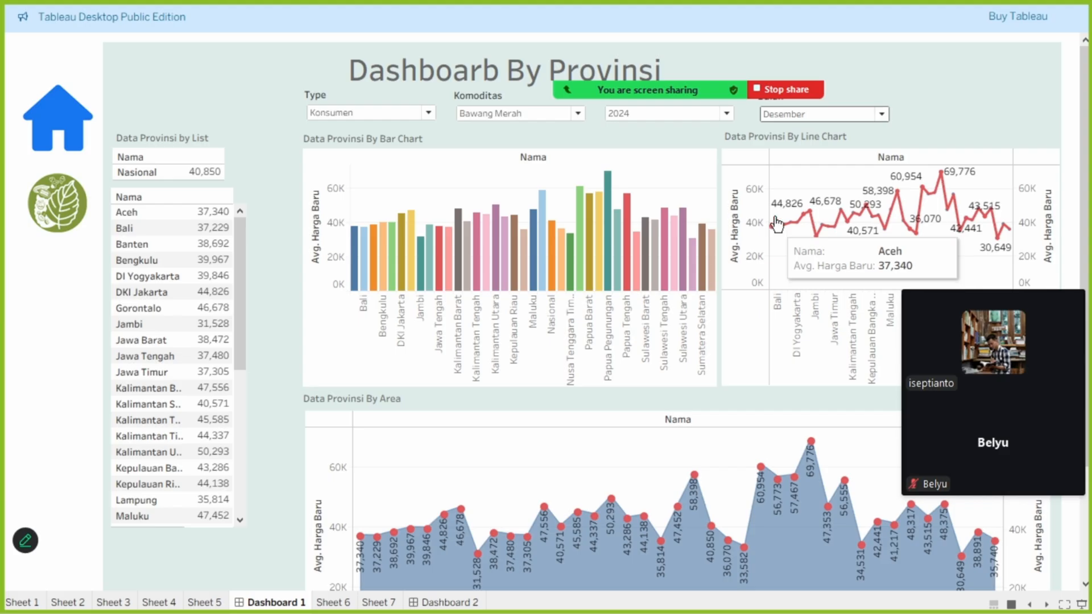
{"action": "left_click", "coordinate": [433, 113]}
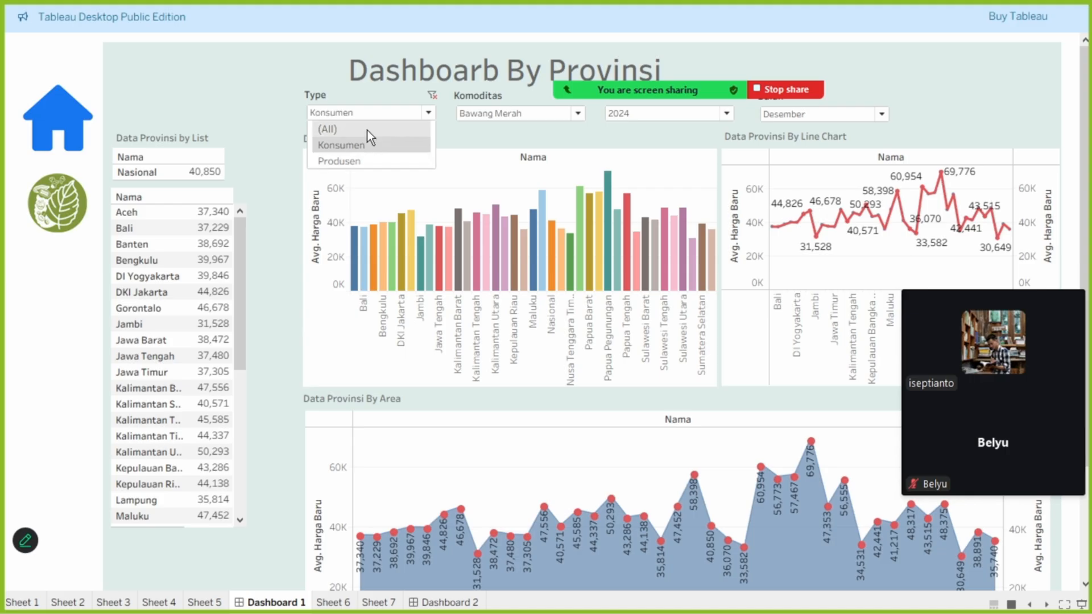
{"action": "left_click", "coordinate": [380, 161]}
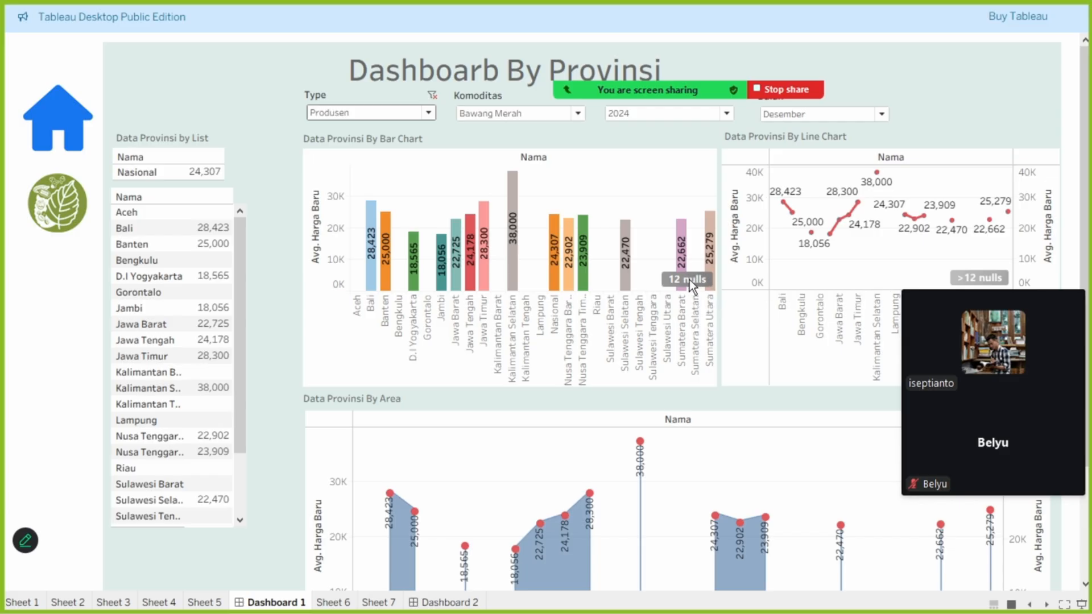
- Switch to the keterangan.txt notes in Notepad, highlight part of the Python cleaning method line, and return to the Tableau dashboard
{"action": "key", "text": "super"}
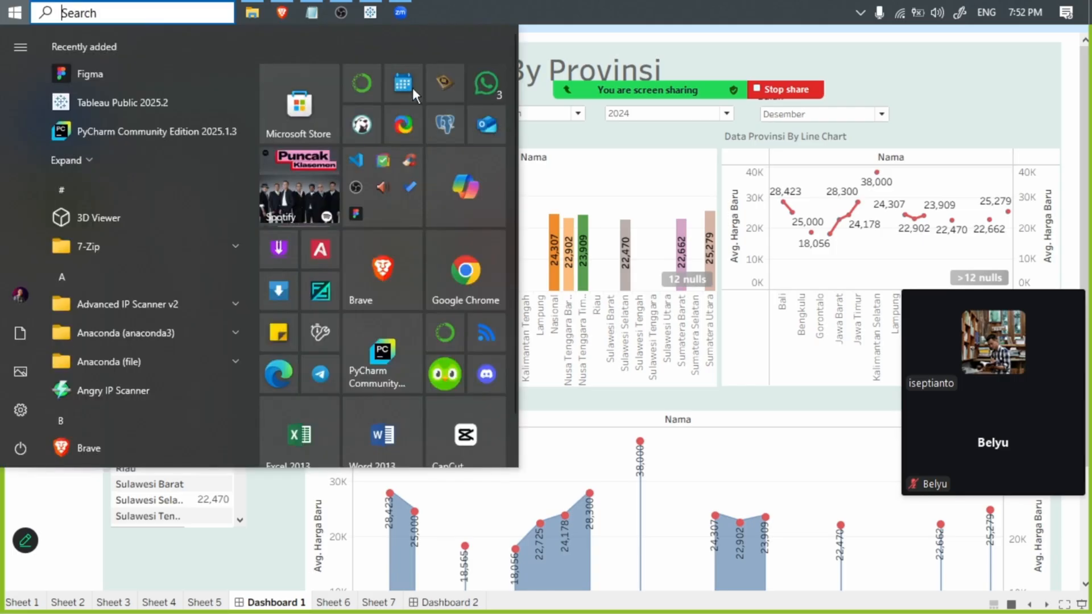
{"action": "left_click", "coordinate": [312, 12]}
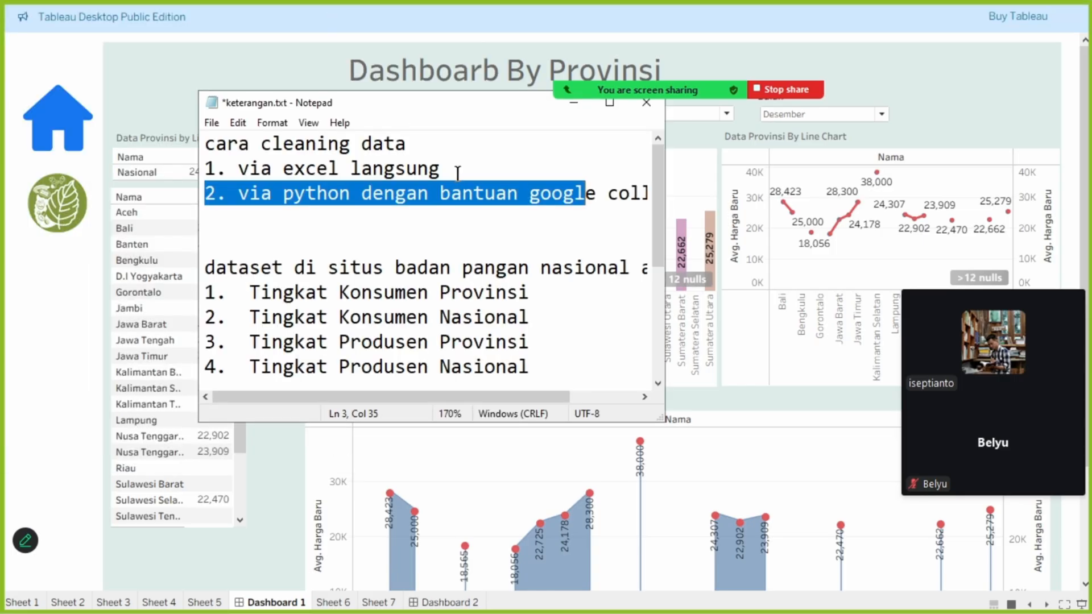
{"action": "left_click", "coordinate": [476, 171]}
{"action": "left_click_drag", "start_coordinate": [476, 171], "coordinate": [406, 194]}
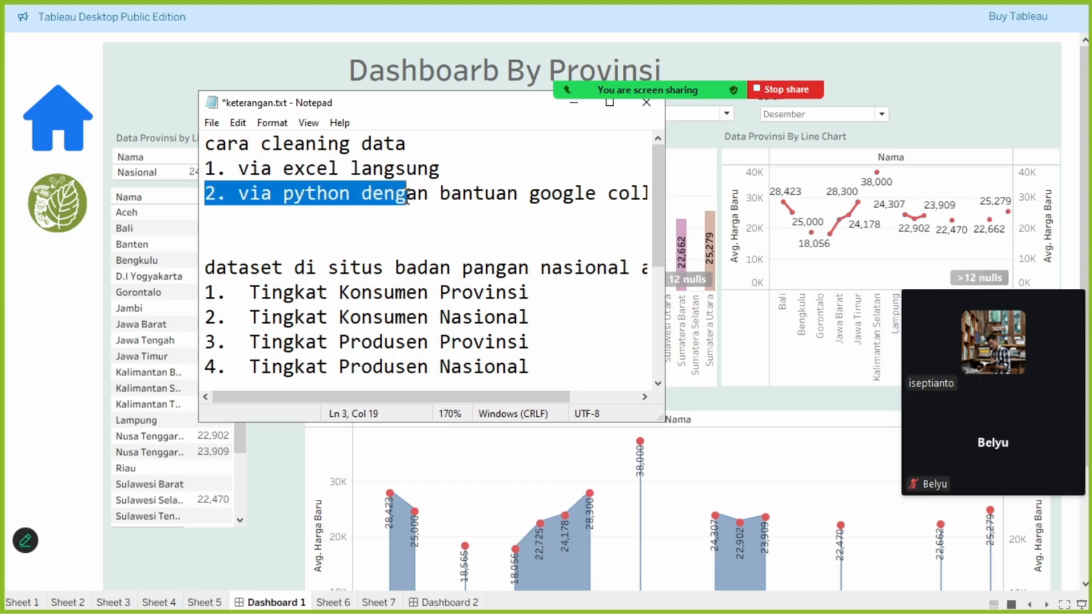
{"action": "left_click", "coordinate": [572, 105]}
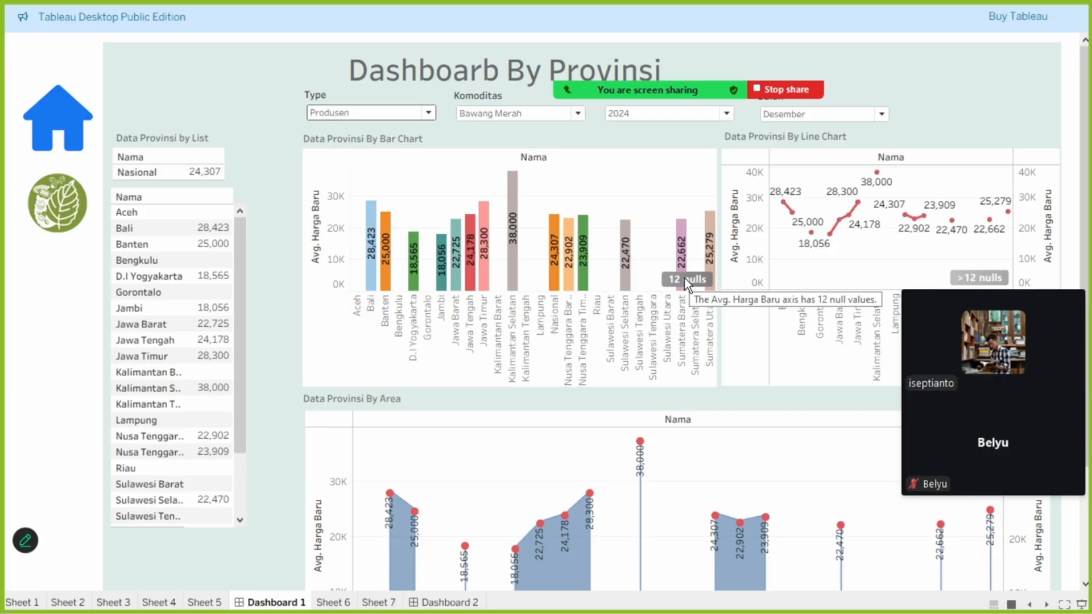
{"action": "key", "text": "super"}
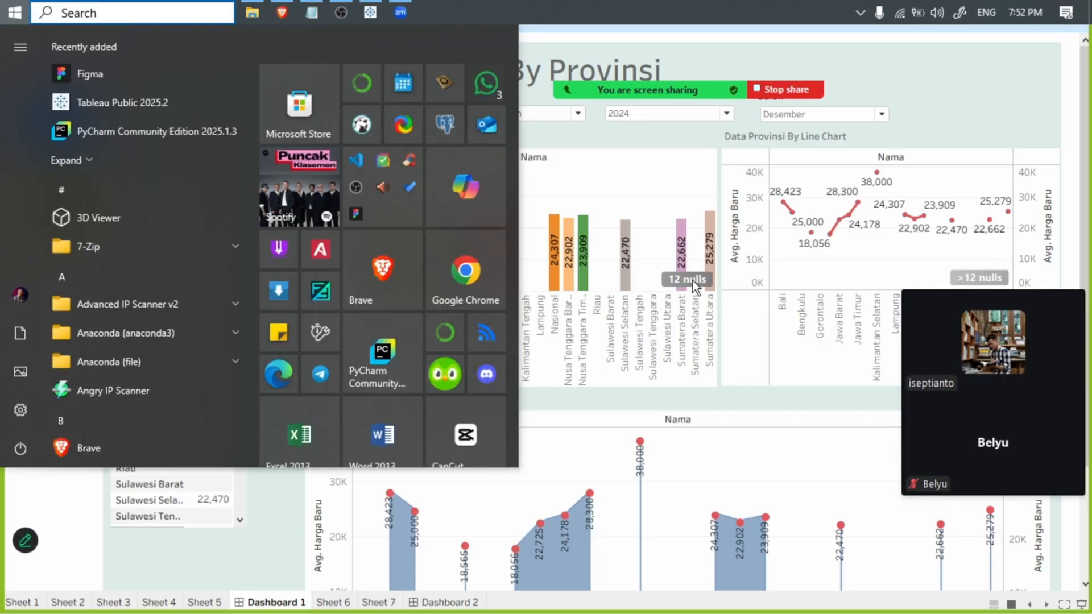
{"action": "key", "text": "super"}
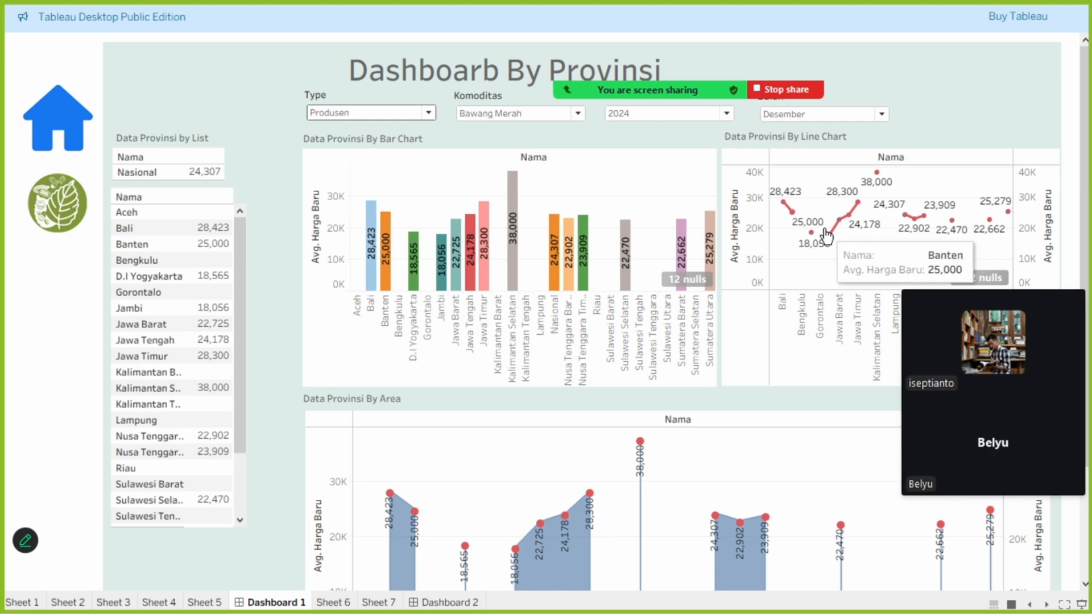
- Leave presentation mode, exclude the null Avg. Harga Baru values from Sheet 2 with Filter data, and return to Dashboard 1
{"action": "key", "text": "Escape"}
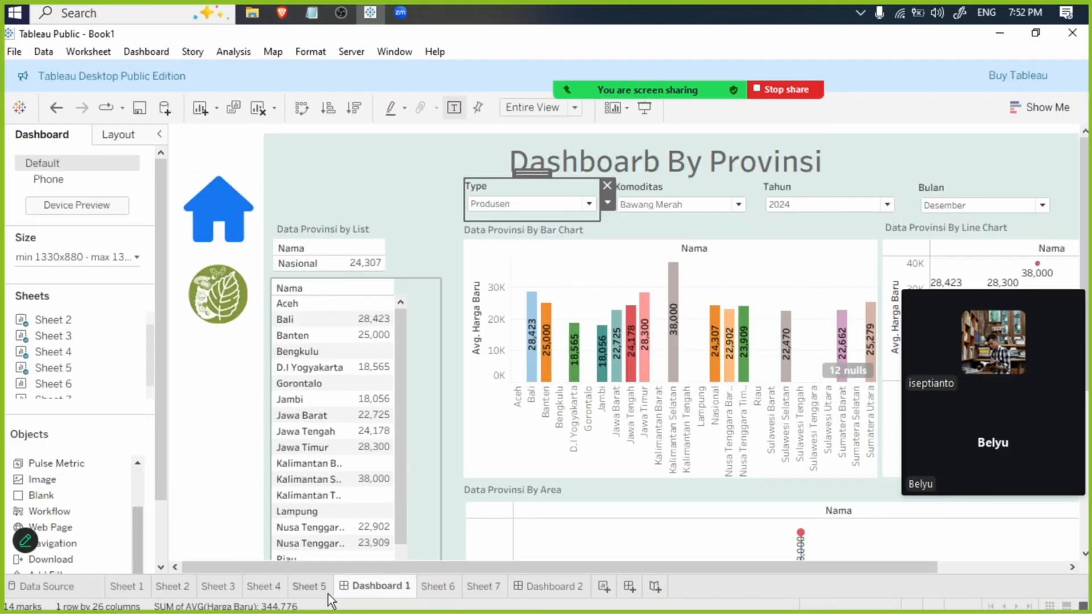
{"action": "left_click", "coordinate": [181, 587]}
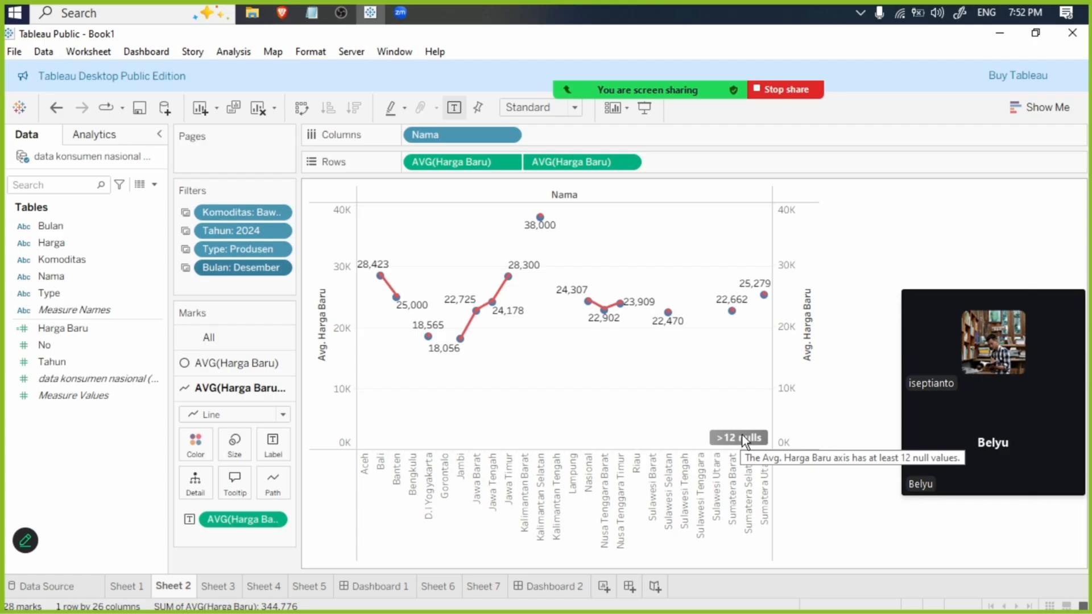
{"action": "left_click", "coordinate": [742, 435]}
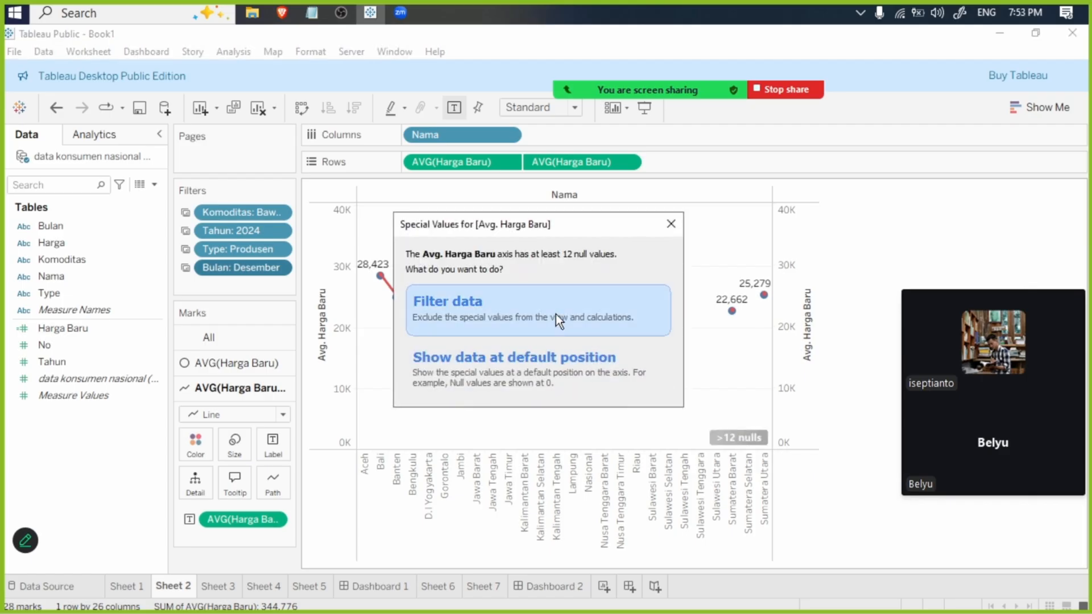
{"action": "left_click", "coordinate": [555, 314]}
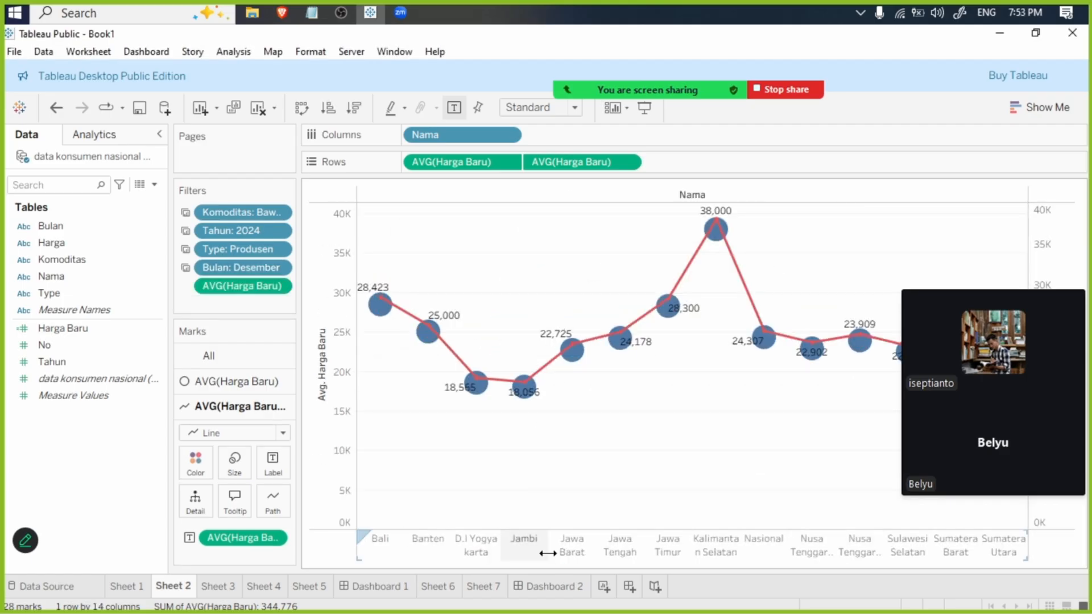
{"action": "left_click", "coordinate": [373, 586]}
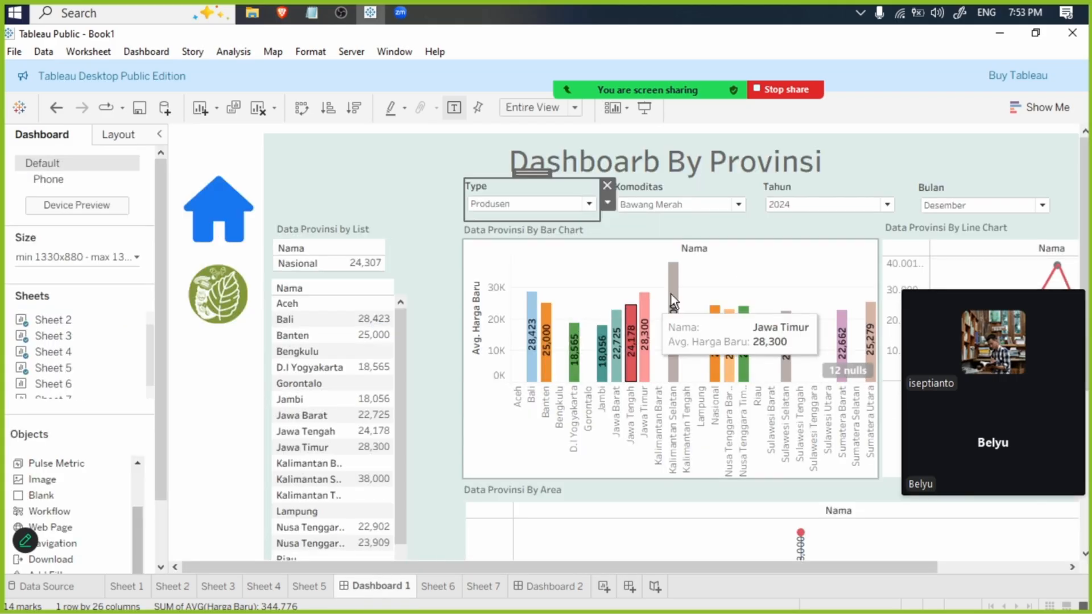
- Exclude the null Avg. Harga Baru values from the charts on Sheet 1 and Sheet 3 with Filter data
{"action": "left_click", "coordinate": [139, 586]}
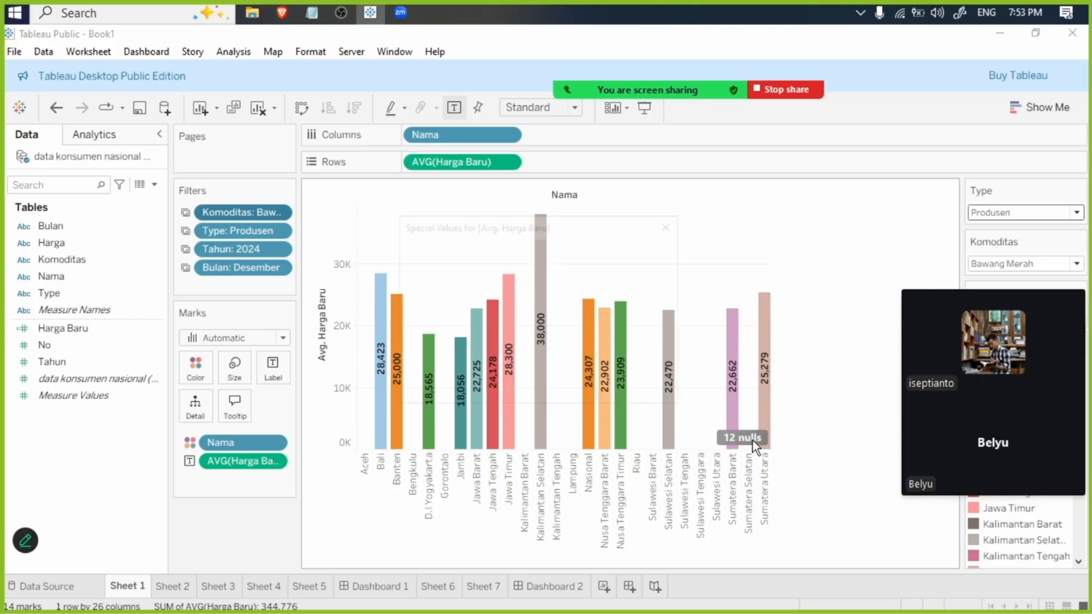
{"action": "left_click", "coordinate": [751, 439]}
{"action": "left_click", "coordinate": [558, 305]}
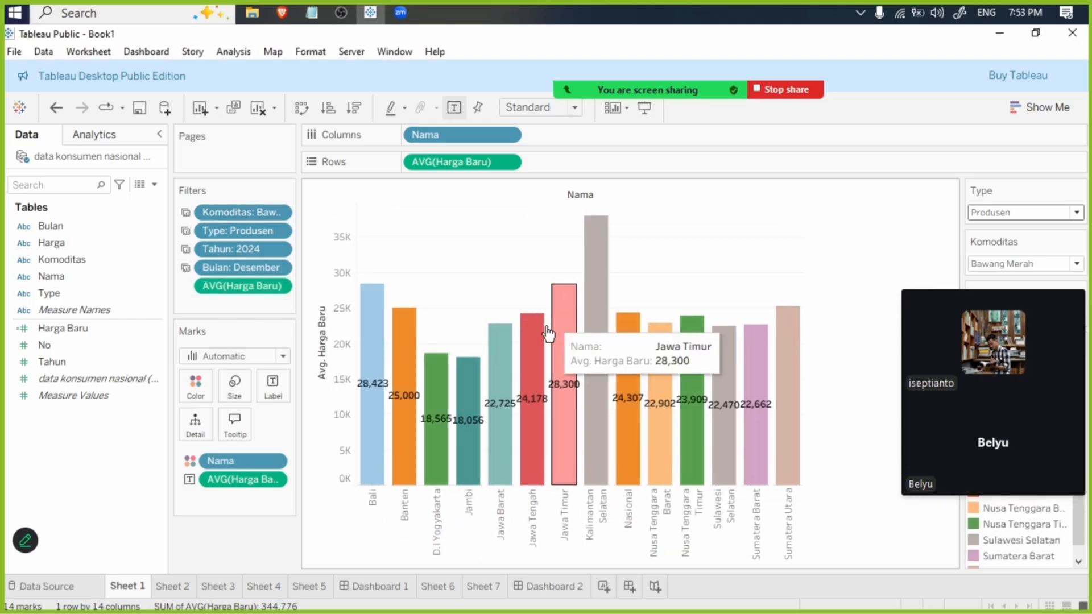
{"action": "left_click", "coordinate": [228, 589]}
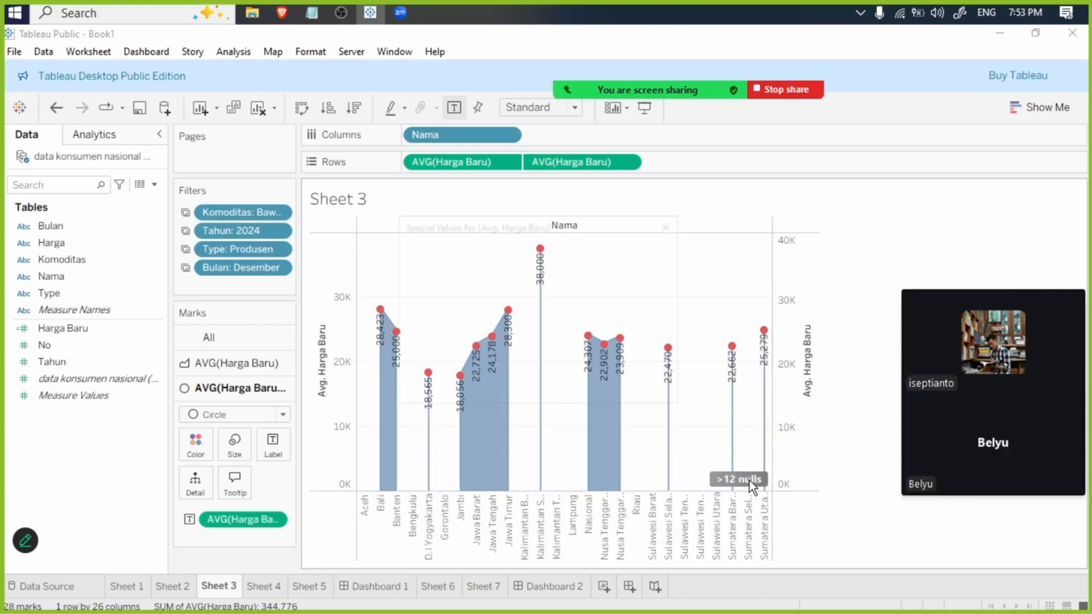
{"action": "left_click", "coordinate": [743, 479]}
{"action": "left_click", "coordinate": [584, 322]}
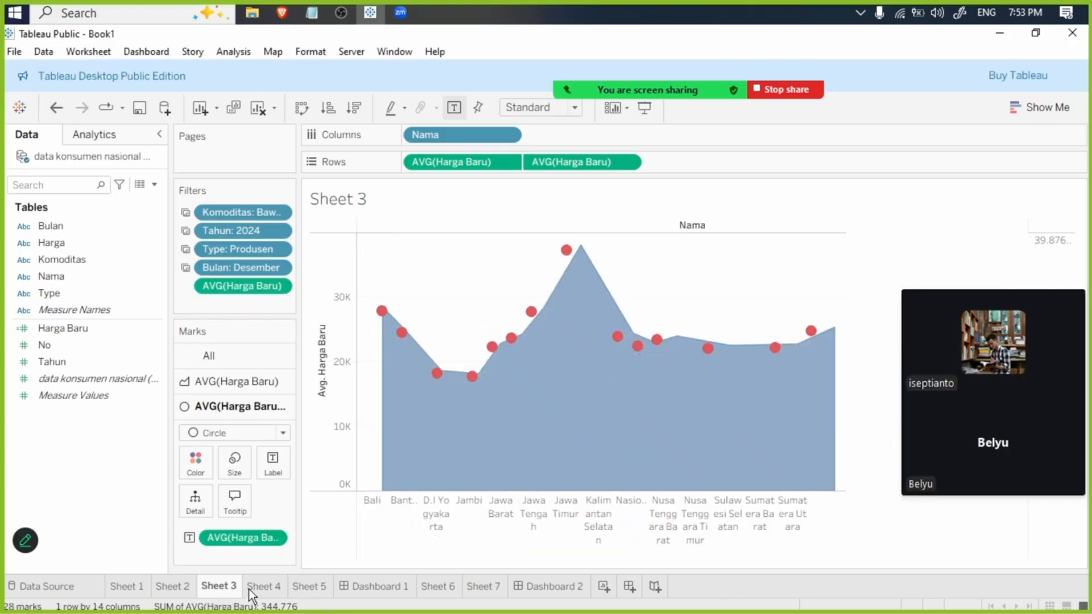
- Check the province price list on Sheet 4 and the Nasional price on Sheet 5, and return to Dashboard 1
{"action": "left_click", "coordinate": [263, 585]}
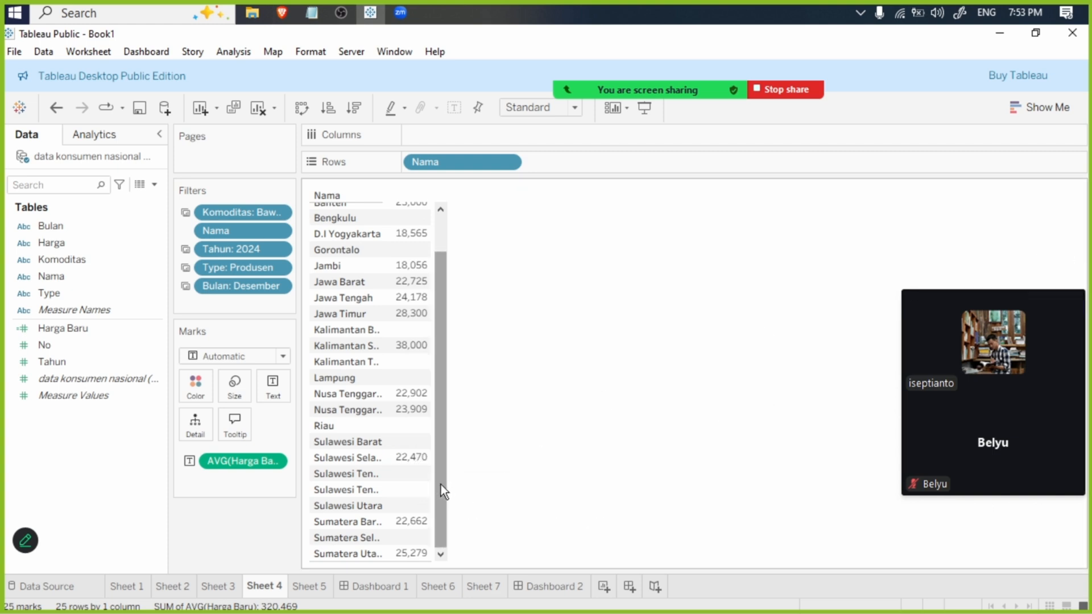
{"action": "mouse_move", "coordinate": [438, 539]}
{"action": "left_mouse_down"}
{"action": "mouse_move", "coordinate": [450, 401]}
{"action": "mouse_move", "coordinate": [437, 530]}
{"action": "left_mouse_up"}
{"action": "scroll", "coordinate": [392, 273], "scroll_direction": "up", "scroll_amount": 2}
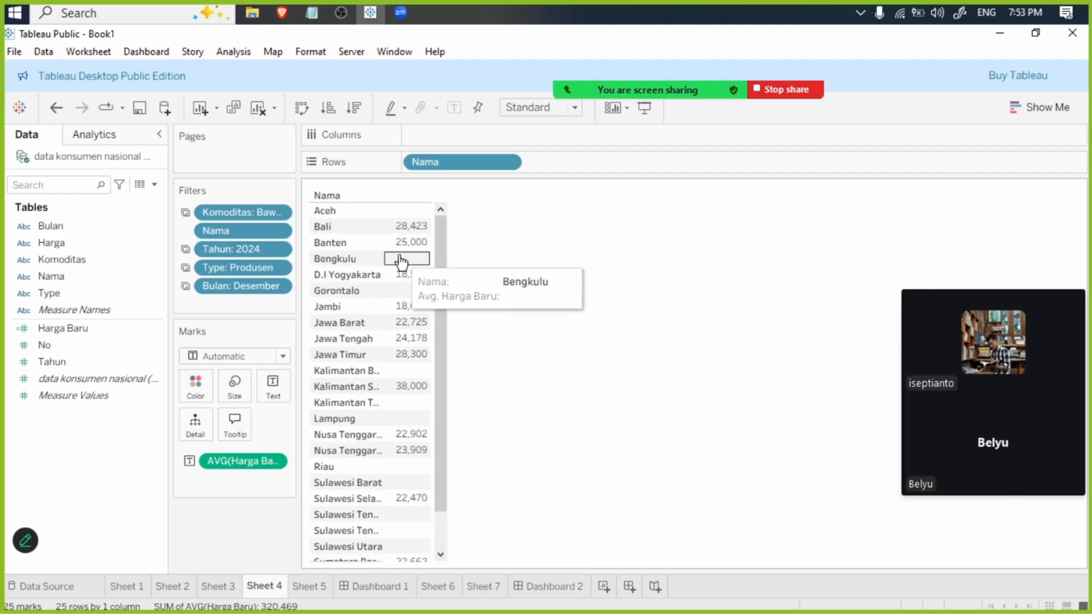
{"action": "left_click", "coordinate": [308, 591]}
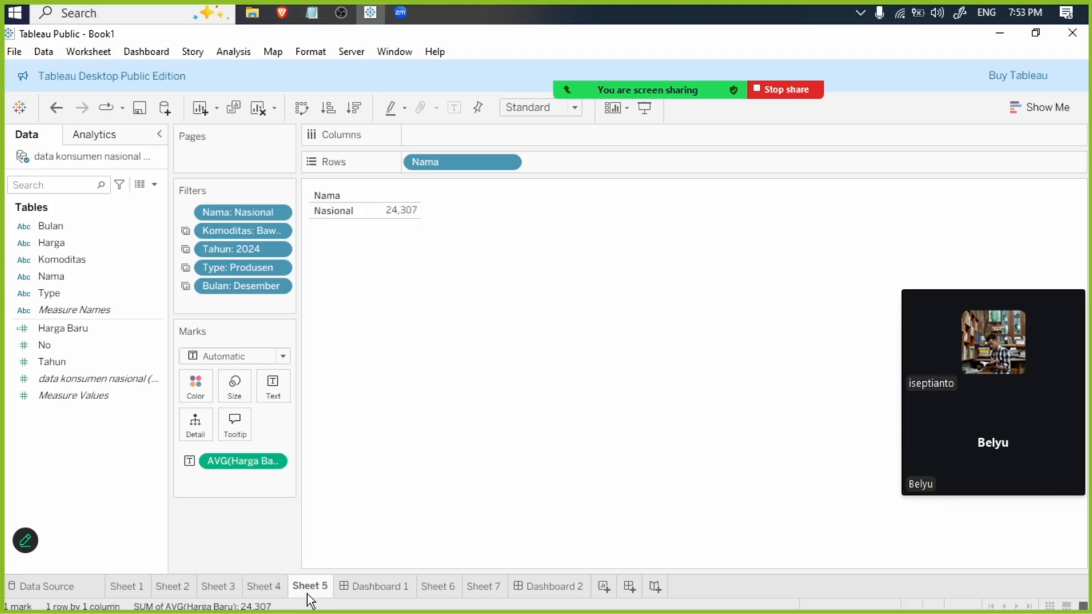
{"action": "left_click", "coordinate": [382, 588]}
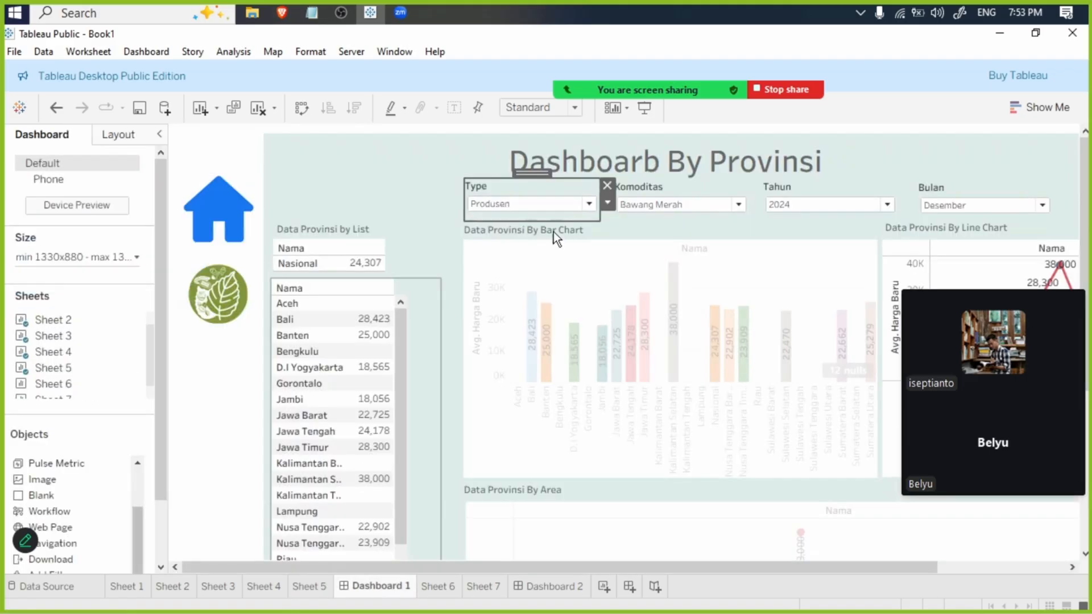
- Show Dashboard 1 in presentation mode, set the Type filter to (All), and inspect Jawa Tengah in the bar chart
{"action": "left_click", "coordinate": [422, 193]}
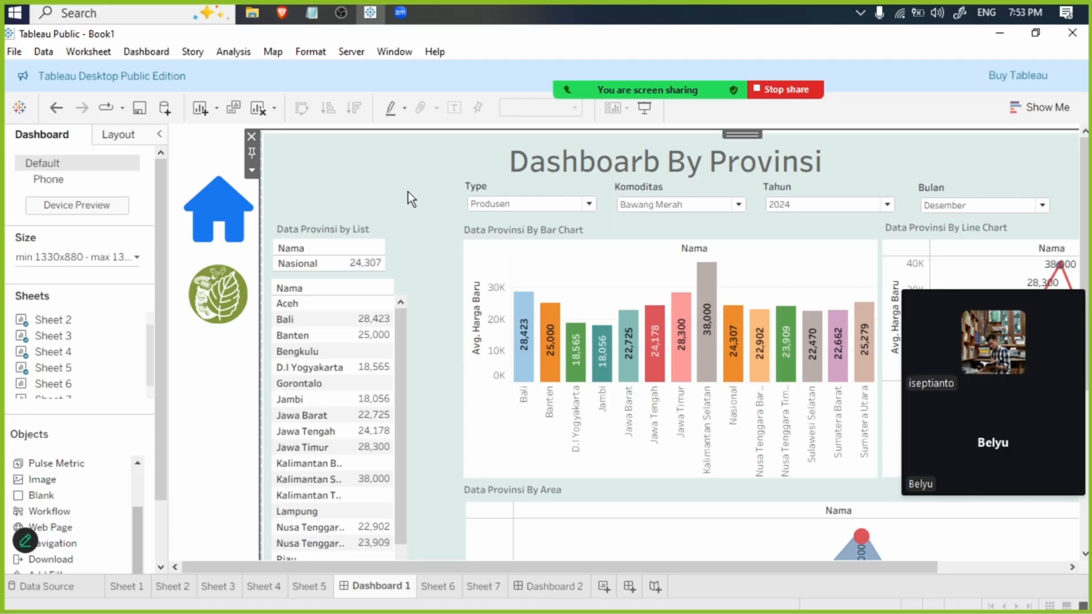
{"action": "key", "text": "F7"}
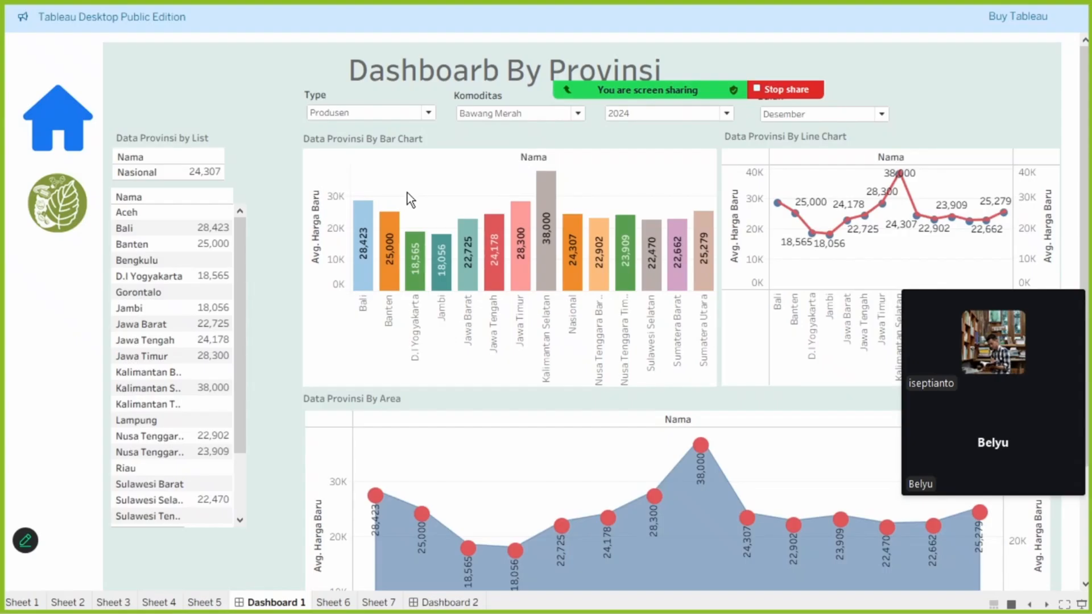
{"action": "left_click", "coordinate": [396, 113]}
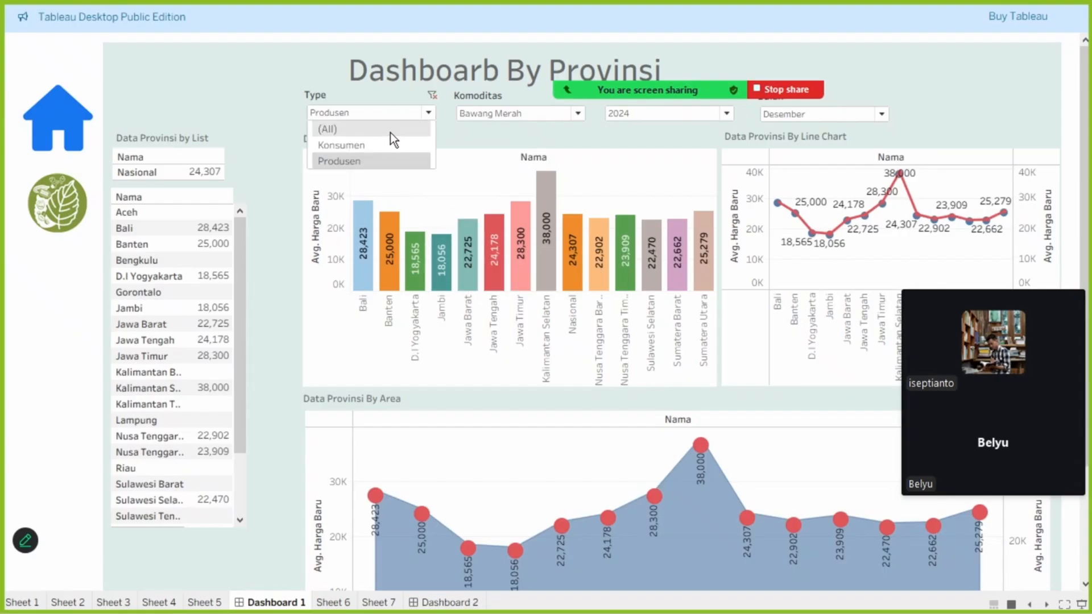
{"action": "left_click", "coordinate": [390, 132]}
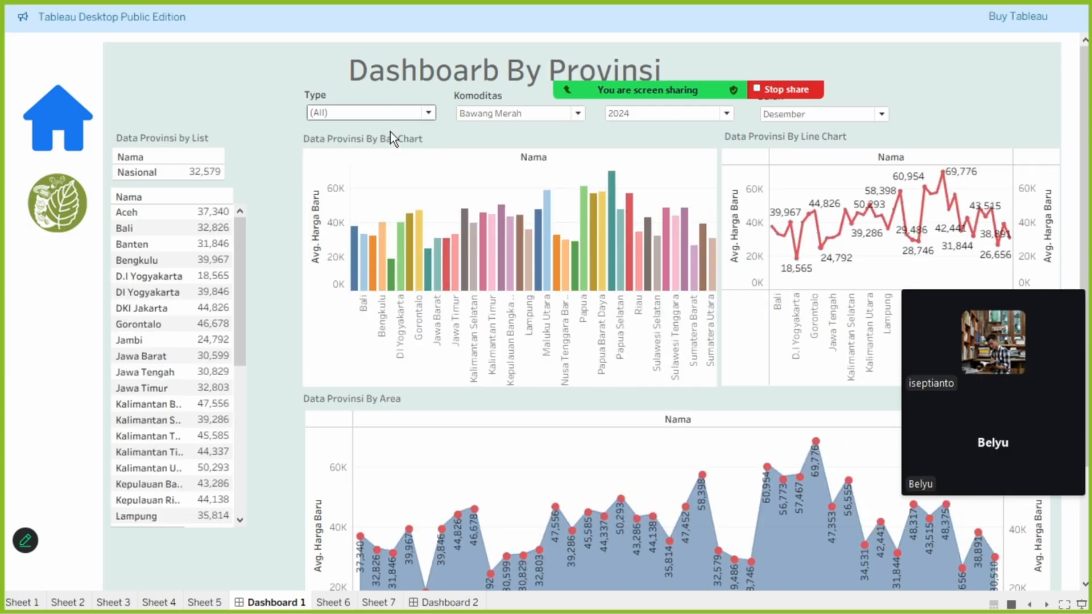
{"action": "mouse_move", "coordinate": [418, 233]}
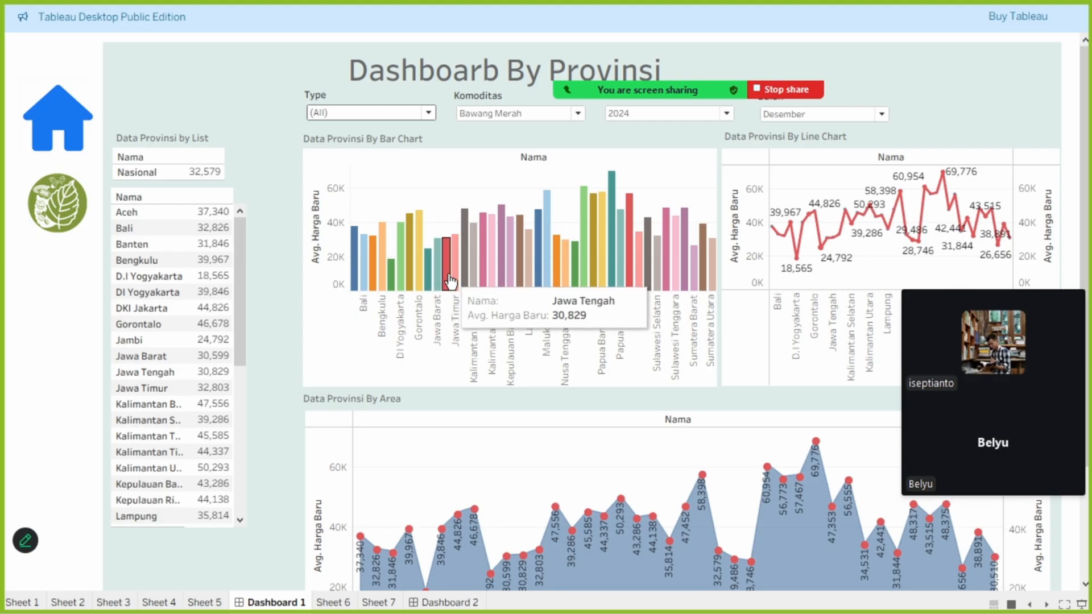
- Leave presentation mode and open Sheet 1
{"action": "key", "text": "super"}
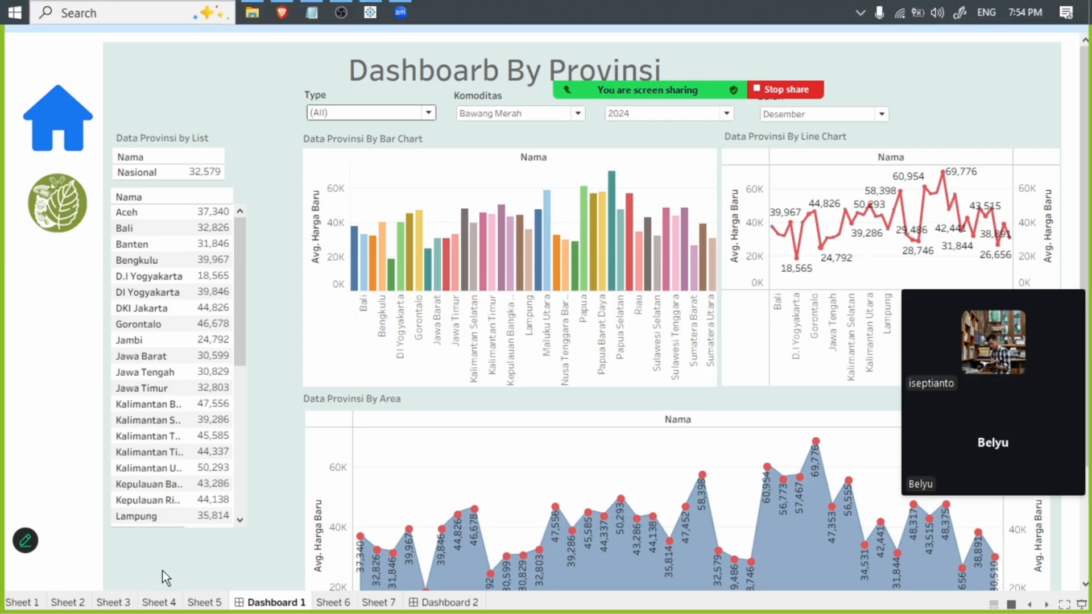
{"action": "left_click", "coordinate": [200, 574]}
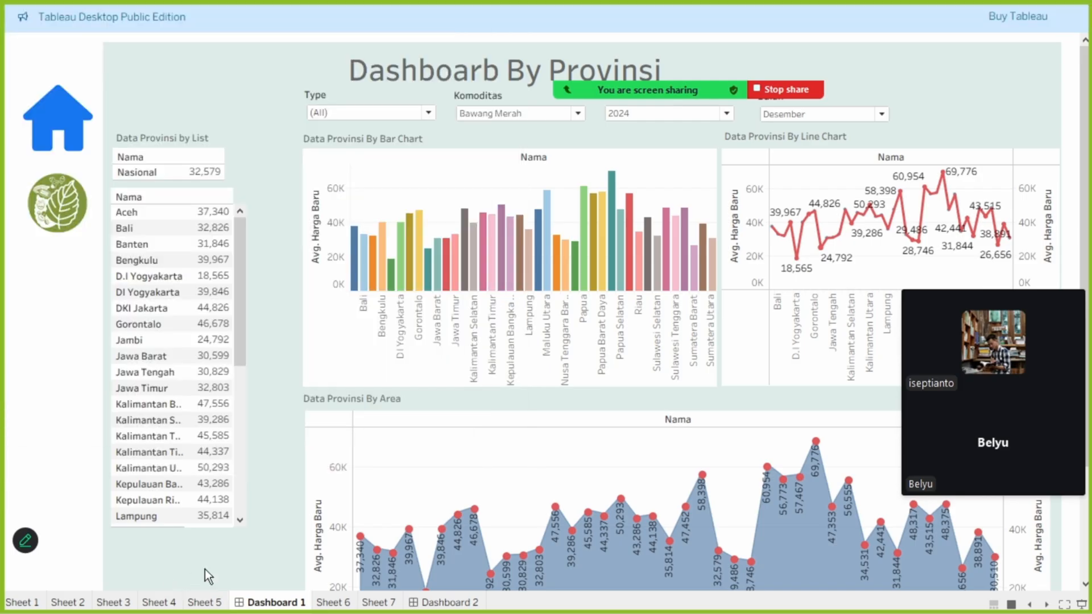
{"action": "key", "text": "Escape"}
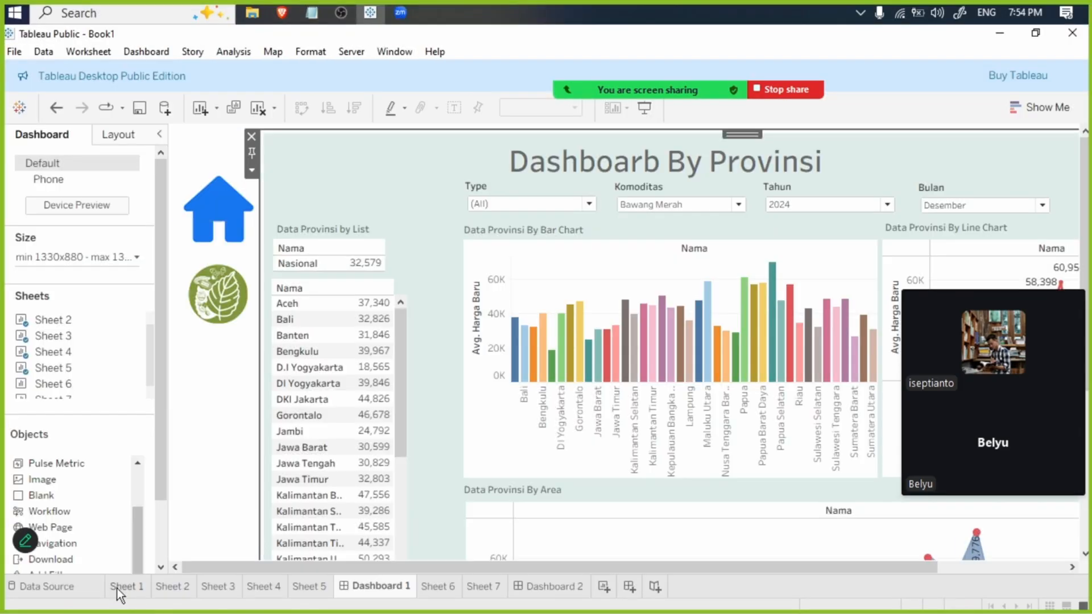
{"action": "left_click", "coordinate": [124, 587]}
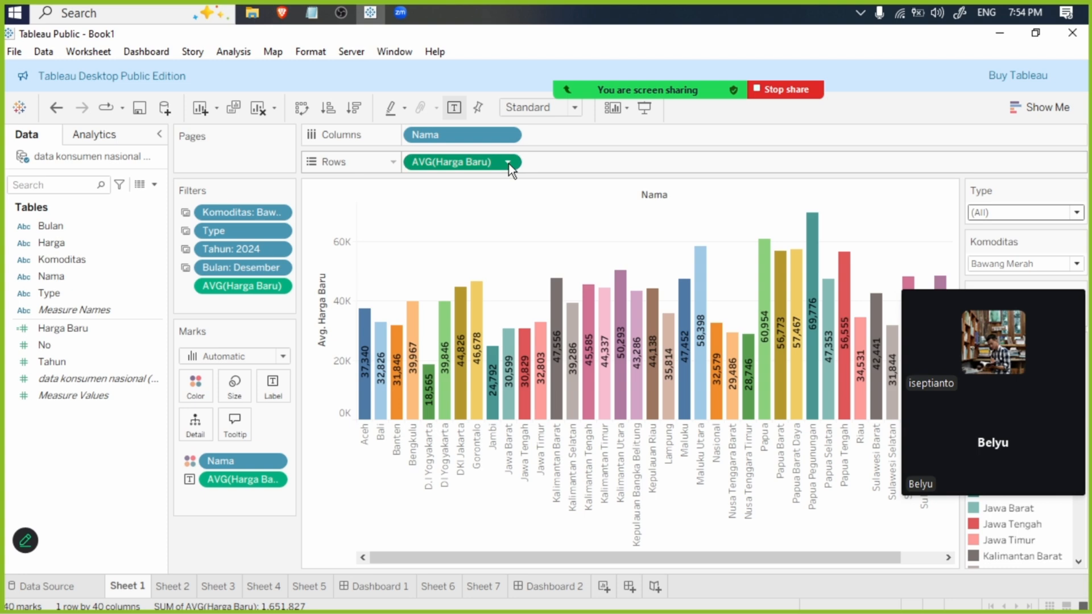
- Try the Sum aggregation for Harga Baru on the Rows shelf of Sheet 1 and restore it to Average
{"action": "left_click", "coordinate": [508, 163]}
{"action": "mouse_move", "coordinate": [539, 369]}
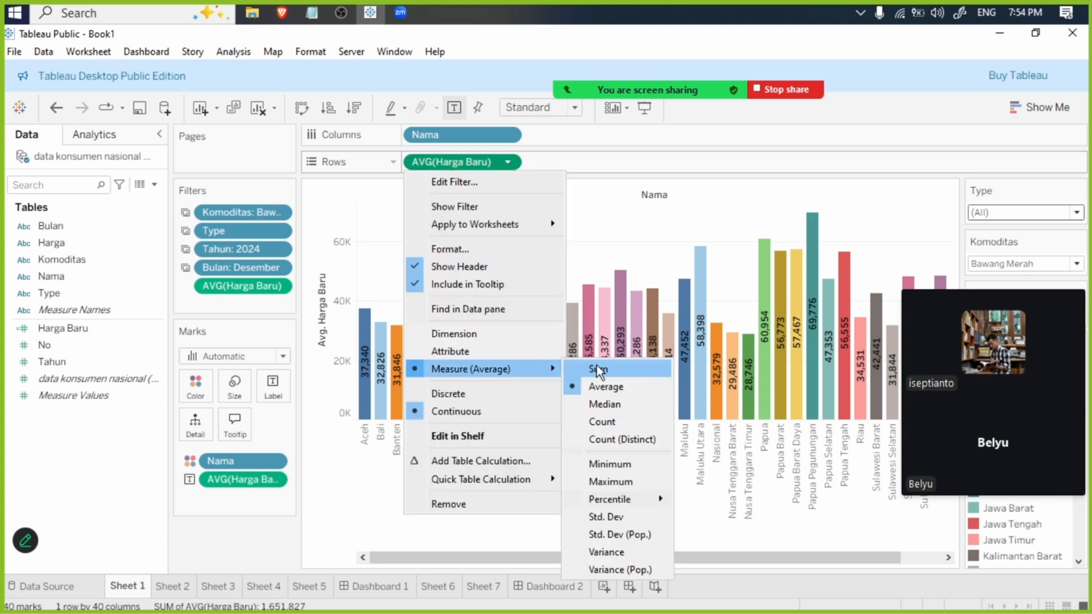
{"action": "left_click", "coordinate": [598, 370]}
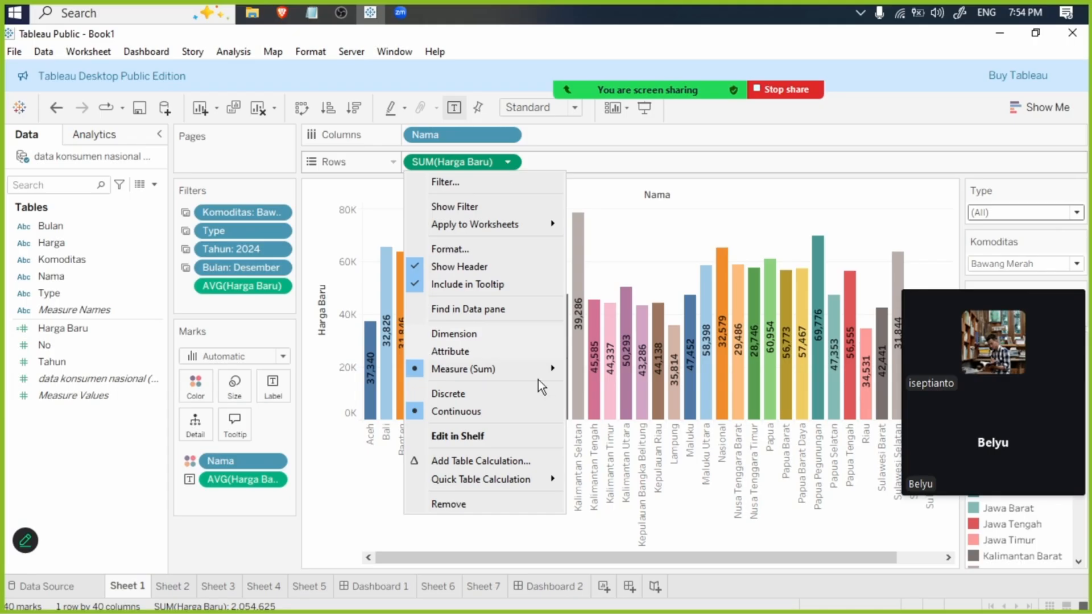
{"action": "mouse_move", "coordinate": [549, 368]}
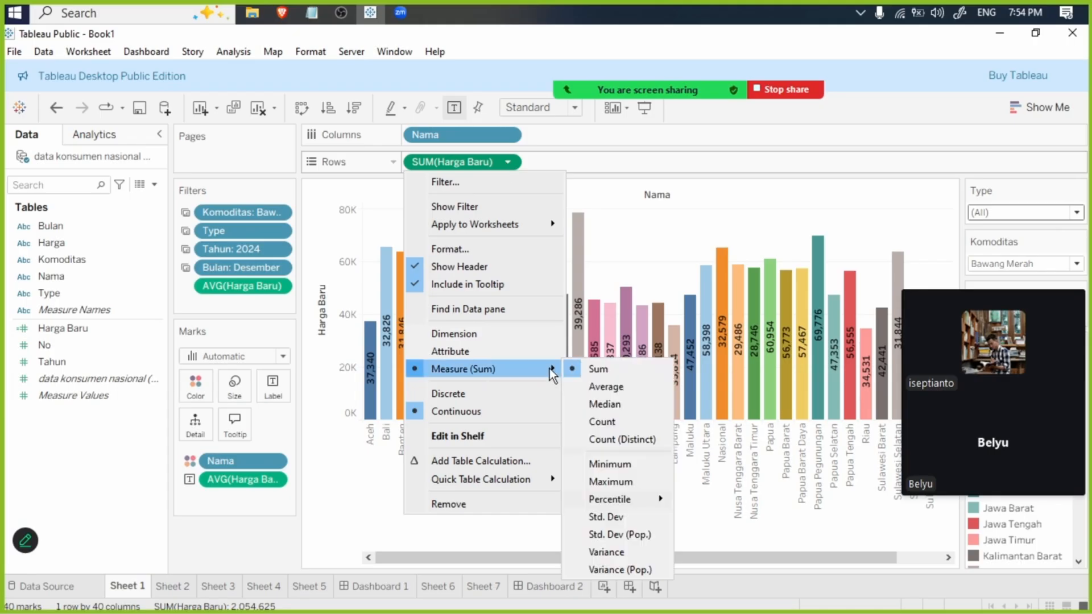
{"action": "left_click", "coordinate": [599, 386]}
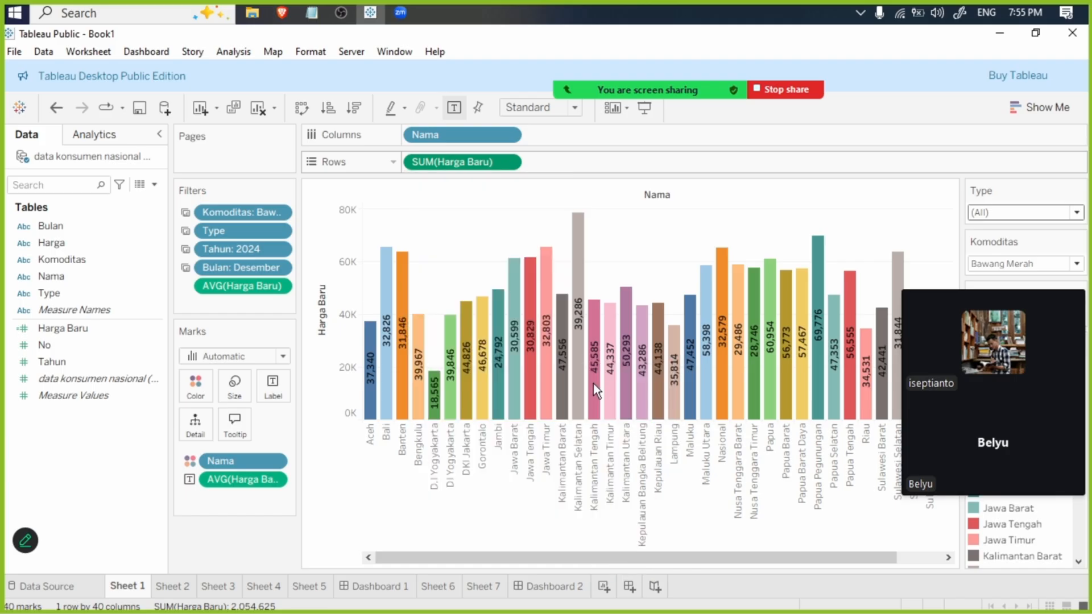
- Open Produsen Provinsi.csv from the Contoh folder on Local Disk (E:) in Excel, view its columns in a maximized window, and return to the folder
{"action": "left_click", "coordinate": [258, 1]}
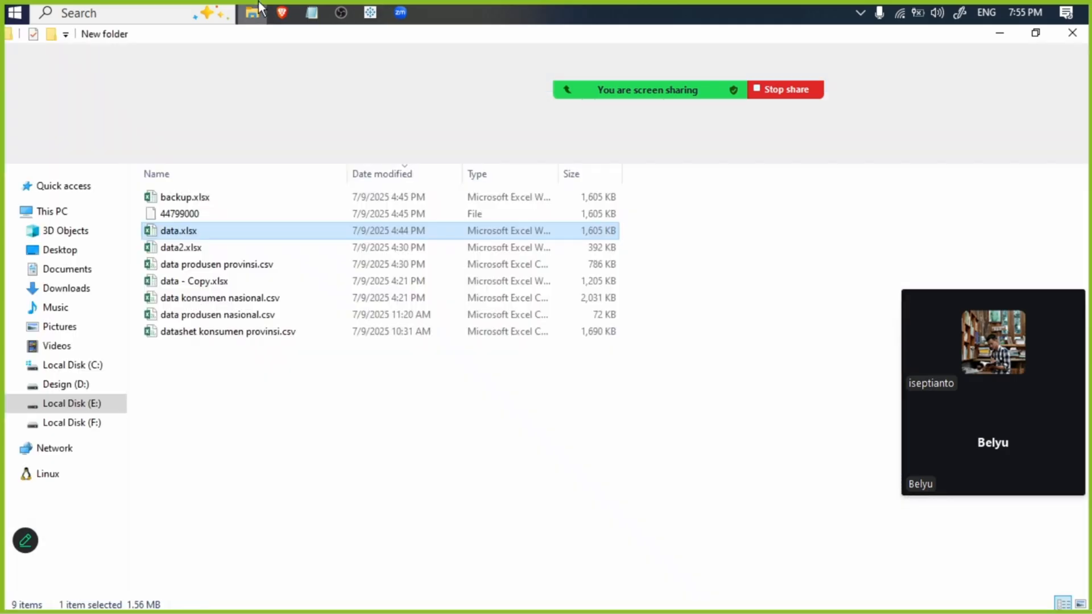
{"action": "left_click", "coordinate": [260, 149]}
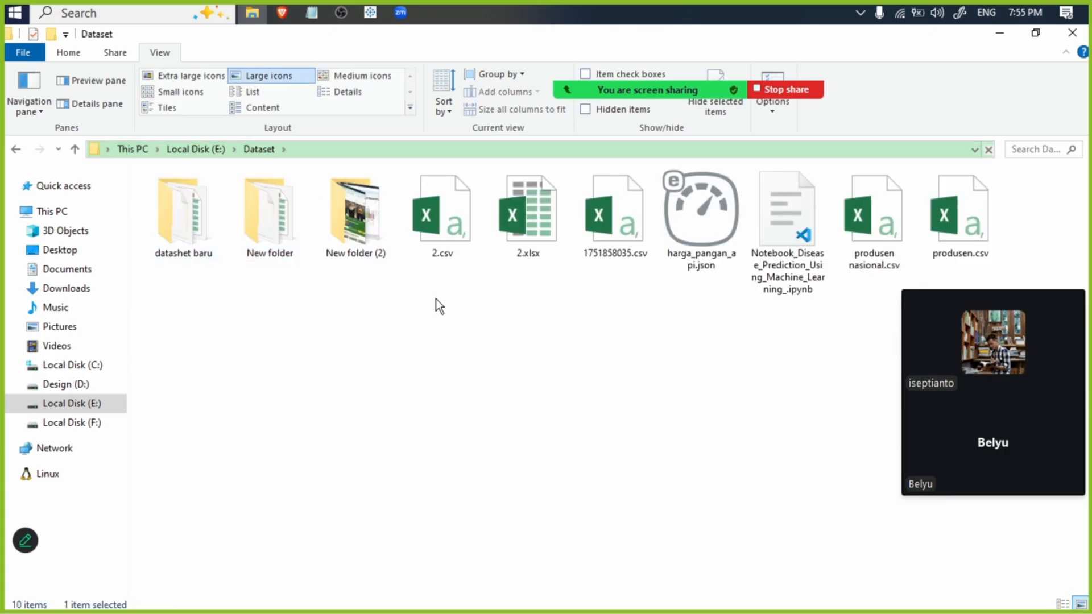
{"action": "left_click", "coordinate": [193, 149]}
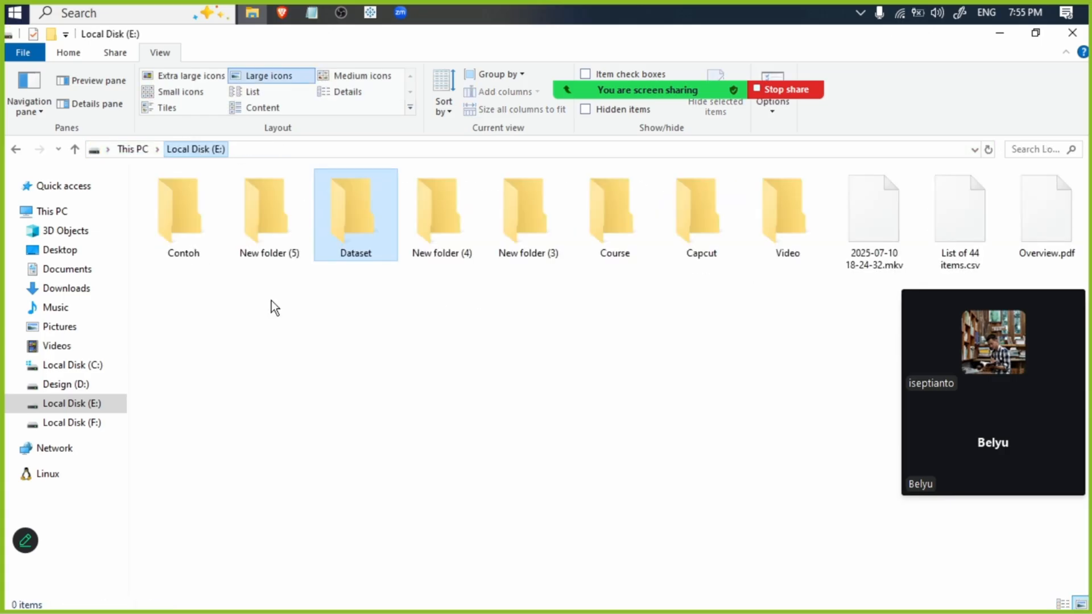
{"action": "double_click", "coordinate": [187, 223]}
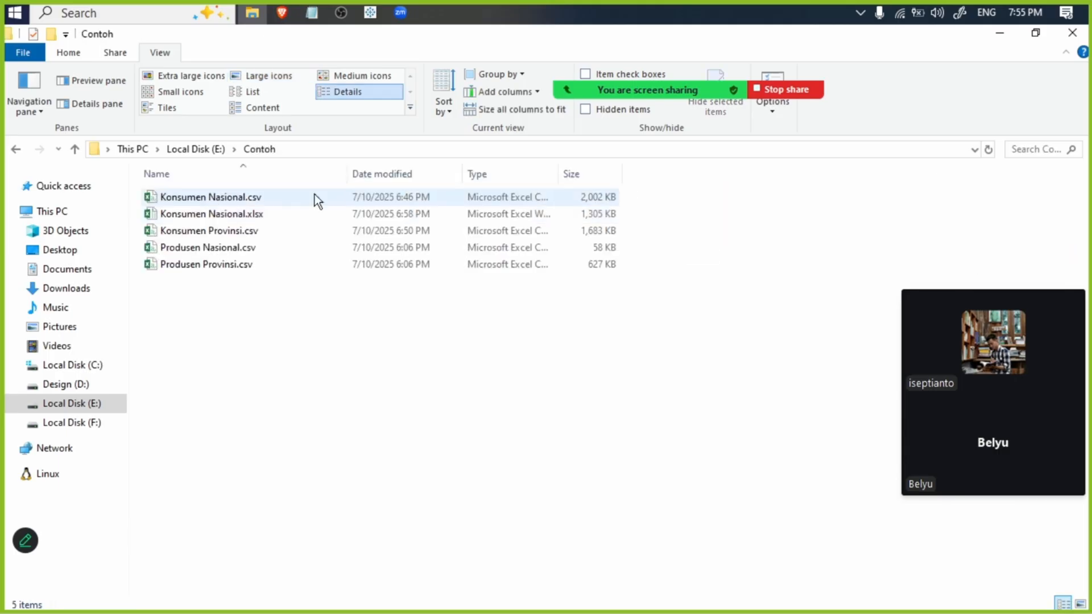
{"action": "double_click", "coordinate": [340, 265]}
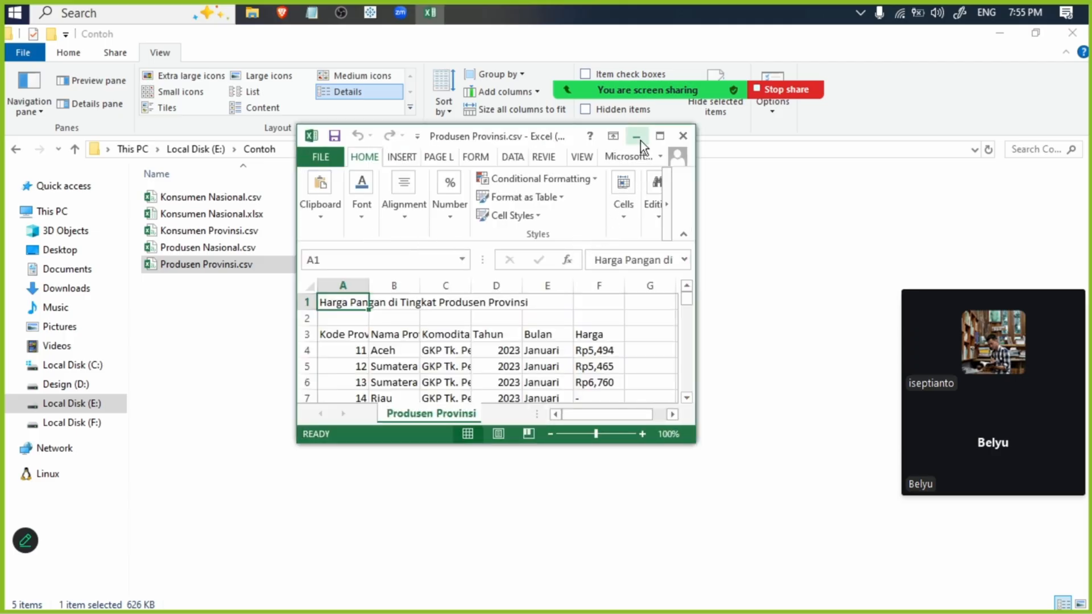
{"action": "left_click", "coordinate": [652, 140]}
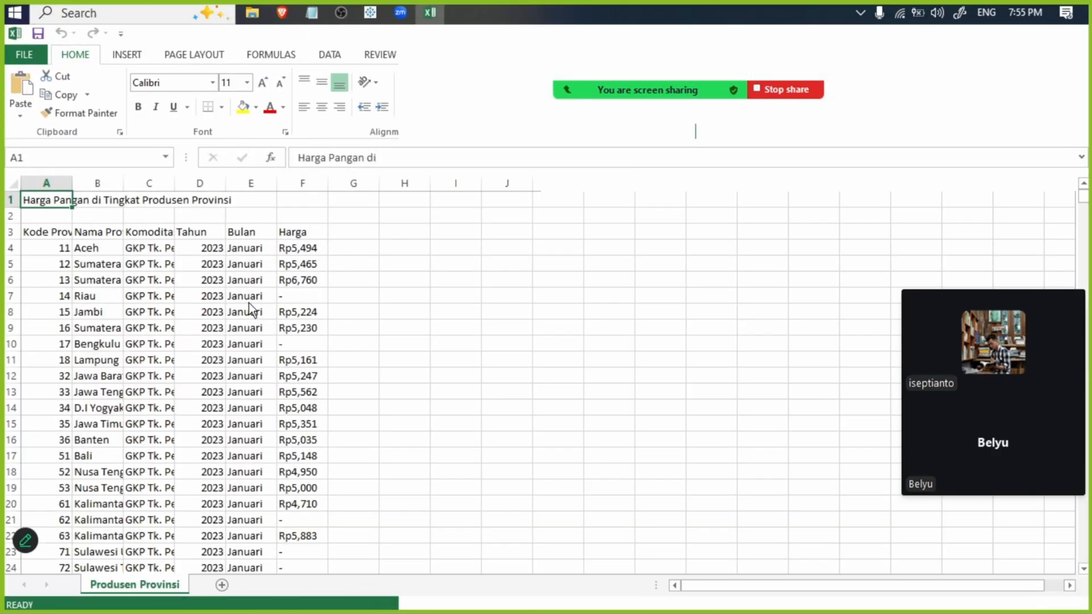
{"action": "left_click", "coordinate": [168, 232]}
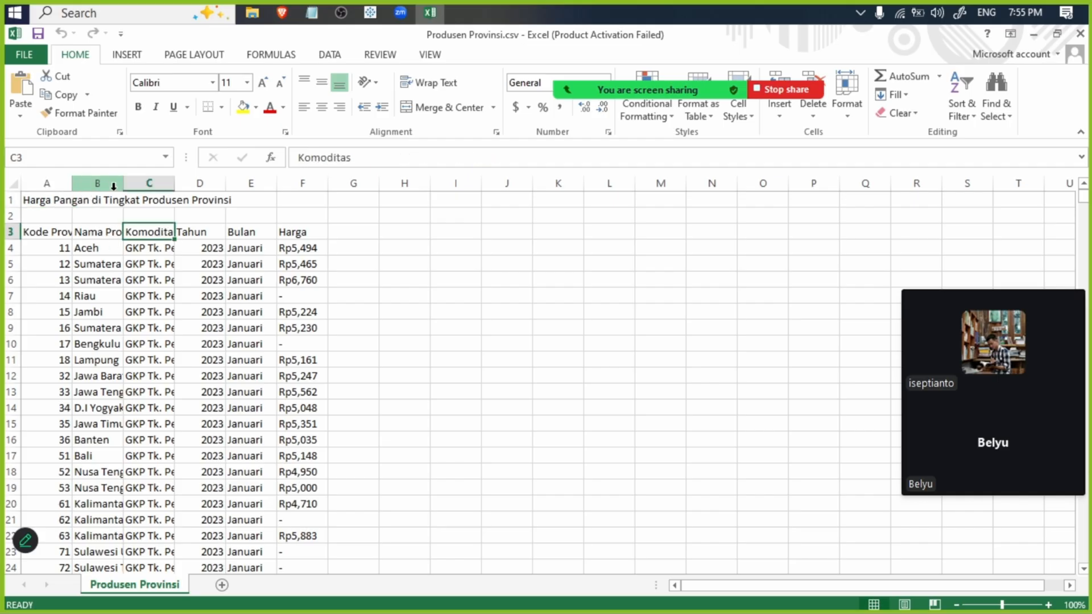
{"action": "left_click", "coordinate": [1032, 41]}
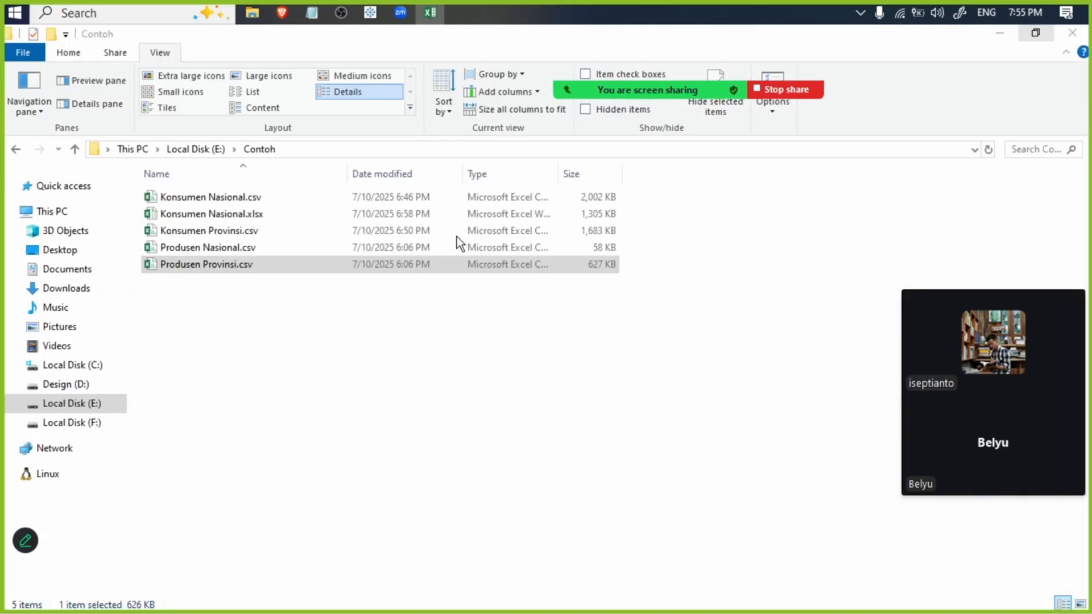
- Go through the Produsen Nasional, Konsumen Nasional and Konsumen Provinsi source files in the Contoh folder and return to Tableau
{"action": "double_click", "coordinate": [408, 245]}
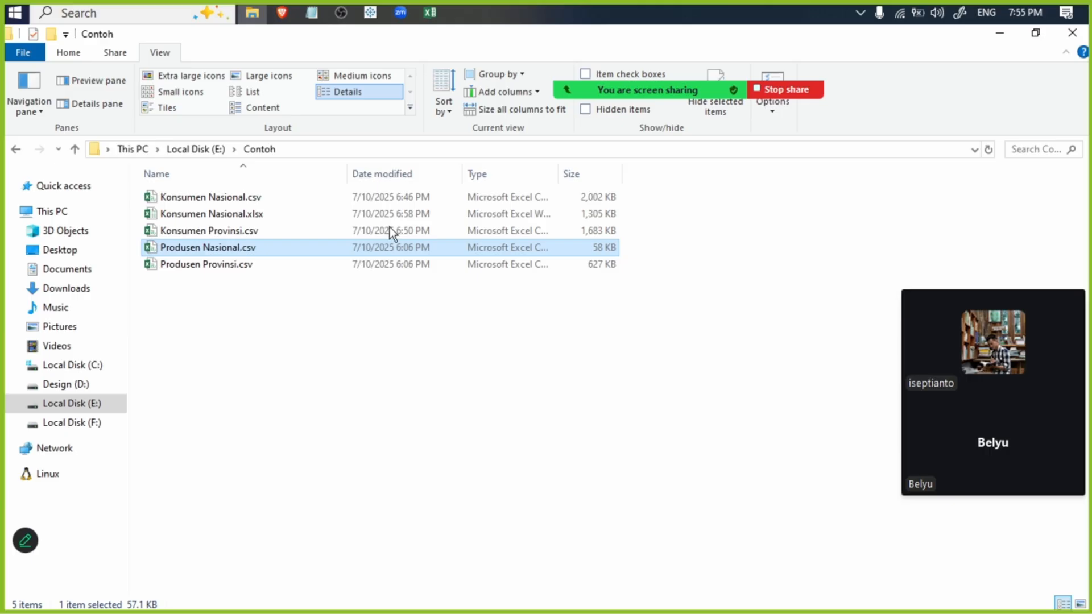
{"action": "key", "text": "Up"}
{"action": "key", "text": "Up"}
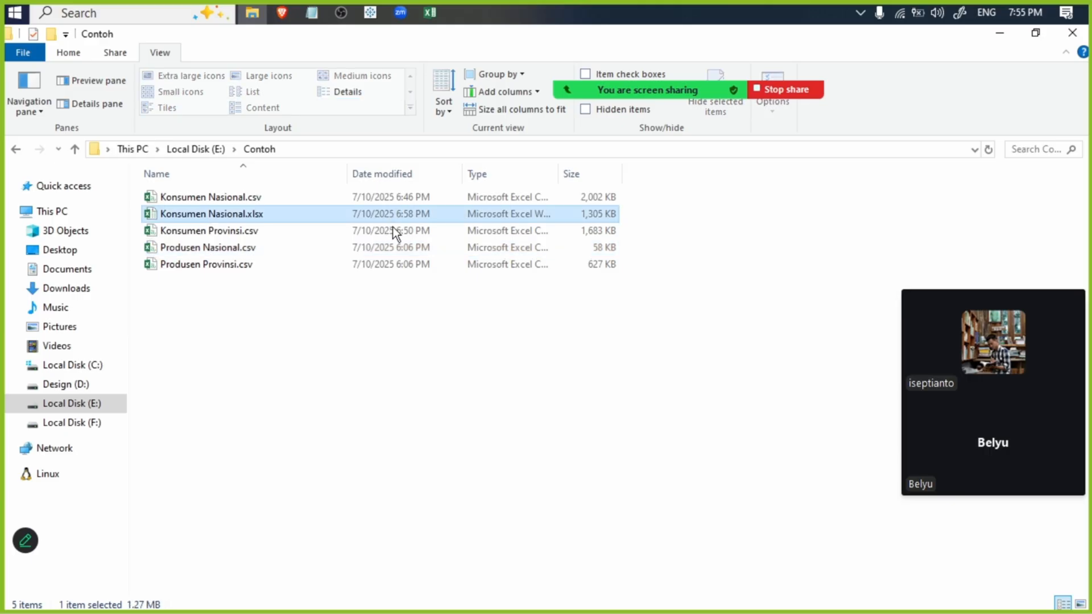
{"action": "left_click", "coordinate": [394, 230]}
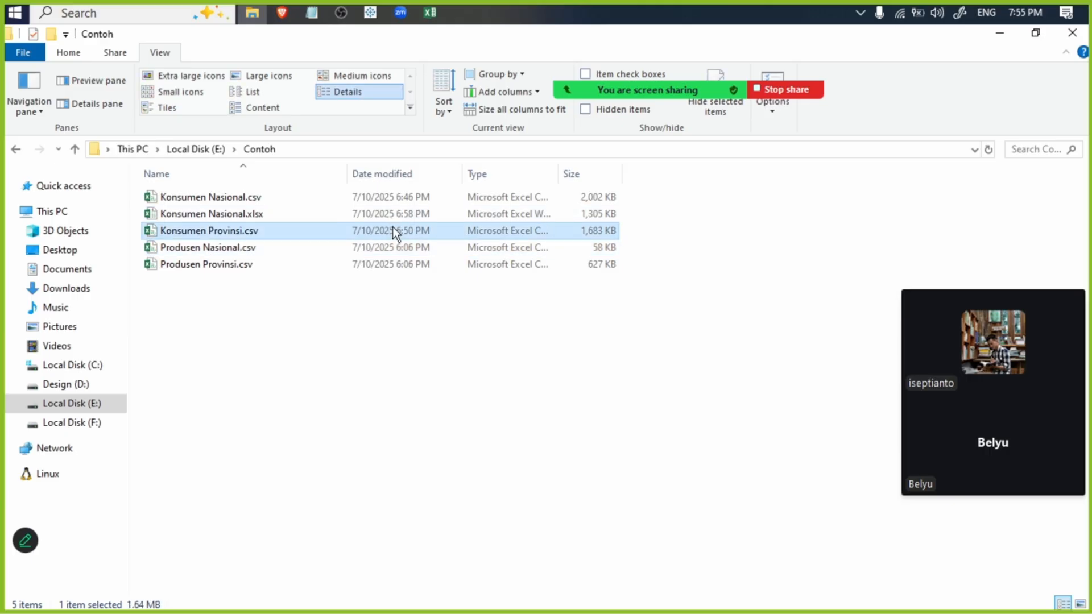
{"action": "left_click", "coordinate": [1008, 31]}
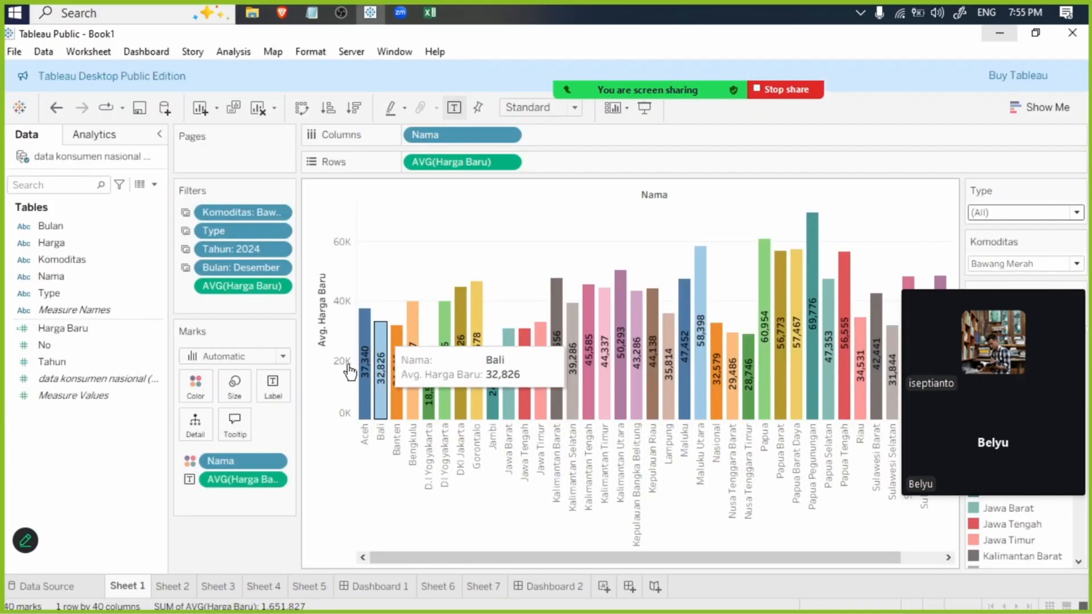
- Switch back to Produsen Provinsi.csv in Excel and examine the Jagung row for Jambi in Januari 2023
{"action": "left_click", "coordinate": [430, 13]}
{"action": "left_click", "coordinate": [212, 437]}
{"action": "scroll", "coordinate": [188, 439], "scroll_direction": "down", "scroll_amount": 20}
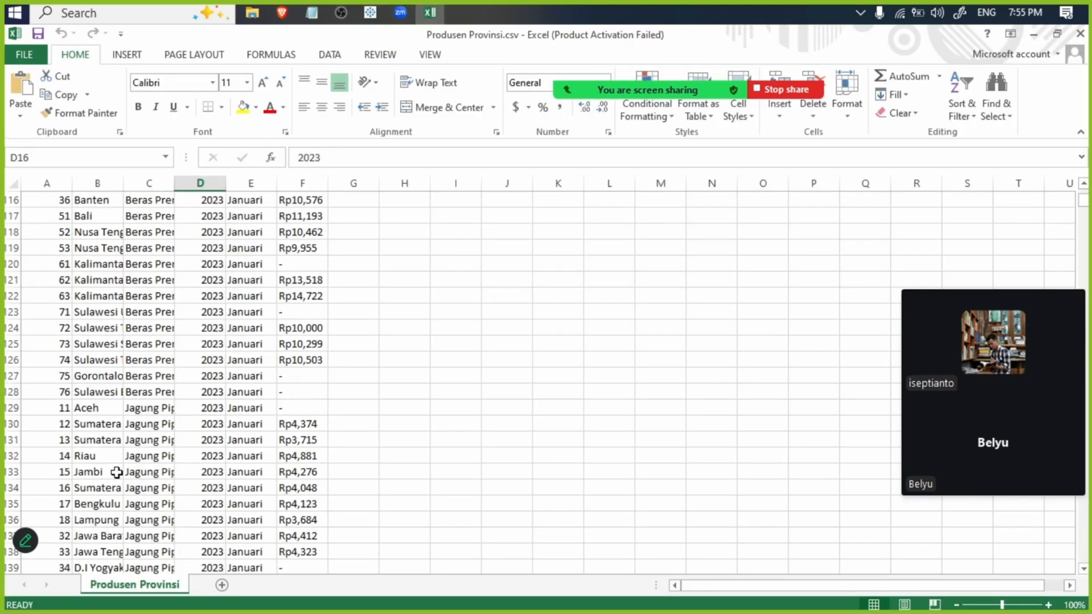
{"action": "left_click", "coordinate": [93, 470]}
{"action": "left_click", "coordinate": [253, 472]}
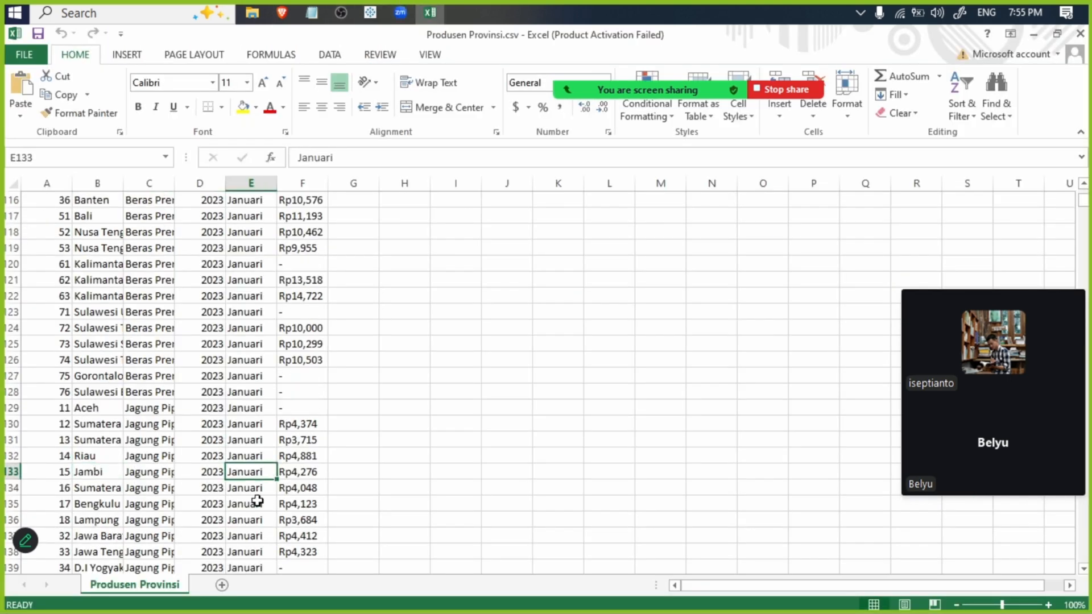
- Look through the Januari and Februari 2023 price rows of Produsen Provinsi.csv and switch to the Sheet 1 chart in Tableau
{"action": "scroll", "coordinate": [256, 498], "scroll_direction": "down", "scroll_amount": 20}
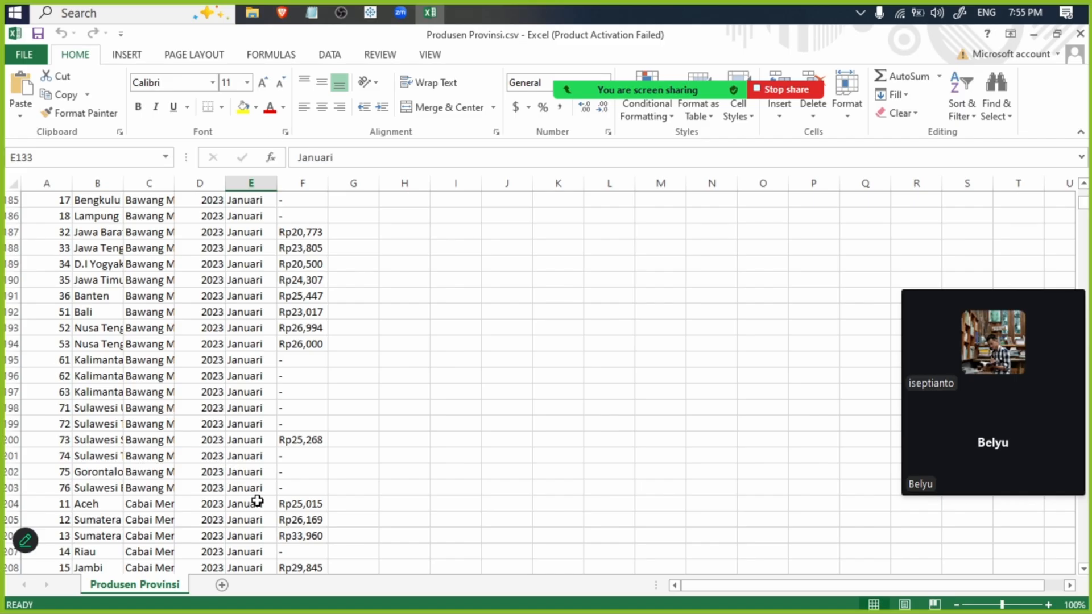
{"action": "scroll", "coordinate": [253, 492], "scroll_direction": "down", "scroll_amount": 20}
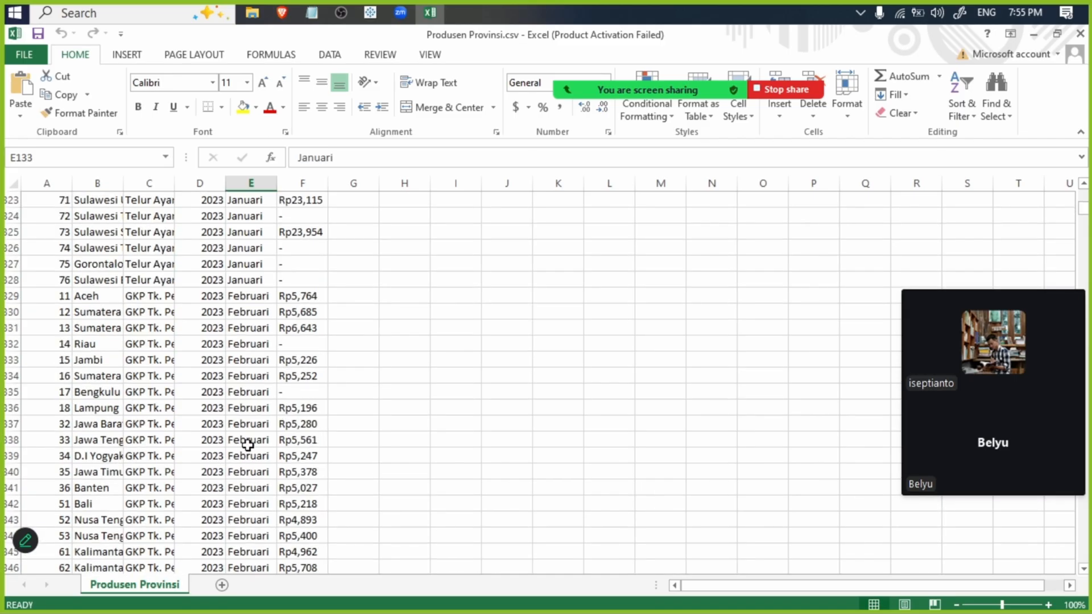
{"action": "scroll", "coordinate": [247, 445], "scroll_direction": "down", "scroll_amount": 20}
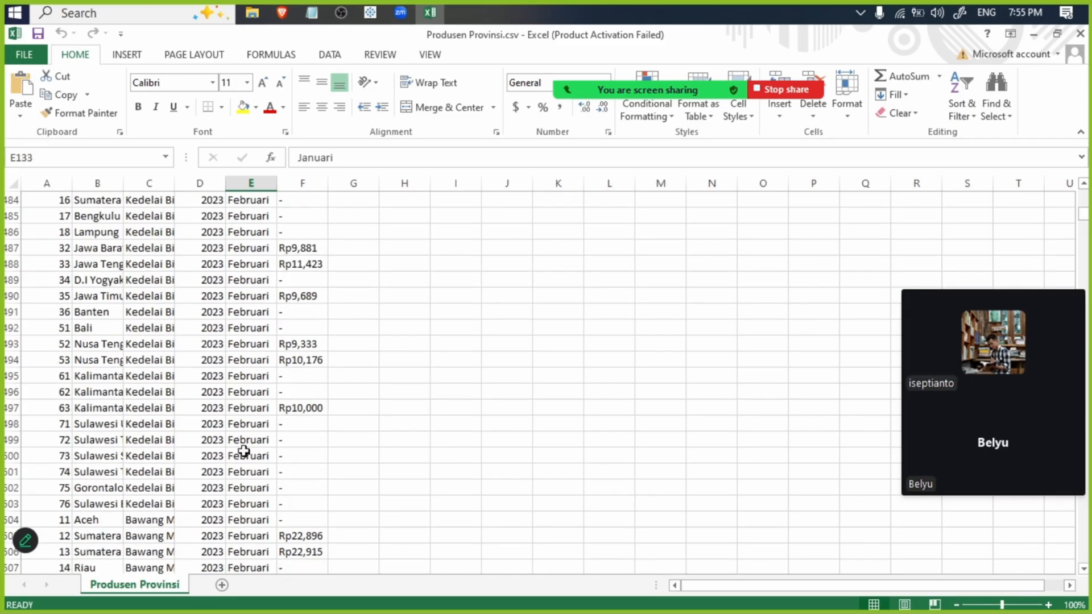
{"action": "left_click", "coordinate": [370, 13]}
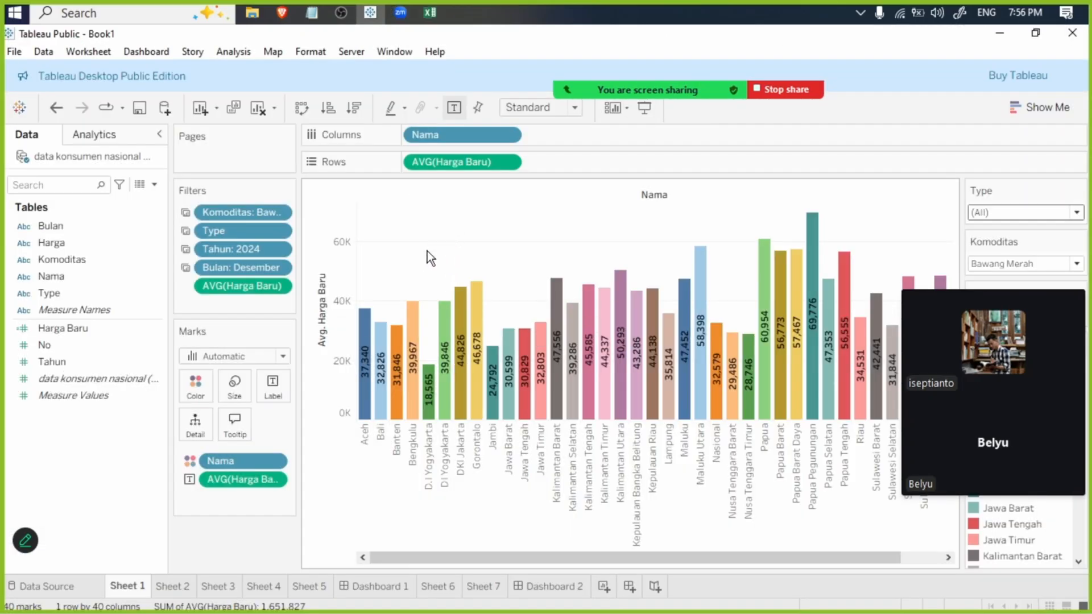
- Switch back to Produsen Provinsi.csv in Excel and dismiss the Office activation wizard
{"action": "left_click", "coordinate": [430, 12]}
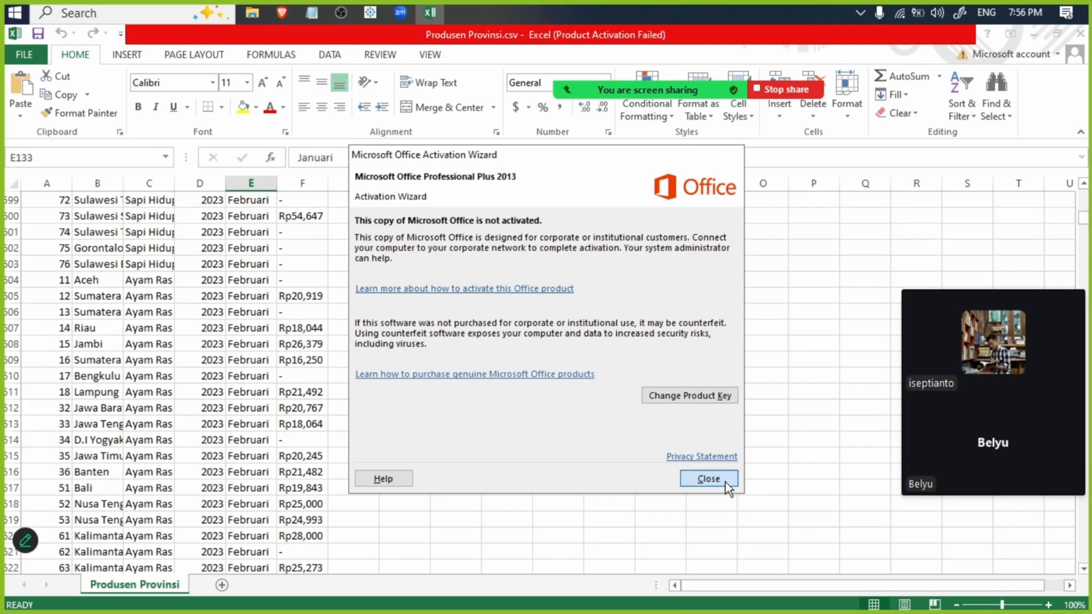
{"action": "left_click", "coordinate": [709, 479]}
{"action": "left_click", "coordinate": [422, 360]}
{"action": "left_click", "coordinate": [425, 374]}
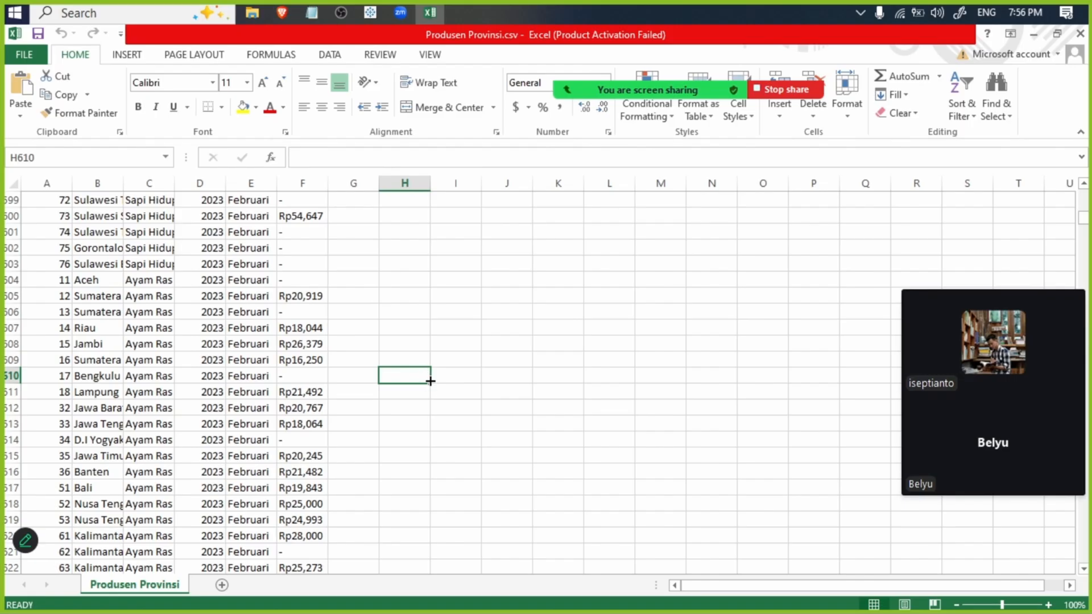
- Switch to the Brave browser and view the food price datasets on the Dataset Publikasi page of Badan Pangan Nasional
{"action": "left_click", "coordinate": [282, 13]}
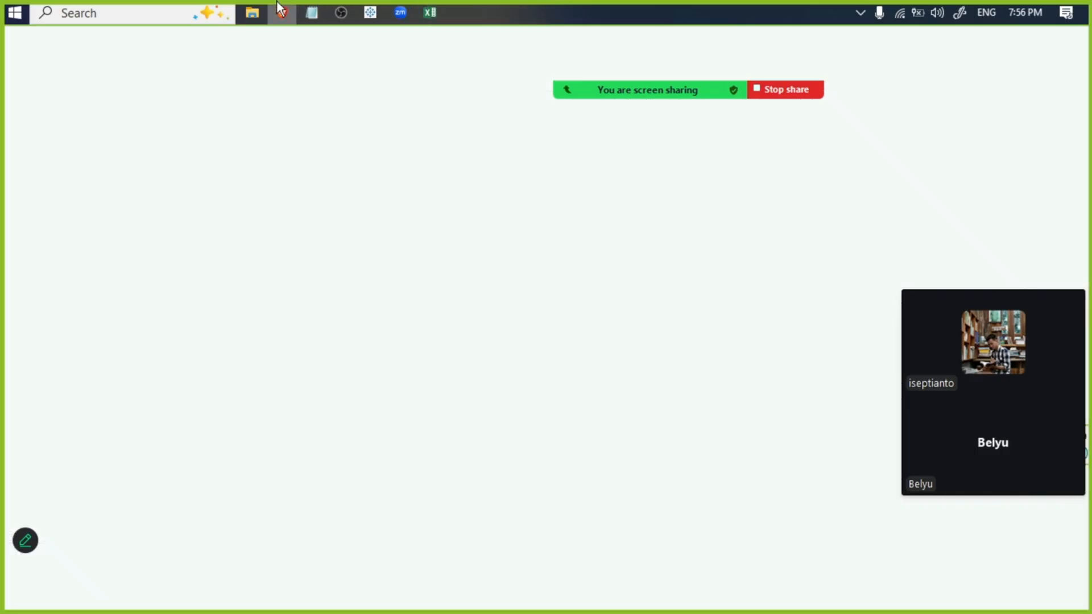
{"action": "left_click", "coordinate": [301, 47]}
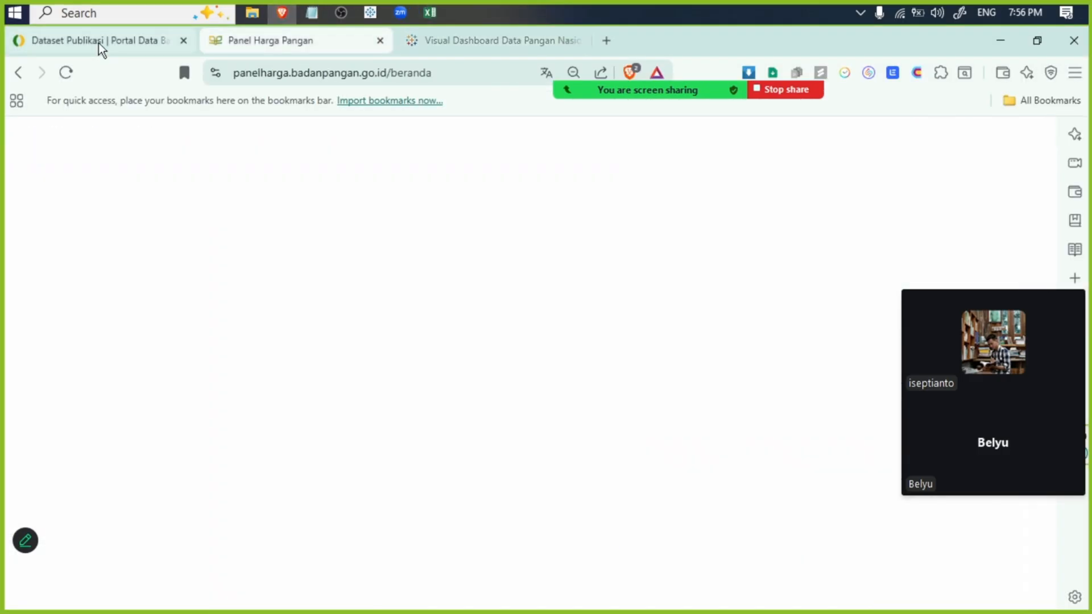
{"action": "left_click", "coordinate": [97, 42]}
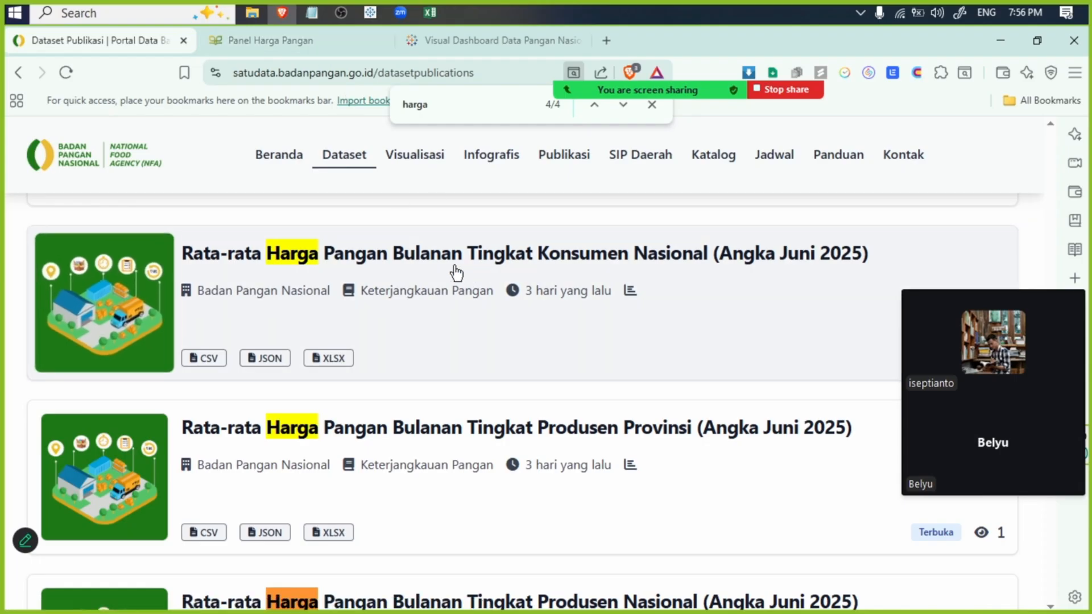
{"action": "scroll", "coordinate": [453, 271], "scroll_direction": "down", "scroll_amount": 5}
- Search the Dataset Publikasi page for "hari", step back through the matches to the first one, and look over the dataset list
{"action": "double_click", "coordinate": [449, 108]}
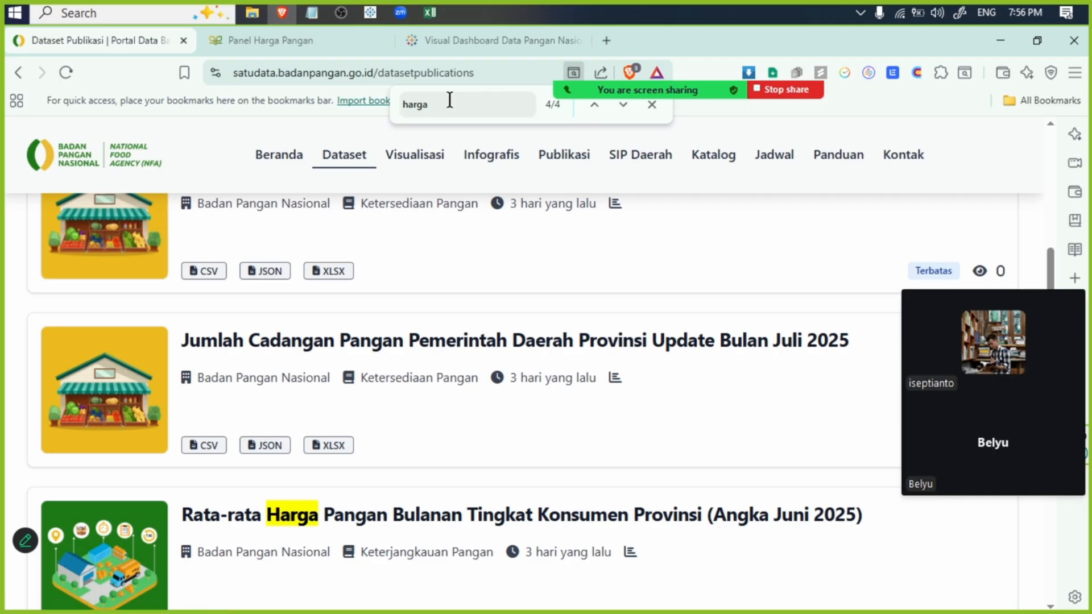
{"action": "type", "text": "hari"}
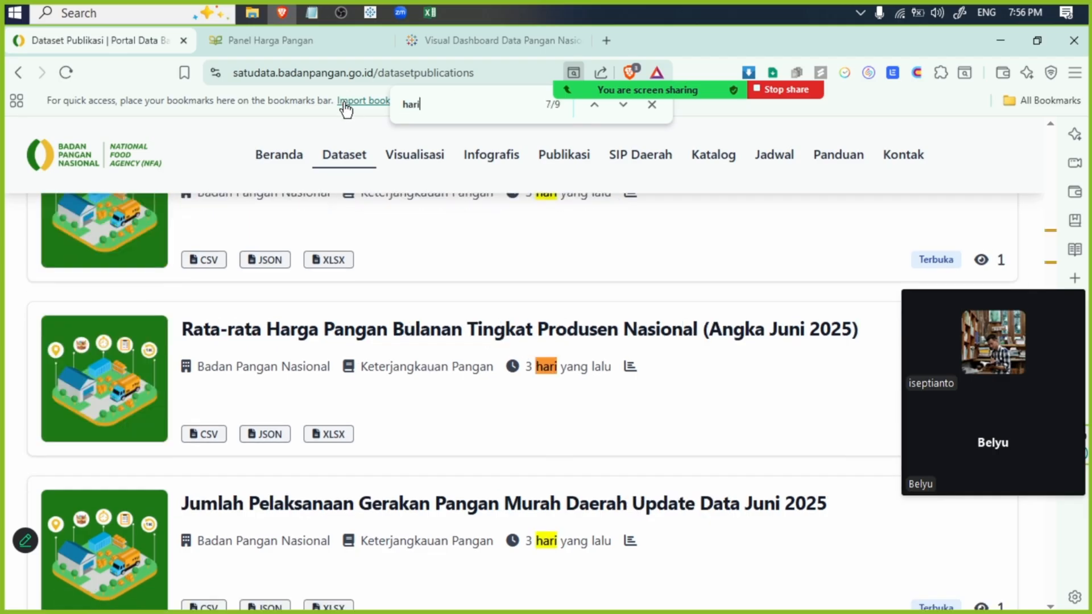
{"action": "left_click", "coordinate": [598, 111]}
{"action": "left_click", "coordinate": [598, 110]}
{"action": "left_click", "coordinate": [597, 110]}
{"action": "left_click", "coordinate": [597, 111]}
{"action": "left_click", "coordinate": [598, 111]}
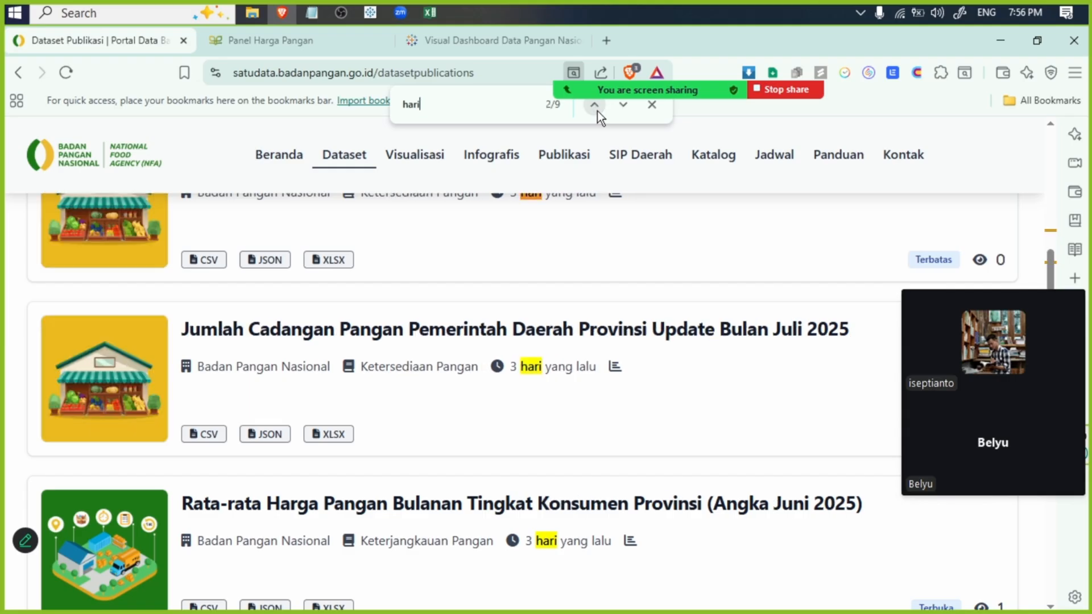
{"action": "left_click", "coordinate": [597, 111]}
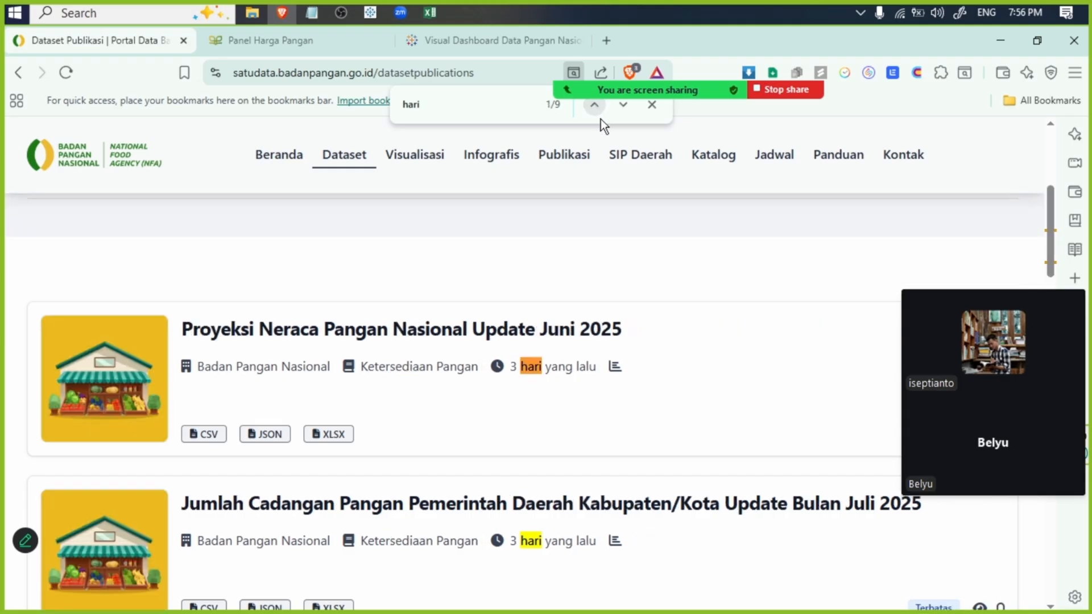
{"action": "scroll", "coordinate": [495, 169], "scroll_direction": "down", "scroll_amount": 6}
{"action": "scroll", "coordinate": [495, 168], "scroll_direction": "down", "scroll_amount": 15}
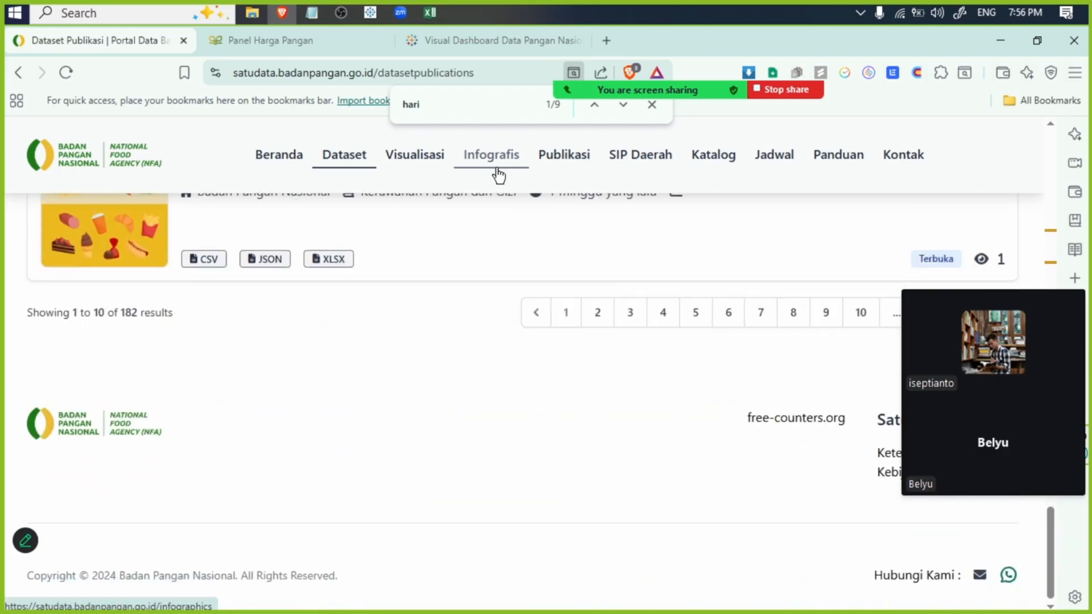
{"action": "scroll", "coordinate": [499, 176], "scroll_direction": "up", "scroll_amount": 6}
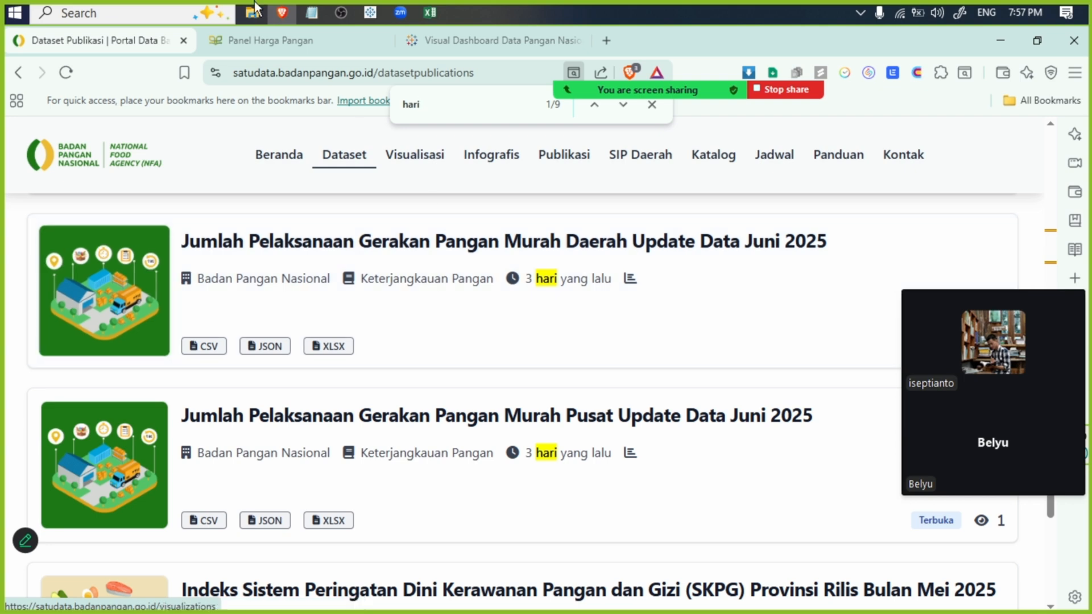
- Compare the open Visual Dashboard Data Pangan Nasional and Panel Harga Pangan pages and return to Dataset Publikasi
{"action": "left_click", "coordinate": [458, 38]}
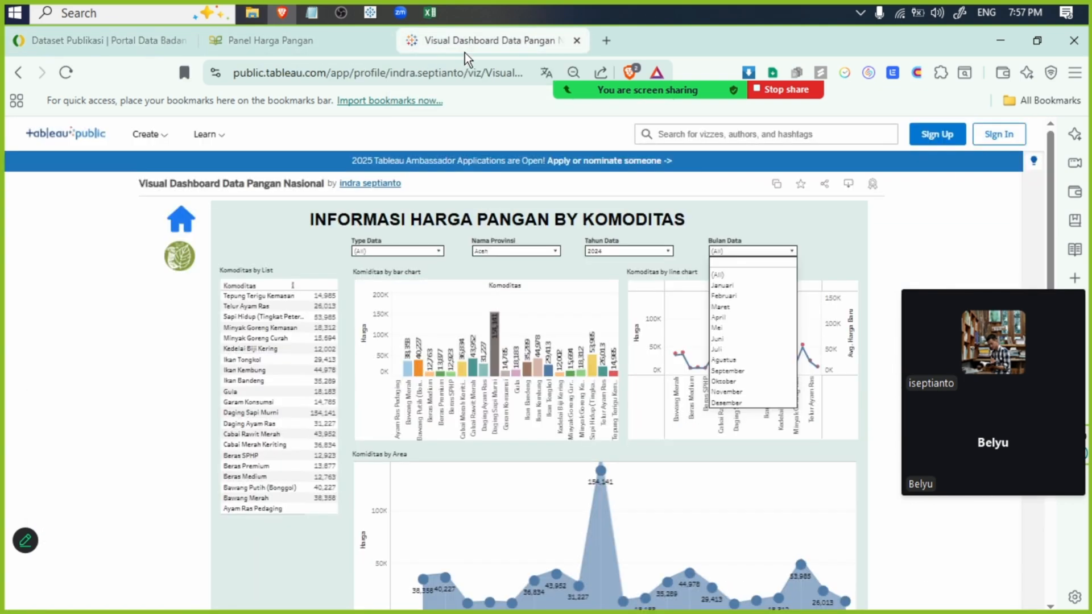
{"action": "left_click", "coordinate": [290, 45]}
{"action": "left_click", "coordinate": [491, 43]}
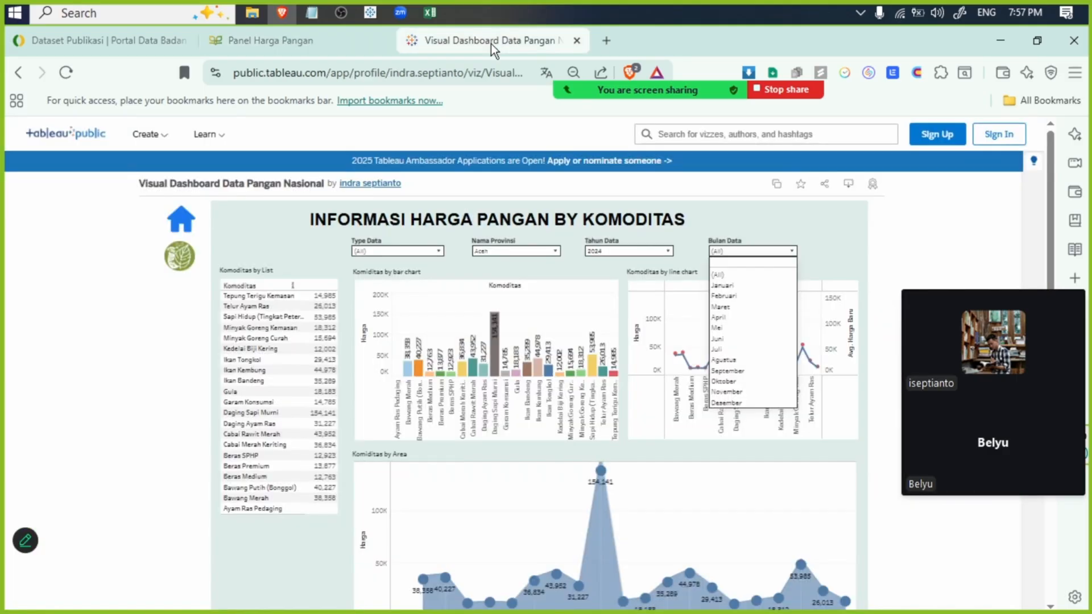
{"action": "left_click", "coordinate": [303, 39]}
{"action": "left_click", "coordinate": [83, 43]}
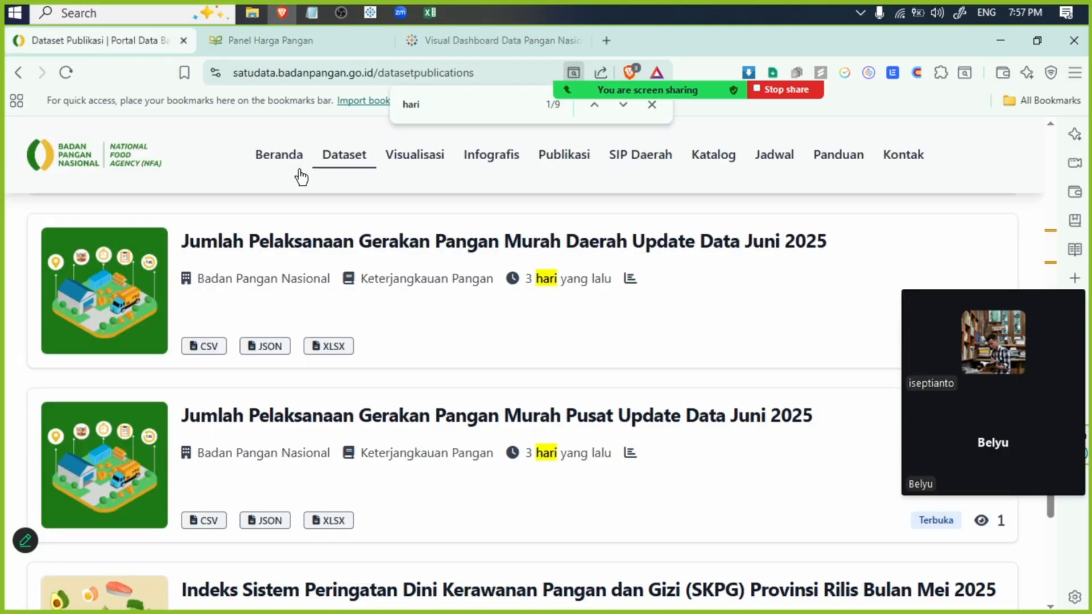
- Look through the monthly food price datasets on the Dataset Publikasi page and highlight the page's web address
{"action": "left_click_drag", "start_coordinate": [442, 106], "coordinate": [401, 108]}
{"action": "scroll", "coordinate": [431, 291], "scroll_direction": "up", "scroll_amount": 5}
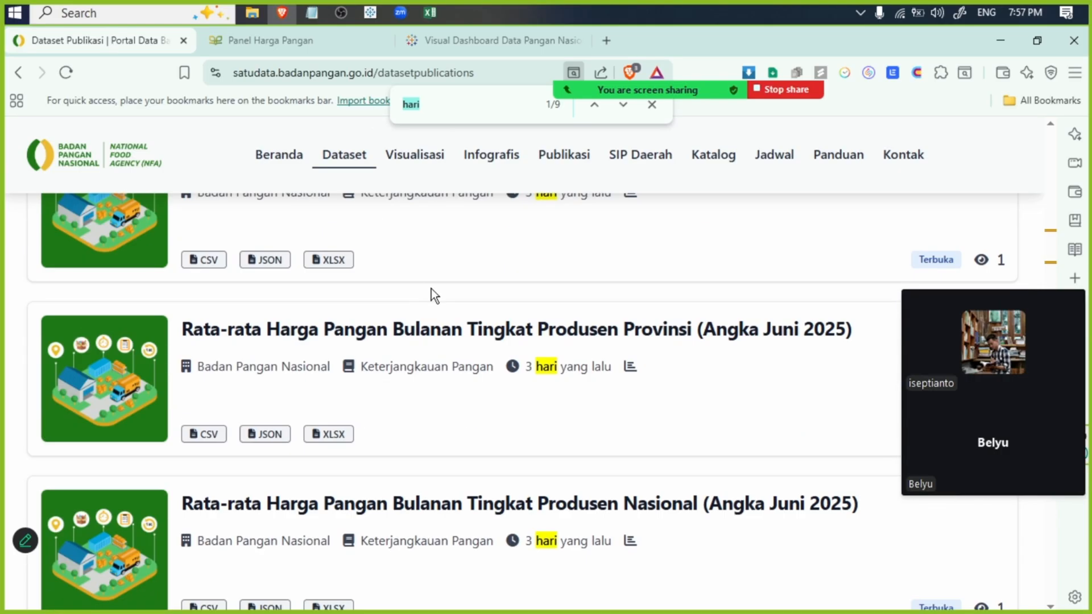
{"action": "scroll", "coordinate": [440, 283], "scroll_direction": "down", "scroll_amount": 10}
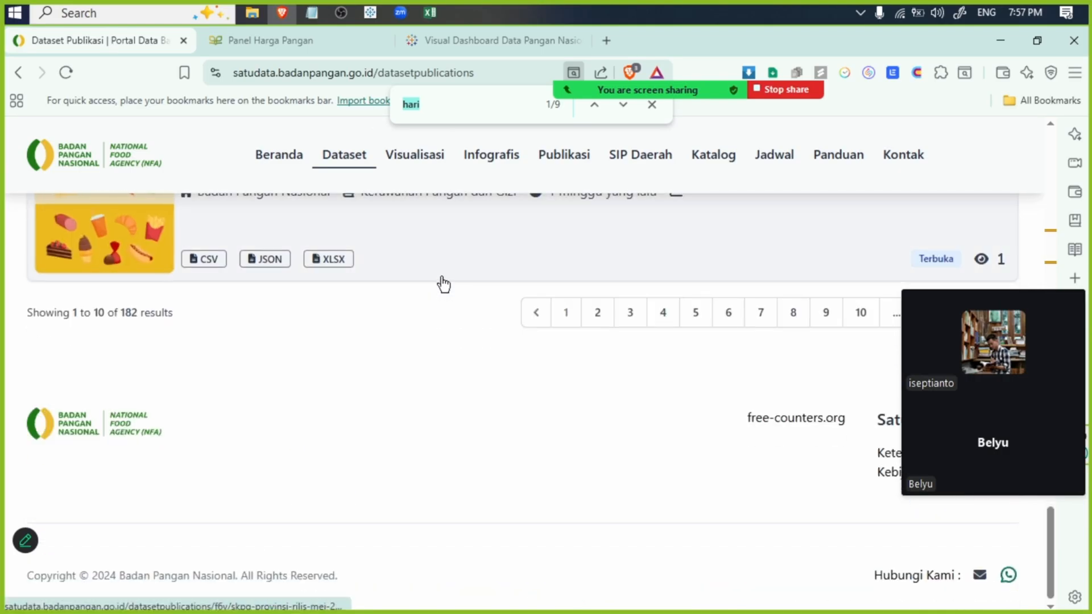
{"action": "scroll", "coordinate": [443, 287], "scroll_direction": "up", "scroll_amount": 10}
{"action": "scroll", "coordinate": [444, 284], "scroll_direction": "up", "scroll_amount": 5}
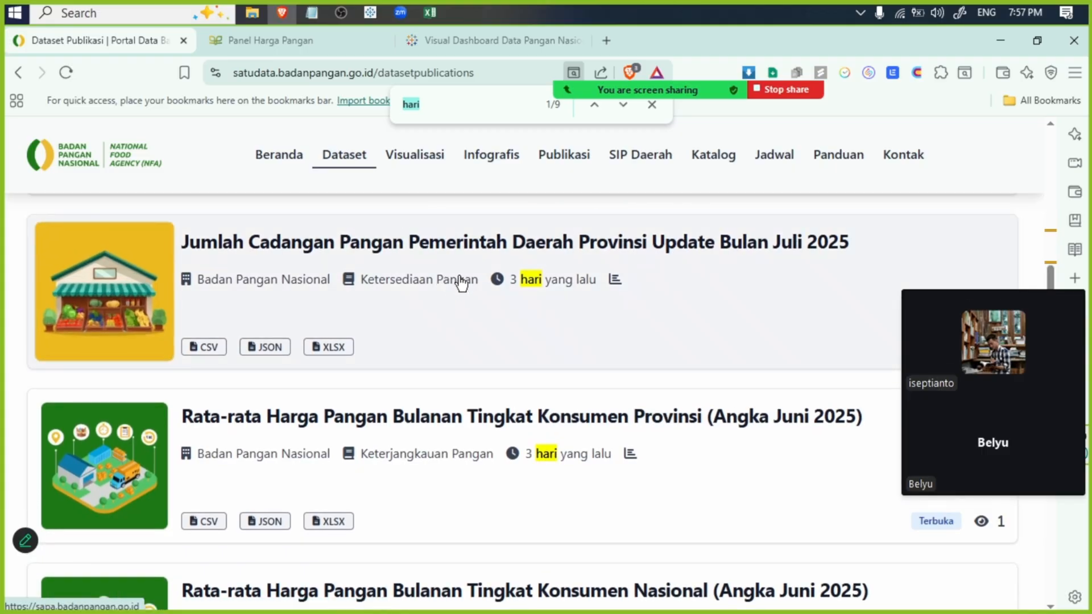
{"action": "scroll", "coordinate": [457, 281], "scroll_direction": "up", "scroll_amount": 5}
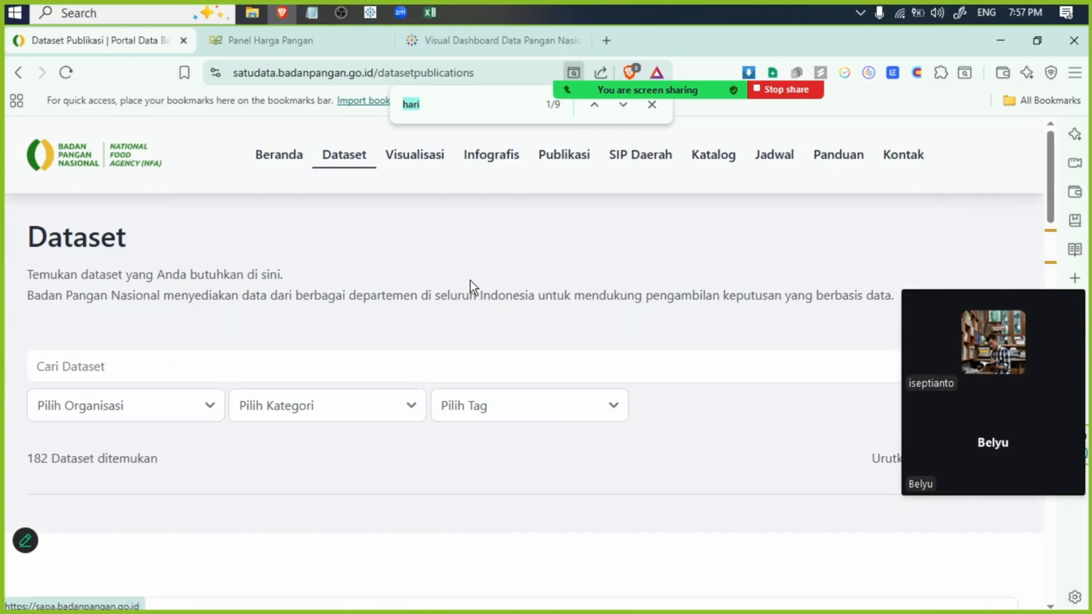
{"action": "double_click", "coordinate": [264, 72]}
{"action": "key", "text": "ctrl+a"}
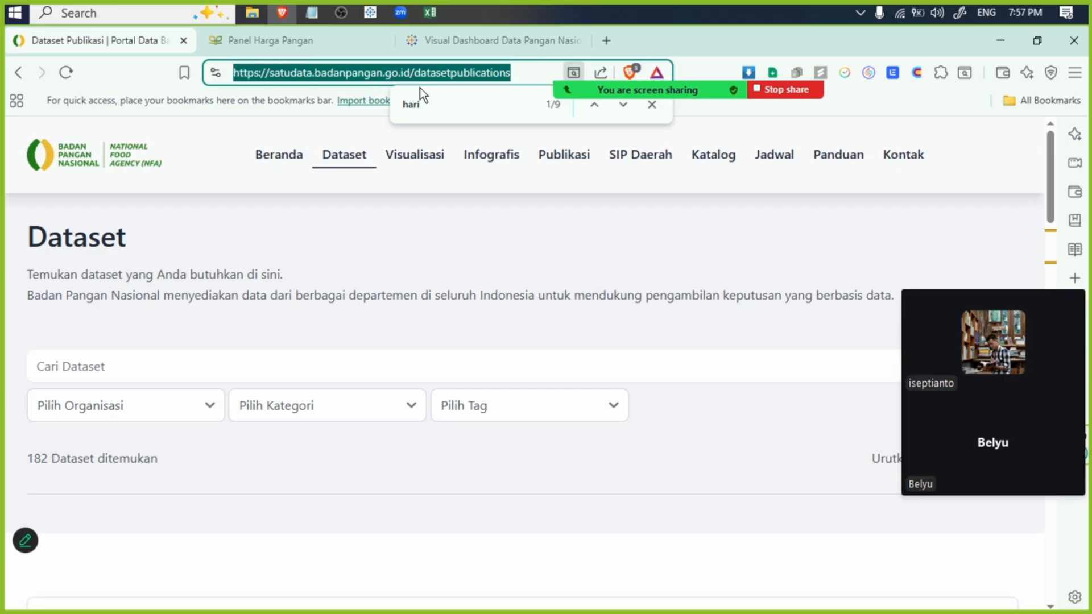
- View the Panel Harga Pangan page, examining the daily producer price cards and the Beras SPHP price map
{"action": "left_click", "coordinate": [310, 37]}
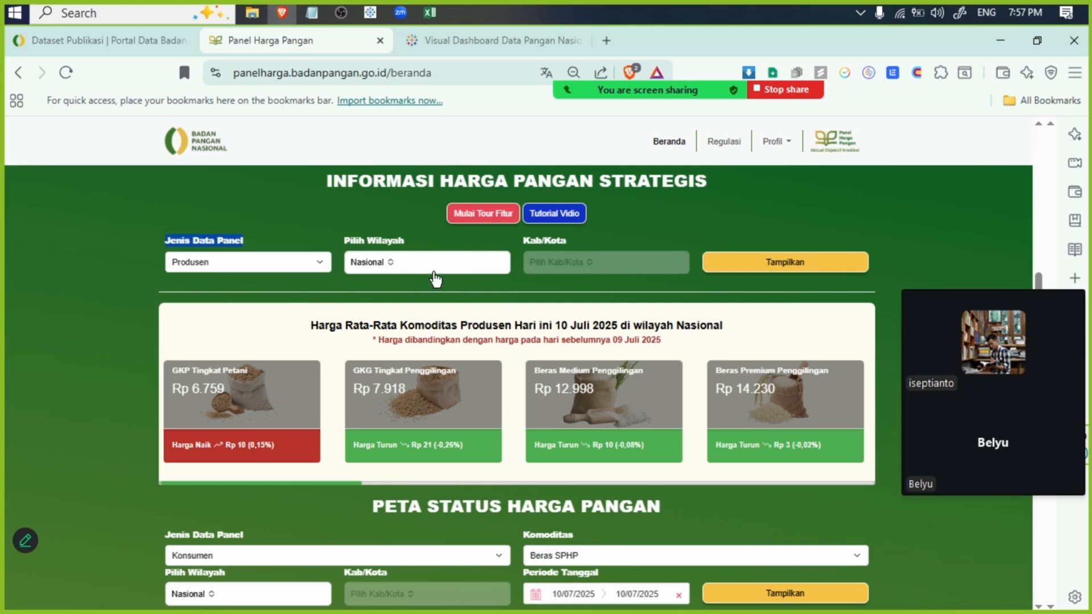
{"action": "left_click", "coordinate": [295, 378]}
{"action": "scroll", "coordinate": [294, 377], "scroll_direction": "down", "scroll_amount": 7}
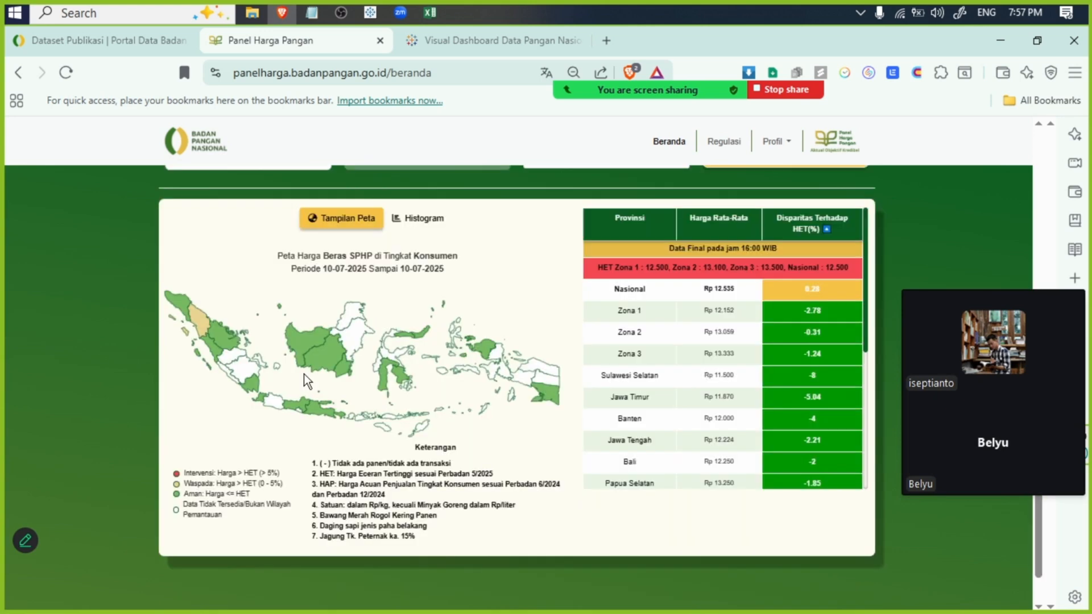
{"action": "scroll", "coordinate": [306, 374], "scroll_direction": "up", "scroll_amount": 7}
{"action": "scroll", "coordinate": [307, 373], "scroll_direction": "down", "scroll_amount": 7}
{"action": "scroll", "coordinate": [391, 370], "scroll_direction": "up", "scroll_amount": 7}
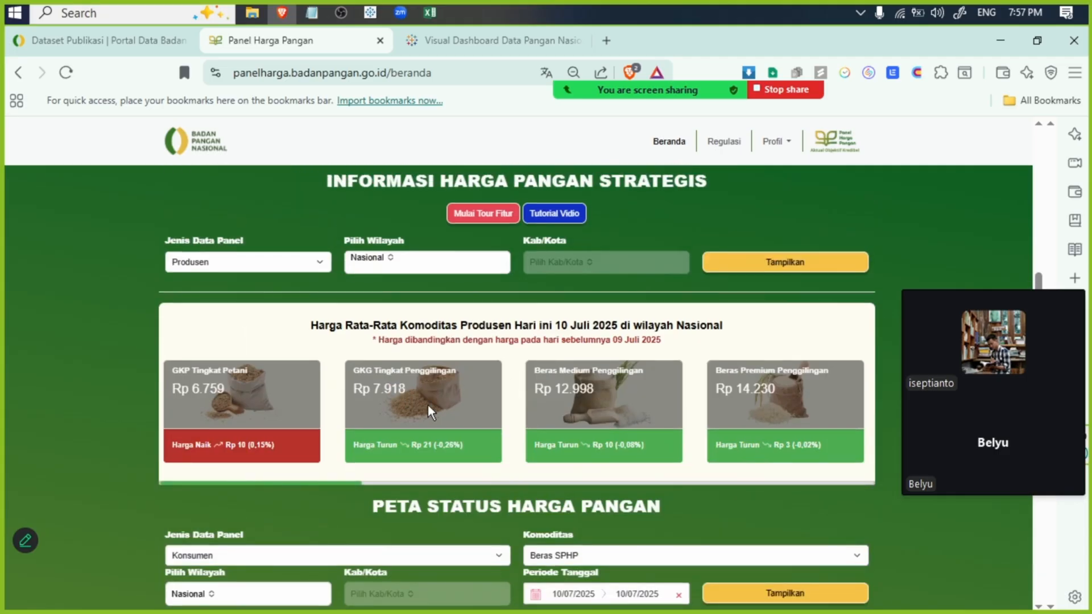
- Inspect the Panel Harga Pangan page in the developer tools and examine its HTML element structure
{"action": "right_click", "coordinate": [82, 317]}
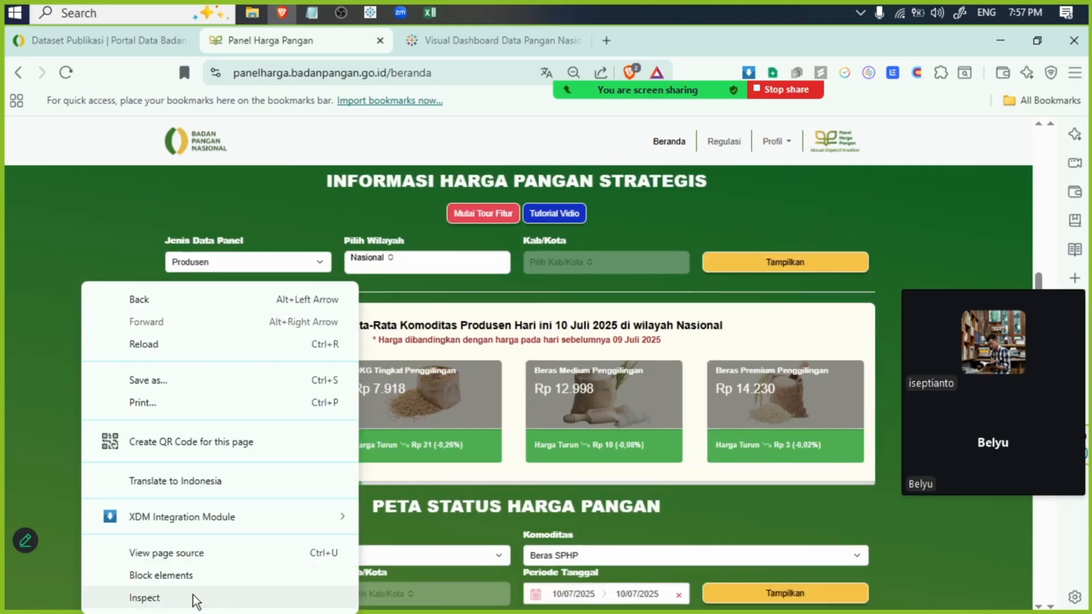
{"action": "right_click", "coordinate": [658, 214]}
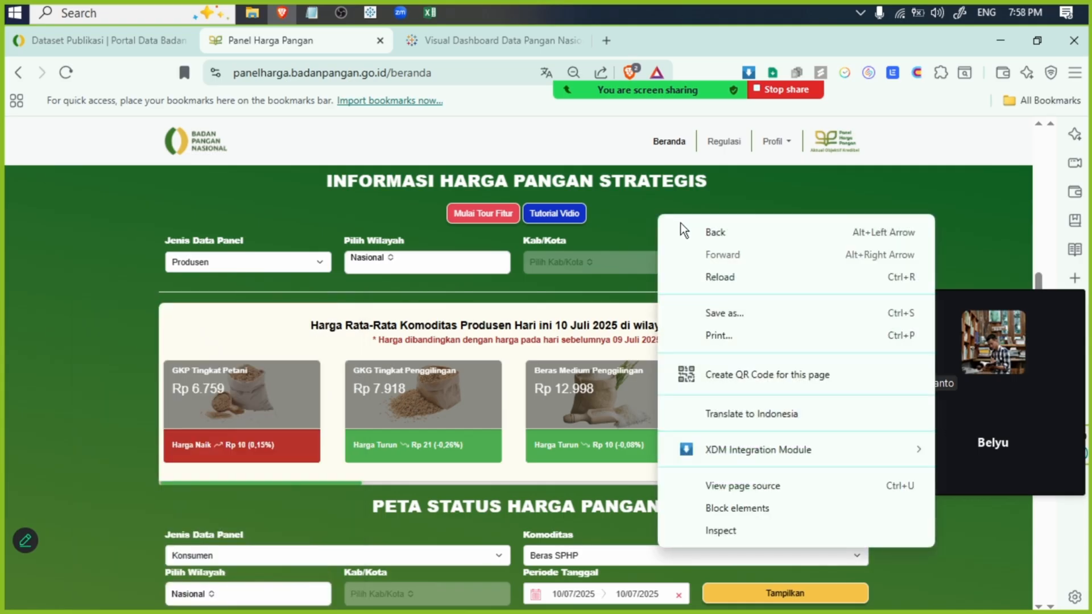
{"action": "left_click", "coordinate": [761, 531]}
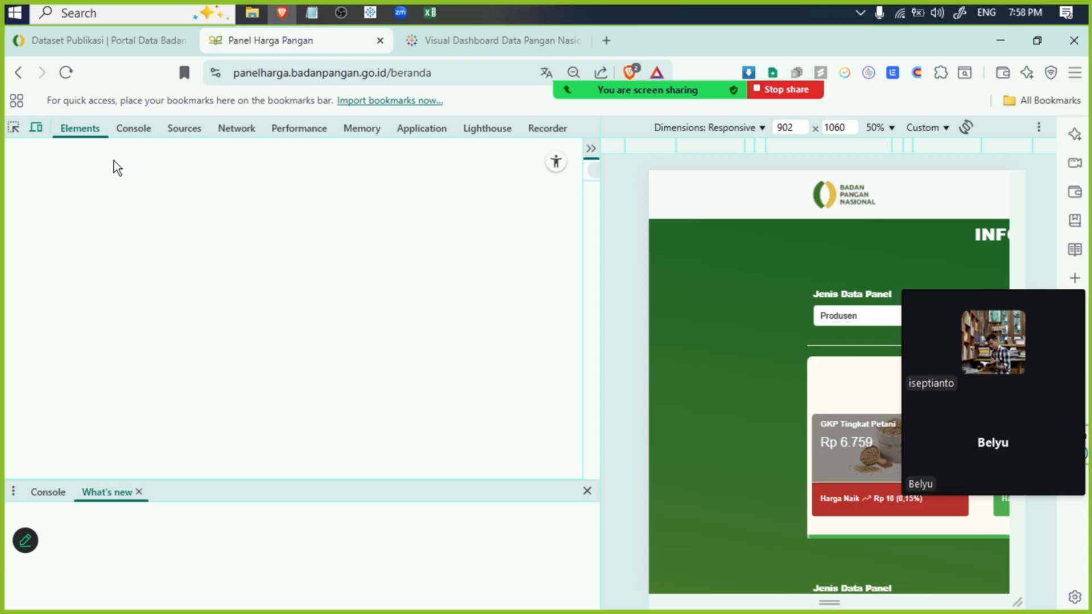
{"action": "left_click", "coordinate": [221, 130]}
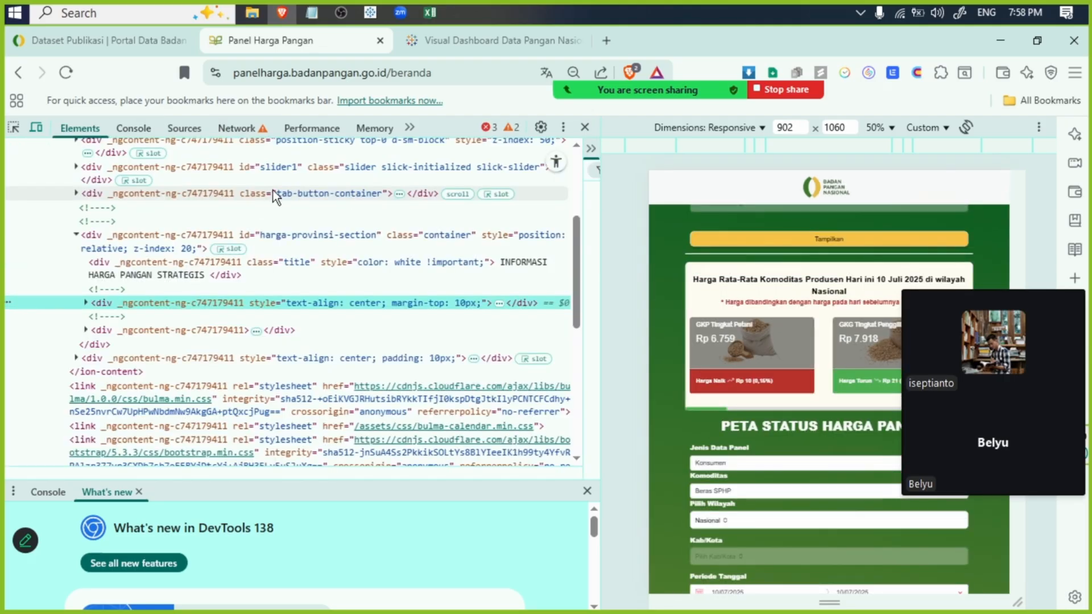
{"action": "left_click", "coordinate": [292, 268]}
{"action": "scroll", "coordinate": [302, 268], "scroll_direction": "up", "scroll_amount": 4}
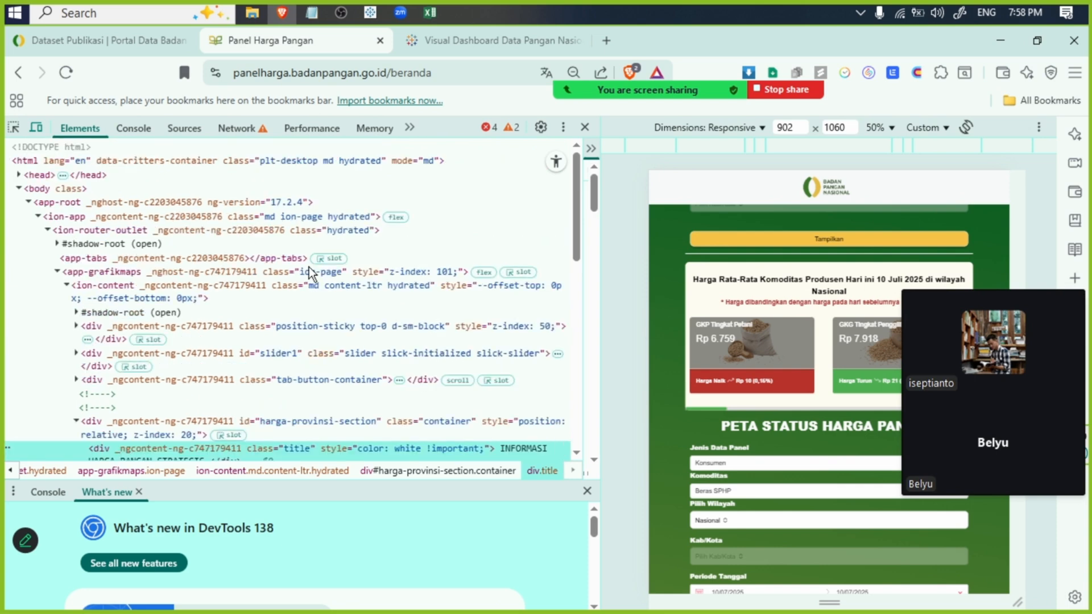
{"action": "scroll", "coordinate": [287, 282], "scroll_direction": "down", "scroll_amount": 15}
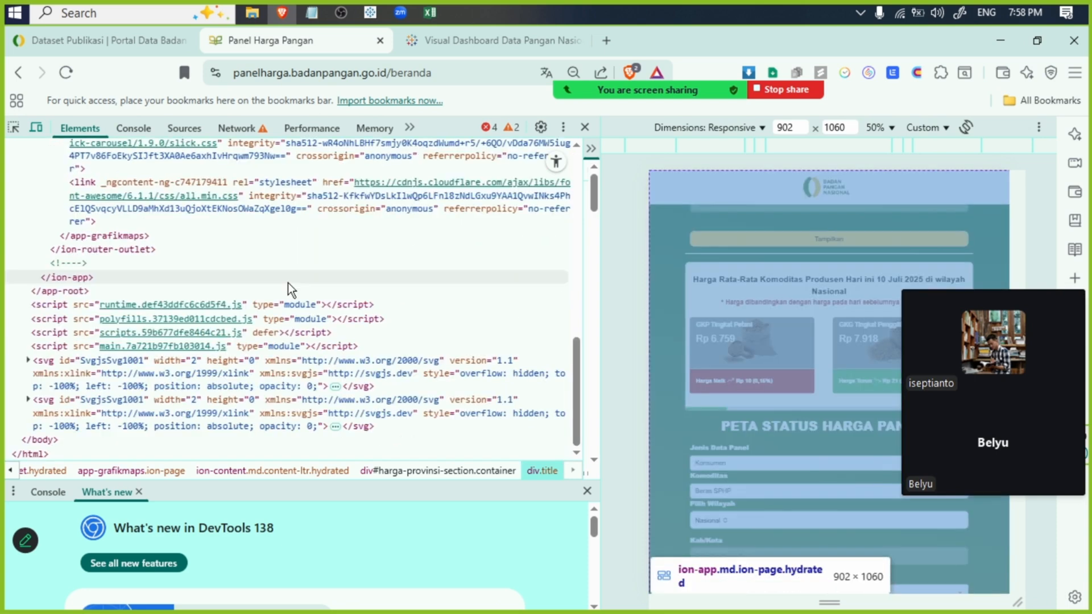
- Filter the page's network activity to Fetch/XHR, reload the page to capture its requests, and close the developer tools
{"action": "left_click", "coordinate": [235, 129]}
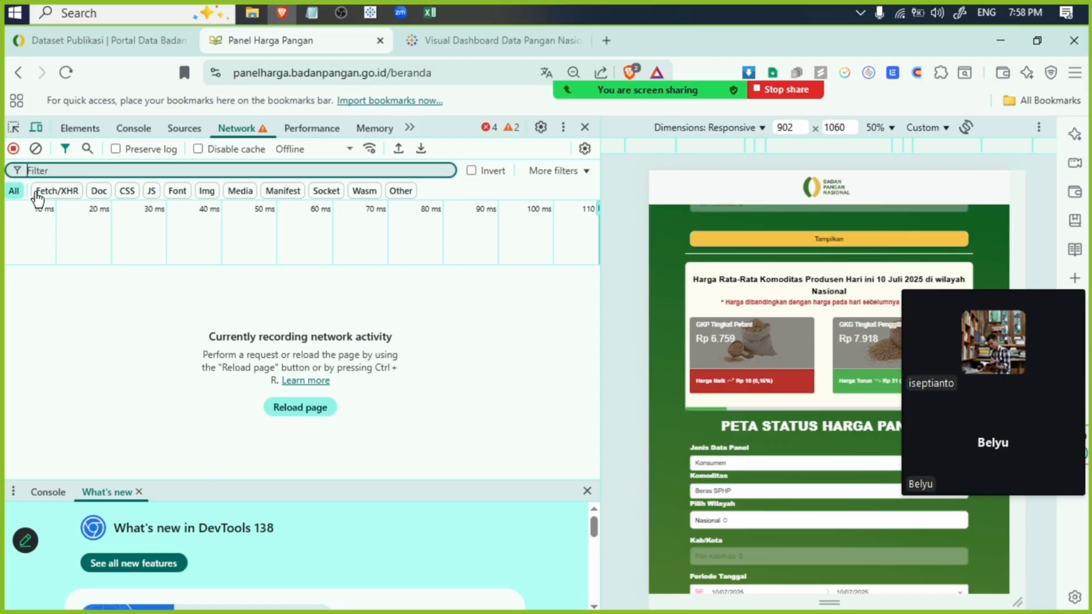
{"action": "left_click", "coordinate": [69, 194]}
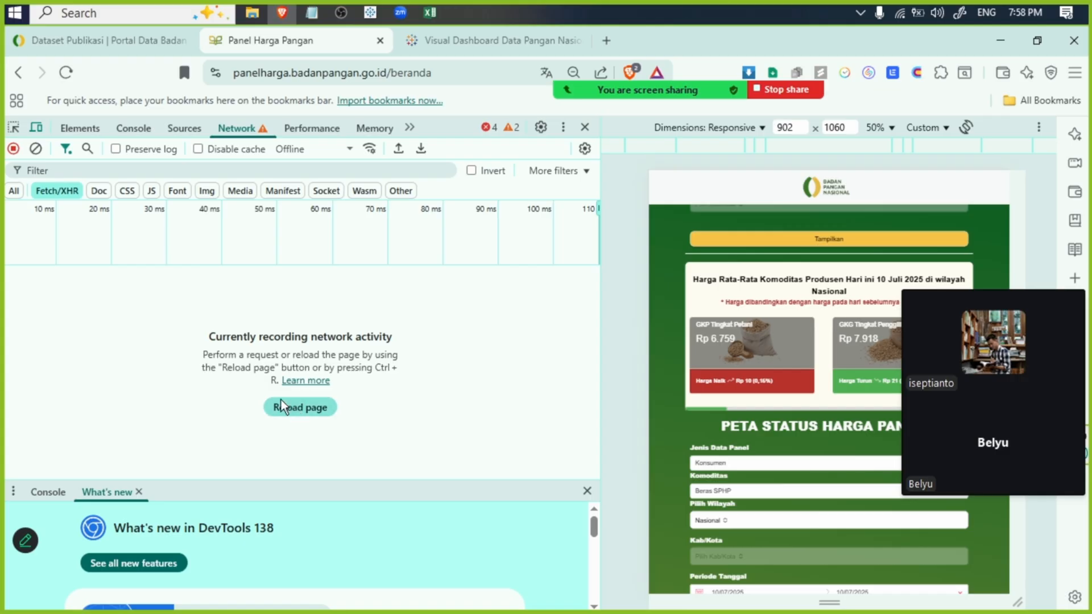
{"action": "left_click", "coordinate": [299, 412]}
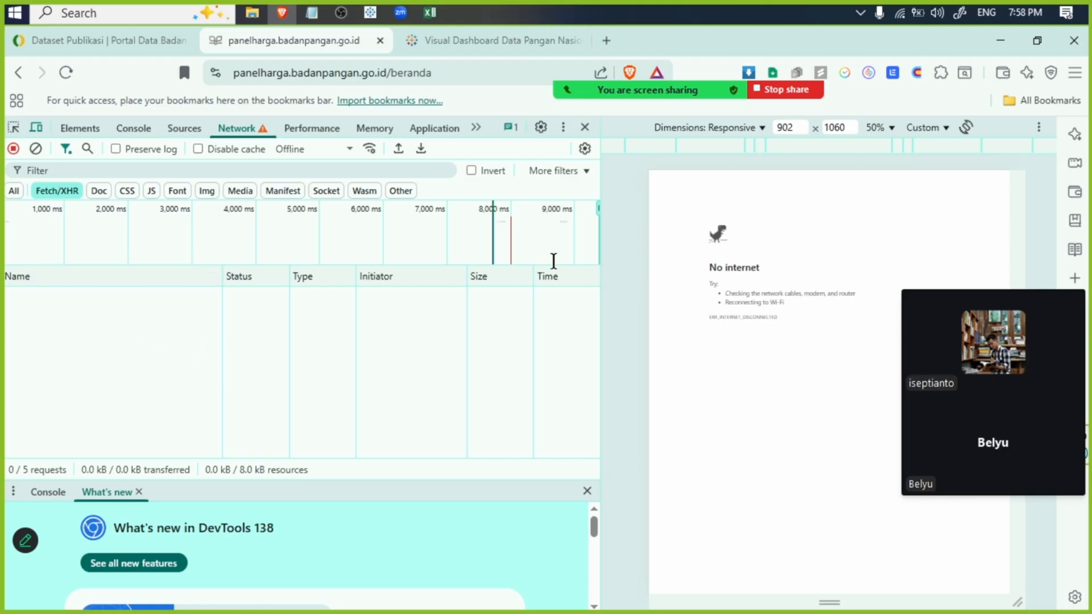
{"action": "left_click", "coordinate": [586, 128]}
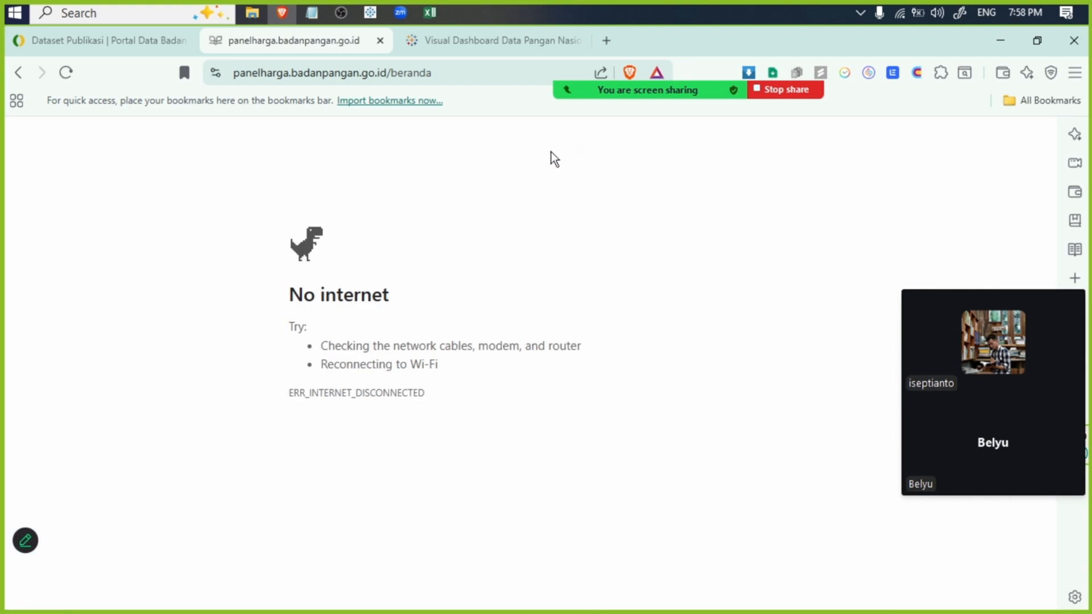
{"action": "left_click", "coordinate": [467, 50]}
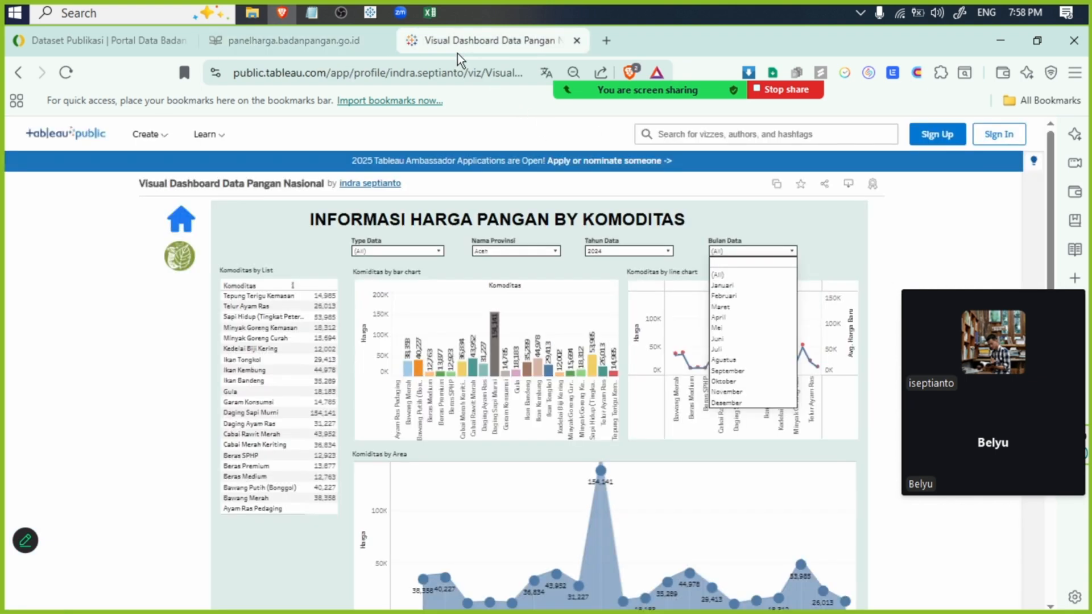
{"action": "left_click", "coordinate": [296, 47]}
{"action": "left_click", "coordinate": [438, 31]}
{"action": "left_click", "coordinate": [262, 42]}
{"action": "left_click", "coordinate": [101, 46]}
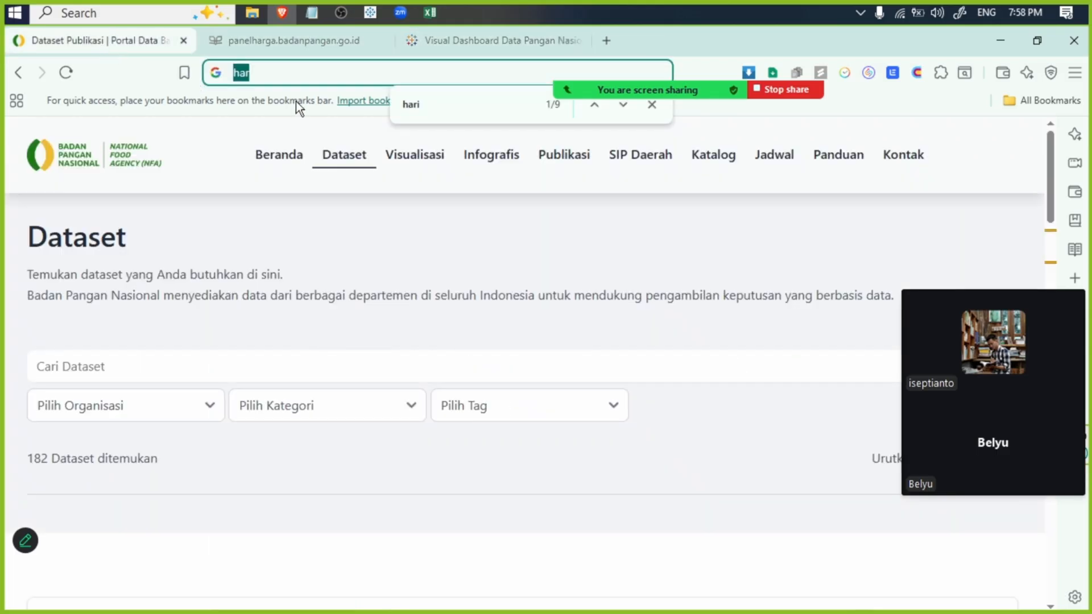
{"action": "left_click", "coordinate": [300, 49]}
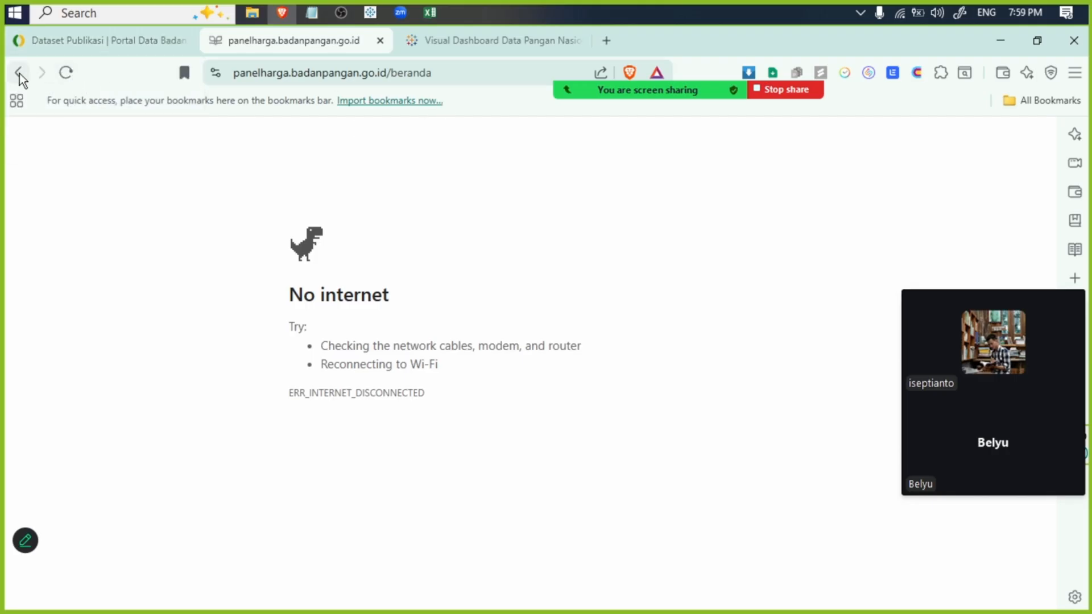
{"action": "left_click", "coordinate": [19, 73]}
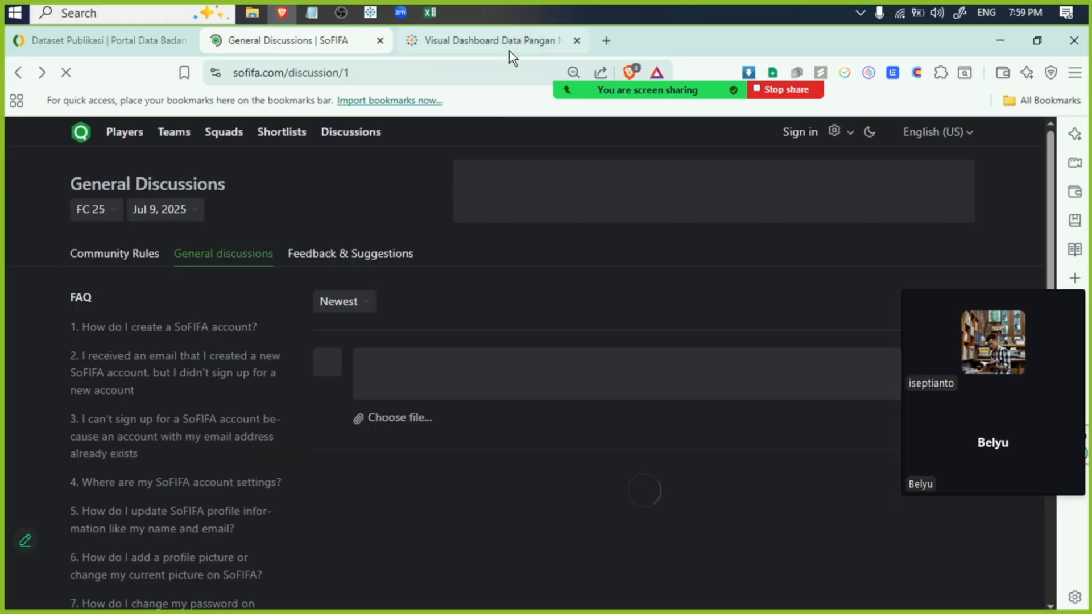
{"action": "left_click", "coordinate": [510, 51]}
{"action": "left_click", "coordinate": [282, 54]}
{"action": "left_click", "coordinate": [484, 47]}
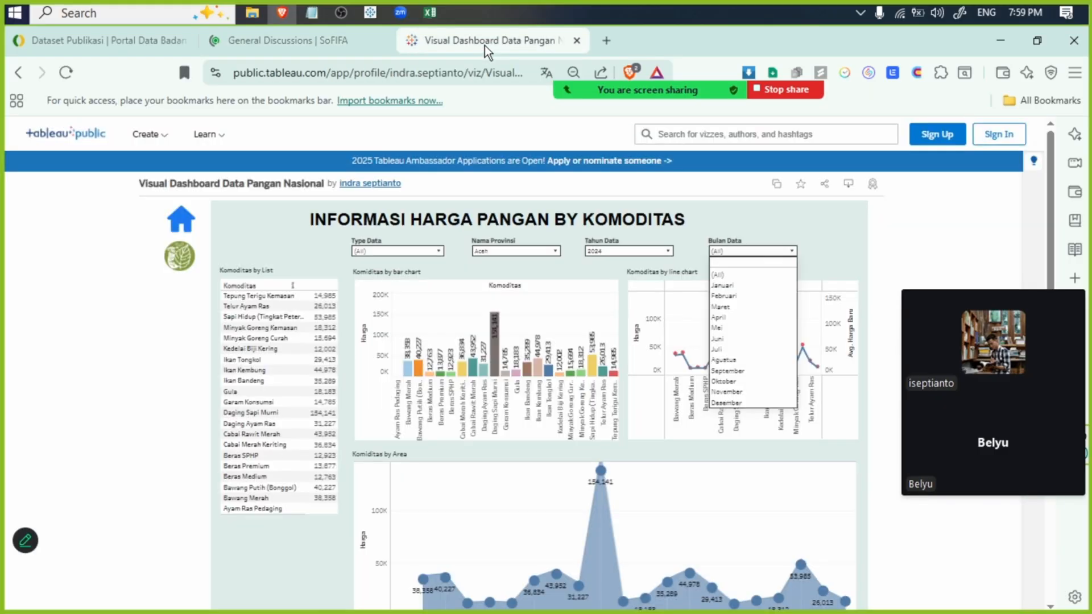
- Try to open the n8n workspace at n8n-4d17.bgd.my.id in a new tab
{"action": "left_click", "coordinate": [606, 41]}
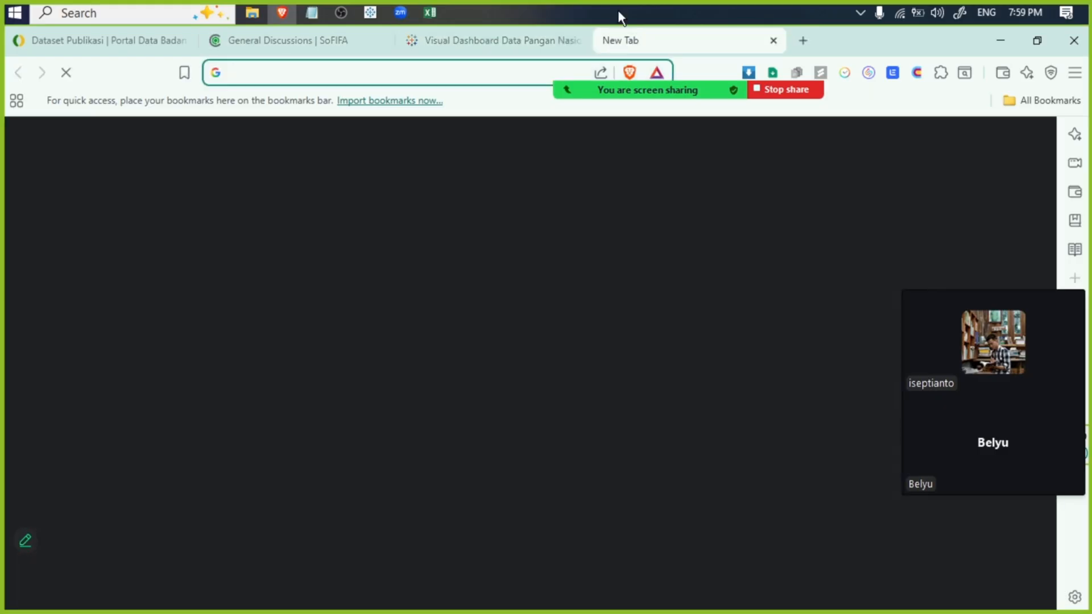
{"action": "type", "text": "n8"}
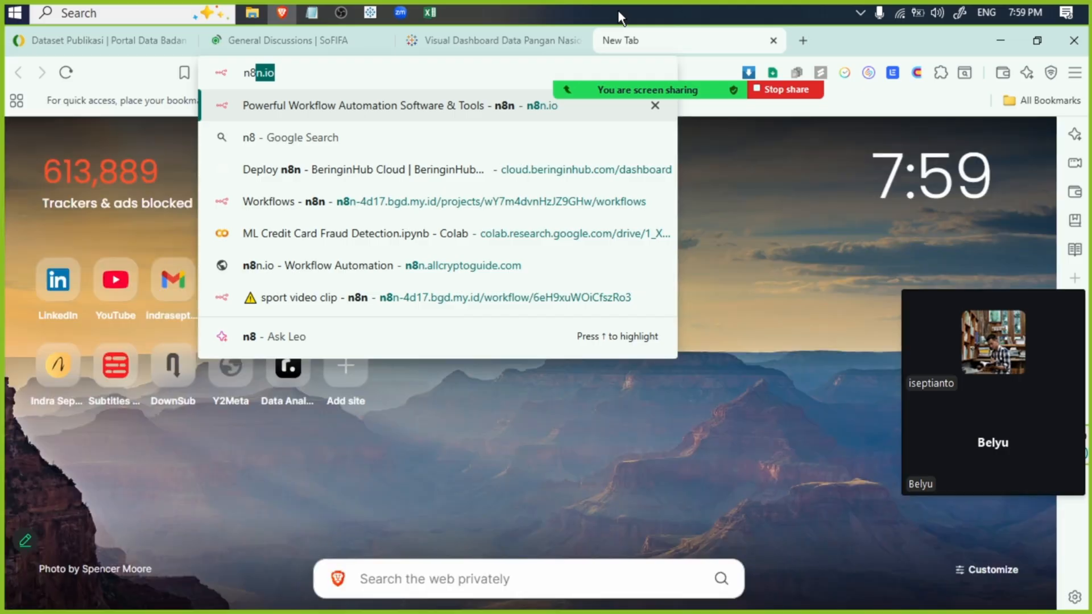
{"action": "key", "text": "Down"}
{"action": "key", "text": "Down"}
{"action": "key", "text": "Down"}
{"action": "key", "text": "Down"}
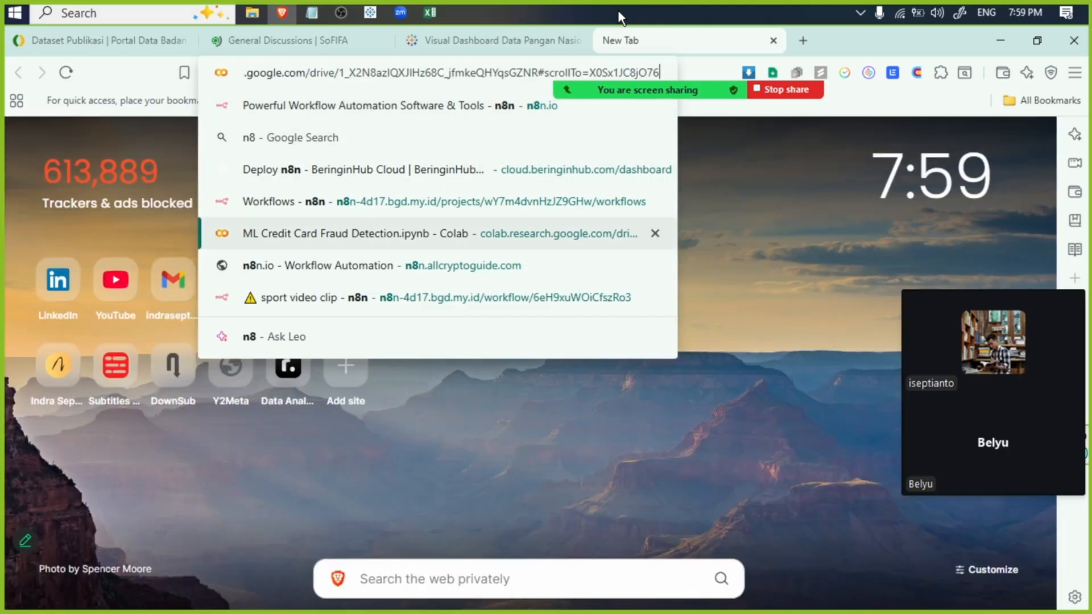
{"action": "key", "text": "Up"}
{"action": "key", "text": "Return"}
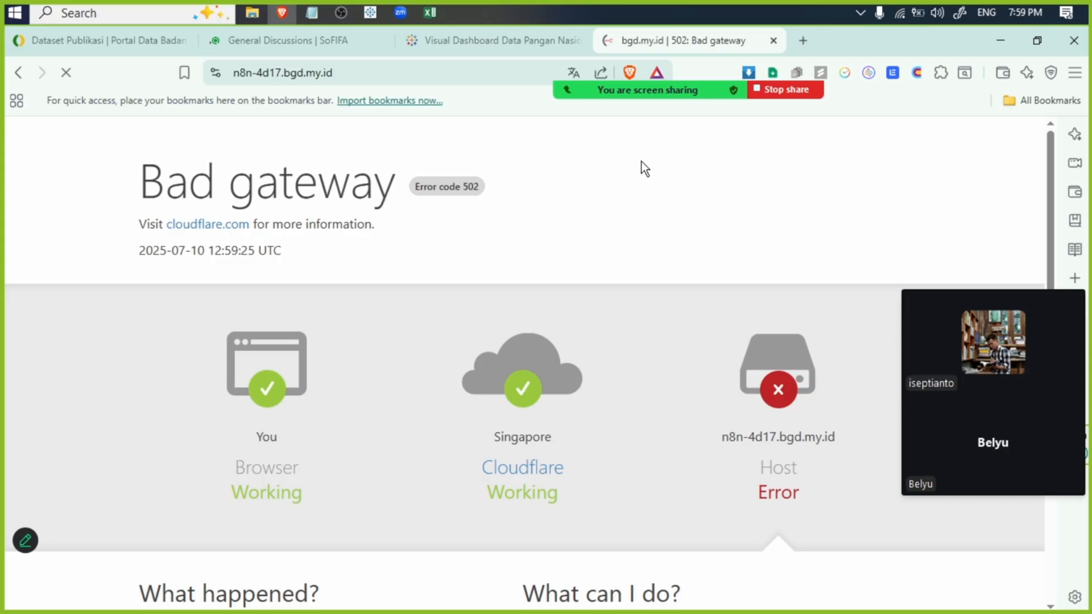
- Search the web for "beringin cloud" and open the BeringinHub Cloud site
{"action": "left_click", "coordinate": [506, 71]}
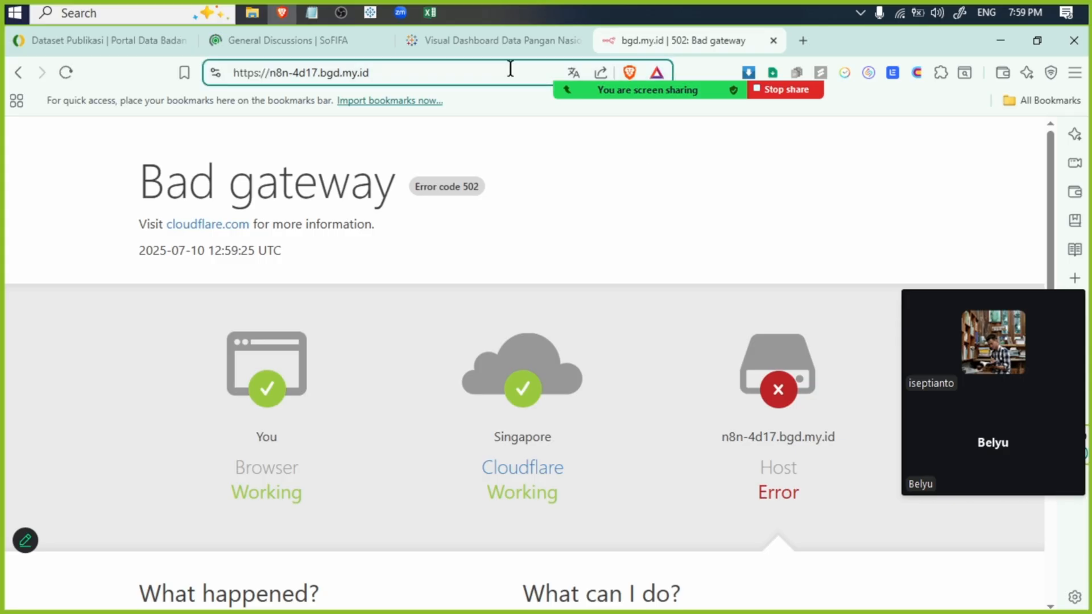
{"action": "key", "text": "BackSpace"}
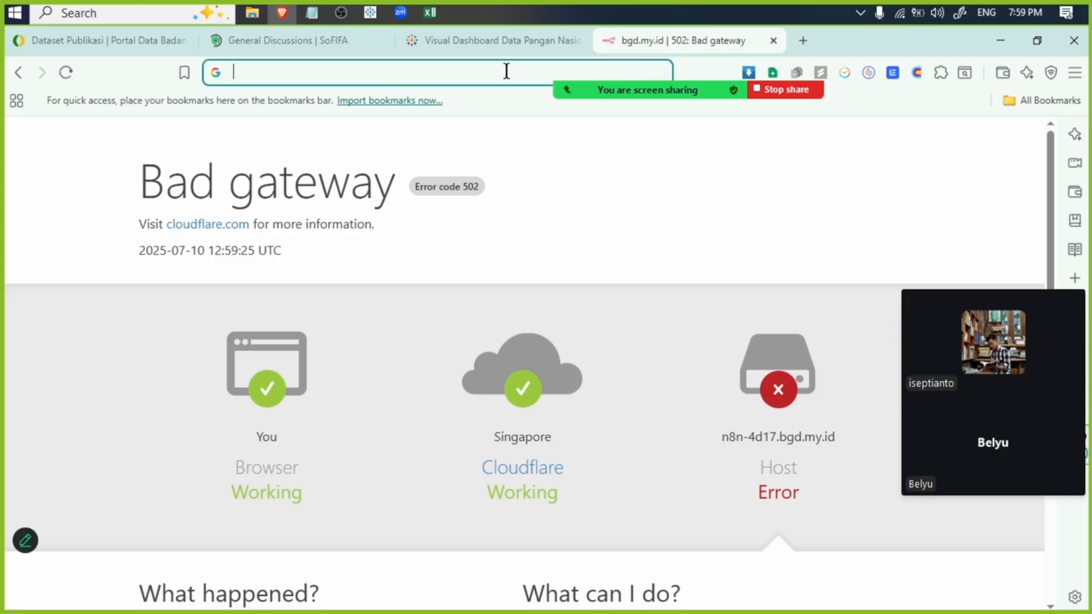
{"action": "type", "text": "be"}
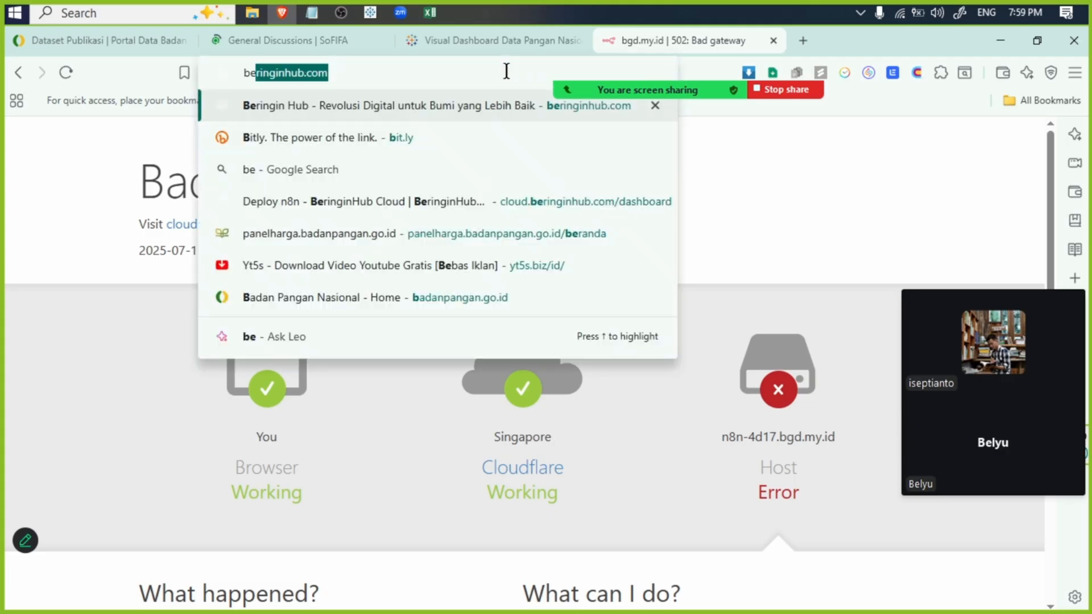
{"action": "type", "text": "ringin cloud"}
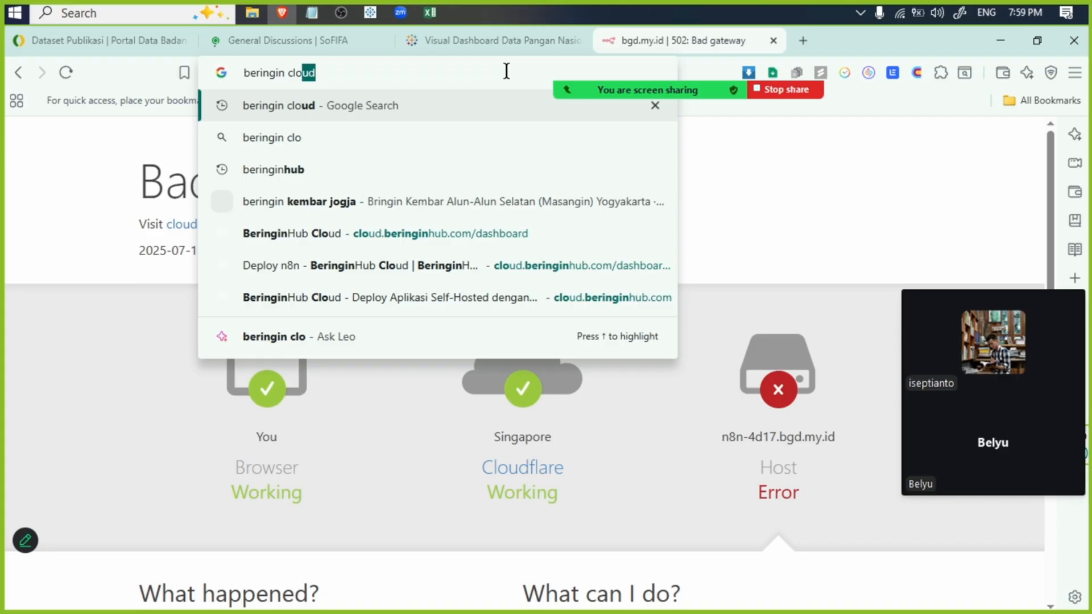
{"action": "key", "text": "Return"}
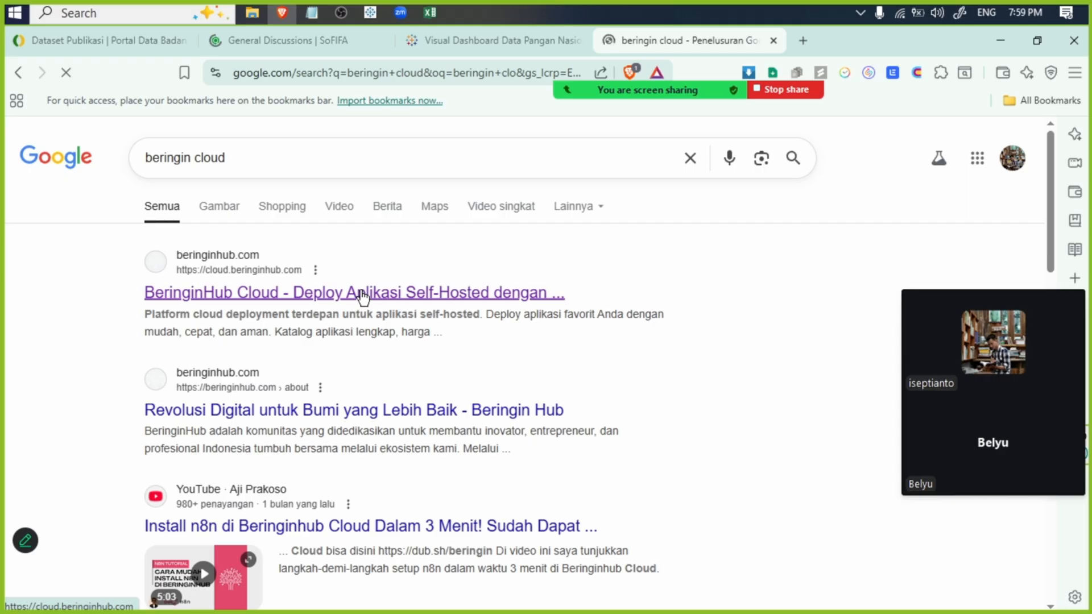
{"action": "left_click", "coordinate": [357, 291]}
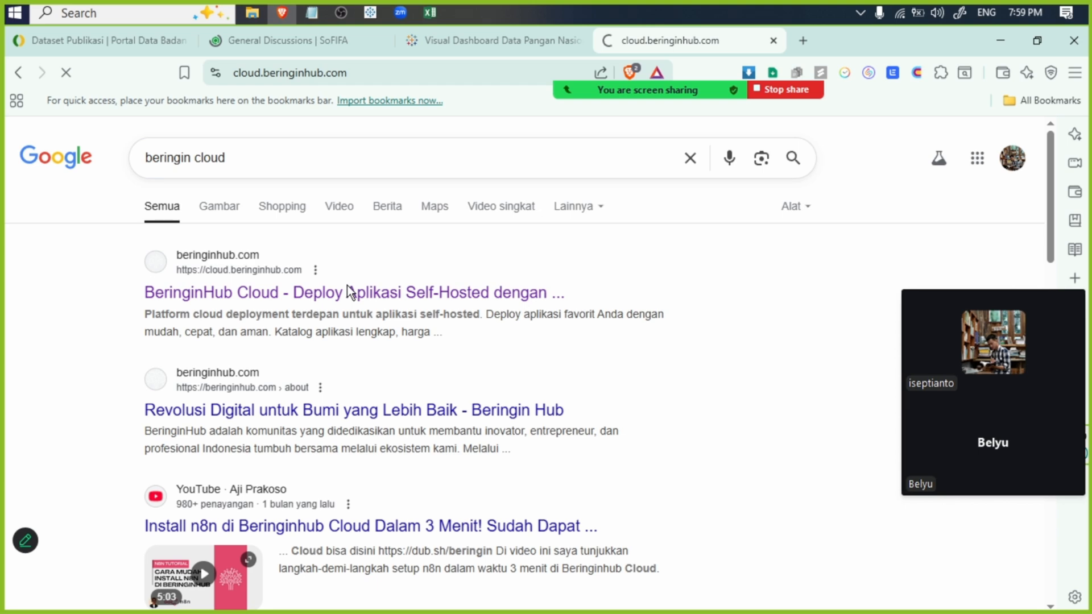
- Close the SoFIFA General Discussions page
{"action": "left_click", "coordinate": [264, 41]}
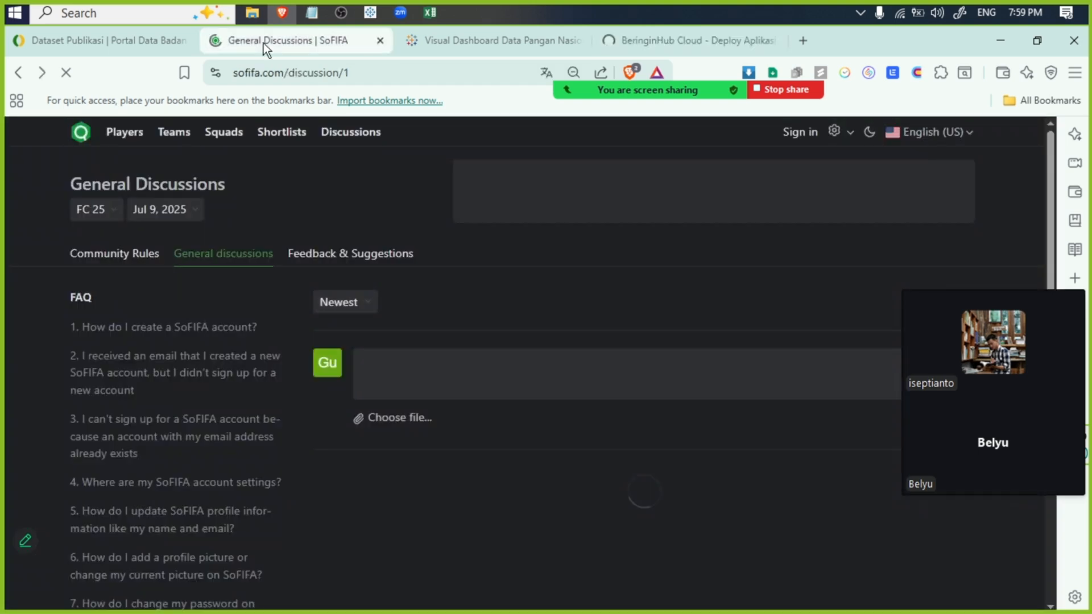
{"action": "left_click", "coordinate": [682, 40]}
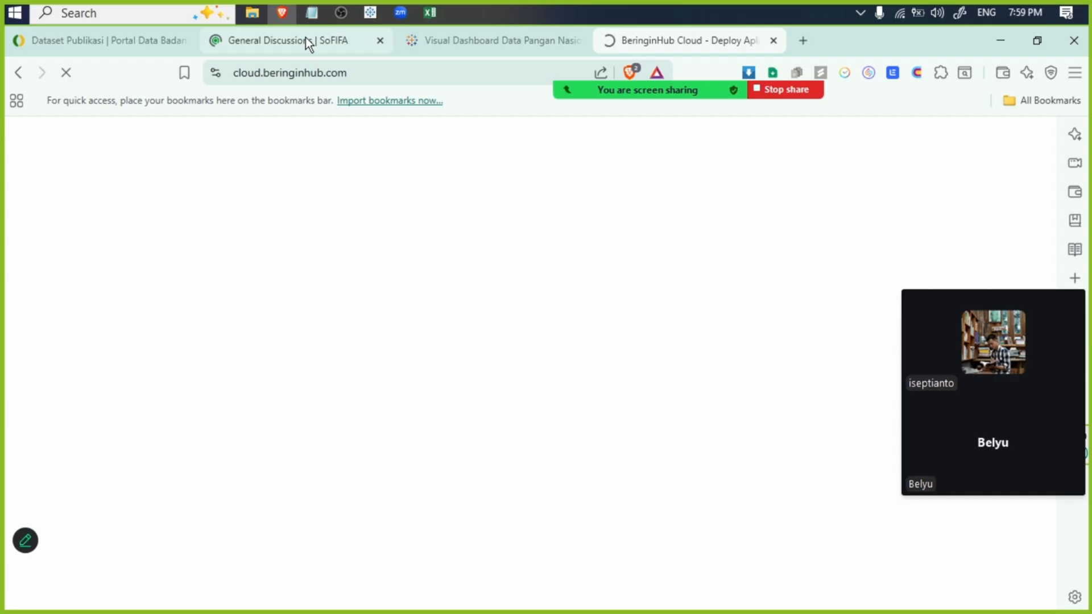
{"action": "left_click", "coordinate": [137, 41]}
{"action": "left_click", "coordinate": [131, 405]}
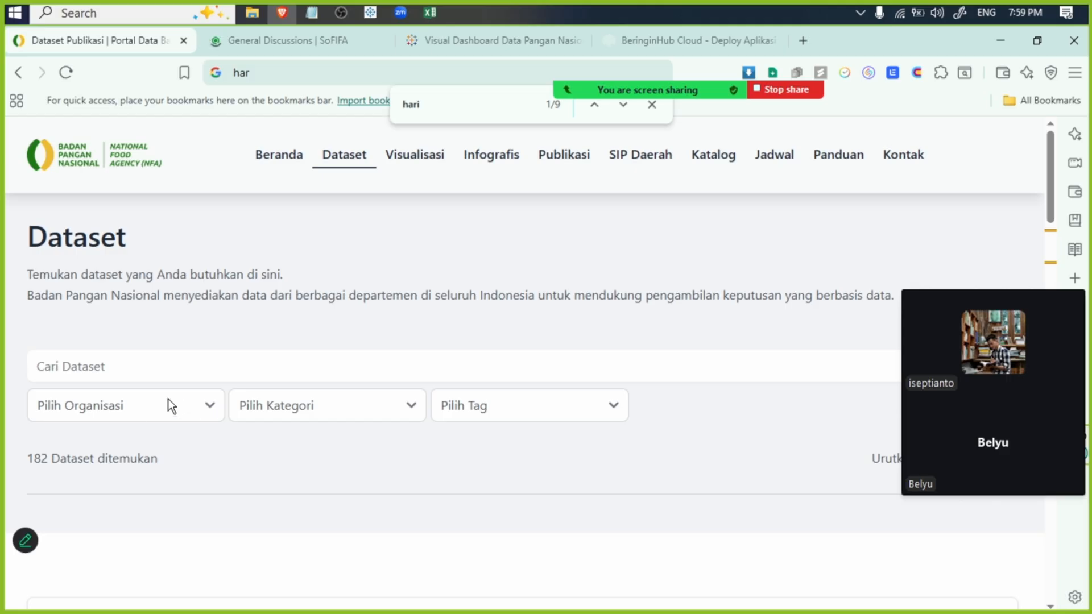
{"action": "left_click", "coordinate": [300, 41]}
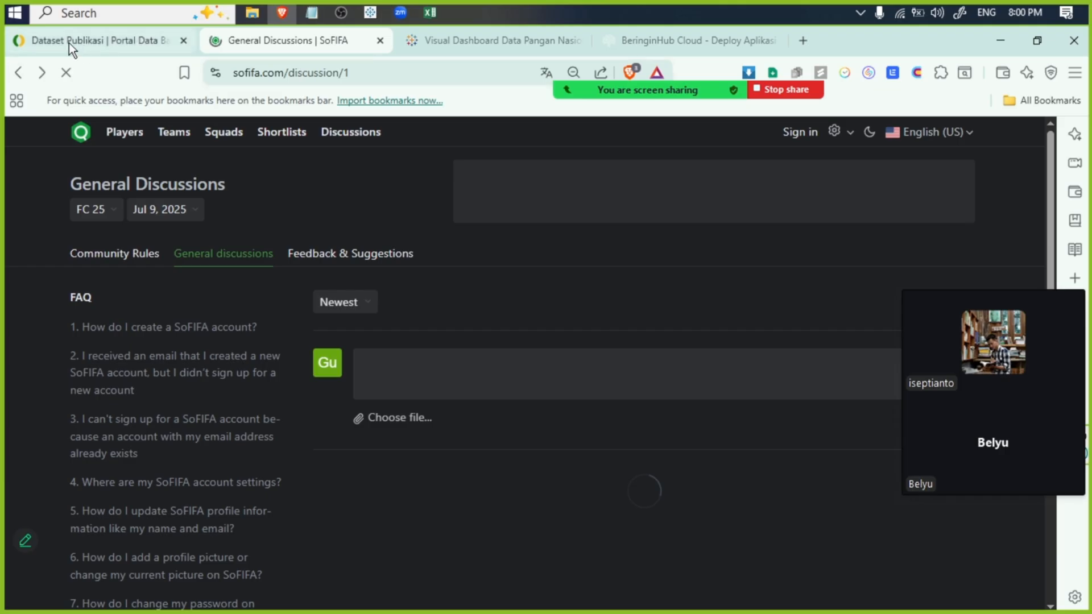
{"action": "left_click", "coordinate": [380, 40]}
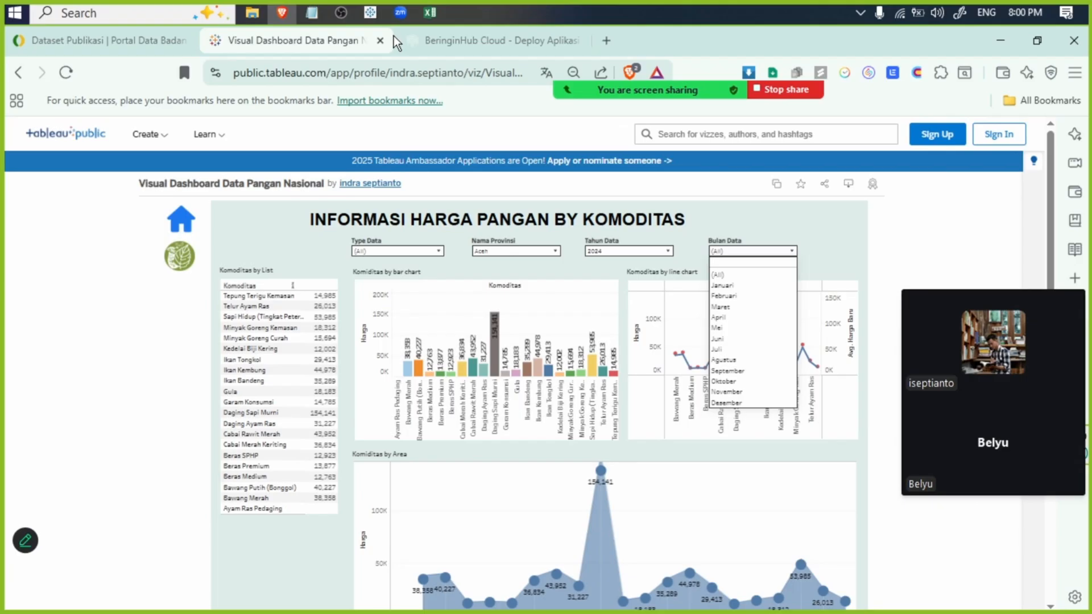
{"action": "mouse_move", "coordinate": [404, 12]}
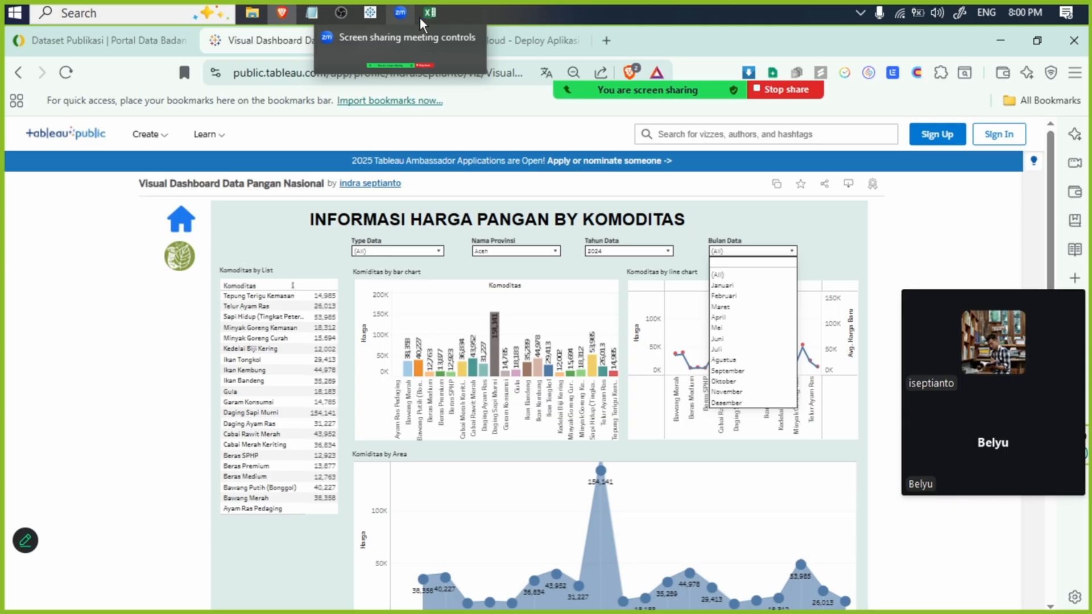
{"action": "left_click", "coordinate": [522, 37]}
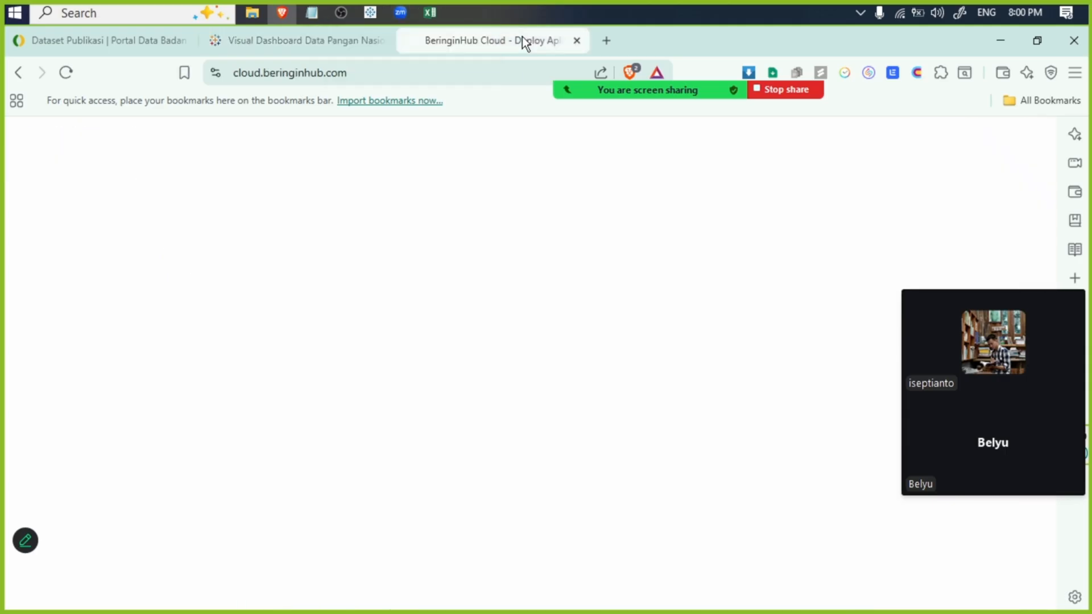
{"action": "left_click", "coordinate": [476, 78]}
{"action": "left_click", "coordinate": [440, 258]}
{"action": "left_click", "coordinate": [103, 46]}
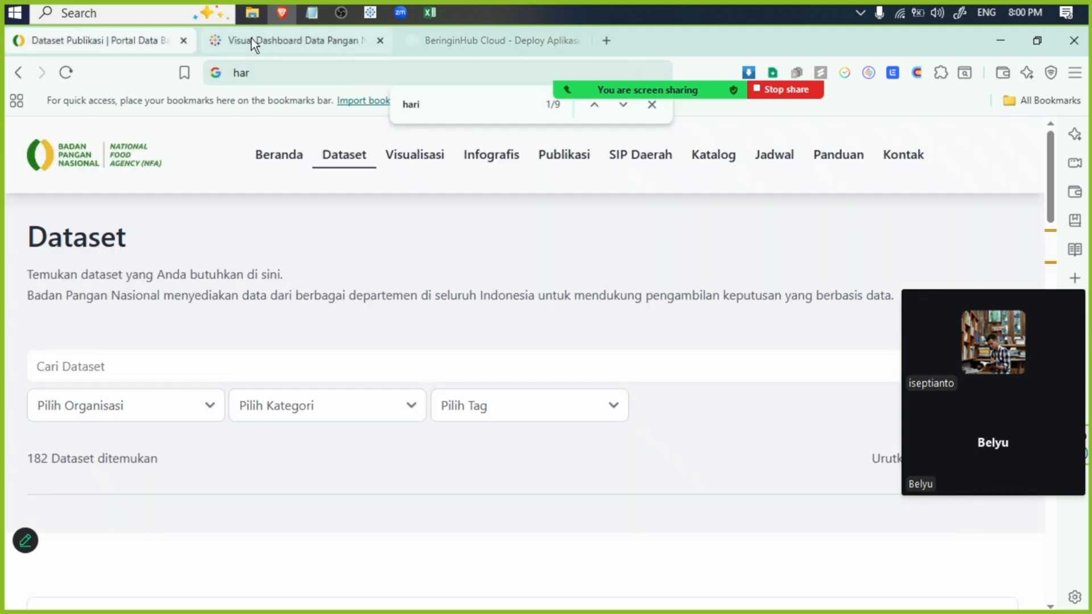
{"action": "left_click", "coordinate": [251, 39]}
- Fill in the Panel Harga Pangan address panelharga.badanpangan.go.id/beranda in a new tab and select the whole address
{"action": "left_click", "coordinate": [607, 41]}
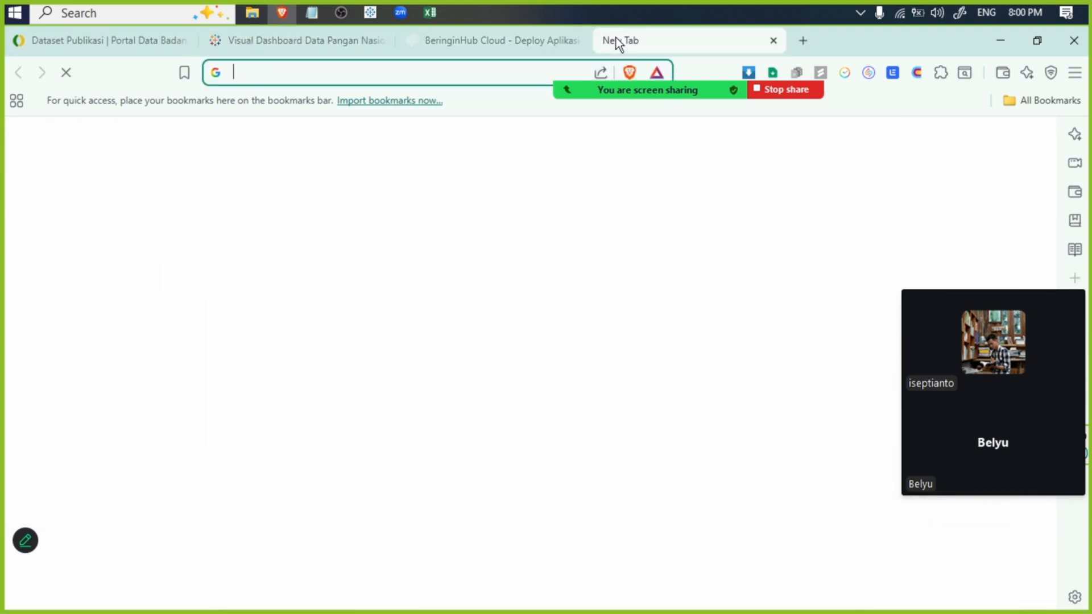
{"action": "type", "text": "panel"}
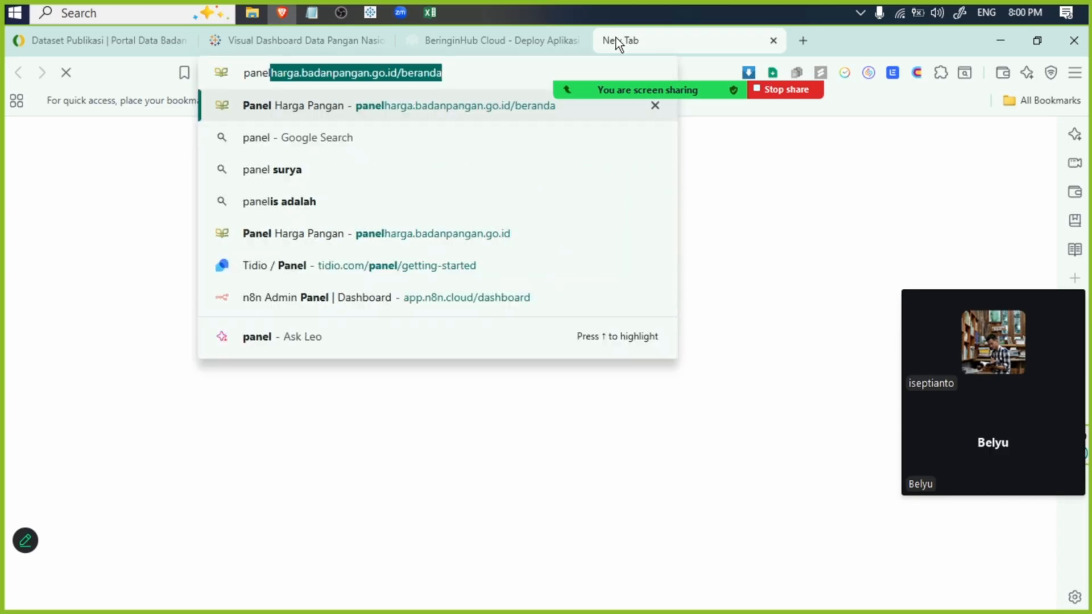
{"action": "key", "text": "ctrl+a"}
- Reload the BeringinHub Cloud page and open its new-account registration form
{"action": "left_click", "coordinate": [485, 49]}
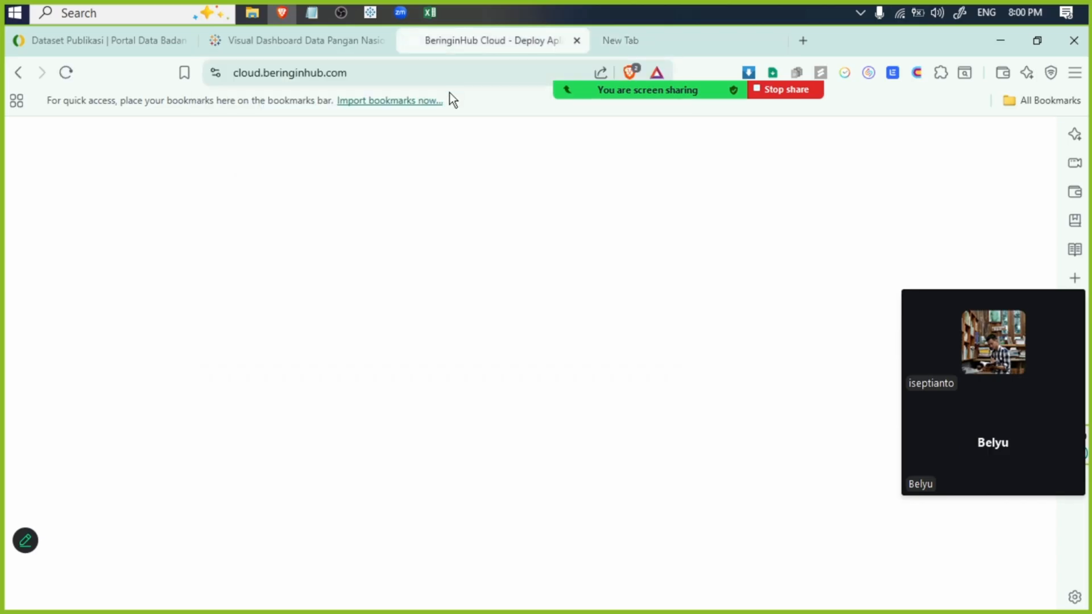
{"action": "left_click", "coordinate": [68, 72]}
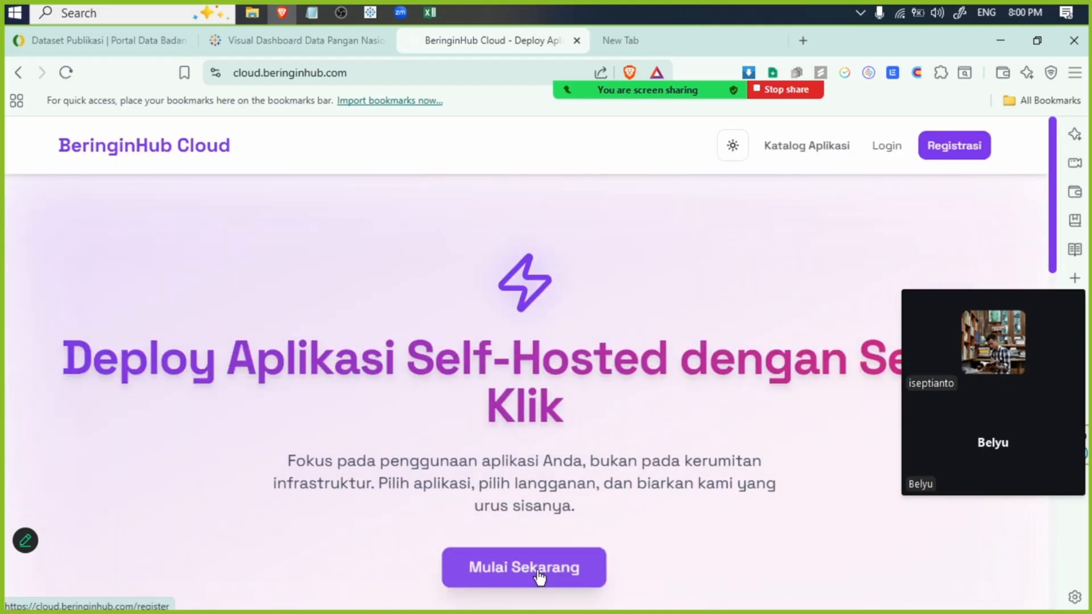
{"action": "left_click", "coordinate": [538, 571]}
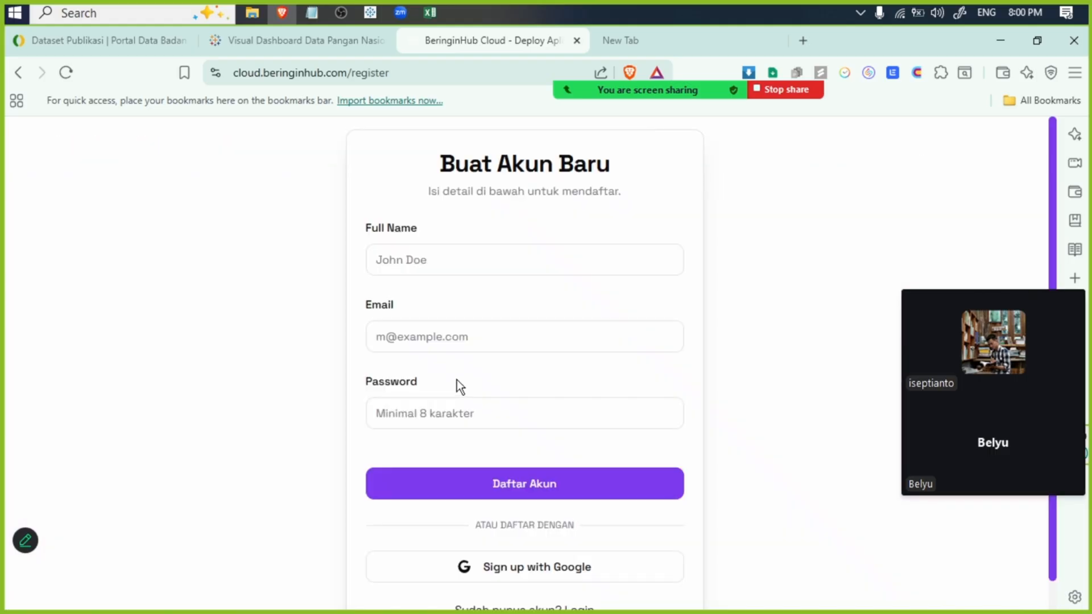
- Sign up for BeringinHub Cloud with Google, choosing one of the saved Google accounts
{"action": "left_click", "coordinate": [500, 569]}
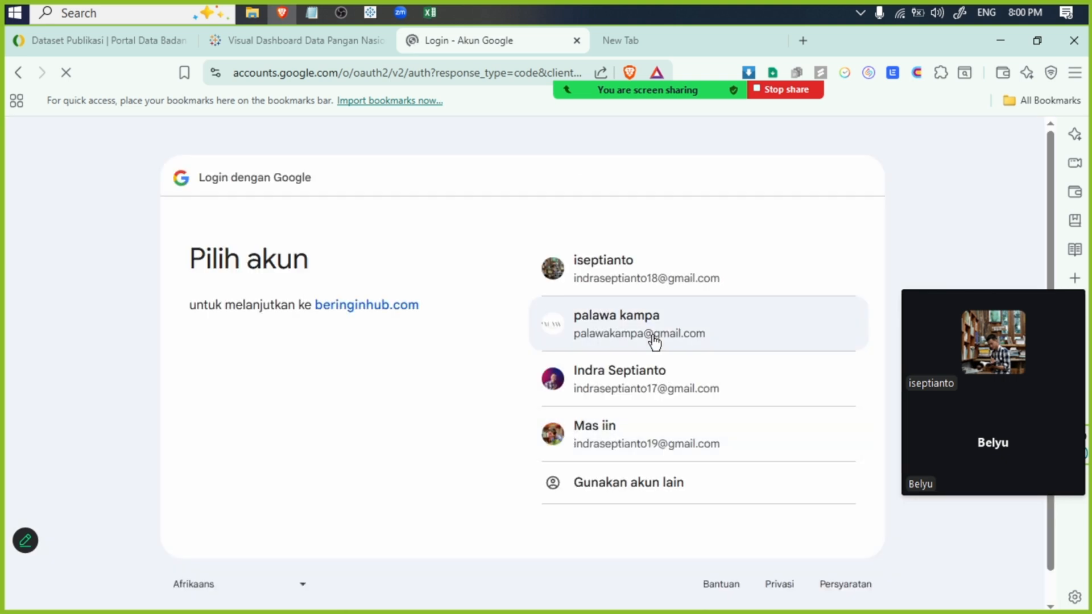
{"action": "double_click", "coordinate": [665, 333]}
{"action": "triple_click", "coordinate": [617, 315]}
- Look through the dataset list on the Dataset Publikasi page, down to the end of its first page
{"action": "mouse_move", "coordinate": [632, 52]}
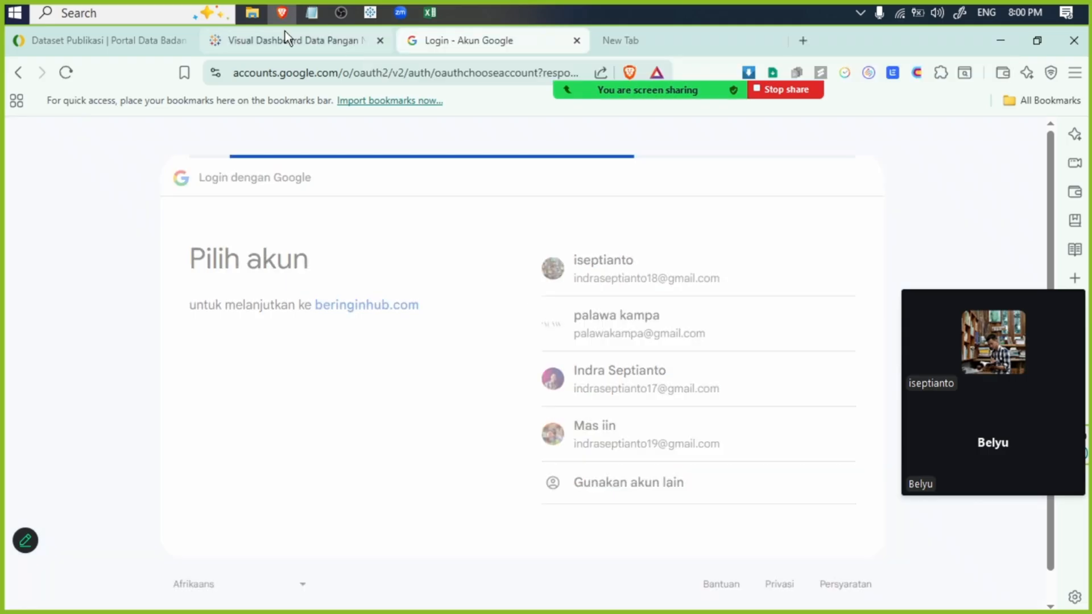
{"action": "left_click", "coordinate": [623, 39]}
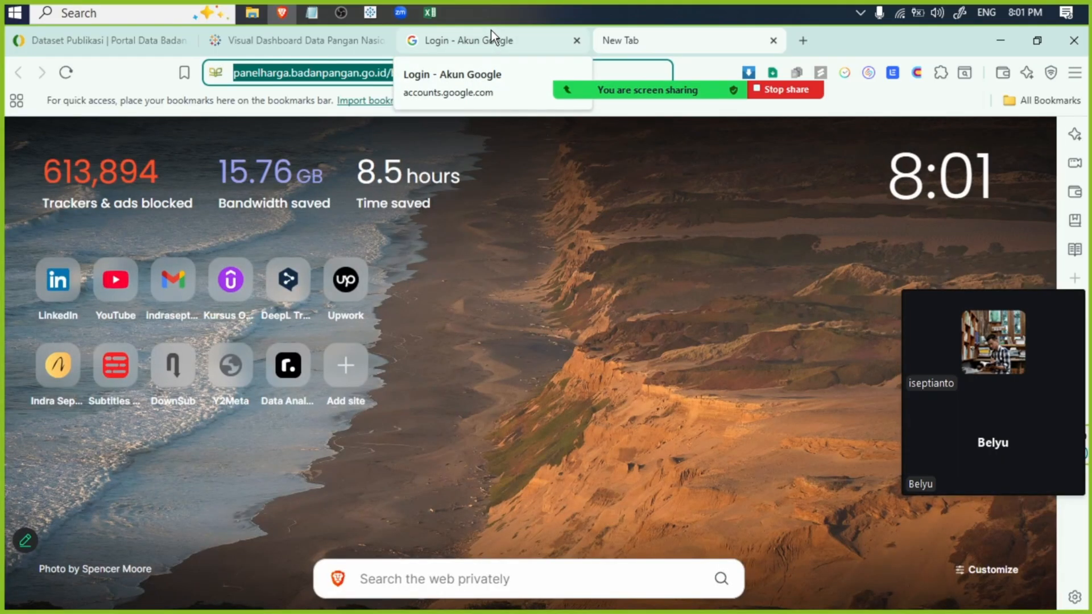
{"action": "left_click", "coordinate": [311, 34]}
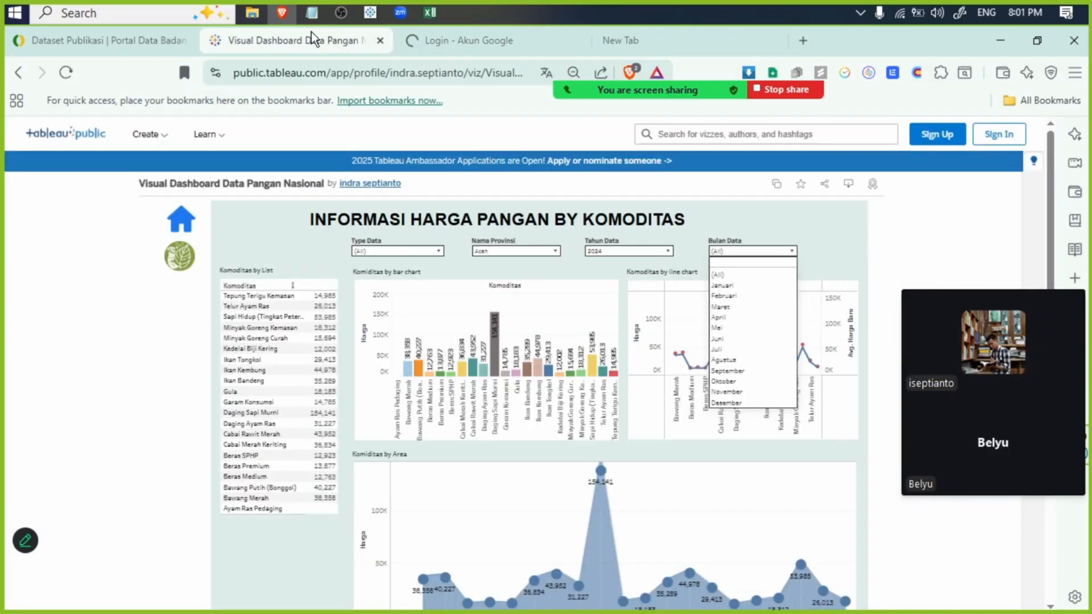
{"action": "left_click", "coordinate": [67, 46]}
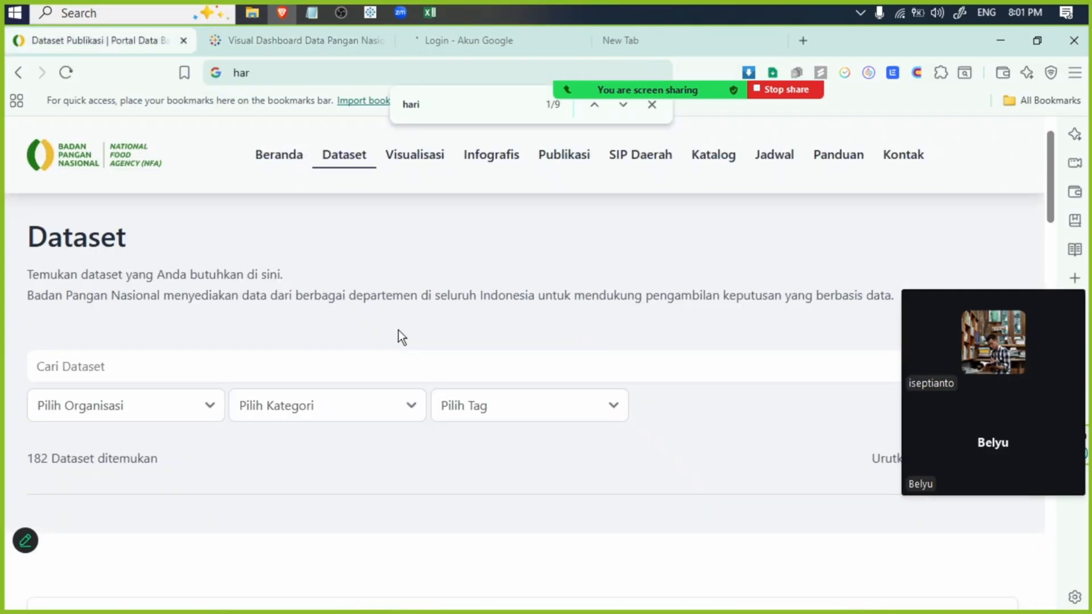
{"action": "scroll", "coordinate": [449, 353], "scroll_direction": "down", "scroll_amount": 8}
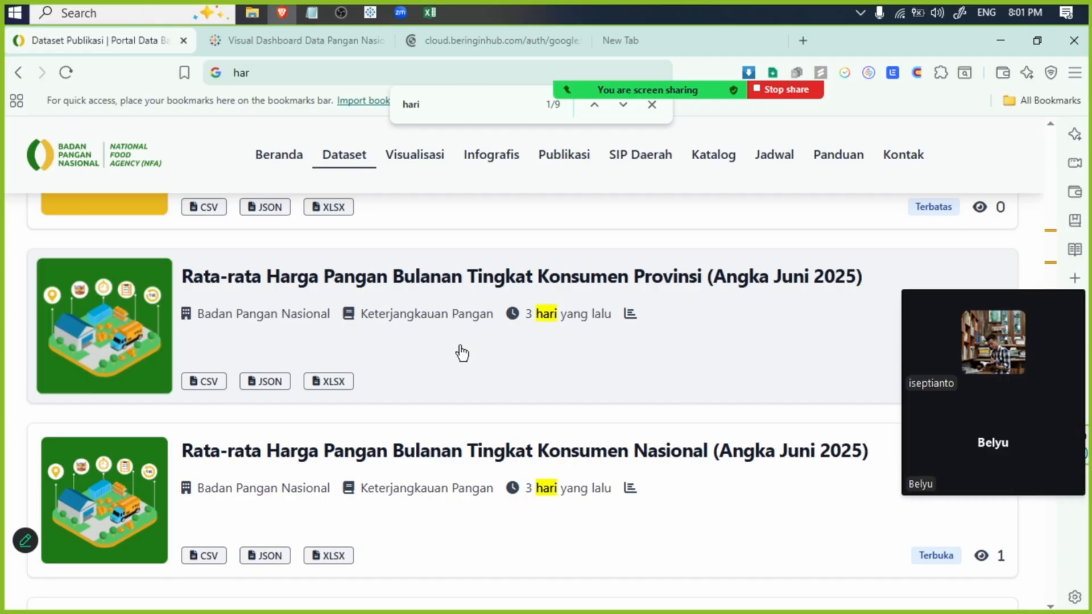
{"action": "scroll", "coordinate": [462, 353], "scroll_direction": "down", "scroll_amount": 5}
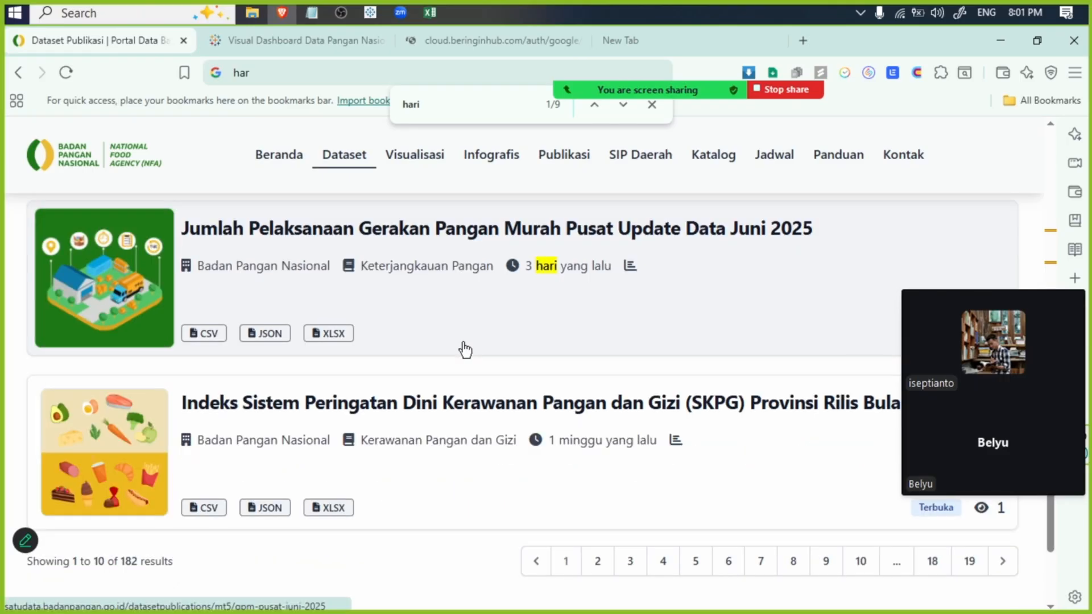
- Look back through the dataset list on the Dataset Publikasi page, up to its search and filter fields
{"action": "scroll", "coordinate": [465, 349], "scroll_direction": "up", "scroll_amount": 5}
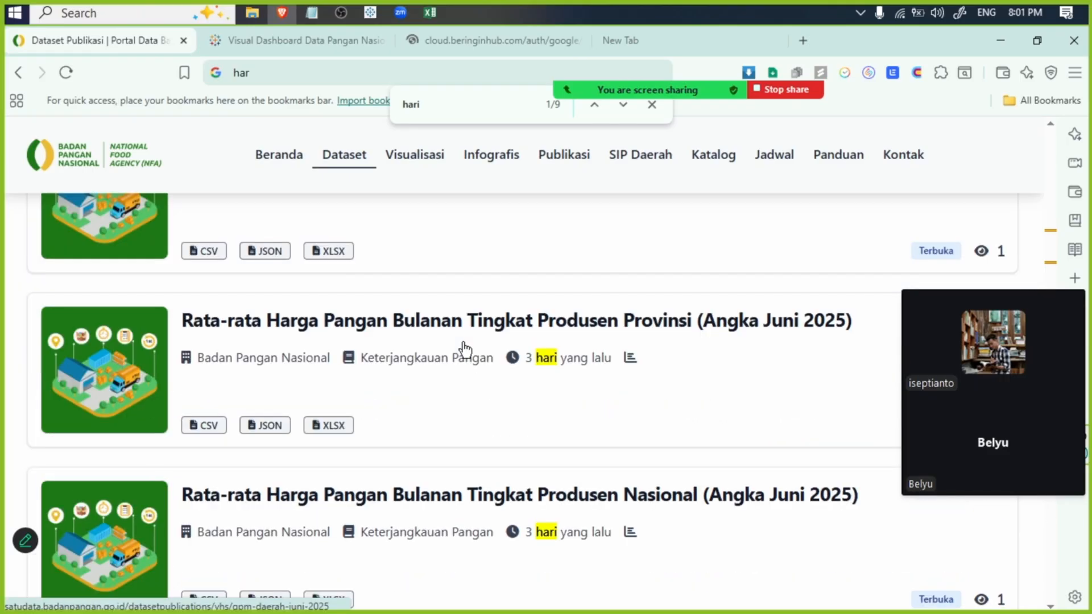
{"action": "scroll", "coordinate": [461, 349], "scroll_direction": "up", "scroll_amount": 10}
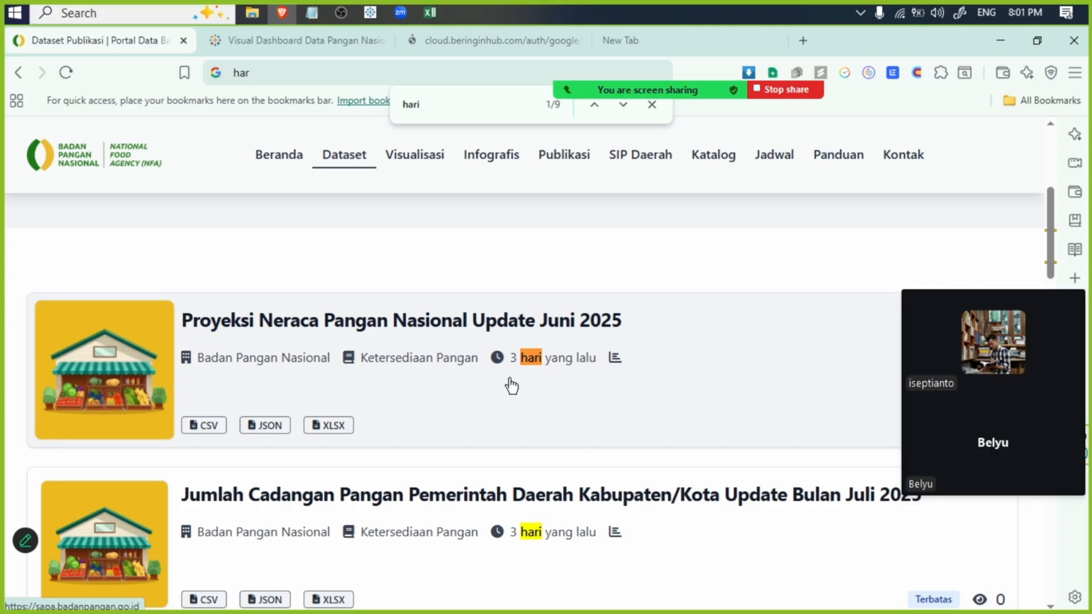
{"action": "scroll", "coordinate": [565, 303], "scroll_direction": "up", "scroll_amount": 5}
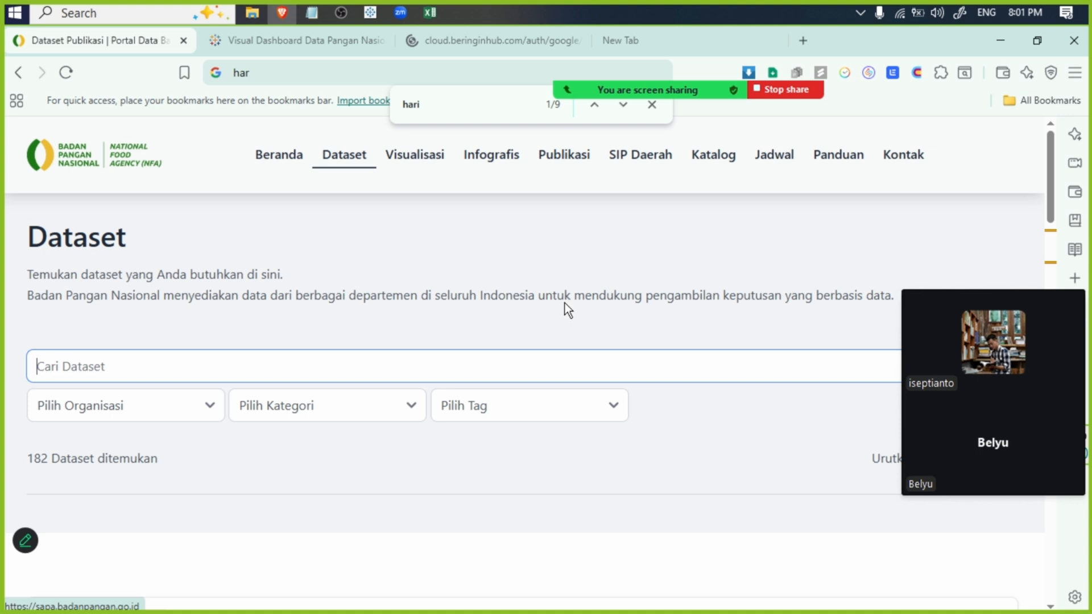
{"action": "mouse_move", "coordinate": [644, 49]}
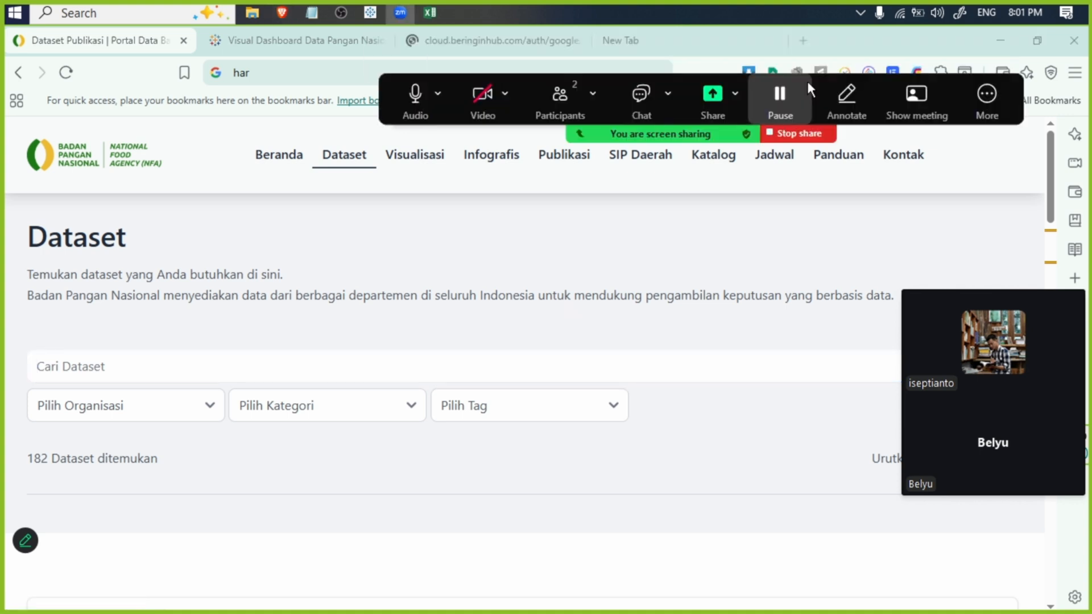
- Check the progress of the BeringinHub Cloud Google sign-in between glances at the Dataset Publikasi page
{"action": "left_click", "coordinate": [520, 39]}
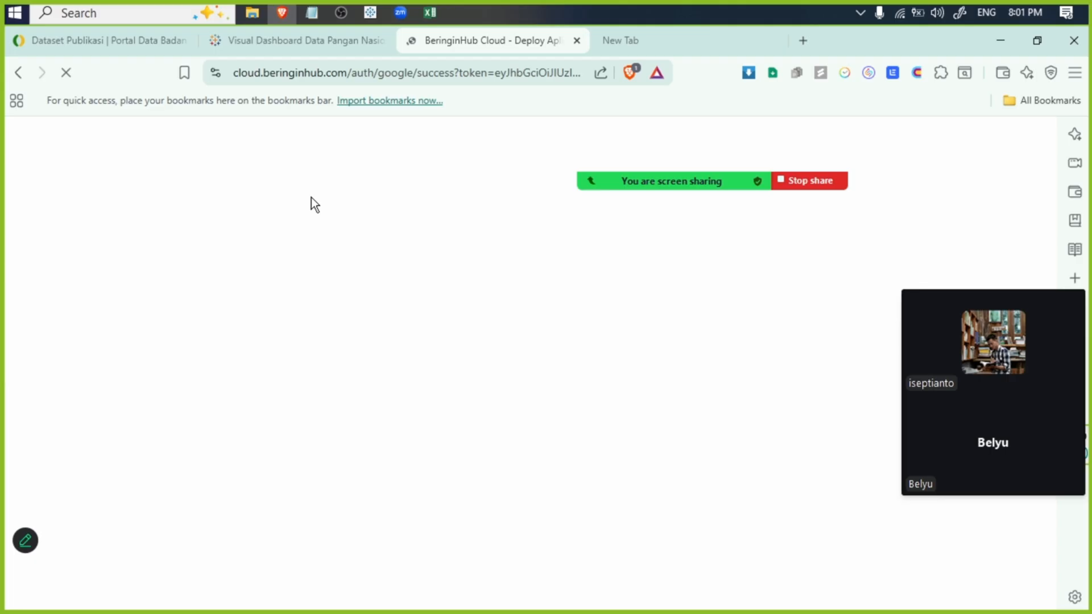
{"action": "left_click", "coordinate": [105, 49]}
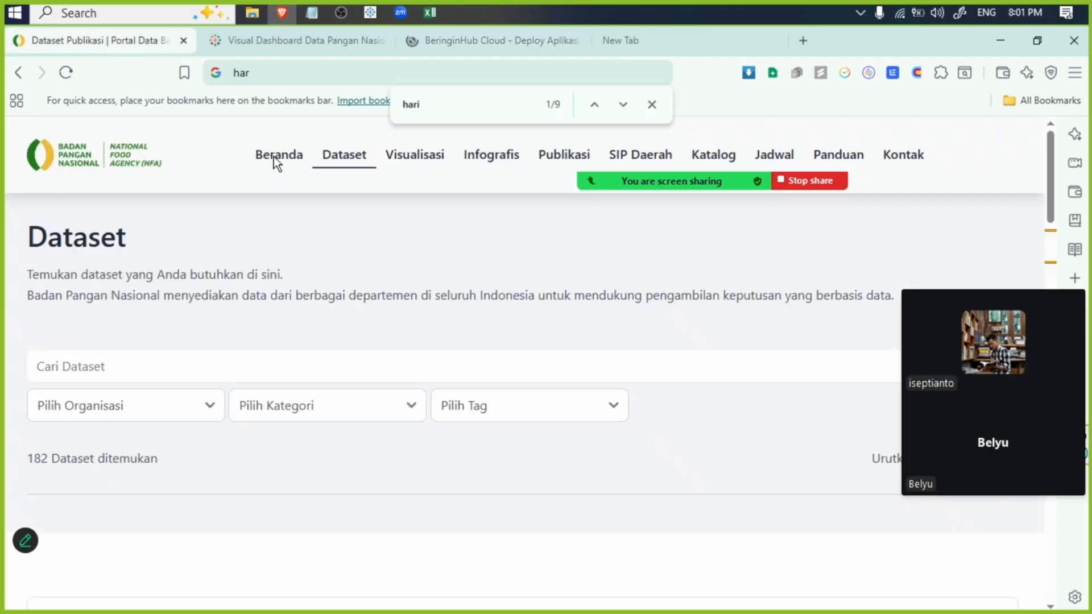
{"action": "scroll", "coordinate": [441, 258], "scroll_direction": "down", "scroll_amount": 10}
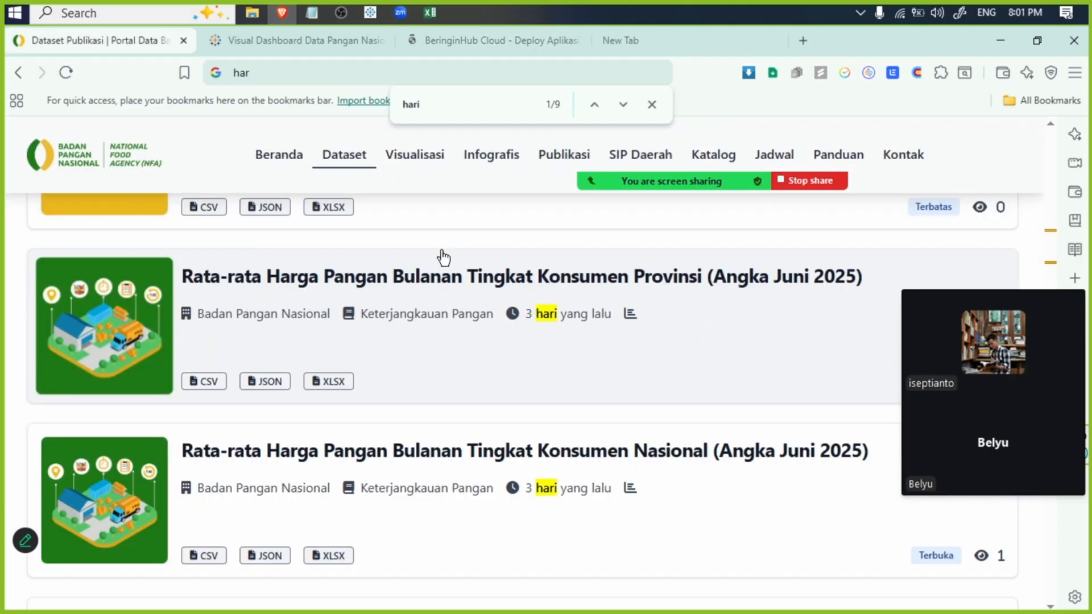
{"action": "scroll", "coordinate": [439, 256], "scroll_direction": "up", "scroll_amount": 10}
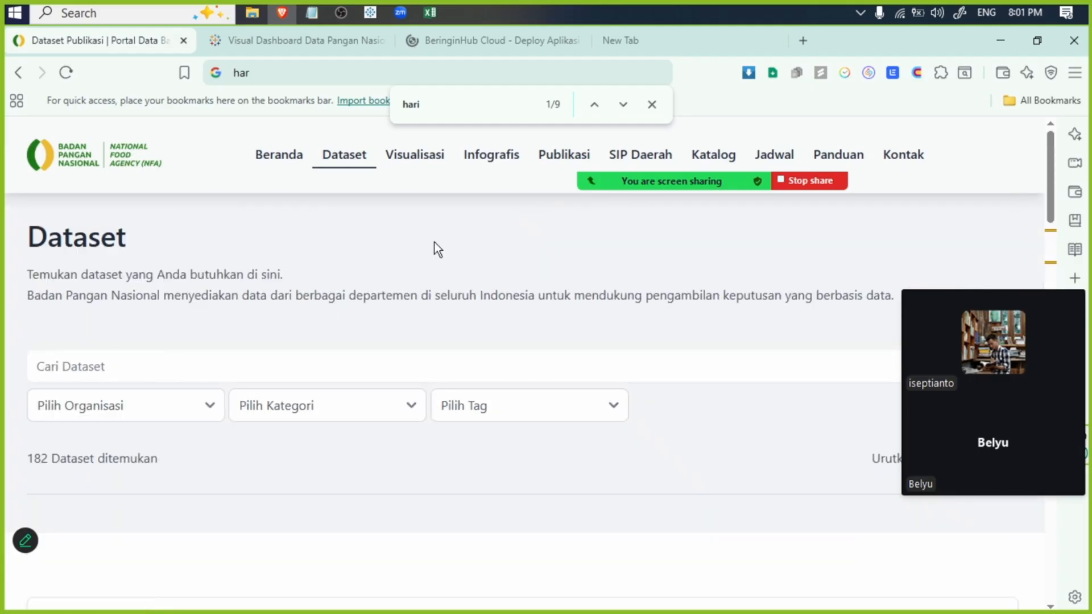
{"action": "left_click", "coordinate": [476, 40]}
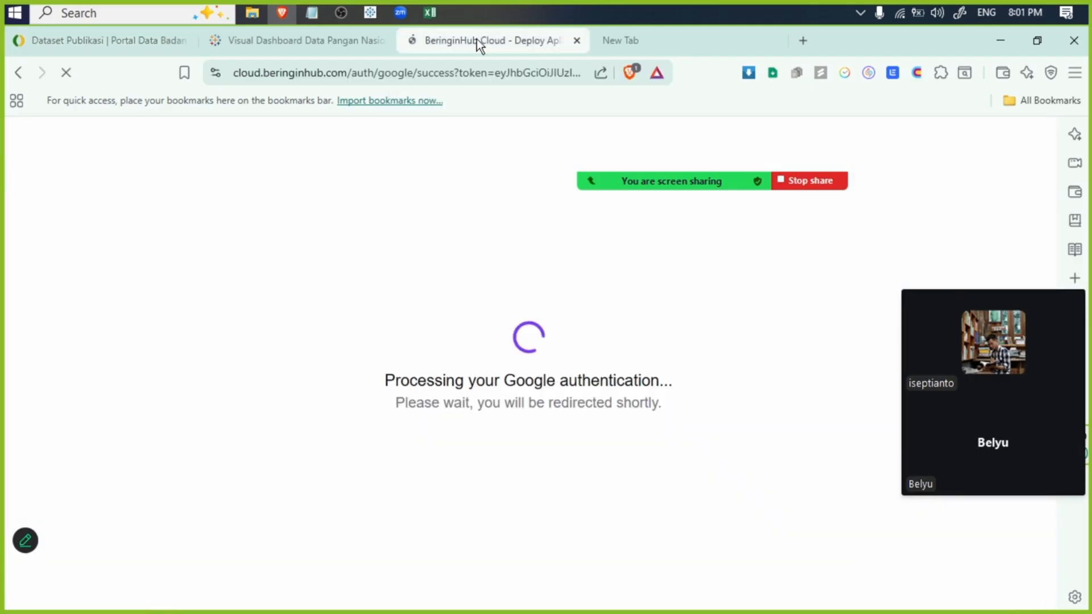
{"action": "left_click", "coordinate": [95, 42]}
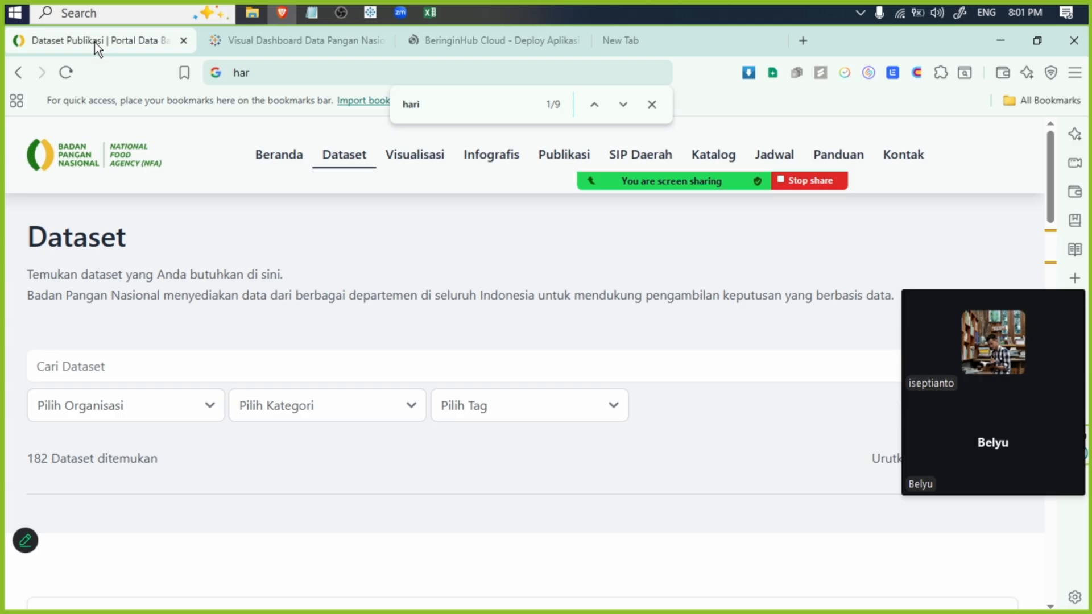
{"action": "left_click", "coordinate": [301, 40]}
- Replace the Panel Harga Pangan address in the unused tab with a web search for "panelharga badan pangan nasional by hari"
{"action": "left_click", "coordinate": [633, 40]}
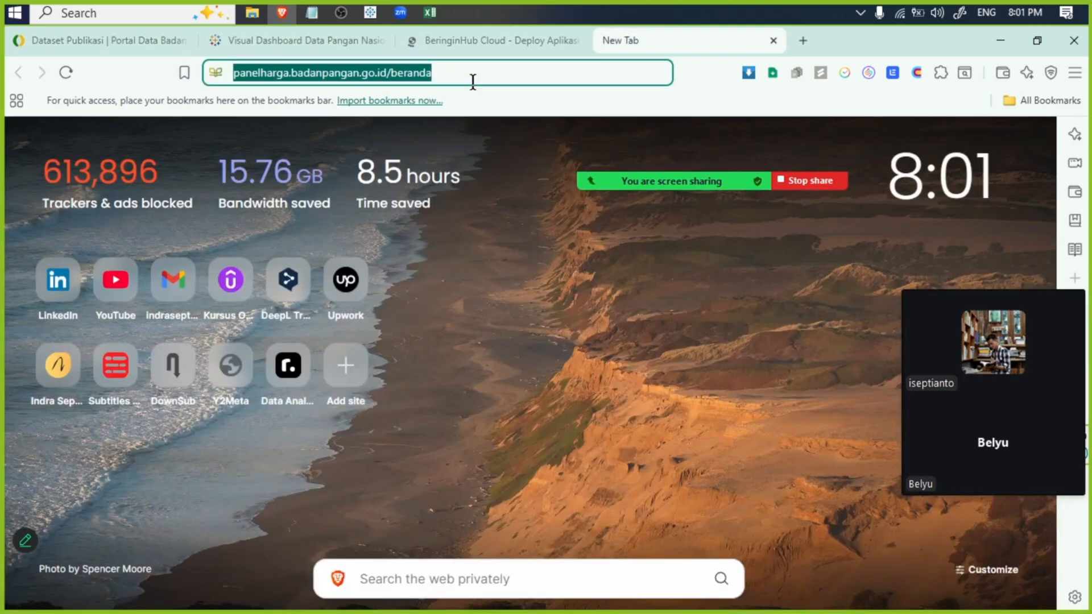
{"action": "type", "text": "panel"}
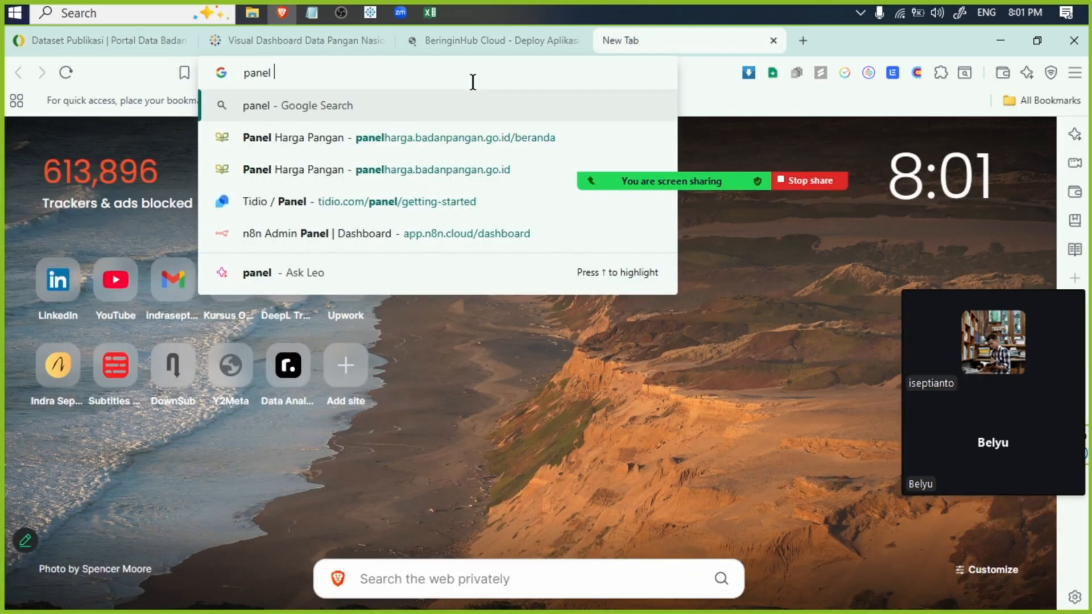
{"action": "key", "text": "BackSpace"}
{"action": "type", "text": "harga b"}
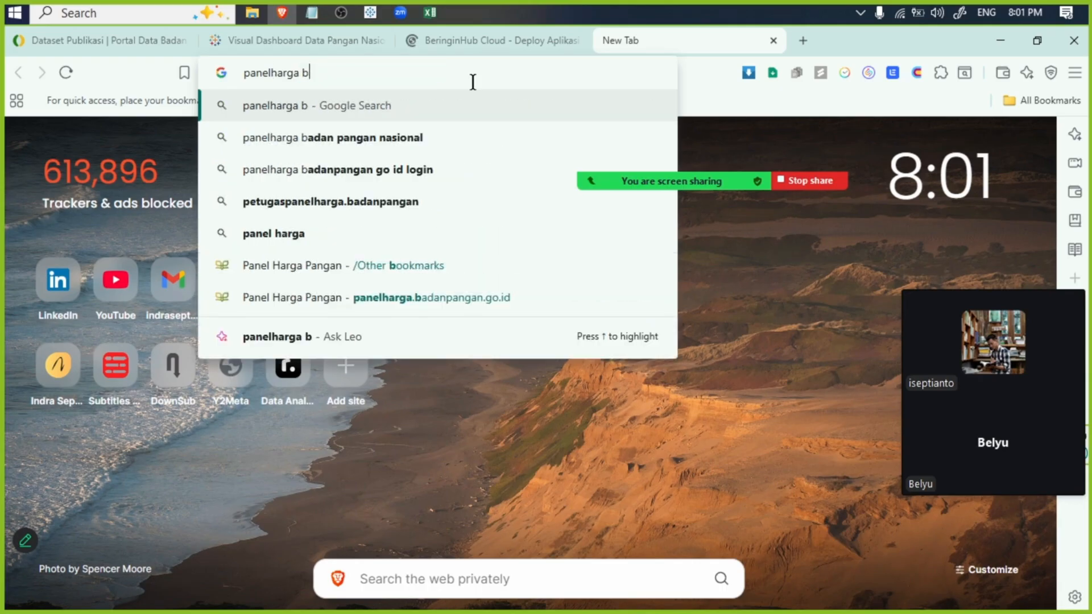
{"action": "type", "text": "a"}
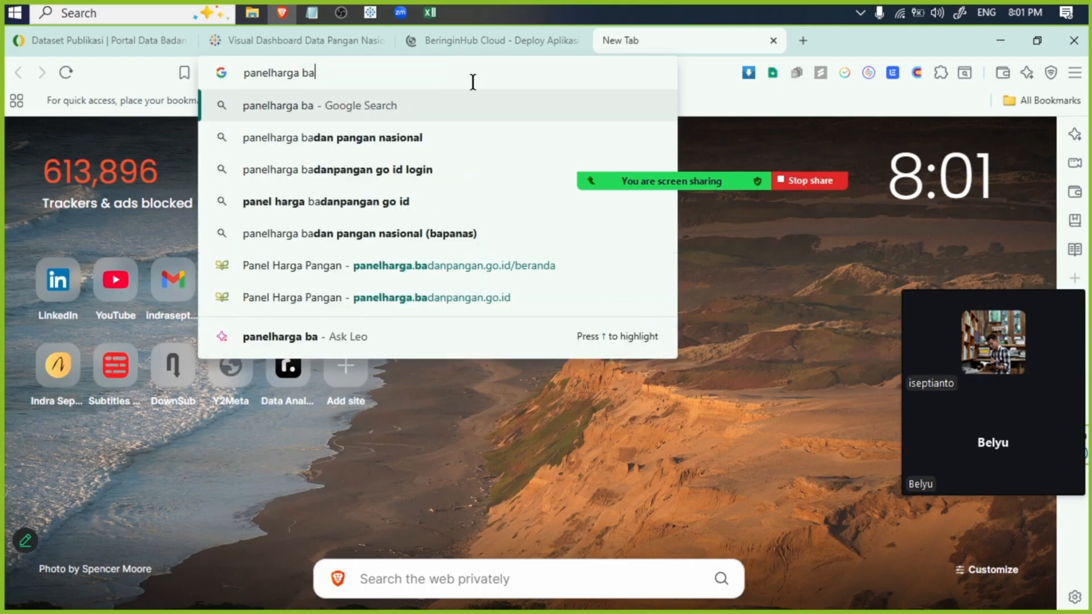
{"action": "type", "text": "dan pangan na"}
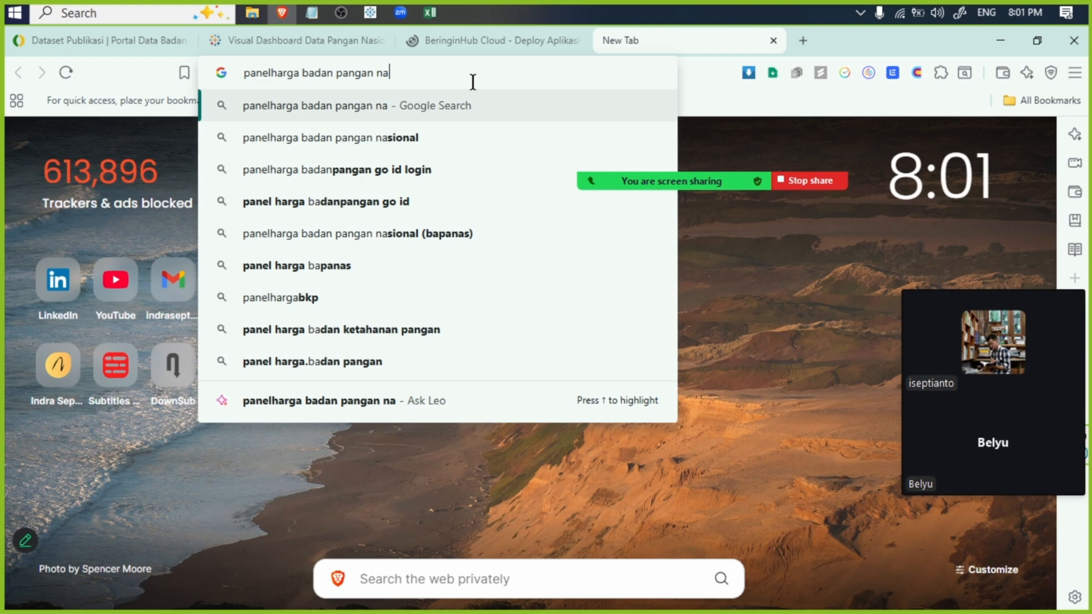
{"action": "type", "text": "sional by "}
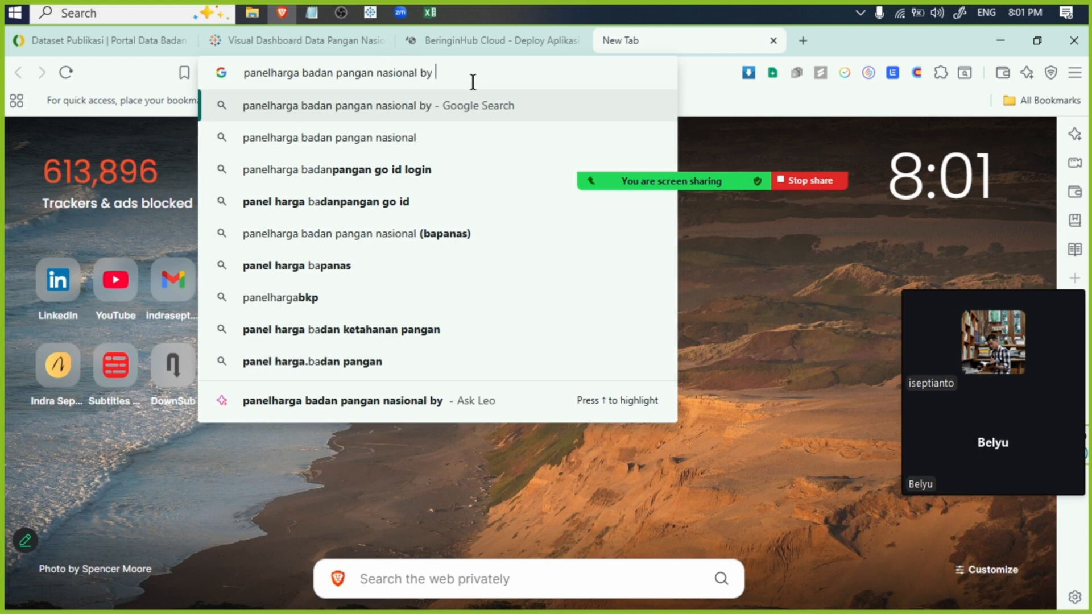
{"action": "type", "text": "hari"}
{"action": "key", "text": "Return"}
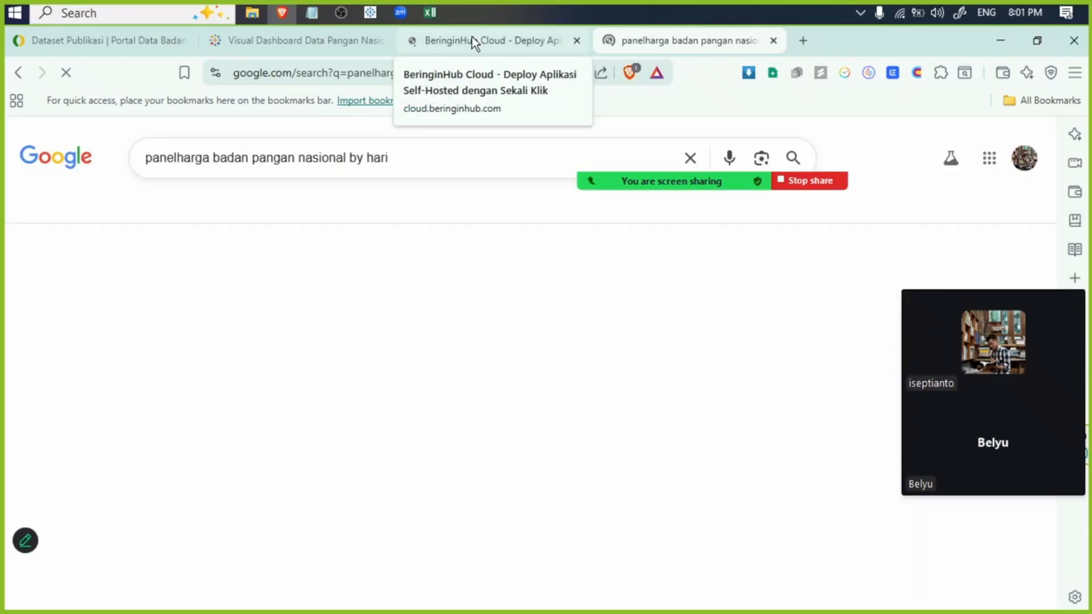
- Open the Badan Pangan Nasional results, including Panel Harga Pangan, tabel-rerata and tabel-dinamis, in separate new tabs
{"action": "scroll", "coordinate": [225, 201], "scroll_direction": "down", "scroll_amount": 5}
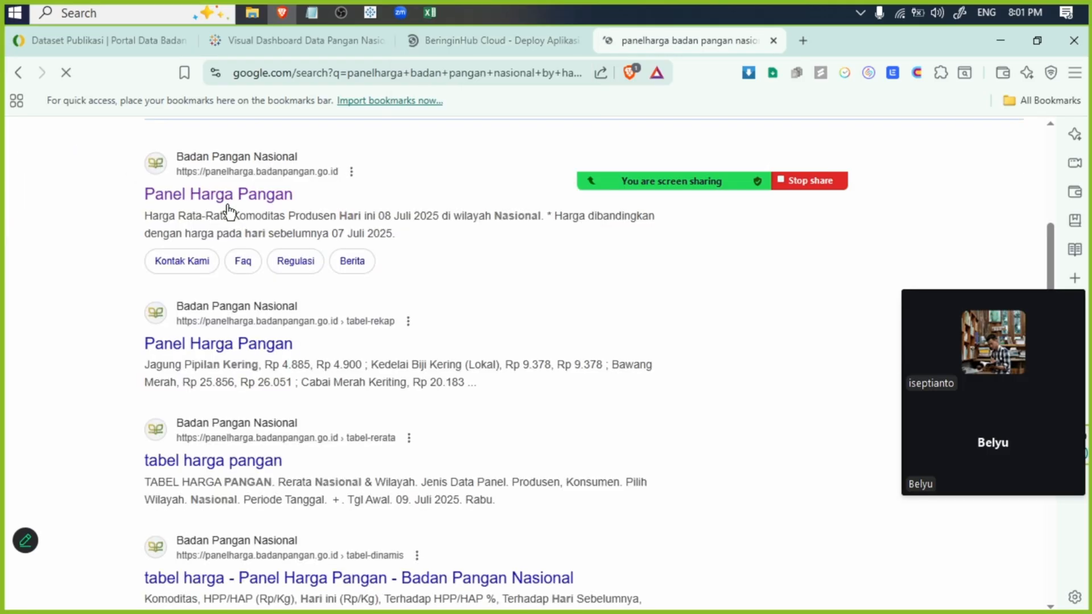
{"action": "right_click", "coordinate": [226, 201]}
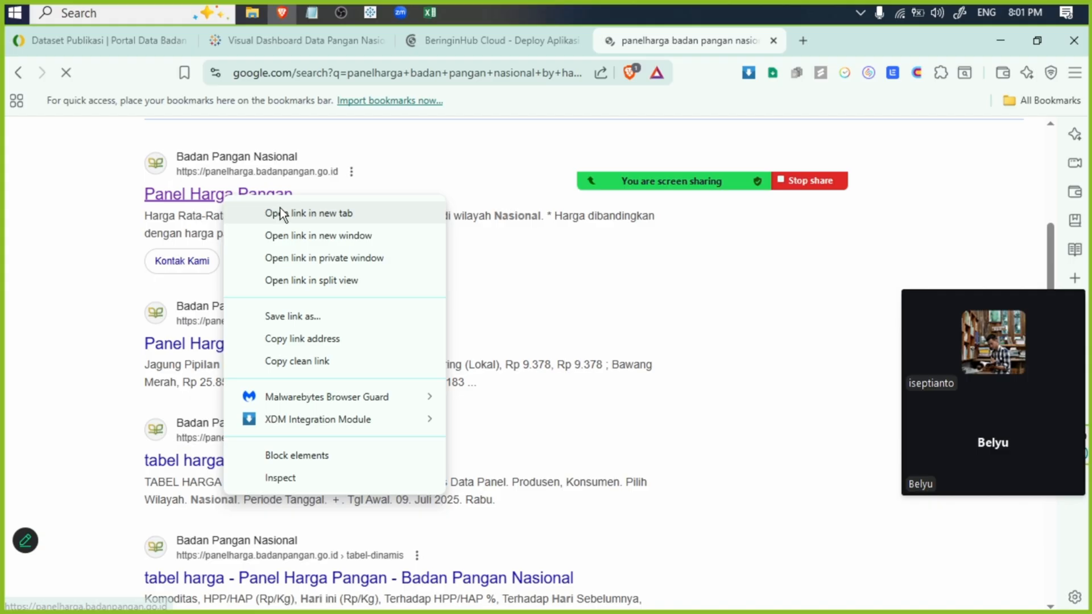
{"action": "left_click", "coordinate": [280, 213]}
{"action": "middle_click", "coordinate": [250, 473]}
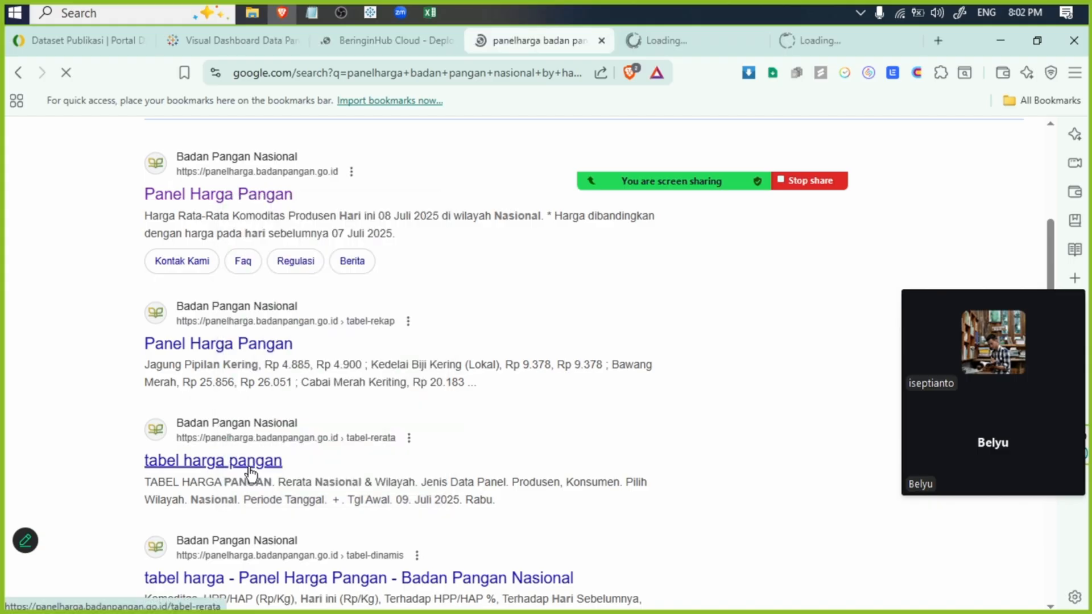
{"action": "right_click", "coordinate": [251, 471]}
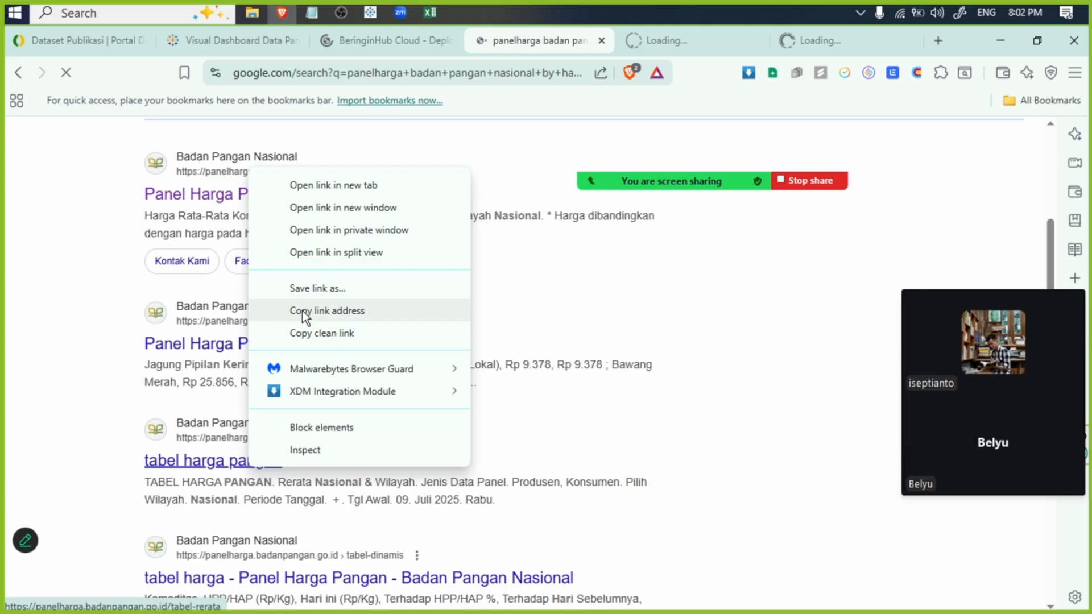
{"action": "left_click", "coordinate": [302, 312]}
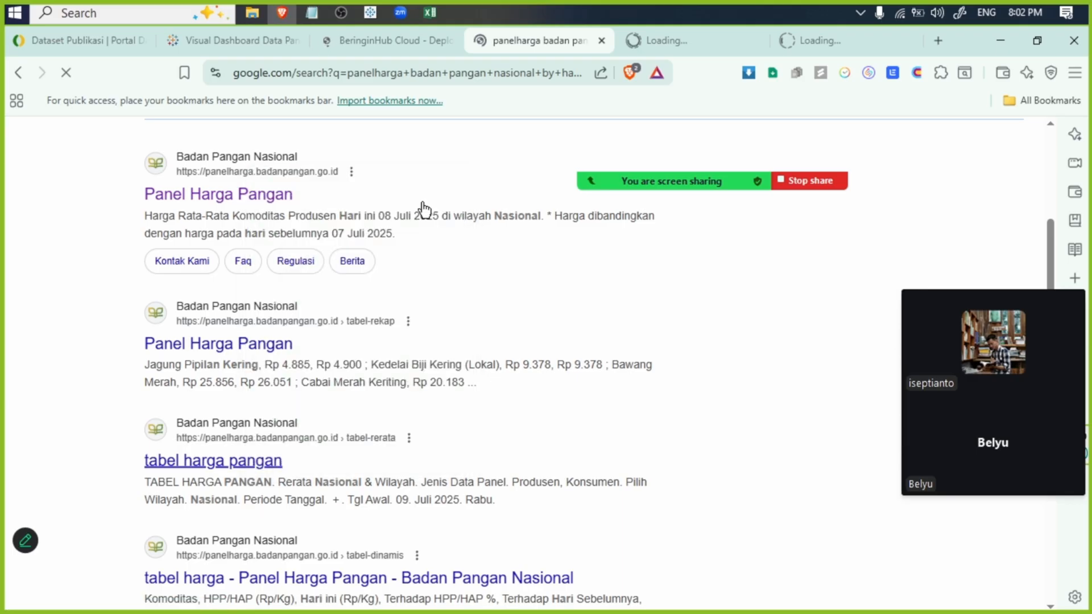
{"action": "middle_click", "coordinate": [427, 580]}
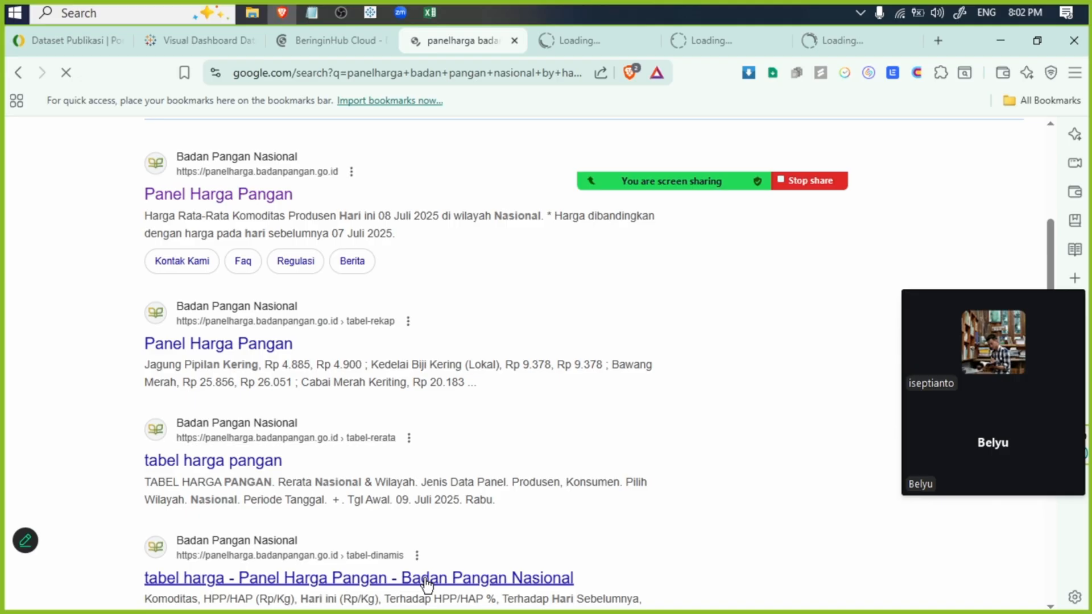
{"action": "right_click", "coordinate": [426, 580]}
{"action": "left_click", "coordinate": [500, 287]}
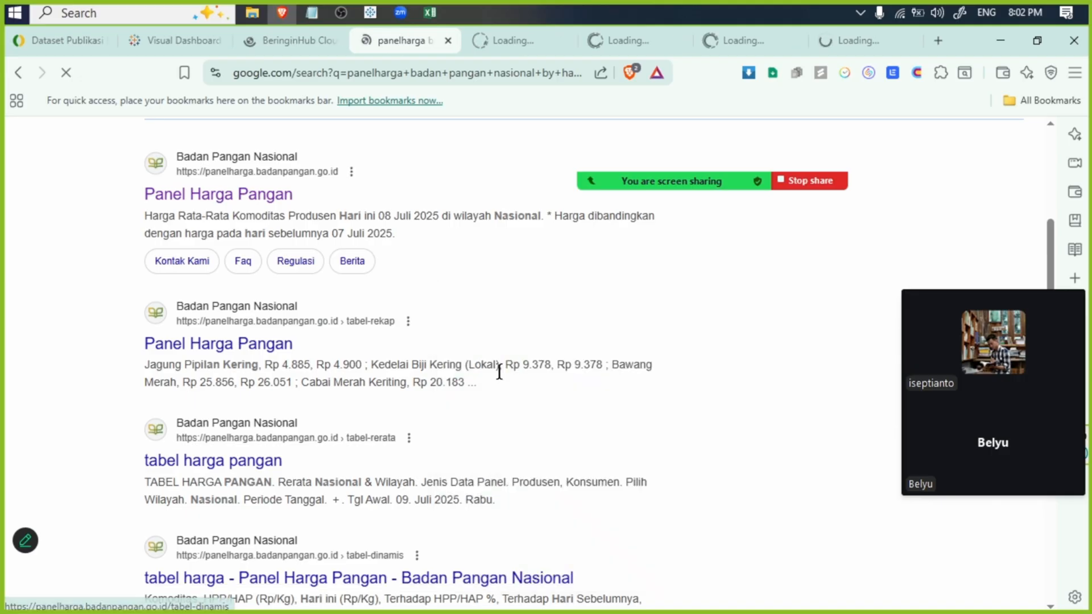
- Look through the remaining search results and the search tool options, and filter the results to Web
{"action": "left_click_drag", "start_coordinate": [1051, 233], "coordinate": [1052, 261]}
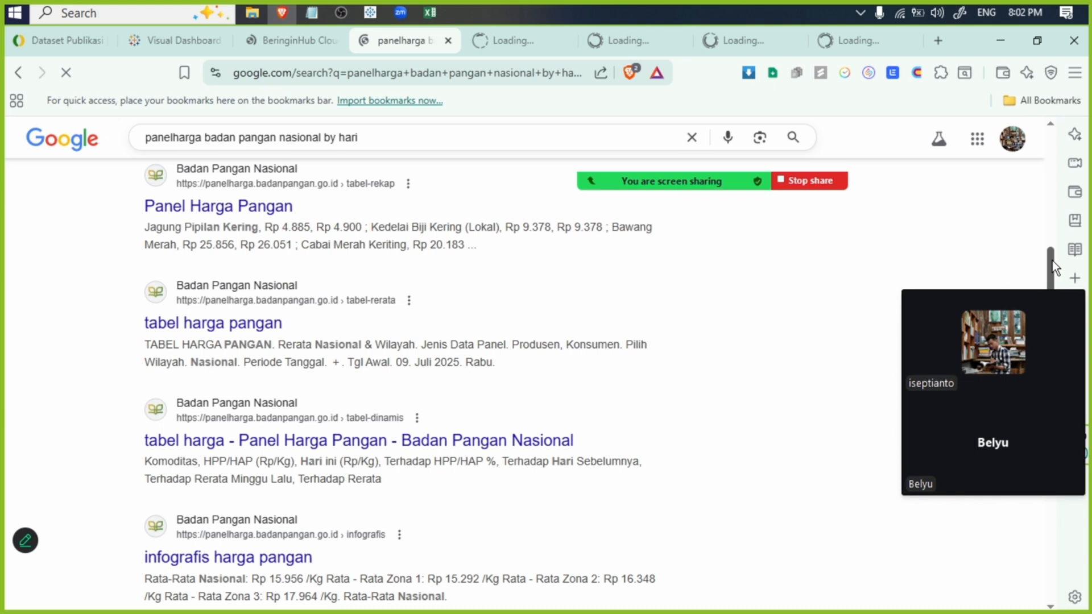
{"action": "left_click_drag", "start_coordinate": [1052, 260], "coordinate": [1045, 391]}
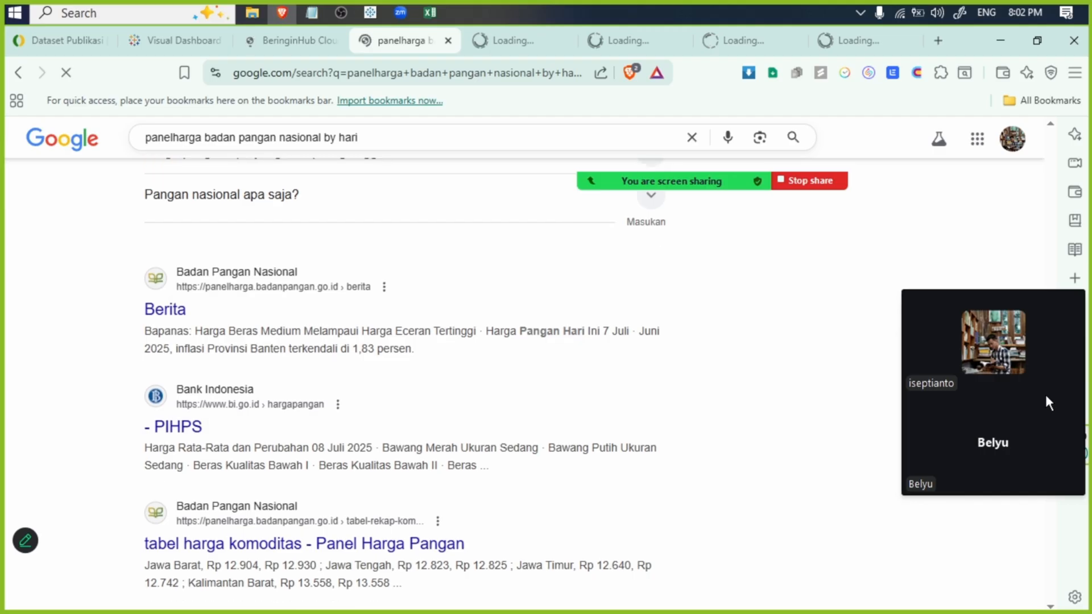
{"action": "left_click_drag", "start_coordinate": [1046, 395], "coordinate": [567, 211]}
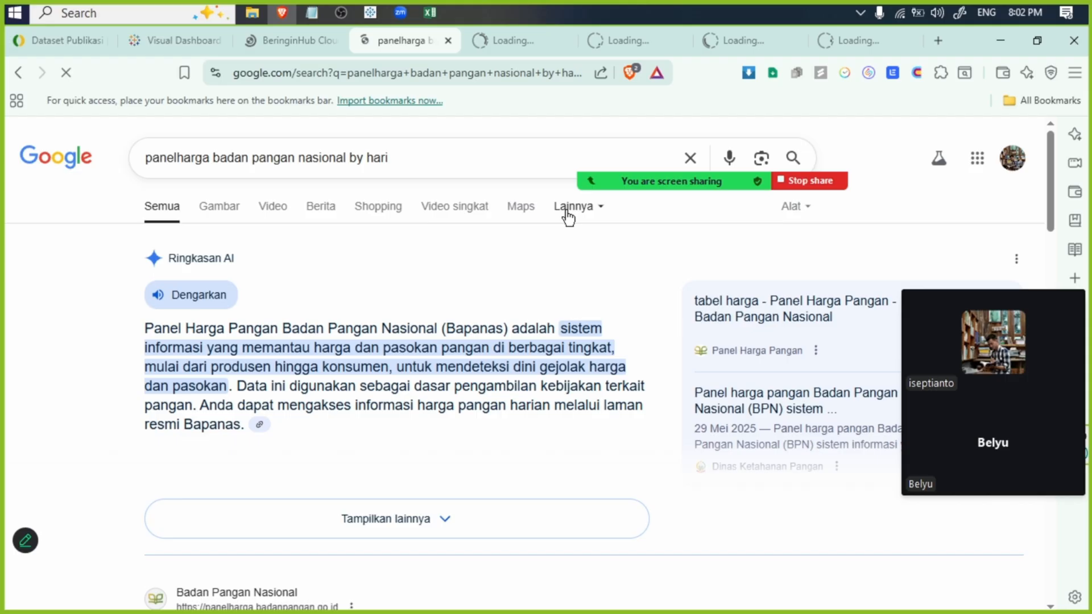
{"action": "left_click", "coordinate": [794, 207]}
{"action": "mouse_move", "coordinate": [819, 283]}
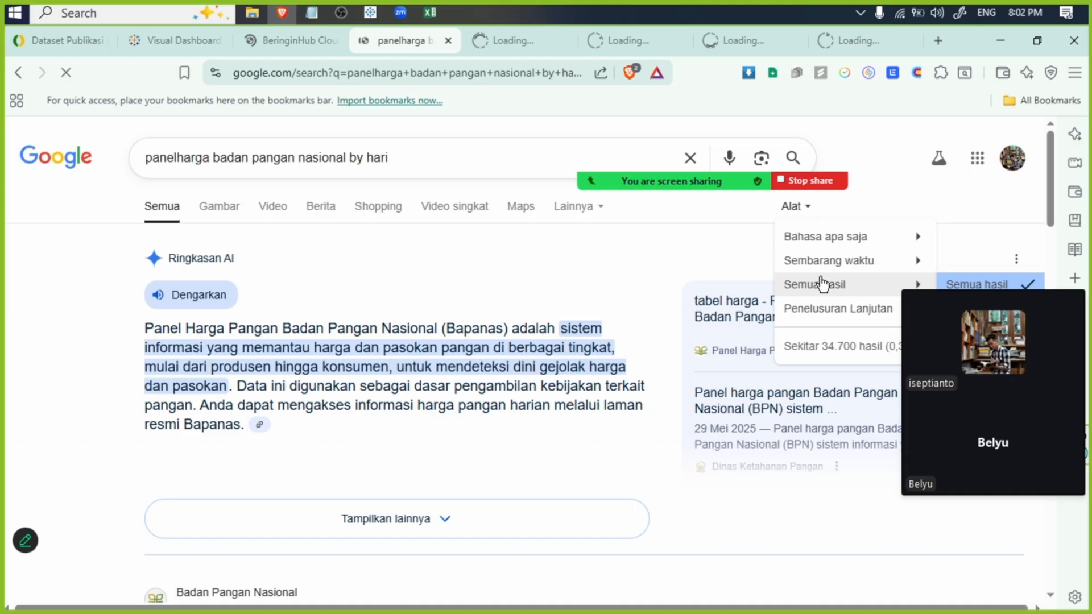
{"action": "mouse_move", "coordinate": [811, 244]}
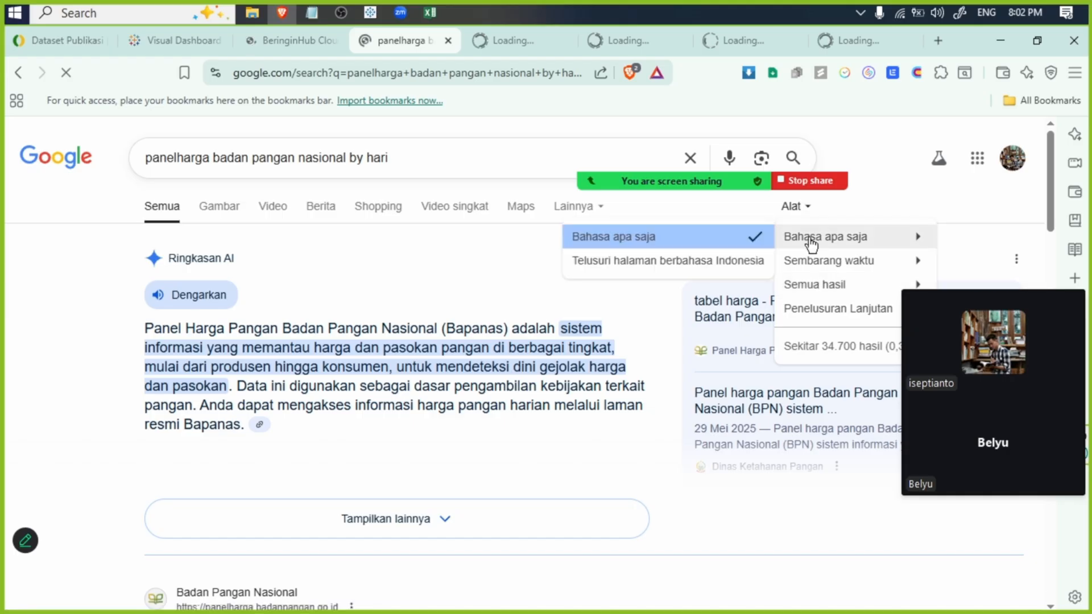
{"action": "left_click", "coordinate": [579, 206]}
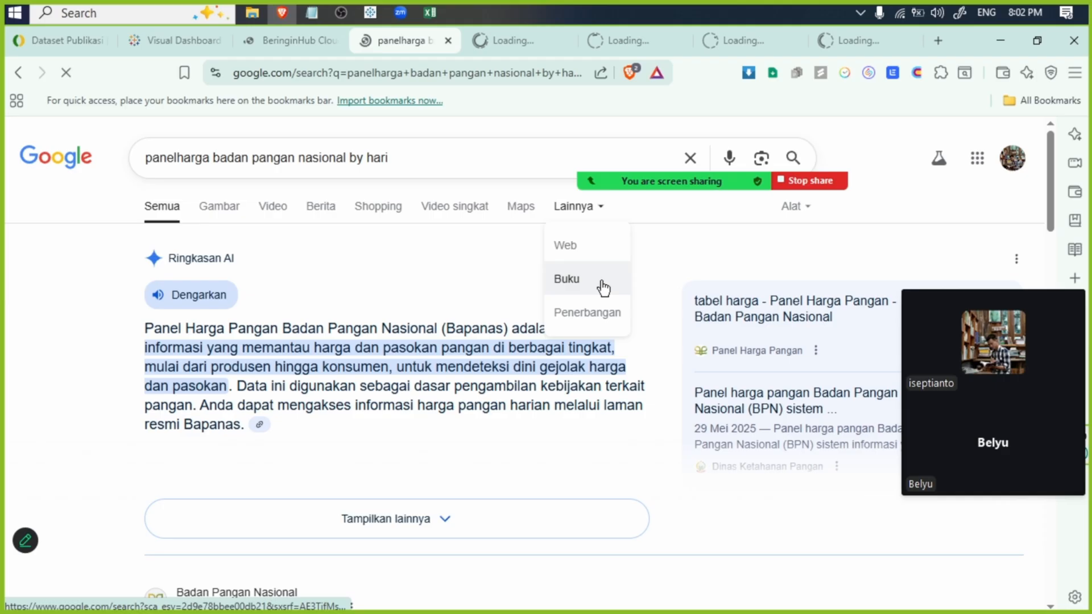
{"action": "left_click", "coordinate": [593, 253]}
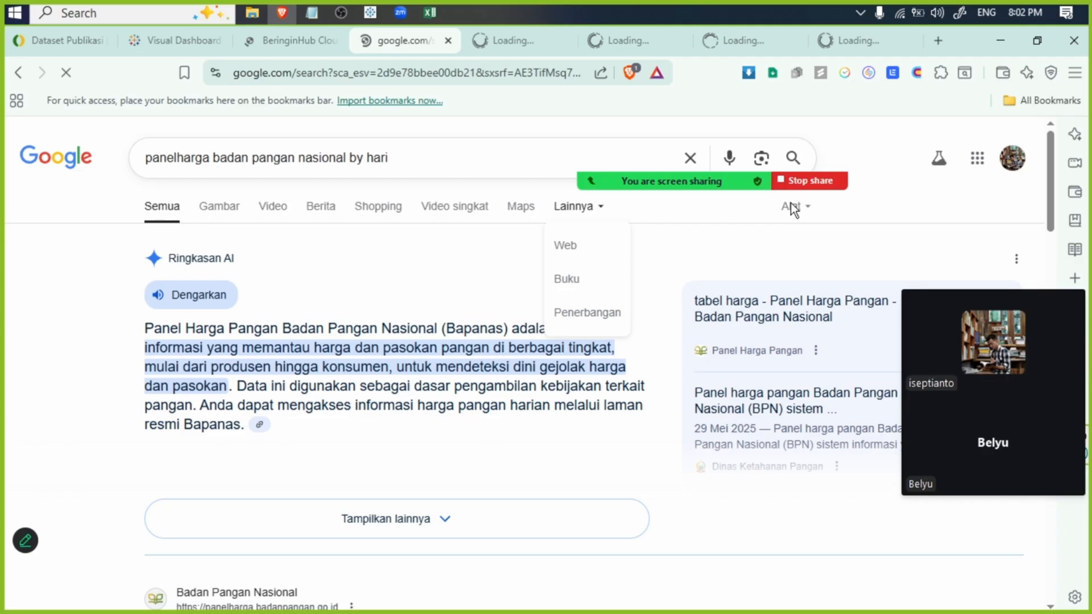
- Check the opened Panel Harga Pangan and BeringinHub Cloud dashboard pages, and view the tabel-rerata price table page
{"action": "left_click", "coordinate": [514, 42]}
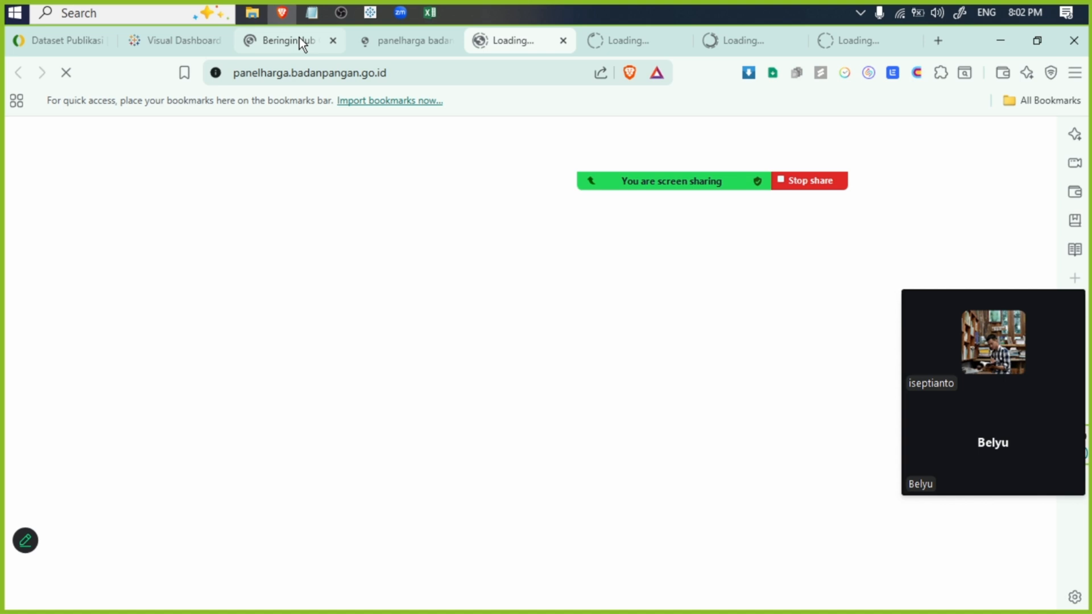
{"action": "left_click", "coordinate": [299, 38]}
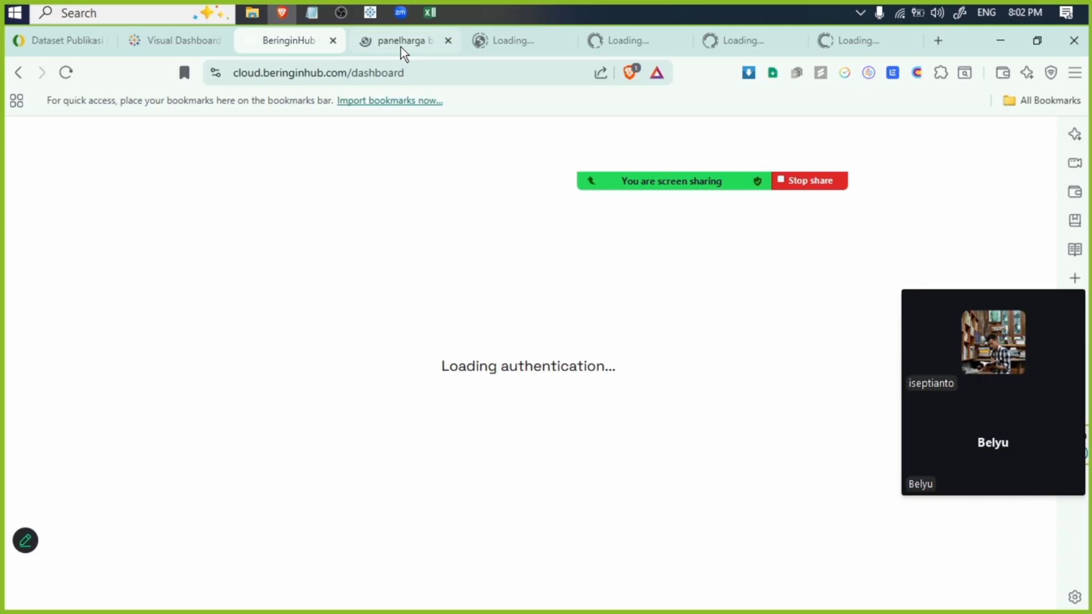
{"action": "left_click", "coordinate": [494, 38]}
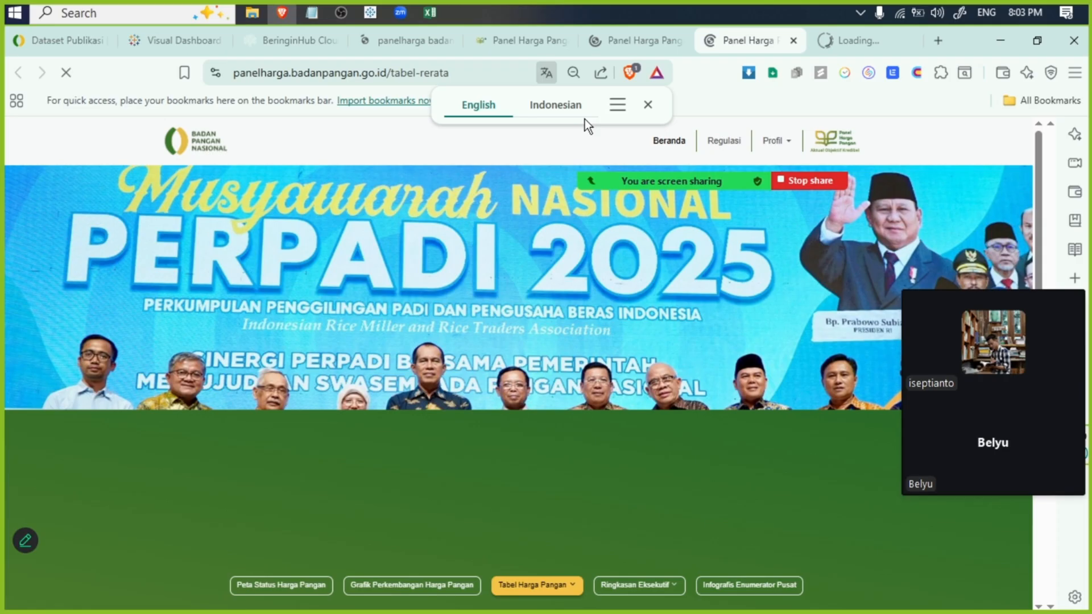
{"action": "scroll", "coordinate": [626, 439], "scroll_direction": "down", "scroll_amount": 10}
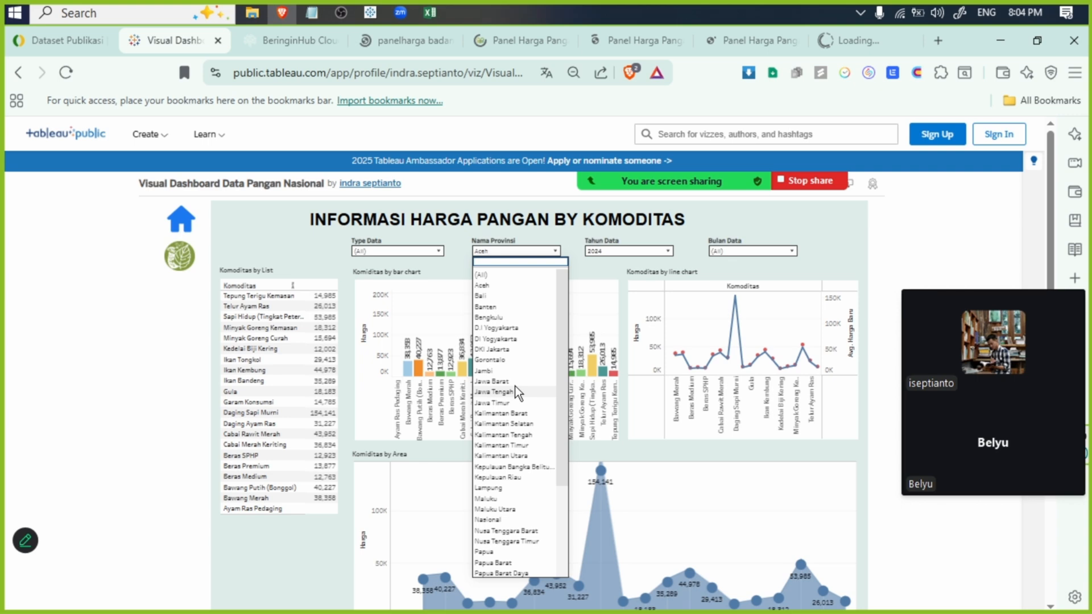
- Review the province filter on the published Tableau commodity dashboard, and check the n8n instances listed on BeringinHub Cloud
{"action": "left_click", "coordinate": [515, 387]}
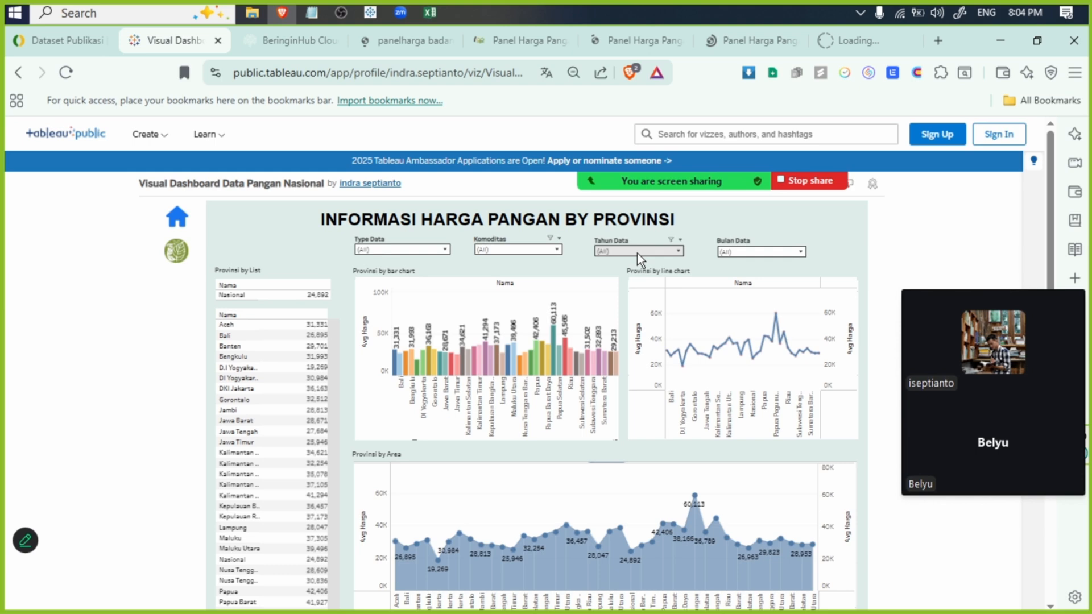
{"action": "left_click", "coordinate": [287, 40]}
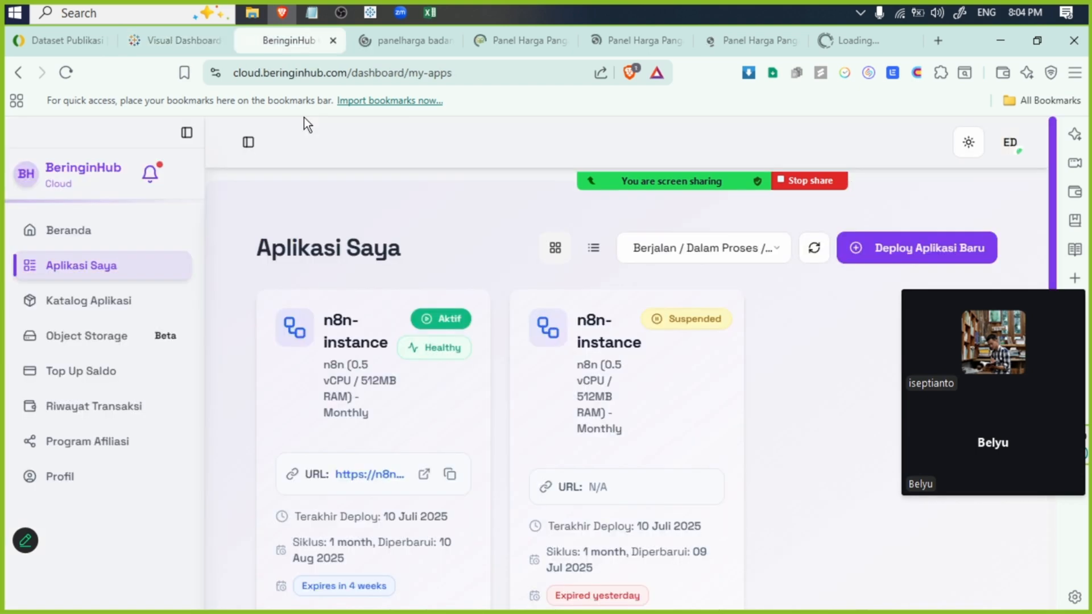
{"action": "left_click", "coordinate": [181, 46]}
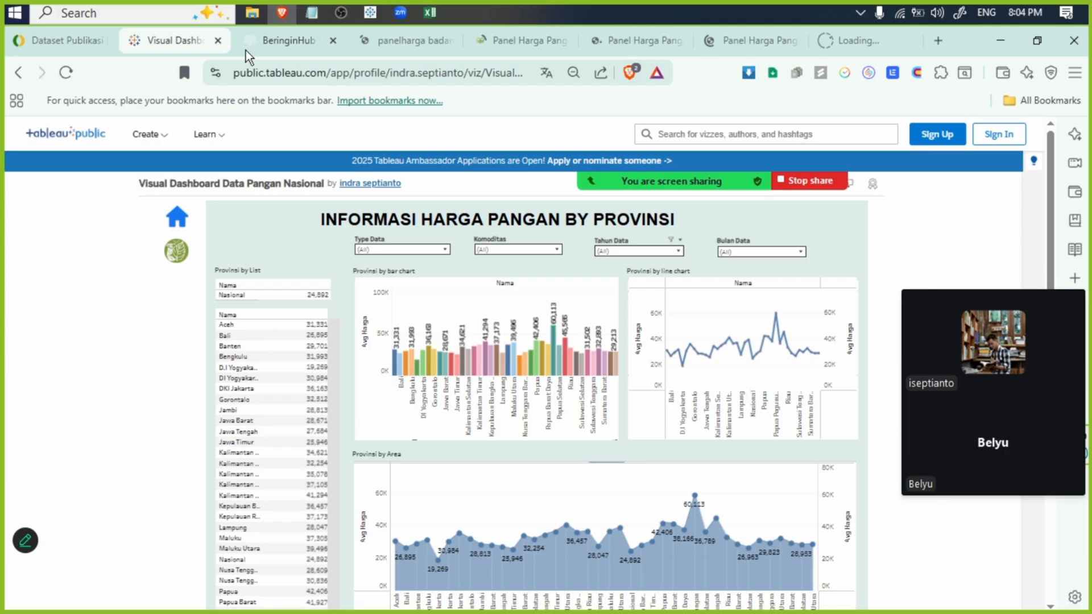
- Check the search results and the opened Panel Harga Pangan pages, including the tabel-rerata table, and close the blank tabel-dinamis page
{"action": "left_click", "coordinate": [404, 40]}
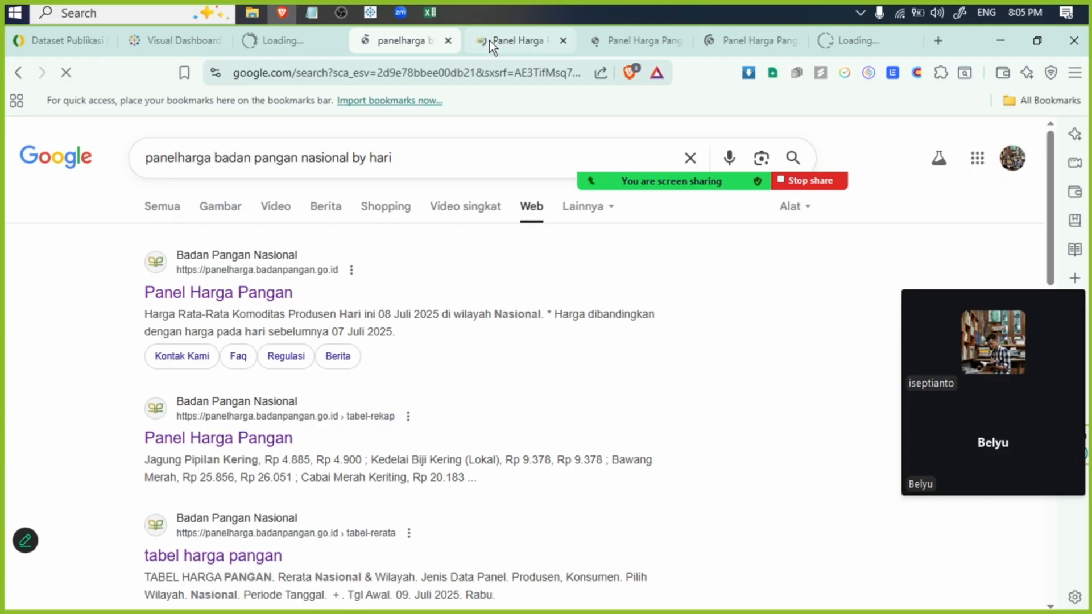
{"action": "left_click", "coordinate": [489, 40]}
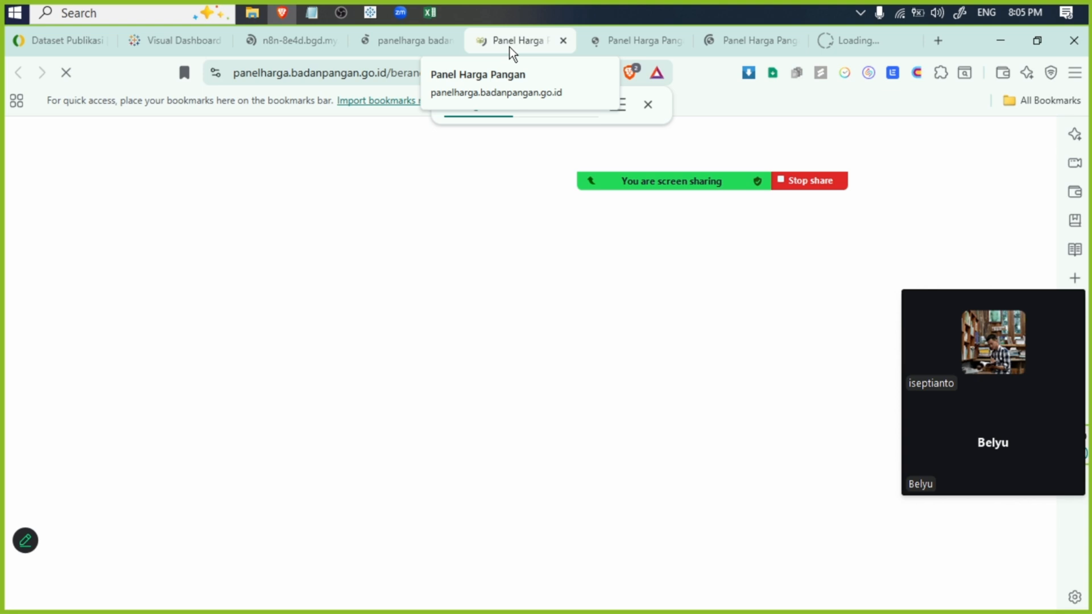
{"action": "left_click", "coordinate": [613, 42]}
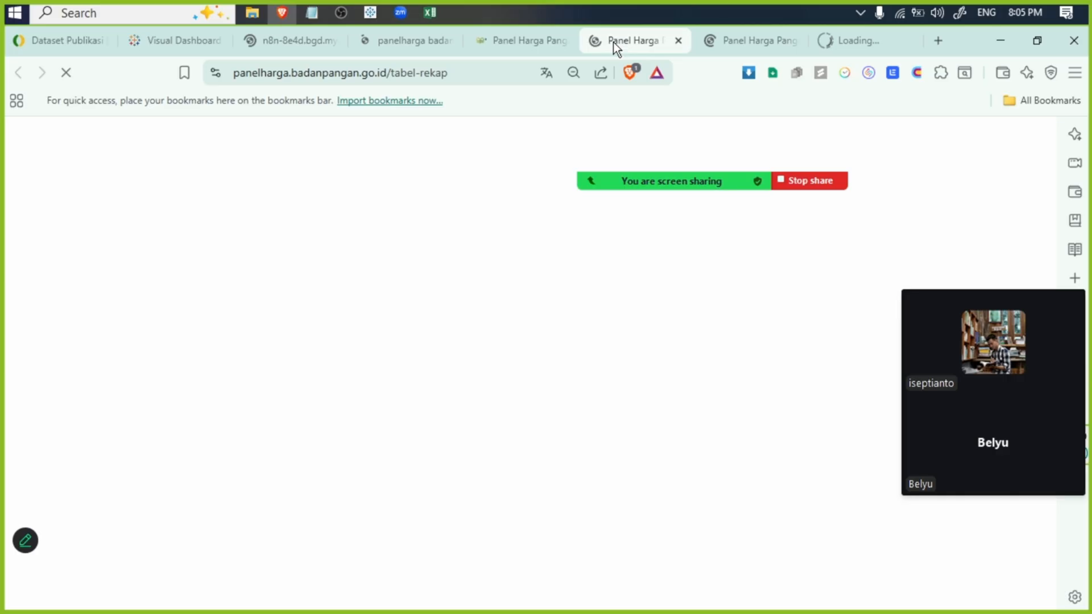
{"action": "left_click", "coordinate": [731, 42]}
{"action": "scroll", "coordinate": [685, 342], "scroll_direction": "up", "scroll_amount": 8}
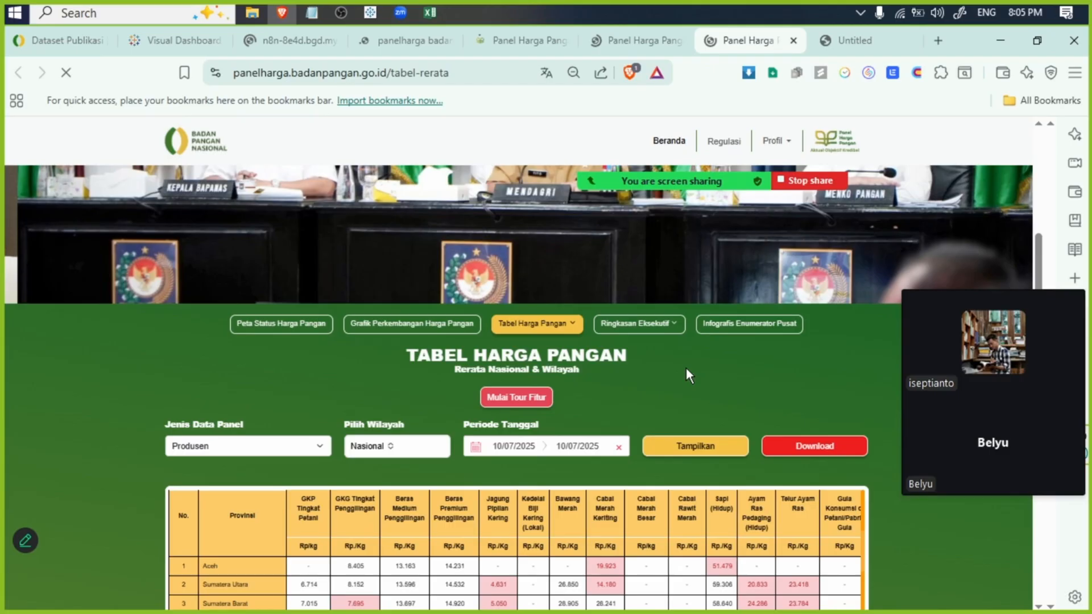
{"action": "left_click", "coordinate": [888, 41]}
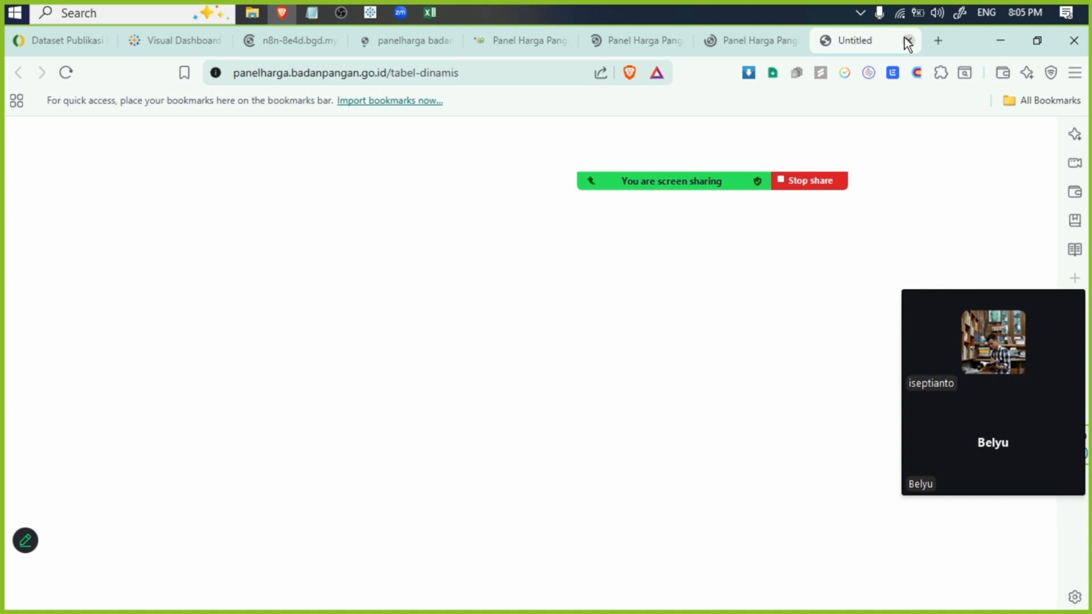
{"action": "left_click", "coordinate": [908, 40]}
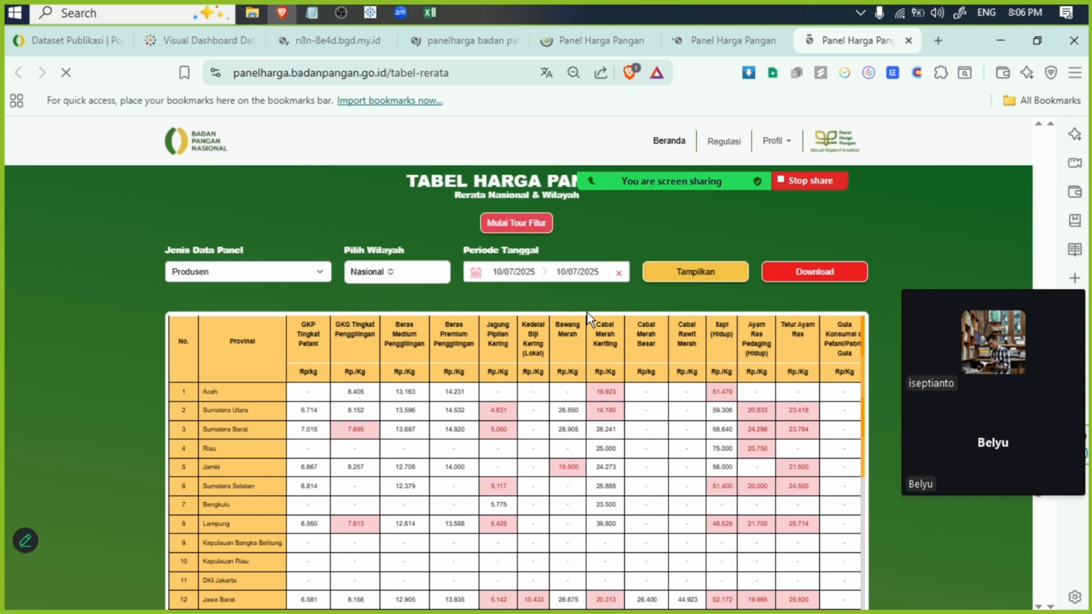
- Check the n8n instance page, and look up "panel harg" among the address suggestions in a new tab
{"action": "key", "text": "ctrl+3"}
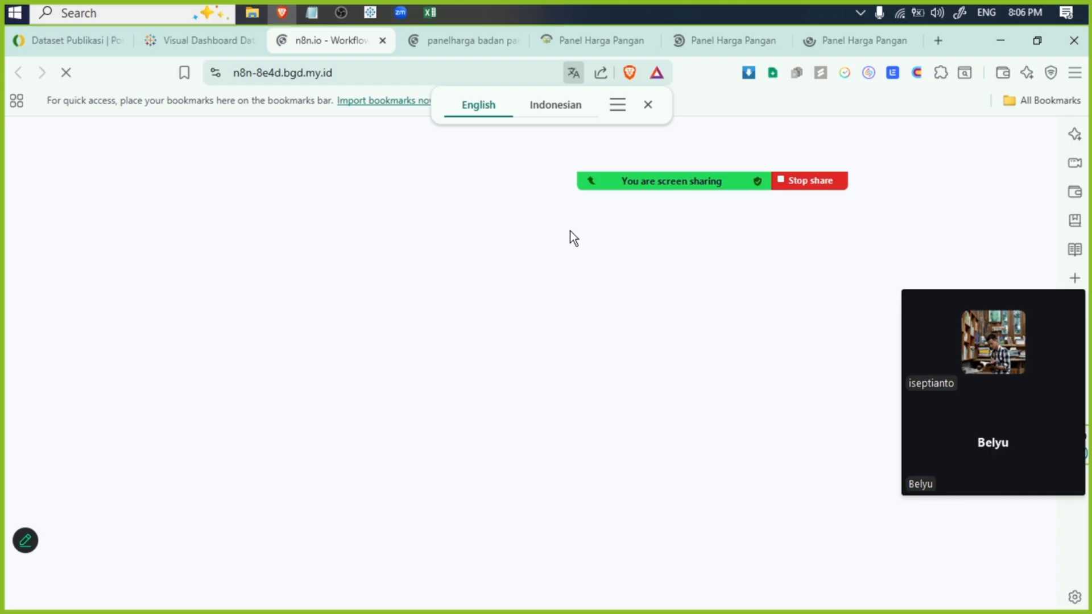
{"action": "left_click", "coordinate": [939, 40]}
{"action": "type", "text": "p"}
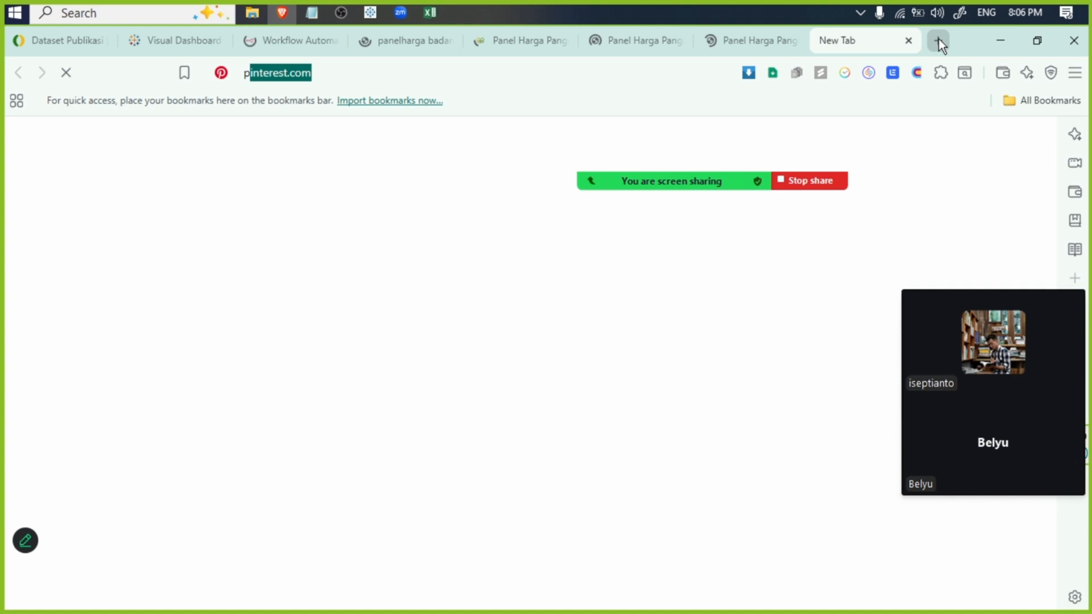
{"action": "type", "text": "anel harg"}
{"action": "key", "text": "Down"}
{"action": "key", "text": "Down"}
{"action": "key", "text": "Down"}
{"action": "key", "text": "Down"}
{"action": "key", "text": "Down"}
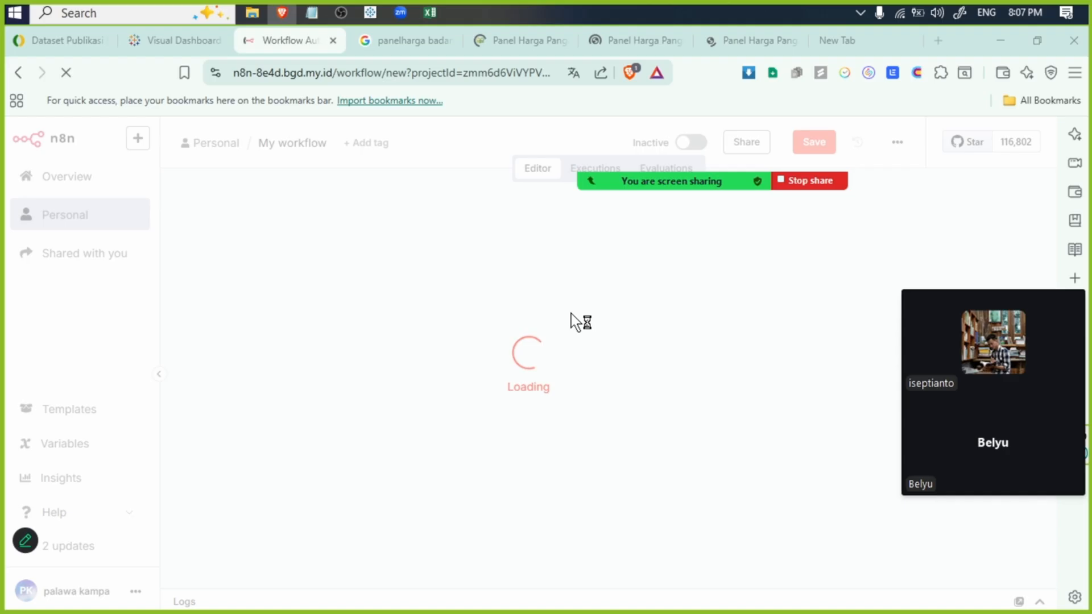
- Examine the HTTP Request node's URL and the Create spreadsheet node in the n8n workflow alongside the Panel Harga Pangan page
{"action": "left_click", "coordinate": [519, 40]}
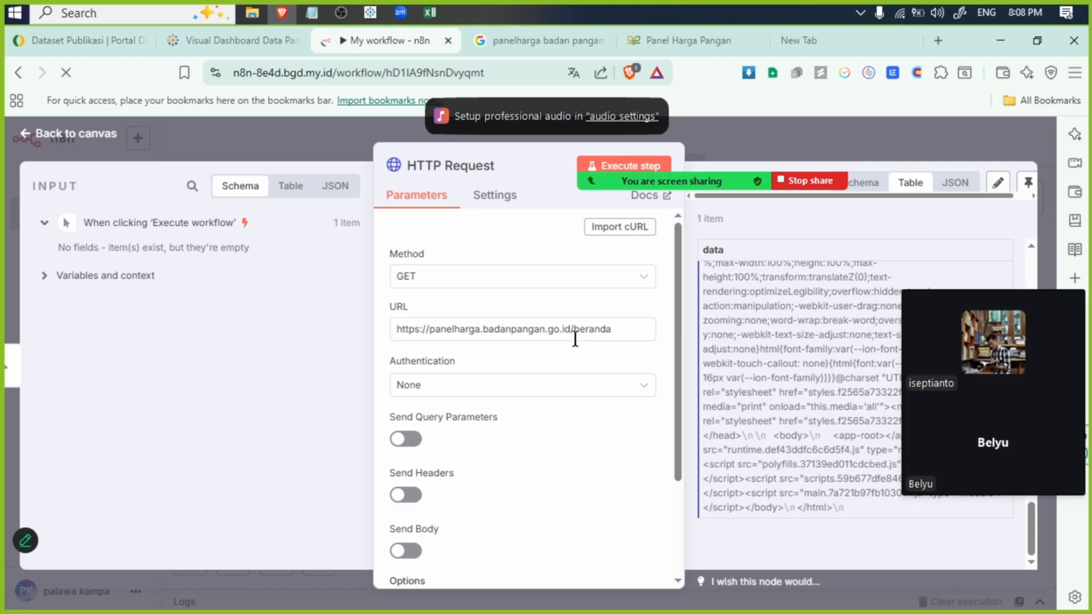
{"action": "left_click", "coordinate": [584, 330]}
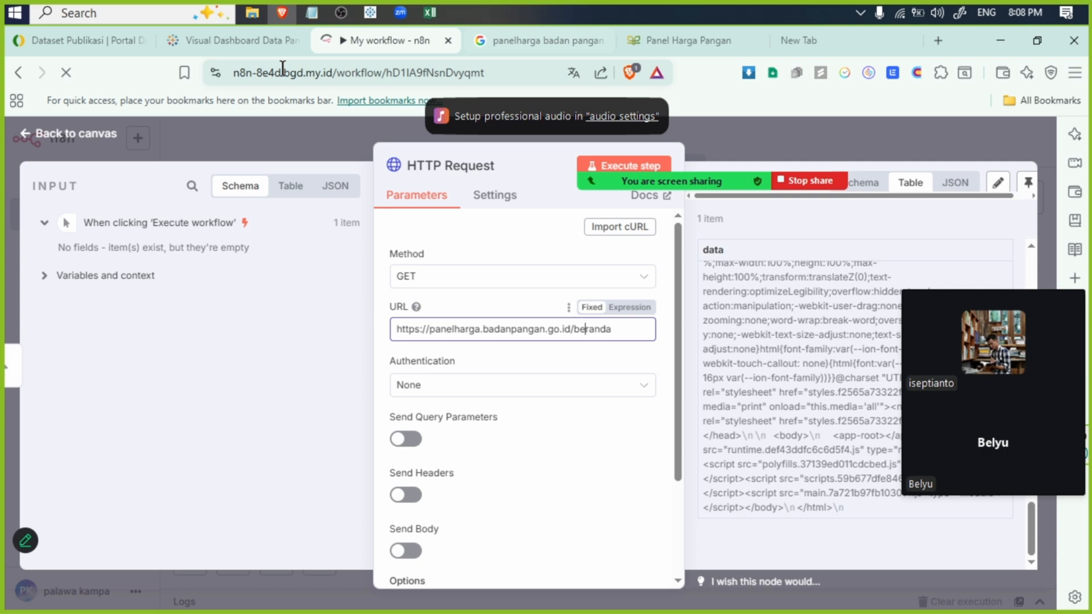
{"action": "left_click", "coordinate": [688, 41]}
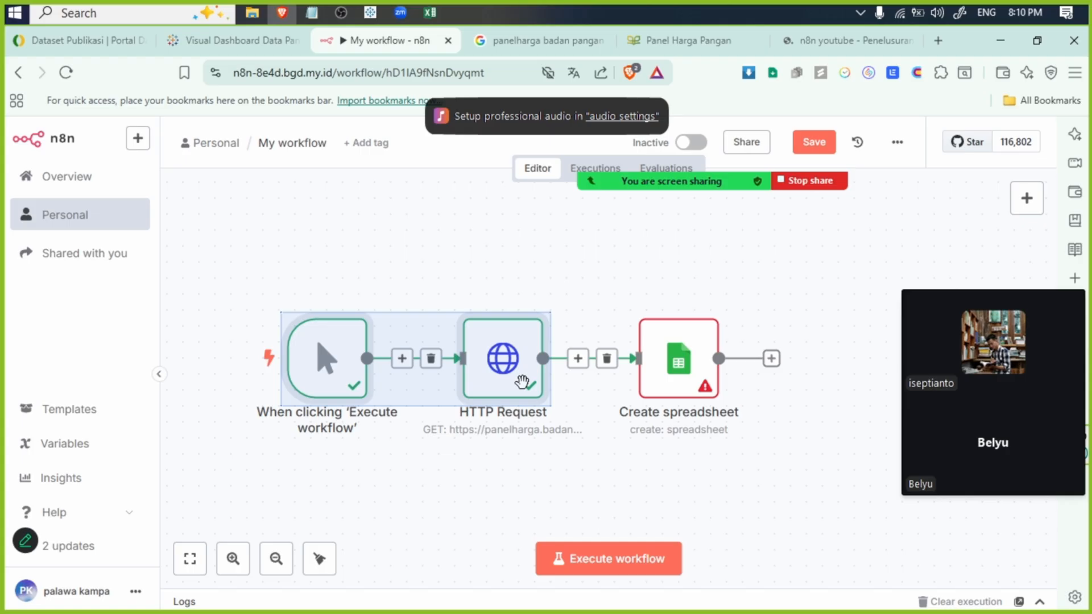
{"action": "left_click", "coordinate": [683, 351]}
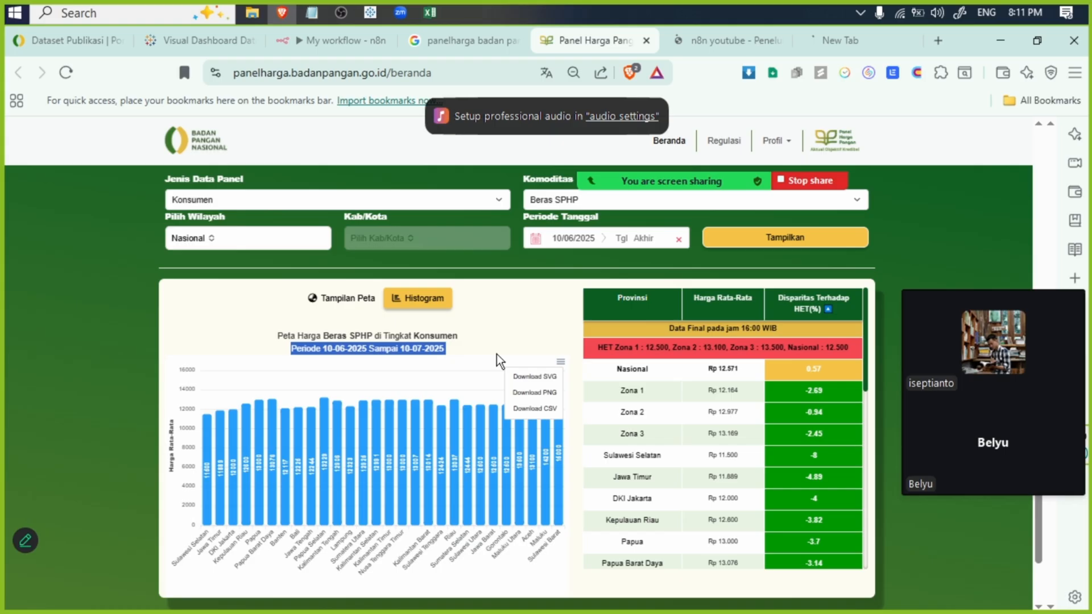
- Switch to Tableau Public and view the file commands available for the workbook with the commodity dashboard
{"action": "key", "text": "alt+Tab"}
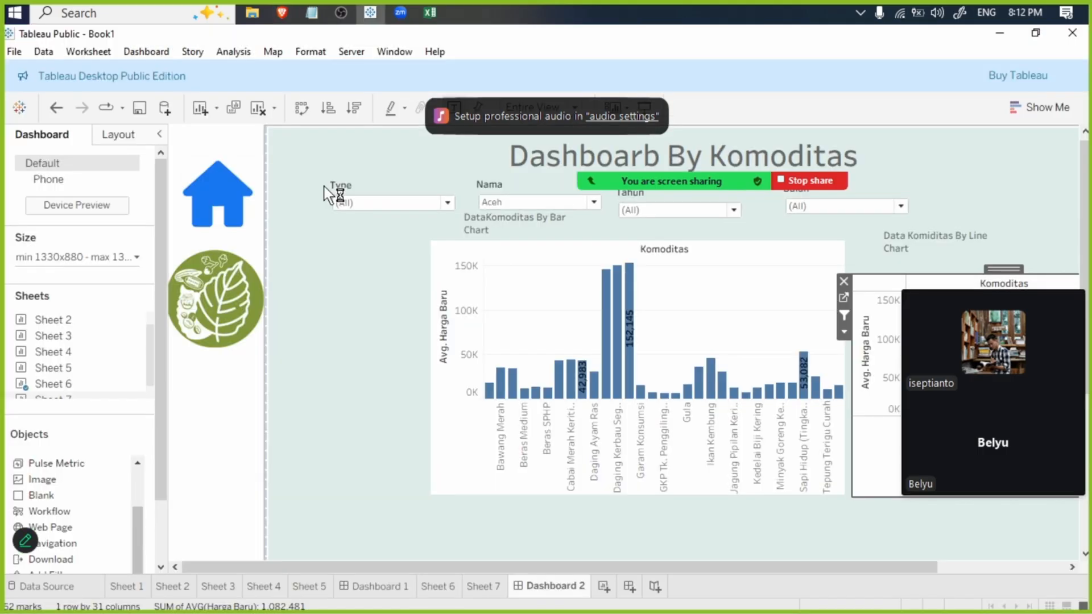
{"action": "left_click", "coordinate": [14, 51]}
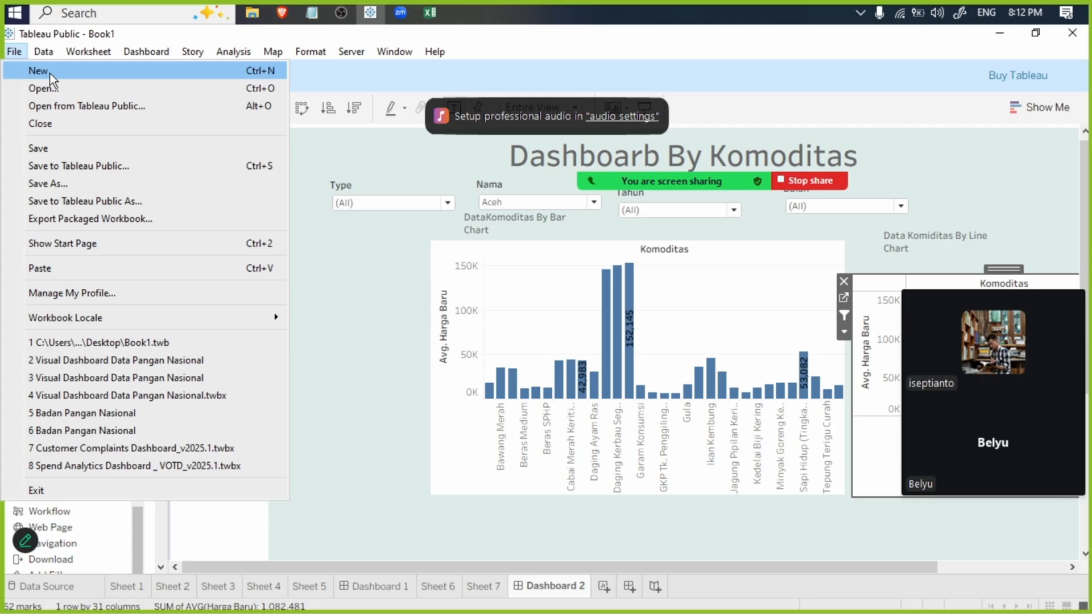
{"action": "left_click", "coordinate": [364, 244]}
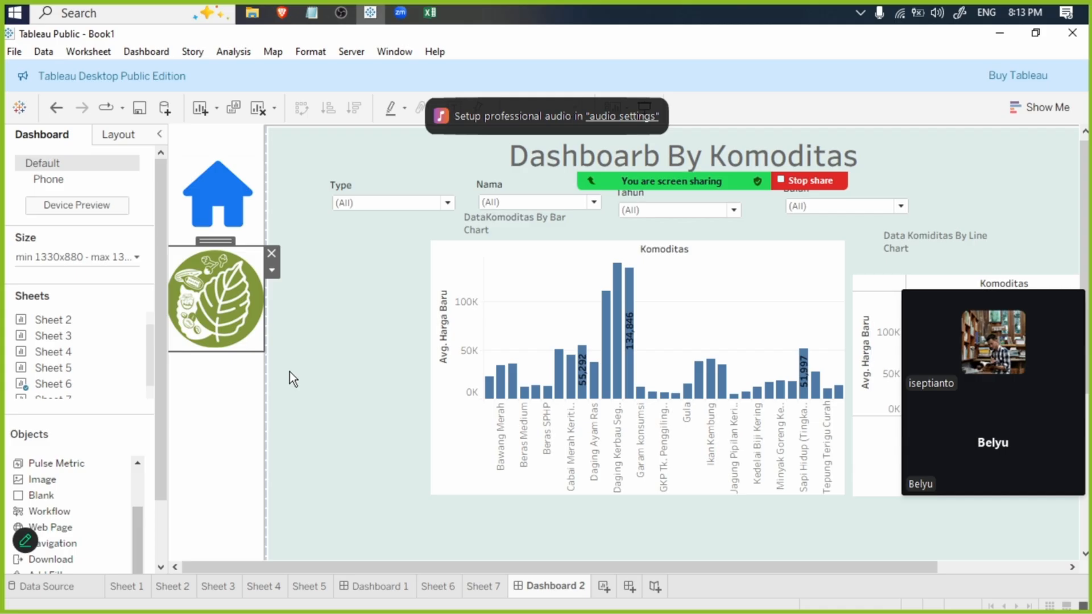
- Return to Tableau Public, add the Tahun field to the filters, and change the province price chart to packed bubbles
{"action": "left_click", "coordinate": [370, 12]}
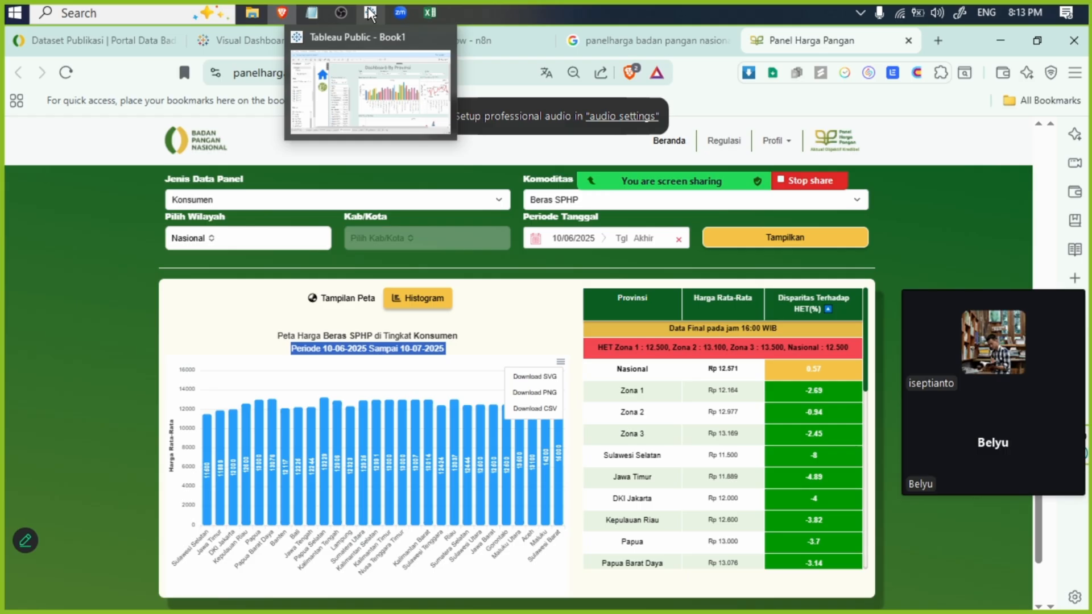
{"action": "left_click", "coordinate": [368, 8]}
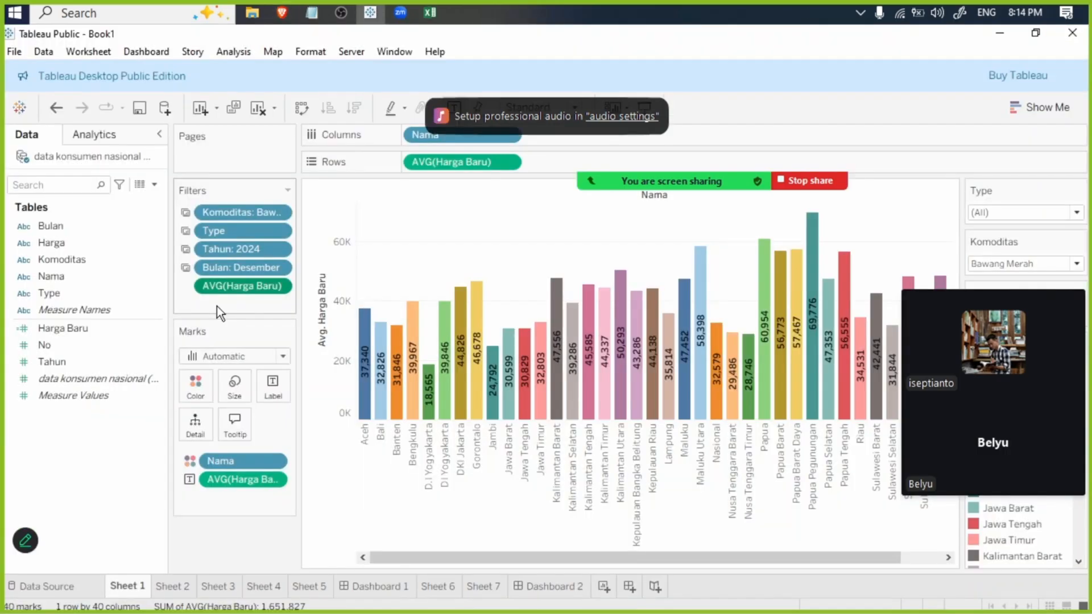
{"action": "left_click", "coordinate": [74, 329]}
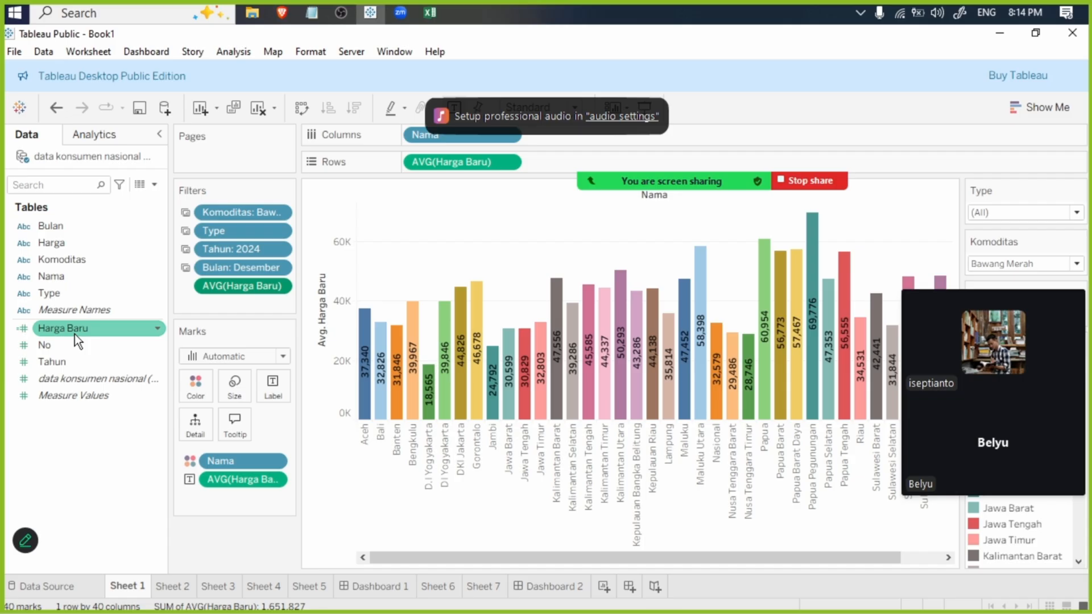
{"action": "left_click_drag", "start_coordinate": [52, 362], "coordinate": [232, 308]}
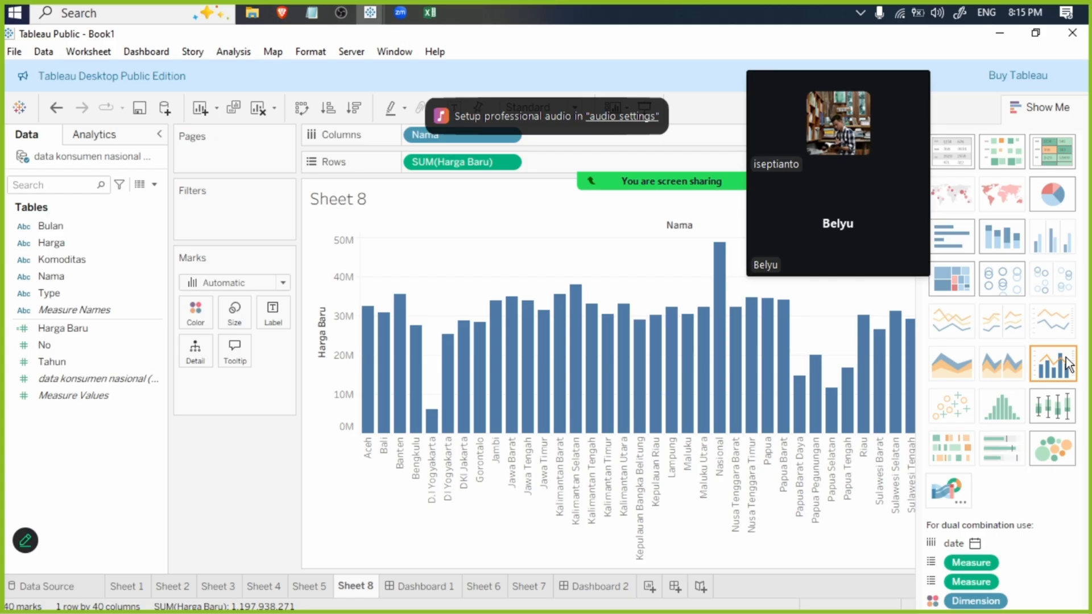
{"action": "left_click", "coordinate": [1053, 448]}
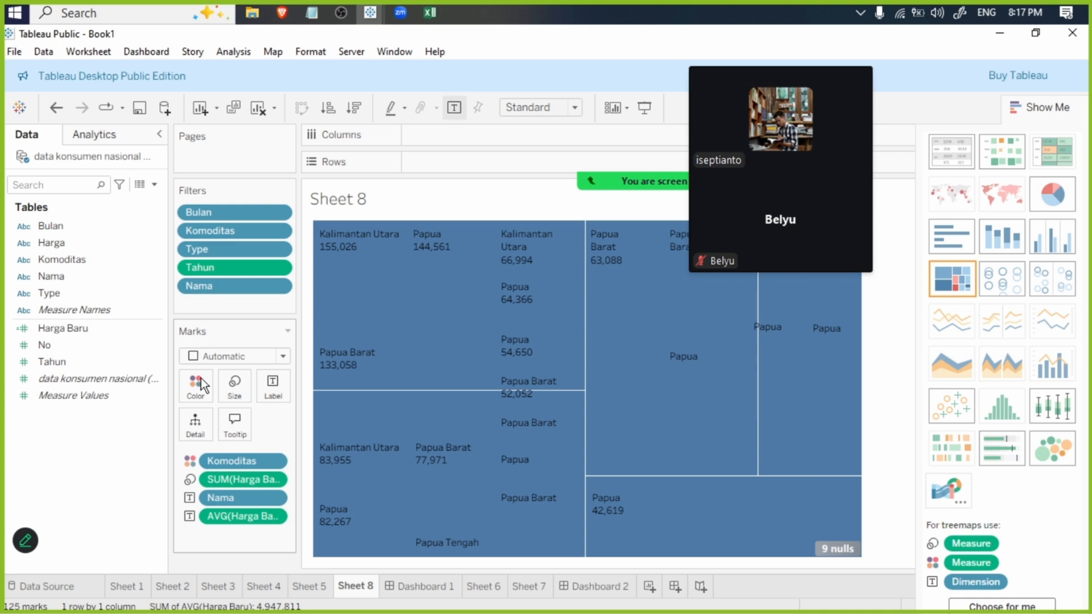
- Switch to Excel and examine the end of the month column in the Produsen Provinsi data
{"action": "key", "text": "alt+Tab"}
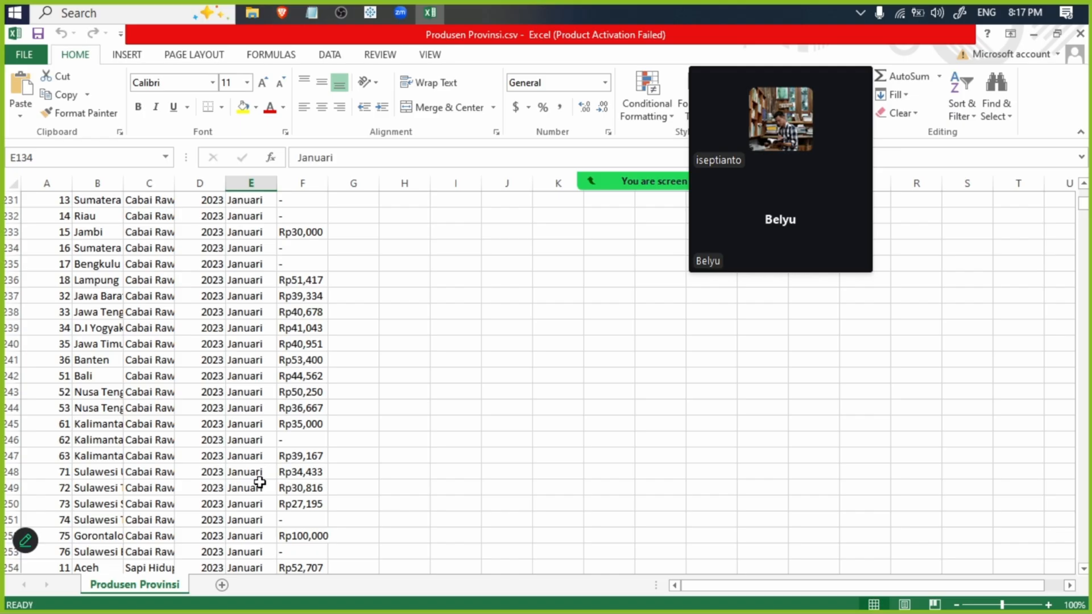
{"action": "key", "text": "ctrl+Down"}
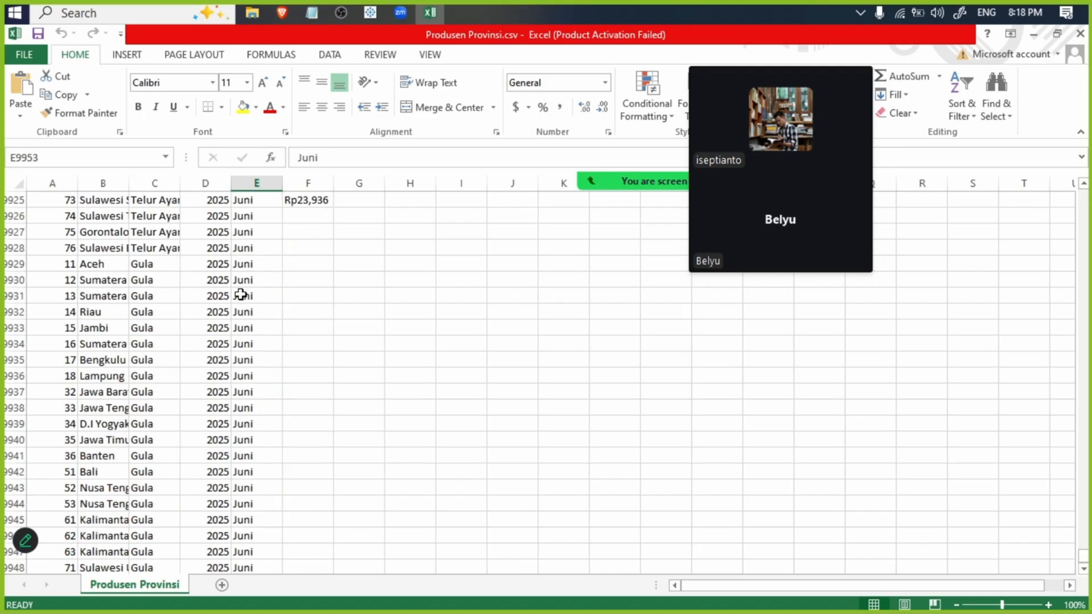
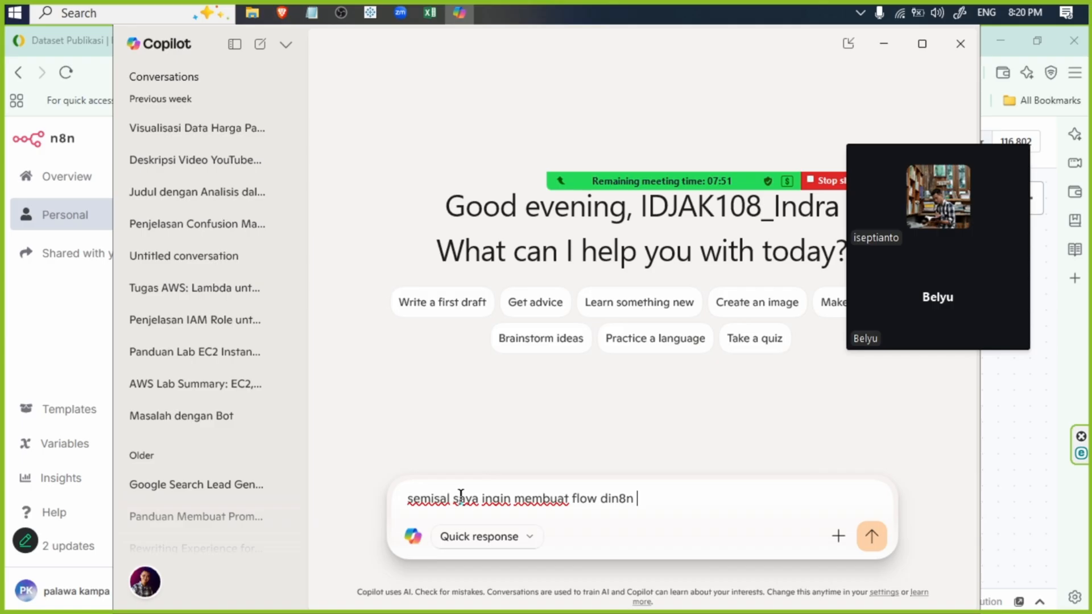
- Complete the Copilot prompt with "untuk pengambilan data dengan format json dan diconvert ke csv, flow apa saja yng perlu saya butuhkan"
{"action": "type", "text": "untuk pengambilan flow dengan format json dan diconvert ke csv"}
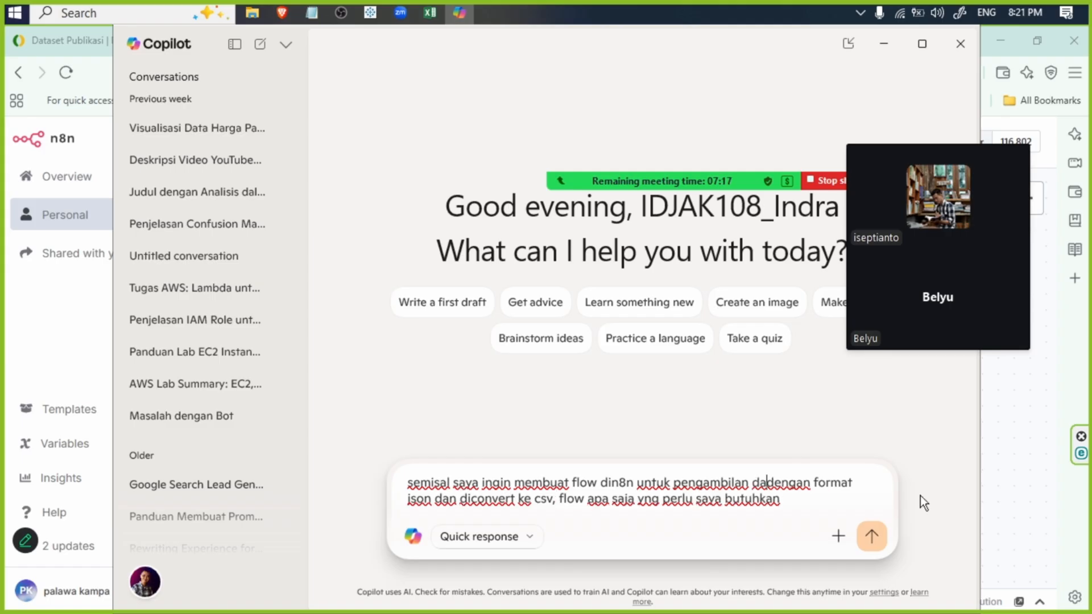
{"action": "type", "text": "ta"}
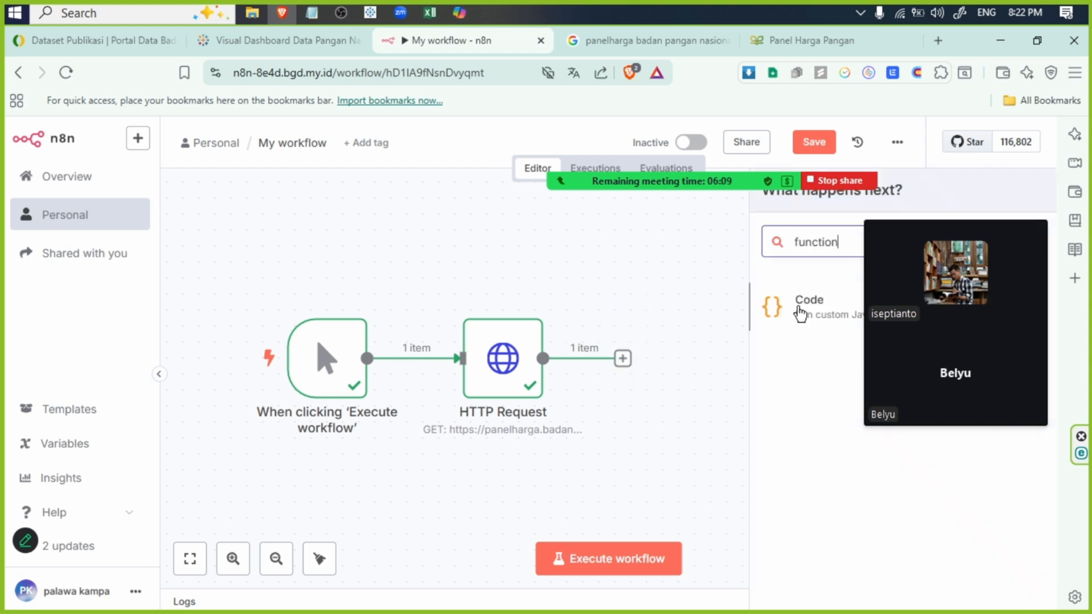
- Add a Code node to the n8n workflow canvas beside the HTTP Request node
{"action": "left_click", "coordinate": [774, 297]}
{"action": "left_click", "coordinate": [775, 302]}
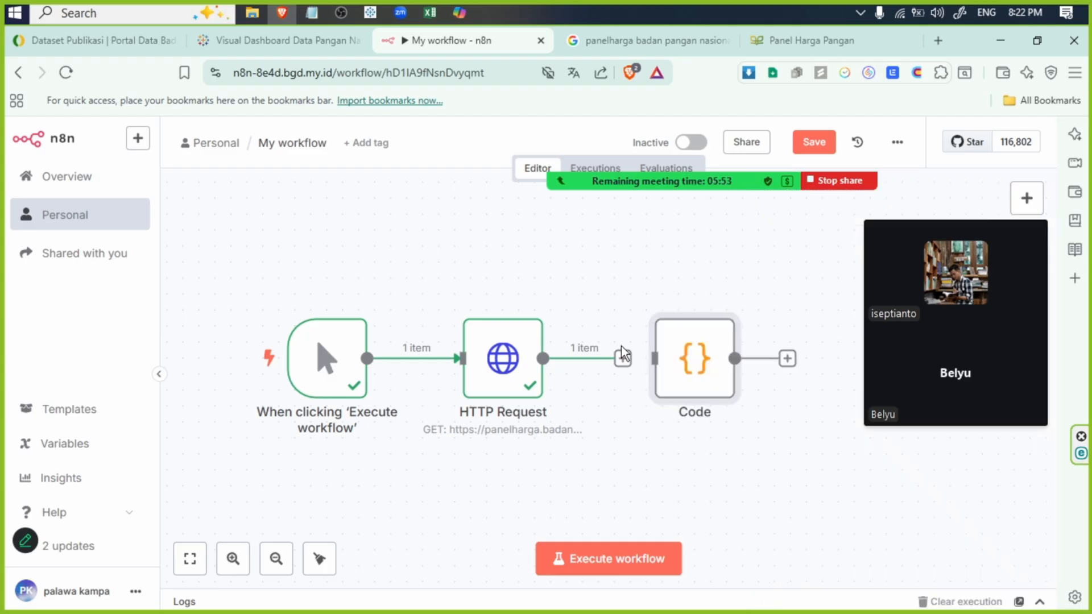